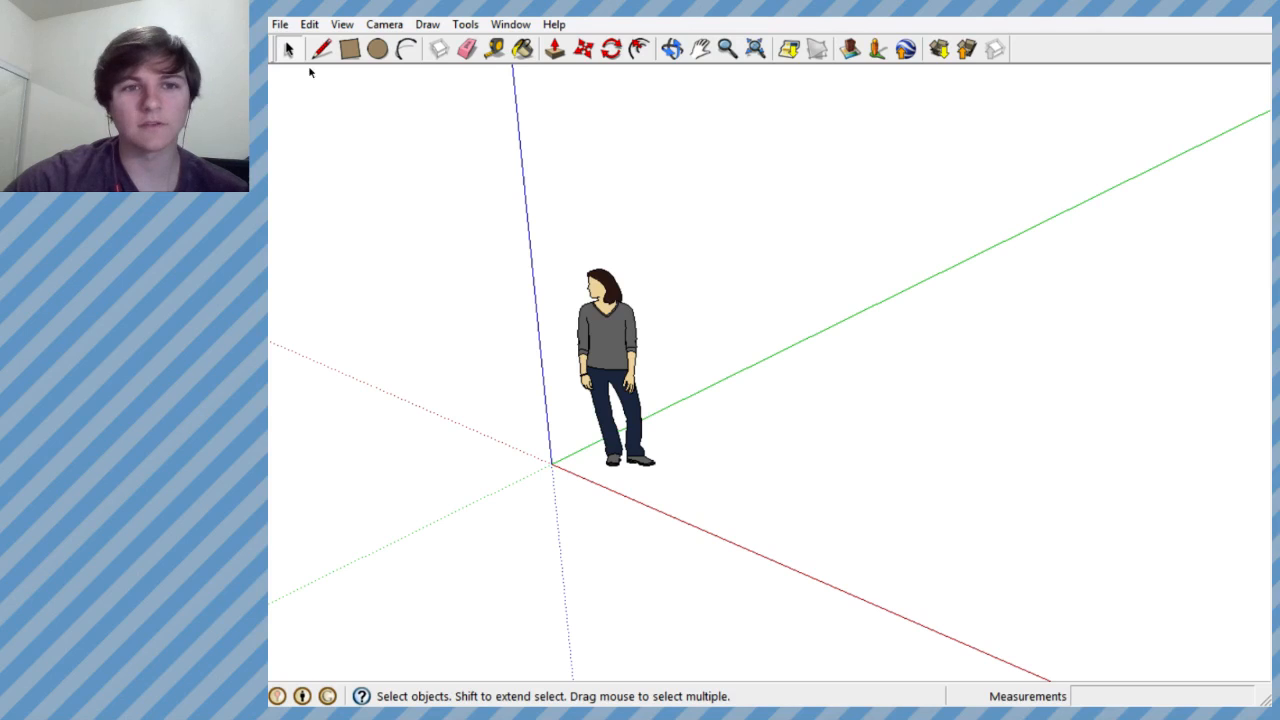
- Start opening an existing model and browse to the Hack Models folder on the Desktop
left_click(280, 24)
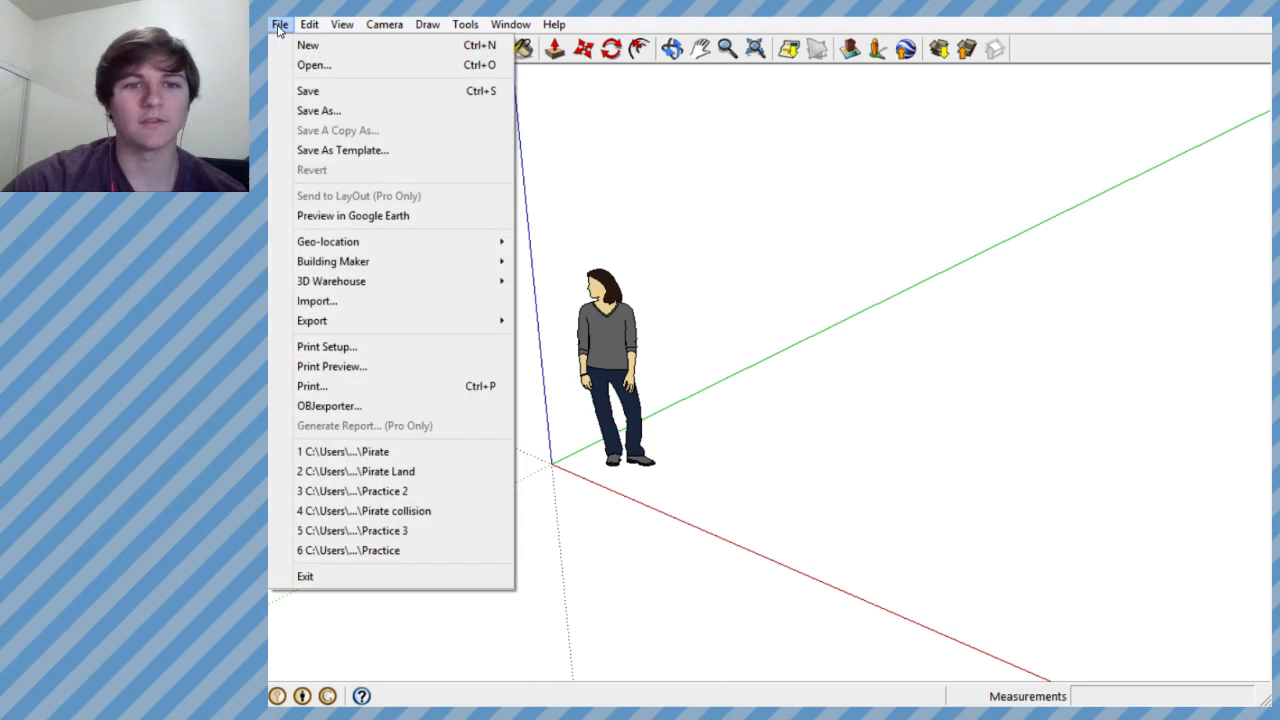
mouse_move(312, 30)
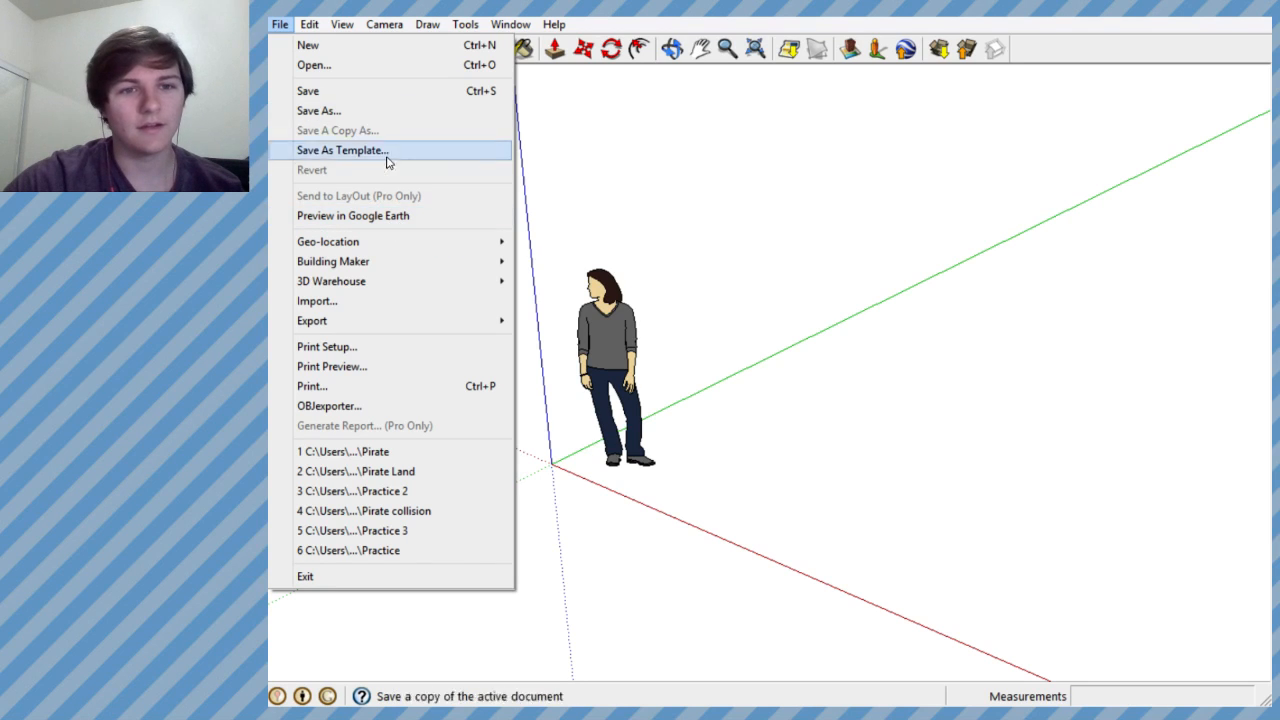
left_click(340, 70)
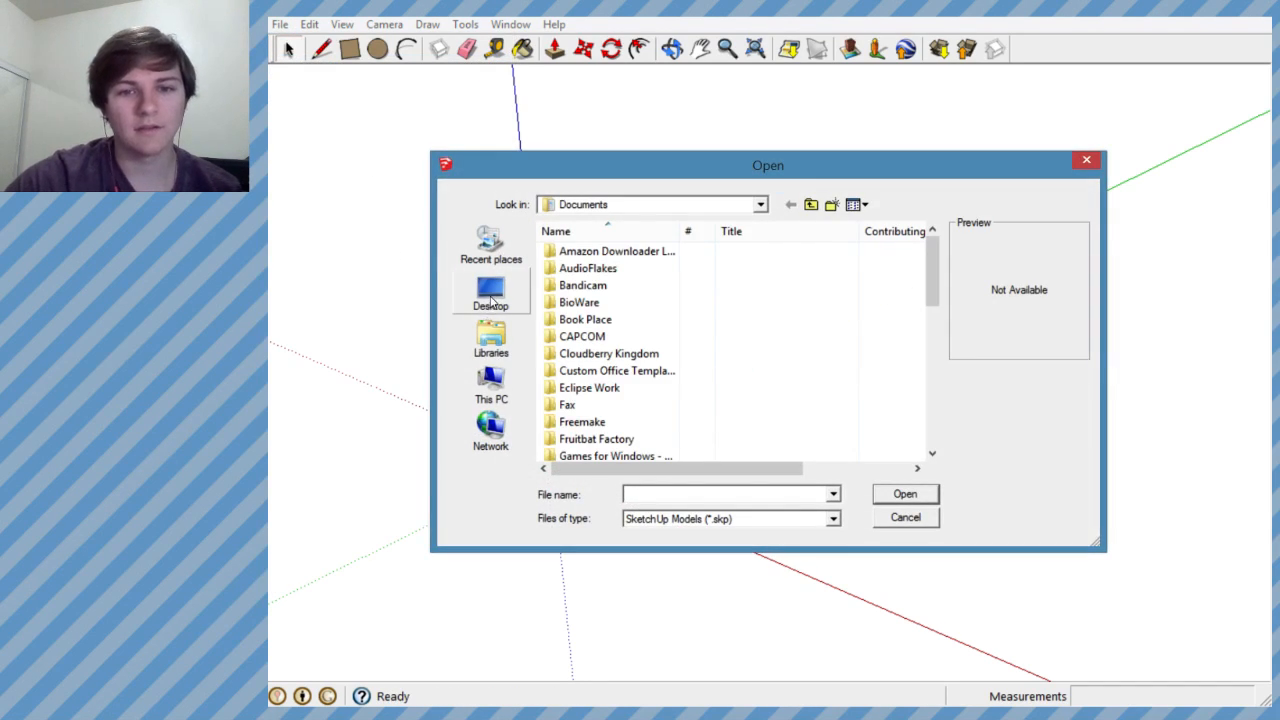
left_click(491, 292)
left_click_drag(931, 290, 931, 338)
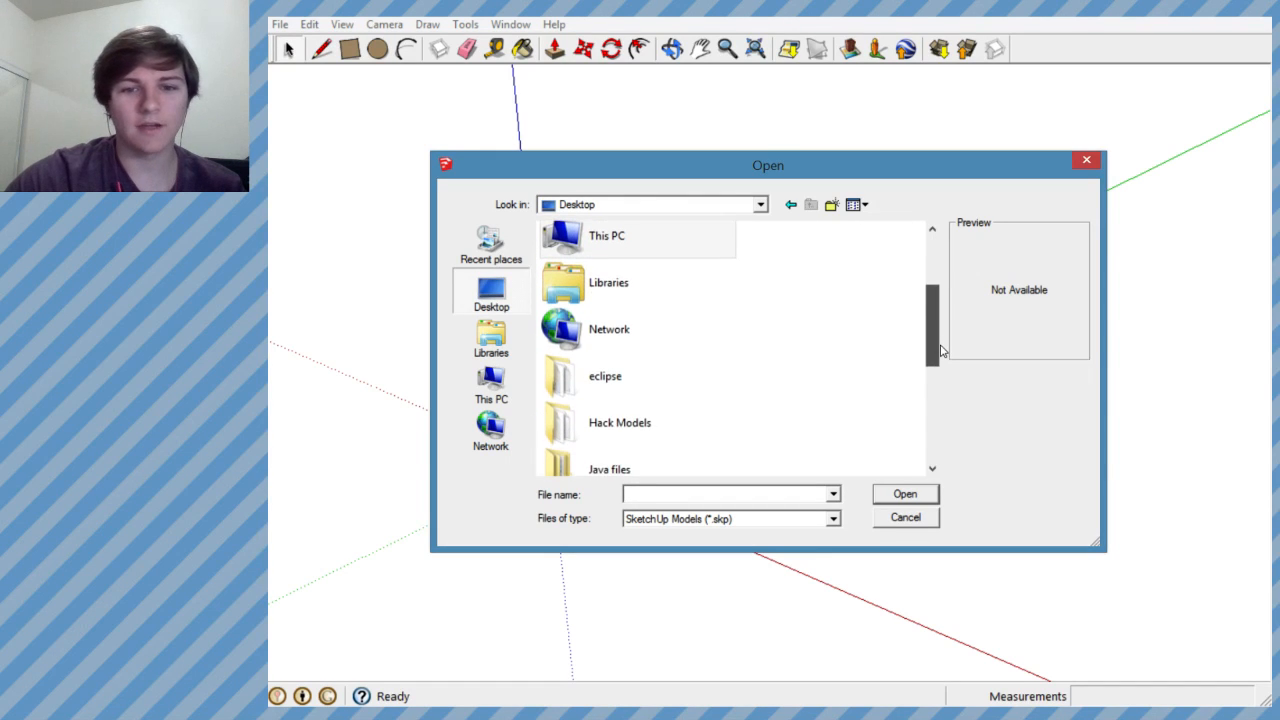
double_click(667, 417)
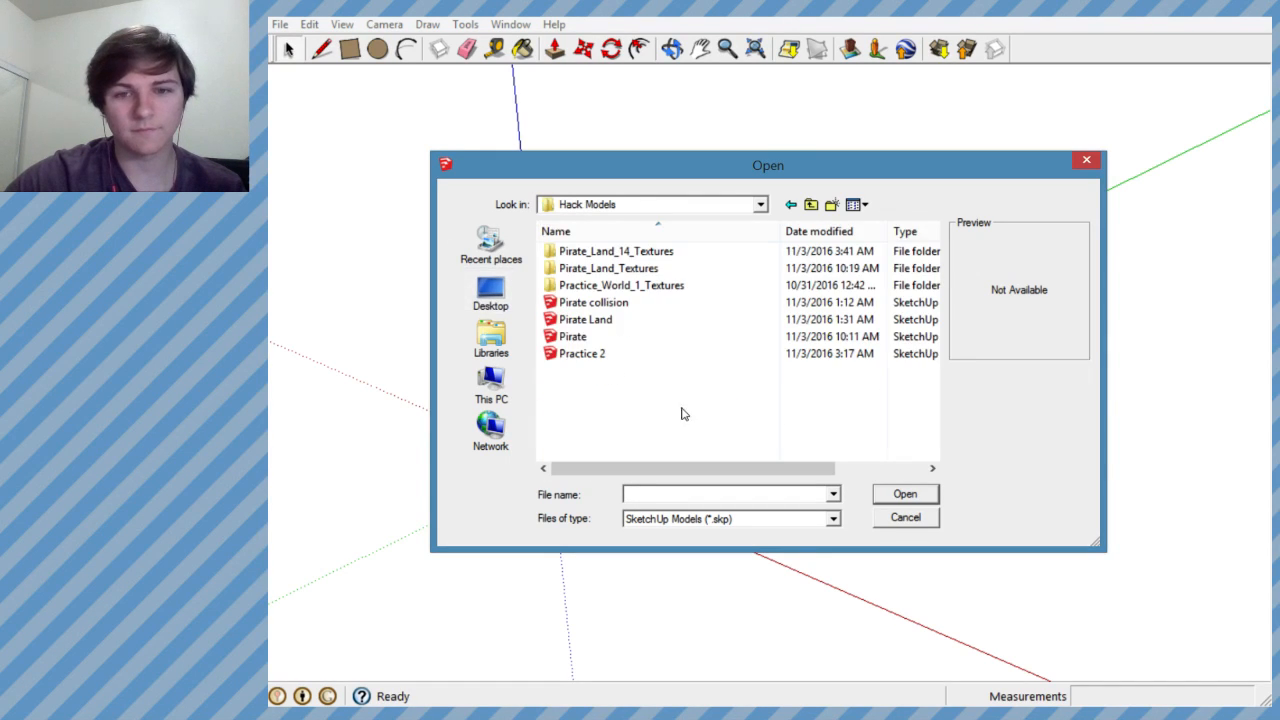
- Delete the Pirate collision and Pirate Land model files from the Hack Models folder
left_click(622, 303)
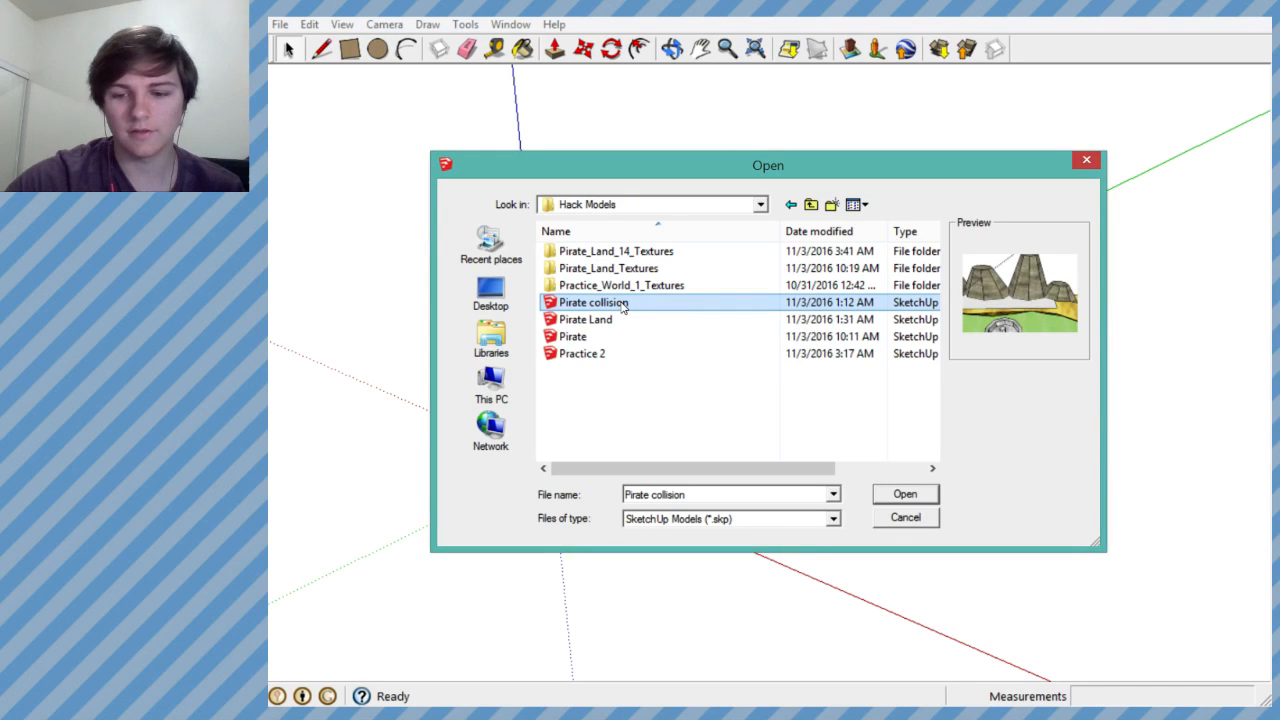
key("Delete")
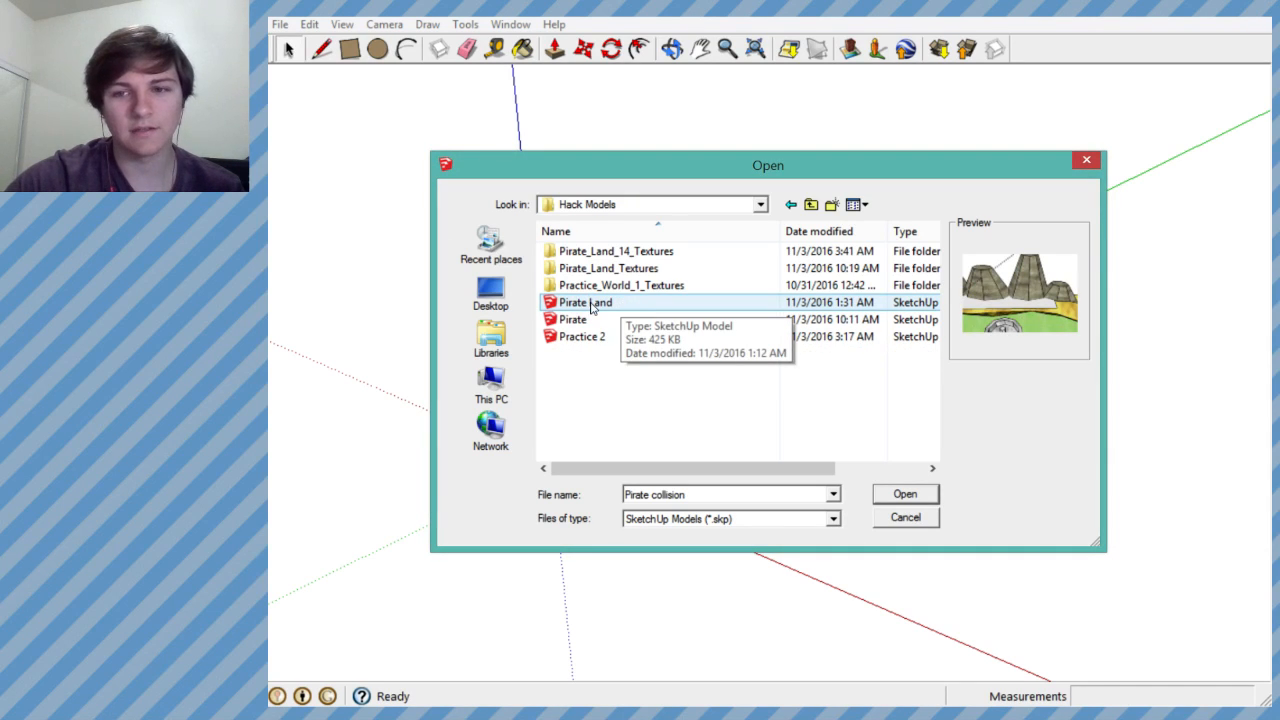
left_click(591, 310)
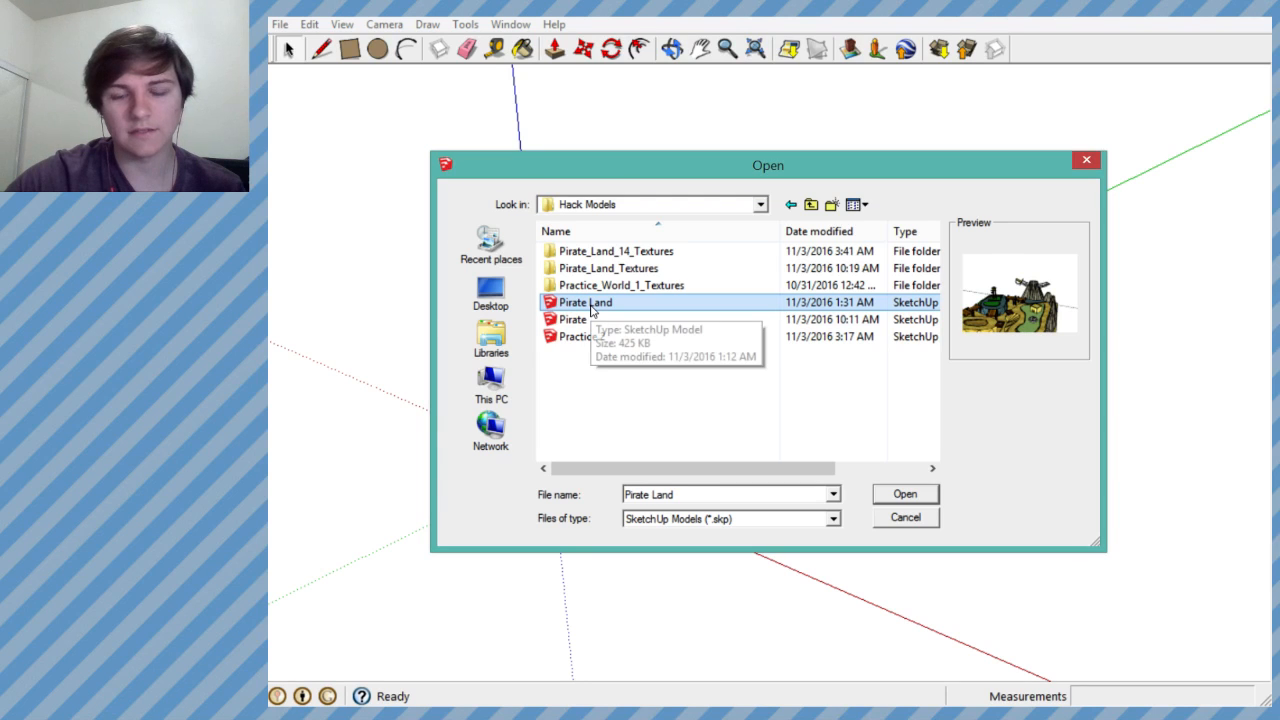
key("Delete")
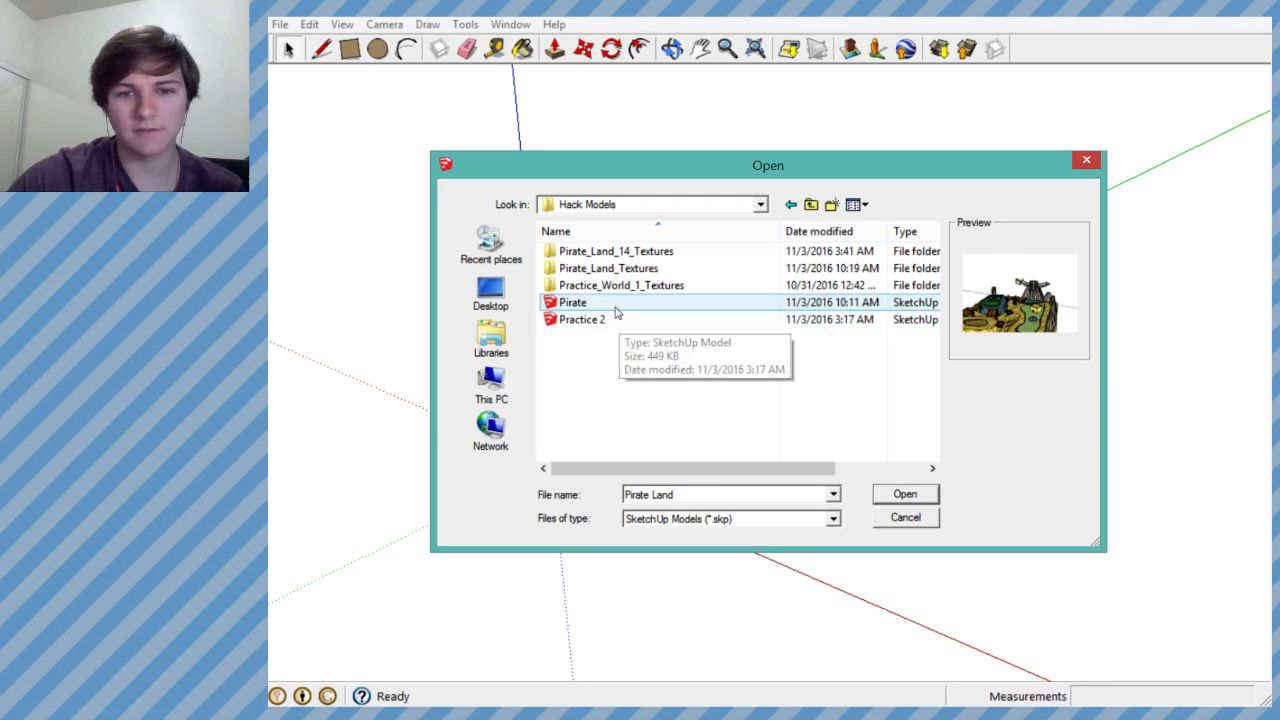
- Open the Pirate model from the Hack Models folder
left_click(616, 310)
double_click(616, 310)
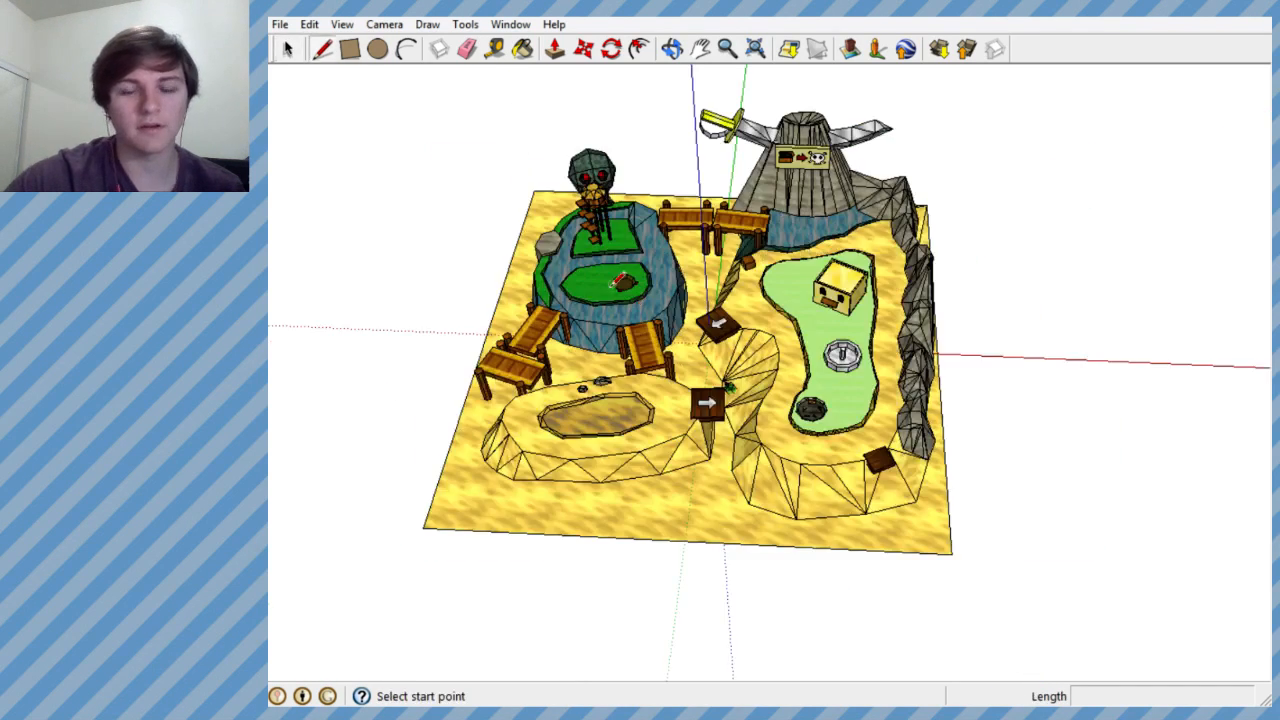
- Examine the pirate island model overall and up close, including the green platforms, the mountain sign, the house and the rock wall
mouse_move(628, 349)
middle_mouse_down()
mouse_move(672, 292)
mouse_move(712, 345)
mouse_move(594, 191)
middle_mouse_up()
middle_click_drag(735, 304, 740, 286)
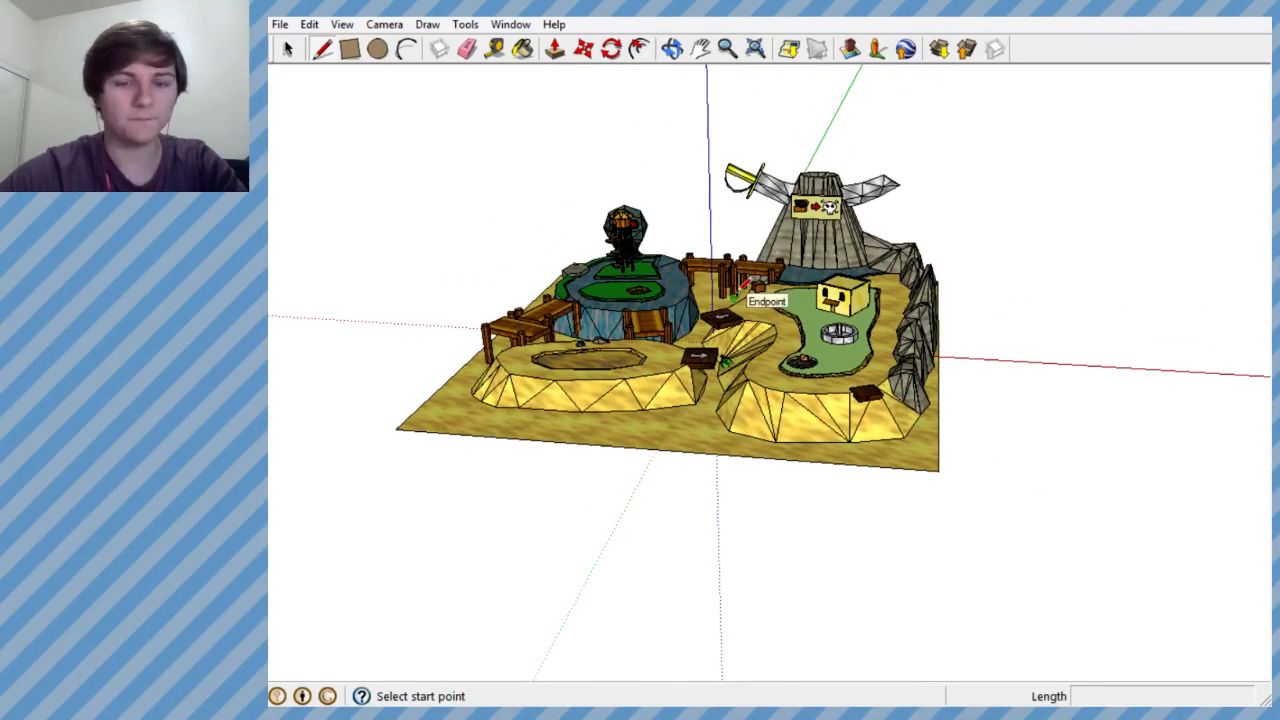
scroll(740, 292, "up", 6)
middle_click_drag(718, 372, 714, 378)
scroll(712, 380, "down", 5)
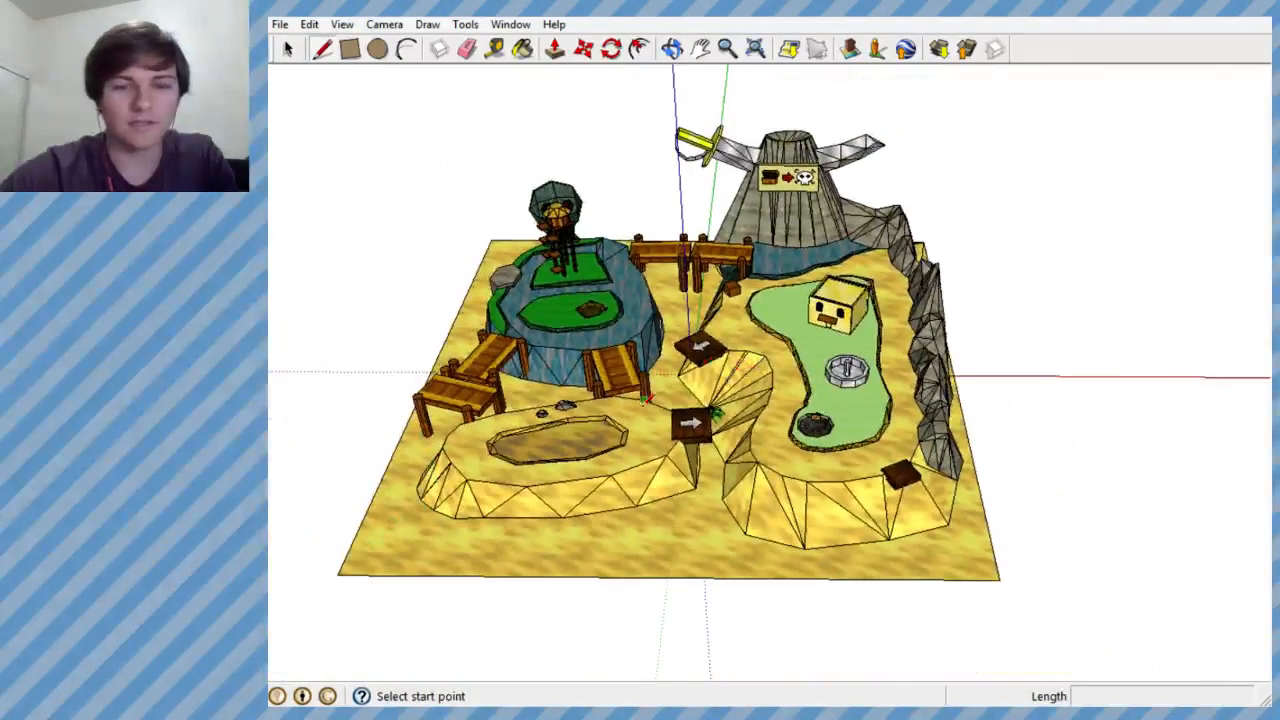
scroll(681, 352, "up", 8)
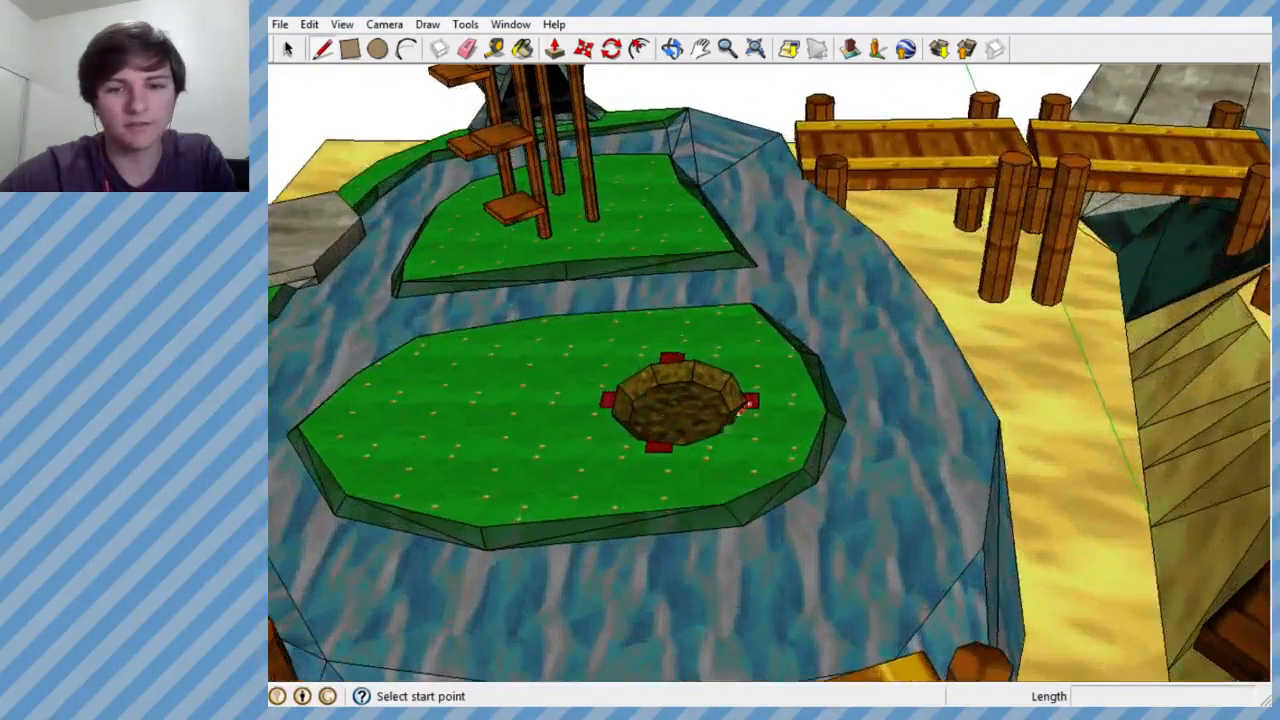
middle_click_drag(795, 450, 801, 455)
scroll(801, 455, "down", 6)
scroll(1058, 163, "up", 7)
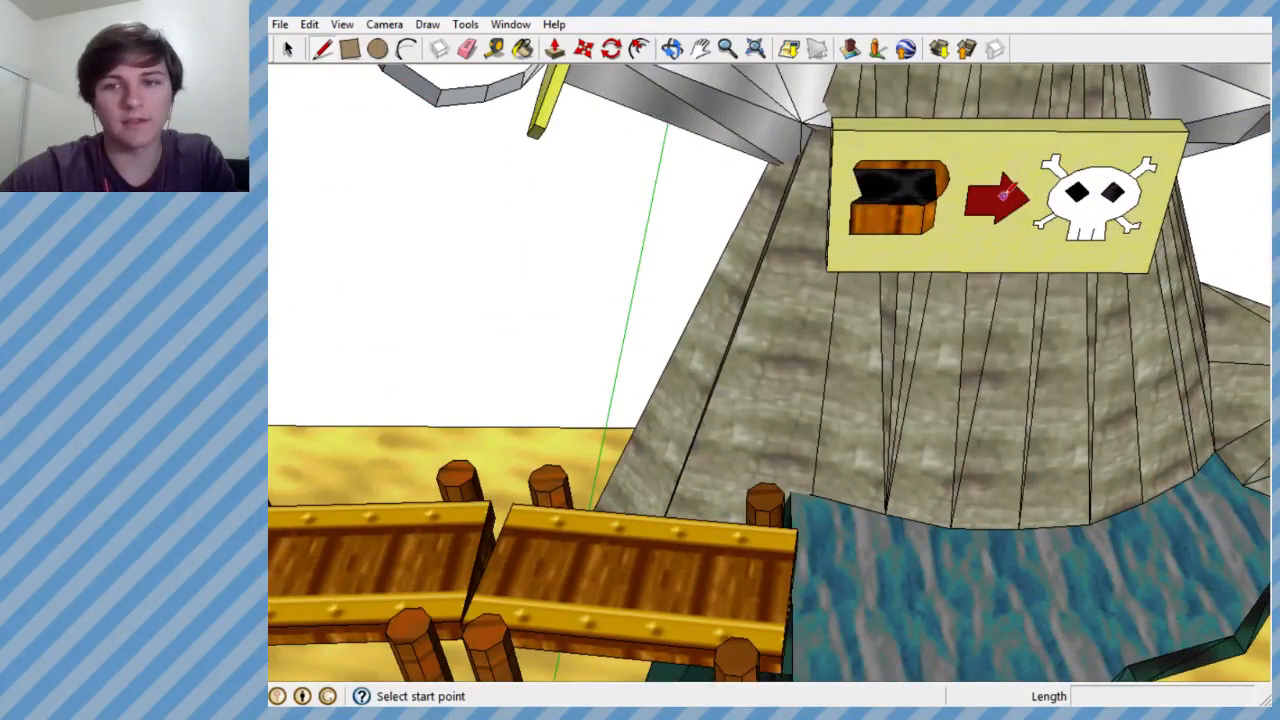
scroll(757, 155, "down", 6)
scroll(1064, 500, "up", 5)
middle_click_drag(1064, 500, 1067, 509)
scroll(771, 479, "down", 4)
scroll(915, 438, "up", 4)
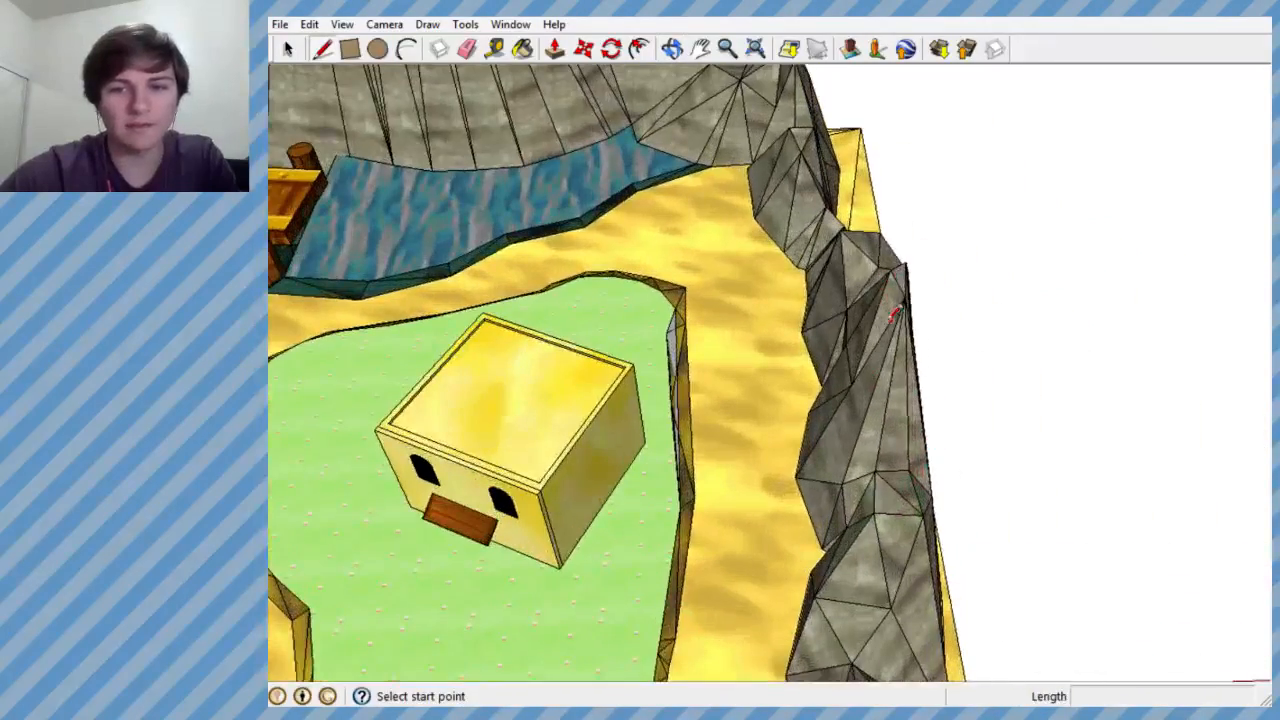
- Examine the grey gap between the grass patch and the sand edge near the house from several angles
mouse_move(811, 352)
middle_mouse_down()
mouse_move(622, 312)
mouse_move(620, 155)
mouse_move(540, 143)
mouse_move(692, 218)
middle_mouse_up()
scroll(655, 298, "down", 2)
scroll(651, 288, "up", 6)
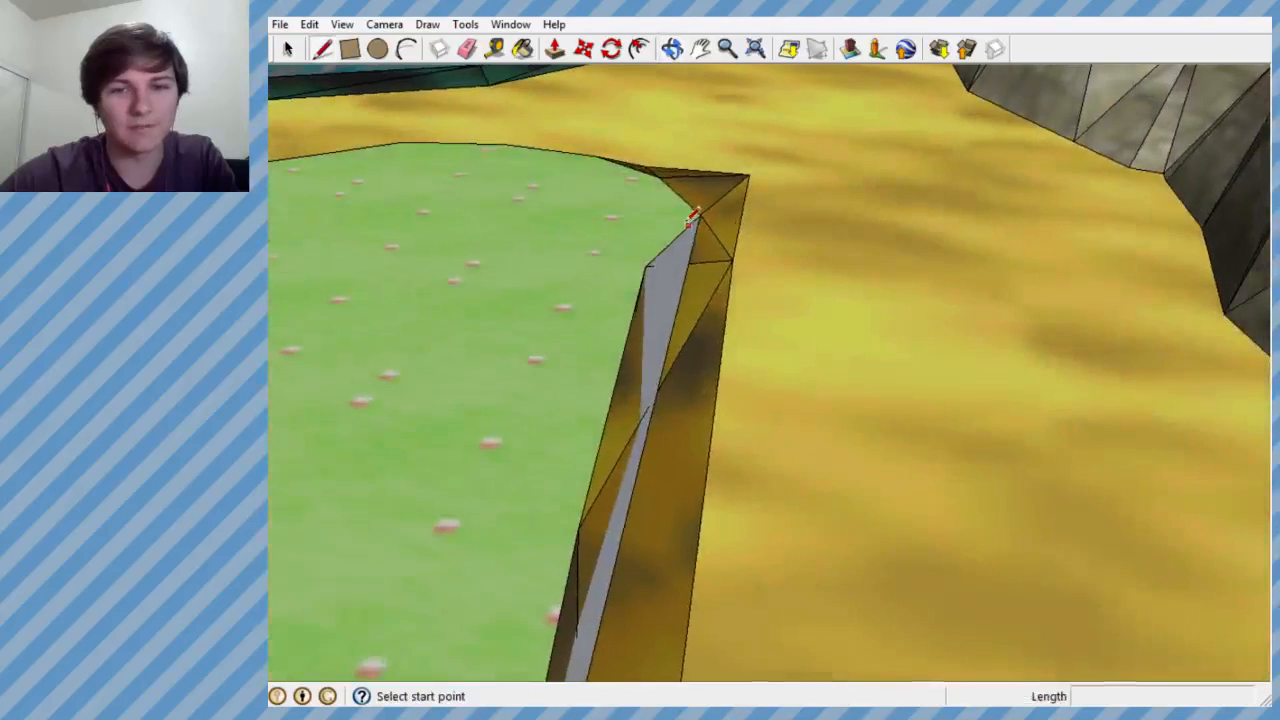
scroll(694, 216, "down", 4)
scroll(664, 502, "up", 3)
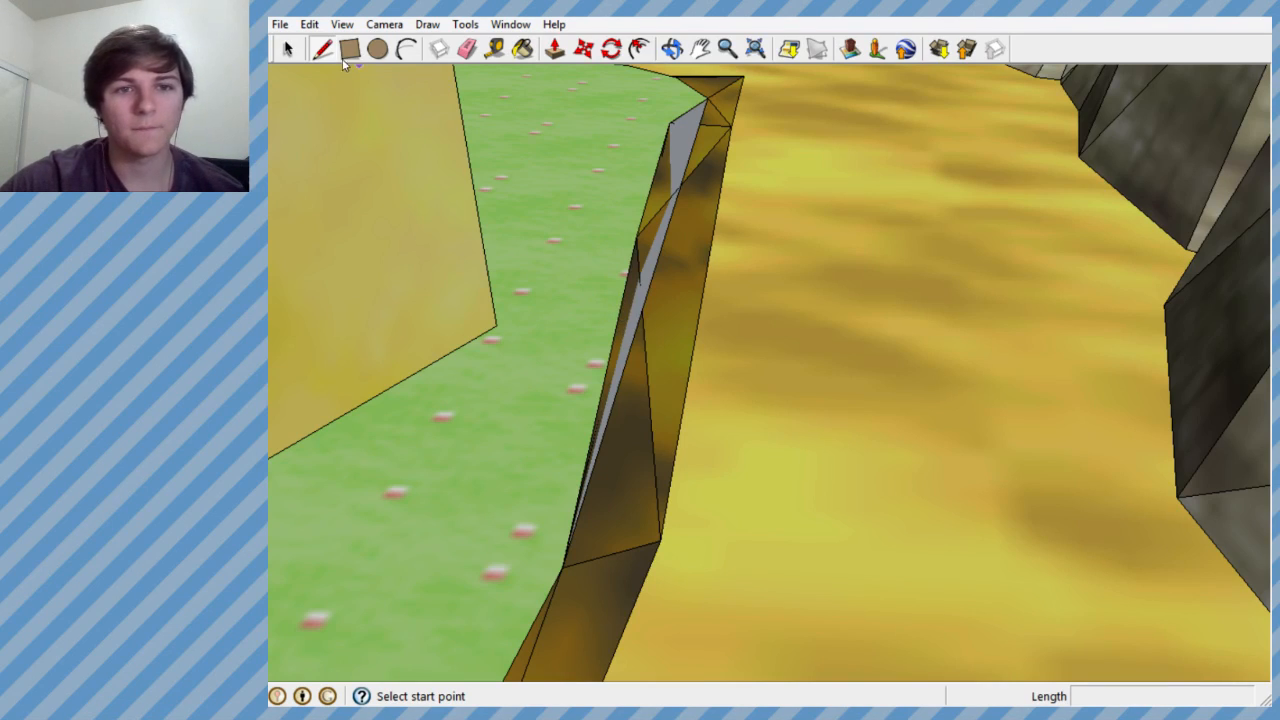
left_click(467, 49)
mouse_move(717, 118)
middle_mouse_down()
mouse_move(563, 323)
mouse_move(186, 409)
mouse_move(769, 283)
middle_mouse_up()
scroll(670, 283, "up", 2)
scroll(662, 280, "down", 1)
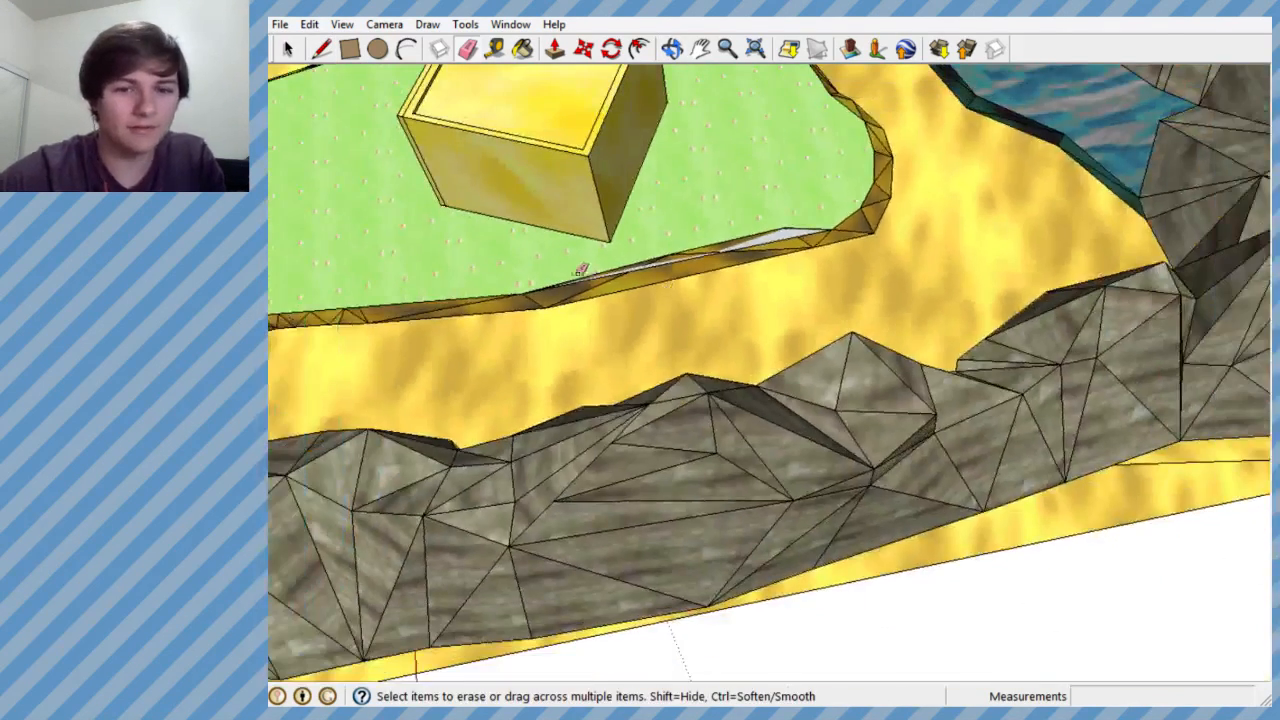
scroll(602, 340, "up", 3)
mouse_move(603, 380)
middle_mouse_down()
mouse_move(1149, 163)
mouse_move(1158, 254)
middle_mouse_up()
mouse_move(1059, 249)
middle_mouse_down()
mouse_move(1100, 229)
mouse_move(1157, 266)
mouse_move(743, 363)
middle_mouse_up()
scroll(722, 299, "down", 2)
scroll(722, 300, "up", 3)
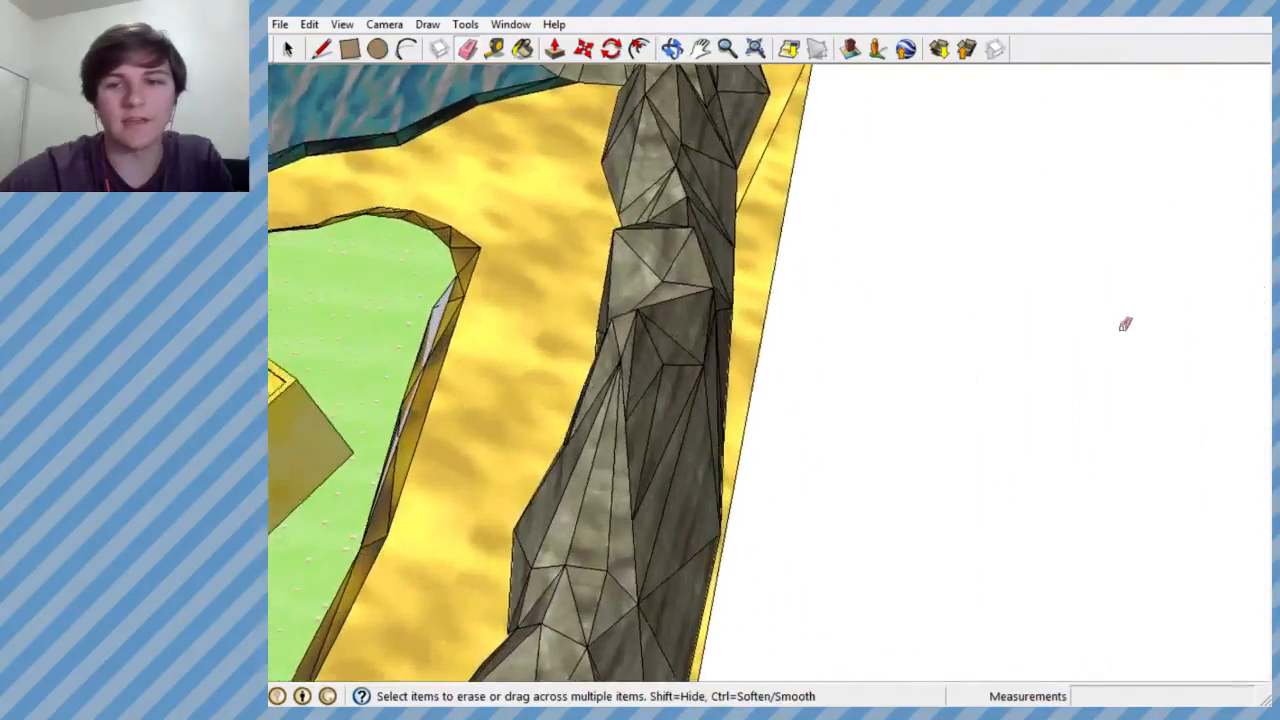
- Draw a closed triangle with the Line tool in the empty area beside the rock wall, one side about 7' long
key("l")
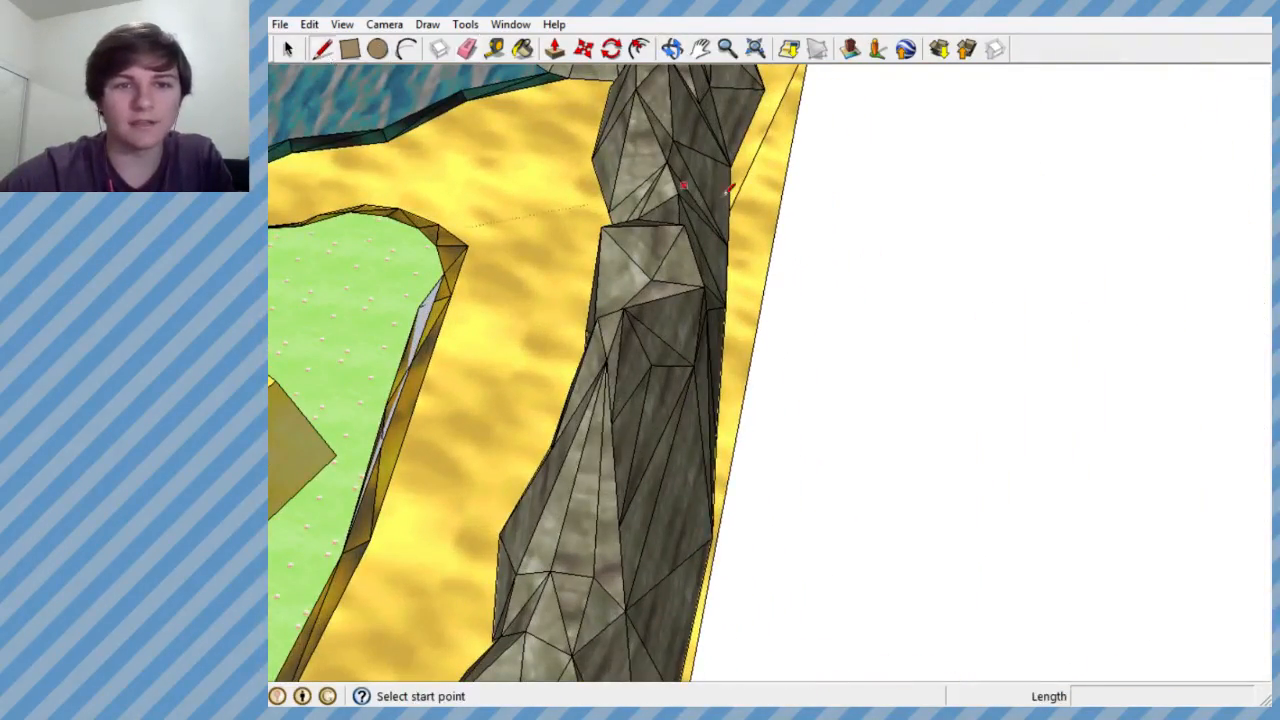
left_click(947, 270)
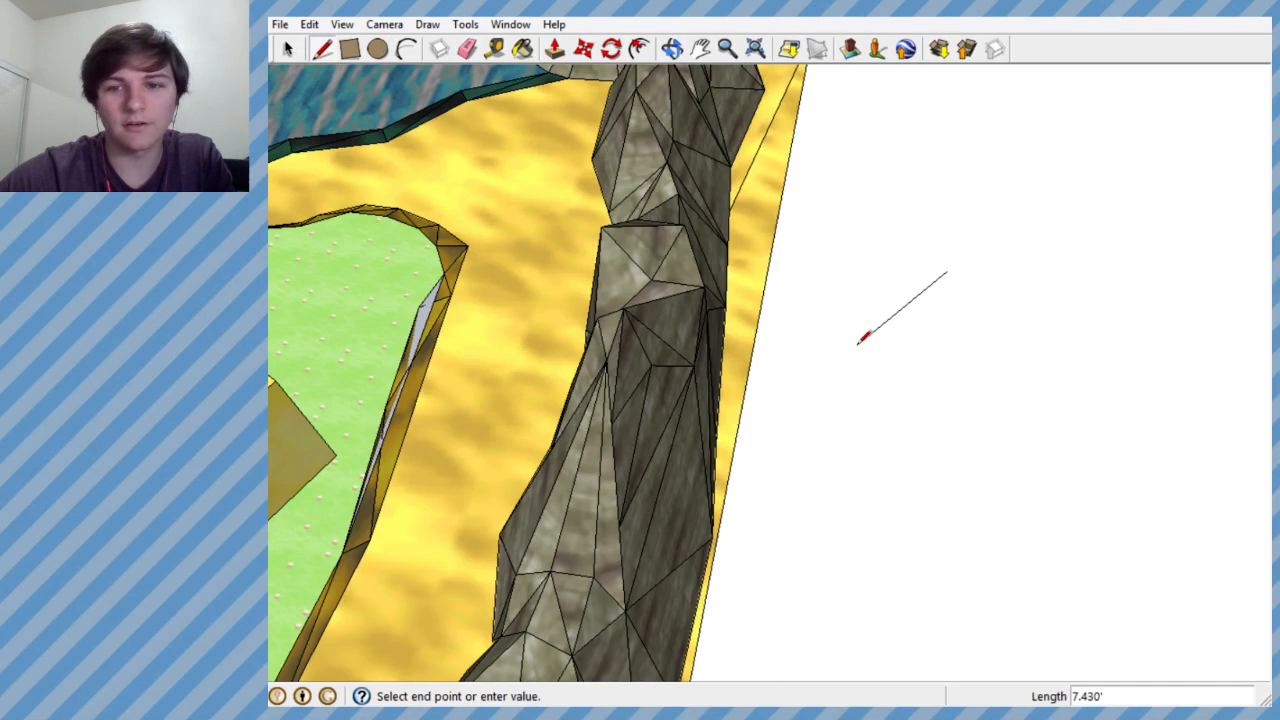
left_click(947, 271)
- Examine the new triangular face and its shading up close and from different angles
scroll(913, 318, "up", 5)
middle_click_drag(960, 326, 933, 378)
scroll(885, 305, "up", 1)
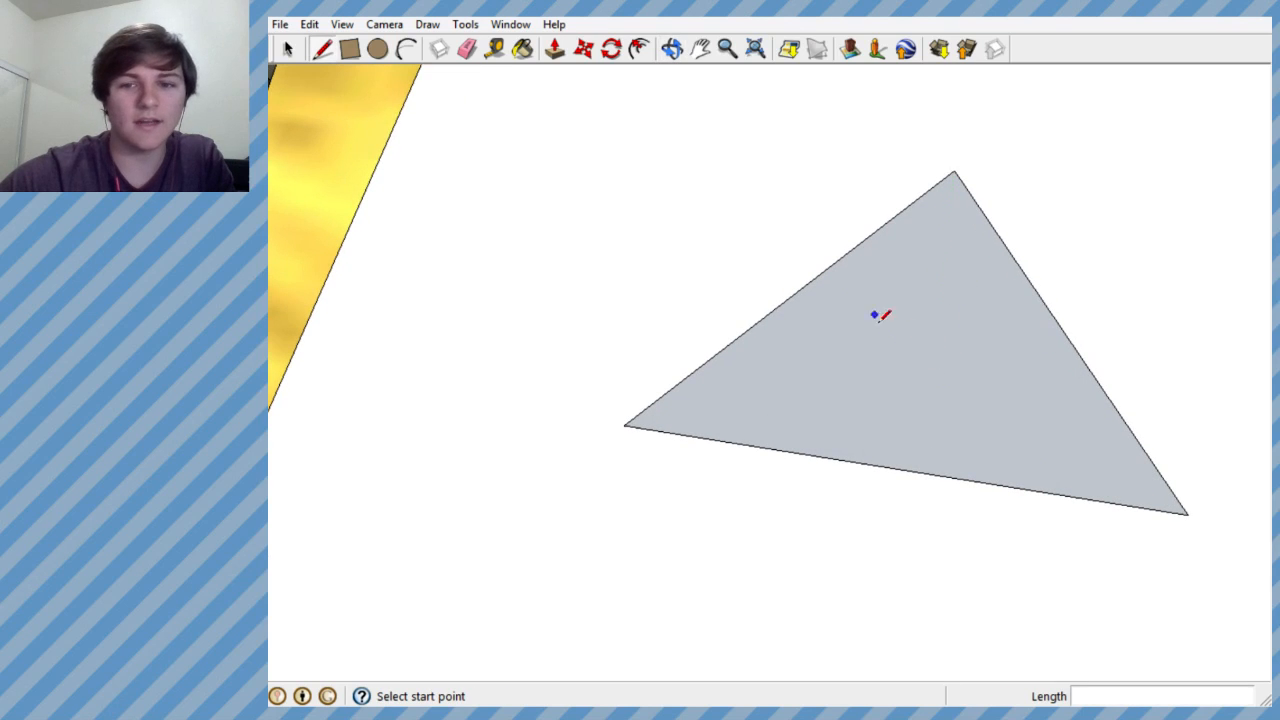
scroll(930, 328, "down", 1)
middle_click_drag(940, 326, 905, 510)
scroll(898, 506, "down", 2)
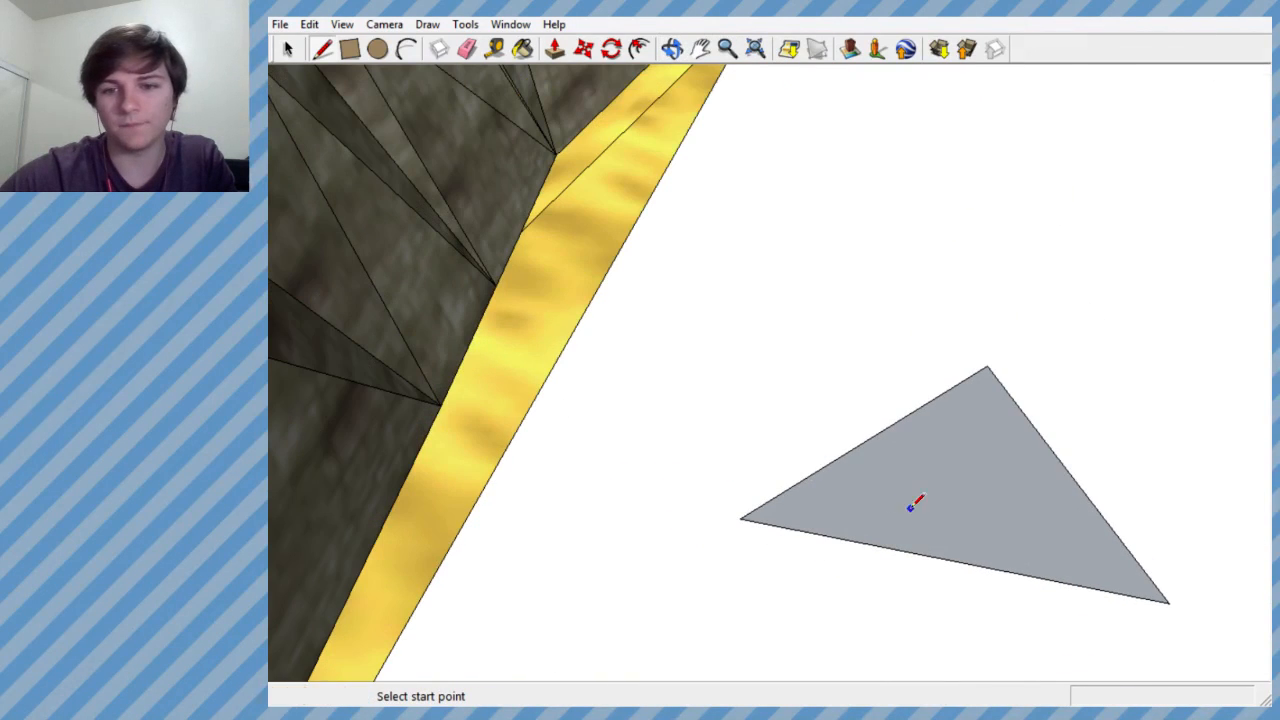
scroll(637, 418, "down", 2)
scroll(909, 496, "up", 2)
scroll(909, 496, "down", 2)
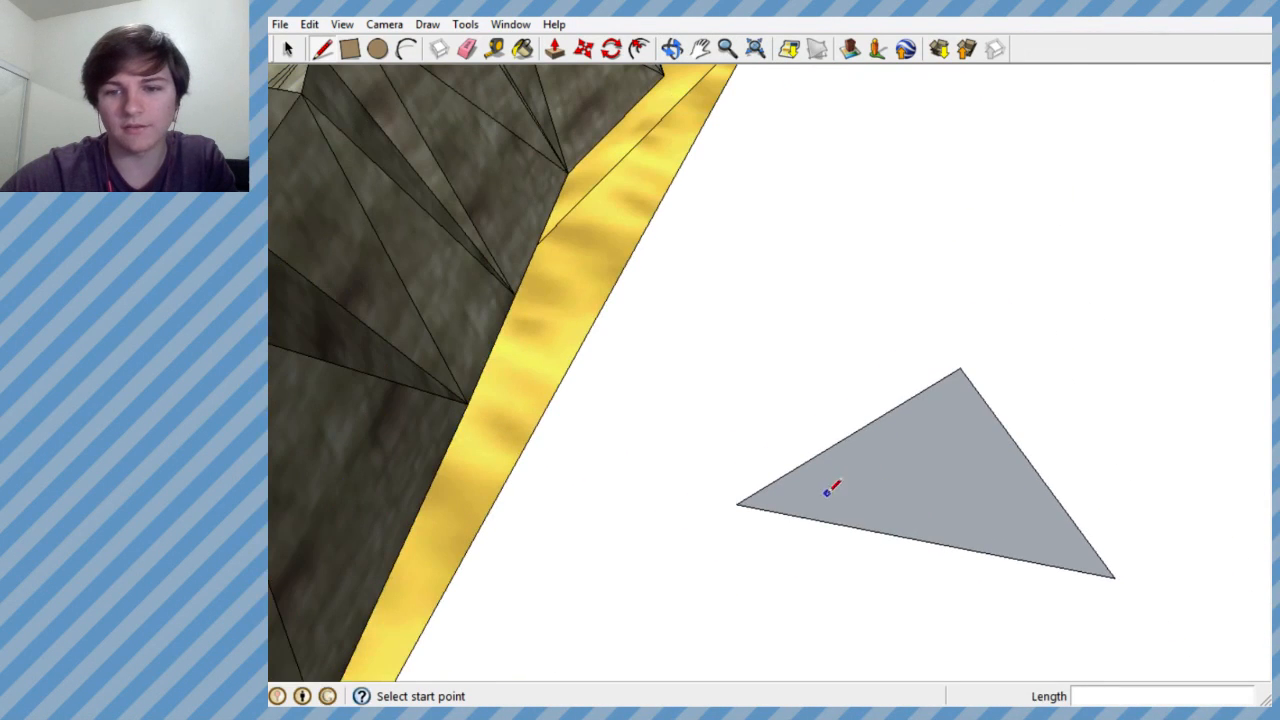
- Reverse the triangle's face and select the sand strip beside it for comparison
left_click(290, 50)
right_click(905, 474)
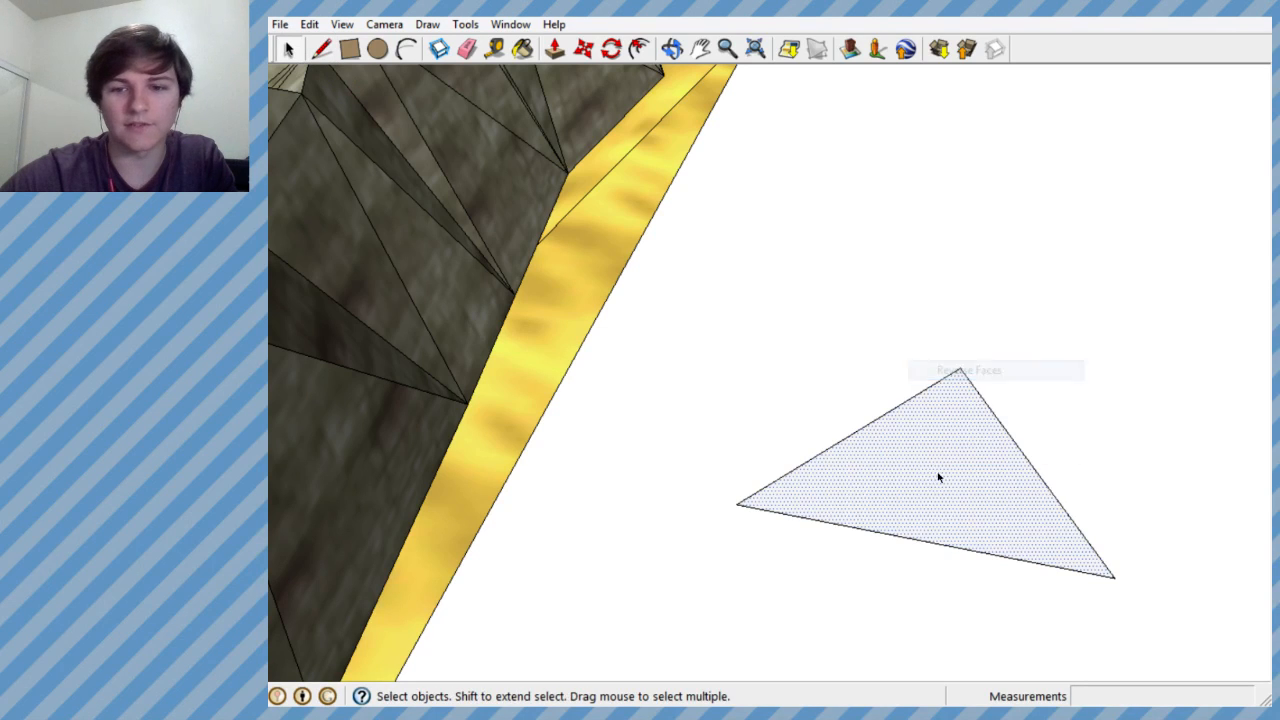
left_click(978, 376)
left_click(569, 293)
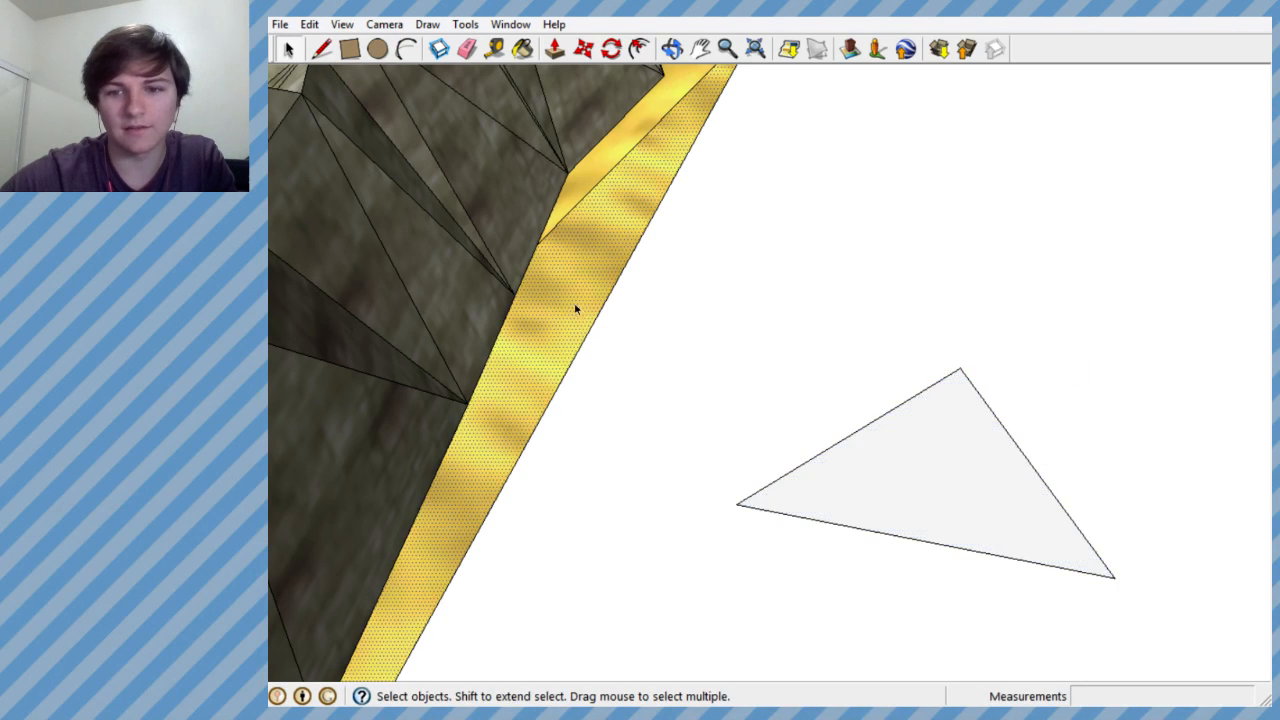
- Delete the triangle's face and its remaining edges
left_click(920, 464)
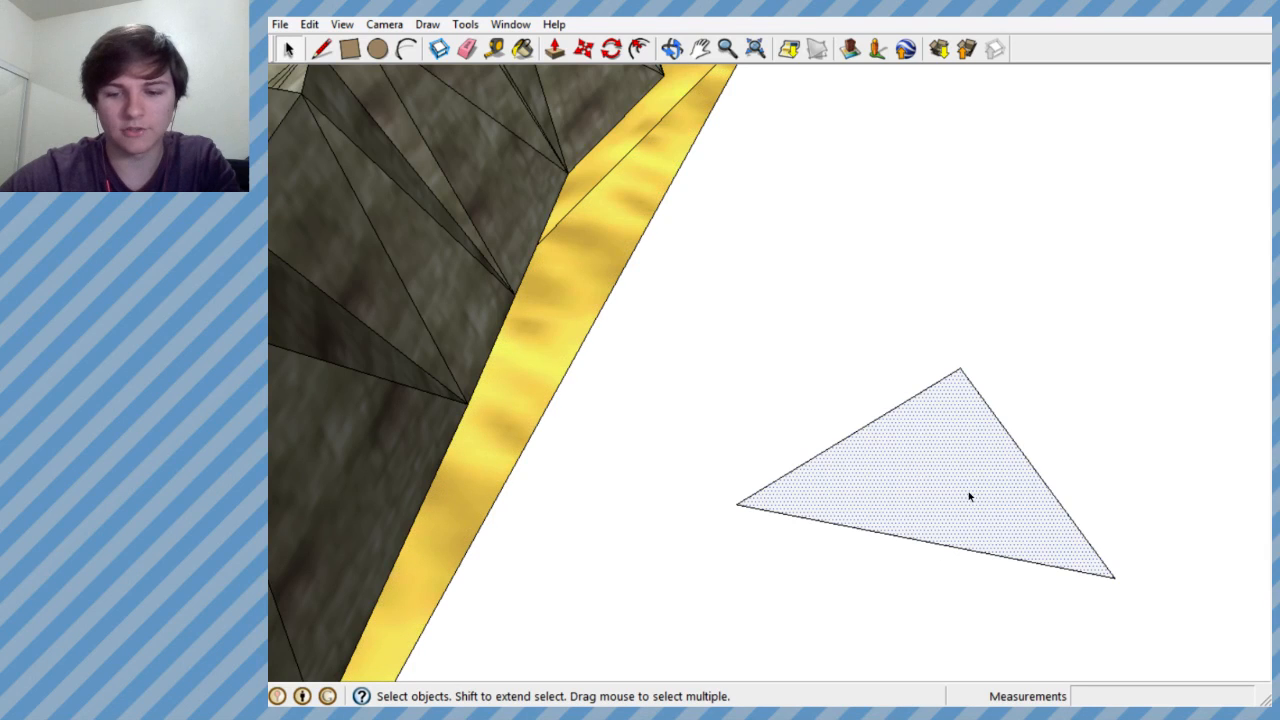
key("Delete")
left_click_drag(716, 297, 1166, 654)
key("Delete")
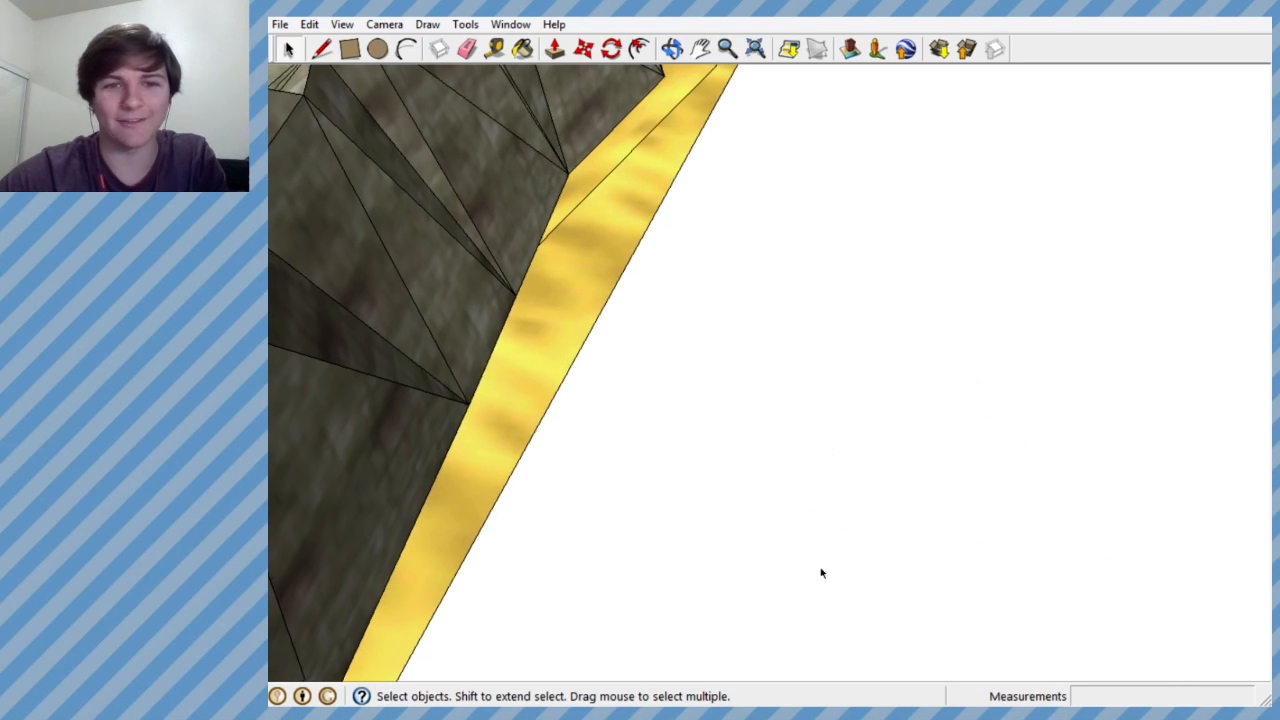
- Draw a rectangle about 4.8' by 6.4' in the empty area behind the rock wall
scroll(619, 282, "down", 8)
scroll(741, 387, "up", 5)
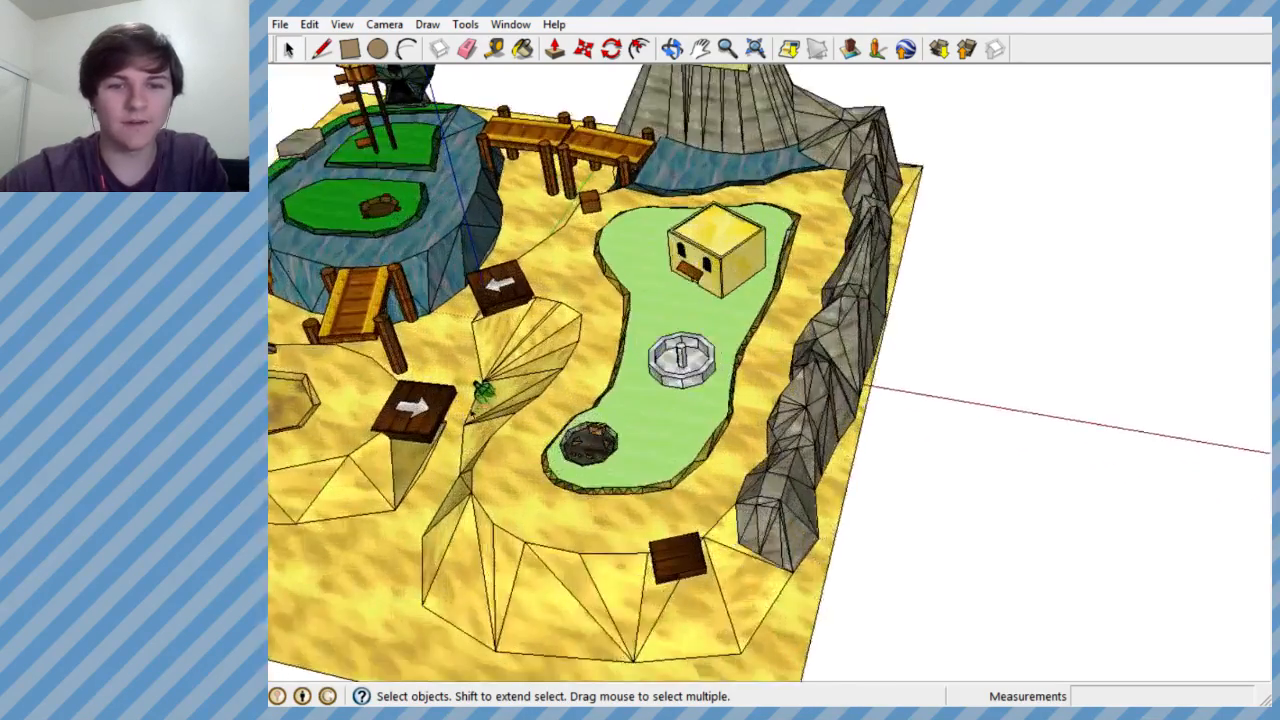
mouse_move(741, 387)
middle_mouse_down()
mouse_move(880, 232)
mouse_move(830, 250)
mouse_move(800, 285)
mouse_move(846, 332)
mouse_move(740, 286)
mouse_move(743, 270)
middle_mouse_up()
scroll(843, 314, "down", 5)
scroll(614, 191, "up", 5)
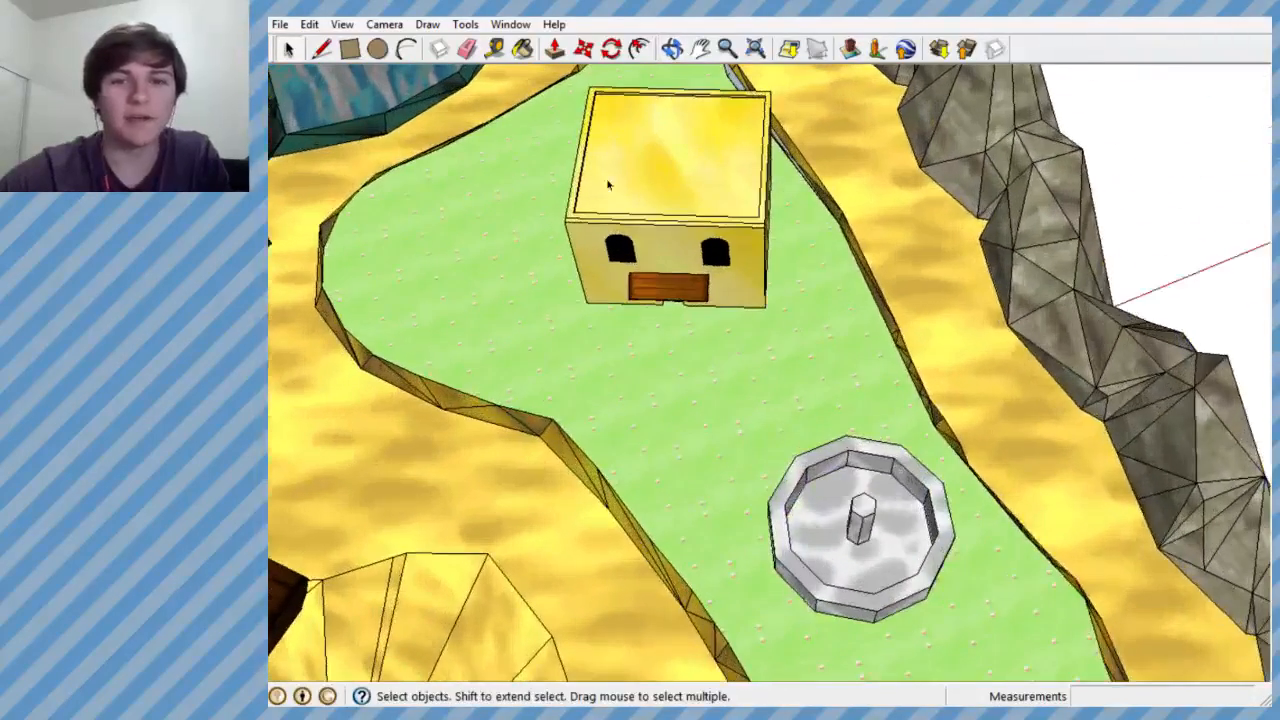
left_click(350, 49)
mouse_move(1154, 141)
left_mouse_down()
mouse_move(1231, 204)
mouse_move(1256, 186)
left_mouse_up()
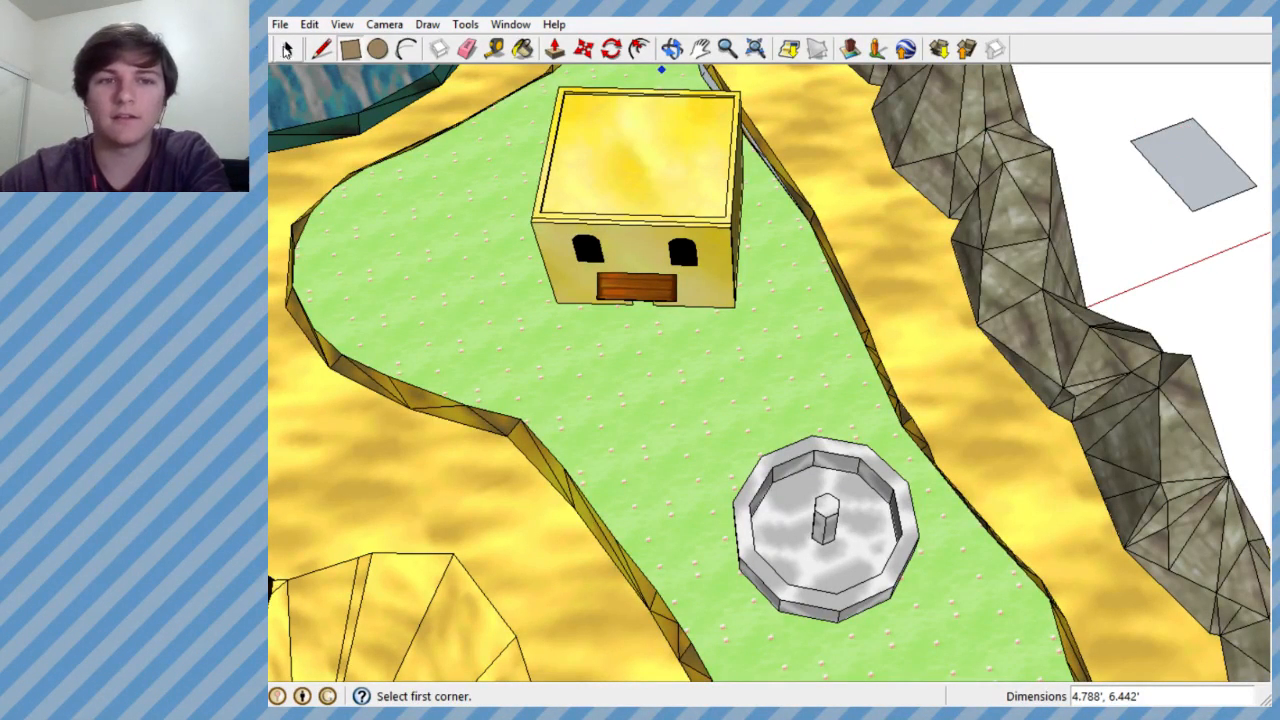
- Delete the rectangle behind the rock wall together with its edges
key("space")
left_click(1195, 165)
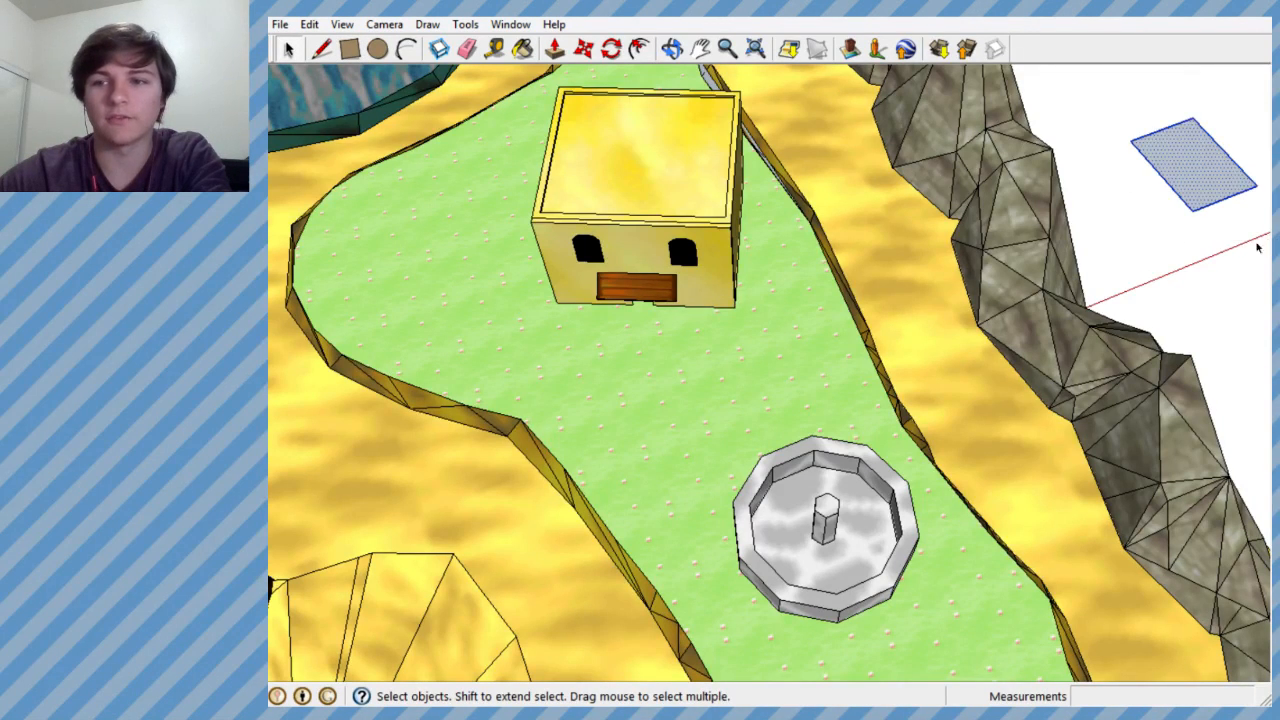
key("Delete")
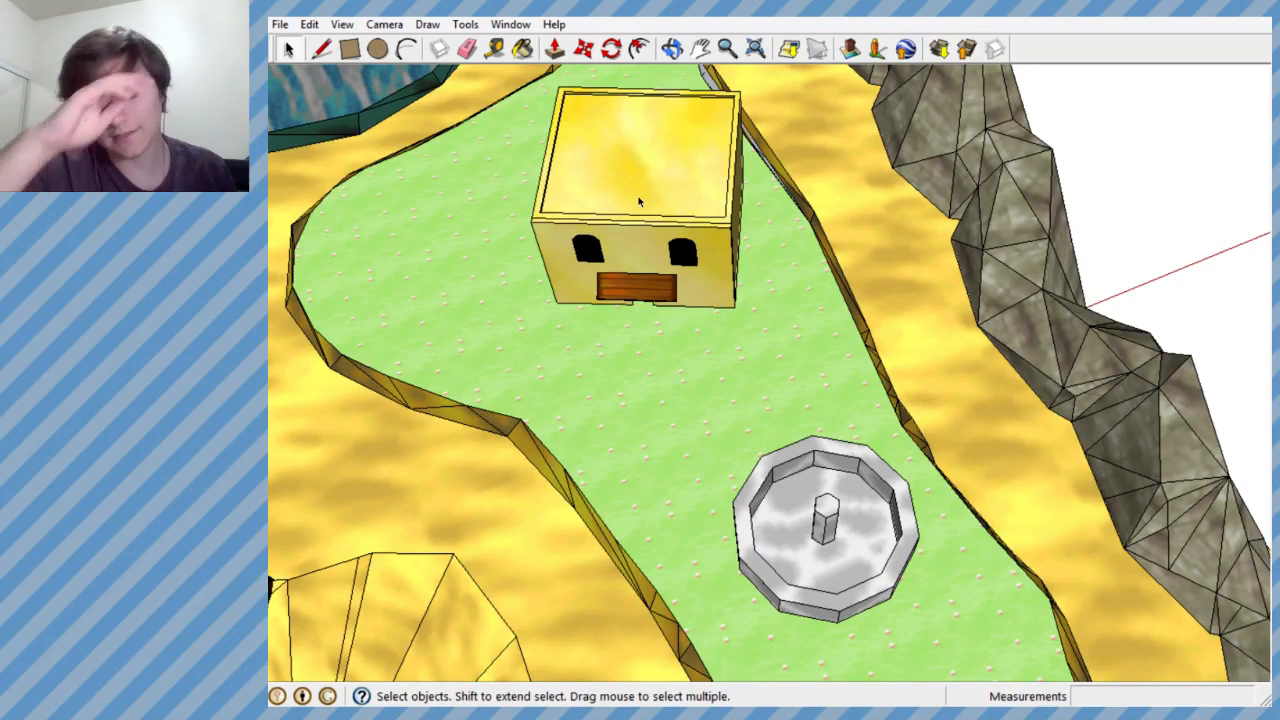
- Select the round stone fountain group on the grass in front of the house
scroll(789, 263, "down", 6)
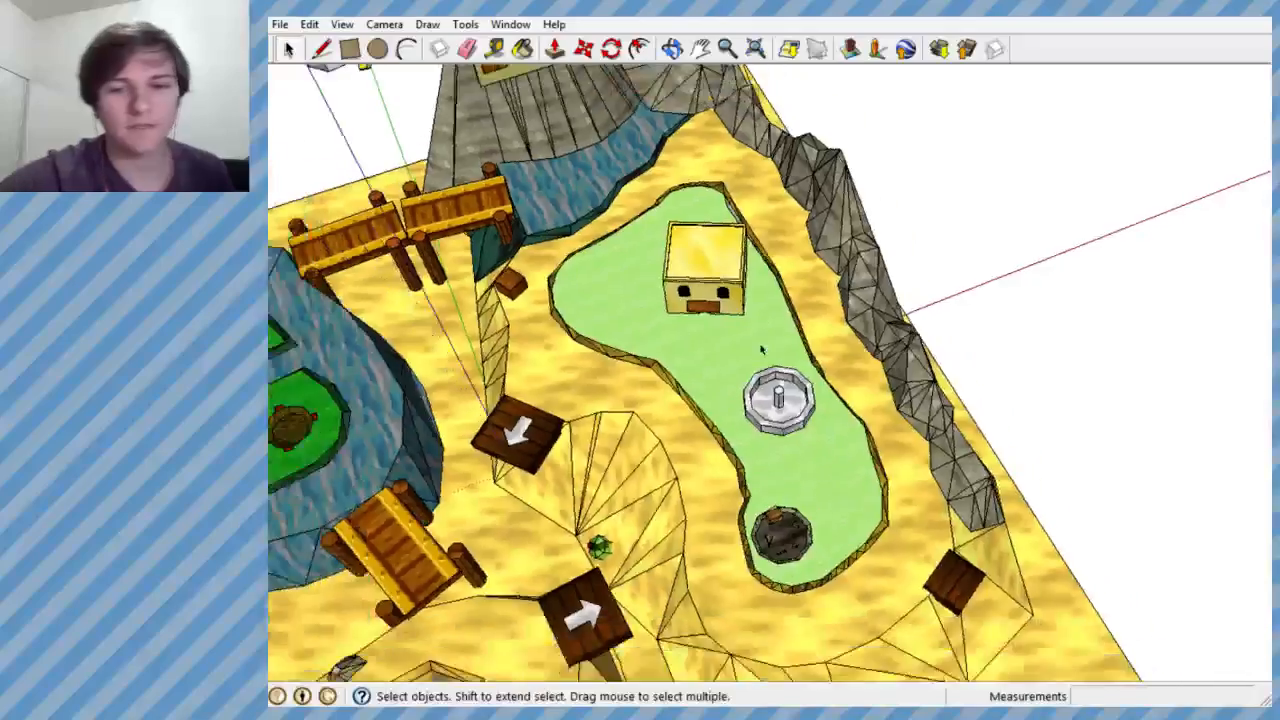
middle_click_drag(762, 349, 898, 208)
scroll(765, 425, "up", 2)
left_click(765, 425)
scroll(770, 420, "up", 2)
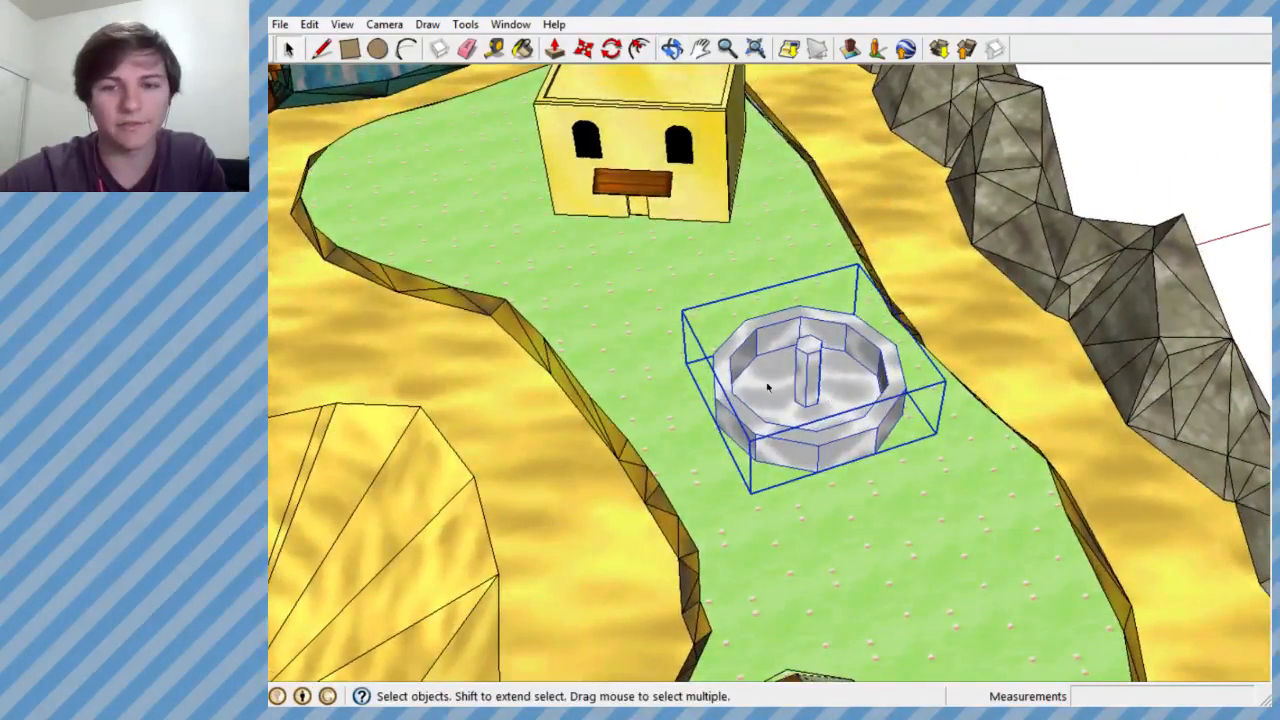
- Select the yellow house group on the grass
left_click(680, 149)
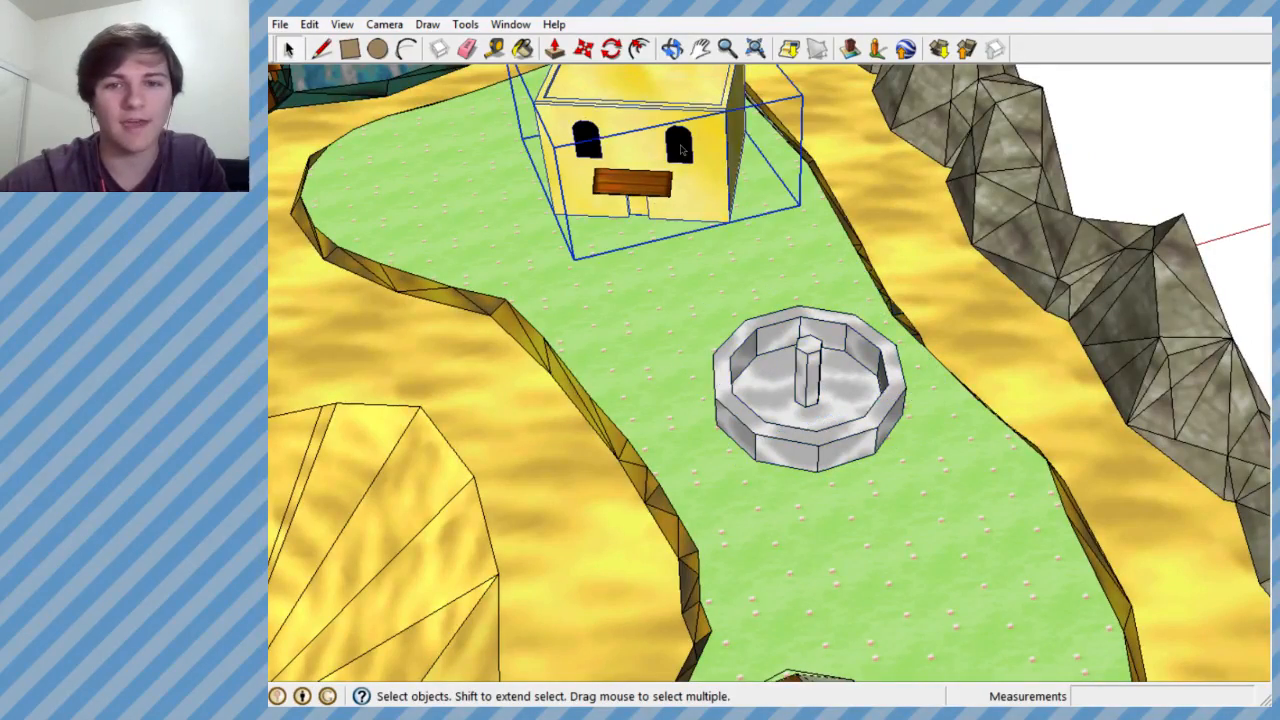
middle_click_drag(632, 213, 606, 274)
scroll(840, 272, "down", 6)
scroll(535, 266, "up", 4)
scroll(741, 412, "down", 4)
scroll(579, 209, "up", 6)
- Select the skull-shaped rock group behind the wooden lookout tower
left_click(417, 354)
middle_click_drag(508, 296, 692, 426)
scroll(708, 380, "down", 3)
left_click(450, 296)
middle_click_drag(450, 296, 505, 218)
scroll(491, 297, "up", 2)
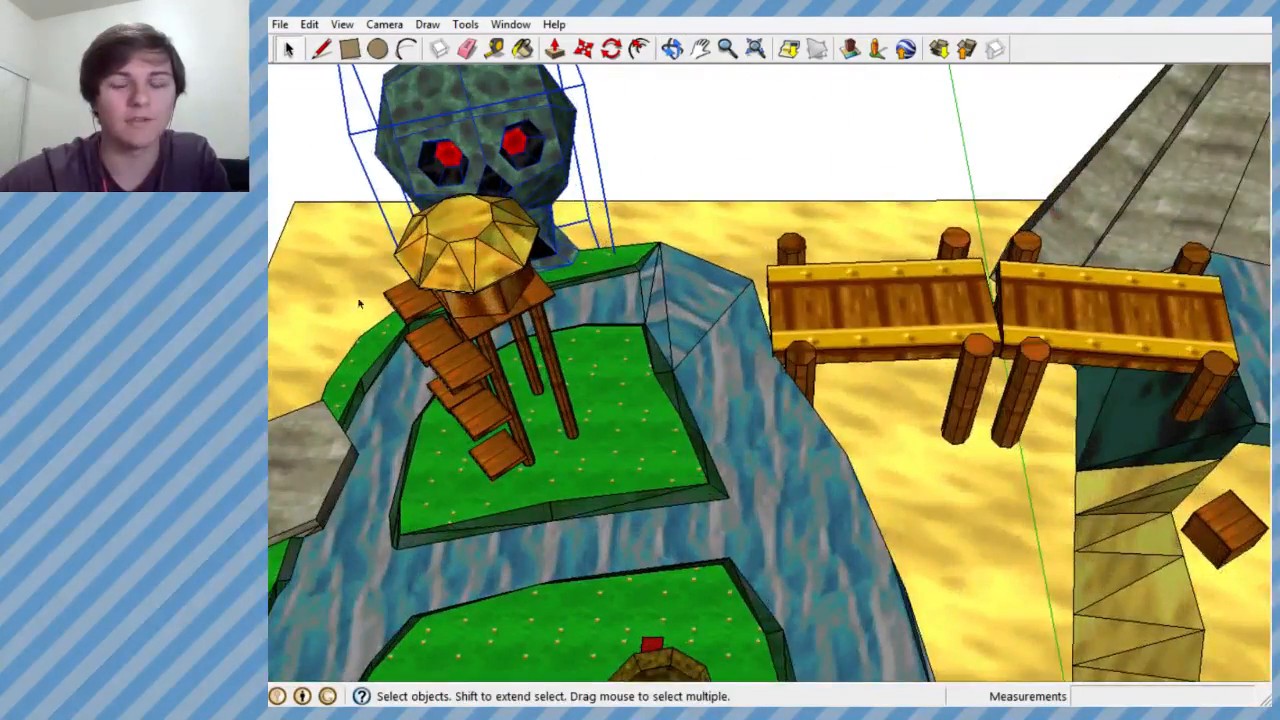
scroll(475, 318, "down", 6)
scroll(811, 359, "up", 5)
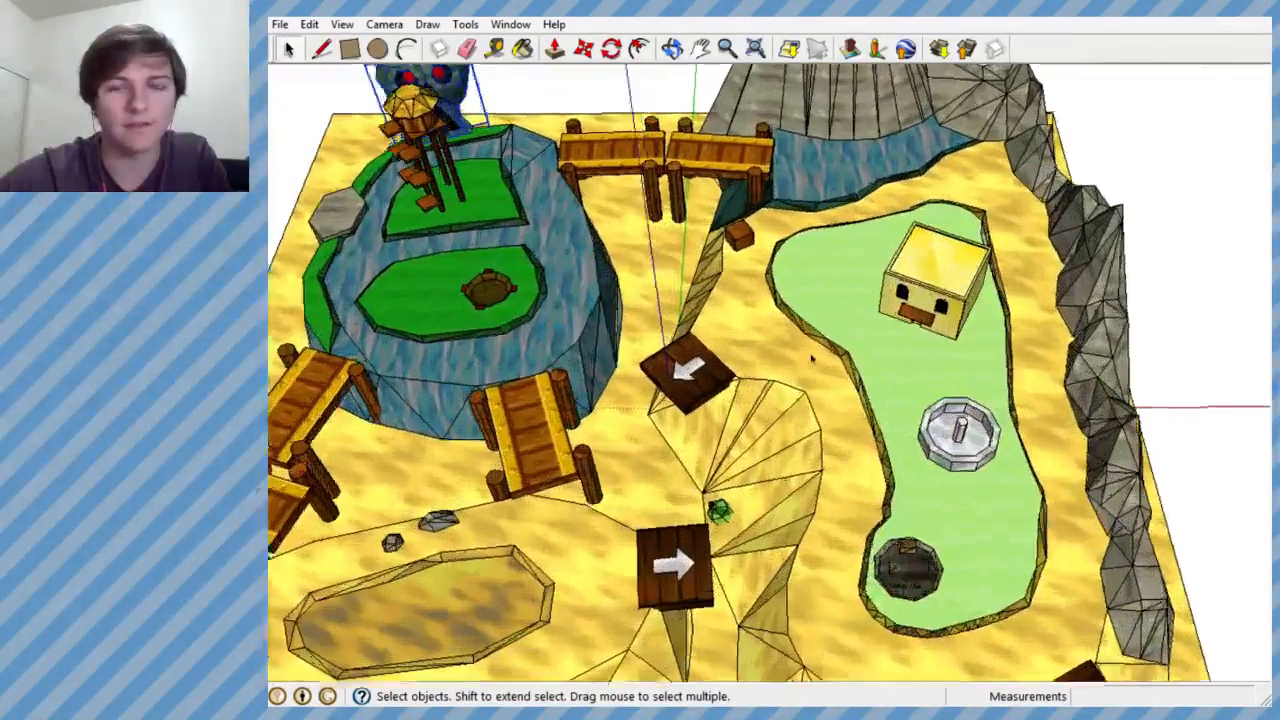
scroll(811, 359, "down", 4)
scroll(579, 419, "up", 3)
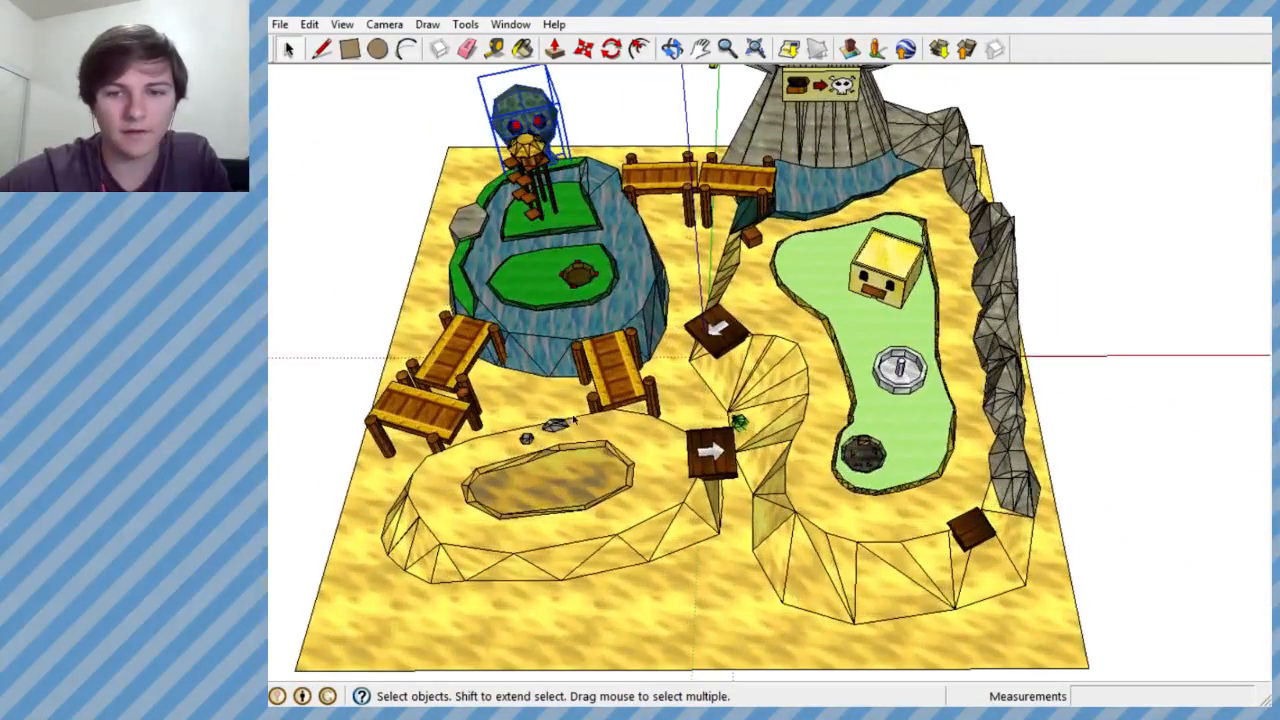
scroll(943, 403, "down", 3)
scroll(629, 363, "up", 7)
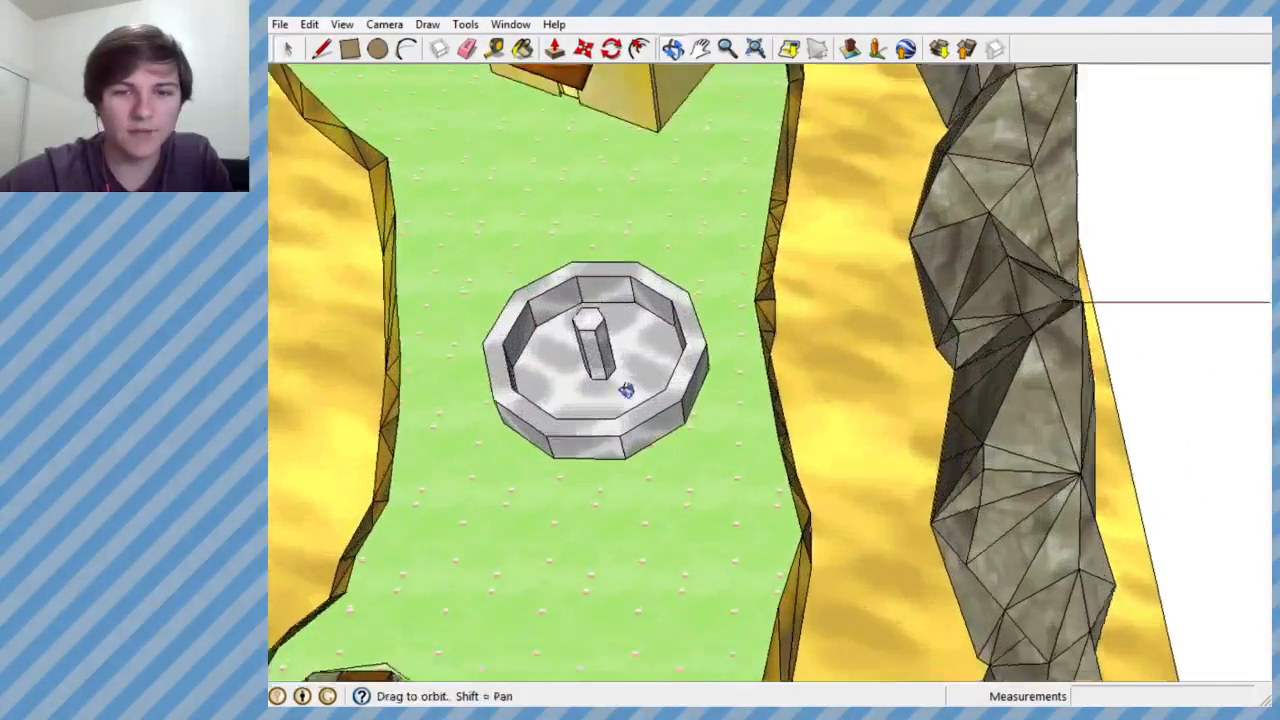
- Select the stone fountain group and scale it down slightly with the Scale tool
middle_click_drag(626, 390, 588, 420)
left_click(598, 323)
left_click(465, 24)
left_click(490, 150)
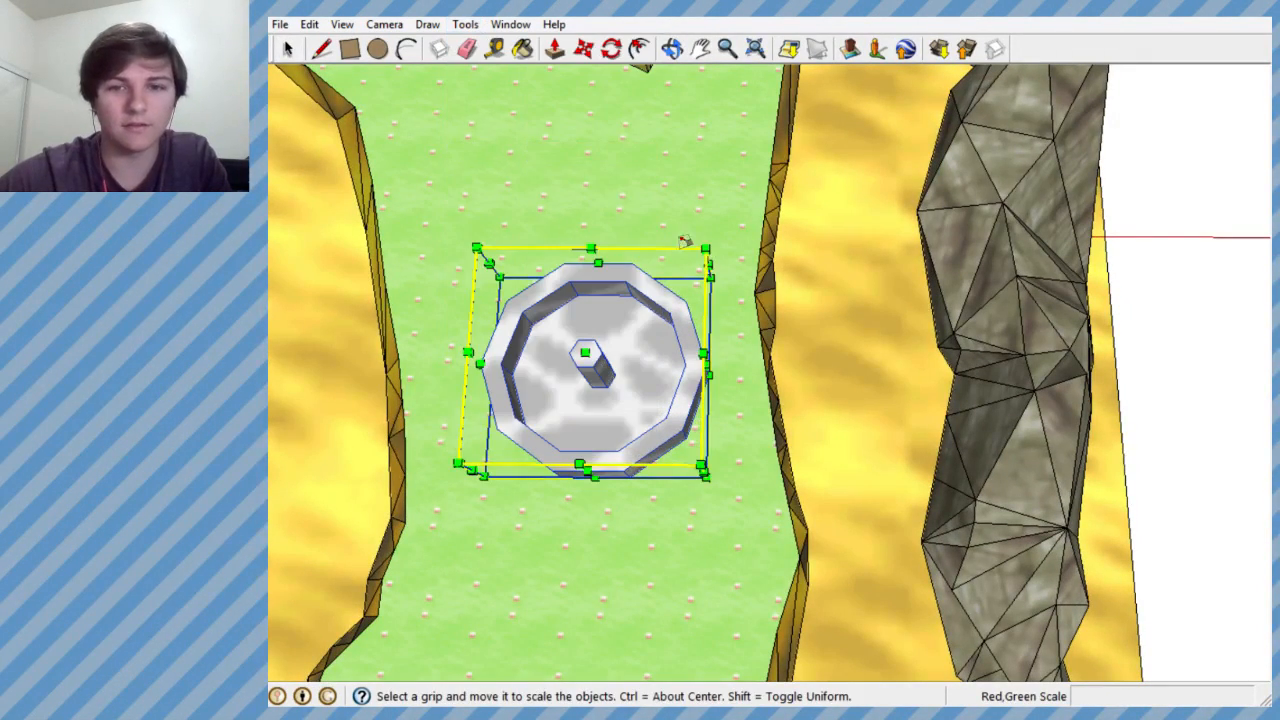
middle_click_drag(692, 268, 650, 262)
left_click_drag(741, 236, 700, 258)
middle_click_drag(700, 258, 706, 449)
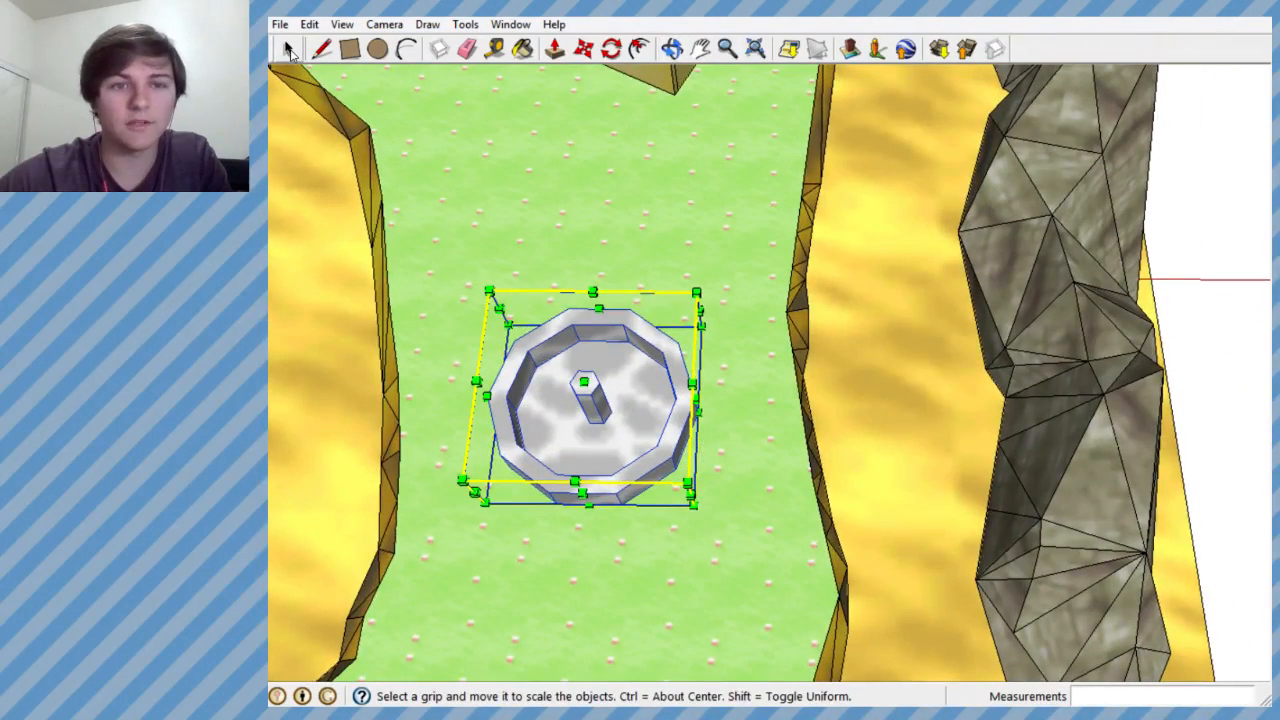
- Move the fountain about 1.2' sideways across the grass toward the rock wall
left_click(582, 51)
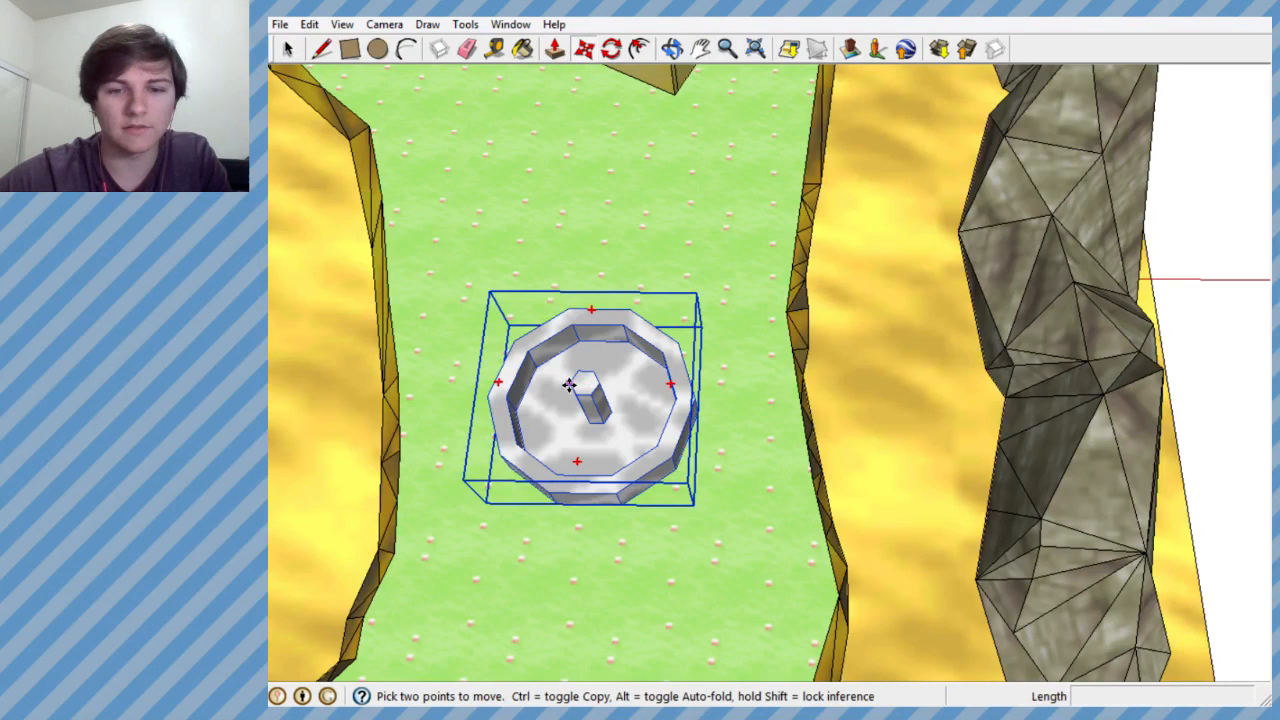
left_click(557, 385)
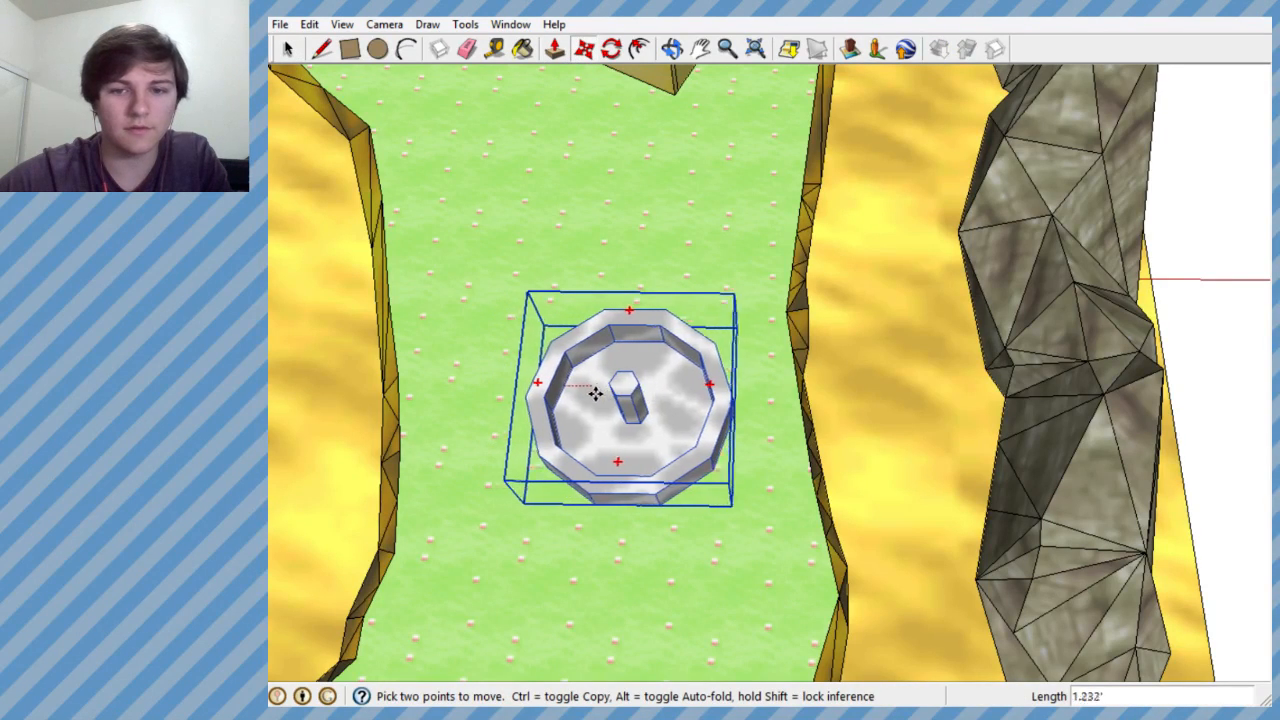
middle_click_drag(586, 411, 600, 185)
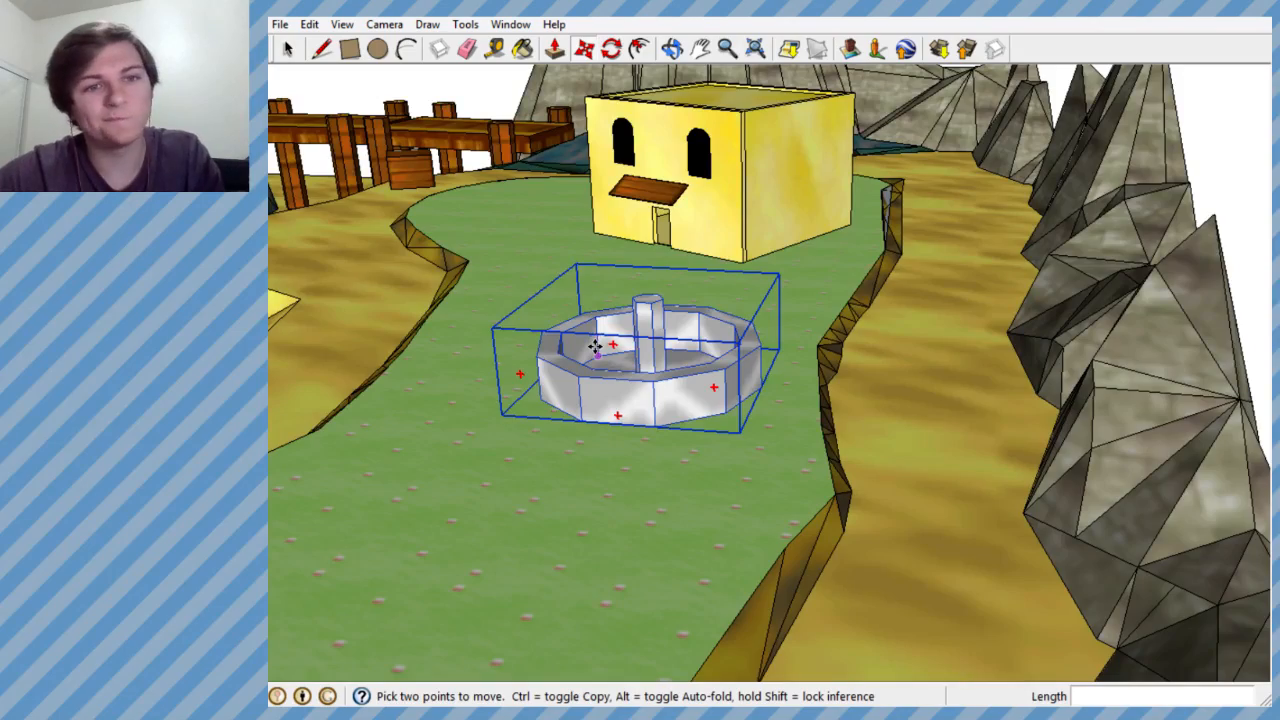
- Look over the whole level and examine the green islands inside the moat
scroll(608, 212, "down", 6)
scroll(531, 411, "up", 3)
middle_click_drag(531, 411, 694, 521)
scroll(849, 254, "down", 3)
scroll(720, 371, "down", 2)
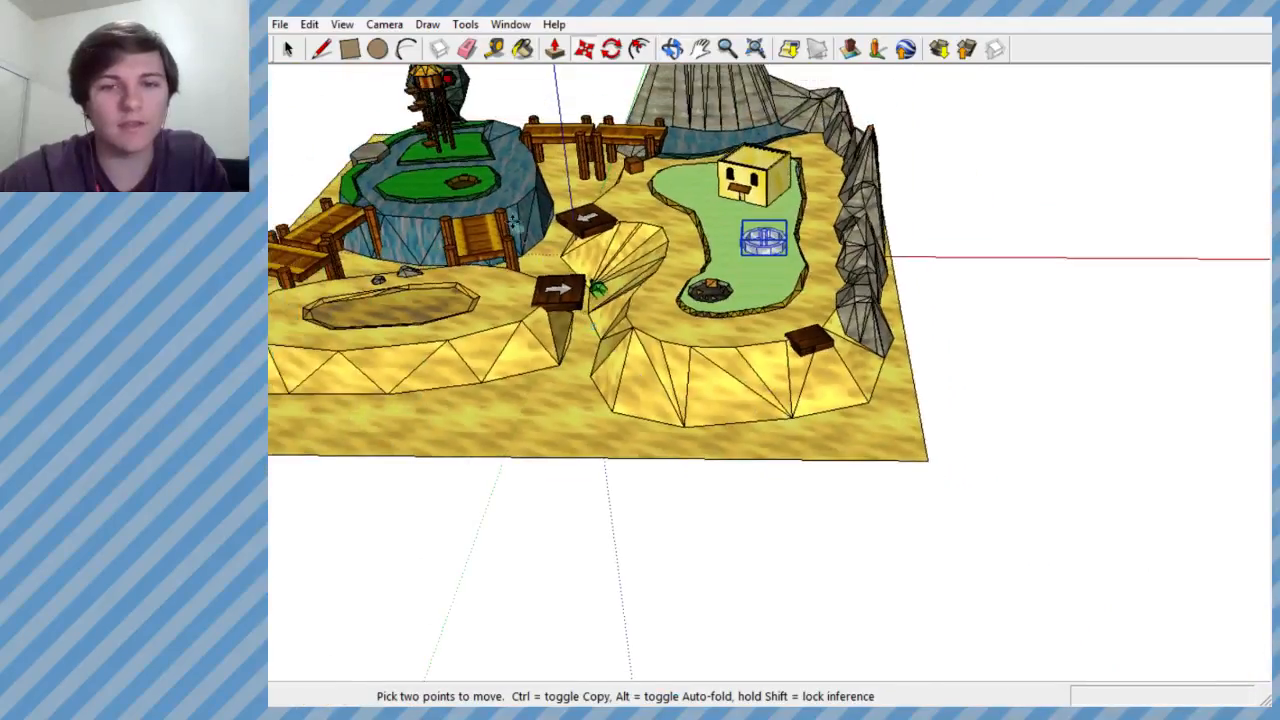
scroll(505, 228, "up", 5)
scroll(580, 505, "down", 2)
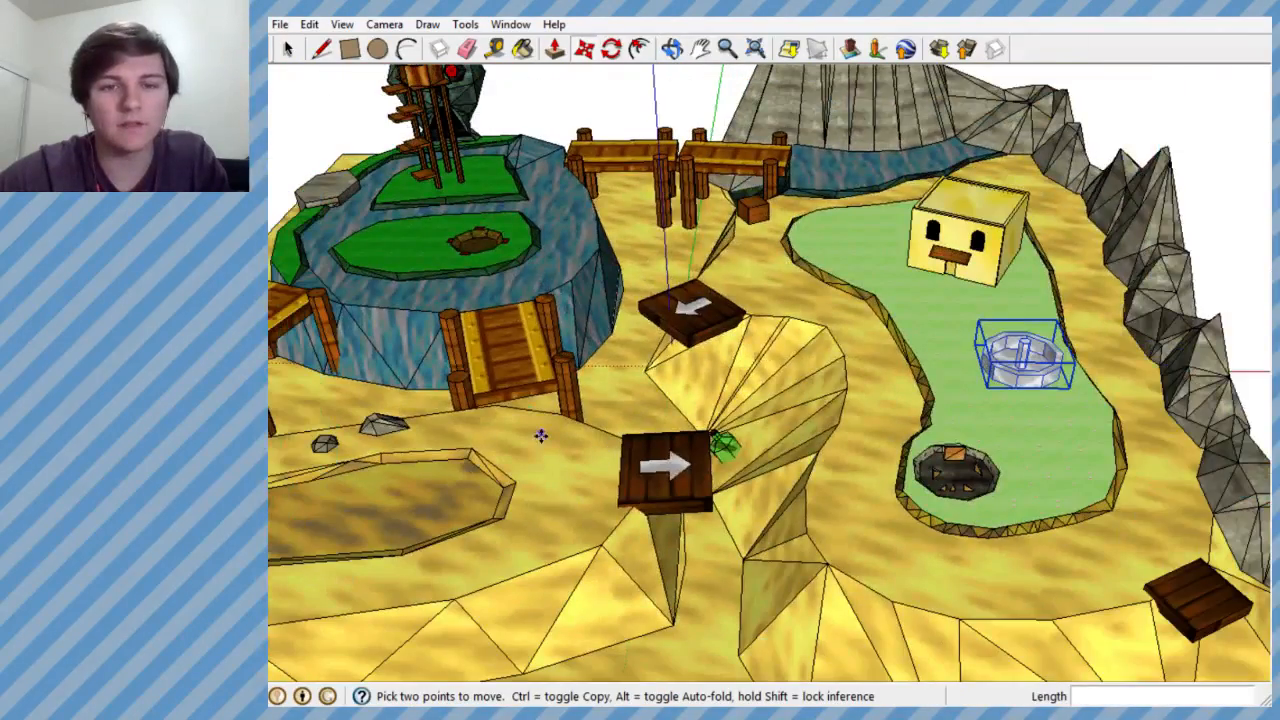
scroll(538, 408, "down", 3)
scroll(495, 298, "up", 6)
middle_click_drag(482, 375, 482, 472)
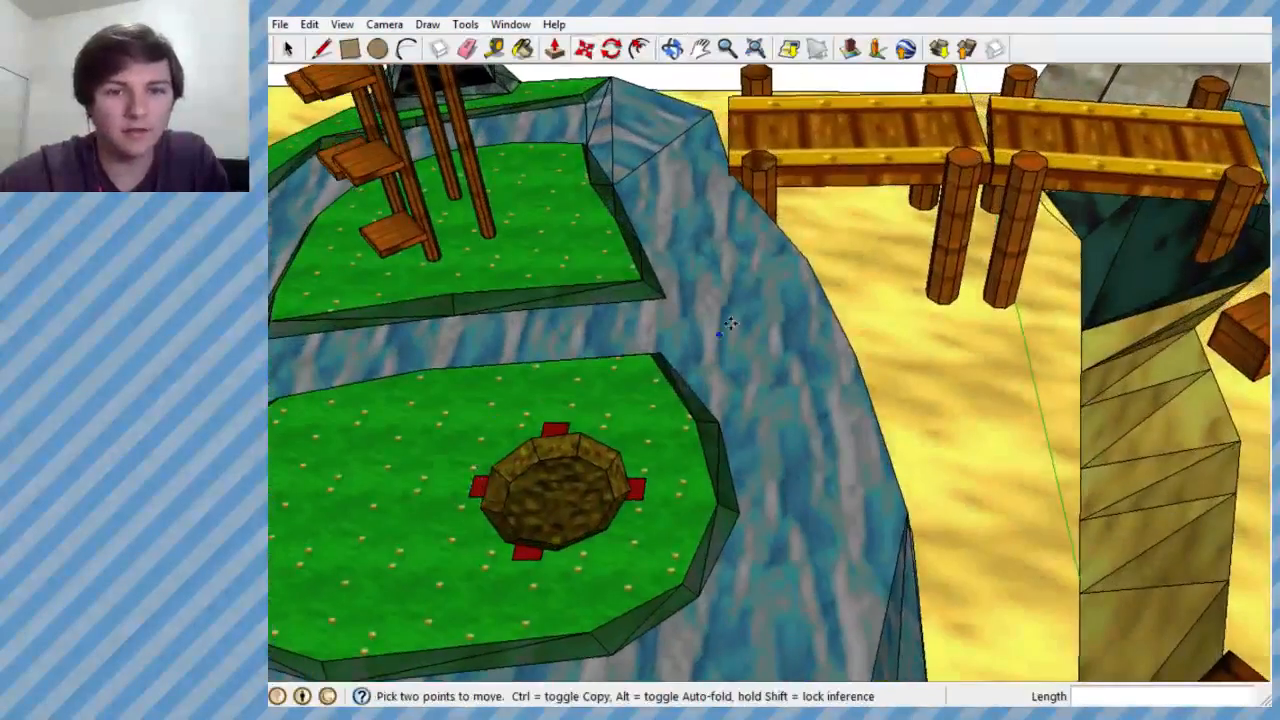
scroll(727, 323, "down", 5)
scroll(602, 331, "up", 4)
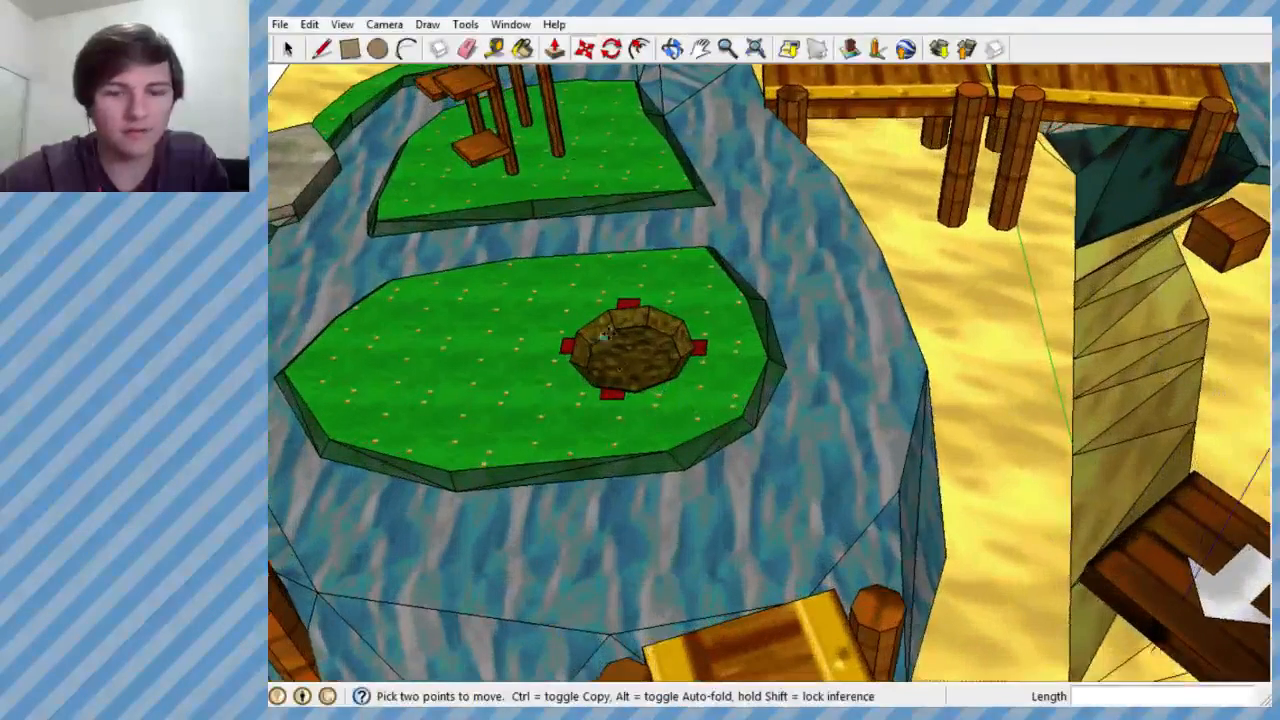
- Browse the materials used in the model and choose the grey stone texture Material19
left_click(523, 49)
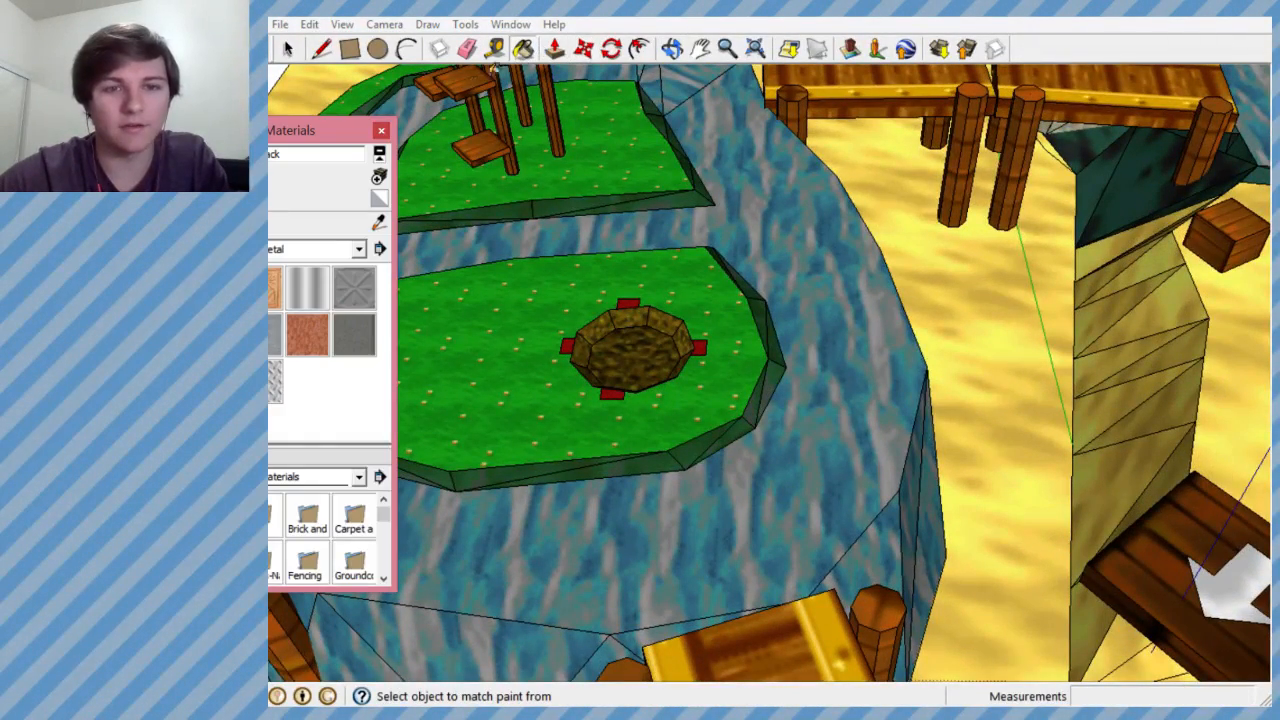
left_click_drag(283, 136, 1018, 128)
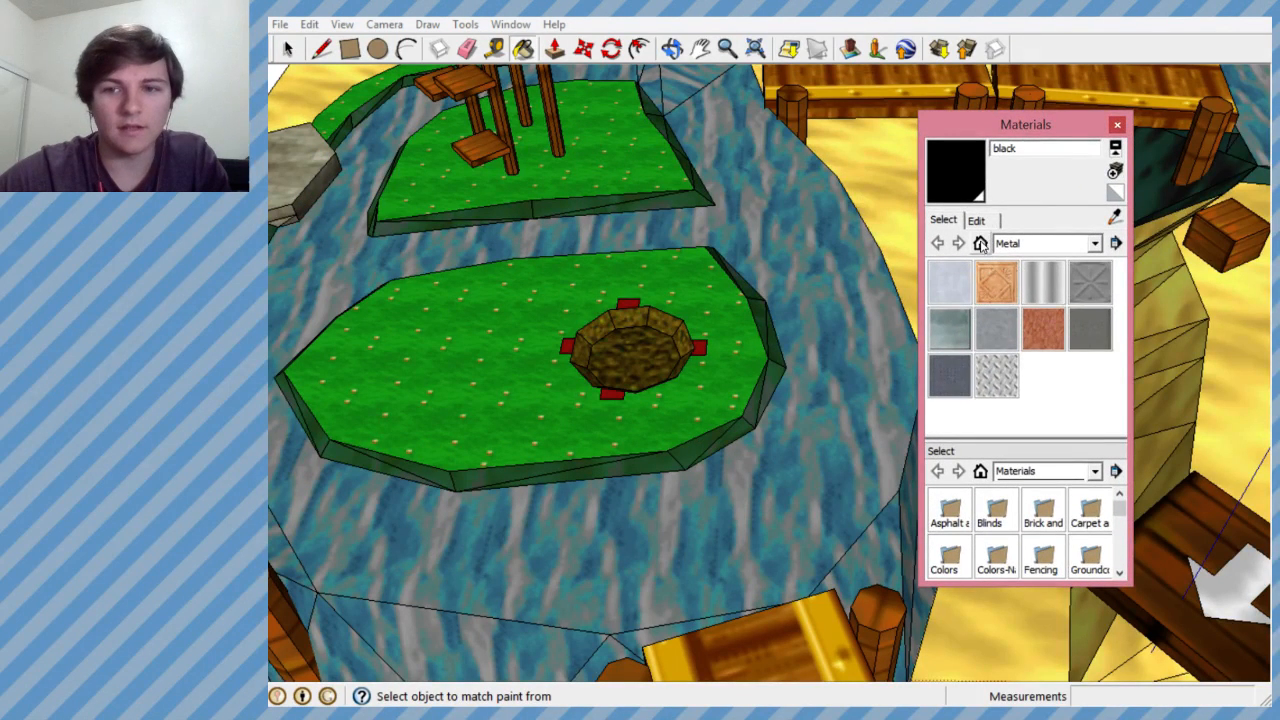
left_click(981, 243)
left_click_drag(1121, 288, 1117, 380)
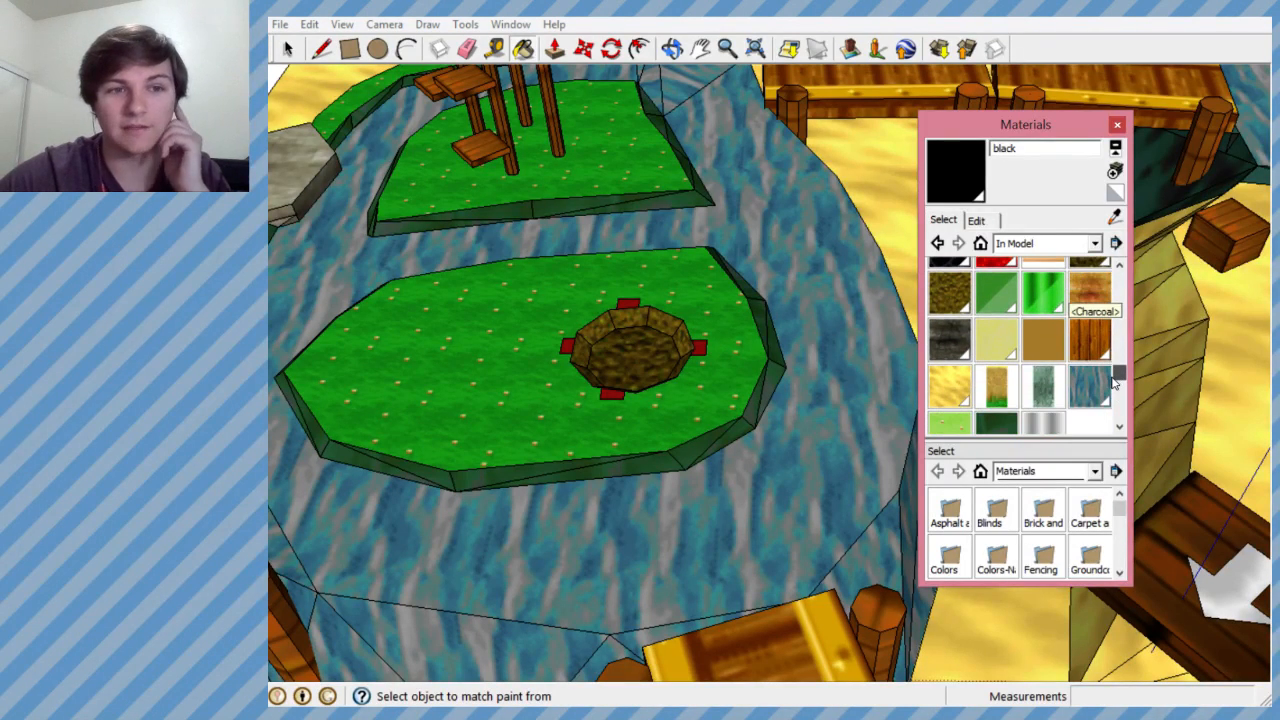
left_click_drag(1118, 372, 1119, 388)
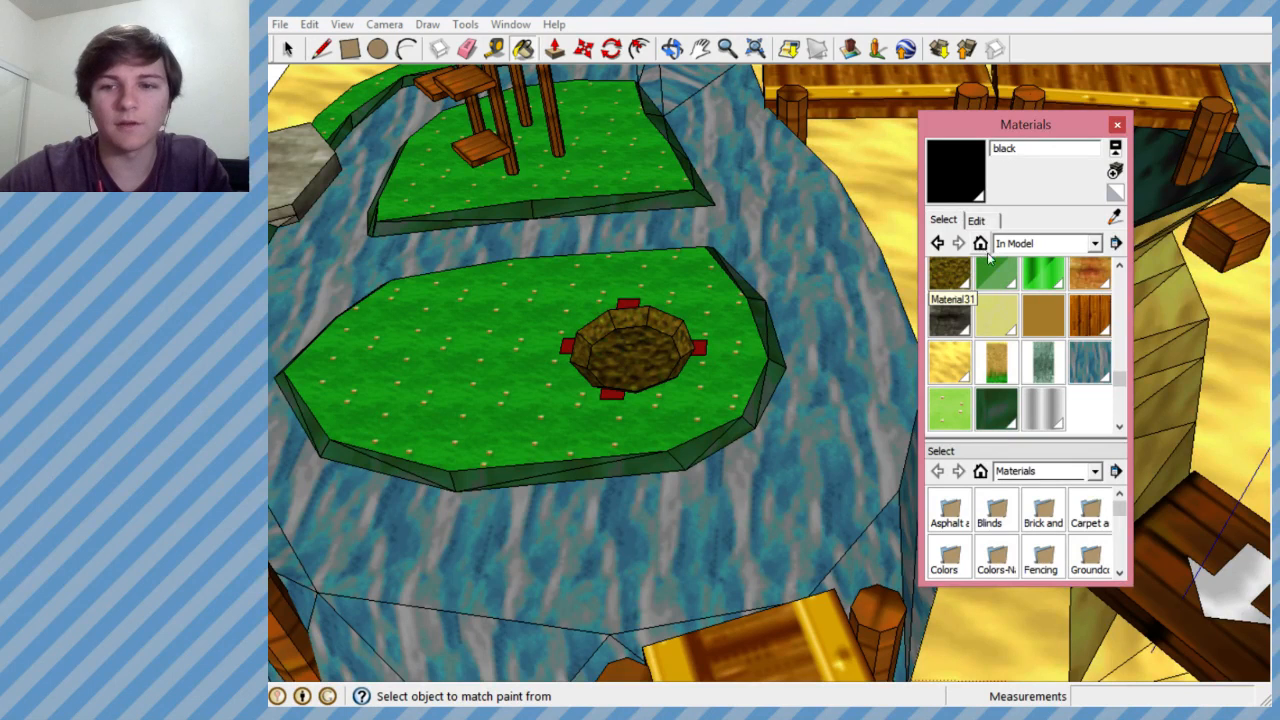
left_click_drag(1119, 380, 1119, 276)
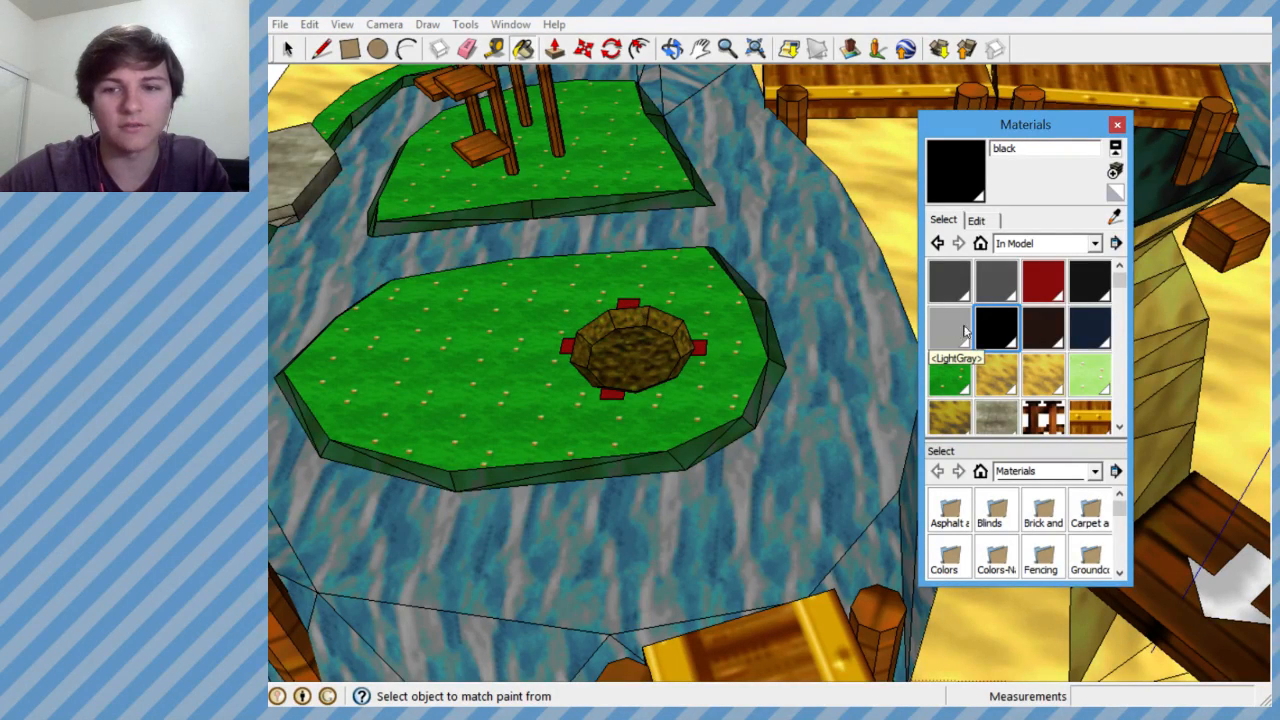
left_click_drag(1119, 284, 1060, 318)
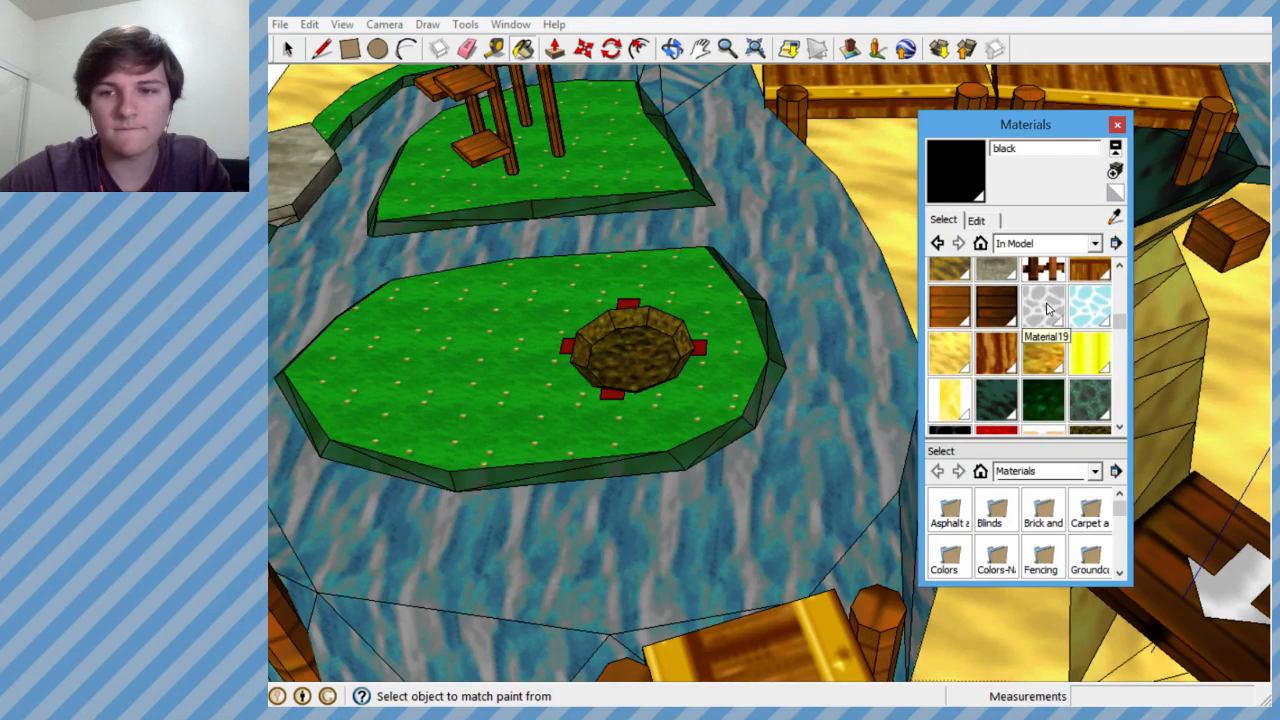
left_click(1047, 310)
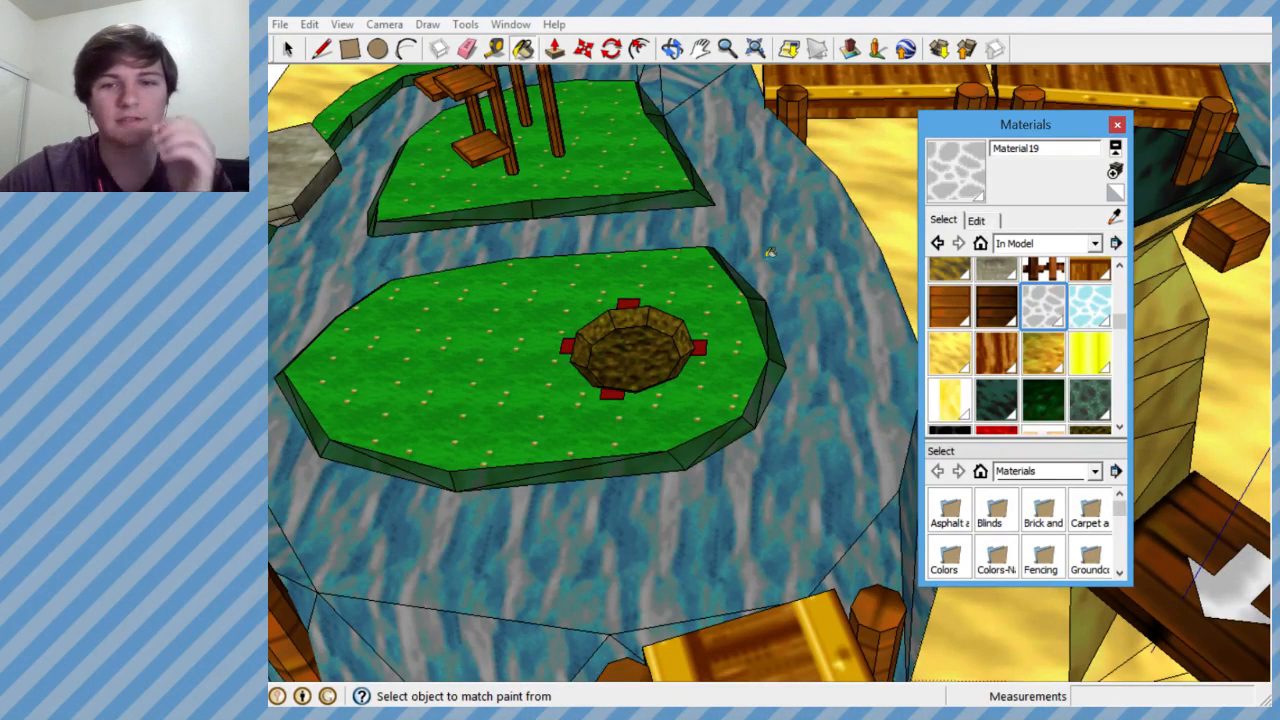
left_click(1118, 128)
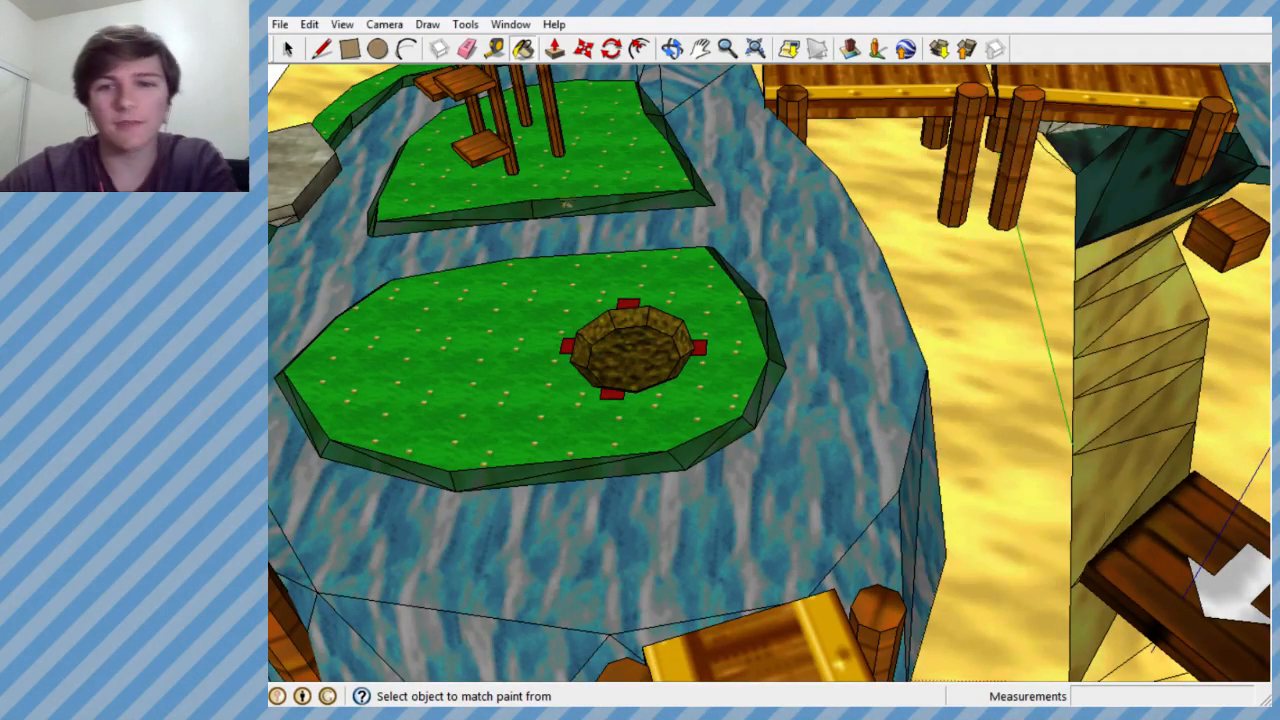
- Create a new material from Material19, keeping its water texture image and 100 opacity
key("shift+z")
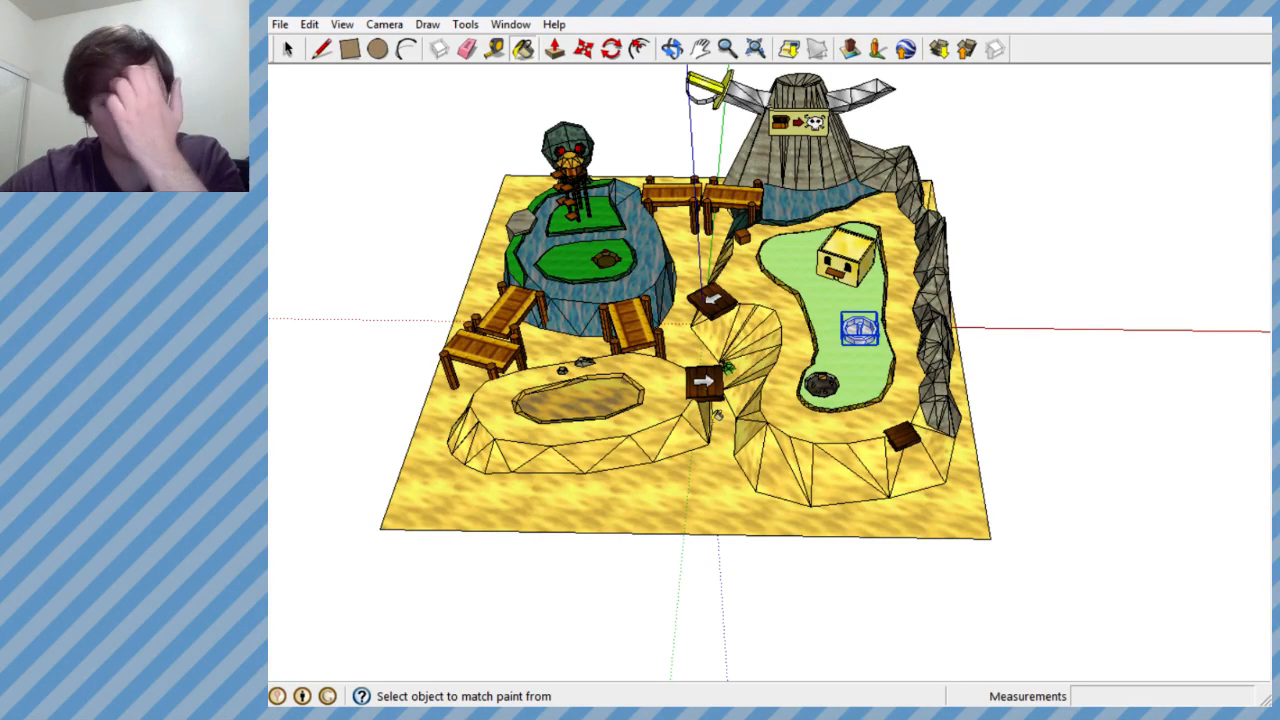
scroll(605, 258, "up", 10)
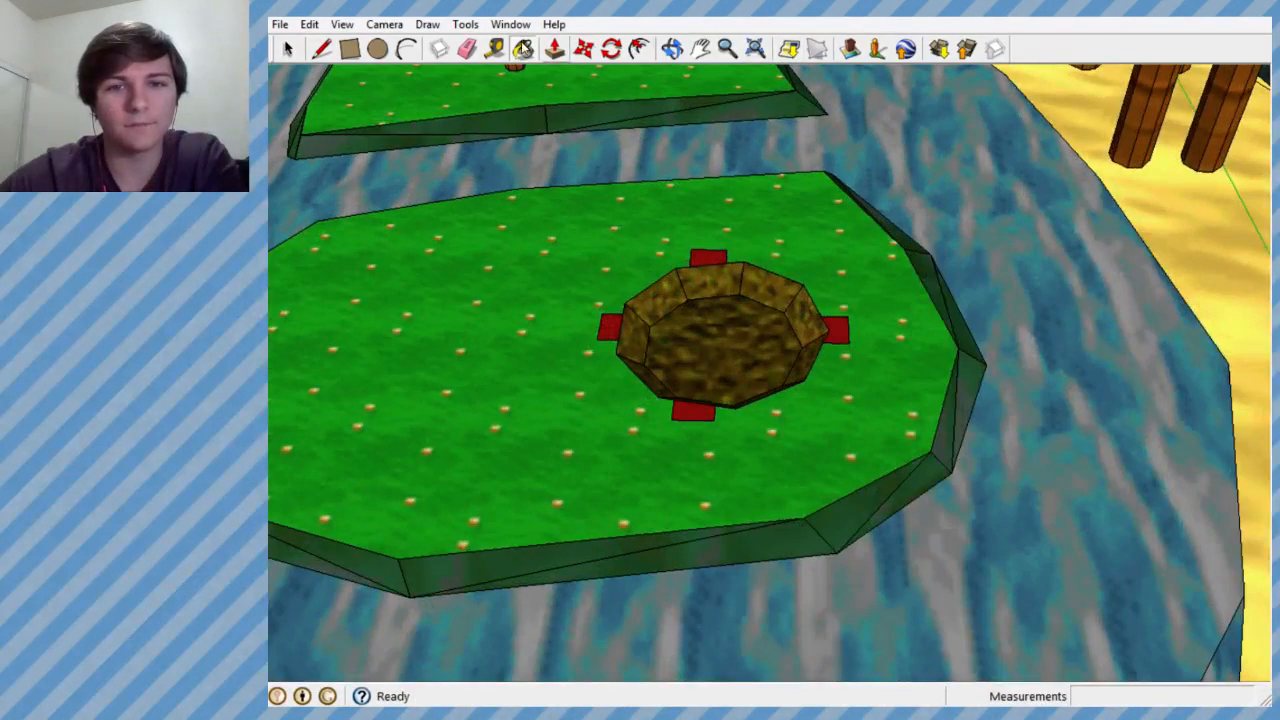
left_click(523, 48)
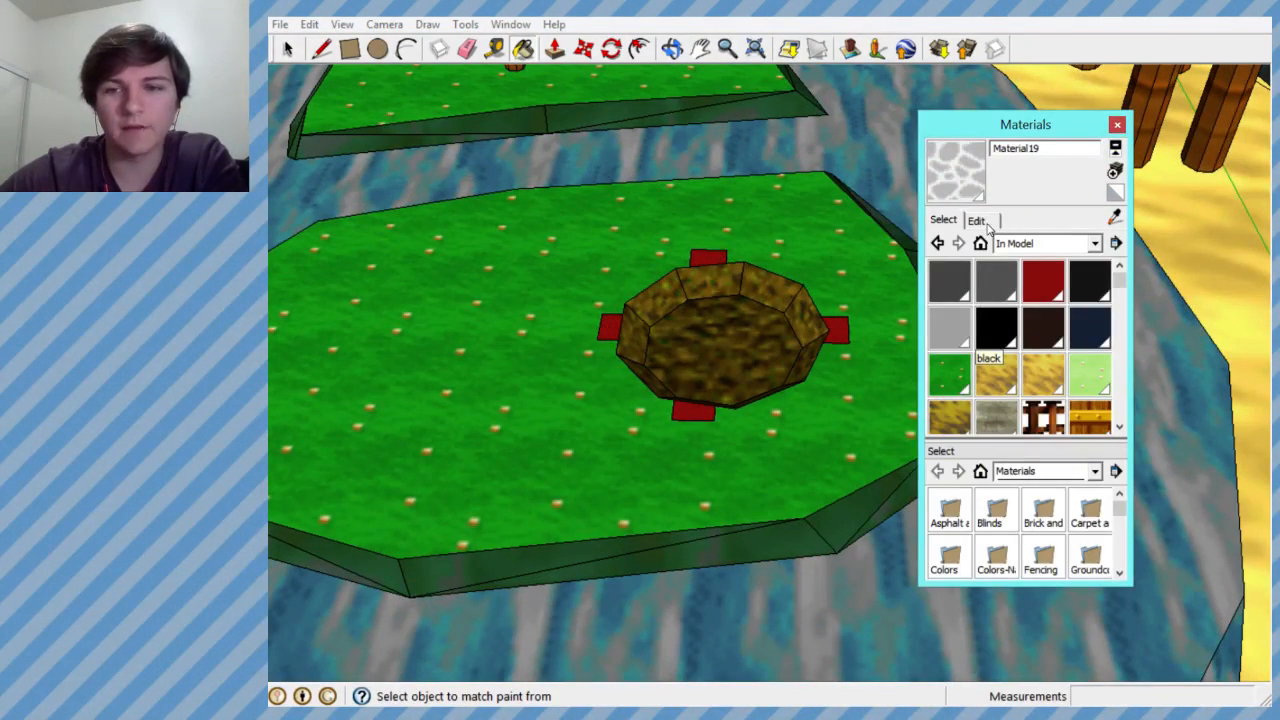
left_click(1115, 171)
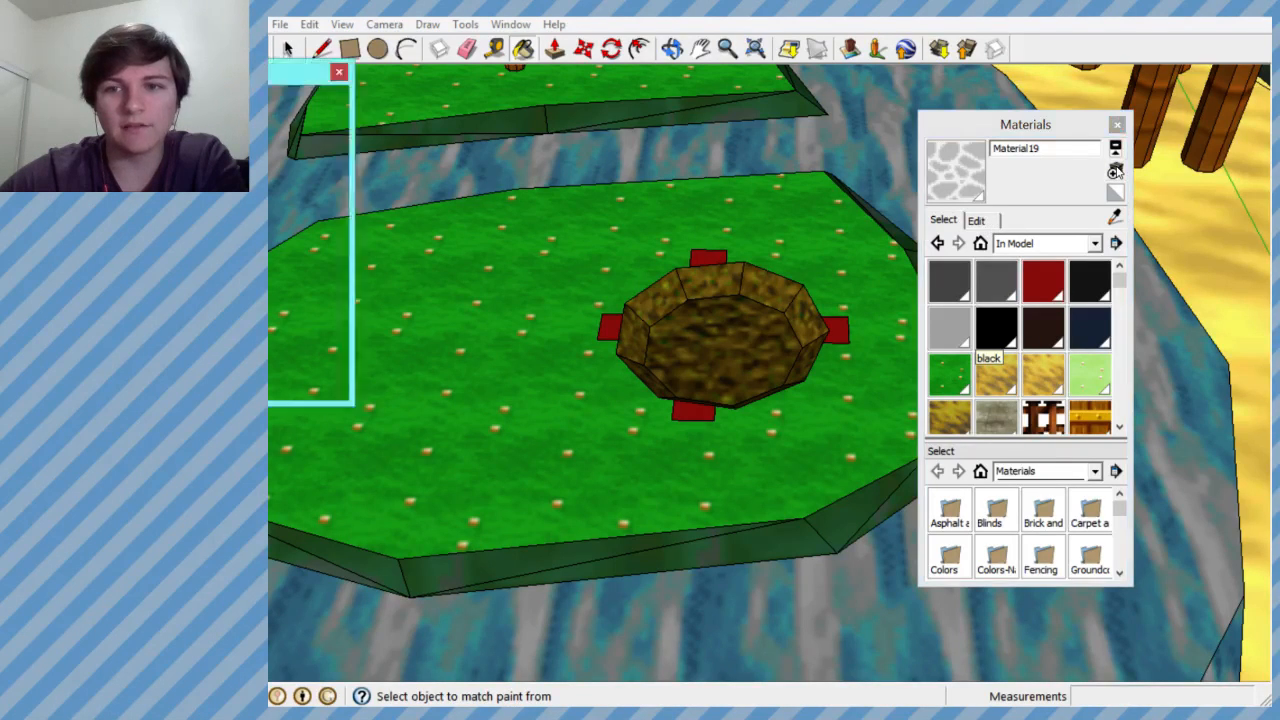
left_click_drag(326, 251, 330, 242)
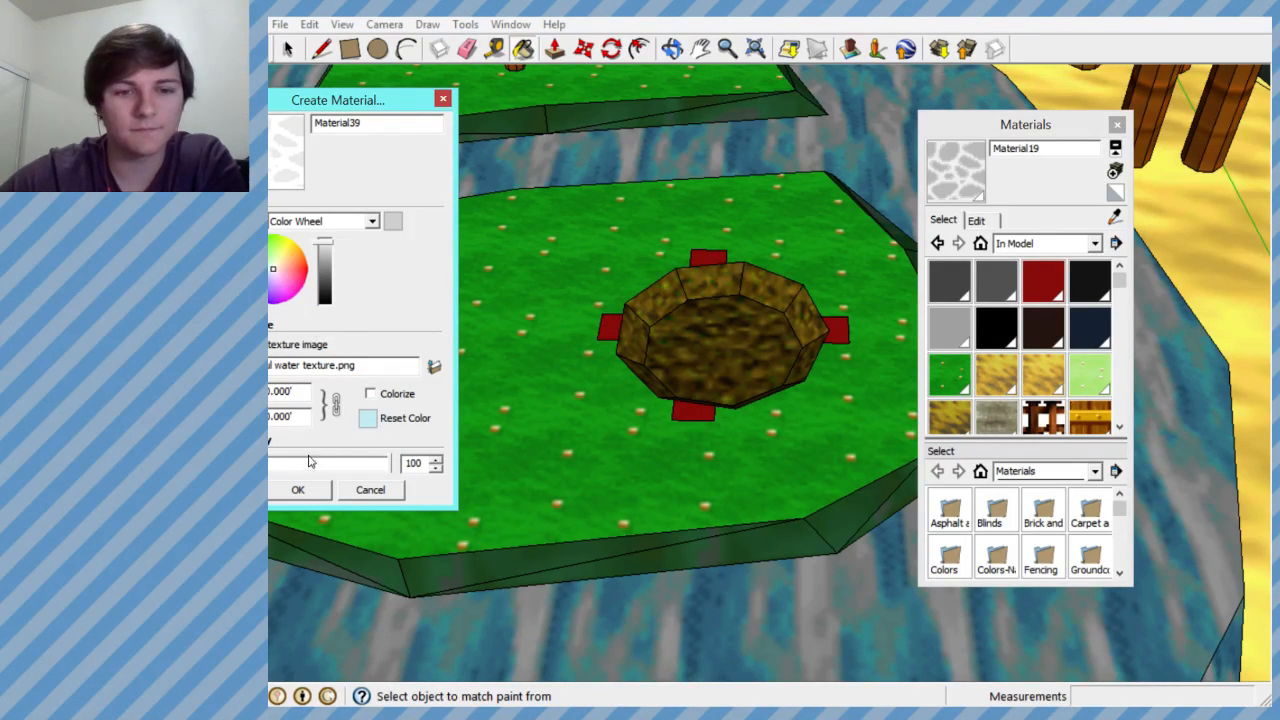
left_click(297, 491)
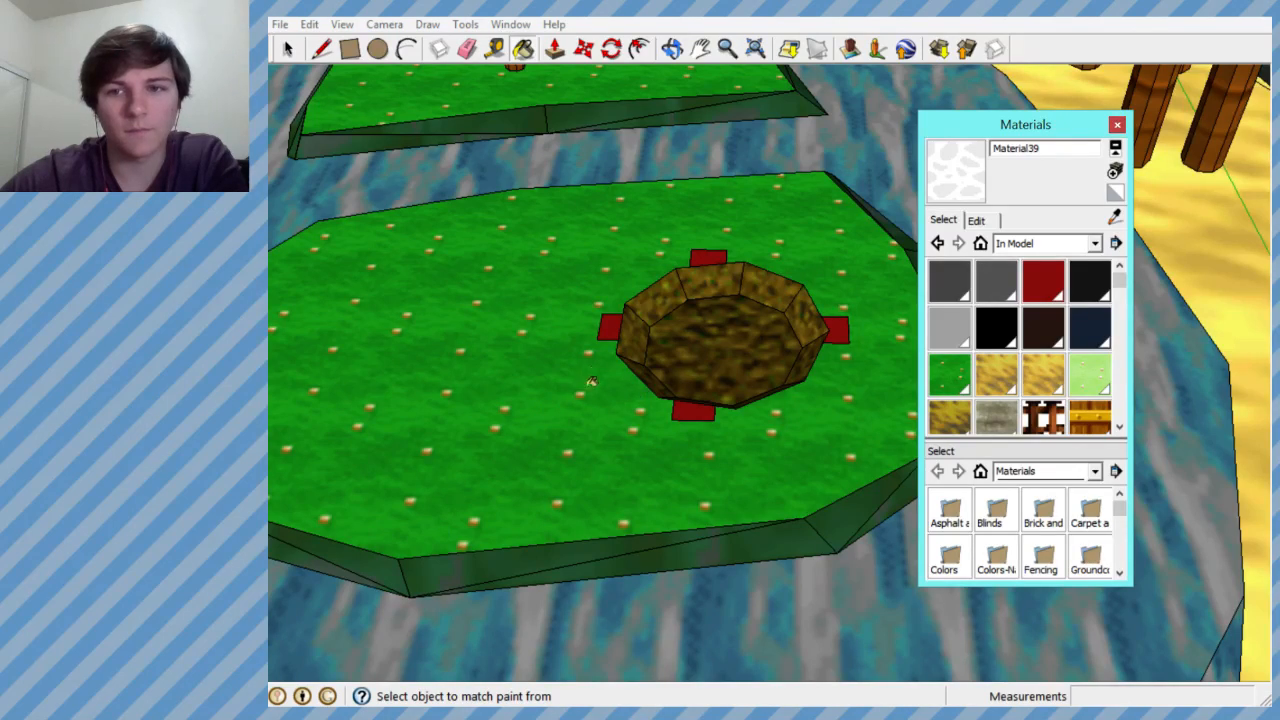
- Paint the white skull and crossbones on the tower's treasure sign with Material19
left_click(288, 48)
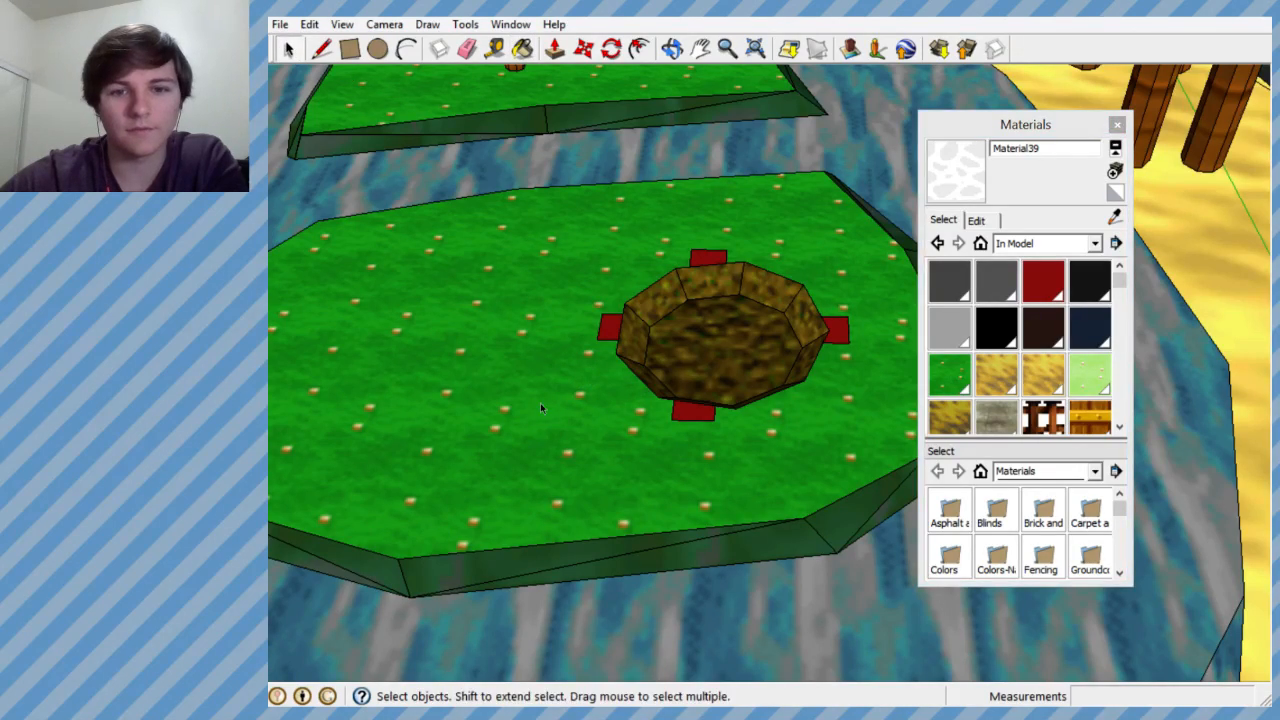
left_click(542, 404)
scroll(542, 404, "down", 8)
scroll(672, 381, "down", 1)
scroll(892, 192, "up", 5)
scroll(588, 450, "down", 5)
scroll(734, 329, "up", 5)
scroll(815, 350, "up", 6)
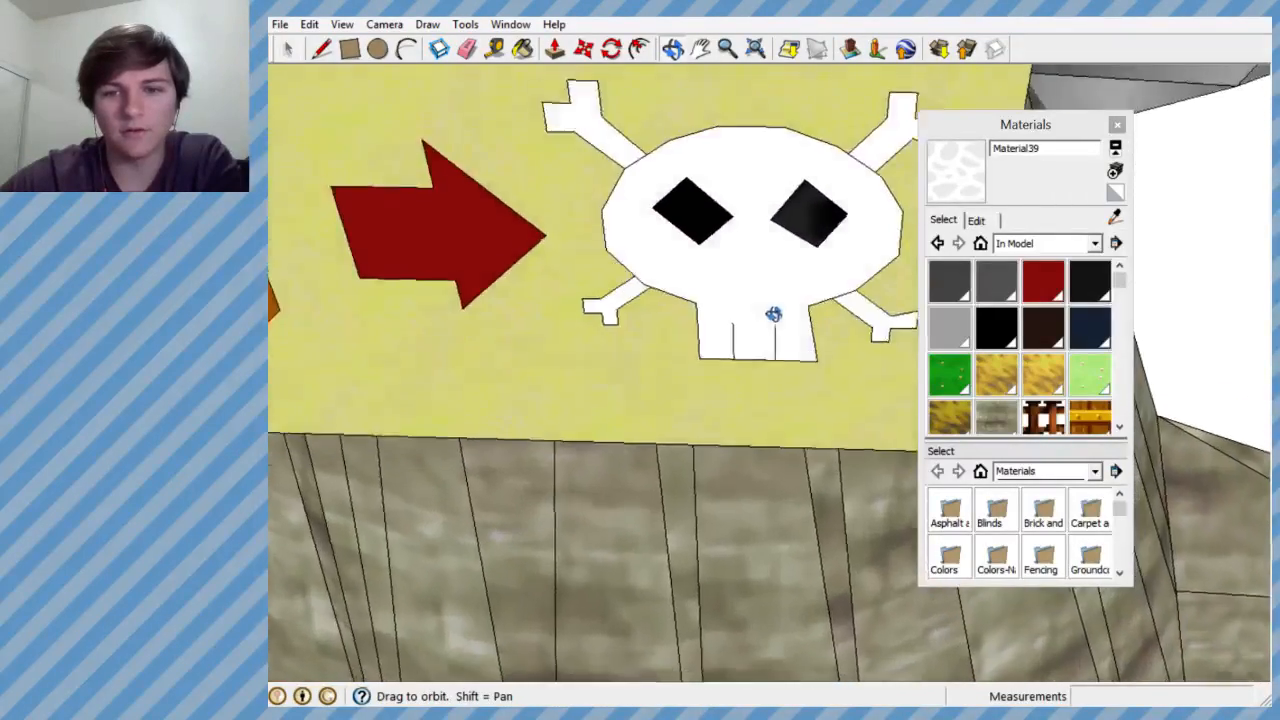
middle_click_drag(773, 314, 770, 318)
scroll(770, 318, "down", 2)
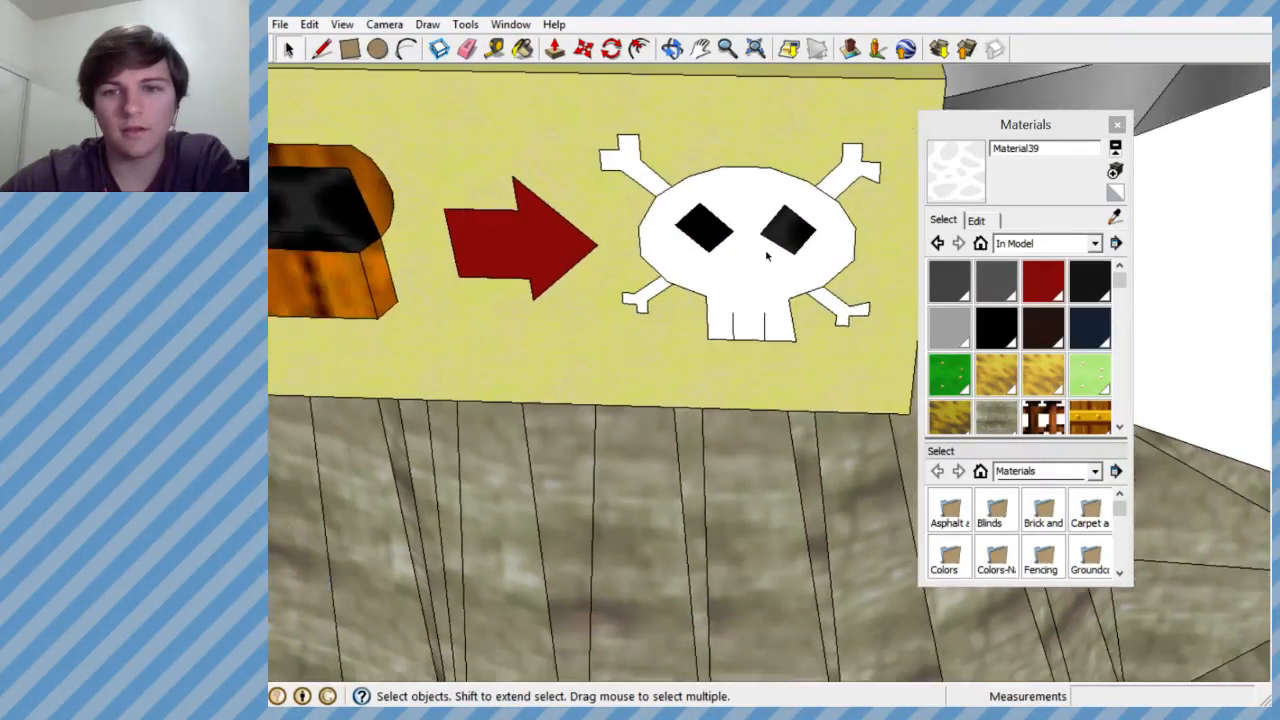
scroll(1060, 315, "down", 3)
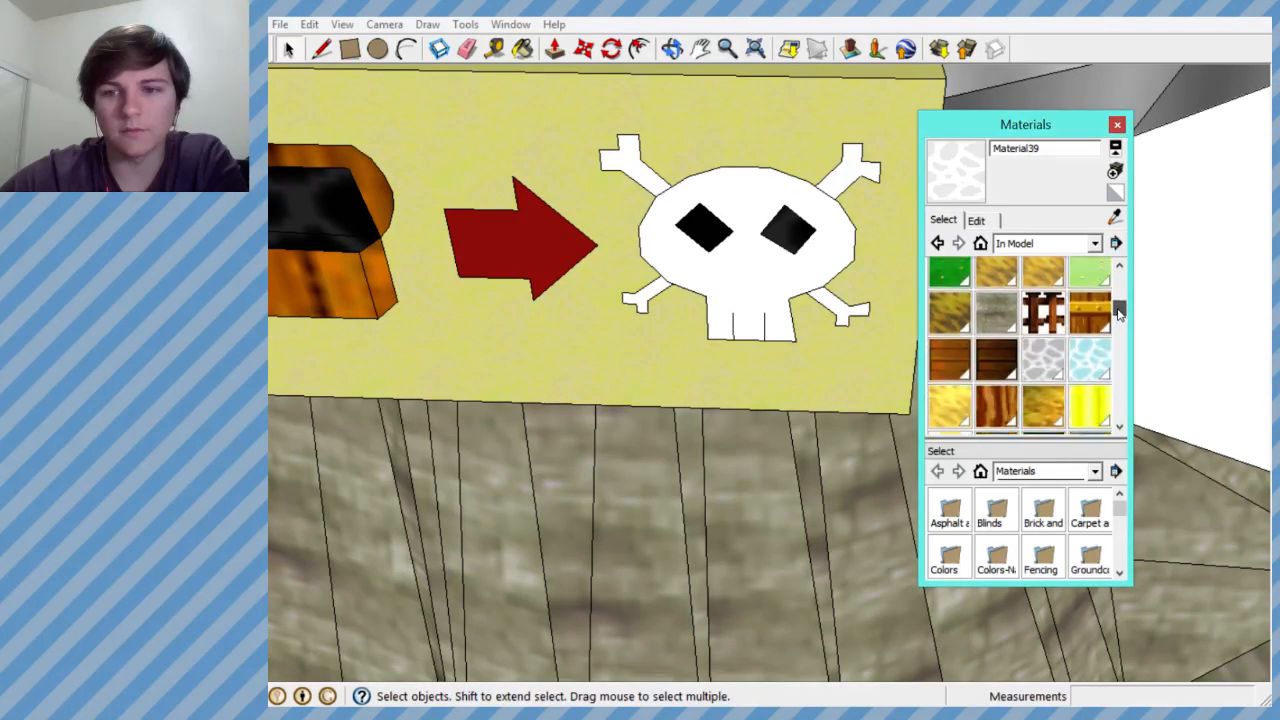
left_click(1057, 316)
left_click(776, 272)
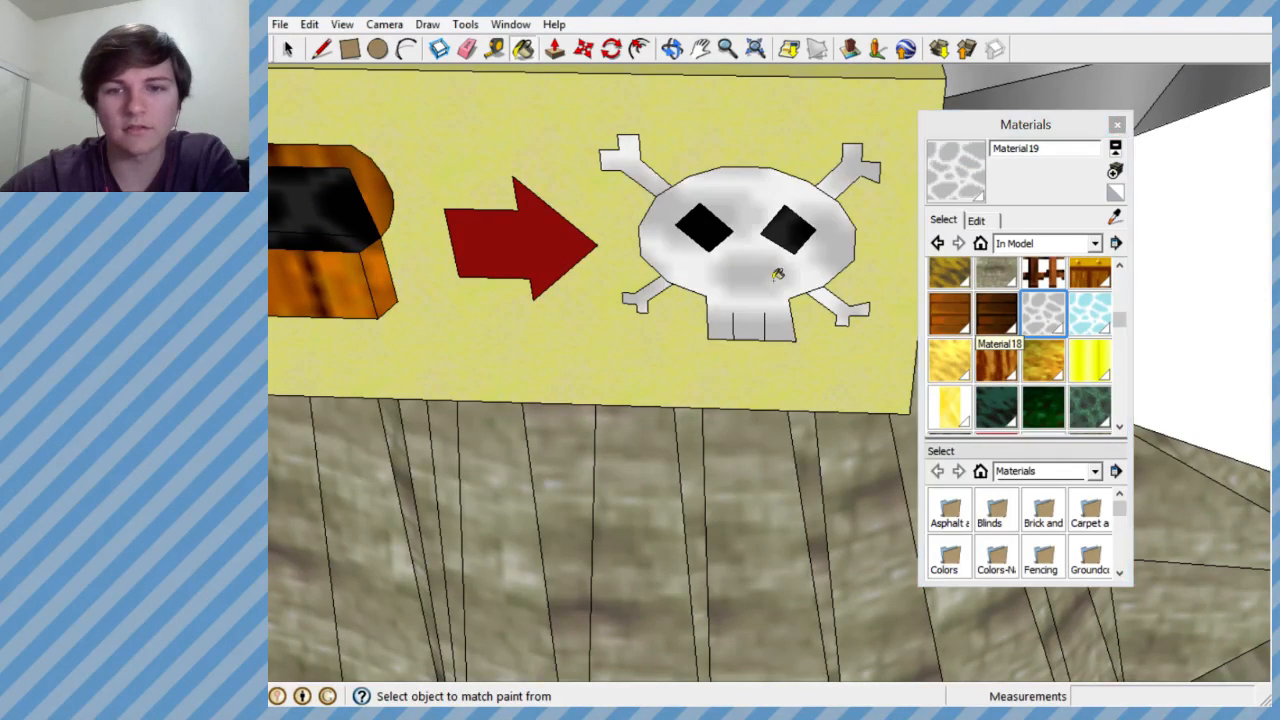
- Examine the painted sign and the color and texture settings of Material19
middle_click_drag(748, 332, 796, 264)
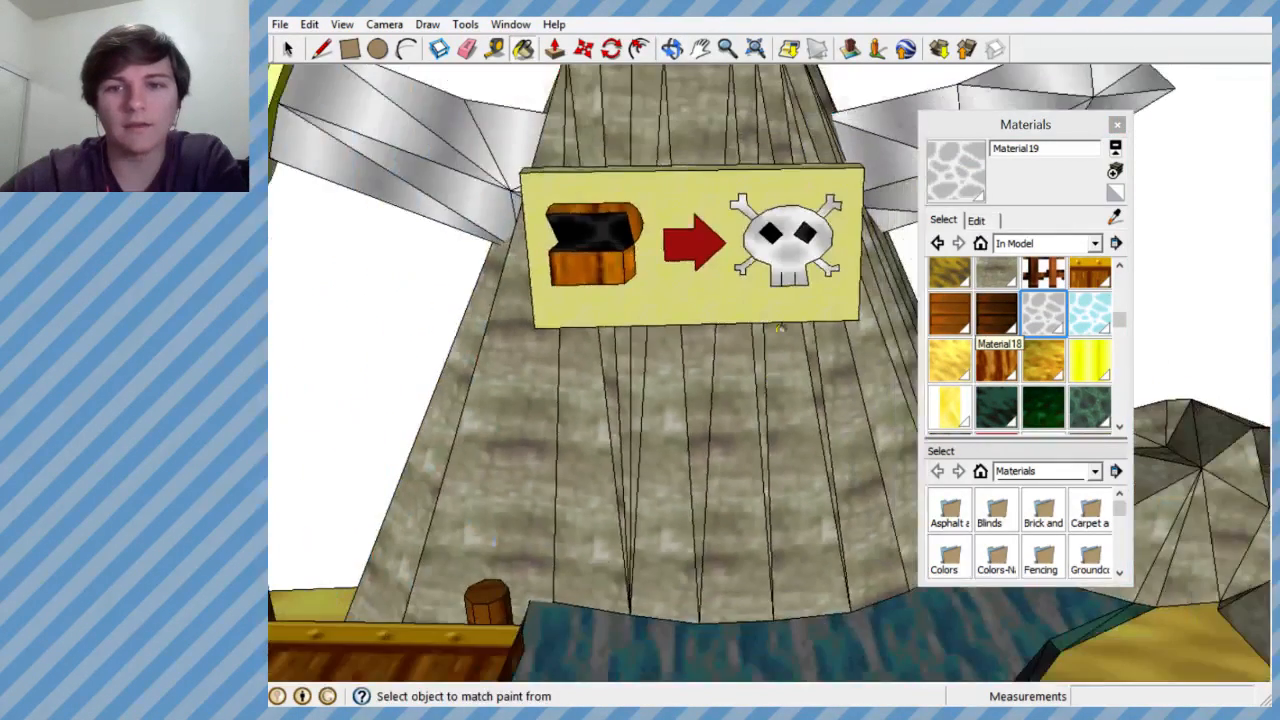
scroll(796, 264, "up", 2)
left_click(978, 220)
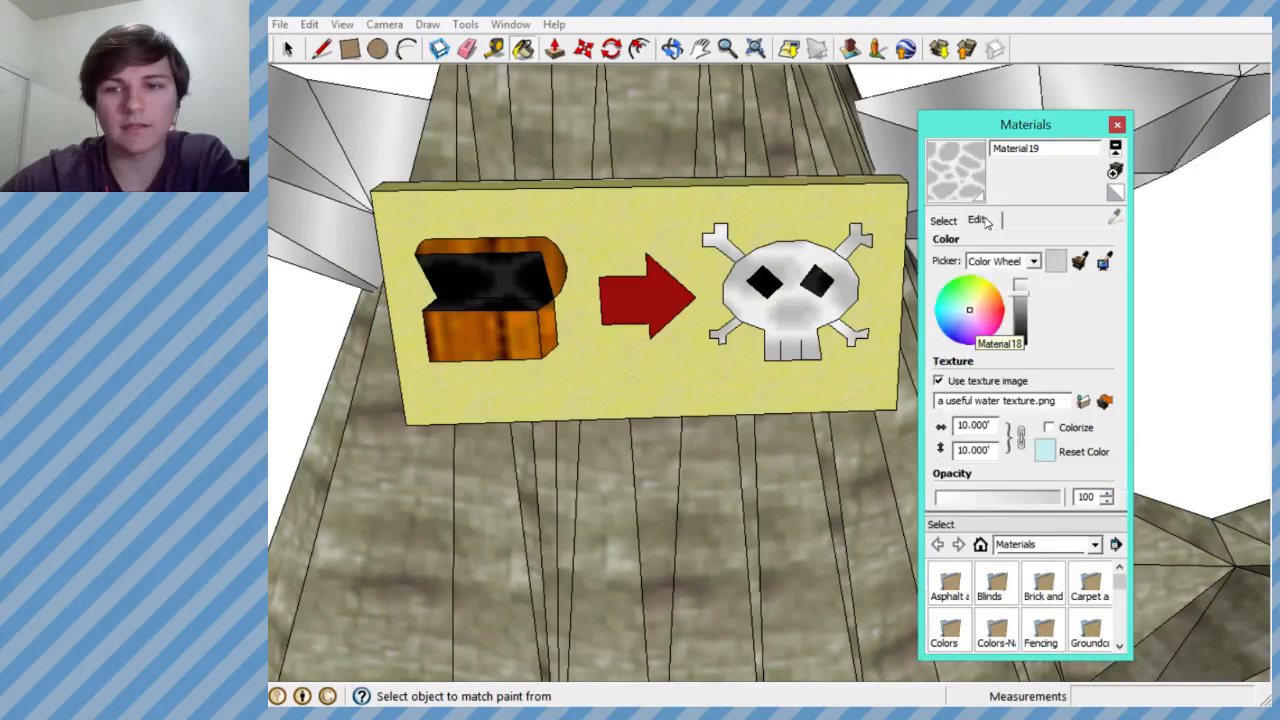
left_click(948, 222)
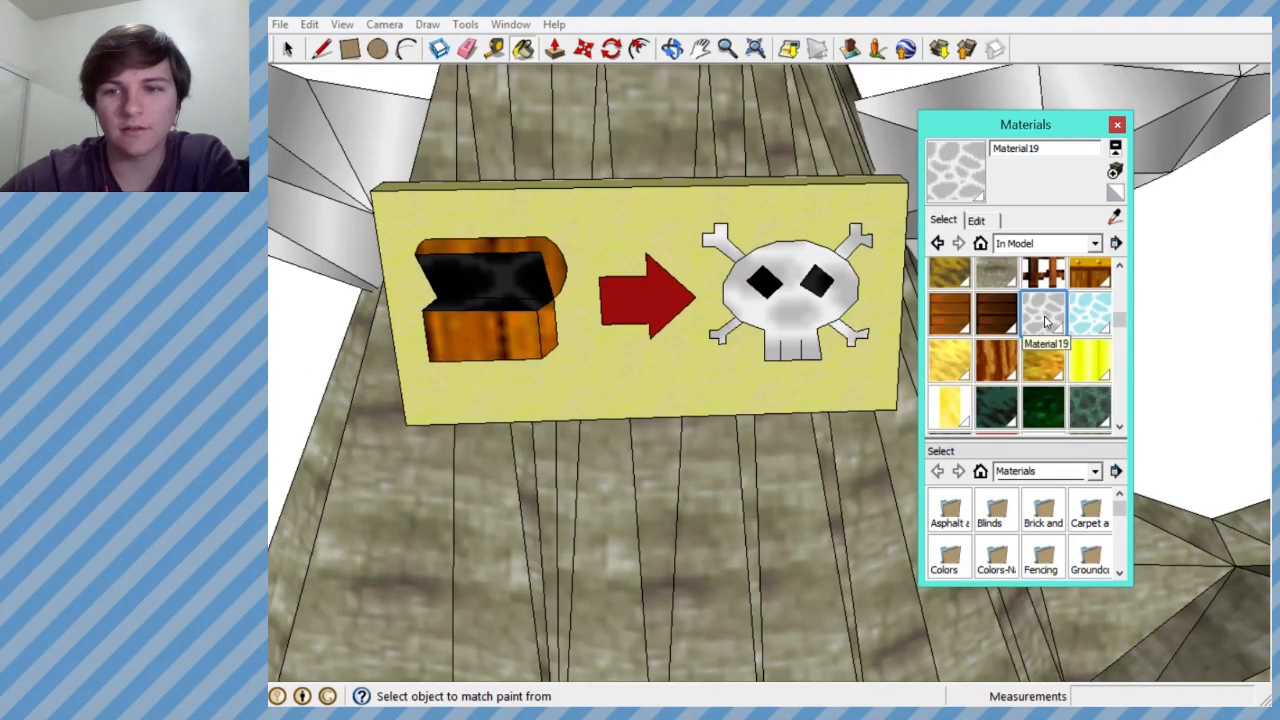
- Repaint the skull and crossbones on the tower's treasure sign with the white stone texture Material39
scroll(1000, 350, "down", 8)
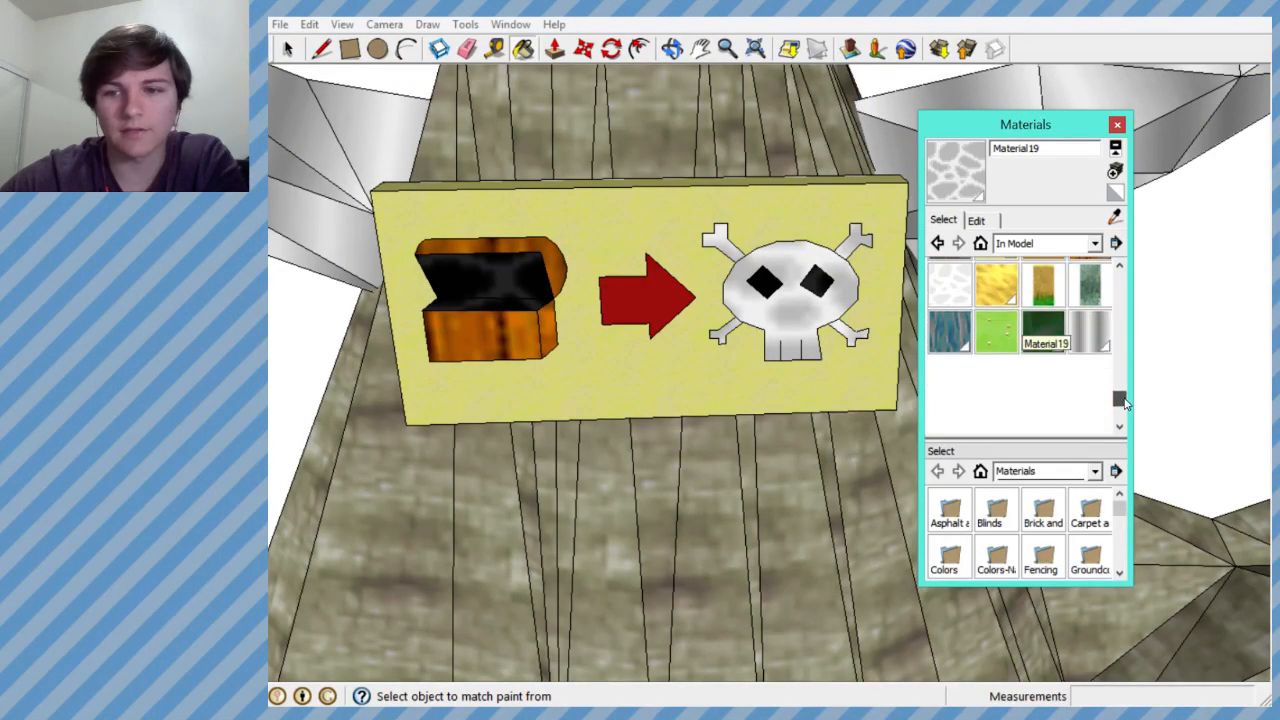
left_click(963, 367)
left_click(814, 313)
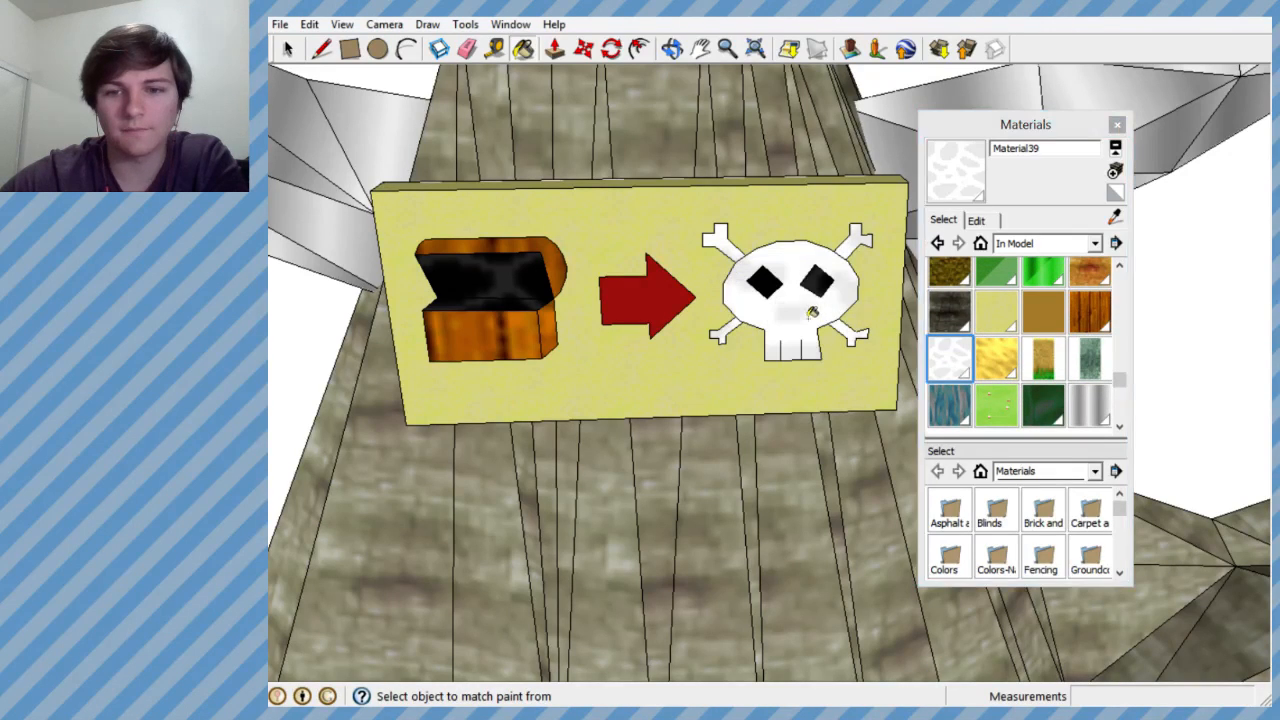
middle_click_drag(834, 316, 833, 282)
scroll(765, 330, "down", 5)
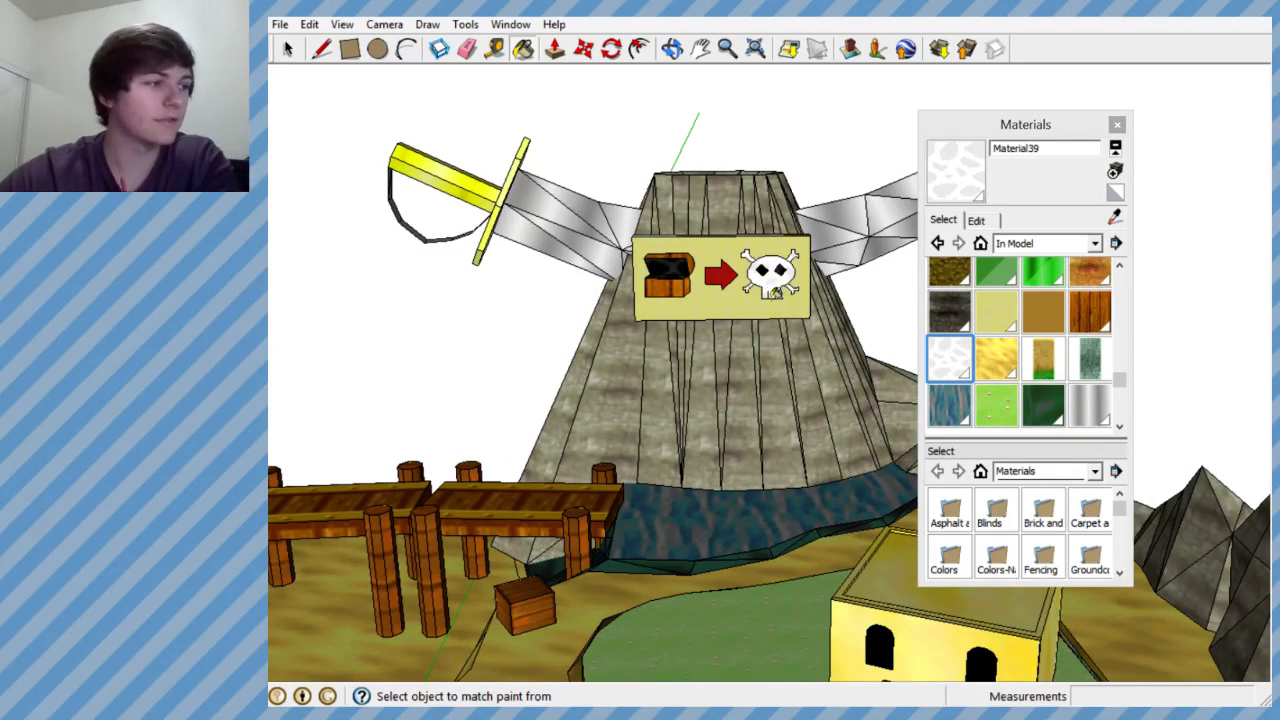
scroll(775, 297, "up", 5)
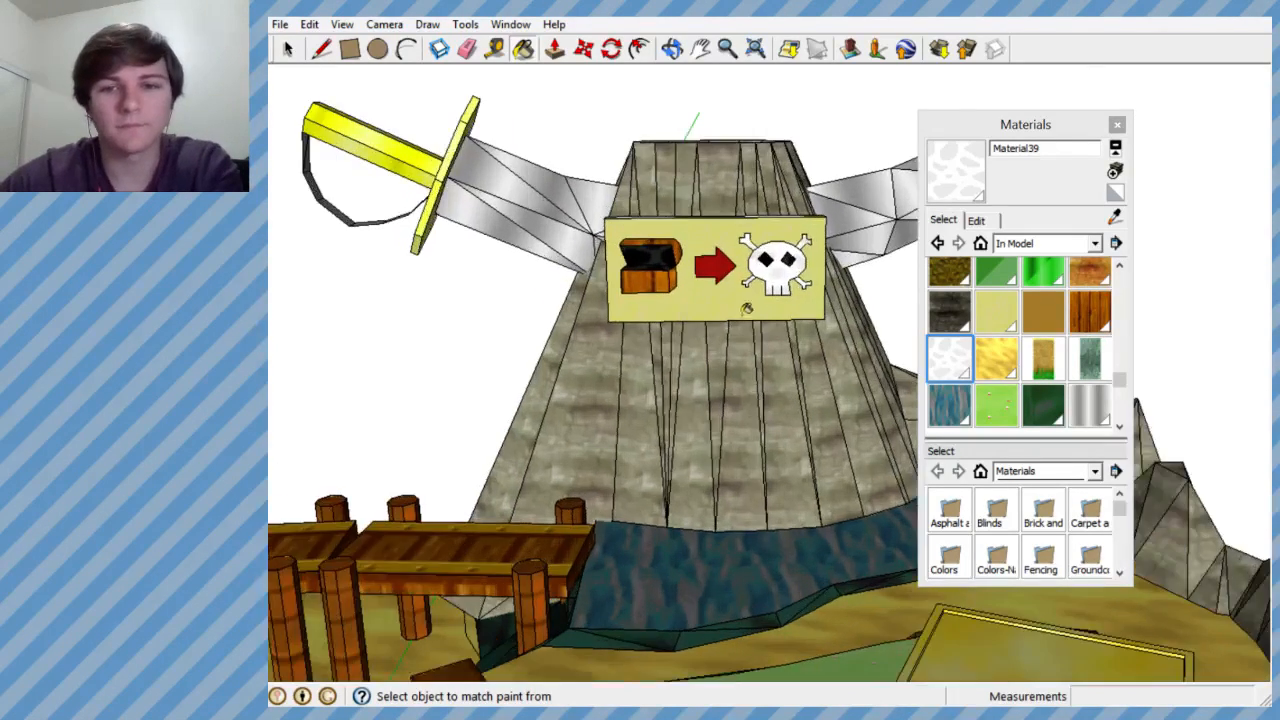
scroll(728, 285, "up", 2)
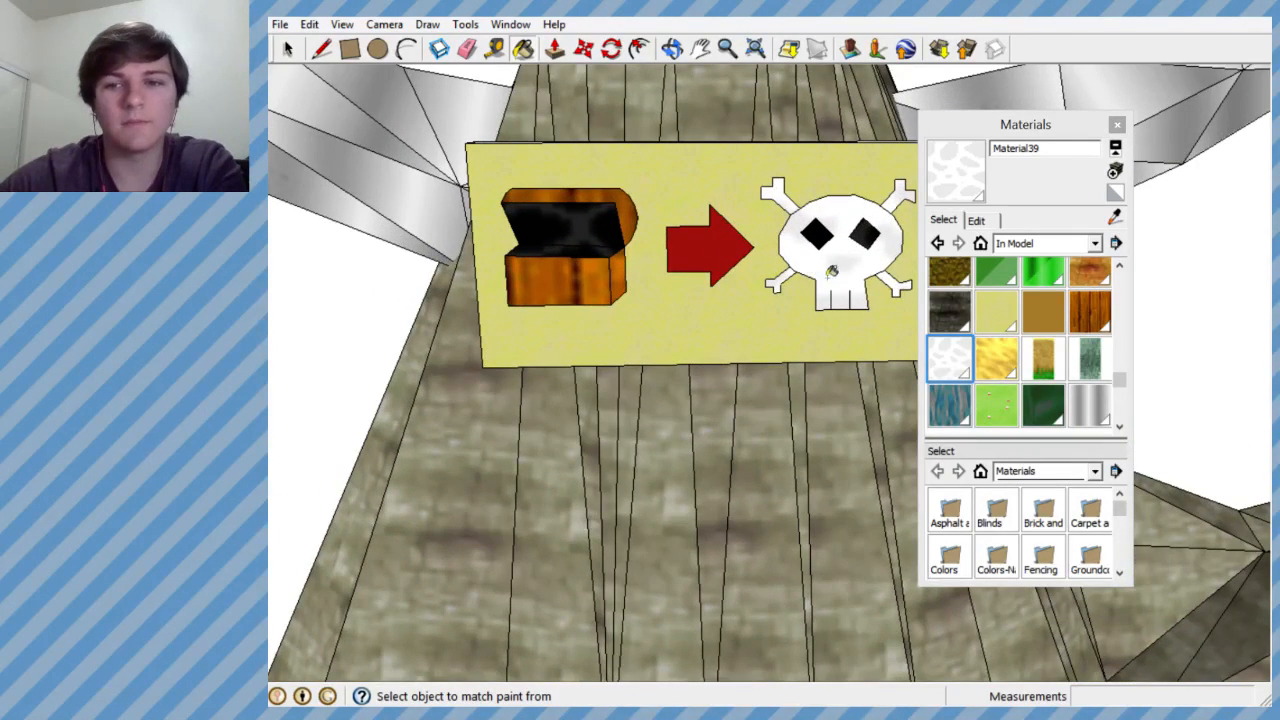
- Start a new material based on Material39 and set its color to a slightly darkened red
left_click(1115, 173)
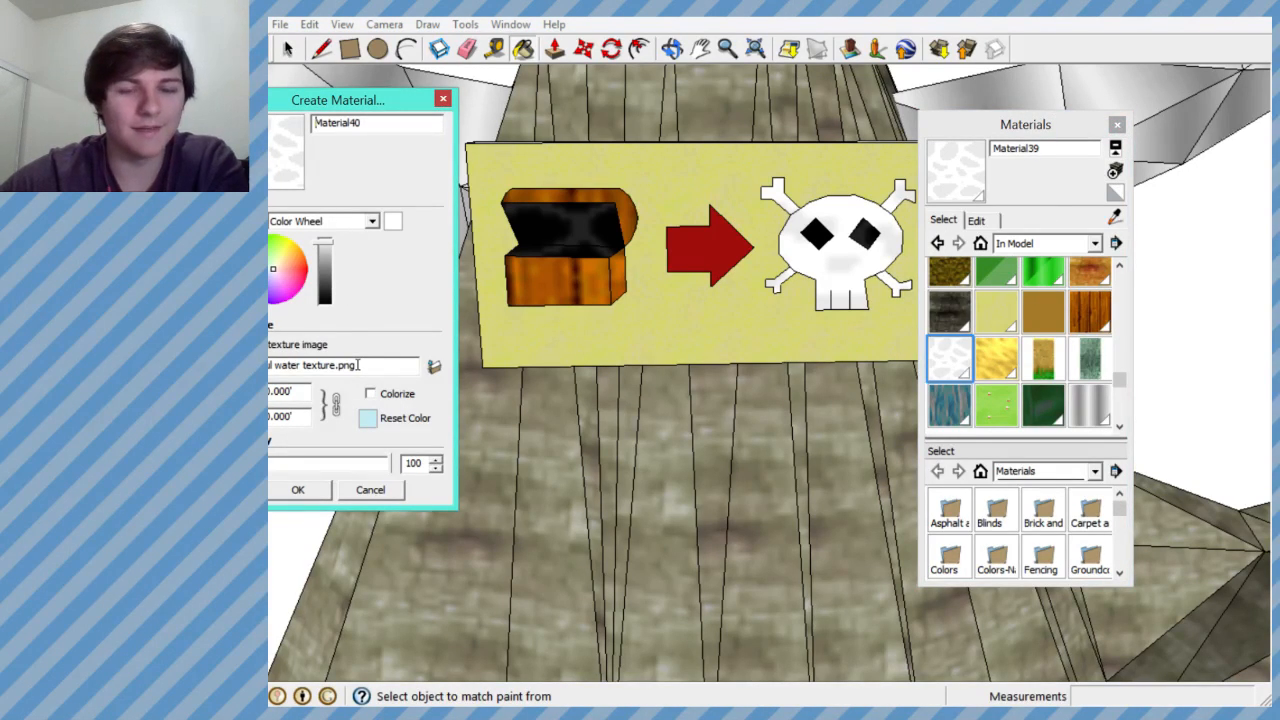
mouse_move(345, 366)
left_mouse_down()
mouse_move(217, 360)
mouse_move(352, 370)
left_mouse_up()
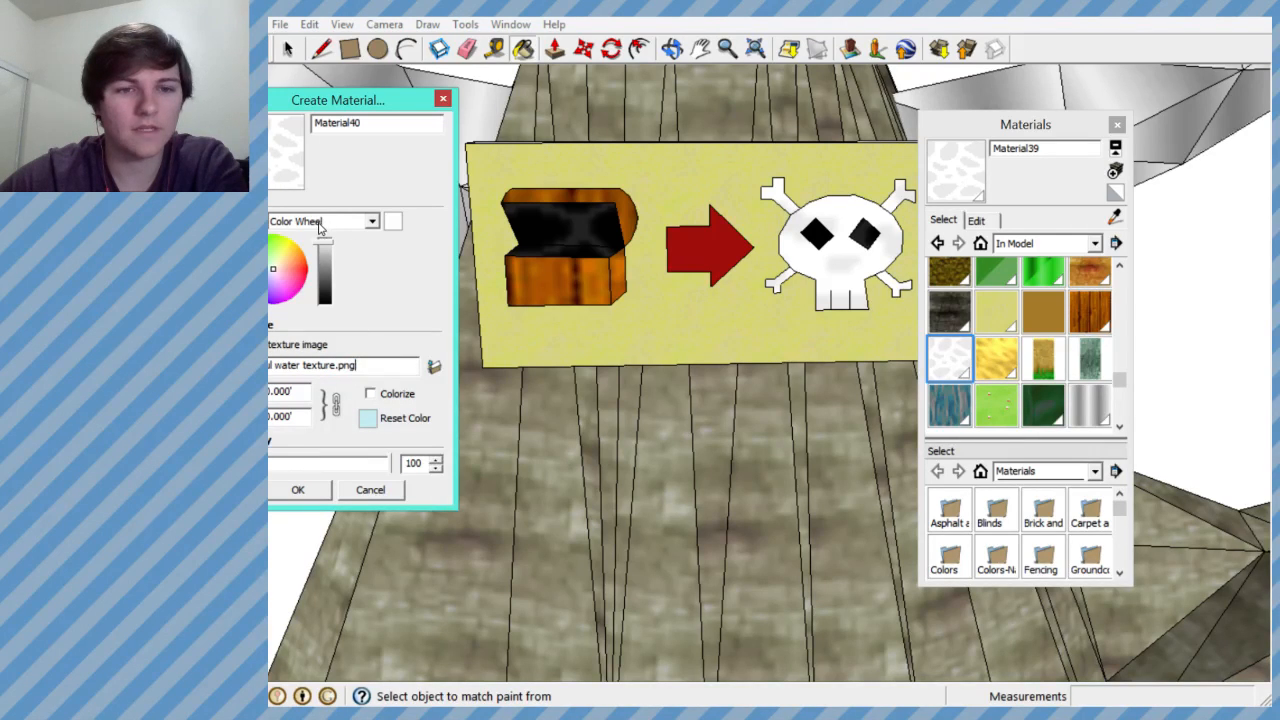
left_click(304, 272)
mouse_move(304, 271)
left_mouse_down()
mouse_move(325, 242)
mouse_move(323, 256)
left_mouse_up()
left_click(323, 270)
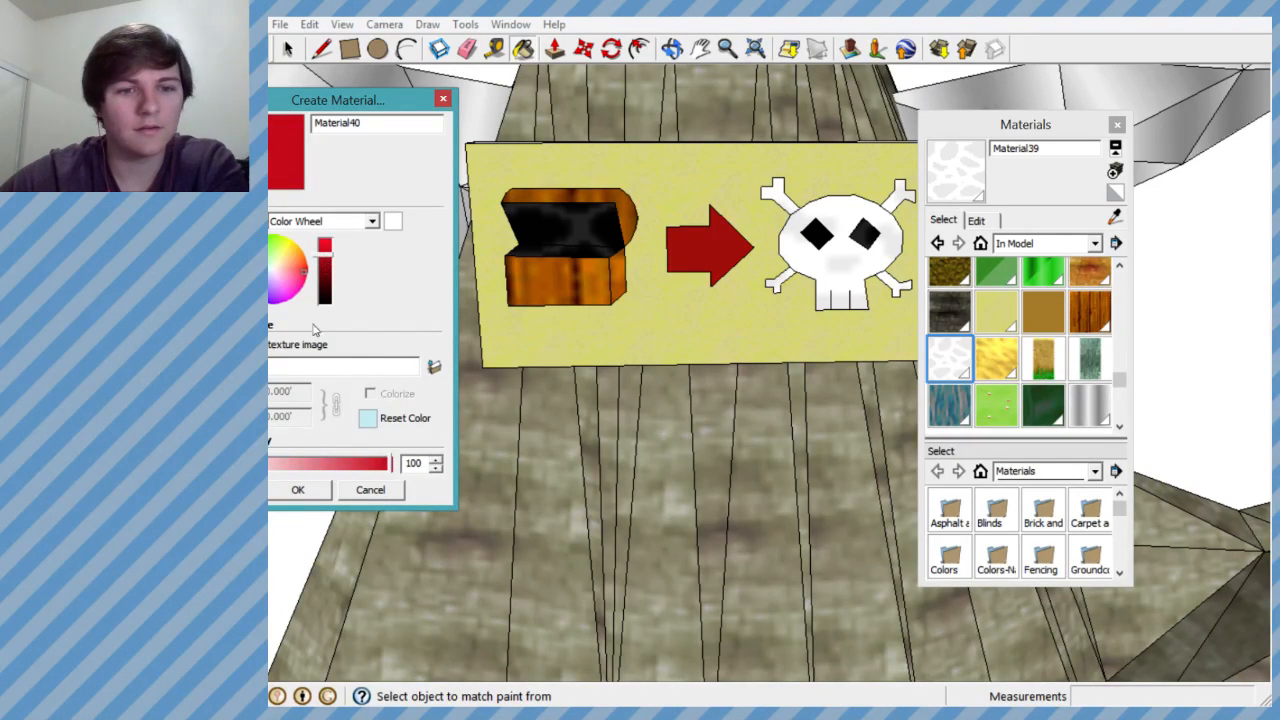
- Browse for the new material's texture image in the All_textures folder inside Rom-Hacking on the Desktop
left_click(438, 368)
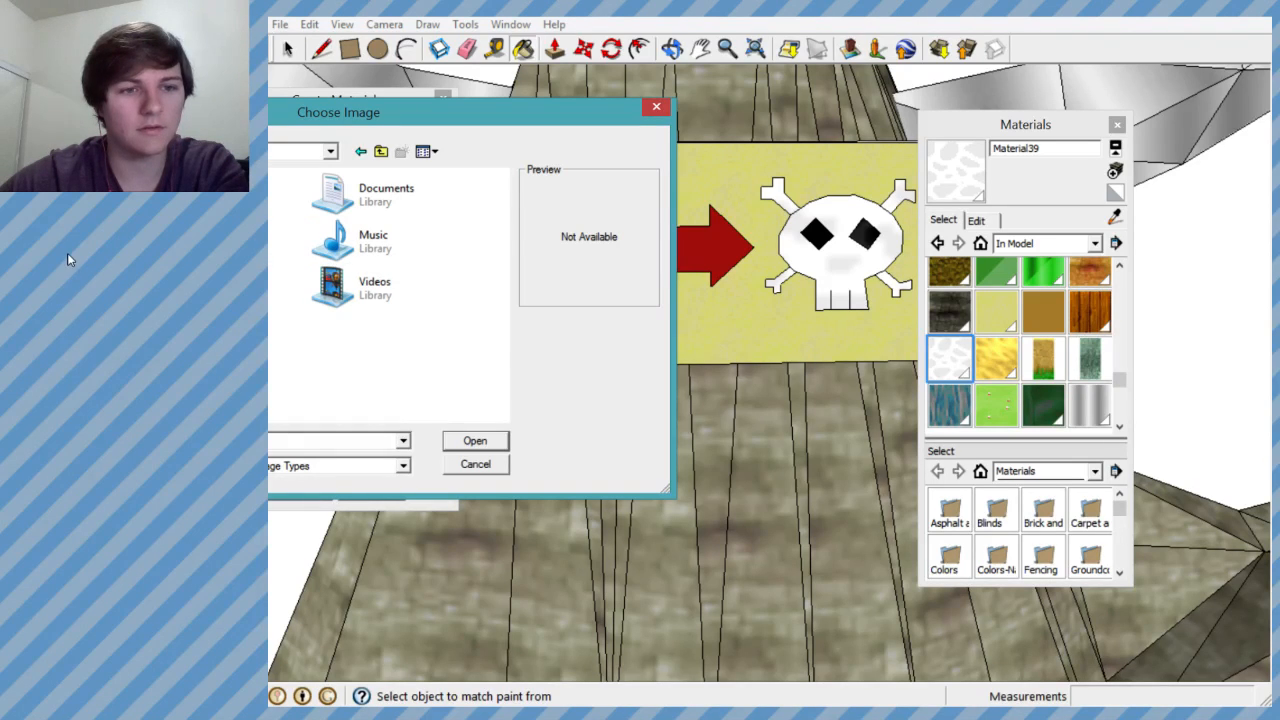
left_click(70, 259)
left_click_drag(506, 233, 506, 309)
double_click(222, 281)
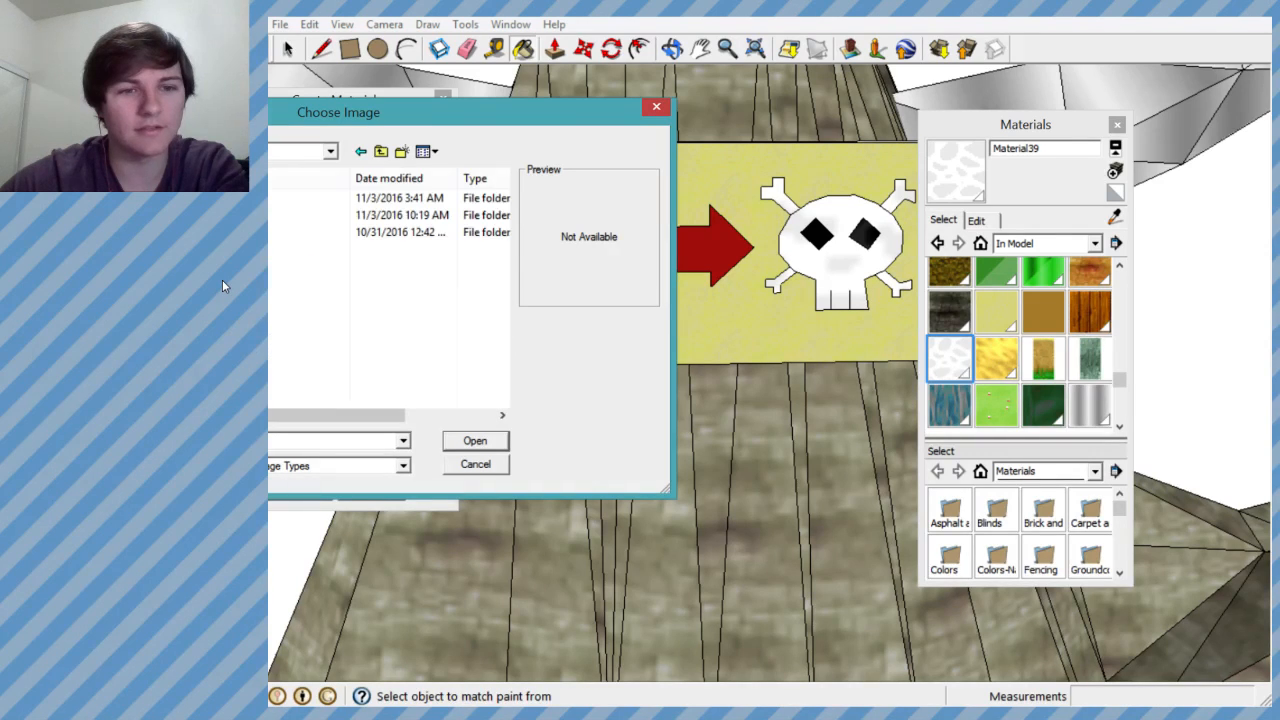
left_click(66, 332)
left_click(91, 253)
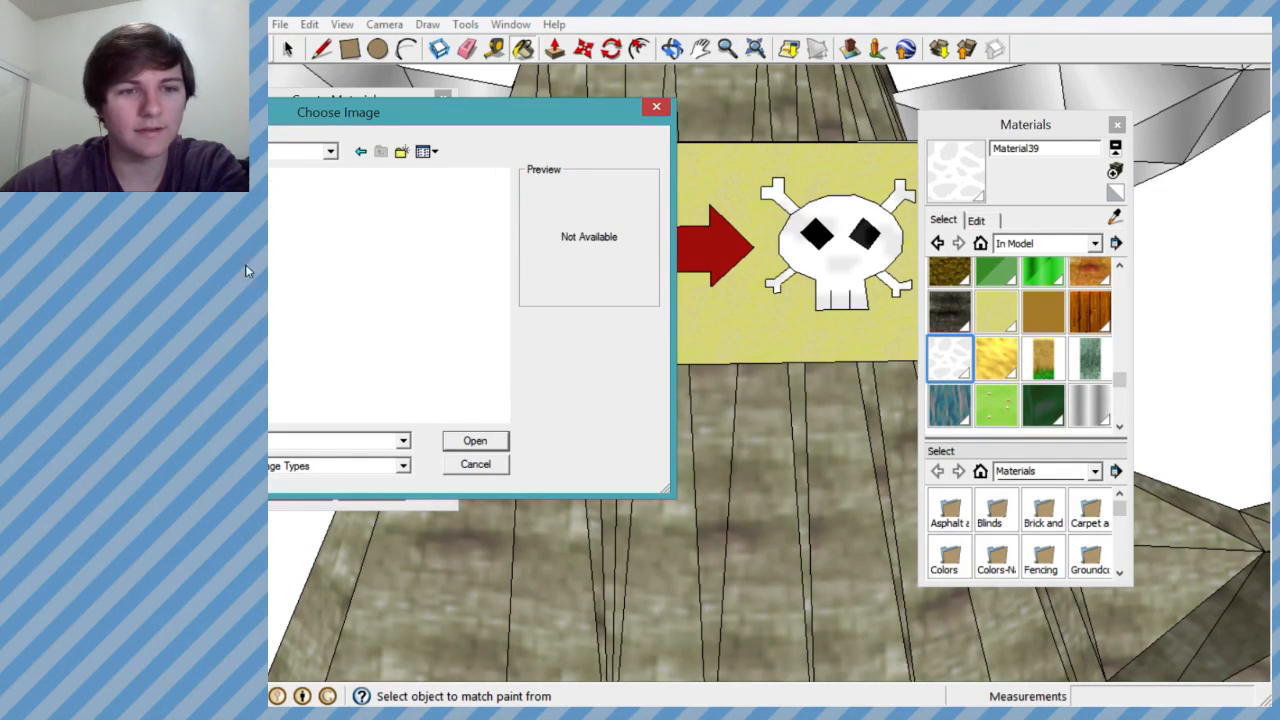
left_click_drag(499, 235, 491, 281)
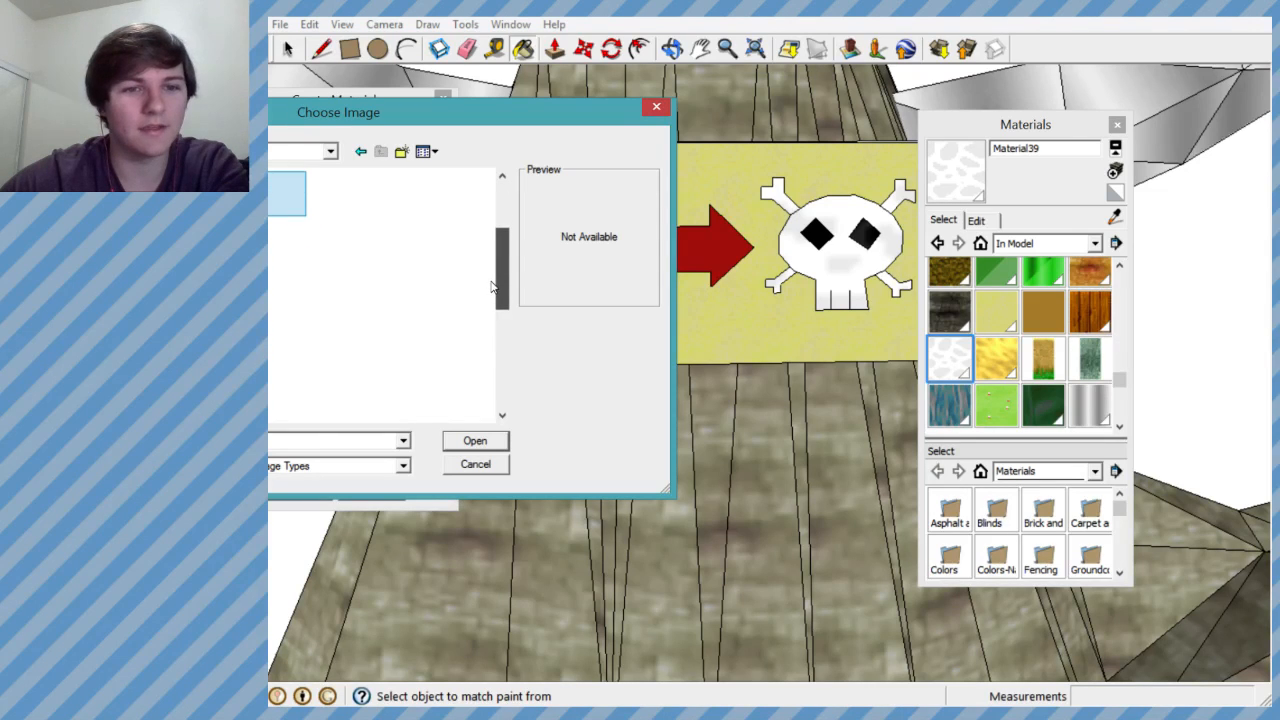
left_click_drag(454, 118, 811, 134)
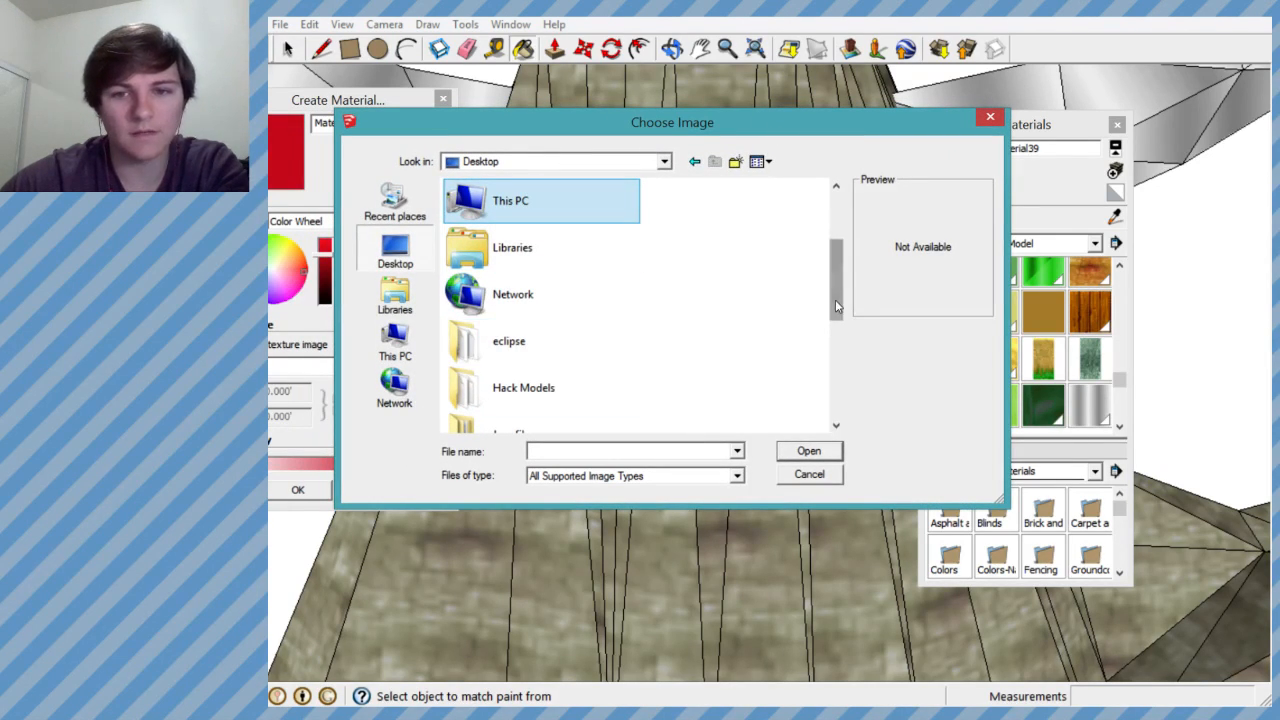
scroll(835, 305, "down", 1)
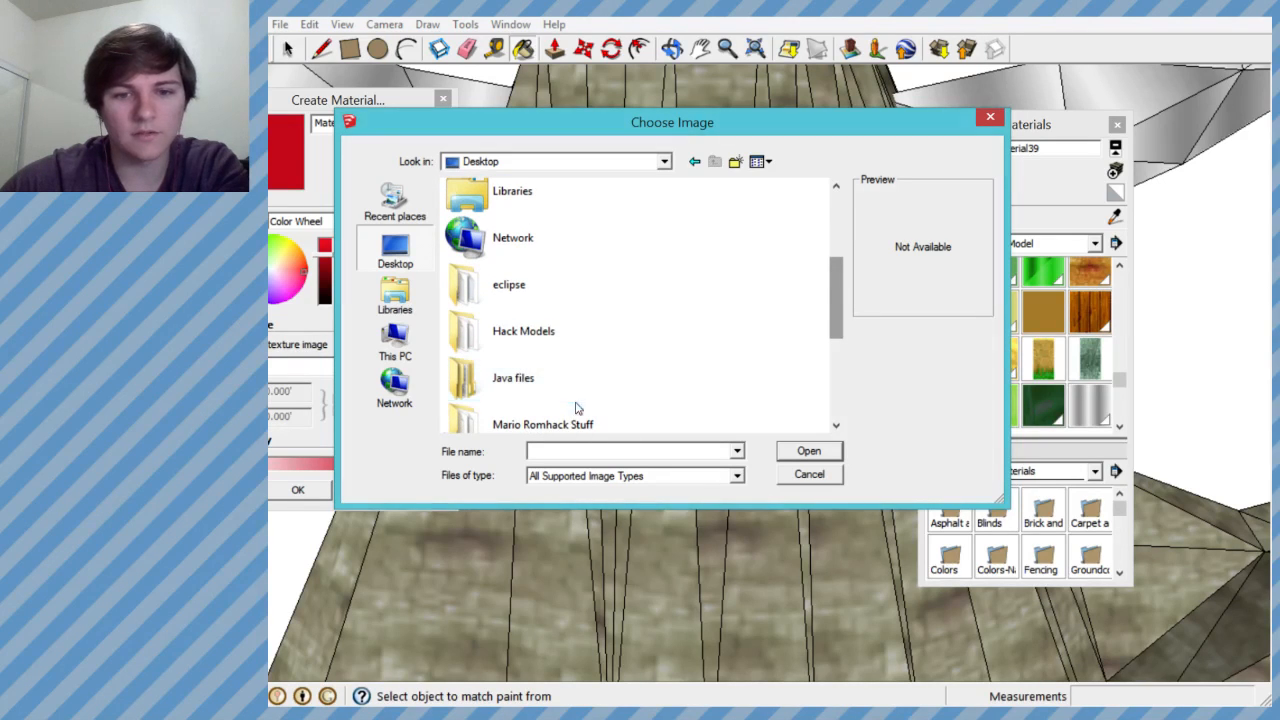
scroll(578, 390, "down", 4)
double_click(584, 367)
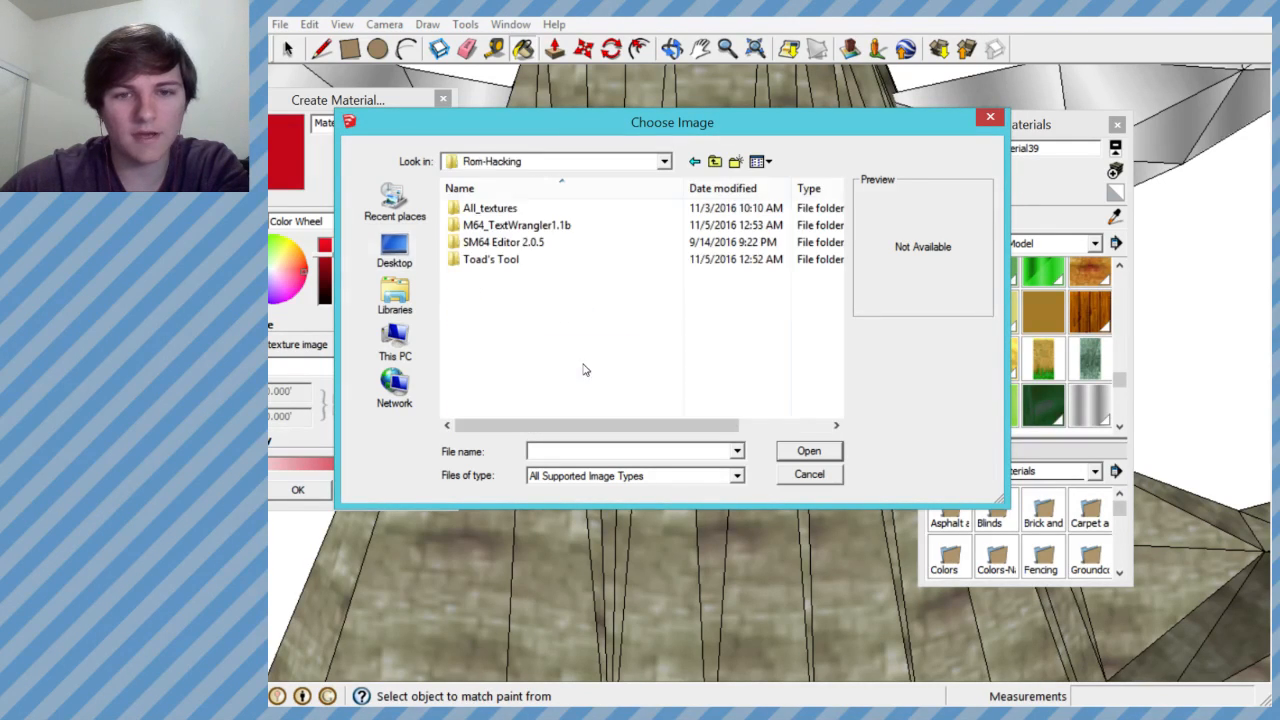
double_click(517, 208)
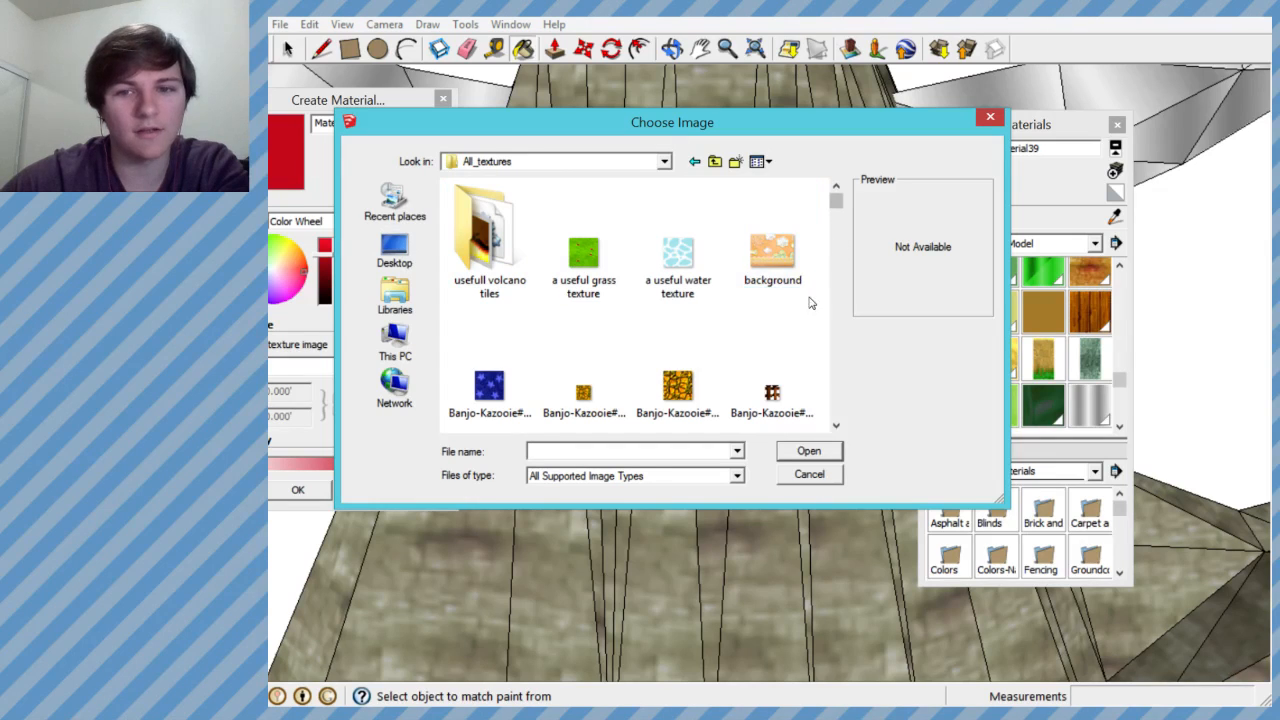
- Load the yellow-orange image Banjo-Kazooie#0F45FF5F#0#2_all from the All_textures folder as the new material's texture
left_click(836, 425)
left_click(836, 425)
left_click(836, 425)
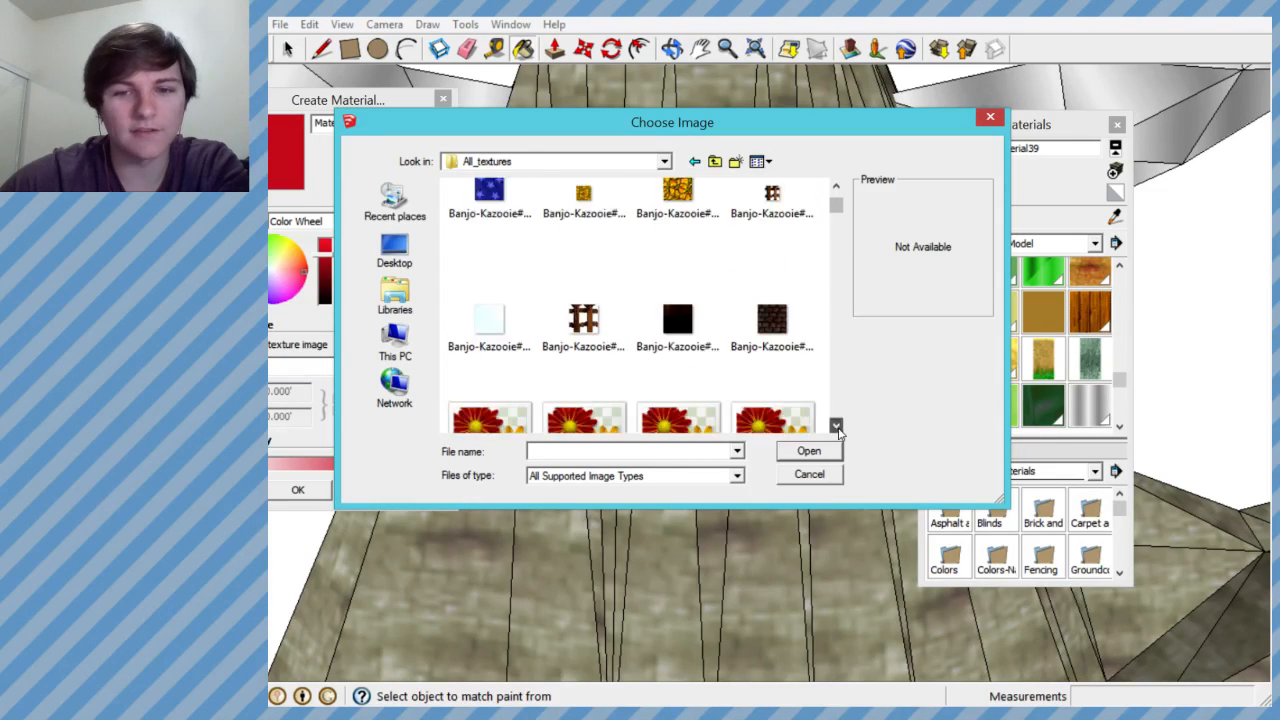
left_click(836, 425)
left_click(836, 425)
left_click(836, 425)
left_click(836, 425)
left_click(836, 425)
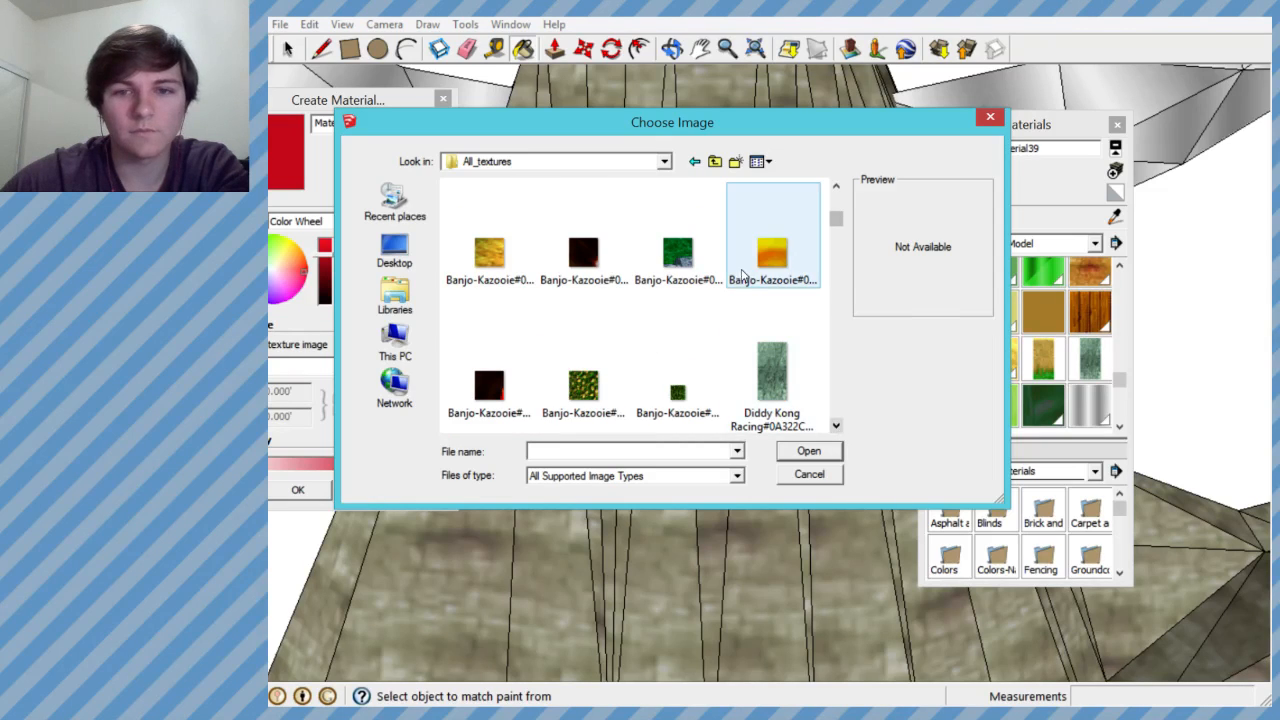
left_click(778, 263)
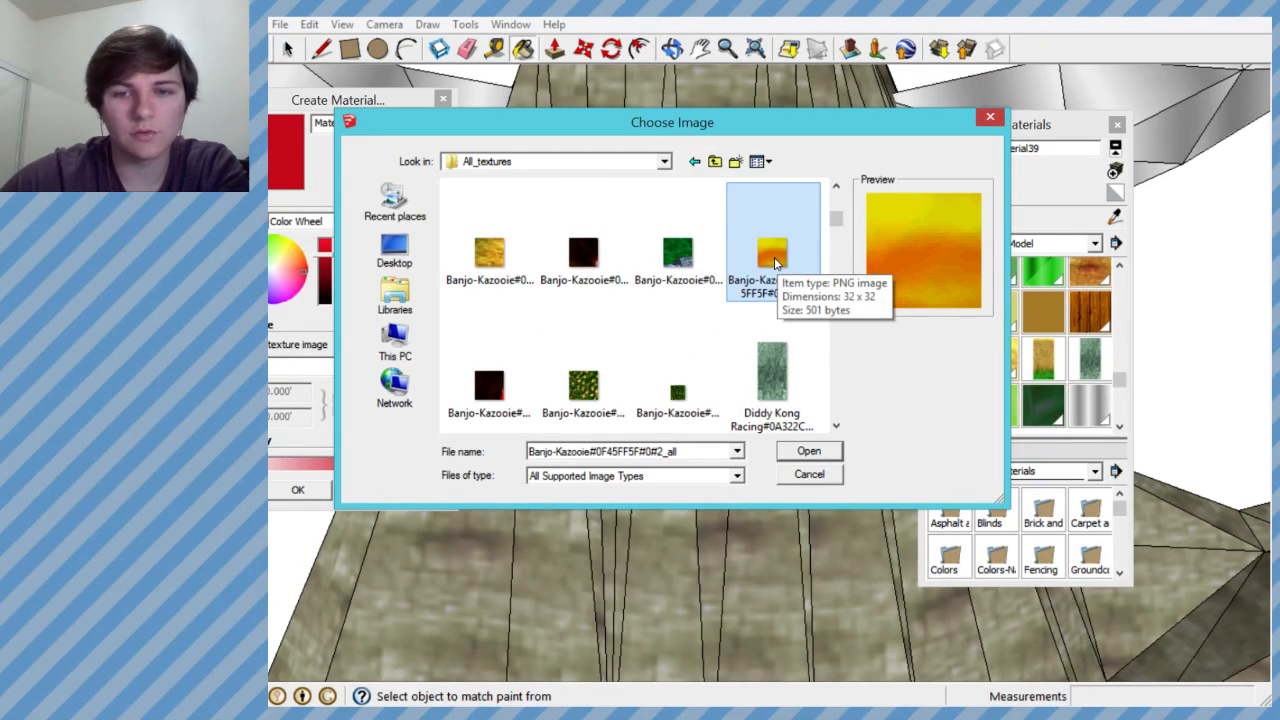
double_click(778, 263)
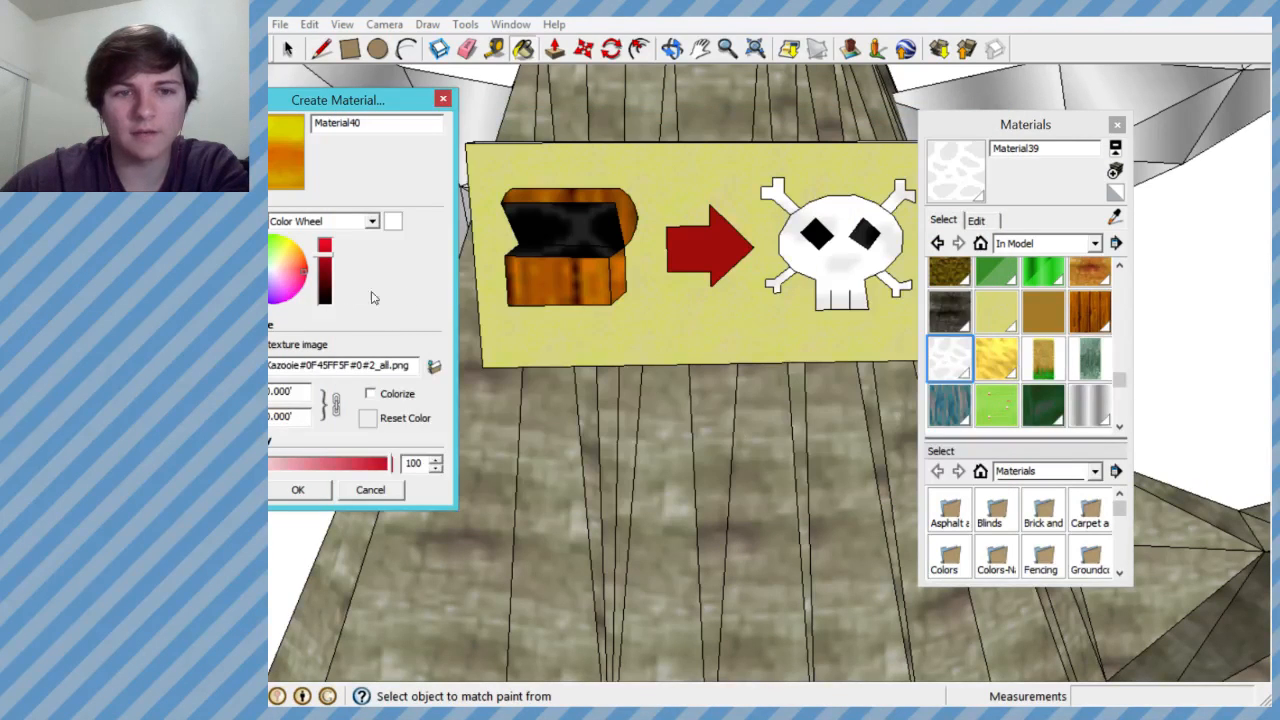
- Tint the orange texture red by adjusting the color brightness, and create the material with 100 opacity
left_click(329, 254)
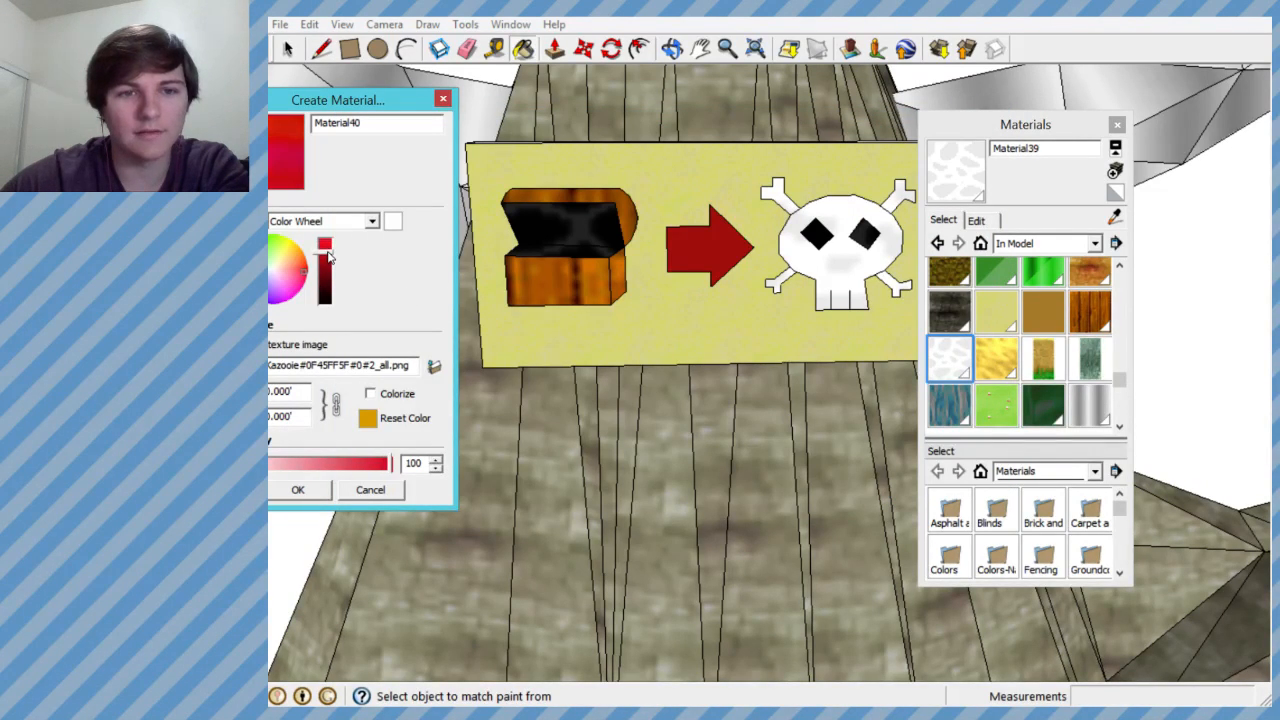
left_click_drag(329, 256, 329, 253)
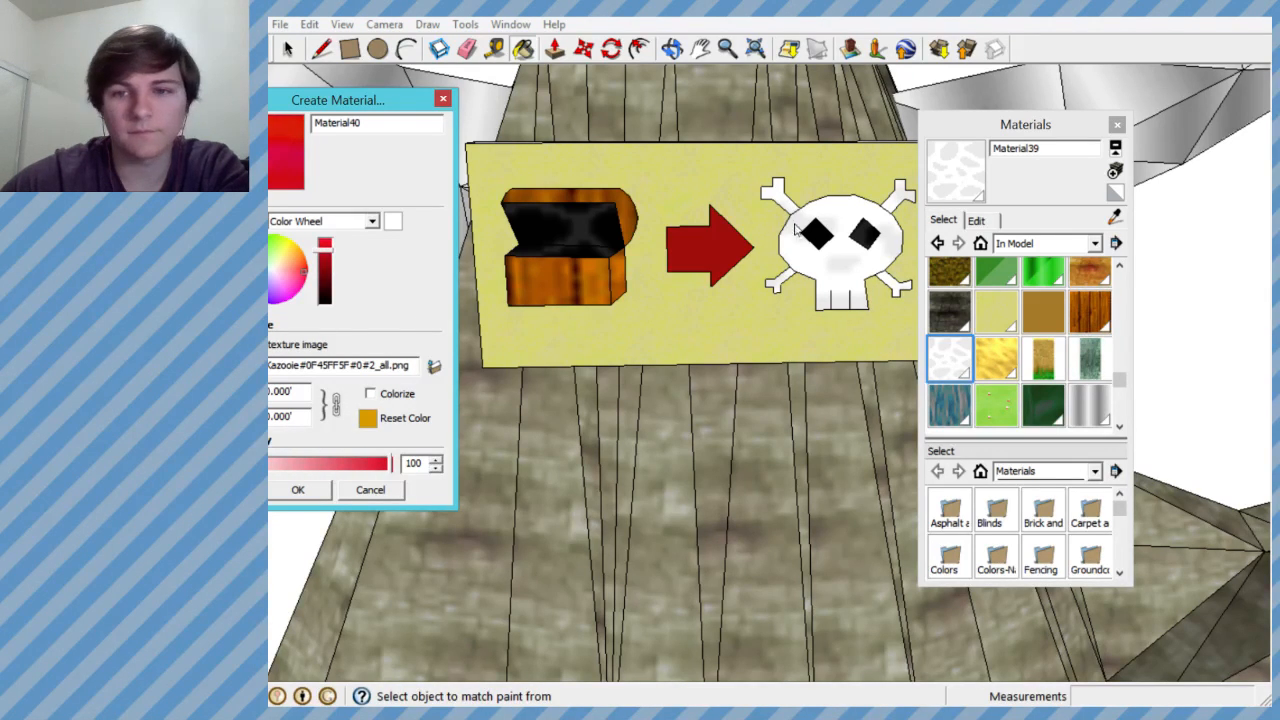
left_click_drag(390, 101, 464, 103)
left_click(1120, 127)
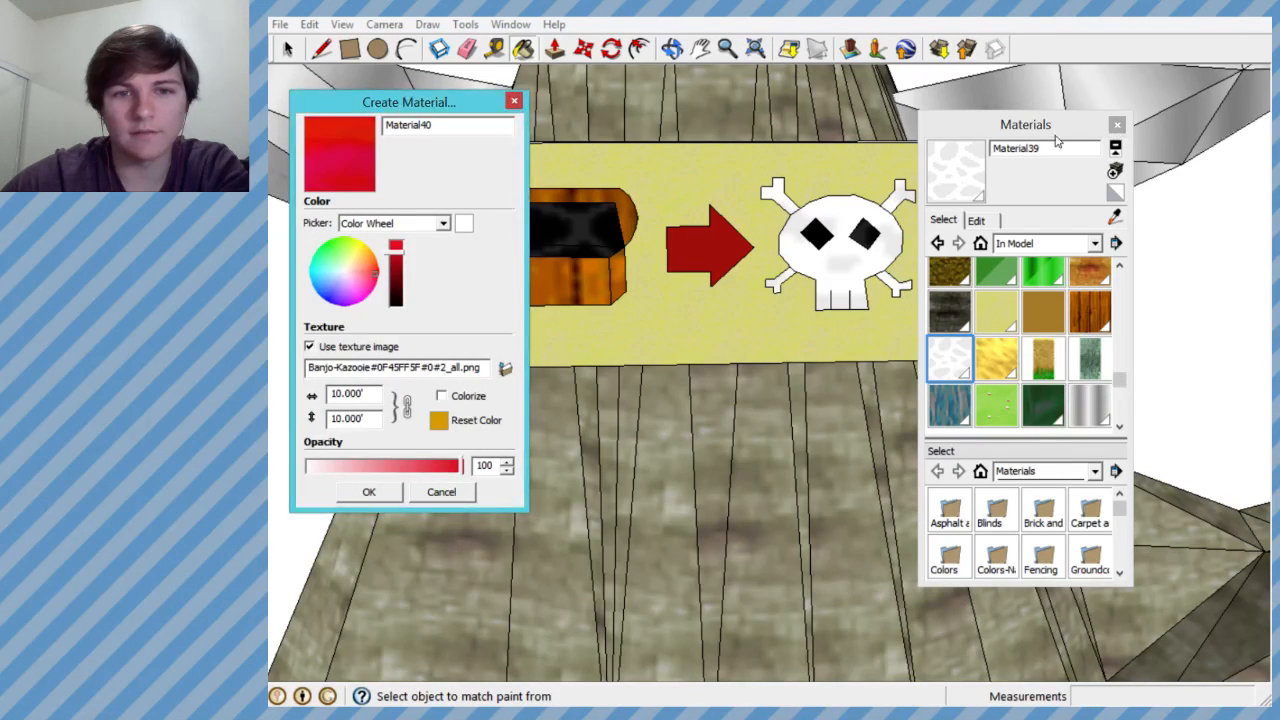
left_click(362, 491)
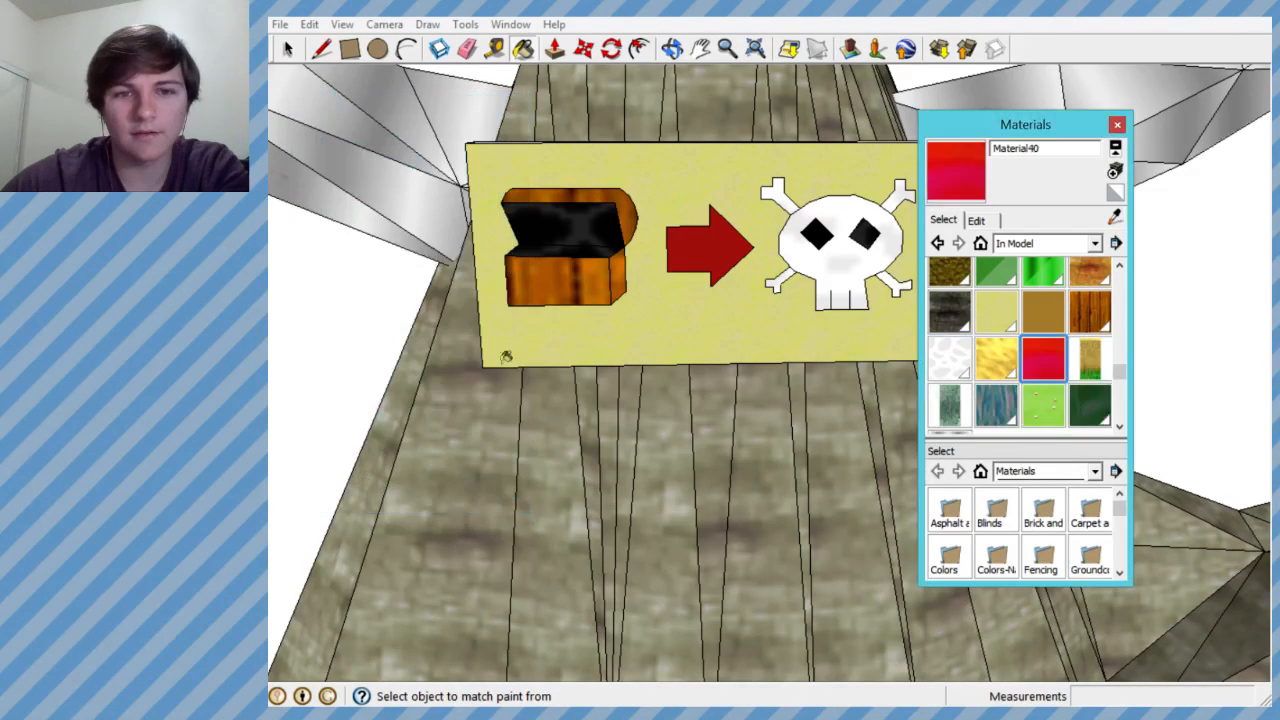
- Try to paint the sign's arrow with Material40 from outside the group, and undo the paint
left_click(708, 242)
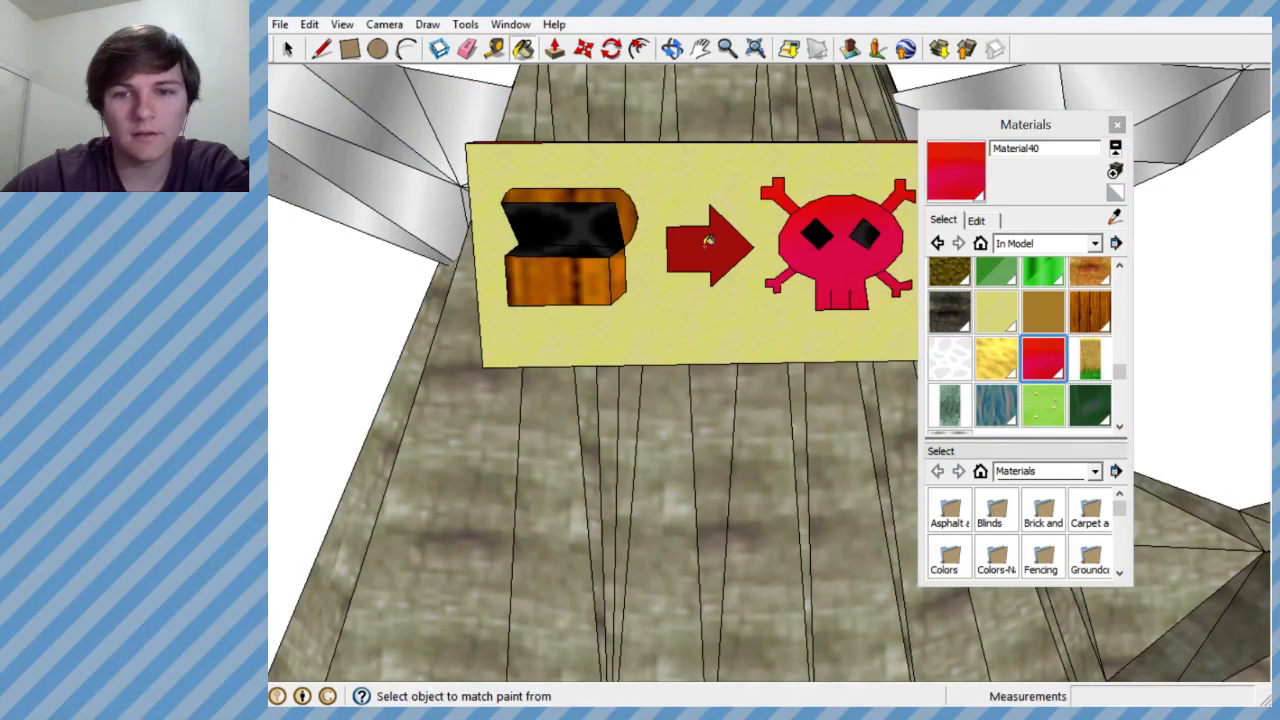
key("ctrl+z")
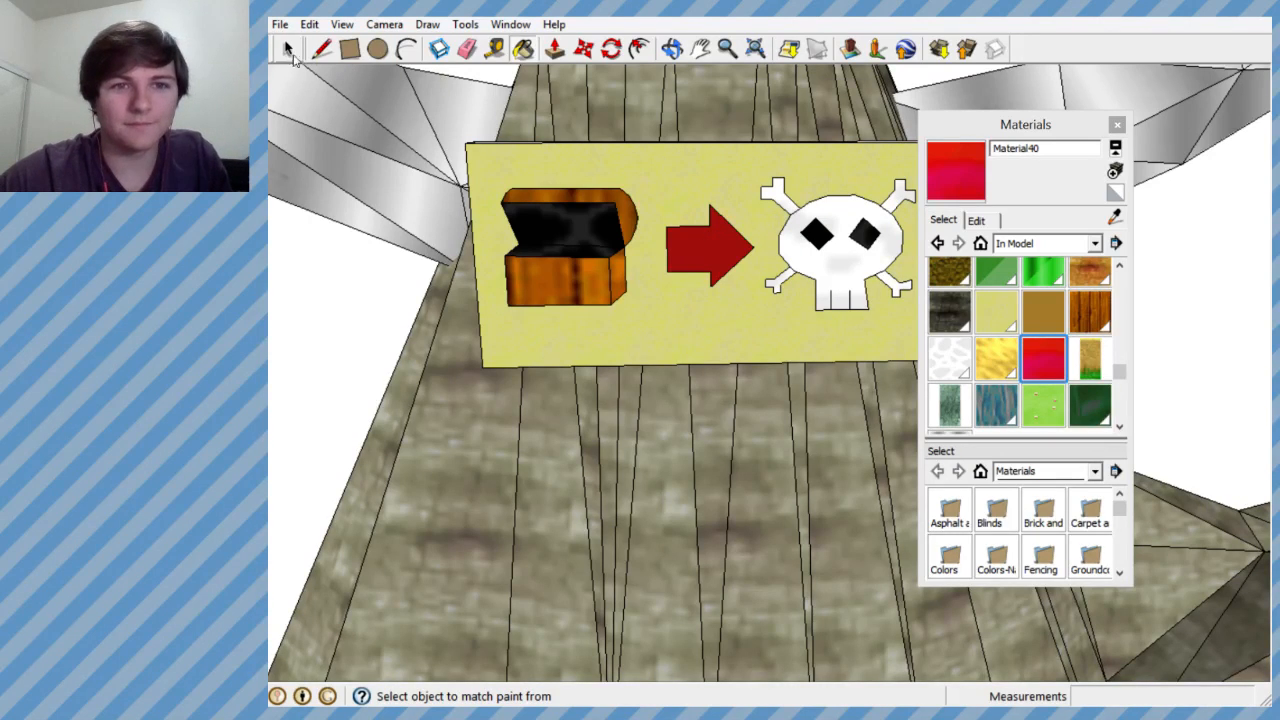
- Open the treasure sign group on the tower for editing
key("space")
left_click(703, 251)
middle_click_drag(718, 250, 660, 345)
scroll(663, 343, "up", 3)
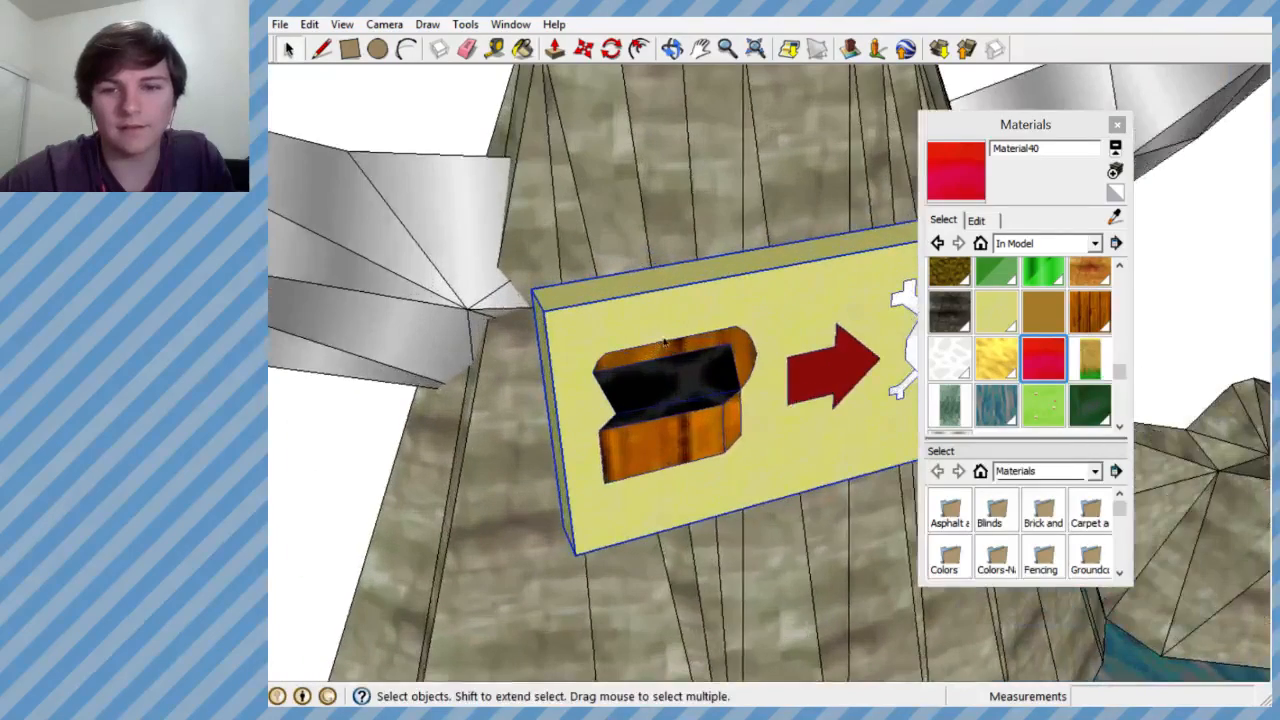
right_click(663, 341)
left_click(700, 429)
middle_click_drag(569, 329, 450, 262)
scroll(668, 282, "up", 3)
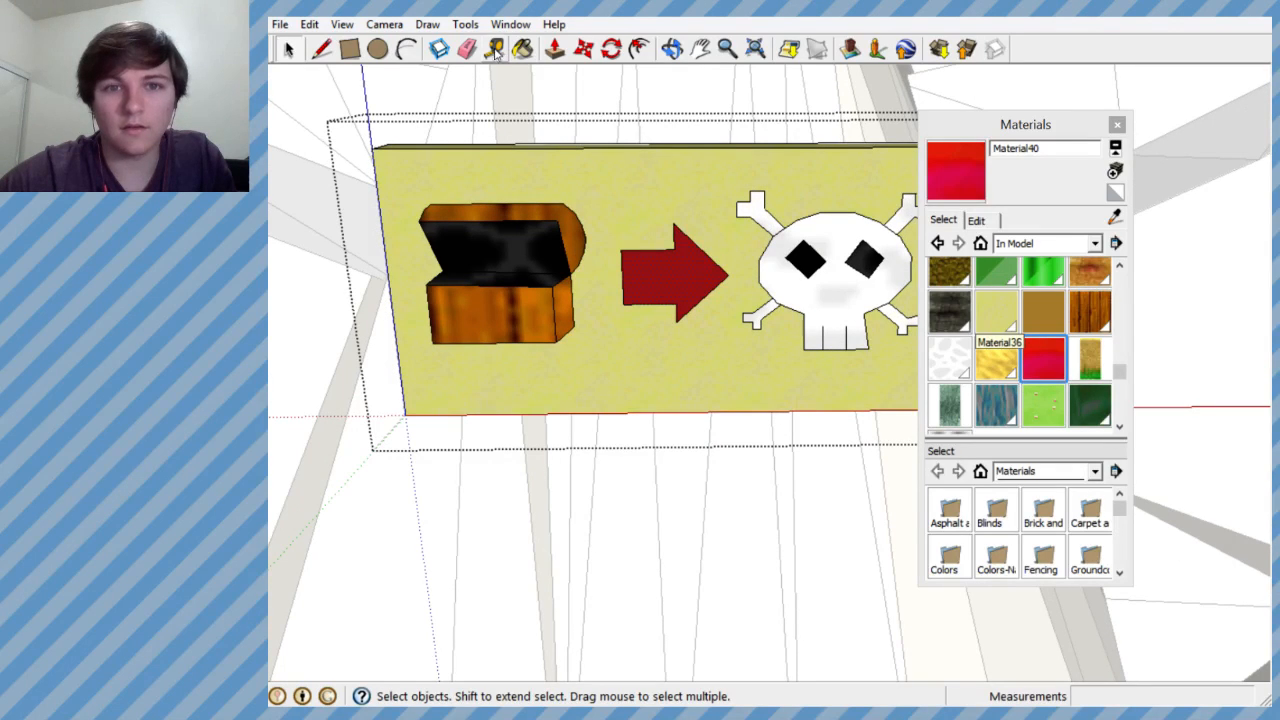
- Paint the arrow inside the sign group with the red Material40 and select the sign's yellow front face
left_click(522, 48)
left_click(666, 262)
mouse_move(686, 280)
middle_mouse_down()
mouse_move(646, 297)
mouse_move(430, 195)
middle_mouse_up()
left_click(287, 48)
left_click(653, 320)
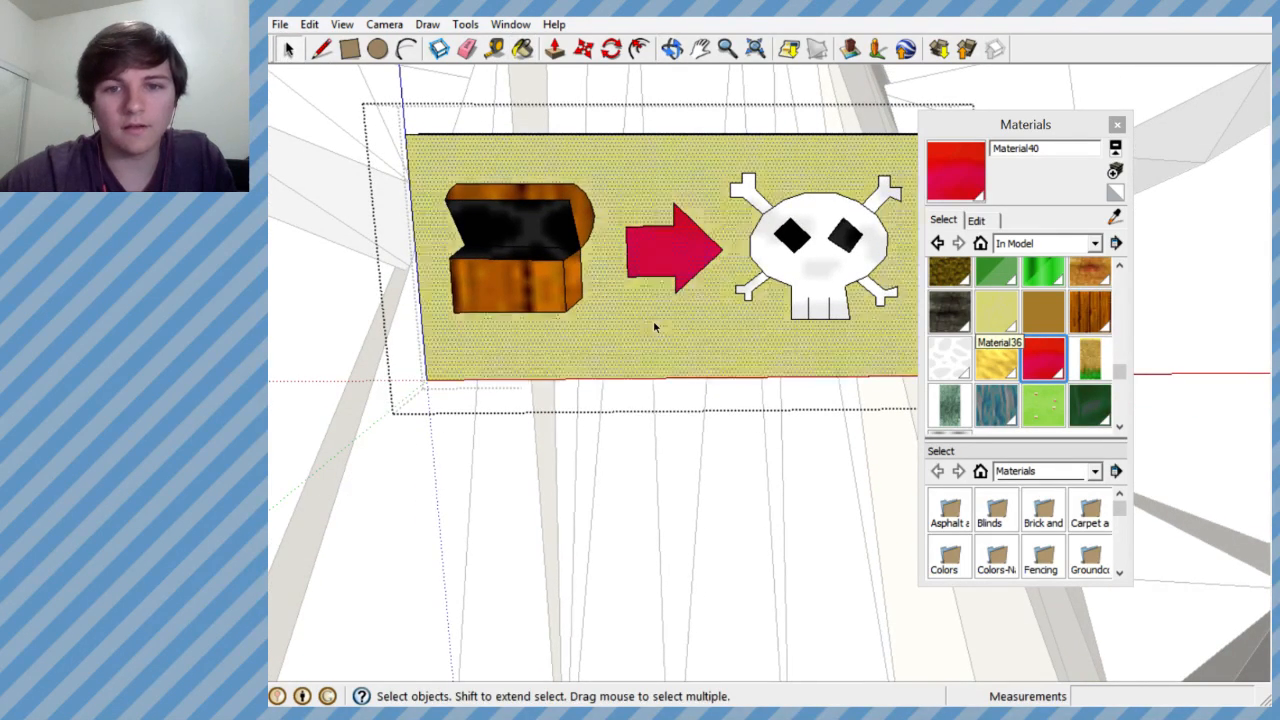
- Edit Material40 to a darker, purer red and close the materials window
left_click(968, 175)
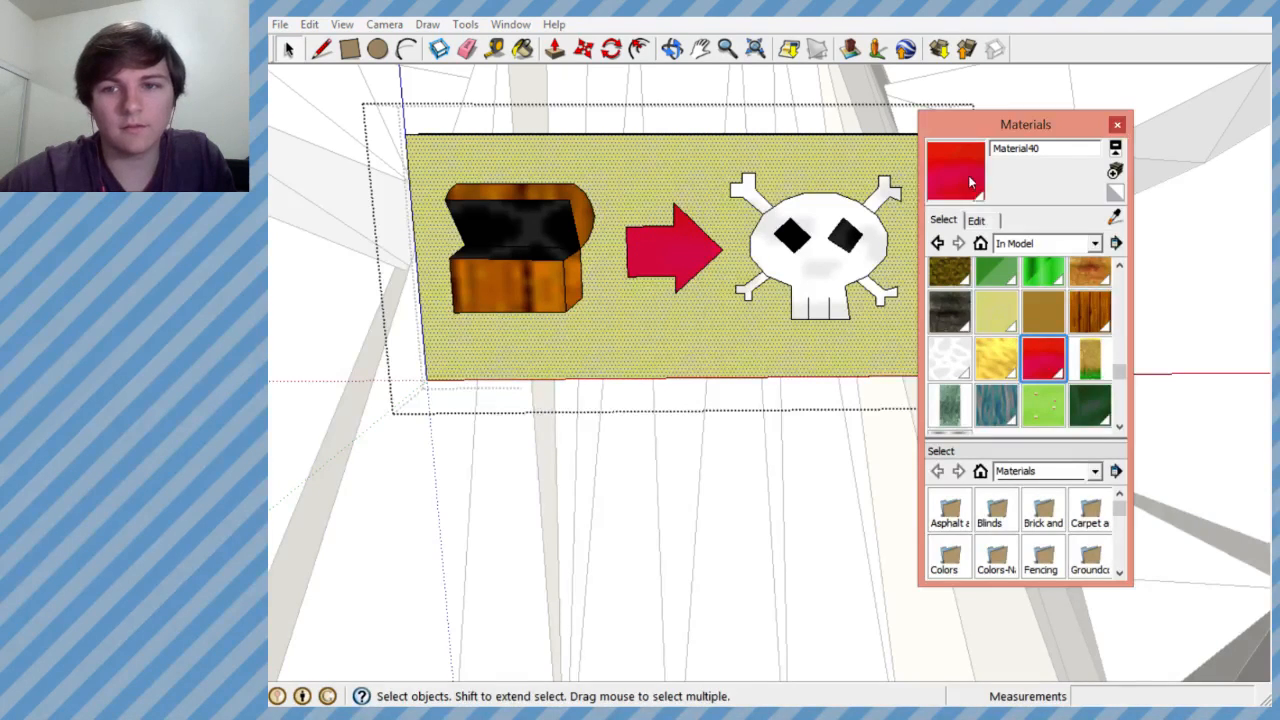
left_click(978, 220)
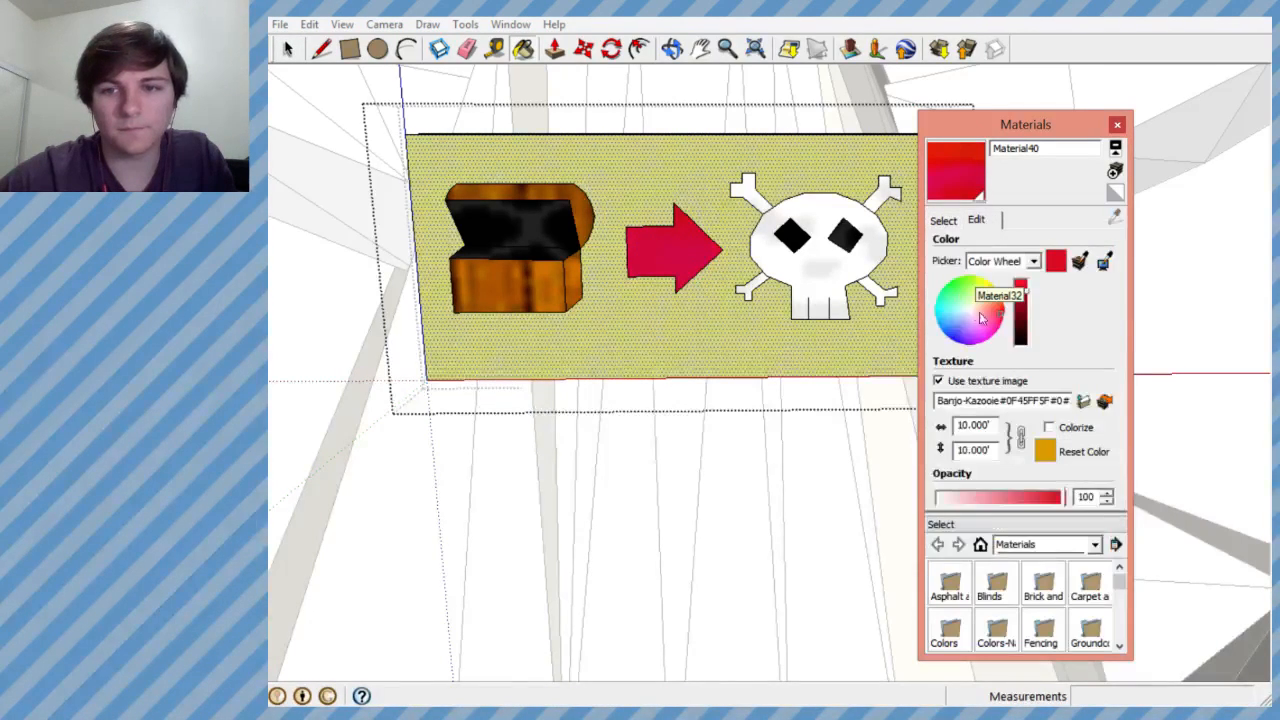
left_click(1022, 300)
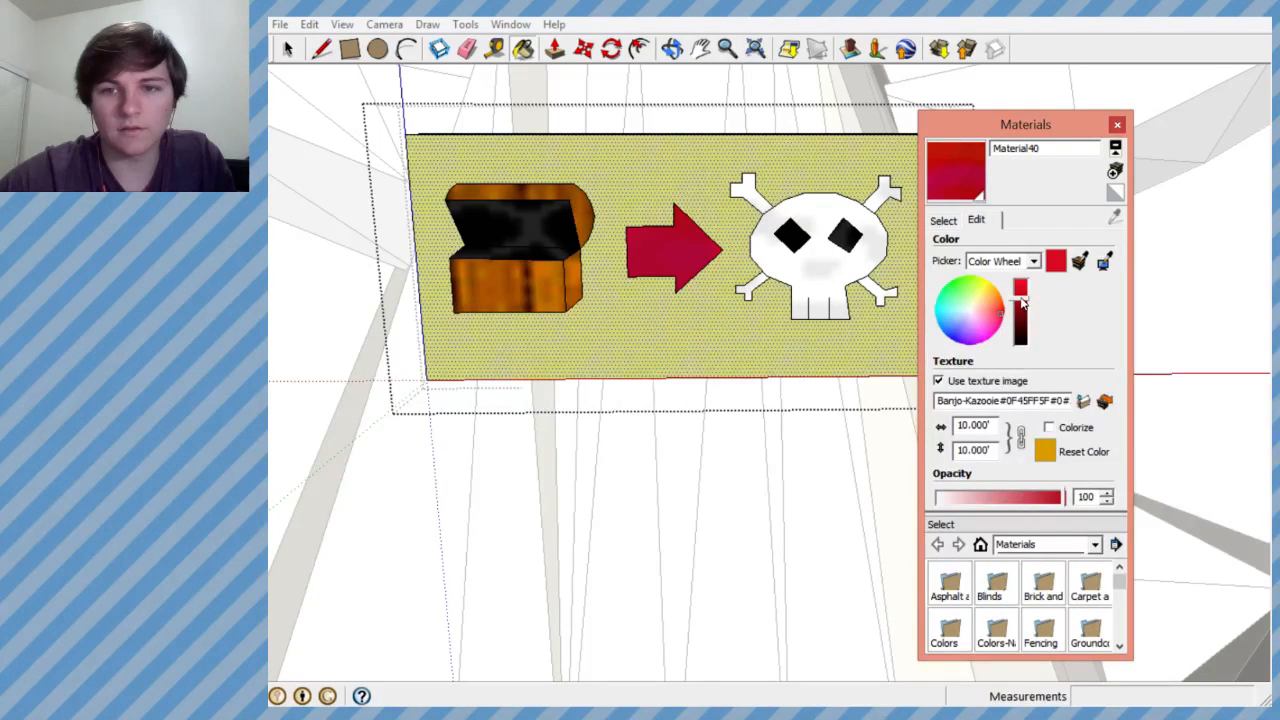
left_click(682, 249)
left_click_drag(1025, 297, 1006, 312)
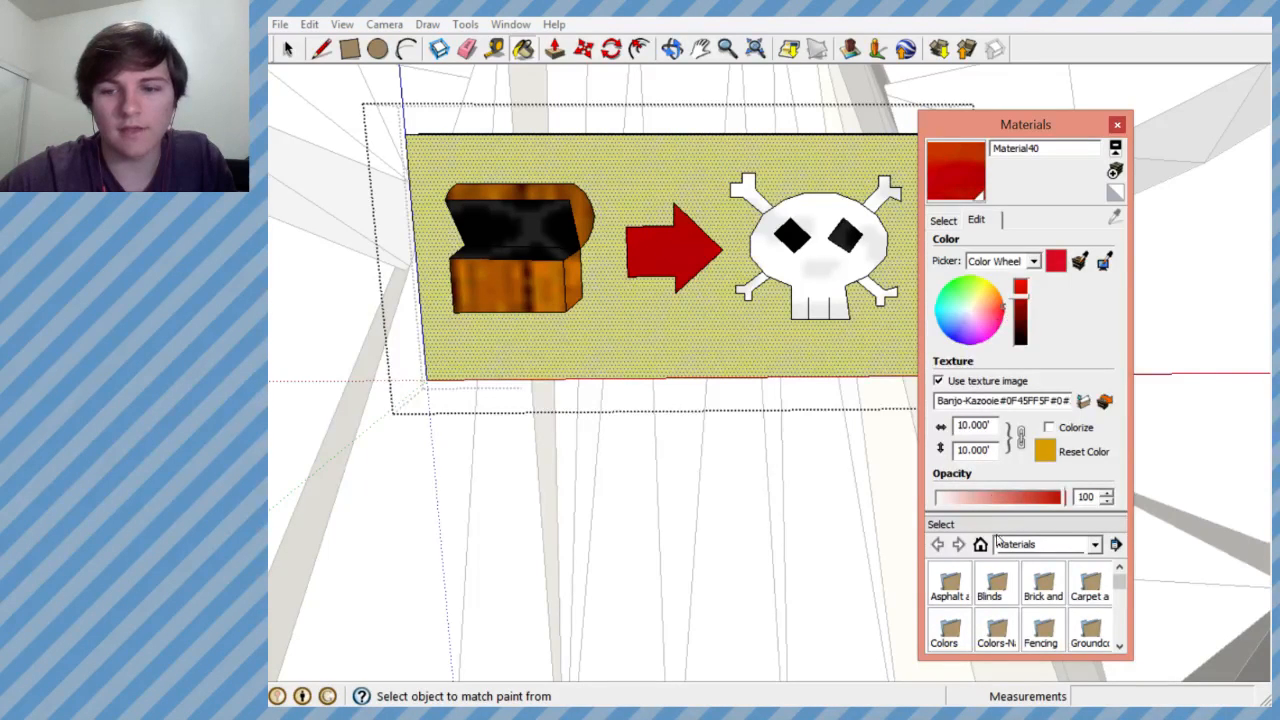
left_click(1117, 125)
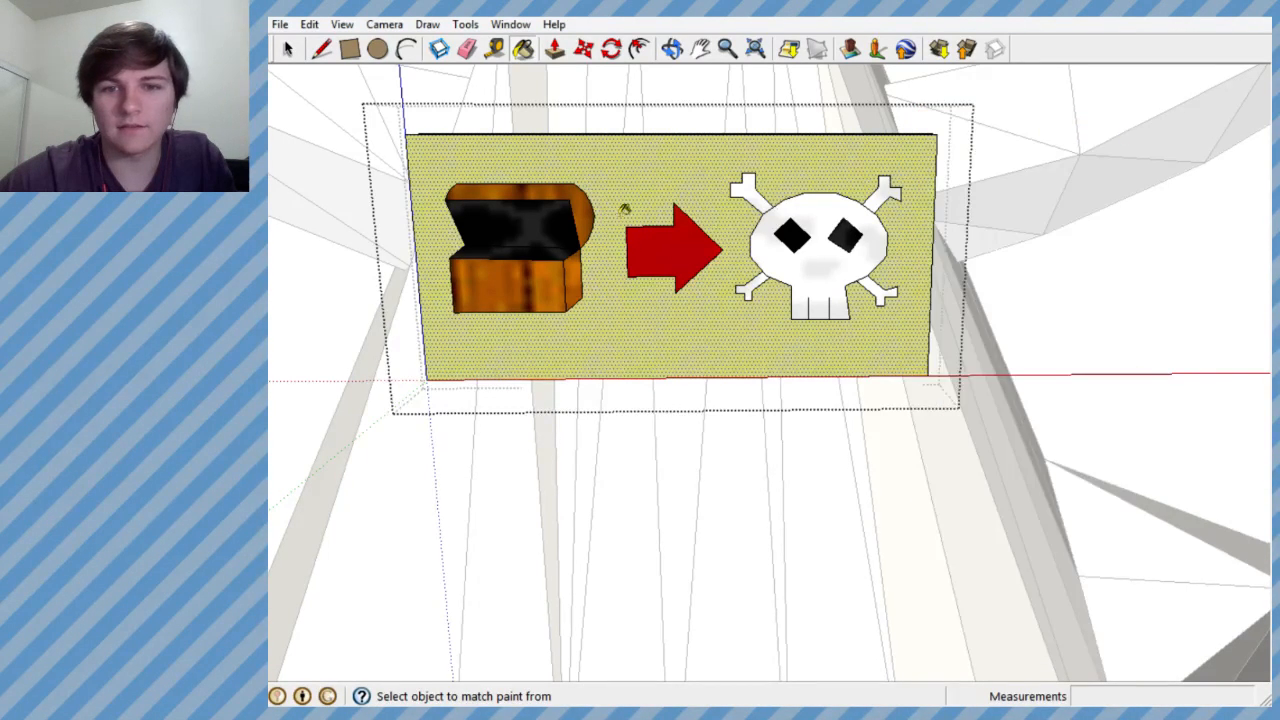
scroll(657, 206, "down", 8)
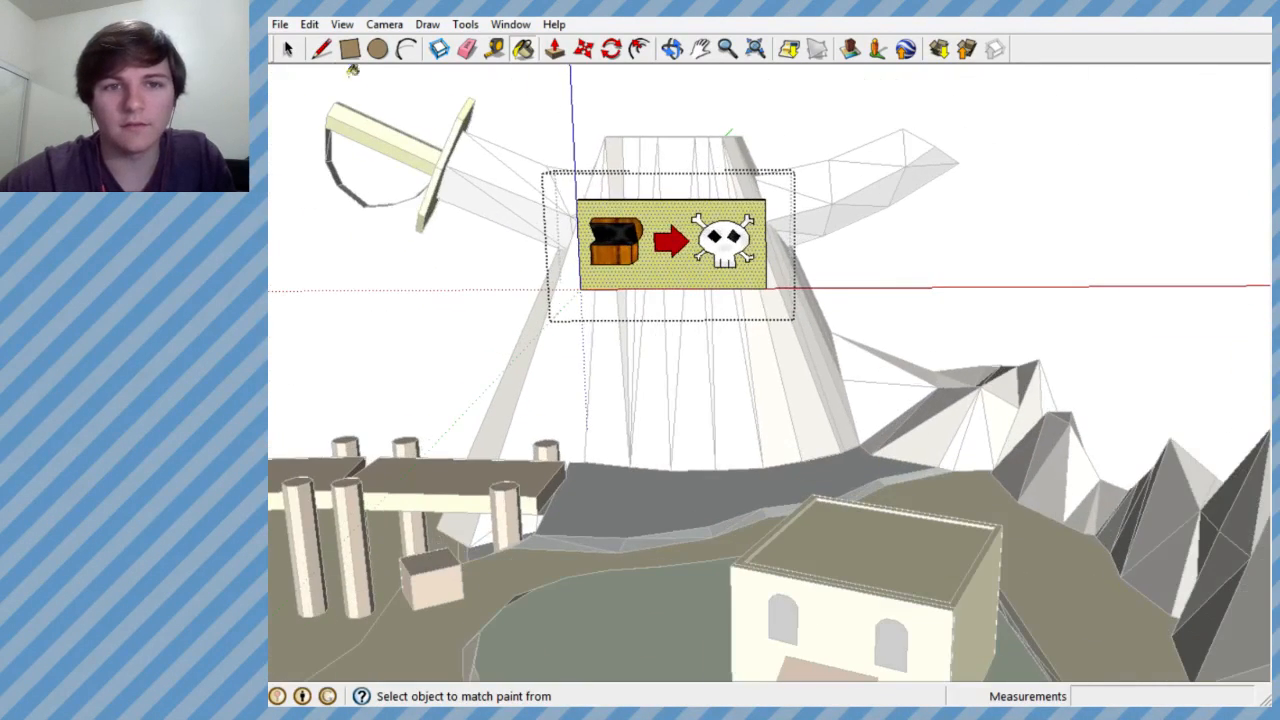
- Finish editing the treasure sign group and return to the whole level model
left_click(288, 48)
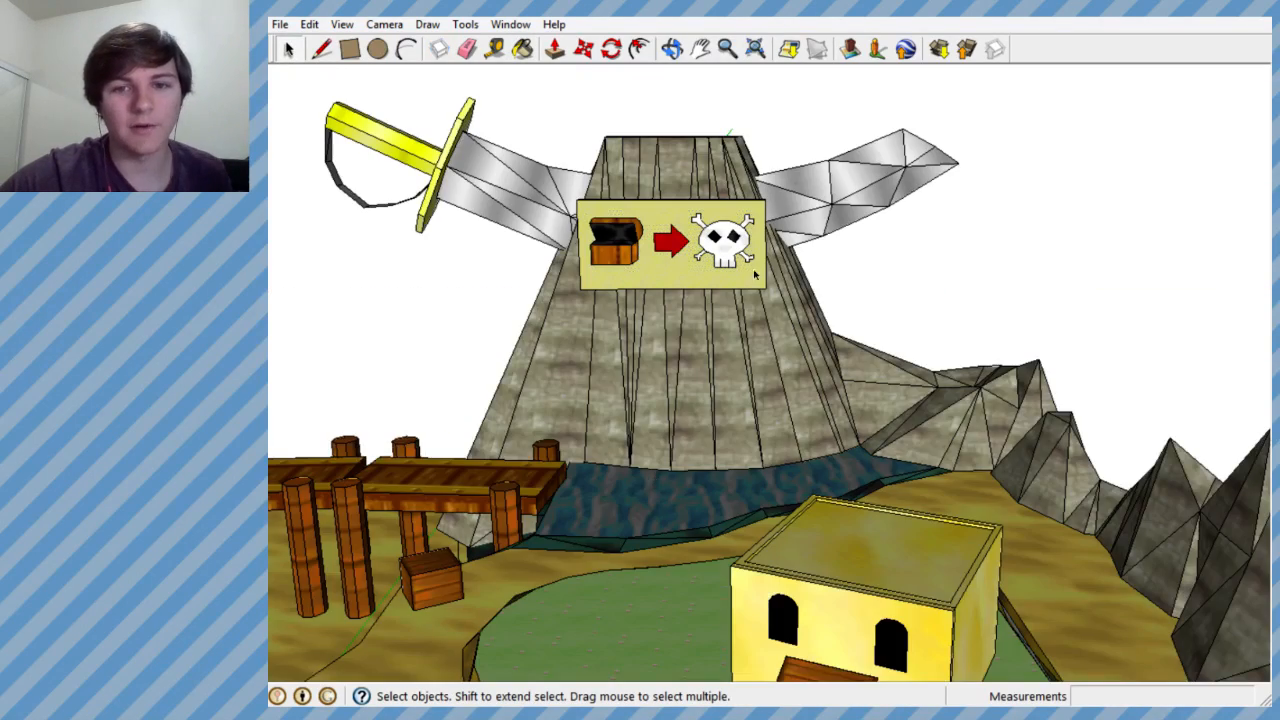
scroll(755, 275, "down", 5)
scroll(720, 252, "up", 7)
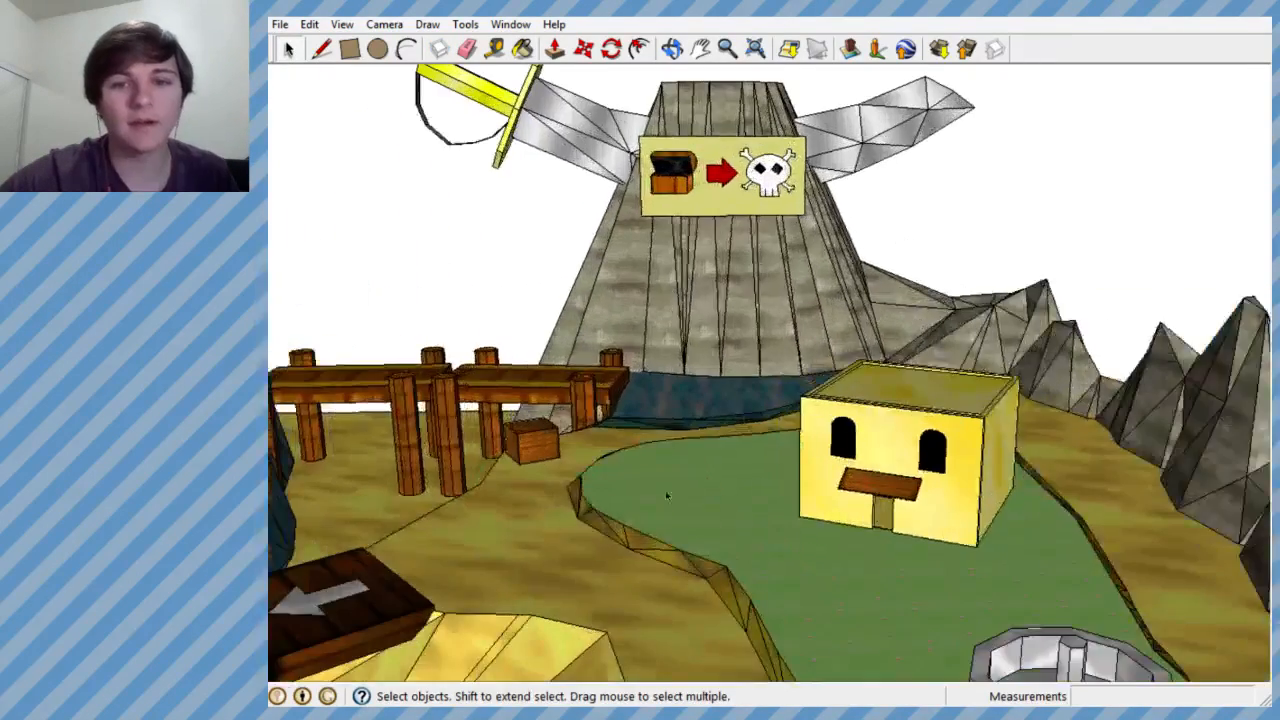
scroll(714, 332, "down", 7)
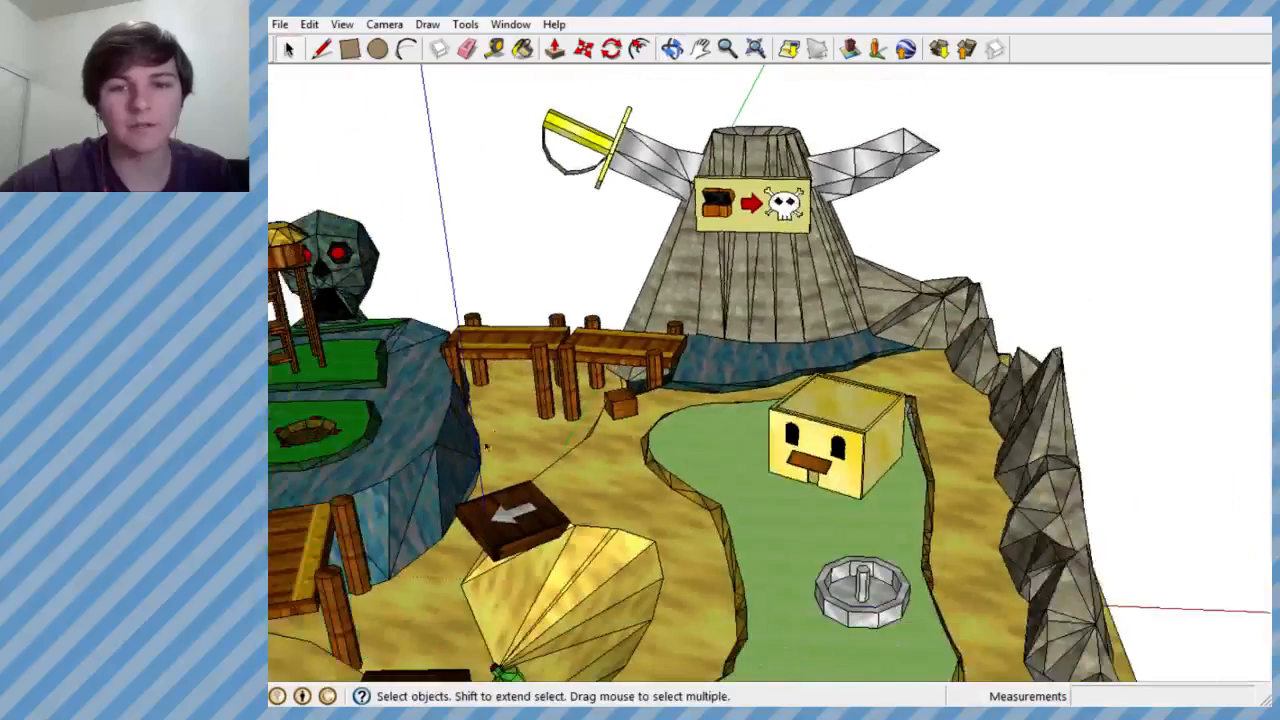
- Repaint the front red marker beside the dirt pit on the green island with Material40, and close the materials window
scroll(440, 388, "up", 6)
middle_click_drag(440, 388, 591, 640)
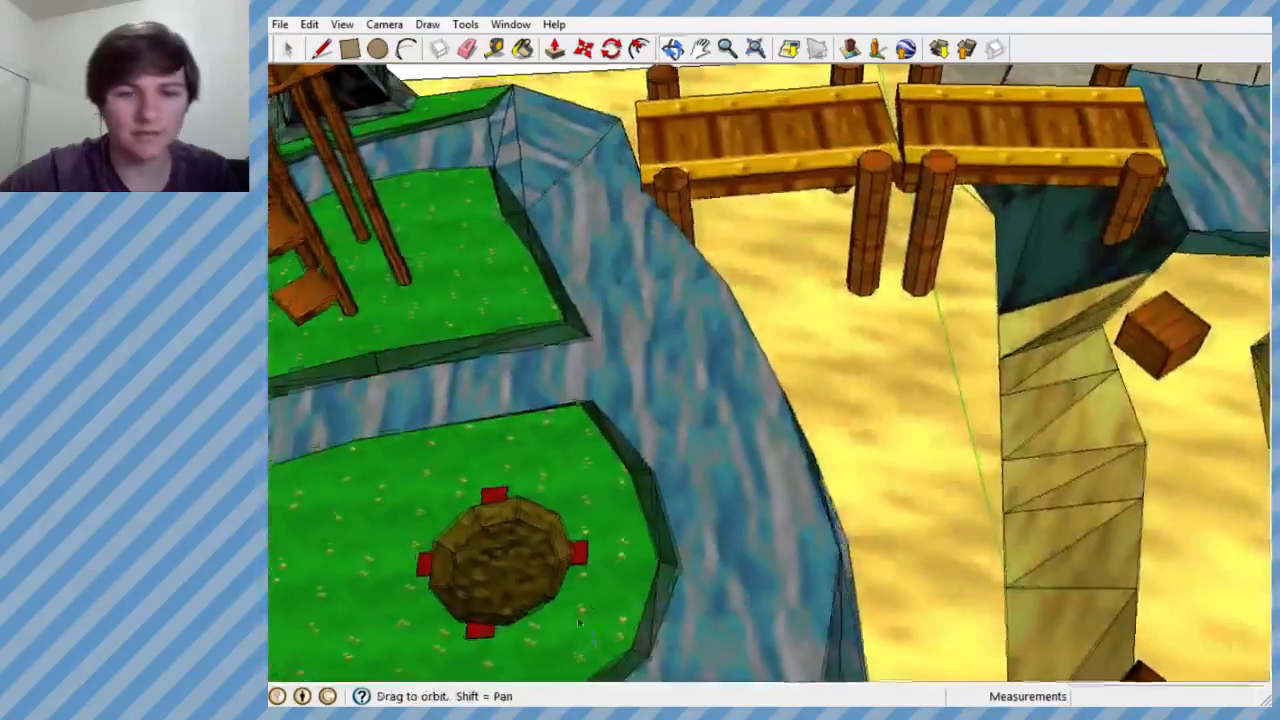
scroll(700, 290, "down", 5)
scroll(583, 428, "up", 6)
middle_click_drag(730, 430, 570, 405)
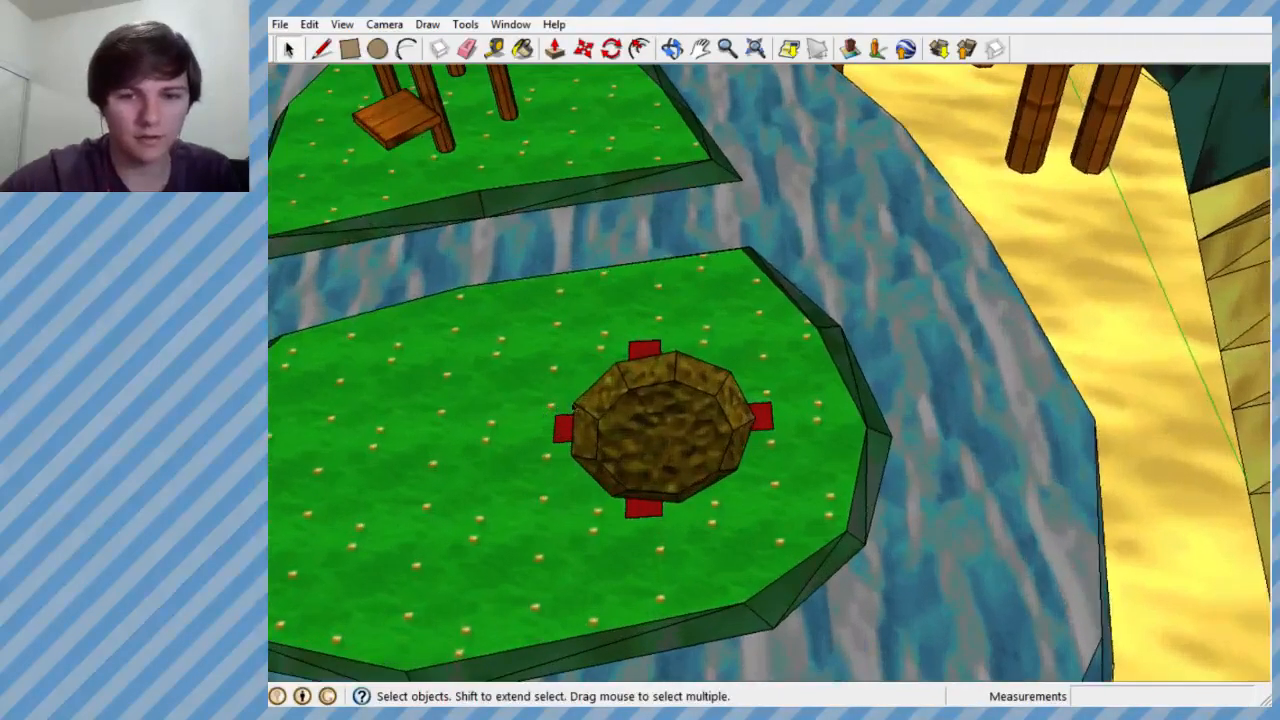
left_click(522, 48)
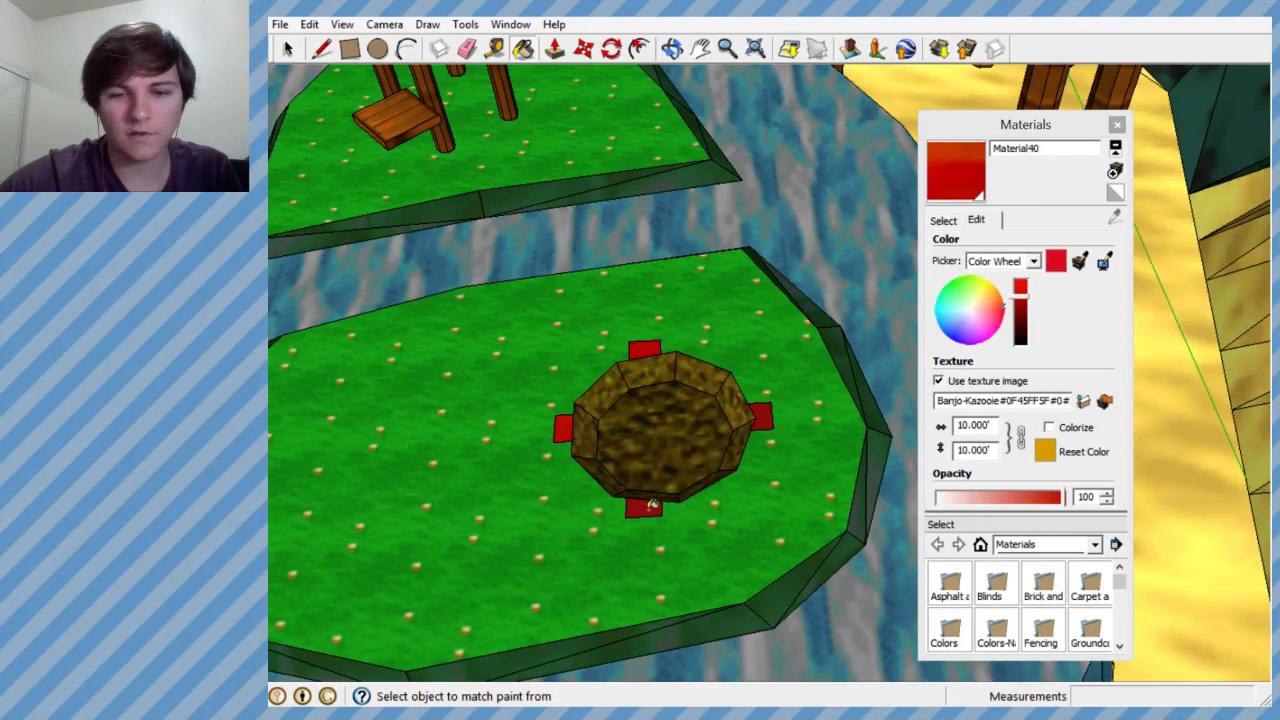
middle_click_drag(627, 248, 580, 378)
scroll(580, 378, "up", 6)
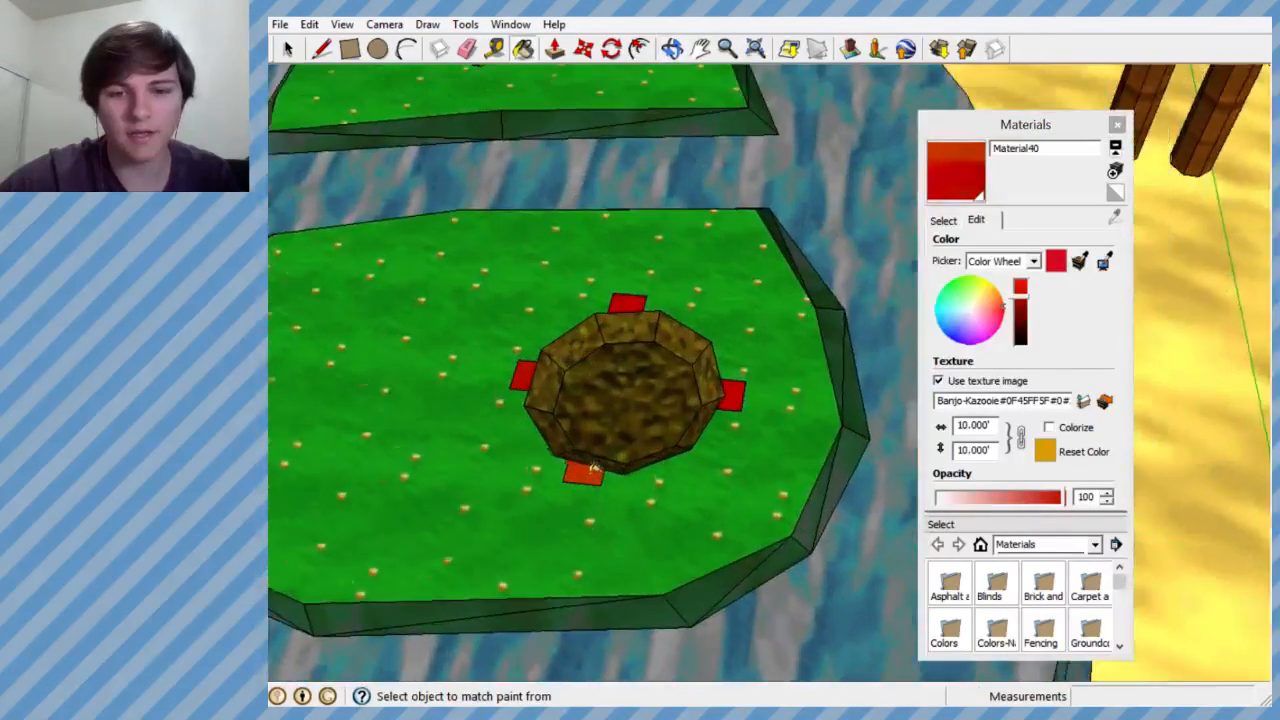
left_click(291, 52)
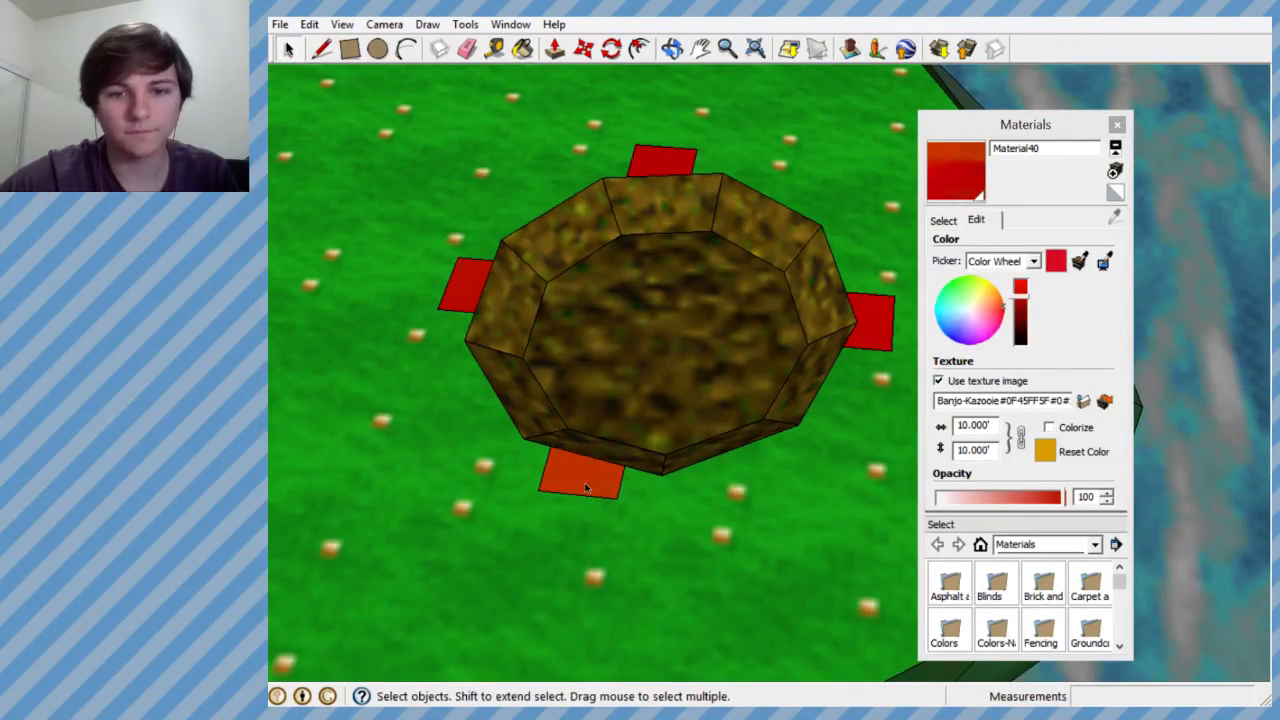
left_click(1117, 124)
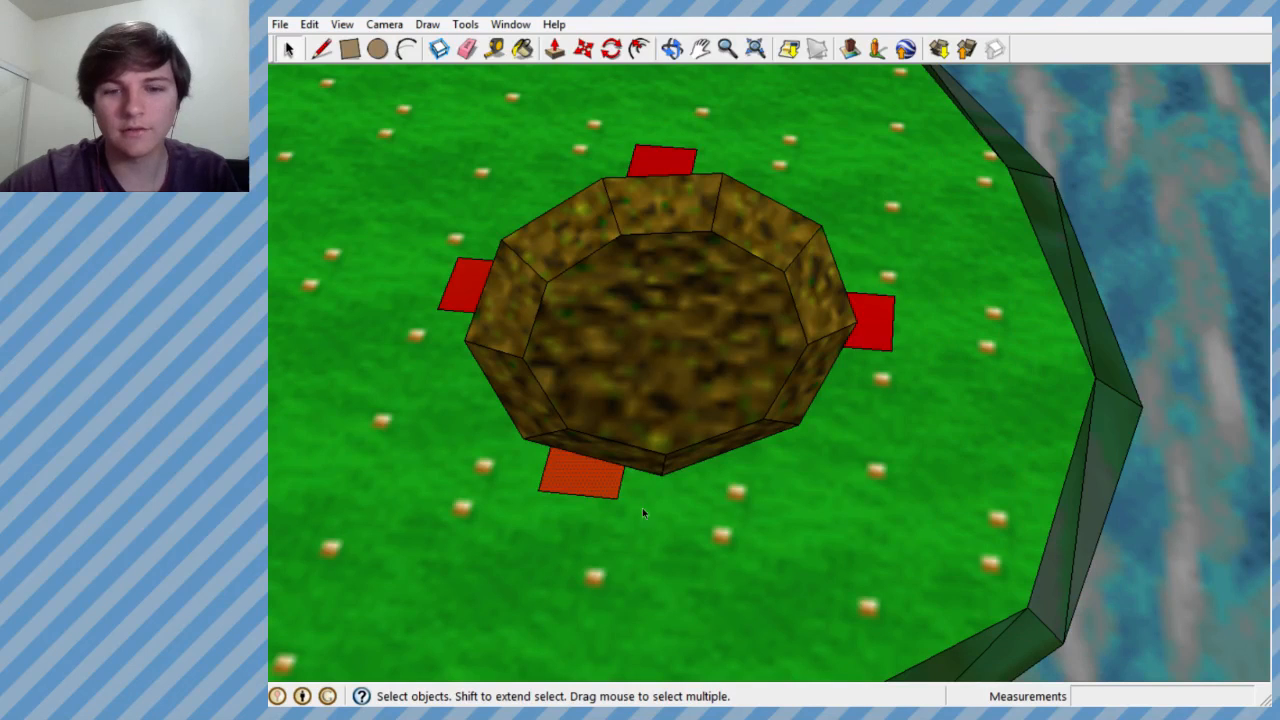
- Reposition the texture on the pit's front marker so the face shows the same pure red as the other markers
right_click(586, 485)
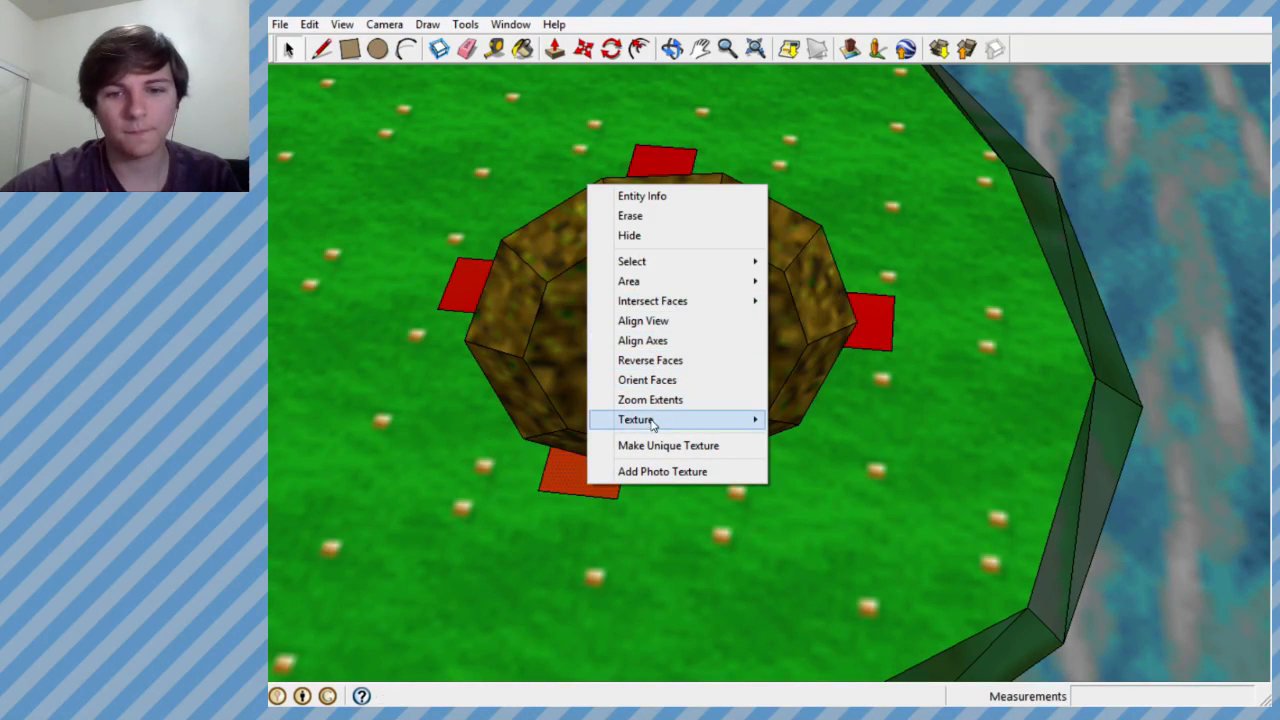
mouse_move(652, 421)
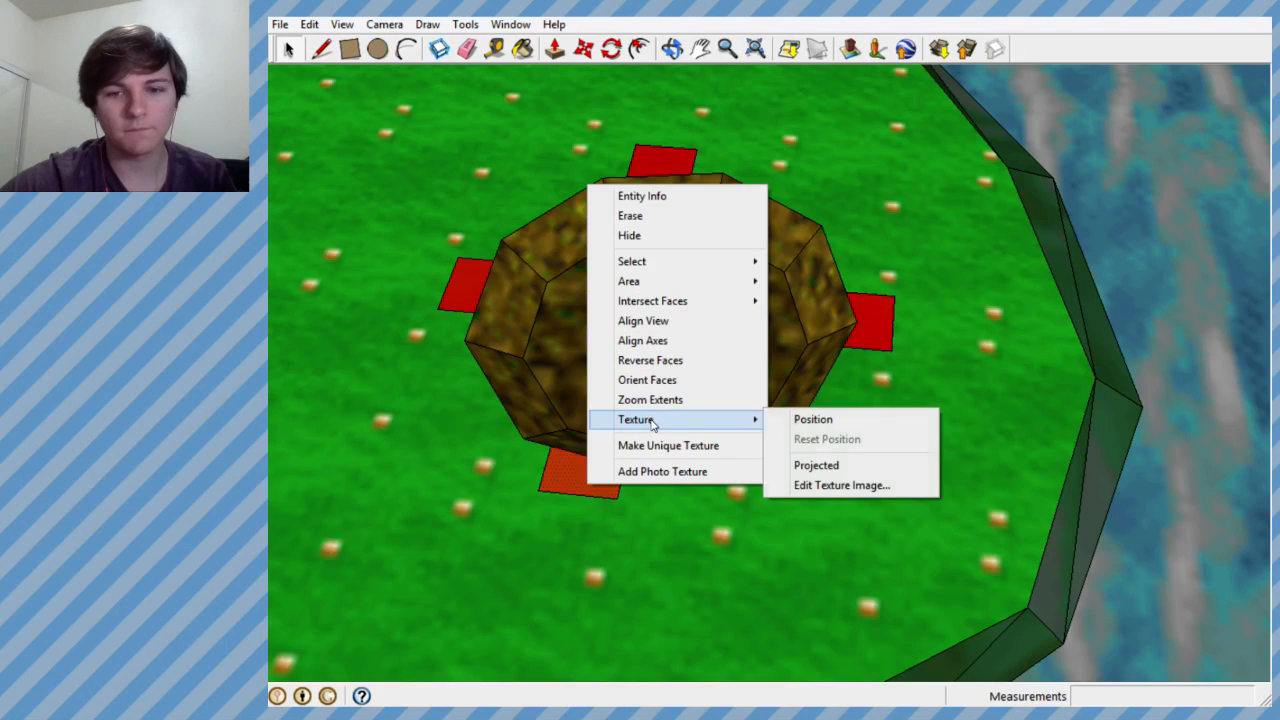
left_click(796, 422)
scroll(689, 380, "down", 5)
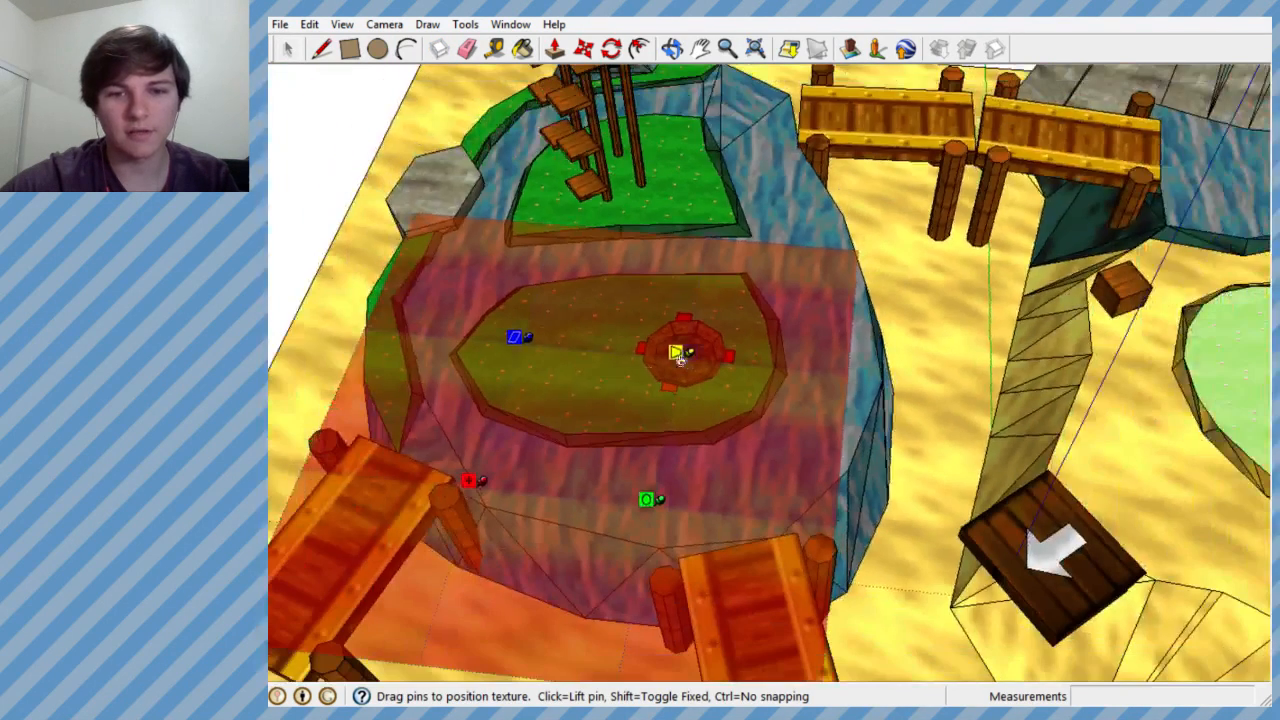
left_click_drag(646, 475, 706, 386)
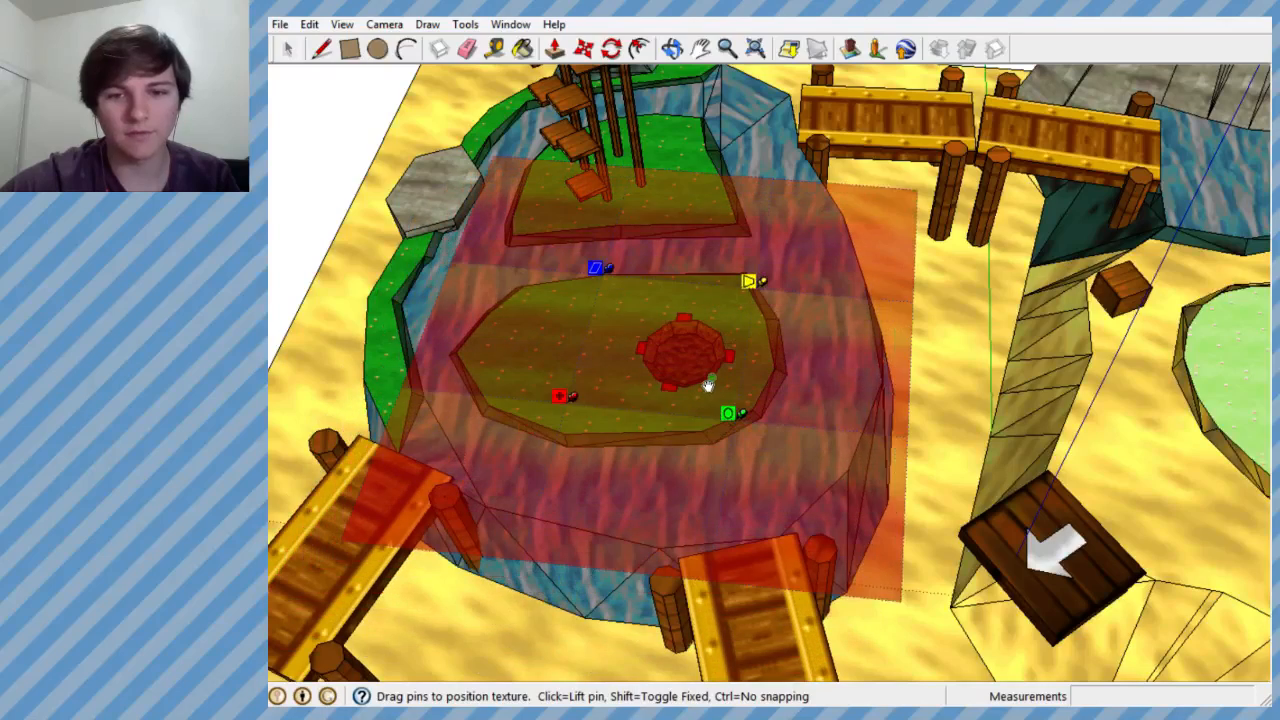
key("Return")
scroll(700, 378, "up", 8)
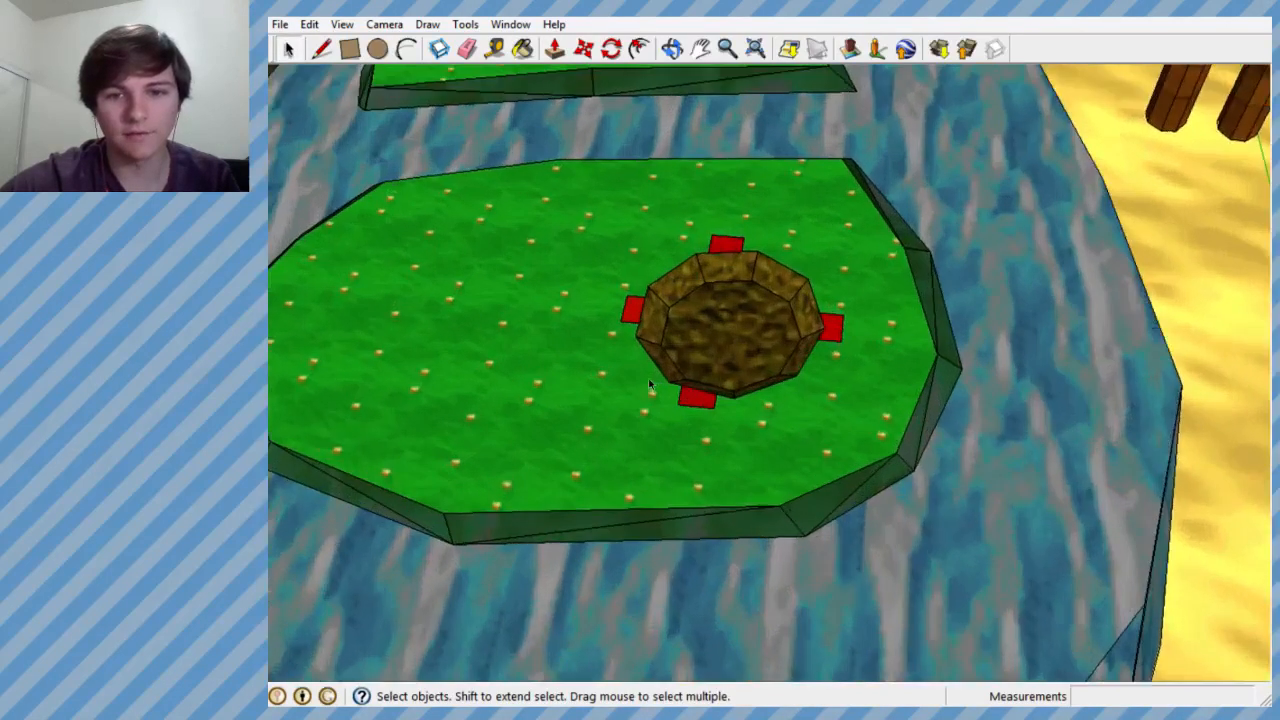
middle_click_drag(668, 368, 730, 413)
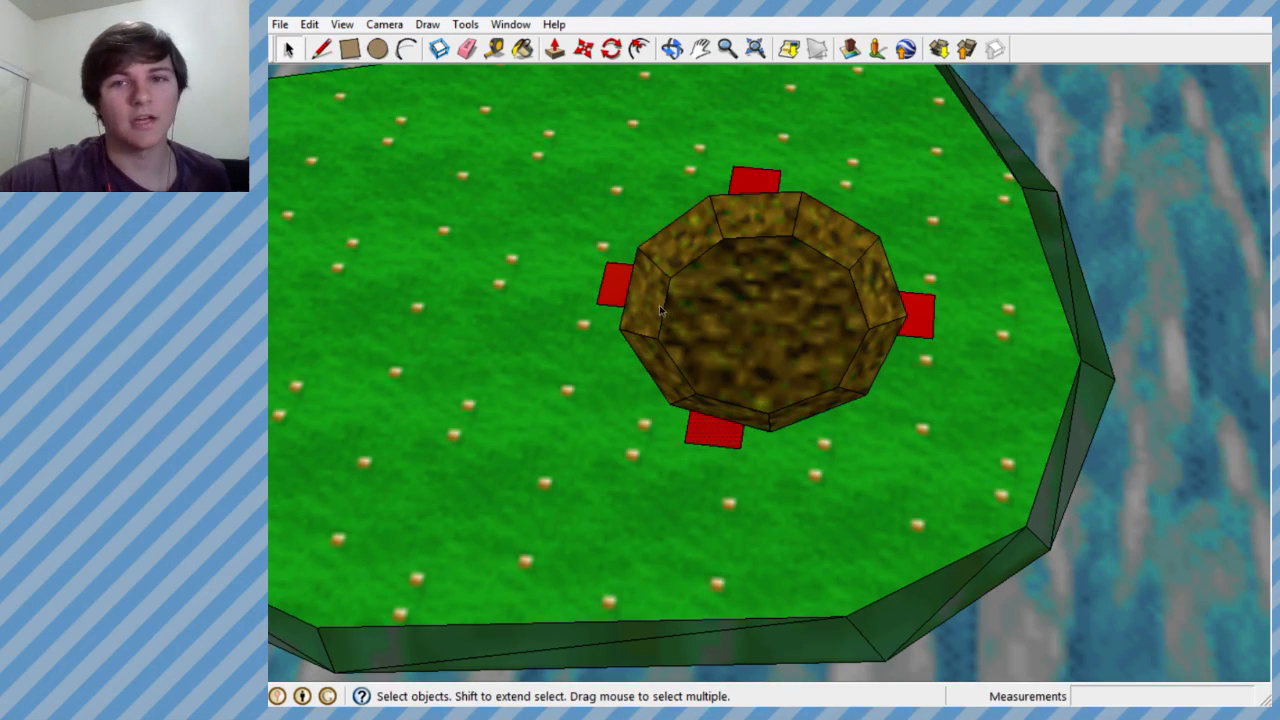
- Examine the whole Pirate level from several angles, including the island, skull, docks, sword tower, sand ramps and green pool
scroll(625, 343, "down", 10)
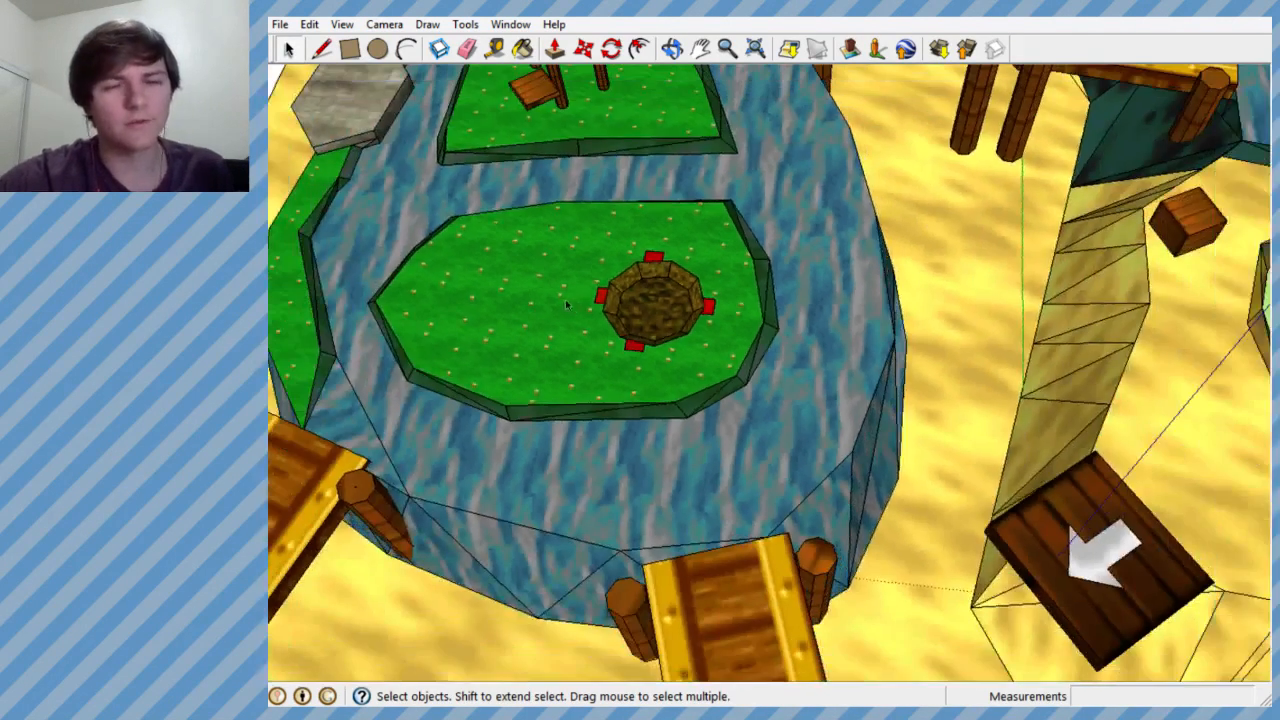
scroll(558, 297, "down", 4)
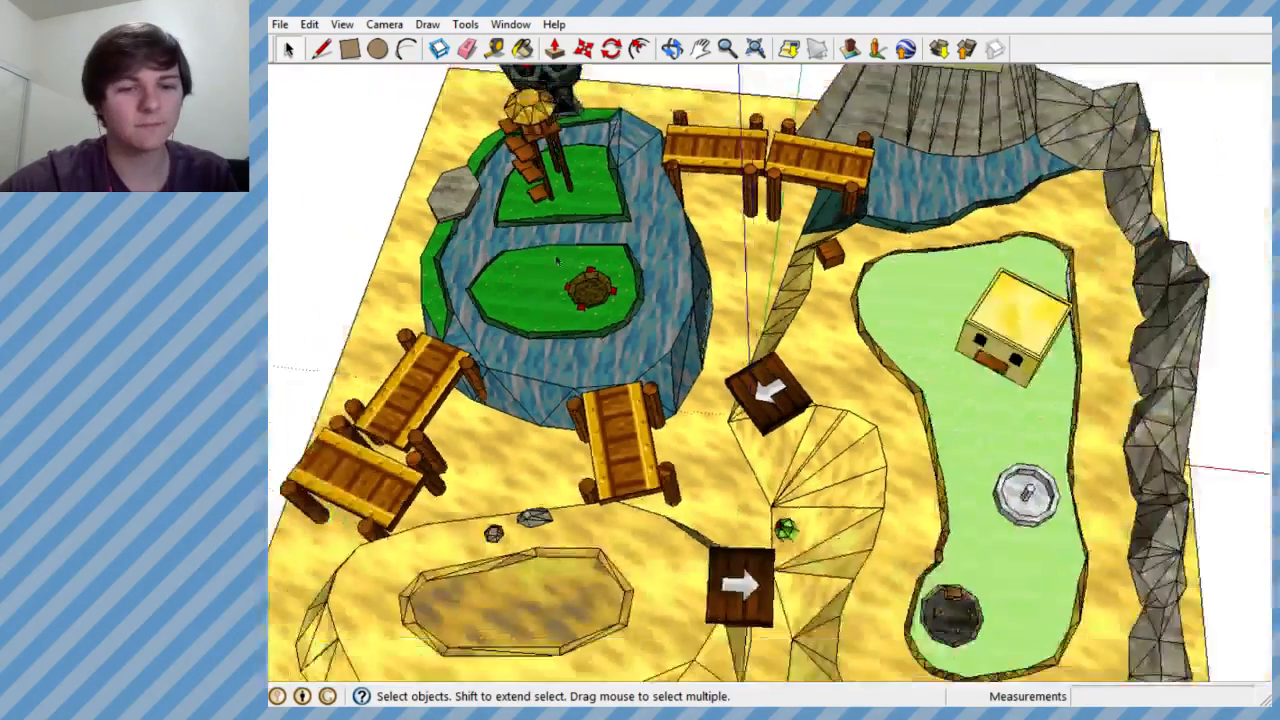
mouse_move(612, 290)
middle_mouse_down()
mouse_move(517, 183)
mouse_move(641, 216)
mouse_move(694, 283)
mouse_move(702, 295)
mouse_move(589, 306)
mouse_move(680, 420)
mouse_move(720, 370)
mouse_move(738, 310)
mouse_move(726, 305)
middle_mouse_up()
scroll(696, 276, "down", 4)
scroll(704, 308, "up", 4)
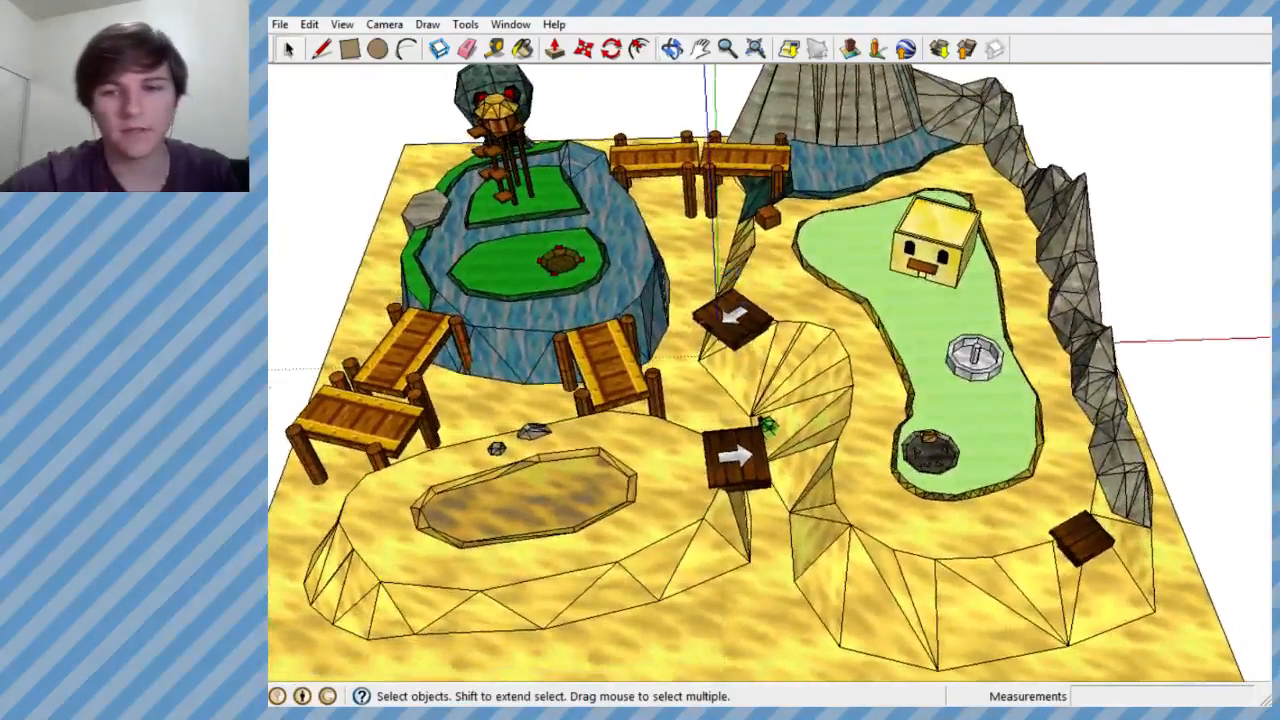
scroll(716, 402, "down", 4)
scroll(716, 402, "up", 3)
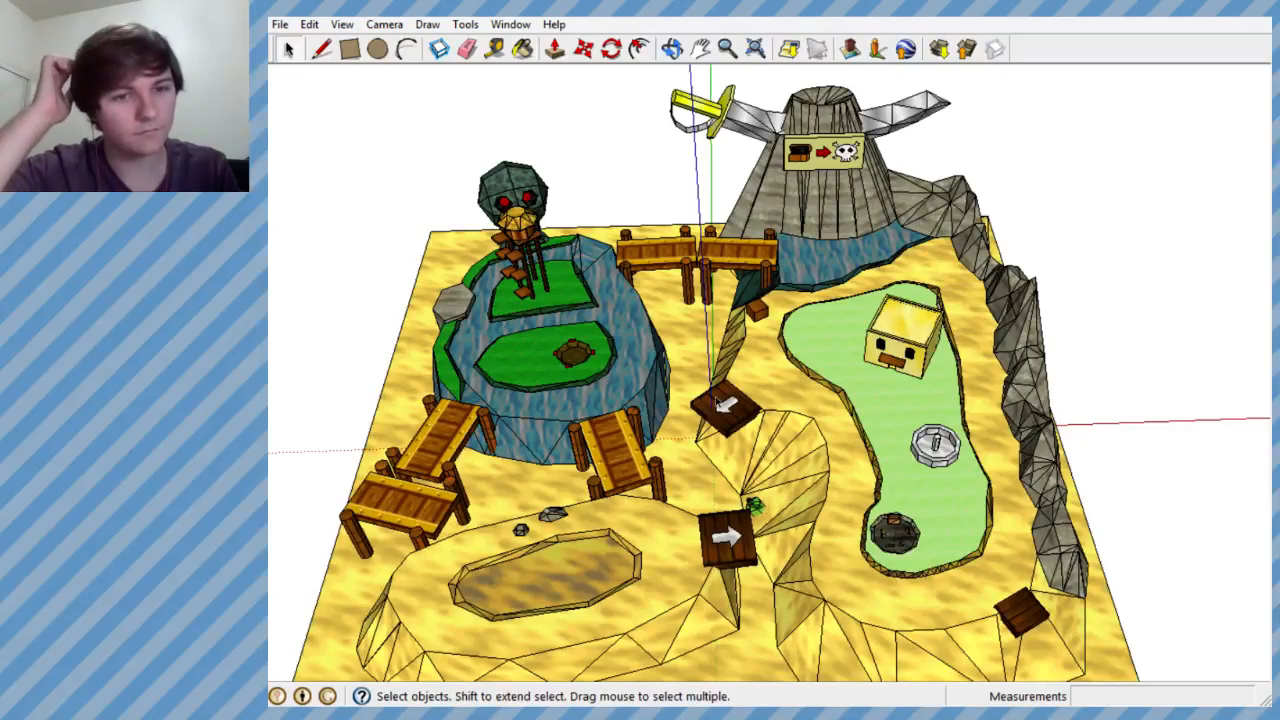
mouse_move(740, 296)
middle_mouse_down()
mouse_move(669, 360)
mouse_move(476, 274)
mouse_move(458, 284)
middle_mouse_up()
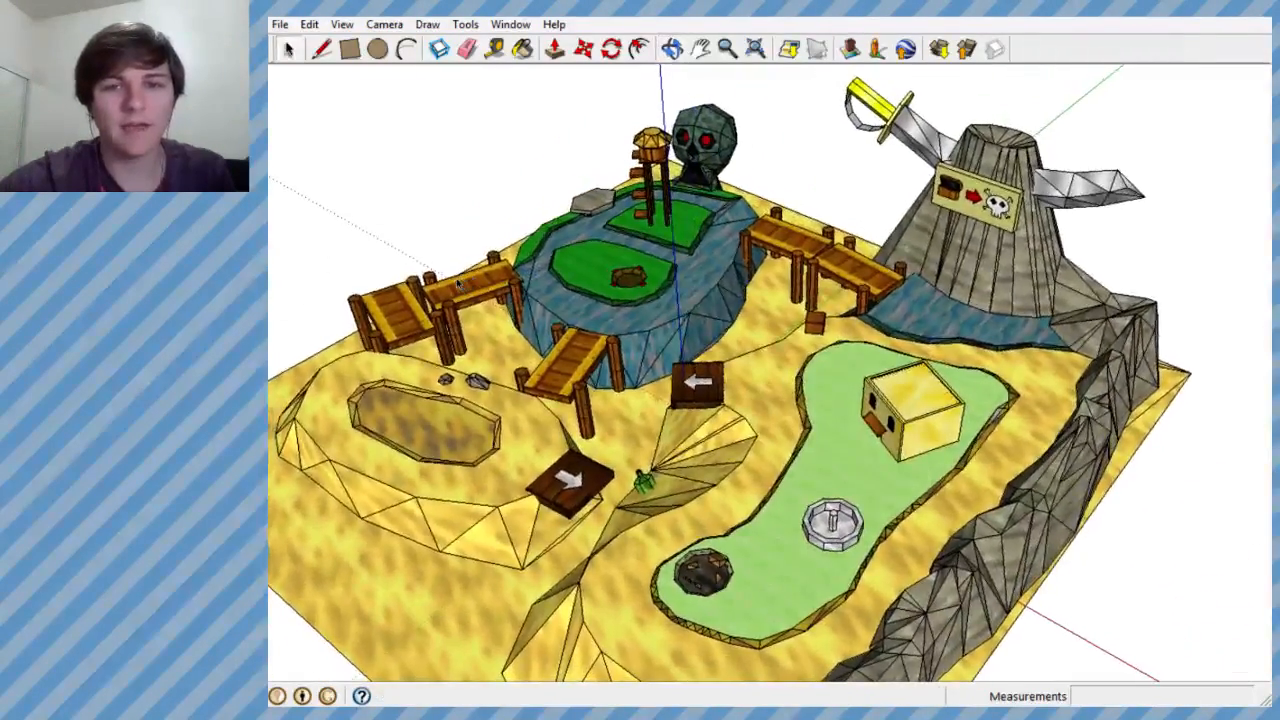
scroll(690, 262, "up", 1)
scroll(685, 270, "down", 3)
scroll(688, 258, "up", 4)
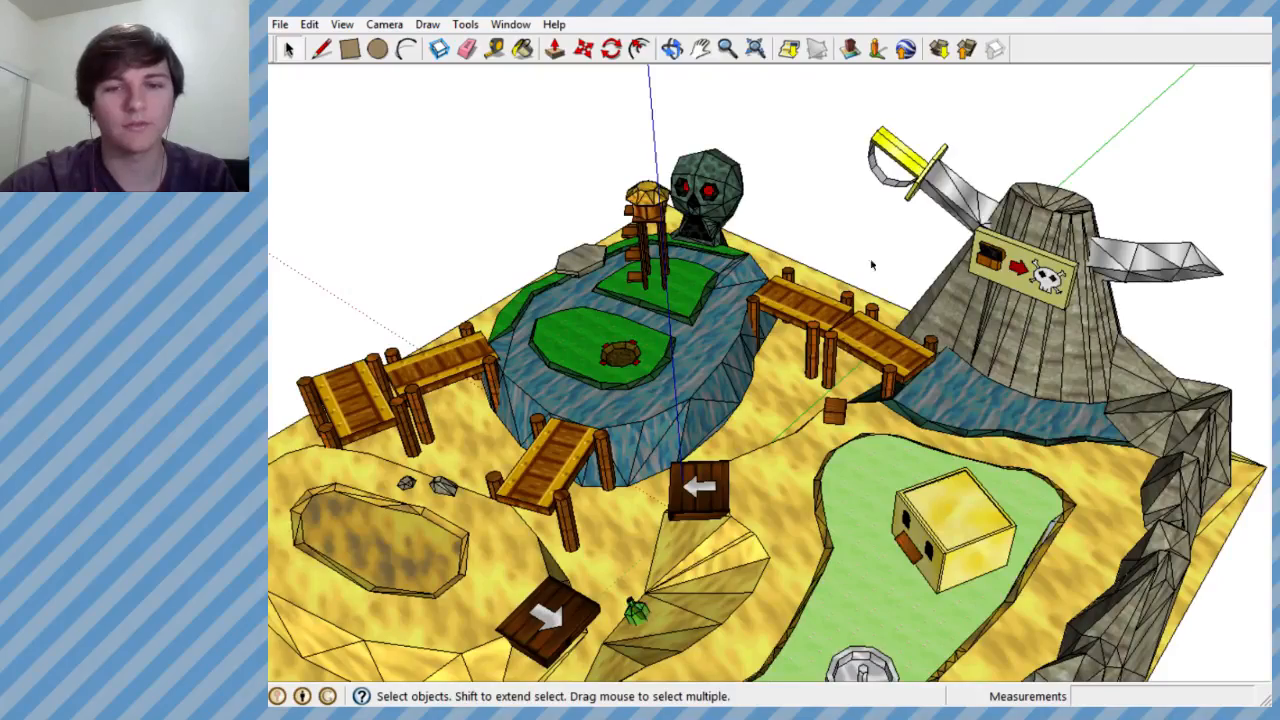
mouse_move(692, 318)
middle_mouse_down()
mouse_move(923, 414)
mouse_move(980, 345)
middle_mouse_up()
scroll(570, 245, "up", 7)
mouse_move(578, 268)
middle_mouse_down()
mouse_move(656, 322)
mouse_move(694, 294)
mouse_move(510, 385)
middle_mouse_up()
scroll(505, 390, "down", 6)
scroll(954, 318, "down", 2)
scroll(891, 457, "up", 2)
mouse_move(891, 457)
middle_mouse_down()
mouse_move(814, 620)
mouse_move(750, 640)
middle_mouse_up()
scroll(627, 497, "down", 4)
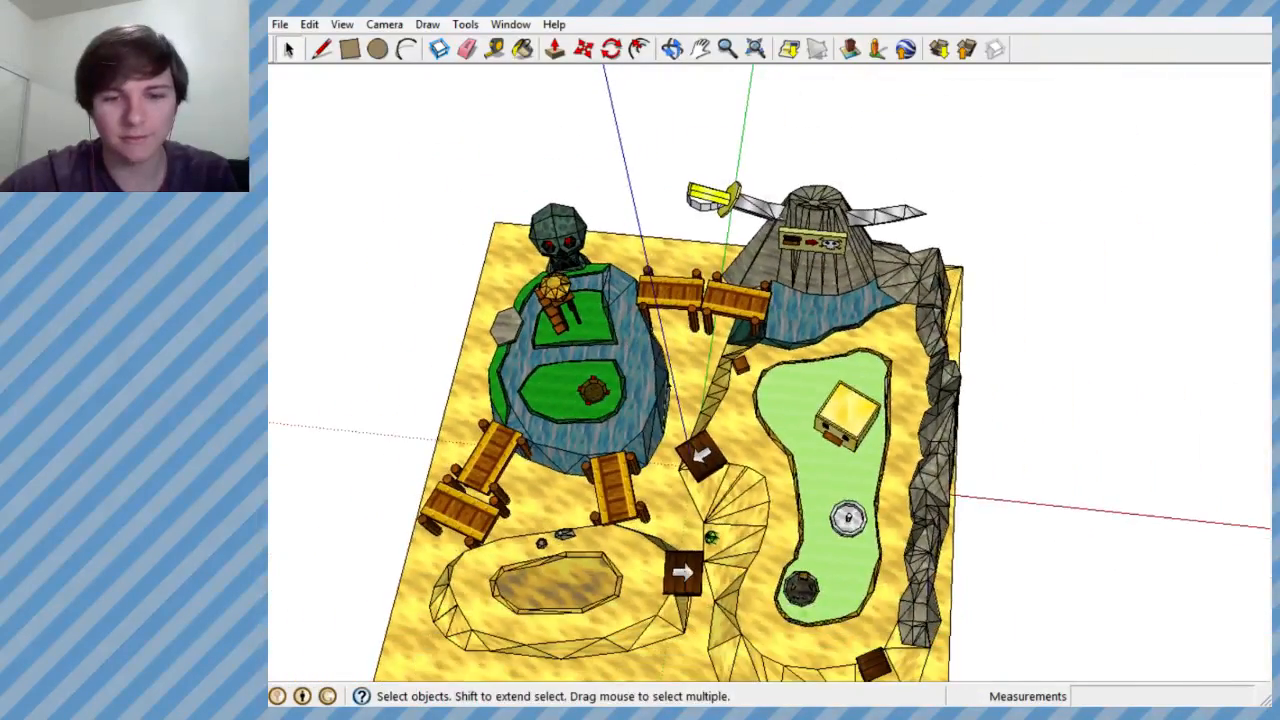
scroll(646, 494, "up", 3)
mouse_move(646, 494)
middle_mouse_down()
mouse_move(710, 210)
mouse_move(740, 228)
middle_mouse_up()
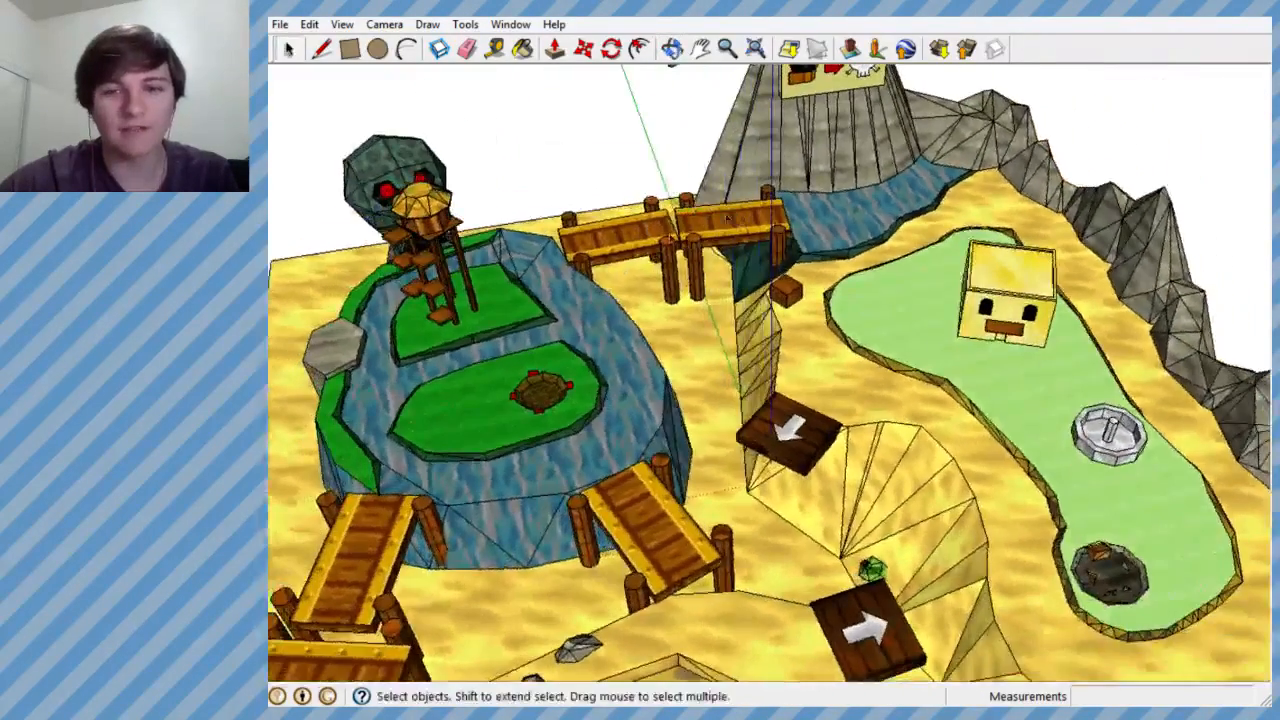
mouse_move(786, 363)
middle_mouse_down()
mouse_move(710, 281)
mouse_move(760, 290)
middle_mouse_up()
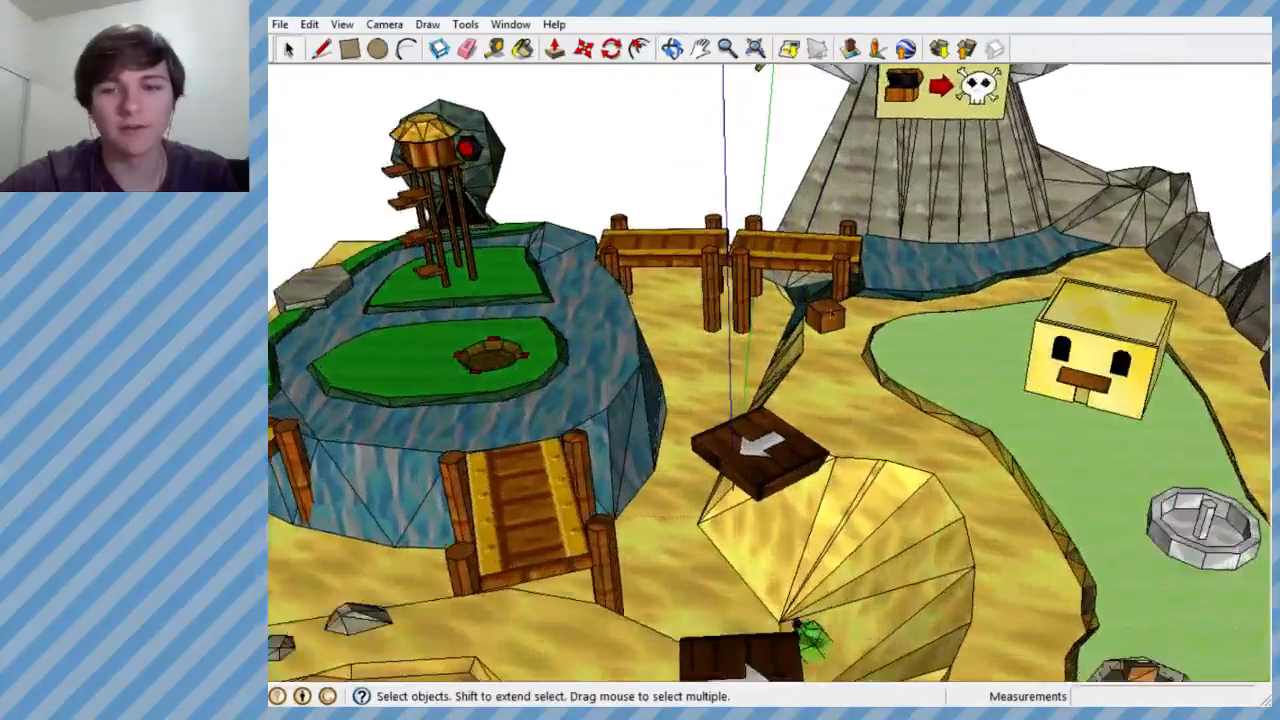
scroll(790, 292, "up", 4)
scroll(808, 314, "down", 6)
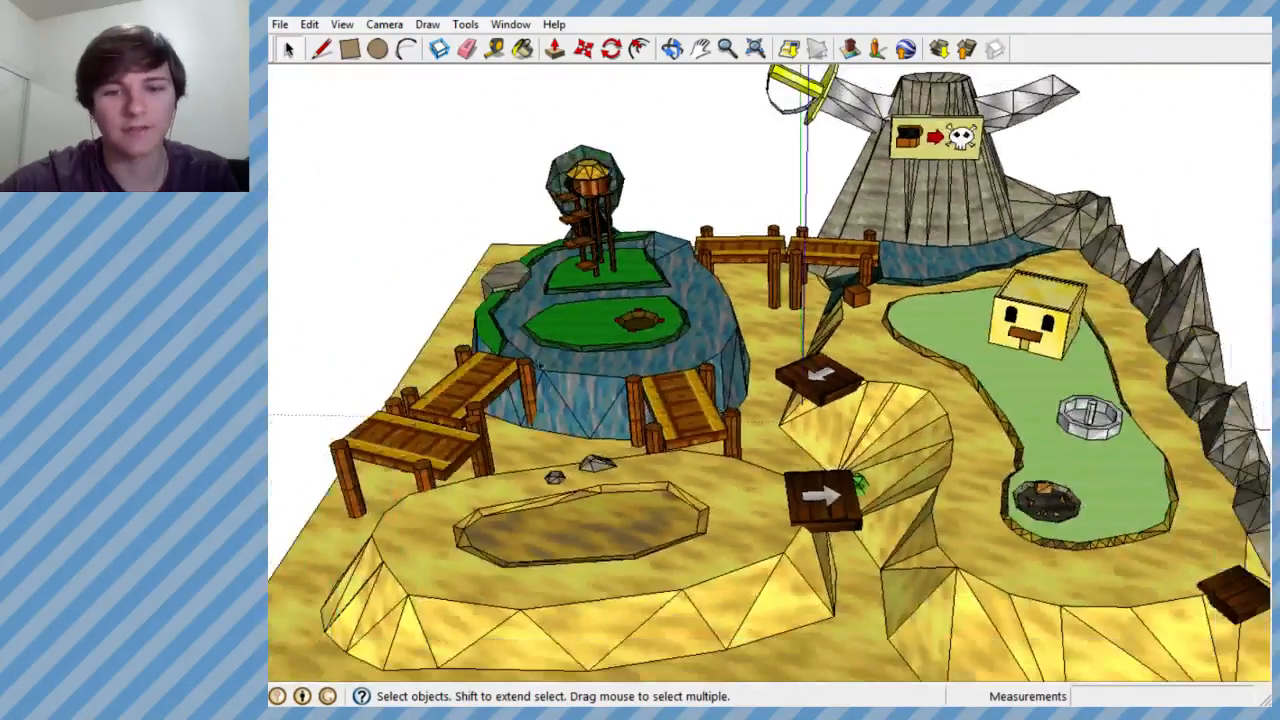
scroll(634, 306, "up", 5)
scroll(630, 307, "down", 5)
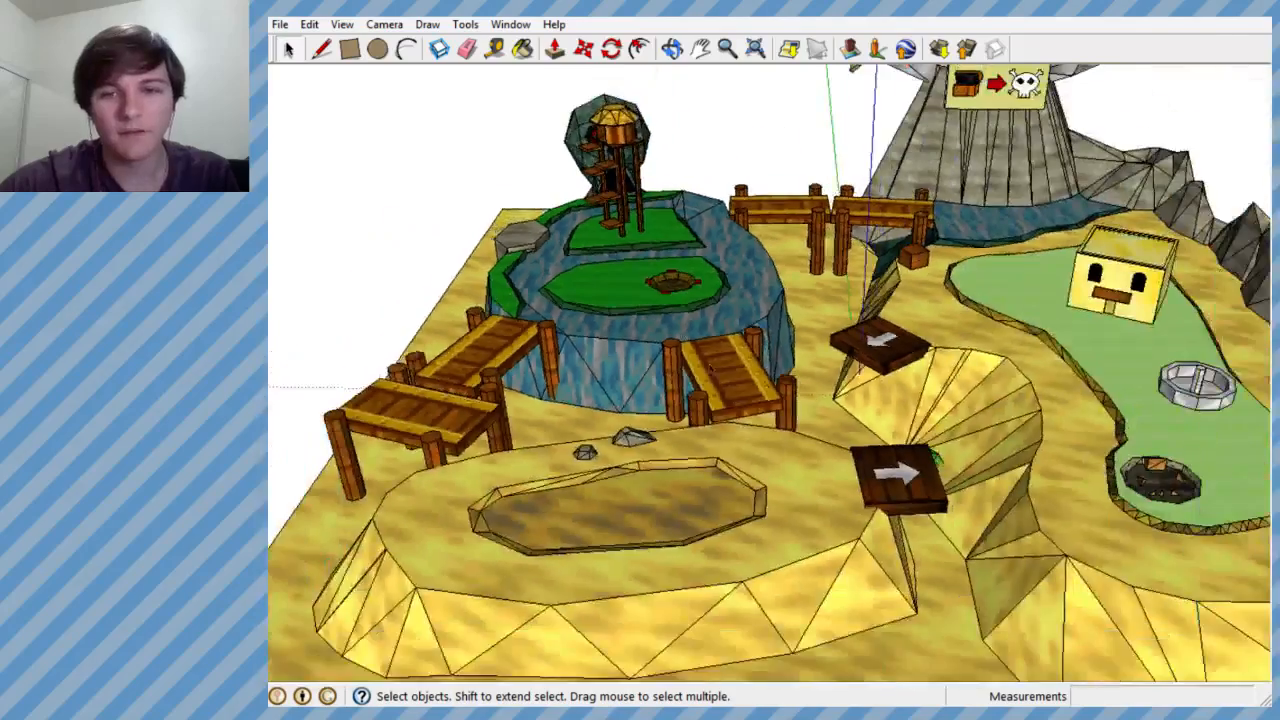
middle_click_drag(669, 320, 628, 330)
scroll(628, 330, "up", 1)
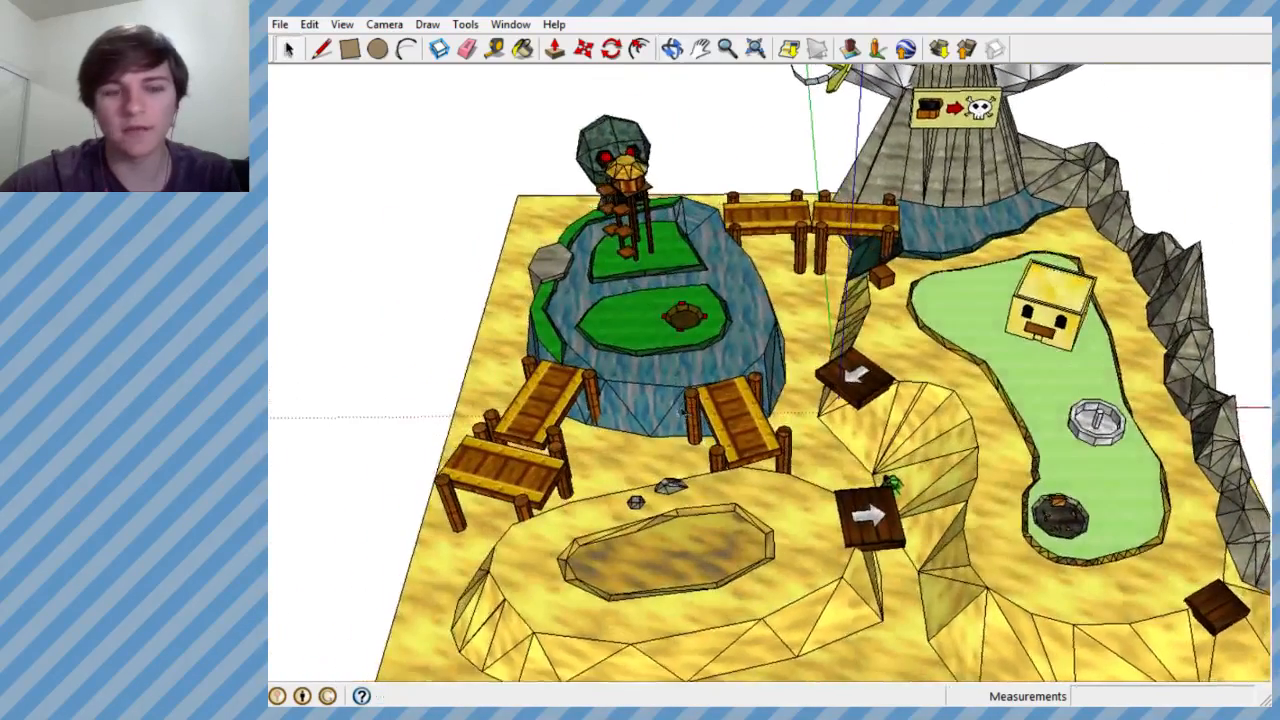
scroll(628, 330, "down", 1)
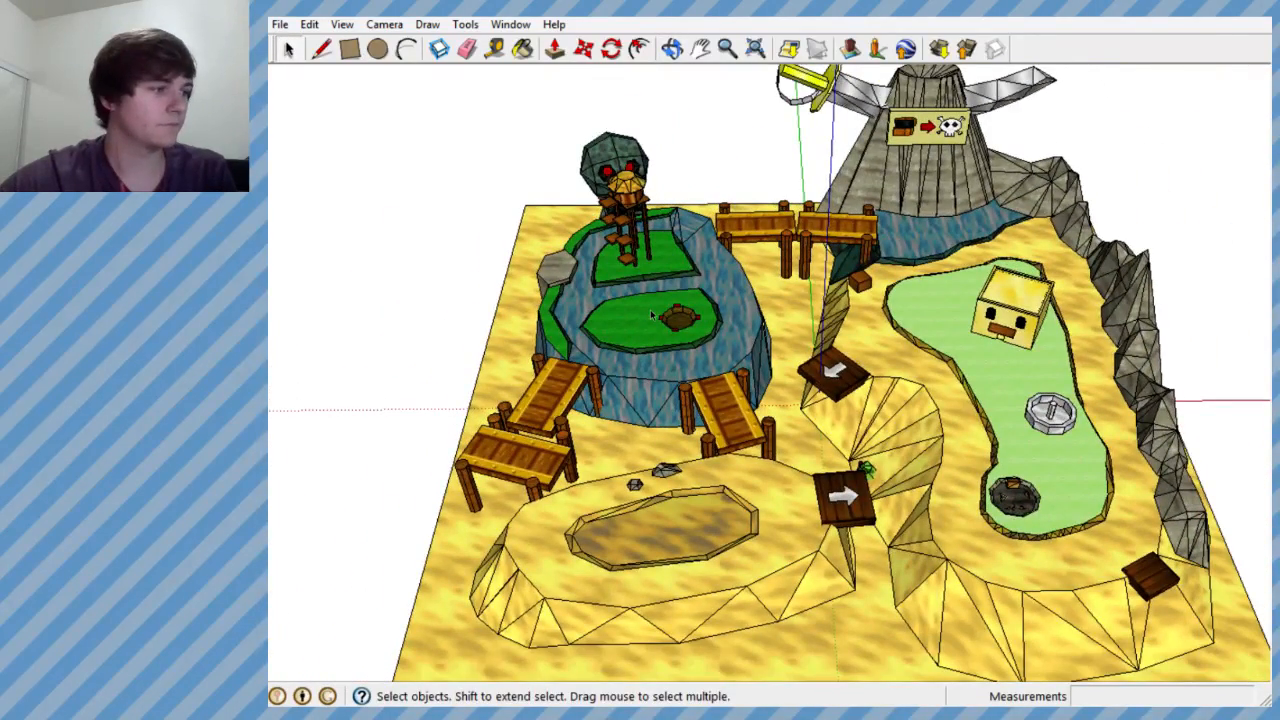
scroll(643, 308, "down", 5)
scroll(700, 320, "up", 6)
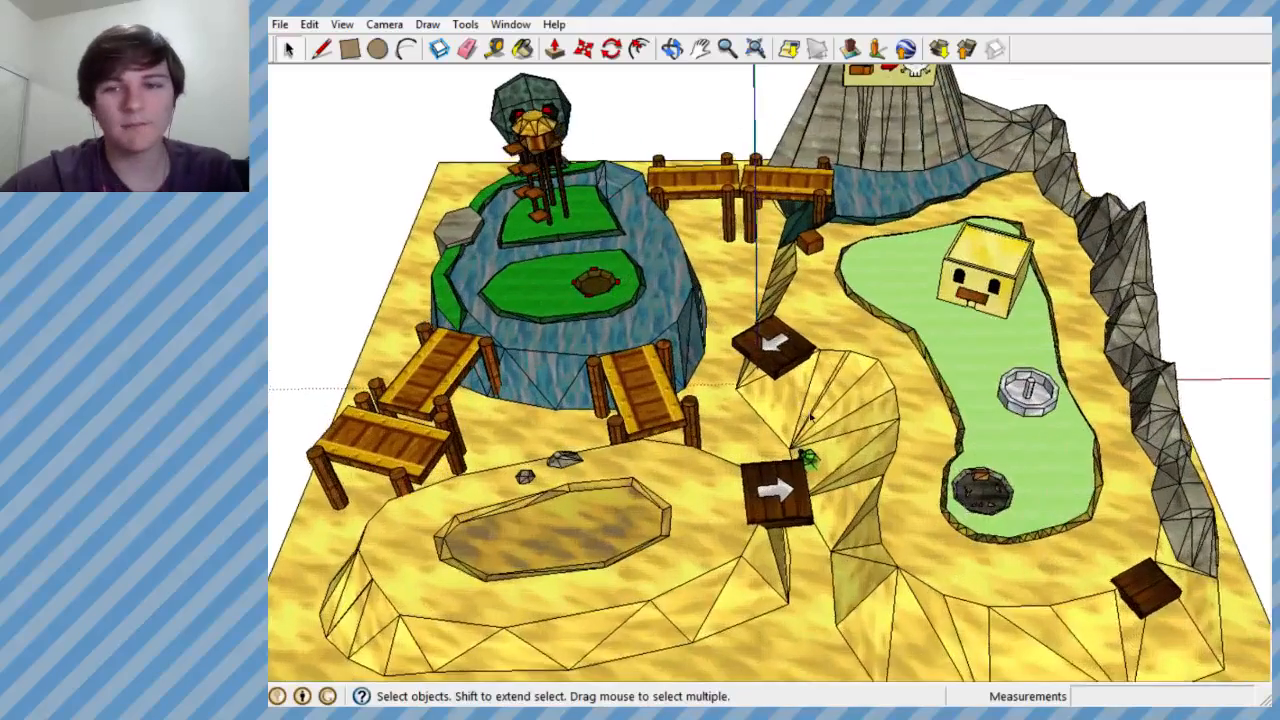
scroll(772, 337, "down", 2)
scroll(772, 337, "up", 2)
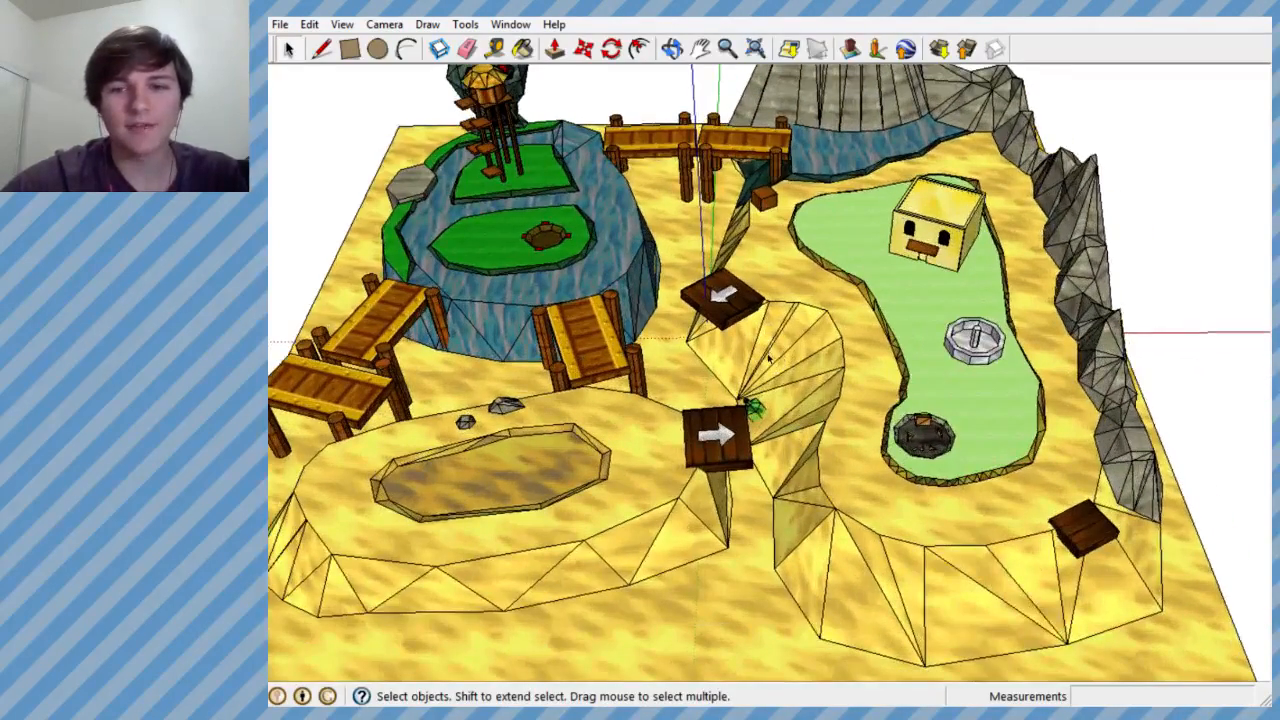
scroll(790, 305, "down", 4)
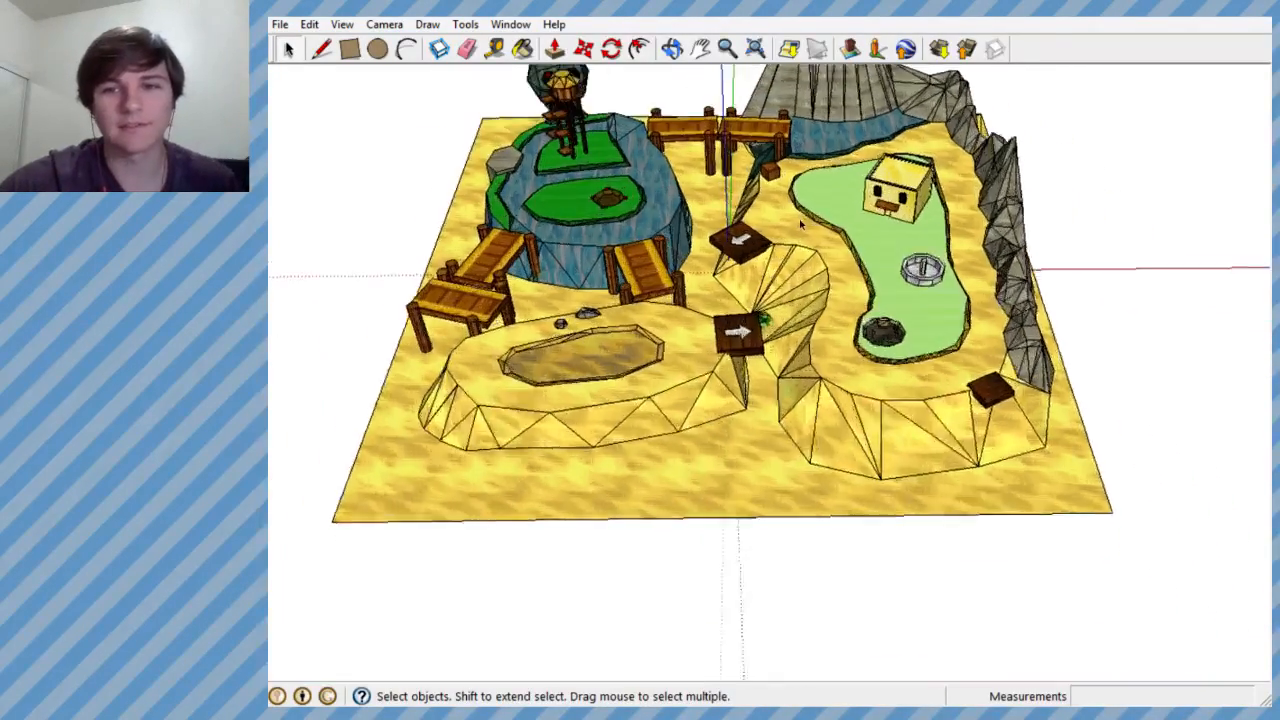
scroll(790, 310, "up", 6)
mouse_move(790, 315)
middle_mouse_down()
mouse_move(762, 377)
mouse_move(769, 362)
middle_mouse_up()
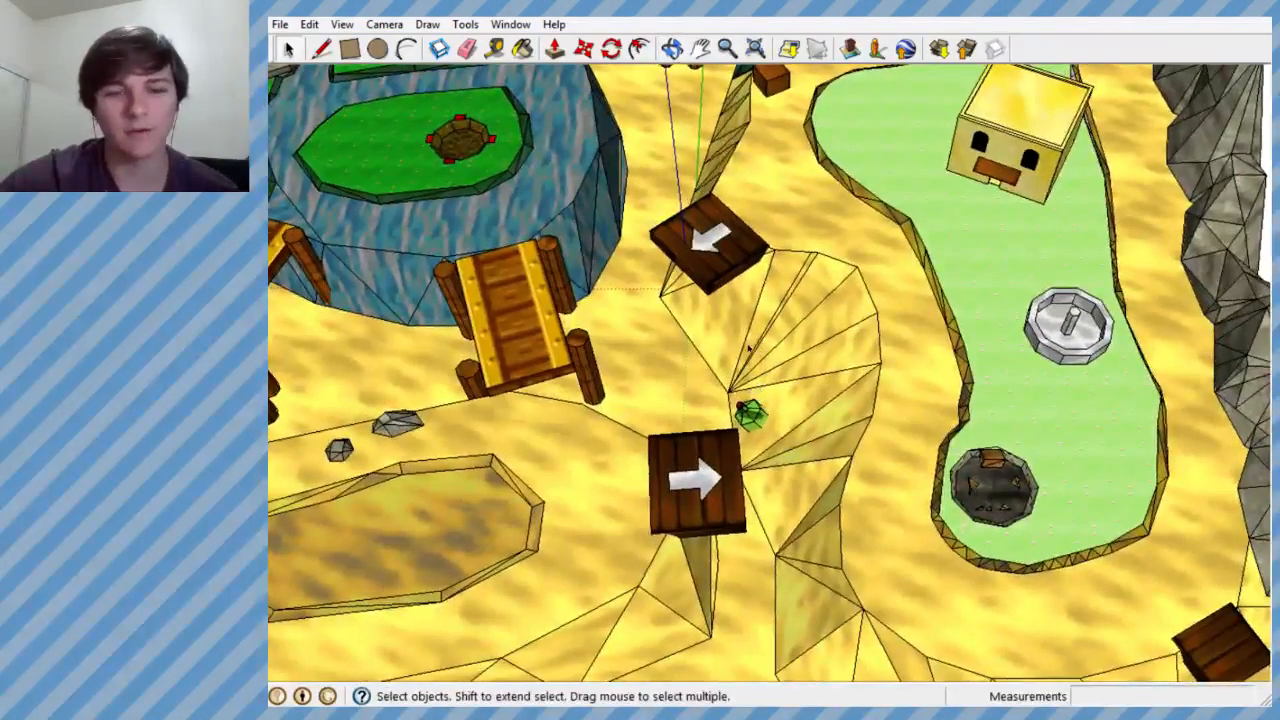
scroll(757, 349, "down", 5)
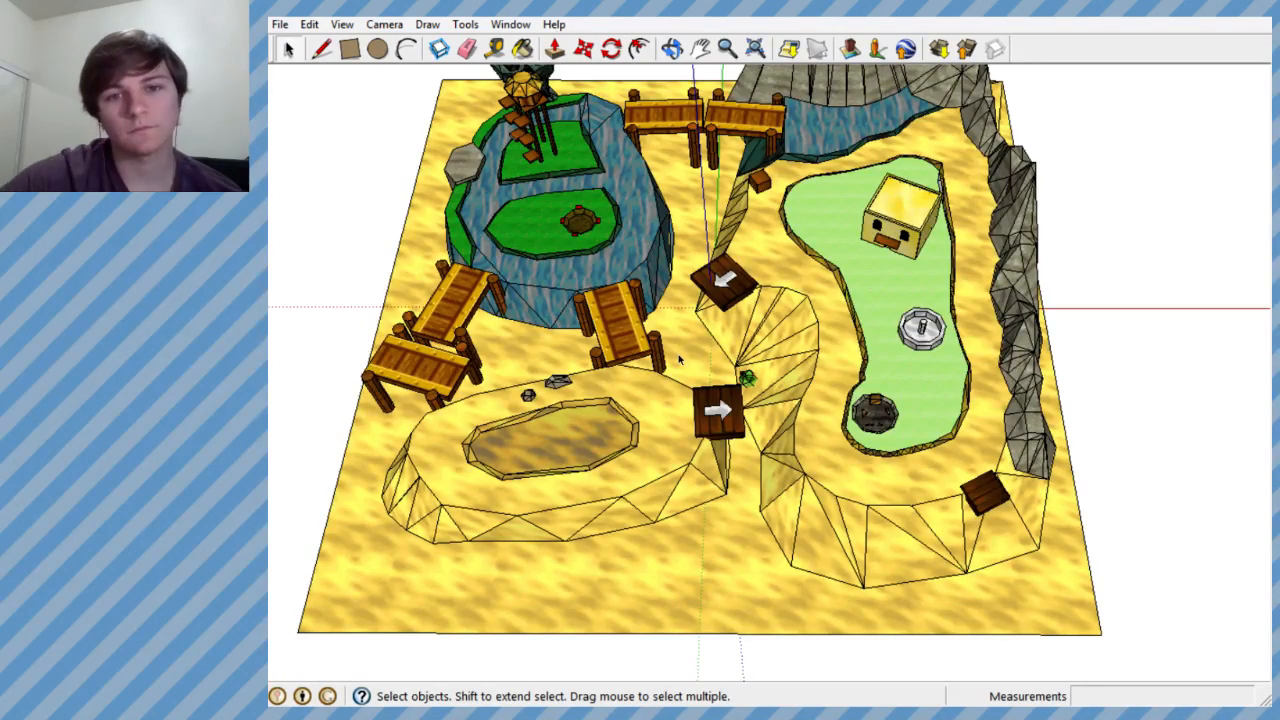
scroll(721, 382, "down", 3)
scroll(616, 212, "up", 5)
middle_click_drag(612, 212, 494, 163)
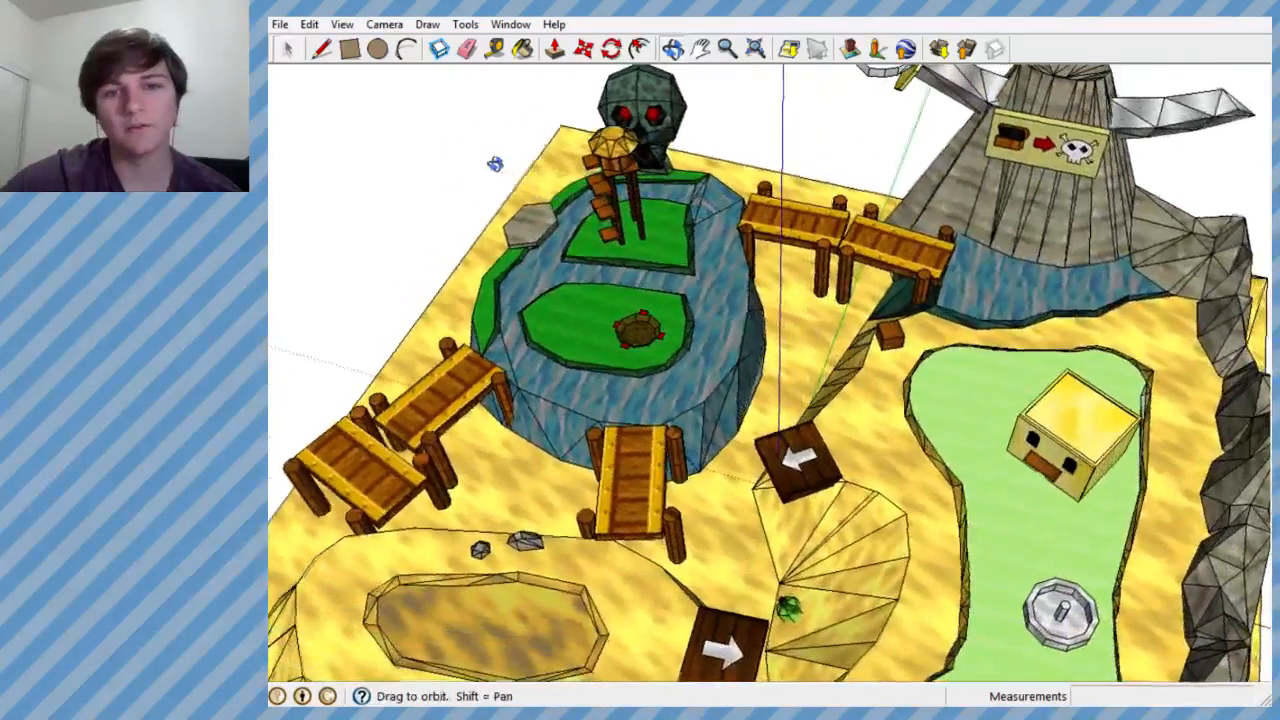
middle_click_drag(631, 574, 403, 484)
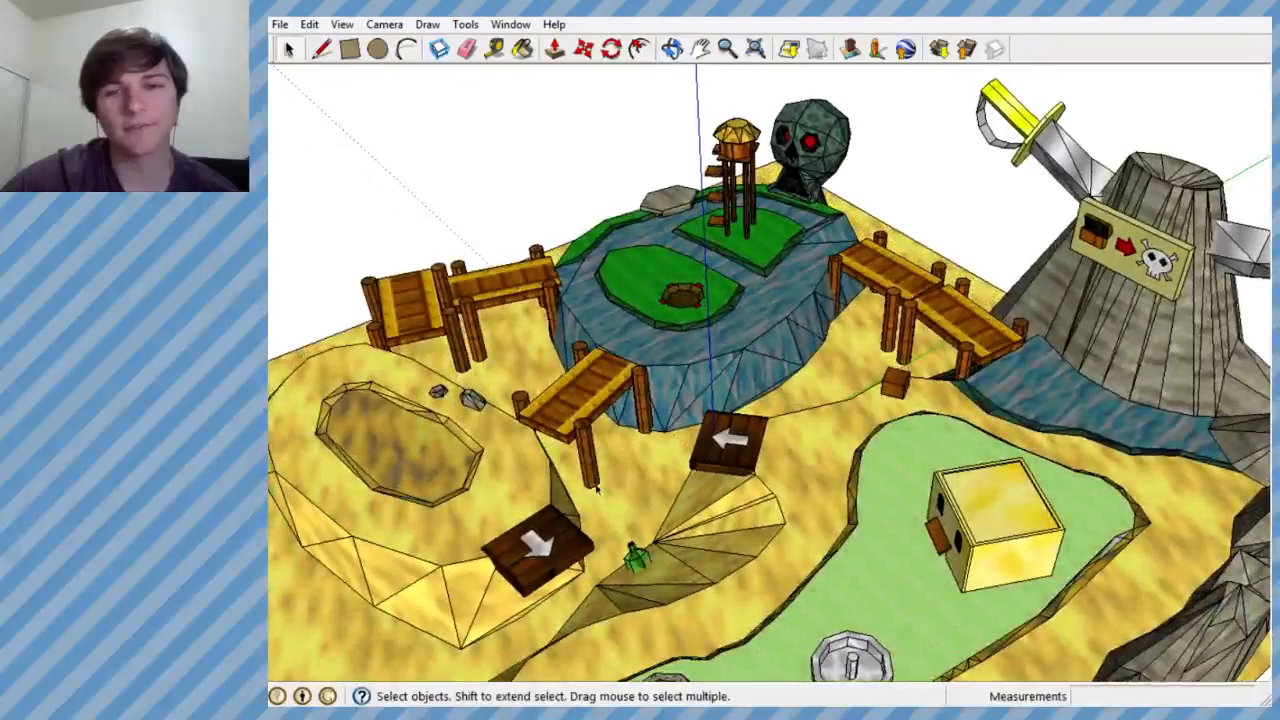
- Examine the Pirate level from above and close up, covering the skull, water tower, docks, sand ramps, green pool and rock ridge
scroll(625, 468, "down", 4)
scroll(757, 266, "up", 7)
middle_click_drag(757, 266, 843, 168)
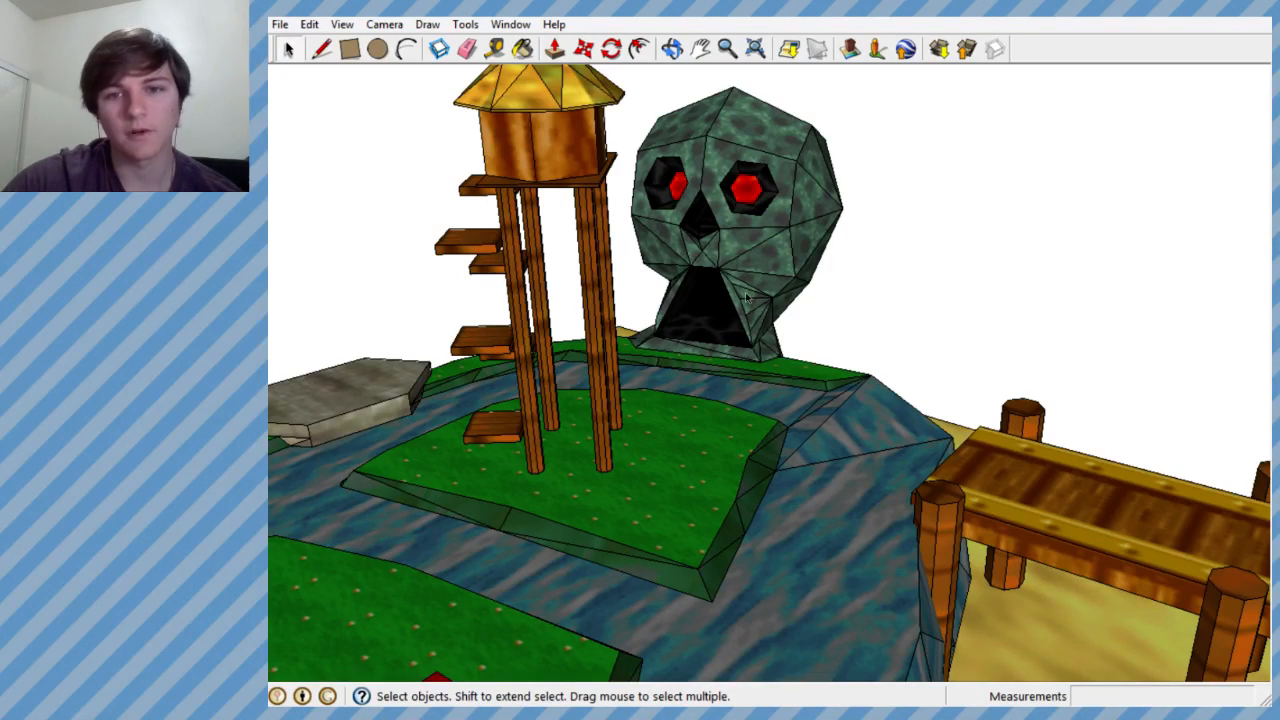
scroll(746, 298, "down", 4)
scroll(720, 285, "up", 2)
middle_click_drag(640, 255, 697, 339)
scroll(705, 342, "down", 3)
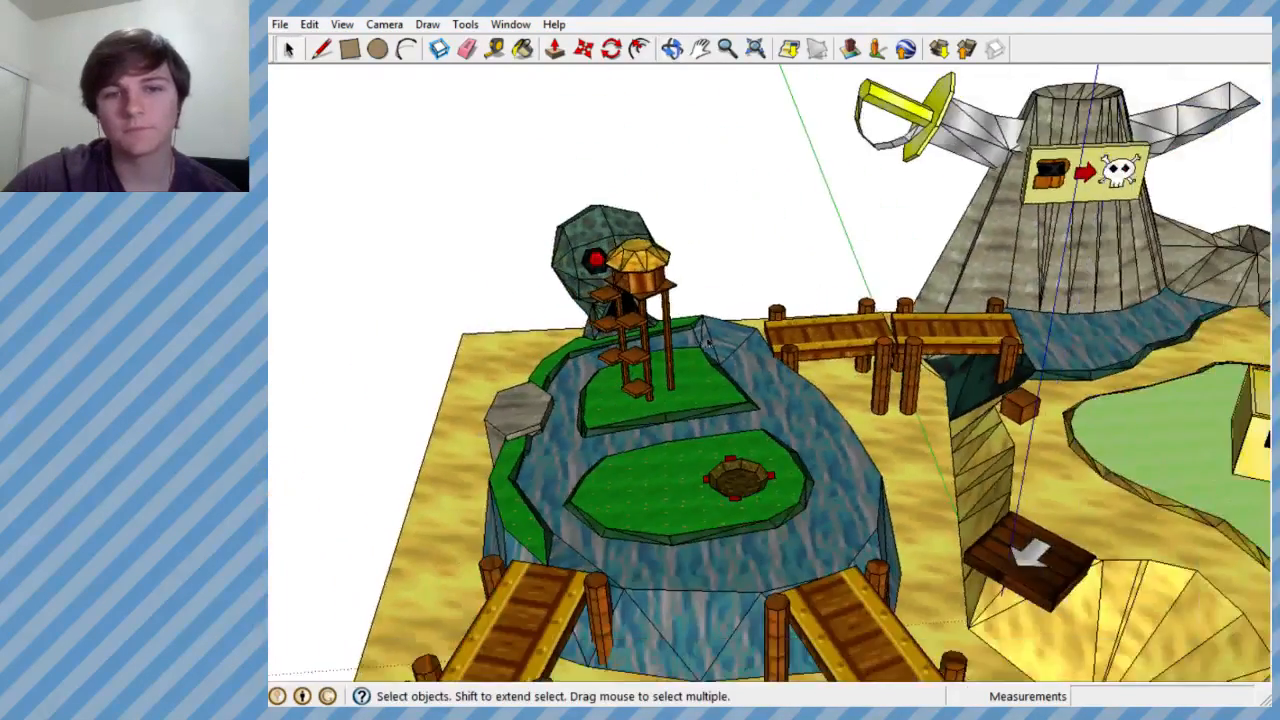
scroll(675, 366, "down", 2)
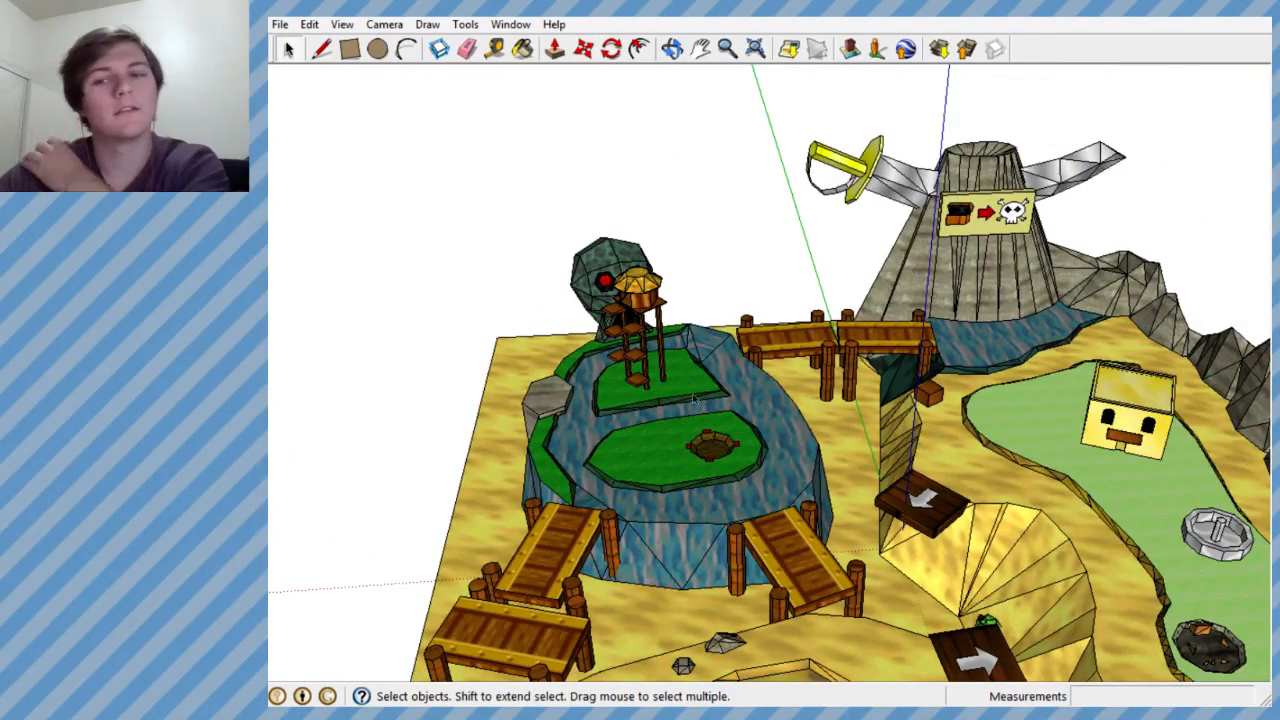
scroll(609, 380, "down", 2)
scroll(700, 350, "up", 1)
middle_click_drag(740, 310, 735, 358)
scroll(842, 346, "down", 7)
scroll(852, 440, "up", 6)
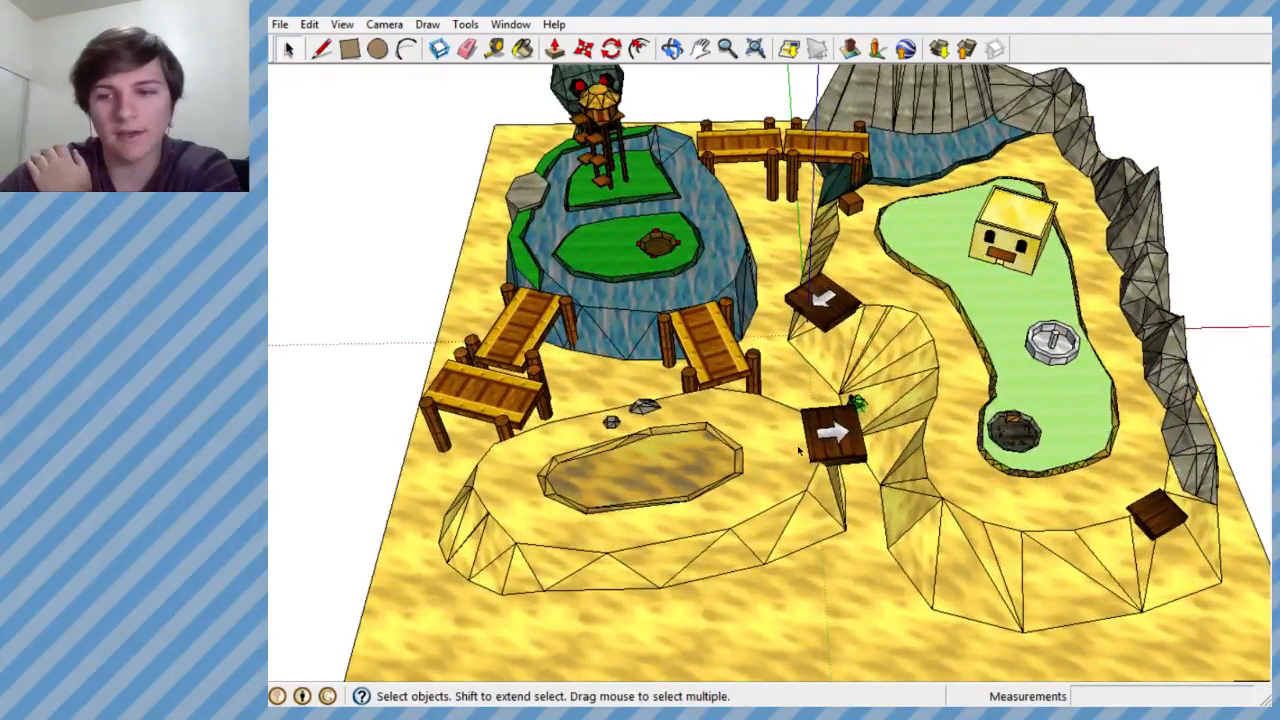
scroll(785, 472, "up", 1)
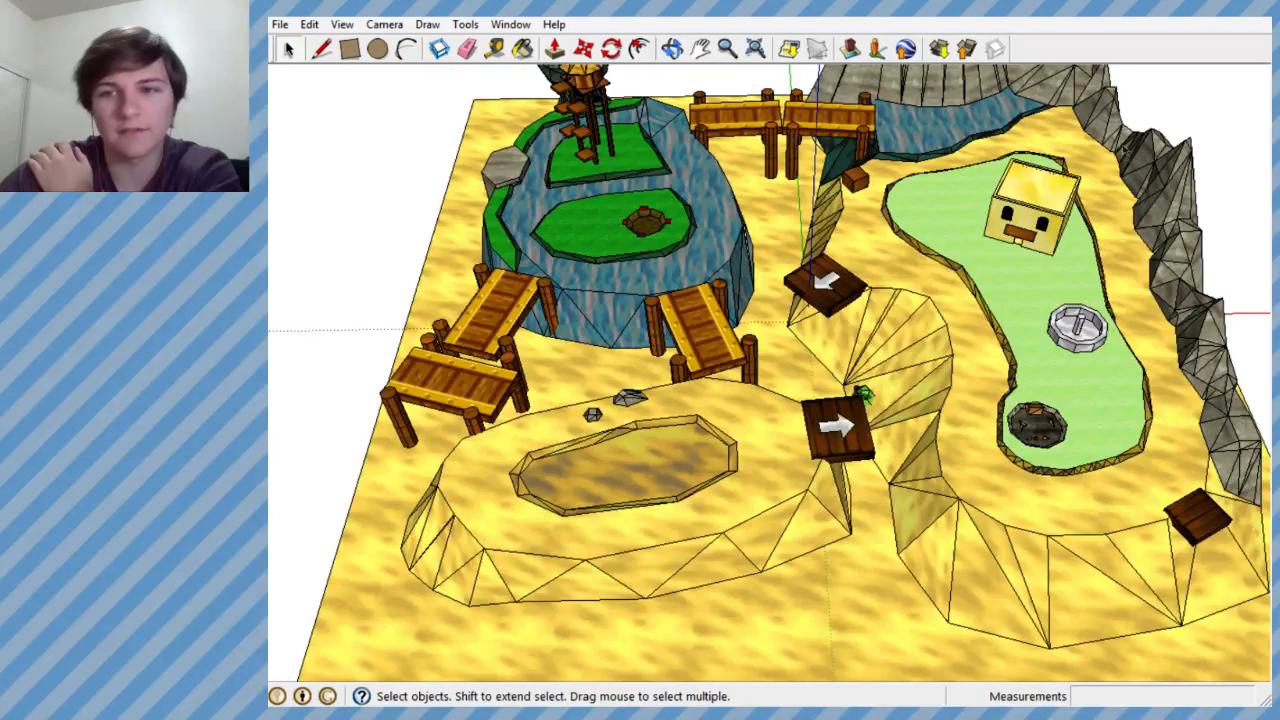
scroll(811, 272, "down", 2)
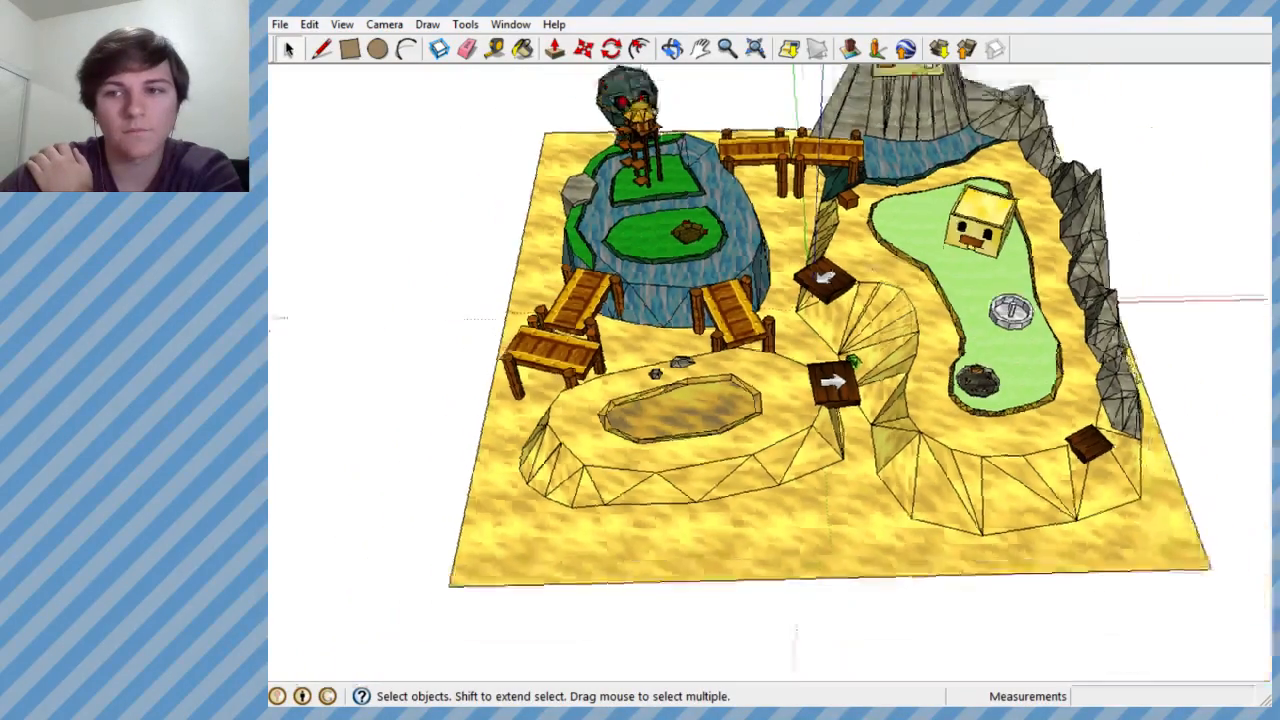
middle_click_drag(768, 300, 800, 358)
scroll(798, 362, "down", 3)
scroll(945, 218, "up", 6)
mouse_move(897, 234)
middle_mouse_down()
mouse_move(855, 286)
mouse_move(866, 306)
middle_mouse_up()
- Erase the inner edges of the rock ridge beside the green pool to open a hole in its surface
scroll(930, 320, "up", 5)
mouse_move(918, 250)
middle_mouse_down()
mouse_move(903, 211)
mouse_move(930, 195)
mouse_move(1014, 171)
mouse_move(1138, 175)
mouse_move(965, 300)
mouse_move(803, 263)
mouse_move(705, 155)
mouse_move(723, 133)
middle_mouse_up()
mouse_move(863, 151)
middle_mouse_down()
mouse_move(1108, 266)
mouse_move(1040, 269)
middle_mouse_up()
mouse_move(810, 345)
middle_mouse_down()
mouse_move(686, 463)
mouse_move(651, 463)
mouse_move(803, 509)
mouse_move(805, 392)
middle_mouse_up()
scroll(828, 530, "up", 2)
middle_click_drag(829, 531, 808, 643)
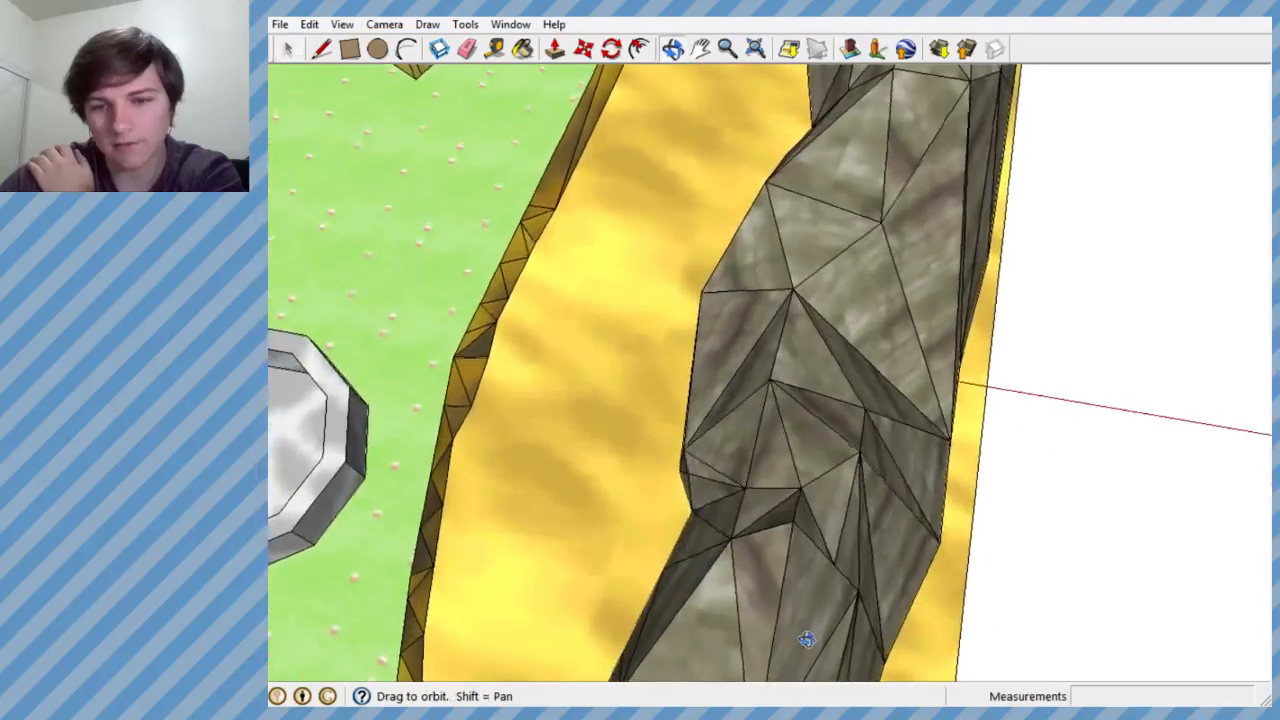
left_click(466, 48)
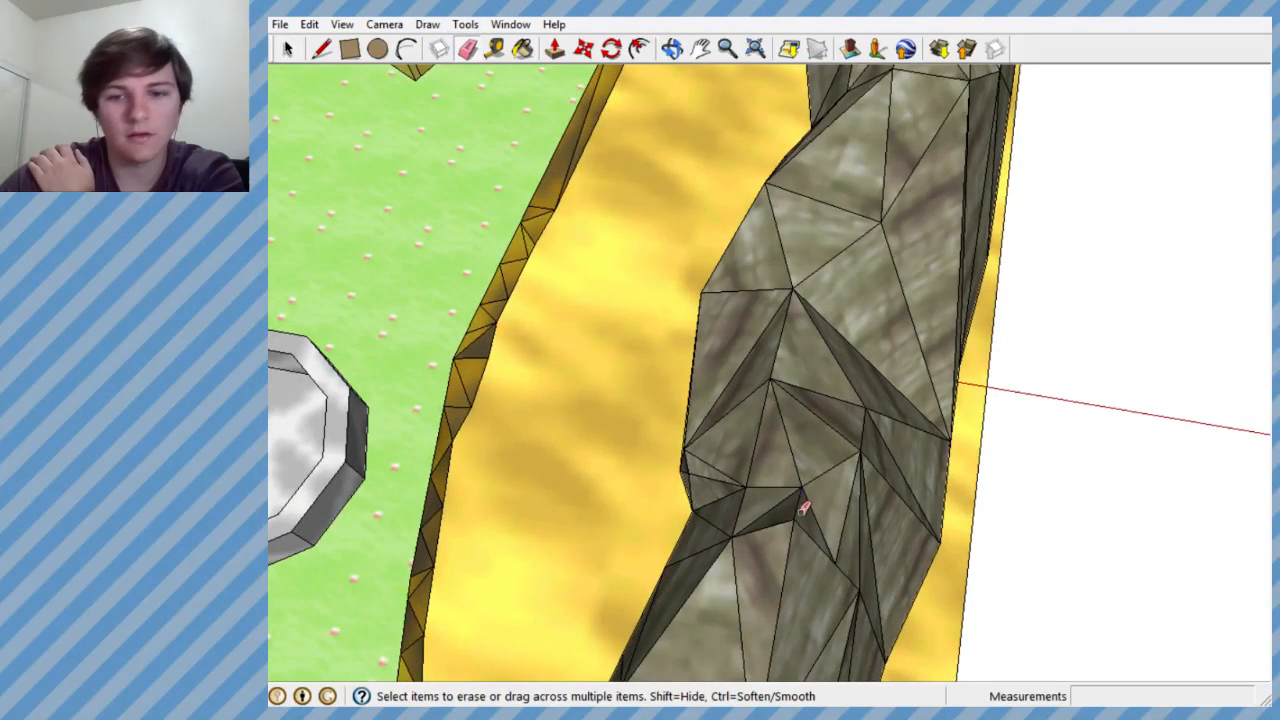
scroll(802, 521, "down", 3)
mouse_move(802, 521)
middle_mouse_down()
mouse_move(677, 303)
mouse_move(699, 190)
mouse_move(779, 200)
middle_mouse_up()
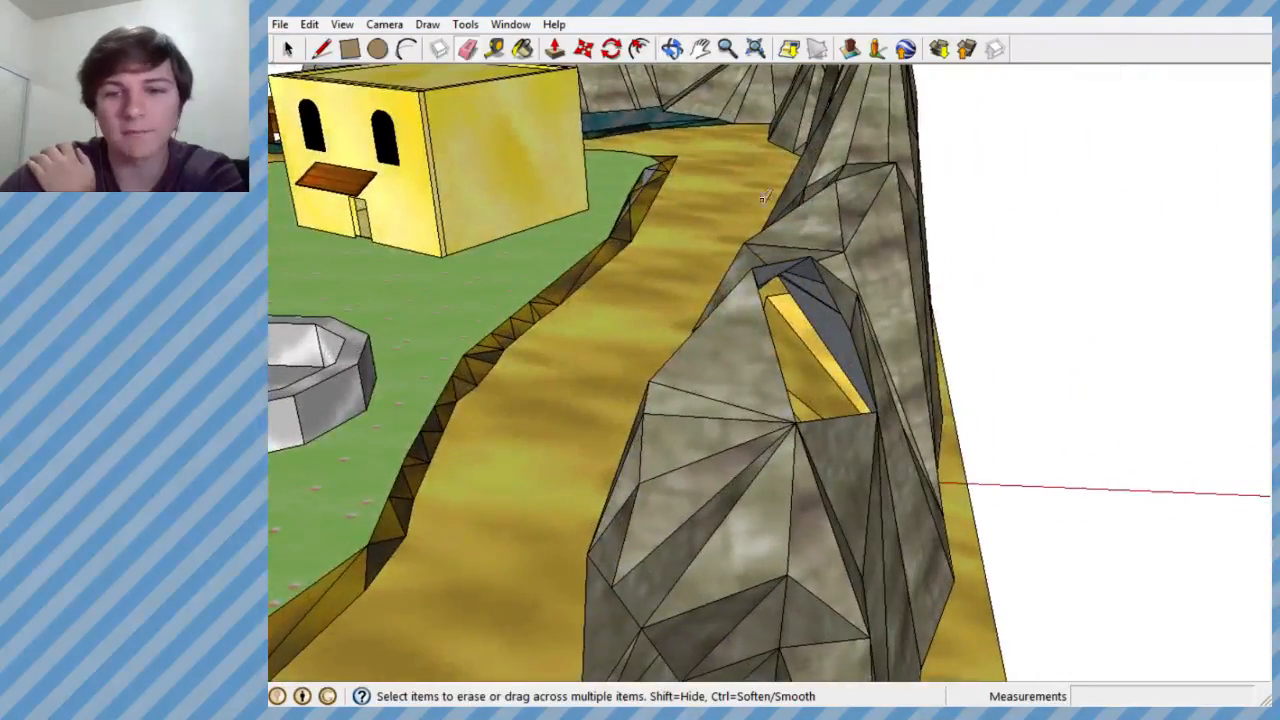
- Draw a guide line straight up from the rock hole's lower corner and a short segment across from its top
left_click(321, 48)
middle_click_drag(700, 370, 810, 325)
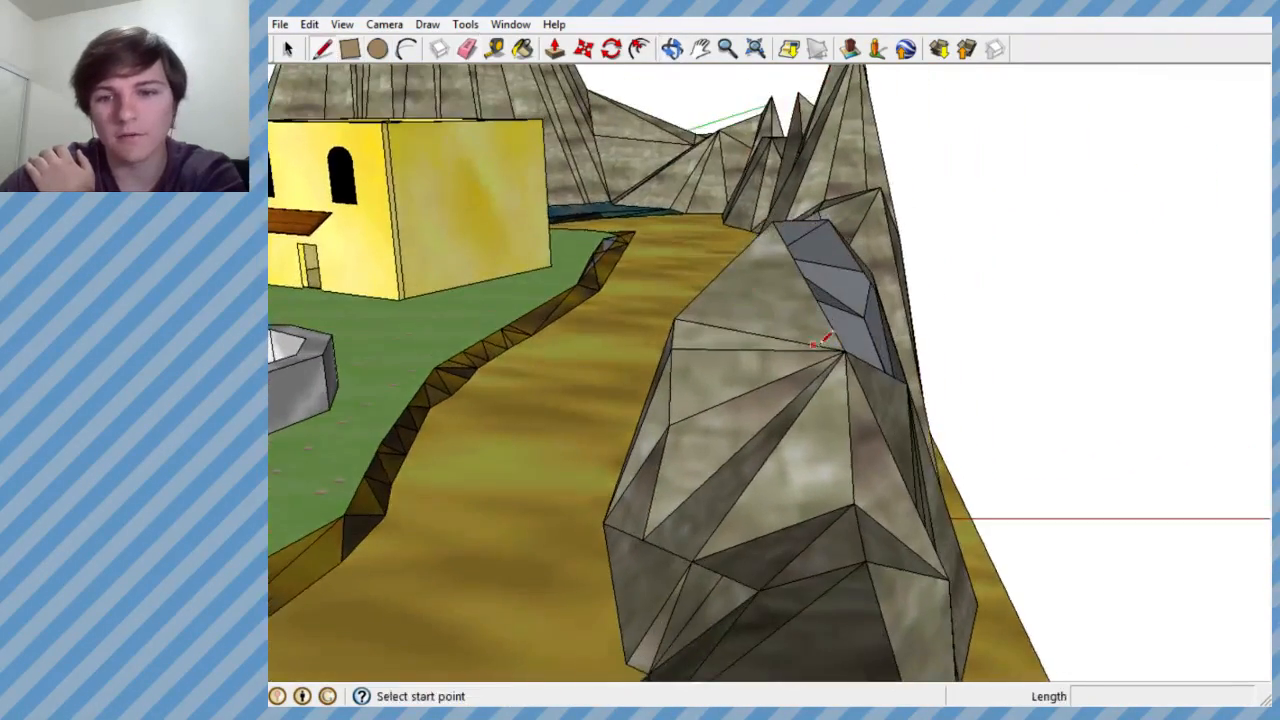
left_click(845, 350)
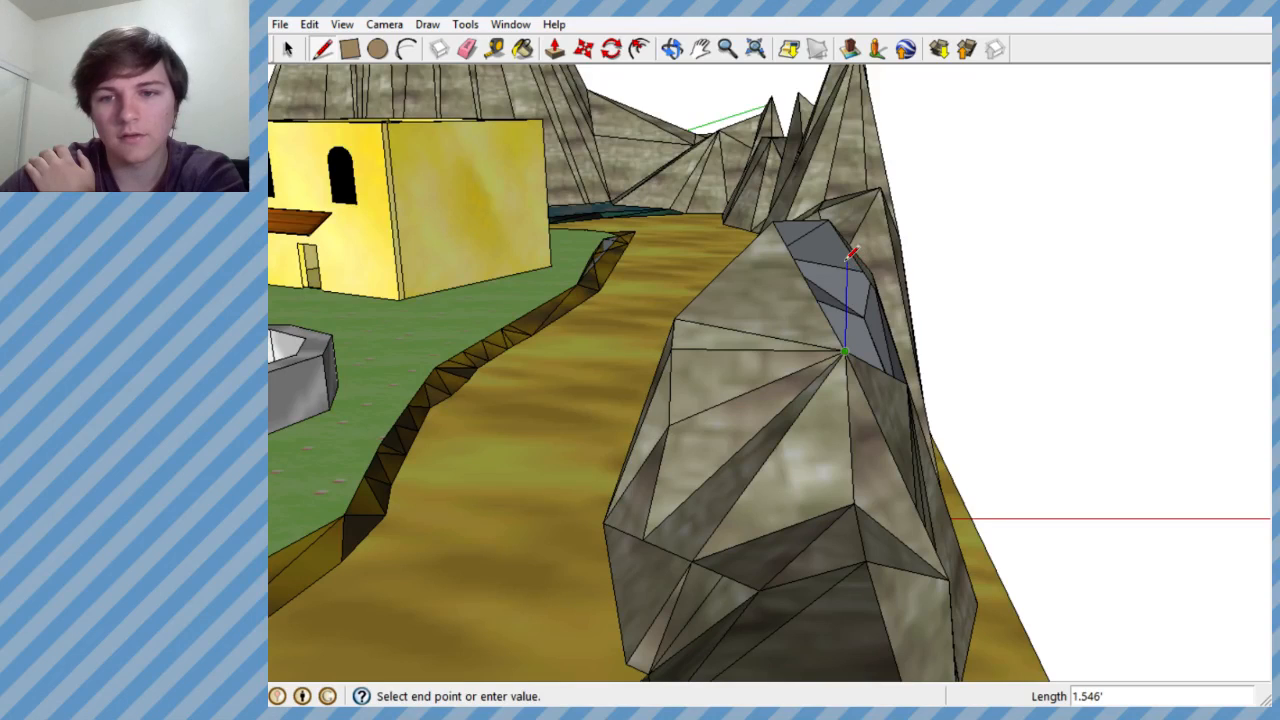
middle_click_drag(857, 266, 668, 272)
left_click(671, 268)
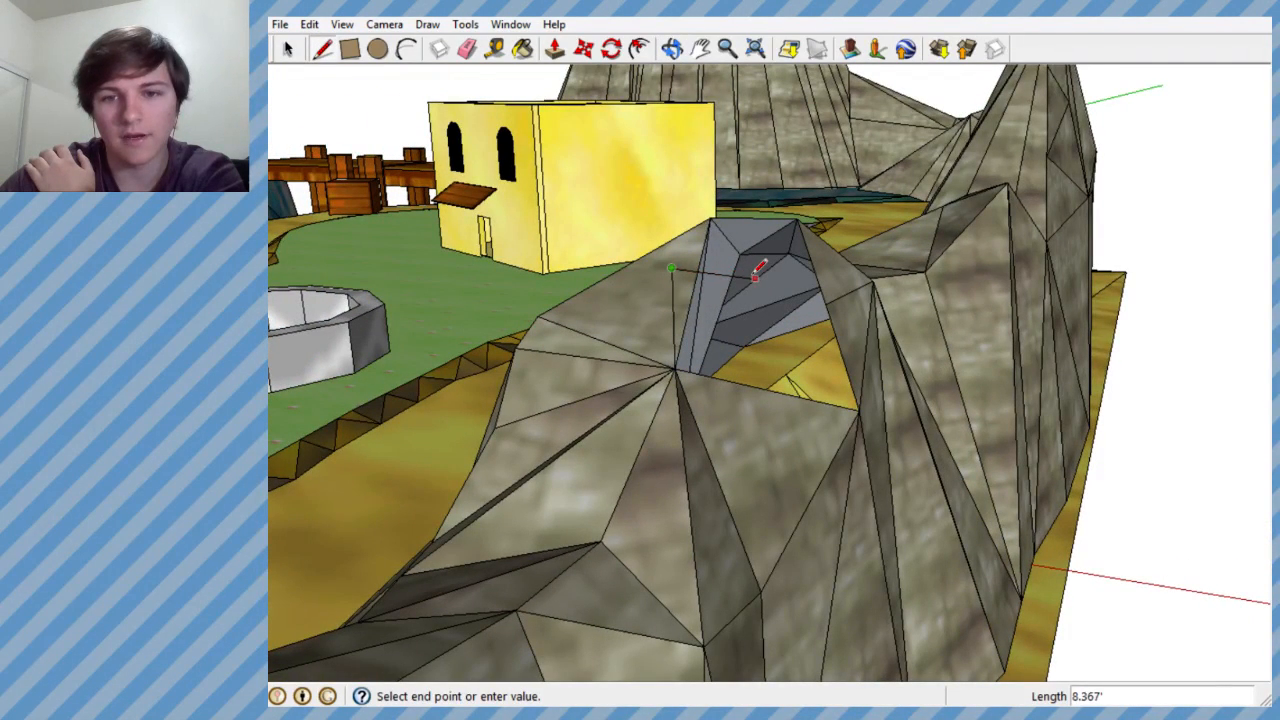
middle_click_drag(760, 266, 593, 362)
key("Escape")
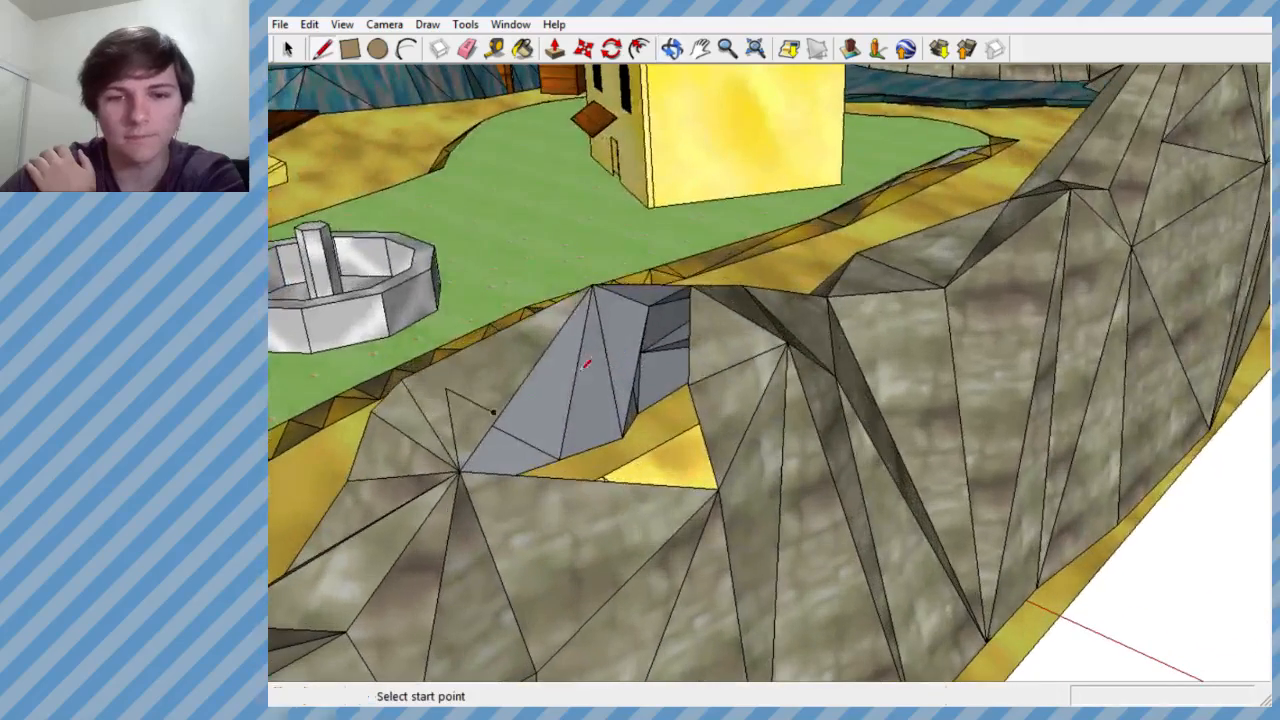
- Extend the guide line with further connected segments to set a peak point above the opening in the rock
left_click(494, 410)
left_click(631, 345)
middle_click_drag(631, 345, 500, 250)
left_click(497, 247)
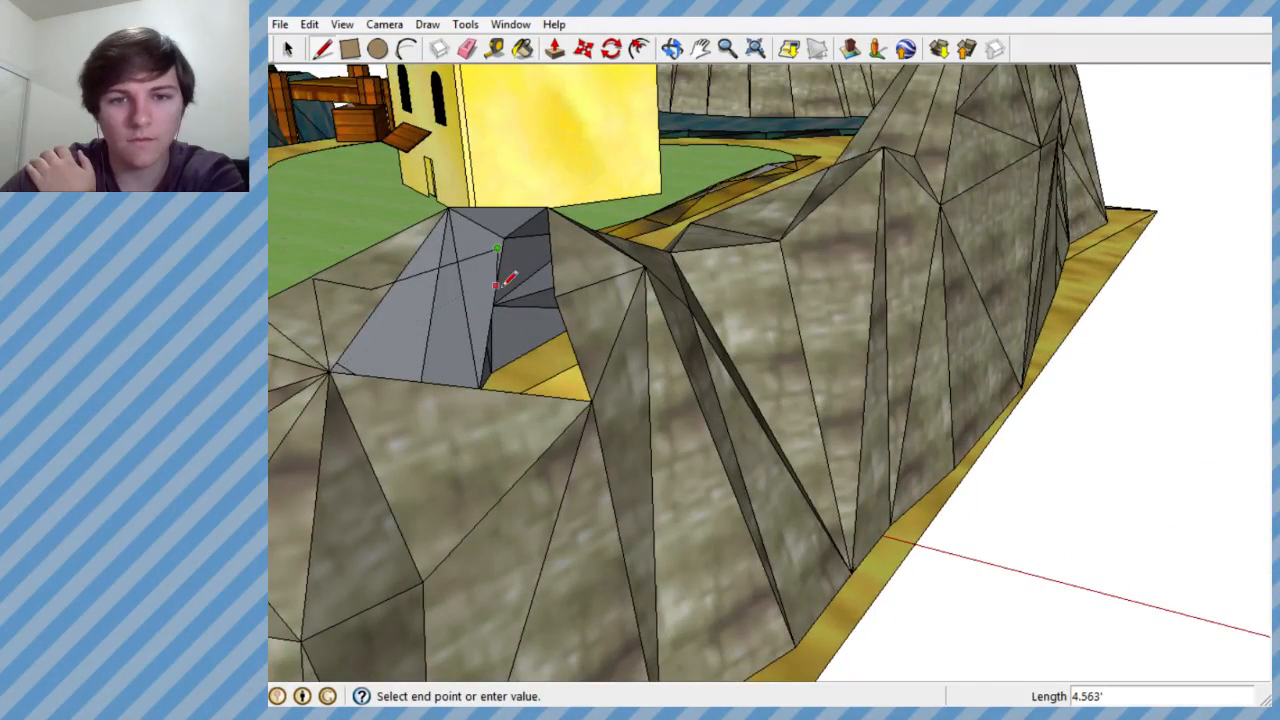
scroll(508, 272, "up", 4)
left_click(509, 273)
middle_click_drag(454, 301, 943, 237)
left_click(1062, 203)
left_click(960, 200)
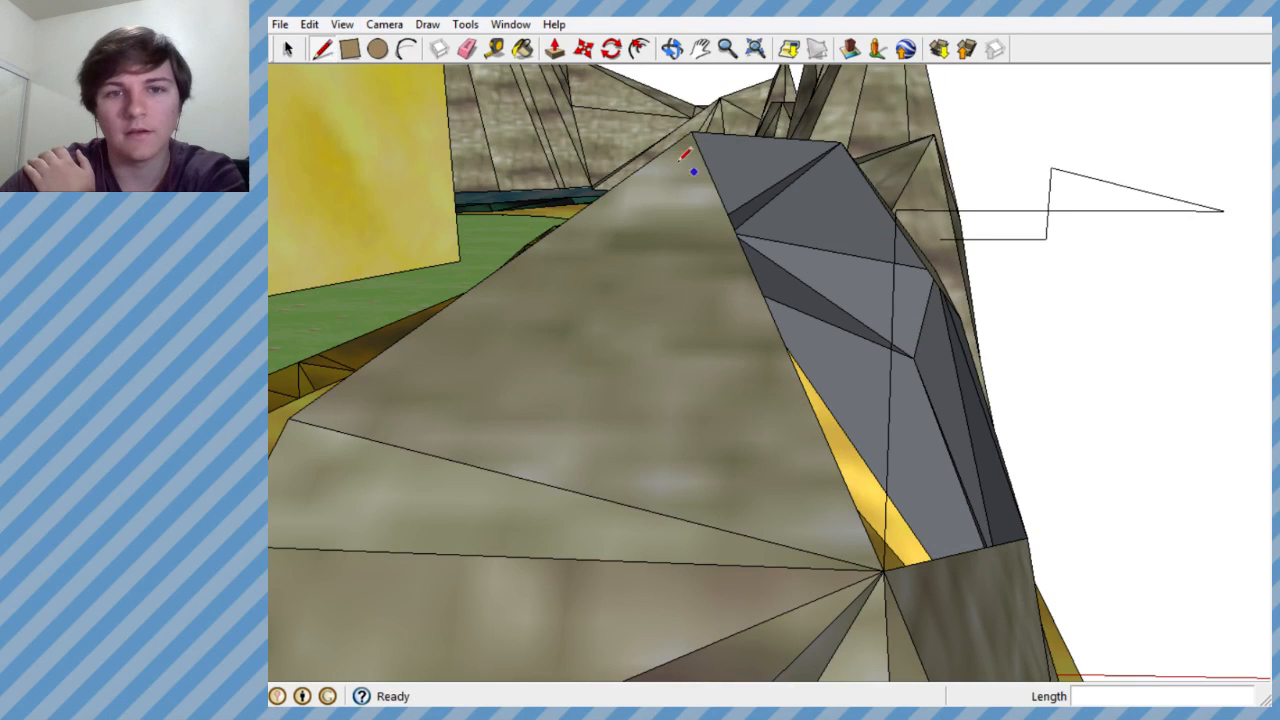
- Erase the surplus guide segments around the rock hole, keeping only the short one above the opening
left_click(467, 49)
mouse_move(680, 266)
middle_mouse_down()
mouse_move(917, 258)
mouse_move(1123, 274)
middle_mouse_up()
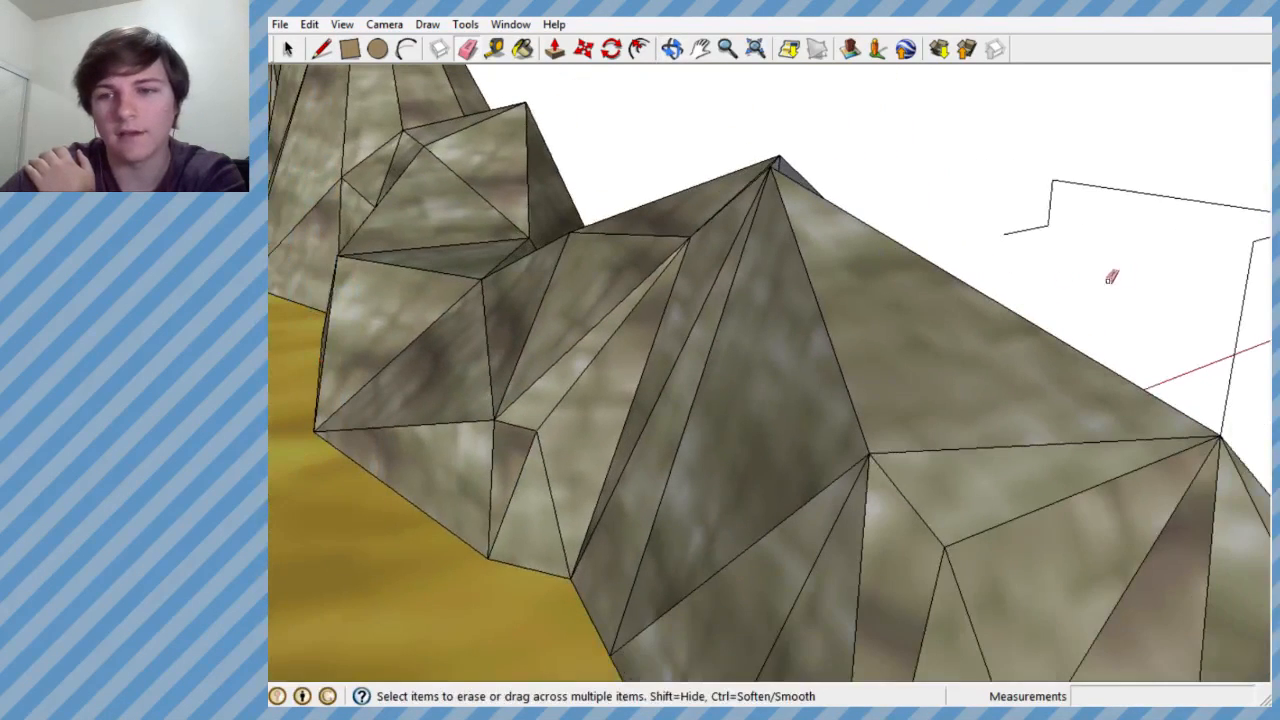
middle_click_drag(1149, 177, 895, 284)
mouse_move(1005, 198)
left_mouse_down()
mouse_move(984, 216)
mouse_move(1112, 277)
mouse_move(1017, 274)
left_mouse_up()
mouse_move(1017, 274)
middle_mouse_down()
mouse_move(748, 288)
mouse_move(790, 268)
middle_mouse_up()
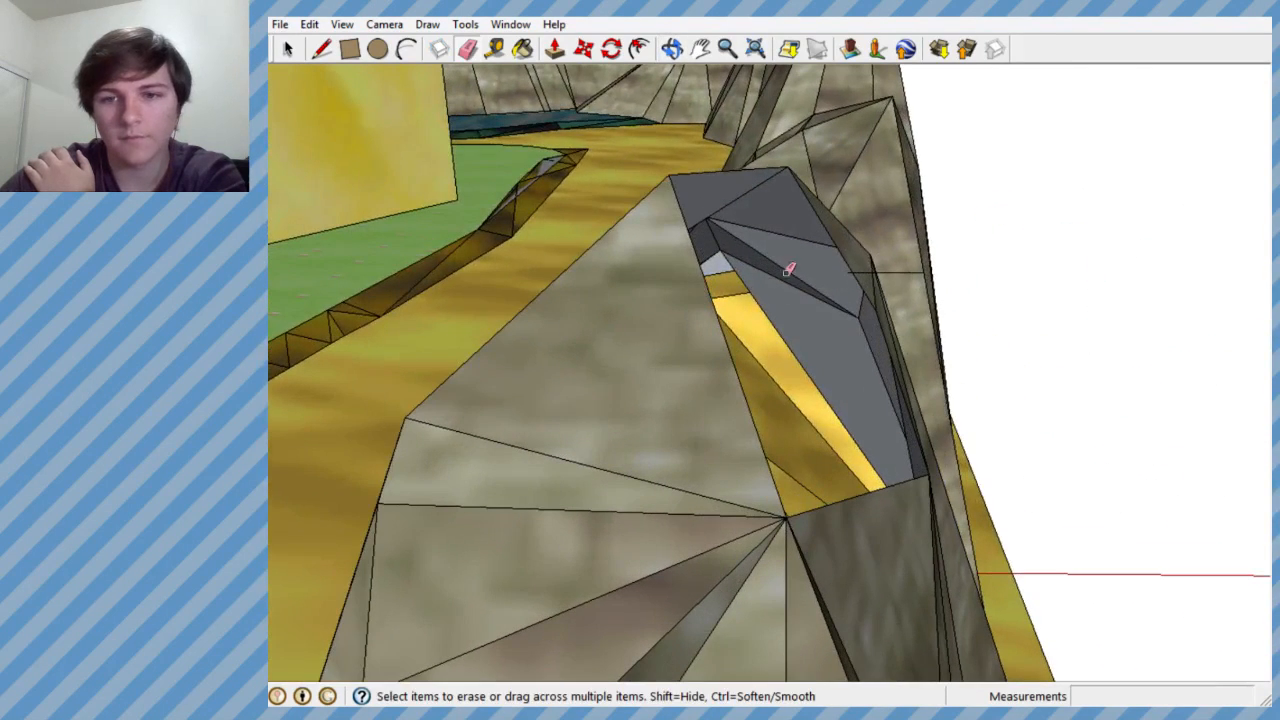
- Draw lines from the hole's two lower corners to the end of the short guide, forming a triangular face
left_click(321, 48)
middle_click_drag(600, 380, 668, 460)
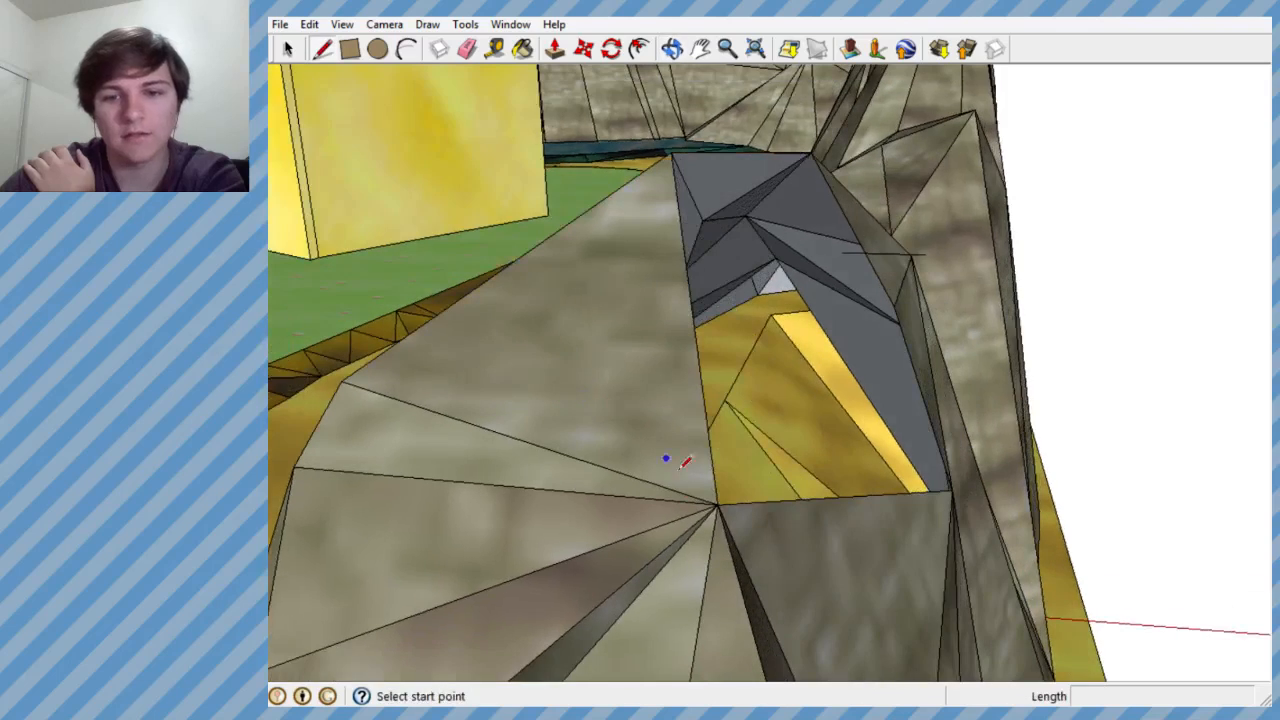
left_click(717, 504)
middle_click_drag(843, 250, 753, 432)
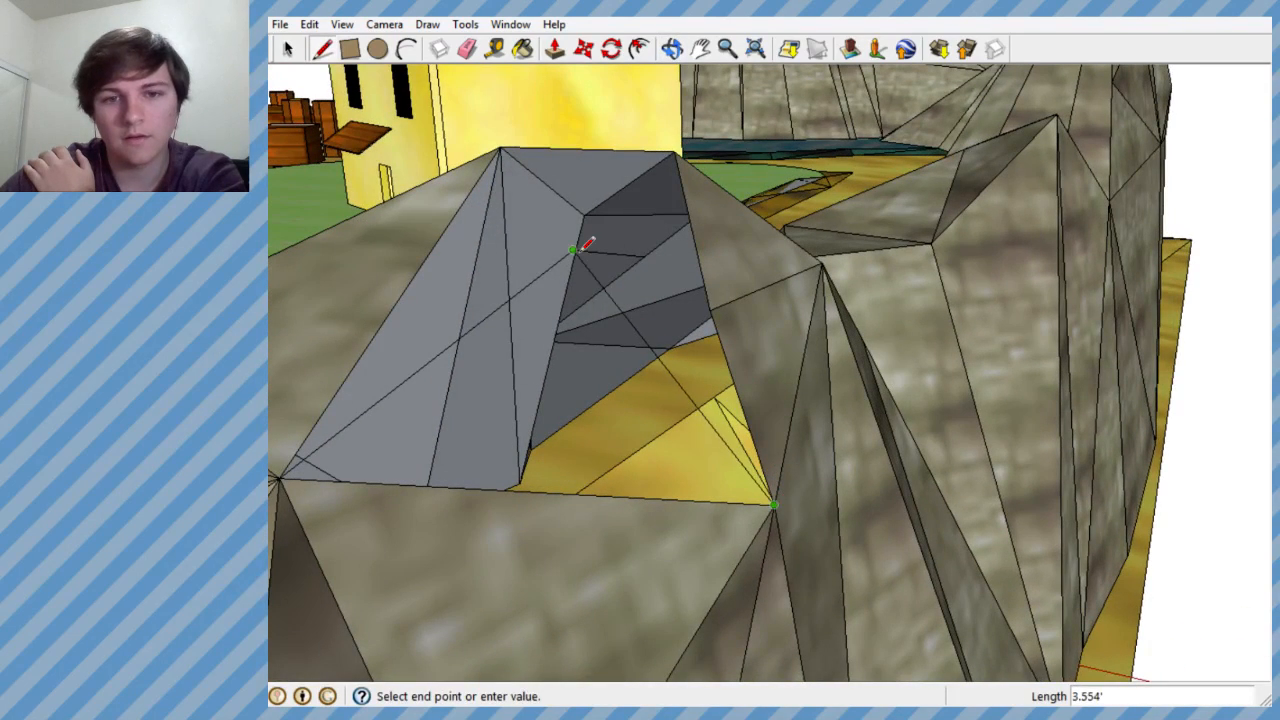
middle_click_drag(570, 248, 648, 288)
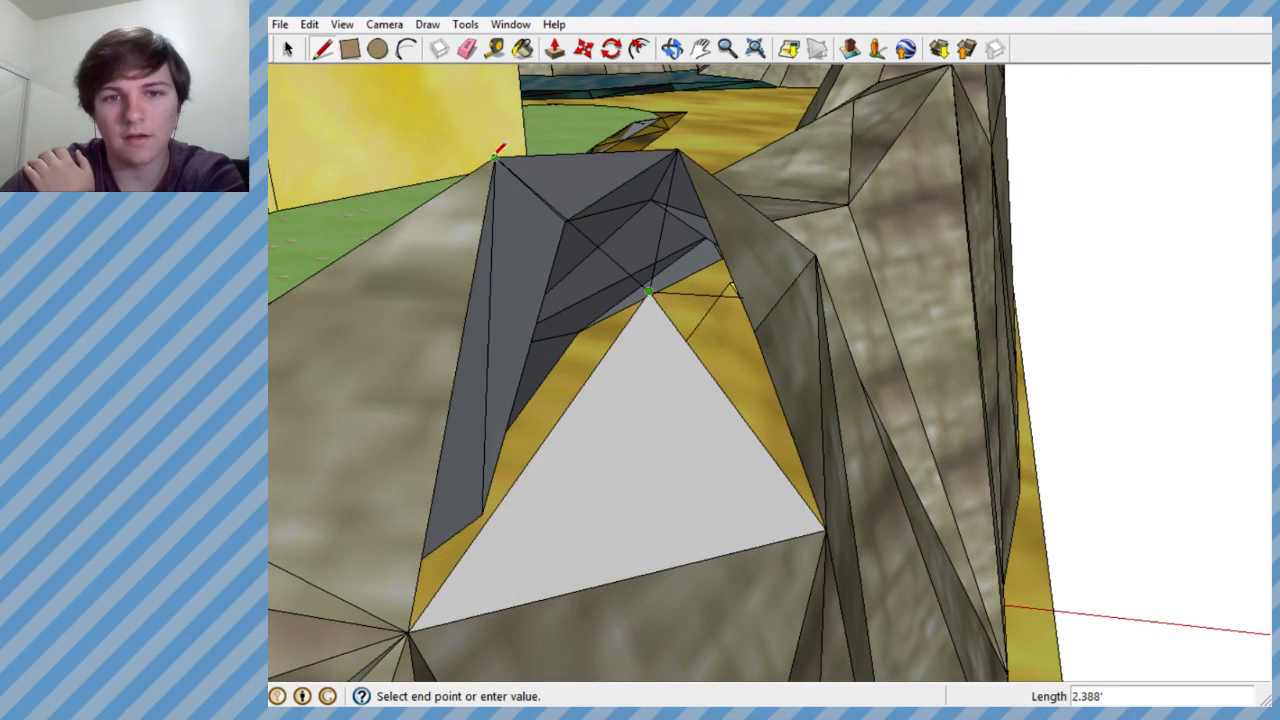
- Connect the new peak to the hole's remaining corners to fill it with faces, and clear the leftover guide line
middle_click_drag(517, 198, 337, 266)
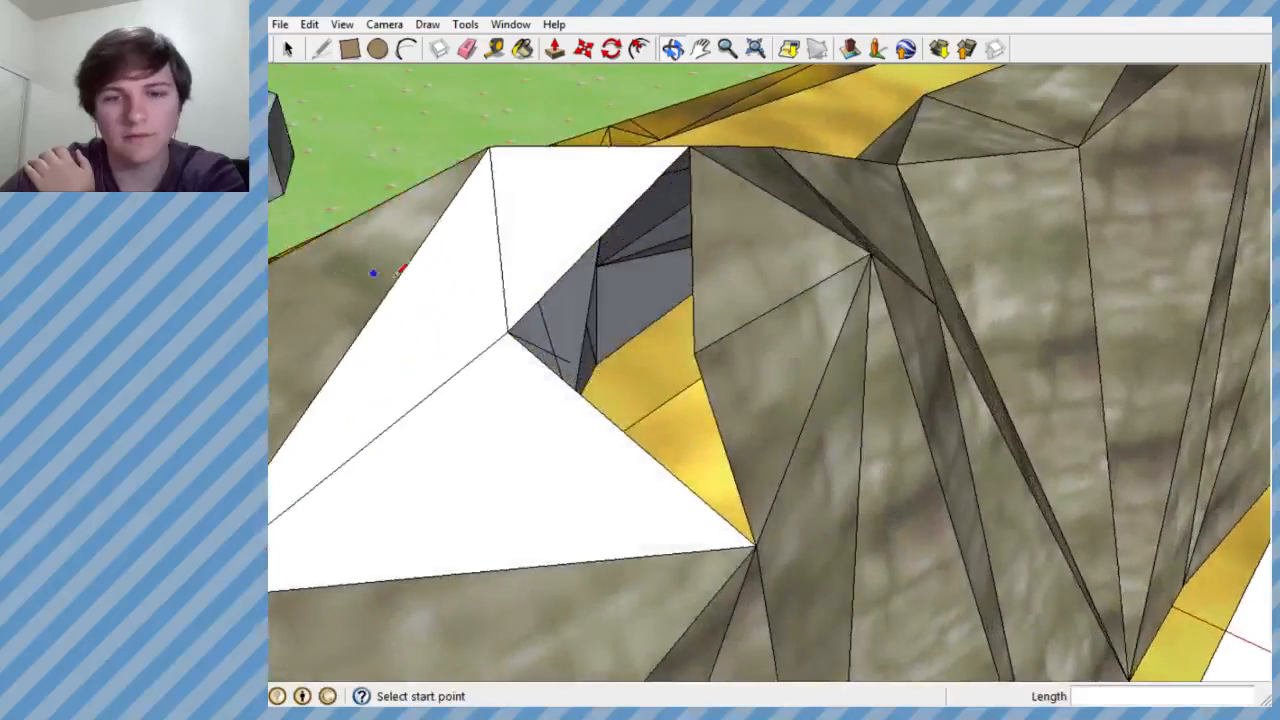
mouse_move(506, 314)
middle_mouse_down()
mouse_move(703, 220)
mouse_move(869, 200)
mouse_move(633, 295)
mouse_move(715, 284)
mouse_move(537, 303)
mouse_move(530, 416)
mouse_move(800, 549)
mouse_move(651, 306)
mouse_move(691, 342)
mouse_move(851, 291)
mouse_move(563, 371)
mouse_move(574, 397)
mouse_move(848, 320)
mouse_move(666, 337)
mouse_move(674, 300)
middle_mouse_up()
scroll(689, 329, "down", 7)
scroll(567, 370, "up", 5)
left_click(465, 49)
scroll(640, 302, "up", 3)
- Paint the new blank faces on the rock ridge with the stone texture Material14 from the model's materials
left_click(521, 50)
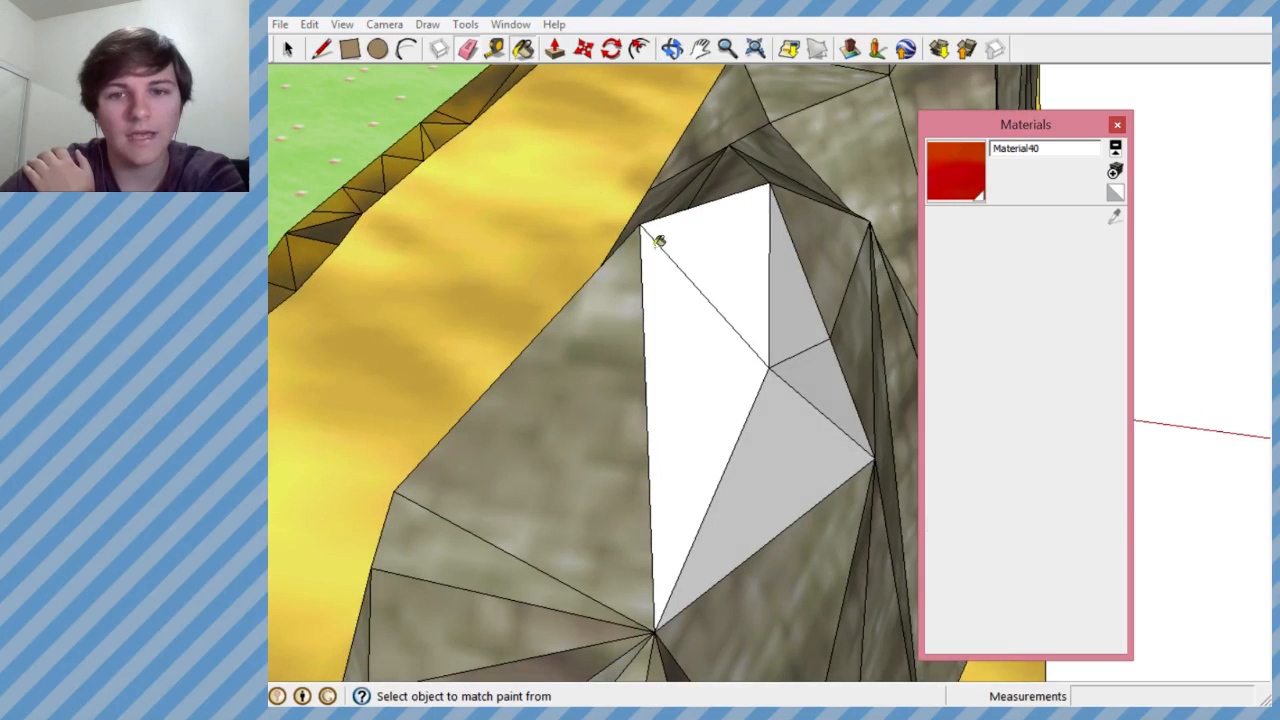
left_click(945, 222)
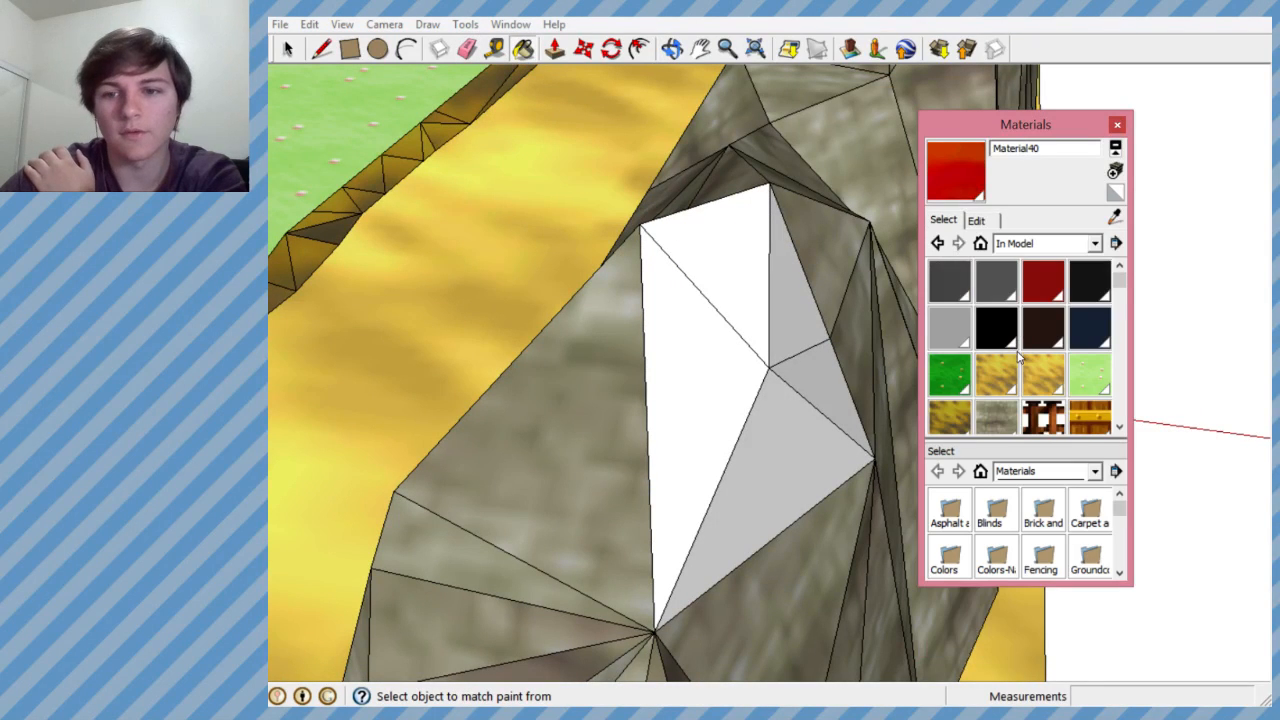
left_click(997, 423)
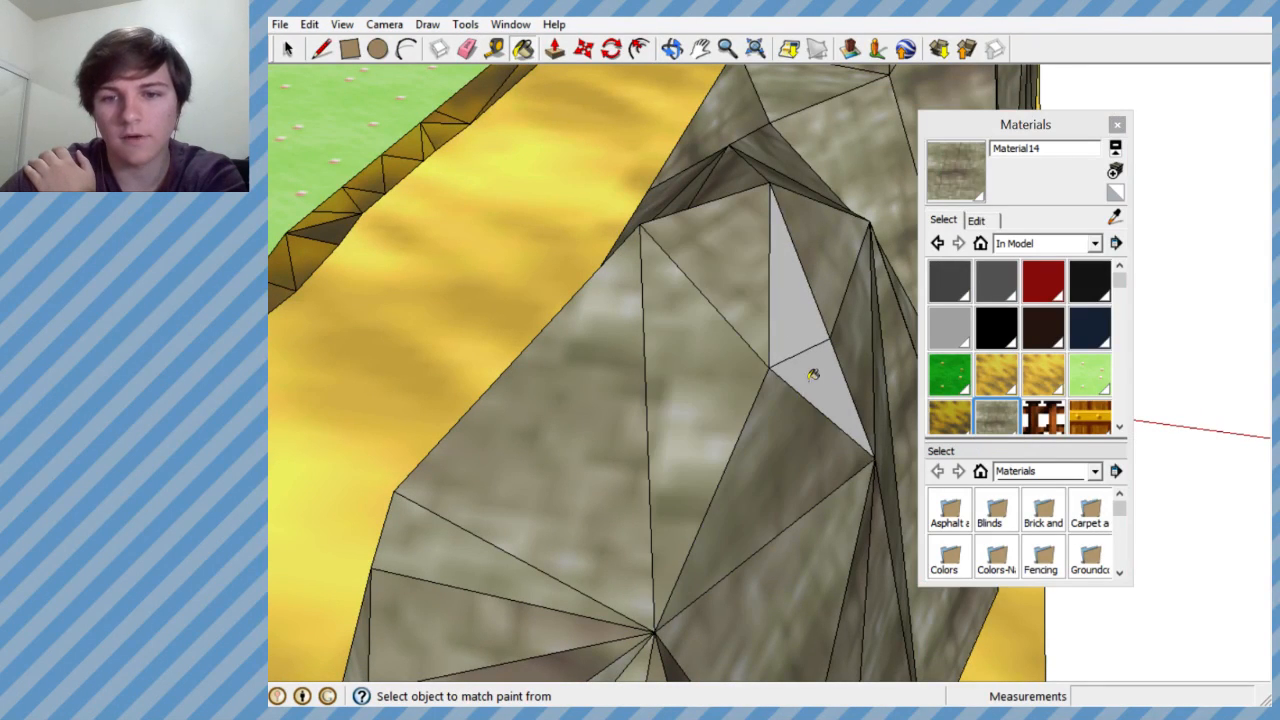
left_click(780, 323)
middle_click_drag(780, 325, 886, 371)
- Erase the edges of the faces farther up the rock ridge to open a second hole beside the sand path
scroll(765, 368, "down", 10)
scroll(755, 371, "up", 1)
middle_click_drag(755, 371, 738, 320)
scroll(710, 392, "down", 3)
scroll(733, 250, "up", 8)
mouse_move(745, 268)
middle_mouse_down()
mouse_move(780, 309)
mouse_move(757, 351)
mouse_move(590, 281)
mouse_move(627, 292)
mouse_move(603, 306)
mouse_move(757, 288)
mouse_move(640, 266)
mouse_move(495, 143)
middle_mouse_up()
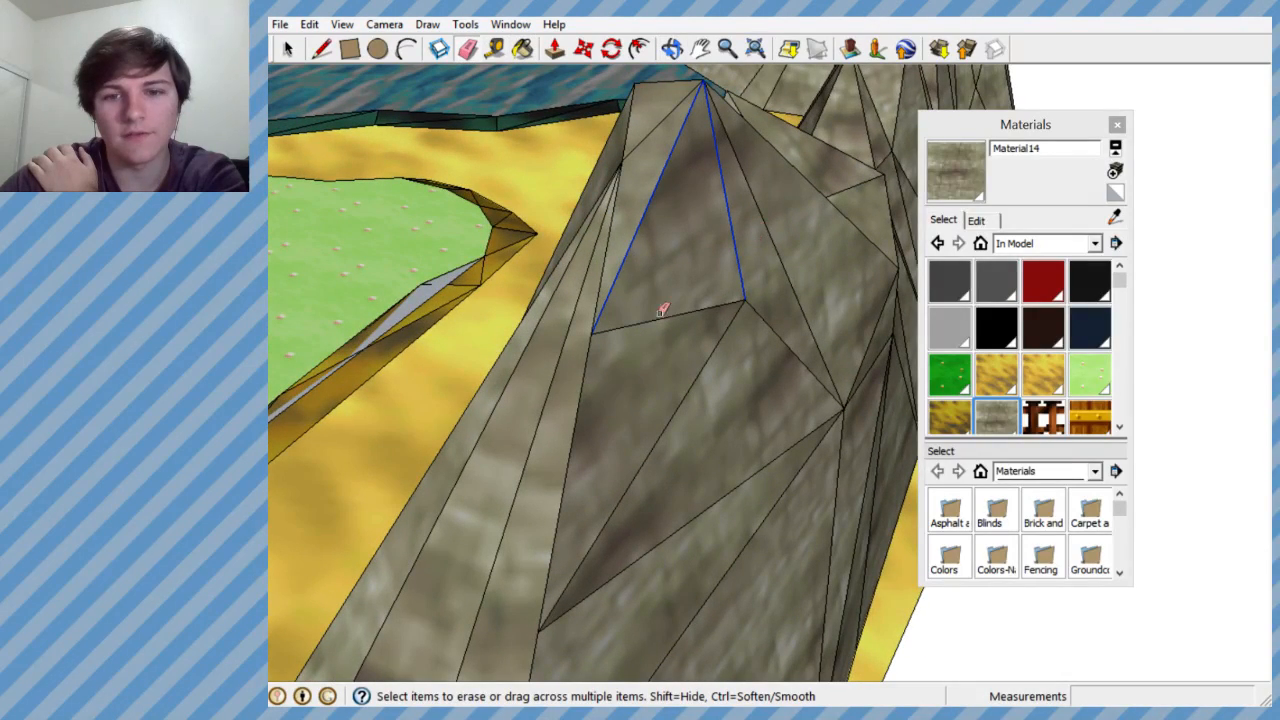
left_click_drag(786, 320, 755, 323)
mouse_move(755, 323)
middle_mouse_down()
mouse_move(837, 331)
mouse_move(751, 314)
mouse_move(778, 337)
mouse_move(735, 358)
mouse_move(700, 329)
mouse_move(723, 313)
mouse_move(726, 329)
mouse_move(760, 335)
middle_mouse_up()
scroll(751, 314, "down", 3)
scroll(705, 322, "up", 3)
scroll(723, 313, "down", 5)
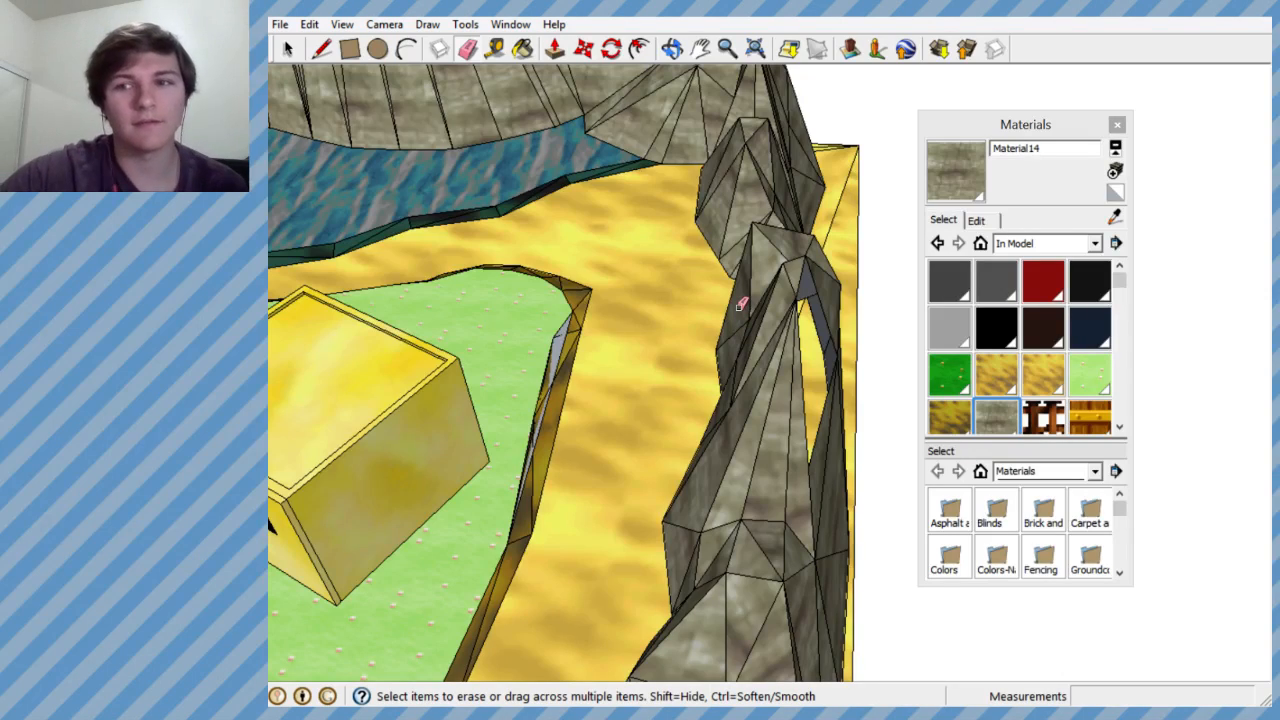
- Draw guide lines from the second hole's lower corner: one along the green axis, one about 2' straight up, and a short one across
scroll(744, 314, "down", 4)
scroll(715, 340, "up", 4)
mouse_move(712, 346)
middle_mouse_down()
mouse_move(480, 306)
mouse_move(520, 345)
middle_mouse_up()
left_click(322, 48)
left_click(521, 346)
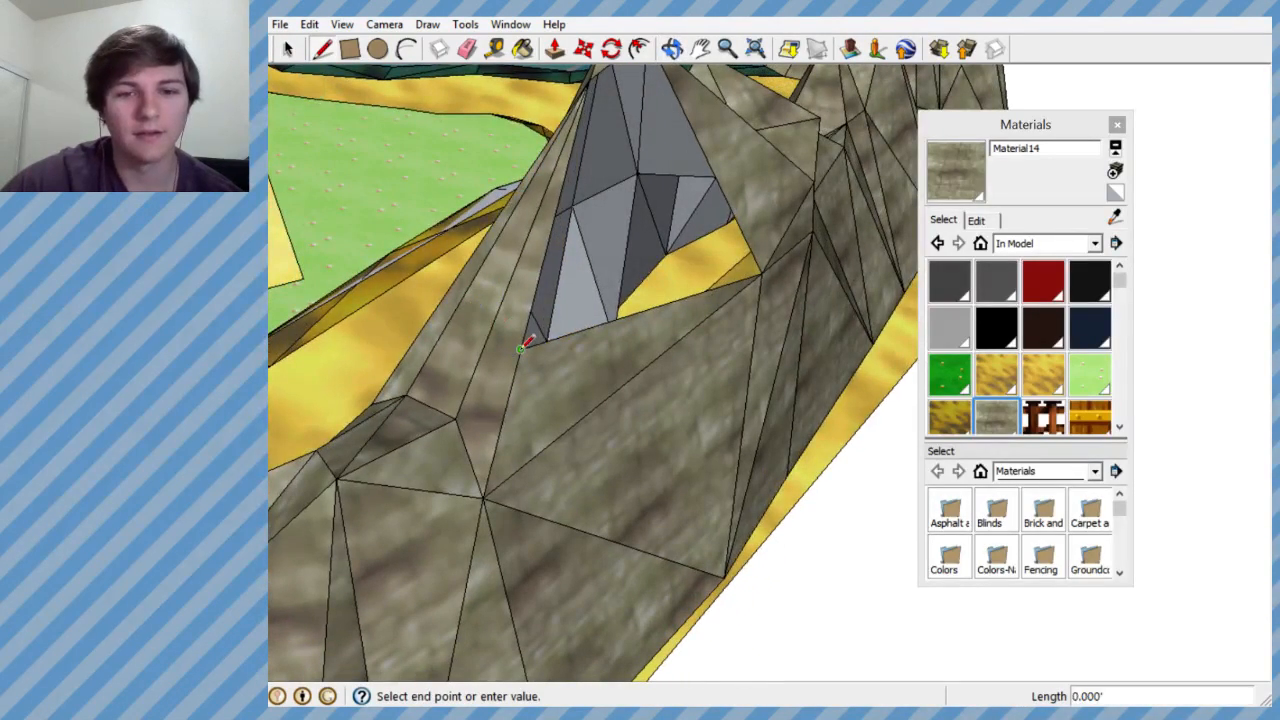
middle_click_drag(662, 258, 540, 212)
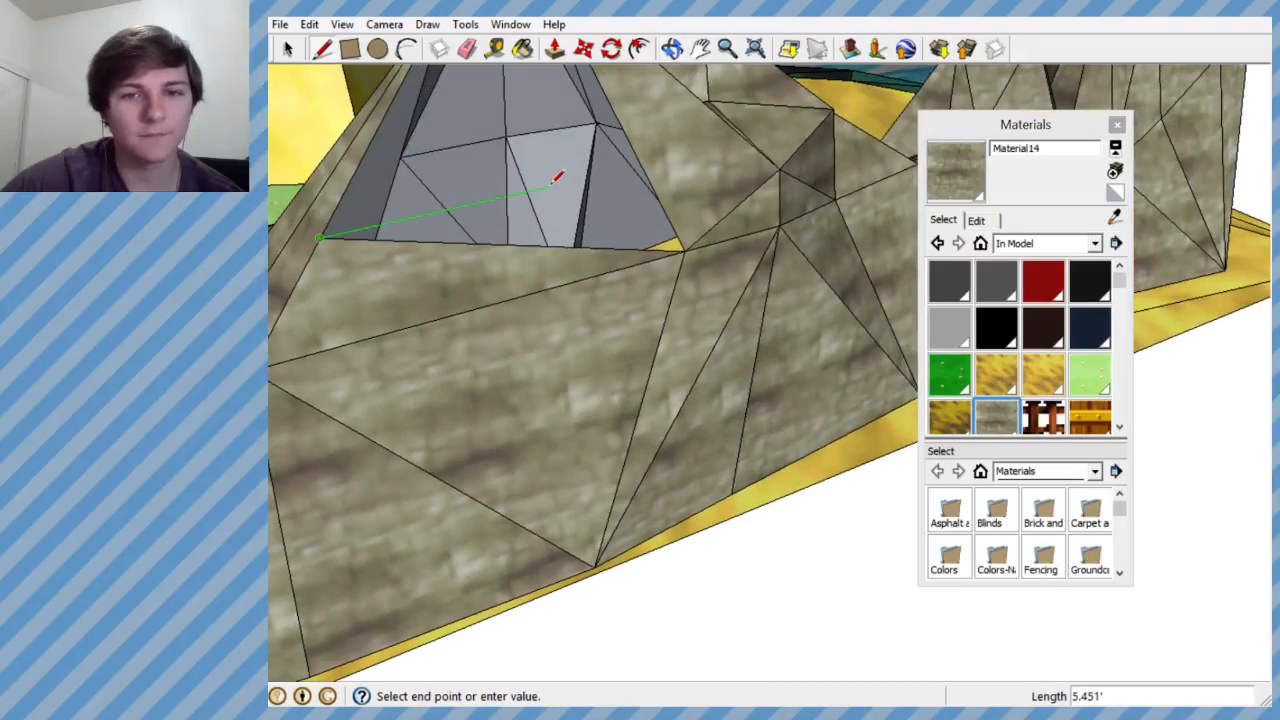
left_click(548, 190)
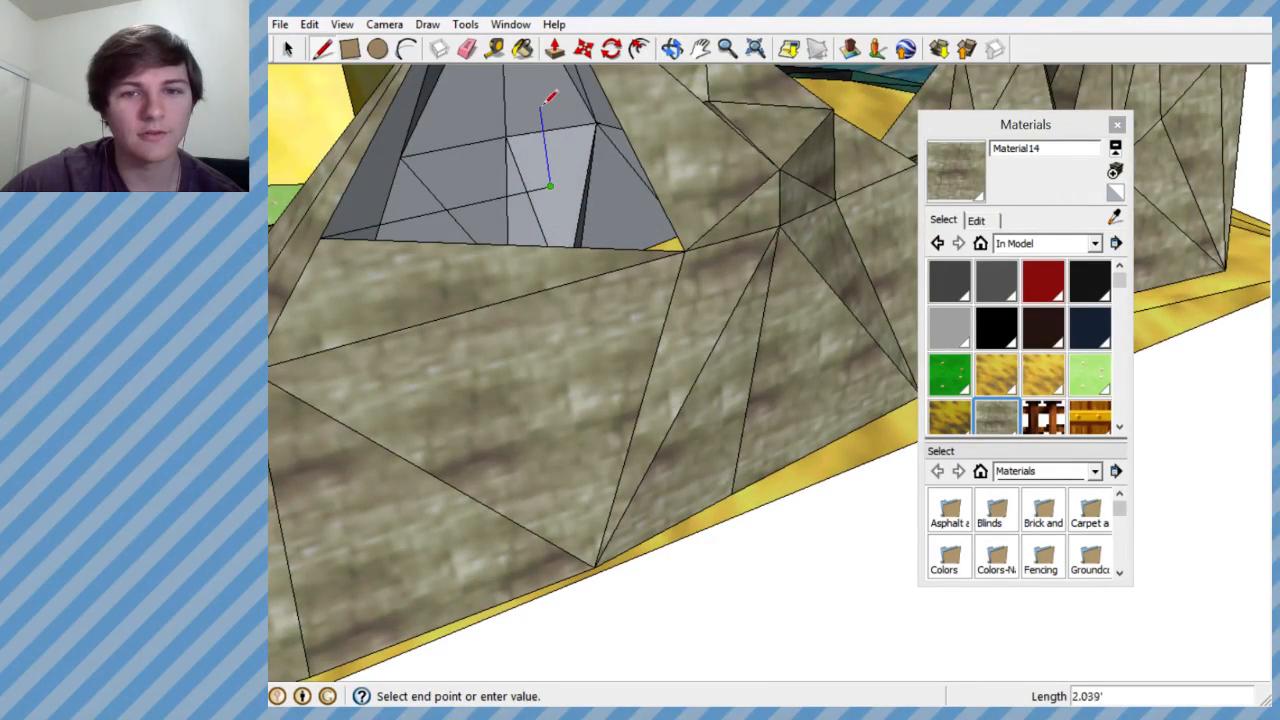
middle_click_drag(548, 97, 845, 107)
middle_click_drag(722, 250, 660, 310)
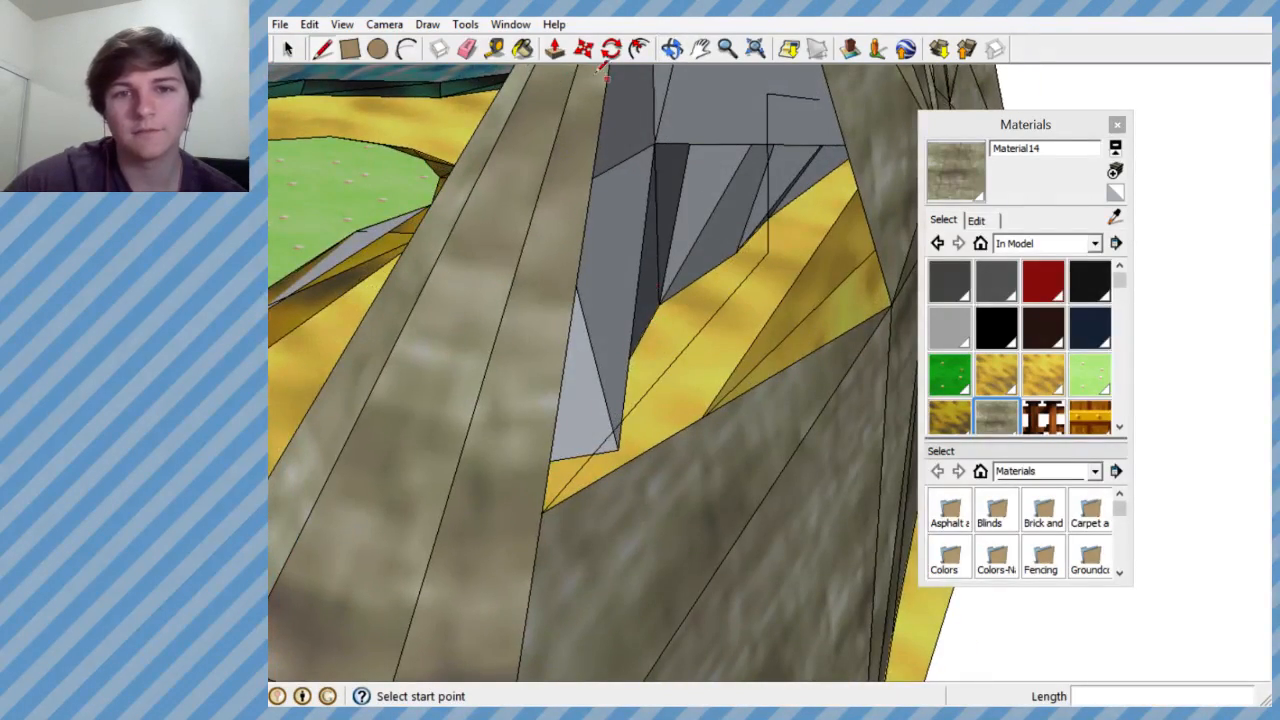
- Erase the vertical guide line in the second hole, leaving the short segment floating above the opening
left_click(468, 50)
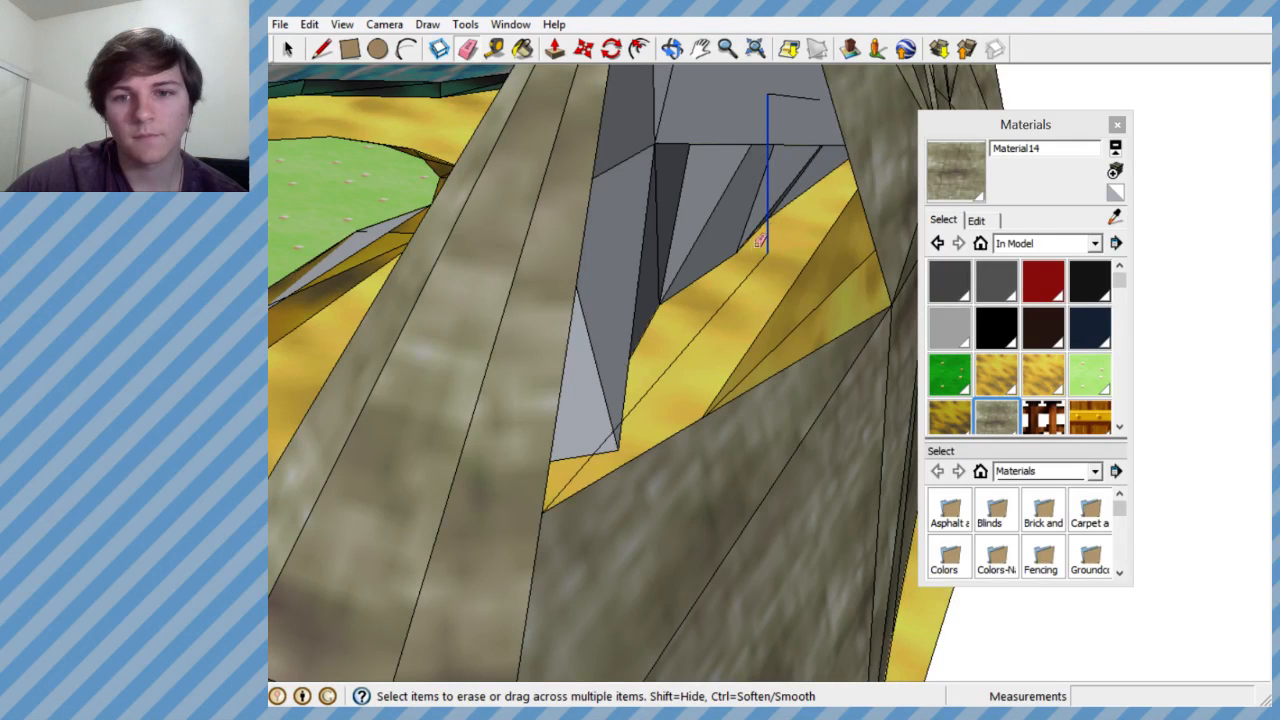
middle_click_drag(731, 279, 584, 272)
middle_click_drag(570, 188, 502, 132)
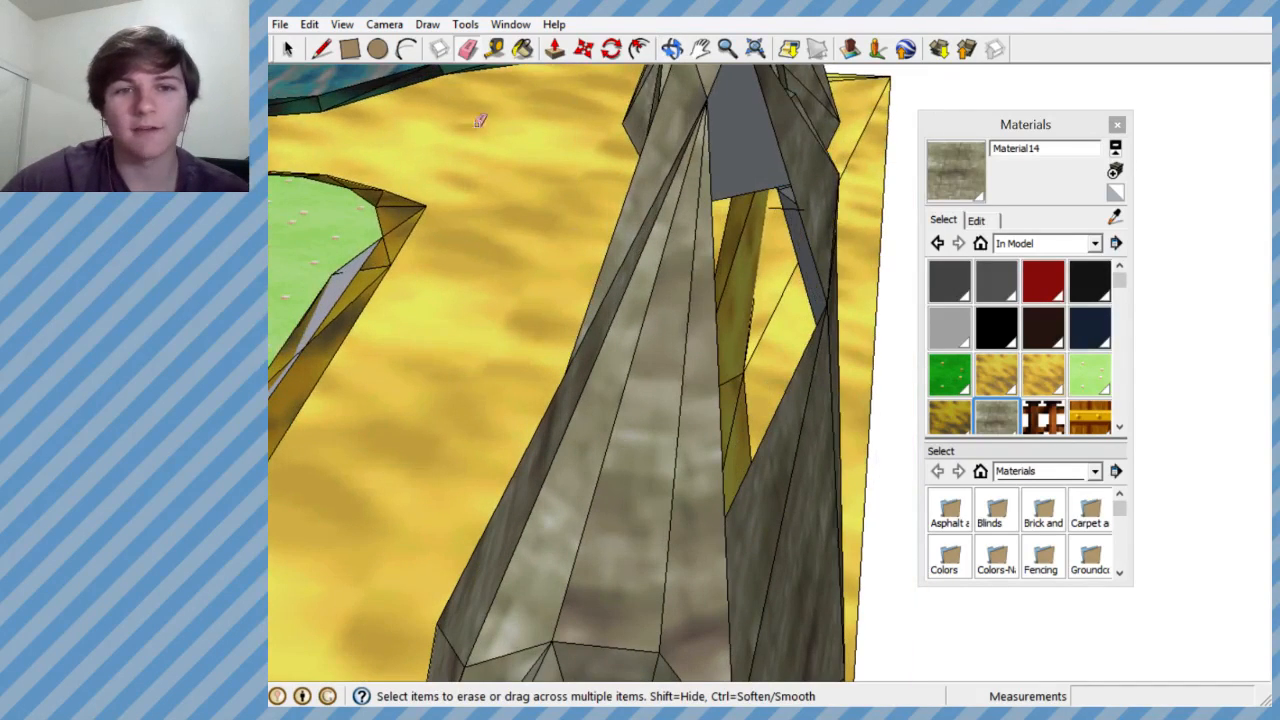
- Draw lines joining the second hole's lower and side corners to the floating segment to form a triangular face, and erase the leftover segment
left_click(323, 49)
left_click(726, 514)
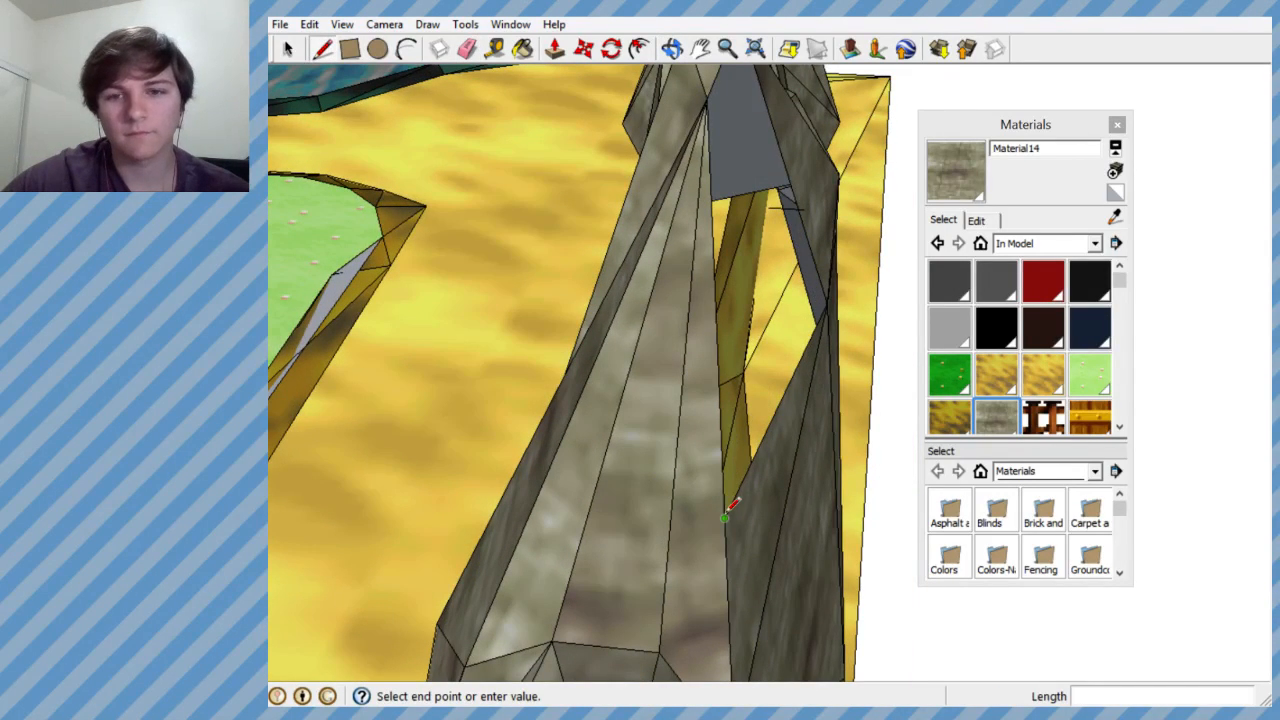
left_click(808, 208)
middle_click_drag(836, 298, 760, 292)
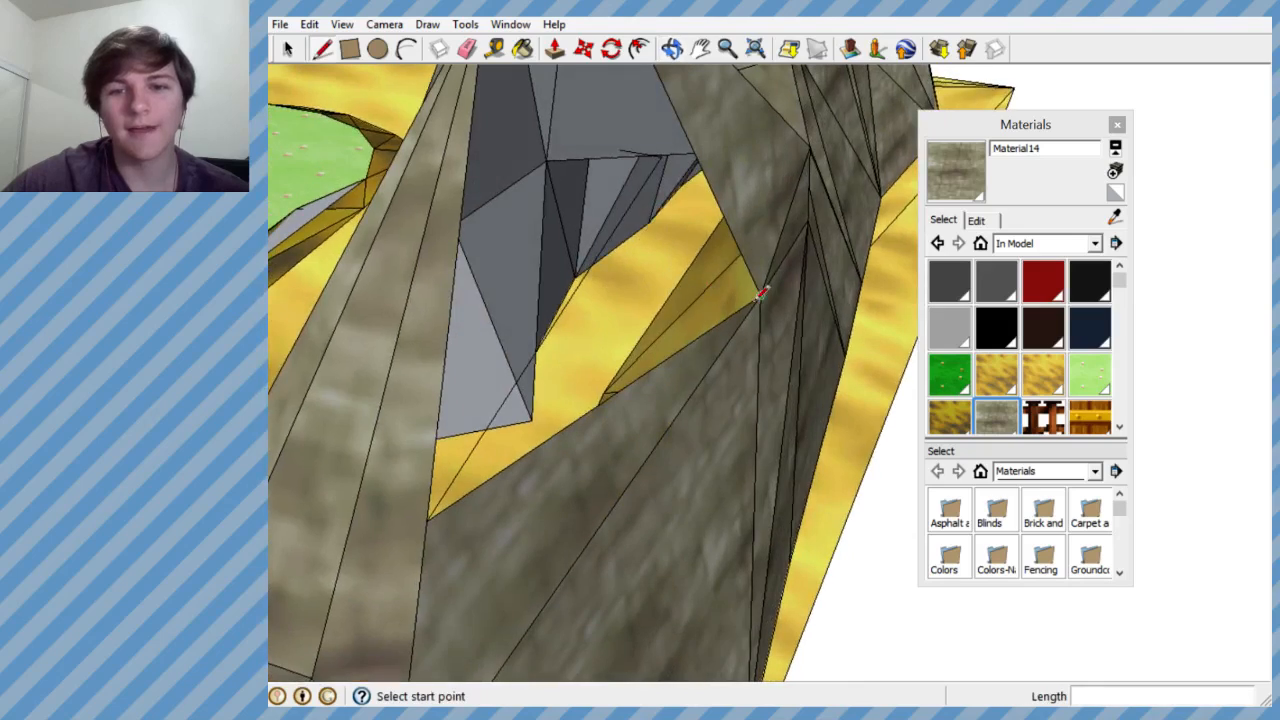
left_click(661, 157)
middle_click_drag(661, 157, 690, 277)
scroll(585, 274, "down", 2)
middle_click_drag(575, 272, 680, 284)
scroll(613, 274, "up", 1)
scroll(668, 266, "up", 2)
left_click(467, 49)
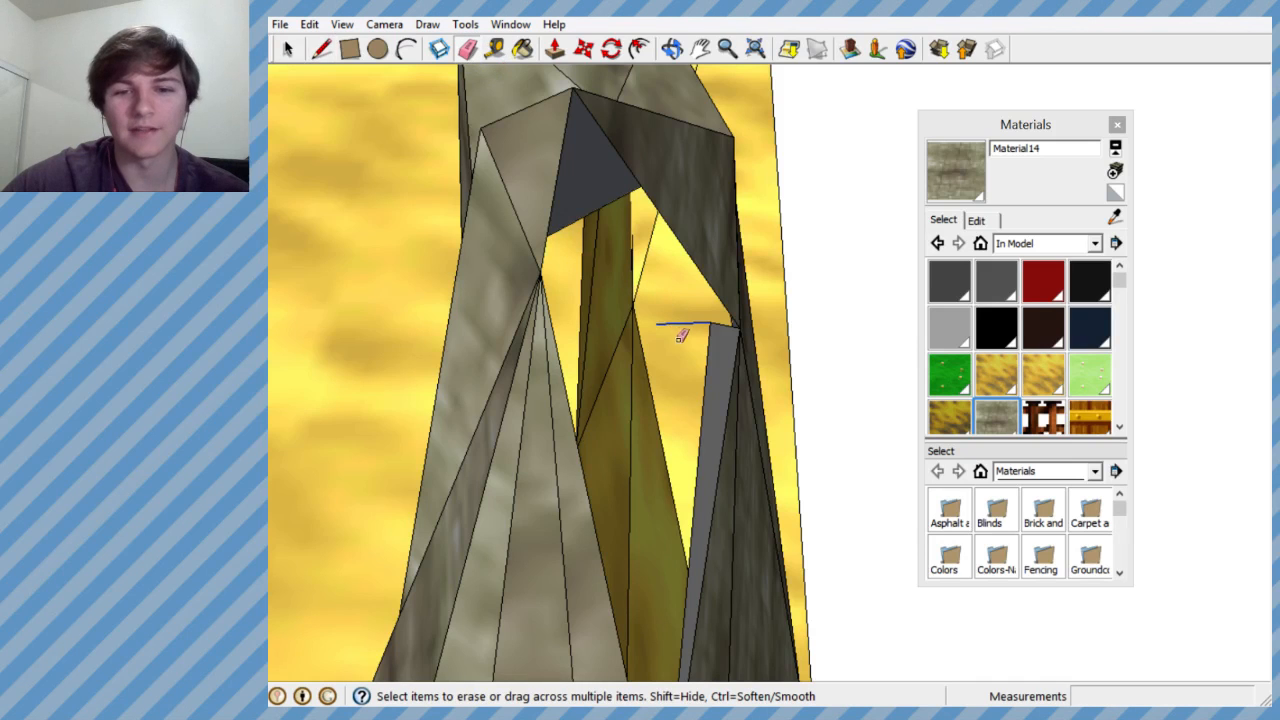
- Close the rest of the second hole with faces by drawing lines from the triangular face's tip to the remaining corners
left_click(322, 49)
mouse_move(360, 200)
middle_mouse_down()
mouse_move(429, 211)
mouse_move(338, 218)
middle_mouse_up()
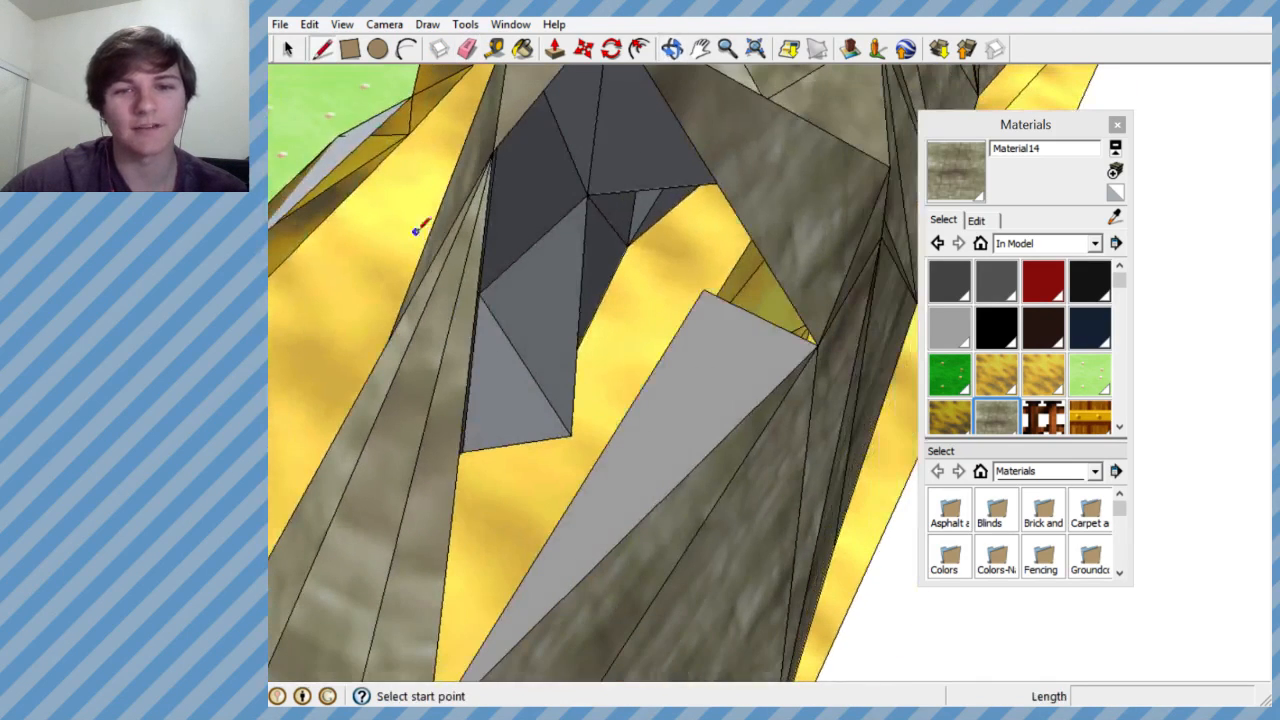
left_click(492, 150)
left_click(705, 288)
middle_click_drag(651, 286, 588, 312)
scroll(583, 312, "down", 2)
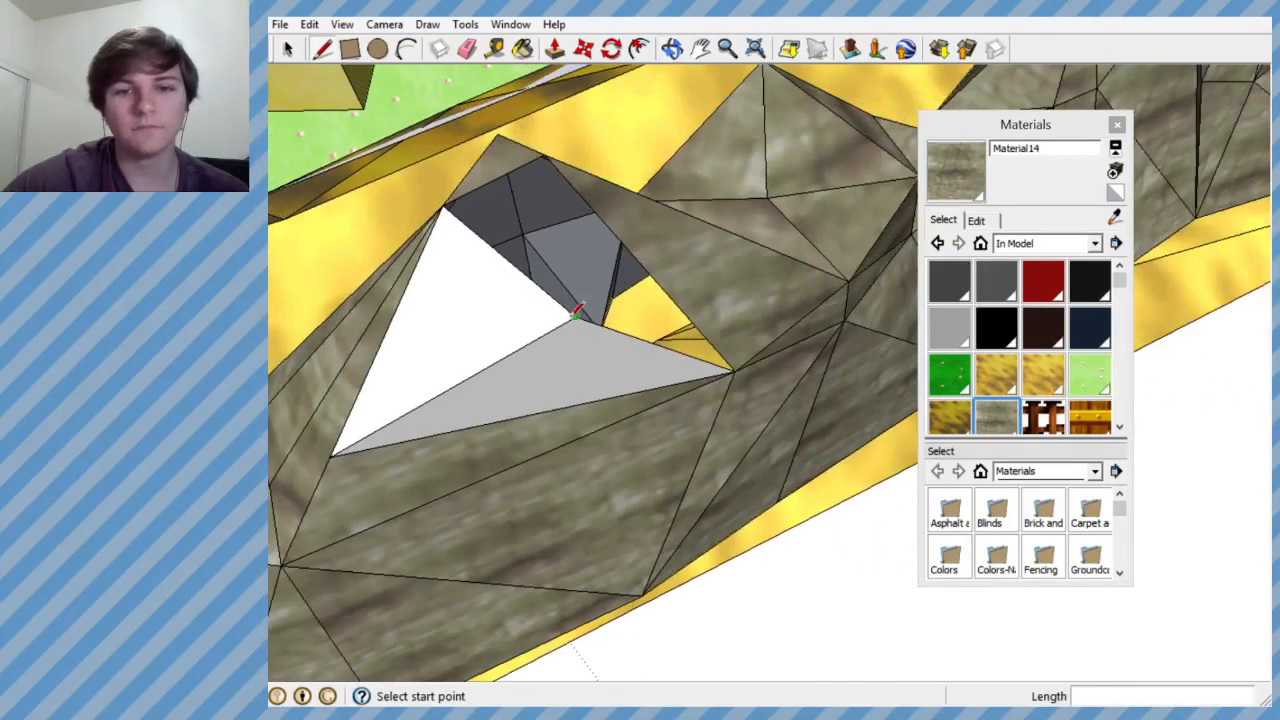
middle_click_drag(551, 150, 801, 218)
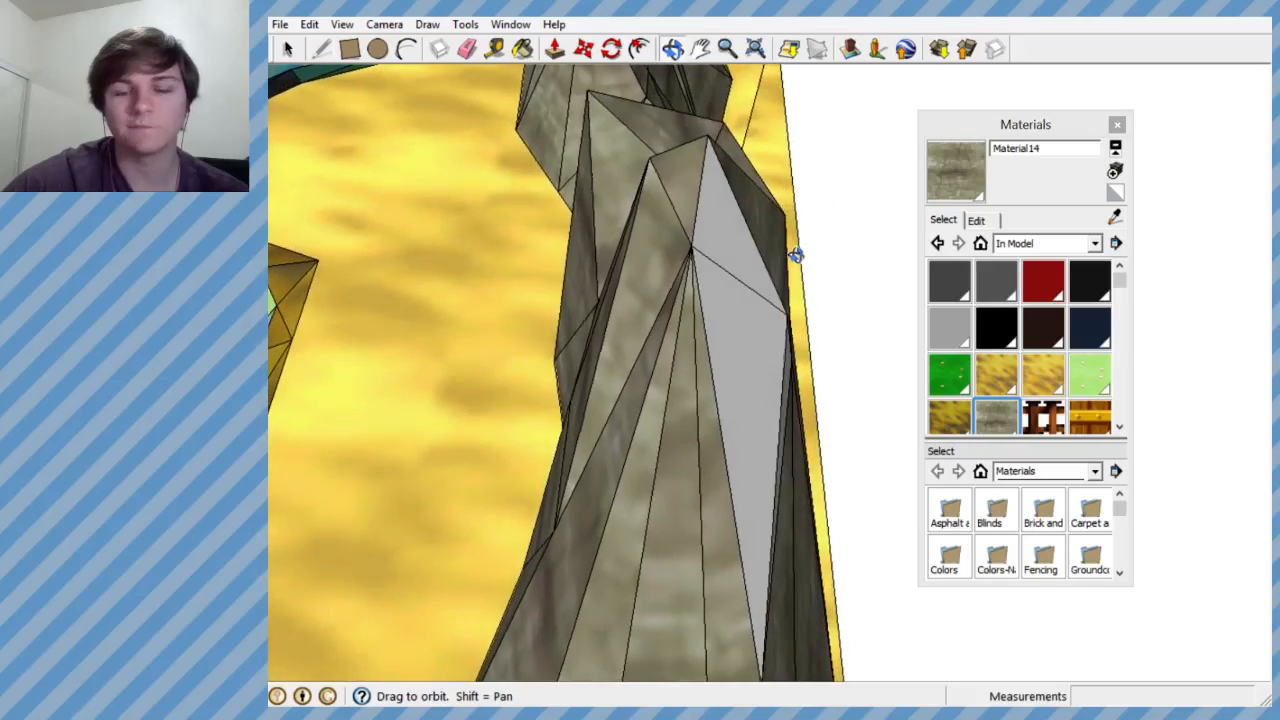
mouse_move(792, 258)
middle_mouse_down()
mouse_move(714, 289)
mouse_move(358, 106)
middle_mouse_up()
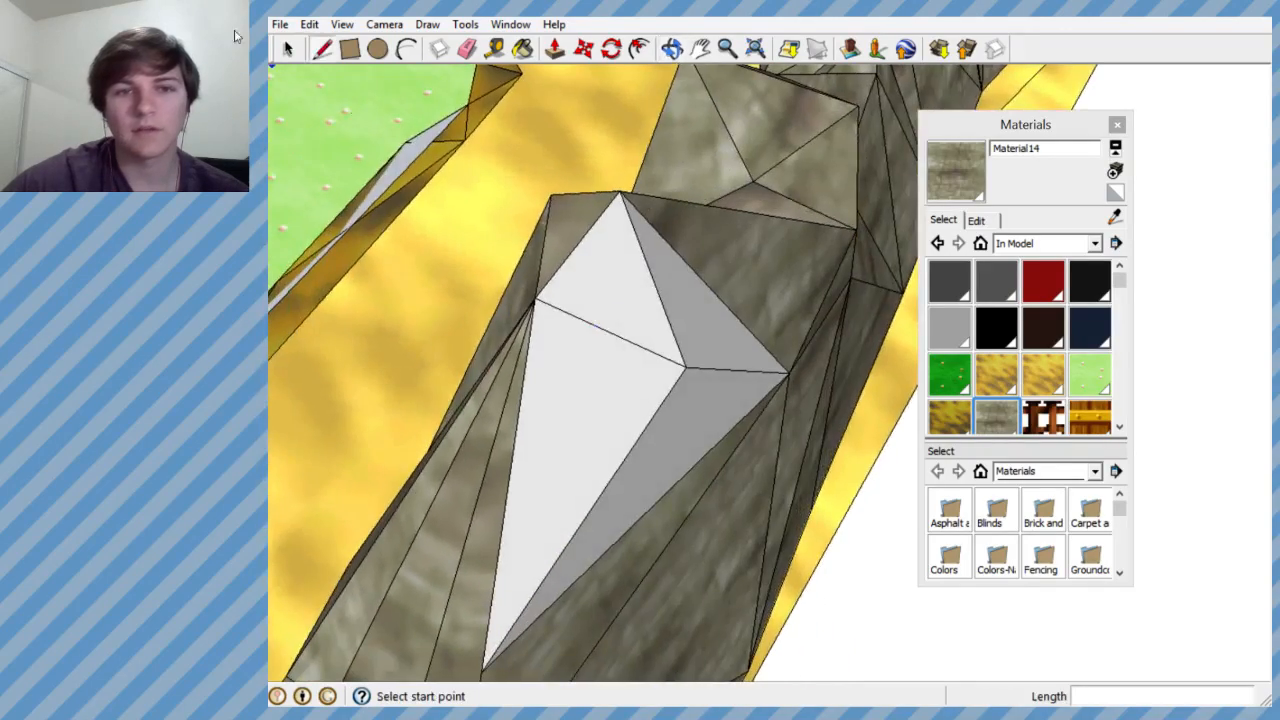
- Erase the edges just drawn to reopen the second hole, keeping only the first triangular face beside its lower corner
left_click(466, 49)
mouse_move(569, 212)
middle_mouse_down()
mouse_move(511, 249)
mouse_move(330, 129)
middle_mouse_up()
scroll(595, 287, "down", 5)
scroll(526, 274, "up", 6)
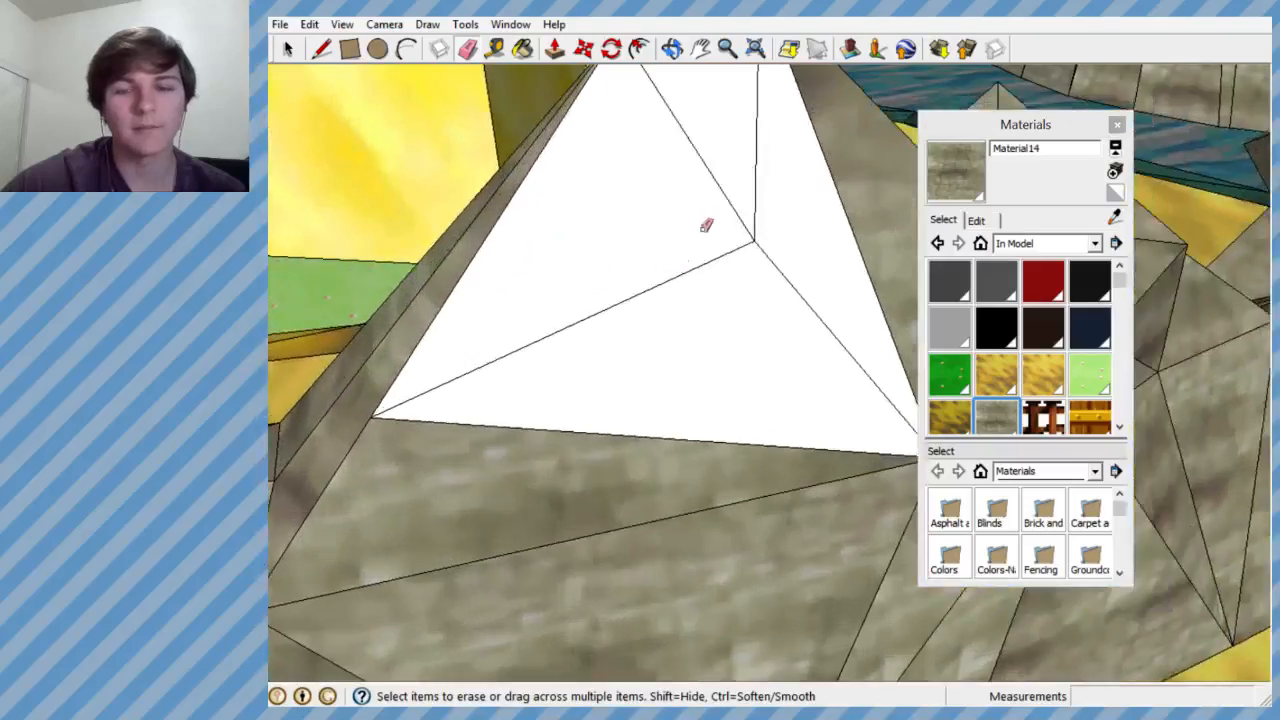
scroll(706, 234, "down", 4)
middle_click_drag(731, 271, 651, 309)
scroll(670, 290, "up", 3)
left_click_drag(617, 253, 616, 255)
mouse_move(640, 262)
middle_mouse_down()
mouse_move(766, 277)
mouse_move(840, 320)
mouse_move(800, 331)
mouse_move(640, 322)
mouse_move(914, 320)
mouse_move(811, 310)
mouse_move(877, 330)
mouse_move(600, 394)
mouse_move(665, 377)
middle_mouse_up()
scroll(830, 325, "down", 4)
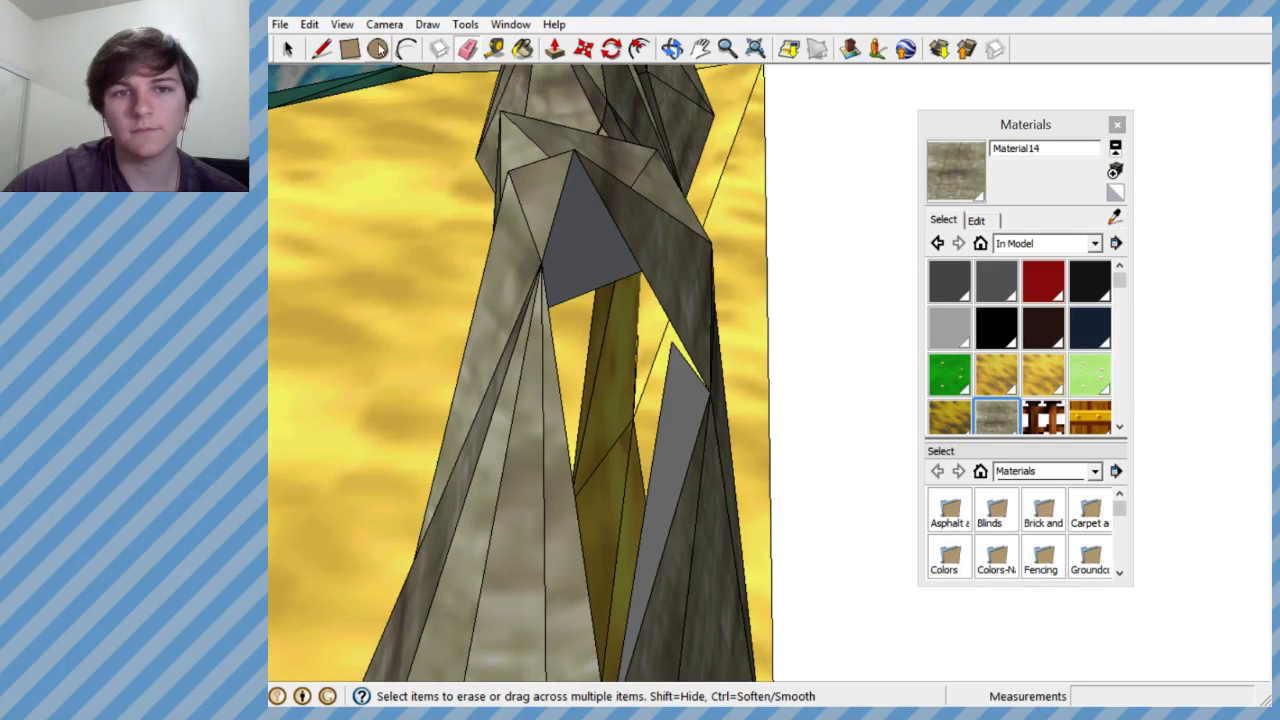
- Draw a vertical guide line from the triangular face's tip, followed by short connected guide segments above the hole
left_click(671, 341)
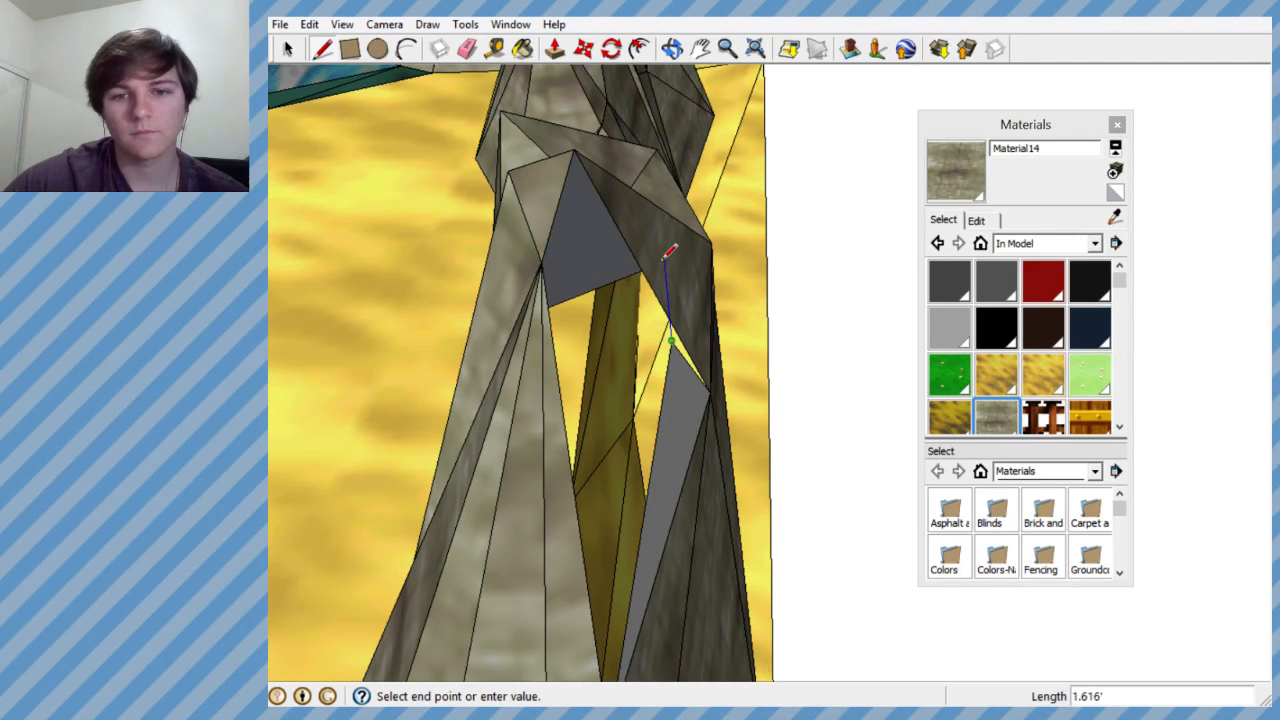
middle_click_drag(645, 262, 678, 207)
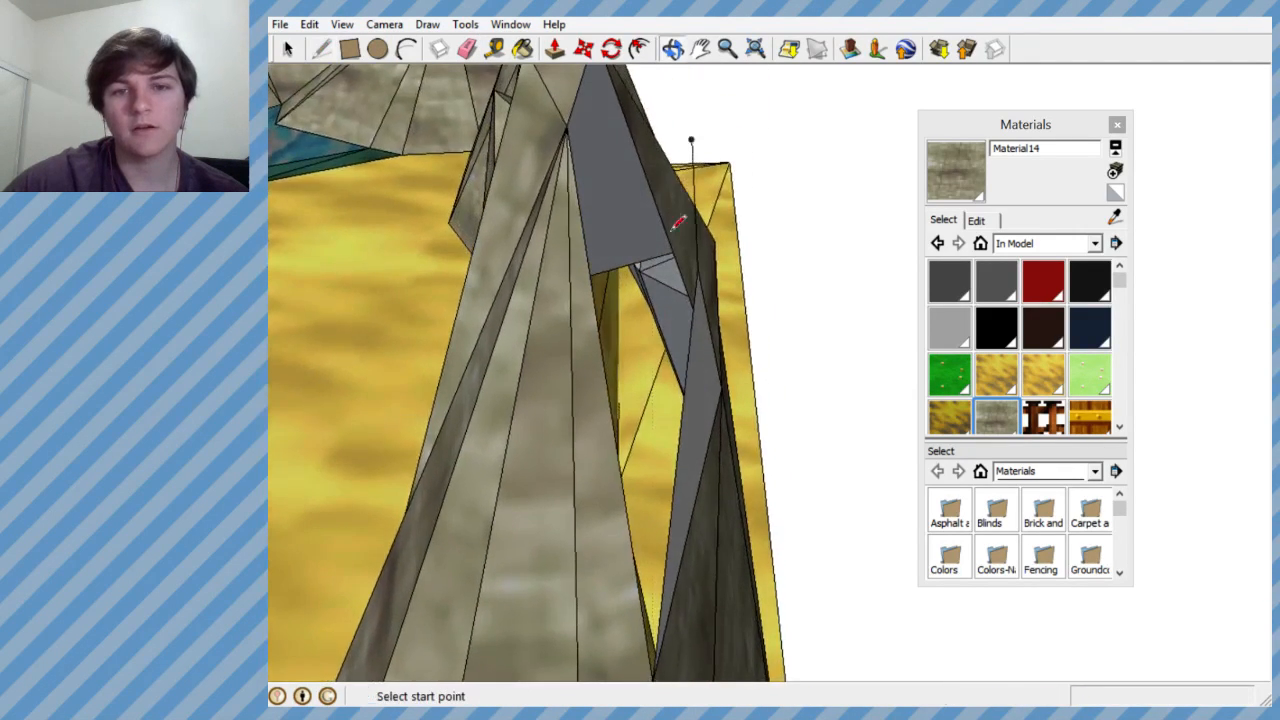
scroll(672, 228, "down", 3)
scroll(679, 238, "up", 5)
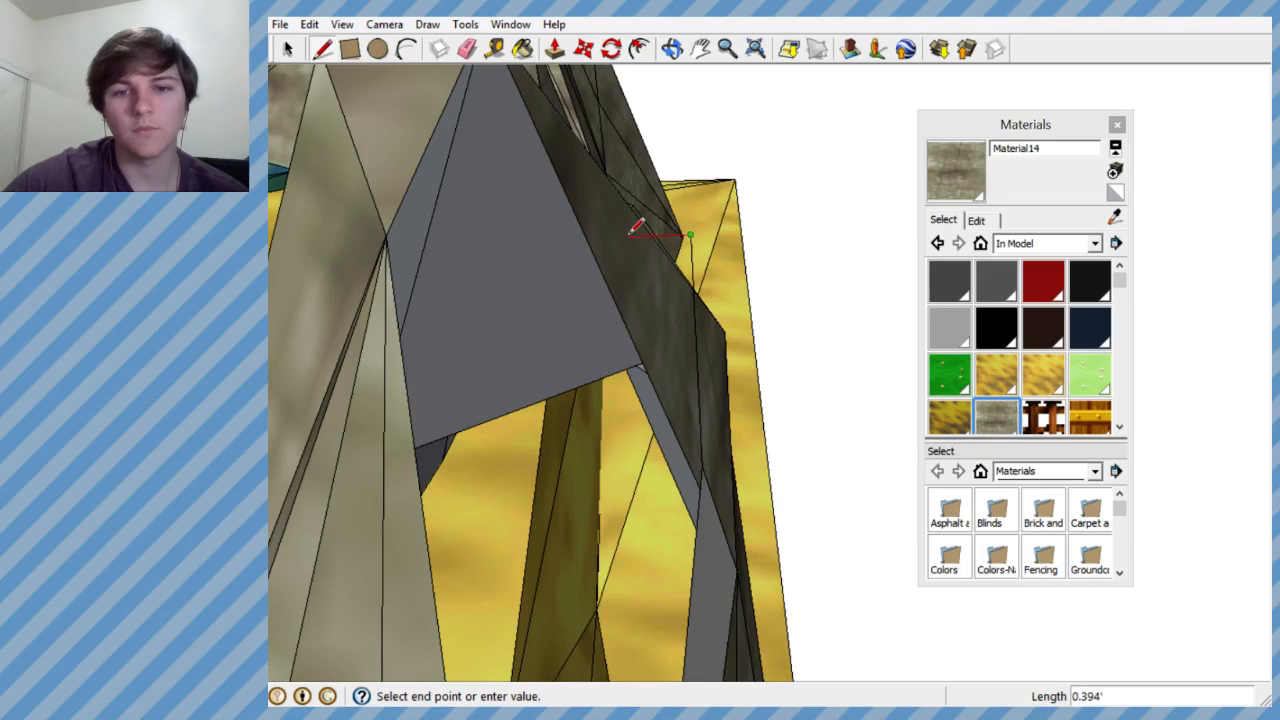
middle_click_drag(536, 266, 350, 317)
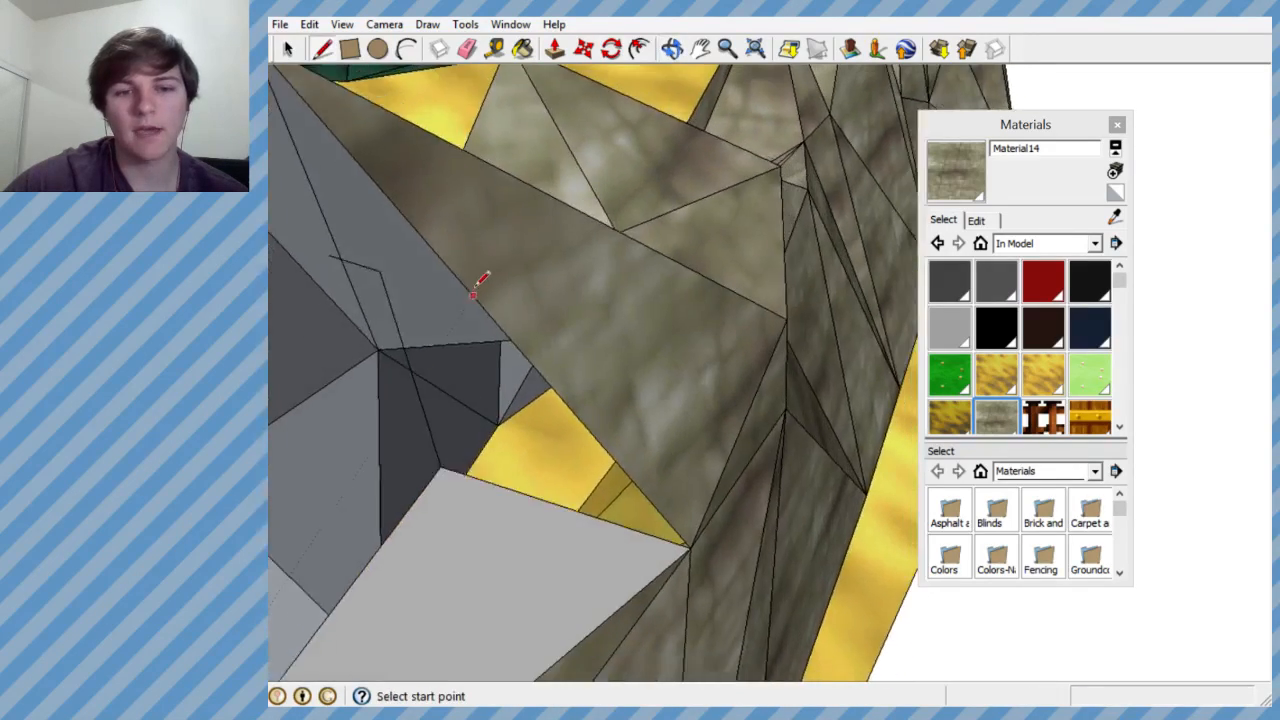
scroll(465, 292, "down", 4)
scroll(425, 278, "up", 2)
middle_click_drag(437, 277, 354, 304)
scroll(568, 226, "down", 3)
scroll(402, 246, "up", 3)
middle_click_drag(405, 242, 766, 234)
left_click(777, 236)
left_click(777, 180)
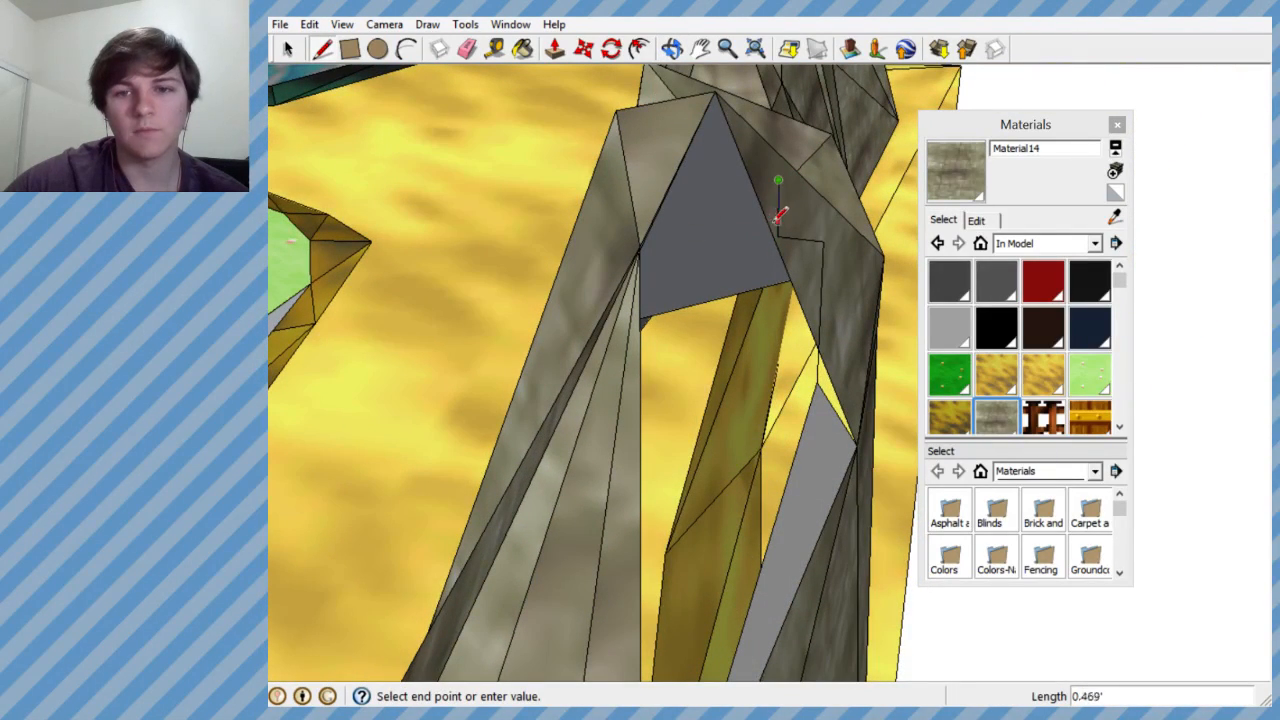
key("Escape")
- Erase the connected guide segments rising from the triangular face's tip
middle_click_drag(742, 237, 467, 94)
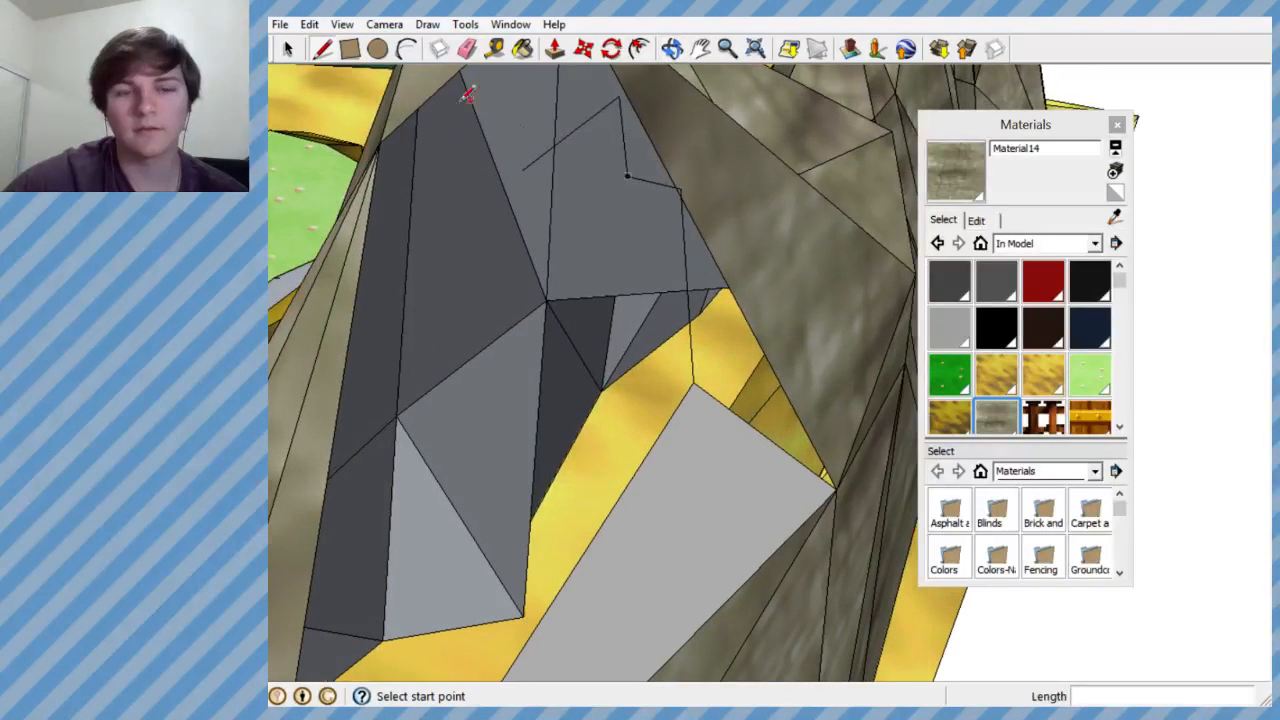
left_click(469, 49)
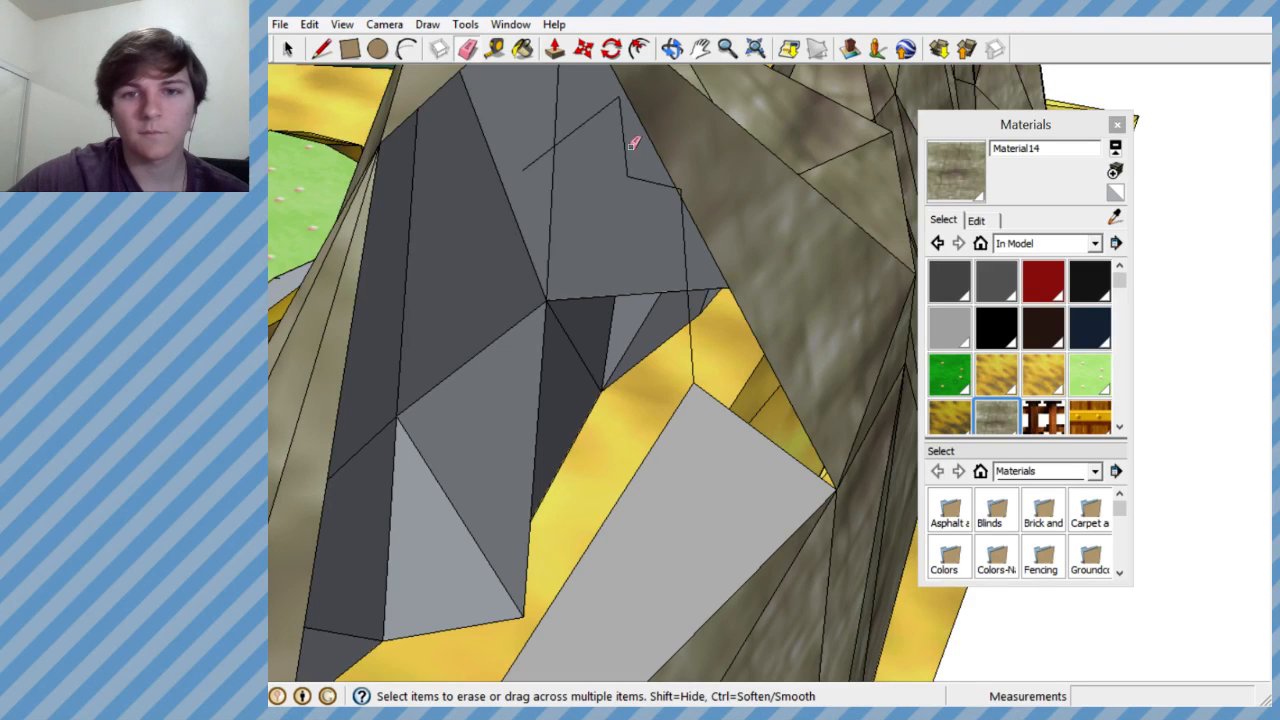
left_click_drag(684, 233, 667, 256)
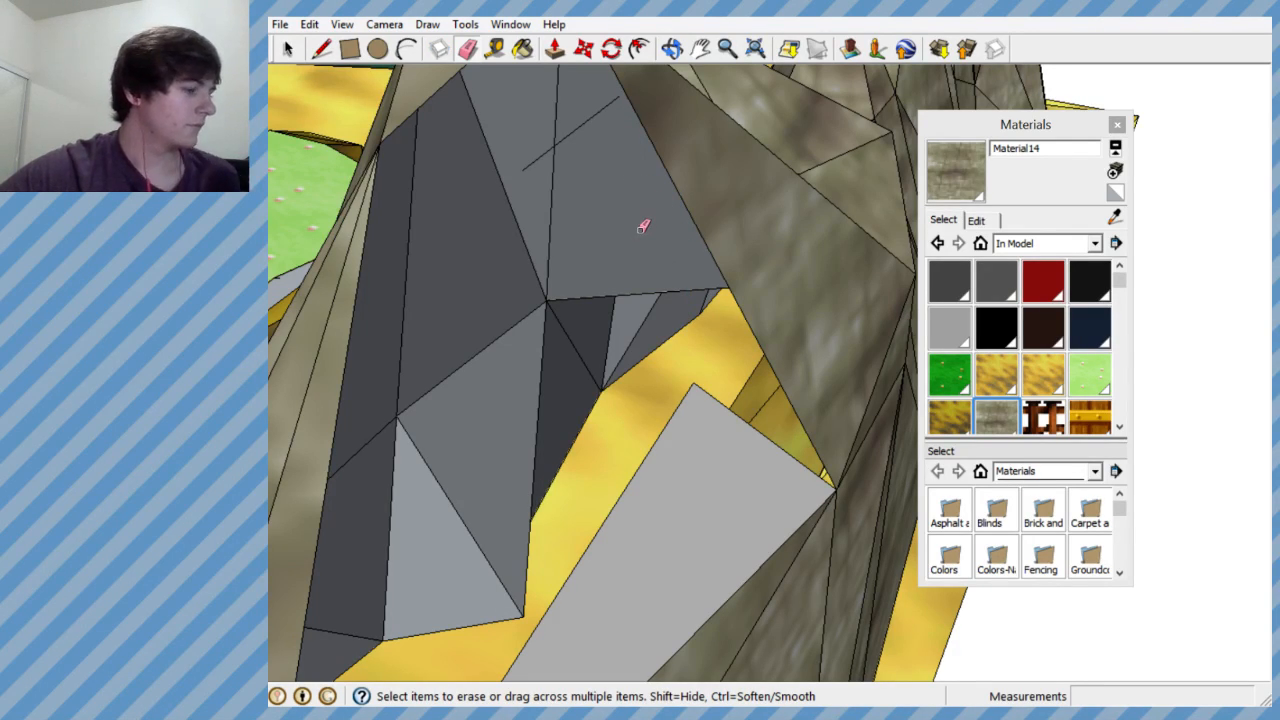
- Examine the whole level's terrain, including the sunken sand pit, the raised sand slopes and the rock ridge
scroll(613, 216, "down", 6)
mouse_move(665, 214)
middle_mouse_down()
mouse_move(713, 271)
mouse_move(774, 286)
middle_mouse_up()
scroll(774, 286, "down", 10)
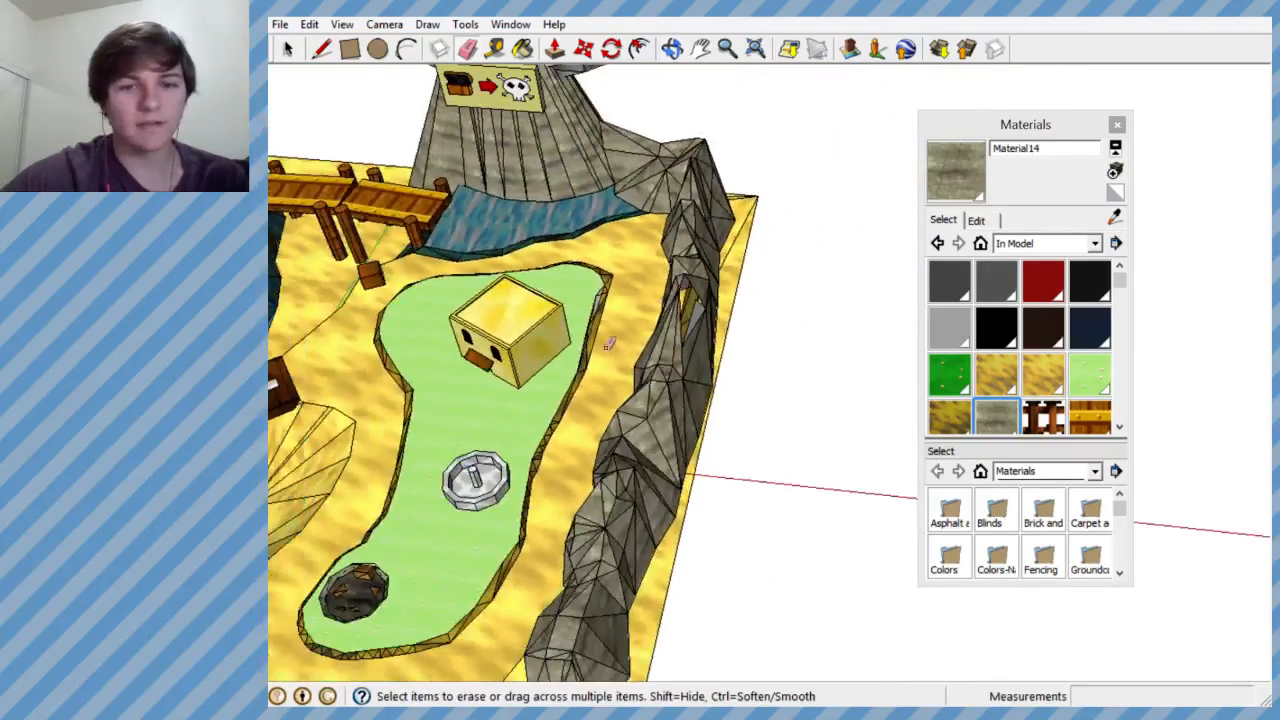
scroll(557, 389, "up", 5)
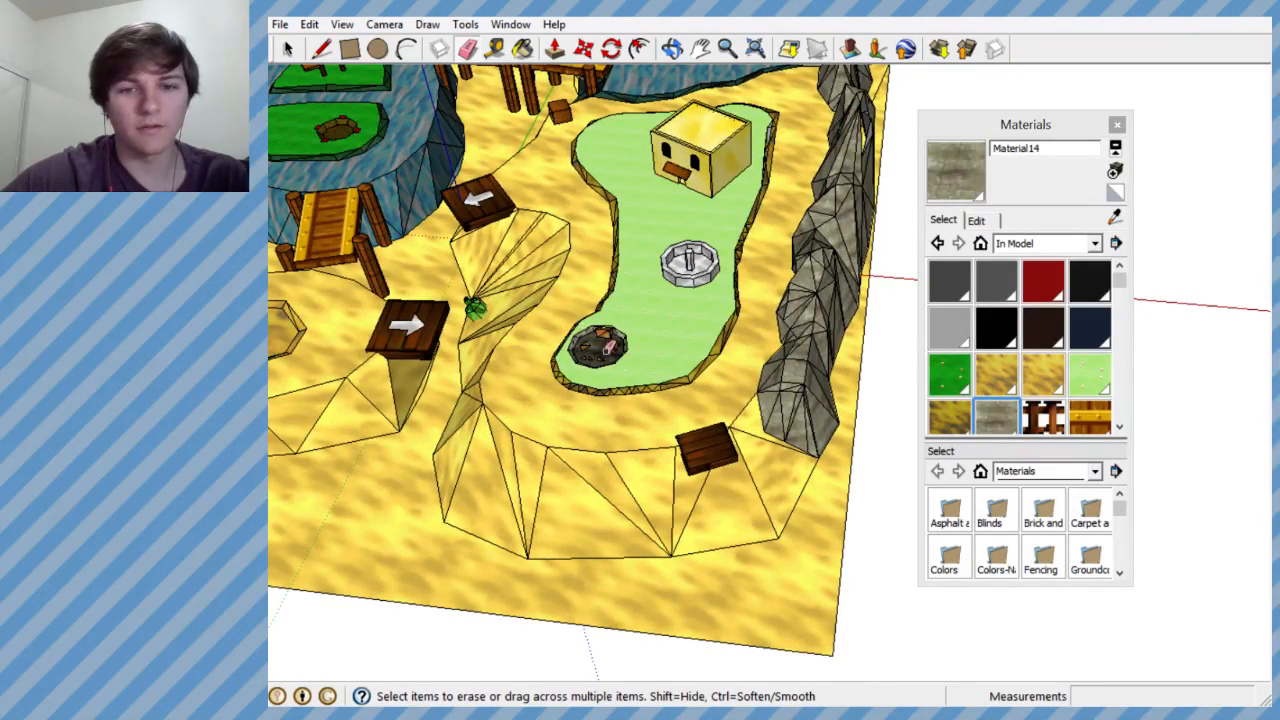
scroll(697, 267, "down", 4)
scroll(632, 308, "up", 5)
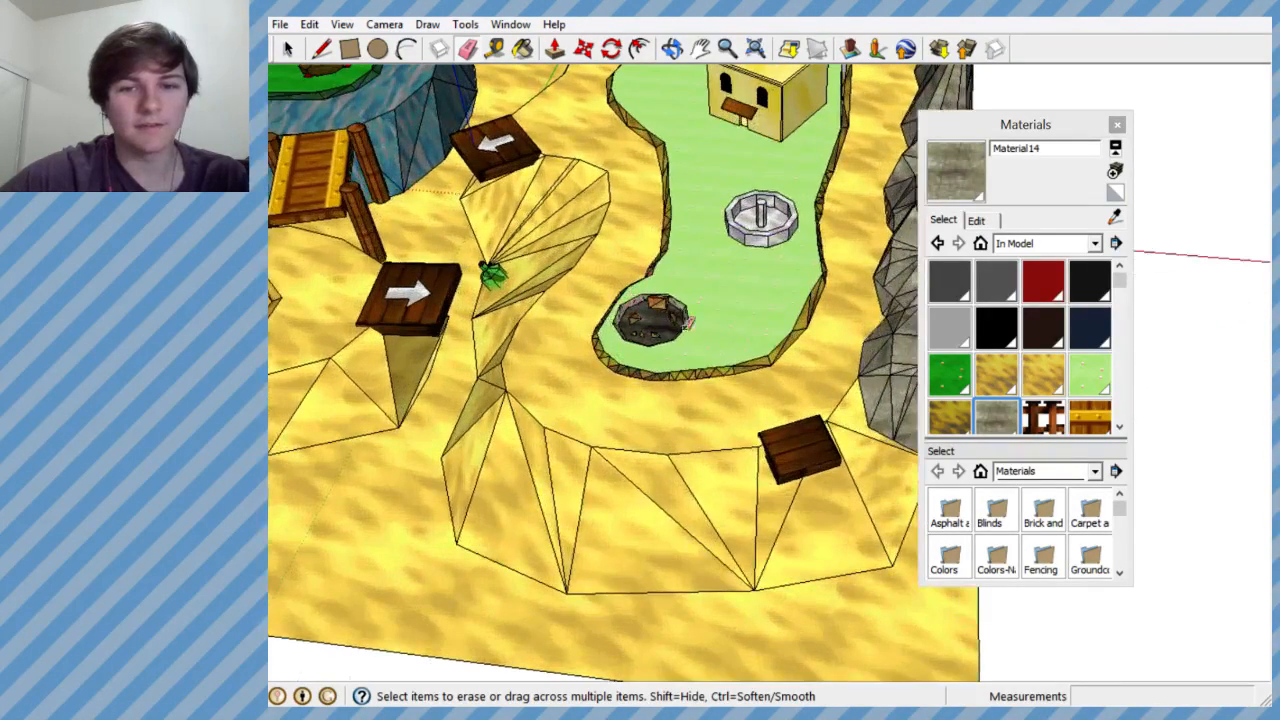
scroll(492, 275, "down", 5)
scroll(800, 290, "up", 5)
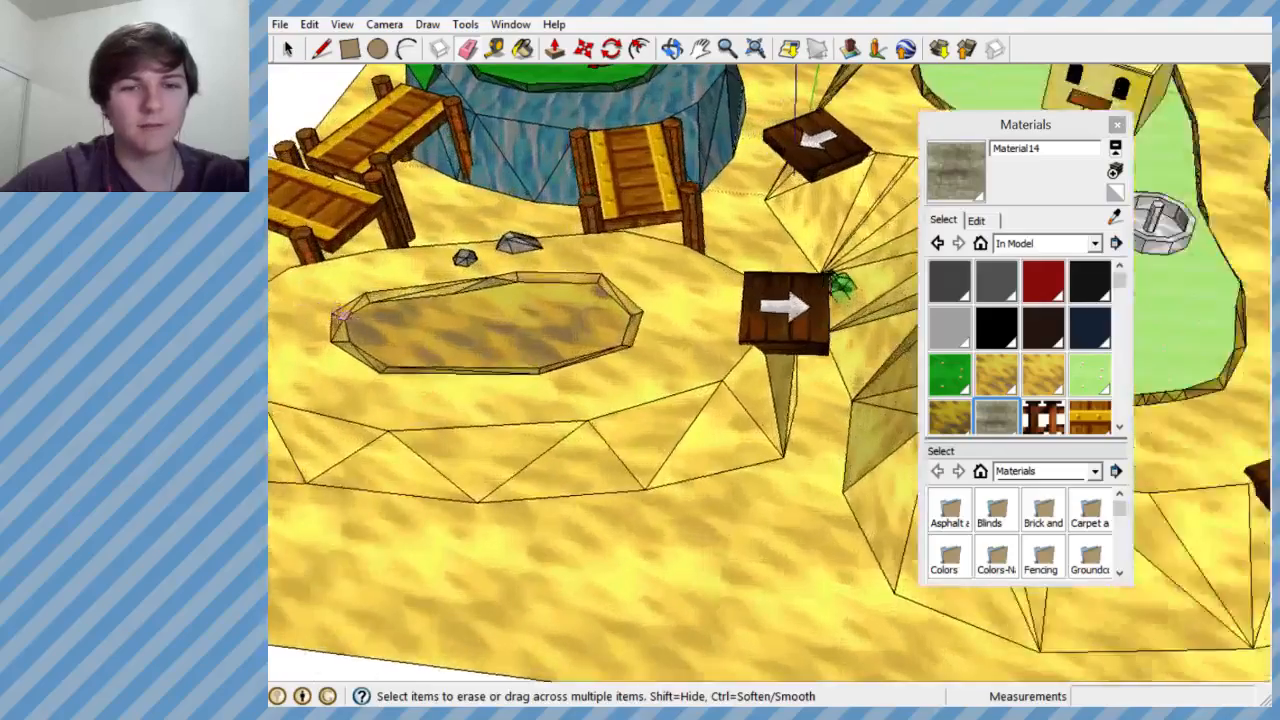
scroll(766, 286, "down", 2)
scroll(437, 330, "up", 3)
mouse_move(437, 267)
middle_mouse_down()
mouse_move(583, 323)
mouse_move(423, 391)
mouse_move(483, 414)
mouse_move(516, 390)
middle_mouse_up()
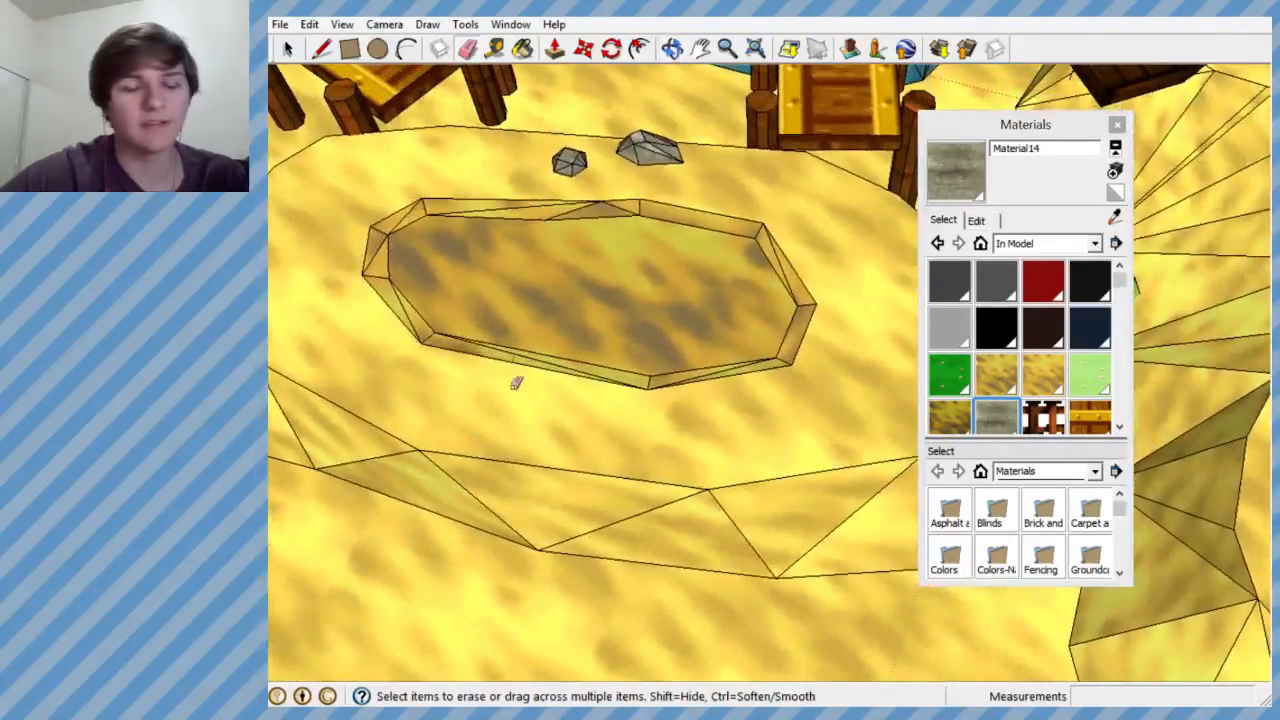
scroll(516, 390, "down", 6)
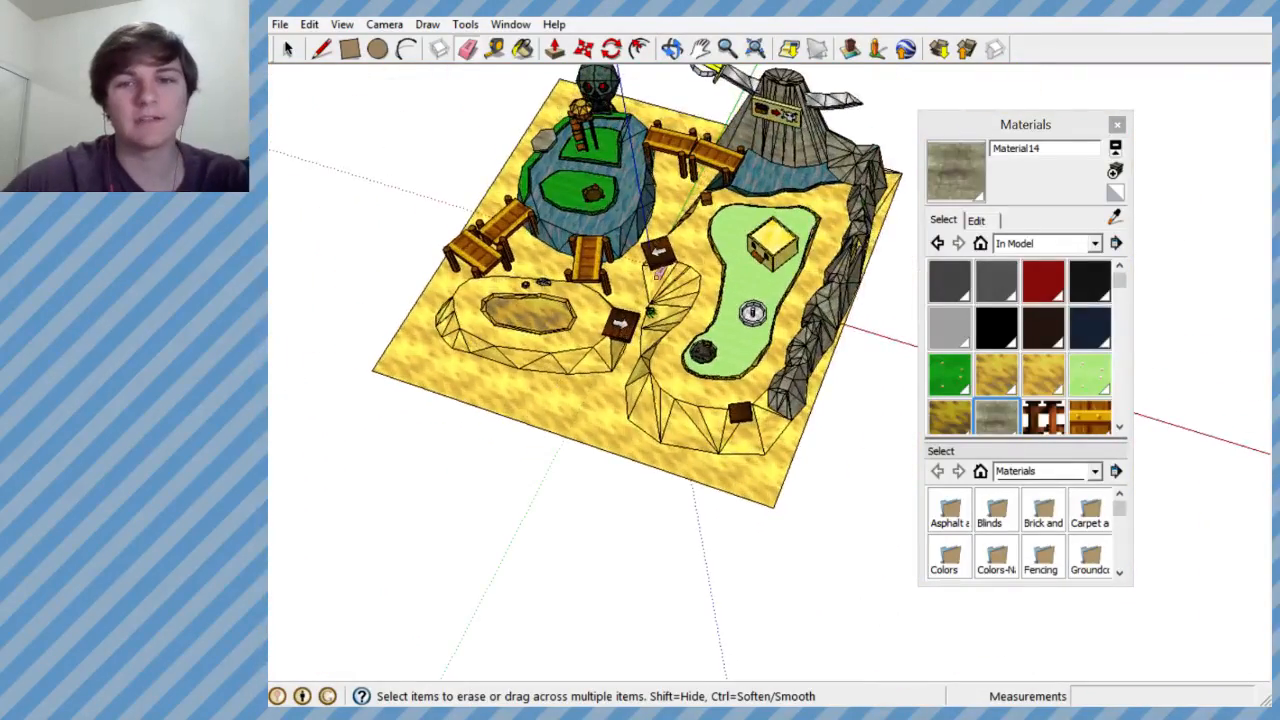
scroll(740, 287, "up", 3)
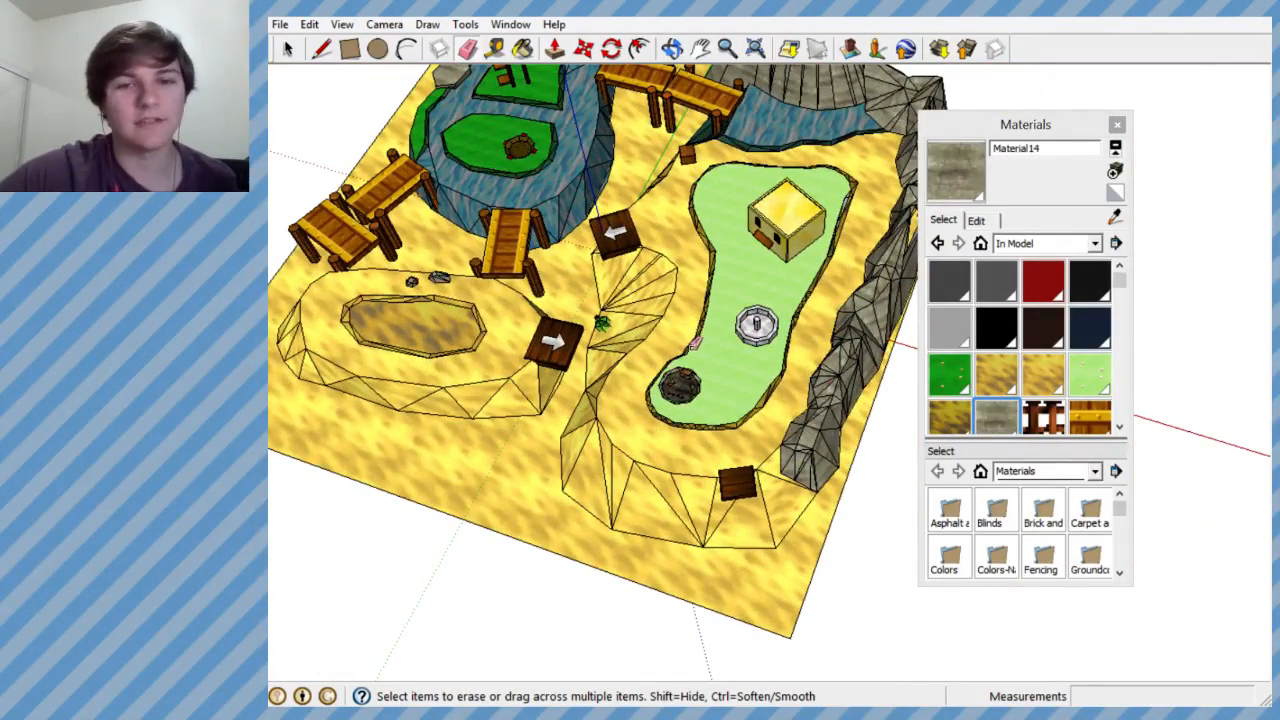
mouse_move(665, 341)
middle_mouse_down()
mouse_move(777, 350)
mouse_move(649, 305)
middle_mouse_up()
scroll(777, 350, "up", 1)
scroll(752, 328, "down", 4)
scroll(738, 316, "up", 5)
scroll(649, 305, "down", 5)
scroll(742, 278, "up", 8)
- Draw guide lines from the triangular face's tip across the second hole to its opposite corner, with a short branch partway along
mouse_move(749, 280)
middle_mouse_down()
mouse_move(757, 288)
mouse_move(728, 297)
mouse_move(827, 338)
mouse_move(862, 309)
mouse_move(789, 374)
mouse_move(706, 342)
mouse_move(754, 294)
mouse_move(823, 320)
mouse_move(800, 329)
middle_mouse_up()
scroll(726, 297, "up", 3)
left_click(326, 53)
scroll(566, 305, "down", 4)
scroll(750, 330, "up", 4)
scroll(831, 306, "up", 5)
left_click(768, 337)
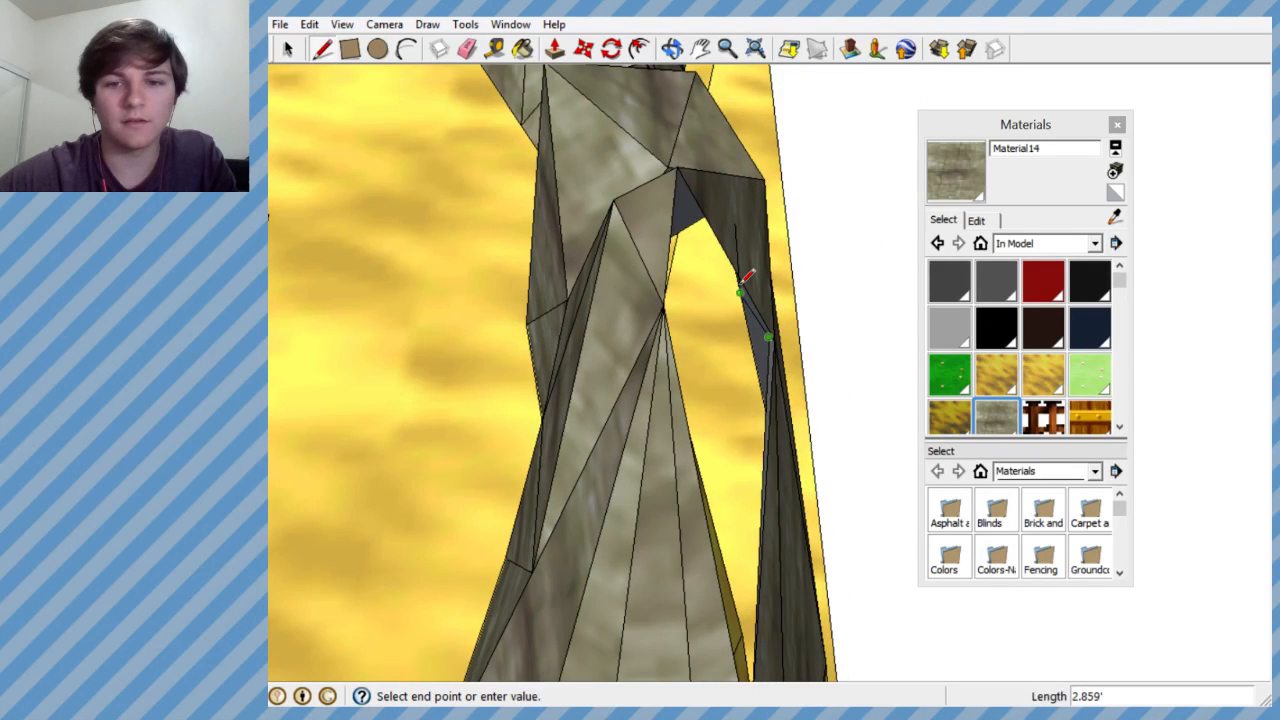
mouse_move(741, 289)
middle_mouse_down()
mouse_move(620, 277)
mouse_move(583, 405)
middle_mouse_up()
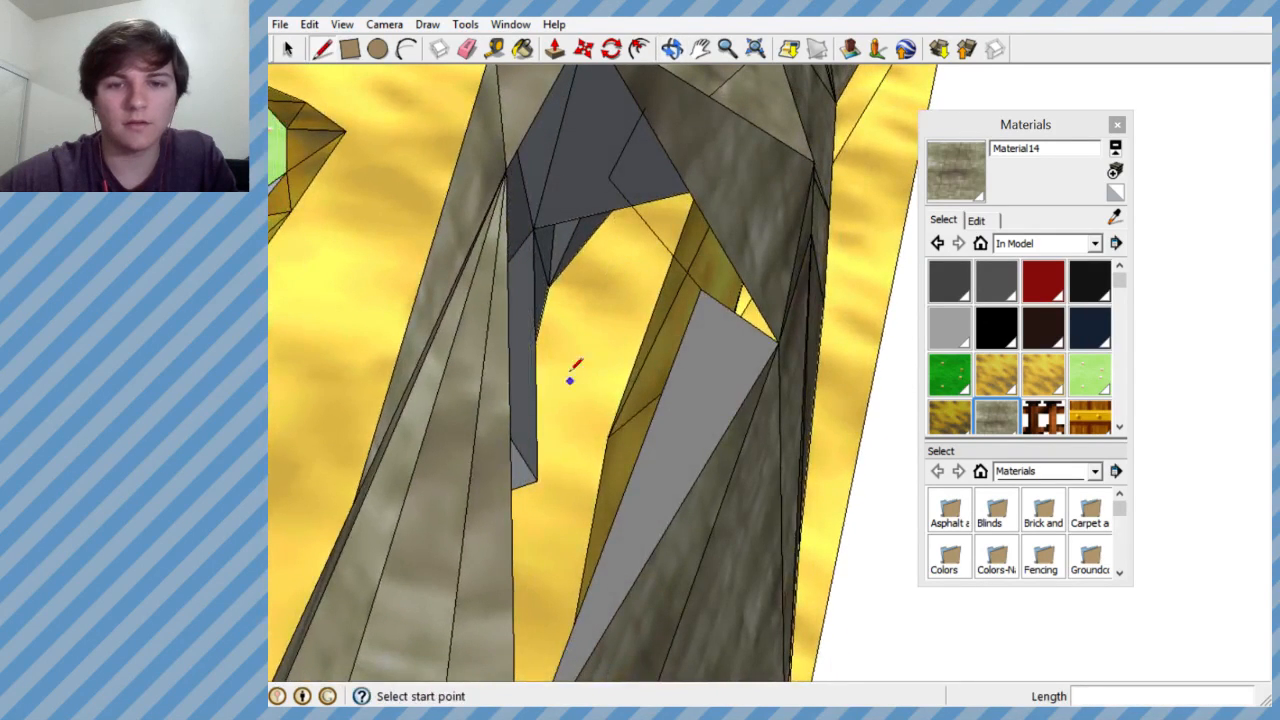
middle_click_drag(619, 200, 489, 341)
mouse_move(485, 278)
middle_mouse_down()
mouse_move(591, 266)
mouse_move(566, 277)
mouse_move(498, 111)
middle_mouse_up()
left_click(467, 48)
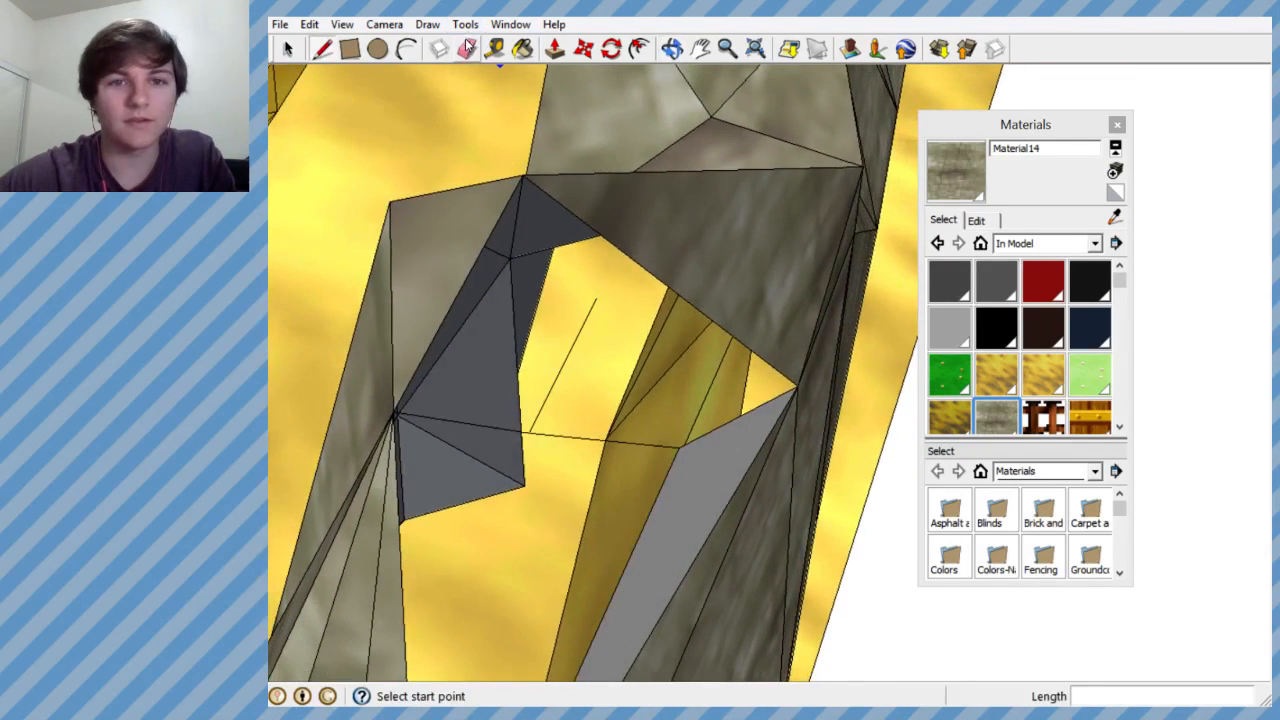
- Draw lines from a new vertex inside the hole to the surrounding corners, including the lower corner, to create faces along its open side
left_click(287, 49)
left_click(322, 48)
mouse_move(480, 300)
middle_mouse_down()
mouse_move(509, 243)
mouse_move(446, 180)
mouse_move(561, 170)
mouse_move(491, 154)
mouse_move(553, 243)
mouse_move(486, 186)
mouse_move(580, 203)
mouse_move(529, 206)
mouse_move(561, 222)
middle_mouse_up()
left_click(589, 324)
left_click(551, 98)
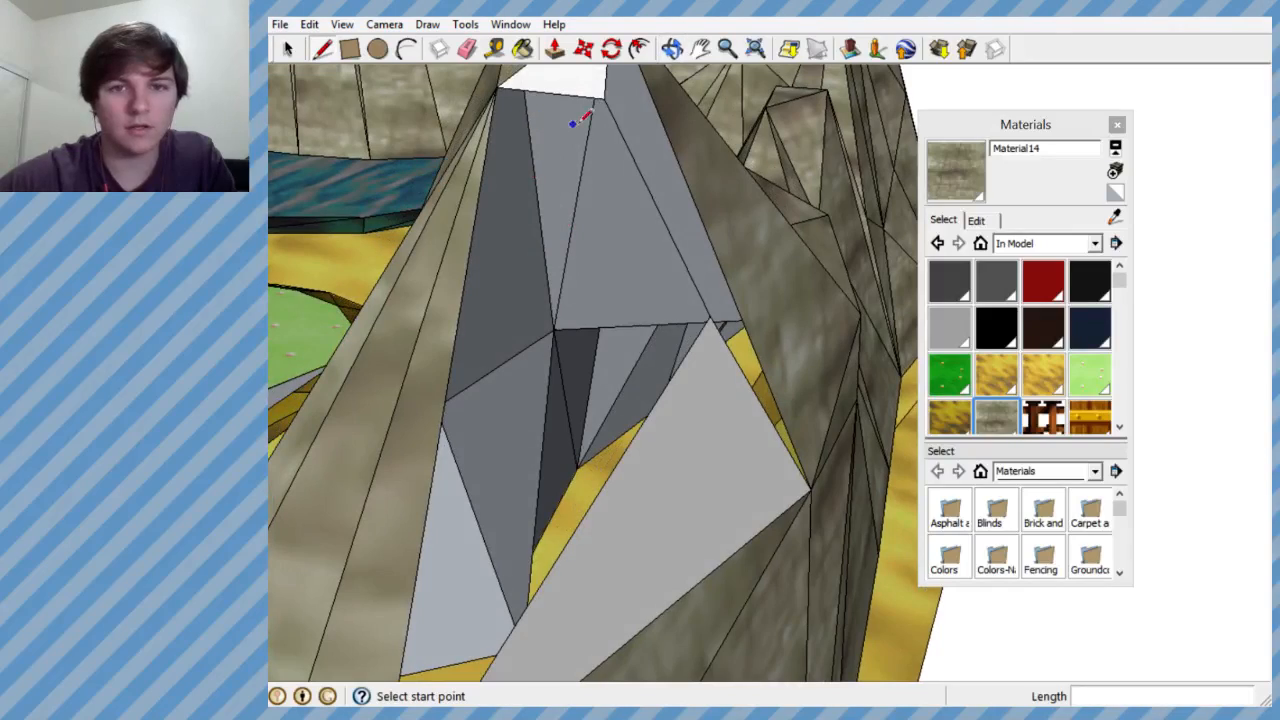
scroll(605, 135, "down", 3)
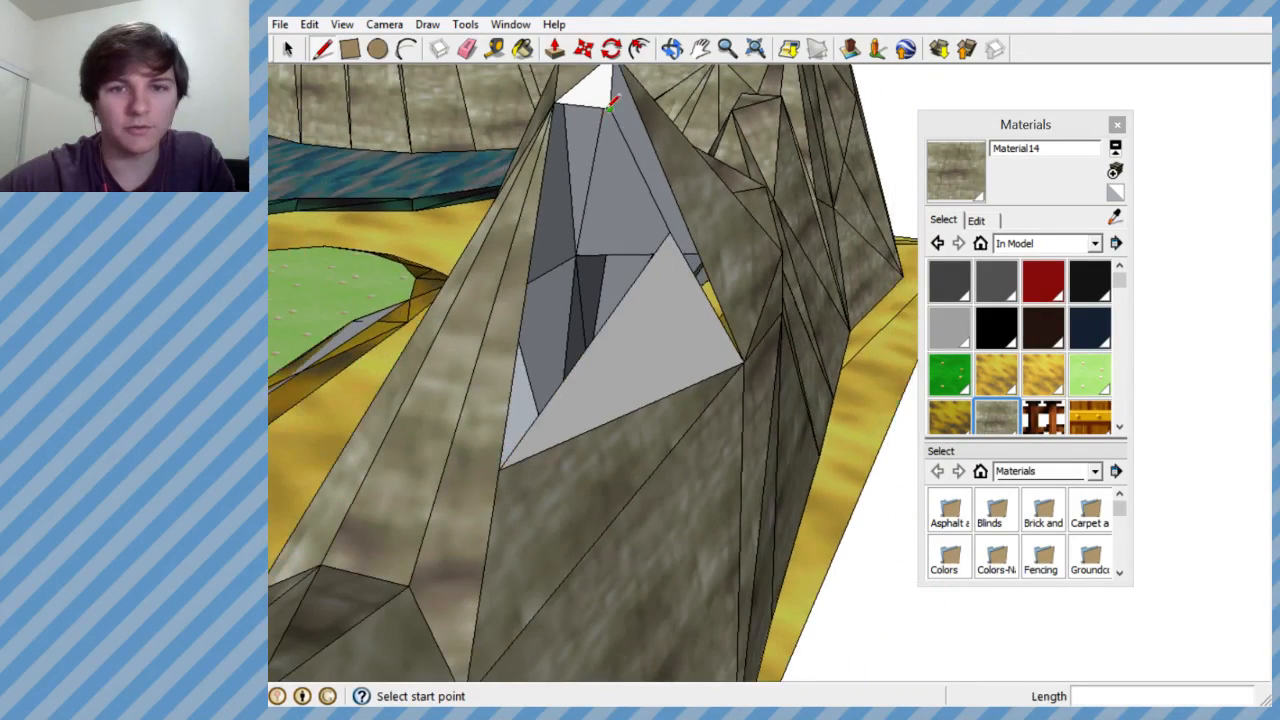
left_click(503, 462)
mouse_move(551, 317)
middle_mouse_down()
mouse_move(360, 431)
mouse_move(578, 310)
middle_mouse_up()
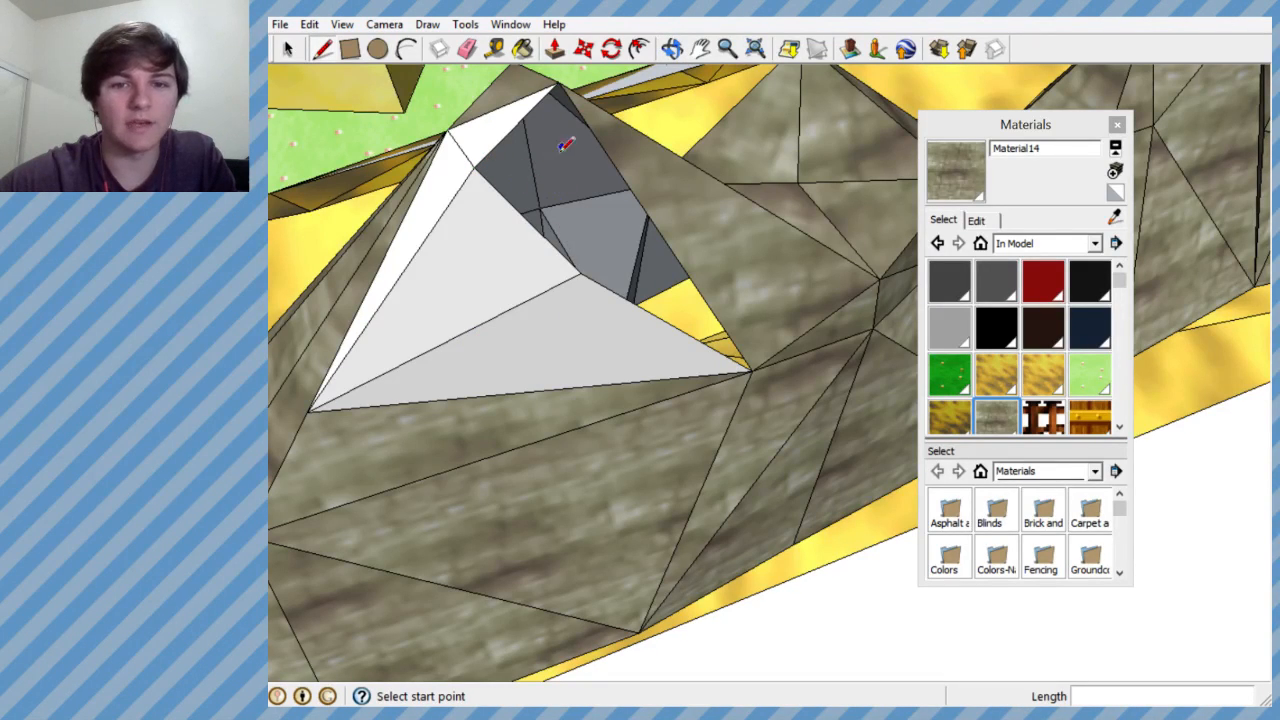
- Try a line from the new vertex across the opening to the hole's opposite side corner
middle_click_drag(560, 195, 445, 283)
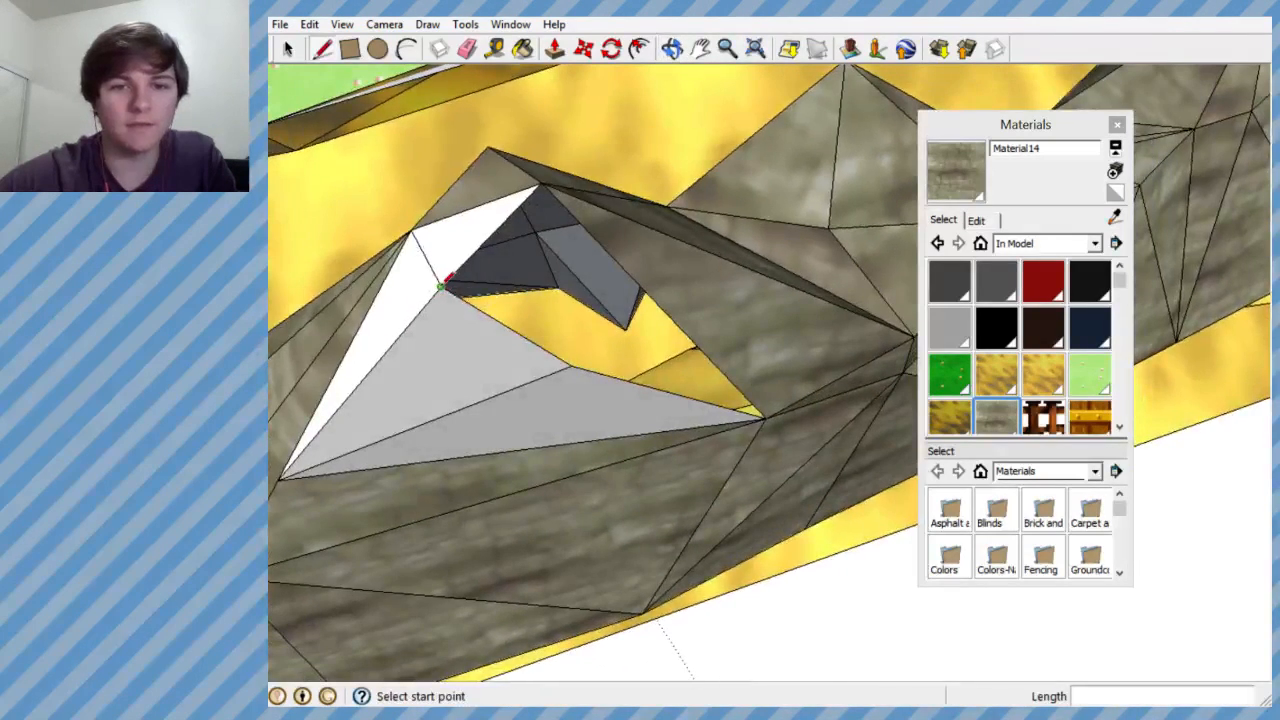
left_click(765, 418)
mouse_move(765, 418)
middle_mouse_down()
mouse_move(603, 329)
mouse_move(249, 352)
mouse_move(651, 286)
mouse_move(462, 346)
mouse_move(671, 260)
mouse_move(551, 266)
mouse_move(500, 217)
mouse_move(944, 360)
mouse_move(909, 300)
mouse_move(660, 340)
mouse_move(854, 366)
mouse_move(670, 352)
mouse_move(857, 491)
mouse_move(691, 537)
mouse_move(614, 389)
mouse_move(723, 233)
mouse_move(831, 306)
mouse_move(489, 277)
mouse_move(340, 303)
mouse_move(420, 317)
mouse_move(617, 277)
mouse_move(429, 340)
mouse_move(480, 451)
mouse_move(490, 360)
middle_mouse_up()
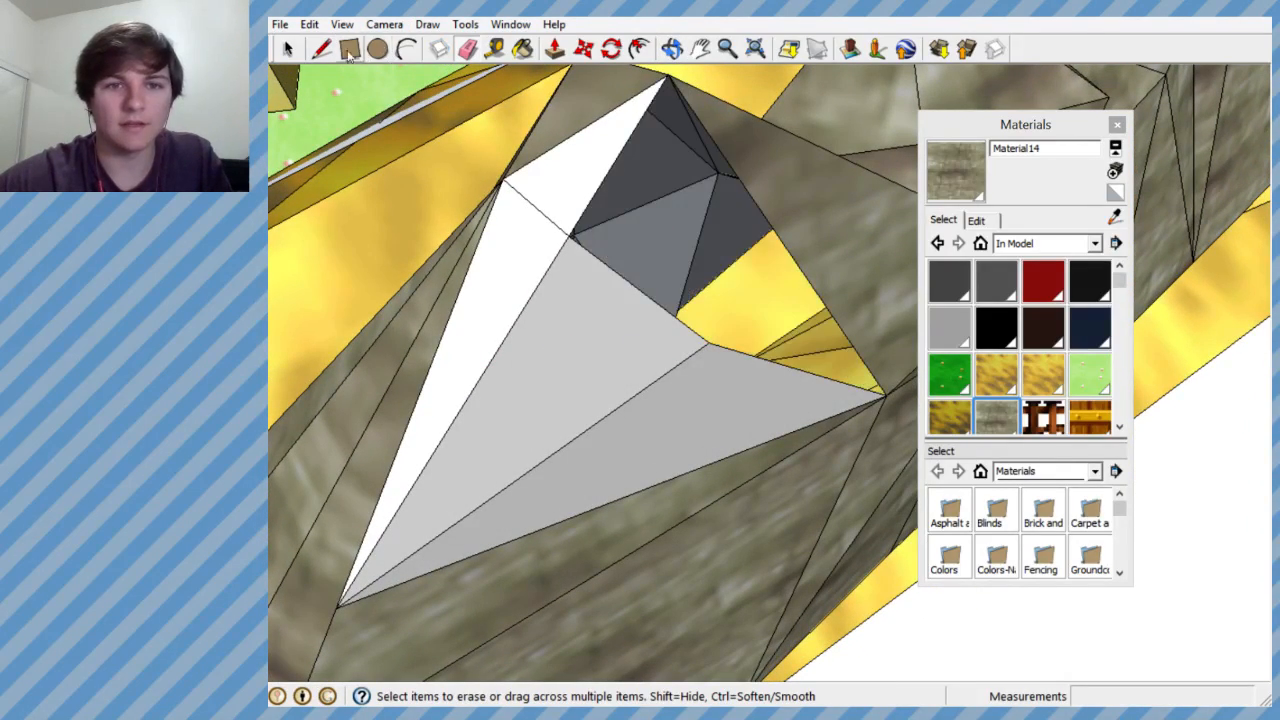
- Draw a line from the hole's top corner to the triangular face's tip to close the remaining opening with faces
left_click(664, 84)
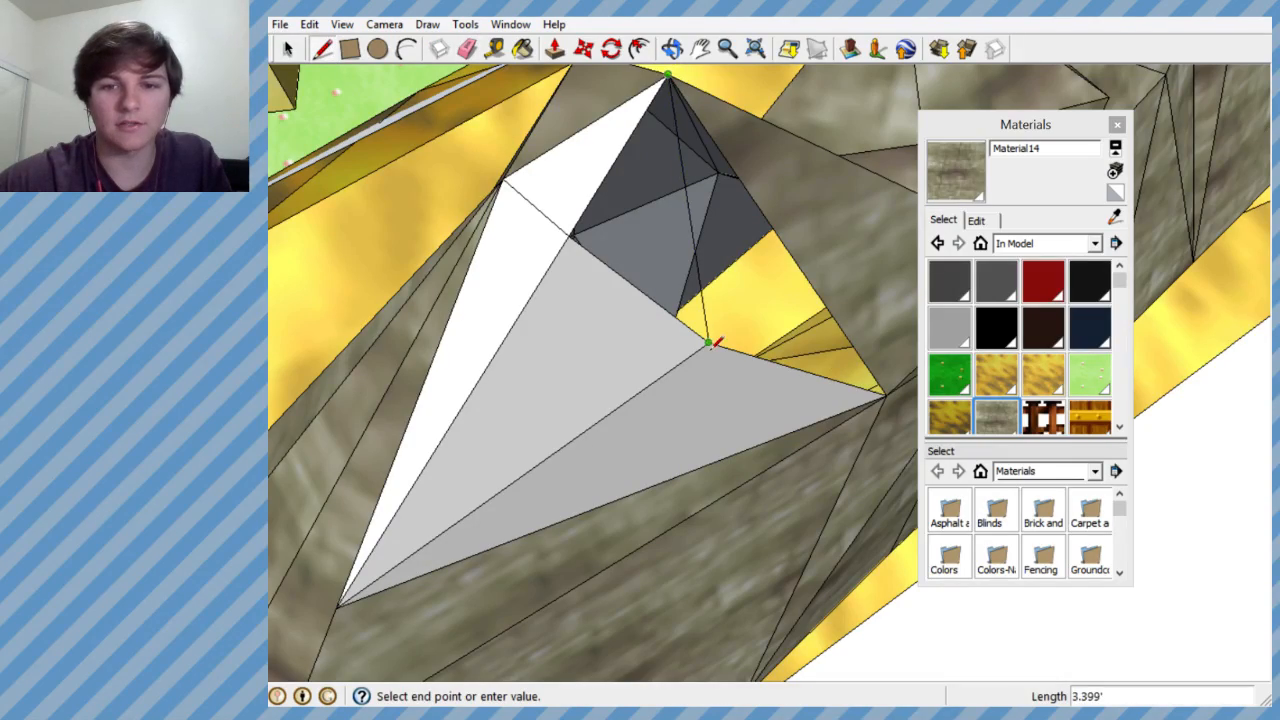
mouse_move(712, 343)
middle_mouse_down()
mouse_move(500, 306)
mouse_move(291, 211)
mouse_move(420, 320)
mouse_move(331, 293)
mouse_move(320, 451)
mouse_move(231, 486)
mouse_move(214, 480)
mouse_move(729, 394)
mouse_move(871, 337)
mouse_move(714, 306)
mouse_move(861, 348)
mouse_move(908, 343)
mouse_move(645, 135)
middle_mouse_up()
key("l")
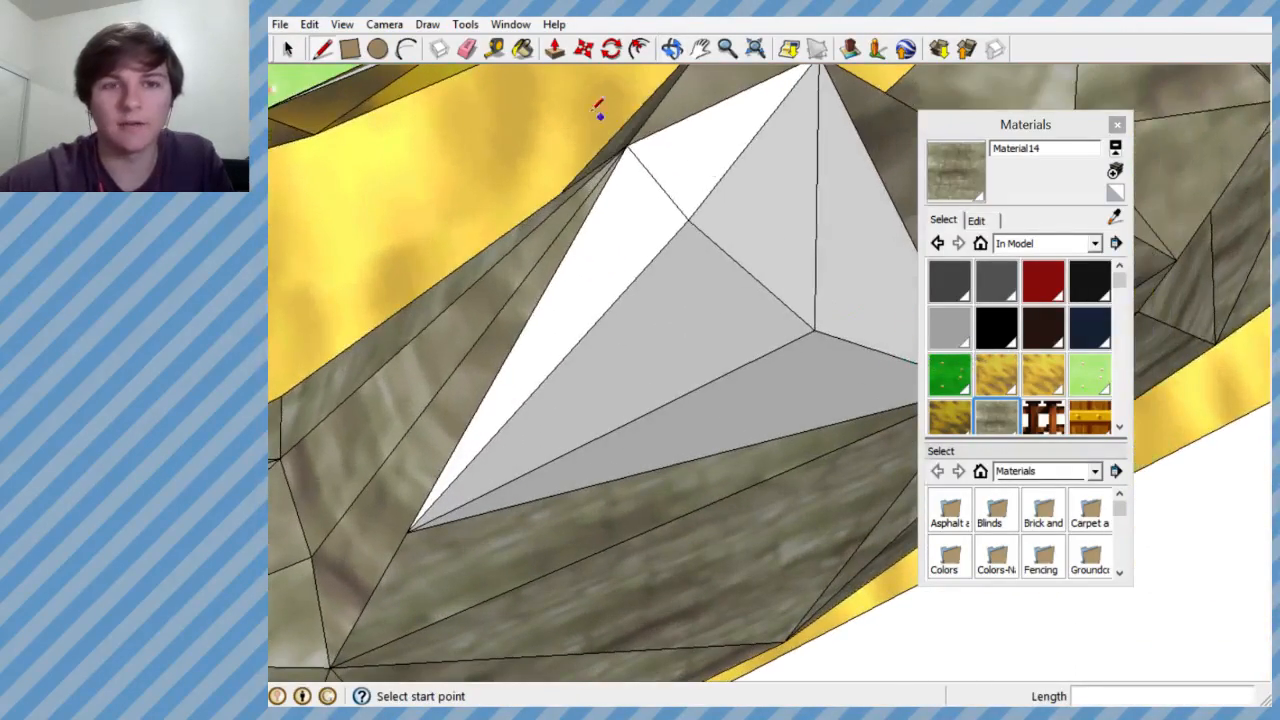
- Paint the new faces covering the hole in the rock ridge with the Material14 stone texture
left_click(522, 48)
left_click(663, 171)
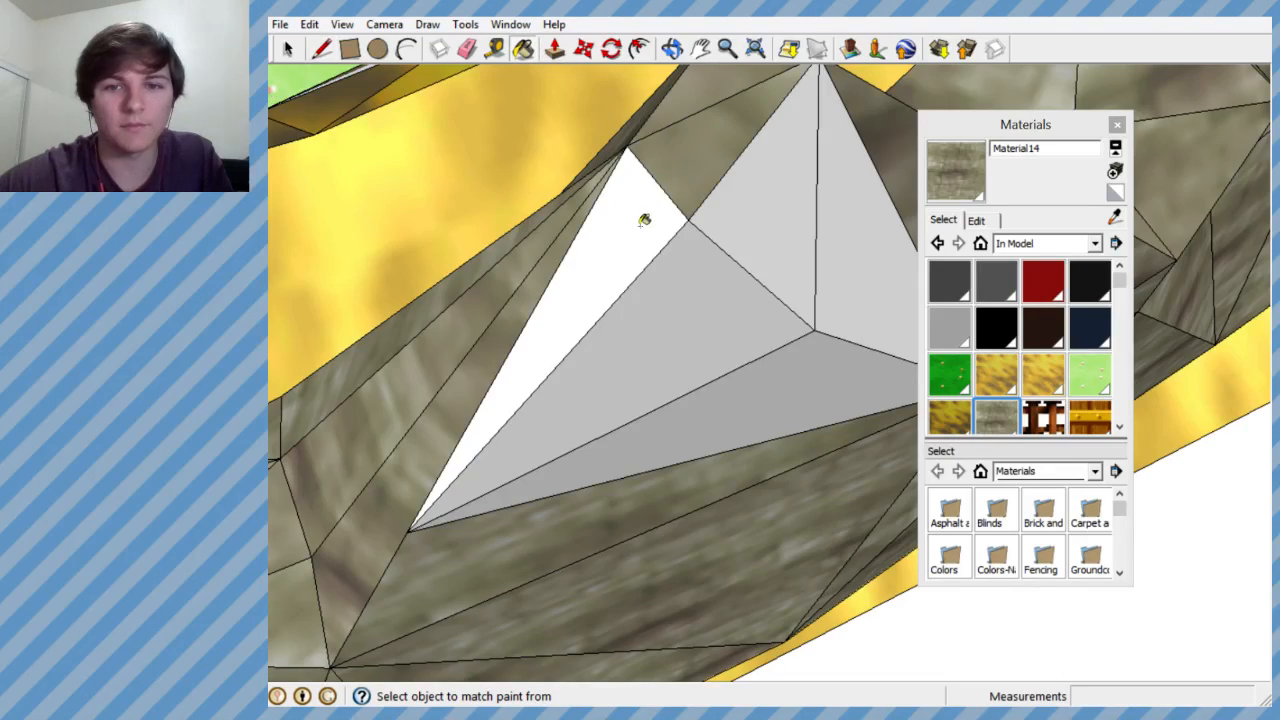
mouse_move(784, 223)
middle_mouse_down()
mouse_move(820, 363)
mouse_move(651, 289)
mouse_move(894, 294)
mouse_move(735, 299)
mouse_move(820, 289)
mouse_move(914, 366)
mouse_move(1052, 372)
mouse_move(717, 423)
mouse_move(591, 491)
mouse_move(741, 230)
mouse_move(774, 289)
mouse_move(771, 443)
mouse_move(657, 266)
mouse_move(661, 294)
mouse_move(560, 343)
mouse_move(563, 295)
middle_mouse_up()
key("b")
key("alt")
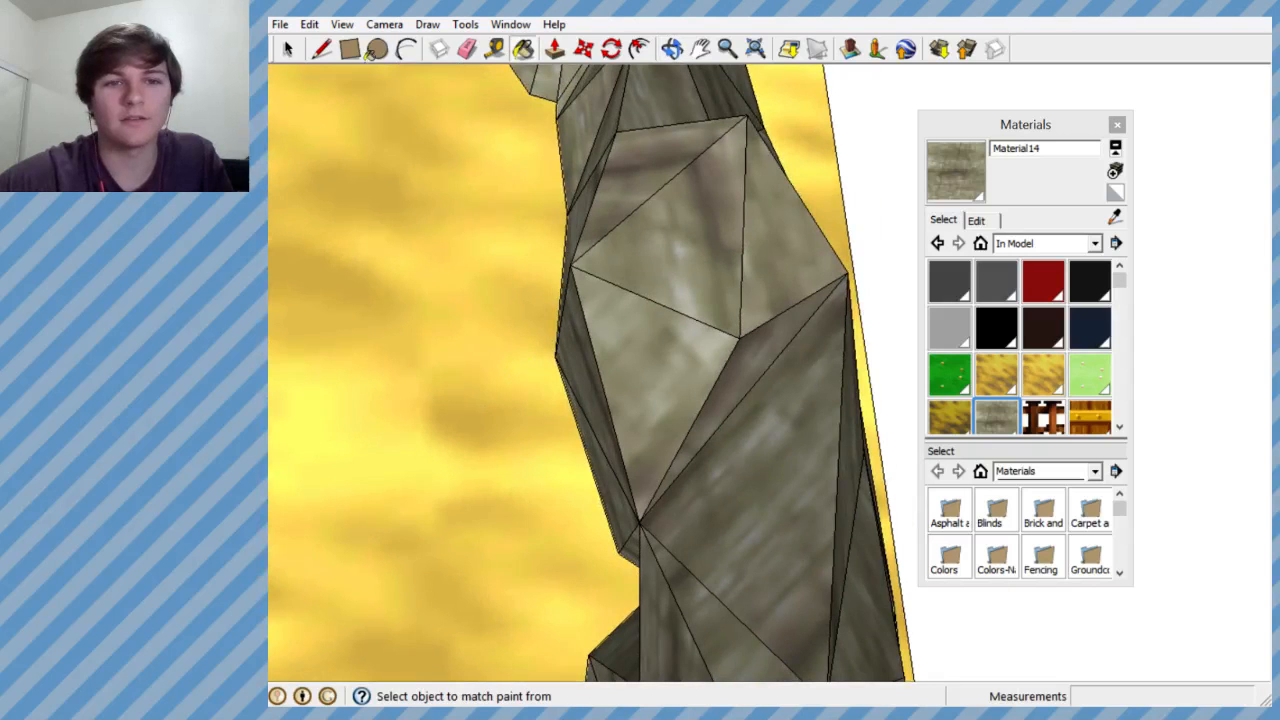
- Draw a short line out from the ridge's upper triangular face and connect its free end to two of the face's corners
middle_click_drag(697, 255, 655, 196)
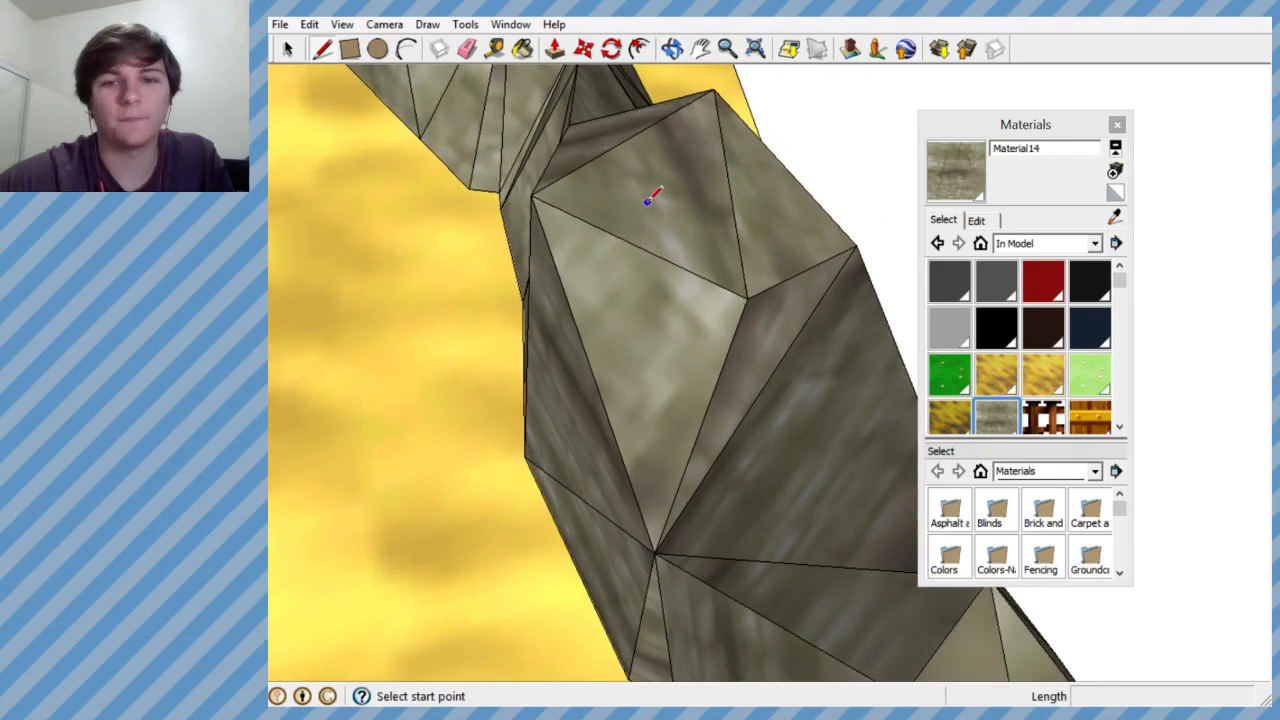
left_click(652, 201)
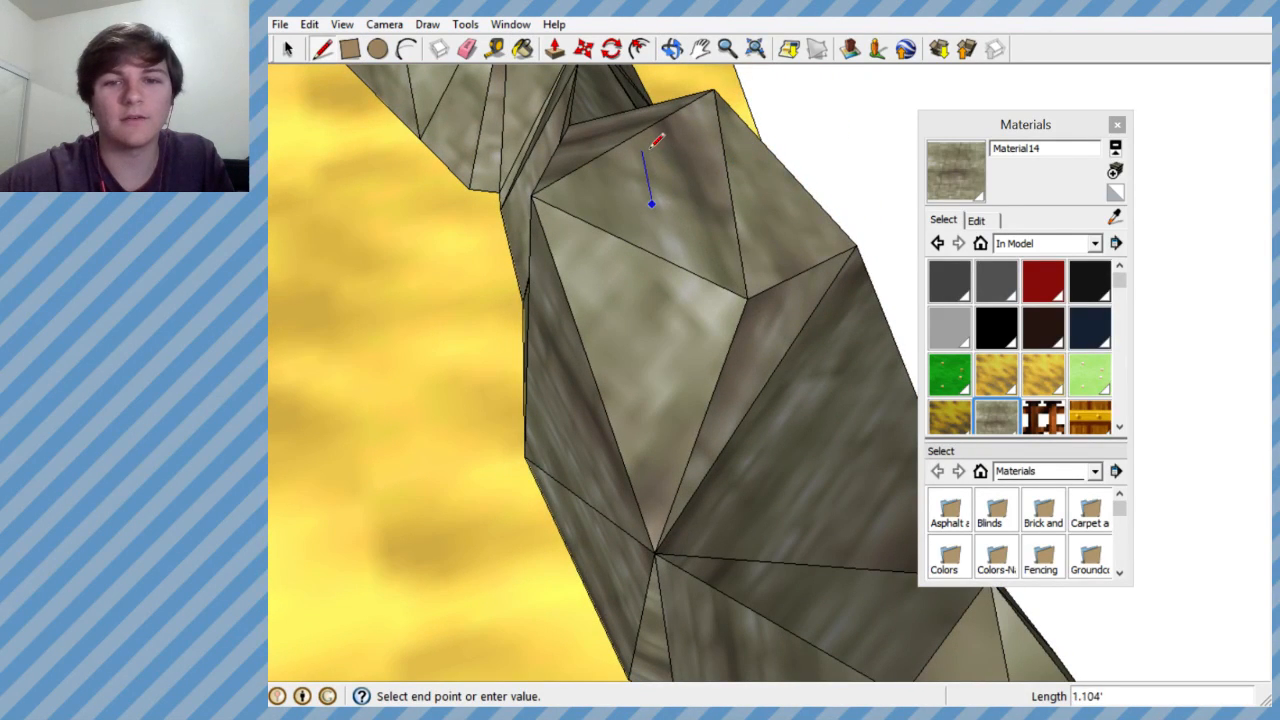
middle_click_drag(647, 157, 694, 117)
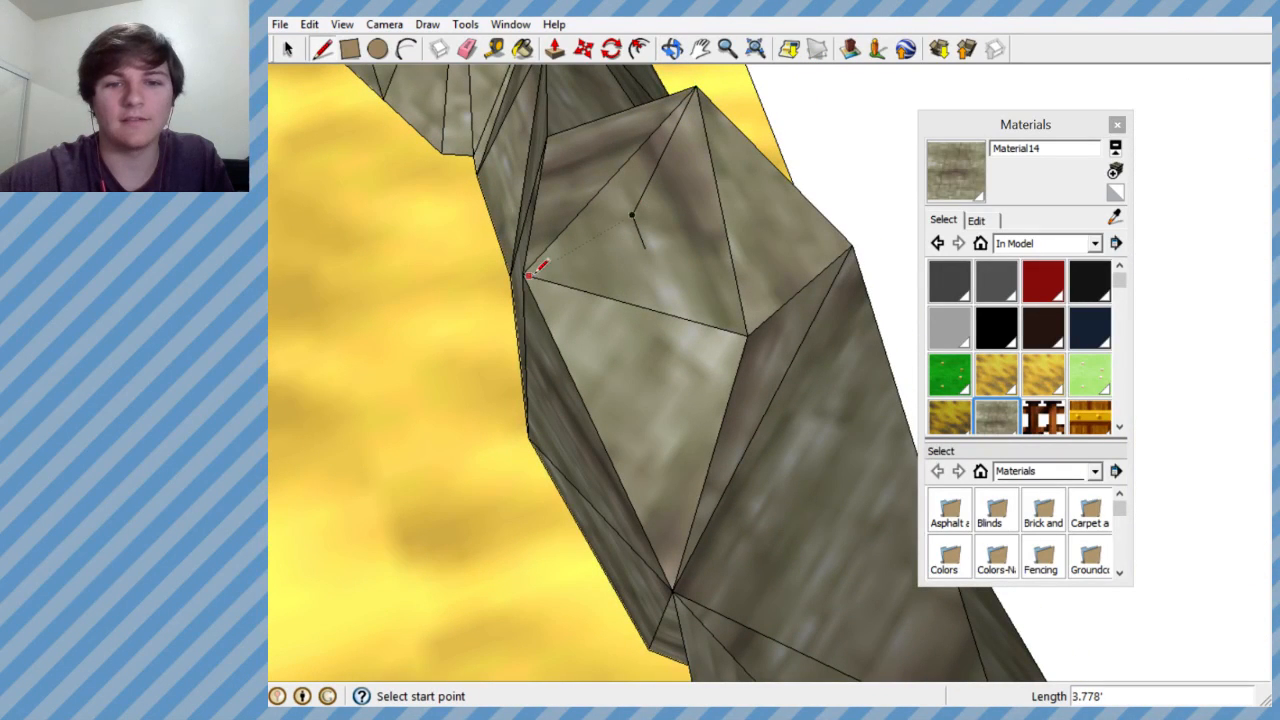
left_click(634, 213)
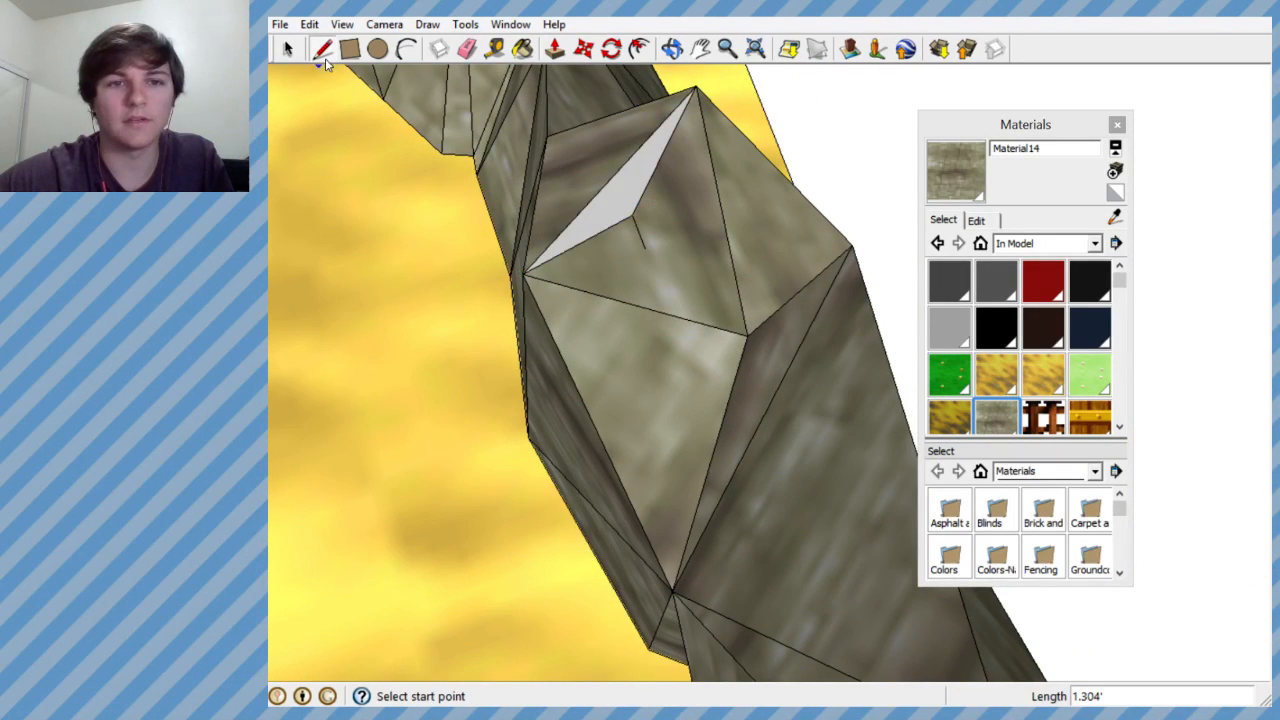
- Delete the original triangular face beneath the new vertex and draw a line from its third corner to the vertex
left_click(288, 48)
key("Delete")
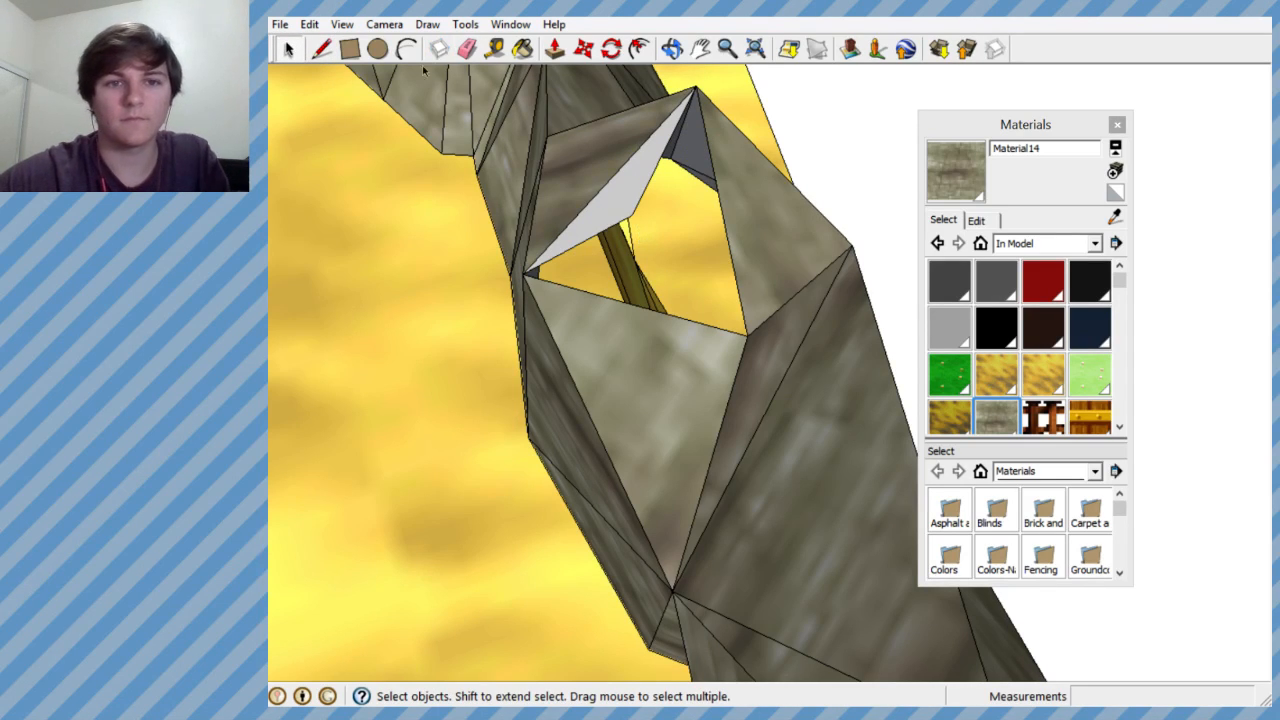
left_click(322, 50)
left_click(747, 334)
left_click(638, 211)
middle_click_drag(638, 211, 614, 176)
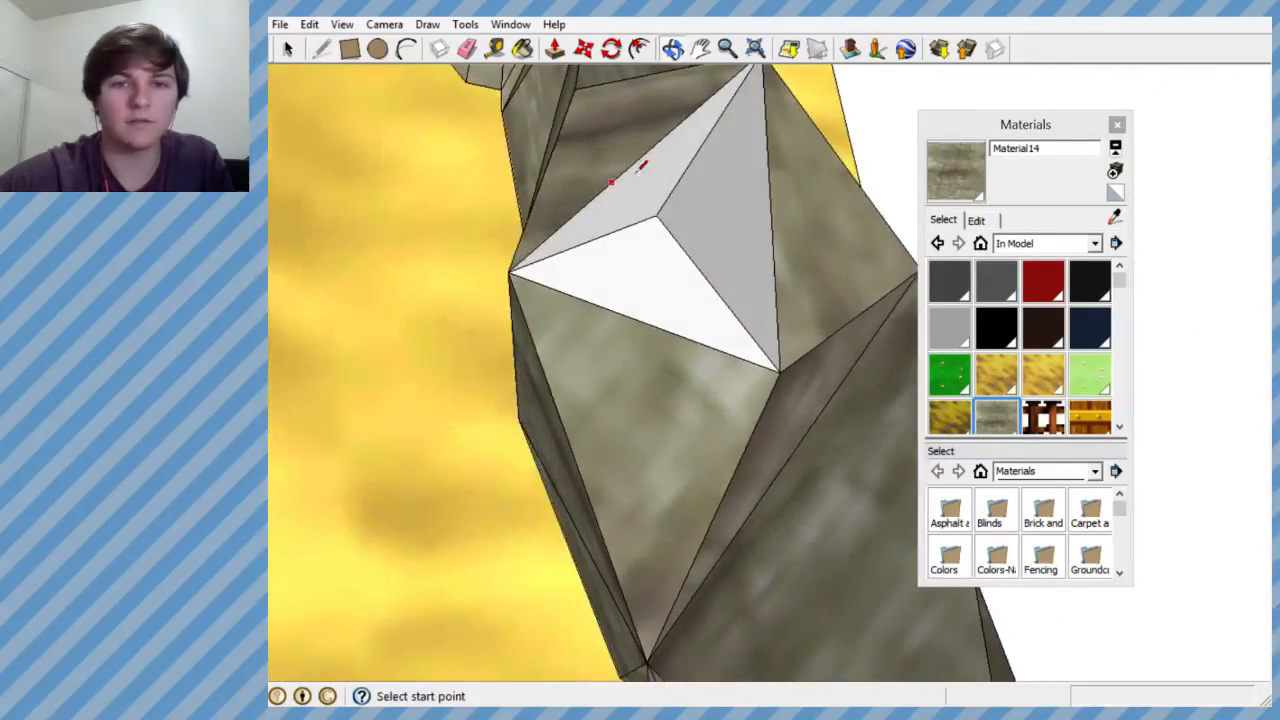
- Paint the three faces of the raised peak with the Material14 stone texture
left_click(529, 51)
left_click(652, 181)
left_click(656, 253)
left_click(722, 213)
- Examine the reshaped rock ridge and how it fits into the whole level
mouse_move(698, 304)
middle_mouse_down()
mouse_move(777, 126)
mouse_move(585, 259)
middle_mouse_up()
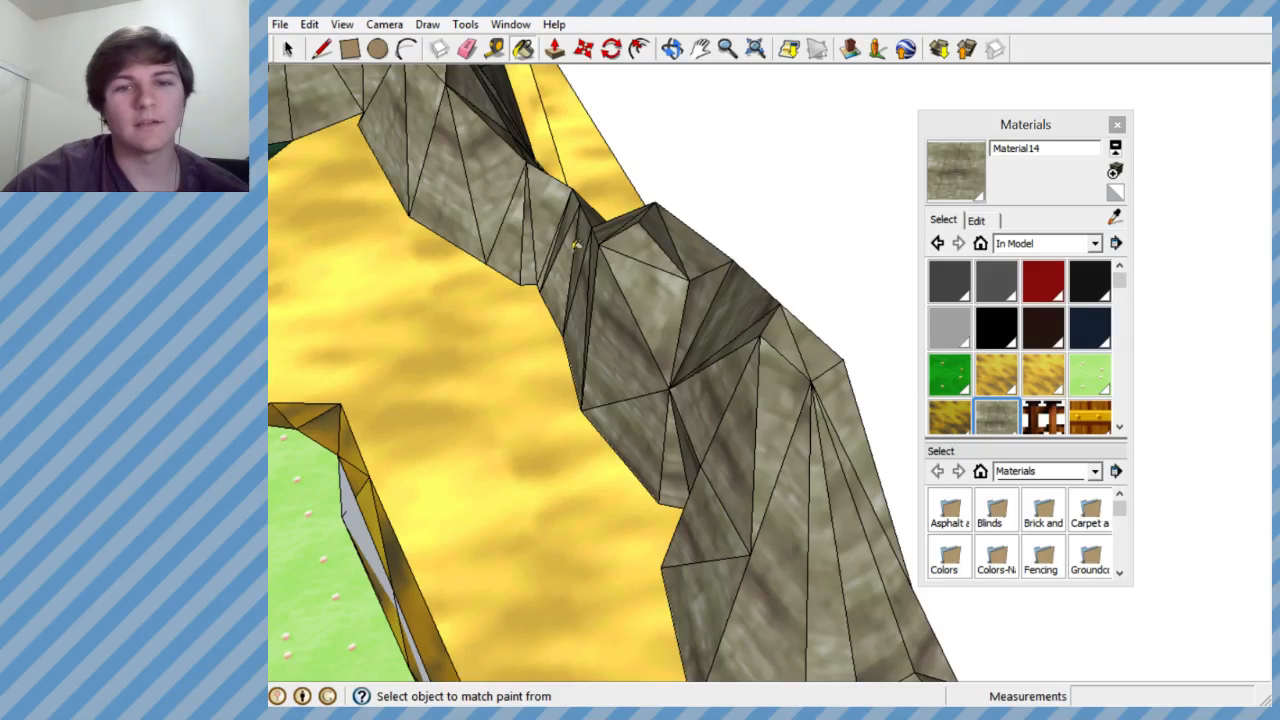
scroll(577, 245, "down", 6)
mouse_move(577, 245)
middle_mouse_down()
mouse_move(428, 155)
mouse_move(346, 229)
mouse_move(445, 96)
mouse_move(529, 120)
mouse_move(510, 152)
mouse_move(520, 201)
middle_mouse_up()
scroll(520, 201, "down", 6)
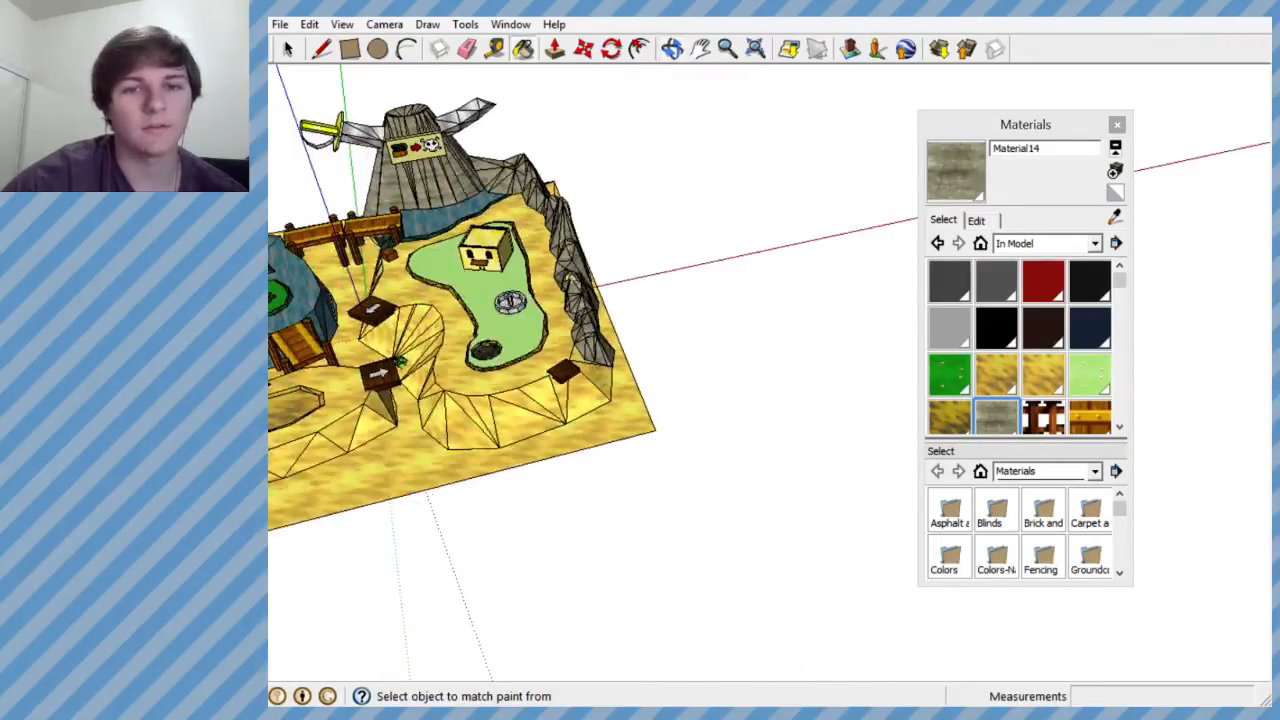
scroll(590, 400, "down", 3)
scroll(458, 368, "up", 5)
scroll(579, 381, "down", 3)
scroll(407, 448, "up", 4)
scroll(604, 345, "down", 4)
scroll(508, 421, "up", 3)
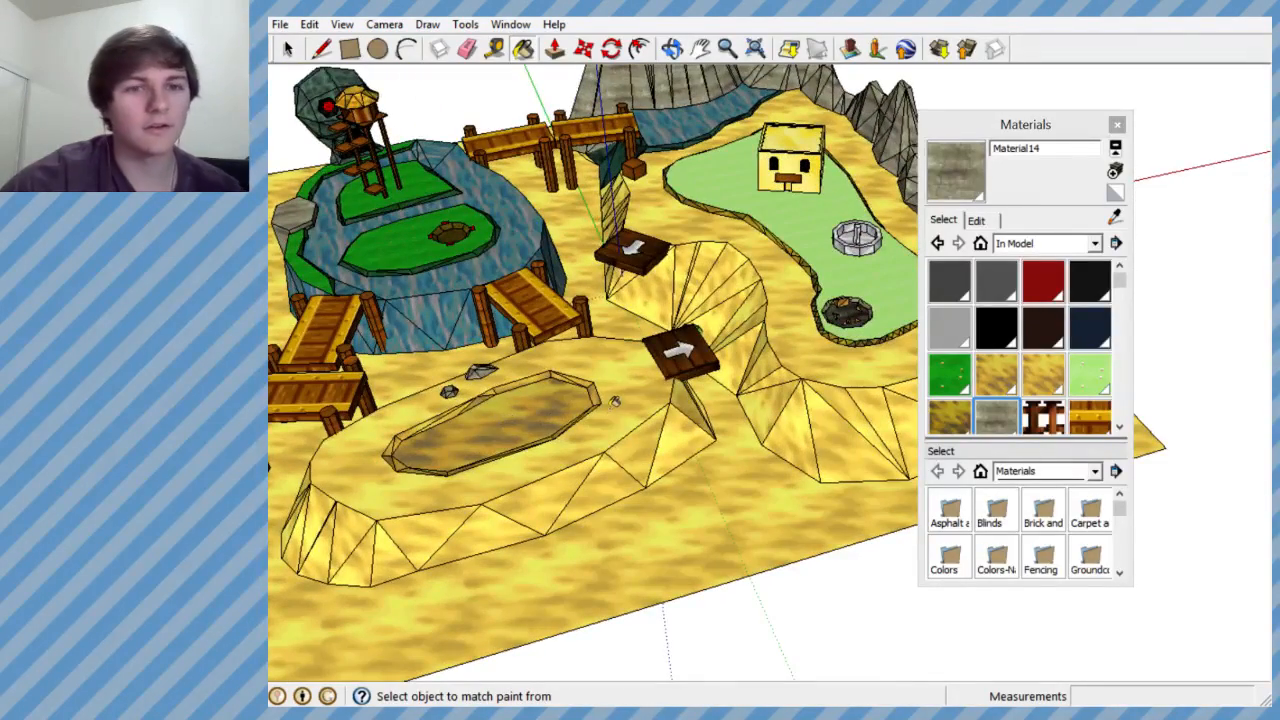
scroll(619, 395, "down", 4)
scroll(600, 360, "up", 3)
scroll(591, 333, "down", 1)
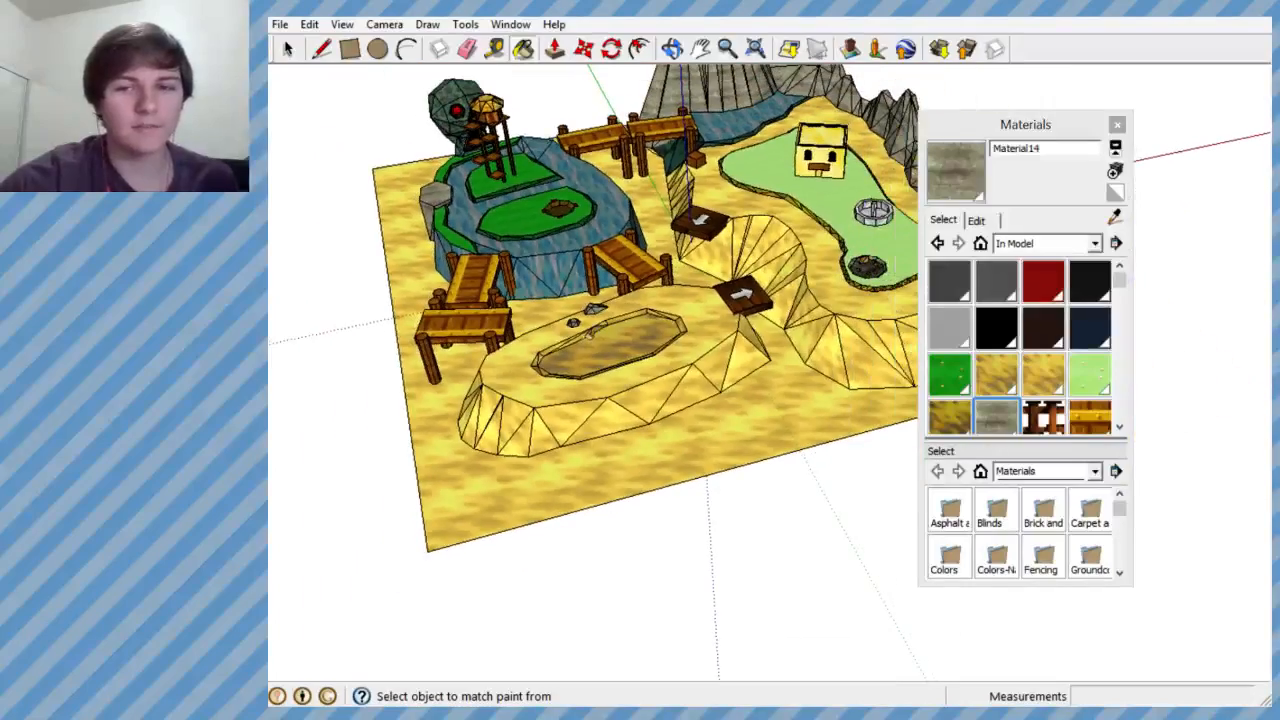
- Close the Materials window and look over the level's ponds, bridges and rocks from several sides
left_click(1118, 128)
middle_click_drag(860, 300, 729, 251)
scroll(729, 251, "down", 2)
scroll(597, 280, "up", 3)
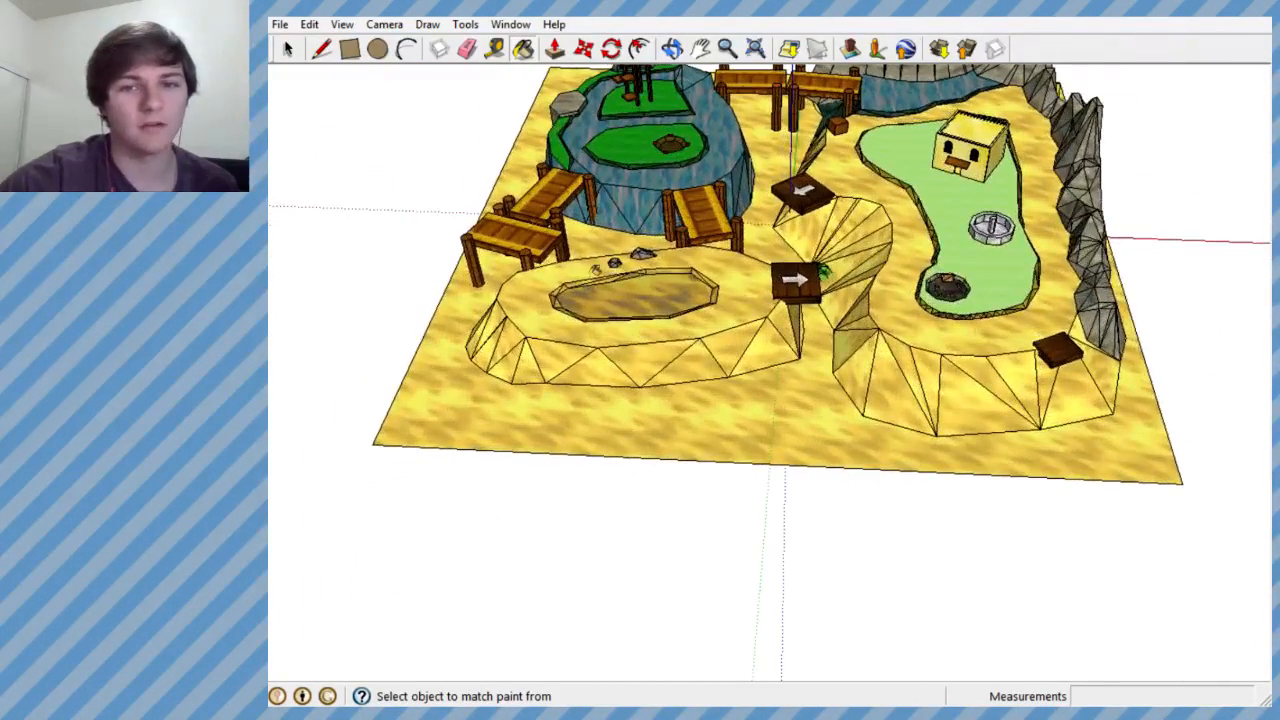
scroll(603, 268, "up", 2)
middle_click_drag(781, 337, 700, 380)
scroll(699, 246, "down", 4)
scroll(621, 97, "up", 5)
mouse_move(684, 318)
middle_mouse_down()
mouse_move(820, 277)
mouse_move(957, 192)
mouse_move(1060, 105)
mouse_move(826, 266)
mouse_move(855, 262)
middle_mouse_up()
scroll(720, 315, "down", 2)
scroll(800, 280, "down", 1)
scroll(651, 294, "up", 1)
scroll(610, 285, "up", 1)
- Try erasing edges on the skull's neck beside the black opening from outside its group, and undo the erasure
mouse_move(605, 290)
middle_mouse_down()
mouse_move(577, 258)
mouse_move(580, 316)
mouse_move(343, 366)
mouse_move(695, 396)
middle_mouse_up()
key("b")
scroll(505, 375, "up", 5)
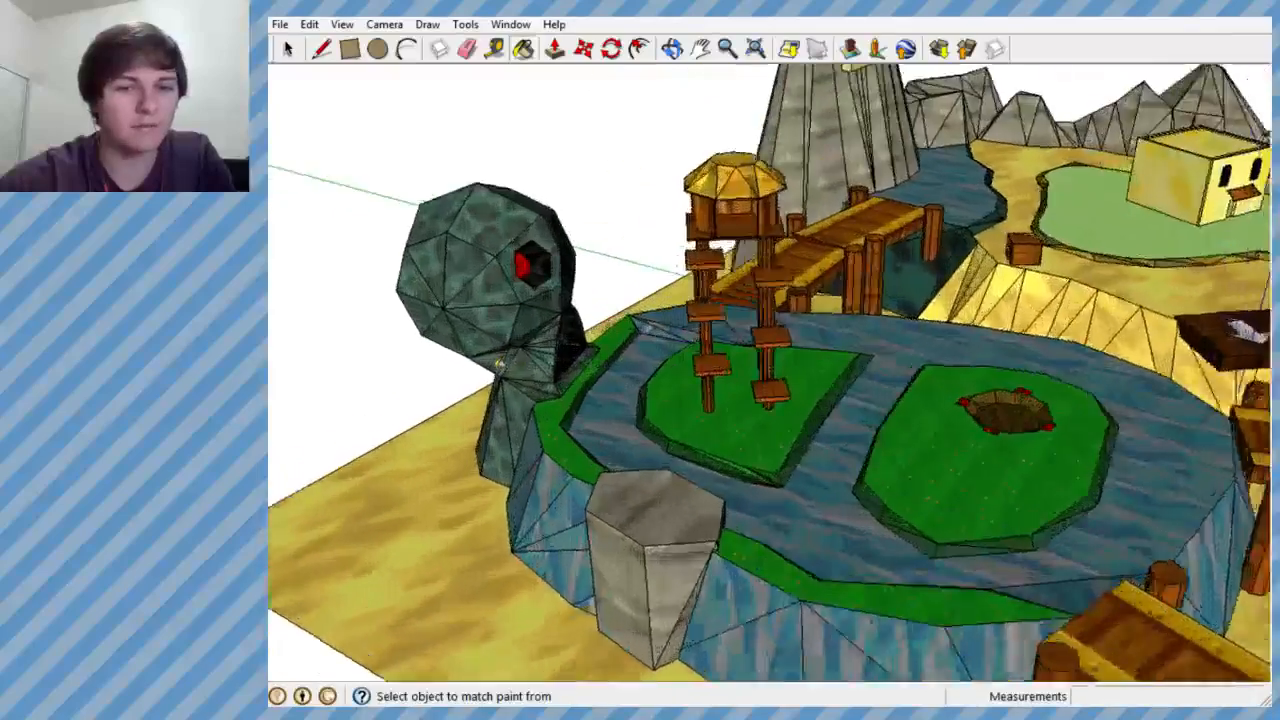
mouse_move(531, 371)
middle_mouse_down()
mouse_move(520, 389)
mouse_move(515, 316)
middle_mouse_up()
scroll(515, 314, "up", 1)
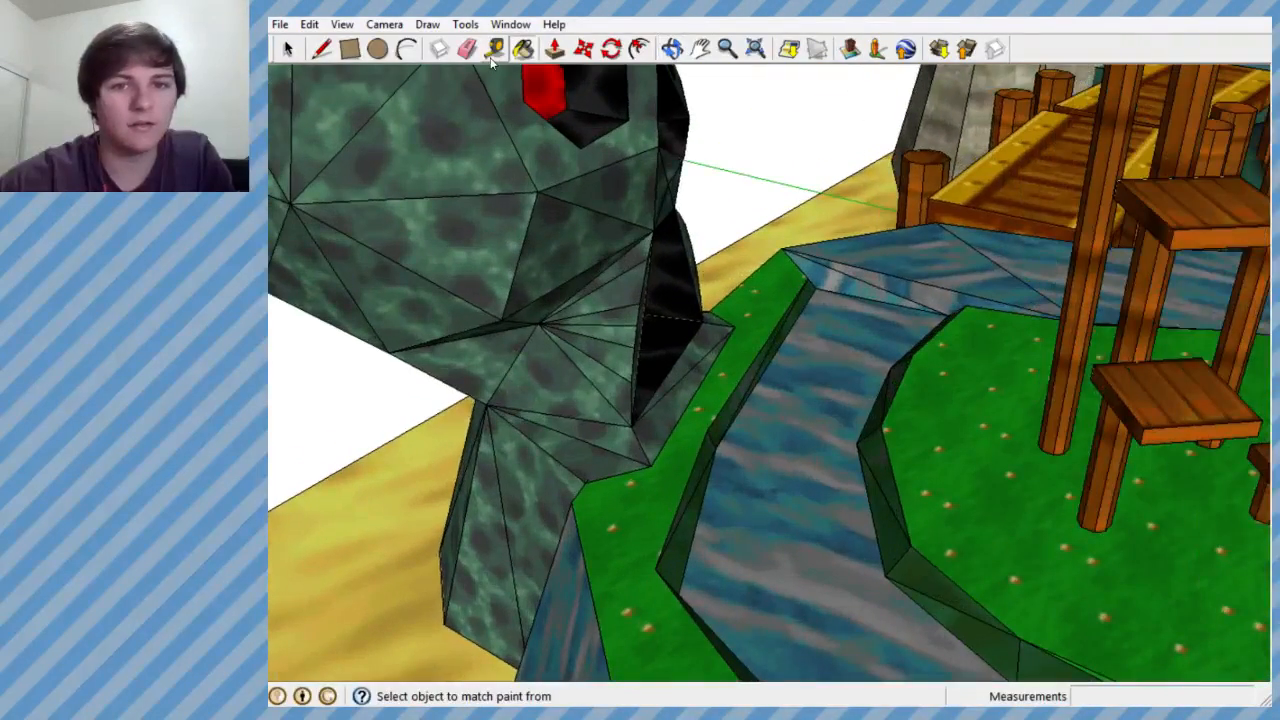
mouse_move(577, 300)
middle_mouse_down()
mouse_move(571, 323)
mouse_move(511, 357)
mouse_move(523, 337)
mouse_move(477, 142)
middle_mouse_up()
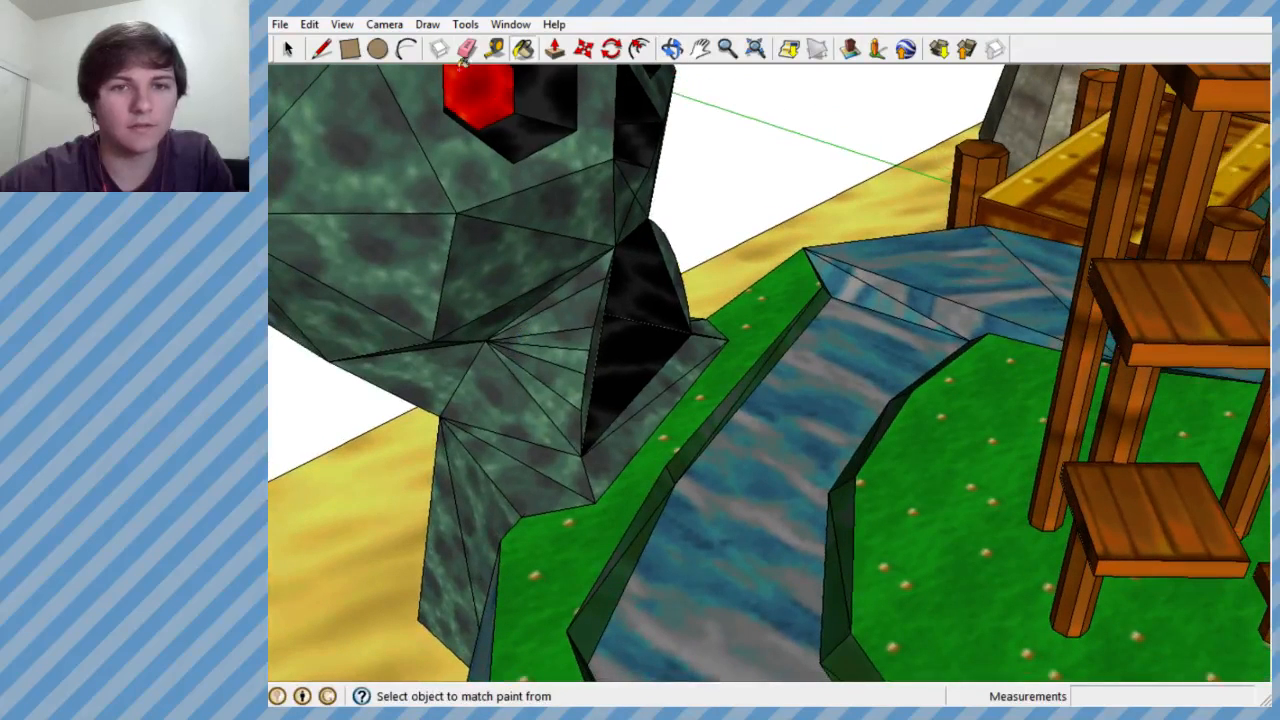
left_click(467, 48)
left_click_drag(584, 287, 567, 333)
key("ctrl+z")
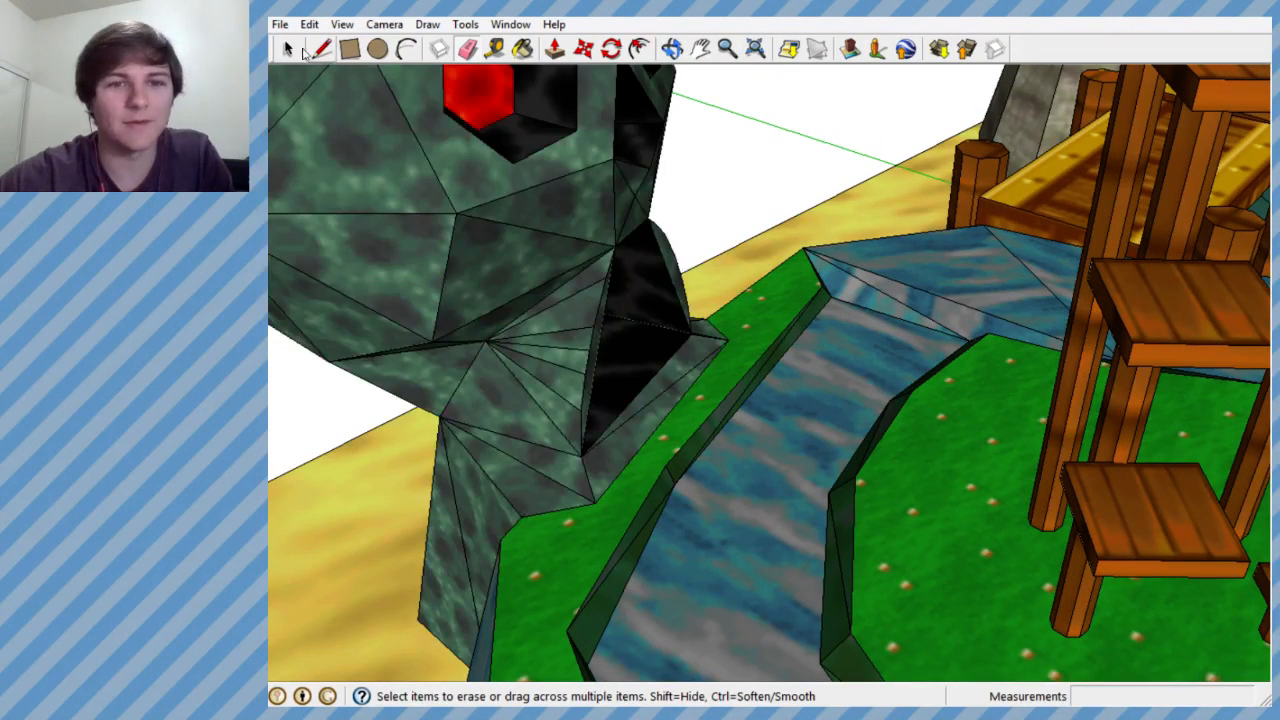
- Open the skull group for editing
left_click(287, 49)
right_click(484, 213)
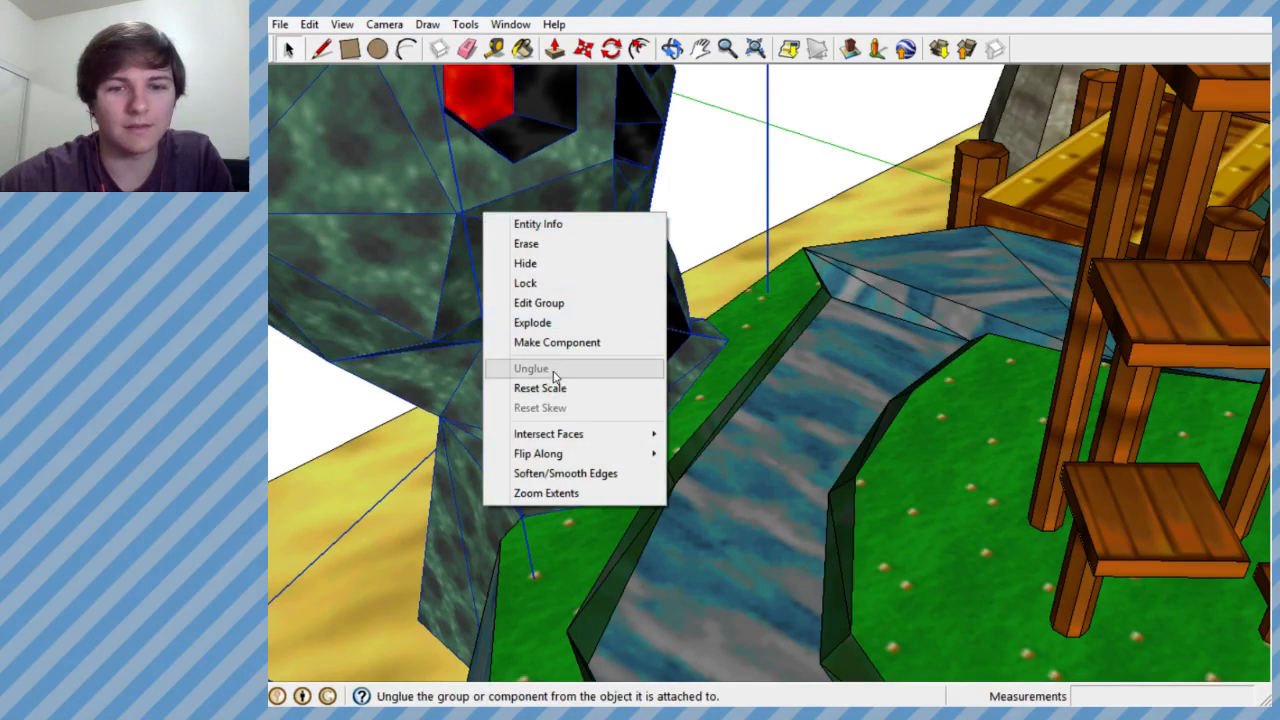
left_click(549, 305)
- Erase the fan of edges on the skull's neck beside the black opening
middle_click_drag(598, 375, 478, 374)
scroll(475, 372, "down", 4)
scroll(474, 371, "up", 4)
scroll(608, 367, "up", 2)
middle_click_drag(608, 367, 543, 404)
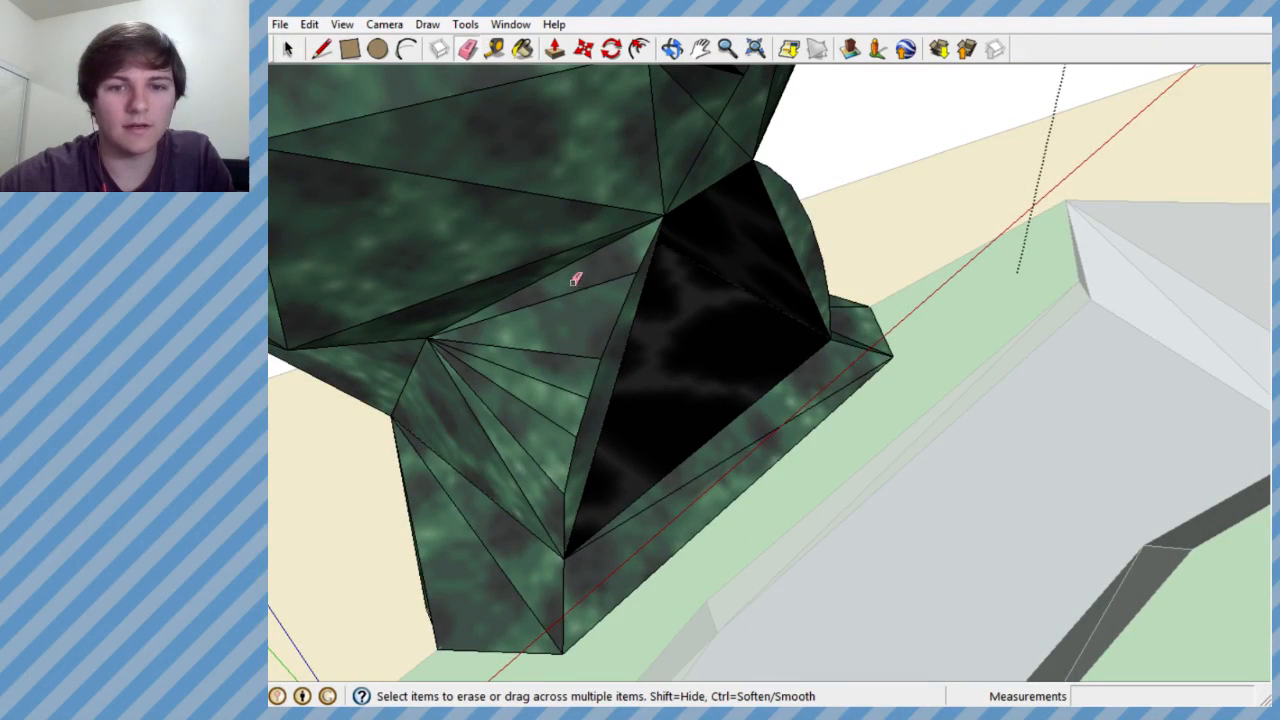
middle_click_drag(466, 437, 578, 352)
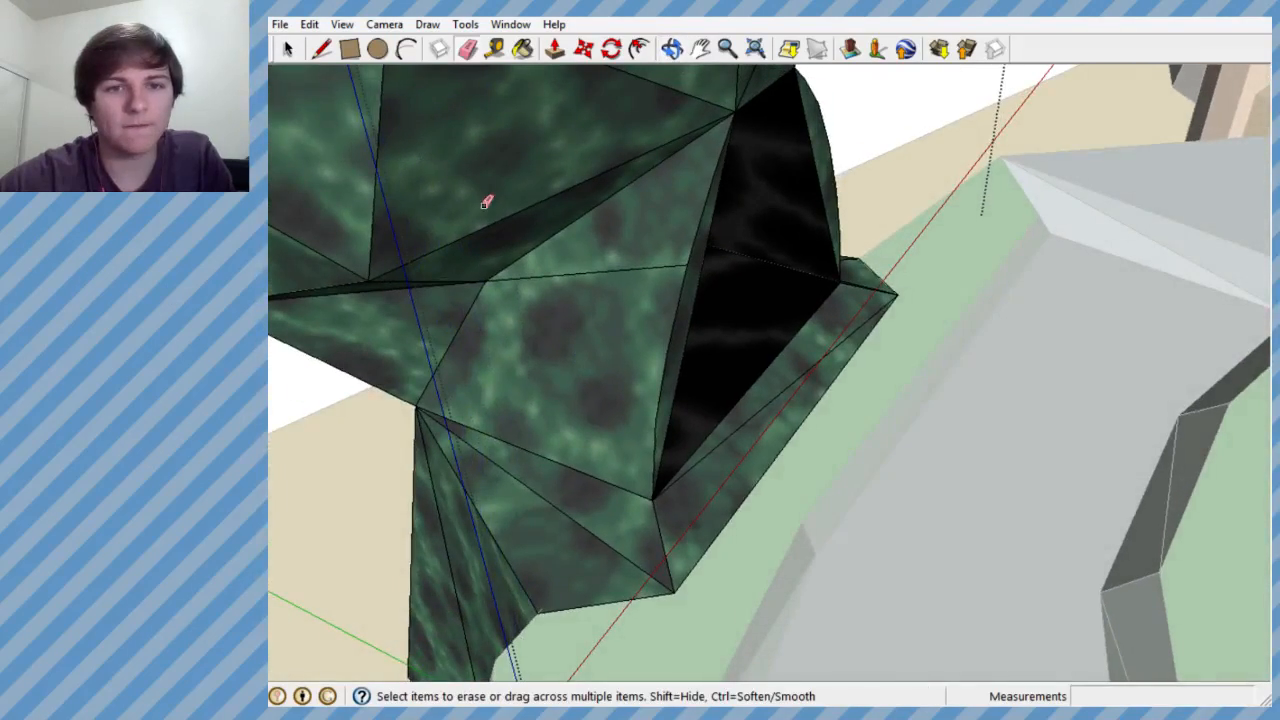
mouse_move(598, 254)
middle_mouse_down()
mouse_move(366, 291)
mouse_move(297, 343)
mouse_move(526, 284)
middle_mouse_up()
mouse_move(481, 328)
middle_mouse_down()
mouse_move(577, 211)
mouse_move(554, 266)
mouse_move(646, 283)
mouse_move(436, 80)
middle_mouse_up()
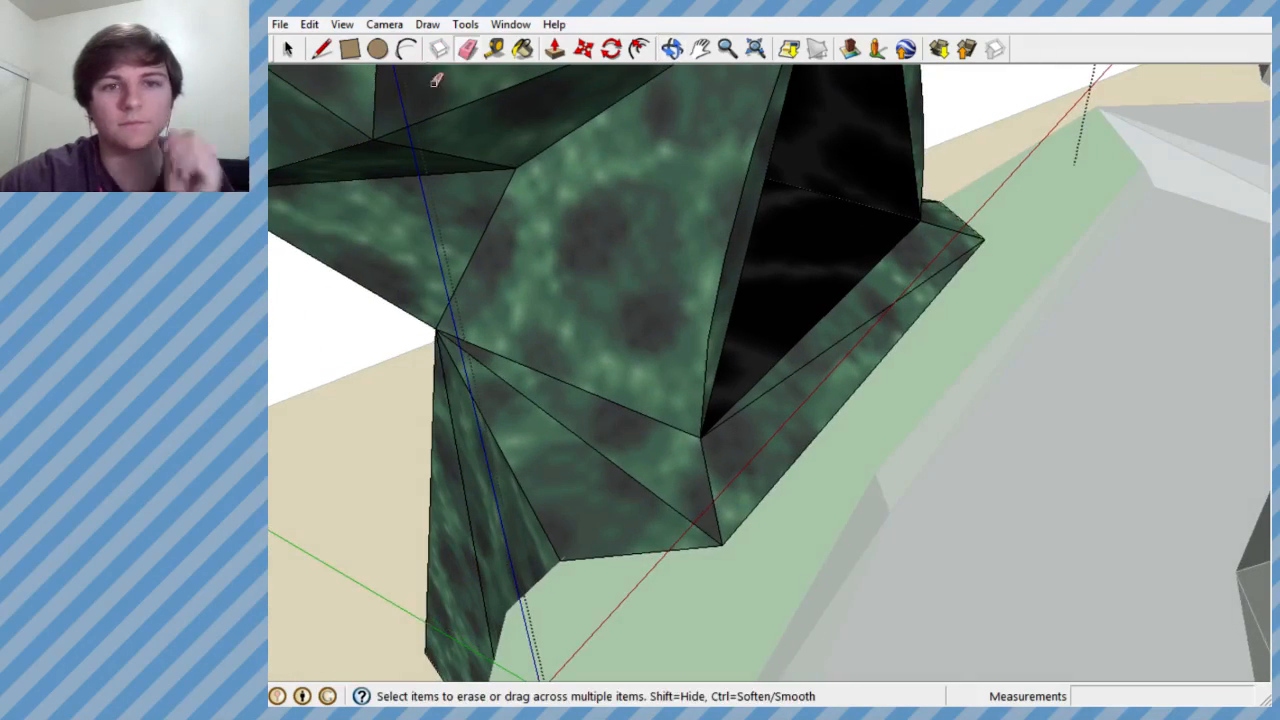
- Redraw lines between the neck's side vertex and the points along the black opening's curved edge
left_click(323, 49)
left_click(701, 434)
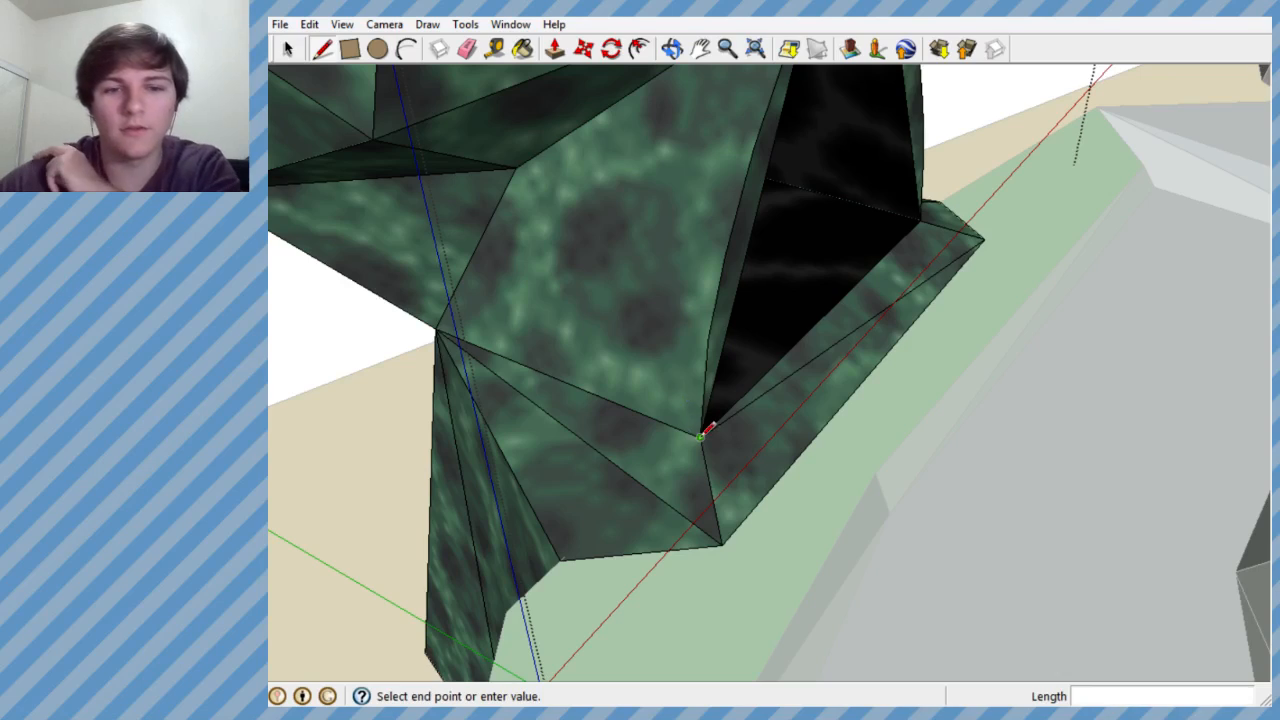
left_click(516, 170)
middle_click_drag(660, 281, 534, 261)
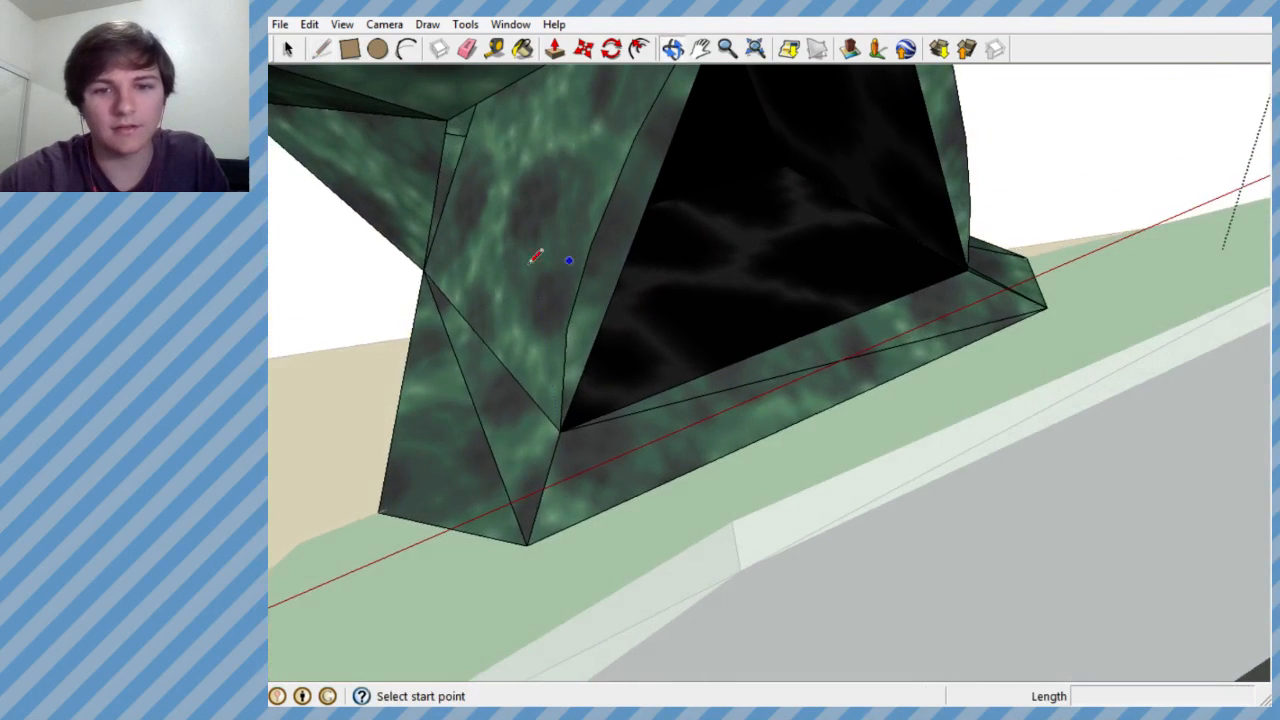
left_click(451, 117)
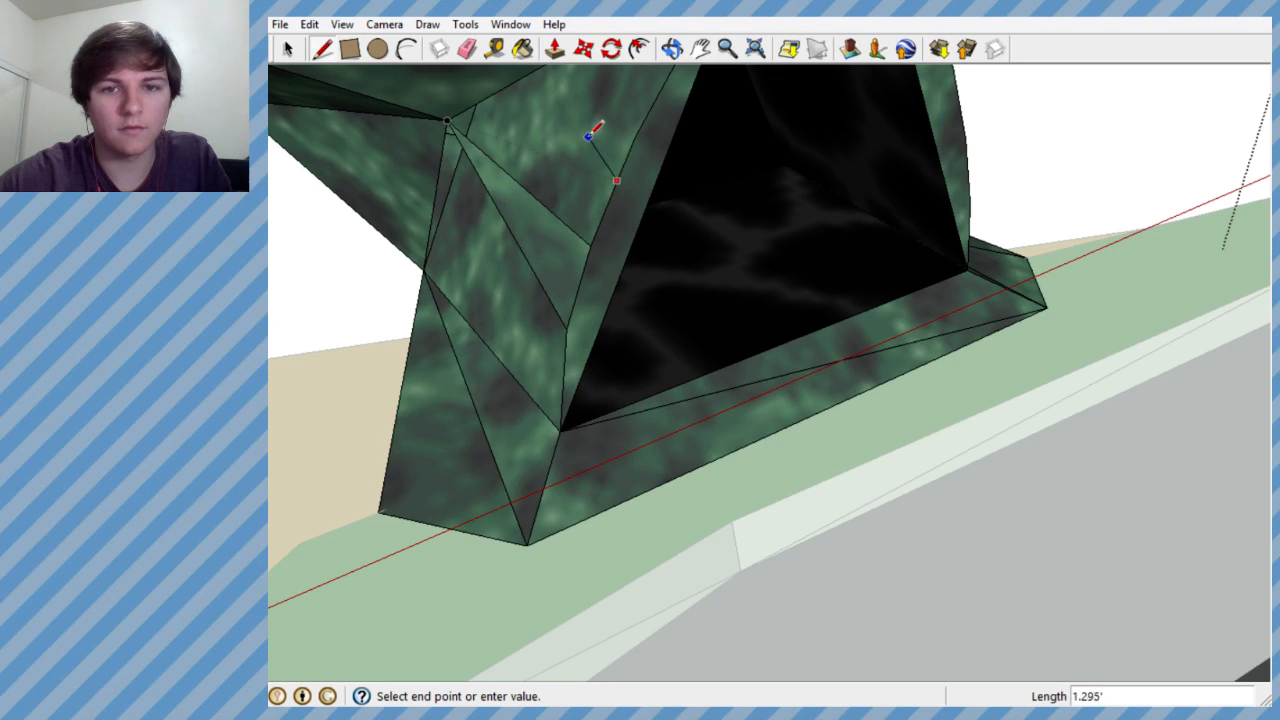
left_click(453, 117)
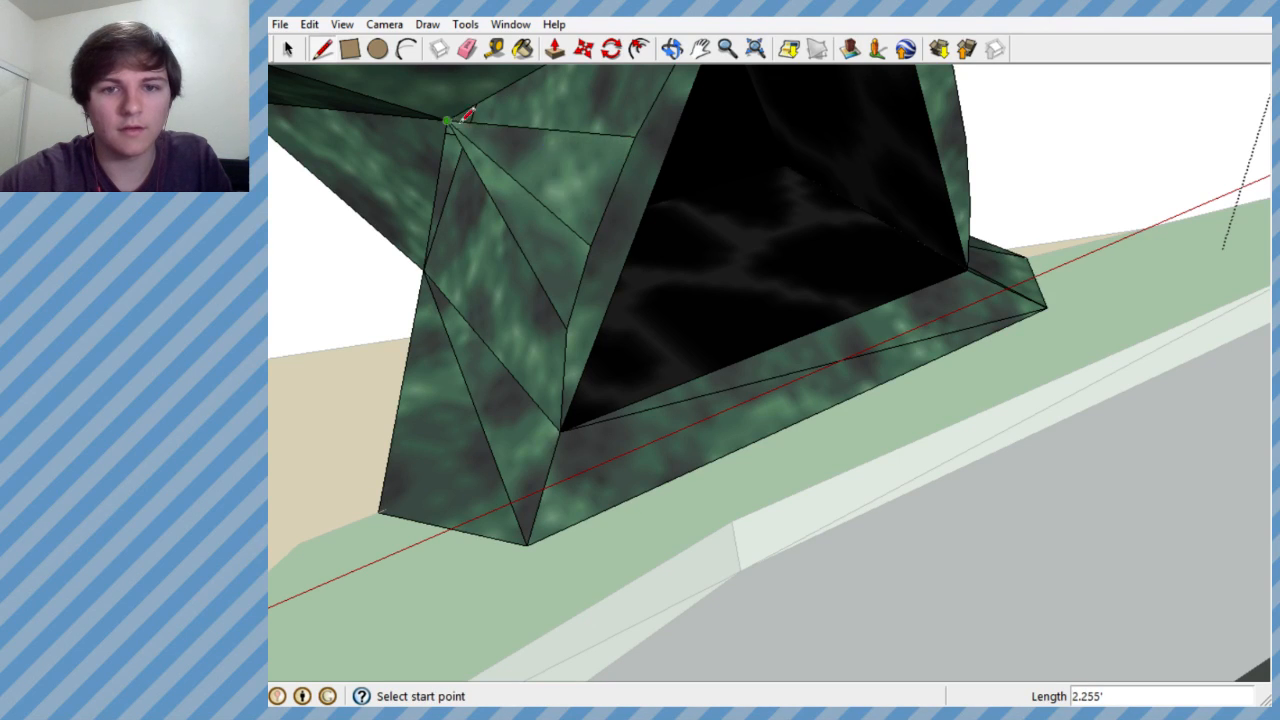
- Complete the fan with lines to the neck's side vertex from the opening edge's upper point and its lower corner
middle_click_drag(550, 195, 584, 192)
scroll(584, 191, "up", 2)
scroll(568, 265, "down", 2)
scroll(522, 158, "up", 3)
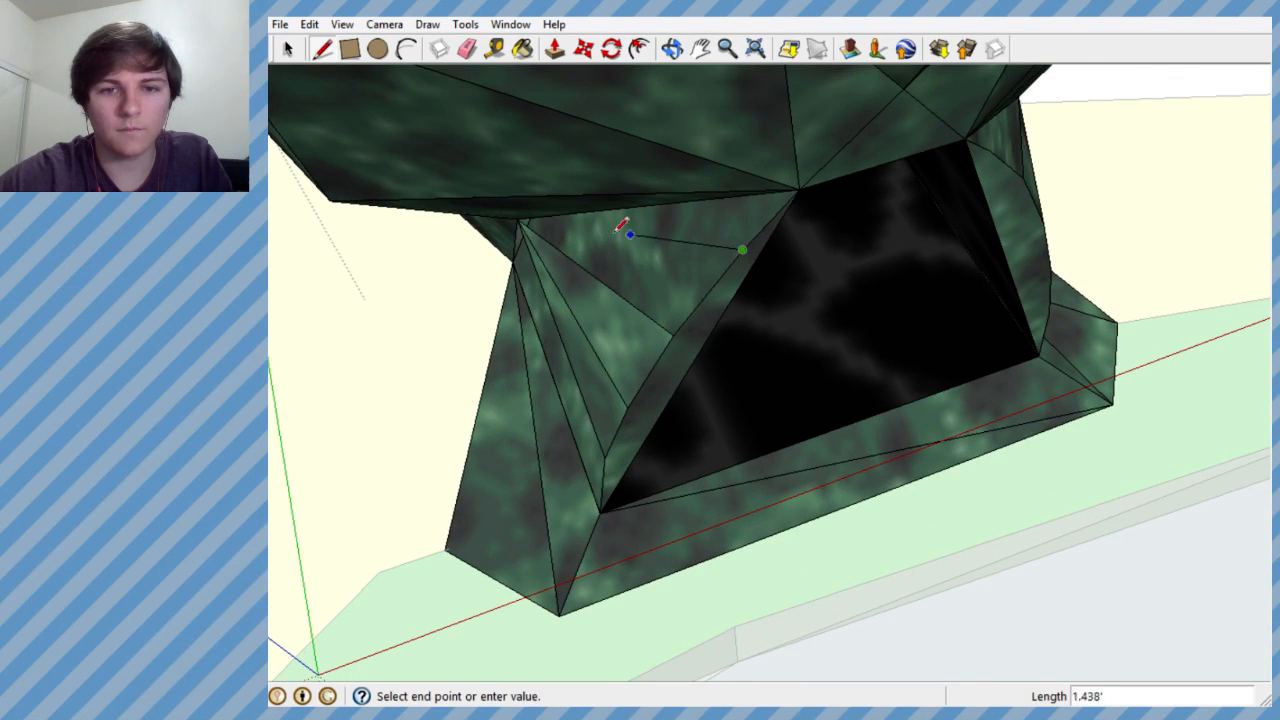
left_click(519, 218)
middle_click_drag(697, 254, 713, 412)
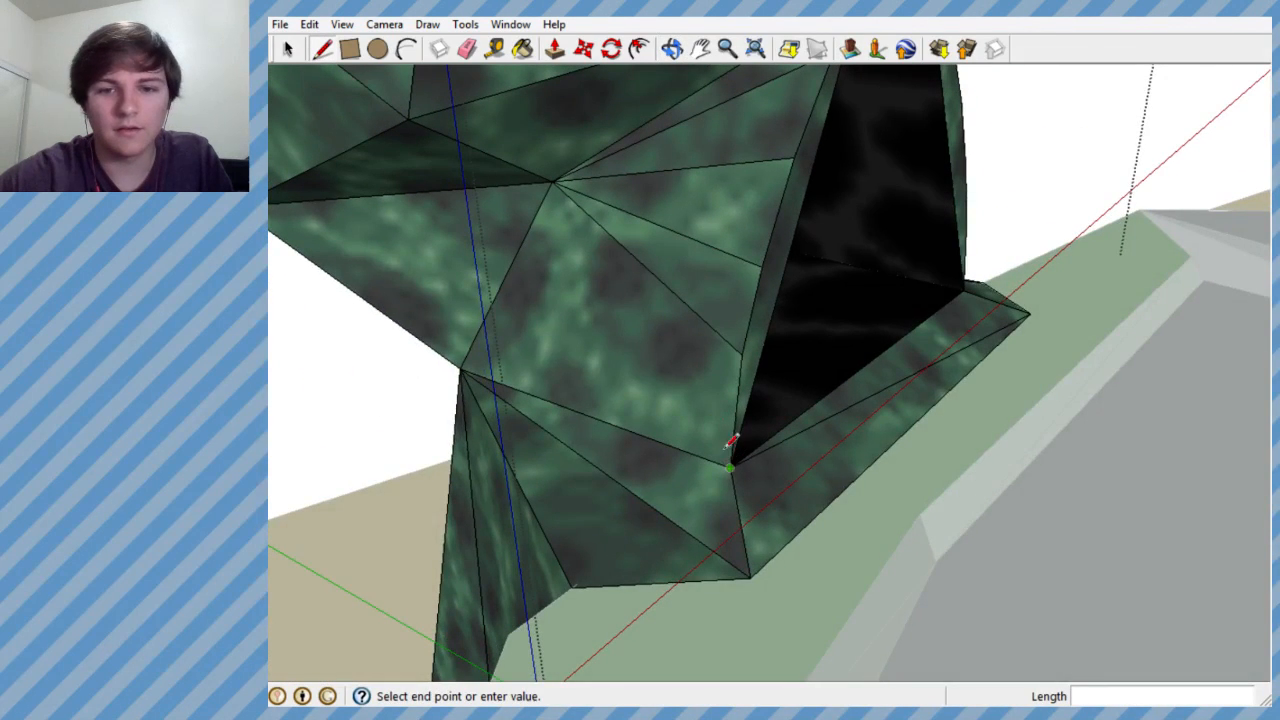
left_click(557, 184)
- Activate the Paint Bucket and choose the Default material
mouse_move(629, 323)
middle_mouse_down()
mouse_move(428, 498)
mouse_move(471, 494)
mouse_move(526, 463)
mouse_move(536, 154)
middle_mouse_up()
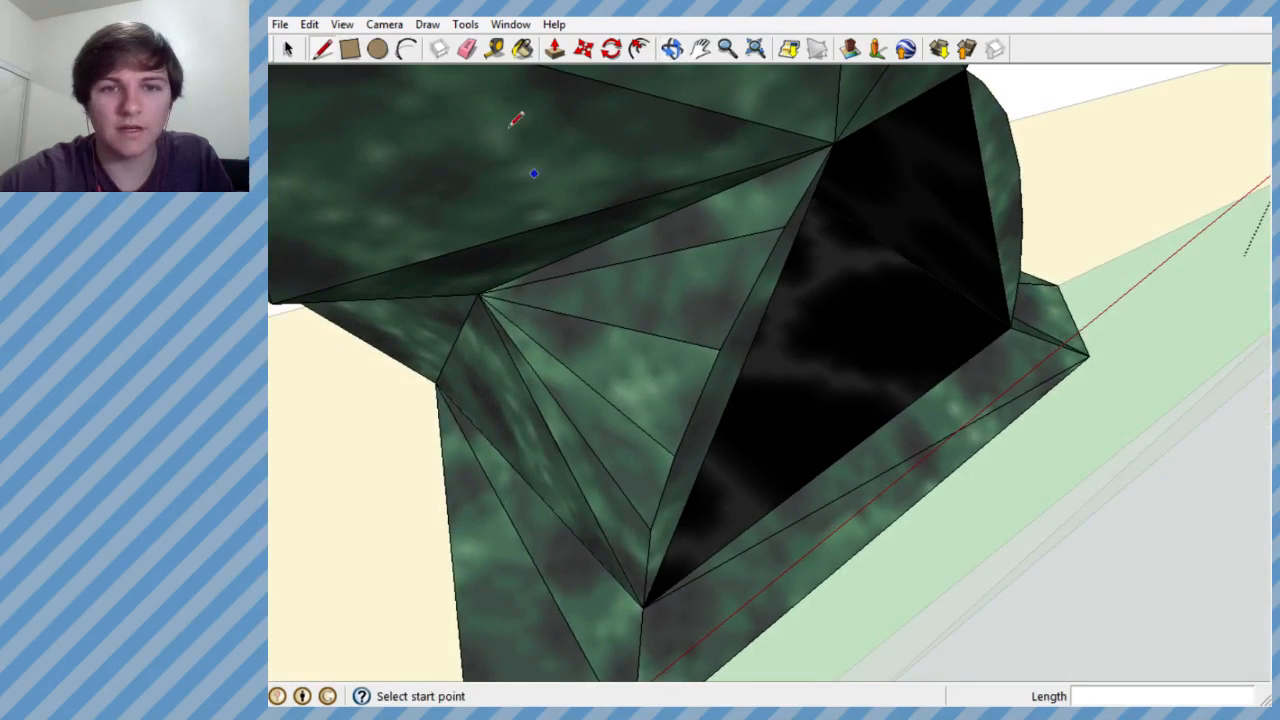
key("b")
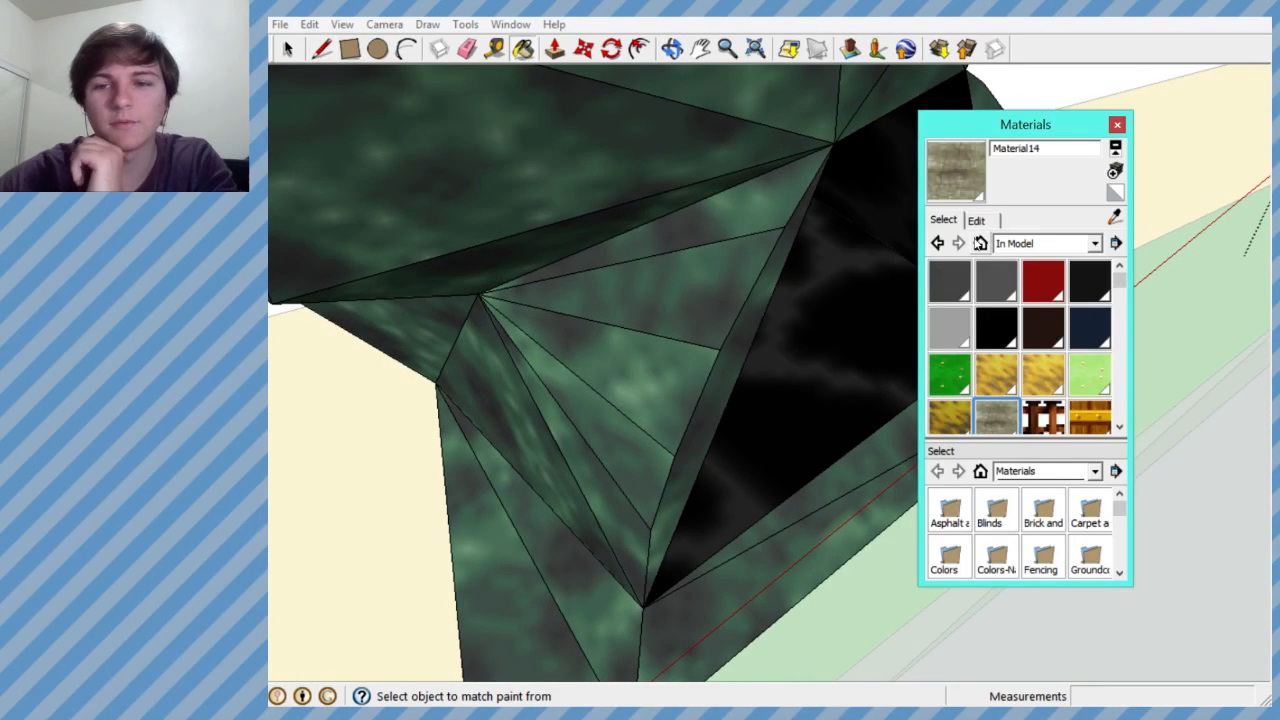
left_click(1118, 193)
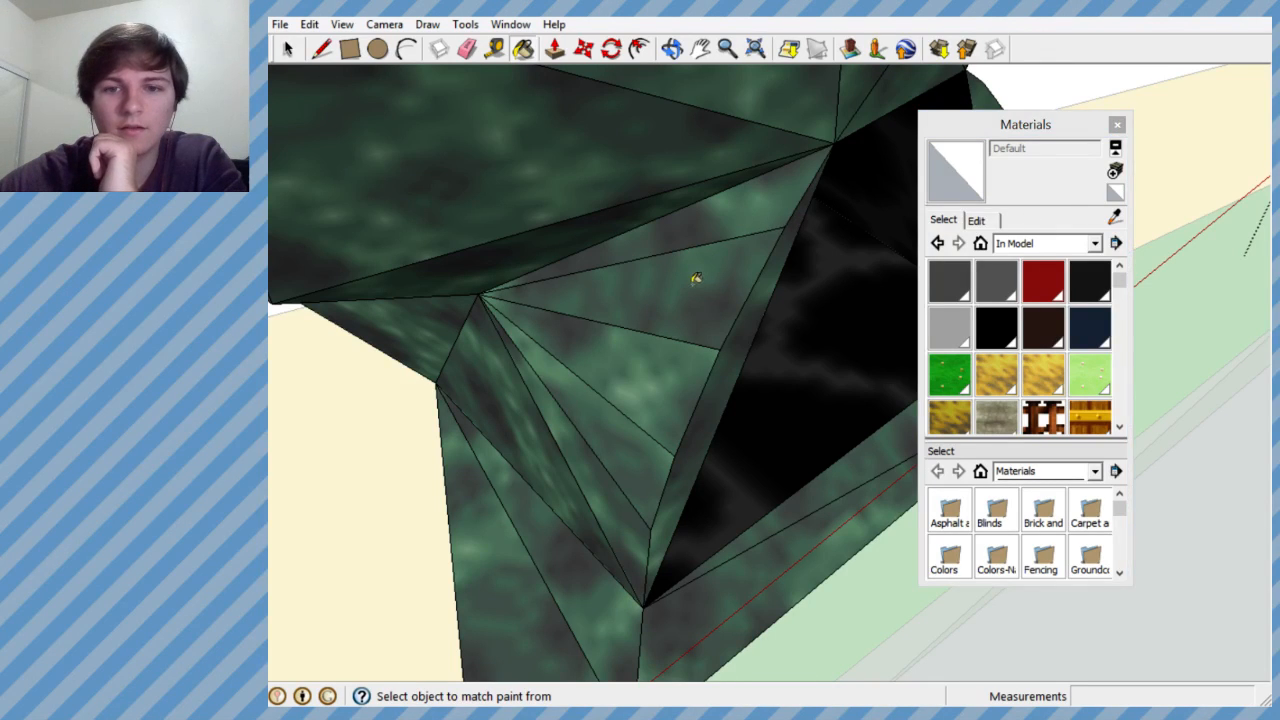
- Examine the skull group within the whole level, and the redrawn faces on its neck up close
middle_click_drag(695, 278, 568, 290)
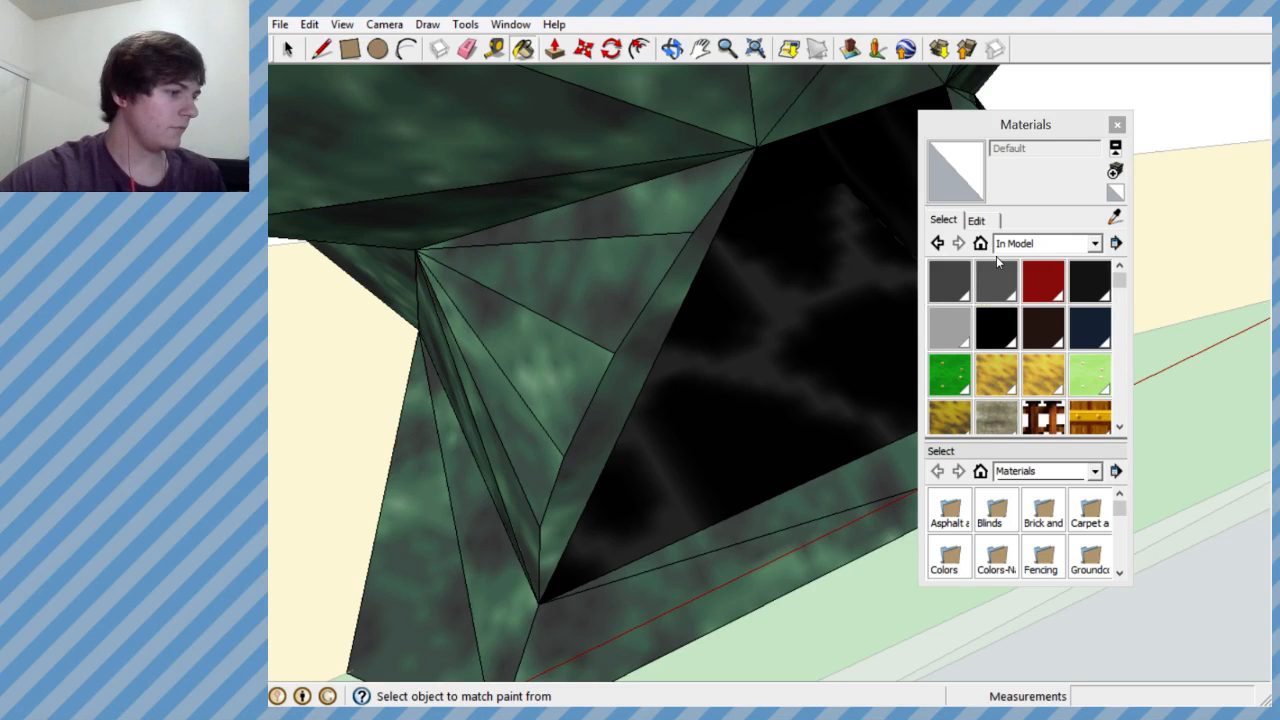
scroll(725, 250, "down", 5)
scroll(698, 218, "down", 8)
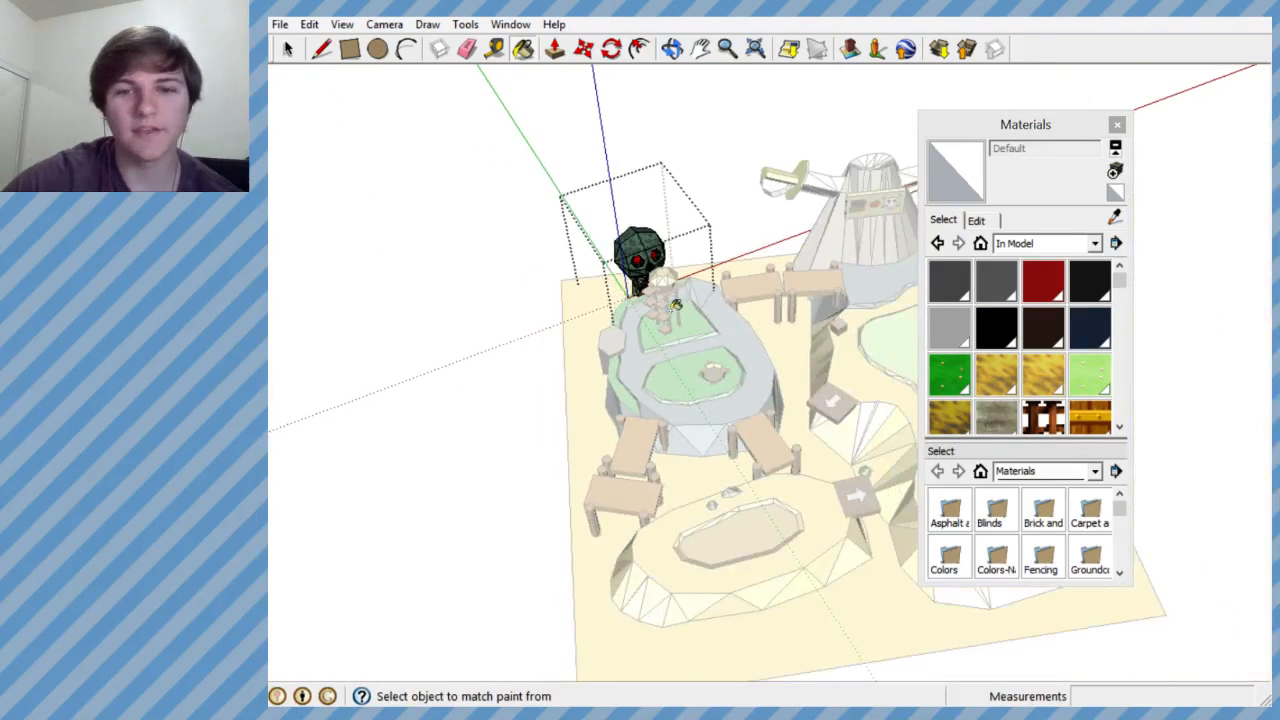
middle_click_drag(685, 314, 607, 273)
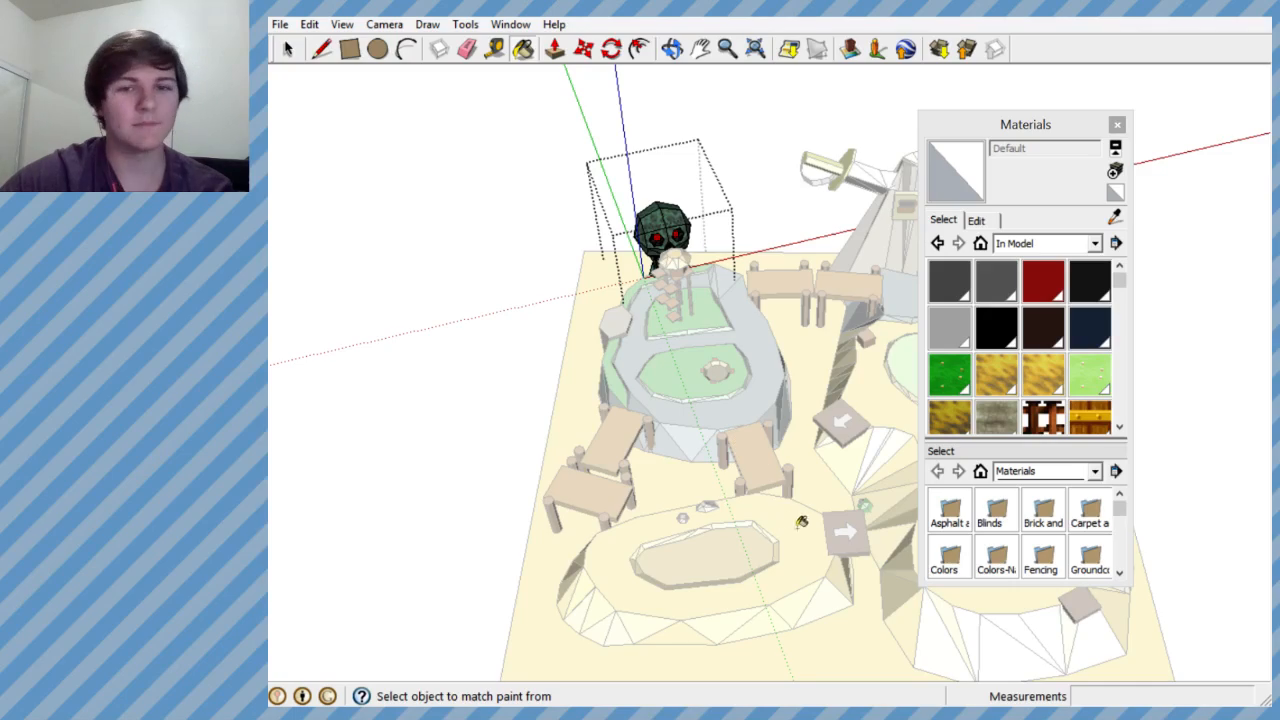
scroll(792, 518, "down", 2)
scroll(667, 282, "up", 8)
scroll(667, 341, "up", 4)
middle_click_drag(667, 341, 750, 438)
scroll(720, 517, "up", 1)
scroll(720, 517, "down", 4)
scroll(690, 389, "up", 4)
middle_click_drag(690, 389, 753, 212)
scroll(663, 528, "down", 3)
scroll(708, 391, "up", 3)
mouse_move(708, 391)
middle_mouse_down()
mouse_move(723, 260)
mouse_move(609, 286)
mouse_move(505, 265)
mouse_move(692, 240)
middle_mouse_up()
key("b")
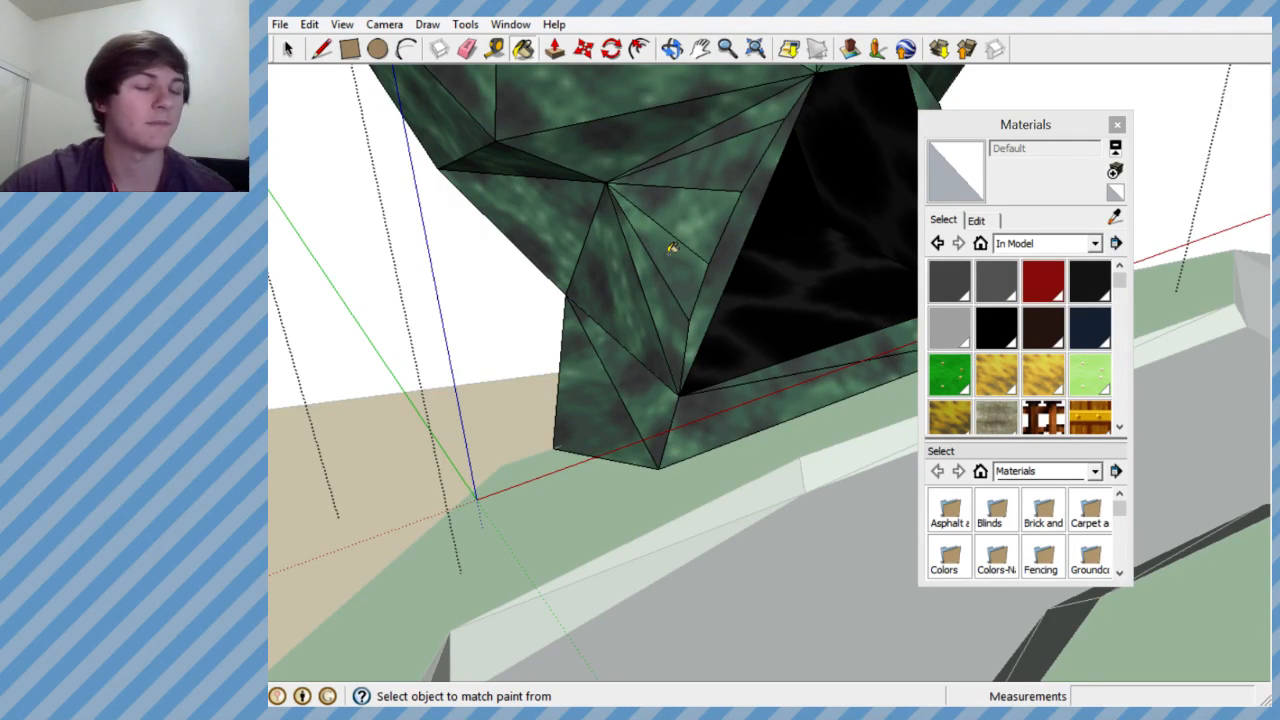
mouse_move(680, 228)
middle_mouse_down()
mouse_move(683, 346)
mouse_move(691, 274)
mouse_move(449, 346)
mouse_move(714, 344)
middle_mouse_up()
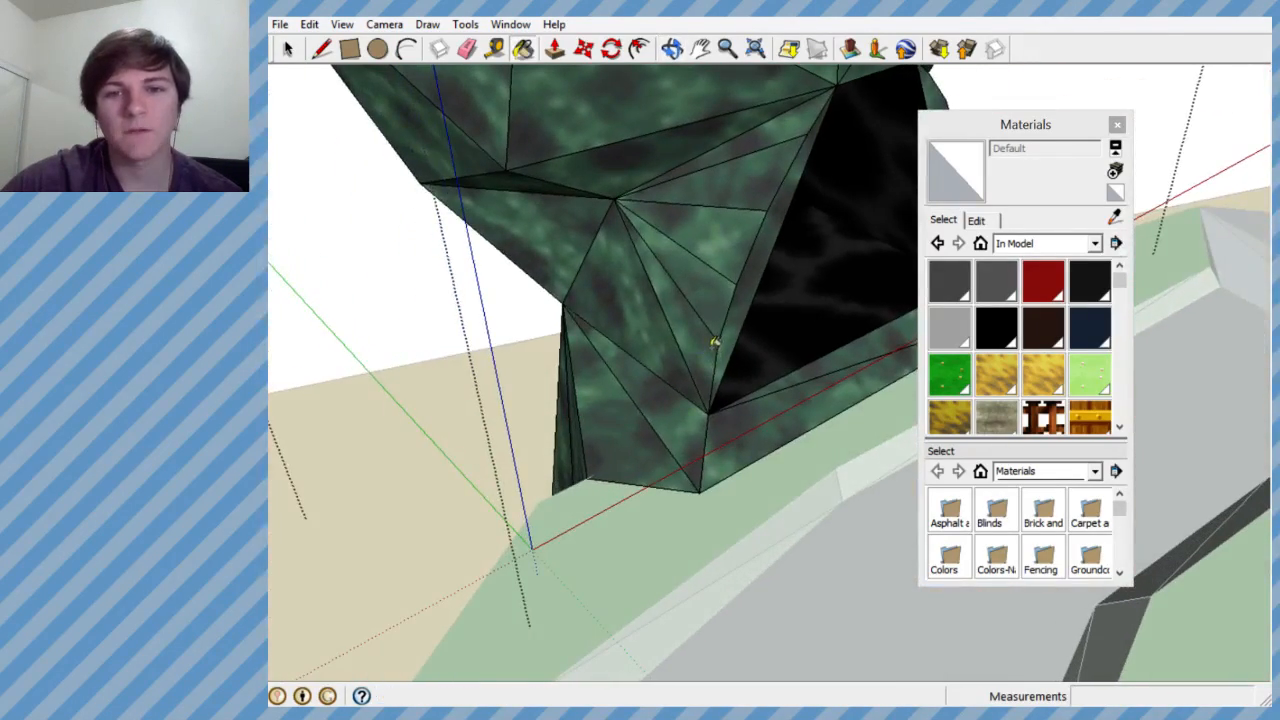
- Reverse the selected fan of redrawn faces on the neck beside the black opening
left_click(1117, 195)
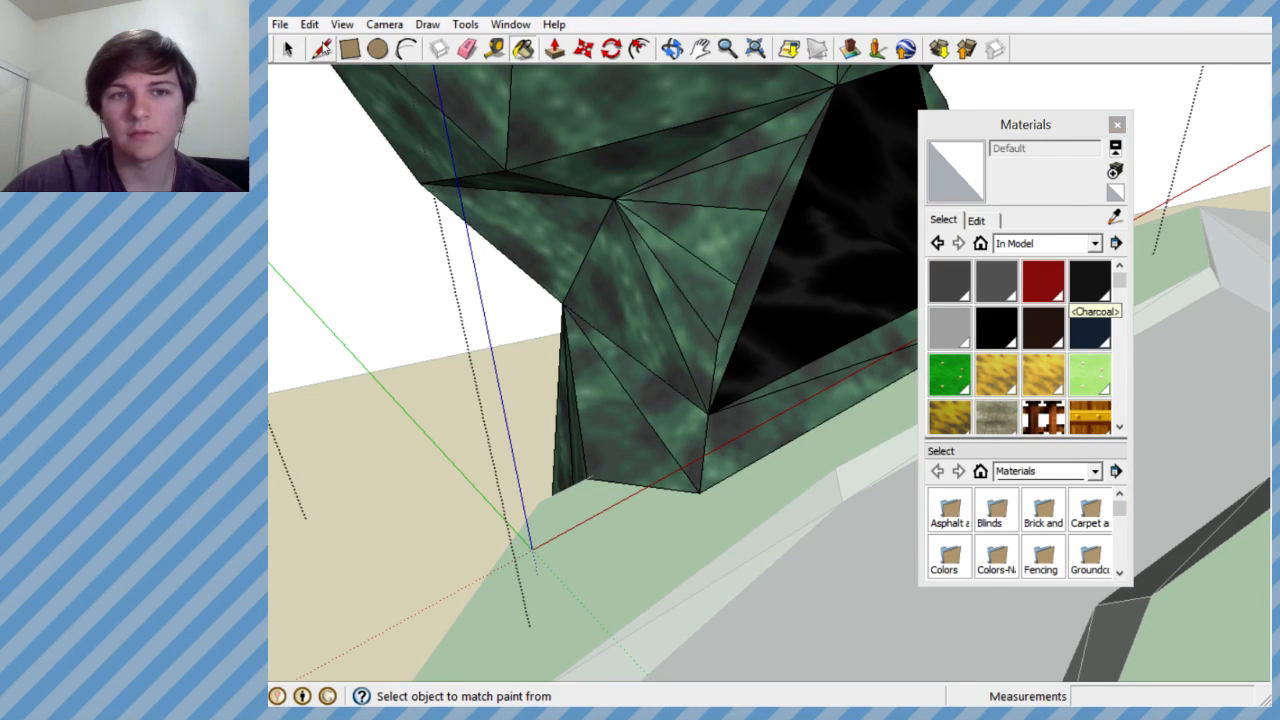
left_click(287, 48)
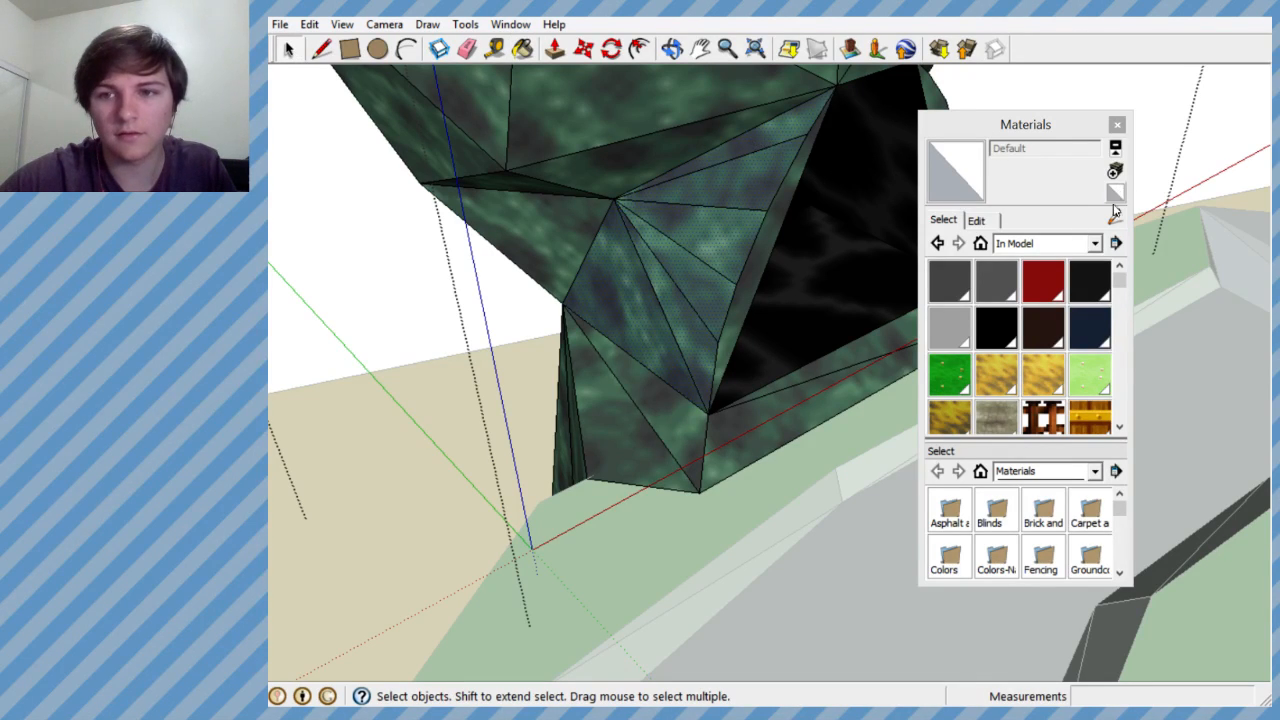
left_click(522, 48)
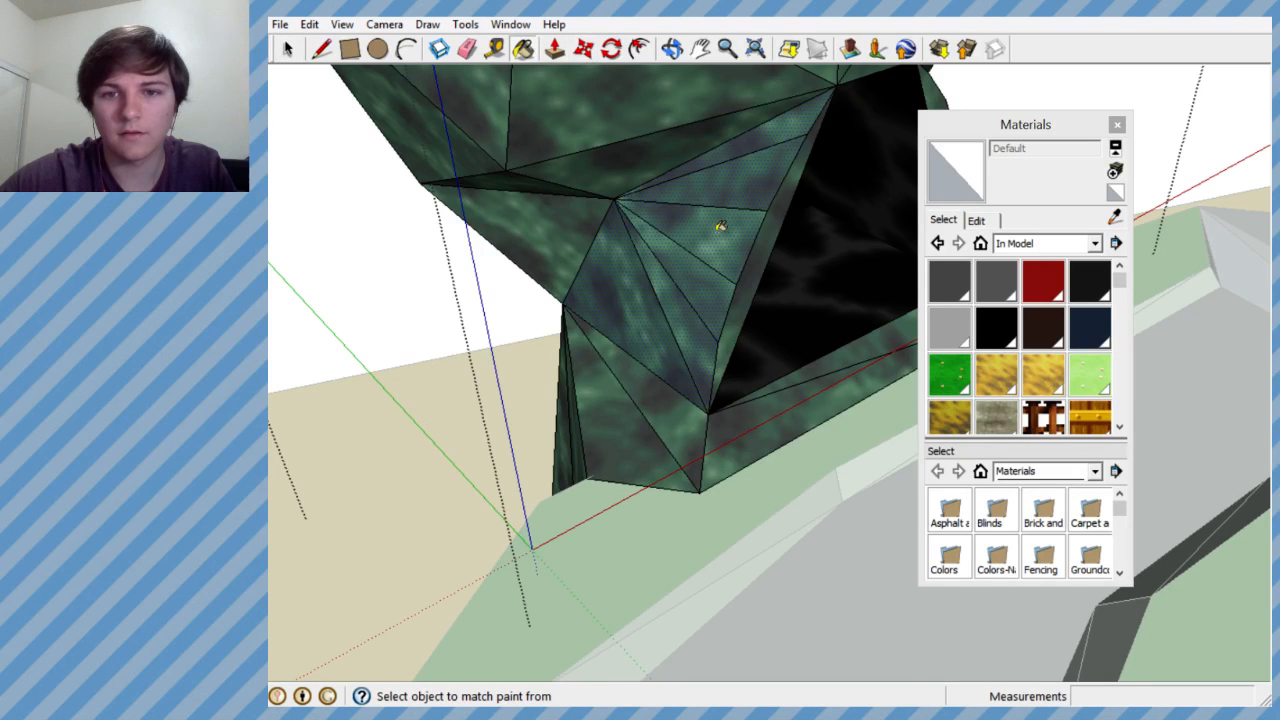
scroll(718, 243, "up", 4)
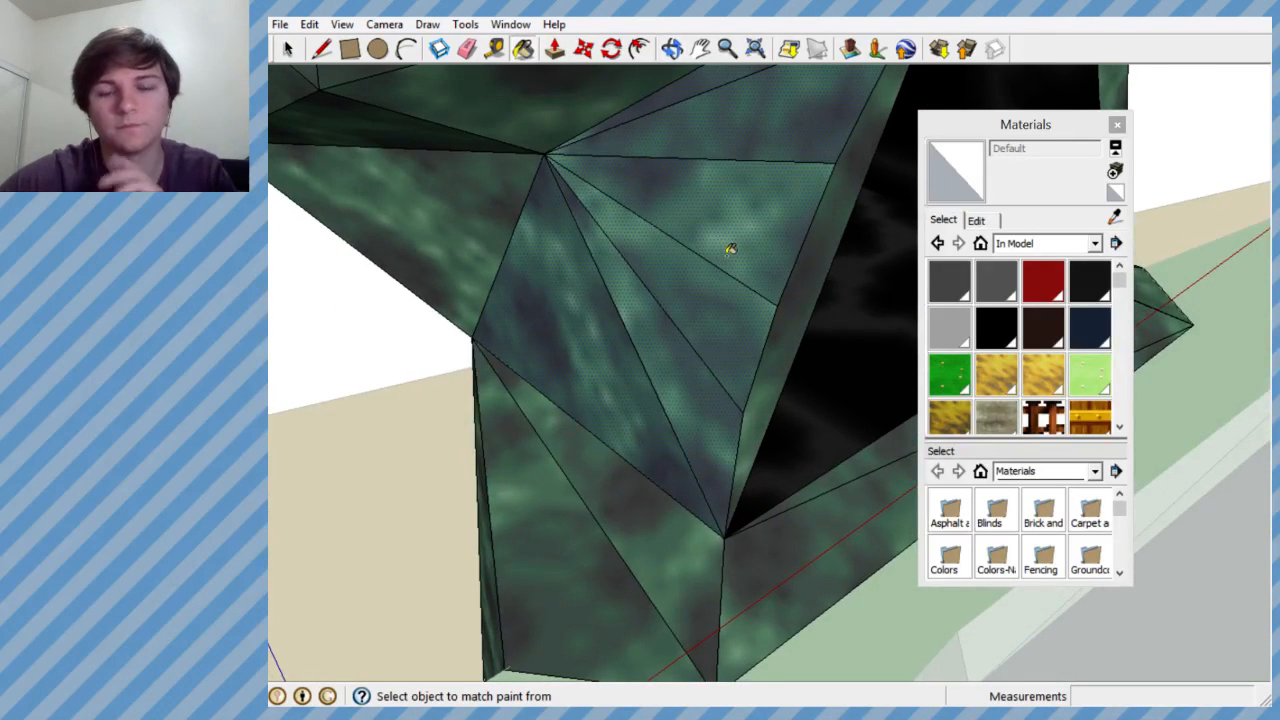
mouse_move(731, 240)
middle_mouse_down()
mouse_move(686, 343)
mouse_move(675, 316)
mouse_move(780, 143)
mouse_move(719, 205)
middle_mouse_up()
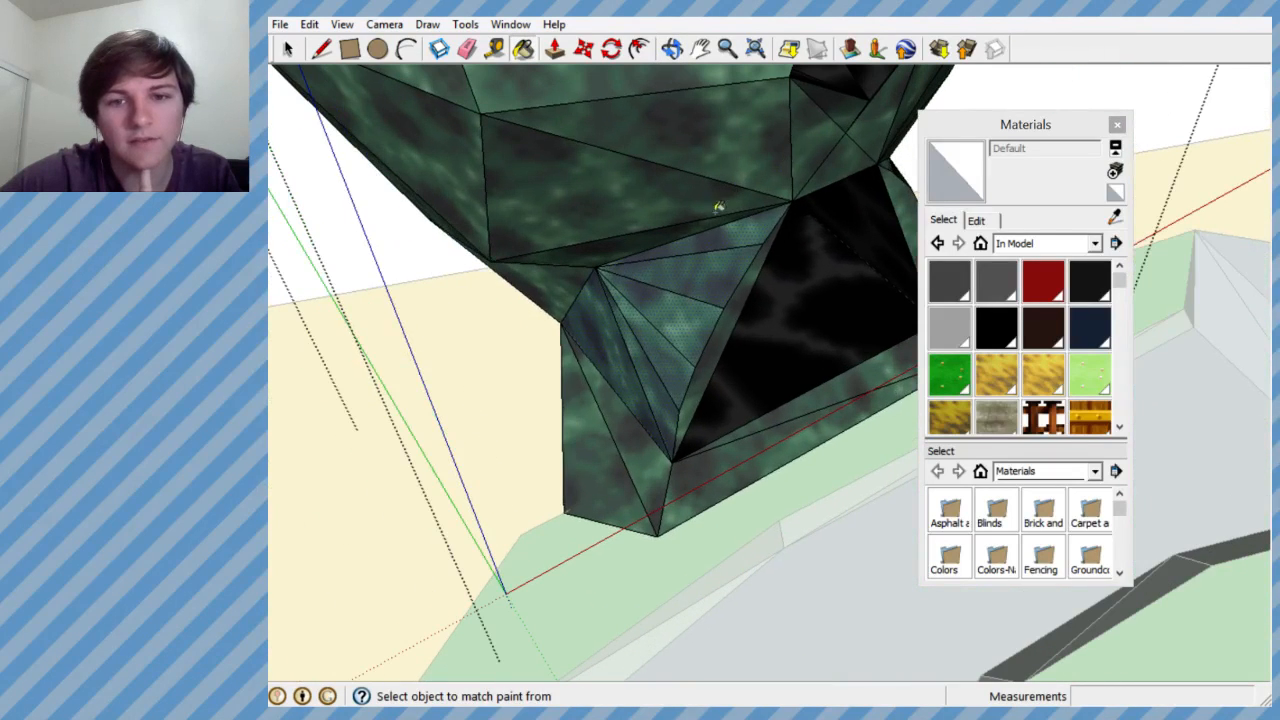
left_click(288, 49)
right_click(651, 291)
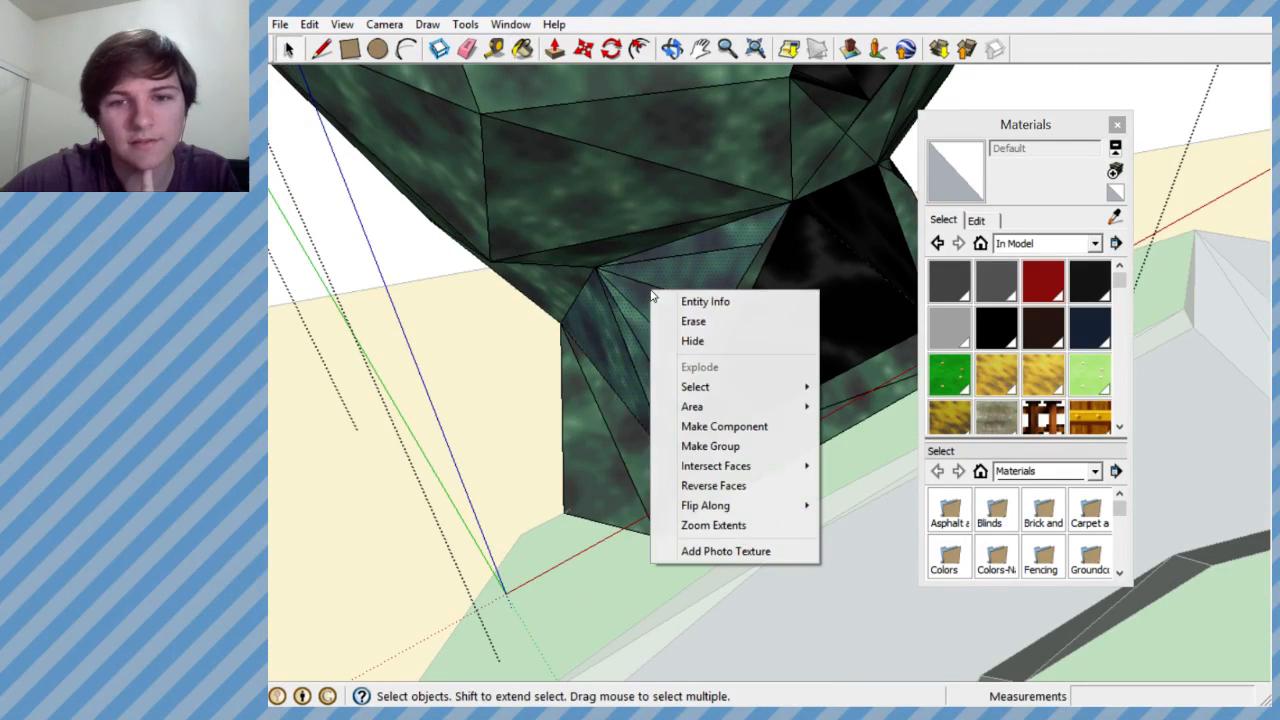
left_click(713, 485)
middle_click_drag(713, 485, 762, 423)
scroll(762, 423, "up", 6)
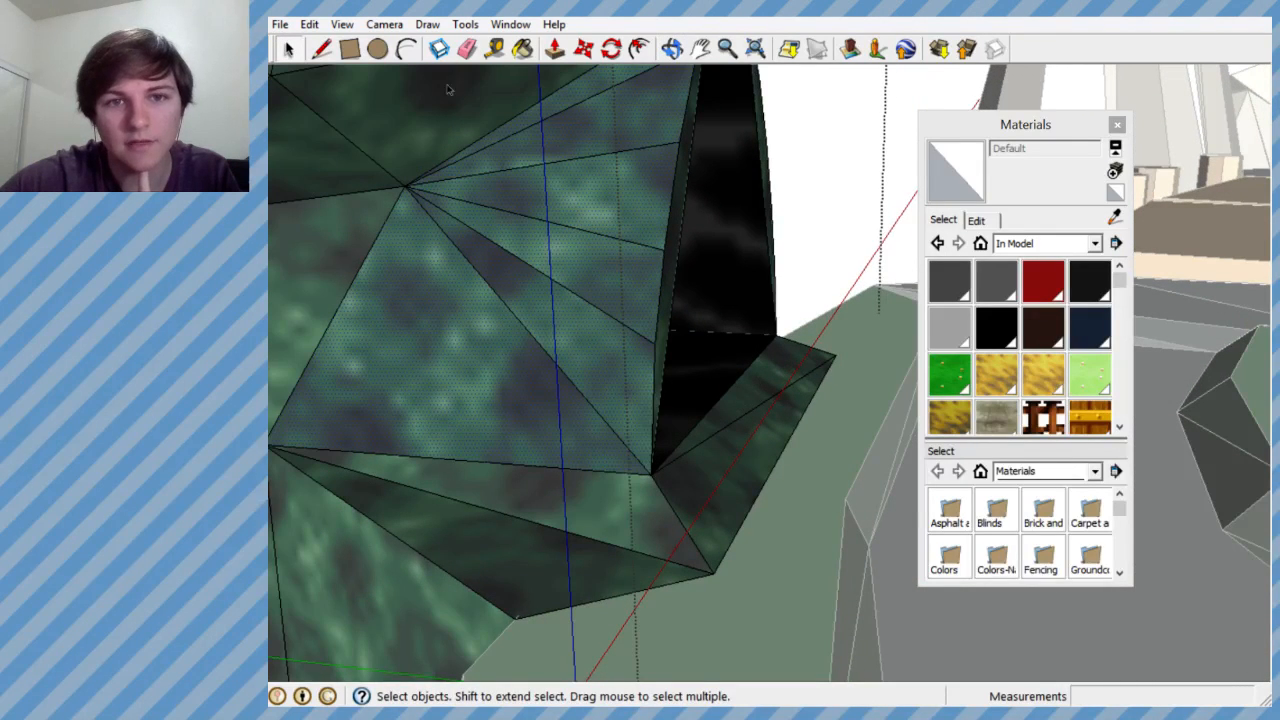
- Erase the edges of the base faces running along the ground below the black opening
left_click(467, 52)
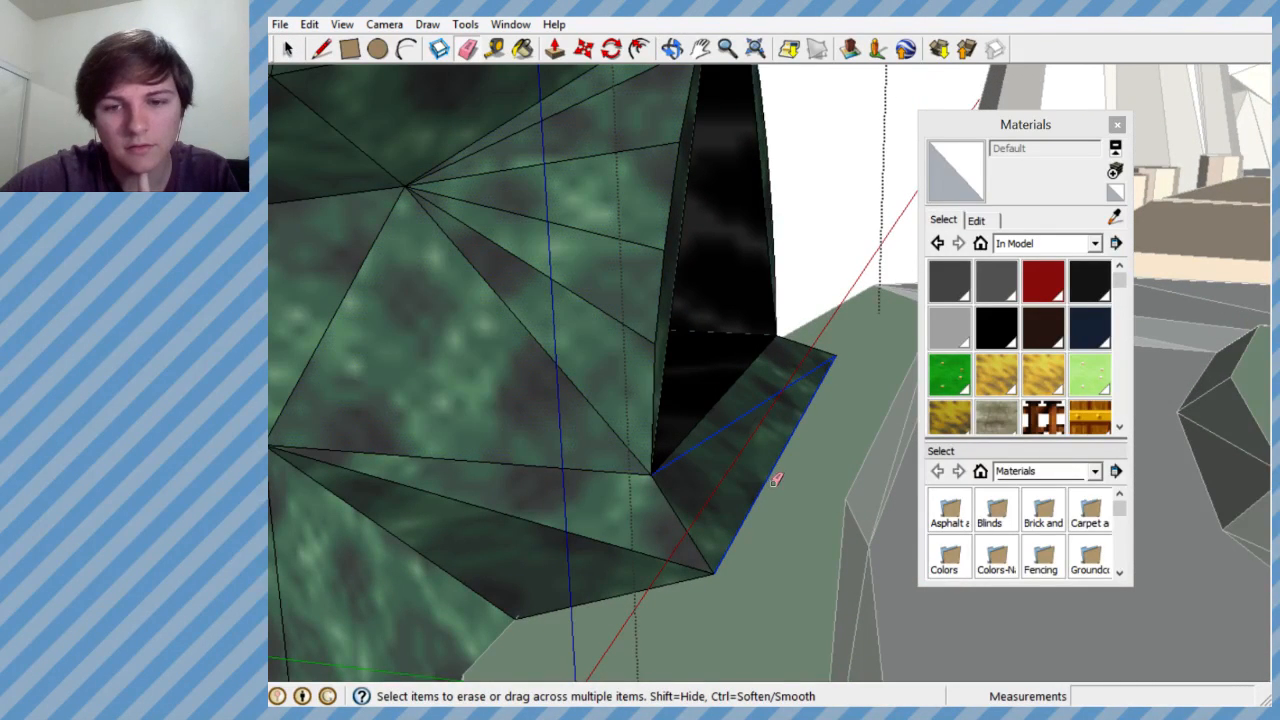
mouse_move(820, 333)
middle_mouse_down()
mouse_move(777, 437)
mouse_move(640, 495)
middle_mouse_up()
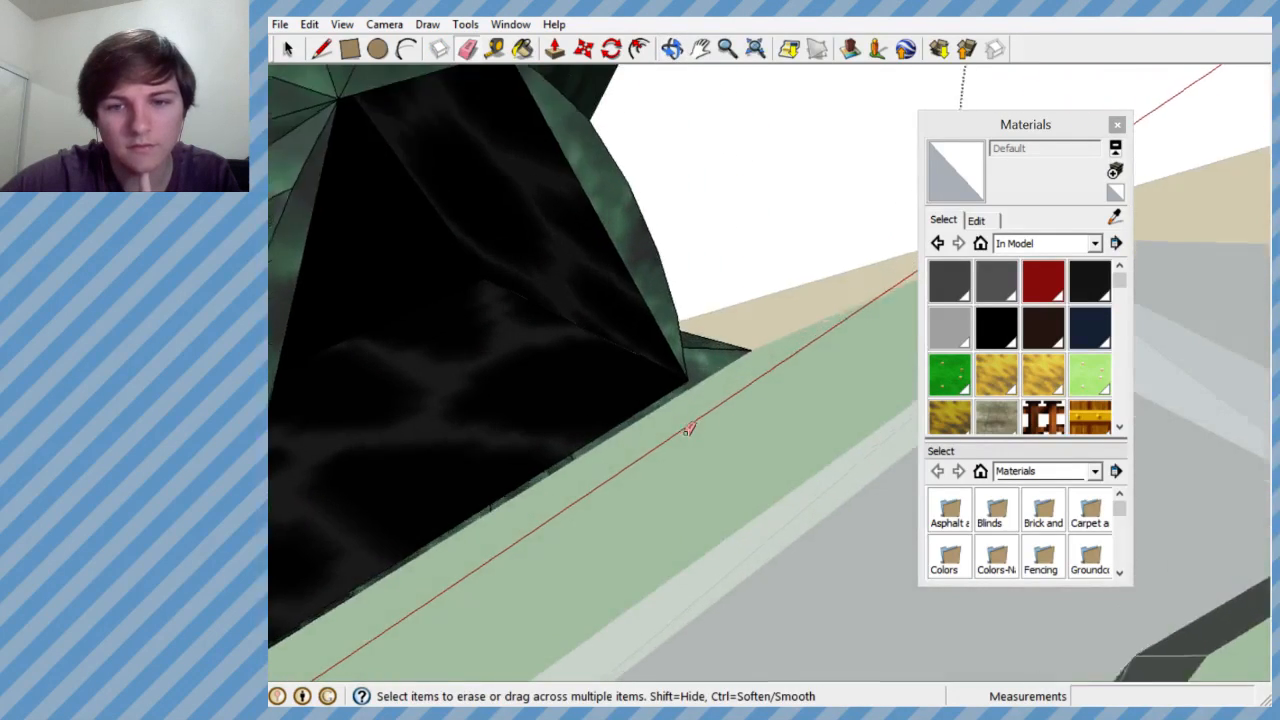
middle_click_drag(688, 430, 677, 406)
scroll(690, 396, "up", 2)
scroll(724, 386, "down", 4)
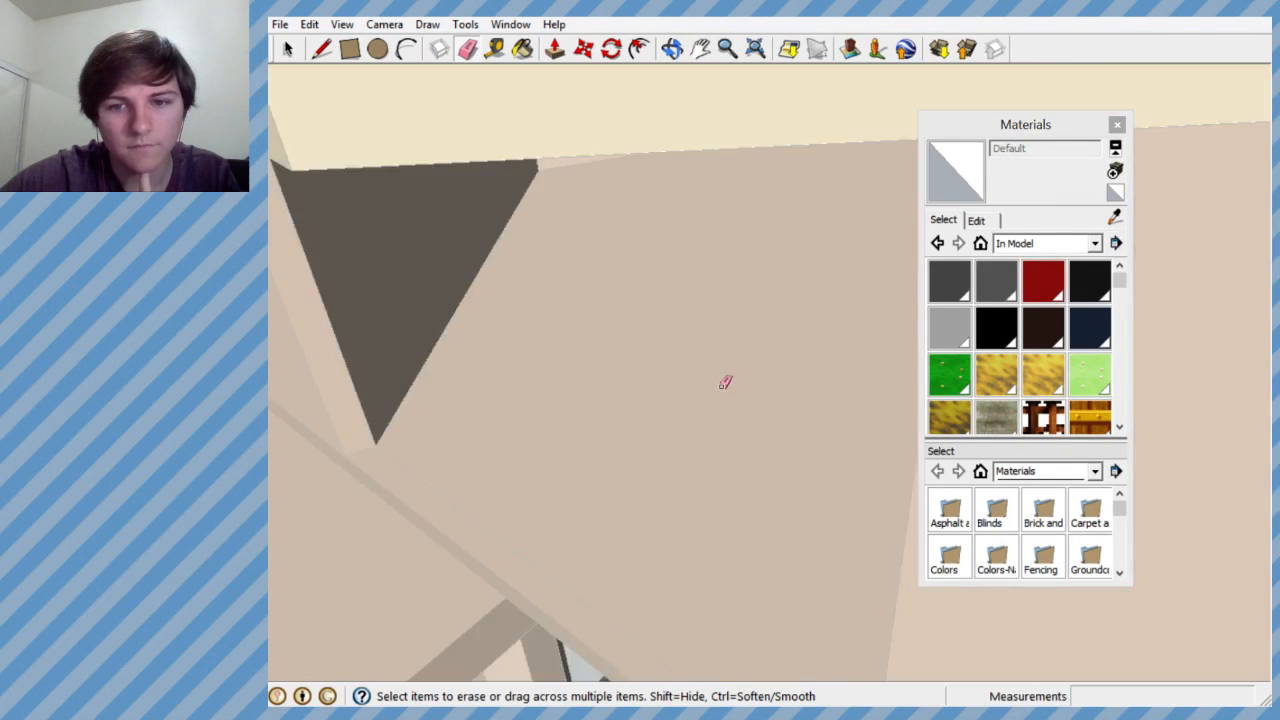
scroll(491, 400, "up", 4)
mouse_move(500, 392)
middle_mouse_down()
mouse_move(564, 393)
mouse_move(594, 317)
mouse_move(646, 374)
mouse_move(640, 449)
mouse_move(590, 531)
middle_mouse_up()
scroll(570, 404, "up", 1)
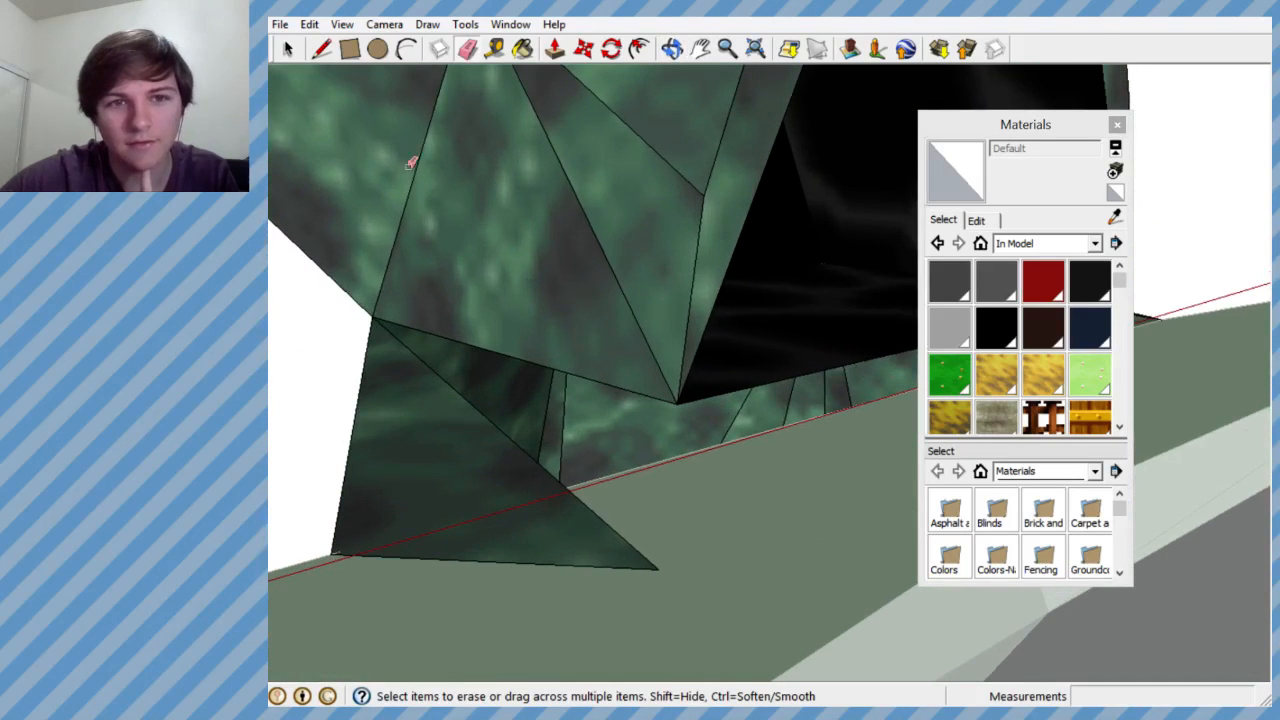
- Draw a curving chain of lines over the ground from the base's front corner toward the front of the black opening
left_click(323, 50)
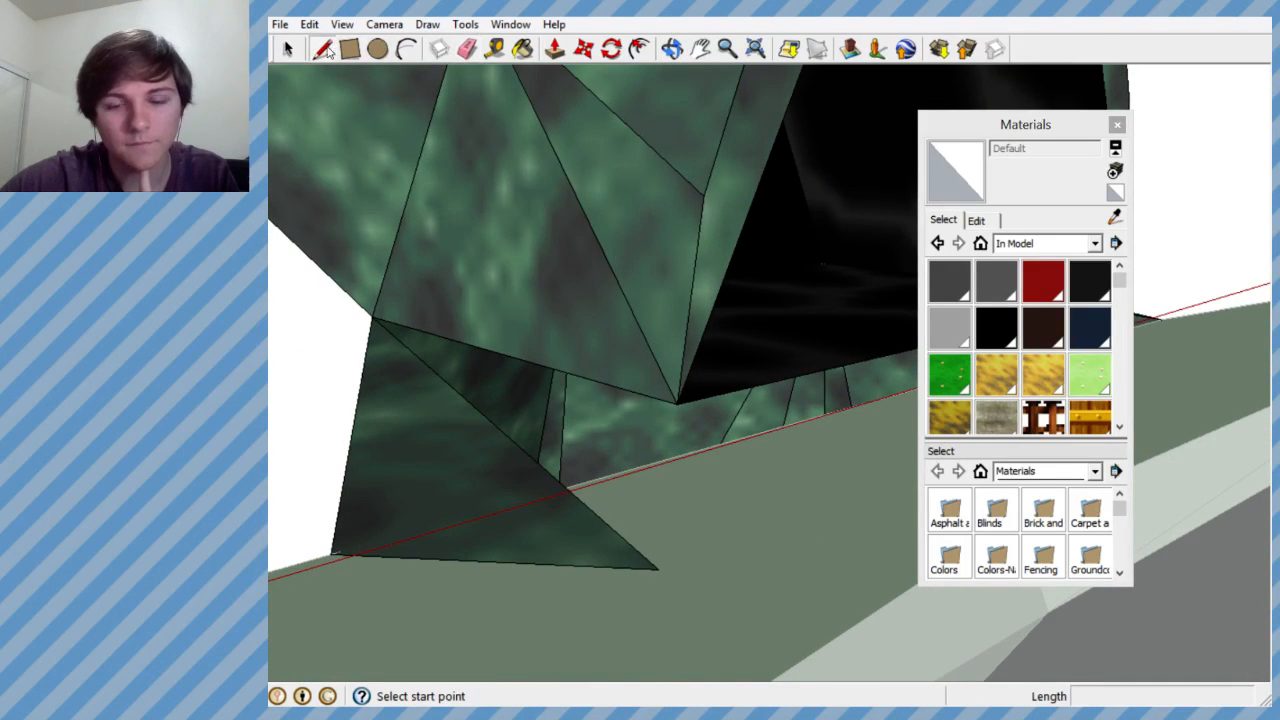
left_click(658, 567)
middle_click_drag(686, 391, 843, 509)
scroll(820, 520, "down", 4)
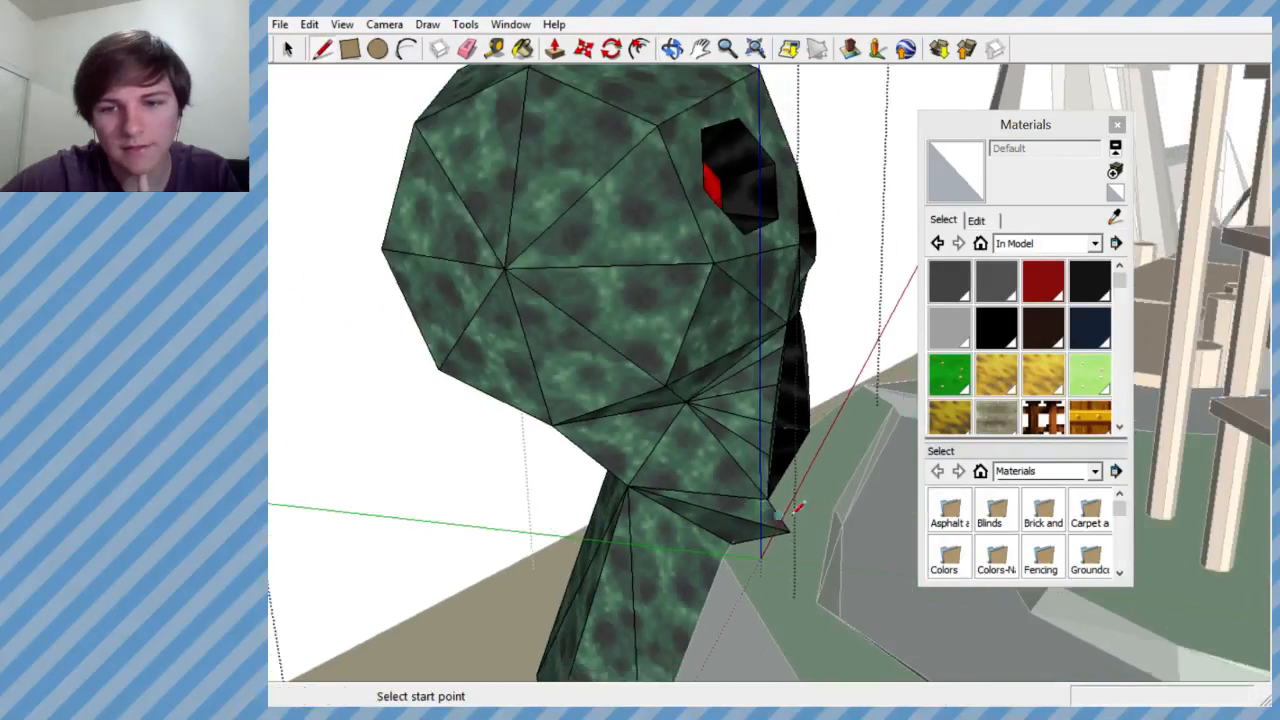
scroll(765, 511, "up", 5)
left_click(703, 574)
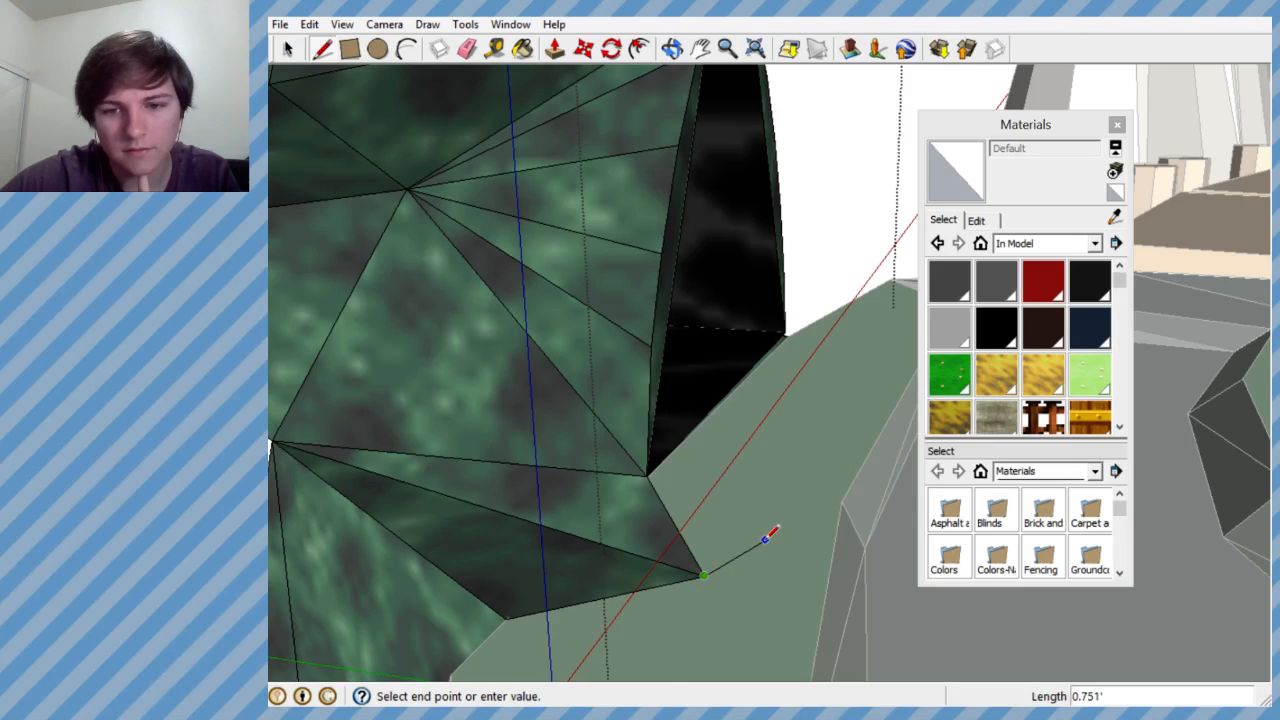
left_click(766, 543)
scroll(814, 477, "up", 3)
left_click(810, 500)
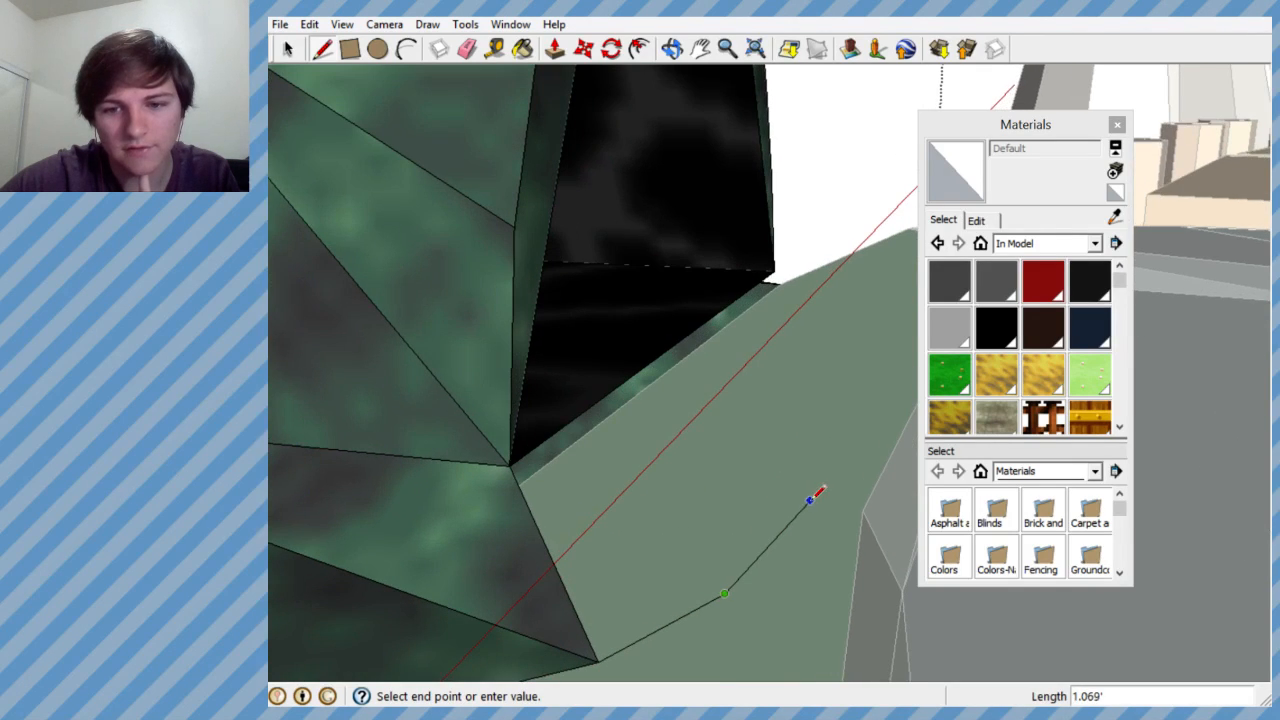
left_click(850, 415)
key("Escape")
- Undo the chain's last segment and redraw it parallel to the red axis, about 3.89' long, in front of the opening
middle_click_drag(814, 436, 345, 550)
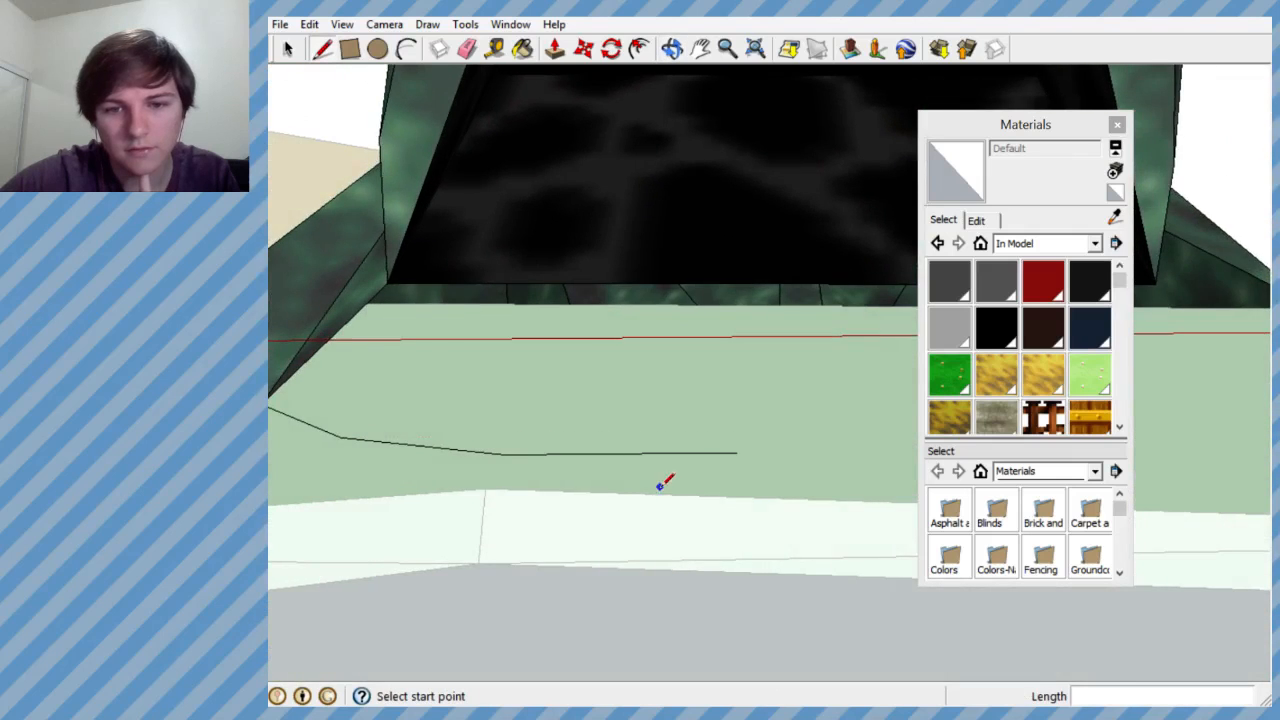
scroll(655, 490, "down", 3)
scroll(701, 470, "up", 2)
scroll(501, 457, "down", 2)
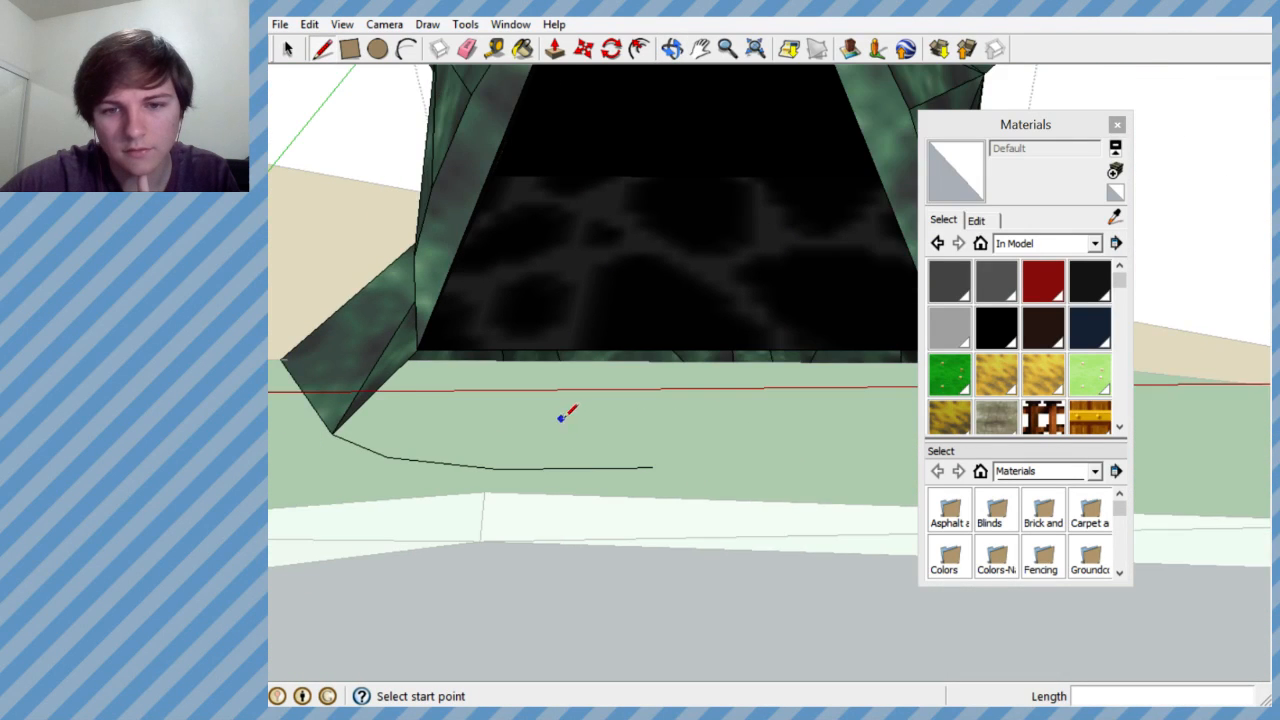
scroll(575, 428, "down", 2)
scroll(667, 494, "up", 3)
key("ctrl+z")
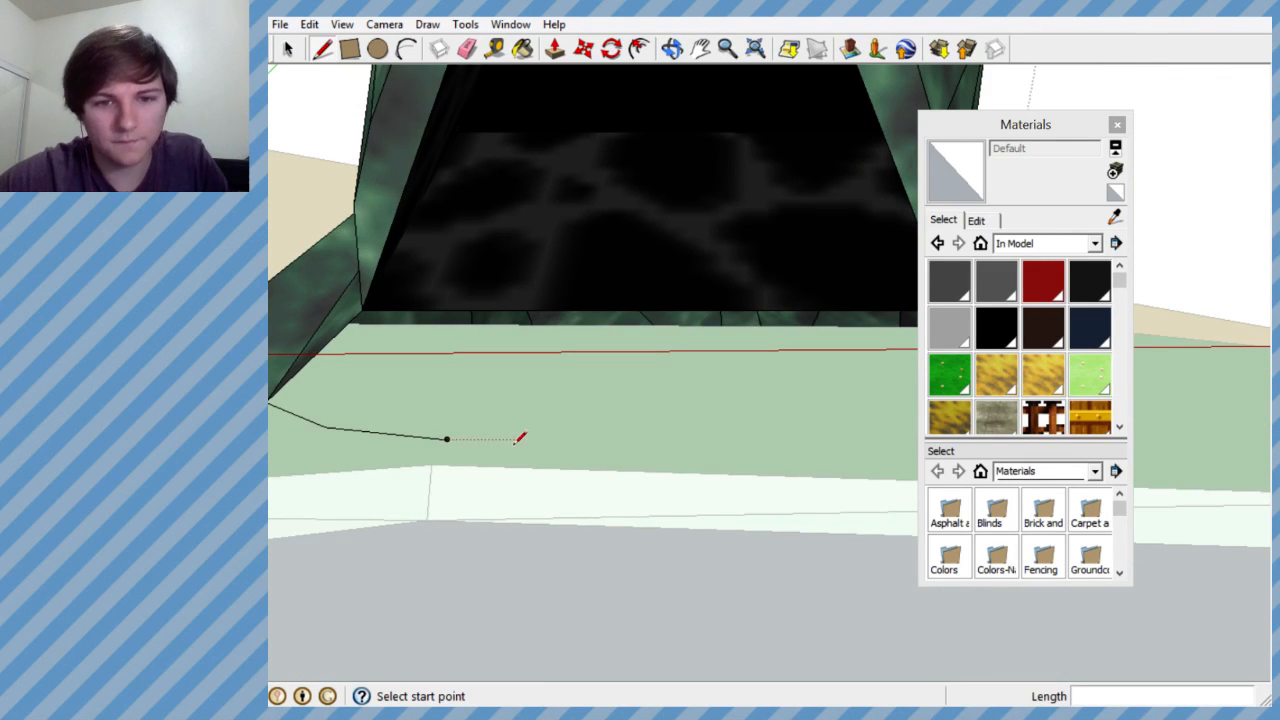
left_click(447, 438)
scroll(674, 457, "down", 2)
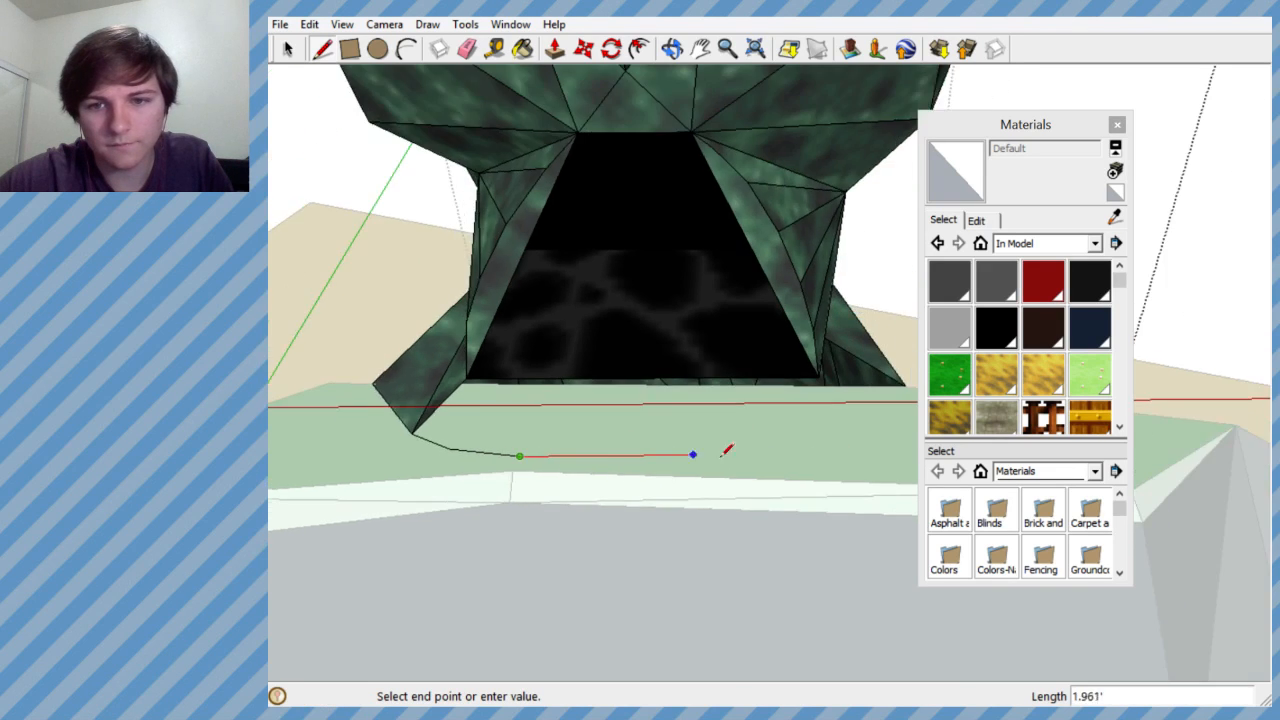
scroll(822, 451, "up", 2)
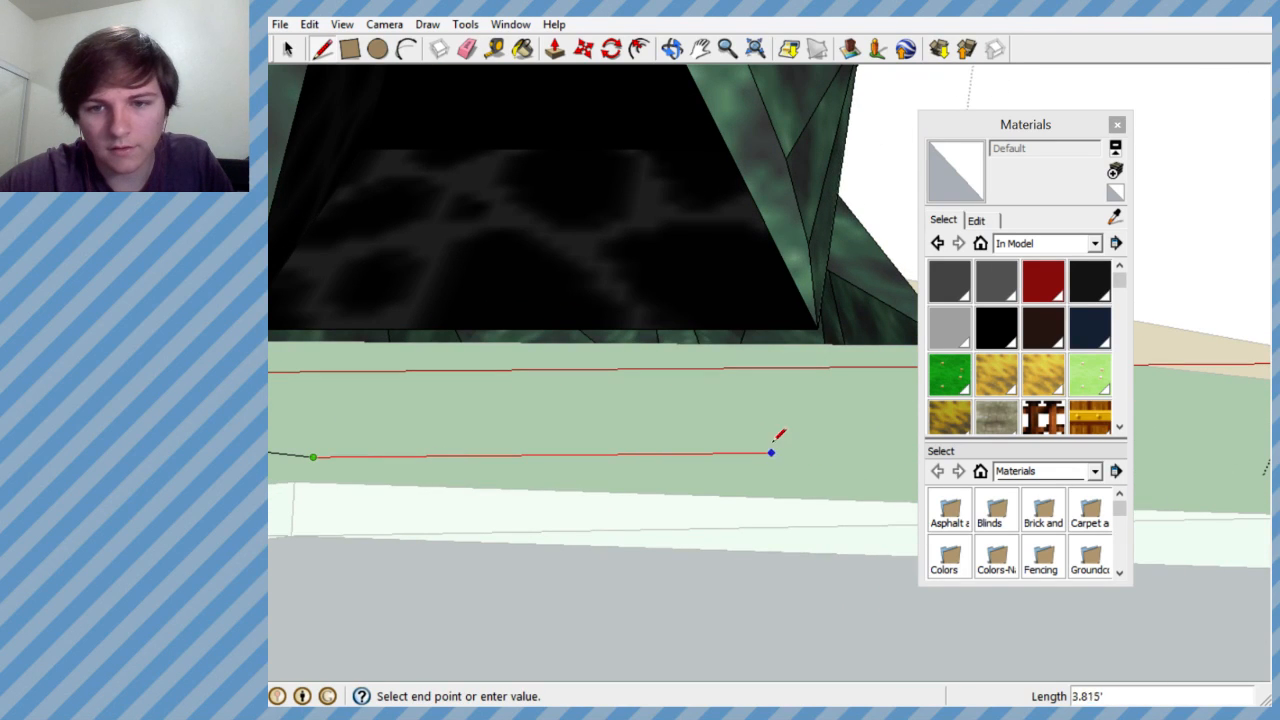
scroll(674, 443, "down", 2)
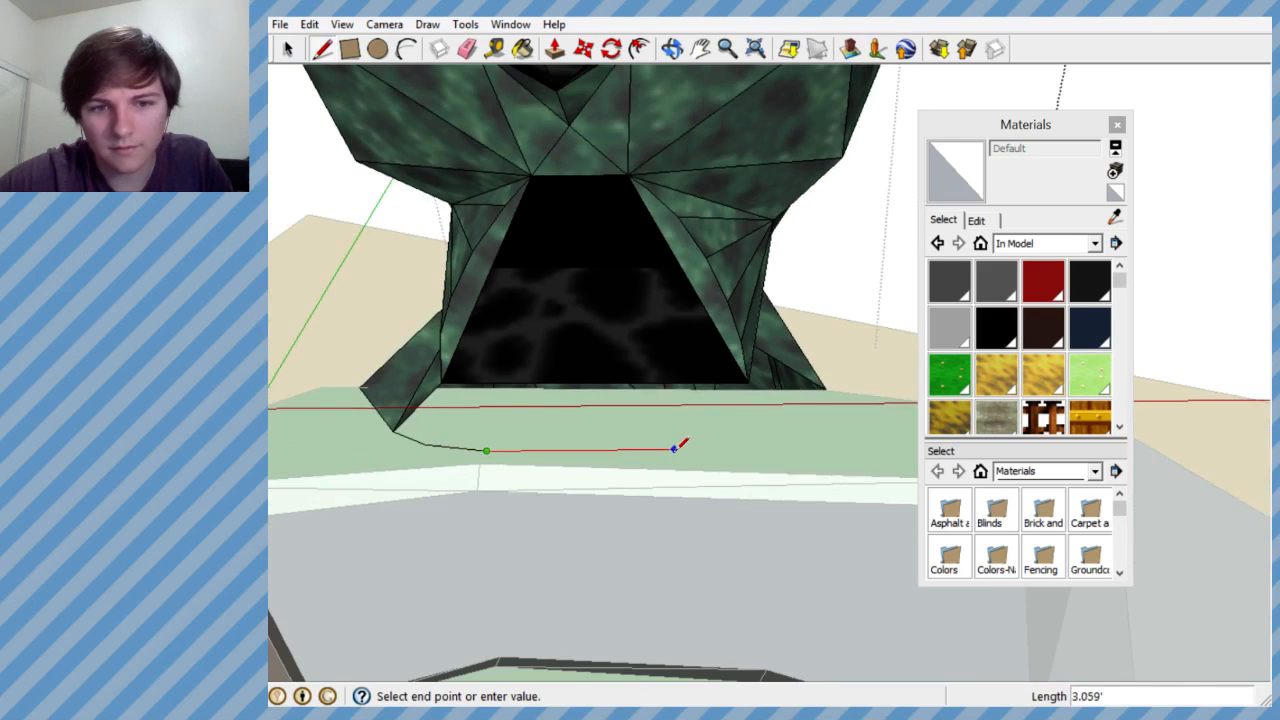
scroll(700, 445, "up", 2)
left_click(780, 446)
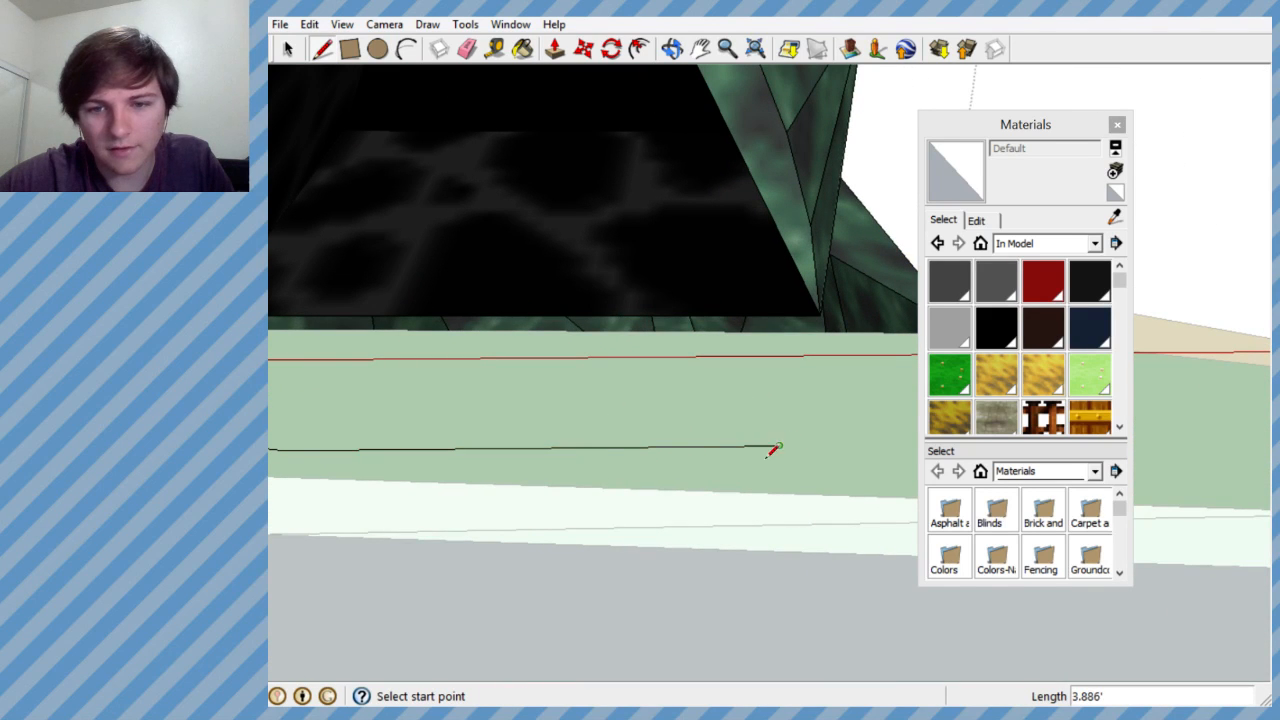
- Extend the chain from the straight segment's end with two short segments curving back toward the skull's opposite side
scroll(590, 449, "down", 3)
scroll(688, 440, "up", 2)
left_click(681, 461)
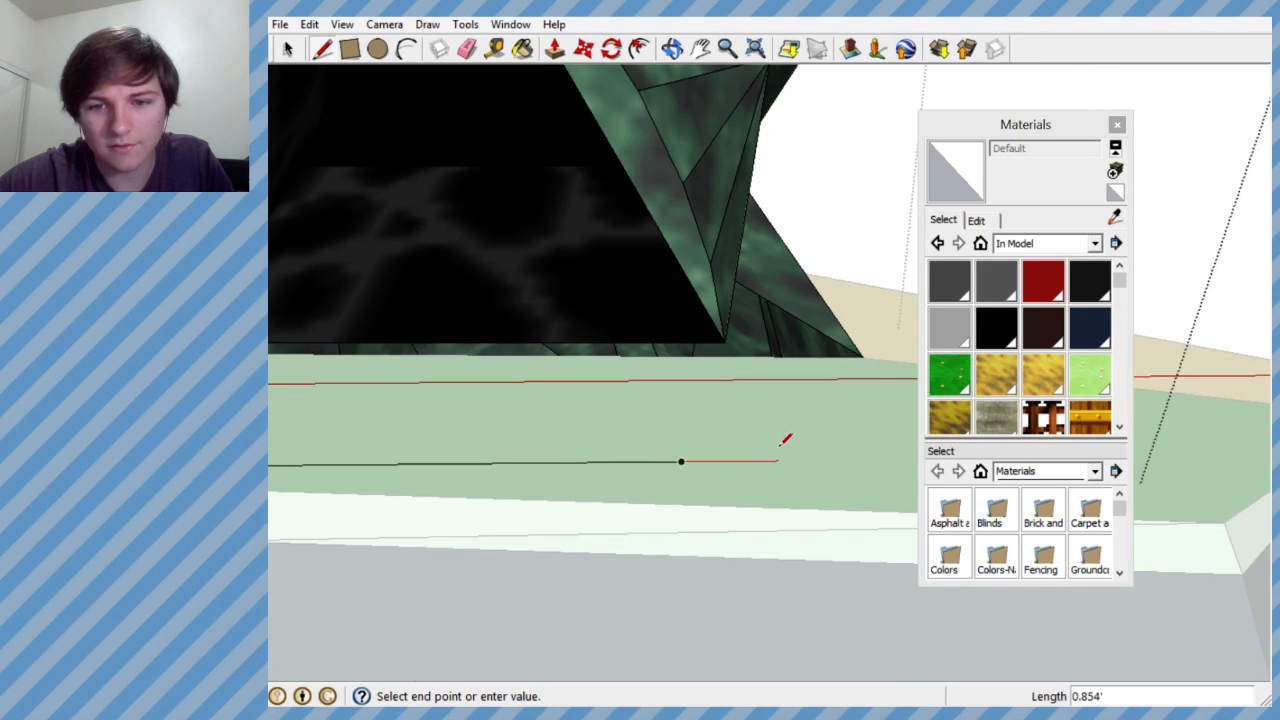
scroll(785, 440, "up", 2)
left_click(806, 445)
double_click(863, 401)
scroll(643, 455, "down", 2)
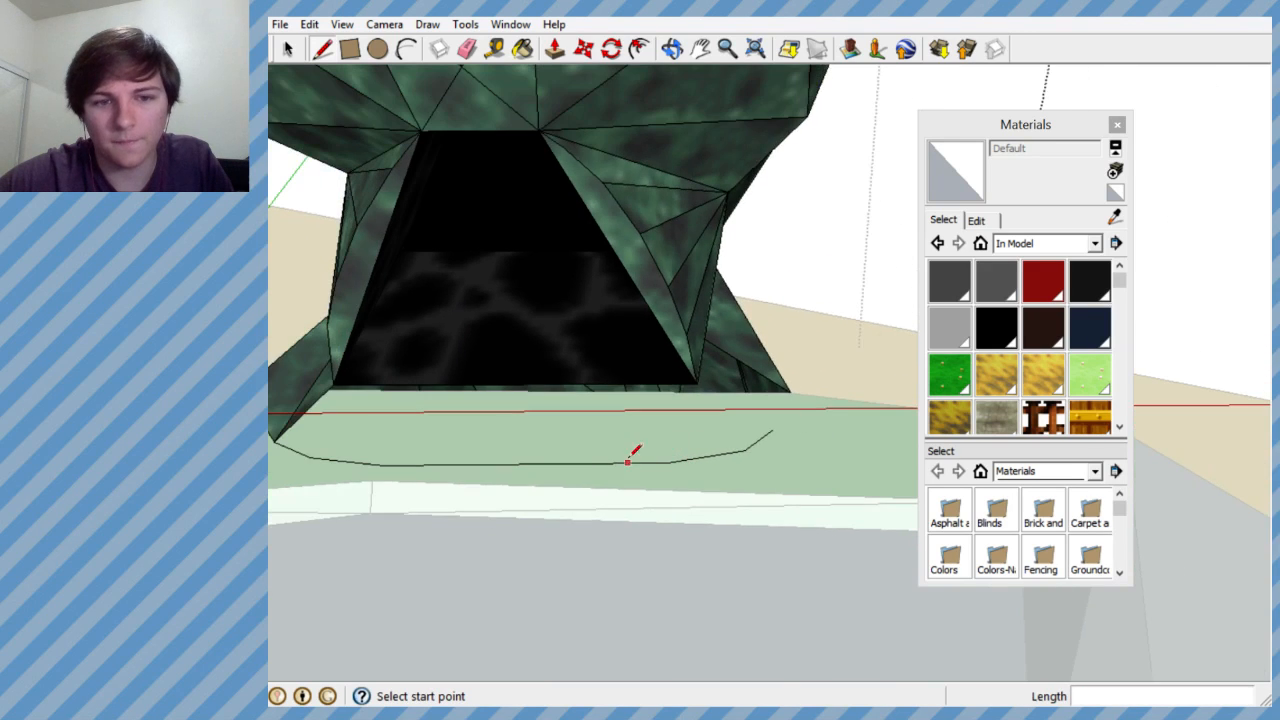
- Connect the chain's end to the opening's lower corner, the opposite base corner and the neck's inner vertex, filling the side faces
left_click(772, 429)
left_click(700, 380)
middle_click_drag(700, 380, 643, 471)
left_click(696, 450)
left_click(745, 413)
scroll(734, 414, "up", 7)
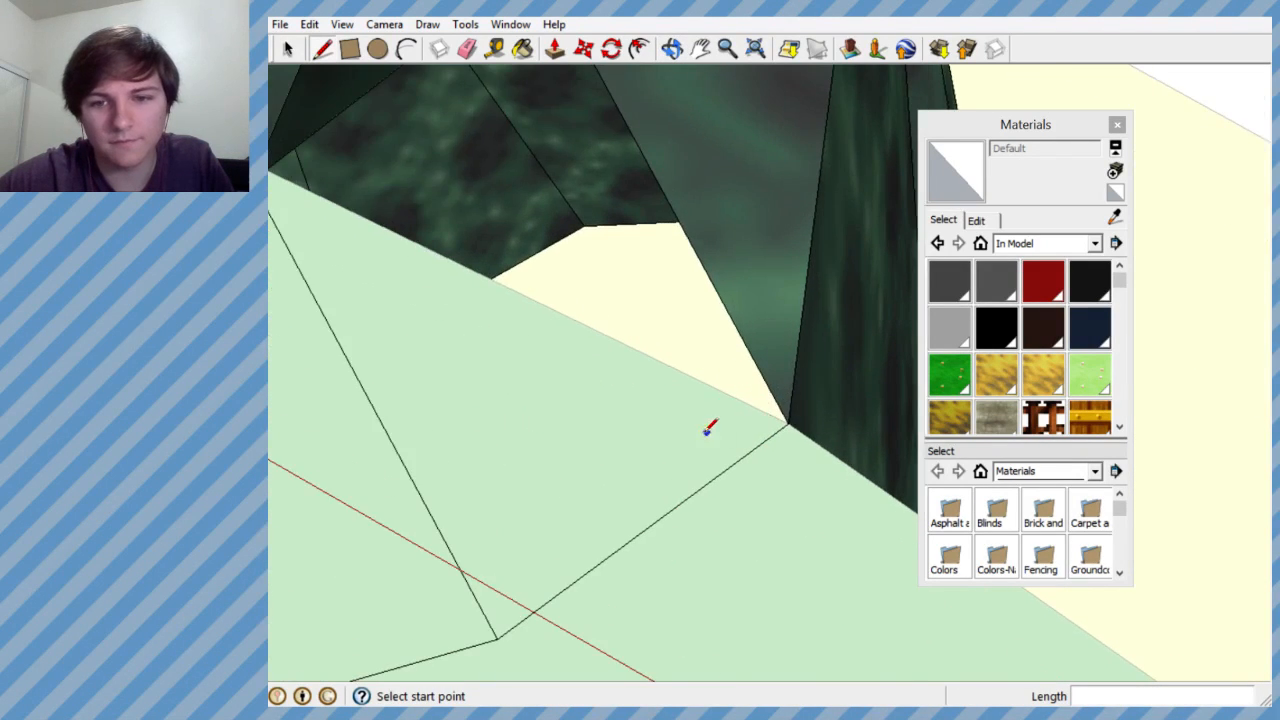
scroll(662, 396, "down", 2)
left_click(574, 102)
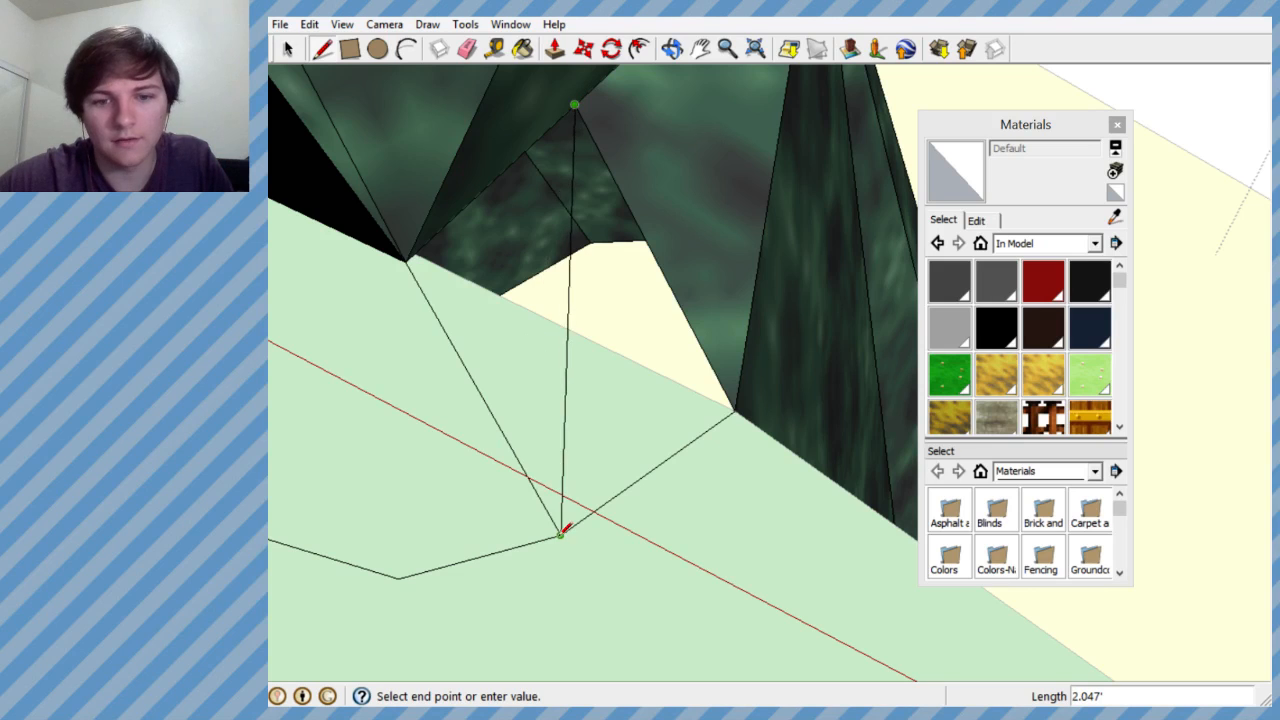
left_click(560, 535)
middle_click_drag(551, 409, 798, 333)
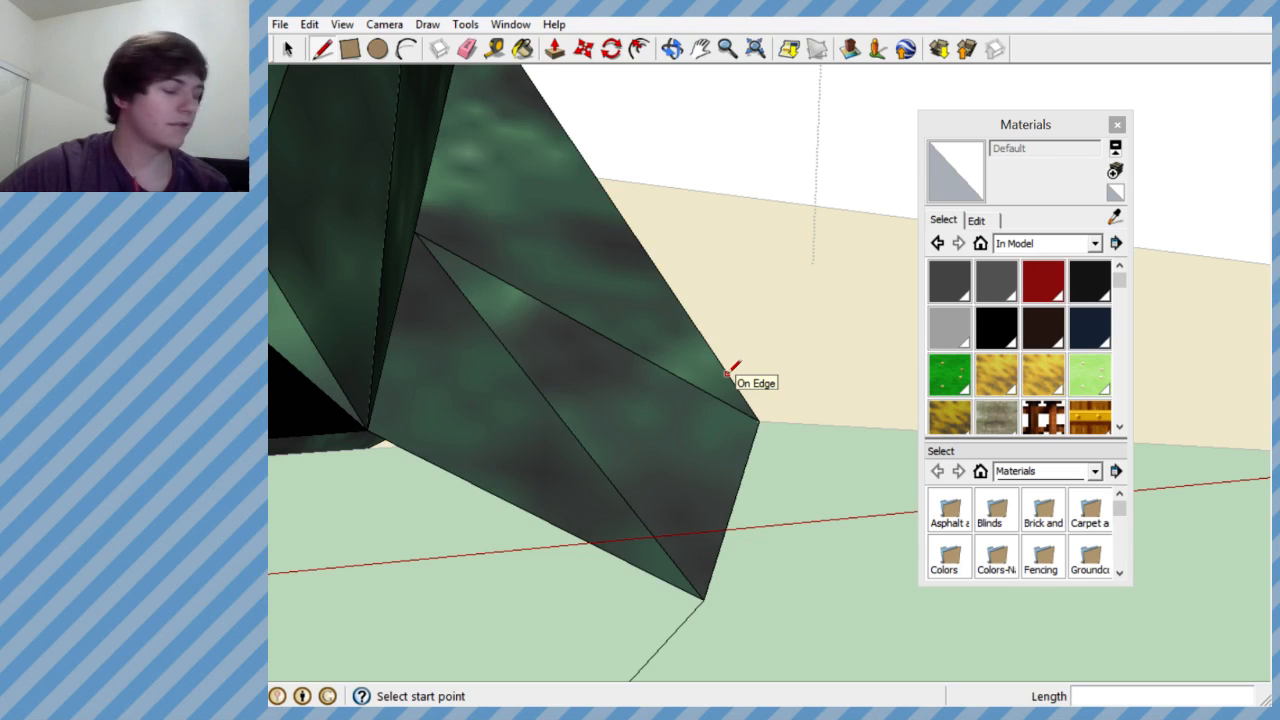
- Draw lines joining the opening's lower corner to the chain's next two vertices, filling the triangles between them
mouse_move(730, 372)
middle_mouse_down()
mouse_move(737, 323)
mouse_move(614, 380)
mouse_move(648, 432)
middle_mouse_up()
left_click(656, 433)
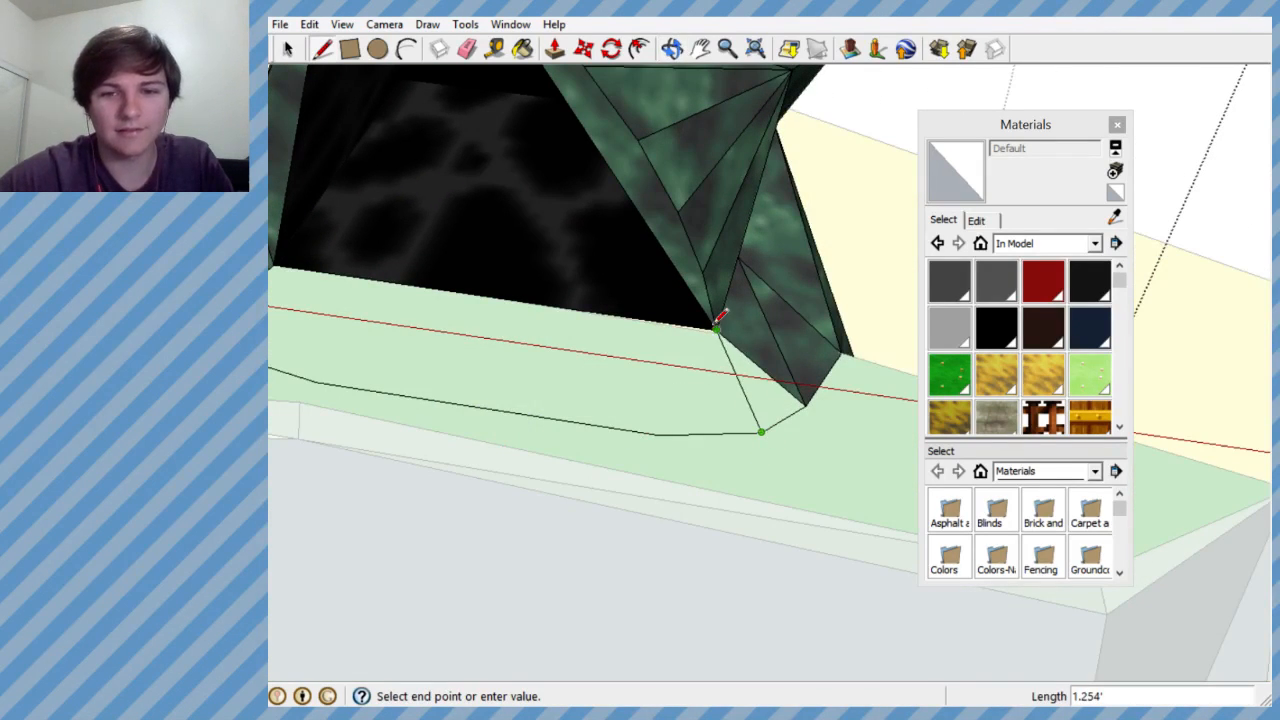
left_click(716, 328)
left_click(716, 328)
left_click(659, 434)
scroll(842, 457, "down", 1)
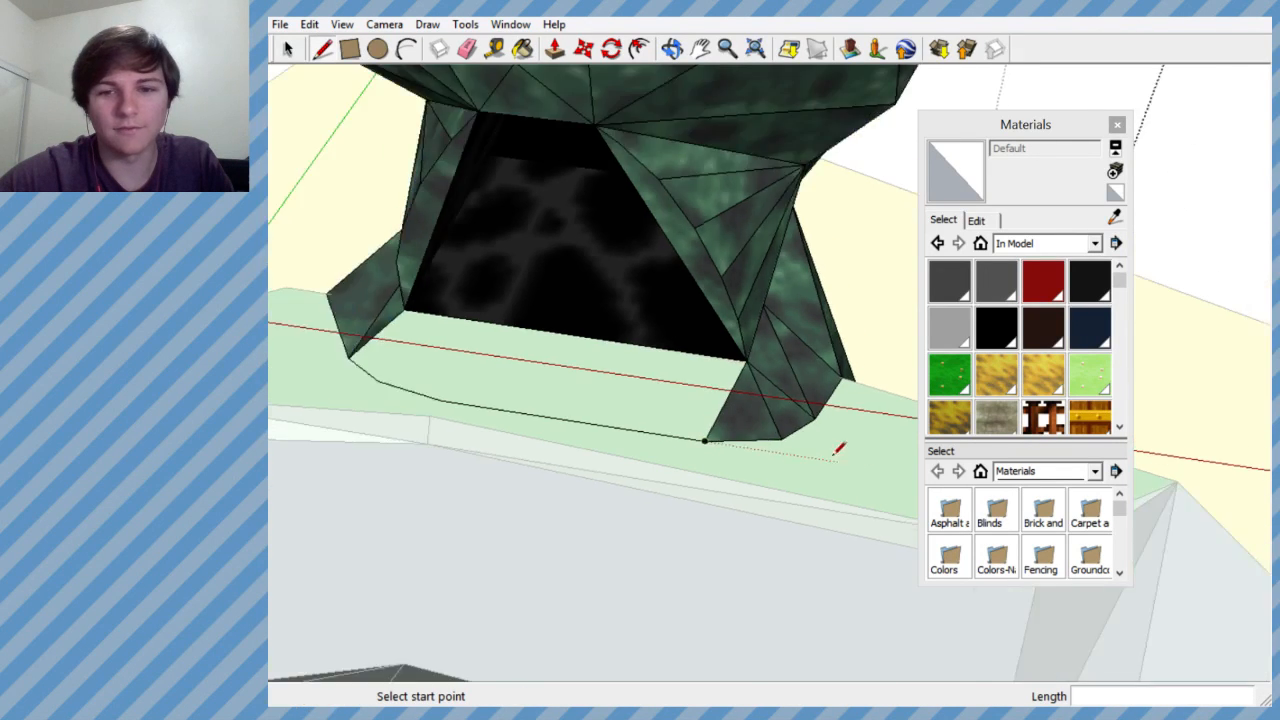
- Draw a line from the straight segment's end to a point on the opening's bottom edge, forming another triangular face
scroll(620, 370, "up", 2)
middle_click_drag(703, 403, 871, 451)
left_click(840, 517)
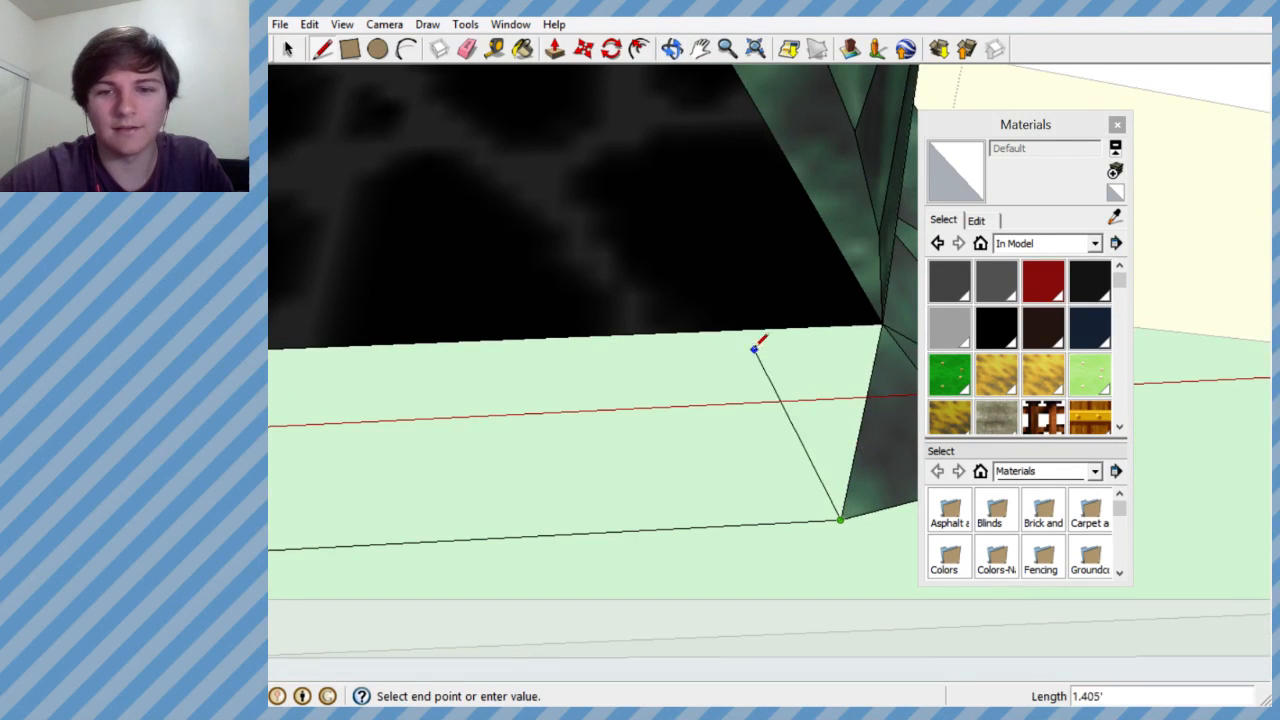
left_click(704, 330)
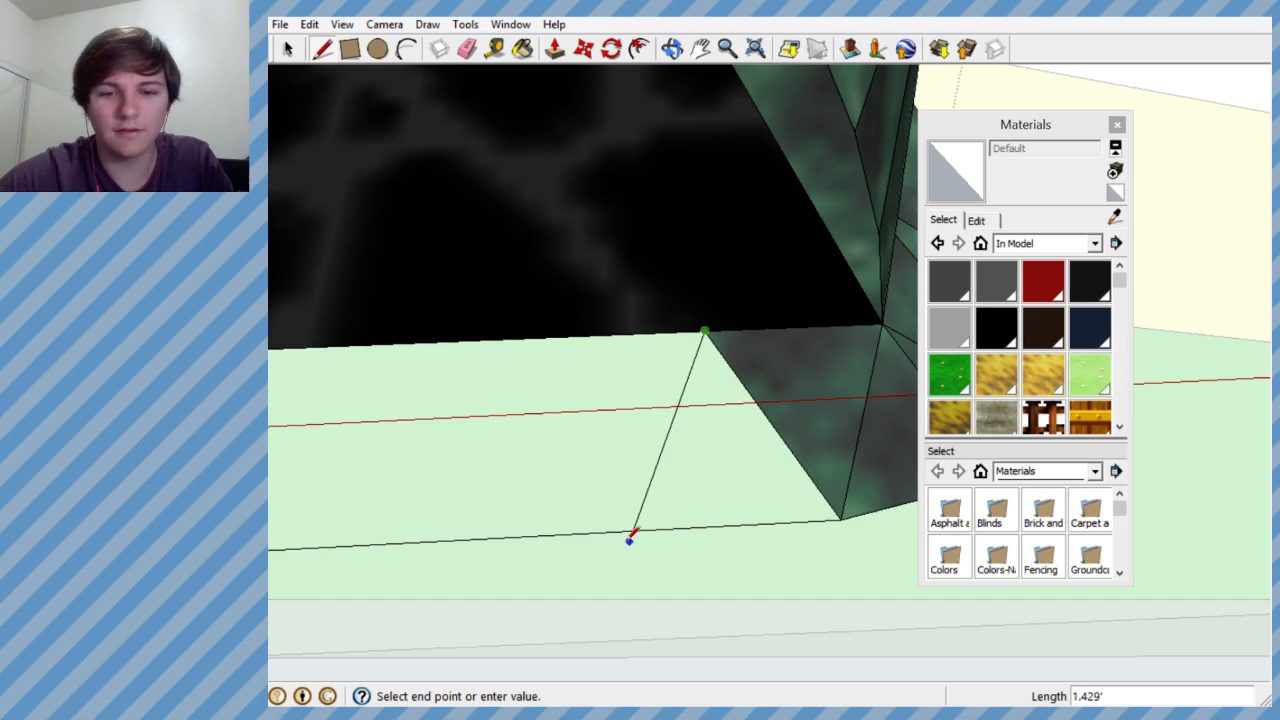
left_click(610, 537)
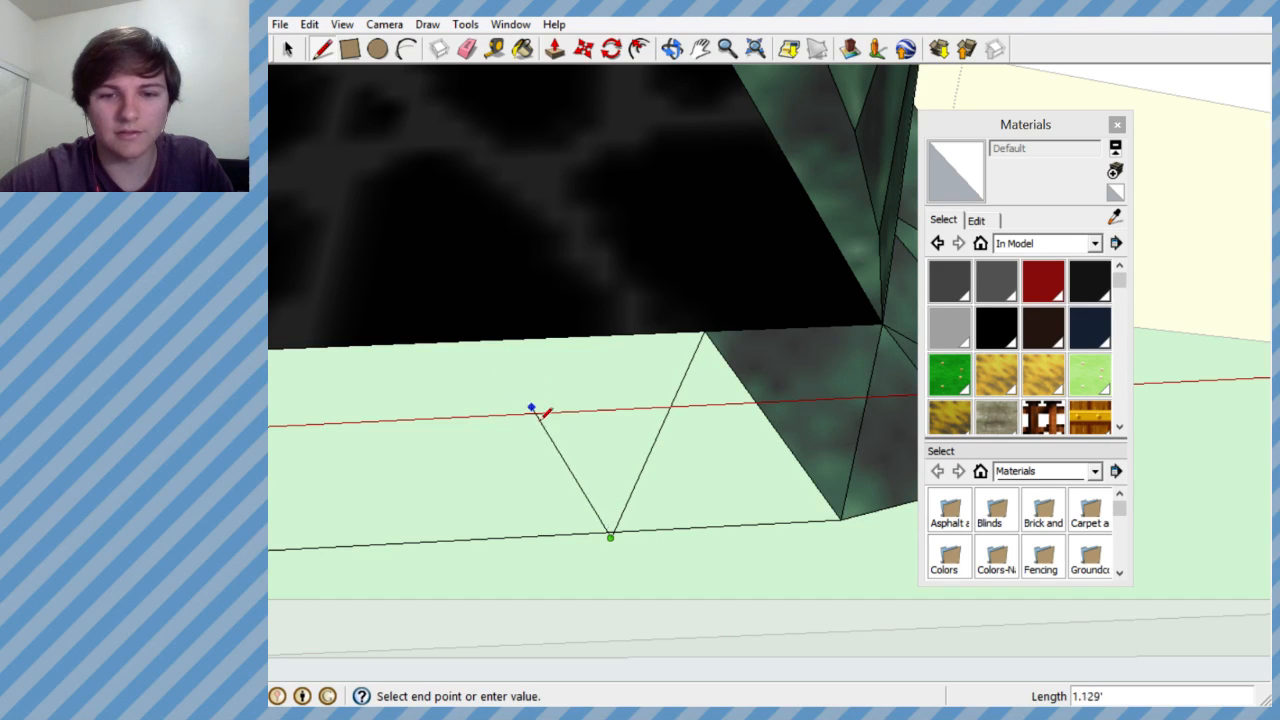
left_click(587, 462)
key("Escape")
- Zigzag three lines between the opening's bottom edge and the straight front segment, filling the next triangular faces
left_click(704, 331)
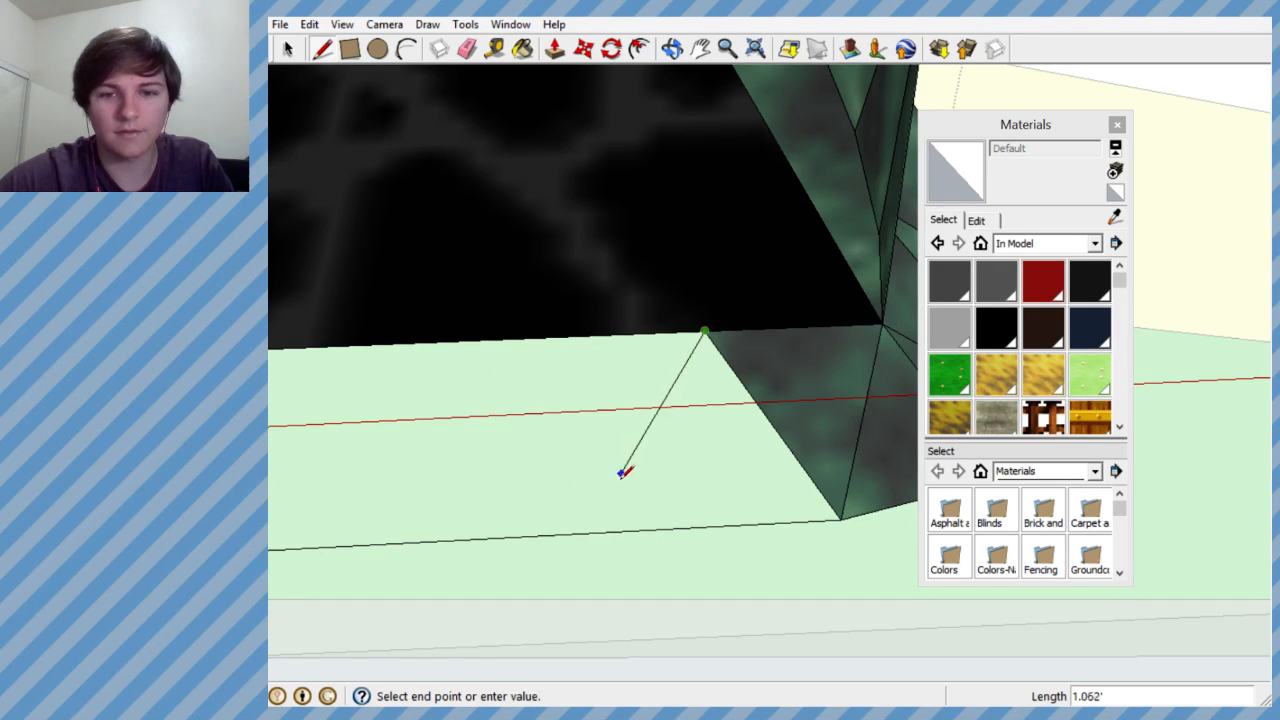
left_click(615, 532)
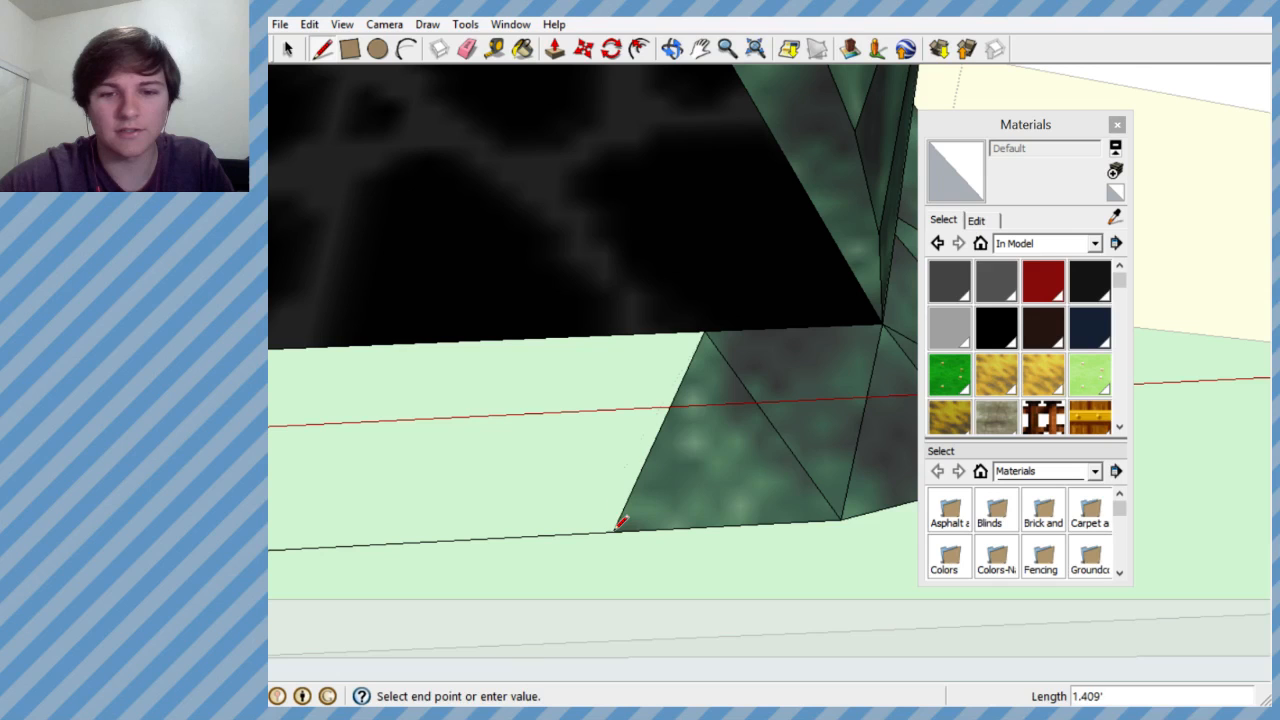
left_click(480, 341)
left_click(480, 341)
left_click(372, 543)
middle_click_drag(443, 471, 600, 405)
scroll(594, 435, "down", 2)
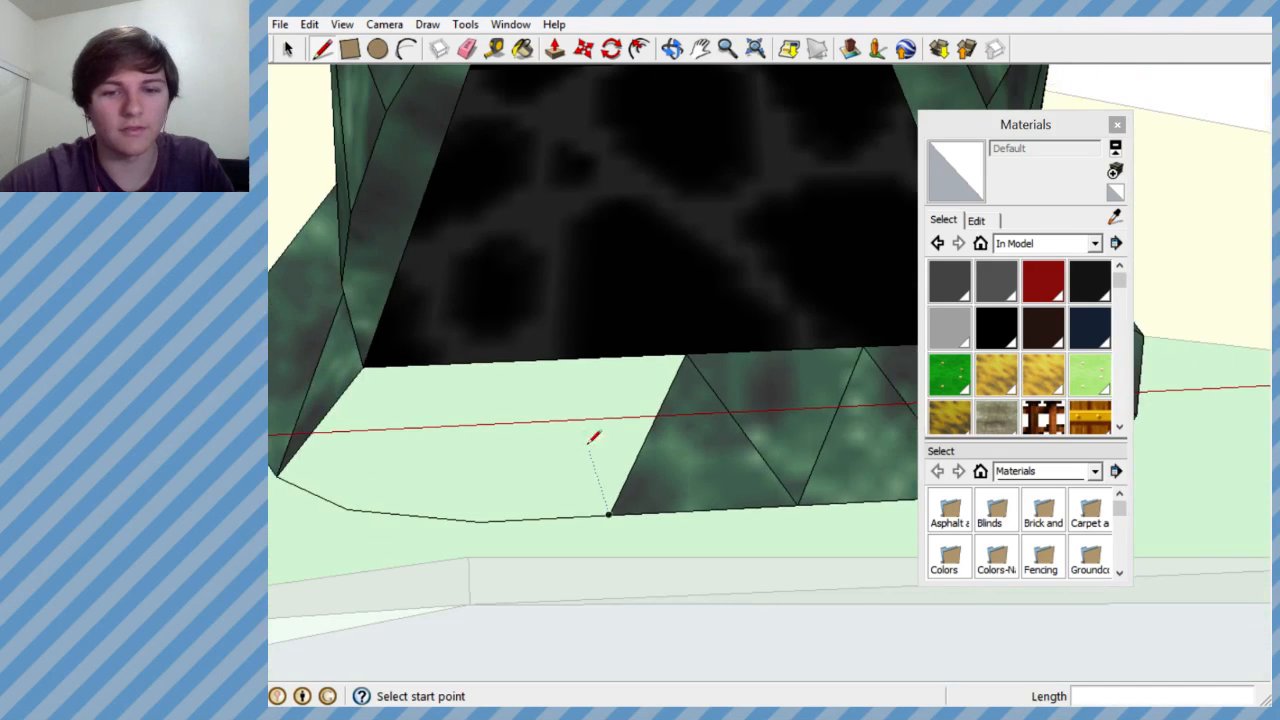
- Continue zigzagging four lines between the opening's bottom edge and the base chain's curved end, filling the triangular faces between them
left_click(609, 514)
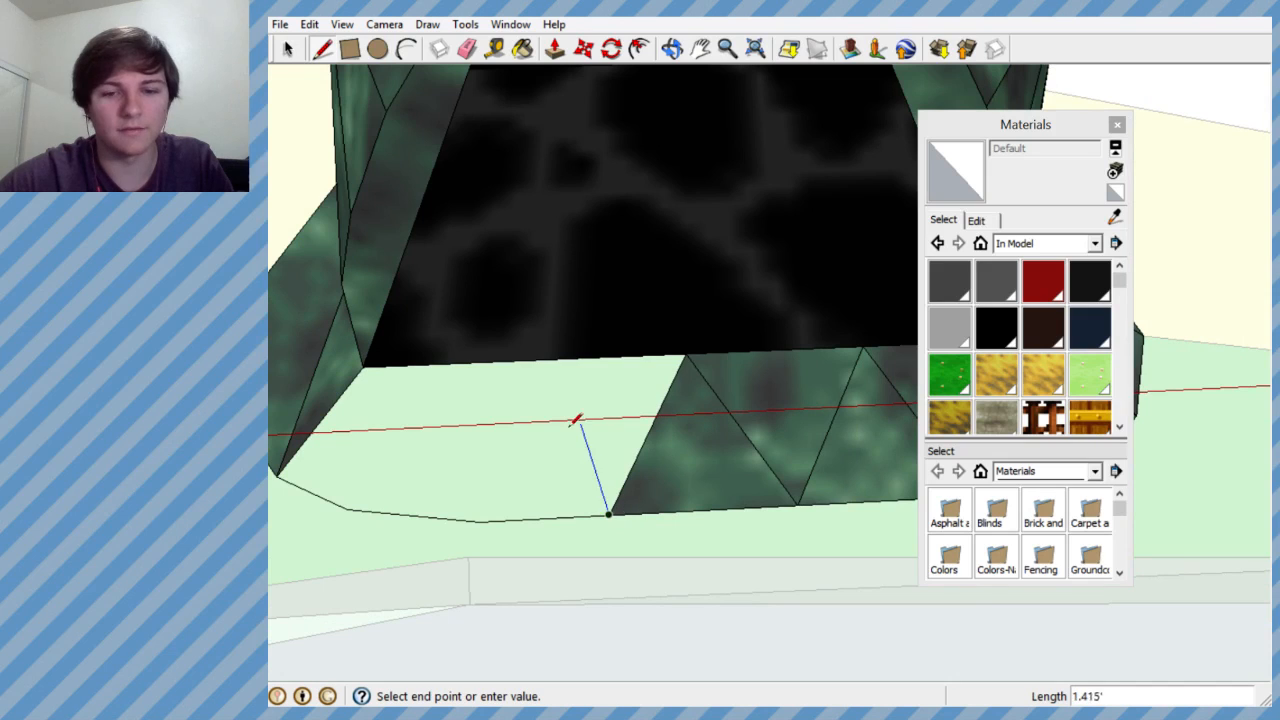
left_click(541, 360)
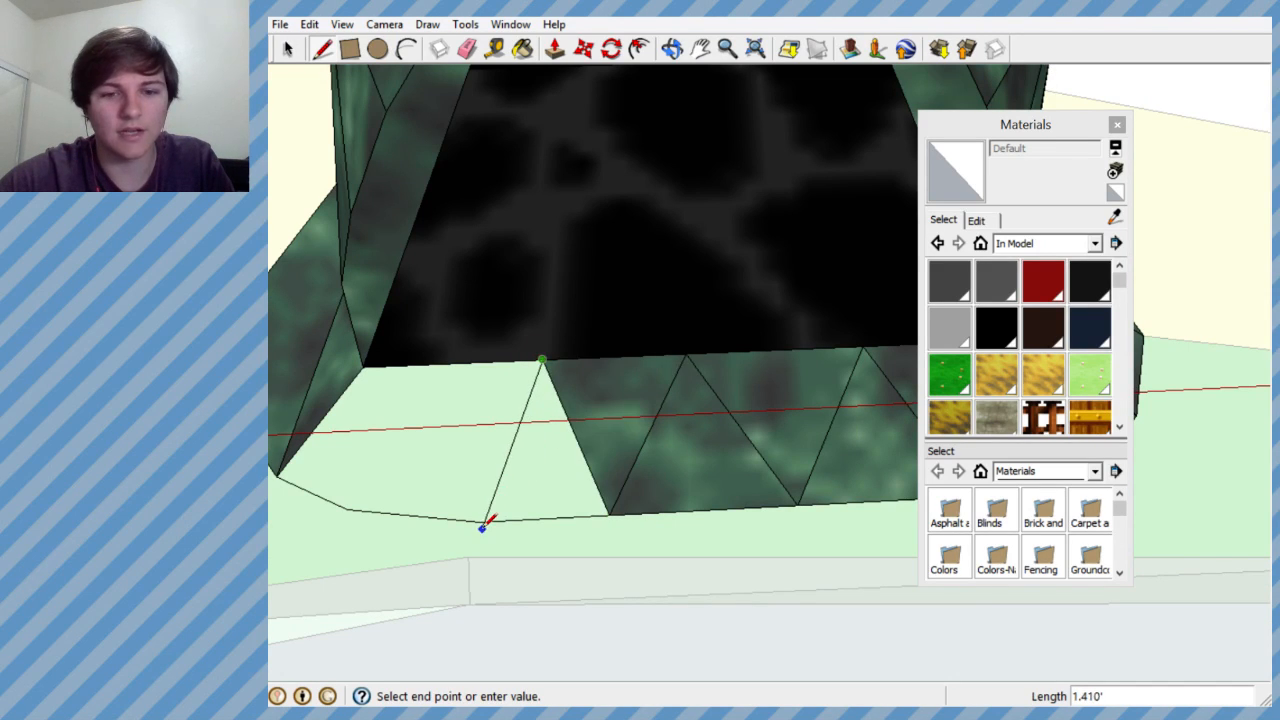
key("Escape")
left_click(541, 360)
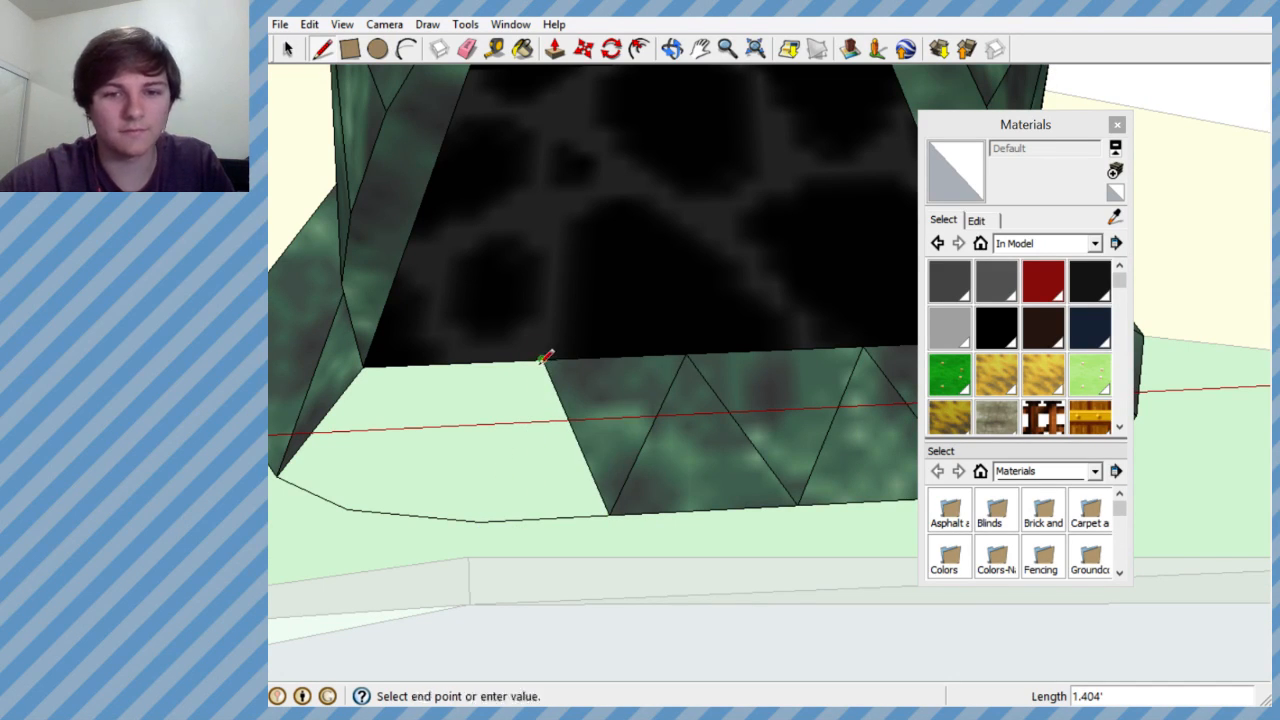
left_click(480, 520)
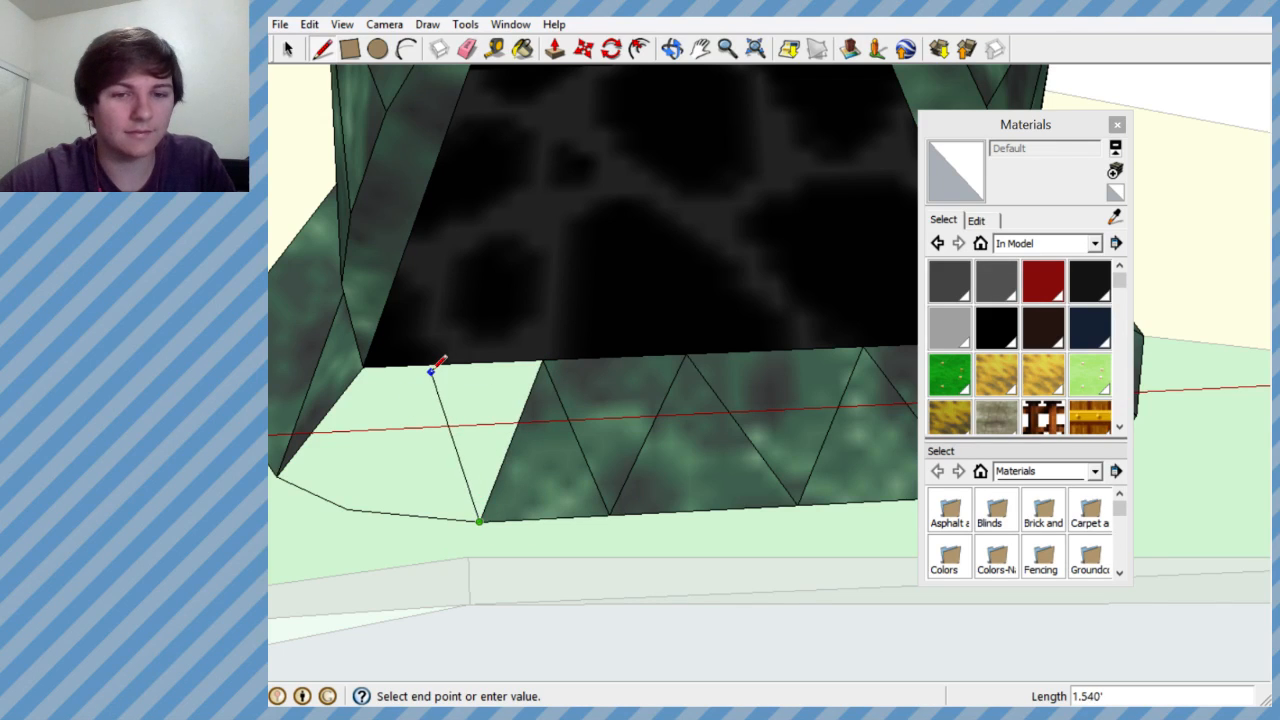
left_click(453, 364)
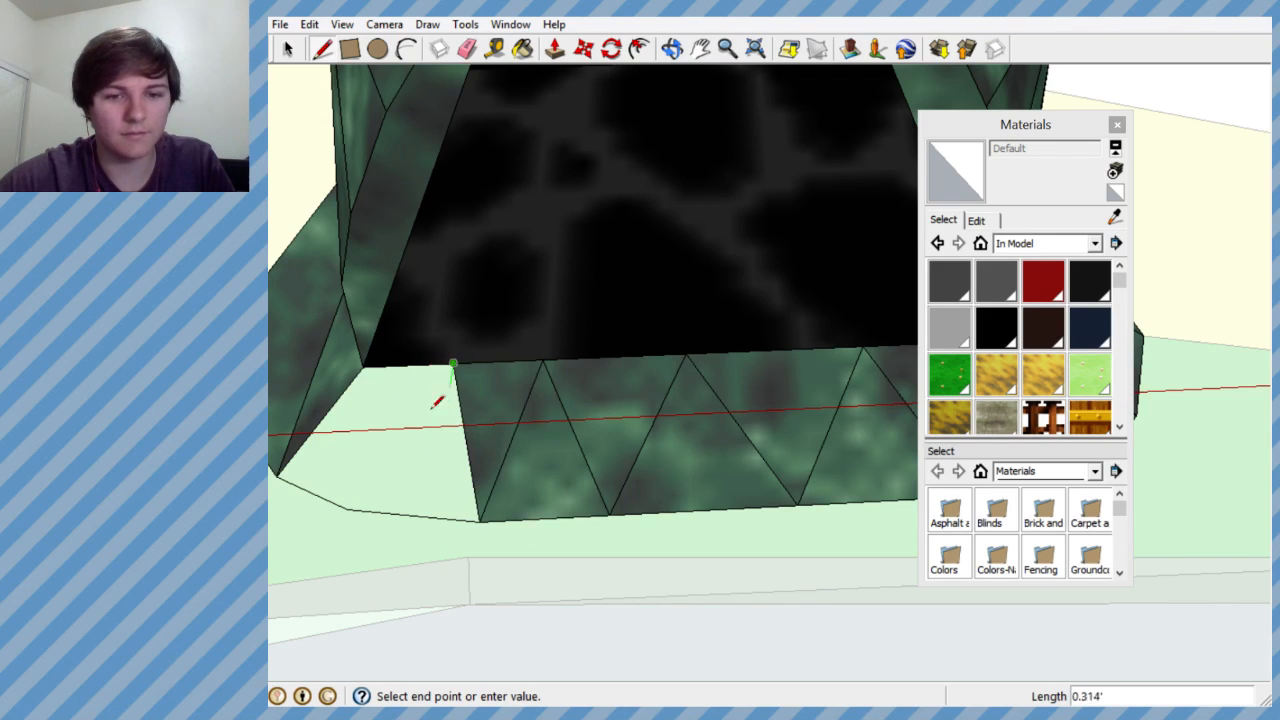
left_click(352, 507)
- Draw a line from the opening's remaining lower corner to the adjacent base chain vertex, closing the last gap with faces
scroll(512, 408, "down", 3)
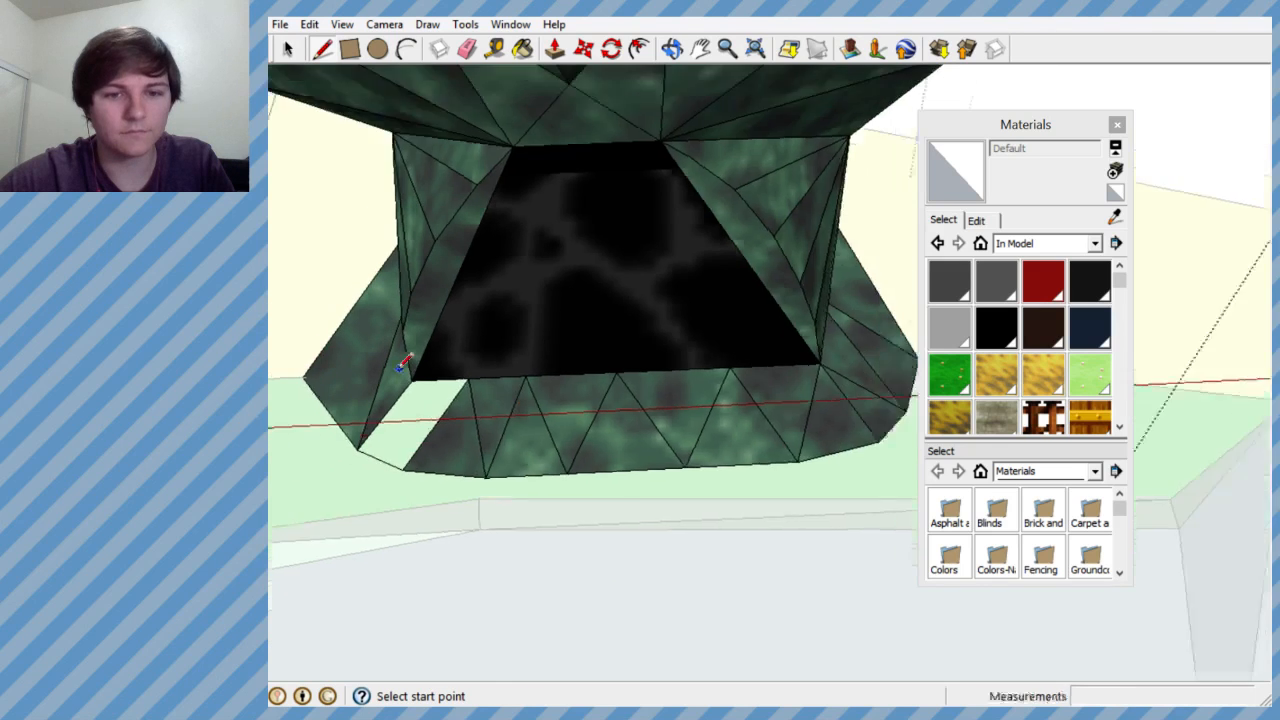
scroll(457, 409, "up", 4)
left_click(423, 390)
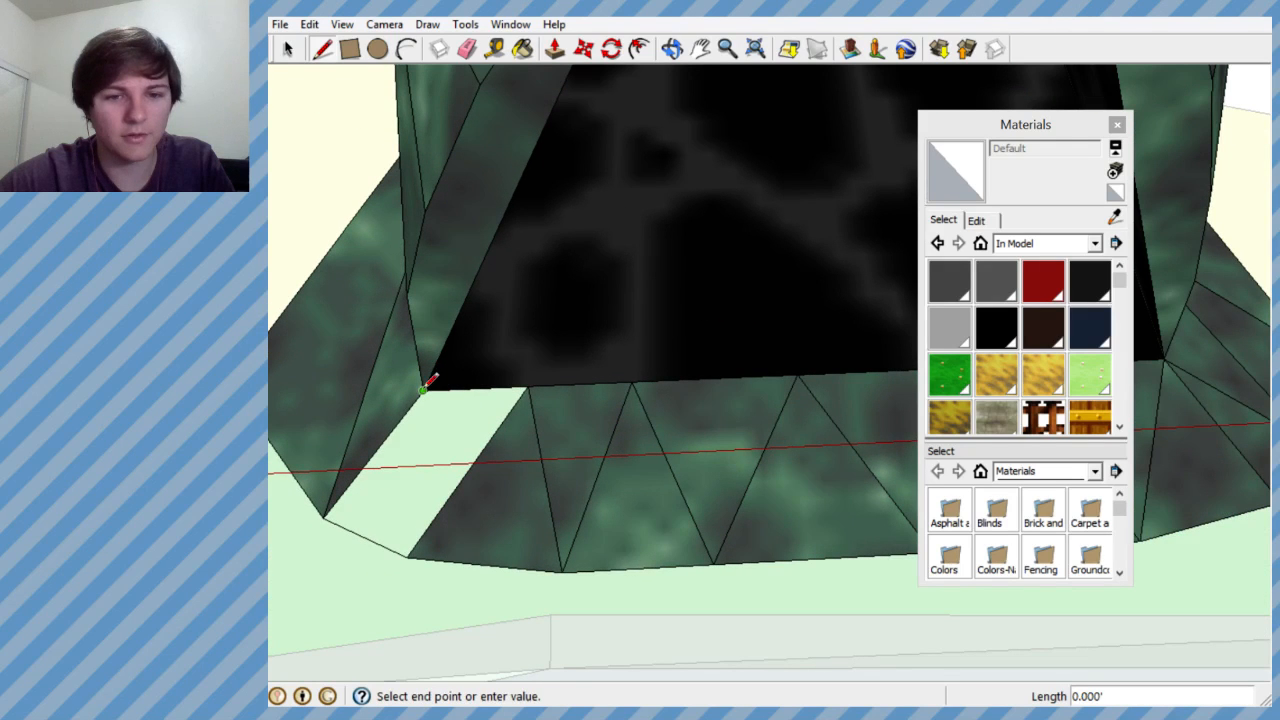
left_click(412, 555)
- Exit the skull group with the Select tool and inspect the finished skull beside the hut in the full level
scroll(566, 449, "down", 3)
middle_click_drag(597, 362, 693, 321)
scroll(693, 321, "down", 3)
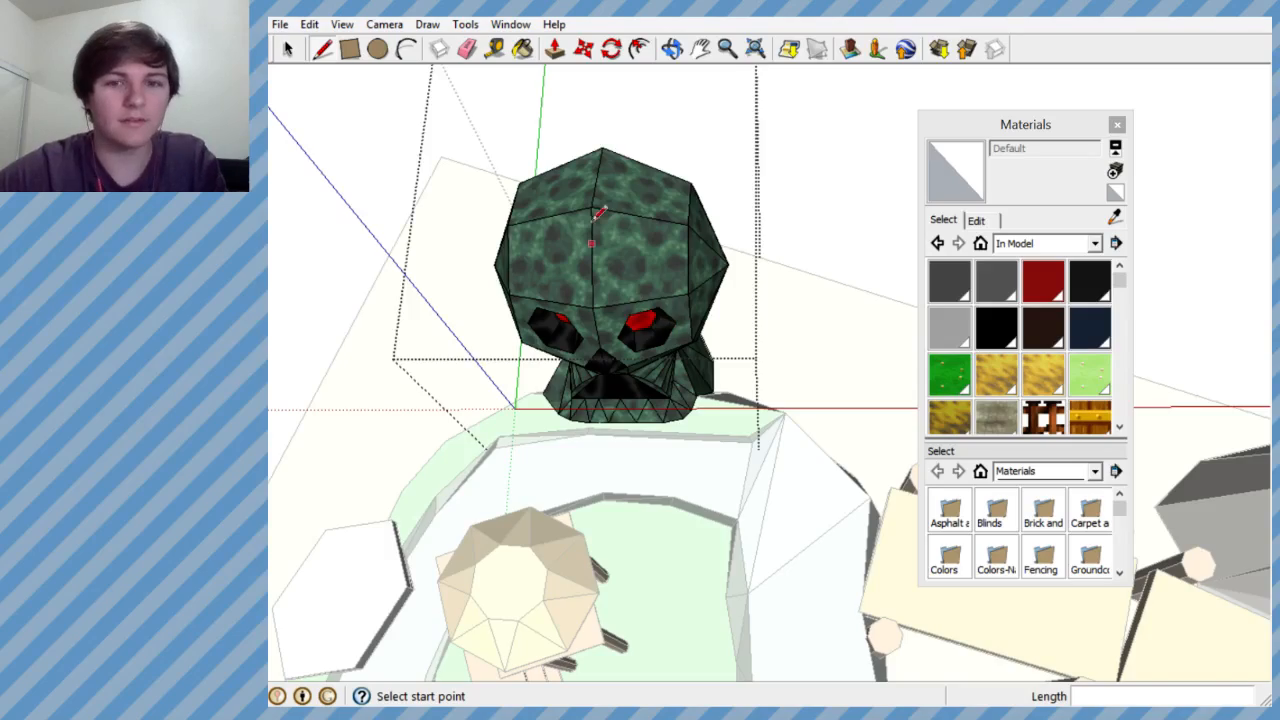
scroll(603, 262, "down", 3)
scroll(632, 309, "up", 4)
mouse_move(632, 309)
middle_mouse_down()
mouse_move(899, 292)
mouse_move(840, 297)
mouse_move(723, 354)
mouse_move(633, 322)
middle_mouse_up()
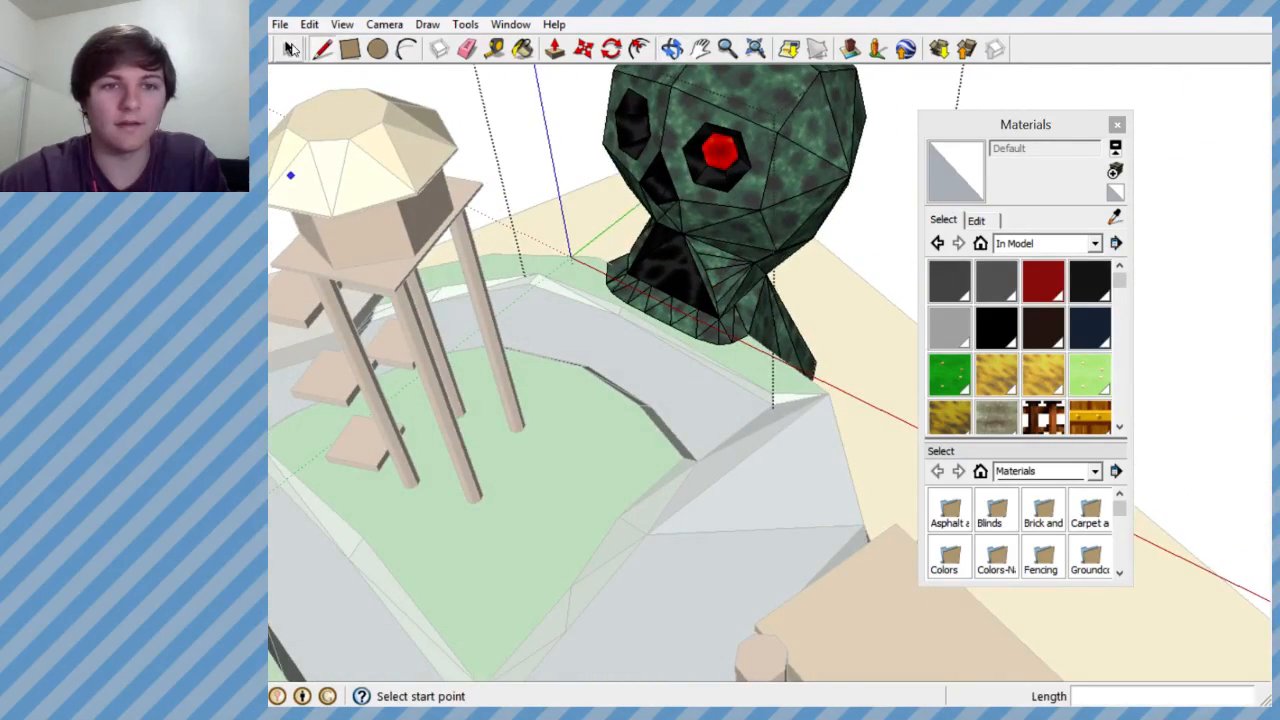
left_click(288, 46)
left_click(560, 411)
middle_click_drag(436, 232, 797, 470)
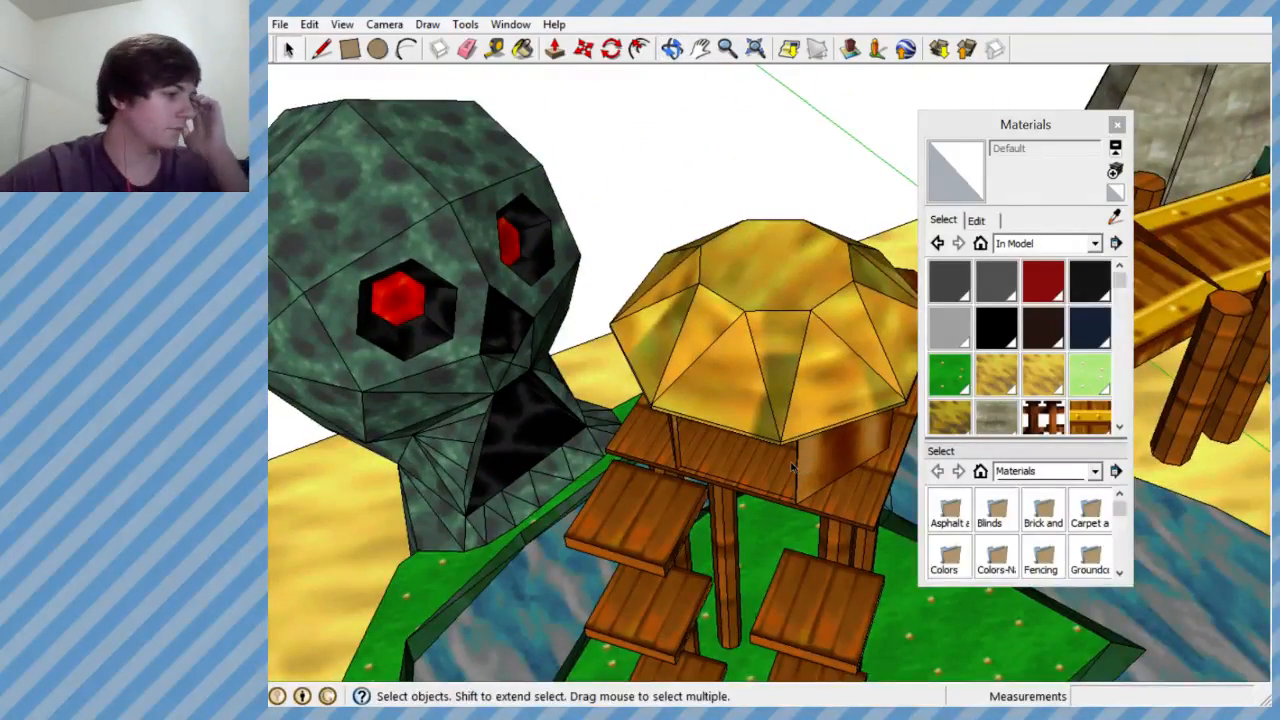
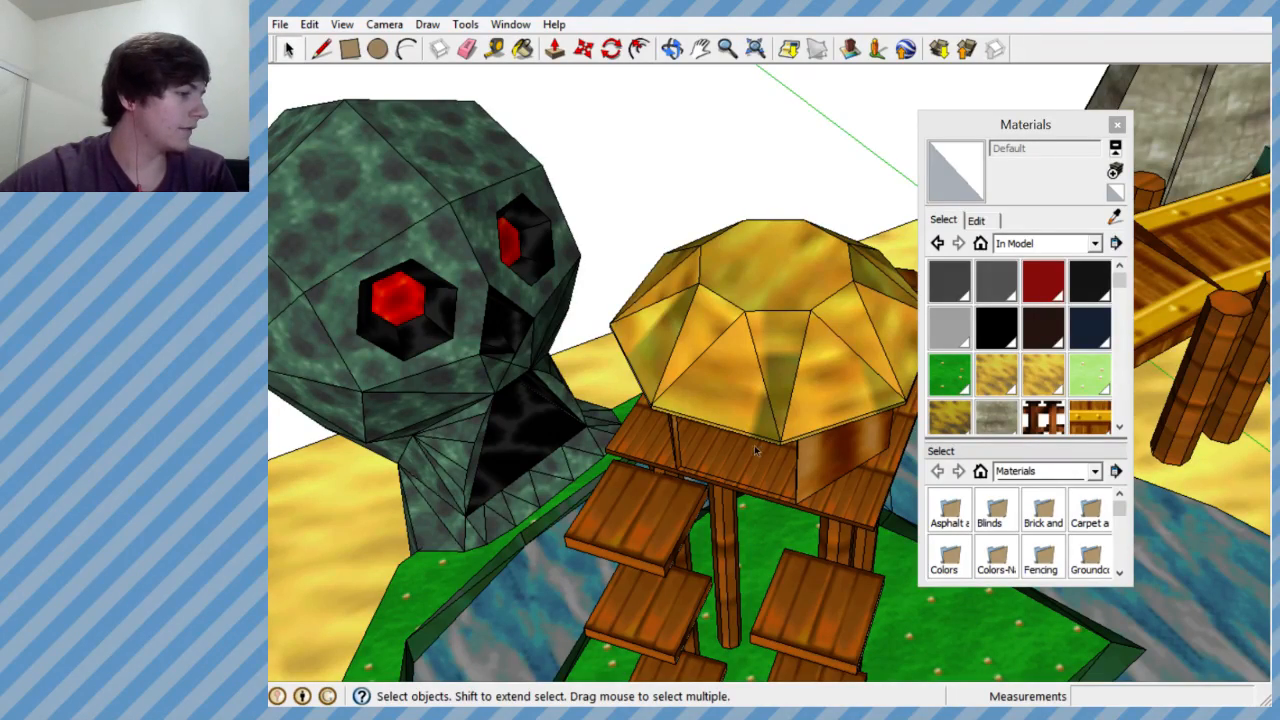
- Survey the whole level, comparing the skull island, the sword mountain and the green with the house
scroll(540, 405, "down", 8)
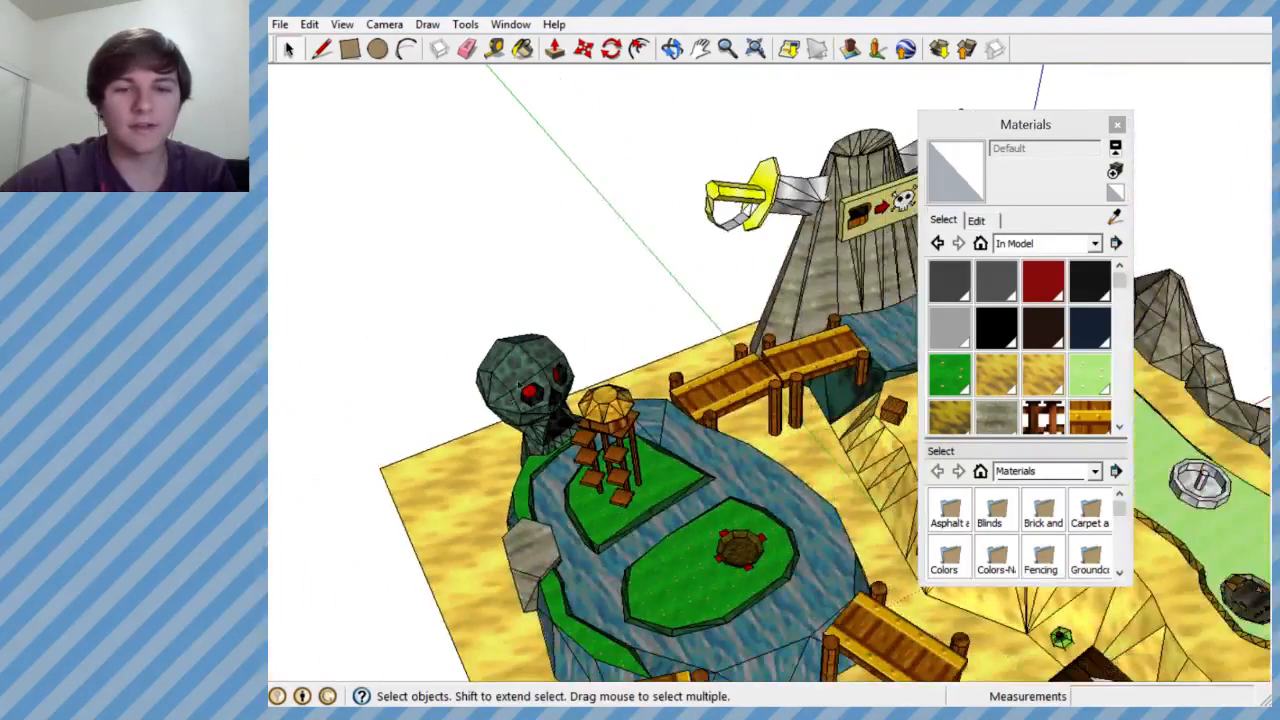
scroll(512, 392, "down", 3)
scroll(610, 450, "up", 3)
scroll(495, 375, "down", 3)
middle_click_drag(555, 412, 380, 449)
scroll(688, 365, "down", 3)
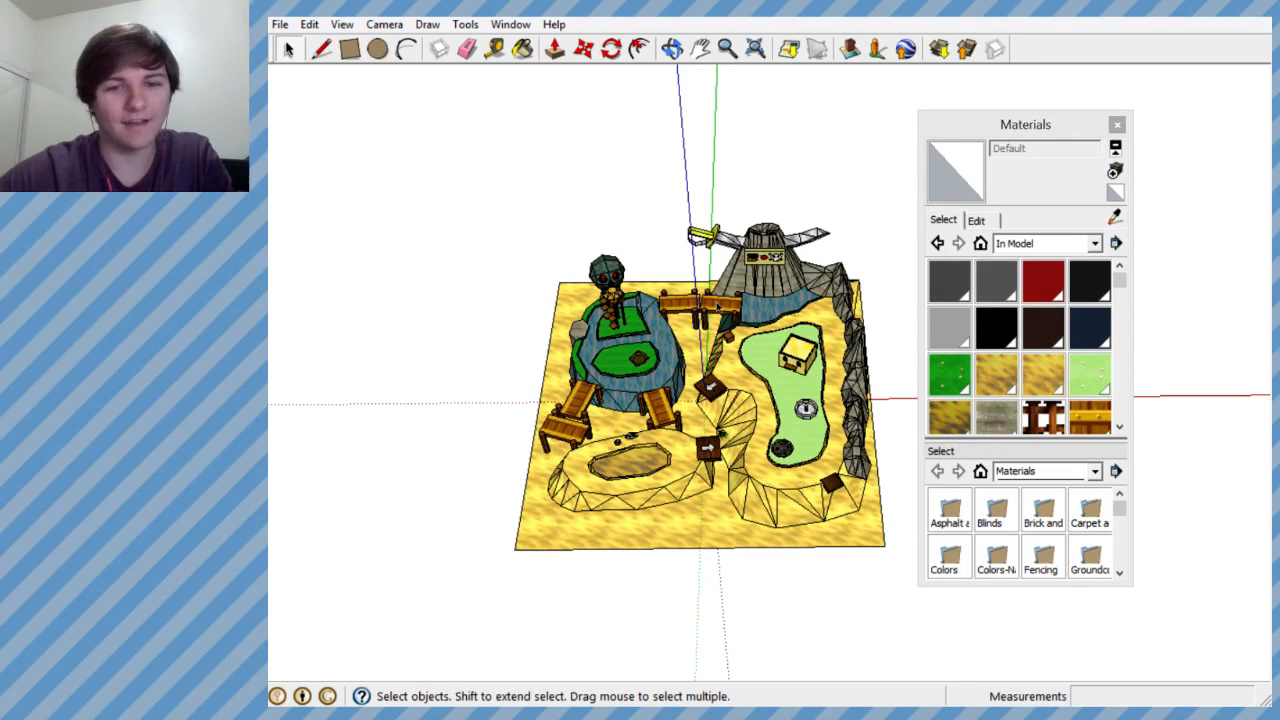
scroll(700, 410, "down", 2)
scroll(610, 285, "up", 5)
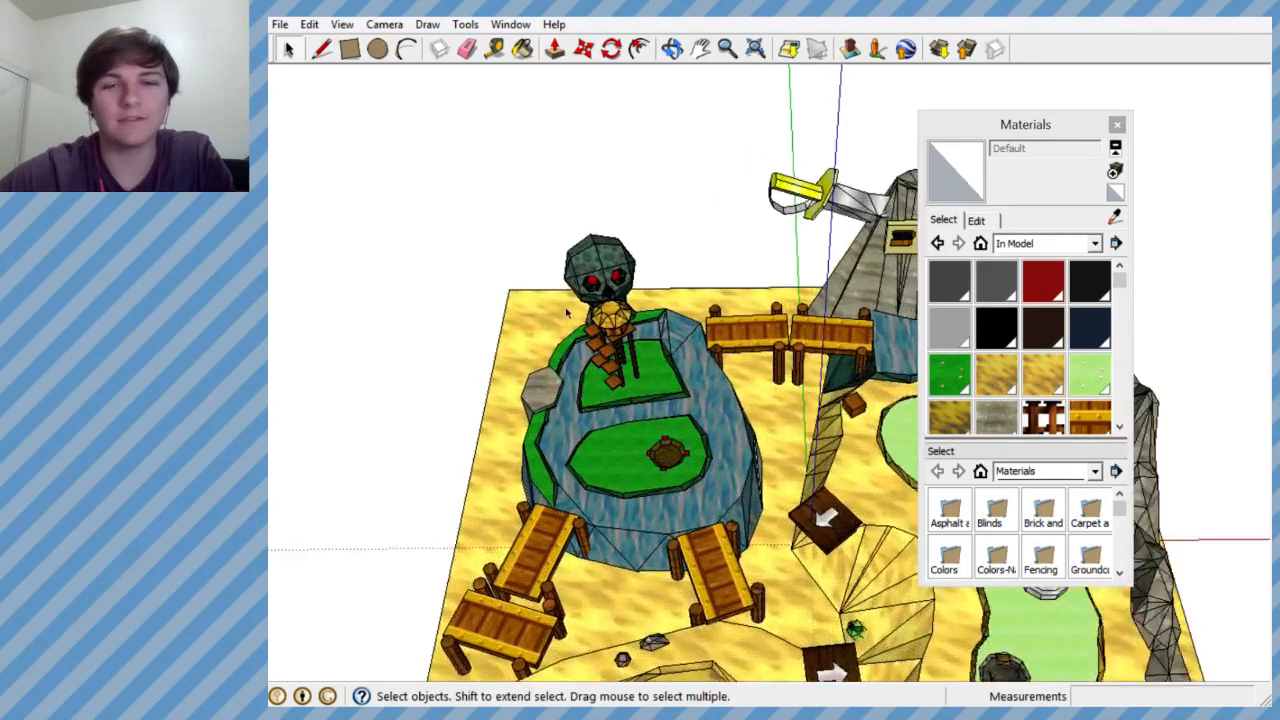
scroll(588, 335, "down", 3)
scroll(711, 400, "up", 3)
scroll(638, 410, "down", 4)
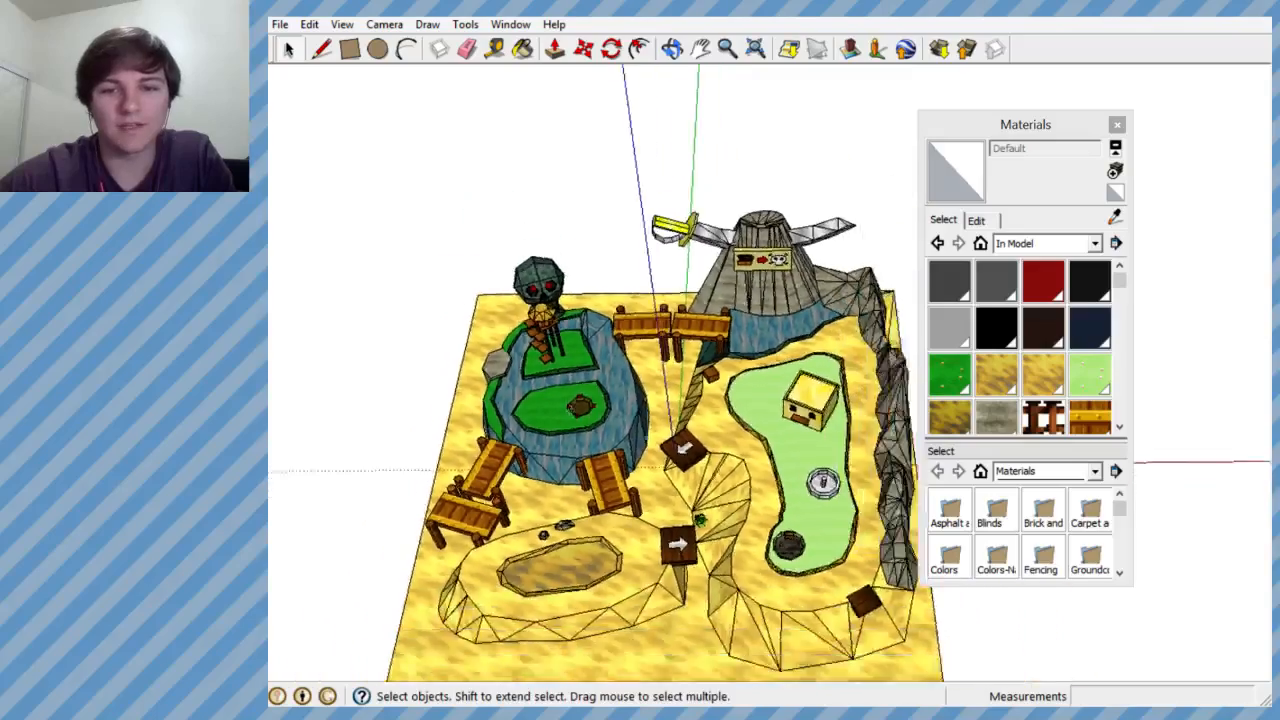
scroll(722, 430, "up", 3)
scroll(722, 430, "down", 3)
scroll(683, 395, "up", 5)
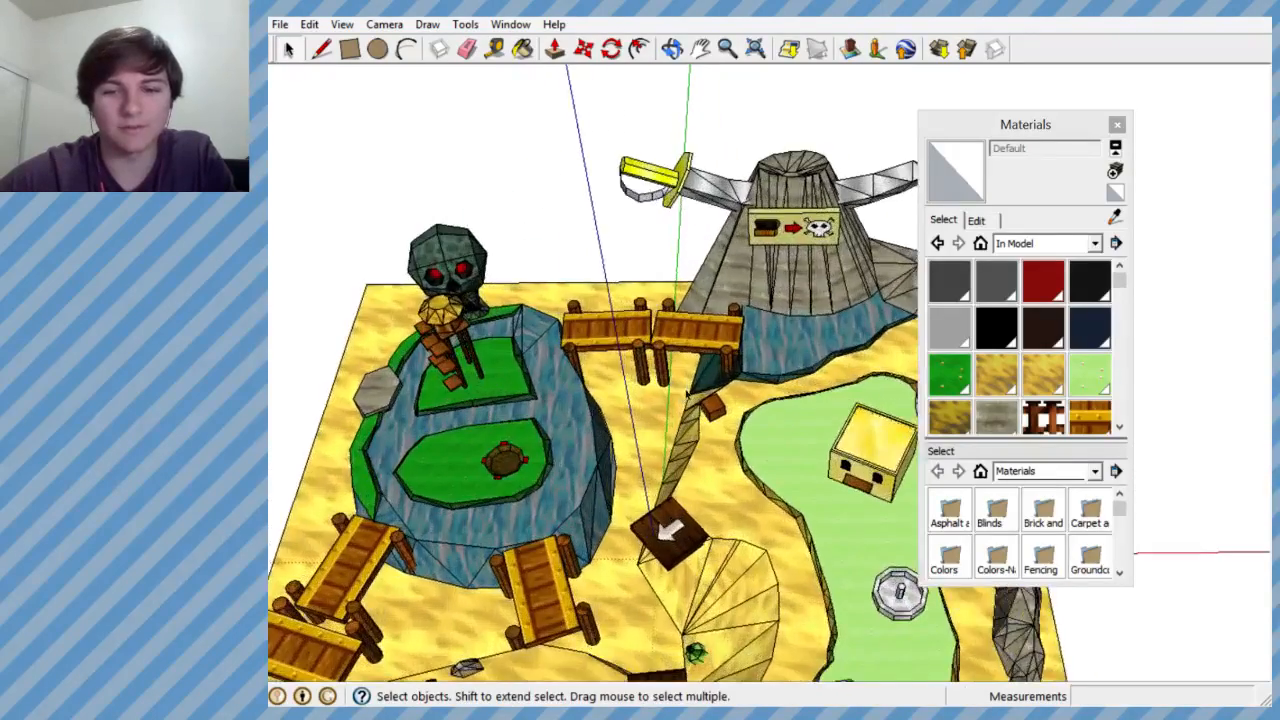
middle_click_drag(683, 395, 848, 290)
scroll(848, 290, "down", 3)
scroll(824, 442, "up", 6)
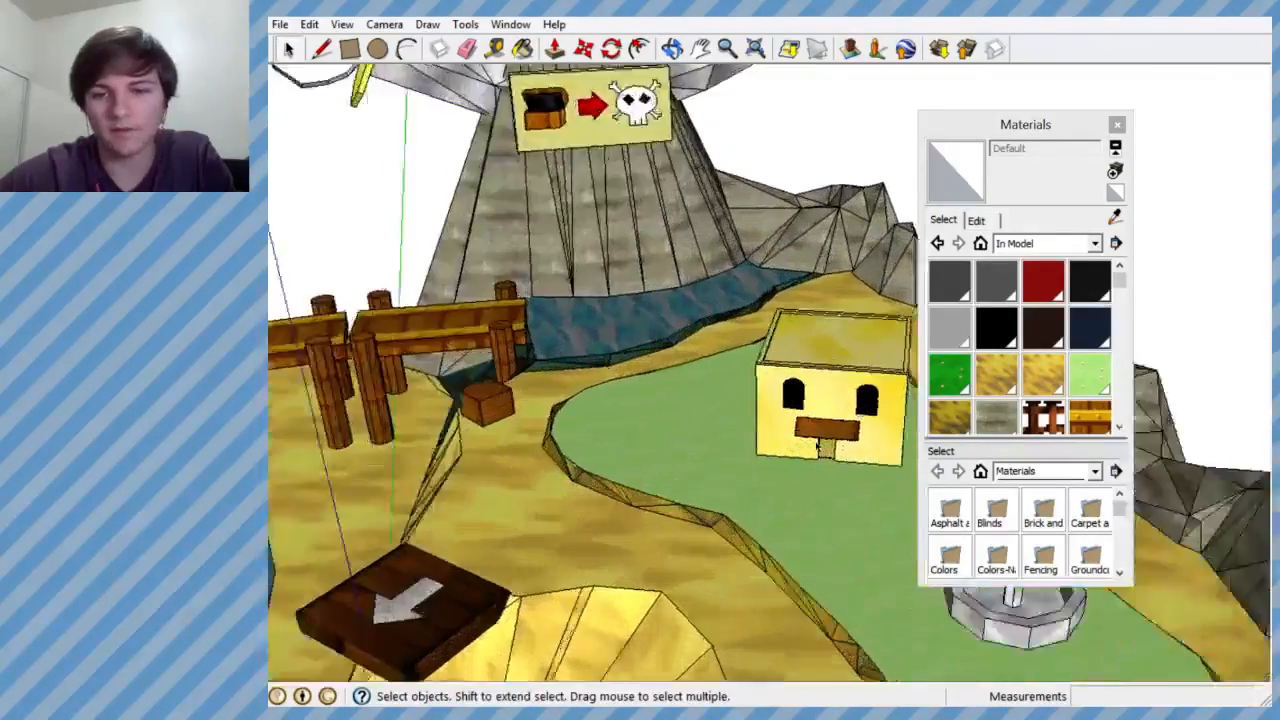
- Draw short lines across the thickness of the house awning at its left side's outer and wall-side corners
scroll(818, 444, "up", 2)
middle_click_drag(818, 444, 703, 371)
scroll(703, 371, "down", 4)
scroll(840, 323, "up", 6)
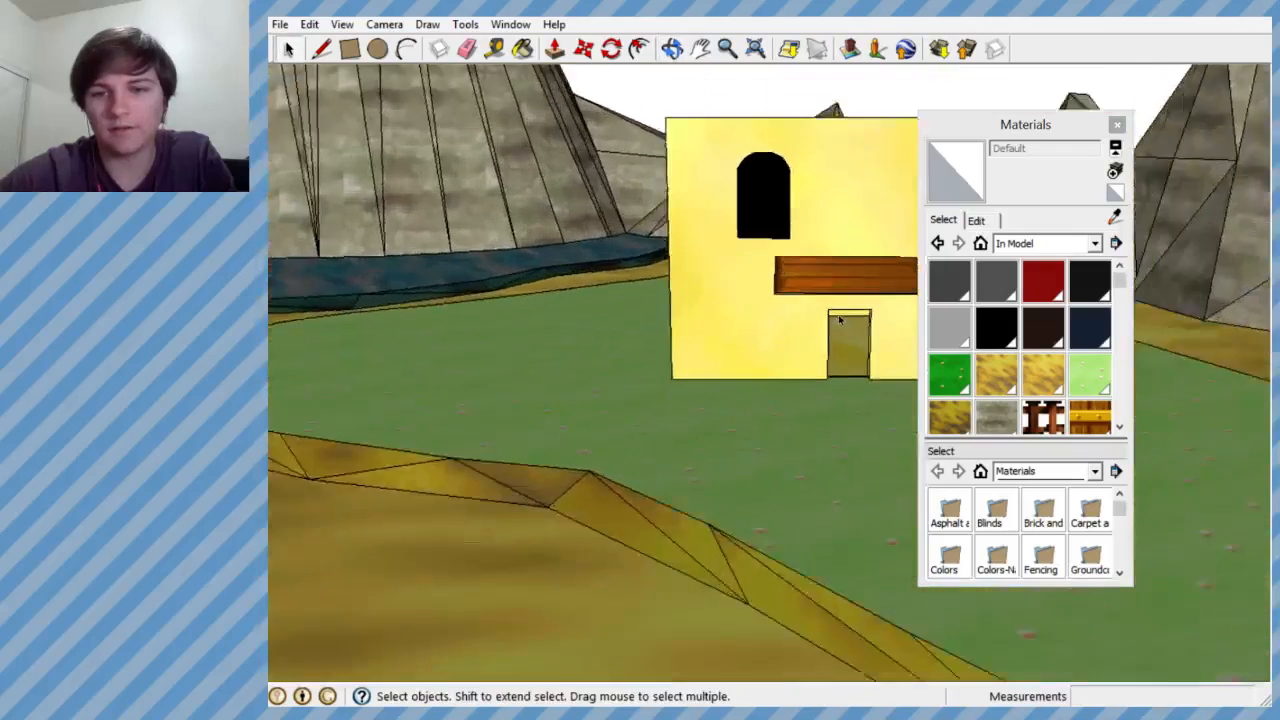
middle_click_drag(840, 323, 850, 252)
scroll(700, 200, "up", 6)
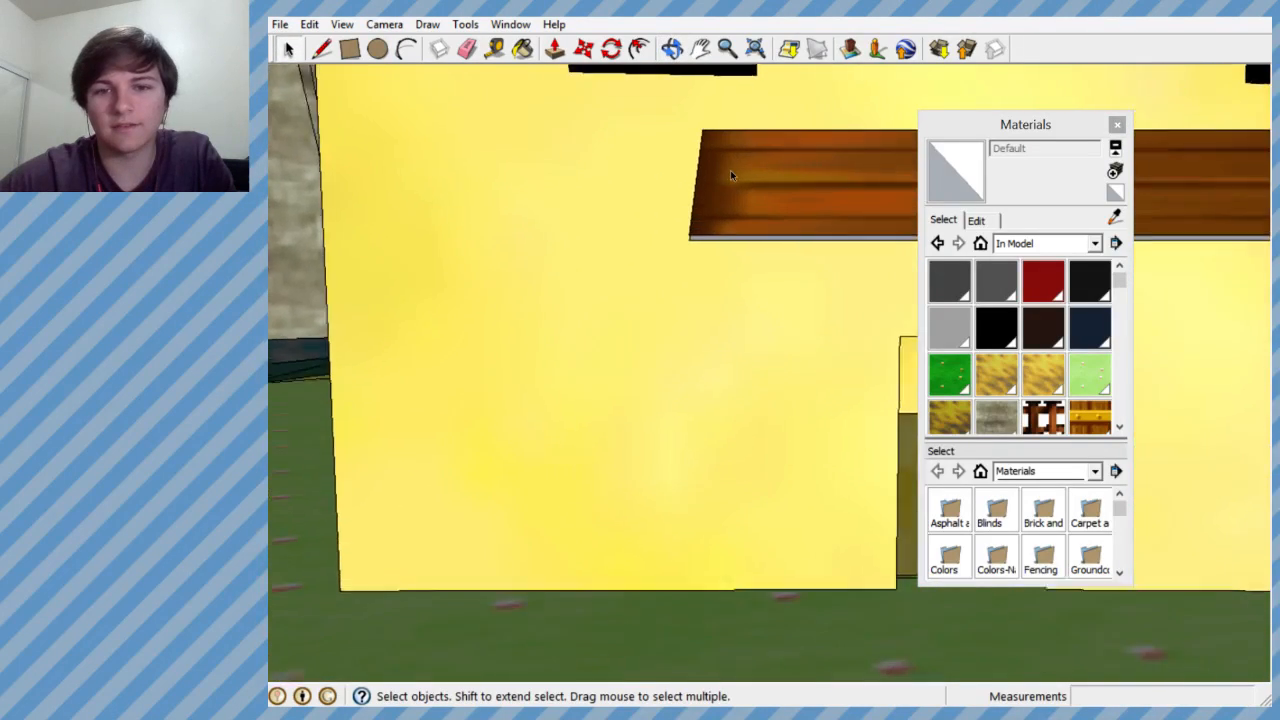
key("l")
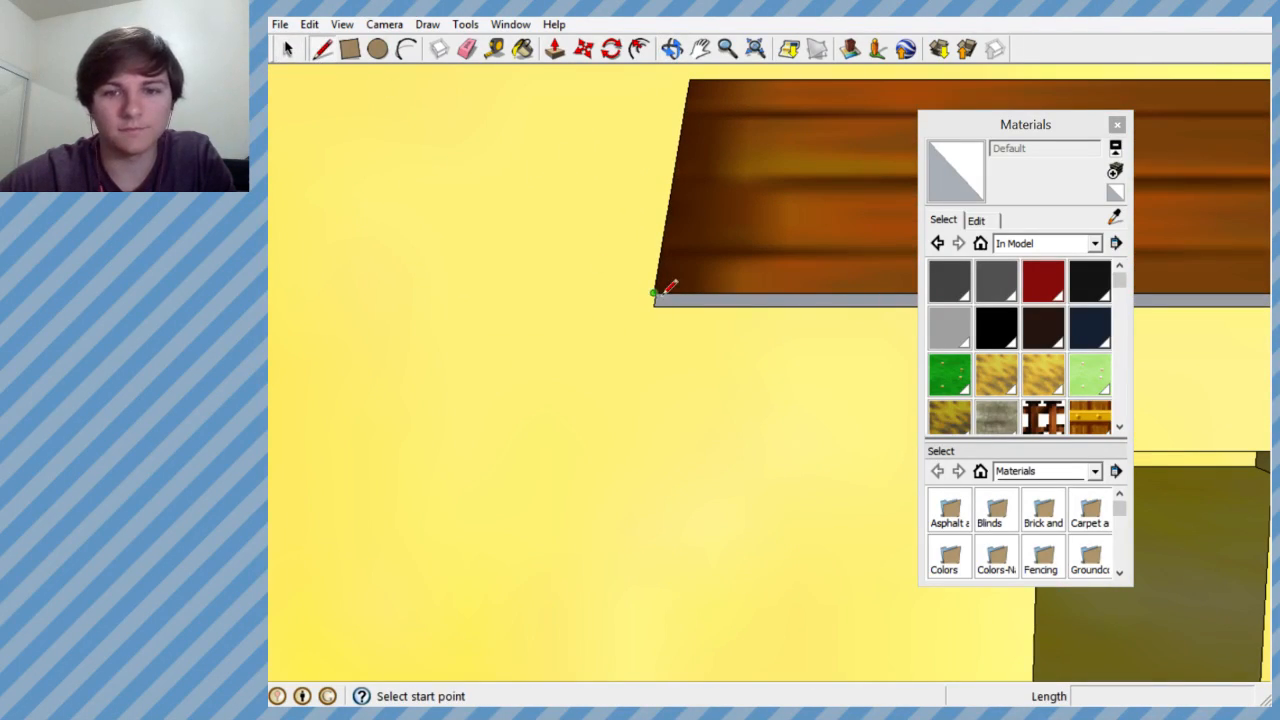
left_click(655, 298)
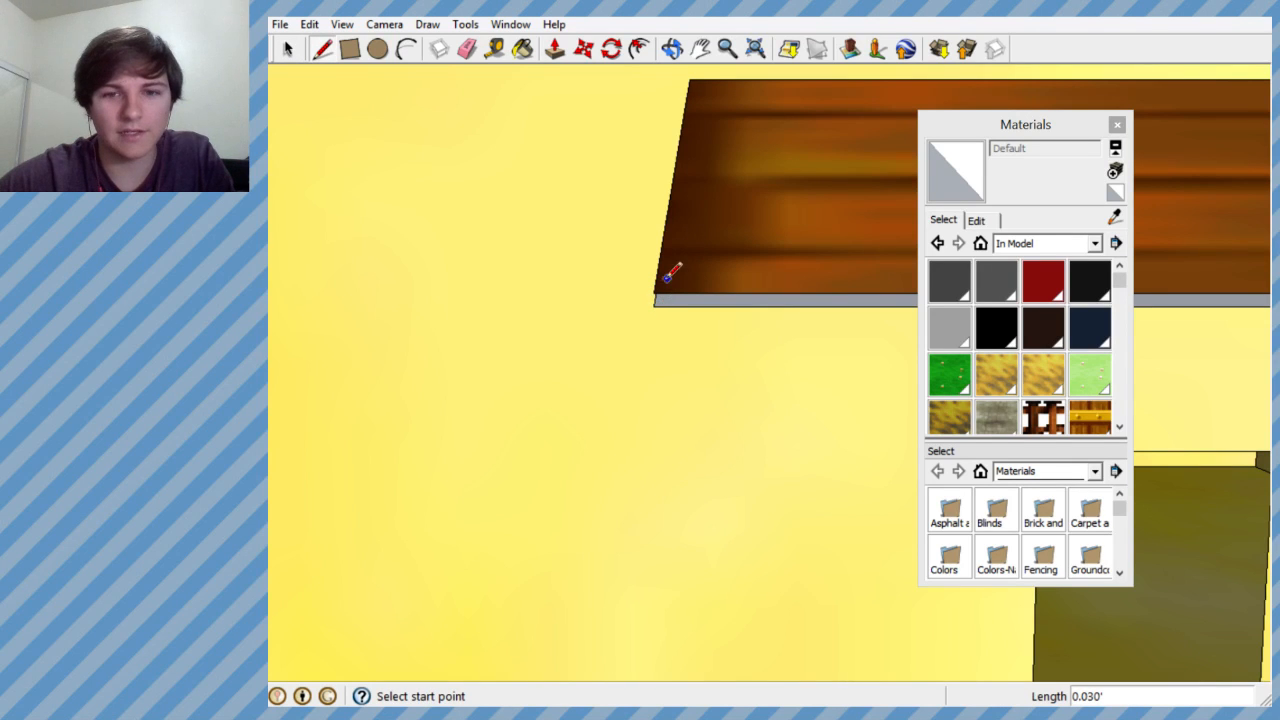
mouse_move(632, 285)
middle_mouse_down()
mouse_move(837, 374)
mouse_move(920, 354)
mouse_move(673, 476)
mouse_move(343, 314)
mouse_move(134, 251)
mouse_move(442, 271)
mouse_move(874, 437)
mouse_move(794, 343)
middle_mouse_up()
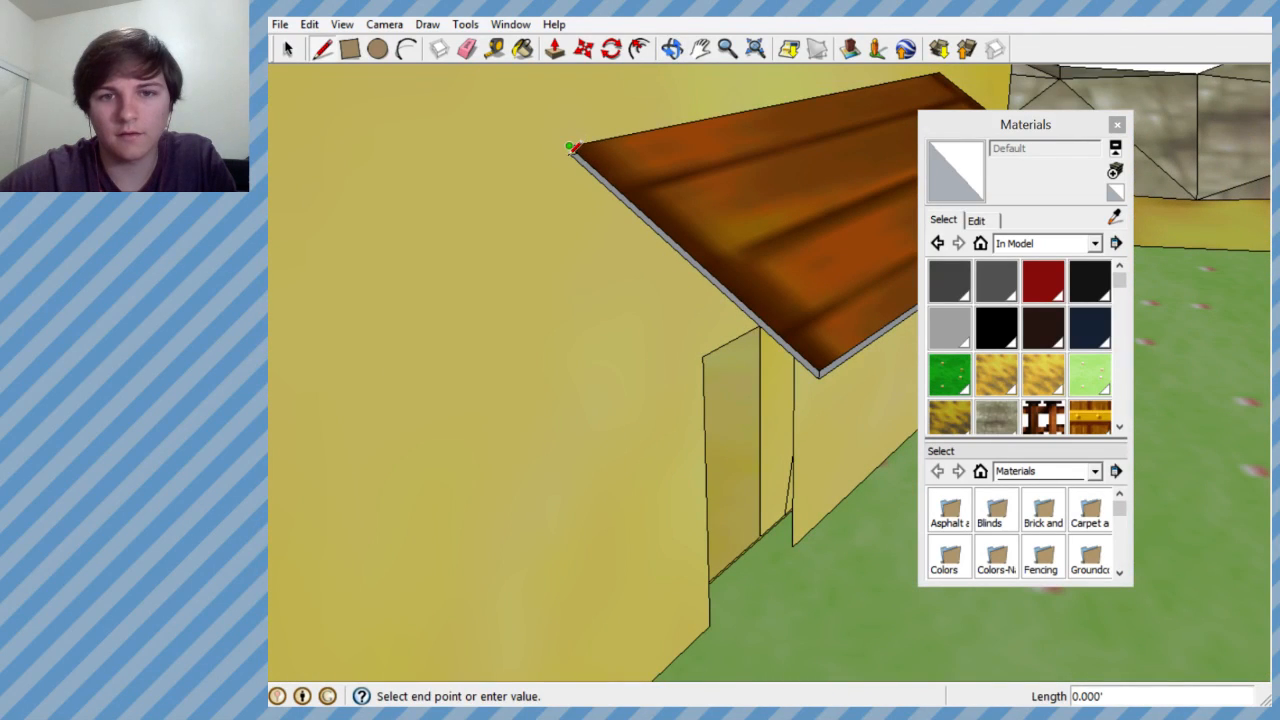
left_click(570, 156)
middle_click_drag(571, 160, 340, 215)
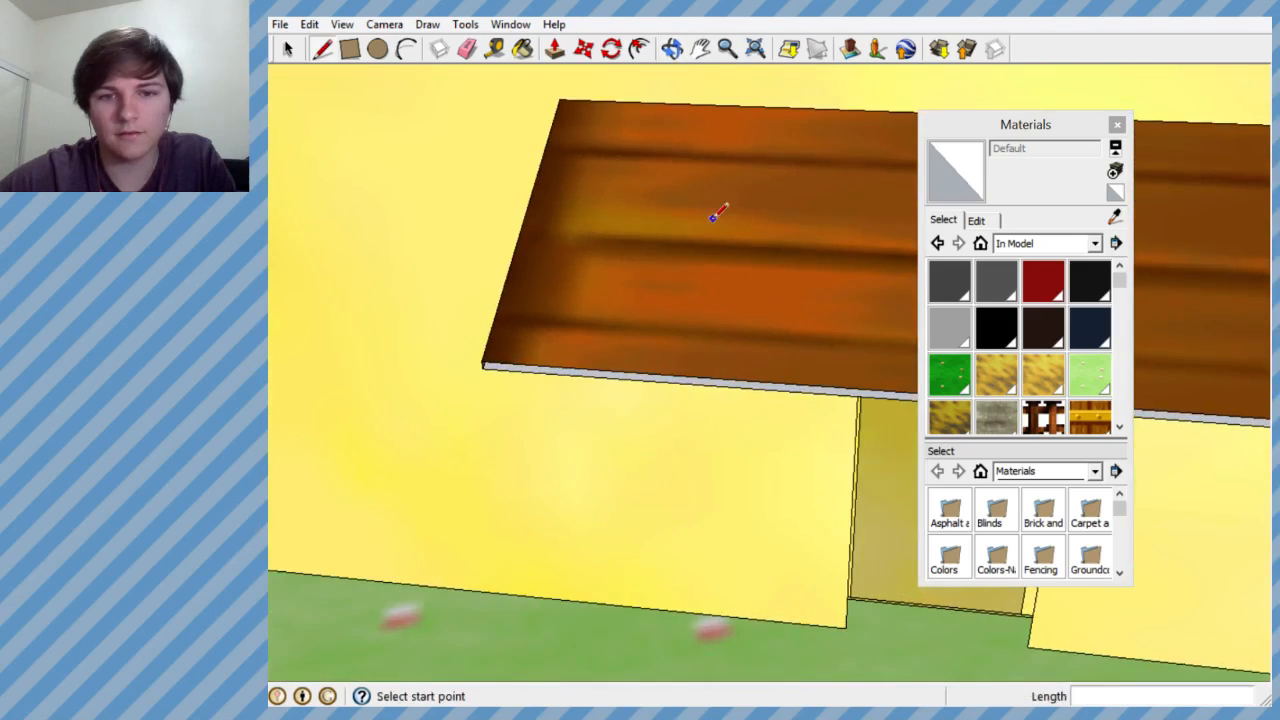
- Draw short lines across the awning's thickness at its right side's wall-side and outer corners
middle_click_drag(711, 215, 351, 189)
scroll(541, 219, "down", 7)
mouse_move(633, 218)
middle_mouse_down()
mouse_move(520, 225)
mouse_move(535, 218)
middle_mouse_up()
scroll(550, 216, "up", 5)
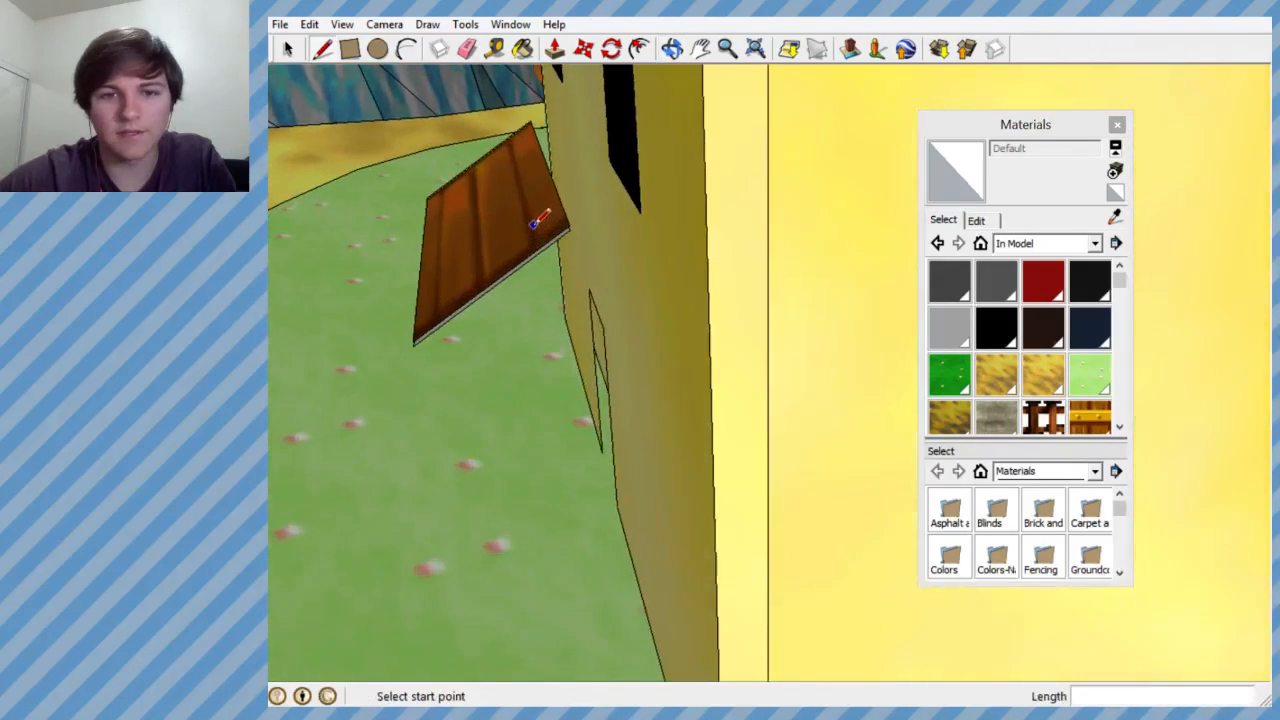
left_click(584, 239)
scroll(600, 215, "down", 2)
middle_click_drag(641, 170, 751, 118)
scroll(680, 175, "up", 1)
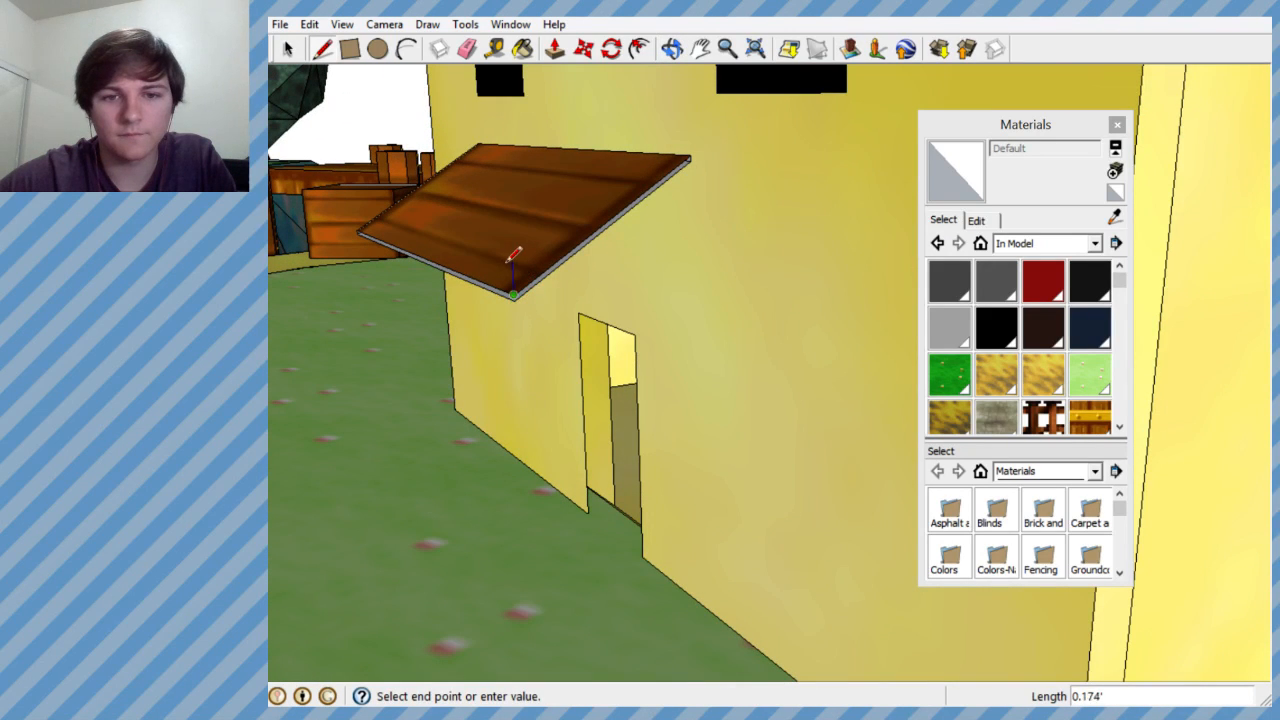
left_click(514, 297)
middle_click_drag(542, 249, 790, 220)
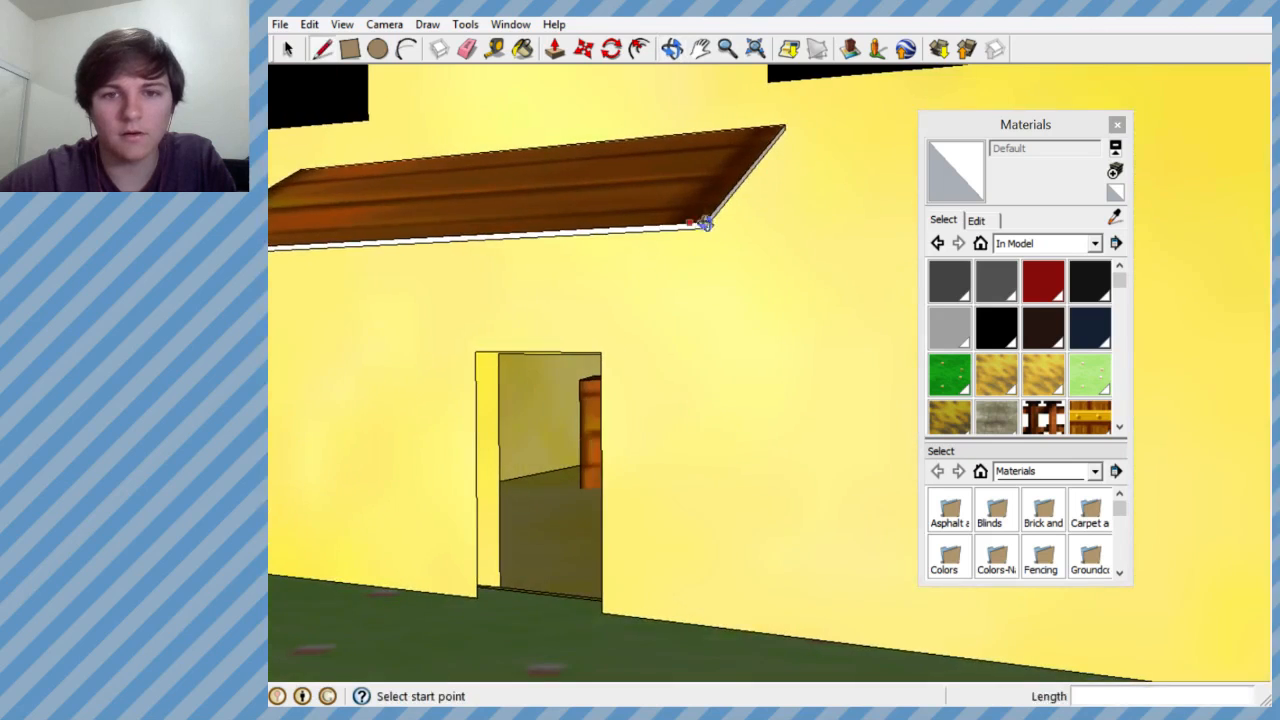
- Paint the awning's blank side and front edge faces with the wood plank texture Material17
scroll(822, 222, "up", 2)
scroll(822, 222, "down", 2)
left_click(521, 48)
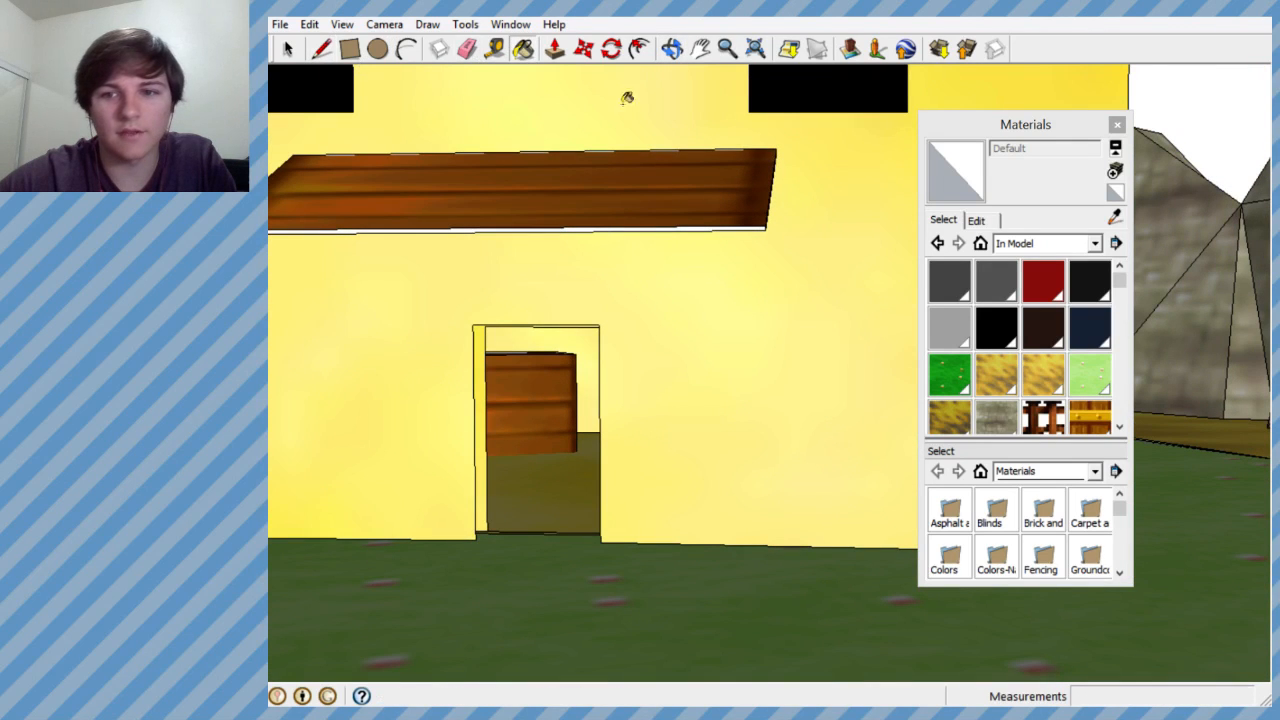
left_click(1119, 427)
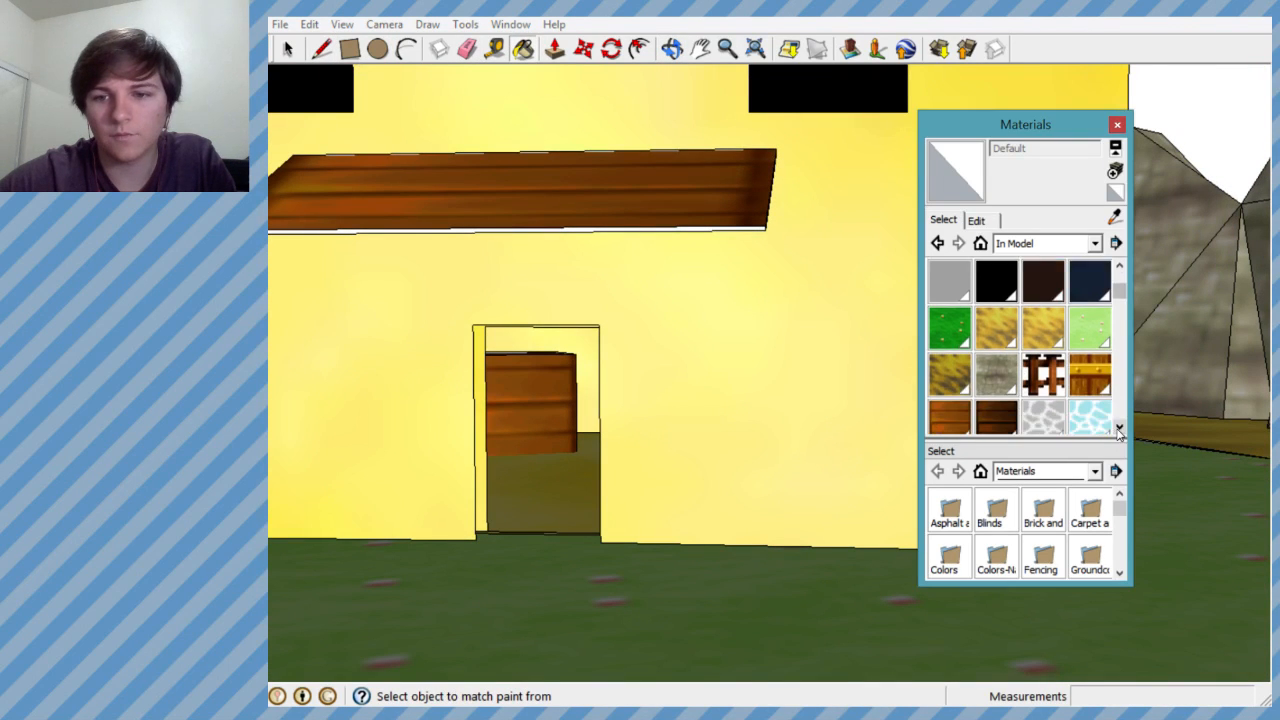
left_click(1119, 427)
left_click(958, 383)
mouse_move(711, 234)
middle_mouse_down()
mouse_move(714, 220)
mouse_move(543, 358)
mouse_move(520, 254)
middle_mouse_up()
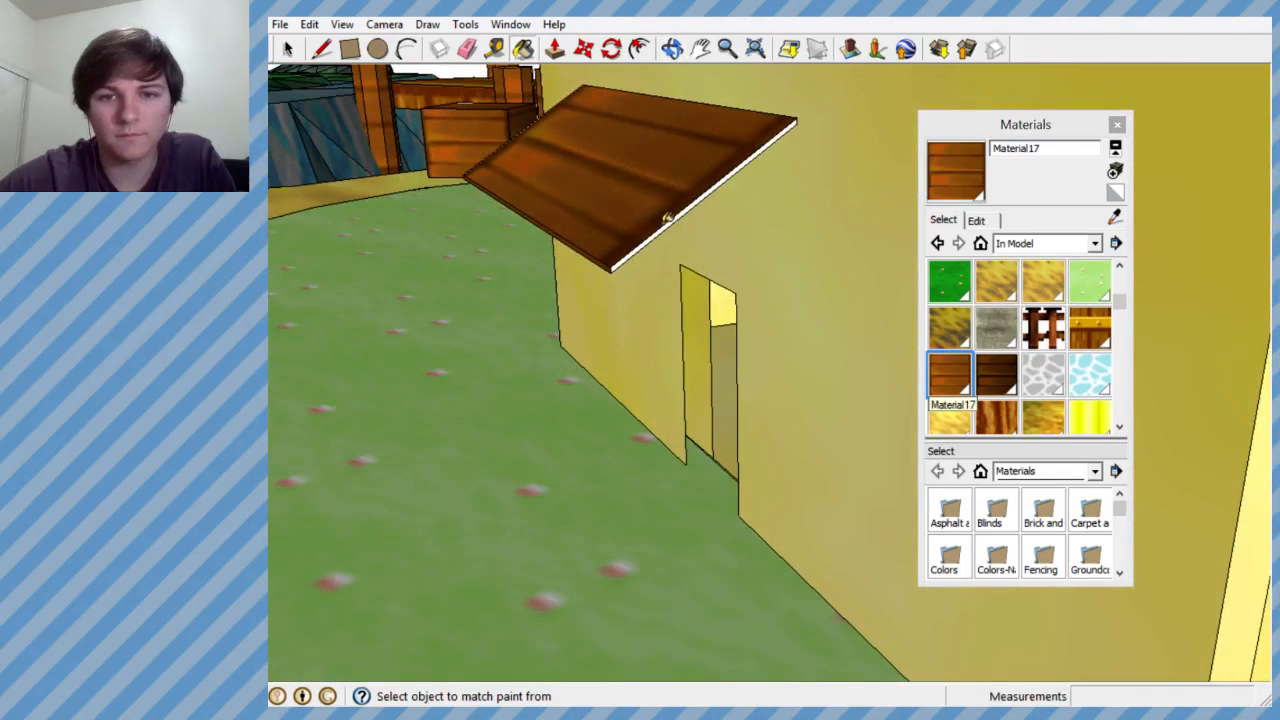
left_click(671, 219)
mouse_move(668, 210)
middle_mouse_down()
mouse_move(737, 591)
mouse_move(932, 467)
mouse_move(710, 246)
mouse_move(574, 311)
mouse_move(694, 286)
mouse_move(669, 331)
mouse_move(535, 392)
mouse_move(666, 386)
mouse_move(617, 322)
middle_mouse_up()
left_click(530, 396)
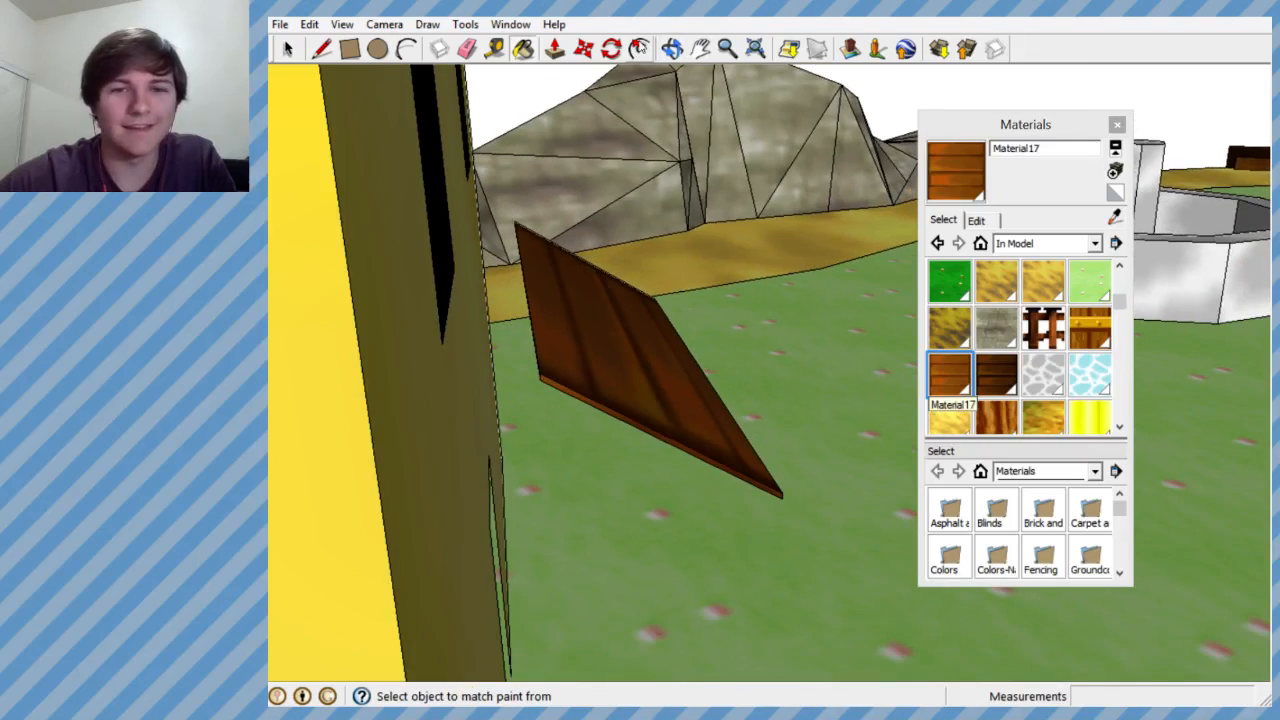
left_click(583, 48)
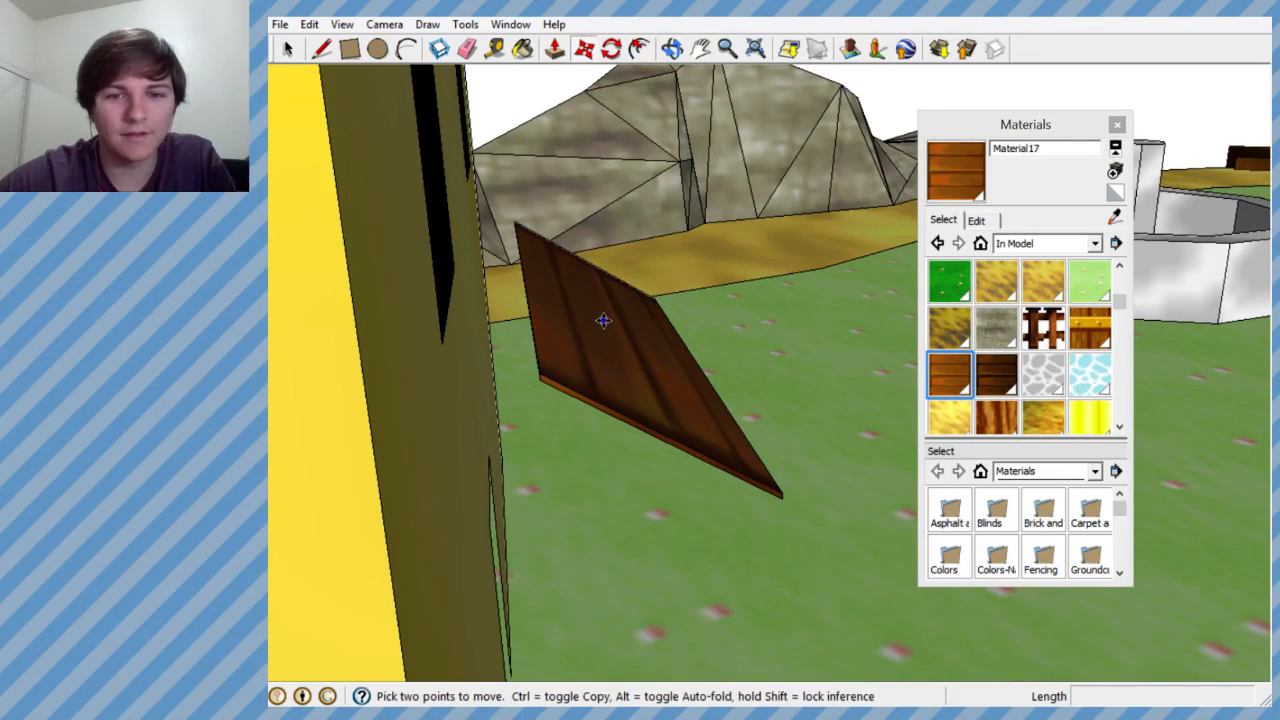
middle_click_drag(545, 228, 589, 417)
middle_click_drag(686, 328, 534, 484)
scroll(763, 409, "down", 3)
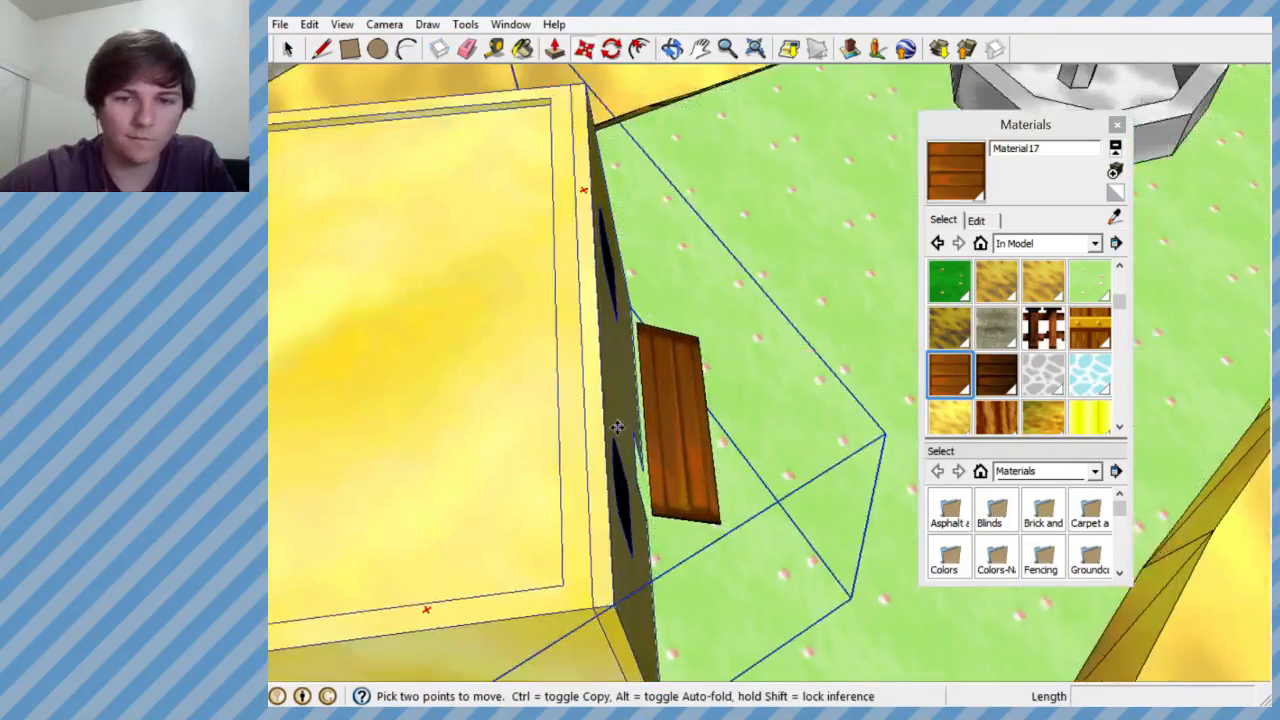
scroll(636, 416, "up", 3)
scroll(689, 357, "up", 1)
key("l")
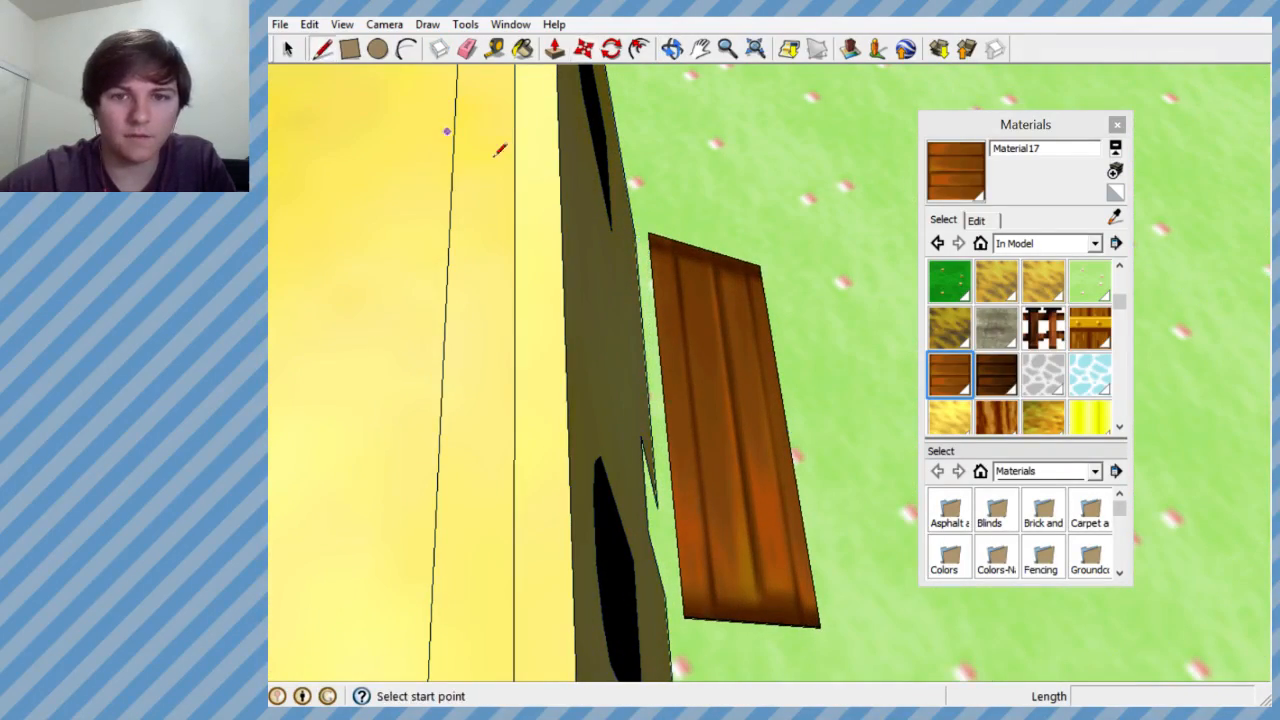
- Select the whole awning and move it about 0.7' along the red axis toward the house's front wall
left_click(288, 48)
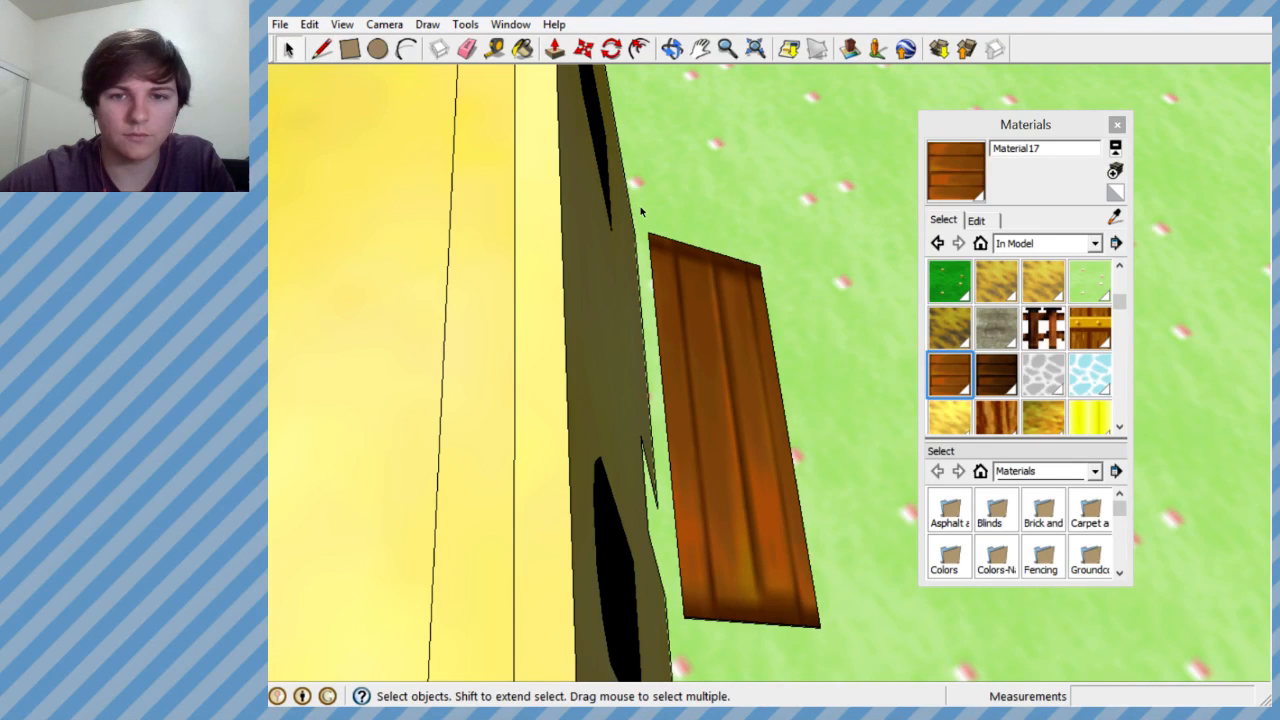
left_click_drag(637, 212, 888, 652)
middle_click_drag(786, 418, 652, 200)
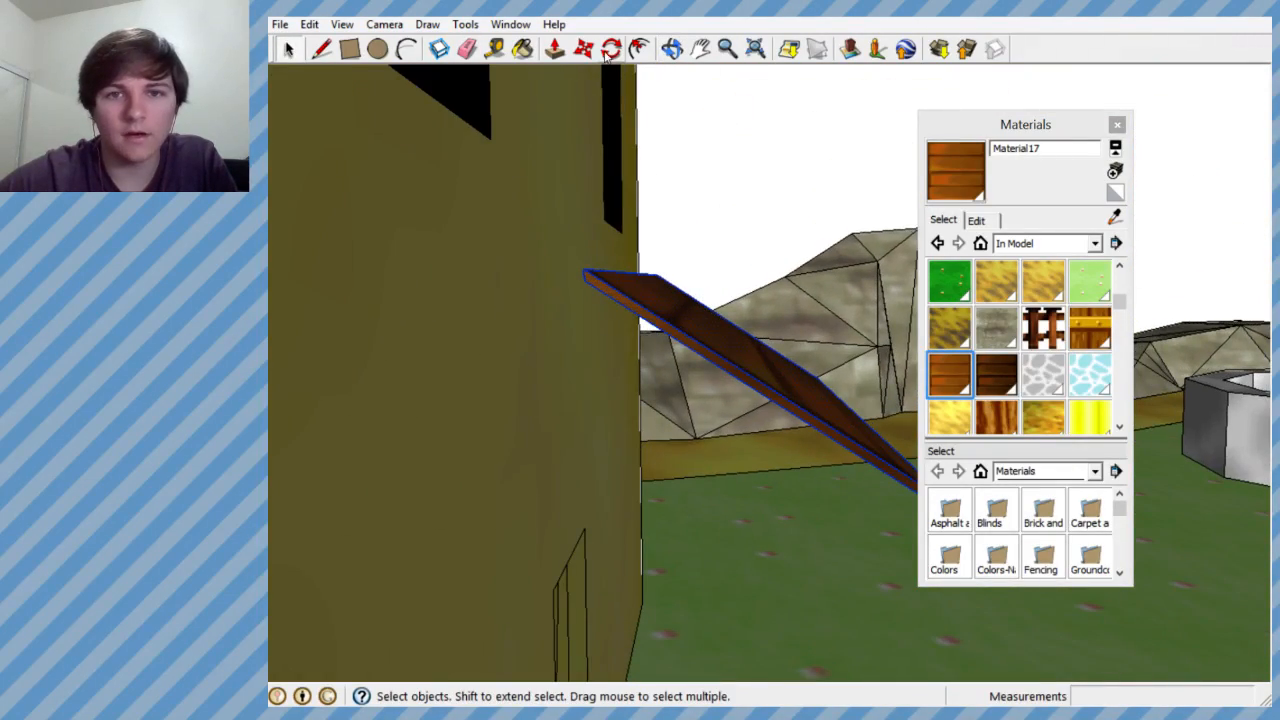
key("m")
left_click(673, 314)
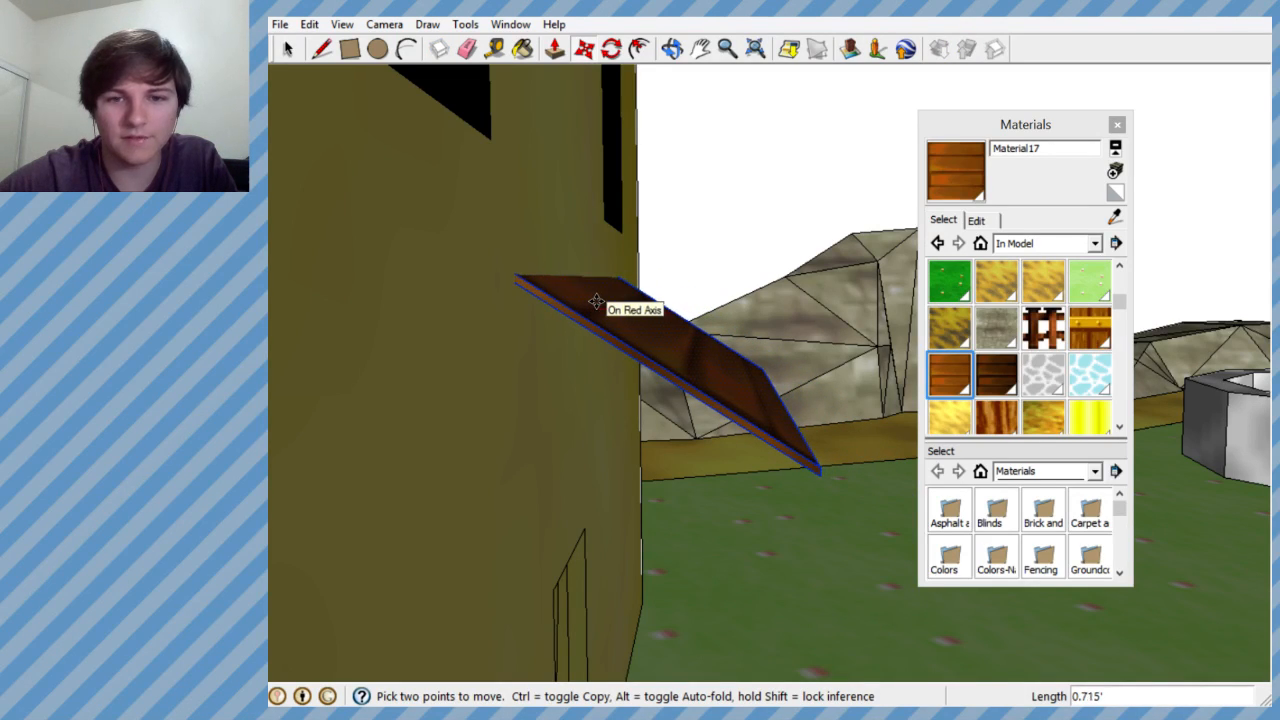
middle_click_drag(601, 301, 542, 318)
- Move the selected awning about 0.57' sideways along the front wall to centre it above the door
scroll(560, 312, "down", 5)
scroll(614, 300, "up", 5)
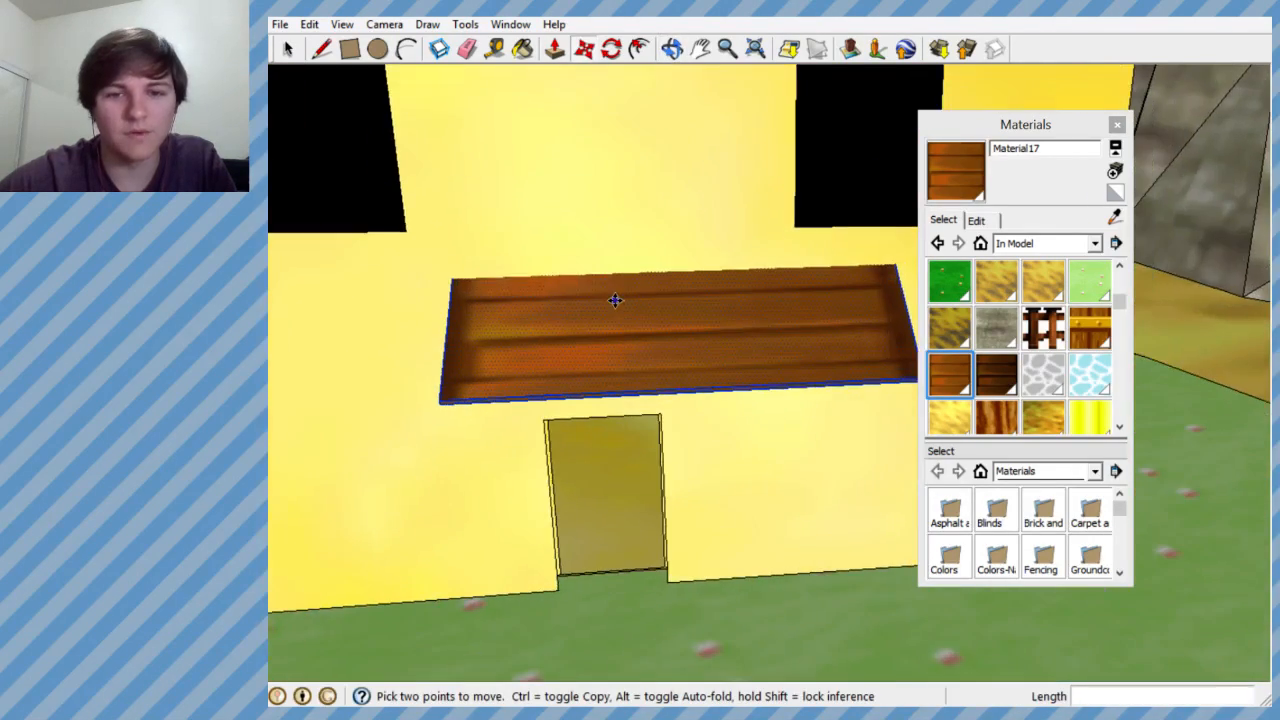
left_click(623, 313)
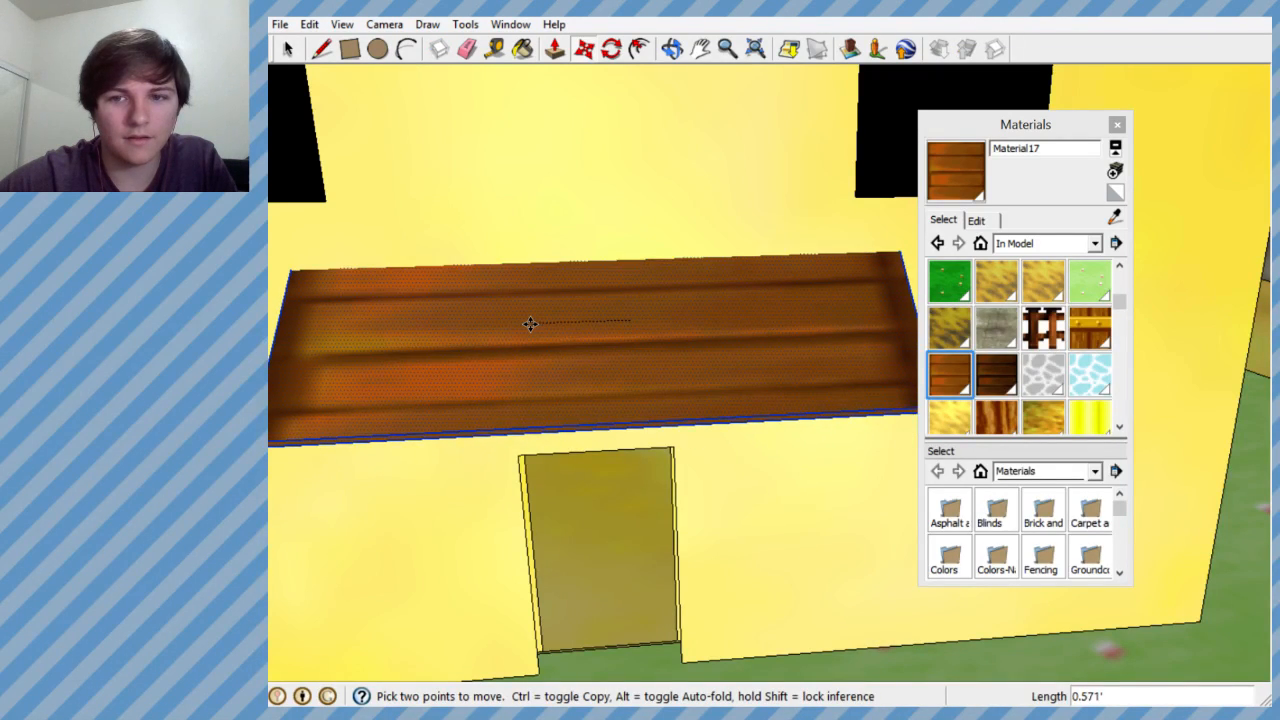
left_click(533, 323)
scroll(533, 323, "down", 6)
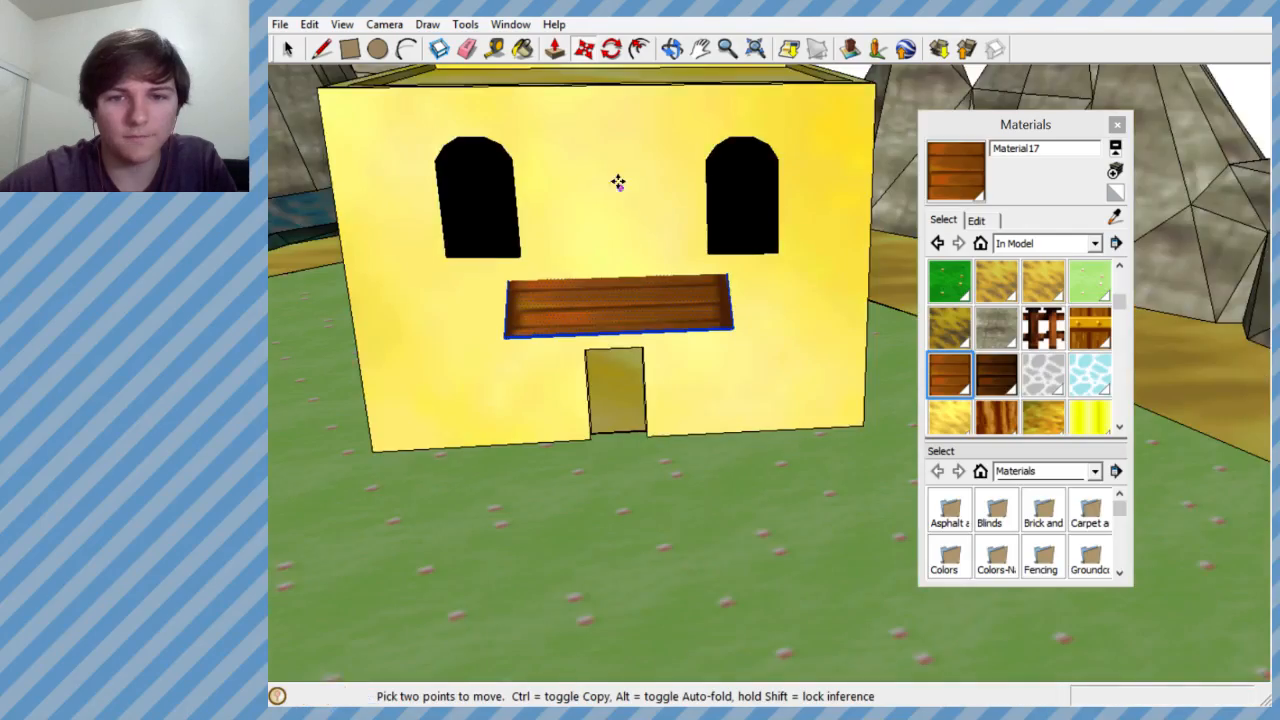
- Examine the repositioned awning on the house and review the full level from several angles and distances
middle_click_drag(709, 246, 651, 330)
scroll(643, 303, "down", 9)
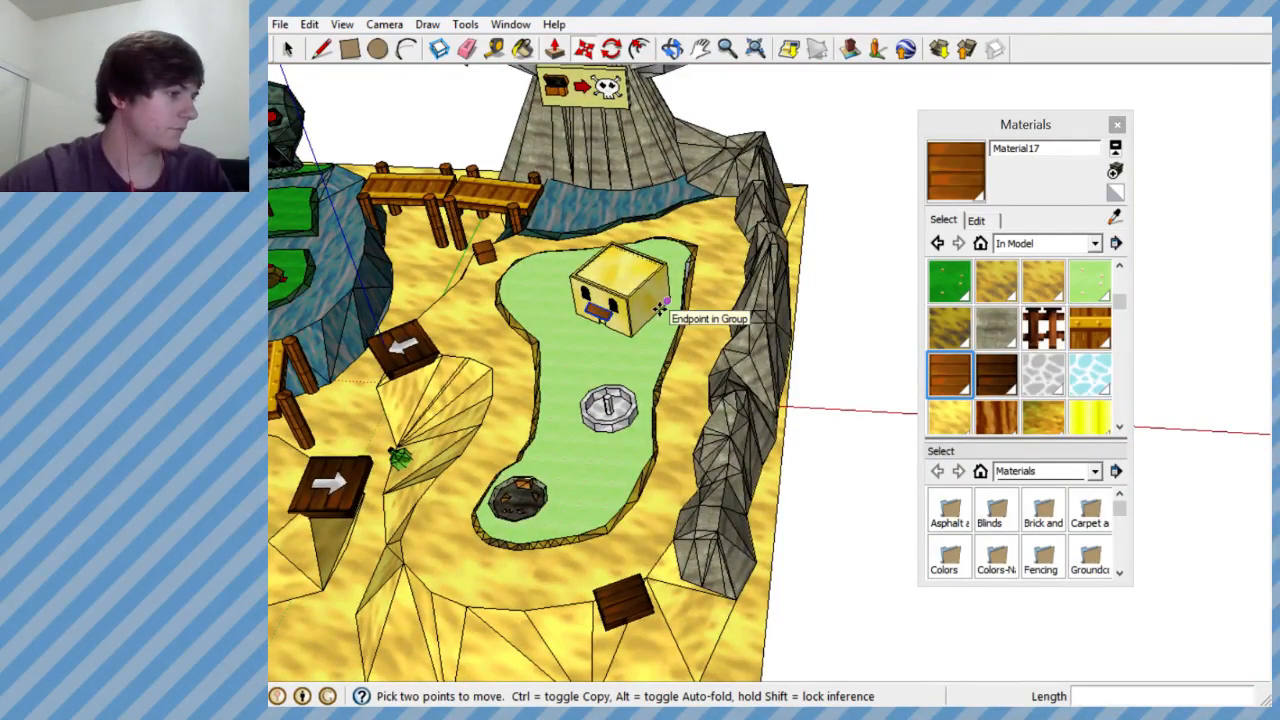
scroll(649, 264, "down", 5)
scroll(436, 300, "up", 6)
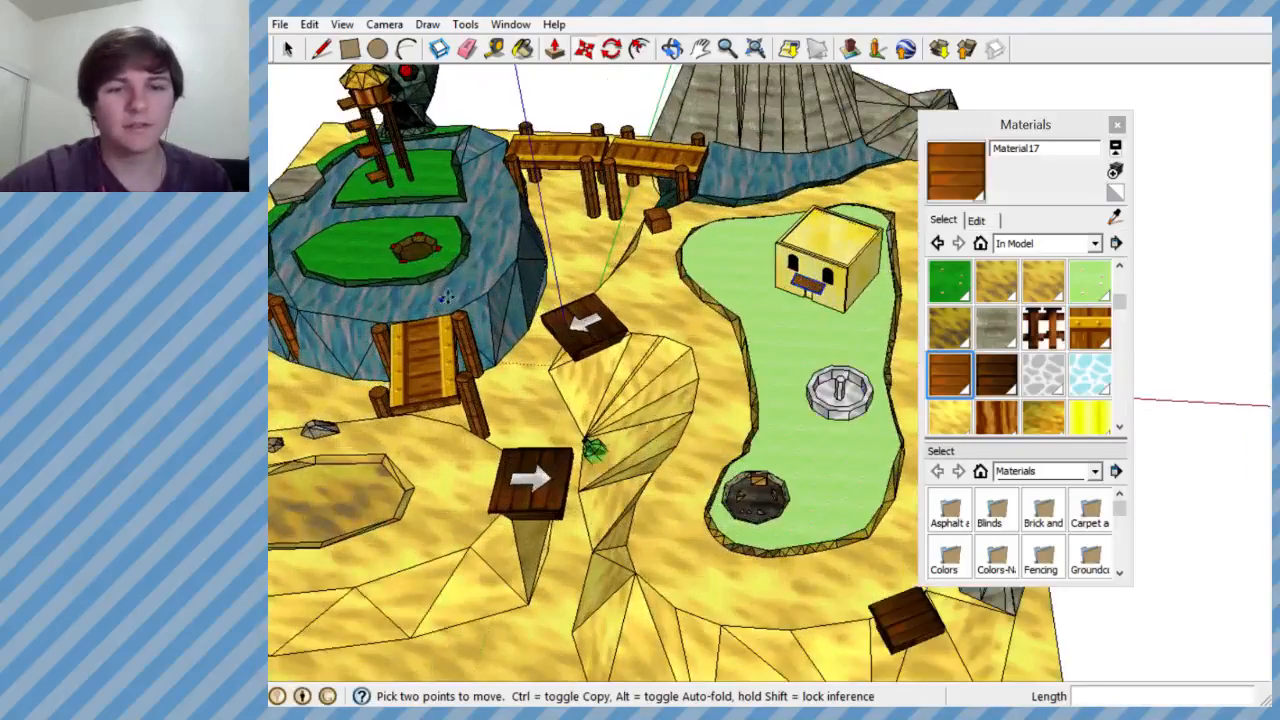
scroll(547, 264, "up", 2)
scroll(547, 250, "down", 5)
scroll(547, 250, "up", 2)
middle_click_drag(547, 250, 598, 212)
scroll(578, 415, "down", 4)
scroll(638, 280, "up", 6)
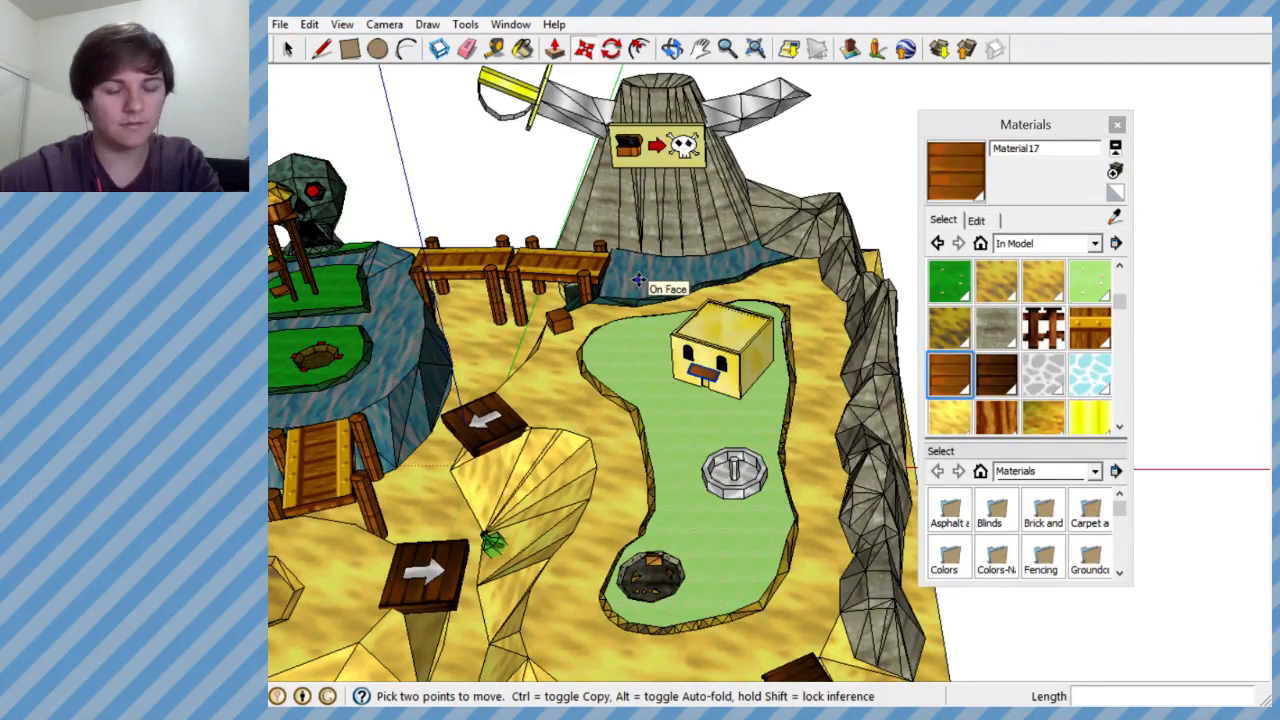
scroll(720, 165, "down", 4)
scroll(674, 253, "up", 2)
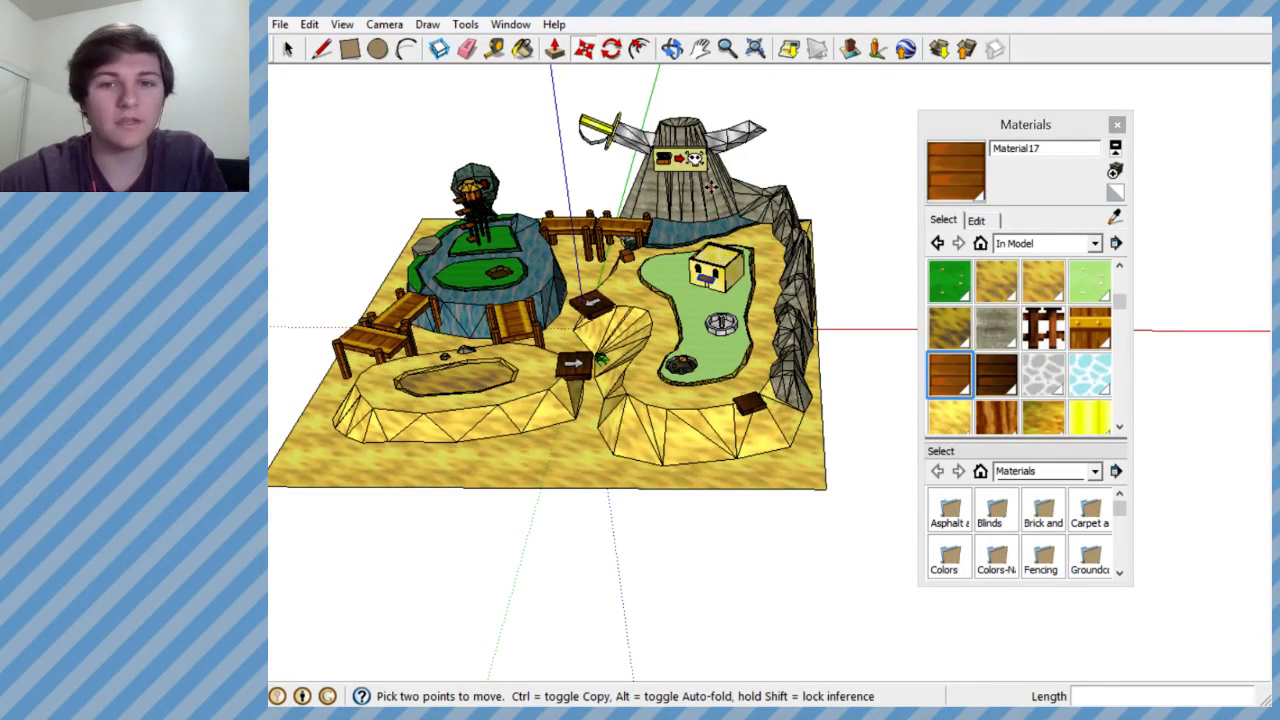
scroll(712, 190, "down", 2)
scroll(640, 371, "up", 5)
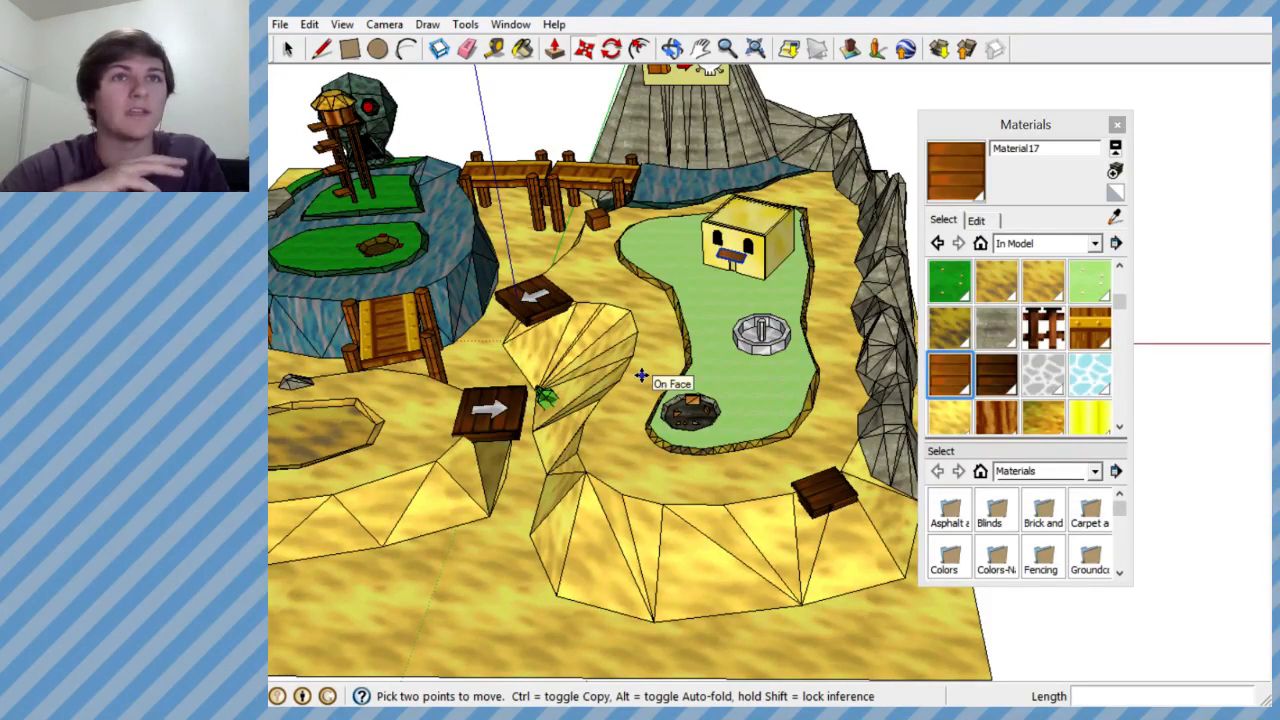
scroll(641, 375, "down", 2)
scroll(606, 423, "up", 2)
middle_click_drag(606, 423, 674, 357)
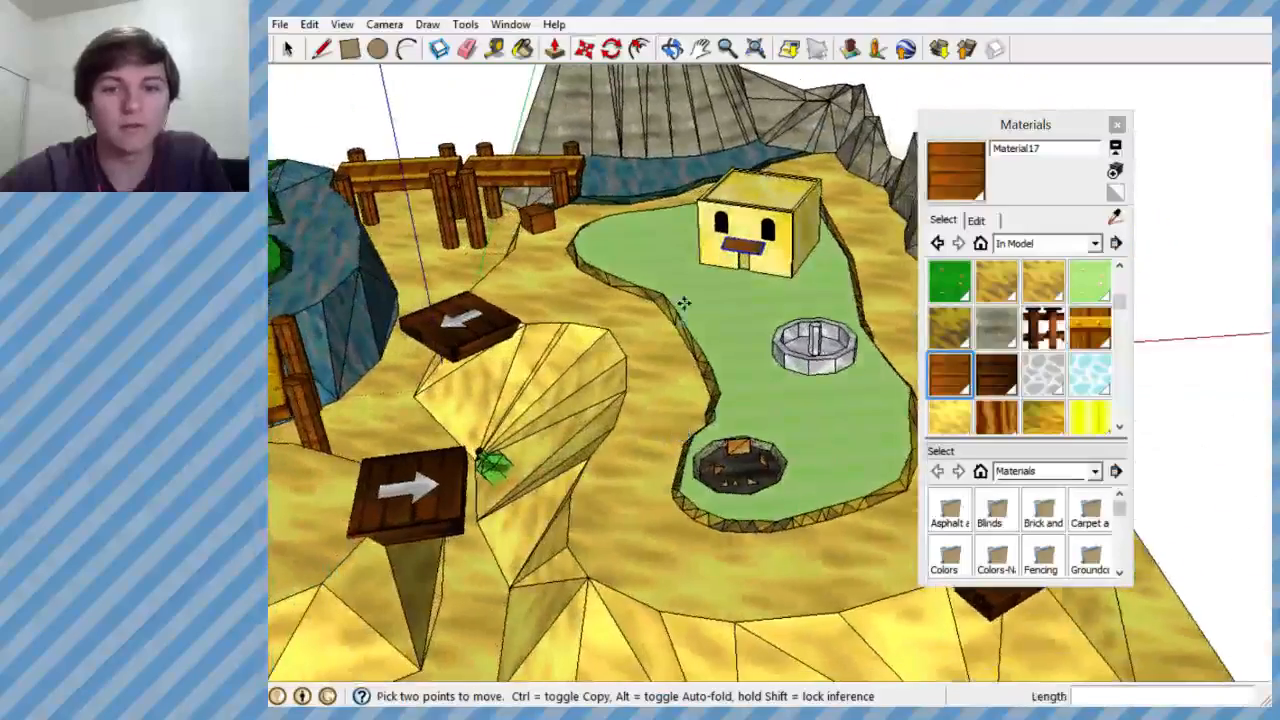
scroll(674, 350, "down", 5)
scroll(477, 383, "up", 4)
mouse_move(641, 315)
middle_mouse_down()
mouse_move(614, 337)
mouse_move(620, 443)
middle_mouse_up()
scroll(630, 443, "down", 3)
scroll(605, 240, "up", 2)
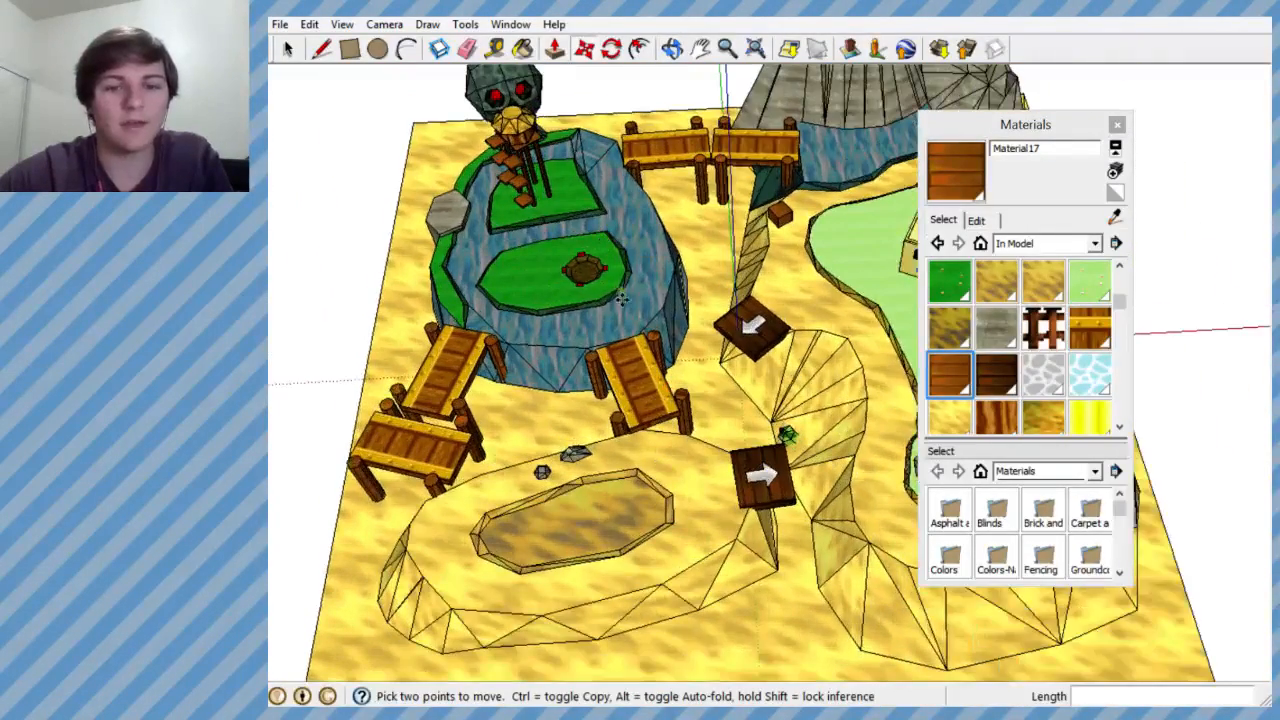
- Close the materials window and view the whole level
left_click(1117, 125)
scroll(521, 257, "down", 5)
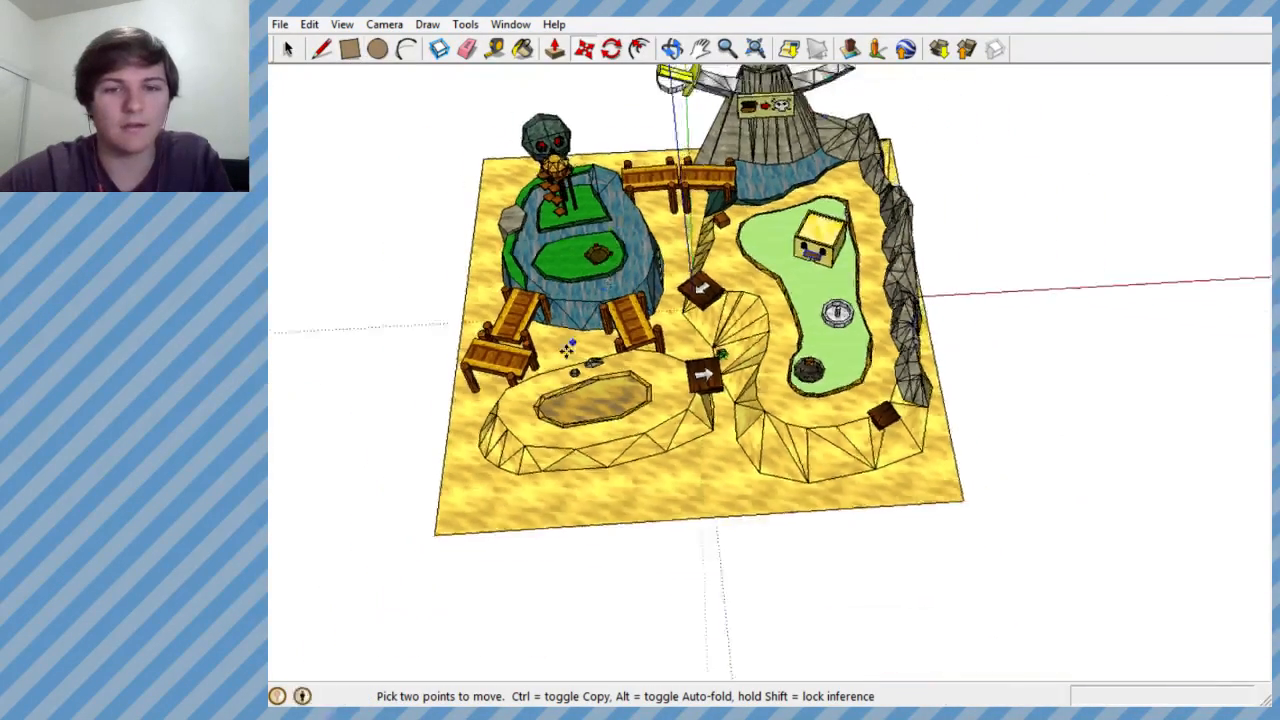
scroll(607, 395, "up", 4)
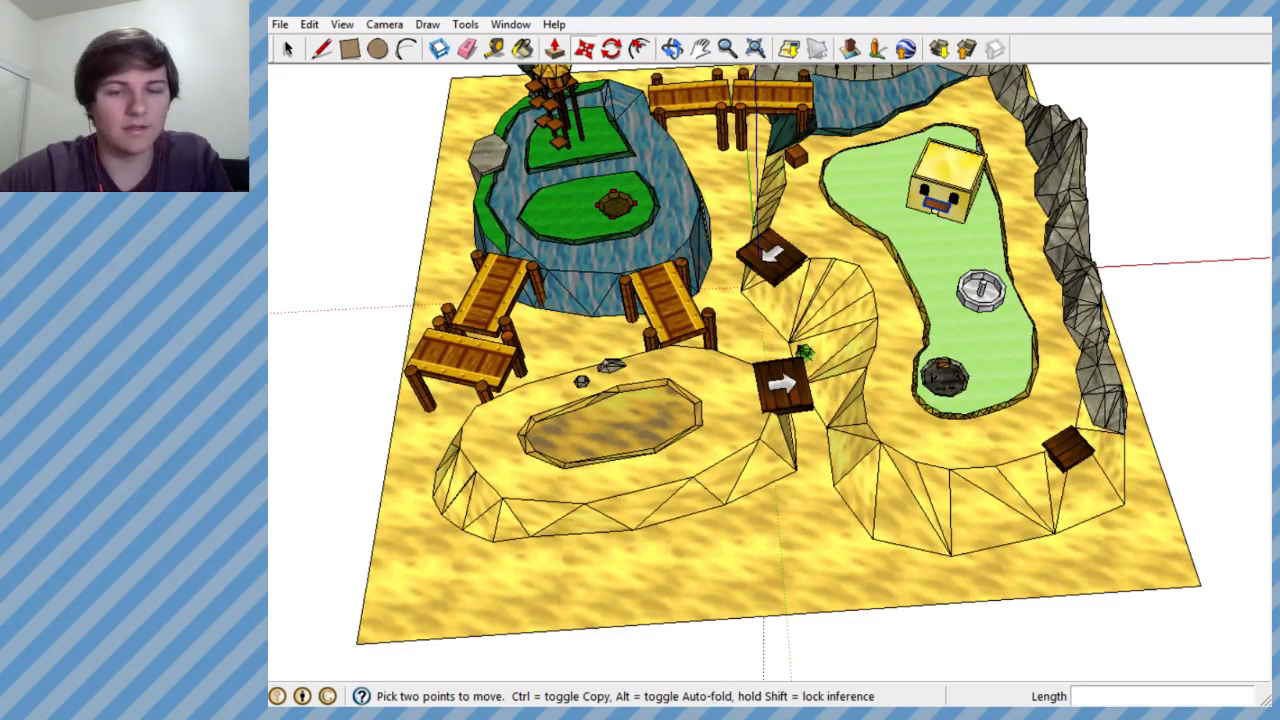
- Switch to the web browser and search for "mario party pirate land" in a new tab
left_click(238, 712)
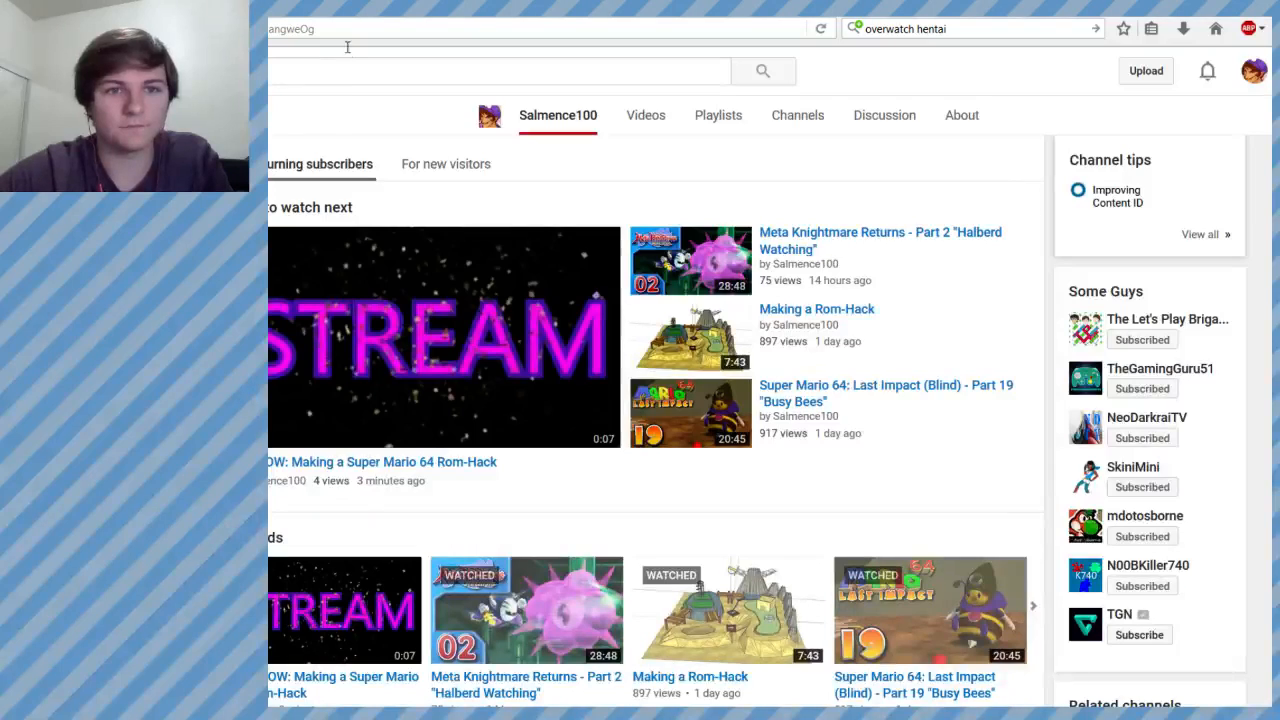
key("ctrl+t")
left_click(1075, 28)
type("mario party")
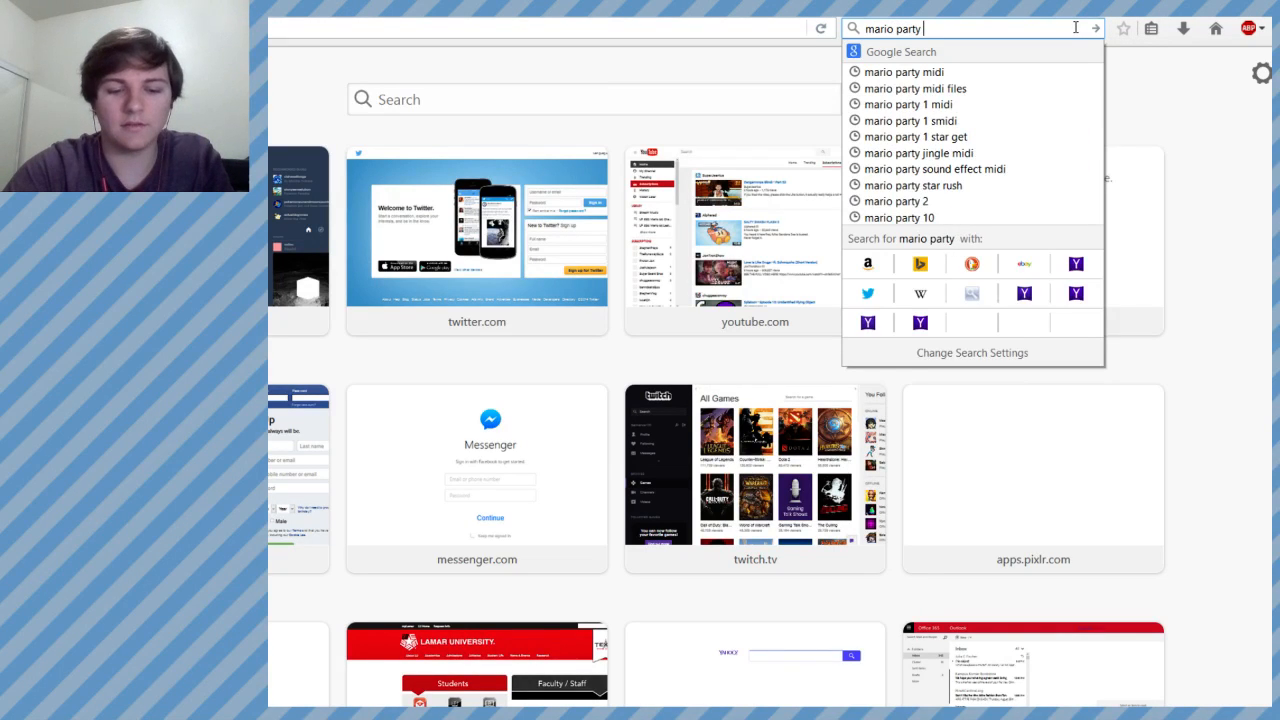
key("BackSpace")
key("BackSpace")
key("BackSpace")
key("BackSpace")
key("BackSpace")
key("BackSpace")
key("BackSpace")
key("BackSpace")
key("BackSpace")
key("BackSpace")
key("BackSpace")
key("BackSpace")
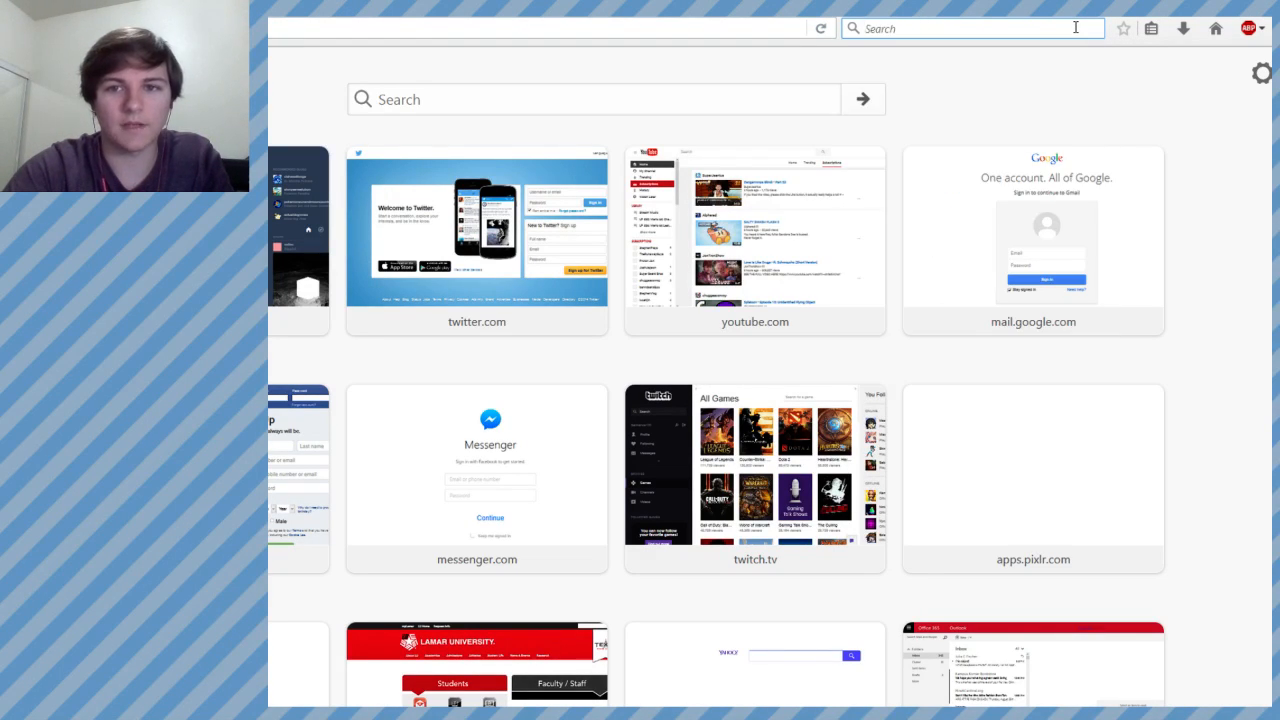
type("mario party")
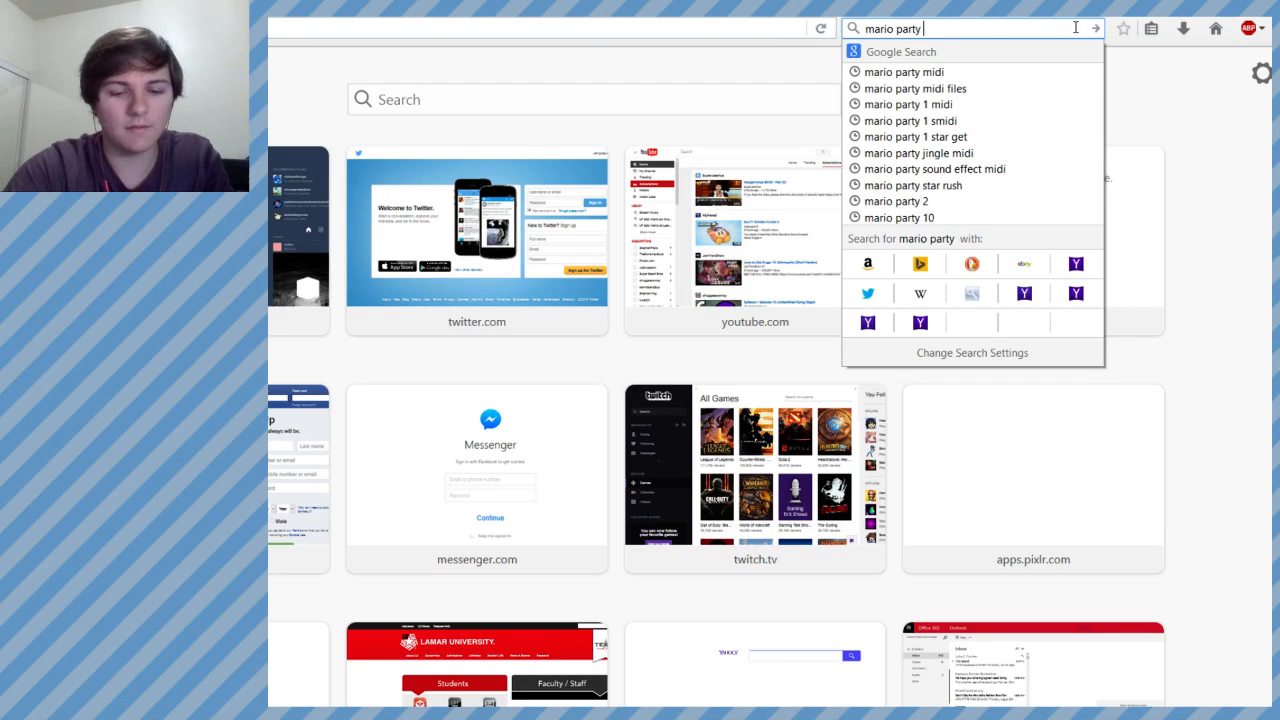
type(" pirate land")
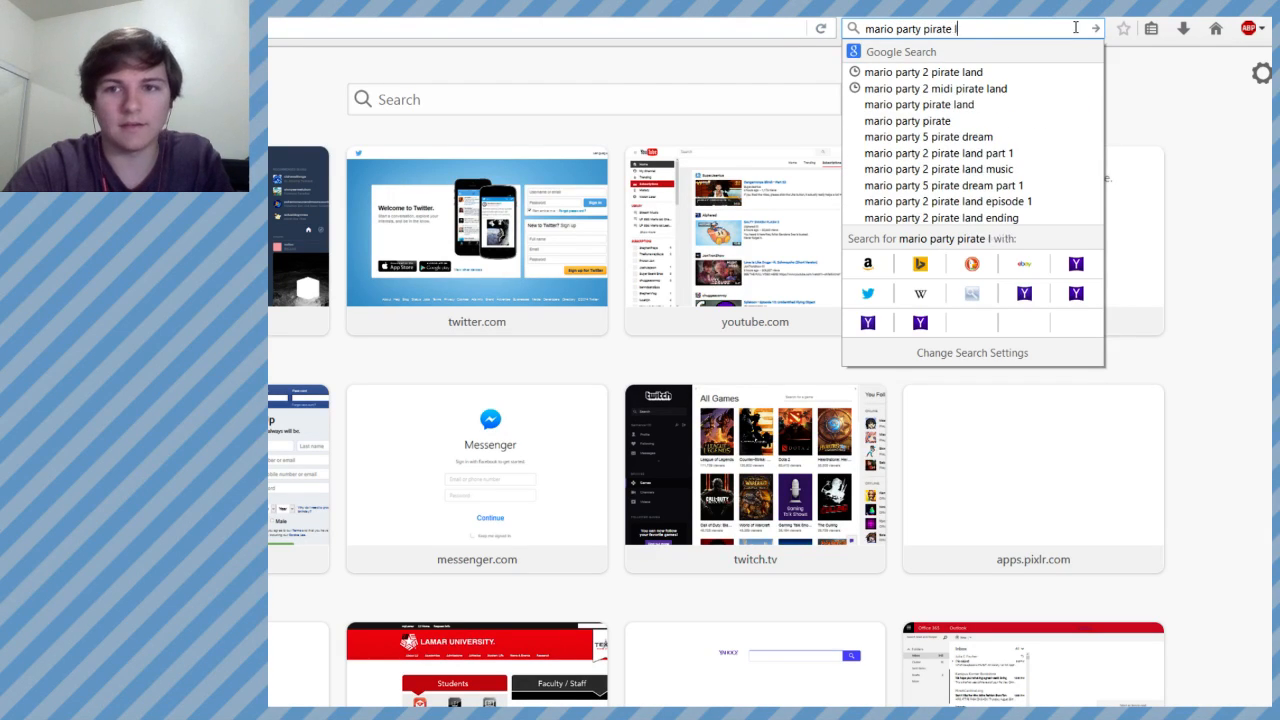
key("Return")
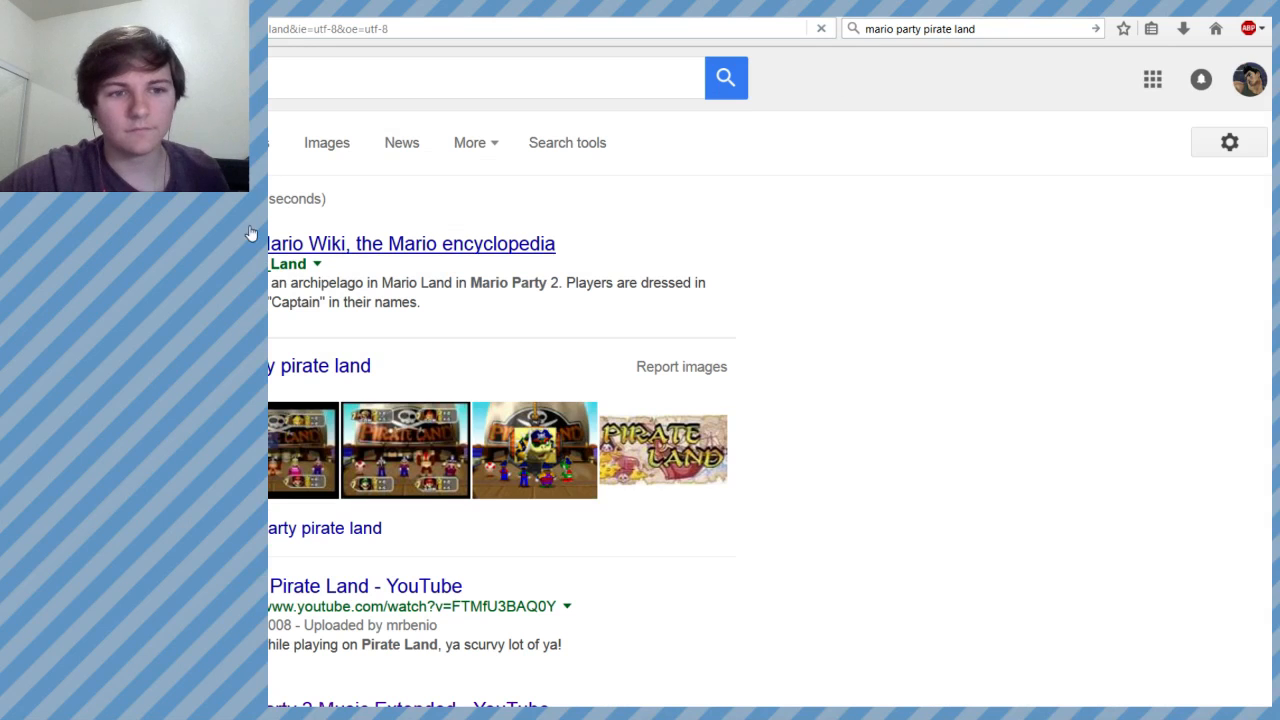
- Open the Mario Party 2 Pirate Land board image from the image results and narrow the browser window to uncover SketchUp
left_click(310, 145)
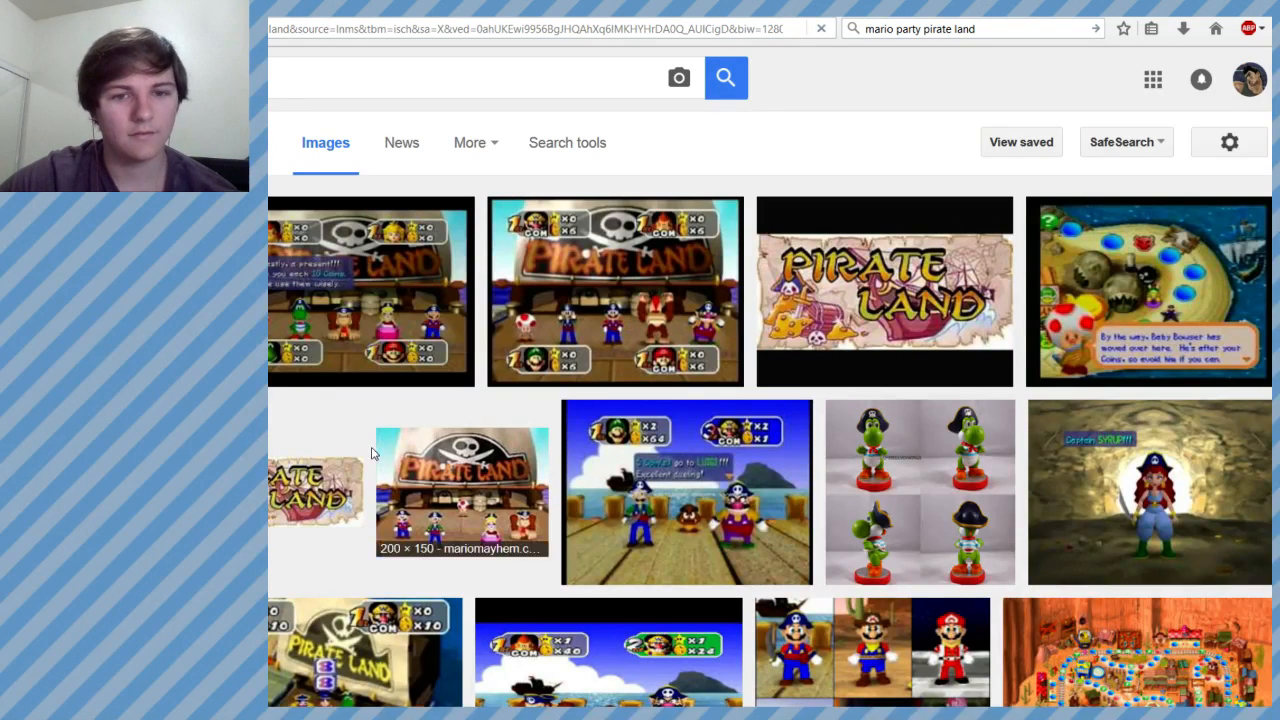
left_click(239, 412)
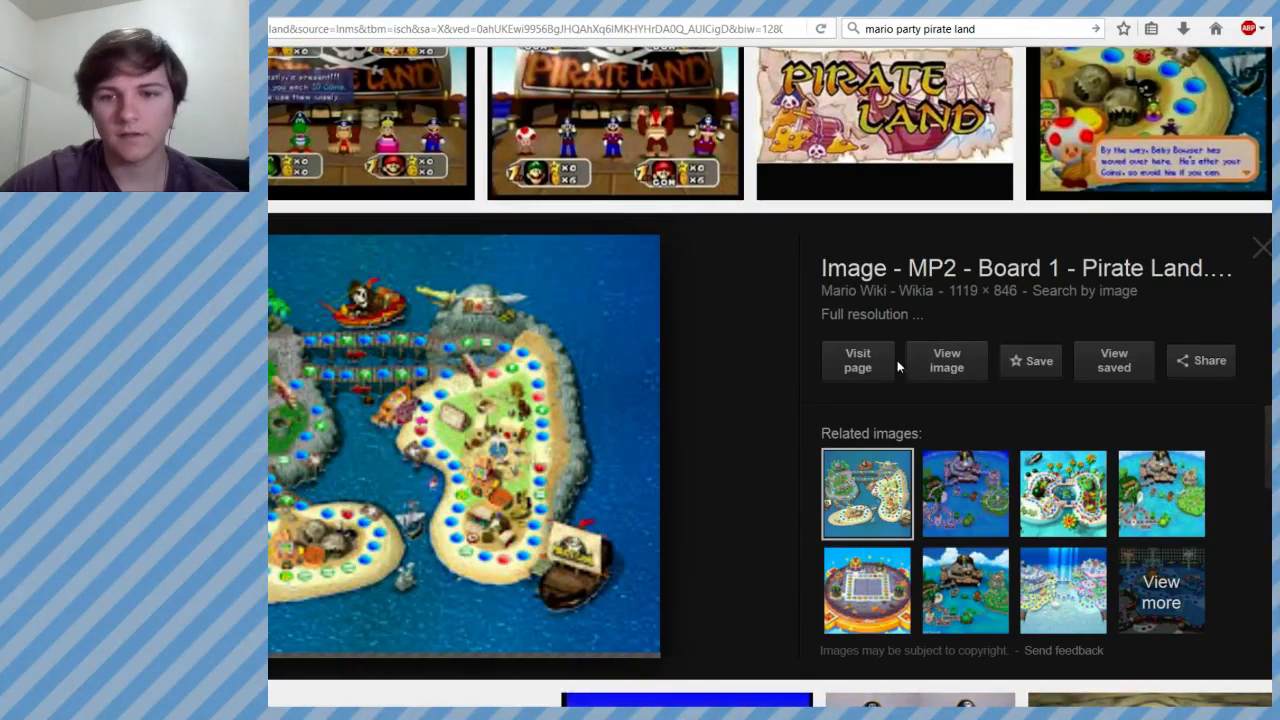
left_click(945, 362)
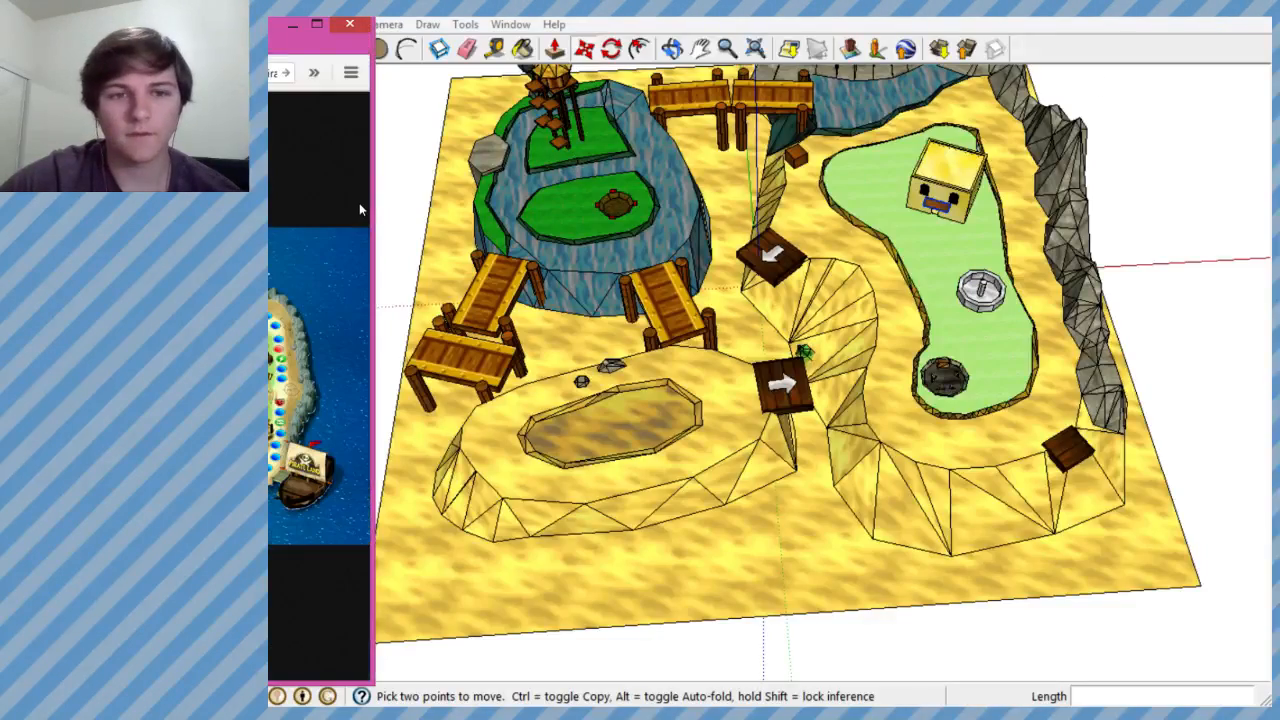
left_click_drag(374, 151, 240, 152)
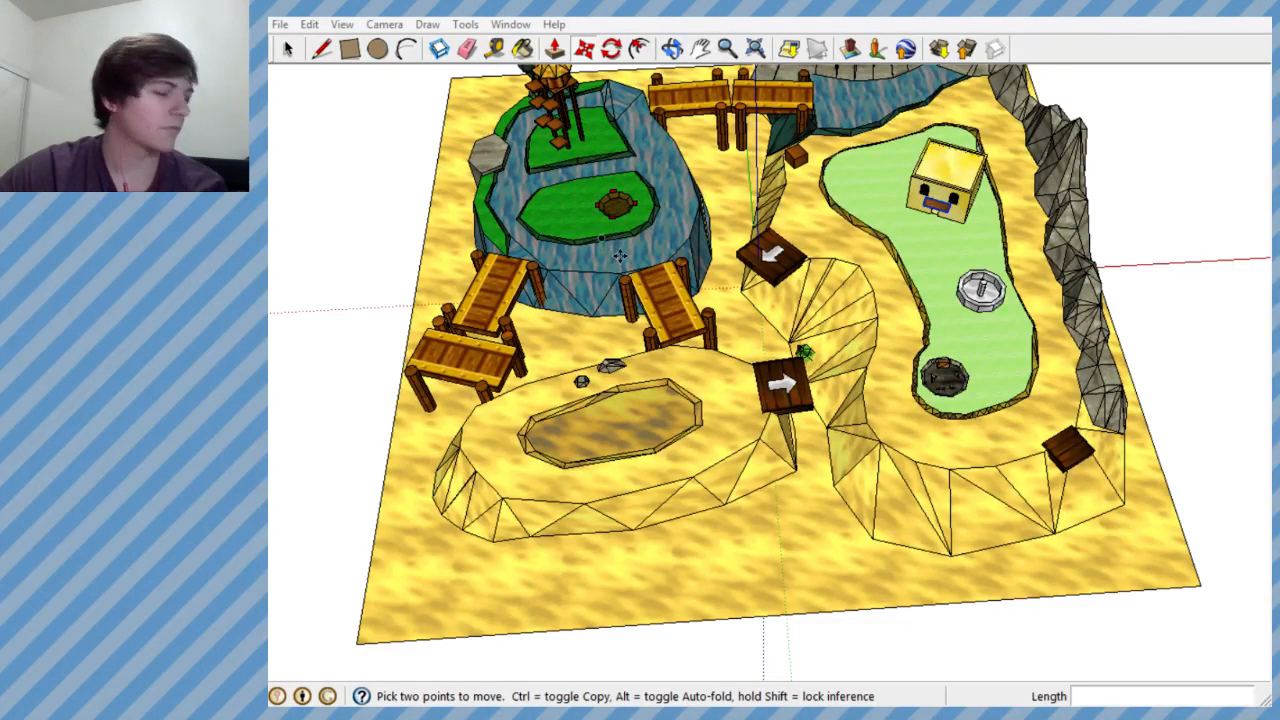
- Draw an eight-sided polygon with a radius of about 5.3' on the empty ground beside the level
left_click(286, 50)
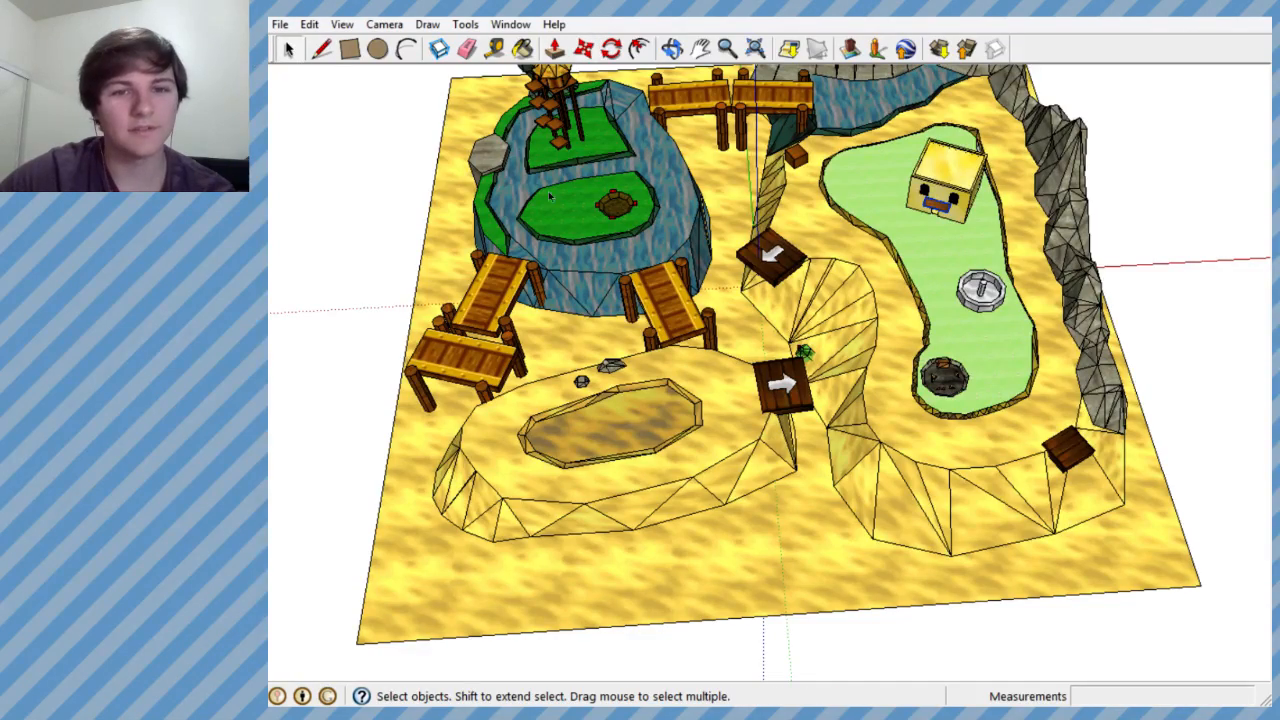
scroll(728, 225, "down", 3)
scroll(920, 290, "down", 2)
scroll(608, 284, "up", 3)
middle_click_drag(828, 307, 772, 446)
scroll(850, 437, "down", 5)
scroll(937, 411, "up", 2)
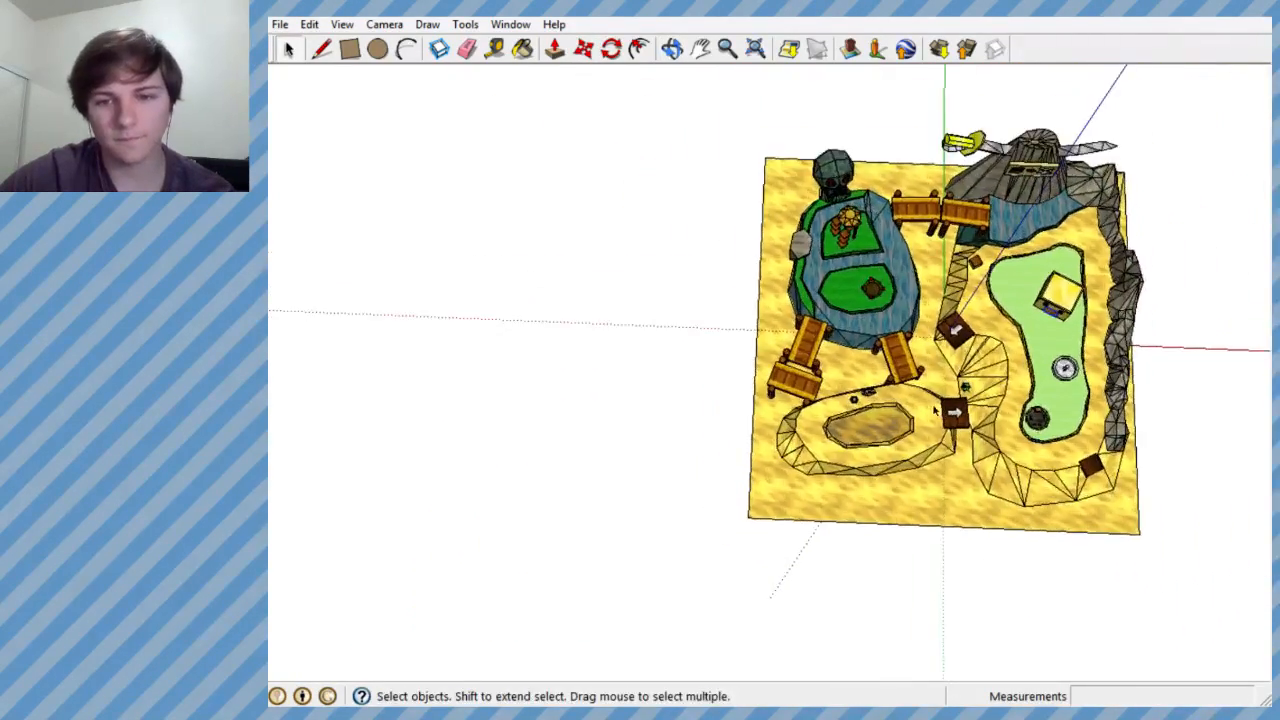
scroll(937, 411, "down", 2)
scroll(699, 432, "up", 5)
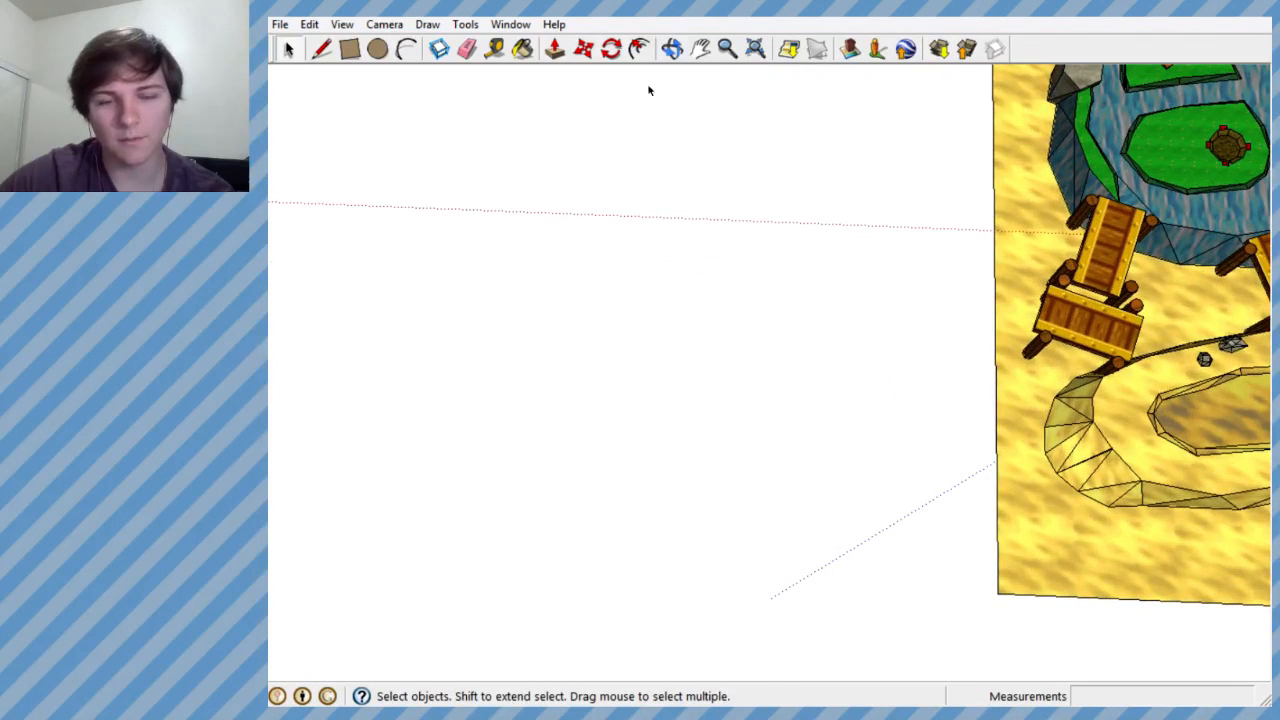
left_click(436, 26)
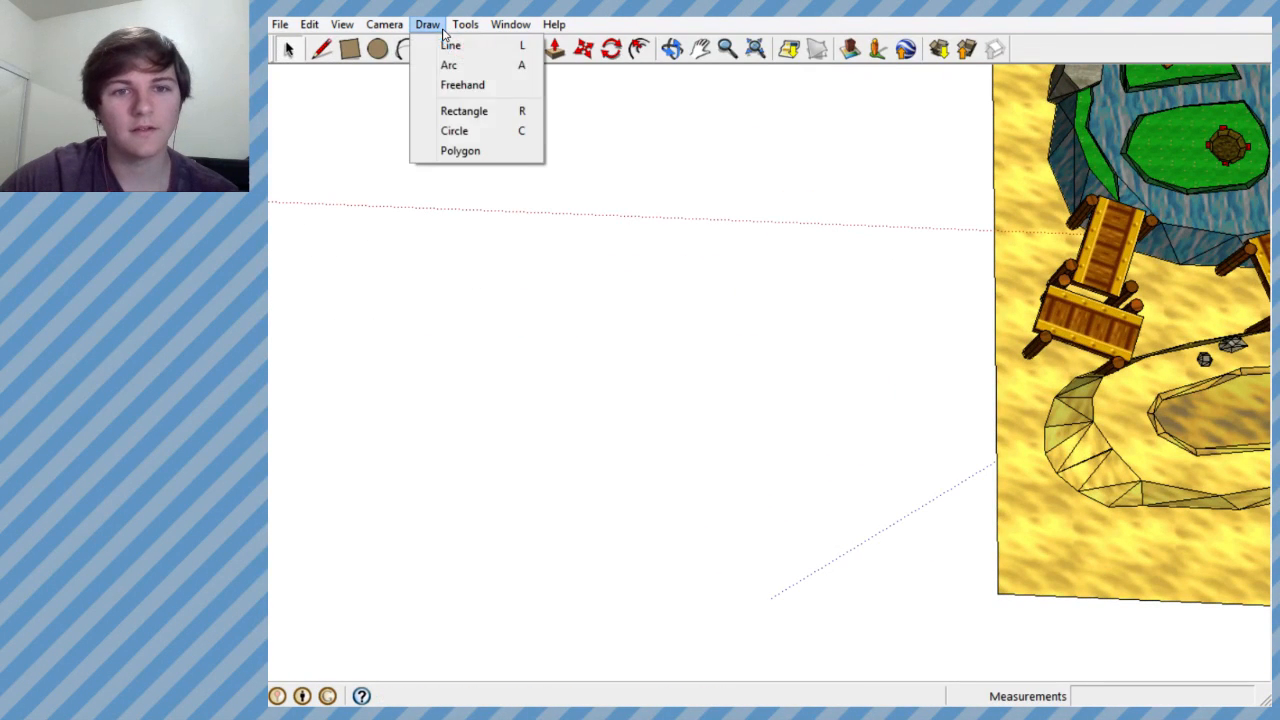
left_click(466, 151)
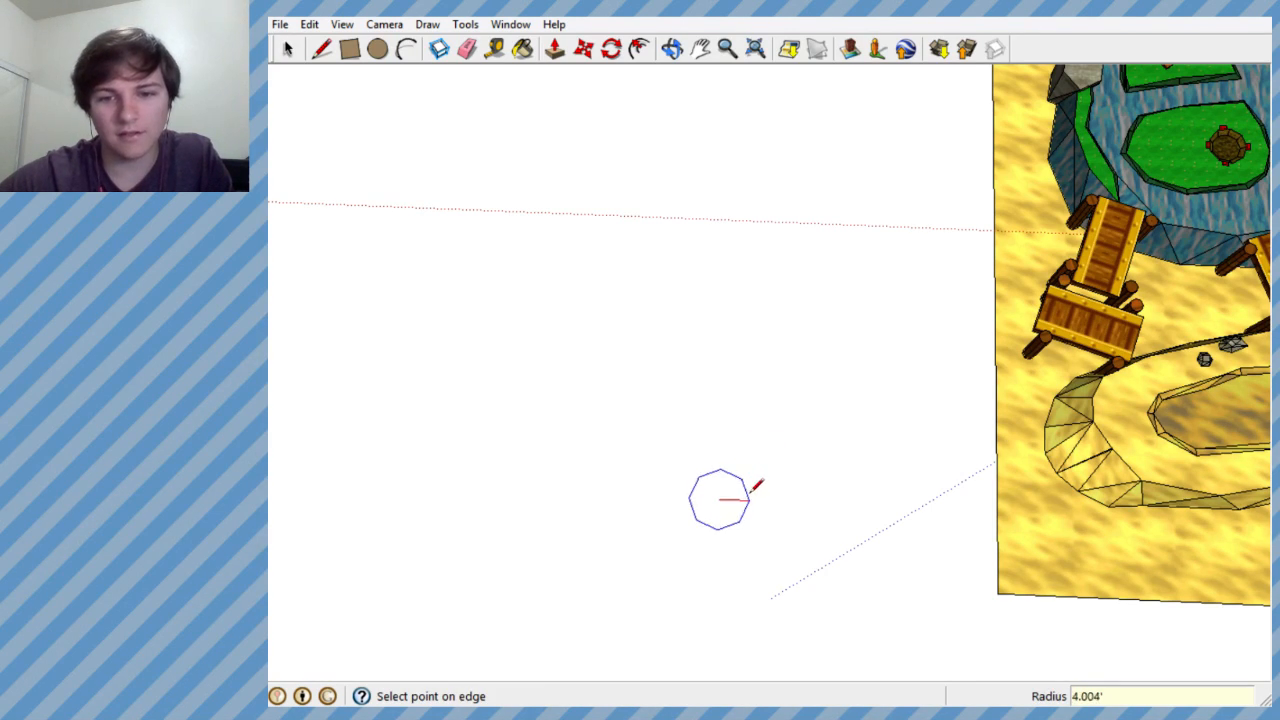
scroll(766, 485, "up", 2)
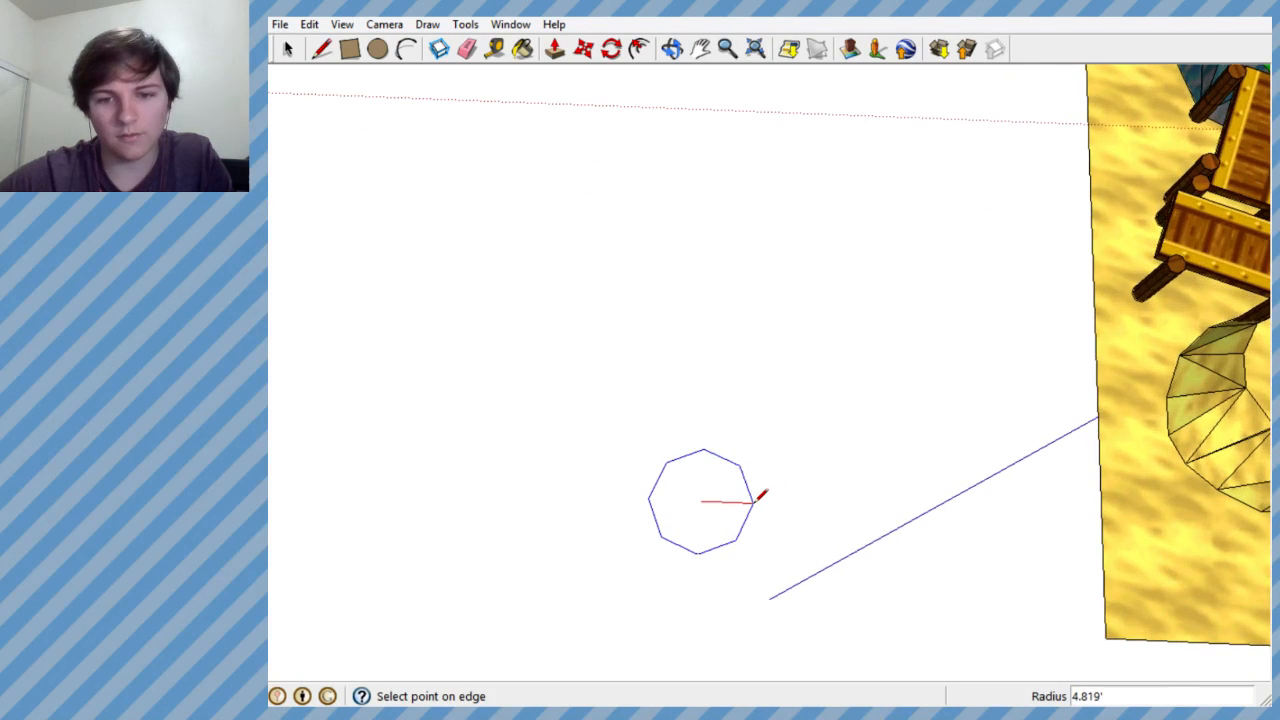
left_click(766, 495)
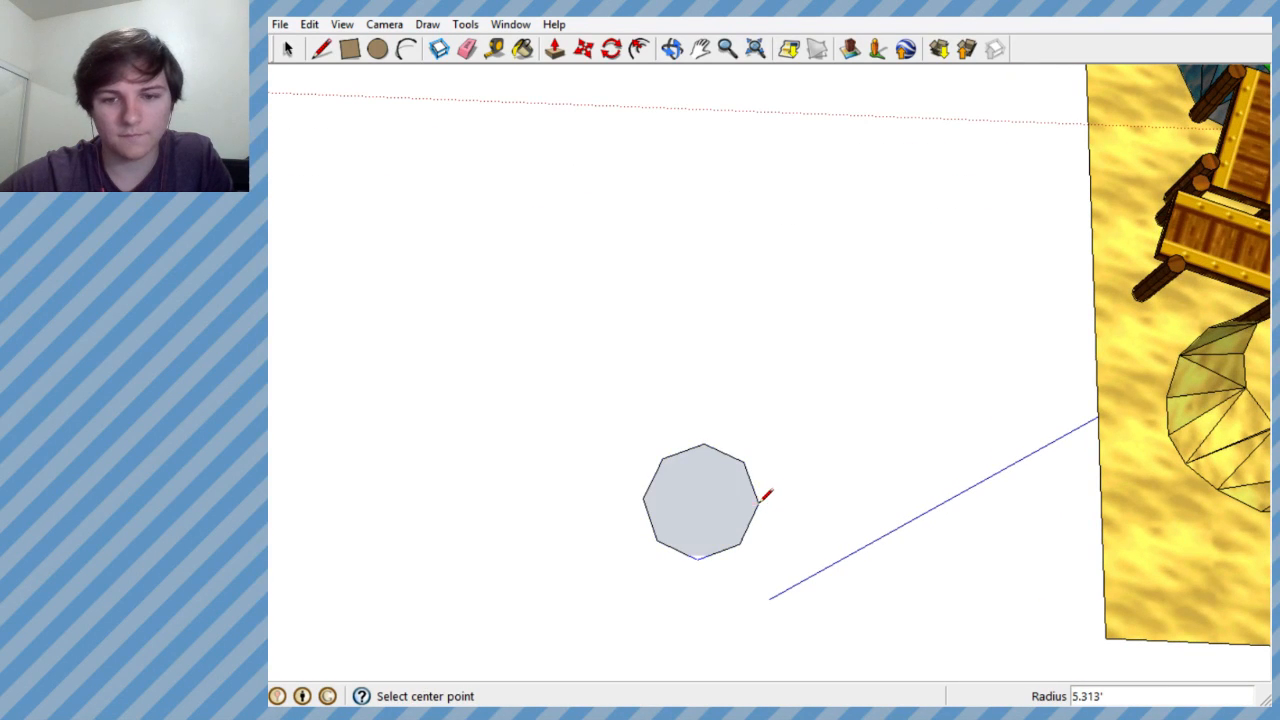
- Draw a larger concentric eight-sided polygon with a radius of about 6.6' around the first octagon
scroll(796, 407, "down", 2)
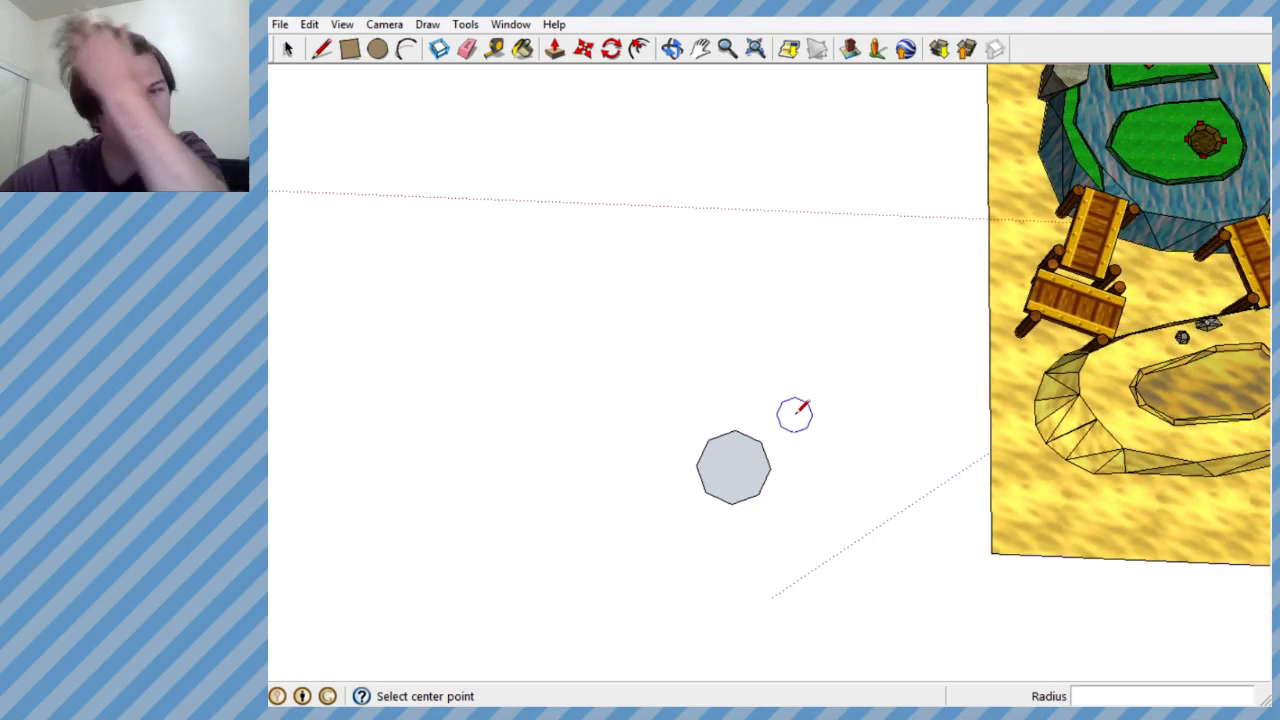
scroll(786, 434, "up", 1)
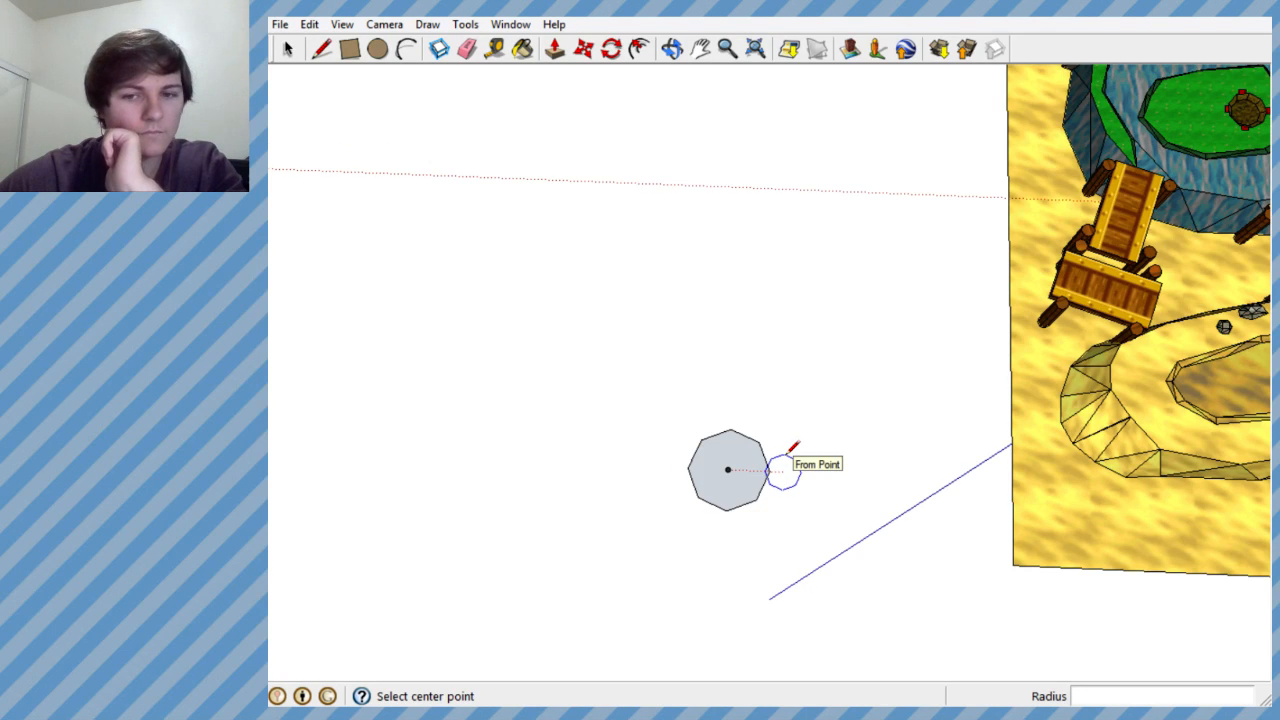
scroll(793, 447, "up", 1)
middle_click_drag(794, 449, 780, 389)
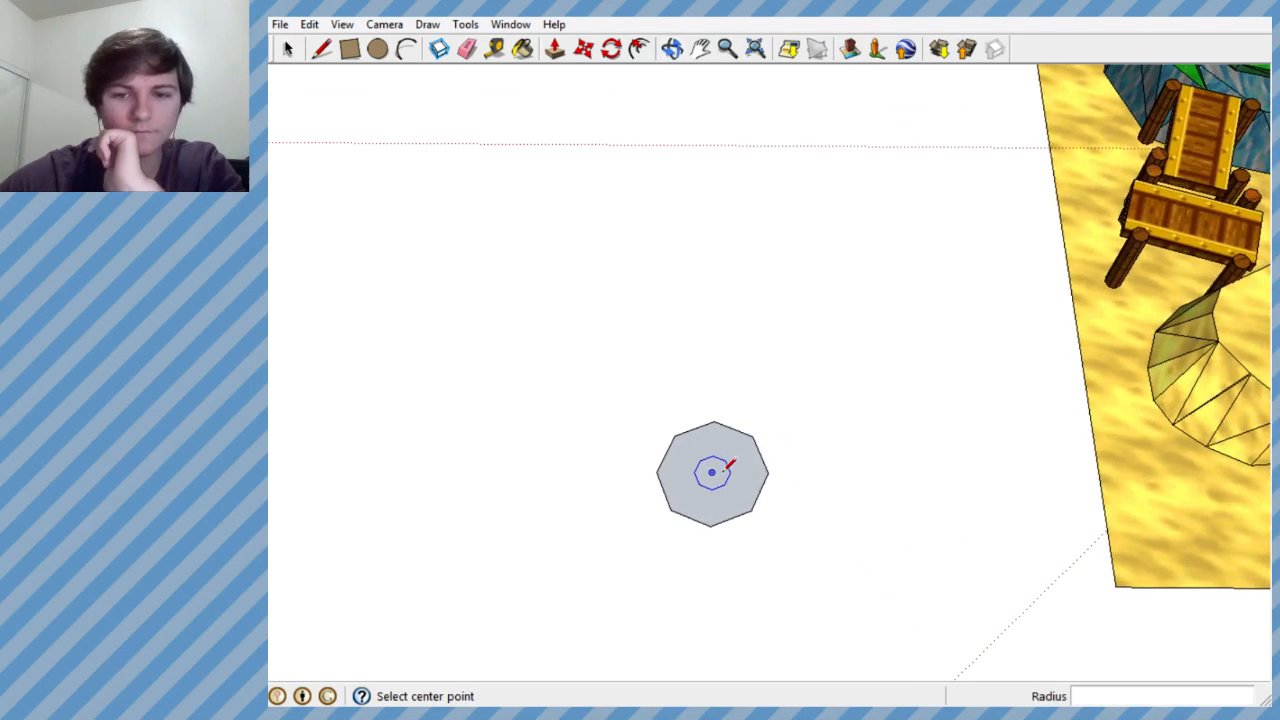
left_click(782, 471)
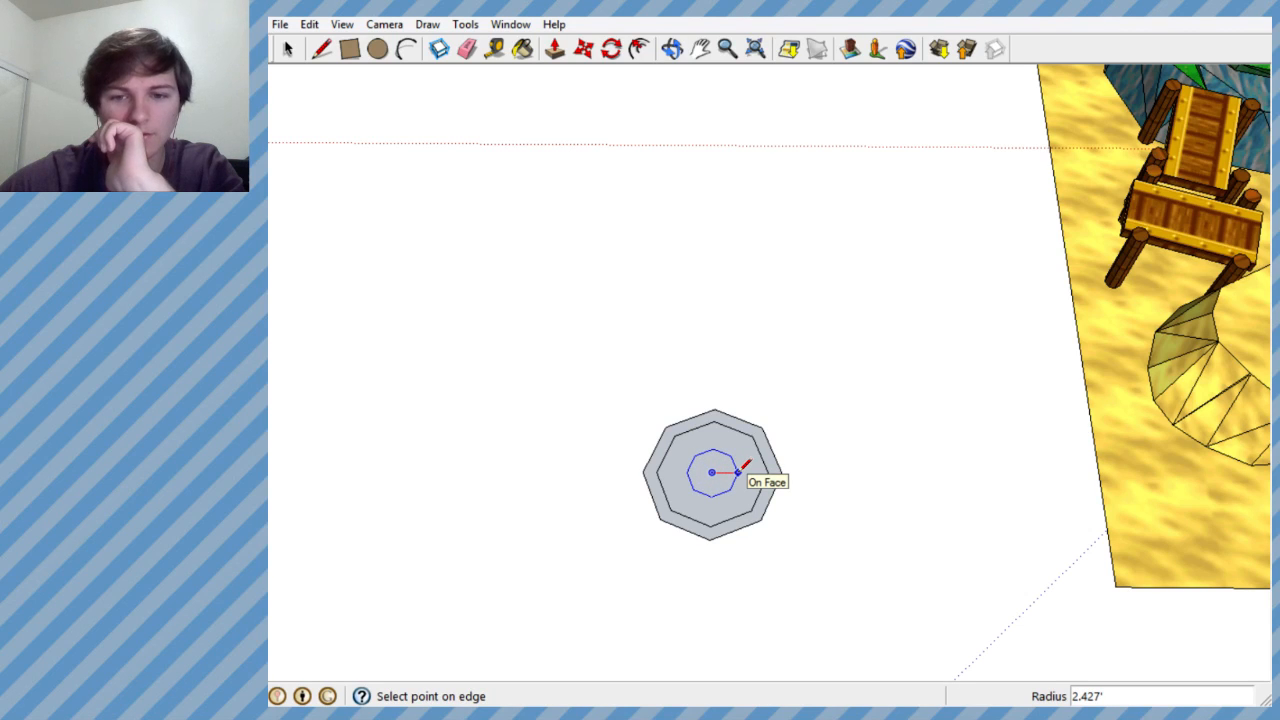
middle_click_drag(806, 420, 806, 200)
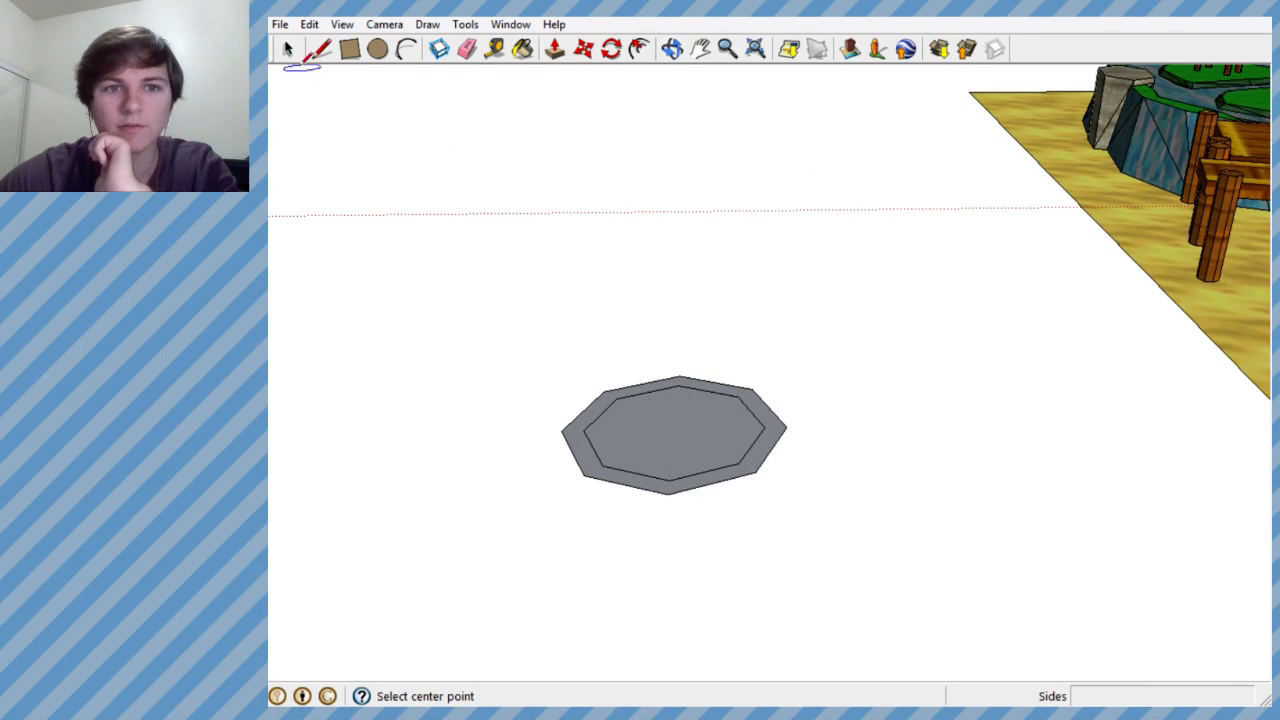
- Select the outer octagon's outline and move it straight up above the inner octagon to form a flared, open bowl
left_click(288, 49)
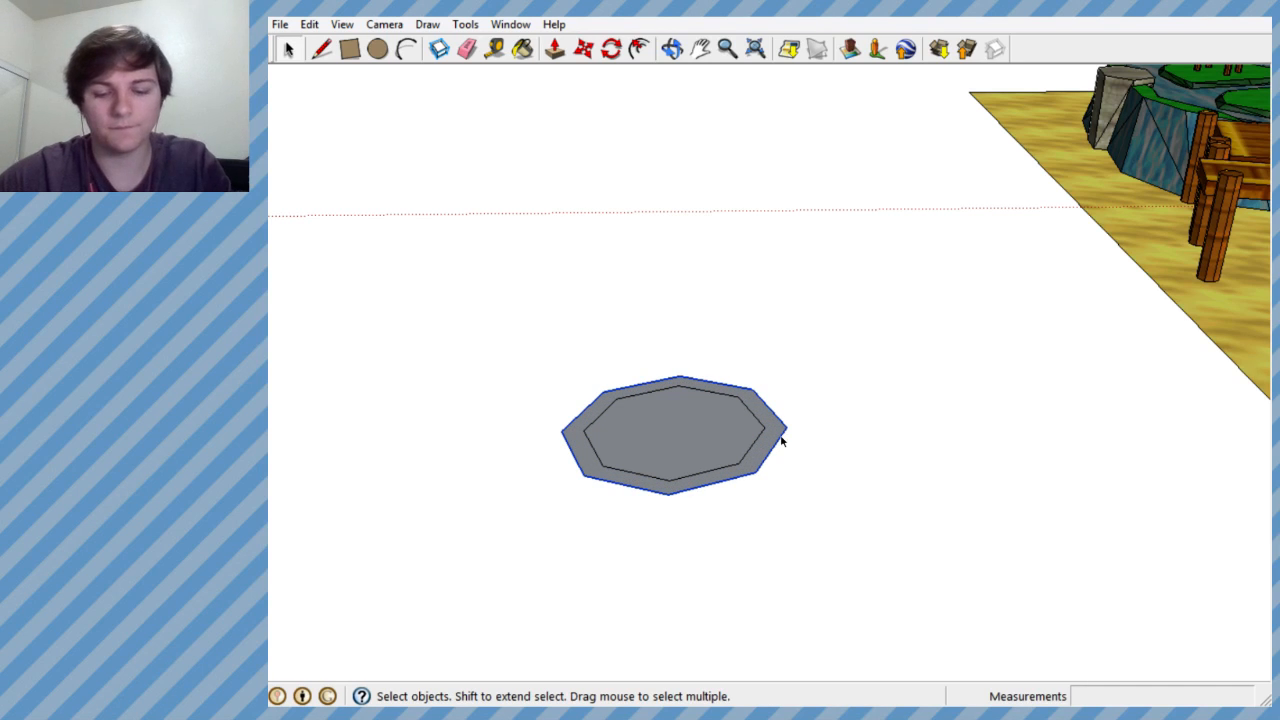
key("m")
middle_click_drag(655, 300, 651, 226)
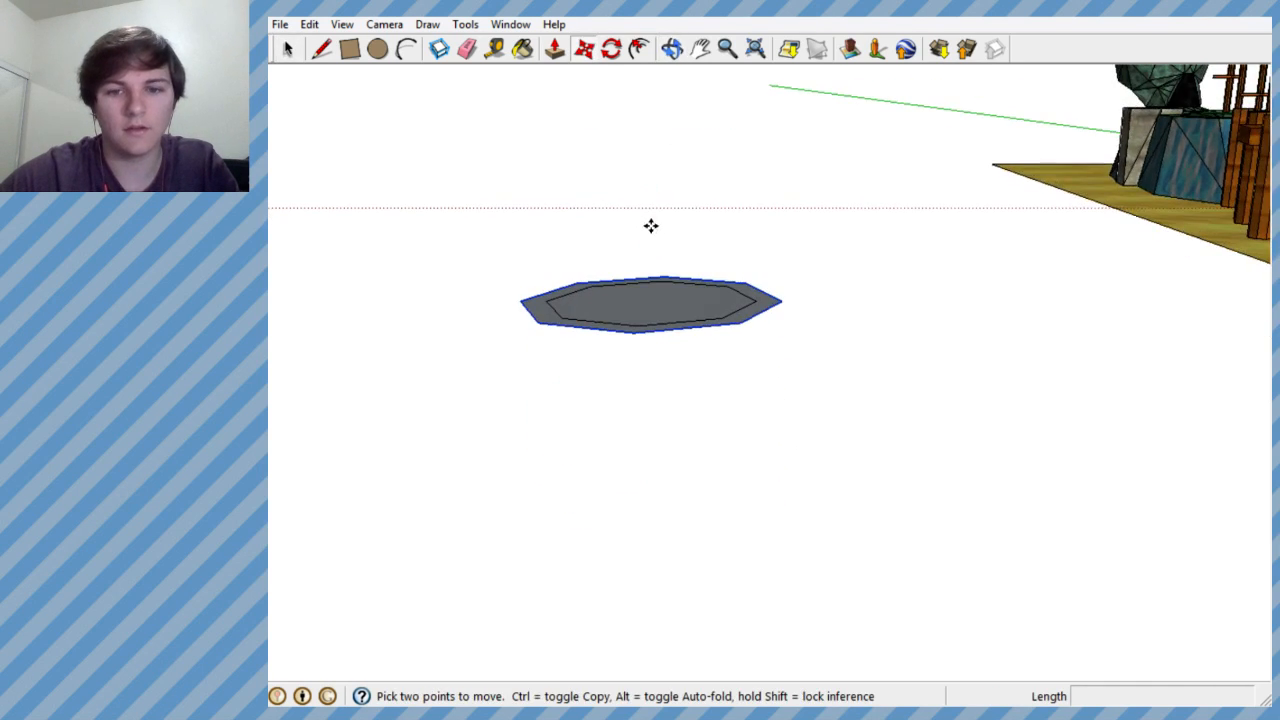
left_click(743, 326)
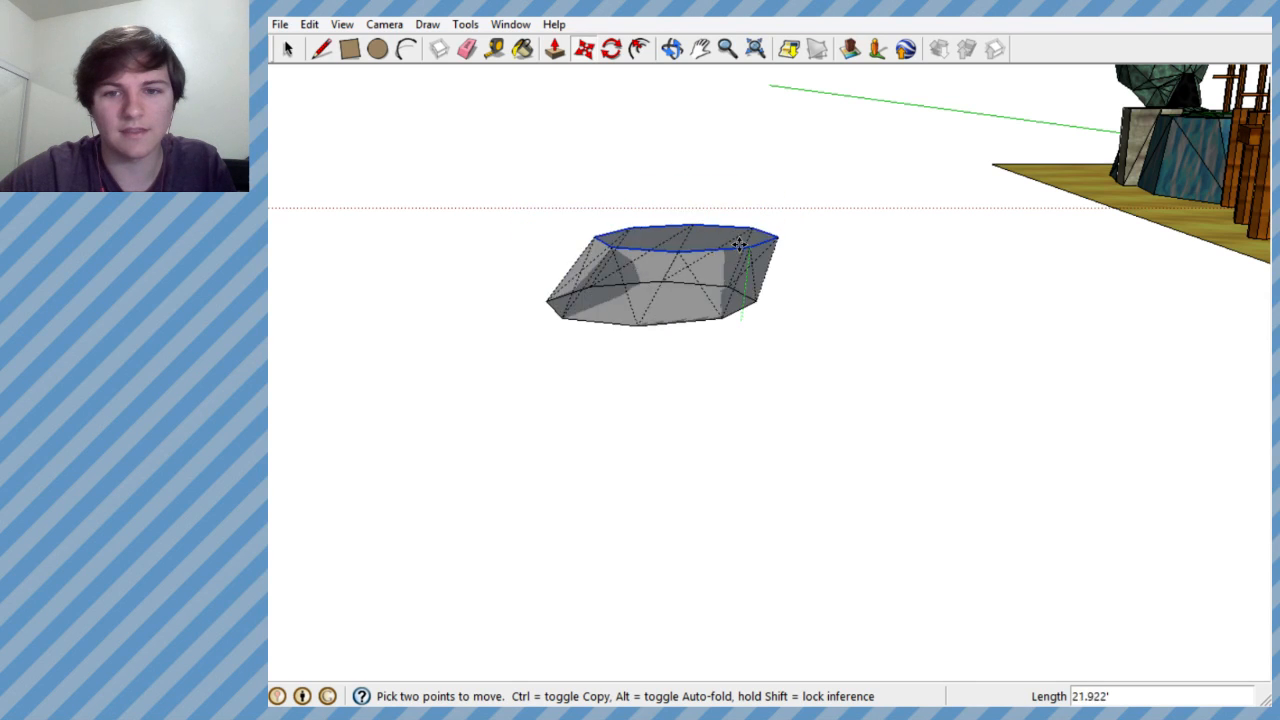
middle_click_drag(724, 258, 394, 273)
scroll(394, 273, "down", 1)
scroll(800, 241, "down", 3)
scroll(572, 269, "up", 5)
mouse_move(572, 269)
middle_mouse_down()
mouse_move(364, 267)
mouse_move(551, 246)
mouse_move(517, 229)
mouse_move(363, 251)
mouse_move(645, 257)
mouse_move(751, 414)
mouse_move(749, 263)
mouse_move(677, 254)
mouse_move(608, 436)
mouse_move(594, 406)
middle_mouse_up()
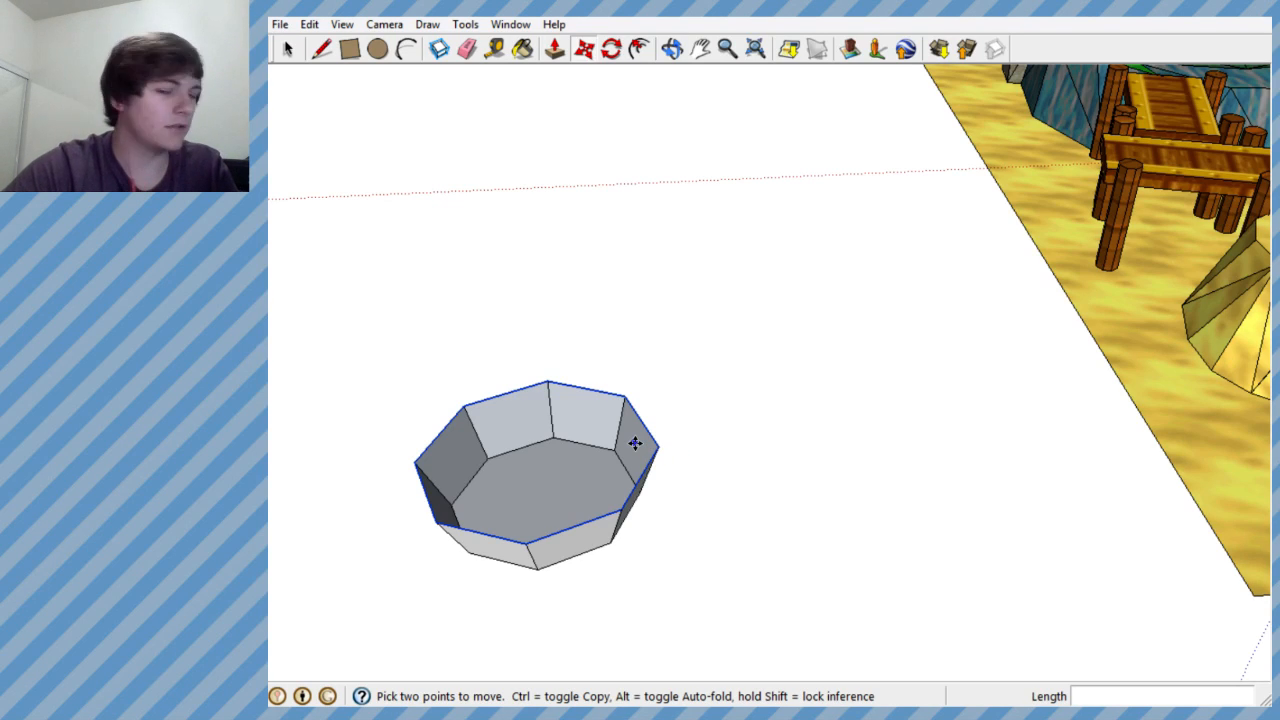
- Copy the bowl's octagonal rim outline straight up along the blue axis
middle_click_drag(1170, 325, 1112, 268)
scroll(1000, 308, "down", 4)
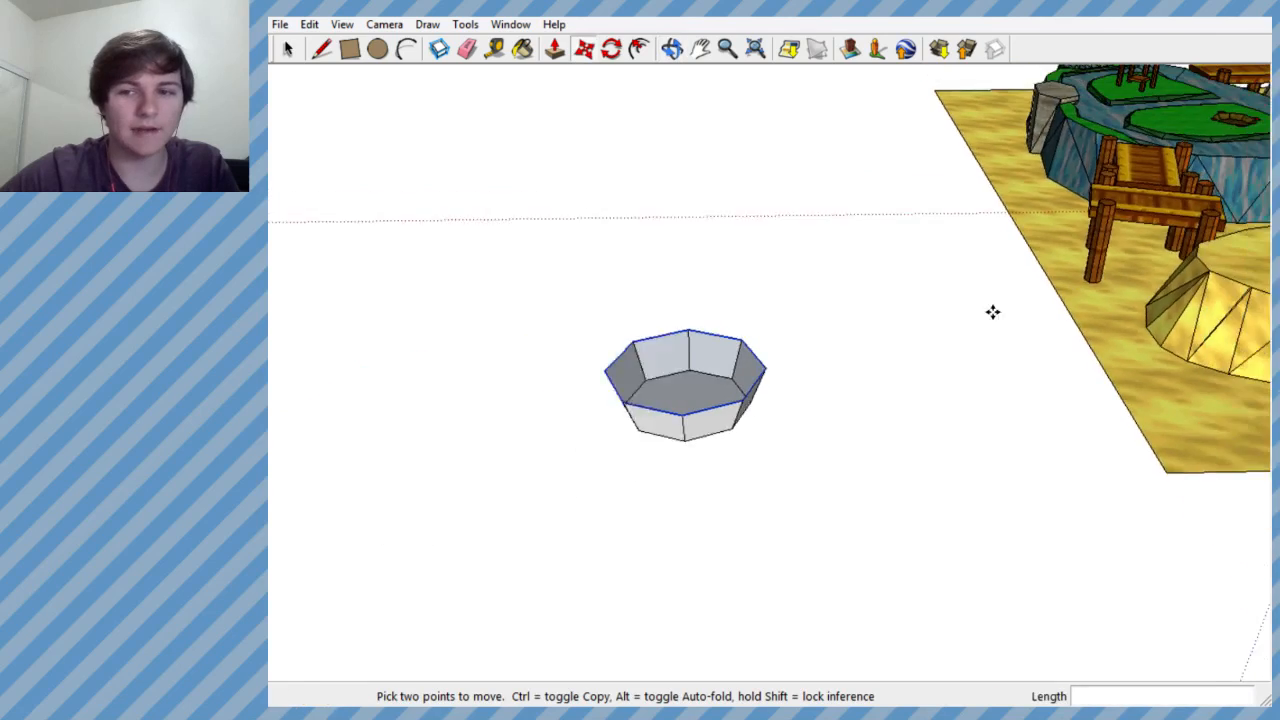
scroll(734, 397, "up", 4)
middle_click_drag(734, 397, 743, 423)
scroll(747, 431, "up", 2)
scroll(747, 431, "down", 2)
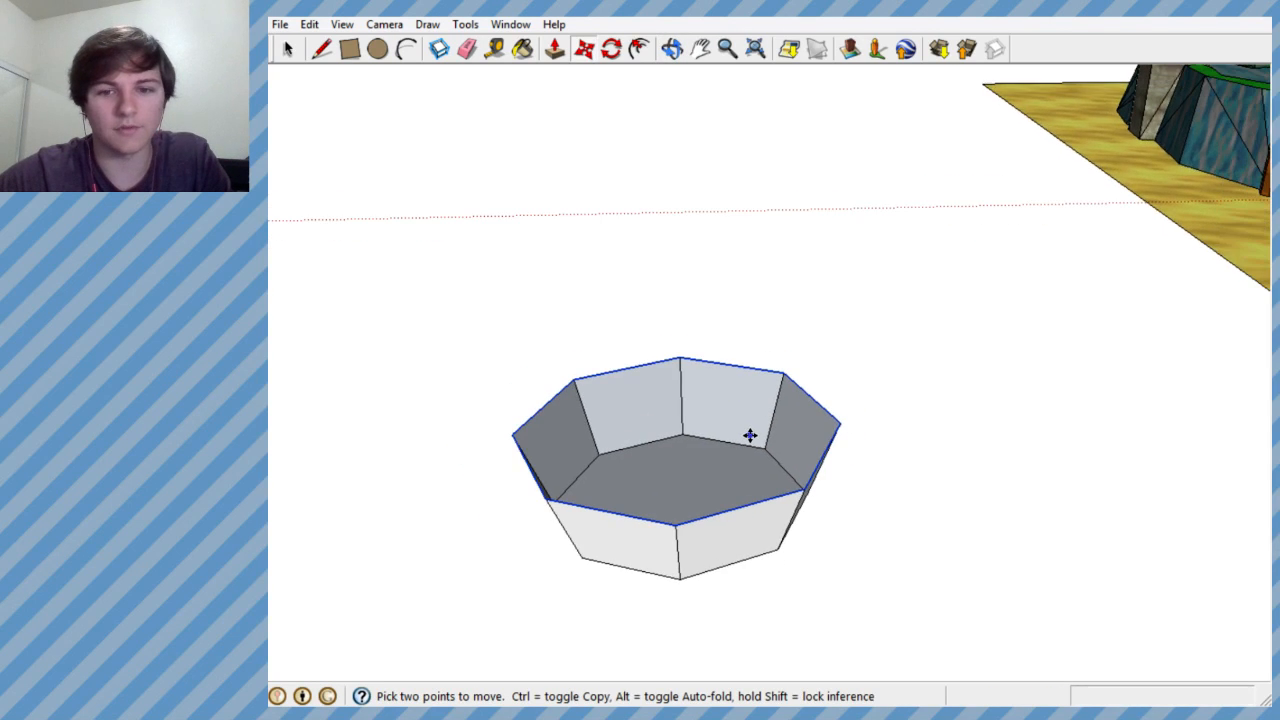
scroll(737, 423, "up", 2)
middle_click_drag(717, 417, 694, 363)
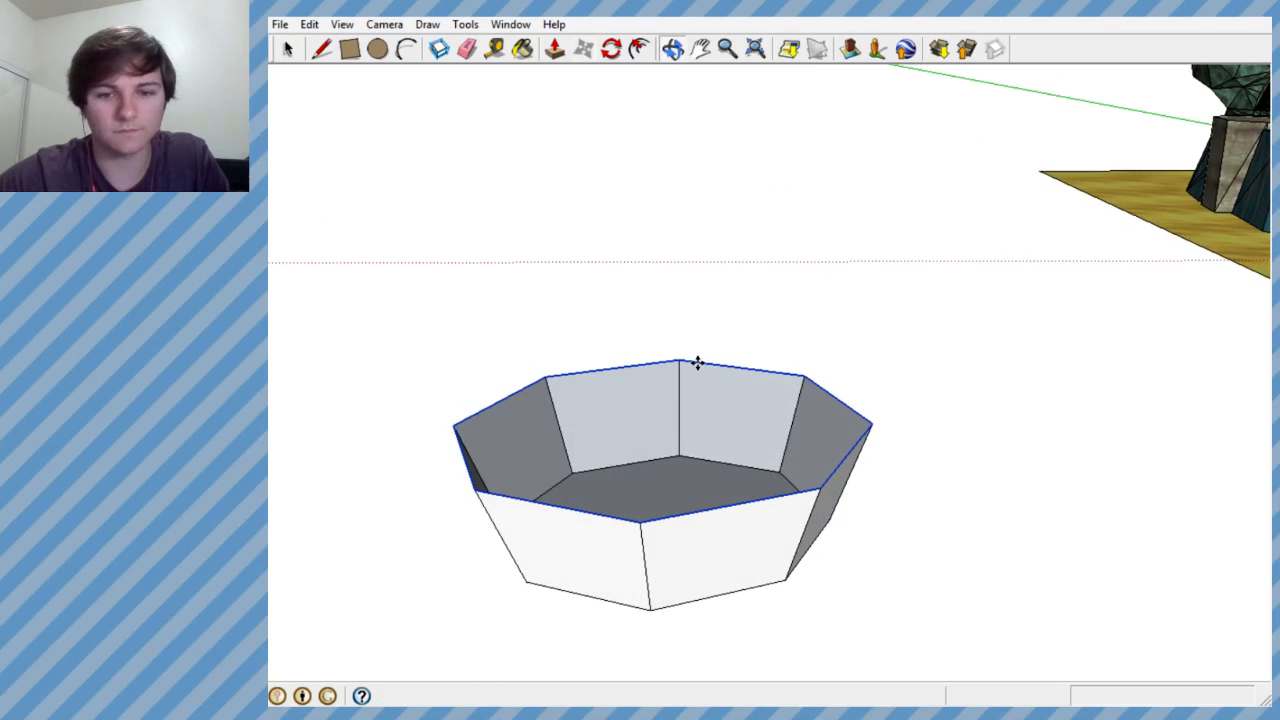
middle_click_drag(716, 503, 733, 472)
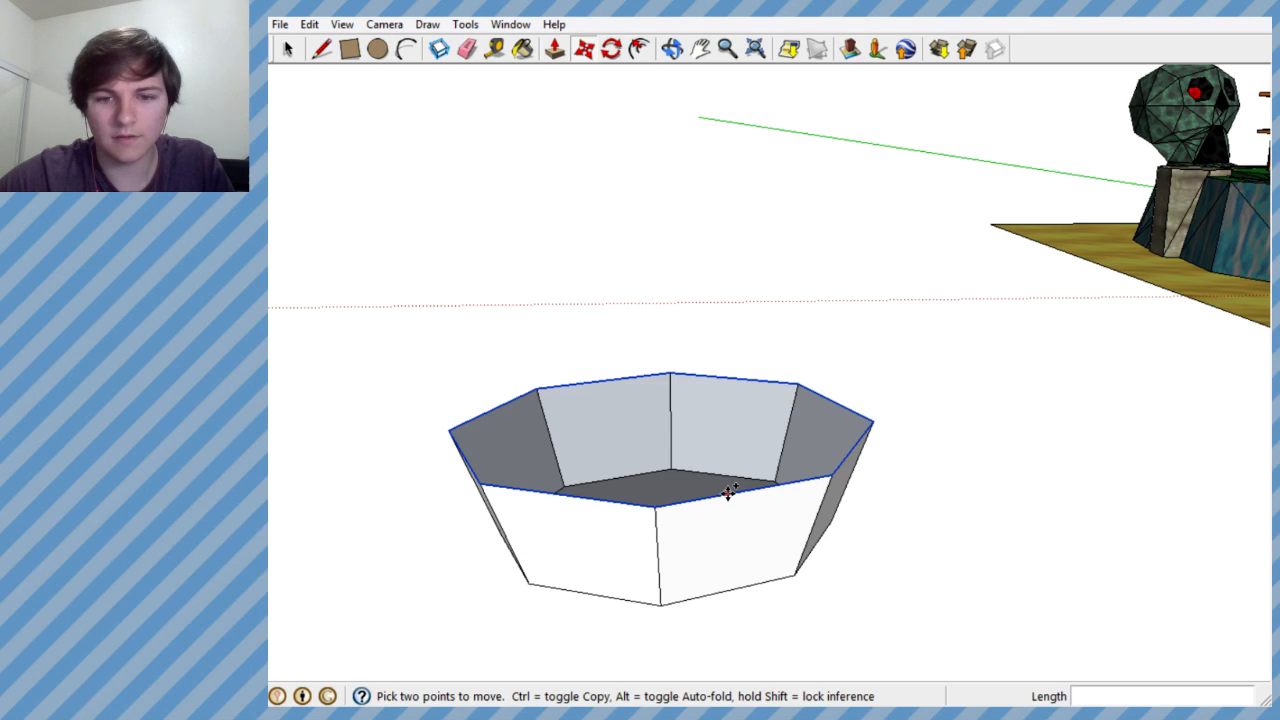
left_click(727, 492, "ctrl")
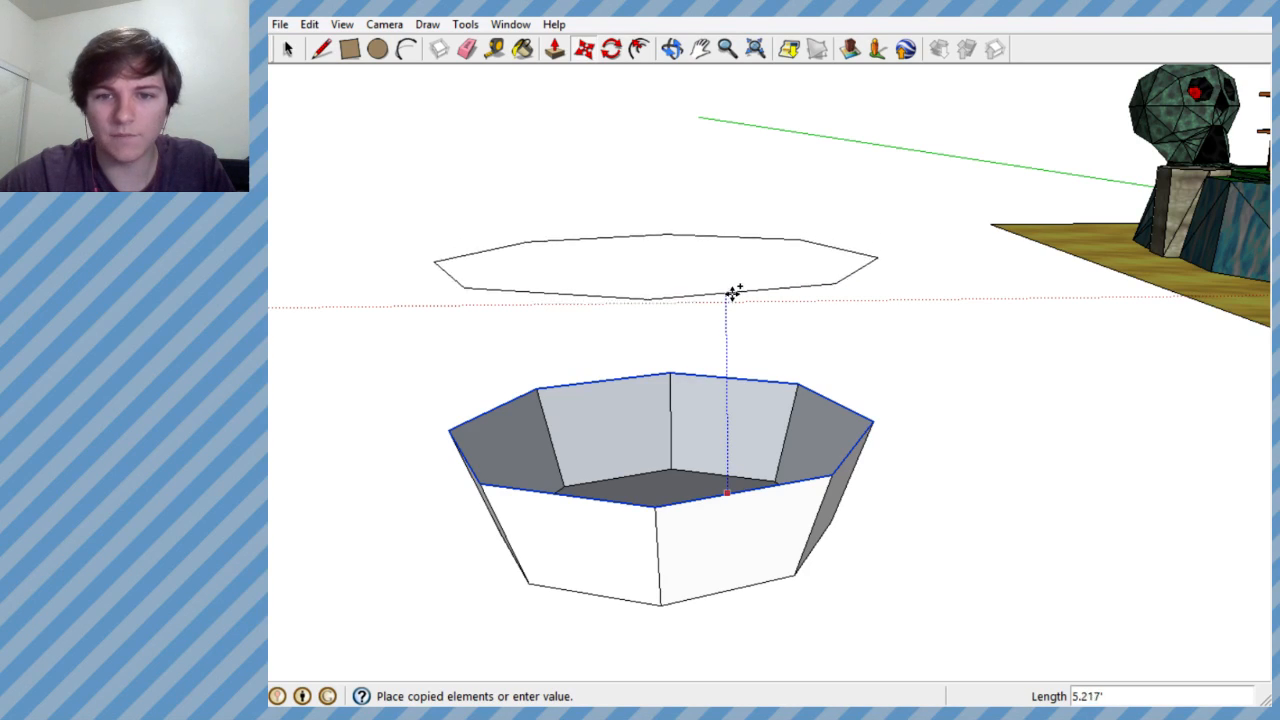
left_click(728, 324)
- Examine the bowl and the copied rim outline alongside the level from several angles and distances
middle_click_drag(728, 324, 1060, 375)
scroll(617, 446, "down", 5)
scroll(865, 329, "up", 1)
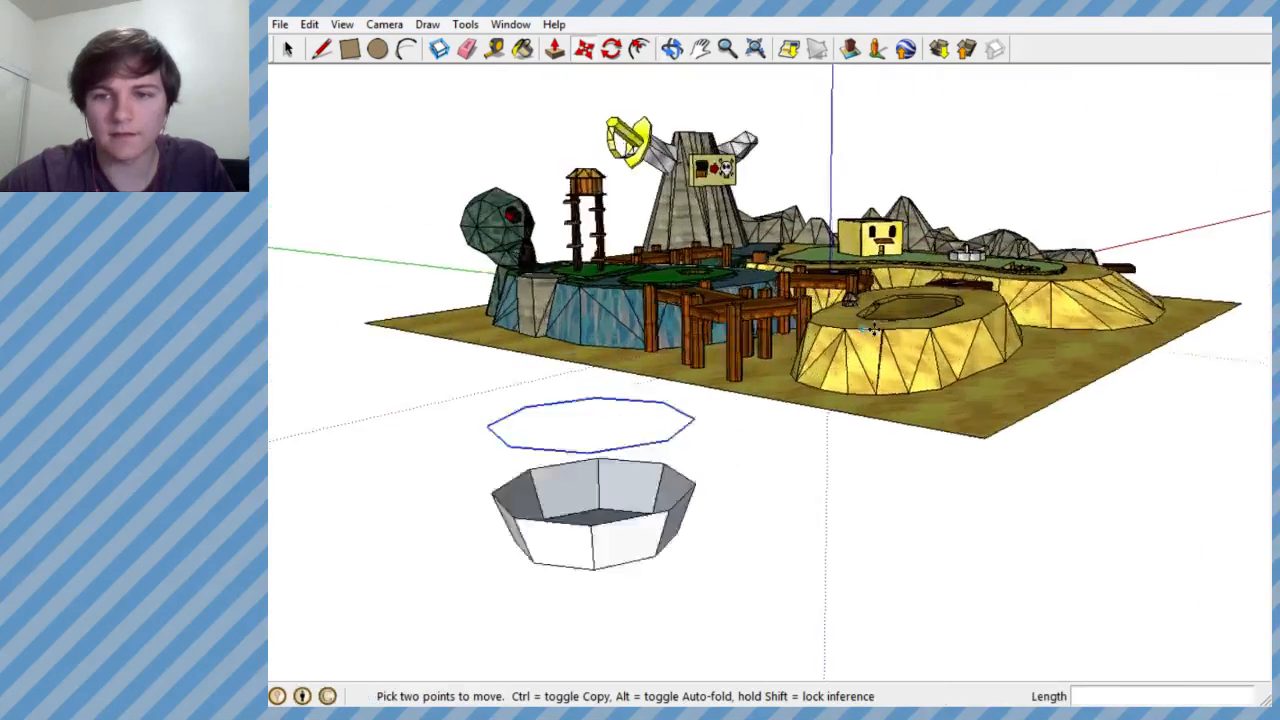
scroll(865, 329, "up", 10)
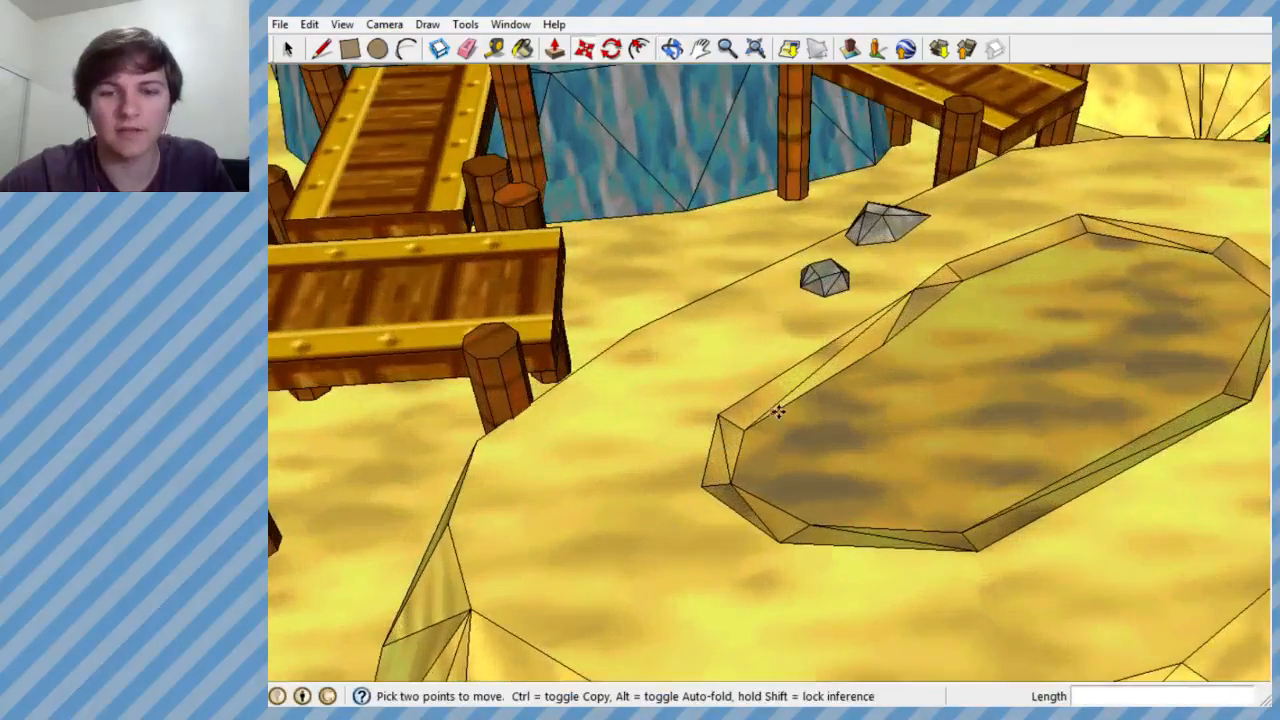
middle_click_drag(778, 412, 627, 506)
scroll(708, 445, "down", 5)
scroll(617, 457, "up", 5)
middle_click_drag(617, 457, 749, 329)
scroll(1234, 83, "down", 10)
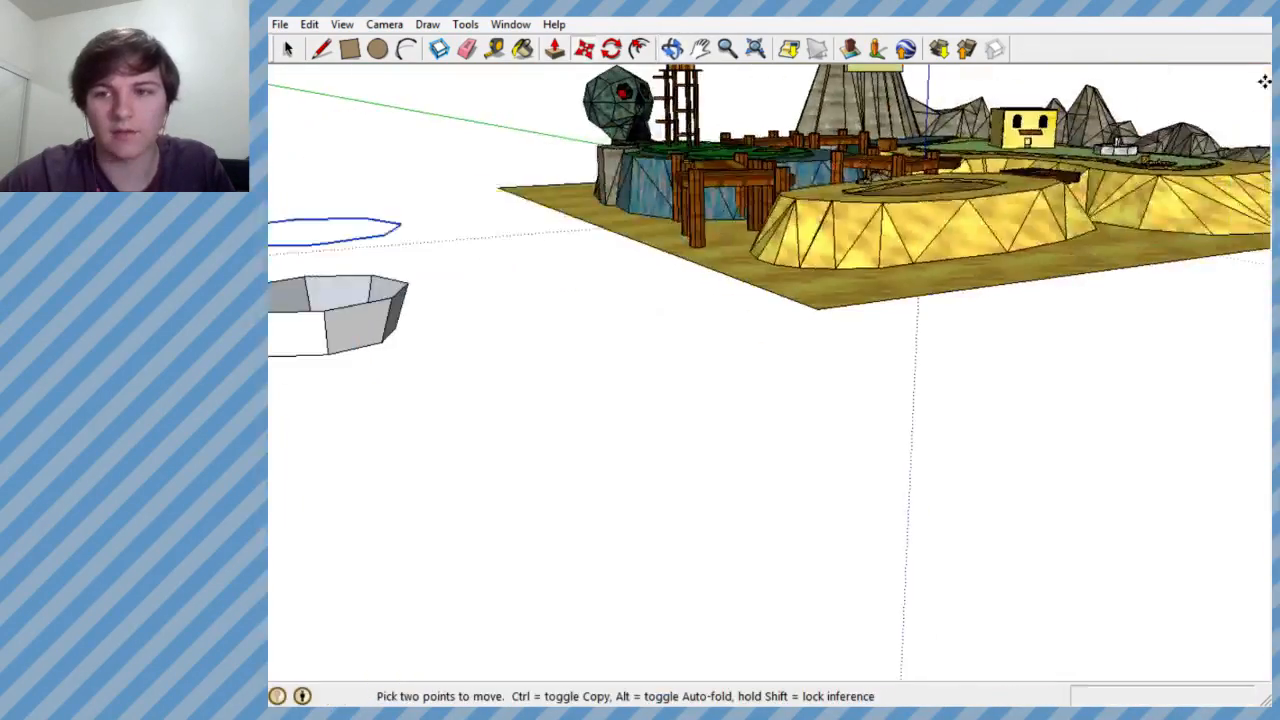
- Examine the yellow house and the surrounding terrain of the level up close
scroll(908, 183, "up", 10)
scroll(908, 183, "up", 3)
middle_click_drag(908, 183, 876, 217)
scroll(923, 229, "up", 6)
scroll(876, 217, "down", 15)
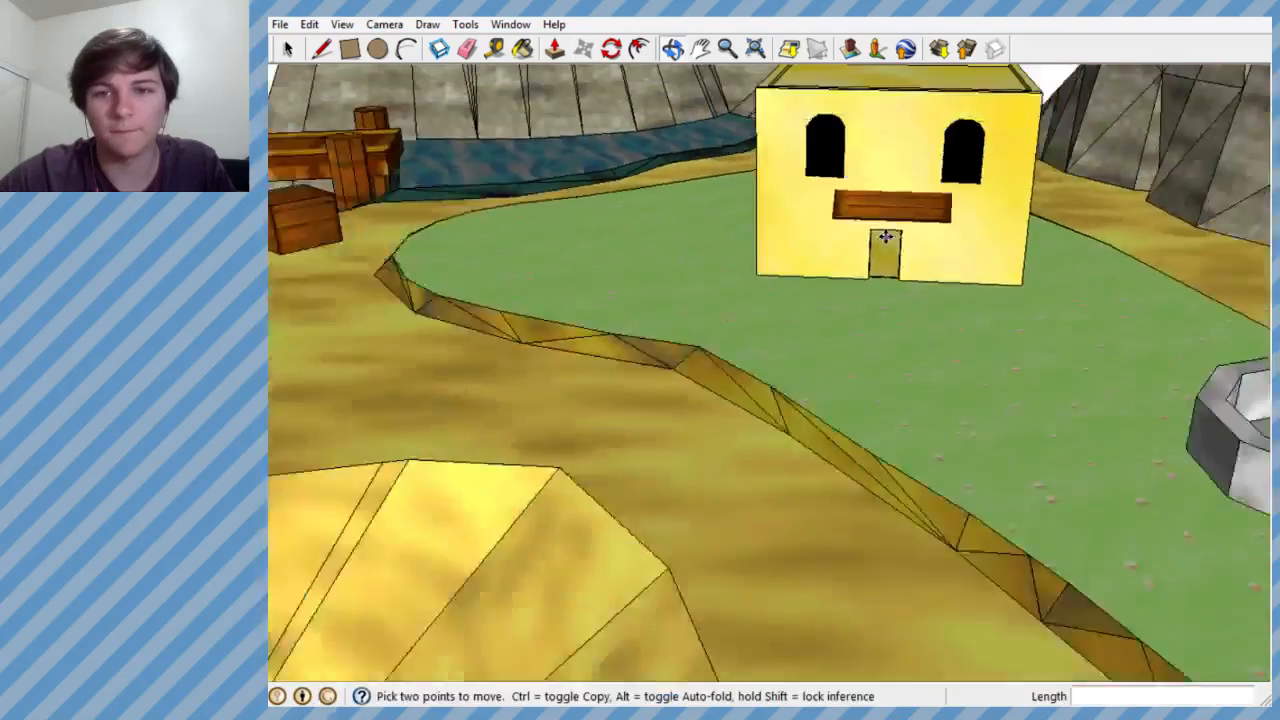
scroll(700, 220, "down", 3)
scroll(366, 420, "up", 10)
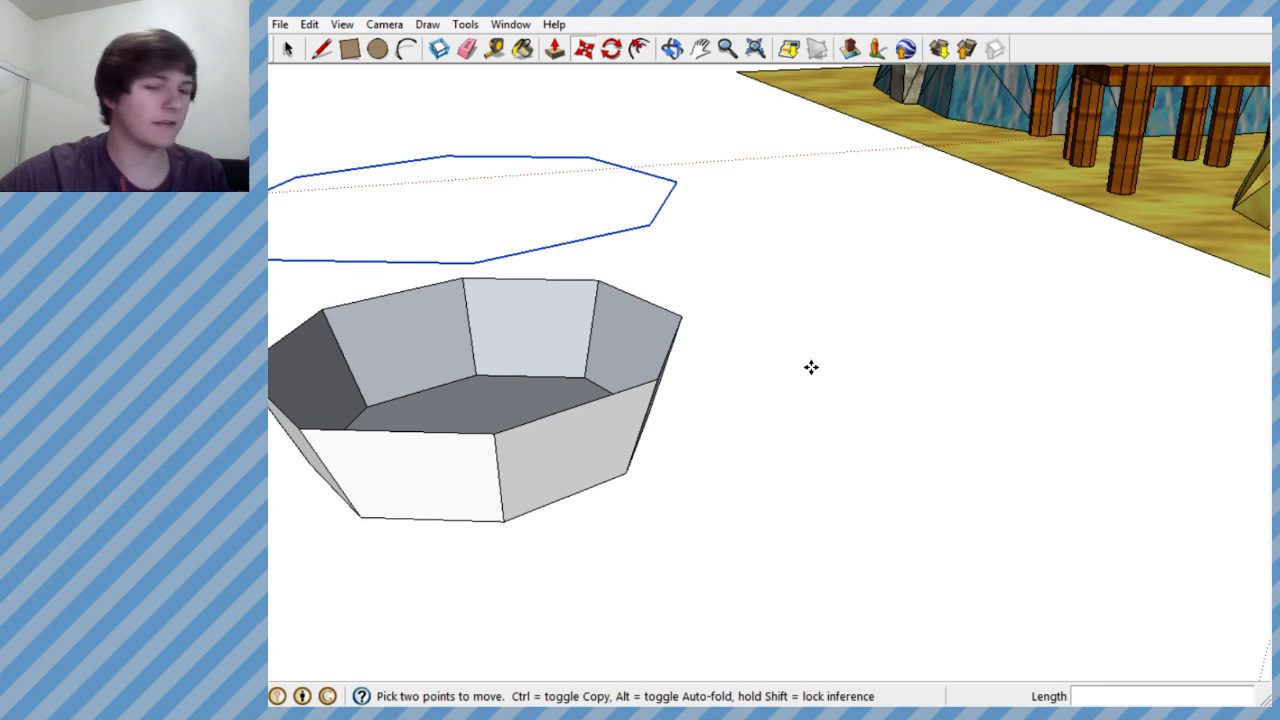
- Inspect the flared bowl and the spacing of the floating rim outline above it from the side and from above
scroll(789, 307, "down", 4)
scroll(670, 332, "up", 3)
middle_click_drag(663, 334, 603, 320)
scroll(750, 304, "down", 3)
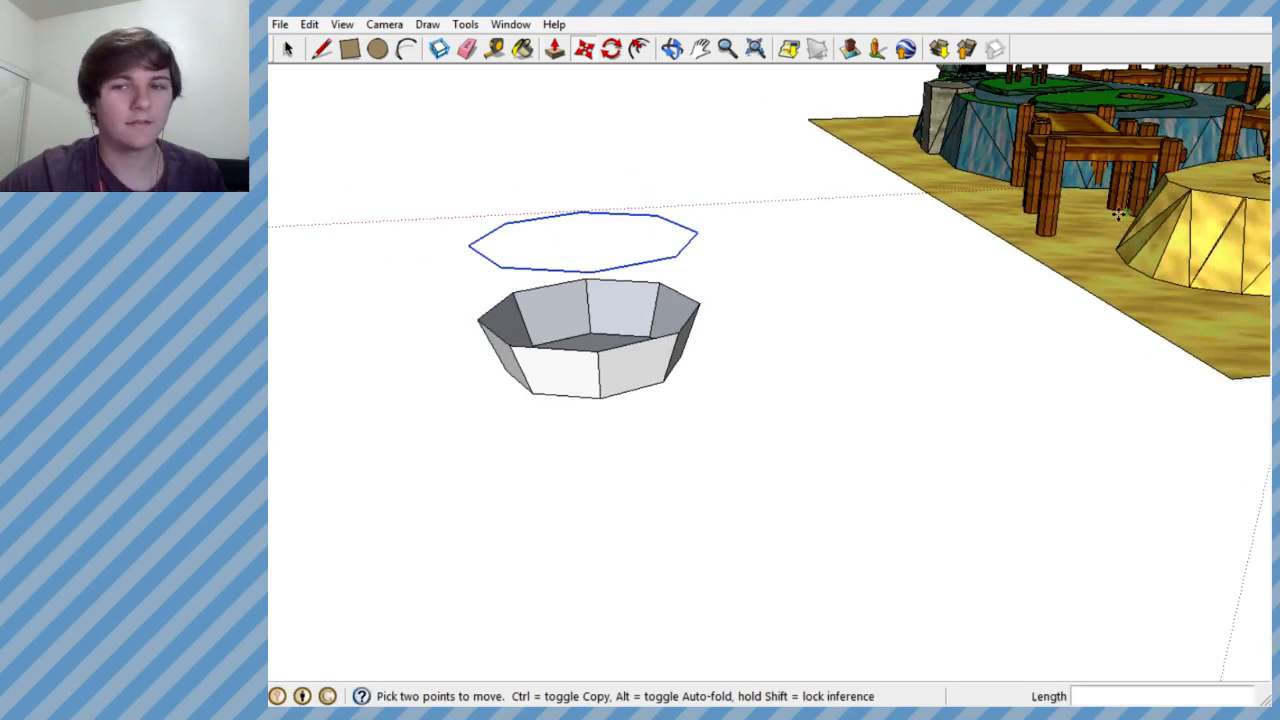
scroll(950, 220, "down", 2)
scroll(700, 294, "up", 4)
middle_click_drag(699, 295, 656, 293)
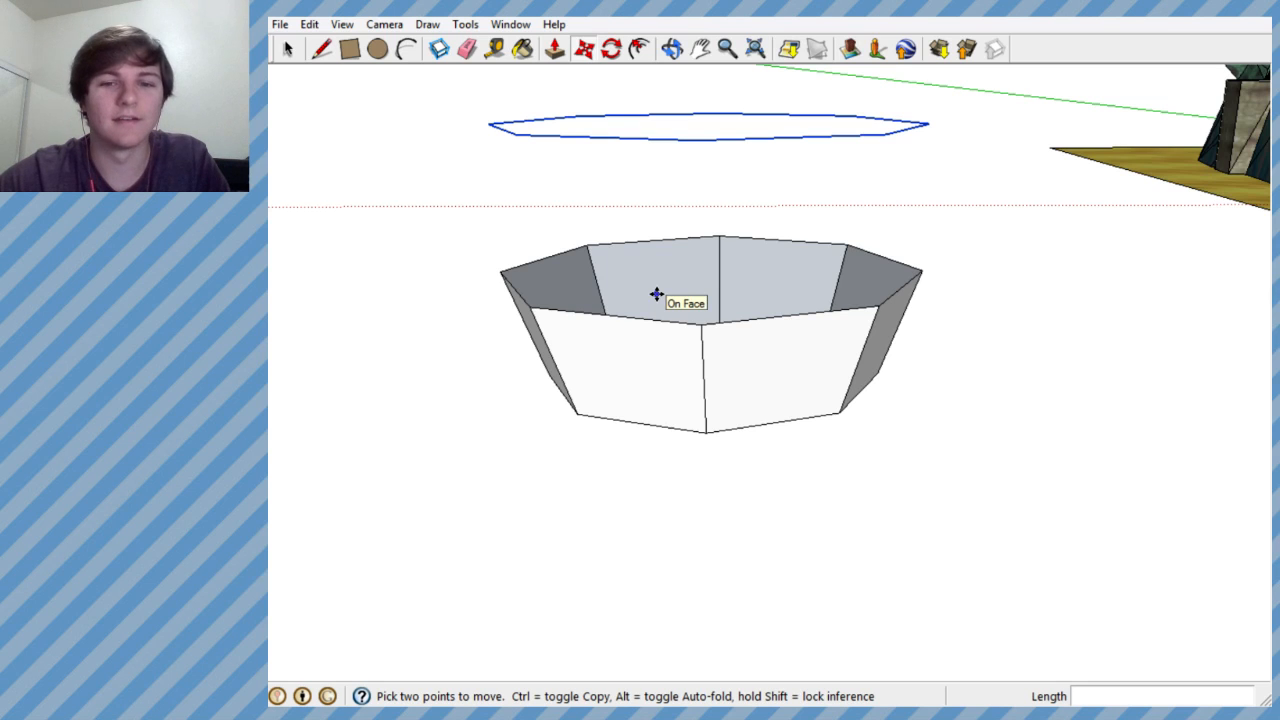
middle_click_drag(692, 300, 634, 426)
scroll(660, 340, "down", 2)
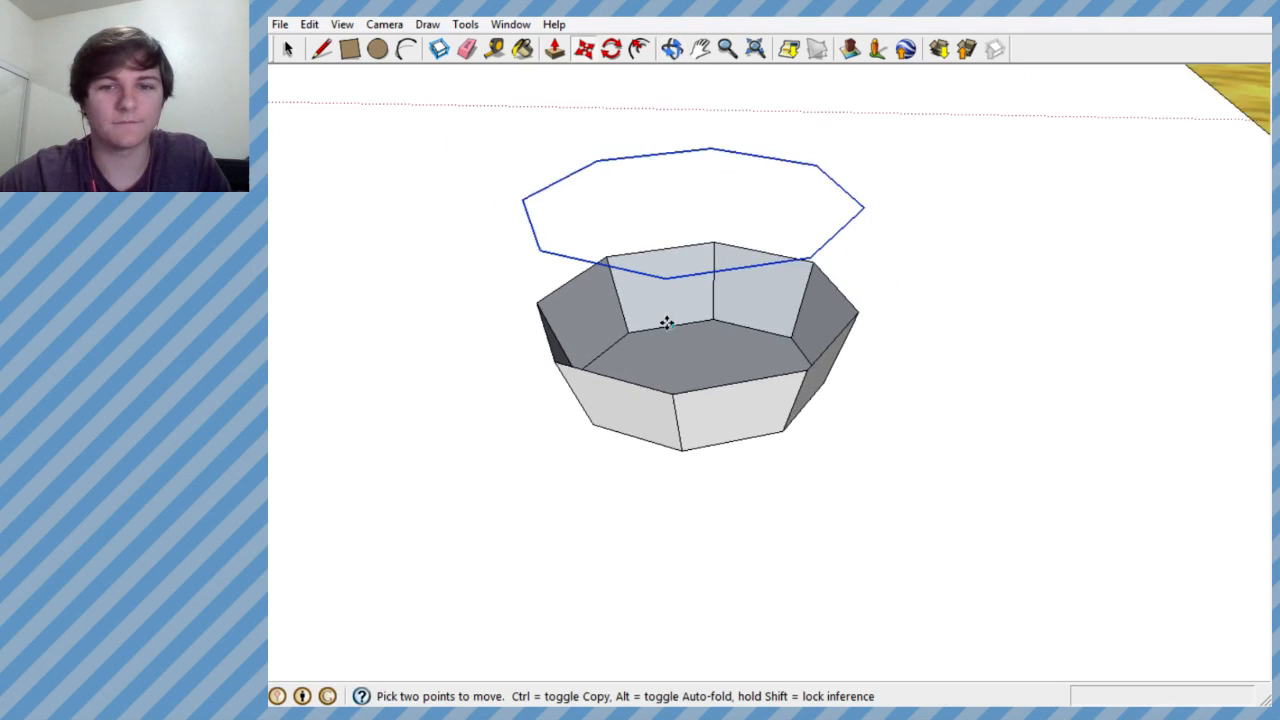
scroll(671, 354, "up", 4)
middle_click_drag(671, 354, 736, 248)
scroll(709, 357, "down", 2)
scroll(671, 337, "down", 2)
scroll(649, 266, "up", 3)
scroll(737, 223, "up", 2)
scroll(736, 248, "down", 3)
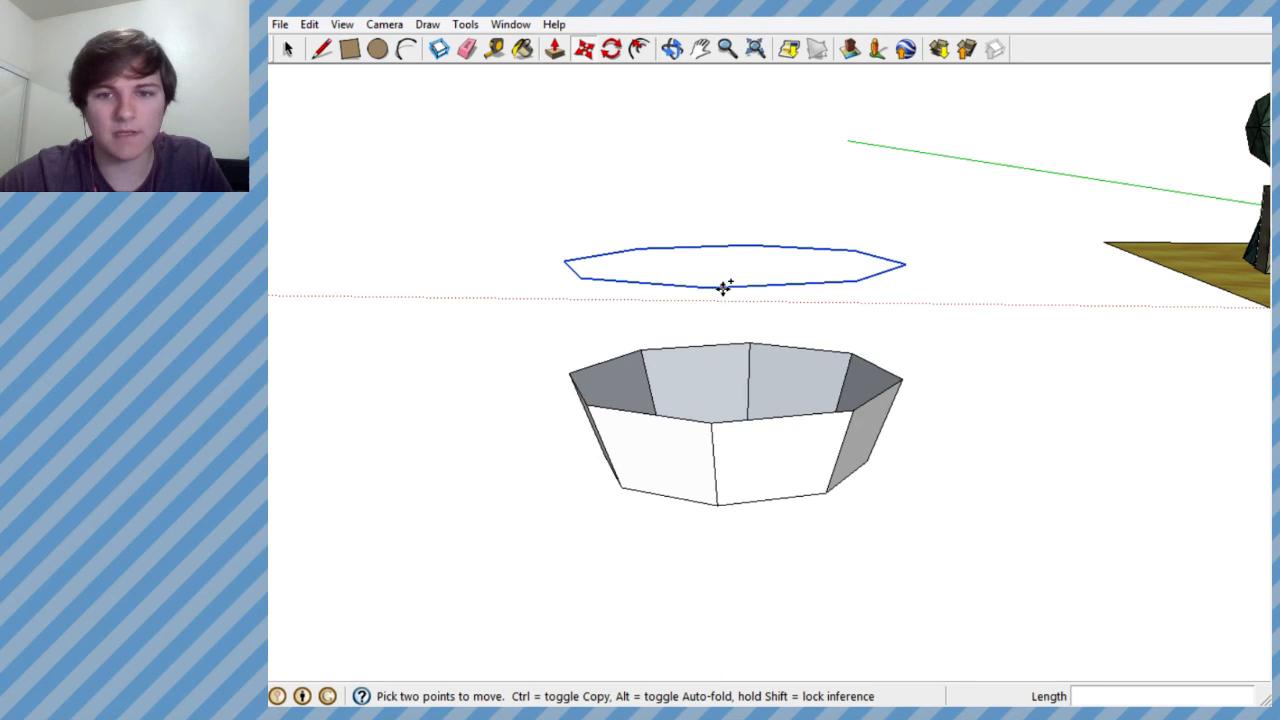
- Try copying the floating rim outline about 1.2' down along the blue axis
left_click(733, 288)
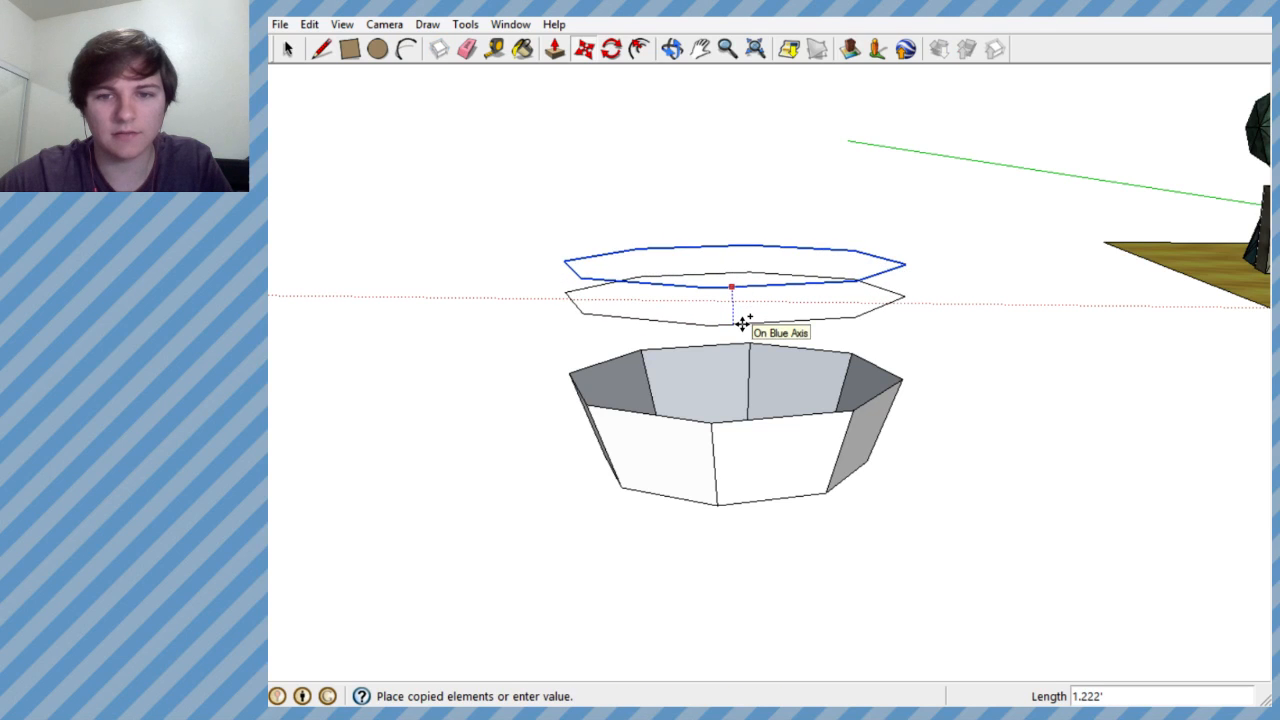
left_click(742, 323)
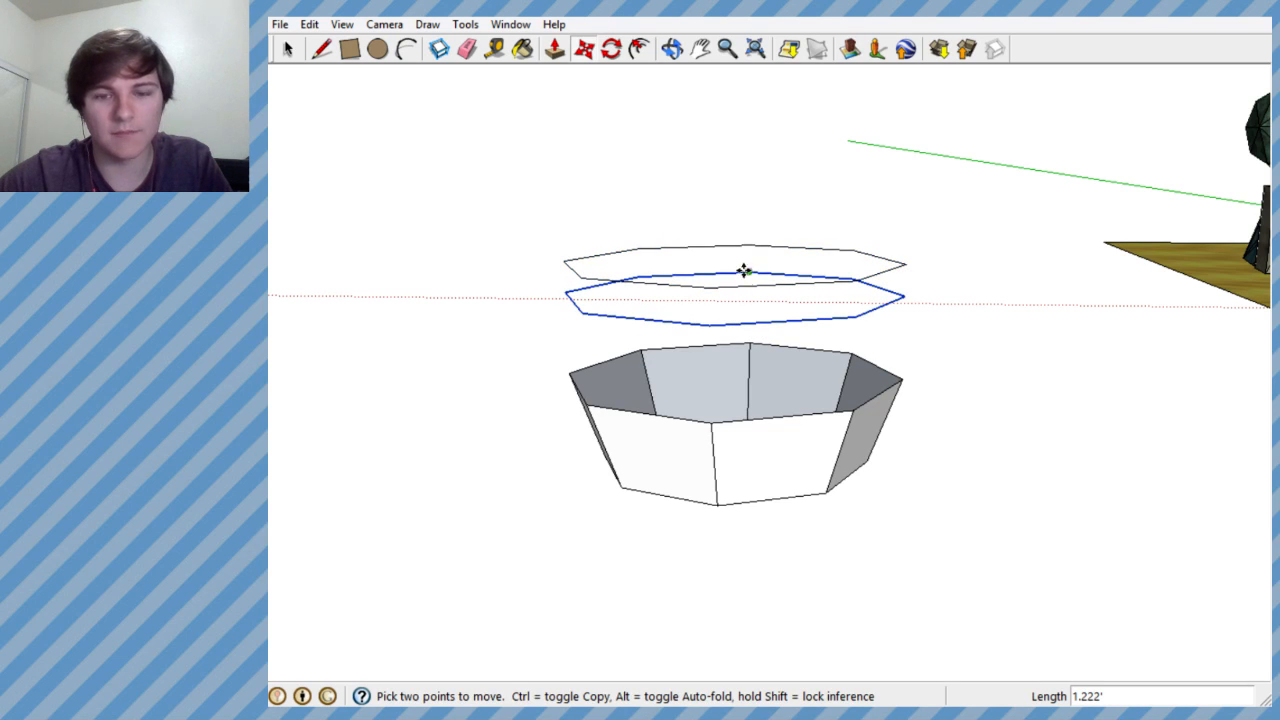
key("ctrl+z")
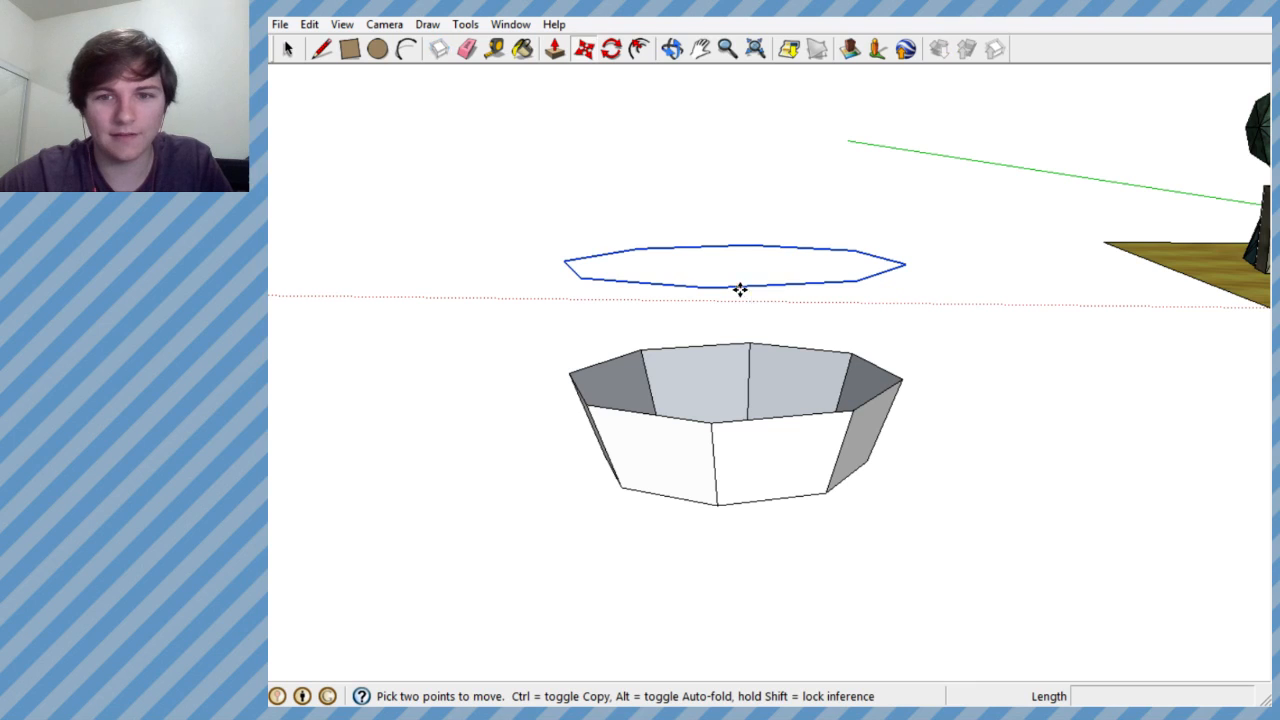
- Try lowering the floating rim outline toward the bowl and starting a line from its edge
left_click(740, 290)
middle_click_drag(755, 308, 760, 260)
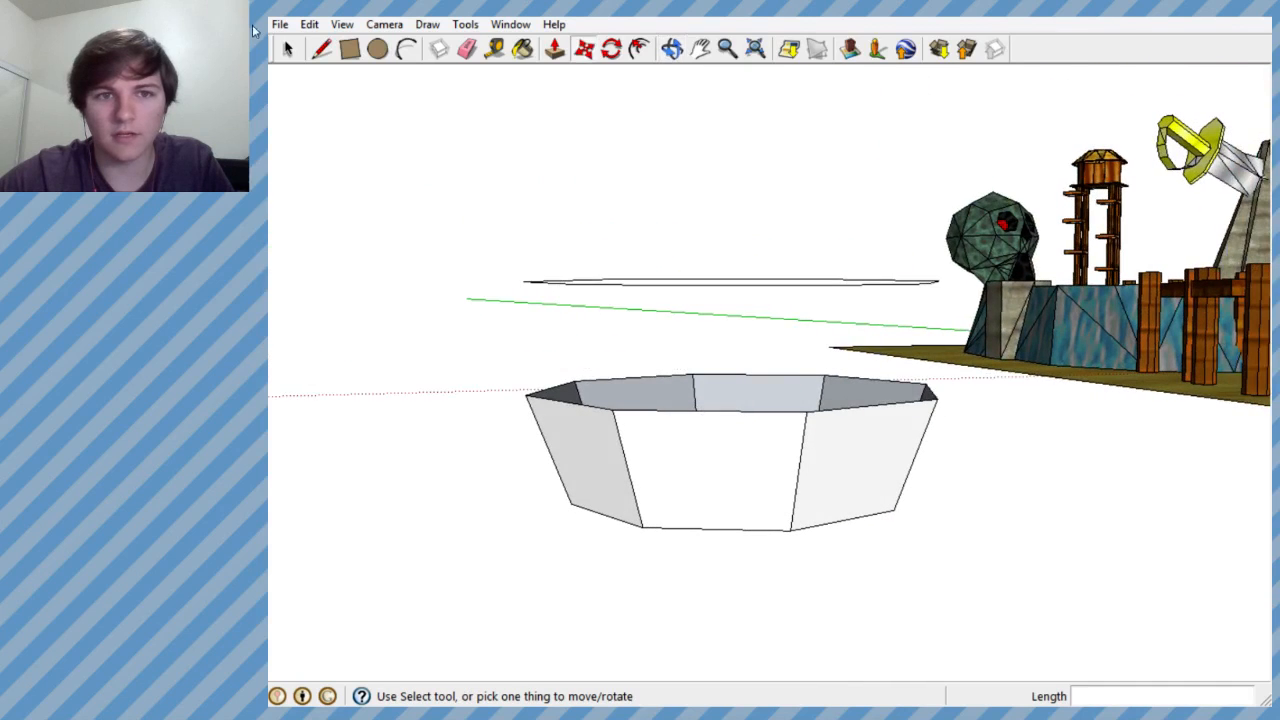
left_click(318, 49)
left_click(621, 284)
key("ctrl+z")
- Move the floating octagonal outline straight down along the blue axis, closer to the bowl's rim
middle_click_drag(671, 309, 714, 334)
mouse_move(672, 272)
middle_mouse_down()
mouse_move(609, 289)
mouse_move(654, 271)
mouse_move(648, 262)
mouse_move(671, 266)
middle_mouse_up()
left_click(585, 55)
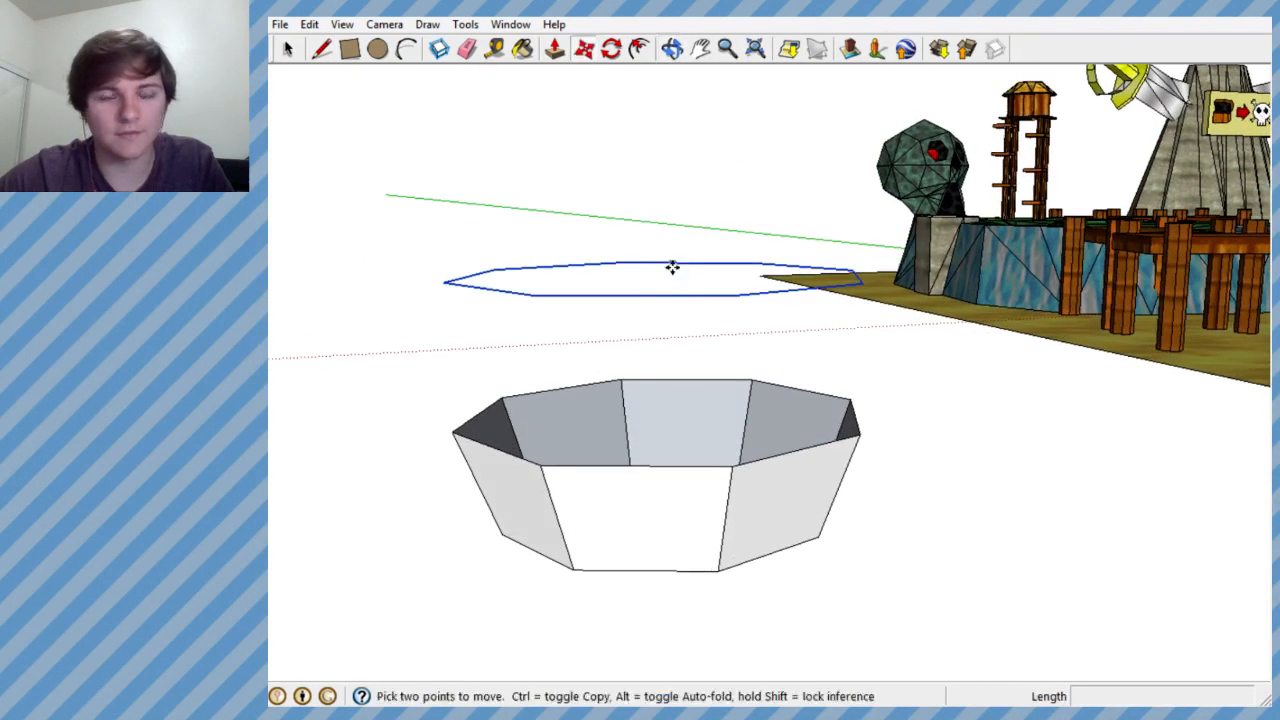
left_click(660, 343)
middle_click_drag(660, 343, 689, 300)
- Draw two vertical lines joining neighbouring corners of the raised outline to the bowl's rim to form the first wall panel
left_click(322, 49)
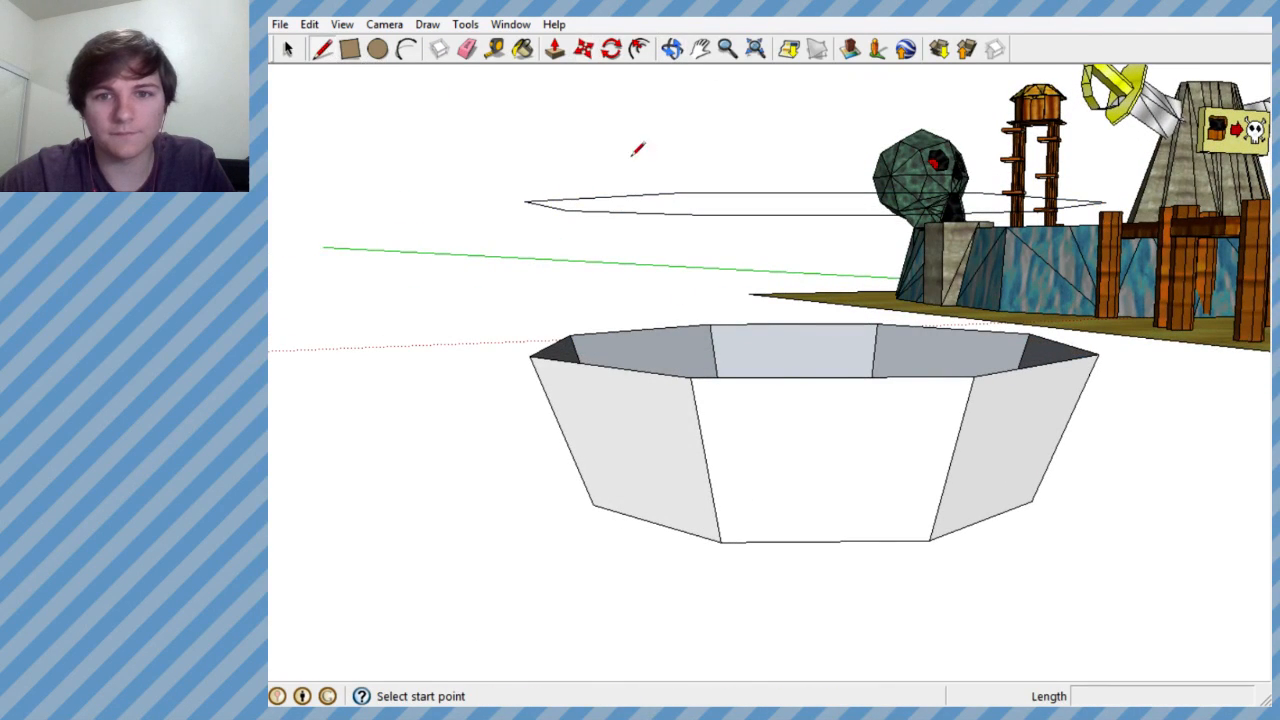
left_click(688, 191)
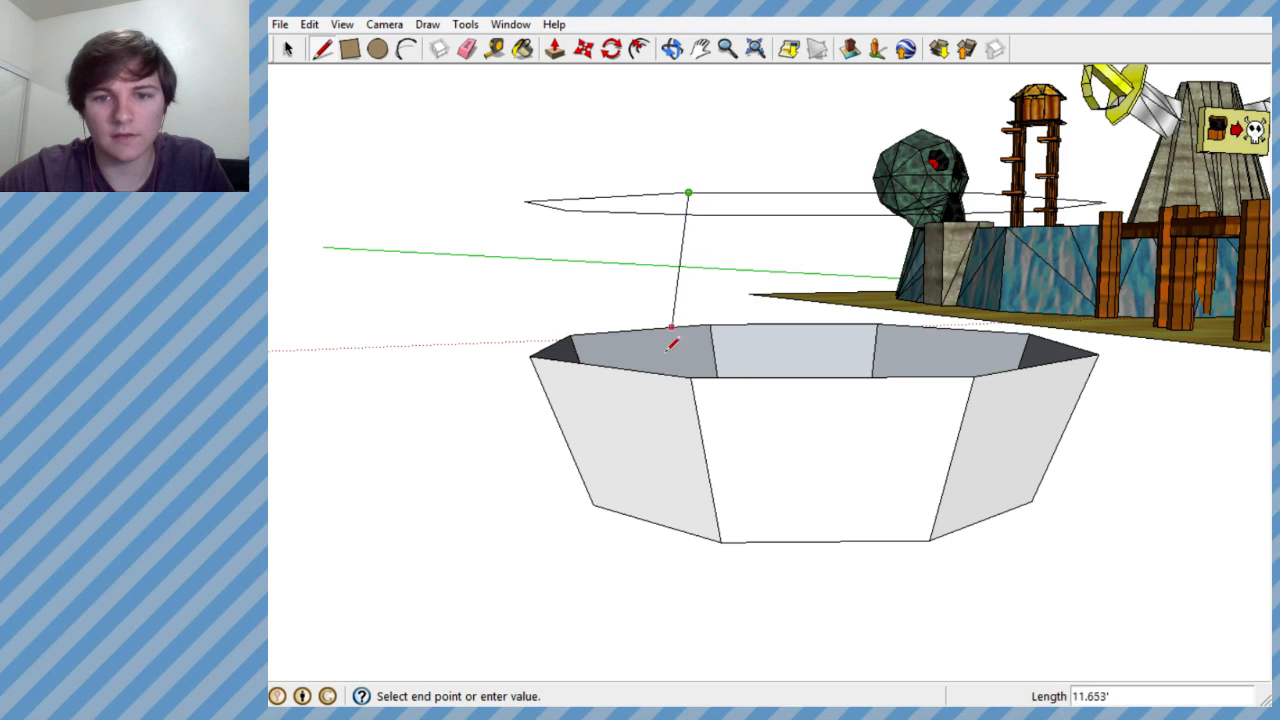
left_click(690, 376)
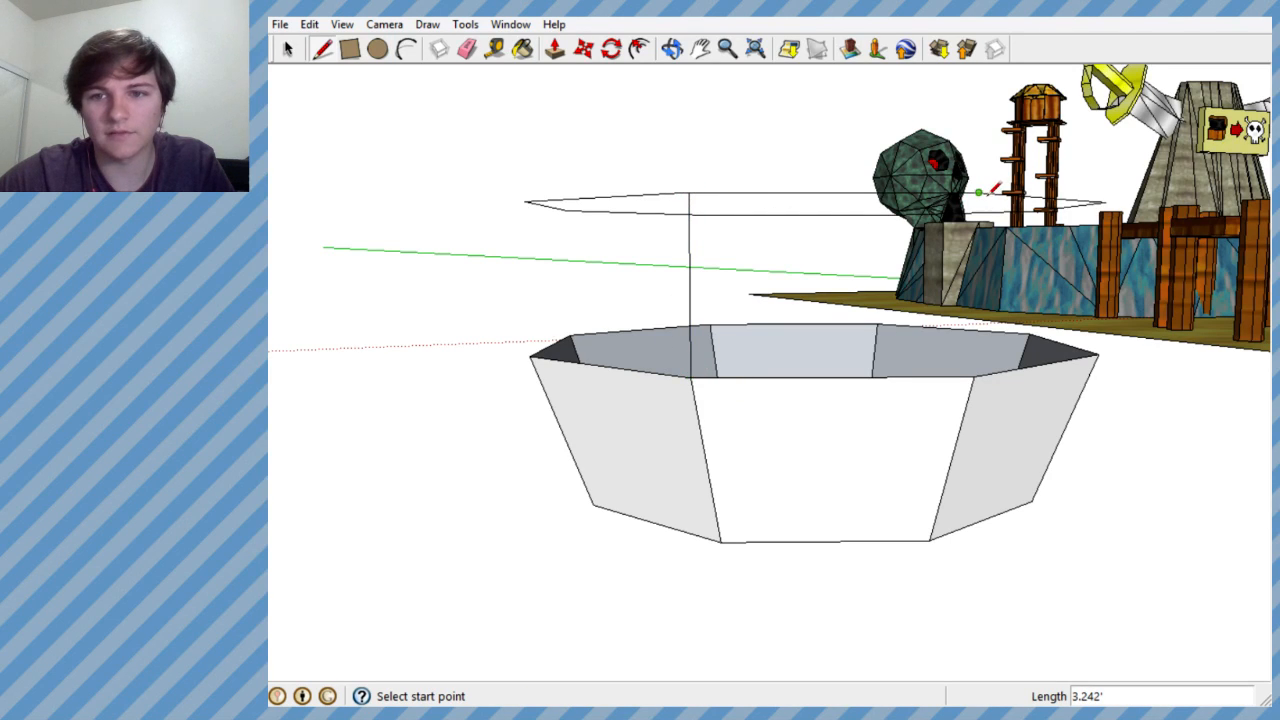
left_click(979, 192)
left_click(975, 375)
- Connect the next three corners of the raised outline to the matching rim corners, extending the wall around the bowl
middle_click_drag(931, 311, 706, 297)
left_click(846, 225)
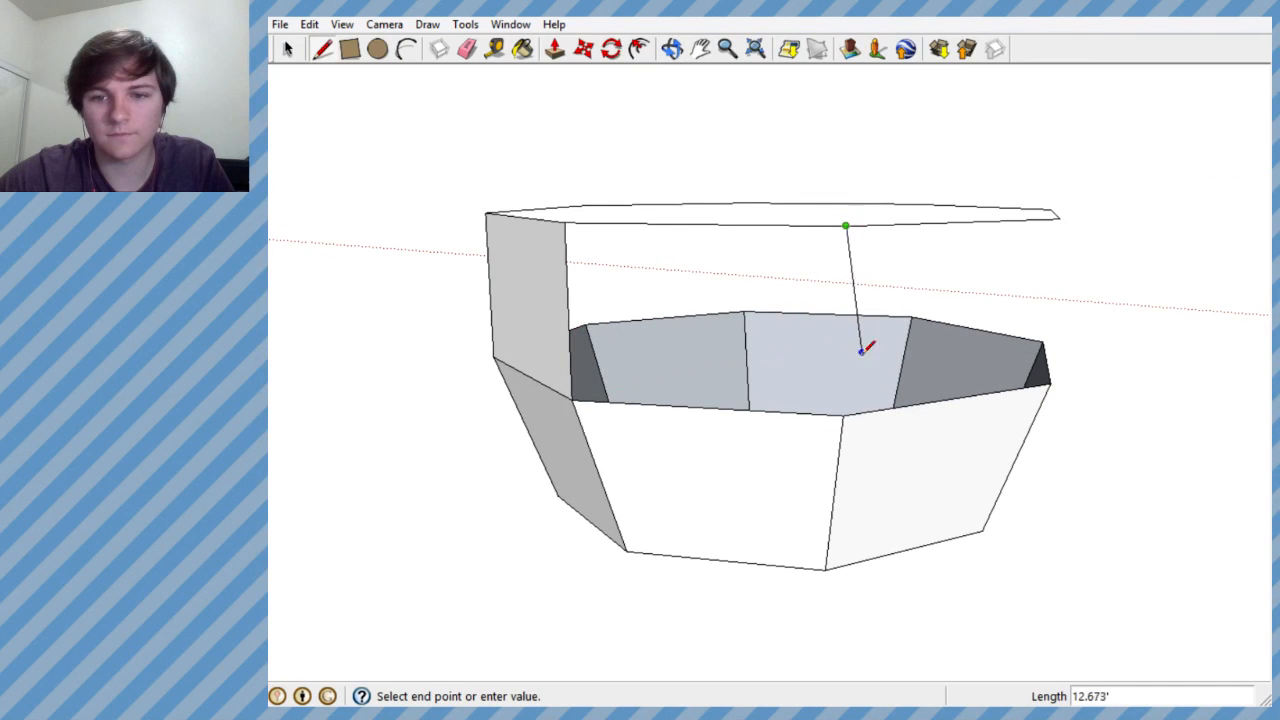
left_click(844, 413)
mouse_move(846, 410)
middle_mouse_down()
mouse_move(718, 381)
mouse_move(514, 386)
middle_mouse_up()
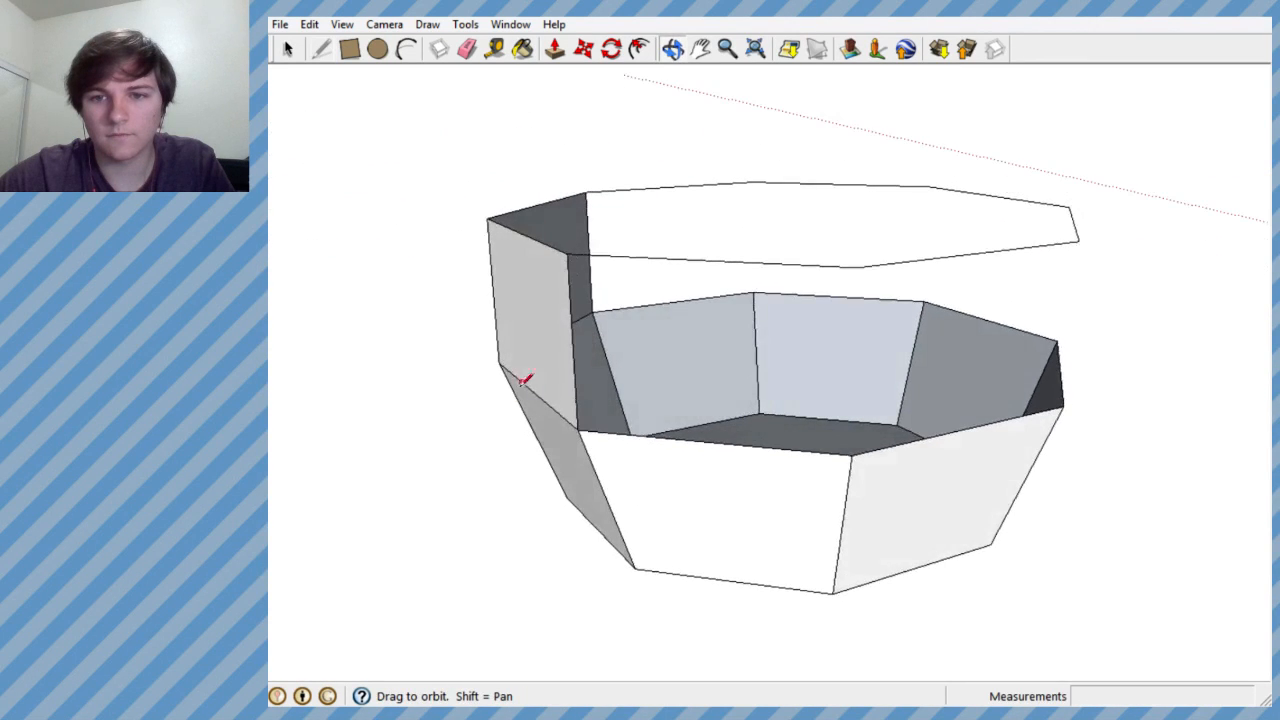
left_click(856, 267)
left_click(852, 455)
middle_click_drag(852, 455, 1009, 251)
left_click(960, 252)
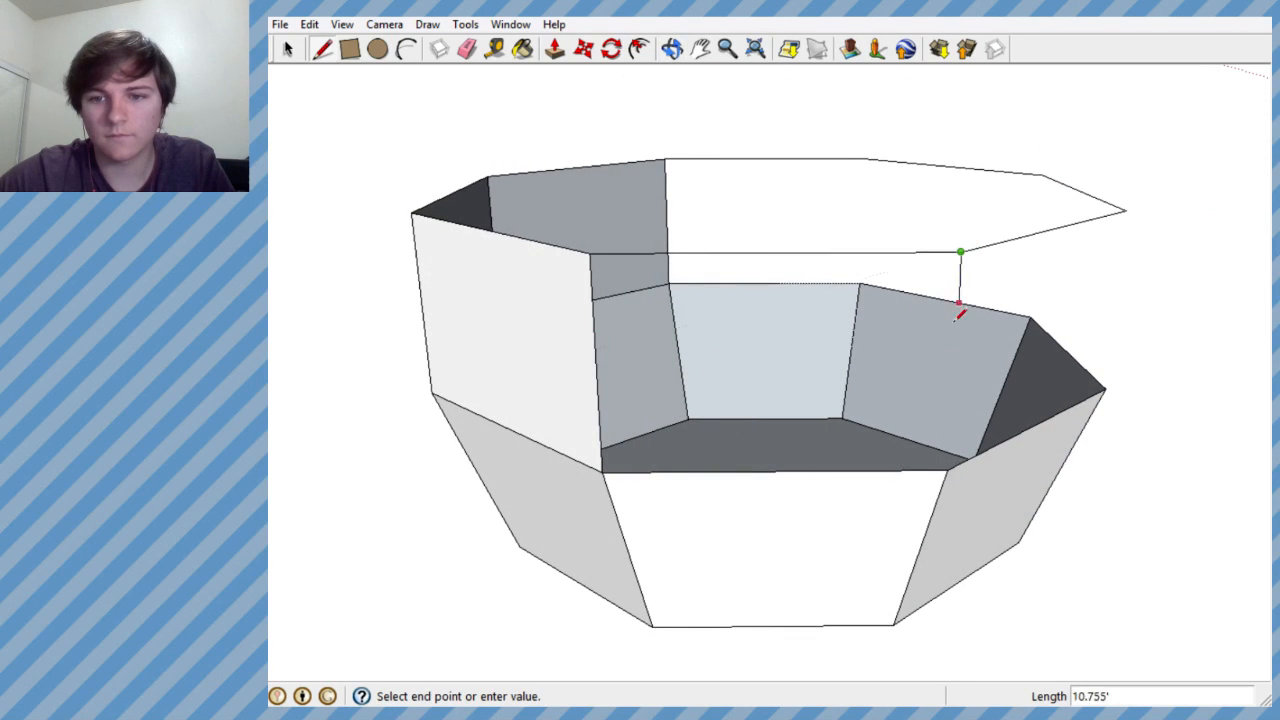
left_click(948, 467)
- Draw the last three vertical edges between the raised outline and the rim to close the bowl's upper wall
middle_click_drag(948, 467, 669, 371)
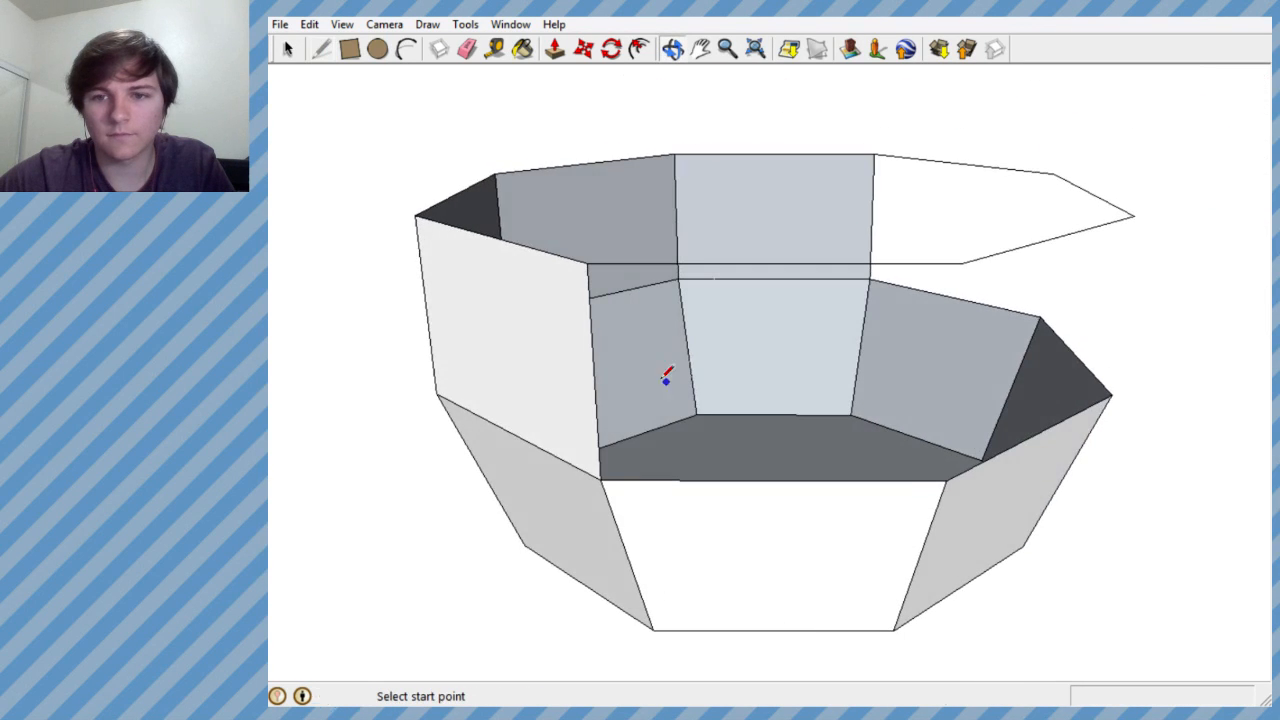
left_click(960, 262)
left_click(948, 470)
middle_click_drag(986, 394, 903, 303)
left_click(900, 281)
left_click(903, 477)
mouse_move(928, 420)
middle_mouse_down()
mouse_move(696, 382)
mouse_move(957, 220)
middle_mouse_up()
left_click(903, 240)
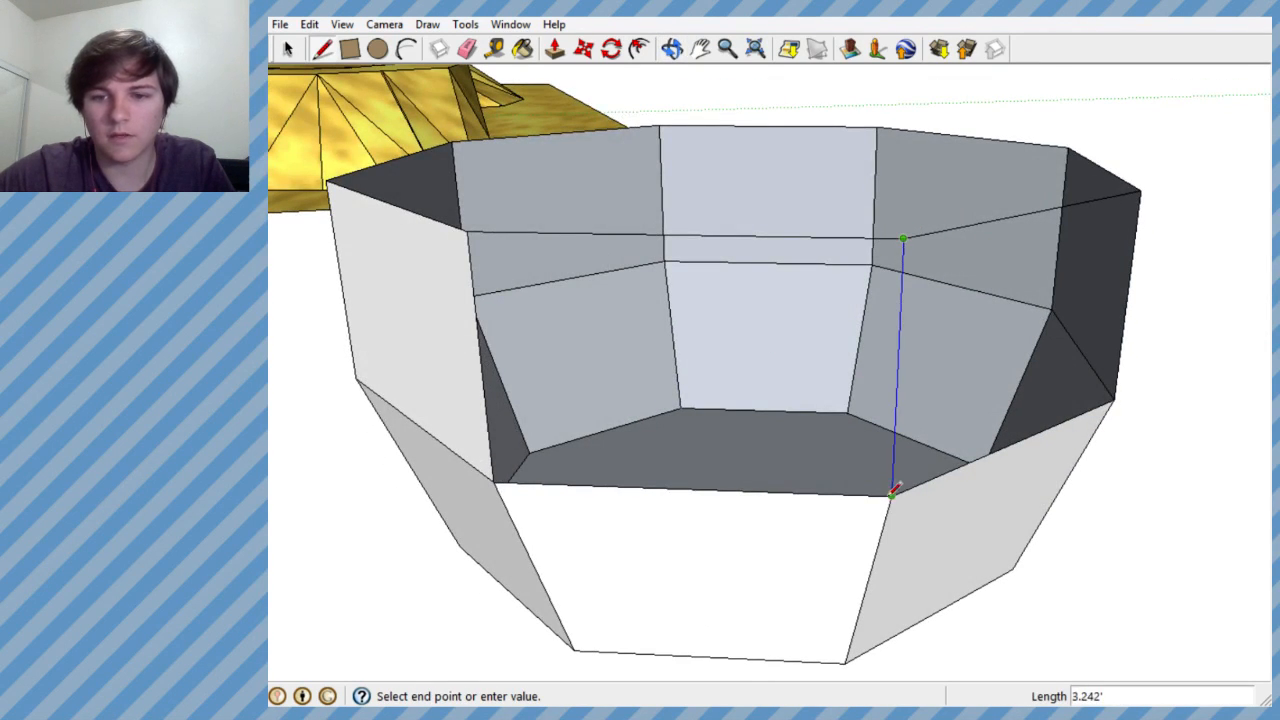
left_click(891, 495)
- Examine the two-tier octagonal bowl from the side, from above and next to the level to judge its shape
middle_click_drag(918, 310, 798, 122)
scroll(877, 246, "down", 3)
scroll(792, 316, "down", 4)
scroll(780, 266, "up", 6)
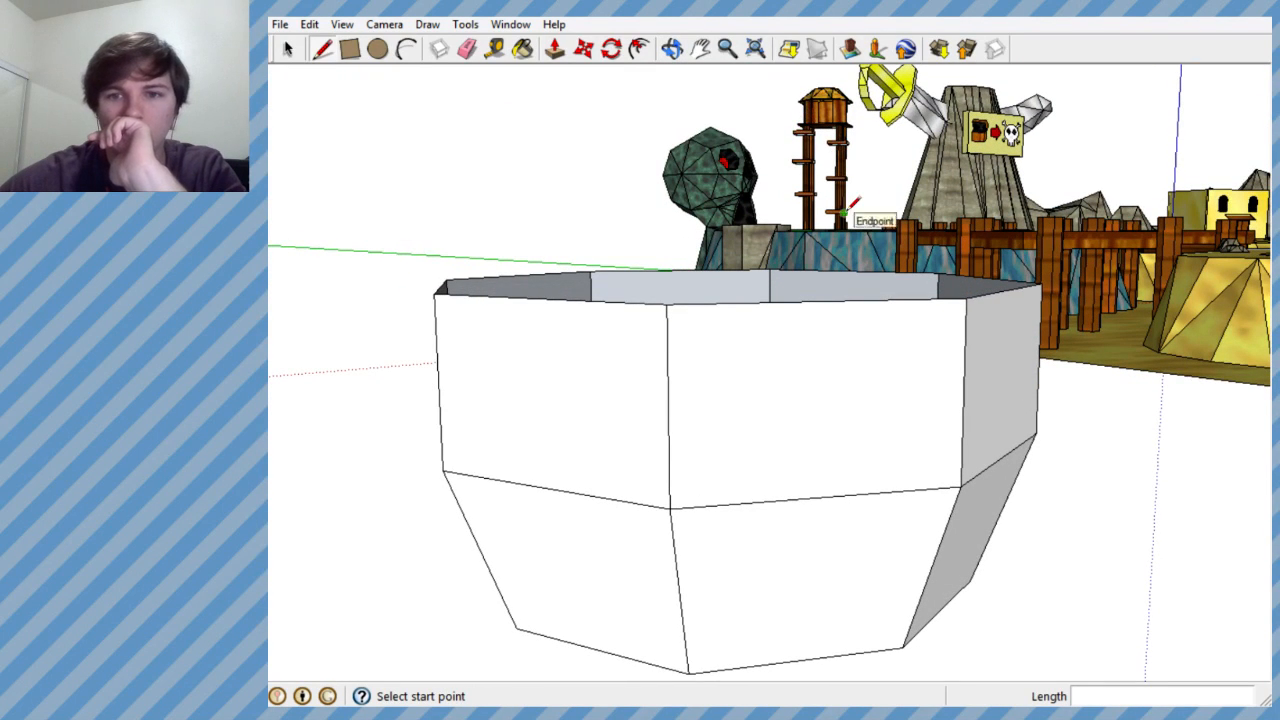
middle_click_drag(825, 278, 847, 446)
scroll(840, 424, "up", 1)
scroll(843, 410, "down", 3)
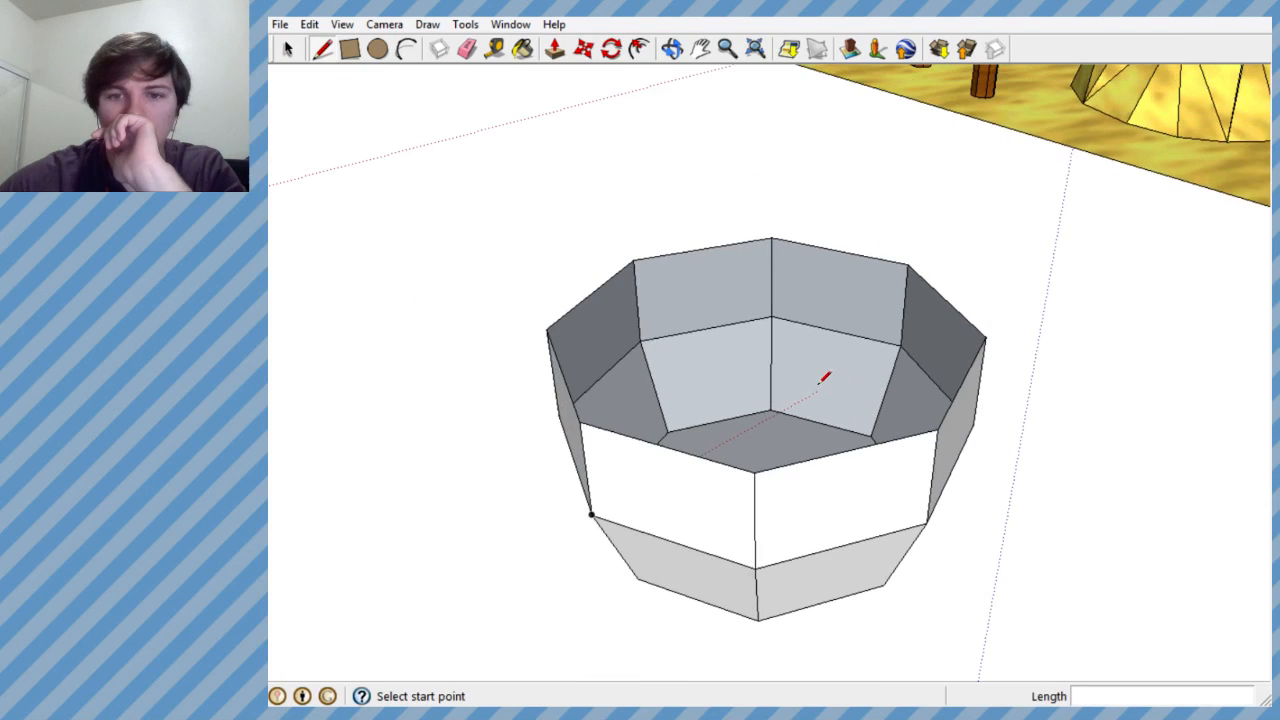
middle_click_drag(789, 291, 811, 331)
scroll(765, 328, "down", 2)
scroll(780, 443, "up", 2)
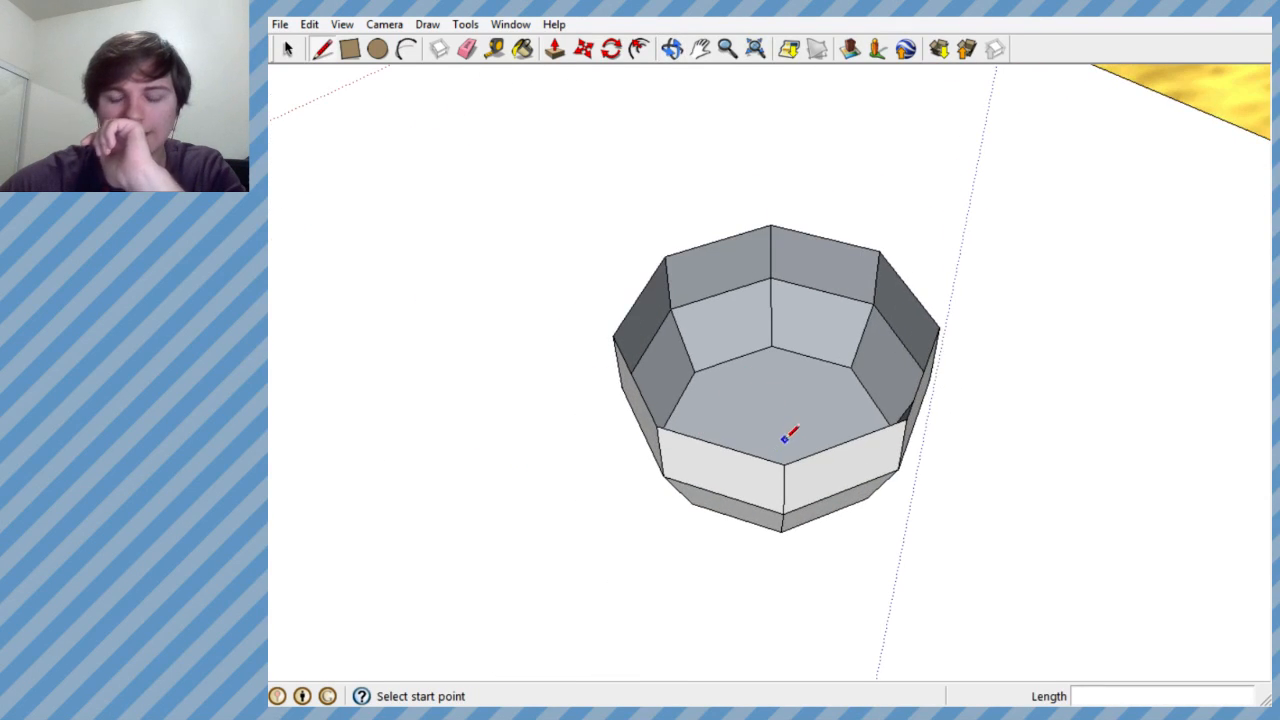
scroll(788, 430, "up", 1)
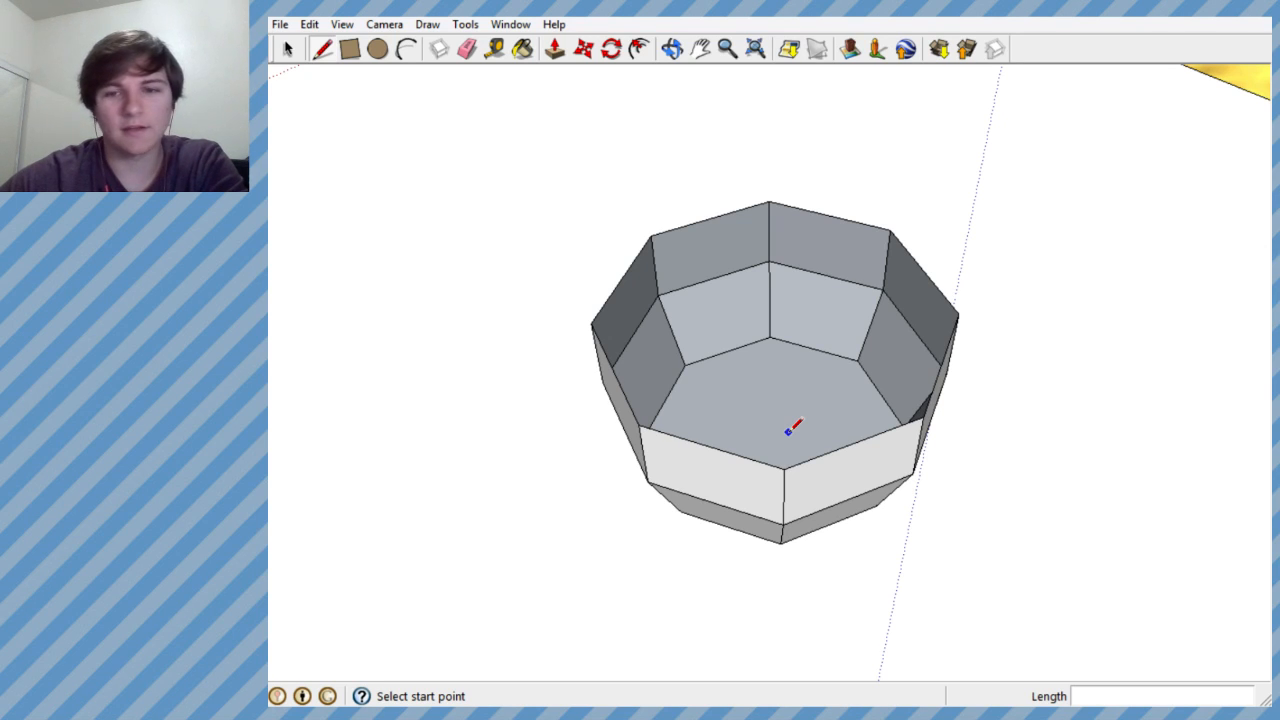
middle_click_drag(790, 428, 761, 500)
scroll(1160, 190, "down", 3)
scroll(915, 352, "up", 5)
mouse_move(917, 341)
middle_mouse_down()
mouse_move(817, 554)
mouse_move(903, 451)
mouse_move(909, 278)
middle_mouse_up()
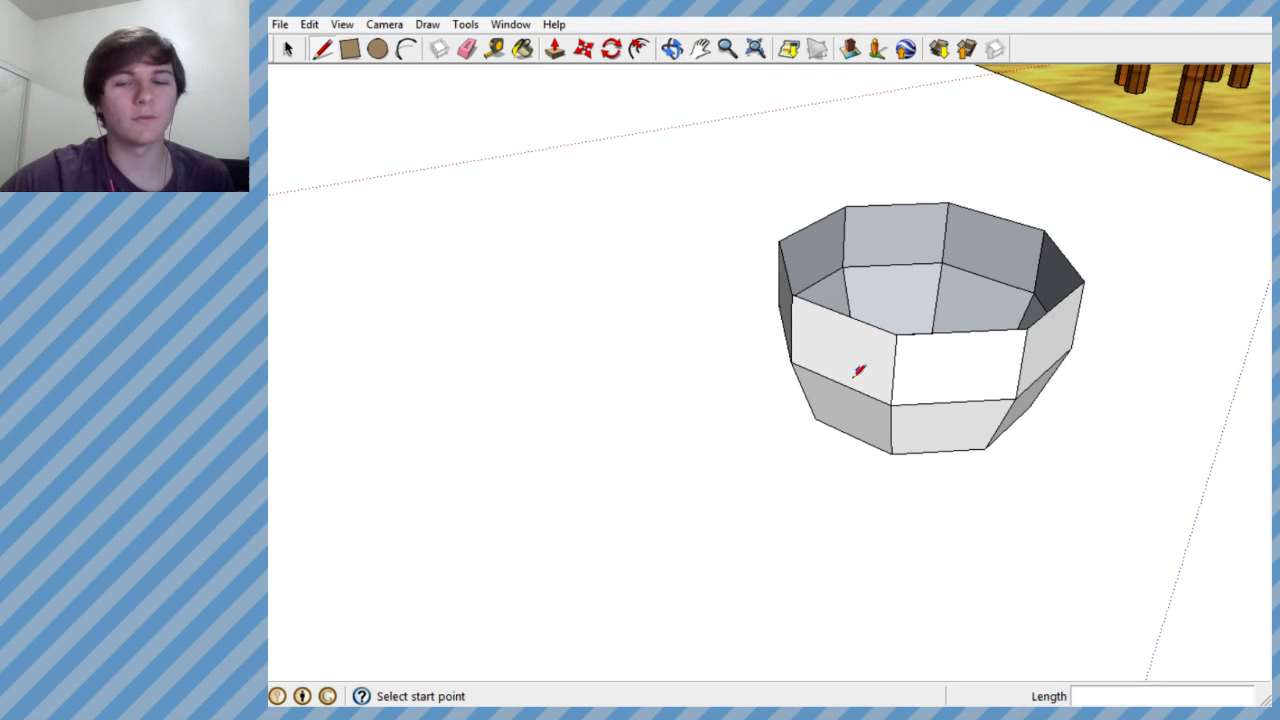
scroll(871, 358, "down", 3)
scroll(834, 363, "up", 3)
mouse_move(851, 374)
middle_mouse_down()
mouse_move(843, 443)
mouse_move(827, 402)
middle_mouse_up()
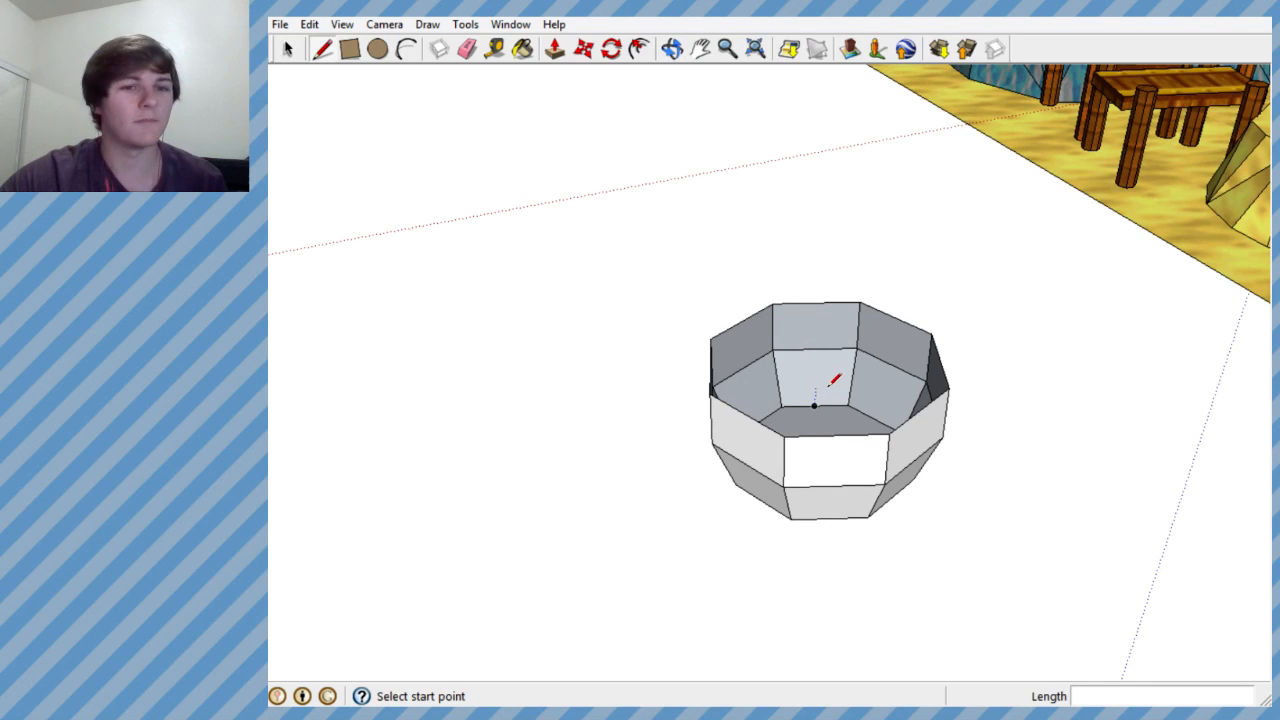
scroll(926, 246, "down", 4)
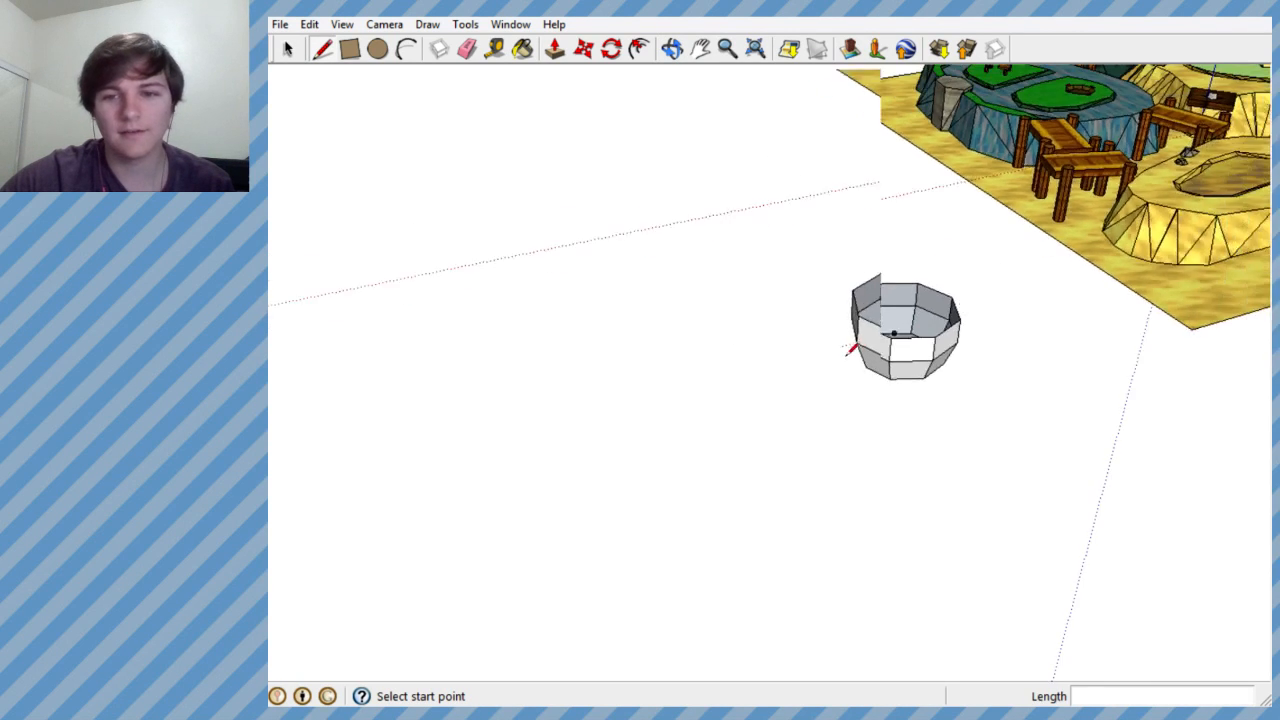
scroll(951, 309, "up", 4)
middle_click_drag(951, 309, 930, 470)
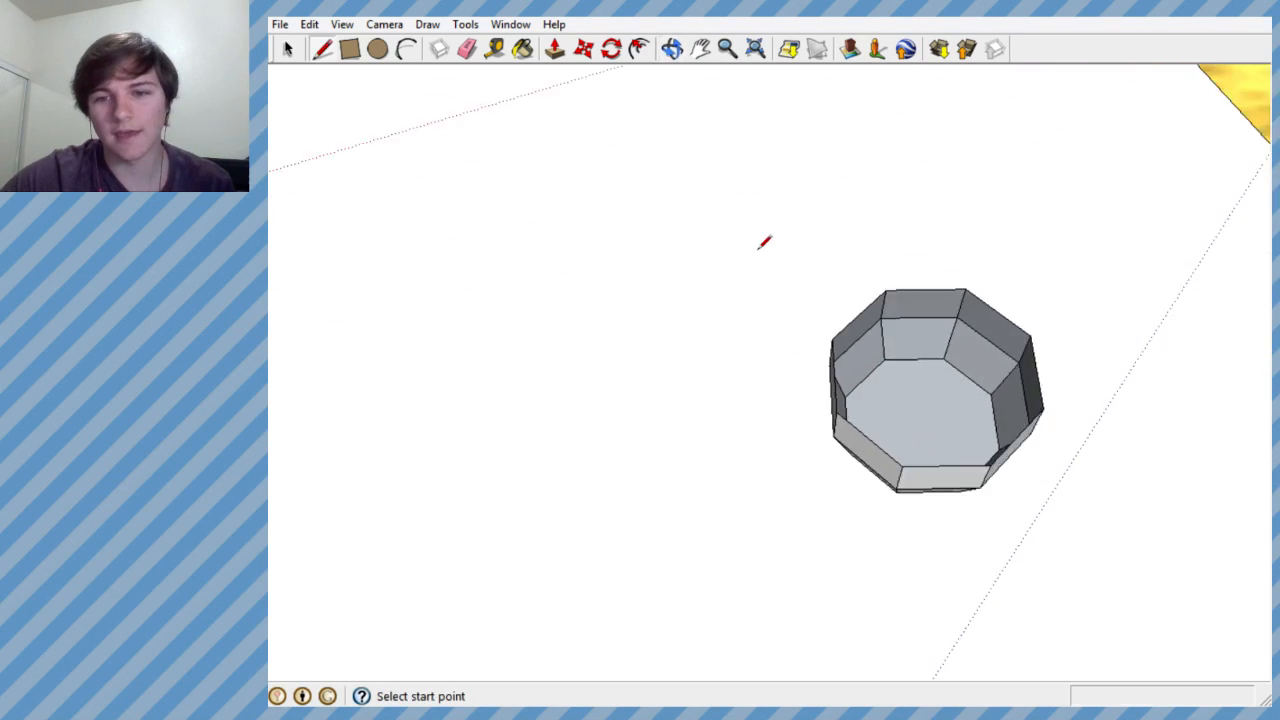
scroll(780, 260, "down", 4)
scroll(862, 366, "up", 4)
mouse_move(862, 370)
middle_mouse_down()
mouse_move(829, 414)
mouse_move(837, 434)
middle_mouse_up()
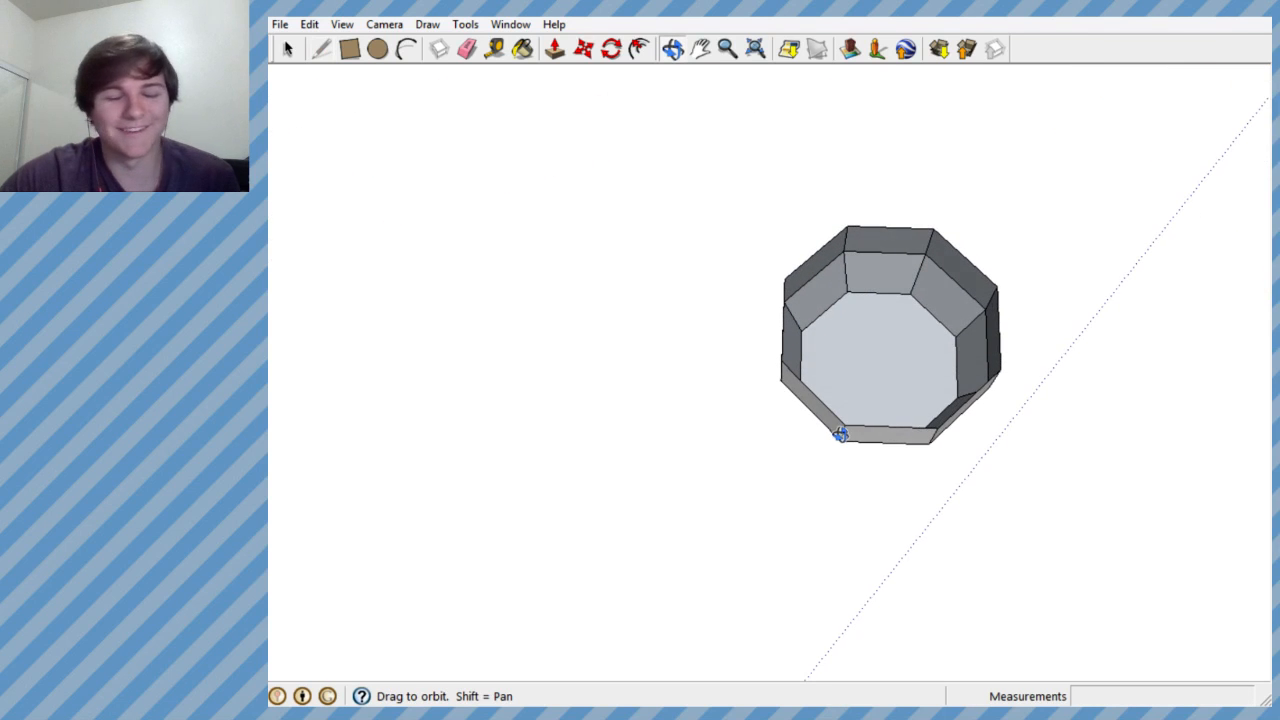
scroll(860, 380, "up", 5)
mouse_move(872, 373)
middle_mouse_down()
mouse_move(871, 408)
mouse_move(908, 169)
mouse_move(891, 177)
middle_mouse_up()
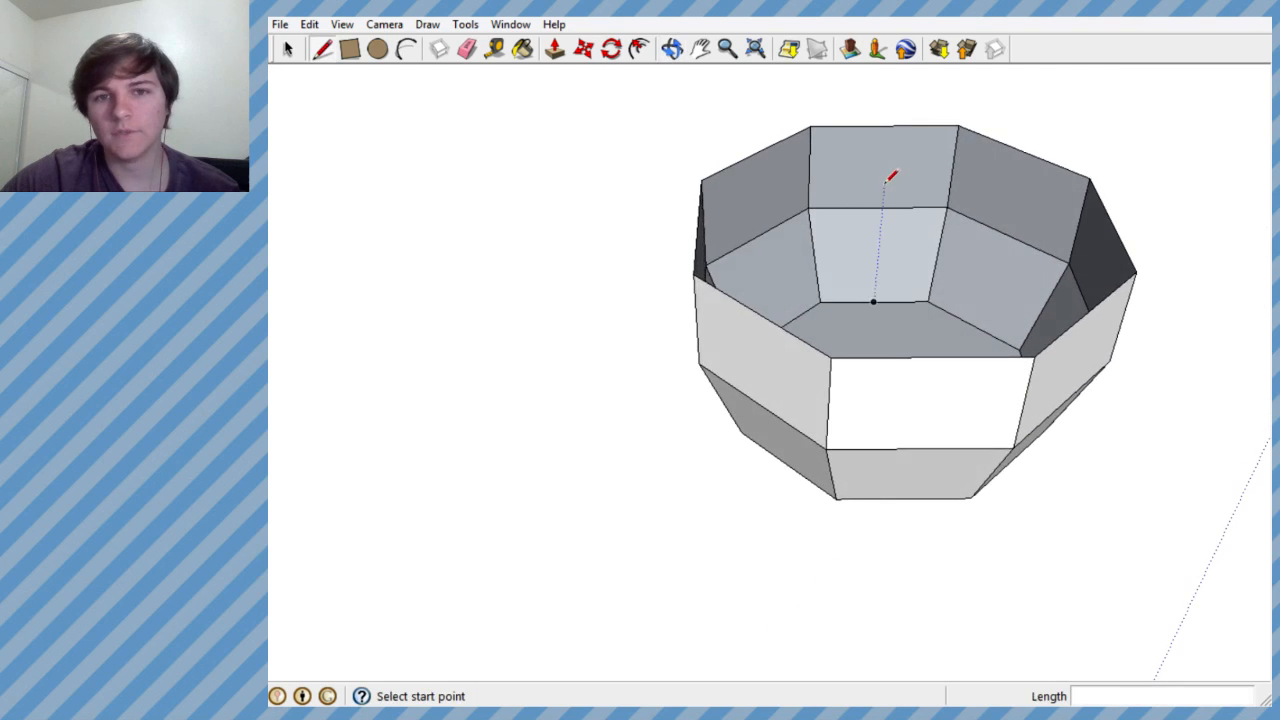
left_click(435, 28)
left_click(449, 157)
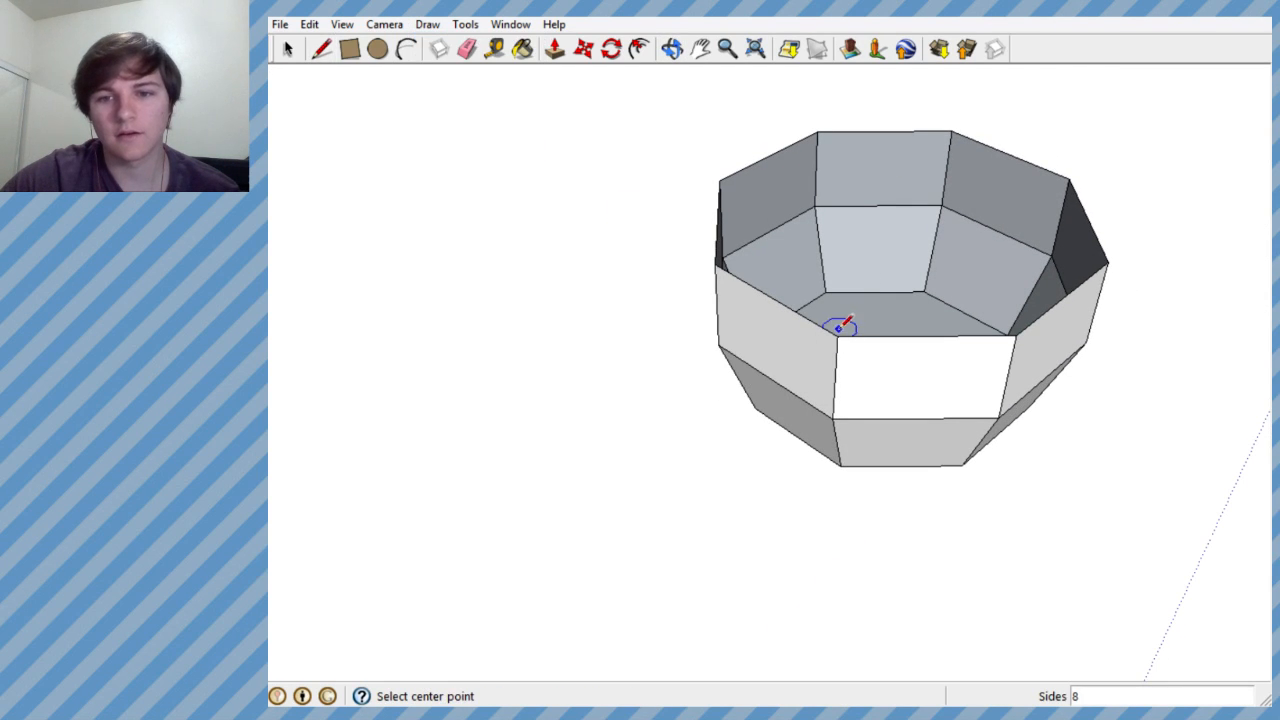
middle_click_drag(817, 129, 905, 103)
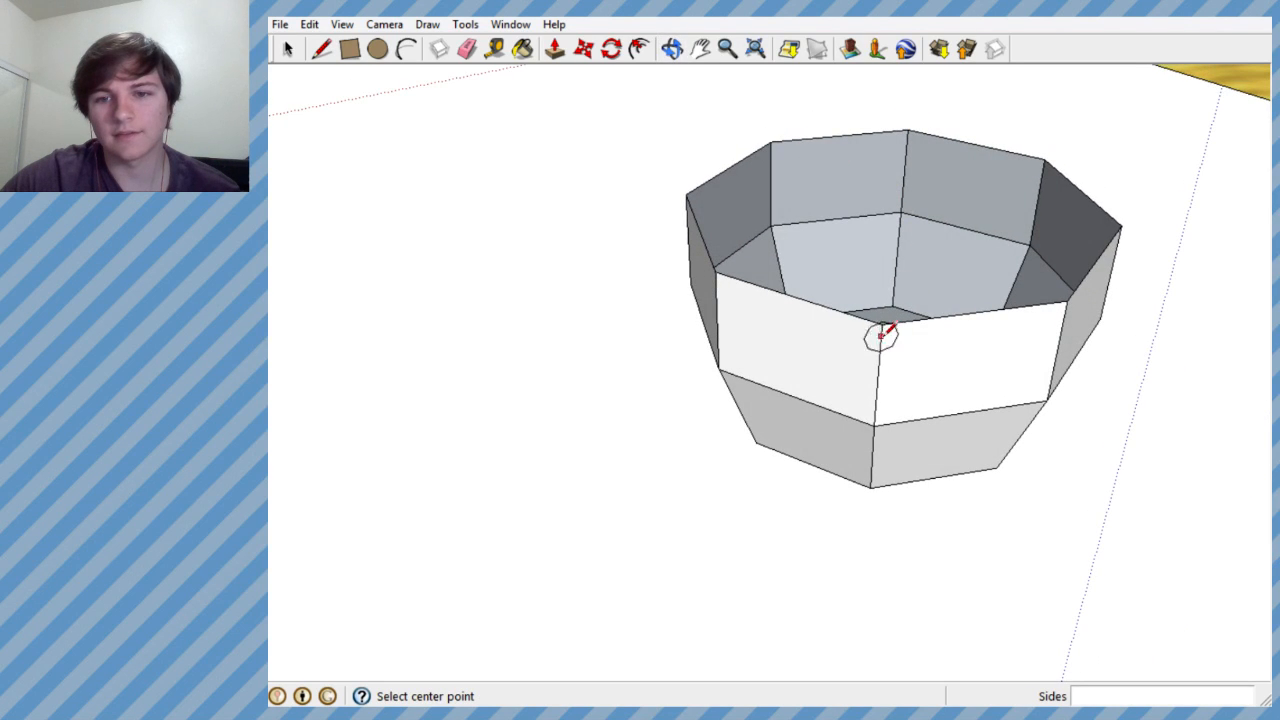
middle_click_drag(875, 190, 708, 485)
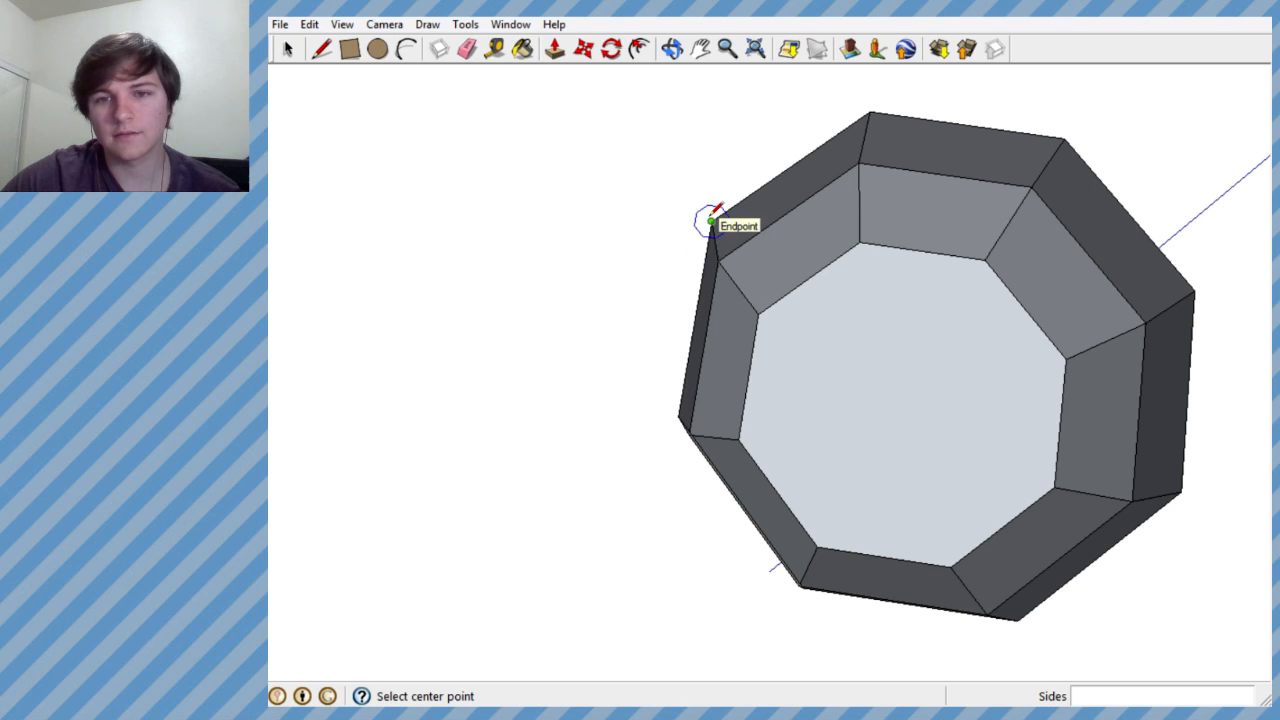
left_click(583, 48)
middle_click_drag(849, 357, 937, 163)
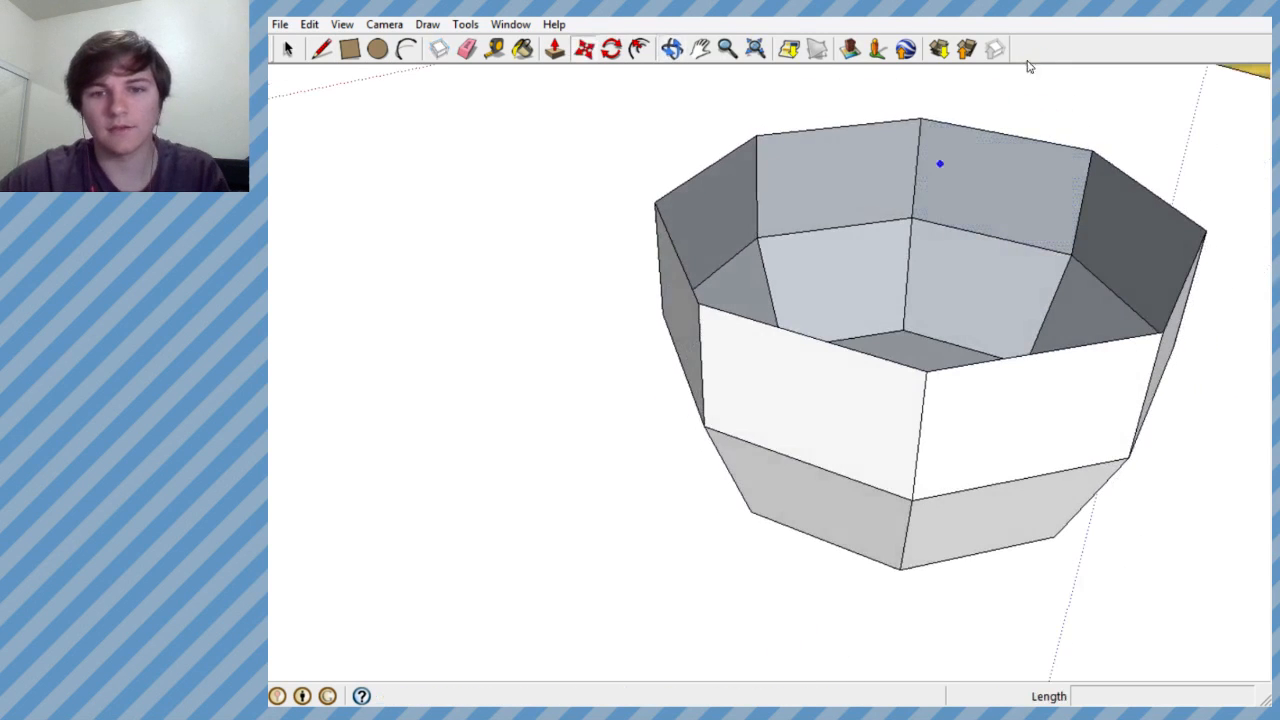
- Select all eight edges of the bowl's top rim
key("space")
left_click(797, 337)
middle_click_drag(800, 335, 1065, 375)
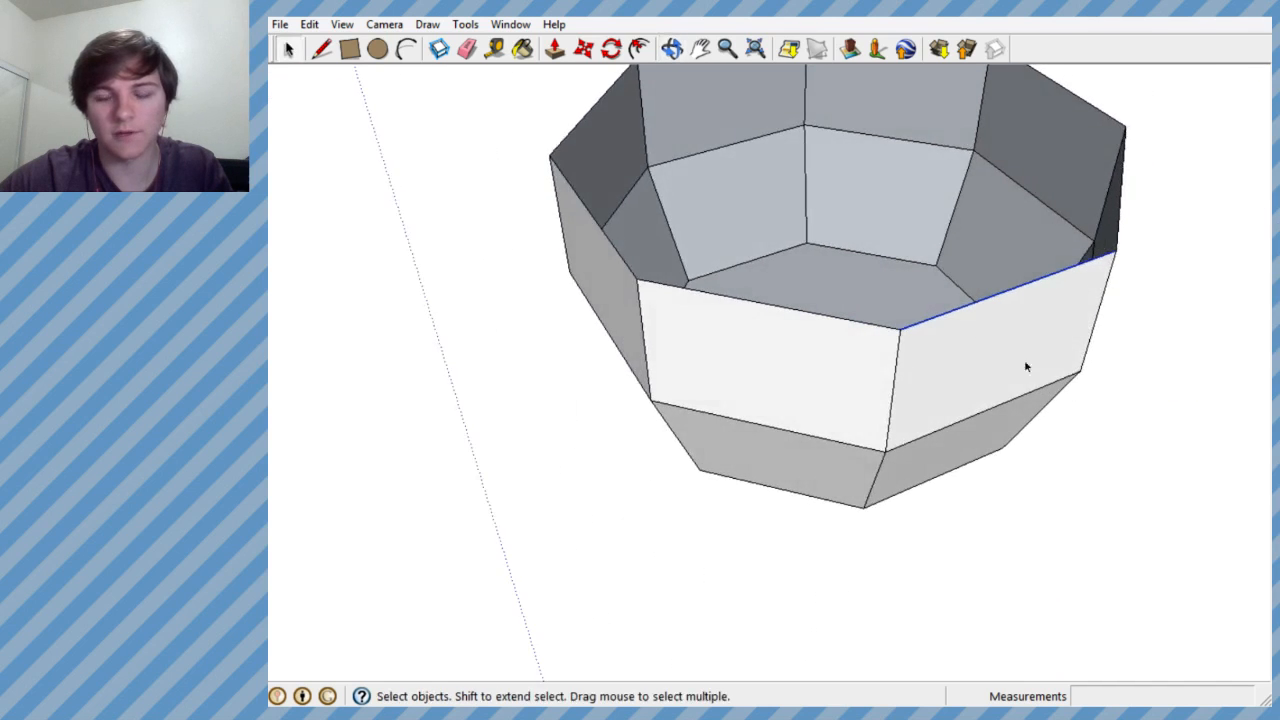
scroll(1065, 375, "down", 3)
middle_click_drag(943, 269, 807, 377)
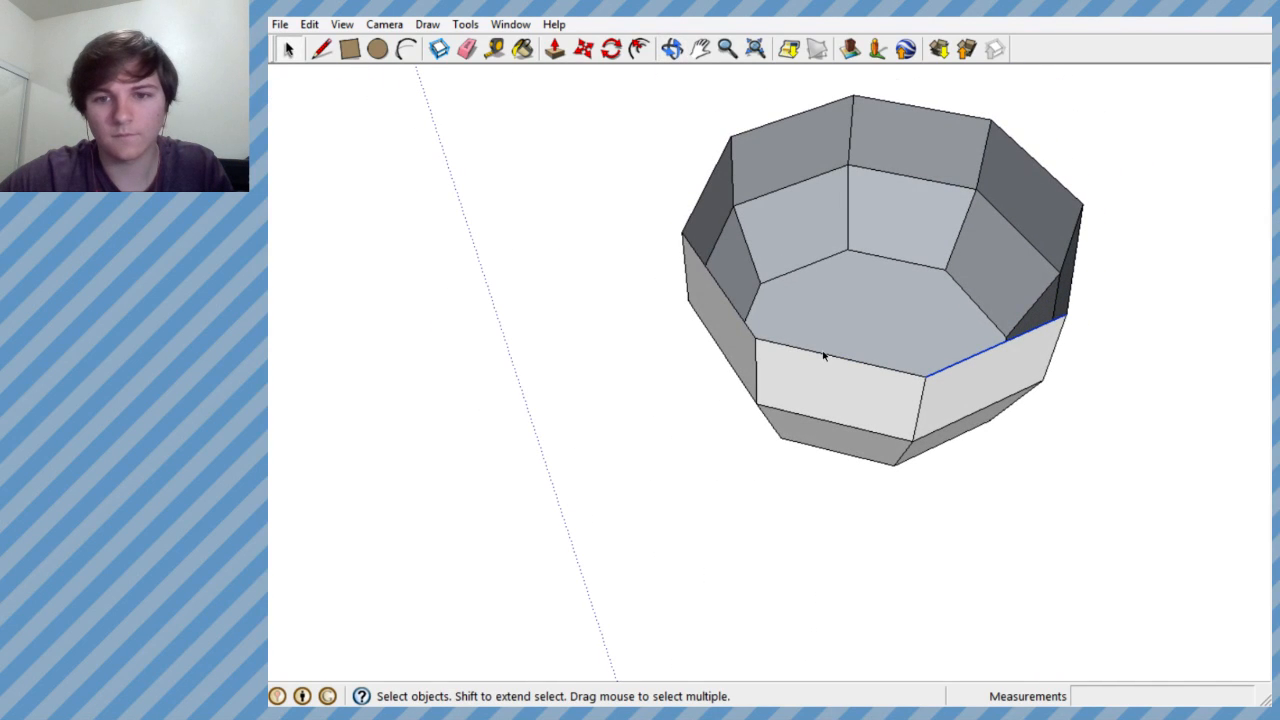
left_click(721, 286, "shift")
left_click(789, 117, "shift")
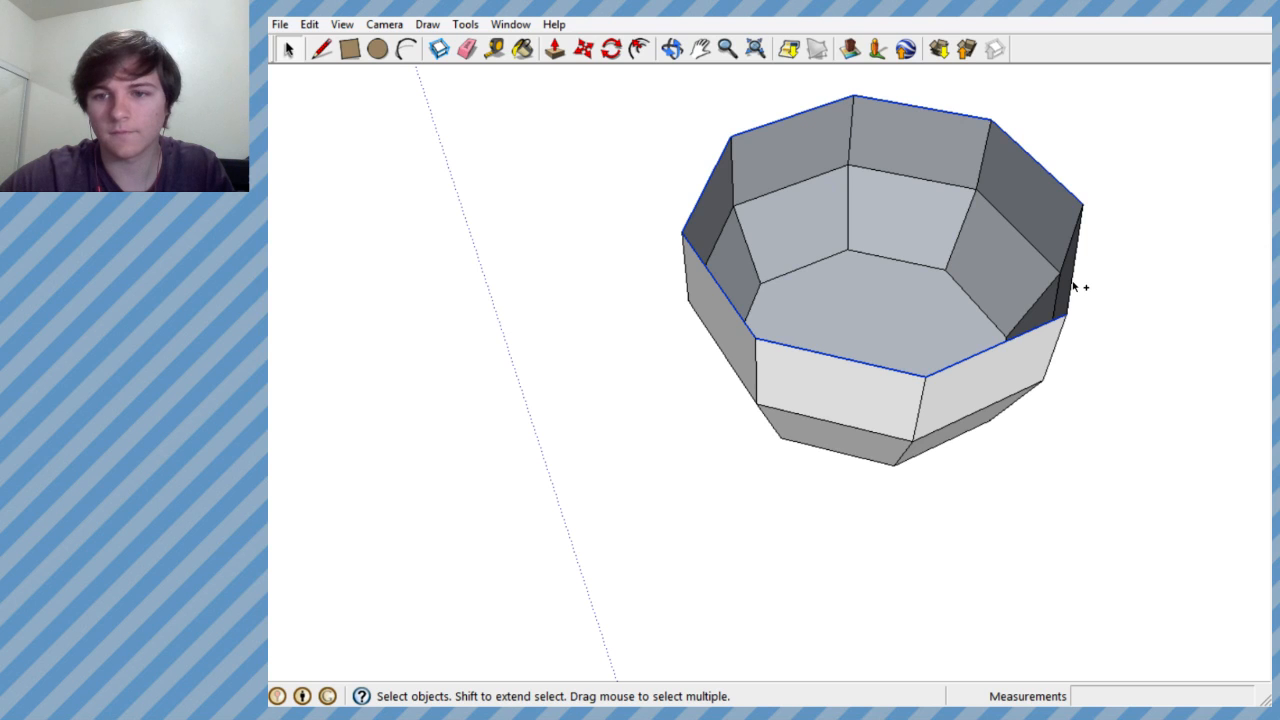
- Copy the selected rim edges straight up, about 3.7 feet above the bowl
middle_click_drag(1073, 287, 780, 112)
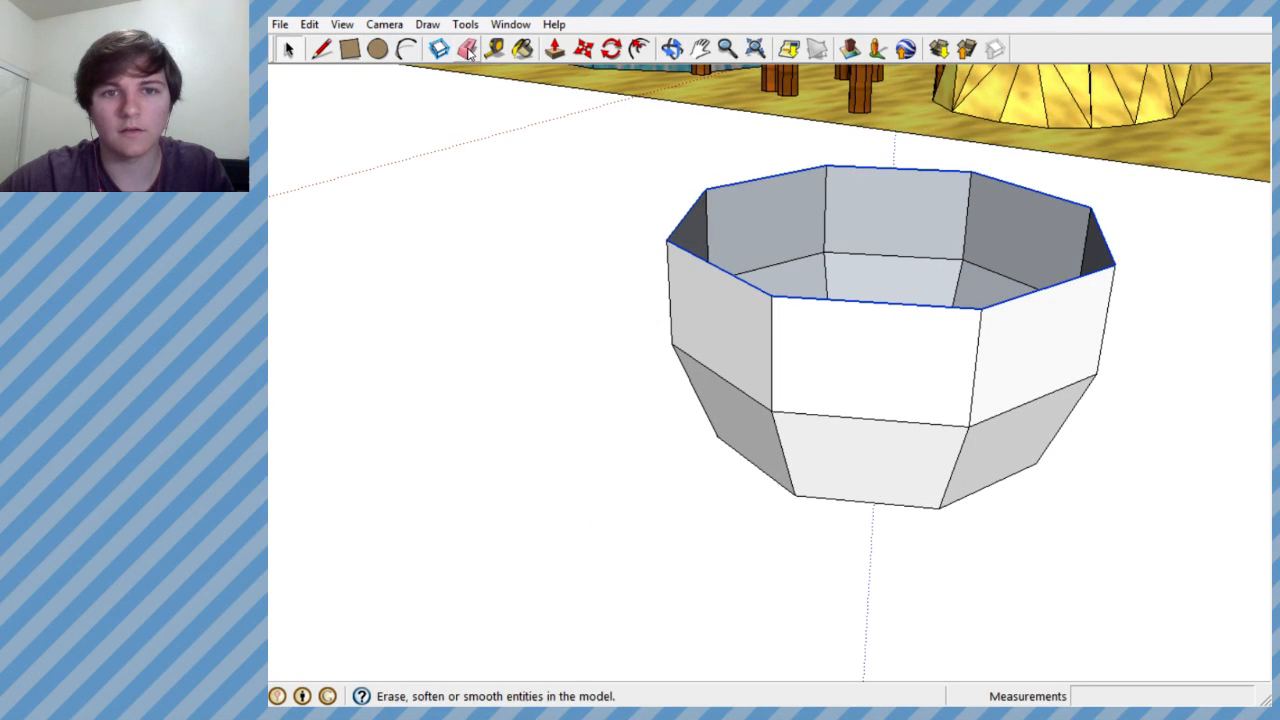
left_click(583, 48)
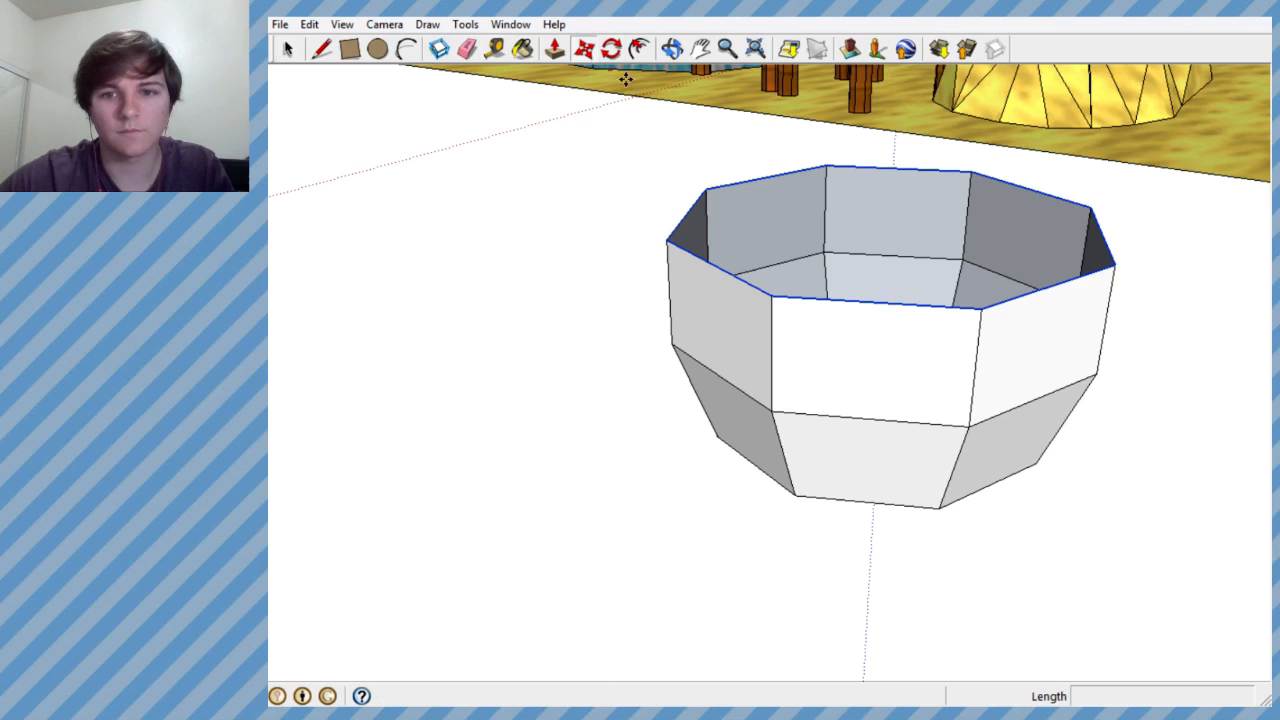
left_click(878, 302)
key("ctrl")
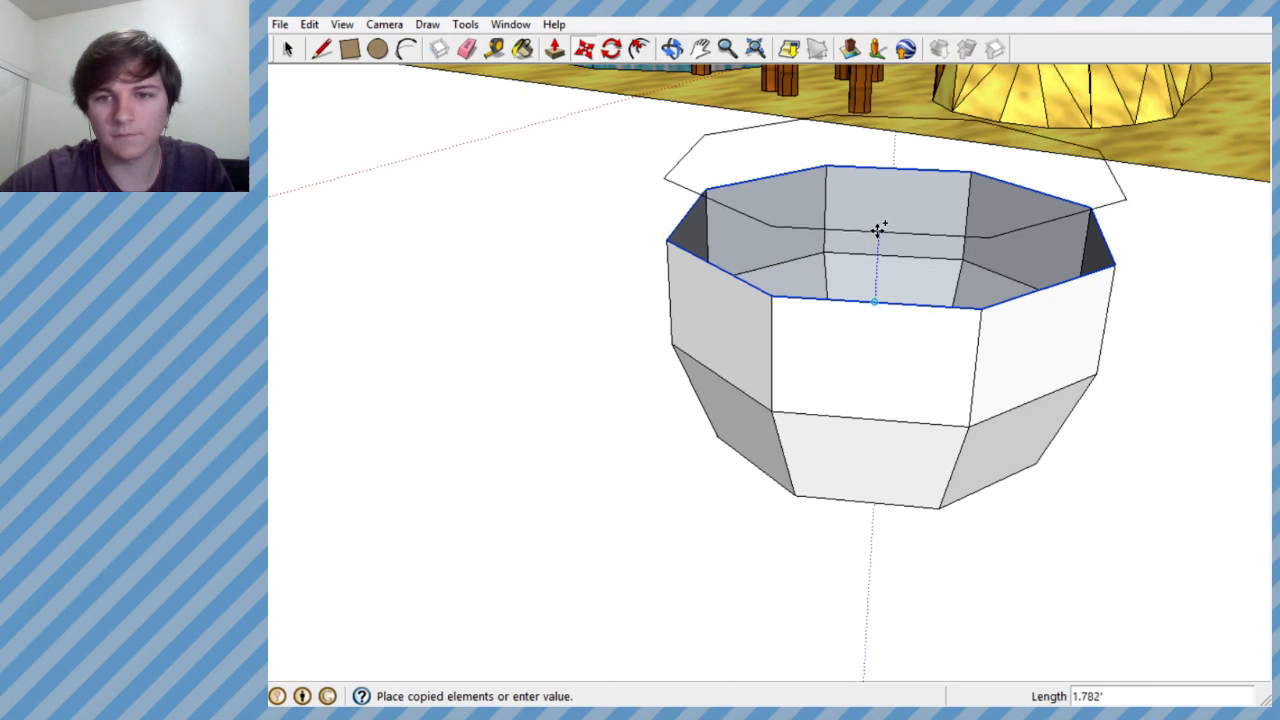
left_click(879, 149)
- Examine the spacing between the copied outline and the bowl from several angles and distances
middle_click_drag(879, 149, 609, 137)
scroll(609, 137, "down", 4)
middle_click_drag(655, 207, 714, 226)
scroll(714, 226, "down", 3)
scroll(697, 225, "up", 6)
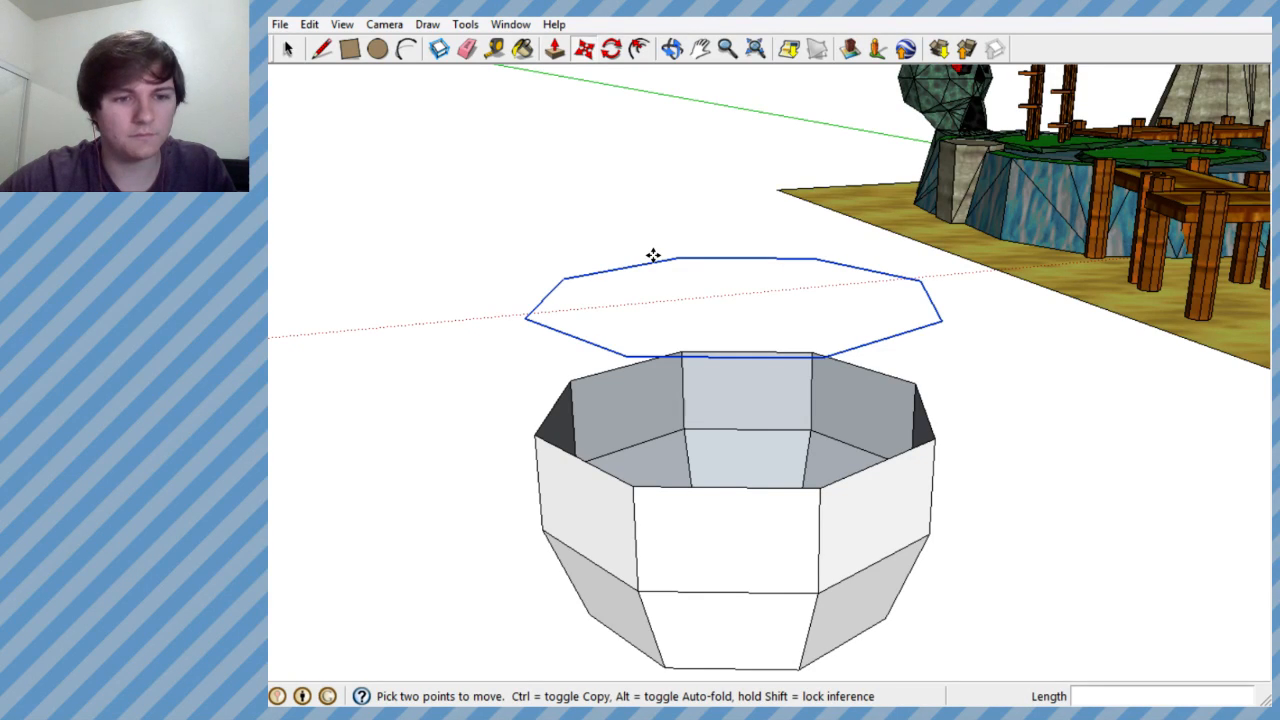
middle_click_drag(640, 296, 658, 244)
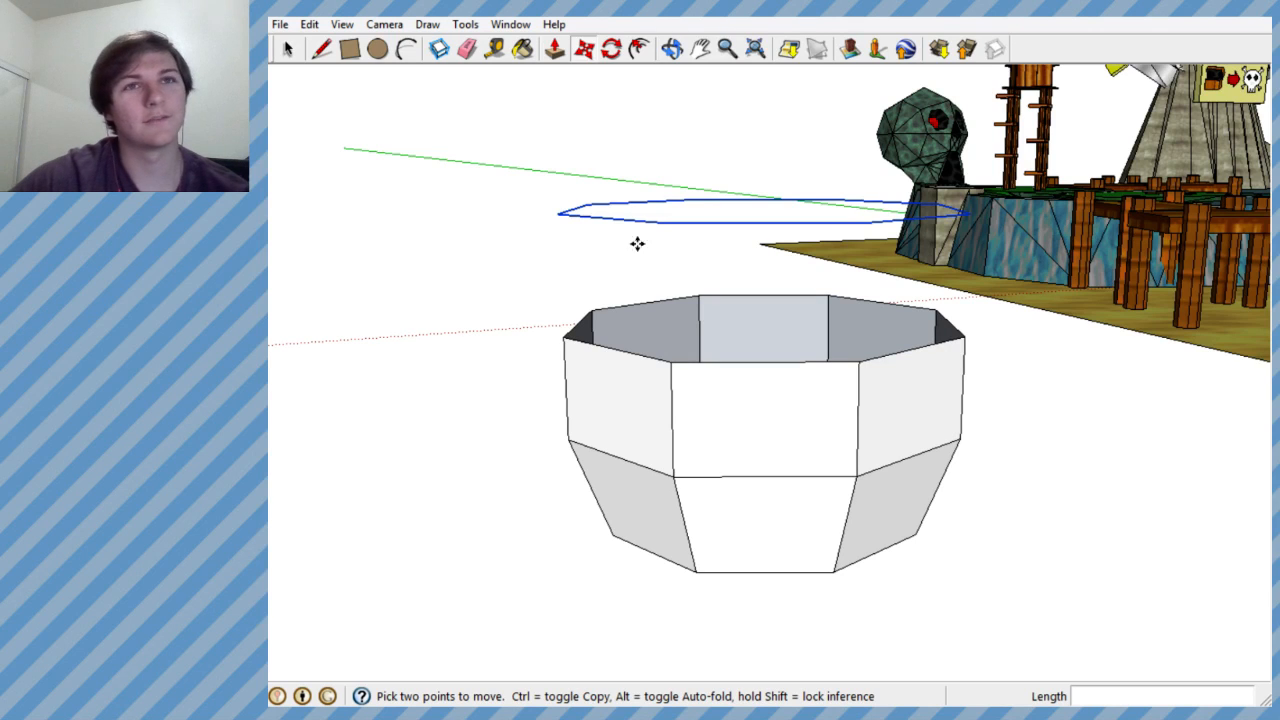
middle_click_drag(599, 233, 660, 351)
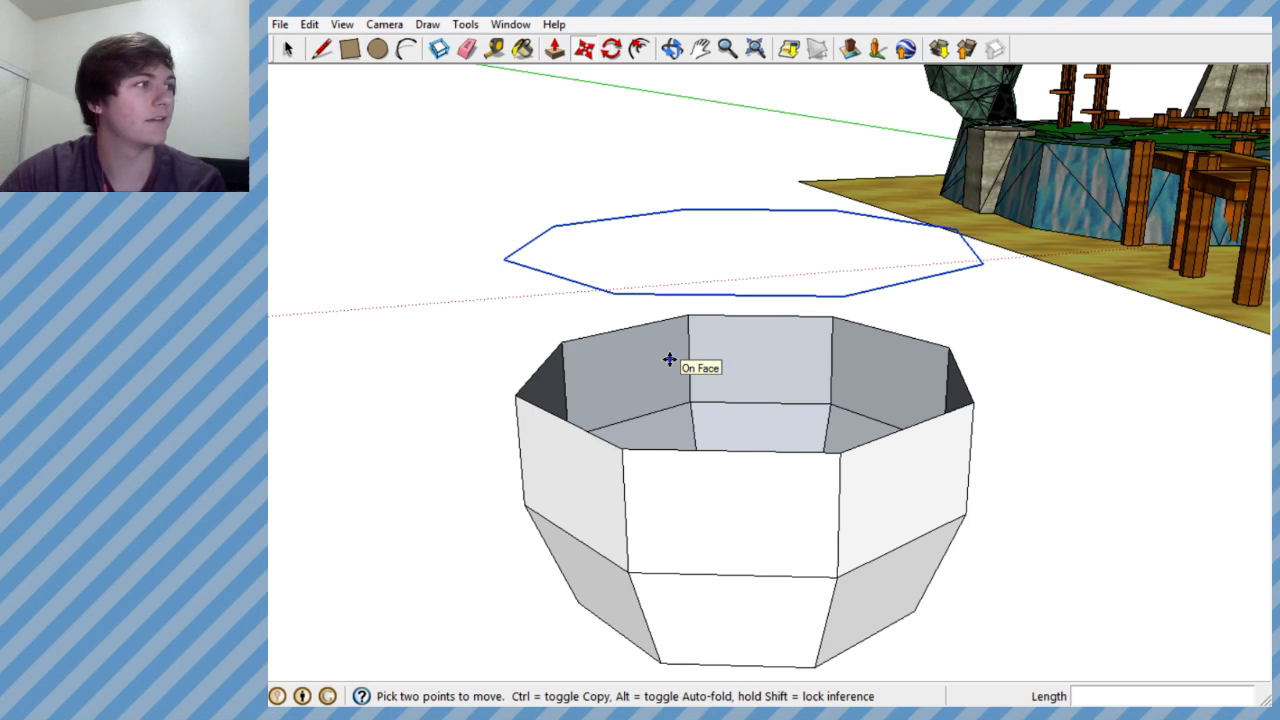
middle_click_drag(666, 371, 705, 406)
scroll(705, 406, "down", 2)
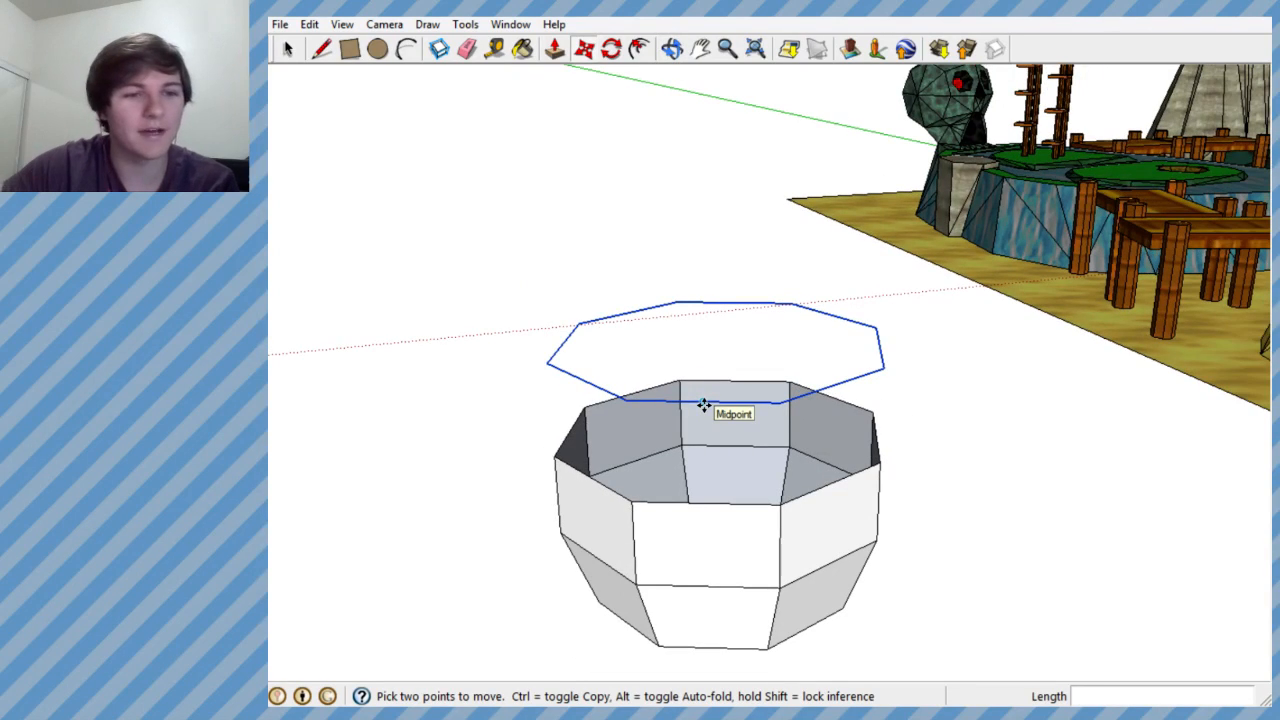
mouse_move(732, 407)
middle_mouse_down()
mouse_move(726, 374)
mouse_move(671, 447)
mouse_move(720, 328)
mouse_move(717, 408)
middle_mouse_up()
scroll(740, 368, "down", 2)
scroll(709, 393, "down", 2)
scroll(708, 395, "up", 1)
scroll(689, 403, "up", 3)
scroll(706, 397, "down", 1)
scroll(645, 388, "up", 1)
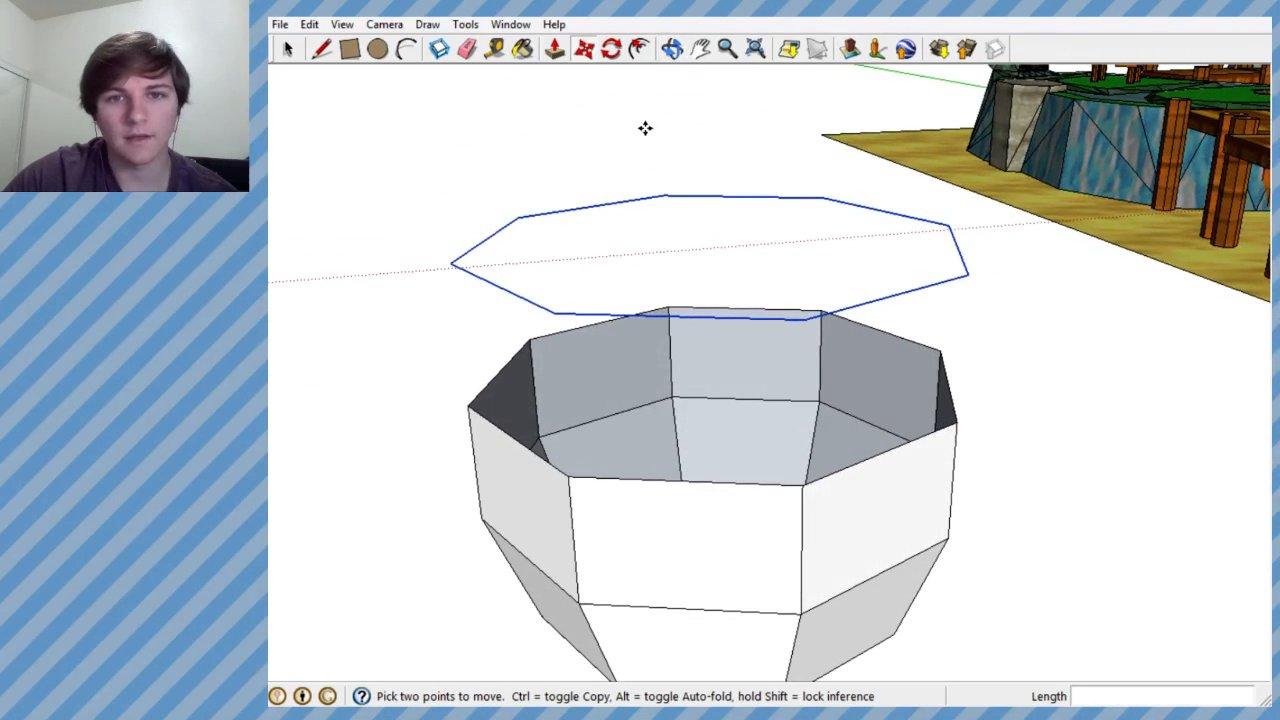
- Try to scale the raised octagonal outline by about 1.07 and undo the scaling
left_click(427, 24)
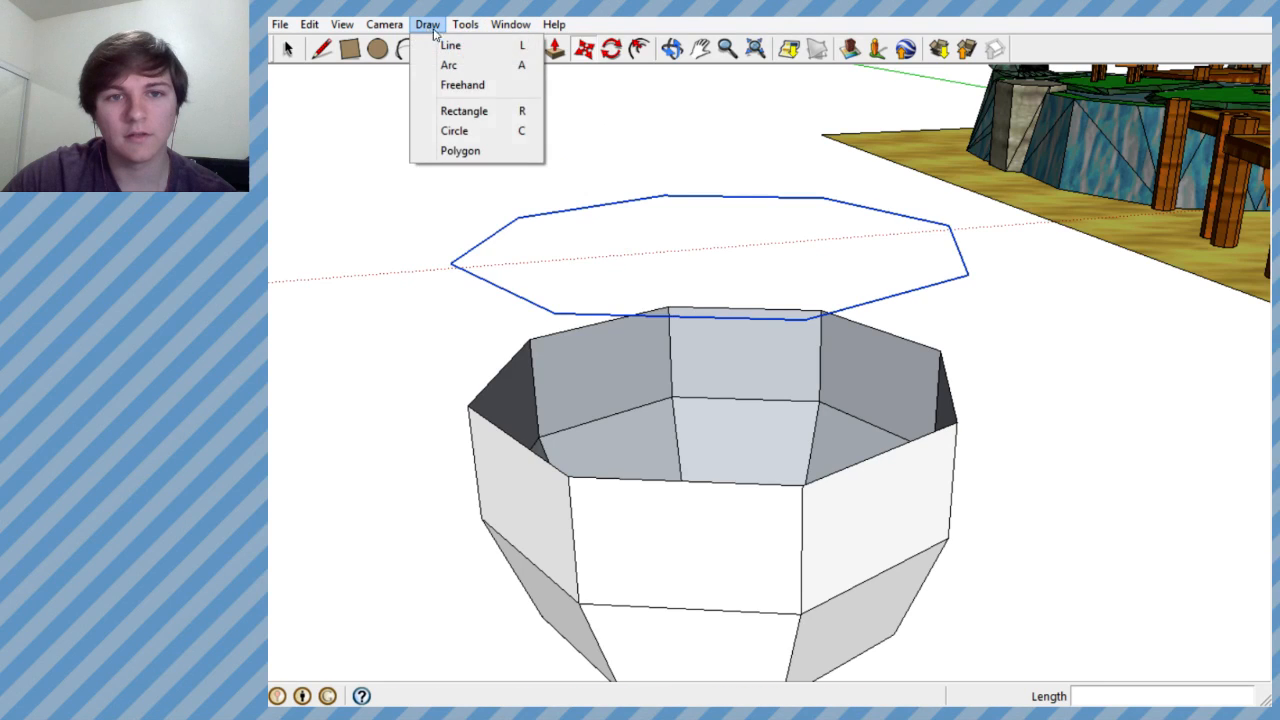
mouse_move(458, 24)
left_click(490, 150)
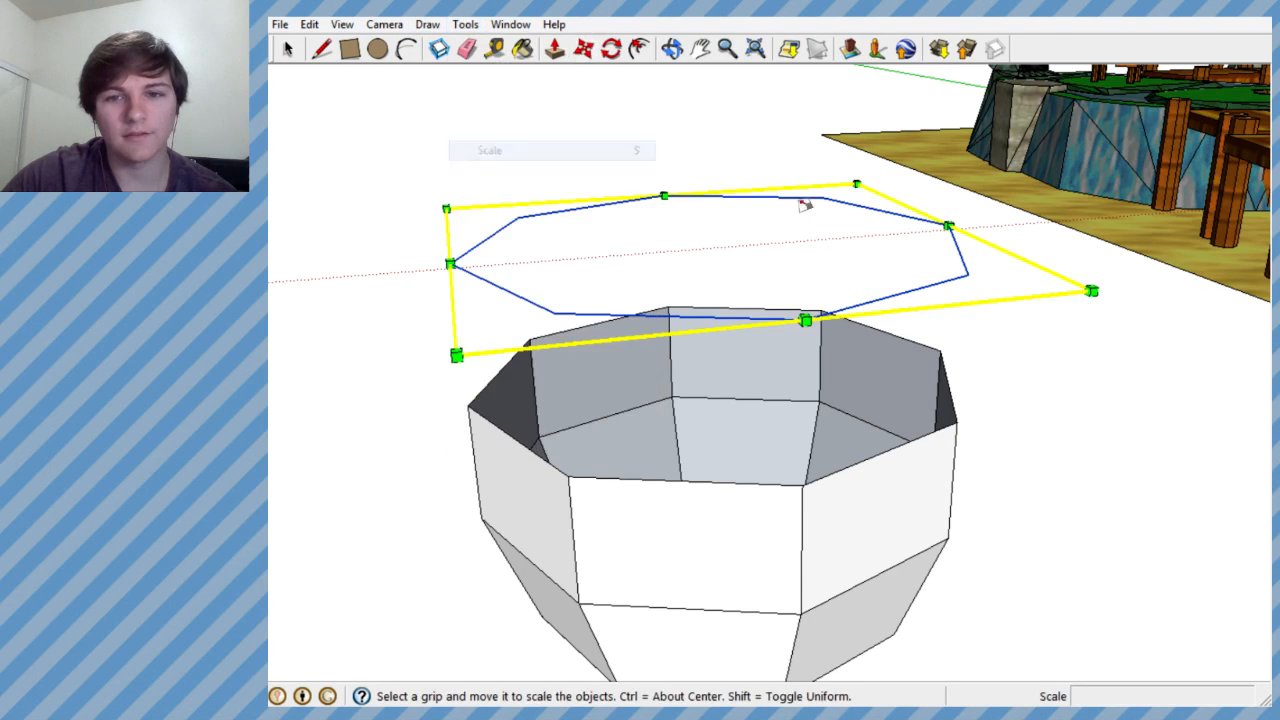
mouse_move(856, 184)
left_mouse_down()
mouse_move(838, 194)
mouse_move(868, 180)
left_mouse_up()
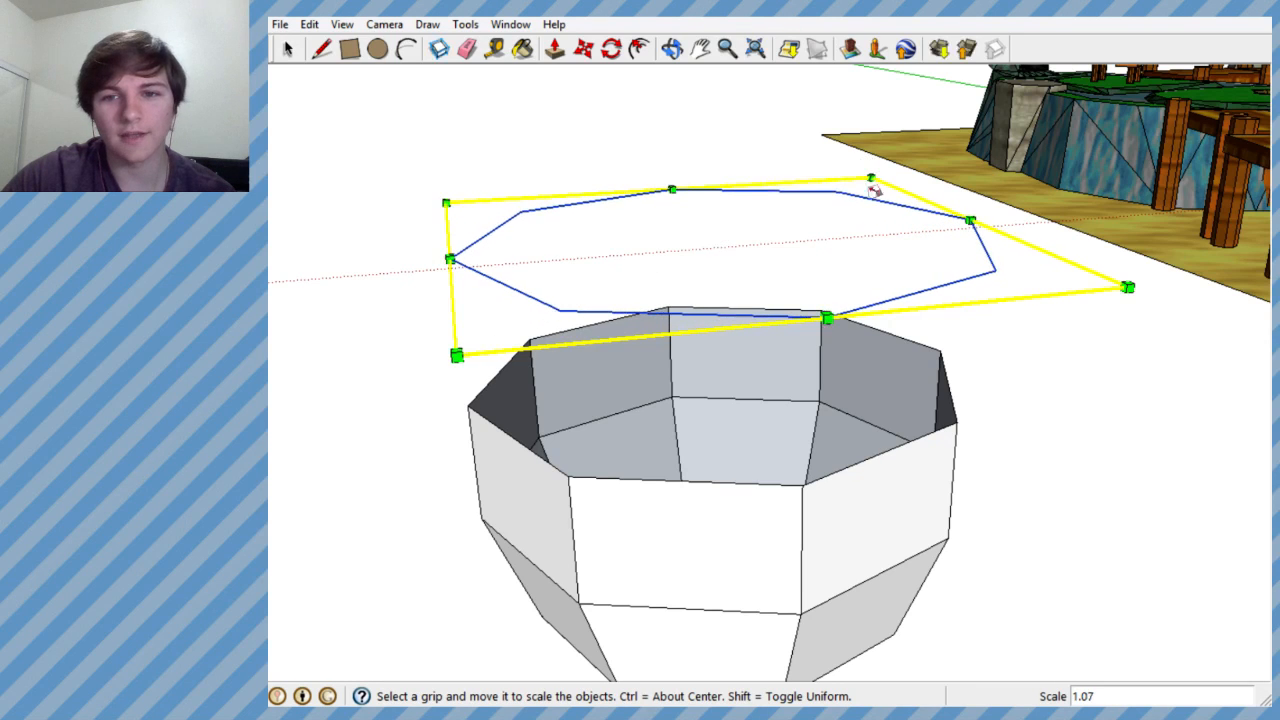
key("ctrl+z")
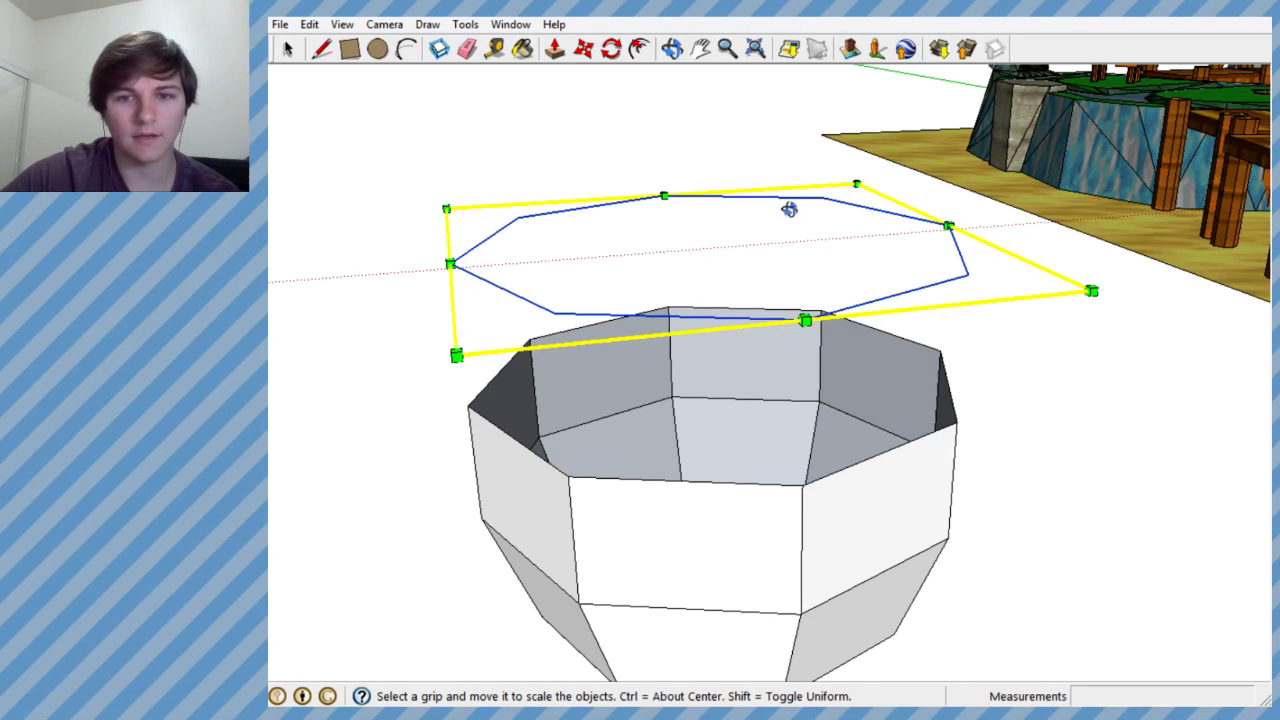
- Check how the raised outline lines up with the bowl's rim from above and from the side
middle_click_drag(795, 208, 689, 337)
scroll(791, 294, "down", 4)
middle_click_drag(791, 294, 651, 460)
scroll(873, 271, "down", 2)
scroll(720, 400, "up", 5)
middle_click_drag(720, 400, 806, 418)
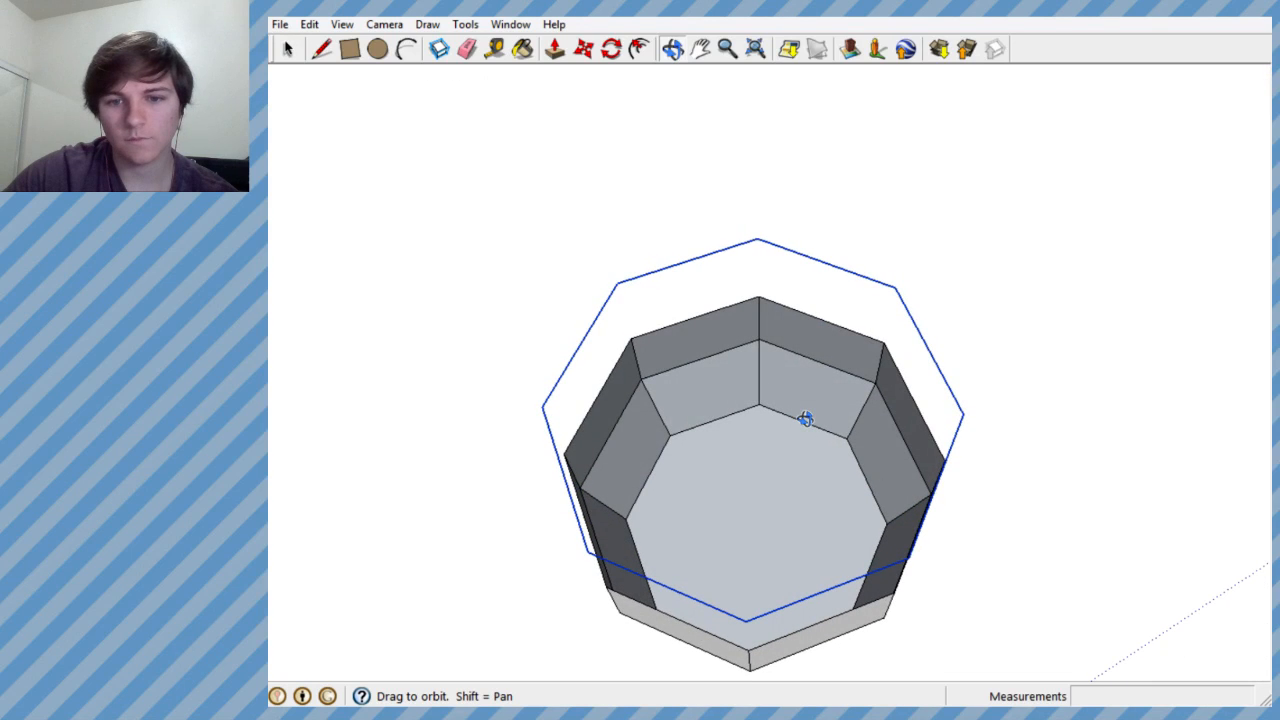
left_click_drag(806, 418, 914, 131)
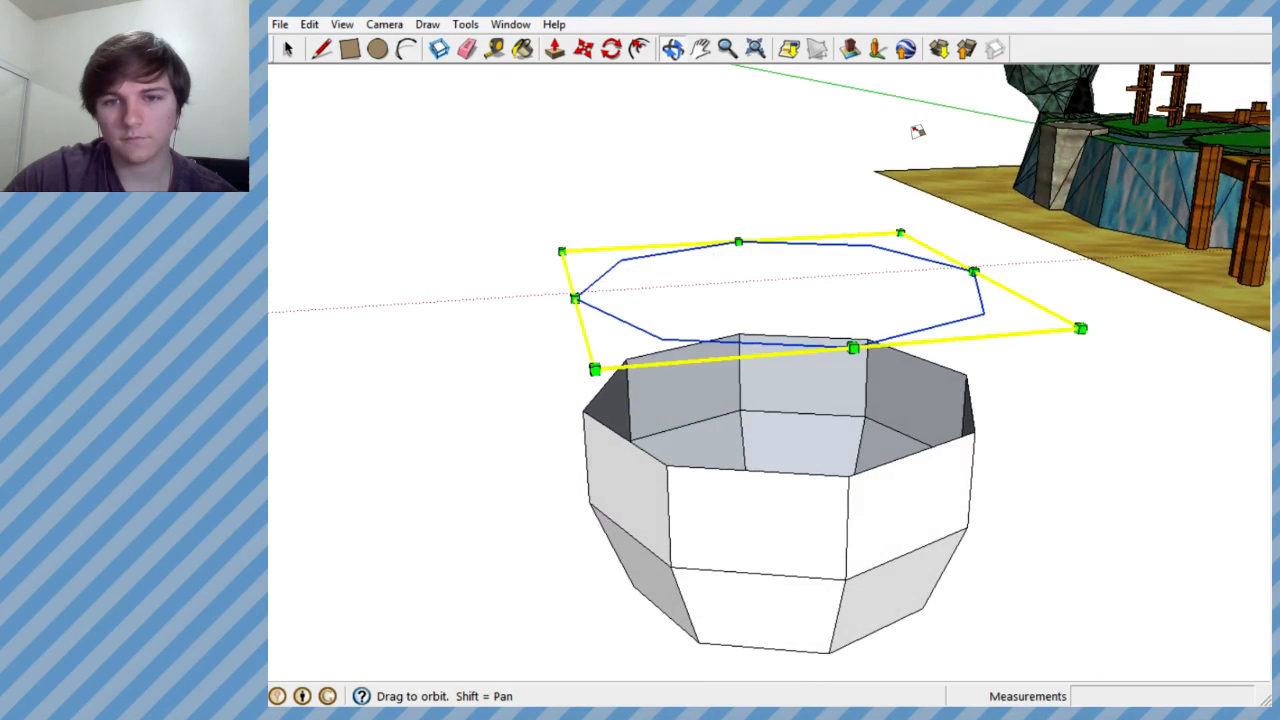
key("s")
scroll(695, 181, "down", 2)
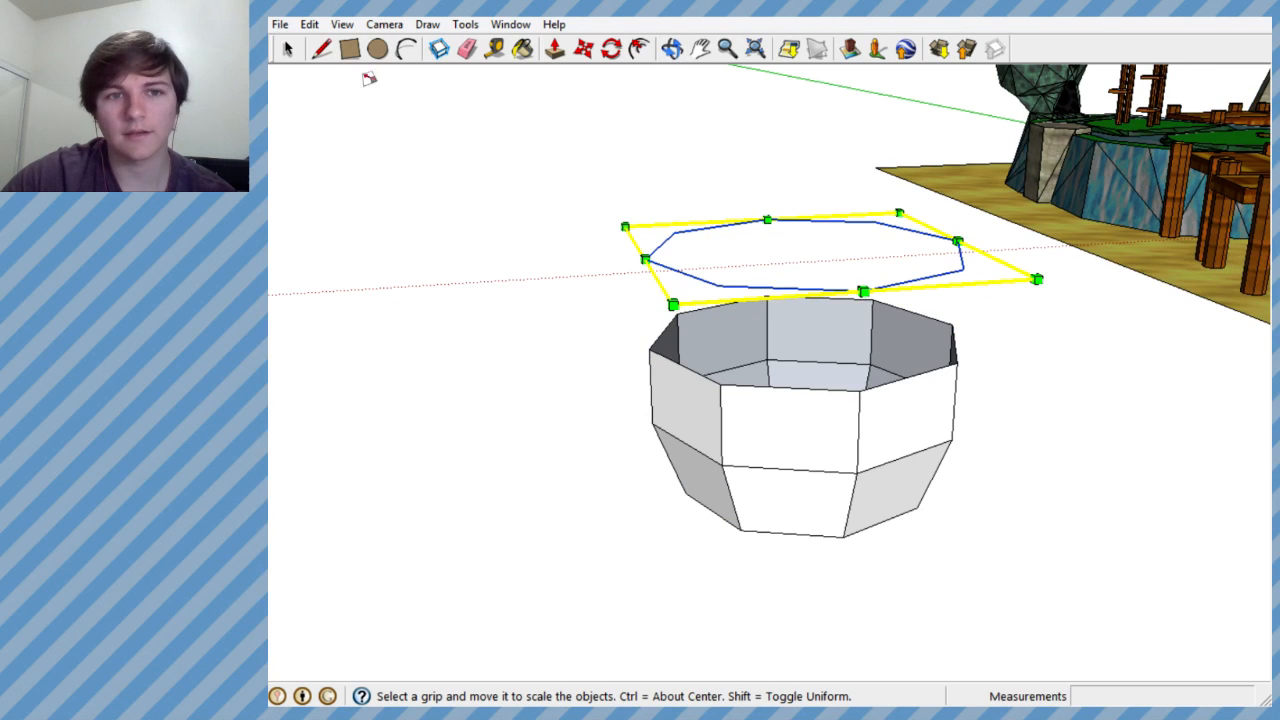
- Draw the first vertical edges from the bowl's rim corners to the raised outline to start the third tier's wall
left_click(320, 48)
mouse_move(633, 337)
middle_mouse_down()
mouse_move(666, 320)
mouse_move(780, 314)
middle_mouse_up()
left_click(789, 340)
left_click(790, 237)
key("Escape")
left_click(935, 241)
mouse_move(935, 241)
middle_mouse_down()
mouse_move(837, 323)
mouse_move(689, 363)
middle_mouse_up()
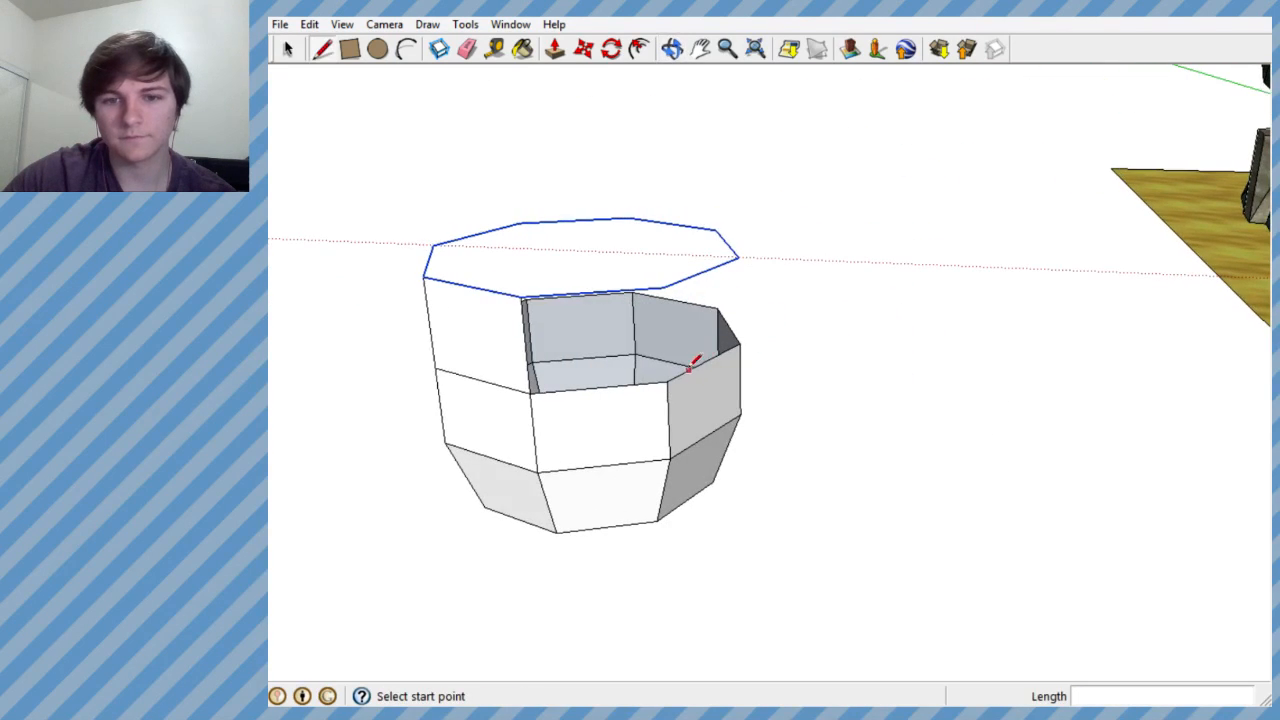
left_click(664, 287)
- Join the next rim corners to the matching corners of the raised outline, extending the third tier around the bowl
left_click(739, 258)
mouse_move(739, 258)
middle_mouse_down()
mouse_move(626, 397)
mouse_move(400, 320)
mouse_move(529, 351)
mouse_move(828, 316)
middle_mouse_up()
left_click(829, 295)
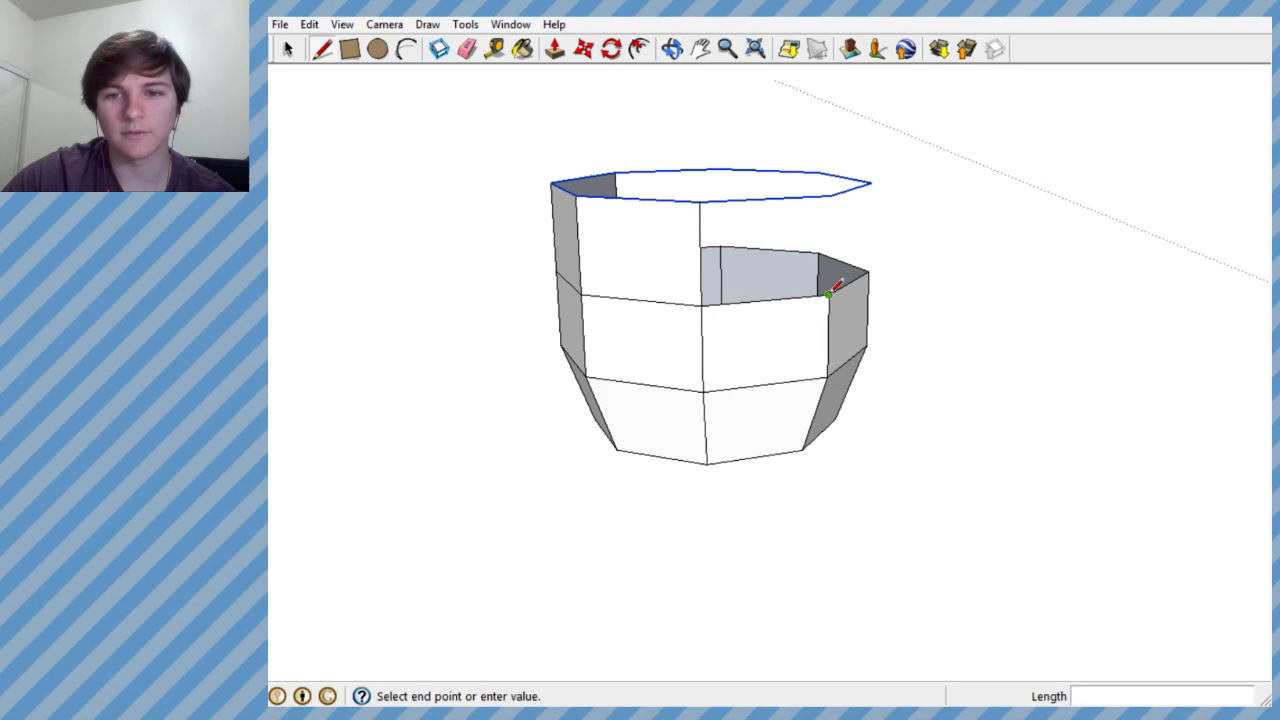
left_click(834, 192)
mouse_move(834, 192)
middle_mouse_down()
mouse_move(726, 317)
mouse_move(737, 284)
middle_mouse_up()
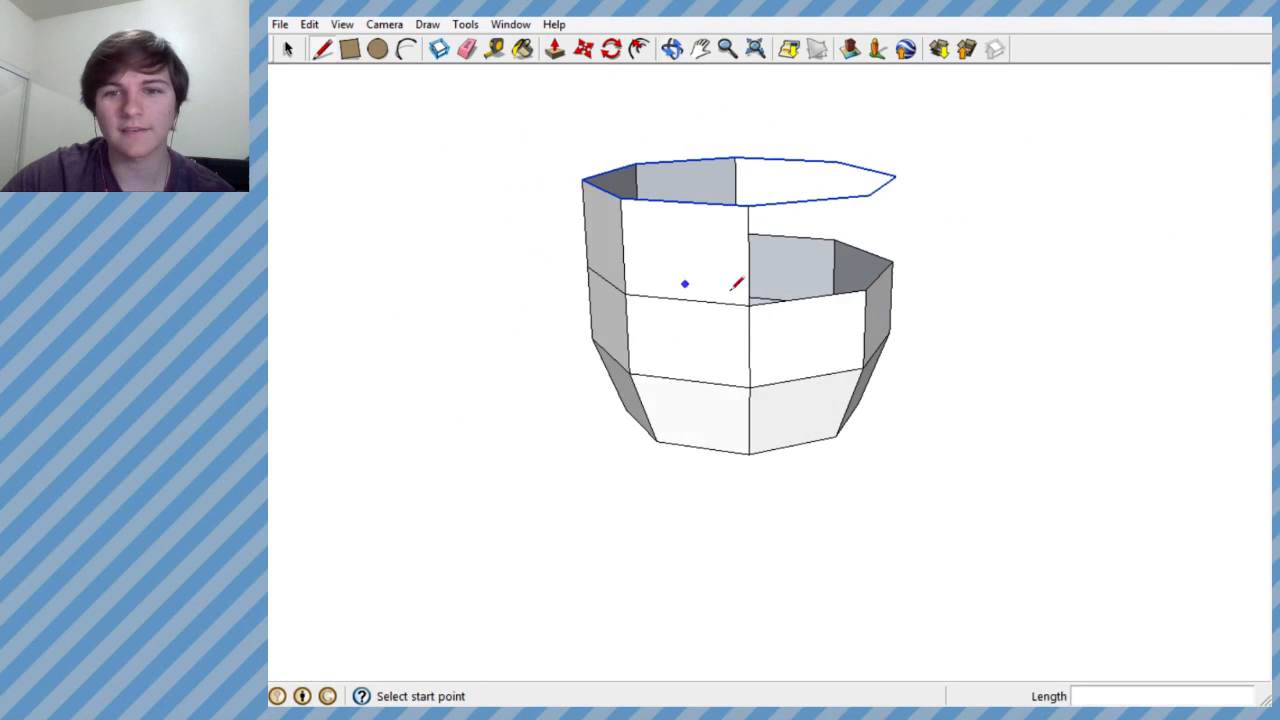
left_click(865, 291)
left_click(868, 197)
- Draw the remaining vertical edges between the rim and the raised outline to close the third tier
mouse_move(136, 33)
left_mouse_down()
mouse_move(565, 2)
mouse_move(137, 31)
left_mouse_up()
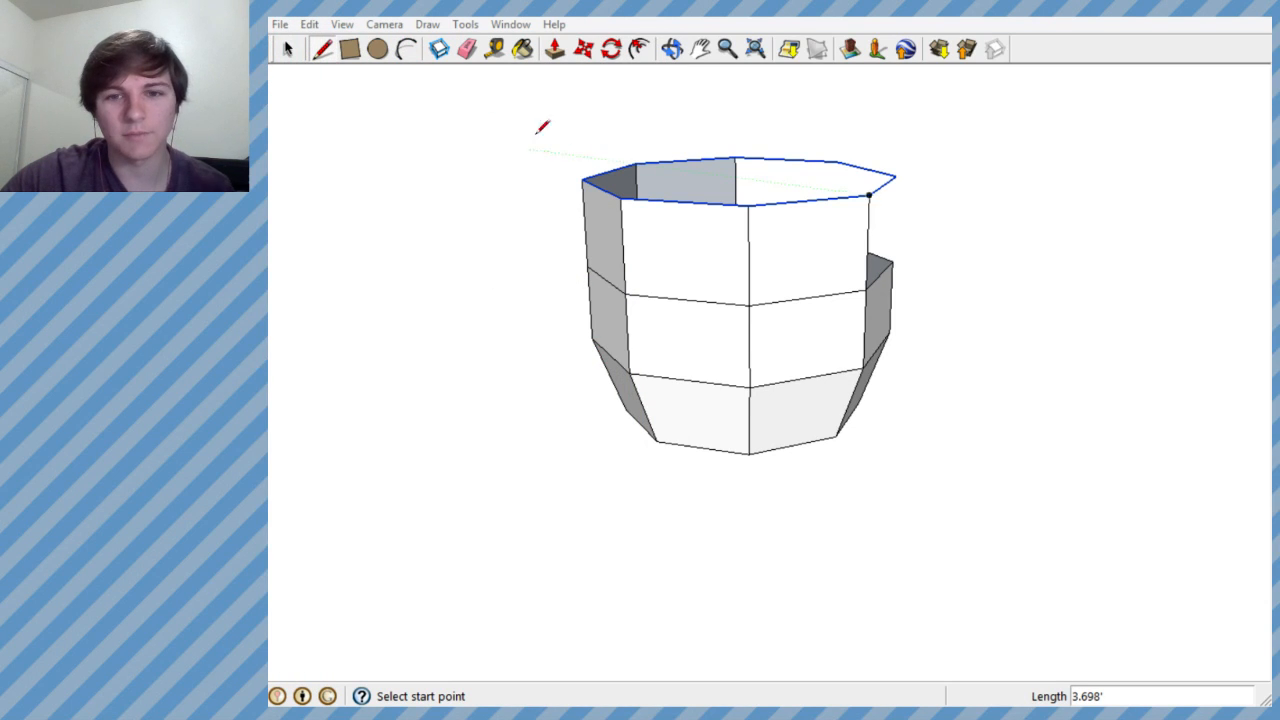
middle_click_drag(840, 220, 890, 328)
left_click(886, 330)
key("Escape")
middle_click_drag(934, 249, 590, 232)
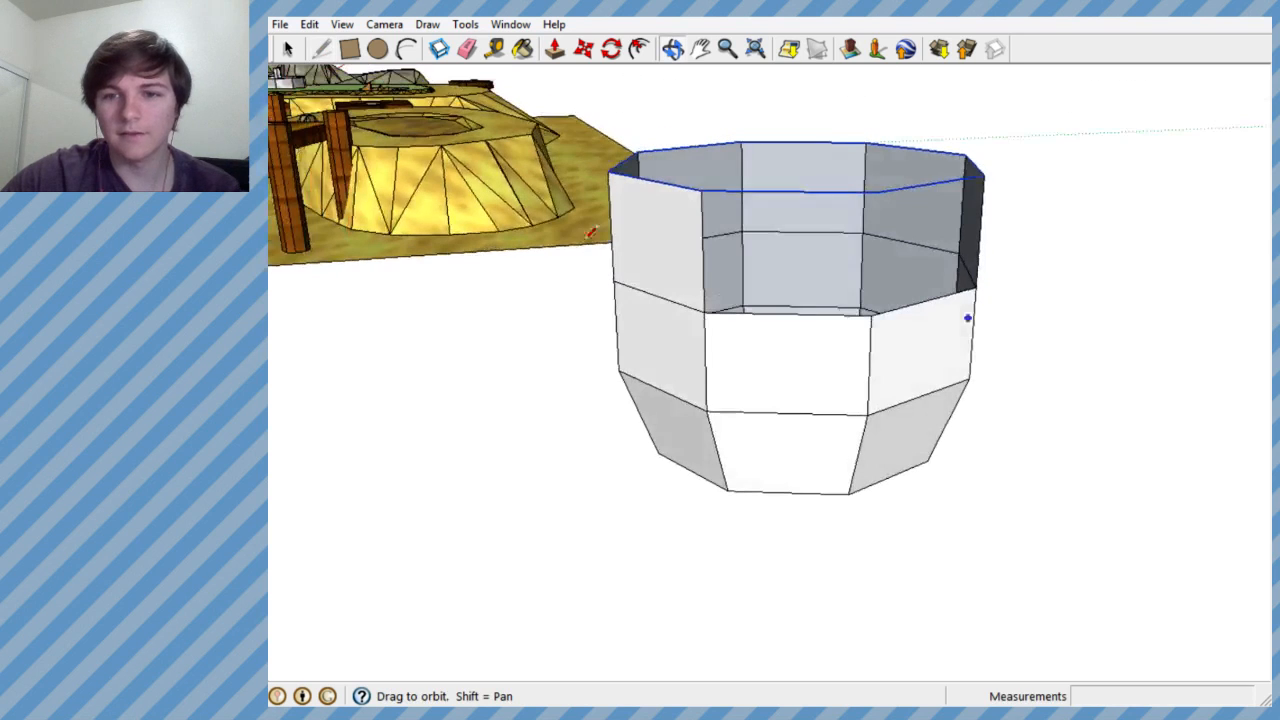
left_click(866, 308)
- Examine the three-tier octagonal bowl from above and around its sides to judge its shape
mouse_move(883, 191)
middle_mouse_down()
mouse_move(738, 321)
mouse_move(537, 466)
mouse_move(709, 374)
middle_mouse_up()
scroll(851, 291, "down", 3)
middle_click_drag(851, 291, 828, 250)
scroll(831, 317, "down", 4)
scroll(834, 294, "up", 3)
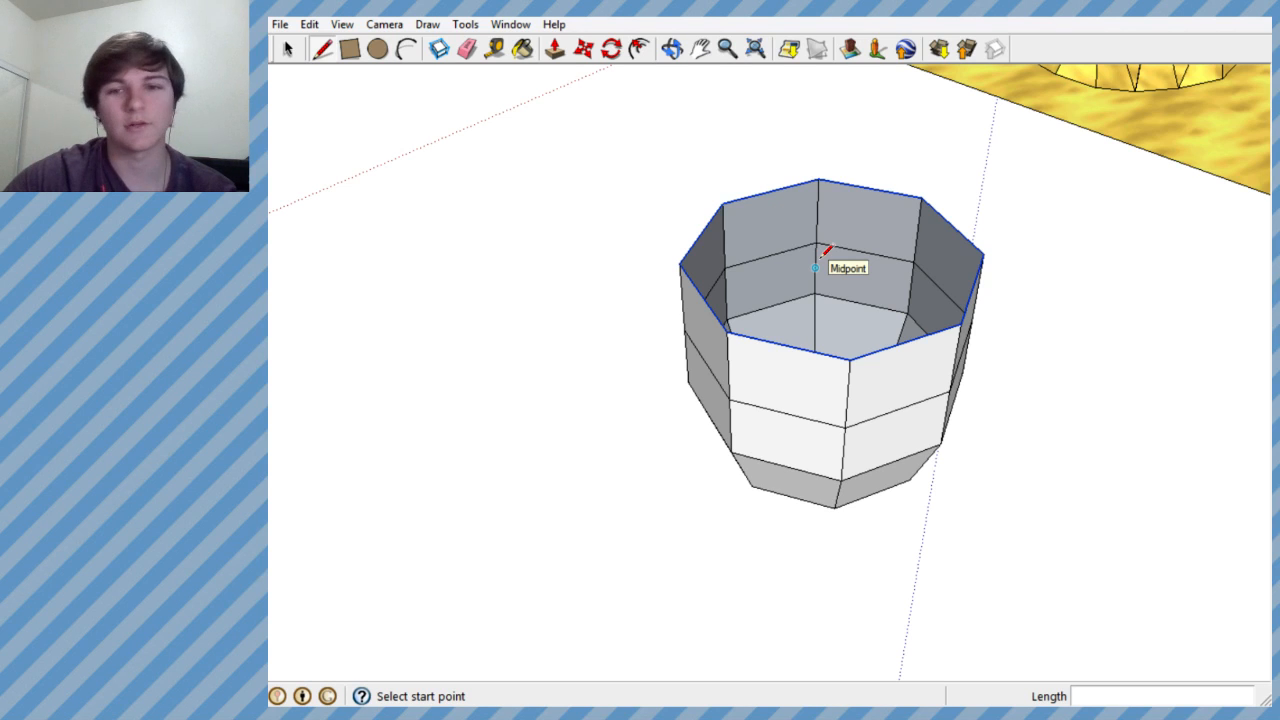
mouse_move(797, 293)
middle_mouse_down()
mouse_move(849, 243)
mouse_move(750, 320)
mouse_move(734, 309)
mouse_move(717, 437)
mouse_move(722, 392)
middle_mouse_up()
scroll(849, 243, "down", 2)
scroll(724, 322, "down", 1)
scroll(722, 322, "up", 3)
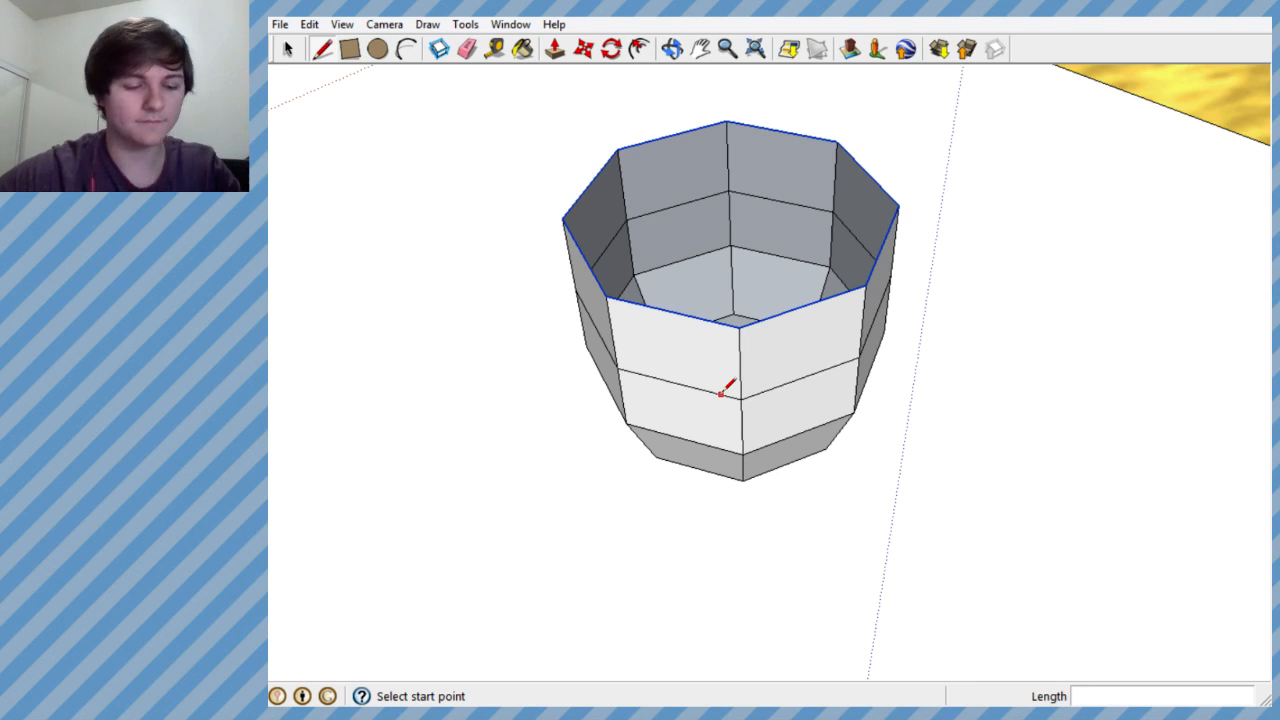
mouse_move(726, 388)
middle_mouse_down()
mouse_move(769, 223)
mouse_move(912, 150)
mouse_move(902, 234)
mouse_move(926, 400)
middle_mouse_up()
- Scale the selected top outline down from one corner into a small octagon, tapering the upper tier
key("l")
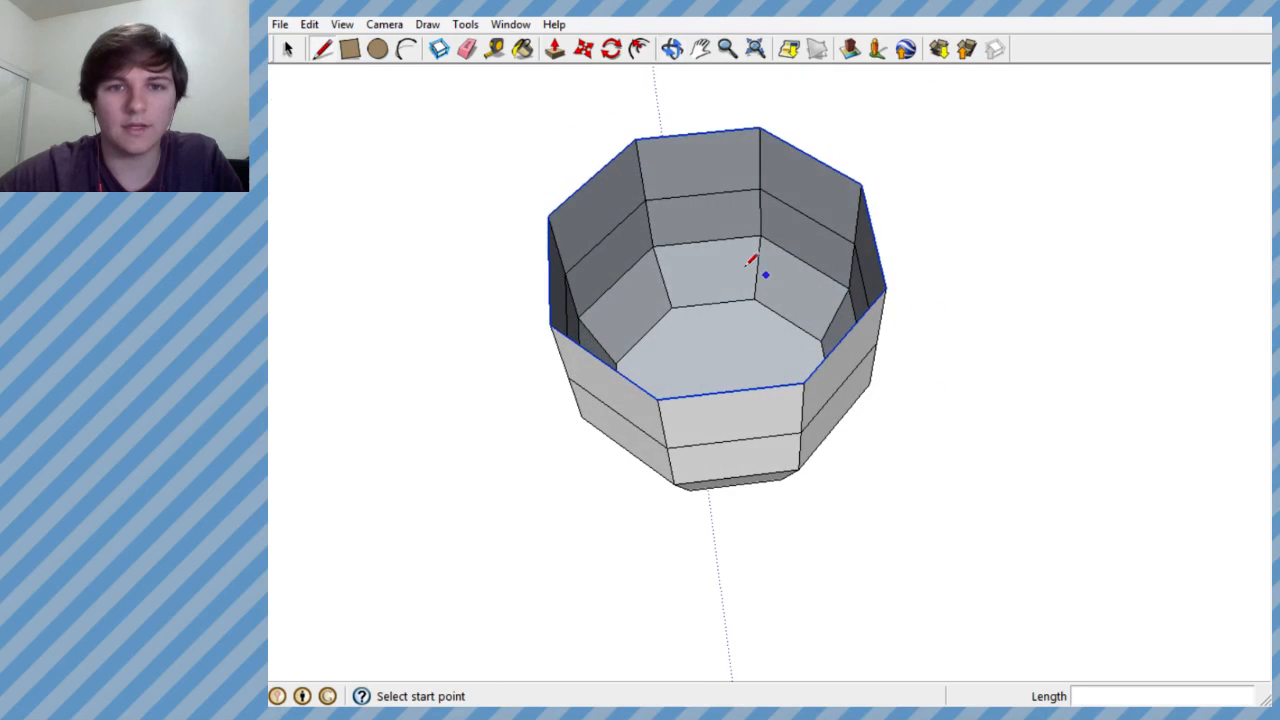
left_click(430, 24)
mouse_move(465, 30)
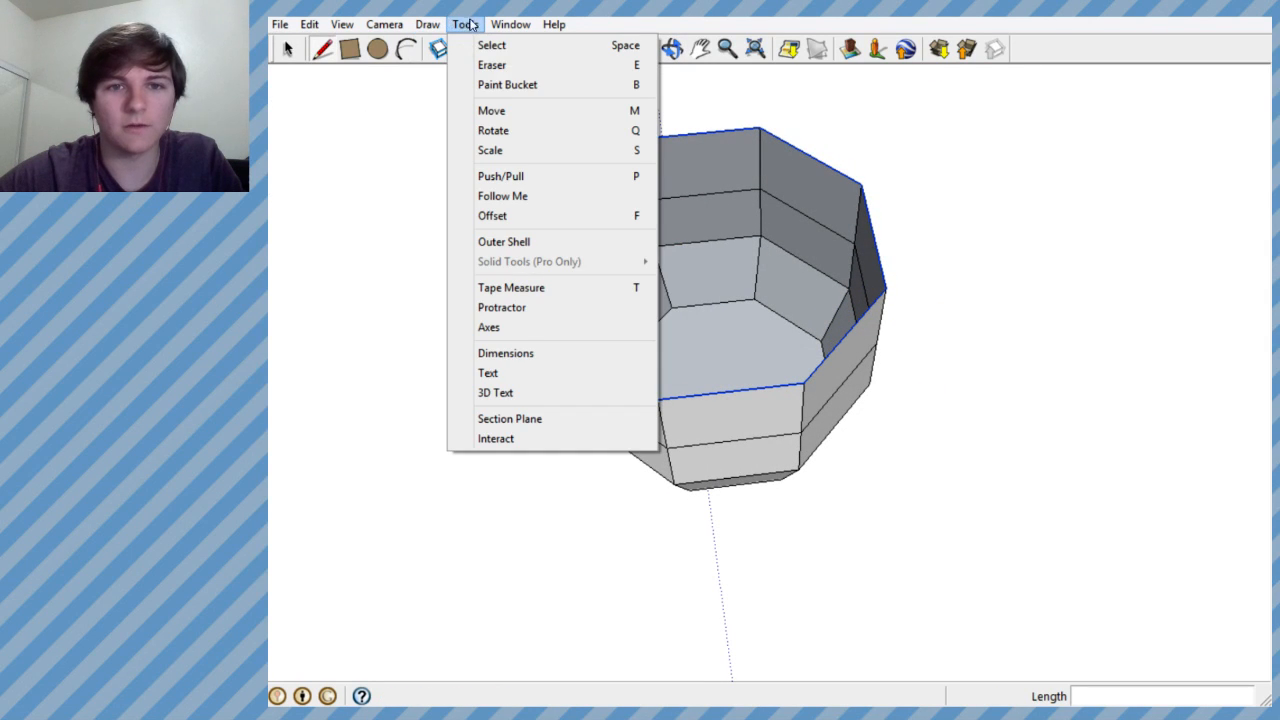
left_click(500, 150)
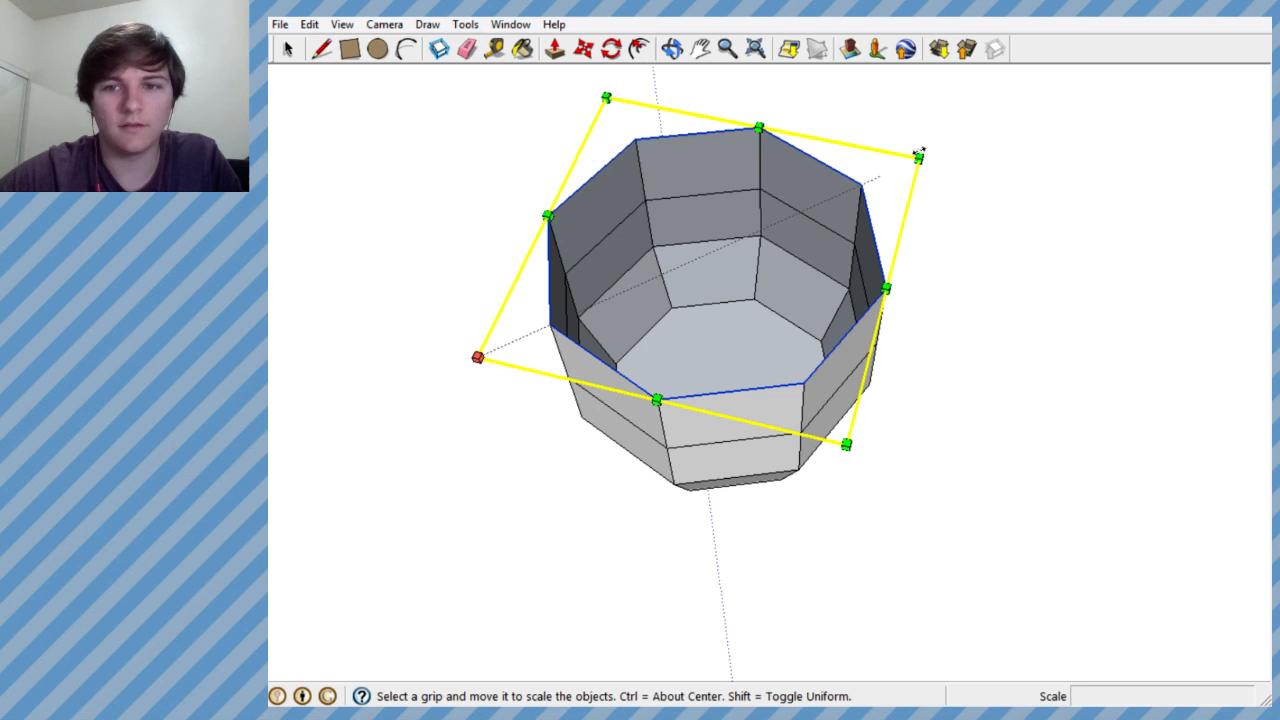
left_click_drag(919, 152, 620, 289)
- Move the small top octagon horizontally back over the middle of the bowl
middle_click_drag(651, 257, 549, 264)
left_click(585, 49)
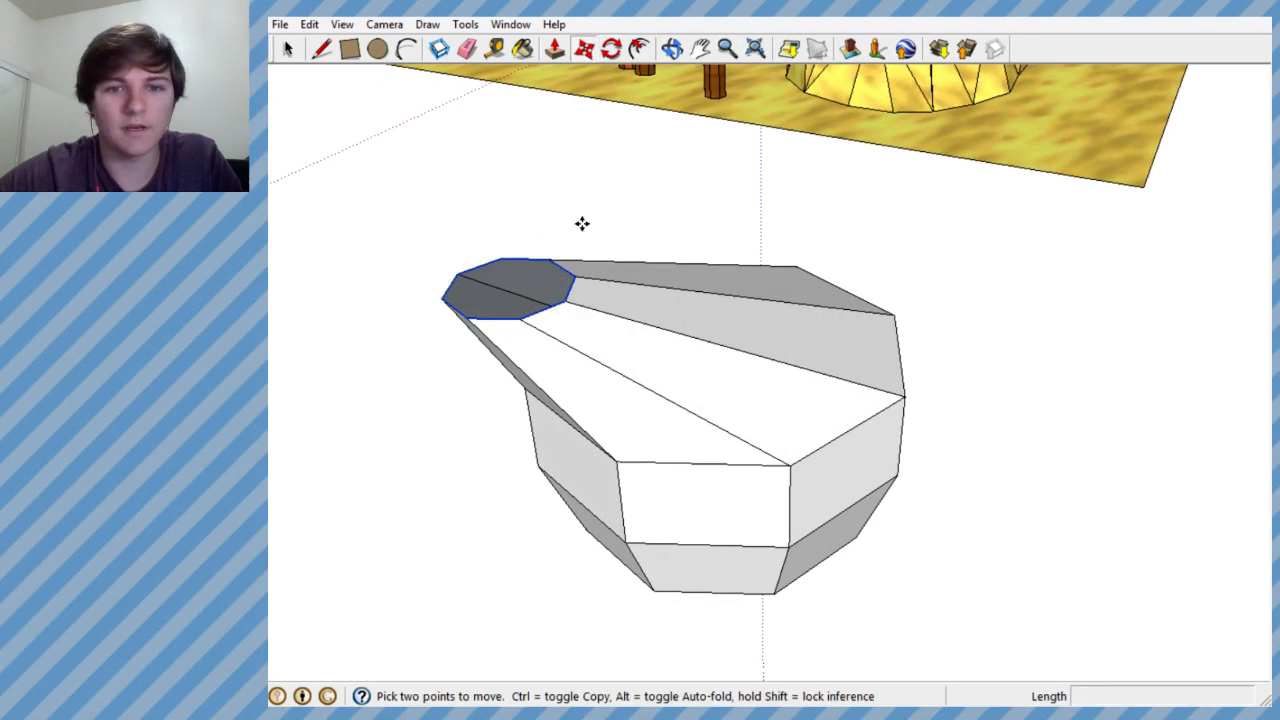
left_click(497, 261)
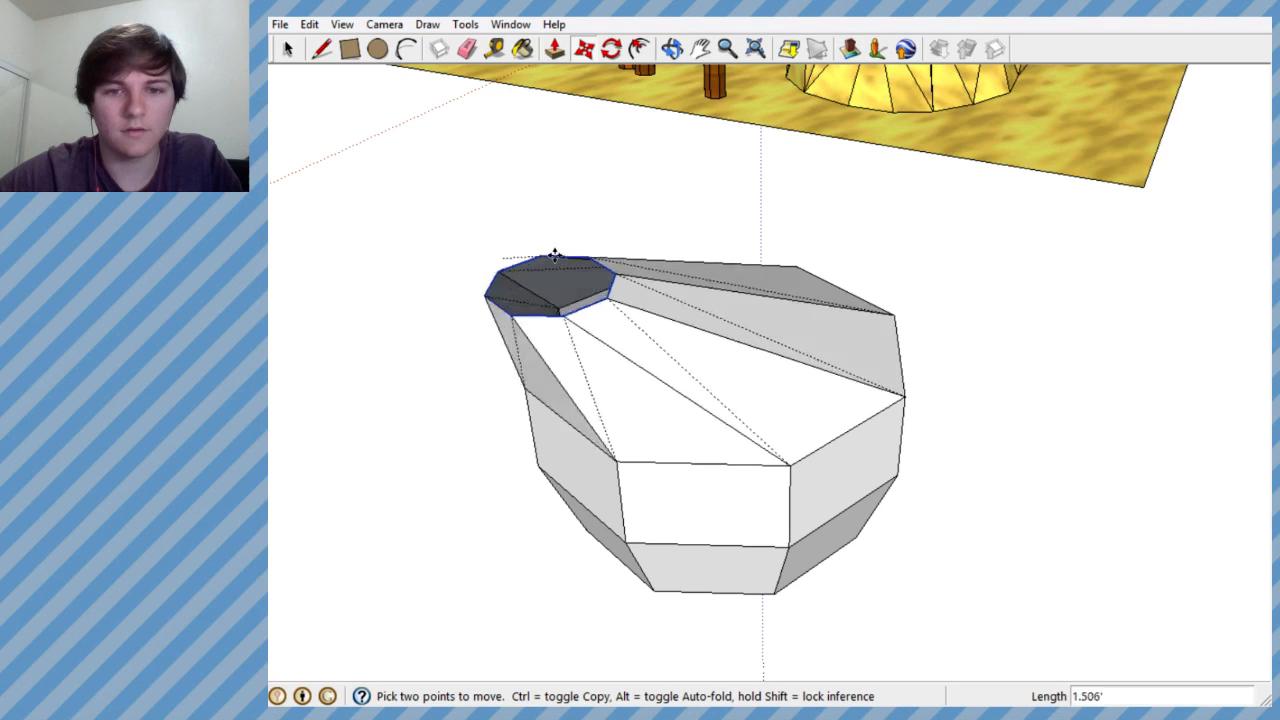
middle_click_drag(709, 311, 909, 409)
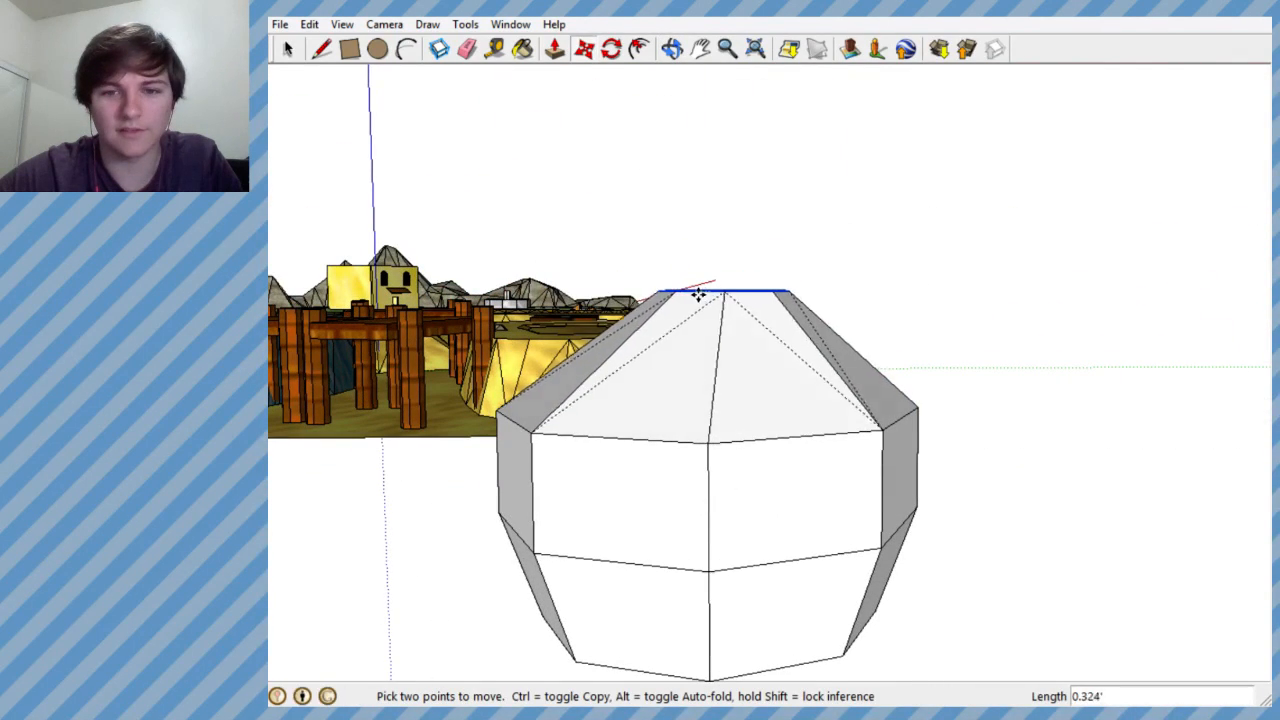
- Raise the small top octagon straight up to stretch the upper tier into a taller taper
middle_click_drag(684, 290, 690, 210)
left_click_drag(703, 230, 700, 158)
middle_click_drag(700, 158, 659, 244)
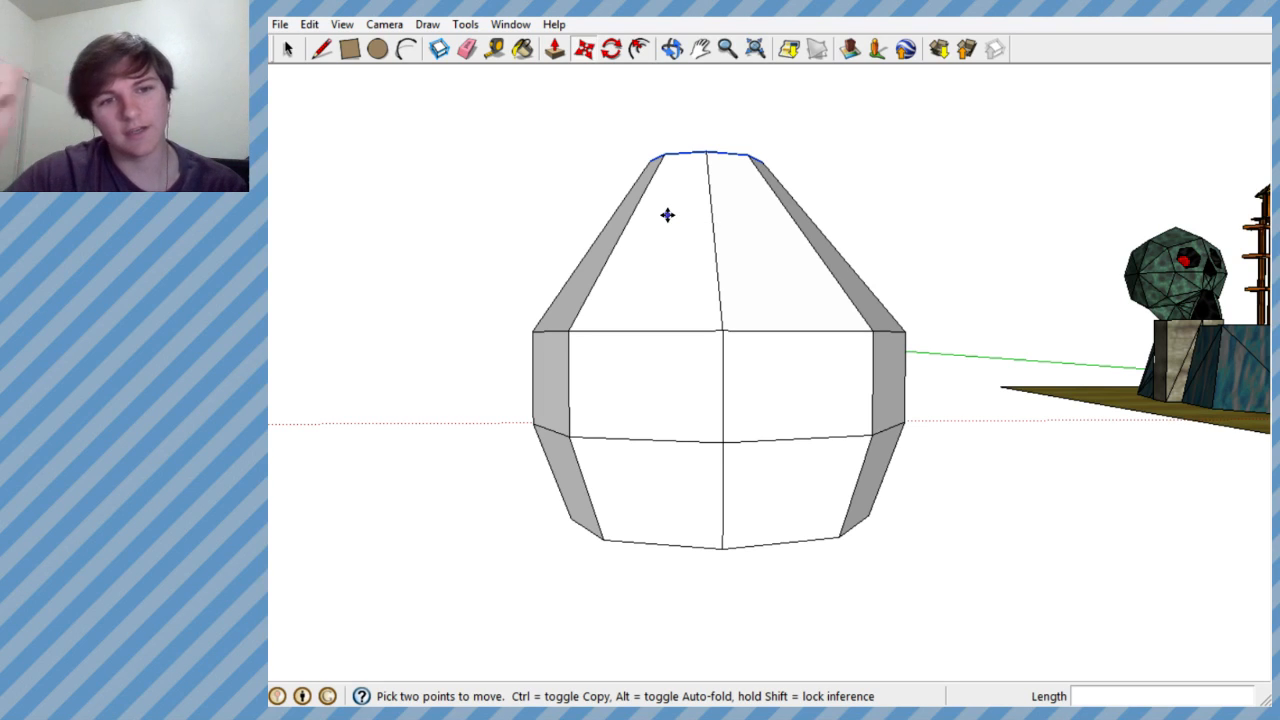
middle_click_drag(671, 218, 655, 313)
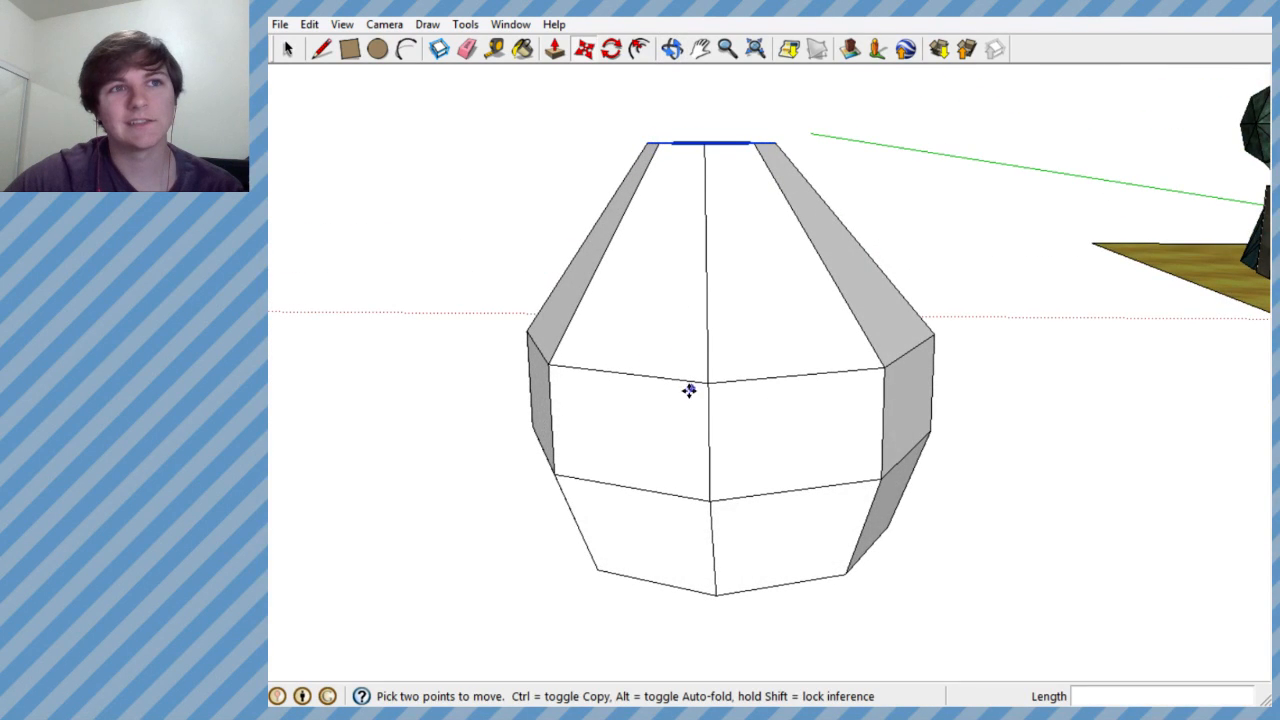
scroll(691, 386, "down", 2)
scroll(695, 241, "up", 3)
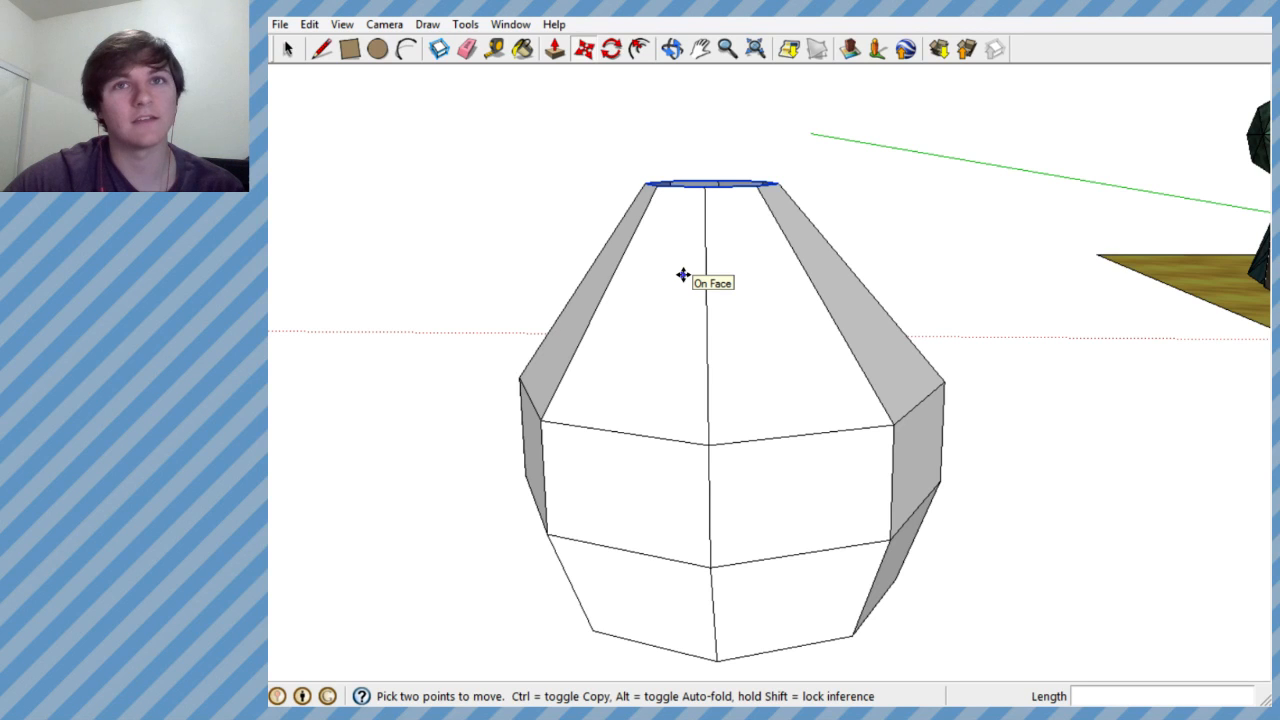
middle_click_drag(680, 251, 654, 257)
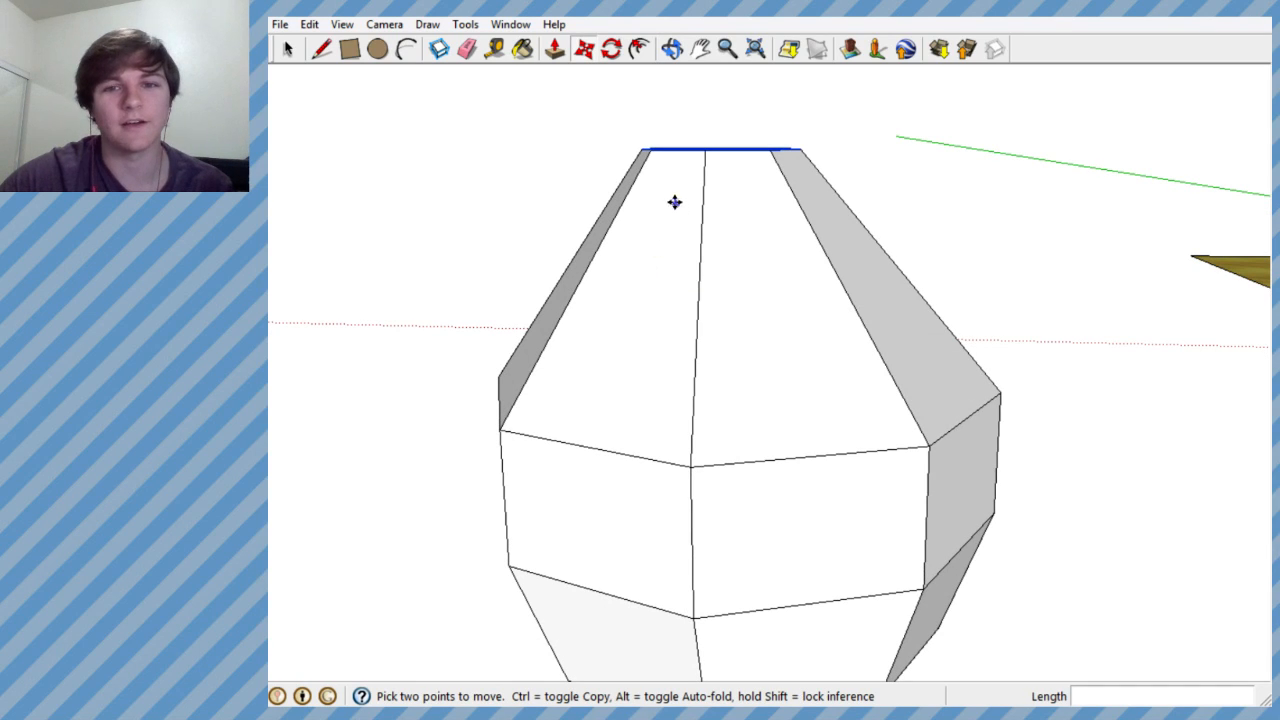
- Examine the tapered octagonal vessel and its top opening from several sides and distances to judge its proportions
scroll(677, 207, "down", 3)
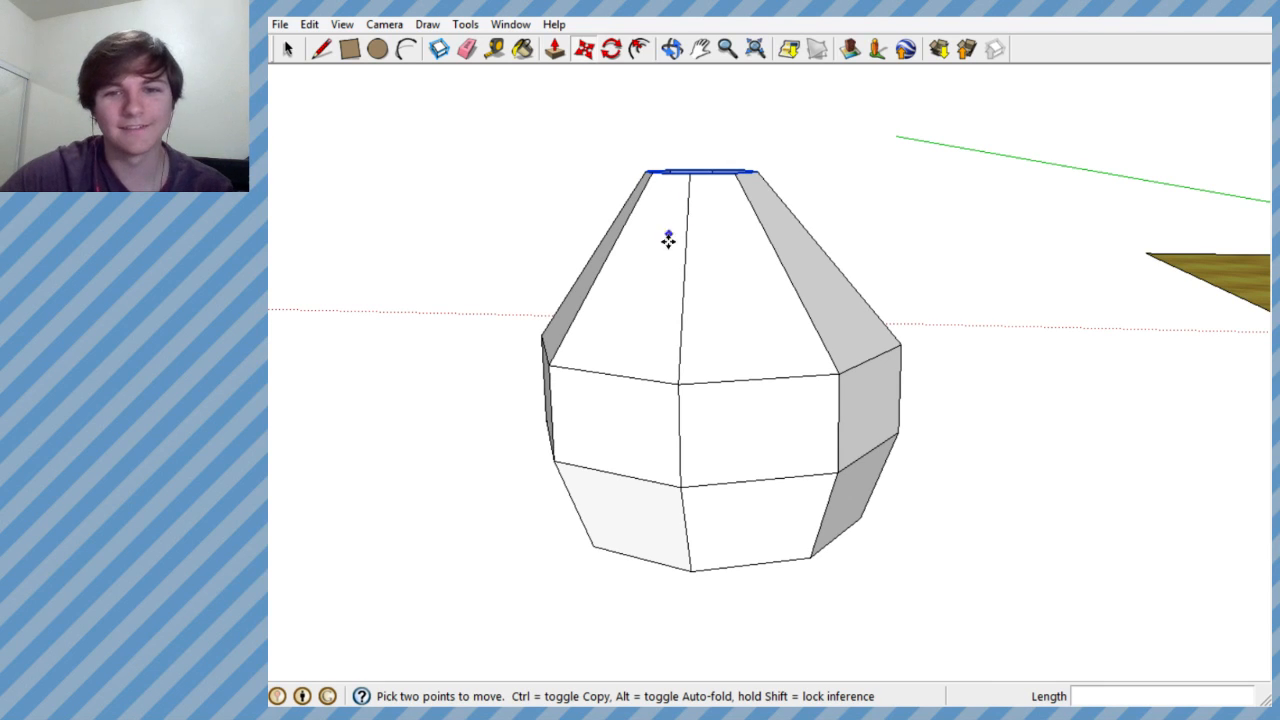
scroll(690, 300, "down", 1)
scroll(694, 237, "up", 3)
scroll(688, 400, "down", 2)
scroll(692, 303, "up", 3)
mouse_move(692, 303)
middle_mouse_down()
mouse_move(709, 386)
mouse_move(698, 303)
middle_mouse_up()
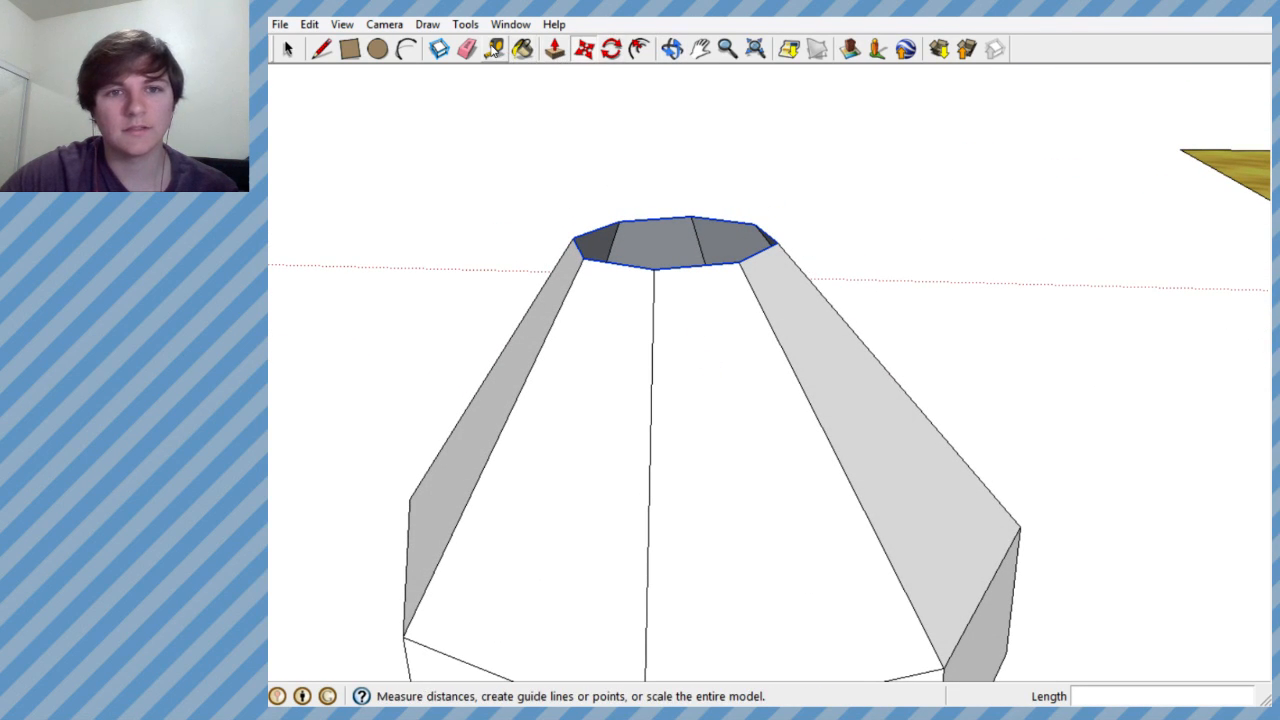
middle_click_drag(574, 243, 605, 121)
scroll(658, 266, "down", 6)
scroll(663, 440, "up", 2)
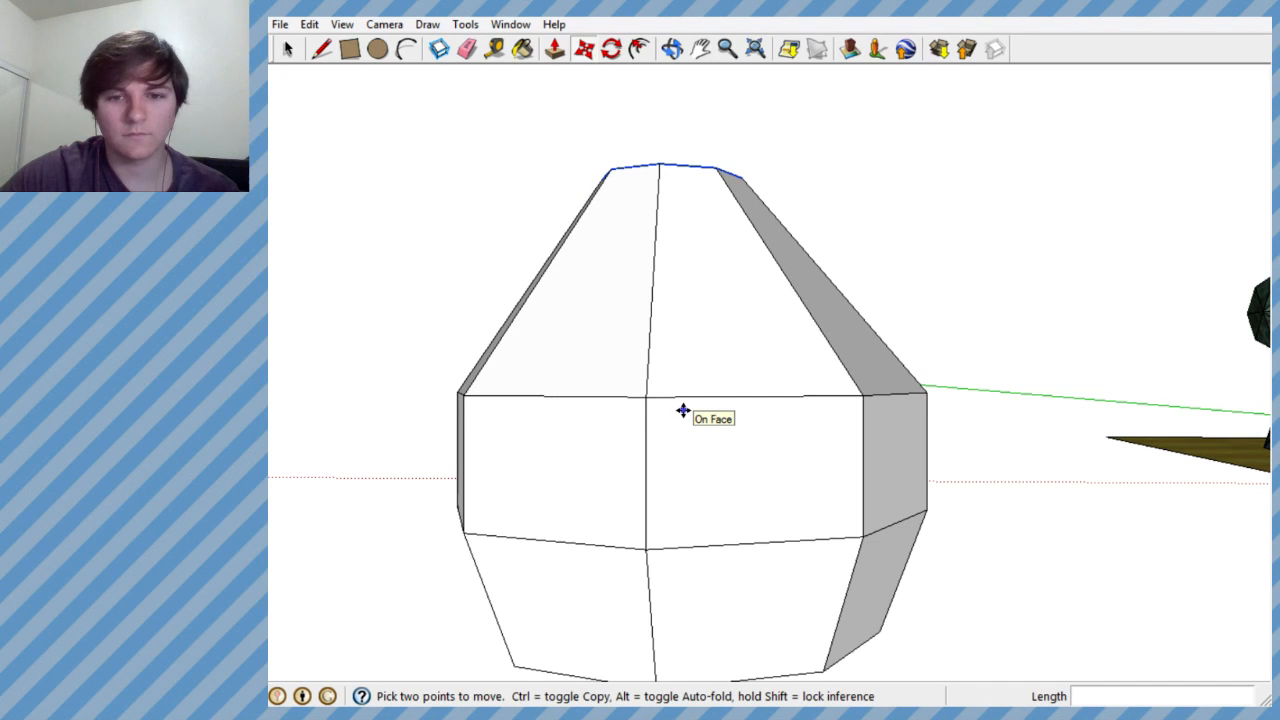
middle_click_drag(682, 411, 768, 400)
middle_click_drag(553, 359, 457, 337)
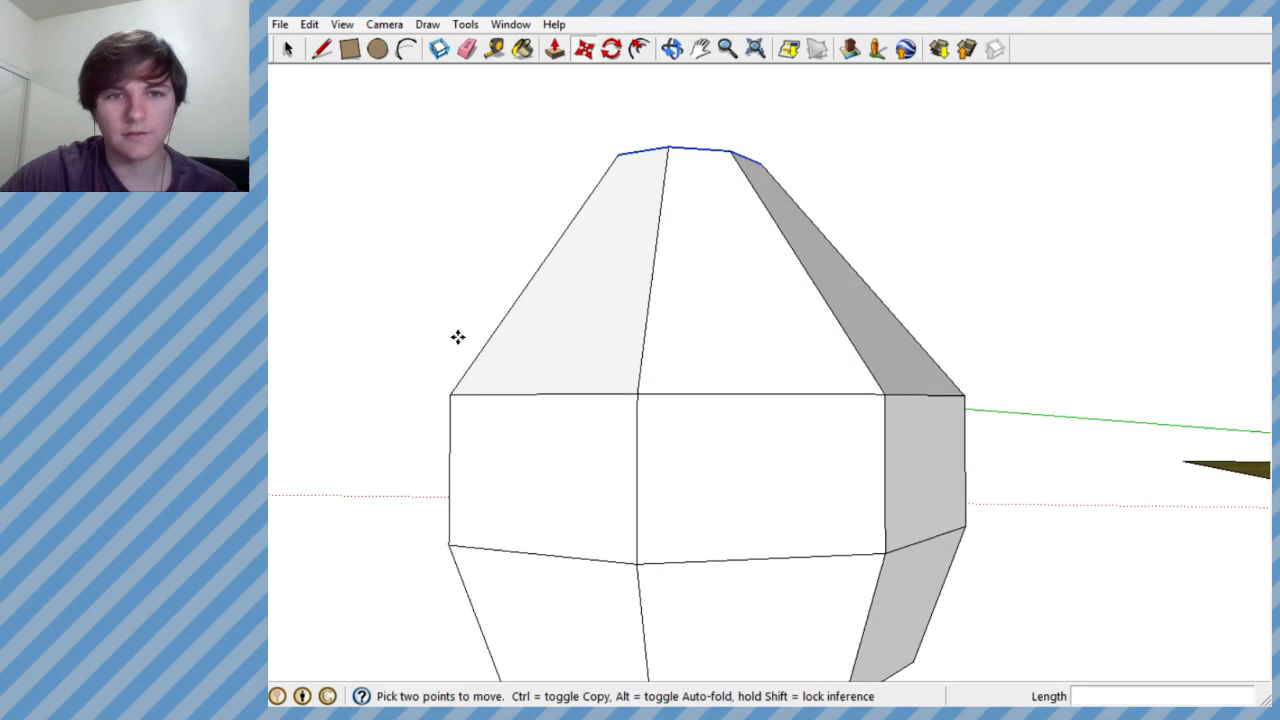
- Select the octagonal edge loop between the middle and upper tiers and raise it straight up about 1.16'
left_click(289, 50)
left_click_drag(878, 414, 997, 437)
middle_click_drag(997, 437, 502, 140)
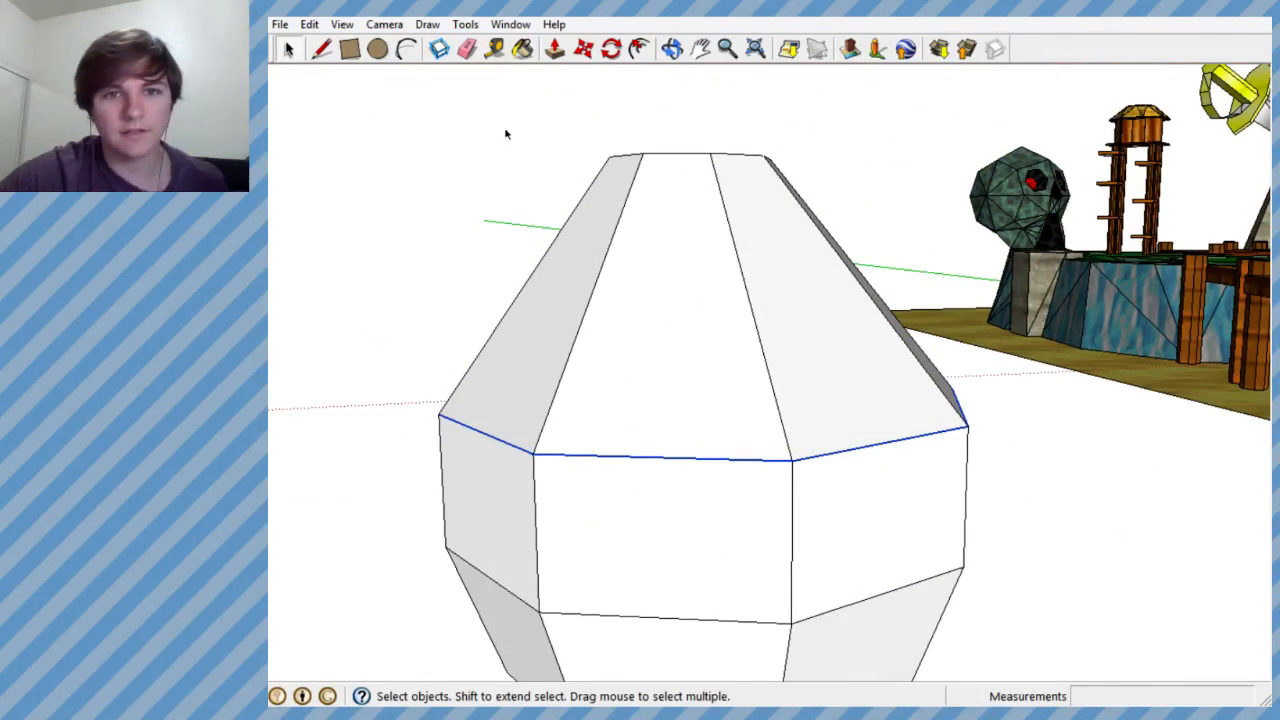
left_click(584, 48)
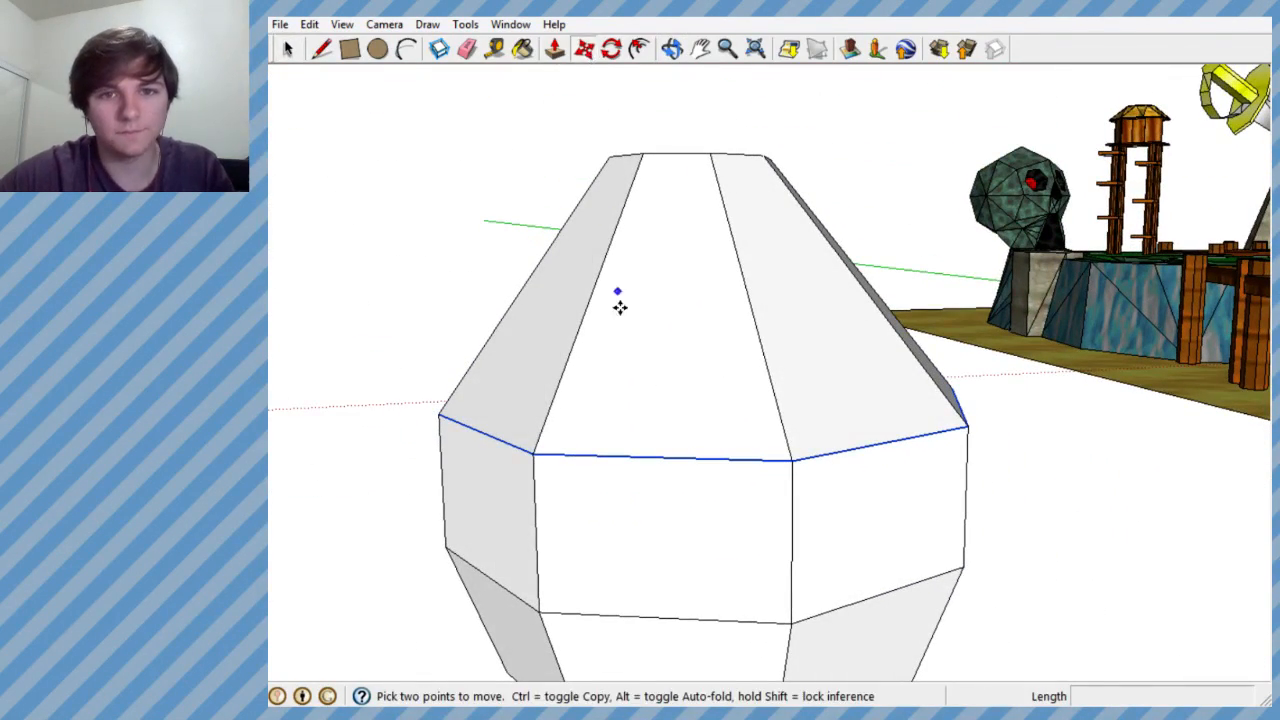
left_click(667, 457)
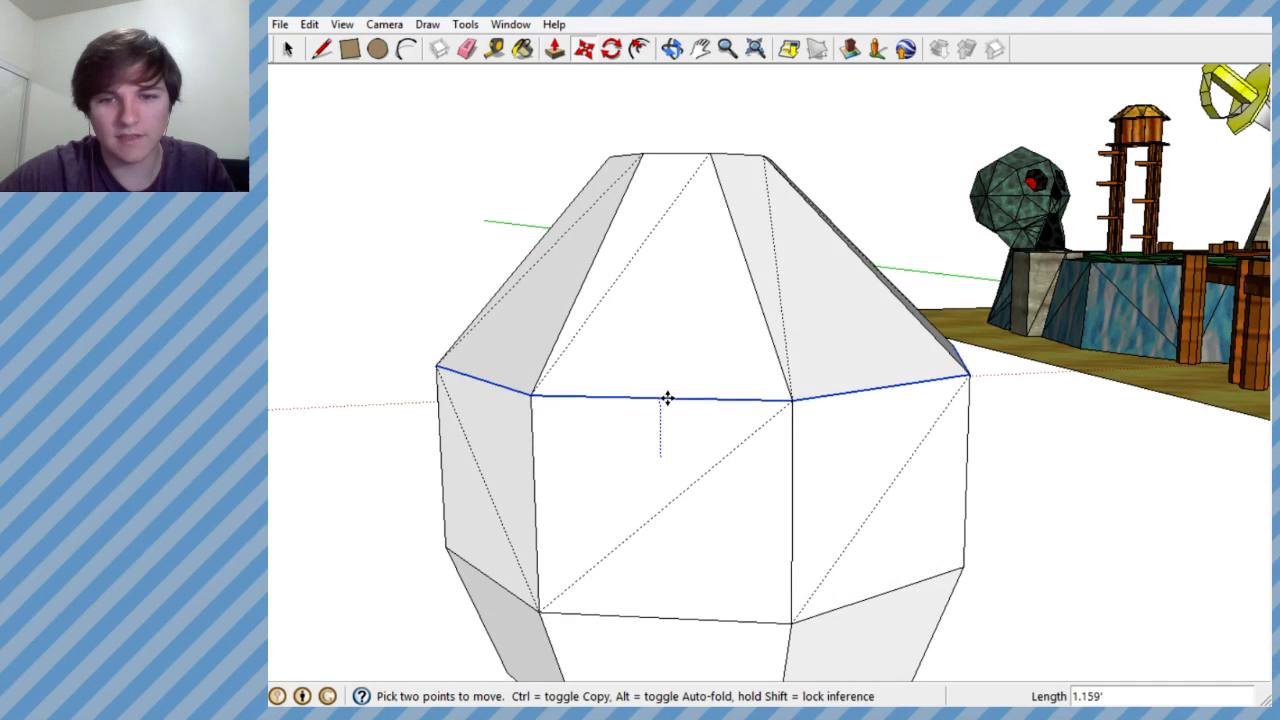
left_click(666, 397)
middle_click_drag(726, 443, 366, 386)
scroll(671, 423, "down", 3)
middle_click_drag(675, 422, 811, 437)
left_click(661, 395)
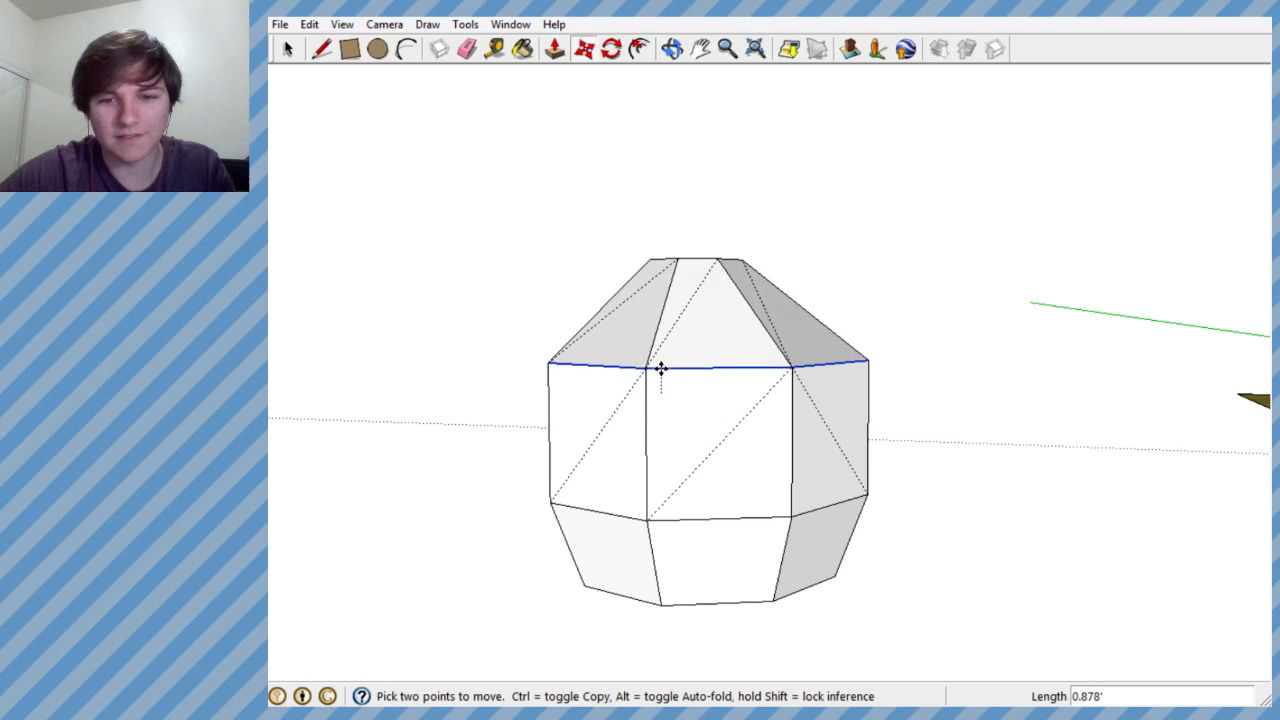
key("Escape")
- Select the octagonal outline of the top opening and lower it slightly to shorten the upper tier
middle_click_drag(731, 368, 514, 563)
scroll(731, 323, "up", 3)
middle_click_drag(731, 323, 880, 295)
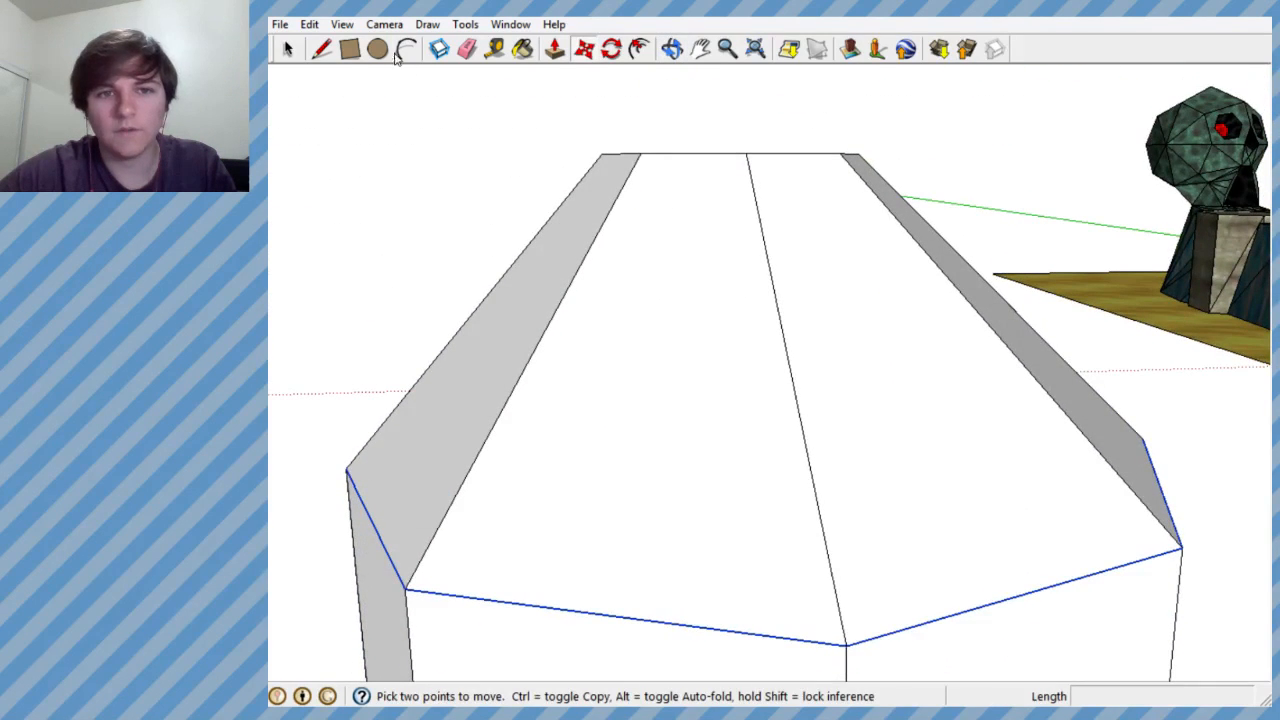
left_click(287, 49)
left_click_drag(898, 188, 900, 190)
middle_click_drag(900, 190, 680, 240)
left_click(584, 49)
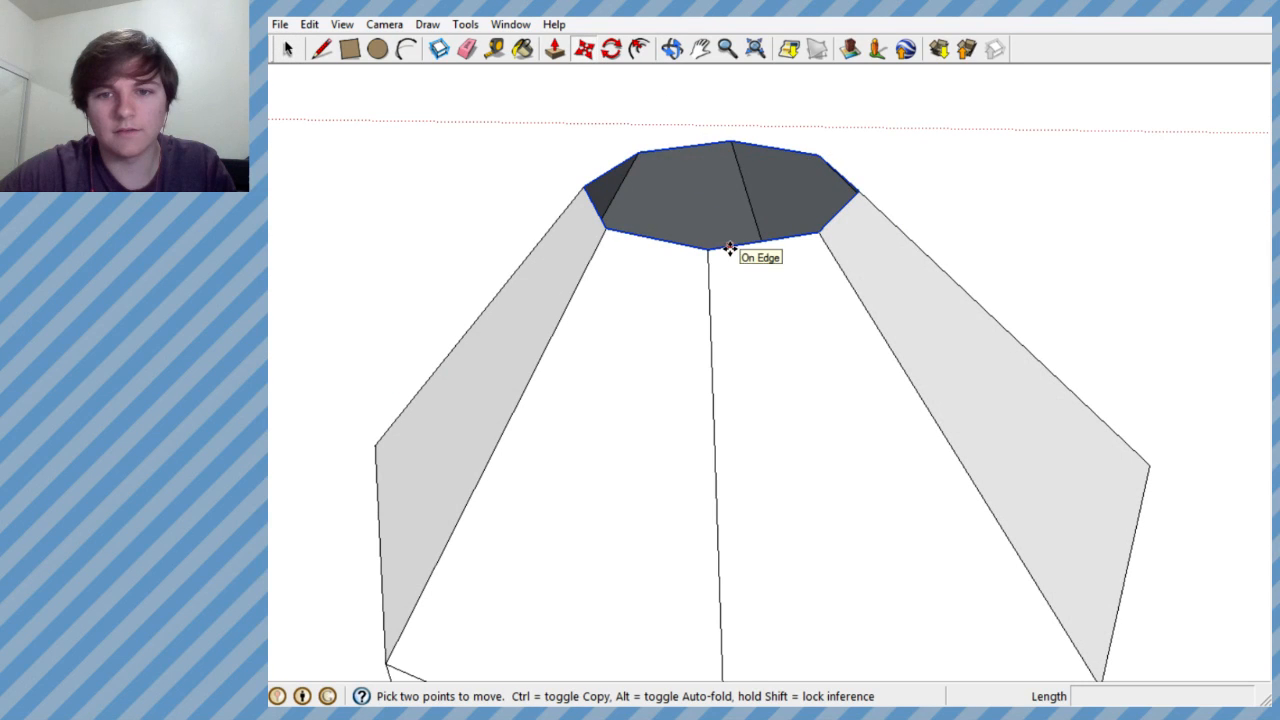
left_click(730, 248)
left_click(735, 287)
- Nudge the top octagon outline slightly to adjust its position over the vessel
middle_click_drag(735, 287, 671, 391)
scroll(654, 150, "up", 5)
scroll(662, 240, "up", 2)
scroll(694, 289, "down", 4)
left_click(708, 336)
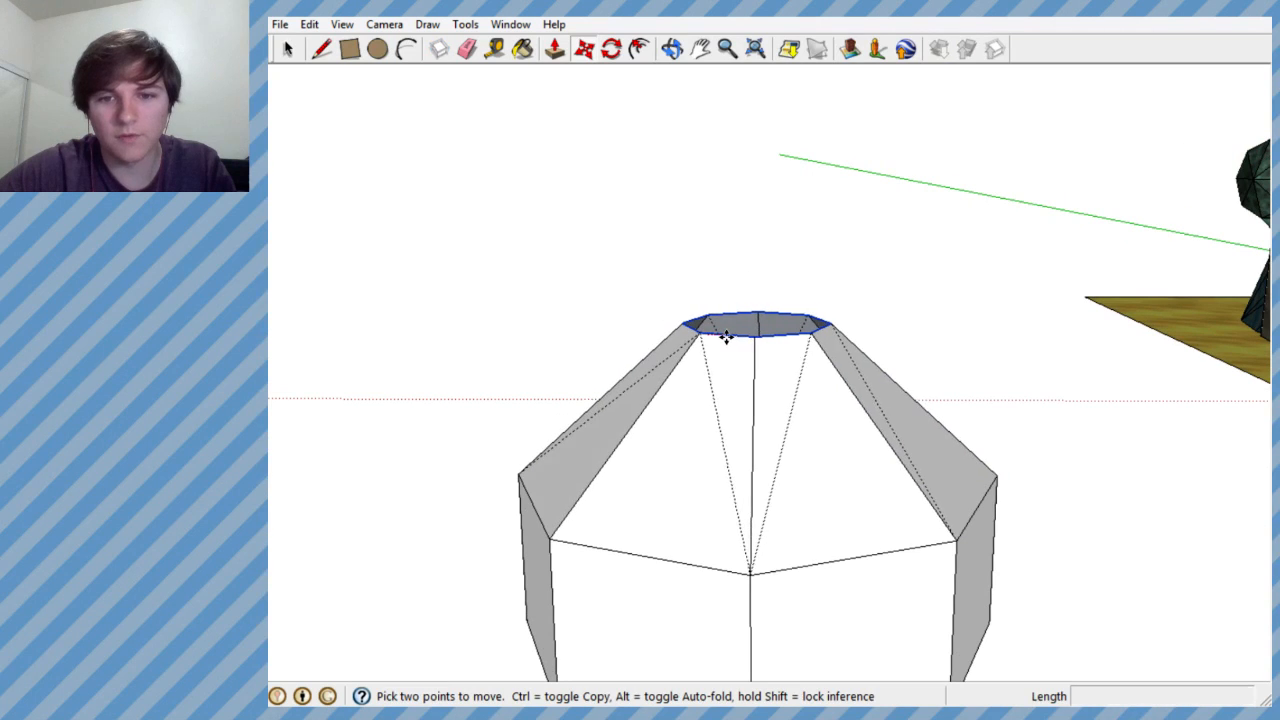
left_click(724, 337)
- Scale the top octagon outline down from one corner to narrow the vessel's opening
middle_click_drag(726, 358, 1060, 652)
middle_click_drag(854, 503, 1046, 409)
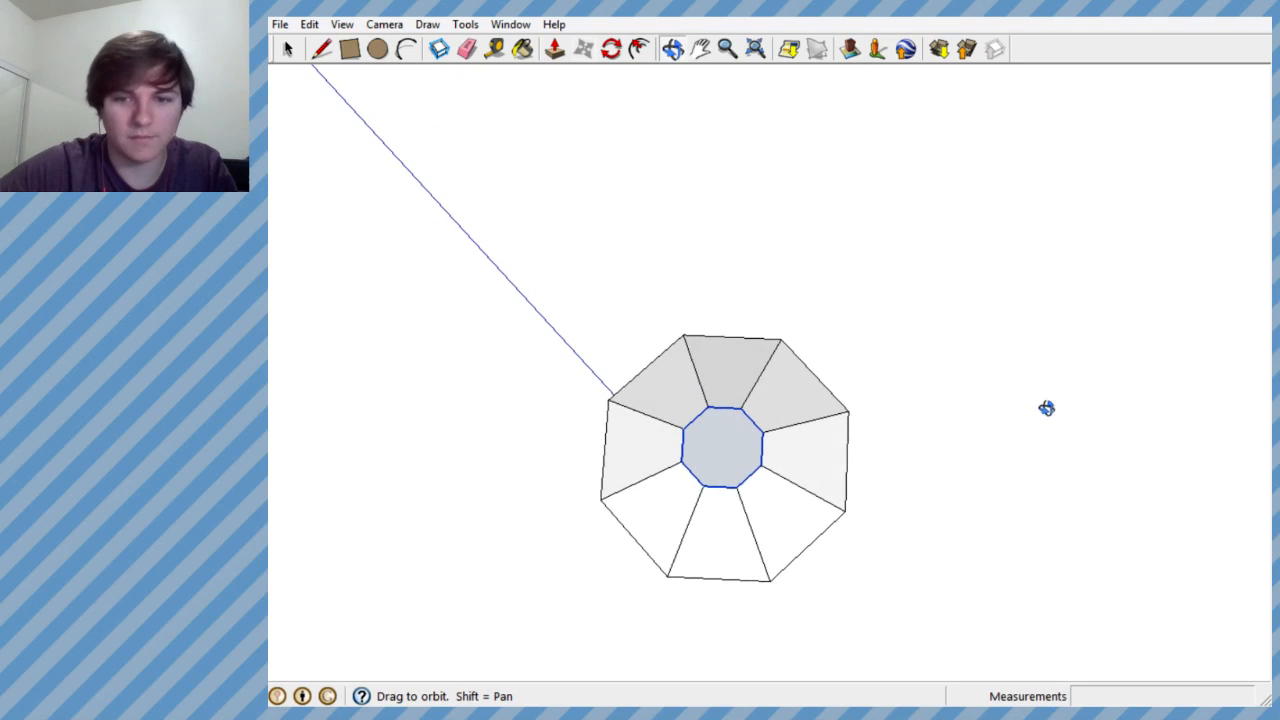
middle_click_drag(819, 429, 639, 241)
scroll(690, 250, "up", 3)
scroll(639, 241, "up", 3)
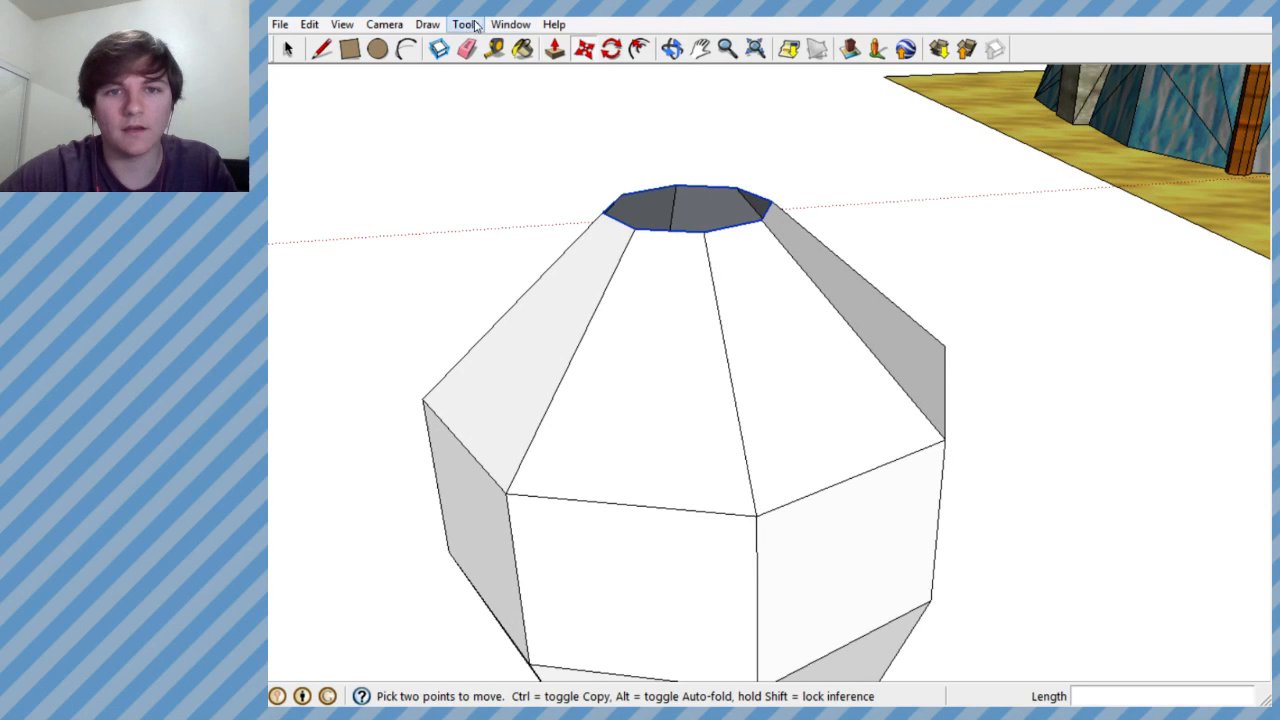
left_click(423, 24)
mouse_move(465, 24)
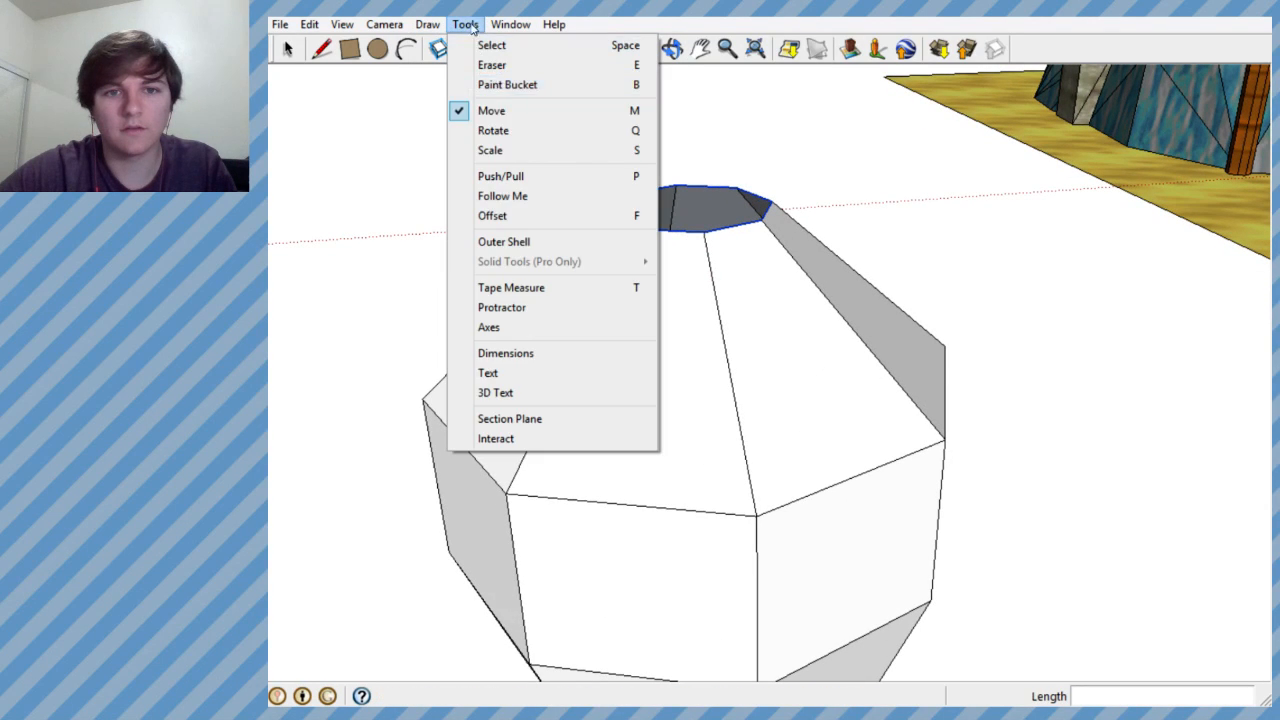
left_click(486, 149)
left_click_drag(748, 208, 688, 220)
middle_click_drag(688, 220, 640, 291)
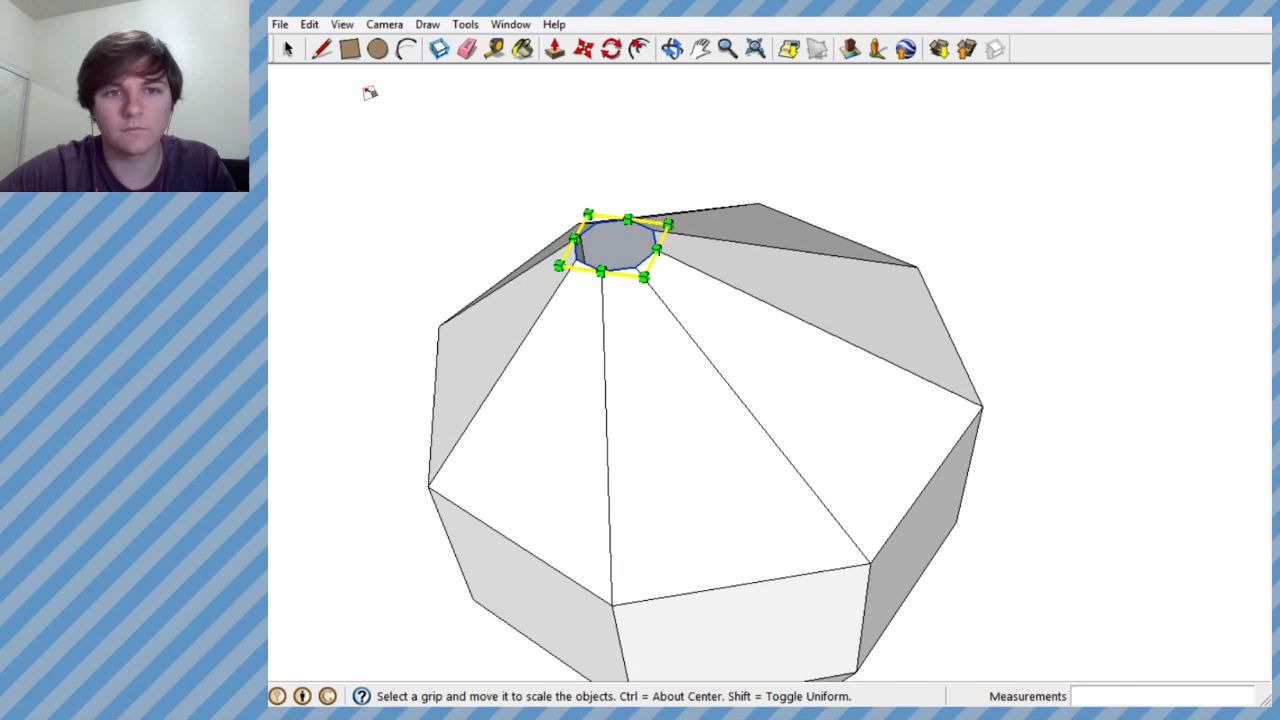
- Move the shrunken top octagon horizontally back toward the middle of the vessel
left_click(584, 48)
left_click(645, 231)
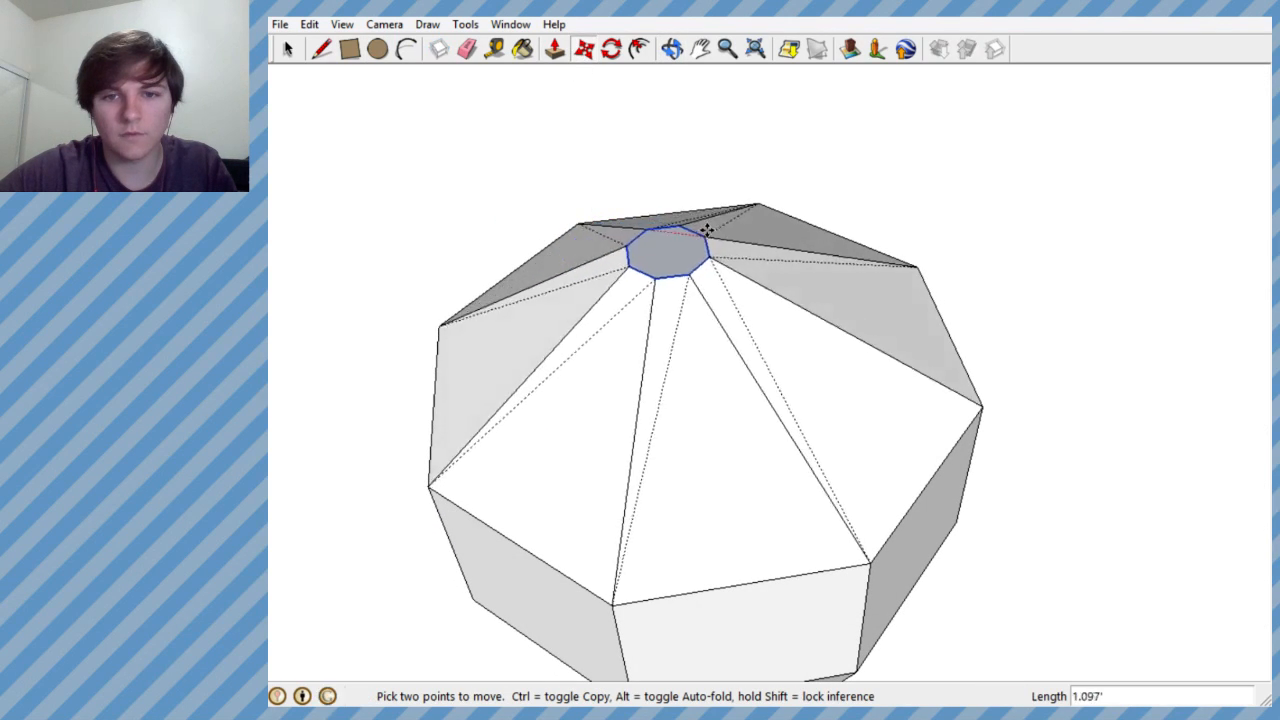
middle_click_drag(729, 234, 842, 464)
scroll(775, 435, "down", 3)
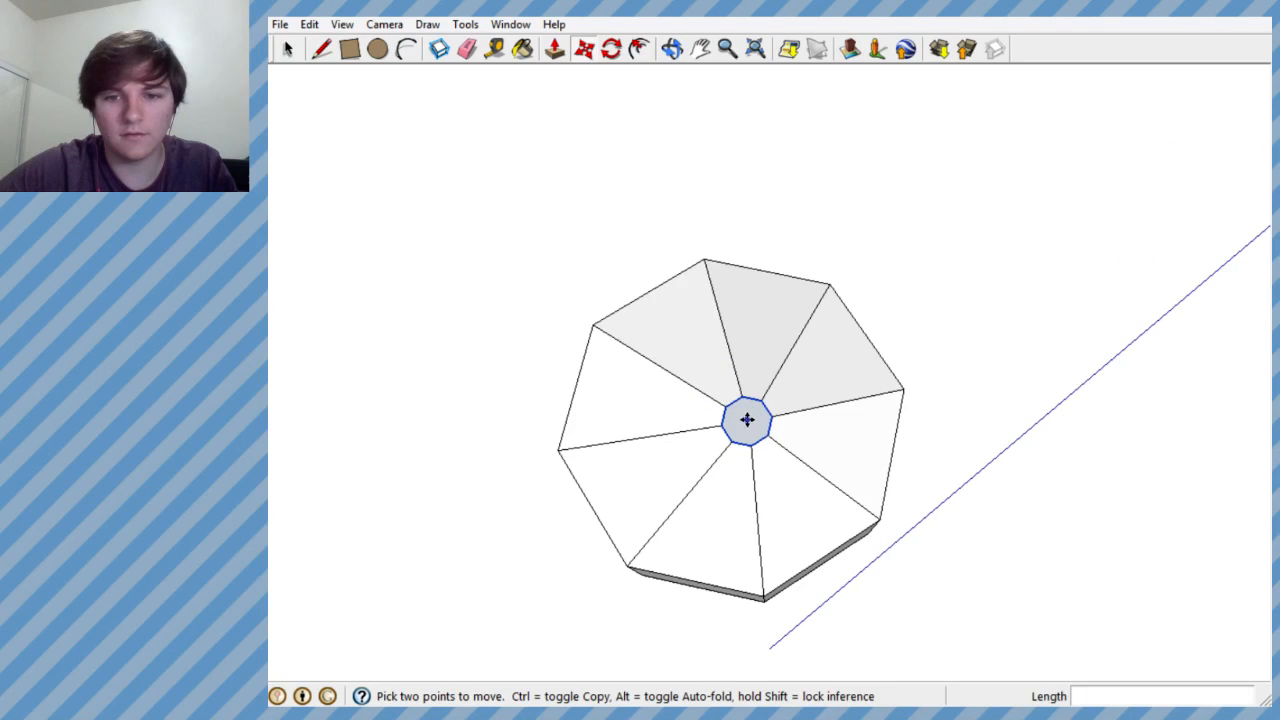
left_click(749, 418)
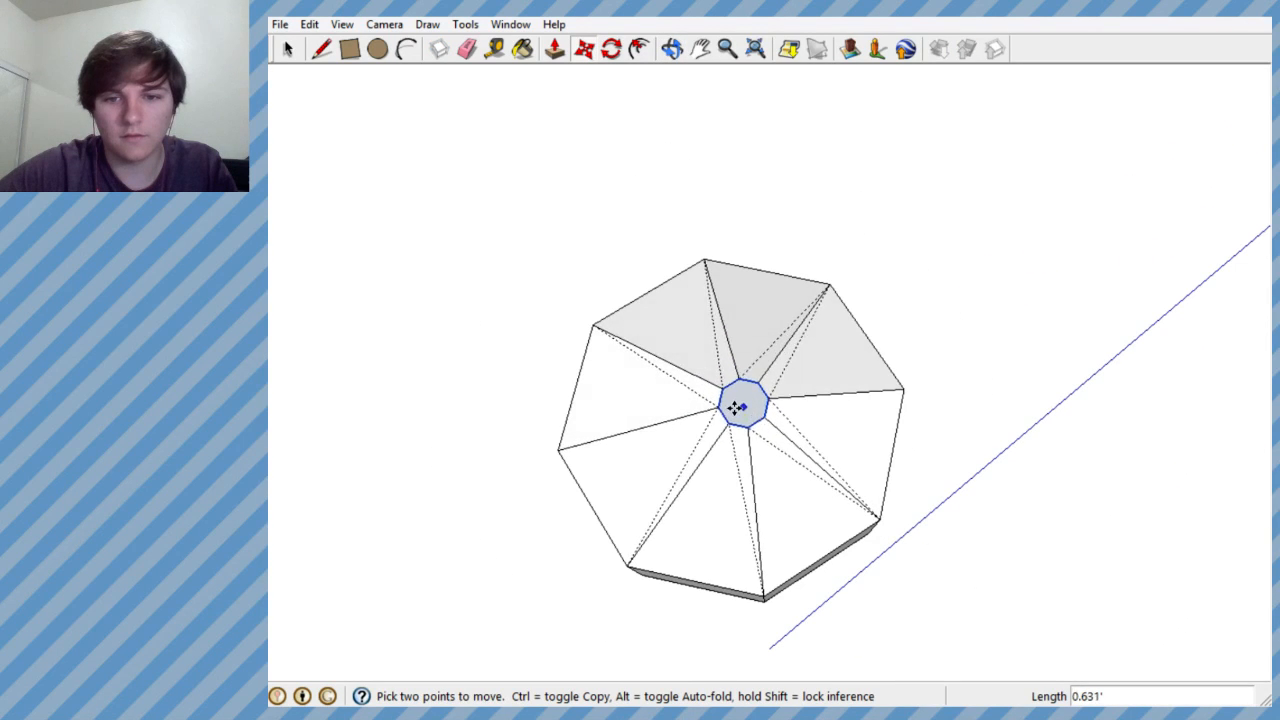
left_click(727, 406)
- Fine-tune the small top octagon's horizontal position from above to centre it within the larger outline
middle_click_drag(725, 405, 638, 401)
left_click(638, 401)
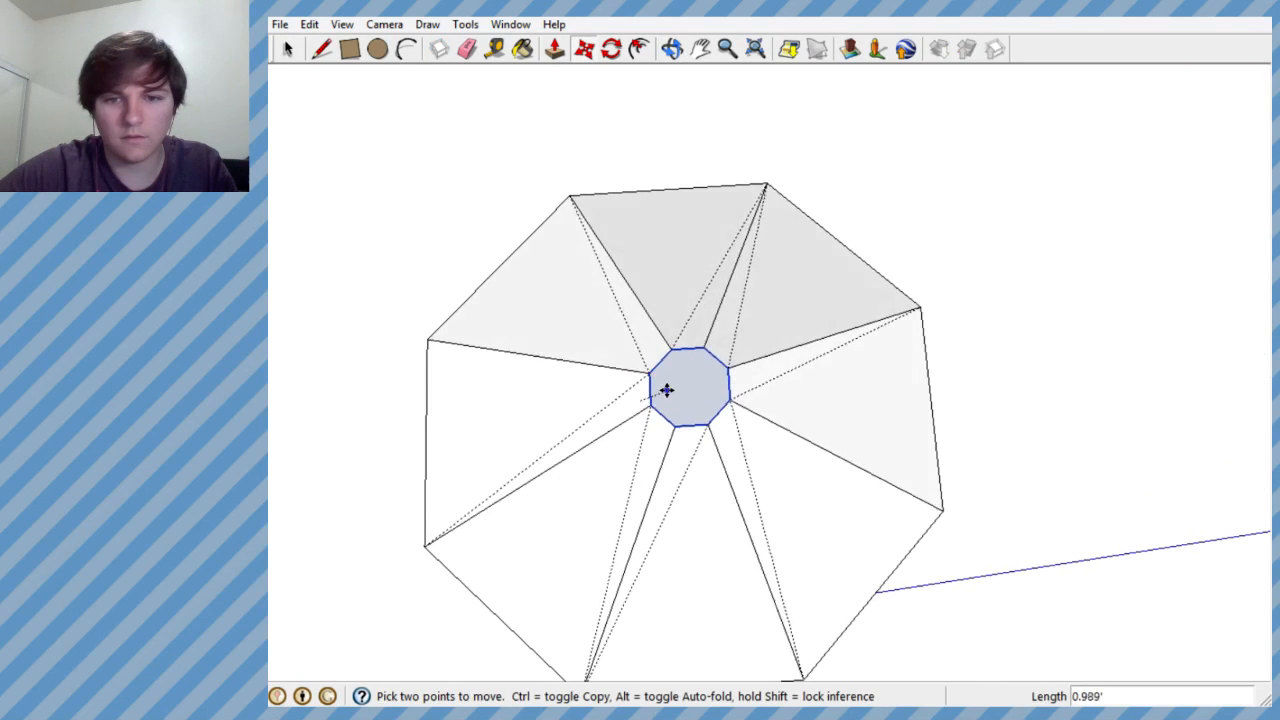
left_click(663, 392)
middle_click_drag(663, 392, 723, 563)
left_click(686, 133)
left_click(671, 130)
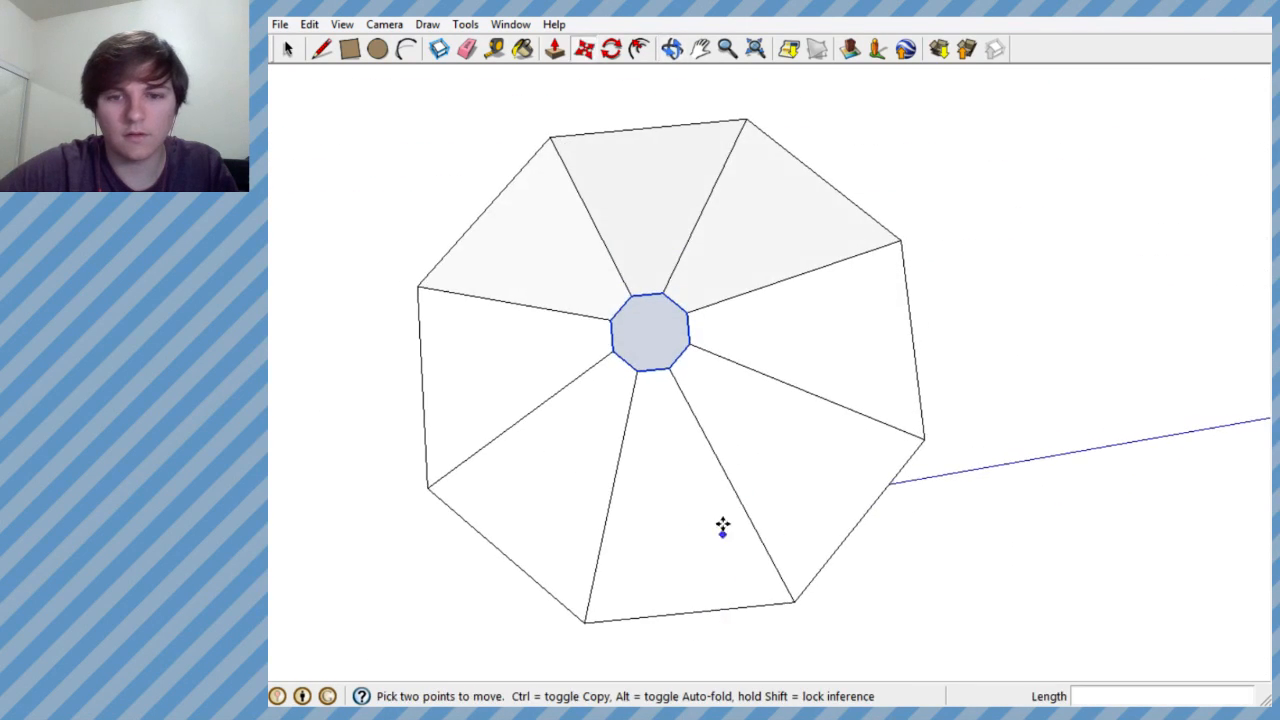
- Examine the narrowed vessel from above and from its sides to check that the opening is centred
scroll(731, 320, "down", 3)
scroll(717, 314, "up", 1)
middle_click_drag(717, 314, 636, 313)
scroll(734, 300, "up", 2)
middle_click_drag(734, 300, 711, 451)
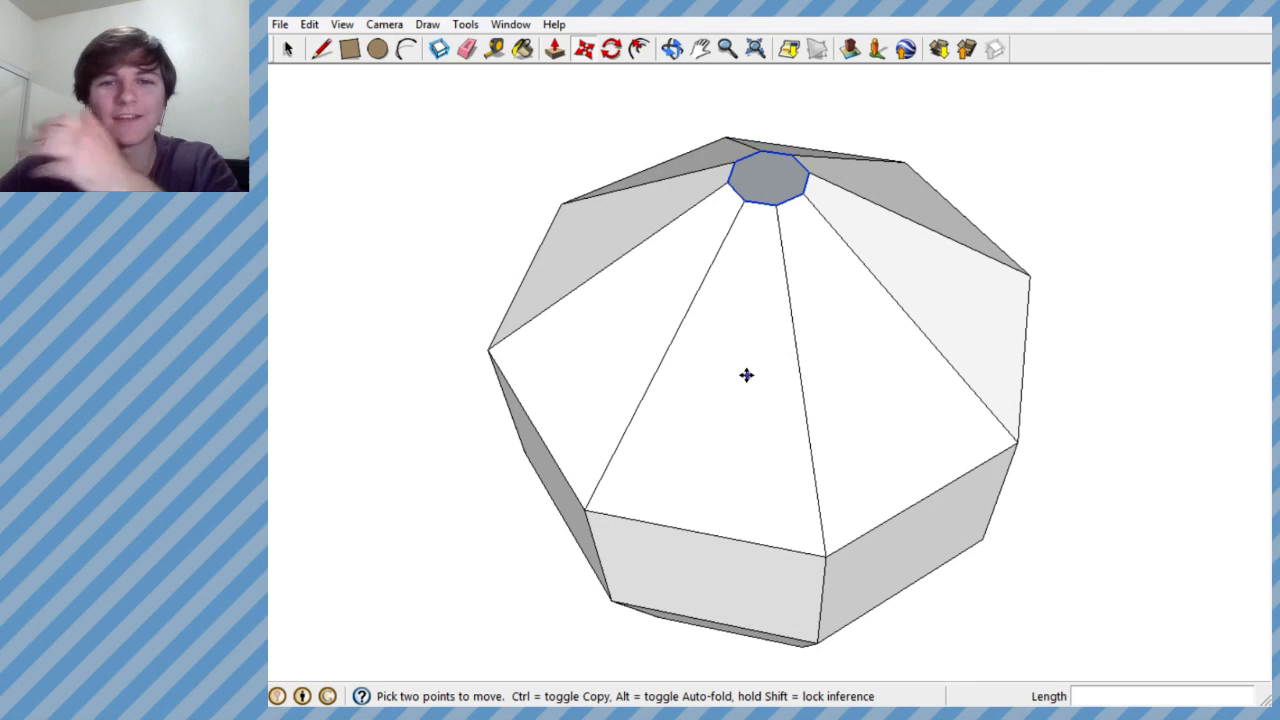
middle_click_drag(688, 270, 740, 329)
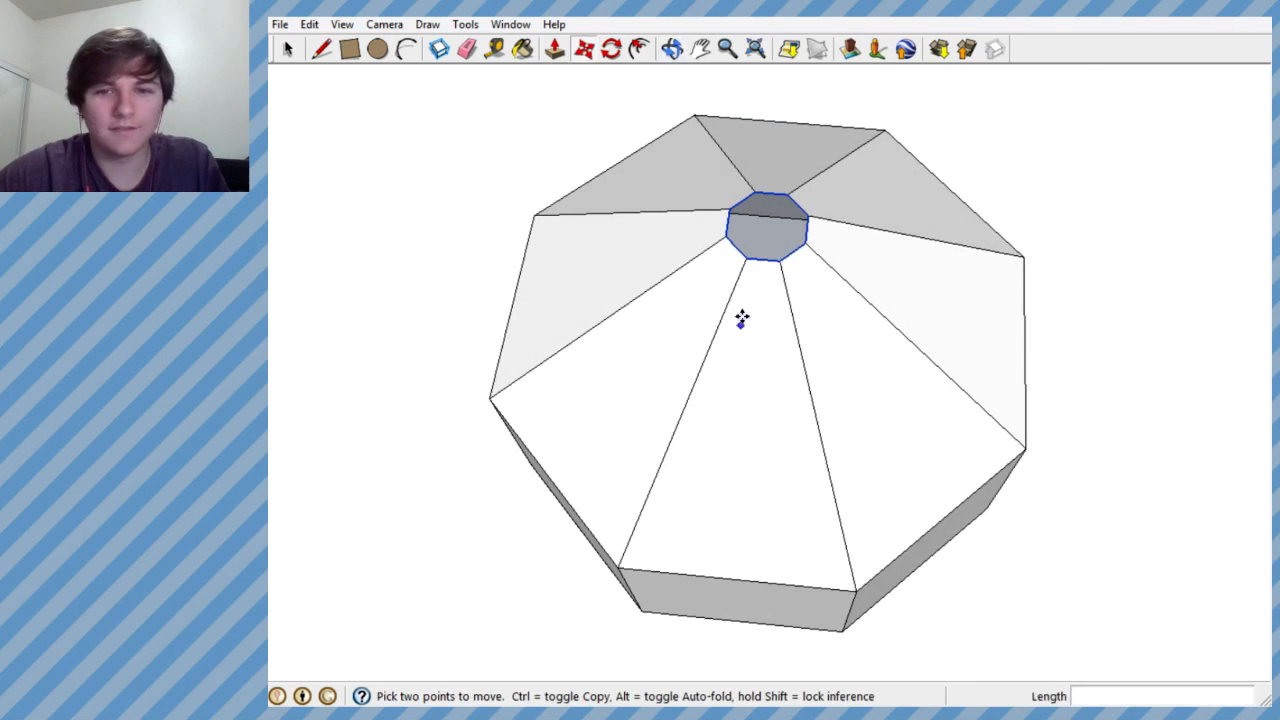
scroll(740, 329, "up", 1)
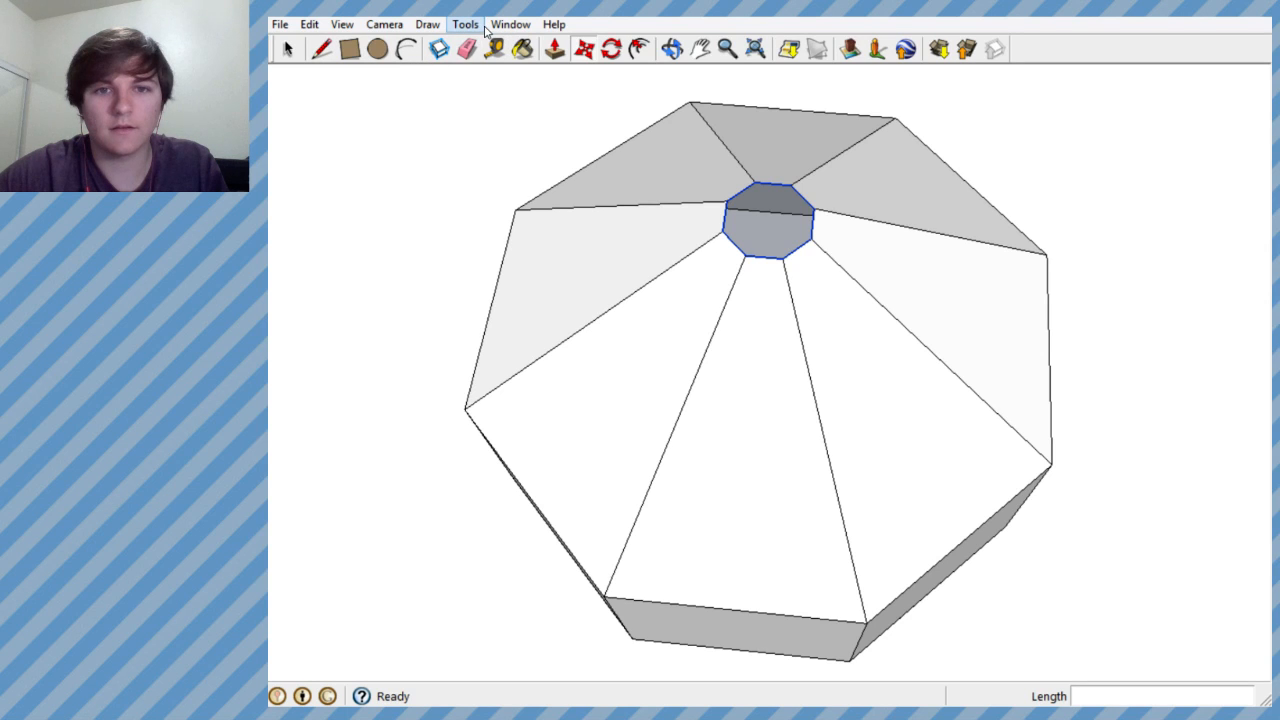
middle_click_drag(762, 257, 782, 150)
scroll(782, 160, "down", 1)
scroll(785, 230, "down", 2)
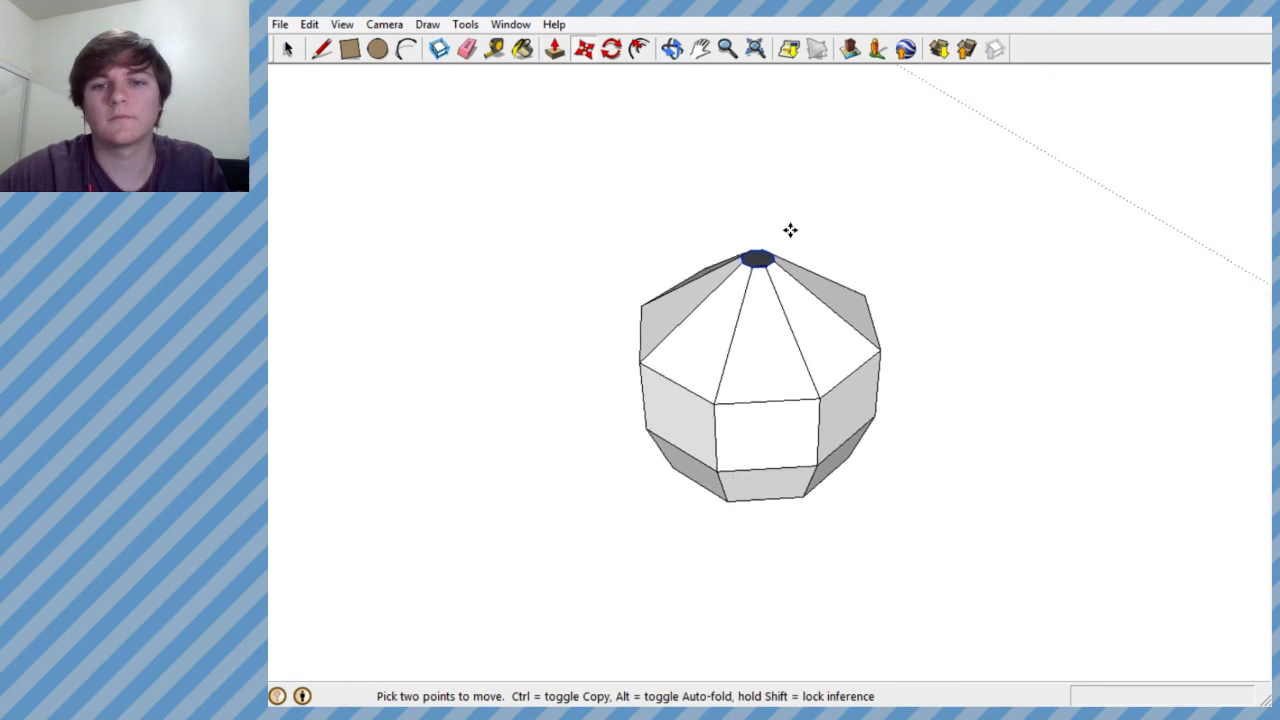
- Copy the small top octagon outline and position the copy straight above the vessel's opening
scroll(752, 268, "up", 5)
key("ctrl")
left_click(752, 275)
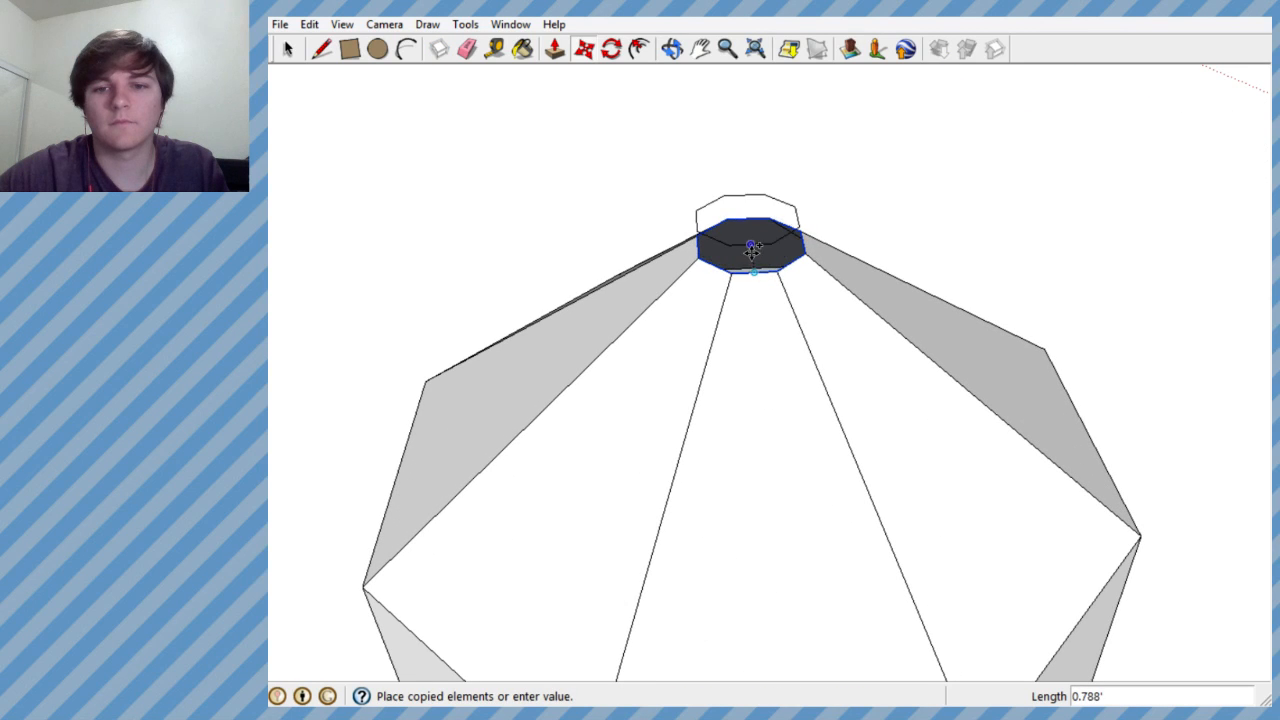
left_click(755, 230)
middle_click_drag(755, 230, 797, 134)
left_click(789, 129)
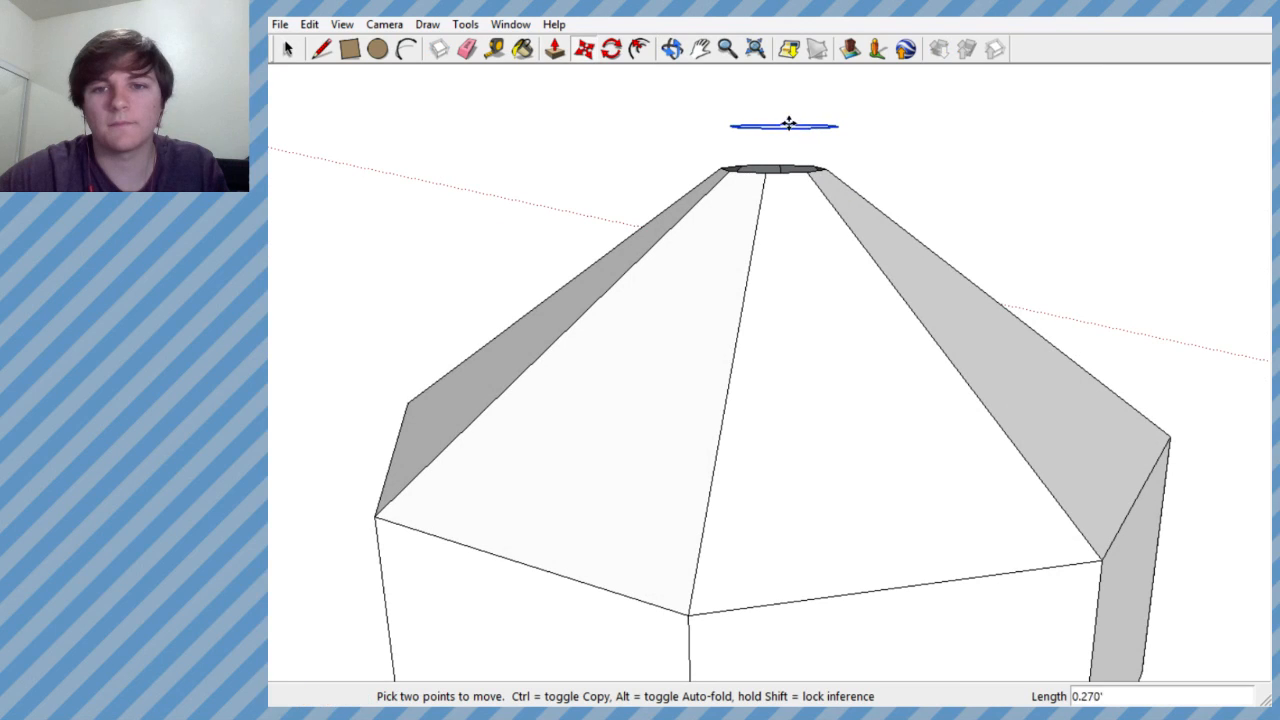
middle_click_drag(783, 68, 479, 317)
left_click(784, 142)
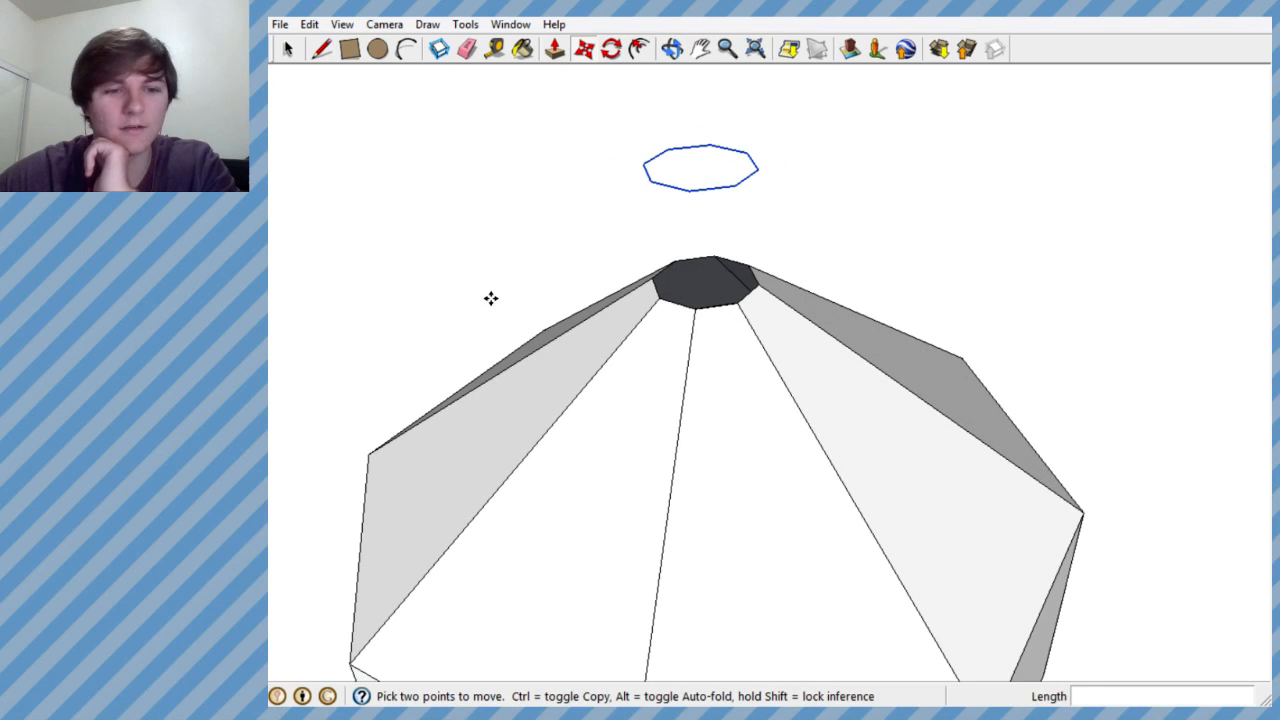
- Examine the floating octagon copy above the opening from several angles and distances
scroll(703, 329, "up", 1)
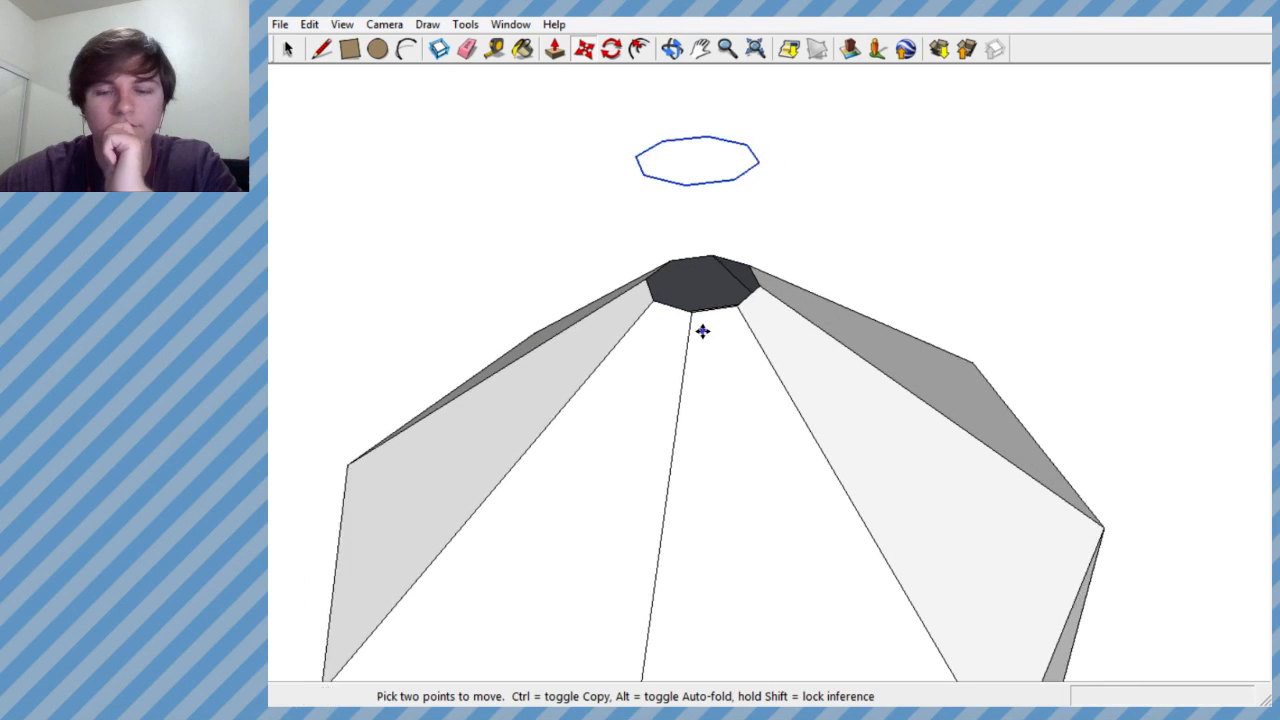
scroll(703, 329, "down", 1)
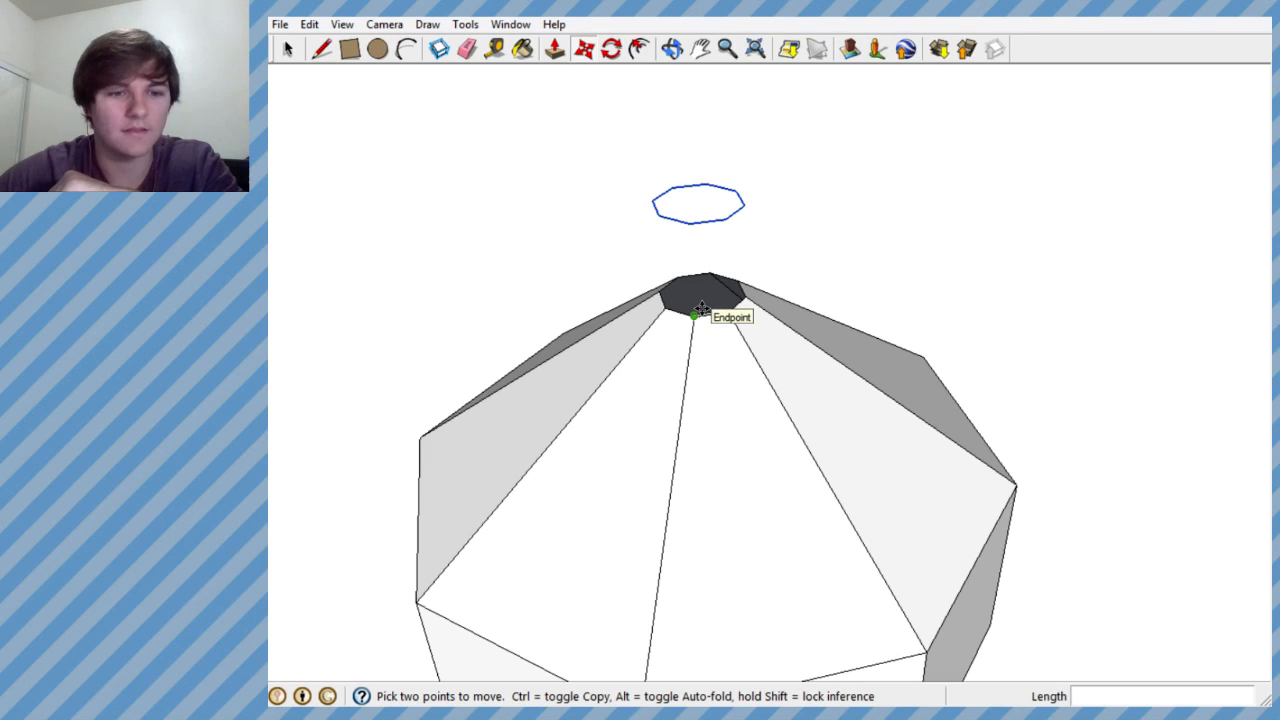
scroll(702, 309, "up", 4)
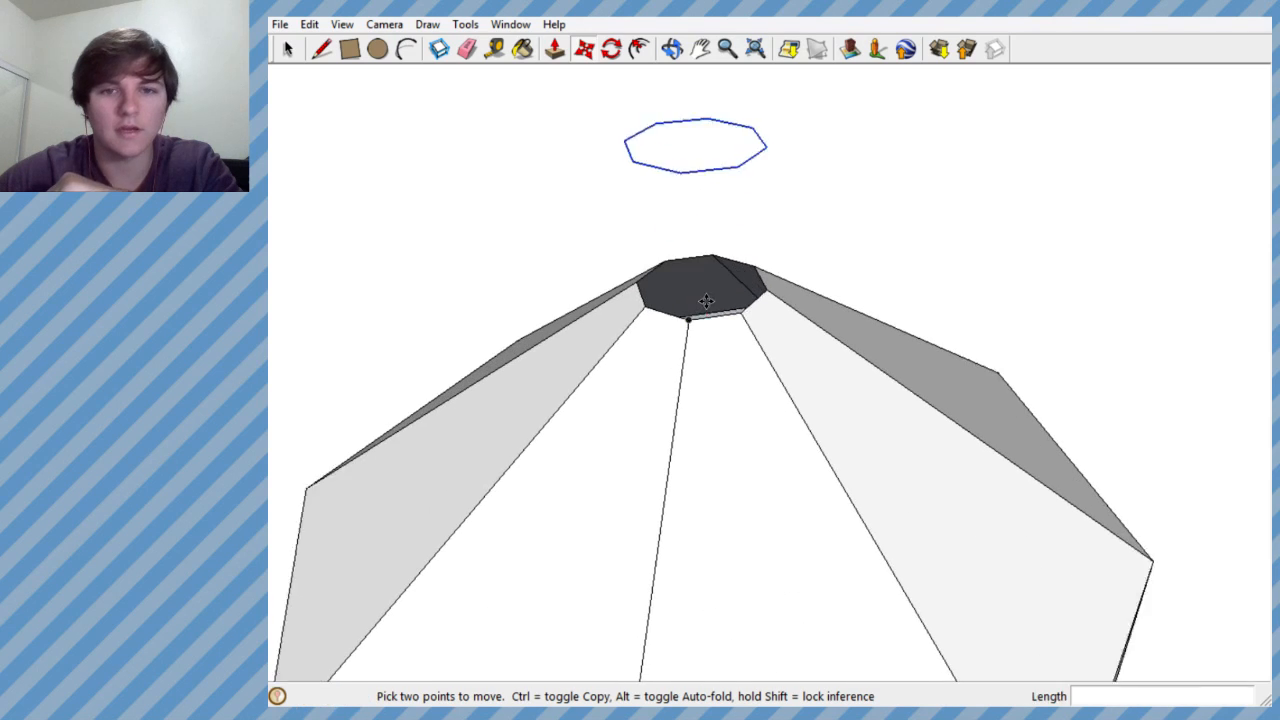
scroll(709, 412, "down", 1)
middle_click_drag(723, 434, 724, 540)
scroll(686, 363, "down", 2)
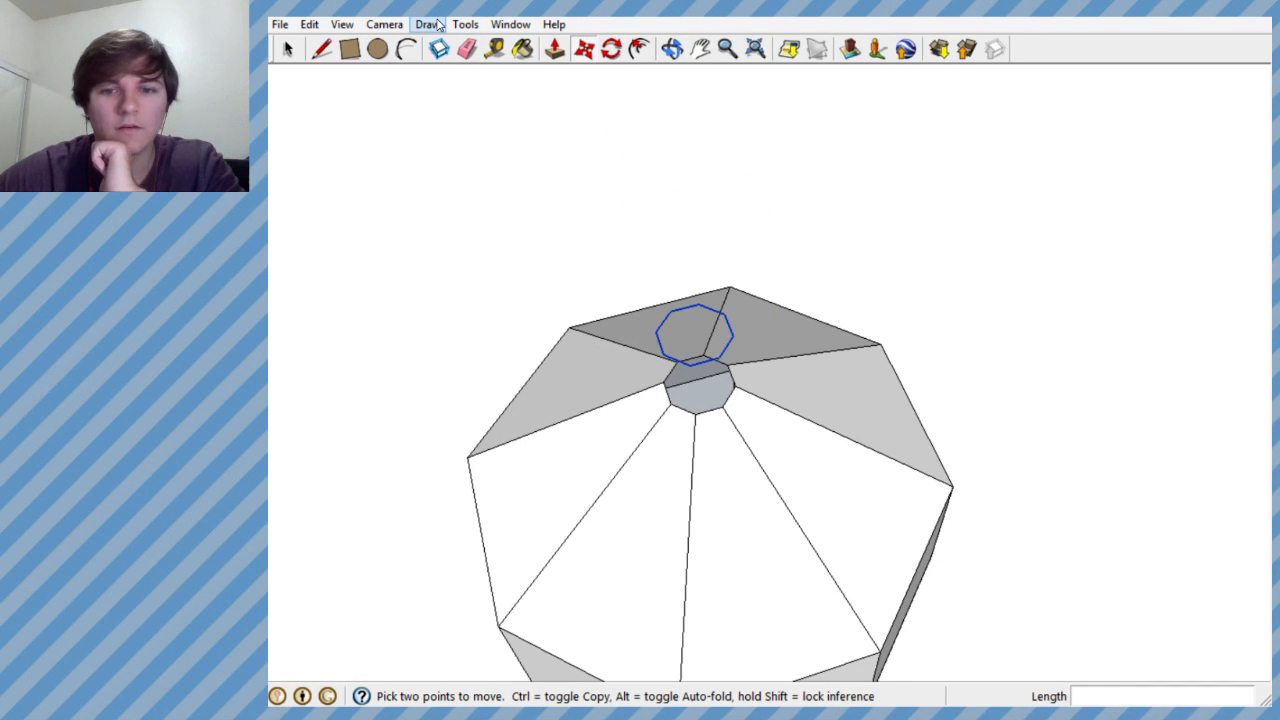
middle_click_drag(699, 337, 738, 193)
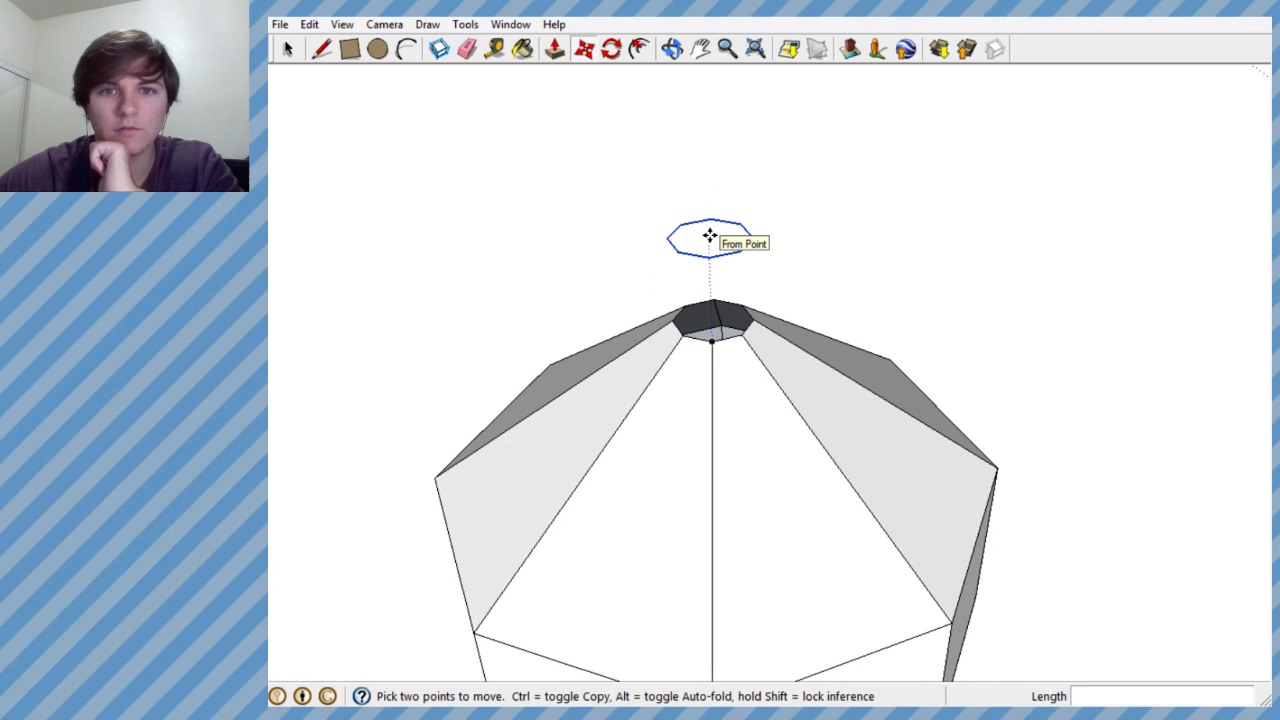
left_click(422, 27)
left_click(477, 149)
middle_click_drag(710, 237, 721, 427)
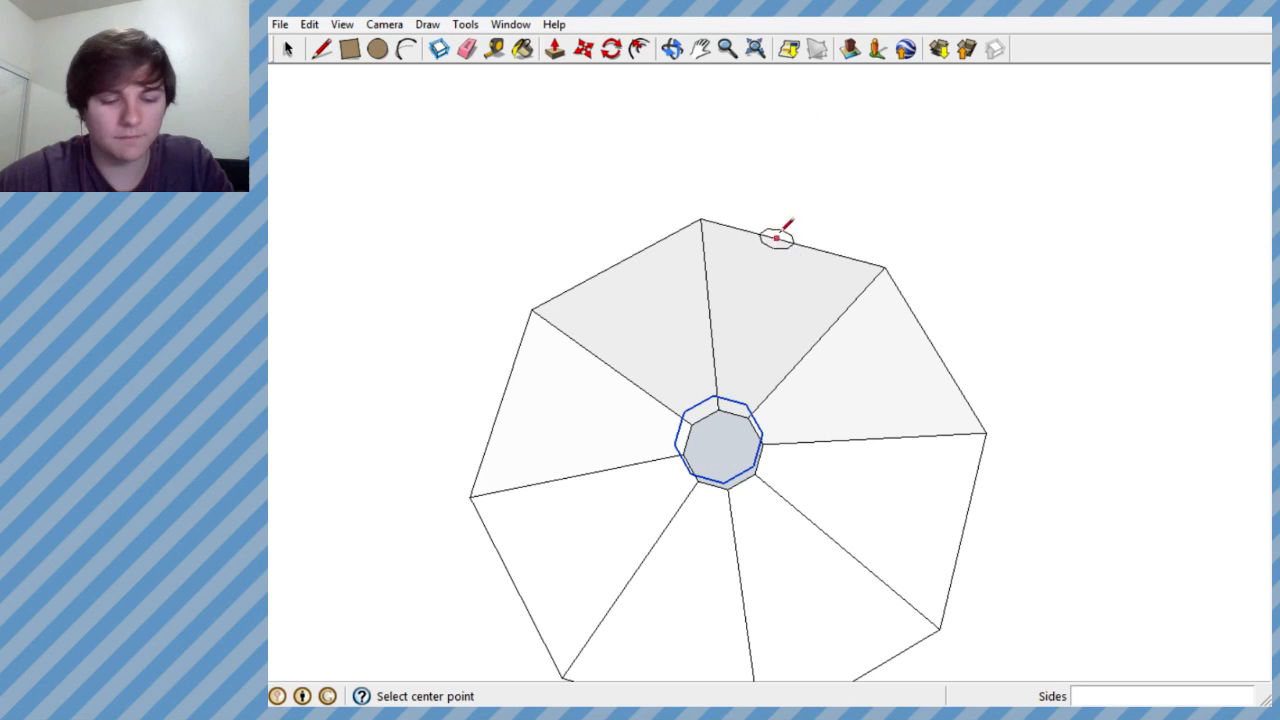
middle_click_drag(698, 252, 521, 119)
- Draw a line across the floating octagon copy to fill it with a face, and erase the extra line
left_click(330, 52)
mouse_move(749, 371)
middle_mouse_down()
mouse_move(851, 463)
mouse_move(771, 449)
mouse_move(740, 409)
mouse_move(740, 215)
mouse_move(748, 226)
mouse_move(730, 232)
mouse_move(786, 189)
mouse_move(714, 217)
mouse_move(543, 194)
mouse_move(630, 213)
mouse_move(616, 225)
middle_mouse_up()
left_click(762, 462)
left_click(726, 347)
key("e")
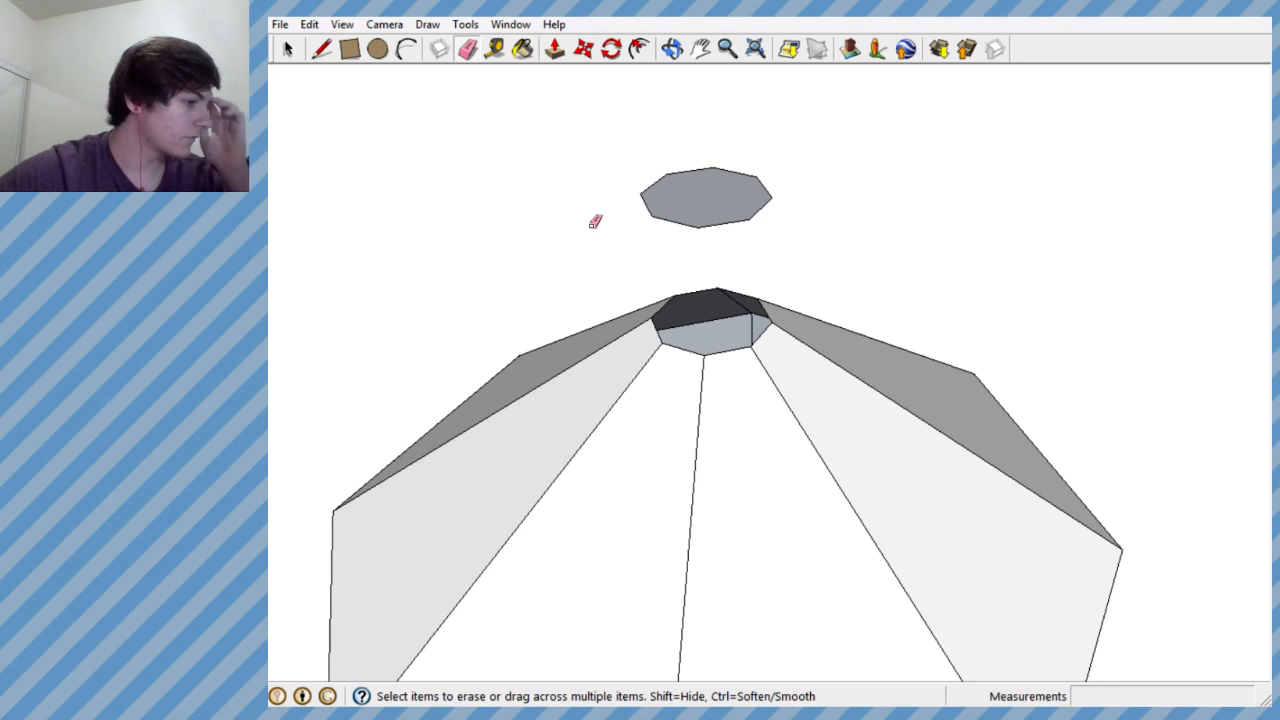
mouse_move(669, 251)
middle_mouse_down()
mouse_move(517, 289)
mouse_move(490, 335)
middle_mouse_up()
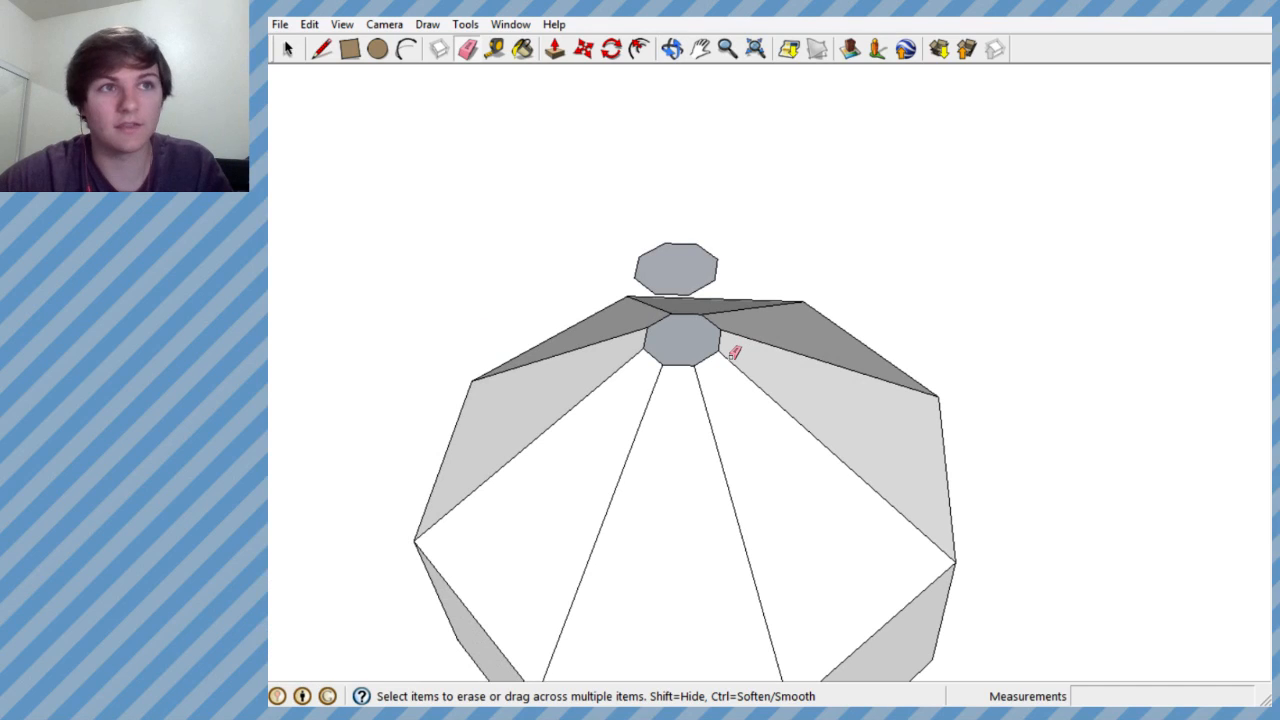
- Examine the filled octagon and the vessel's opening beneath it from above, from the sides and at several distances
scroll(734, 352, "up", 1)
scroll(730, 356, "down", 1)
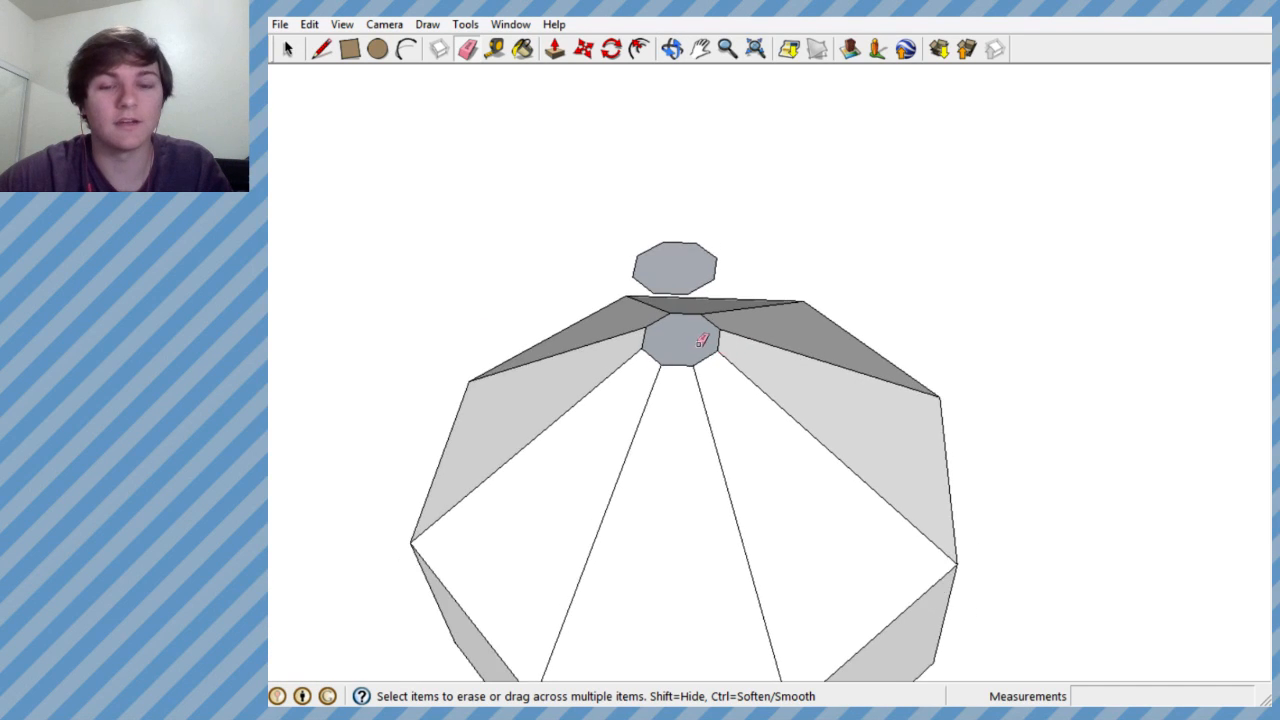
scroll(687, 244, "up", 3)
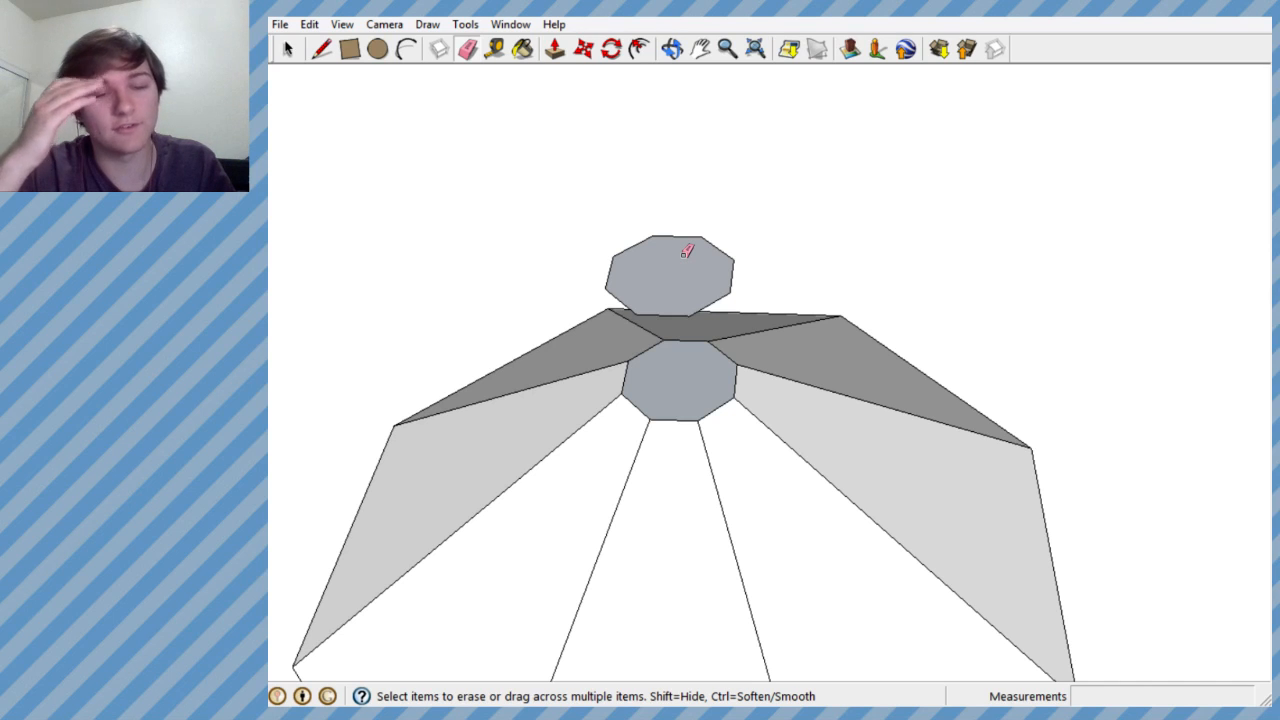
mouse_move(680, 260)
middle_mouse_down()
mouse_move(651, 280)
mouse_move(560, 209)
mouse_move(557, 227)
middle_mouse_up()
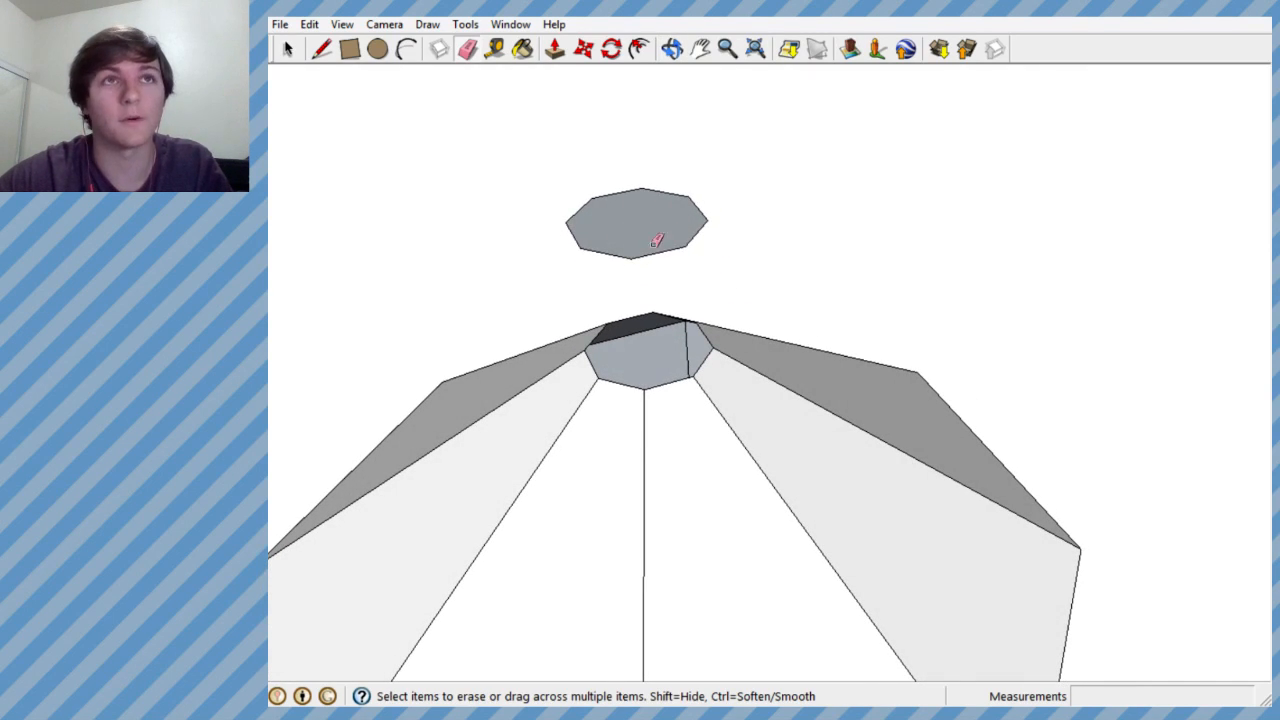
scroll(708, 423, "down", 1)
middle_click_drag(708, 423, 705, 445)
scroll(674, 266, "up", 4)
mouse_move(660, 270)
middle_mouse_down()
mouse_move(591, 281)
mouse_move(663, 491)
middle_mouse_up()
scroll(644, 366, "up", 1)
mouse_move(590, 264)
middle_mouse_down()
mouse_move(600, 277)
mouse_move(569, 200)
mouse_move(600, 84)
middle_mouse_up()
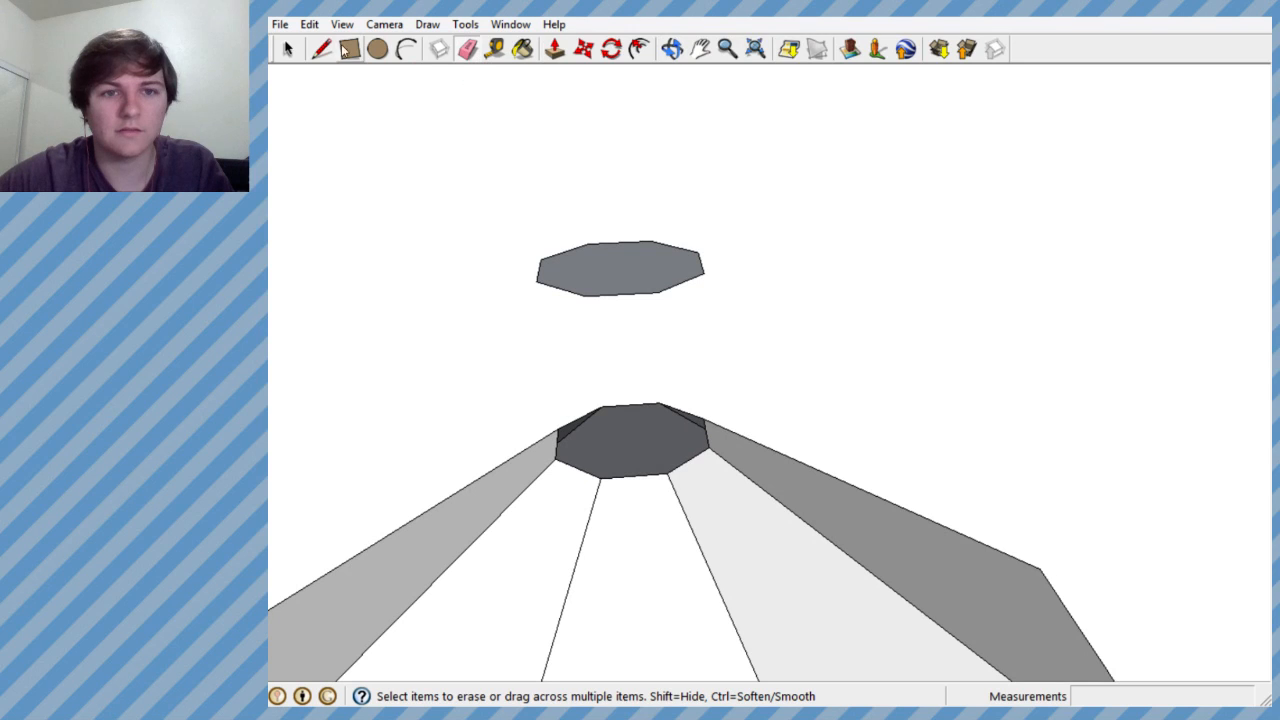
- Rotate the floating octagon face and its outline sideways by about 22 degrees so that it tilts above the opening
key("space")
left_click(666, 277)
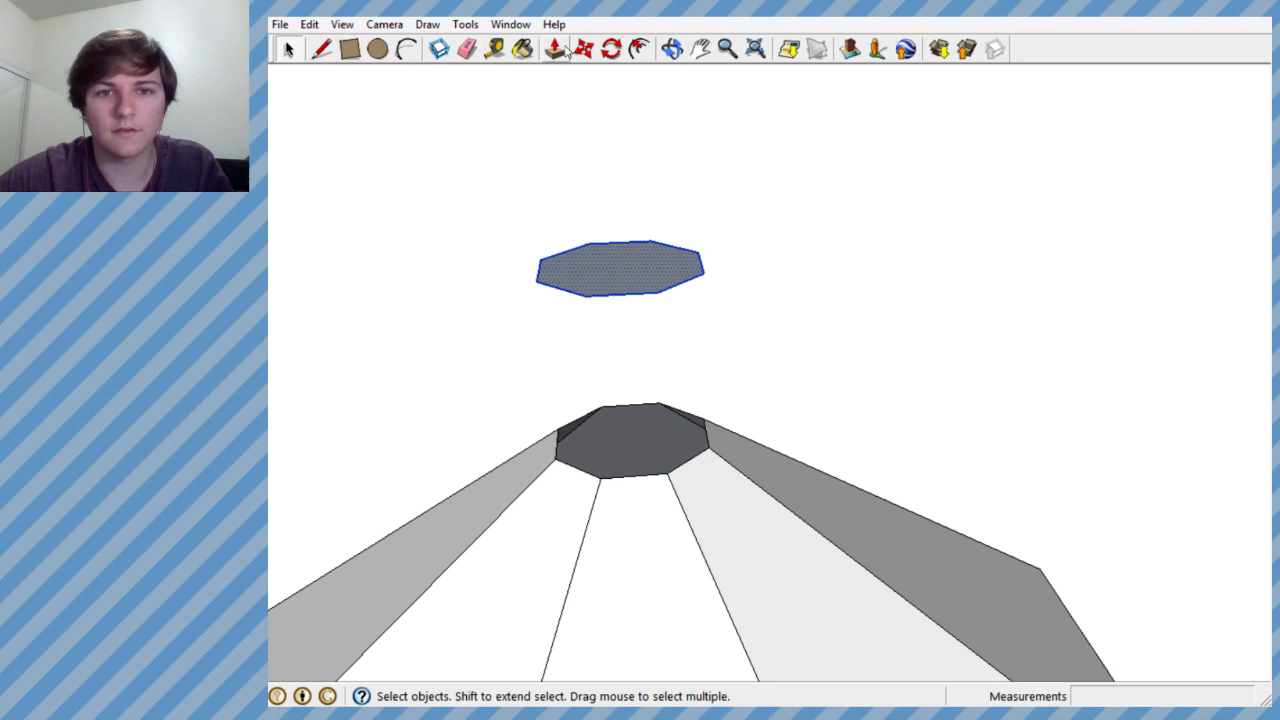
left_click(611, 49)
middle_click_drag(657, 512, 614, 600)
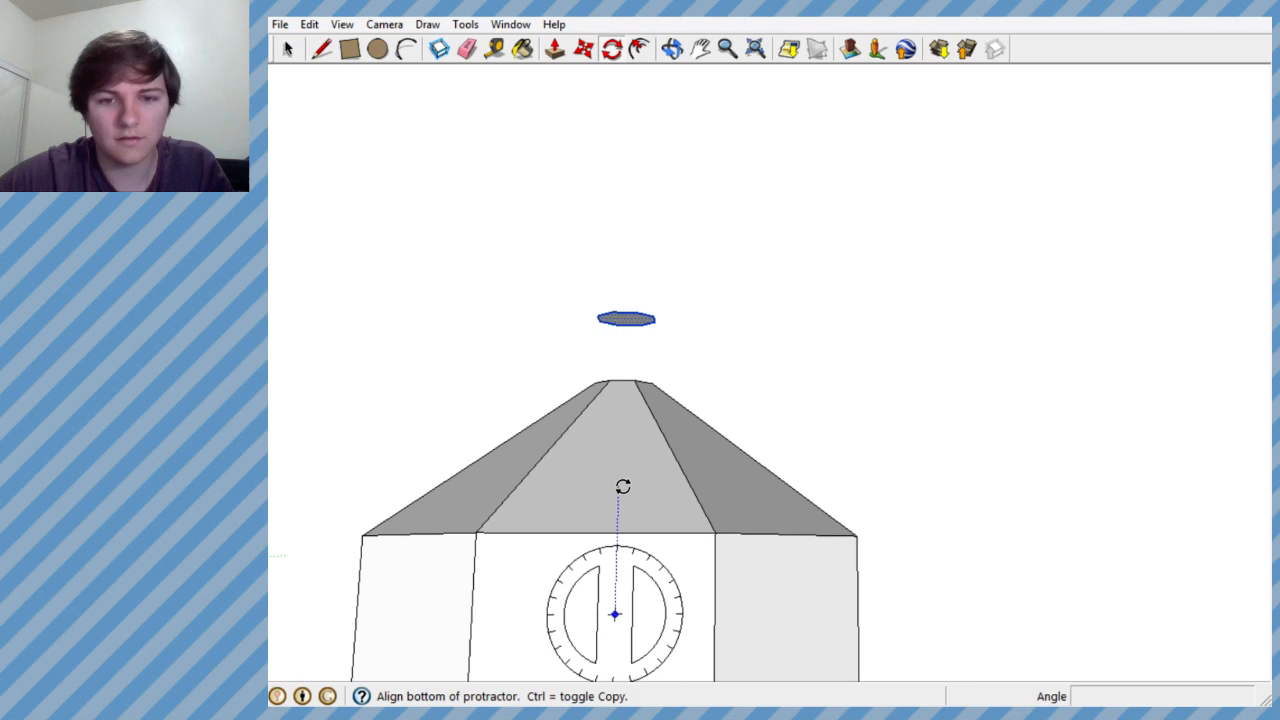
left_click(622, 486)
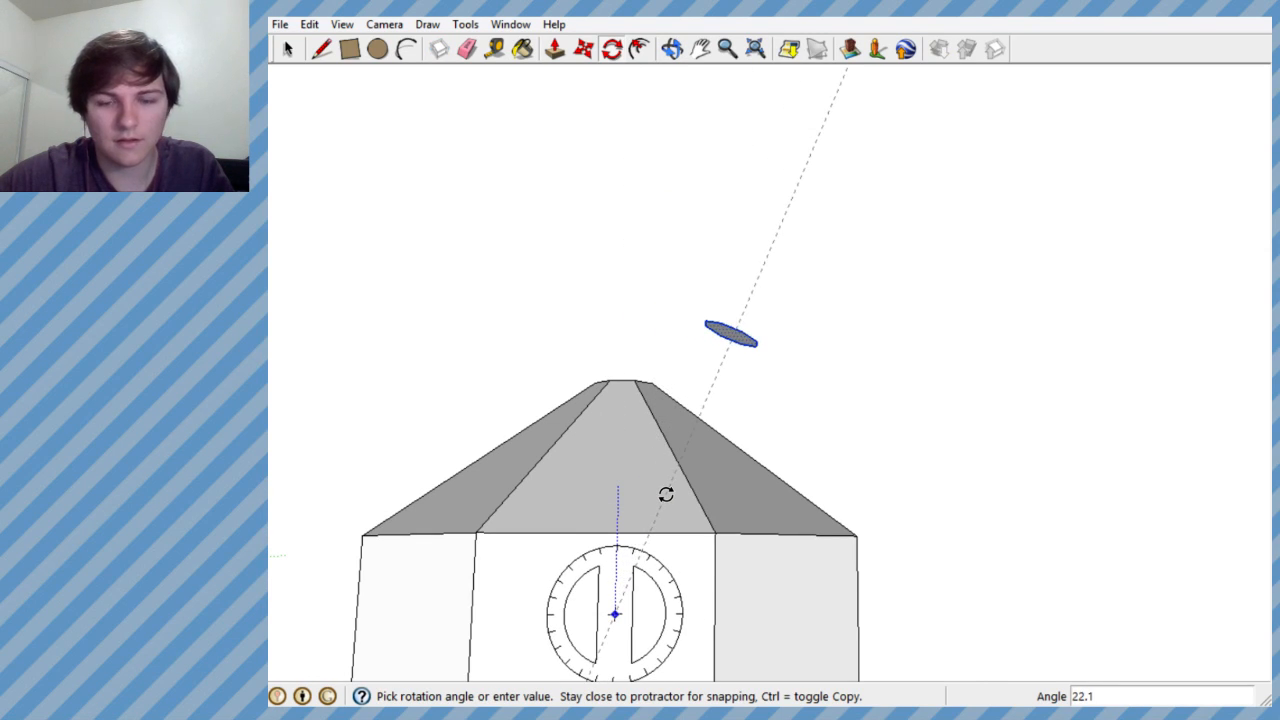
left_click(666, 494)
middle_click_drag(643, 463, 634, 631)
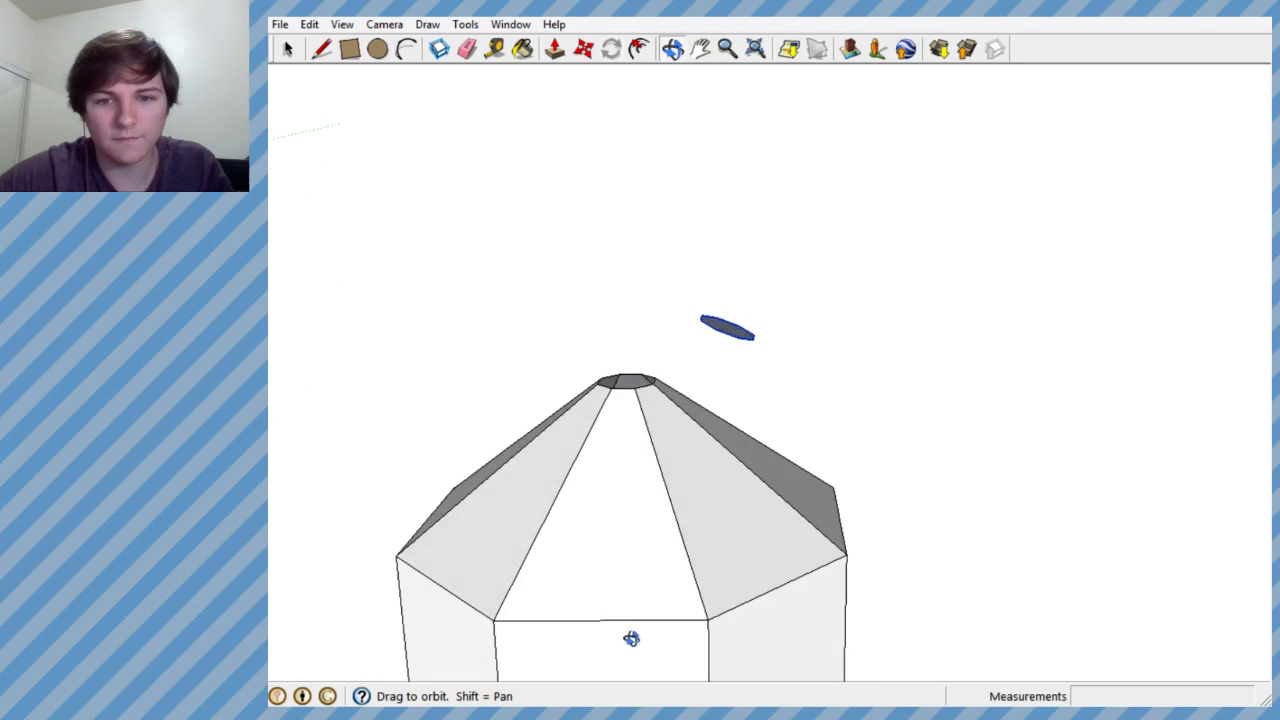
- Scale the tilted octagon up so that it is wider than the vessel's opening
left_click(462, 24)
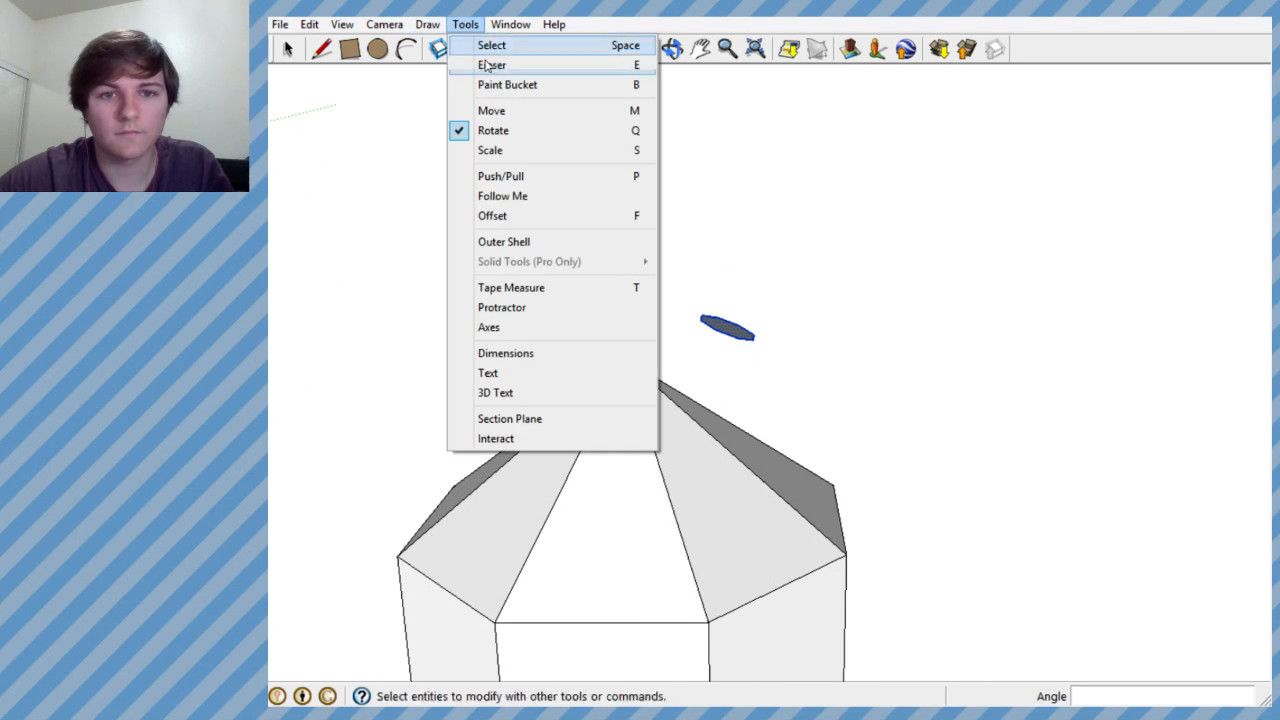
left_click(511, 156)
middle_click_drag(787, 289, 718, 415)
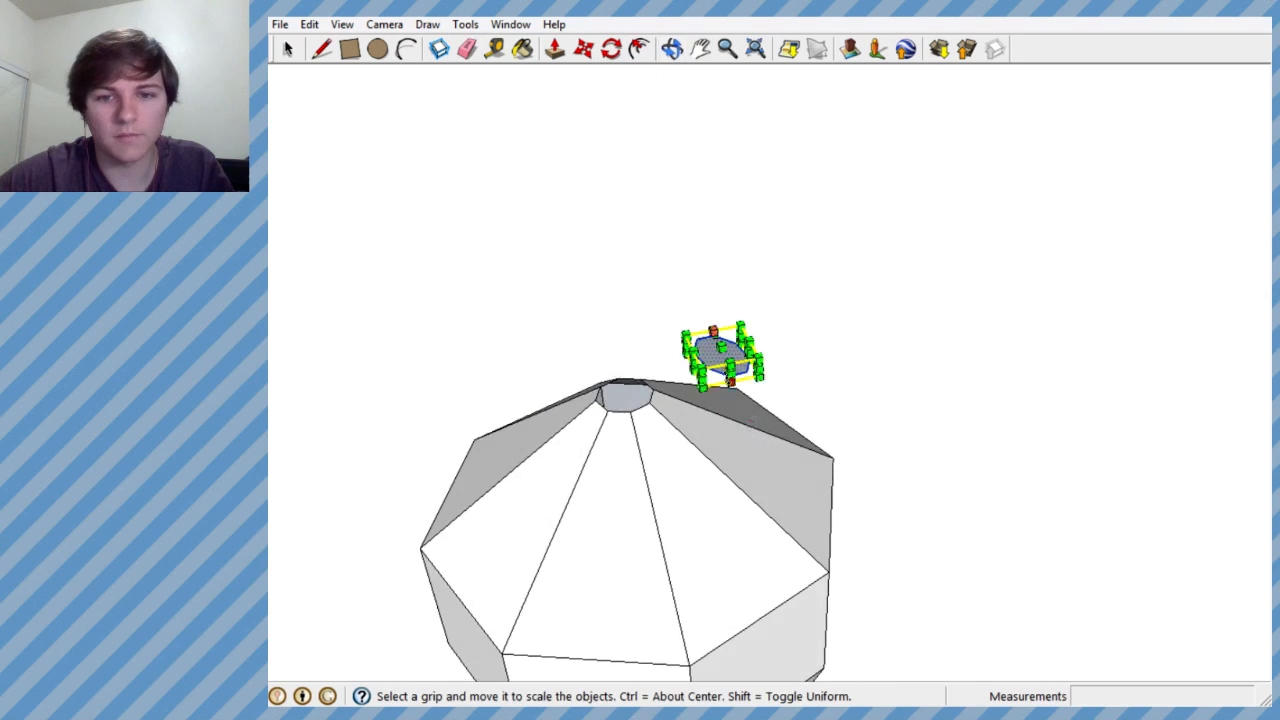
scroll(722, 352, "up", 4)
middle_click_drag(718, 346, 710, 242)
left_click_drag(654, 247, 516, 151)
middle_click_drag(632, 215, 497, 518)
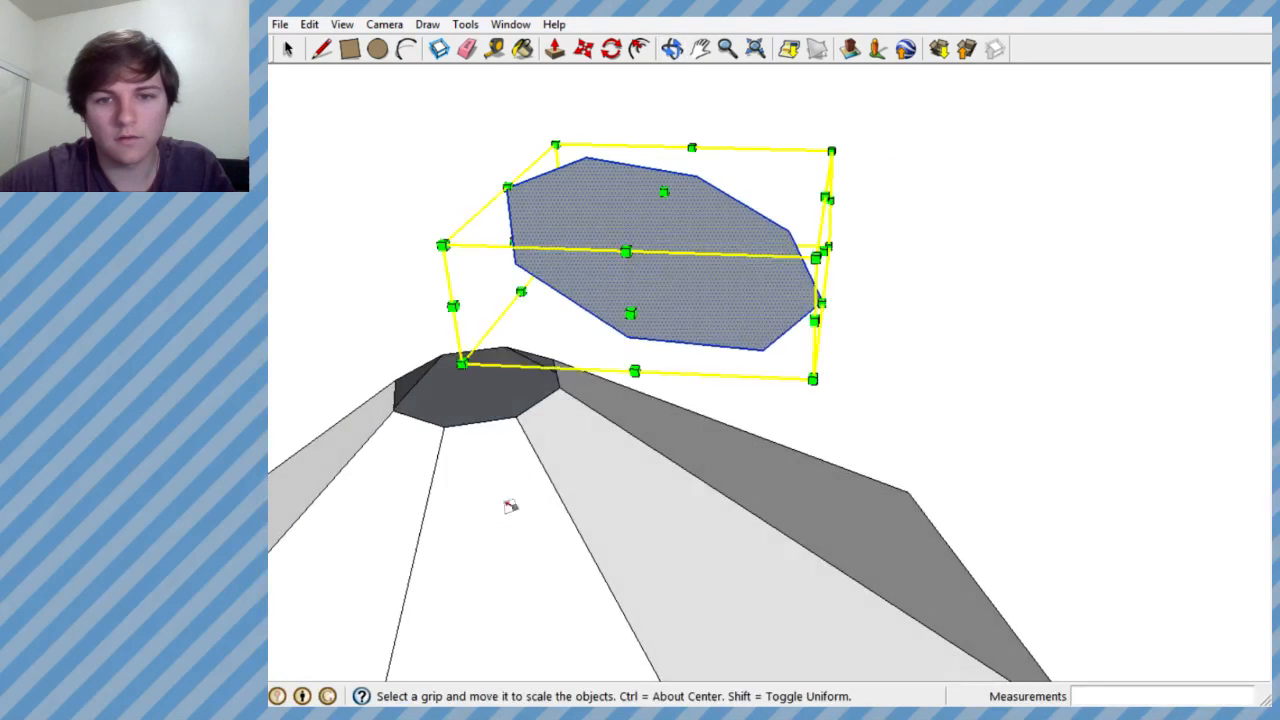
middle_click_drag(816, 335, 973, 249)
key("space")
- Draw the first edges of the neck from adjacent corners of the vessel's opening up to matching corners of the tilted octagon
middle_click_drag(686, 250, 1137, 509)
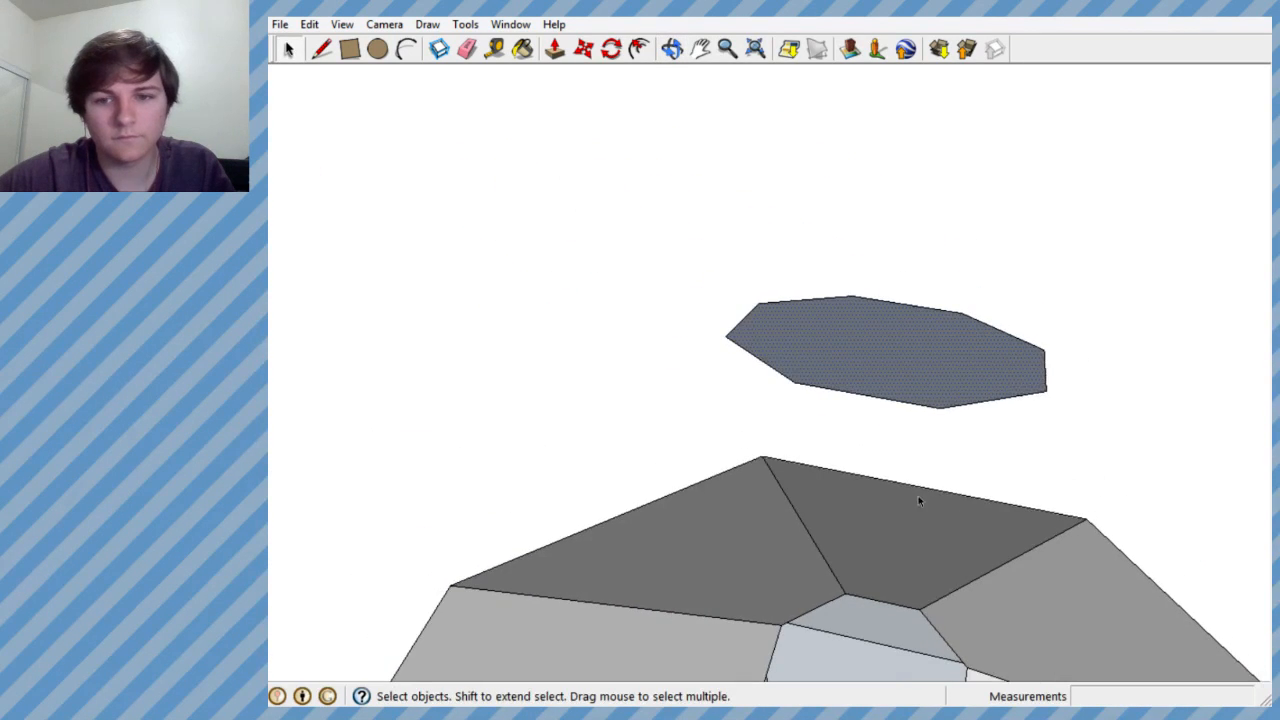
middle_click_drag(884, 482, 471, 94)
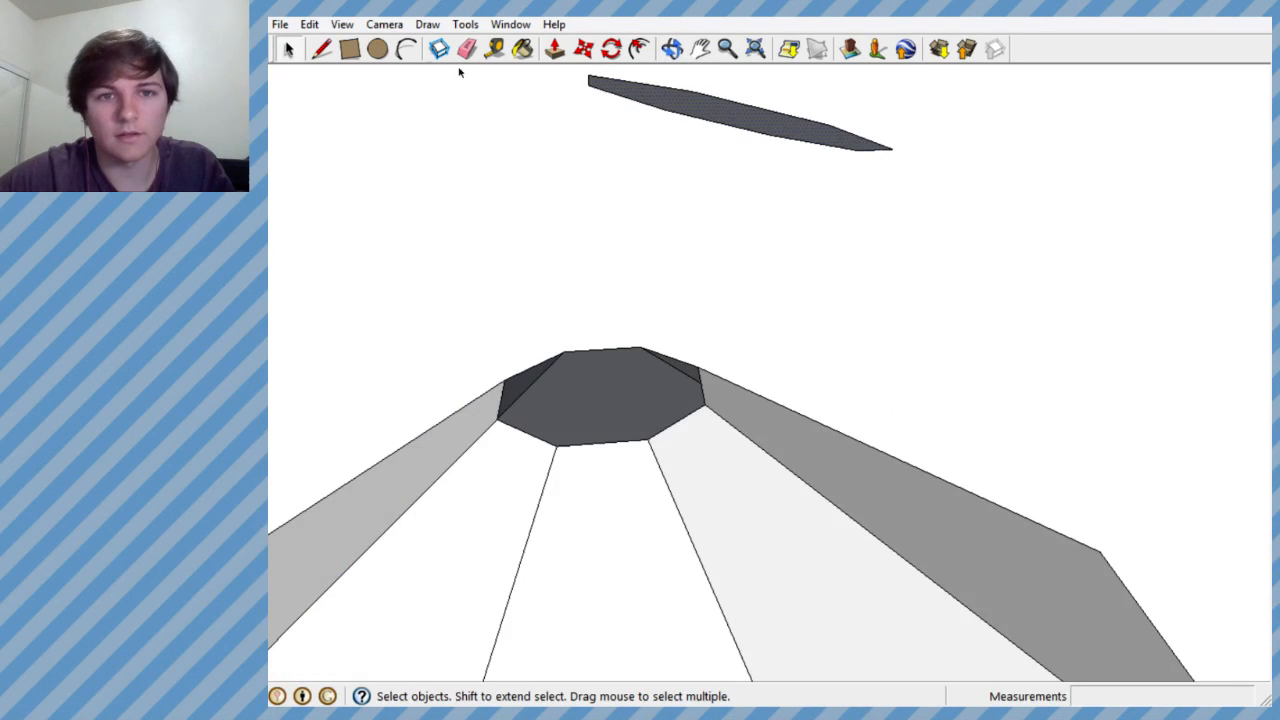
left_click(322, 49)
middle_click_drag(623, 394, 743, 611)
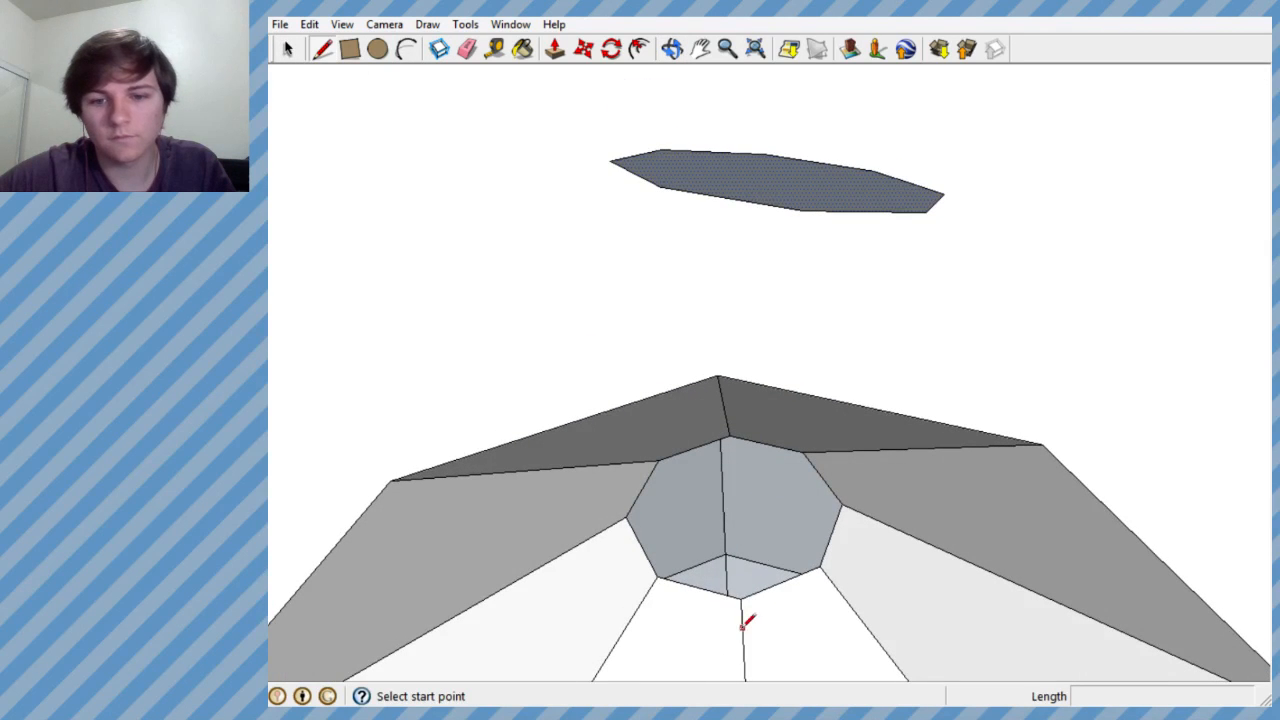
left_click(740, 598)
left_click(803, 208)
middle_click_drag(803, 340, 680, 413)
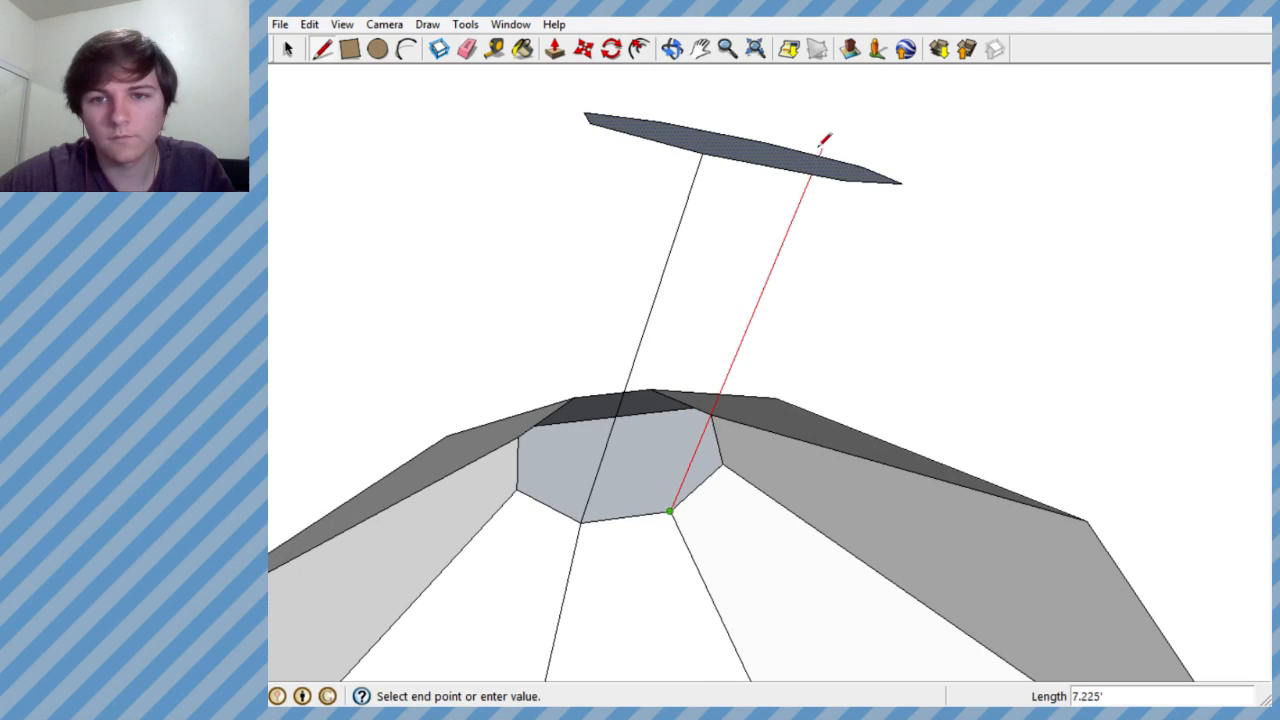
left_click(868, 160)
middle_click_drag(868, 160, 558, 340)
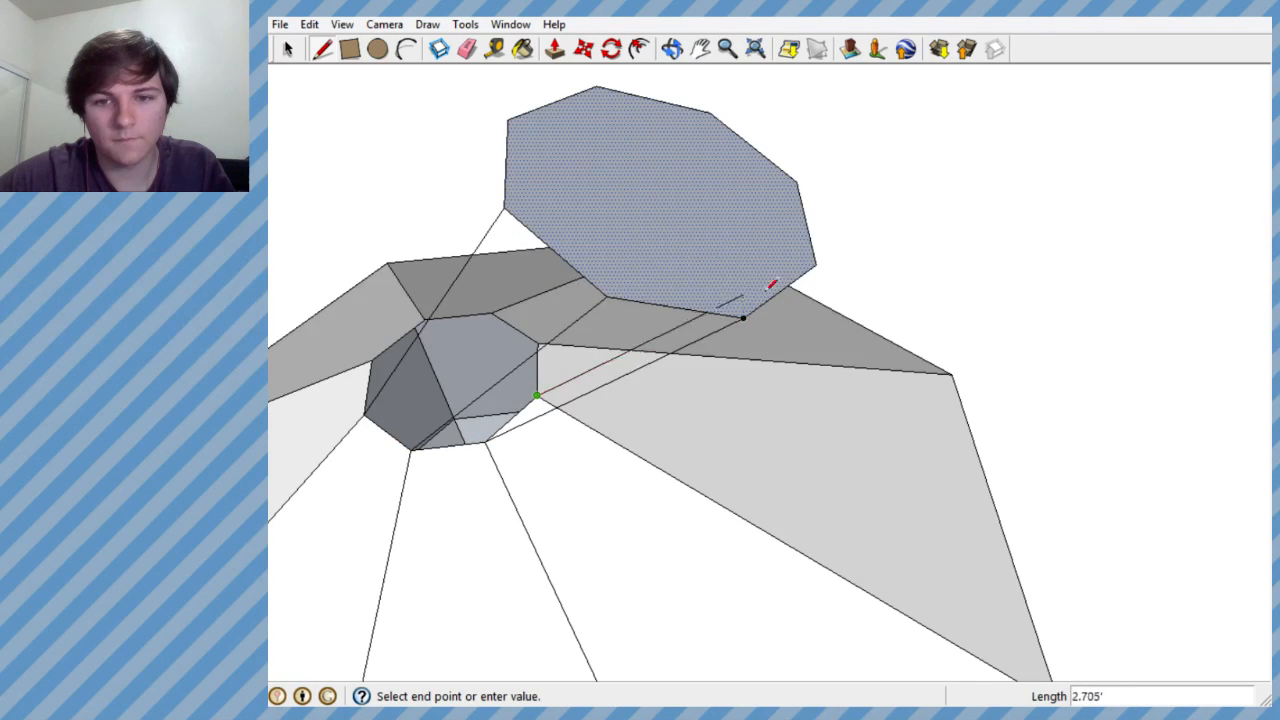
- Continue around the opening with connecting lines from its far corners to the tilted octagon, forming side faces of the neck
mouse_move(767, 311)
middle_mouse_down()
mouse_move(911, 331)
mouse_move(749, 374)
mouse_move(754, 386)
mouse_move(1154, 422)
mouse_move(940, 383)
middle_mouse_up()
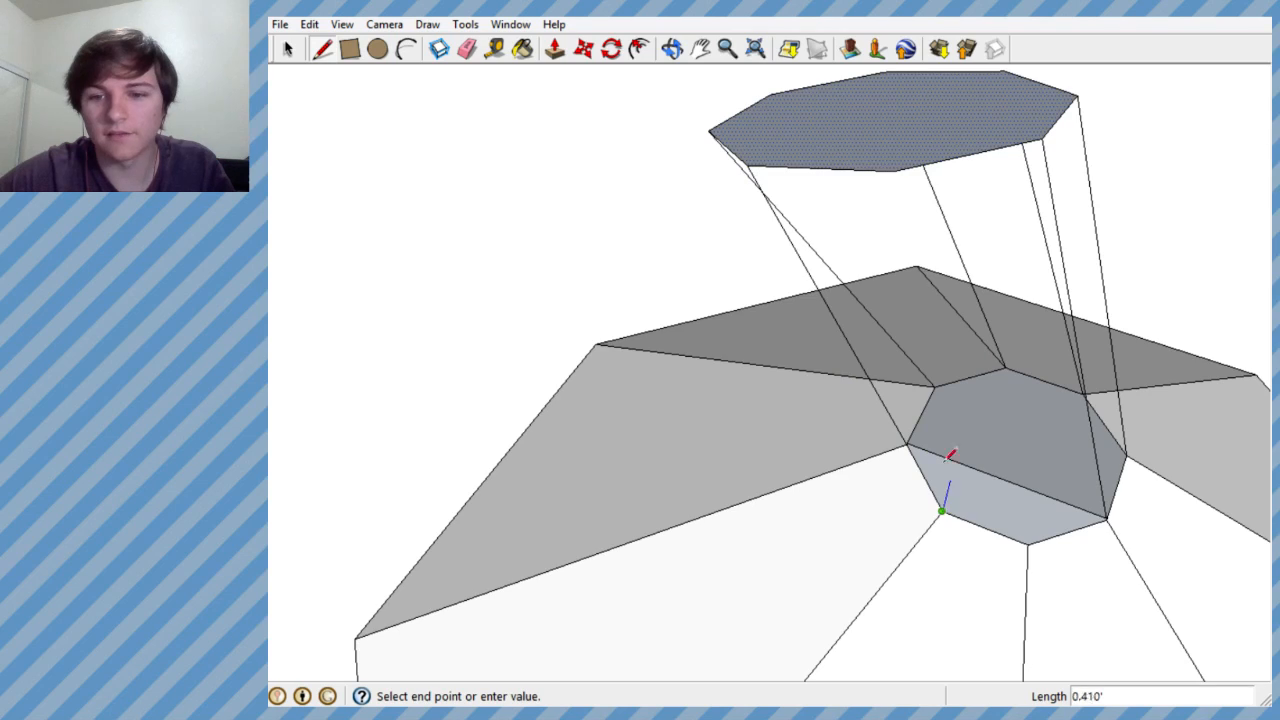
middle_click_drag(893, 197, 1274, 343)
left_click_drag(1193, 484, 1200, 444)
key("l")
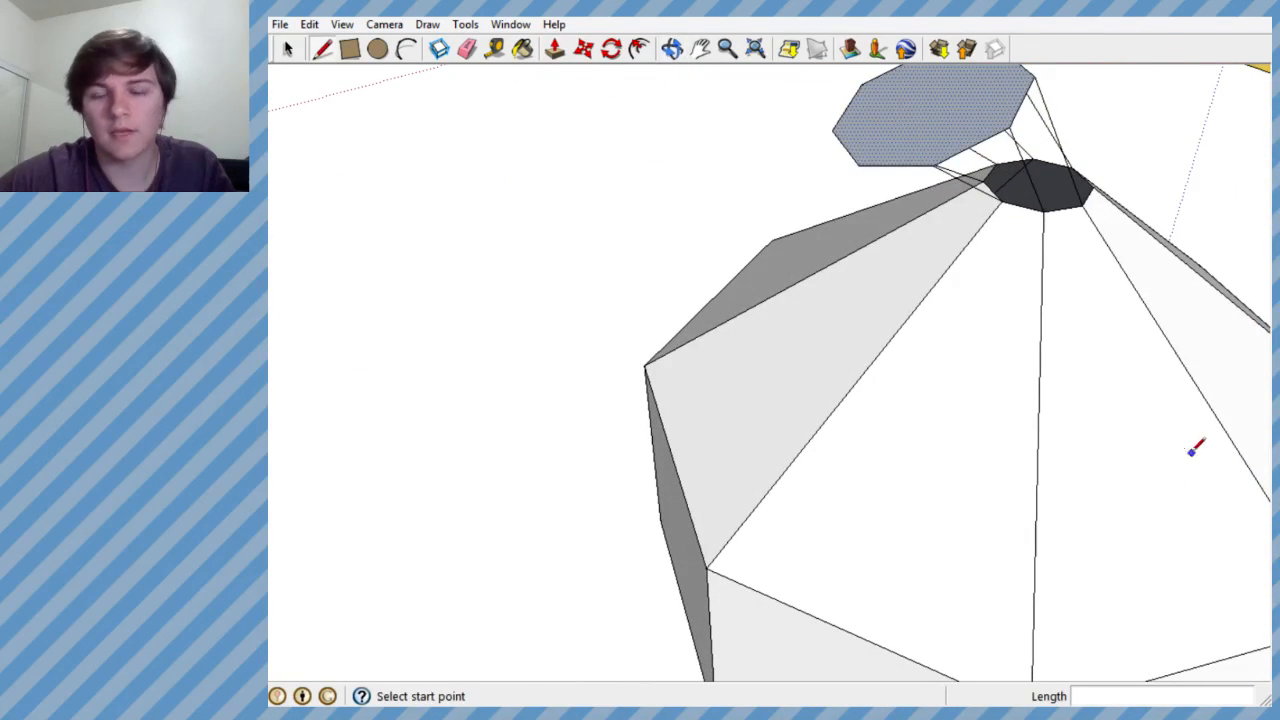
mouse_move(1104, 389)
middle_mouse_down()
mouse_move(1066, 354)
mouse_move(1025, 242)
mouse_move(846, 289)
mouse_move(930, 298)
middle_mouse_up()
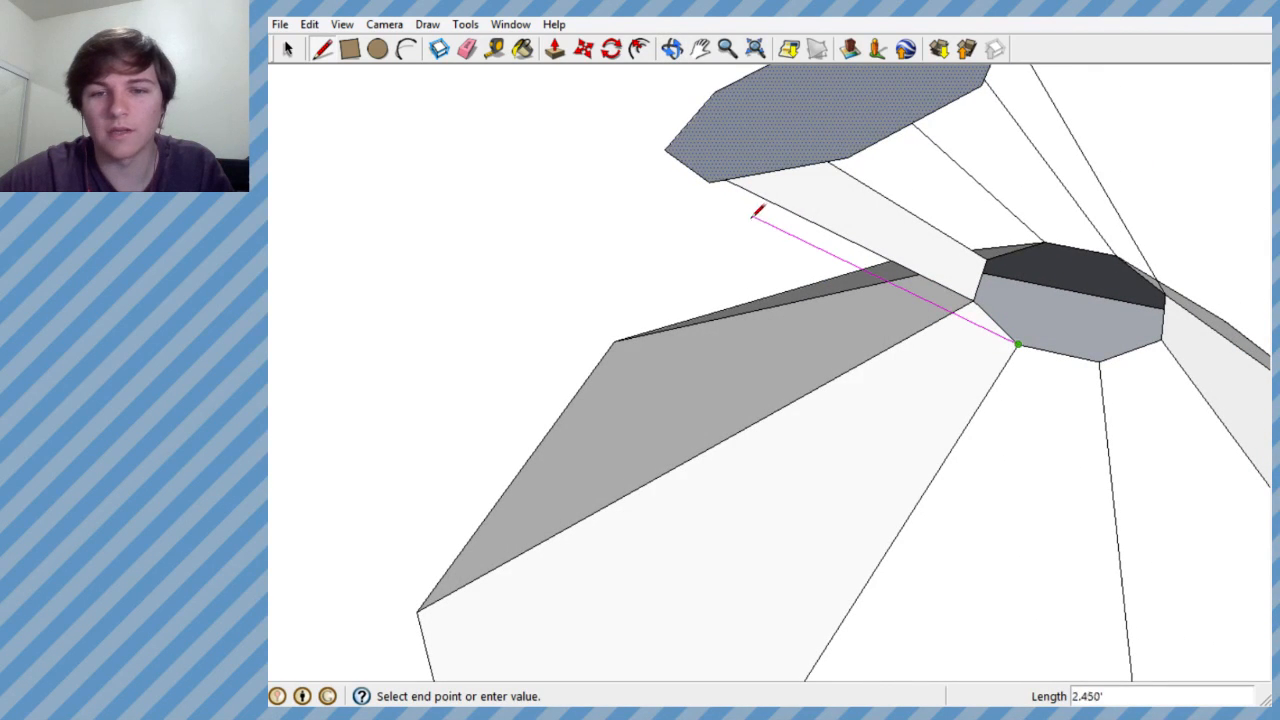
middle_click_drag(931, 323, 690, 408)
scroll(944, 540, "down", 3)
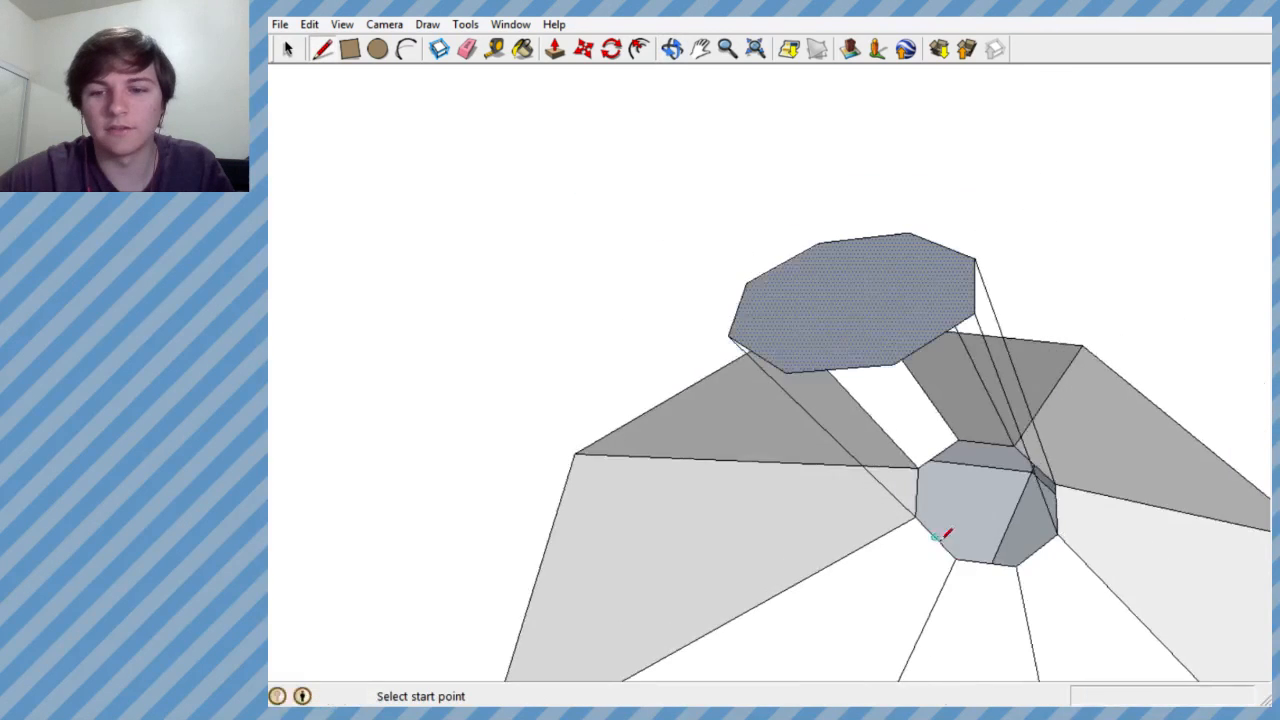
- Connect the remaining unlinked corners of the opening with lines to the lower rim of the tilted octagon
left_click(787, 372)
middle_click_drag(787, 372, 763, 340)
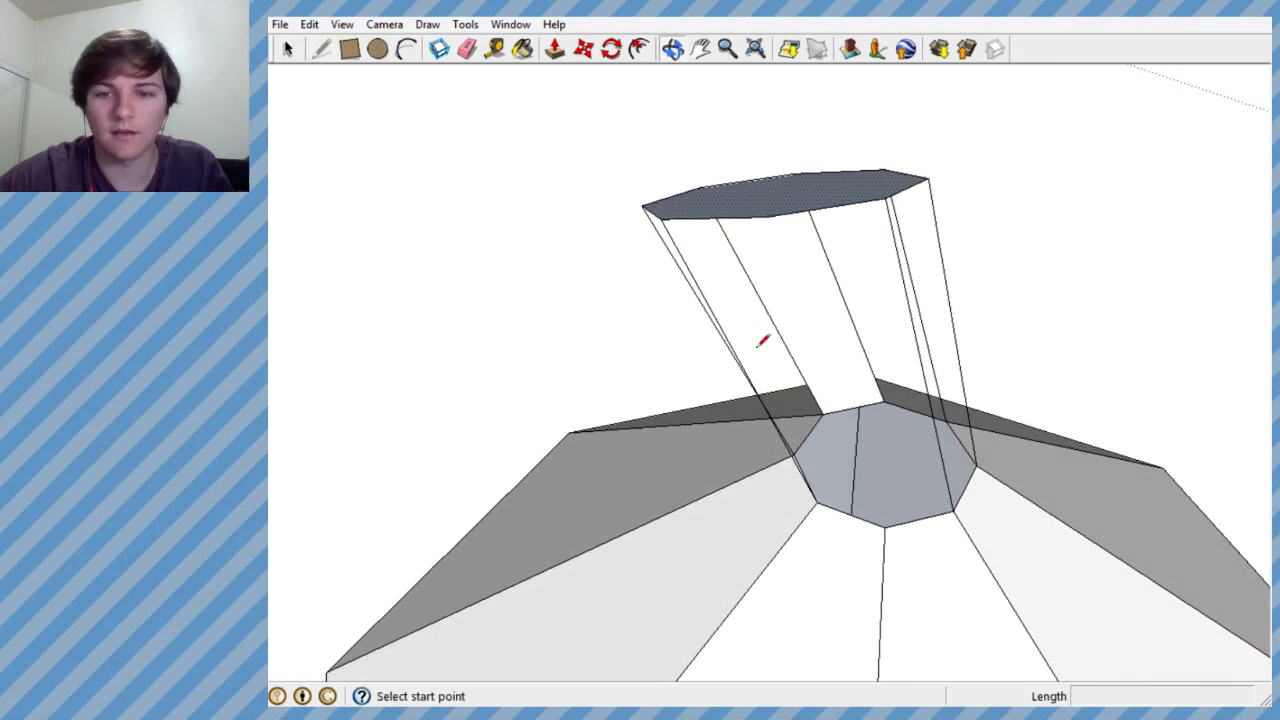
left_click(787, 203)
middle_click_drag(780, 209, 838, 188)
middle_click_drag(930, 217, 877, 223)
scroll(877, 223, "down", 5)
mouse_move(731, 277)
middle_mouse_down()
mouse_move(738, 364)
mouse_move(769, 437)
mouse_move(743, 429)
mouse_move(760, 380)
mouse_move(740, 409)
mouse_move(723, 346)
middle_mouse_up()
- Add lines between the opening and the tilted octagon's corners to fill open side panels of the neck with faces
scroll(738, 364, "up", 3)
scroll(728, 335, "up", 2)
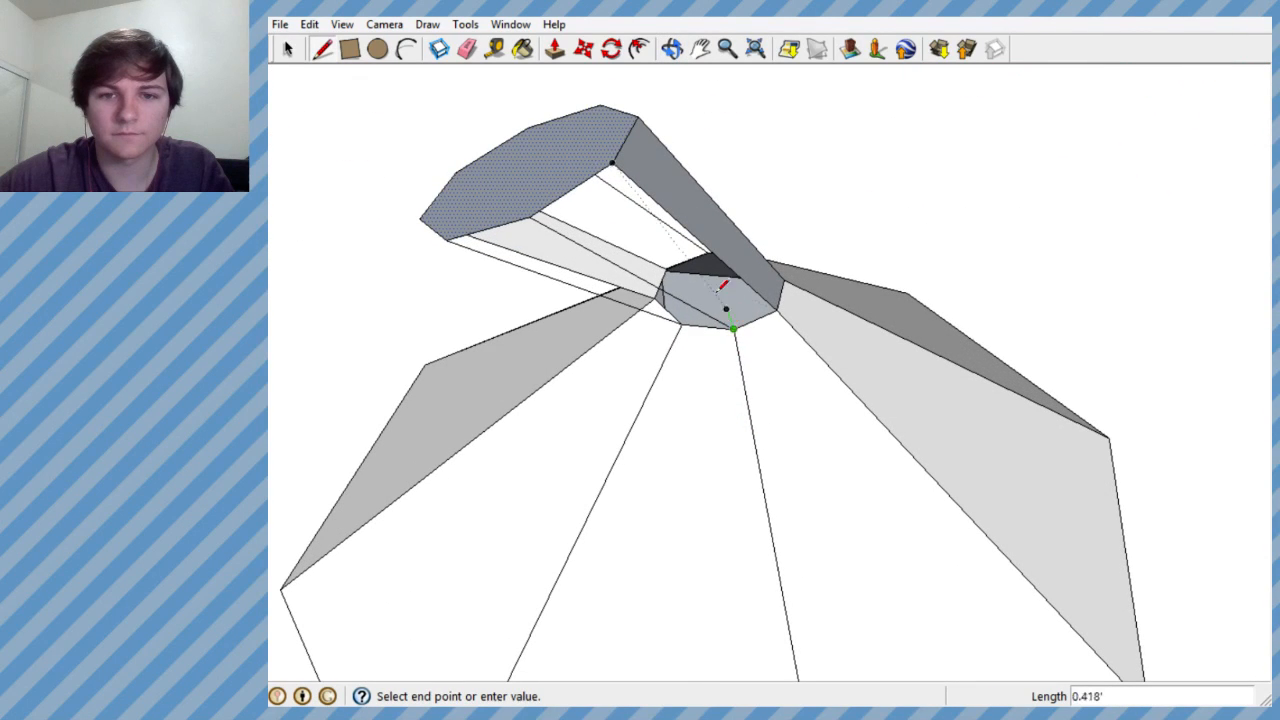
left_click(612, 160)
mouse_move(612, 160)
middle_mouse_down()
mouse_move(766, 189)
mouse_move(757, 270)
middle_mouse_up()
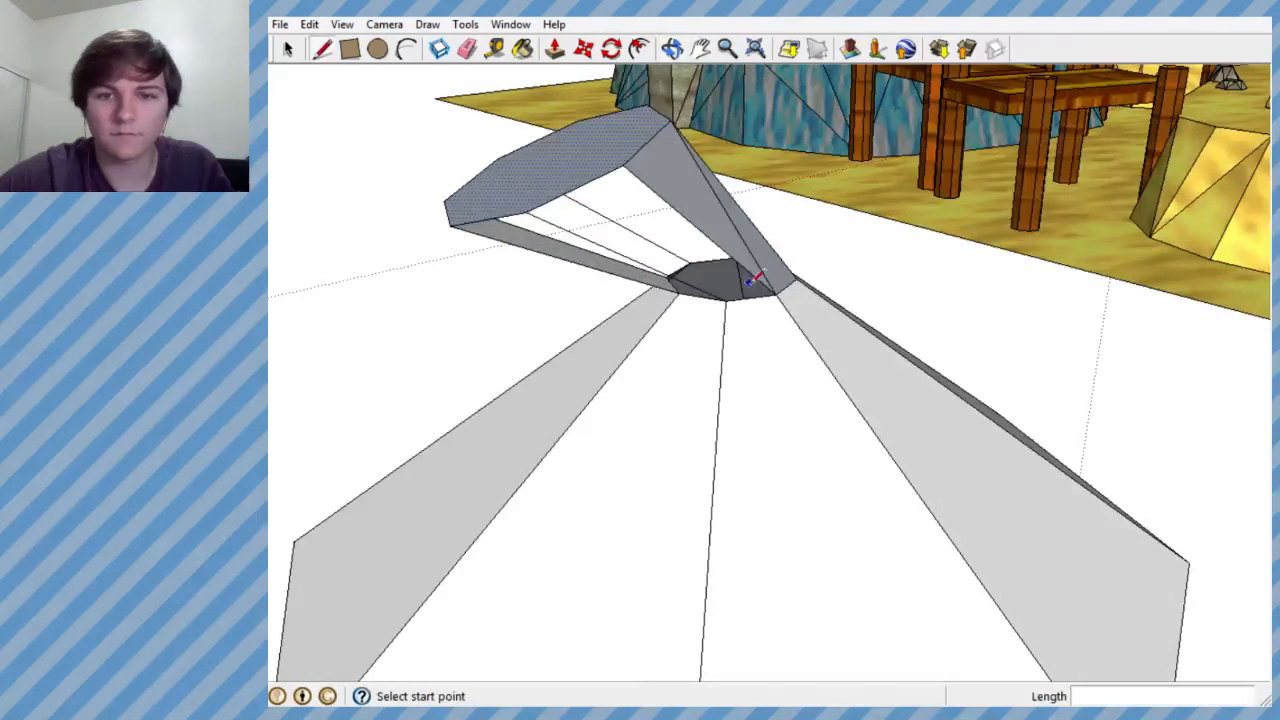
left_click(624, 162)
middle_click_drag(651, 257, 826, 158)
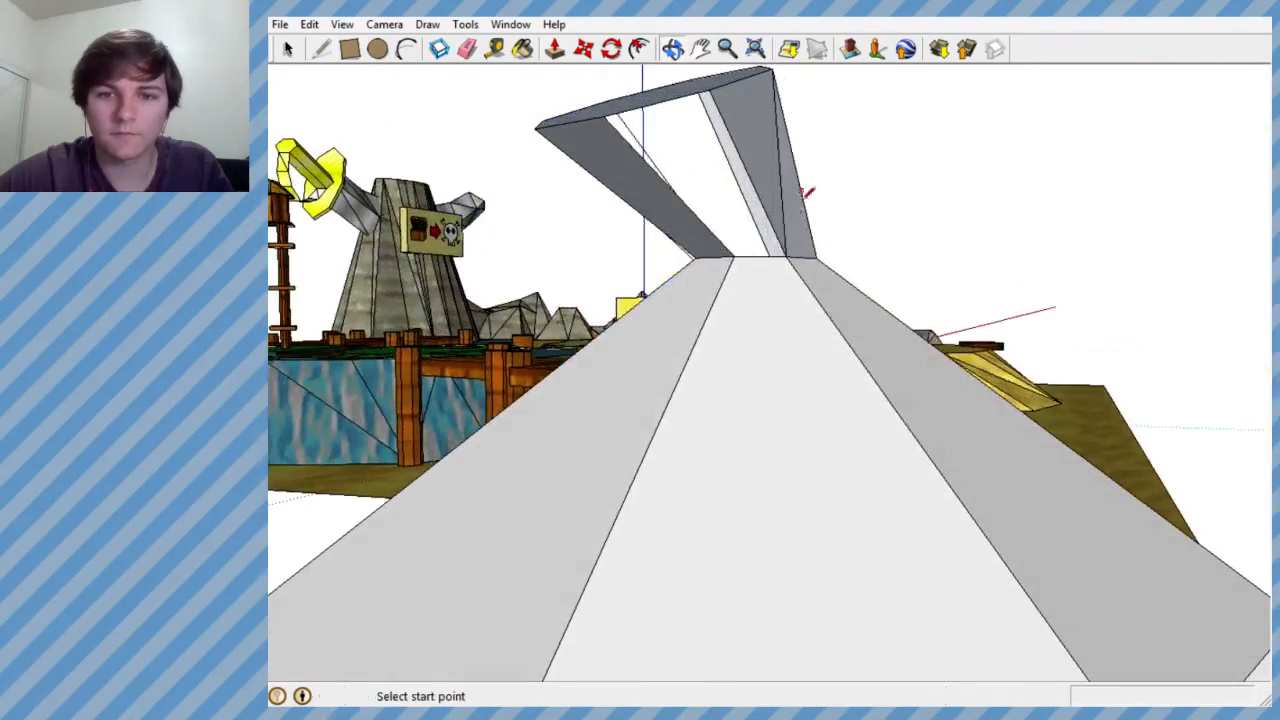
- Close the remaining gaps in the neck with lines from the opening's corners to the tilted octagon's corners
left_click(709, 89)
mouse_move(709, 89)
middle_mouse_down()
mouse_move(831, 209)
mouse_move(943, 280)
mouse_move(869, 337)
mouse_move(771, 362)
middle_mouse_up()
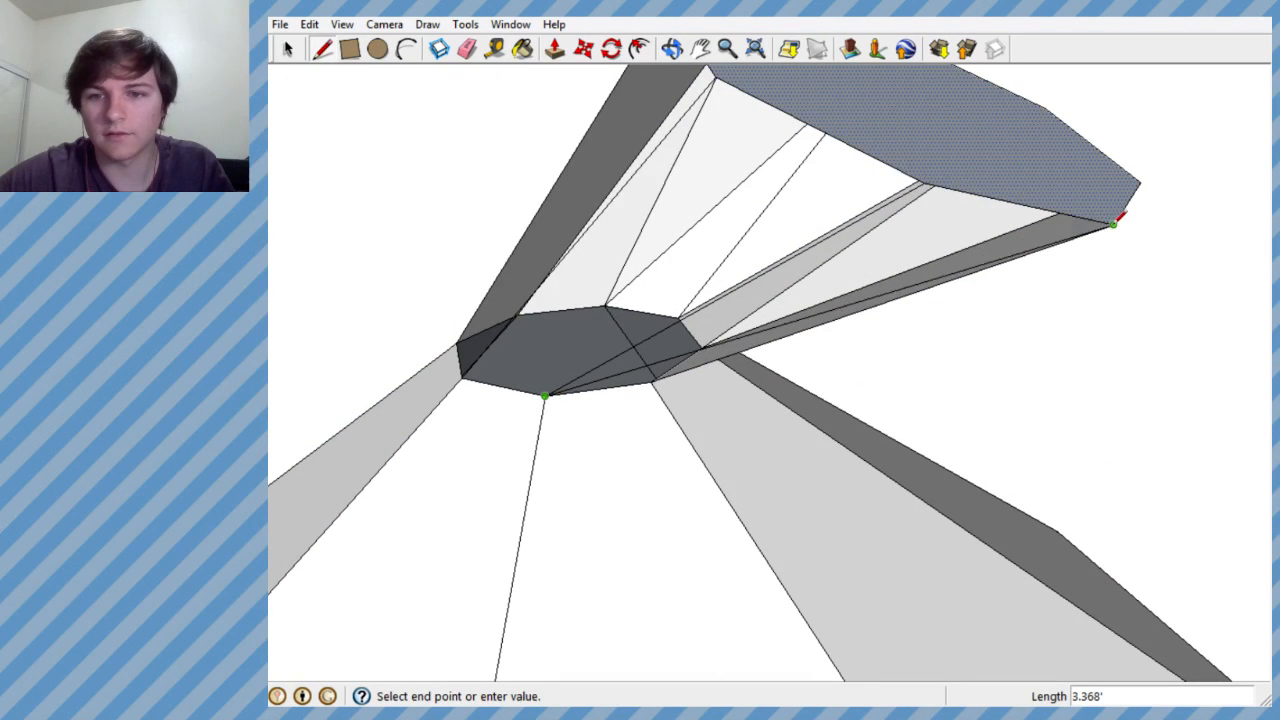
left_click(1114, 224)
left_click(920, 184)
mouse_move(920, 184)
middle_mouse_down()
mouse_move(829, 291)
mouse_move(368, 448)
middle_mouse_up()
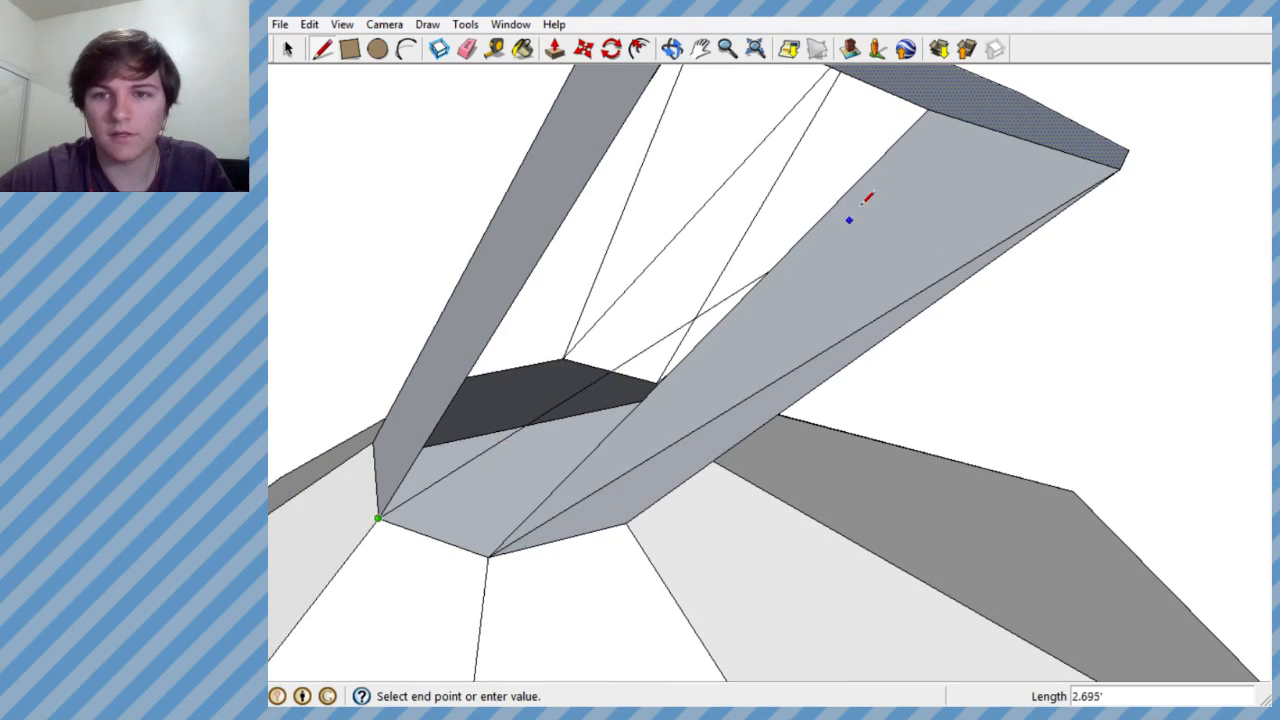
left_click(928, 110)
- Examine the flared neck on the whole vessel from several sides and distances to check that all panels are closed
scroll(846, 194, "down", 10)
mouse_move(890, 192)
middle_mouse_down()
mouse_move(720, 171)
mouse_move(749, 277)
middle_mouse_up()
scroll(723, 354, "down", 4)
mouse_move(723, 354)
middle_mouse_down()
mouse_move(901, 324)
mouse_move(1031, 406)
mouse_move(1155, 396)
middle_mouse_up()
scroll(823, 386, "down", 2)
scroll(426, 388, "down", 2)
scroll(425, 387, "up", 2)
mouse_move(430, 390)
middle_mouse_down()
mouse_move(600, 420)
mouse_move(420, 410)
middle_mouse_up()
scroll(430, 385, "down", 3)
scroll(434, 364, "up", 3)
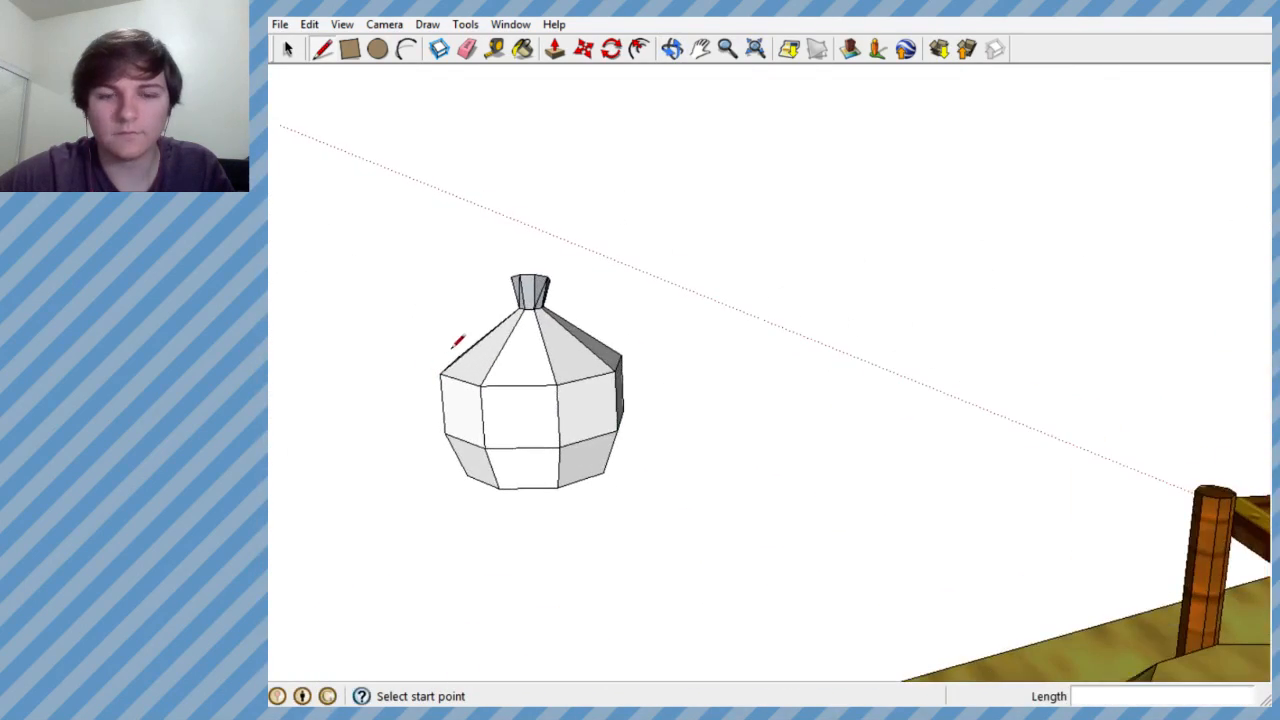
scroll(543, 337, "up", 1)
mouse_move(543, 337)
middle_mouse_down()
mouse_move(706, 237)
mouse_move(674, 317)
mouse_move(591, 428)
mouse_move(663, 483)
middle_mouse_up()
scroll(663, 483, "down", 2)
scroll(546, 357, "up", 5)
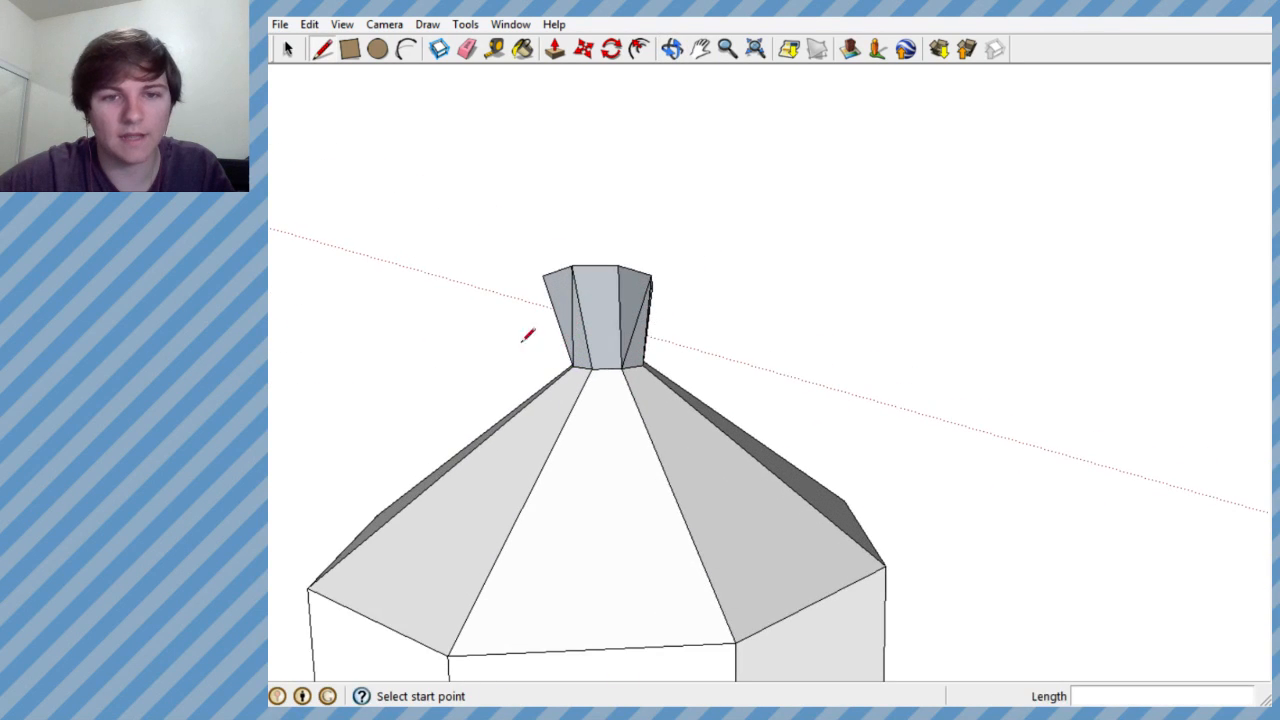
- Select the whole neck and move it straight up, stretching the sloping shoulder of the vessel with it
left_click(287, 48)
left_click_drag(486, 217, 722, 420)
middle_click_drag(717, 417, 667, 302)
left_click(584, 49)
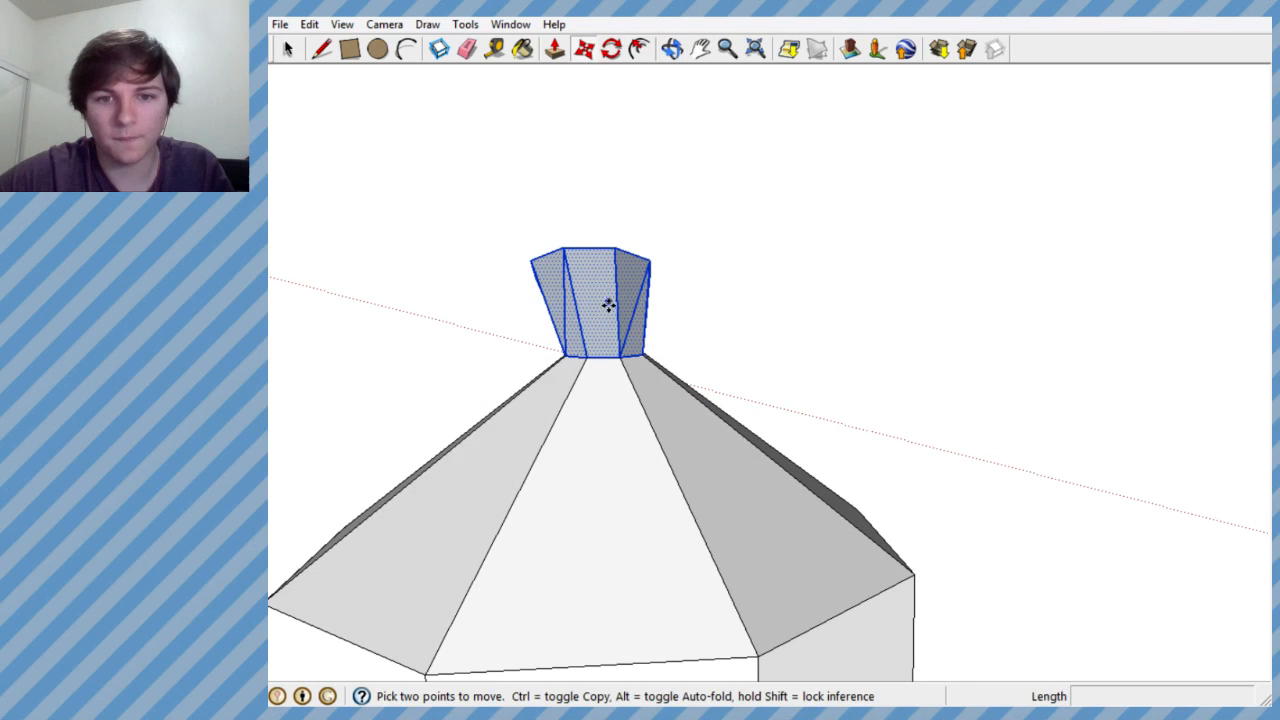
left_click(600, 325)
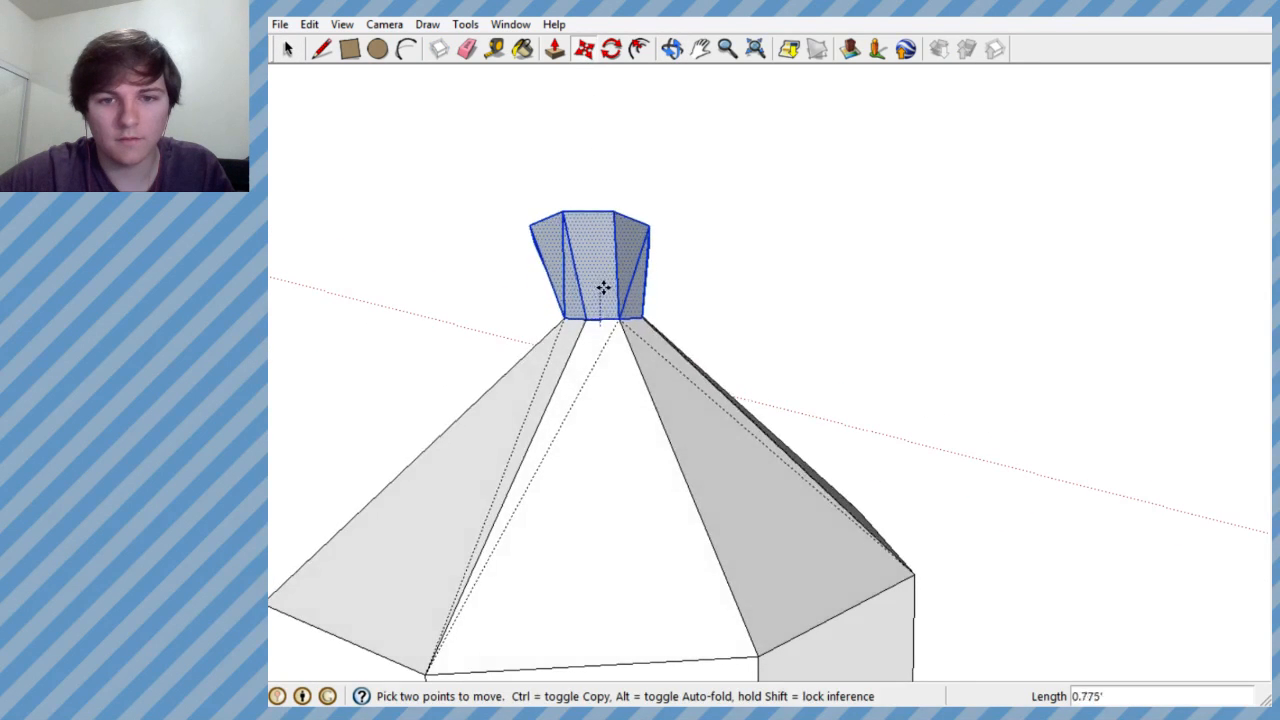
left_click(598, 263)
- Examine the vessel with its raised neck from several sides and compare it with the board reference image in the browser
scroll(980, 389, "down", 5)
middle_click_drag(980, 389, 403, 486)
scroll(743, 396, "up", 2)
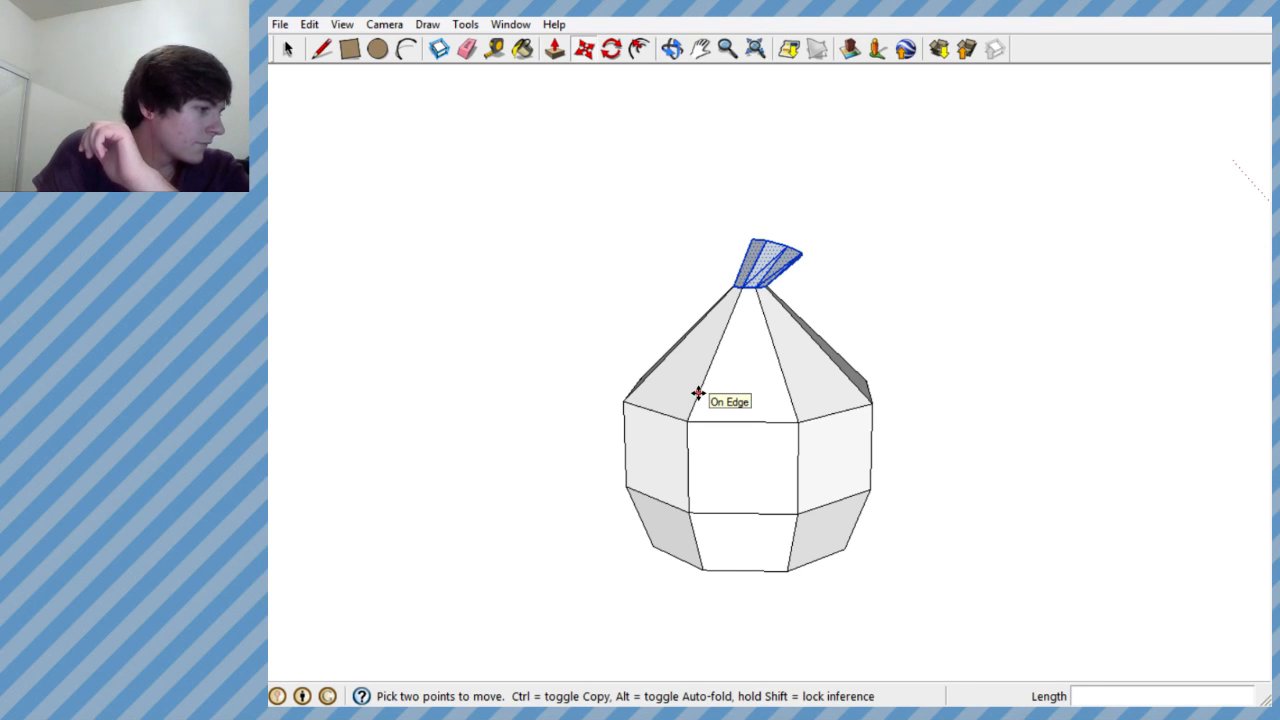
mouse_move(691, 390)
middle_mouse_down()
mouse_move(691, 409)
mouse_move(996, 464)
mouse_move(915, 477)
middle_mouse_up()
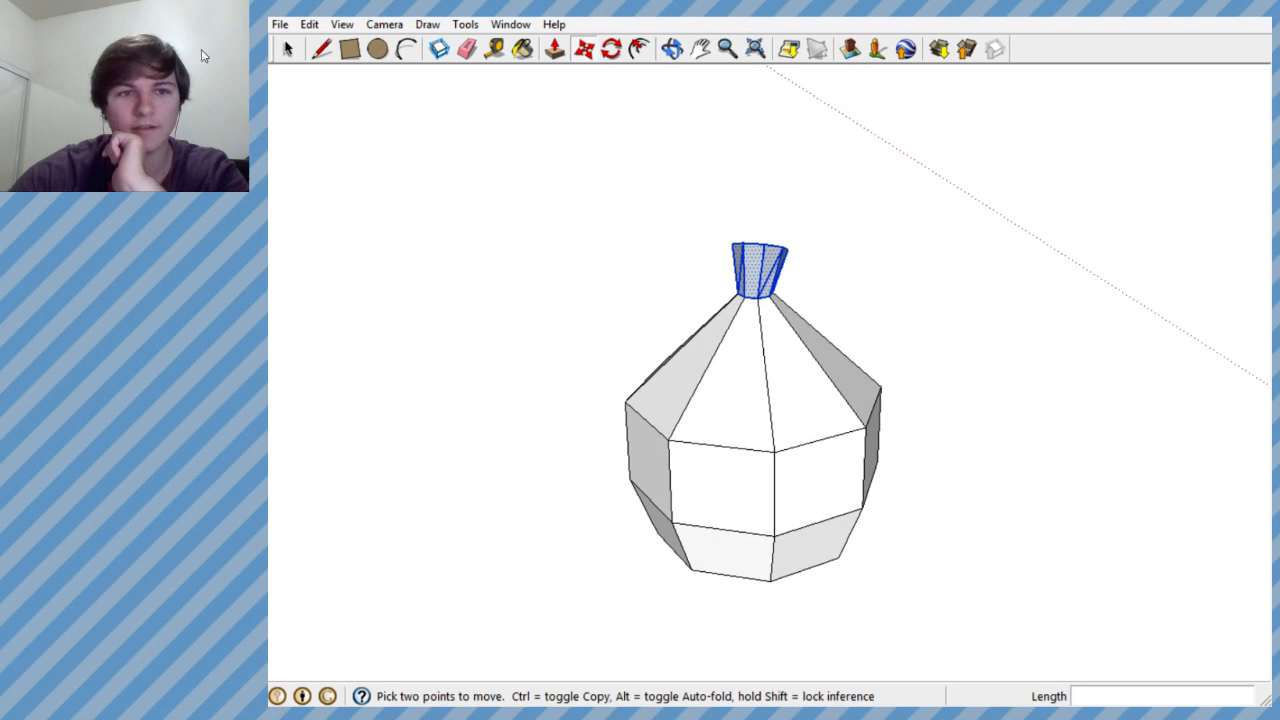
left_click_drag(146, 35, 470, 9)
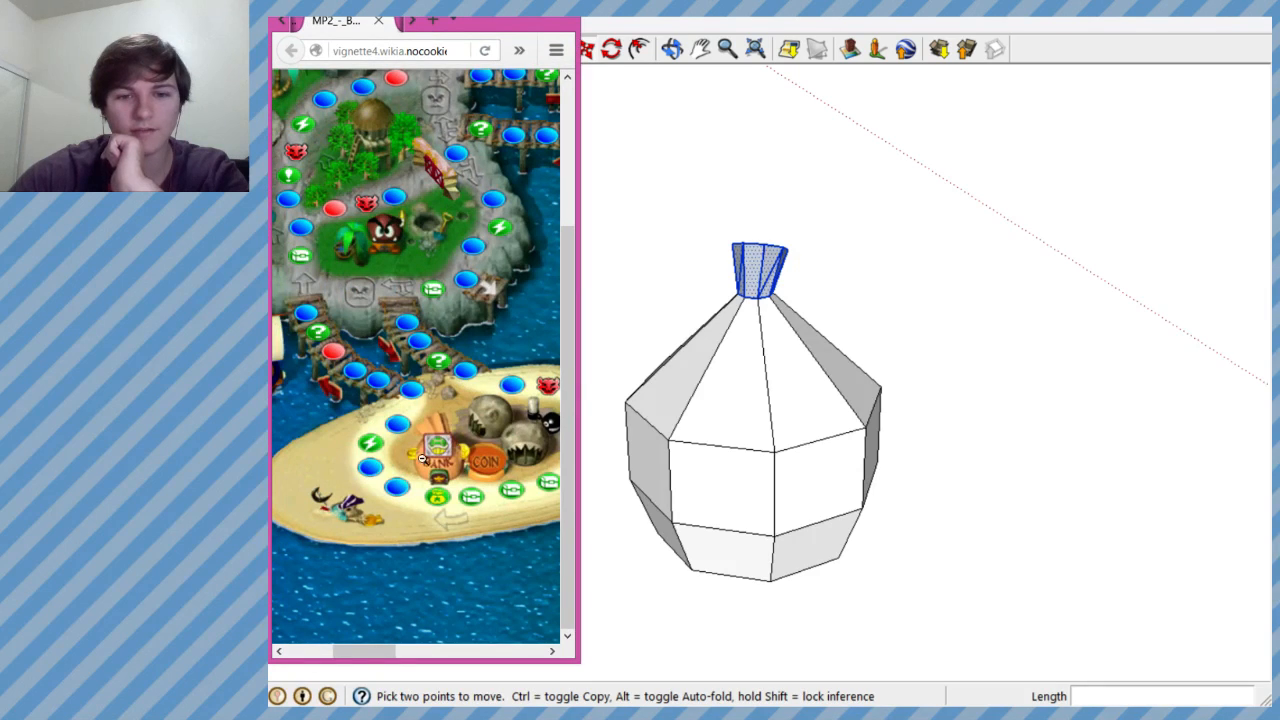
left_click_drag(451, 22, 128, 32)
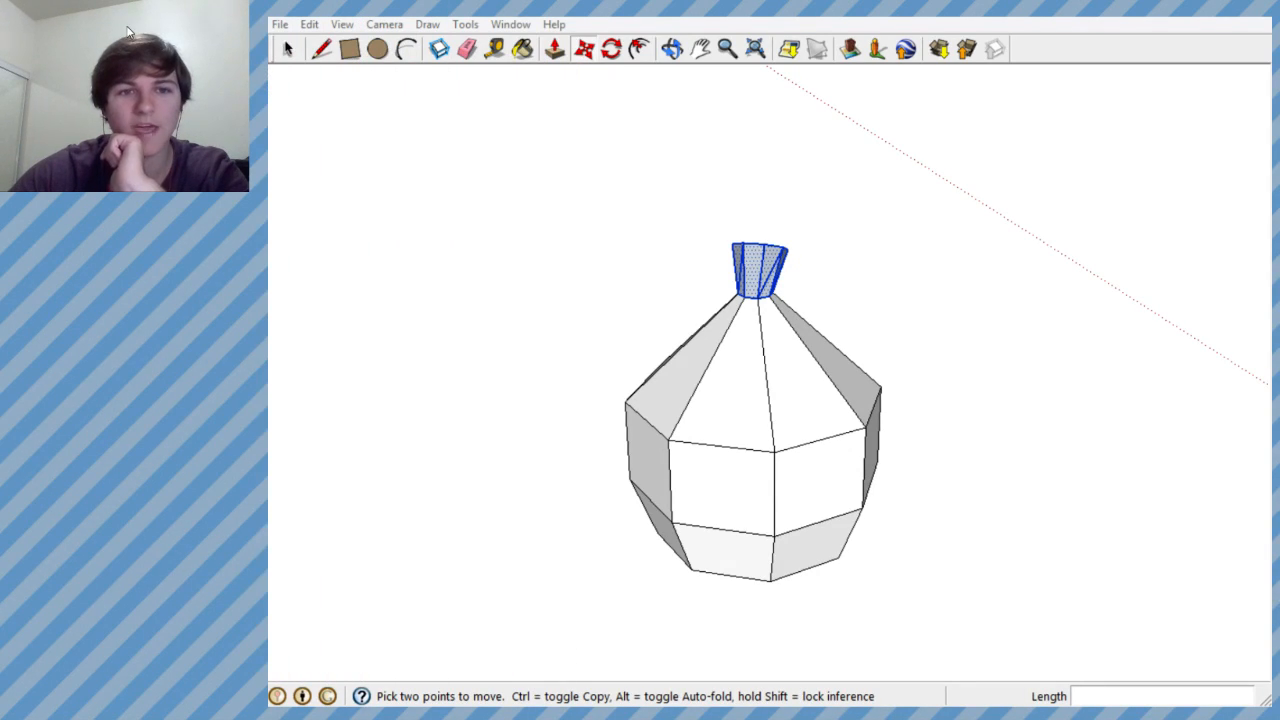
middle_click_drag(656, 322, 511, 283)
key("m")
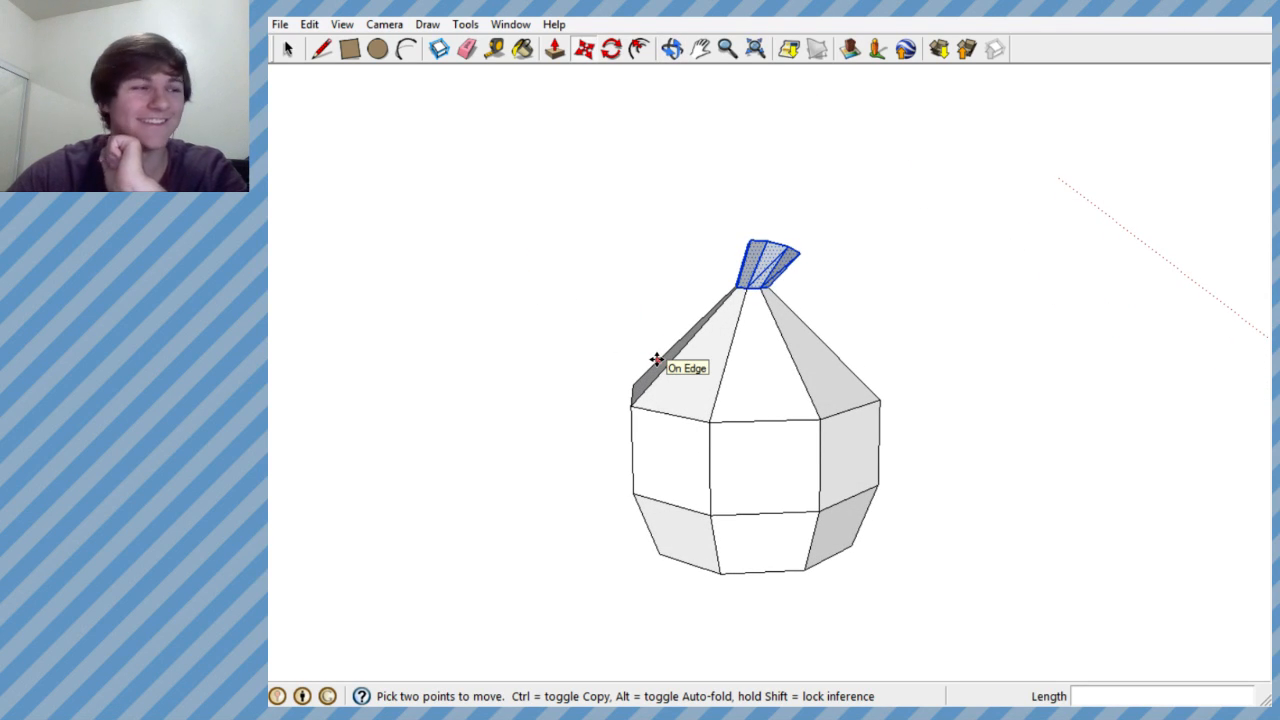
- Draw a vertical line about 1.146' long upward from the midpoint of one sloping edge of the vessel's shoulder
middle_click_drag(675, 379, 706, 474)
scroll(710, 450, "up", 2)
mouse_move(714, 423)
middle_mouse_down()
mouse_move(734, 376)
mouse_move(763, 366)
mouse_move(660, 243)
middle_mouse_up()
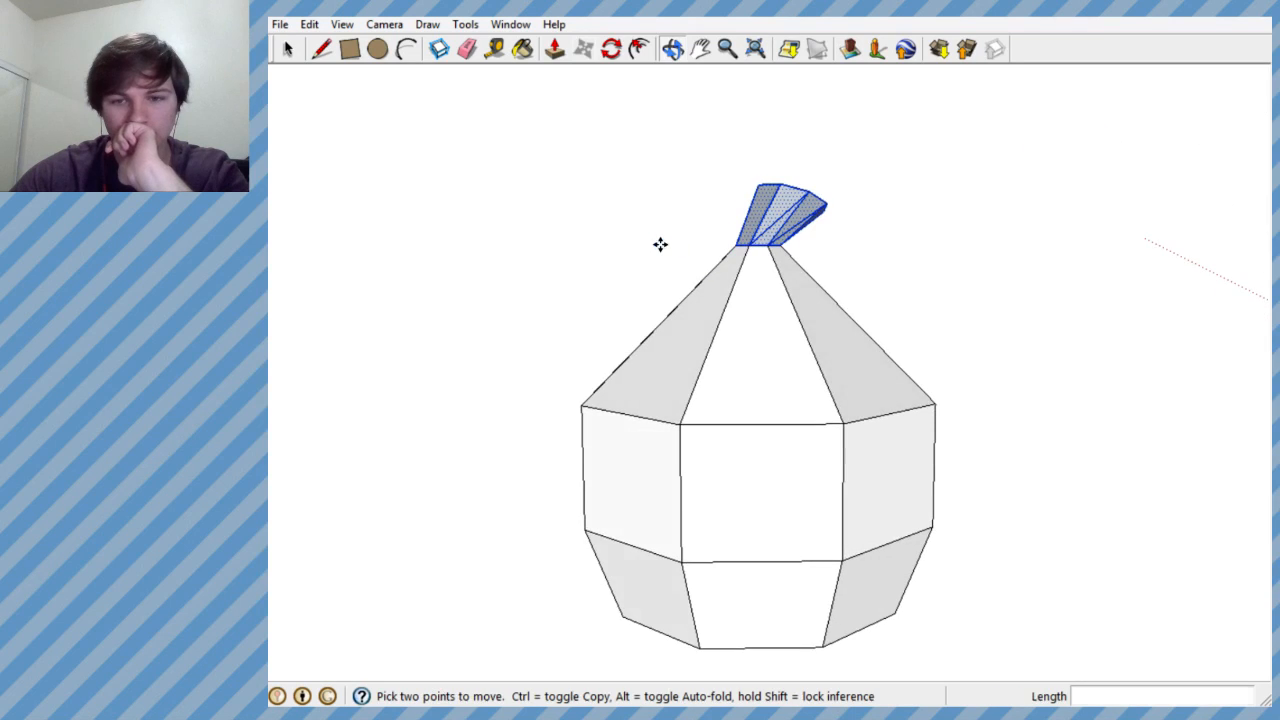
middle_click_drag(760, 391, 773, 585)
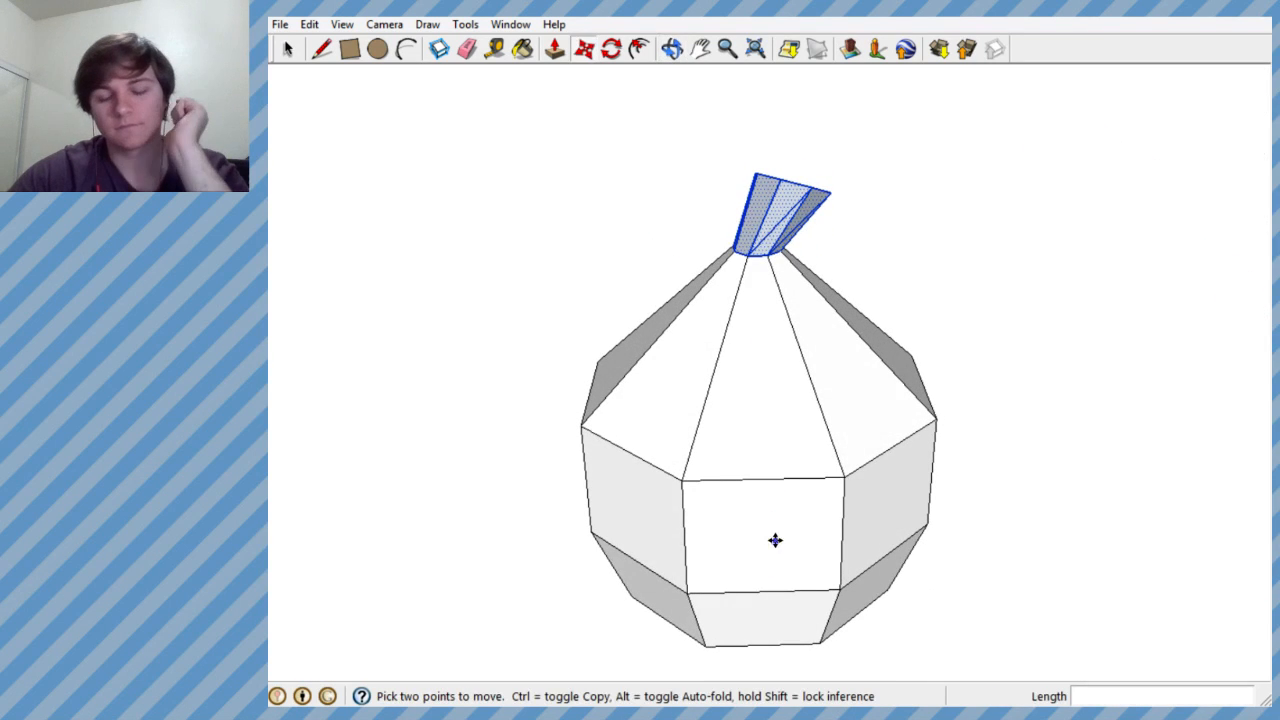
middle_click_drag(741, 489, 921, 382)
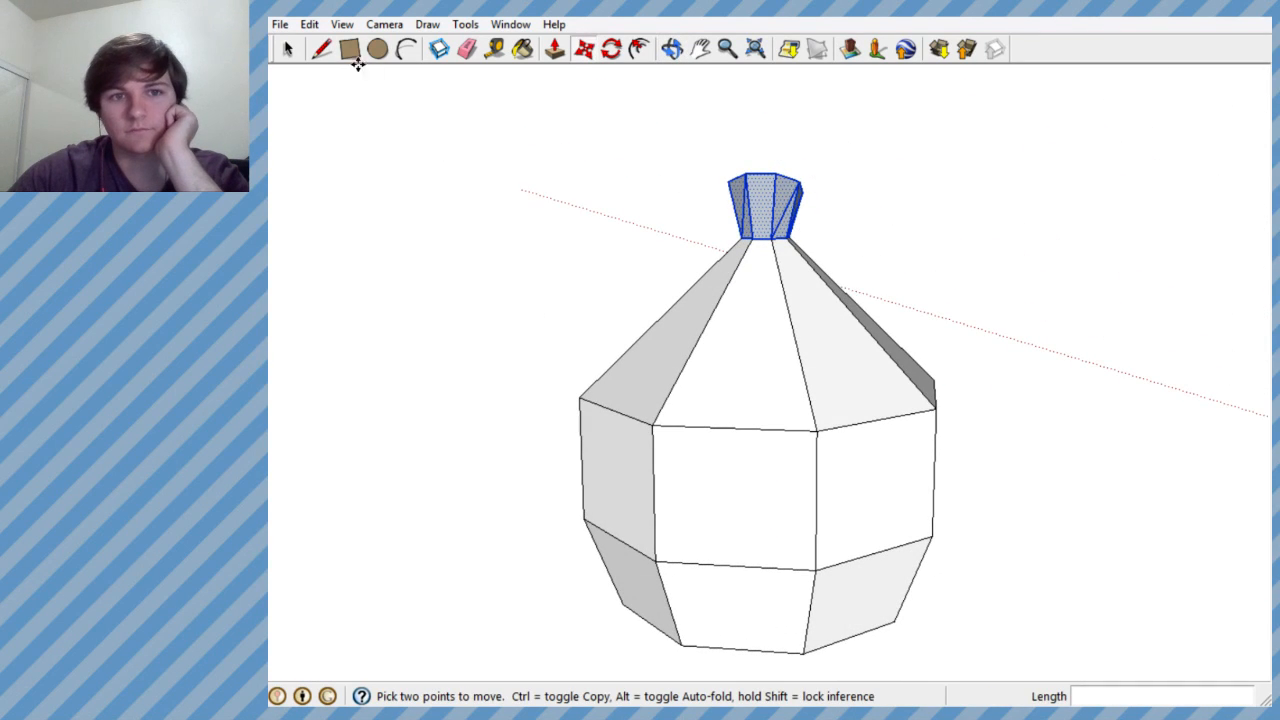
left_click(321, 48)
mouse_move(514, 189)
middle_mouse_down()
mouse_move(720, 403)
mouse_move(795, 506)
mouse_move(908, 486)
mouse_move(1140, 351)
mouse_move(929, 406)
mouse_move(984, 372)
middle_mouse_up()
scroll(981, 357, "down", 1)
scroll(928, 340, "up", 1)
scroll(931, 336, "up", 1)
left_click(889, 352)
left_click(873, 360)
mouse_move(928, 374)
middle_mouse_down()
mouse_move(934, 383)
mouse_move(929, 349)
middle_mouse_up()
left_click(936, 340)
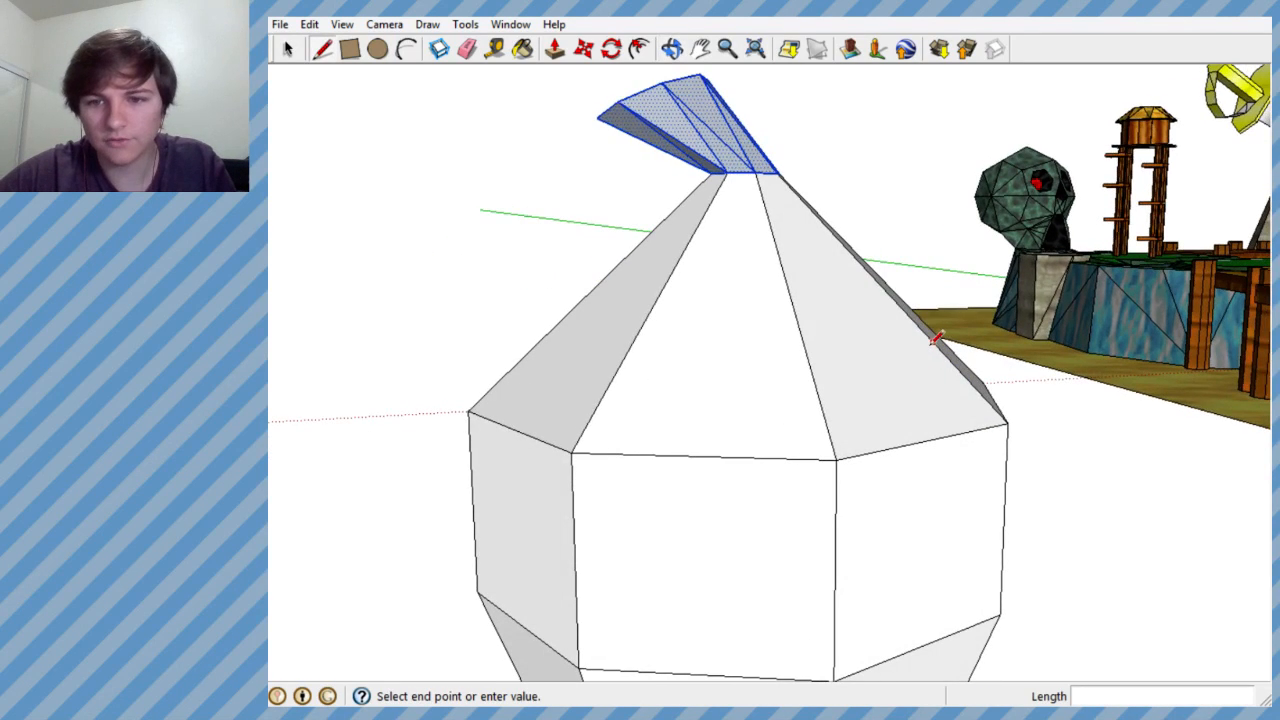
left_click(933, 289)
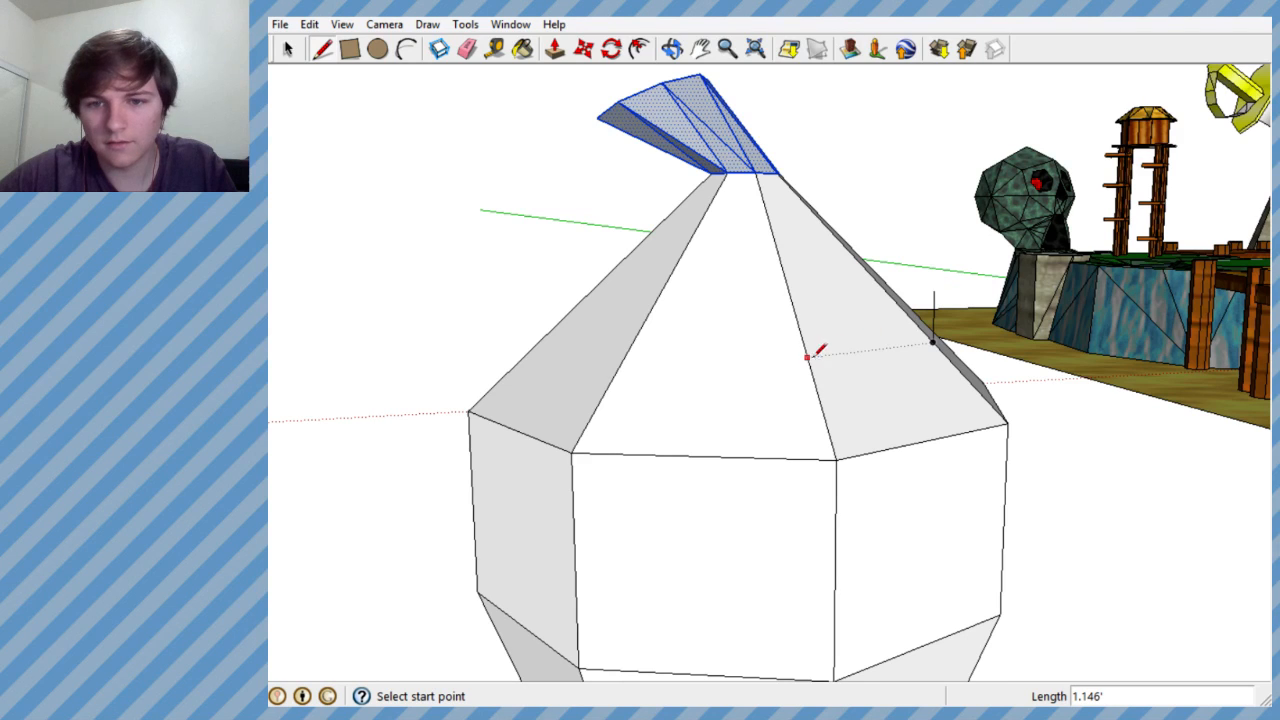
- Draw matching vertical lines of equal height from the midpoints of the remaining sloping shoulder edges, all around the vessel
left_click(807, 299)
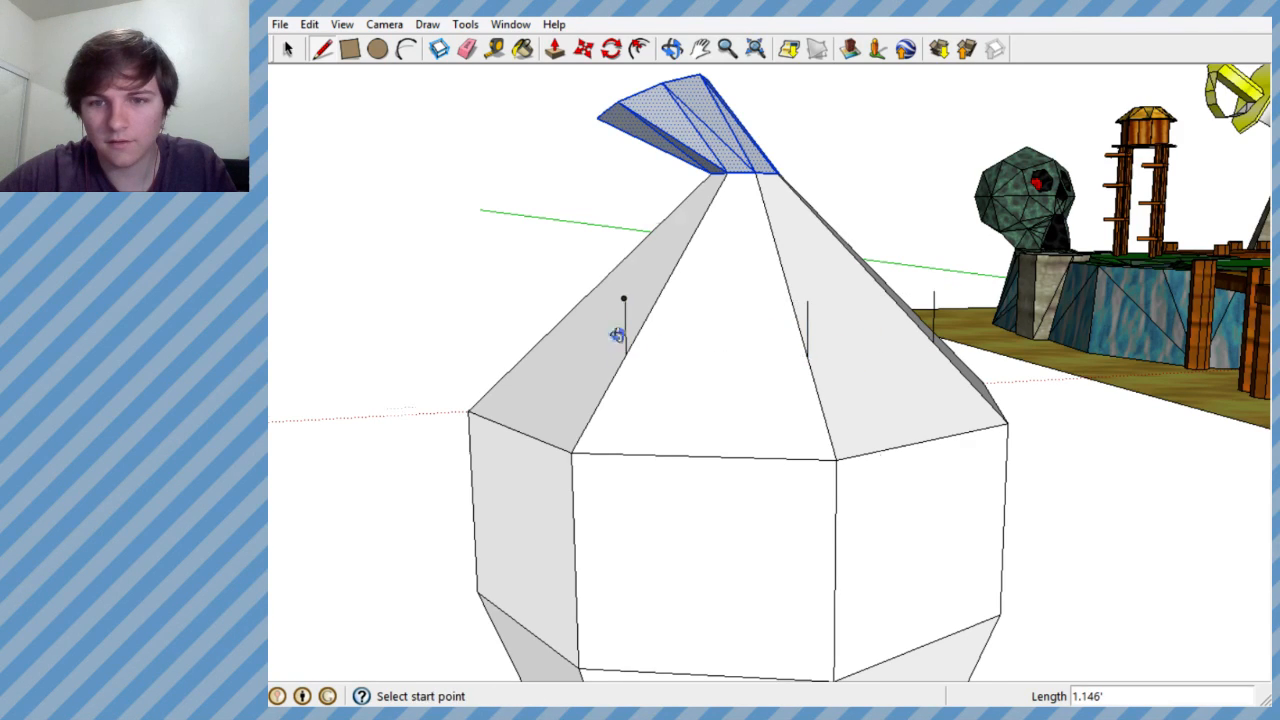
middle_click_drag(617, 316, 767, 360)
left_click(587, 316)
middle_click_drag(587, 316, 971, 366)
left_click(548, 316)
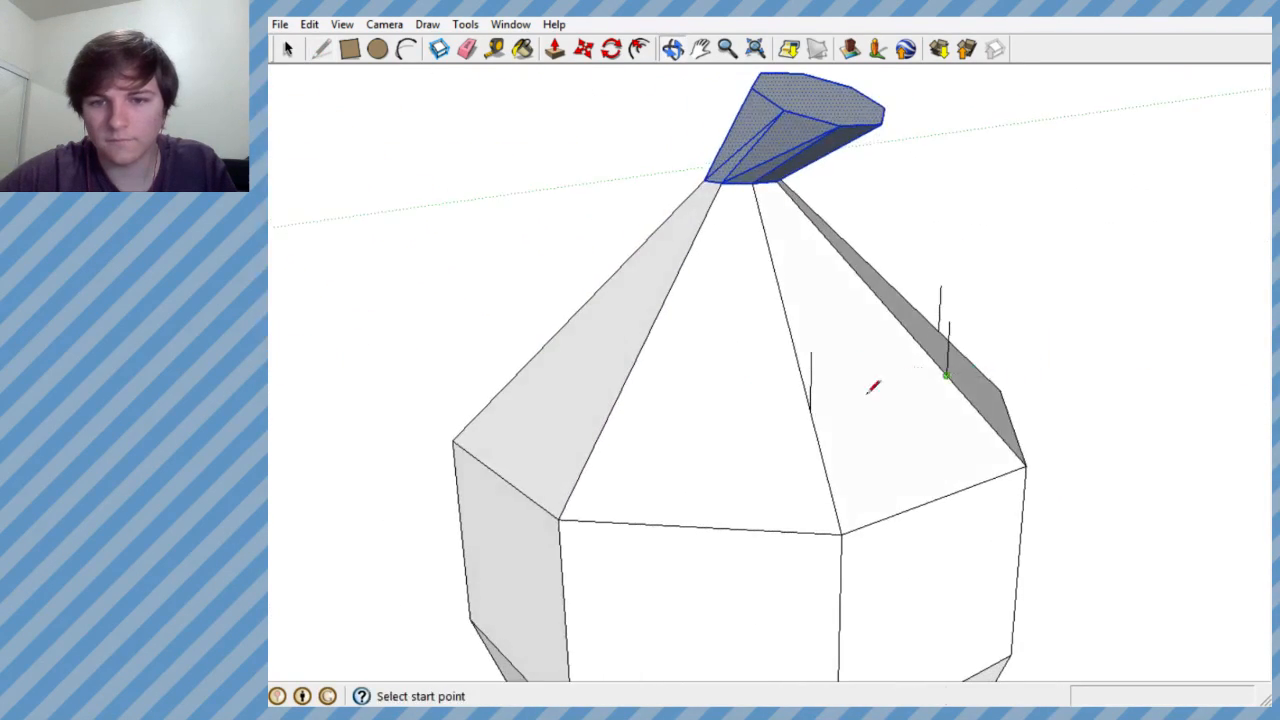
left_click(619, 368)
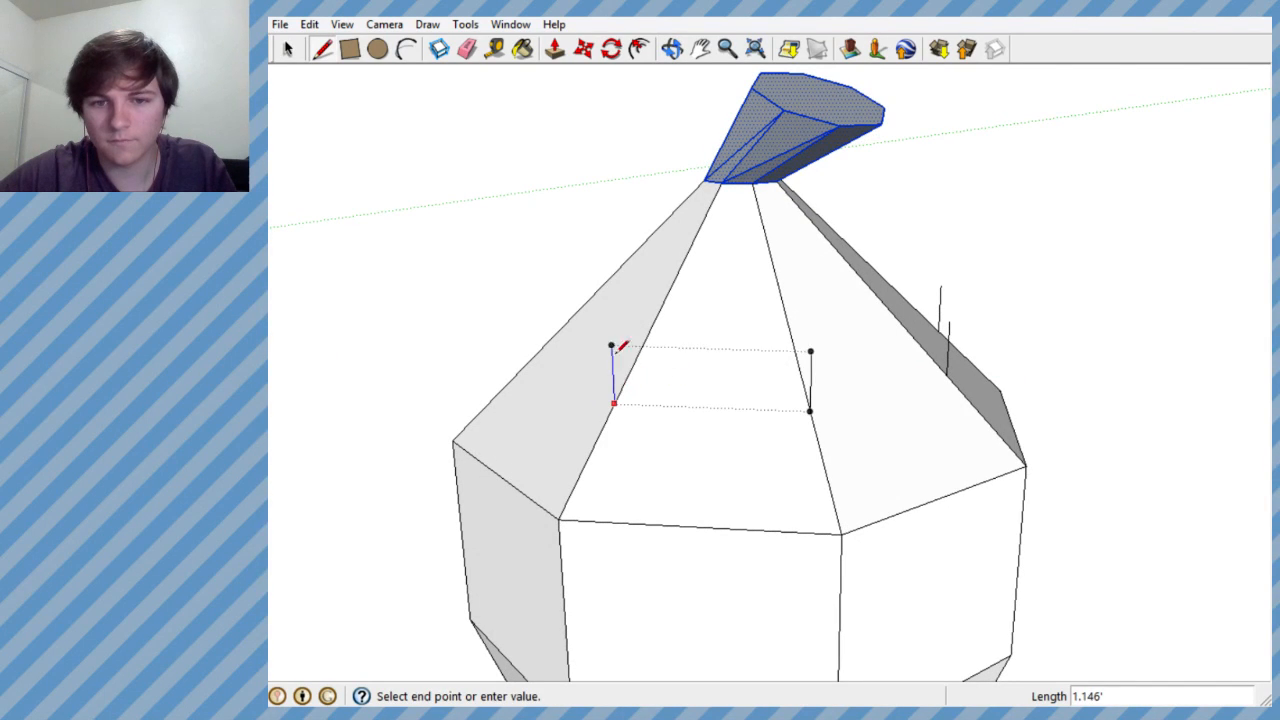
left_click(612, 344)
middle_click_drag(612, 344, 617, 394)
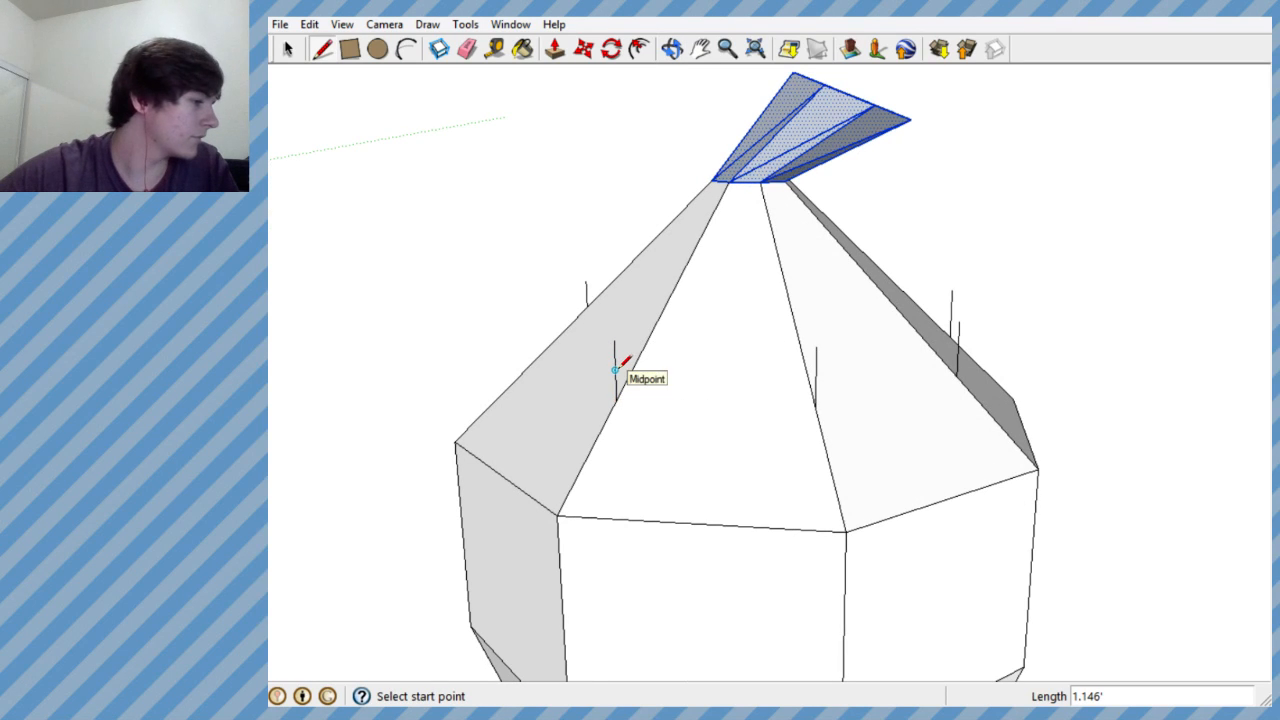
middle_click_drag(583, 403, 728, 390)
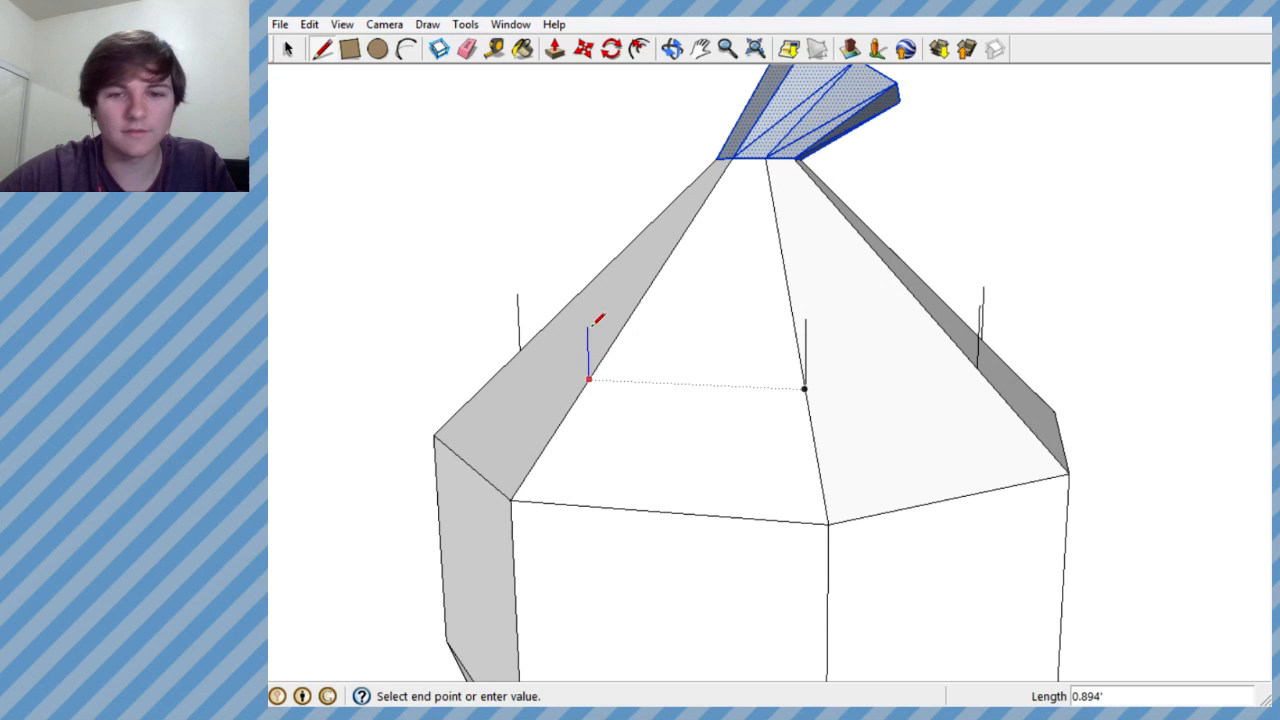
middle_click_drag(590, 383, 931, 526)
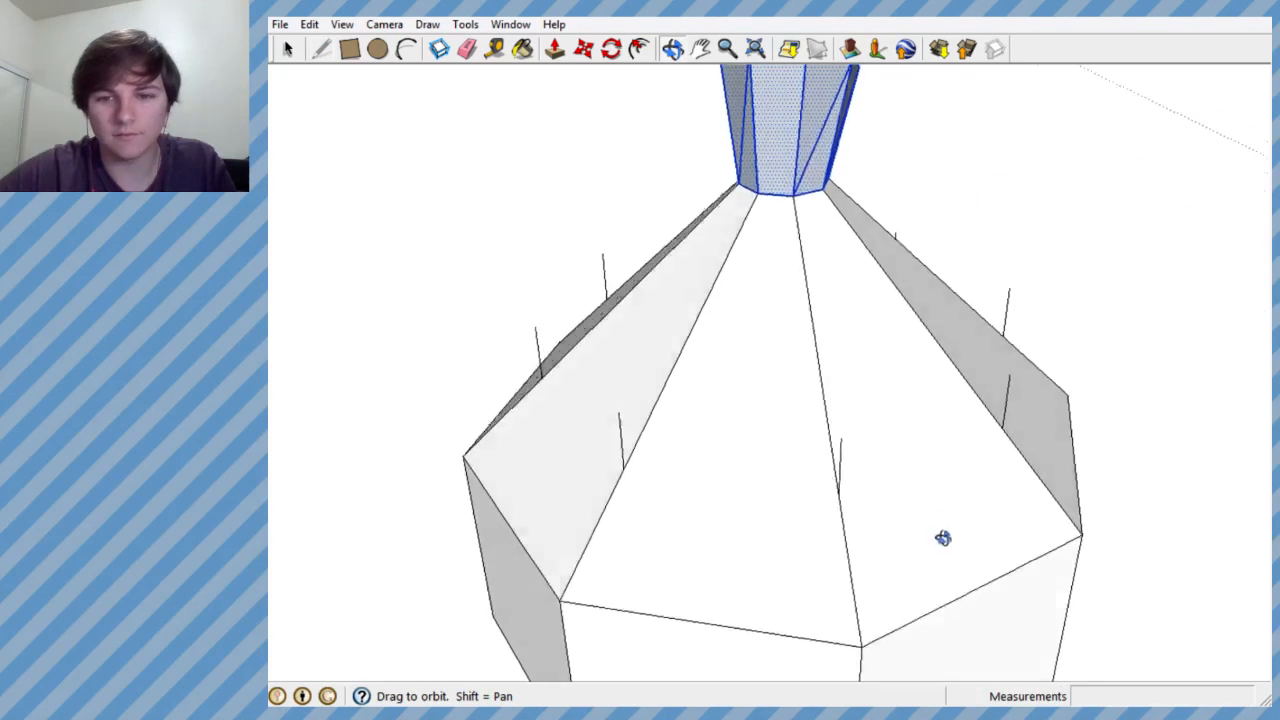
- Connect the tops of the vertical lines around the shoulder into a closed octagon
scroll(734, 443, "down", 3)
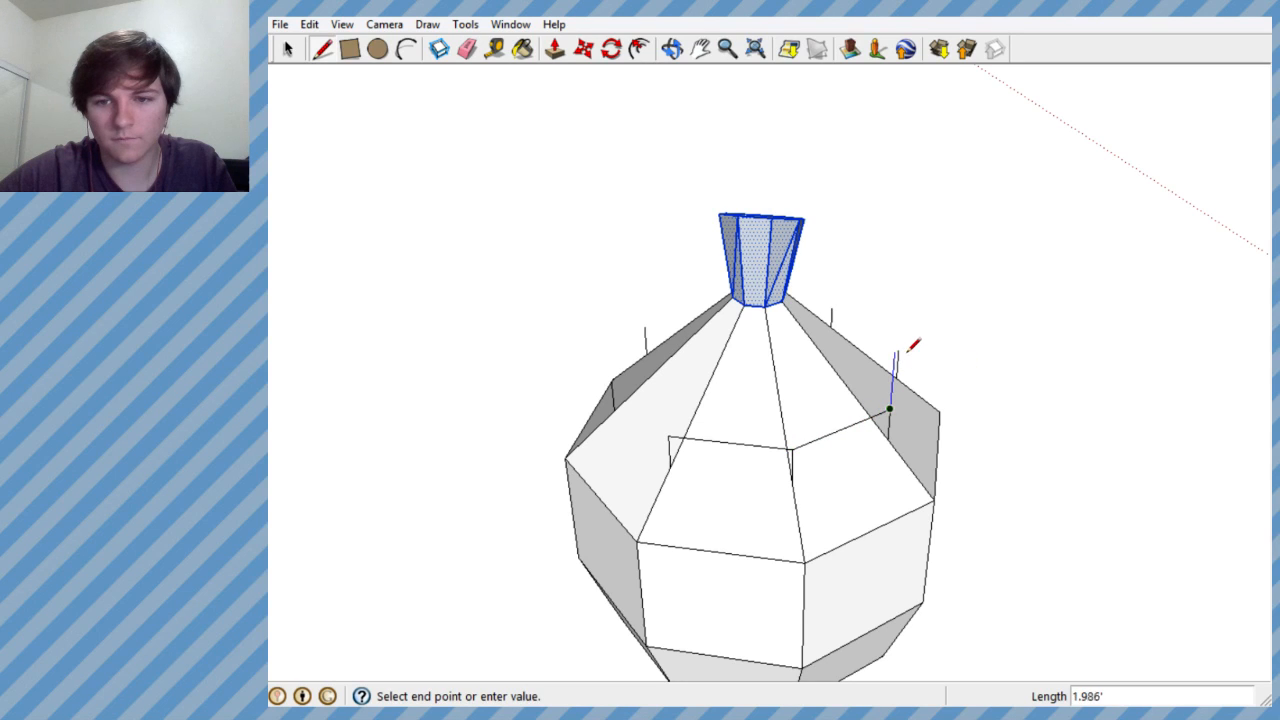
middle_click_drag(900, 348, 792, 506)
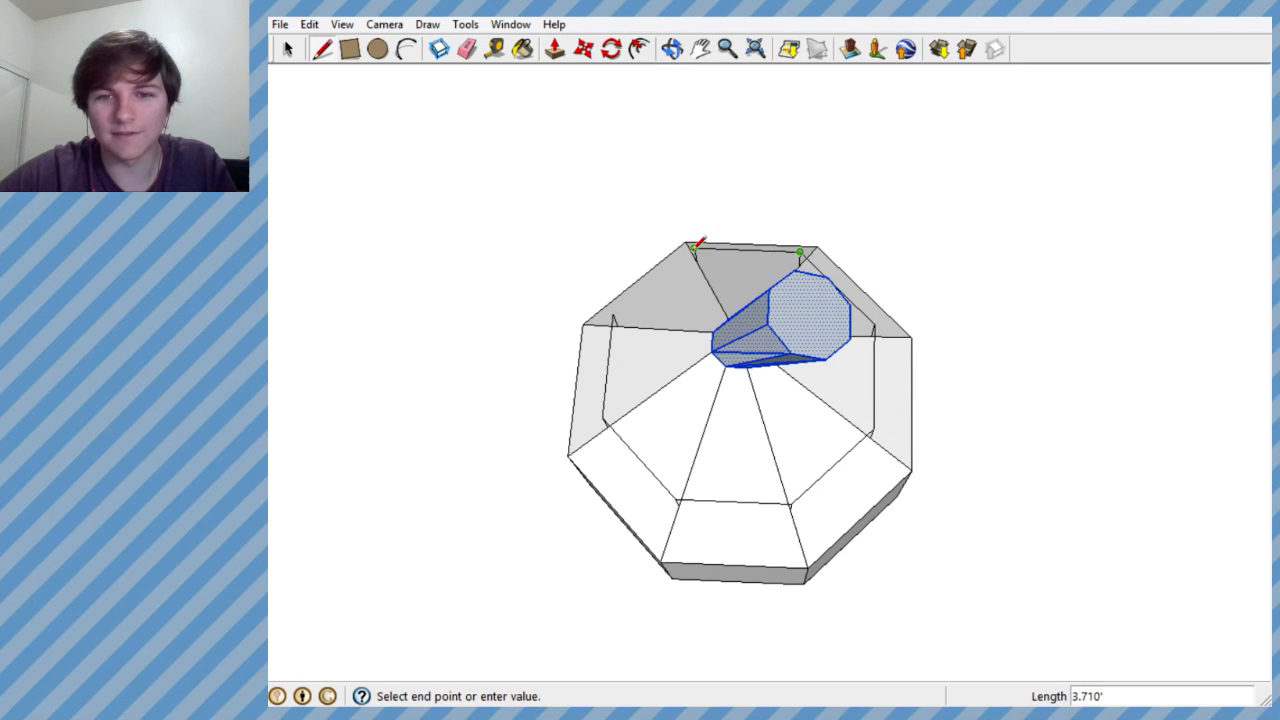
left_click(612, 314)
middle_click_drag(609, 314, 683, 241)
- Delete the face filling the new octagon around the shoulder, keeping its outline
key("space")
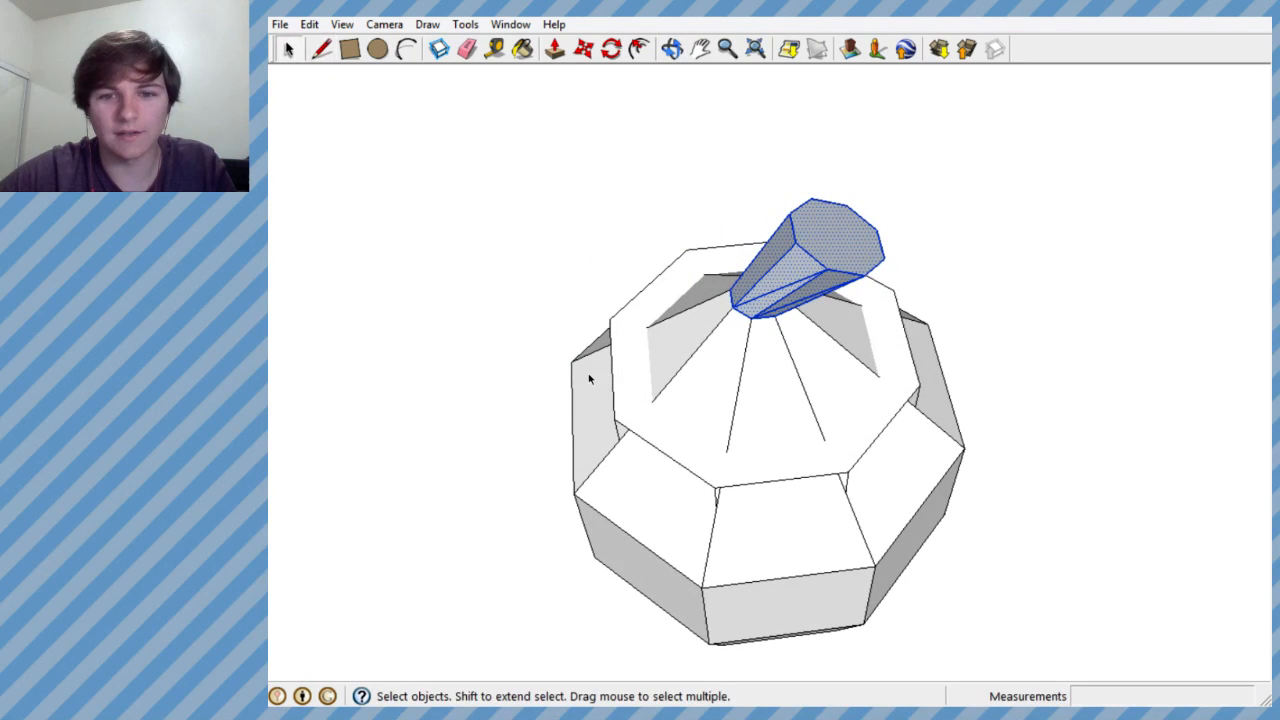
left_click(629, 366)
key("Delete")
middle_click_drag(668, 392, 935, 212)
middle_click_drag(690, 440, 686, 409)
scroll(670, 380, "up", 3)
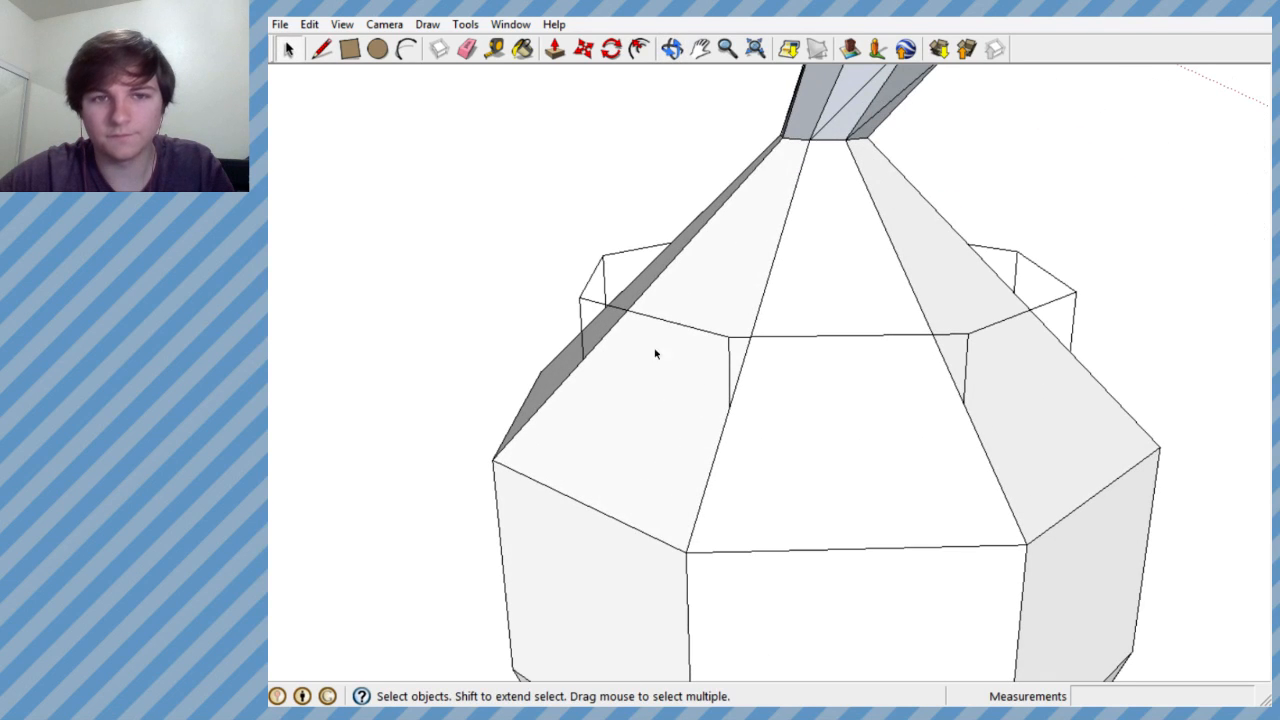
- Erase the vertical construction lines between the sloping shoulder edges and the octagon outline
left_click(470, 49)
mouse_move(748, 358)
middle_mouse_down()
mouse_move(640, 377)
mouse_move(809, 406)
mouse_move(1000, 357)
mouse_move(751, 406)
mouse_move(960, 368)
mouse_move(934, 383)
mouse_move(796, 390)
middle_mouse_up()
scroll(1030, 356, "up", 1)
mouse_move(979, 360)
middle_mouse_down()
mouse_move(914, 409)
mouse_move(997, 299)
mouse_move(871, 371)
mouse_move(800, 313)
middle_mouse_up()
mouse_move(983, 287)
middle_mouse_down()
mouse_move(989, 303)
mouse_move(781, 280)
middle_mouse_up()
middle_click_drag(930, 245, 837, 506)
scroll(571, 303, "down", 5)
scroll(685, 390, "down", 3)
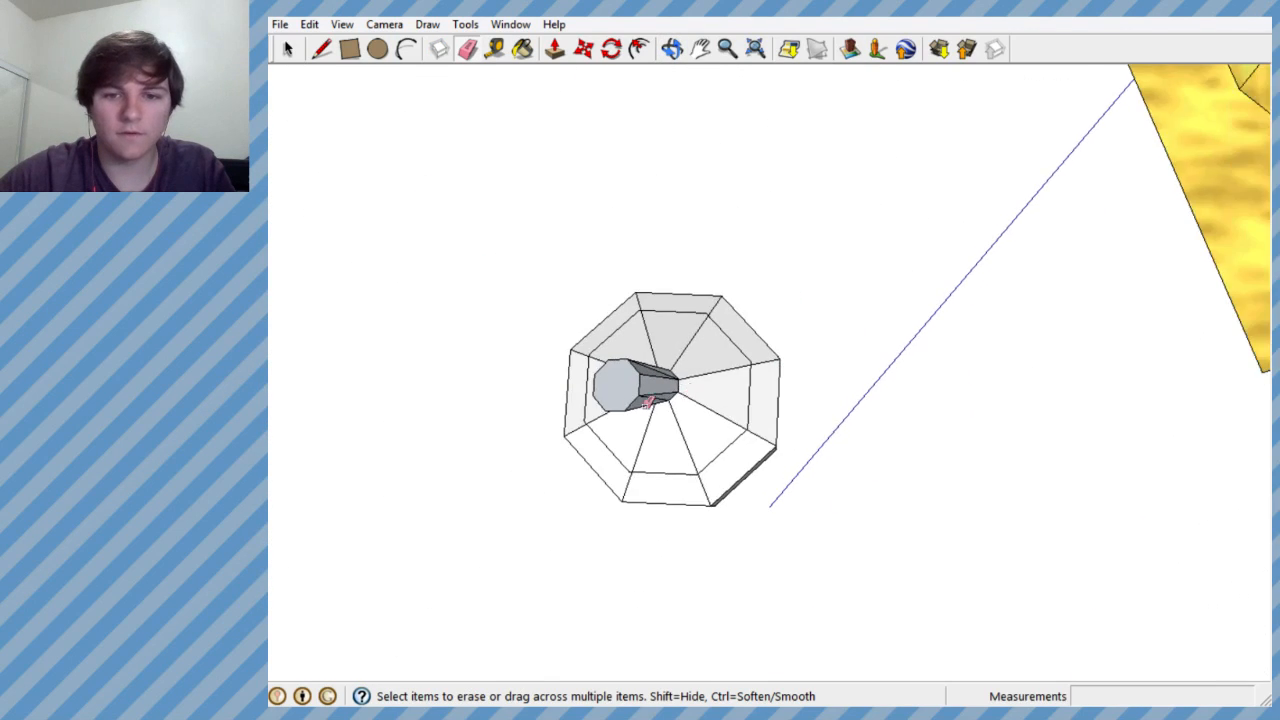
- Erase all the sloping shoulder edges between the body's rim and the neck to remove the old shoulder panels
scroll(660, 380, "up", 3)
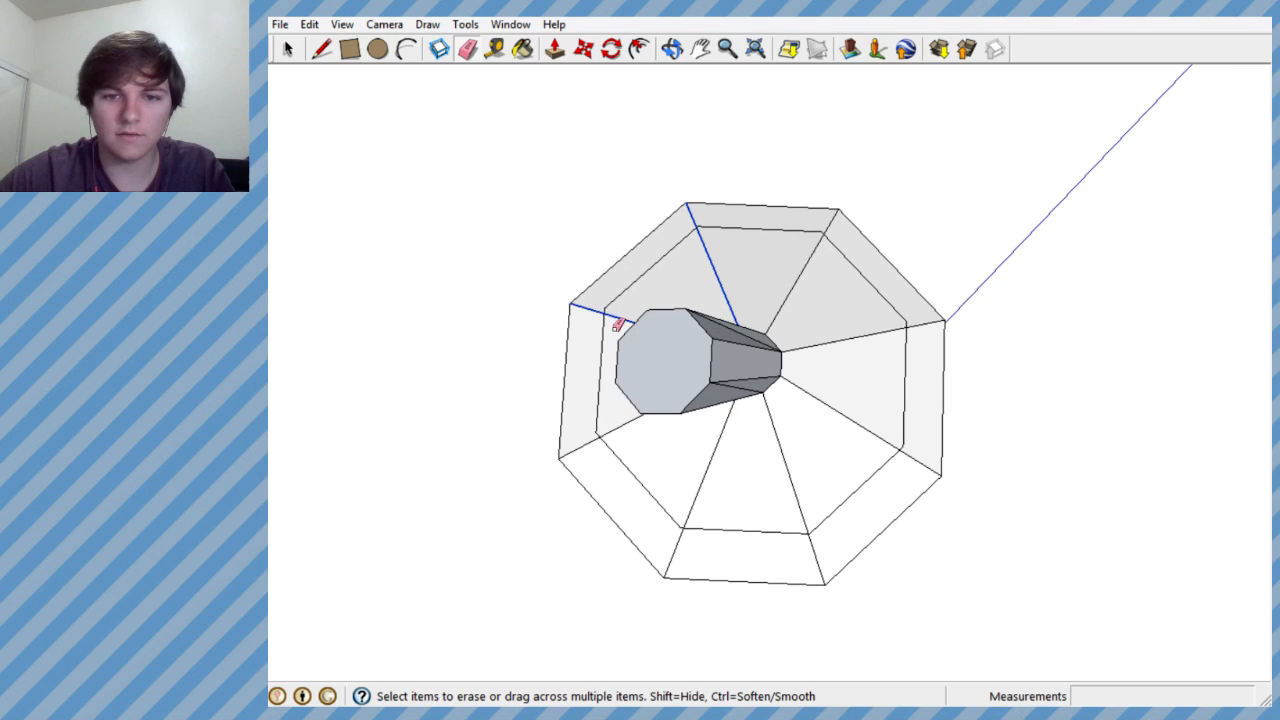
left_click_drag(618, 324, 760, 263)
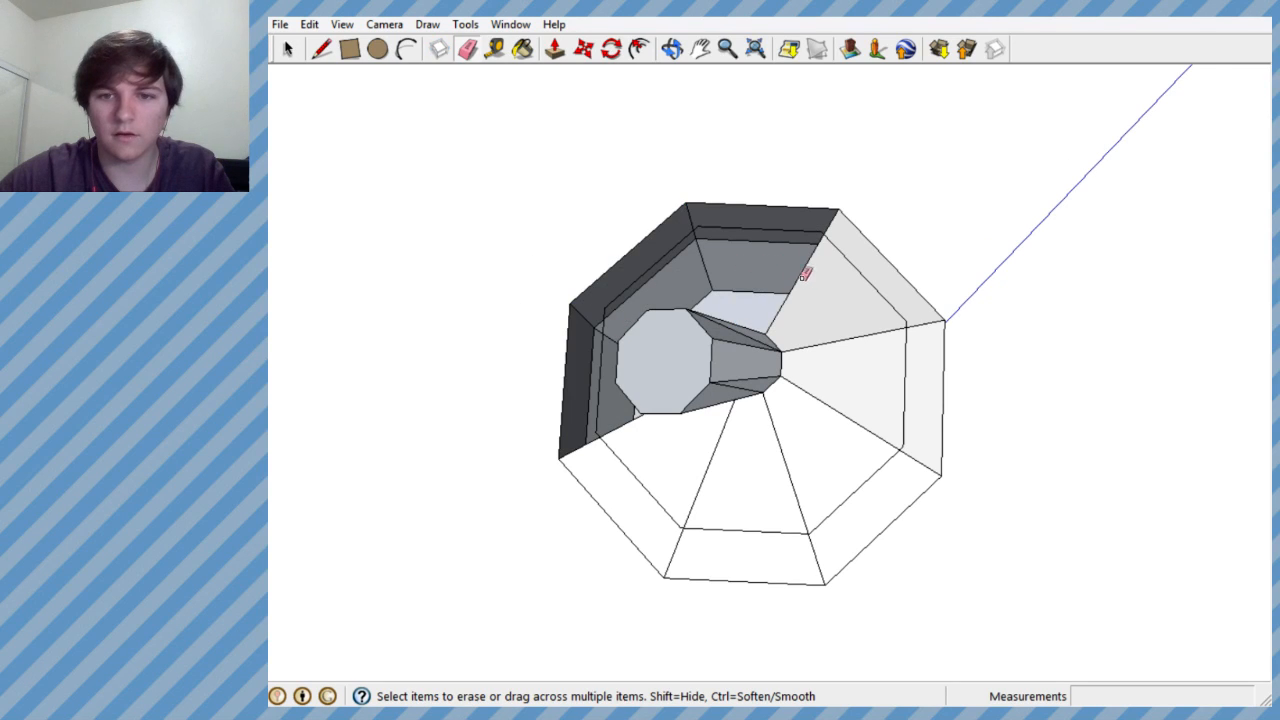
left_click_drag(841, 403, 673, 460)
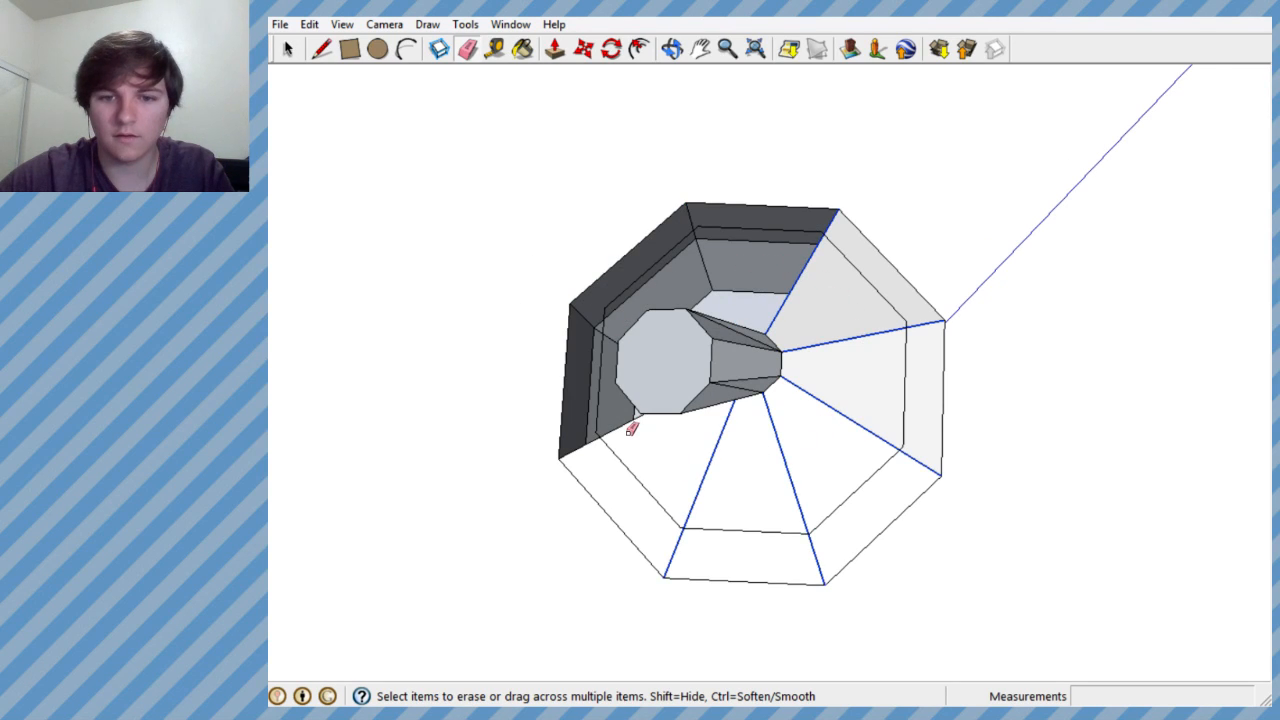
left_click_drag(621, 424, 634, 434)
mouse_move(634, 434)
middle_mouse_down()
mouse_move(808, 260)
mouse_move(797, 143)
mouse_move(651, 260)
mouse_move(691, 277)
middle_mouse_up()
key("e")
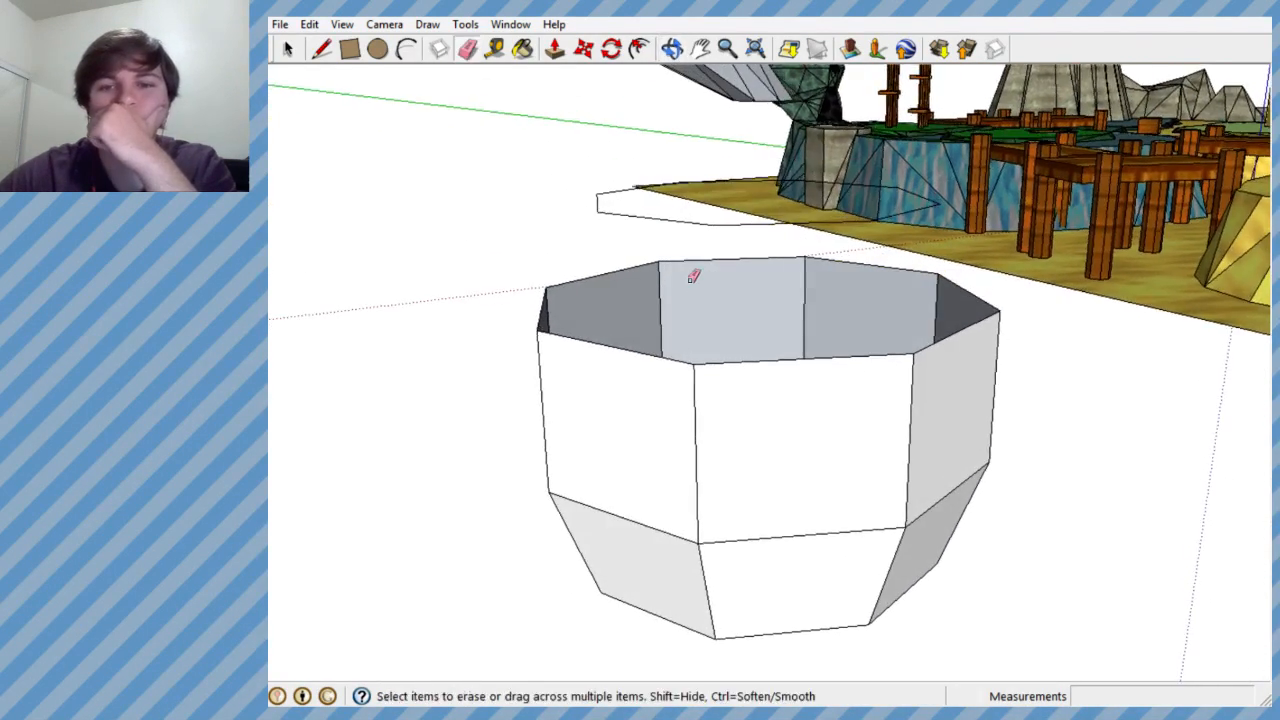
- Start a new shoulder tier with lines from the body's rim corners to the matching corners of the floating octagon
left_click(321, 50)
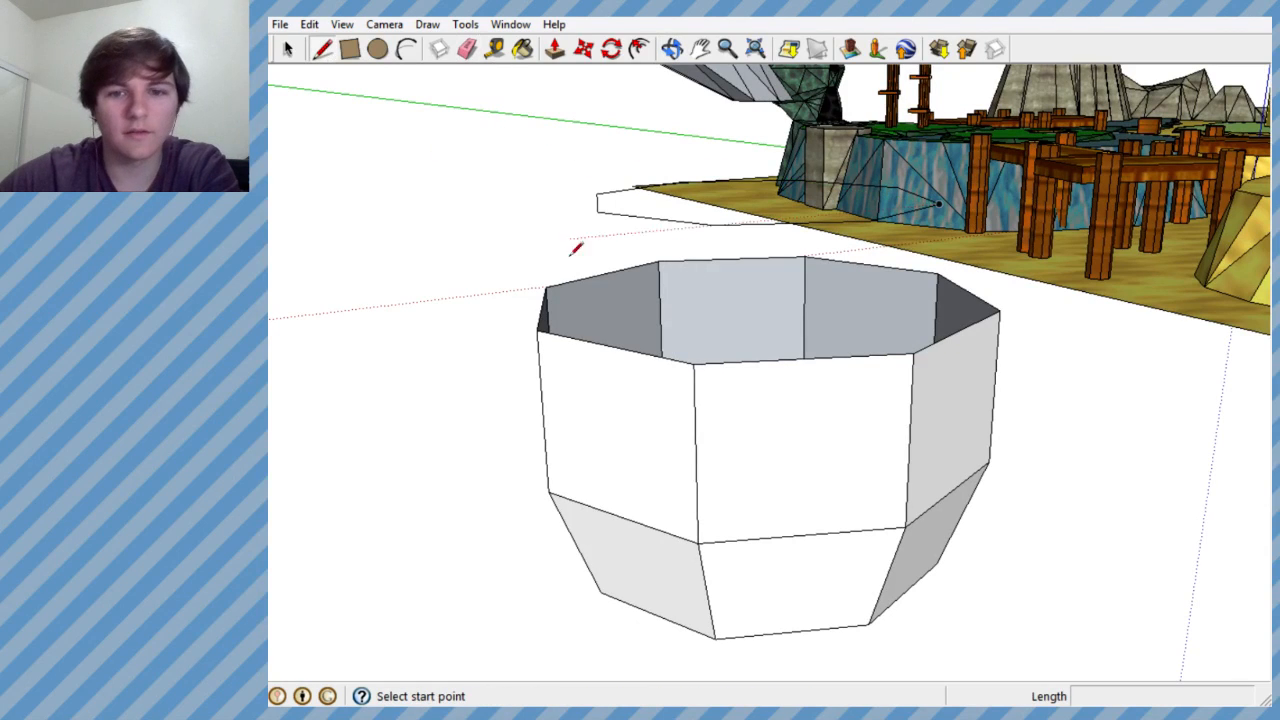
left_click(694, 364)
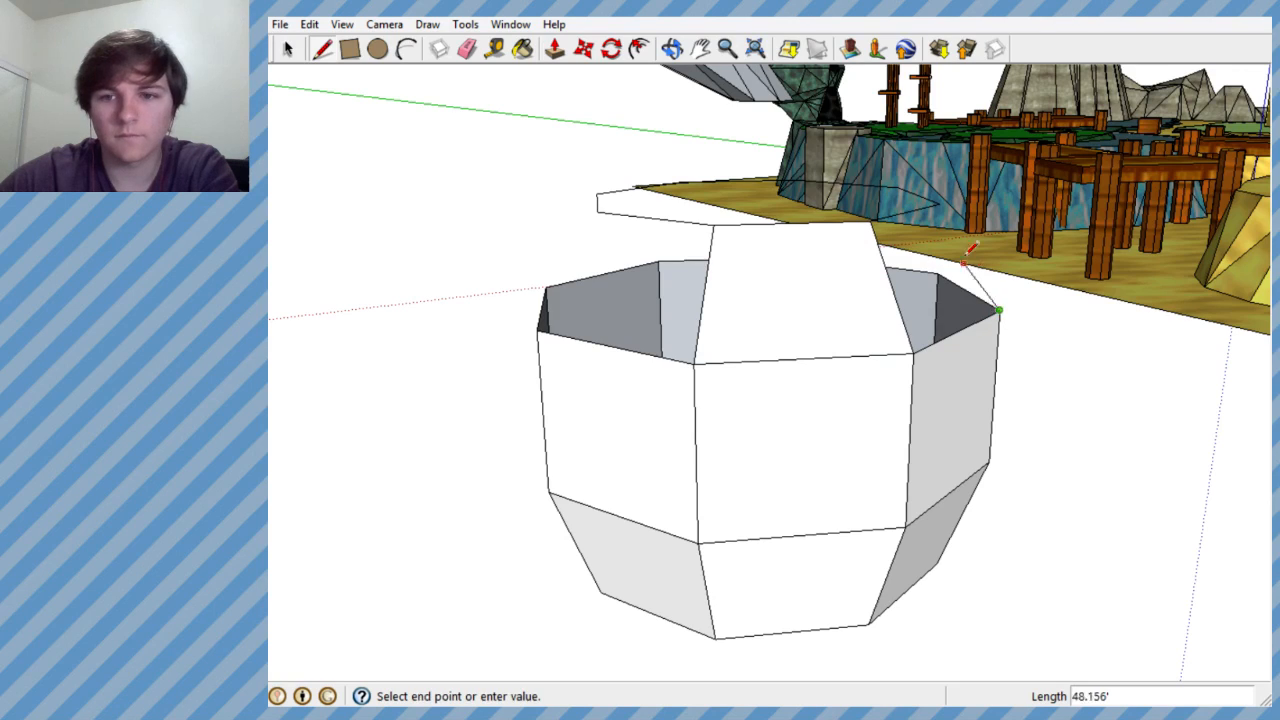
left_click(945, 200)
middle_click_drag(914, 234, 734, 334)
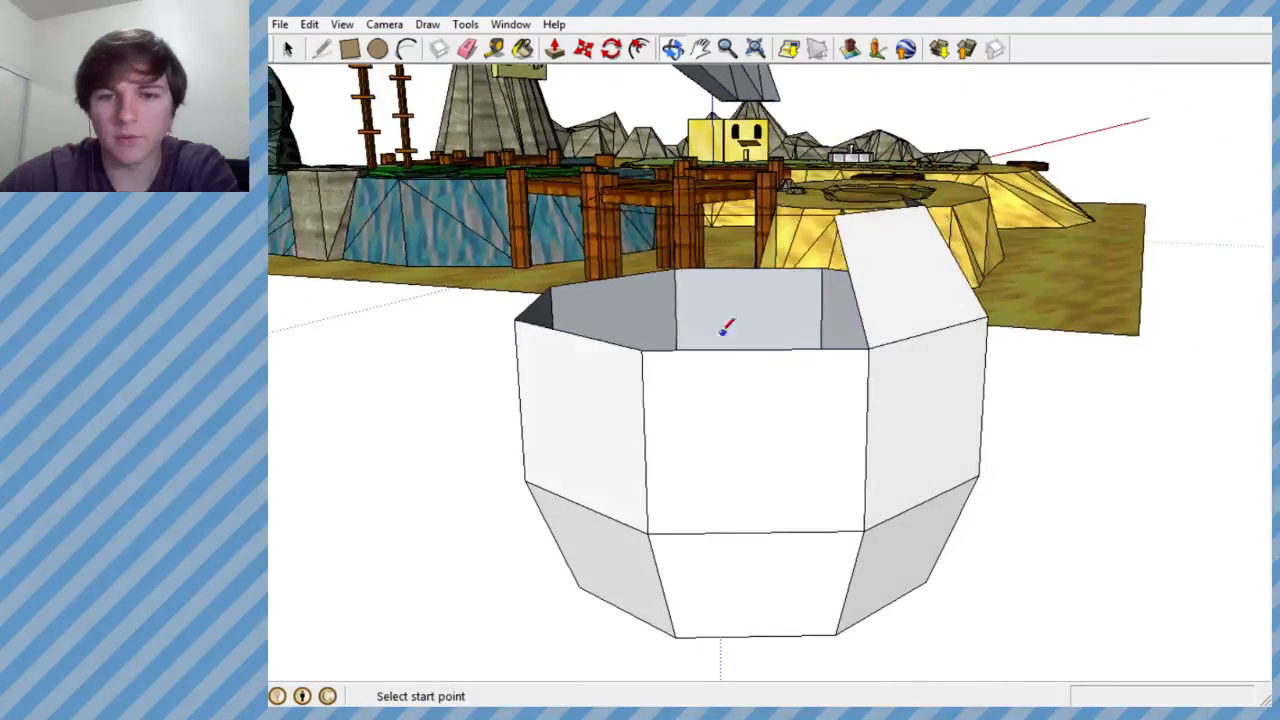
left_click(677, 216)
middle_click_drag(680, 220, 817, 309)
- Add more panels around the new shoulder tier by joining further rim corners to the floating octagon's corners
scroll(817, 309, "down", 5)
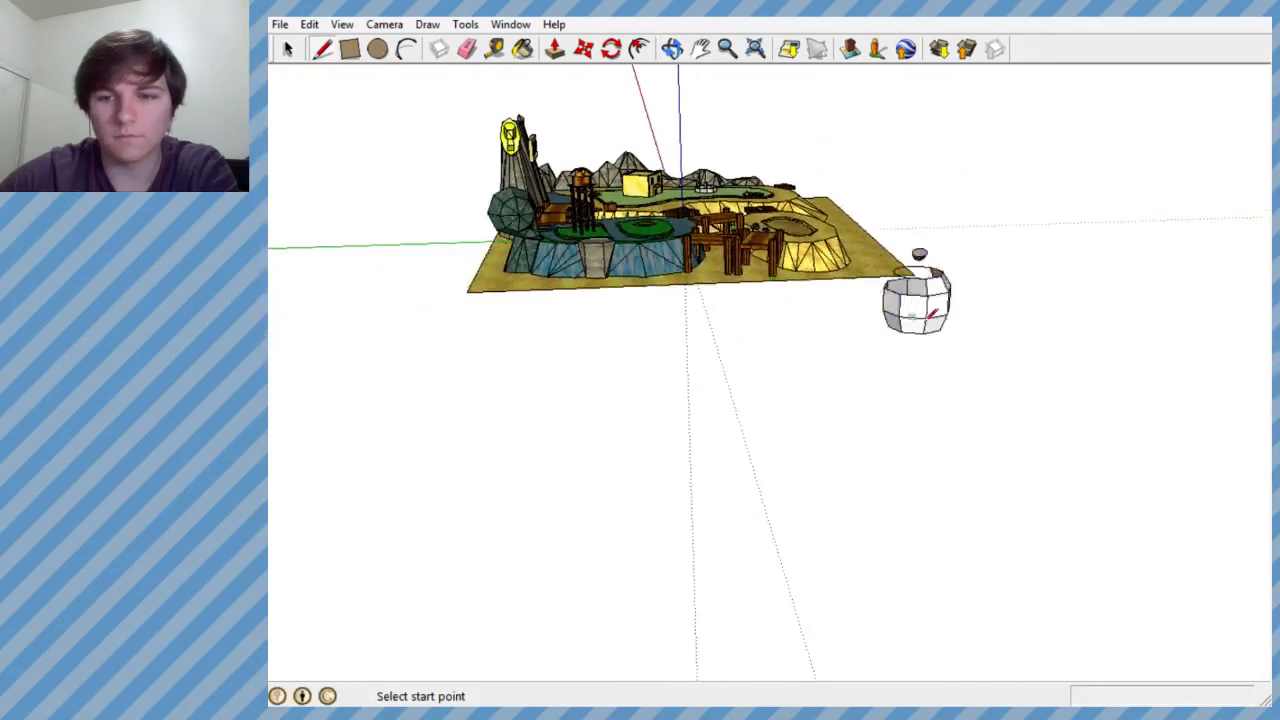
scroll(906, 300, "up", 5)
middle_click_drag(903, 291, 1026, 291)
scroll(632, 176, "down", 1)
scroll(843, 209, "down", 1)
scroll(849, 209, "up", 3)
middle_click_drag(849, 209, 947, 278)
left_click(945, 170)
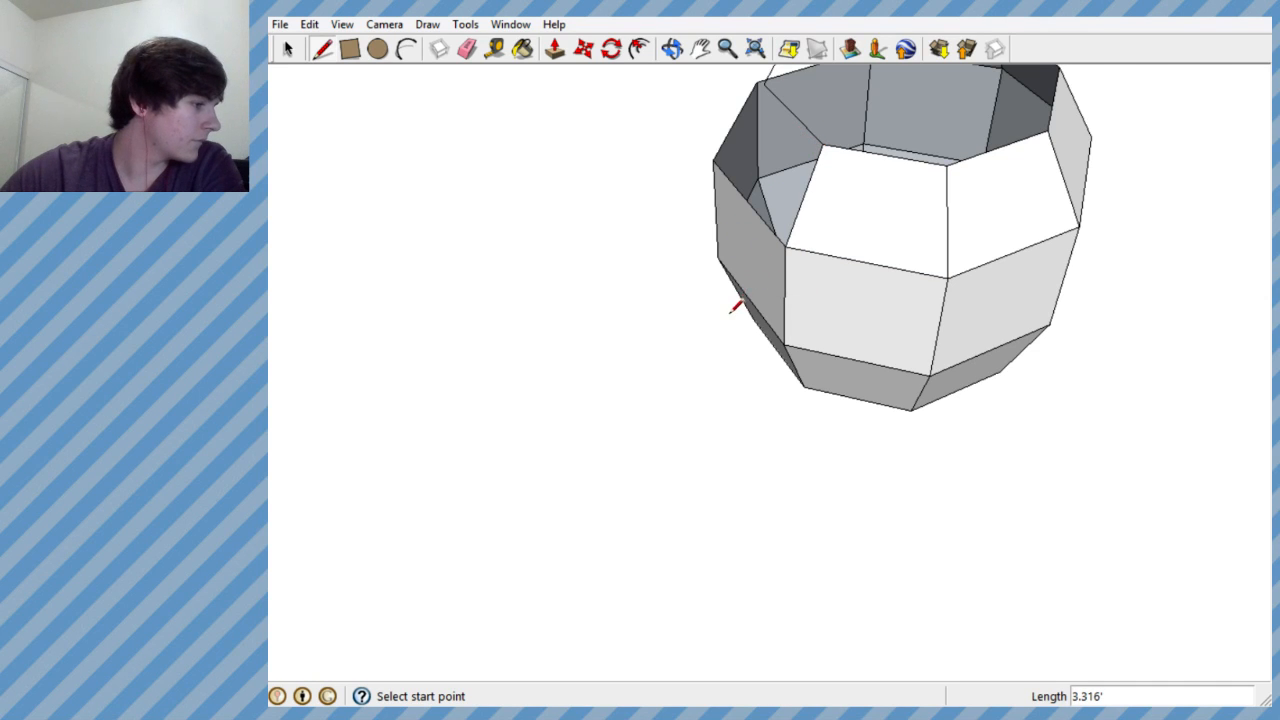
- Close the last gap in the new shoulder tier with a line from the remaining rim corner to the octagon's corner
mouse_move(728, 340)
middle_mouse_down()
mouse_move(829, 251)
mouse_move(1063, 140)
mouse_move(969, 511)
middle_mouse_up()
scroll(733, 258, "down", 1)
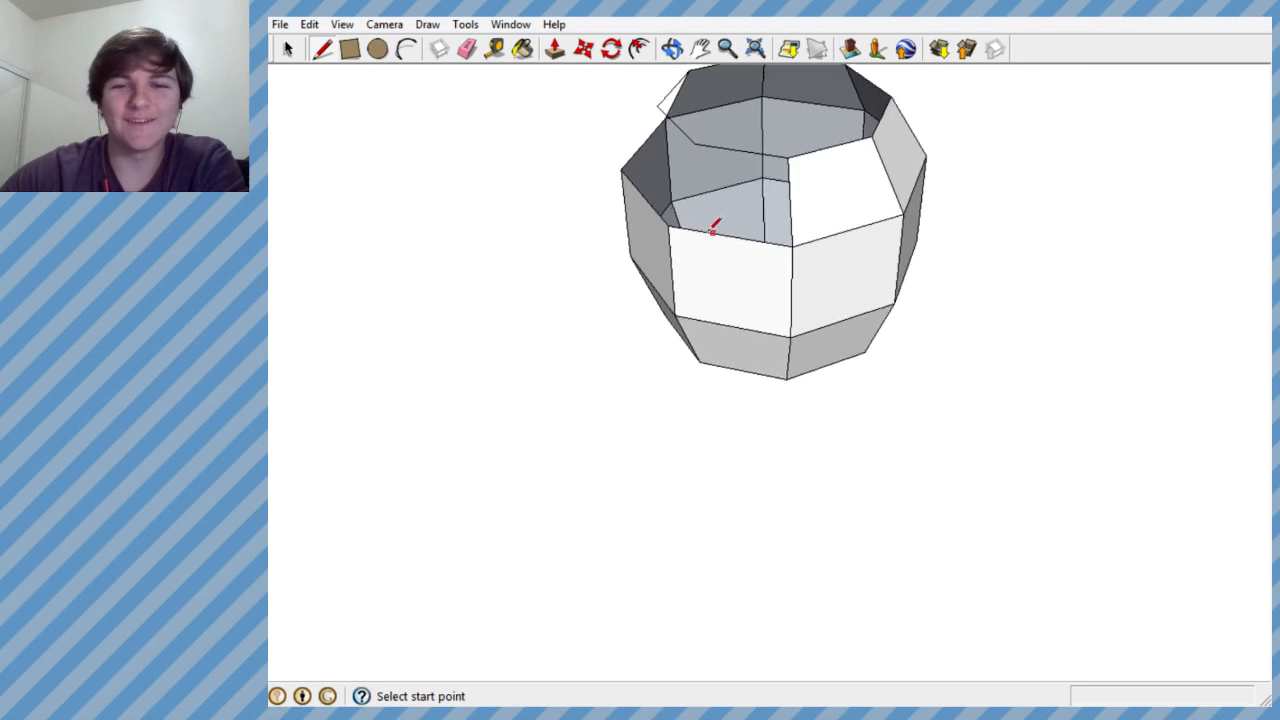
scroll(729, 249, "up", 5)
scroll(737, 395, "down", 3)
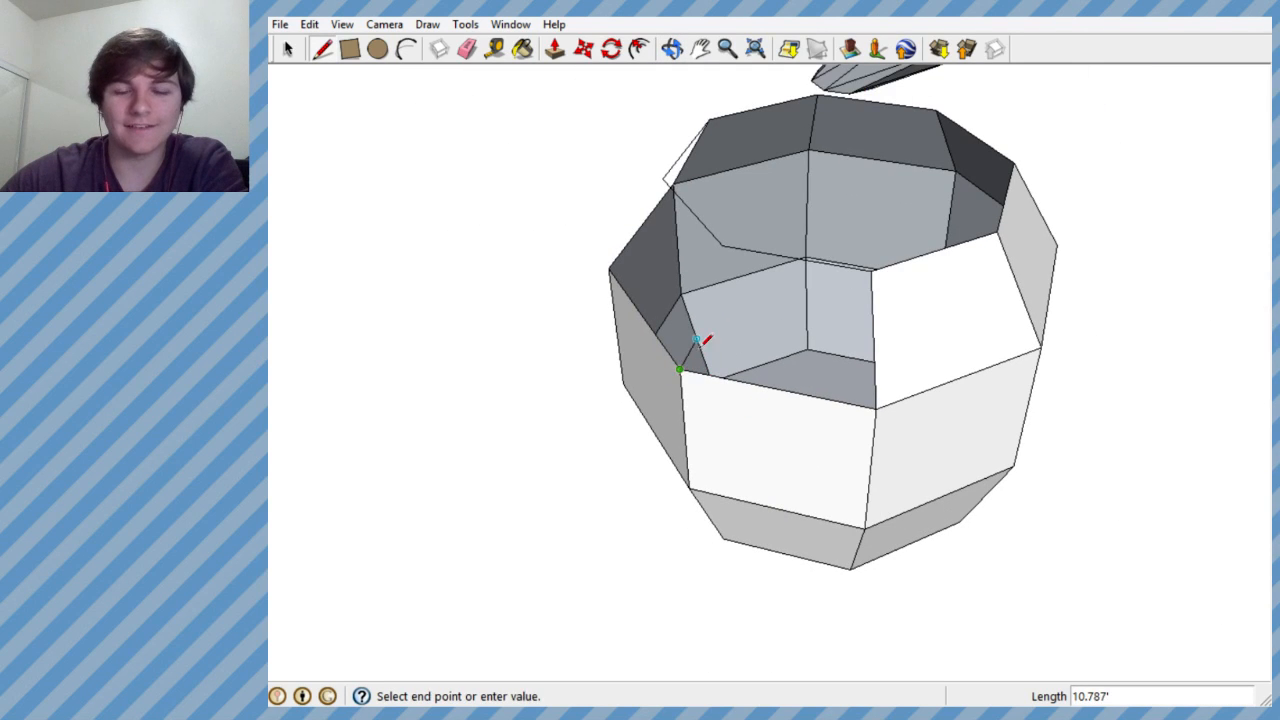
key("Escape")
mouse_move(686, 286)
middle_mouse_down()
mouse_move(1160, 329)
mouse_move(628, 370)
middle_mouse_up()
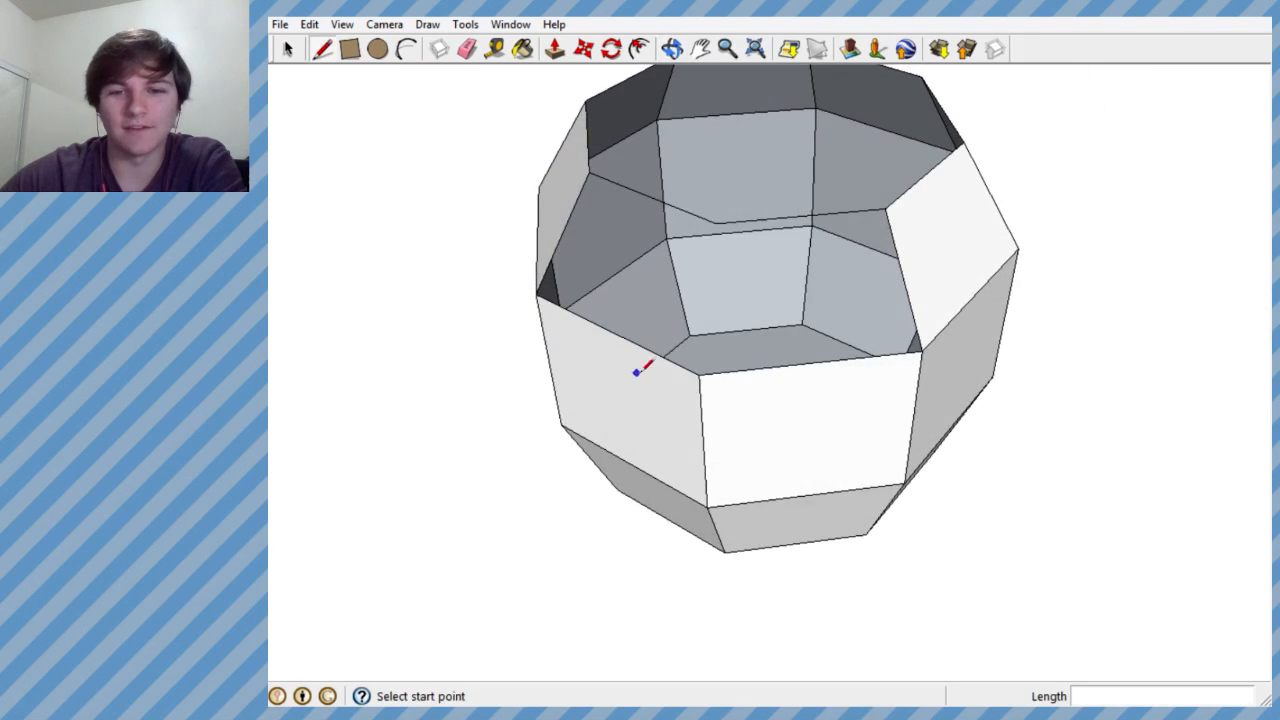
left_click(716, 222)
- Draw lines from two adjacent corners of the tier's upper opening to the neck base's corners, forming one upper shoulder panel
mouse_move(716, 223)
middle_mouse_down()
mouse_move(746, 295)
mouse_move(852, 388)
mouse_move(926, 401)
mouse_move(836, 457)
middle_mouse_up()
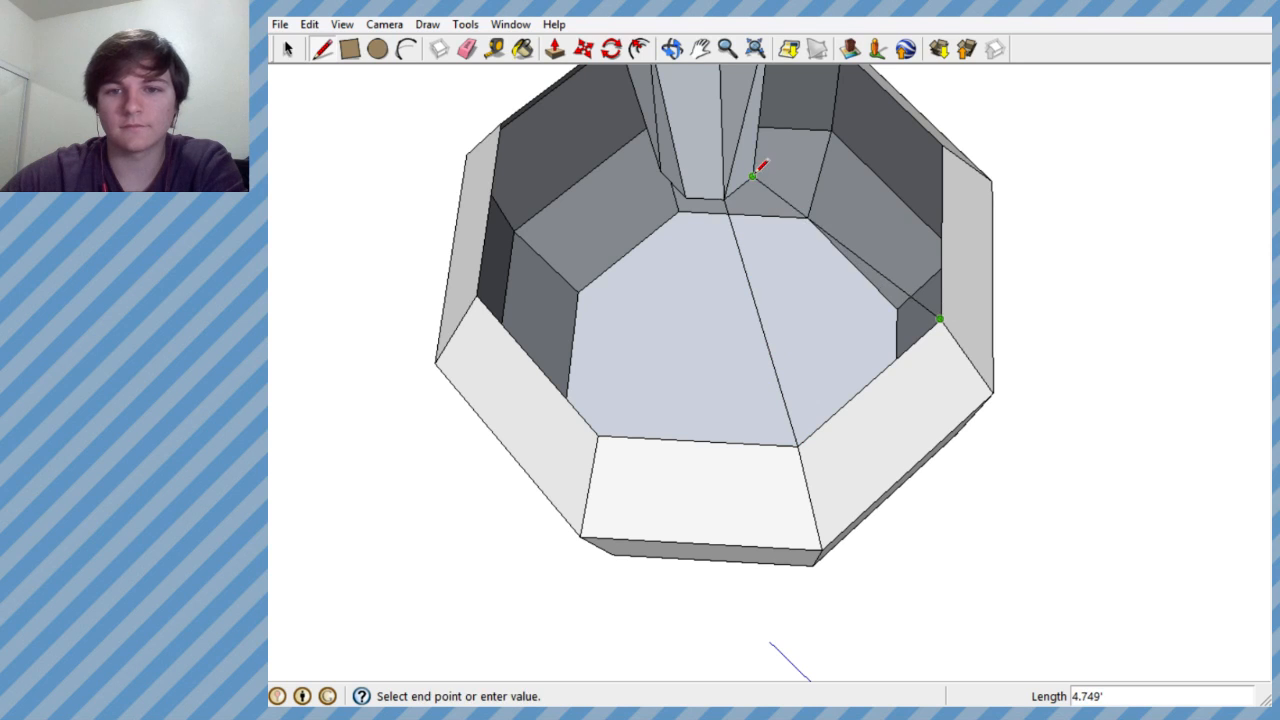
left_click(753, 176)
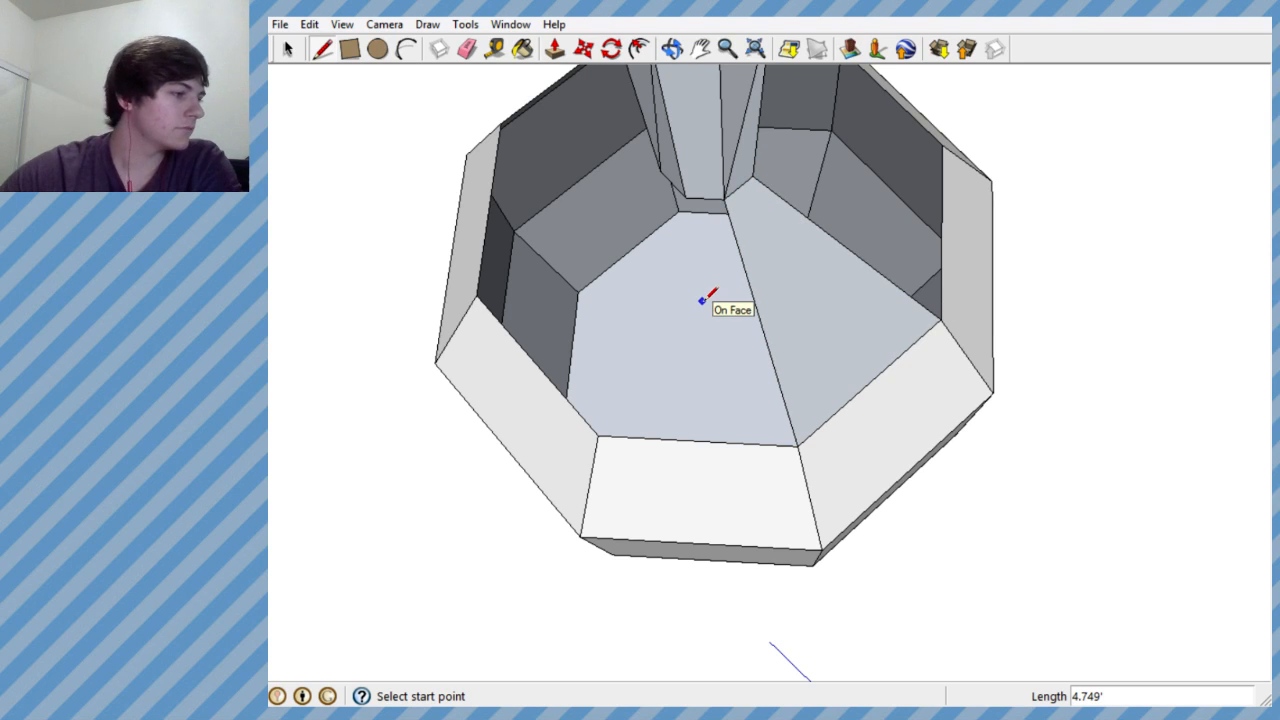
- Try to form the neighbouring upper shoulder panel with a line from the tier's next opening corner to the neck base's corner
middle_click_drag(690, 304, 636, 376)
scroll(640, 372, "down", 2)
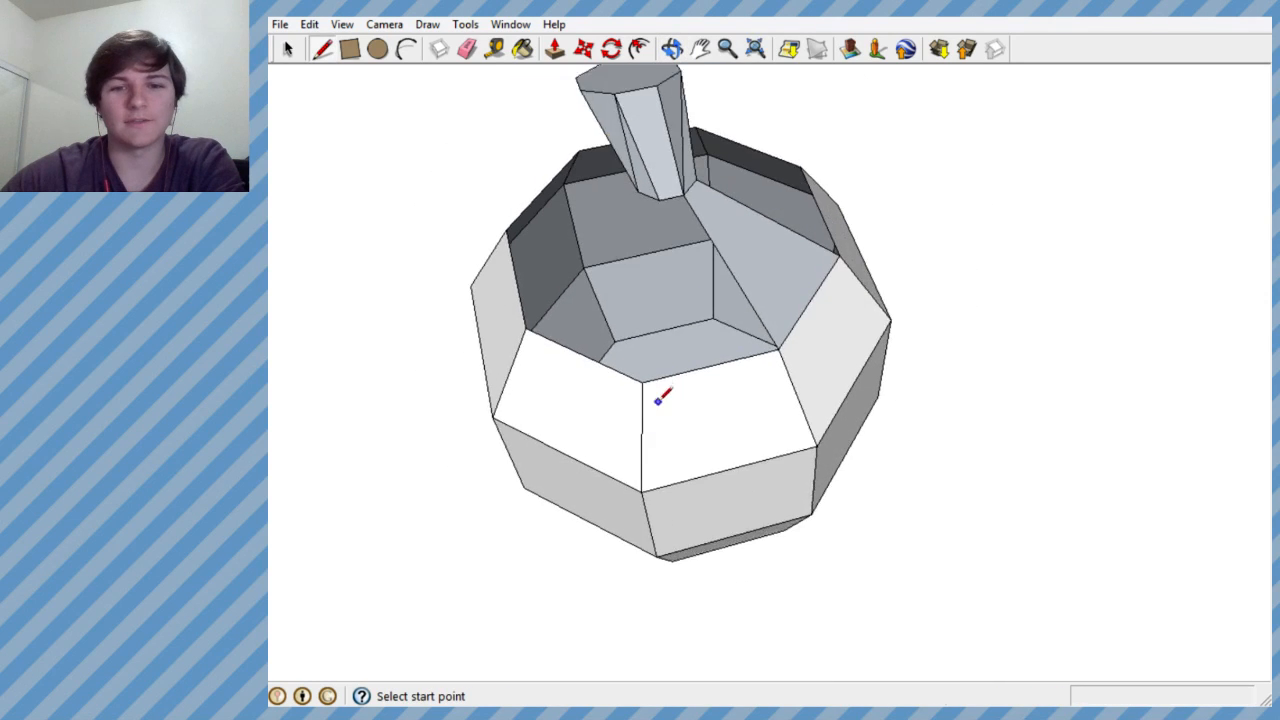
scroll(645, 372, "up", 2)
key("Escape")
middle_click_drag(600, 263, 572, 422)
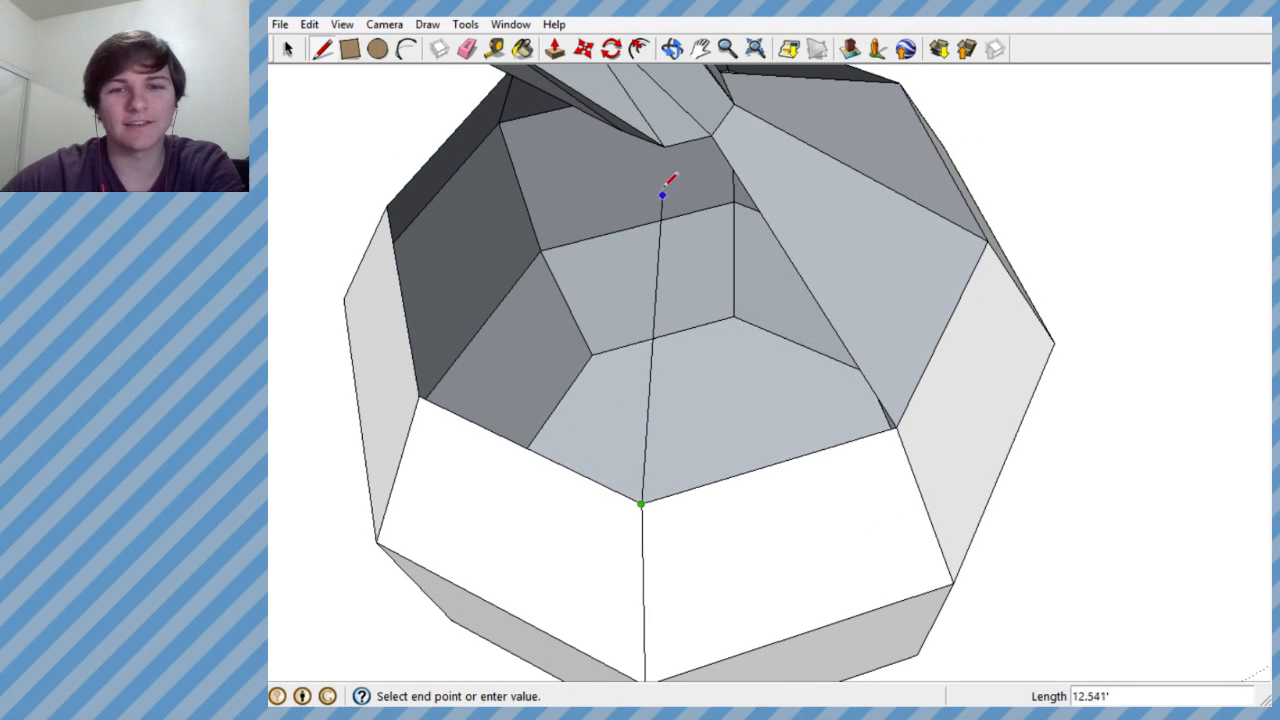
key("Escape")
middle_click_drag(677, 129, 802, 374)
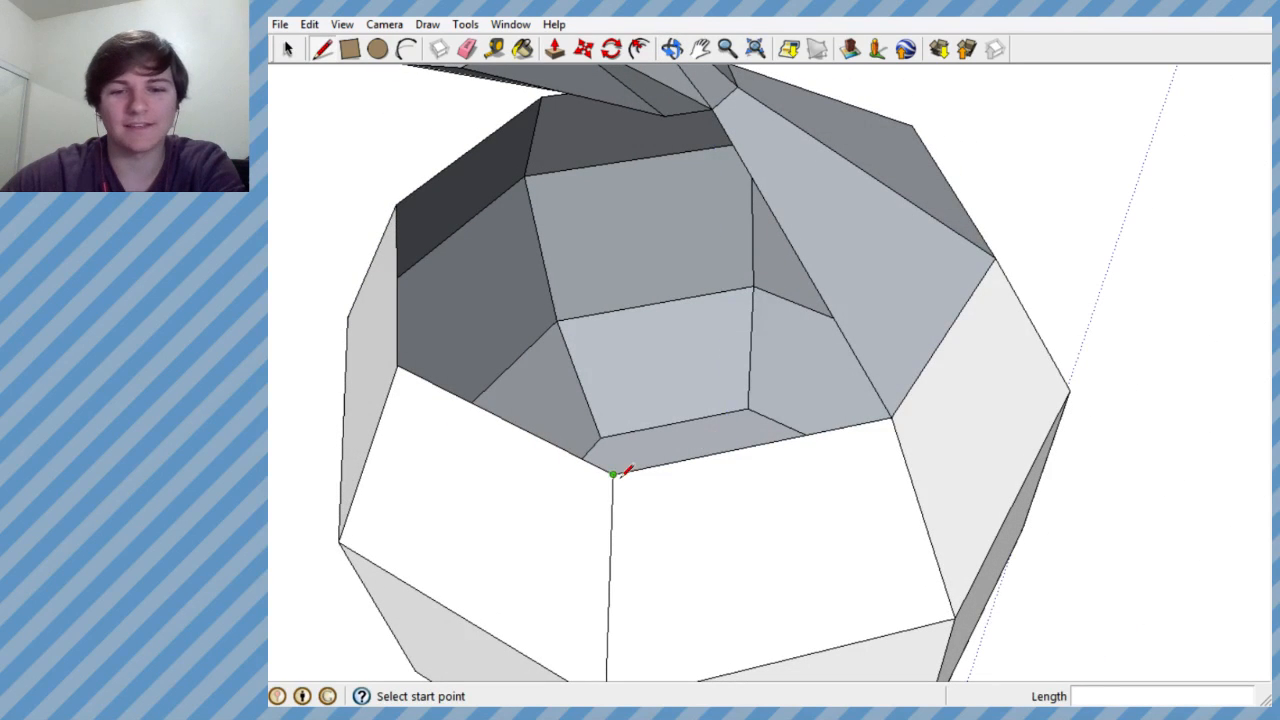
left_click(663, 115)
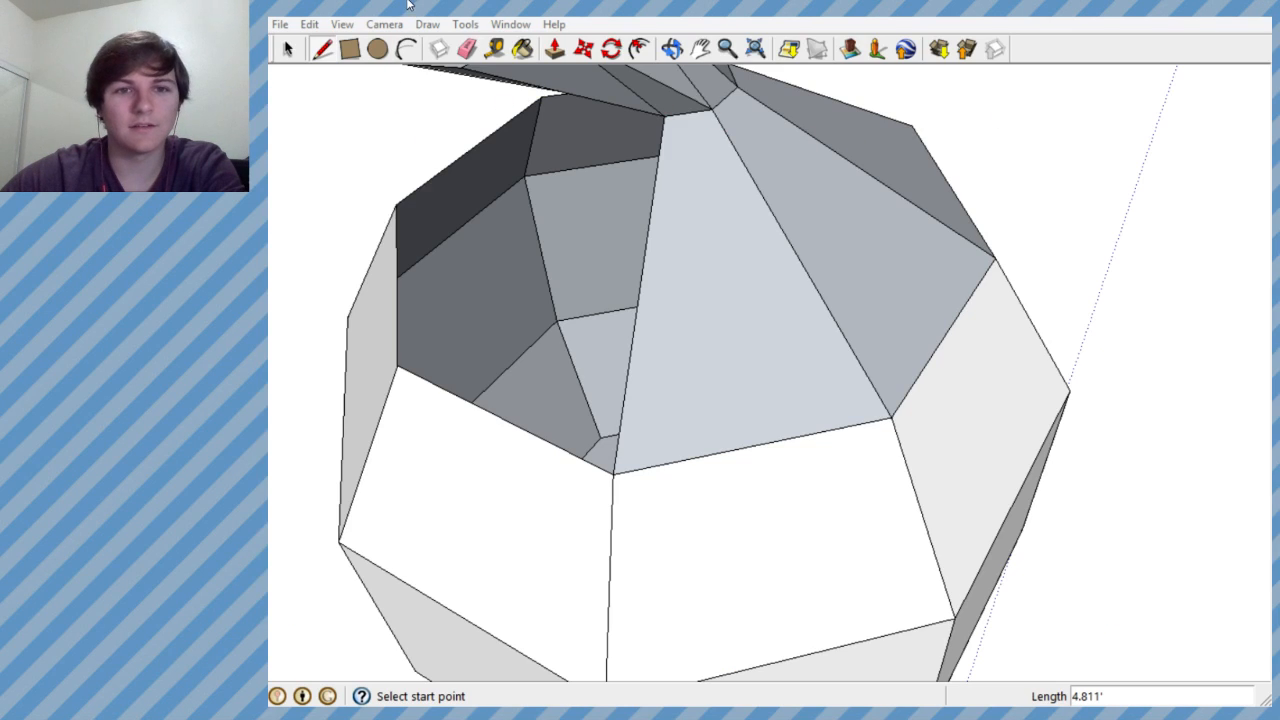
mouse_move(433, 192)
middle_mouse_down()
mouse_move(826, 220)
mouse_move(766, 160)
mouse_move(689, 317)
middle_mouse_up()
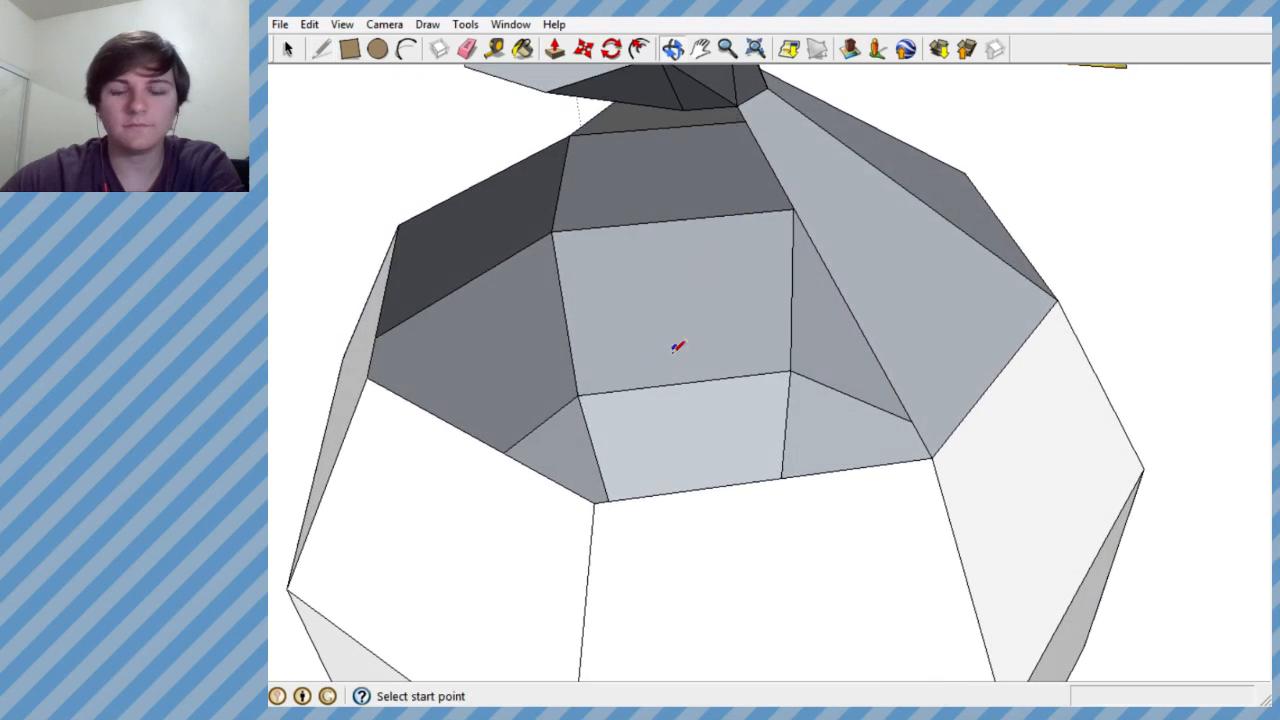
- Complete the upper shoulder panels by drawing lines from the remaining tier opening corners to the neck base's corners
left_click(684, 111)
middle_click_drag(514, 291, 820, 339)
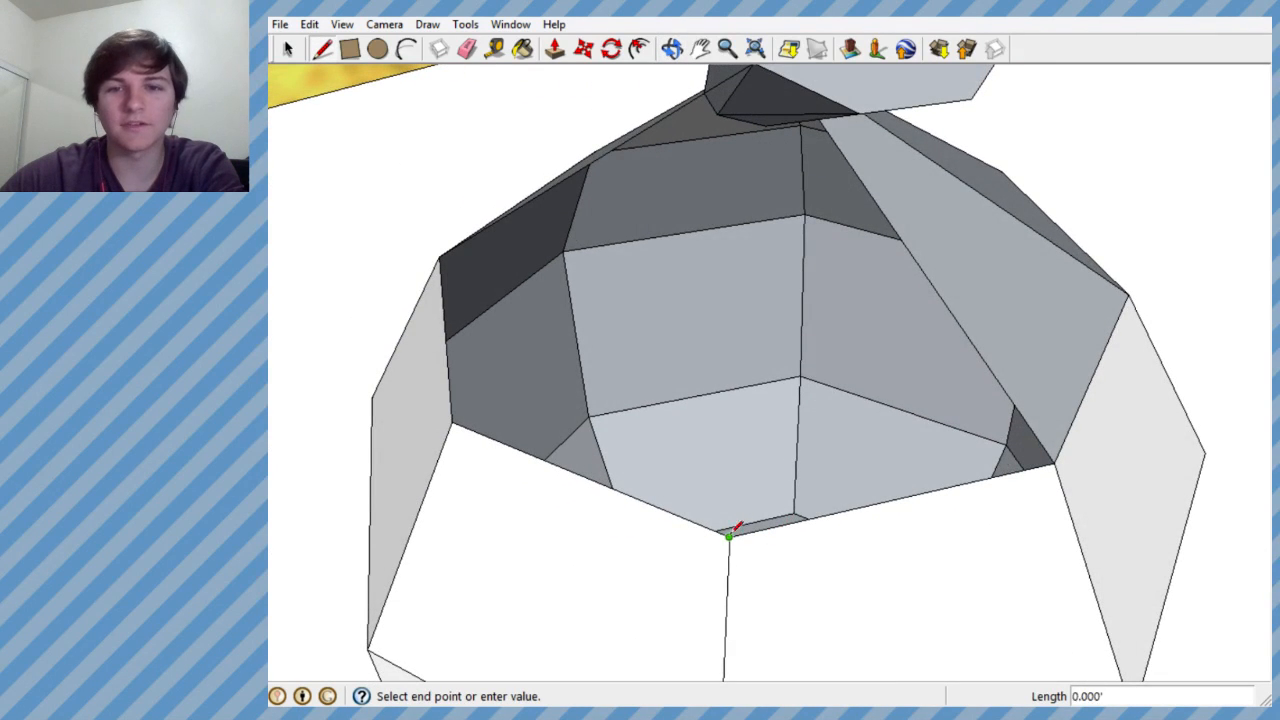
left_click(766, 126)
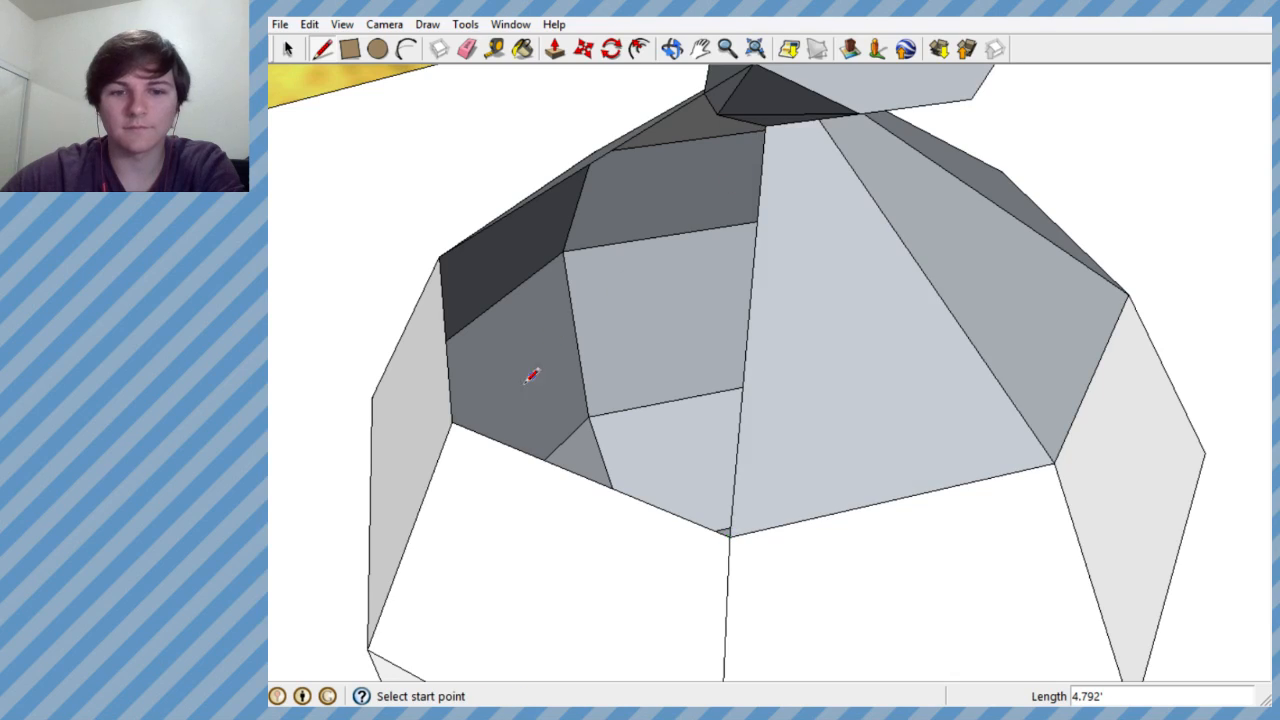
left_click(733, 95)
middle_click_drag(725, 112, 763, 266)
scroll(700, 220, "down", 6)
middle_click_drag(671, 197, 971, 529)
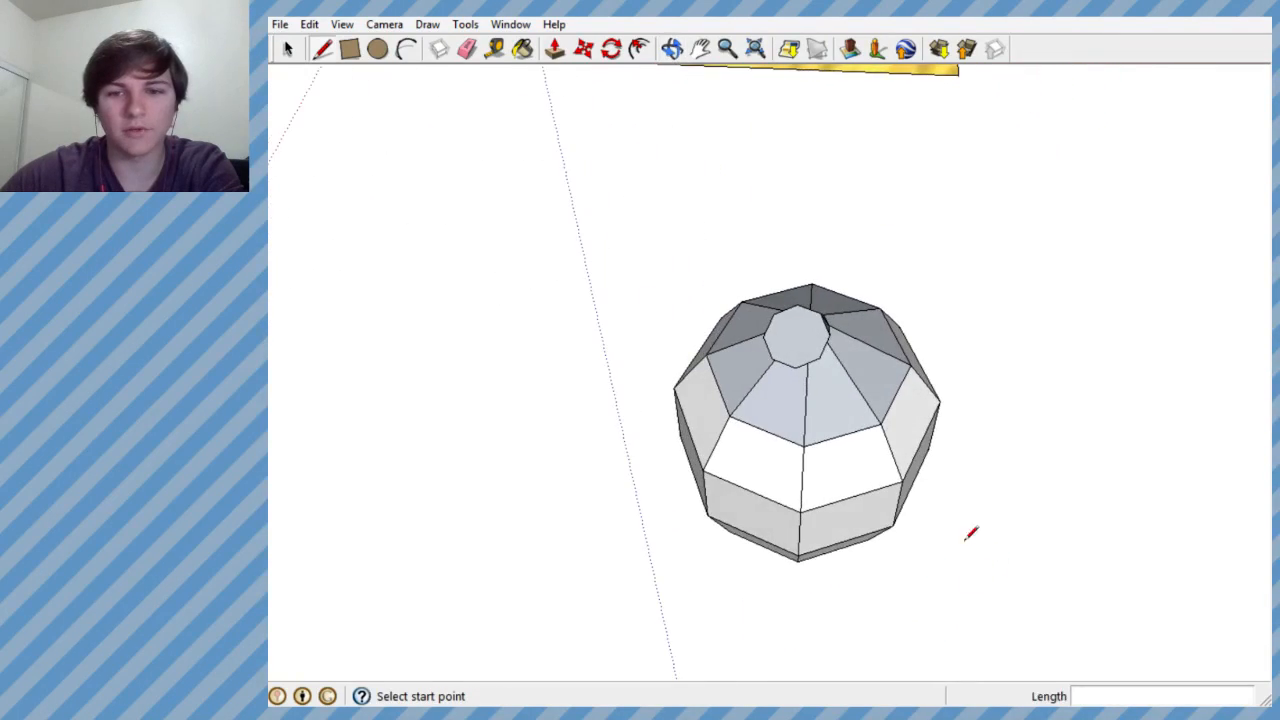
- Select all upper shoulder faces around the neck and reverse their orientation
scroll(837, 431, "up", 2)
middle_click_drag(837, 431, 874, 589)
left_click(294, 55)
left_click(711, 432, "ctrl")
left_click(826, 391, "ctrl")
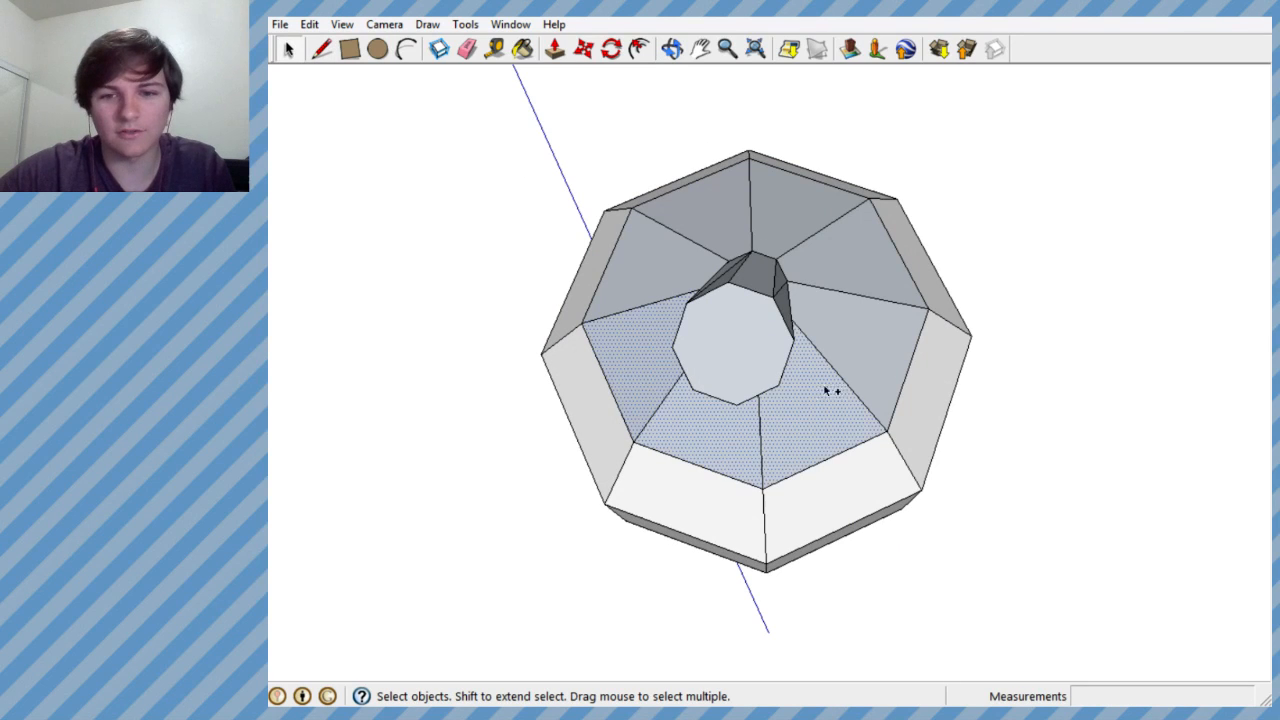
middle_click_drag(729, 311, 754, 199)
right_click(842, 294)
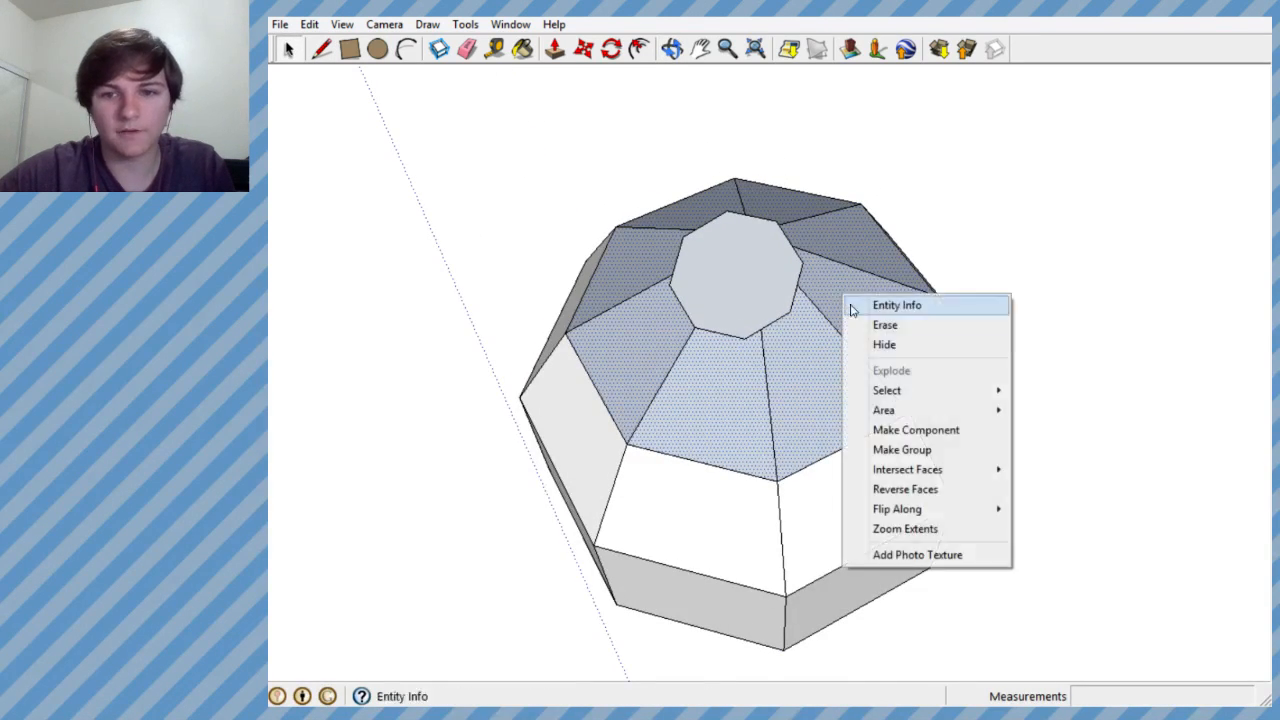
left_click(917, 490)
- Reverse the neck's side faces and the octagonal face at its mouth
middle_click_drag(791, 323, 729, 251)
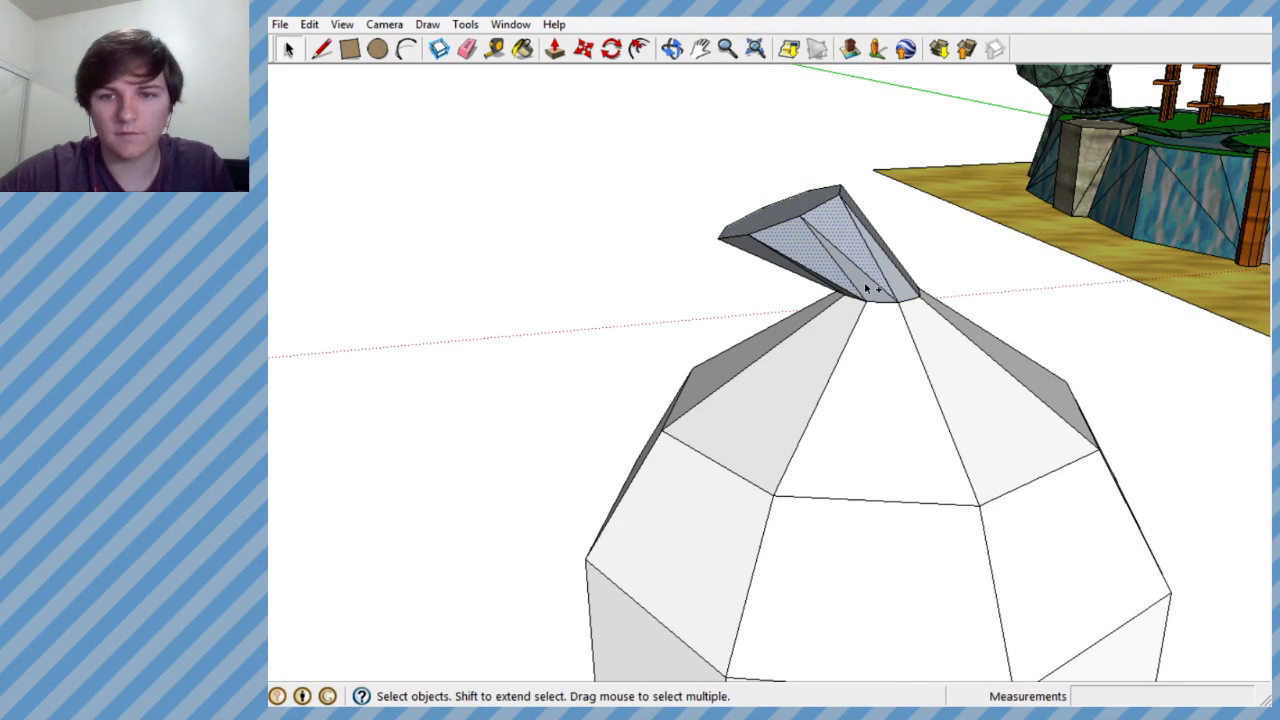
middle_click_drag(861, 254, 816, 326)
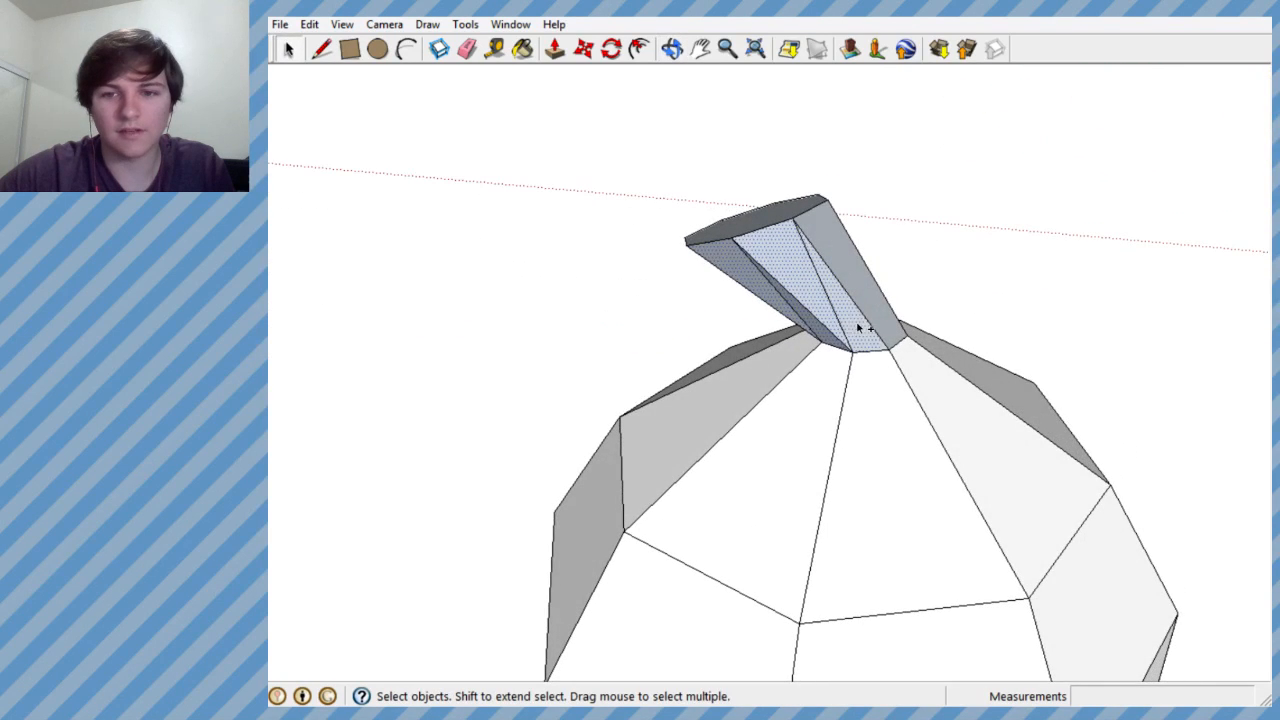
middle_click_drag(866, 283, 688, 292)
mouse_move(748, 249)
middle_mouse_down()
mouse_move(443, 131)
mouse_move(734, 231)
middle_mouse_up()
middle_click_drag(792, 266, 800, 583)
left_click(662, 356)
right_click(694, 340)
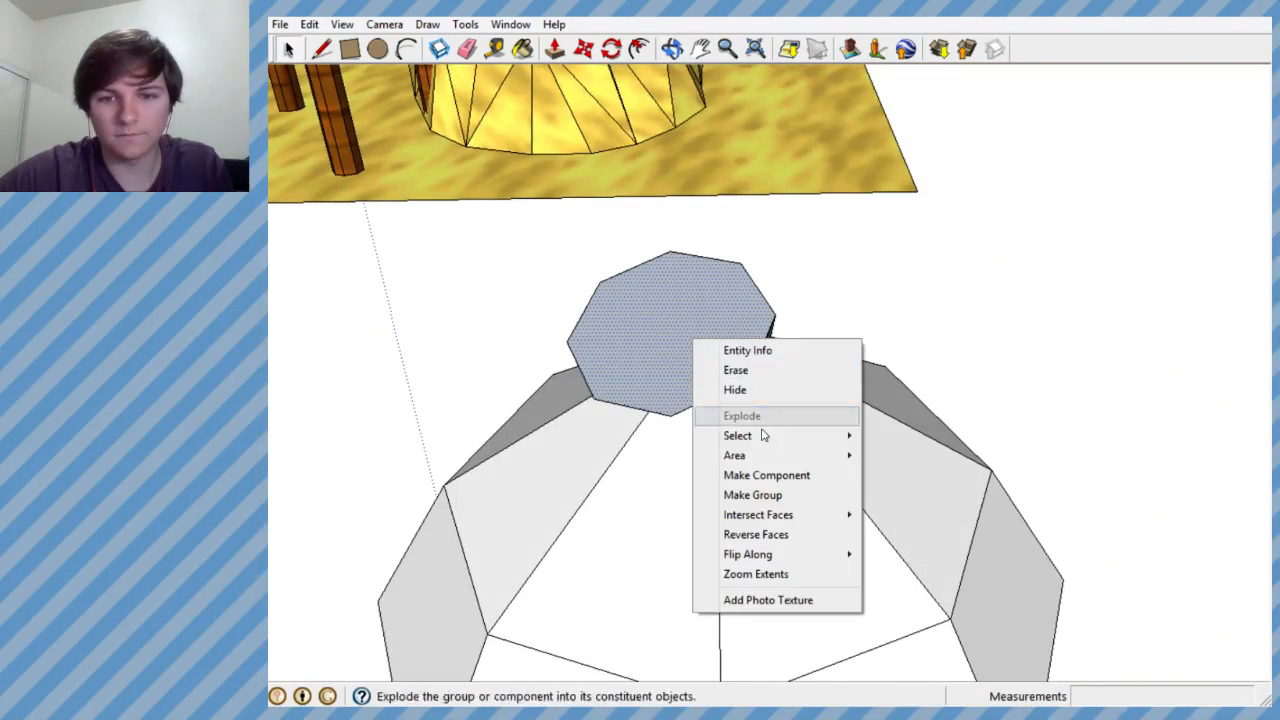
left_click(760, 534)
- Examine the vessel's rebuilt shoulder and leaning neck from several sides and distances
mouse_move(766, 520)
middle_mouse_down()
mouse_move(657, 243)
mouse_move(634, 243)
mouse_move(511, 80)
mouse_move(734, 163)
mouse_move(1040, 225)
mouse_move(749, 320)
middle_mouse_up()
scroll(660, 360, "down", 2)
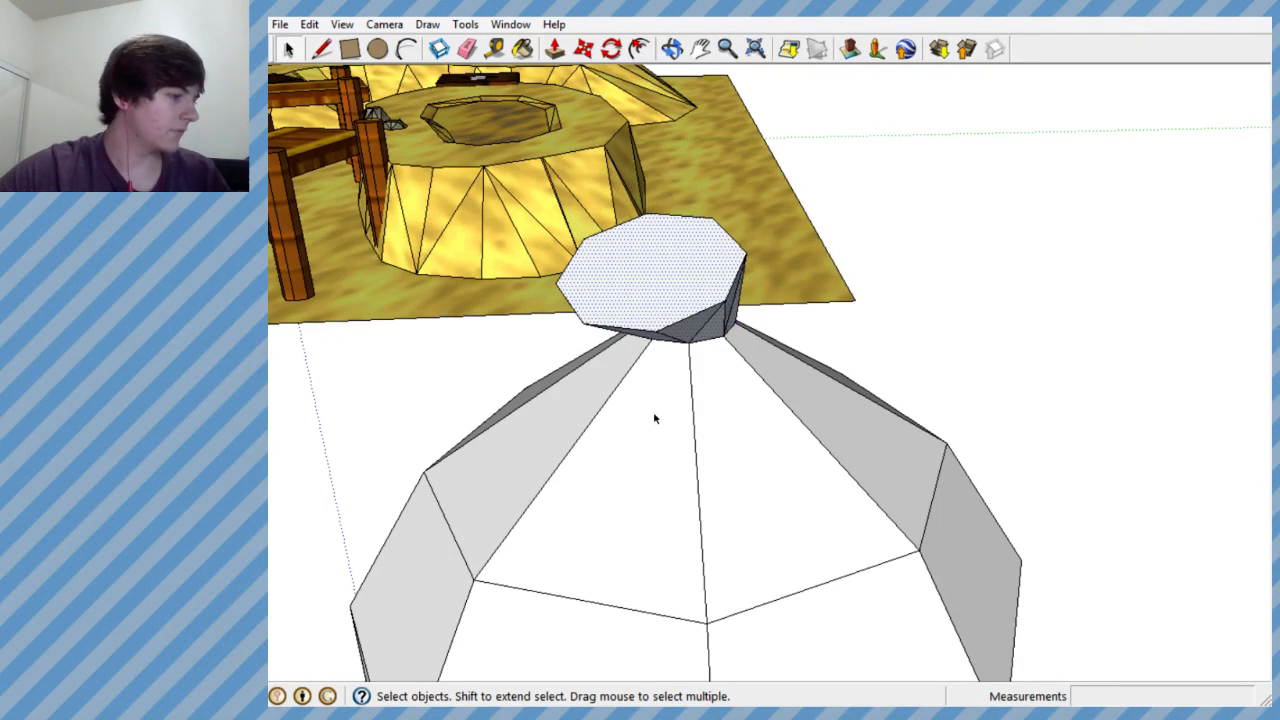
middle_click_drag(731, 424, 783, 506)
scroll(660, 388, "down", 2)
scroll(664, 395, "down", 4)
scroll(727, 465, "up", 3)
middle_click_drag(658, 436, 1188, 438)
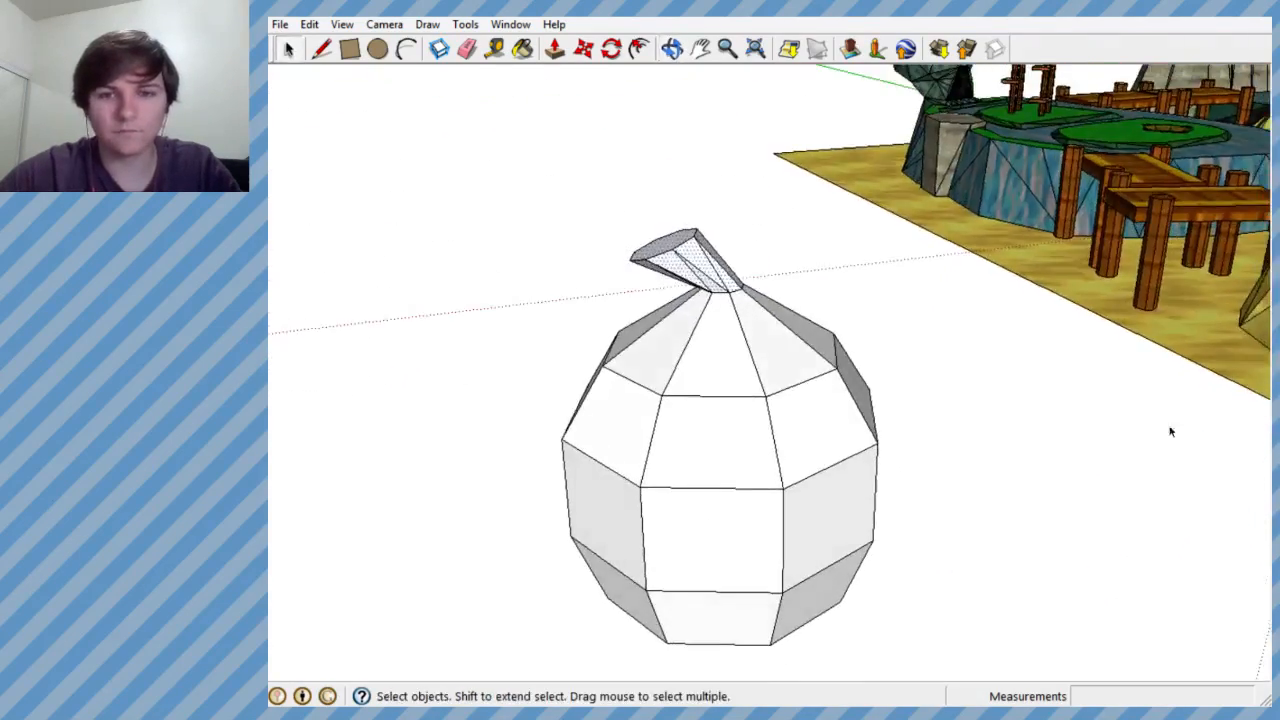
middle_click_drag(706, 360, 657, 286)
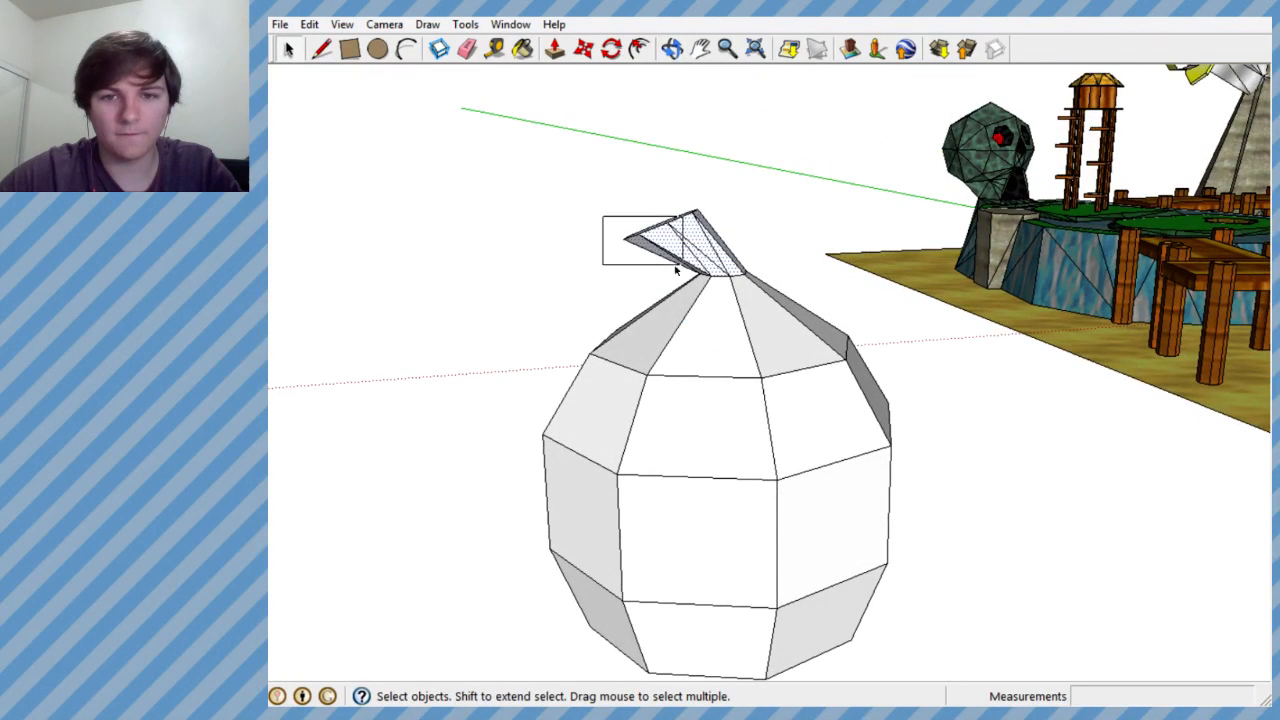
- Select the neck's mouth octagon with its edges and enlarge it using Scale
middle_click_drag(712, 258, 603, 184)
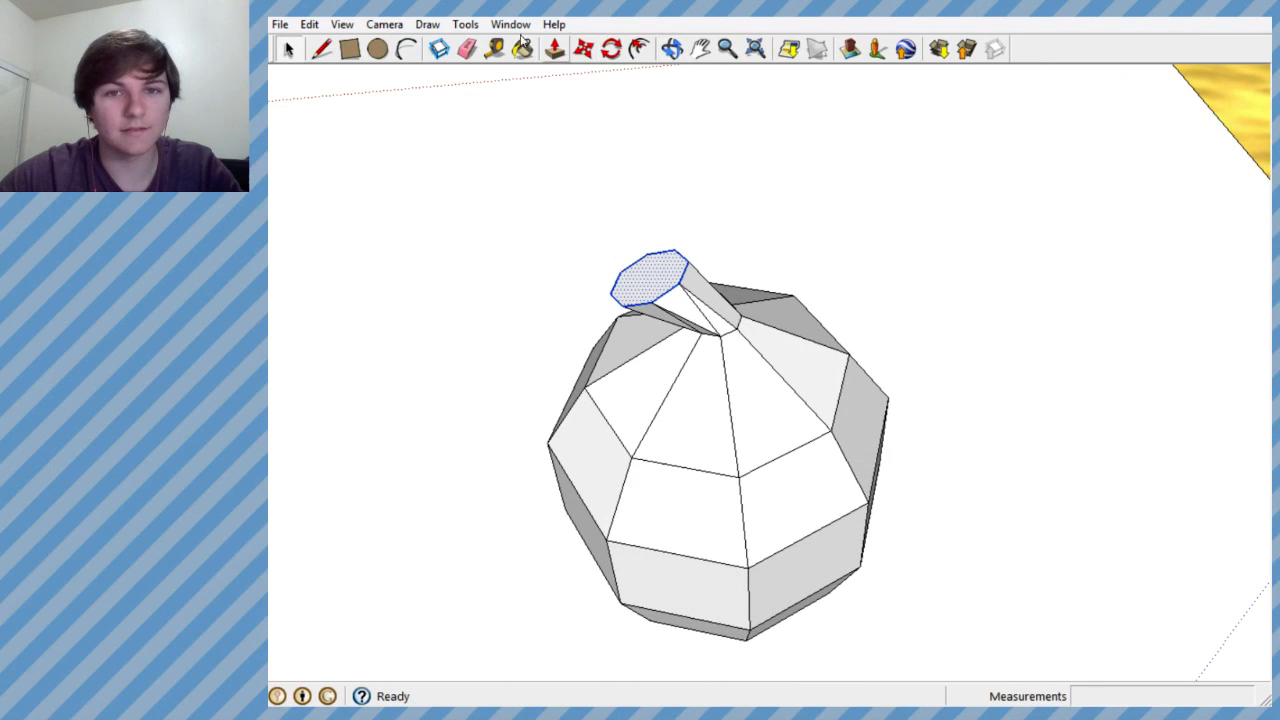
left_click(428, 24)
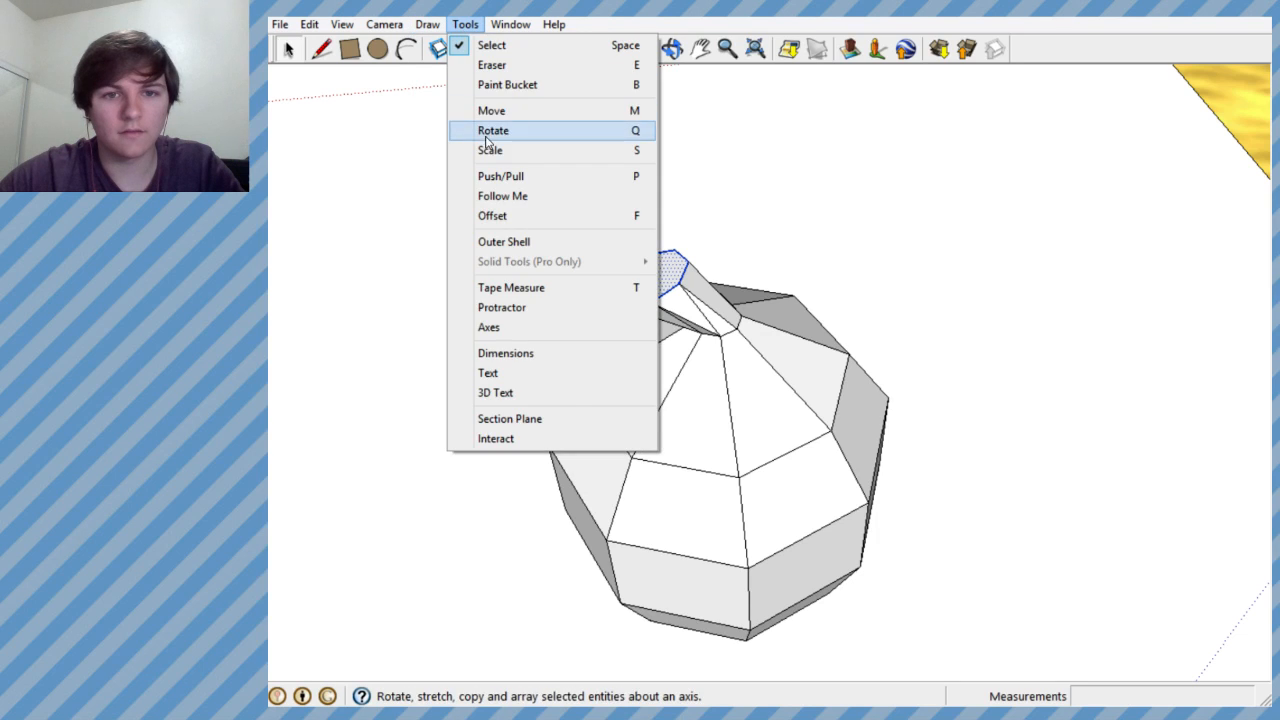
left_click(472, 150)
middle_click_drag(649, 291, 686, 256)
scroll(686, 256, "up", 4)
left_click_drag(714, 216, 760, 175)
middle_click_drag(760, 175, 822, 310)
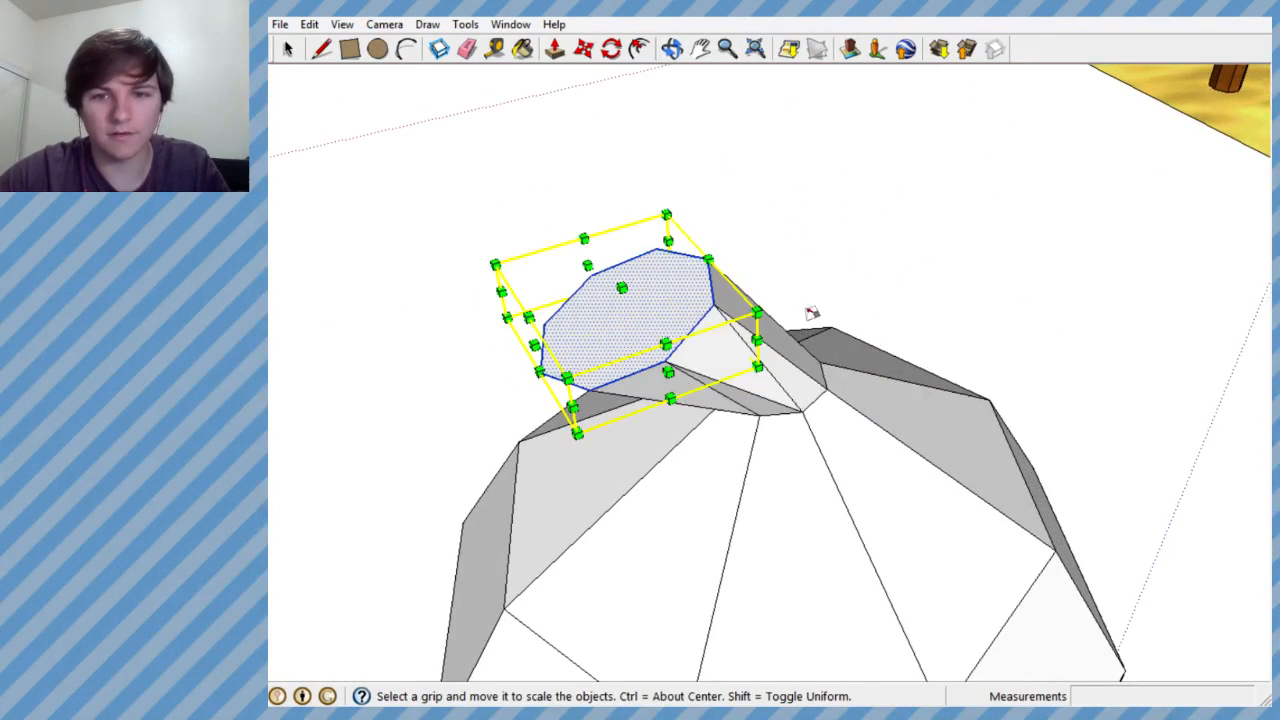
left_click_drag(755, 312, 828, 310)
middle_click_drag(828, 310, 673, 270)
scroll(714, 334, "down", 5)
middle_click_drag(714, 334, 756, 258)
scroll(605, 325, "up", 5)
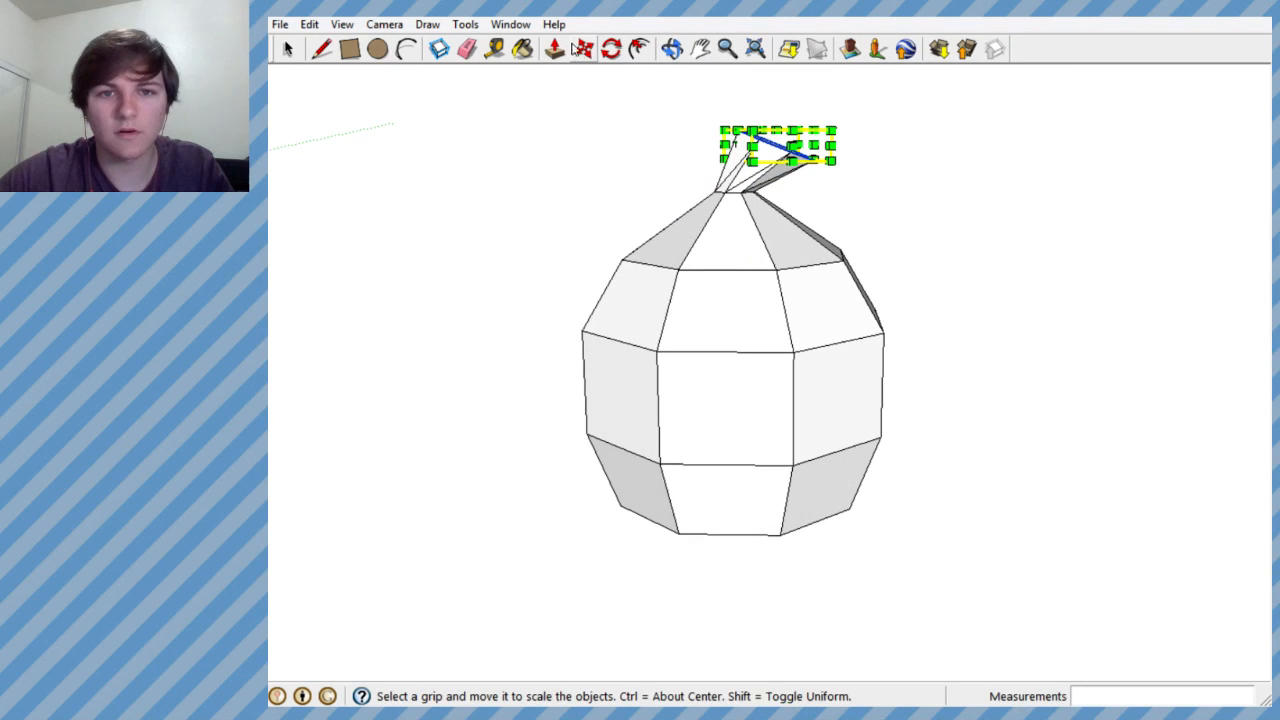
- Rotate the mouth octagon 26.1 degrees about a point on the vessel's front, swinging the neck sideways
left_click(466, 25)
left_click(490, 130)
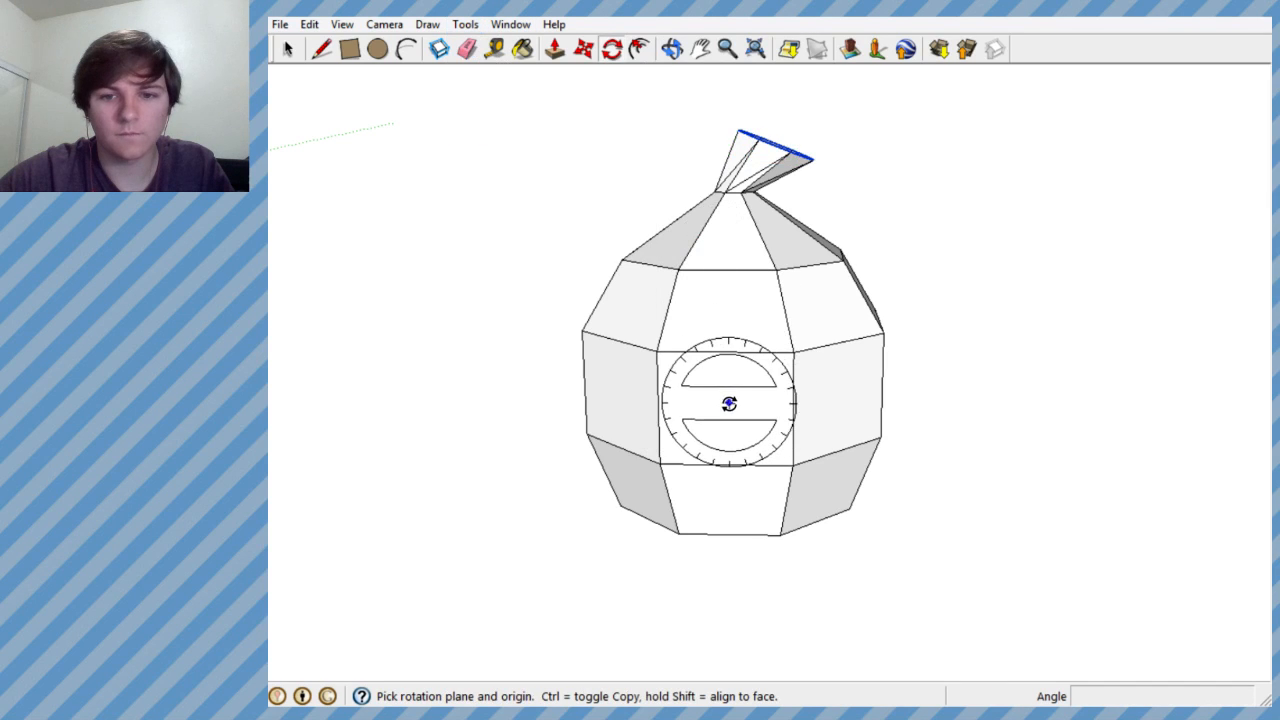
left_click(731, 320)
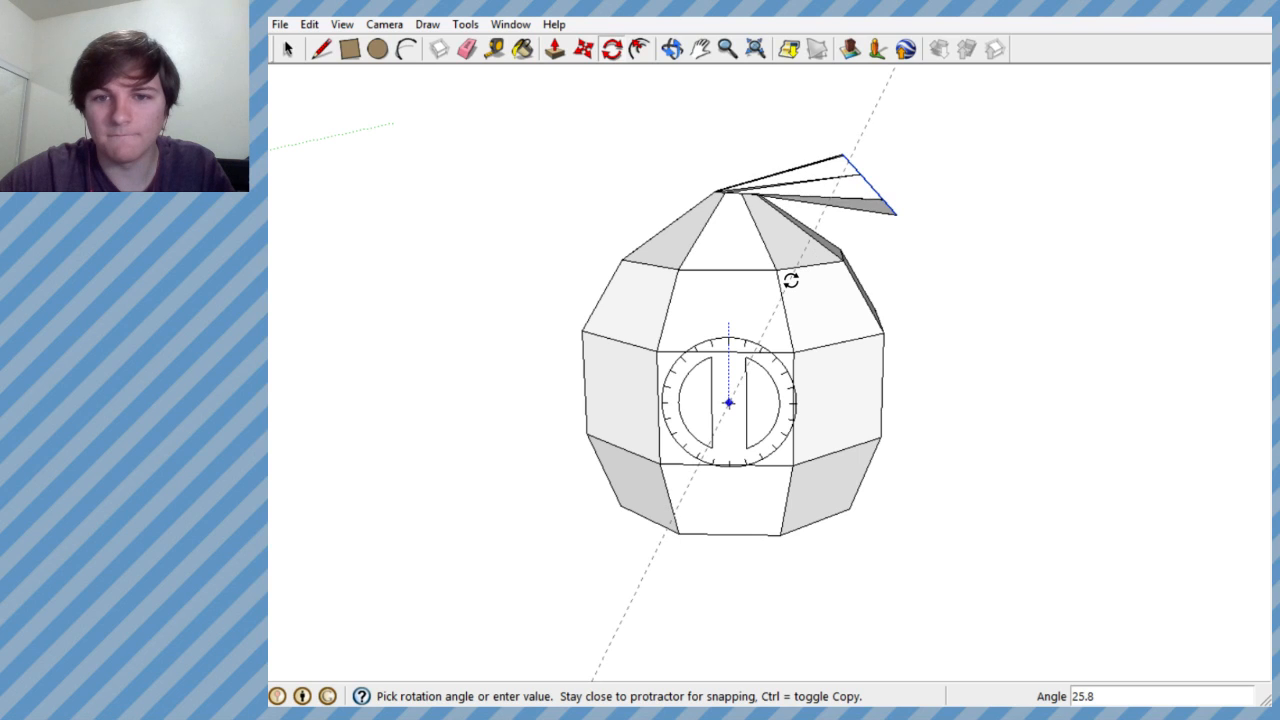
left_click(791, 278)
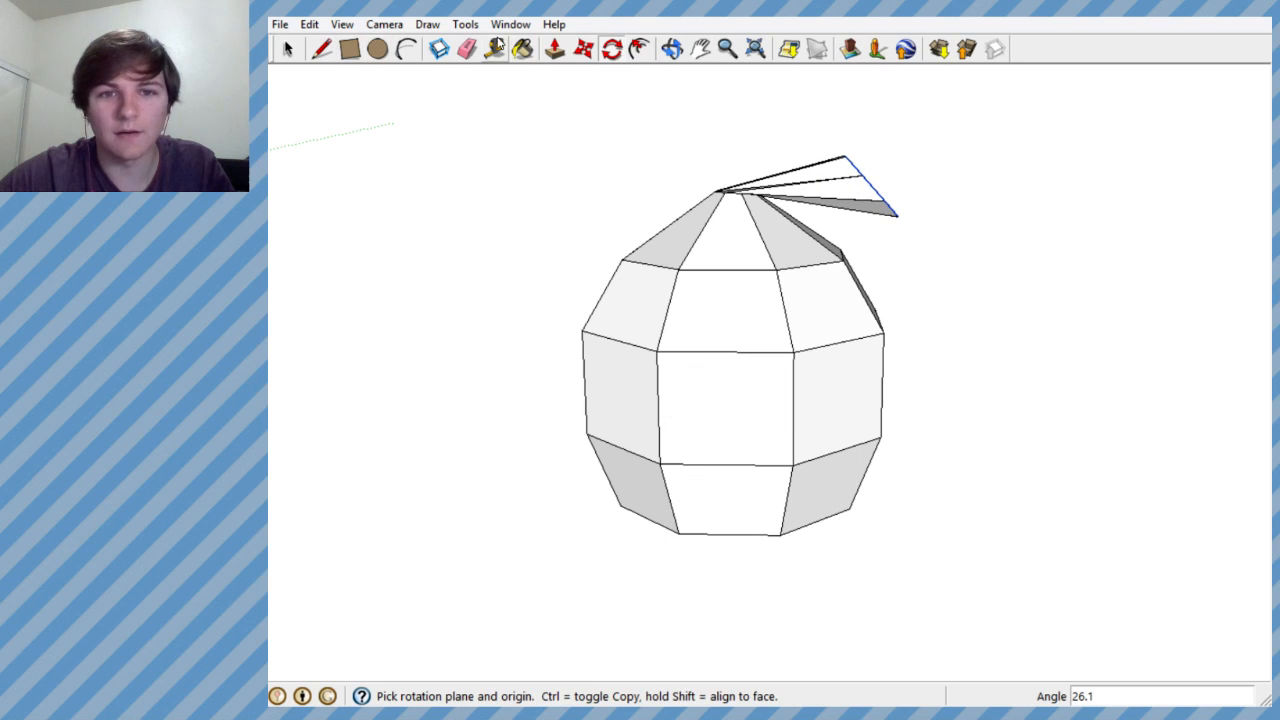
- Move the mouth octagon upwards and shift it back towards the neck's base along the red axis
left_click(582, 49)
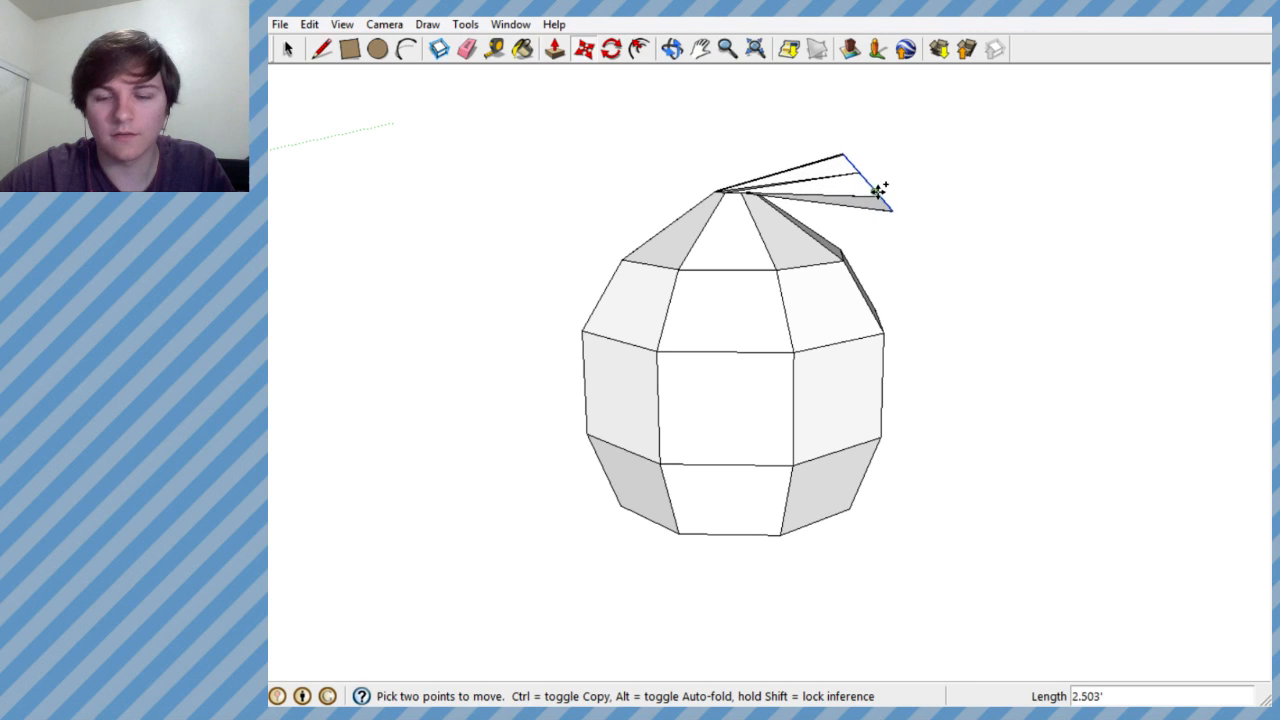
middle_click_drag(868, 204, 819, 263)
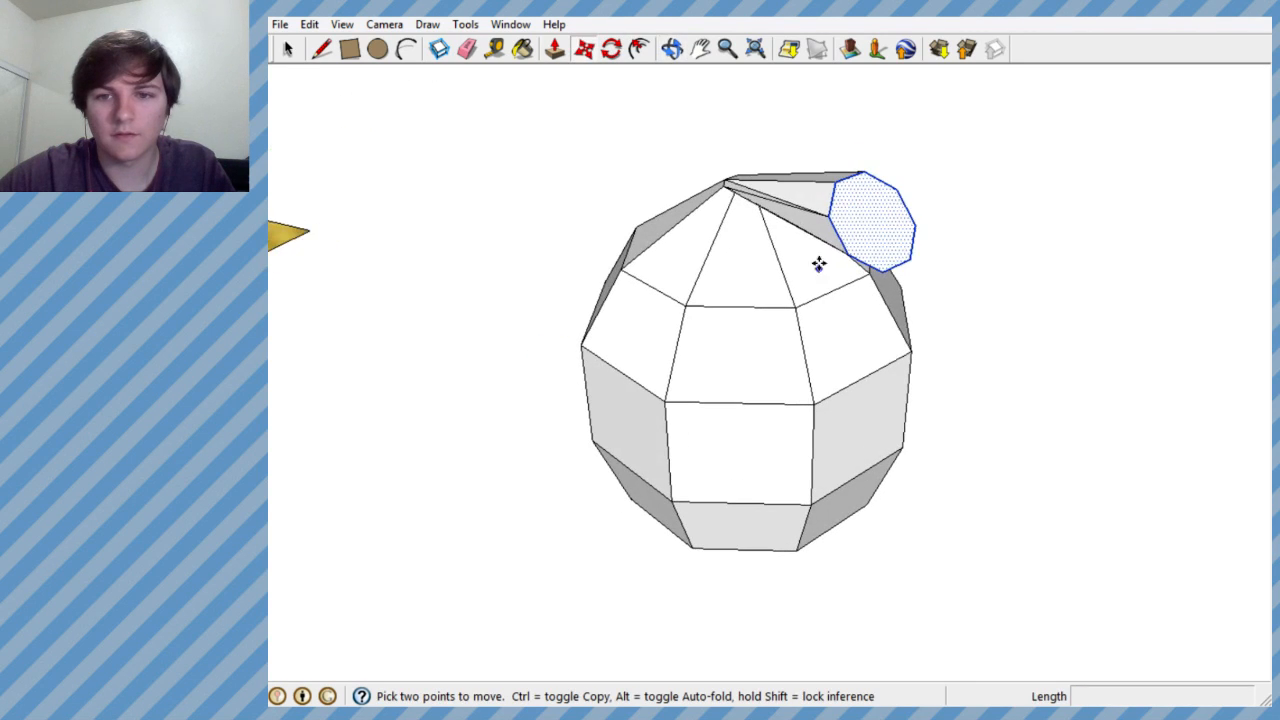
left_click(876, 221)
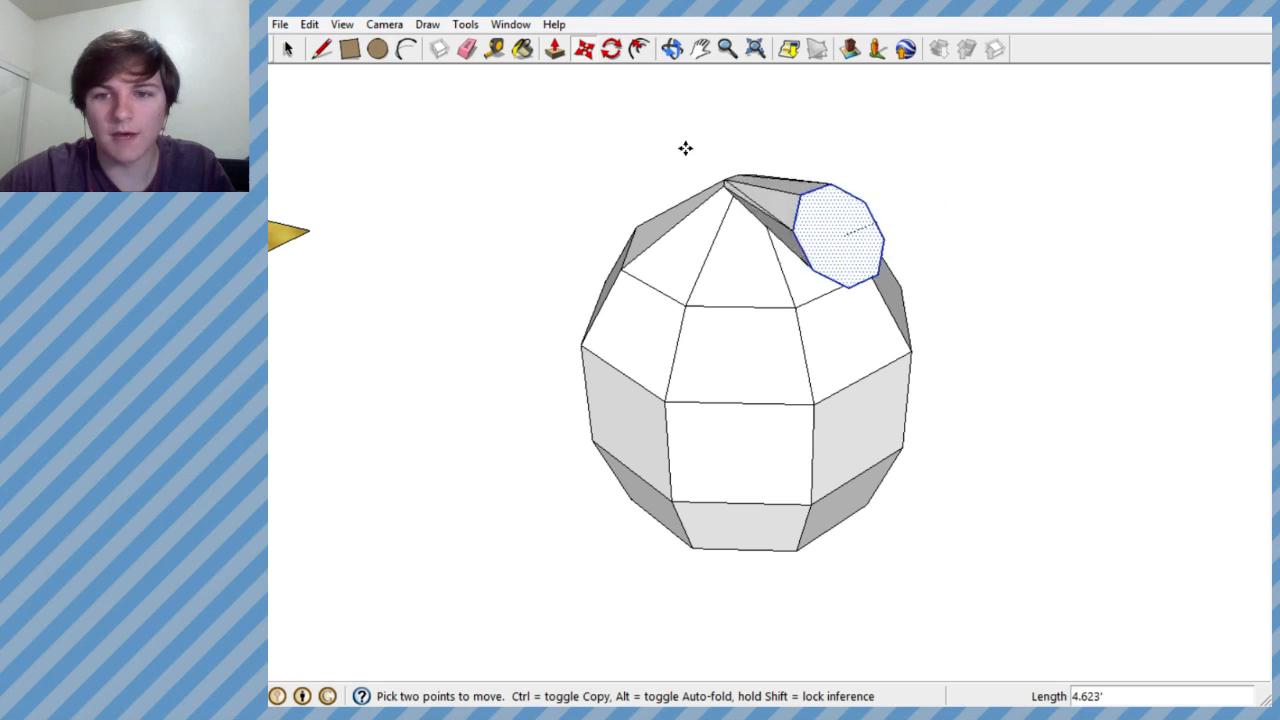
left_click(873, 152)
key("ctrl+z")
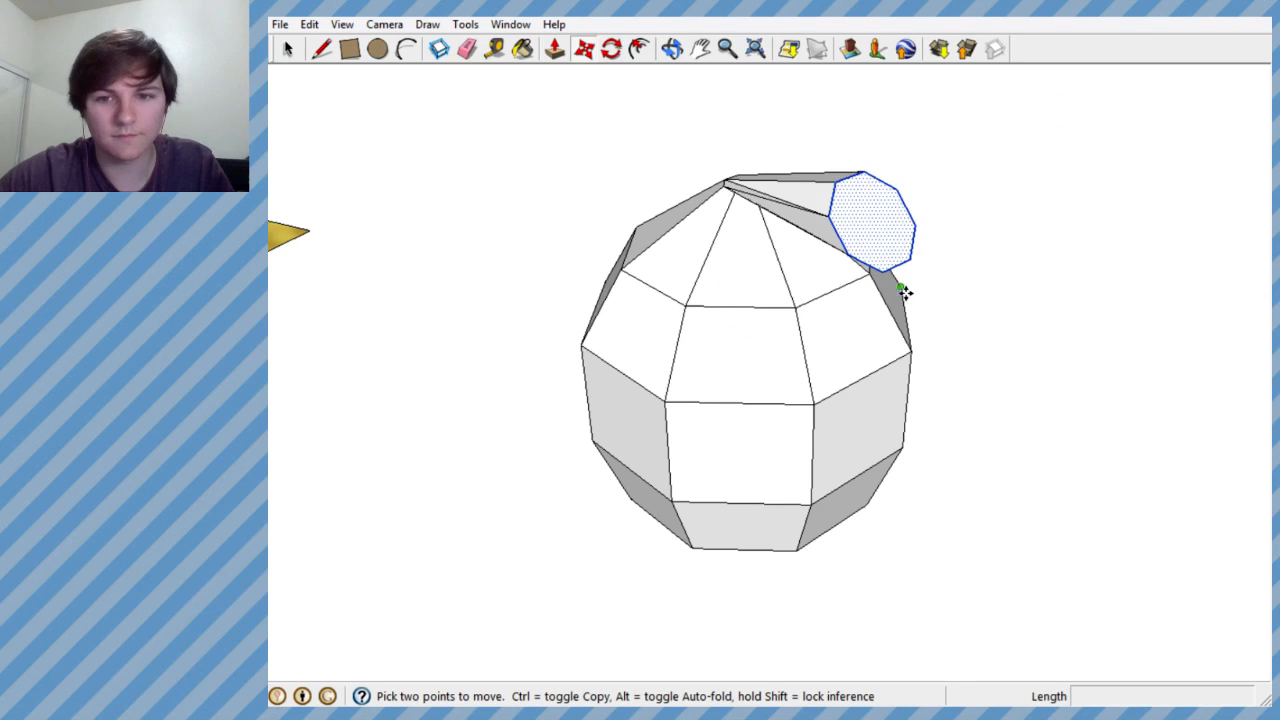
left_click(872, 221)
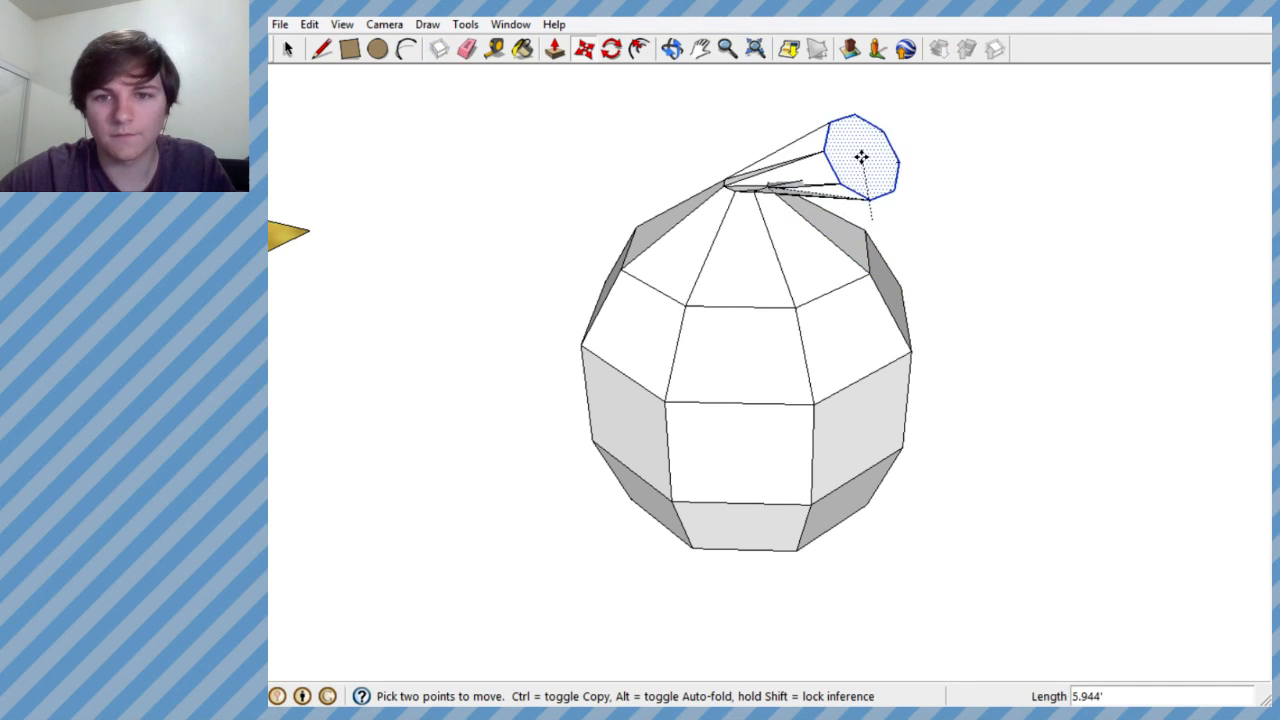
left_click(866, 120)
middle_click_drag(900, 170, 1023, 139)
left_click(869, 131)
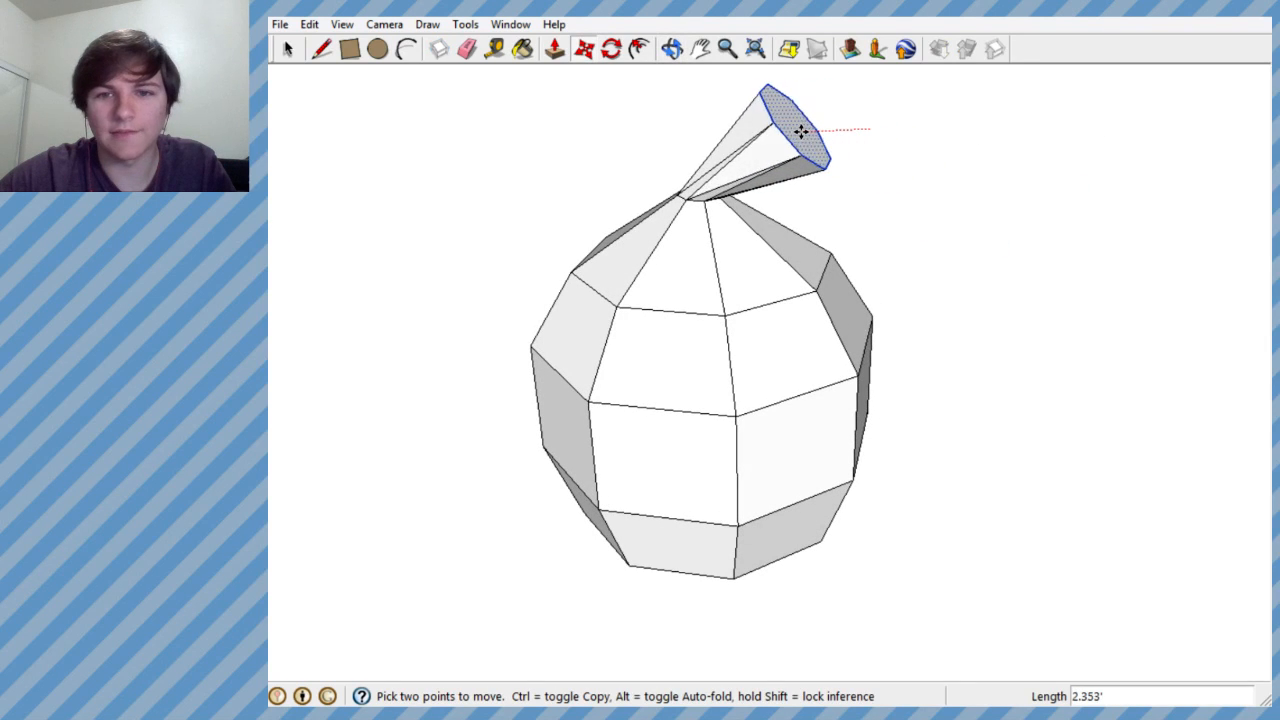
left_click(765, 142)
- Shift the mouth octagon along the green axis and about 1.3' outwards along the red axis
middle_click_drag(785, 160, 914, 283)
scroll(738, 322, "down", 3)
middle_click_drag(738, 322, 1059, 206)
middle_click_drag(683, 309, 765, 655)
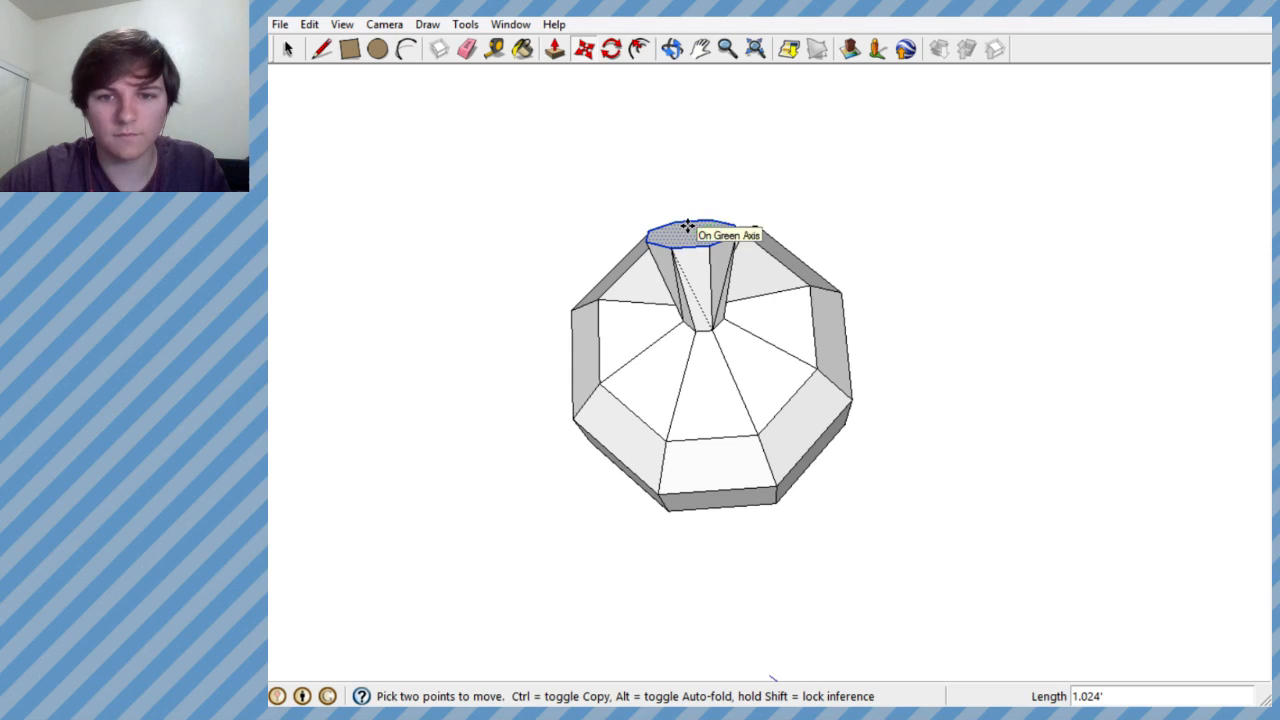
middle_click_drag(703, 337, 705, 283)
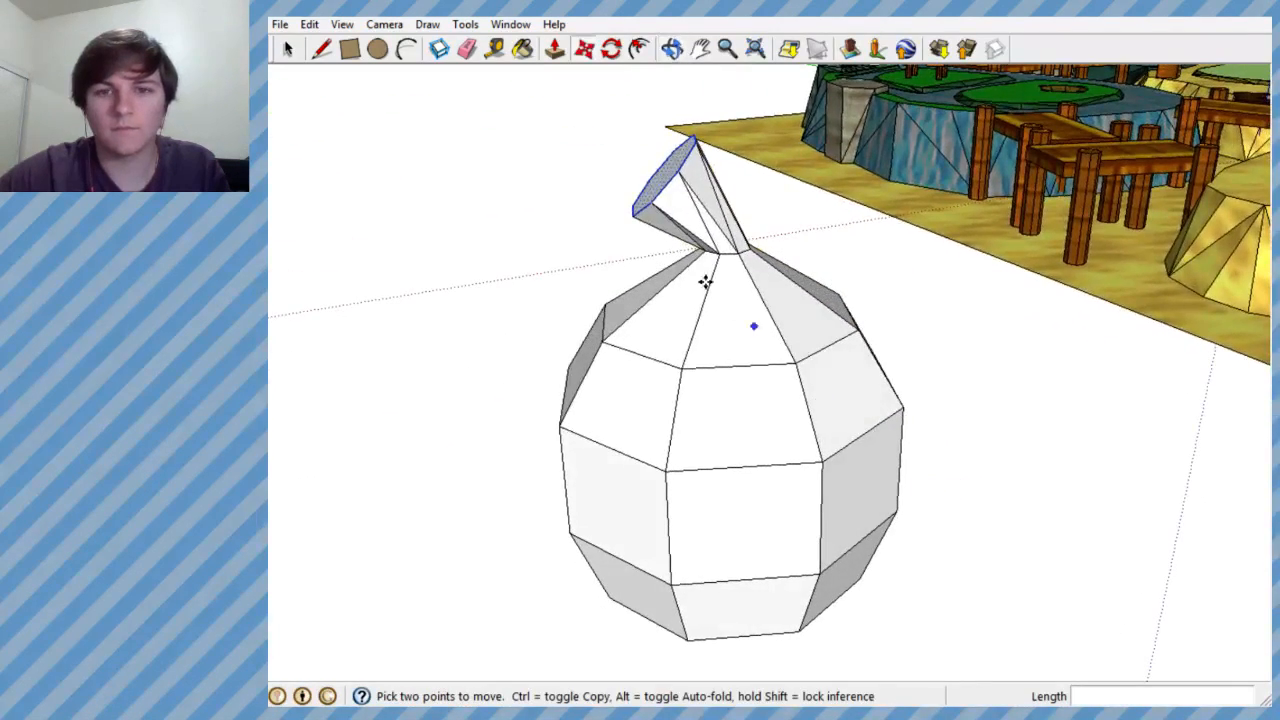
left_click(663, 177)
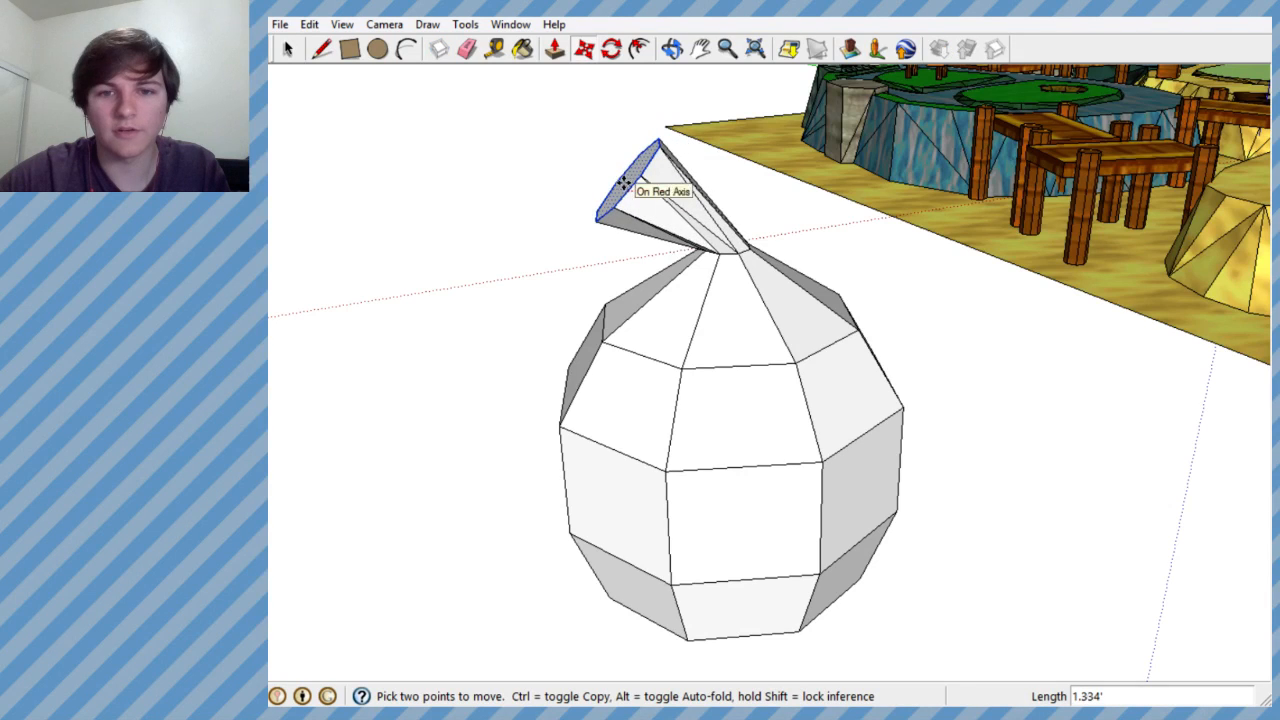
middle_click_drag(663, 257, 710, 408)
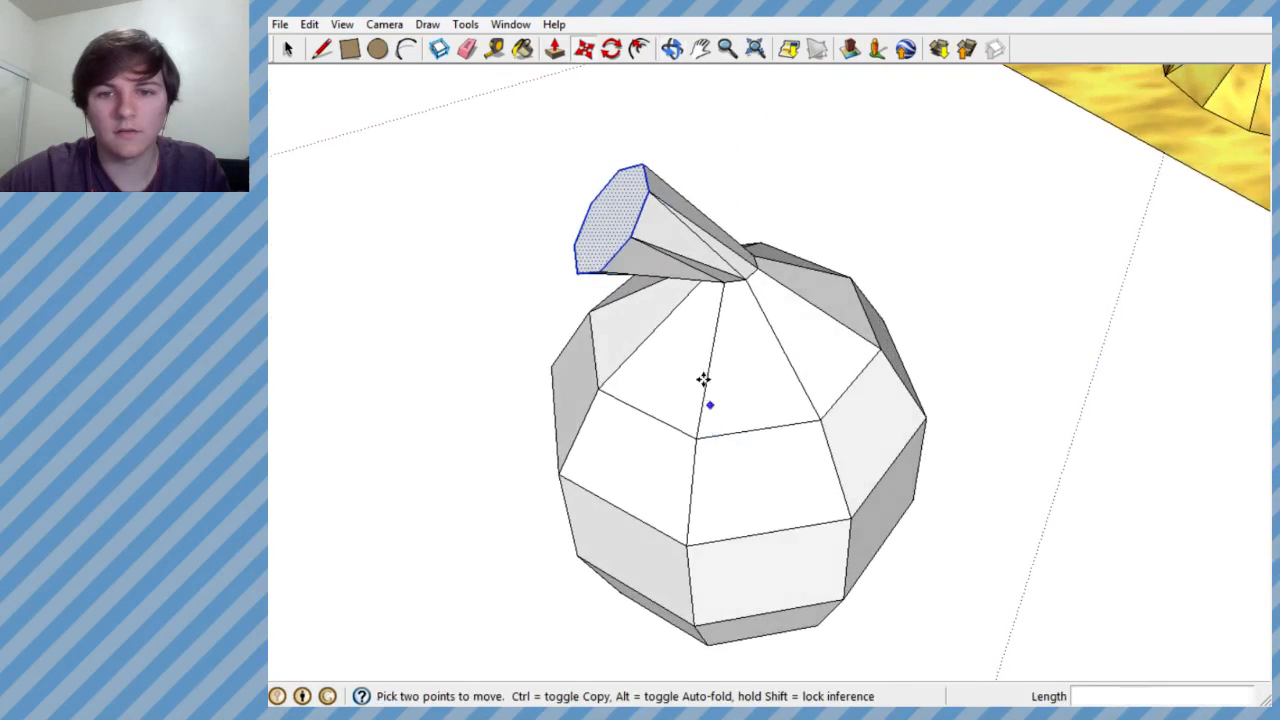
- Examine the leaning neck's shape up close and the whole vessel beside the Pirate level
scroll(710, 408, "up", 2)
left_click(567, 168)
middle_click_drag(716, 236, 438, 154)
scroll(720, 264, "down", 5)
mouse_move(756, 293)
middle_mouse_down()
mouse_move(311, 226)
mouse_move(183, 360)
mouse_move(706, 323)
mouse_move(780, 294)
middle_mouse_up()
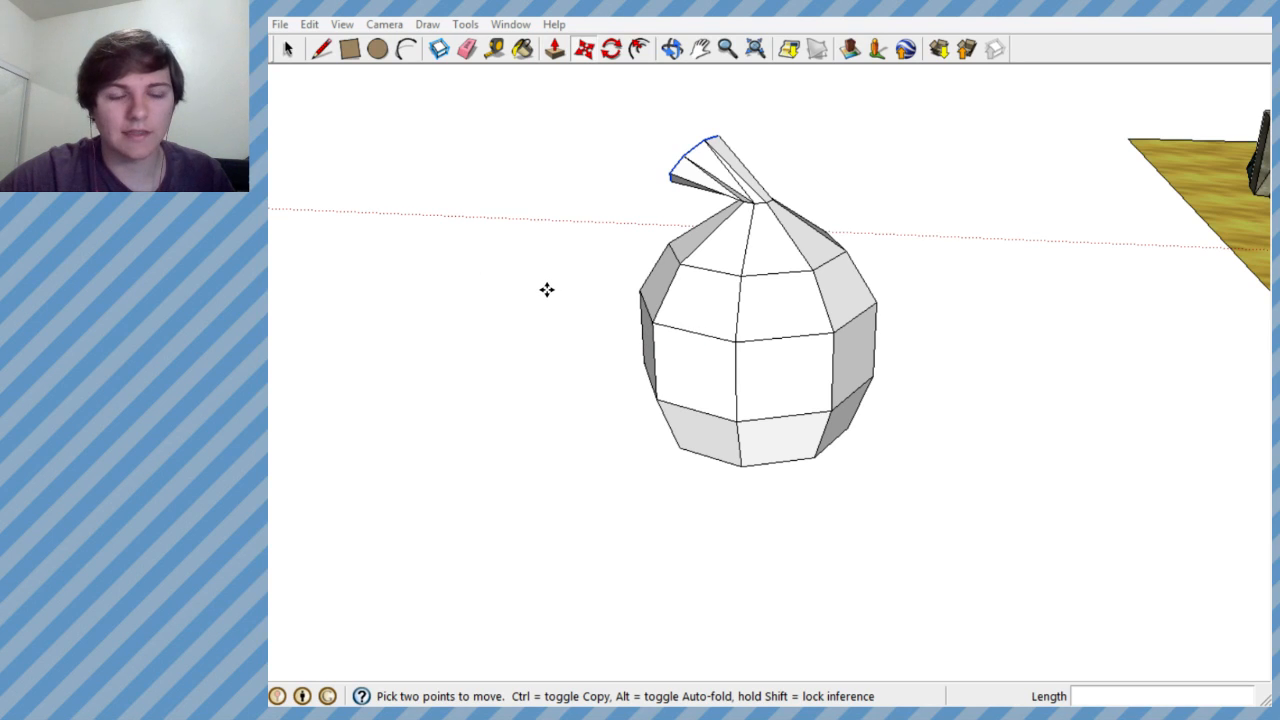
middle_click_drag(675, 300, 734, 291)
scroll(770, 425, "down", 3)
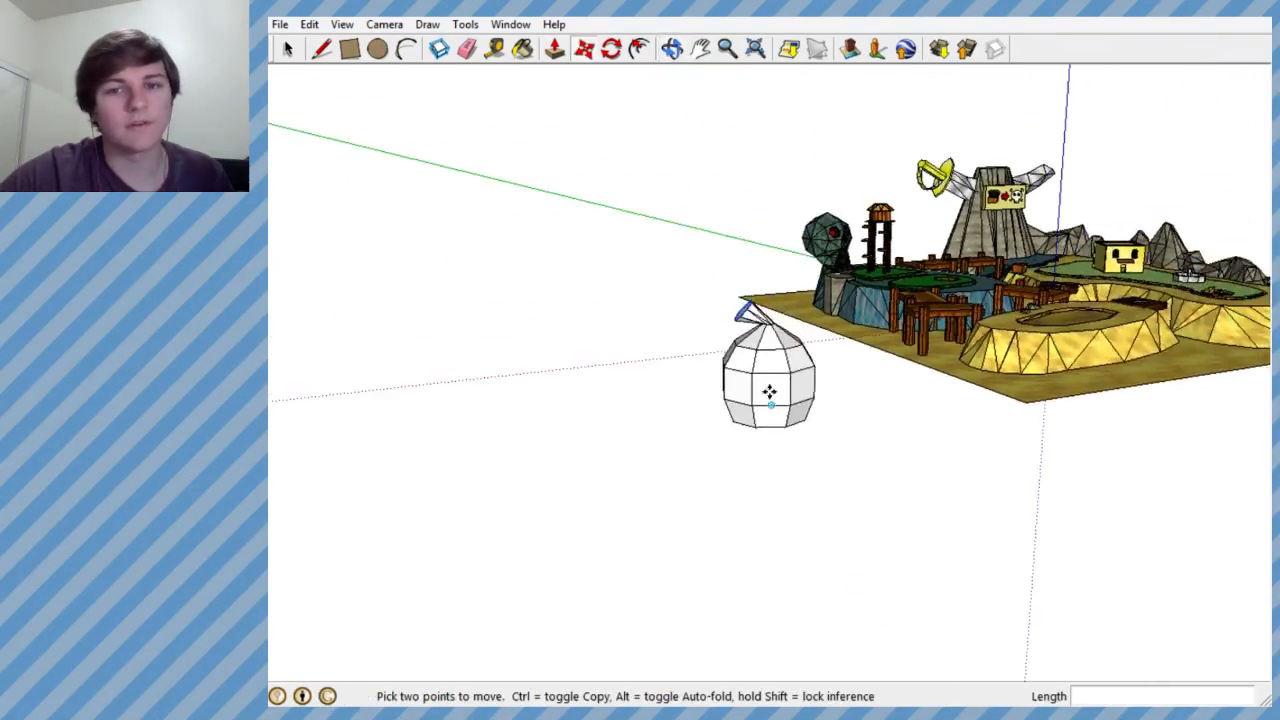
scroll(770, 425, "up", 5)
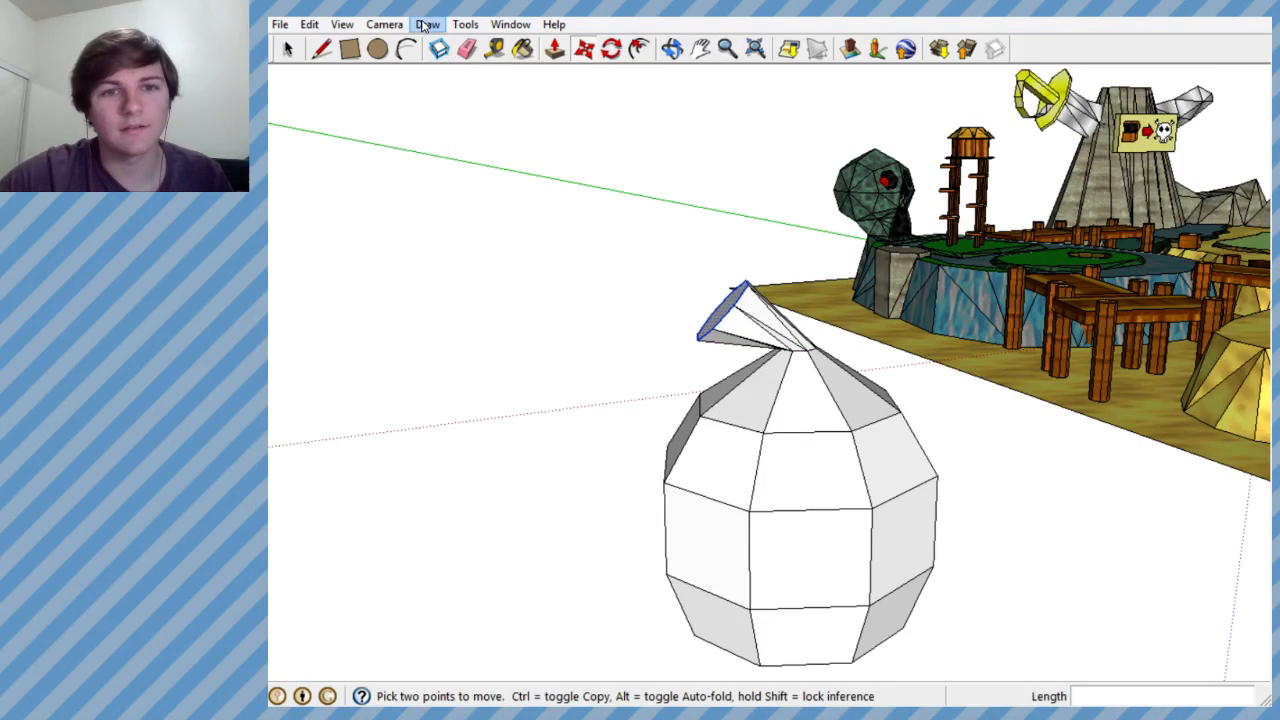
- Enlarge the mouth octagon with Scale to widen the neck's flare
left_click(427, 24)
left_click(495, 150)
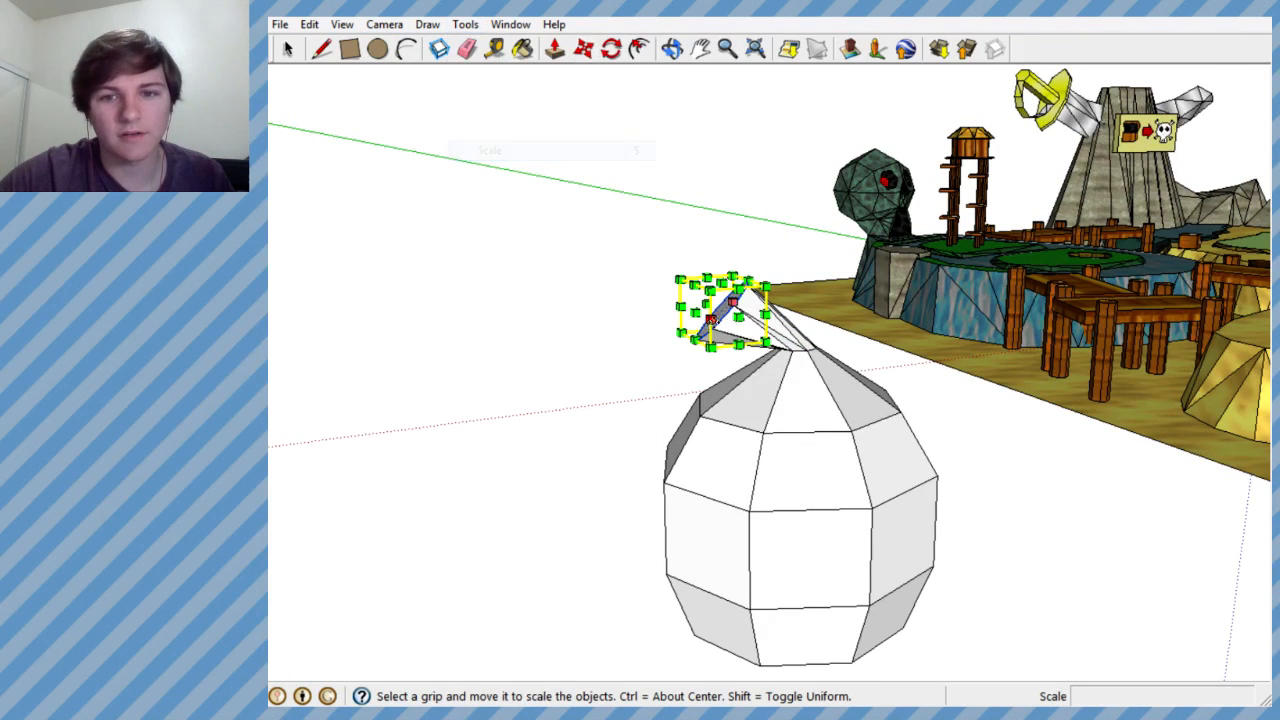
left_click_drag(766, 287, 868, 247)
middle_click_drag(868, 247, 712, 456)
scroll(712, 456, "down", 3)
scroll(713, 412, "up", 5)
middle_click_drag(714, 410, 683, 208)
middle_click_drag(718, 522, 830, 500)
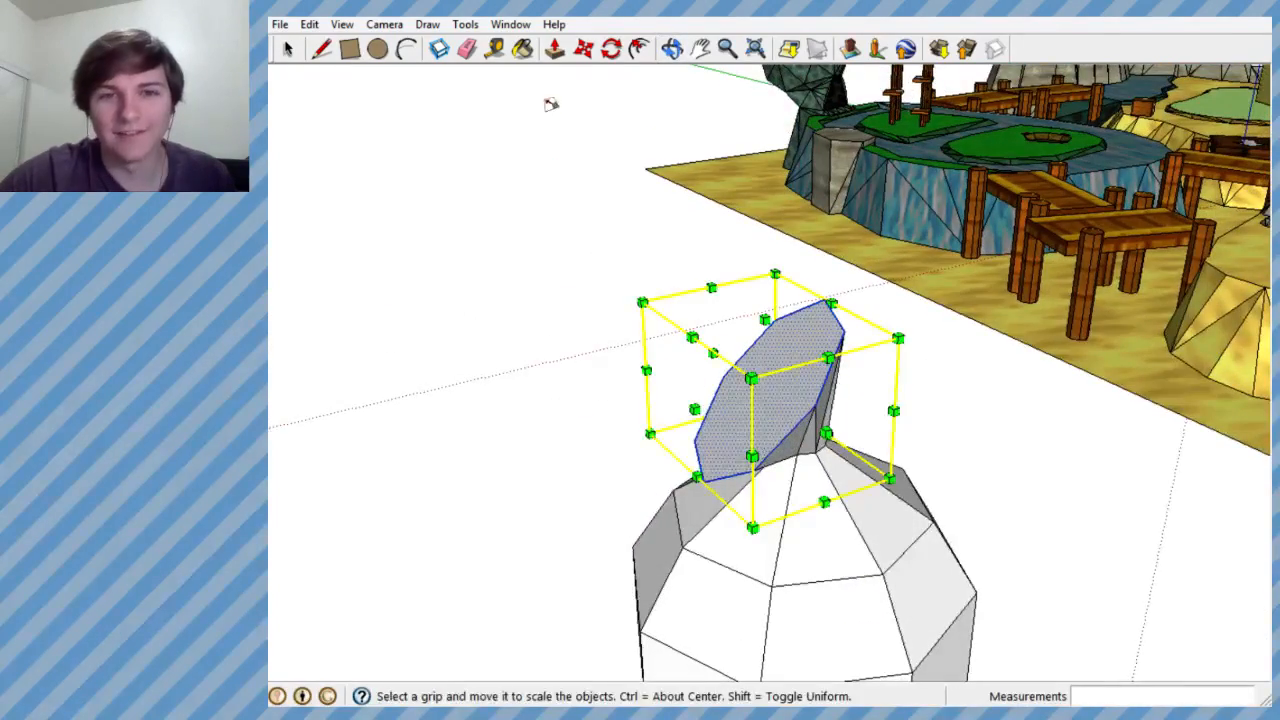
- Move the mouth octagon about 2.8' outwards from the neck along the red axis
left_click(586, 51)
middle_click_drag(740, 272, 749, 403)
left_click(749, 403)
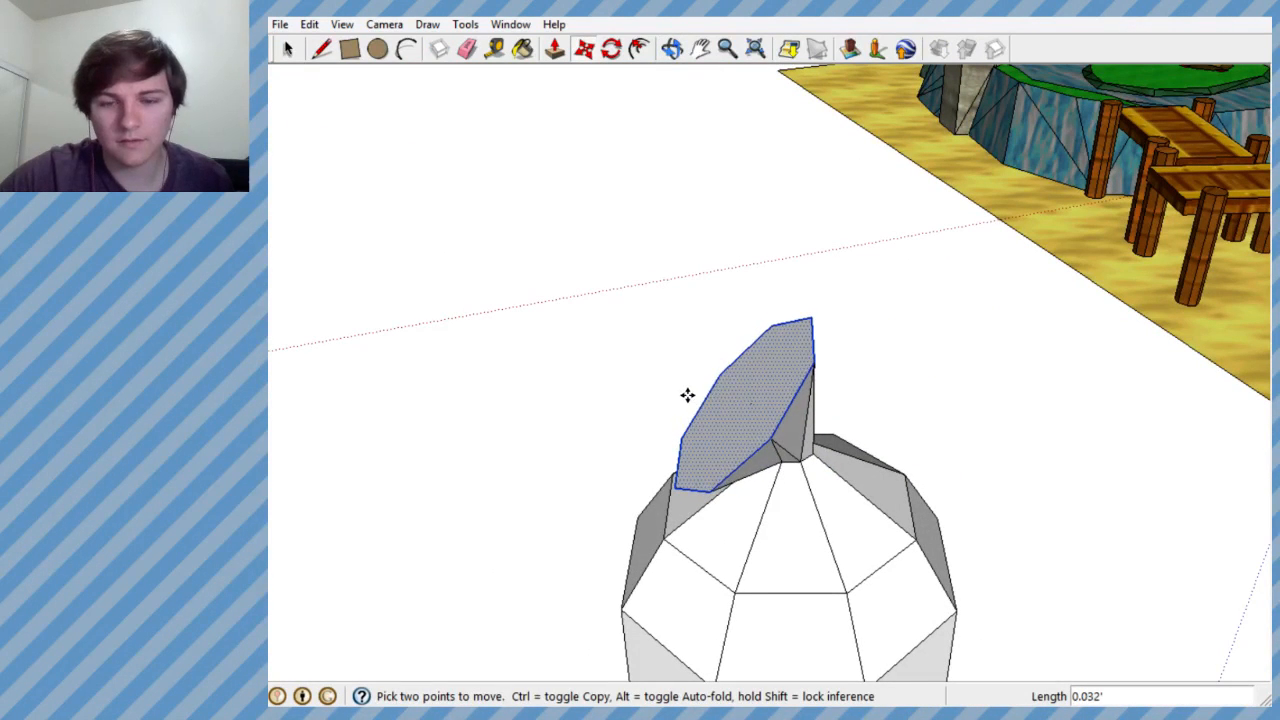
left_click(810, 420)
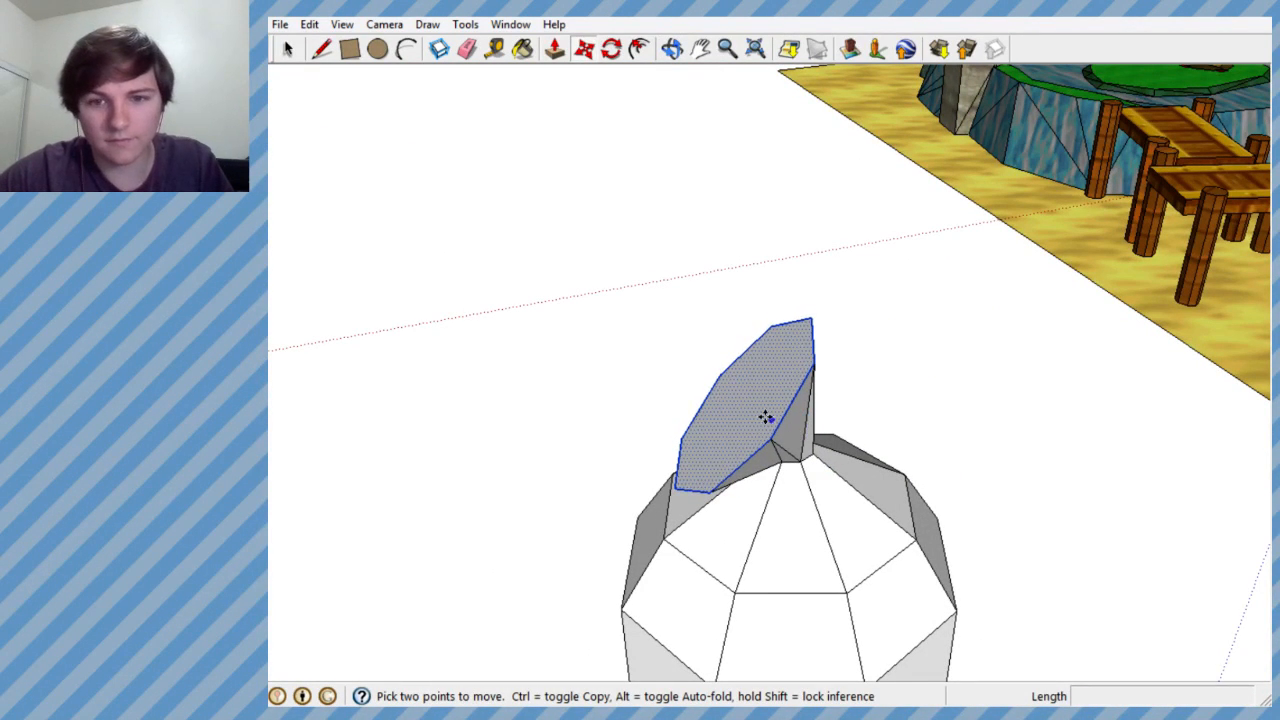
left_click(771, 423)
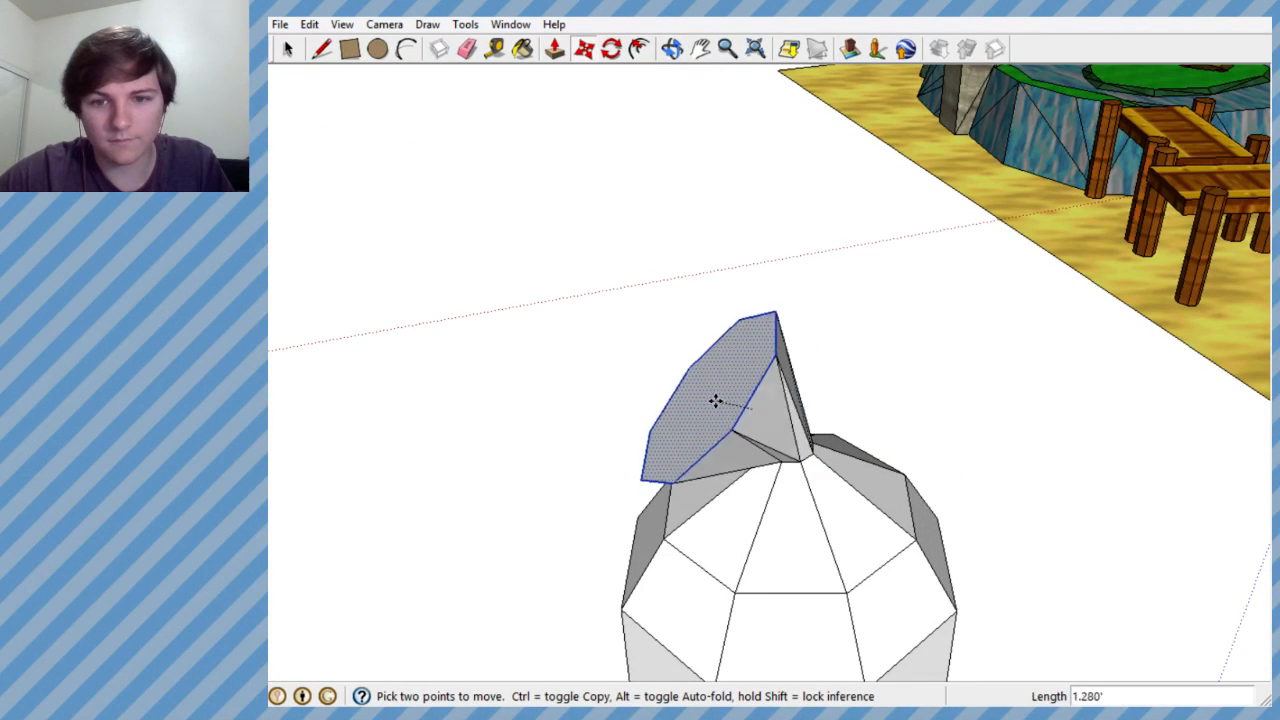
left_click(667, 431)
- Move the mouth octagon about 2.5' along the green axis
middle_click_drag(666, 429, 978, 512)
left_click(829, 474)
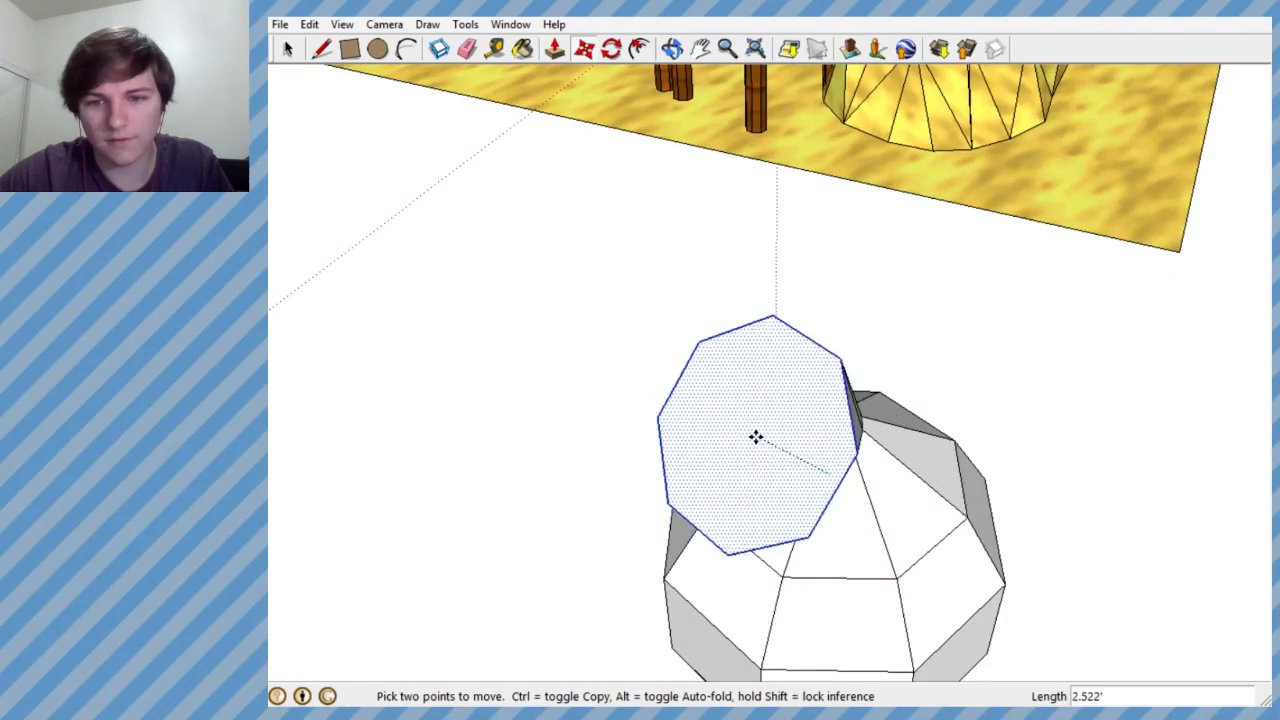
middle_click_drag(734, 437, 412, 226)
- Examine the flared neck's tilt and proportions against the vessel's body from the side
scroll(714, 489, "down", 5)
middle_click_drag(714, 489, 794, 589)
scroll(724, 500, "up", 3)
scroll(800, 511, "down", 3)
middle_click_drag(800, 511, 751, 514)
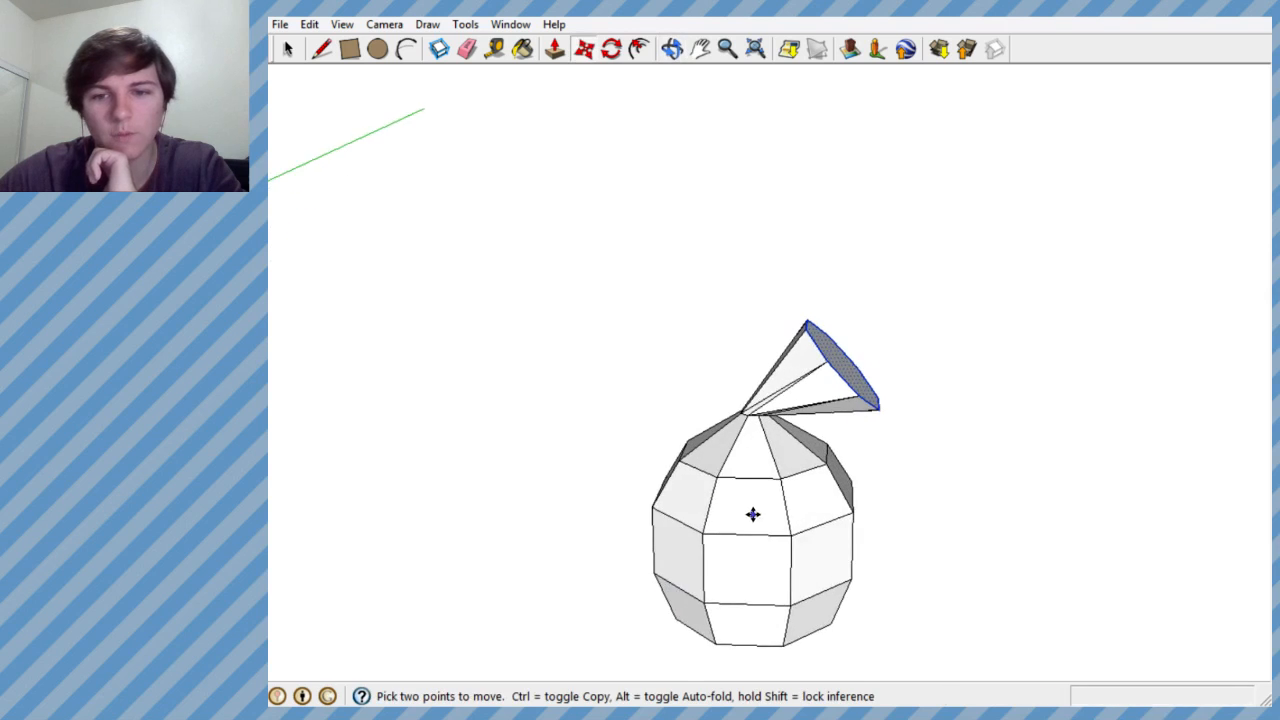
scroll(754, 509, "up", 3)
scroll(768, 533, "down", 2)
scroll(840, 376, "up", 3)
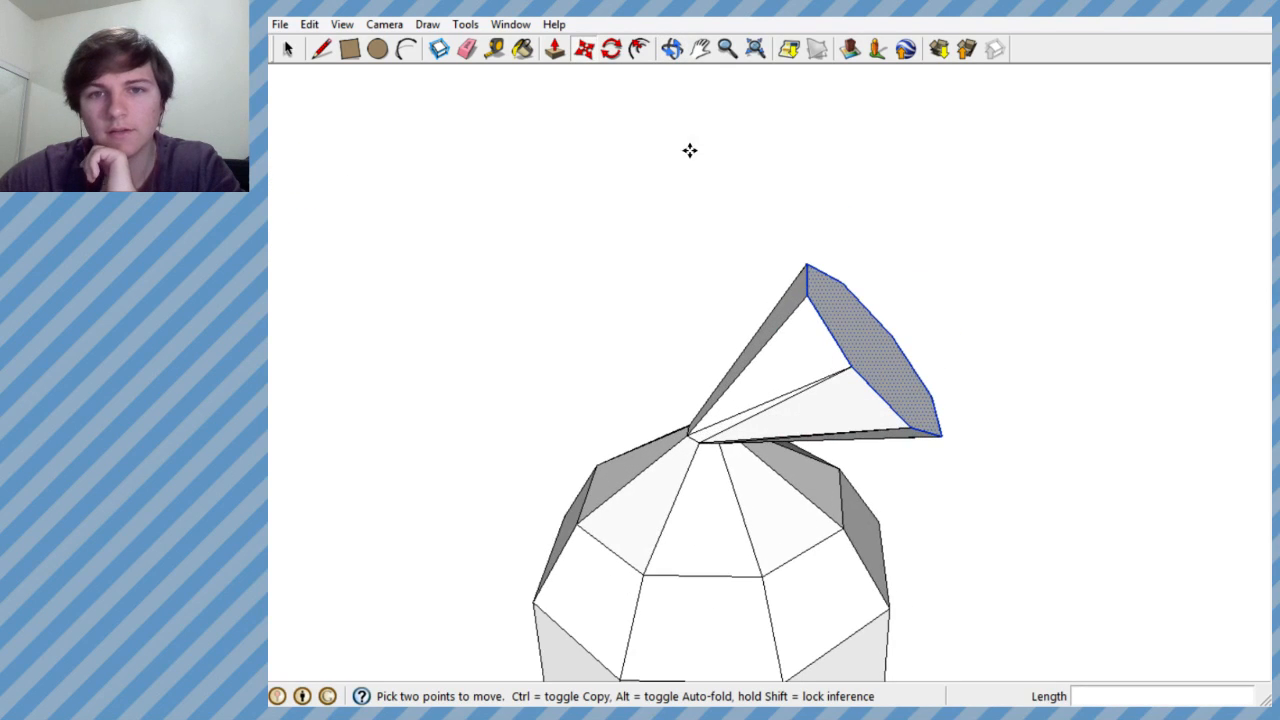
- Scale the mouth octagon down vertically from its upper side to flatten the neck's opening
left_click(465, 24)
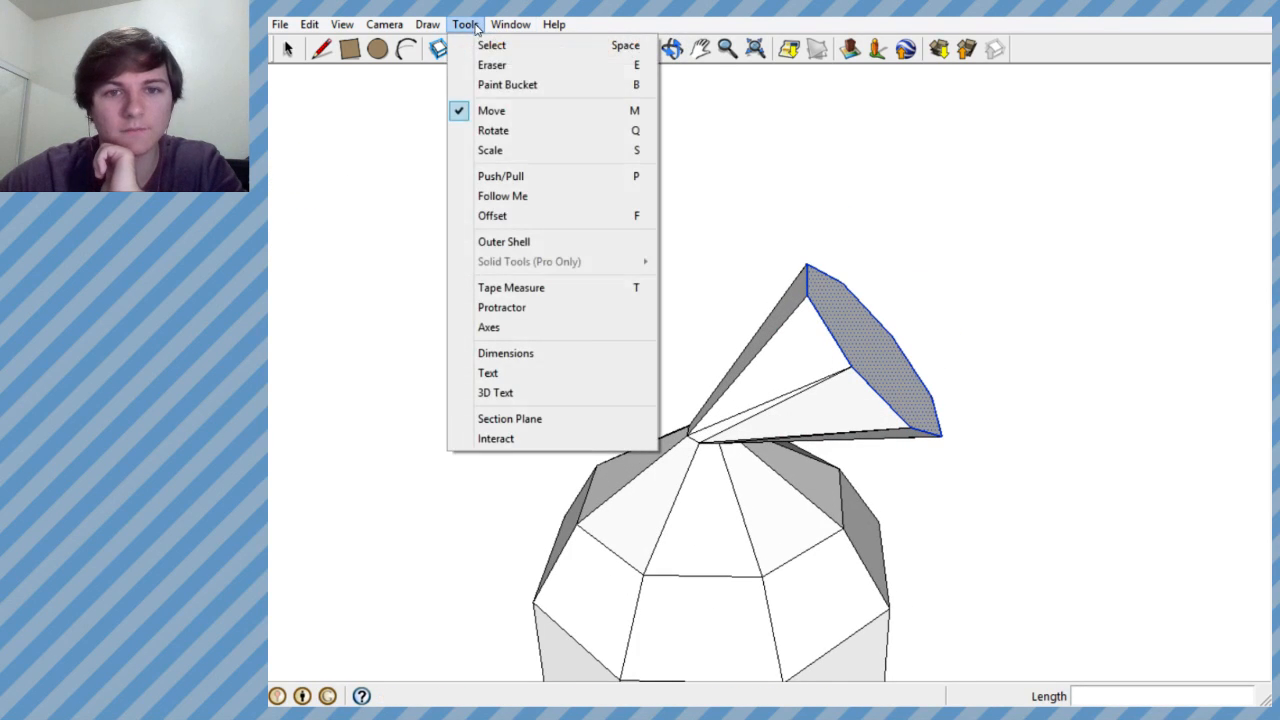
left_click(500, 150)
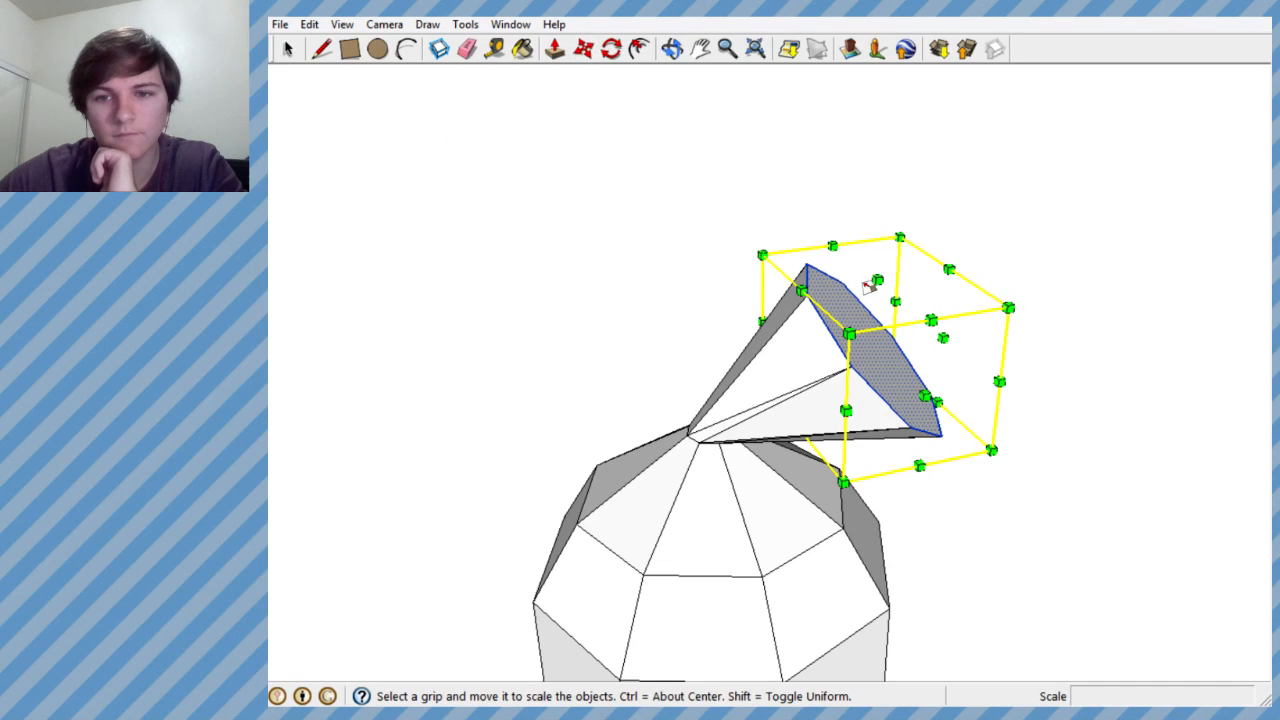
left_click_drag(873, 278, 898, 340)
scroll(797, 434, "up", 1)
middle_click_drag(797, 434, 777, 295)
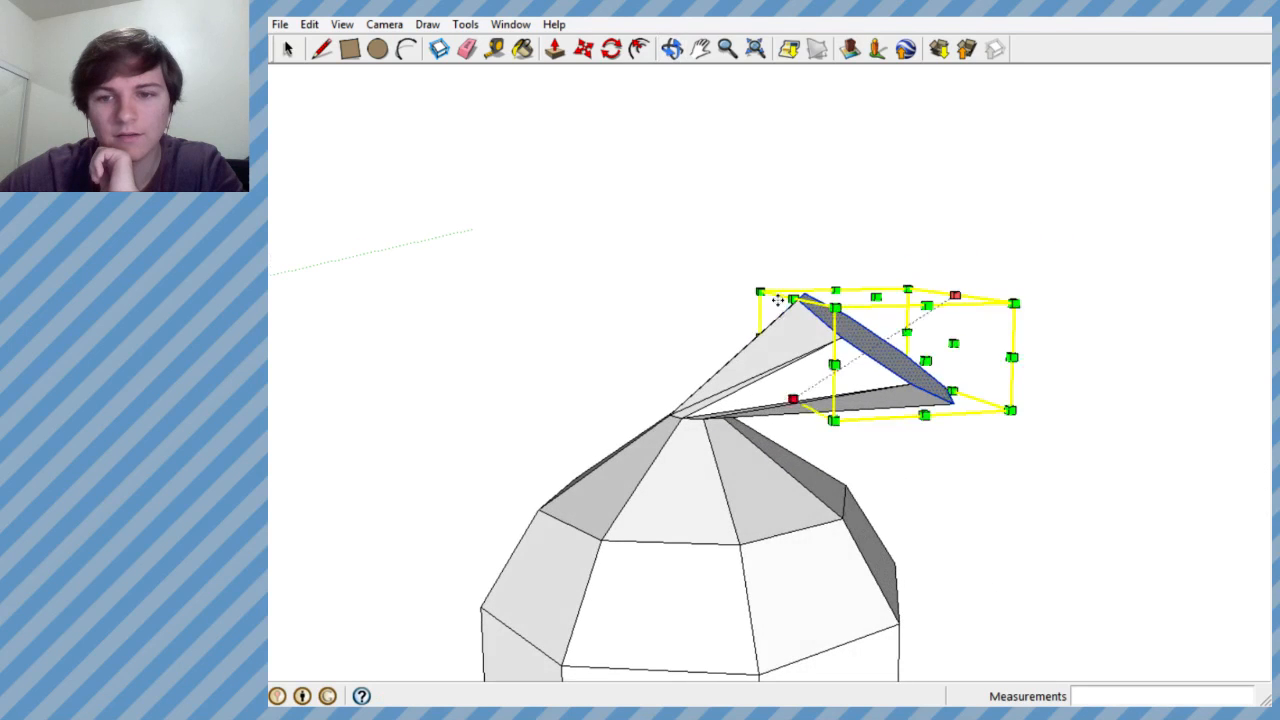
- Select the whole vessel, body and neck together, and make it a group
left_click(287, 48)
left_click(694, 437)
middle_click_drag(694, 437, 1235, 290)
scroll(826, 354, "down", 5)
middle_click_drag(826, 354, 446, 157)
left_click_drag(443, 237, 695, 538)
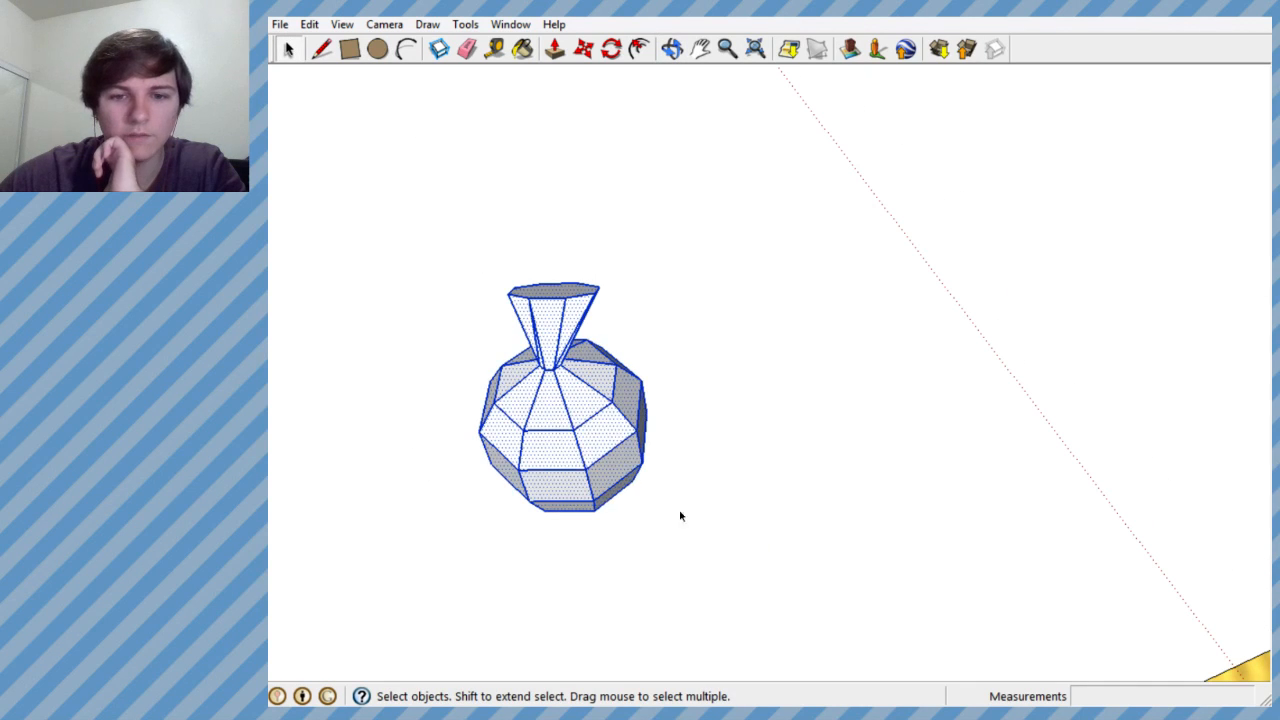
right_click(560, 409)
left_click(625, 567)
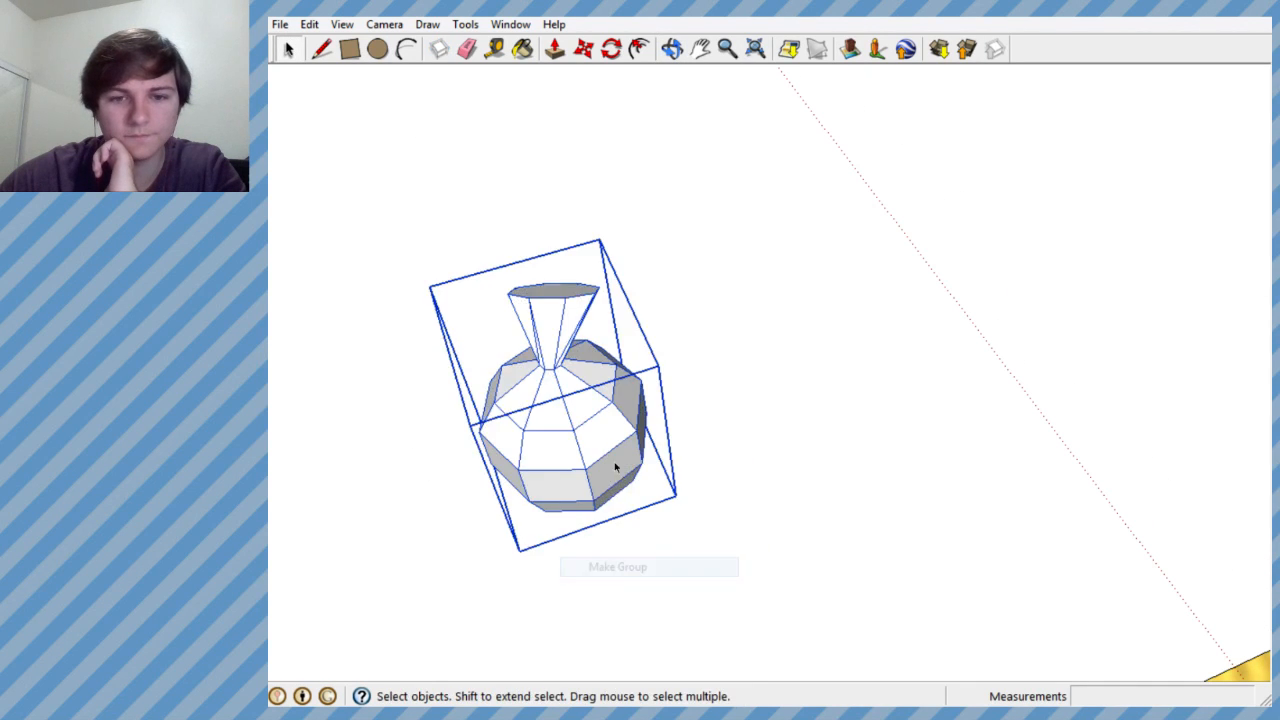
- Open the vessel group for editing
scroll(585, 430, "up", 5)
right_click(553, 392)
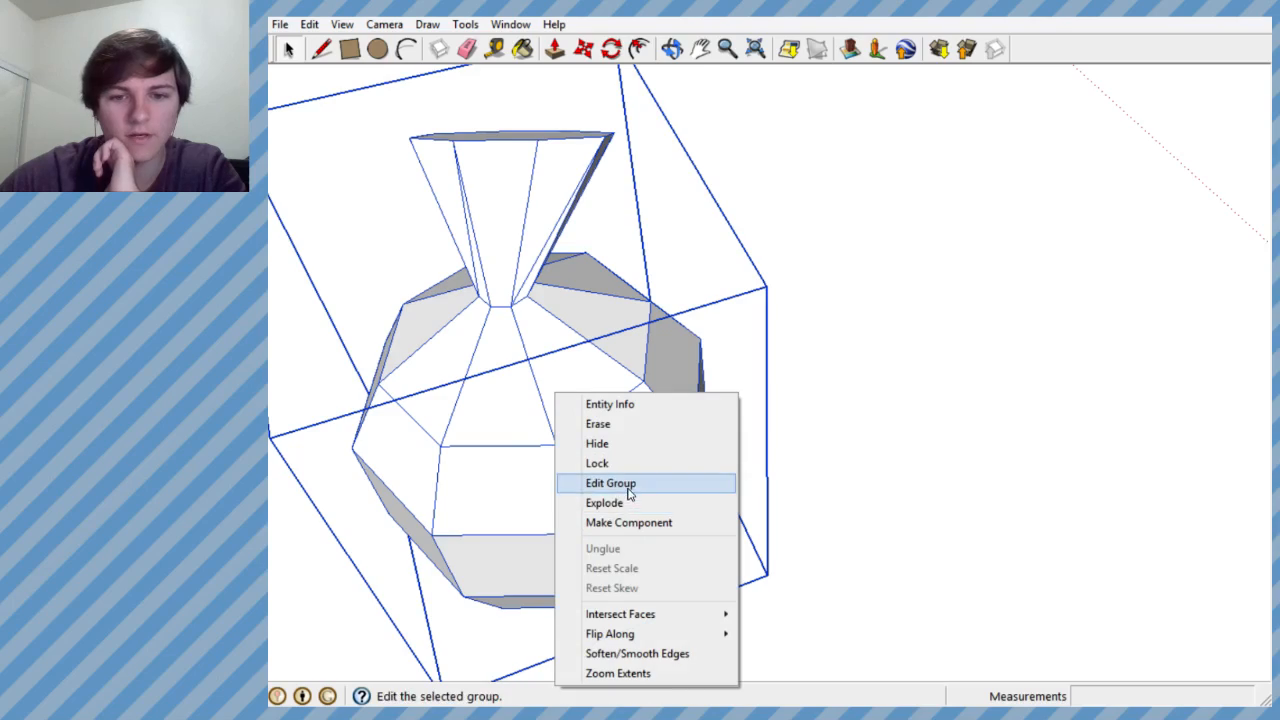
left_click(629, 485)
- Examine the vessel's faces and neck from several sides and distances inside the group
middle_click_drag(546, 406, 671, 423)
scroll(735, 413, "down", 5)
scroll(735, 413, "down", 5)
scroll(751, 429, "up", 5)
scroll(700, 440, "up", 6)
scroll(874, 283, "down", 3)
scroll(691, 489, "up", 8)
middle_click_drag(674, 500, 684, 403)
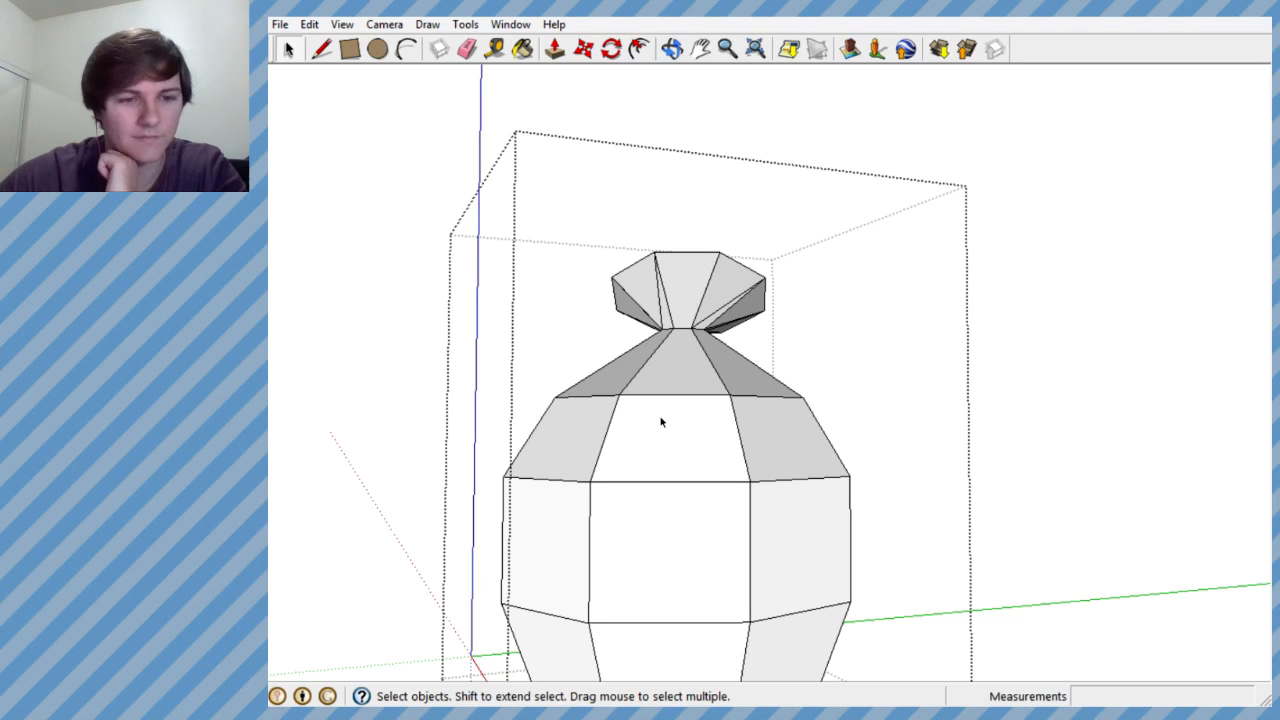
scroll(689, 376, "down", 2)
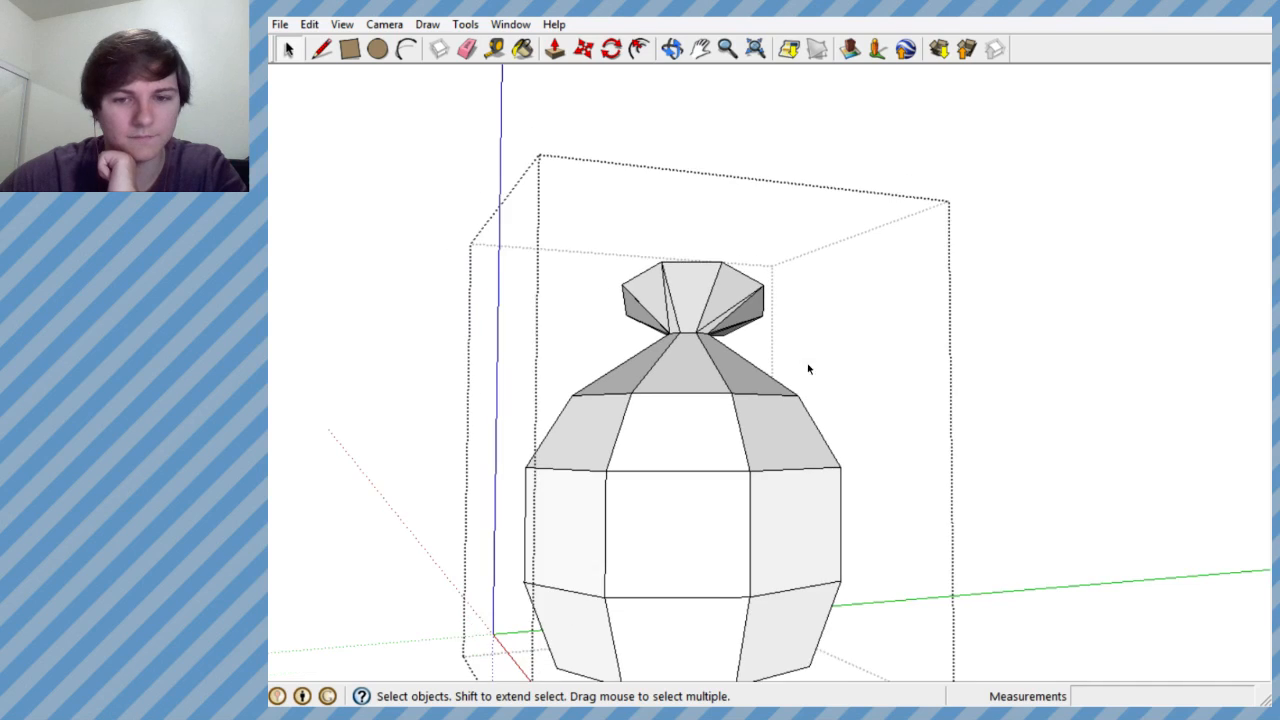
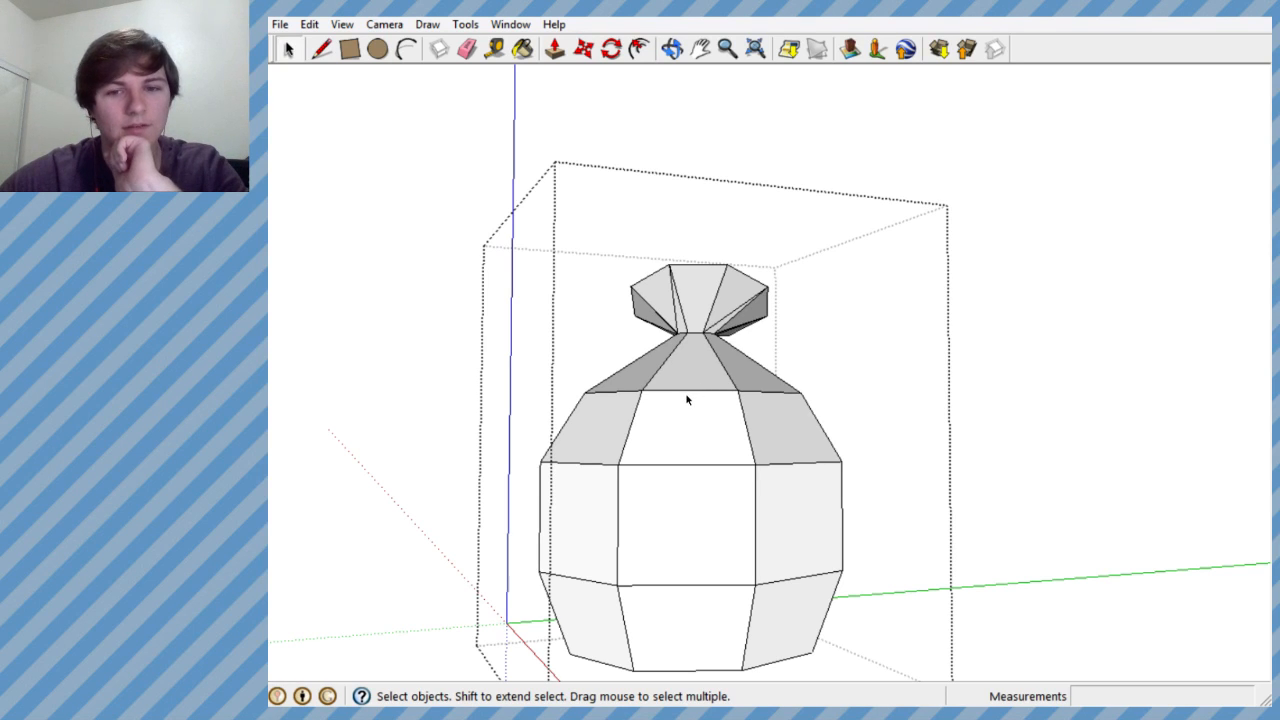
- Close the vessel group and look over the vessel beside the Pirate level from several angles and distances
scroll(686, 400, "down", 4)
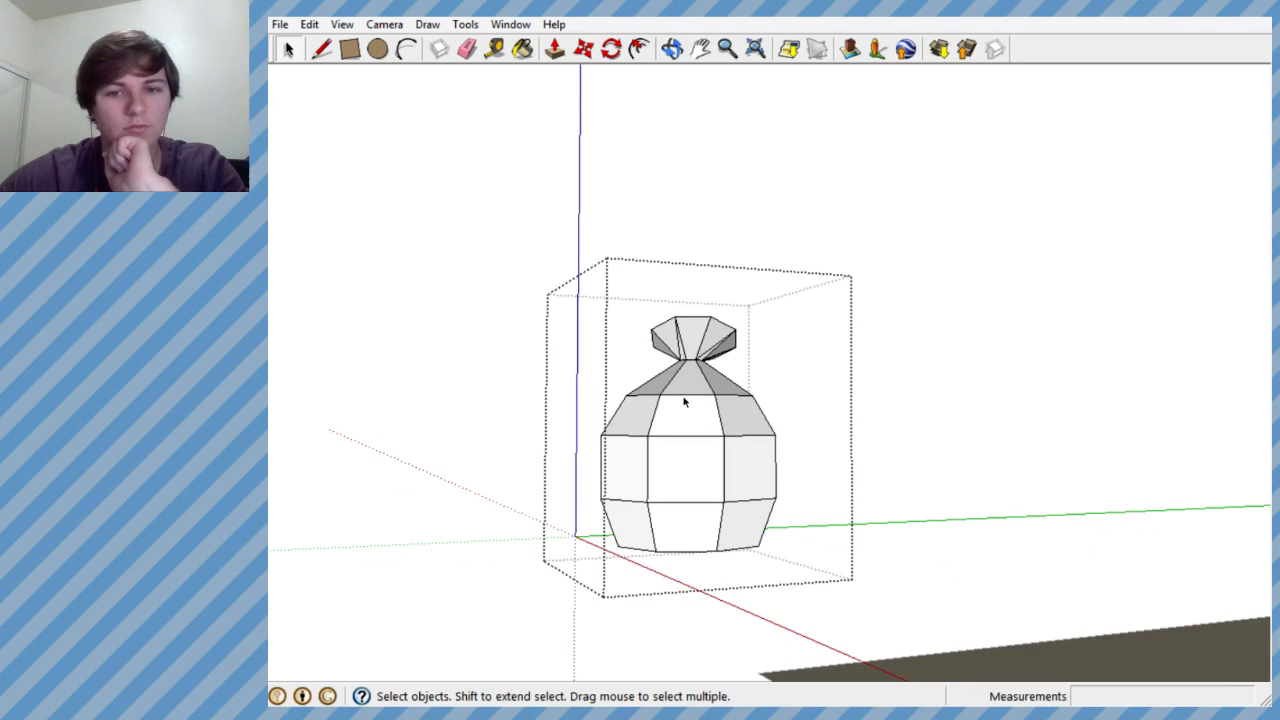
left_click(951, 536)
middle_click_drag(832, 468, 566, 404)
scroll(566, 404, "down", 3)
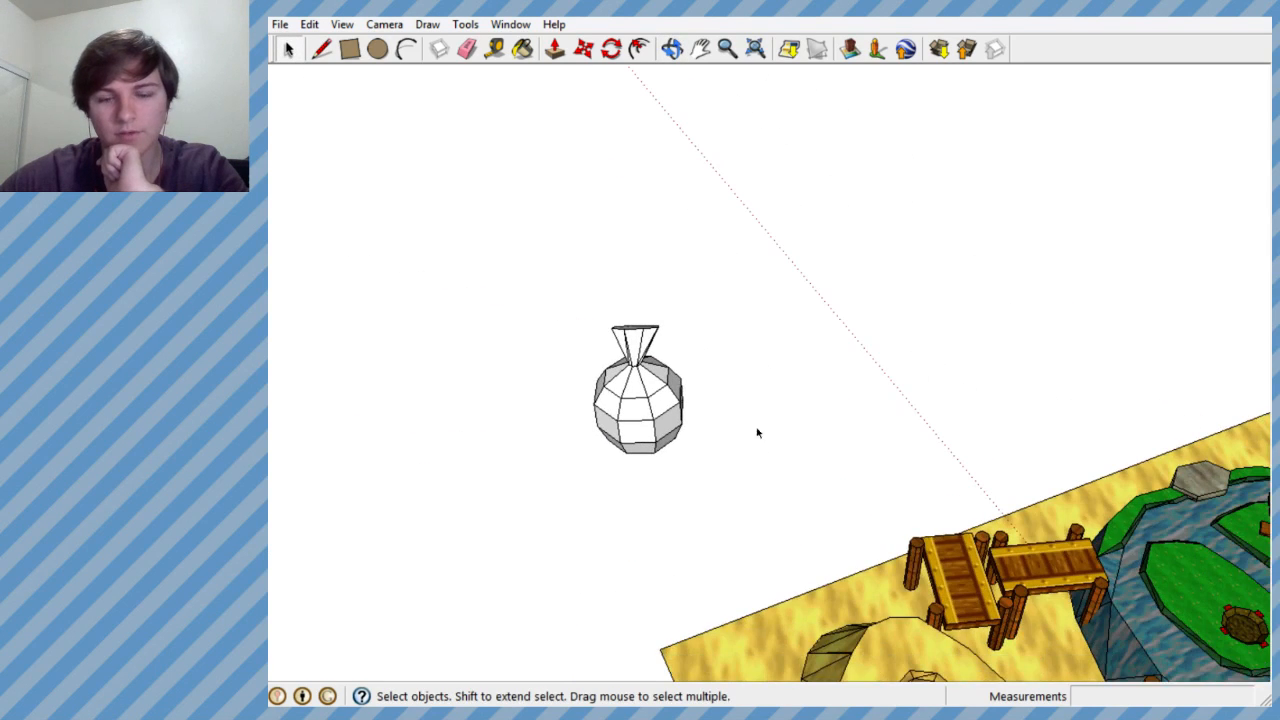
middle_click_drag(706, 466, 1043, 537)
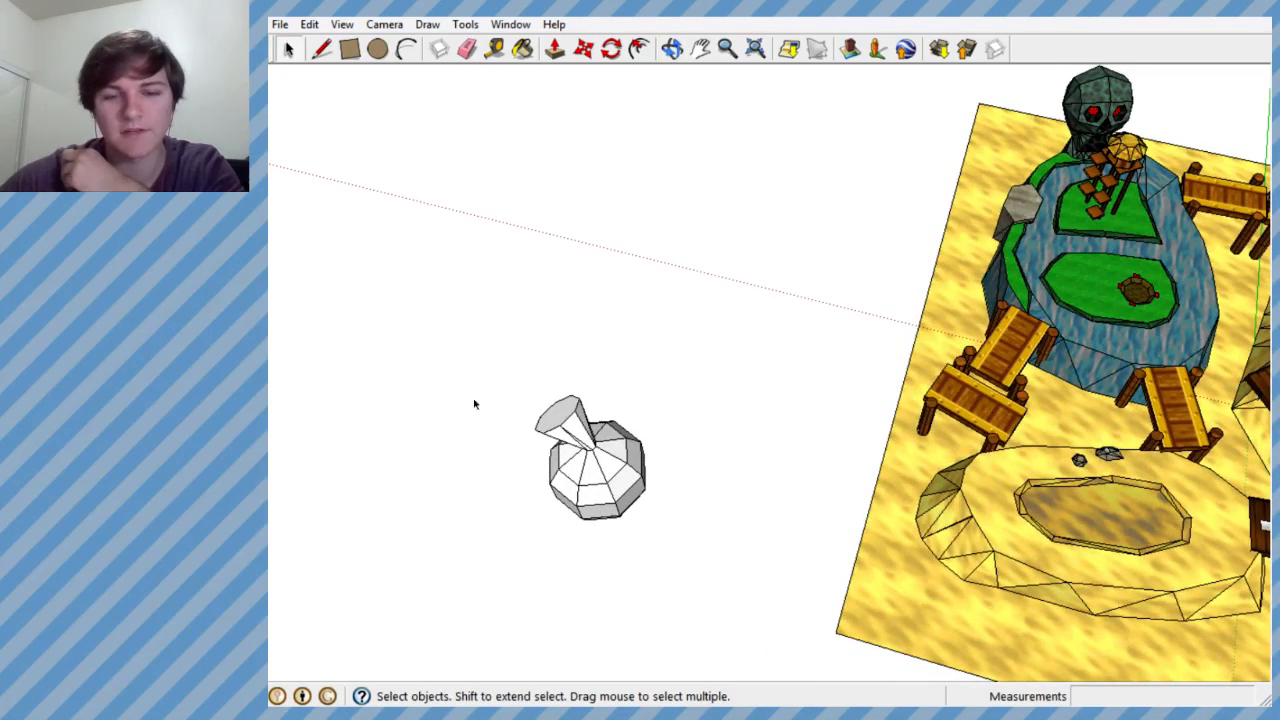
middle_click_drag(605, 491, 622, 492)
scroll(591, 449, "down", 2)
scroll(655, 440, "up", 3)
scroll(660, 443, "down", 1)
scroll(600, 320, "down", 2)
scroll(683, 426, "up", 5)
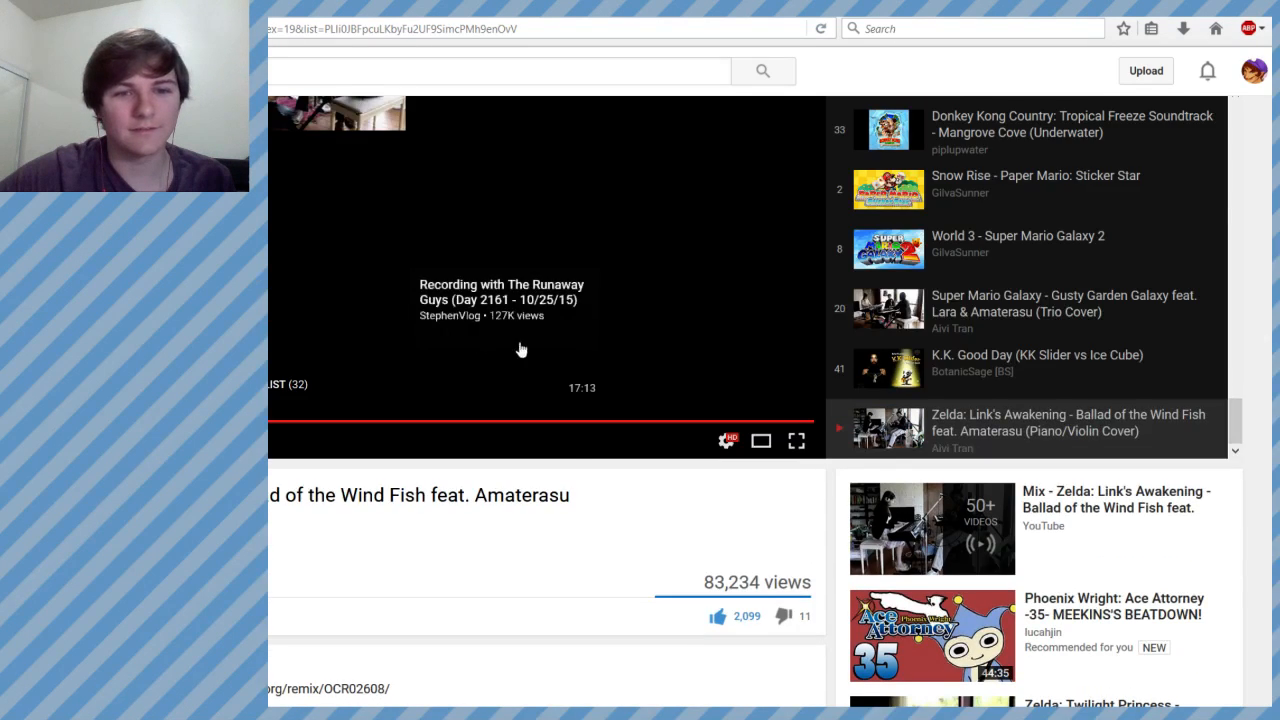
- Switch to the Stream Music playlist on YouTube and play "The OneUps - Super Mario Kart - Something About Koopa Beach"
scroll(1085, 312, "up", 3)
scroll(1085, 312, "up", 10)
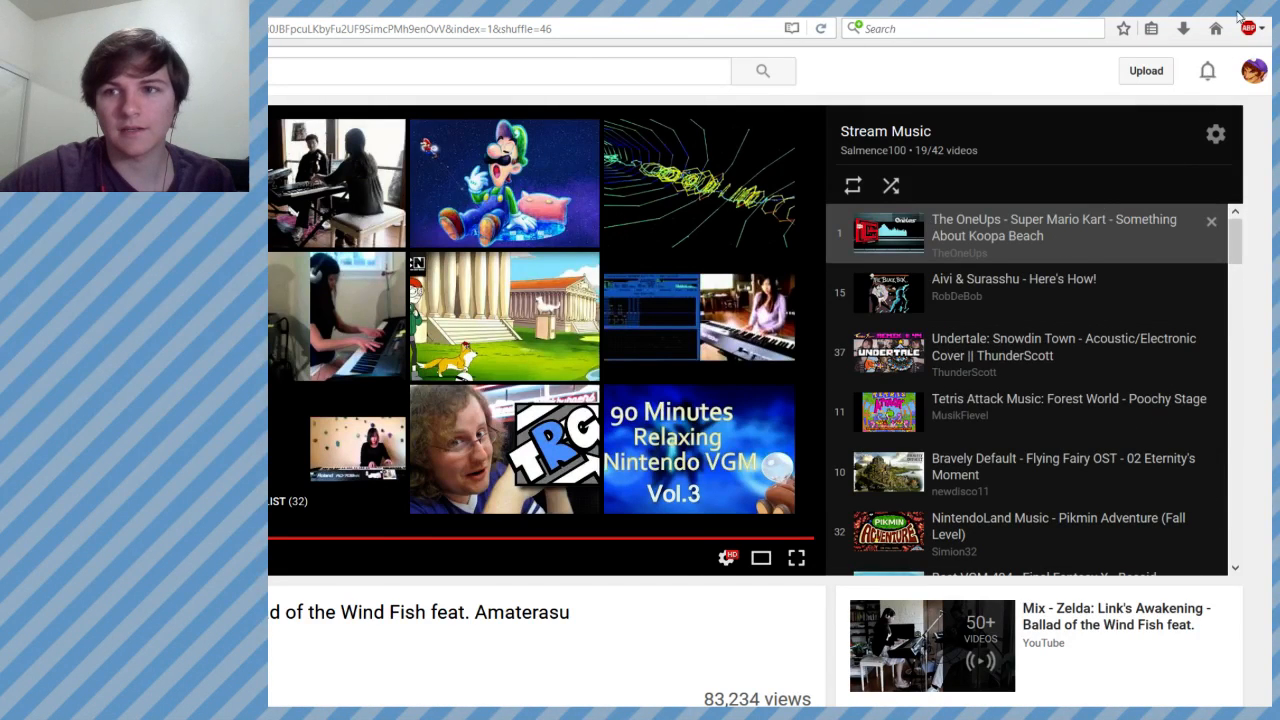
left_click(1057, 234)
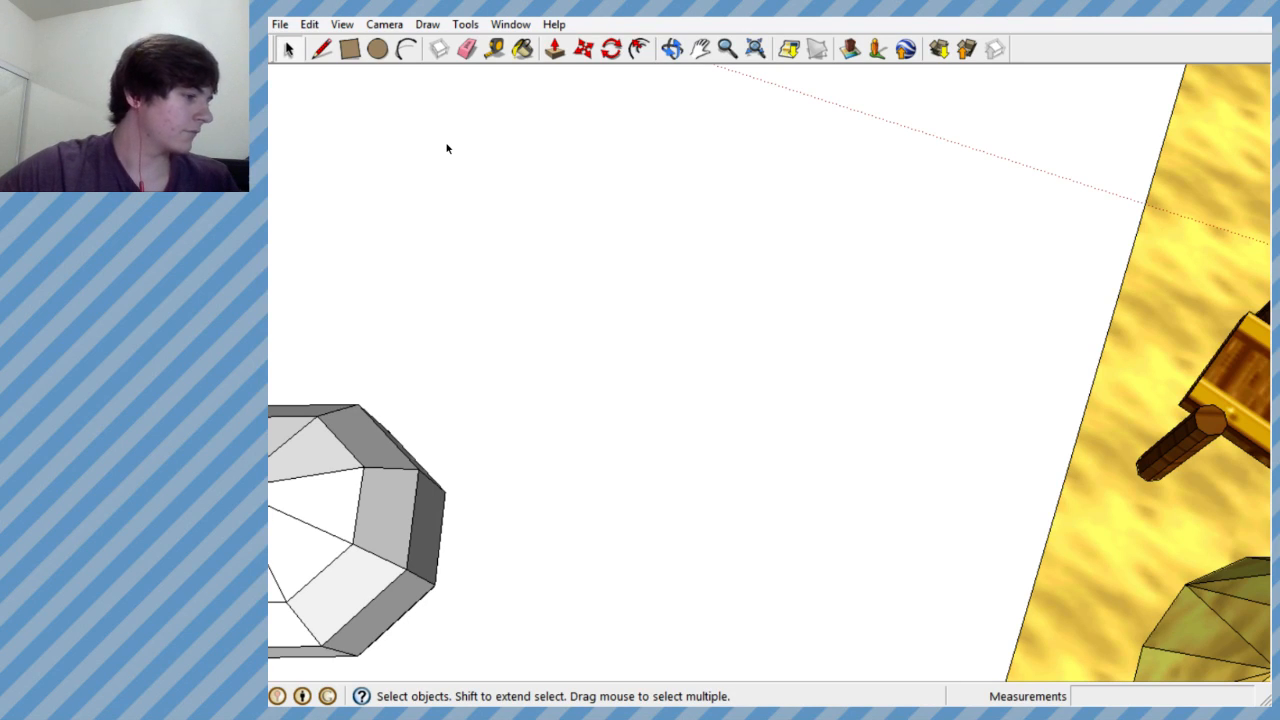
- Draw an octagon about 1.7' in radius on the empty ground between the vessel and the Pirate level
middle_click_drag(416, 263, 551, 300)
scroll(540, 290, "down", 2)
scroll(516, 320, "up", 4)
scroll(605, 257, "down", 3)
scroll(575, 400, "up", 3)
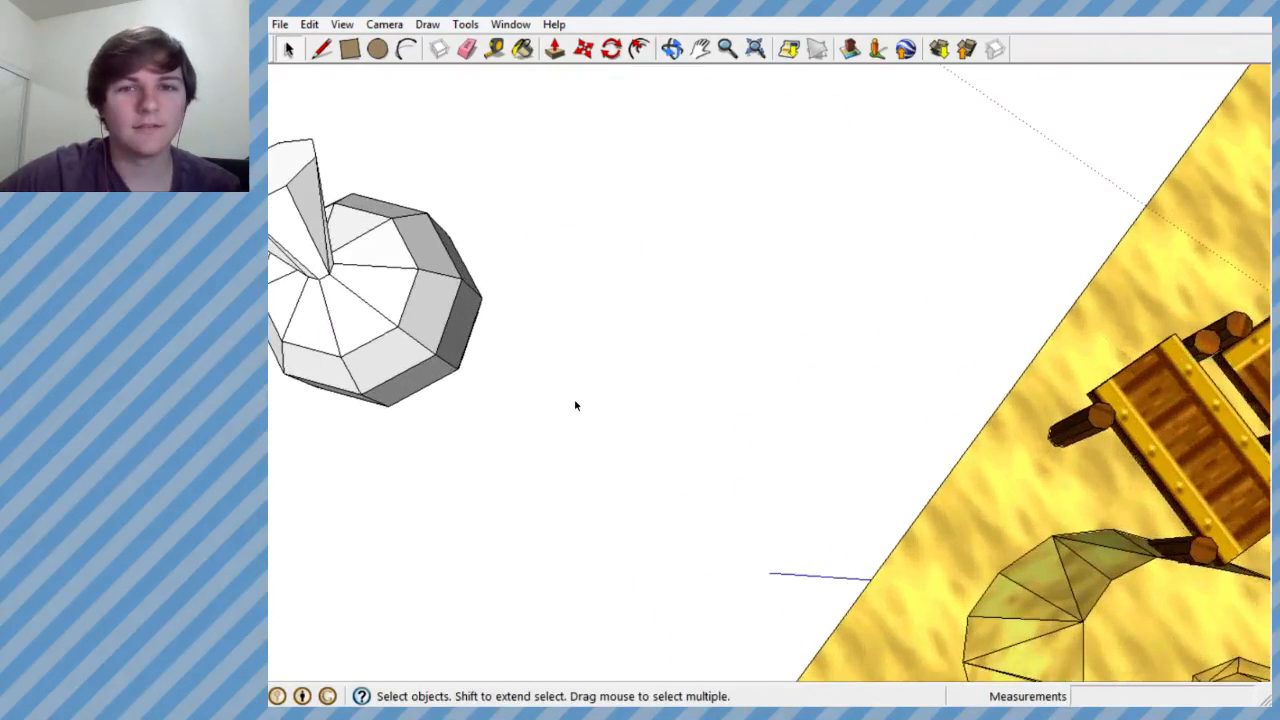
left_click(285, 47)
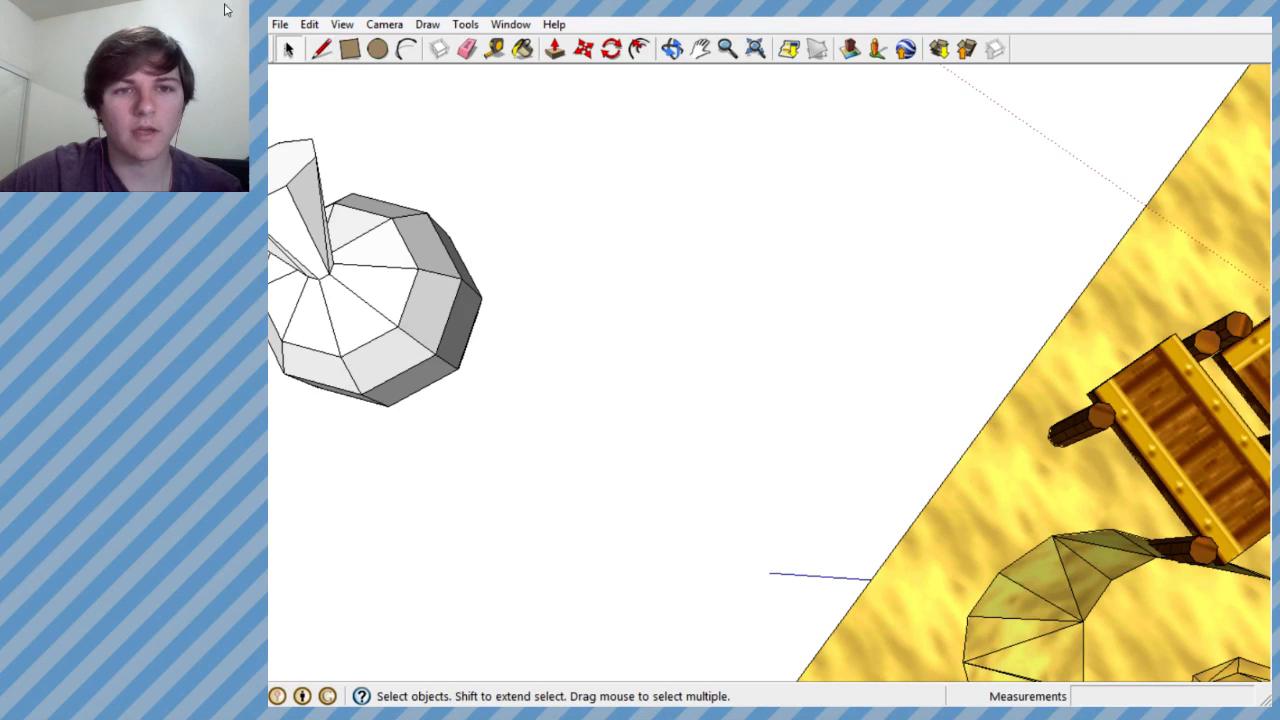
left_click(428, 24)
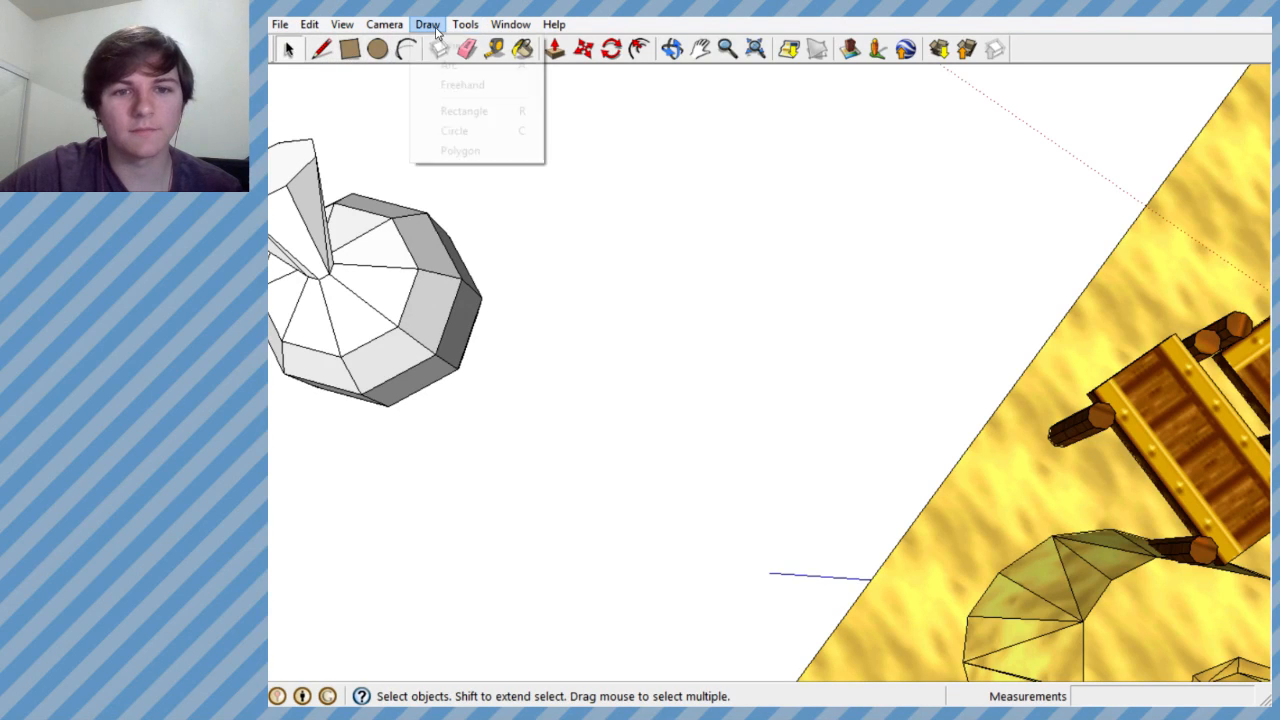
left_click(476, 152)
left_click(687, 309)
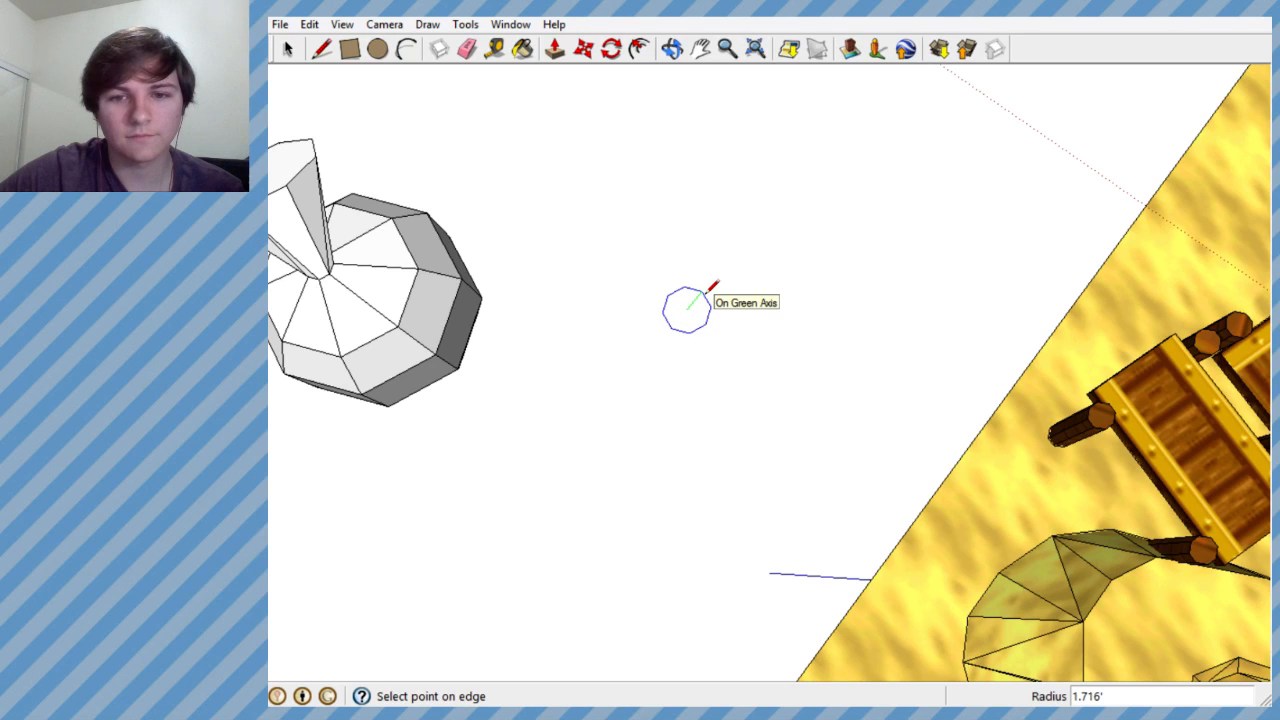
left_click(710, 287)
- Try a smaller concentric octagon about 1.2' in radius inside the new octagon, and undo it
scroll(686, 312, "up", 3)
middle_click_drag(691, 309, 795, 345)
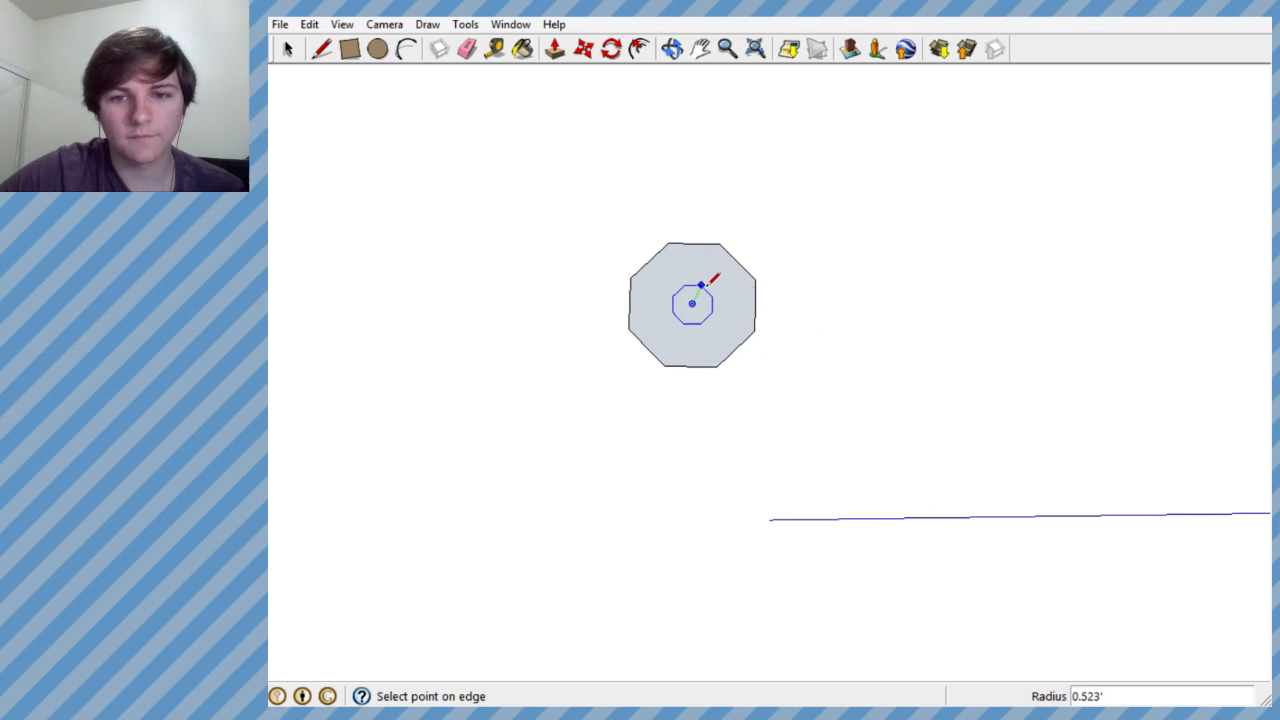
left_click(717, 260)
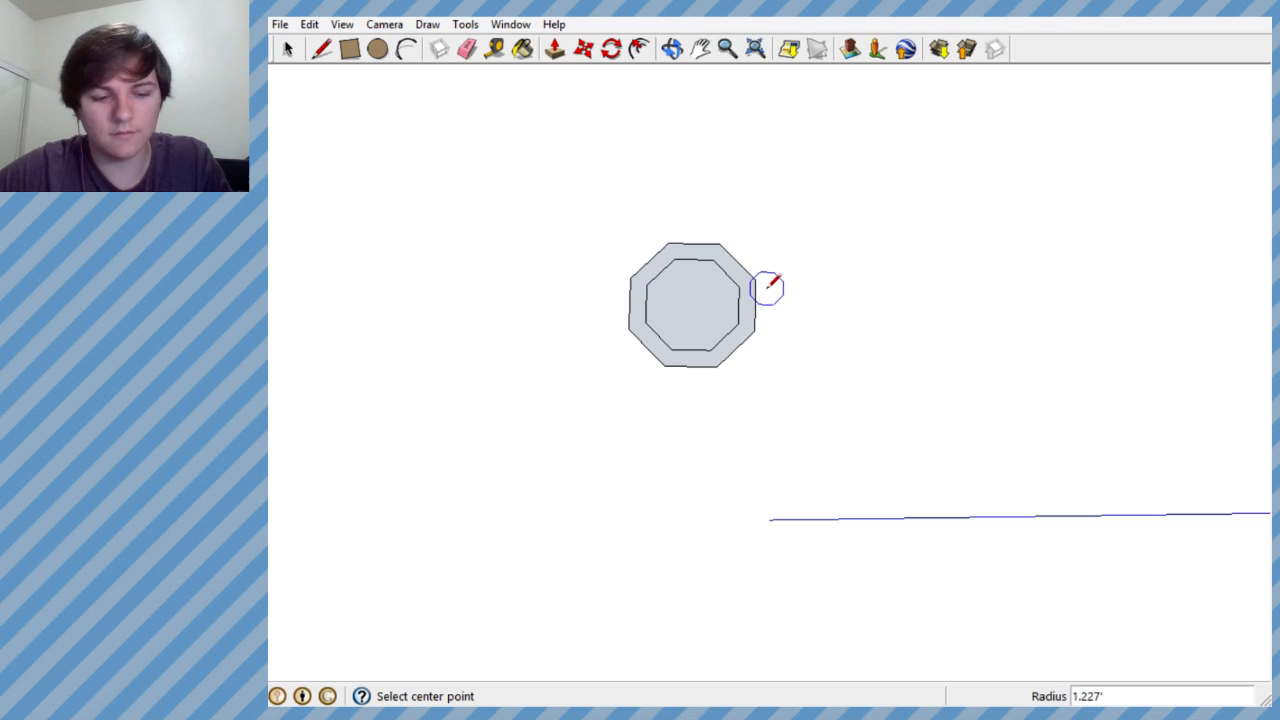
key("ctrl+z")
- Push/Pull the octagon face into a slab about 0.5' thick
middle_click_drag(691, 297, 720, 12)
left_click(552, 54)
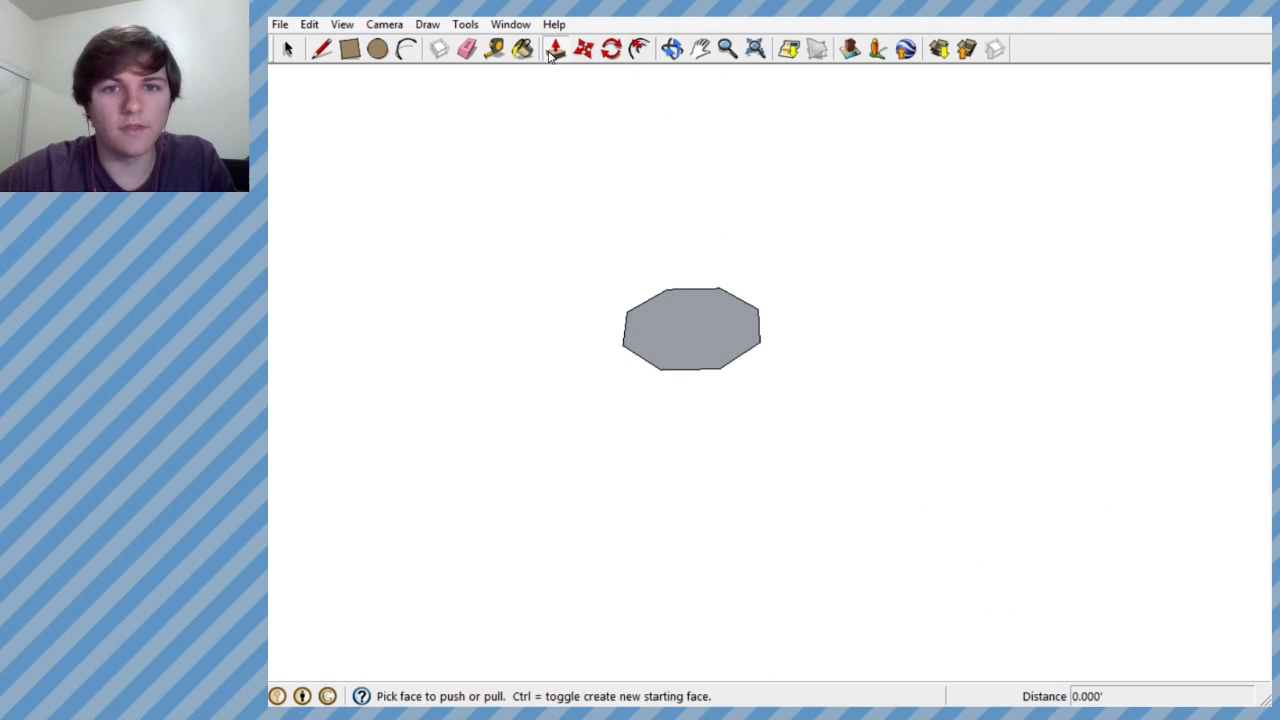
middle_click_drag(669, 283, 662, 185)
left_click_drag(682, 318, 686, 304)
middle_click_drag(686, 304, 637, 457)
middle_click_drag(746, 303, 660, 150)
middle_click_drag(709, 317, 657, 691)
middle_click_drag(663, 386, 683, 486)
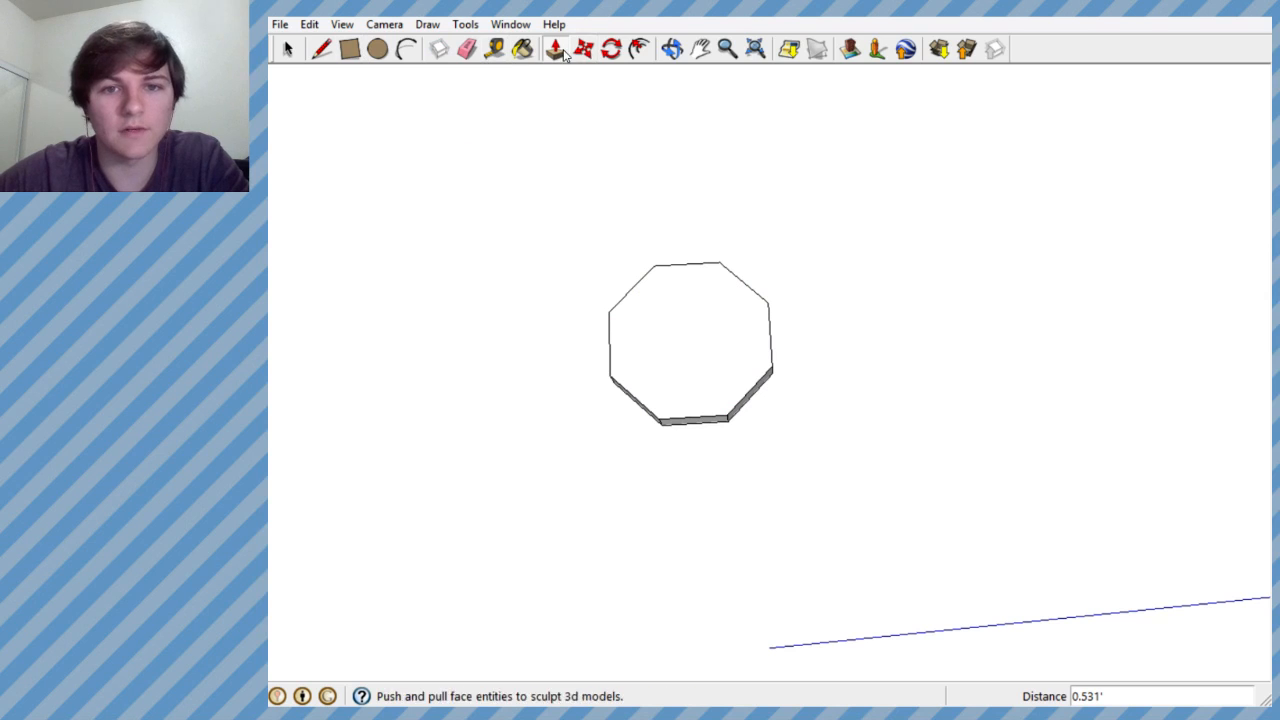
- Draw a concentric octagon about 1.4' in radius on the slab's upper face
left_click(464, 24)
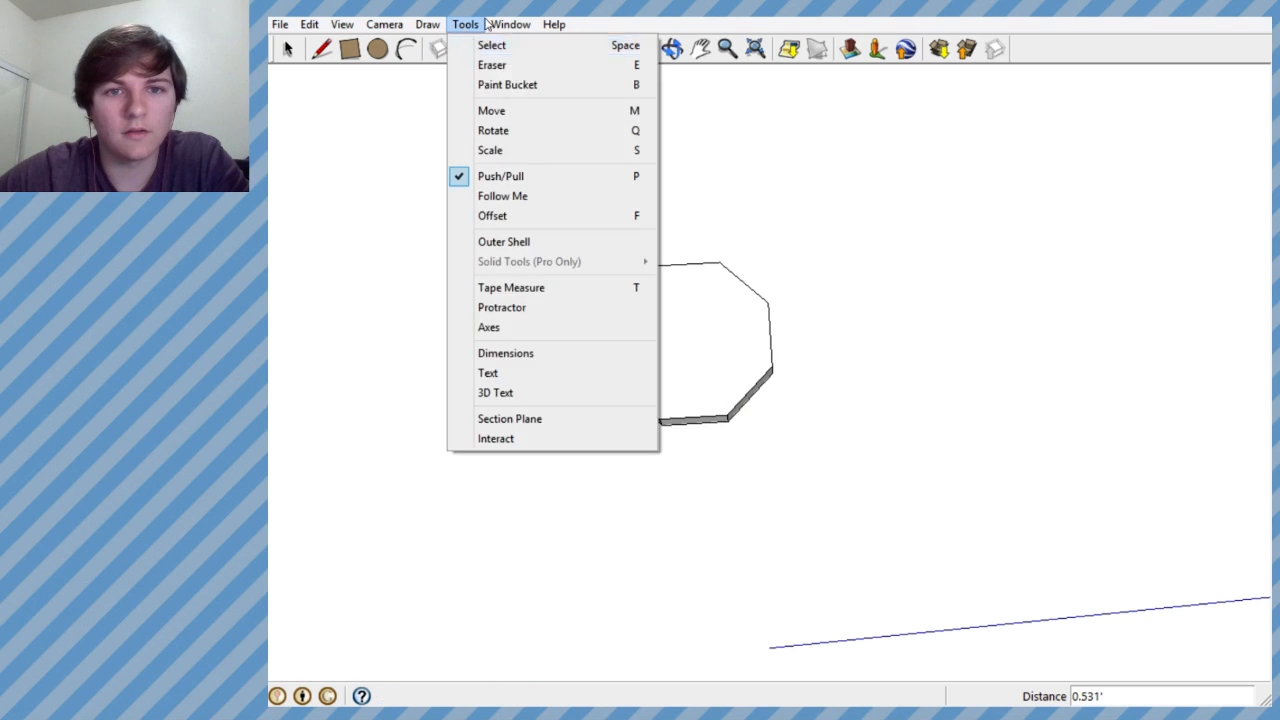
mouse_move(427, 24)
left_click(462, 151)
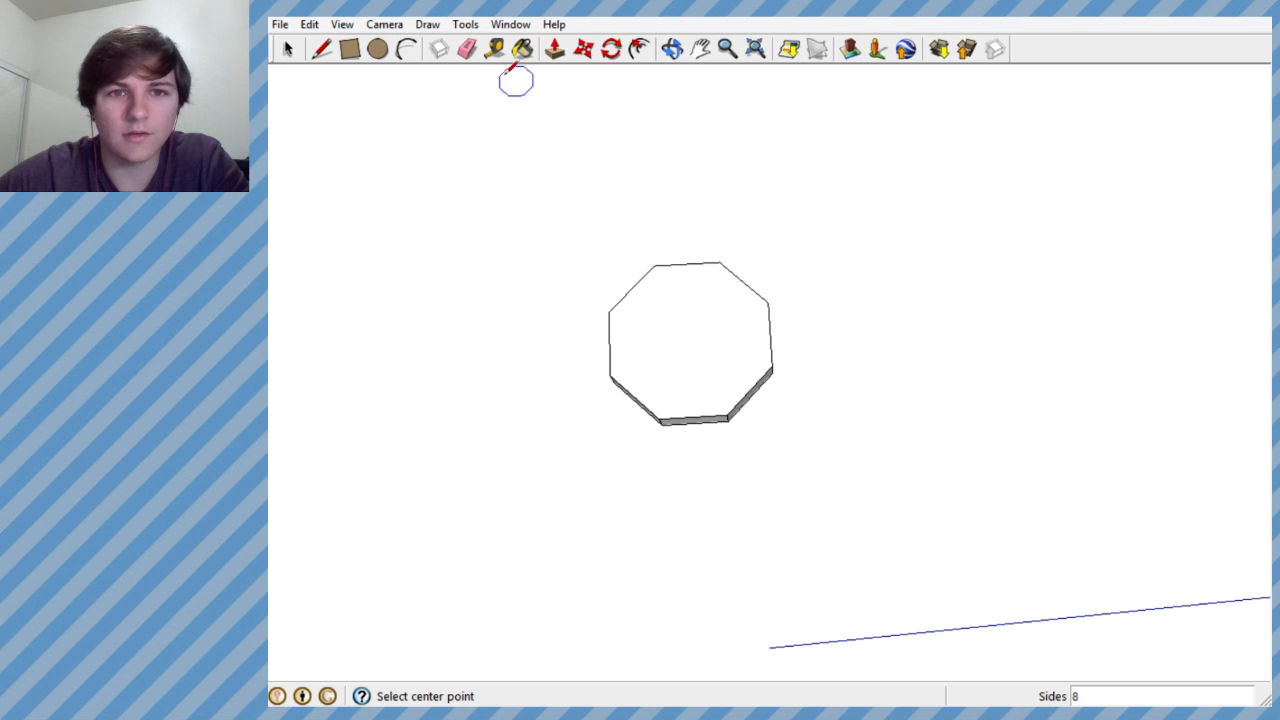
left_click(297, 48)
left_click(680, 314)
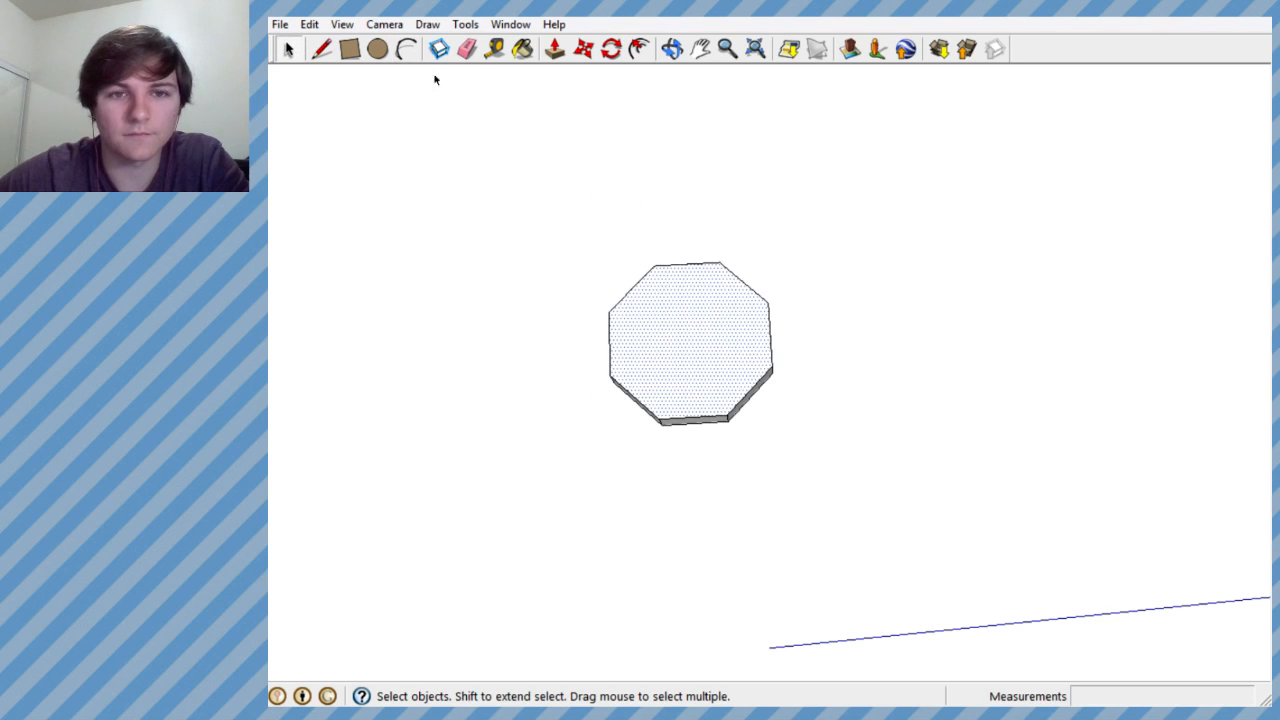
left_click(427, 24)
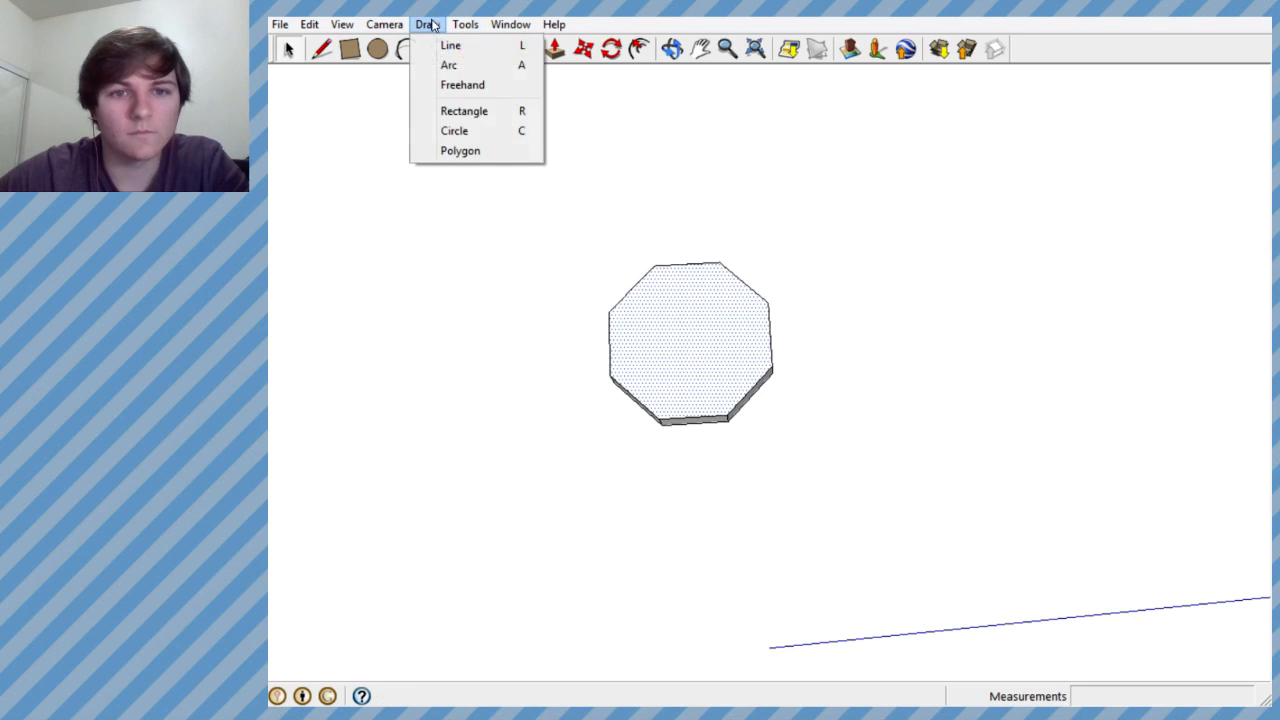
left_click(483, 152)
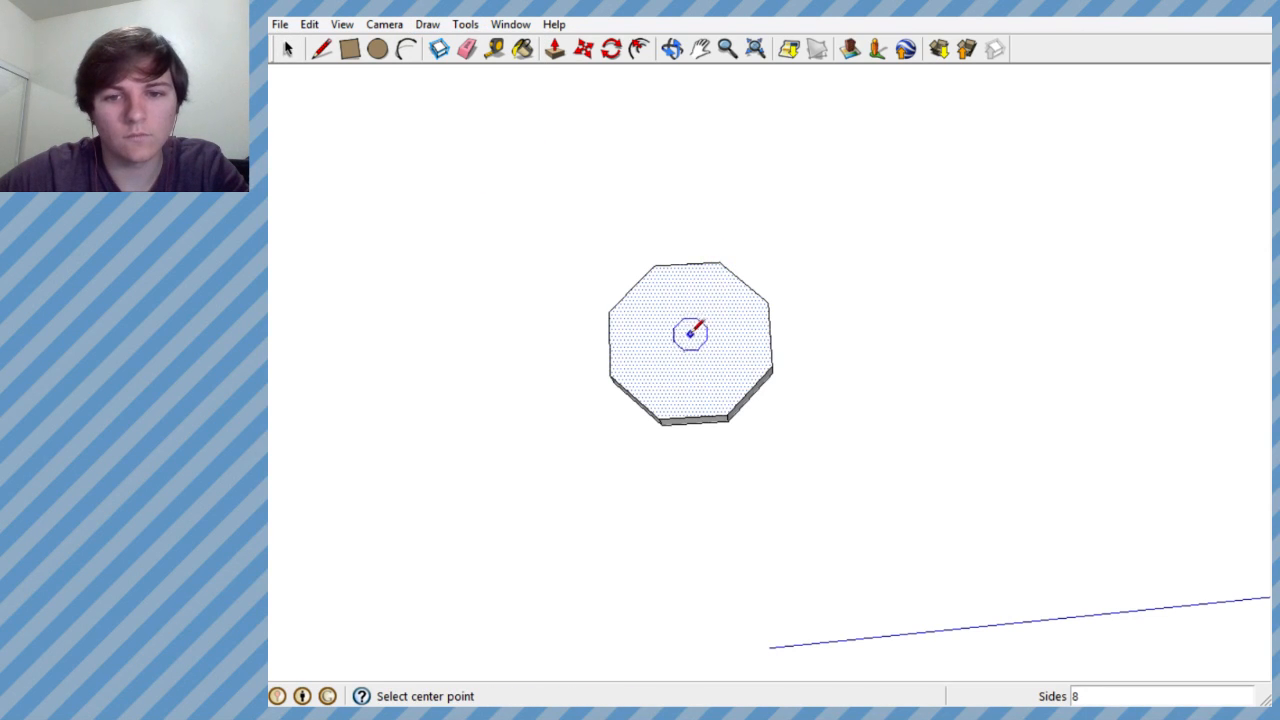
middle_click_drag(688, 330, 686, 317)
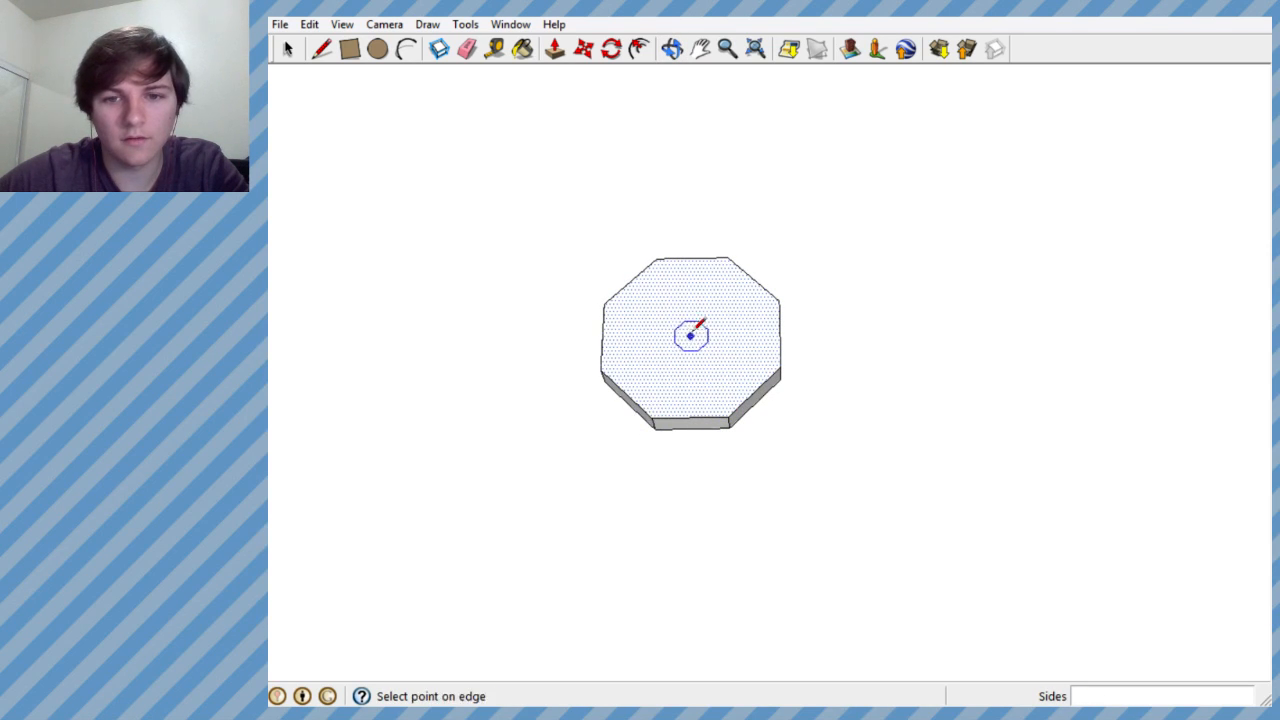
left_click(735, 264)
- Recess the inner octagonal face into the slab with two small Push/Pull moves of about 0.01' and 0.02'
middle_click_drag(735, 264, 700, 154)
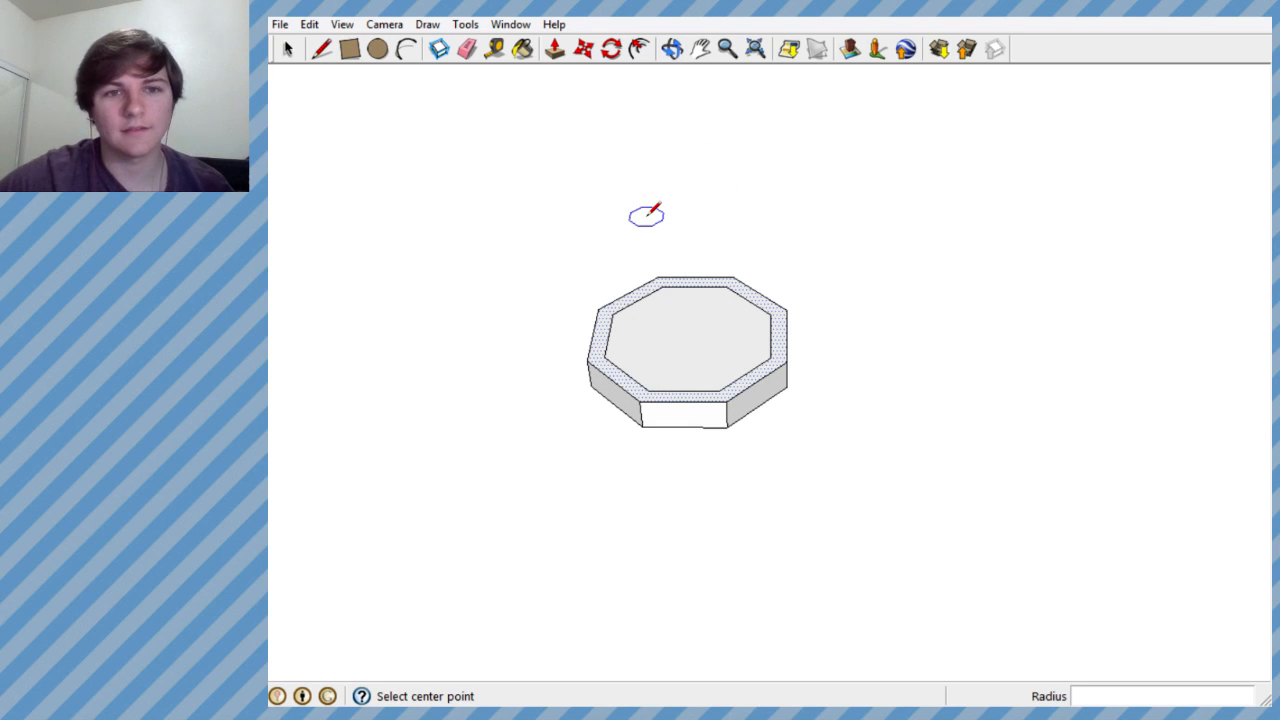
middle_click_drag(672, 318, 680, 440)
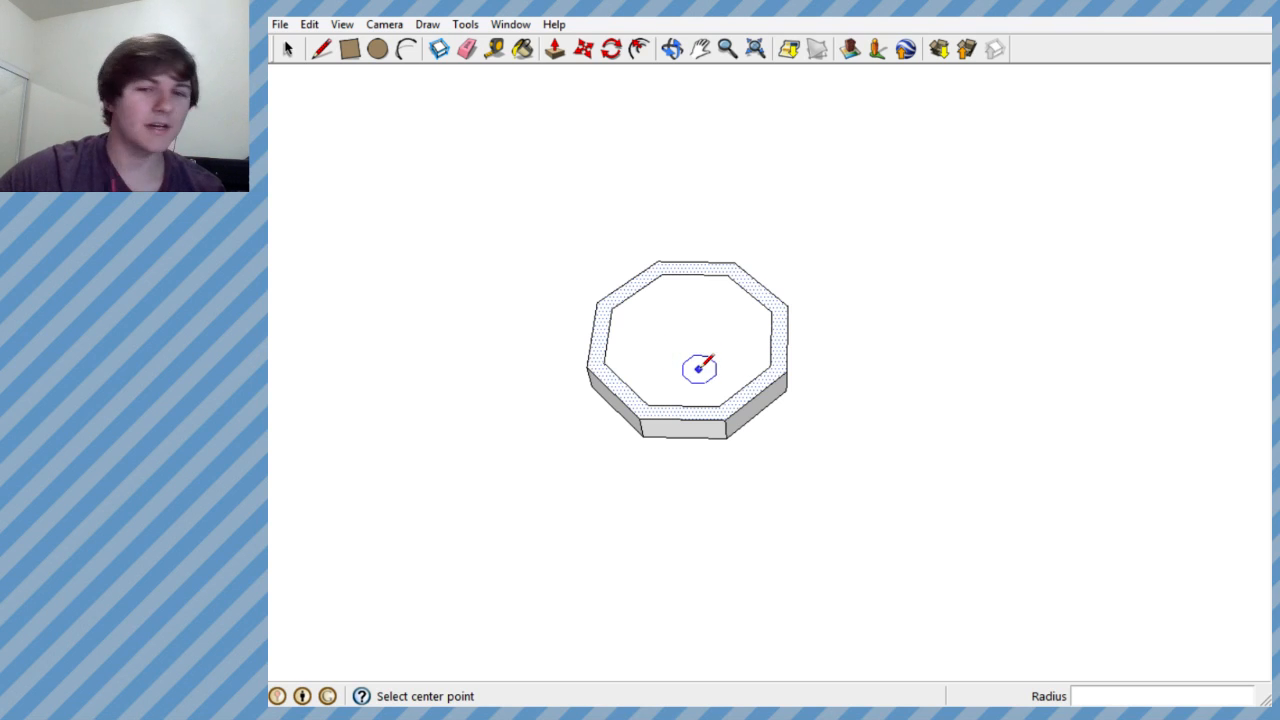
middle_click_drag(689, 337, 689, 494)
middle_click_drag(715, 352, 689, 203)
left_click(554, 49)
middle_click_drag(629, 351, 634, 297)
scroll(656, 357, "up", 4)
middle_click_drag(656, 357, 681, 341)
left_click(795, 338)
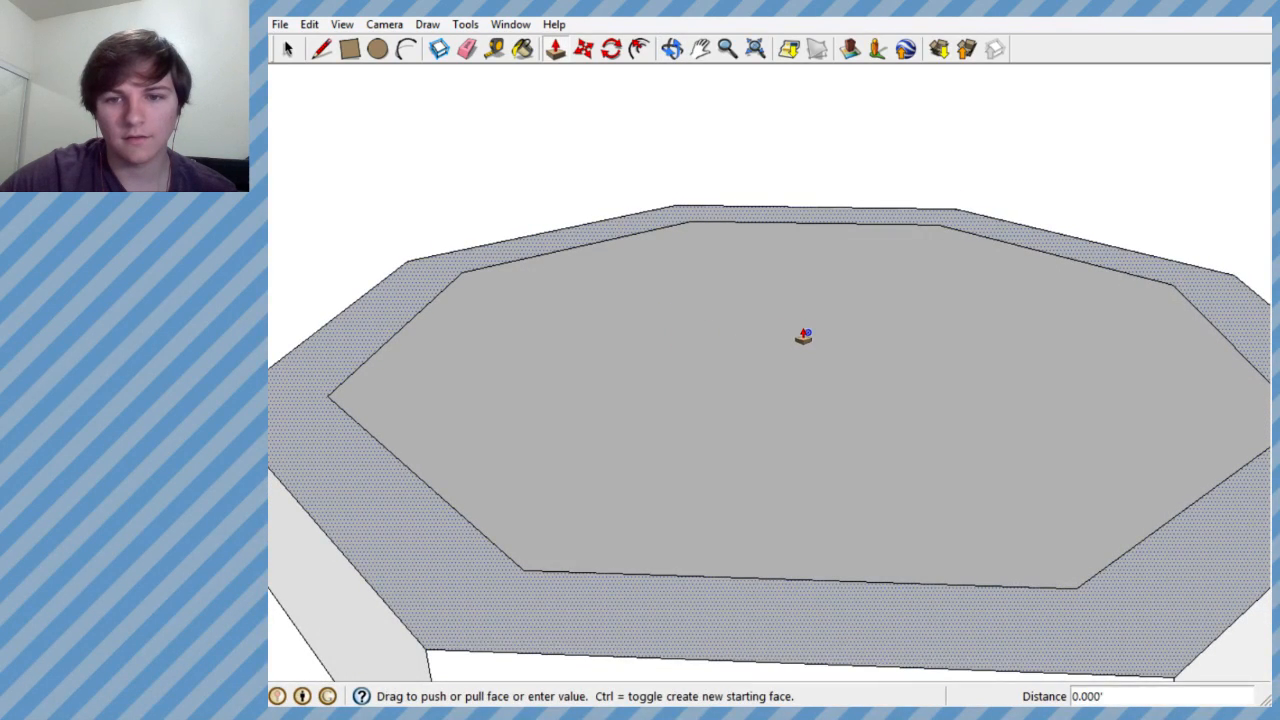
left_click(779, 342)
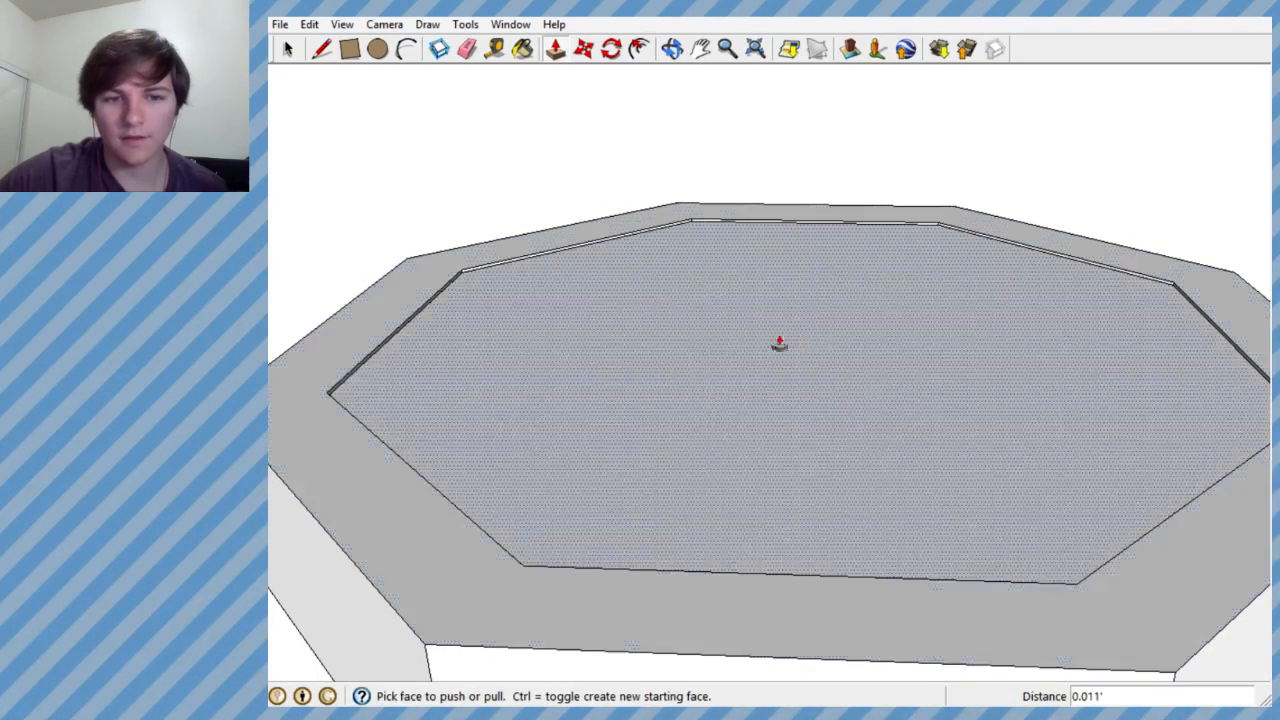
left_click(690, 370)
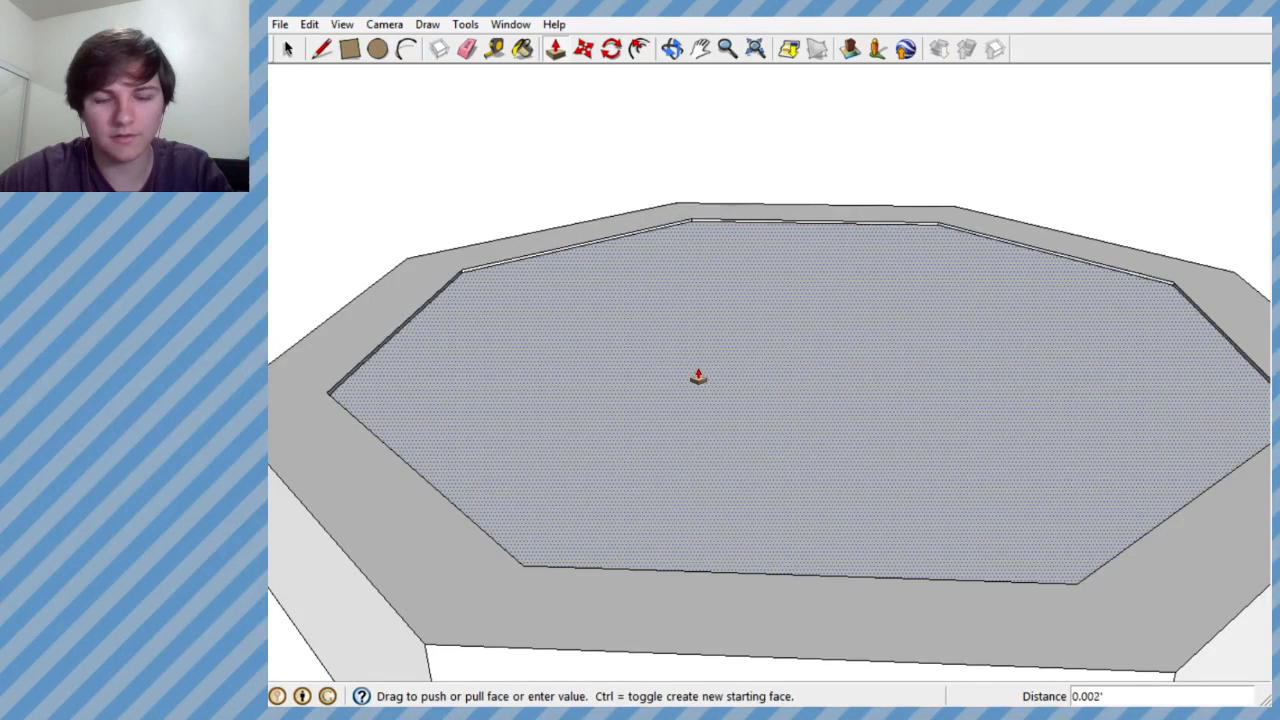
middle_click_drag(668, 411, 689, 512)
scroll(689, 512, "down", 2)
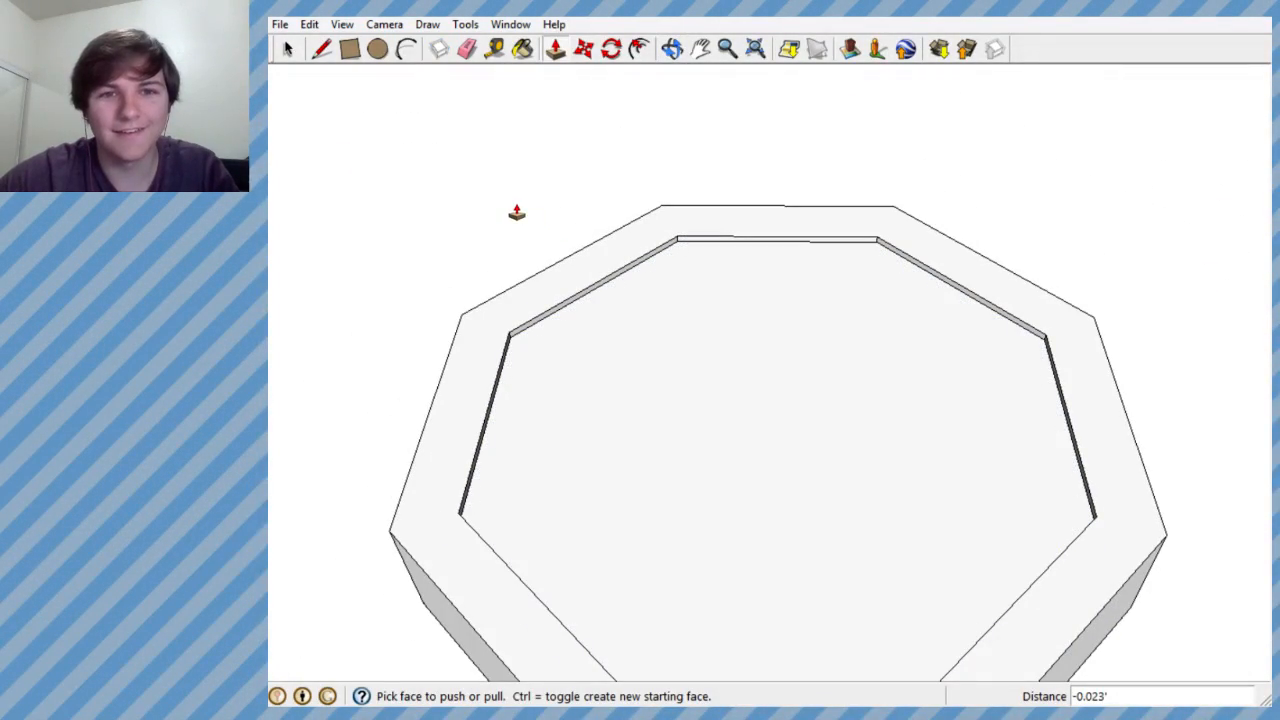
left_click(437, 25)
left_click(457, 150)
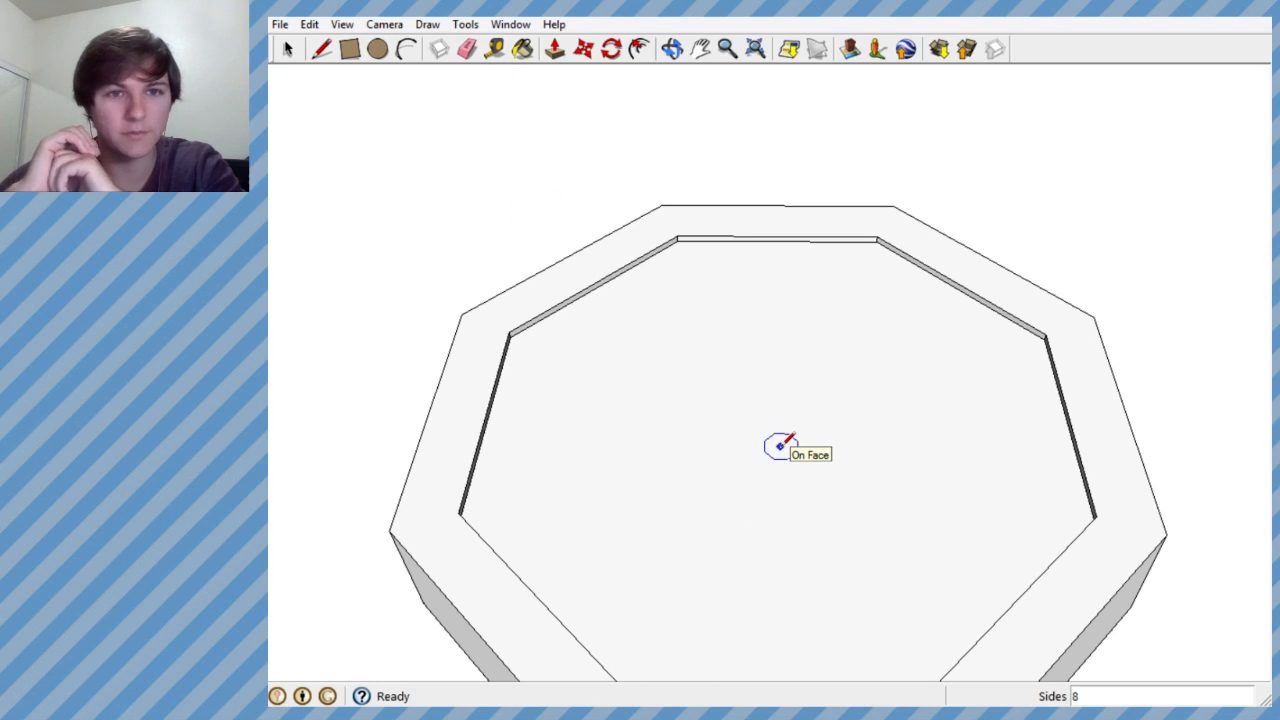
middle_click_drag(697, 366, 728, 666)
scroll(603, 337, "down", 3)
middle_click_drag(603, 337, 491, 177)
key("c")
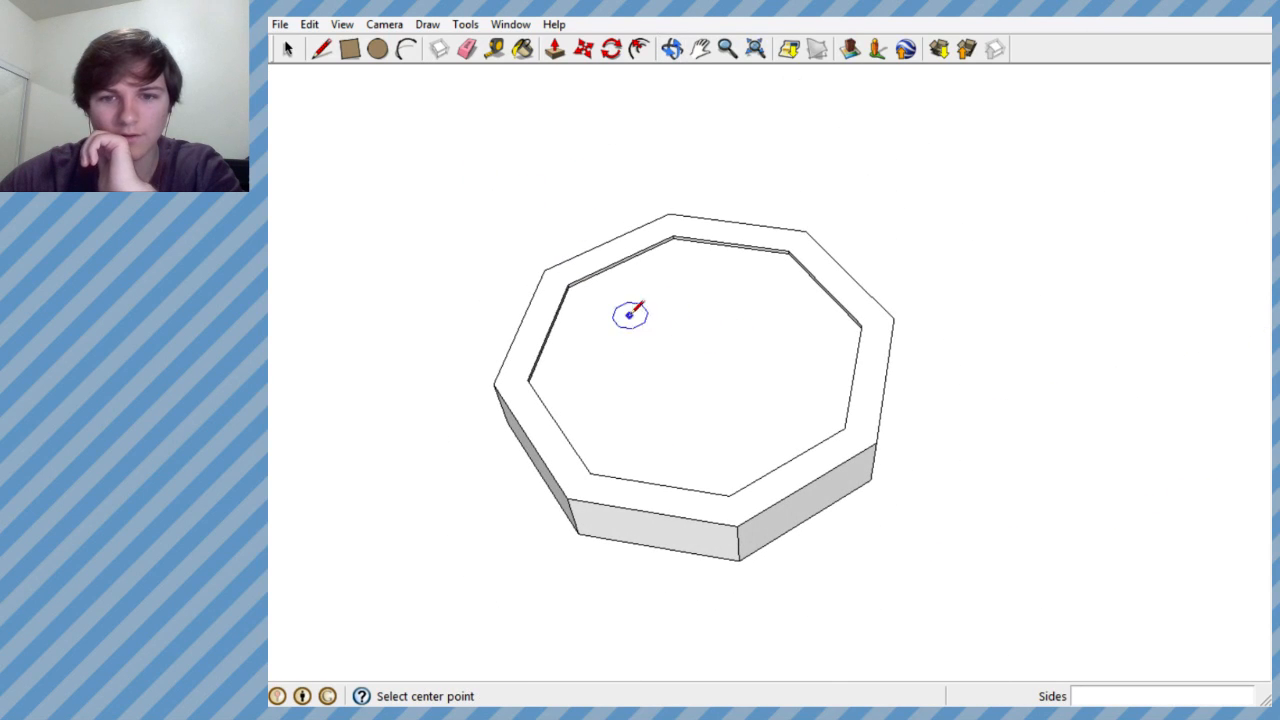
middle_click_drag(691, 346, 749, 700)
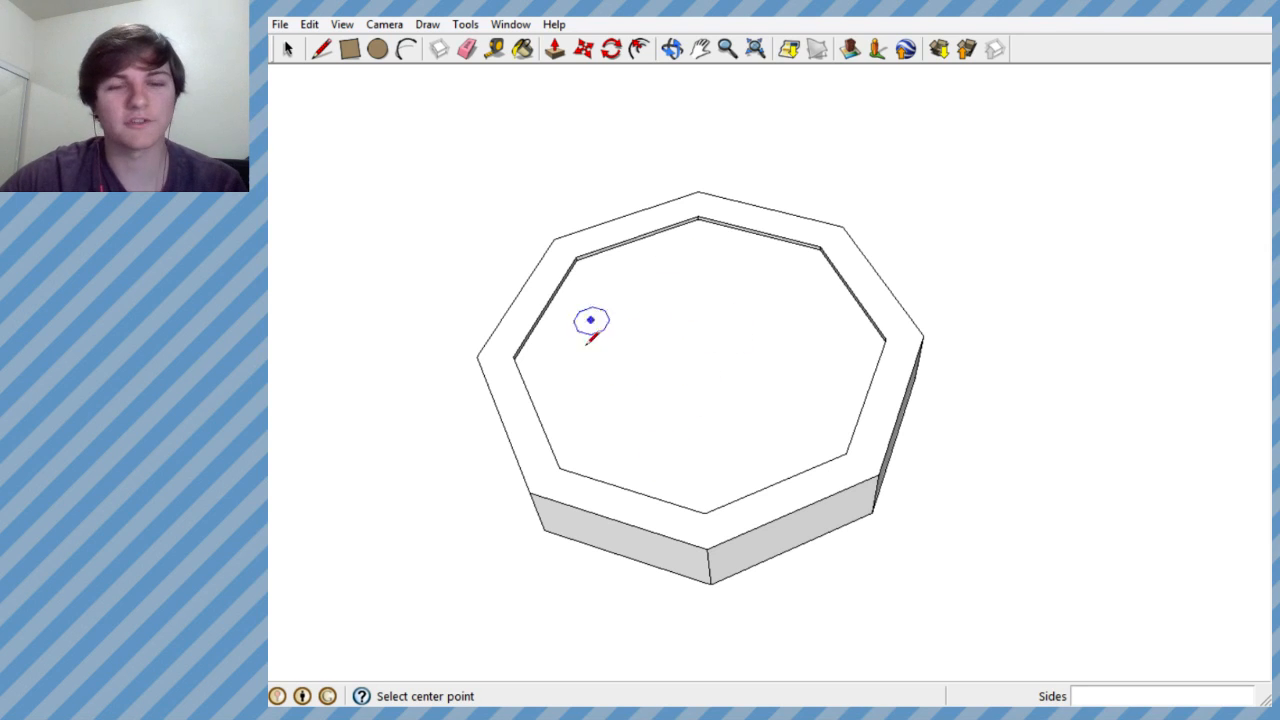
- Try sketching connected freehand line segments from the centre of the recessed face, and undo them all
left_click(288, 50)
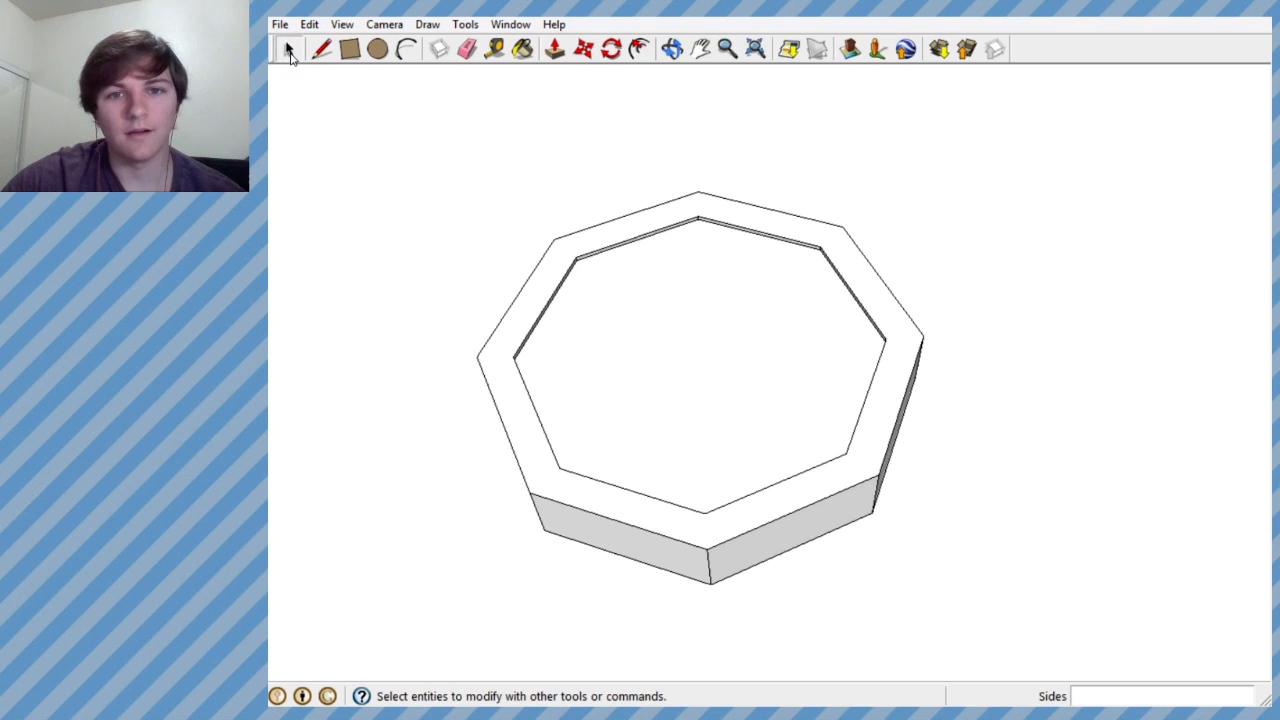
left_click(699, 312)
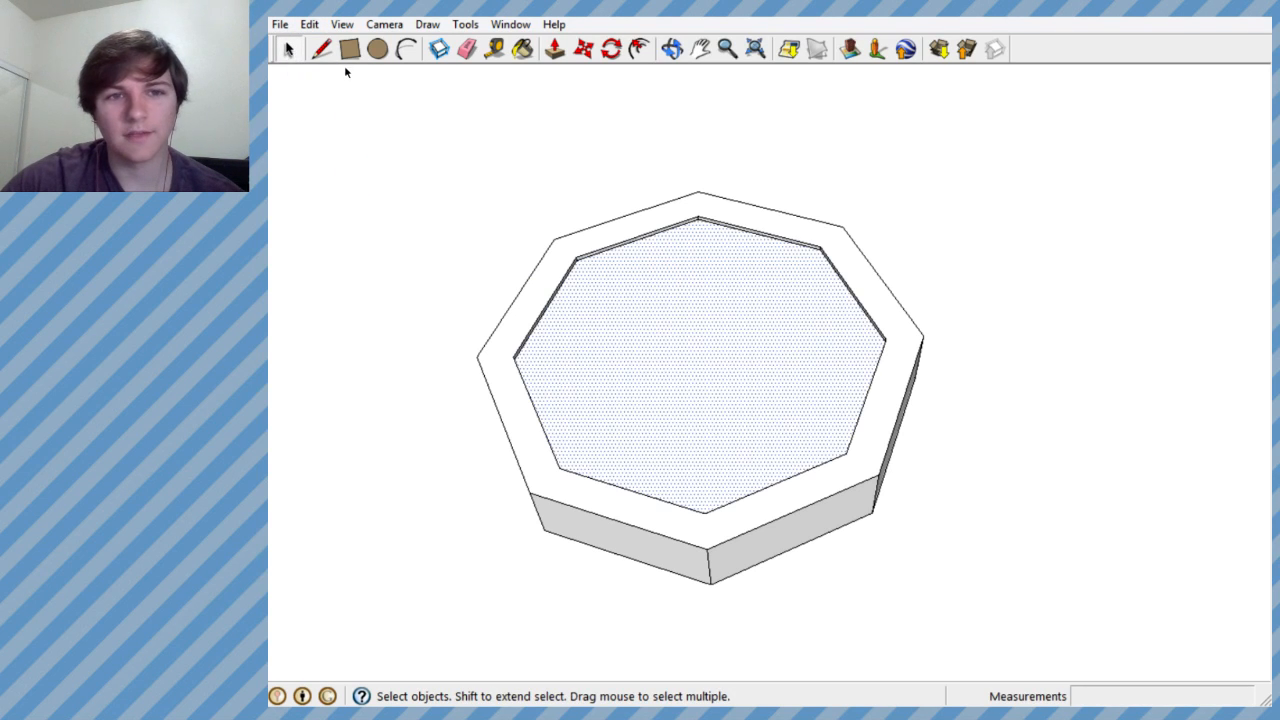
left_click(320, 52)
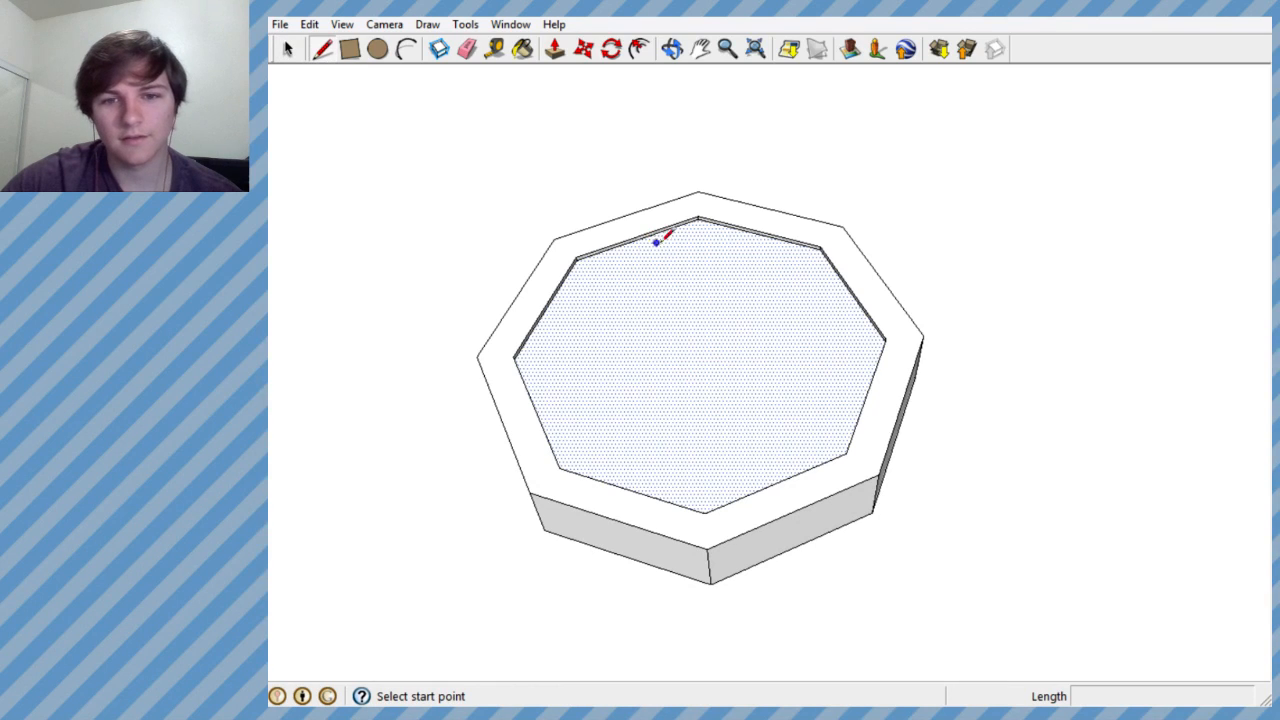
left_click(703, 356)
left_click(658, 418)
left_click(760, 382)
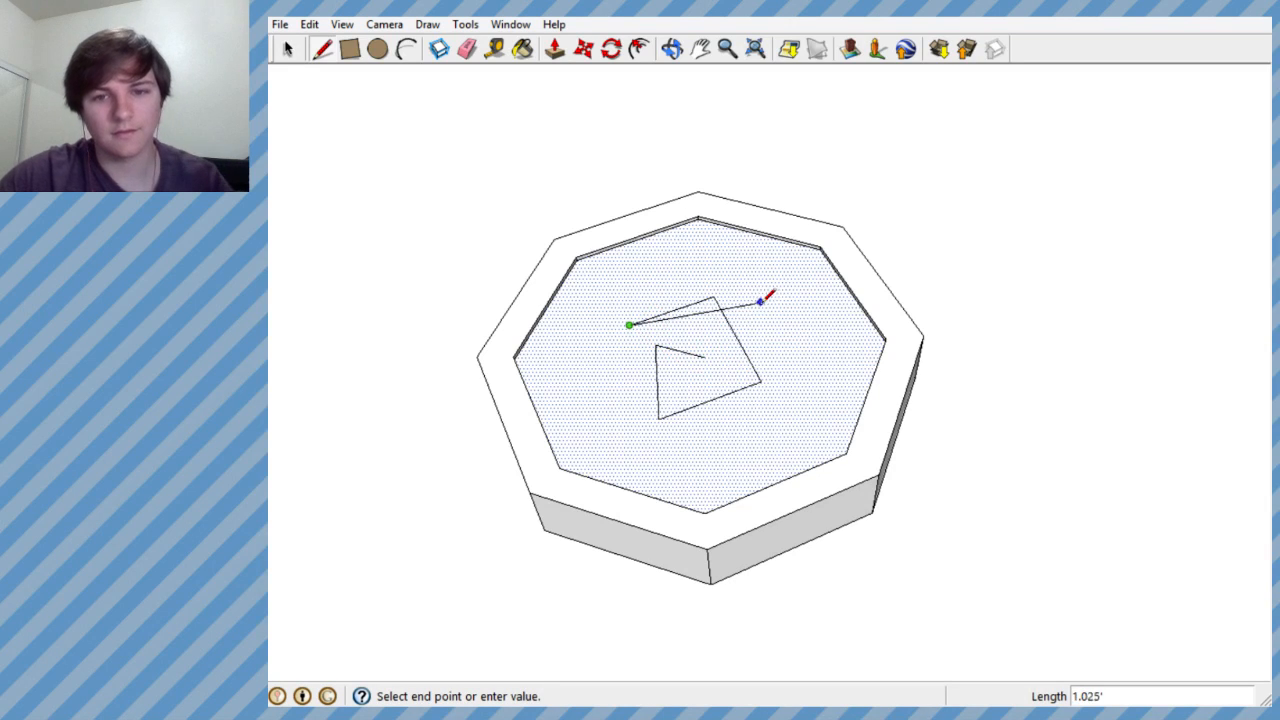
key("ctrl+z")
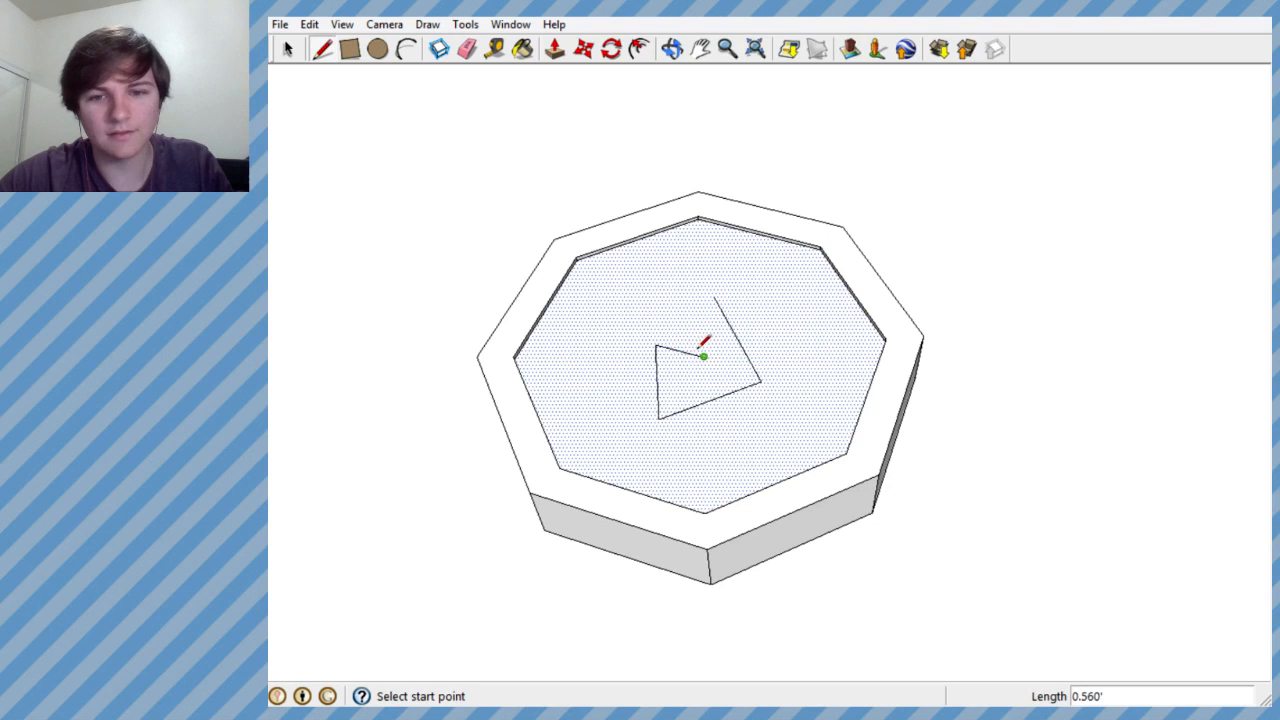
key("ctrl+z")
key("ctrl+z")
middle_click_drag(726, 320, 711, 517)
scroll(776, 342, "down", 3)
scroll(775, 347, "up", 1)
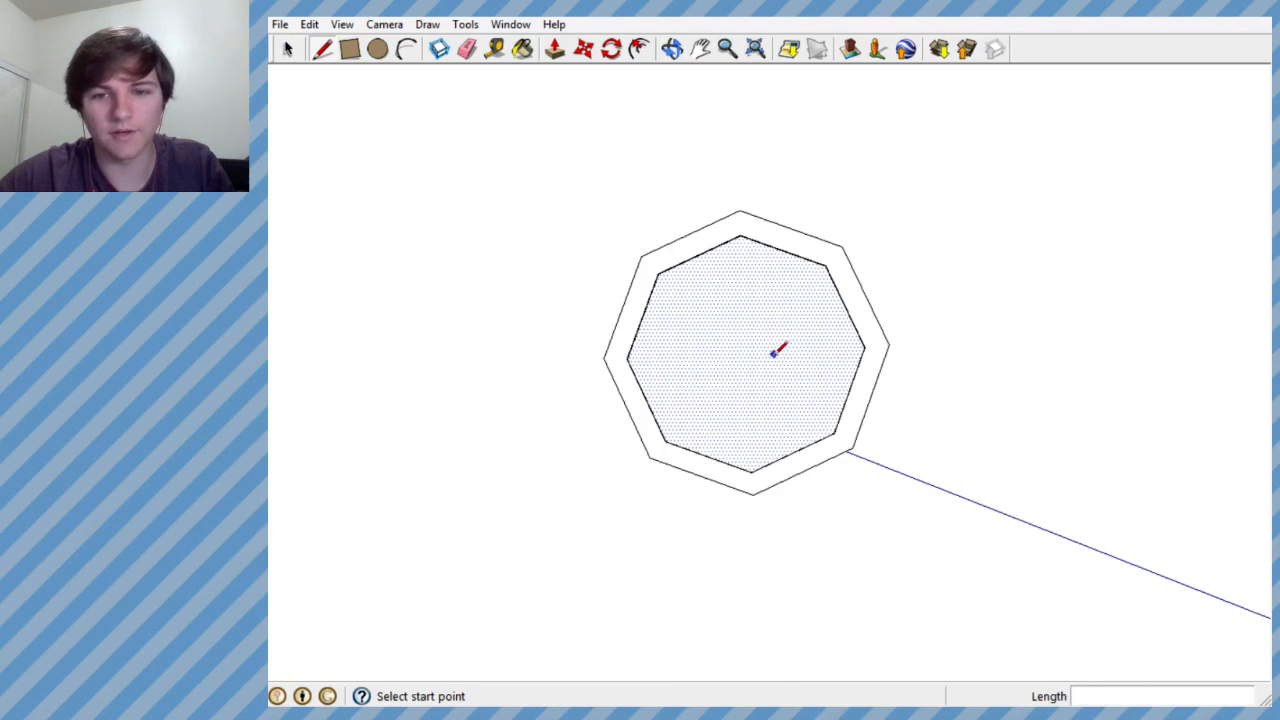
- Try a ten-sided polygon about 0.95' in radius at the centre of the recessed face, and undo it
left_click(468, 29)
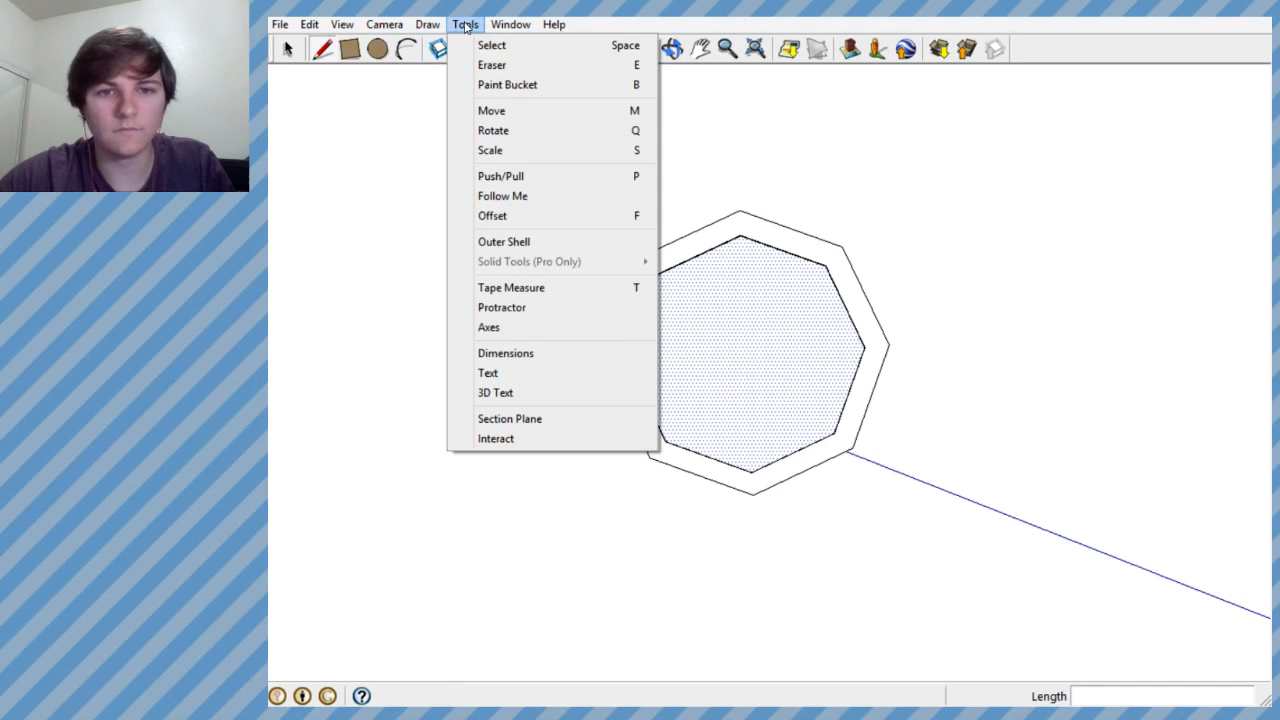
left_click(457, 151)
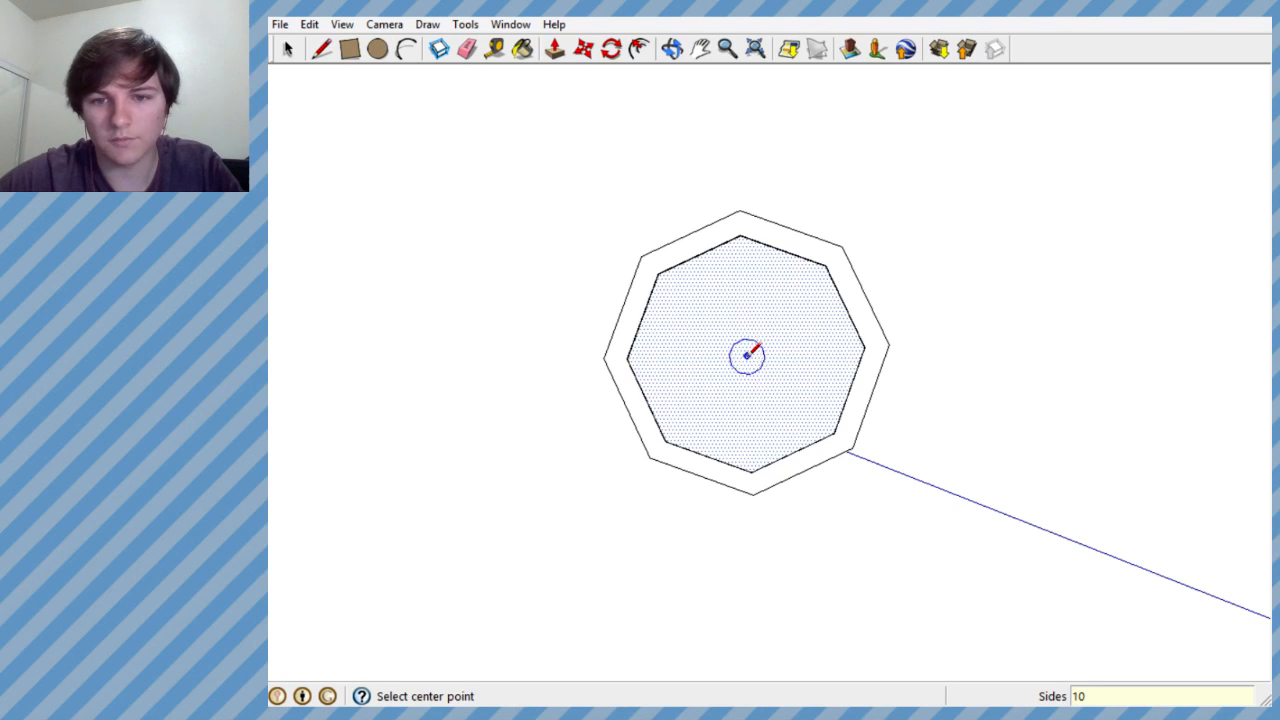
left_click(747, 356)
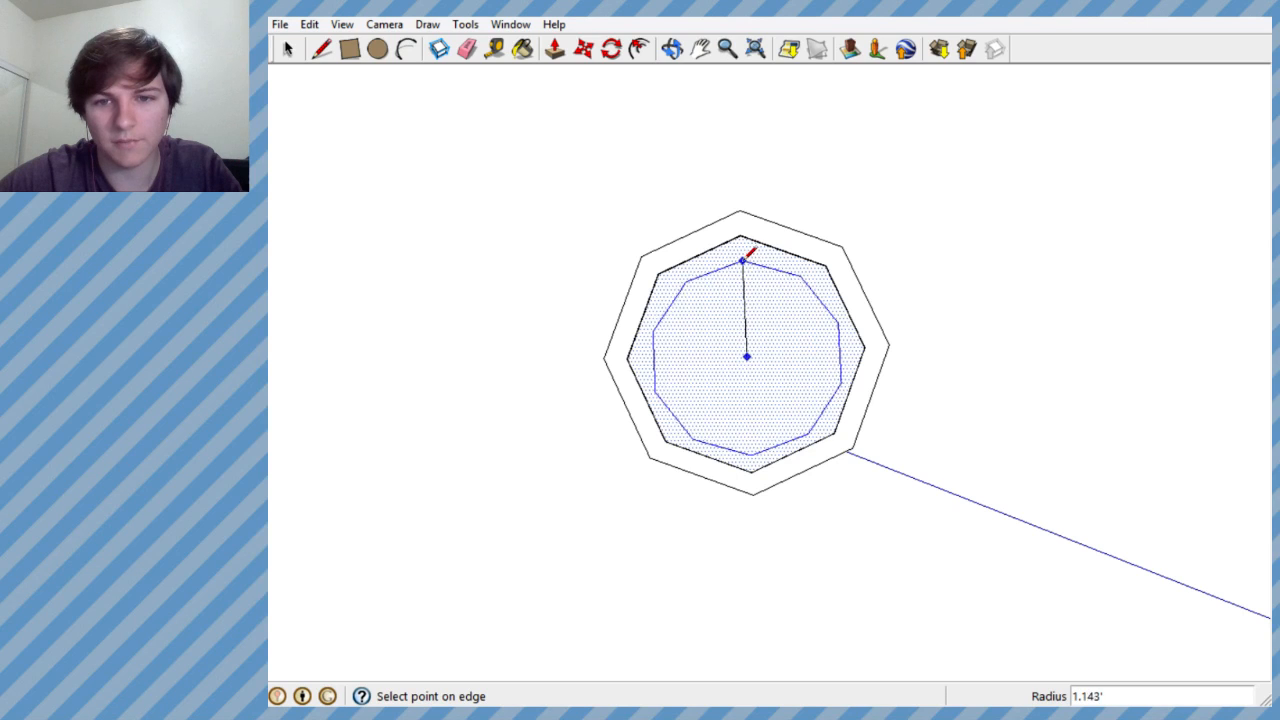
middle_click_drag(800, 298, 860, 262)
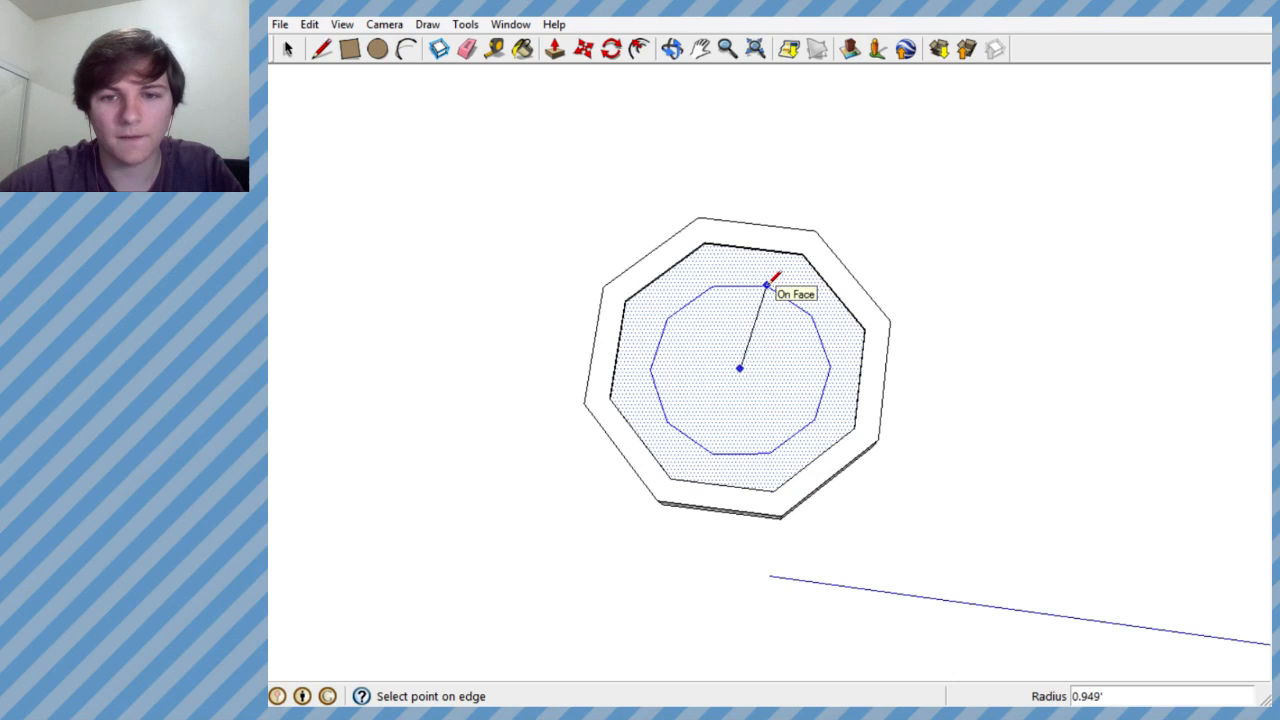
left_click(773, 280)
middle_click_drag(733, 325, 656, 375)
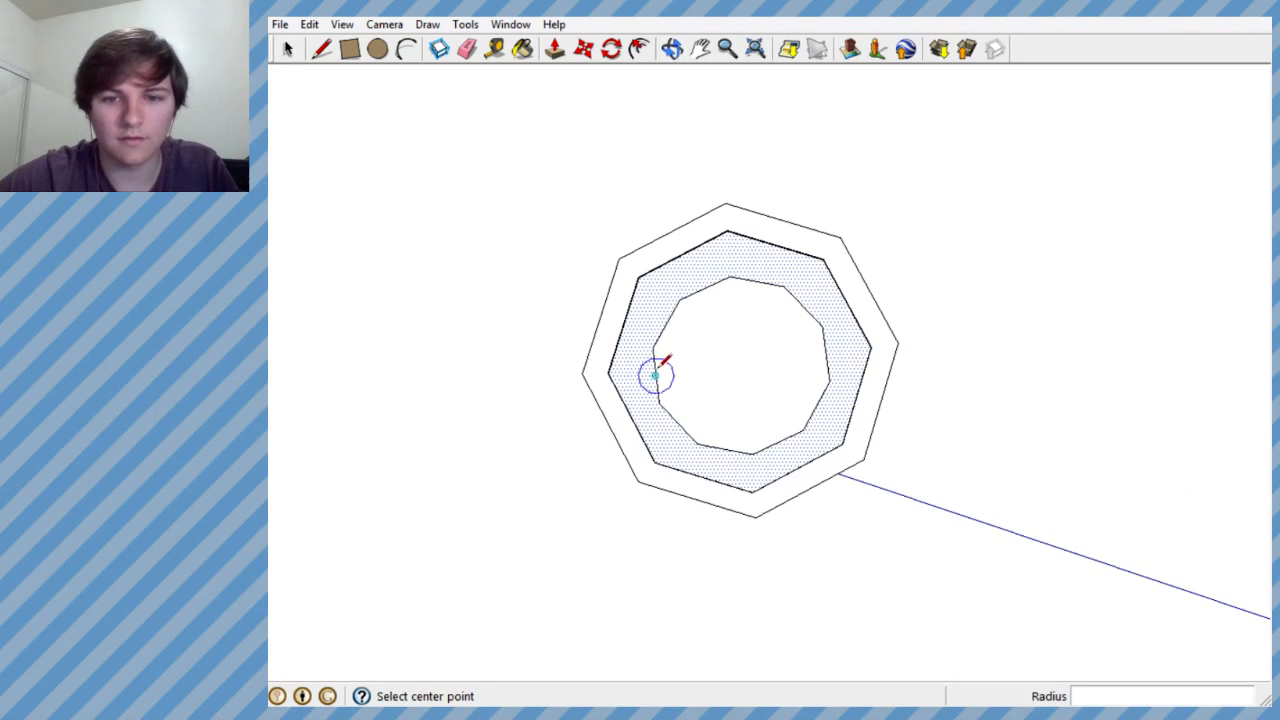
key("ctrl+z")
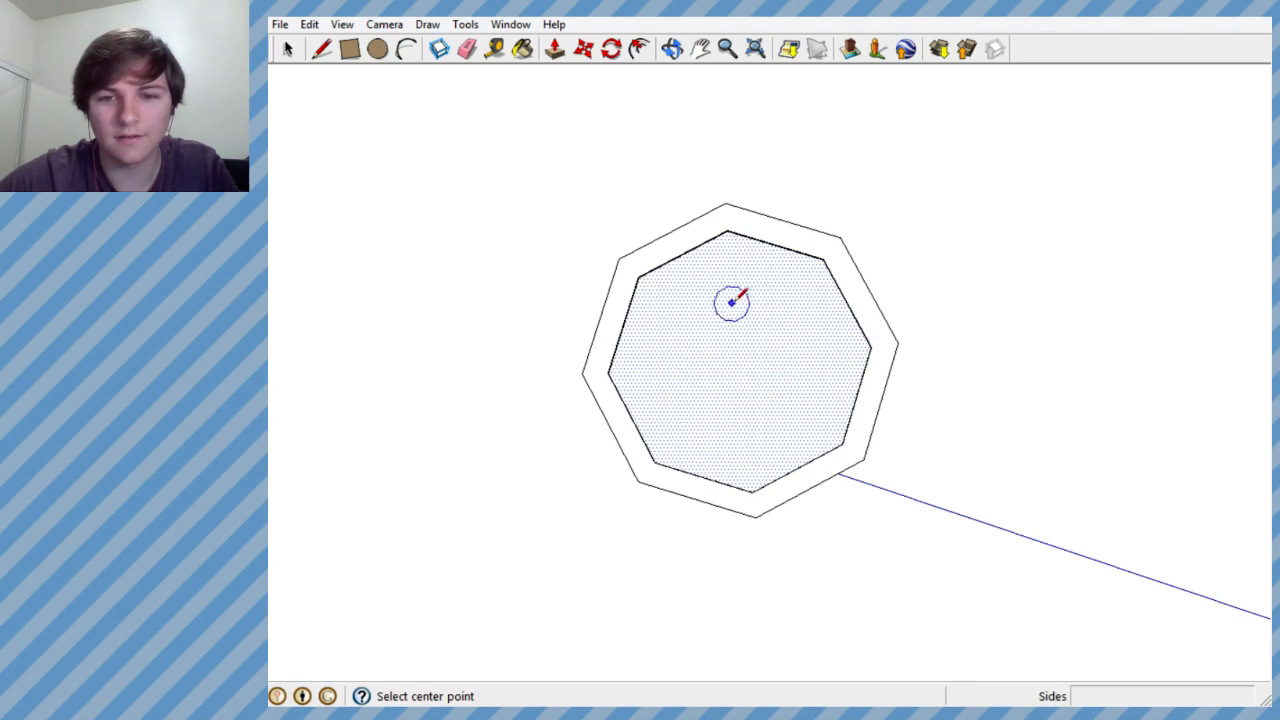
- Draw two concentric ten-sided polygons, about 1.04' and 0.39' in radius, at the centre of the recessed face
scroll(803, 248, "down", 2)
scroll(820, 251, "down", 4)
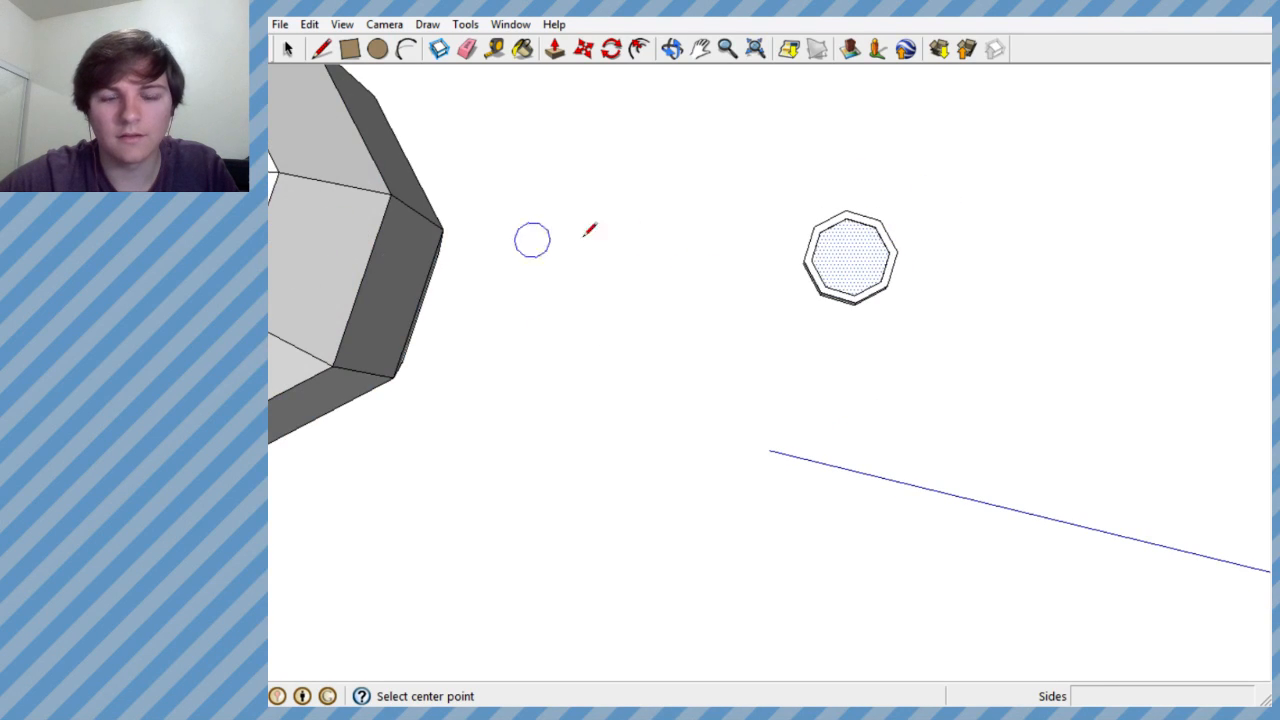
scroll(848, 265, "up", 4)
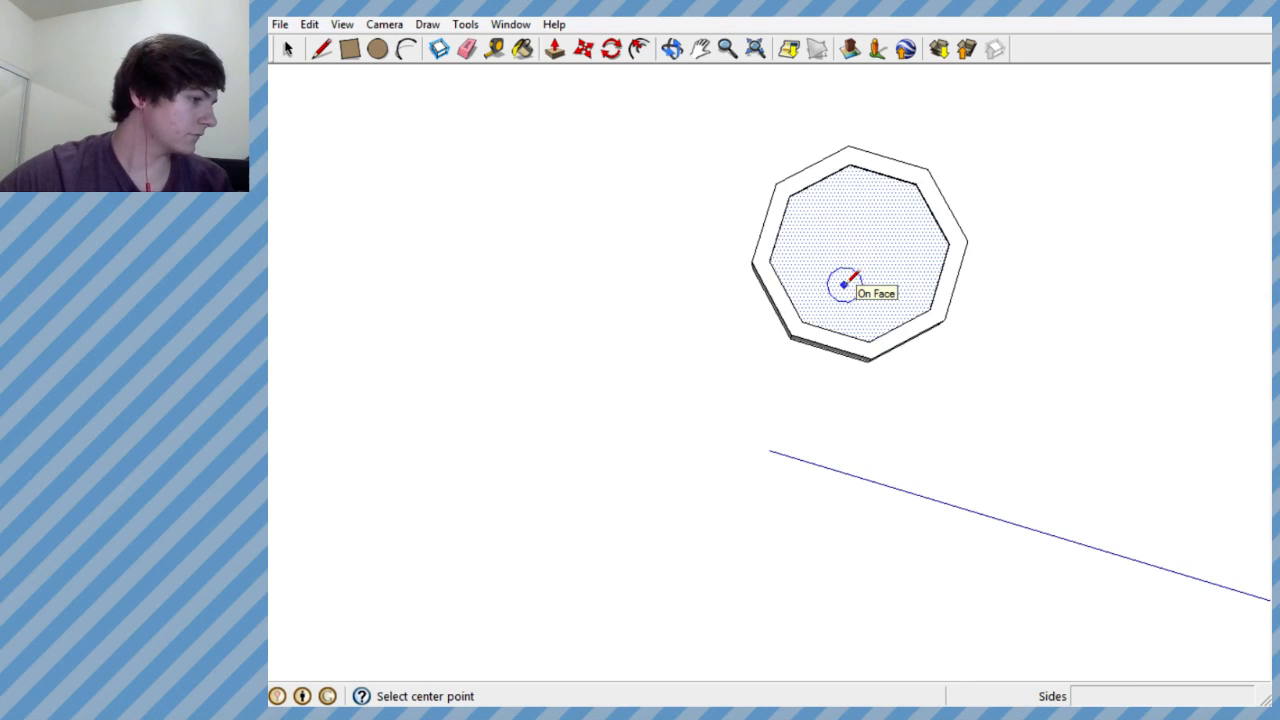
scroll(848, 278, "up", 4)
scroll(780, 295, "down", 1)
scroll(790, 285, "up", 3)
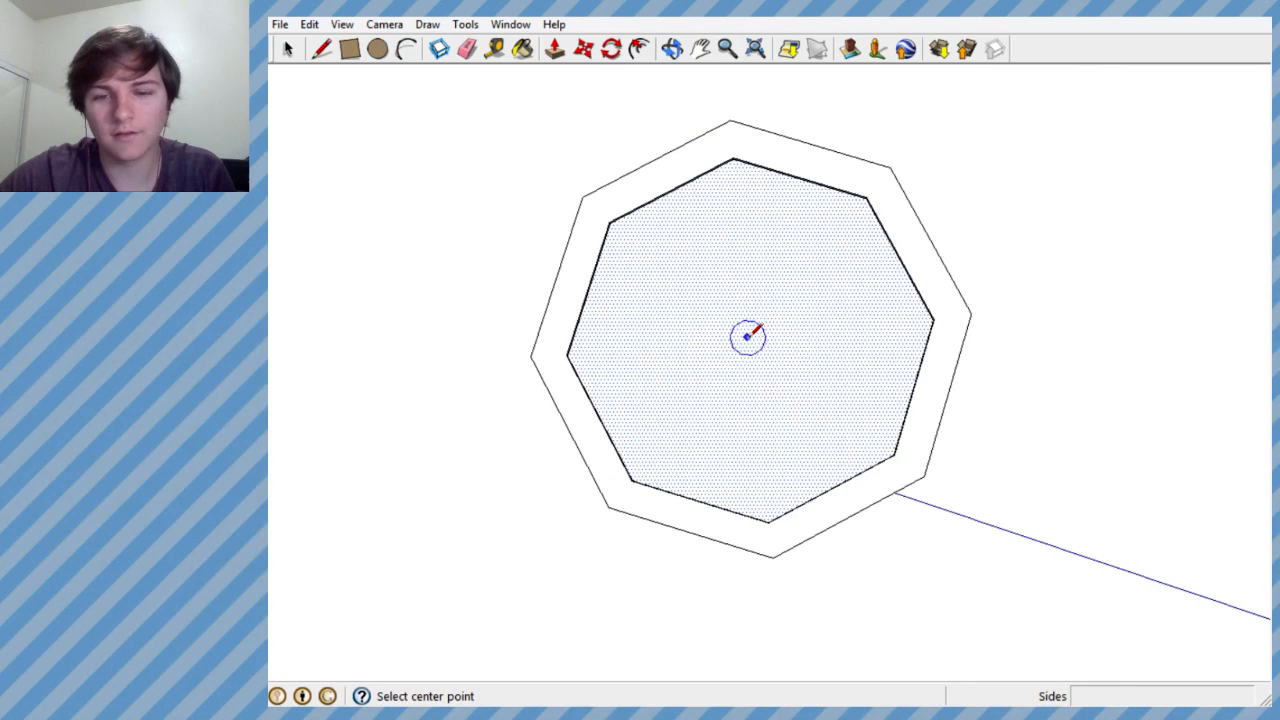
left_click(751, 335)
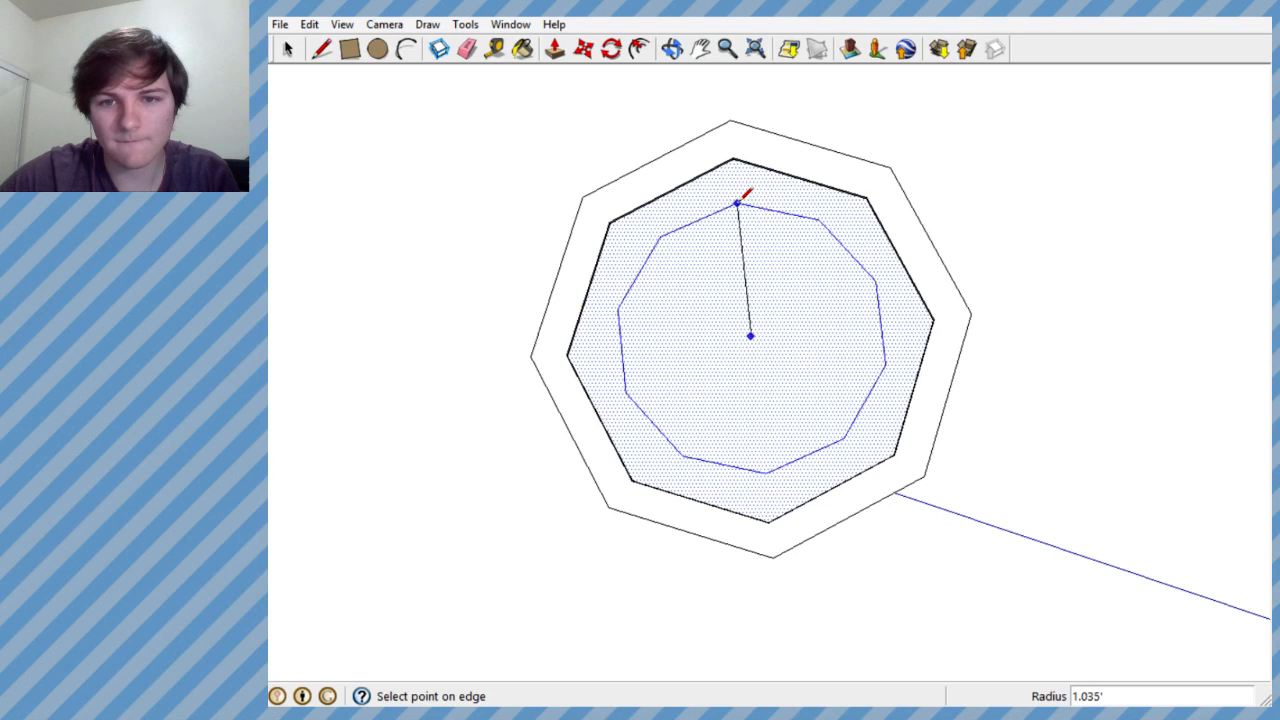
left_click(744, 196)
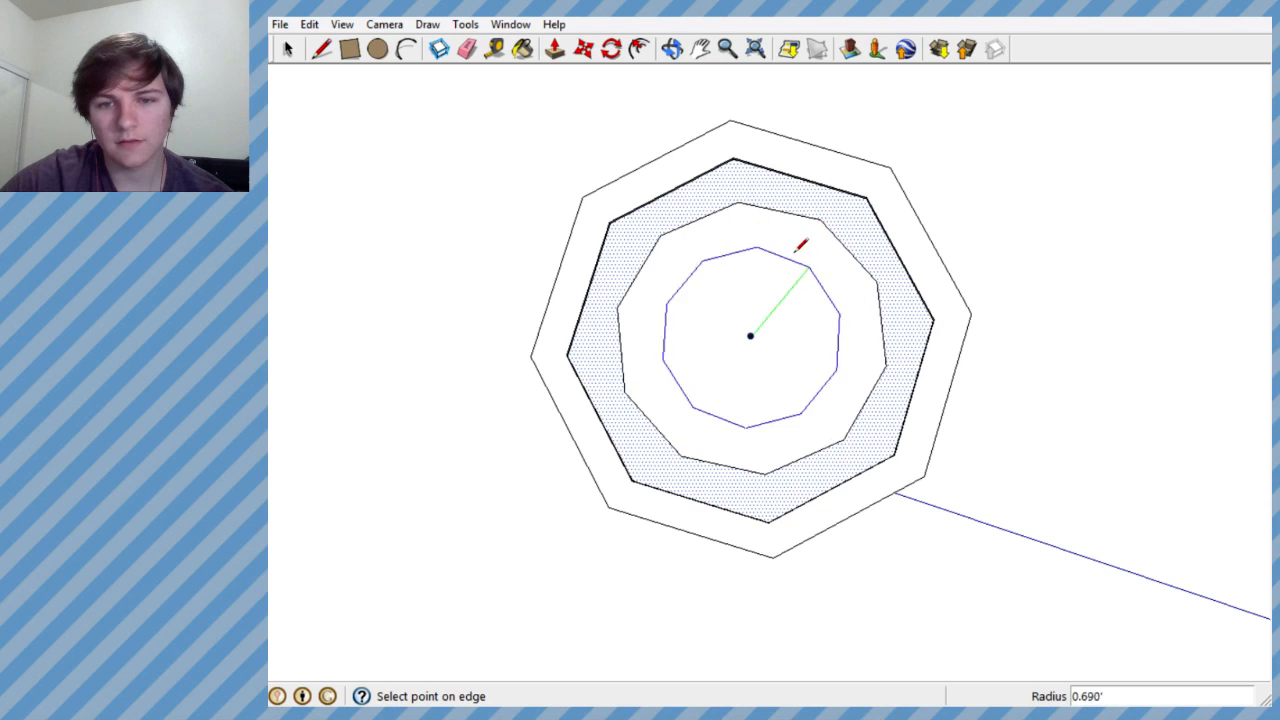
scroll(760, 276, "up", 3)
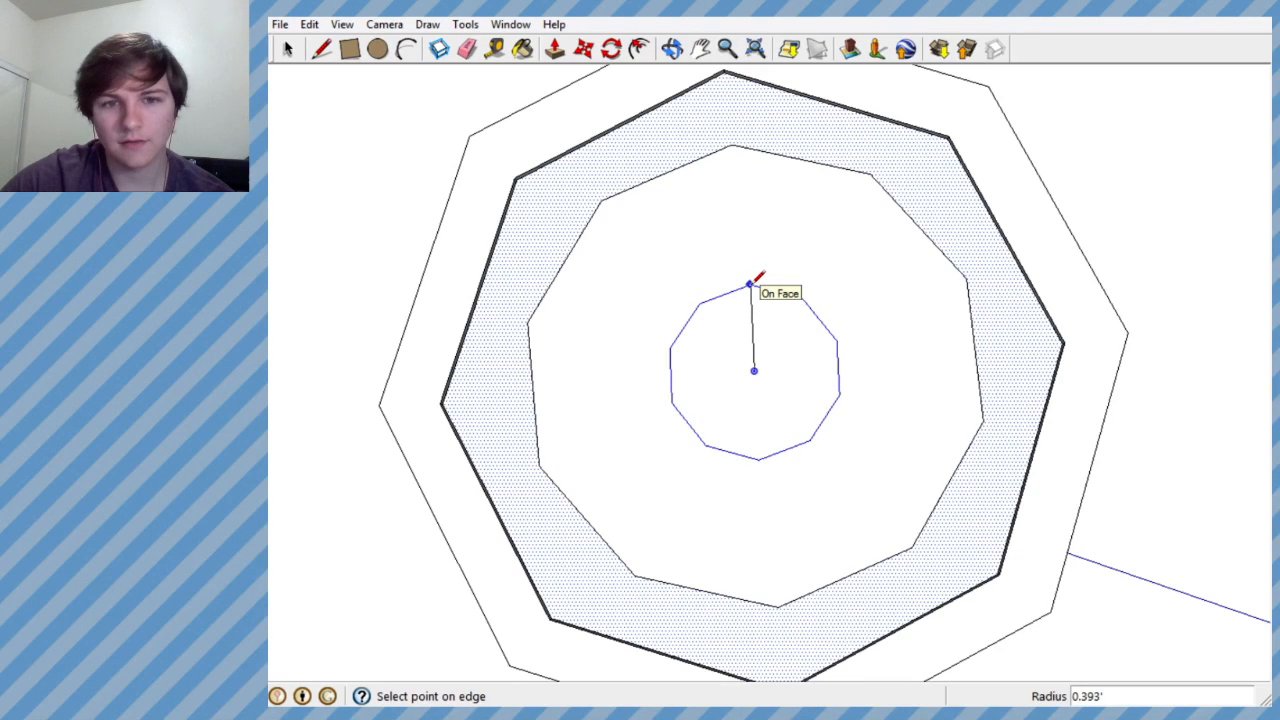
left_click(750, 284)
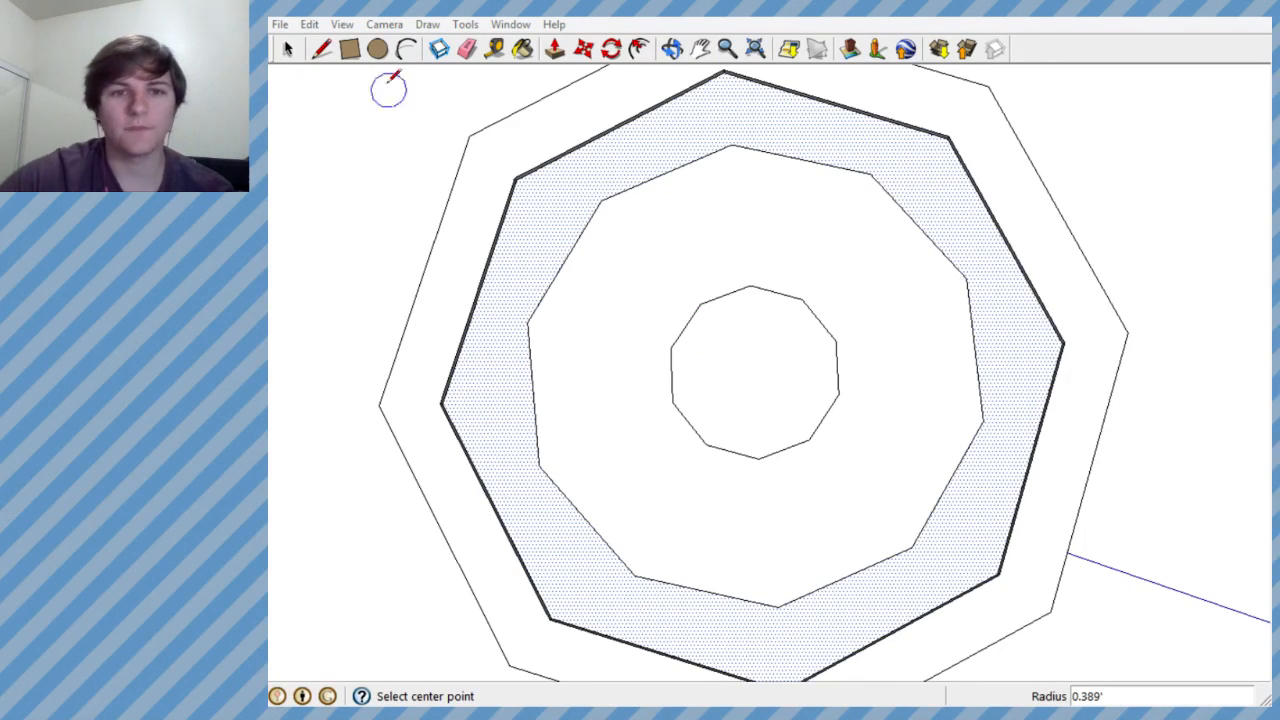
- Draw a five-pointed star outline with lines joining alternate corners of the outer and inner ten-sided polygons
left_click(322, 48)
left_click(528, 322)
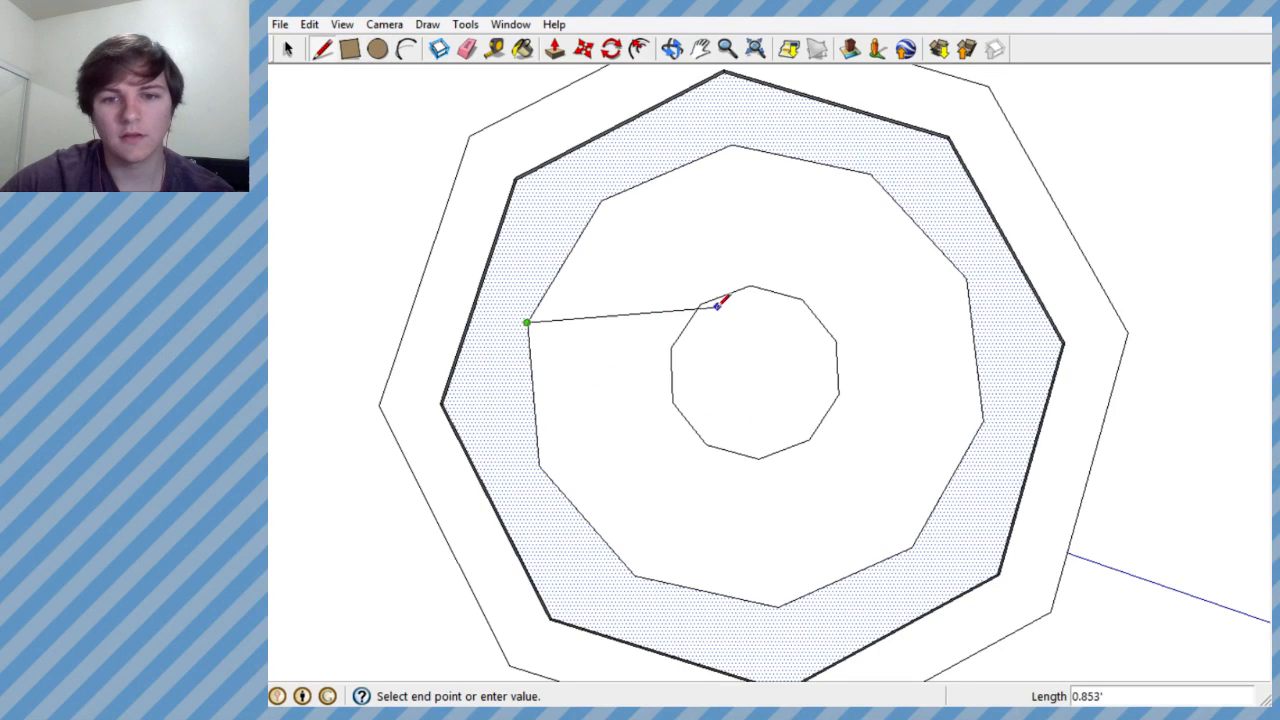
left_click(700, 304)
left_click(731, 147)
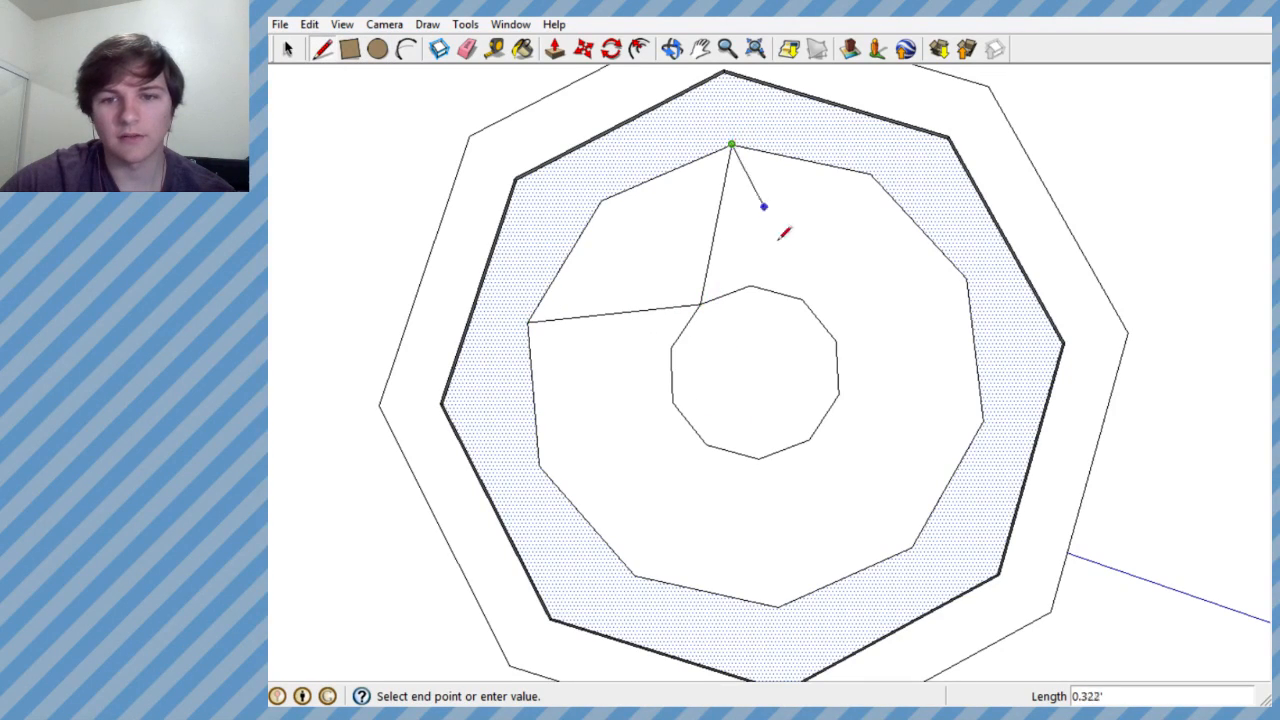
left_click(801, 298)
left_click(966, 279)
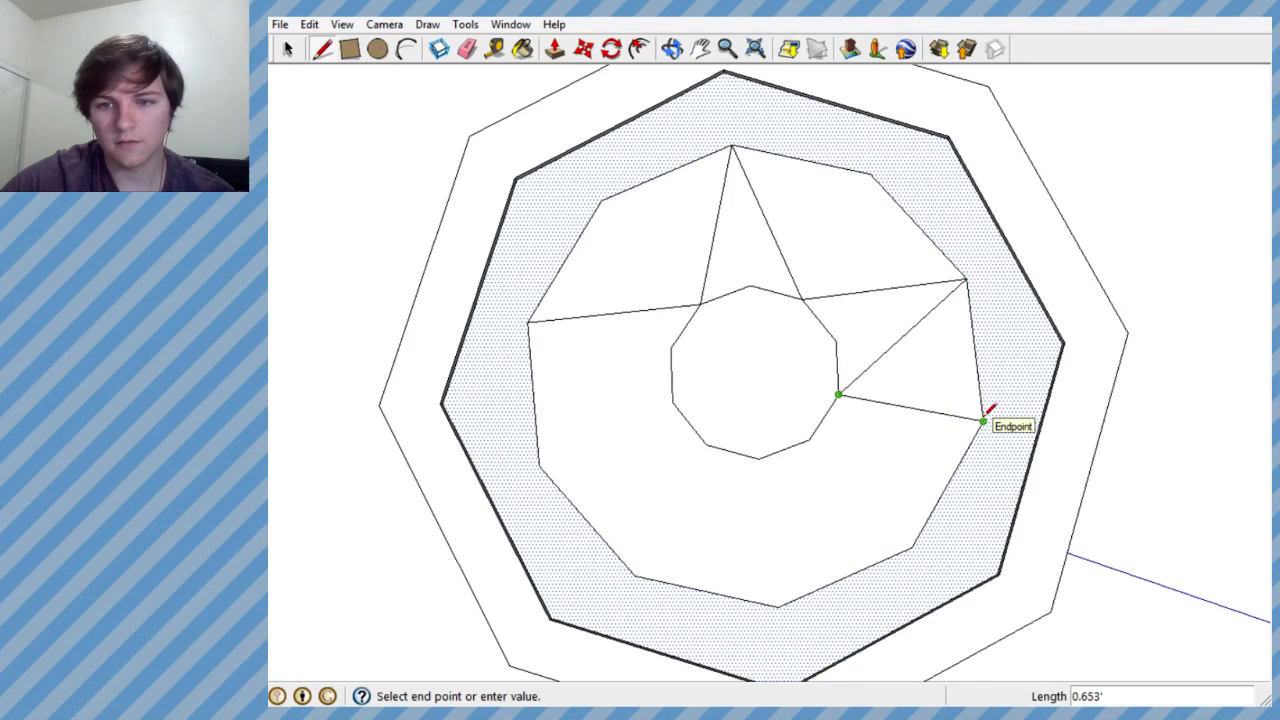
left_click(911, 547)
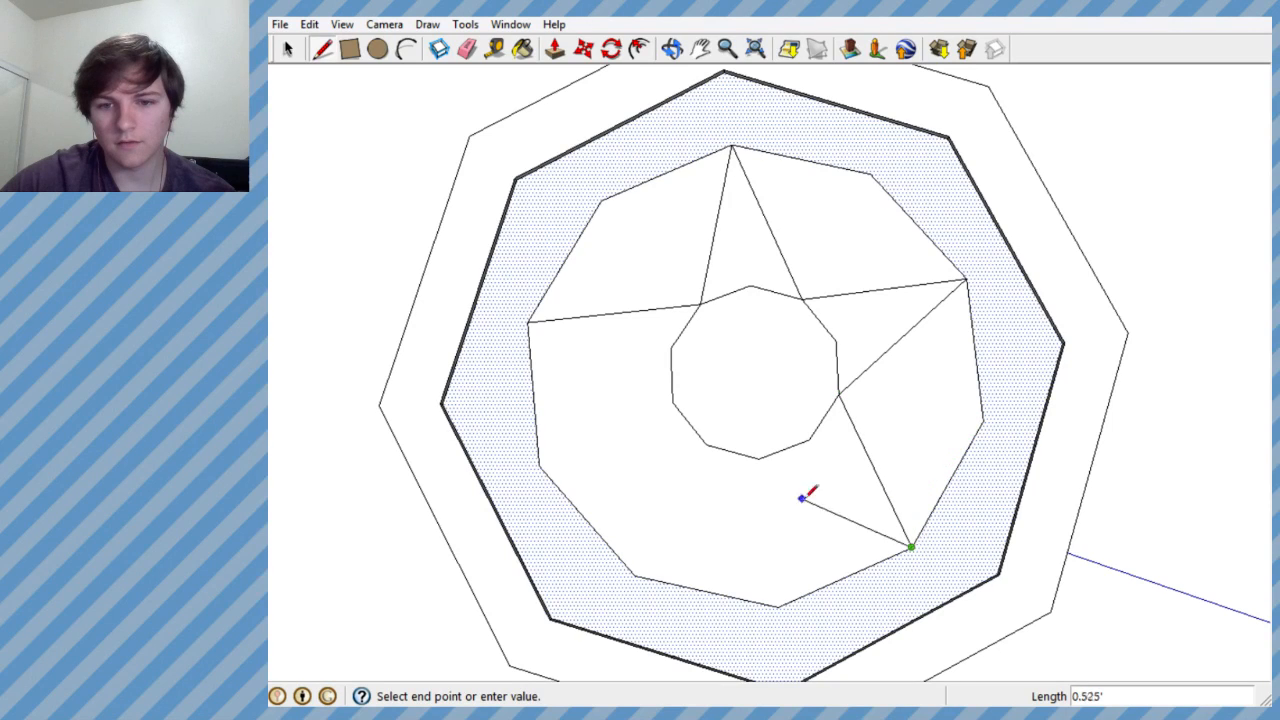
left_click(634, 576)
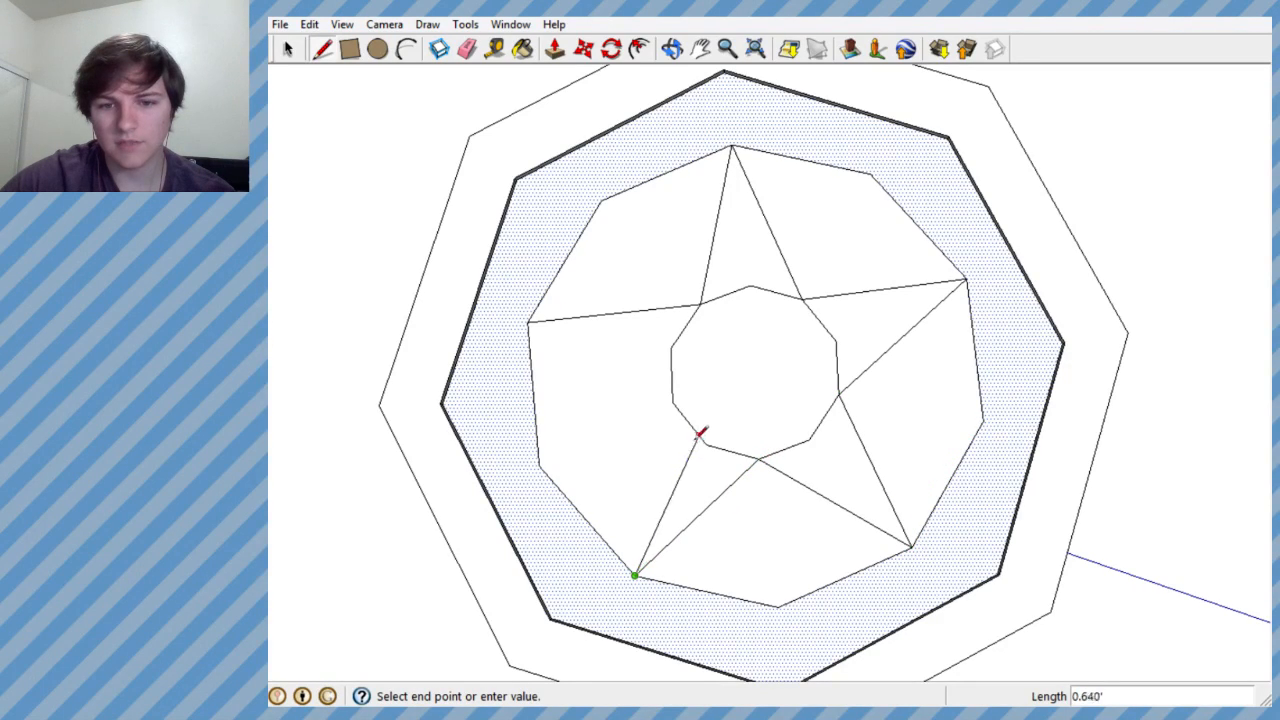
left_click(672, 410)
left_click(672, 410)
left_click(528, 322)
- Erase all edges of the inner ten-sided polygon inside the star
middle_click_drag(528, 322, 709, 349)
scroll(696, 333, "down", 5)
scroll(734, 334, "up", 5)
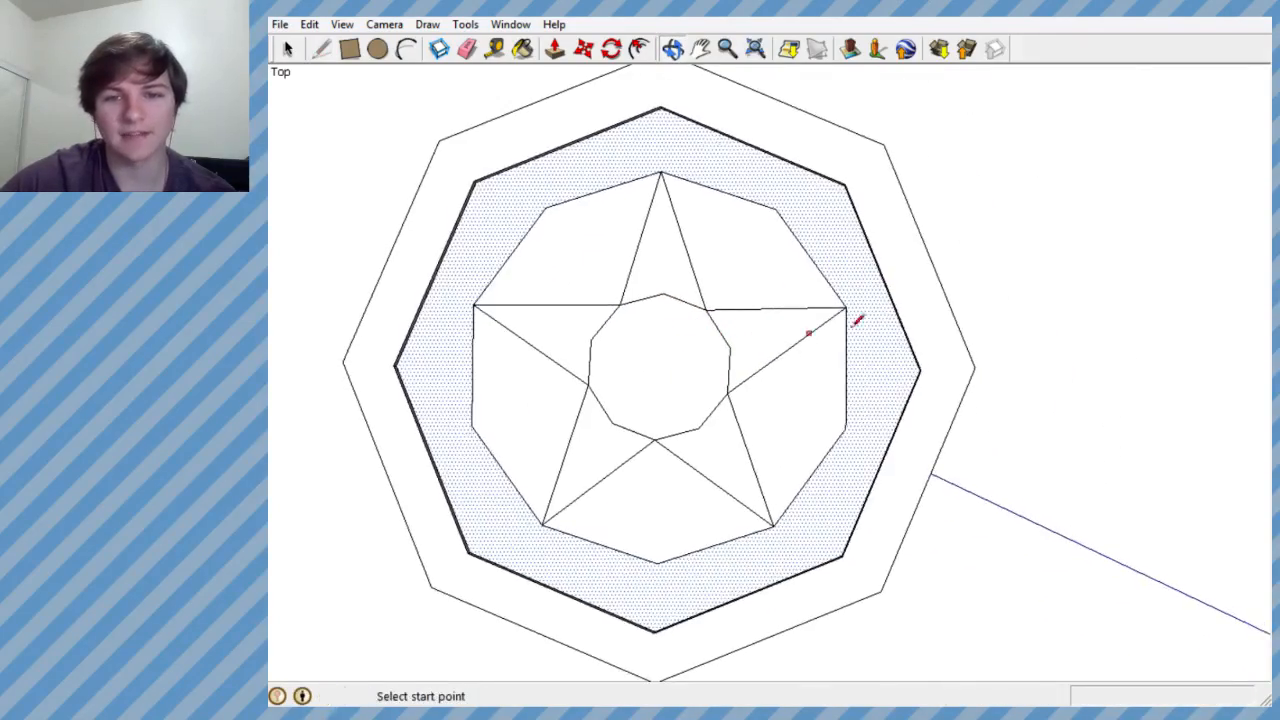
scroll(888, 322, "down", 3)
scroll(698, 316, "up", 3)
middle_click_drag(797, 308, 803, 540)
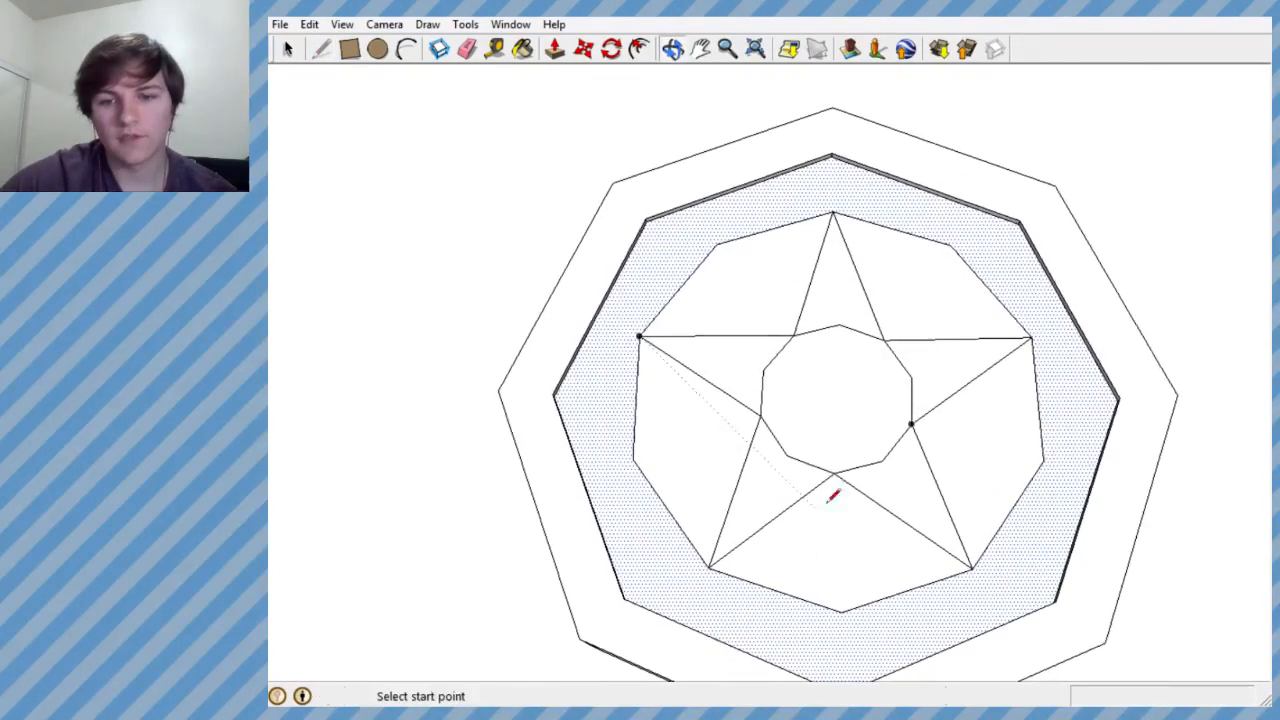
left_click(466, 49)
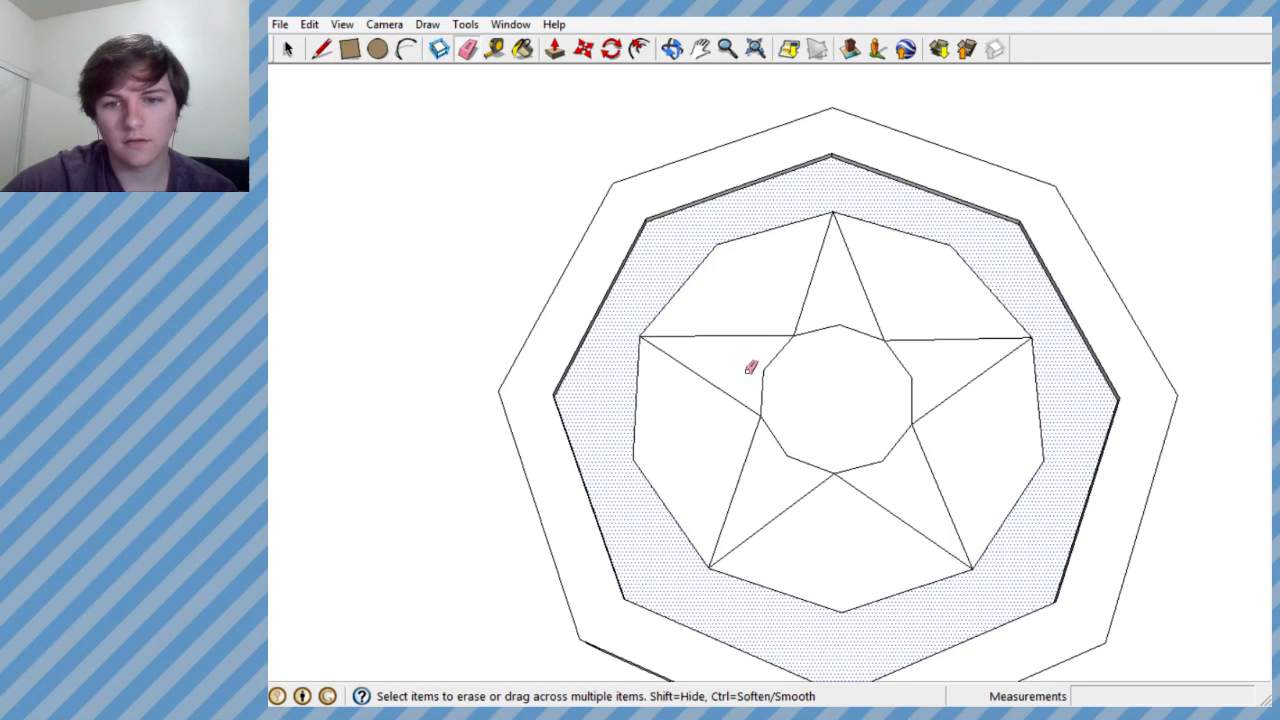
left_click_drag(750, 366, 784, 358)
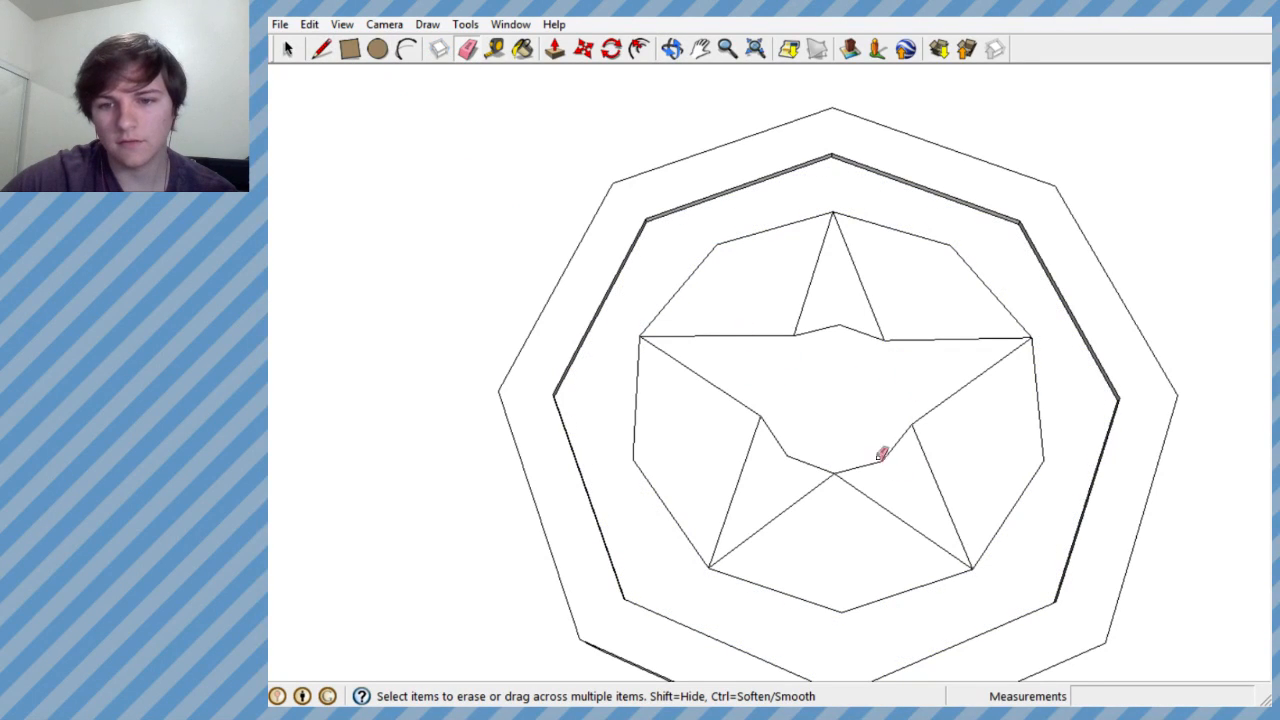
left_click_drag(829, 461, 820, 425)
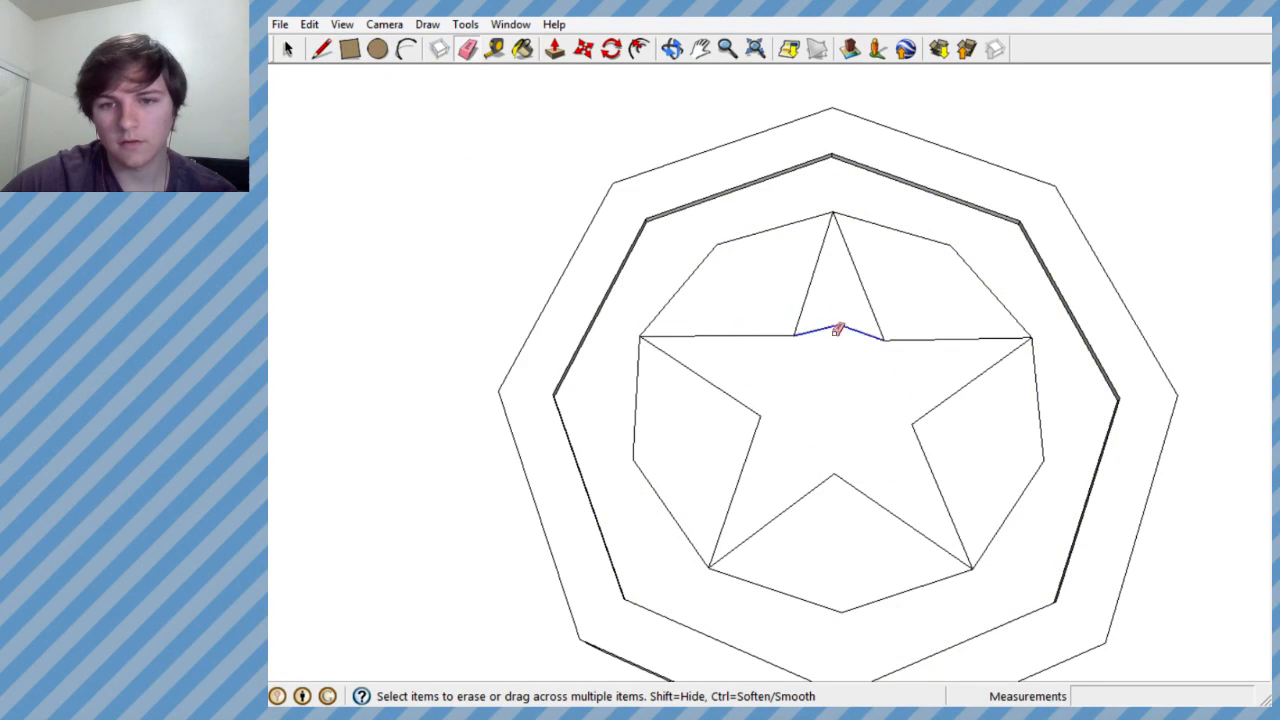
mouse_move(856, 316)
middle_mouse_down()
mouse_move(843, 420)
mouse_move(824, 382)
middle_mouse_up()
- Erase the edges of the outer ten-sided polygon around the star, keeping only the star outline
left_click(705, 227)
left_click(910, 208)
left_click(1034, 523)
left_click(866, 645)
left_click(615, 478)
- Push the star face about 0.04' down into the recessed face with Push/Pull
scroll(803, 400, "down", 4)
scroll(803, 400, "down", 3)
scroll(806, 382, "up", 4)
middle_click_drag(806, 383, 818, 196)
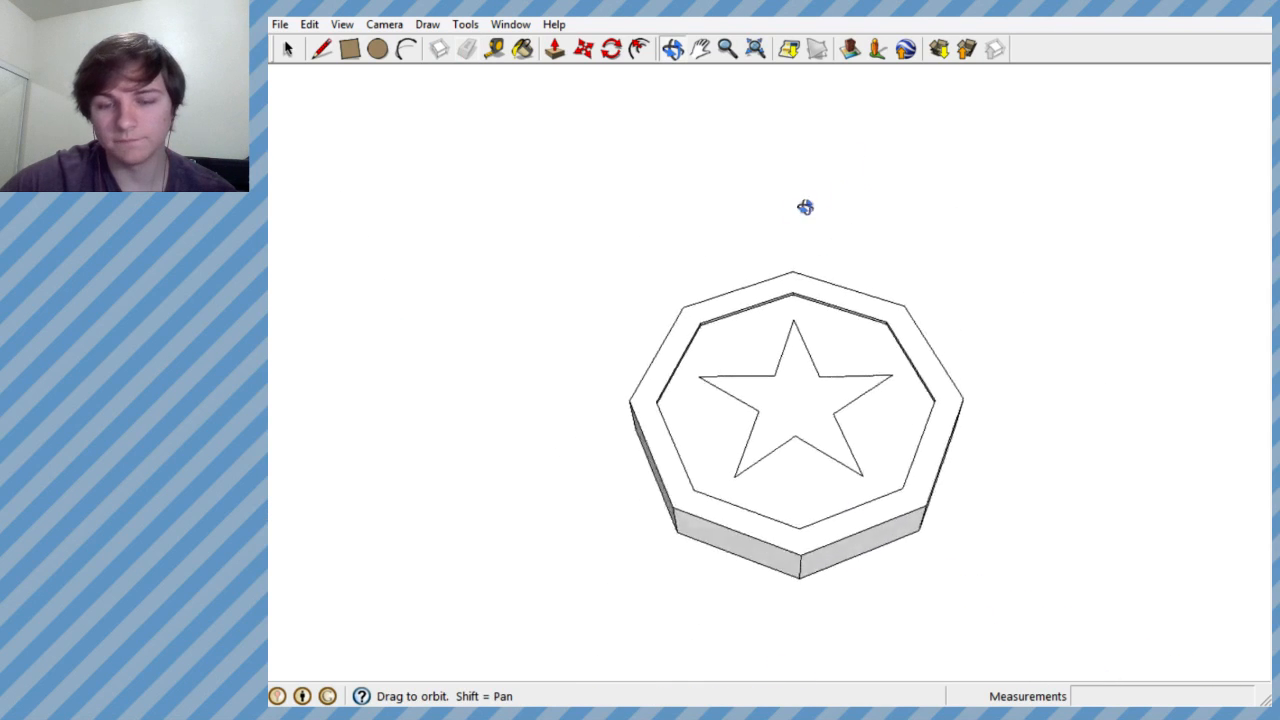
scroll(800, 350, "up", 5)
mouse_move(806, 351)
middle_mouse_down()
mouse_move(800, 160)
mouse_move(797, 247)
middle_mouse_up()
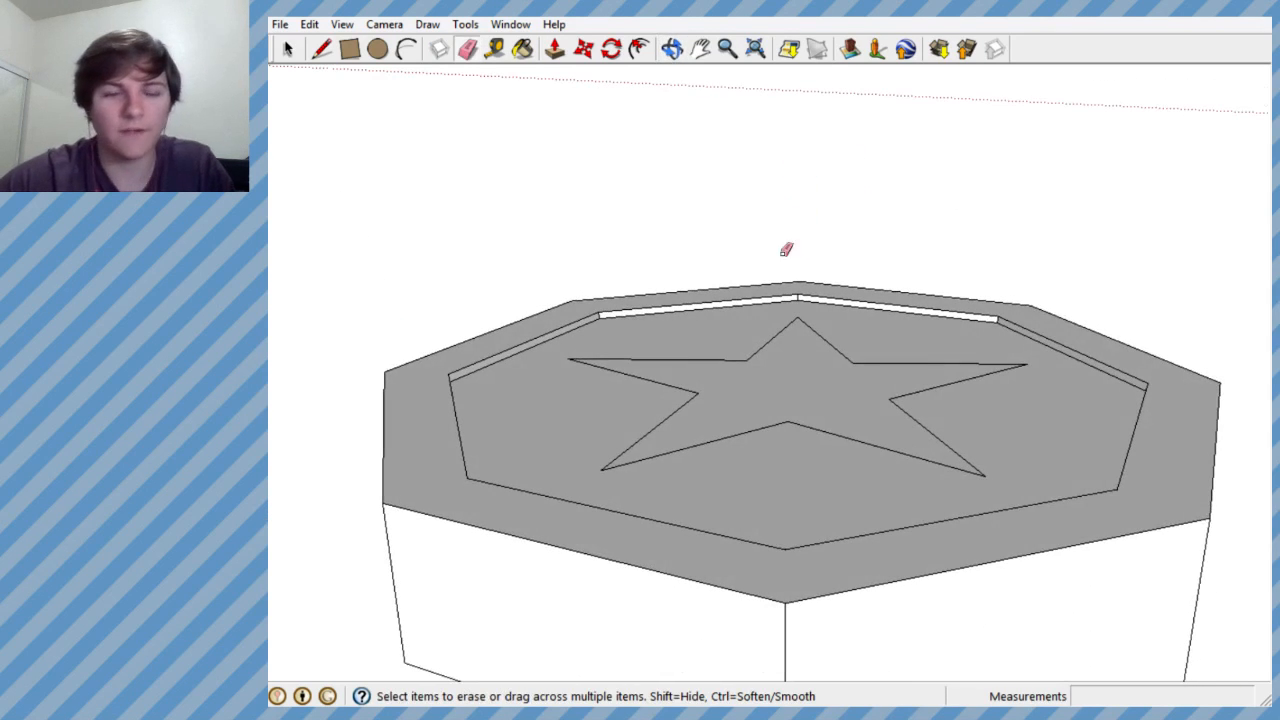
left_click(554, 48)
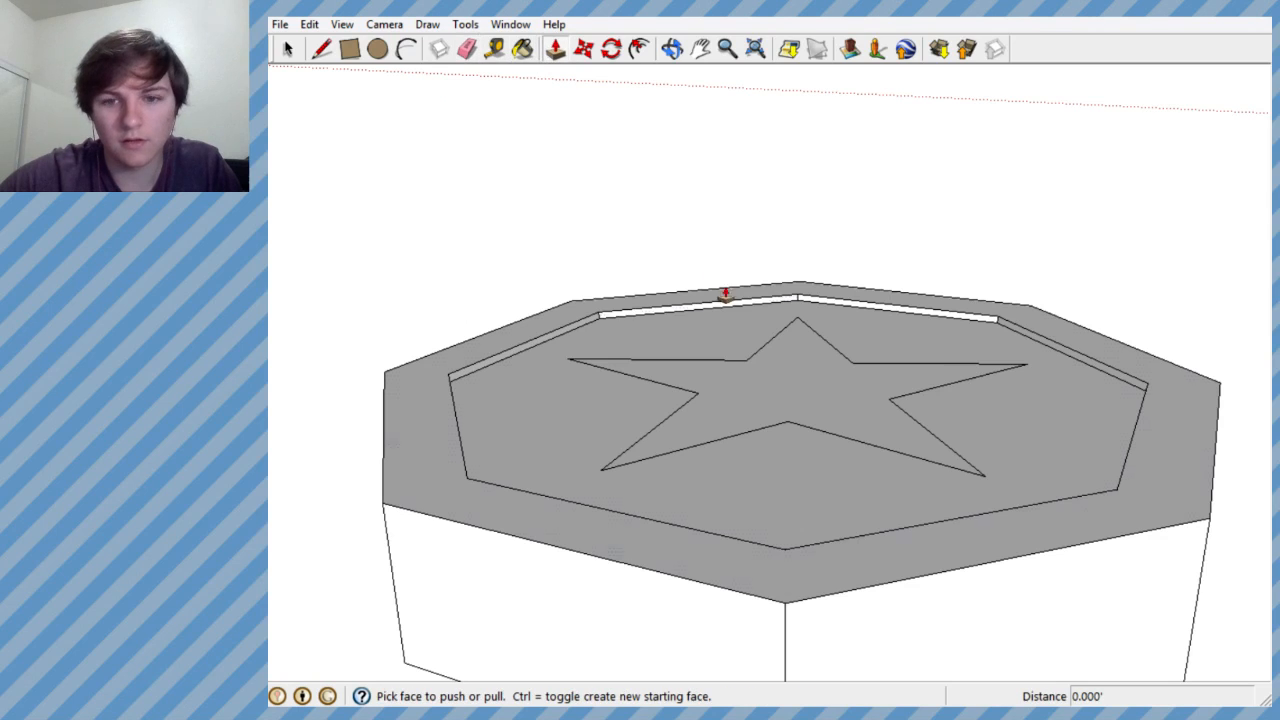
left_click(777, 385)
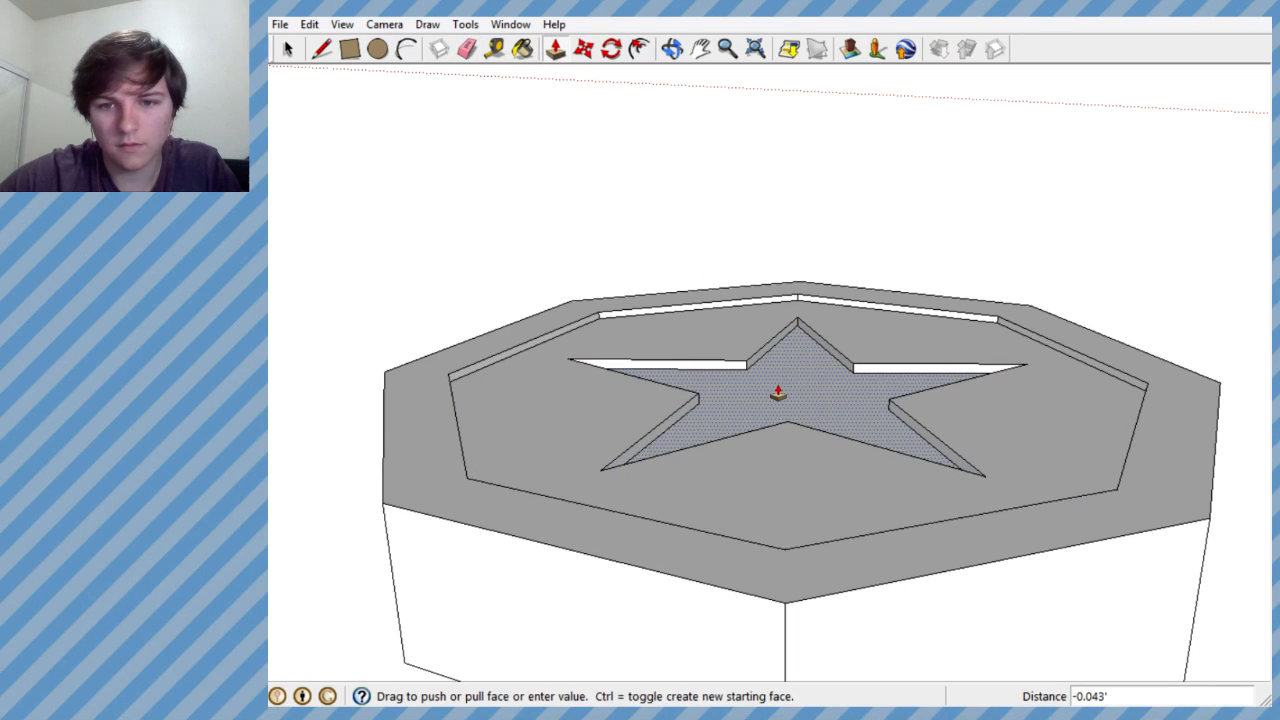
left_click(777, 391)
- Try two eight-sided polygons on the slab's underside, the first about 1.38' in radius, and undo both
middle_click_drag(768, 440, 765, 566)
scroll(717, 443, "down", 5)
middle_click_drag(727, 455, 738, 493)
scroll(823, 386, "down", 5)
middle_click_drag(823, 386, 823, 260)
scroll(797, 402, "up", 7)
middle_click_drag(797, 409, 816, 350)
scroll(796, 212, "down", 1)
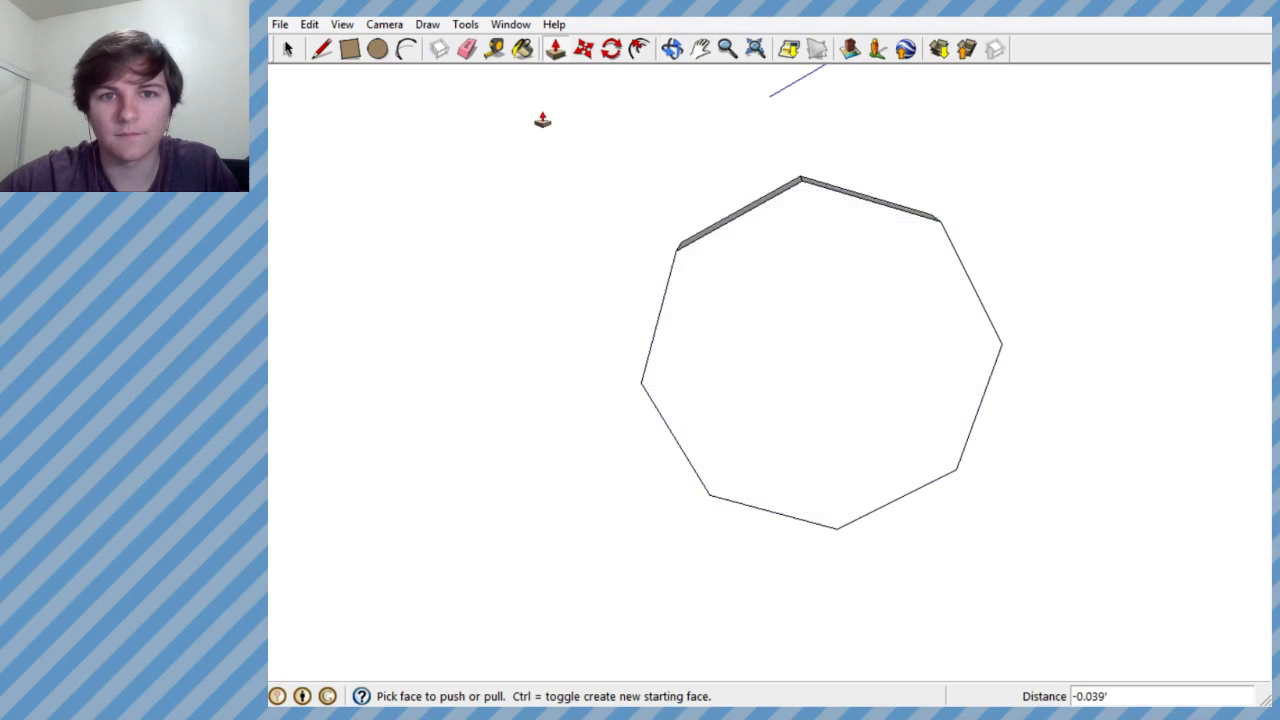
left_click(427, 24)
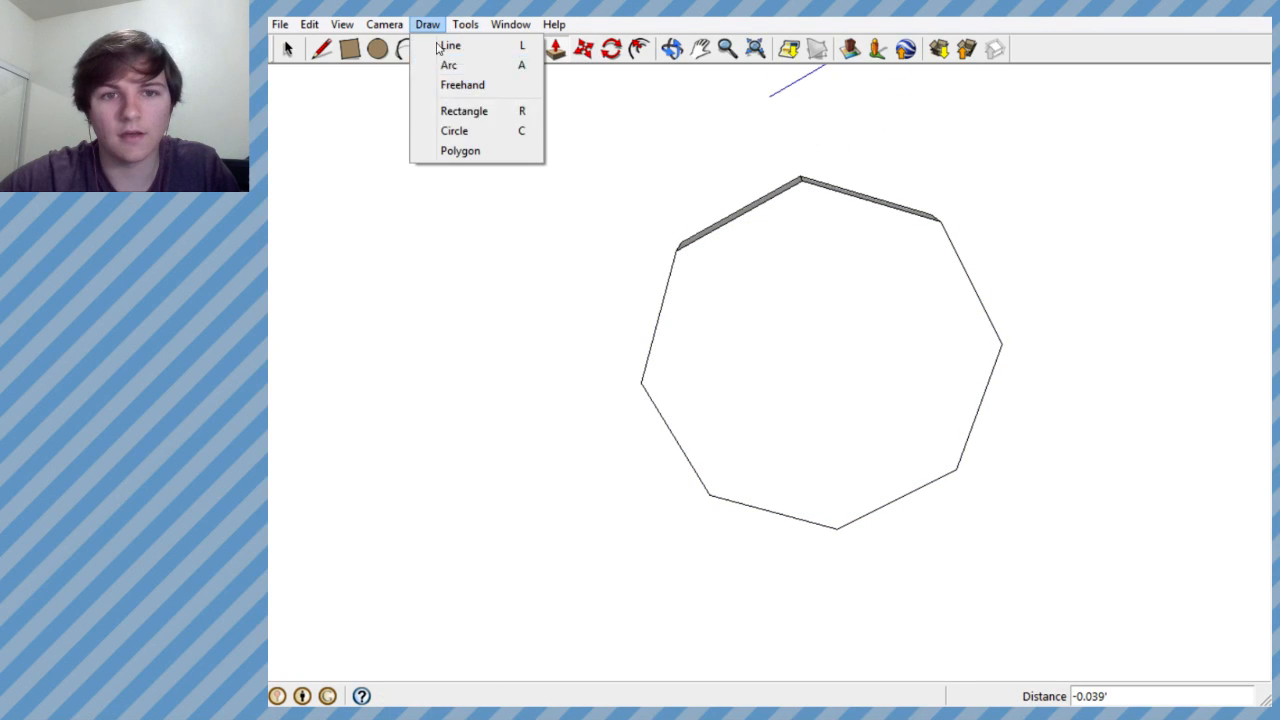
left_click(457, 151)
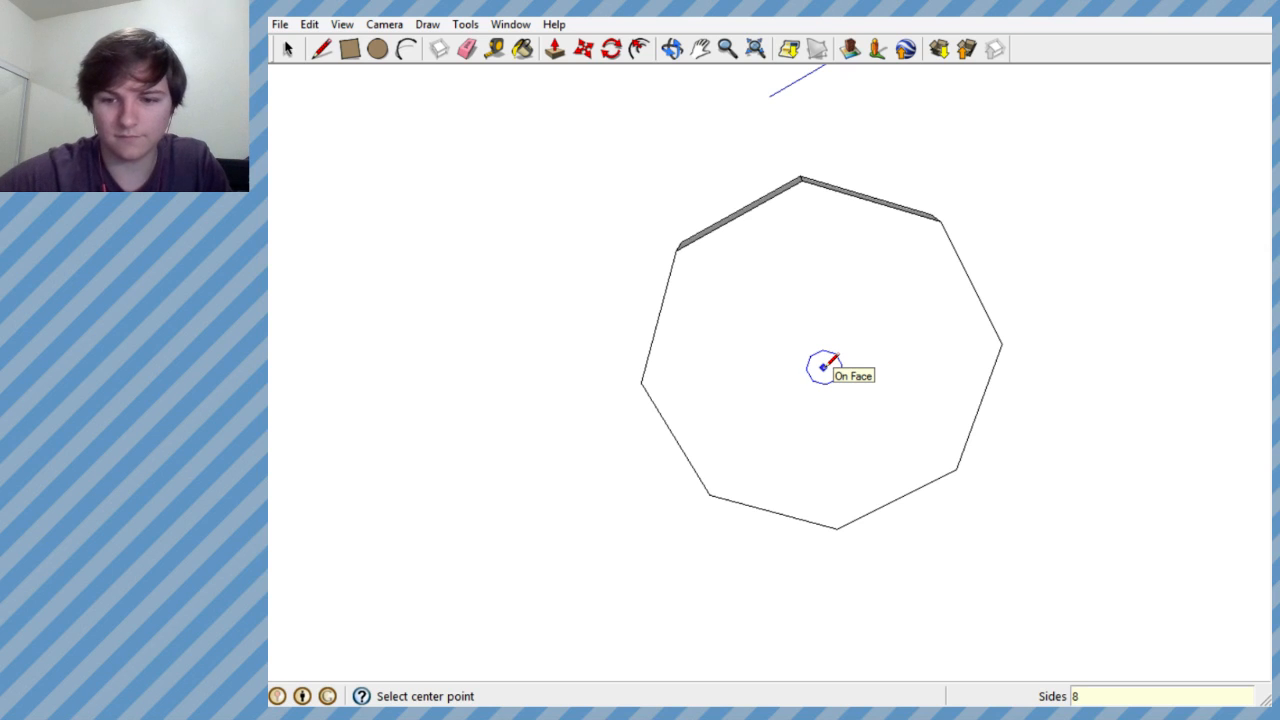
middle_click_drag(814, 366, 816, 285)
left_click(818, 354)
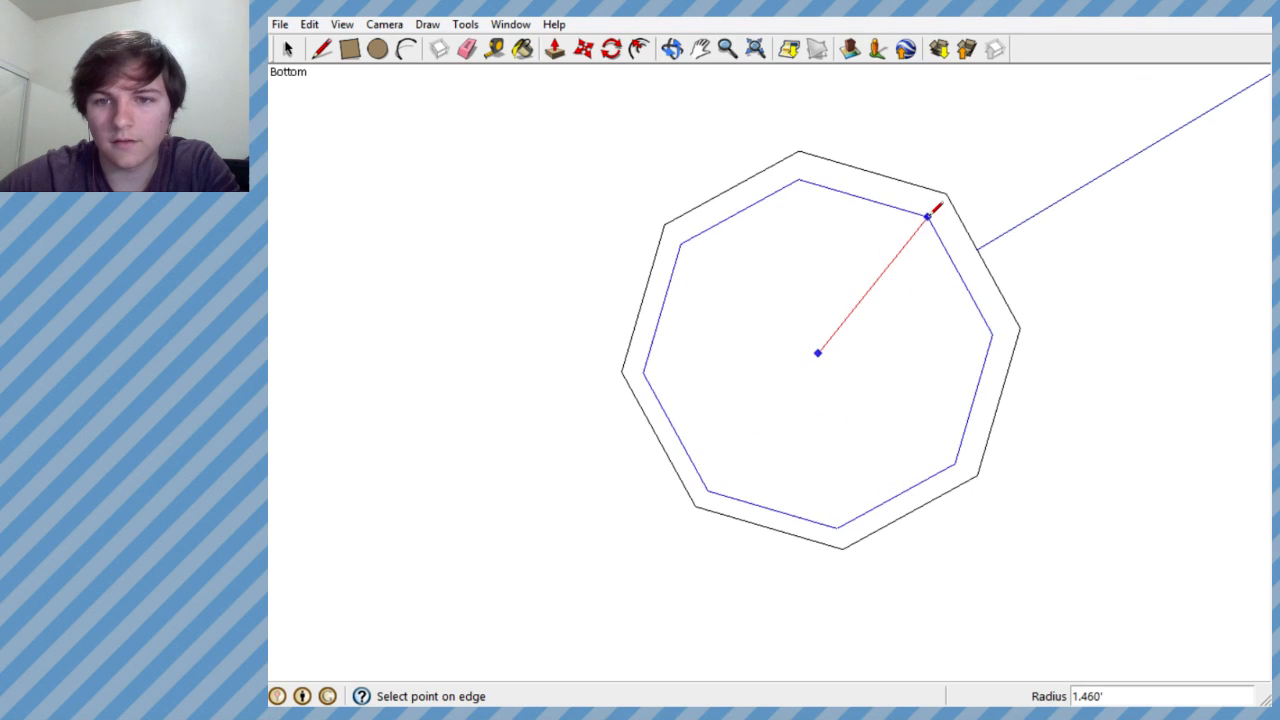
left_click(920, 223)
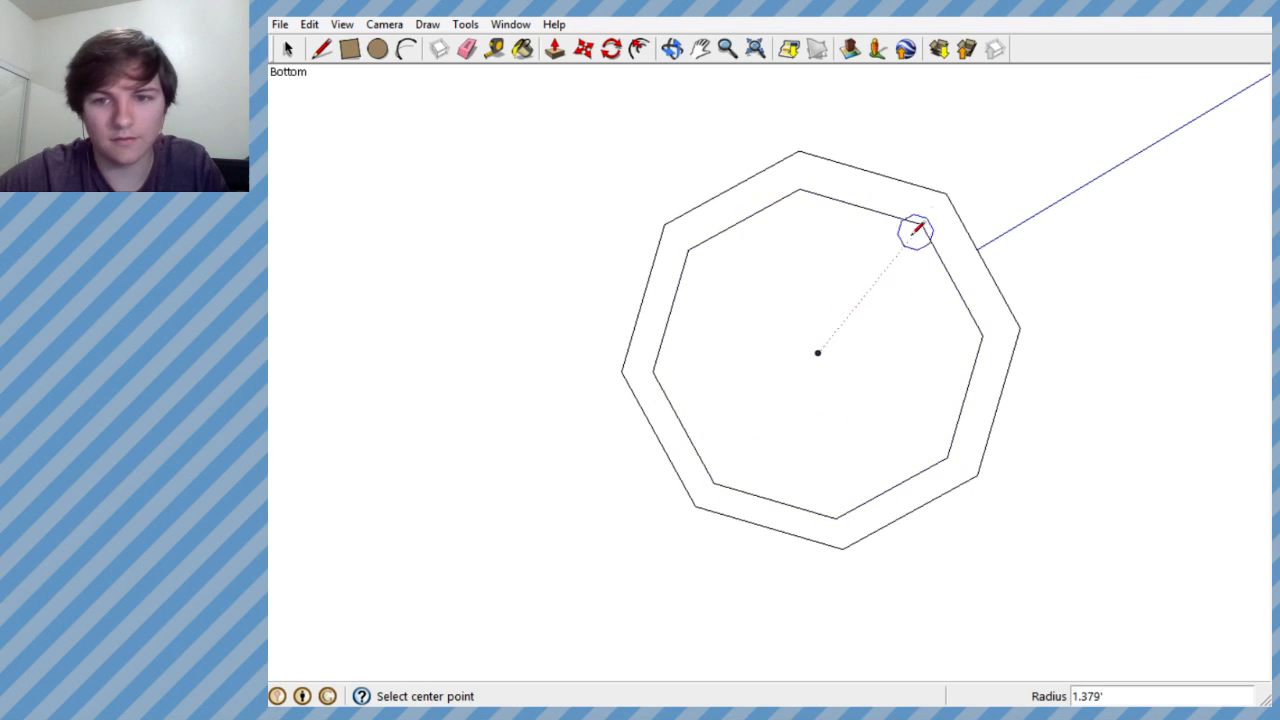
key("ctrl+z")
left_click(828, 358)
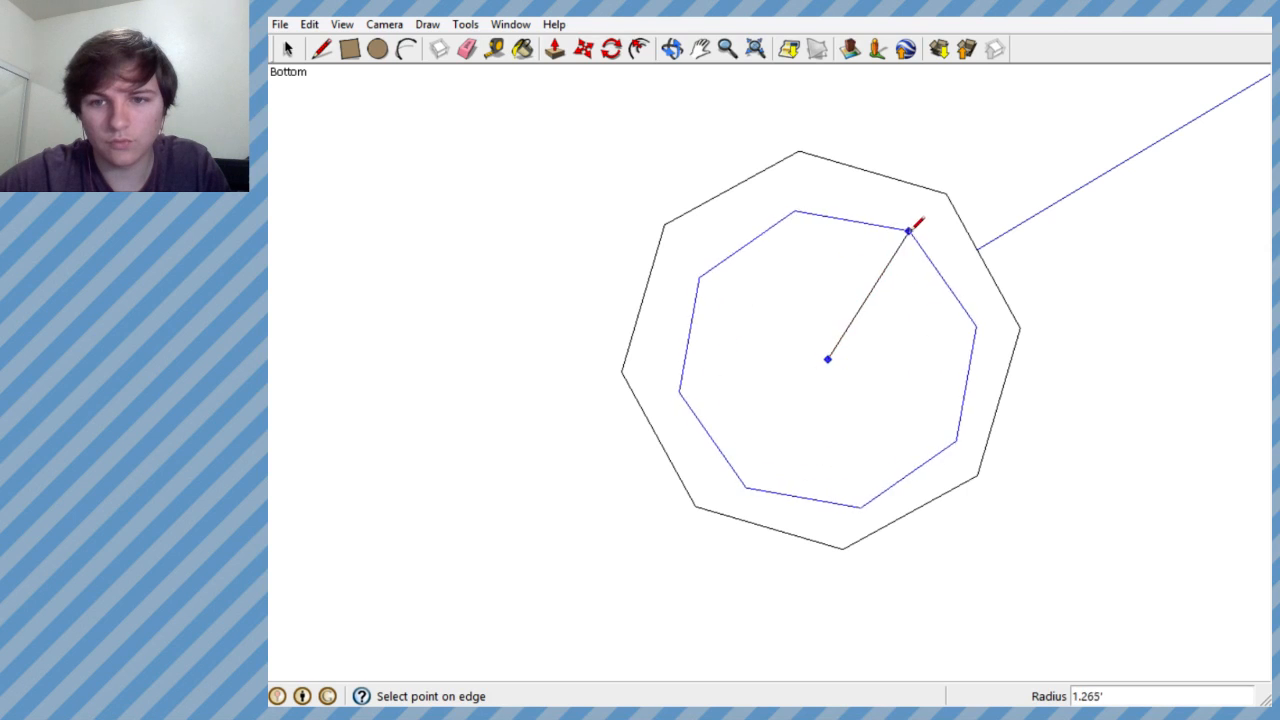
left_click(938, 217)
key("ctrl+z")
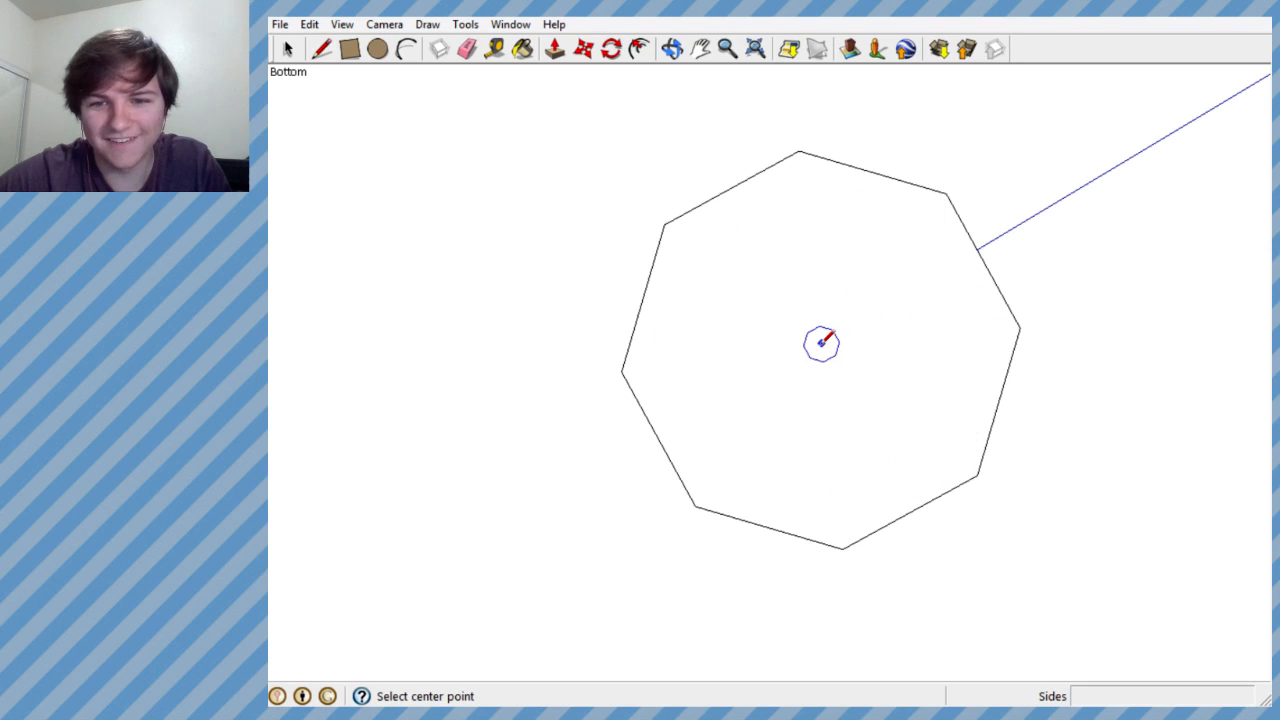
- Try two eight-sided polygons on the slab's underside, about 1.49' and 1.44' in radius, and undo both
left_click(818, 358)
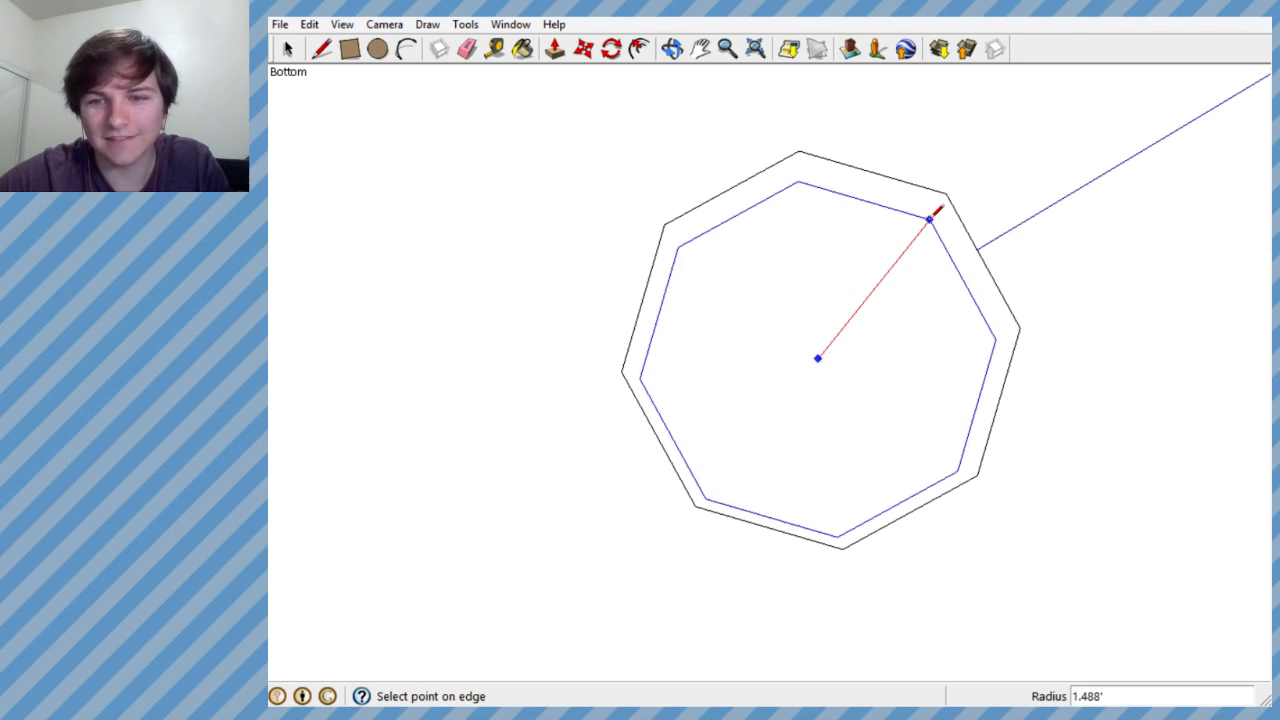
left_click(930, 217)
key("ctrl+z")
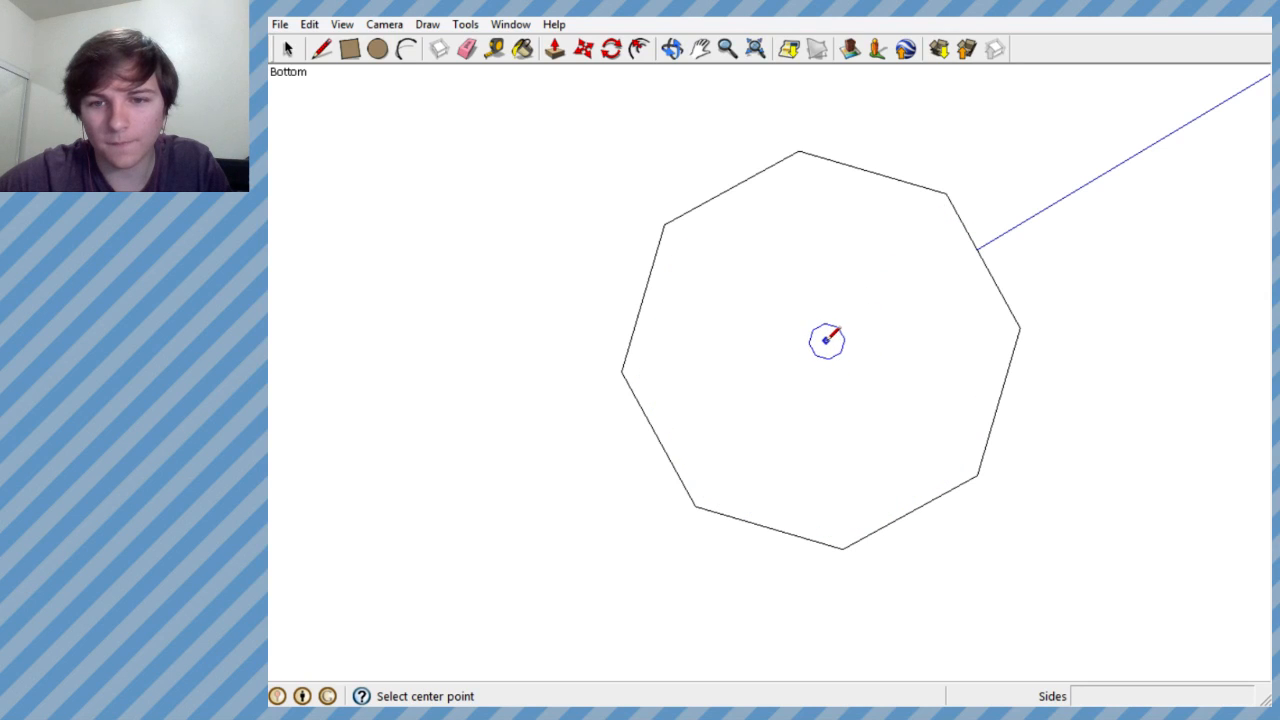
left_click(826, 340)
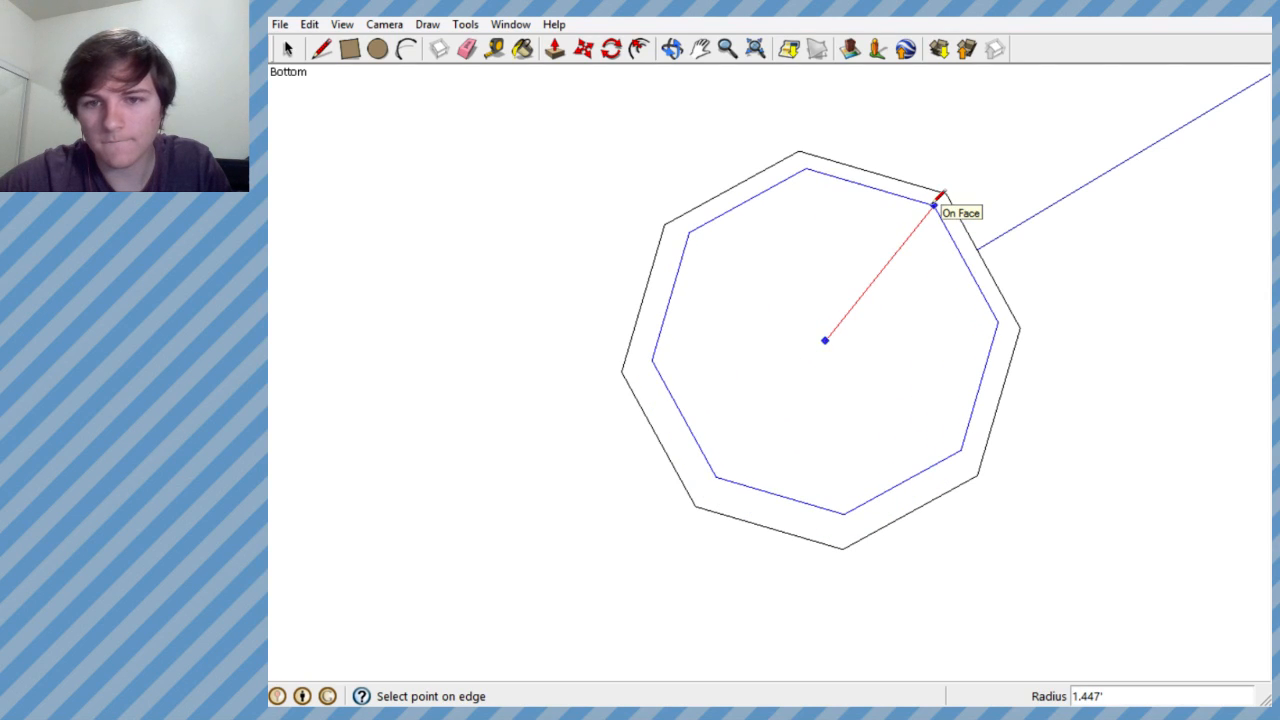
left_click(936, 200)
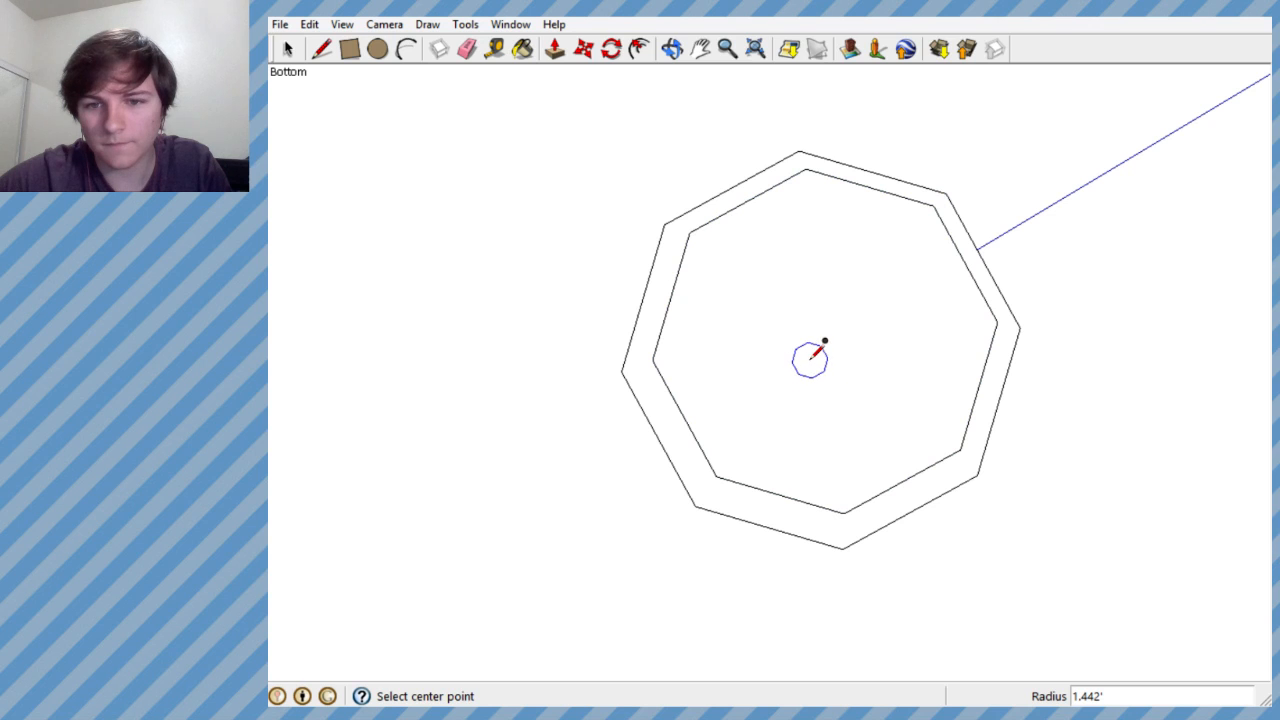
key("ctrl+z")
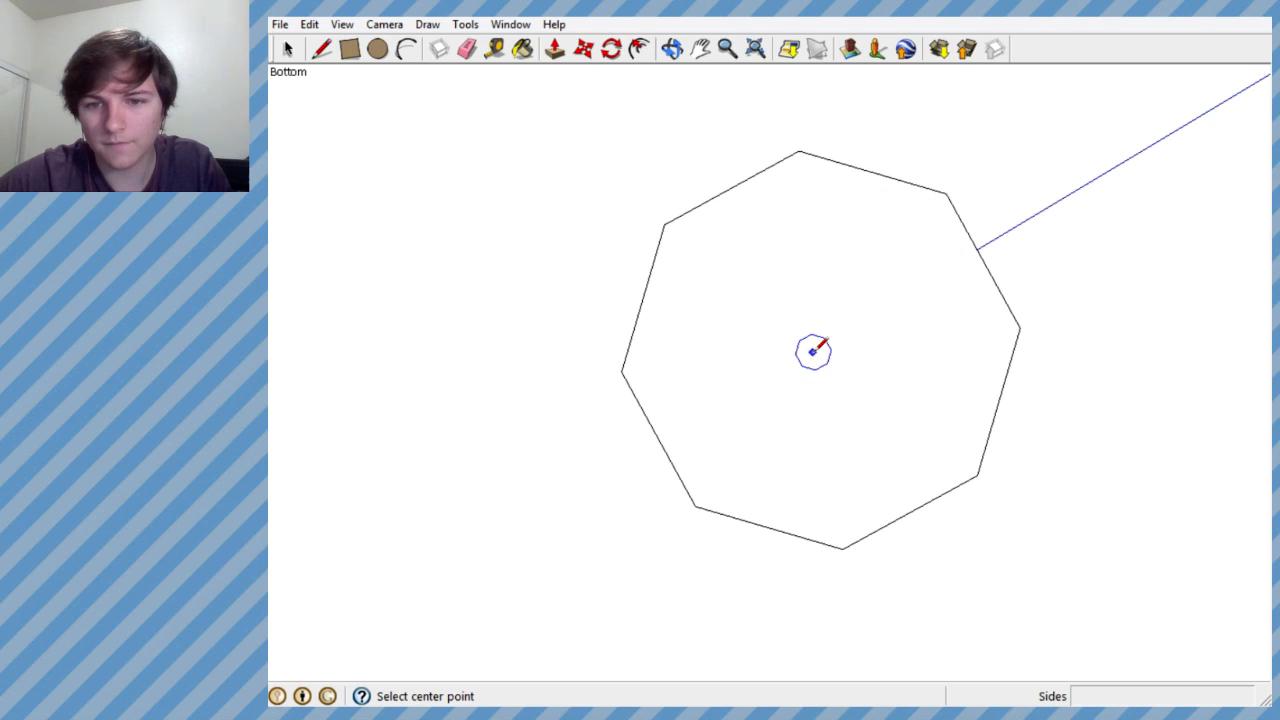
- Try eight-sided polygons about 1.44' and 1.52' in radius on the slab's underside, undoing the first
left_click(814, 351)
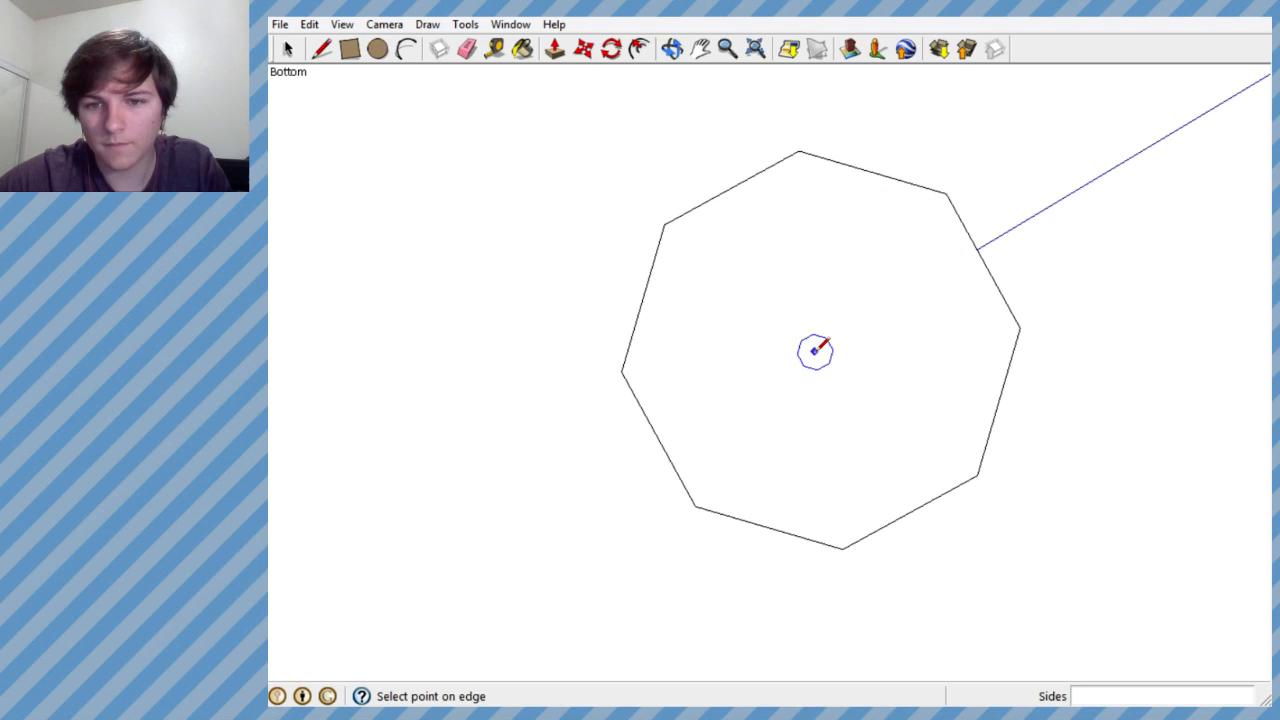
left_click(929, 213)
scroll(831, 356, "up", 4)
key("ctrl+z")
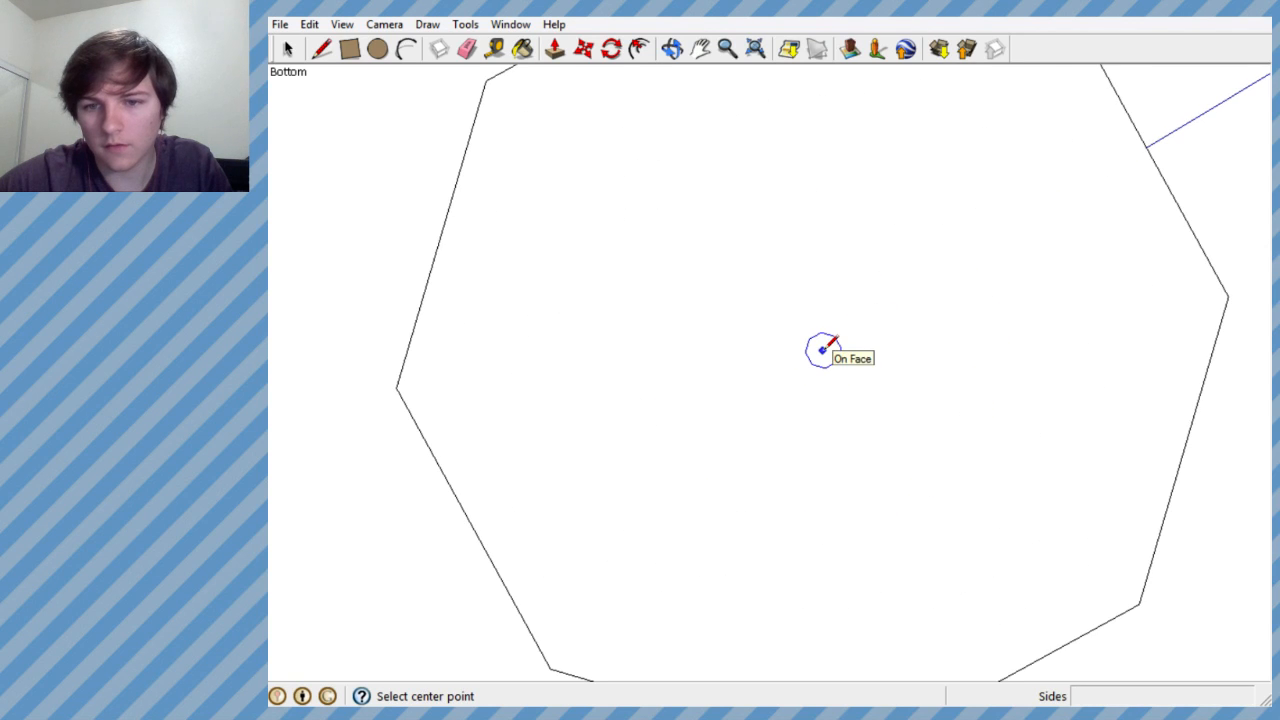
scroll(822, 352, "down", 3)
left_click(822, 352)
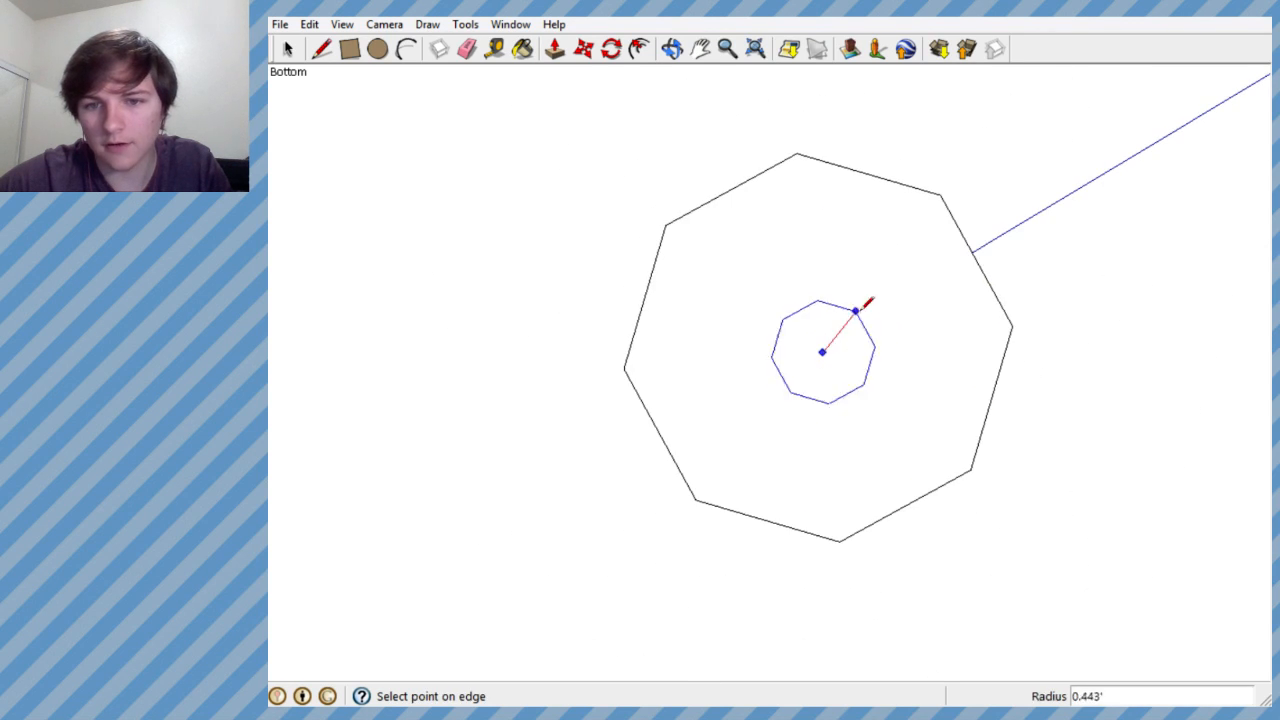
left_click(940, 207)
scroll(822, 352, "up", 2)
scroll(816, 345, "down", 6)
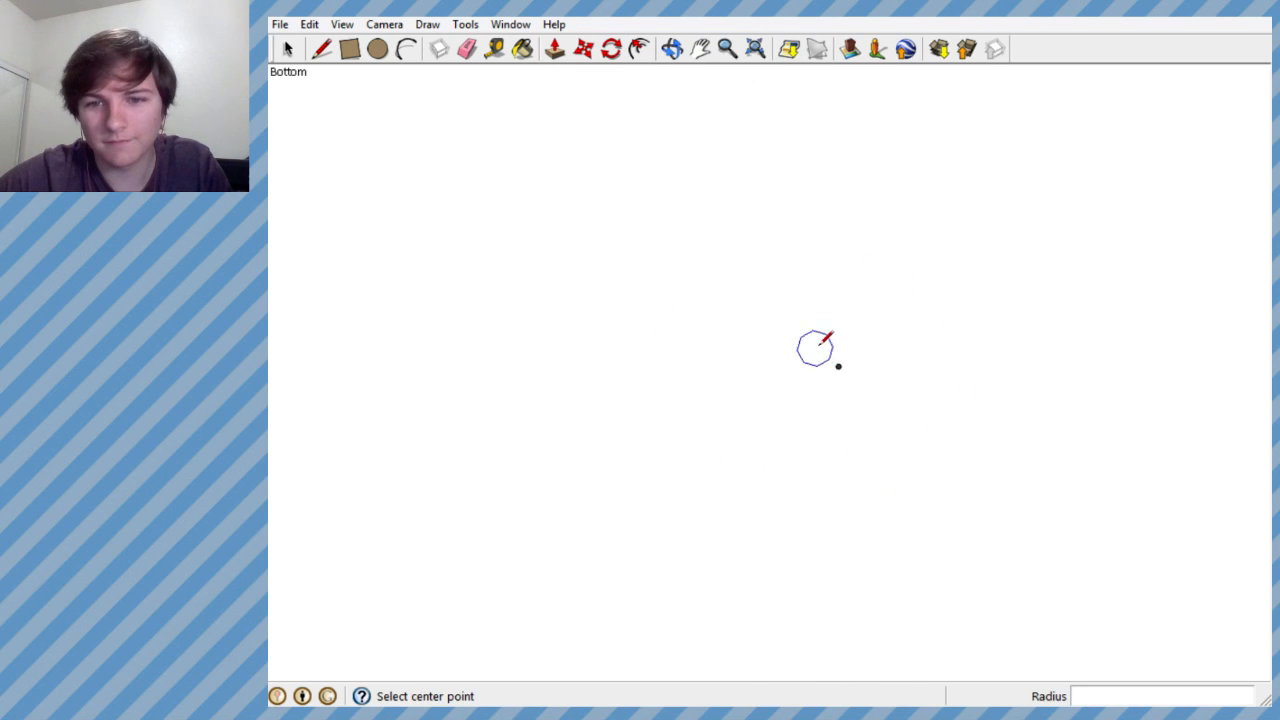
- Try an eight-sided polygon about 1.43' in radius near the underside's centre, and undo it
left_click(828, 334)
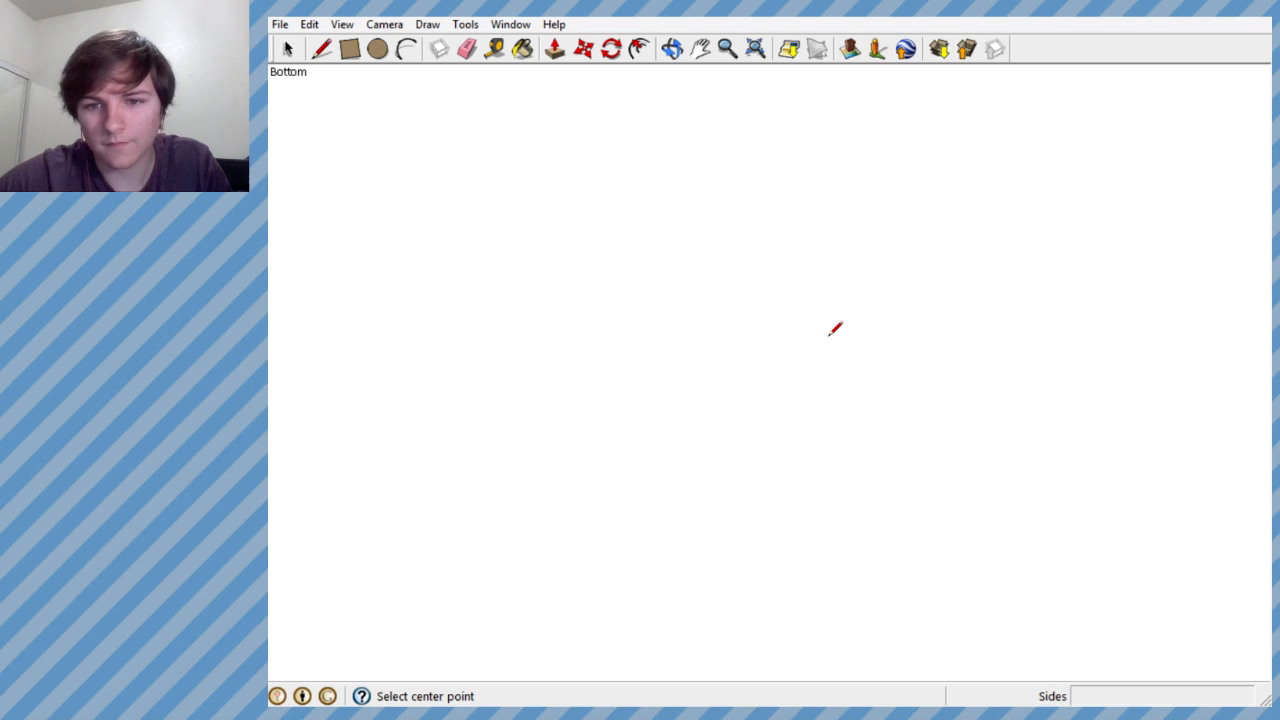
scroll(828, 336, "up", 7)
scroll(830, 333, "down", 2)
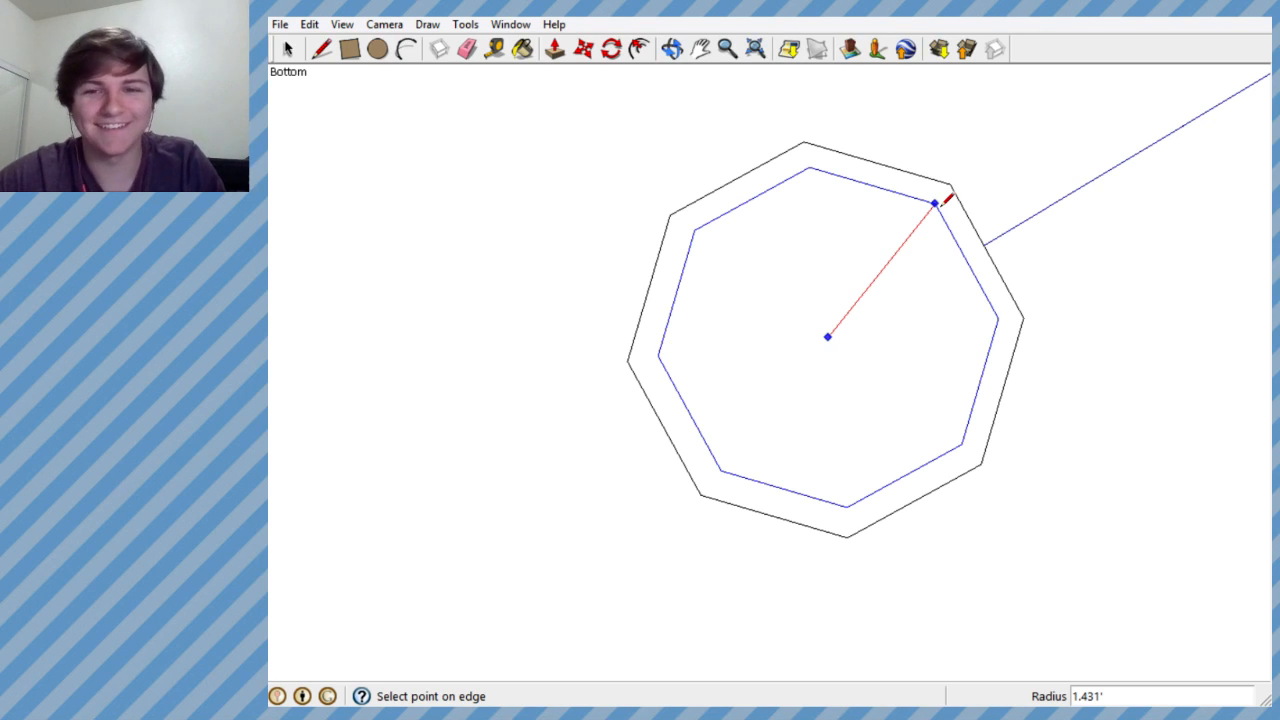
left_click(938, 203)
scroll(829, 330, "up", 8)
key("ctrl+z")
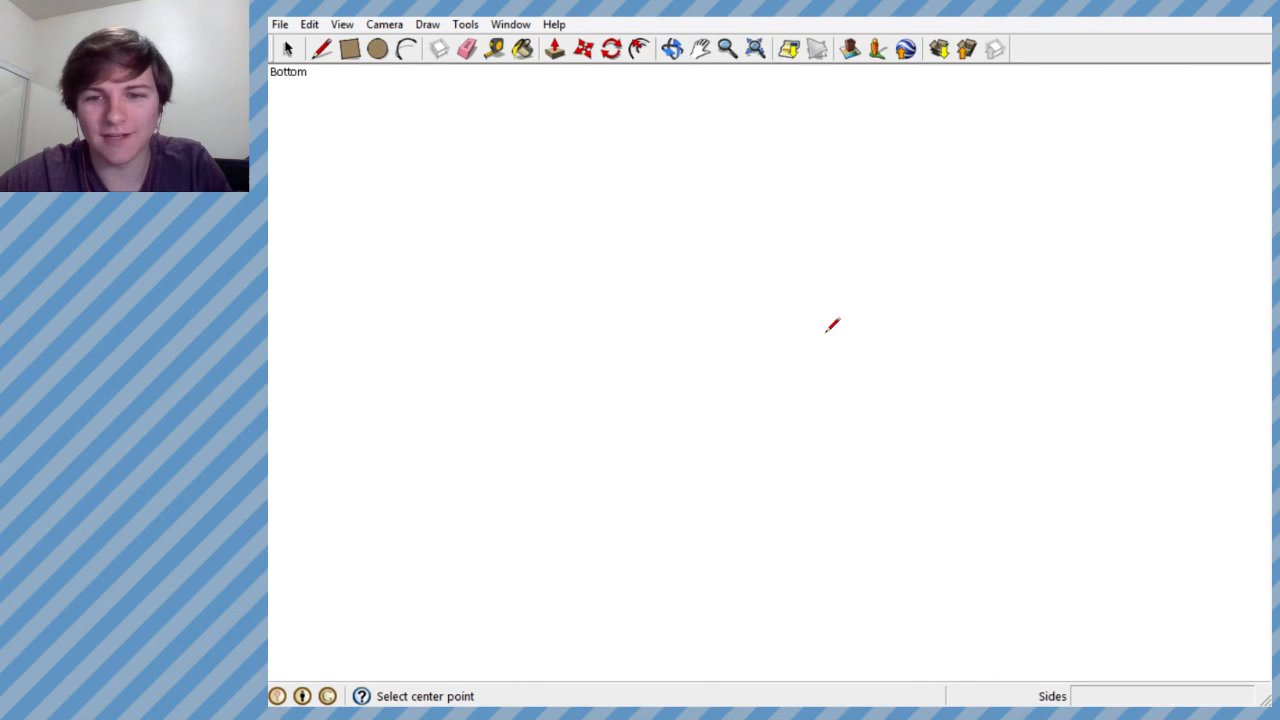
- Try three more eight-sided polygons on the underside, about 1.46', 1.38' and 1.48' in radius, and undo them
left_click(826, 330)
scroll(826, 330, "down", 5)
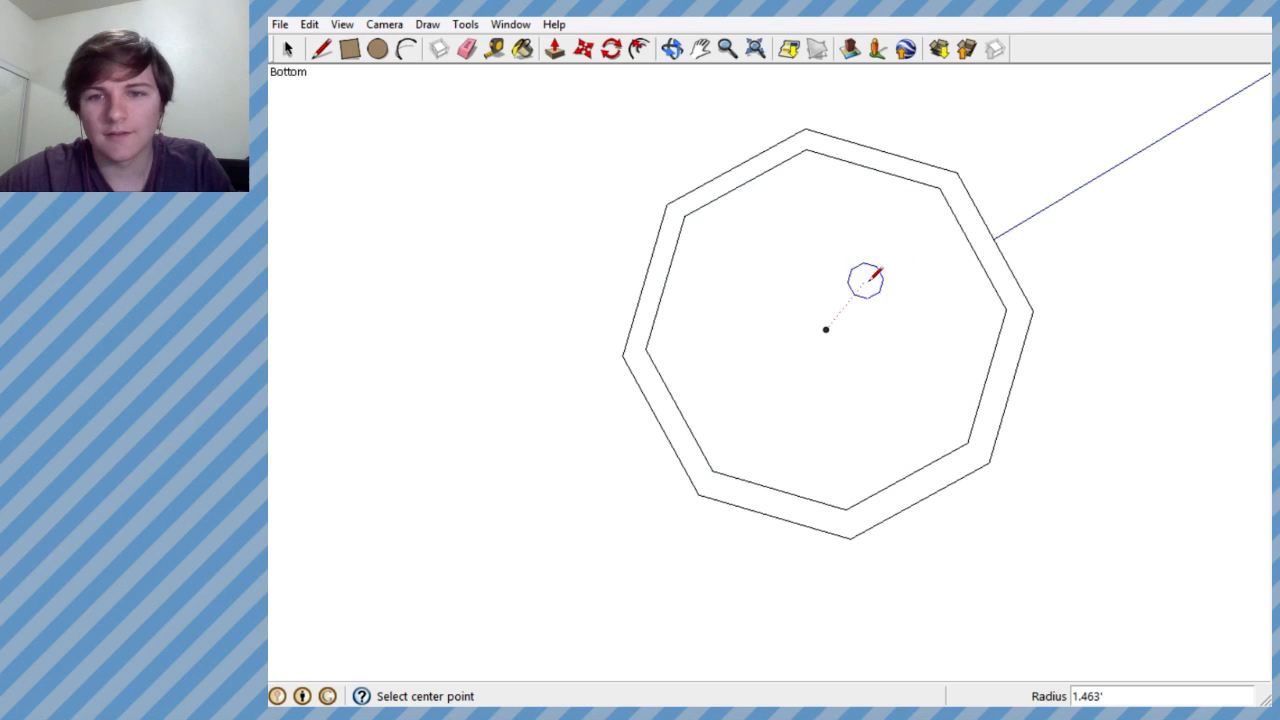
scroll(865, 335, "up", 5)
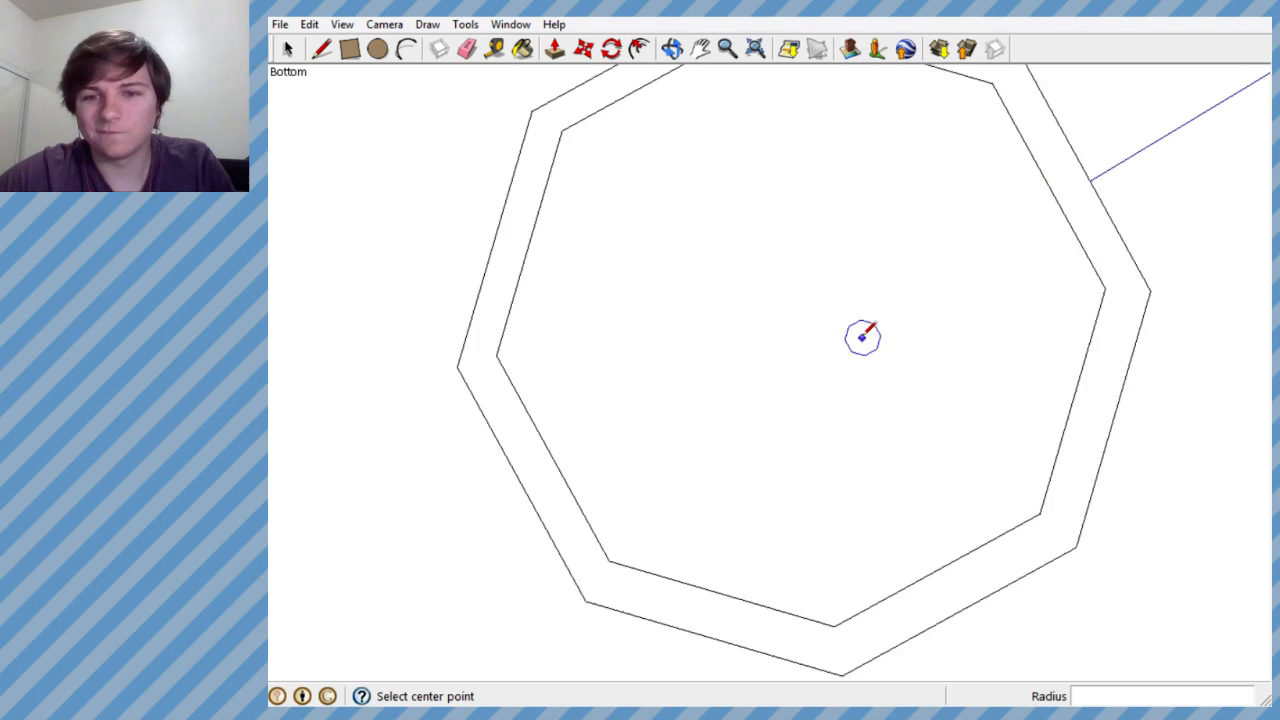
left_click(804, 334)
scroll(808, 331, "down", 5)
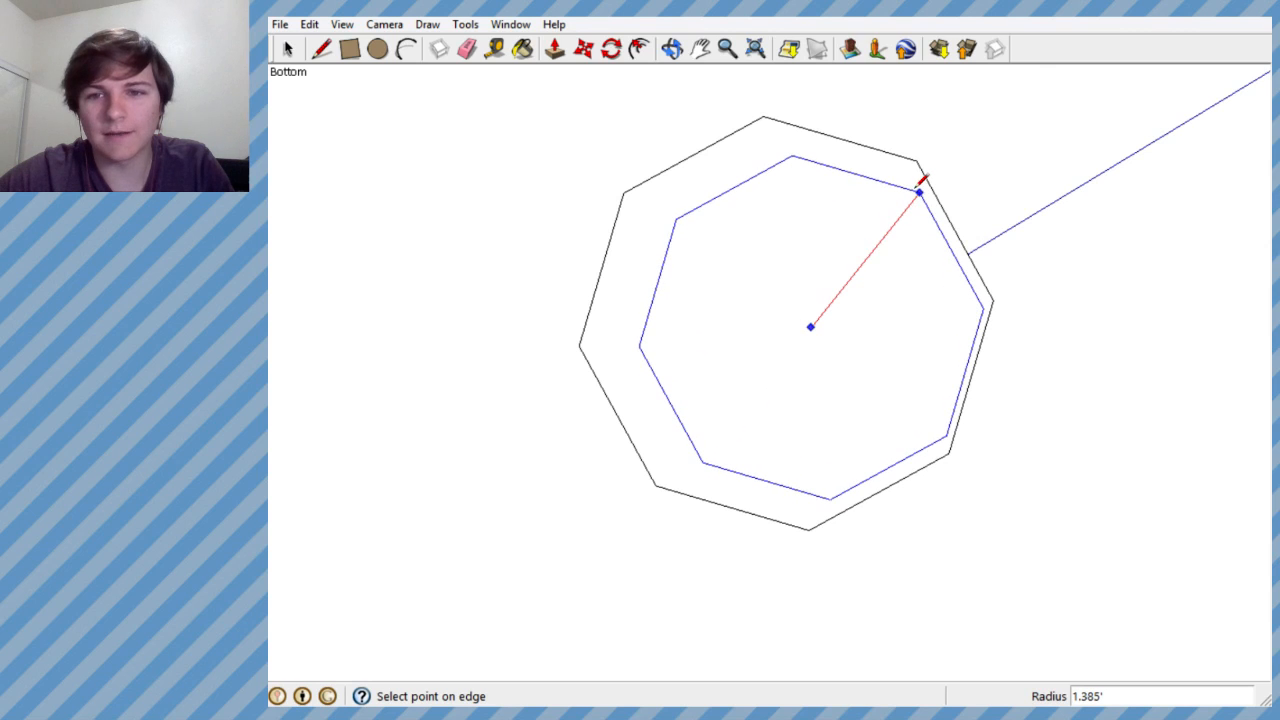
left_click(918, 190)
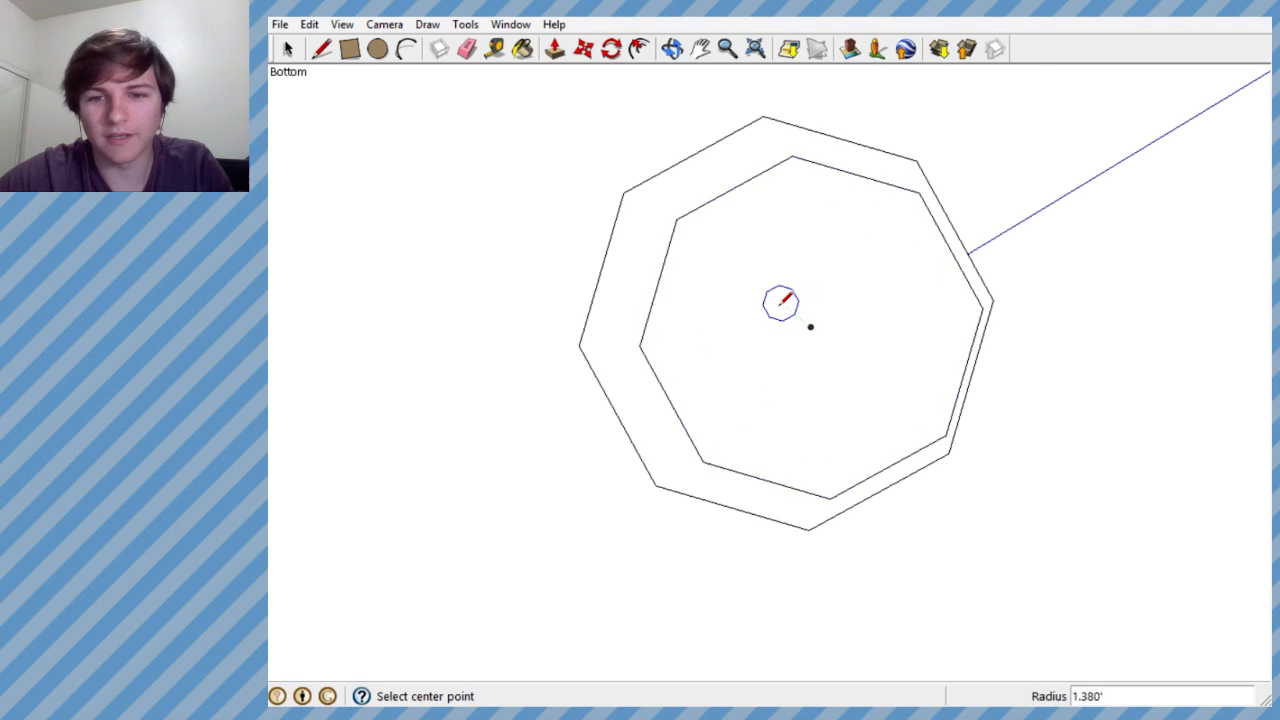
key("ctrl+z")
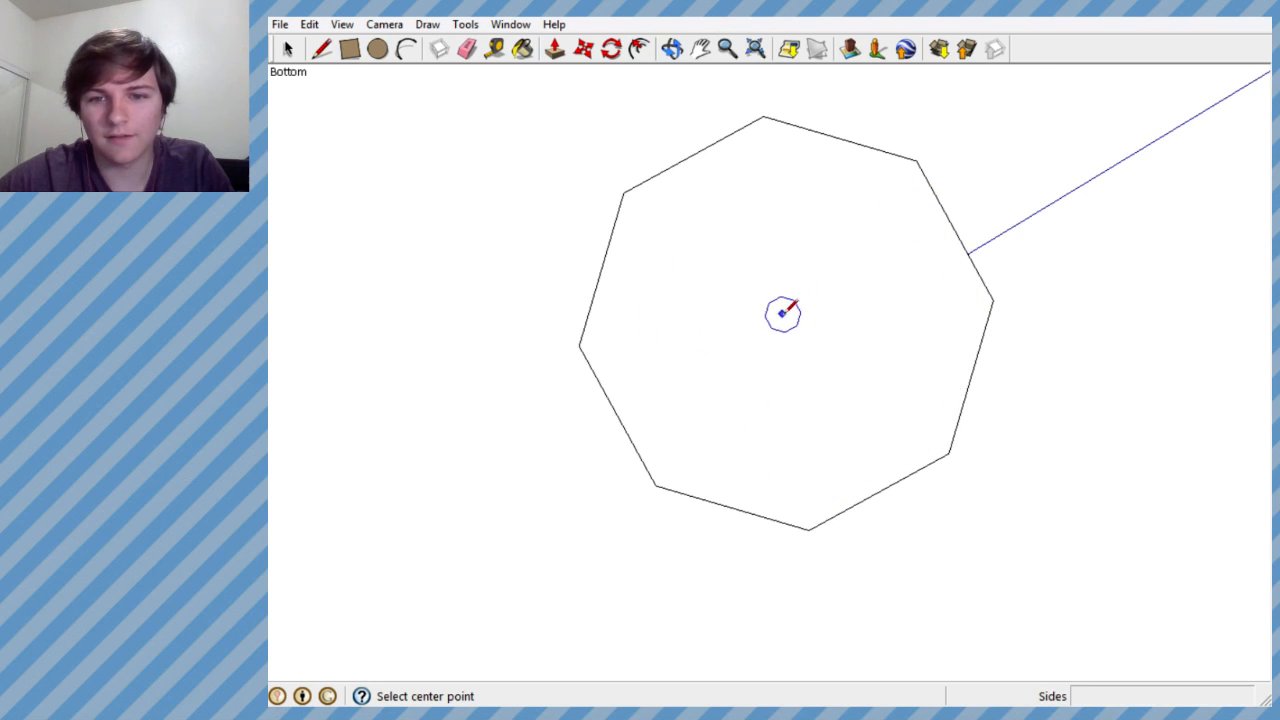
left_click(784, 313)
left_click(912, 170)
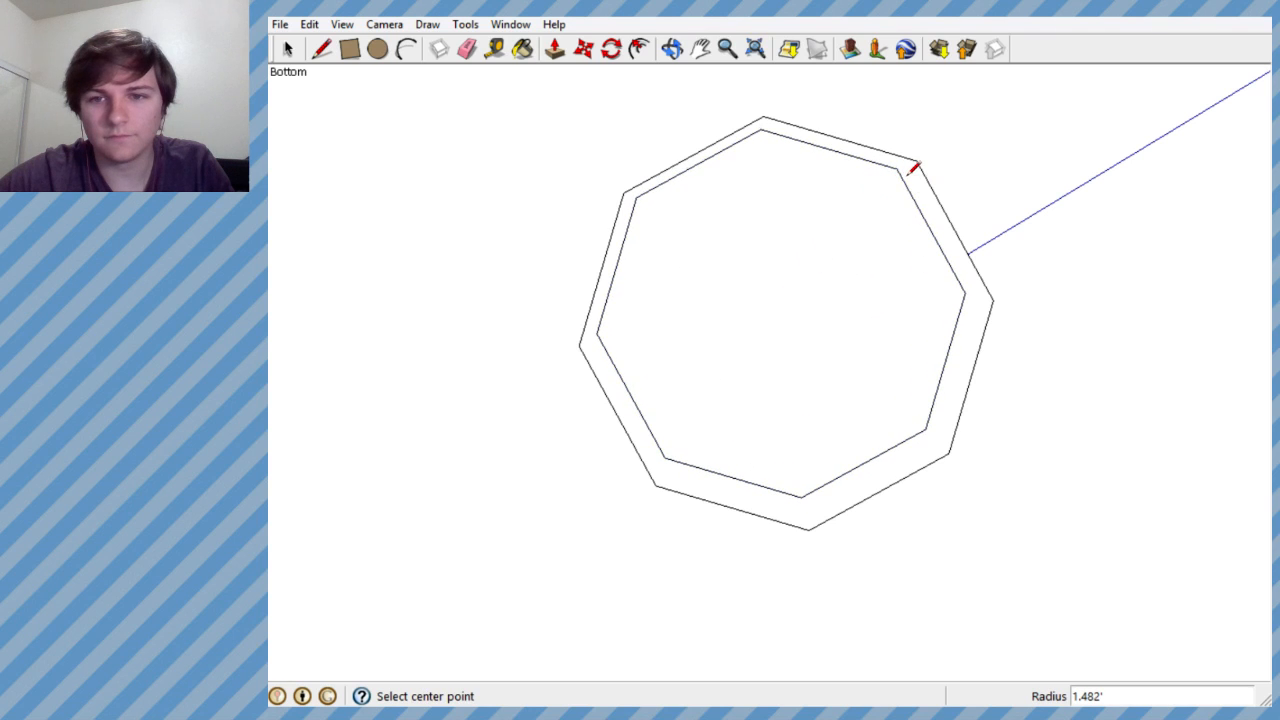
key("ctrl+z")
- Draw a centred eight-sided polygon about 1.51' in radius on the slab's underside and push its face in about 0.03'
left_click(787, 319)
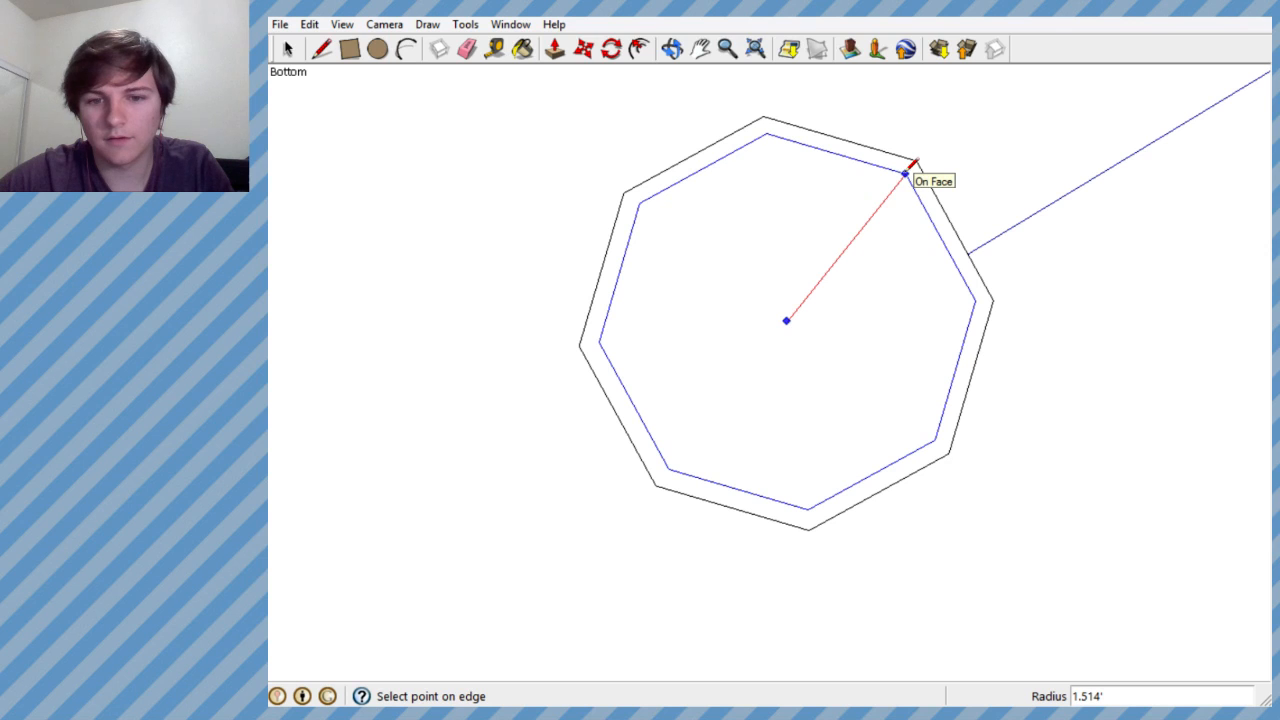
middle_click_drag(810, 275, 590, 66)
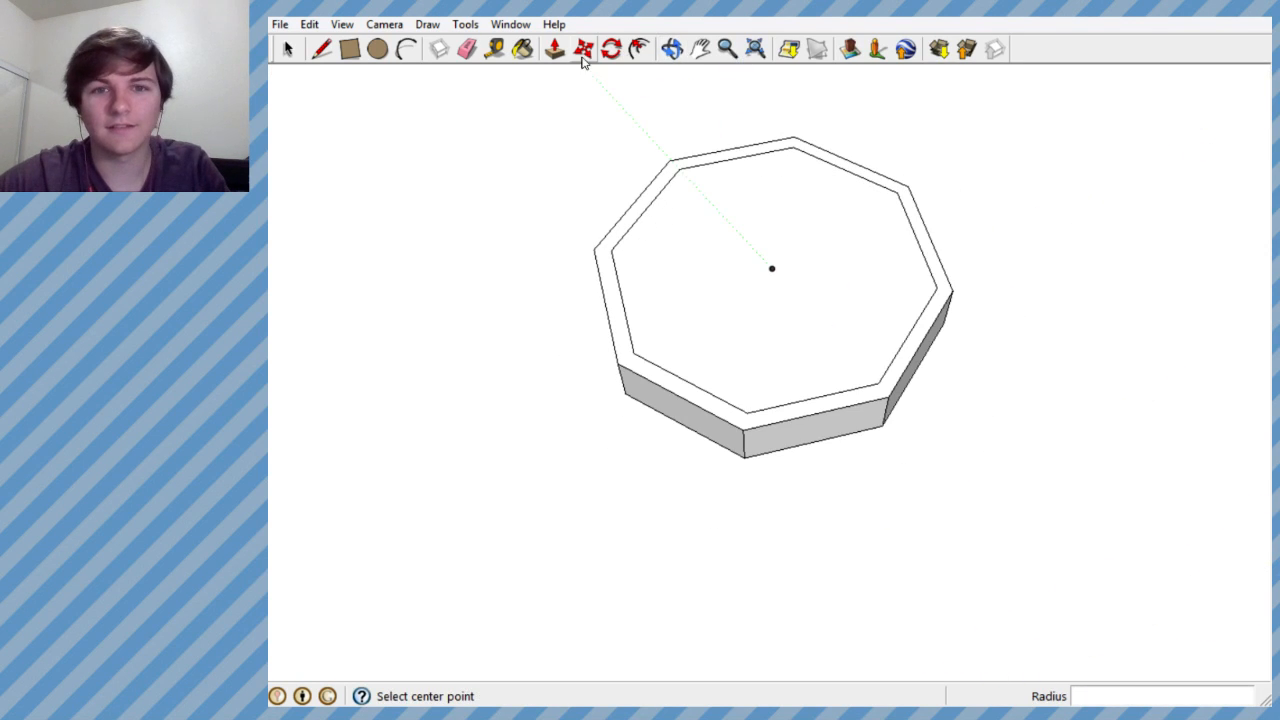
left_click(556, 48)
left_click(745, 265)
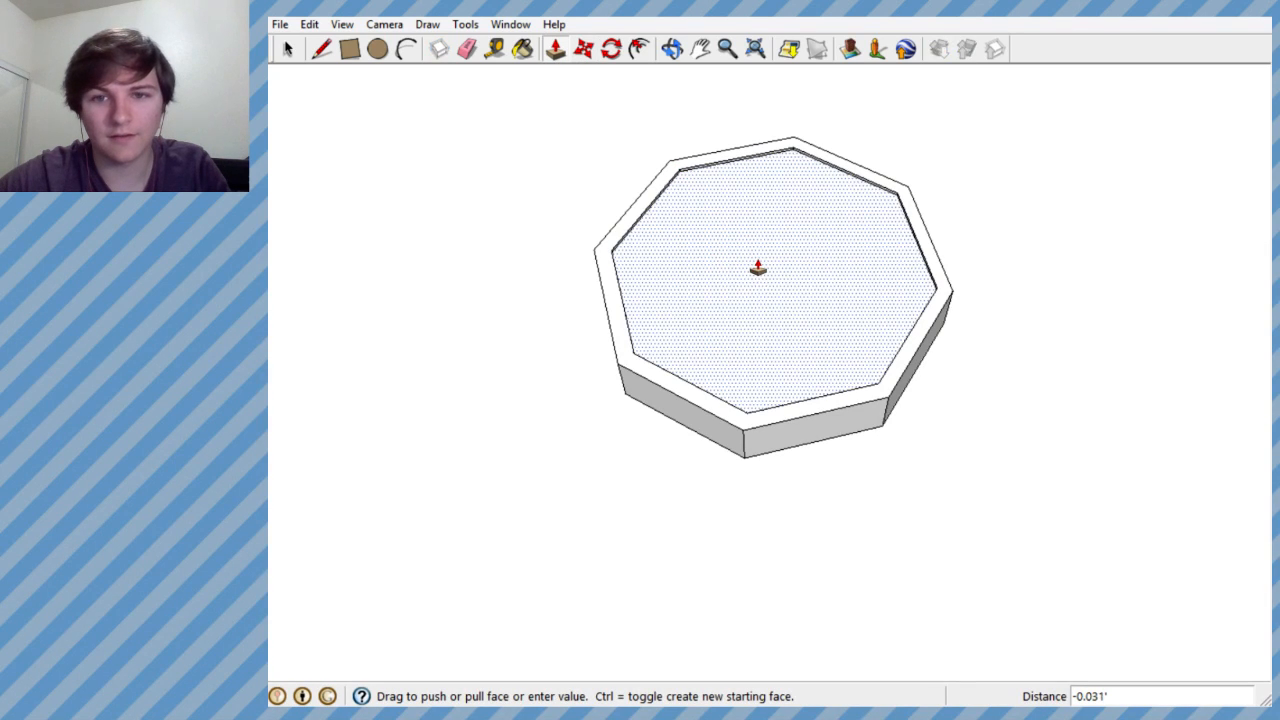
left_click(758, 268)
- Examine the octagonal coin's star side and compare its size with the sack and the Pirate level
middle_click_drag(737, 251, 640, 537)
middle_click_drag(726, 291, 751, 546)
scroll(740, 357, "down", 5)
middle_click_drag(740, 352, 529, 577)
key("p")
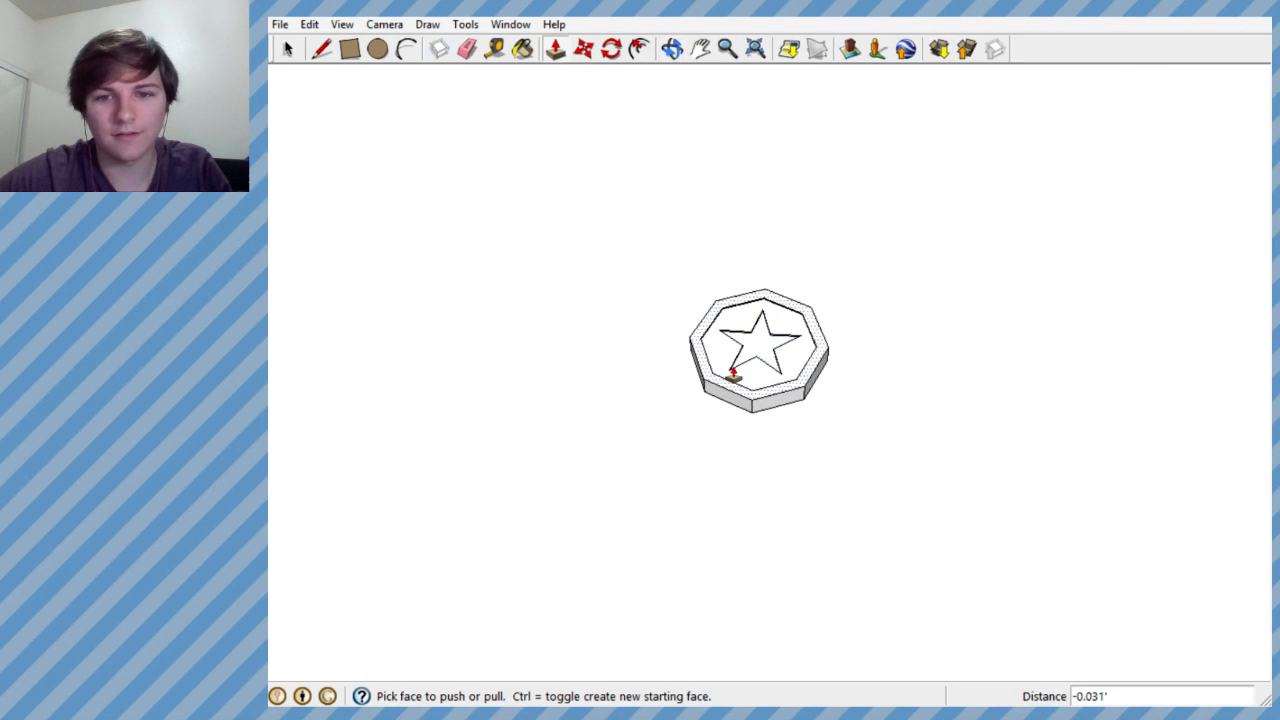
scroll(740, 350, "down", 4)
scroll(740, 351, "down", 3)
middle_click_drag(751, 349, 779, 293)
scroll(750, 370, "up", 1)
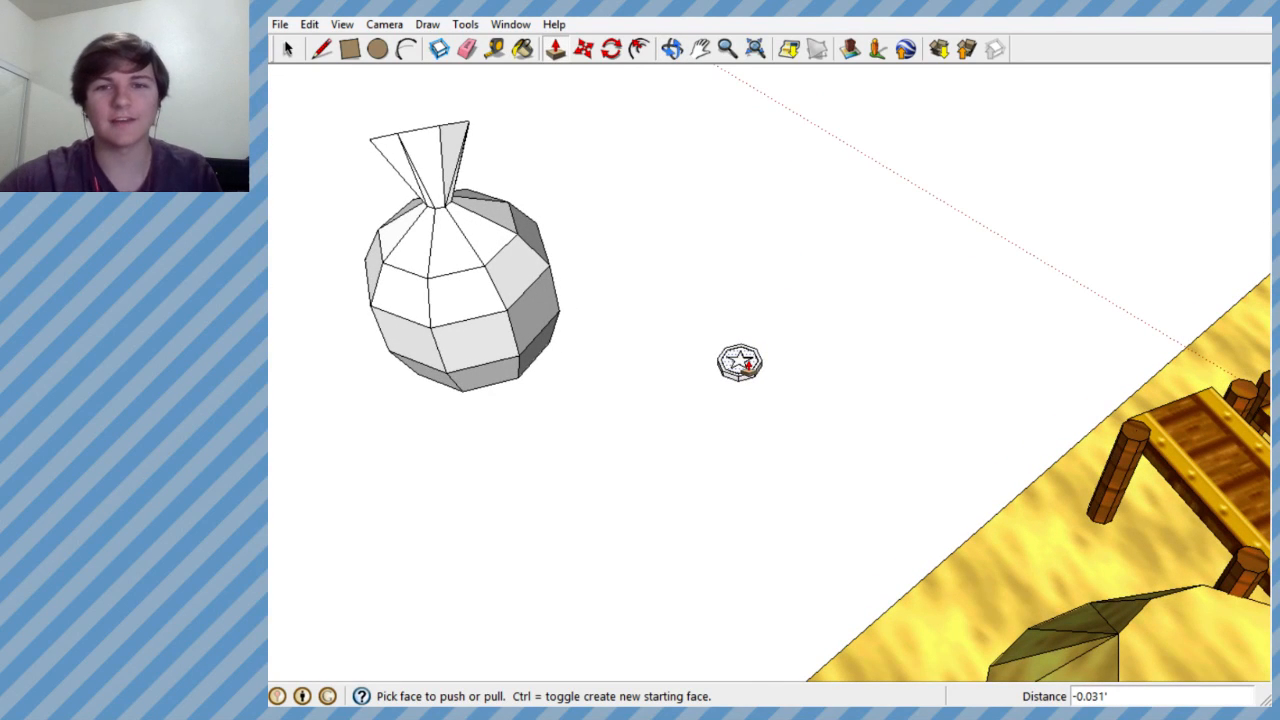
scroll(790, 368, "up", 7)
middle_click_drag(760, 363, 502, 207)
- Select the whole coin, paint it with the yellow in-model material Material23, and clear the selection
left_click(286, 47)
left_click_drag(505, 245, 764, 462)
middle_click_drag(700, 368, 658, 291)
scroll(711, 375, "down", 4)
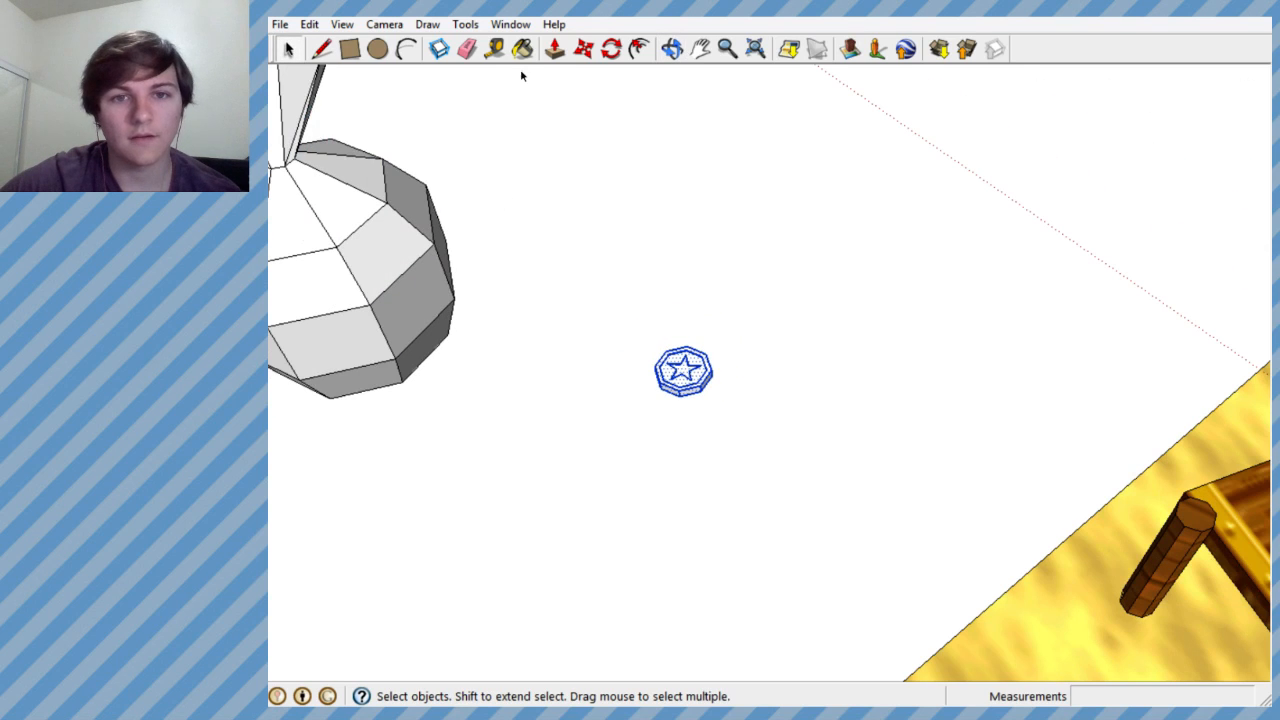
key("b")
scroll(1120, 300, "down", 4)
left_click(1089, 349)
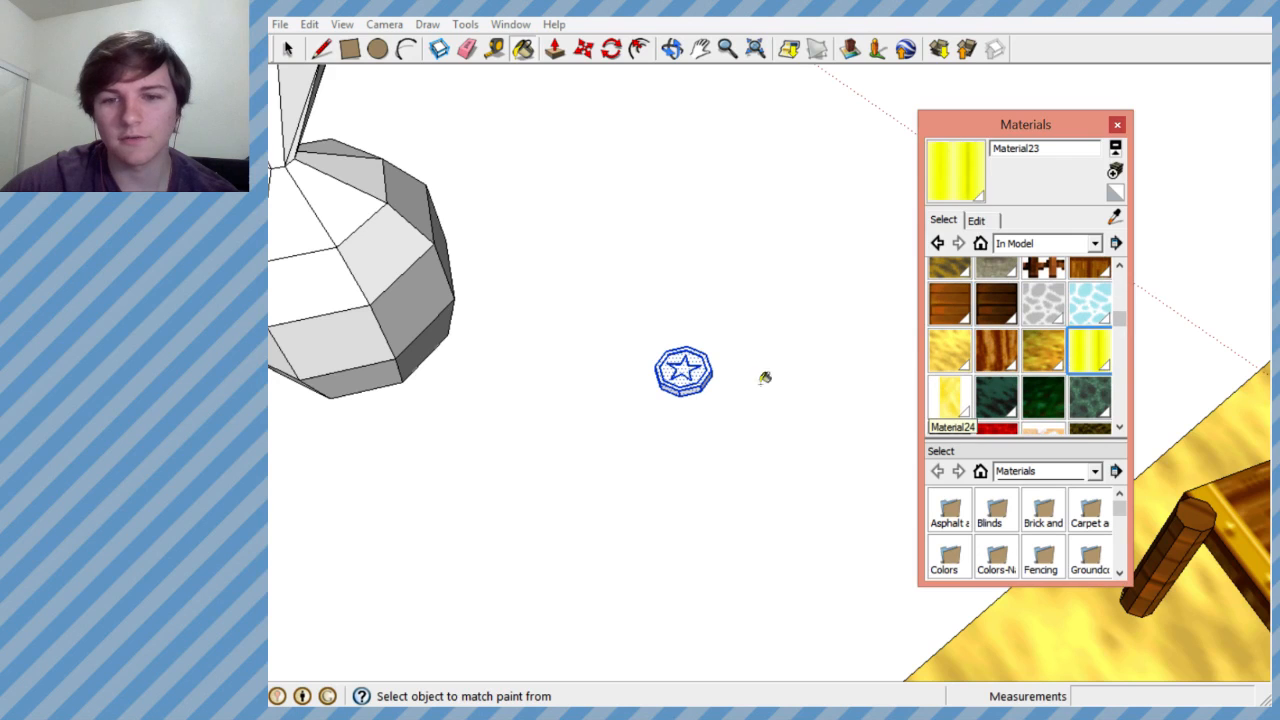
left_click(700, 378)
mouse_move(718, 382)
middle_mouse_down()
mouse_move(723, 320)
mouse_move(720, 462)
middle_mouse_up()
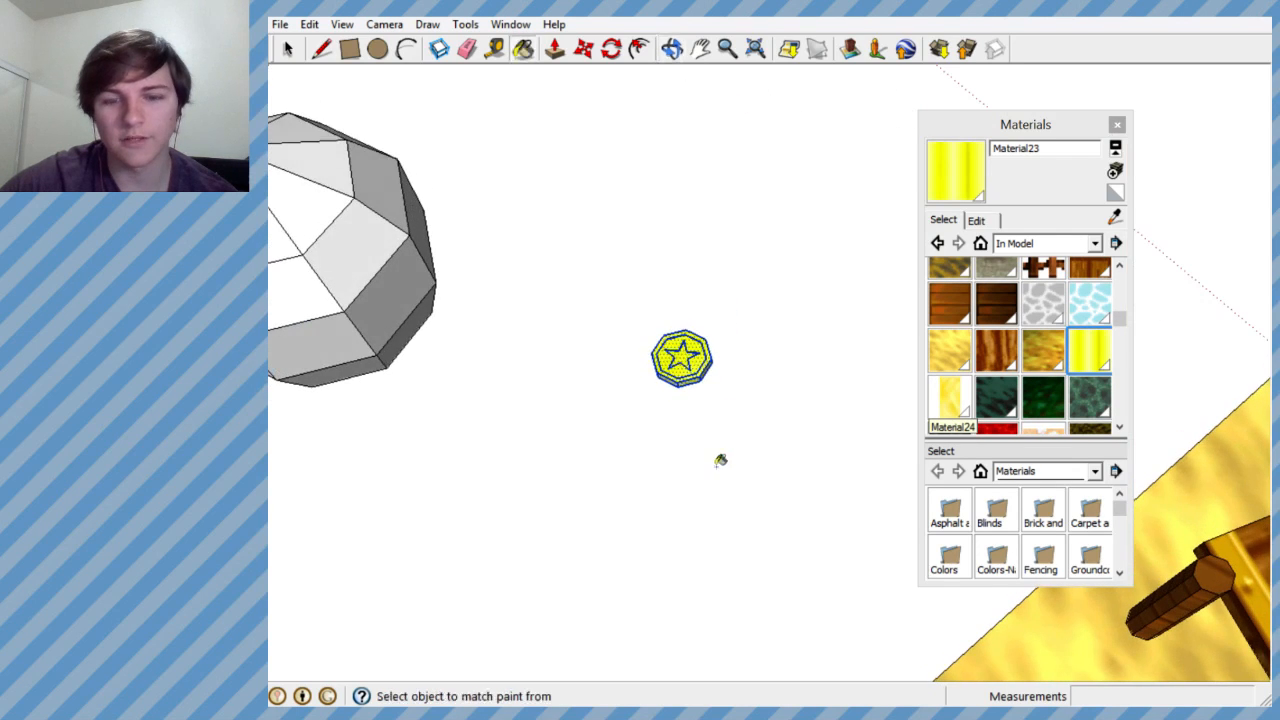
left_click(290, 52)
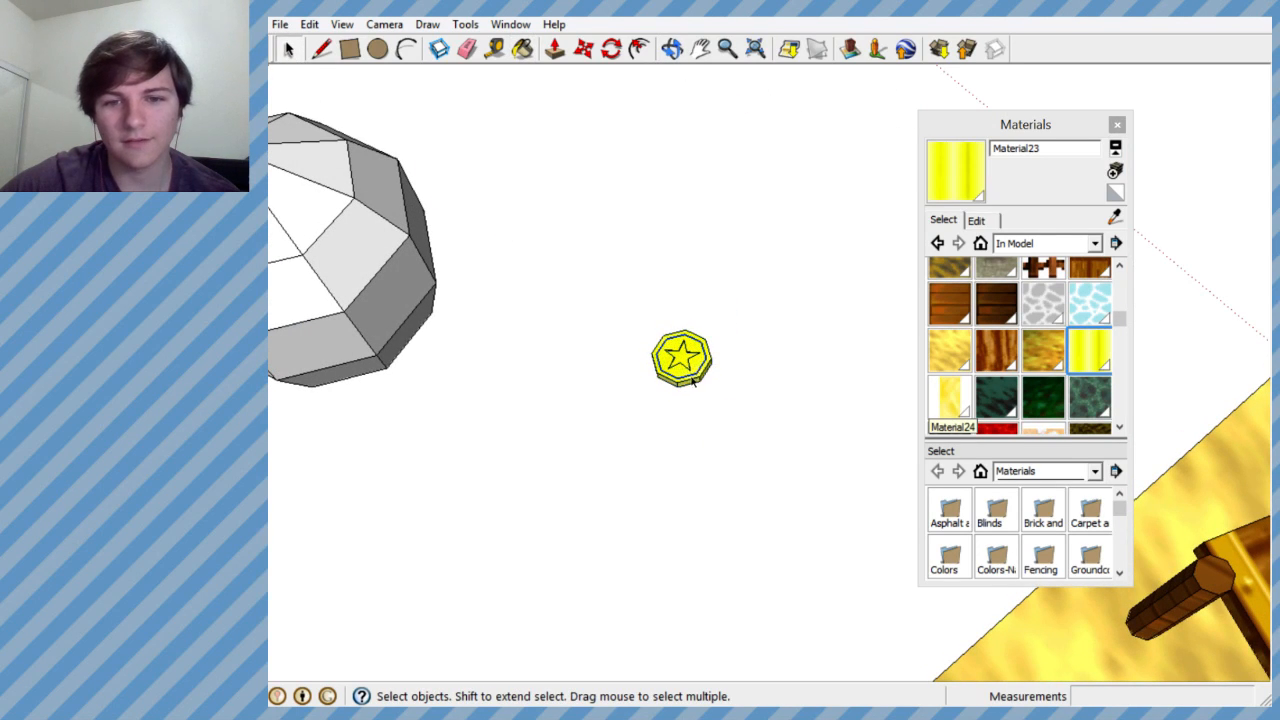
- Select all faces and edges of the yellow coin and make them a group
scroll(697, 378, "up", 3)
middle_click_drag(692, 372, 660, 420)
scroll(676, 381, "down", 5)
scroll(676, 381, "down", 3)
scroll(679, 366, "up", 3)
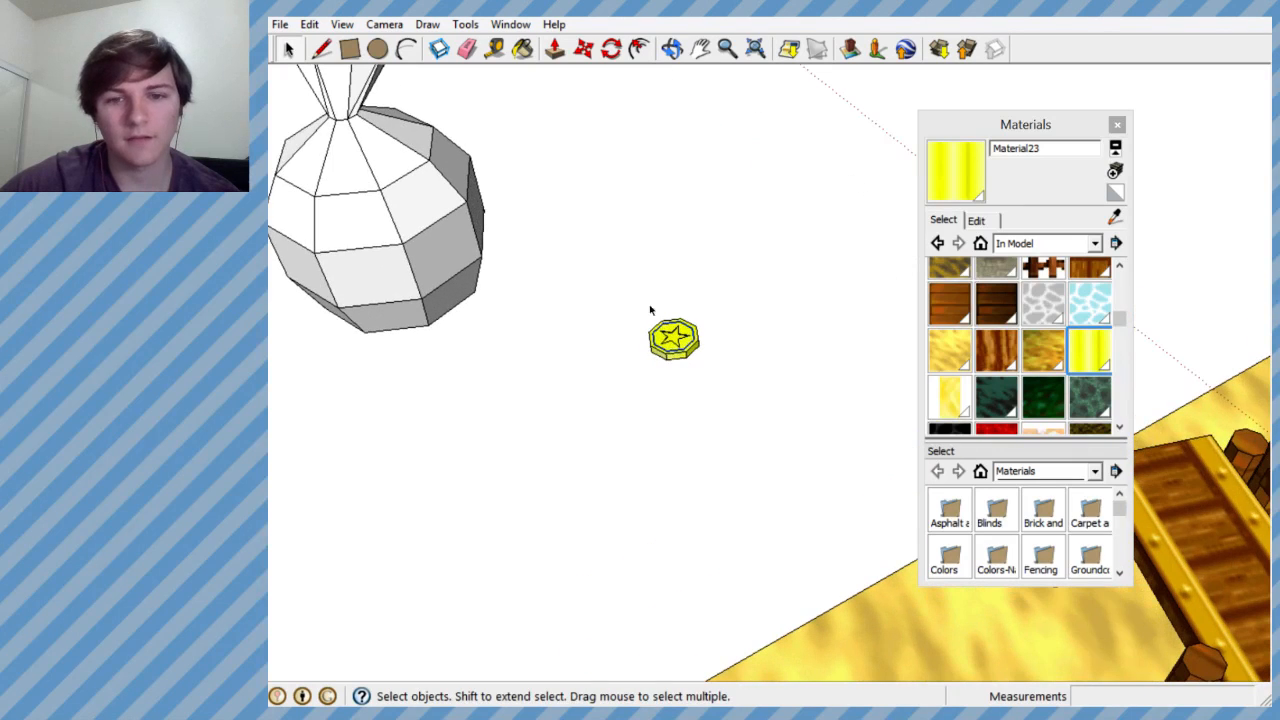
left_click_drag(732, 401, 732, 401)
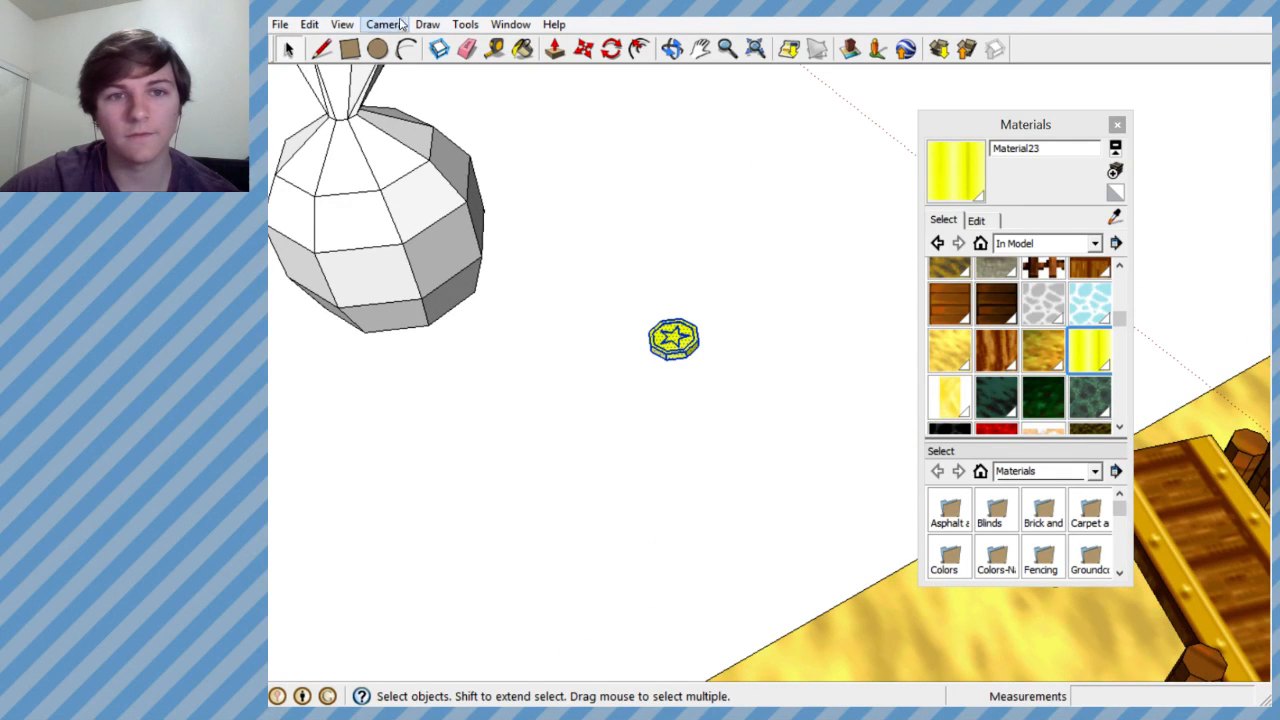
left_click(309, 24)
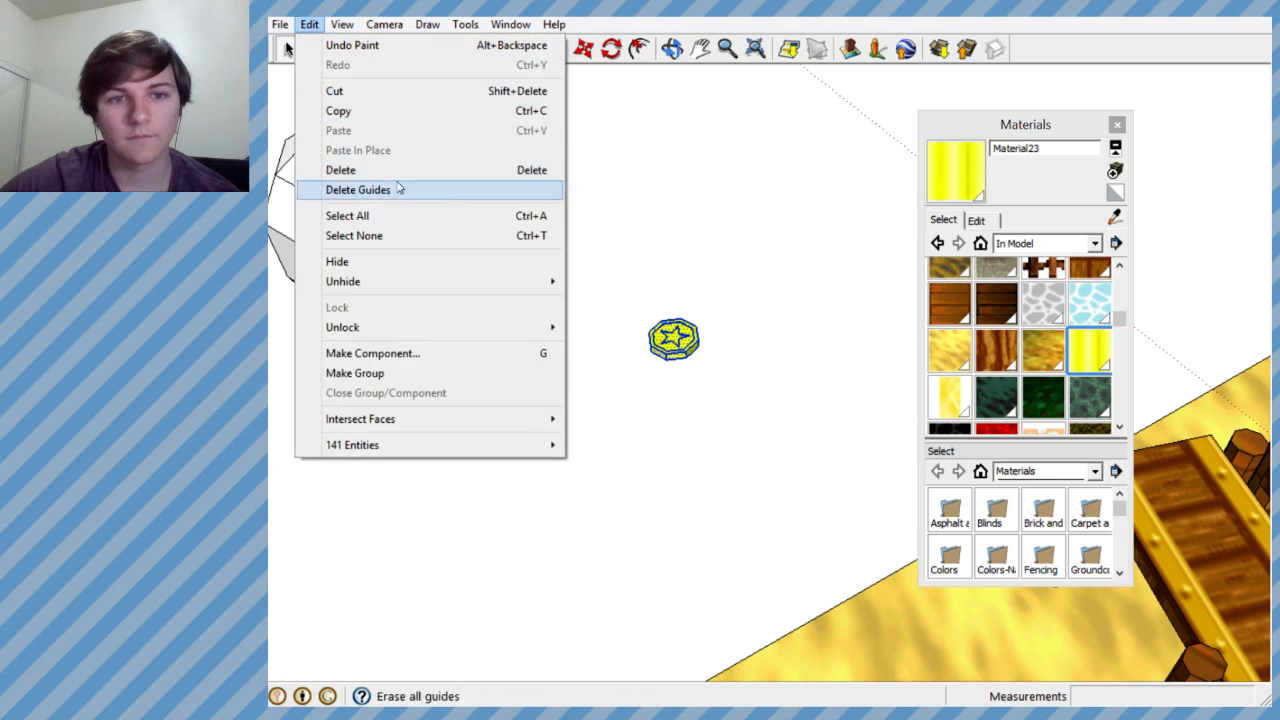
left_click(622, 281)
right_click(685, 344)
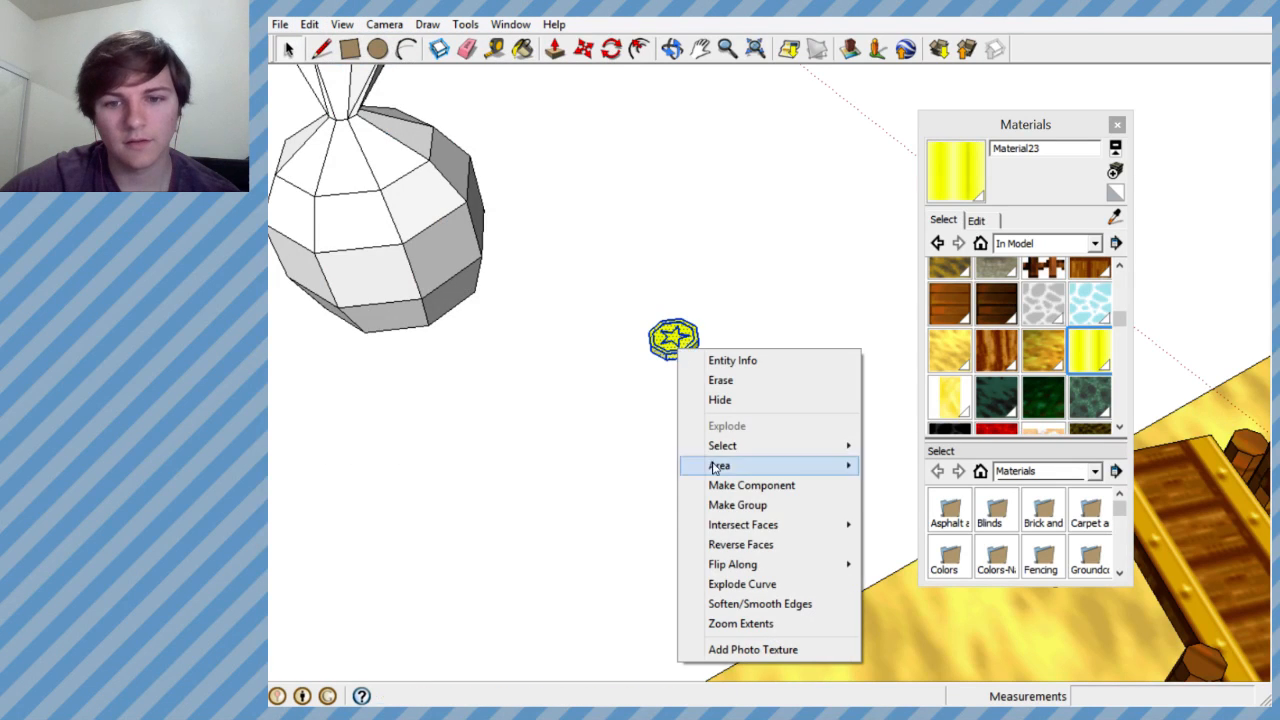
left_click(737, 505)
- Examine the grouped coin beside the sack and the whole Pirate level, and close the Materials window
middle_click_drag(780, 389, 688, 396)
scroll(695, 355, "down", 3)
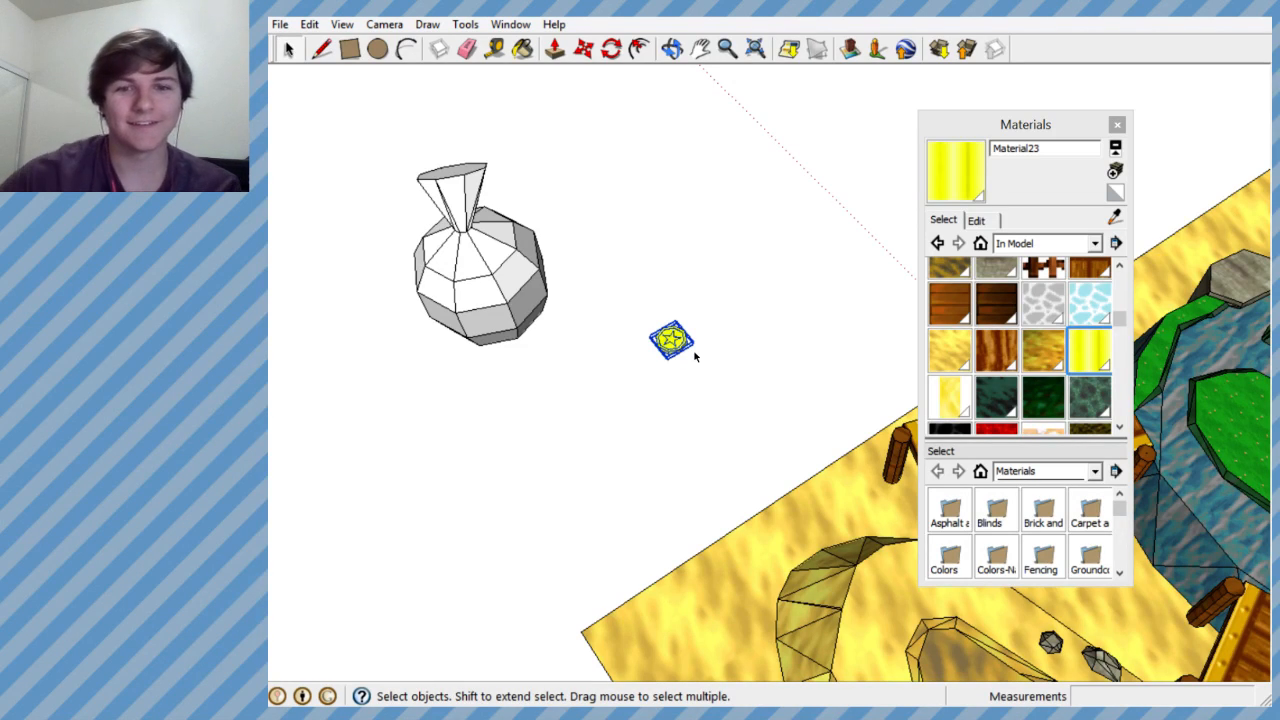
scroll(695, 356, "up", 8)
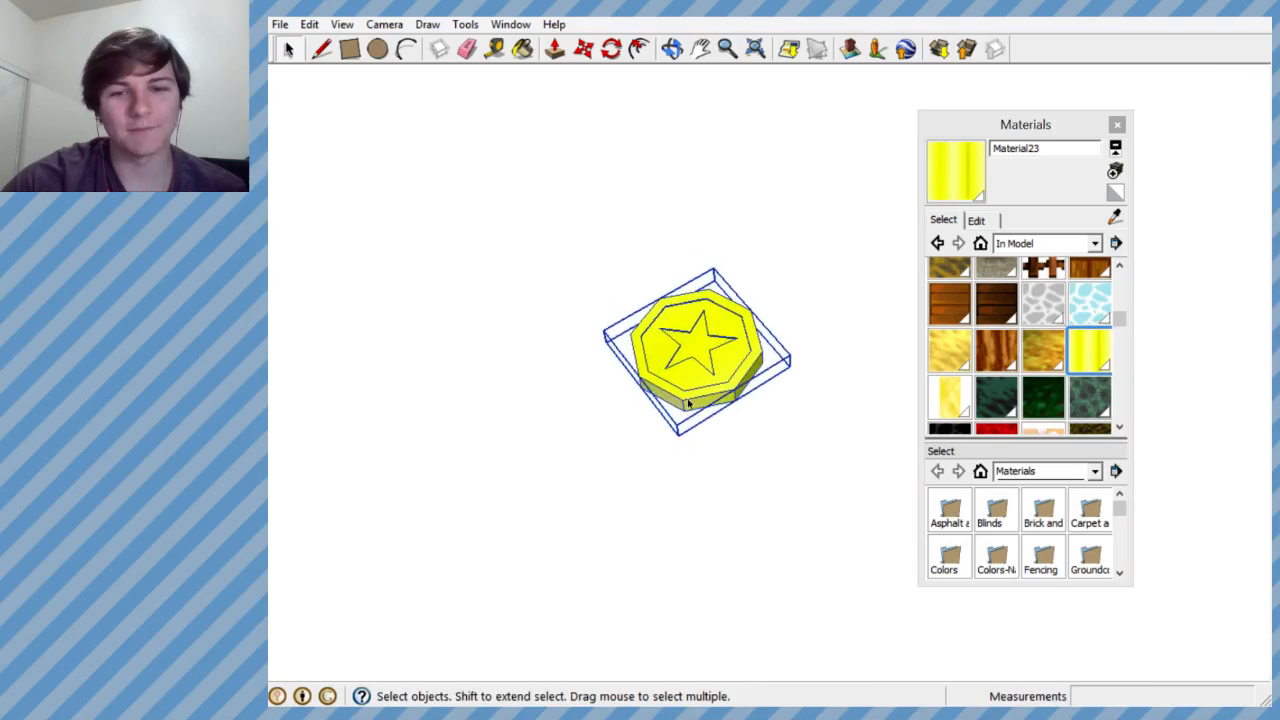
scroll(686, 364, "down", 7)
middle_click_drag(508, 303, 829, 214)
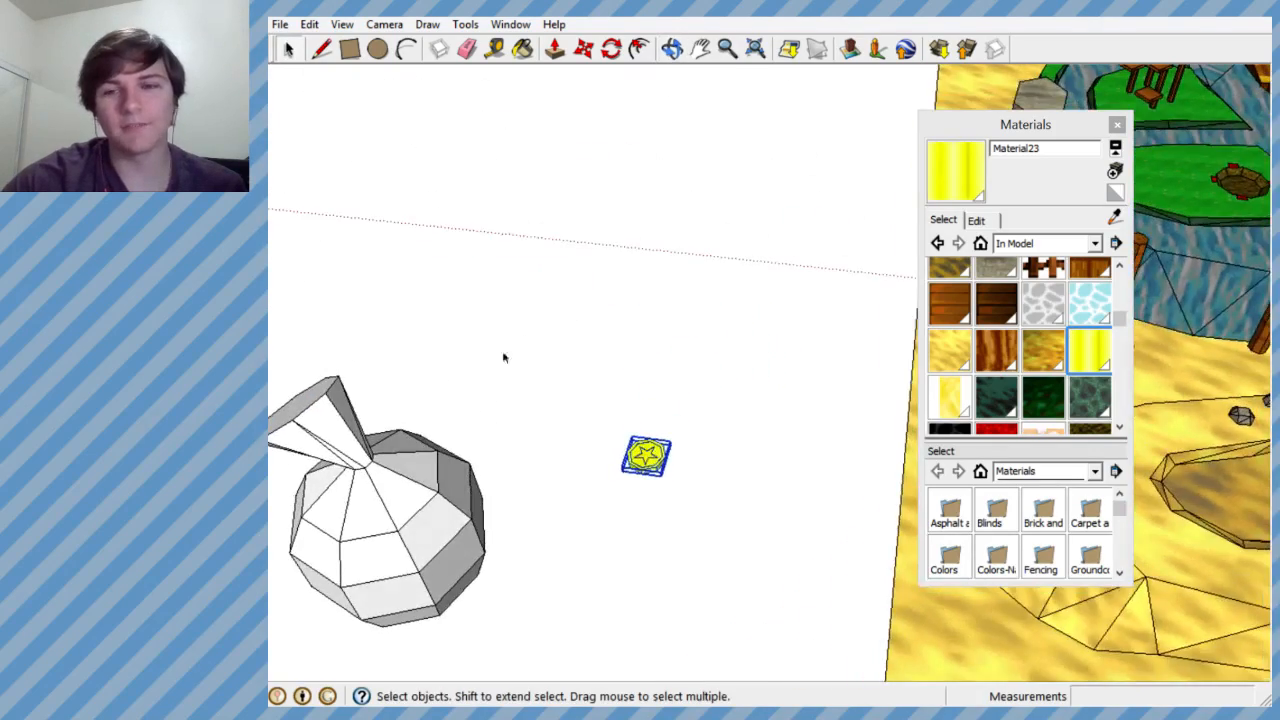
scroll(526, 343, "down", 5)
scroll(688, 381, "up", 2)
left_click(1117, 126)
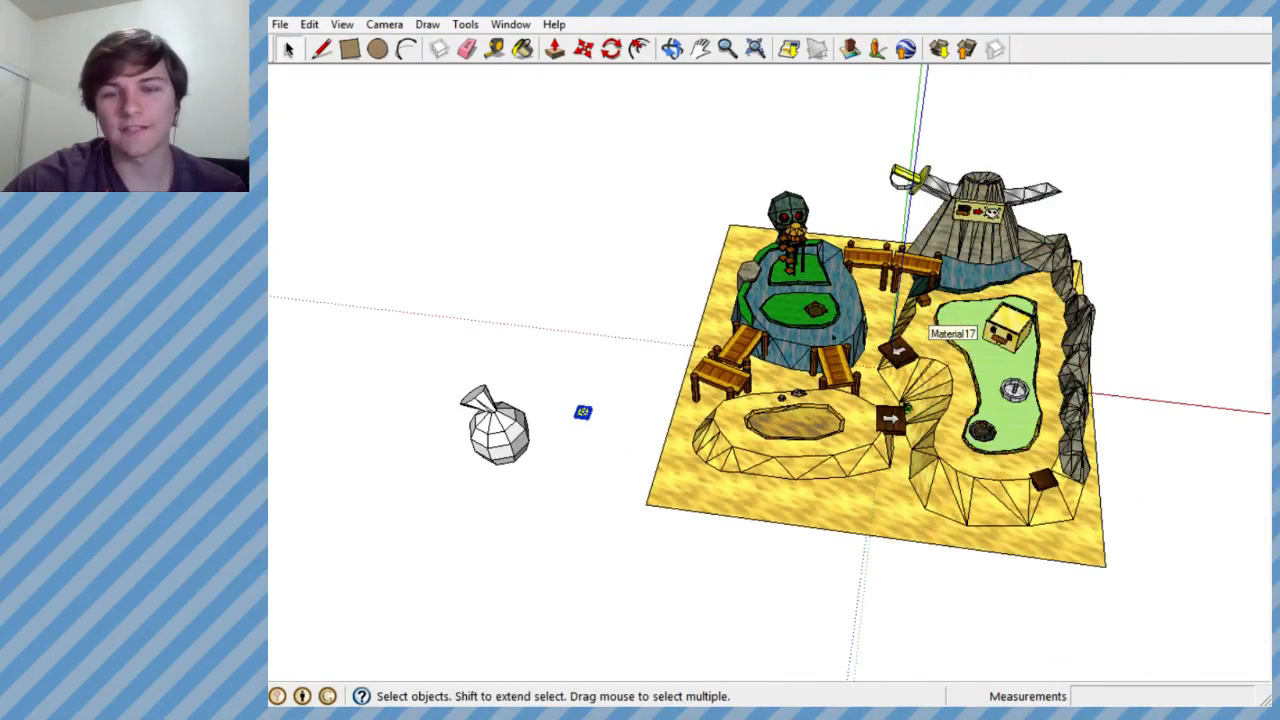
- Examine the Pirate level from several sides and compare the grouped coin's size with the sack beside it
scroll(792, 340, "up", 3)
scroll(850, 345, "down", 4)
scroll(882, 352, "up", 3)
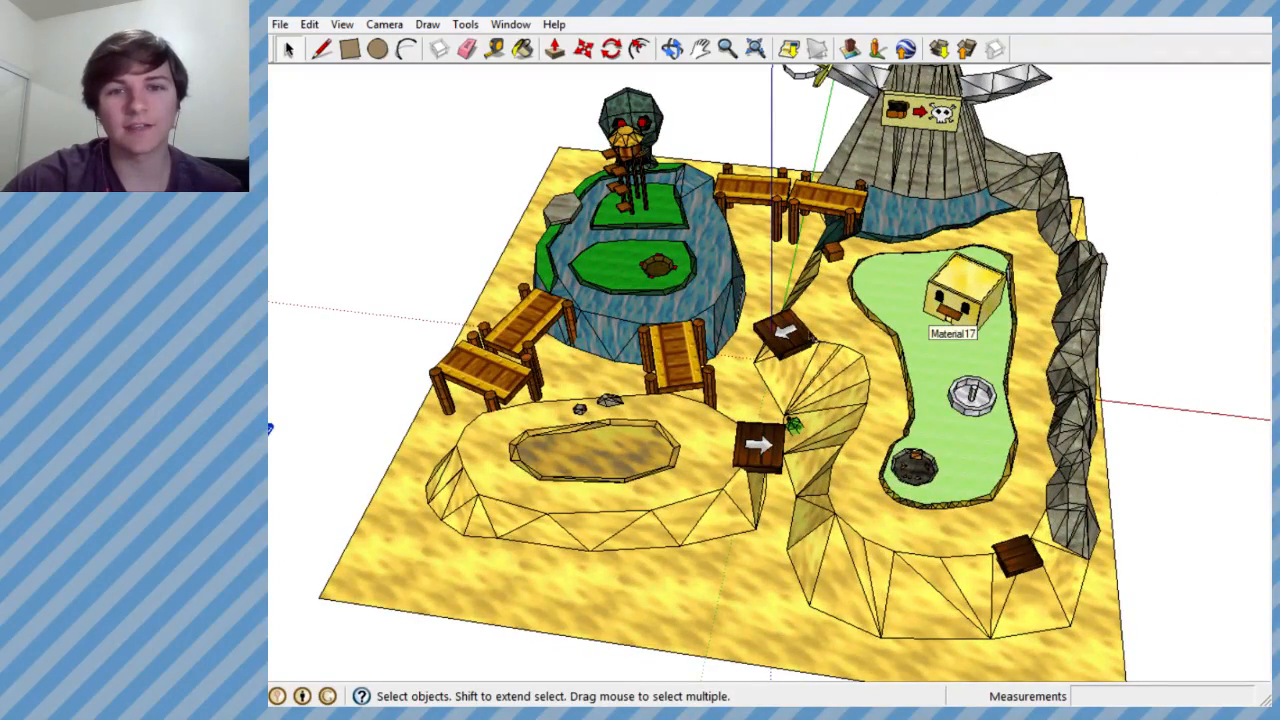
middle_click_drag(270, 428, 306, 306)
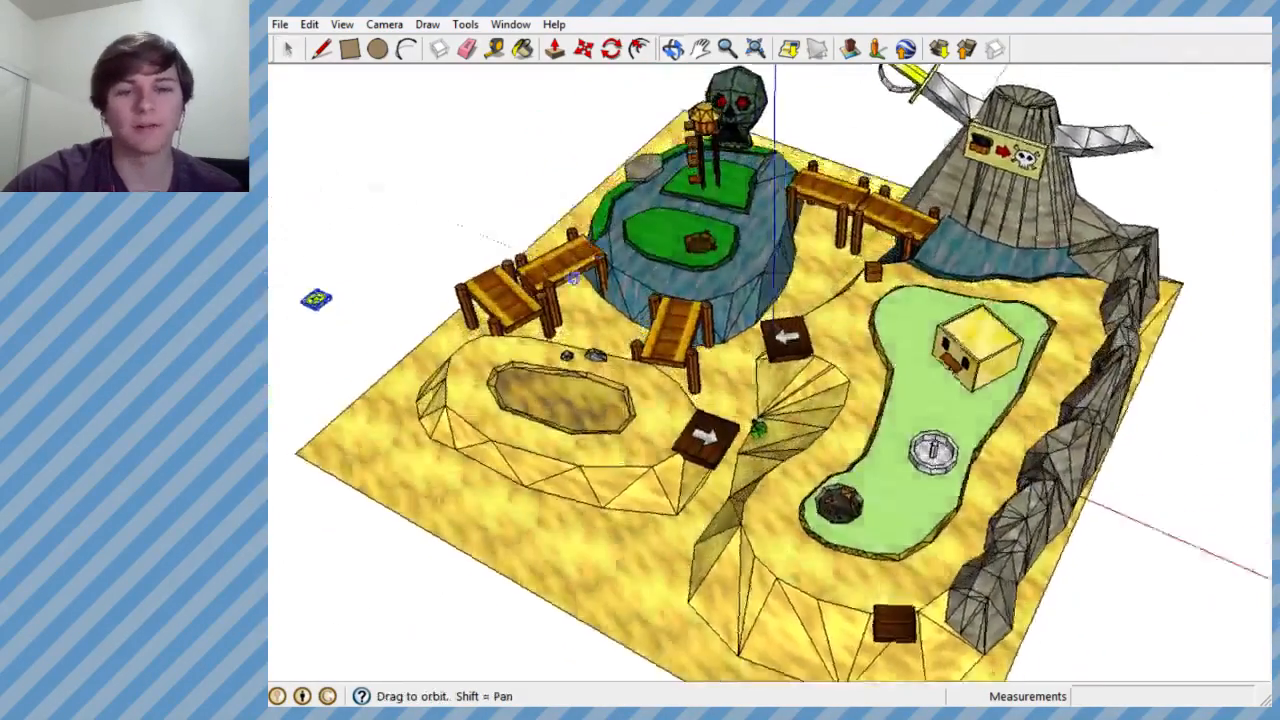
scroll(282, 358, "up", 3)
middle_click_drag(642, 327, 273, 421)
scroll(651, 257, "down", 4)
scroll(651, 257, "up", 5)
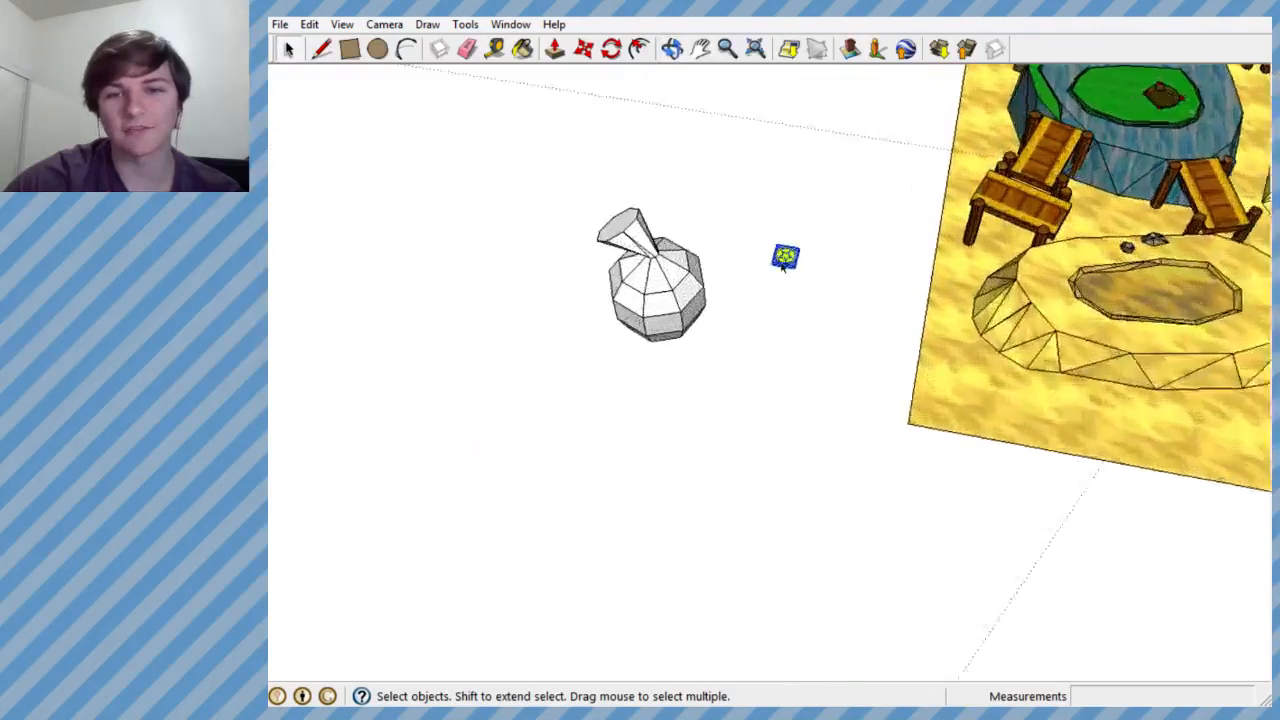
scroll(640, 268, "down", 3)
scroll(738, 272, "up", 7)
middle_click_drag(738, 274, 666, 267)
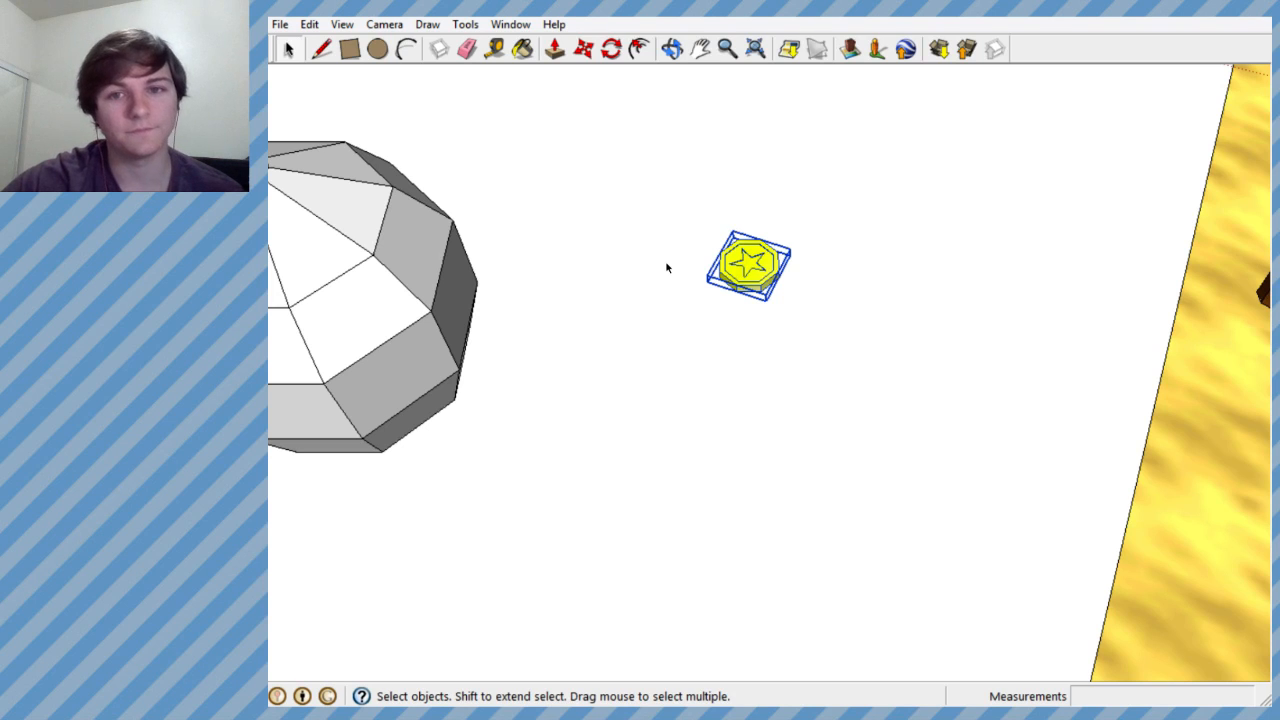
middle_click_drag(697, 234, 655, 188)
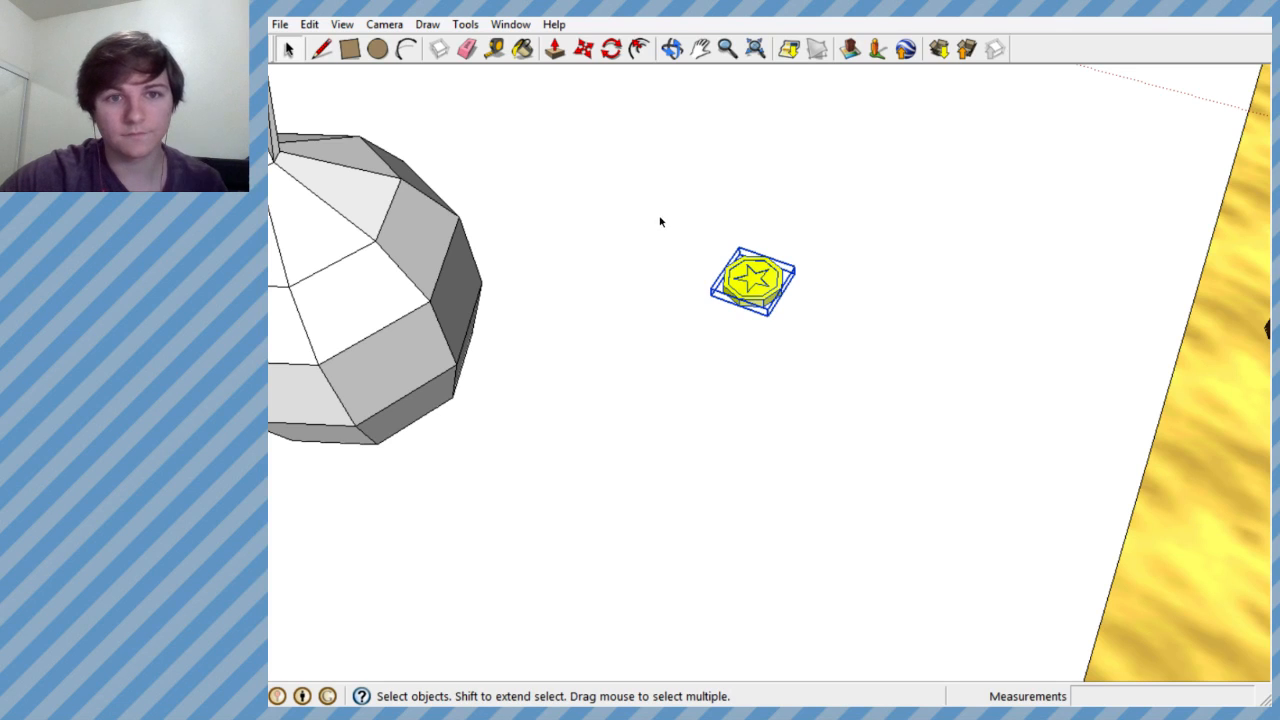
scroll(761, 229, "down", 4)
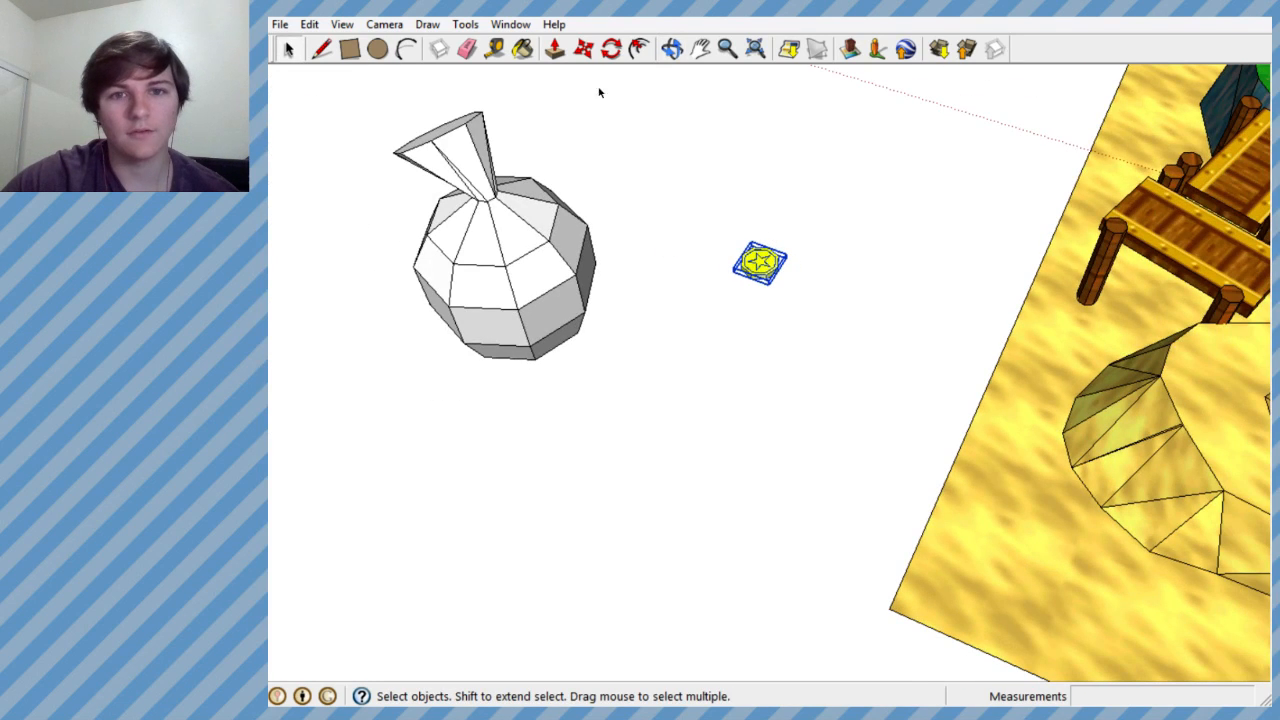
- Move the grouped yellow coin past the sack and place it just off the sack's opposite side
left_click(583, 48)
left_click(763, 261)
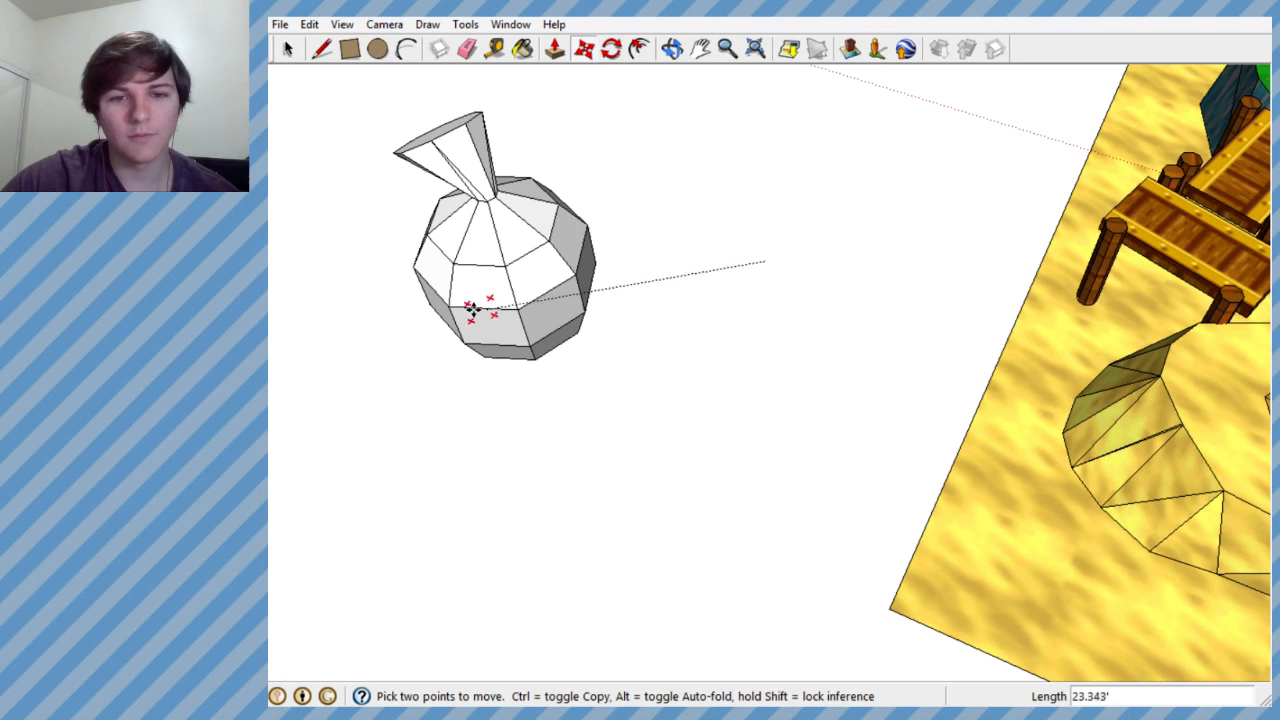
left_click(397, 316)
scroll(397, 316, "up", 1)
middle_click_drag(397, 316, 532, 343)
scroll(551, 326, "down", 3)
scroll(354, 371, "up", 5)
scroll(550, 345, "up", 2)
scroll(532, 340, "up", 3)
scroll(746, 289, "down", 4)
scroll(738, 226, "up", 3)
scroll(825, 322, "down", 5)
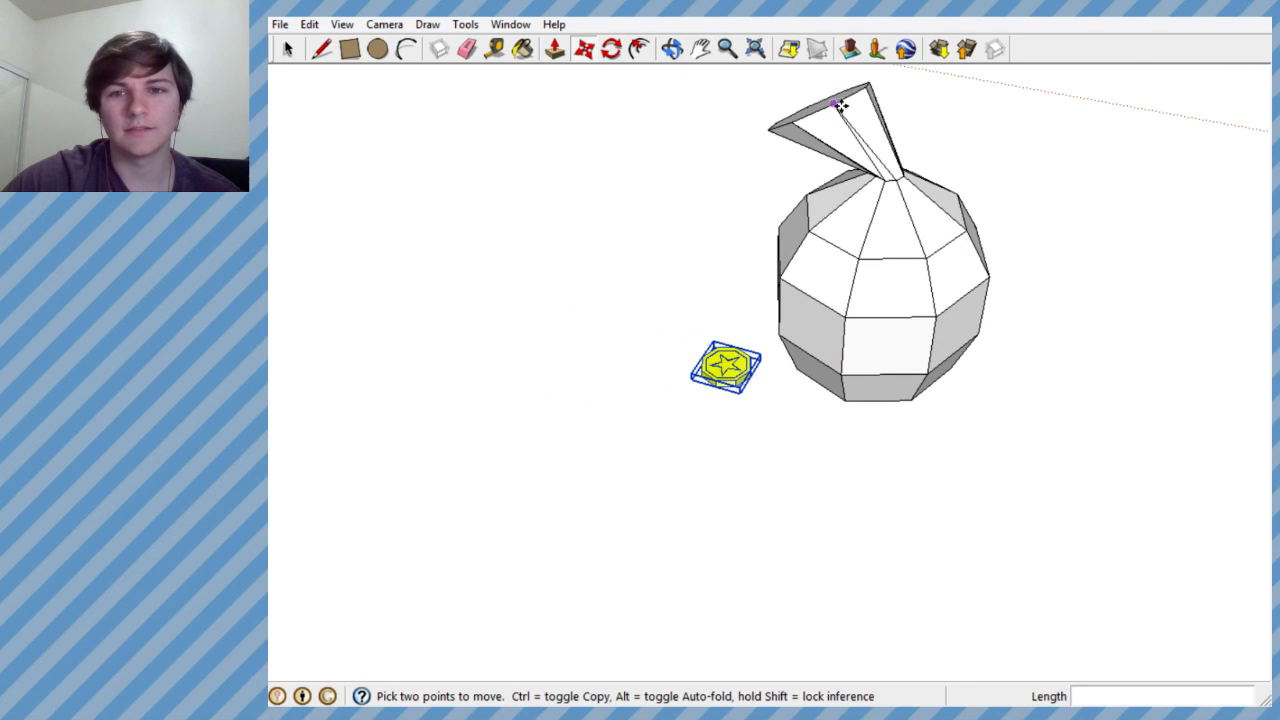
scroll(769, 366, "up", 2)
scroll(800, 305, "down", 2)
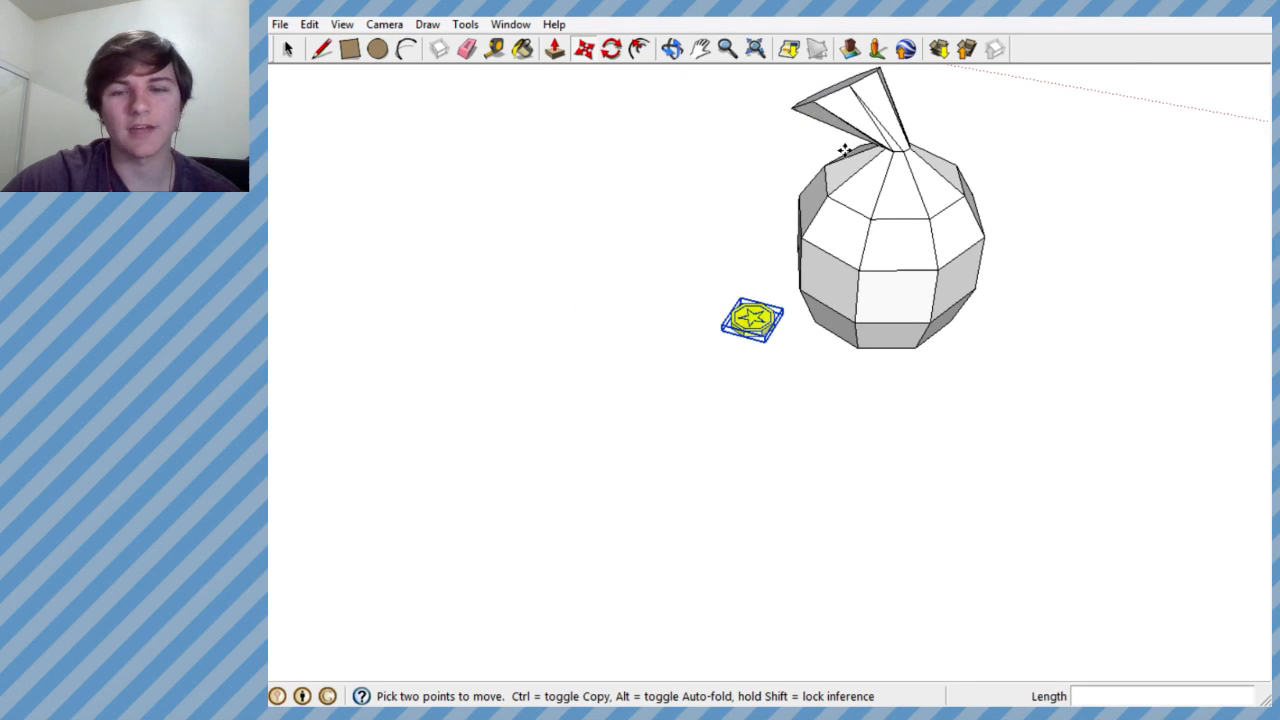
- Move the coin partly into the side wall of the sack so it sticks out, and clear the selection
scroll(817, 302, "up", 1)
scroll(817, 302, "up", 3)
middle_click_drag(806, 291, 871, 360)
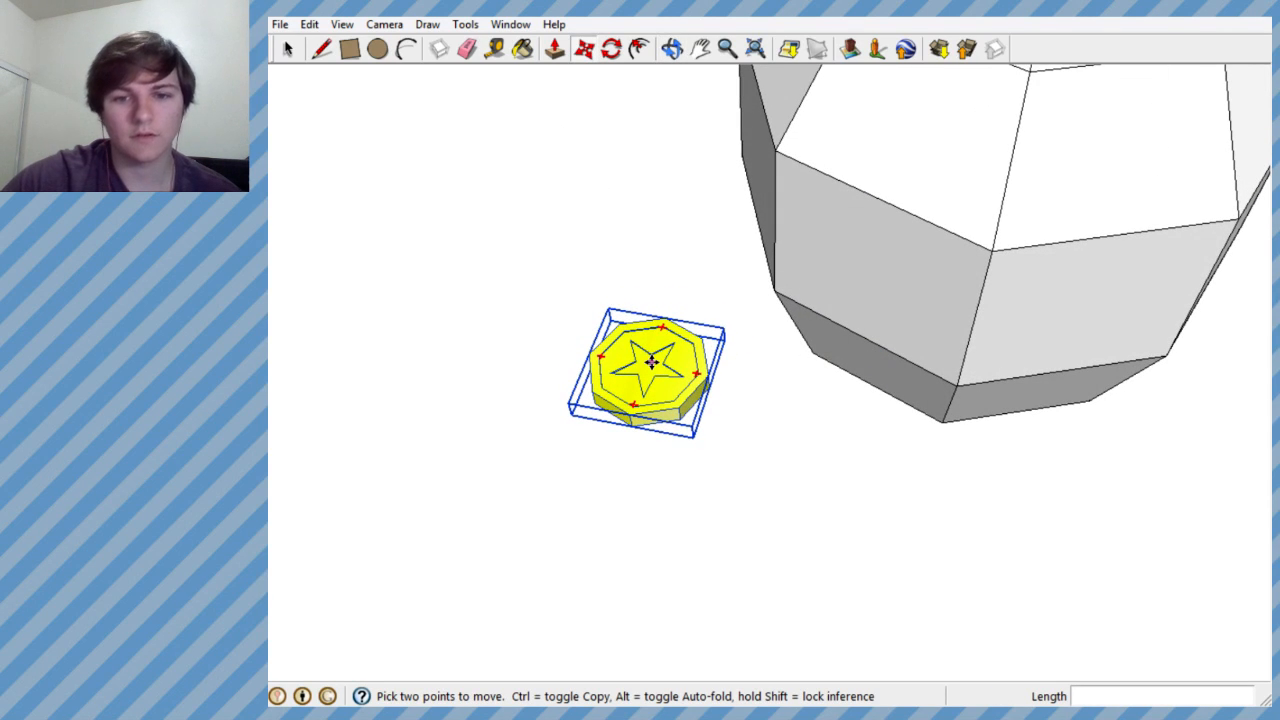
left_click_drag(650, 364, 628, 226)
middle_click_drag(628, 226, 633, 192)
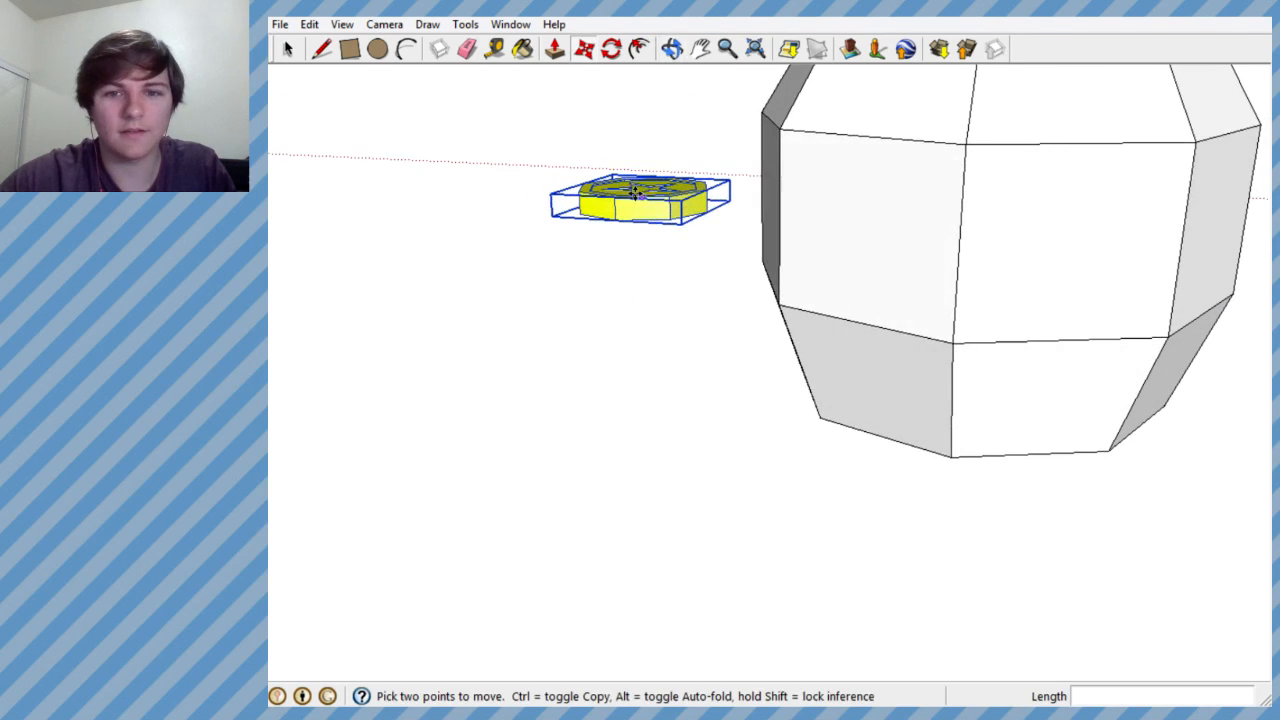
left_click_drag(643, 196, 779, 205)
middle_click_drag(779, 205, 808, 334)
left_click_drag(808, 334, 589, 257)
middle_click_drag(589, 257, 437, 23)
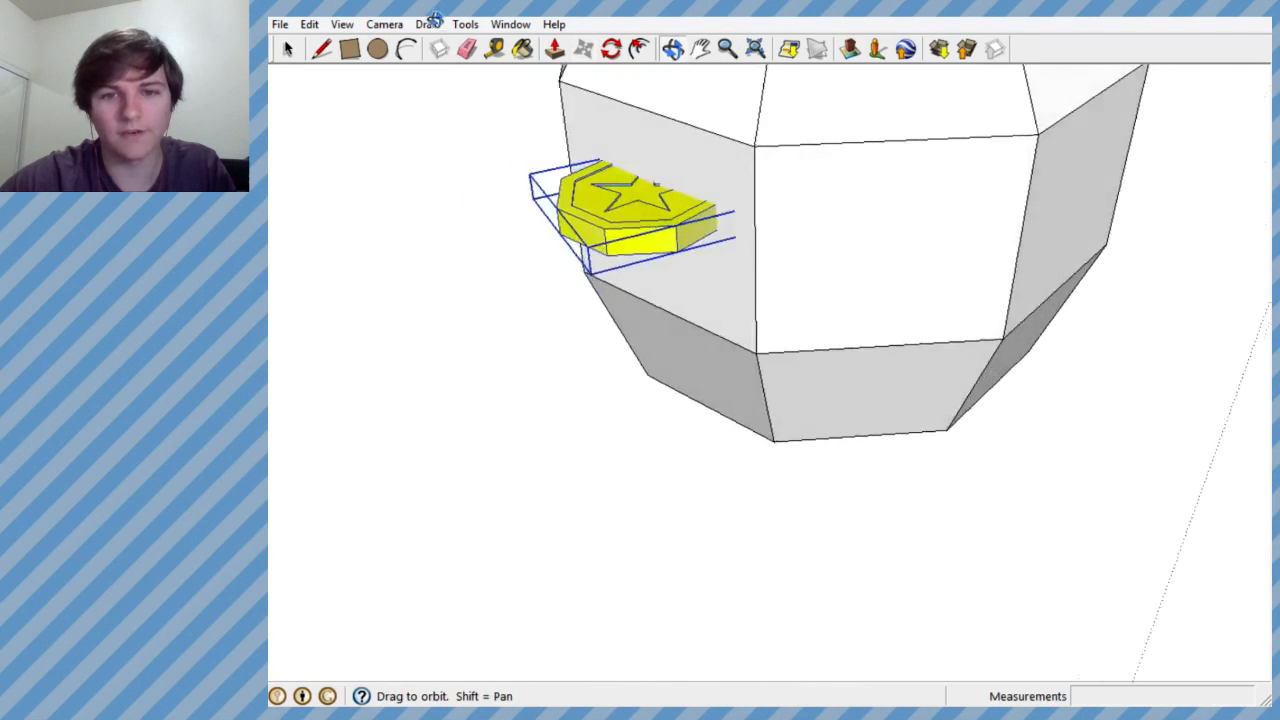
mouse_move(771, 269)
middle_mouse_down()
mouse_move(593, 80)
mouse_move(509, 220)
mouse_move(500, 354)
mouse_move(748, 294)
mouse_move(748, 141)
mouse_move(746, 234)
mouse_move(894, 97)
mouse_move(860, 389)
mouse_move(757, 423)
mouse_move(689, 423)
mouse_move(680, 410)
middle_mouse_up()
scroll(715, 285, "down", 3)
scroll(709, 301, "down", 3)
scroll(695, 298, "up", 5)
left_click(288, 50)
left_click(423, 190)
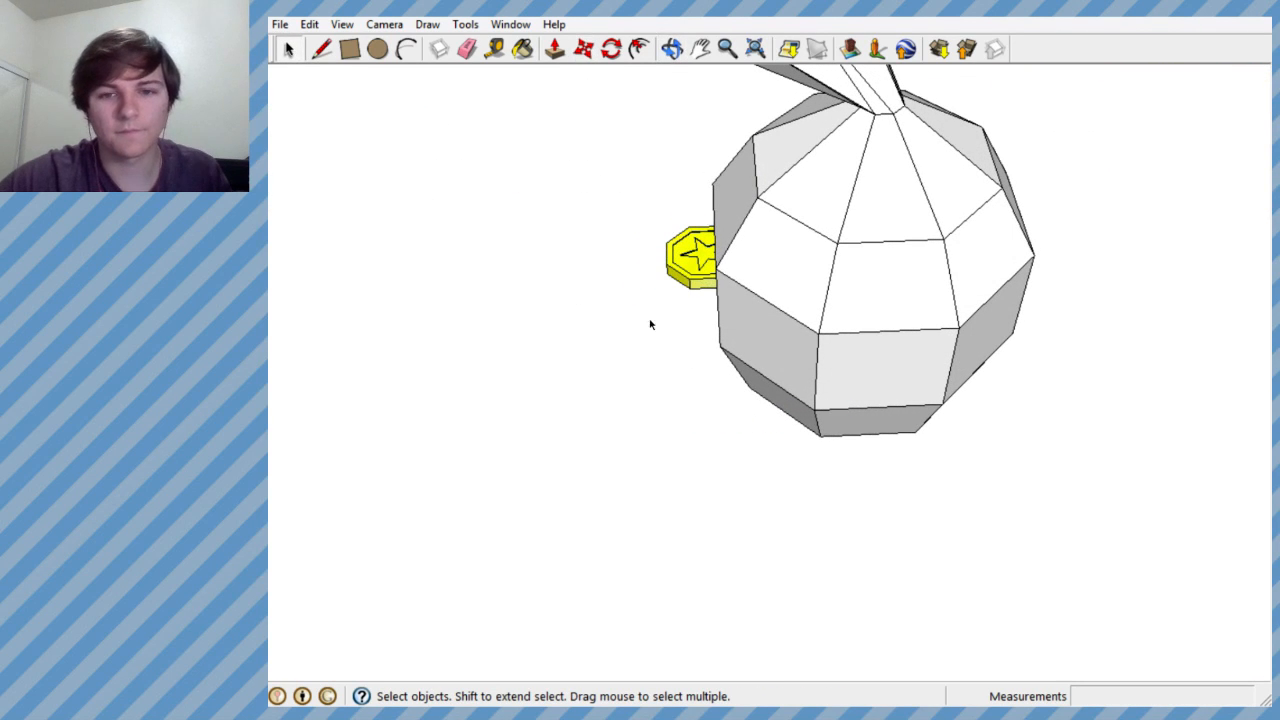
- Select the coin and examine from several sides how it sits in the sack's wall
middle_click_drag(727, 285, 600, 314)
scroll(750, 240, "up", 10)
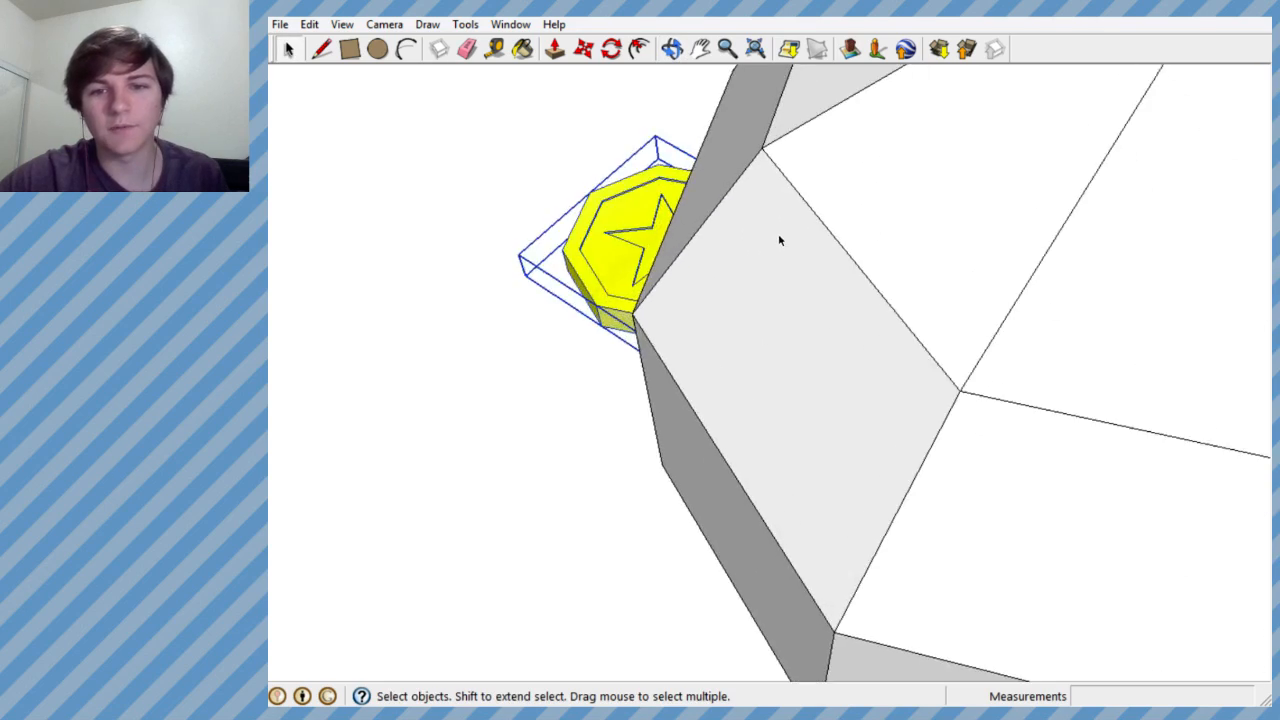
scroll(715, 229, "down", 5)
middle_click_drag(712, 228, 757, 213)
scroll(757, 213, "down", 8)
middle_click_drag(720, 263, 787, 193)
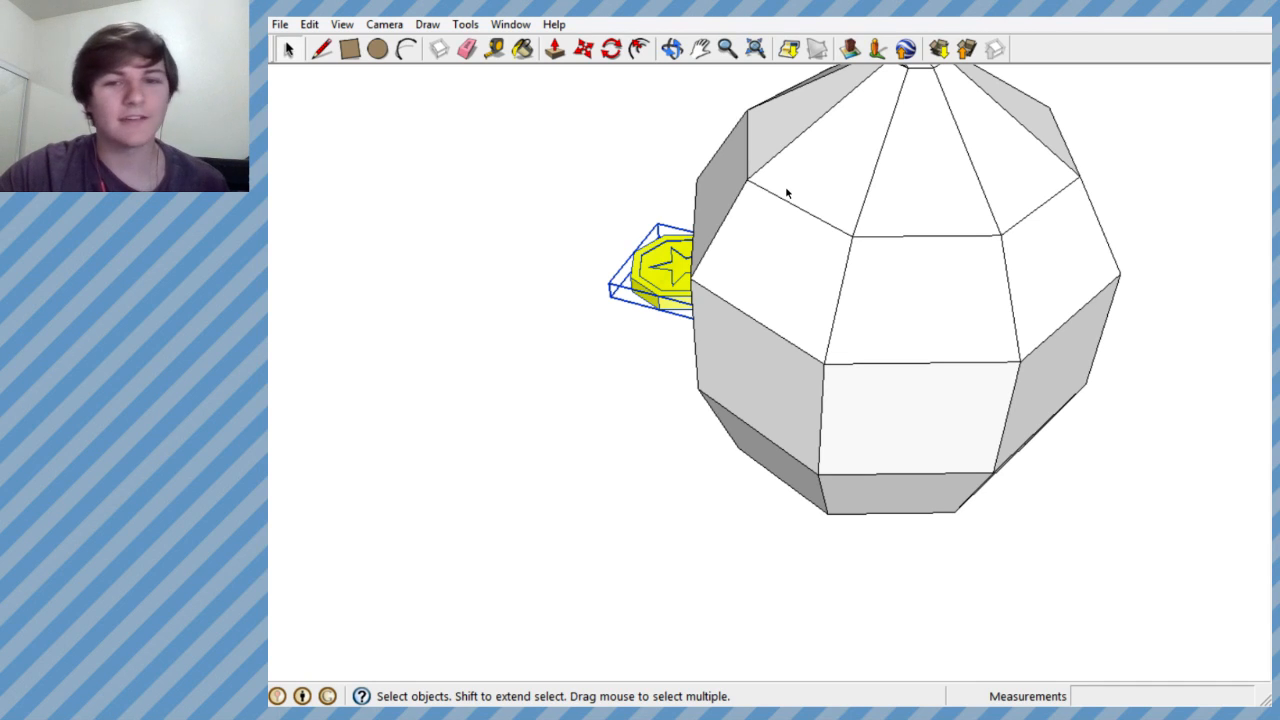
scroll(748, 192, "down", 4)
scroll(751, 204, "down", 1)
scroll(747, 335, "down", 3)
scroll(758, 243, "up", 5)
mouse_move(768, 295)
middle_mouse_down()
mouse_move(757, 374)
mouse_move(771, 377)
mouse_move(811, 320)
mouse_move(1005, 442)
mouse_move(1266, 386)
mouse_move(1134, 463)
mouse_move(1184, 198)
middle_mouse_up()
scroll(804, 330, "down", 1)
scroll(748, 338, "up", 3)
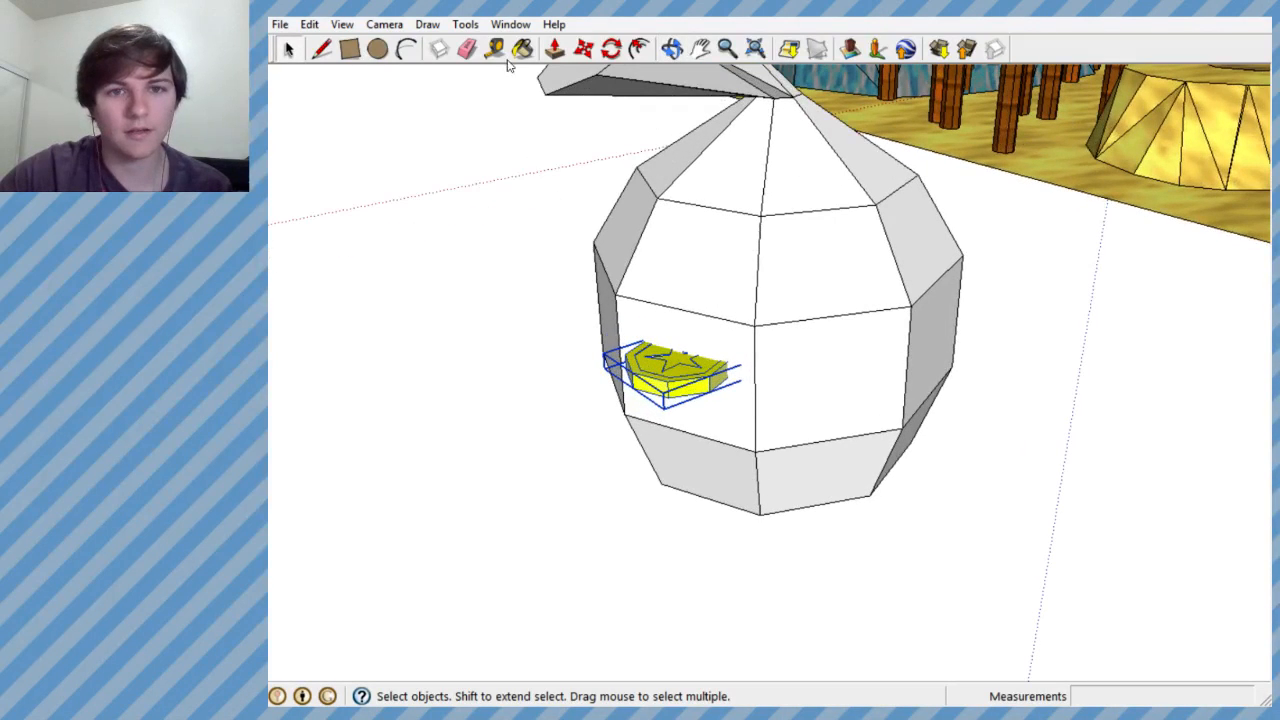
- Enlarge the selected coin slightly with a uniform Scale about its opposite corner
left_click(462, 25)
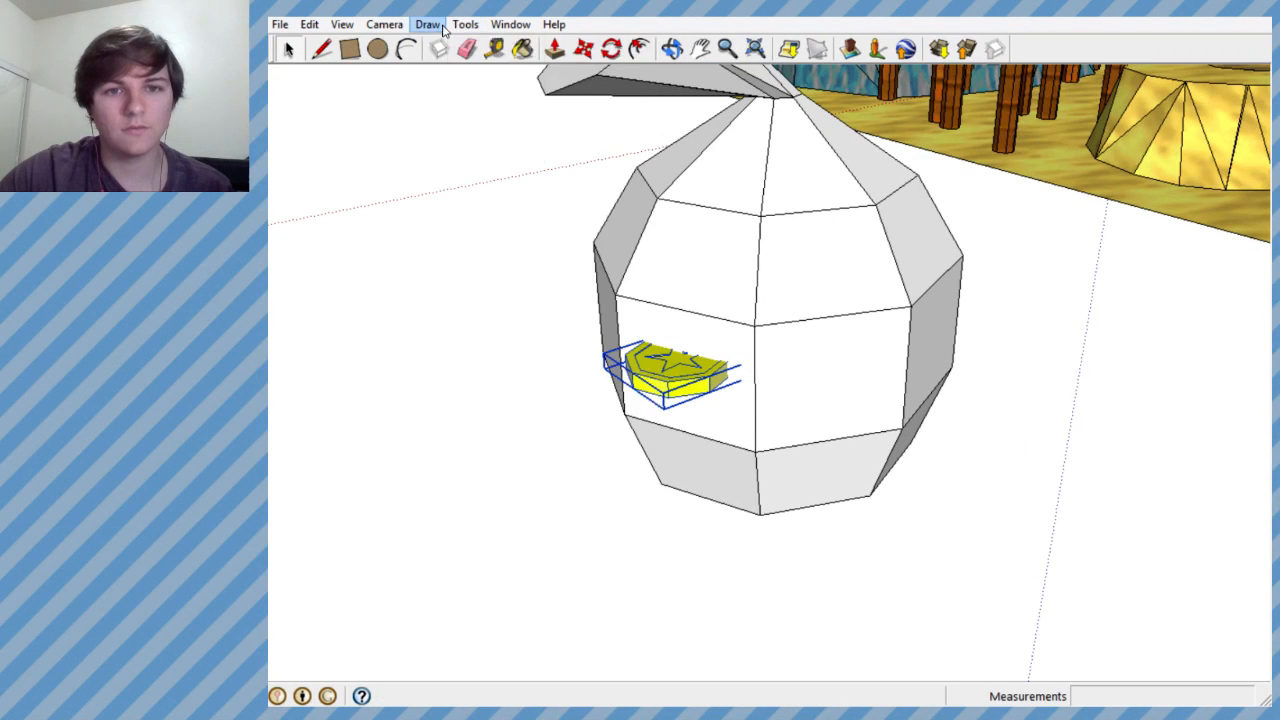
left_click(499, 153)
middle_click_drag(499, 156, 777, 460)
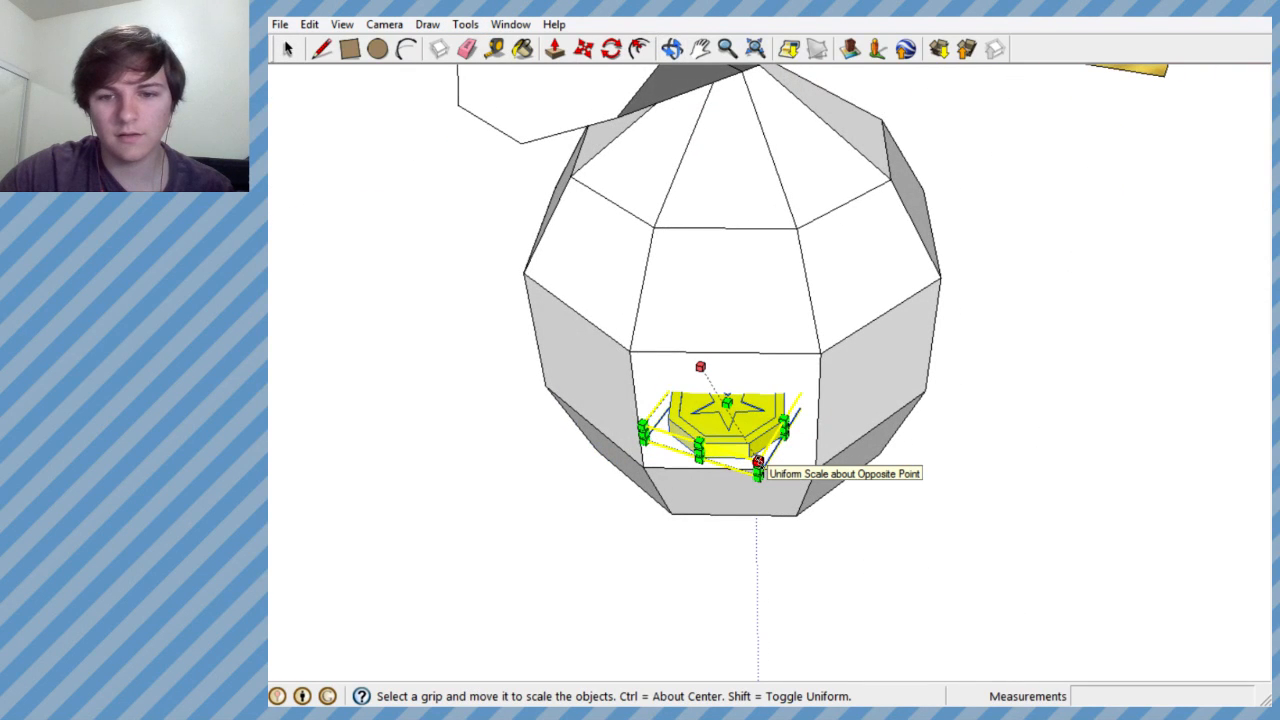
left_click_drag(758, 462, 765, 473)
middle_click_drag(759, 444, 344, 86)
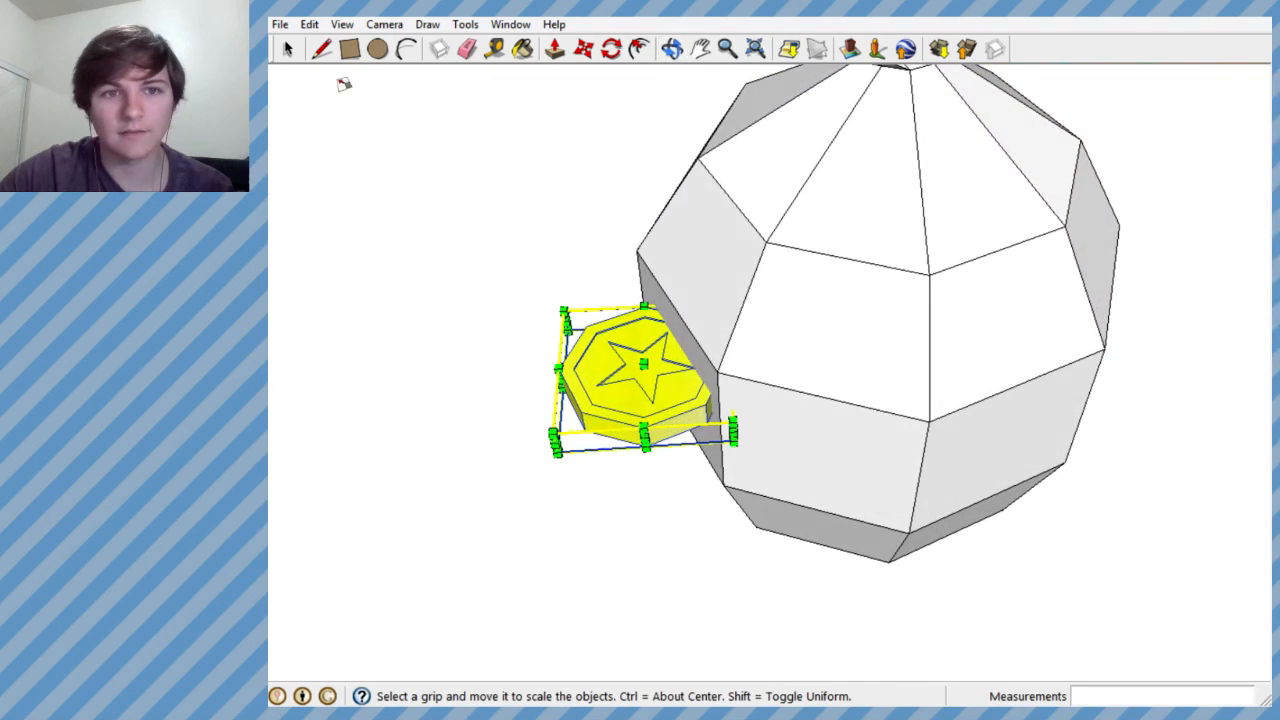
- Reposition the enlarged coin in the sack's side wall, keeping part of it sticking out
left_click(289, 50)
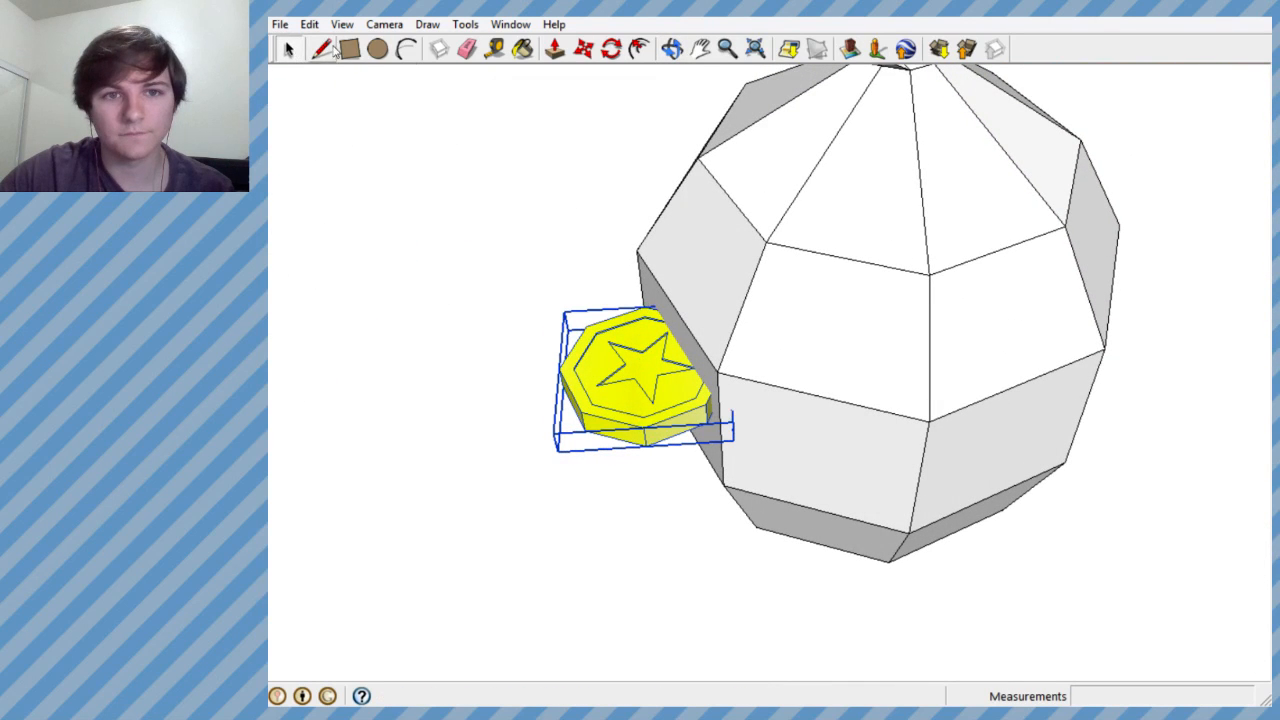
left_click(645, 363)
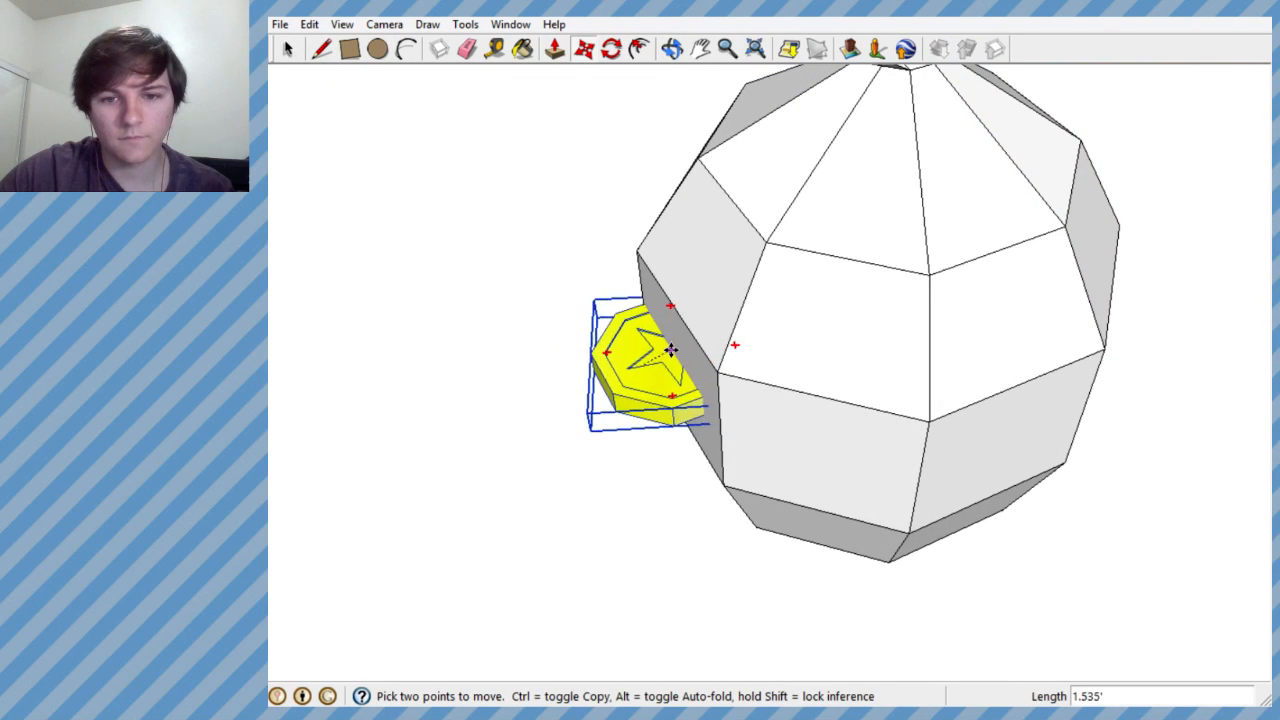
middle_click_drag(659, 363, 824, 399)
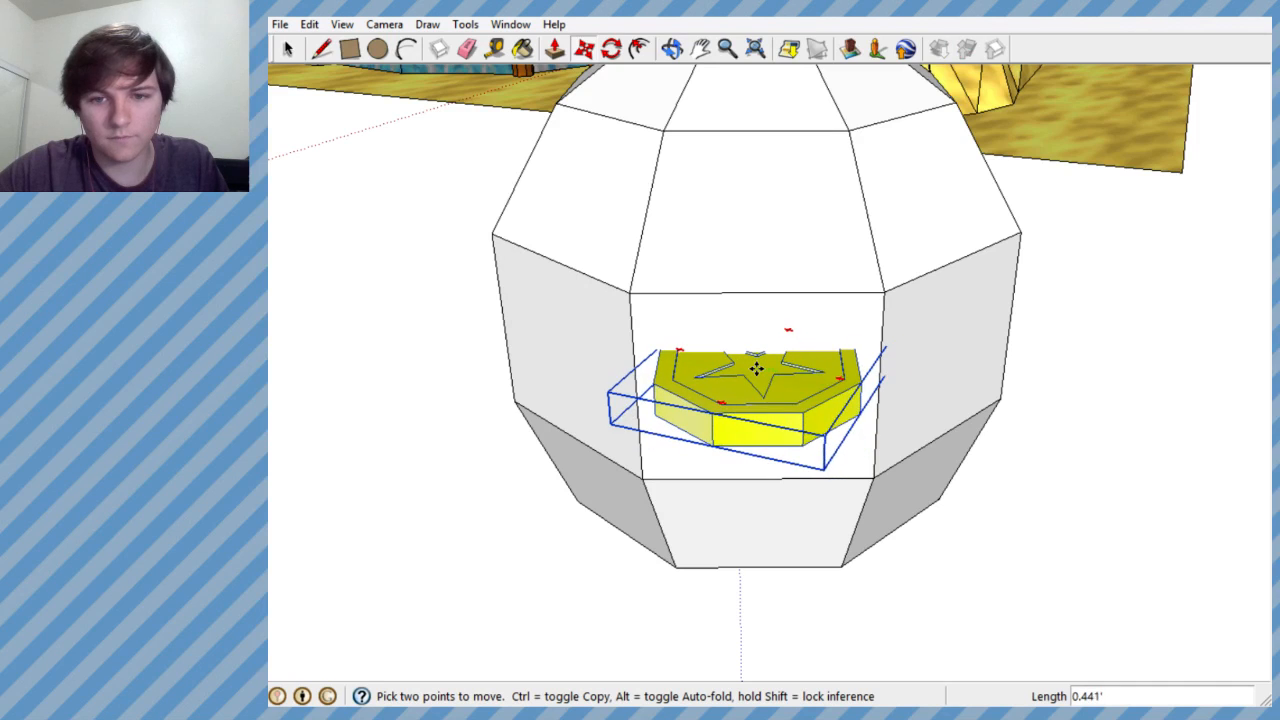
middle_click_drag(757, 369, 597, 168)
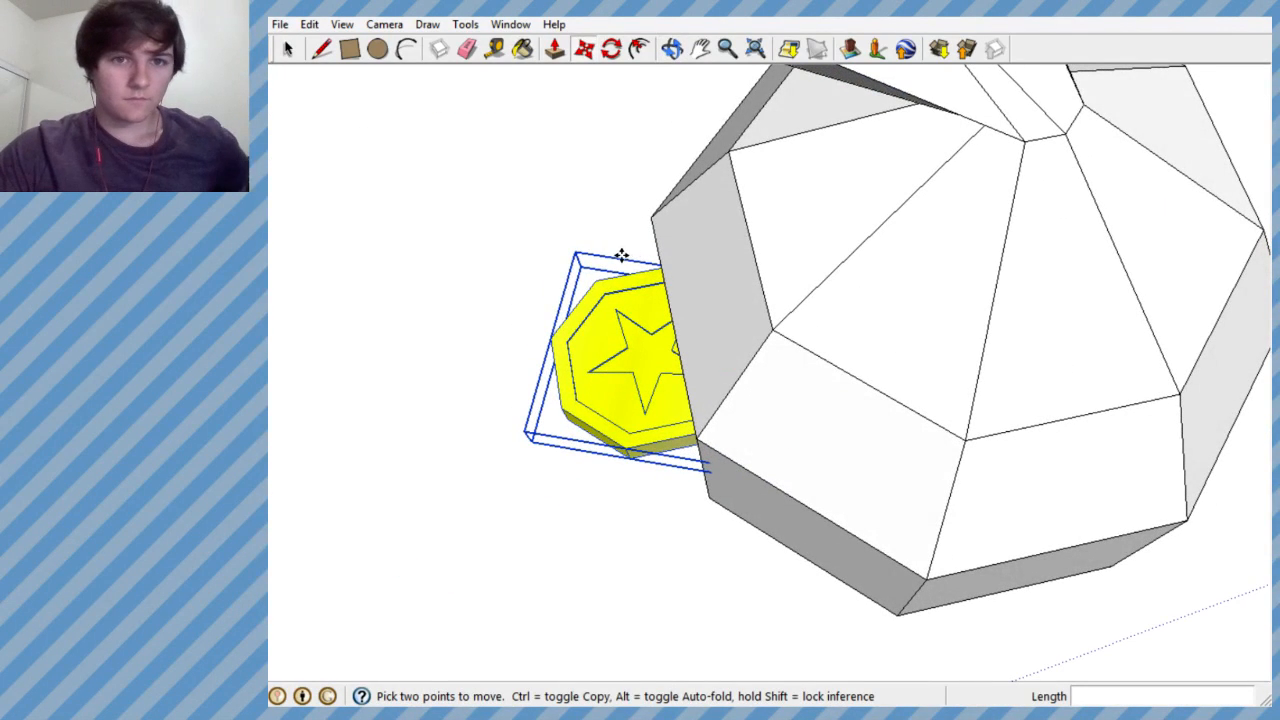
- Copy the embedded coin and place the copy about 4.9' outward from it, clear of the sack
left_click(647, 357)
key("ctrl")
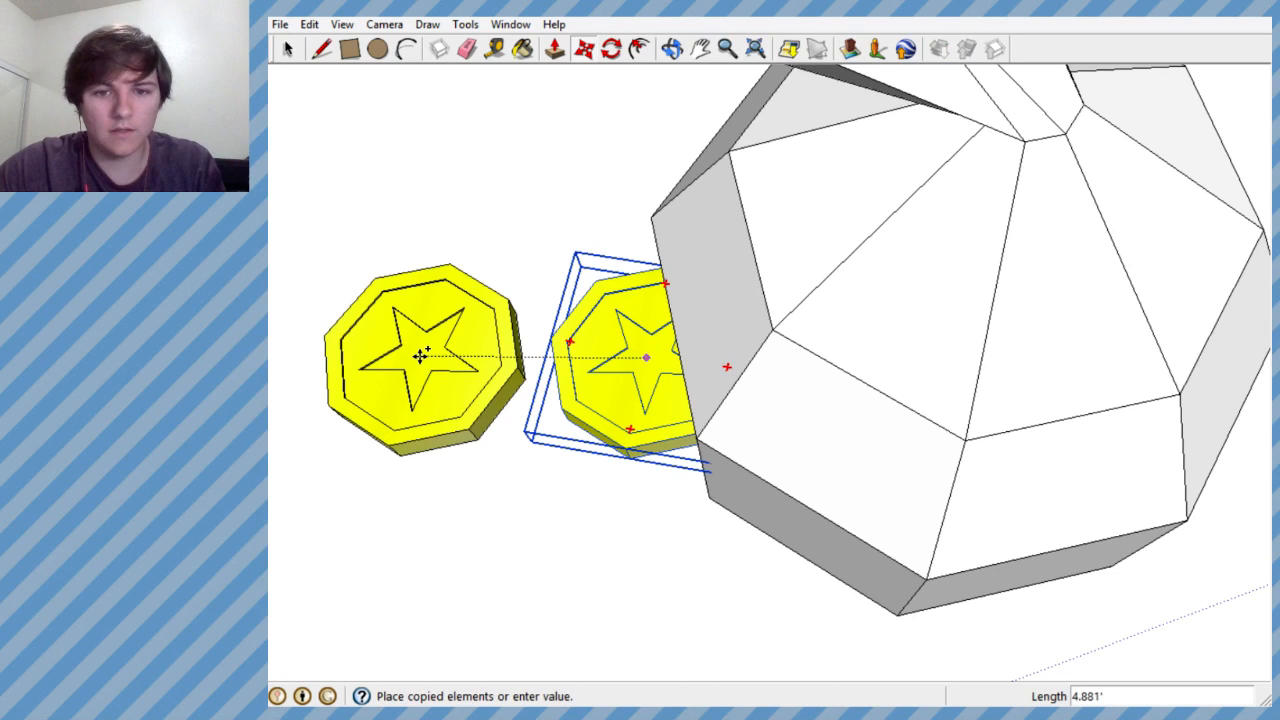
left_click(420, 355)
middle_click_drag(420, 355, 752, 297)
- Move the copied coin across the sack and partly into the wall on the opposite side
scroll(654, 334, "up", 3)
middle_click_drag(623, 317, 580, 214)
scroll(580, 268, "down", 5)
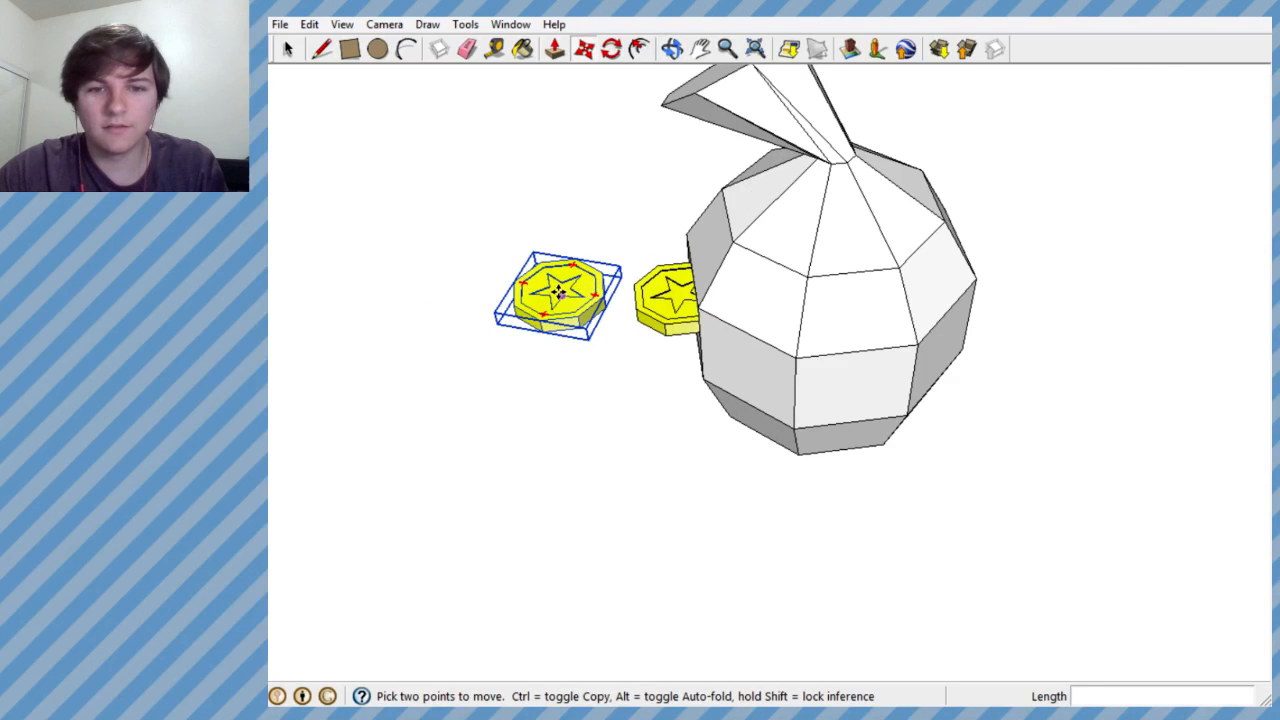
left_click(559, 291)
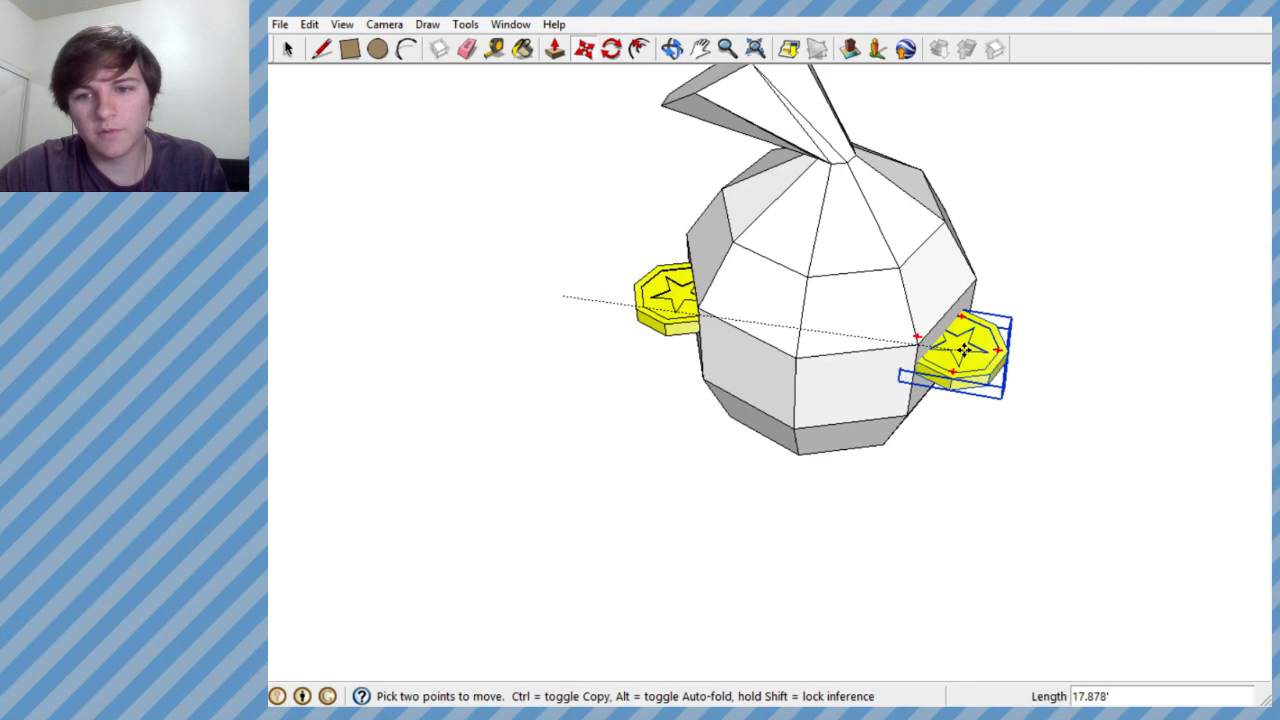
middle_click_drag(970, 347, 586, 337)
- Rotate the copied coin about its centre so it sits tilted in the sack's wall
left_click(611, 49)
middle_click_drag(820, 380, 763, 131)
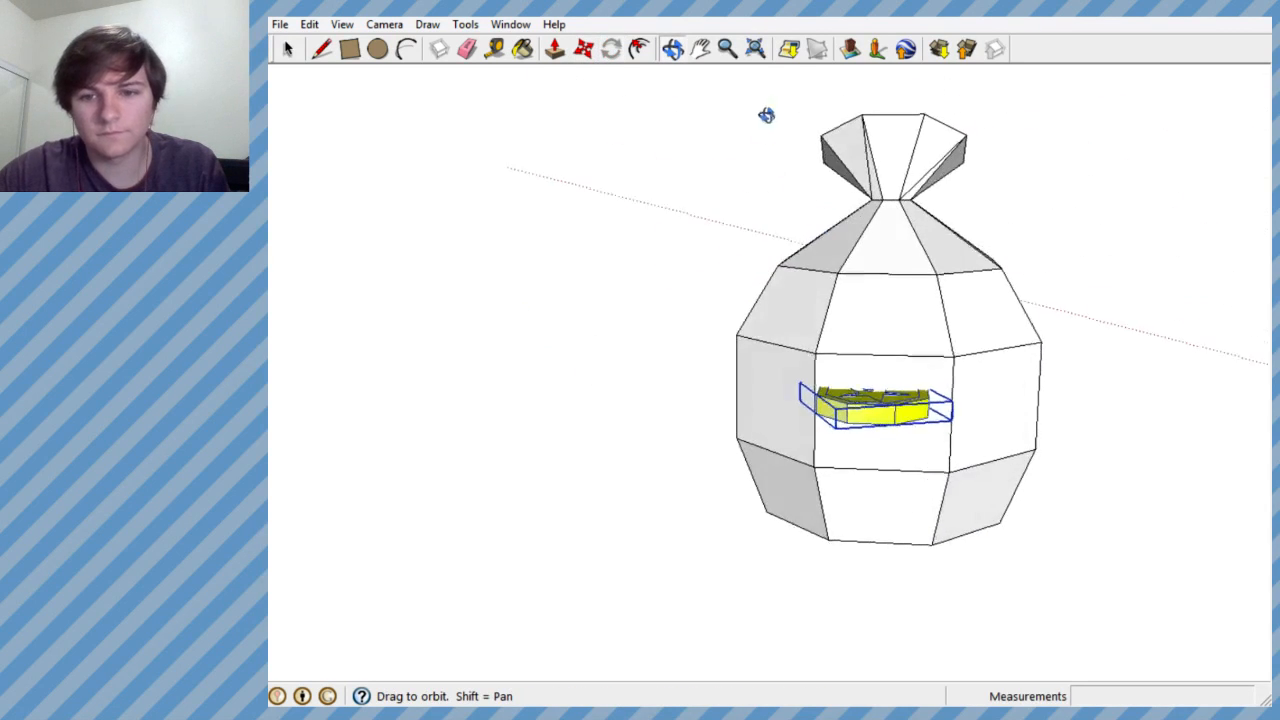
scroll(862, 420, "up", 2)
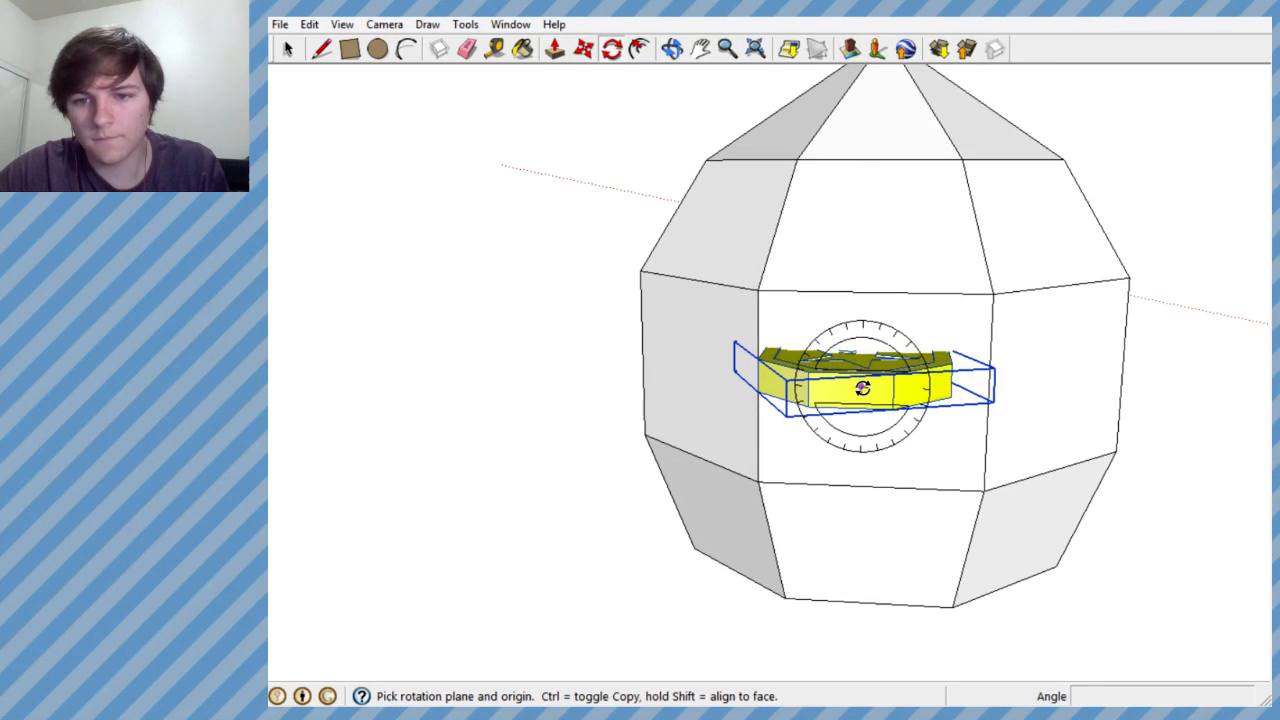
left_click(862, 276)
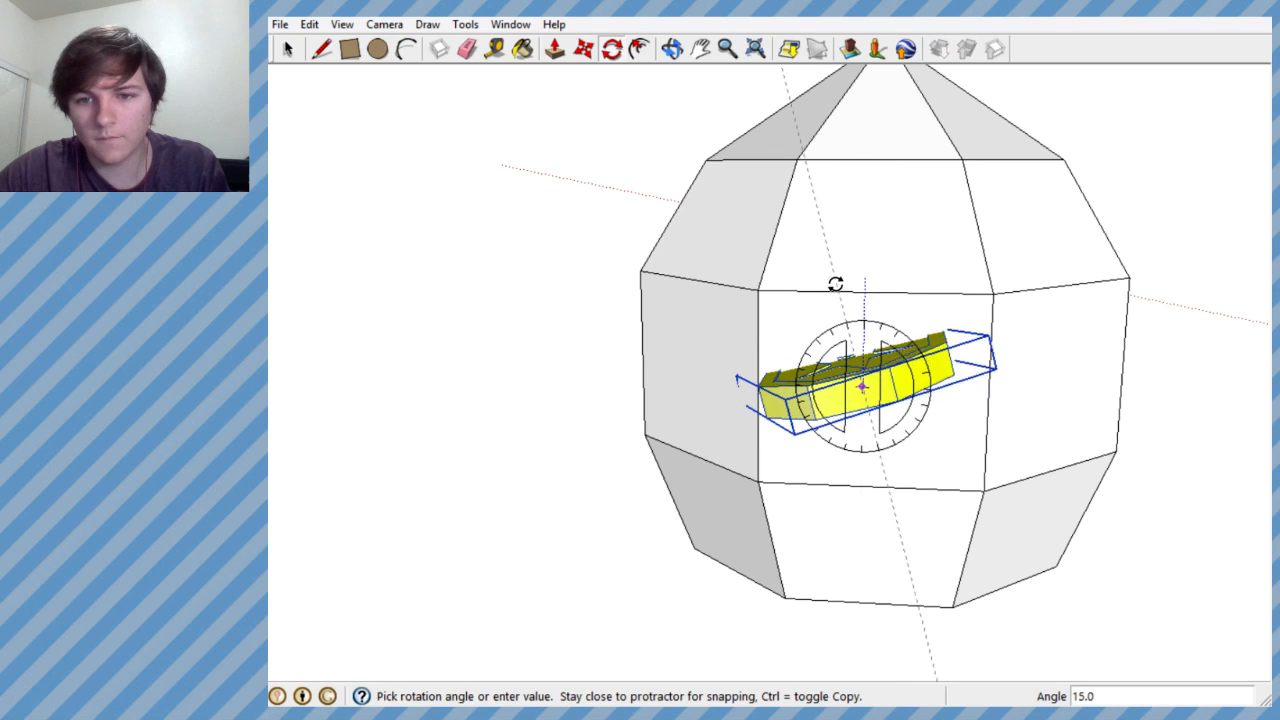
left_click(805, 284)
middle_click_drag(872, 412, 1270, 496)
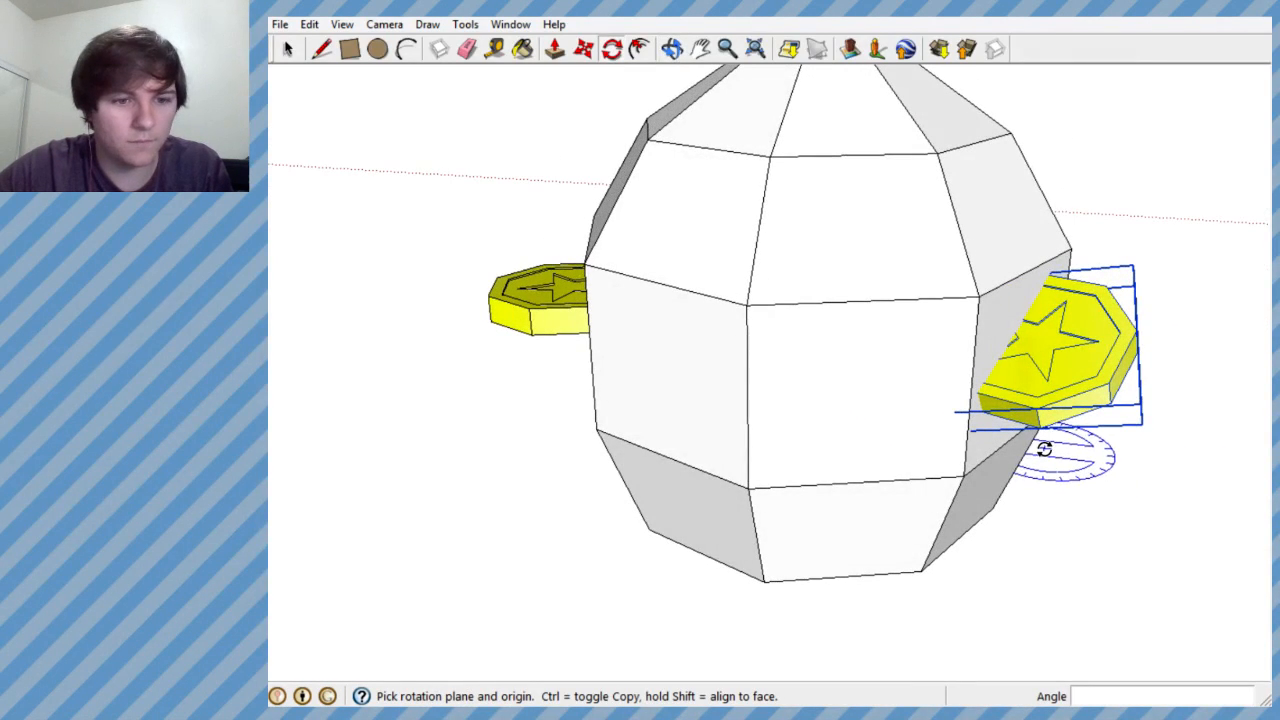
middle_click_drag(913, 356, 1002, 447)
scroll(1002, 447, "down", 4)
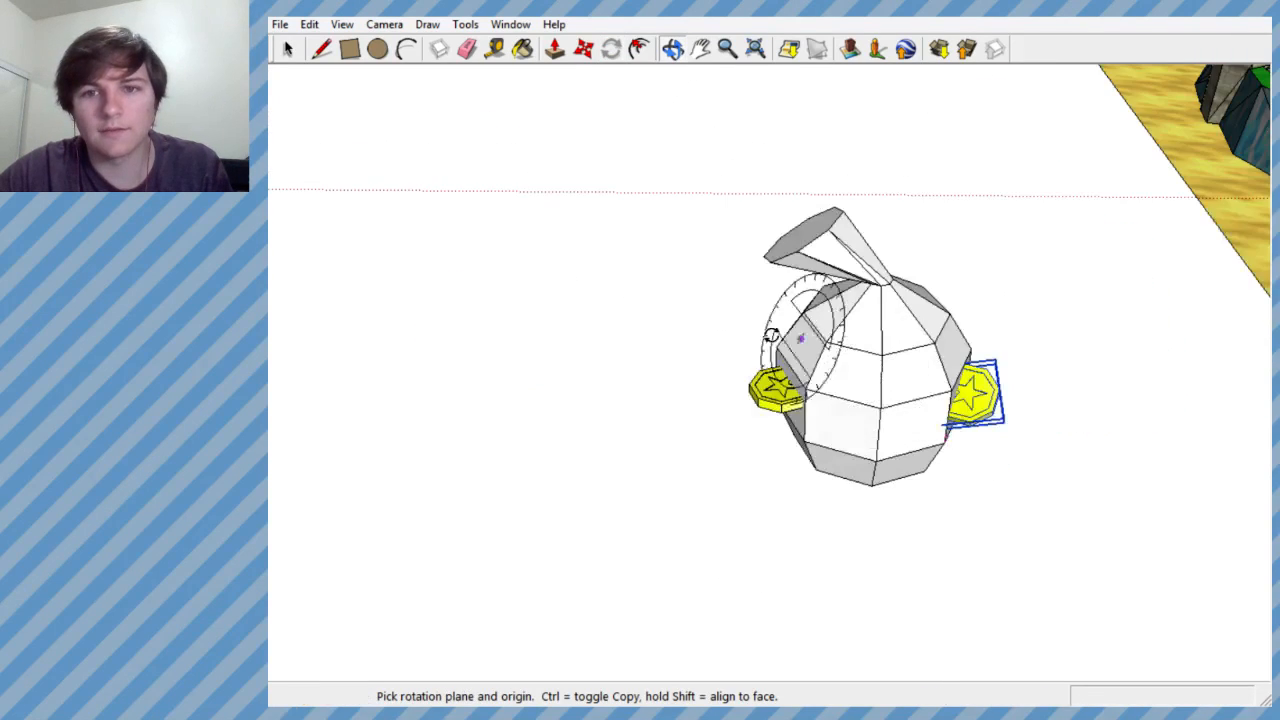
mouse_move(852, 347)
middle_mouse_down()
mouse_move(834, 389)
mouse_move(689, 409)
mouse_move(614, 386)
mouse_move(759, 491)
mouse_move(874, 620)
mouse_move(926, 297)
mouse_move(851, 351)
mouse_move(884, 331)
mouse_move(883, 240)
mouse_move(874, 280)
mouse_move(774, 373)
mouse_move(800, 414)
mouse_move(831, 303)
mouse_move(803, 357)
mouse_move(766, 571)
mouse_move(648, 690)
mouse_move(763, 417)
mouse_move(805, 445)
middle_mouse_up()
- Select the sack group and open it for editing with its underside in view
left_click(287, 48)
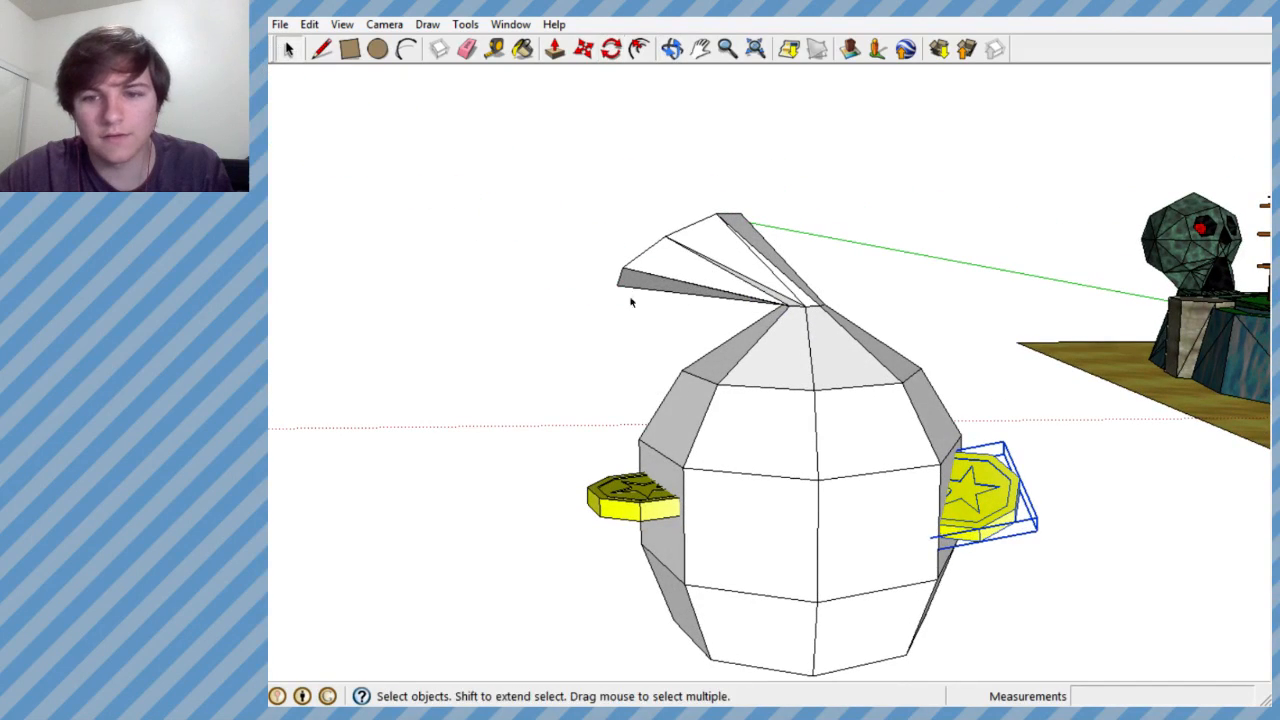
left_click(775, 427)
middle_click_drag(766, 451, 686, 345)
left_click(612, 50)
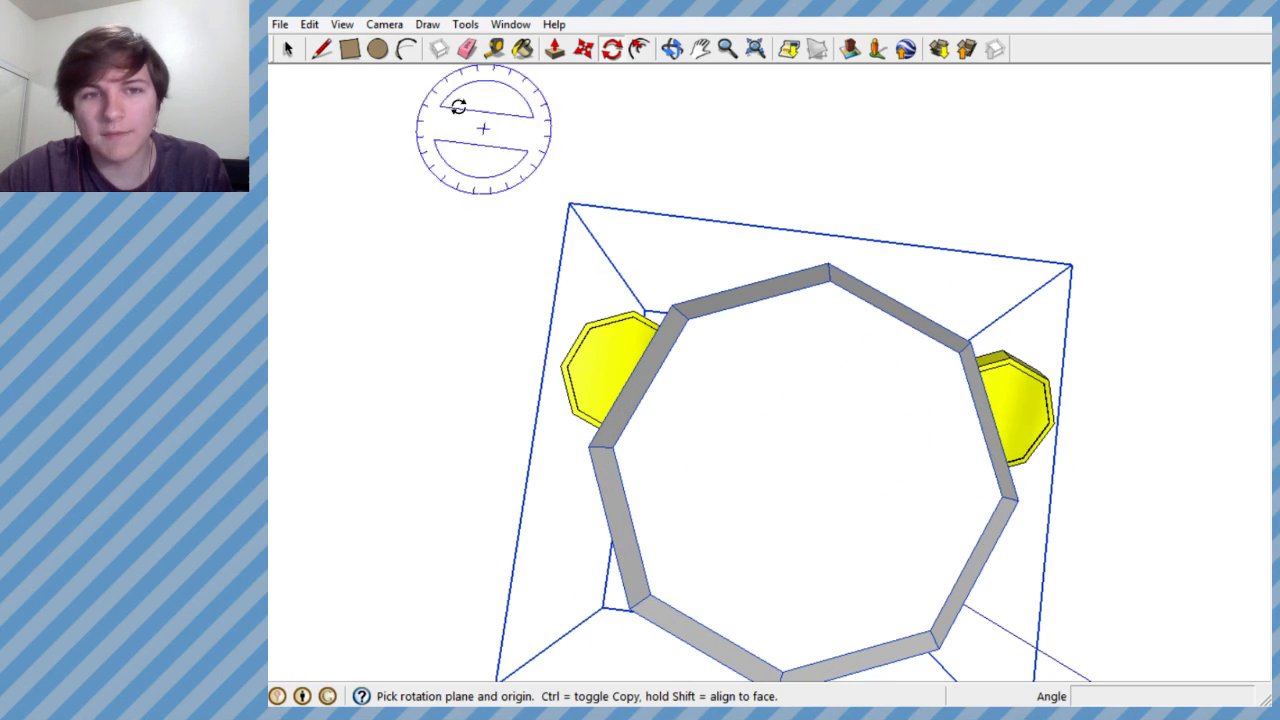
right_click(848, 460)
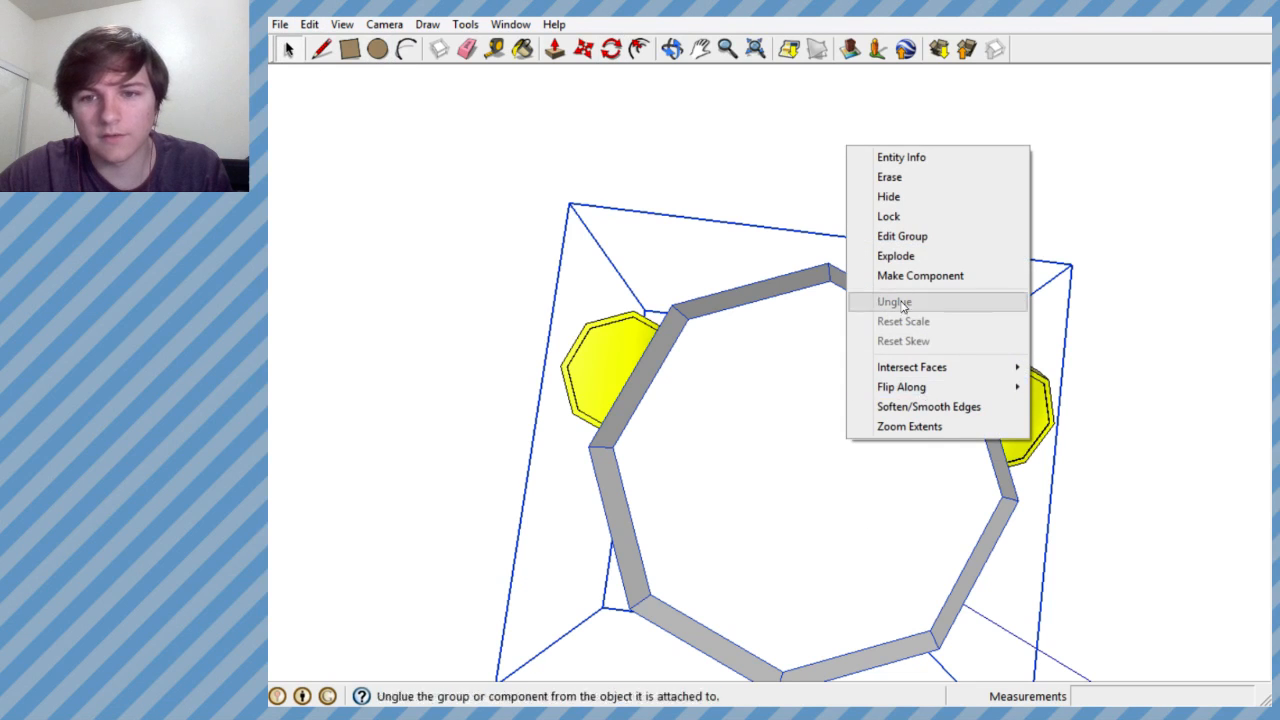
left_click(880, 236)
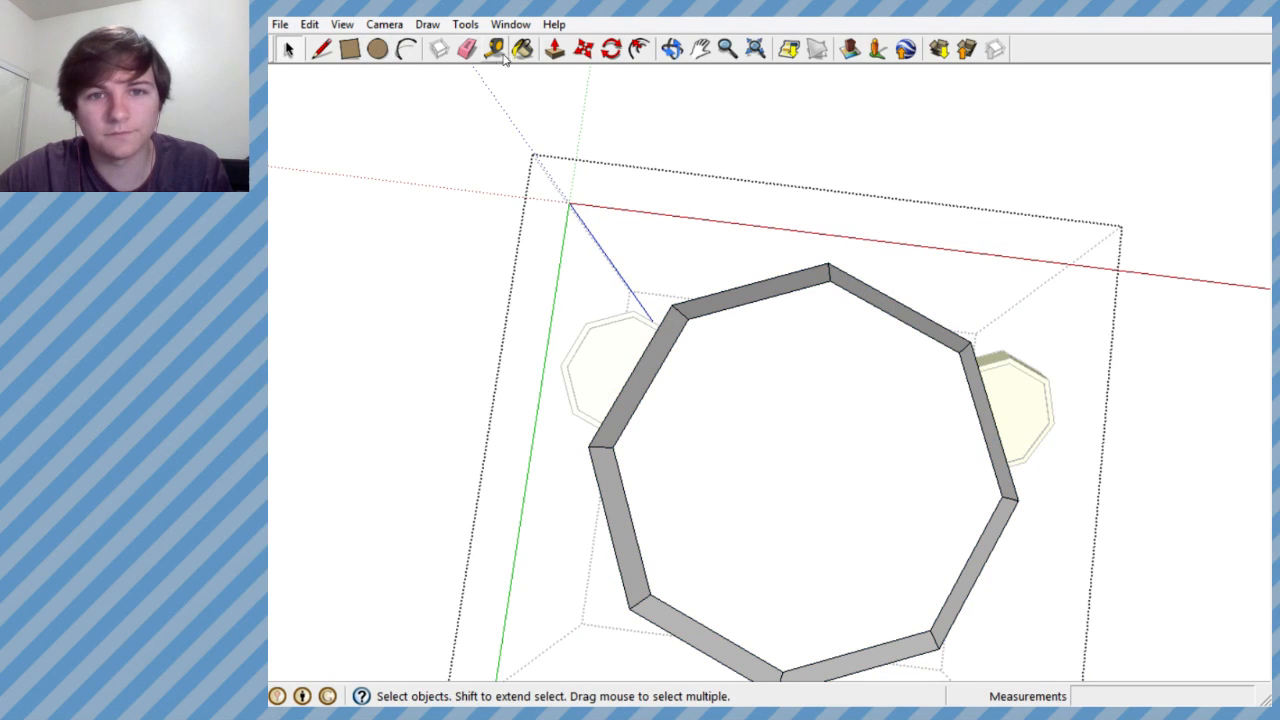
left_click(610, 50)
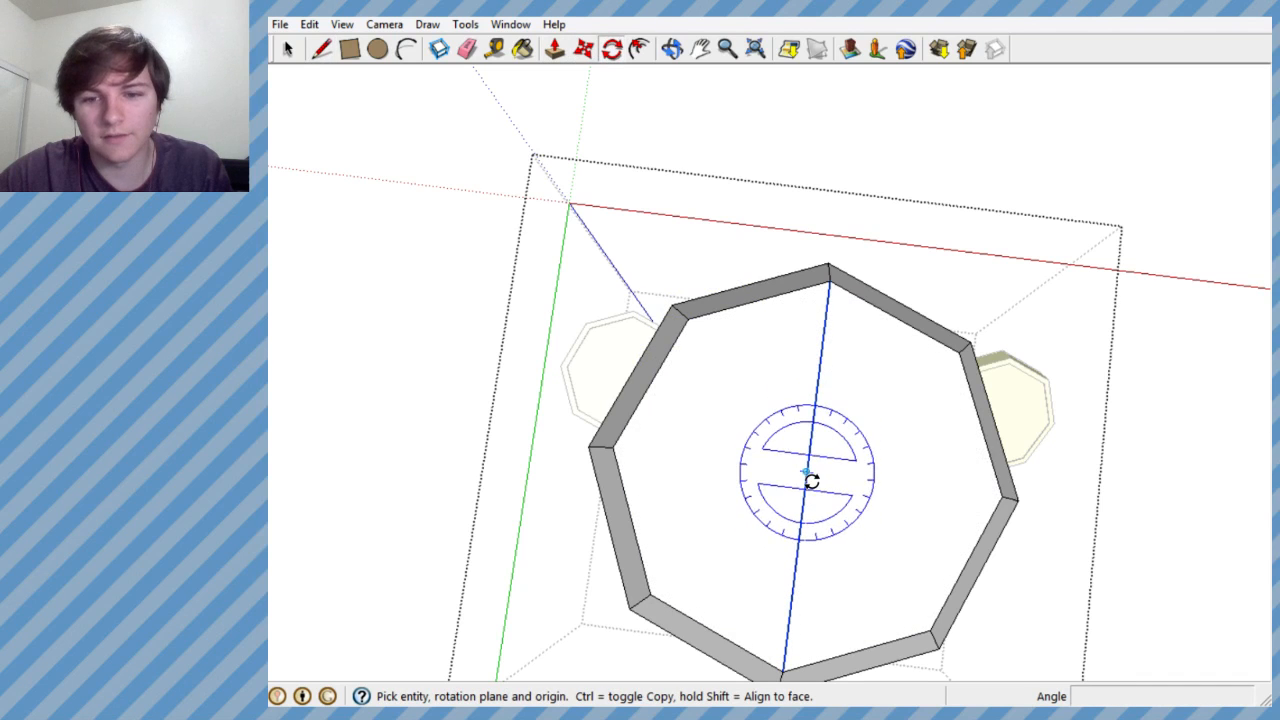
left_click(818, 376)
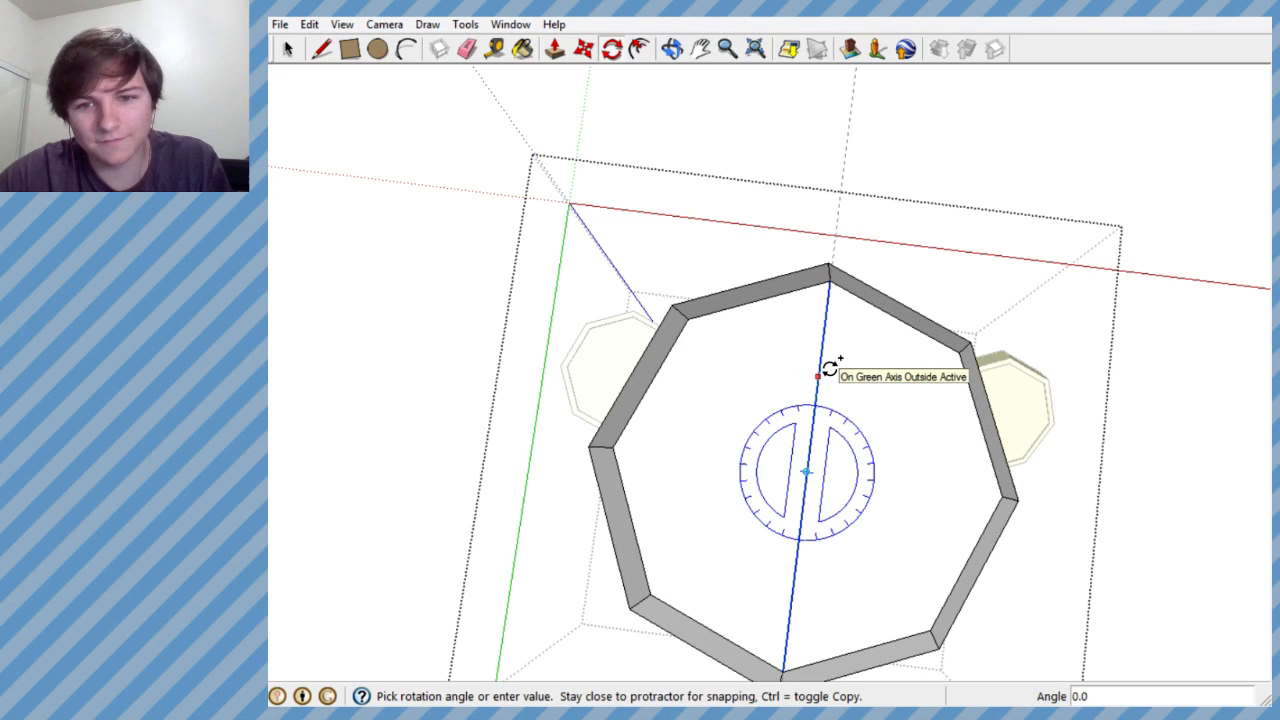
left_click(818, 376)
key("ctrl+z")
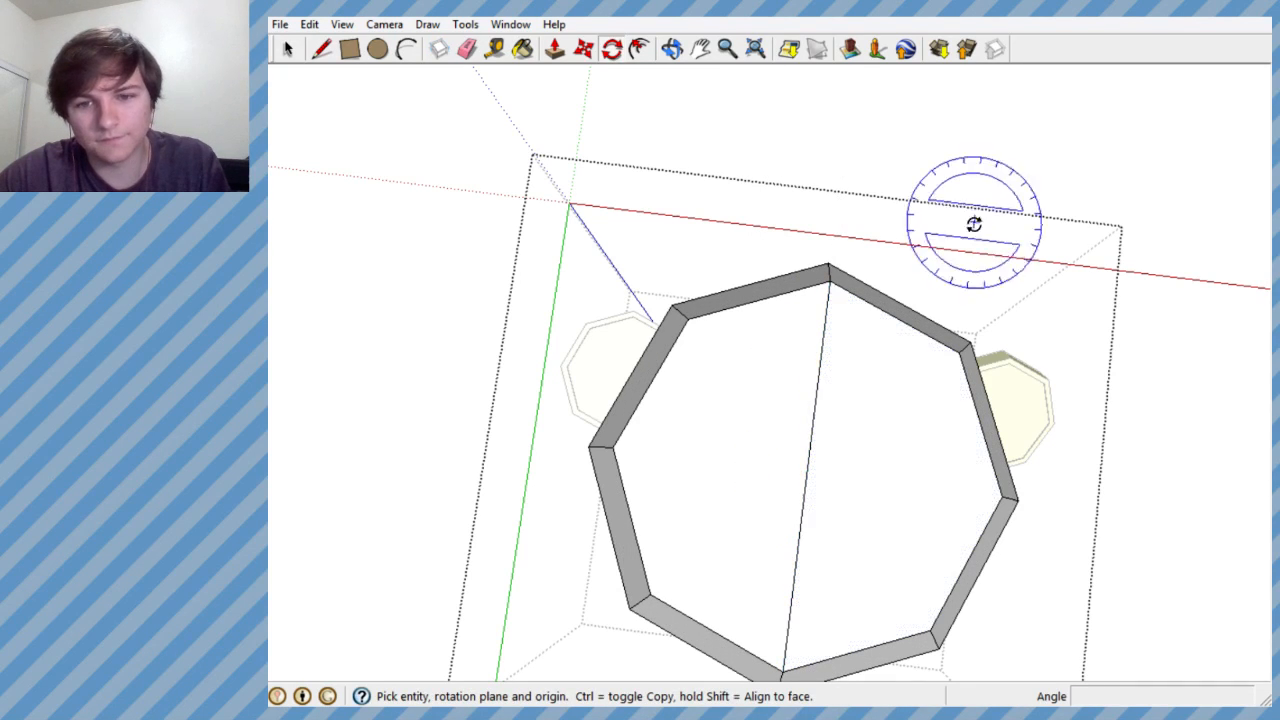
- Select all the geometry inside the sack group and rotate it about the centre of its base
mouse_move(846, 220)
middle_mouse_down()
mouse_move(843, 340)
mouse_move(789, 640)
mouse_move(791, 620)
middle_mouse_up()
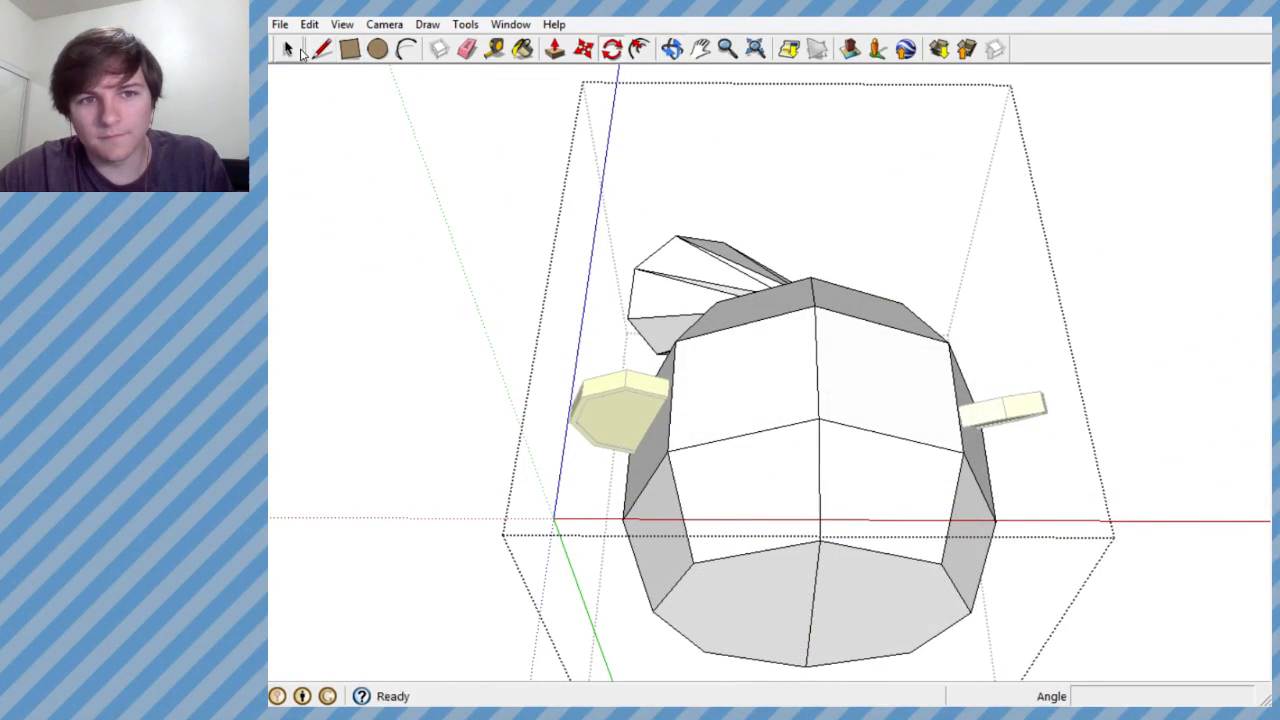
left_click_drag(491, 162, 1060, 682)
middle_click_drag(837, 509, 714, 161)
left_click(611, 50)
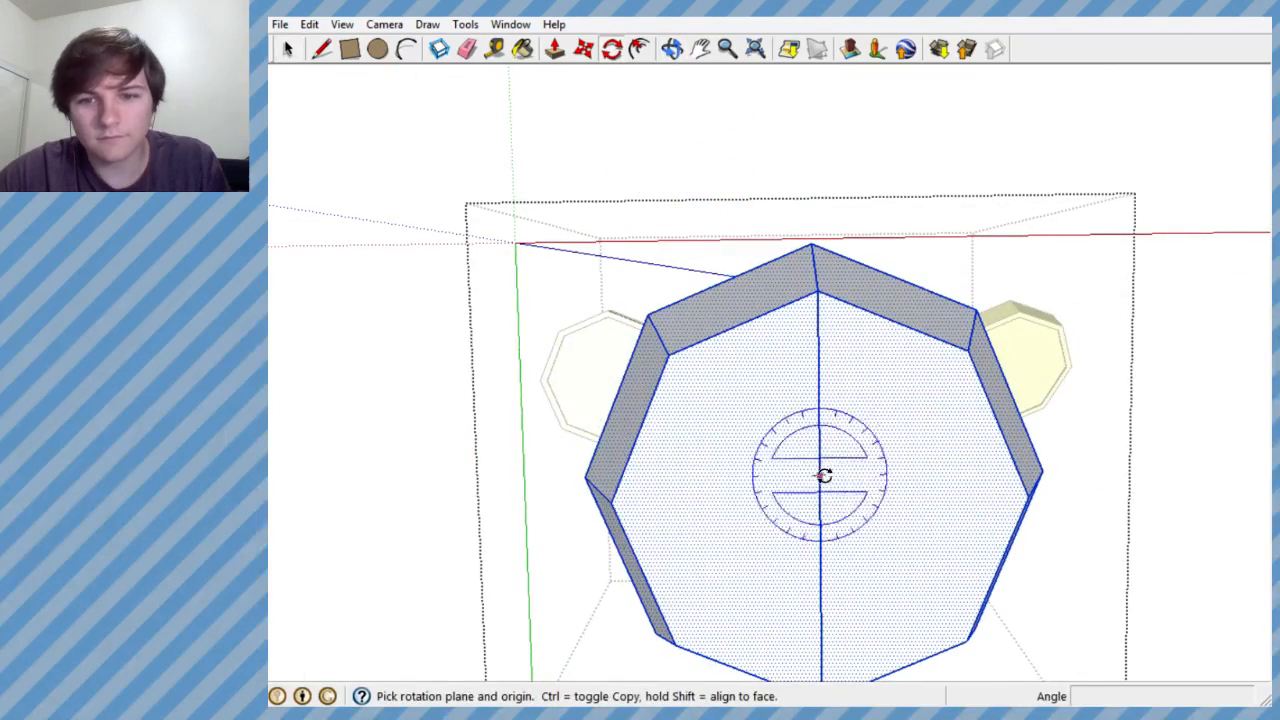
left_click(817, 392)
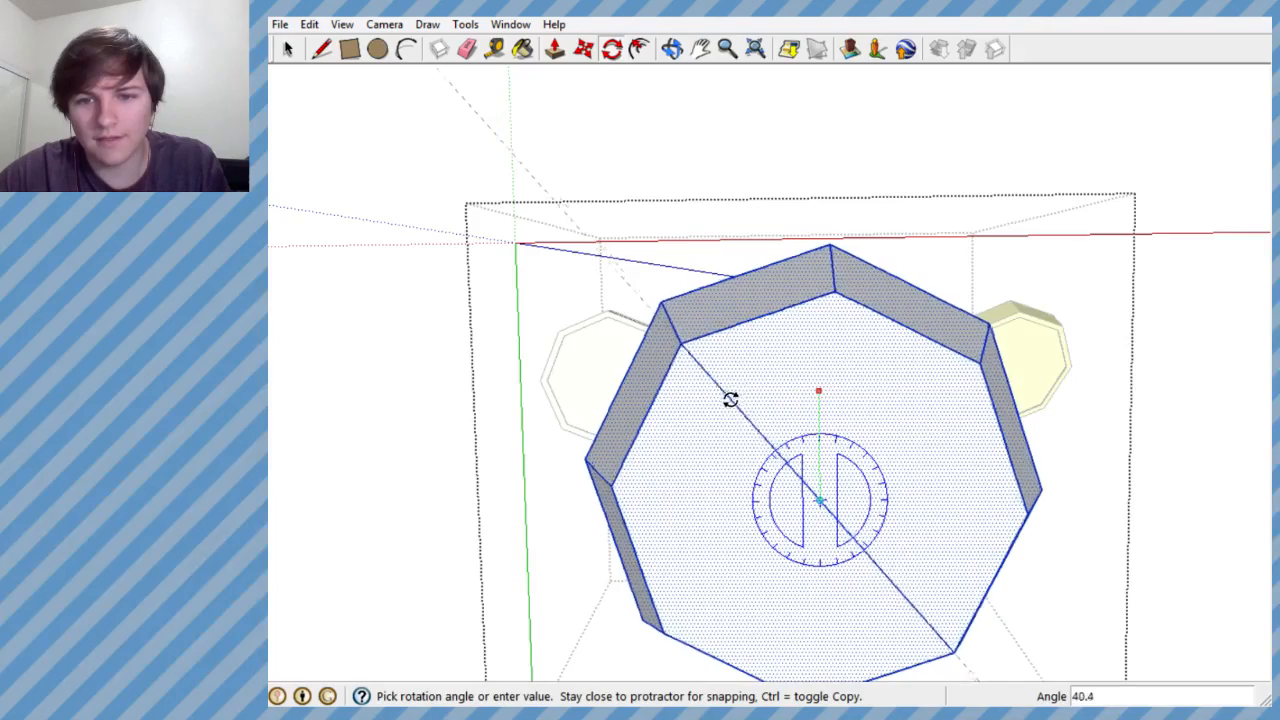
middle_click_drag(723, 397, 714, 543)
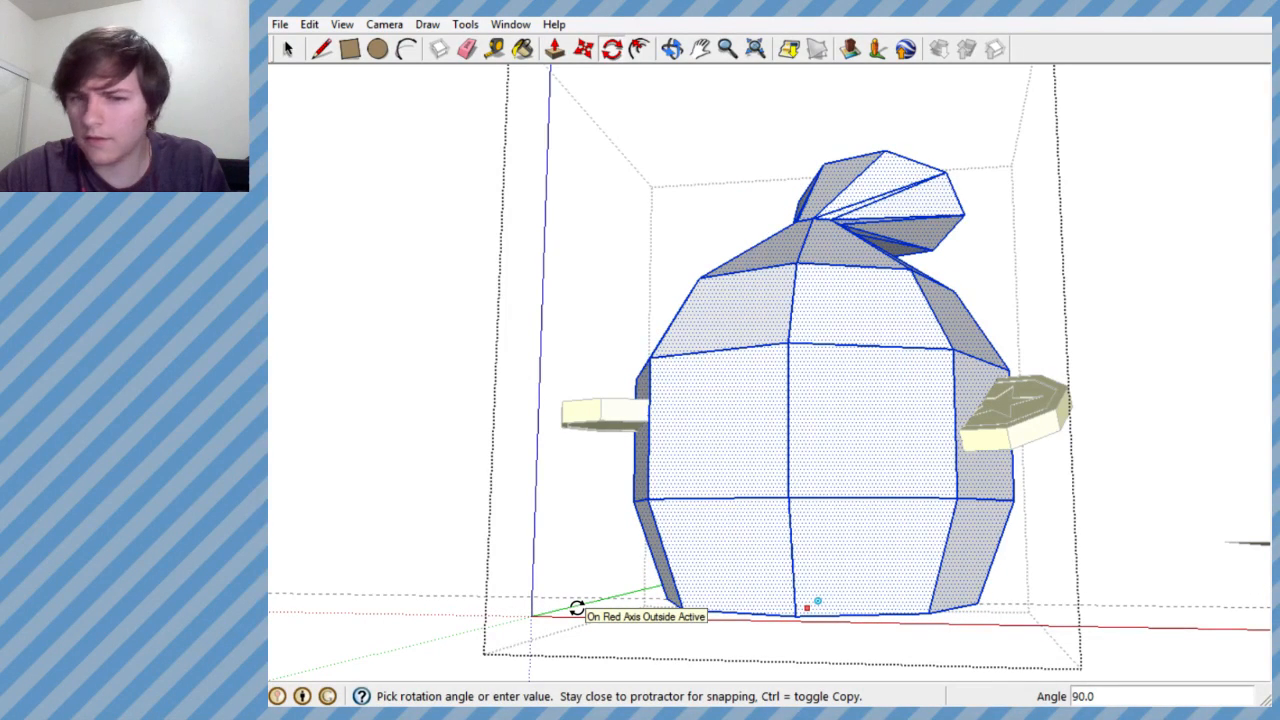
scroll(575, 608, "down", 1)
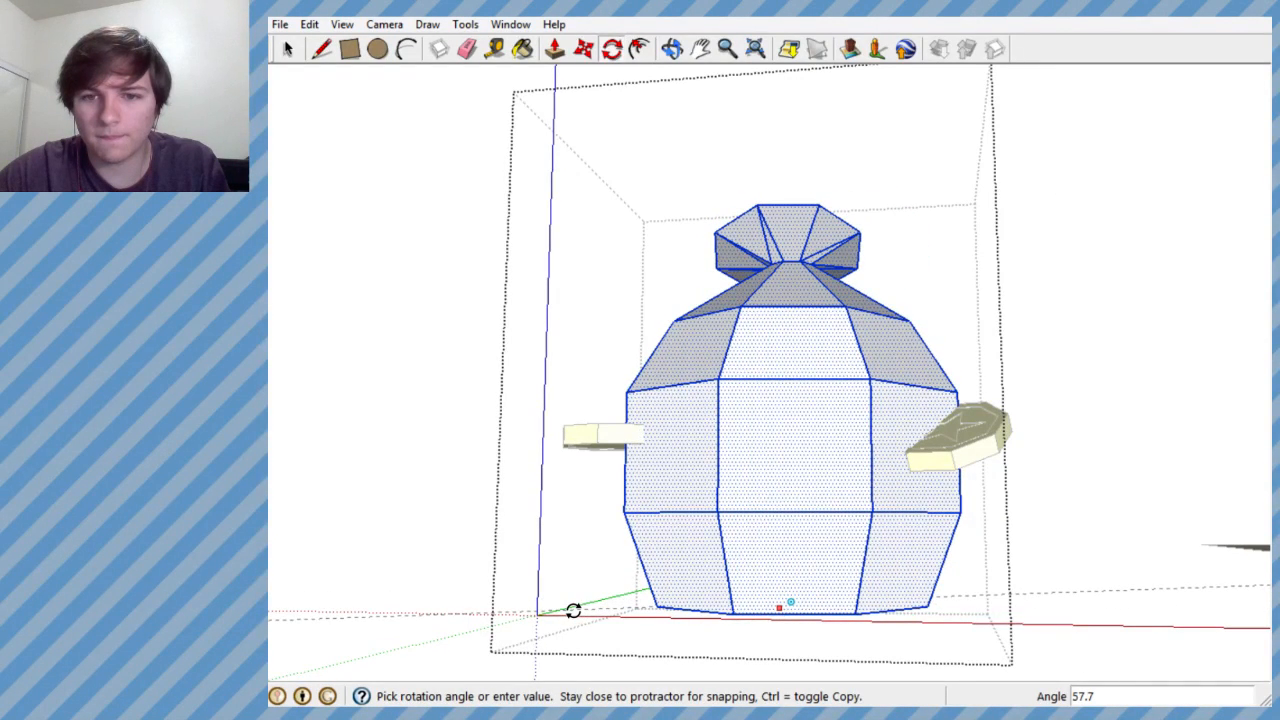
left_click(572, 609)
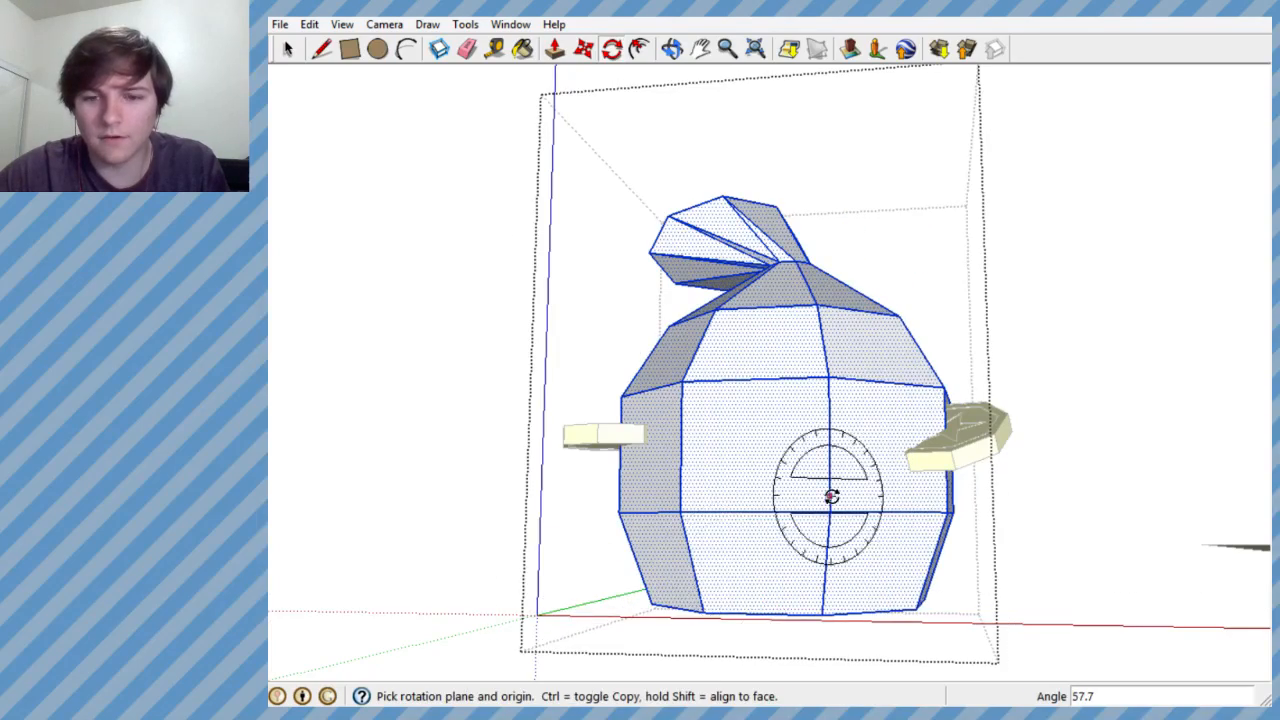
- Rotate the sack's geometry a further 45 degrees about its base centre and leave the group
middle_click_drag(840, 553, 789, 486)
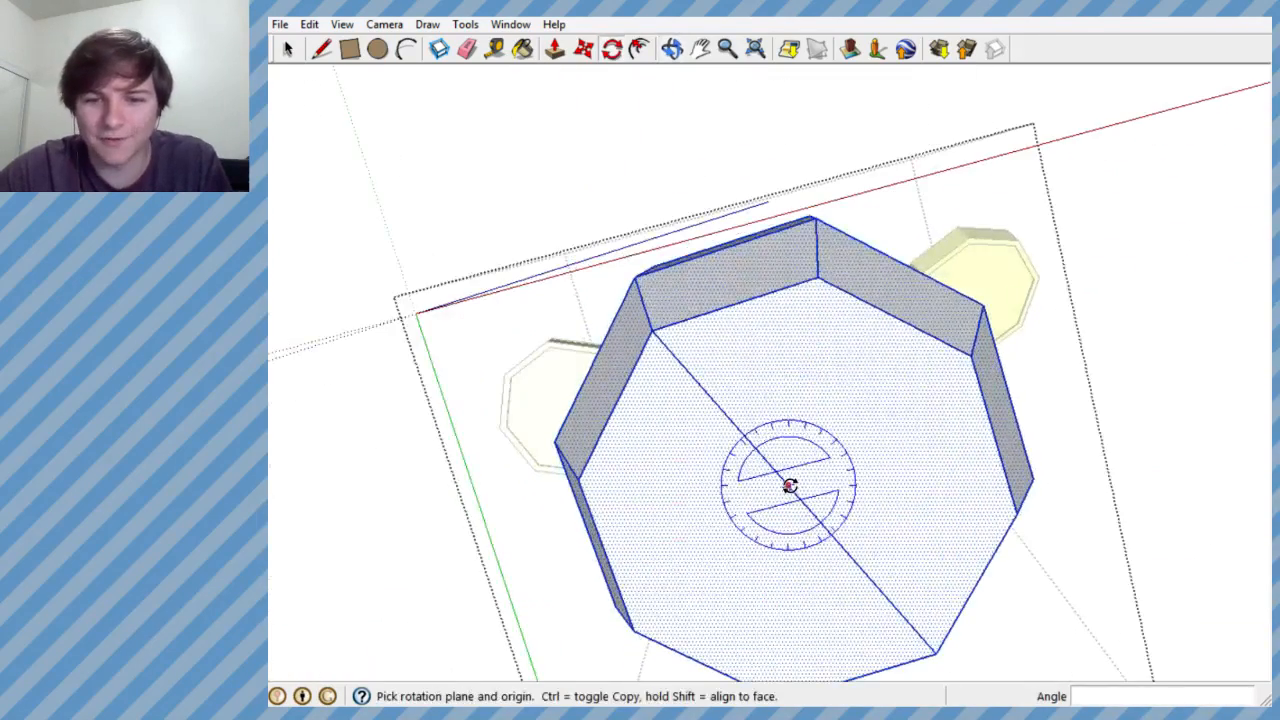
left_click(789, 486)
left_click(775, 383)
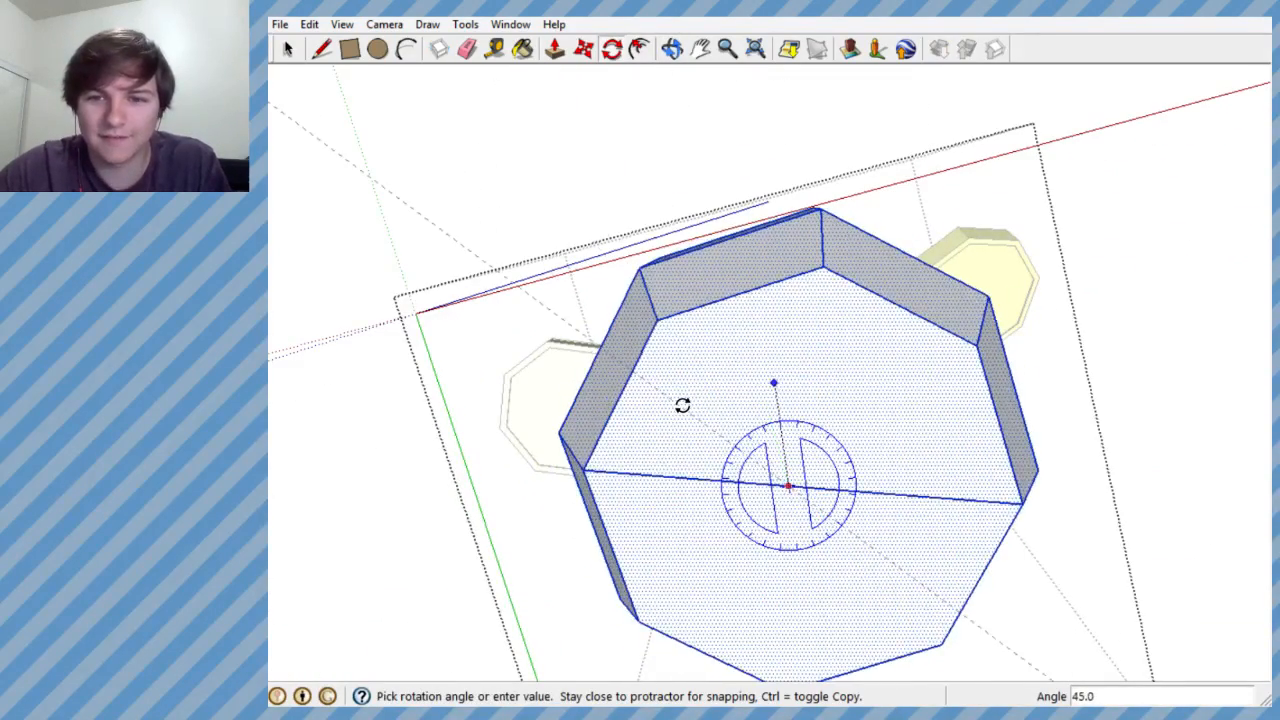
left_click(683, 406)
middle_click_drag(751, 320, 600, 243)
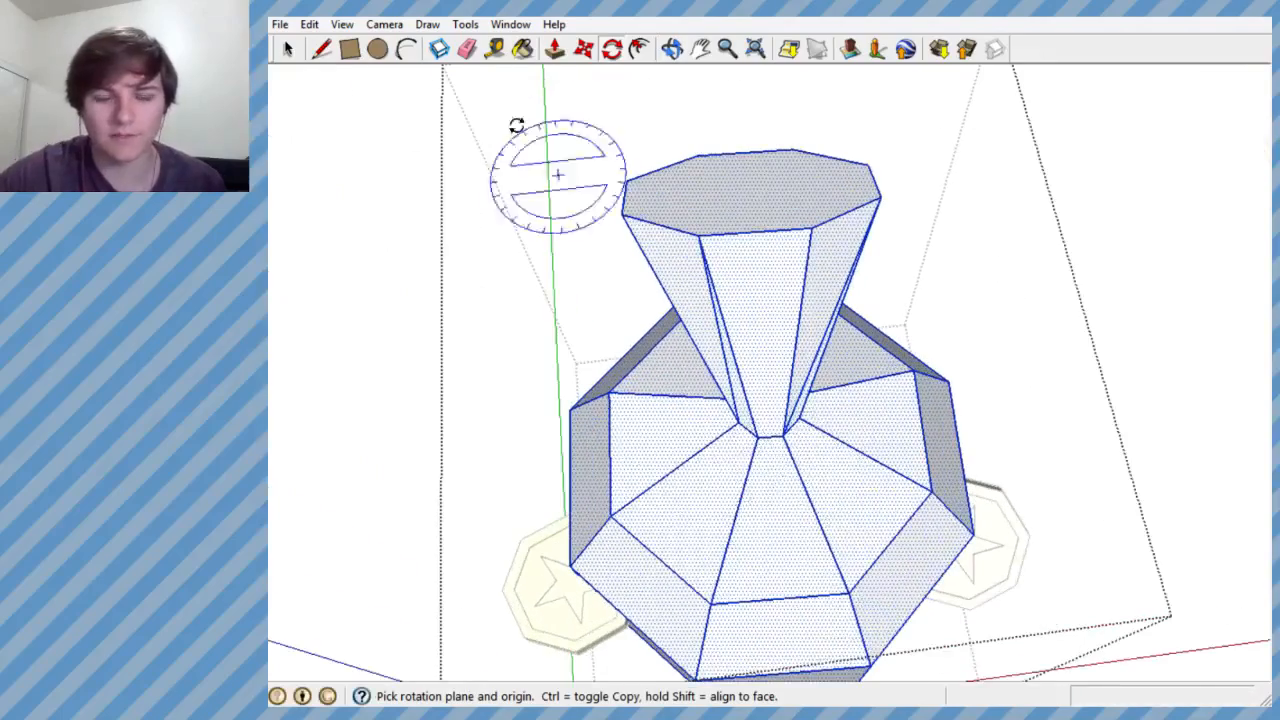
left_click(288, 48)
left_click(352, 214)
- Select the coin and move it about 2.3' along the sack so it sits centred in a flat wall face
middle_click_drag(820, 486, 789, 352)
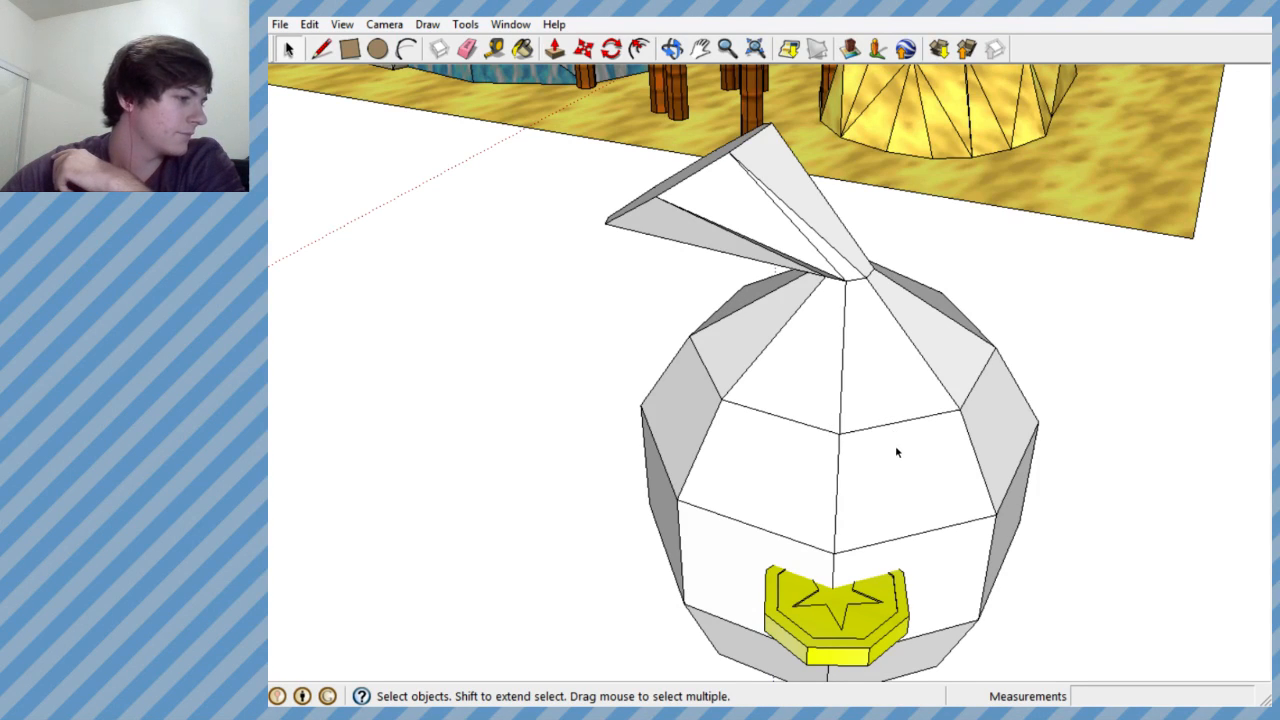
scroll(895, 451, "down", 3)
middle_click_drag(929, 449, 948, 510)
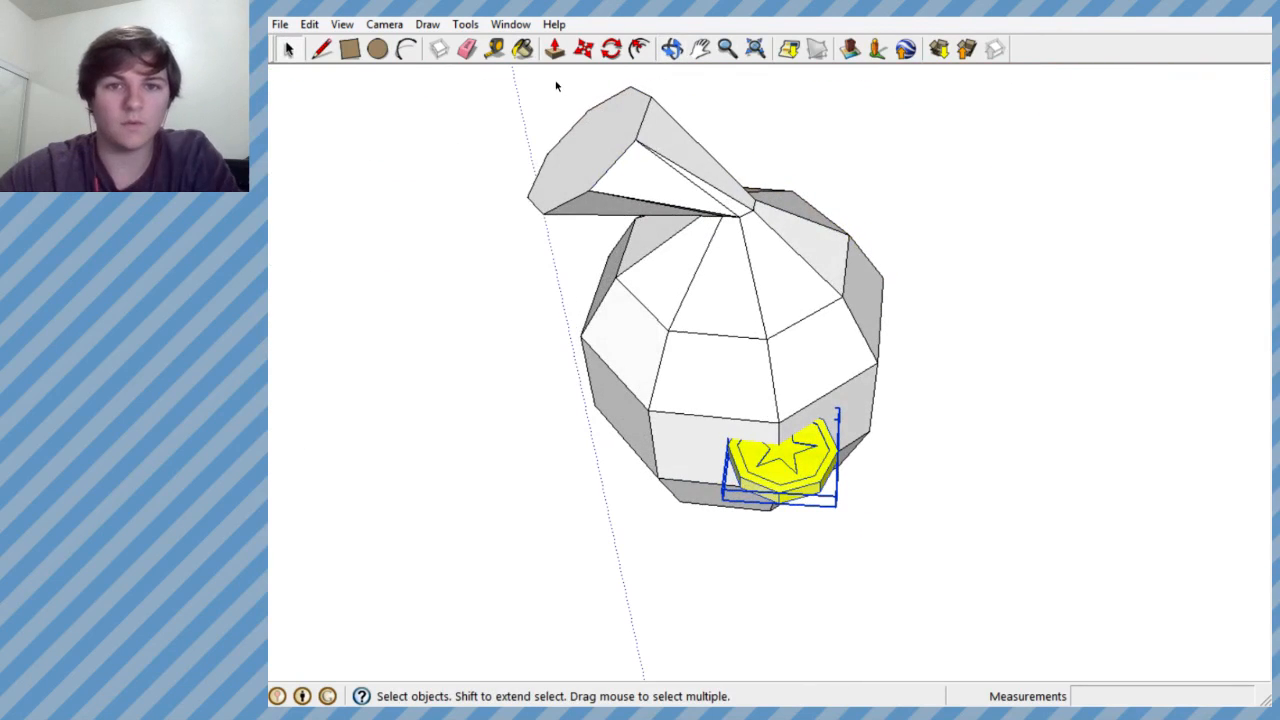
left_click(592, 52)
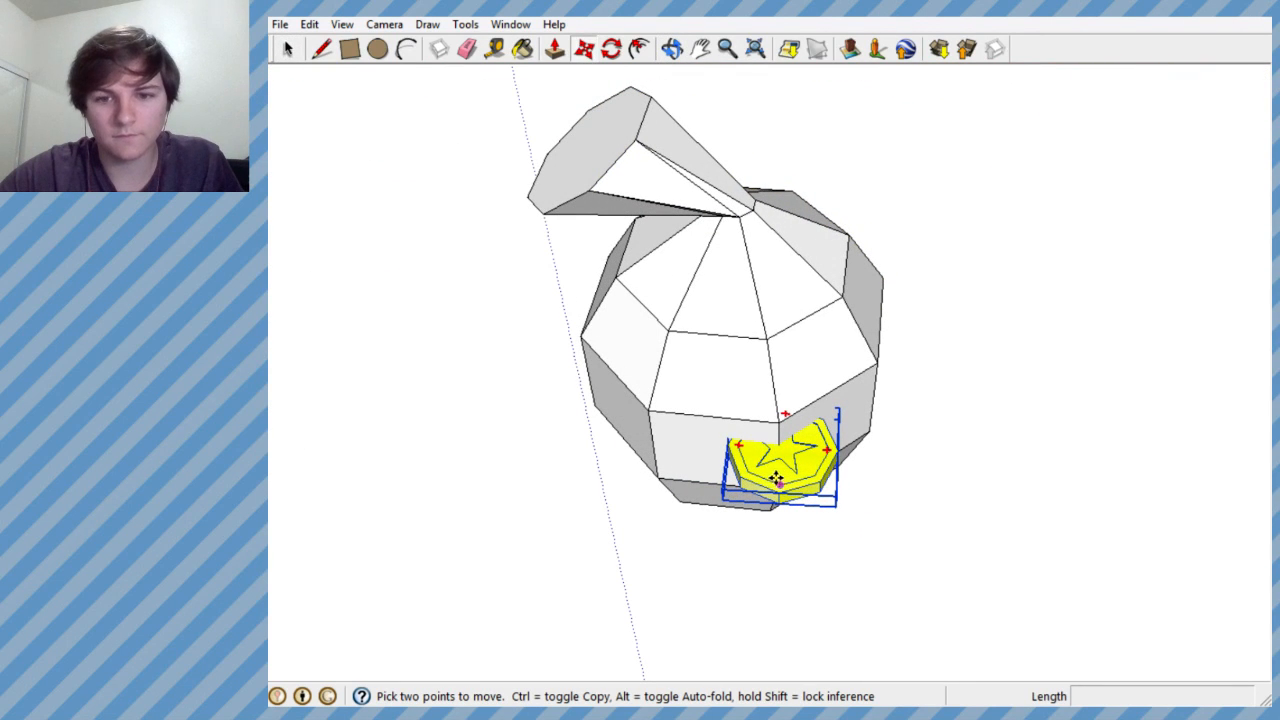
left_click(779, 472)
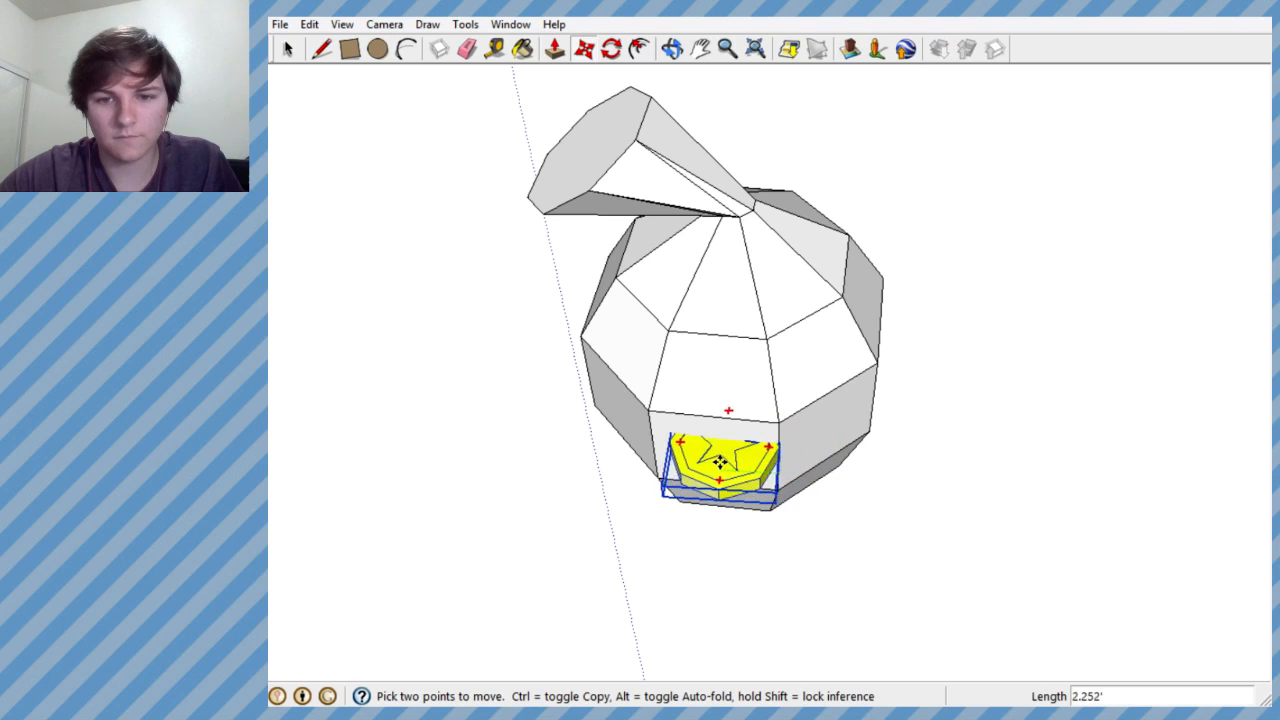
- Select the coin on the opposite side and move it sideways into the flat face of the sack's wall
middle_click_drag(714, 462, 950, 493)
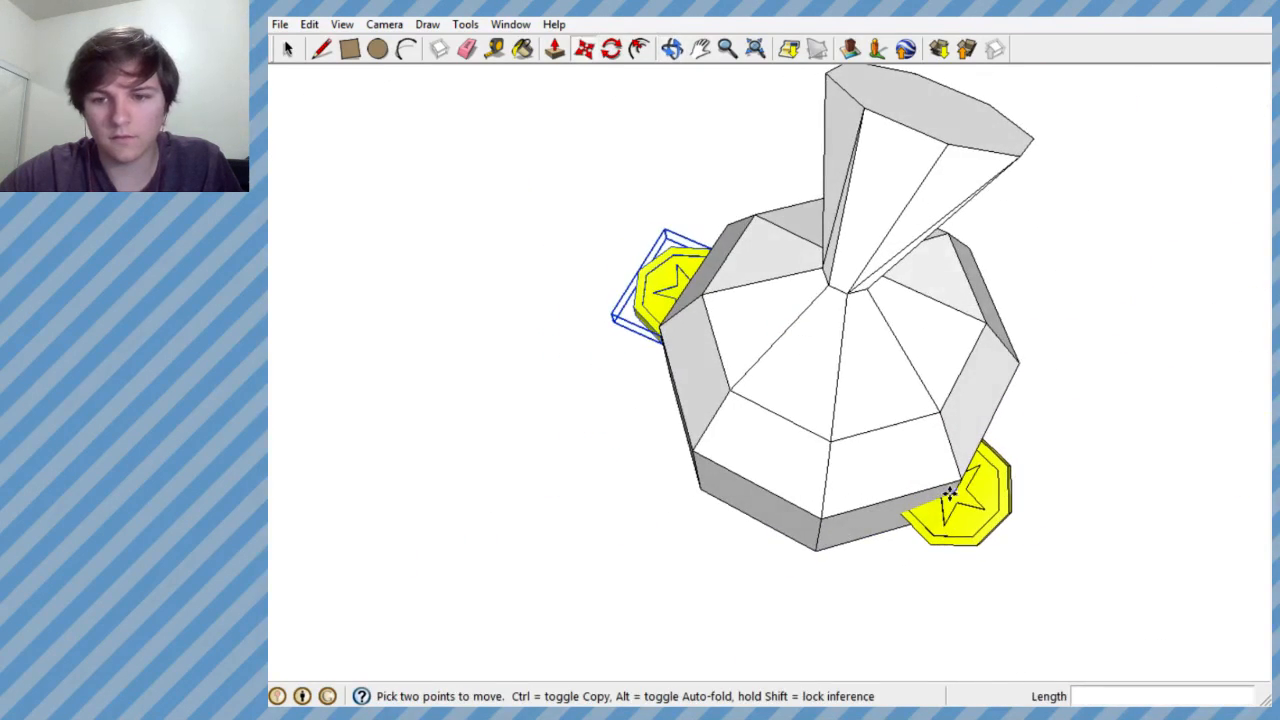
left_click(975, 520)
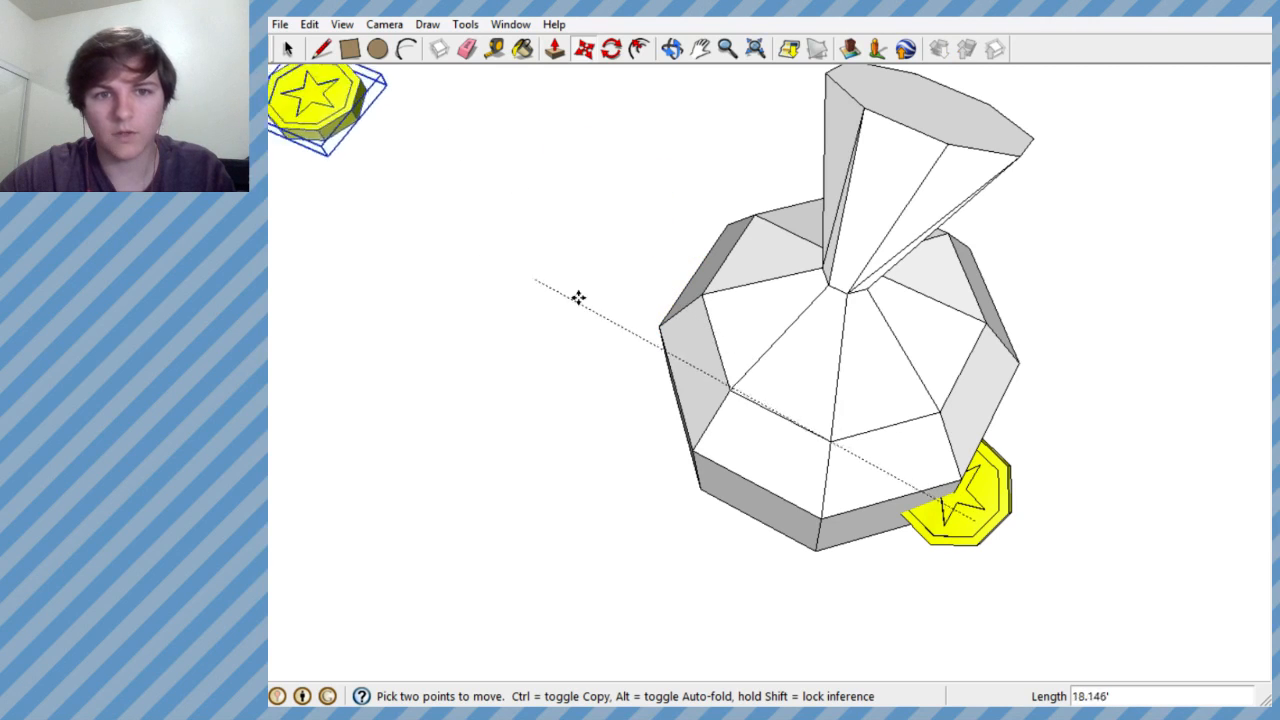
key("Escape")
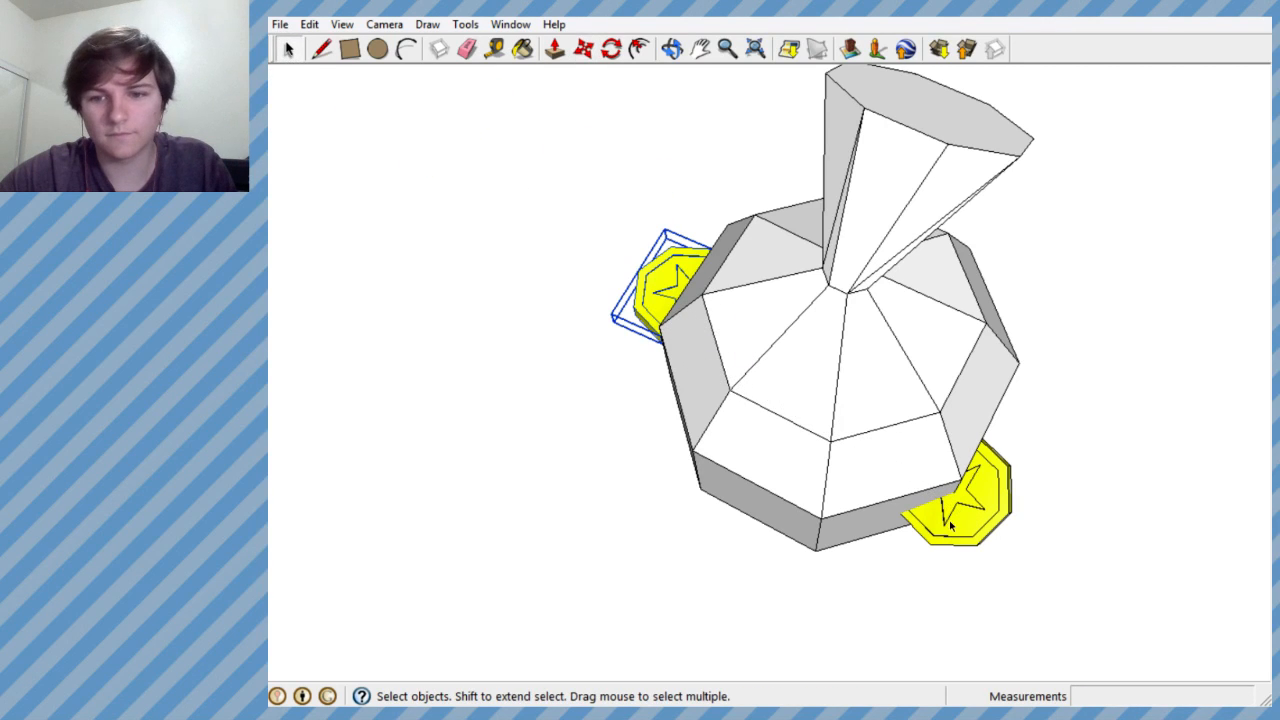
middle_click_drag(955, 508, 628, 394)
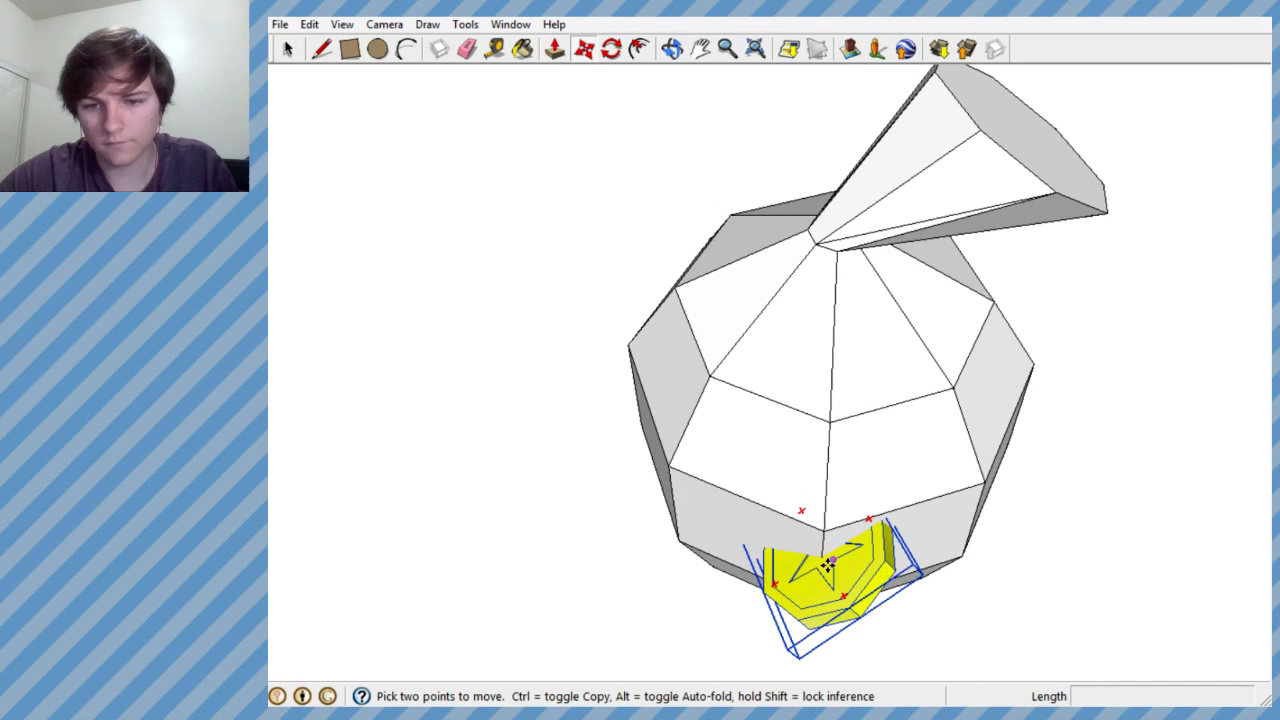
left_click(828, 565)
left_click(908, 543)
mouse_move(908, 543)
middle_mouse_down()
mouse_move(986, 360)
mouse_move(846, 400)
mouse_move(963, 391)
mouse_move(910, 523)
middle_mouse_up()
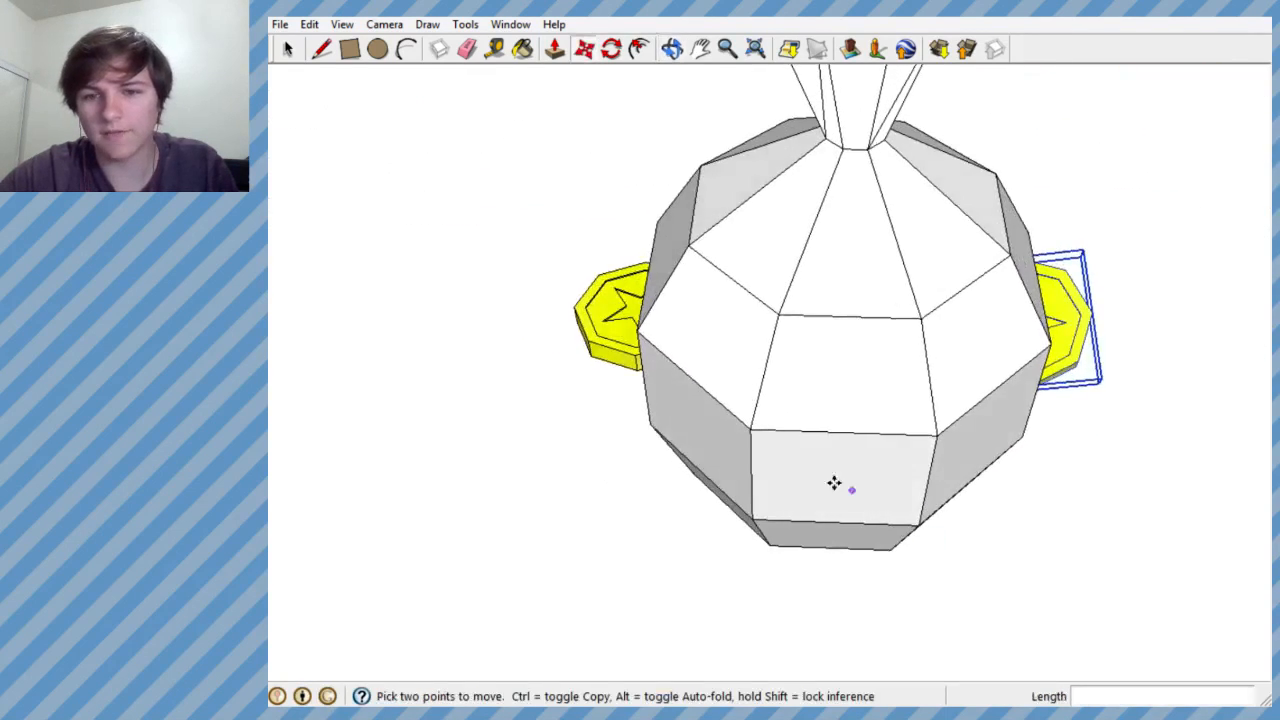
- Shift the second coin about 0.6' outward so more of it sticks out of the sack's wall
scroll(869, 369, "down", 3)
scroll(849, 340, "up", 10)
left_click(828, 351)
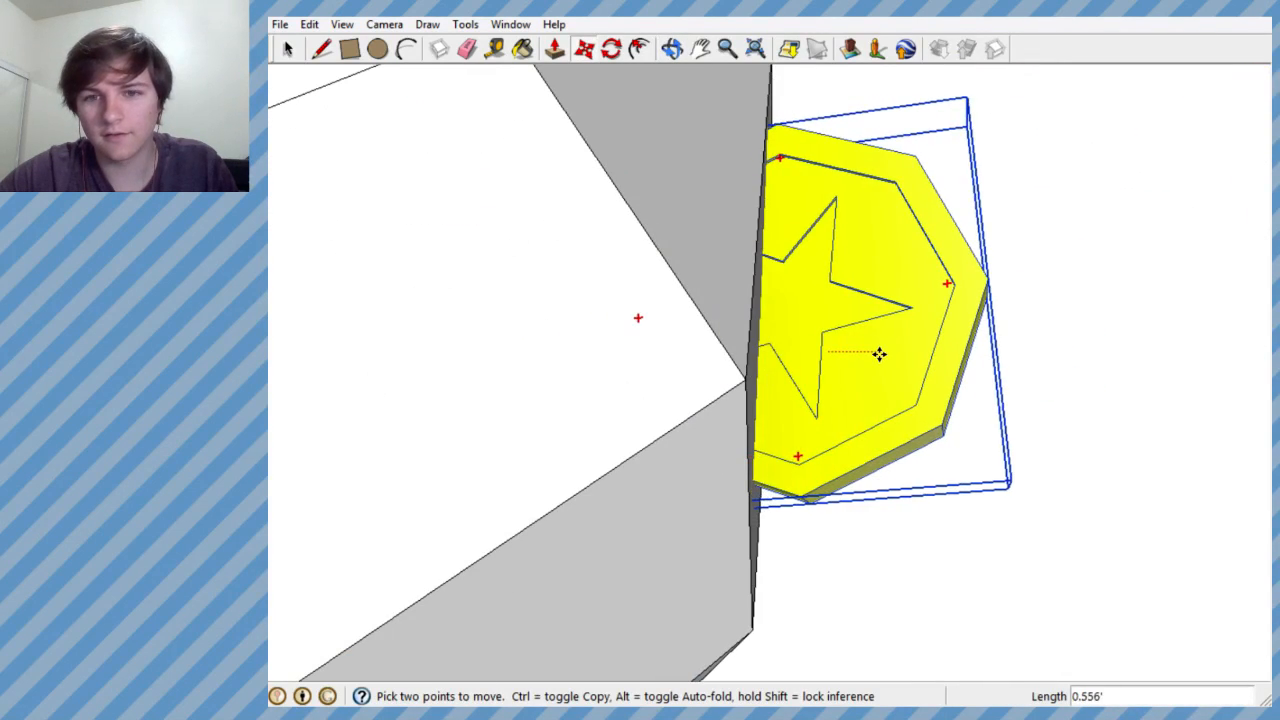
scroll(681, 364, "down", 5)
middle_click_drag(757, 369, 726, 143)
scroll(896, 240, "down", 2)
scroll(892, 248, "down", 1)
scroll(799, 302, "up", 1)
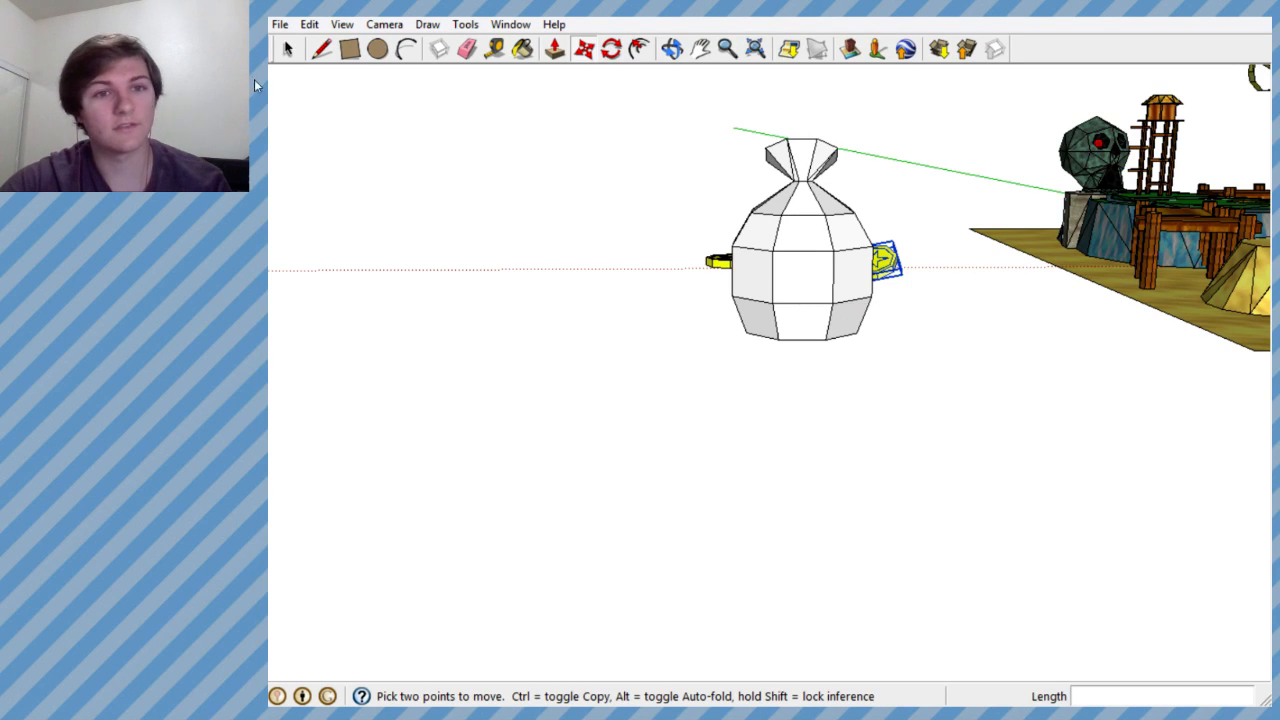
- Select the sack and paint it with the pale yellow in-model texture Material24
left_click(289, 50)
left_click(803, 244)
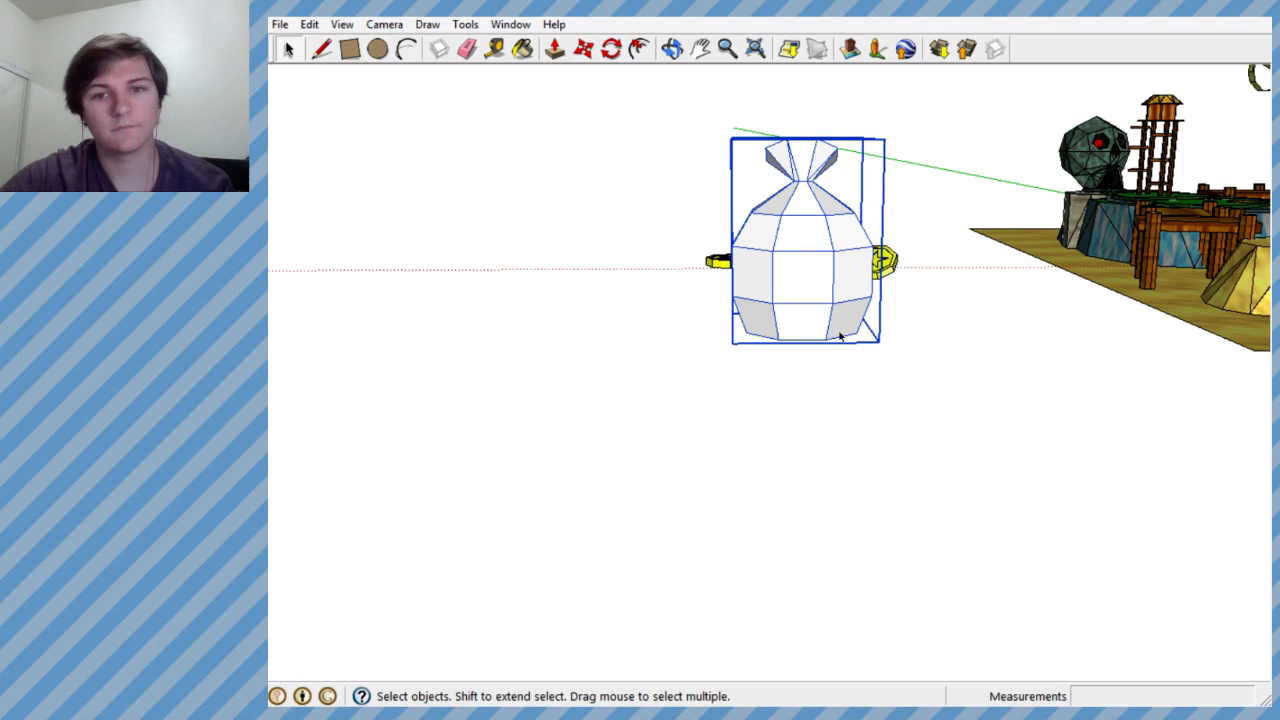
left_click(523, 49)
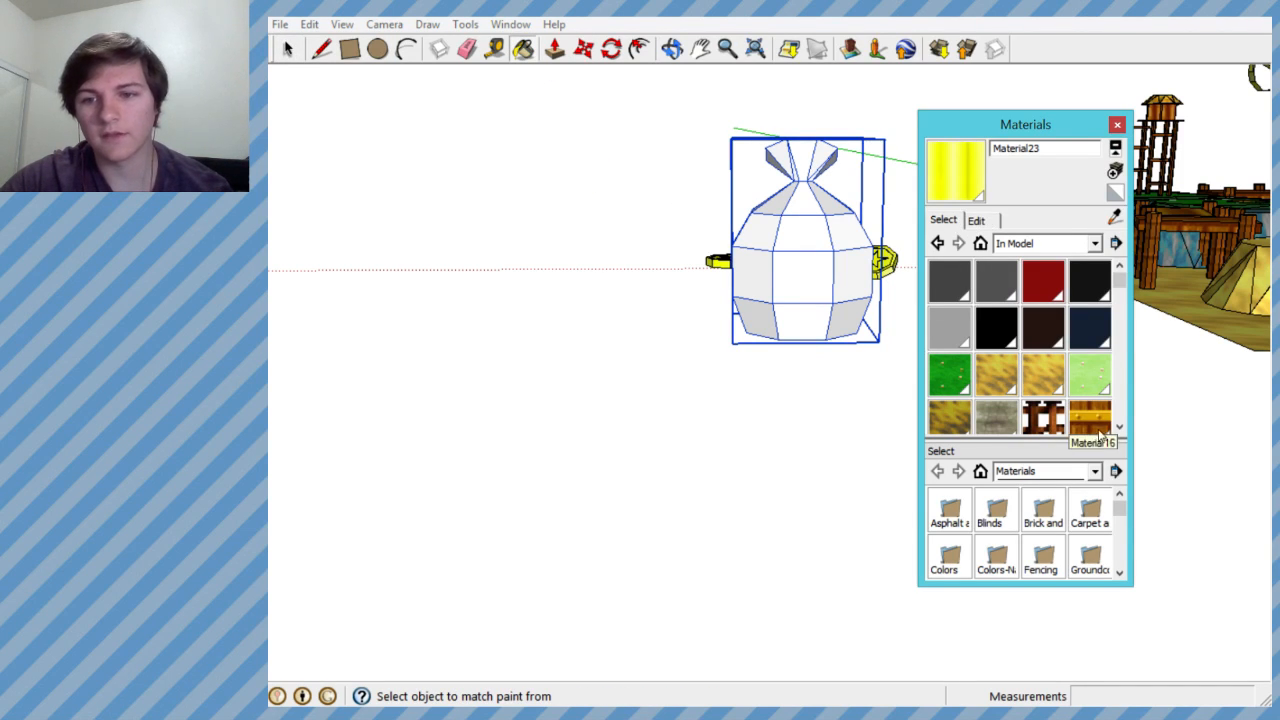
scroll(1122, 432, "down", 4)
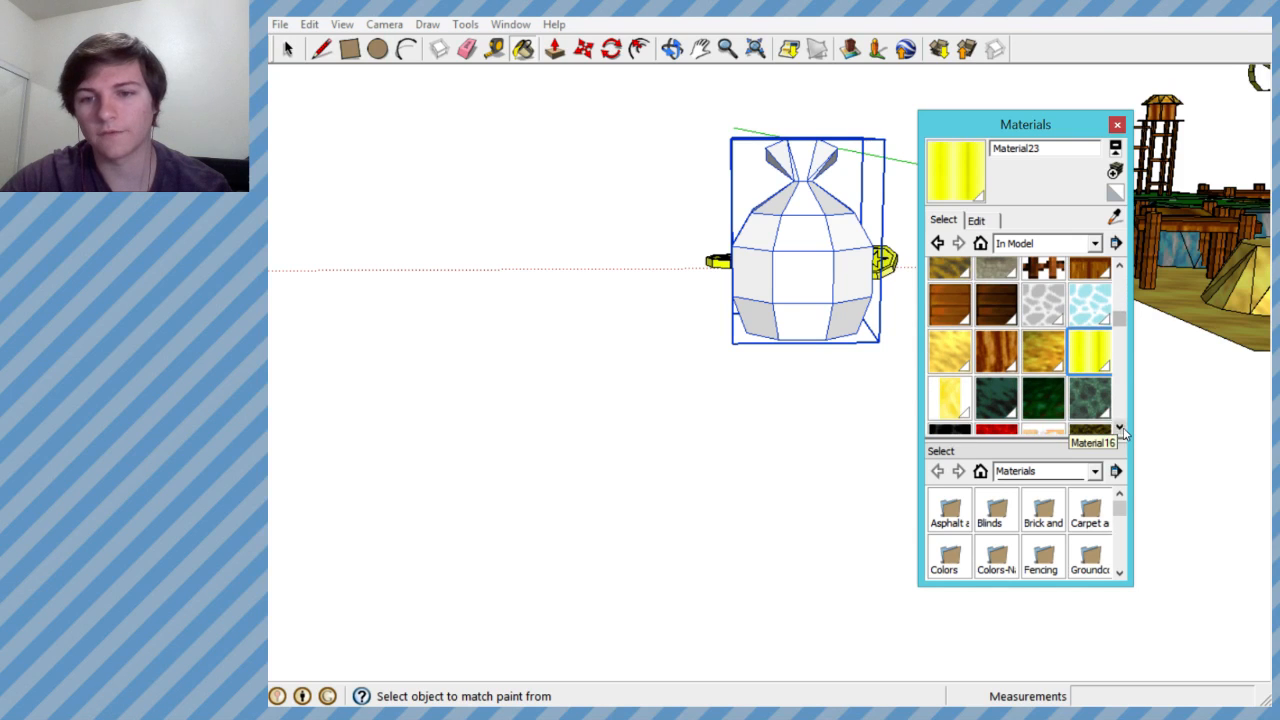
left_click(823, 281)
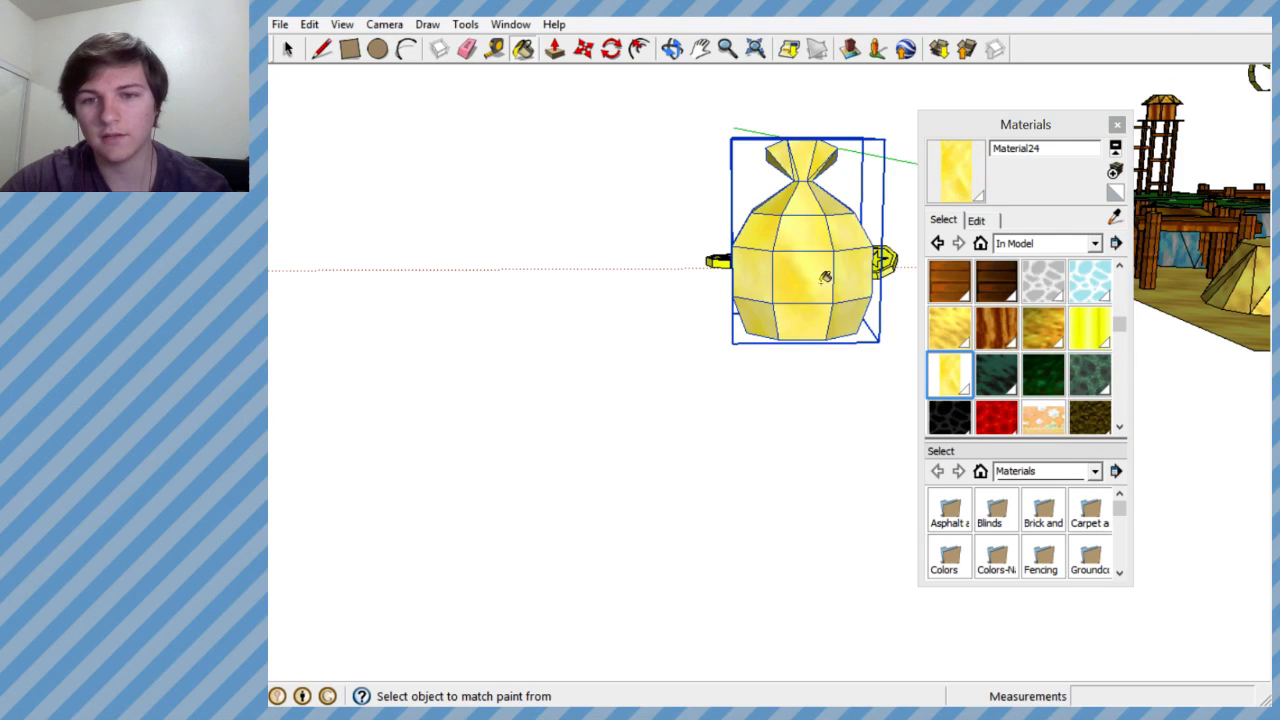
scroll(774, 417, "down", 3)
scroll(792, 333, "up", 1)
scroll(793, 336, "up", 5)
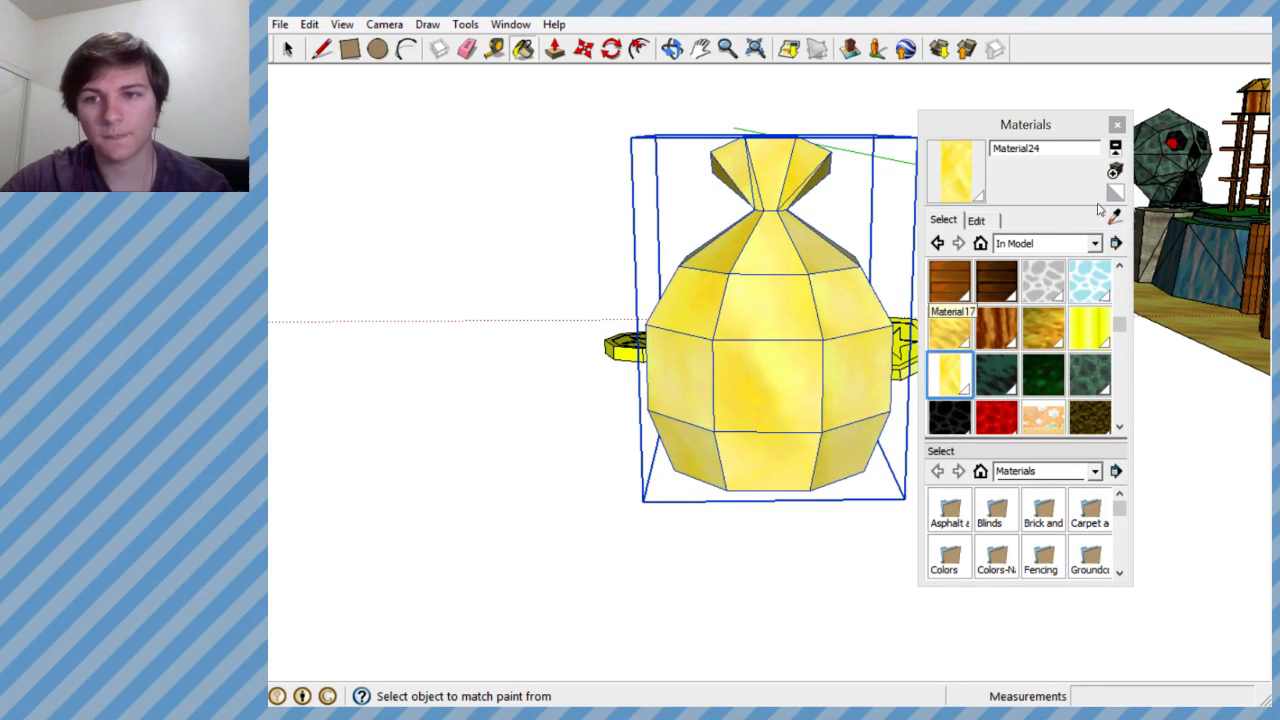
- Create a new material from Material24 with its colour shifted to orange-gold, and paint the sack with it
left_click(1116, 171)
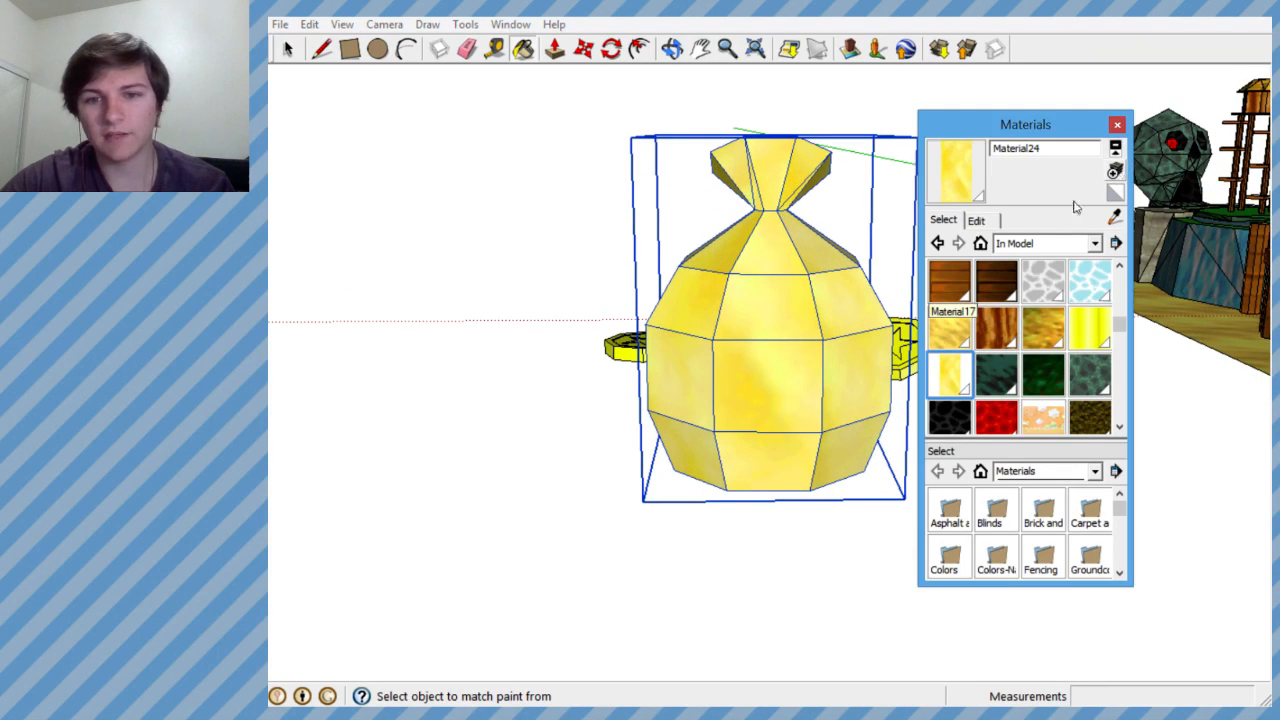
left_click(362, 262)
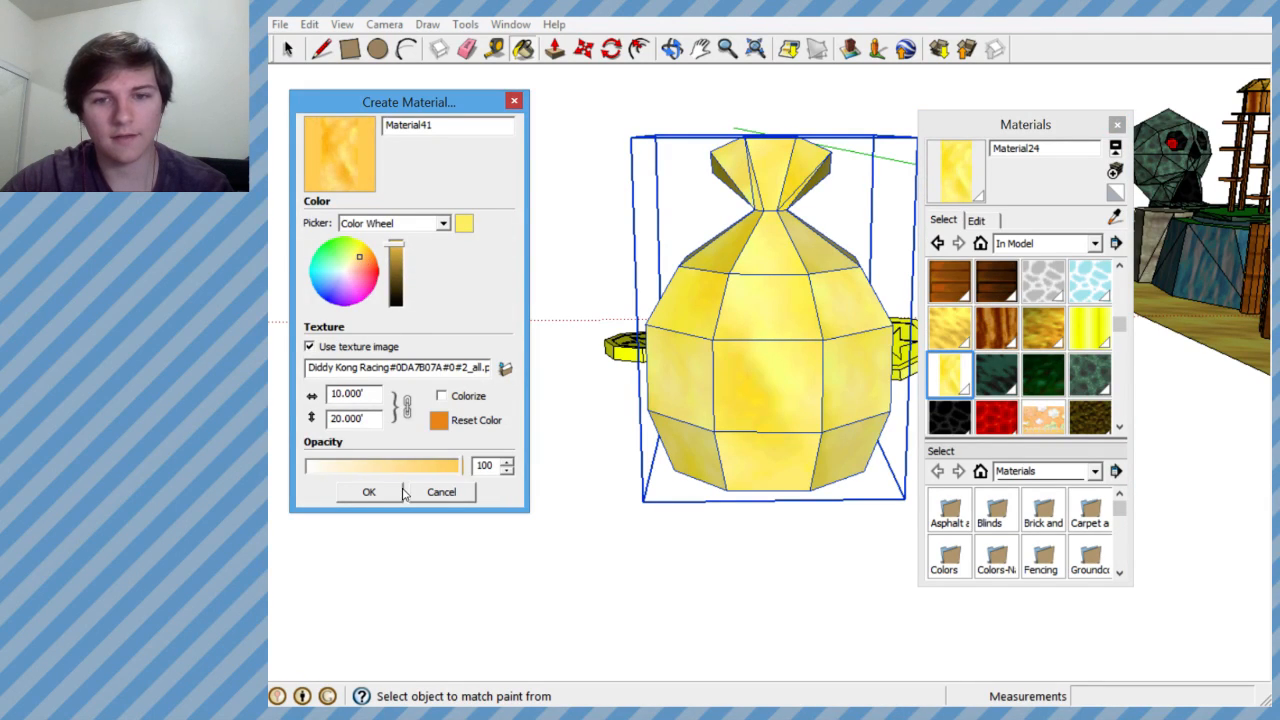
left_click(369, 491)
left_click(730, 365)
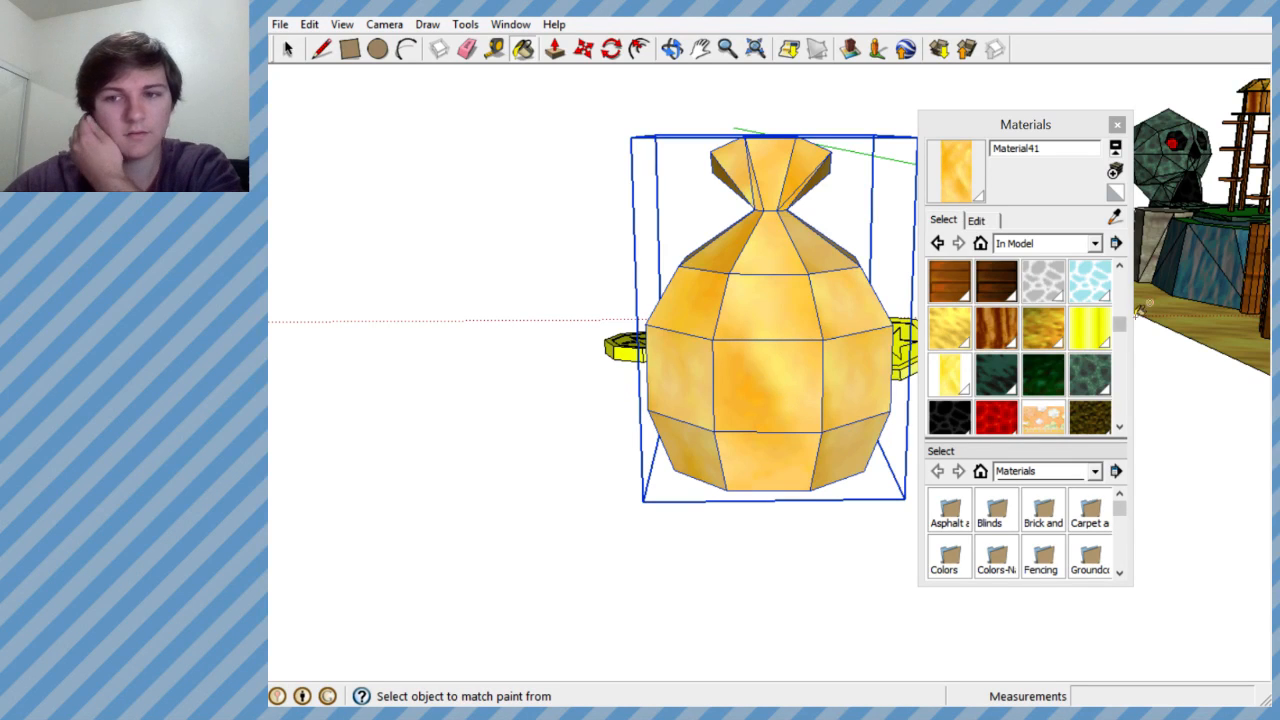
- Bring in the browser window with the reference board map, examine the money-bag bank, and move the window away
scroll(696, 393, "down", 5)
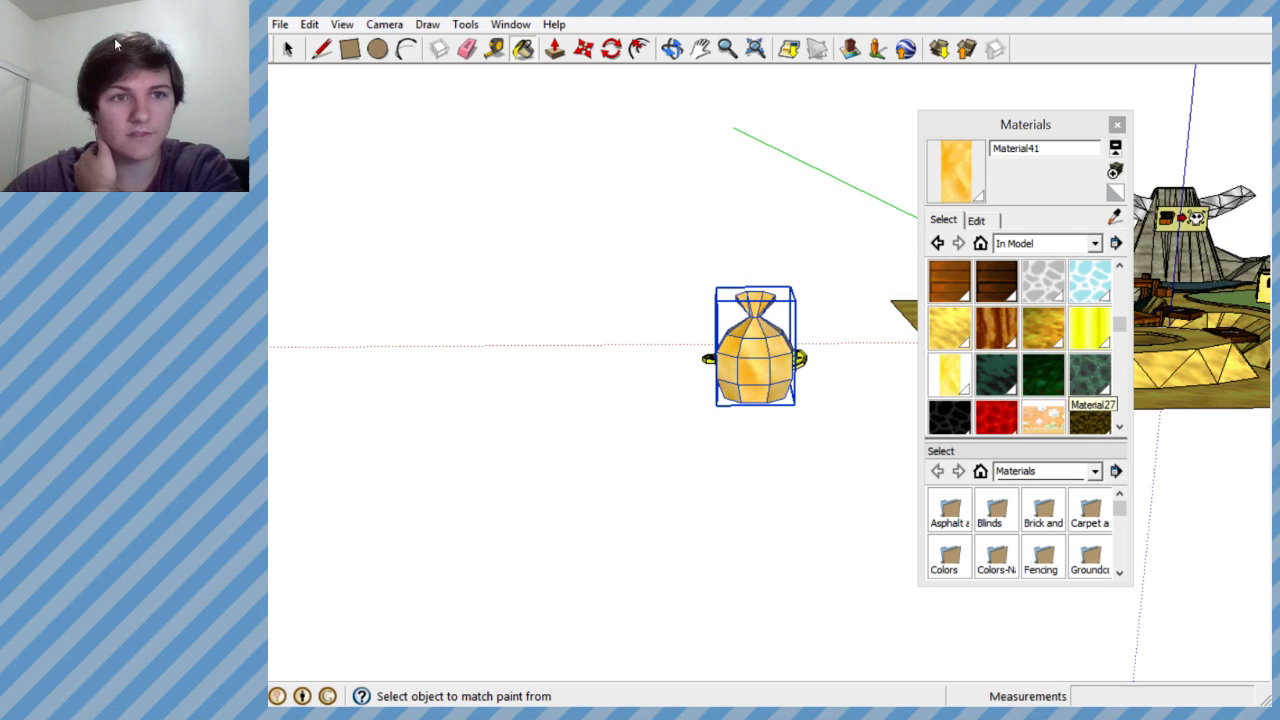
left_click_drag(113, 36, 513, 6)
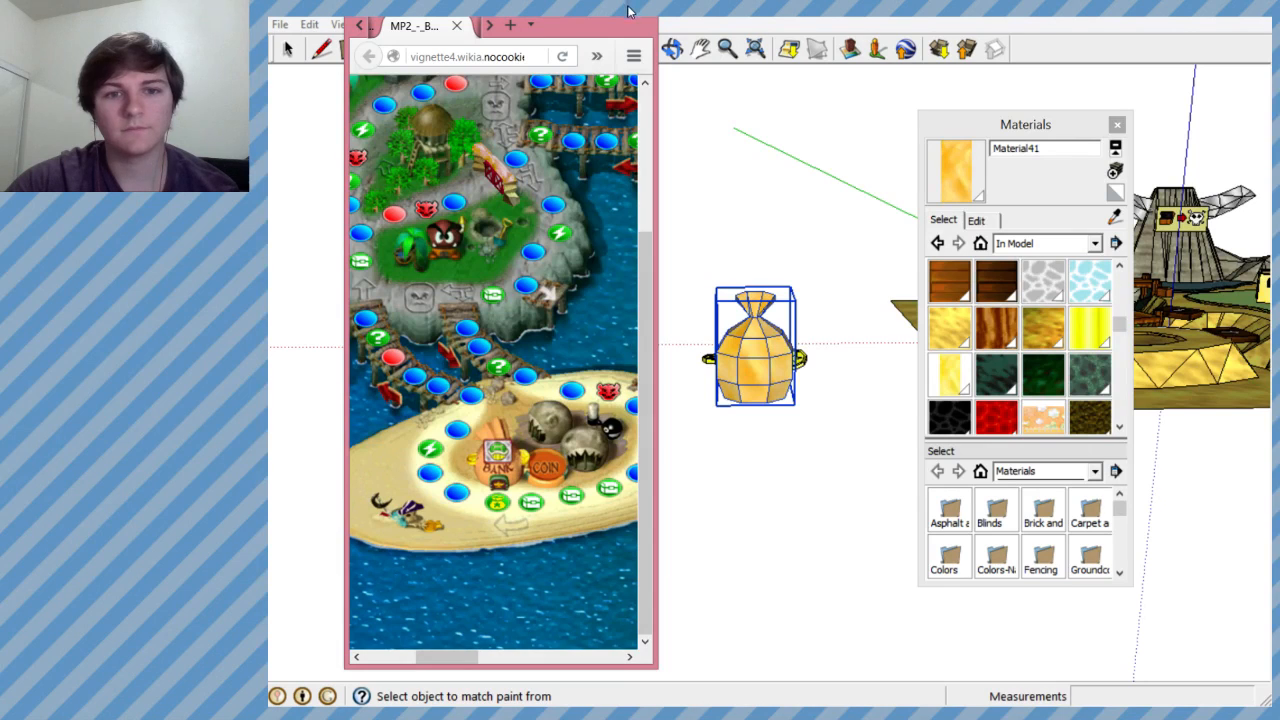
left_click_drag(546, 12, 140, 17)
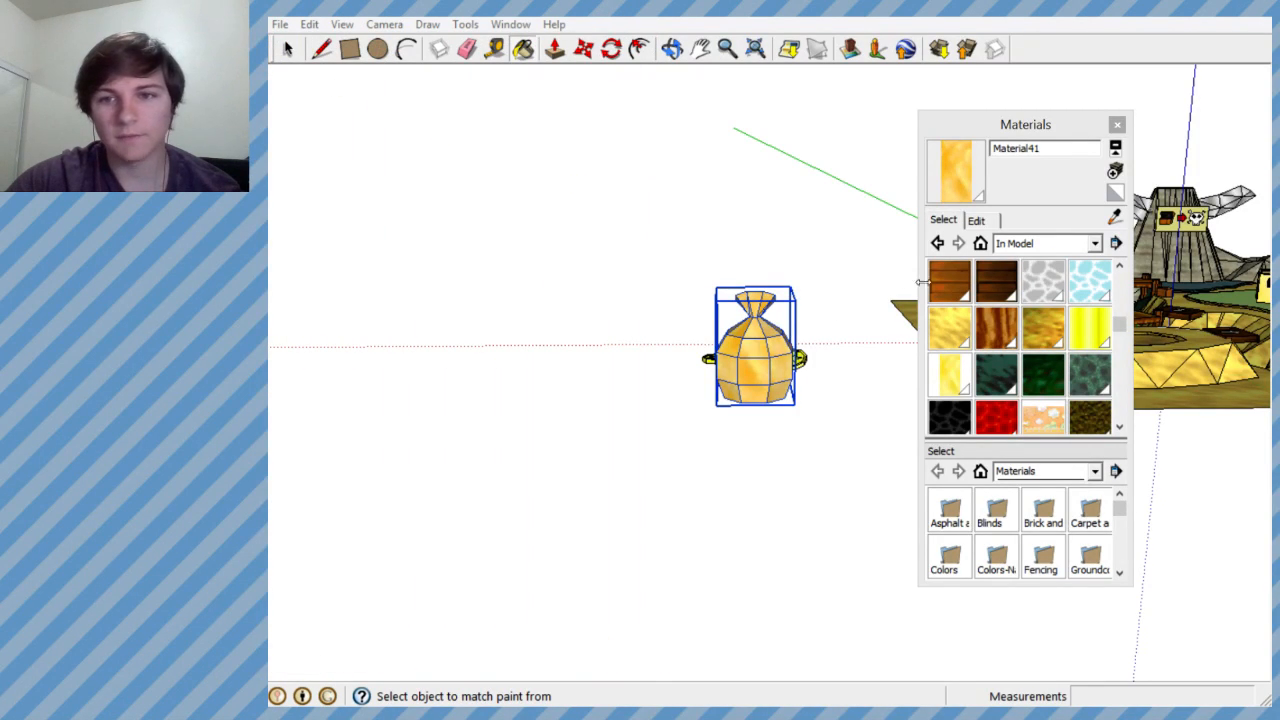
- Close the Materials window and examine the Pirate level around the yellow building and stone well
left_click(1117, 125)
scroll(700, 350, "down", 5)
scroll(1013, 350, "up", 5)
scroll(957, 325, "up", 5)
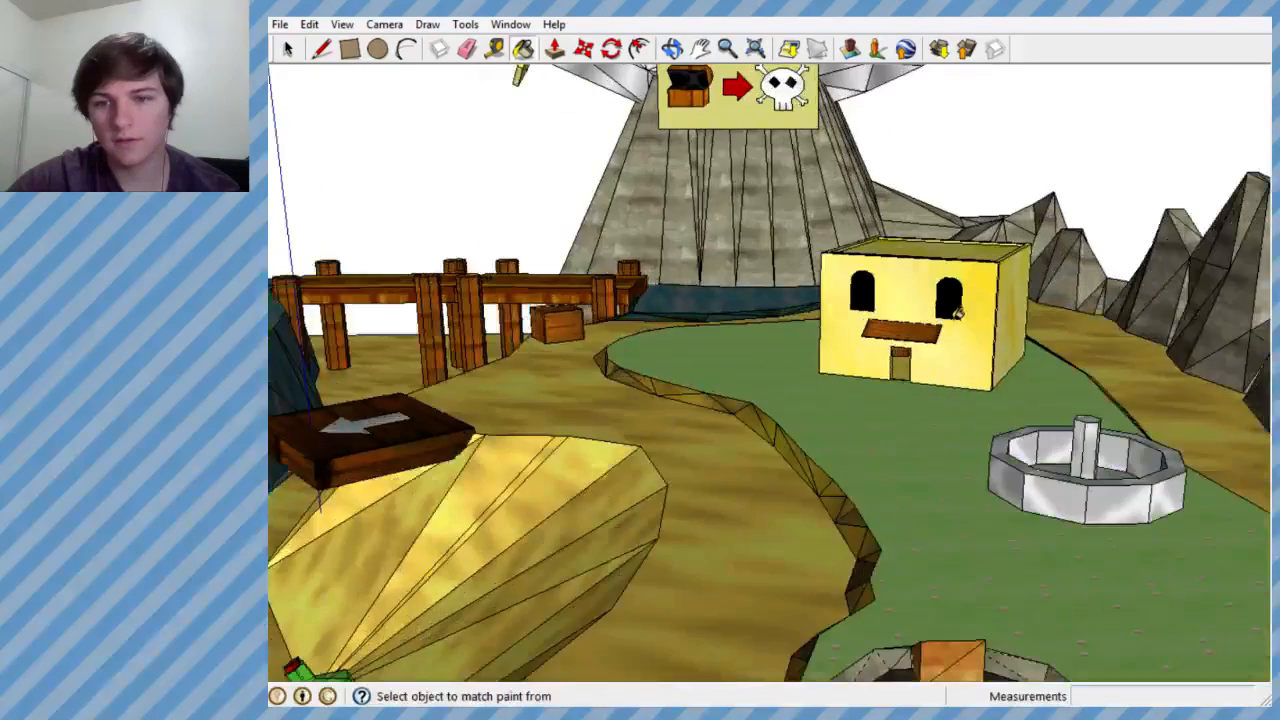
- Examine the Pirate level and the gold sack from farther away and from above
scroll(919, 383, "down", 6)
scroll(393, 400, "up", 2)
scroll(446, 412, "up", 2)
mouse_move(460, 420)
middle_mouse_down()
mouse_move(491, 560)
mouse_move(538, 493)
middle_mouse_up()
scroll(840, 344, "down", 3)
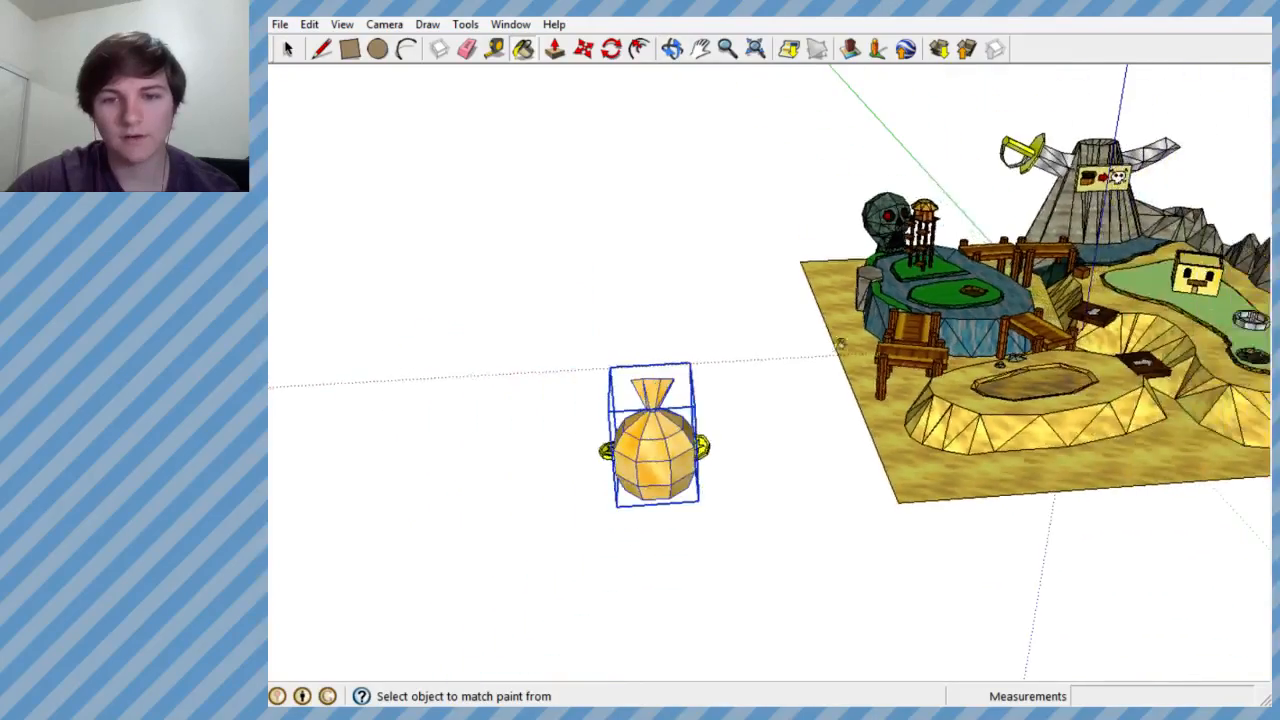
scroll(650, 448, "up", 3)
mouse_move(657, 440)
middle_mouse_down()
mouse_move(634, 566)
mouse_move(655, 545)
middle_mouse_up()
scroll(1030, 280, "down", 3)
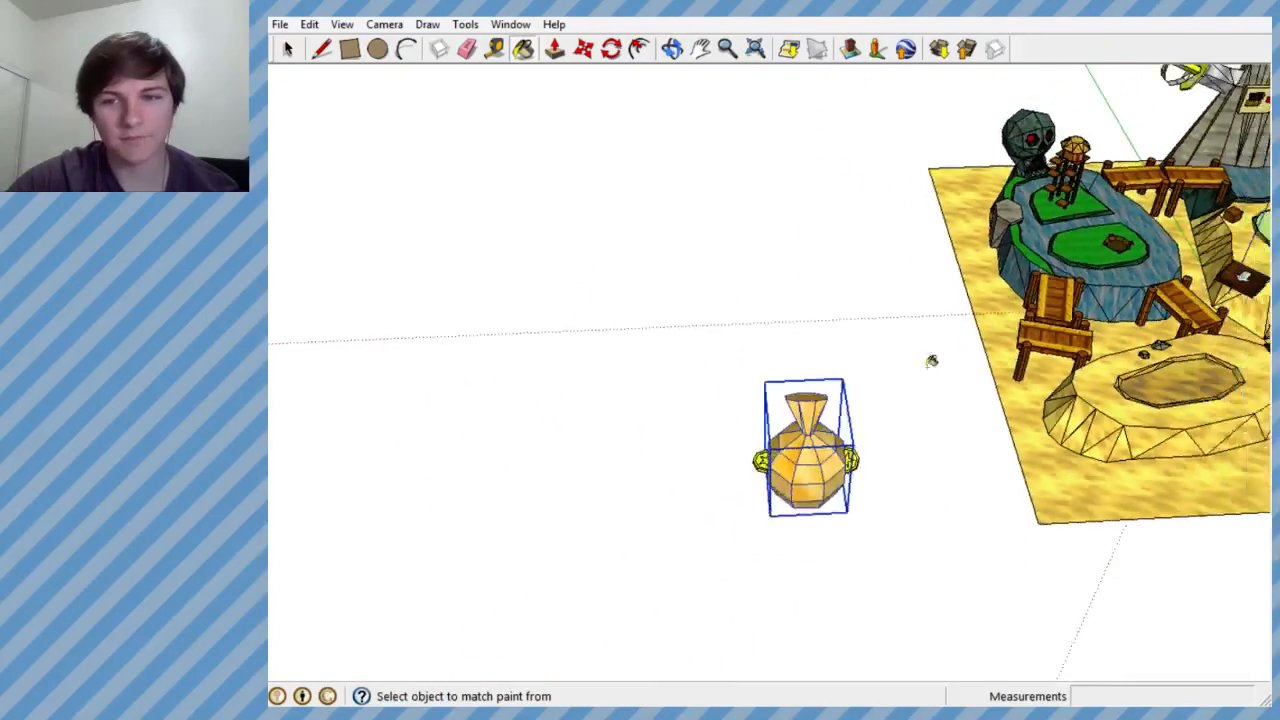
scroll(775, 480, "up", 3)
middle_click_drag(828, 454, 780, 520)
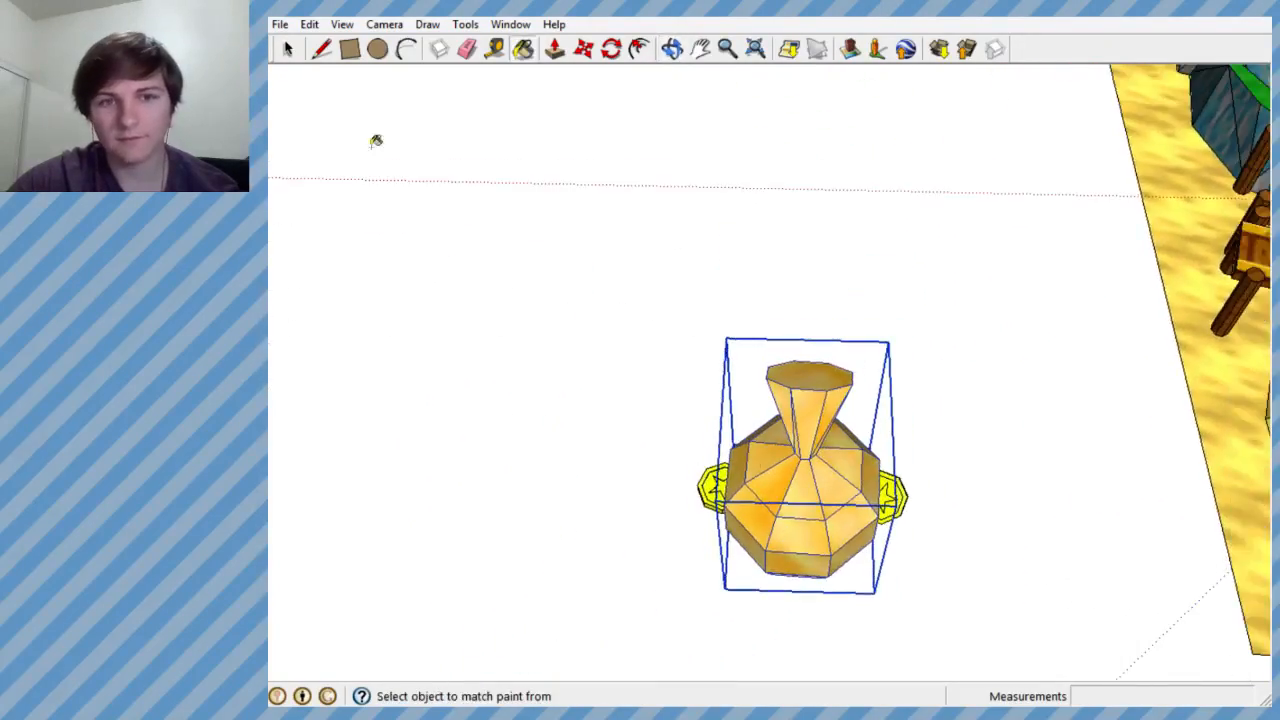
- Select the sack together with both coins and examine them from several angles
left_click(288, 48)
left_click_drag(510, 225, 1026, 645)
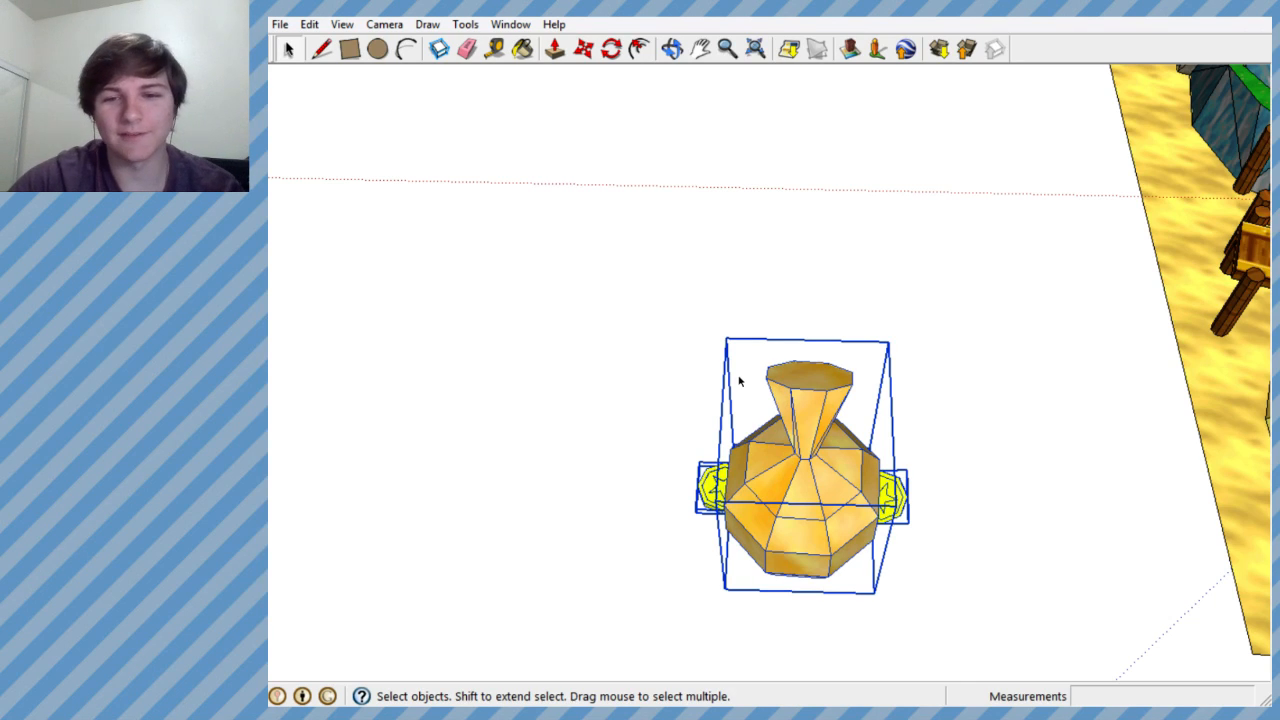
middle_click_drag(649, 258, 737, 295)
scroll(855, 217, "down", 3)
scroll(763, 238, "up", 2)
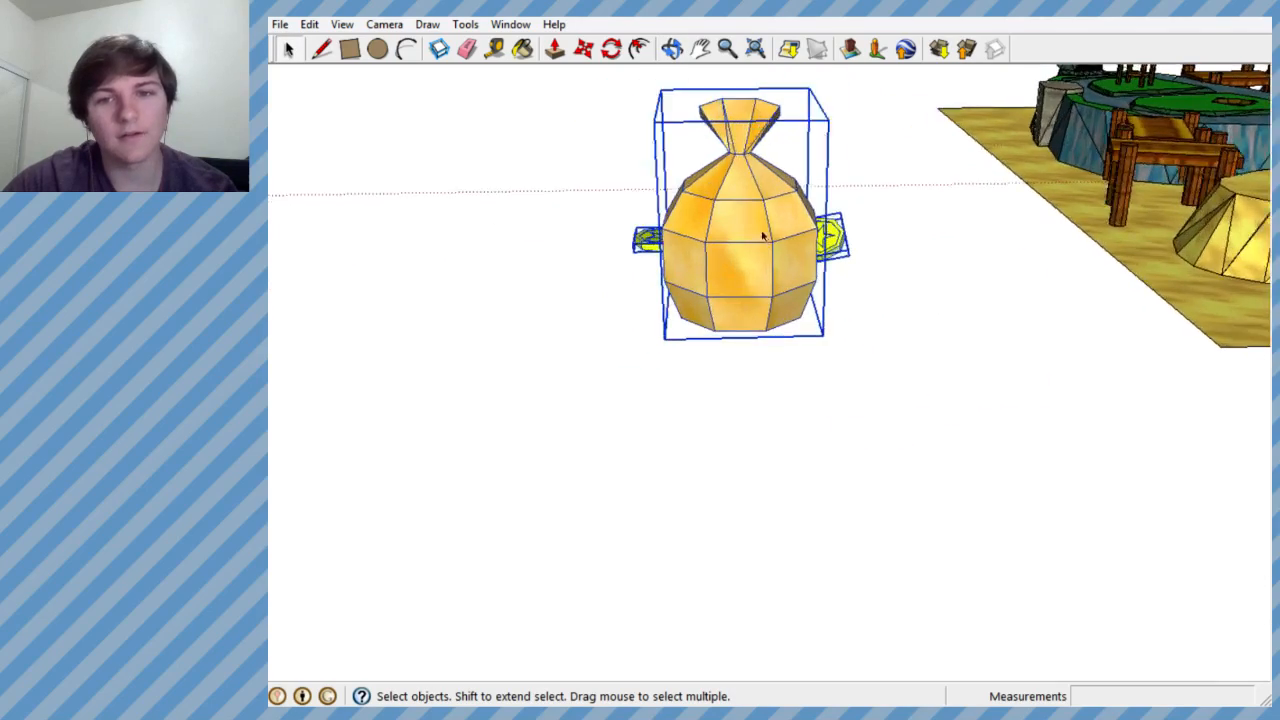
scroll(763, 238, "down", 3)
scroll(700, 260, "up", 5)
scroll(740, 300, "down", 4)
middle_click_drag(777, 329, 768, 391)
scroll(760, 333, "down", 2)
scroll(751, 351, "up", 3)
scroll(943, 429, "down", 3)
scroll(843, 417, "up", 3)
scroll(768, 411, "down", 1)
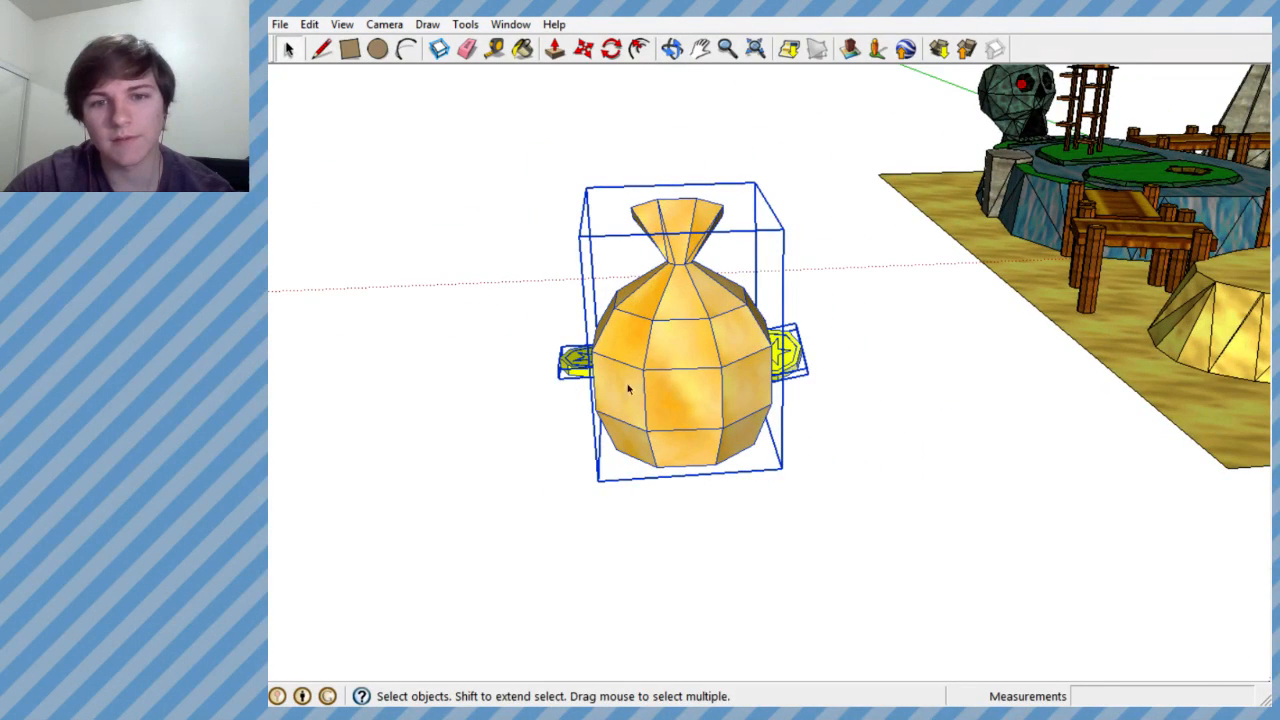
- Select only the gold sack and open its group for editing
left_click(666, 384)
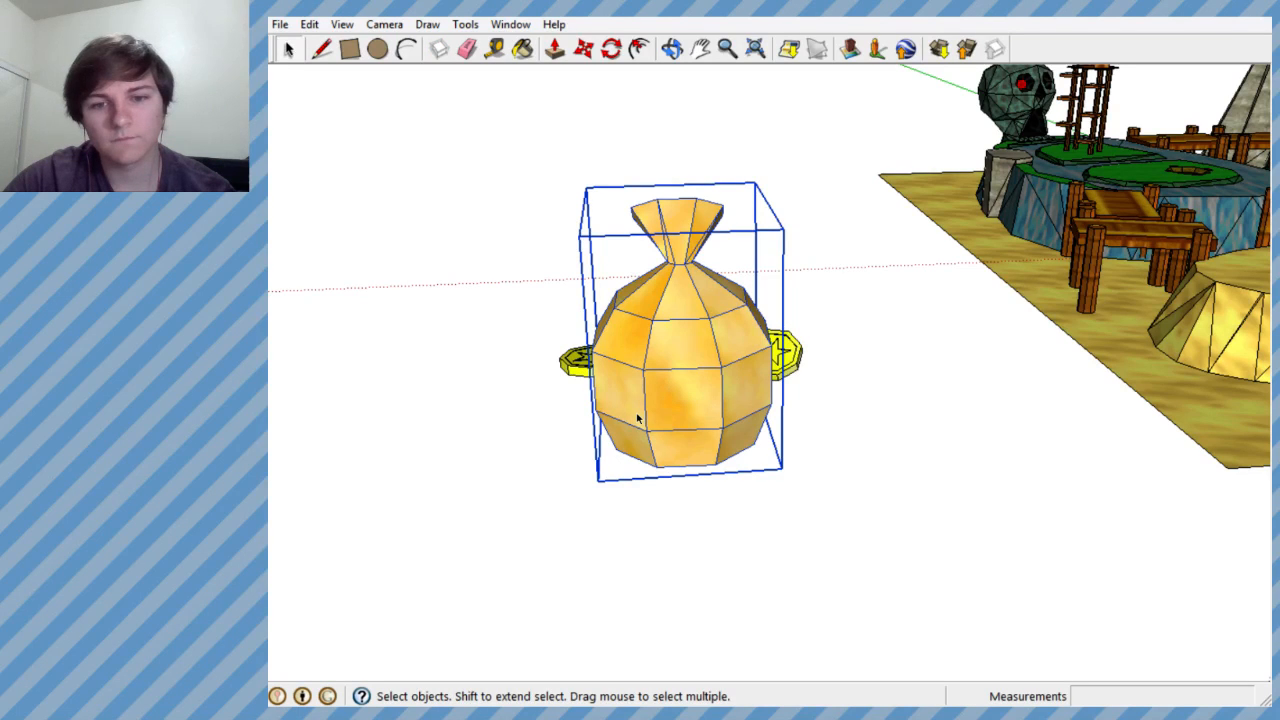
left_click(320, 48)
middle_click_drag(667, 423, 645, 383)
scroll(700, 390, "down", 3)
scroll(637, 374, "up", 4)
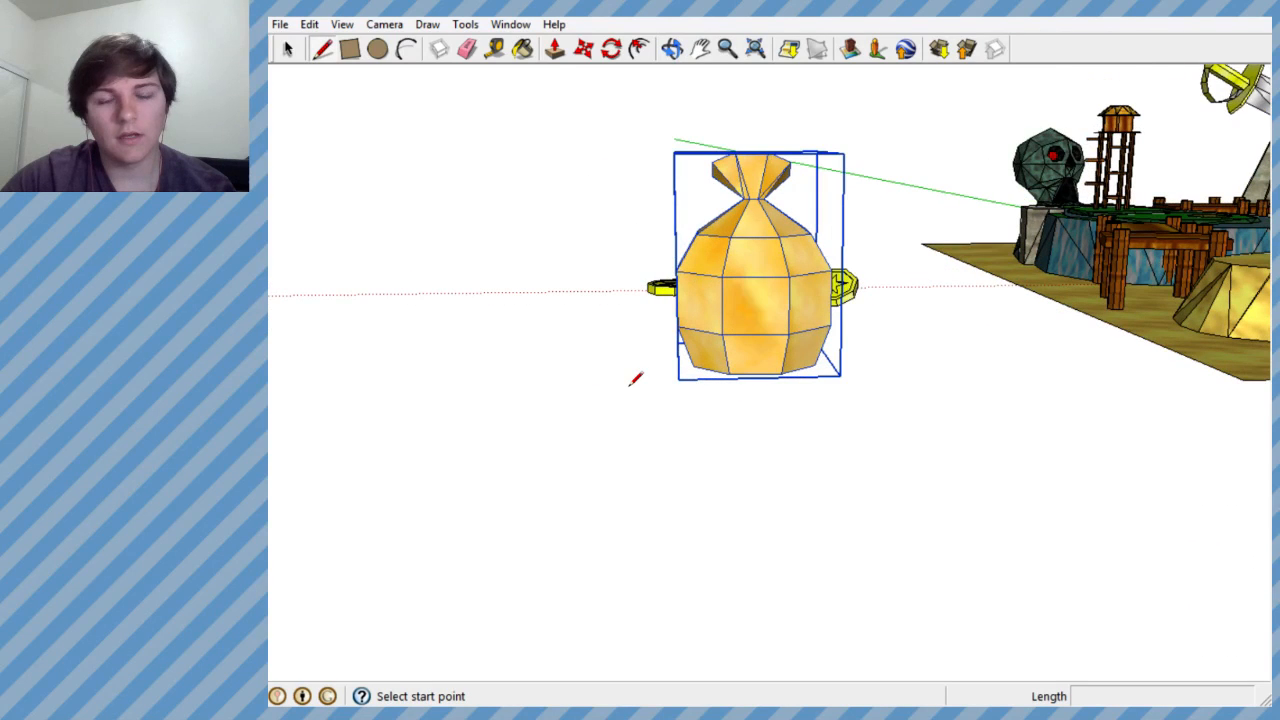
left_click(288, 48)
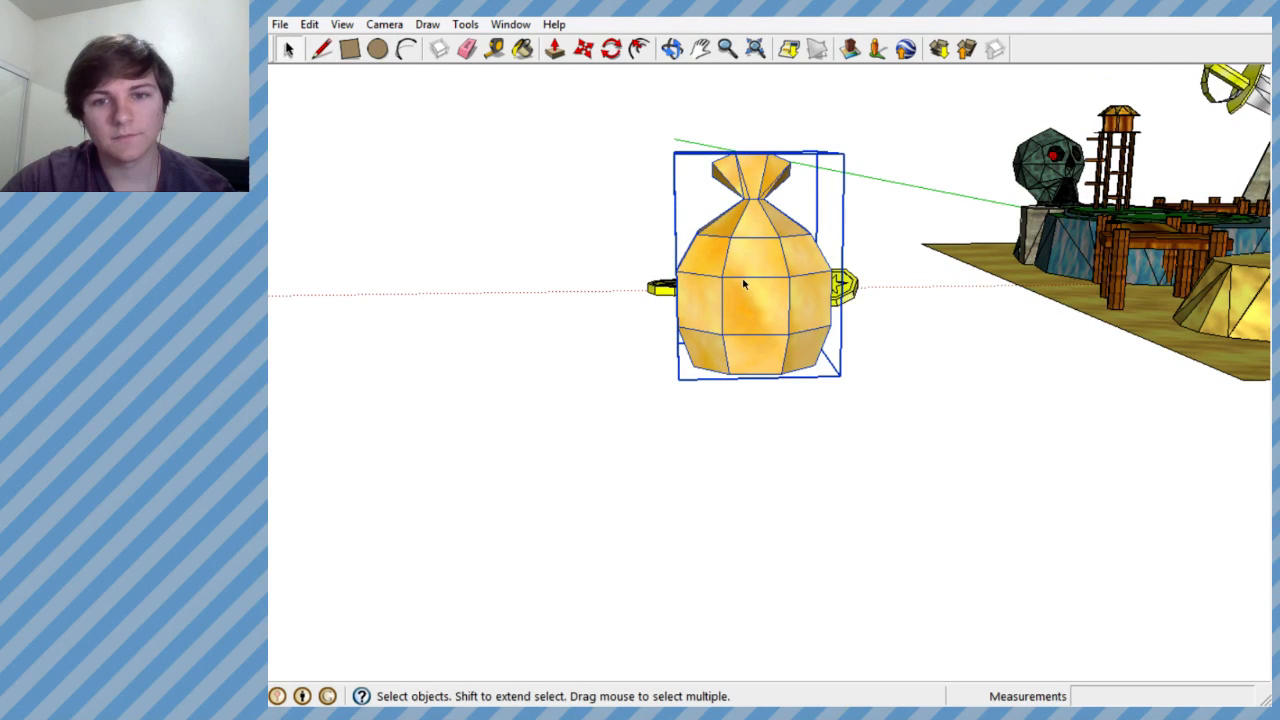
right_click(746, 286)
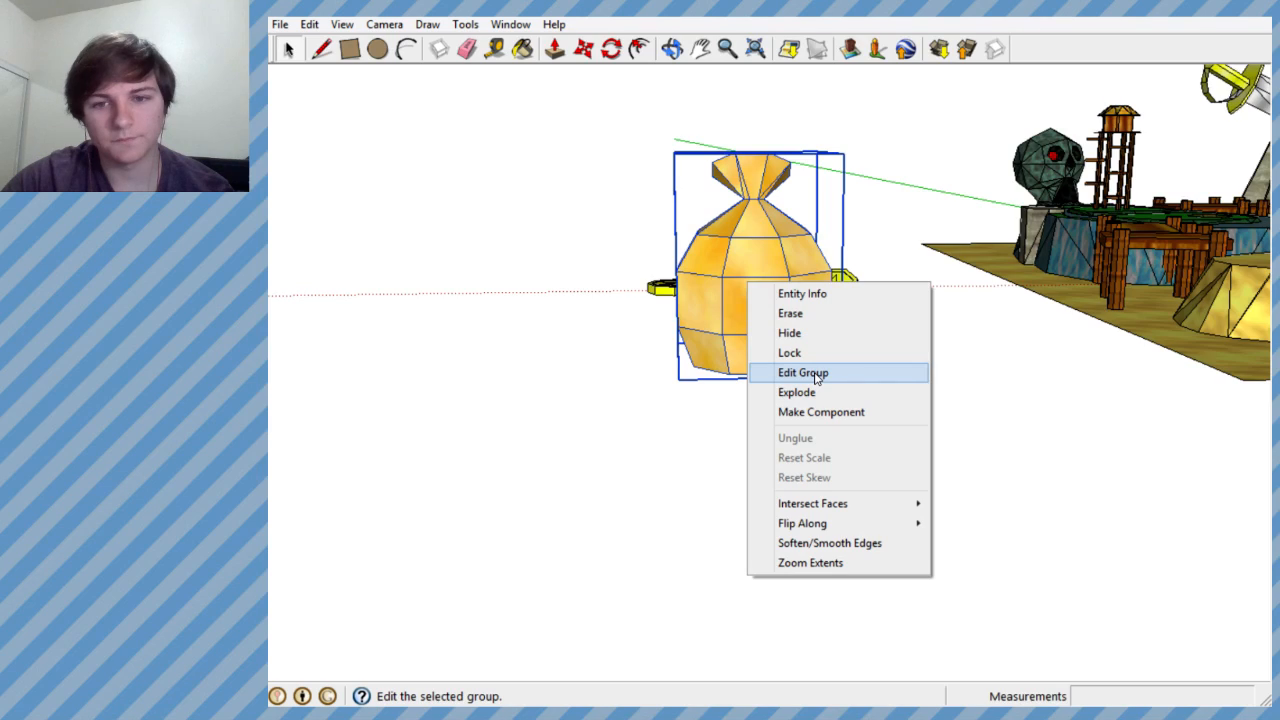
left_click(815, 372)
- Draw two lines about 4.4' long outward along the green axis from both ends of the sack's front bottom edge
scroll(731, 374, "up", 3)
middle_click_drag(729, 391, 928, 378)
scroll(928, 378, "down", 4)
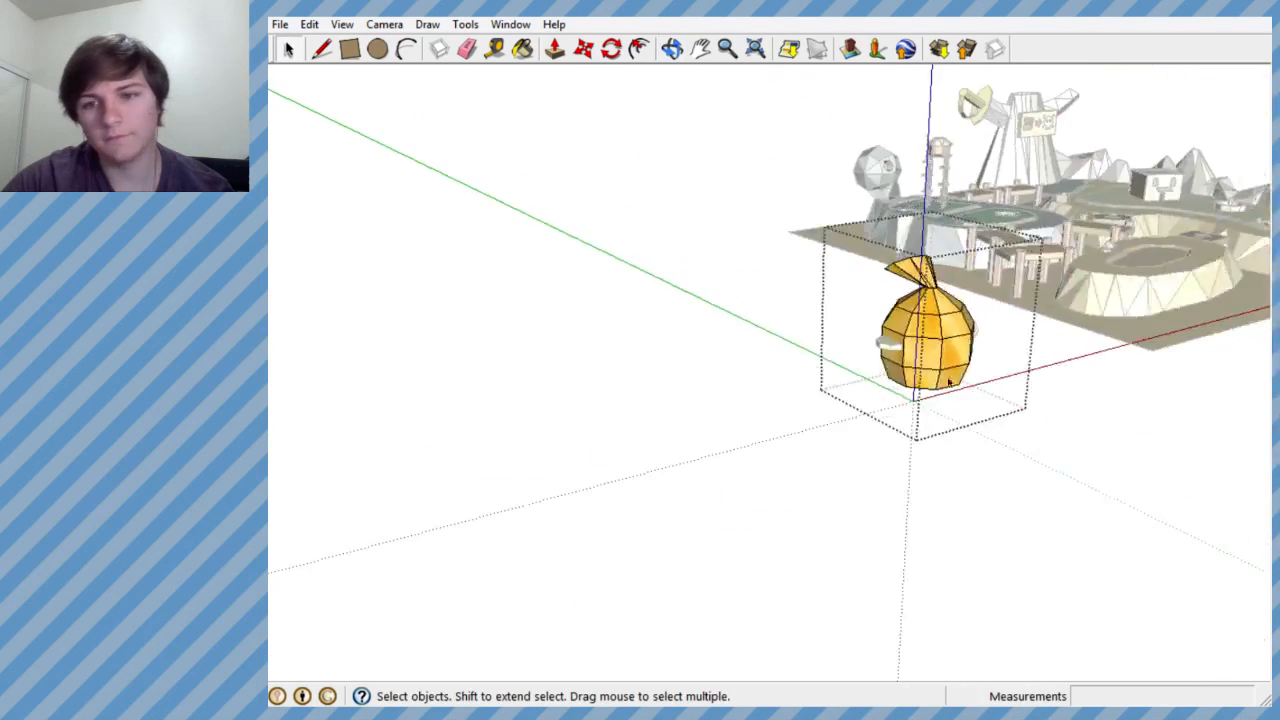
scroll(932, 379, "up", 5)
middle_click_drag(829, 383, 1056, 462)
scroll(700, 245, "down", 1)
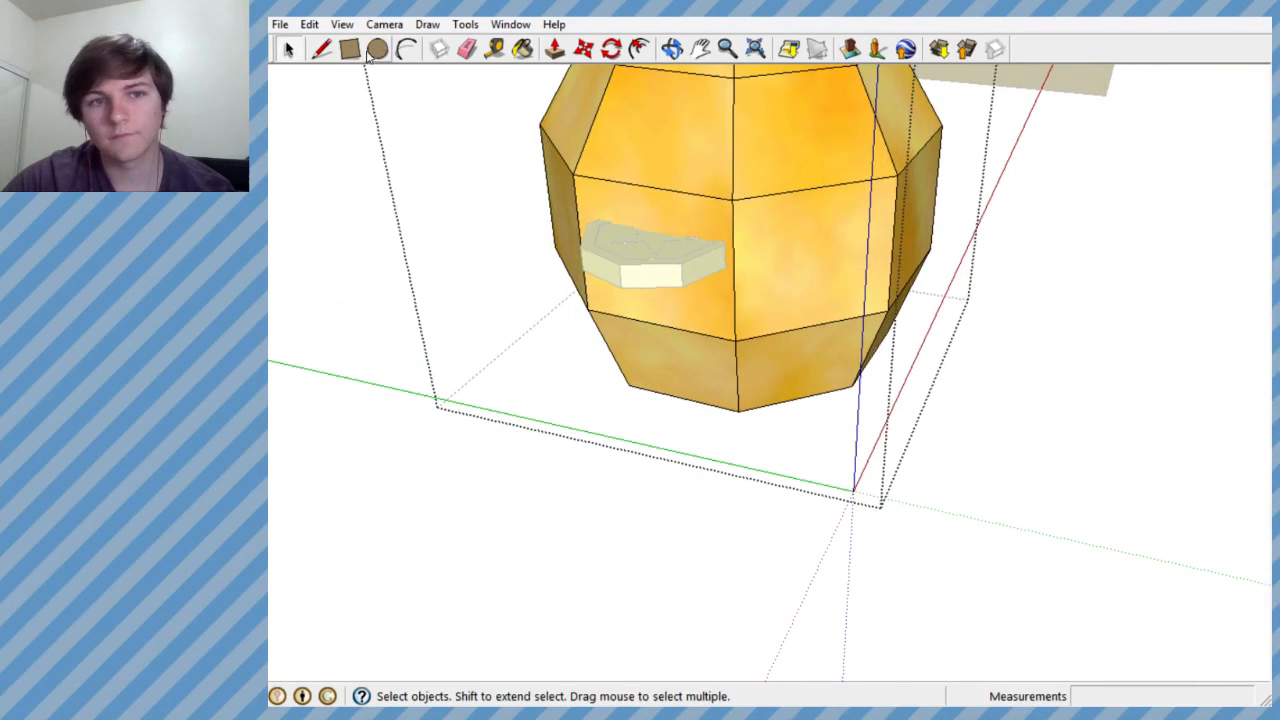
left_click(321, 48)
left_click(851, 386)
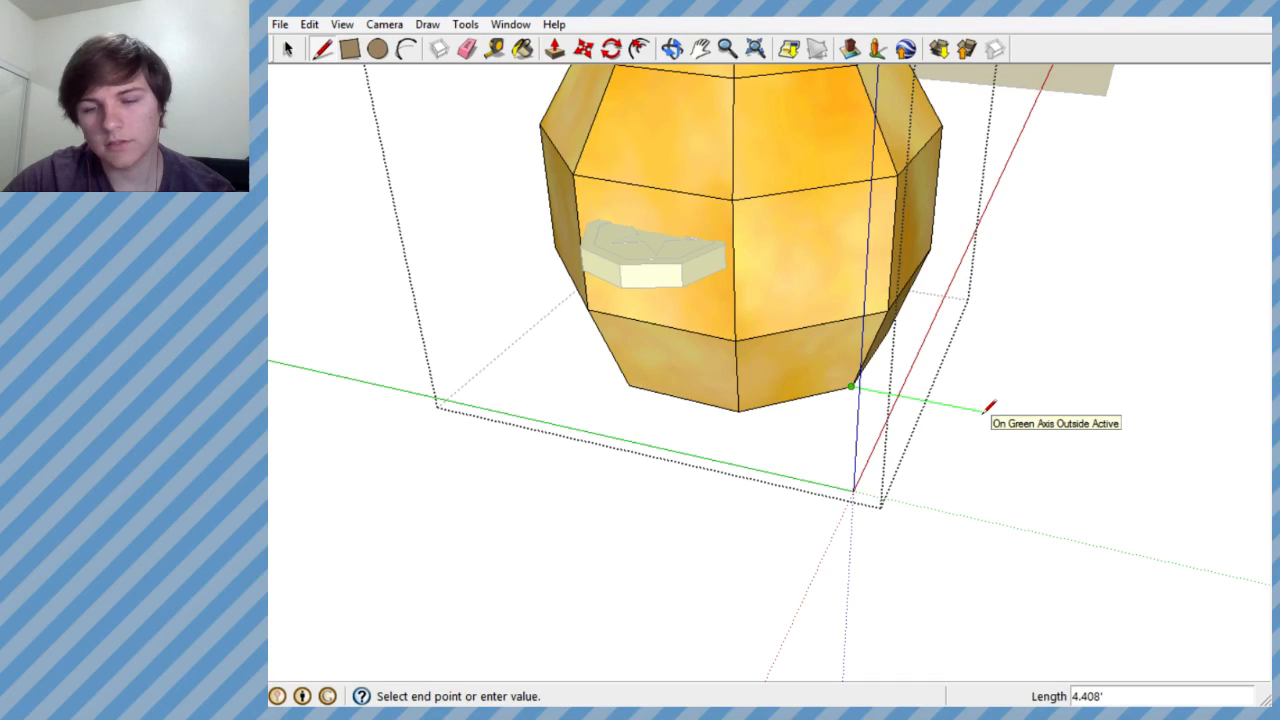
middle_click_drag(988, 407, 1017, 464)
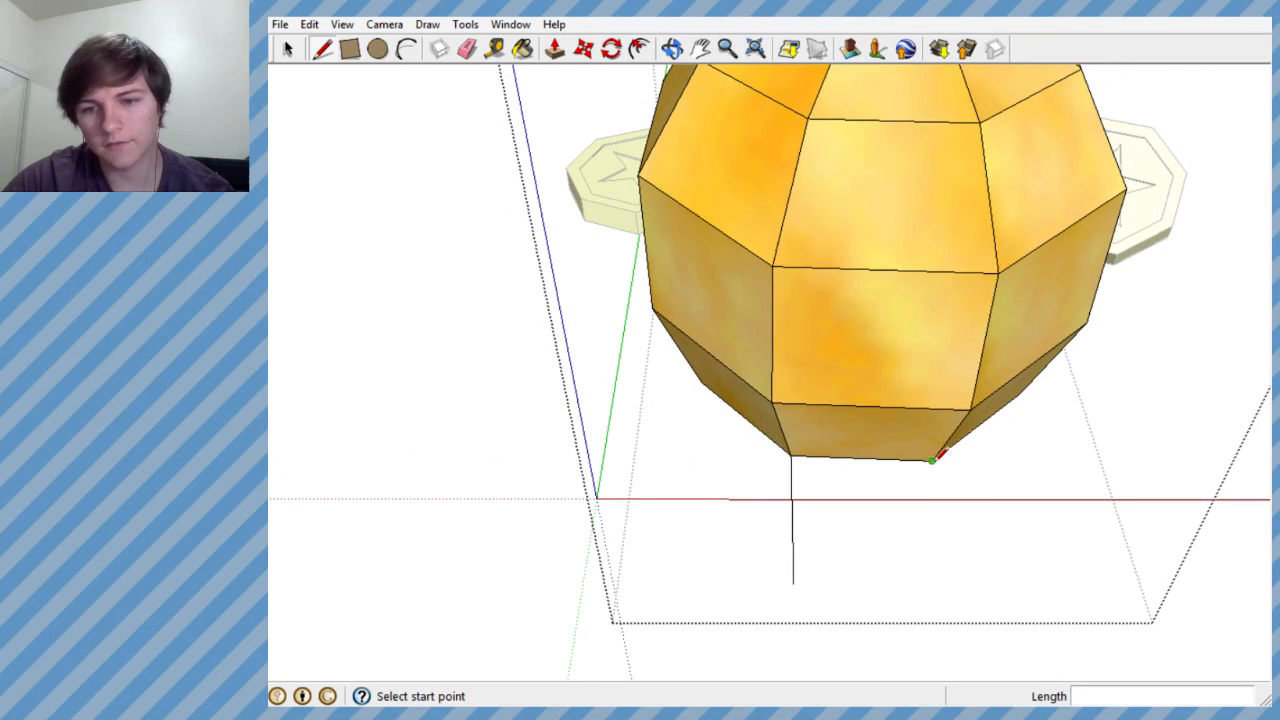
left_click(932, 460)
left_click(951, 582)
middle_click_drag(917, 566, 832, 342)
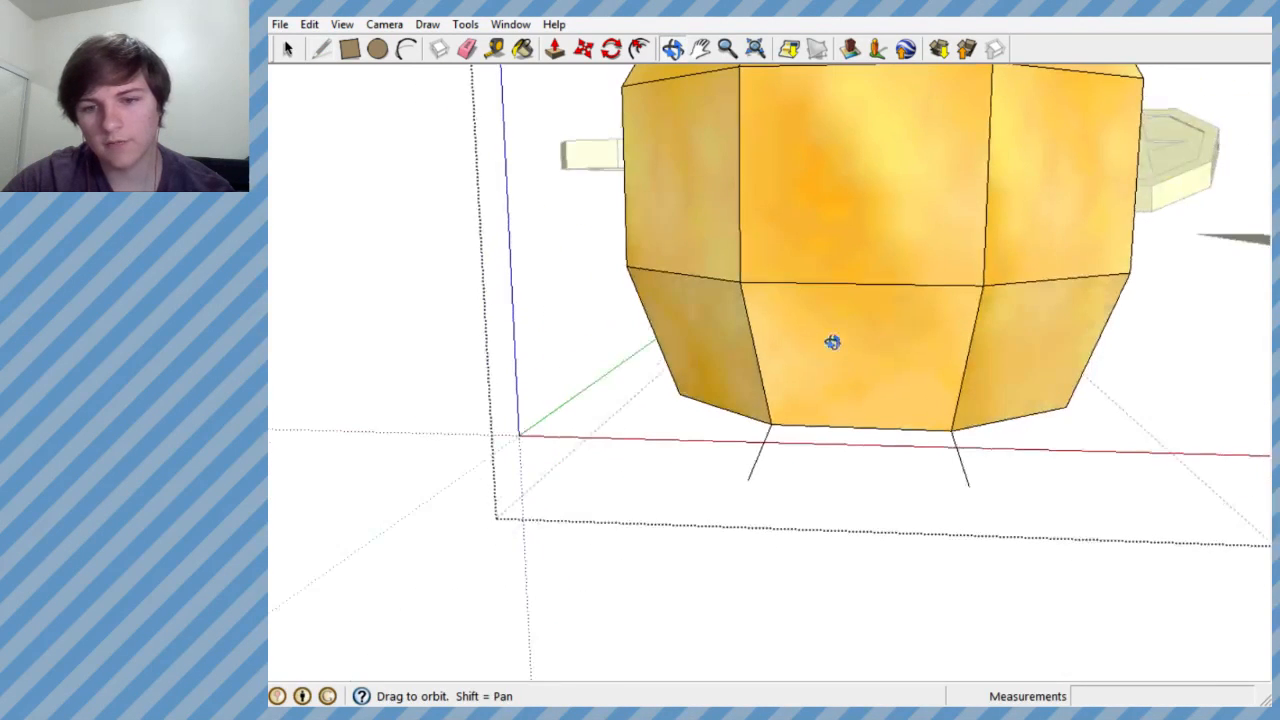
- Draw a vertical line about 4' tall upward from the outer end of each of the two ground lines
left_click(748, 480)
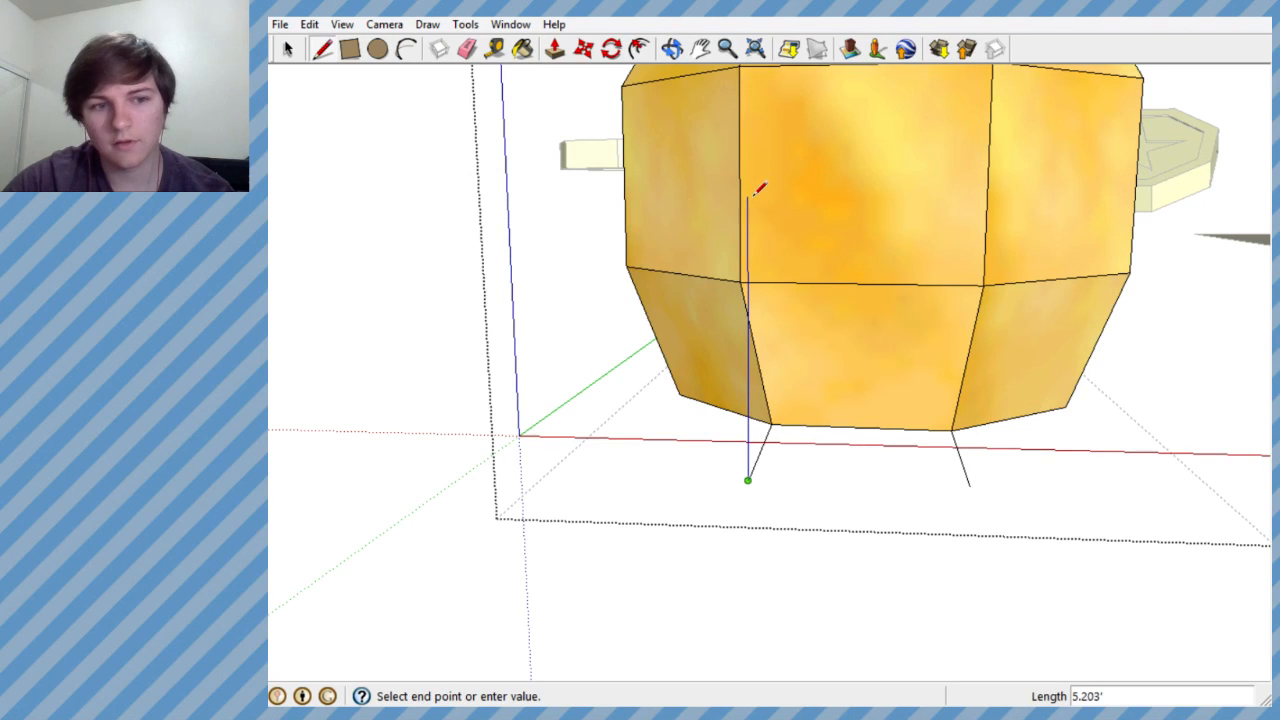
double_click(752, 263)
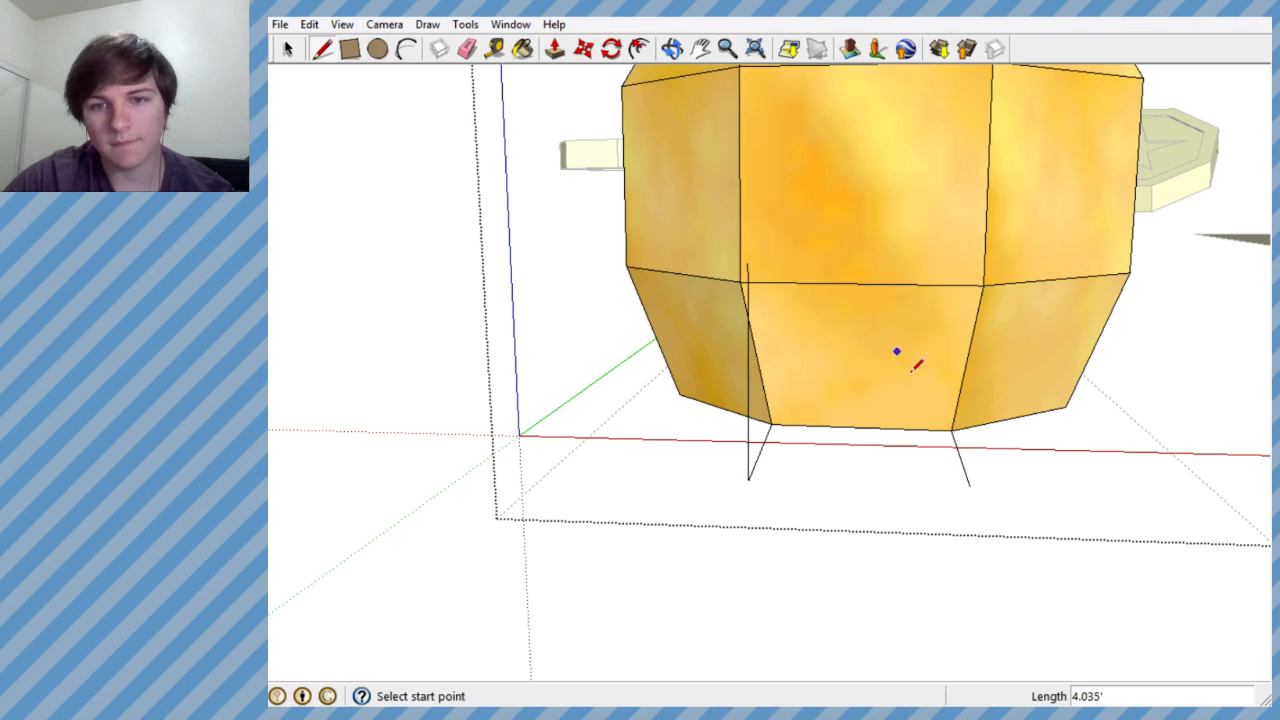
left_click(970, 486)
middle_click_drag(1000, 251, 870, 300)
double_click(1134, 250)
- Erase the two ground lines that connect the vertical lines to the base of the sack
left_click(466, 48)
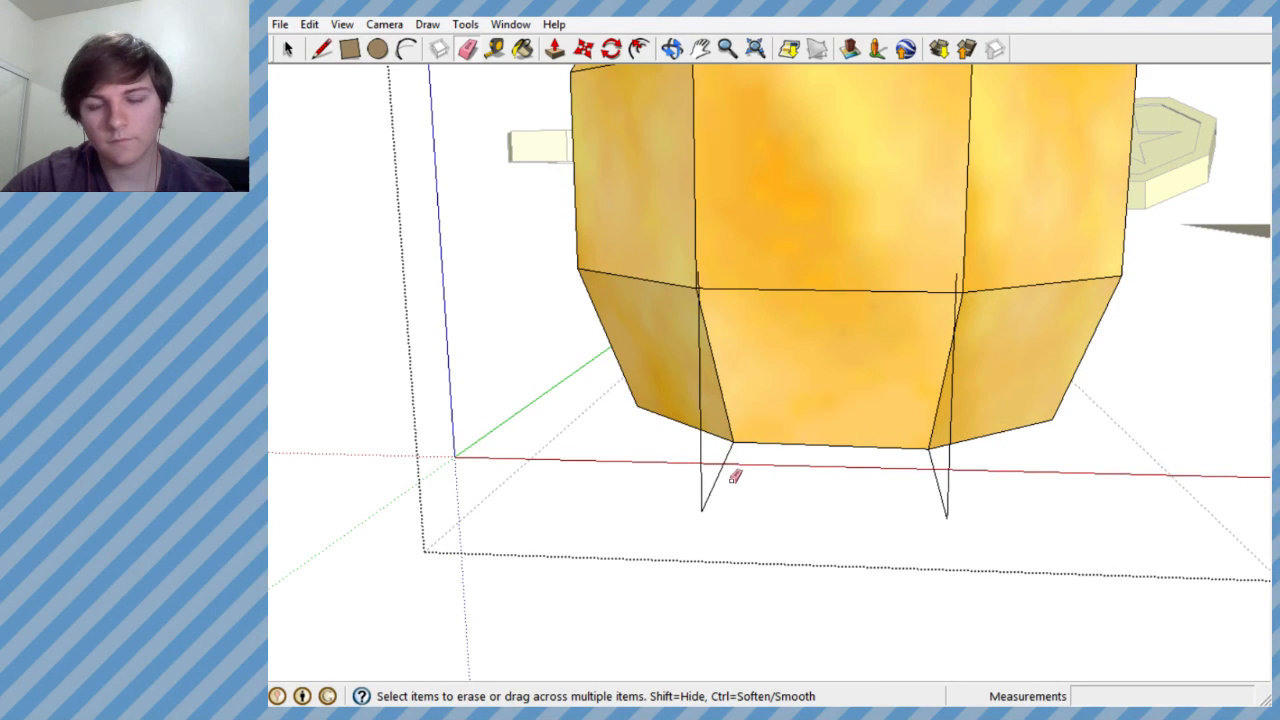
mouse_move(468, 172)
middle_mouse_down()
mouse_move(586, 220)
mouse_move(609, 297)
mouse_move(630, 315)
middle_mouse_up()
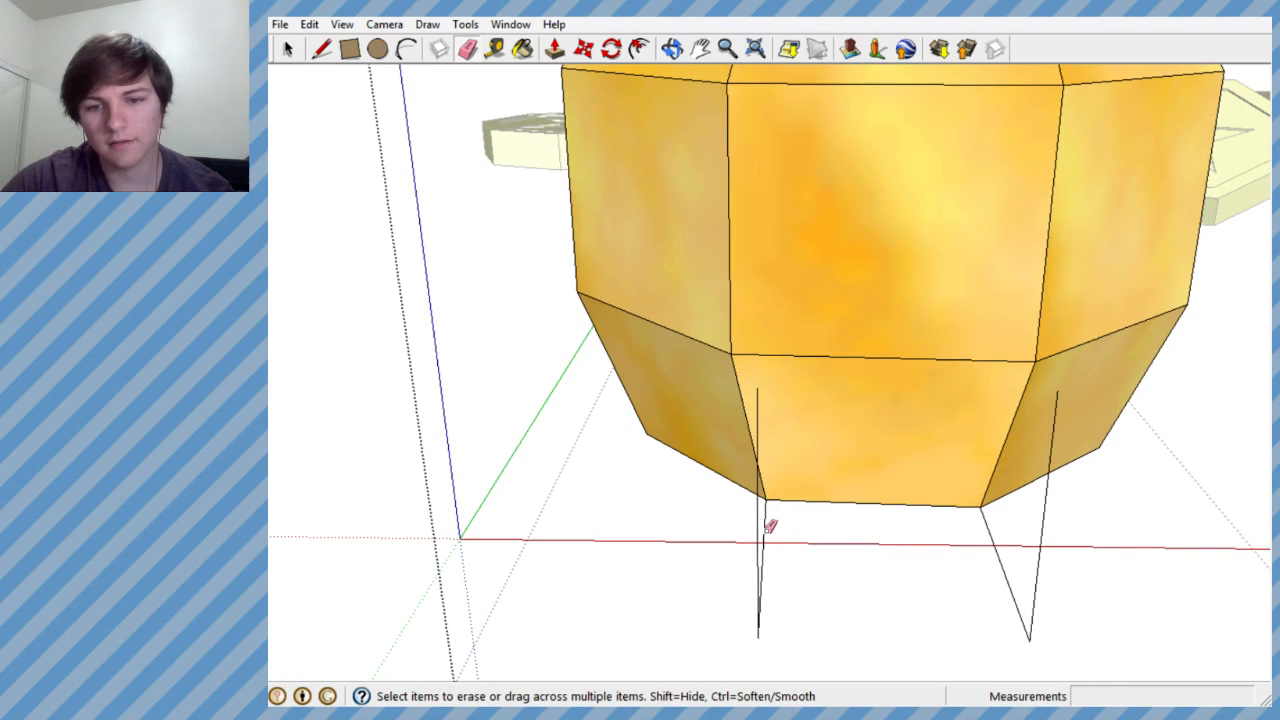
mouse_move(1008, 551)
middle_mouse_down()
mouse_move(937, 460)
mouse_move(891, 445)
middle_mouse_up()
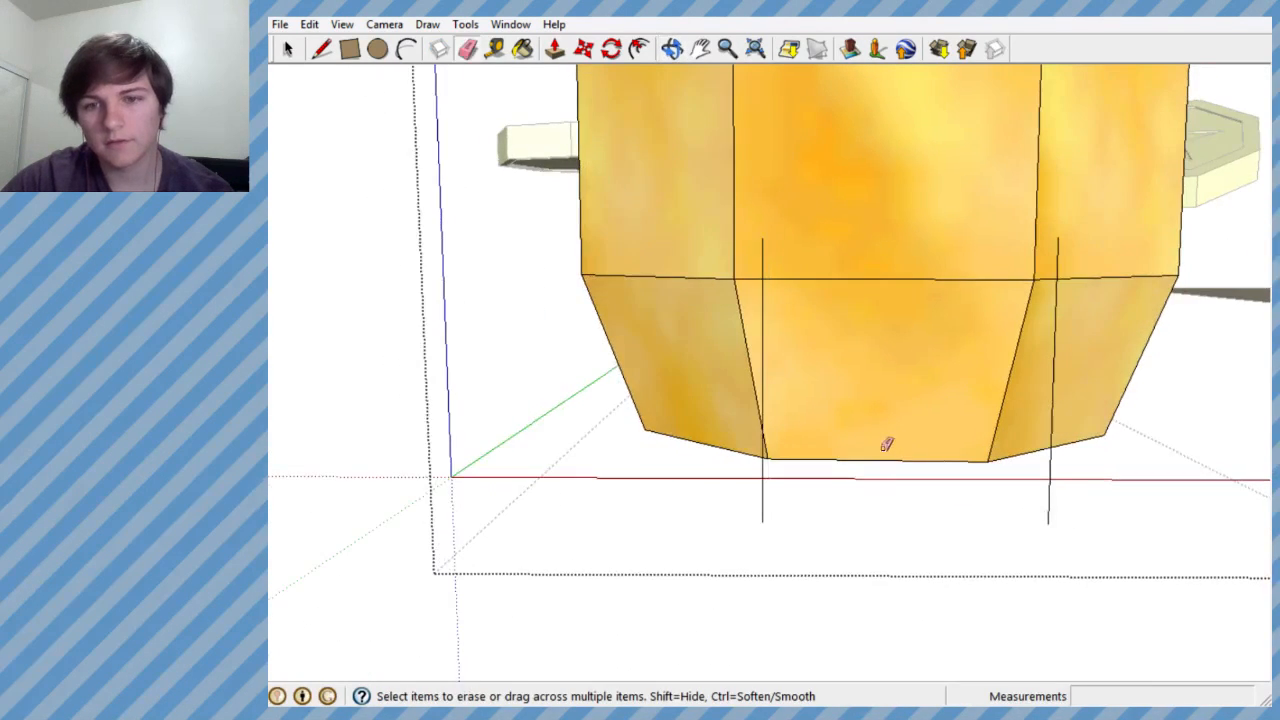
- Try to outline a curved top with short line segments, starting from the upper end of the left vertical line
left_click(321, 48)
middle_click_drag(806, 237, 766, 277)
scroll(766, 290, "down", 1)
middle_click_drag(750, 325, 749, 243)
left_click(719, 261)
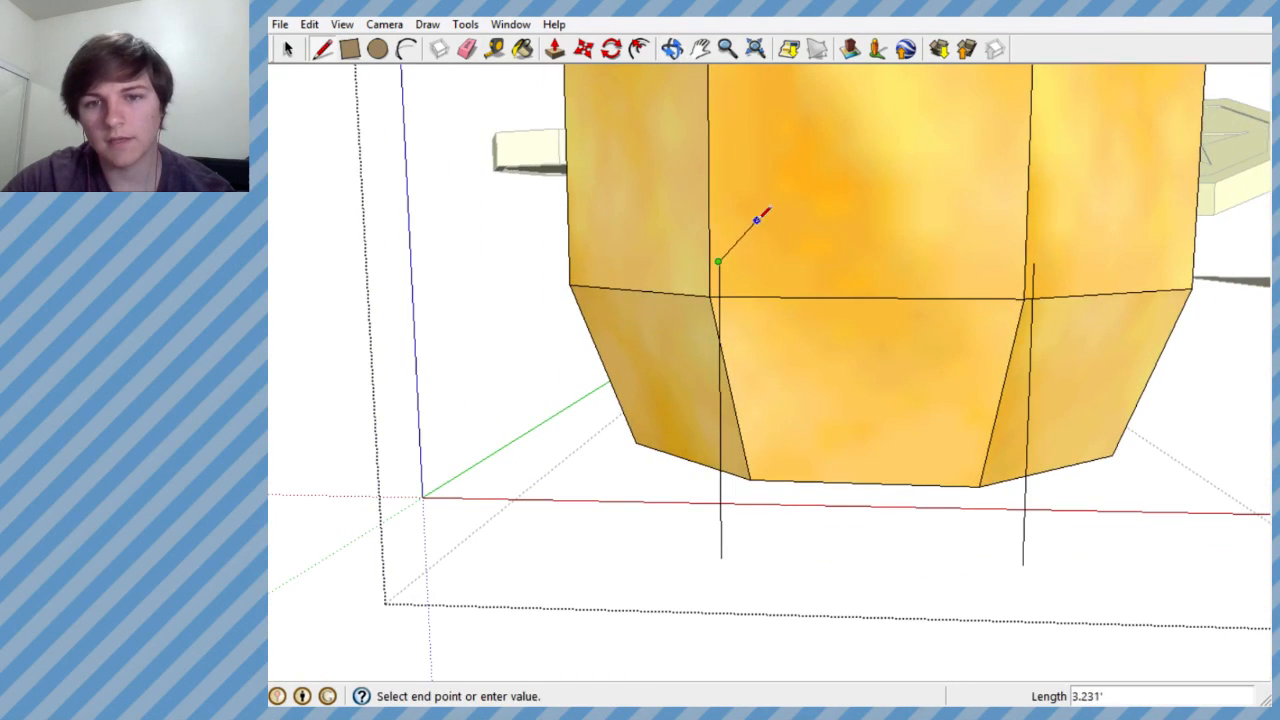
left_click(731, 235)
left_click(759, 205)
scroll(800, 192, "up", 3)
left_click(799, 191)
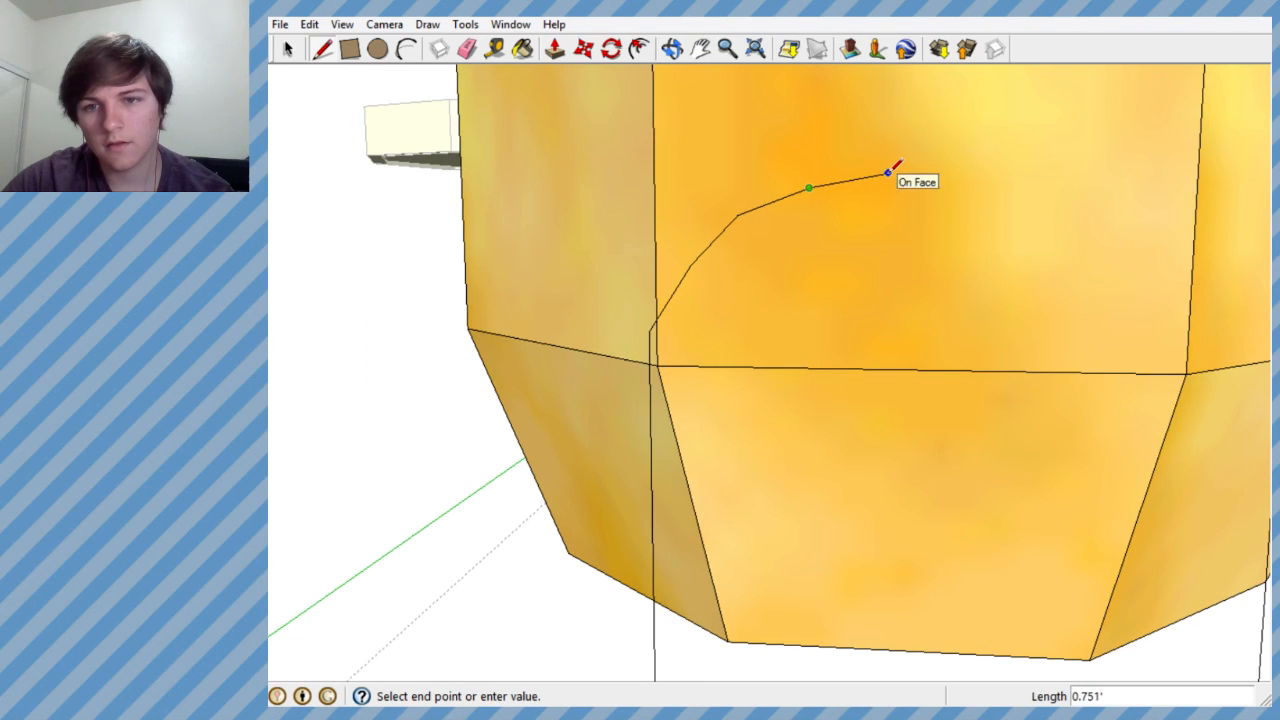
double_click(988, 171)
middle_click_drag(995, 163, 737, 211)
scroll(848, 322, "up", 1)
key("ctrl+z")
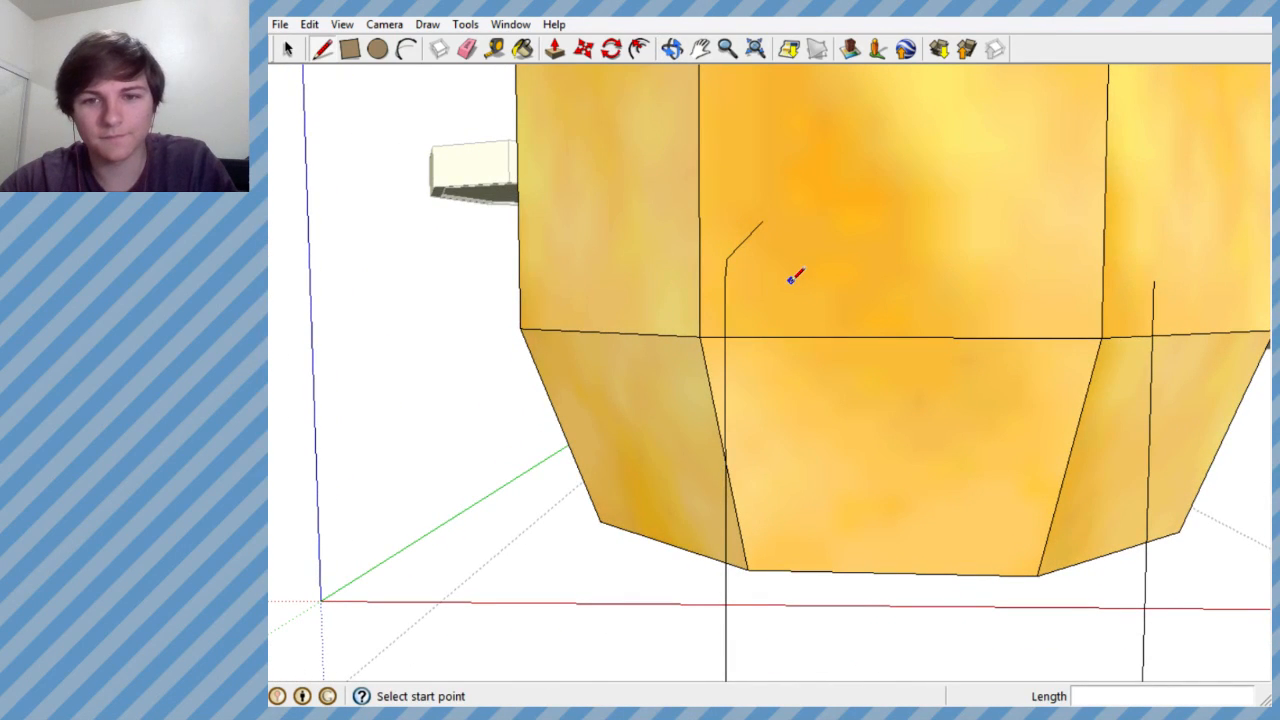
- Try to join the upper ends of the two vertical lines with a horizontal line along the red axis
middle_click_drag(791, 279, 737, 280)
left_click(652, 268)
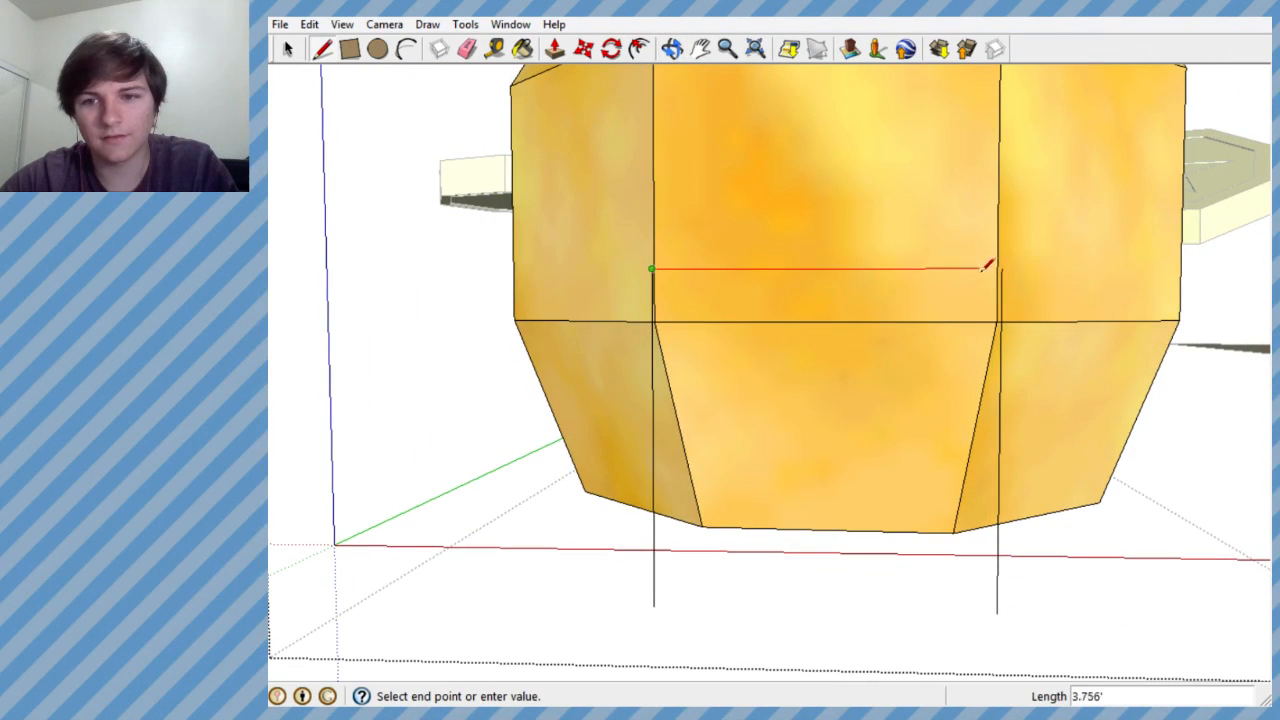
left_click(1003, 268)
key("ctrl+z")
middle_click_drag(710, 313, 726, 297)
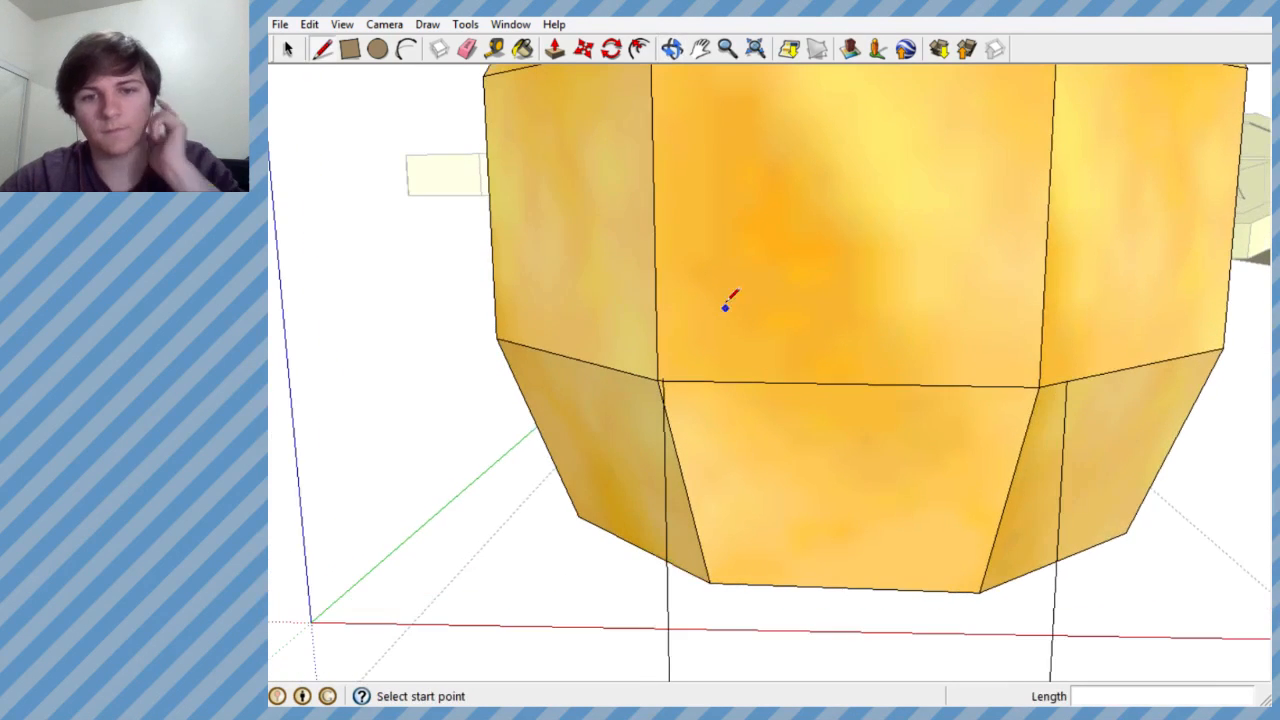
middle_click_drag(713, 349, 708, 300)
- Extend the left vertical line in front of the sack farther upward
left_click(665, 291)
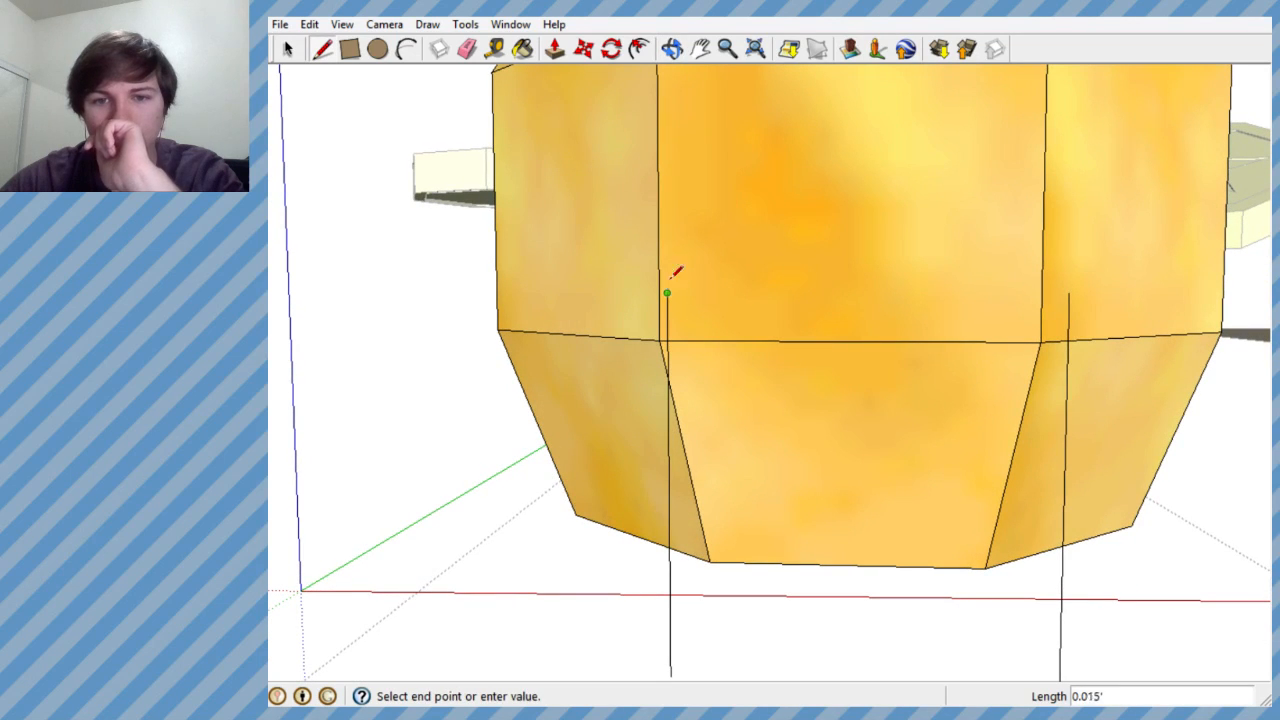
left_click(667, 204)
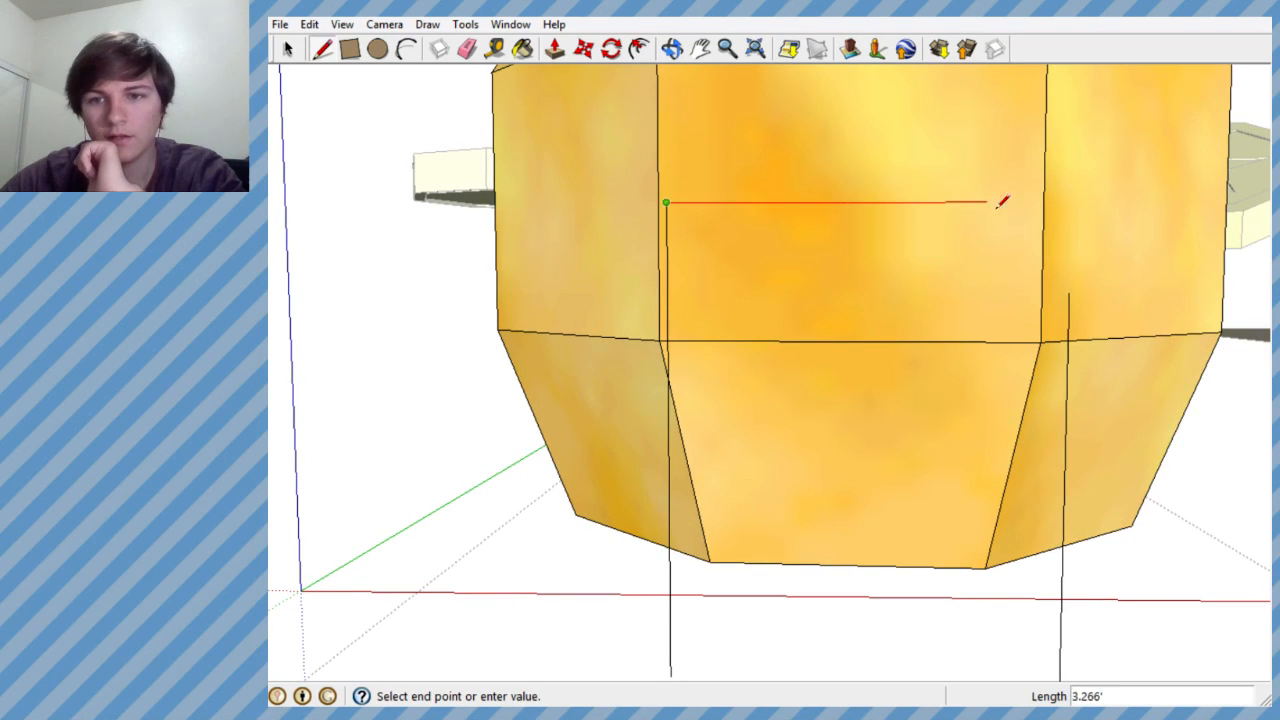
- Try to draw a horizontal line across from the left line's new top and extend the right vertical line to it
double_click(1064, 201)
left_click(1069, 293)
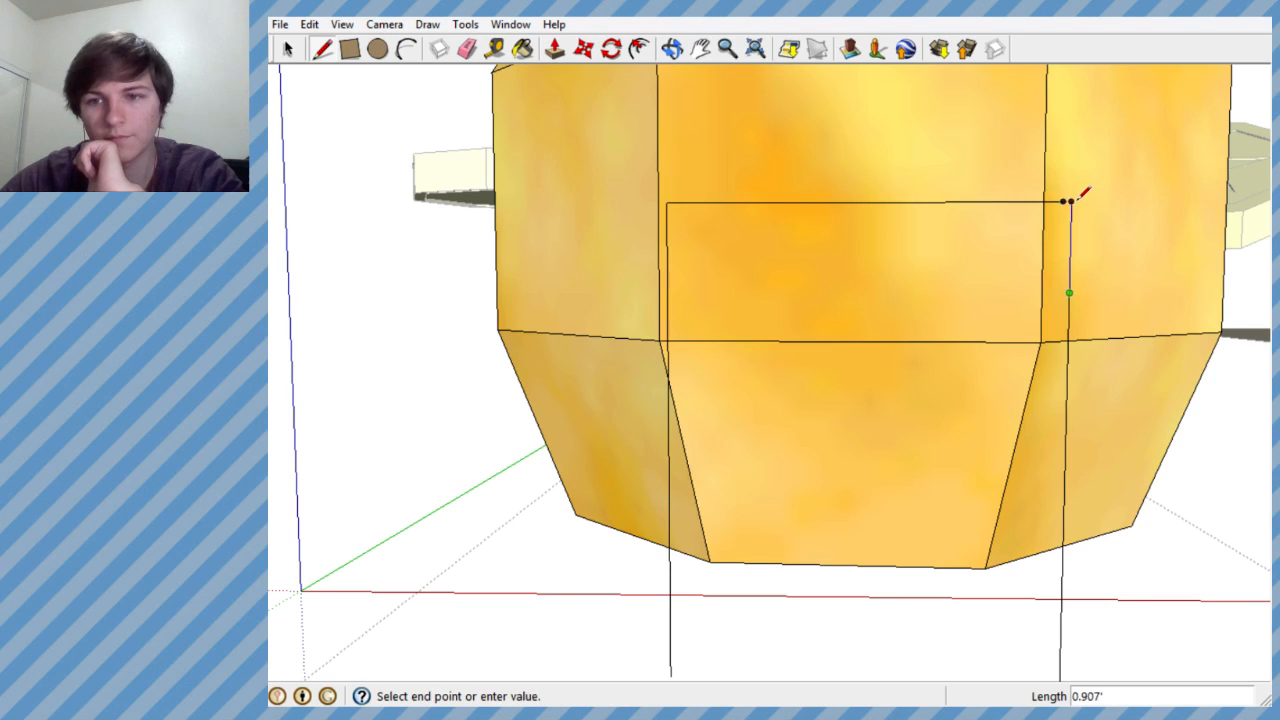
left_click(1069, 202)
key("ctrl+z")
key("ctrl+z")
- Extend the right vertical line about 0.9' to the left one's height and close a rectangle about 4.06' wide between them
left_click(1069, 293)
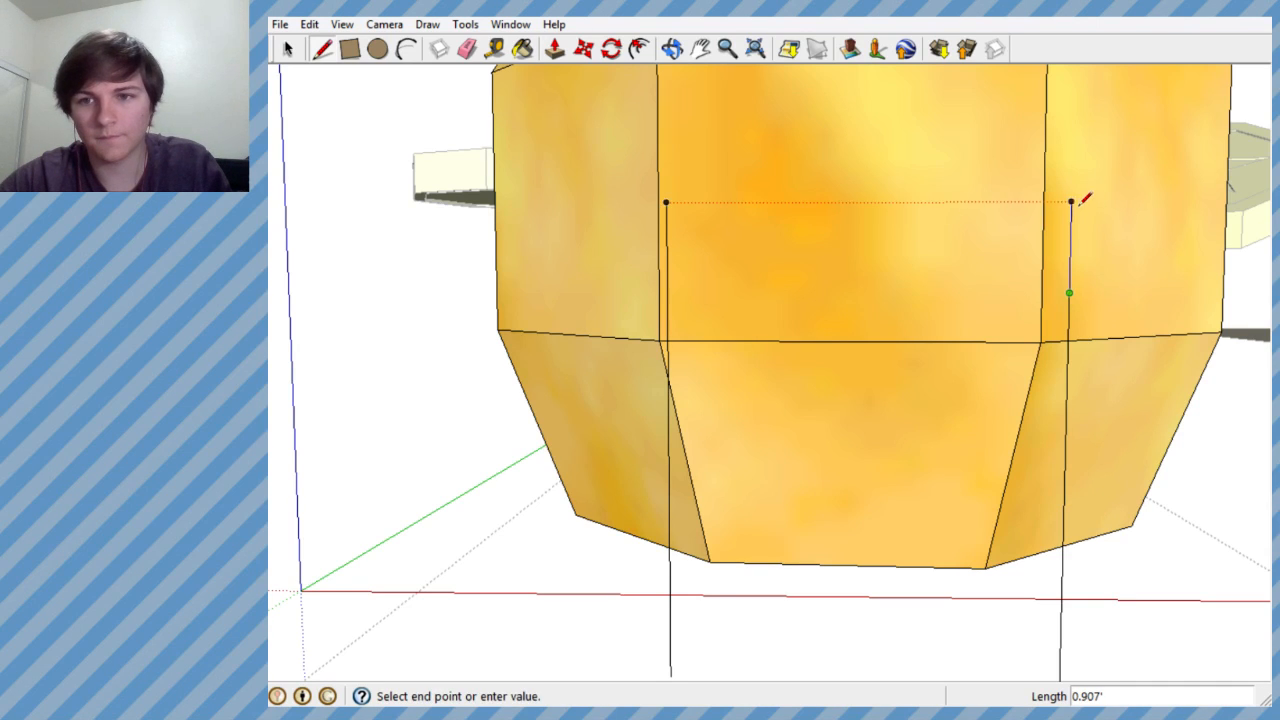
double_click(1071, 202)
left_click(666, 202)
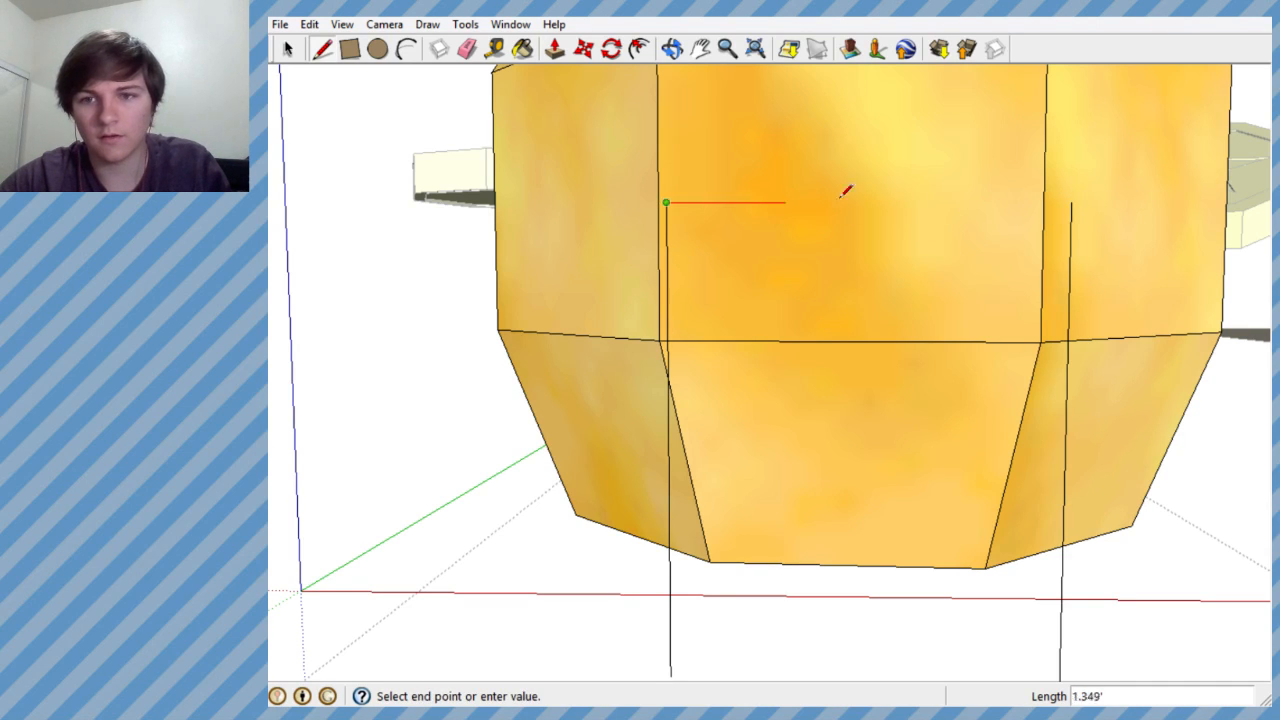
left_click(1071, 202)
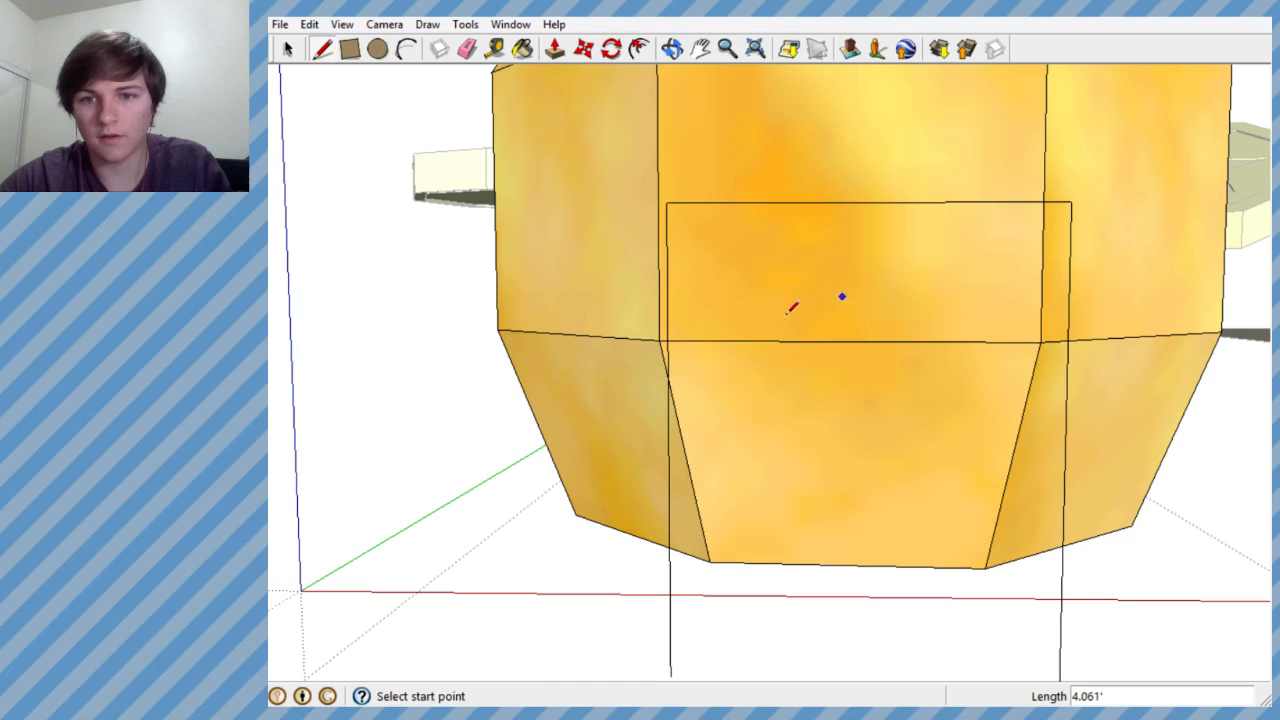
left_click(668, 293)
left_click(1069, 293)
- Draw a horizontal line between the two vertical lines to close the lower edge of the rectangle in front of the sack
mouse_move(820, 277)
middle_mouse_down()
mouse_move(851, 346)
mouse_move(1089, 403)
mouse_move(1017, 406)
mouse_move(894, 337)
middle_mouse_up()
scroll(894, 337, "down", 2)
middle_click_drag(514, 300, 469, 231)
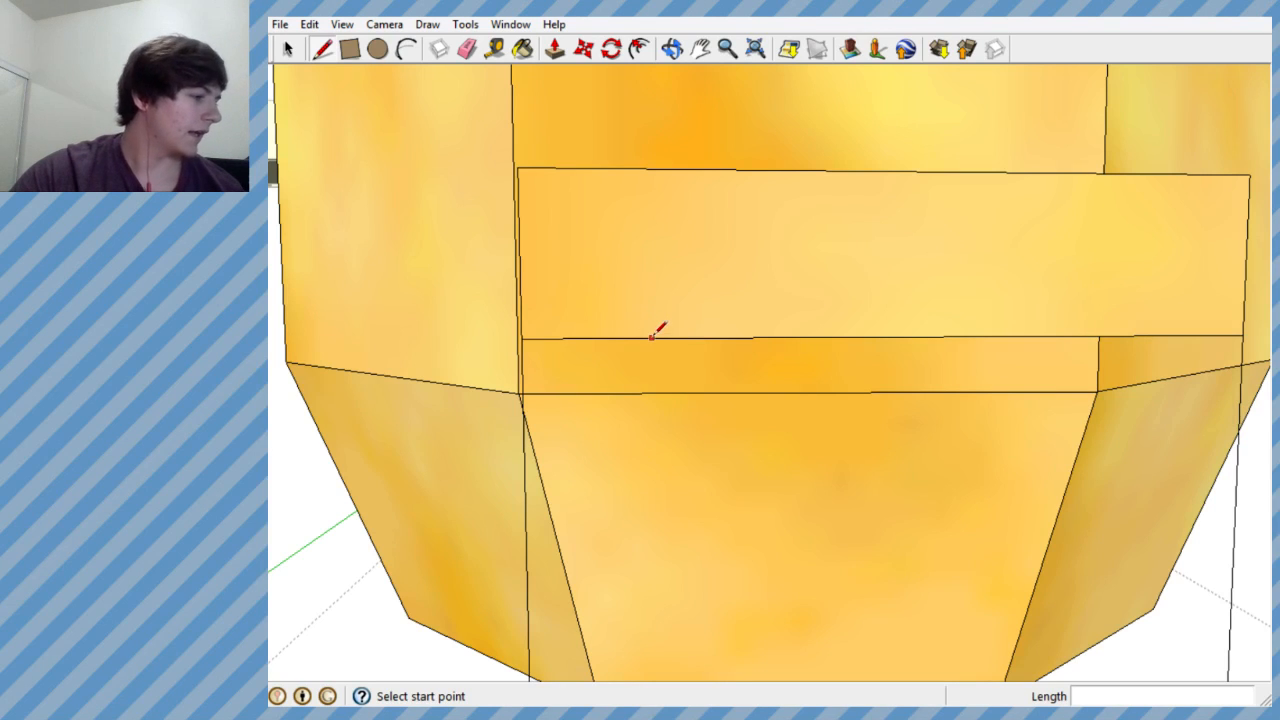
scroll(755, 370, "down", 2)
scroll(755, 368, "down", 3)
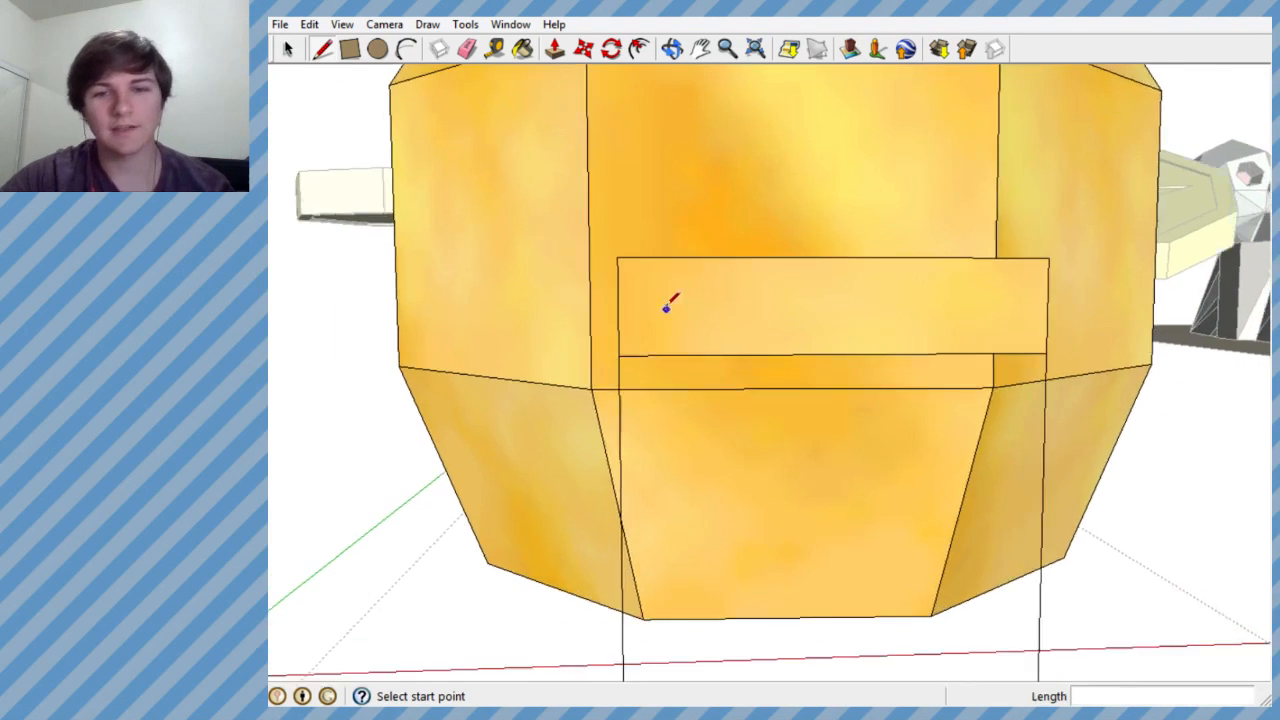
- Draw the left half of an arch with connected line segments from the rectangle's lower-left corner up to its top edge
left_click(598, 339)
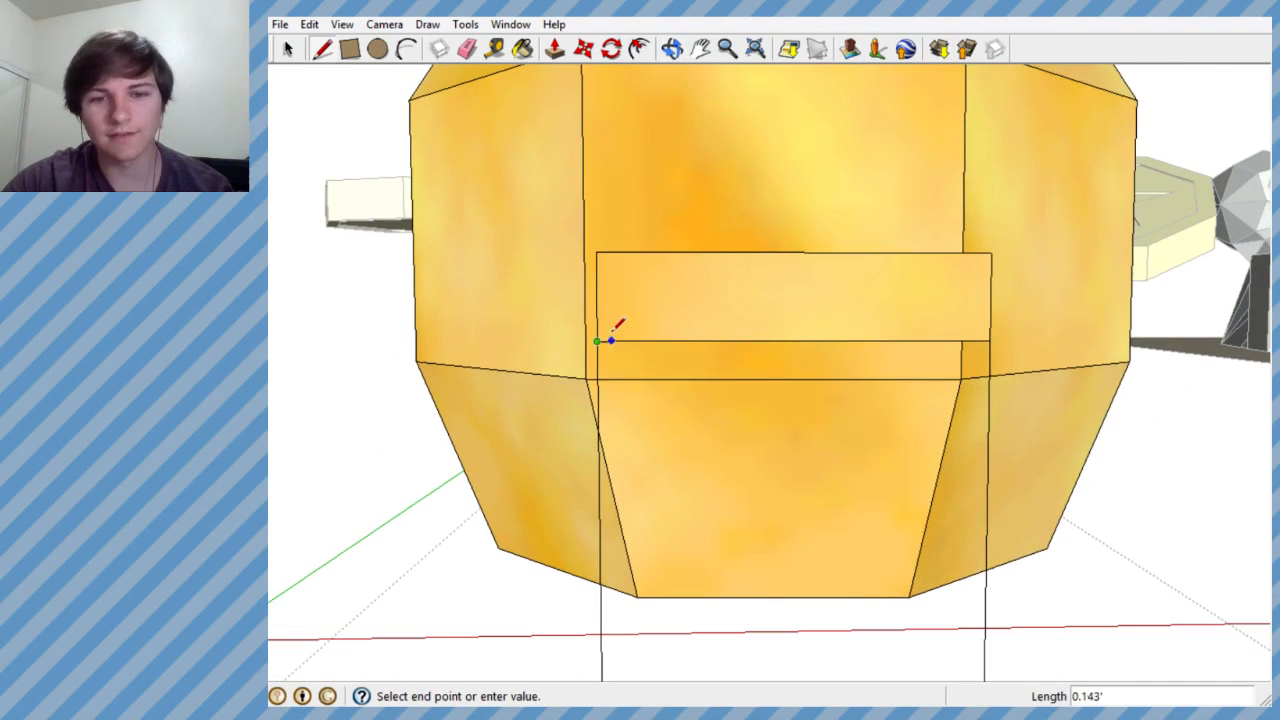
scroll(615, 324, "up", 4)
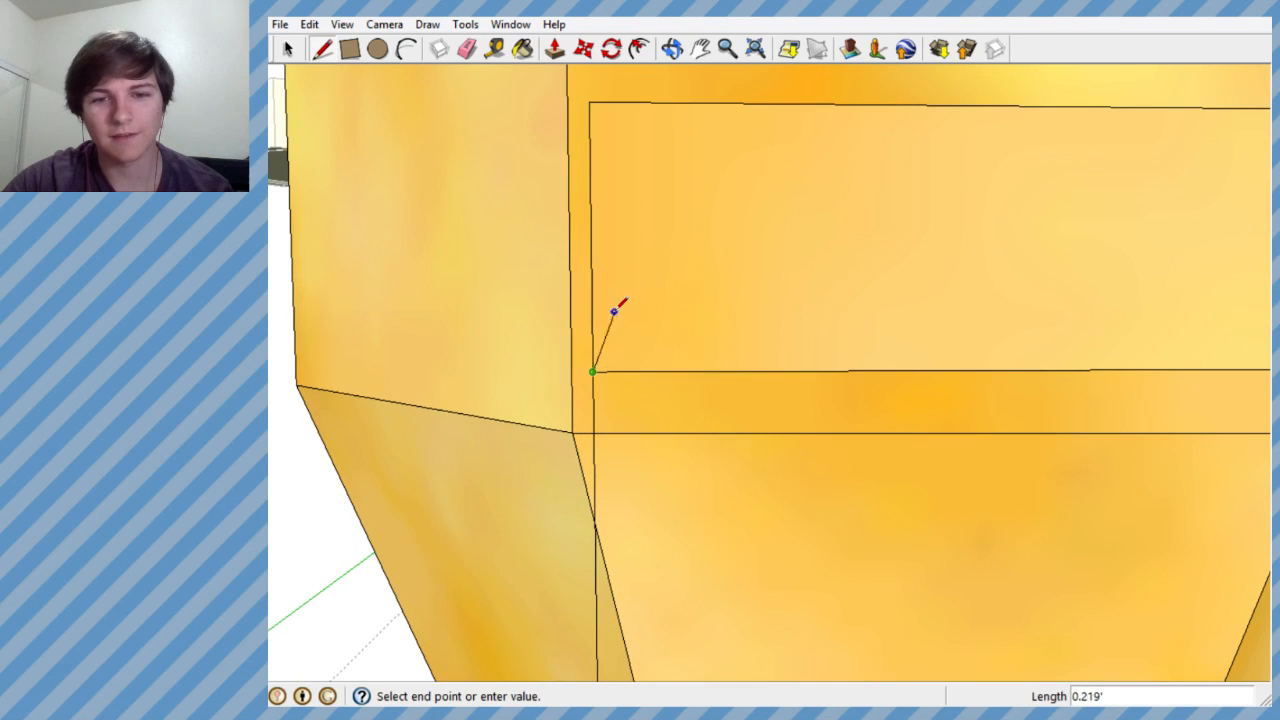
scroll(610, 304, "up", 2)
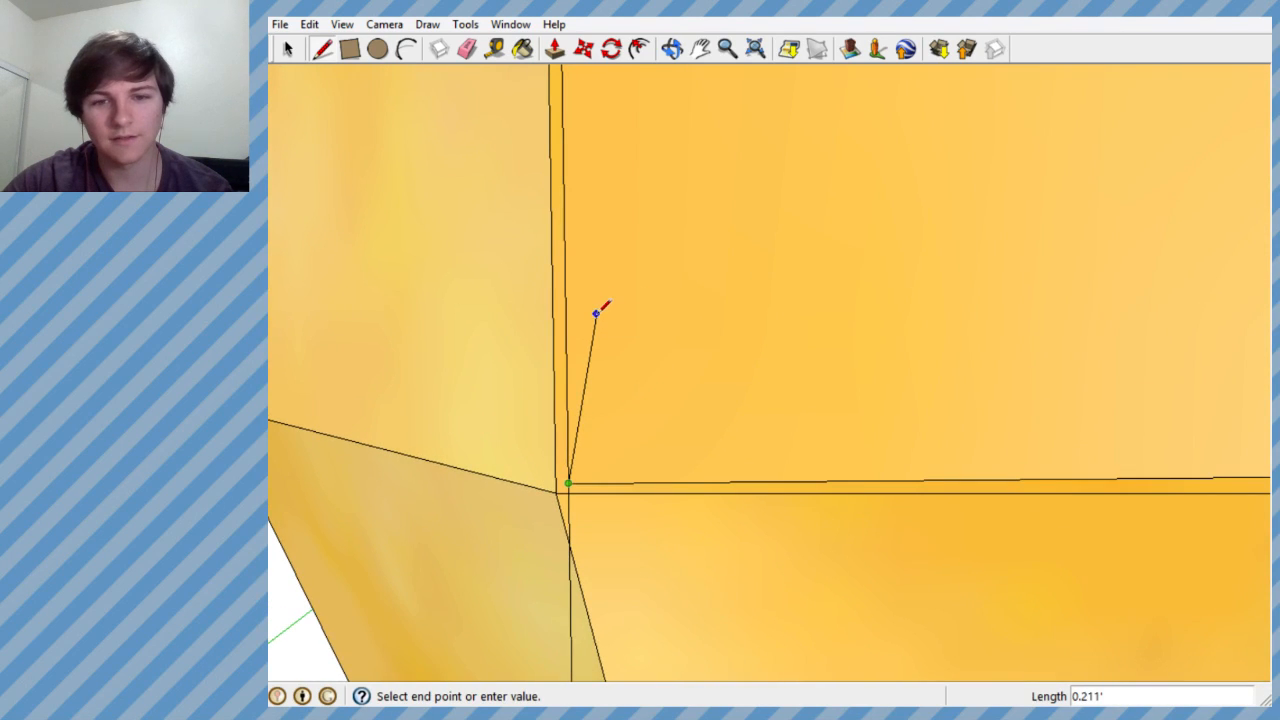
left_click(597, 314)
scroll(571, 325, "down", 2)
scroll(576, 320, "down", 3)
left_click_drag(578, 322, 611, 274)
left_click(607, 278)
left_click(671, 240)
left_click(782, 200)
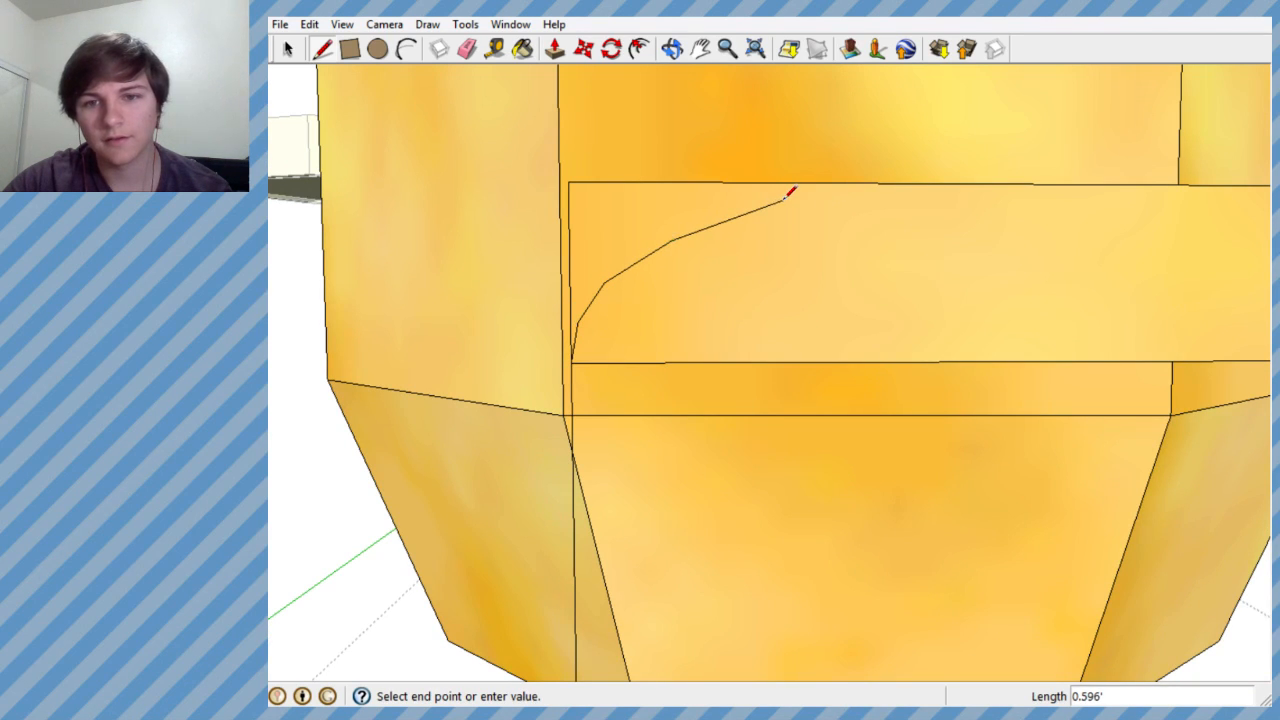
left_click(860, 182)
scroll(800, 226, "down", 3)
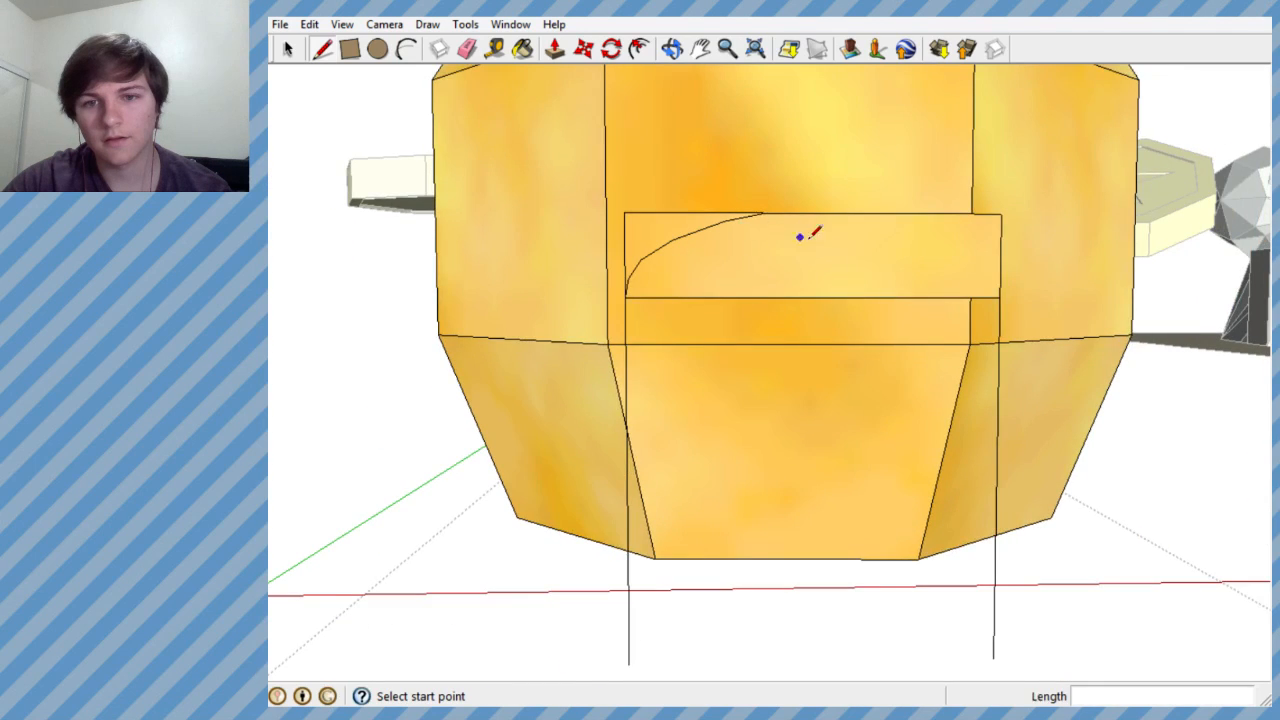
- Undo the arch's last segment and mark a point on the rectangle's top edge about 0.33' right of its midpoint
scroll(805, 210, "up", 1)
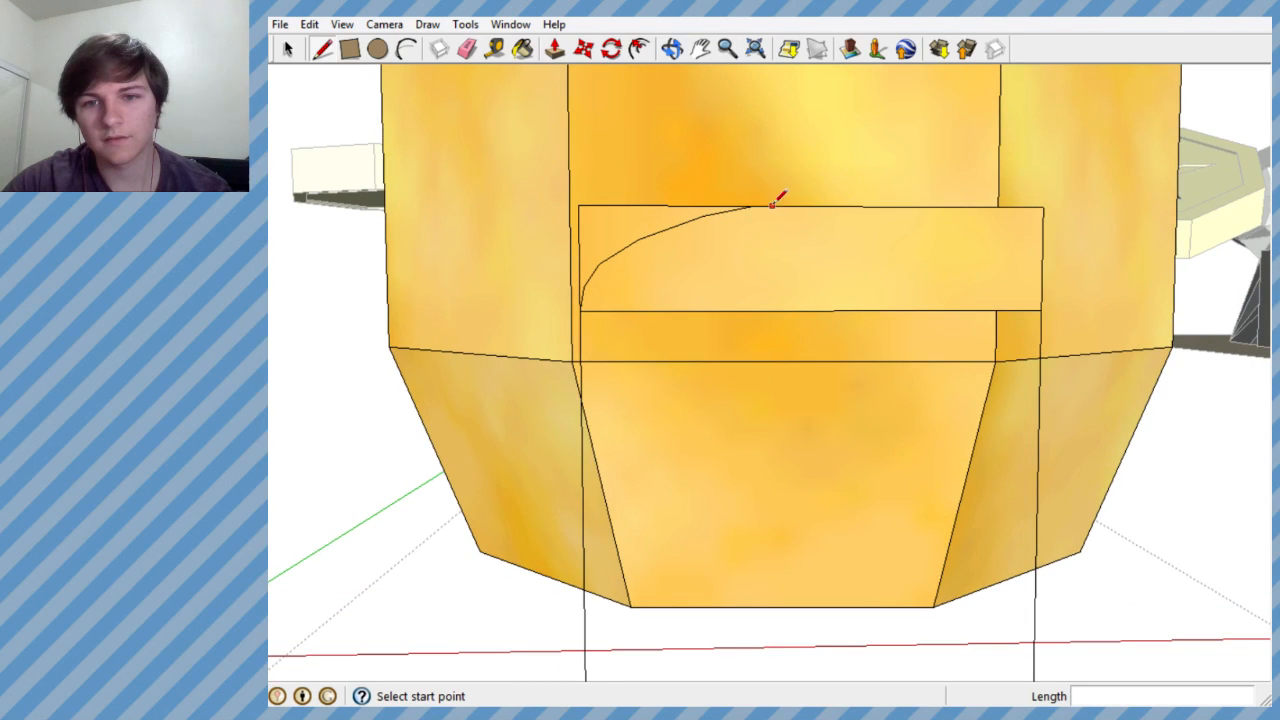
key("ctrl+z")
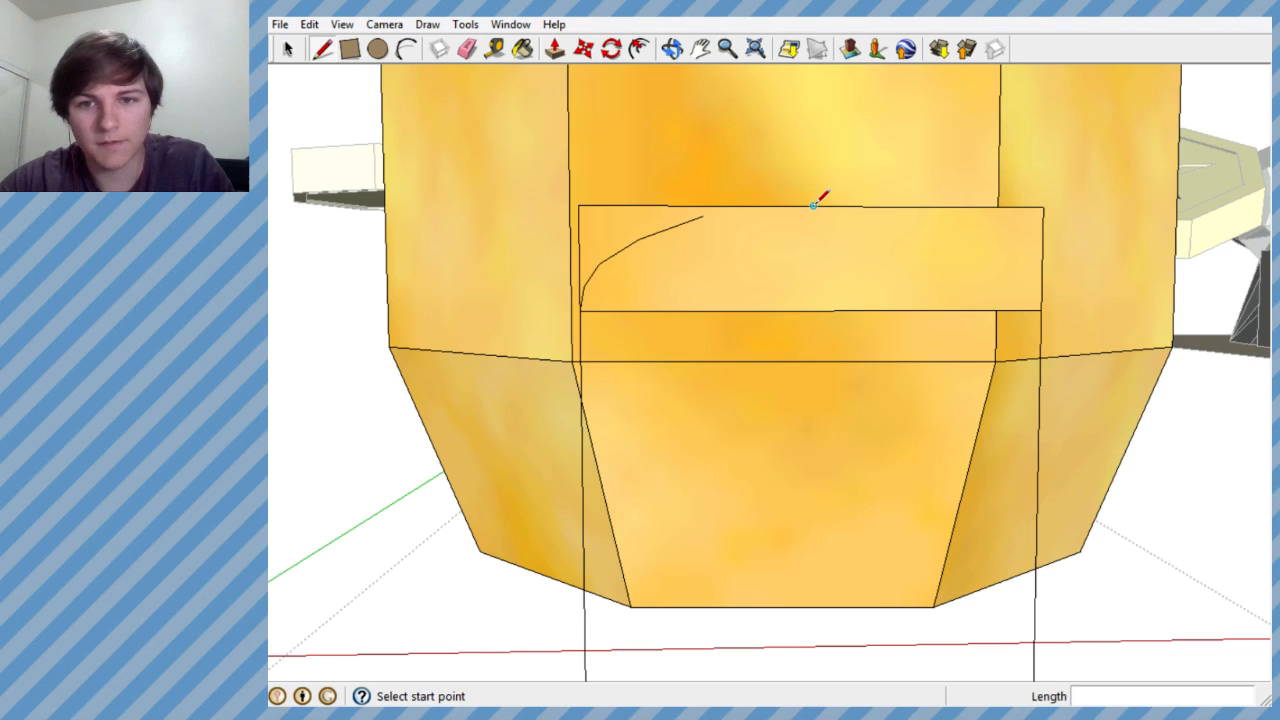
middle_click_drag(813, 205, 789, 207)
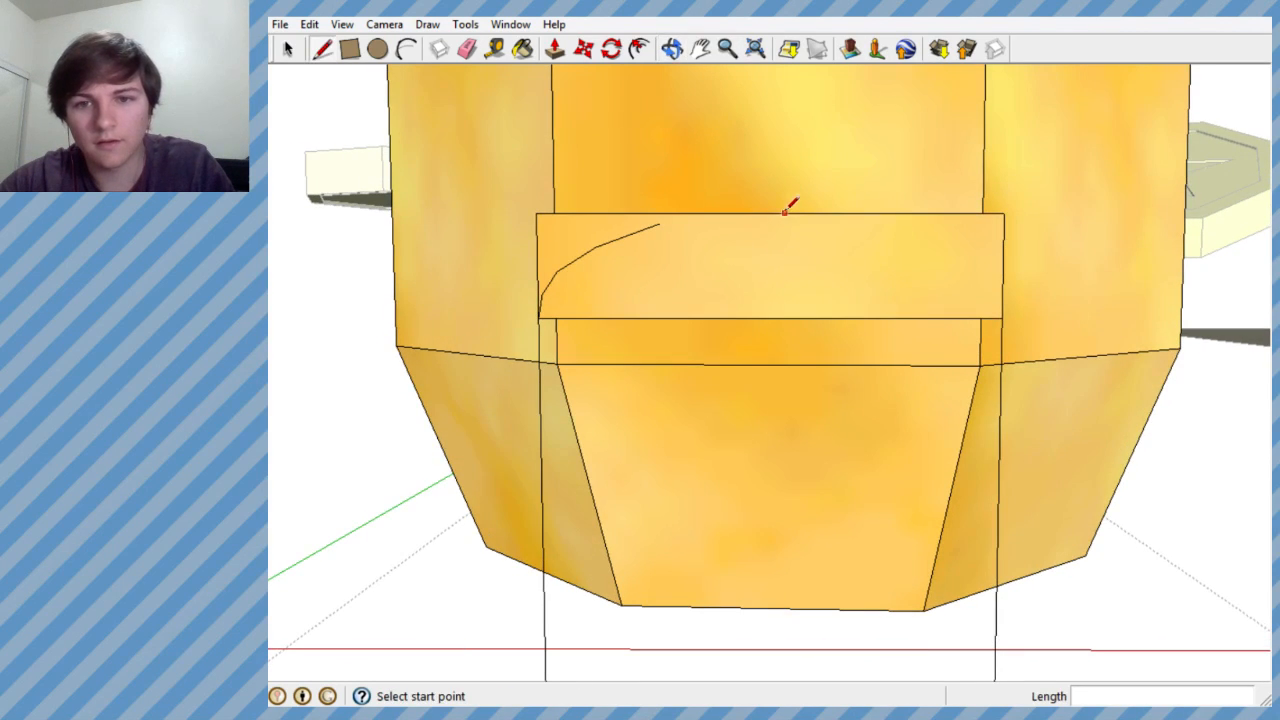
left_click(770, 212)
scroll(815, 221, "up", 2)
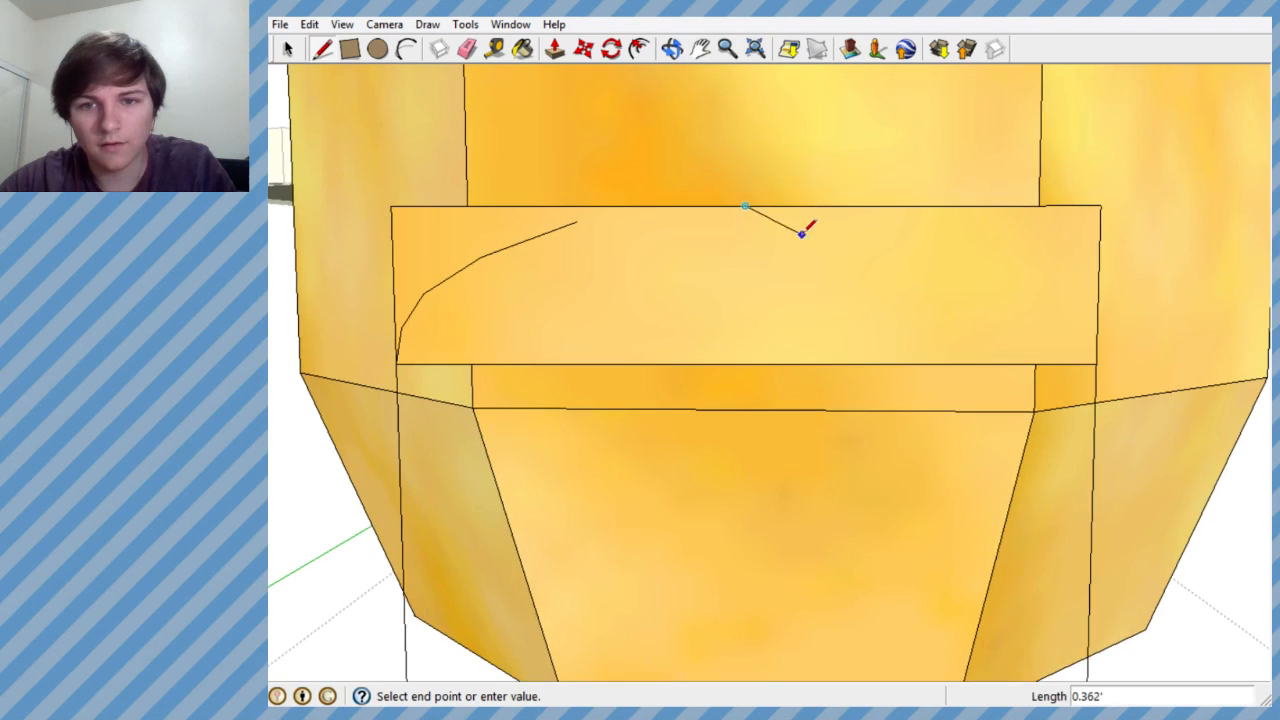
scroll(826, 215, "up", 1)
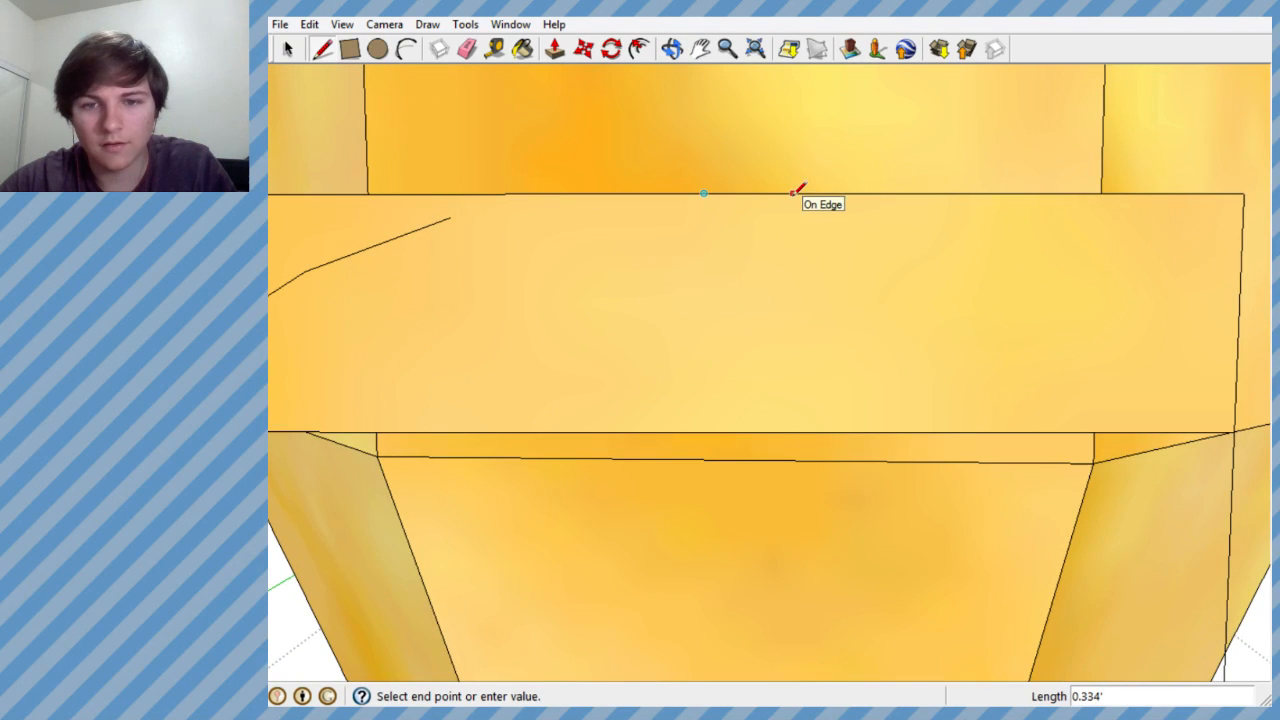
key("Escape")
- Mark a matching point about 0.3' left of the top edge's midpoint and join it to the open end of the arch's left half
left_click(704, 192)
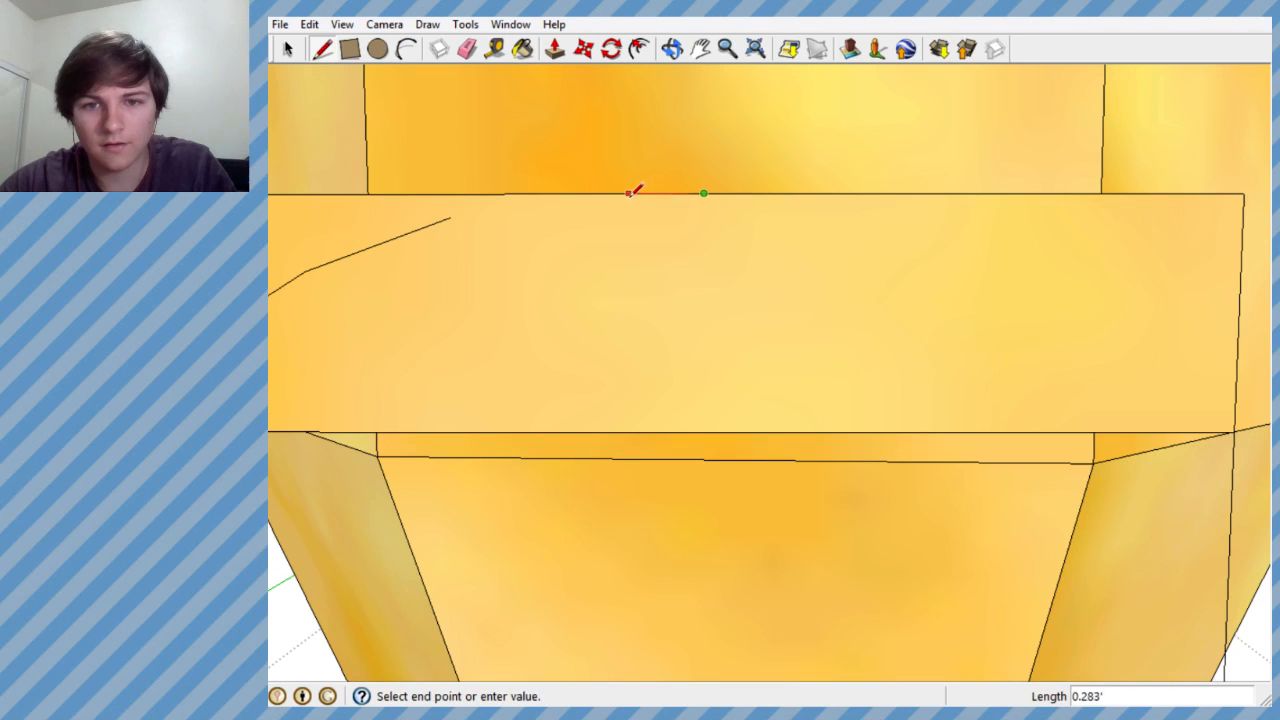
key("Escape")
left_click(621, 192)
left_click(452, 216)
scroll(640, 251, "down", 2)
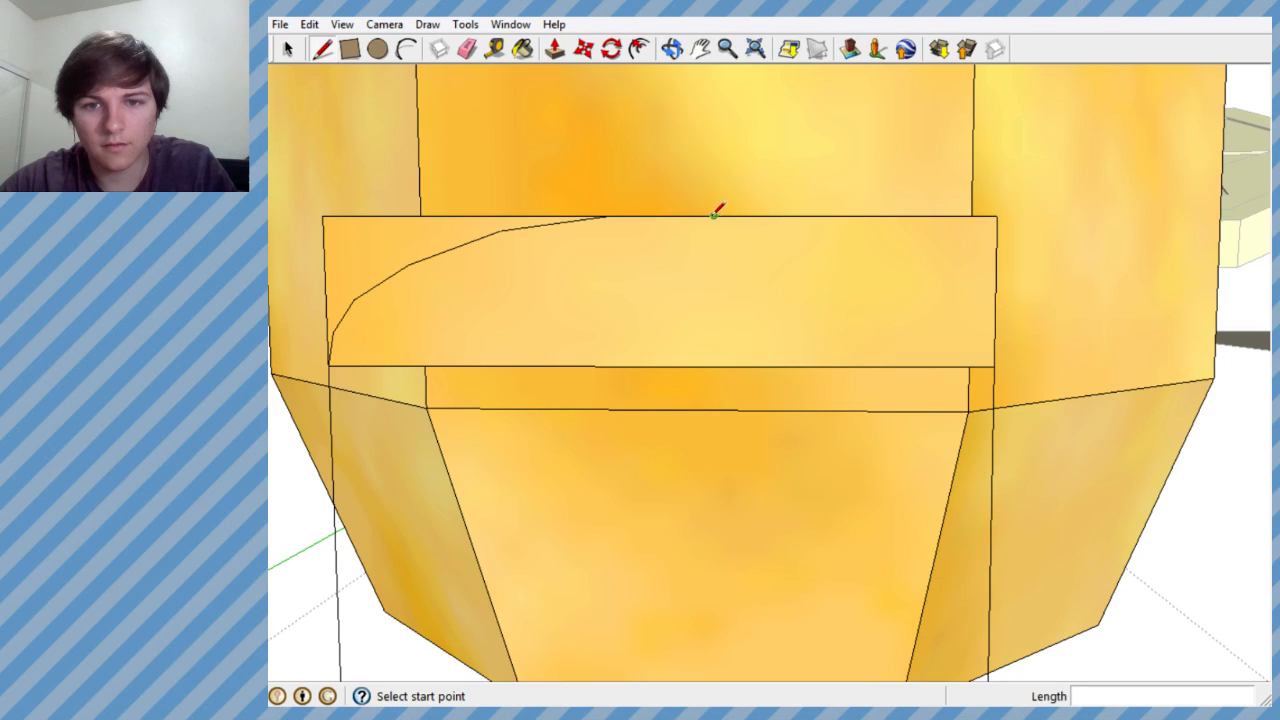
- Draw the arch's right half in line segments from the marked point on the top edge to the rectangle's lower-right corner
left_click(714, 215)
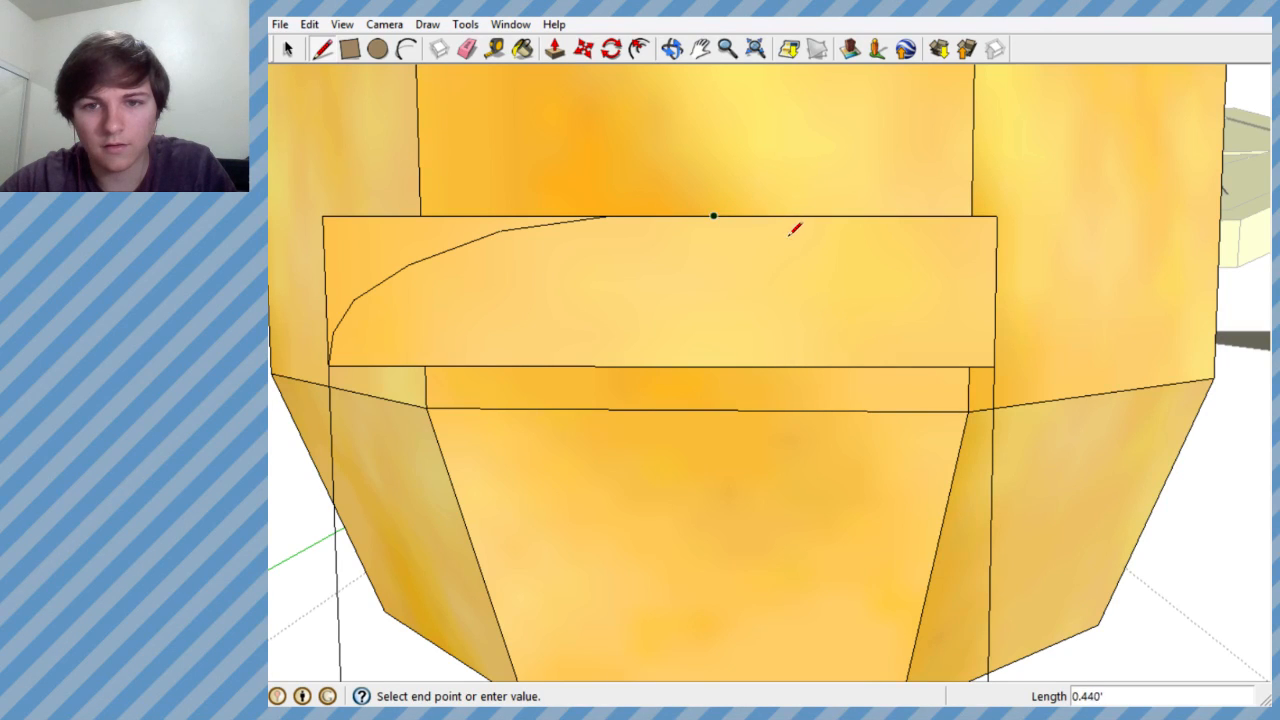
scroll(785, 231, "up", 2)
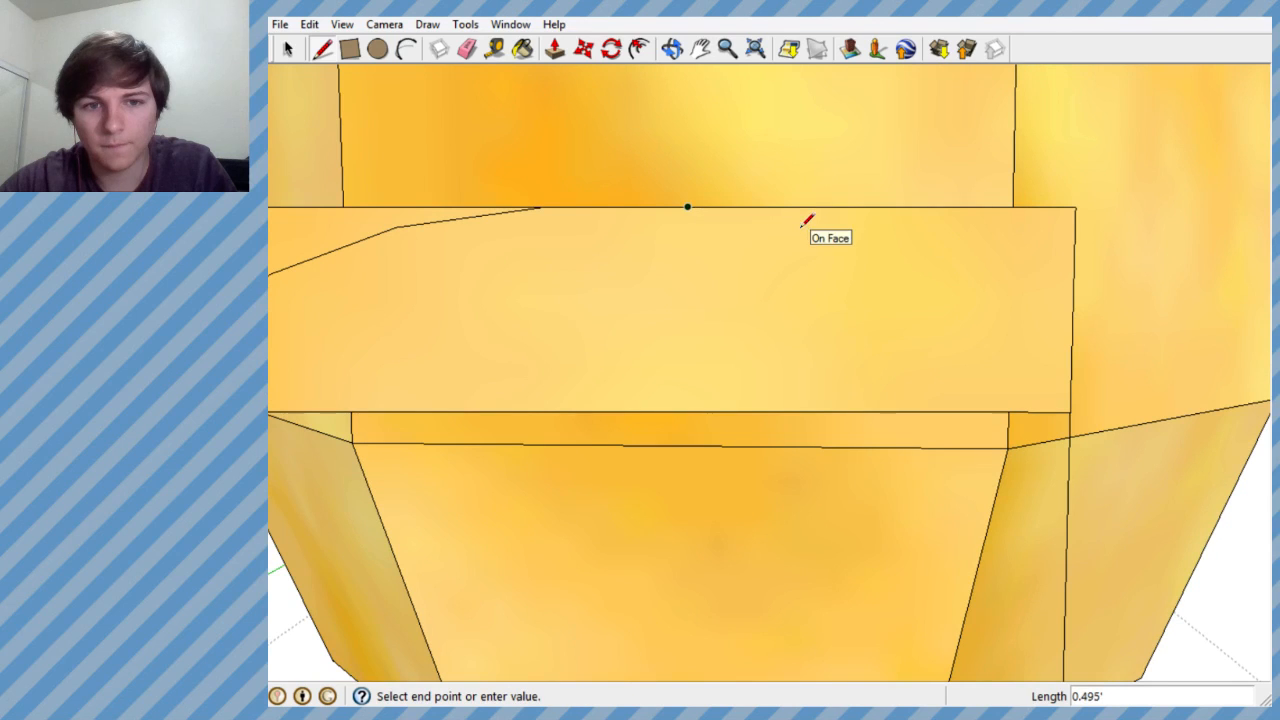
scroll(797, 225, "up", 3)
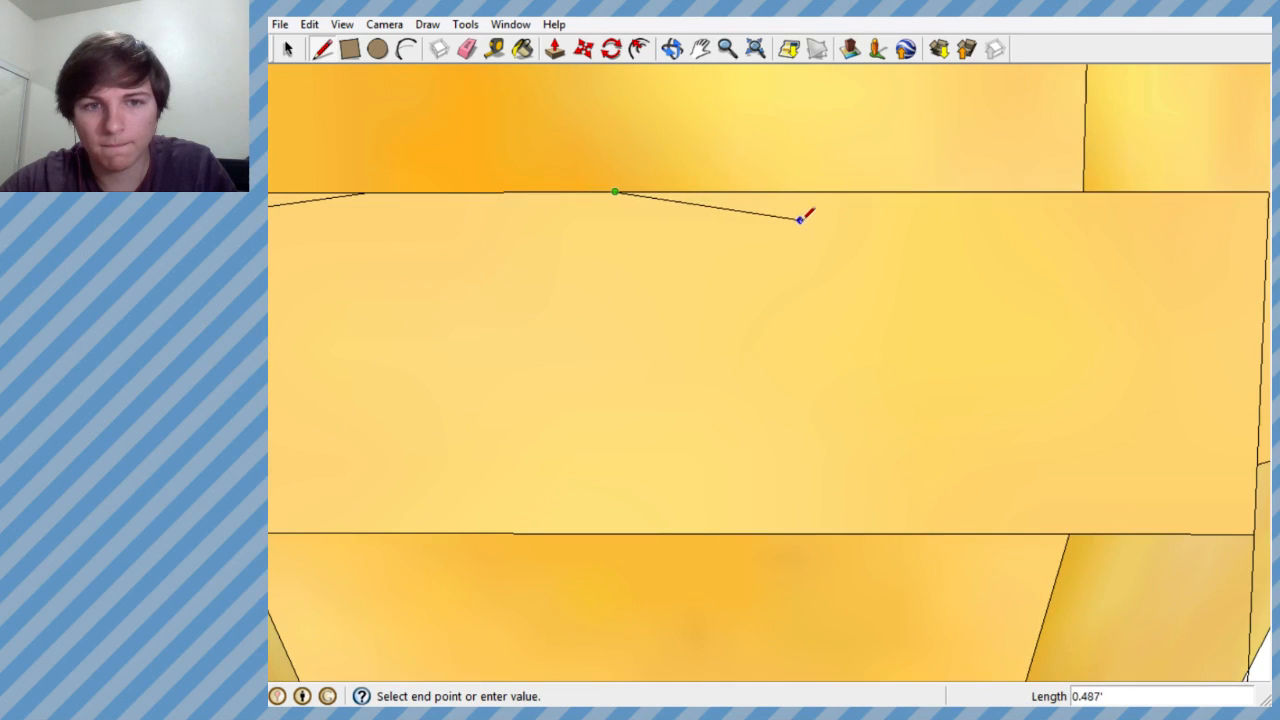
left_click(1007, 292)
left_click(1124, 381)
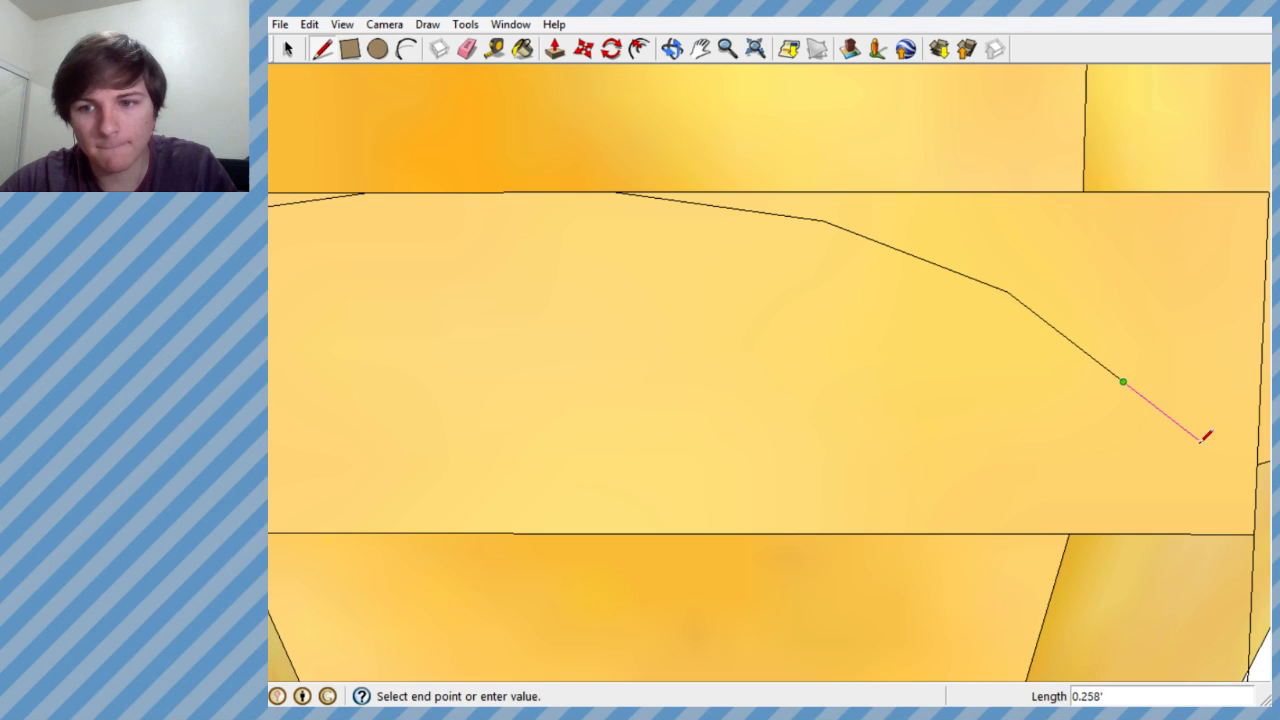
left_click(1255, 531)
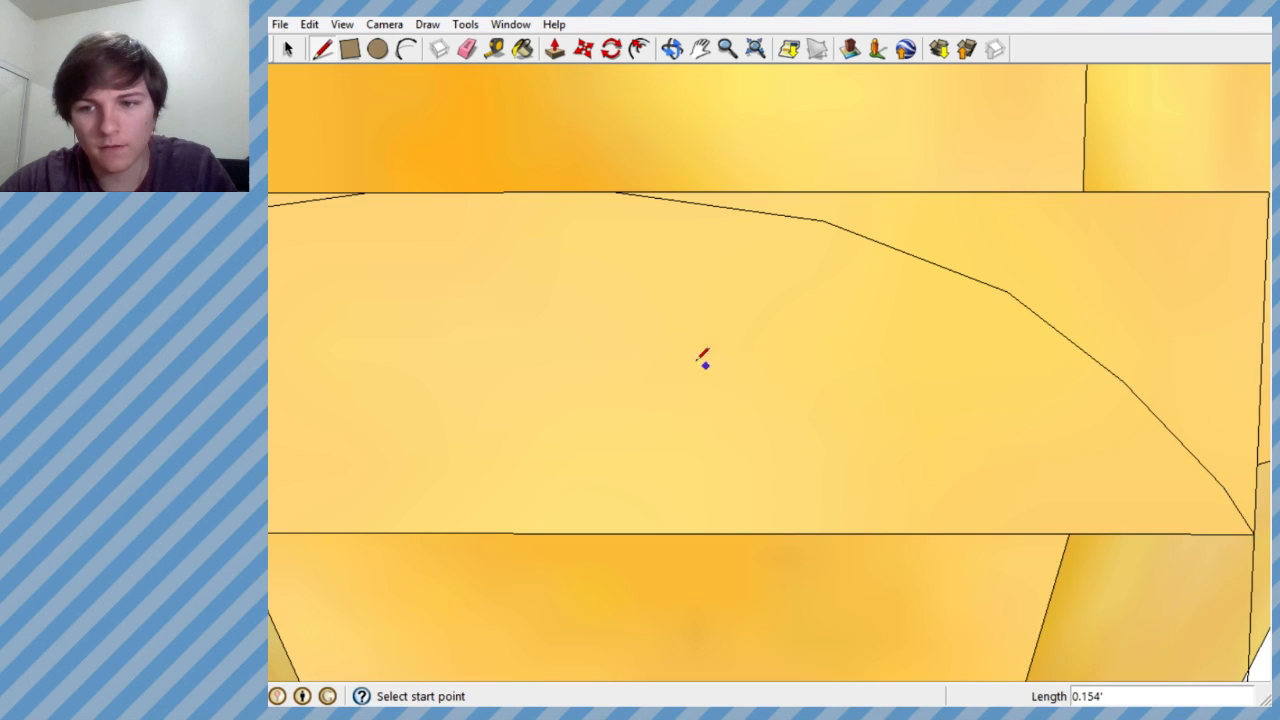
- Undo the lower segments of the arch's right half and try a rounder run of segments to the lower-right corner
scroll(737, 371, "down", 5)
scroll(837, 343, "up", 4)
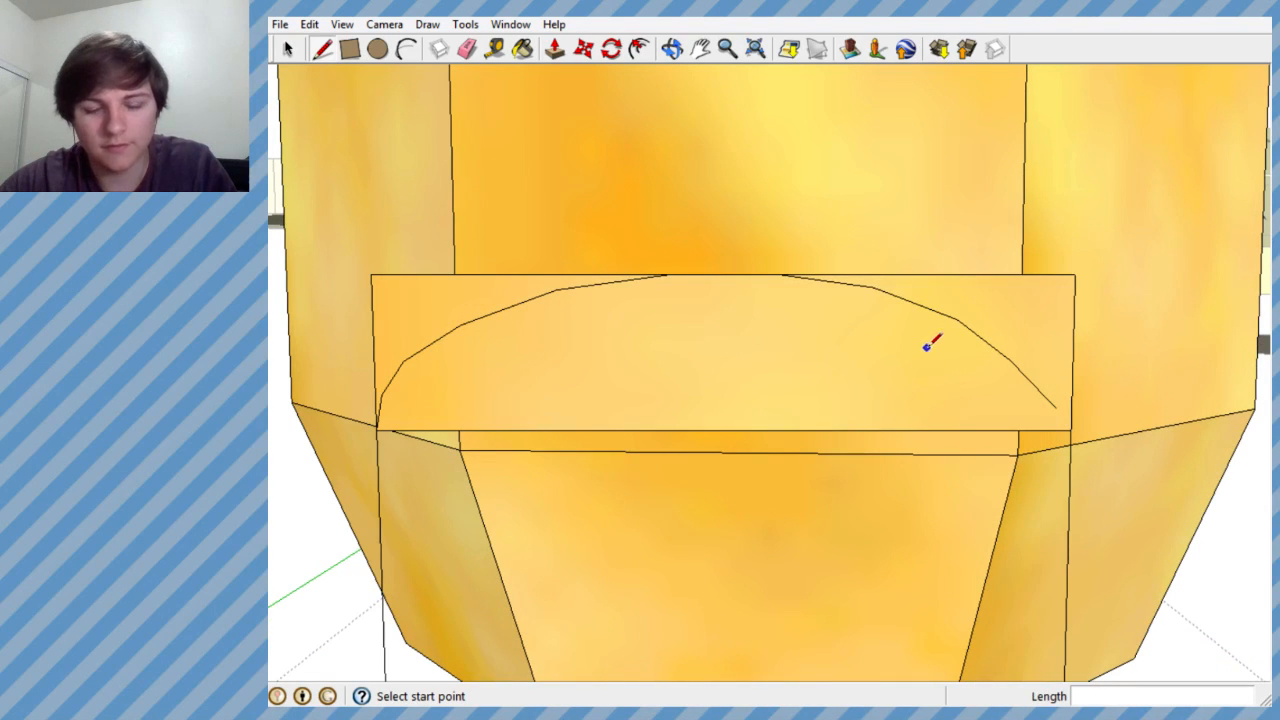
key("ctrl+z")
left_click(957, 319)
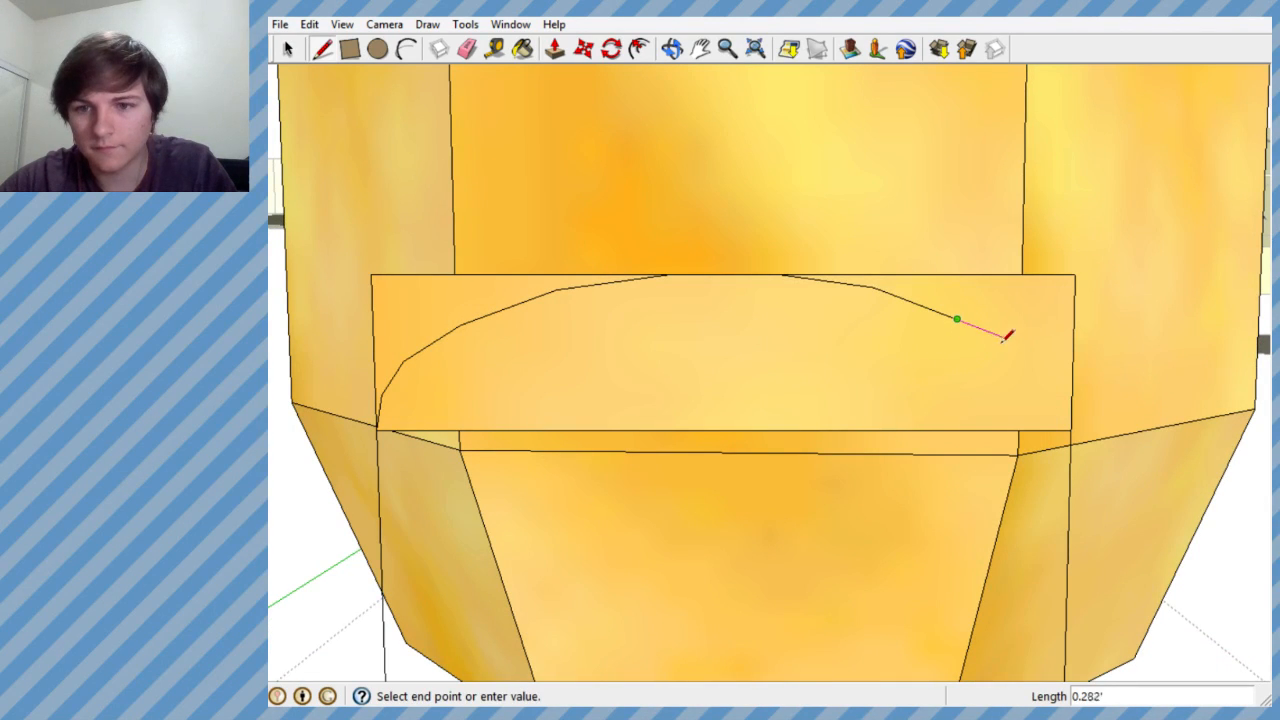
left_click(1021, 358)
scroll(1055, 386, "up", 2)
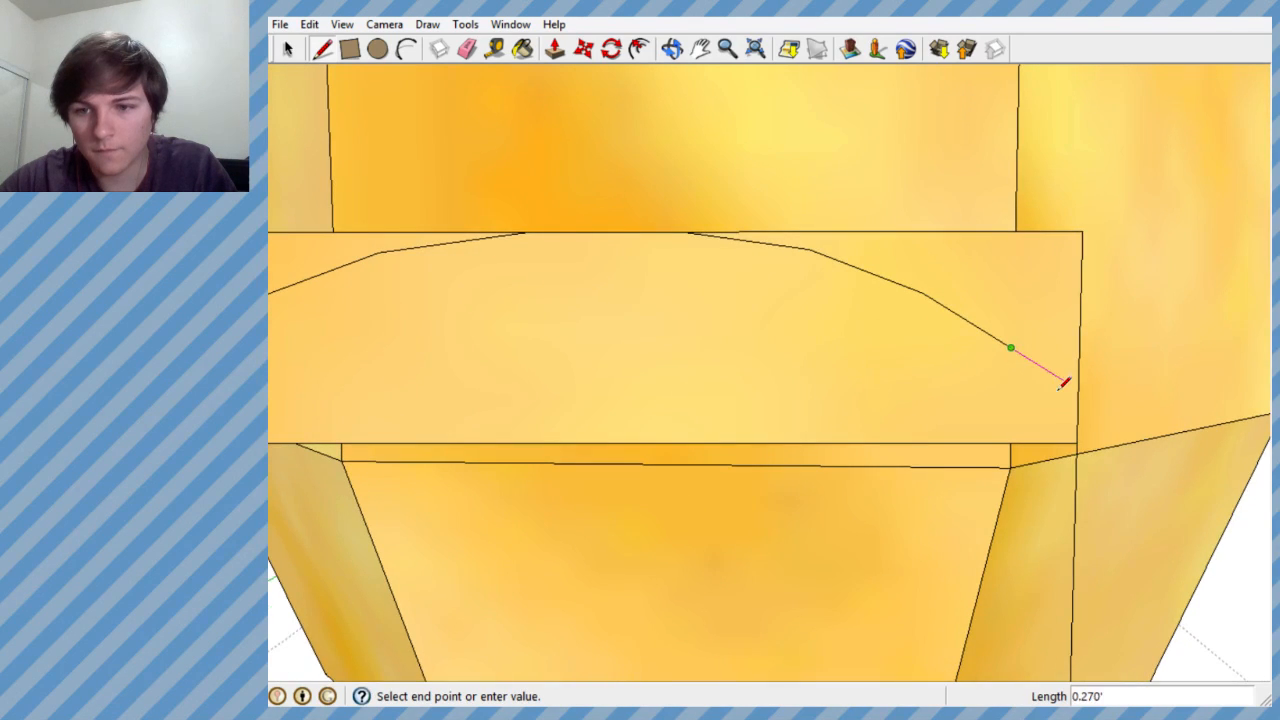
scroll(1058, 388, "up", 2)
left_click(1064, 398)
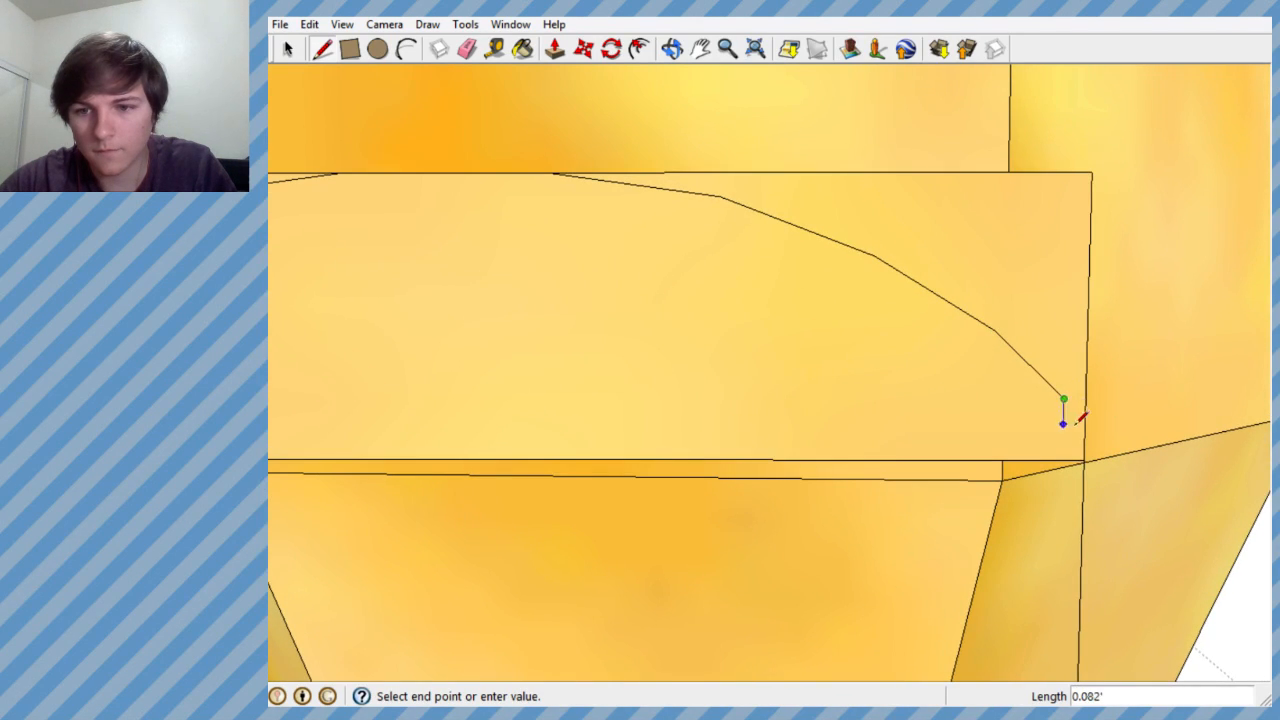
left_click(1083, 461)
scroll(975, 312, "down", 3)
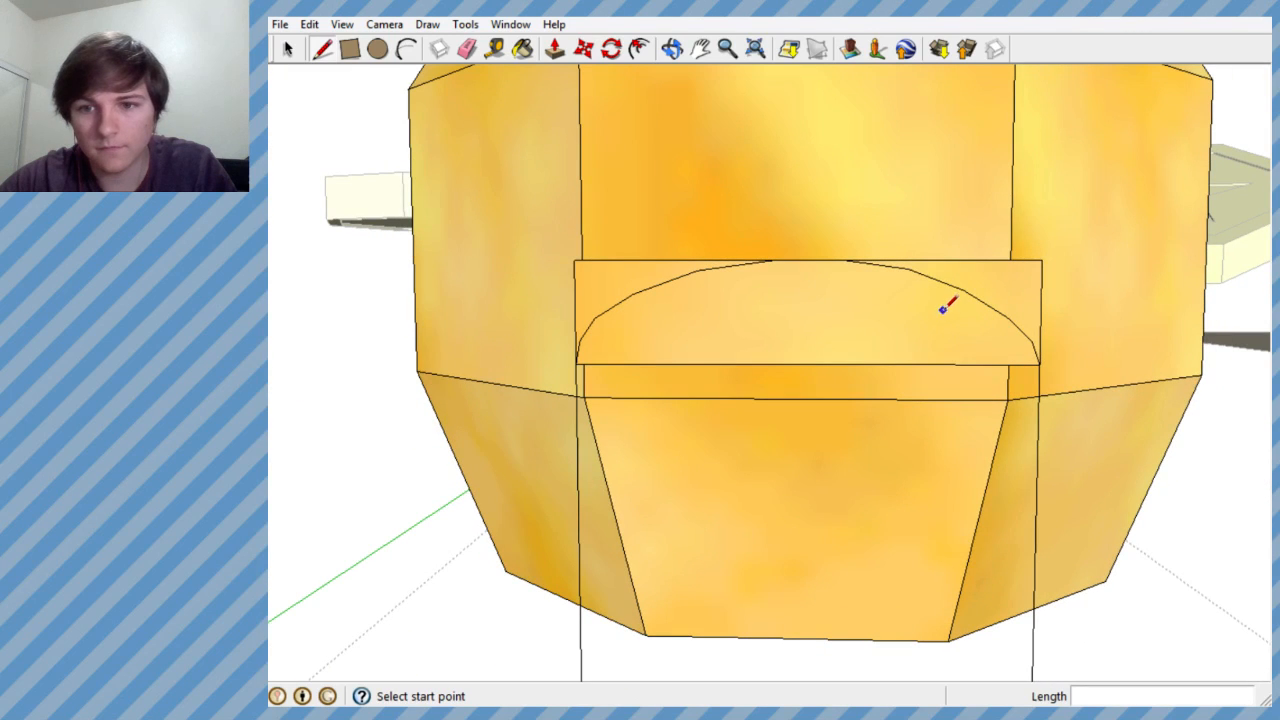
- Undo the right half back to its first segment and try a second segment about 0.79' long
scroll(1093, 315, "down", 1)
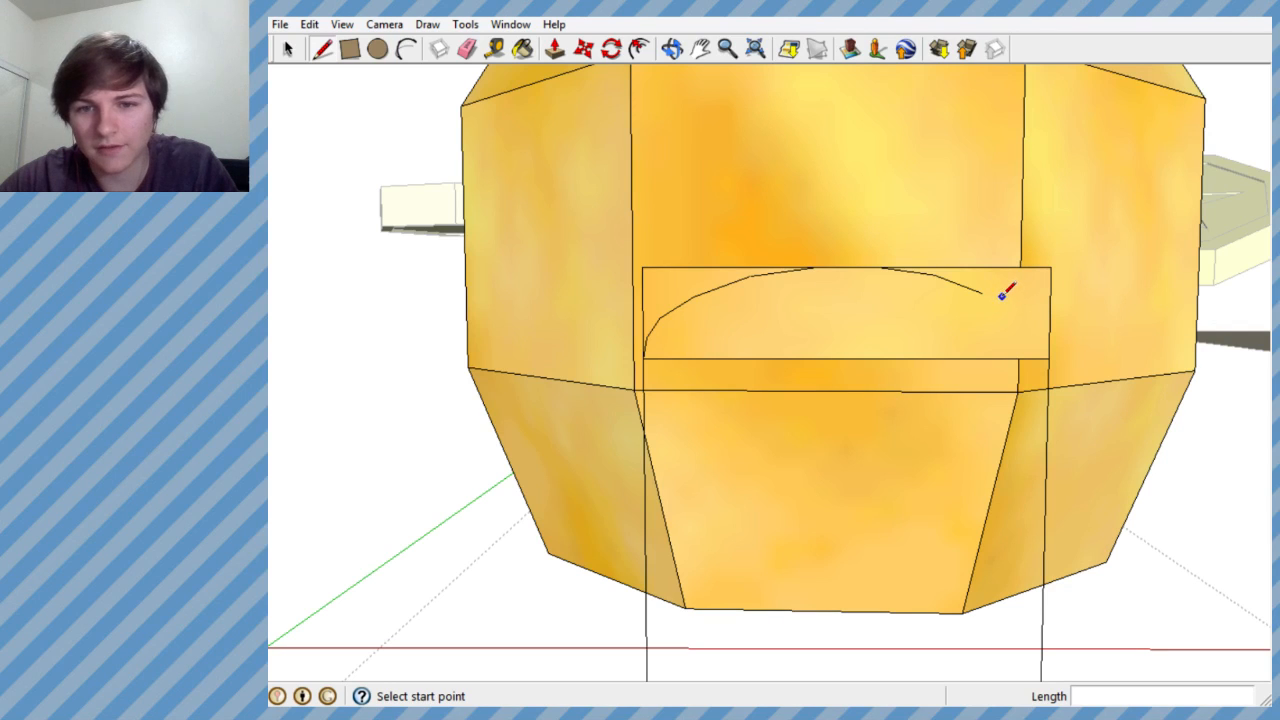
scroll(949, 271, "up", 4)
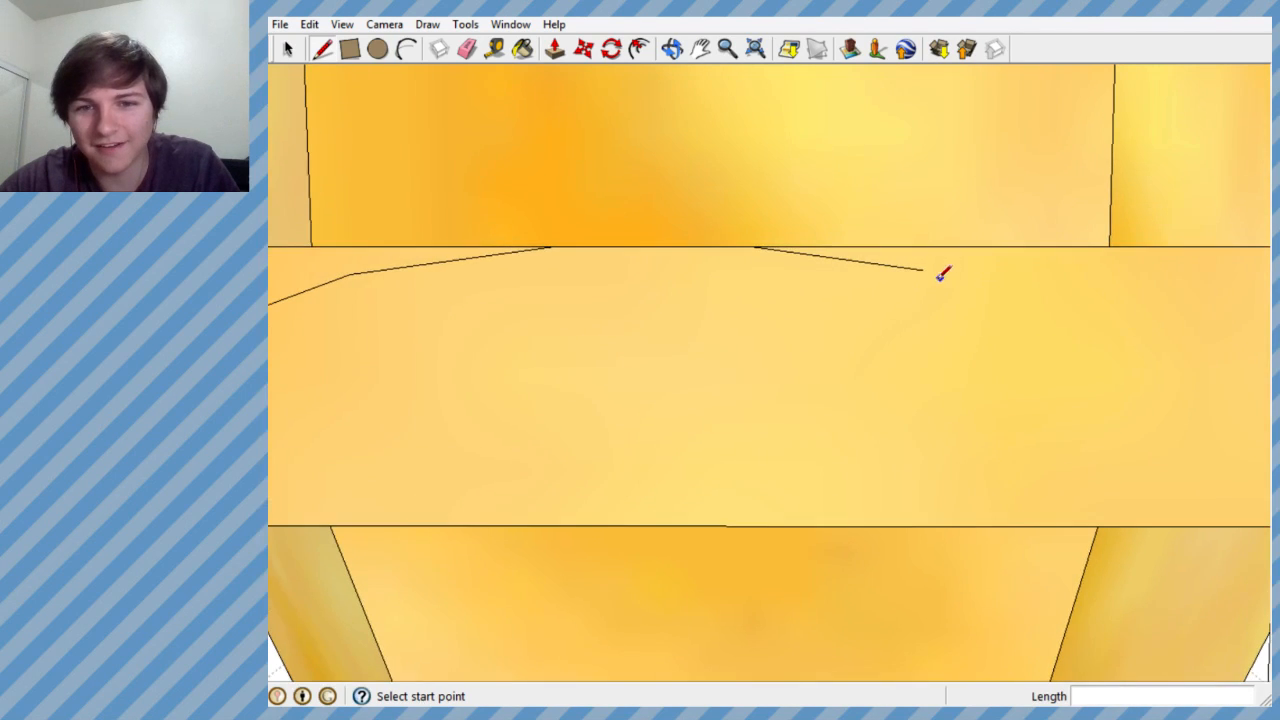
left_click(921, 268)
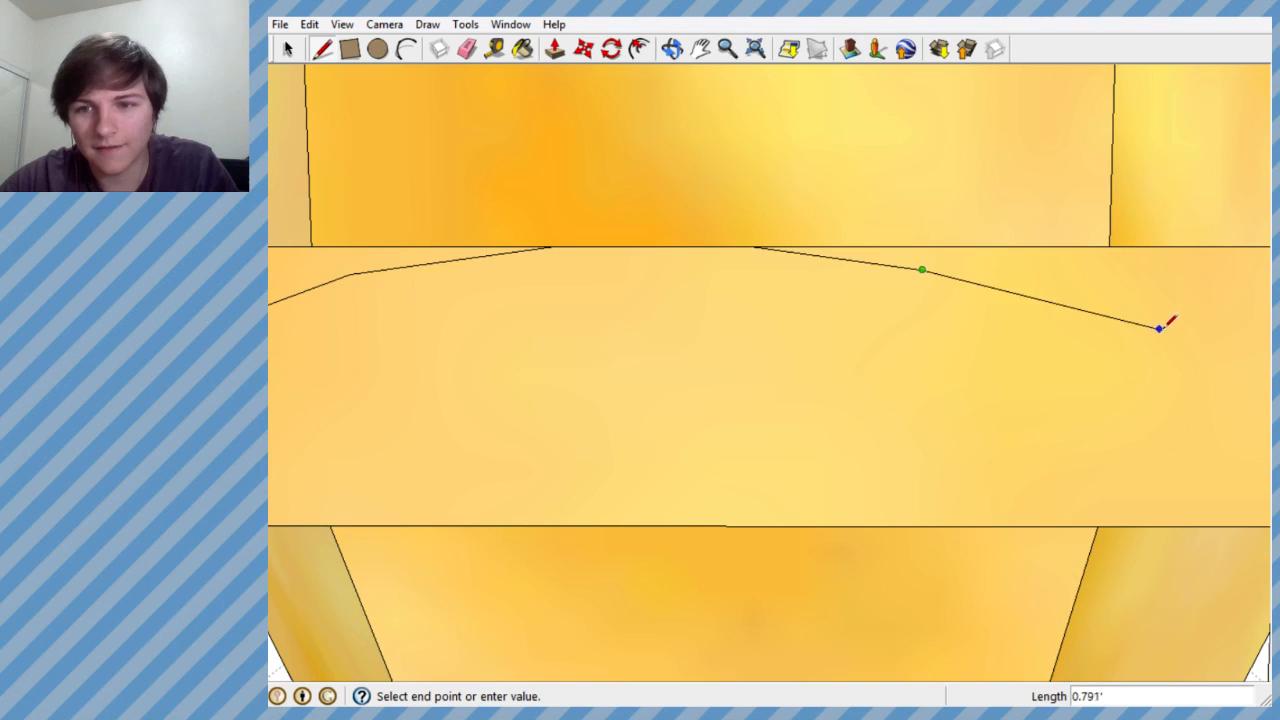
scroll(851, 300, "down", 5)
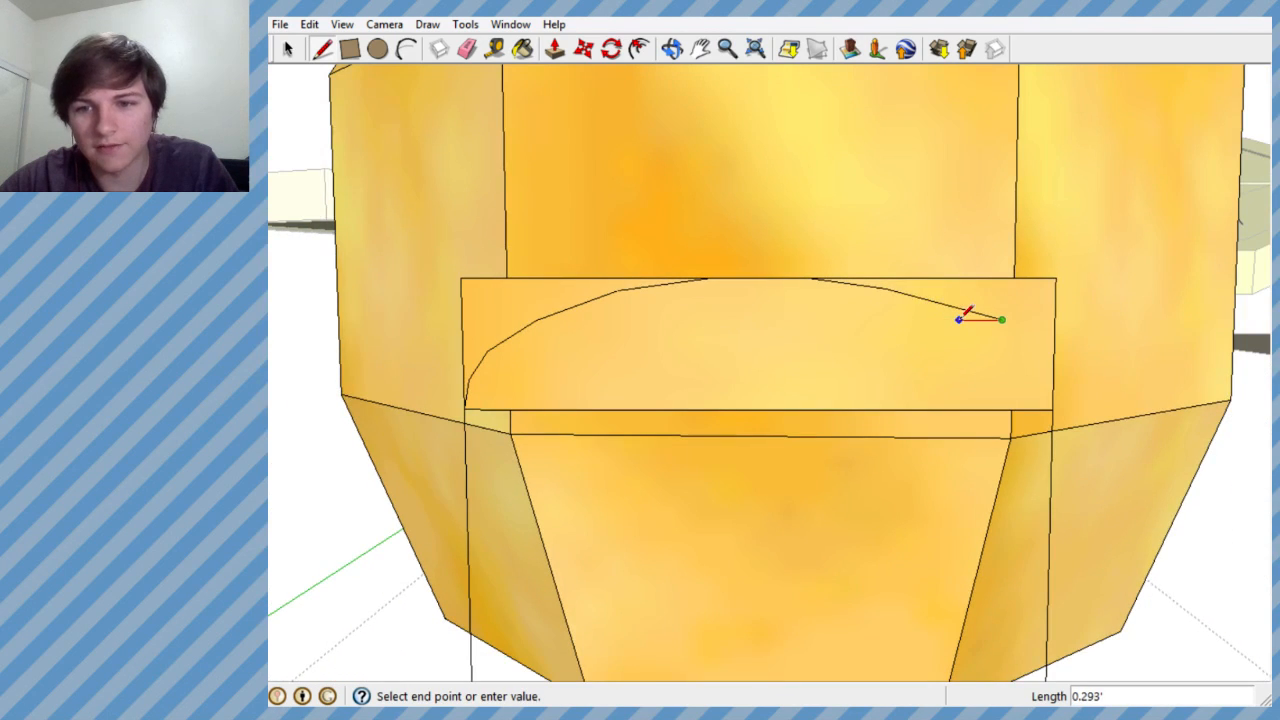
key("Escape")
- Redraw the arch's right half in short segments from the first segment's end to the lower-right corner, and undo the last two segments
left_click(885, 287)
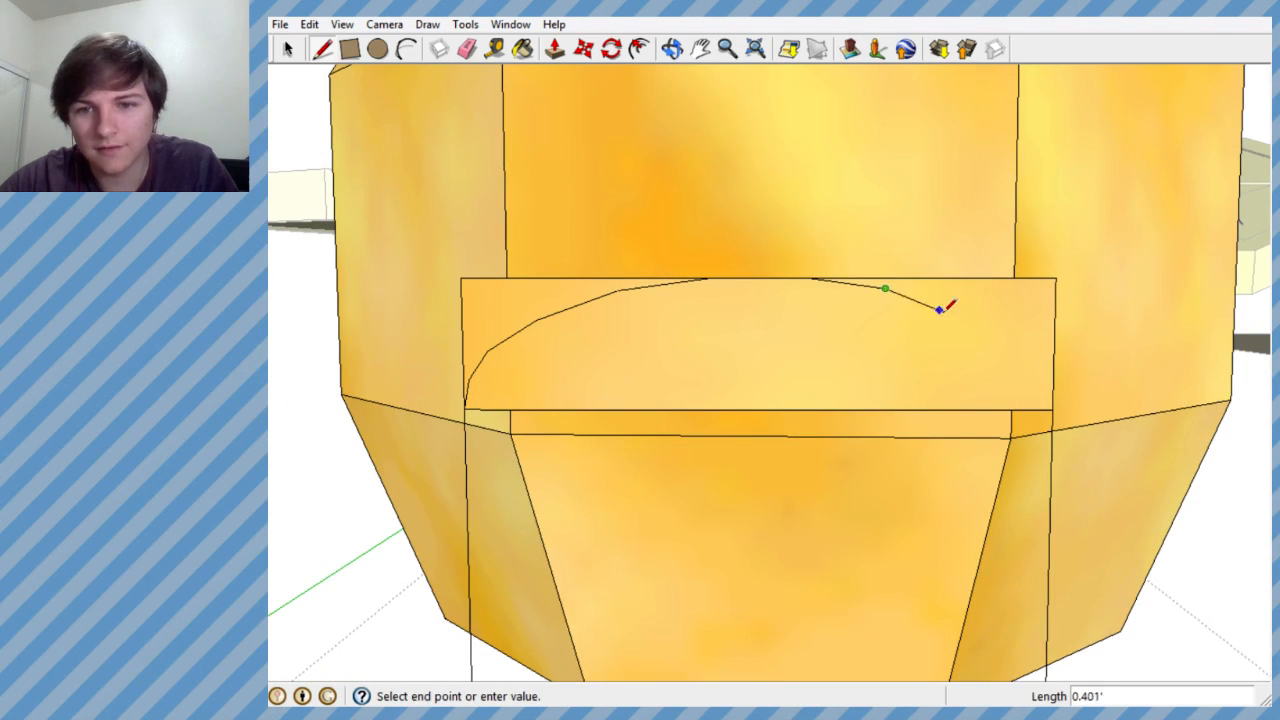
left_click(962, 310)
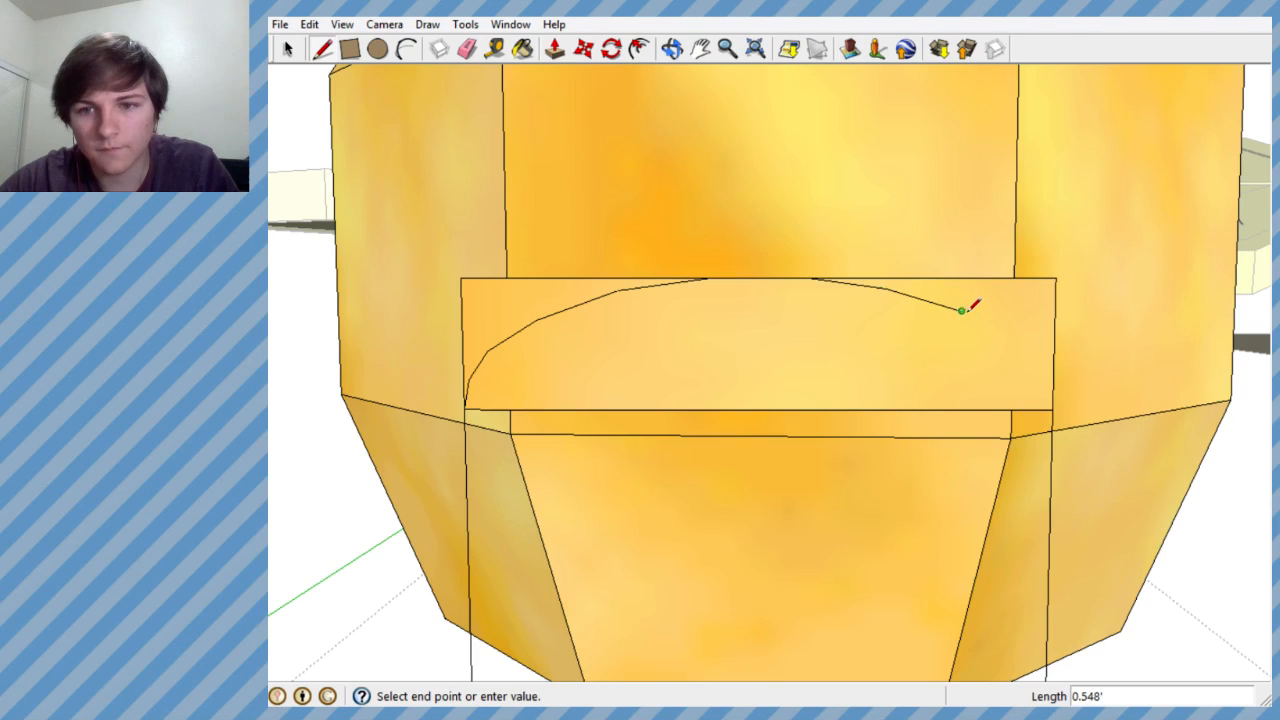
left_click(1009, 339)
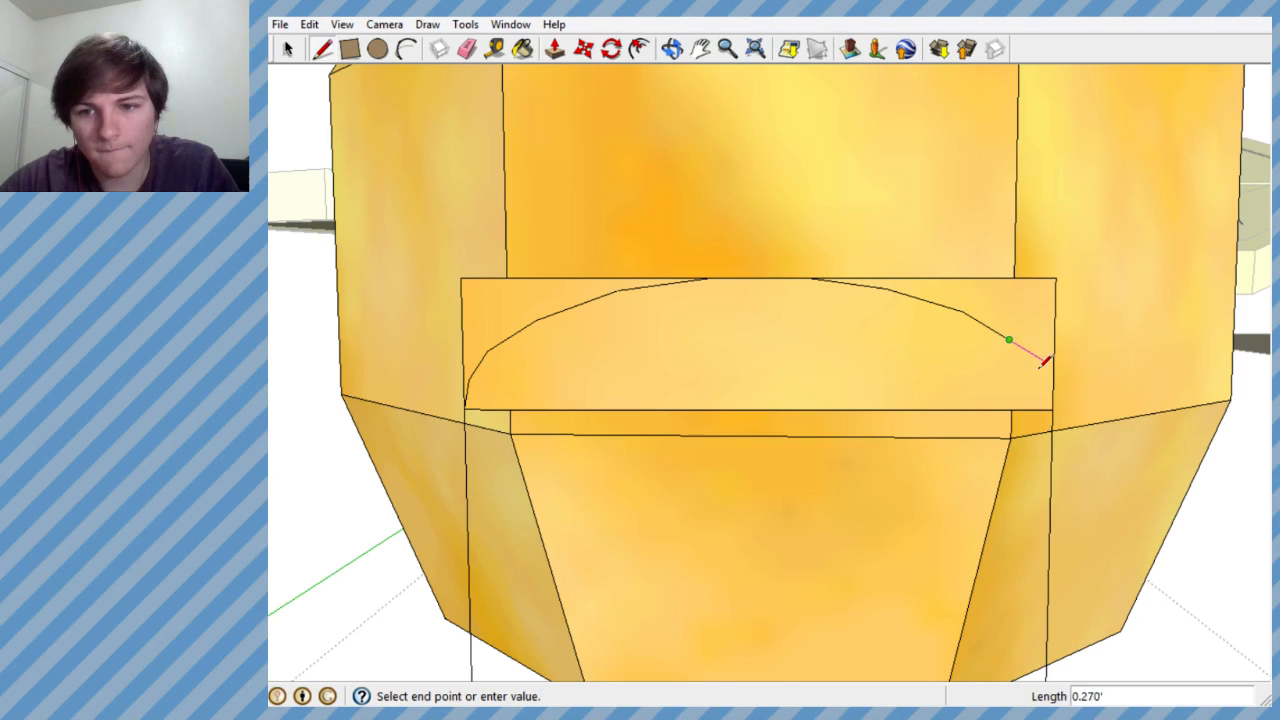
left_click(1036, 377)
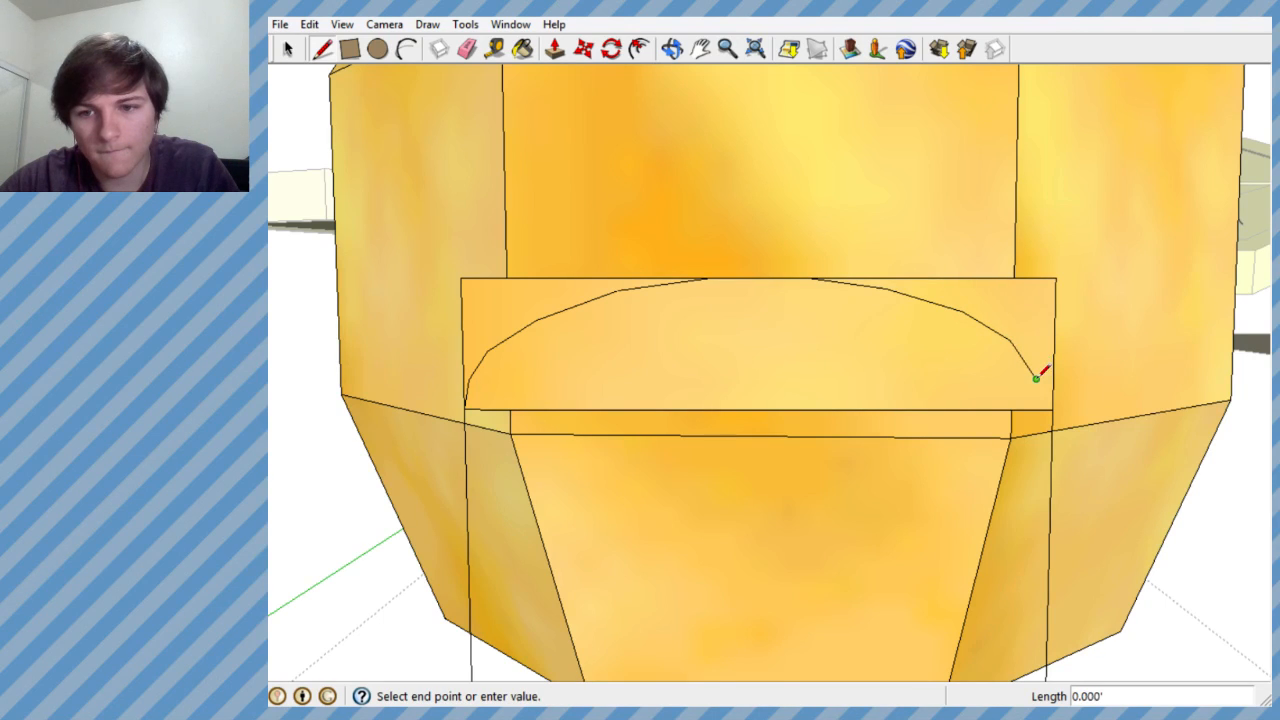
left_click(1051, 408)
key("ctrl+z")
key("ctrl+z")
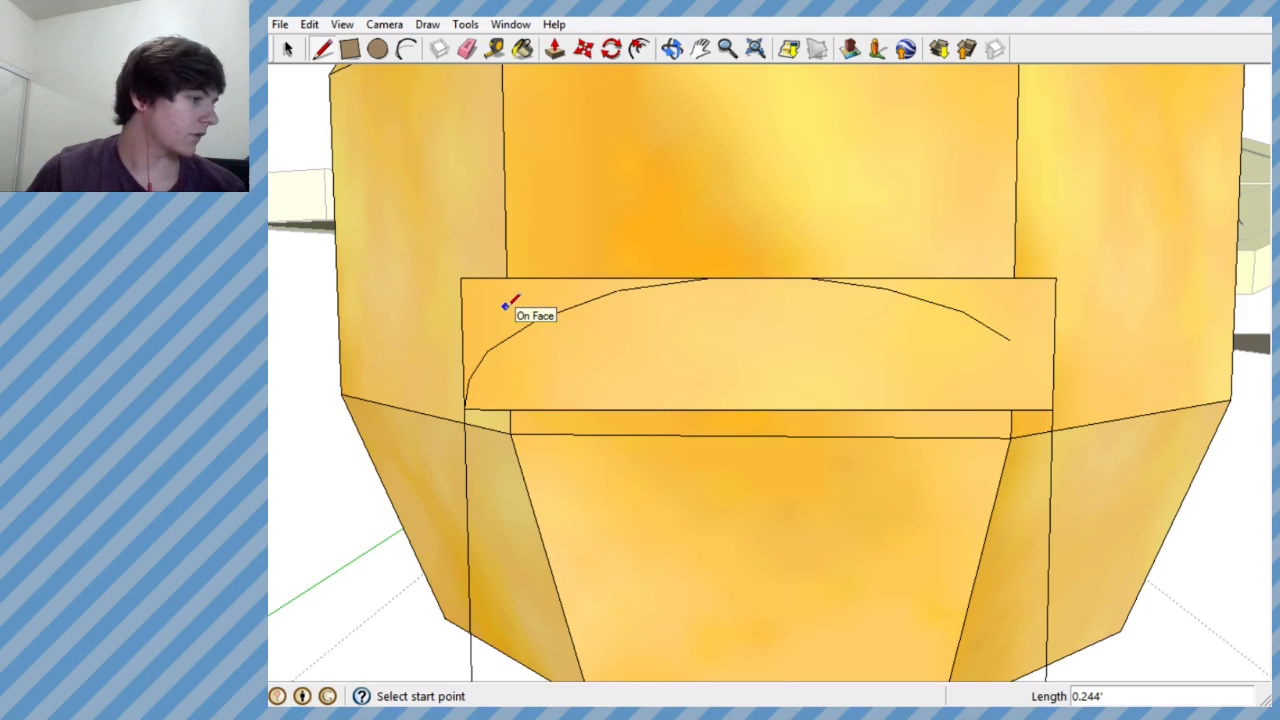
left_click(473, 28)
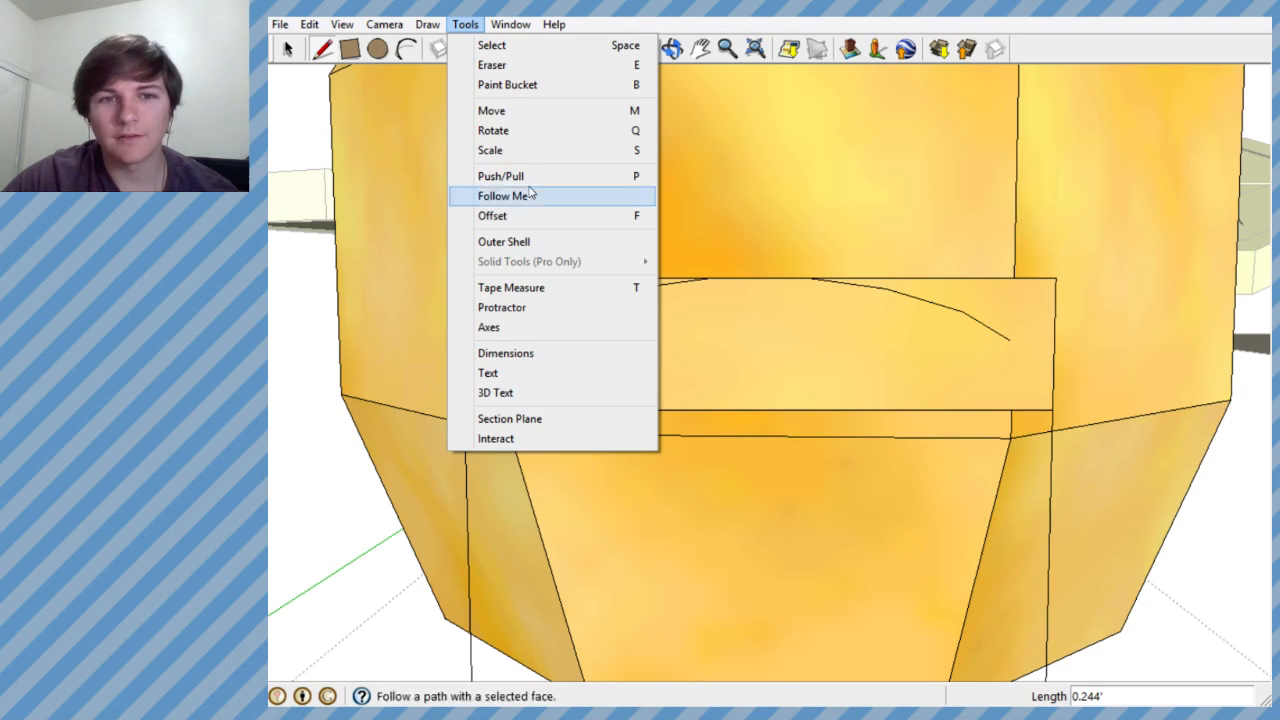
mouse_move(410, 24)
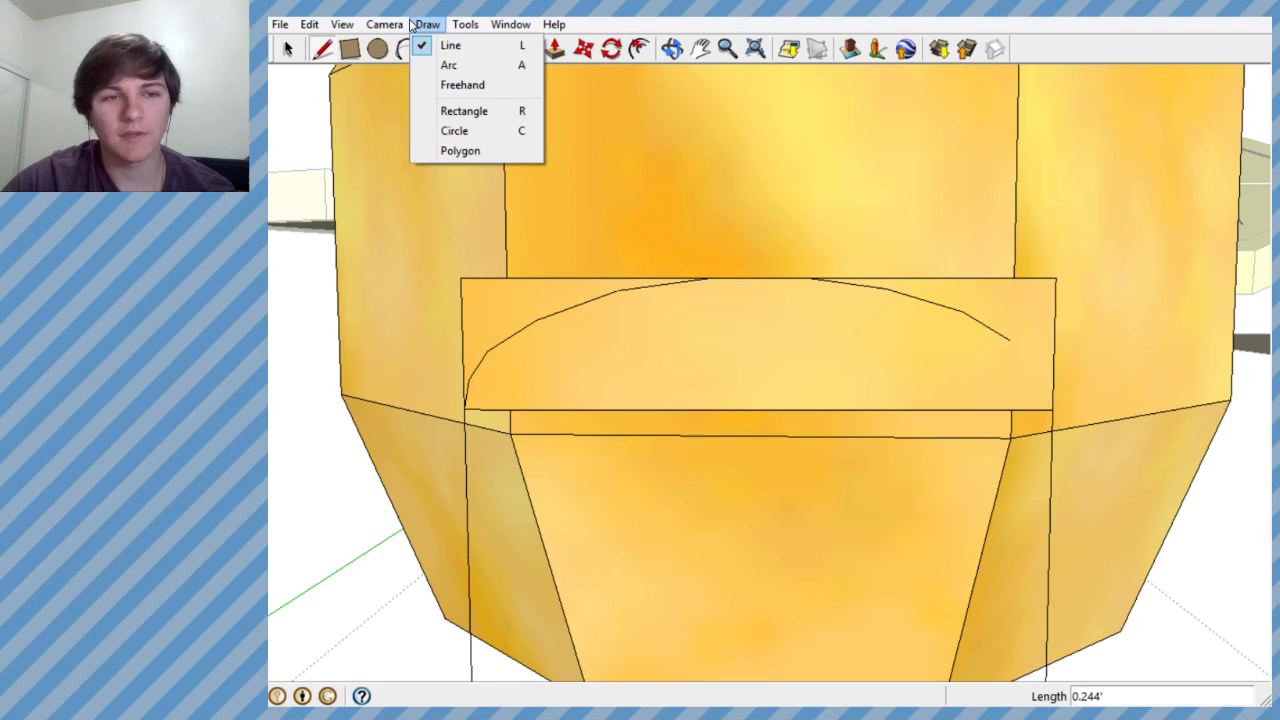
mouse_move(303, 25)
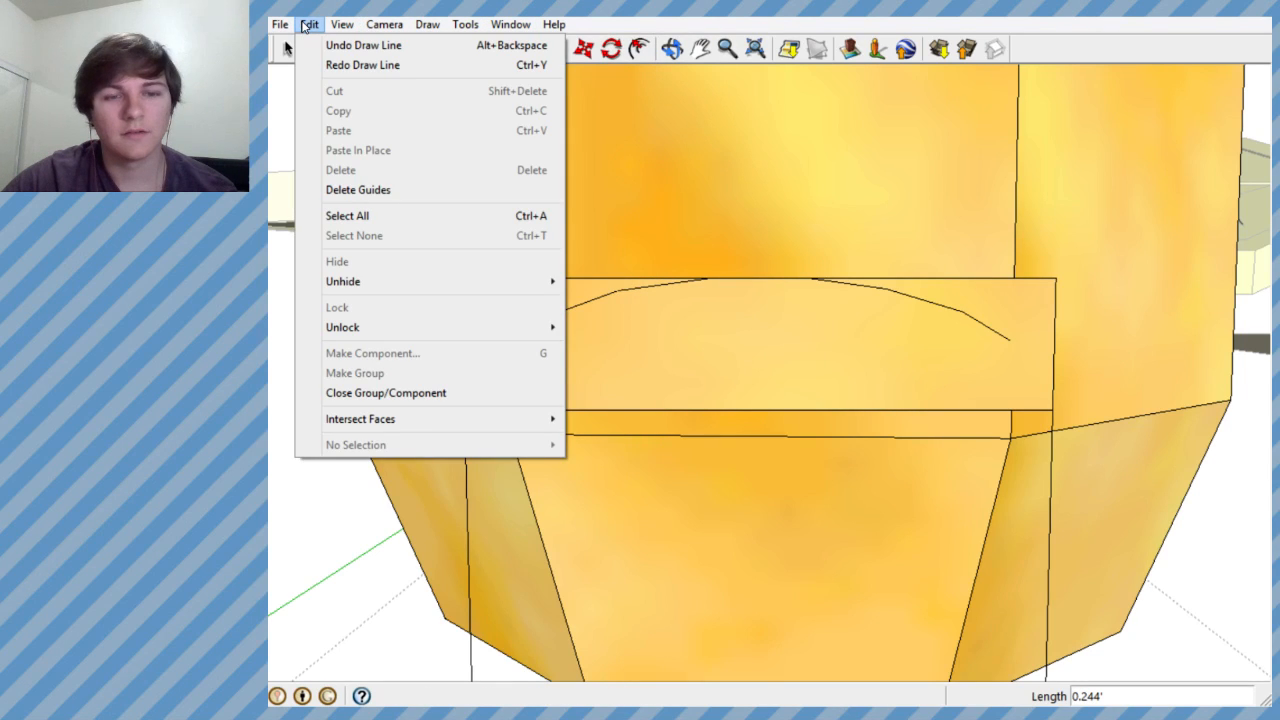
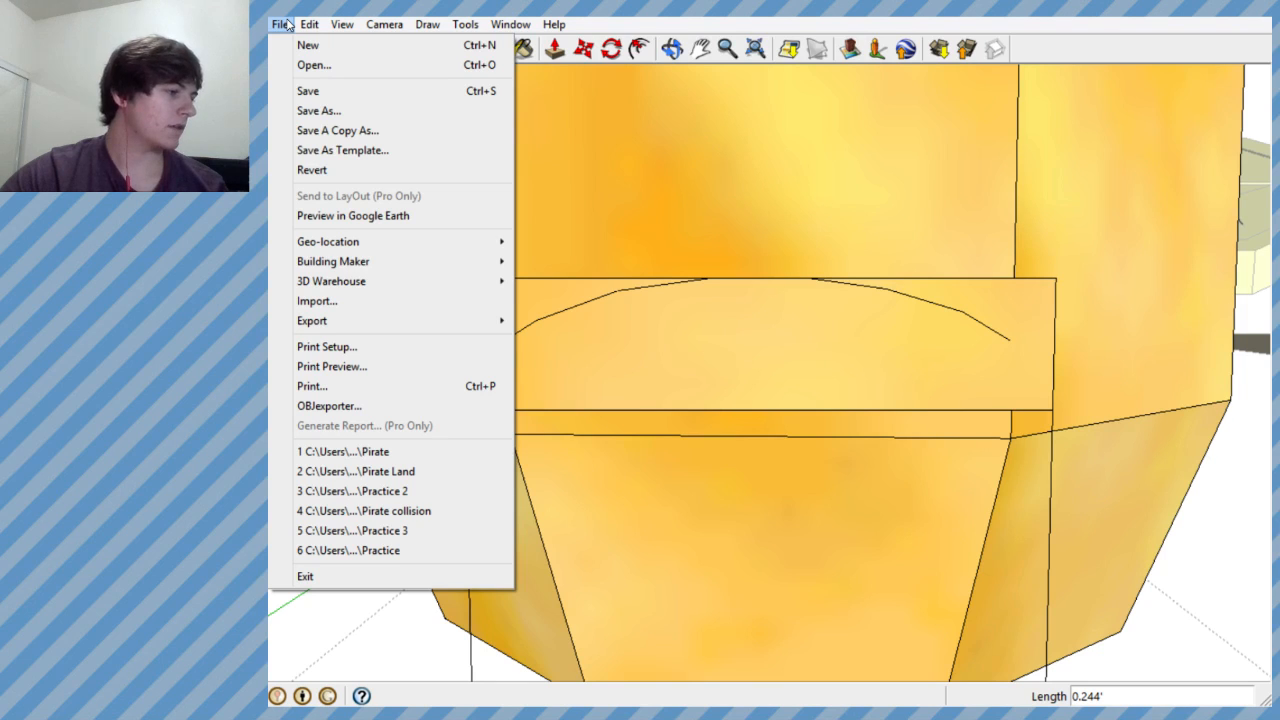
left_click(285, 24)
left_click(384, 24)
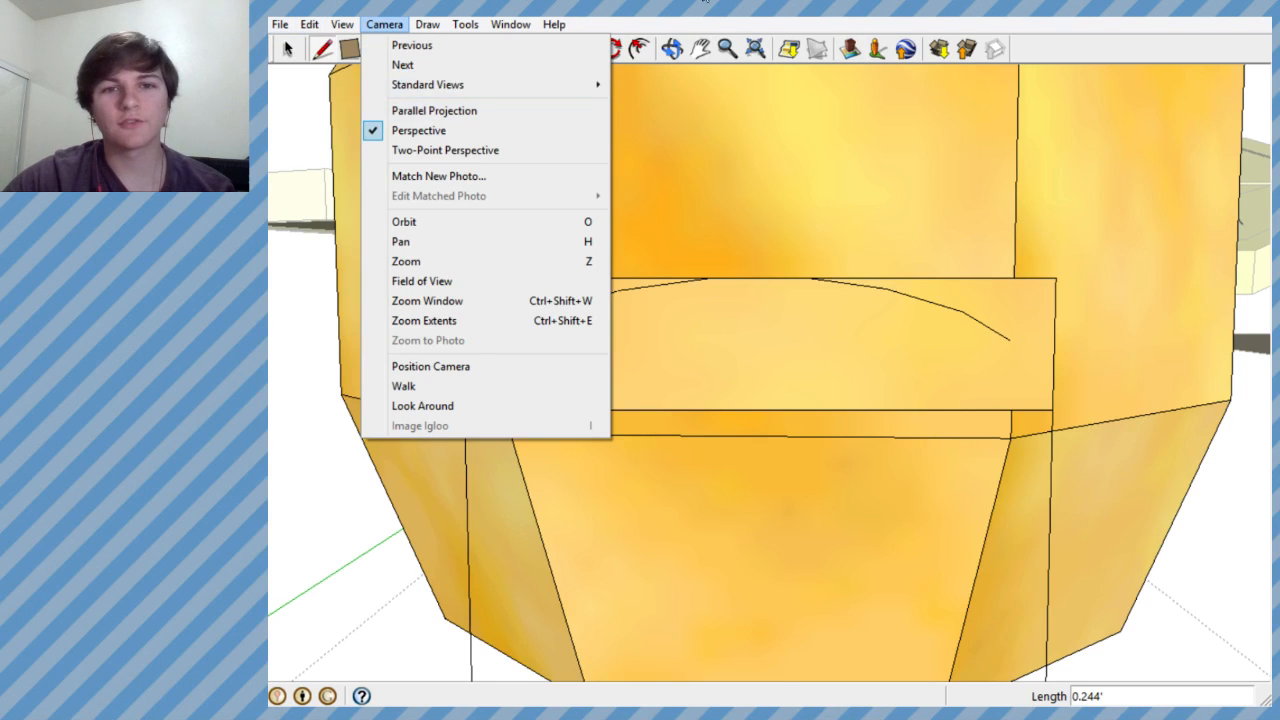
left_click(670, 15)
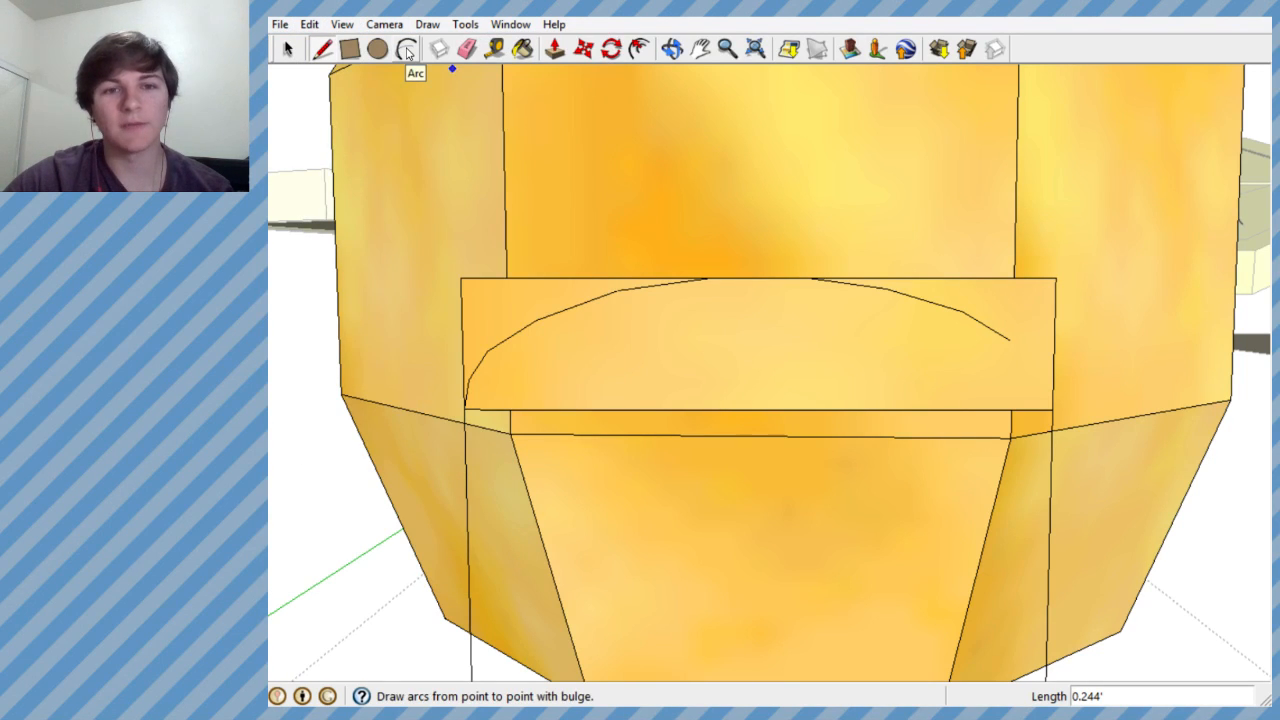
left_click(406, 50)
left_click(464, 408)
left_click(768, 323)
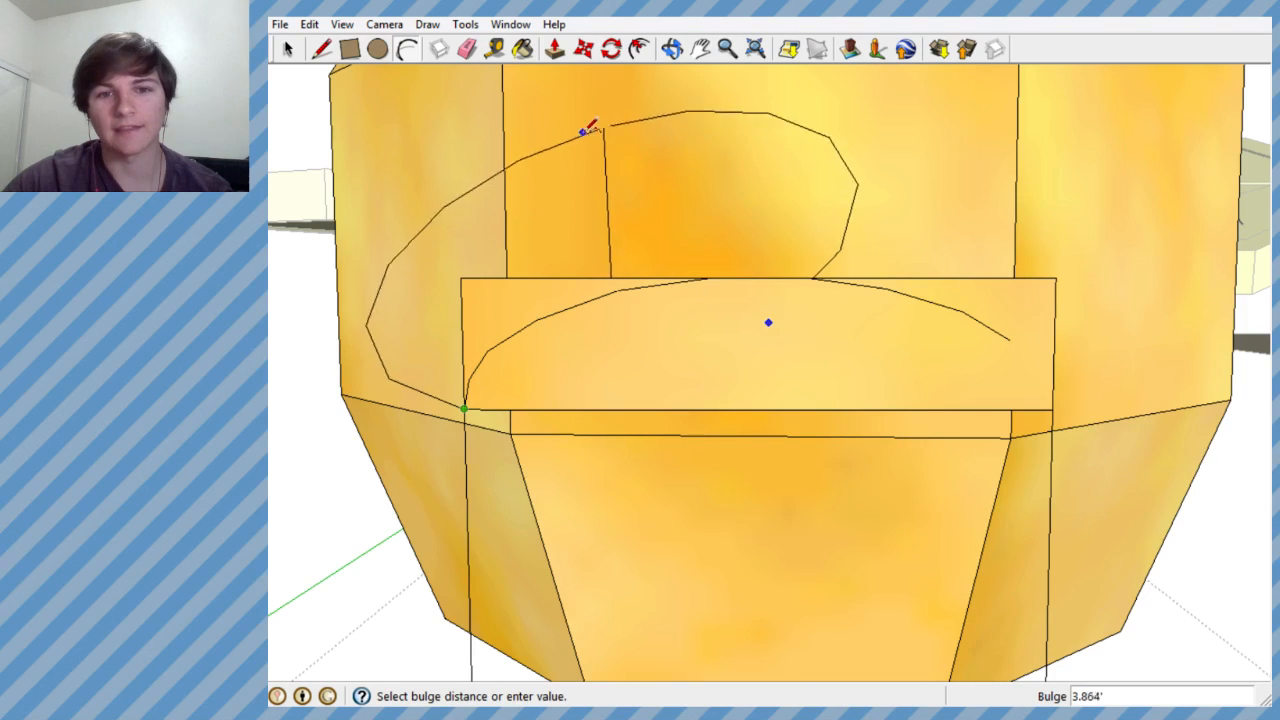
left_click(597, 130)
key("ctrl+z")
- Undo the earlier hand-drawn curve segments inside the rectangle on the front of the bag
key("ctrl+z")
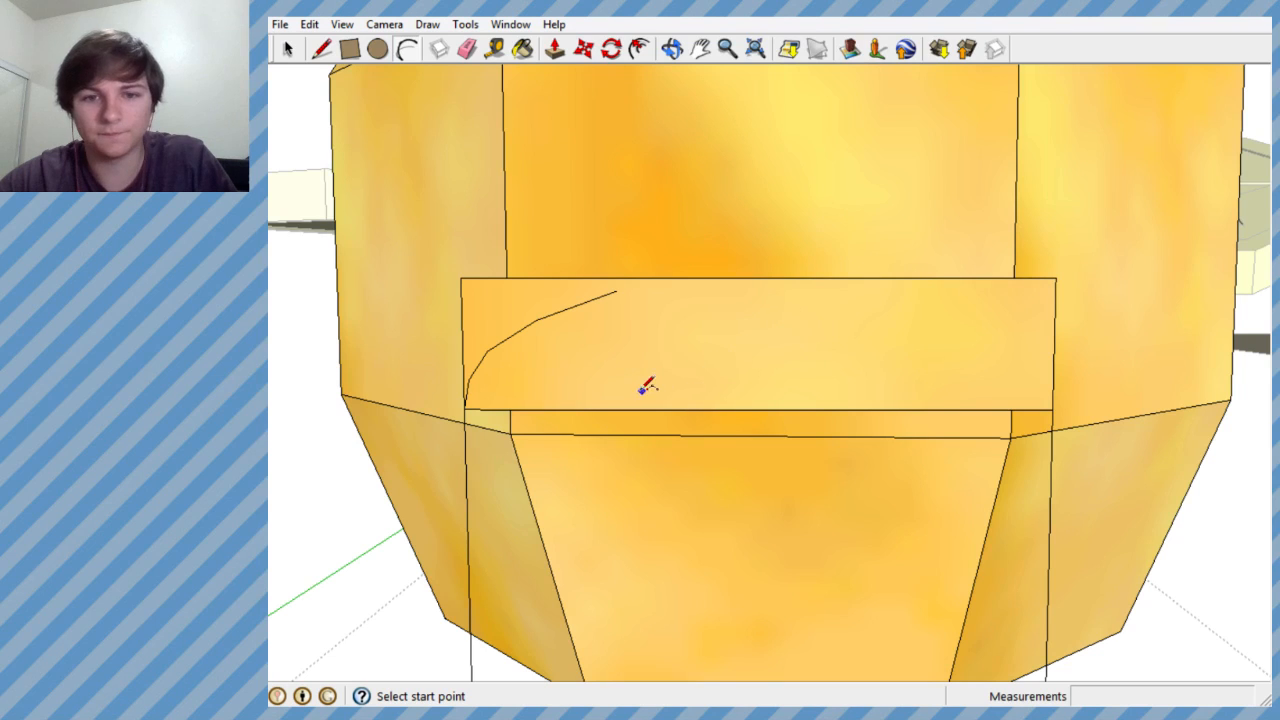
key("ctrl+z")
key("ctrl+z")
- Draw an arc between the rectangle's two lower corners, bulging up to the middle of its top edge
left_click(465, 408)
left_click(1052, 410)
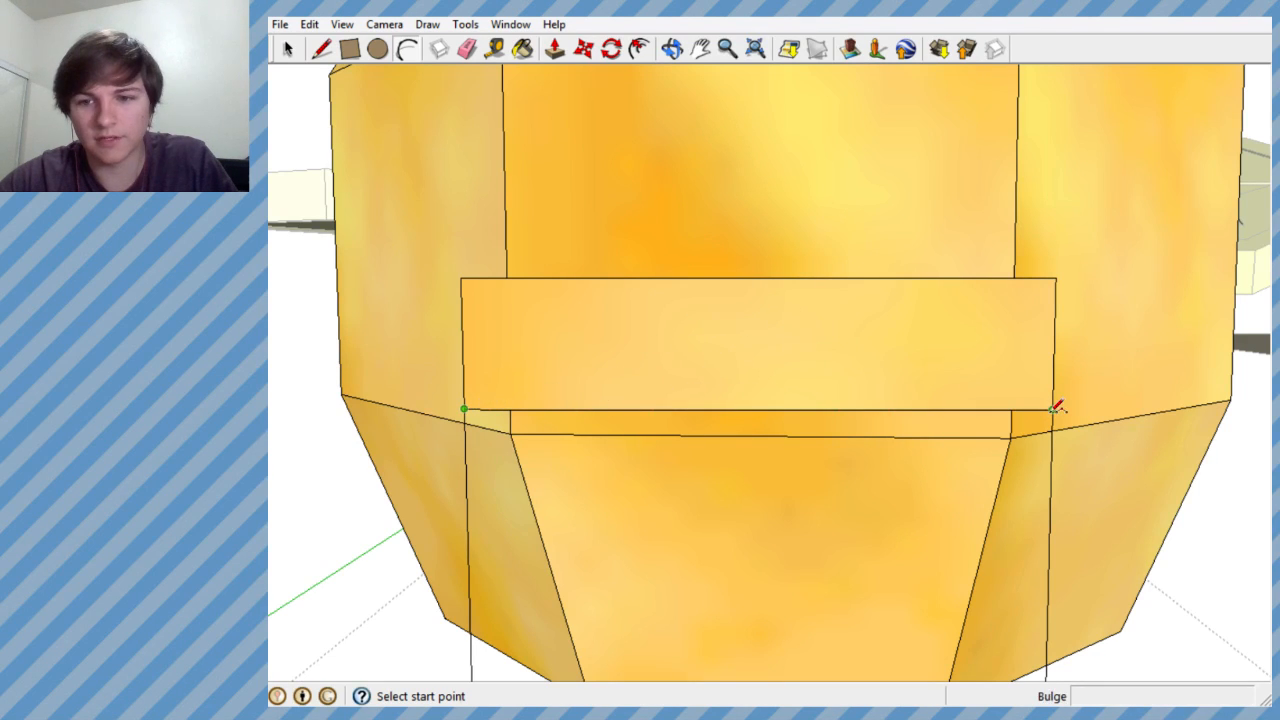
left_click(780, 277)
scroll(788, 345, "down", 1)
scroll(788, 325, "up", 2)
mouse_move(766, 303)
middle_mouse_down()
mouse_move(771, 231)
mouse_move(697, 291)
mouse_move(752, 327)
mouse_move(770, 300)
middle_mouse_up()
- Trace the arc's left half with straight line segments from the lower-left corner up to its peak
left_click(321, 48)
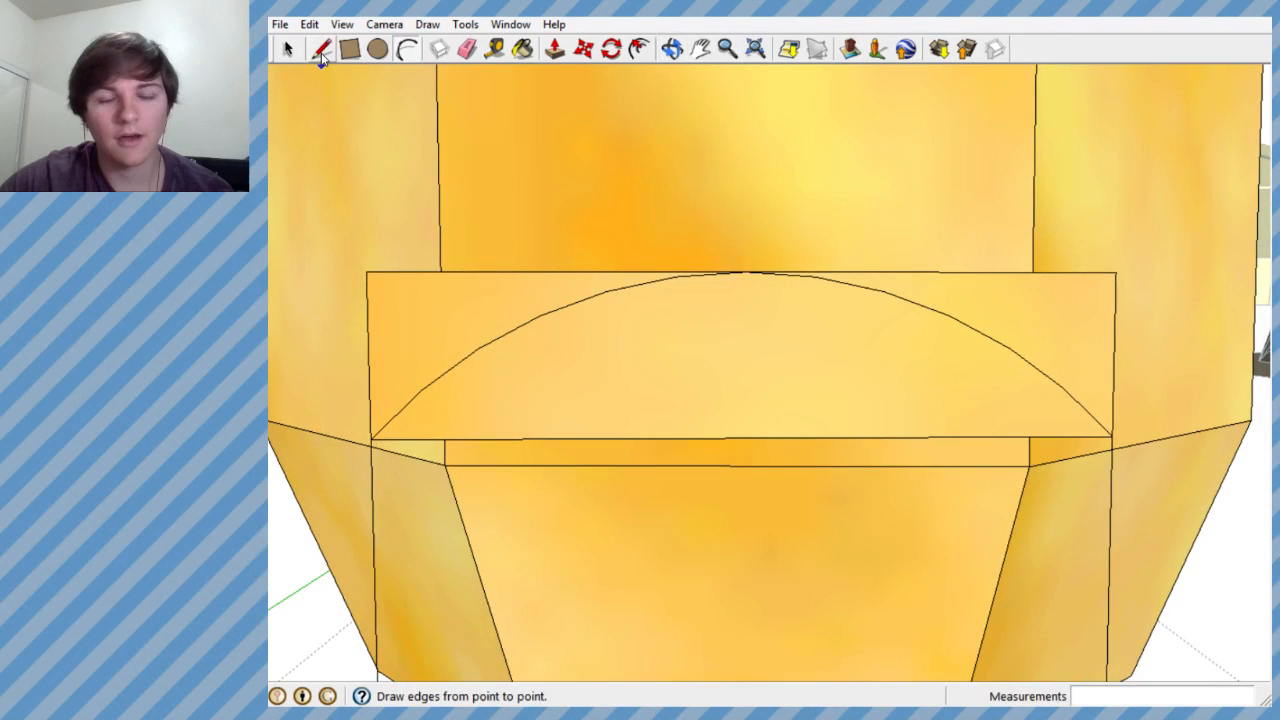
left_click(372, 437)
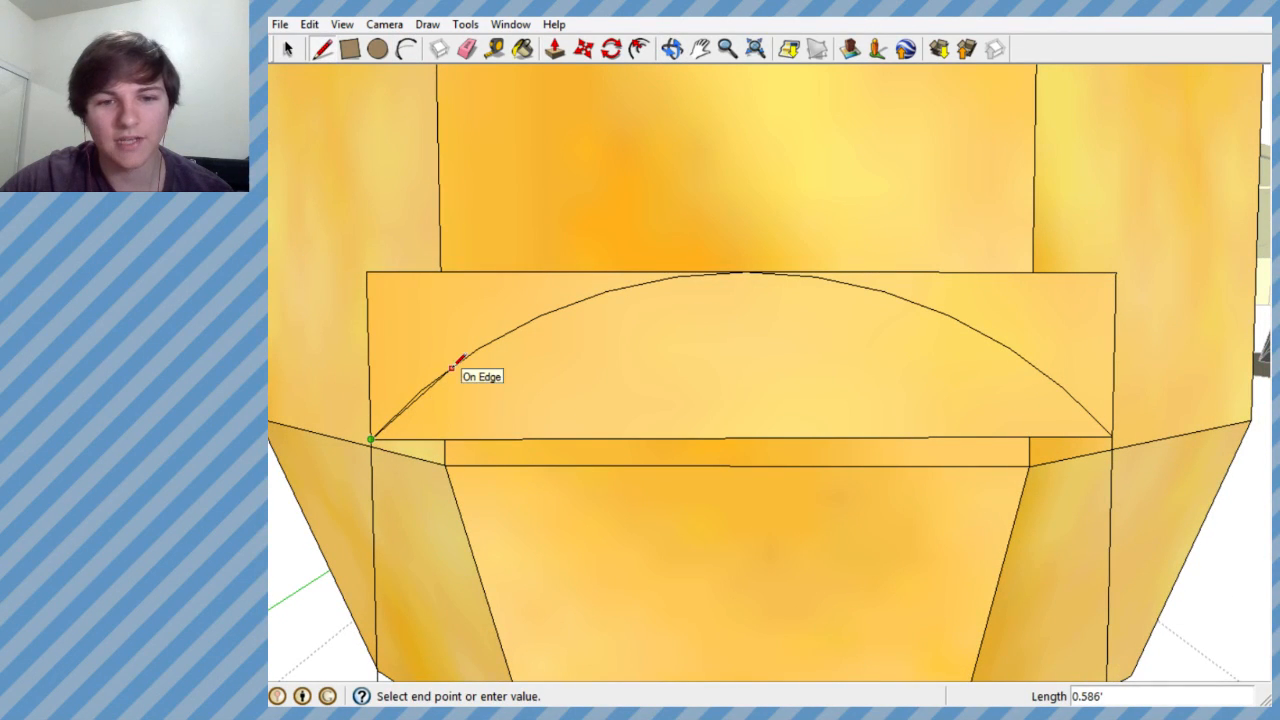
left_click(558, 308)
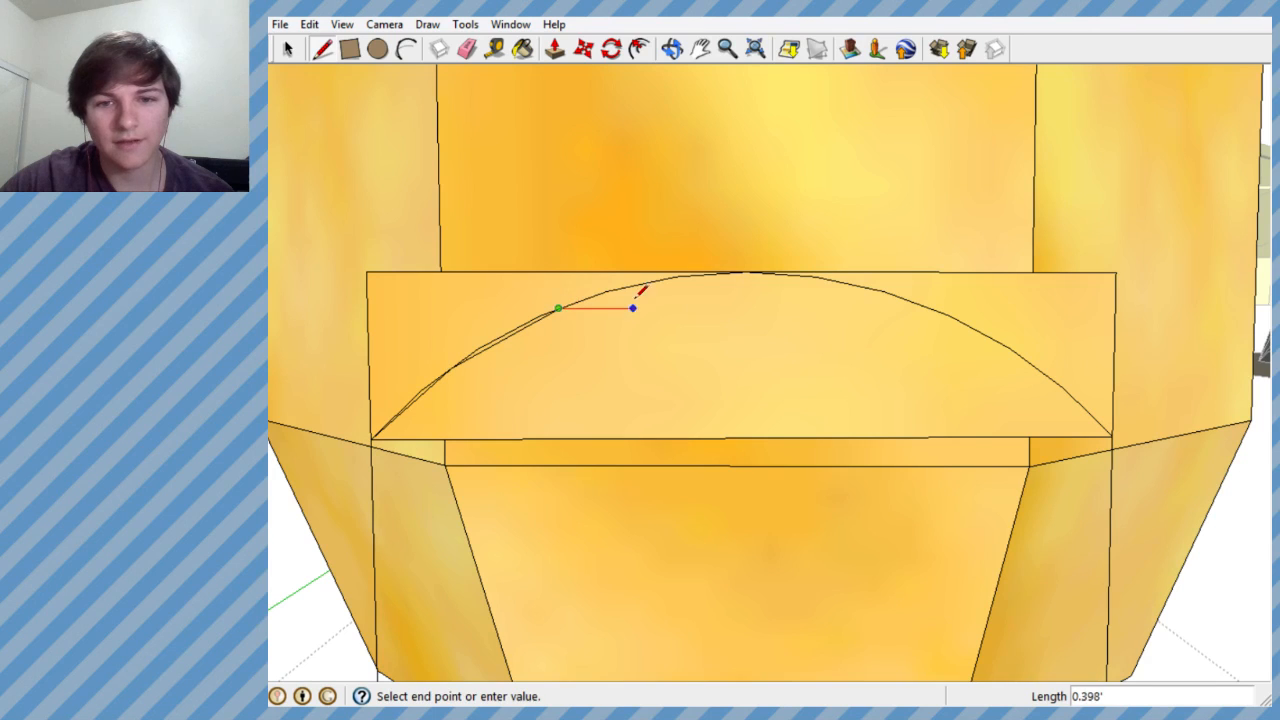
left_click(748, 272)
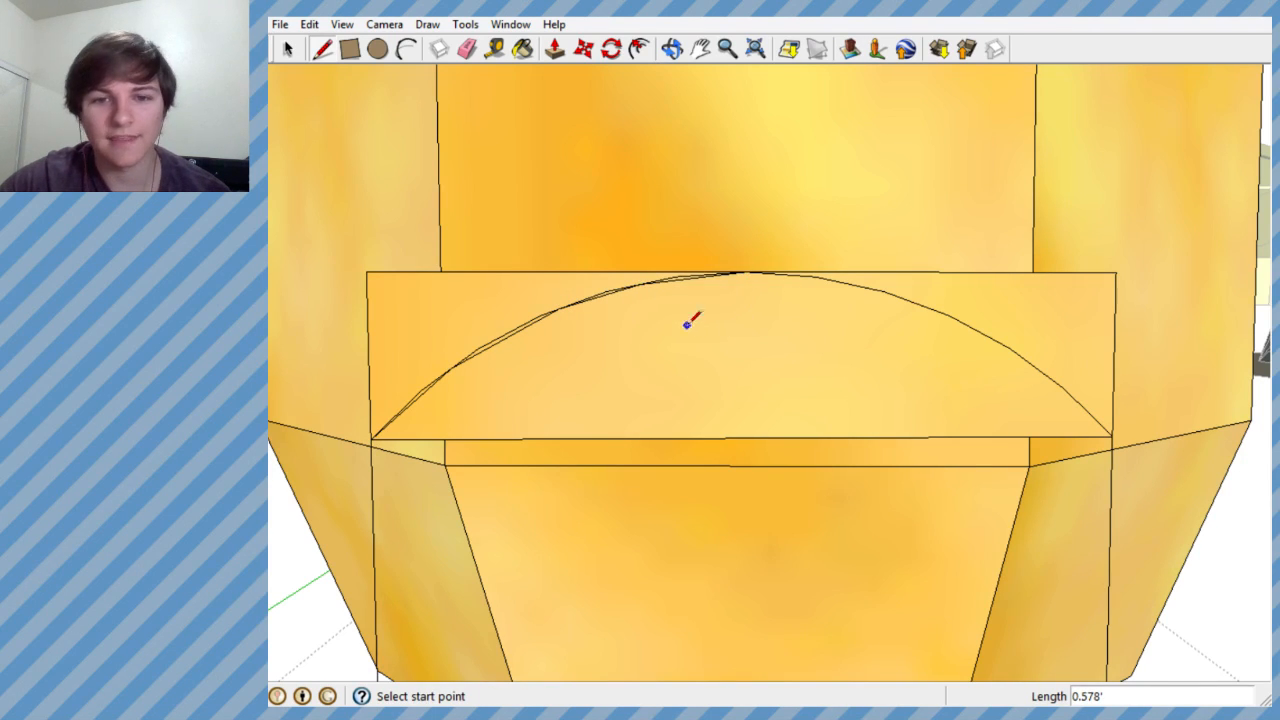
- Trace the arc's right half with straight line segments from its peak down to the lower-right corner
left_click(746, 271)
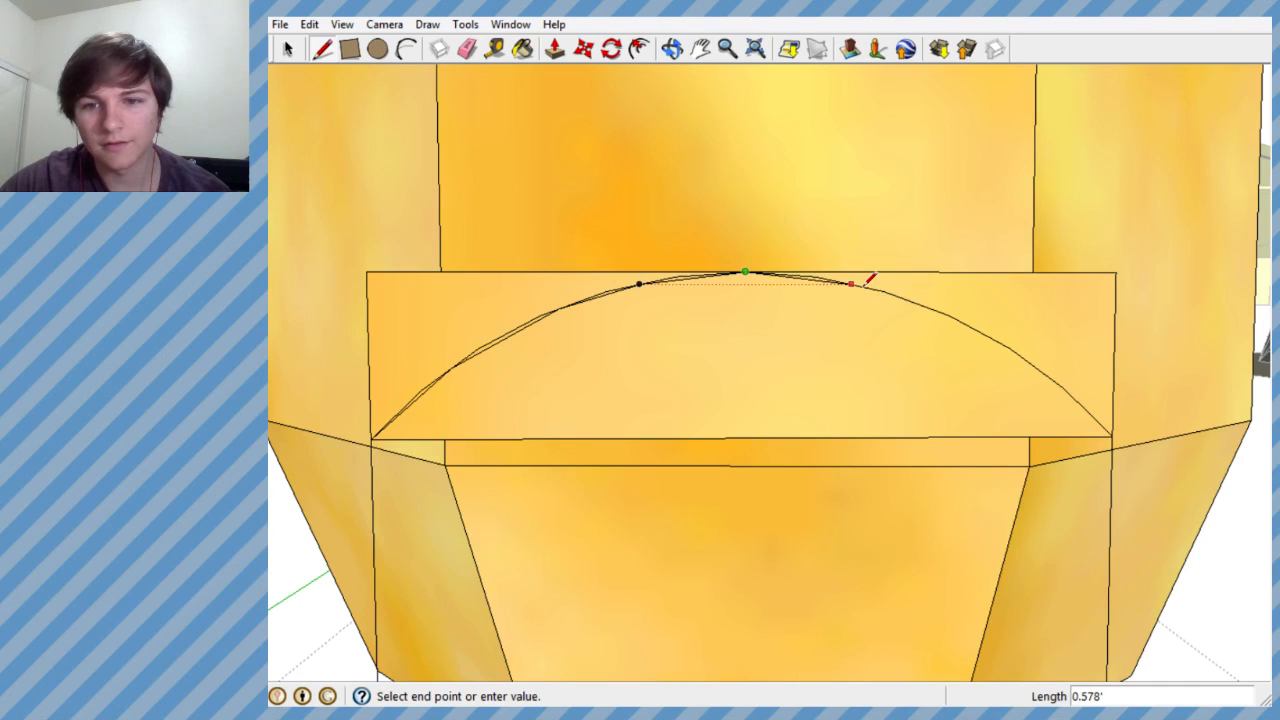
left_click(852, 284)
left_click(852, 284)
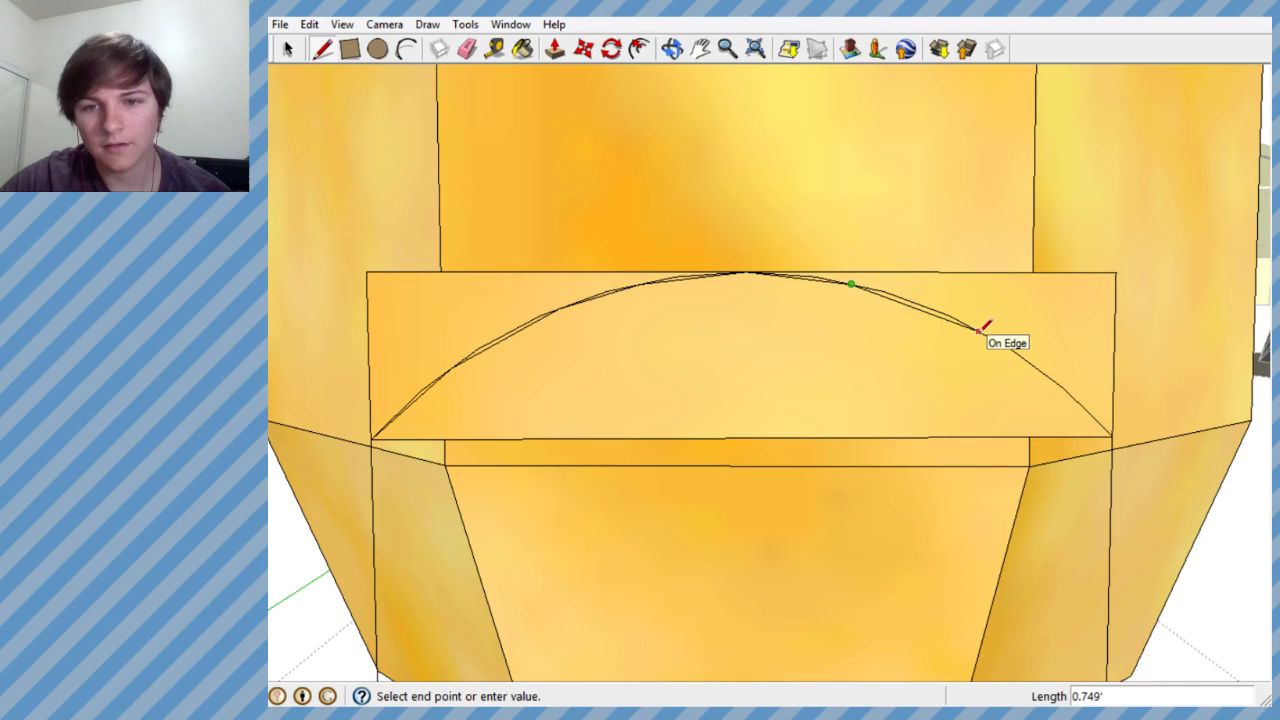
left_click(916, 302)
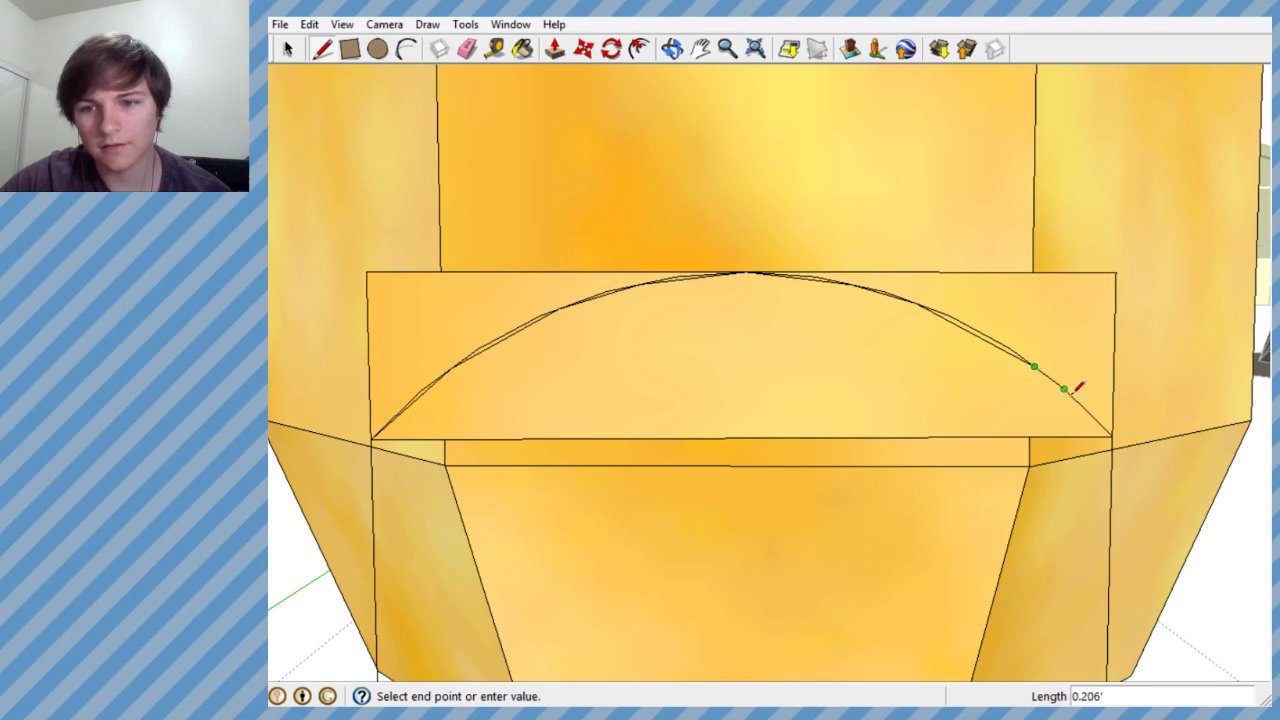
left_click(1111, 436)
key("space")
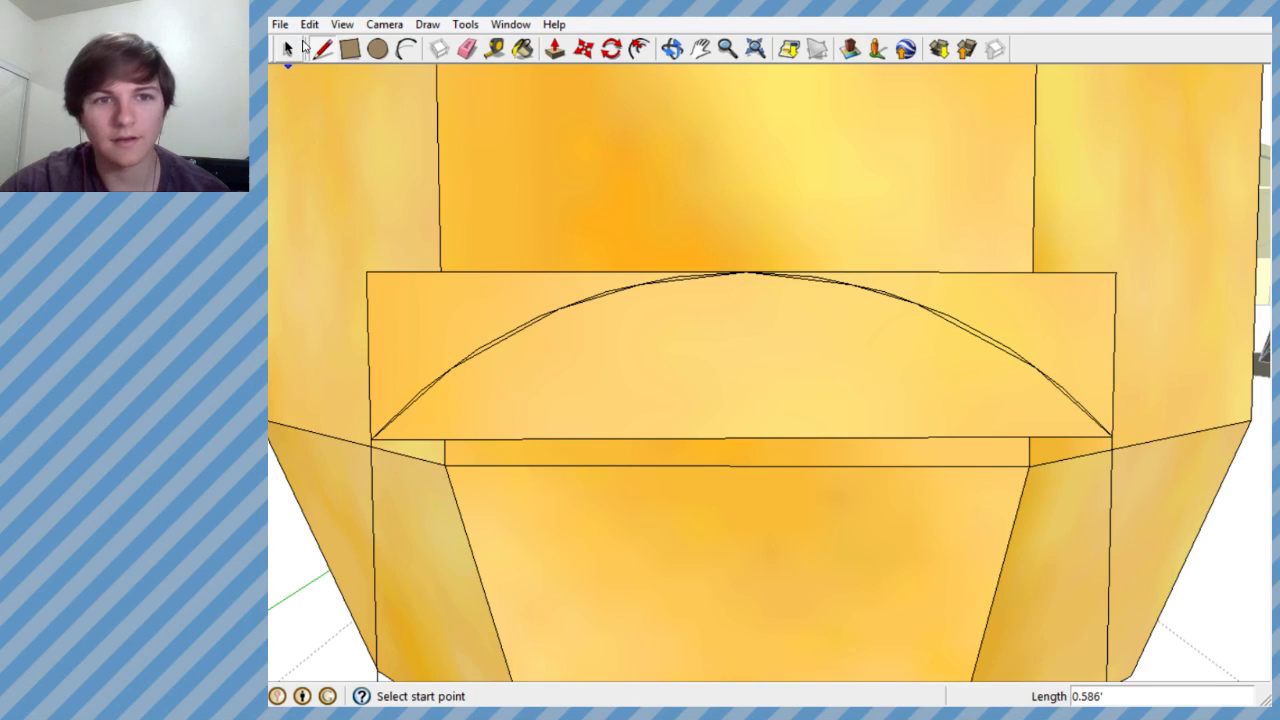
- Delete the original arc pieces along both halves, keeping only the coarser traced line segments
scroll(465, 386, "up", 3)
left_click(482, 319)
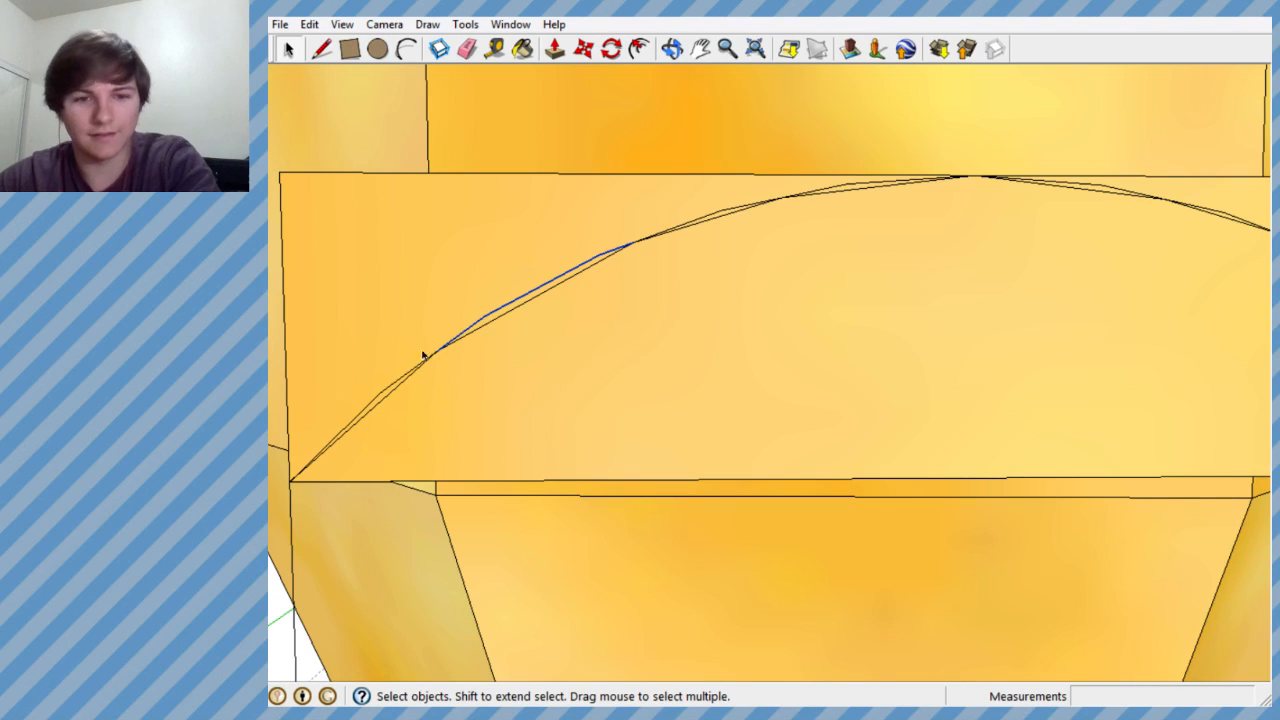
key("Delete")
left_click(383, 398)
key("Delete")
left_click(698, 219)
key("Delete")
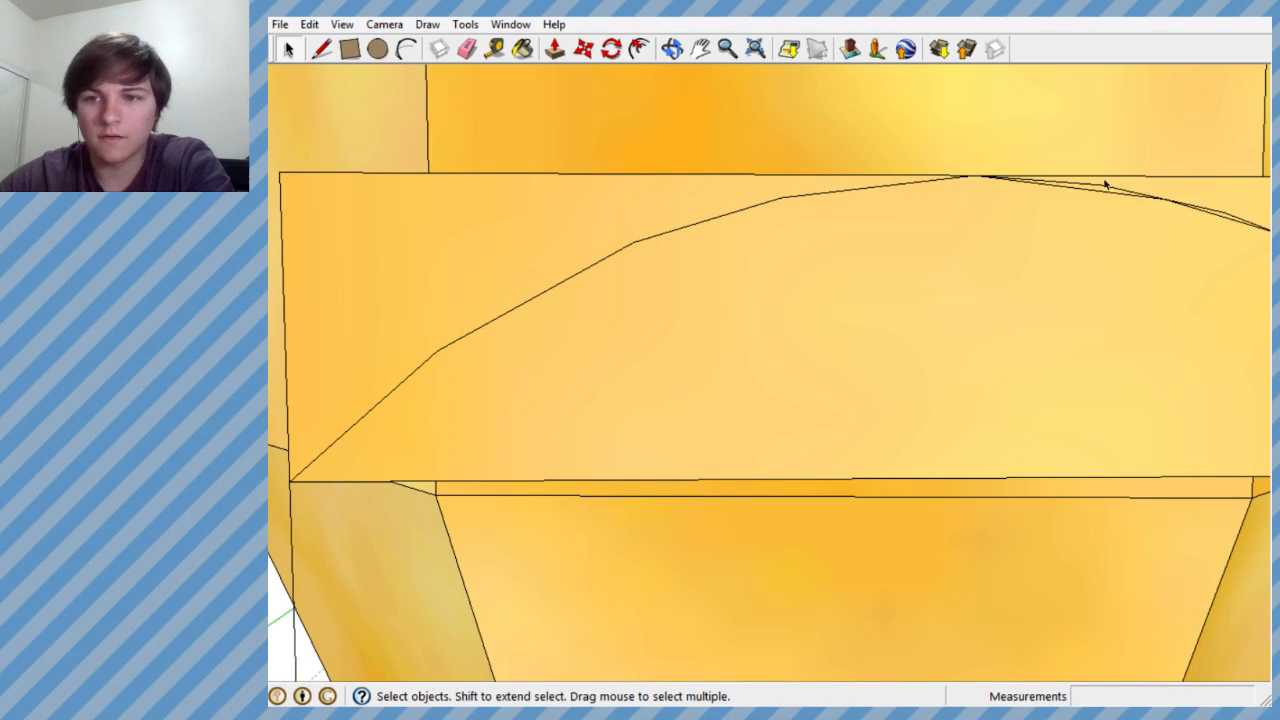
scroll(1086, 206, "down", 2)
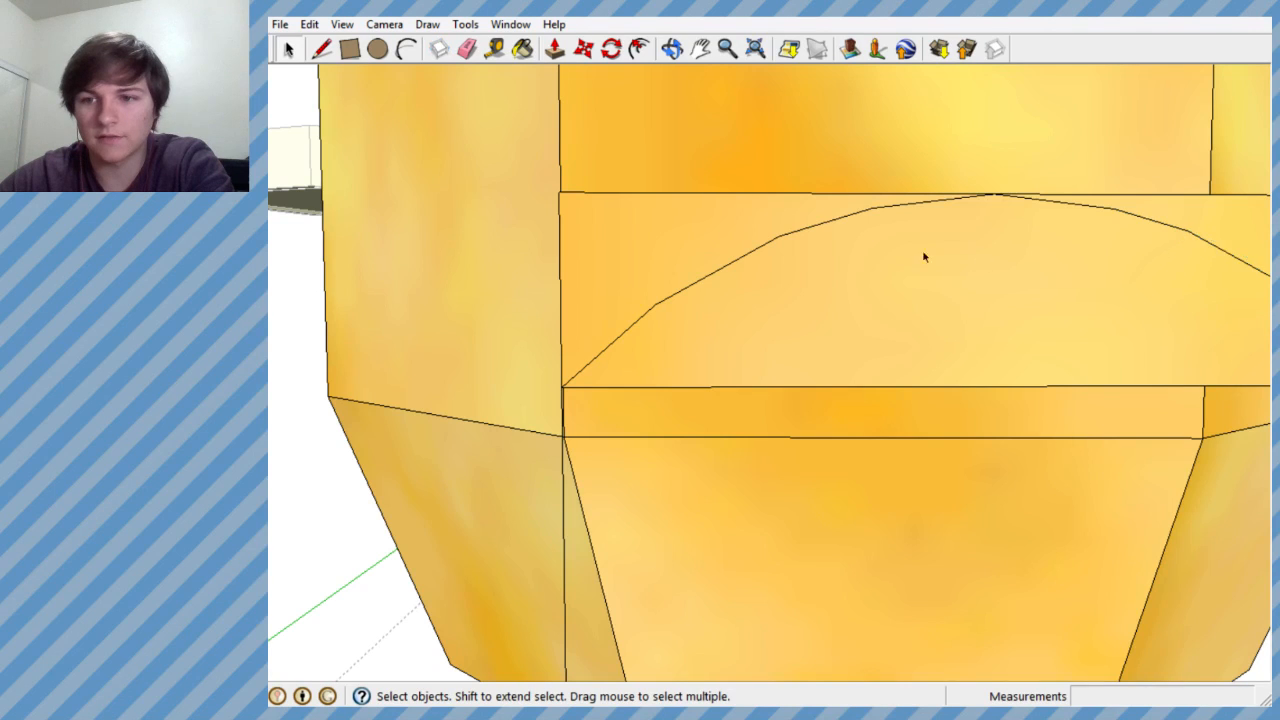
scroll(1000, 260, "down", 2)
scroll(1049, 289, "up", 3)
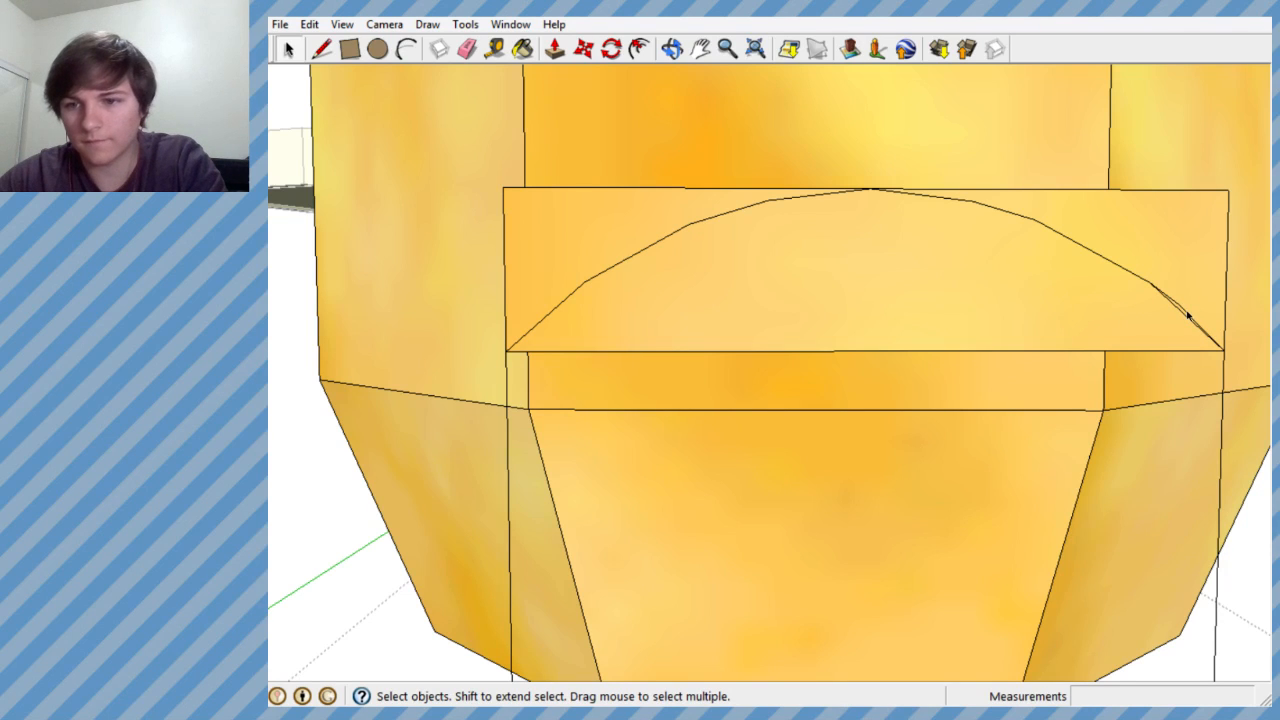
scroll(817, 274, "down", 6)
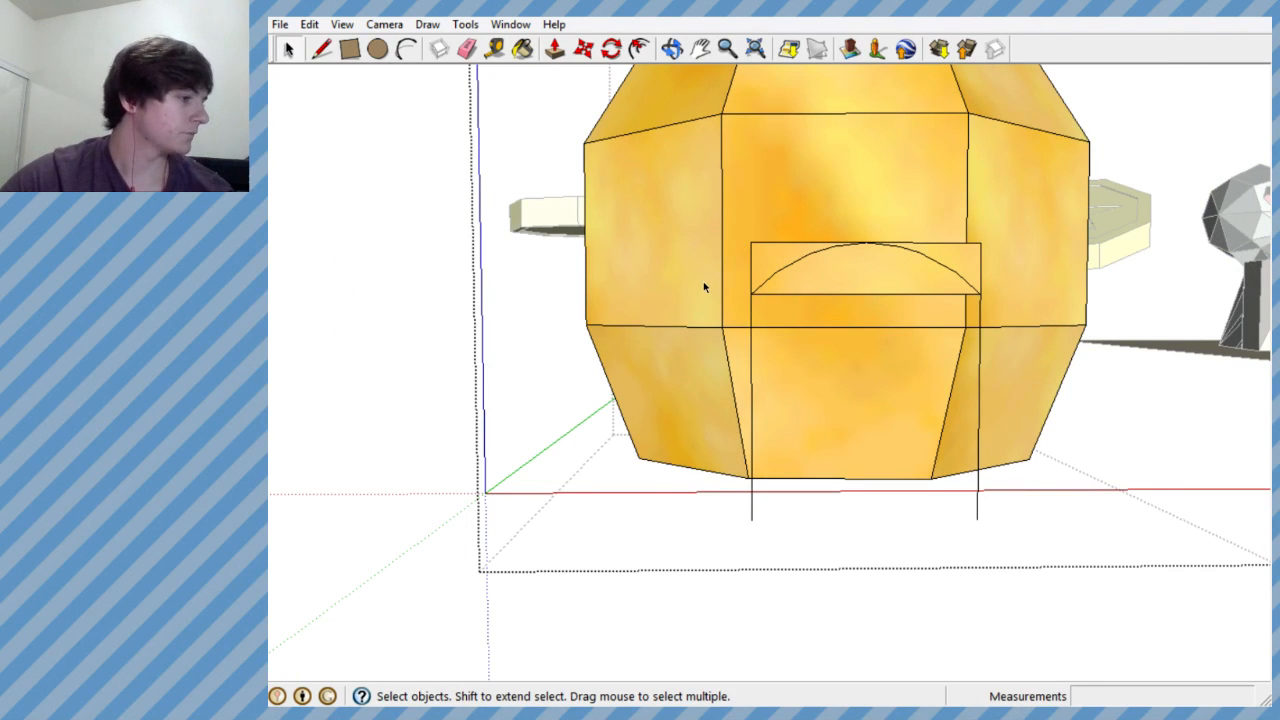
- Erase the rectangle's top edge and the short side edges outside the arch
scroll(532, 378, "down", 5)
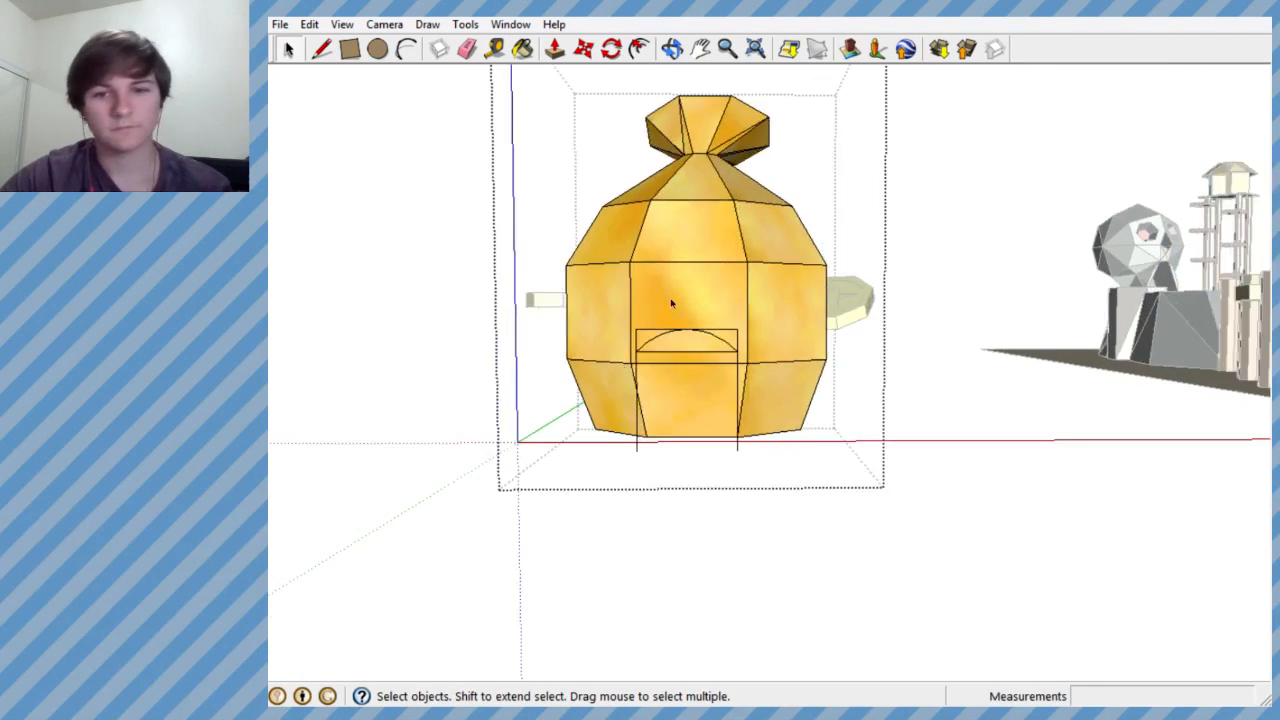
scroll(660, 315, "up", 6)
middle_click_drag(653, 325, 693, 286)
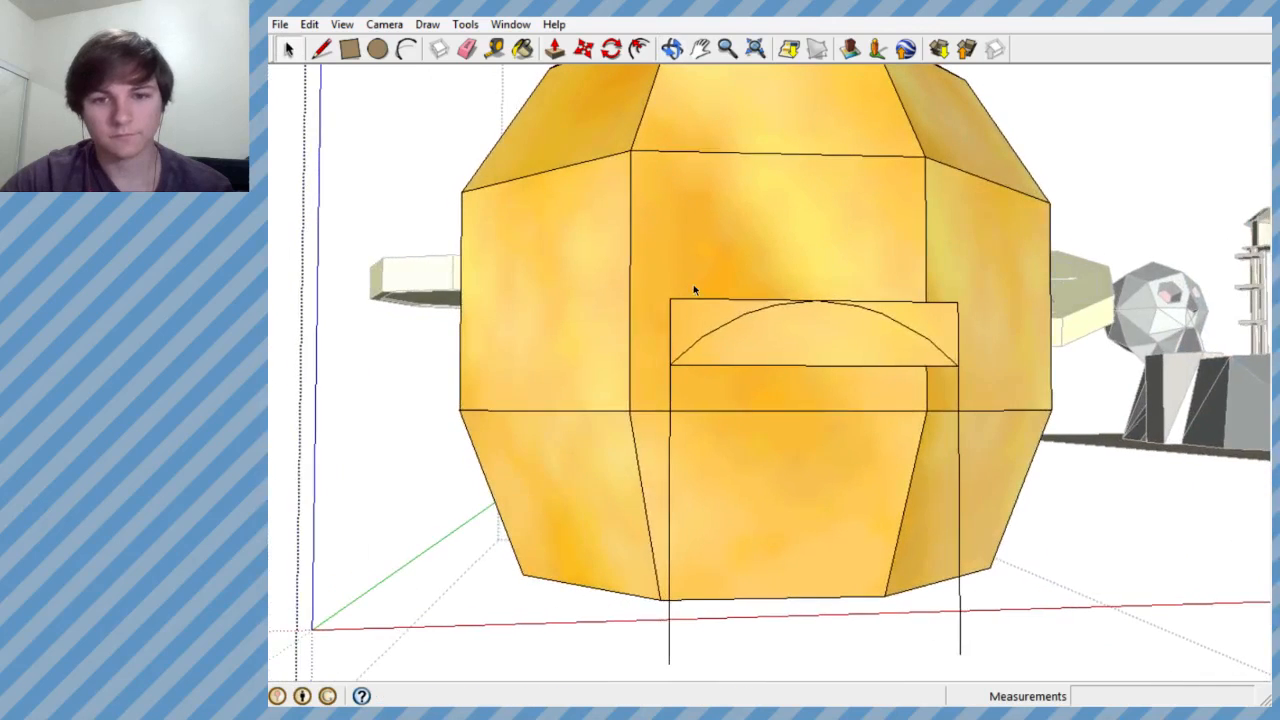
left_click(467, 49)
mouse_move(706, 295)
left_mouse_down()
mouse_move(684, 314)
mouse_move(668, 300)
left_mouse_up()
mouse_move(883, 283)
middle_mouse_down()
mouse_move(765, 266)
mouse_move(788, 302)
middle_mouse_up()
left_click_drag(788, 302, 820, 314)
mouse_move(820, 314)
middle_mouse_down()
mouse_move(757, 306)
mouse_move(783, 307)
middle_mouse_up()
scroll(783, 306, "down", 1)
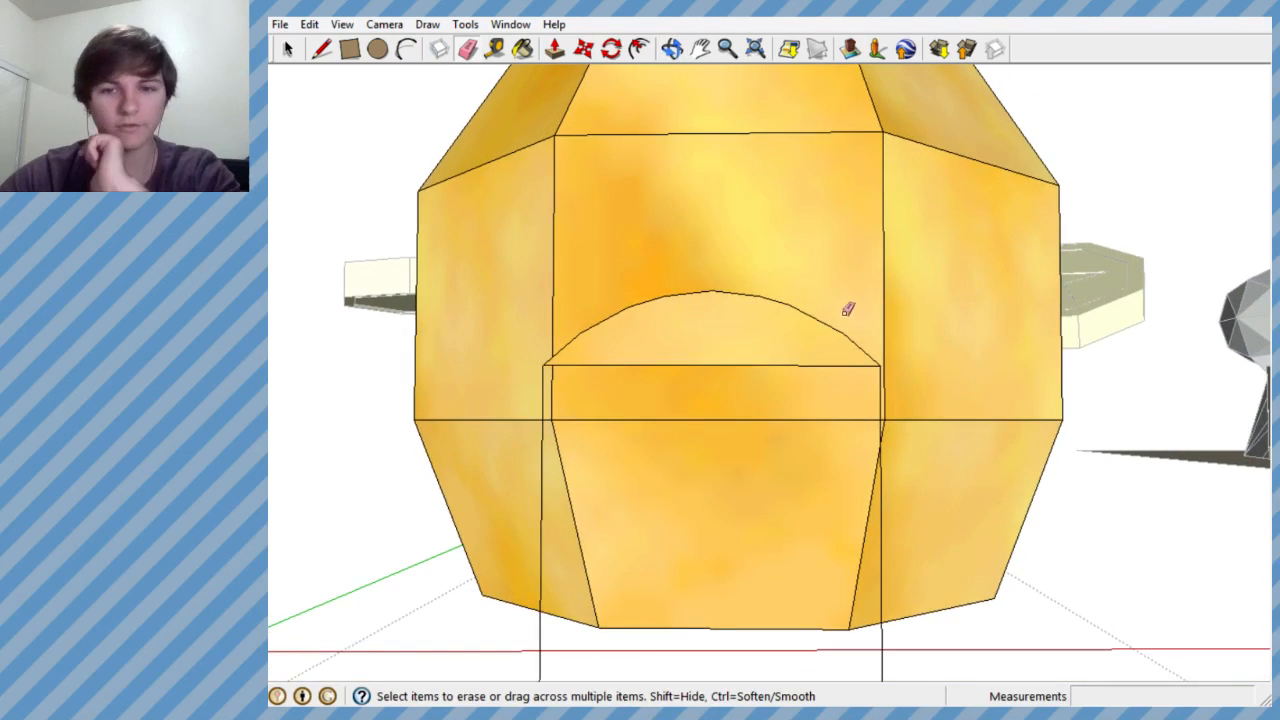
- Examine how the arched door outline sits in front of the bag's middle panel
scroll(912, 309, "down", 3)
scroll(912, 309, "up", 3)
mouse_move(906, 313)
middle_mouse_down()
mouse_move(917, 337)
mouse_move(966, 343)
mouse_move(740, 313)
middle_mouse_up()
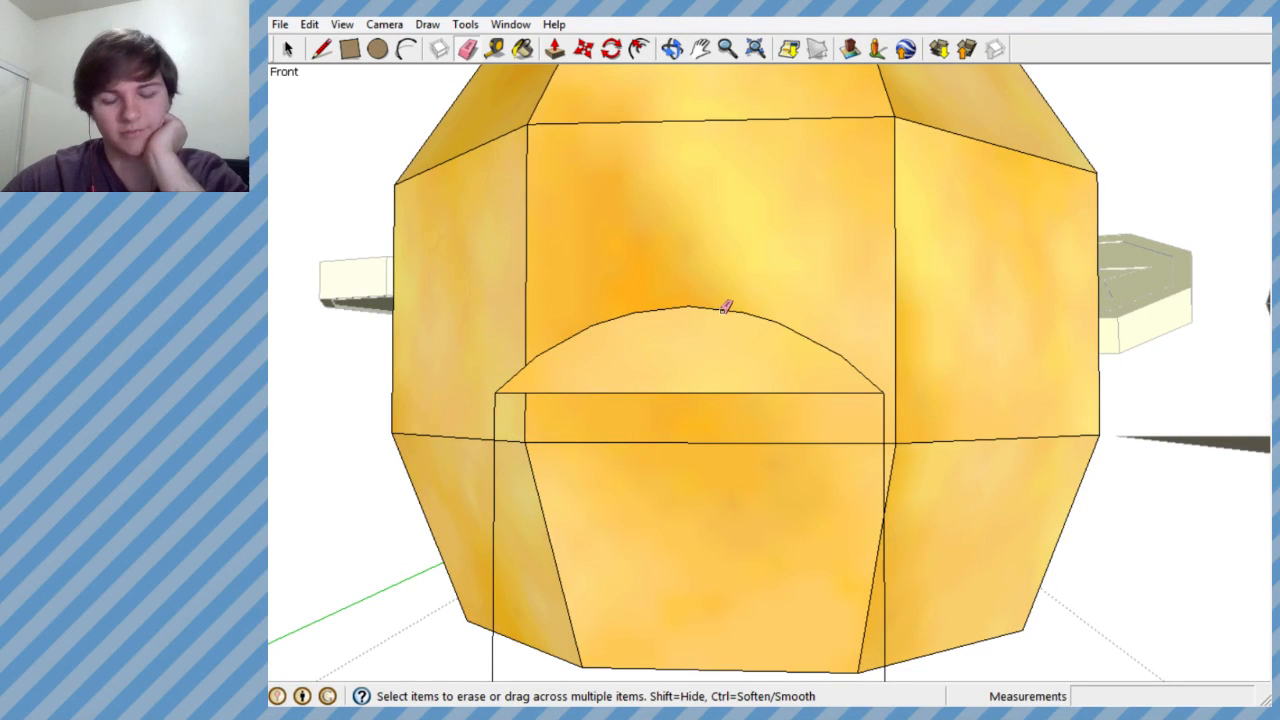
scroll(771, 297, "down", 3)
scroll(771, 297, "up", 4)
middle_click_drag(751, 349, 741, 389)
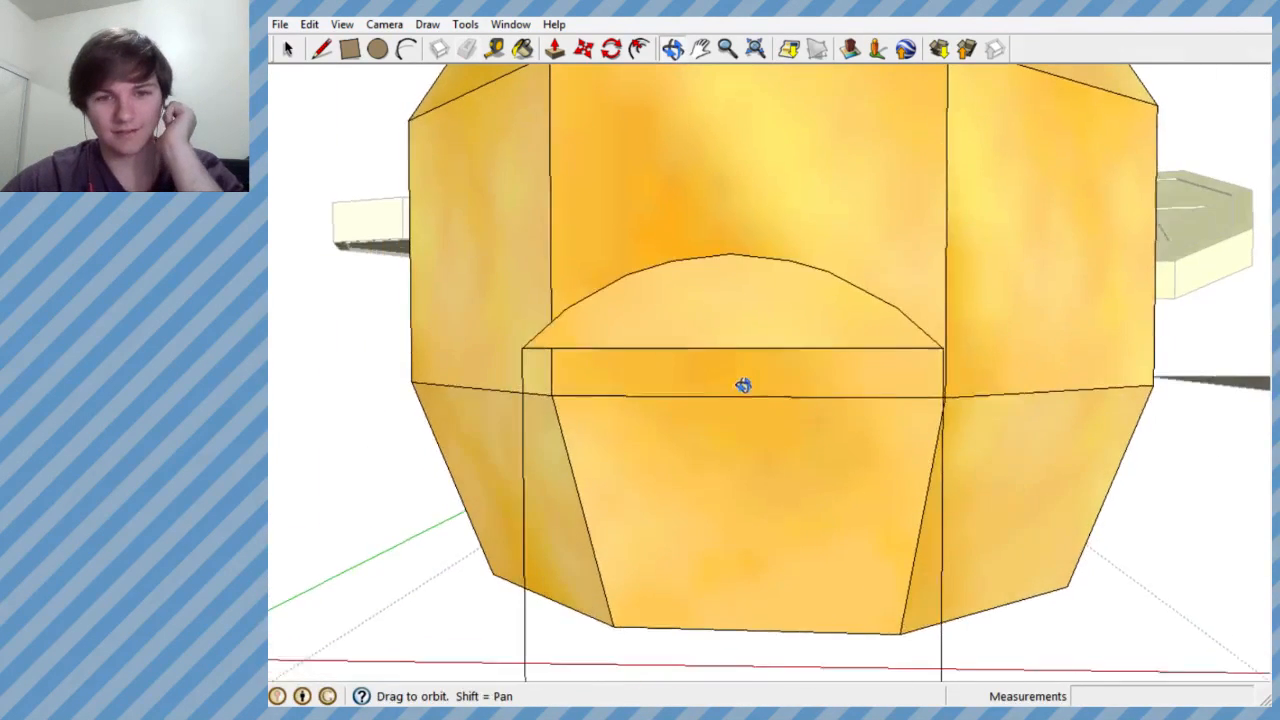
scroll(814, 237, "down", 3)
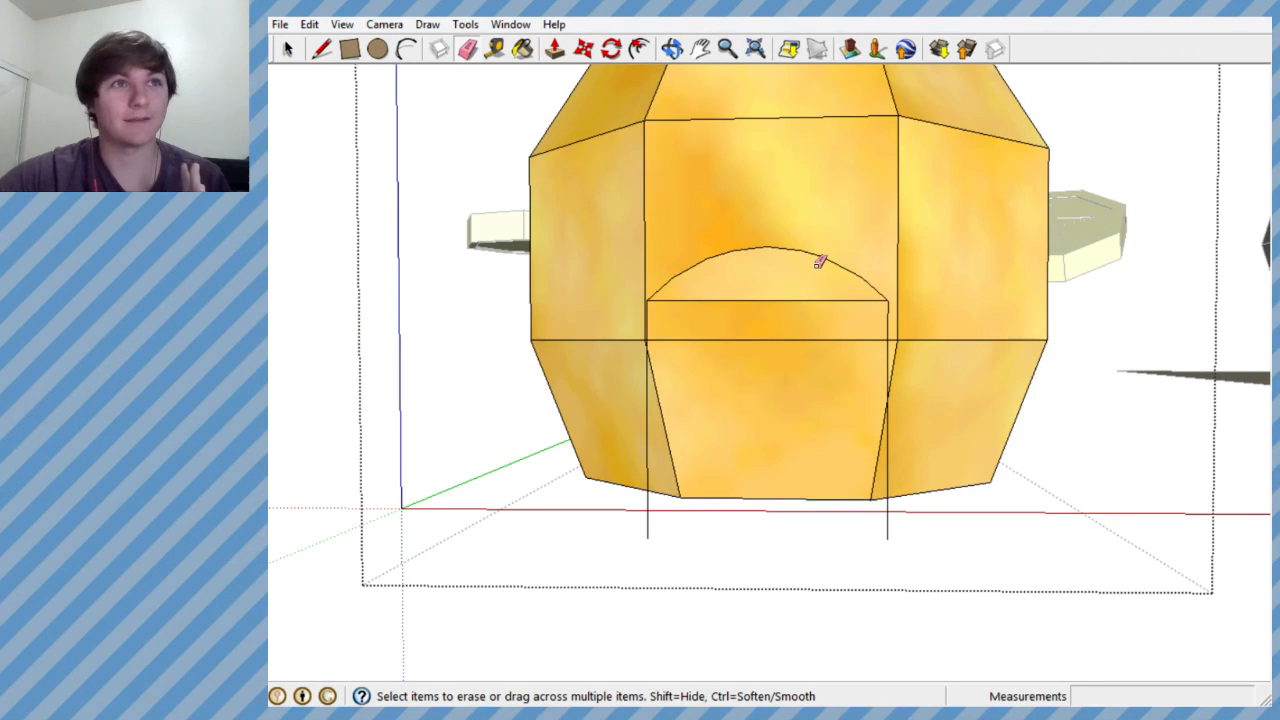
mouse_move(817, 265)
middle_mouse_down()
mouse_move(812, 275)
mouse_move(820, 257)
middle_mouse_up()
scroll(776, 273, "up", 3)
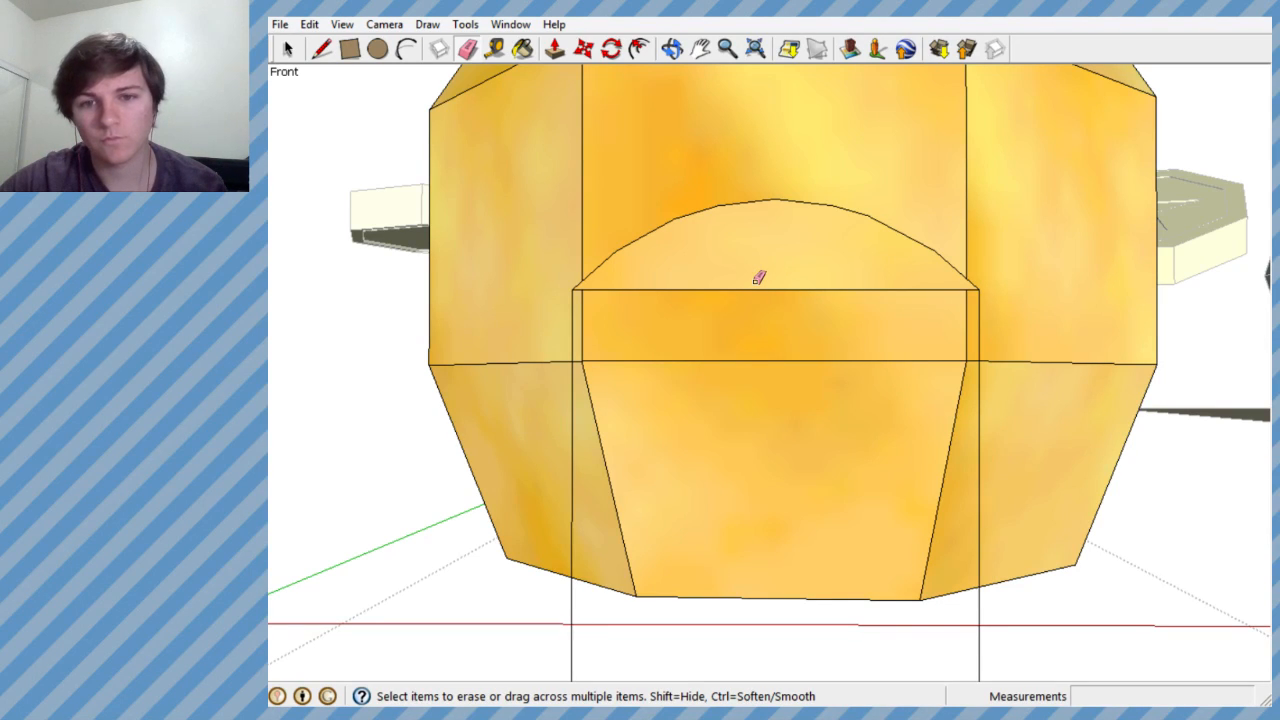
scroll(718, 292, "down", 3)
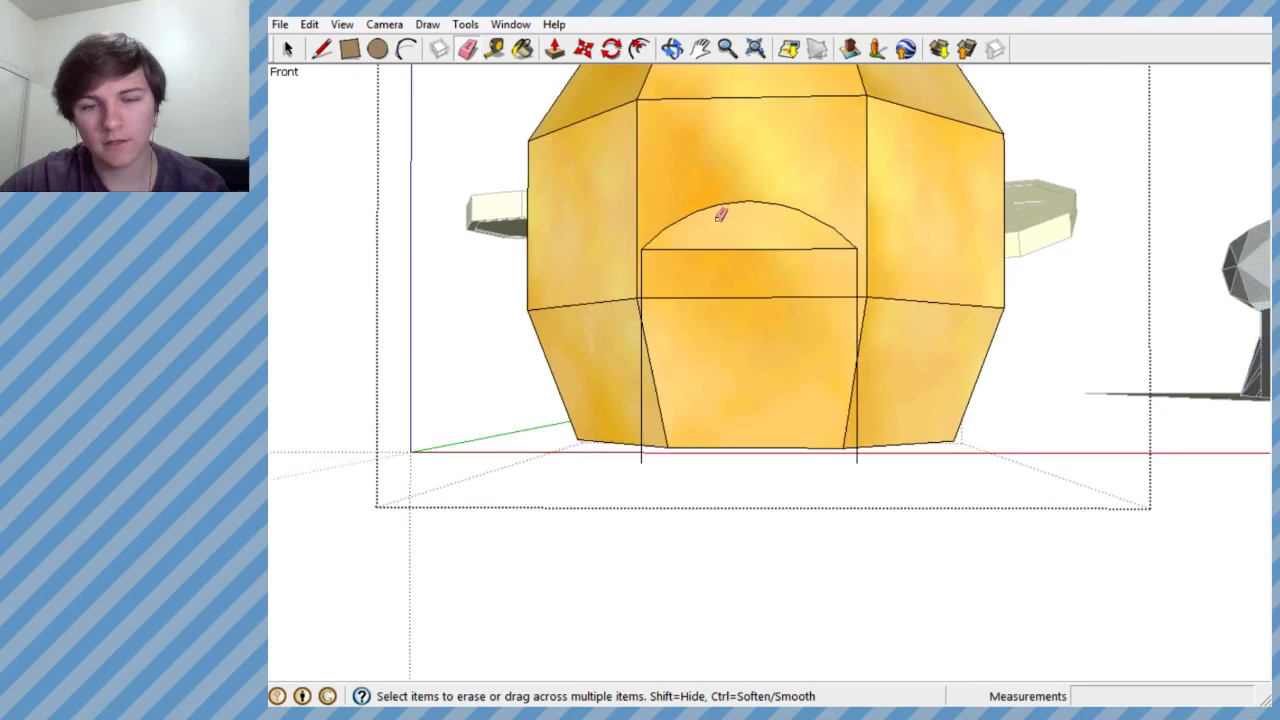
scroll(705, 380, "up", 2)
- Draw a line connecting the lower ends of the two vertical lines to close the door outline into a face
left_click(287, 49)
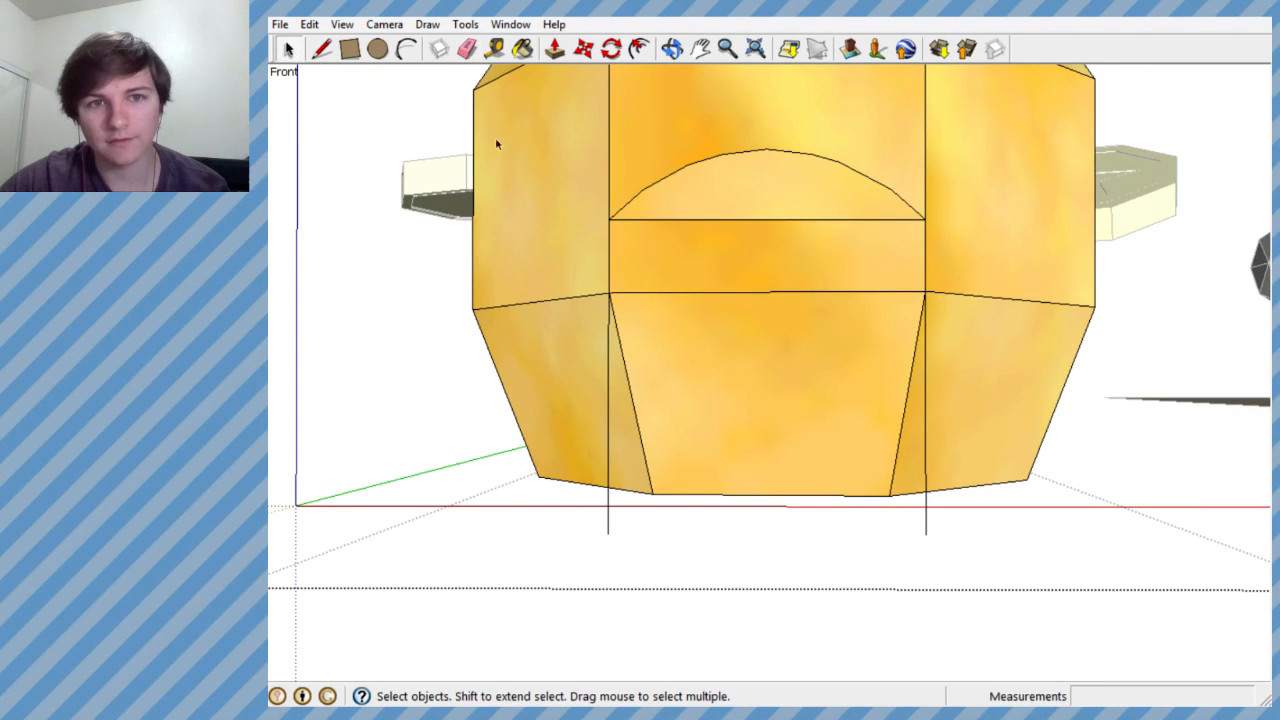
left_click(321, 49)
left_click(608, 533)
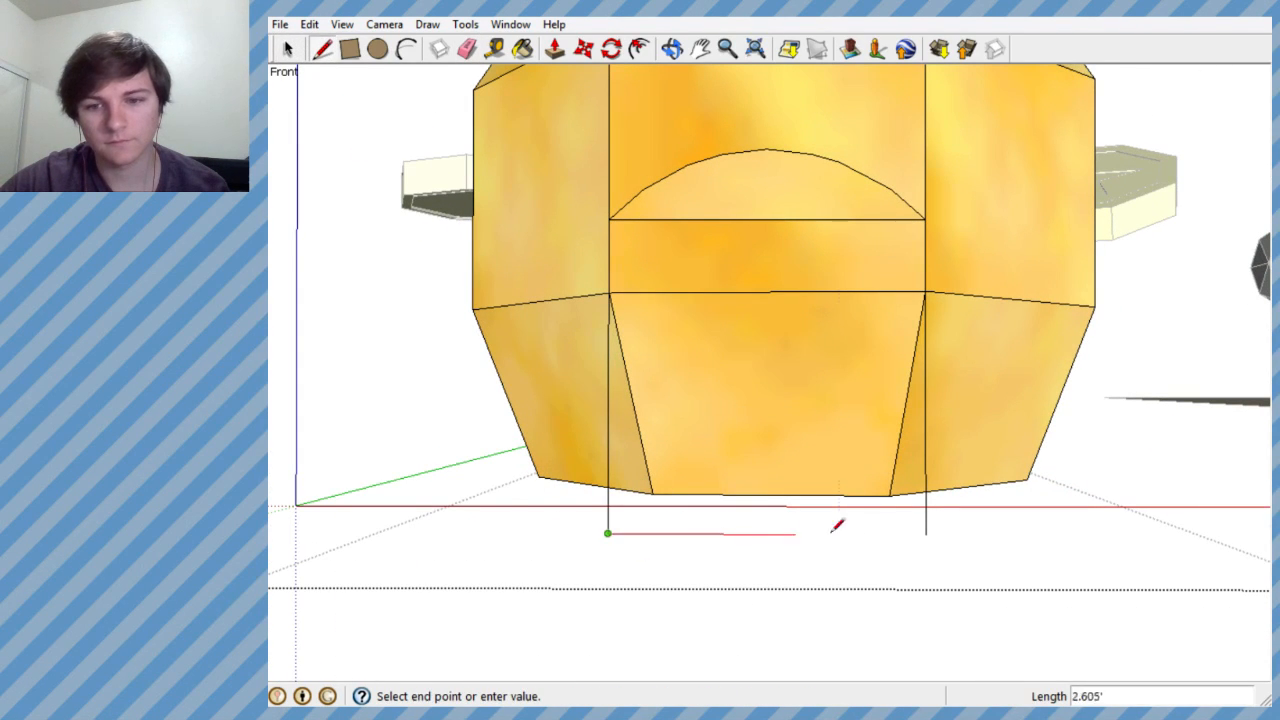
left_click(926, 533)
- Select the whole arched door panel beside the bag and make it a group
scroll(806, 437, "up", 1)
middle_click_drag(806, 437, 1258, 560)
middle_click_drag(1000, 428, 830, 237)
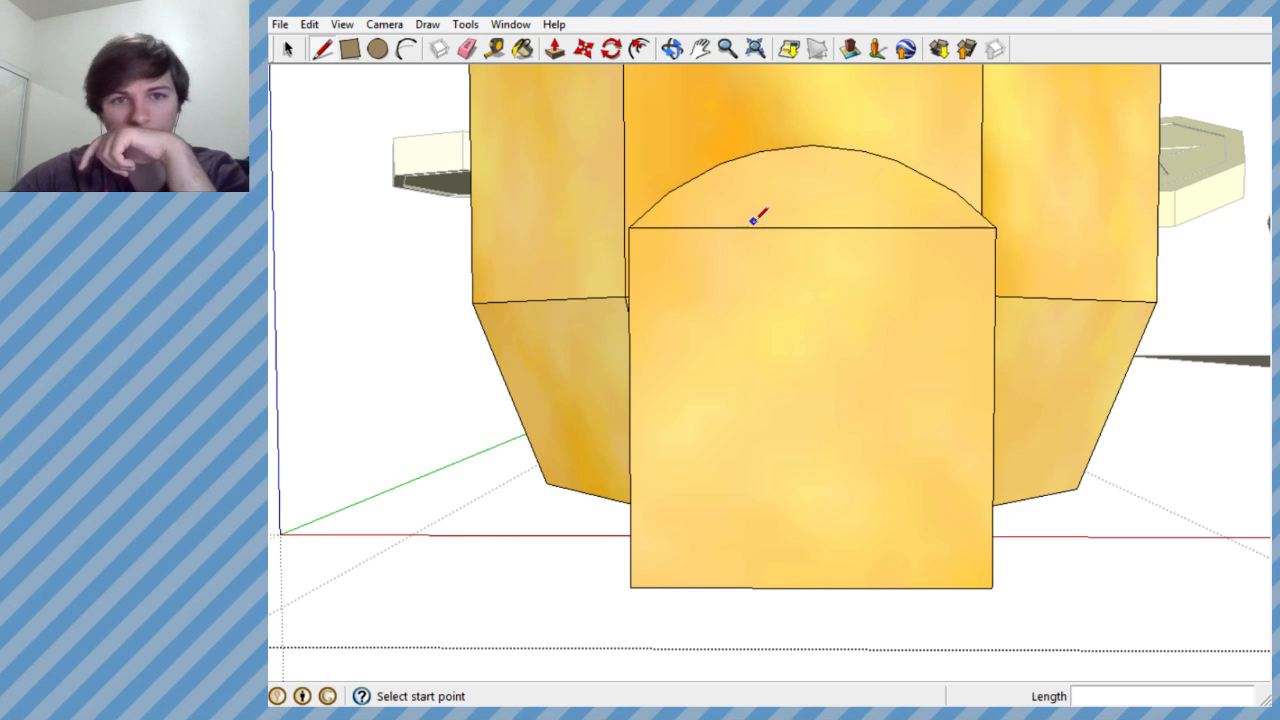
middle_click_drag(531, 217, 997, 422)
scroll(1046, 371, "down", 3)
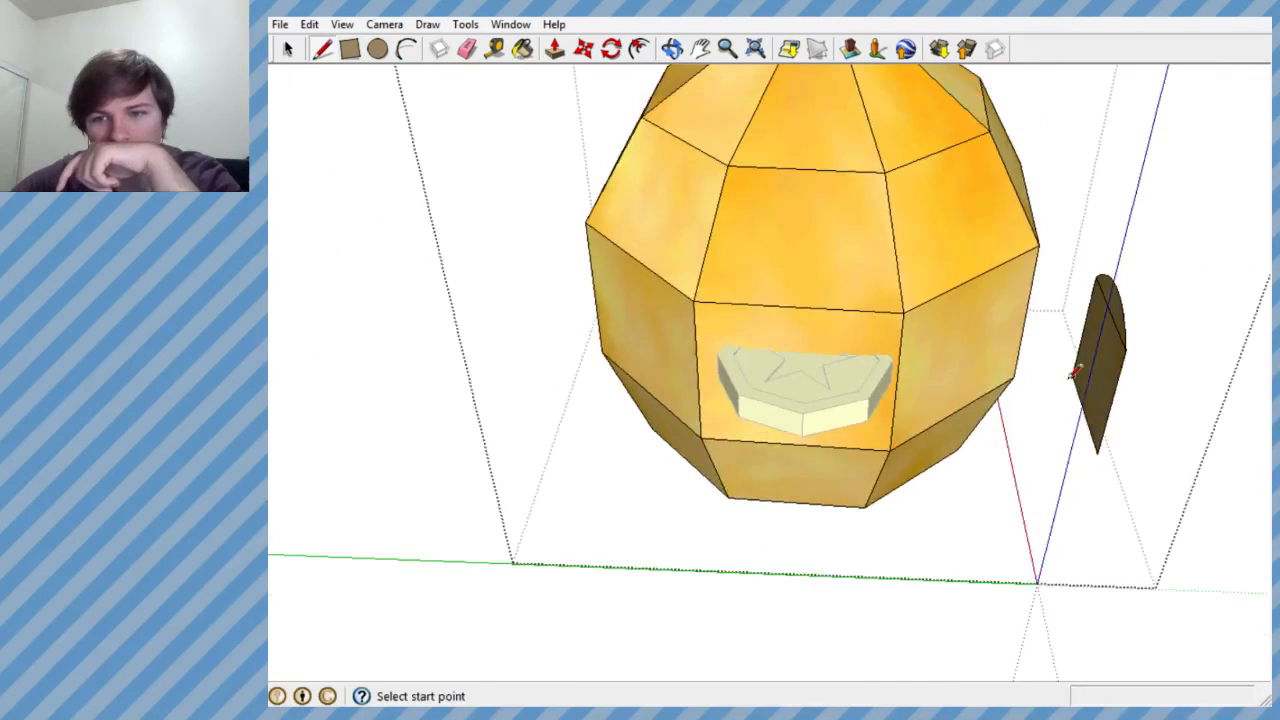
scroll(1046, 371, "up", 6)
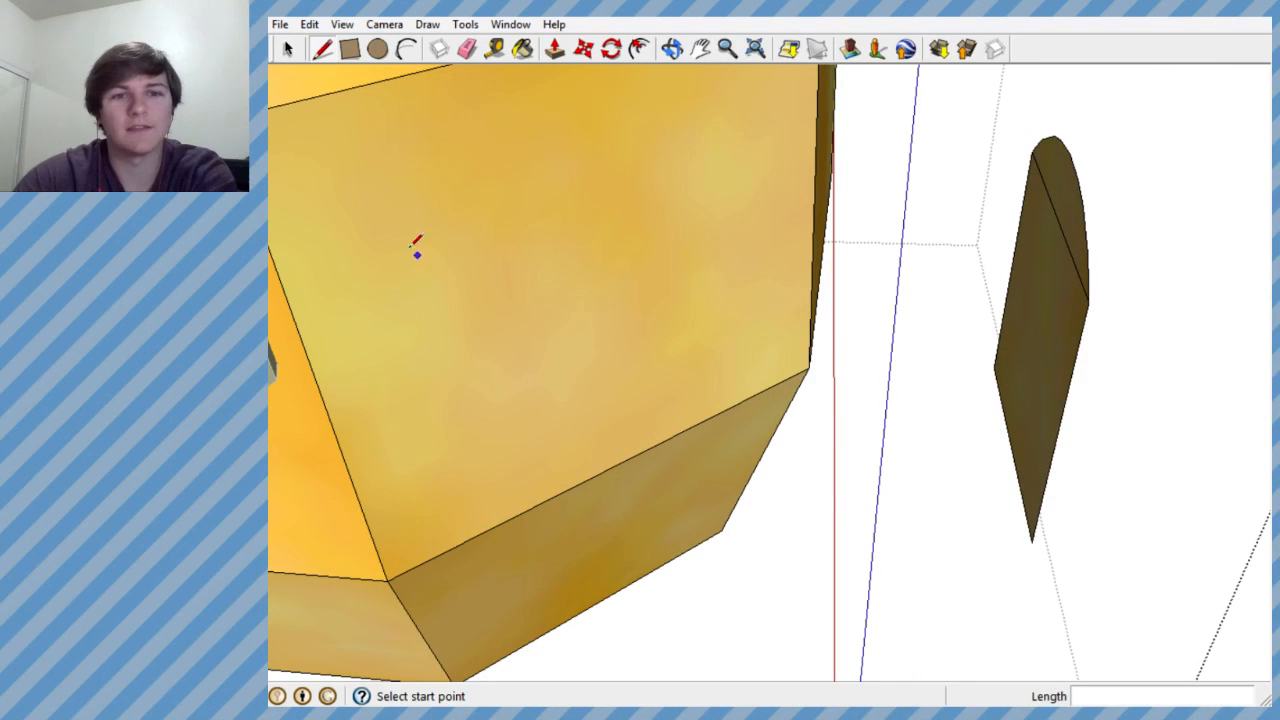
left_click(288, 49)
left_click_drag(976, 103, 1130, 570)
right_click(1060, 380)
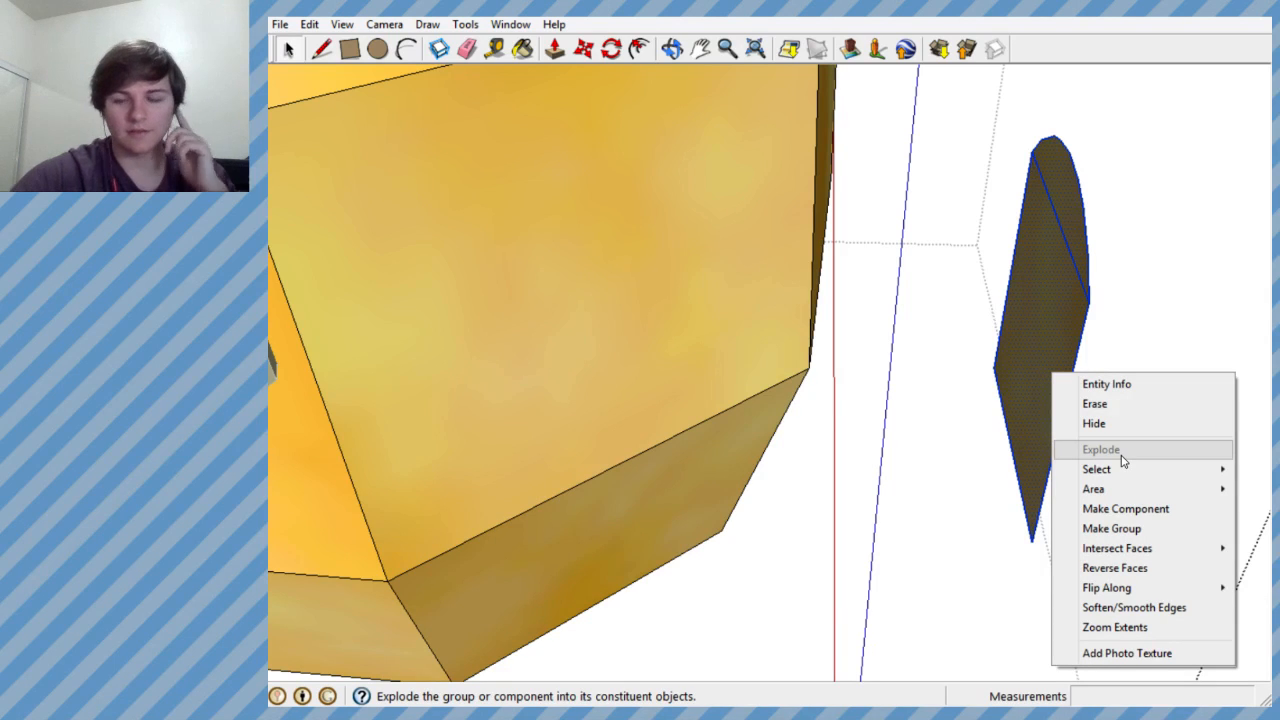
left_click(1111, 528)
- Undo the grouping of the arched door panel
middle_click_drag(900, 420, 650, 406)
scroll(940, 394, "down", 6)
scroll(829, 309, "up", 3)
middle_click_drag(829, 309, 886, 340)
left_click(849, 305)
left_click(918, 336)
left_click(977, 419)
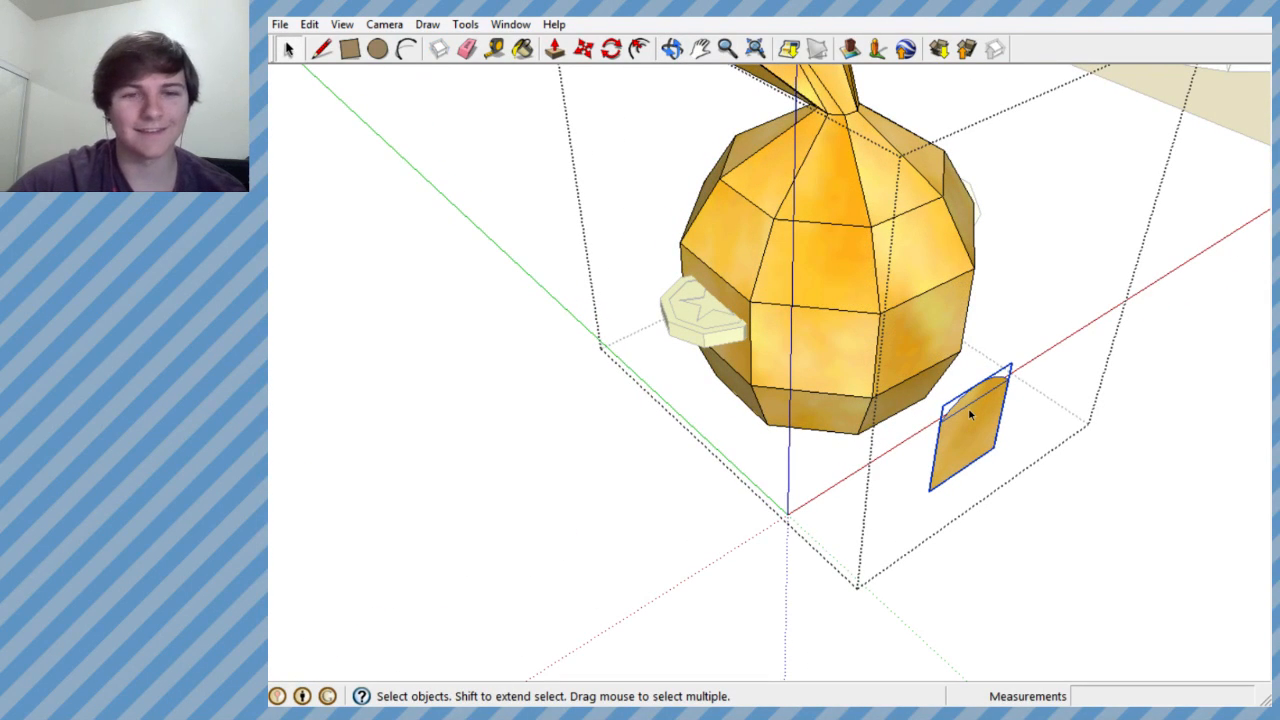
key("ctrl+z")
- Examine the gap between the arched door panel and the bag's front faces
middle_click_drag(979, 409, 994, 443)
scroll(909, 366, "up", 4)
scroll(943, 280, "up", 5)
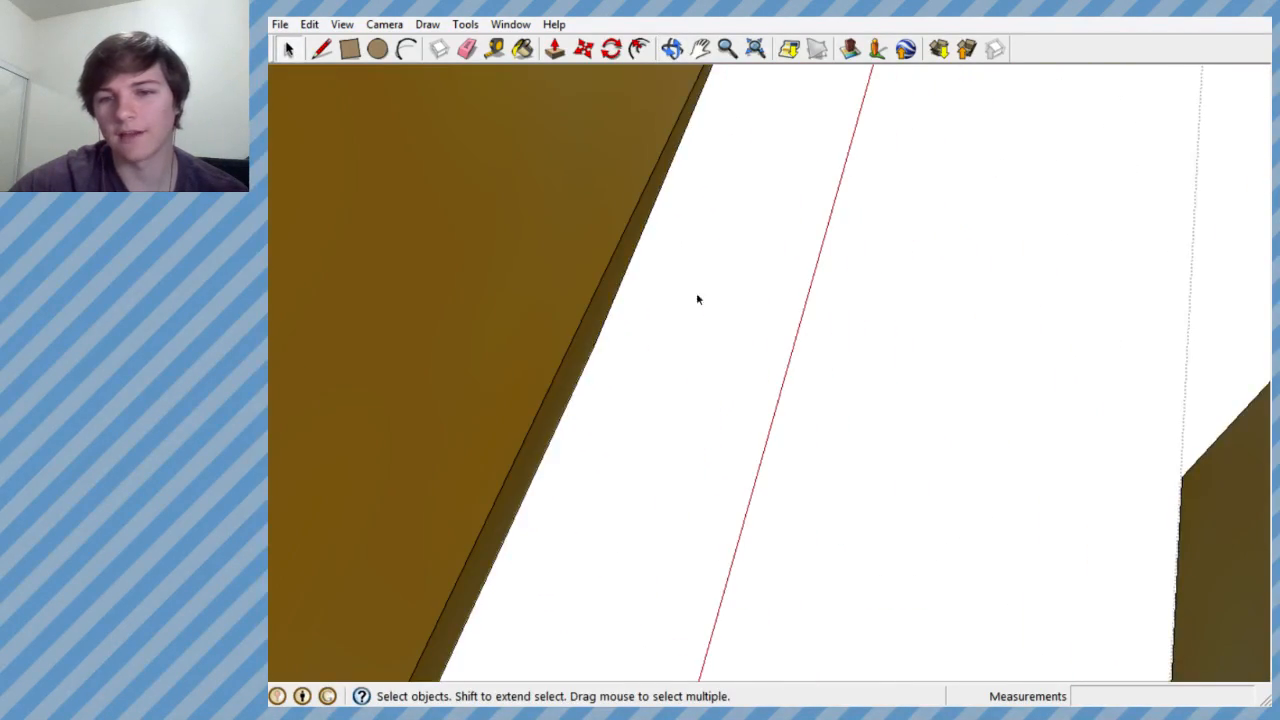
scroll(691, 226, "down", 4)
scroll(950, 262, "up", 2)
middle_click_drag(952, 258, 960, 213)
scroll(566, 189, "down", 8)
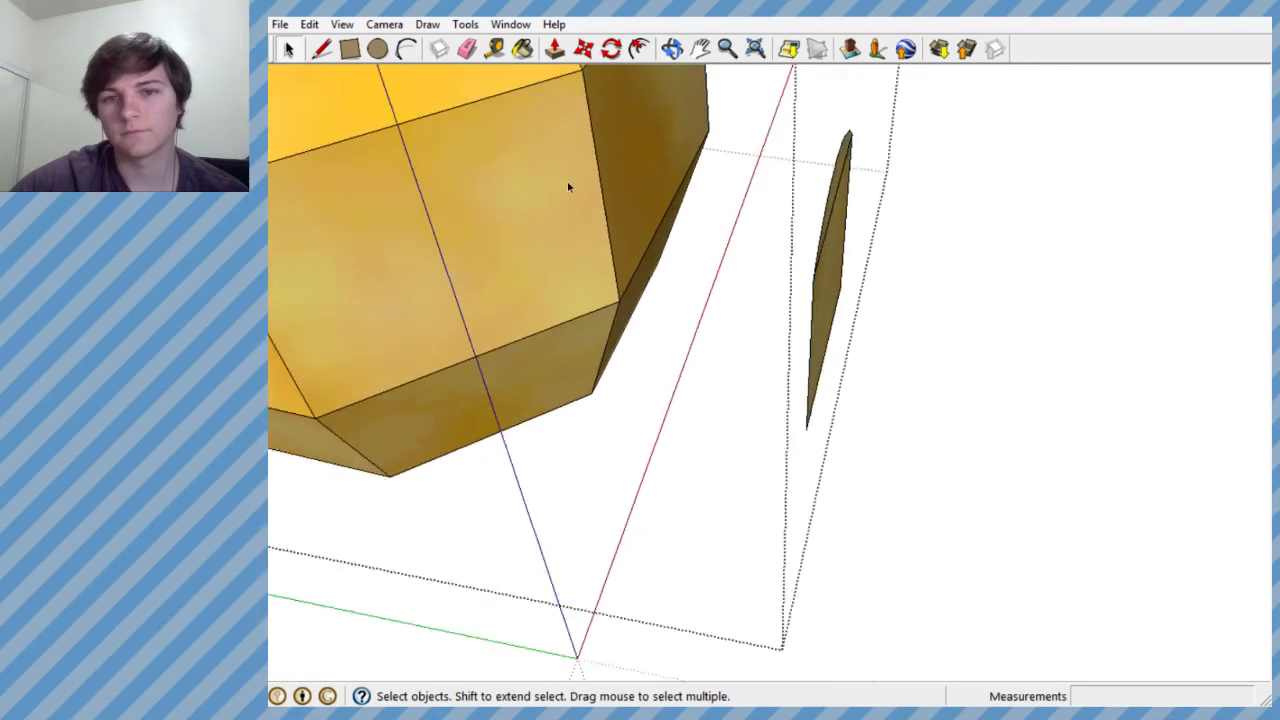
- Select the flat arched door panel and compare its position with the bag from the front, side and above
scroll(929, 276, "up", 1)
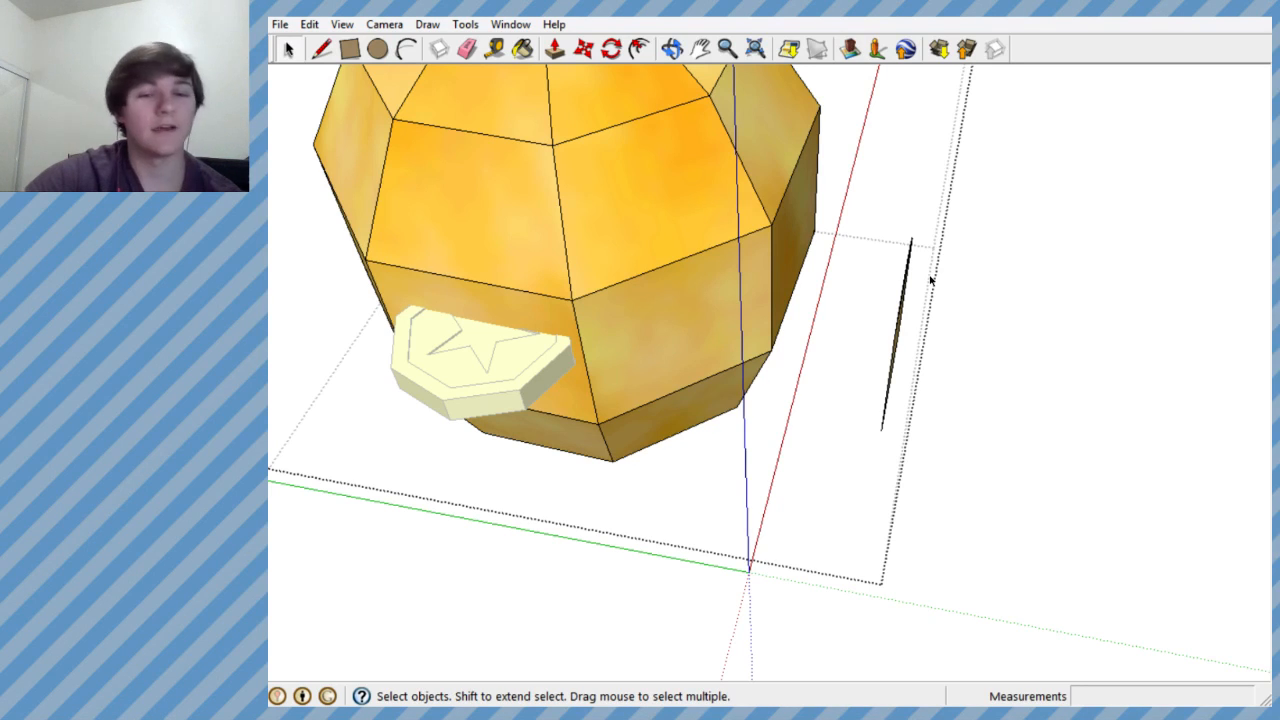
middle_click_drag(837, 289, 551, 144)
scroll(551, 145, "down", 2)
middle_click_drag(638, 175, 709, 297)
scroll(709, 297, "down", 2)
scroll(700, 284, "up", 3)
scroll(700, 284, "up", 1)
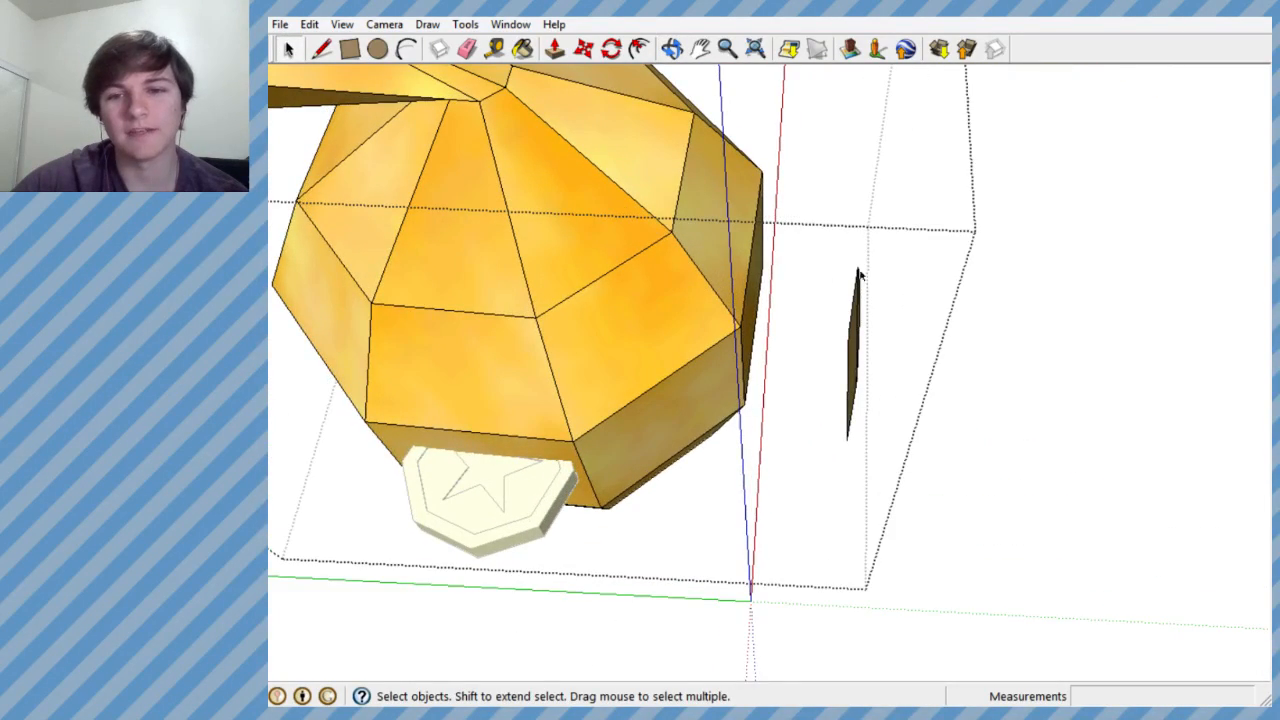
scroll(808, 264, "up", 2)
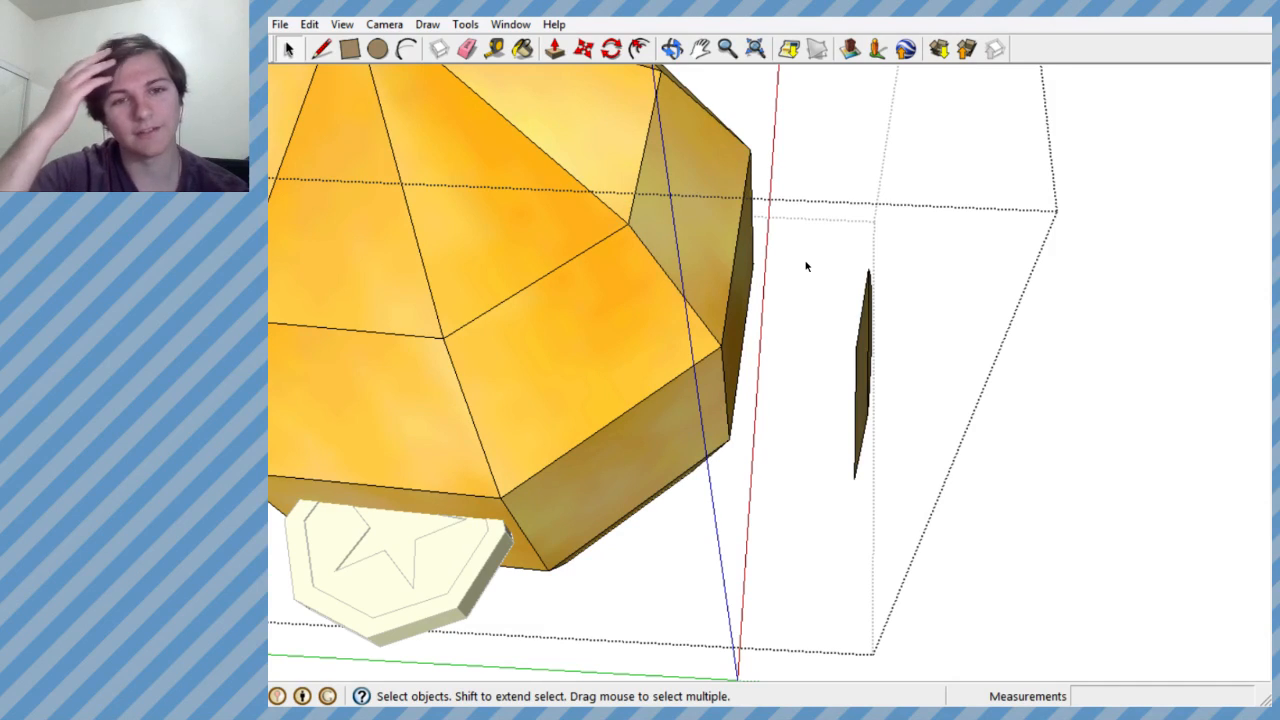
left_click_drag(818, 228, 917, 537)
middle_click_drag(917, 537, 536, 158)
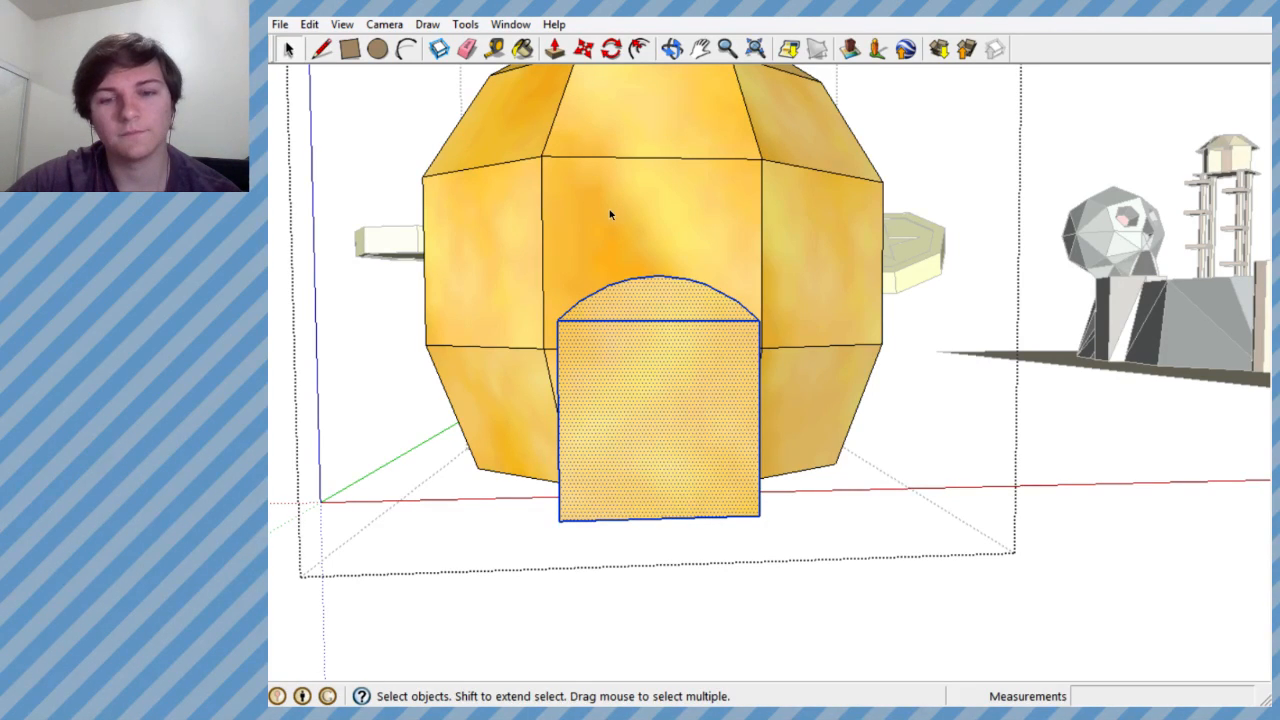
middle_click_drag(610, 214, 1030, 467)
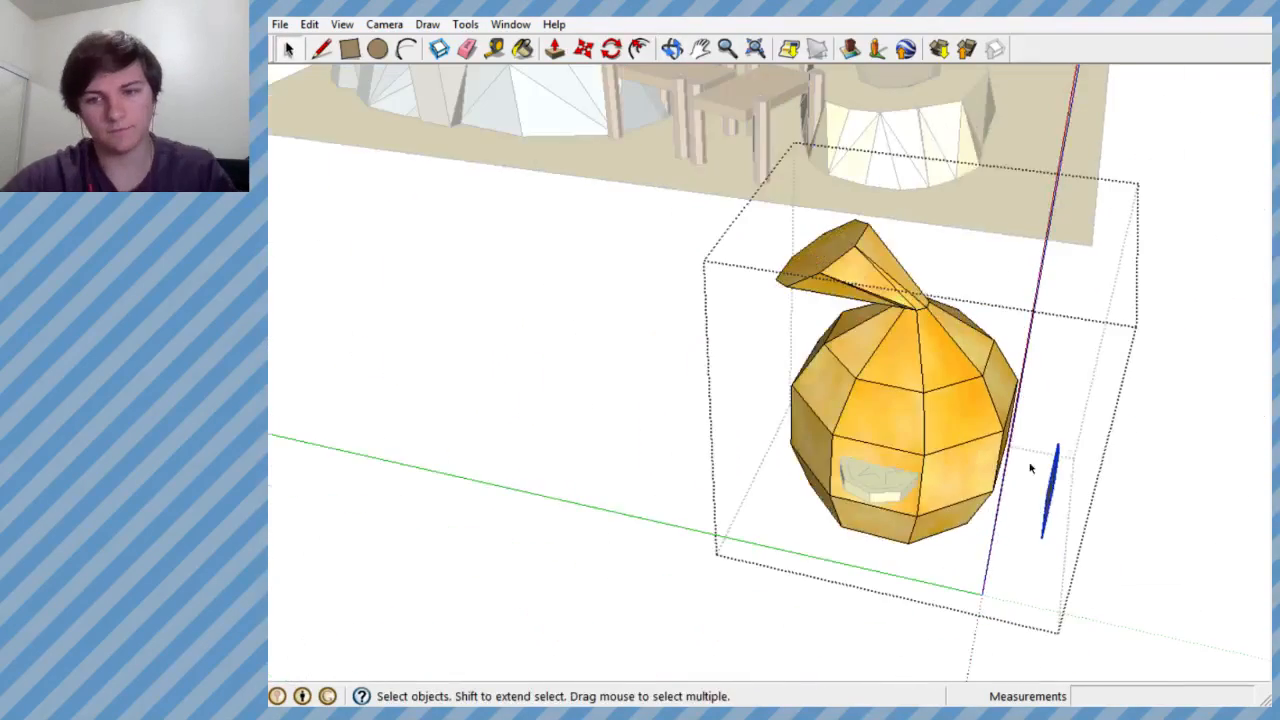
scroll(1050, 488, "up", 5)
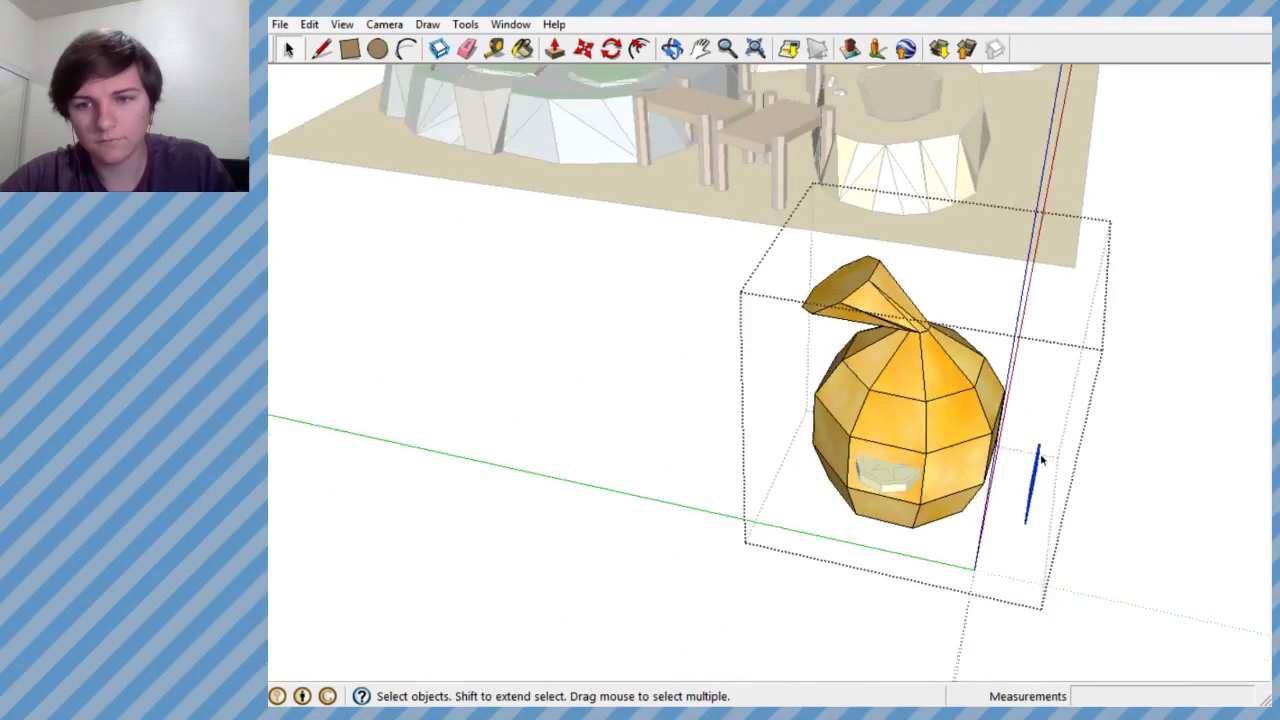
middle_click_drag(893, 460, 786, 391)
scroll(805, 398, "down", 5)
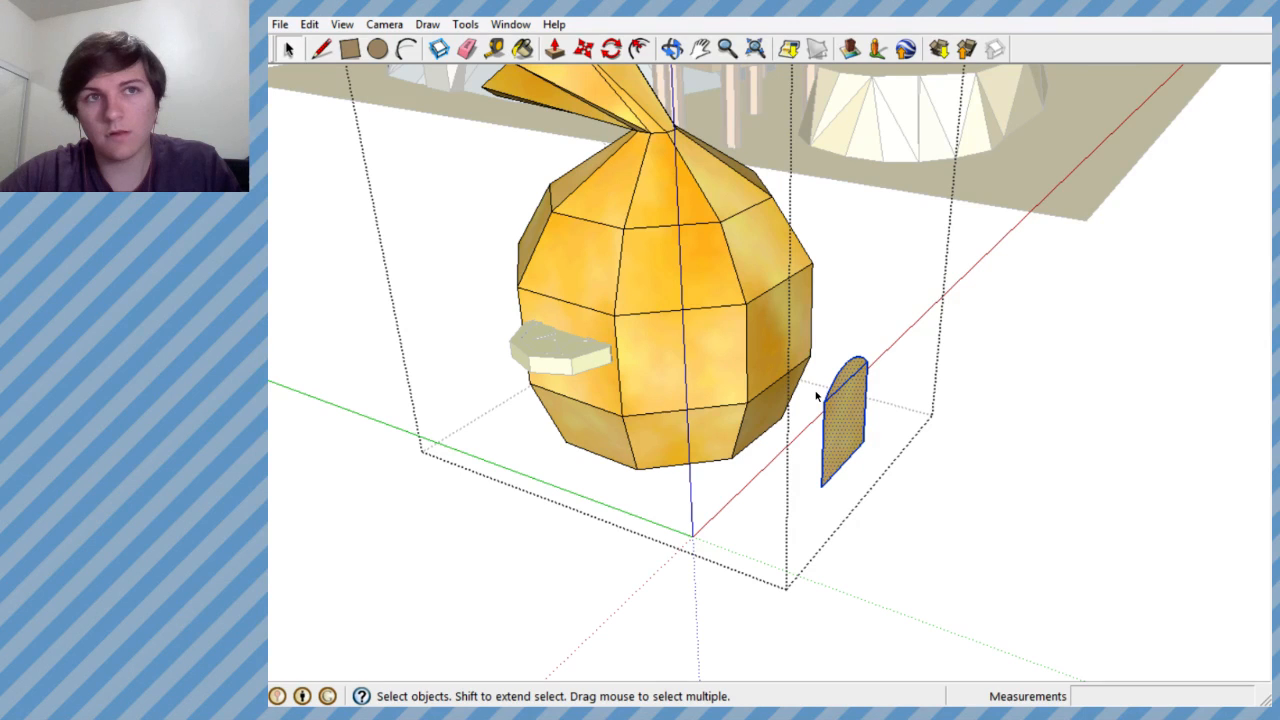
middle_click_drag(783, 377, 572, 465)
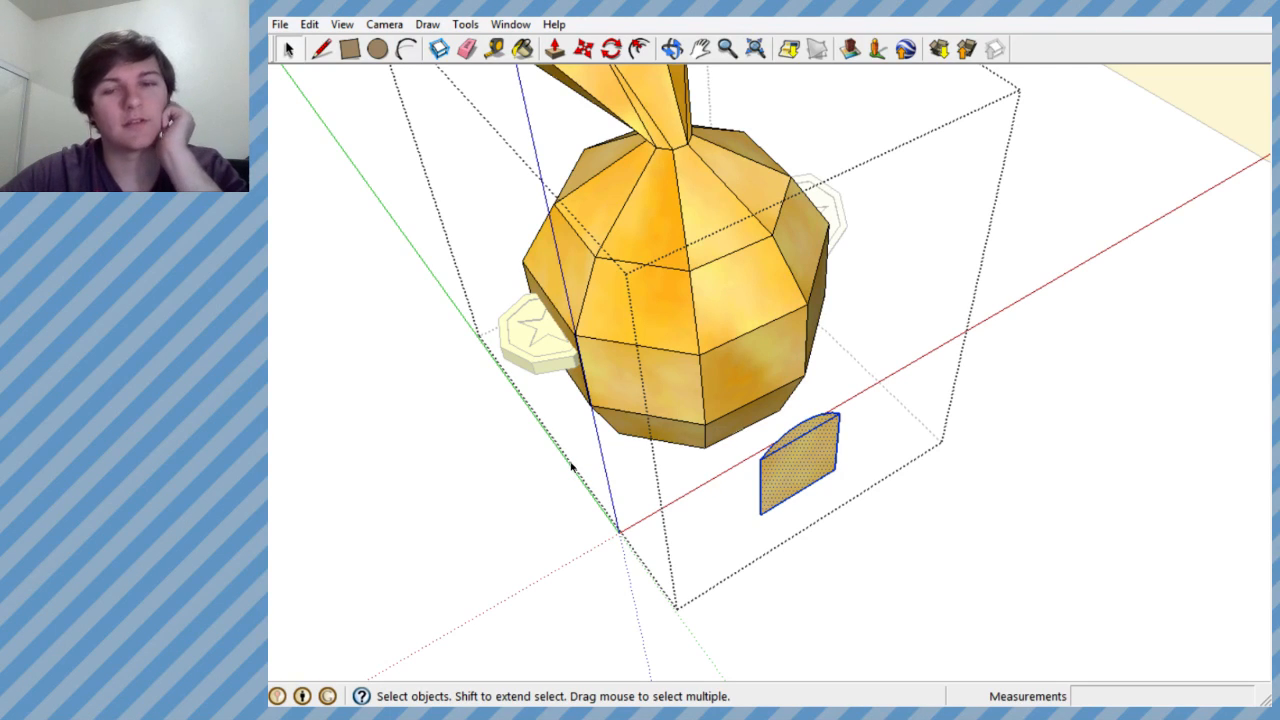
middle_click_drag(619, 392, 477, 271)
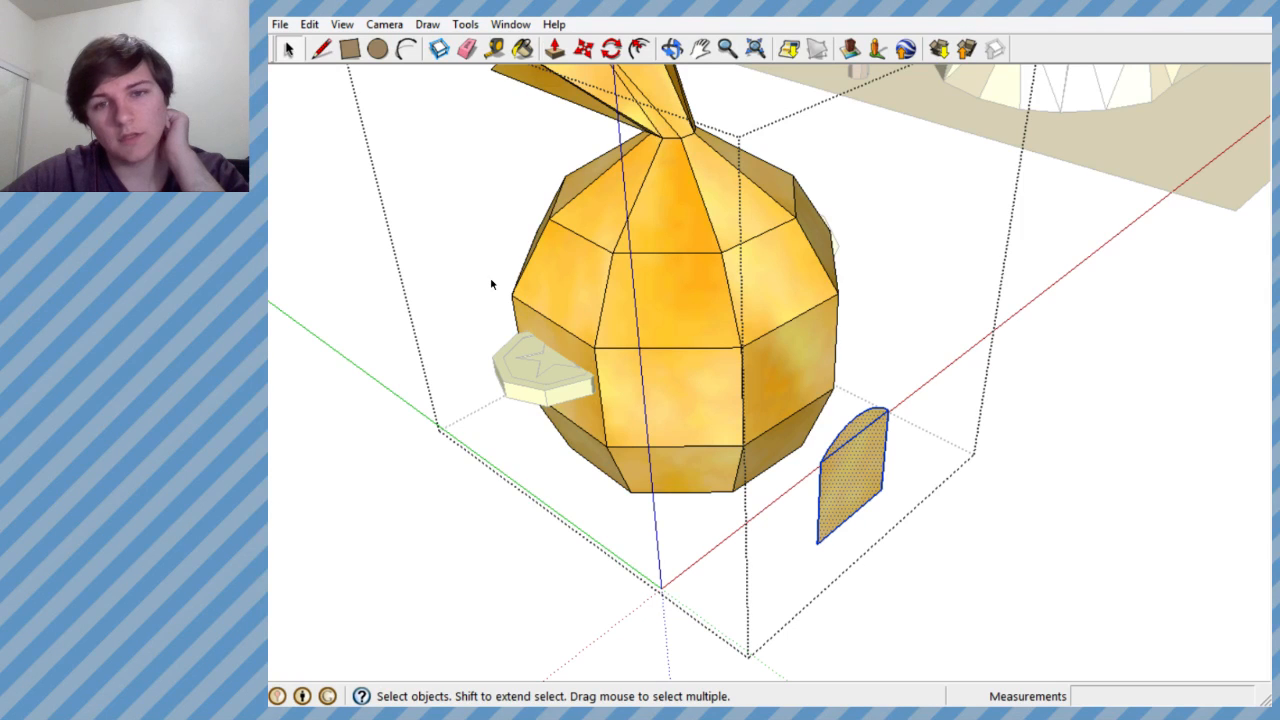
- Close the bag group and place a copy of the whole group, door panel included, beside the original
left_click(1165, 118)
middle_click_drag(1171, 120, 863, 387)
left_click(750, 311)
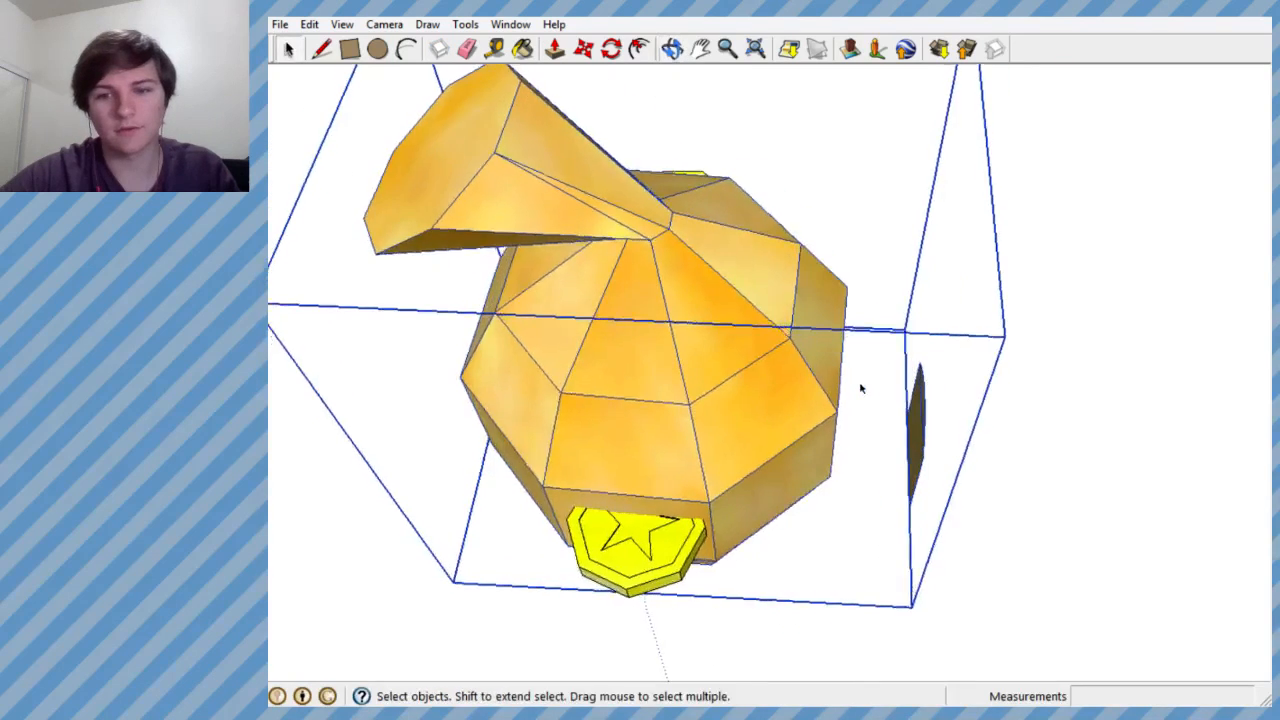
scroll(860, 389, "down", 5)
left_click_drag(910, 400, 832, 386)
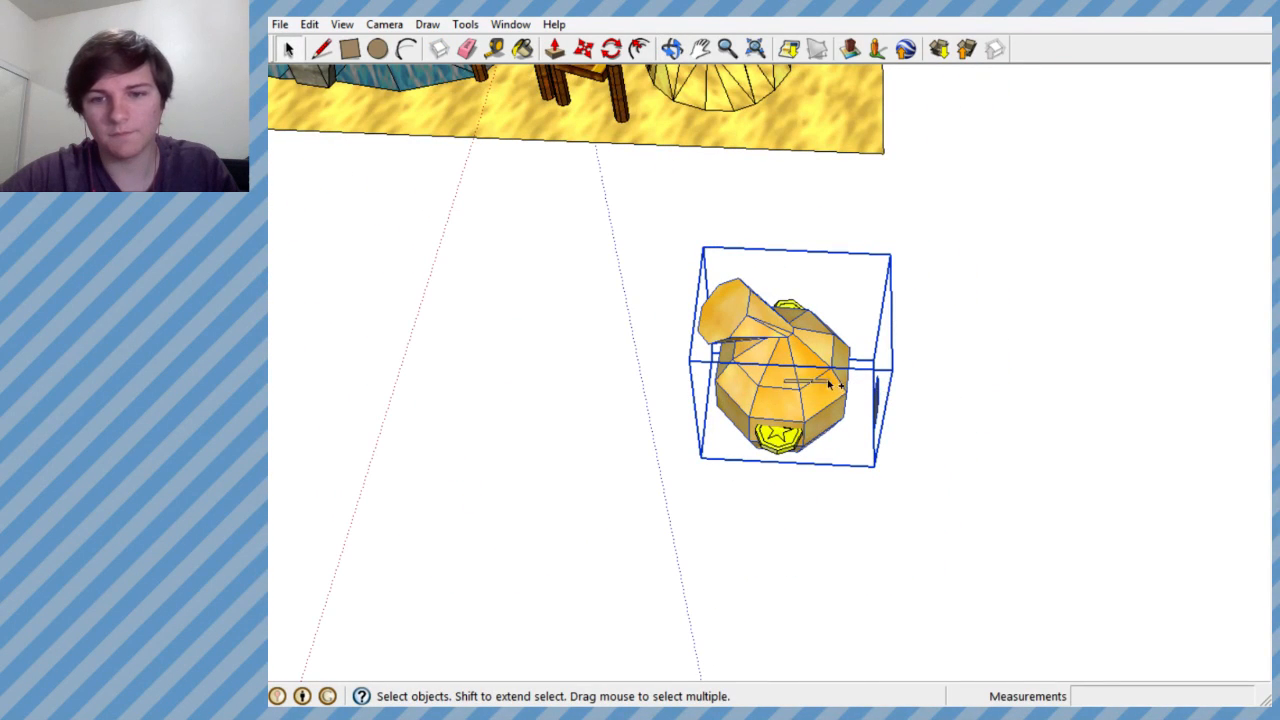
left_click(583, 48)
left_click(810, 370)
key("ctrl")
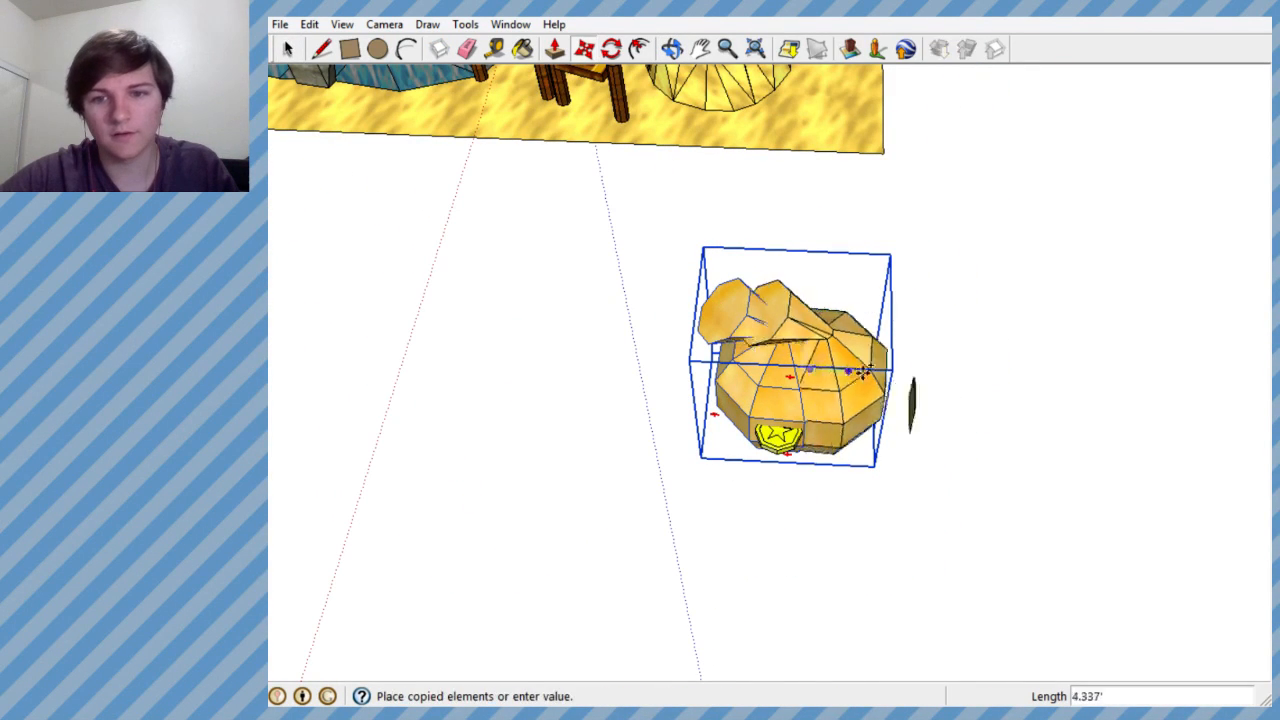
left_click(995, 380)
middle_click_drag(995, 380, 903, 333)
scroll(903, 333, "up", 3)
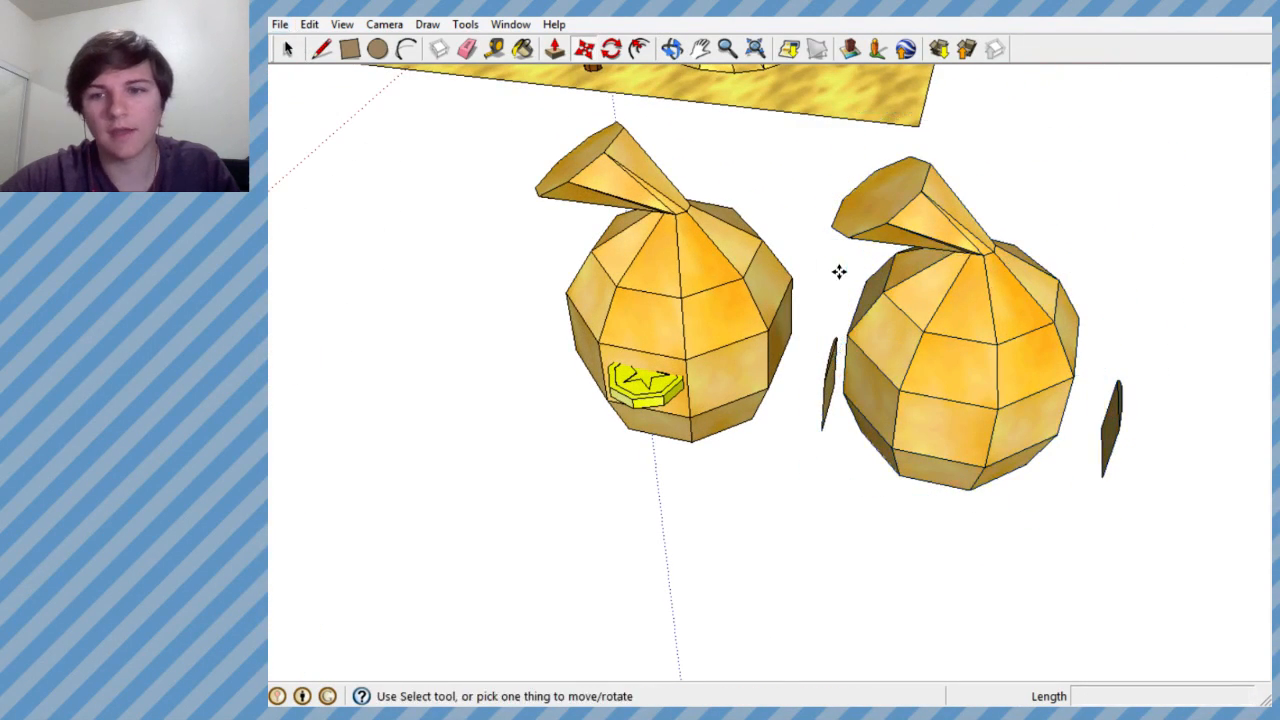
- Open the copied group for editing and delete its entire bag body, leaving only the arched door panel
left_click(287, 50)
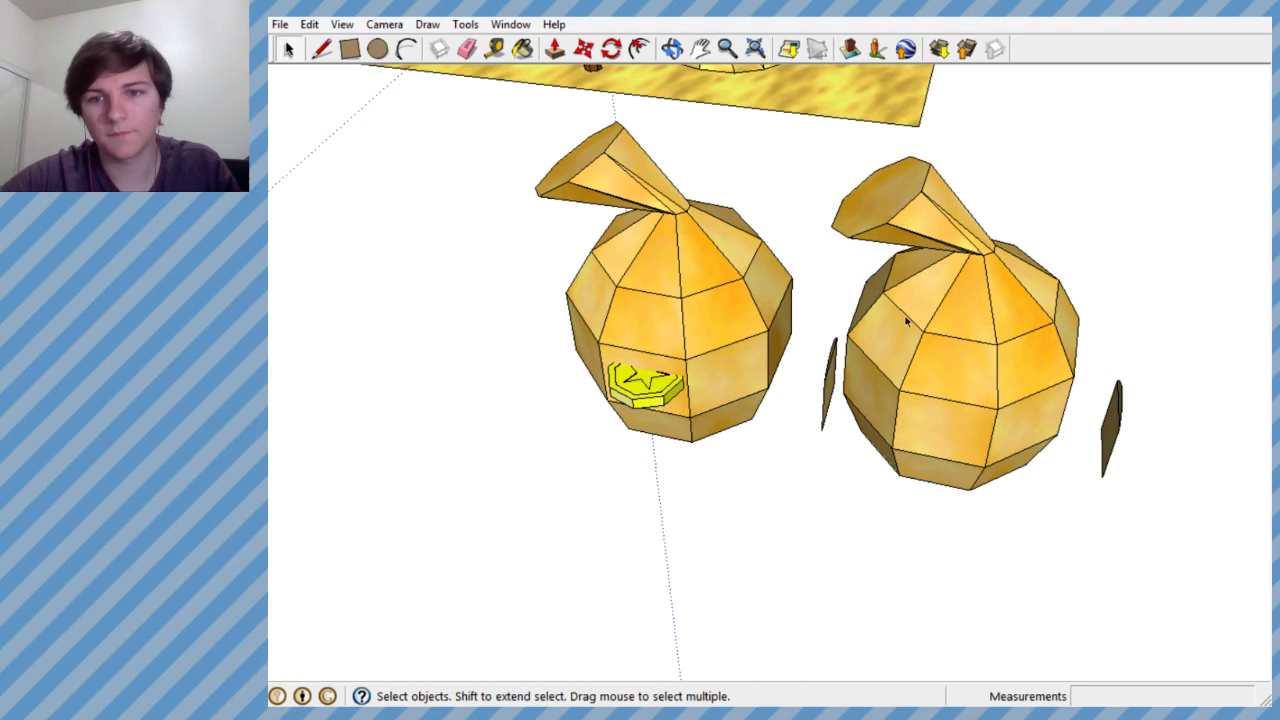
right_click(964, 331)
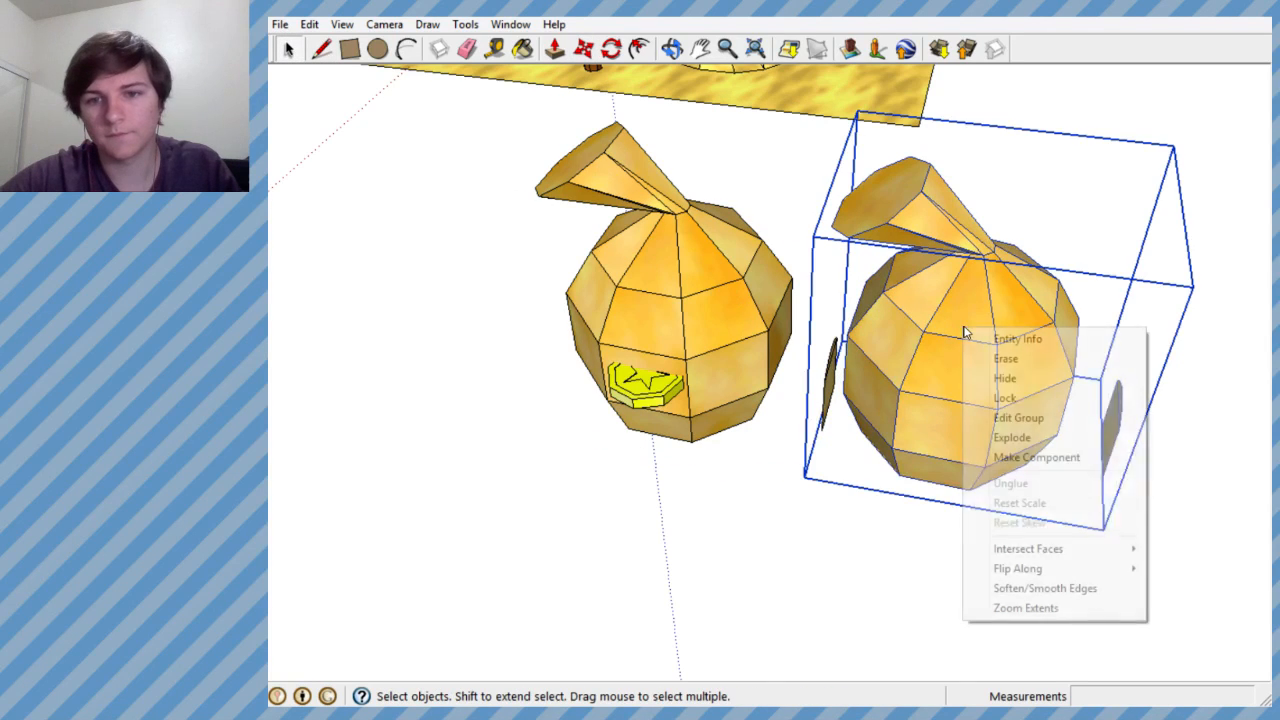
left_click(1019, 418)
middle_click_drag(1019, 418, 1001, 246)
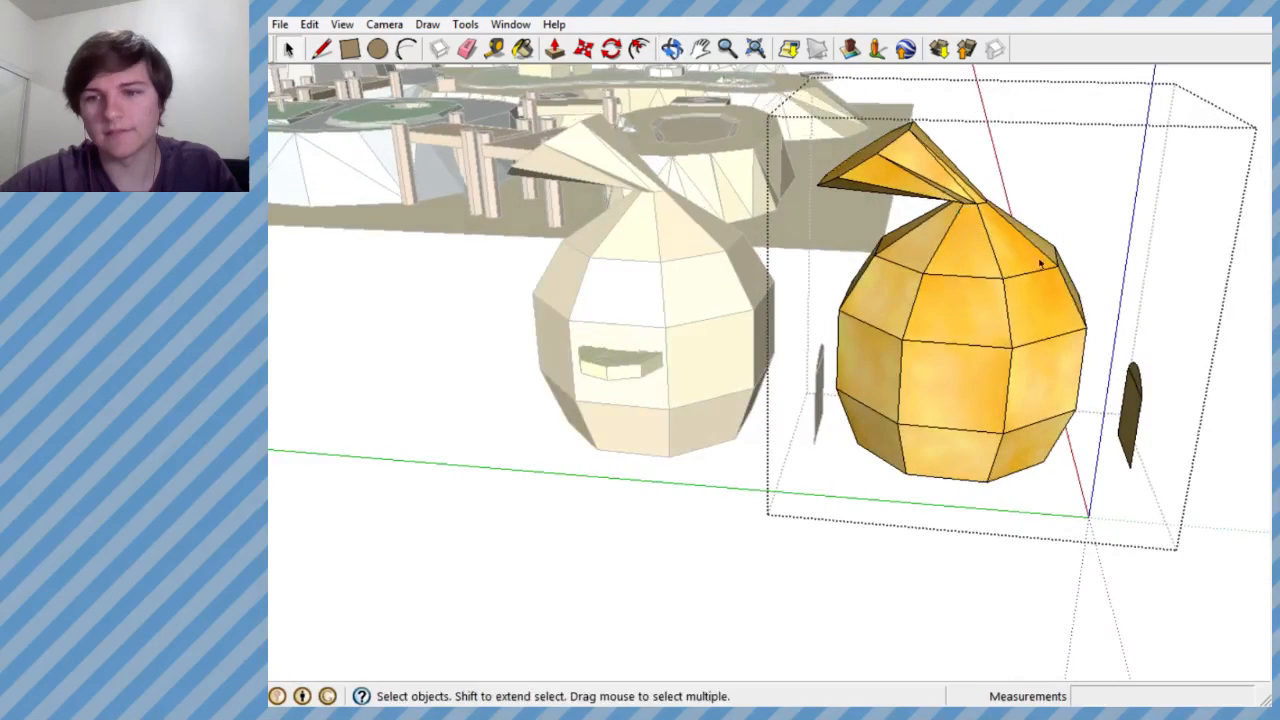
triple_click(1033, 408)
middle_click_drag(1034, 406, 1075, 530)
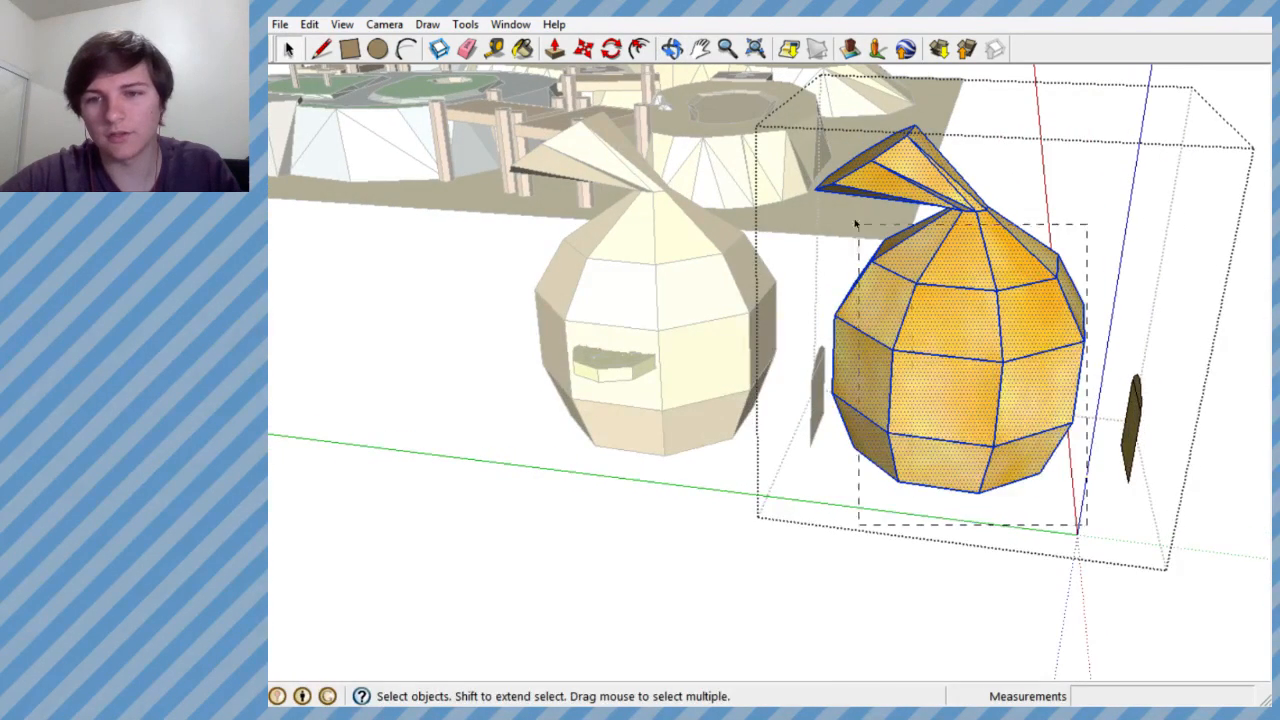
key("Delete")
middle_click_drag(1130, 415, 873, 349)
scroll(650, 288, "down", 4)
scroll(604, 283, "up", 4)
scroll(628, 276, "up", 4)
middle_click_drag(628, 277, 562, 290)
scroll(1054, 216, "down", 4)
scroll(817, 234, "up", 3)
middle_click_drag(817, 236, 707, 270)
scroll(707, 270, "up", 1)
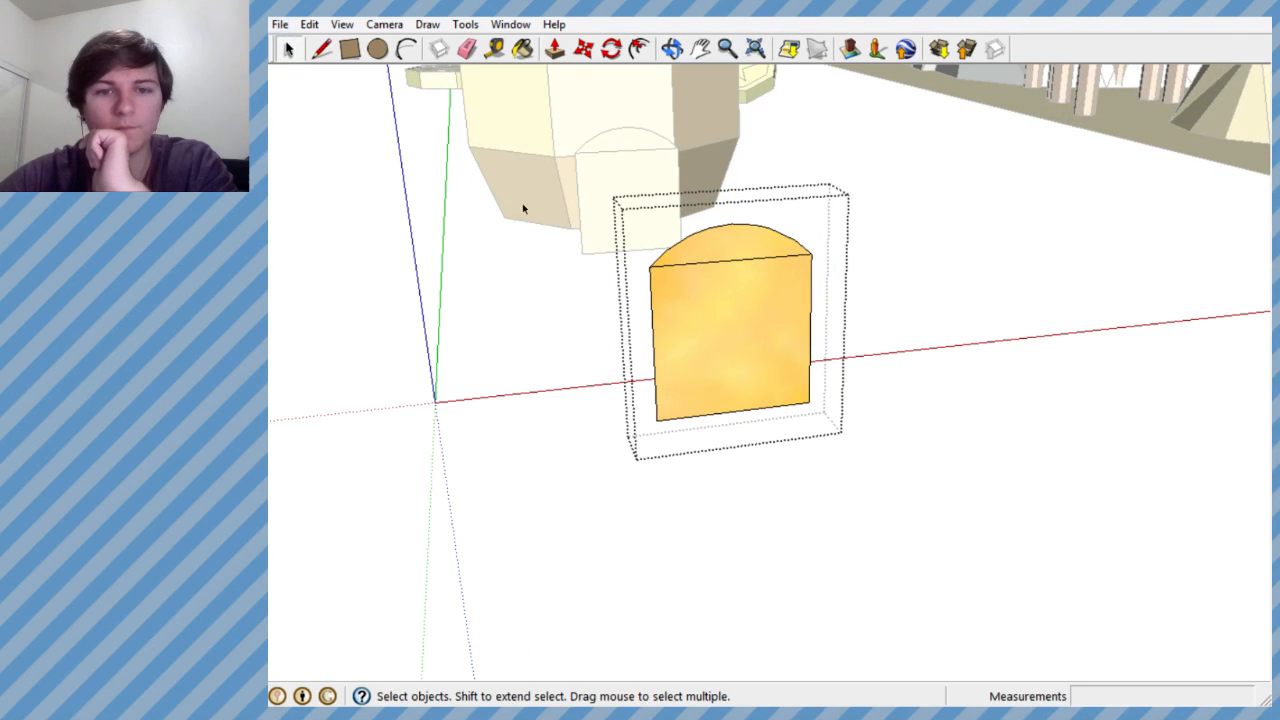
- Close the copied group and explode it so the arched door panel is loose geometry
key("Escape")
left_click(783, 349)
right_click(786, 346)
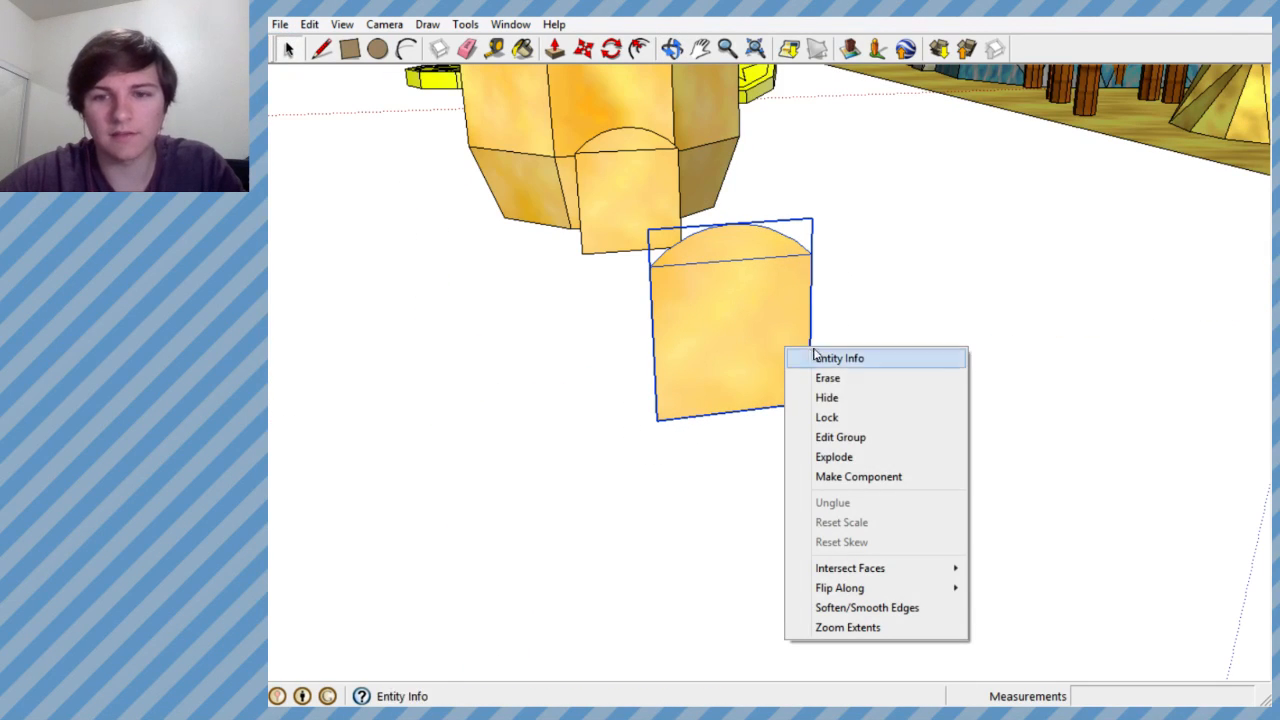
left_click(851, 440)
middle_click_drag(849, 450, 666, 237)
key("Delete")
scroll(390, 108, "up", 3)
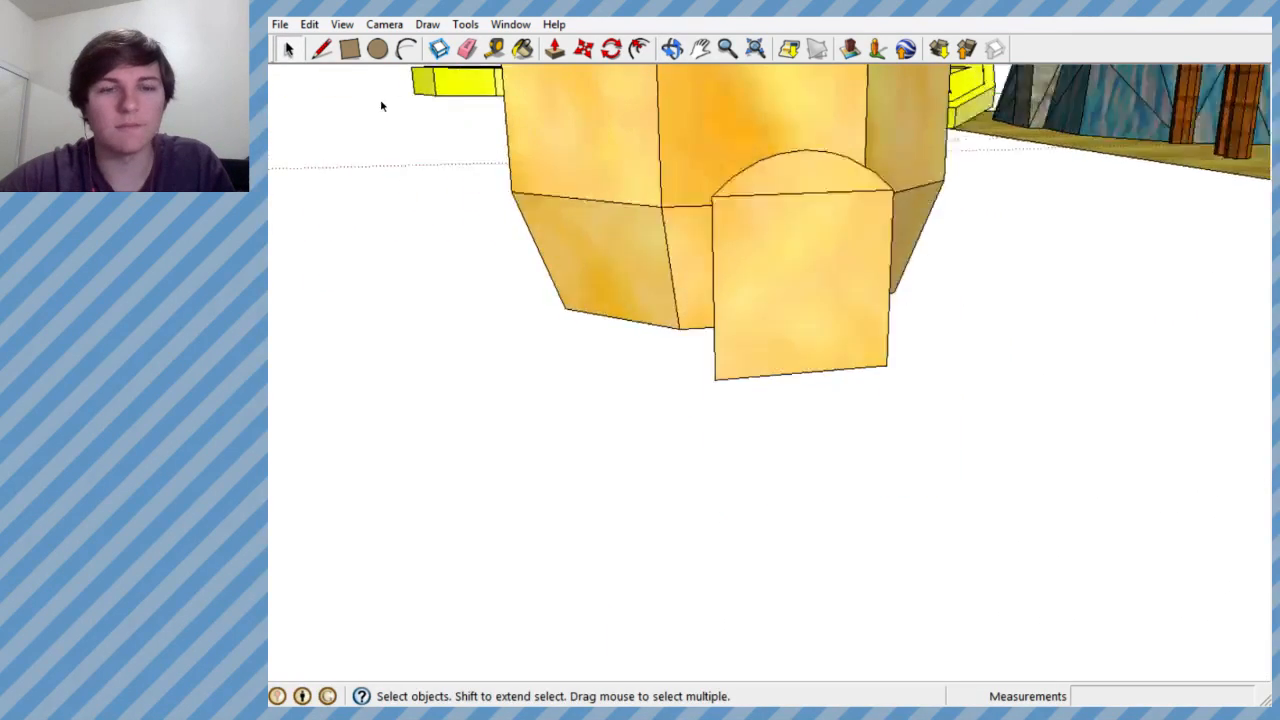
- Examine the loose arched door panel and its placement relative to the bag from several angles
scroll(868, 283, "down", 1)
middle_click_drag(710, 184, 852, 250)
scroll(950, 268, "down", 5)
scroll(1143, 286, "up", 8)
scroll(934, 271, "down", 4)
middle_click_drag(923, 269, 630, 184)
scroll(860, 272, "down", 2)
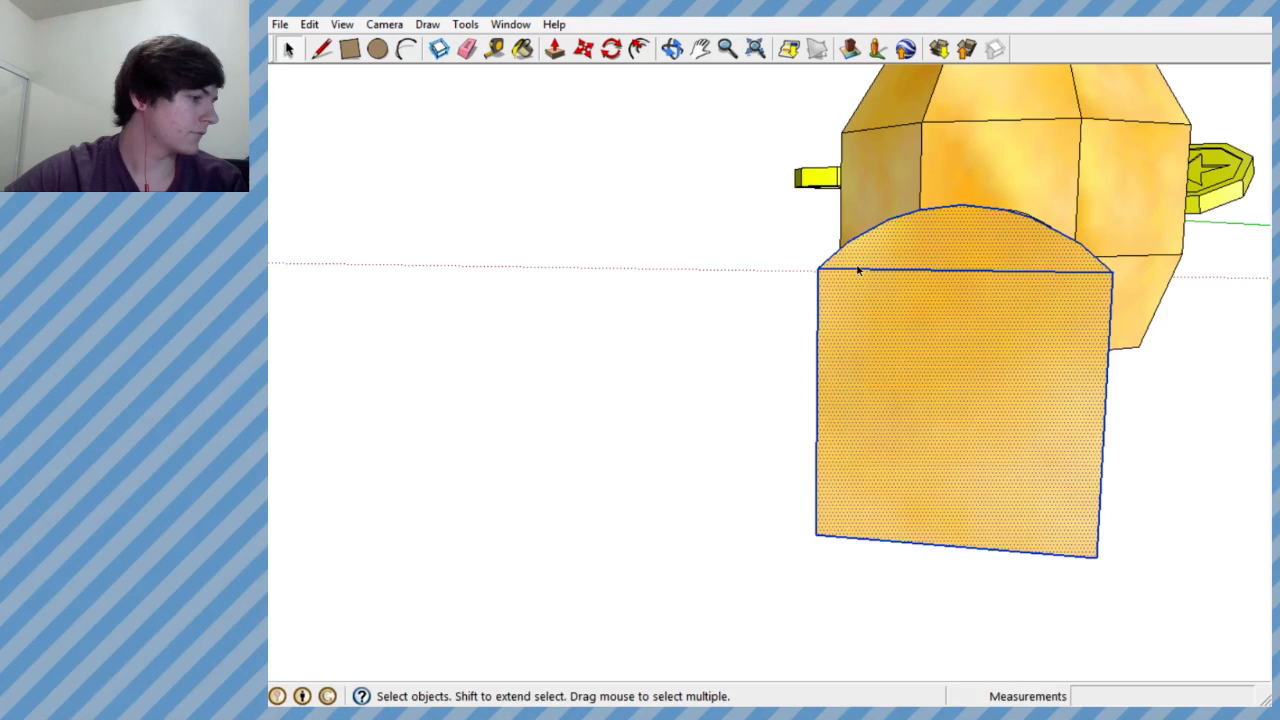
middle_click_drag(855, 207, 1017, 349)
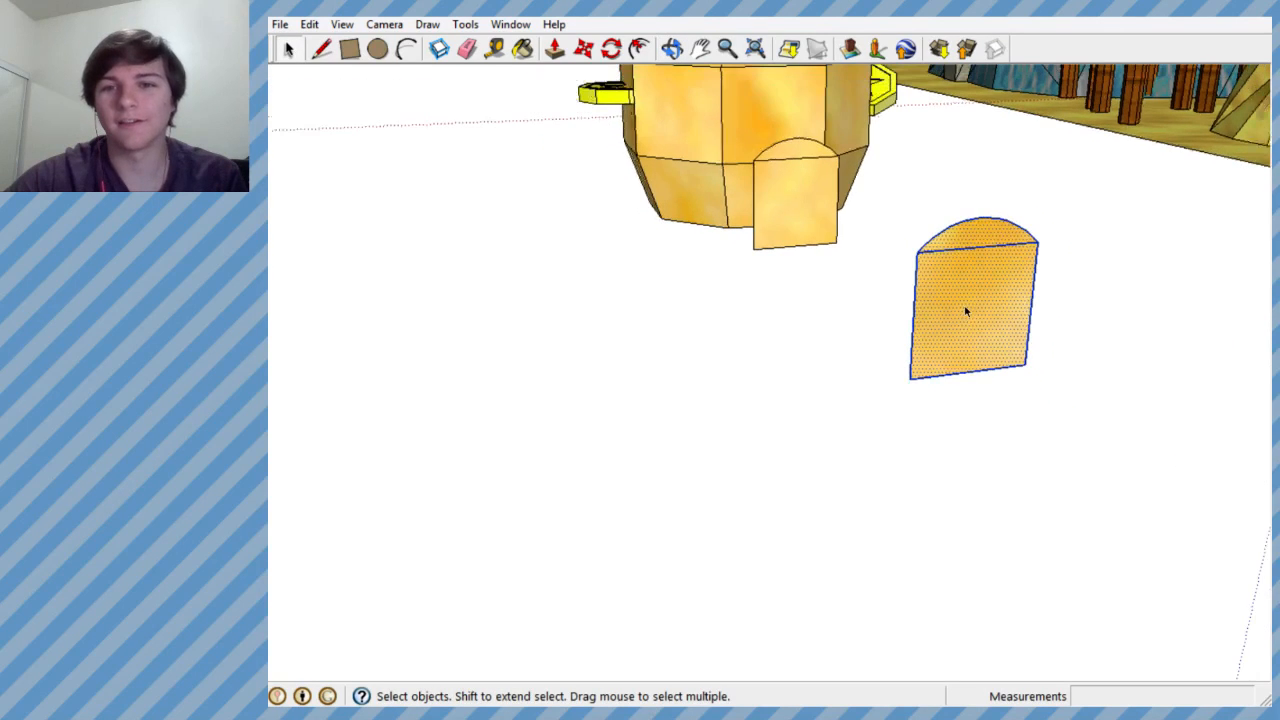
middle_click_drag(965, 312, 883, 278)
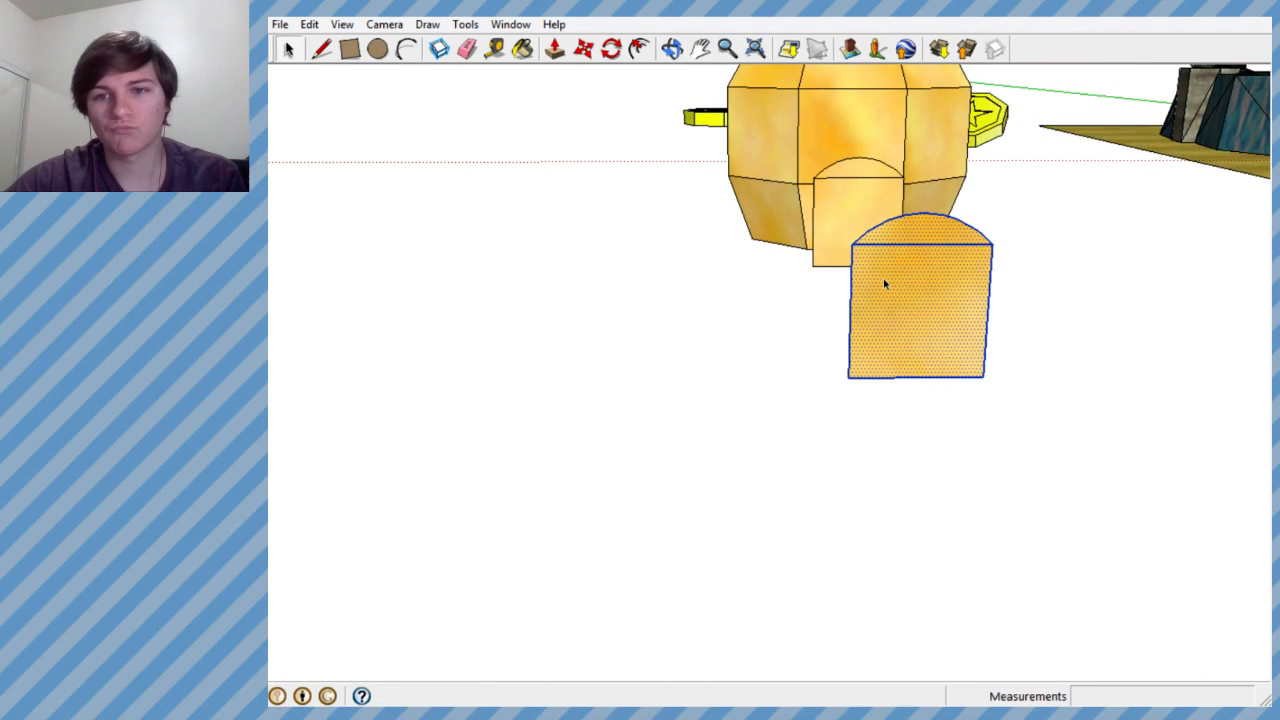
middle_click_drag(888, 278, 846, 231)
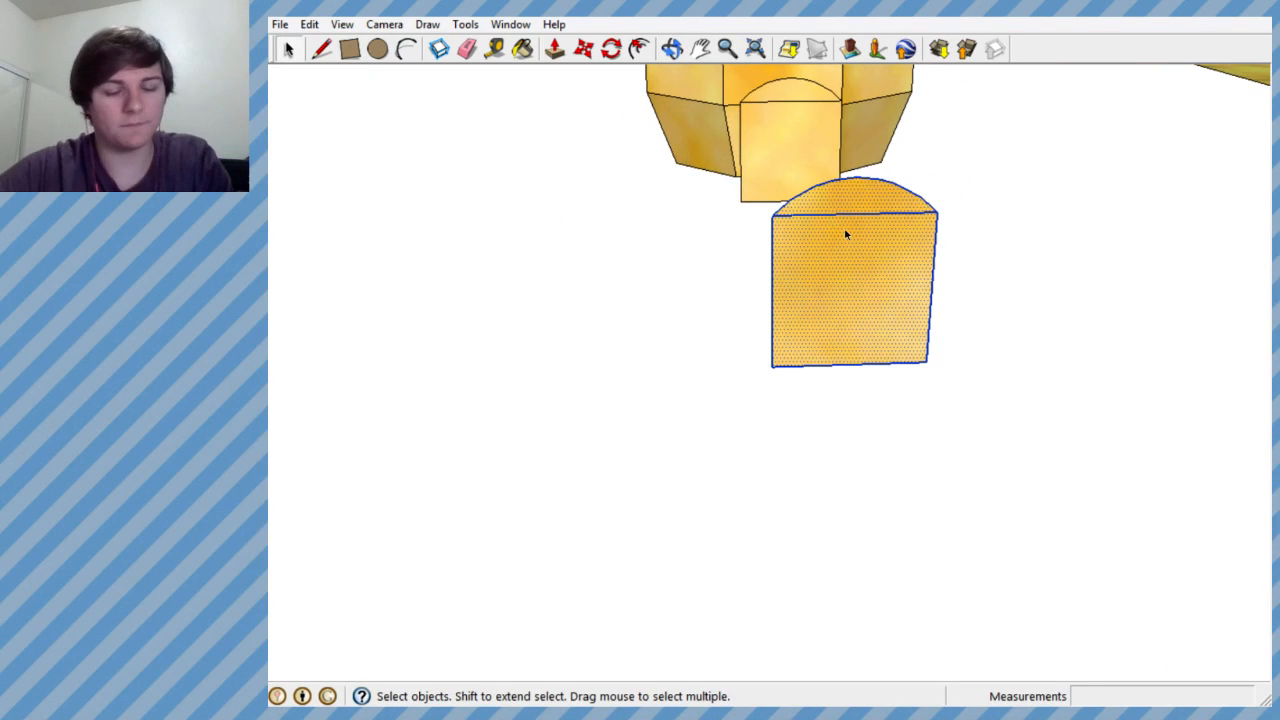
scroll(846, 234, "up", 1)
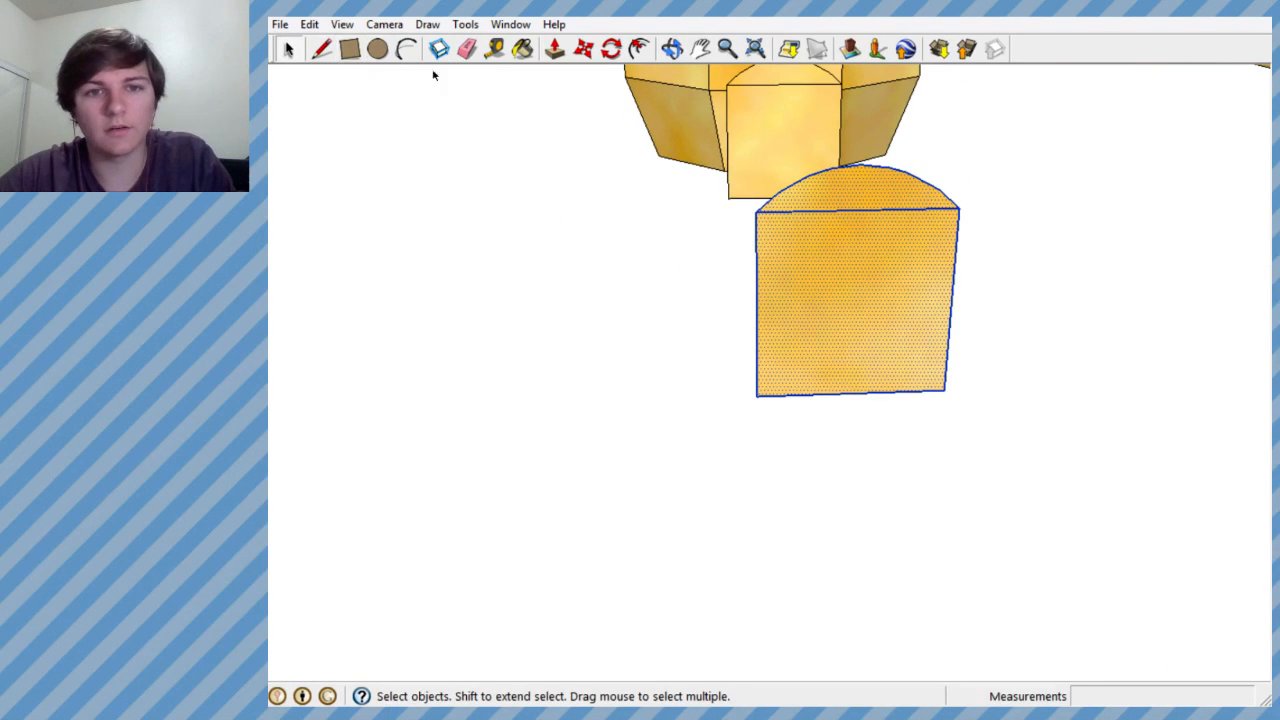
- Erase the line dividing the arch from the rectangular part of the loose door panel to merge its faces
left_click(467, 49)
left_click(848, 215)
mouse_move(854, 234)
middle_mouse_down()
mouse_move(877, 166)
mouse_move(911, 160)
mouse_move(766, 176)
mouse_move(934, 283)
mouse_move(1091, 249)
mouse_move(820, 225)
middle_mouse_up()
left_click(322, 49)
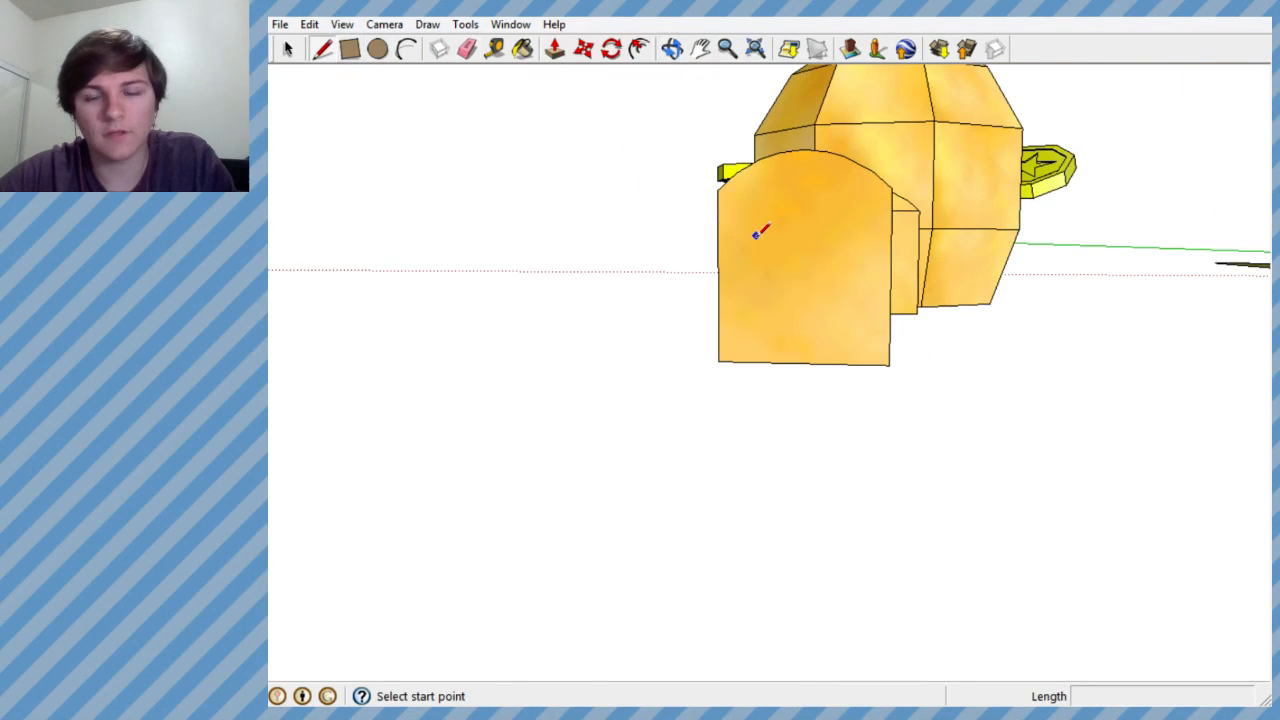
middle_click_drag(746, 243, 557, 86)
- Push/Pull the loose arched door face into a solid block about 2.68' deep
left_click(555, 48)
left_click_drag(864, 279, 837, 271)
middle_click_drag(837, 271, 891, 334)
scroll(893, 279, "up", 3)
scroll(881, 269, "up", 5)
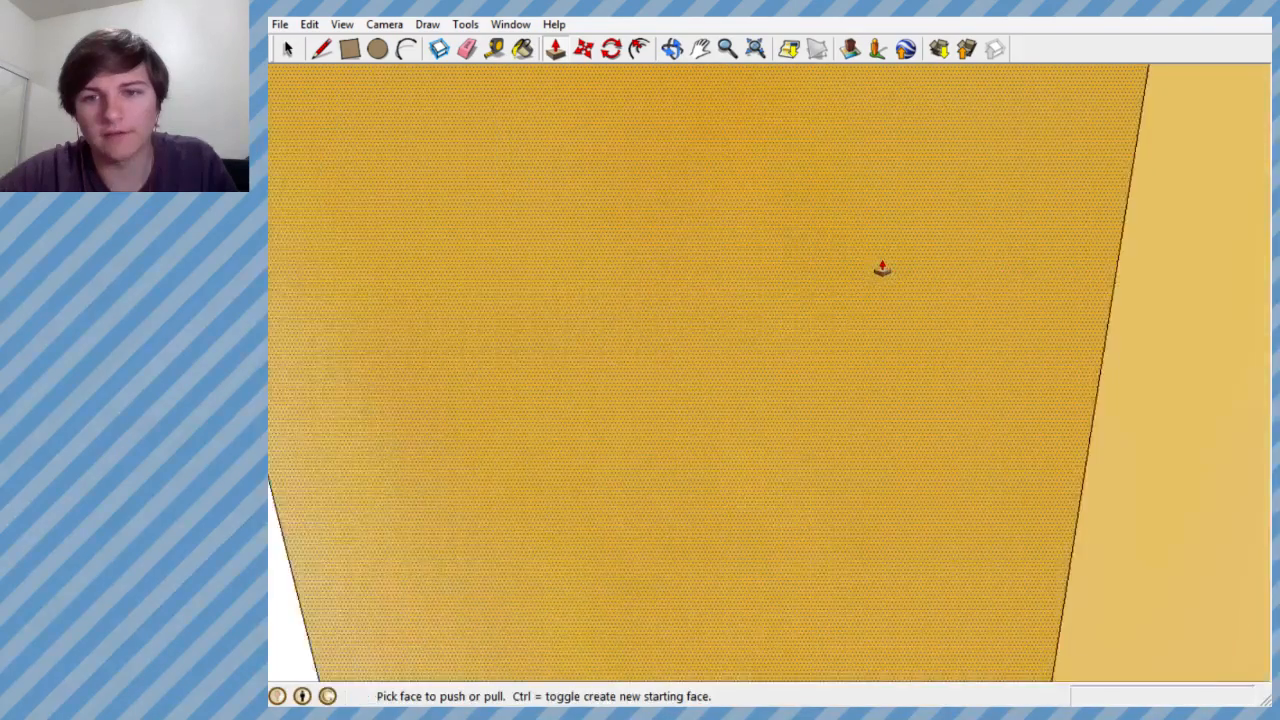
scroll(877, 266, "down", 2)
middle_click_drag(703, 195, 803, 254)
scroll(775, 209, "down", 6)
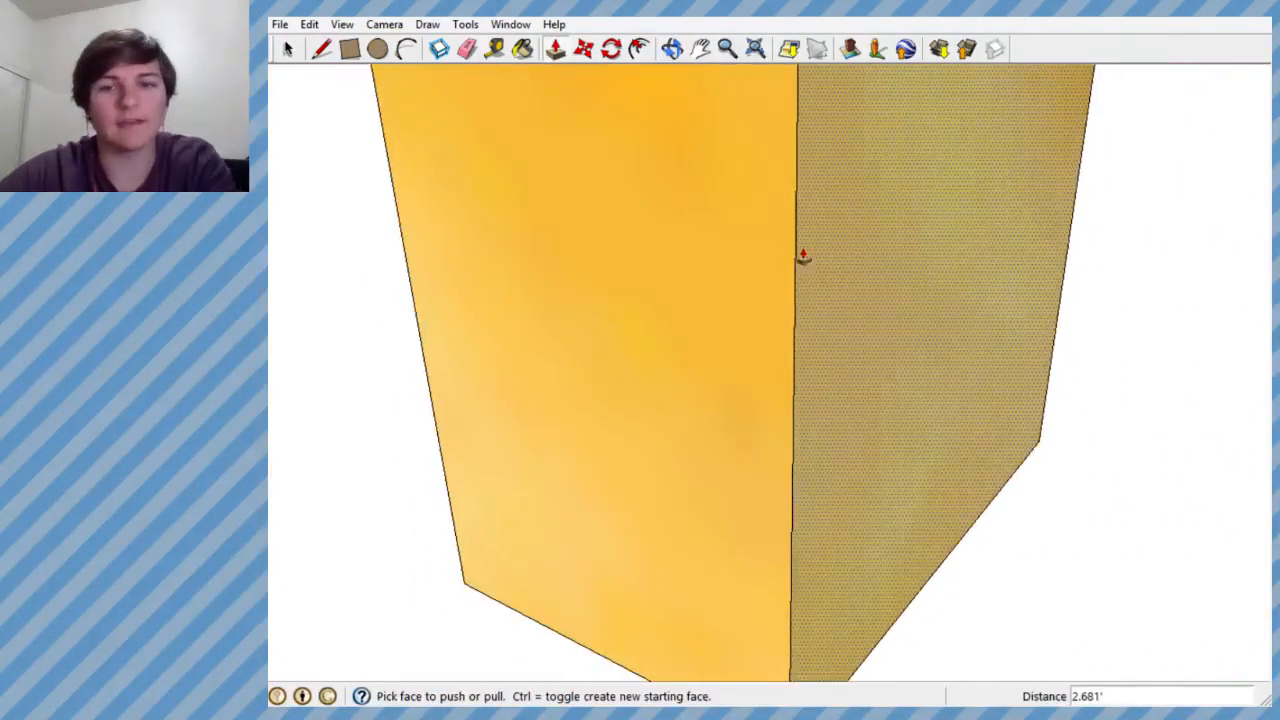
scroll(737, 260, "down", 8)
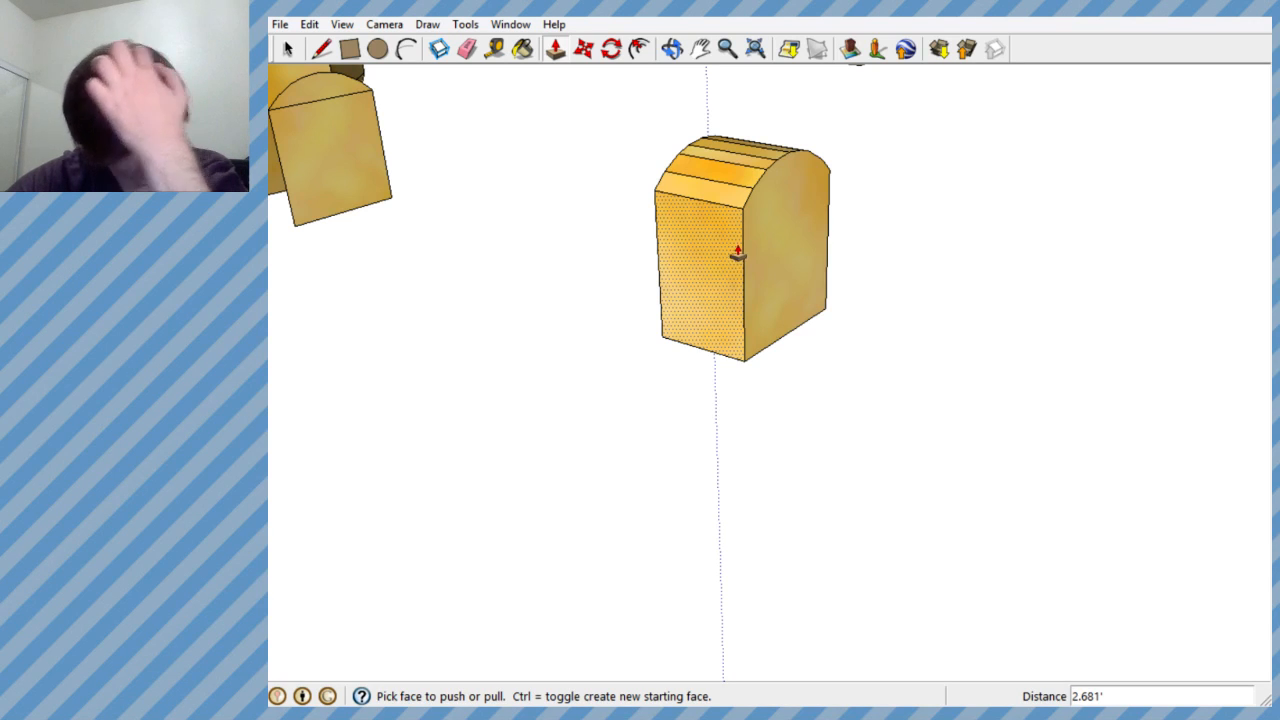
scroll(730, 260, "up", 1)
scroll(714, 320, "down", 3)
scroll(720, 224, "up", 5)
mouse_move(709, 270)
middle_mouse_down()
mouse_move(766, 463)
mouse_move(800, 494)
mouse_move(966, 191)
mouse_move(598, 208)
mouse_move(489, 249)
mouse_move(401, 213)
middle_mouse_up()
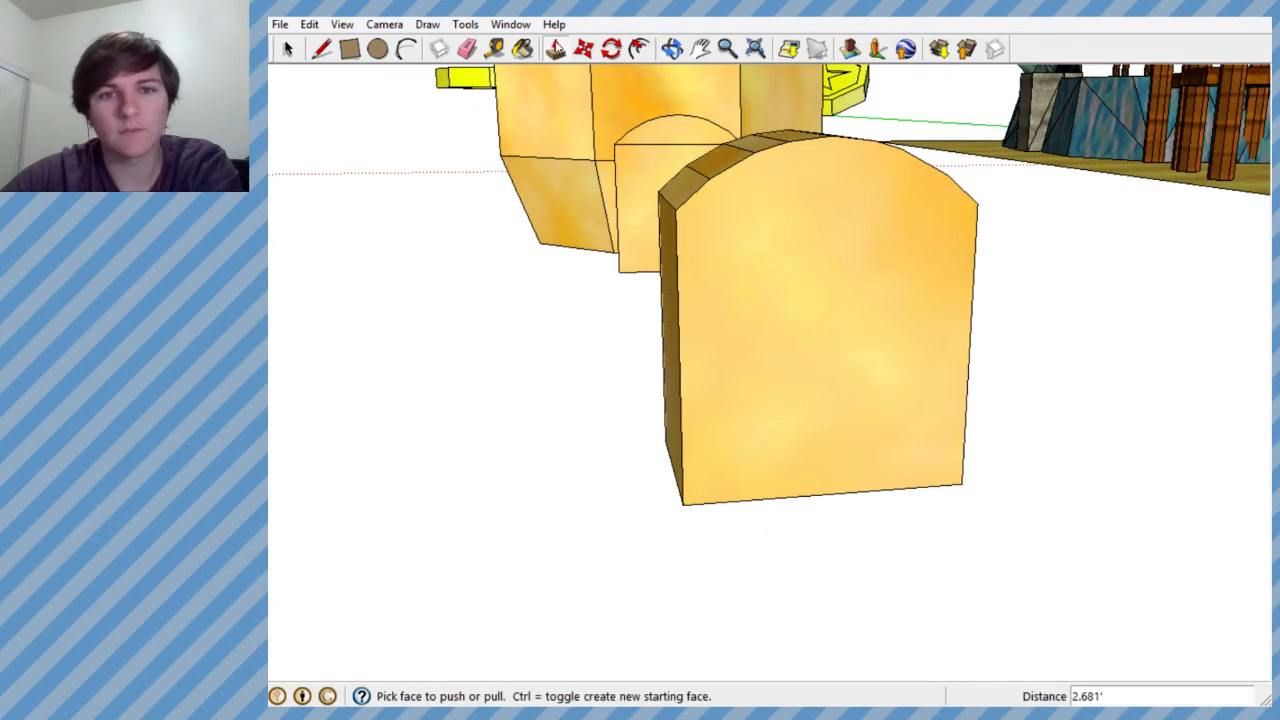
- Paint the front face, one side and the curved top segments of the door block with the Default material
key("b")
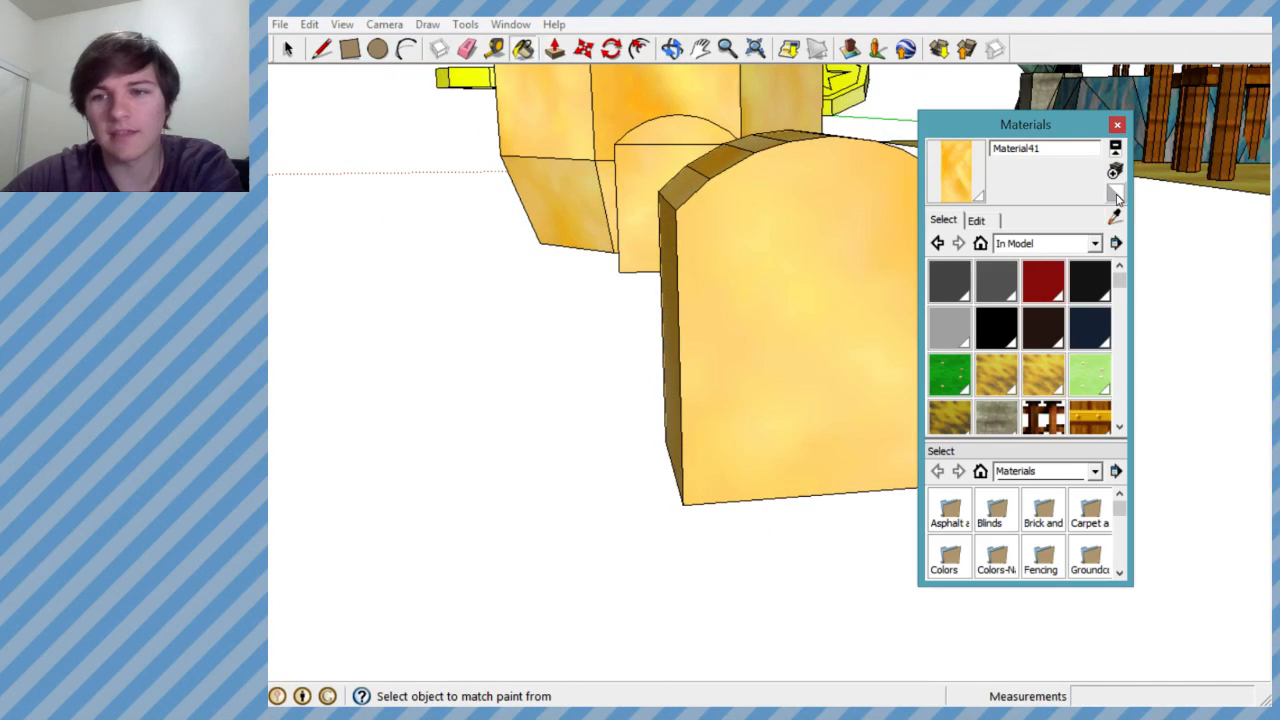
left_click(1115, 192)
left_click(822, 248)
mouse_move(822, 248)
middle_mouse_down()
mouse_move(920, 337)
mouse_move(678, 301)
middle_mouse_up()
left_click(678, 301)
left_click(709, 209)
mouse_move(709, 209)
middle_mouse_down()
mouse_move(871, 266)
mouse_move(492, 539)
mouse_move(534, 517)
mouse_move(625, 308)
middle_mouse_up()
left_click(760, 263)
left_click(800, 255)
left_click(830, 257)
left_click(865, 255)
left_click(890, 255)
- Paint the door block's remaining textured faces with the Default material and close the materials window
mouse_move(890, 255)
middle_mouse_down()
mouse_move(833, 274)
mouse_move(731, 206)
mouse_move(451, 306)
middle_mouse_up()
mouse_move(825, 305)
middle_mouse_down()
mouse_move(800, 334)
mouse_move(759, 460)
middle_mouse_up()
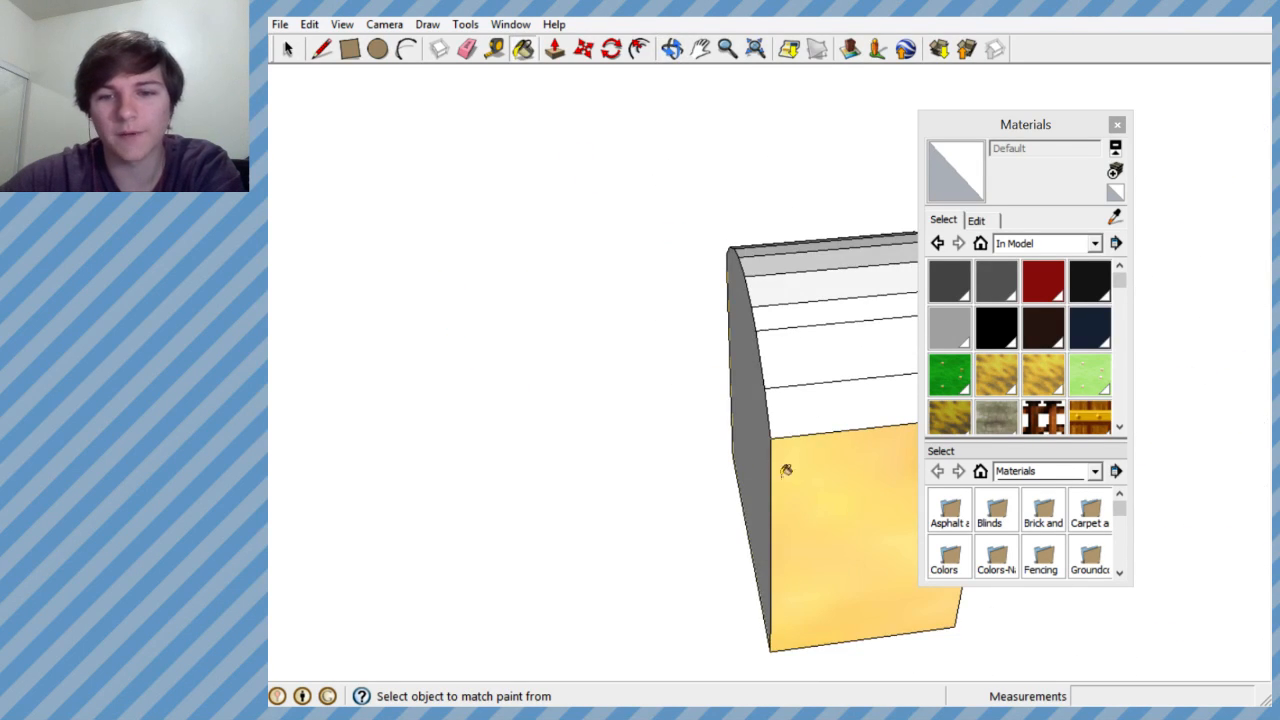
left_click(854, 489)
mouse_move(794, 371)
middle_mouse_down()
mouse_move(826, 429)
mouse_move(694, 349)
middle_mouse_up()
left_click(777, 380)
mouse_move(776, 413)
middle_mouse_down()
mouse_move(746, 560)
mouse_move(446, 500)
mouse_move(564, 581)
mouse_move(626, 451)
mouse_move(534, 634)
mouse_move(694, 429)
mouse_move(576, 375)
mouse_move(586, 363)
middle_mouse_up()
left_click(743, 565)
middle_click_drag(723, 331, 1064, 522)
left_click(1115, 218)
left_click(1117, 125)
- Open the original bag group, delete the flat arched door panel beside the bag, and close the group
scroll(1000, 358, "down", 6)
scroll(750, 300, "up", 3)
key("space")
left_click(811, 287)
right_click(811, 287)
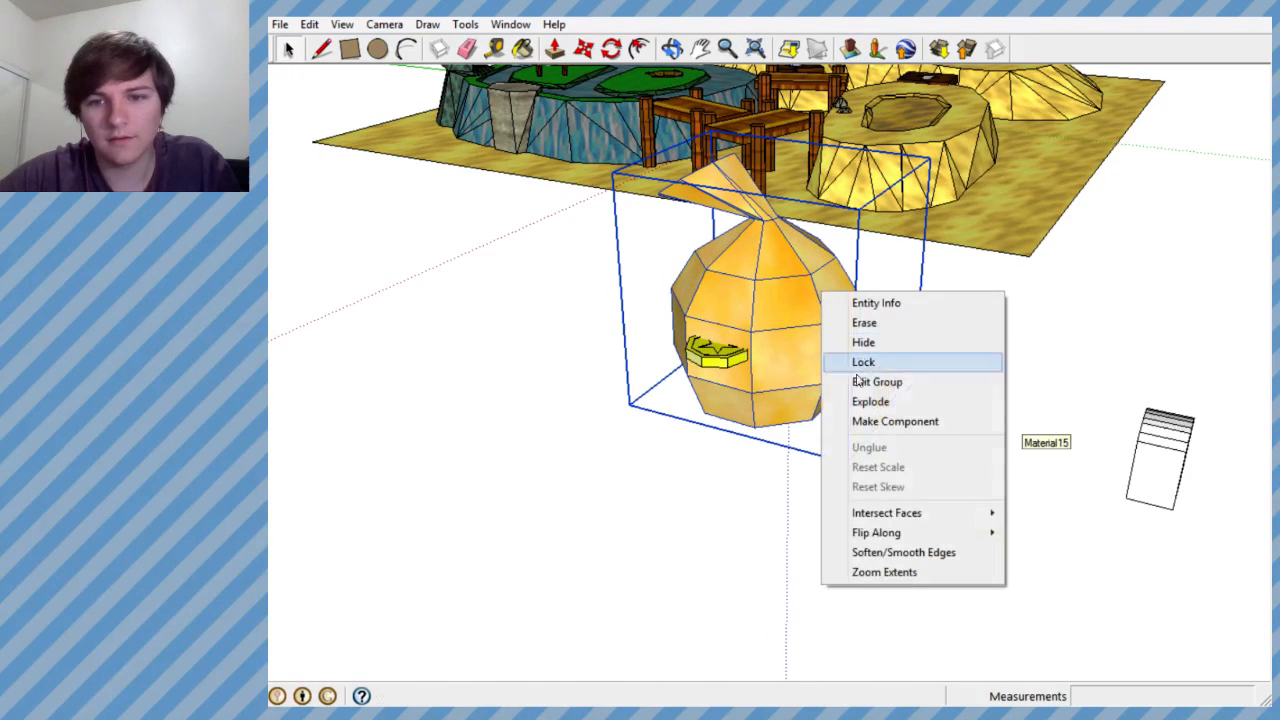
left_click(860, 380)
middle_click_drag(860, 380, 928, 398)
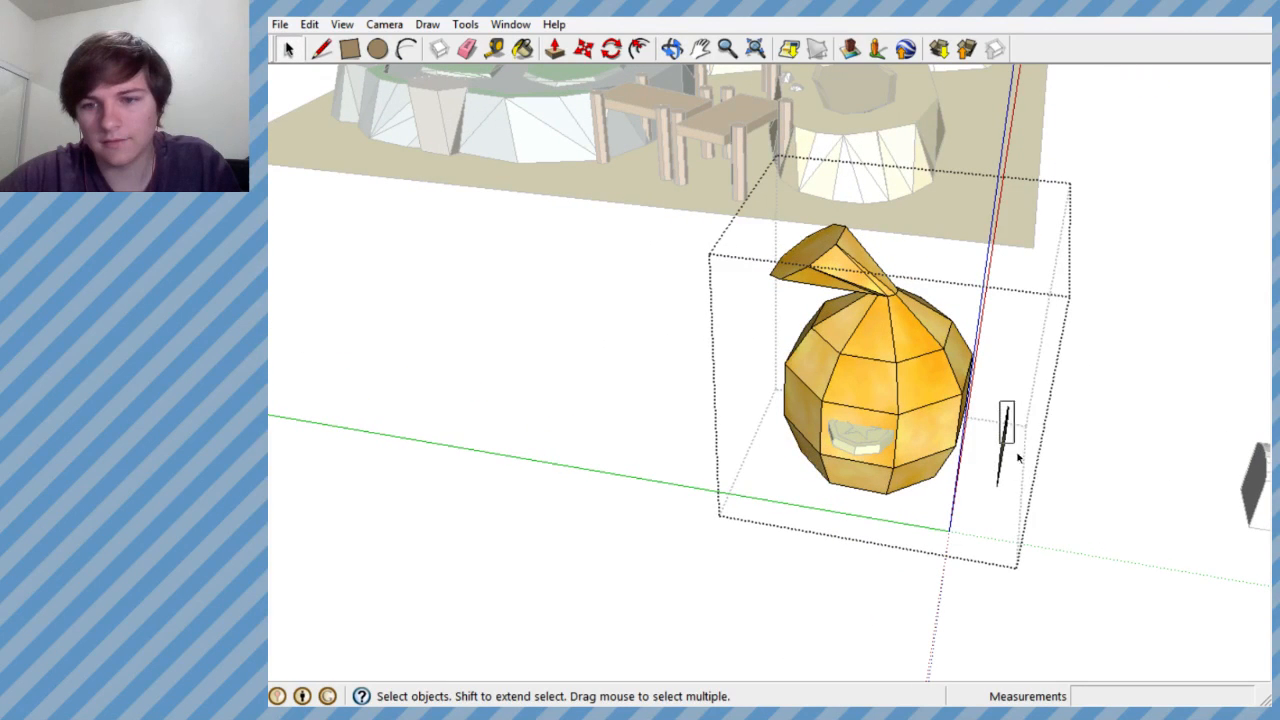
left_click_drag(993, 393, 1035, 530)
key("Delete")
middle_click_drag(956, 399, 791, 300)
left_click(849, 371)
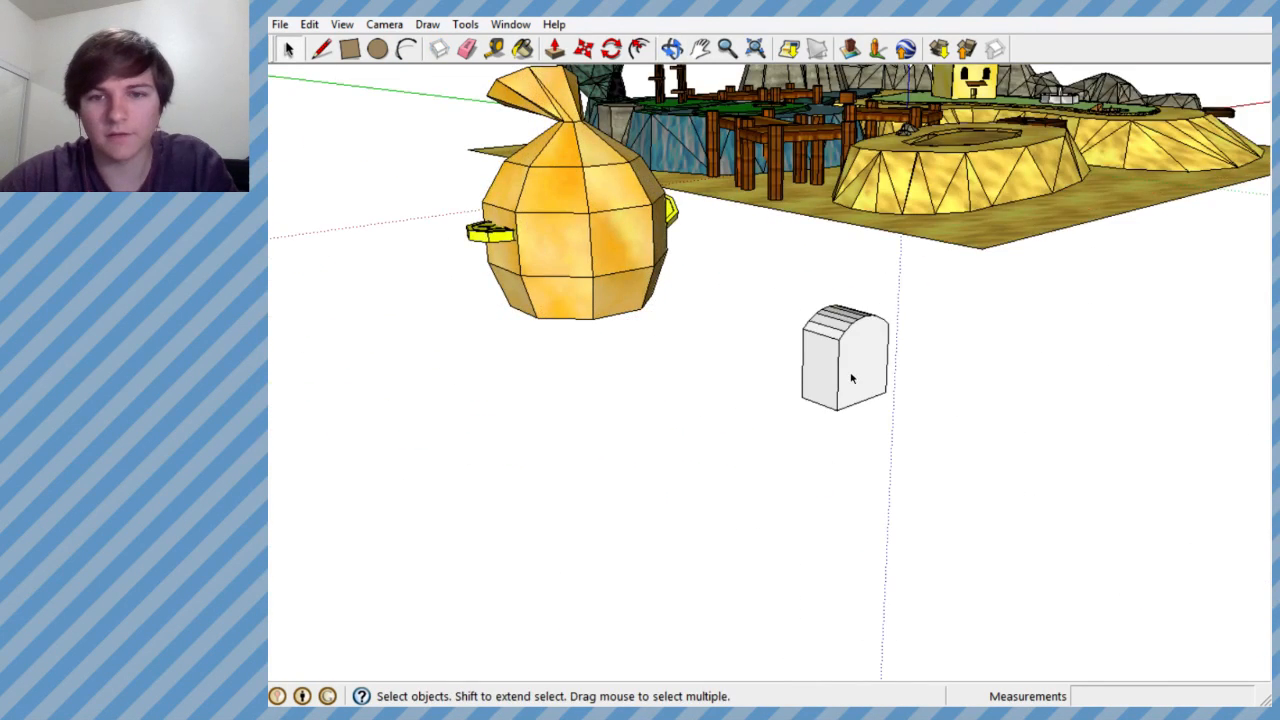
scroll(808, 361, "up", 3)
middle_click_drag(808, 361, 706, 357)
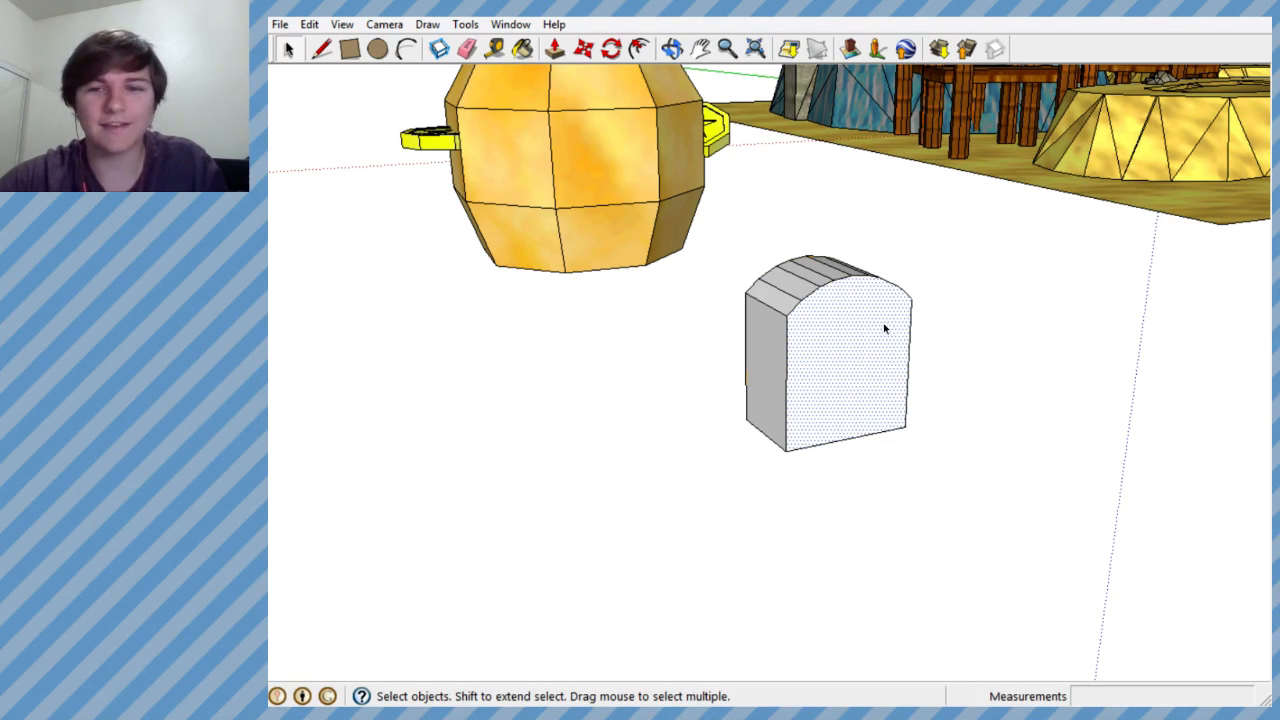
scroll(887, 331, "down", 4)
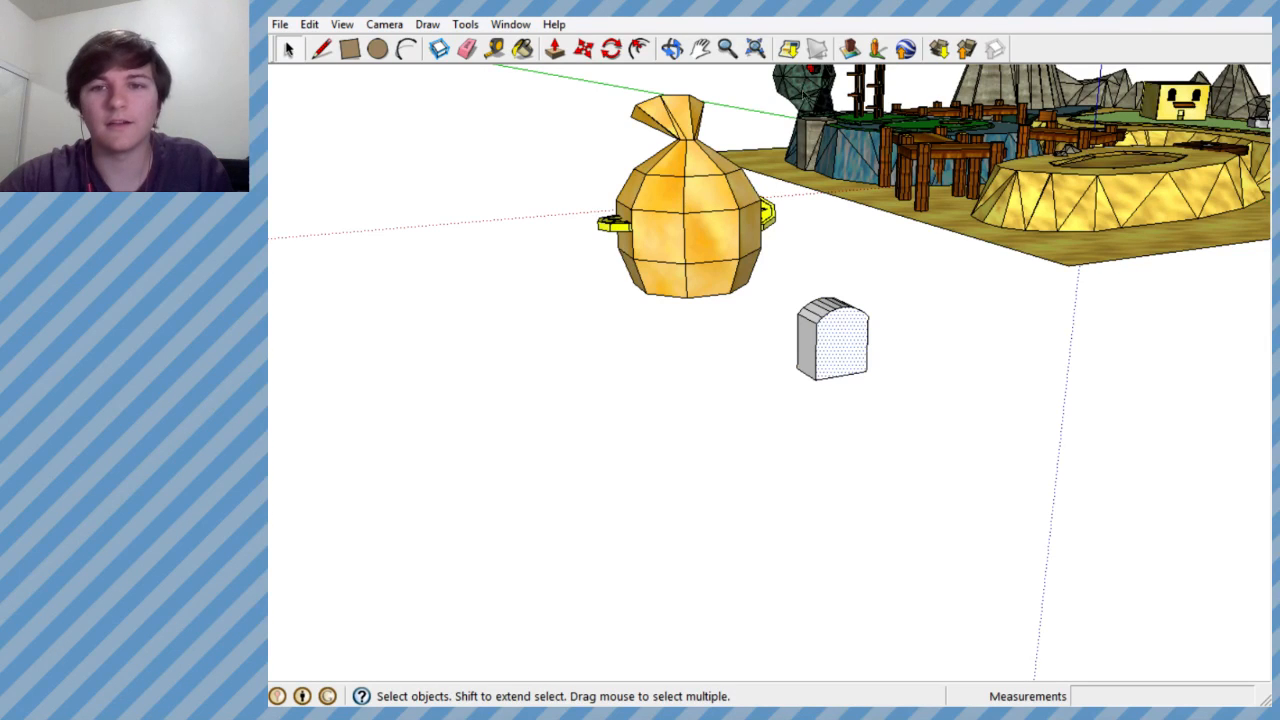
scroll(828, 328, "up", 4)
middle_click_drag(834, 346, 774, 429)
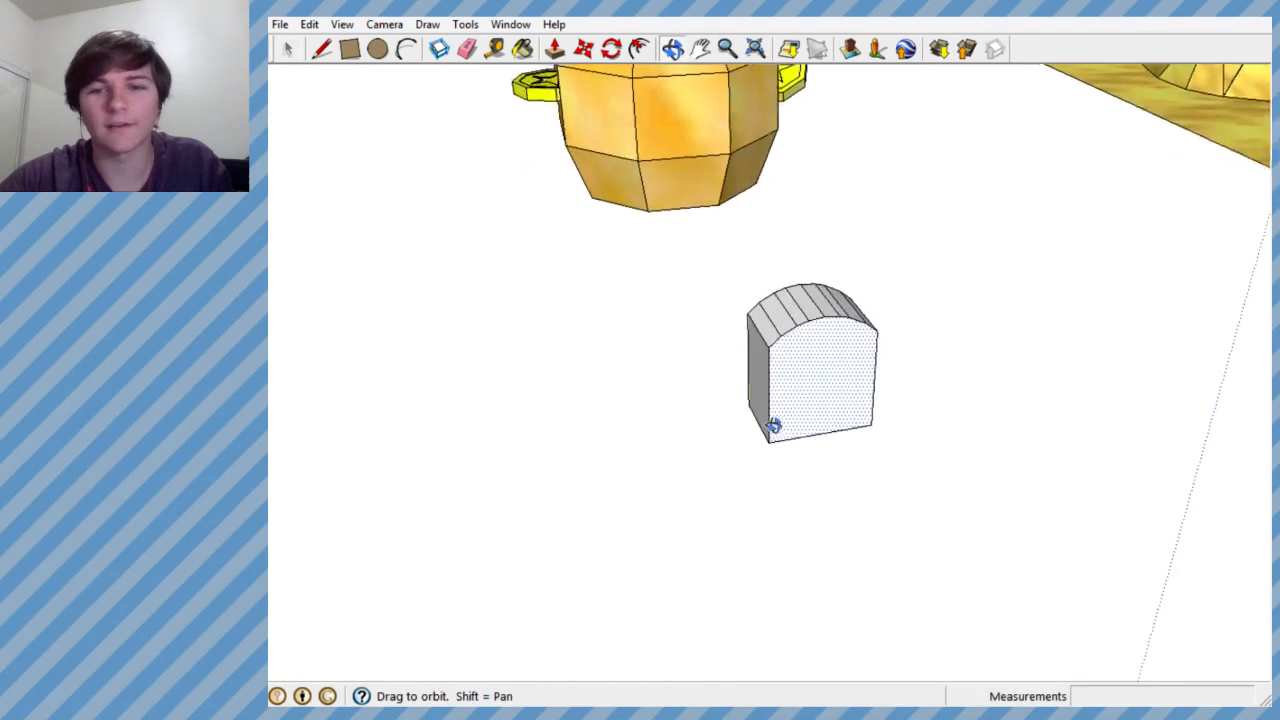
scroll(780, 354, "up", 6)
middle_click_drag(780, 354, 1022, 307)
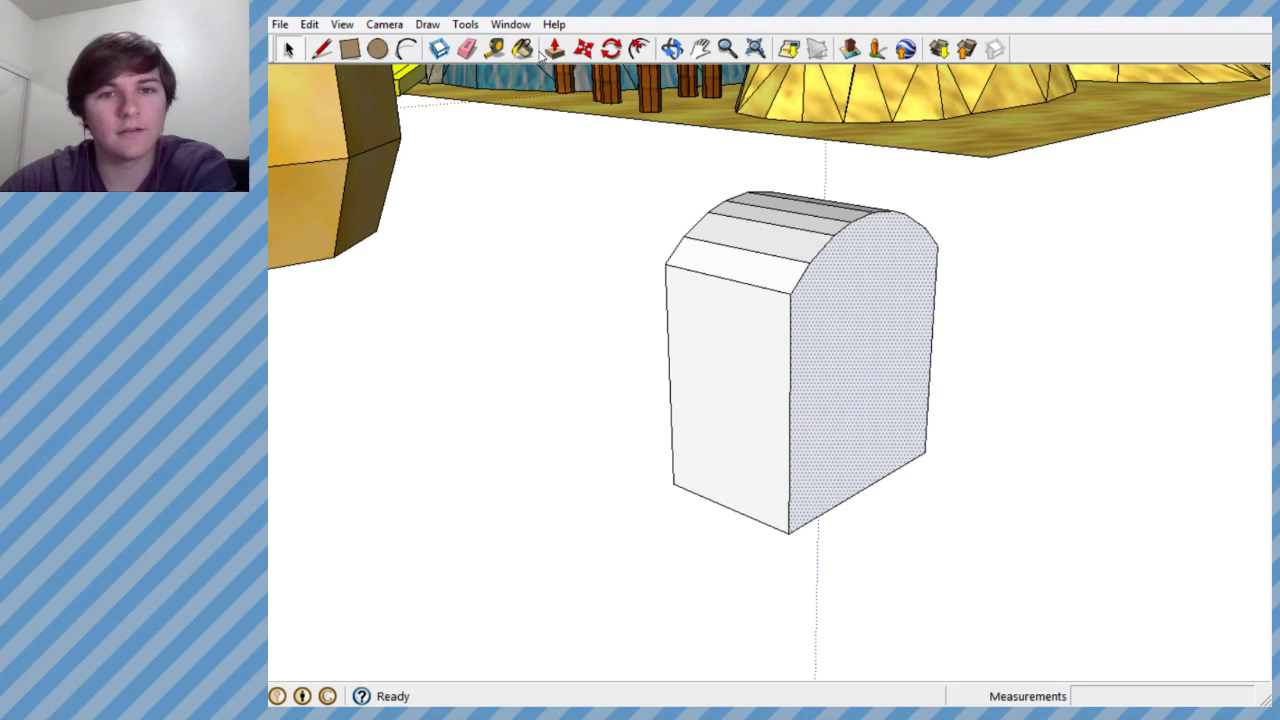
middle_click_drag(700, 230, 374, 114)
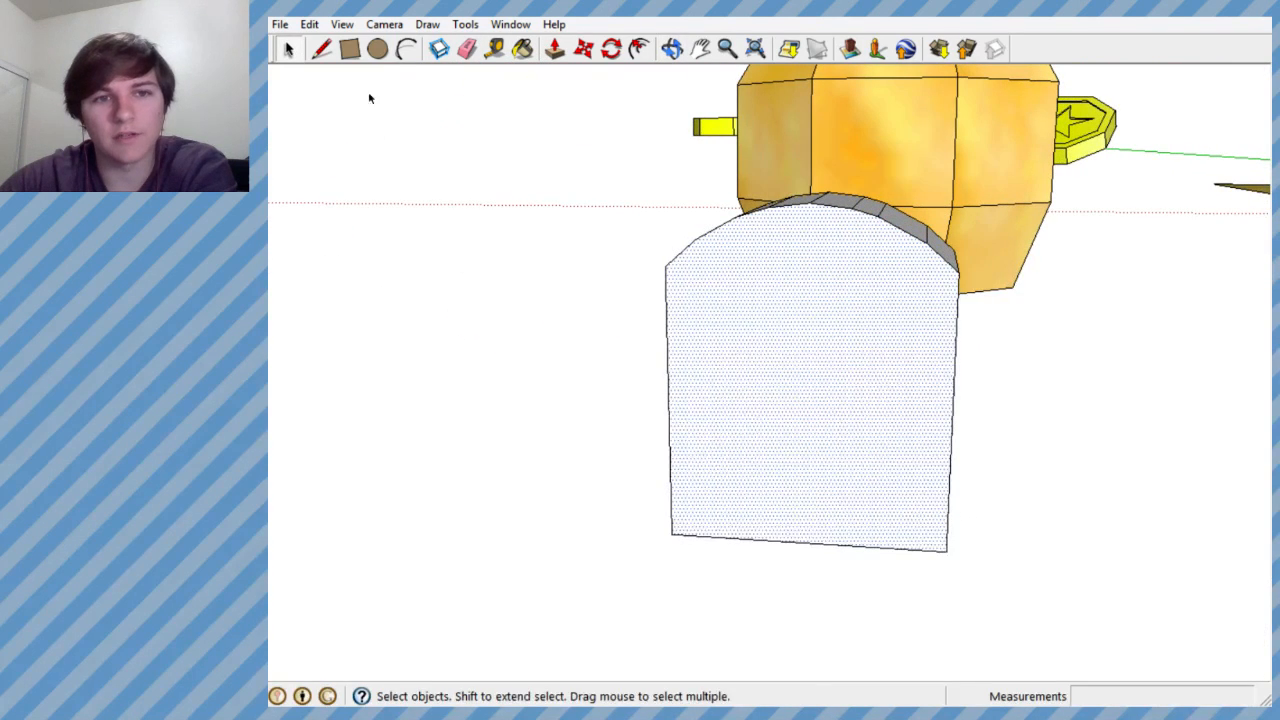
- Select the door block's arched front face together with its boundary edges
left_click(322, 50)
middle_click_drag(694, 329, 1218, 432)
left_click(288, 50)
left_click_drag(769, 152, 903, 594)
middle_click_drag(846, 391, 709, 209)
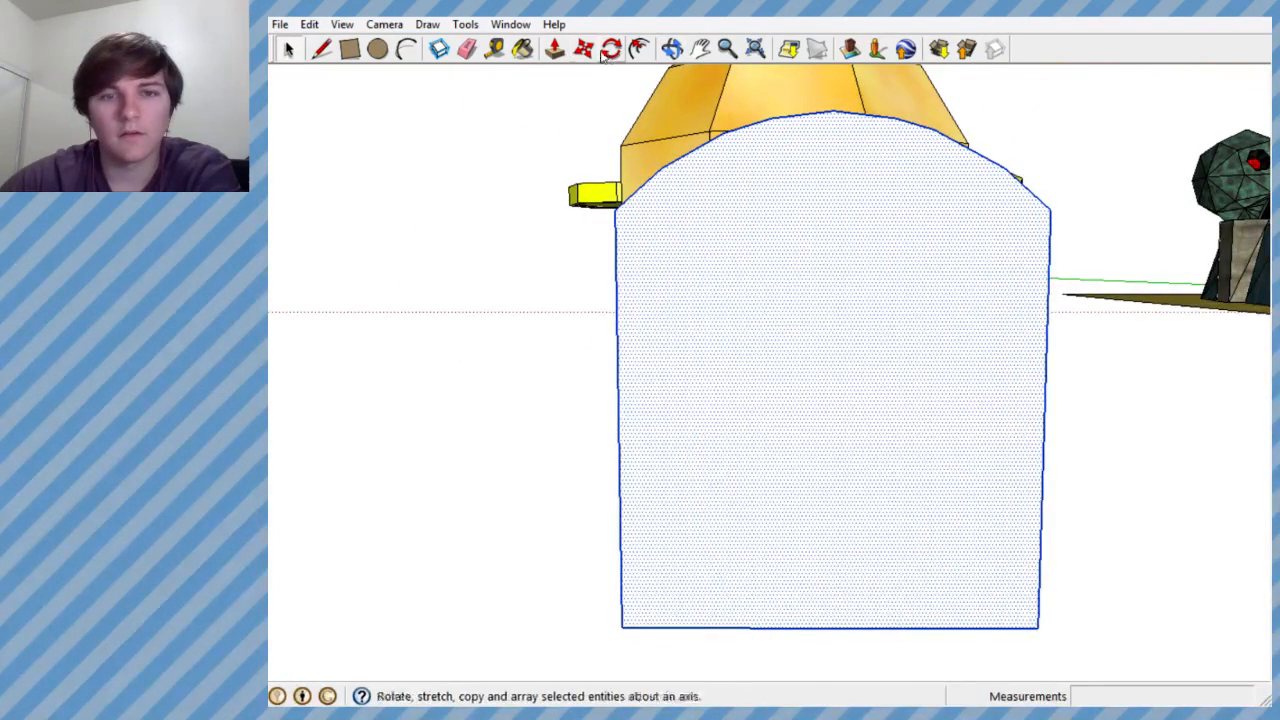
- Try to scale the door block's front face uniformly to about 0.63, and undo the scaling
left_click(465, 24)
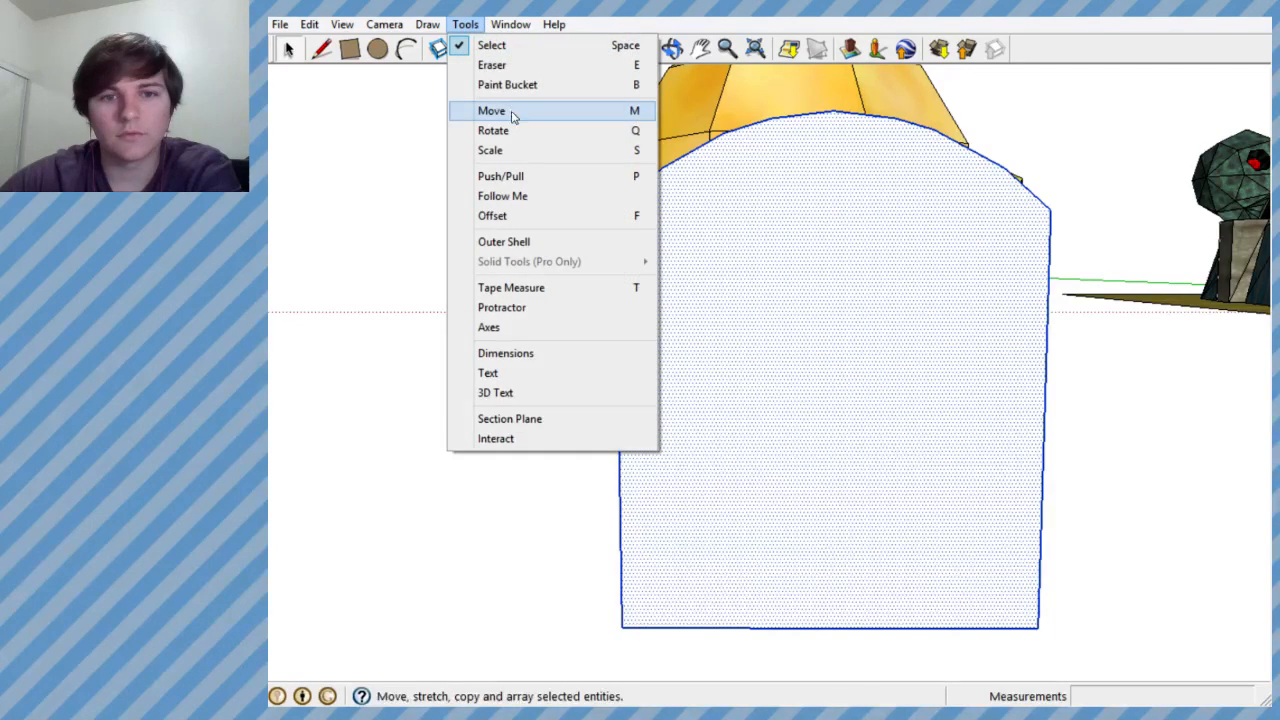
left_click(490, 150)
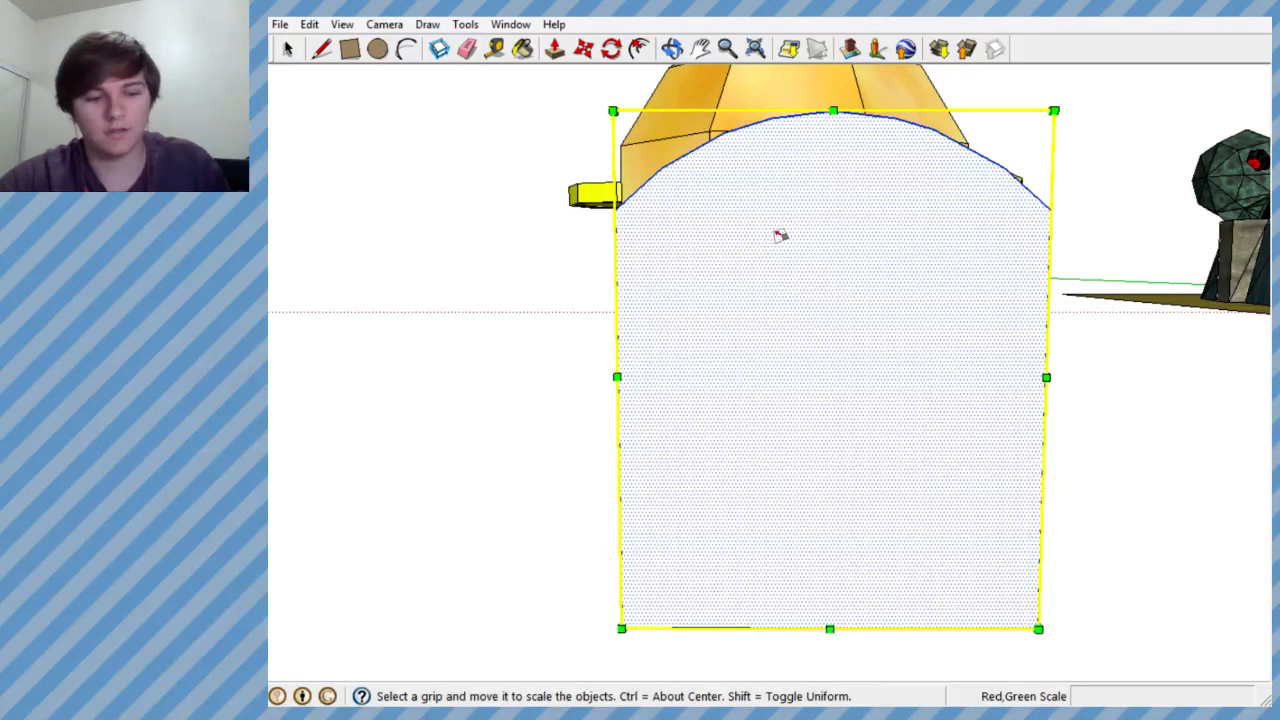
middle_click_drag(810, 284, 955, 335)
middle_click_drag(851, 321, 867, 363)
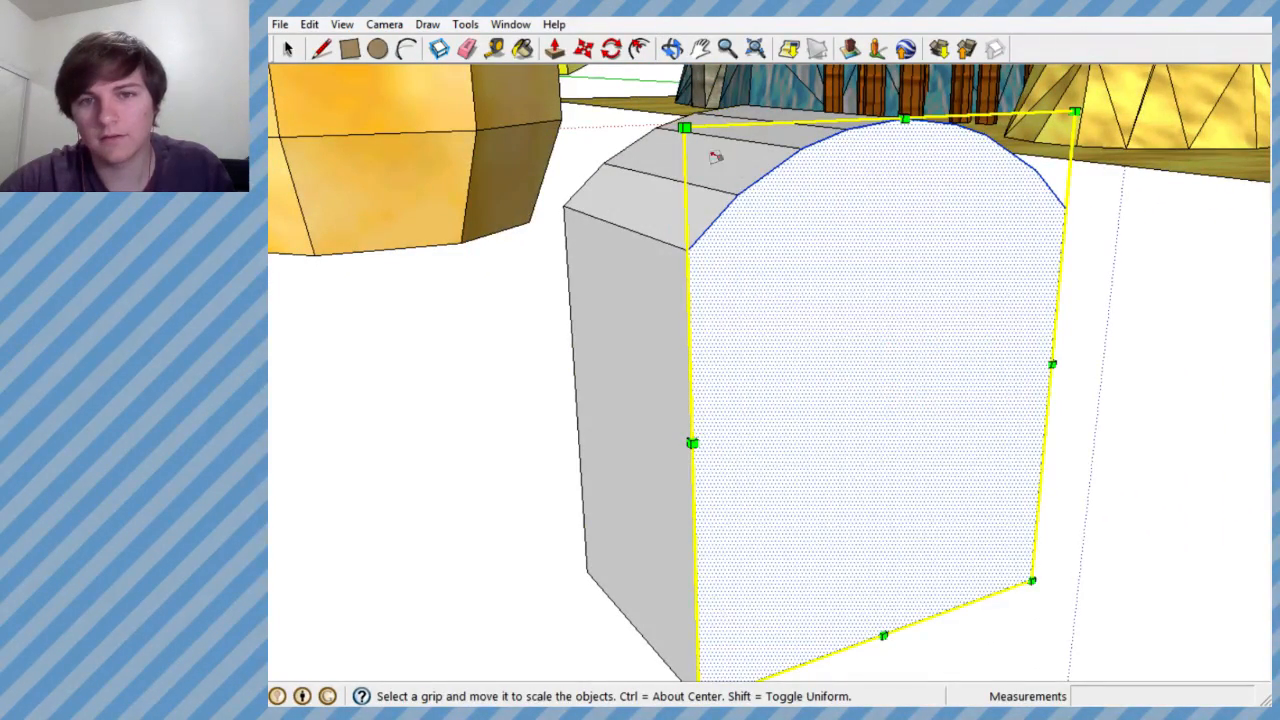
left_click_drag(684, 128, 781, 232)
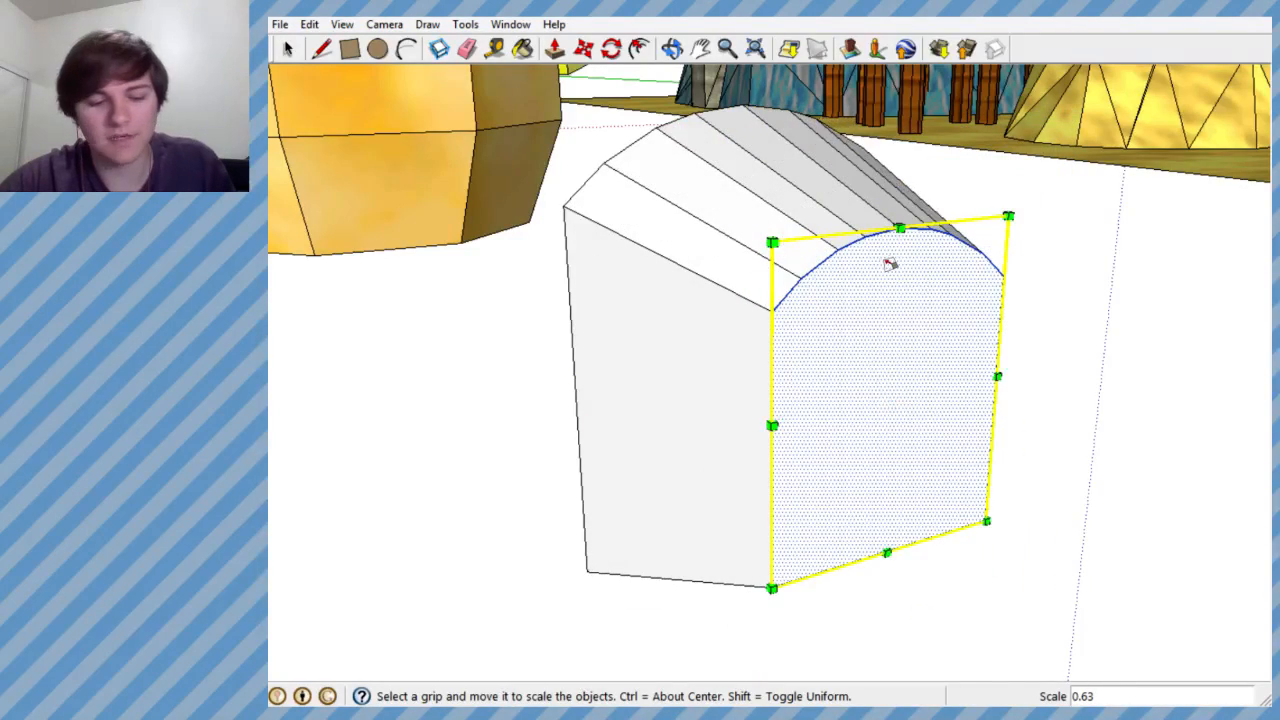
key("ctrl+z")
- Copy the door block's front face along the red axis, about 4.3' to the side of the block
middle_click_drag(918, 296, 720, 253)
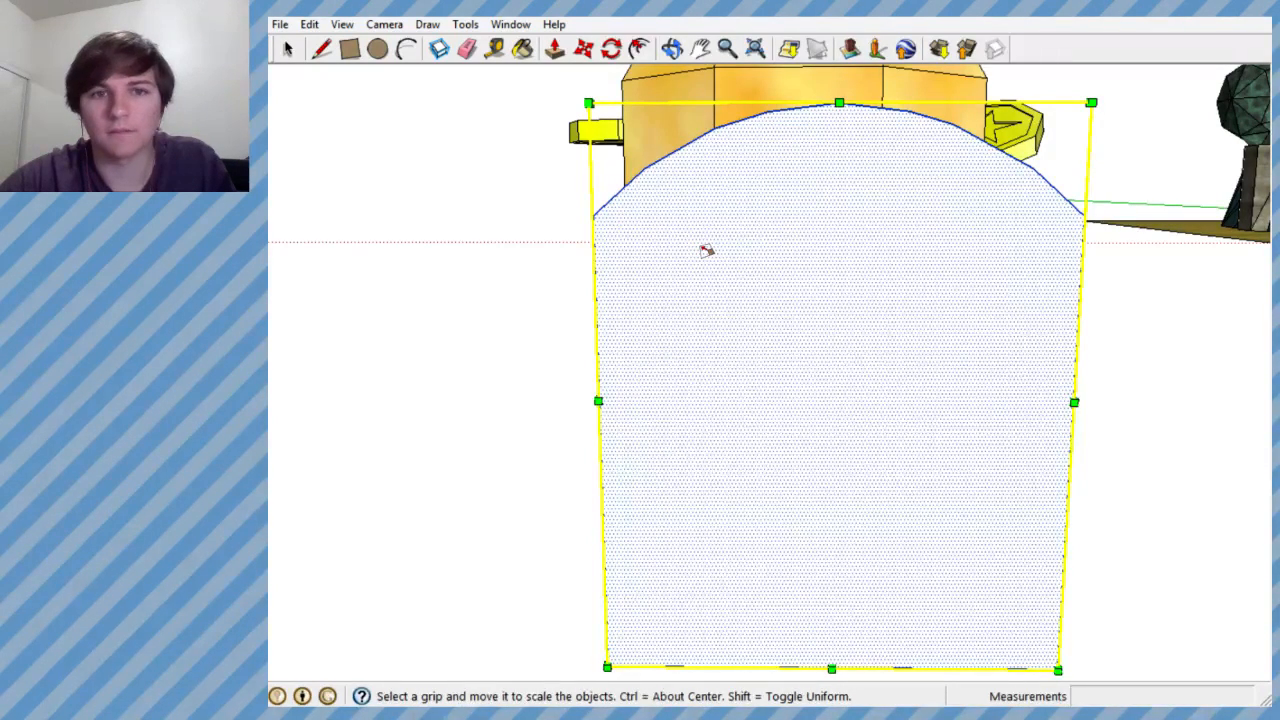
left_click(585, 49)
middle_click_drag(674, 220, 733, 262)
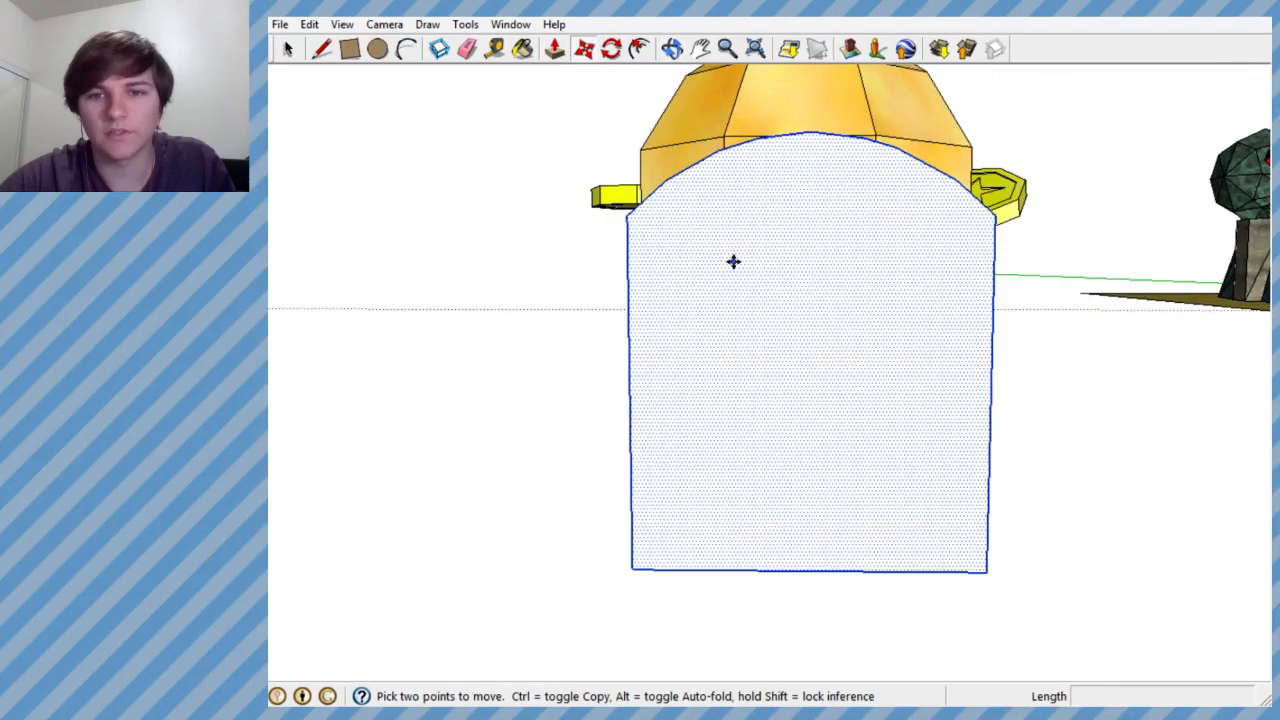
left_click(765, 222, "ctrl")
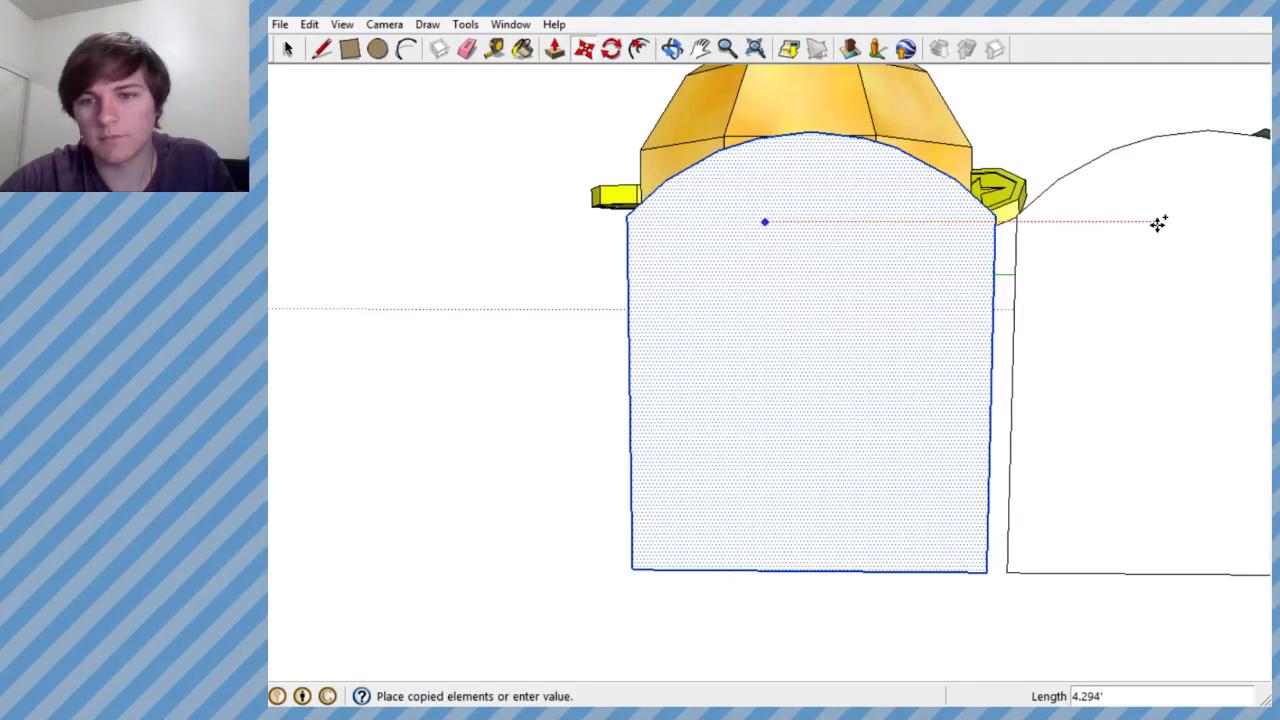
left_click(1163, 221)
scroll(1007, 250, "down", 3)
scroll(1007, 250, "up", 2)
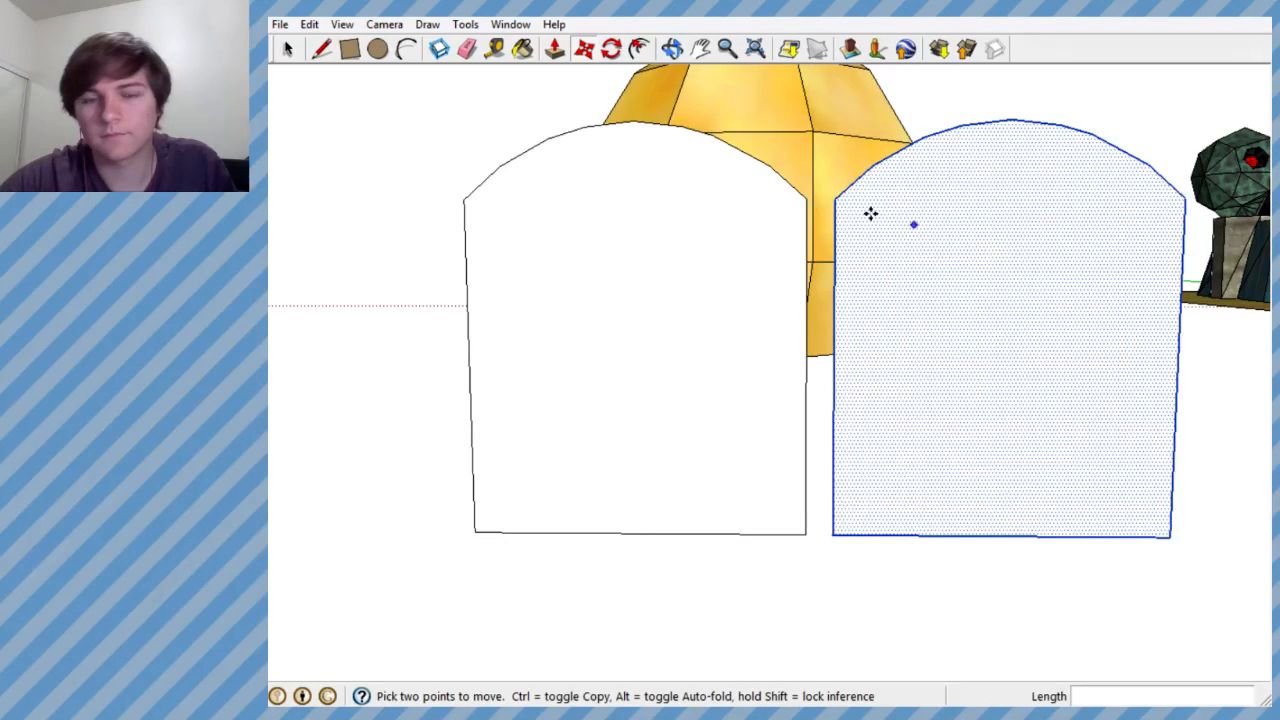
- Scale the copied arch face uniformly from its upper corner so it is slightly smaller than the door block's front
left_click(466, 24)
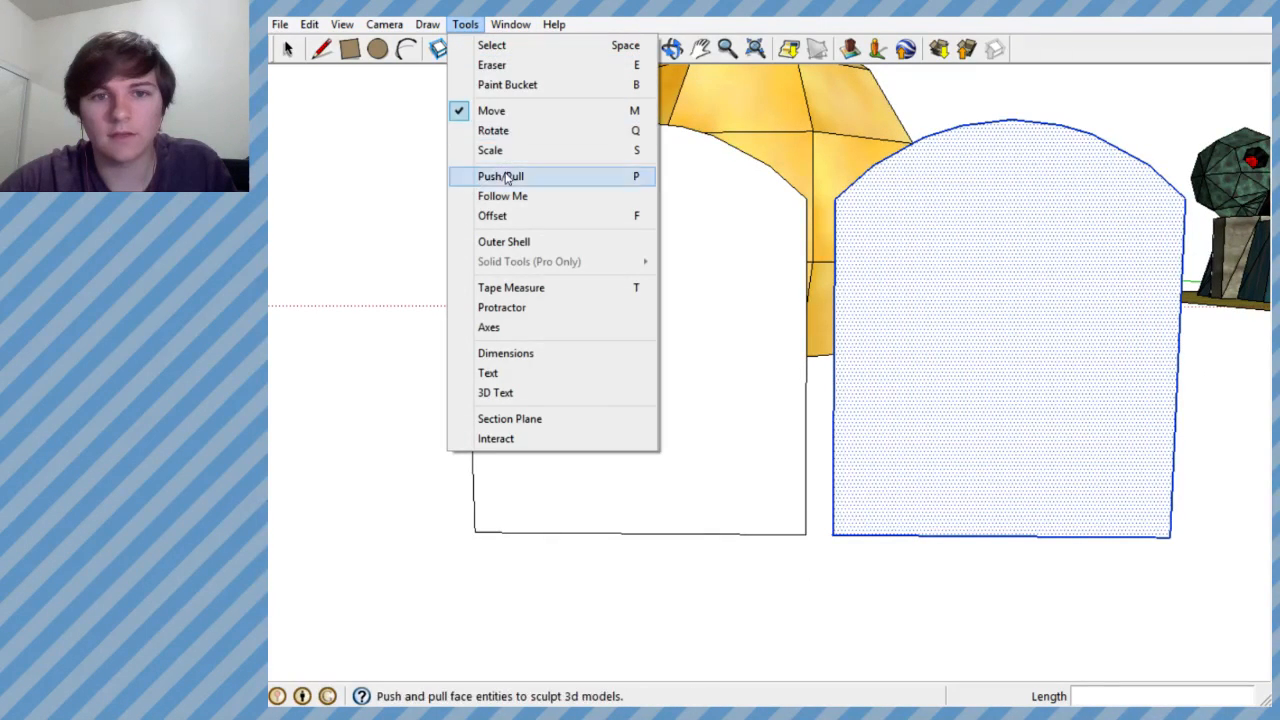
left_click(480, 149)
left_click_drag(841, 124, 889, 152)
scroll(889, 152, "up", 4)
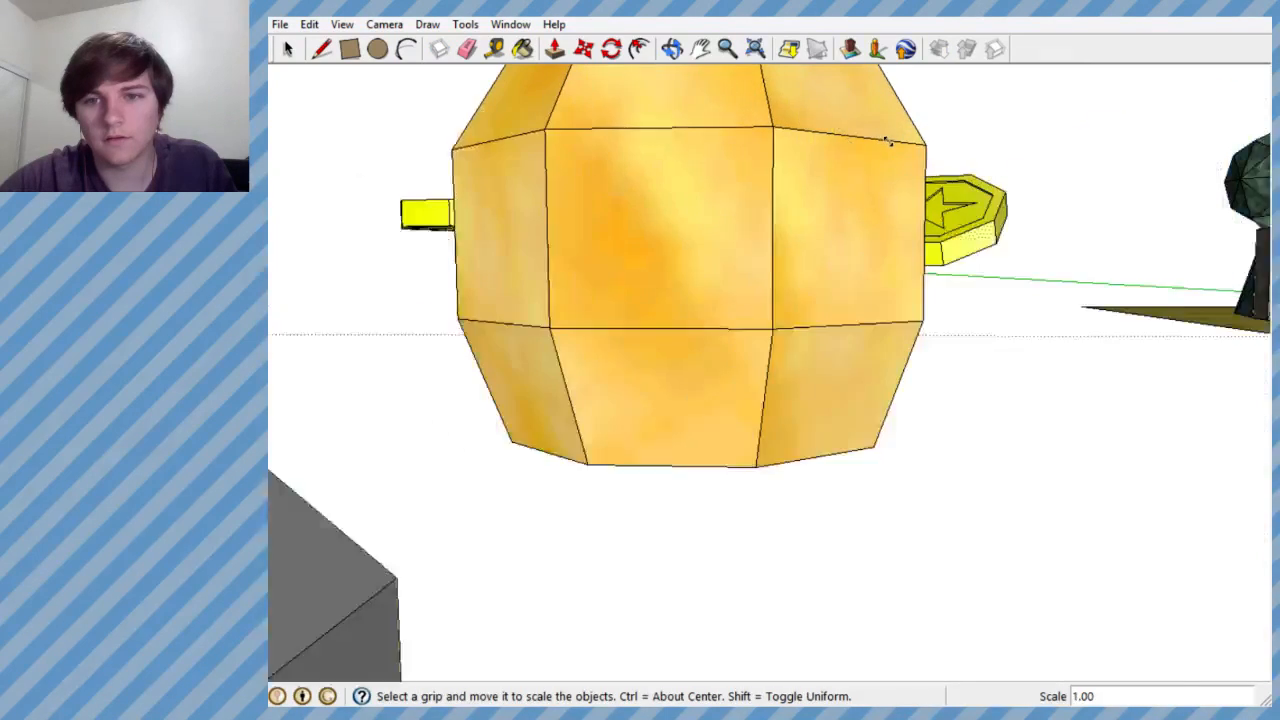
scroll(875, 150, "down", 2)
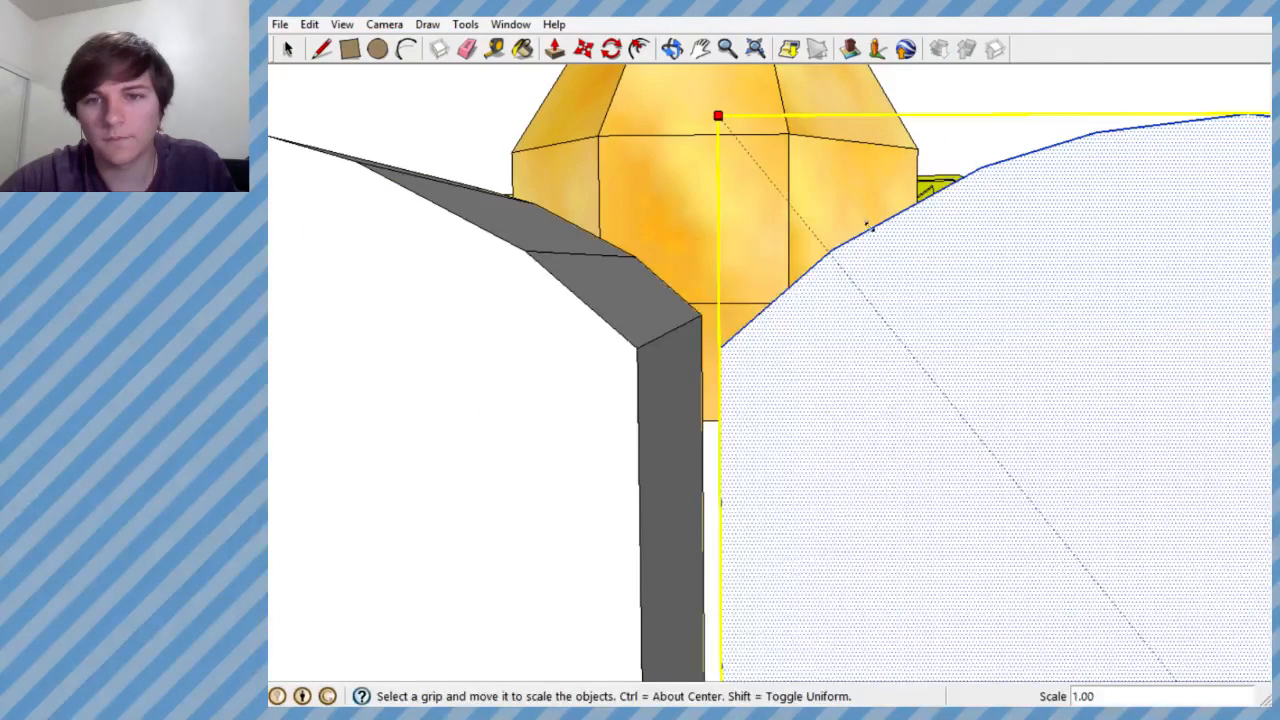
left_click_drag(862, 219, 910, 256)
scroll(864, 340, "down", 8)
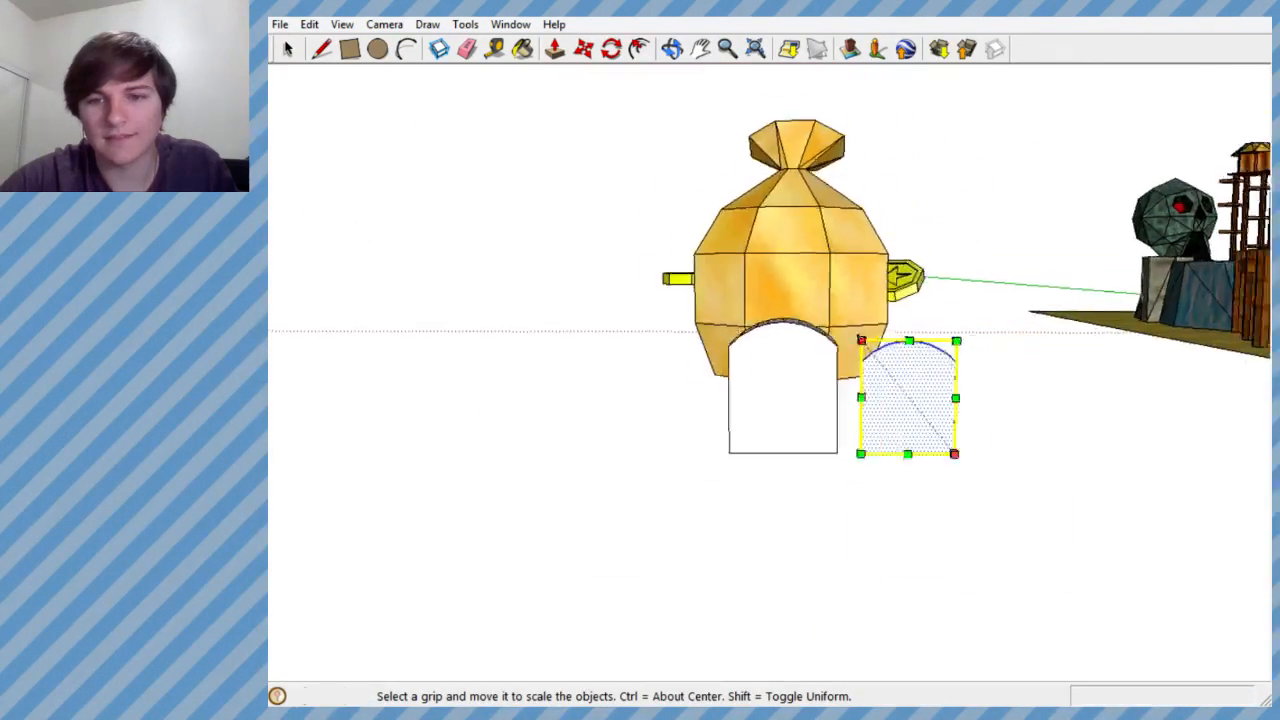
scroll(893, 348, "up", 3)
mouse_move(903, 343)
middle_mouse_down()
mouse_move(863, 329)
mouse_move(780, 250)
middle_mouse_up()
- Move the smaller arch face about 4.7' along the red axis onto the door block's front face
left_click(584, 50)
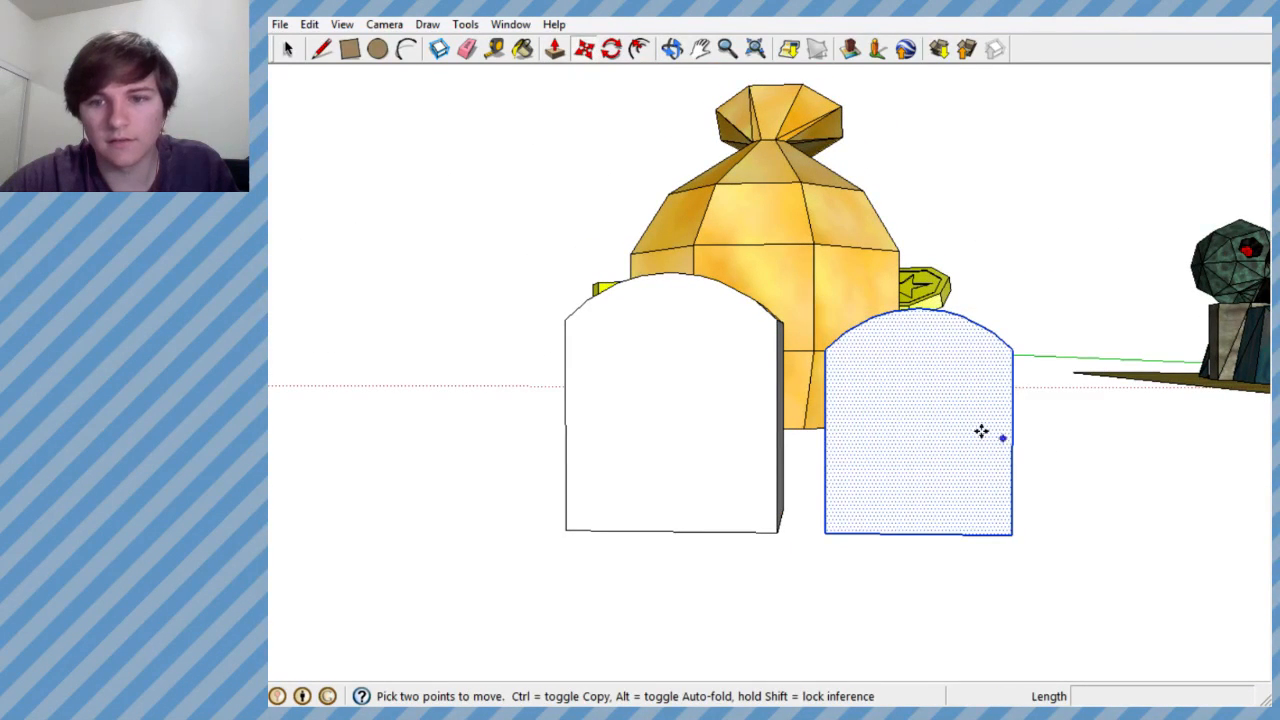
left_click(935, 423)
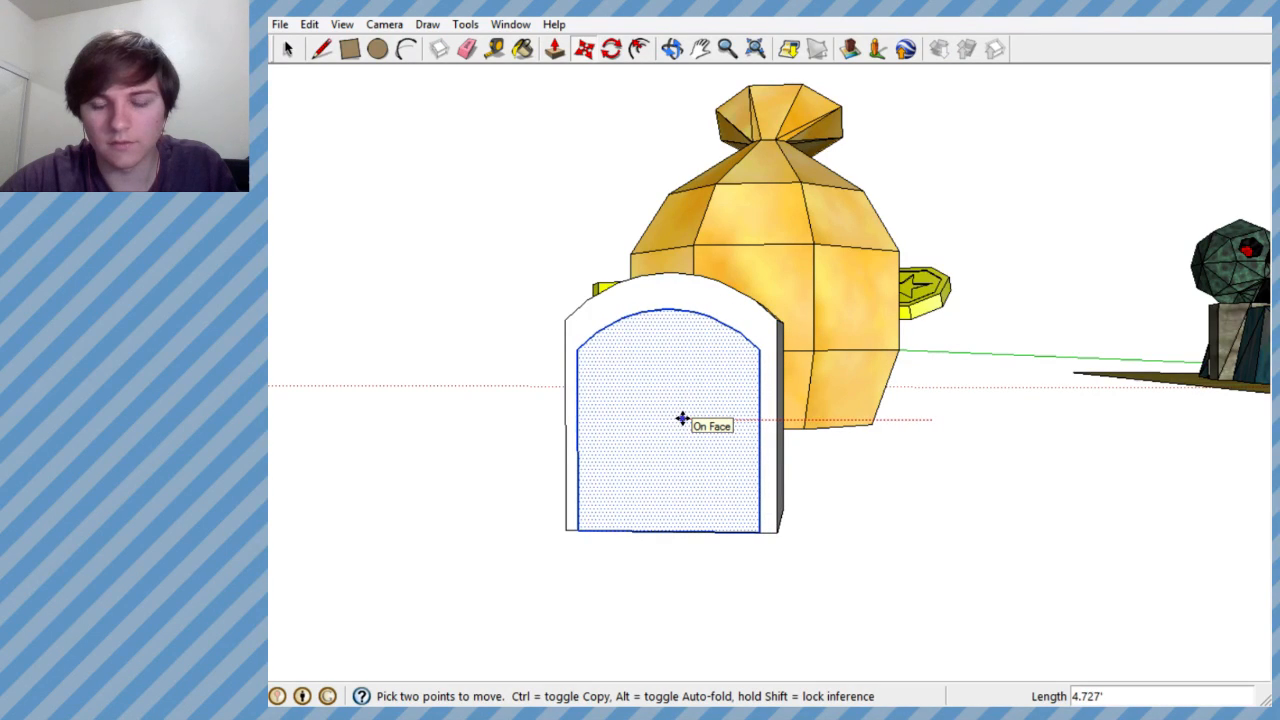
left_click(686, 407)
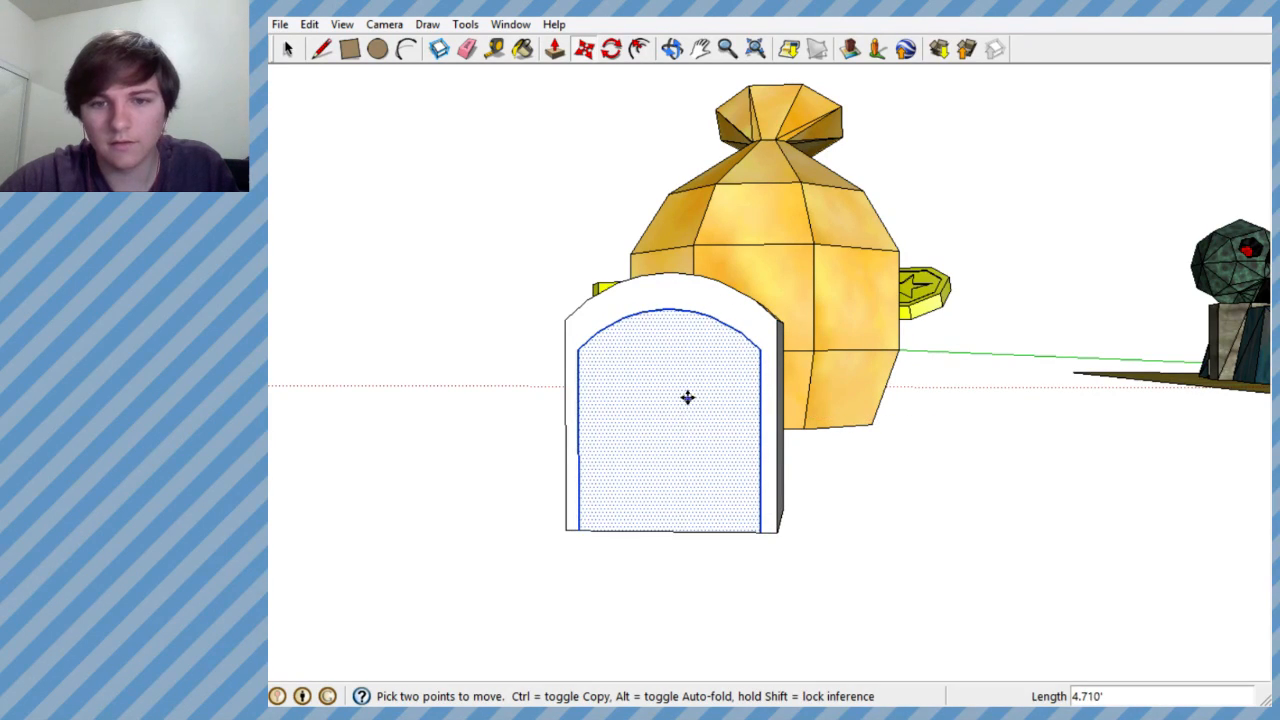
scroll(843, 366, "down", 3)
scroll(794, 354, "up", 5)
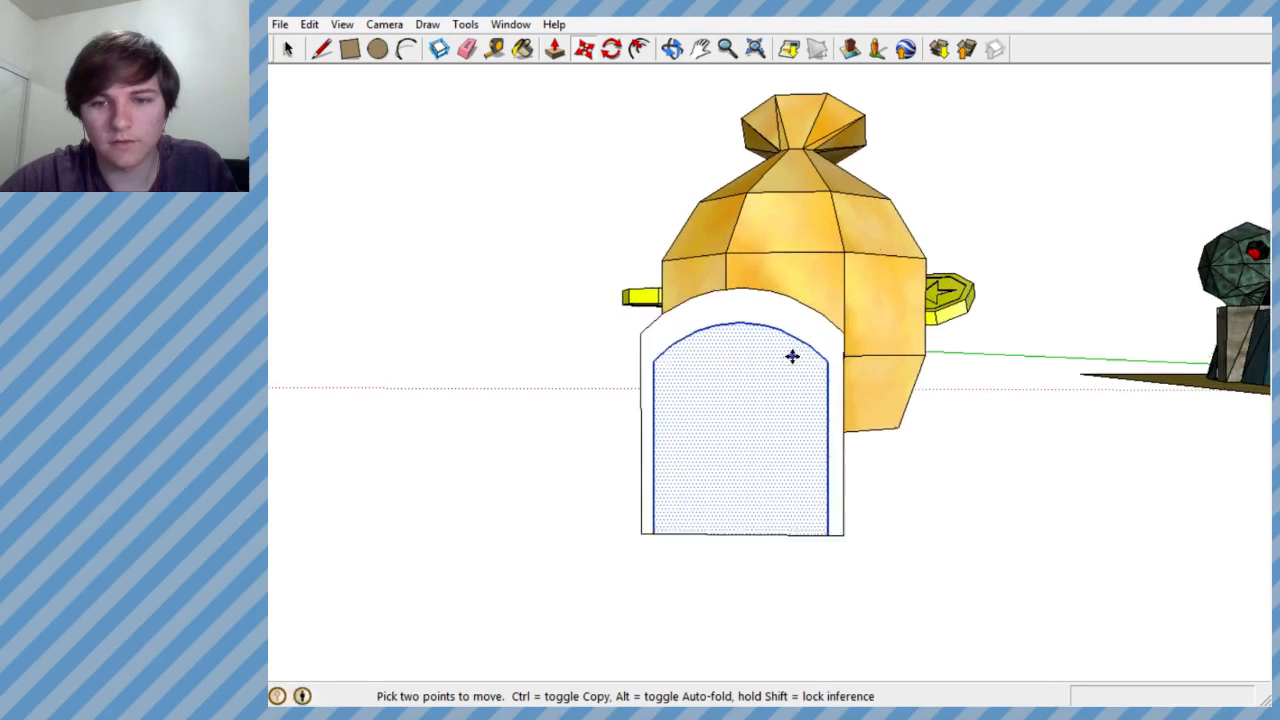
- Move the smaller arch face back out along the red axis to beside the door block
left_click(726, 394)
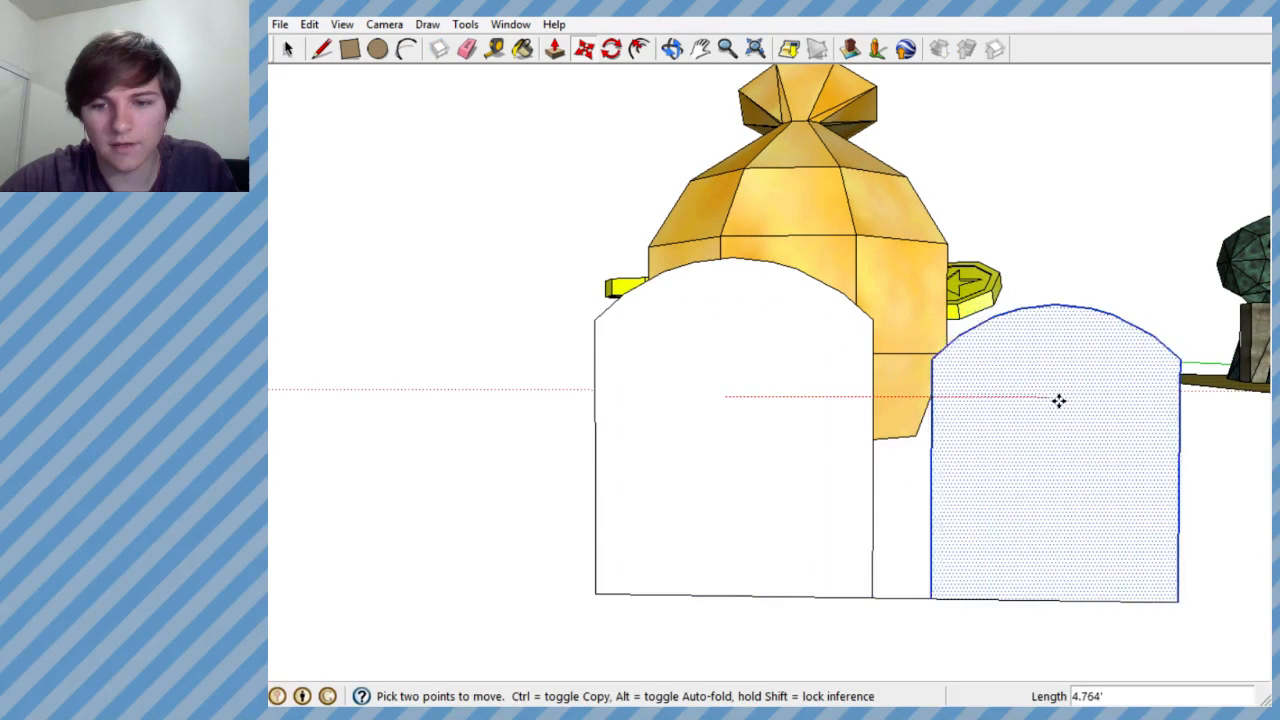
key("Escape")
key("ctrl")
left_click(805, 389)
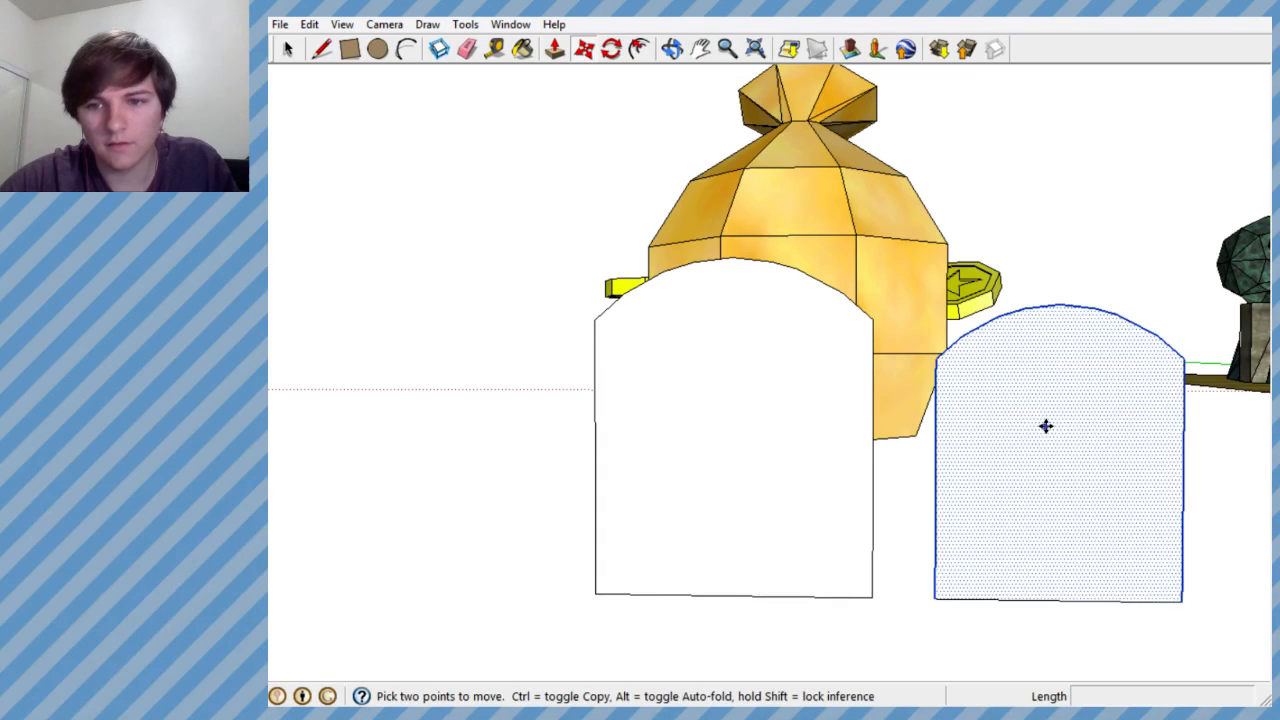
- Move the smaller arch face about 4.7' back along the red axis, centring it on the door block's front
scroll(1036, 421, "up", 4)
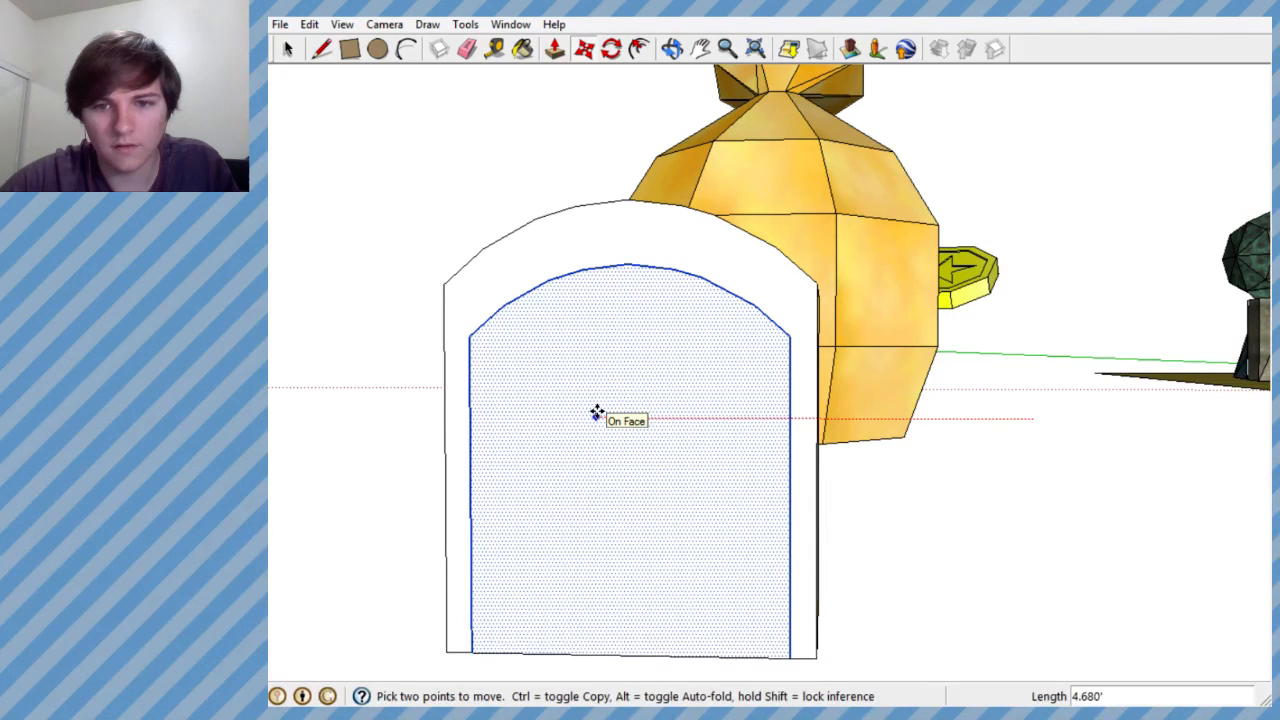
scroll(1020, 366, "down", 5)
scroll(1027, 382, "up", 3)
middle_click_drag(1027, 382, 1060, 363)
scroll(960, 396, "down", 3)
scroll(1051, 374, "up", 3)
key("m")
scroll(1017, 343, "up", 3)
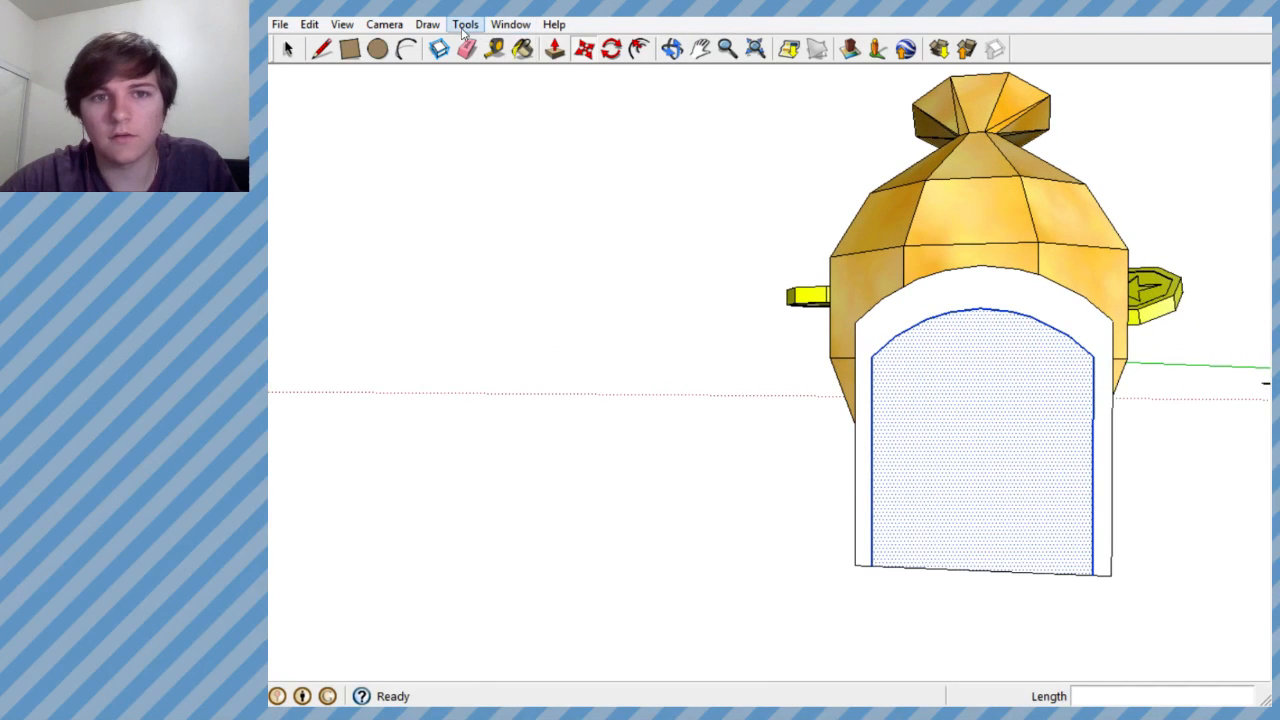
- Stretch the inner arch face upward with the Scale tool until its top nearly reaches the block's arched edge
left_click(463, 24)
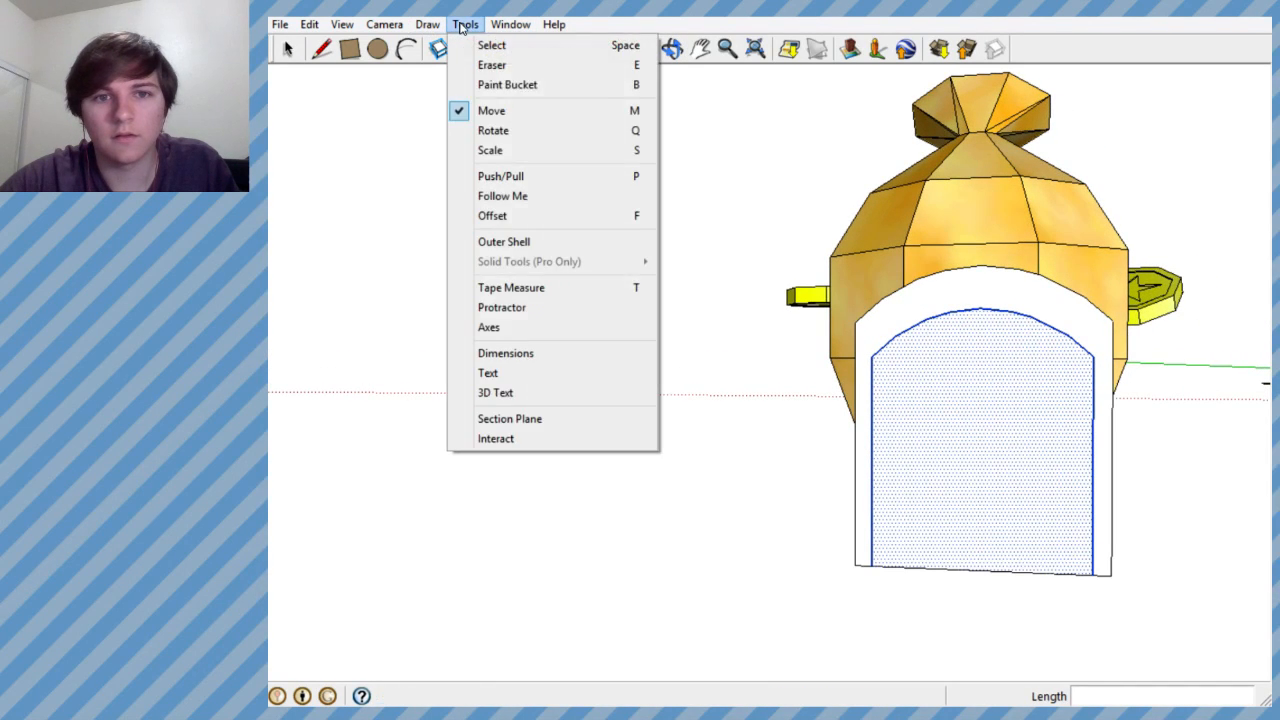
left_click(489, 150)
left_click_drag(979, 300, 980, 282)
mouse_move(980, 285)
middle_mouse_down()
mouse_move(1000, 331)
mouse_move(1106, 425)
mouse_move(986, 349)
mouse_move(980, 300)
middle_mouse_up()
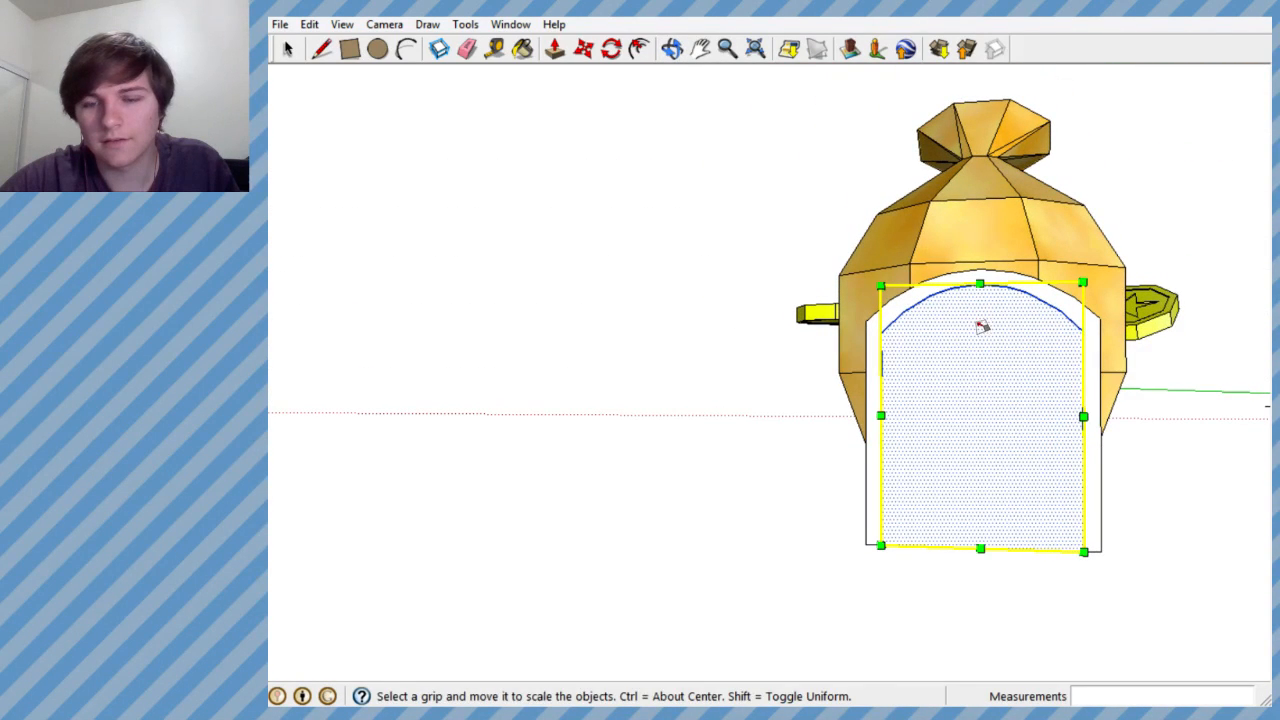
left_click_drag(979, 285, 980, 277)
middle_click_drag(1051, 365, 996, 386)
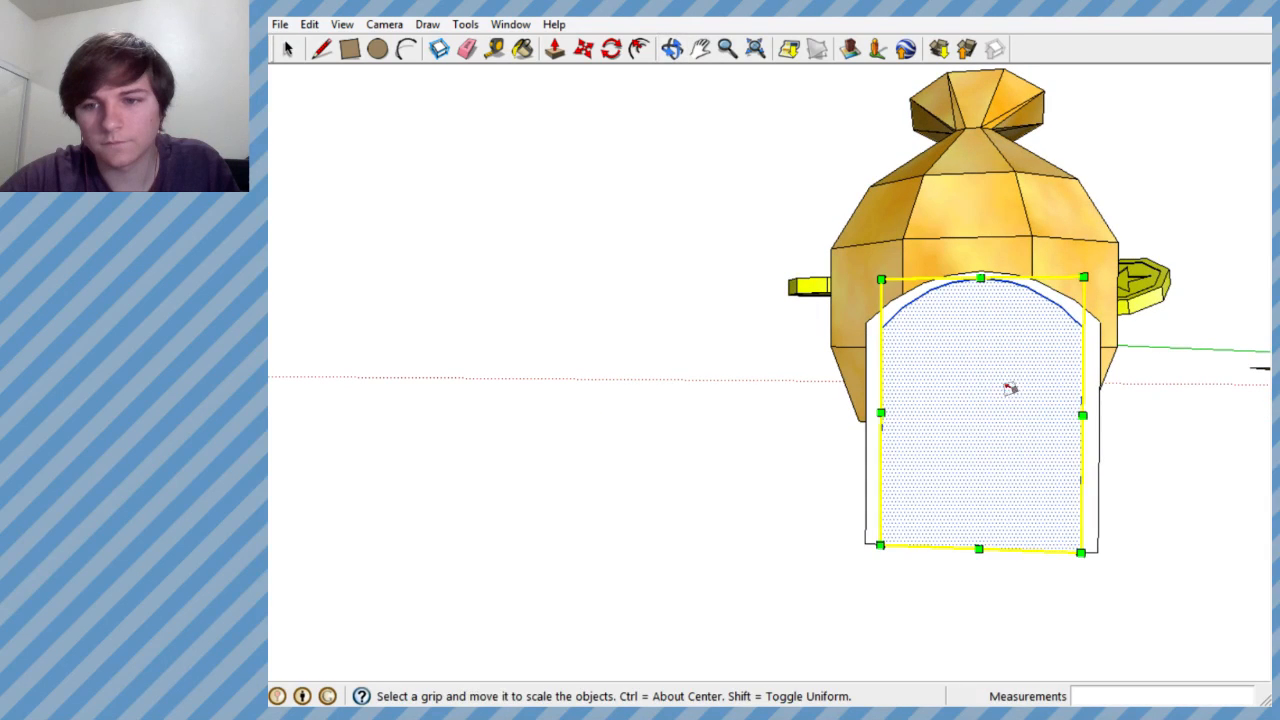
- Widen the inner arch face slightly toward the door block's side edge with the Scale tool
left_click_drag(1080, 414, 1088, 415)
scroll(884, 362, "down", 1)
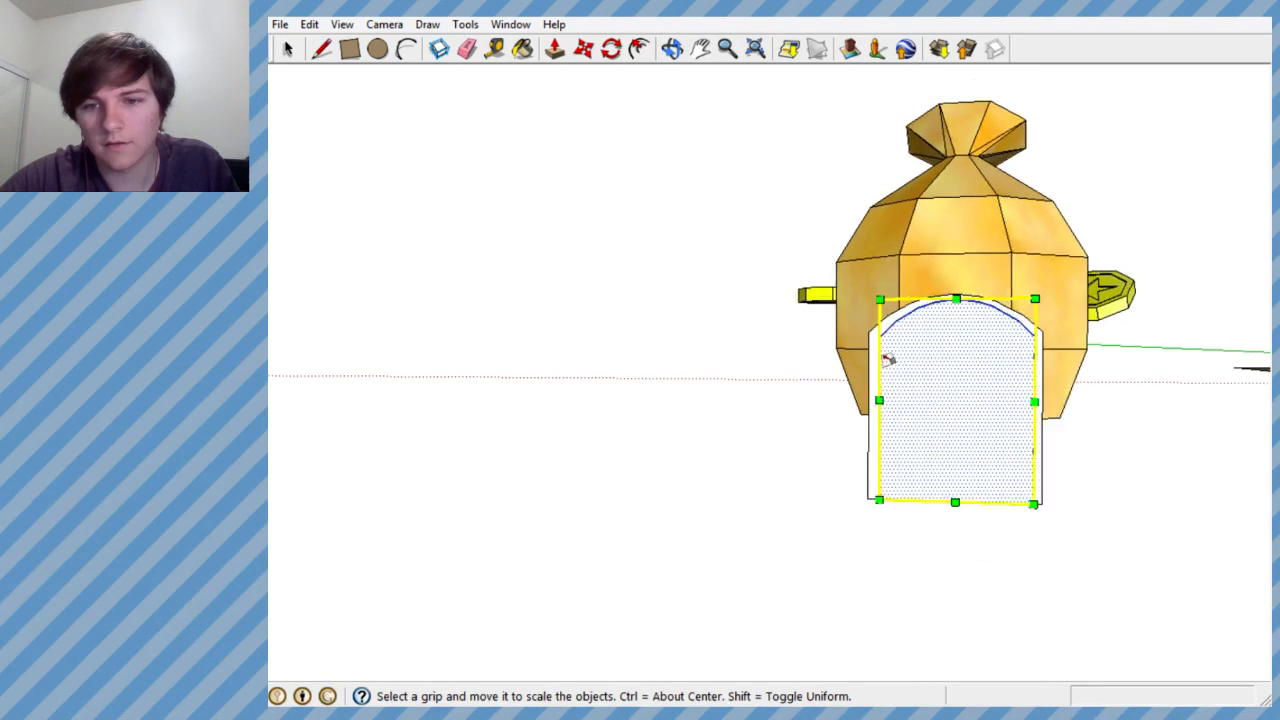
scroll(948, 363, "up", 2)
middle_click_drag(948, 363, 974, 374)
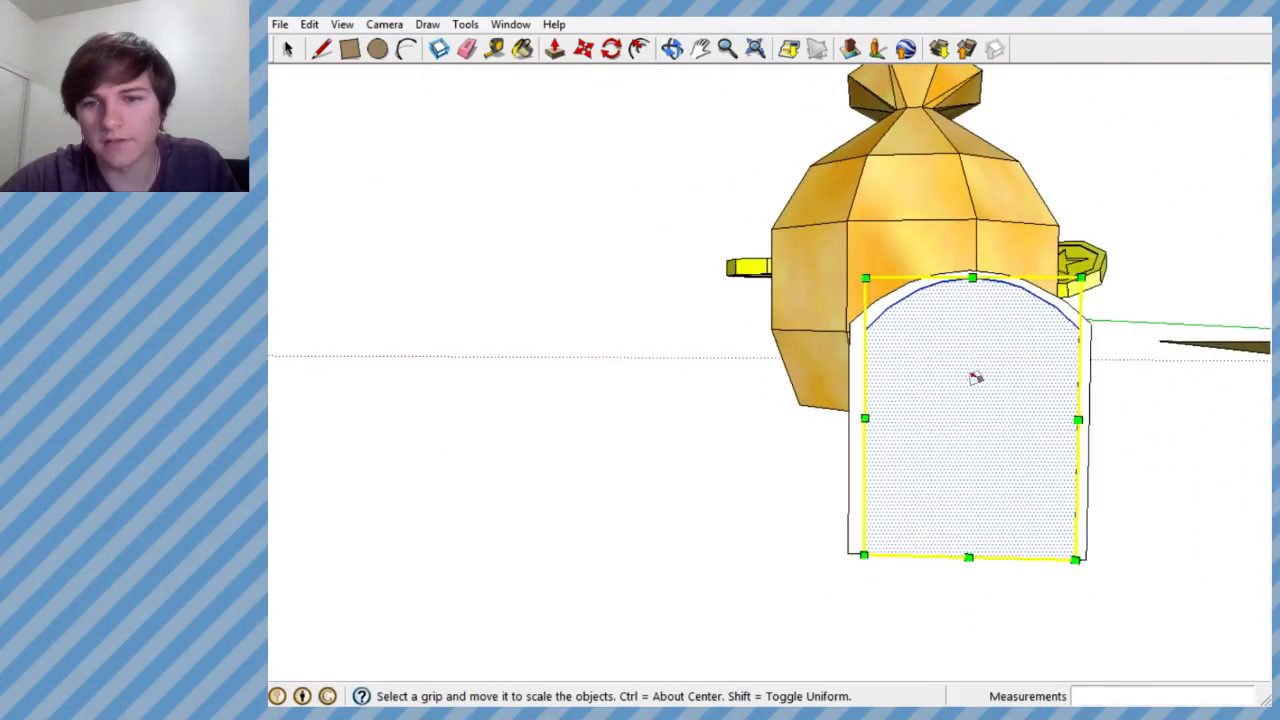
scroll(1115, 395, "up", 1)
scroll(1115, 395, "up", 2)
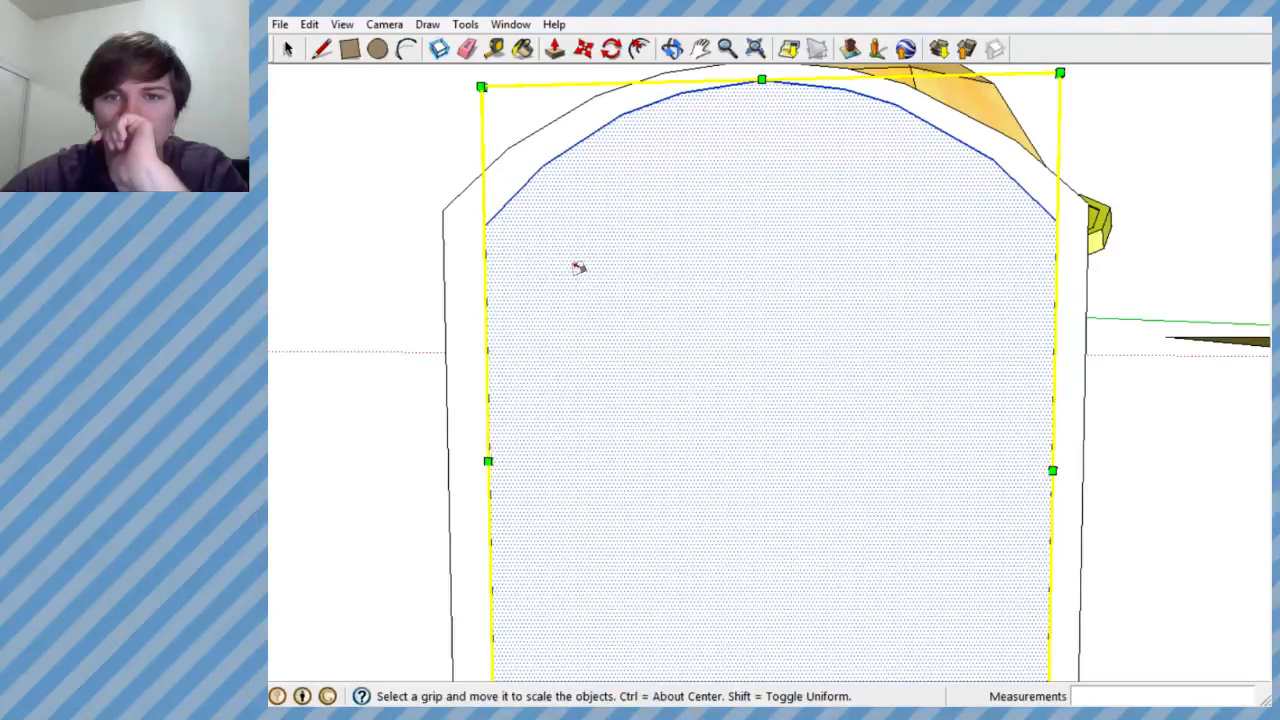
scroll(810, 302, "down", 2)
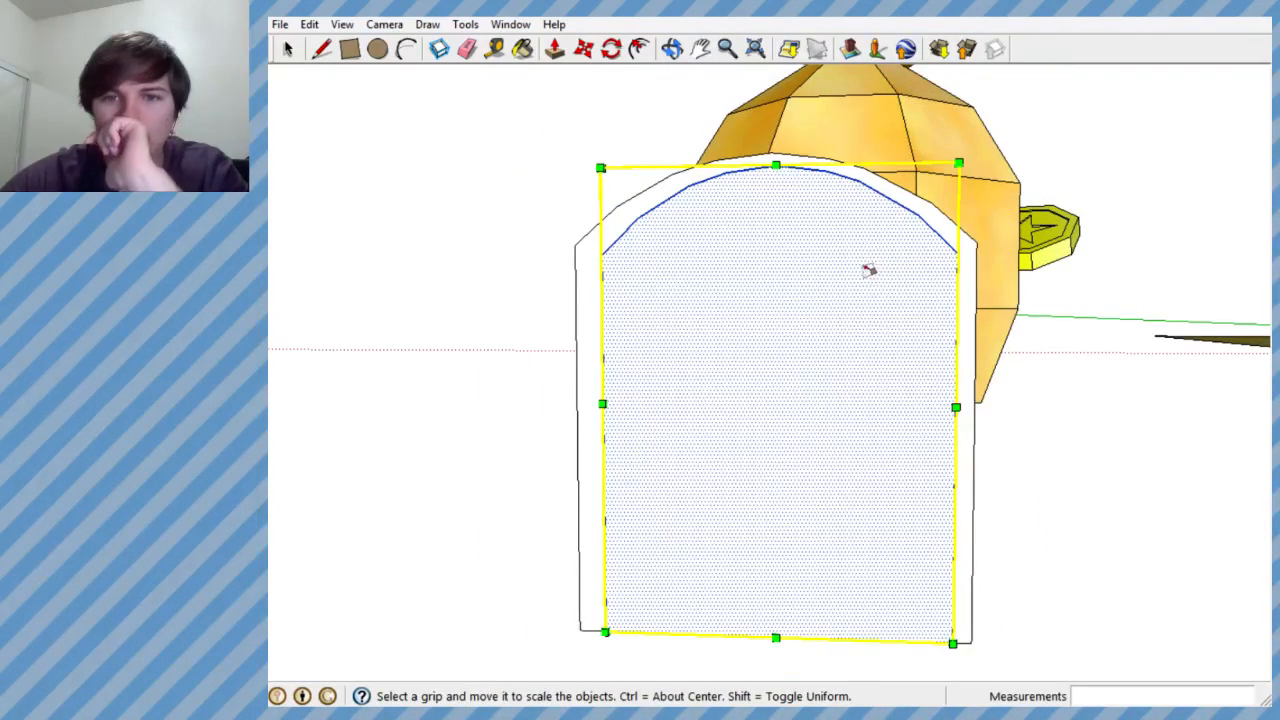
- Undo the inner arch's stretches and its move onto the door block's front face
left_click_drag(768, 170, 767, 217)
key("ctrl+z")
key("ctrl+z")
key("ctrl+z")
key("ctrl+z")
key("ctrl+z")
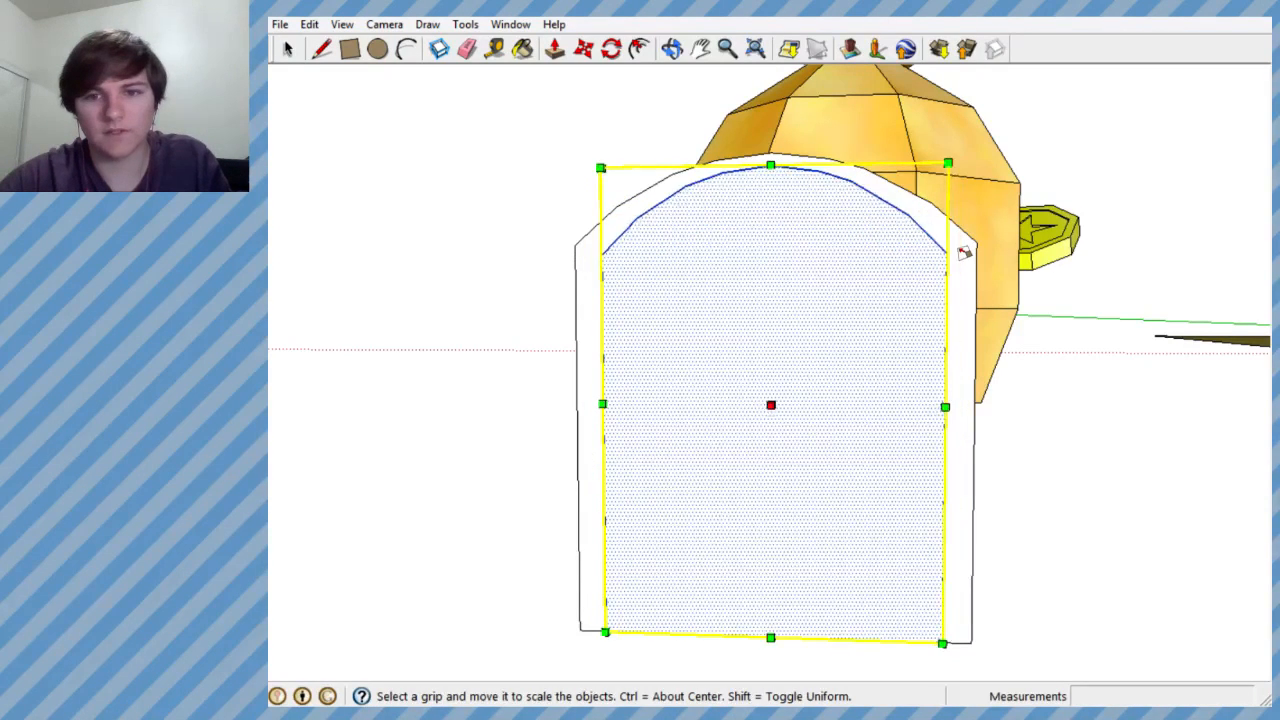
scroll(918, 286, "down", 1)
scroll(922, 287, "down", 1)
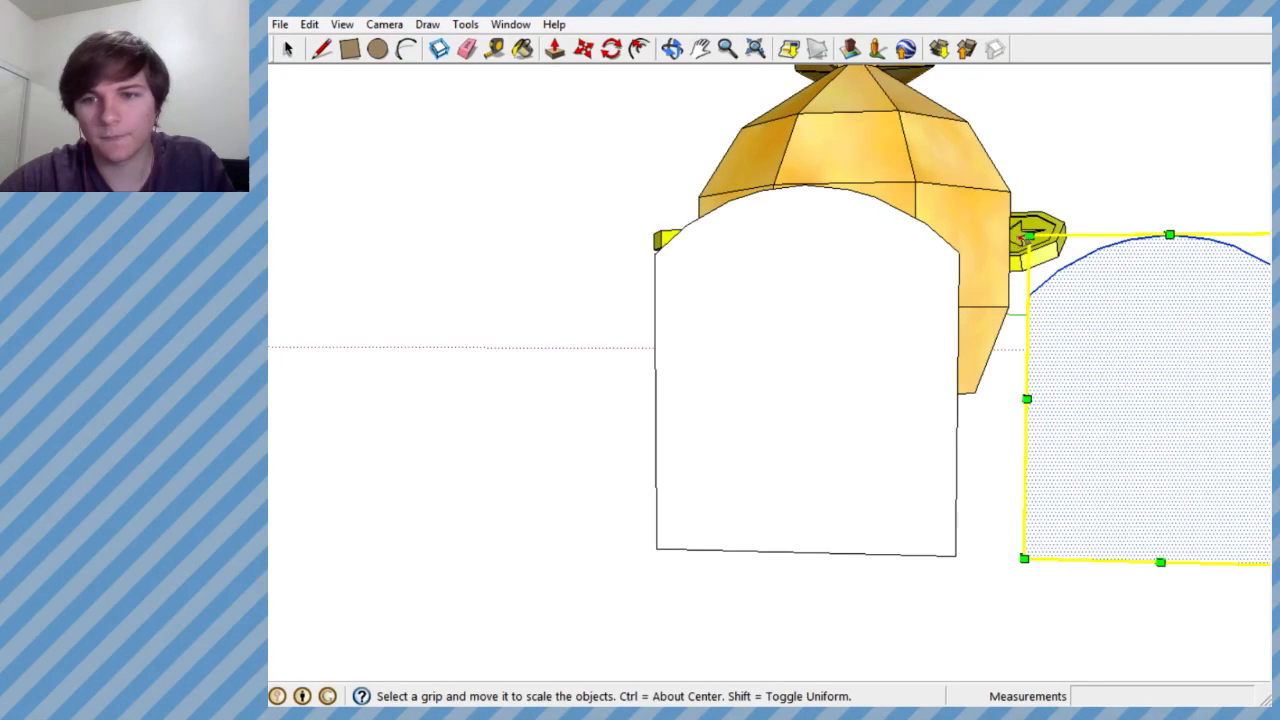
- Stretch the separate arch face slightly upward and narrow it with the Scale tool
left_click_drag(1027, 234, 1003, 214)
scroll(875, 282, "down", 3)
scroll(1083, 297, "up", 2)
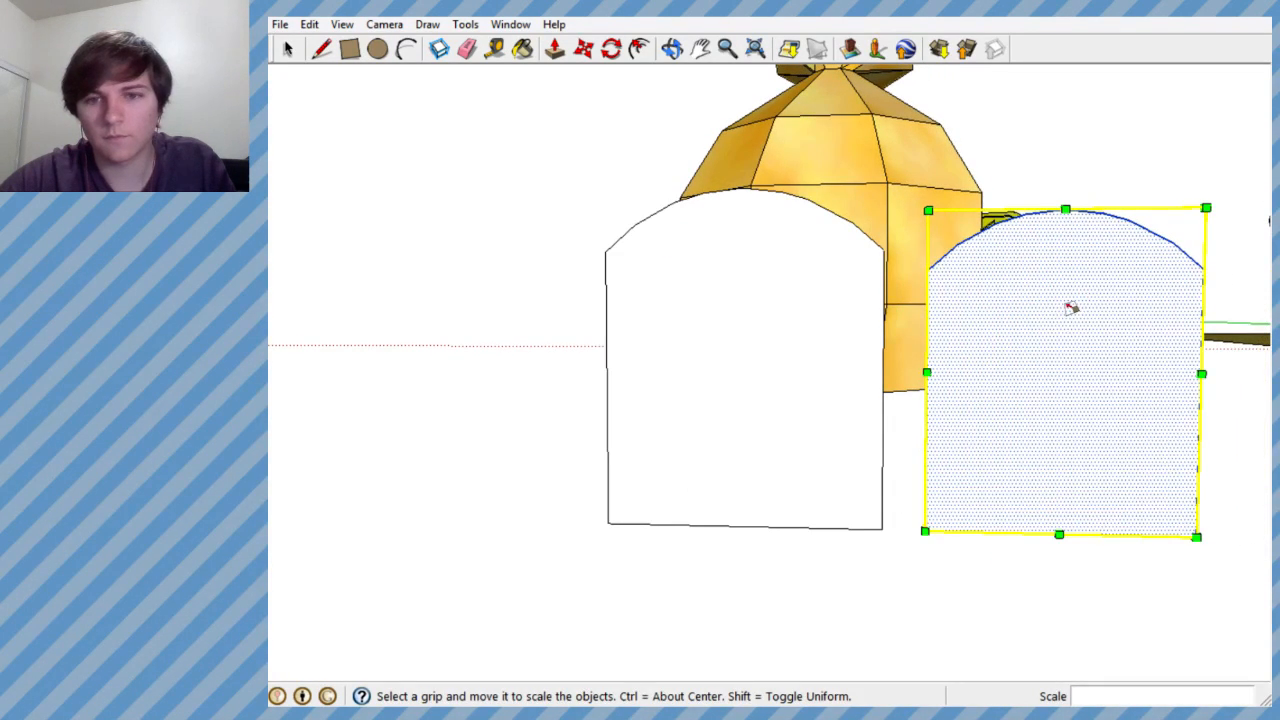
left_click_drag(1066, 209, 1066, 191)
left_click_drag(929, 189, 1108, 202)
left_click_drag(1009, 371, 880, 345)
key("Escape")
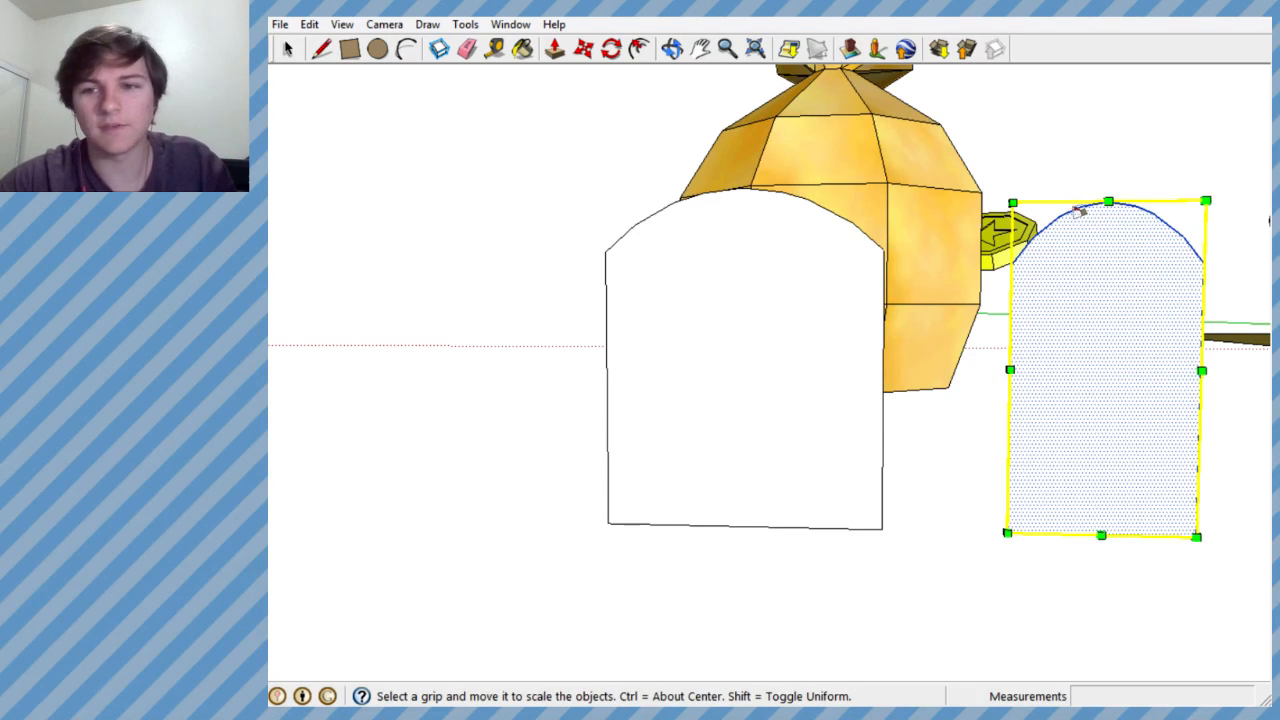
- Rescale the separate arch face with green factor 0.87, red factor 1.23 and green factor 1.17
left_click_drag(1104, 196, 1106, 246)
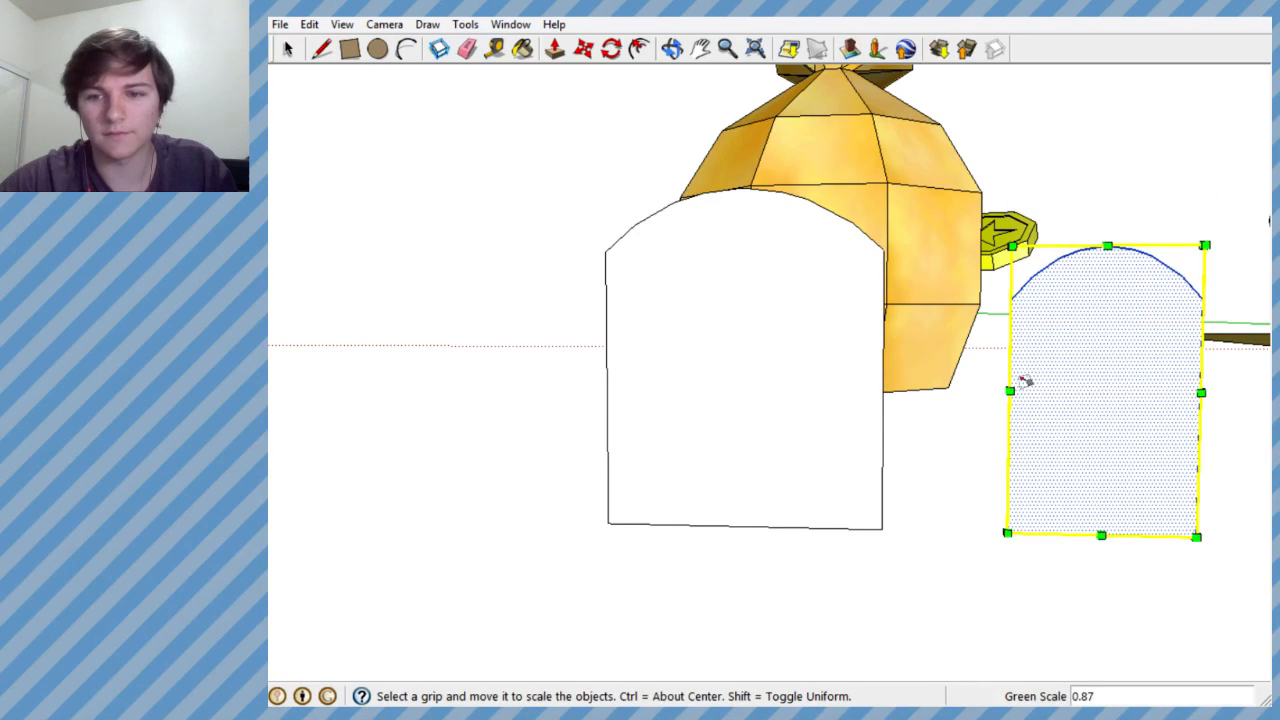
left_click_drag(993, 393, 967, 391)
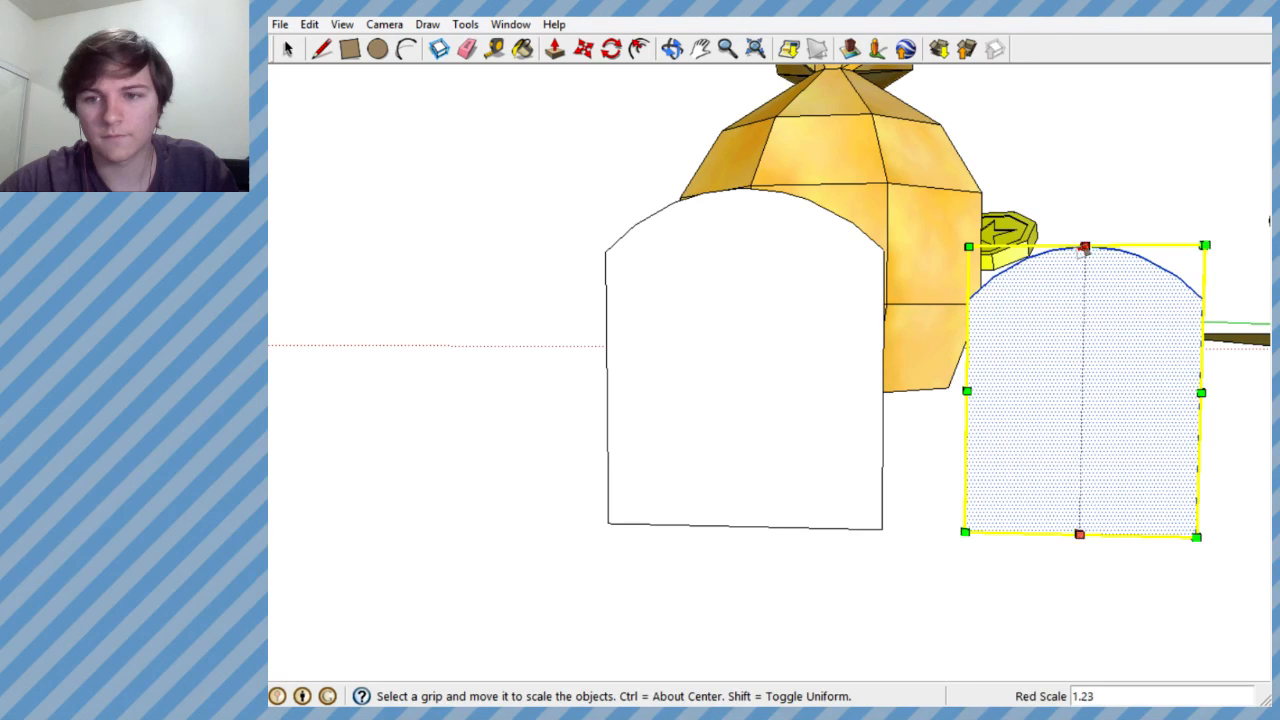
left_click_drag(1085, 240, 1095, 200)
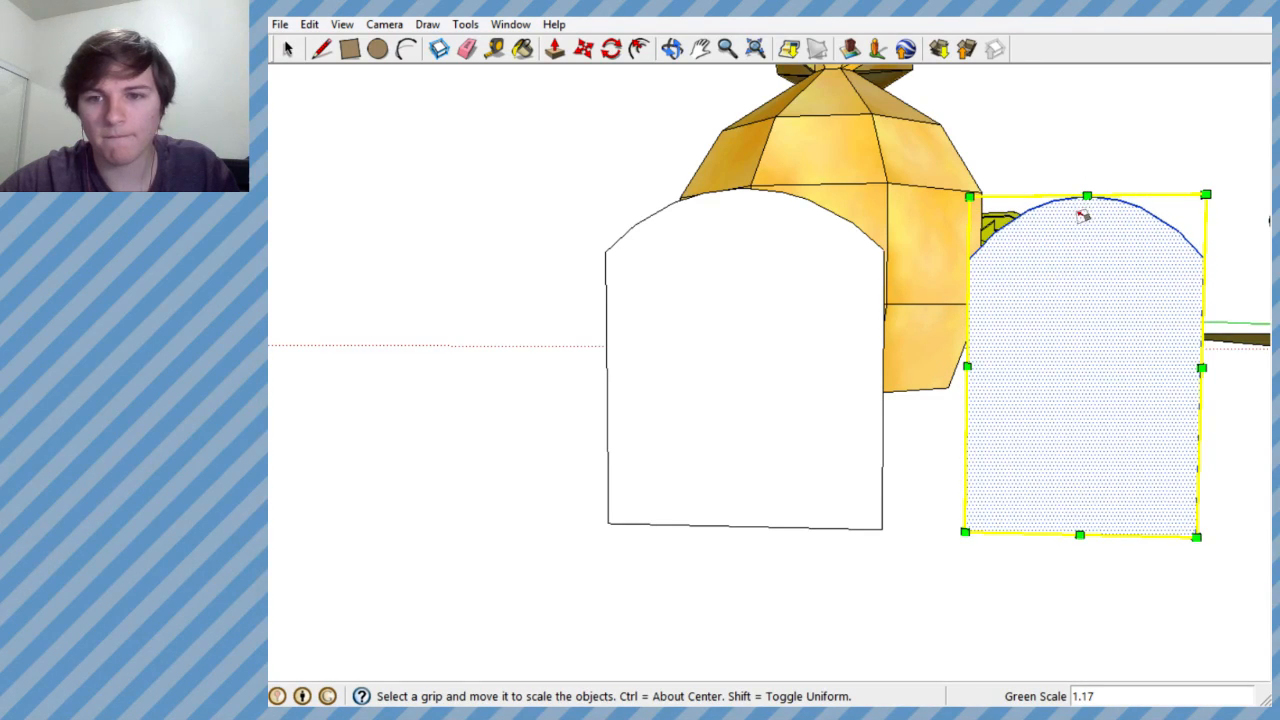
- Select only the arc at the top of the separate arch face and flatten it with the Scale tool
scroll(866, 222, "down", 2)
middle_click_drag(866, 222, 570, 127)
left_click(288, 48)
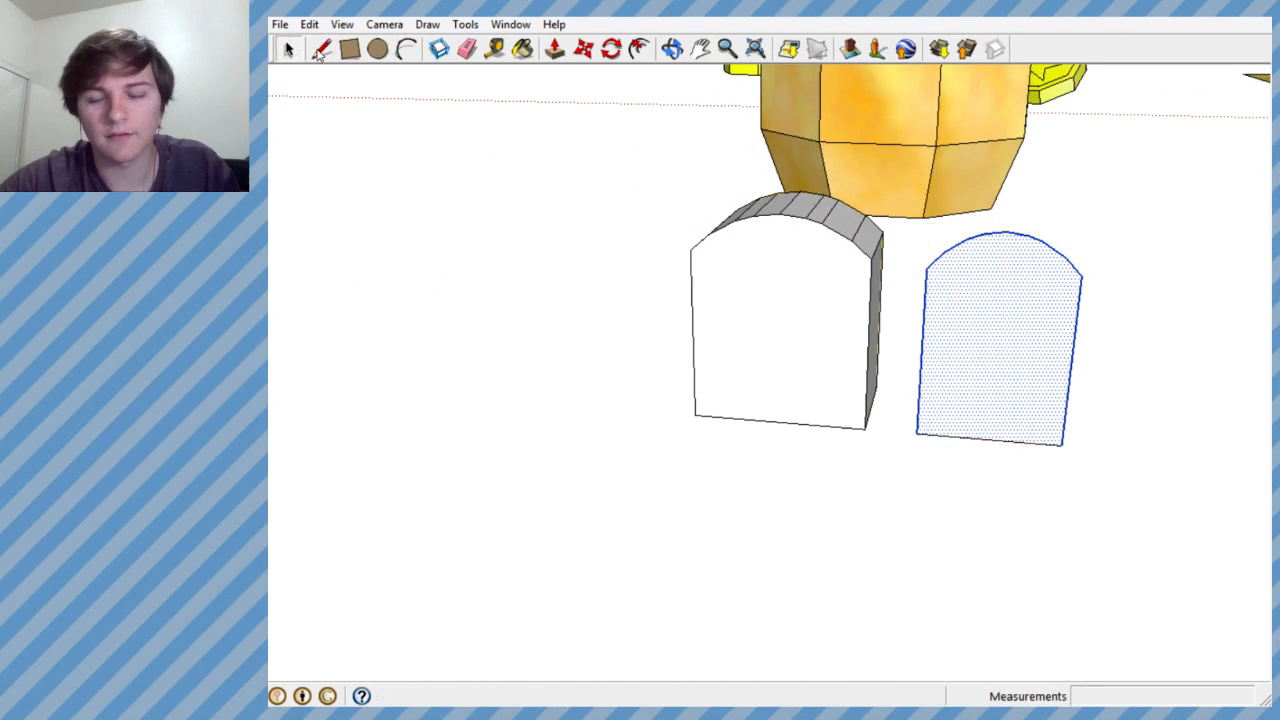
left_click(915, 240)
left_click_drag(1051, 268, 1103, 289)
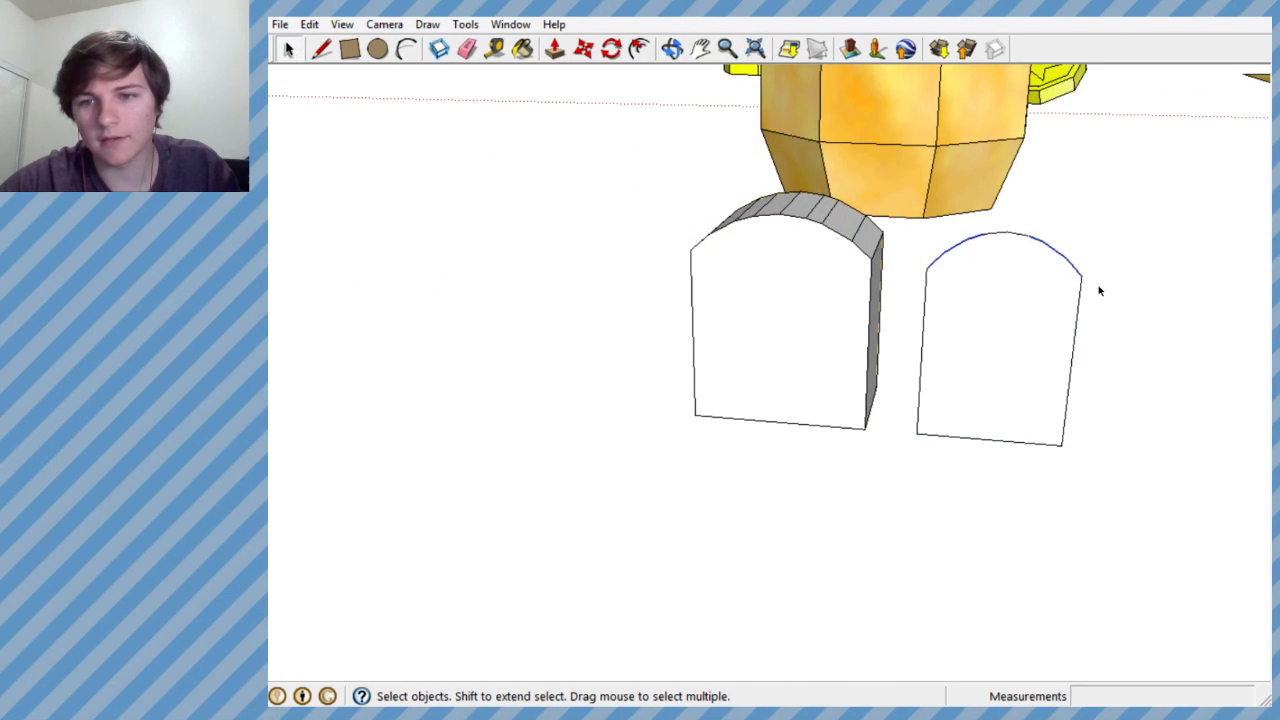
scroll(1031, 271, "up", 5)
middle_click_drag(880, 243, 811, 225)
scroll(928, 209, "down", 4)
left_click_drag(993, 267, 1122, 294)
scroll(1108, 304, "up", 5)
middle_click_drag(1108, 304, 891, 143)
scroll(1066, 246, "down", 6)
scroll(891, 143, "down", 4)
scroll(963, 203, "up", 4)
middle_click_drag(963, 203, 980, 177)
left_click(430, 24)
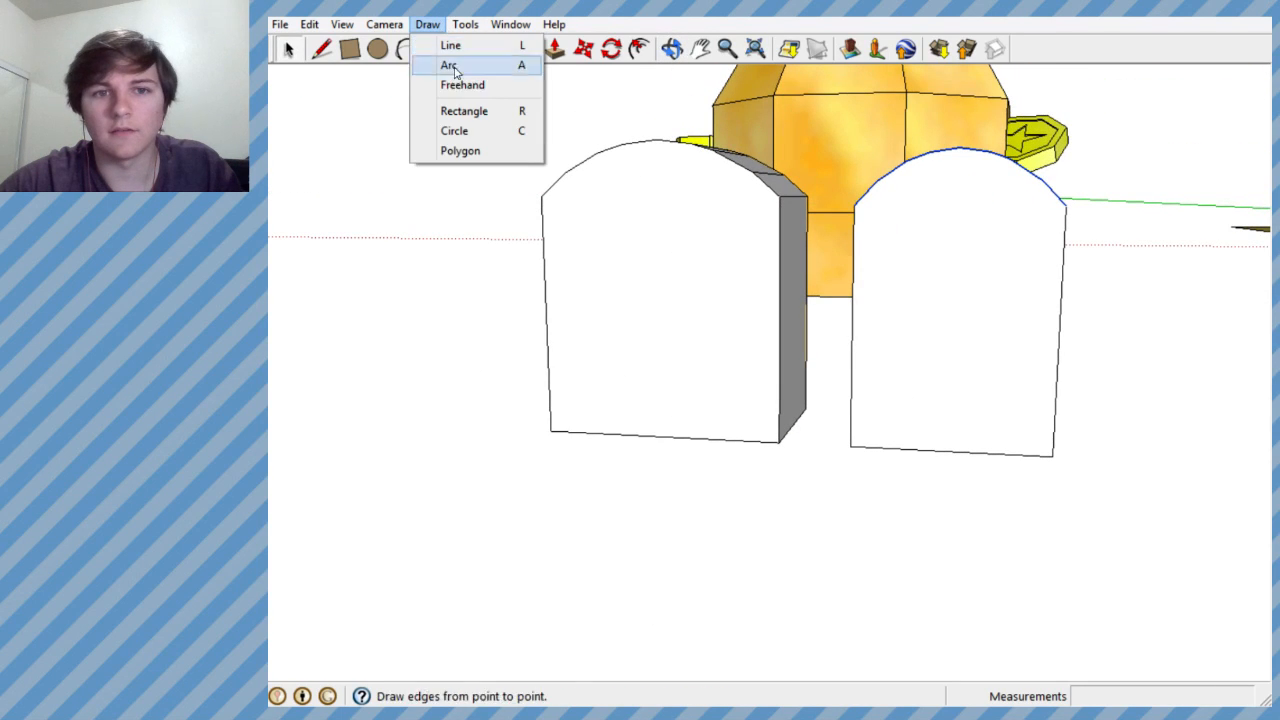
mouse_move(465, 24)
left_click(531, 152)
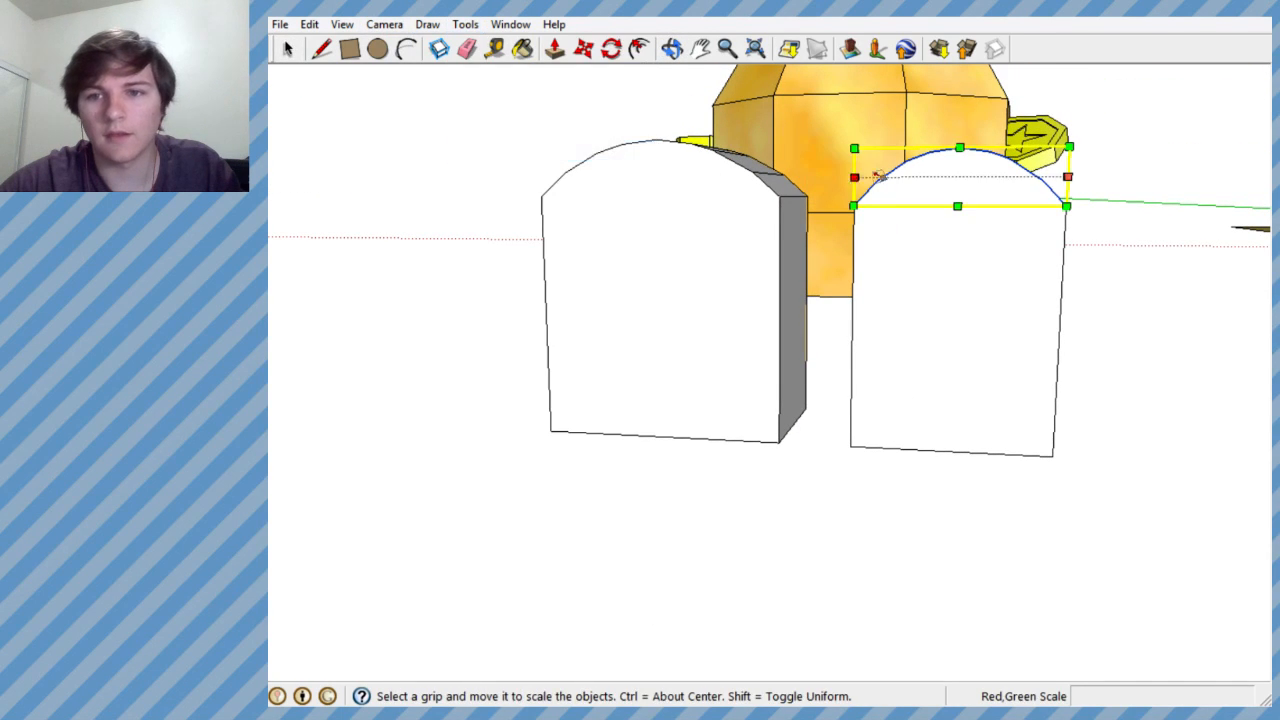
left_click_drag(959, 146, 997, 176)
- Select the whole separate arch face and widen it with a red scale factor of 1.17
scroll(1113, 203, "up", 5)
scroll(1108, 200, "down", 6)
mouse_move(1110, 202)
middle_mouse_down()
mouse_move(1114, 214)
mouse_move(1137, 205)
mouse_move(1123, 200)
middle_mouse_up()
scroll(1114, 197, "up", 5)
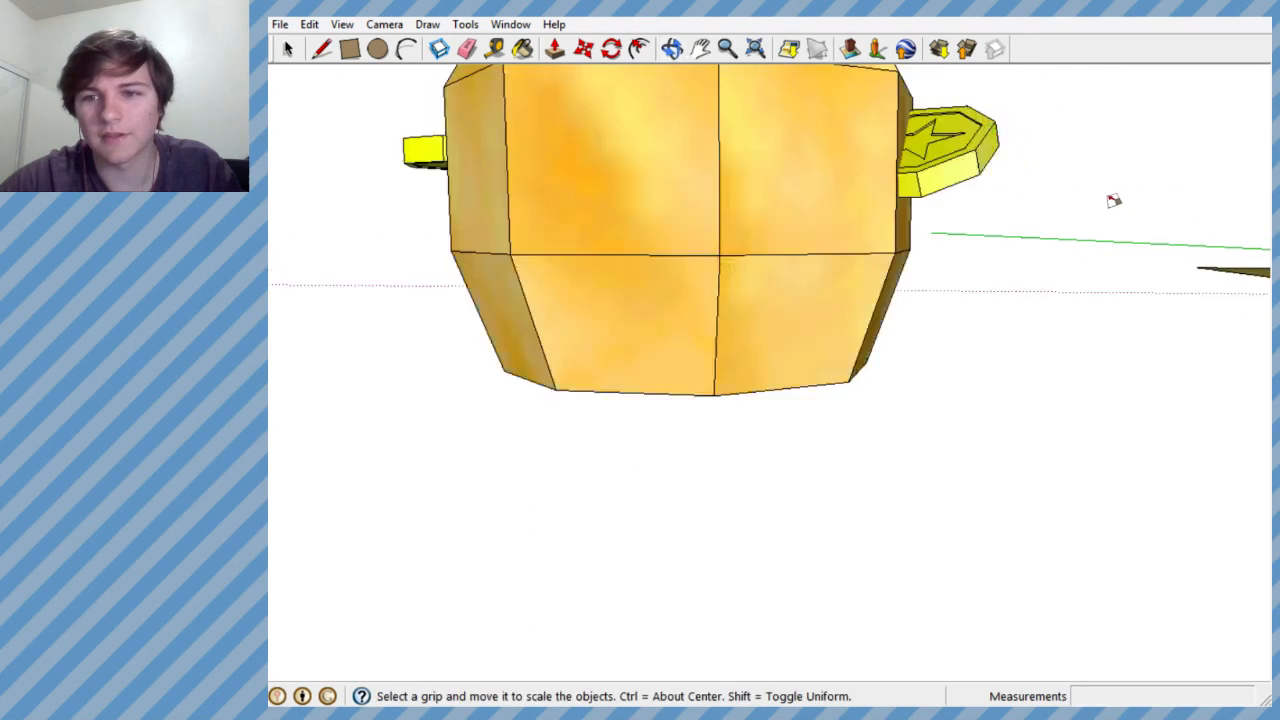
scroll(1000, 205, "down", 4)
mouse_move(950, 208)
middle_mouse_down()
mouse_move(929, 206)
mouse_move(960, 204)
mouse_move(951, 346)
mouse_move(929, 343)
mouse_move(926, 189)
mouse_move(940, 205)
middle_mouse_up()
scroll(944, 206, "down", 2)
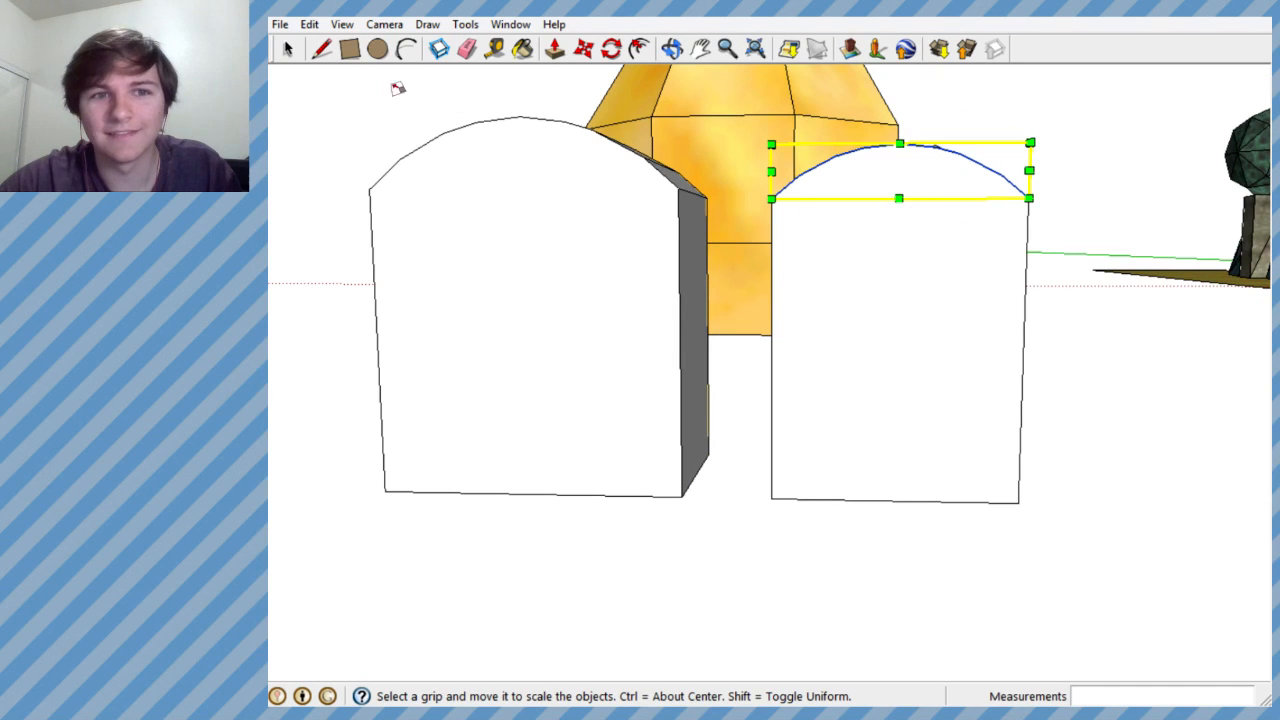
left_click(288, 48)
middle_click_drag(889, 306, 763, 237)
left_click_drag(740, 191, 1146, 563)
left_click_drag(749, 155, 1040, 474)
middle_click_drag(1000, 414, 958, 178)
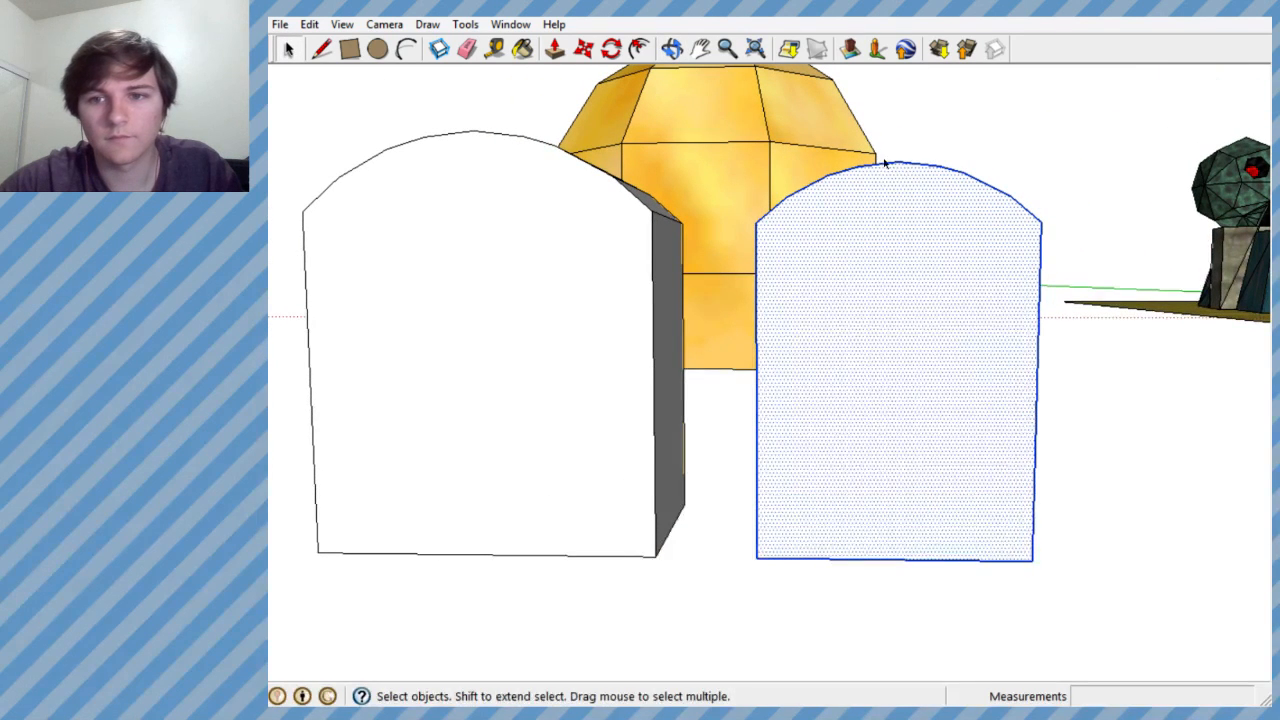
left_click(581, 48)
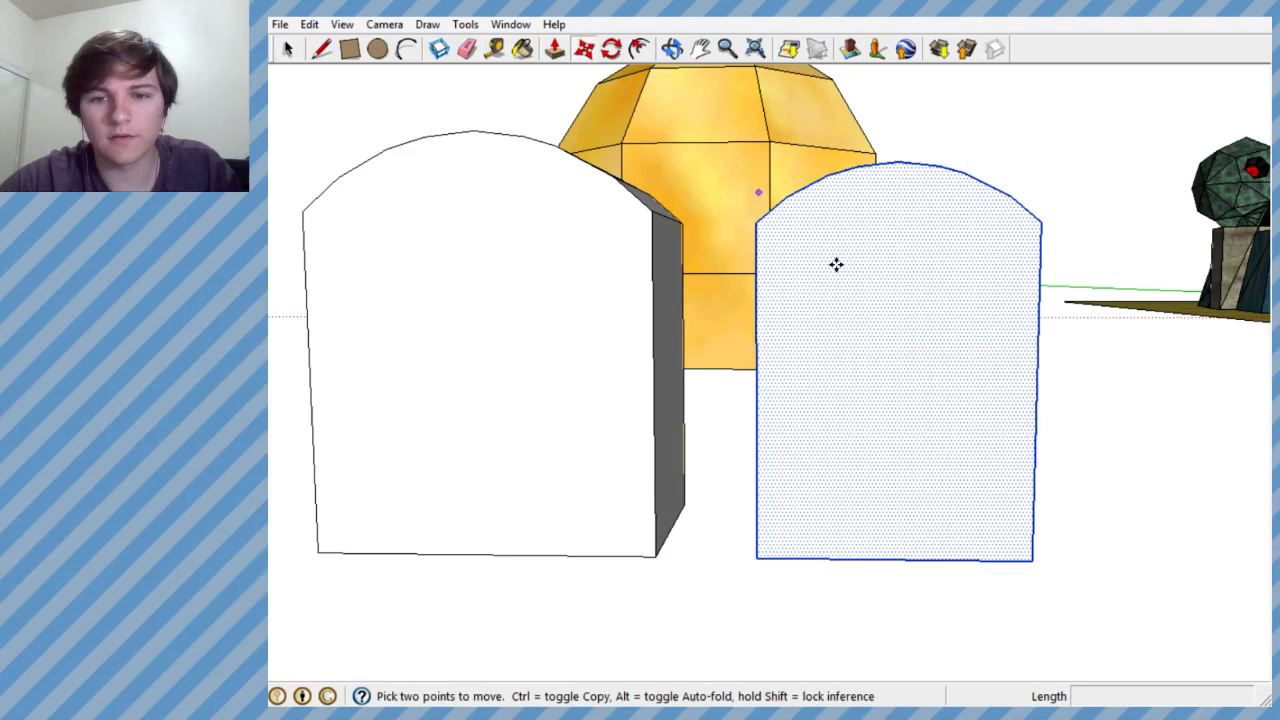
left_click(477, 26)
left_click(508, 148)
left_click_drag(1043, 365, 1086, 365)
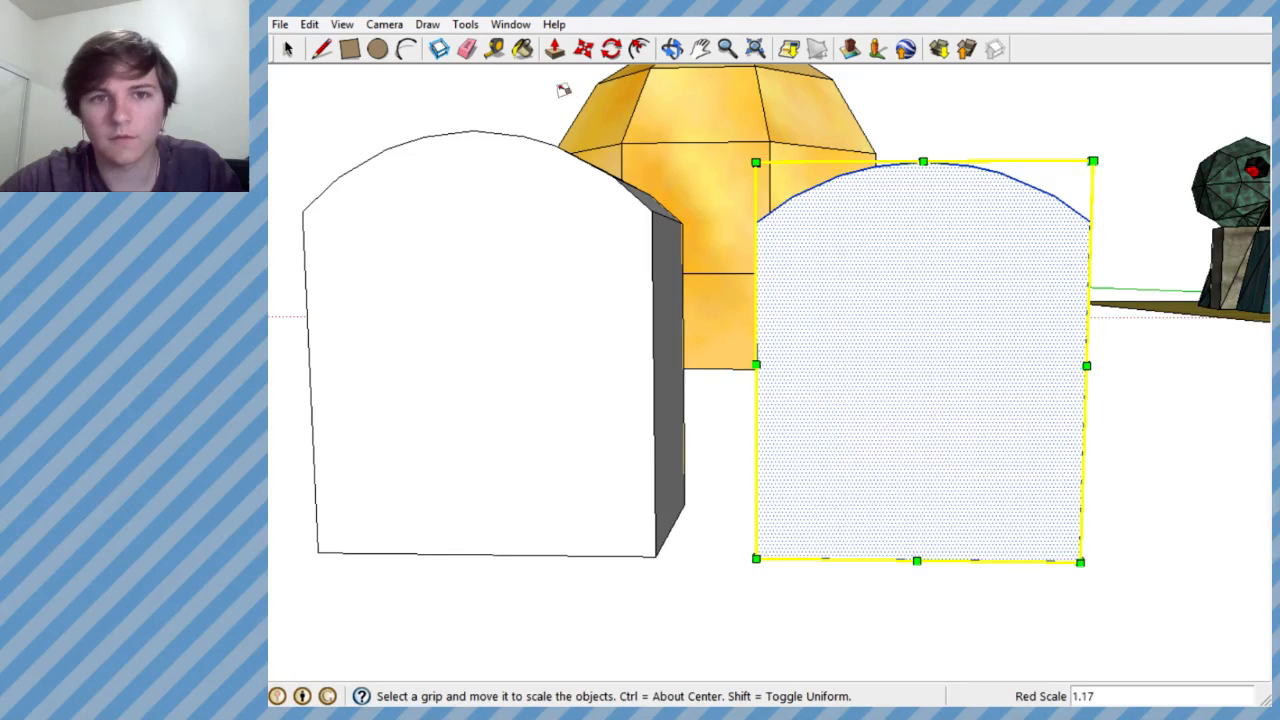
left_click(583, 48)
left_click(926, 297)
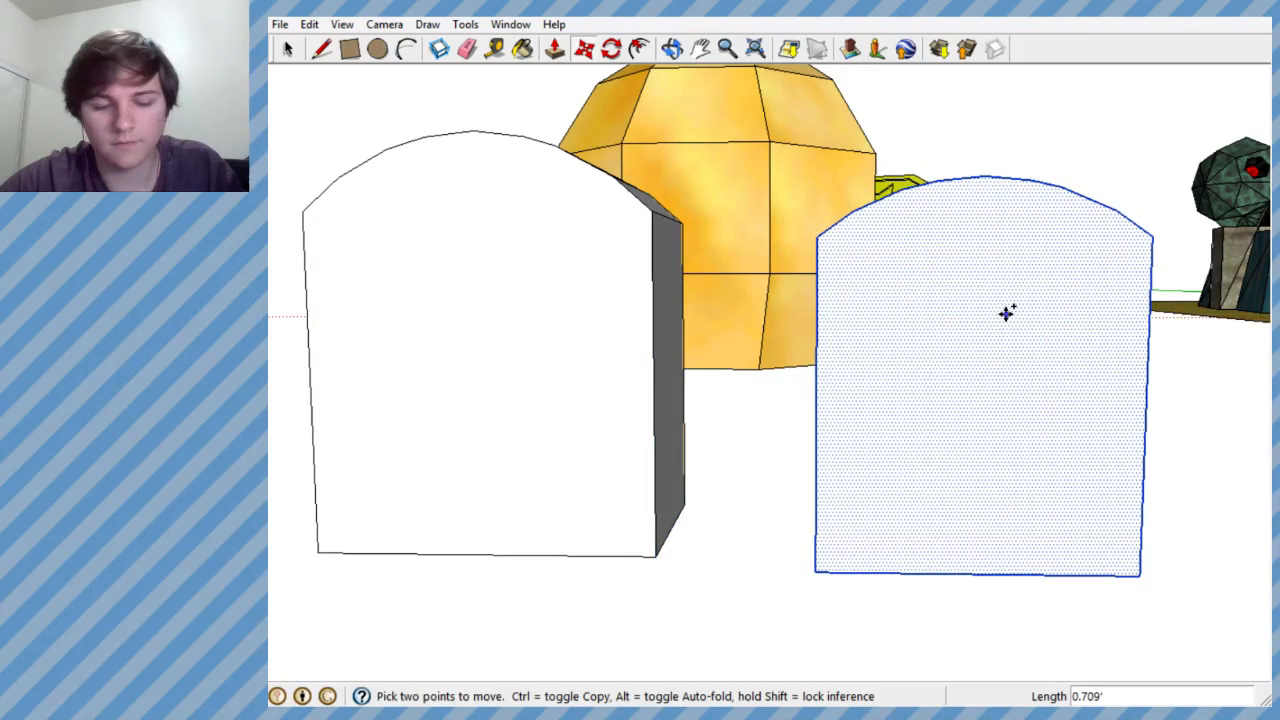
left_click(950, 305)
- Stretch the separate arch face upward with a green scale factor of 1.03
left_click(465, 24)
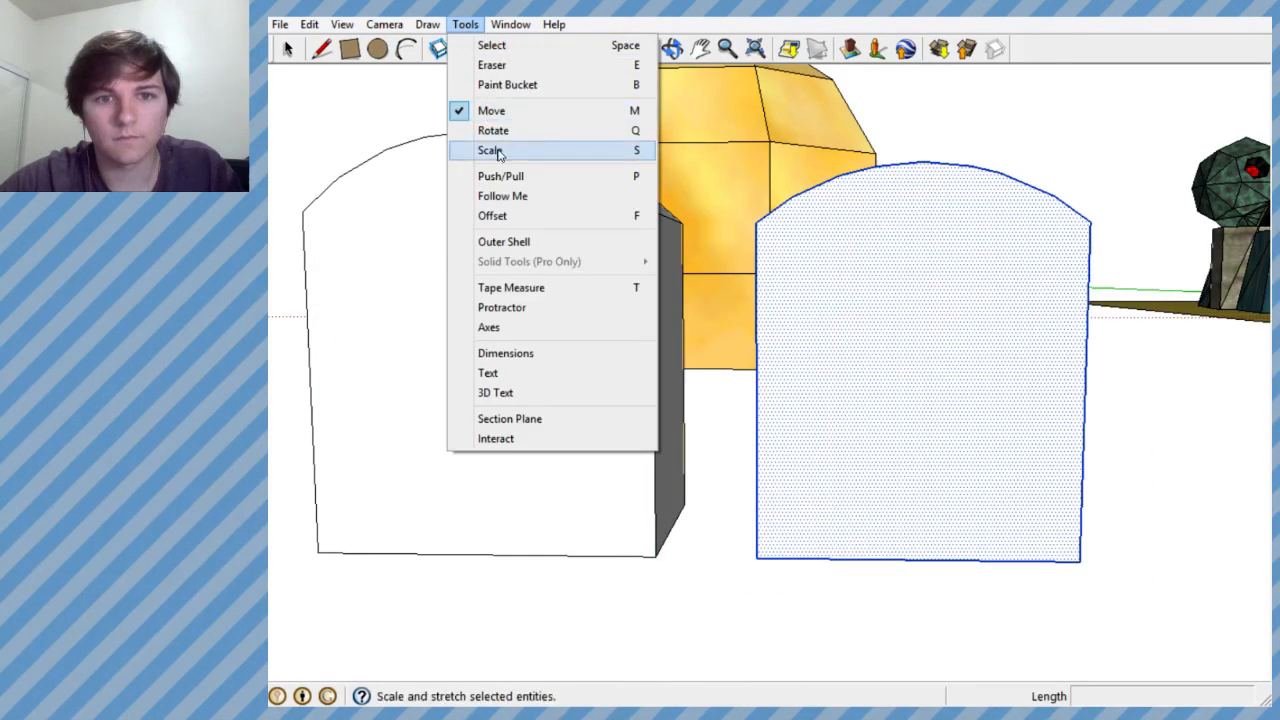
left_click(488, 149)
left_click_drag(921, 160, 926, 151)
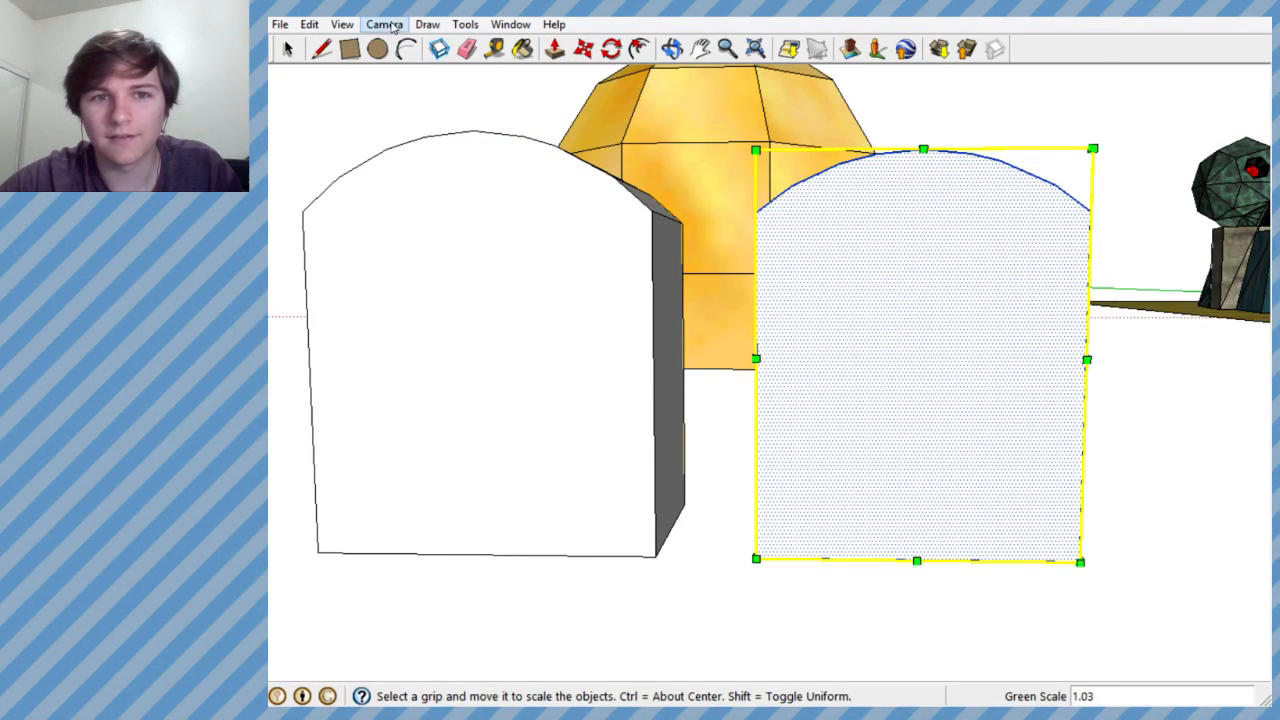
- Move the arch face about 5.11' along the red axis onto the door block's front face
left_click(583, 48)
left_click_drag(924, 320, 480, 314)
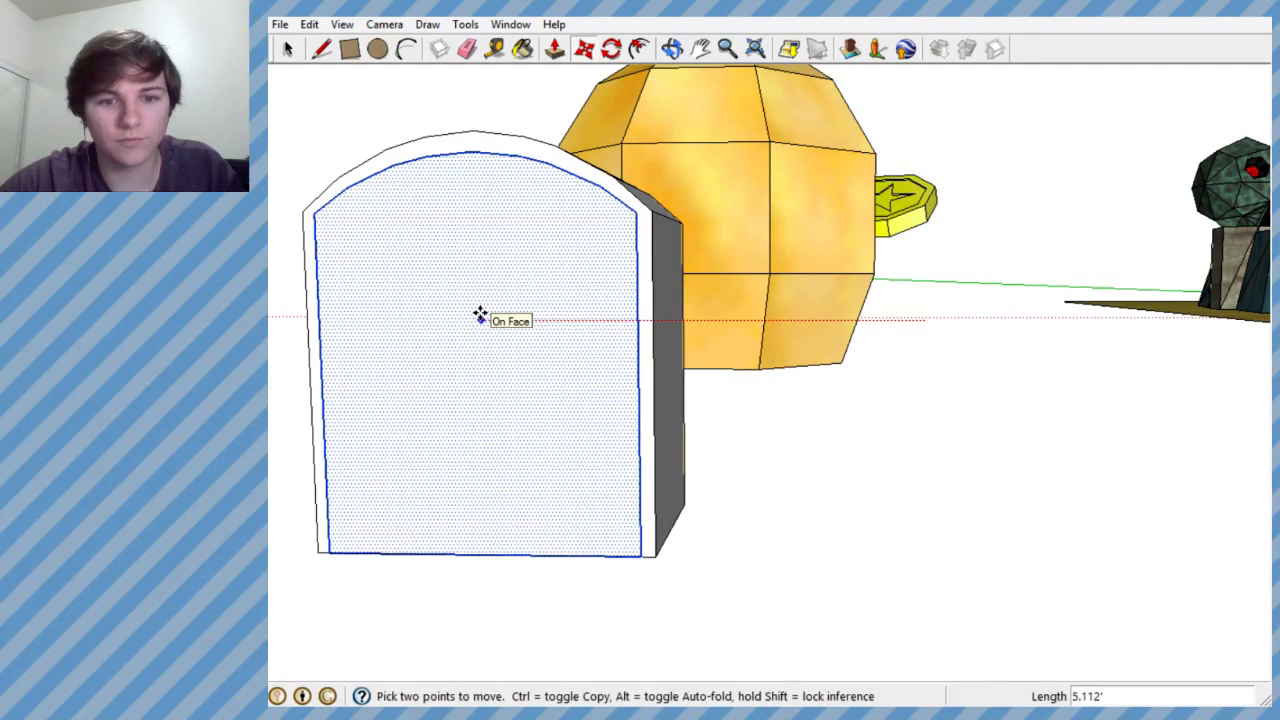
scroll(977, 309, "down", 5)
scroll(851, 277, "up", 3)
middle_click_drag(880, 293, 942, 294)
scroll(950, 291, "up", 1)
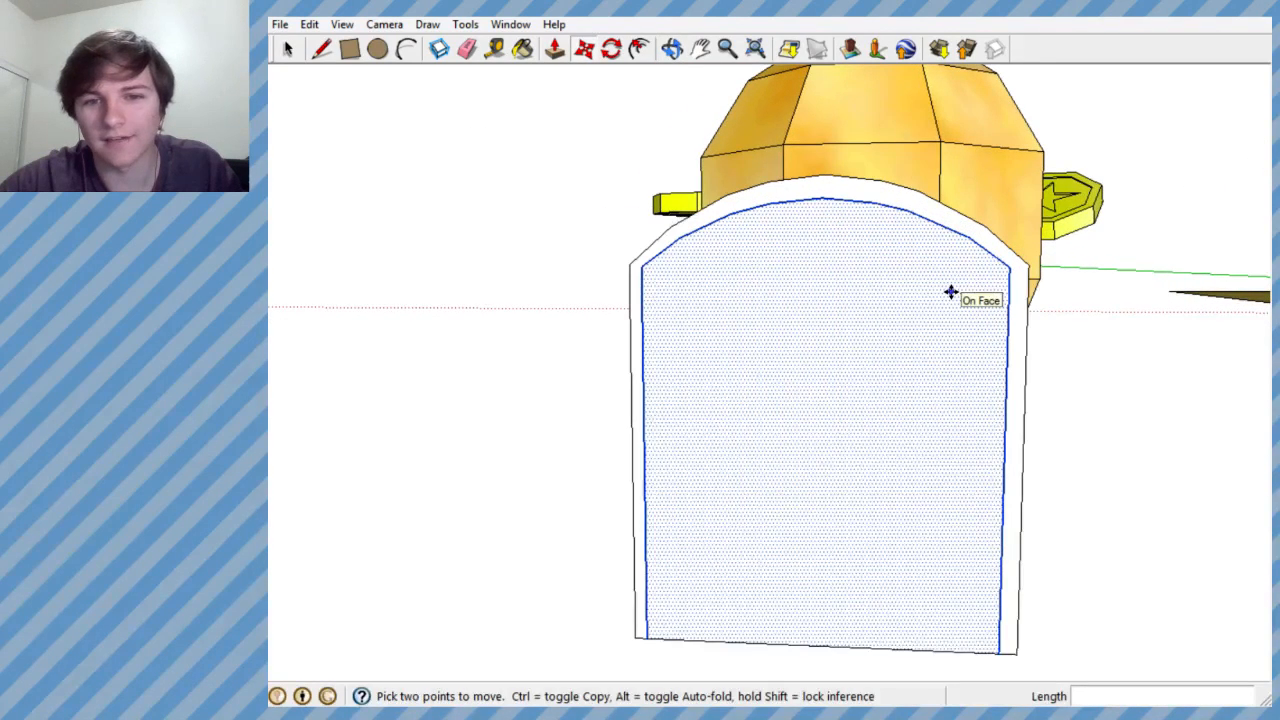
scroll(948, 290, "up", 1)
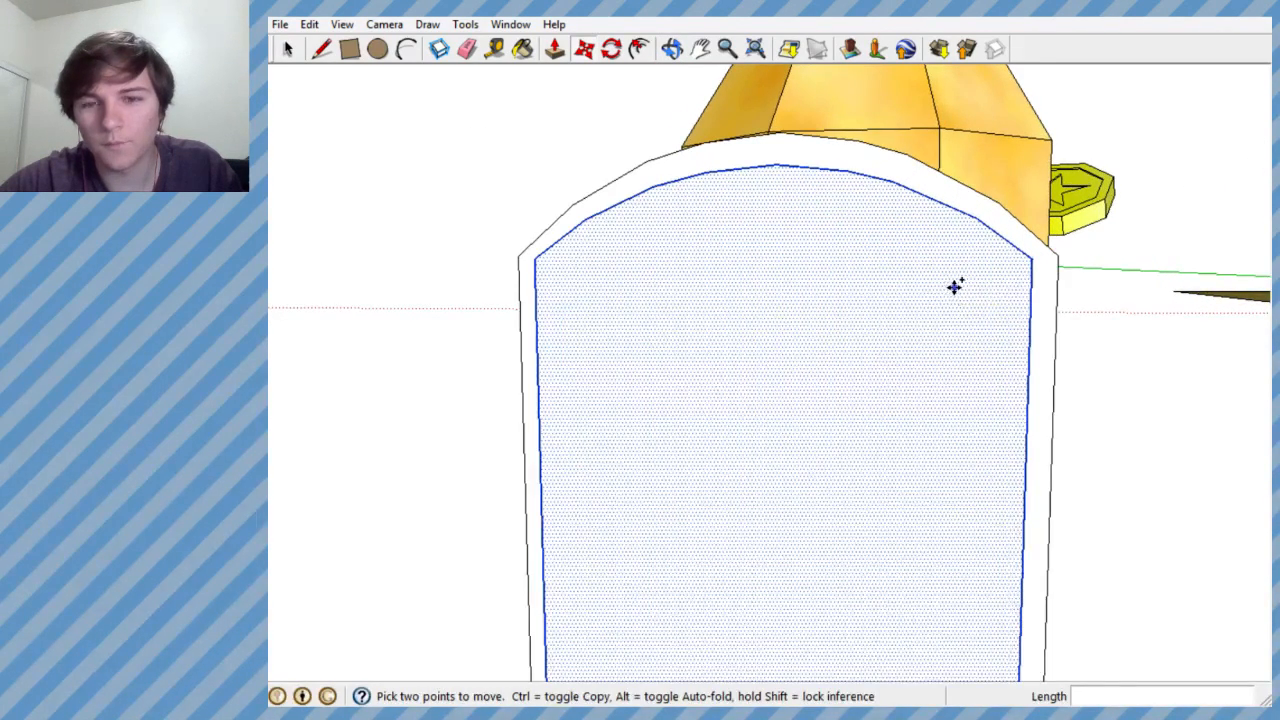
- Undo the arch face's move onto the door block and stretch it upward with a green scale factor of 1.01
key("ctrl+z")
scroll(932, 305, "down", 4)
middle_click_drag(738, 303, 1110, 306)
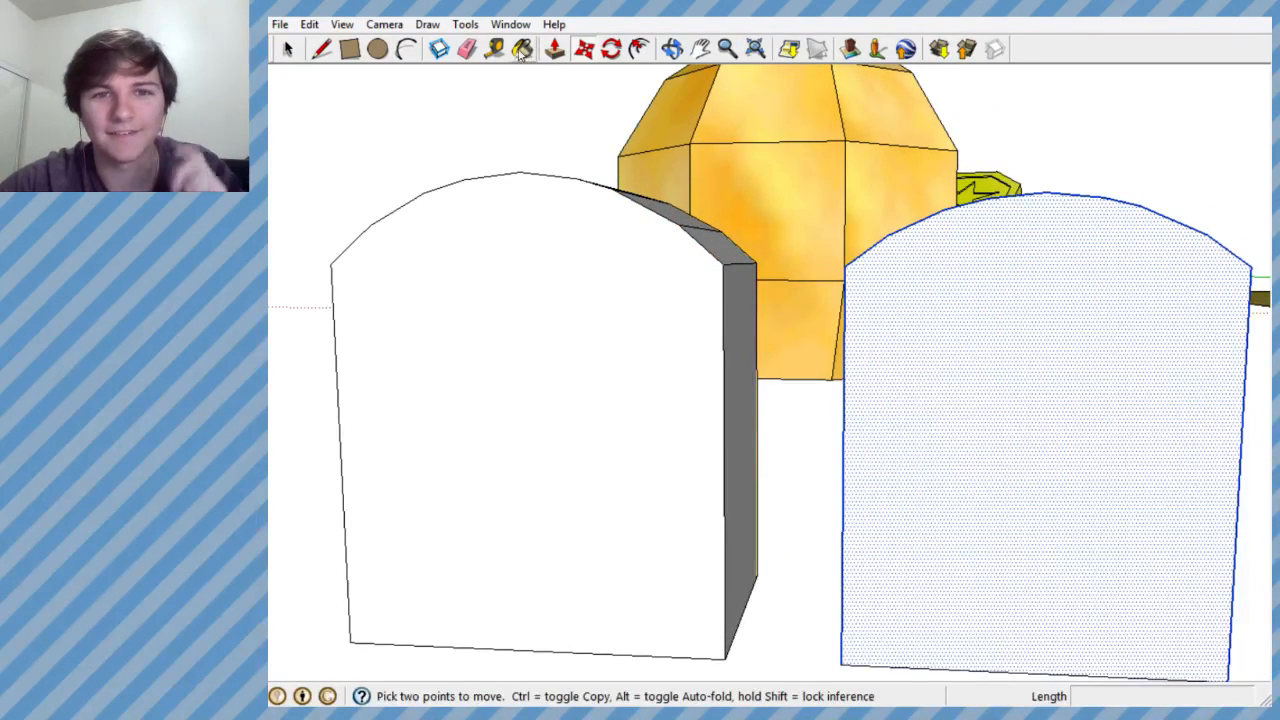
scroll(551, 100, "down", 2)
left_click(465, 24)
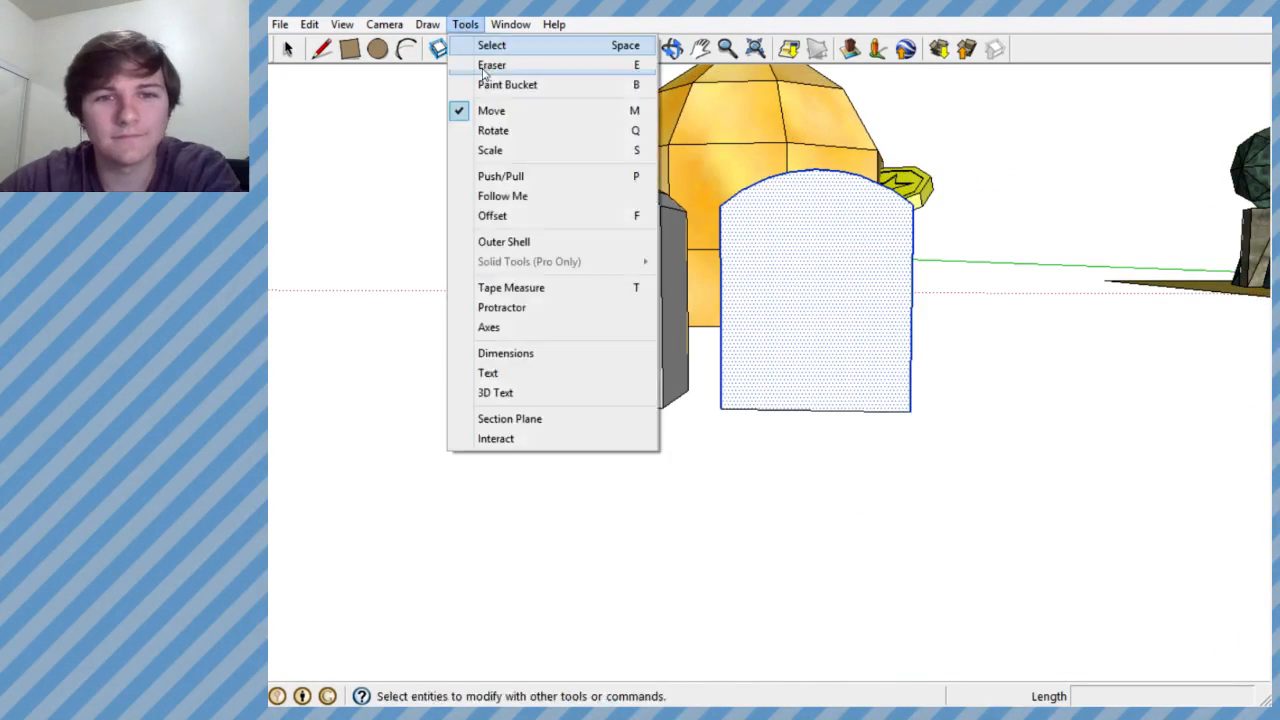
left_click(489, 150)
scroll(757, 180, "up", 3)
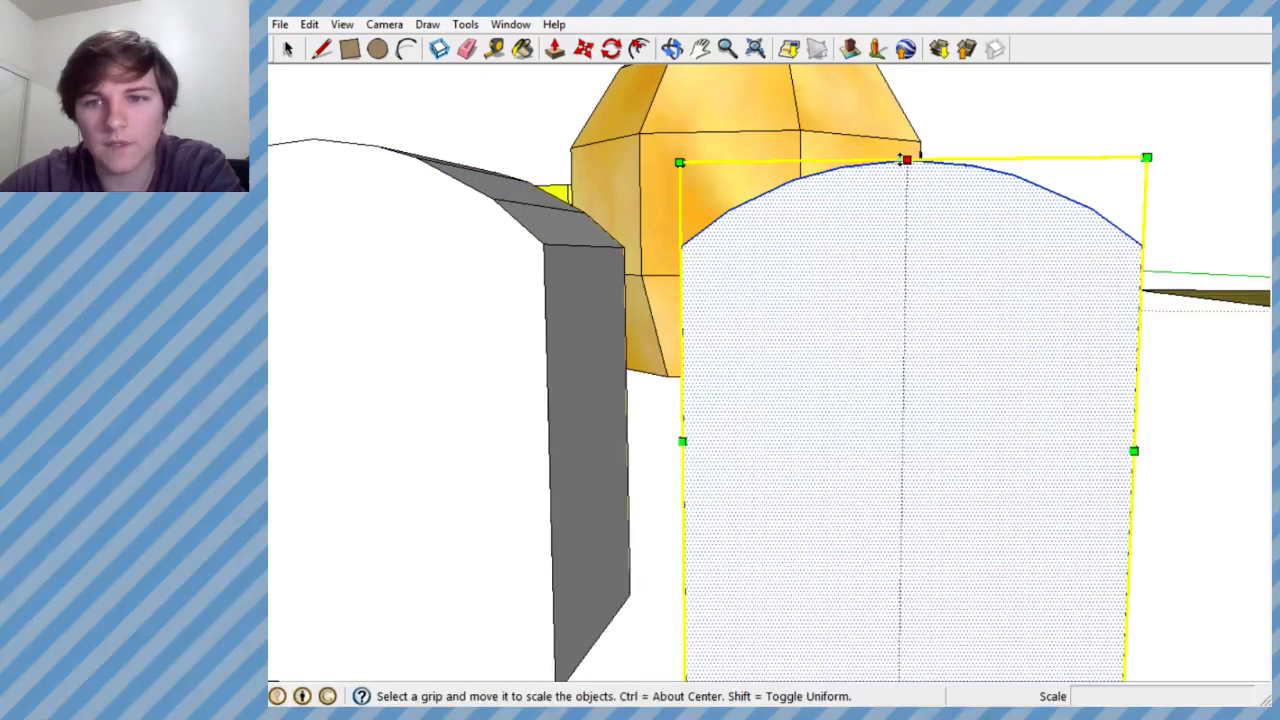
left_click_drag(904, 157, 906, 151)
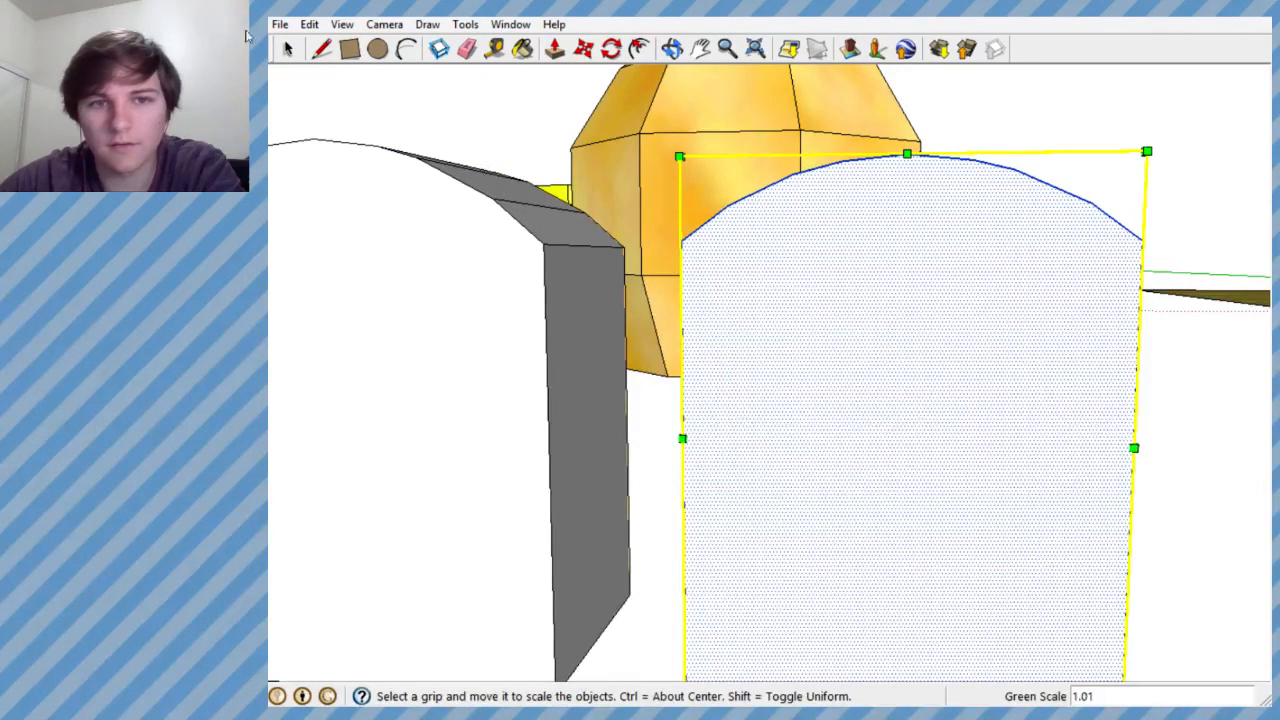
- Compare the arch face's upper corner with the door block's matching corner using the Line tool
left_click(322, 48)
left_click(680, 242)
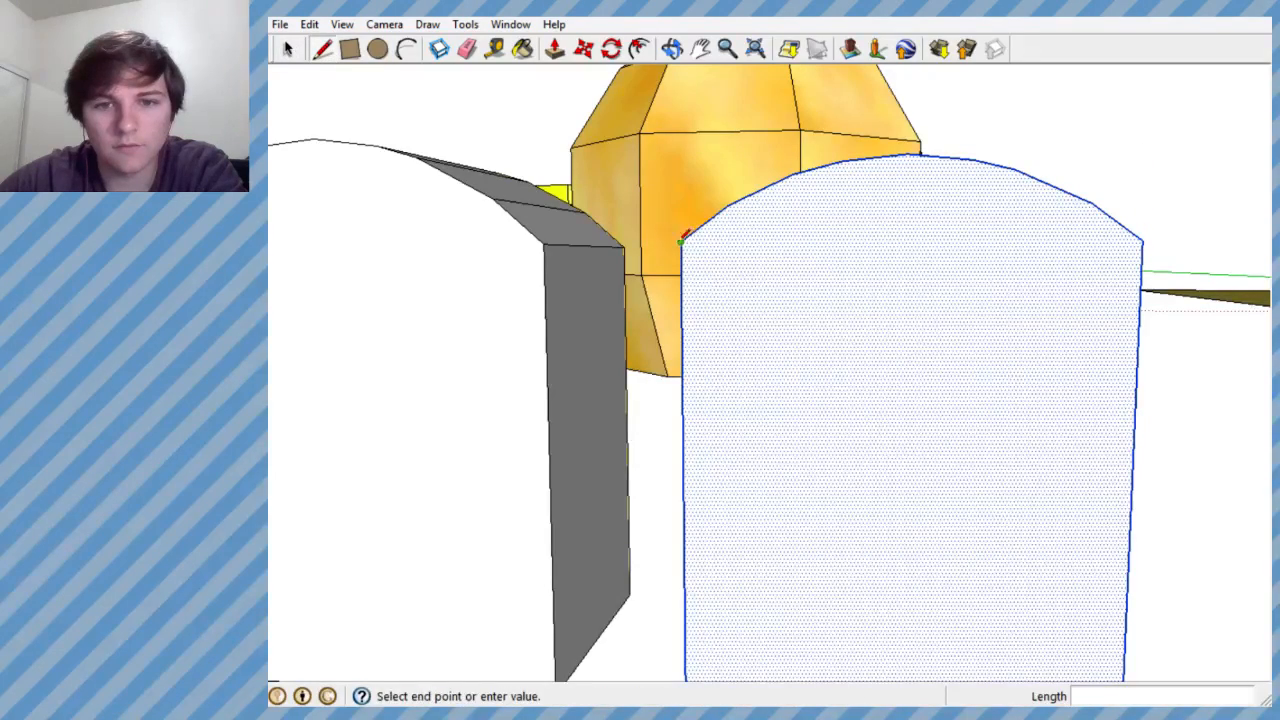
left_click(545, 242)
middle_click_drag(550, 240, 727, 180)
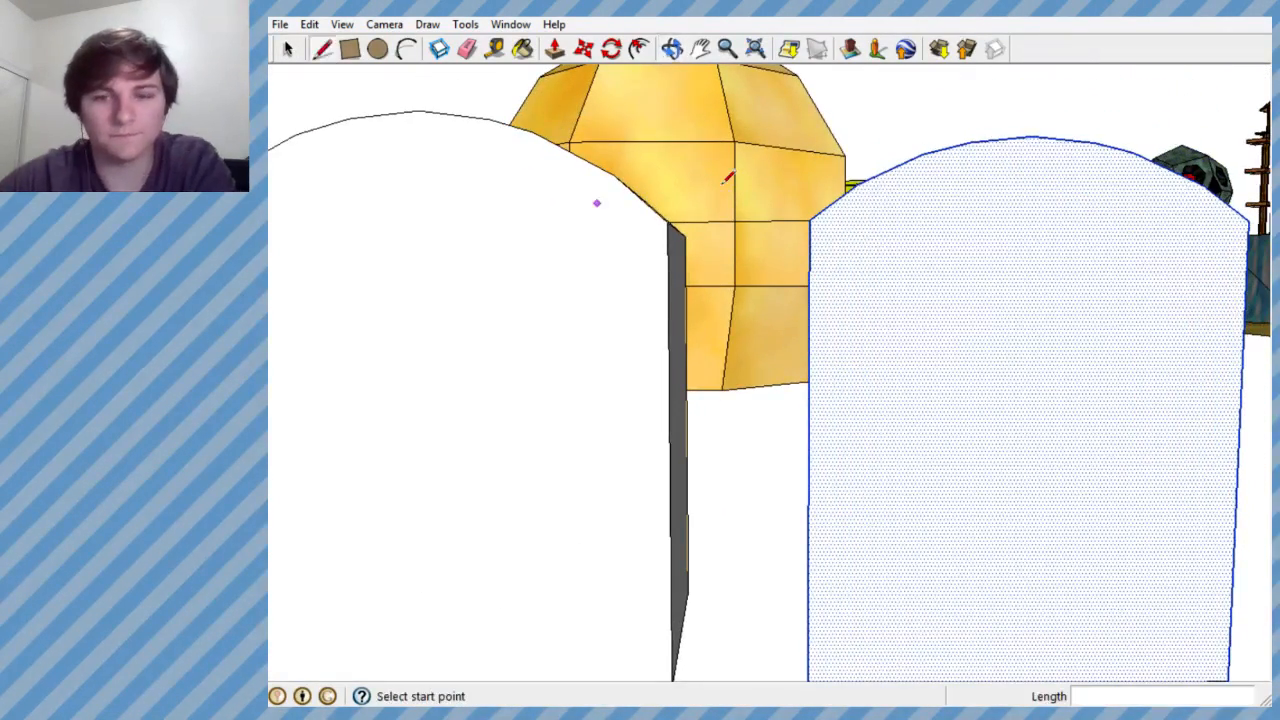
scroll(762, 180, "down", 2)
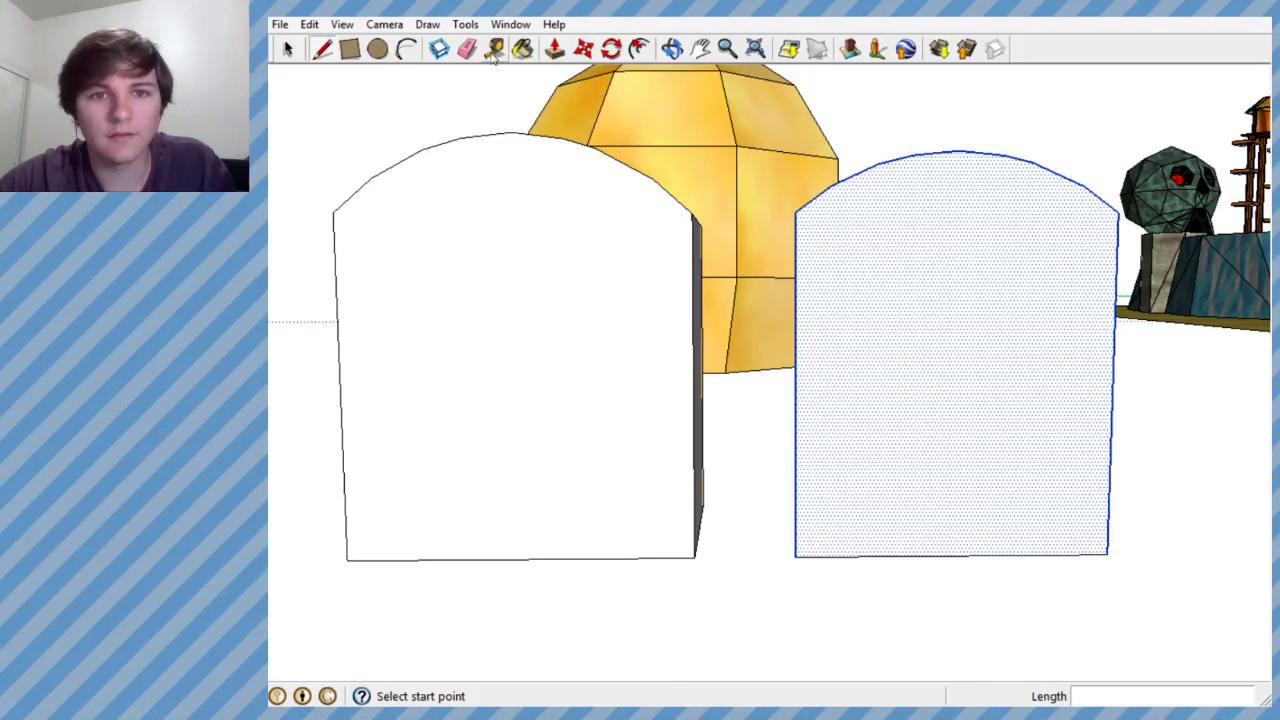
- Move the arch face about 5.09' along the red axis, centring it on the door block's front
left_click(583, 48)
left_click(975, 284)
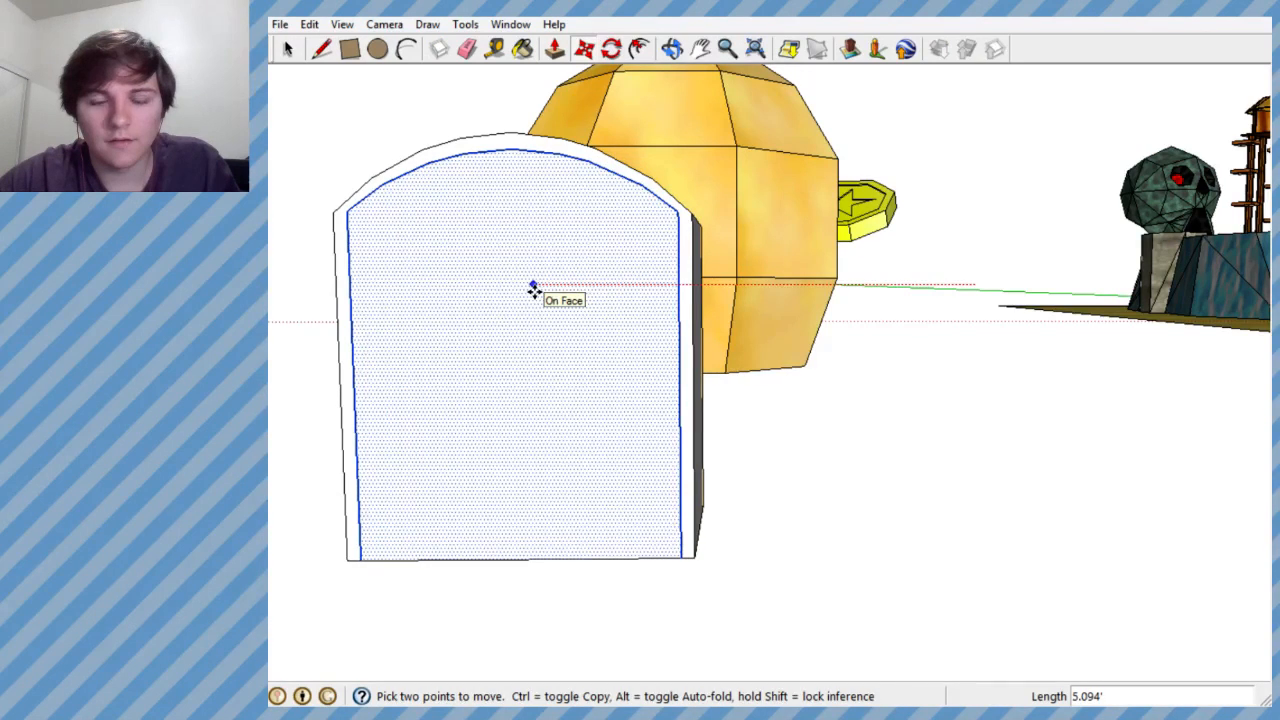
left_click(533, 287)
middle_click_drag(574, 278, 674, 294)
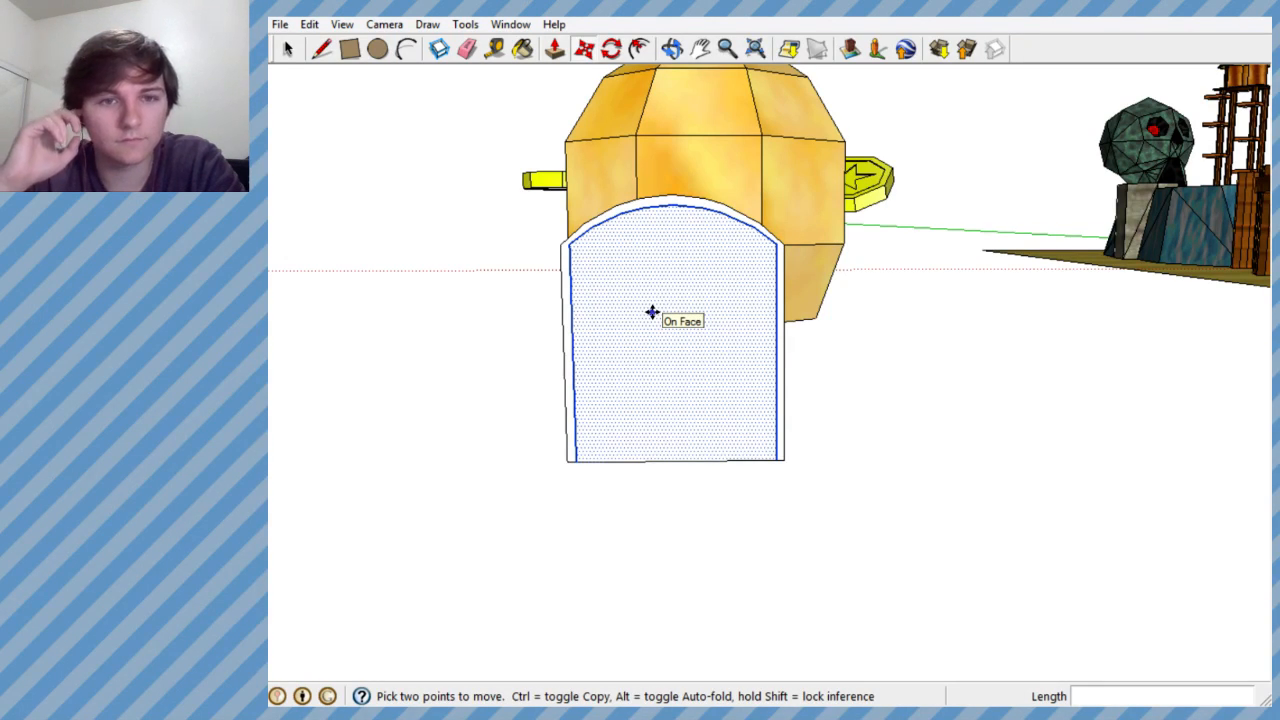
- Undo the arch face's placement, scaling and construction, back to its single base line beside the door block
key("ctrl+z")
key("ctrl+z")
key("ctrl+z")
key("ctrl+z")
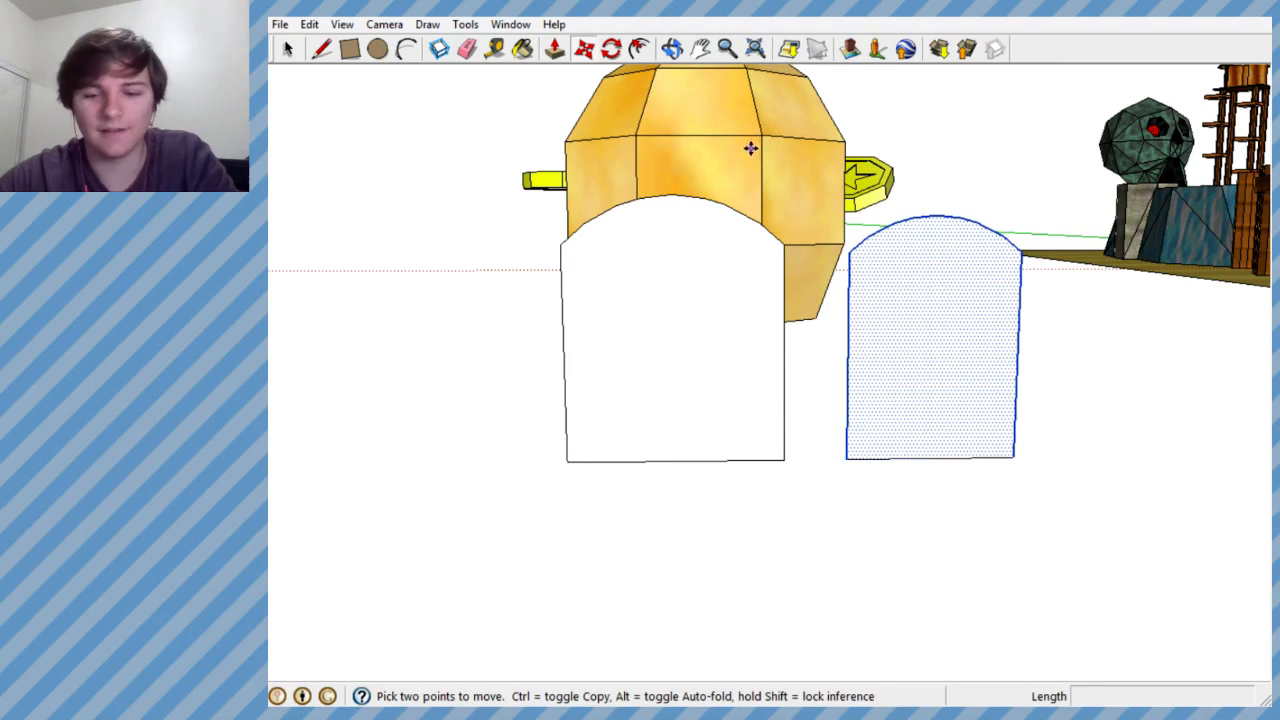
key("ctrl+z")
key("ctrl+z")
key("ctrl+z")
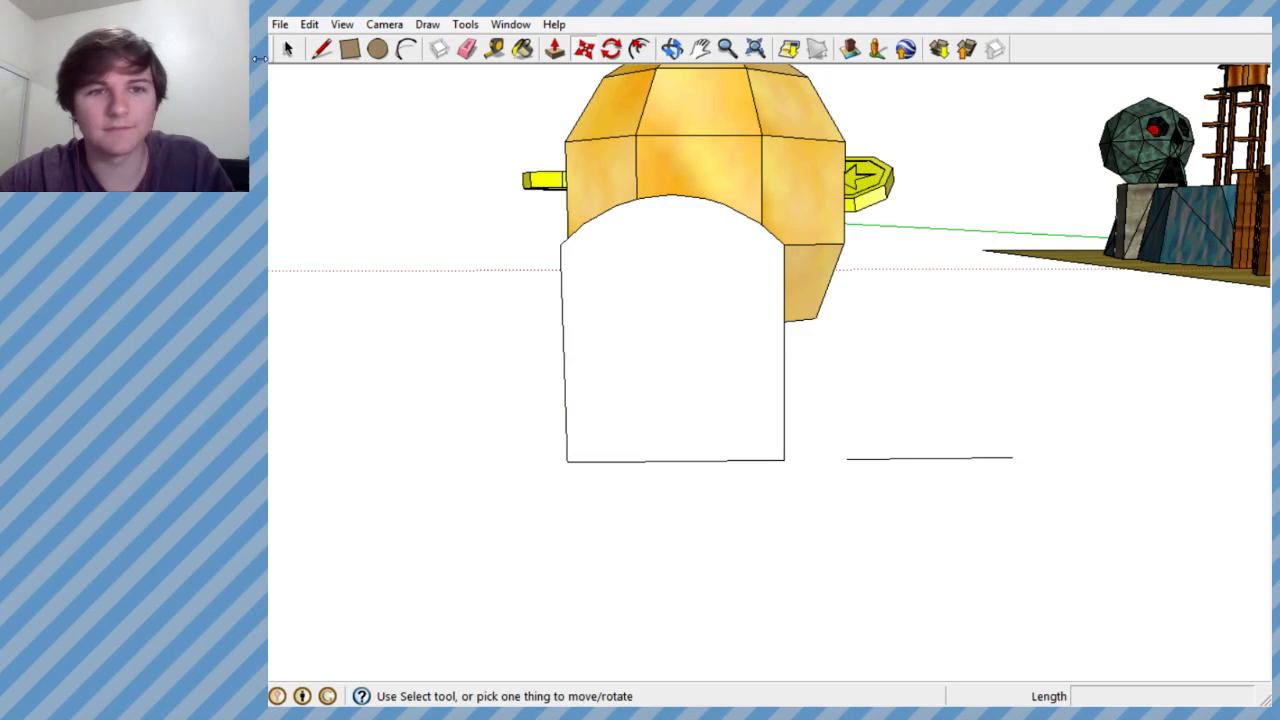
- Delete the leftover base line beside the door block
left_click(288, 48)
left_click_drag(831, 427, 1097, 507)
key("Delete")
- Draw a vertical line about 4.02' long on the door block's front, up from its bottom edge just inside the left edge
scroll(629, 390, "up", 2)
left_click(321, 48)
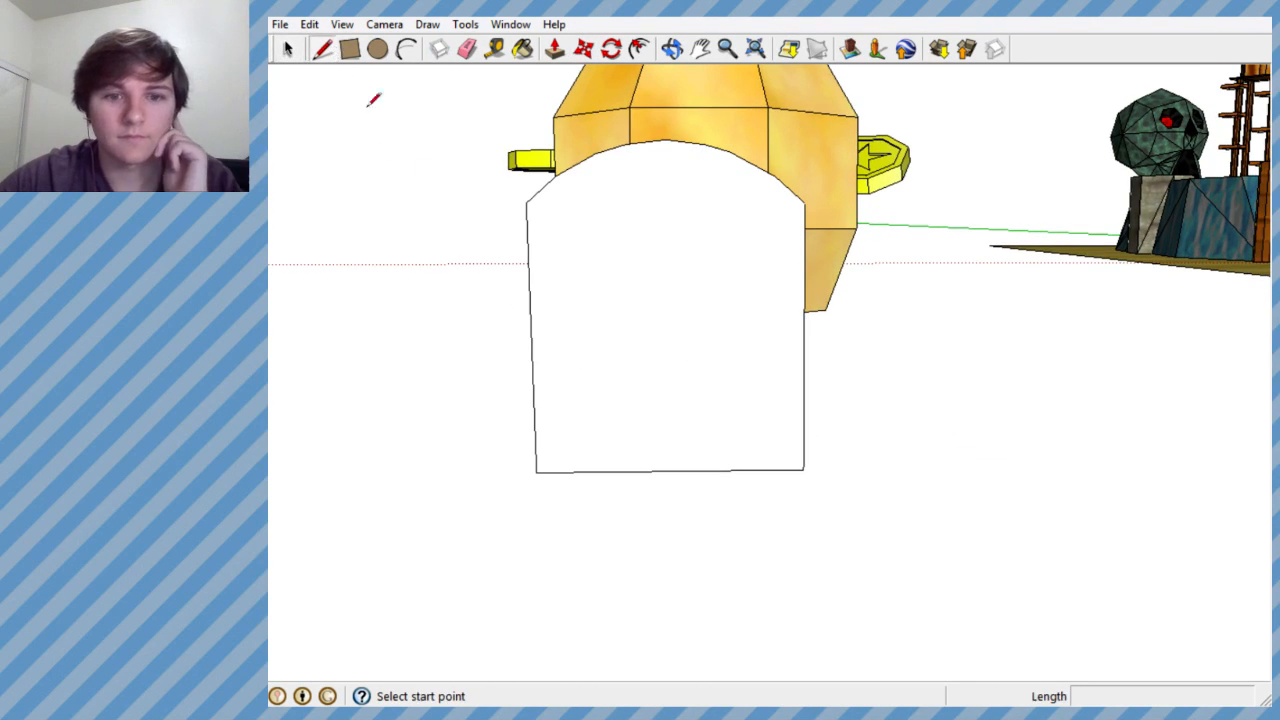
left_click(557, 471)
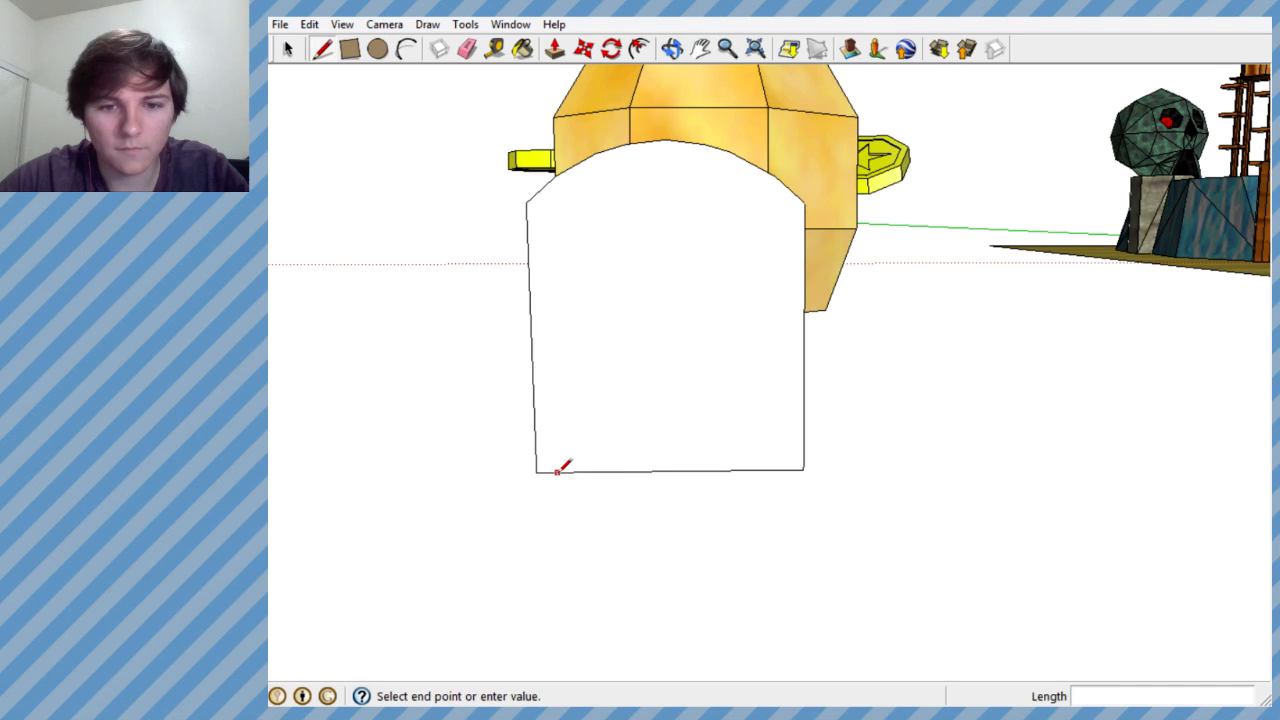
left_click(547, 202)
- Draw straight segments on the door block's front from the inner vertical line's top, following the left arch edge up to the apex
scroll(634, 209, "up", 5)
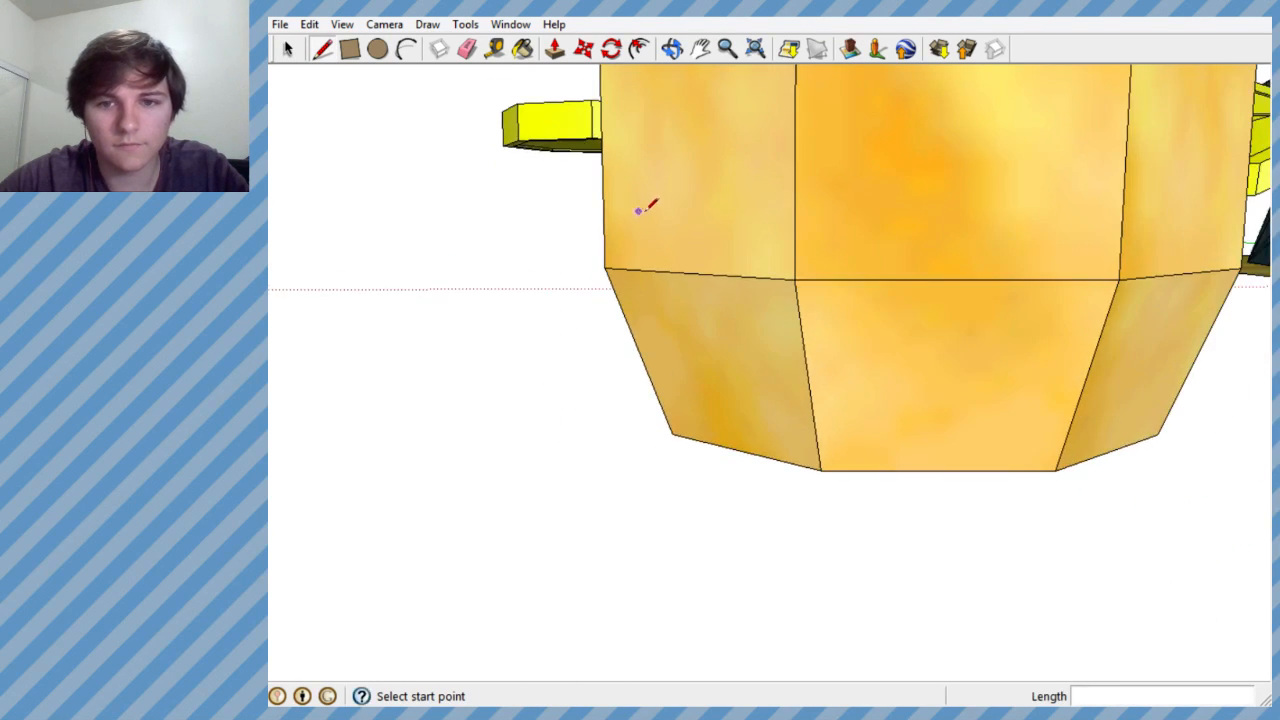
scroll(630, 213, "down", 5)
scroll(826, 251, "up", 4)
middle_click_drag(828, 251, 786, 246)
left_click(738, 231)
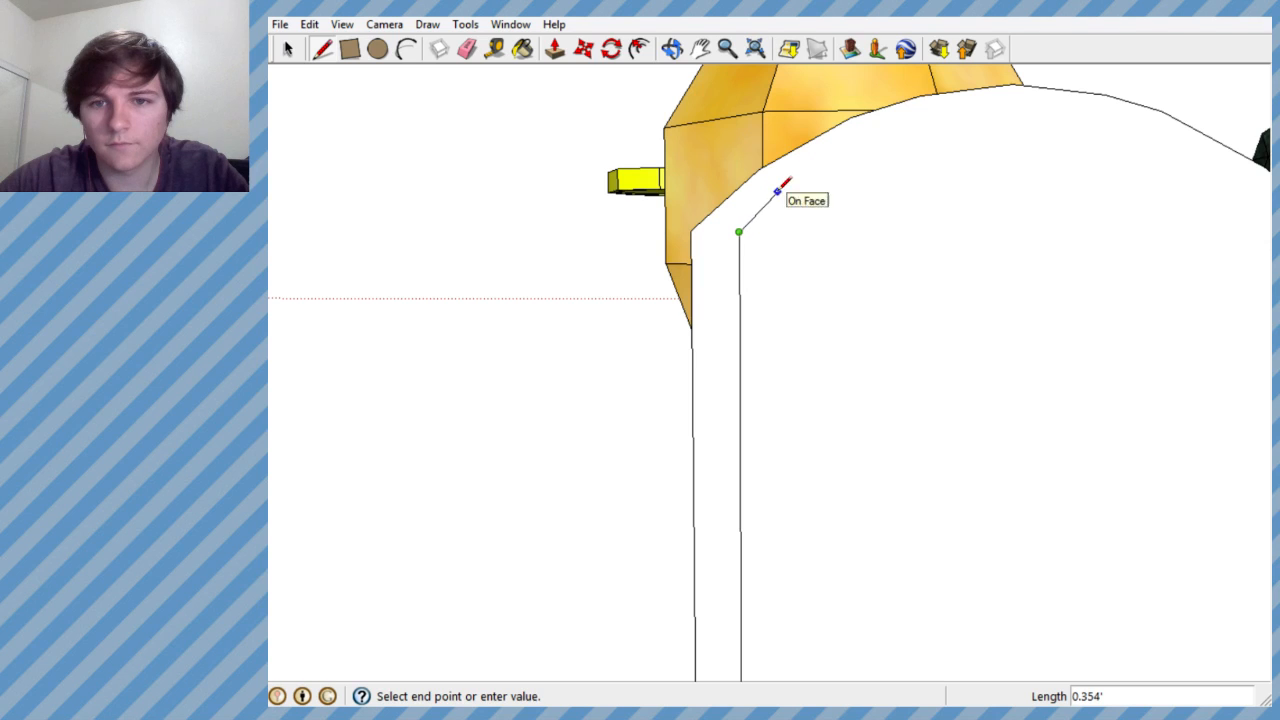
left_click(776, 193)
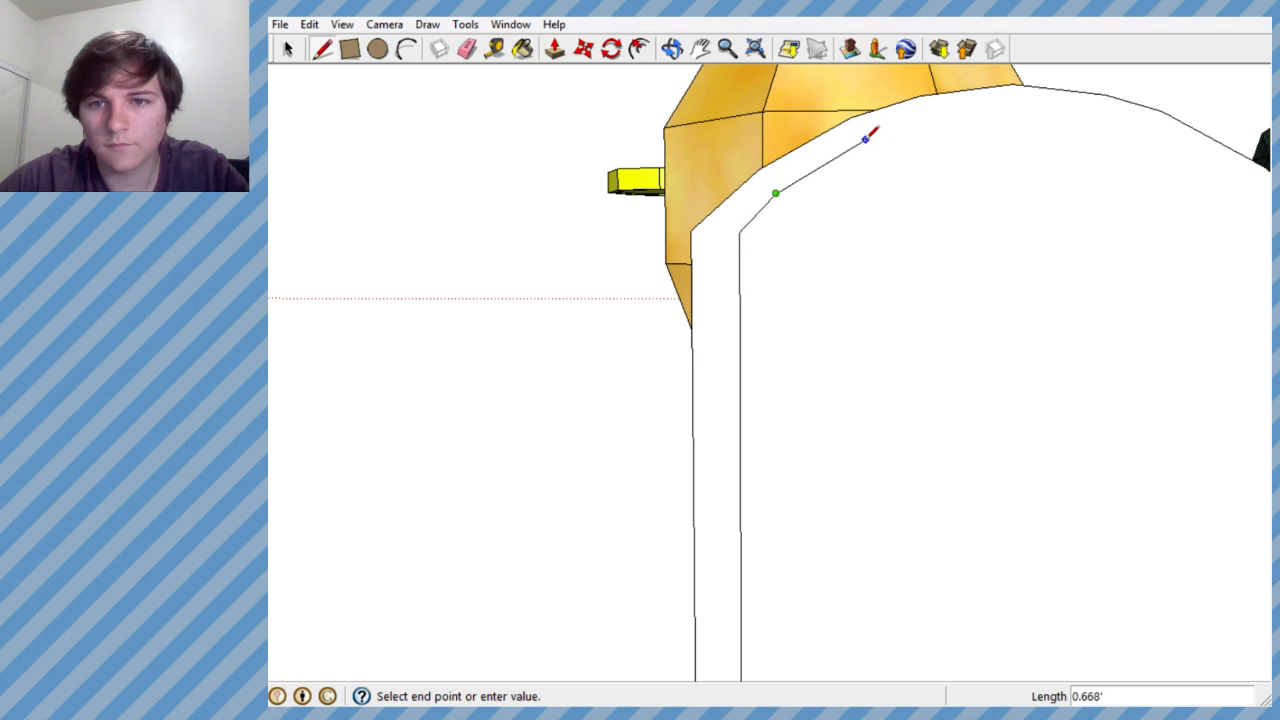
scroll(940, 115, "up", 2)
left_click(926, 120)
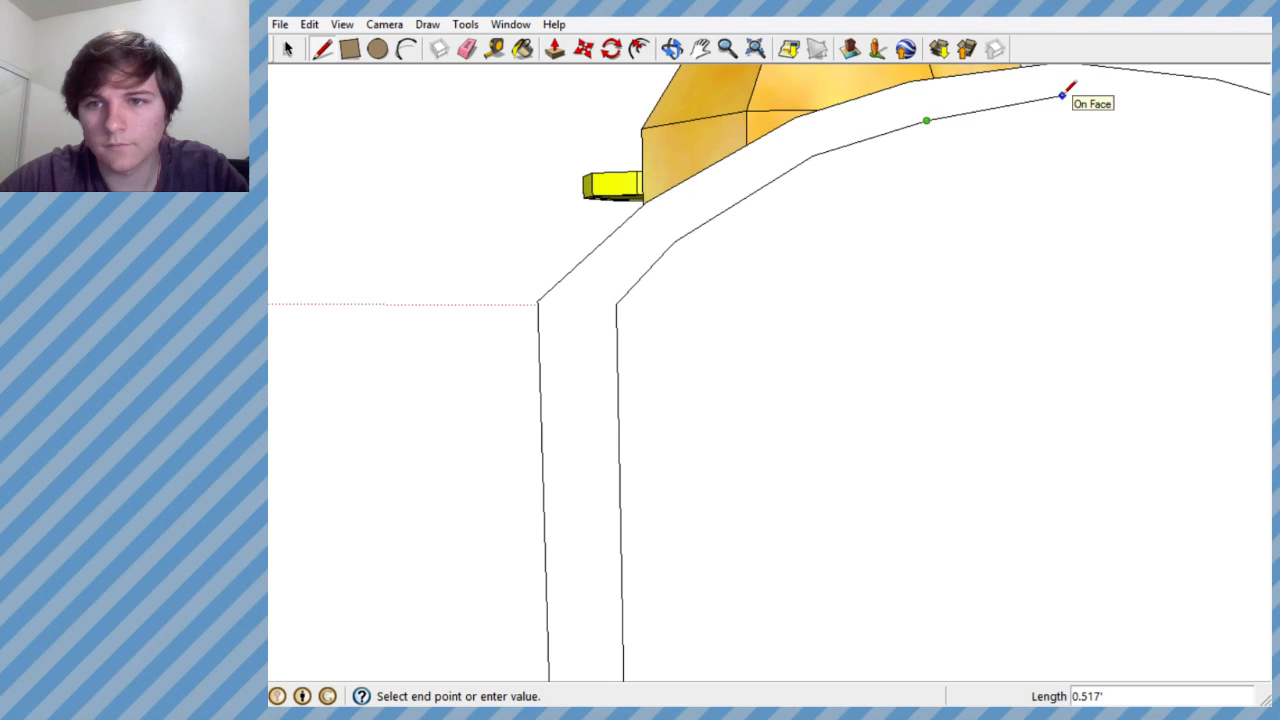
left_click(1063, 96)
key("Escape")
scroll(637, 211, "down", 3)
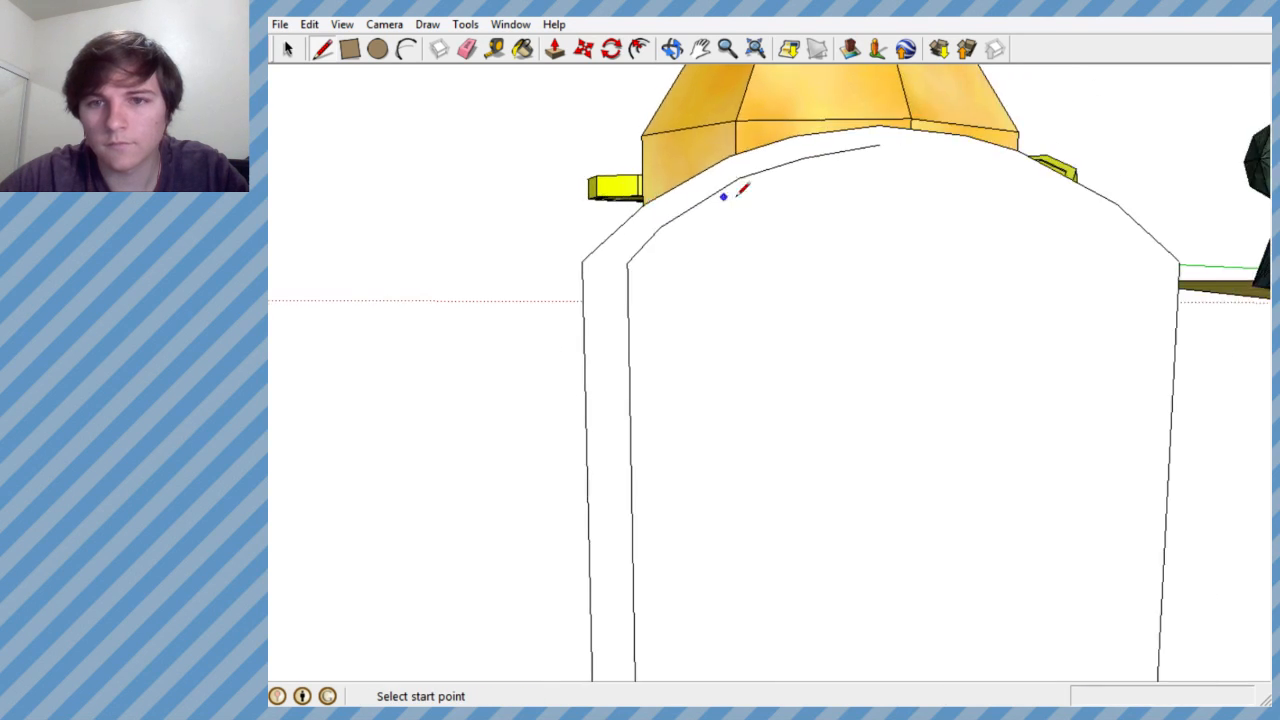
- Continue the inset arch outline from its apex down along the right curve with three segments, then undo the last segment
scroll(1075, 183, "up", 4)
scroll(1075, 177, "down", 6)
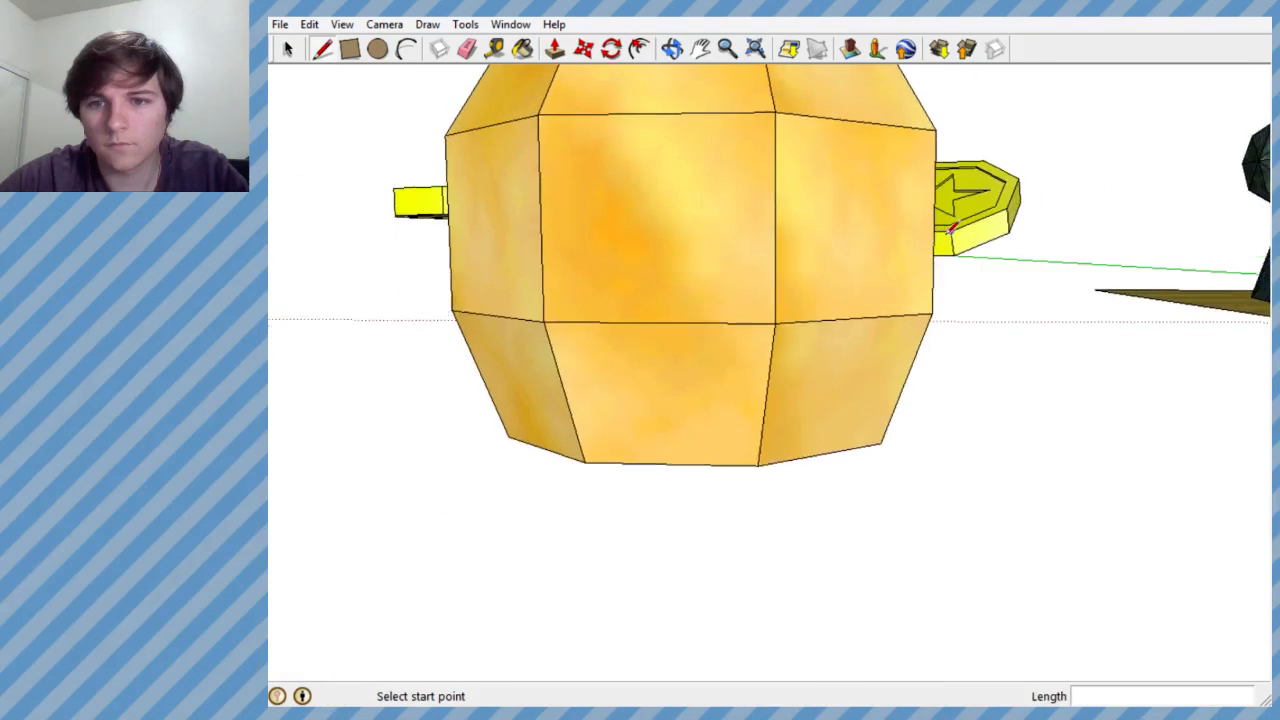
scroll(846, 220, "up", 1)
scroll(684, 268, "up", 3)
middle_click_drag(684, 268, 695, 252)
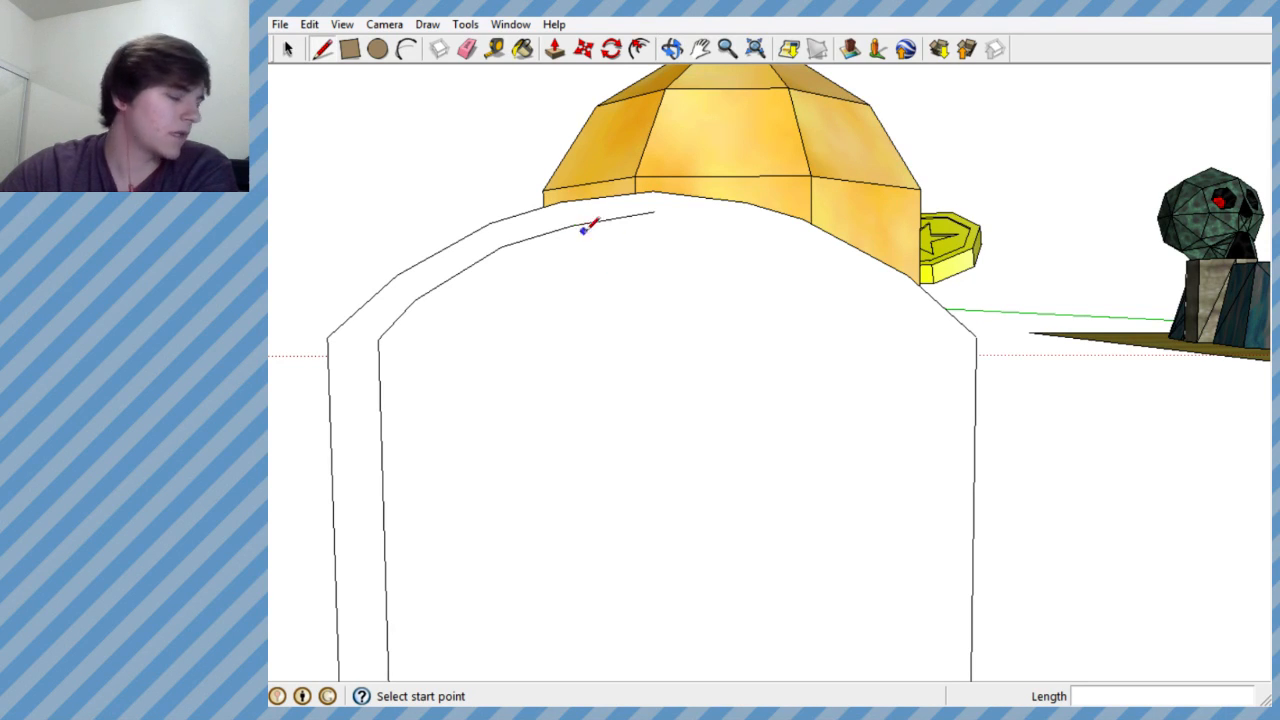
left_click(654, 212)
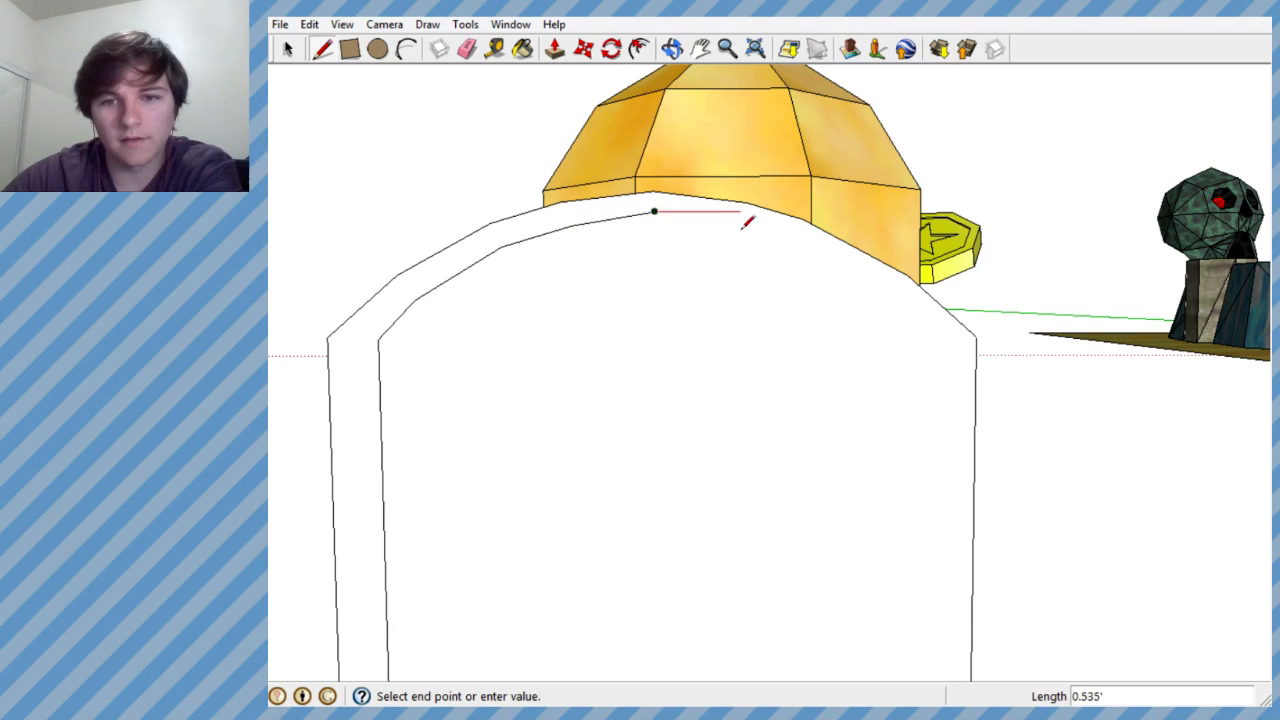
scroll(745, 224, "up", 1)
scroll(743, 221, "up", 1)
left_click(740, 220)
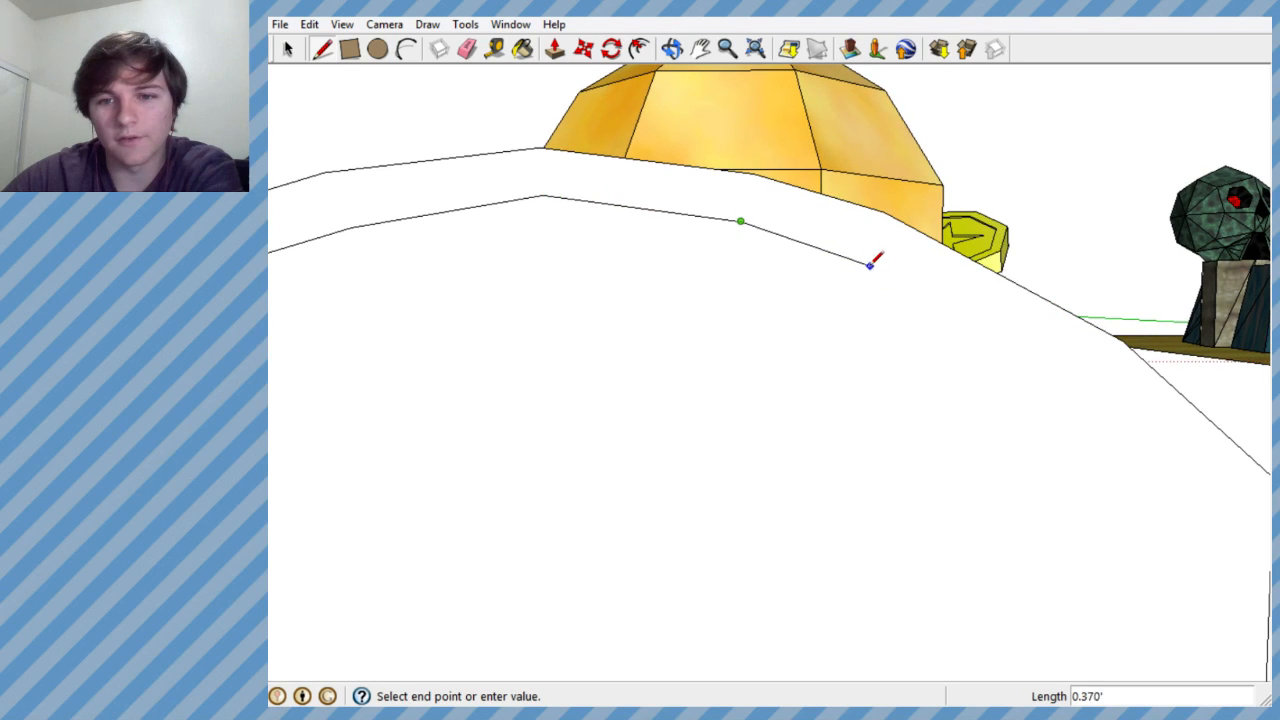
left_click(871, 263)
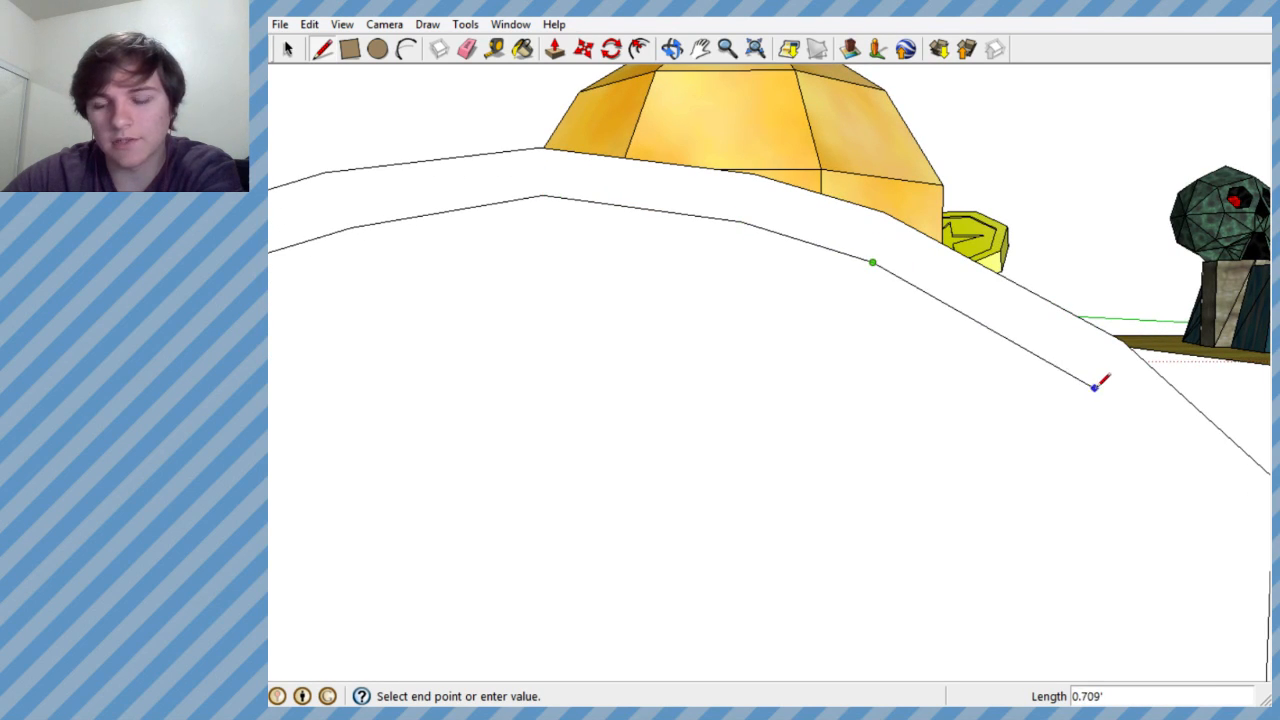
left_click(1097, 385)
mouse_move(997, 371)
middle_mouse_down()
mouse_move(677, 283)
mouse_move(814, 306)
mouse_move(849, 322)
mouse_move(831, 343)
mouse_move(809, 294)
middle_mouse_up()
key("ctrl+z")
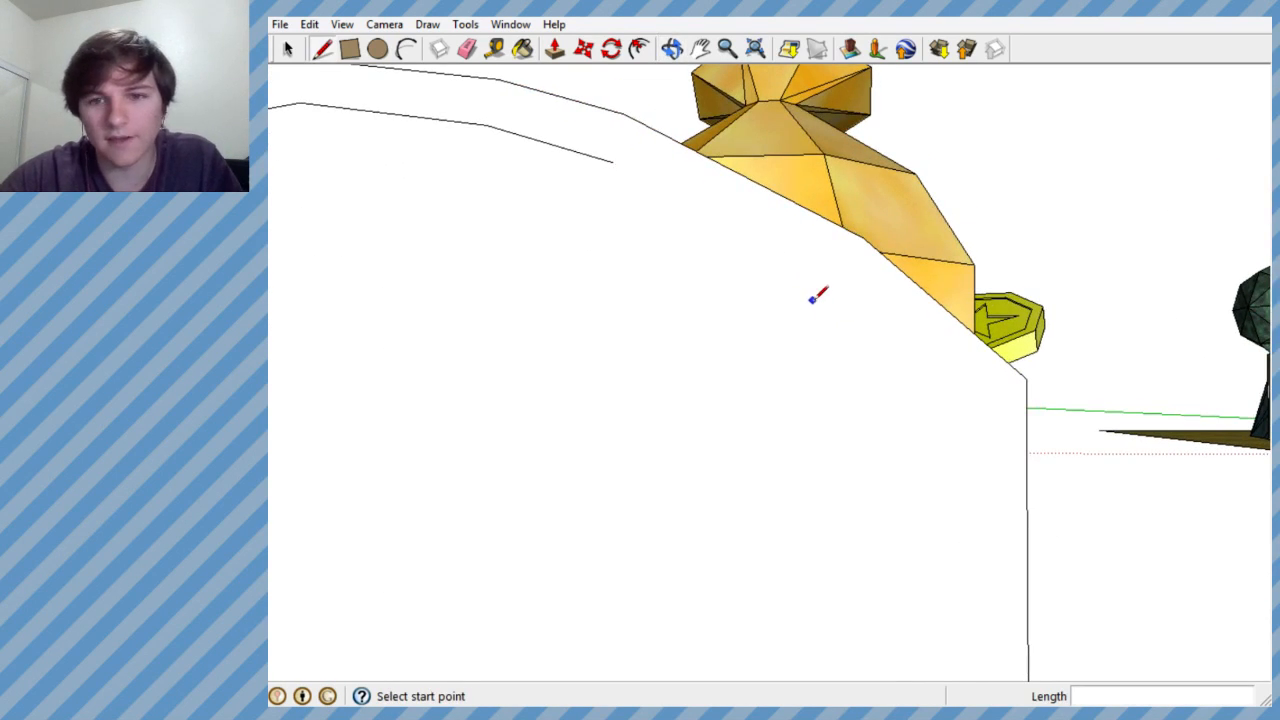
- Draw two more inset arch segments, about 0.70' and 0.45' long, ending just inside the door block's right edge
left_click(614, 164)
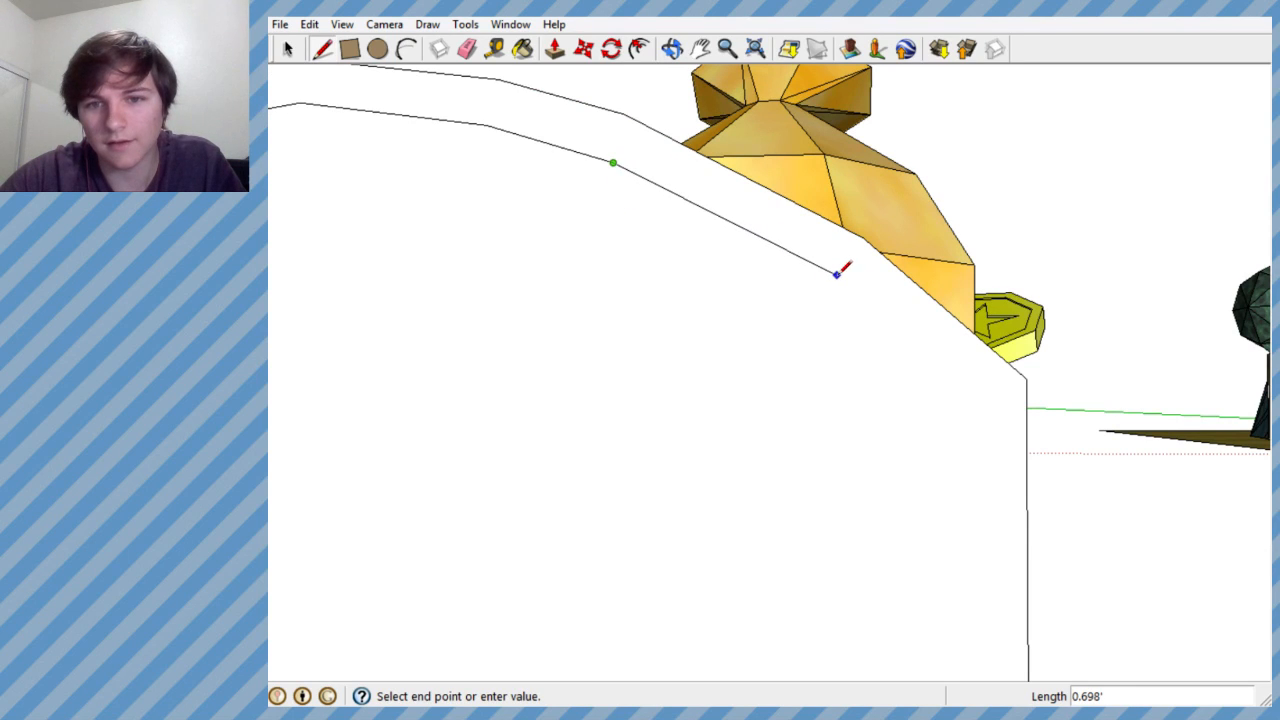
left_click(837, 274)
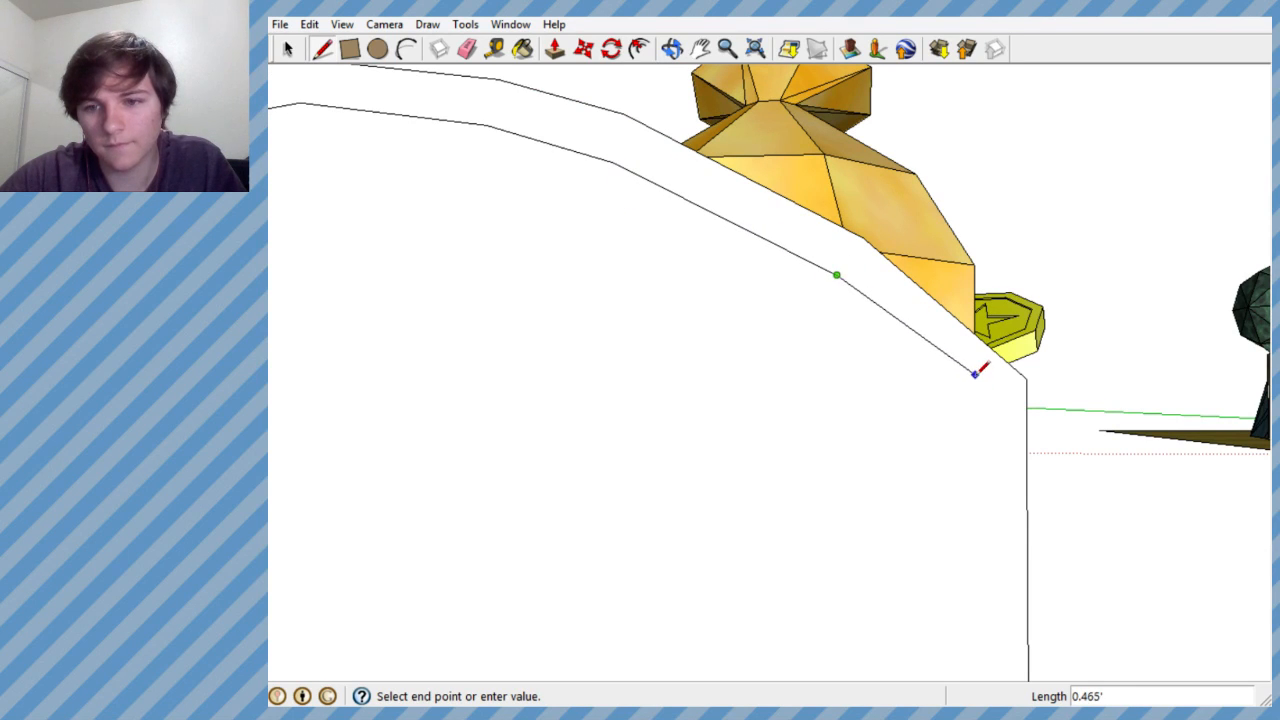
left_click(966, 380)
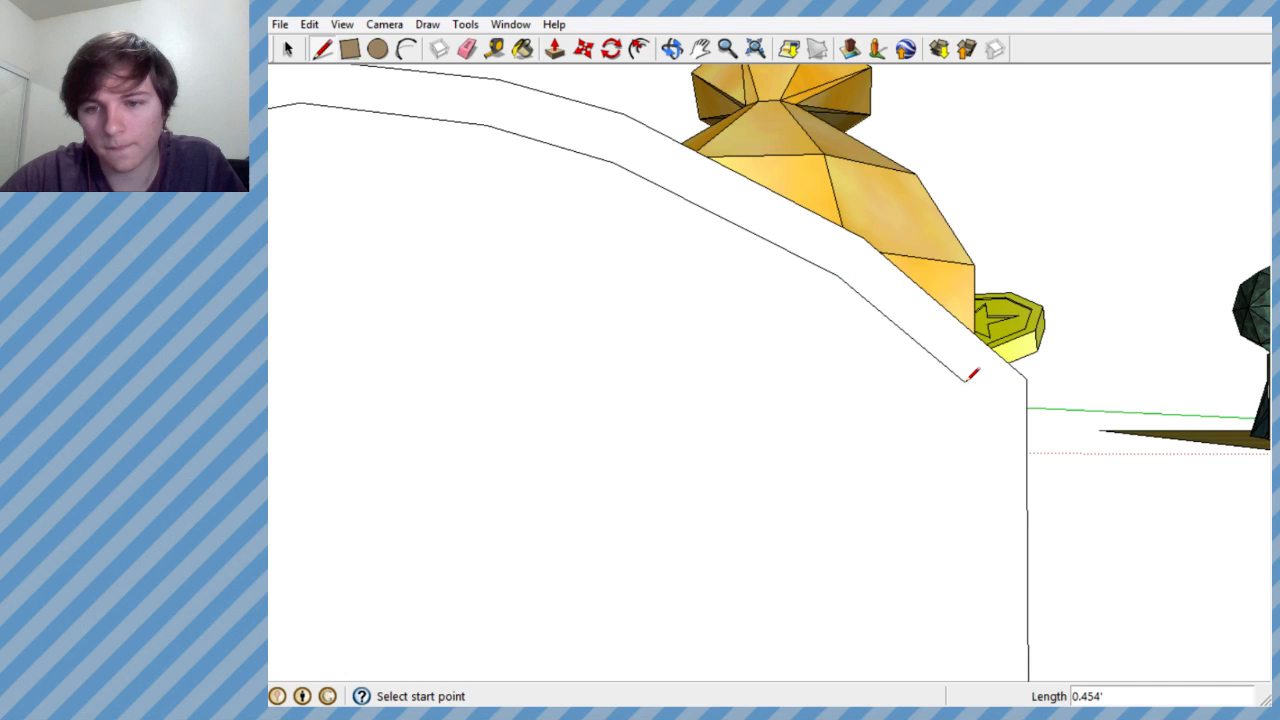
- Draw a horizontal line about 3.58' long across the two ends of the inset arch curve, then undo it
scroll(1031, 242, "down", 10)
scroll(987, 270, "up", 5)
middle_click_drag(986, 271, 894, 269)
scroll(897, 263, "down", 2)
scroll(1034, 216, "up", 6)
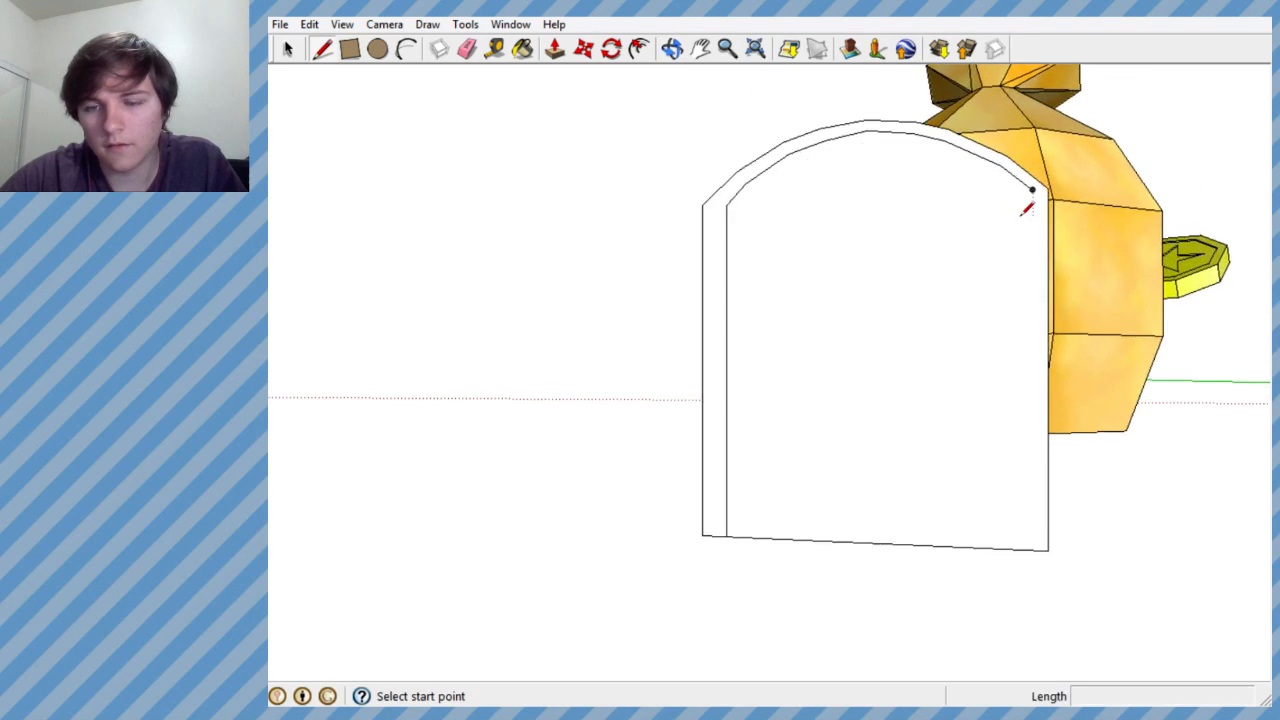
scroll(1012, 222, "up", 2)
middle_click_drag(1020, 209, 1068, 203)
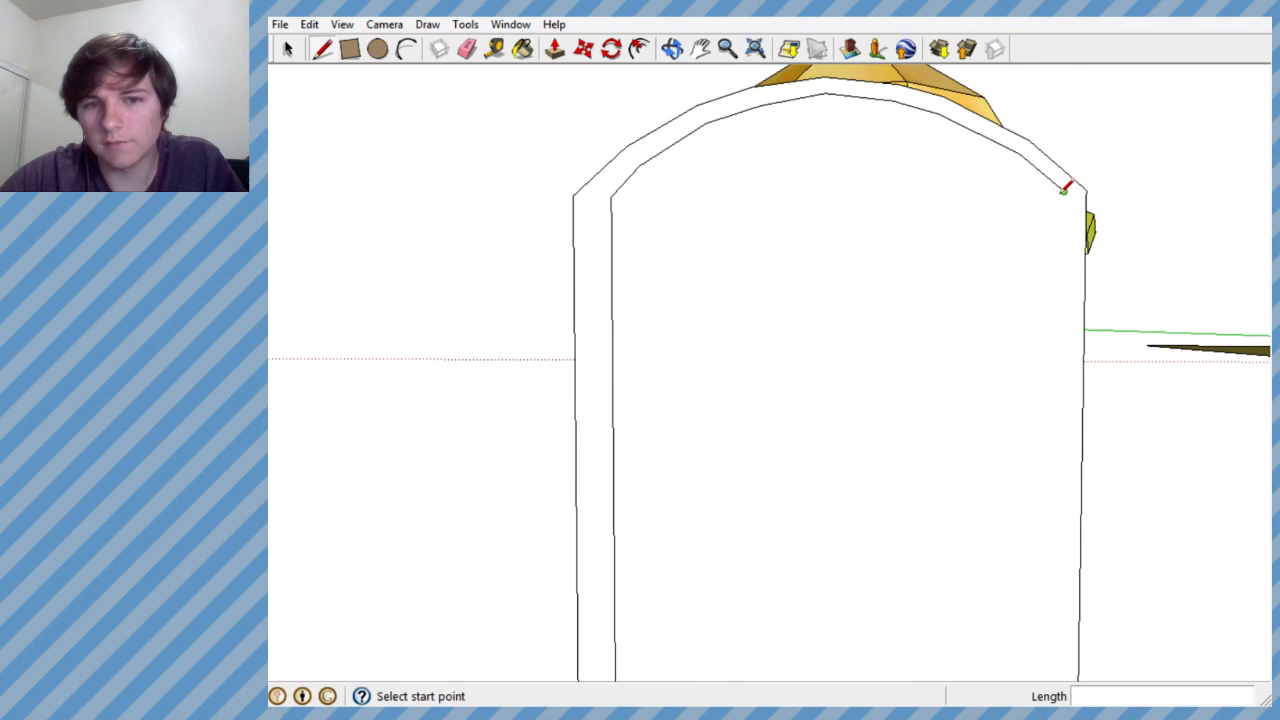
left_click(1063, 190)
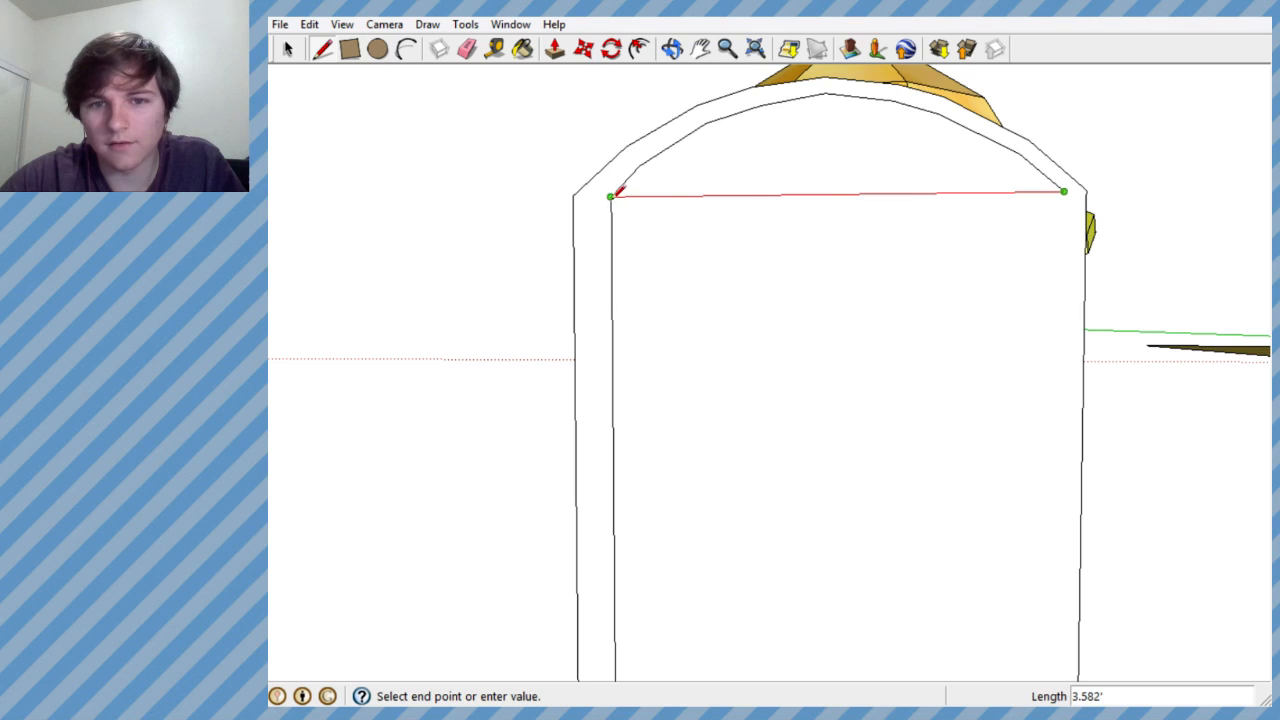
left_click(611, 196)
key("ctrl+z")
- Undo the entire hand-drawn inset outline on the door block's front, including its left vertical line
scroll(1022, 226, "down", 5)
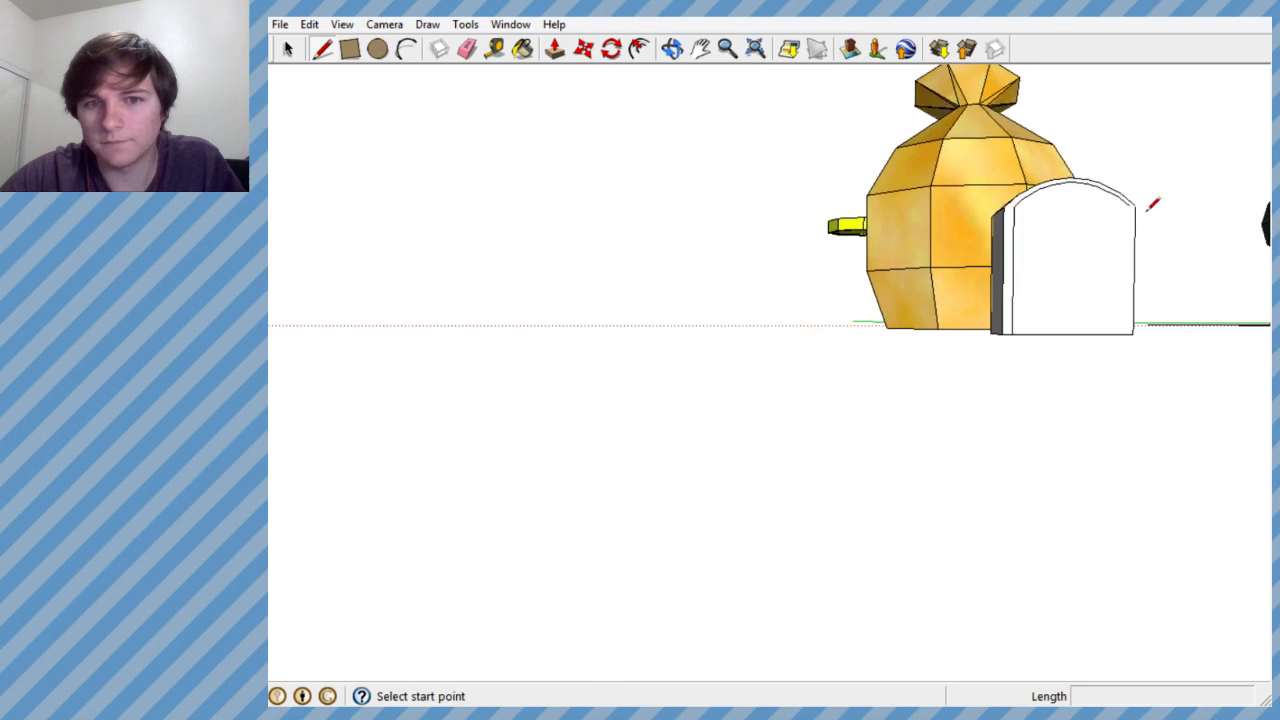
scroll(1040, 206, "up", 3)
scroll(1030, 208, "up", 2)
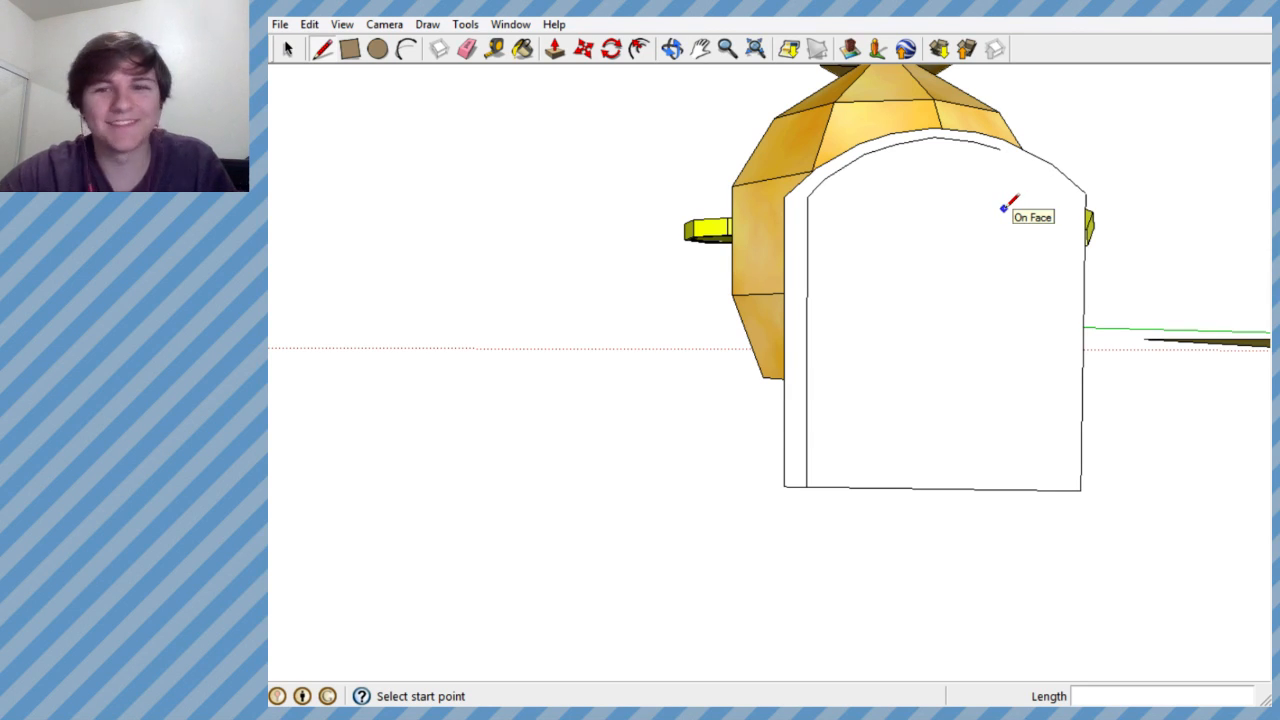
key("ctrl+z")
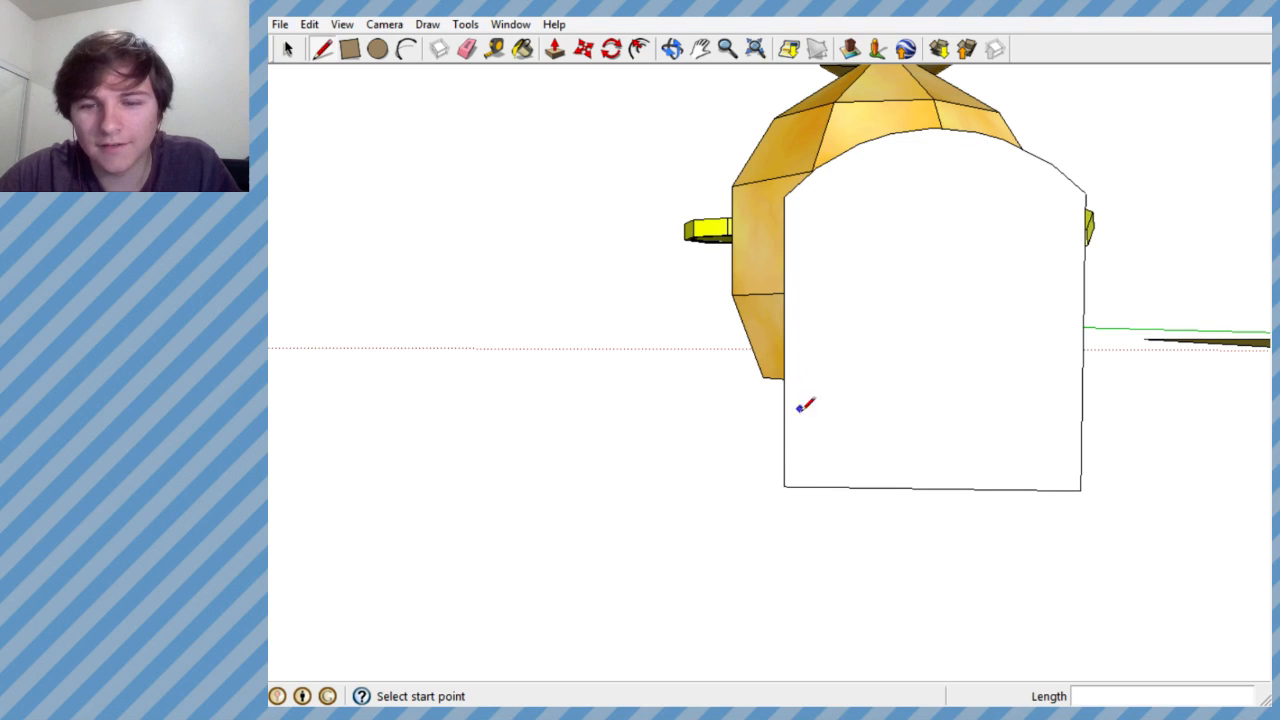
- Draw a vertical line about 3.93' long on the door block's front, up from the bottom edge close to the left edge
left_click(797, 486)
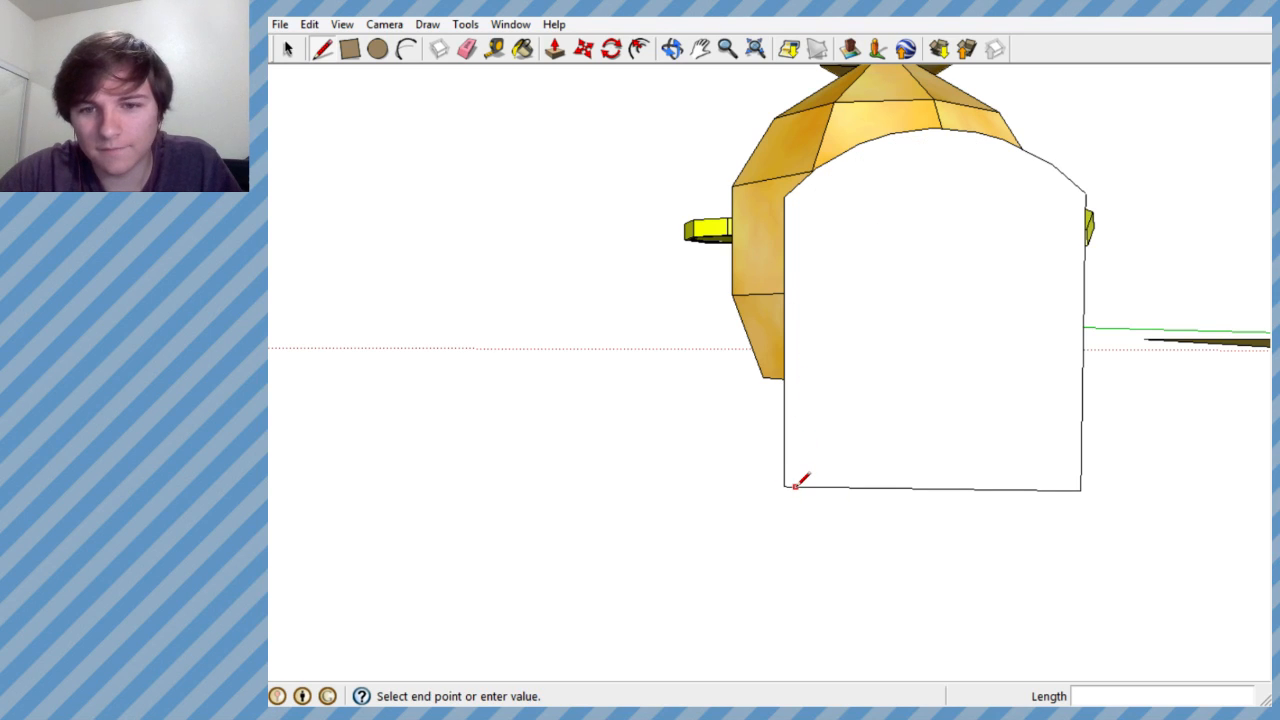
left_click(797, 198)
scroll(798, 200, "up", 7)
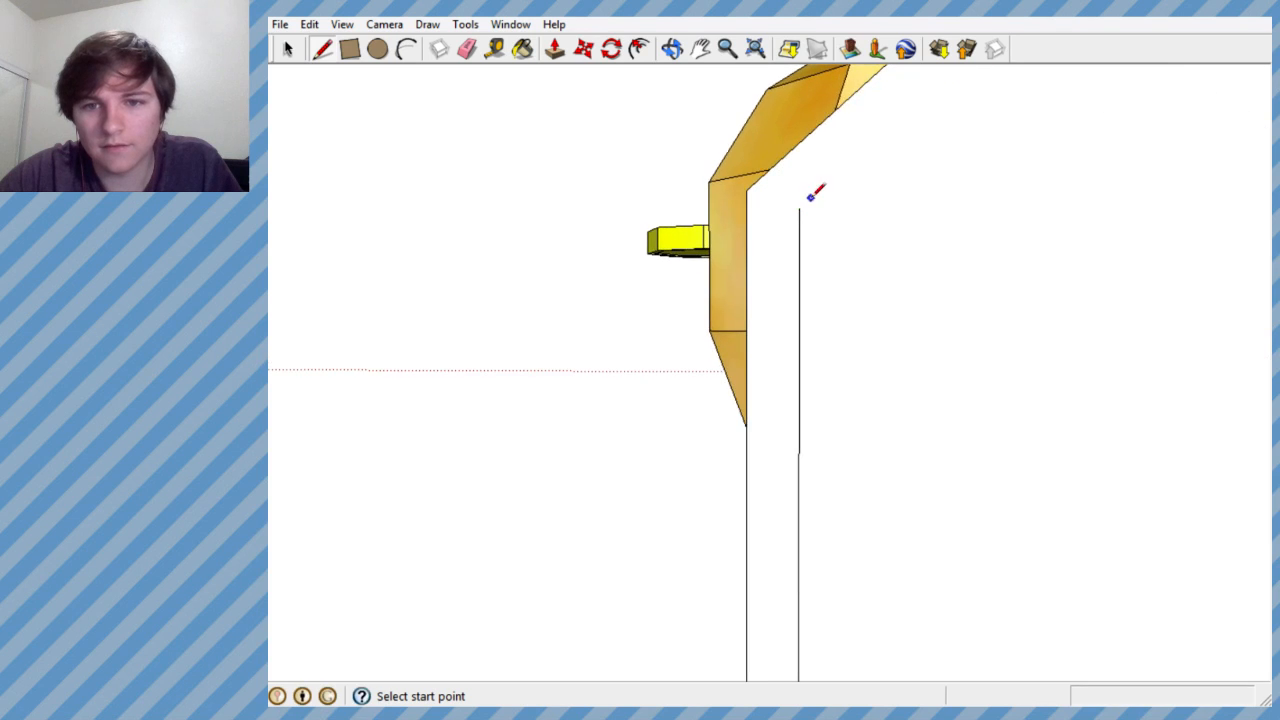
scroll(805, 203, "up", 2)
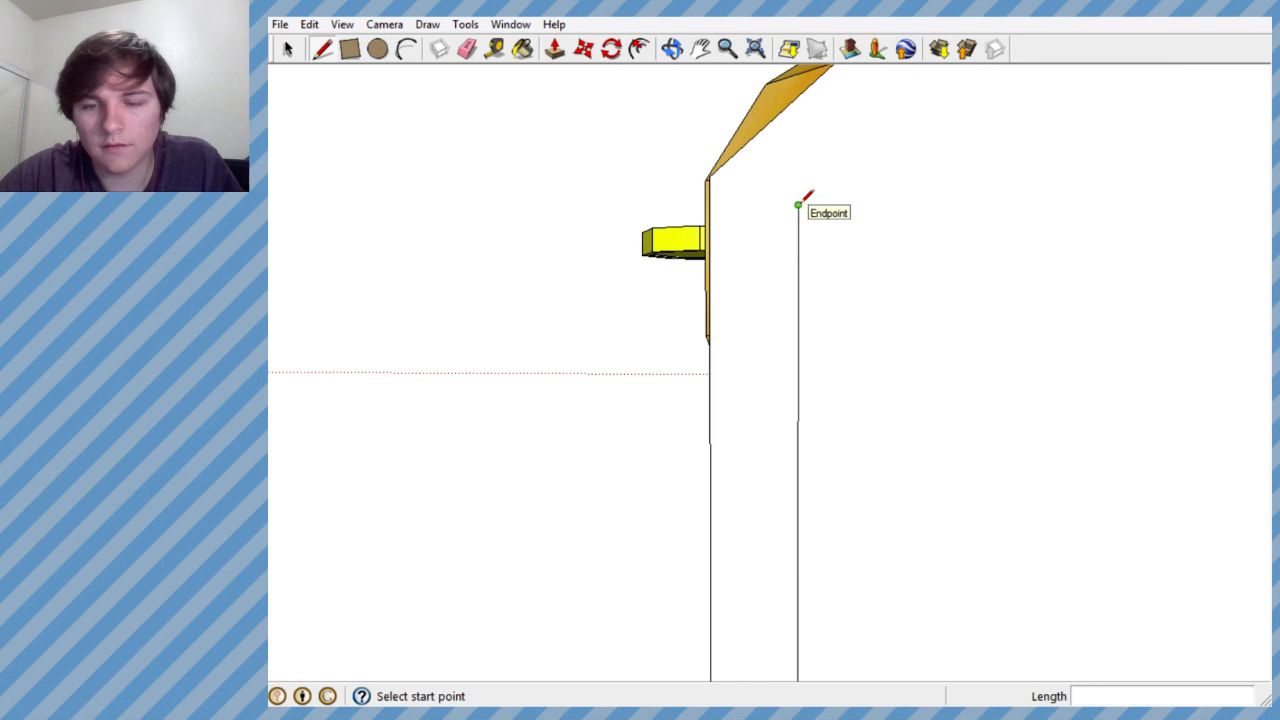
middle_click_drag(891, 128, 790, 337)
scroll(776, 339, "up", 2)
scroll(810, 348, "down", 5)
mouse_move(819, 267)
middle_mouse_down()
mouse_move(826, 220)
mouse_move(1003, 104)
mouse_move(1123, 289)
mouse_move(831, 331)
mouse_move(831, 423)
mouse_move(926, 420)
mouse_move(851, 331)
mouse_move(829, 271)
mouse_move(803, 254)
middle_mouse_up()
scroll(846, 257, "down", 3)
scroll(834, 327, "up", 3)
scroll(823, 346, "up", 2)
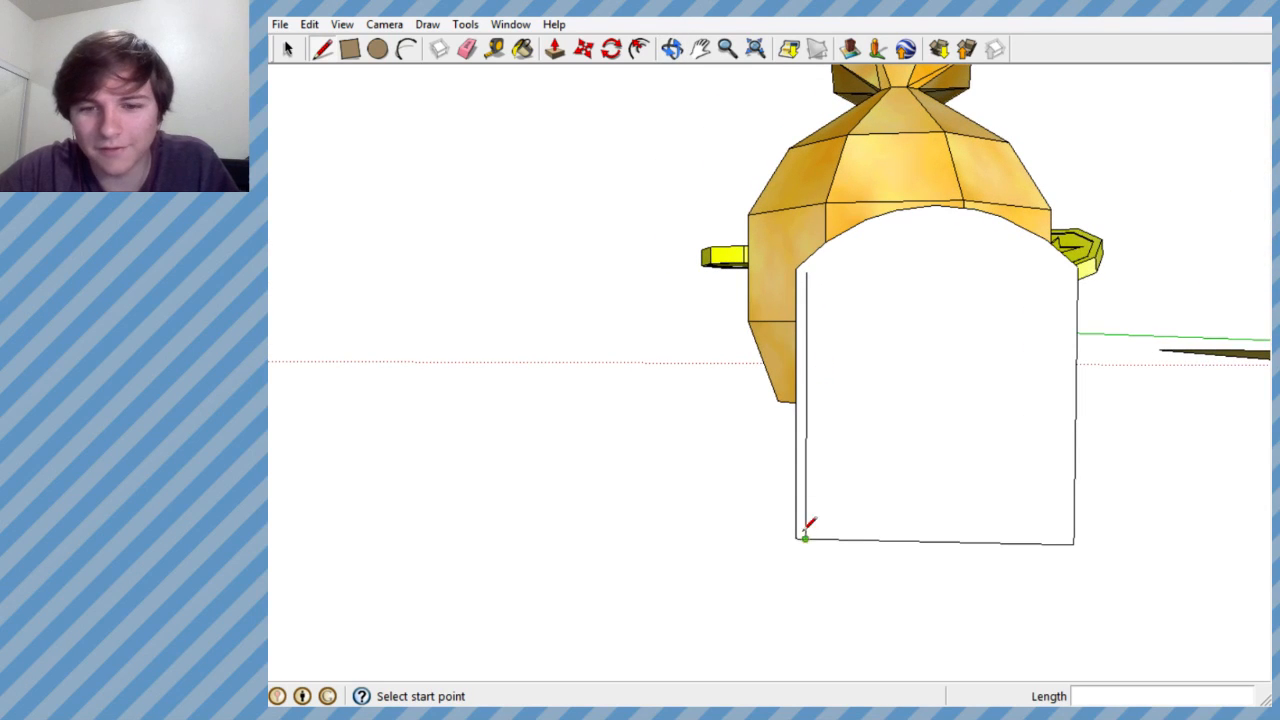
- Redraw the inner left vertical line from the door block's bottom edge, about 4.03' long, ending level with the left side's upper corner
scroll(808, 537, "up", 2)
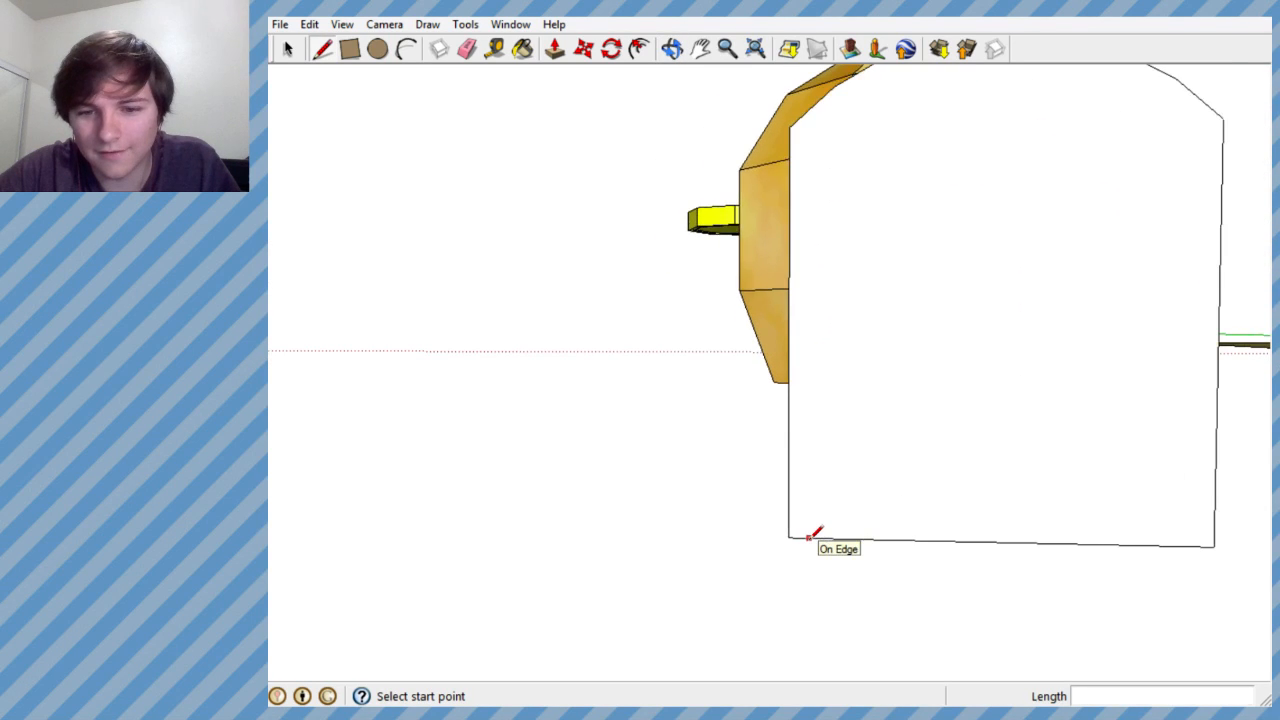
left_click(809, 537)
middle_click_drag(814, 124, 809, 134)
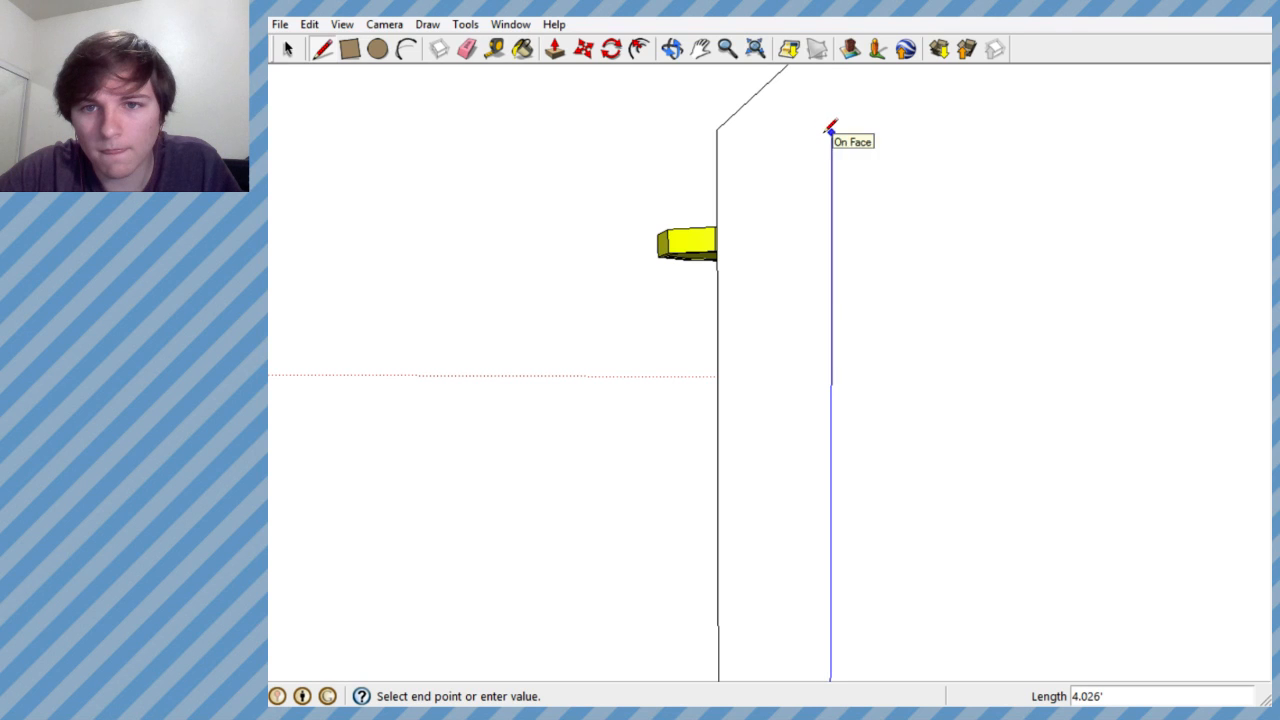
left_click(830, 129)
mouse_move(829, 123)
middle_mouse_down()
mouse_move(909, 151)
mouse_move(866, 194)
mouse_move(893, 275)
mouse_move(906, 269)
mouse_move(889, 226)
middle_mouse_up()
scroll(900, 257, "down", 4)
scroll(900, 250, "up", 5)
scroll(858, 202, "up", 2)
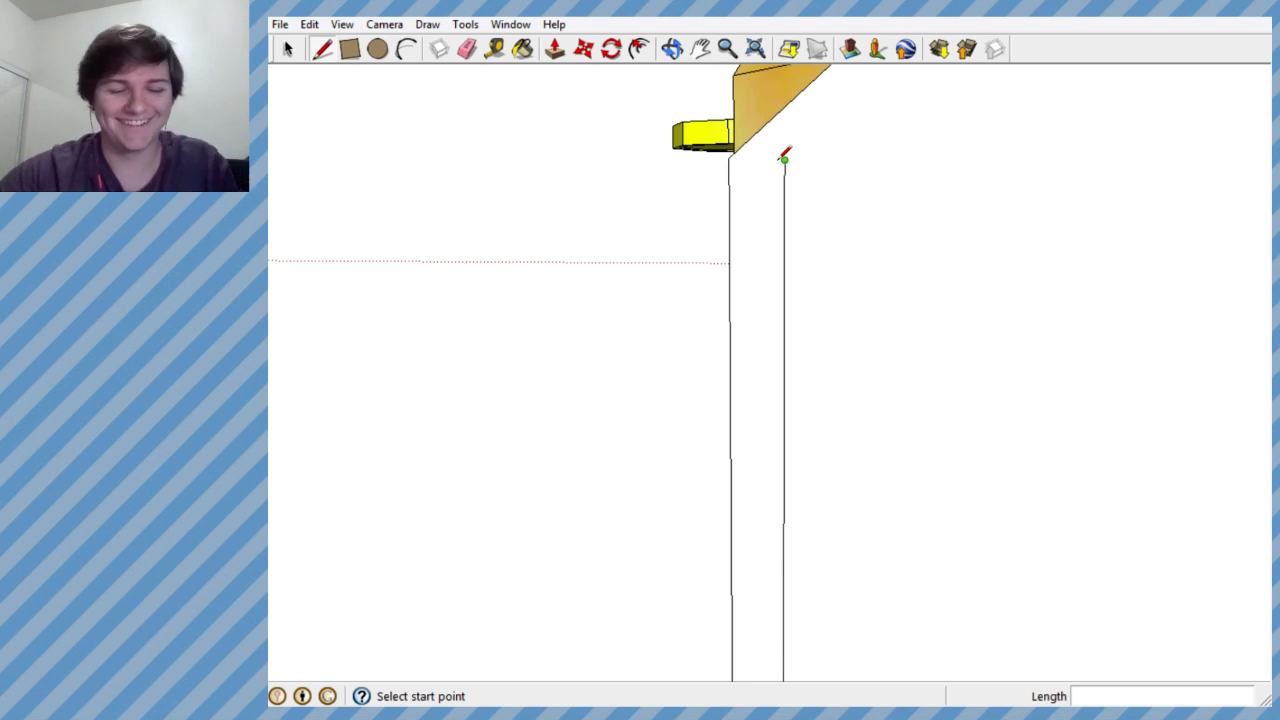
- Undo the inner left vertical line on the door block's front
mouse_move(783, 160)
middle_mouse_down()
mouse_move(774, 177)
mouse_move(837, 177)
mouse_move(835, 222)
middle_mouse_up()
left_click(465, 24)
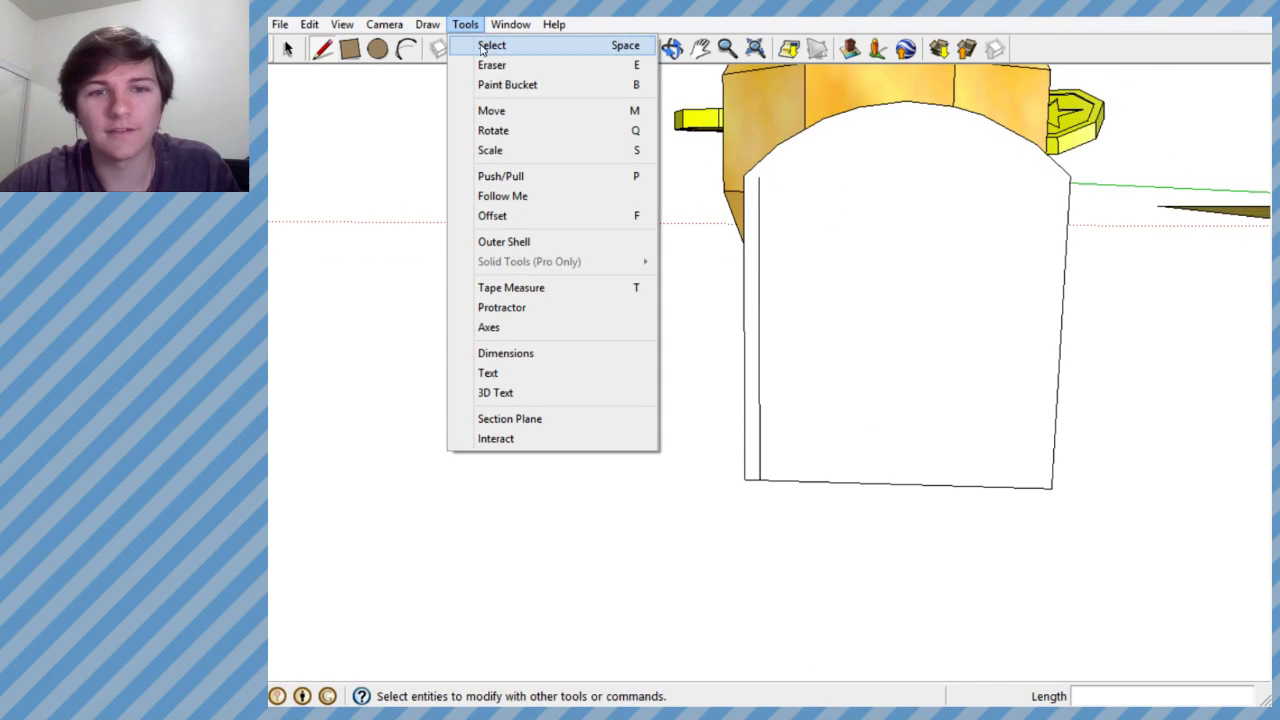
left_click(482, 25)
key("ctrl+z")
- Select the door block's front face together with its bounding edges
mouse_move(670, 238)
middle_mouse_down()
mouse_move(734, 346)
mouse_move(757, 334)
mouse_move(849, 390)
mouse_move(1269, 437)
middle_mouse_up()
scroll(760, 325, "down", 6)
scroll(792, 322, "up", 4)
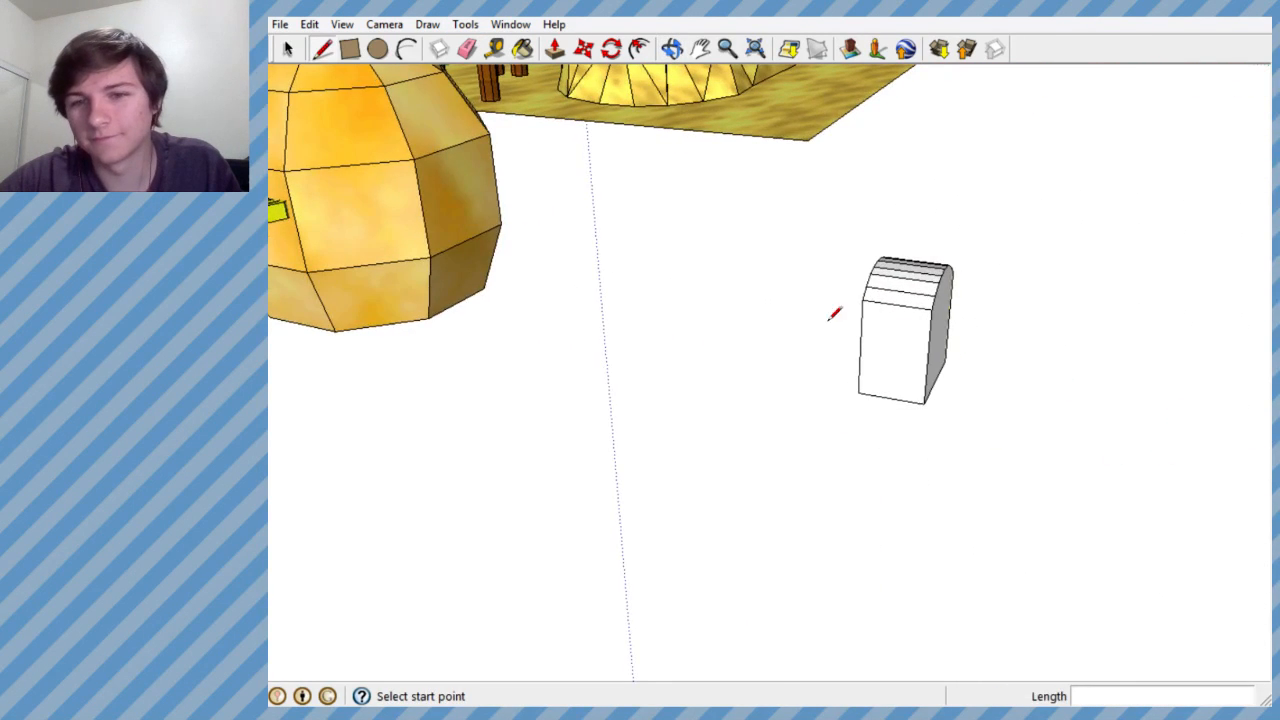
scroll(834, 316, "down", 3)
scroll(878, 302, "up", 5)
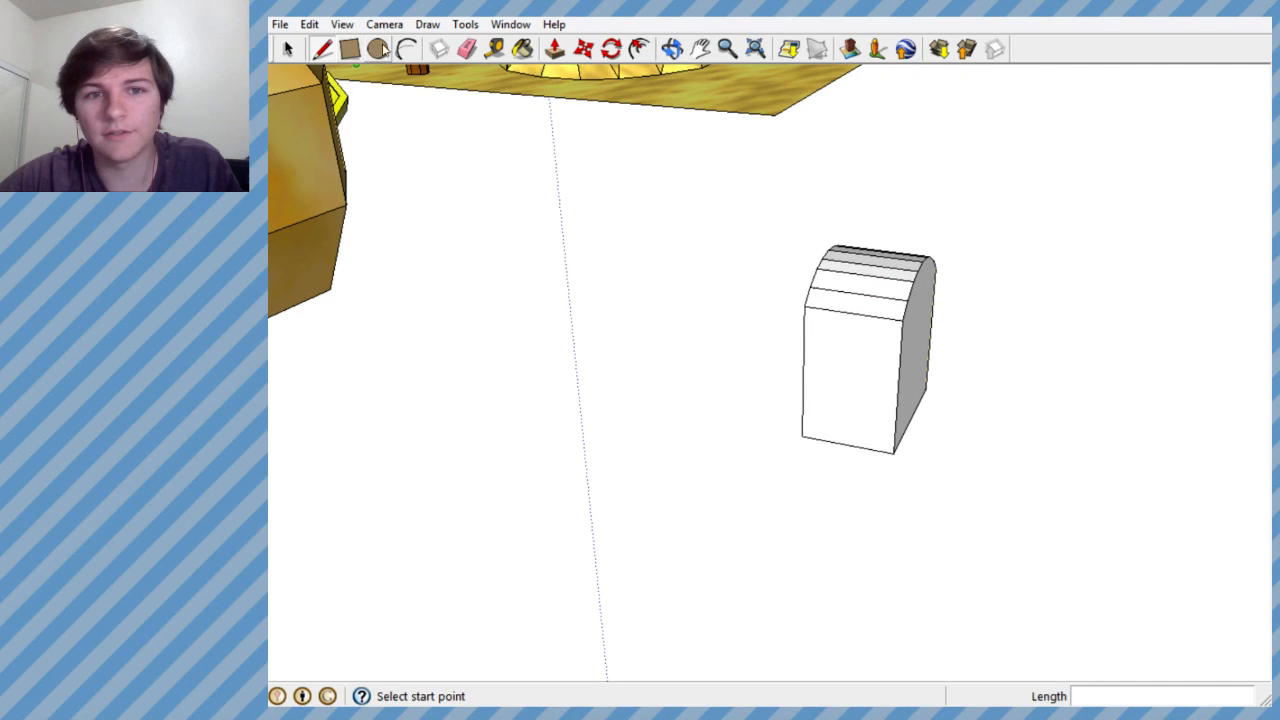
key("space")
left_click_drag(895, 229, 984, 528)
middle_click_drag(895, 270, 494, 157)
middle_click_drag(740, 235, 743, 264)
scroll(780, 290, "up", 2)
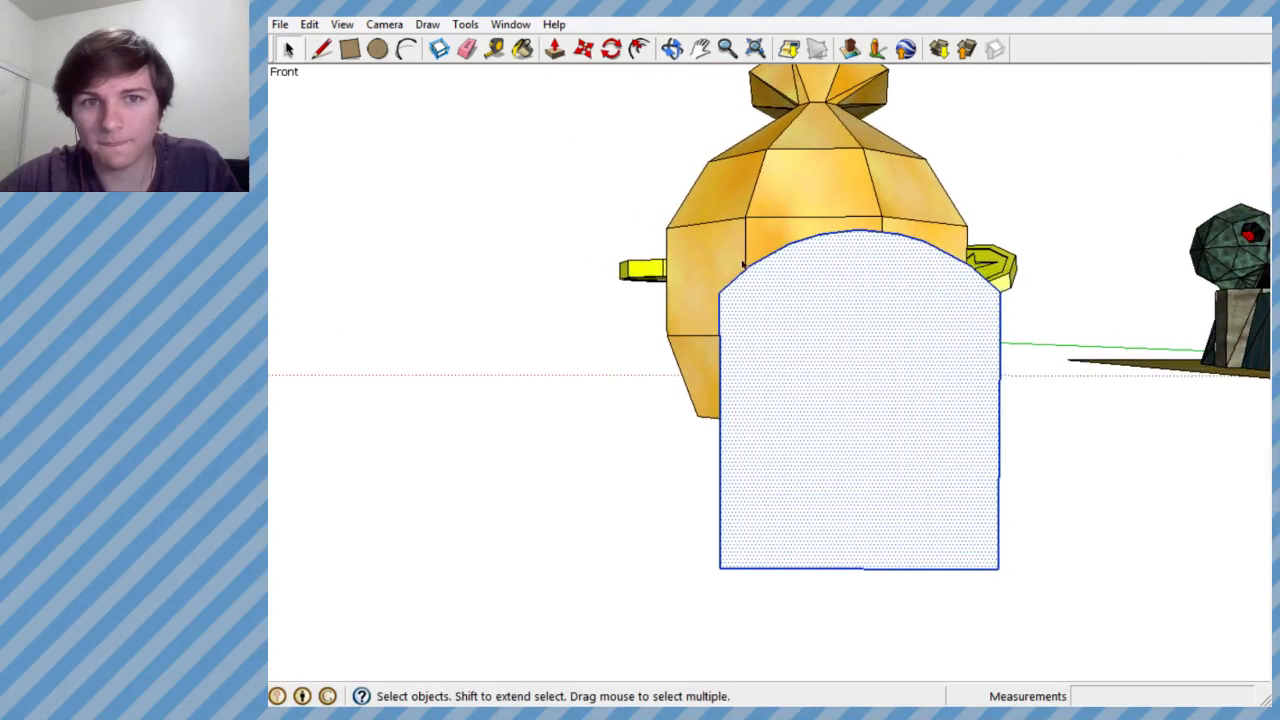
- Offset the front face's arched outline inward by about 0.135' to form a uniform inset border
left_click(465, 24)
left_click(509, 216)
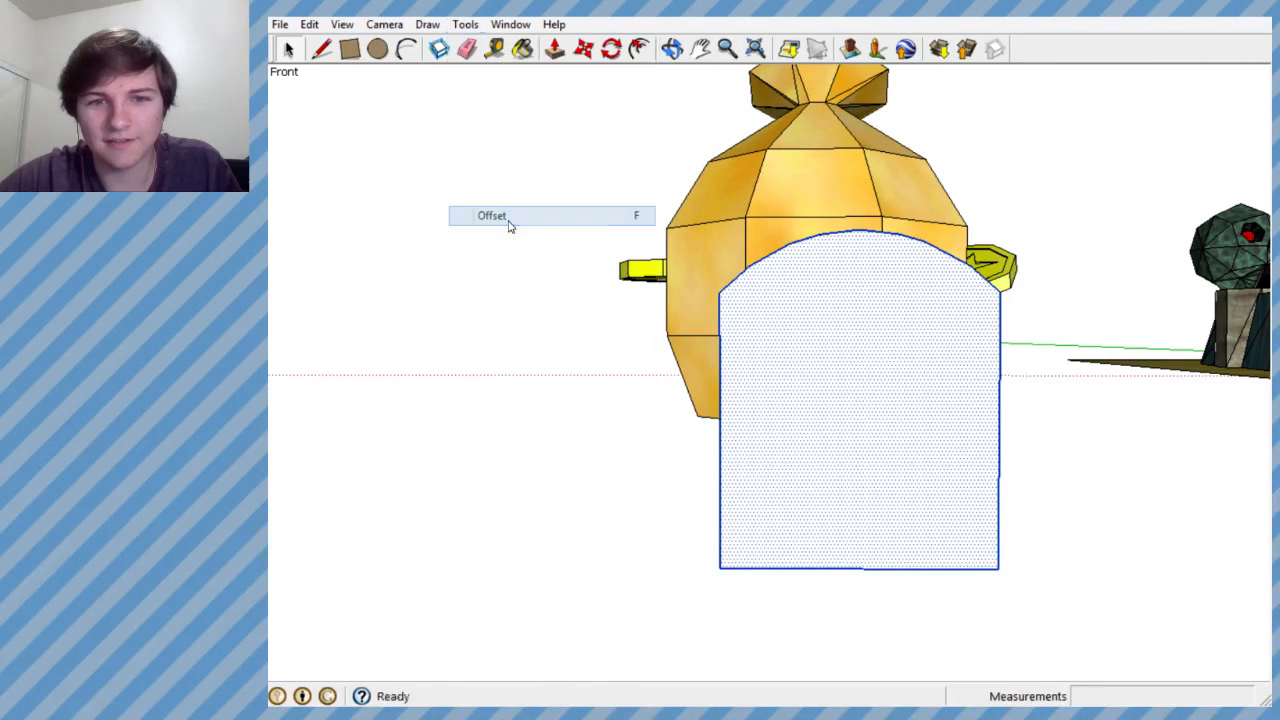
left_click(720, 292)
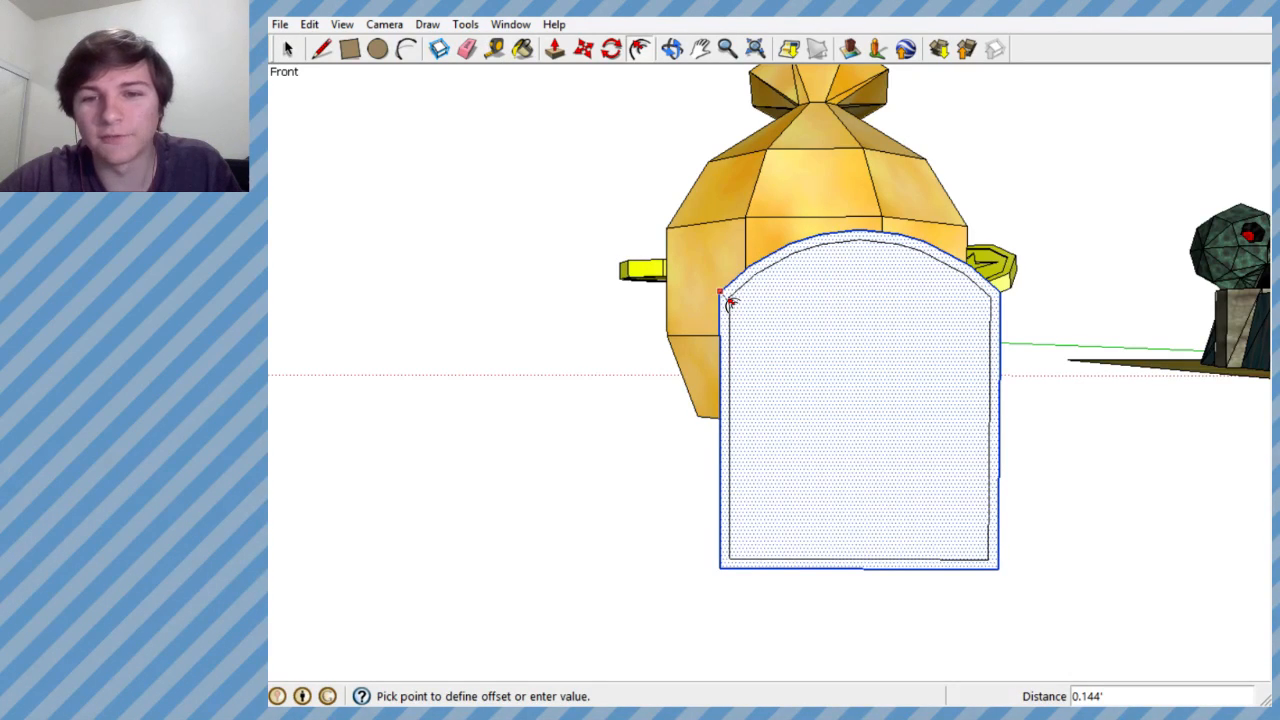
left_click(728, 301)
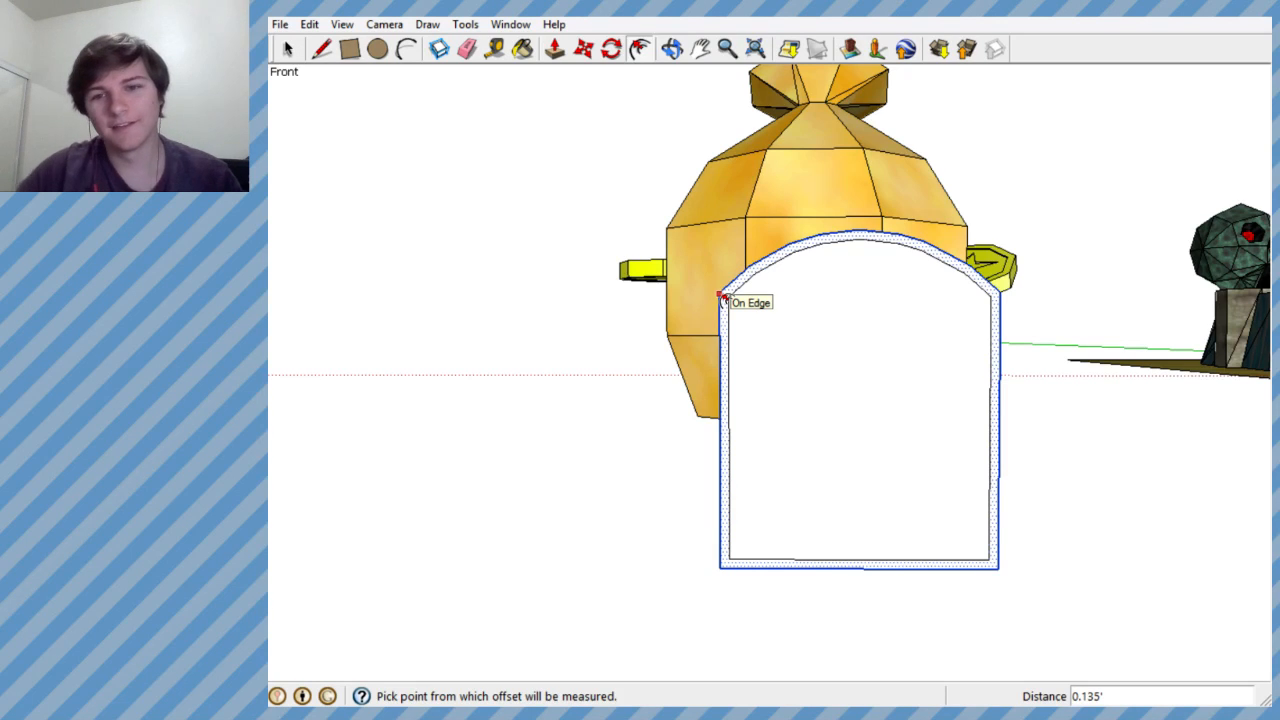
scroll(988, 382, "up", 4)
middle_click_drag(932, 385, 930, 403)
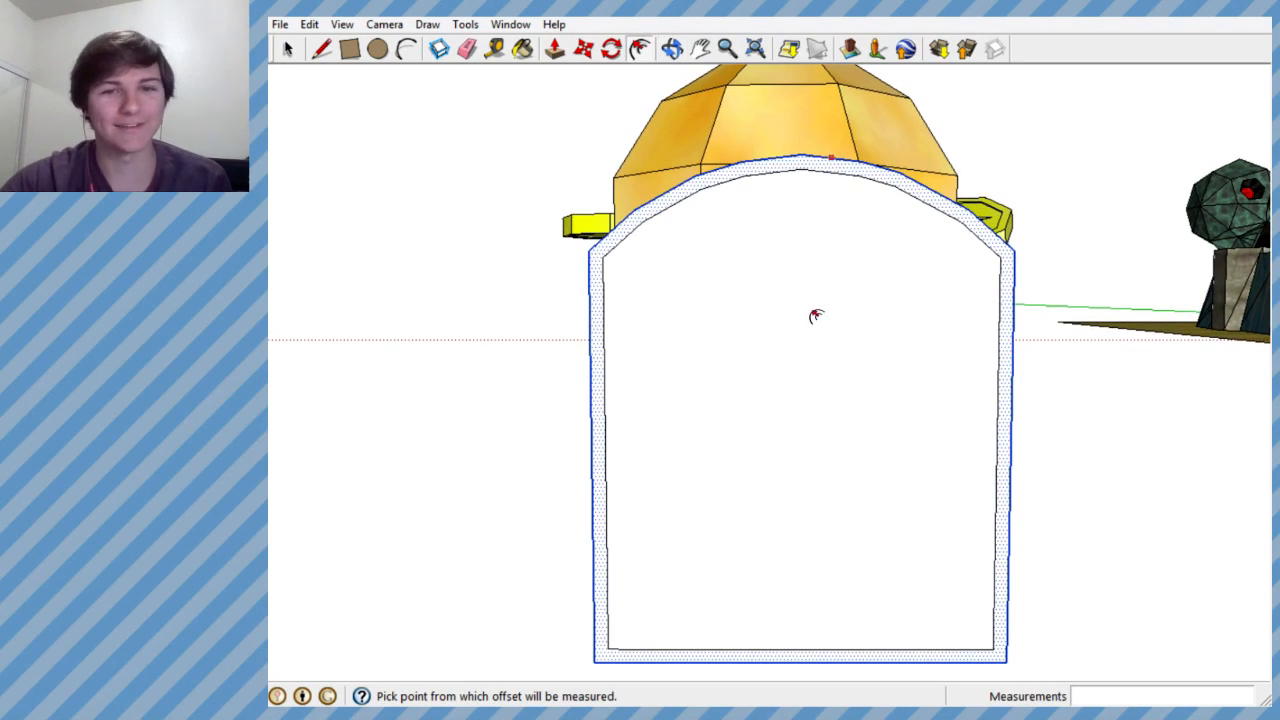
- Examine the door block's side faces and inset front border from several angles
left_click(288, 50)
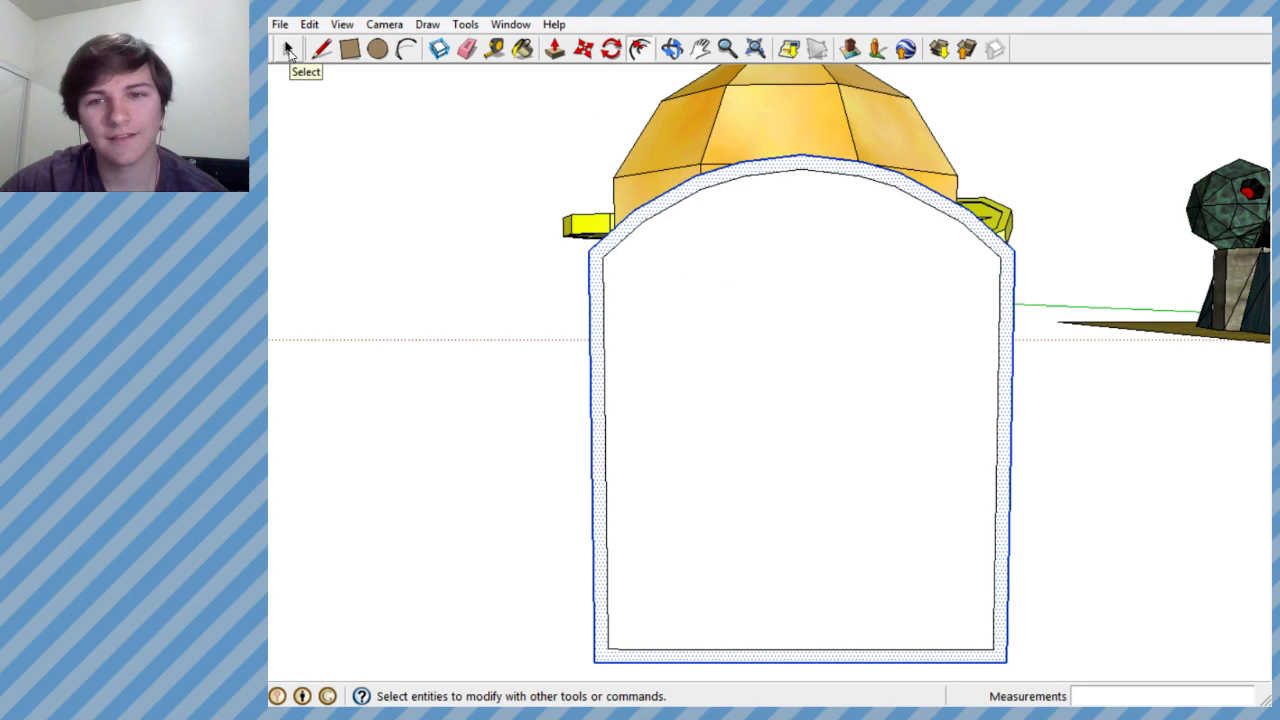
key("f")
left_click_drag(782, 342, 1131, 411)
key("f")
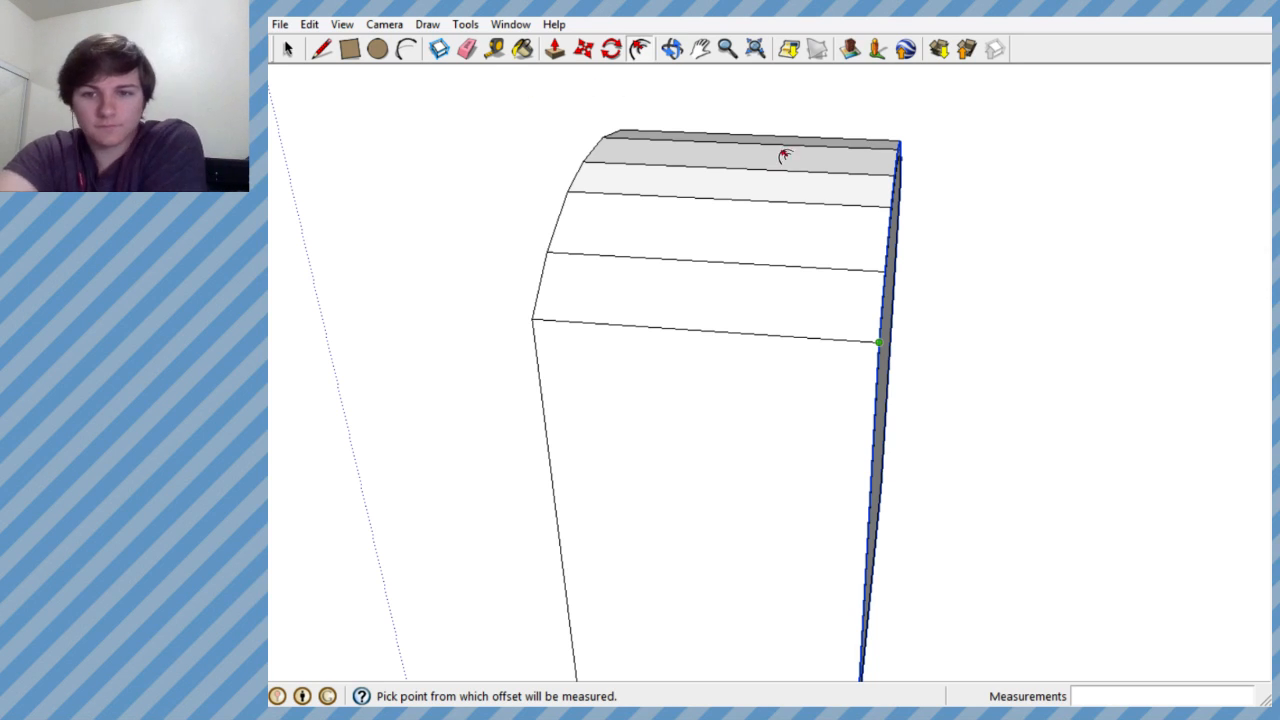
middle_click_drag(820, 191, 843, 95)
key("f")
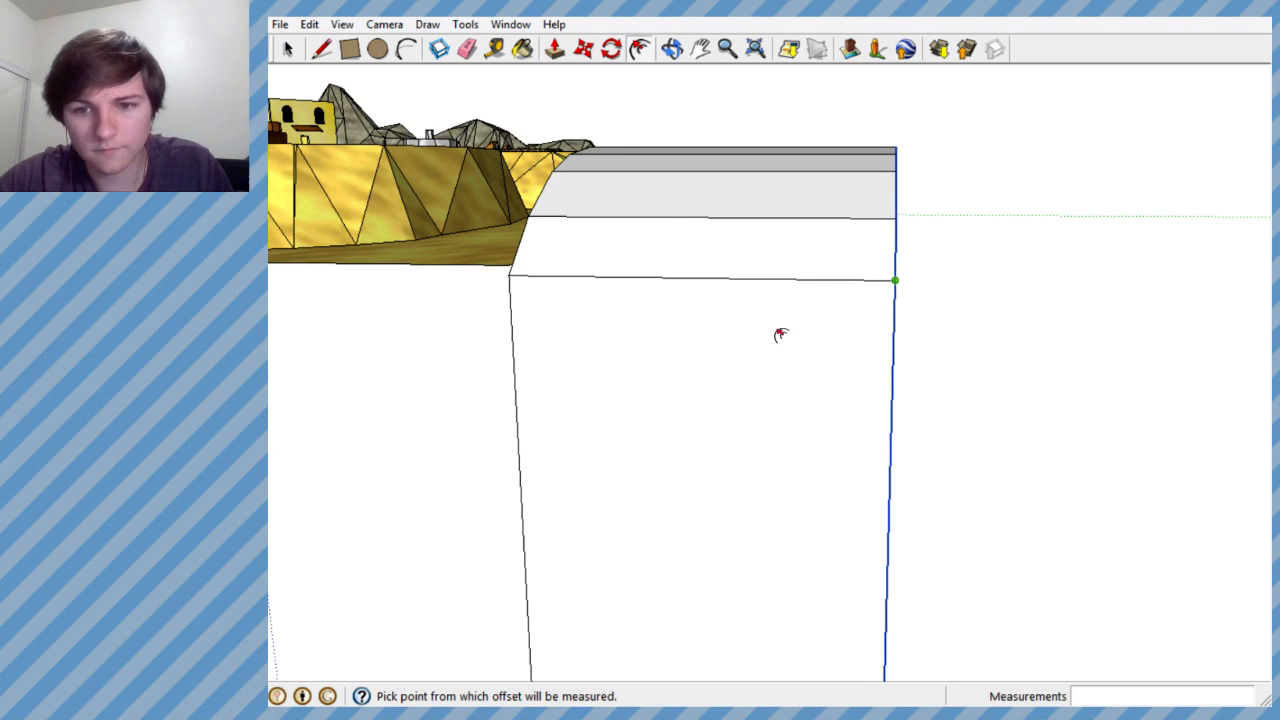
left_click(583, 50)
mouse_move(826, 317)
middle_mouse_down()
mouse_move(863, 340)
mouse_move(746, 341)
mouse_move(860, 348)
middle_mouse_up()
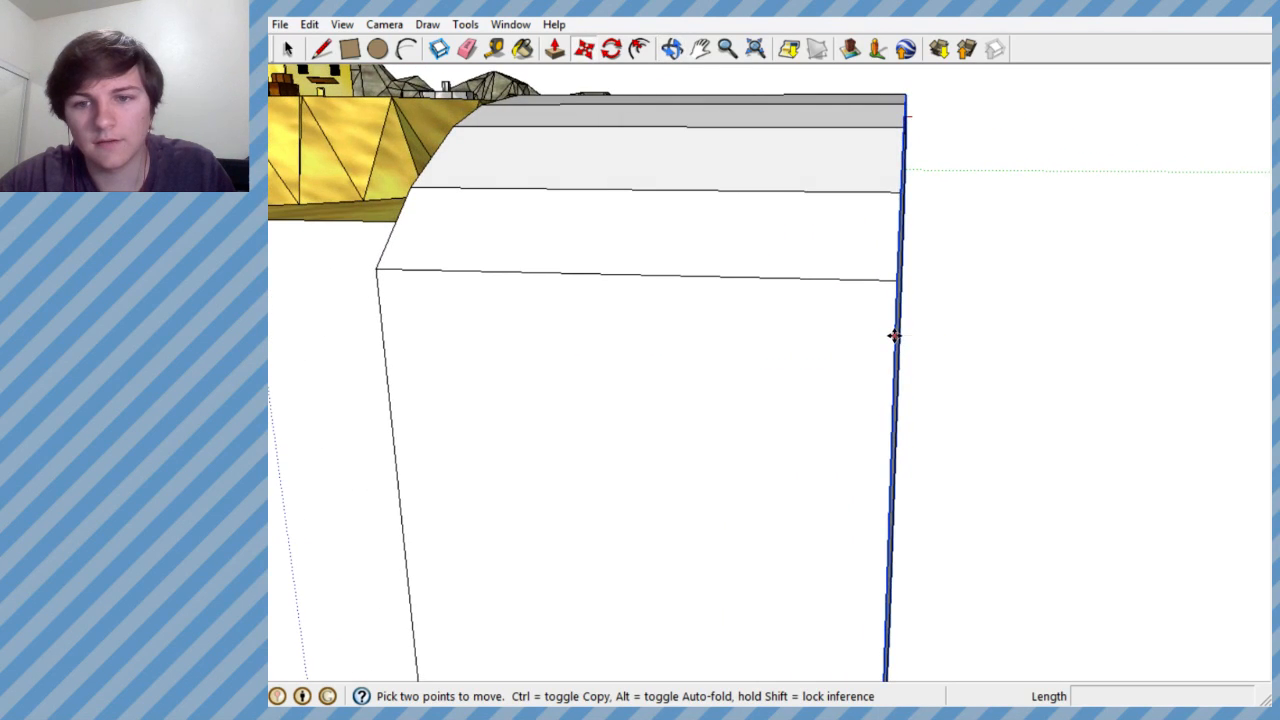
mouse_move(895, 334)
left_mouse_down()
mouse_move(714, 314)
mouse_move(901, 330)
mouse_move(877, 334)
left_mouse_up()
middle_click_drag(854, 340, 740, 342)
left_click_drag(813, 202, 845, 222)
middle_click_drag(820, 237, 600, 228)
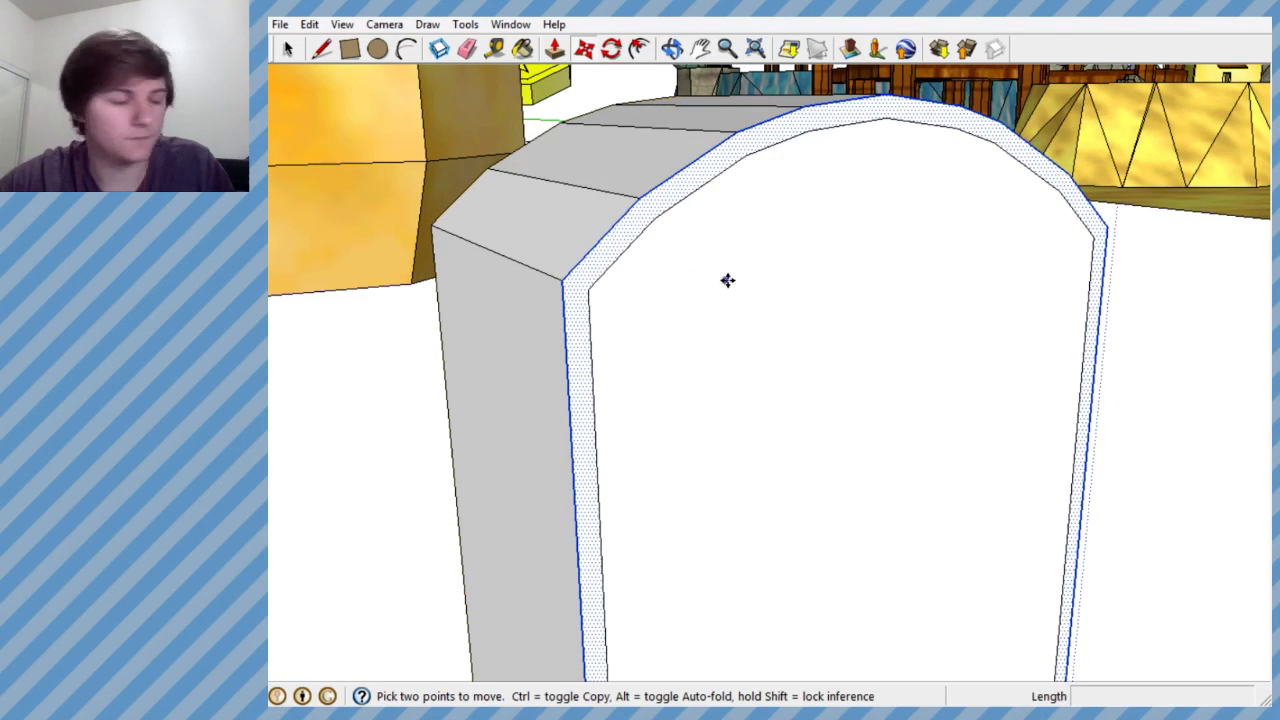
middle_click_drag(766, 283, 520, 189)
scroll(520, 189, "down", 4)
mouse_move(628, 234)
middle_mouse_down()
mouse_move(919, 339)
mouse_move(1071, 340)
mouse_move(789, 306)
mouse_move(609, 220)
mouse_move(926, 228)
mouse_move(1100, 354)
mouse_move(1151, 363)
mouse_move(645, 299)
mouse_move(680, 295)
mouse_move(654, 289)
mouse_move(608, 240)
middle_mouse_up()
scroll(1031, 337, "up", 4)
key("m")
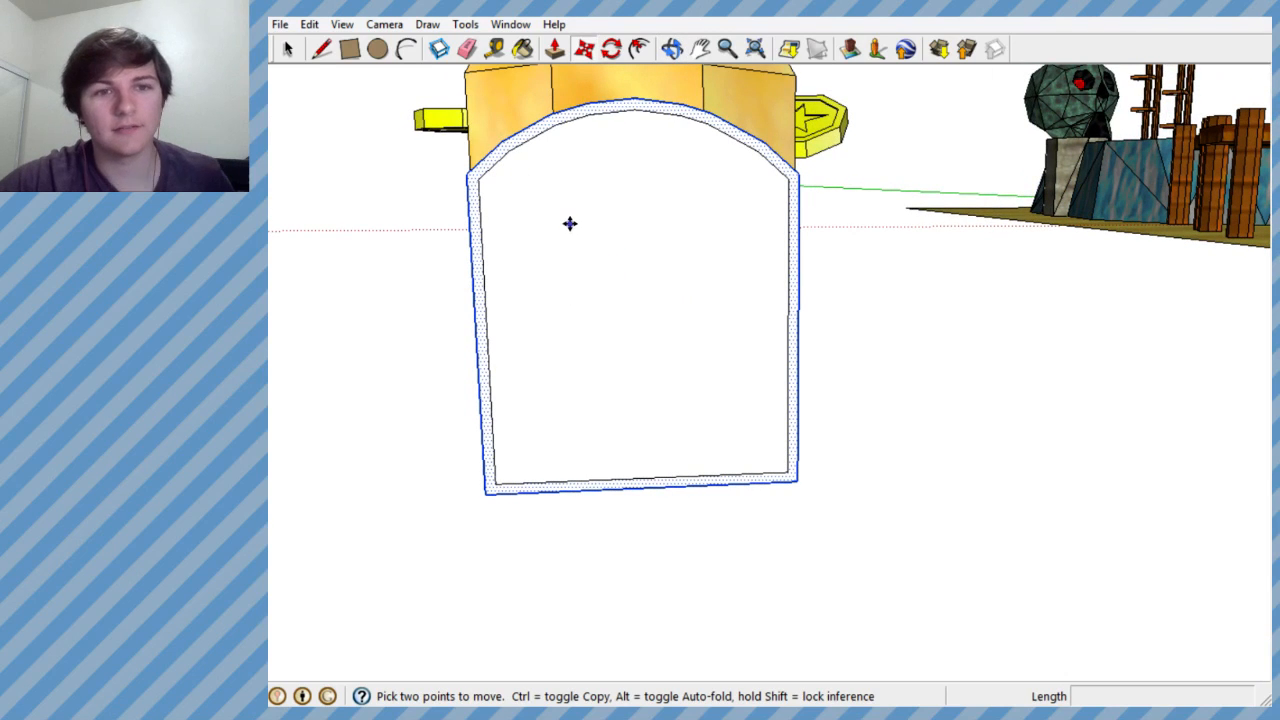
- Erase the bottom edge of the inset outline on the door block's front face
left_click(466, 49)
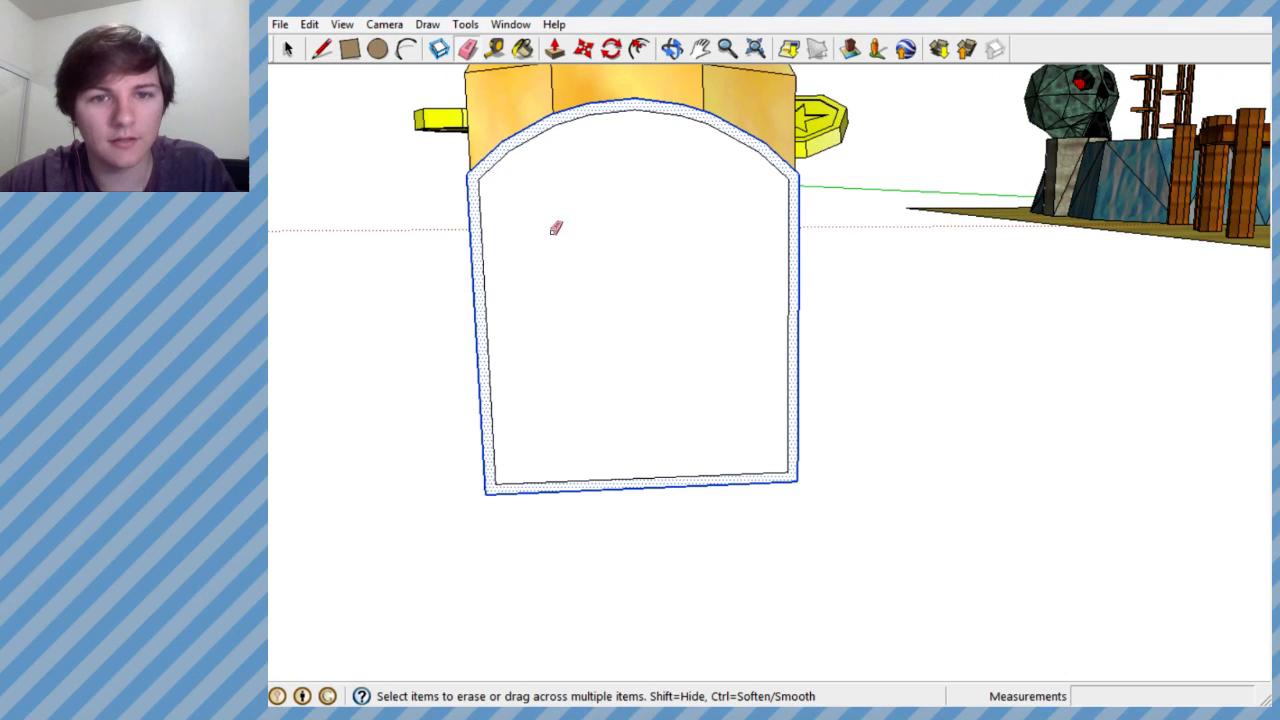
left_click(288, 49)
left_click(570, 192)
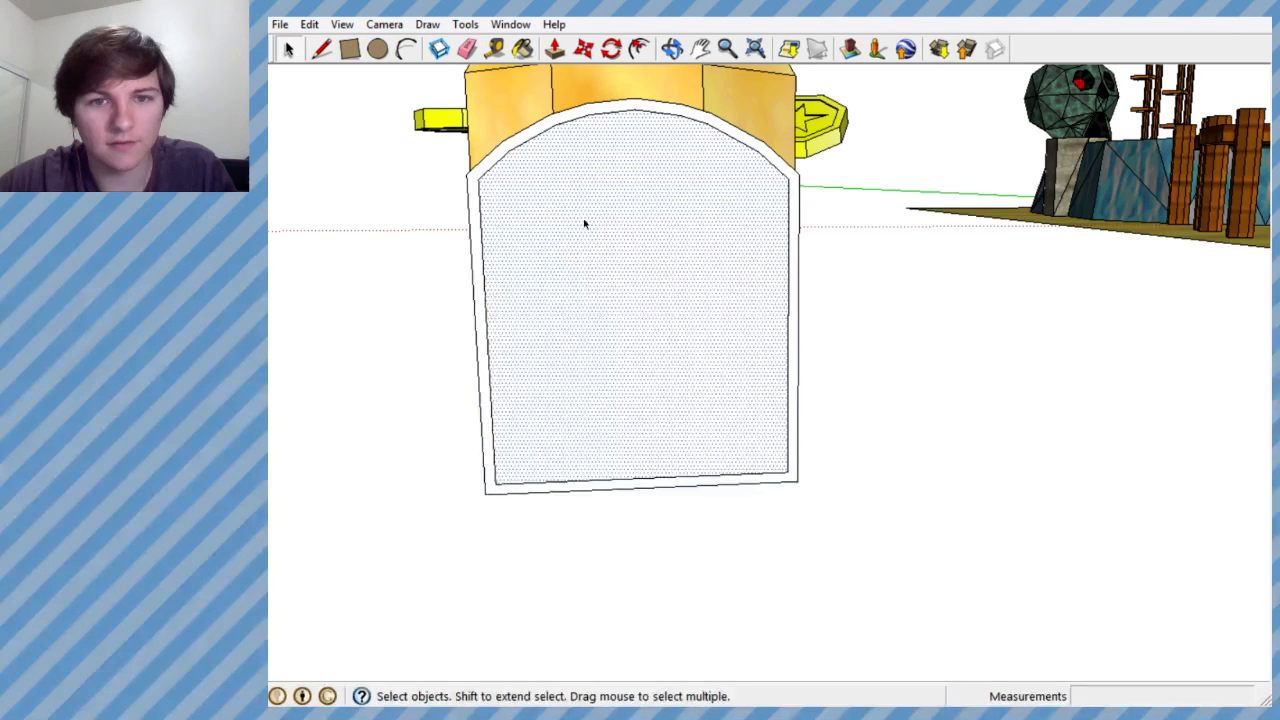
left_click(578, 484)
scroll(578, 484, "up", 3)
left_click(466, 49)
left_click(510, 507)
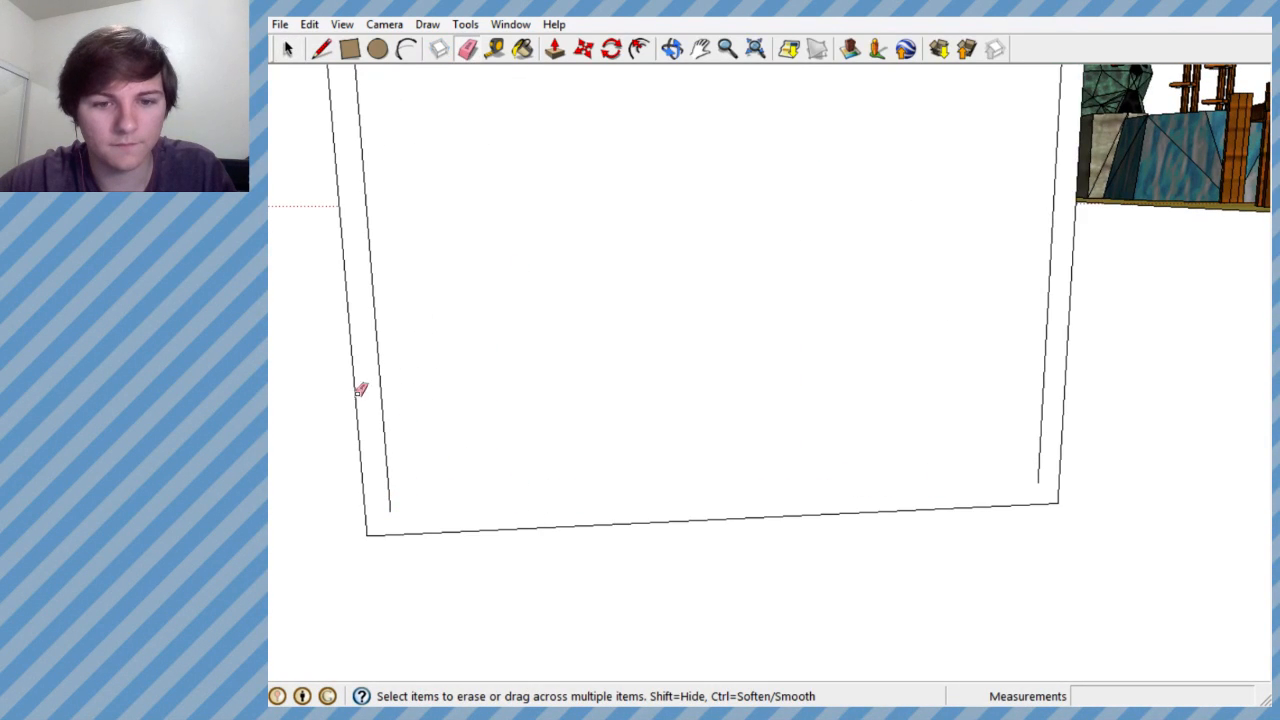
- Extend both inner vertical lines of the inset outline straight down to the door block's bottom edge
left_click(321, 49)
left_click(390, 512)
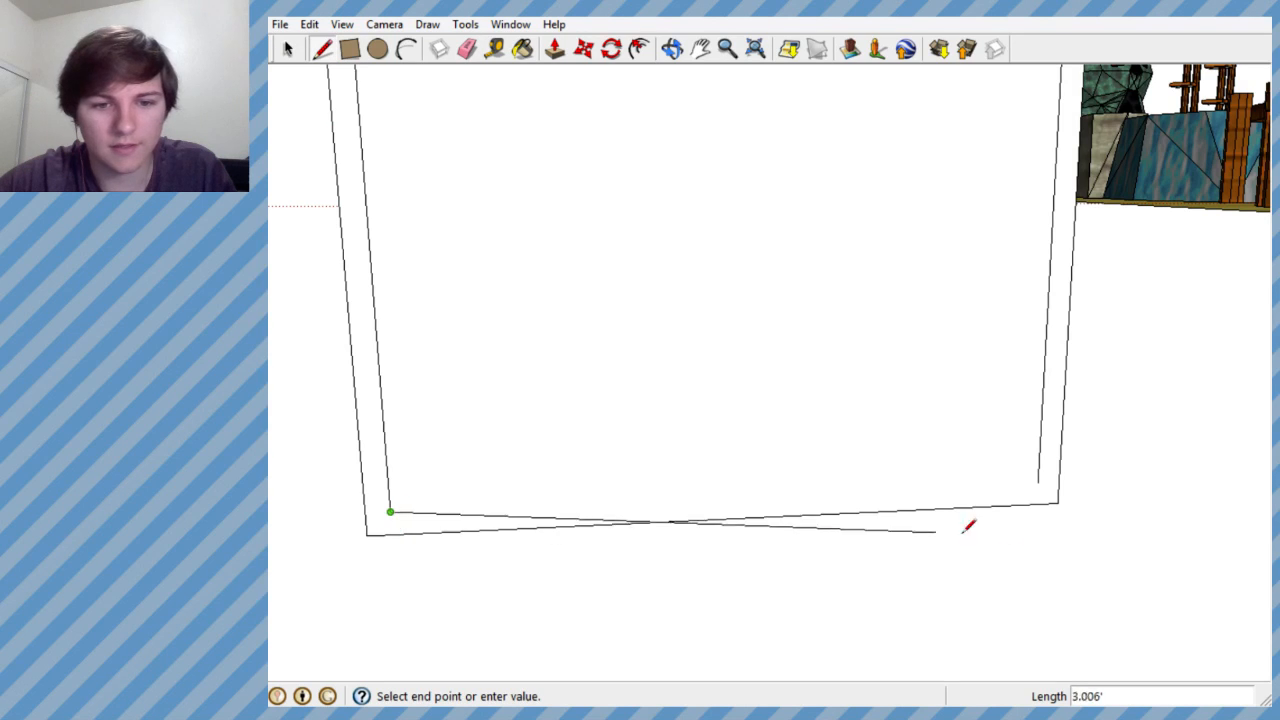
left_click(392, 532)
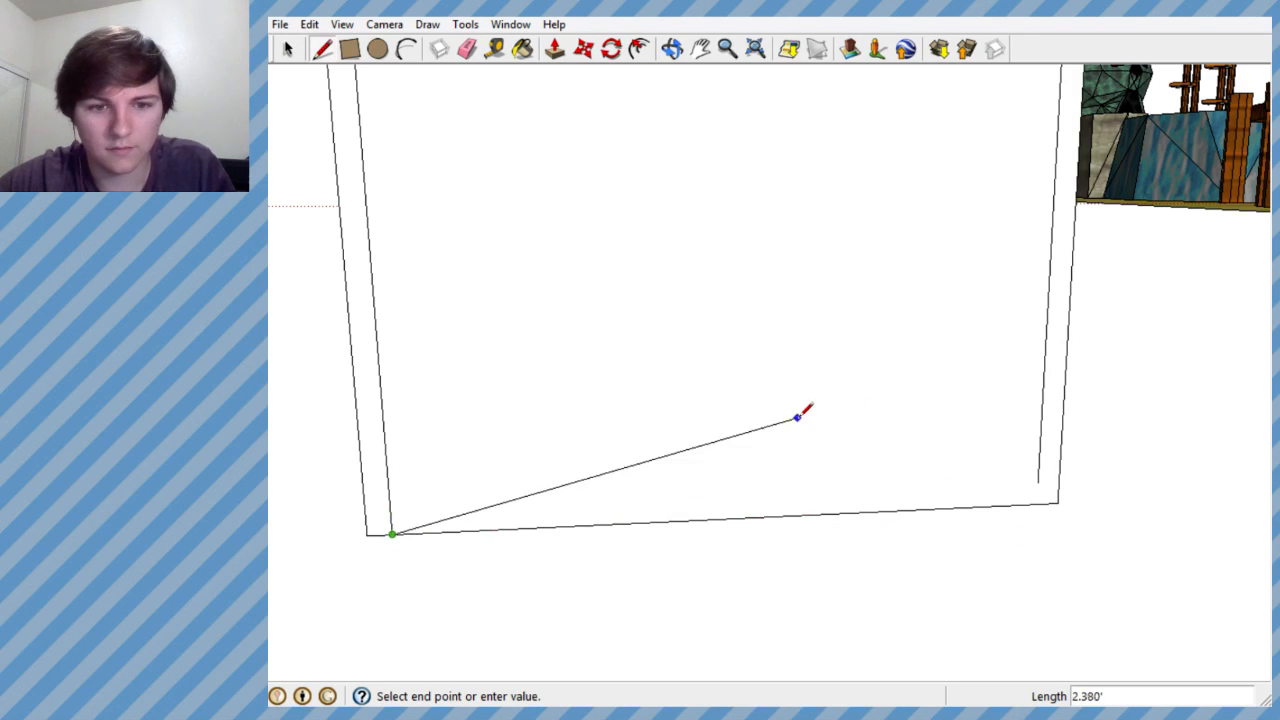
key("Escape")
left_click(1038, 483)
left_click(1037, 504)
- Pull the arched border face forward by about 0.083' to form a raised door frame
scroll(950, 435, "down", 1)
mouse_move(949, 436)
middle_mouse_down()
mouse_move(860, 311)
mouse_move(758, 354)
mouse_move(700, 300)
middle_mouse_up()
key("space")
middle_click_drag(583, 183, 1109, 426)
left_click(554, 48)
middle_click_drag(680, 128, 760, 140)
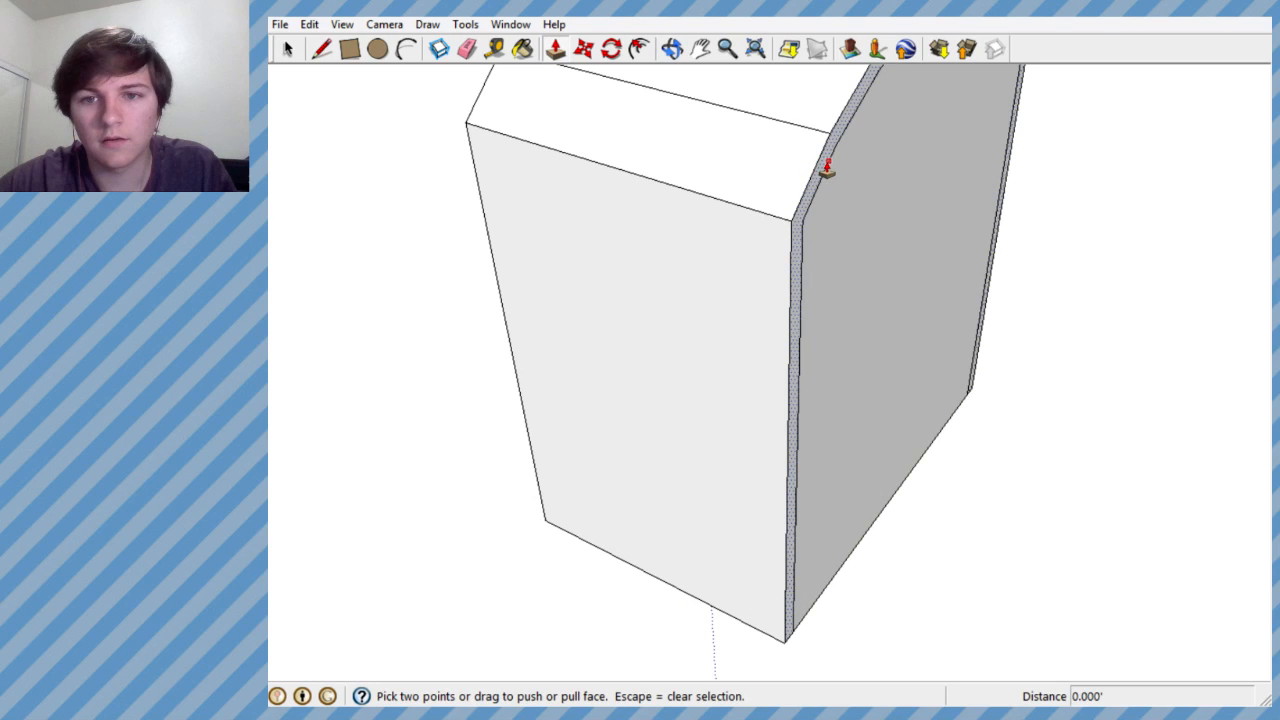
left_click(826, 170)
left_click(839, 170)
- Examine the raised door frame from the front and compare the door block with the golden money-bag building
middle_click_drag(803, 177, 557, 134)
scroll(722, 172, "down", 4)
middle_click_drag(752, 176, 716, 157)
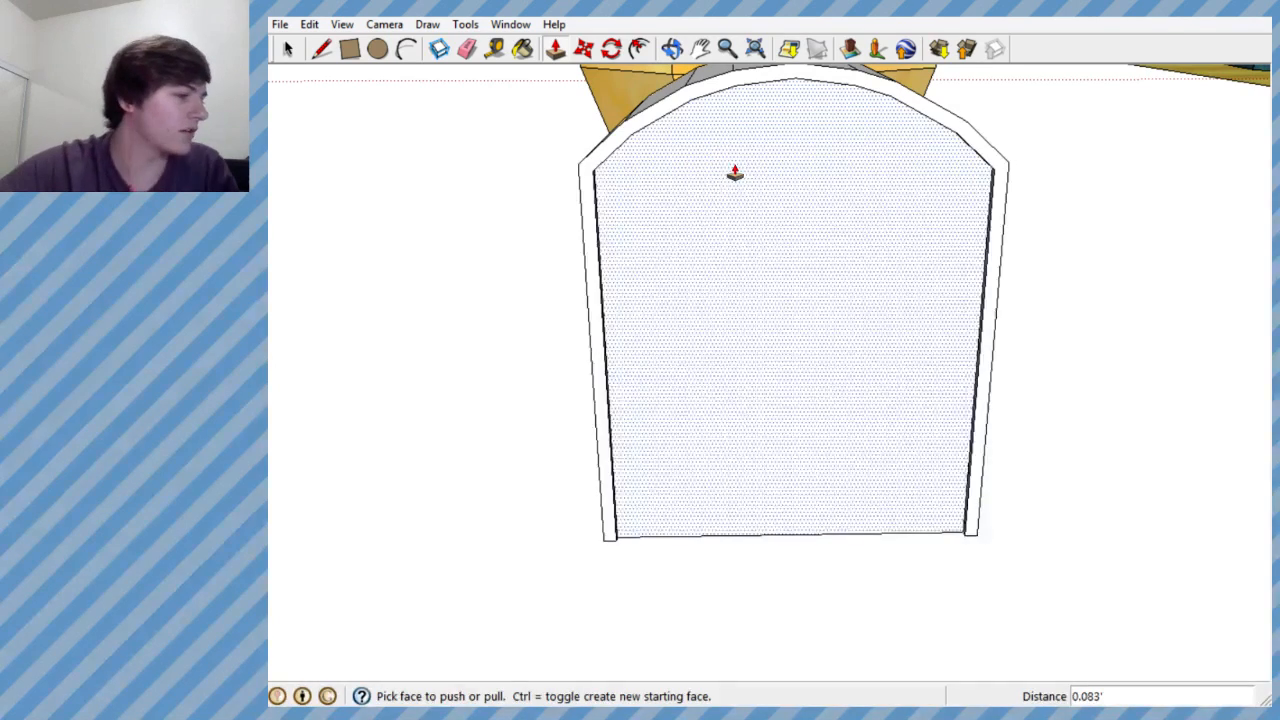
middle_click_drag(735, 173, 294, 124)
scroll(810, 243, "down", 6)
scroll(723, 211, "up", 5)
mouse_move(863, 286)
middle_mouse_down()
mouse_move(794, 251)
mouse_move(877, 283)
middle_mouse_up()
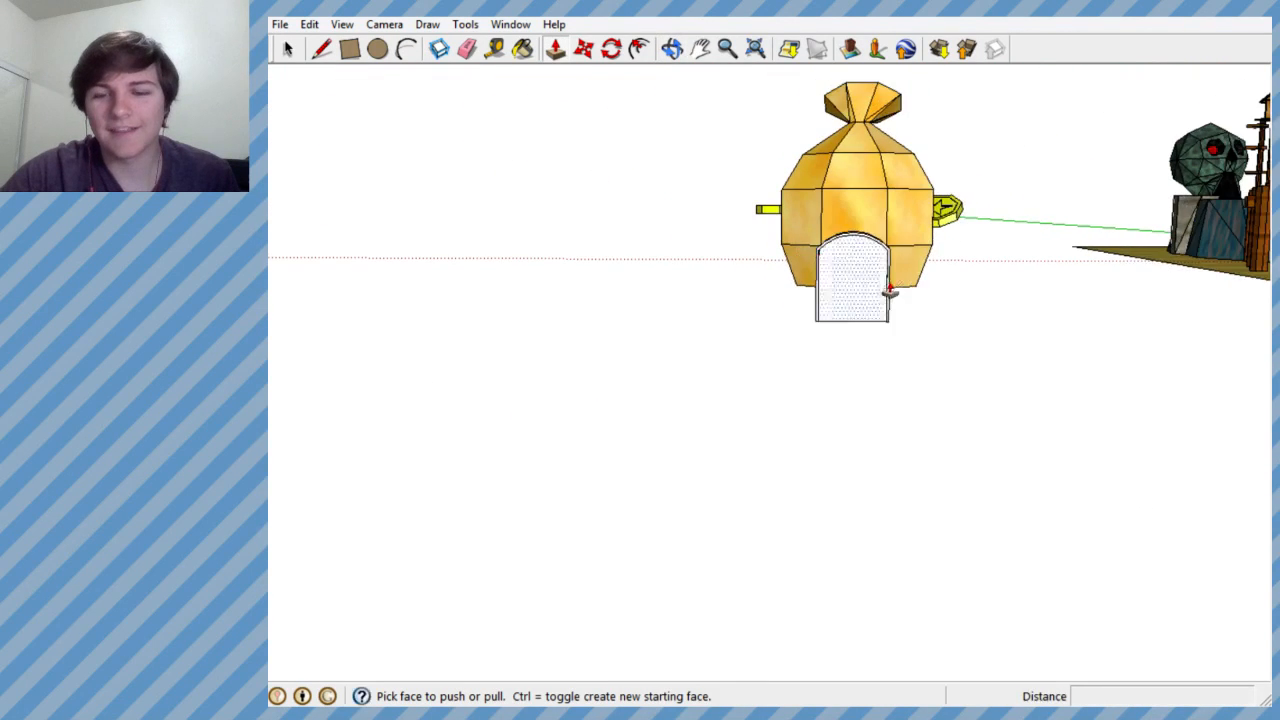
scroll(877, 283, "up", 3)
left_click(863, 289)
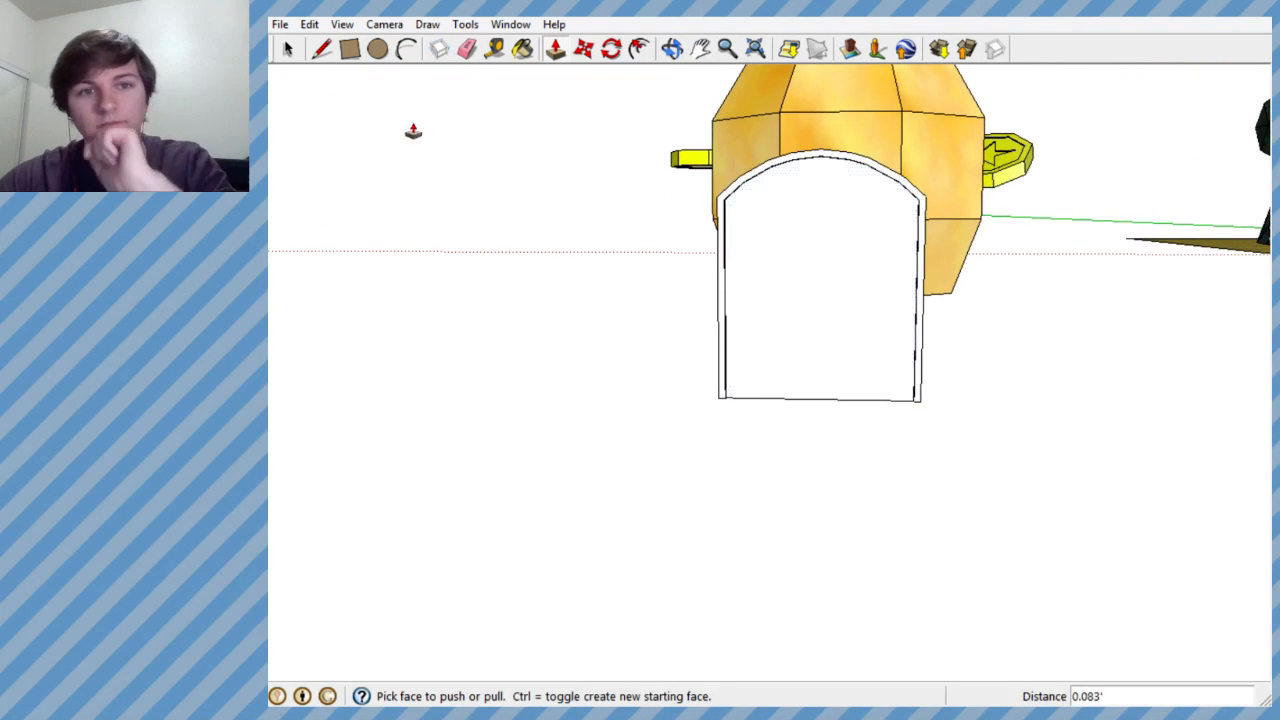
- Try to divide the recessed door face with a vertical line from the inner arch's peak to the bottom edge, and undo it
left_click(322, 48)
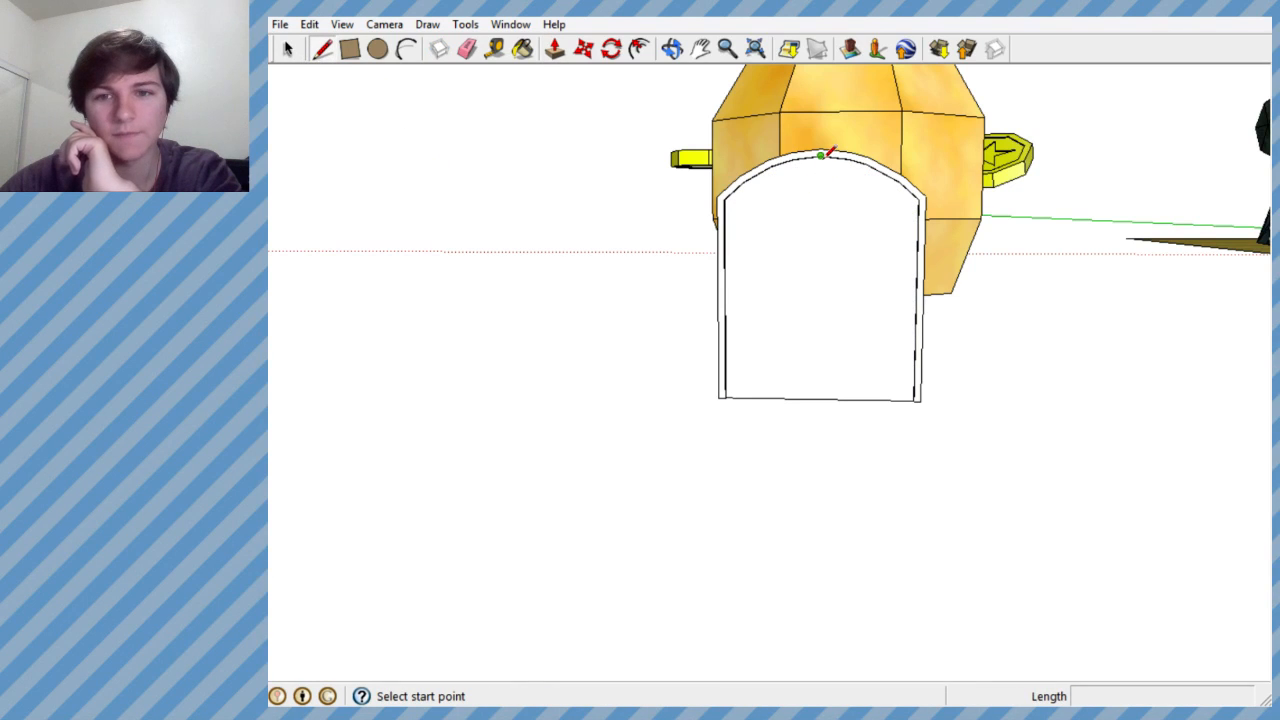
left_click(821, 157)
left_click(820, 398)
middle_click_drag(811, 274, 1100, 235)
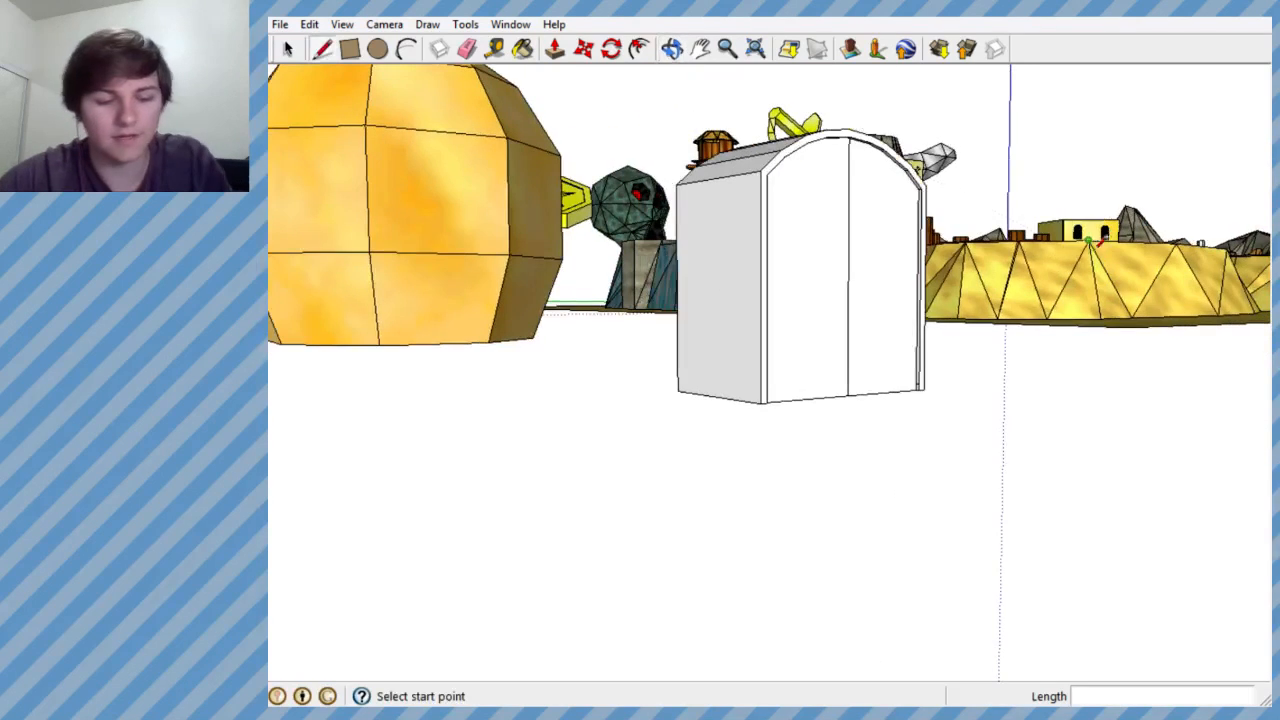
scroll(880, 180, "up", 3)
middle_click_drag(880, 180, 762, 188)
left_click(761, 93)
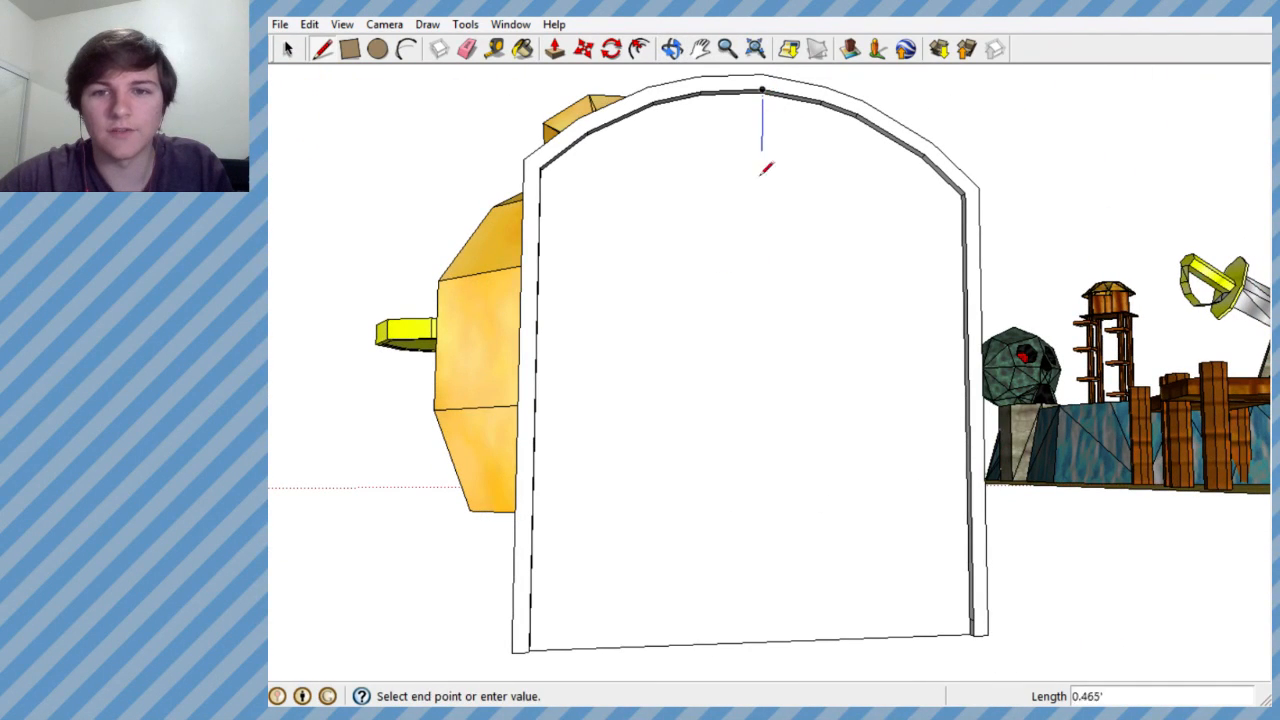
middle_click_drag(776, 634, 675, 599)
key("ctrl+z")
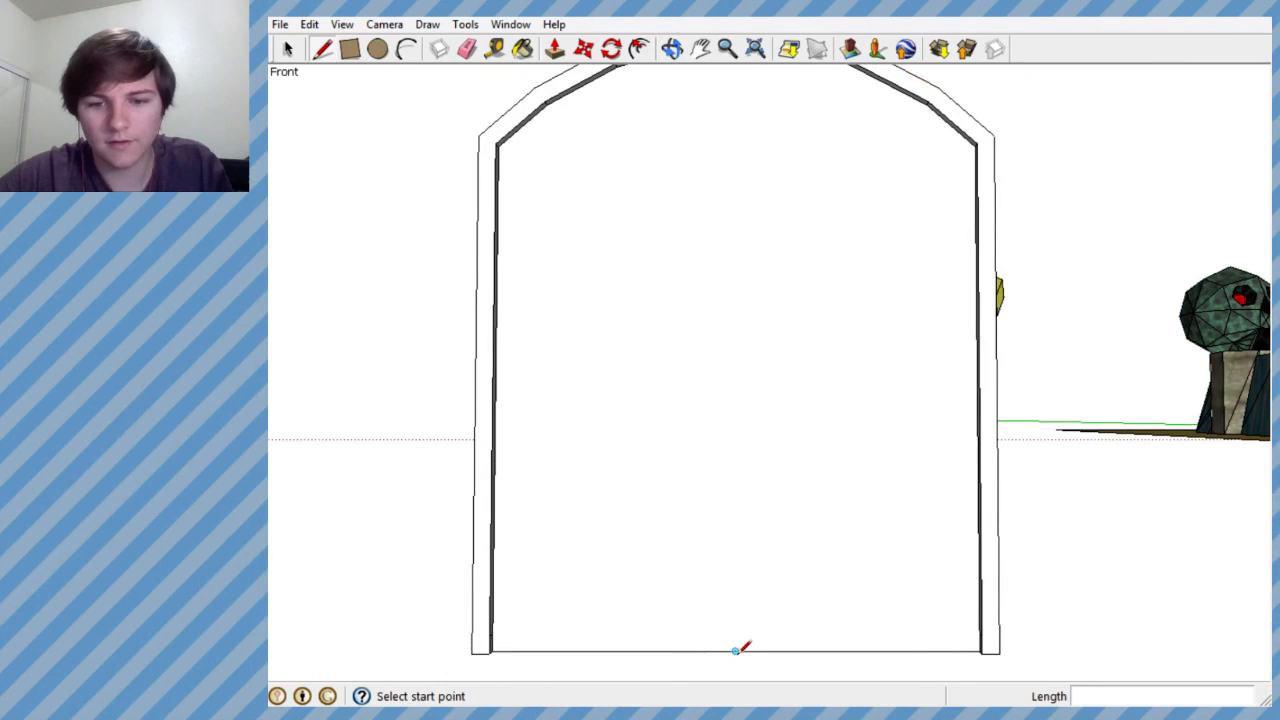
- Draw a vertical centre line from the midpoint of the recessed door face's bottom edge up to the inner arch's peak
left_click(736, 650)
scroll(729, 186, "down", 2)
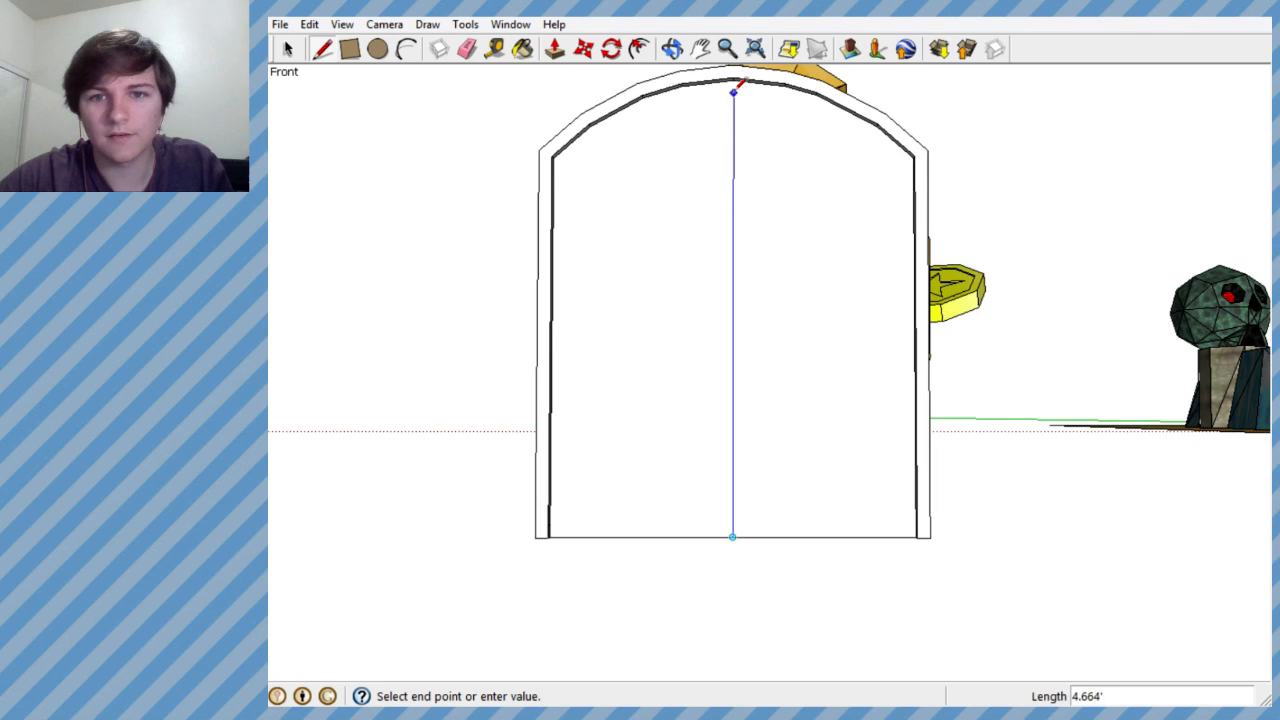
scroll(733, 78, "up", 2)
left_click(734, 79)
mouse_move(734, 79)
middle_mouse_down()
mouse_move(748, 224)
mouse_move(894, 291)
mouse_move(1049, 189)
mouse_move(1071, 215)
mouse_move(717, 211)
middle_mouse_up()
scroll(703, 254, "down", 3)
mouse_move(703, 254)
middle_mouse_down()
mouse_move(646, 343)
mouse_move(673, 496)
mouse_move(655, 330)
mouse_move(355, 335)
mouse_move(460, 324)
middle_mouse_up()
scroll(655, 330, "up", 3)
scroll(575, 306, "down", 3)
middle_click_drag(578, 305, 809, 326)
scroll(594, 183, "down", 3)
- Show the model's materials and check the reference map picture in the browser for the building's look
key("b")
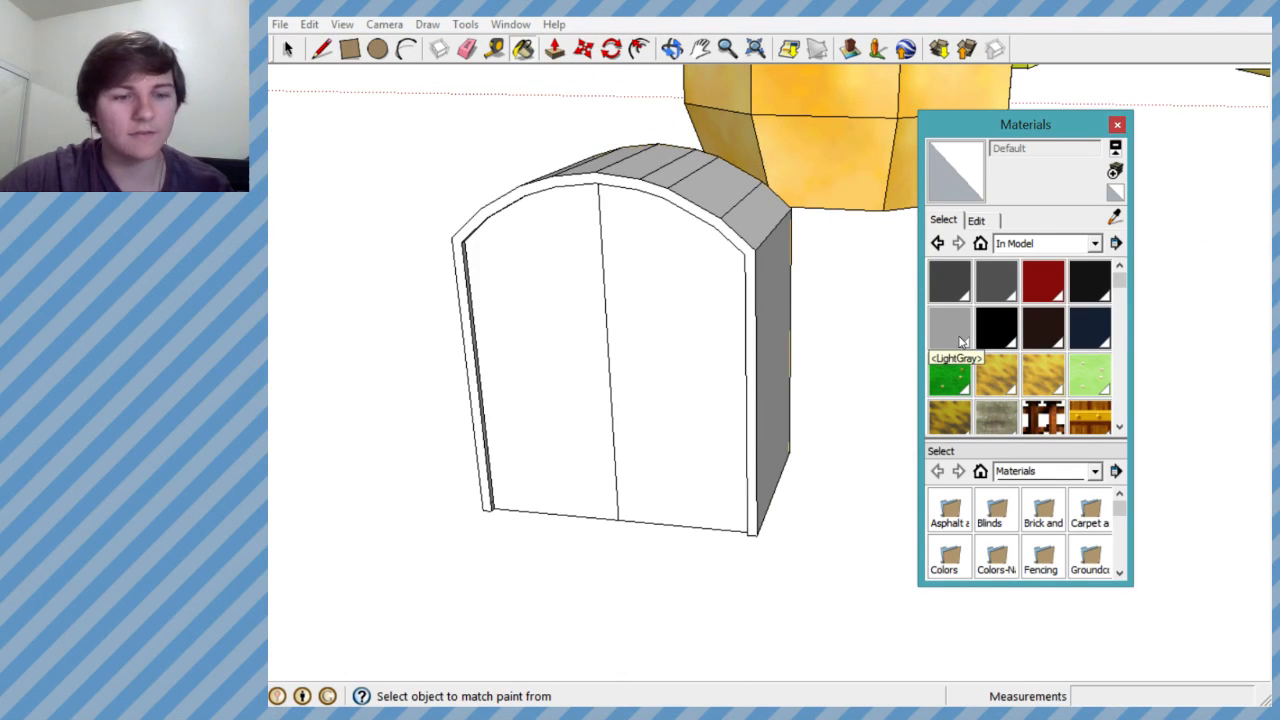
mouse_move(160, 28)
left_mouse_down()
mouse_move(377, 23)
mouse_move(365, 22)
left_mouse_up()
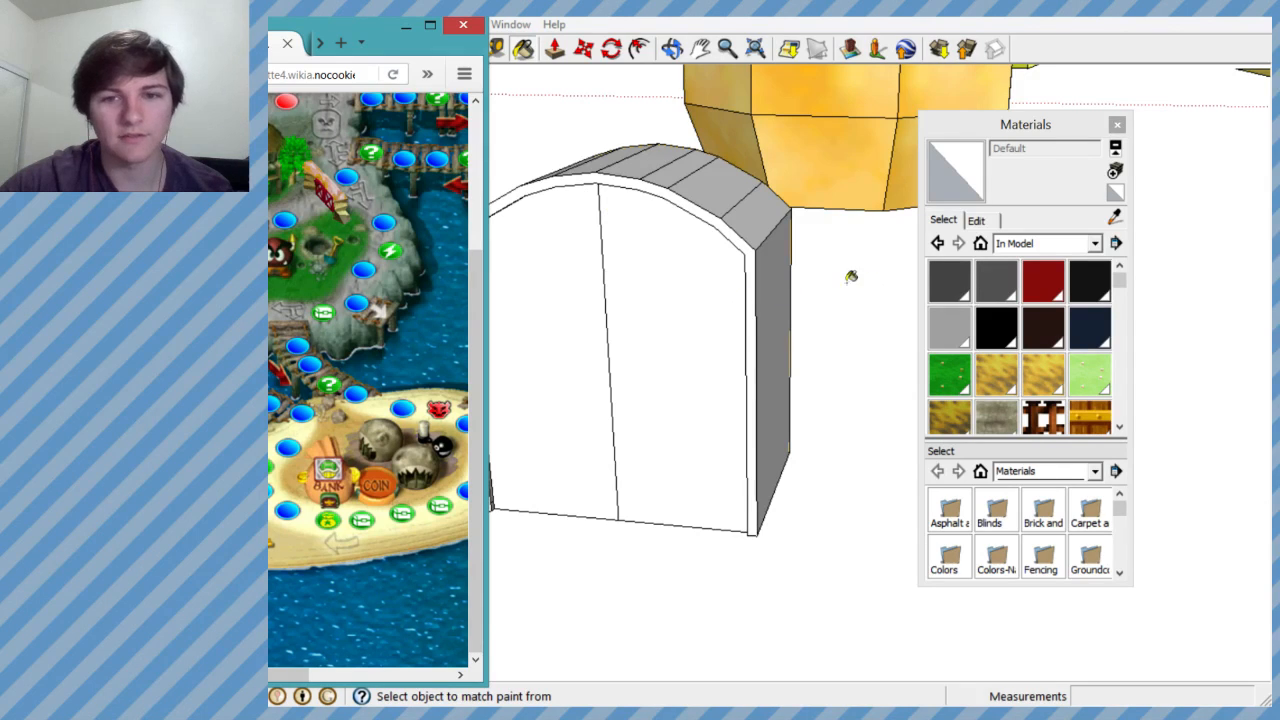
left_click(931, 11)
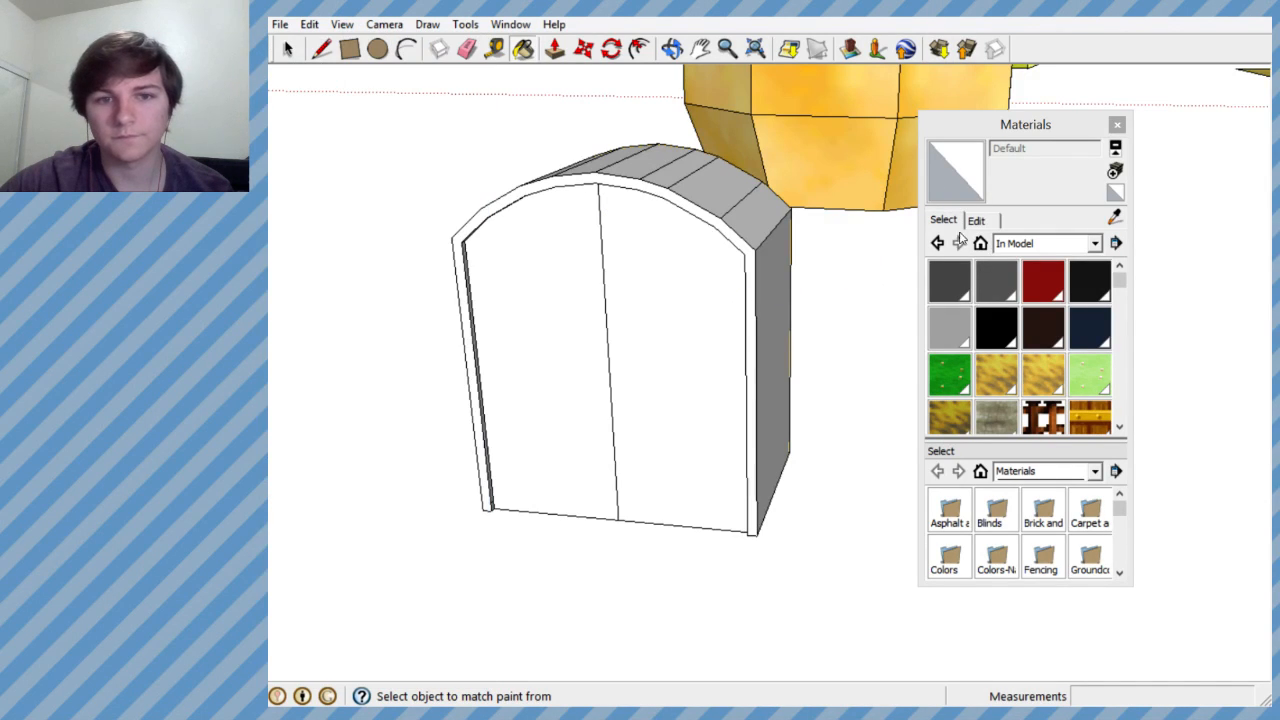
scroll(930, 236, "down", 4)
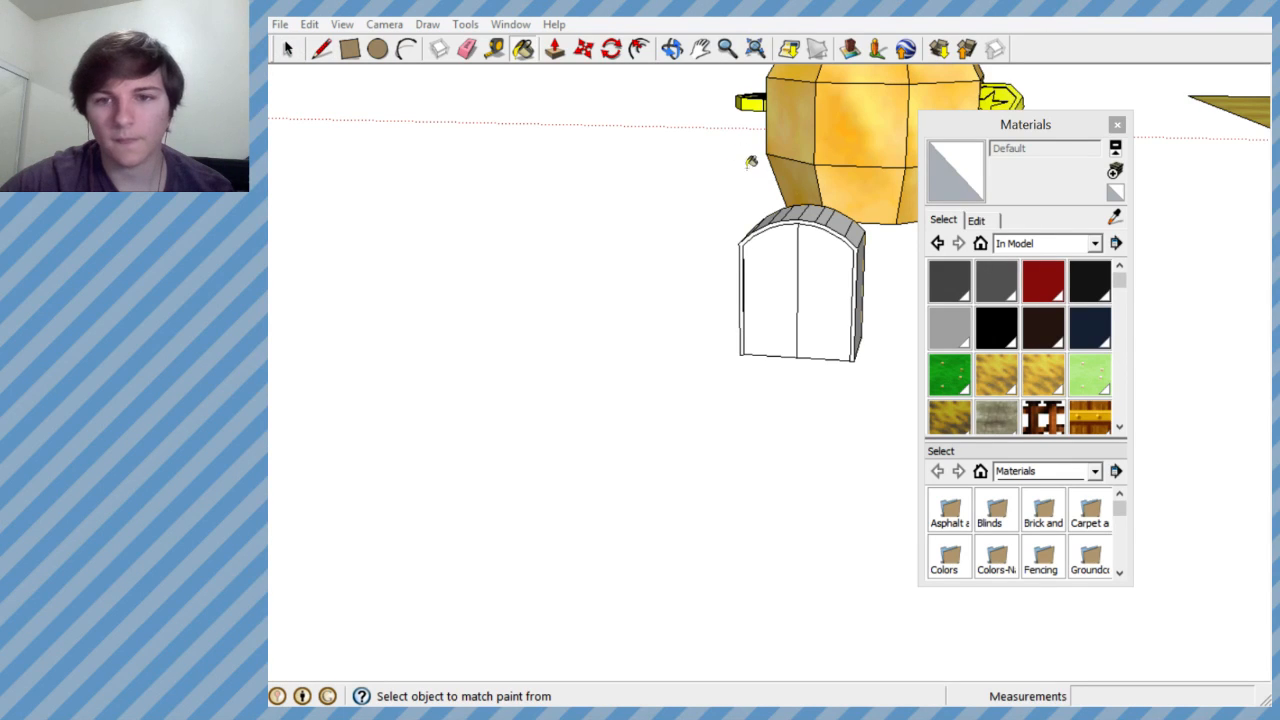
scroll(814, 274, "up", 4)
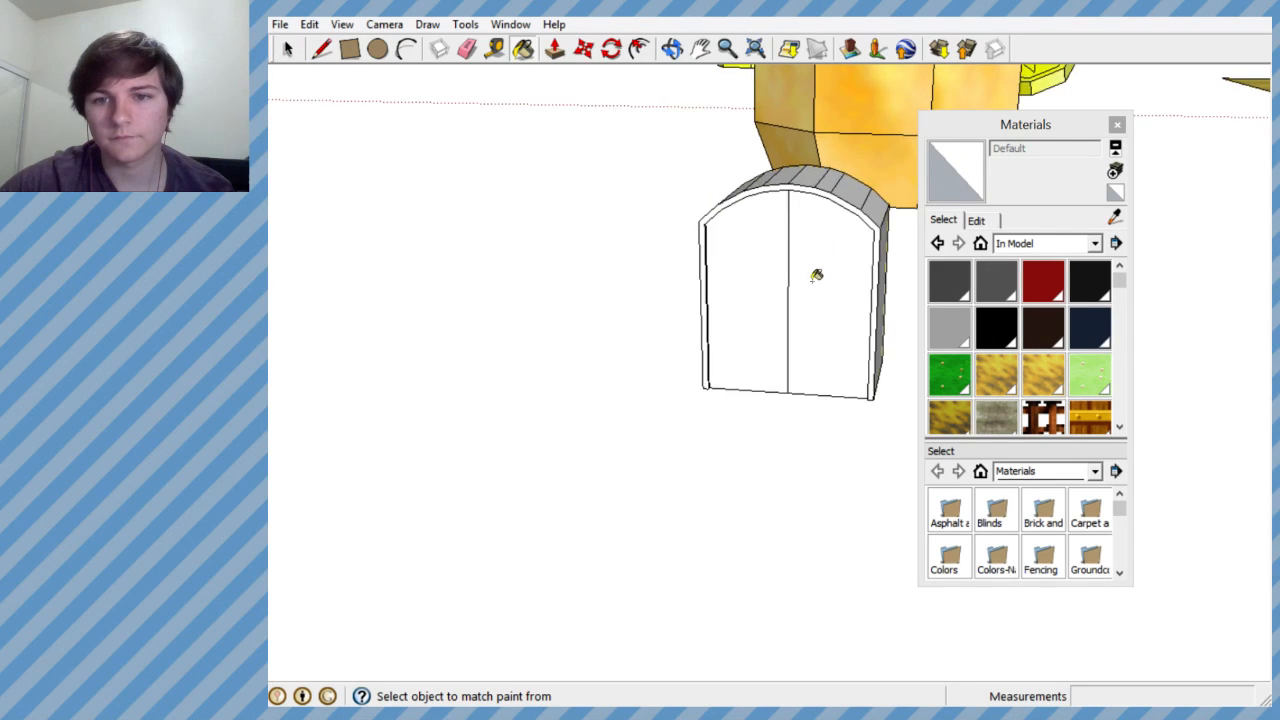
left_click(285, 51)
middle_click_drag(800, 210, 781, 314)
scroll(804, 250, "up", 8)
scroll(757, 238, "down", 3)
scroll(695, 213, "down", 3)
scroll(770, 295, "down", 5)
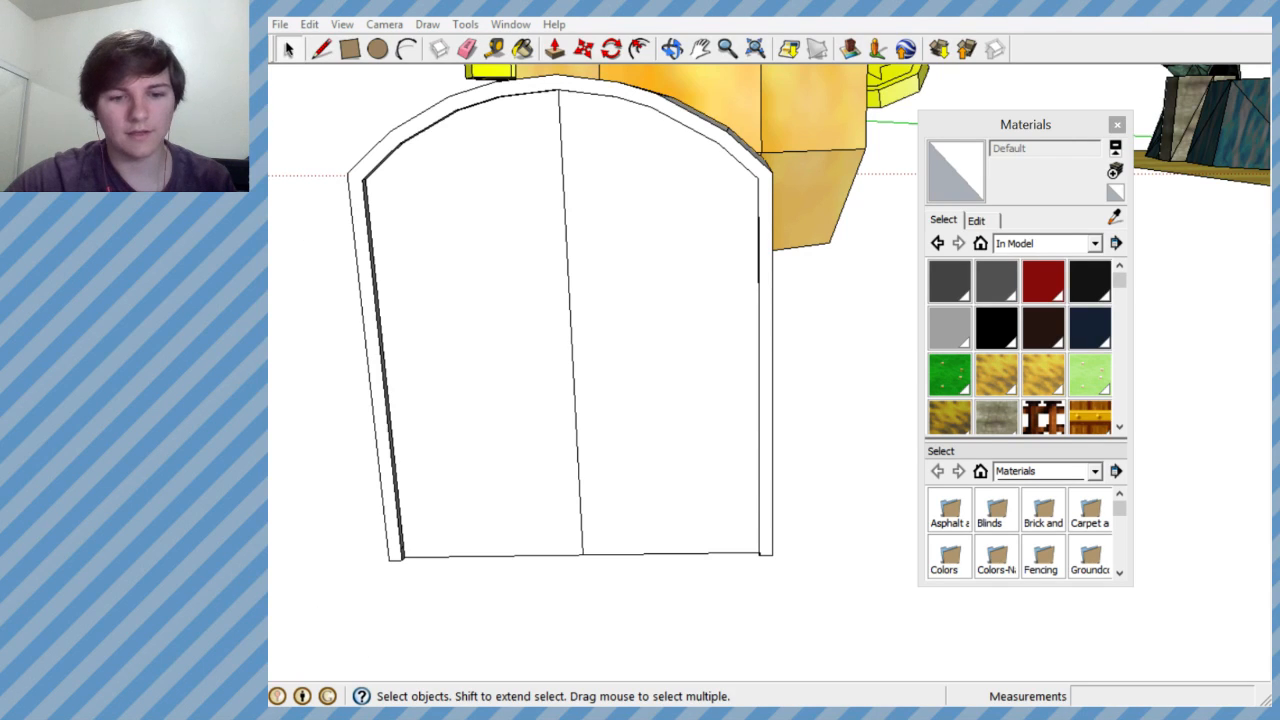
- Switch to Open Broadcaster Software and hide the Sketchup source in the current scene
key("alt+Tab")
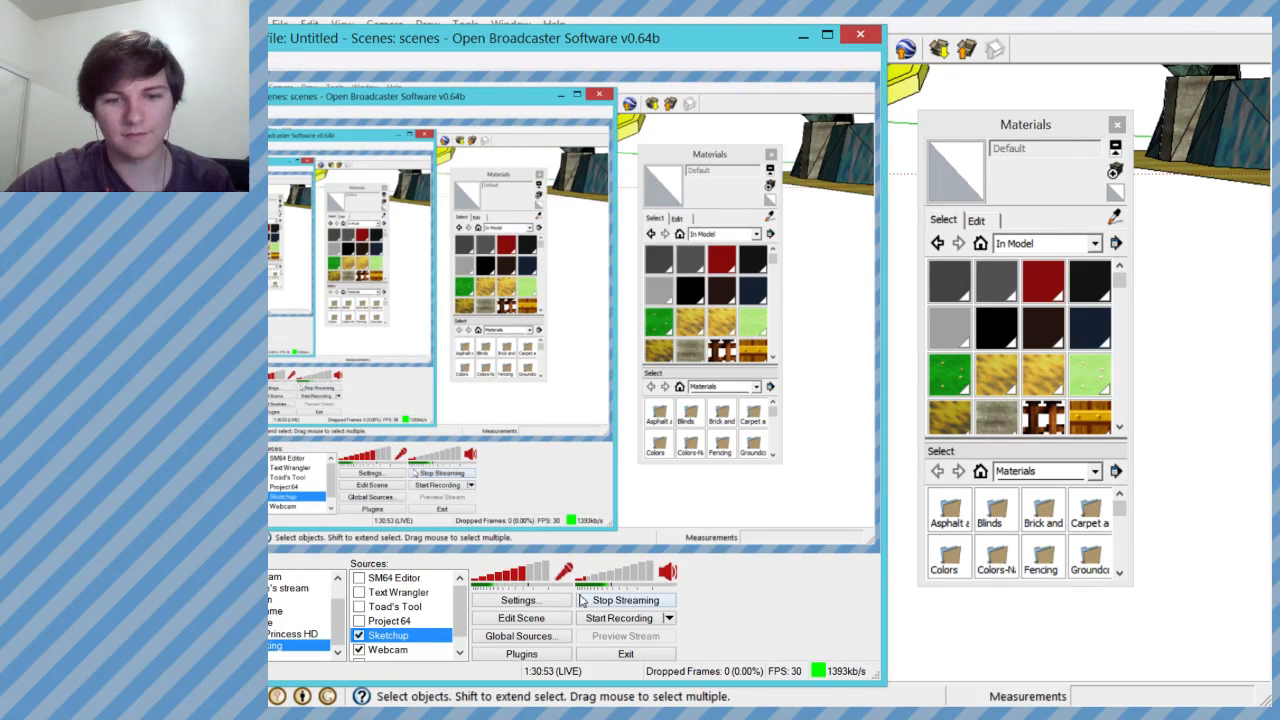
left_click(358, 635)
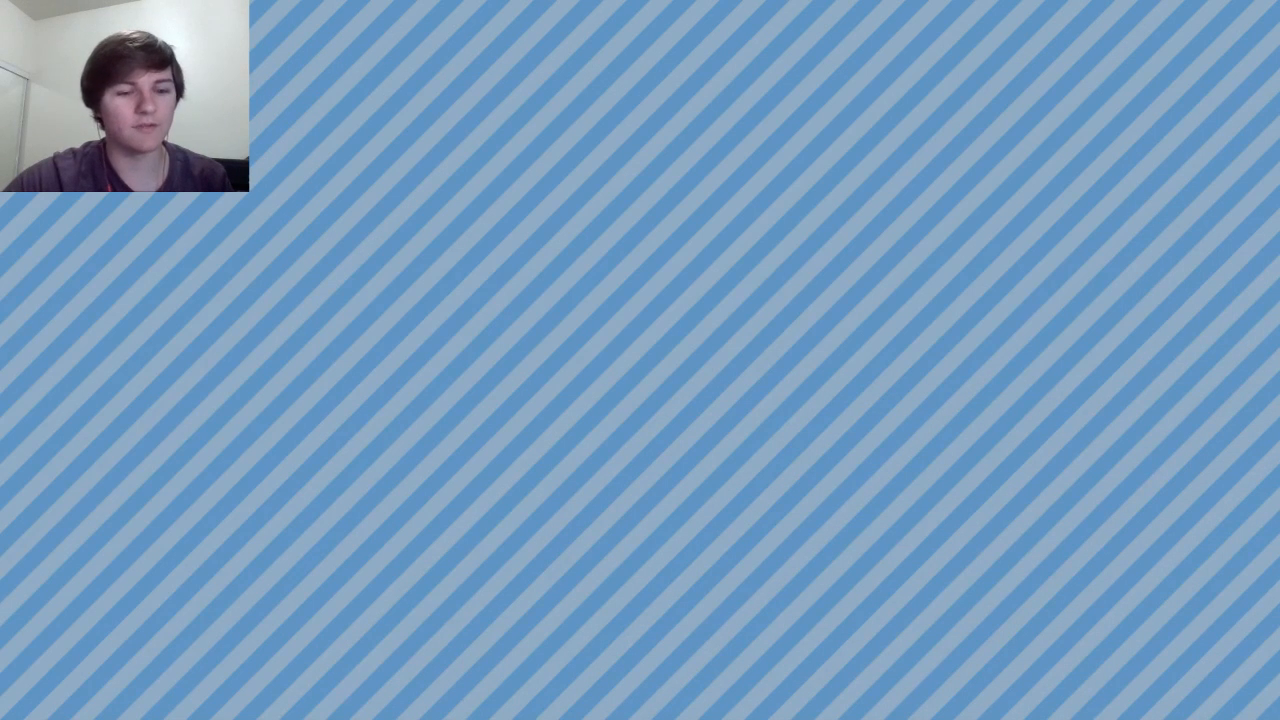
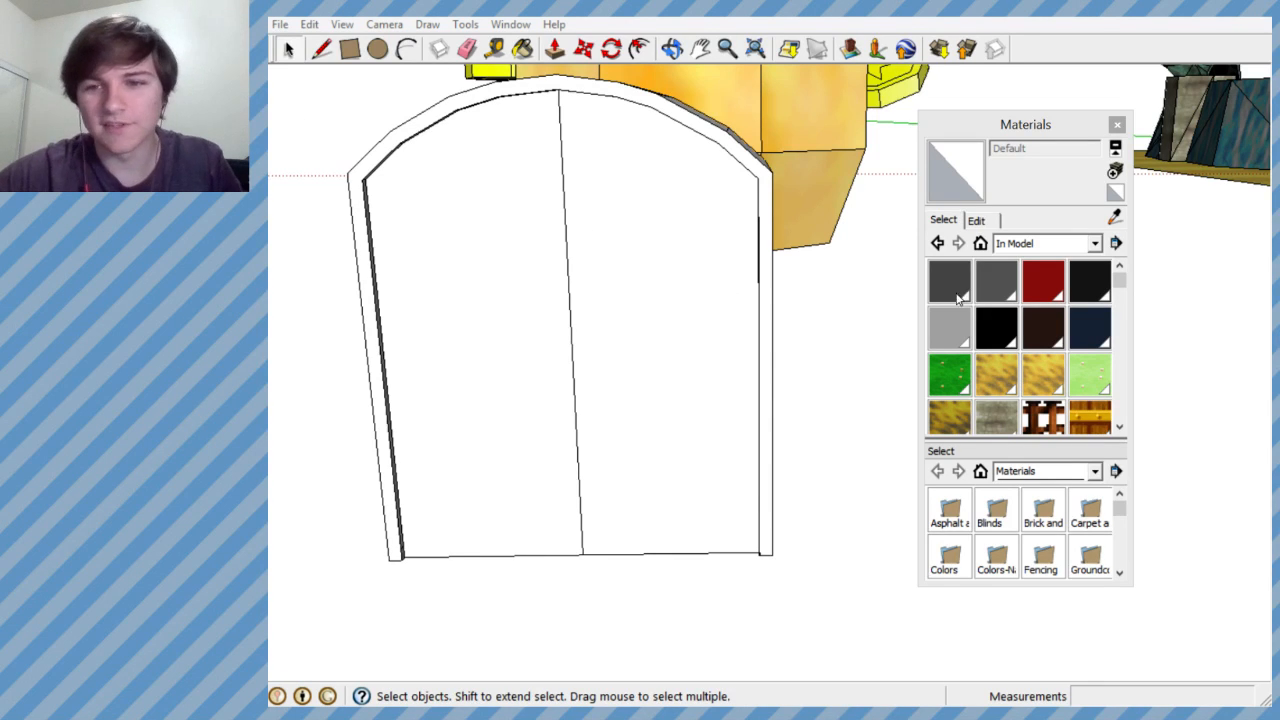
- Start a new material and load the green texture image MARIOKART64#AFCD8A1D#0#2_all for it
left_click(1115, 171)
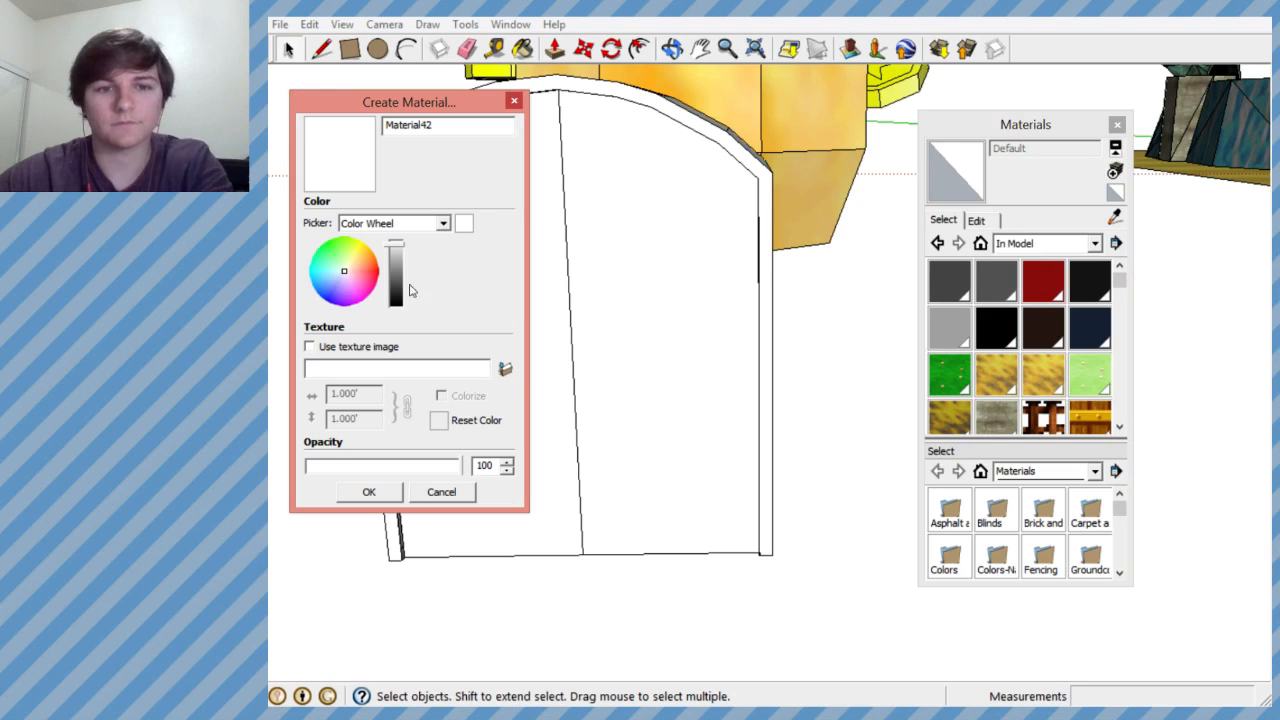
left_click(505, 368)
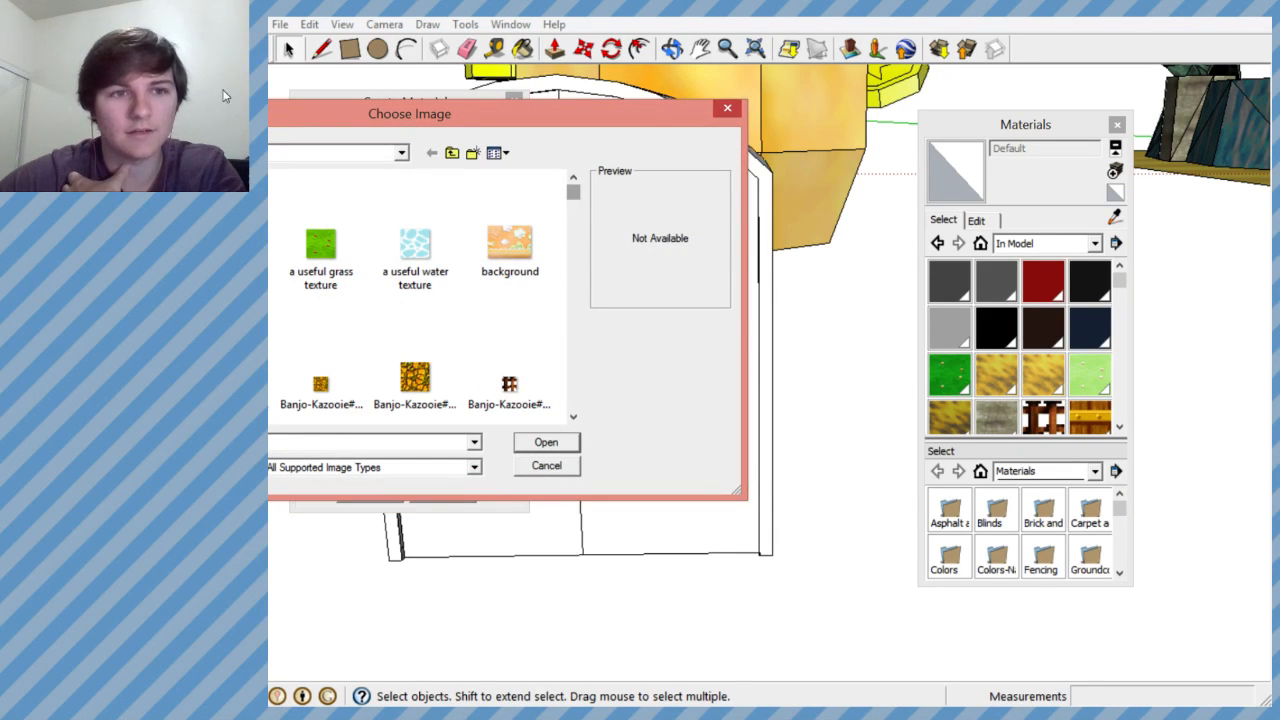
left_click(86, 294)
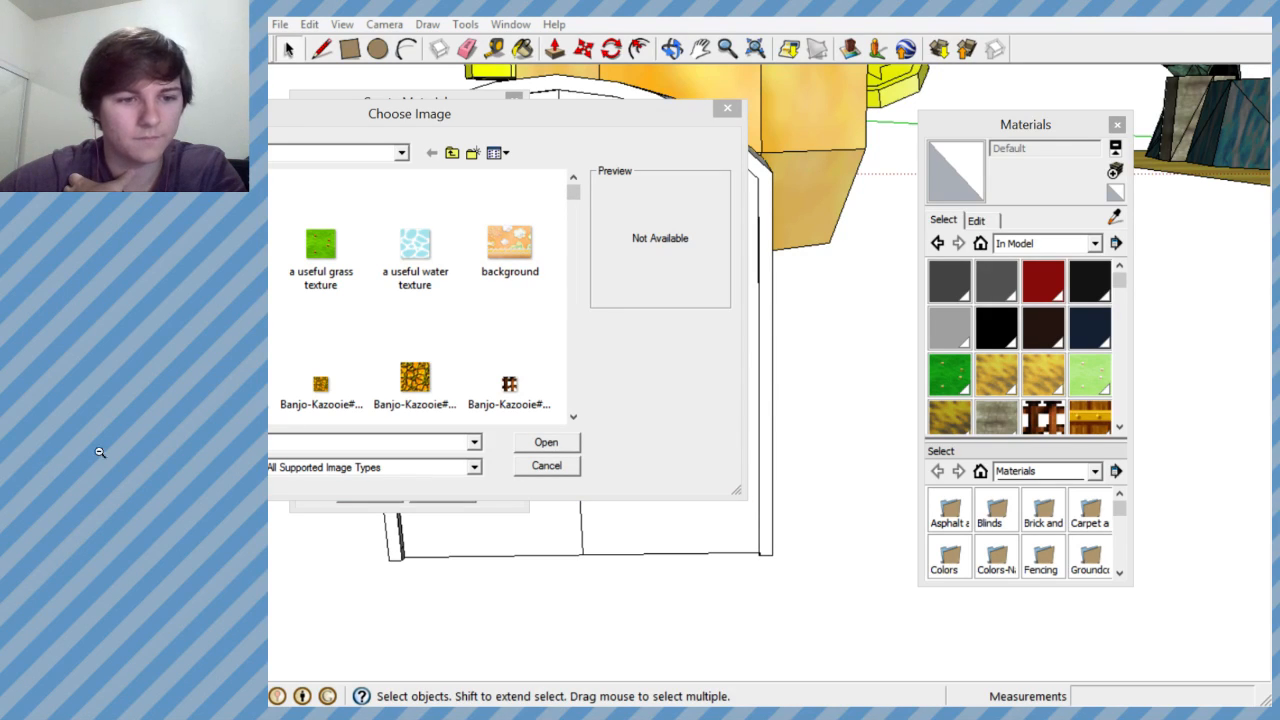
left_click(617, 123)
scroll(575, 218, "down", 3)
left_click_drag(575, 218, 573, 310)
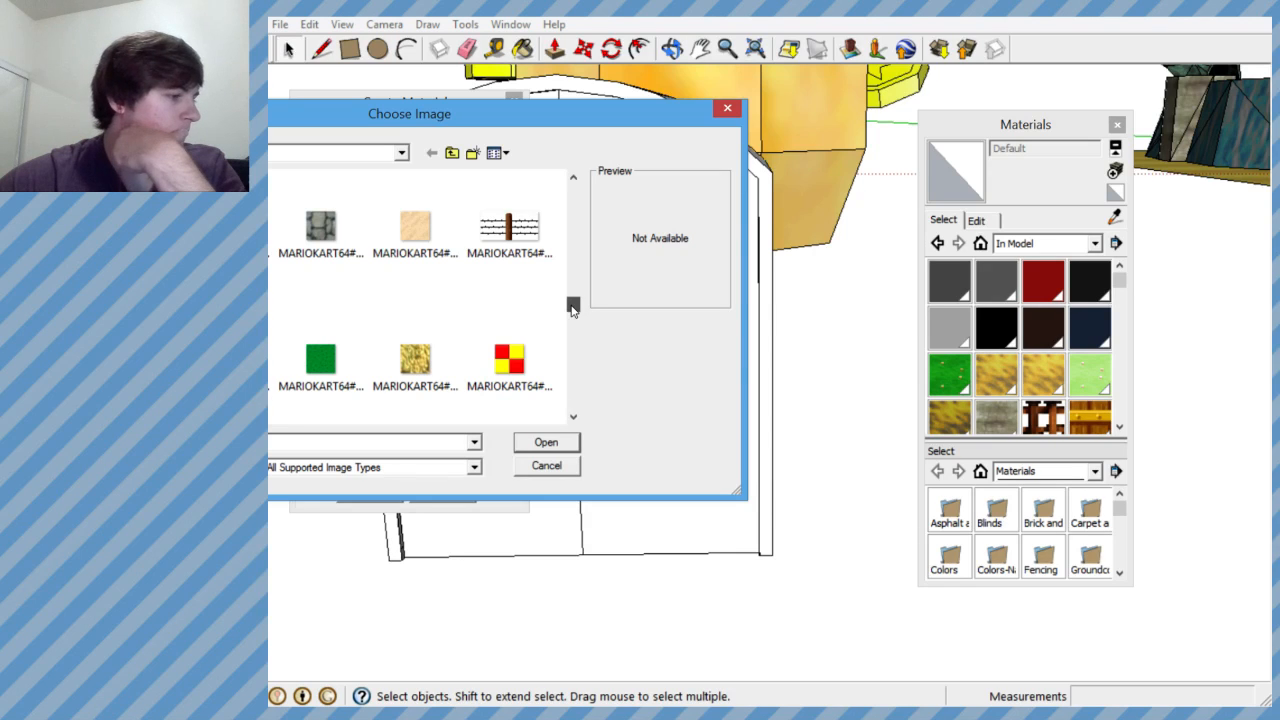
scroll(573, 310, "down", 1)
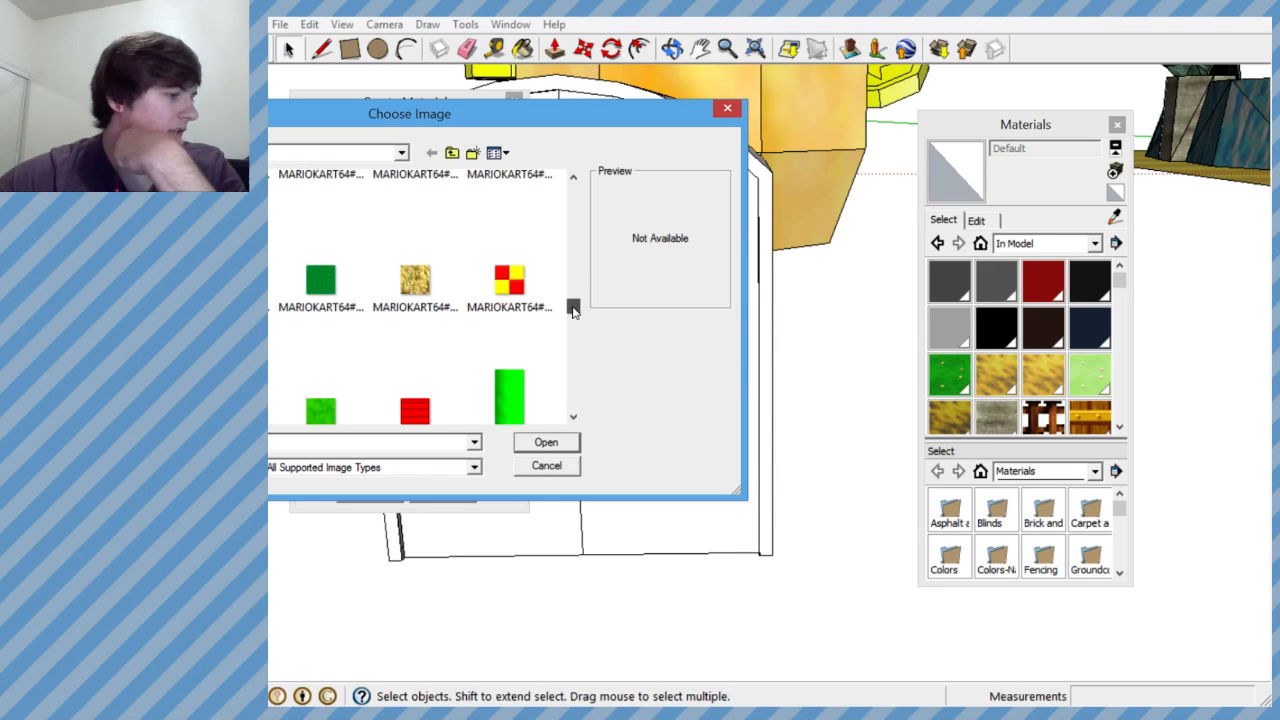
left_click_drag(573, 310, 569, 334)
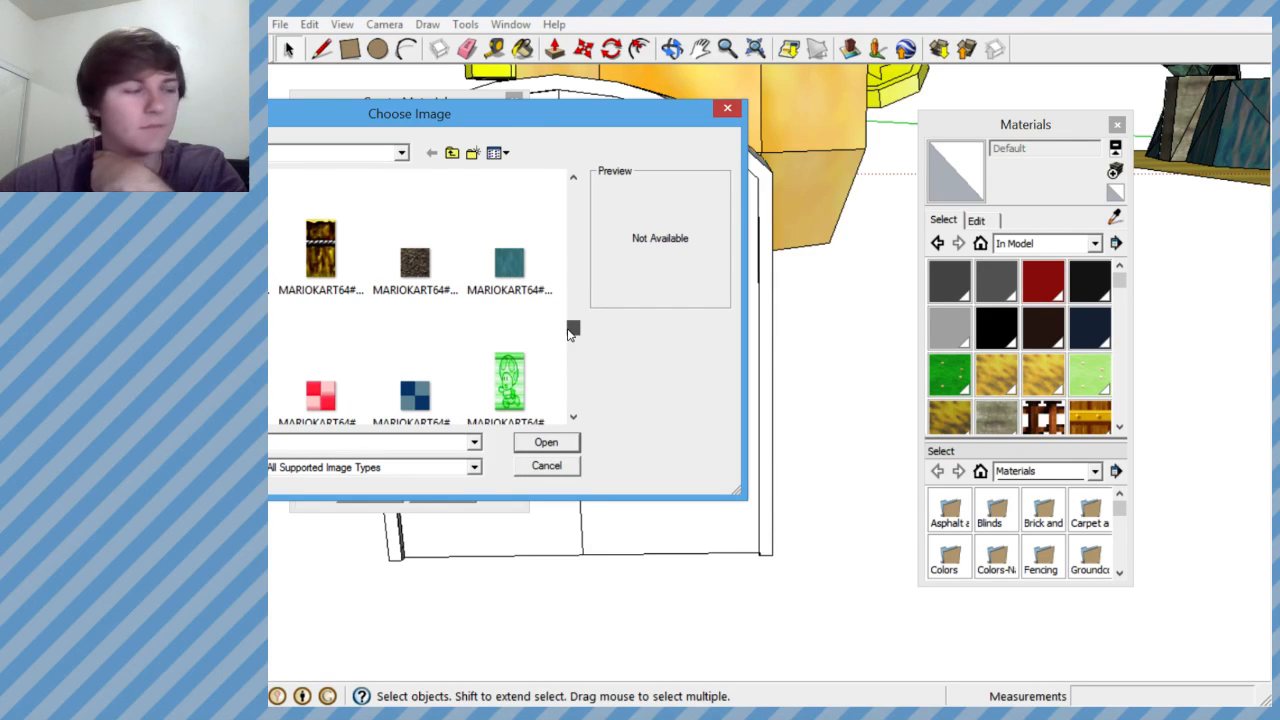
left_click_drag(568, 334, 571, 337)
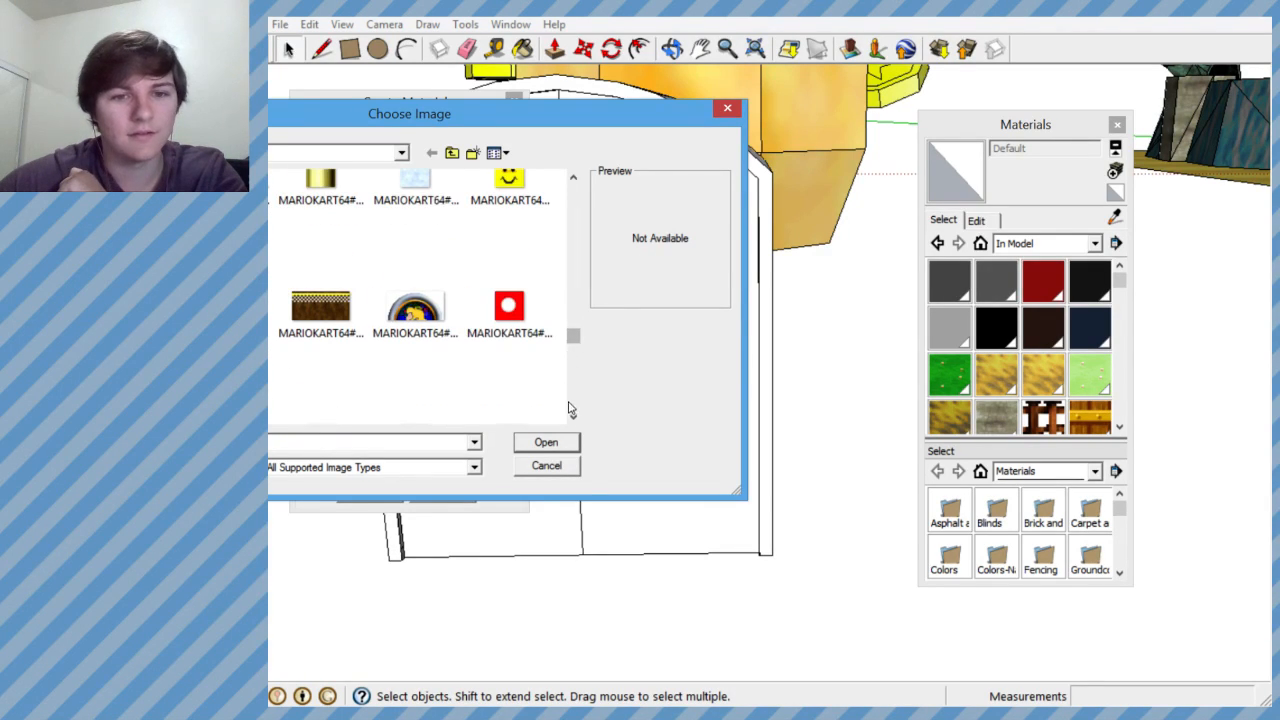
left_click(573, 418)
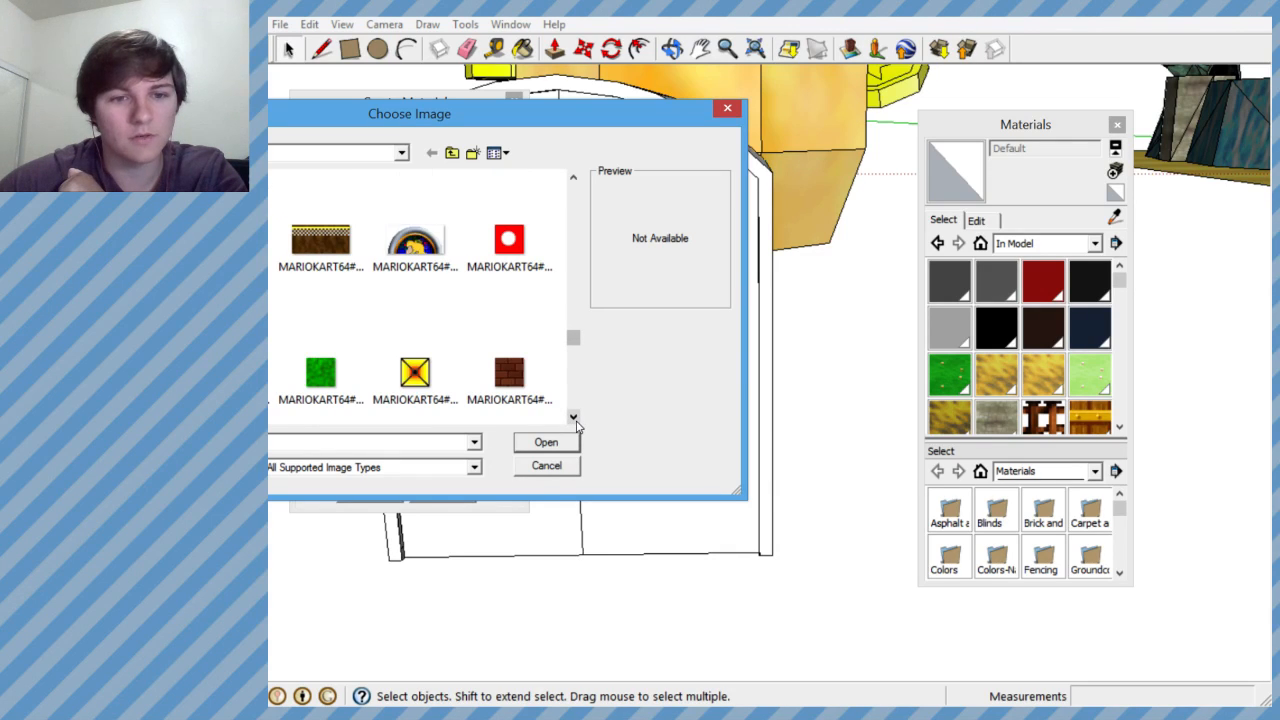
left_click(334, 388)
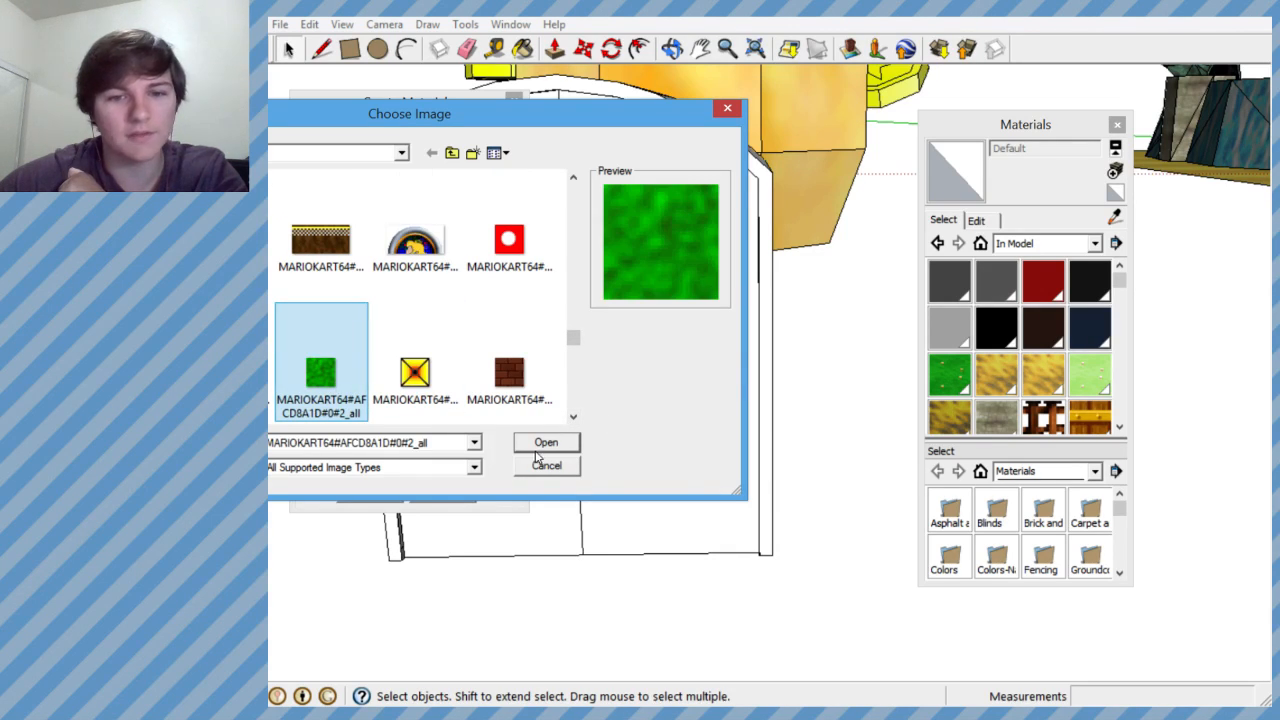
left_click(545, 443)
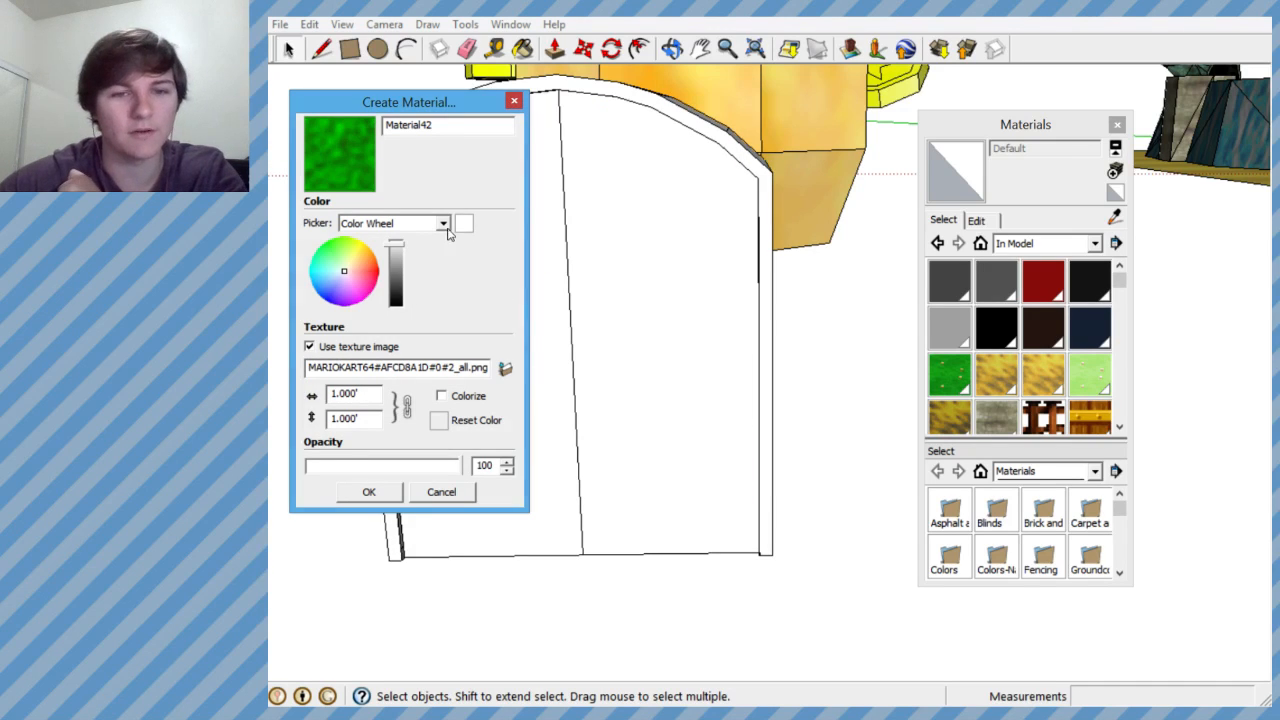
- Tint the new material a darker, slightly bluish green and create it
left_click(344, 259)
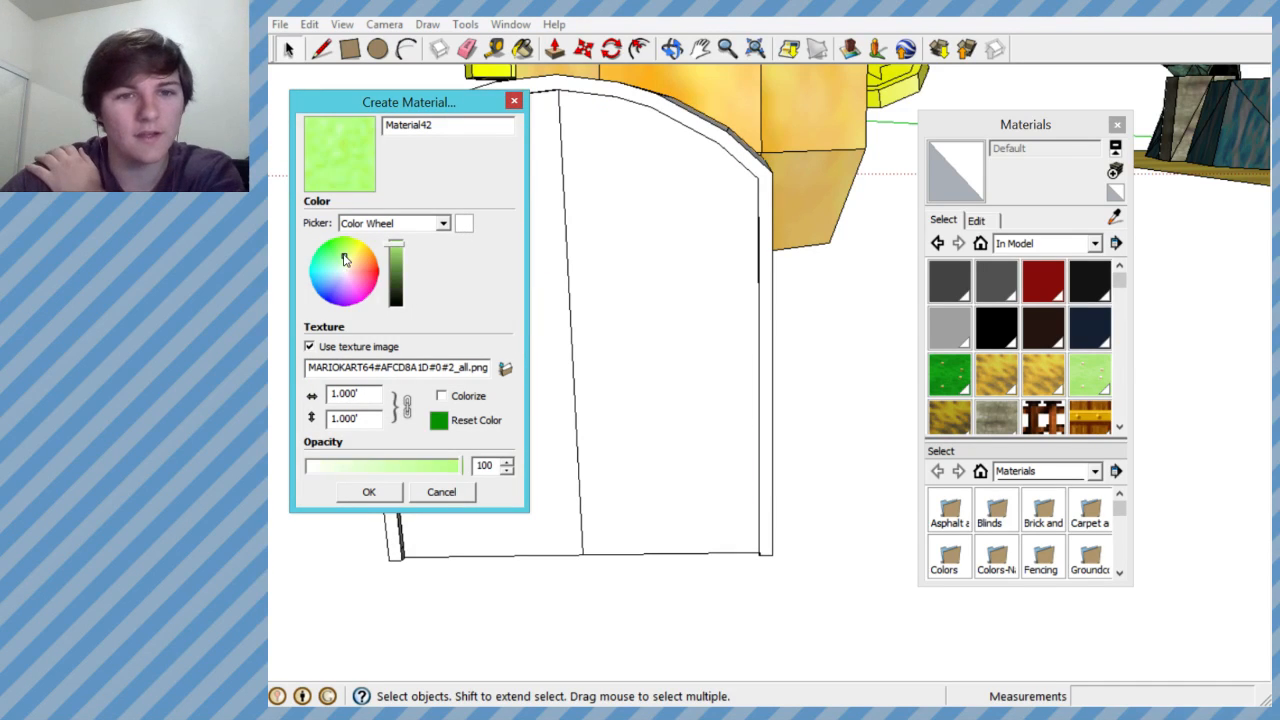
left_click(338, 252)
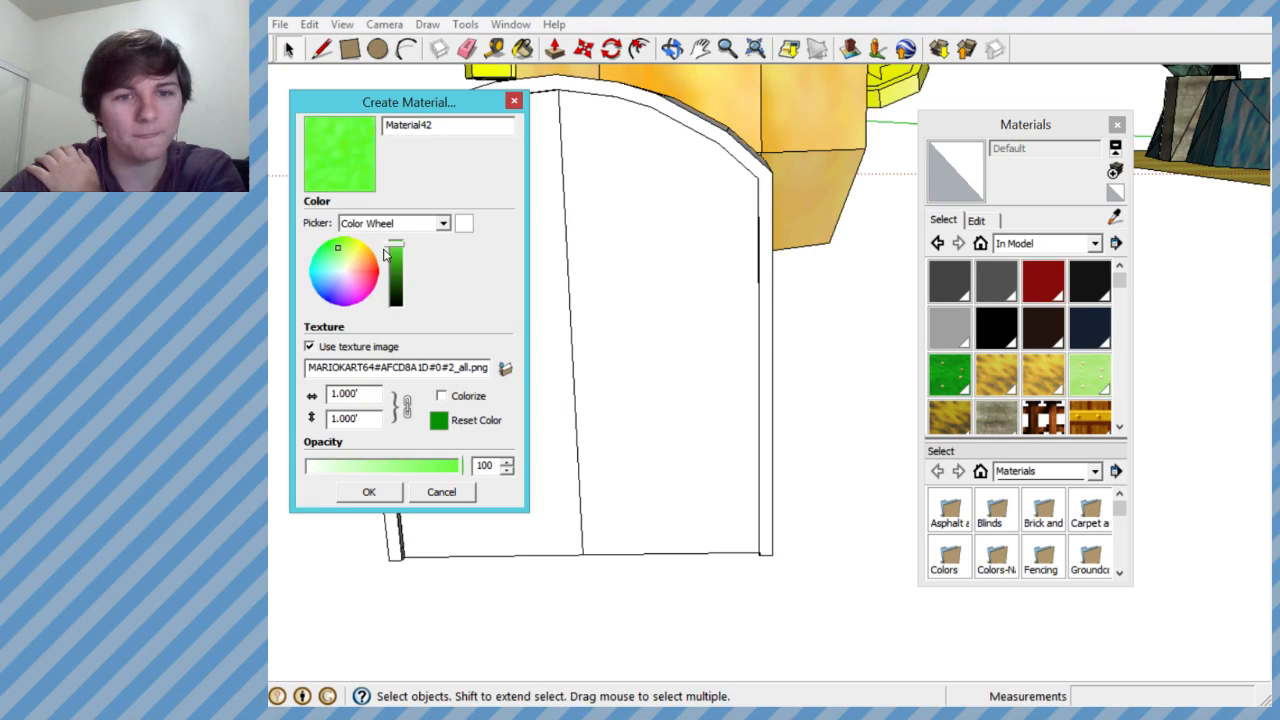
left_click_drag(394, 254, 399, 266)
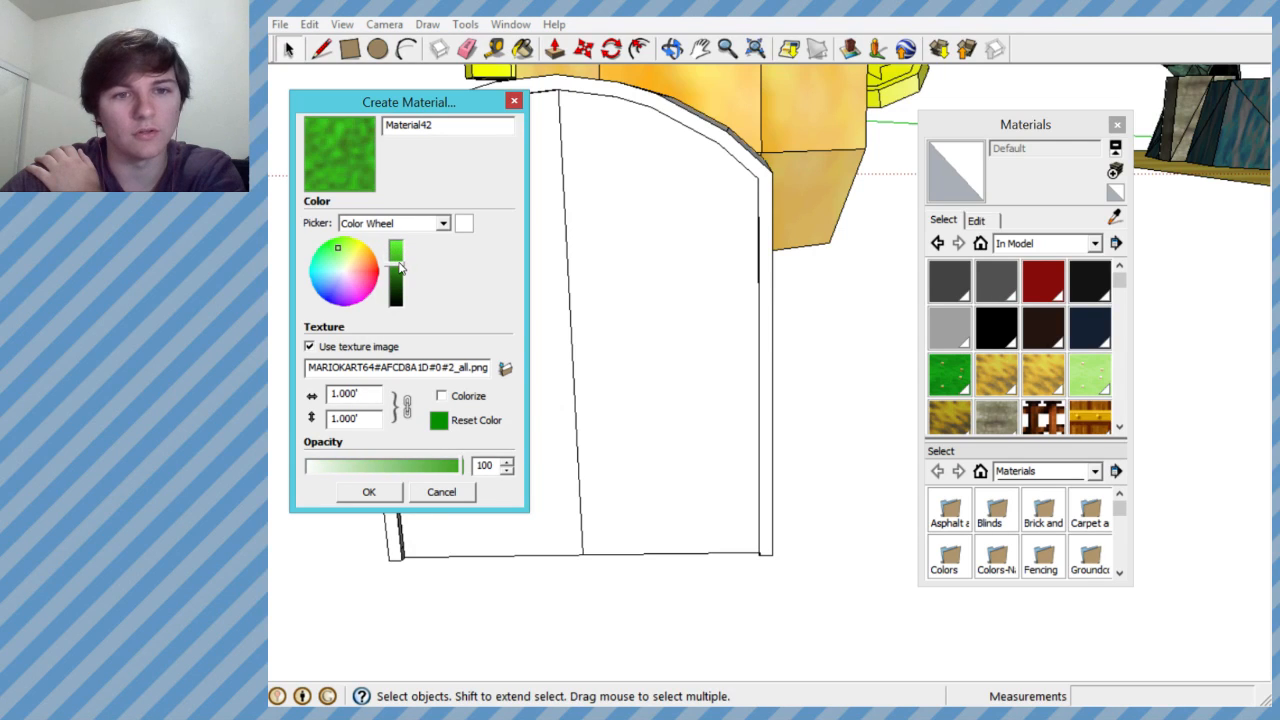
left_click(337, 258)
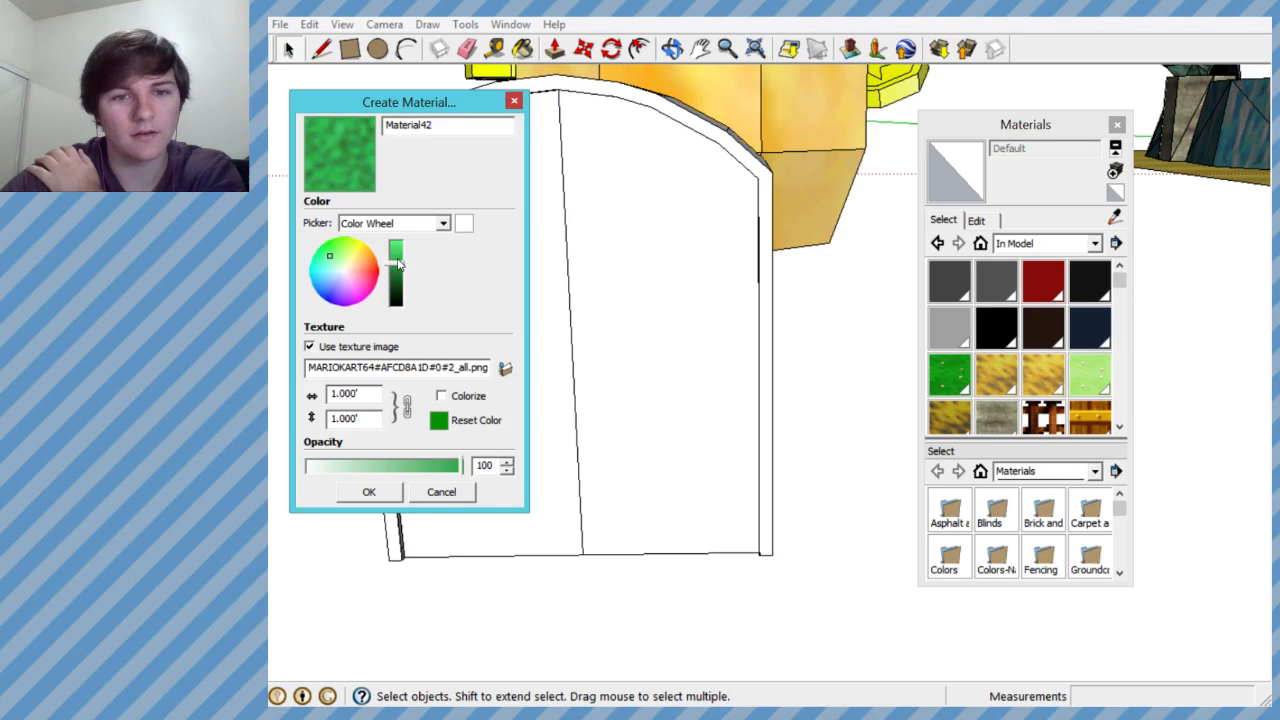
left_click_drag(398, 263, 399, 272)
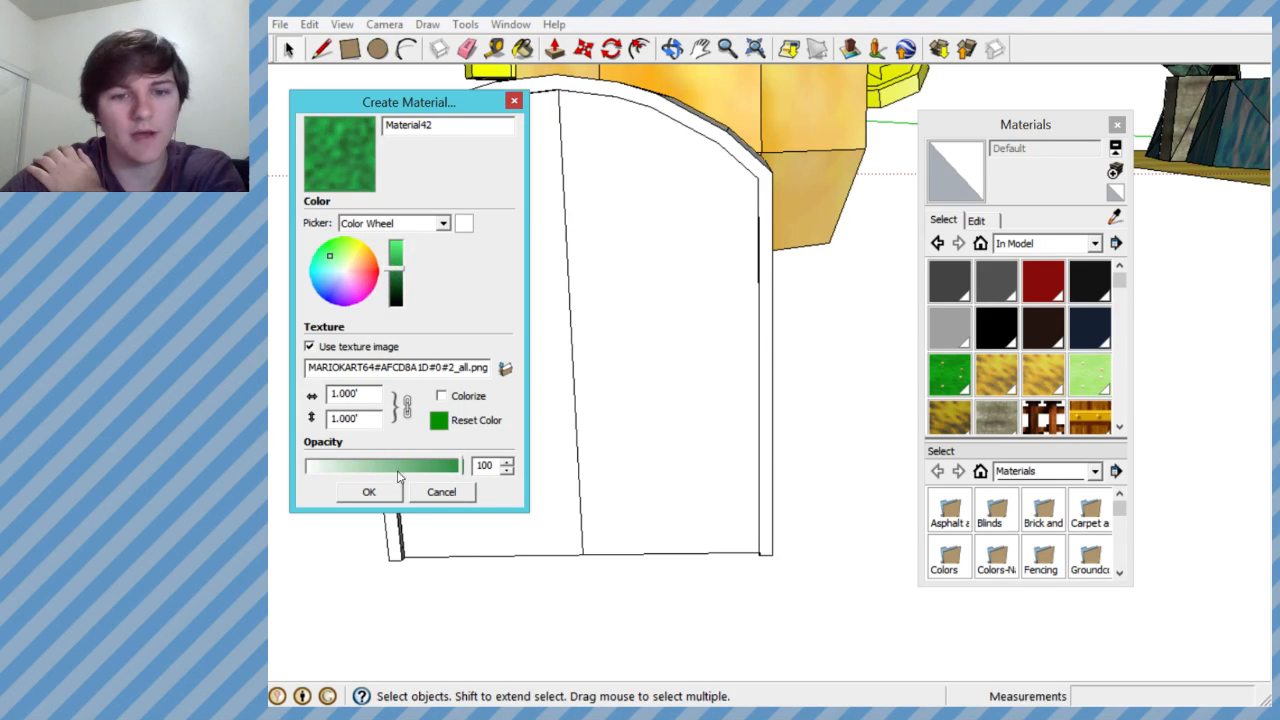
left_click(370, 492)
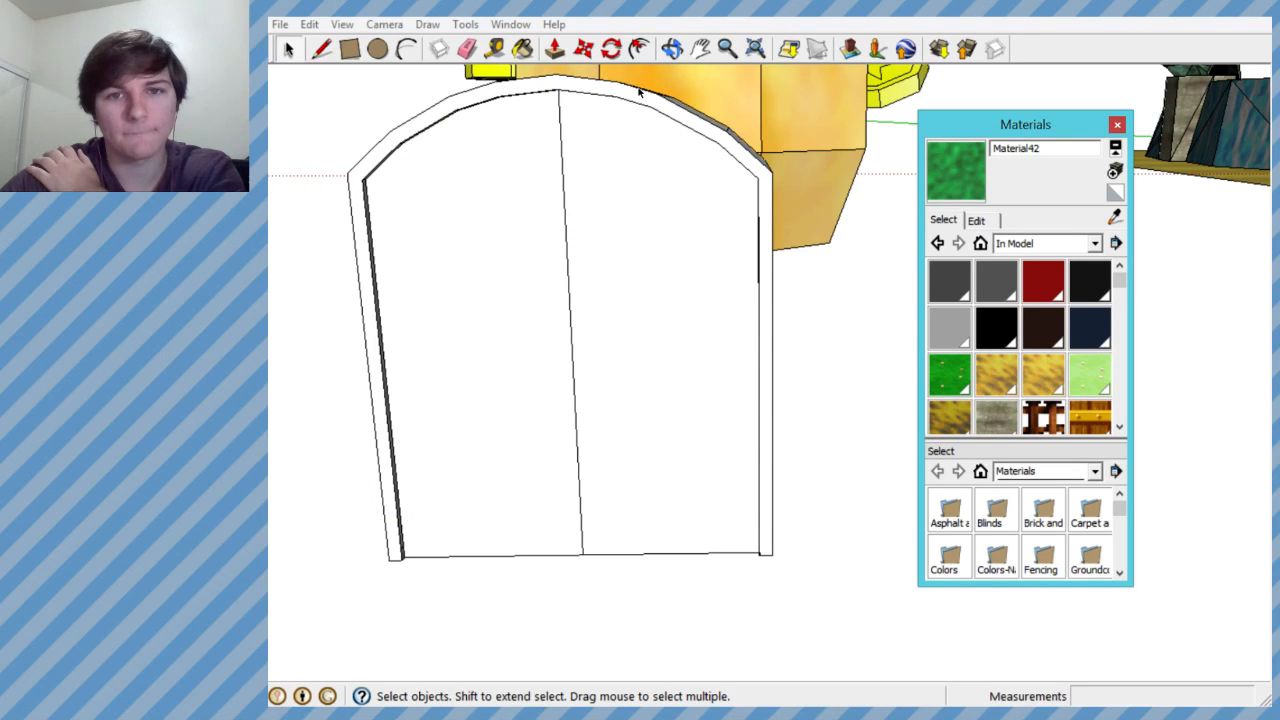
- Paint the sloping roof strips on the left half of the arched block with the new green material
key("b")
mouse_move(600, 100)
middle_mouse_down()
mouse_move(517, 123)
mouse_move(874, 229)
mouse_move(424, 323)
middle_mouse_up()
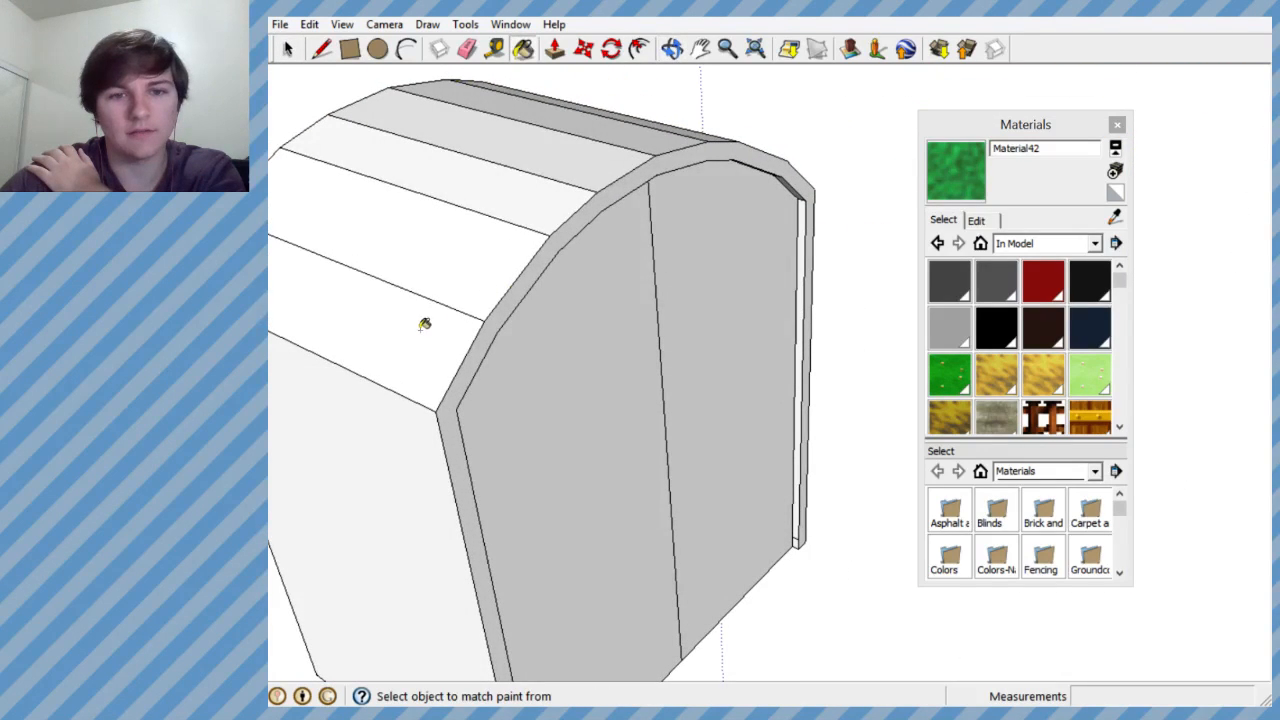
left_click(424, 323)
left_click(451, 278)
left_click(523, 175)
left_click(560, 149)
left_click(597, 125)
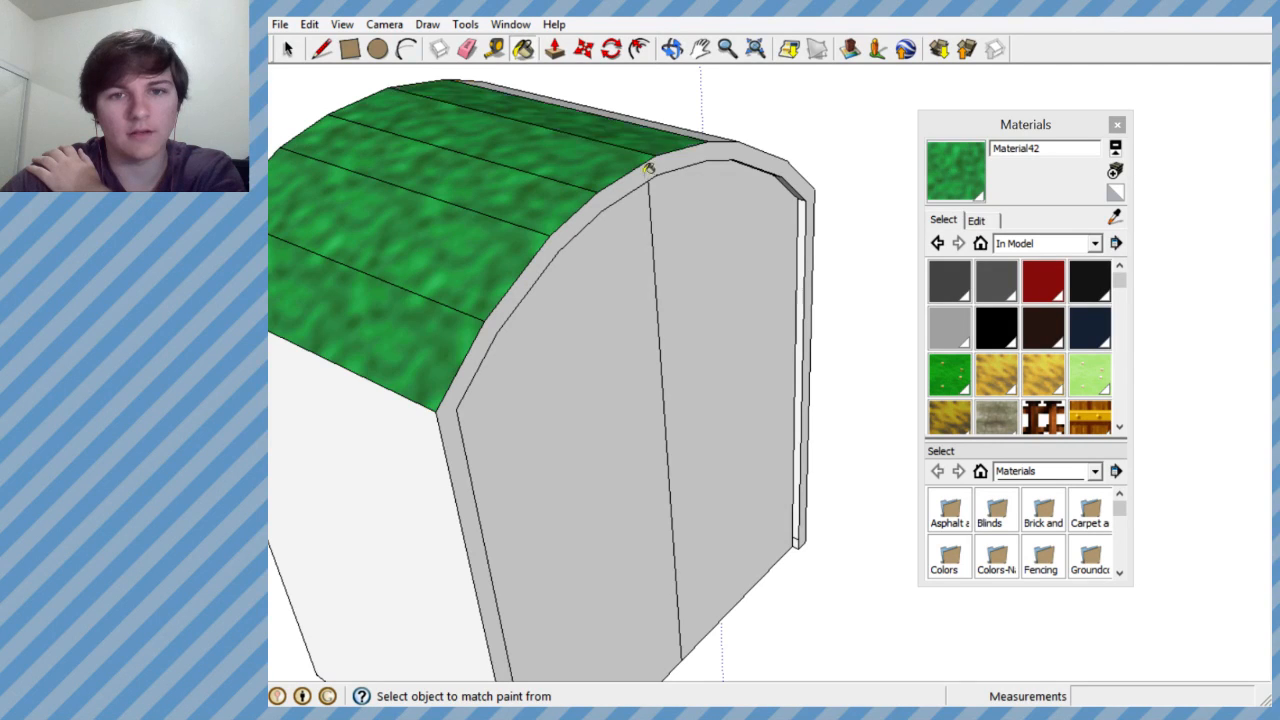
- Paint the remaining roof strips and the raised front frame with the same green material
middle_click_drag(648, 168, 380, 266)
scroll(509, 257, "down", 5)
left_click(626, 180)
left_click(660, 186)
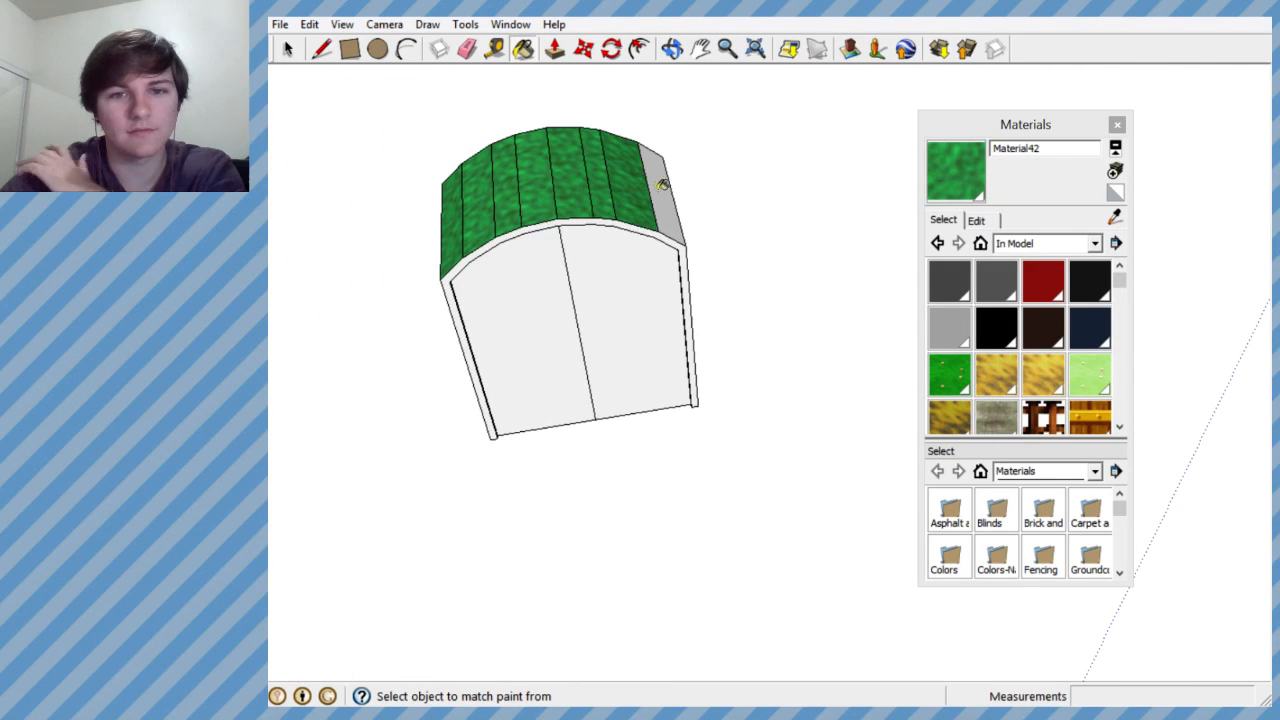
left_click(662, 186)
left_click(631, 222)
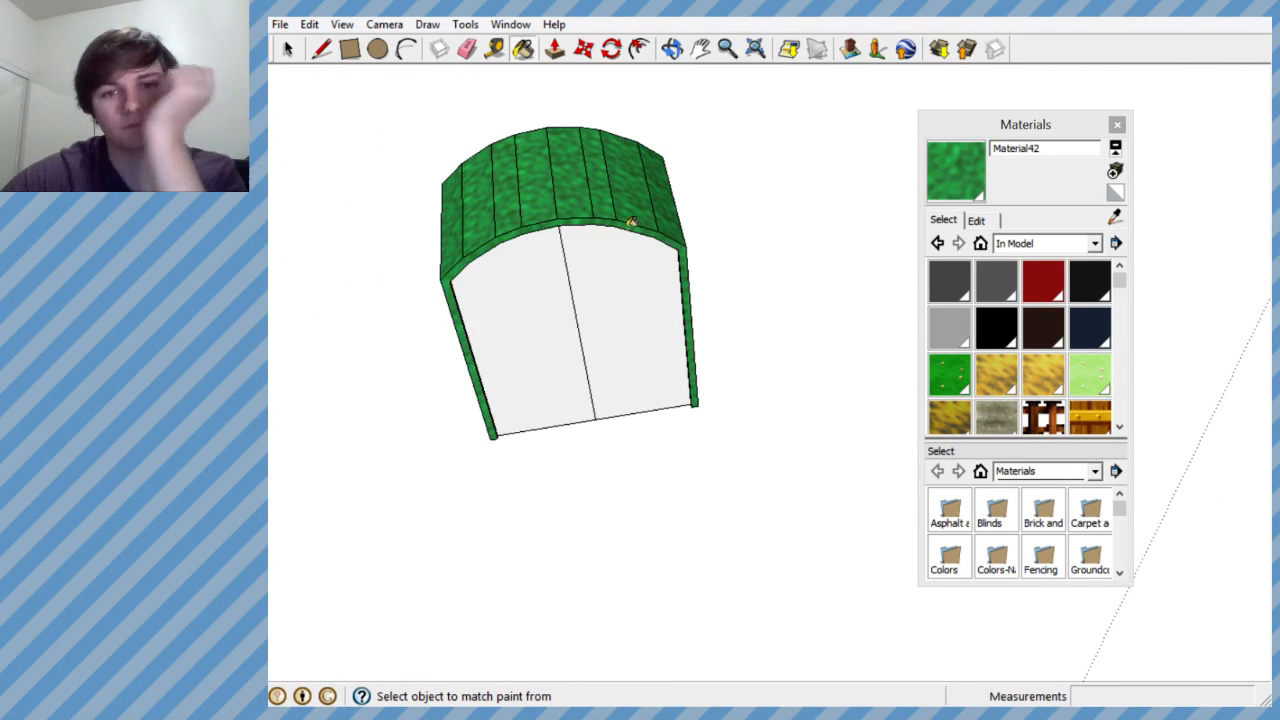
- Paint the side walls of the arched block with the same green material
middle_click_drag(631, 222, 232, 340)
left_click(434, 355)
middle_click_drag(680, 325, 420, 250)
middle_click_drag(670, 302, 816, 301)
left_click(816, 301)
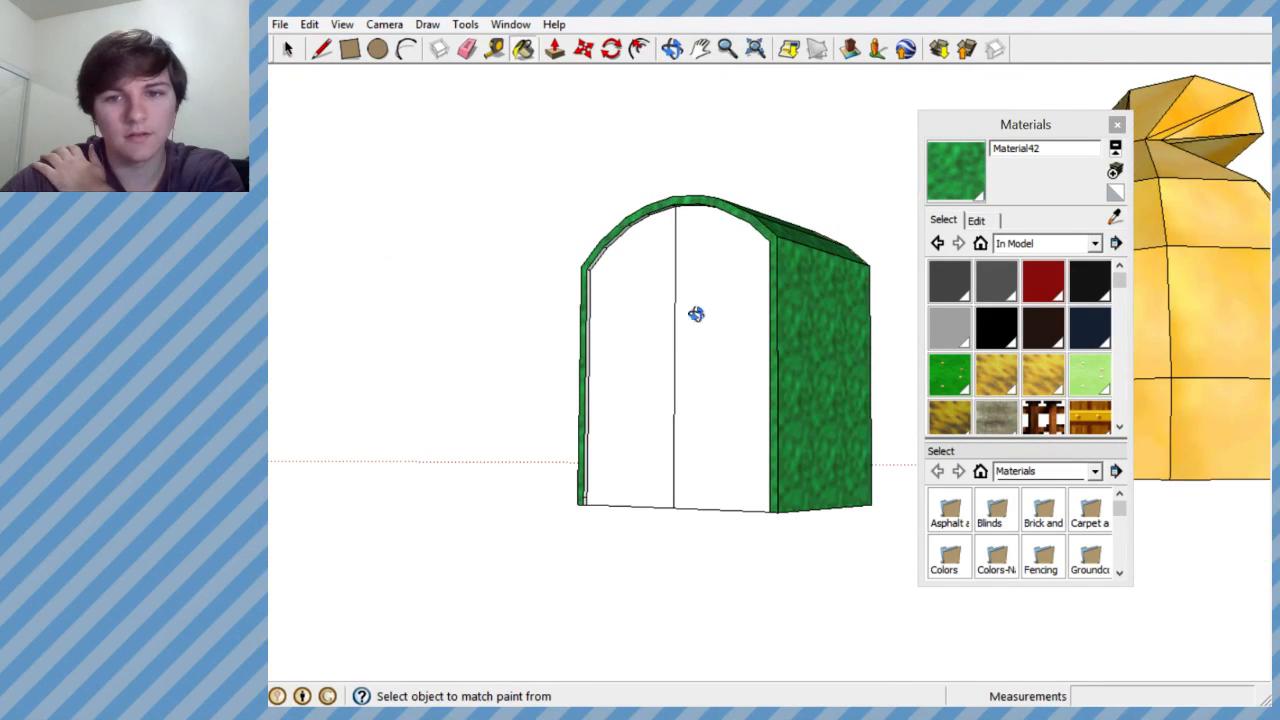
mouse_move(691, 314)
middle_mouse_down()
mouse_move(289, 260)
mouse_move(569, 314)
mouse_move(514, 315)
mouse_move(857, 371)
mouse_move(857, 357)
mouse_move(790, 344)
mouse_move(815, 350)
middle_mouse_up()
left_click(814, 350)
middle_click_drag(779, 421, 600, 243)
- Paint the frame's inner edge faces green from the arch's peak down the left side
scroll(663, 257, "up", 6)
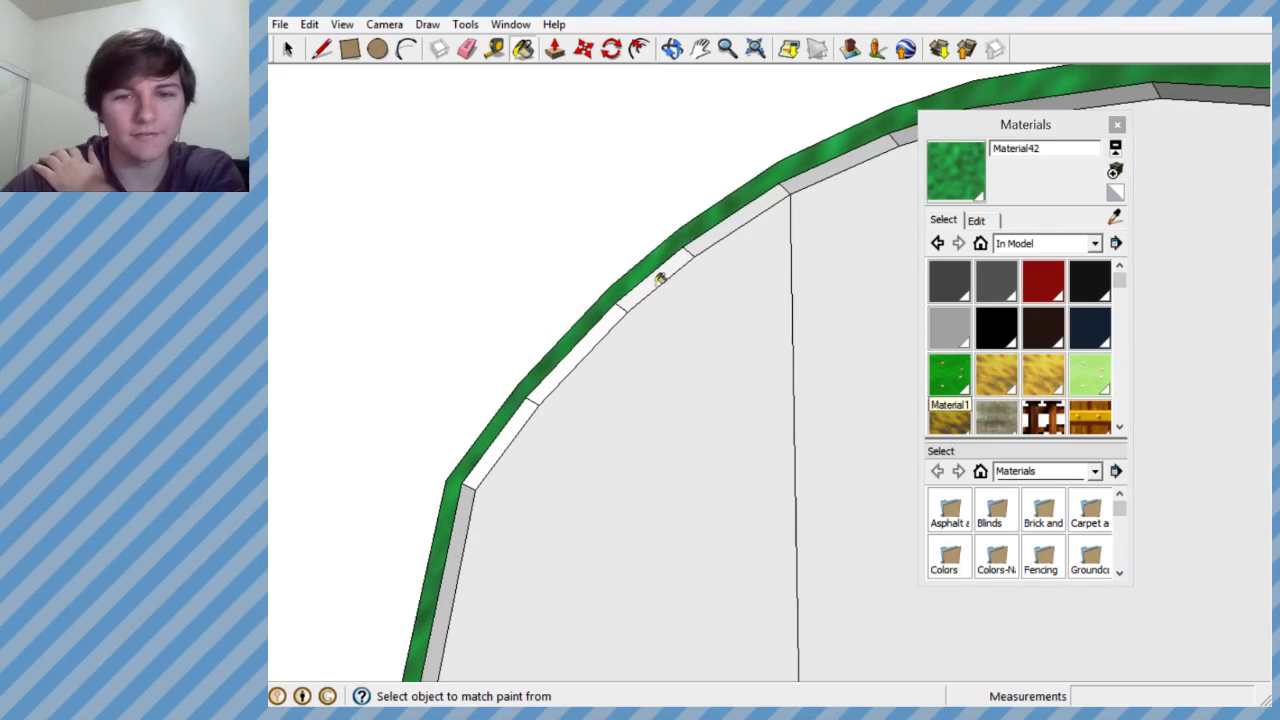
left_click(660, 280)
left_click(676, 252)
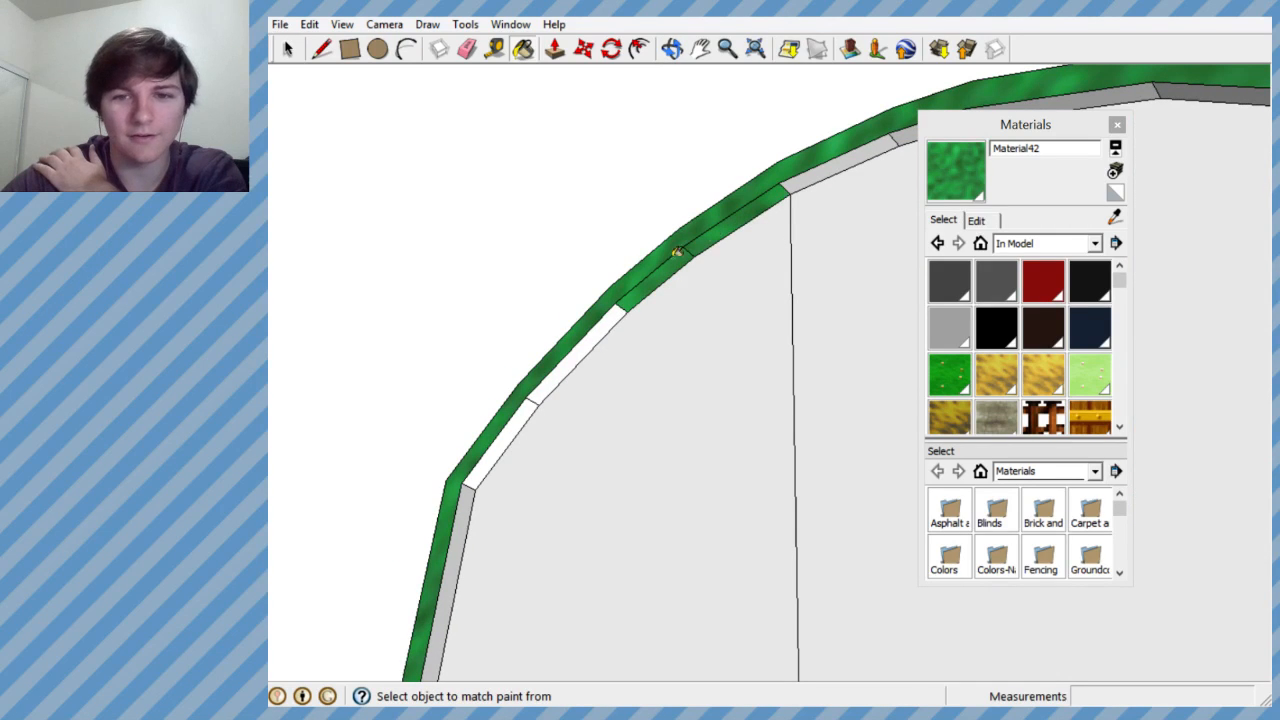
left_click(590, 341)
left_click(492, 443)
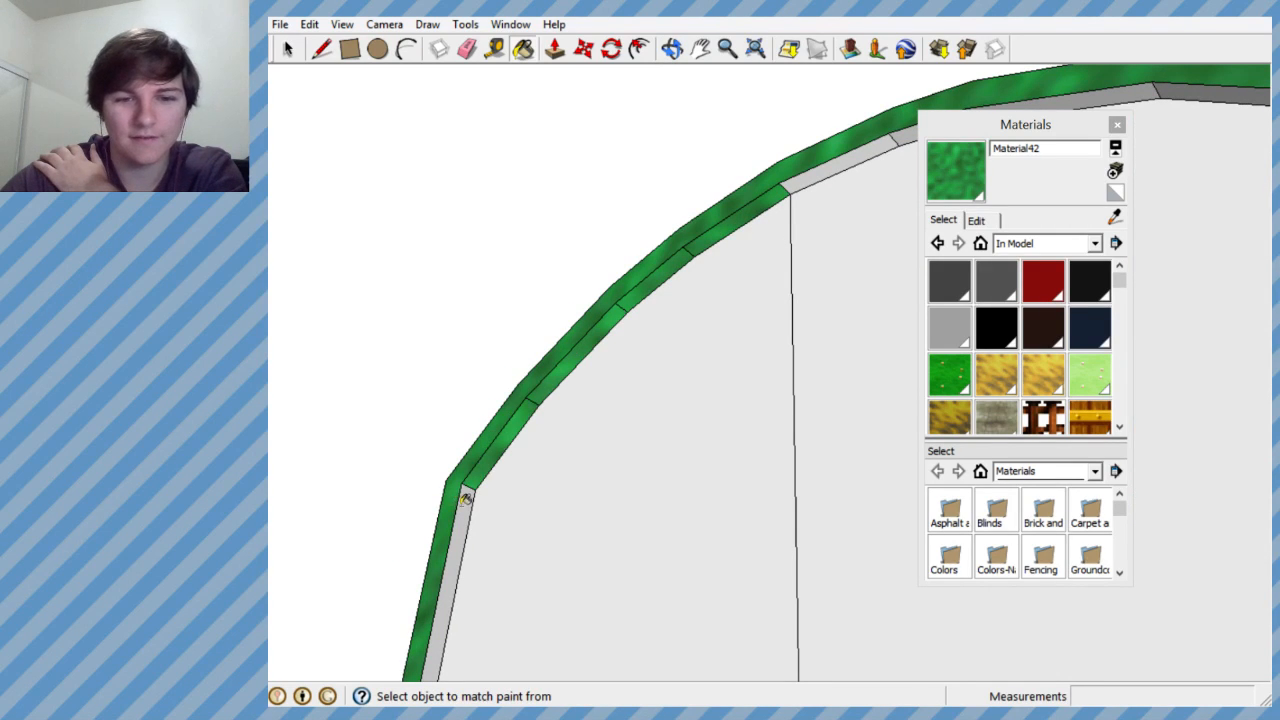
left_click(460, 498)
- Paint the frame's inner edge faces green from the arch's peak down the right side
left_click(843, 160)
middle_click_drag(700, 187, 965, 230)
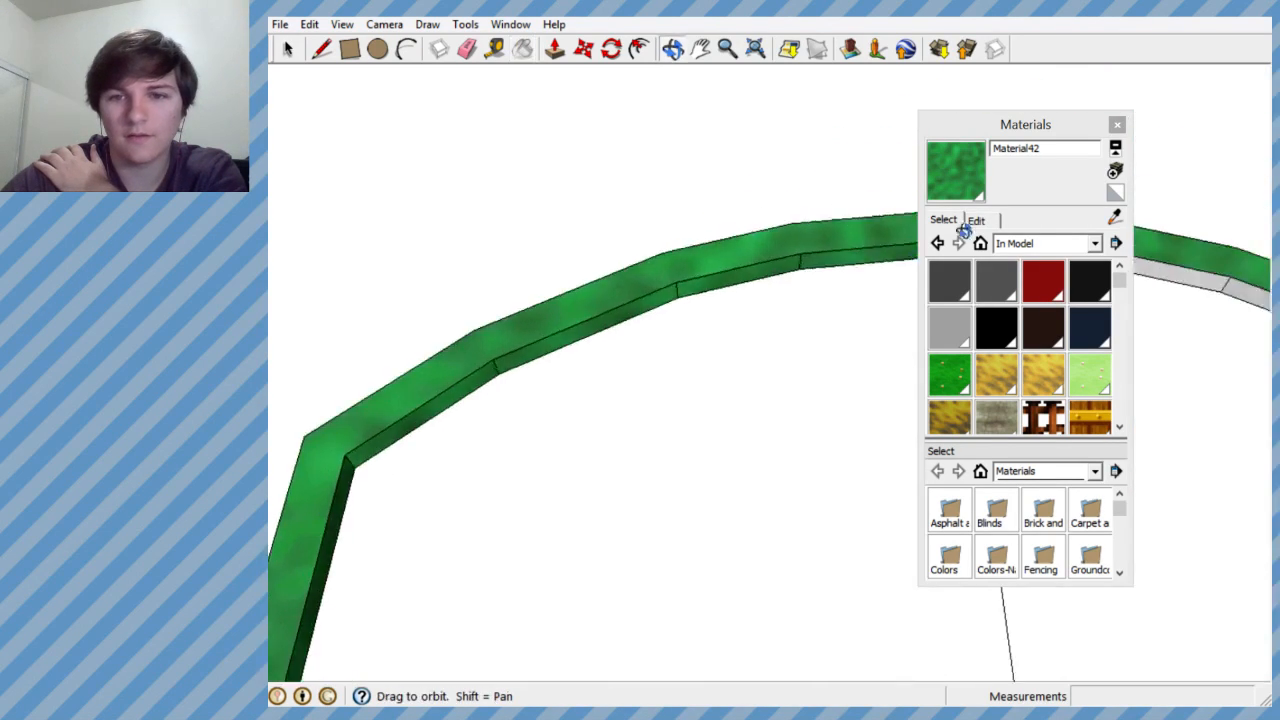
scroll(549, 323, "down", 4)
middle_click_drag(885, 320, 826, 303)
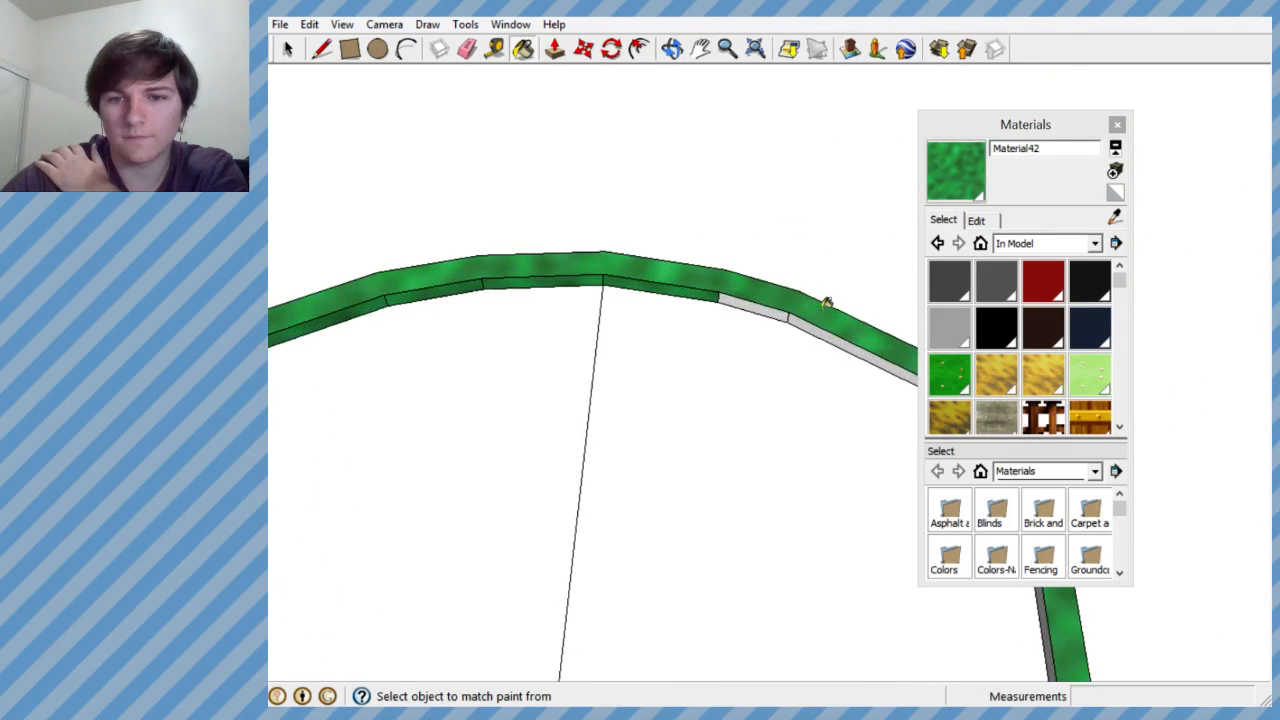
left_click(775, 305)
left_click(812, 326)
mouse_move(529, 335)
middle_mouse_down()
mouse_move(837, 396)
mouse_move(831, 352)
middle_mouse_up()
left_click(826, 360)
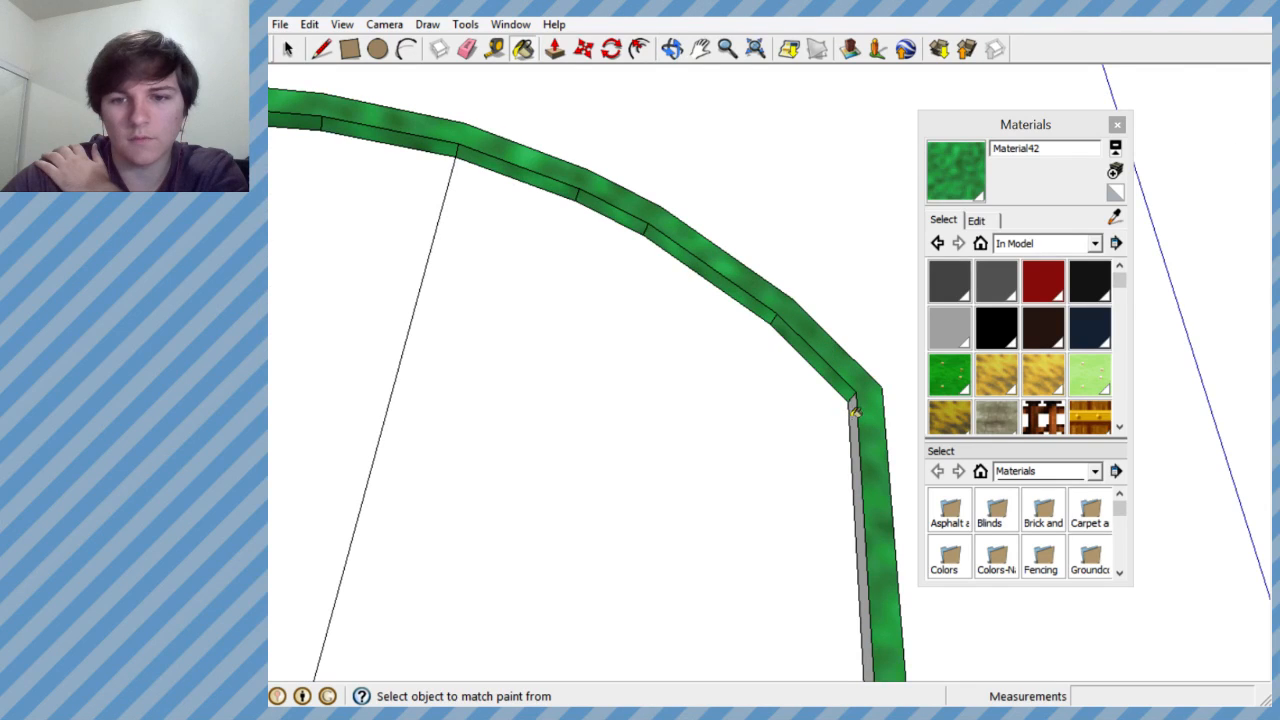
mouse_move(683, 383)
middle_mouse_down()
mouse_move(591, 491)
mouse_move(705, 430)
mouse_move(655, 525)
middle_mouse_up()
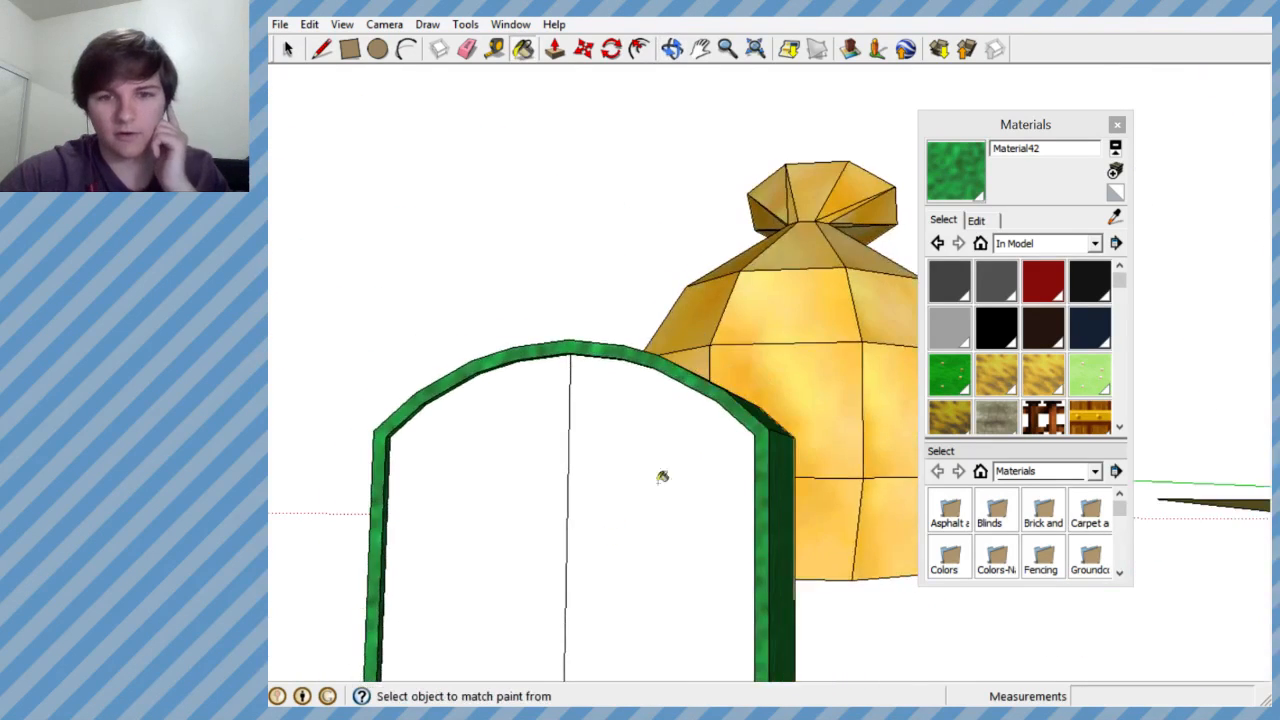
- Examine the green-painted door block beside the money bag from the front, above and the side
scroll(711, 436, "down", 4)
scroll(705, 446, "up", 4)
middle_click_drag(704, 450, 683, 625)
scroll(813, 297, "down", 4)
scroll(812, 297, "down", 3)
scroll(720, 389, "up", 4)
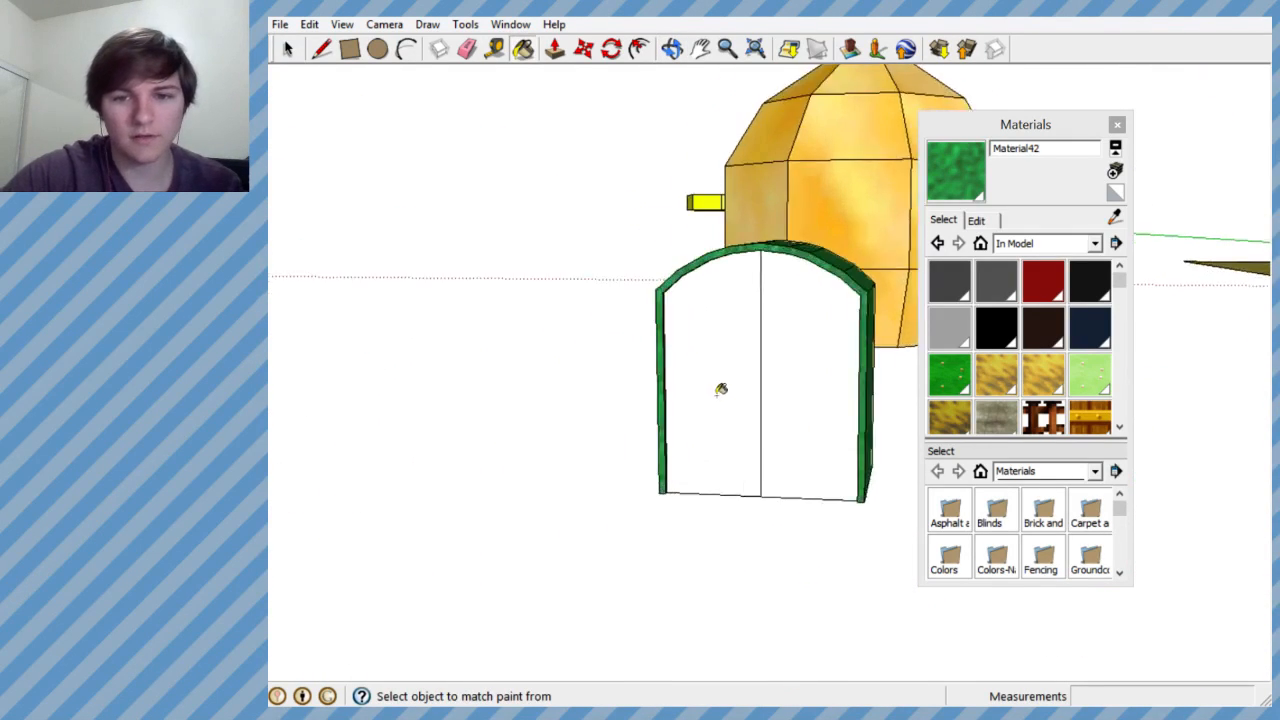
middle_click_drag(722, 388, 752, 518)
scroll(674, 357, "down", 3)
scroll(770, 368, "up", 2)
mouse_move(770, 368)
middle_mouse_down()
mouse_move(851, 503)
mouse_move(845, 428)
mouse_move(723, 371)
mouse_move(877, 380)
mouse_move(828, 382)
middle_mouse_up()
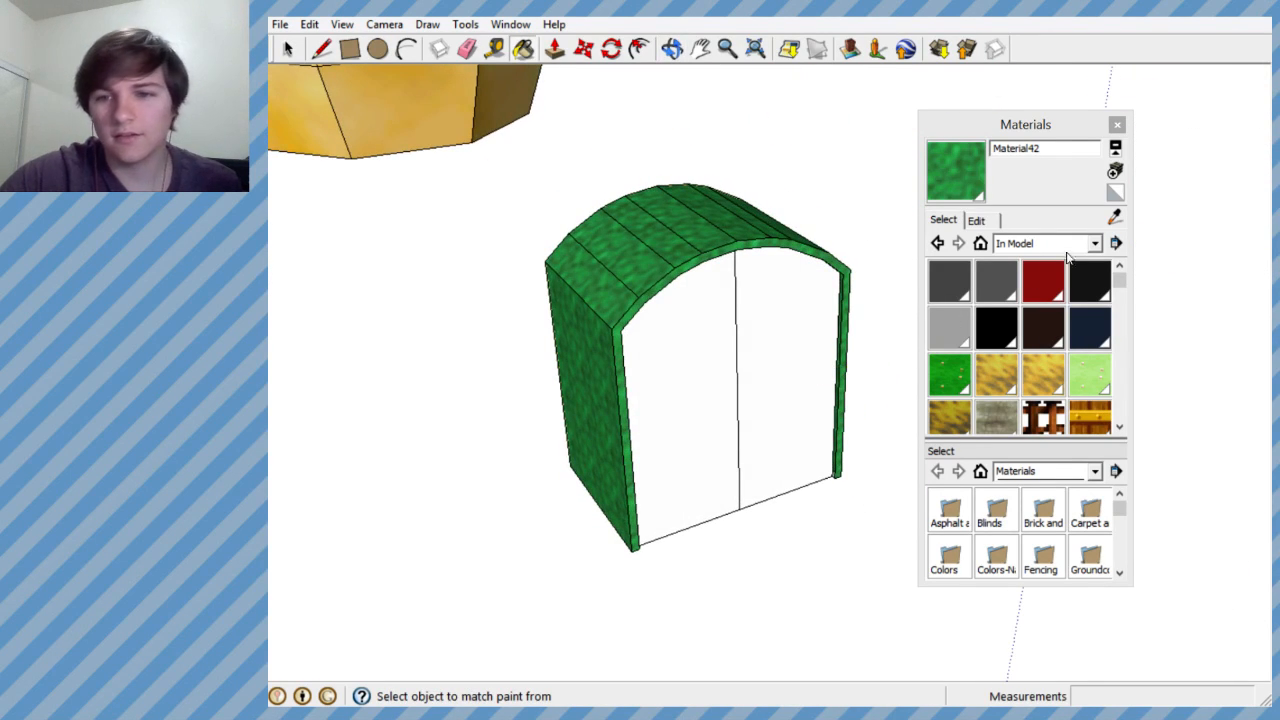
- Edit the green material and lower its colour brightness to a darker green
left_click(982, 222)
left_click(1022, 314)
left_click_drag(1022, 314, 1022, 324)
key("o")
mouse_move(700, 349)
left_mouse_down()
mouse_move(766, 314)
mouse_move(685, 314)
mouse_move(705, 318)
left_mouse_up()
key("b")
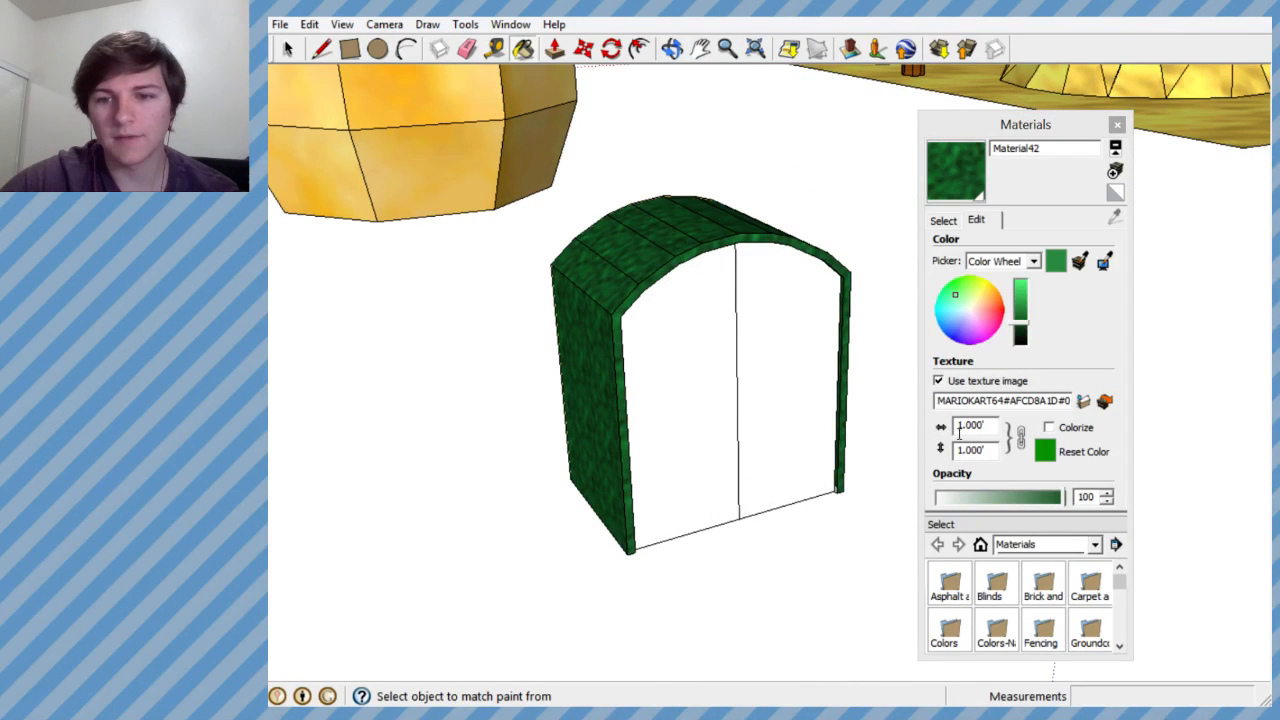
- Set the green material's texture size to 3' and check the result on the door block
left_click(960, 427)
key("Delete")
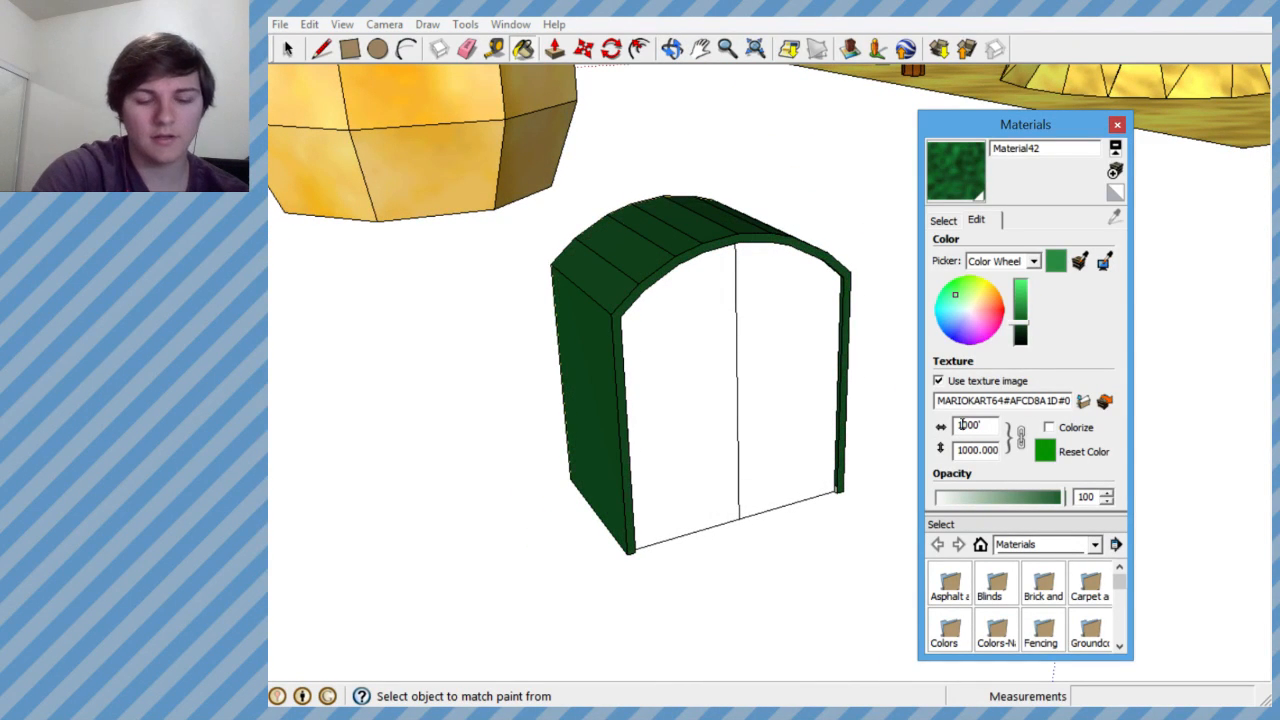
type("3")
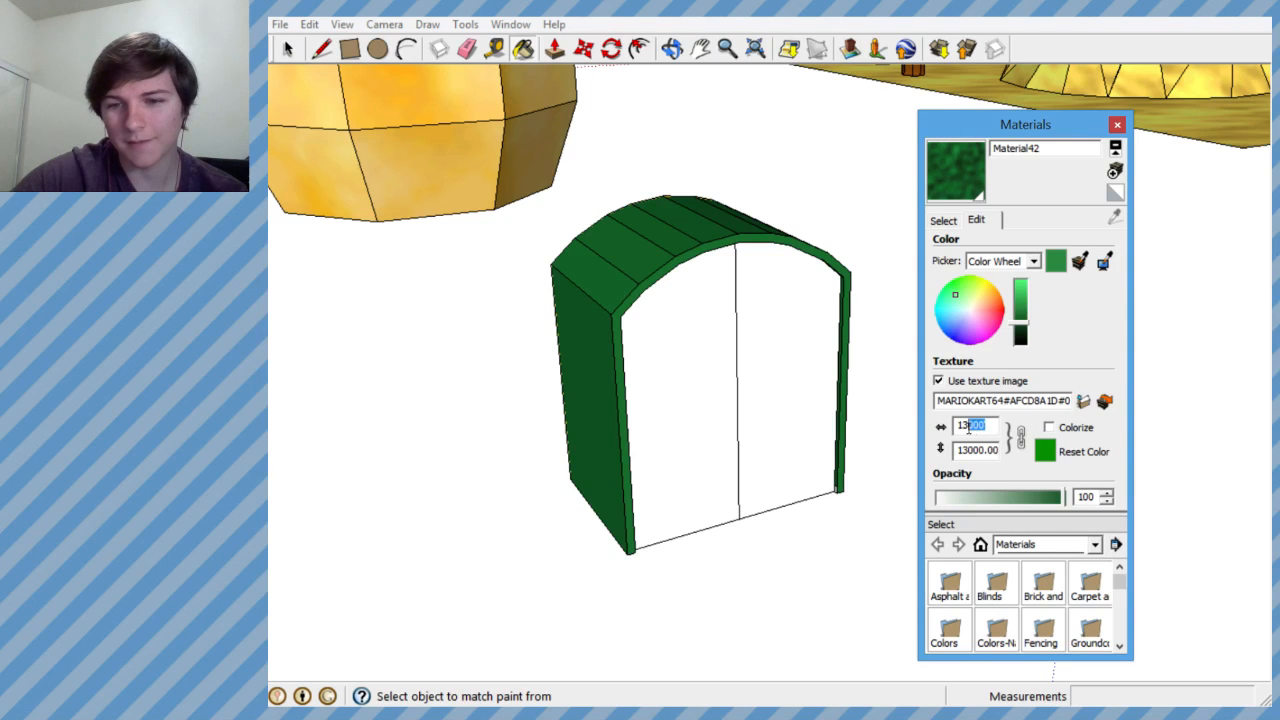
left_click_drag(968, 428, 953, 430)
type("3")
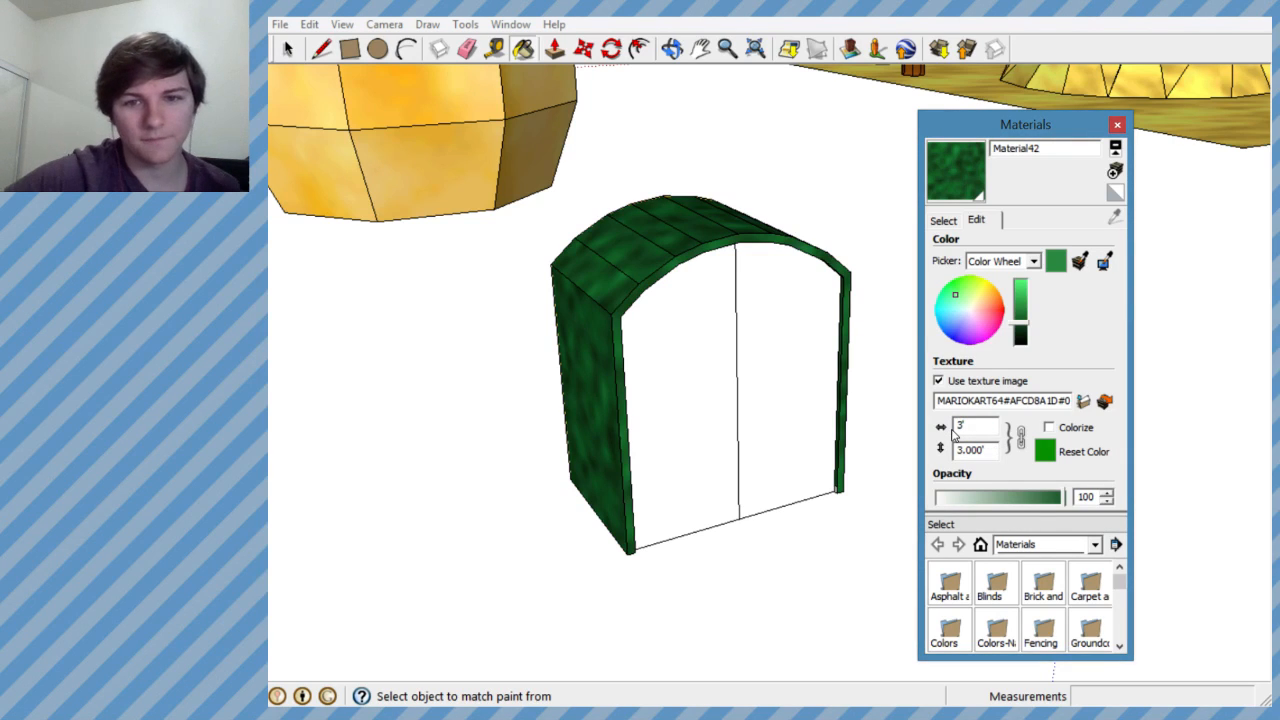
mouse_move(705, 407)
middle_mouse_down()
mouse_move(640, 350)
mouse_move(766, 417)
mouse_move(543, 529)
mouse_move(468, 453)
mouse_move(737, 392)
mouse_move(651, 349)
mouse_move(523, 314)
mouse_move(946, 400)
middle_mouse_up()
- Set the green material's texture size to 2' and check it from the block's front
left_click(960, 425)
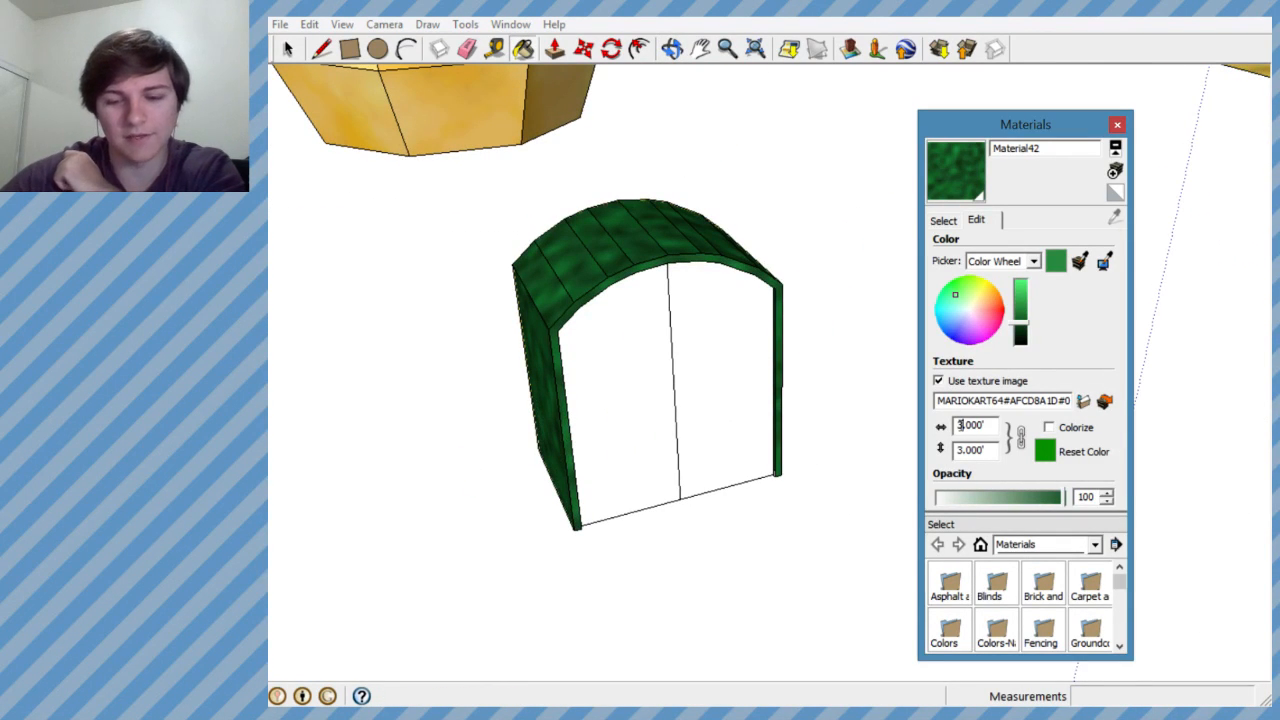
type("2")
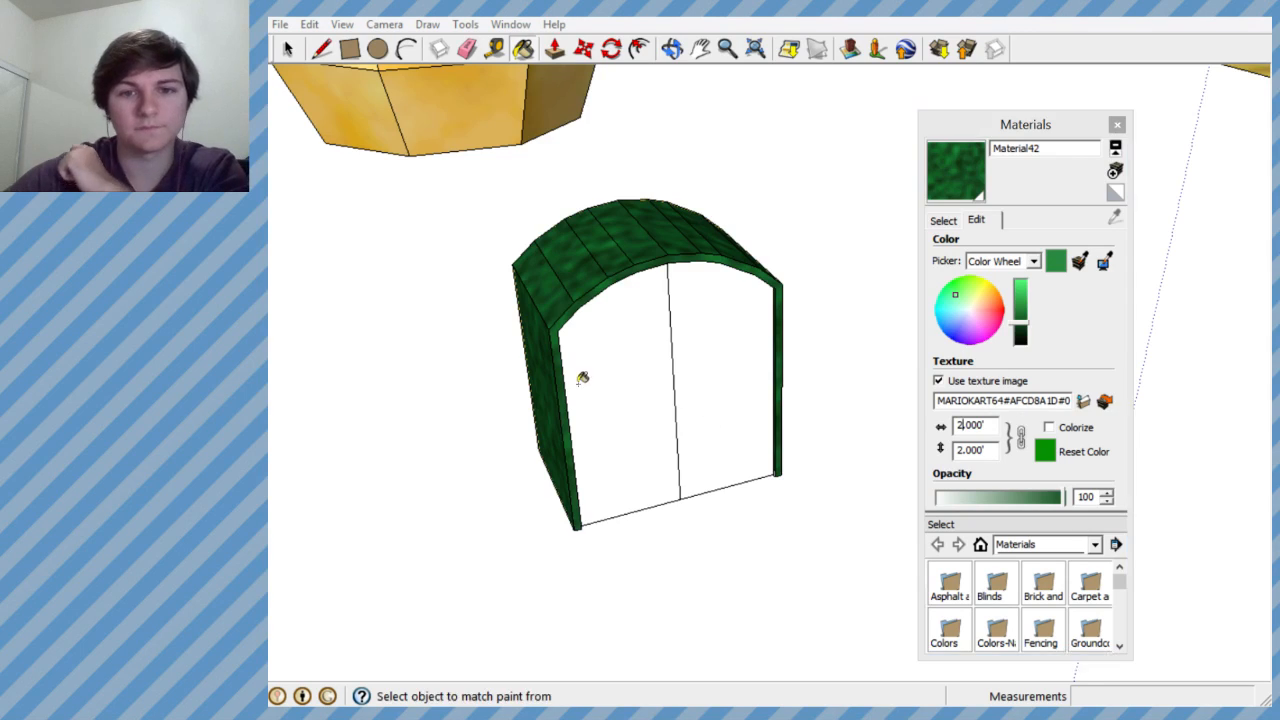
mouse_move(583, 374)
middle_mouse_down()
mouse_move(826, 286)
mouse_move(646, 400)
mouse_move(507, 513)
mouse_move(340, 449)
mouse_move(563, 421)
middle_mouse_up()
key("alt")
- Set the green material's texture size to 2.5' and check the pattern on the roof and side wall
left_click(959, 425)
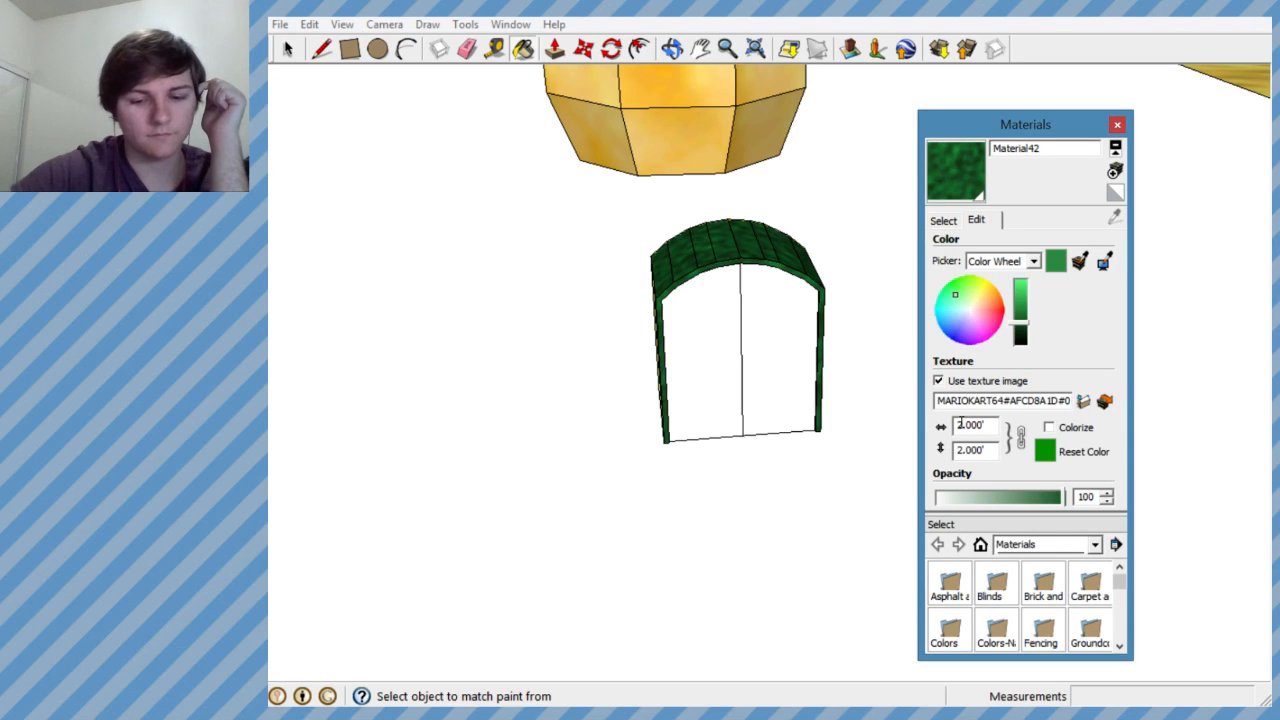
type("5")
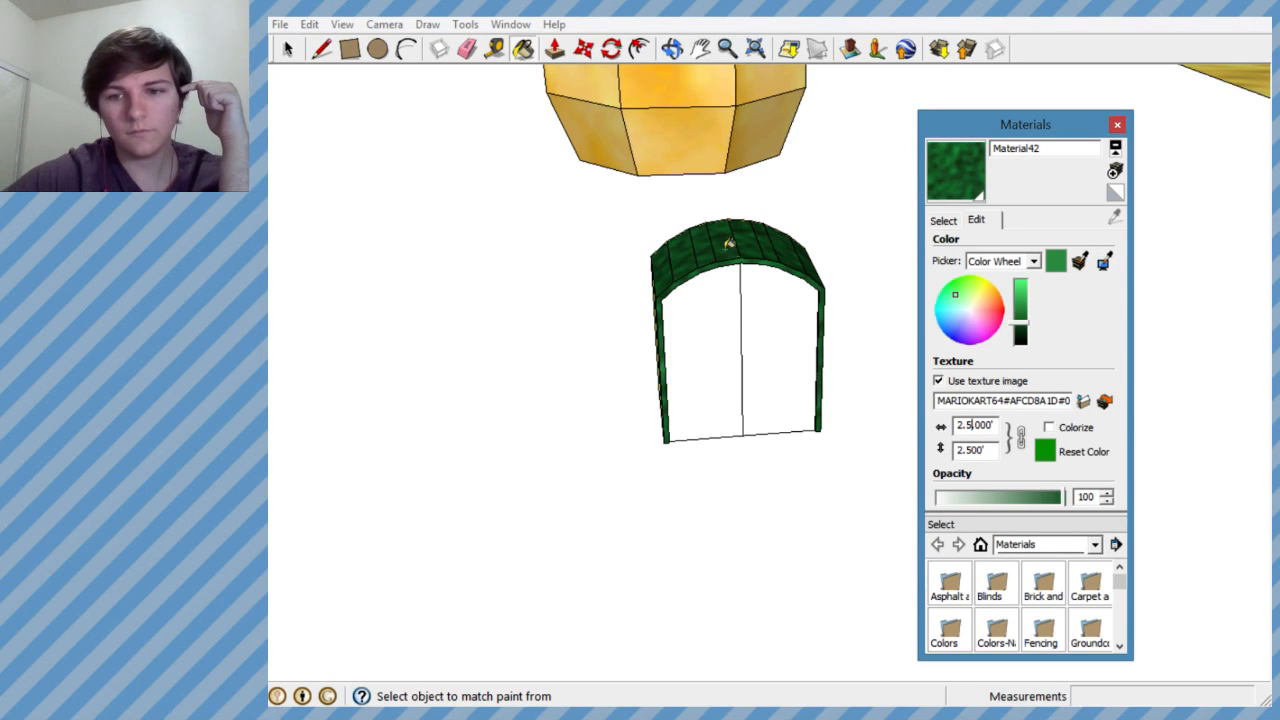
mouse_move(725, 245)
middle_mouse_down()
mouse_move(700, 290)
mouse_move(706, 309)
mouse_move(809, 236)
mouse_move(446, 340)
mouse_move(691, 303)
mouse_move(551, 360)
mouse_move(563, 353)
middle_mouse_up()
key("b")
key("alt")
scroll(702, 322, "down", 2)
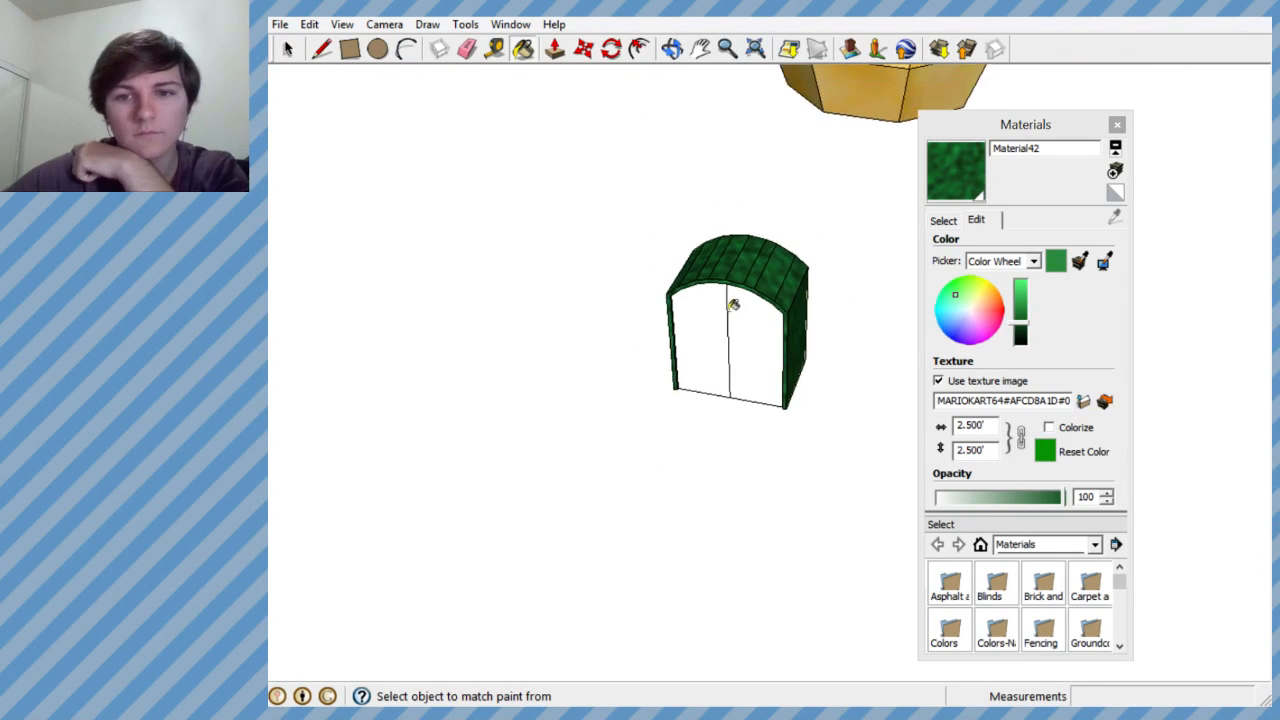
scroll(741, 296, "up", 3)
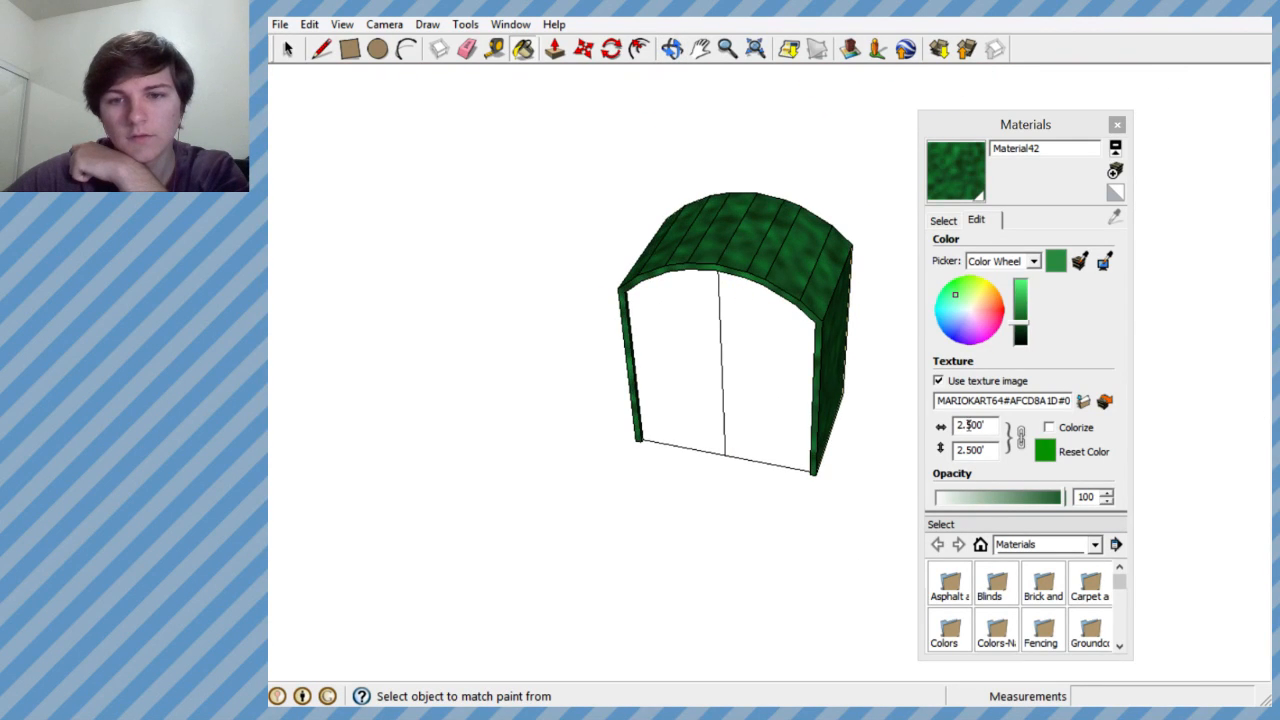
- Shift the green material's hue slightly toward yellow-green and fine-tune its brightness, keeping it dark
middle_click_drag(745, 313, 607, 199)
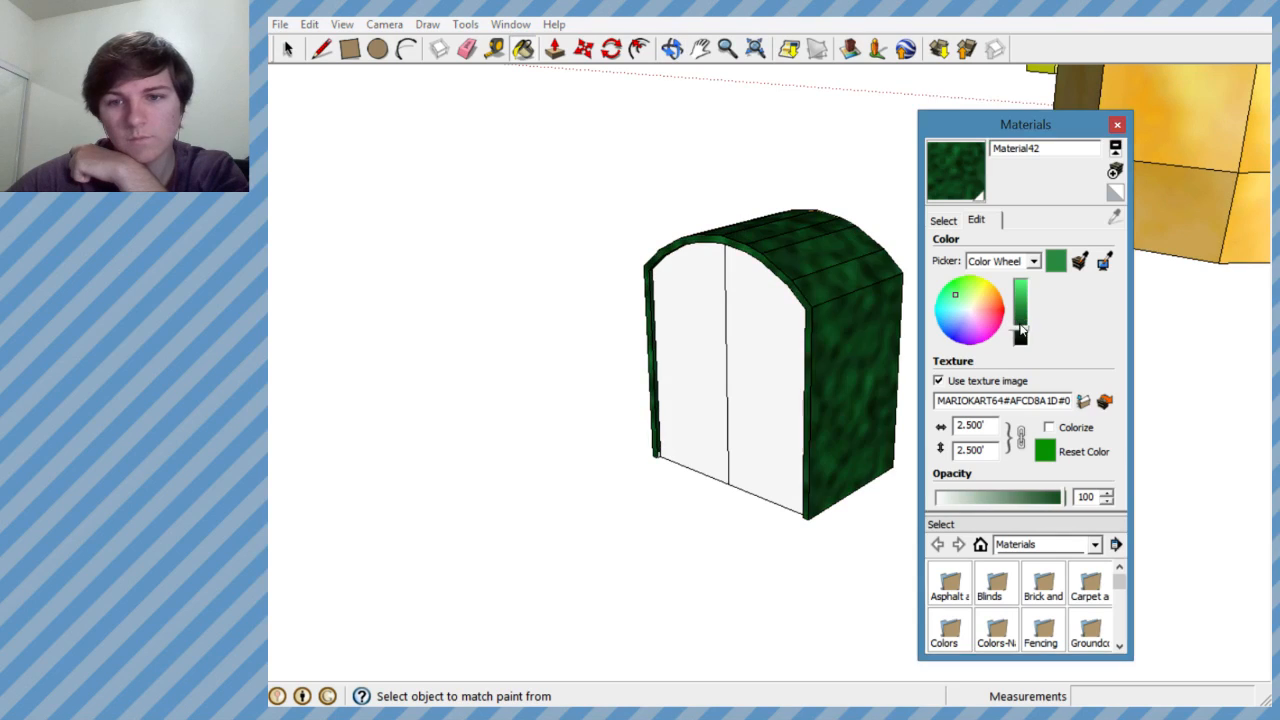
left_click(961, 303)
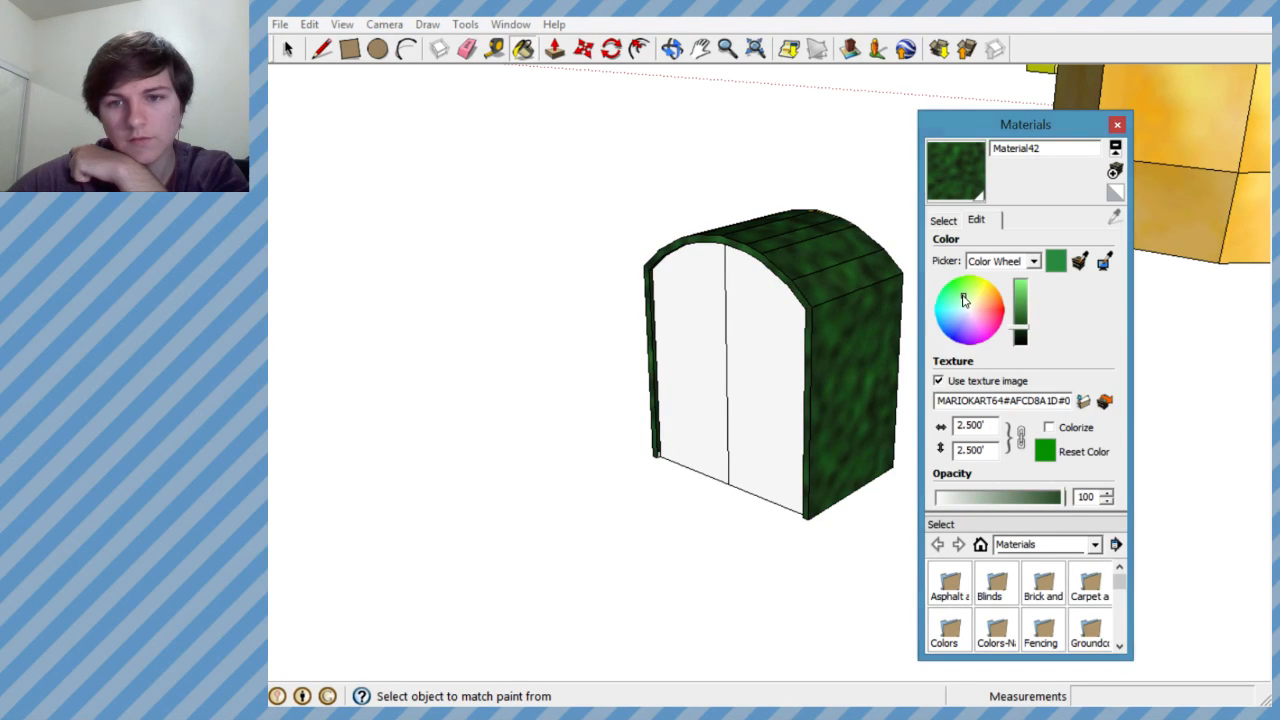
left_click_drag(1030, 328, 1025, 322)
mouse_move(835, 363)
middle_mouse_down()
mouse_move(820, 380)
mouse_move(709, 380)
mouse_move(952, 388)
mouse_move(609, 371)
mouse_move(654, 443)
mouse_move(443, 300)
mouse_move(592, 323)
mouse_move(348, 334)
mouse_move(329, 406)
mouse_move(333, 387)
middle_mouse_up()
scroll(767, 308, "down", 3)
scroll(769, 307, "up", 3)
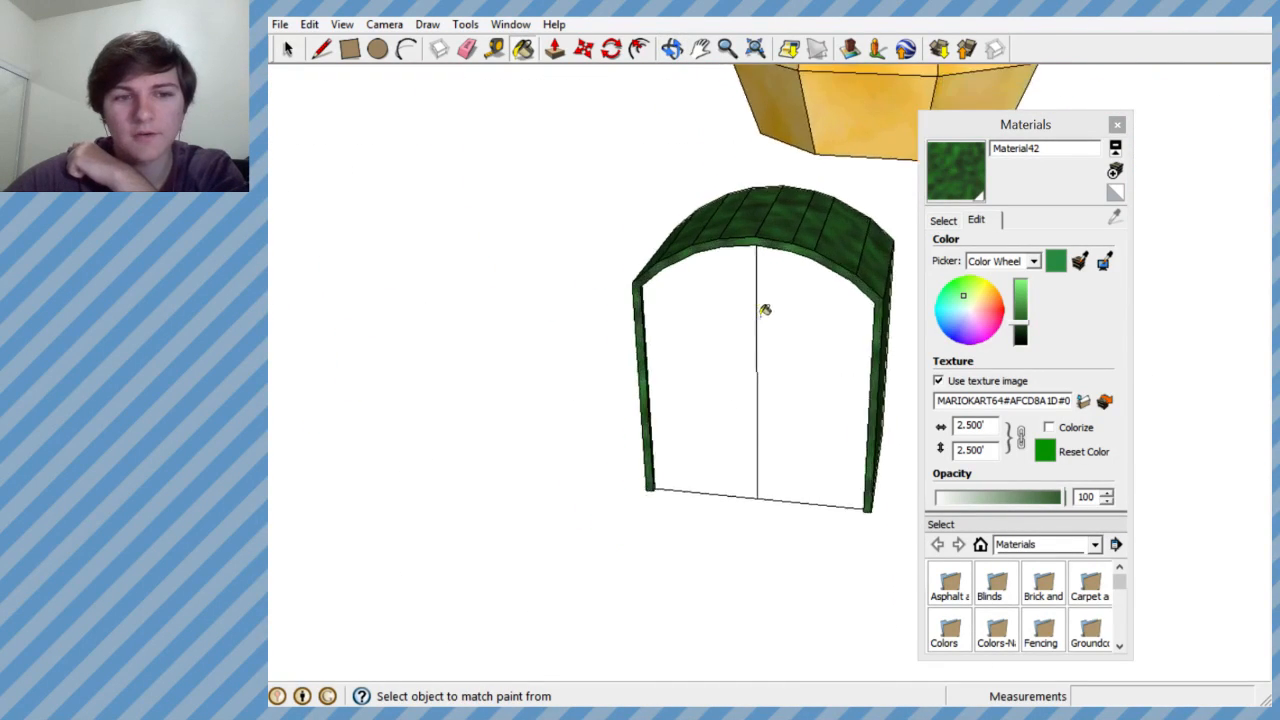
- Start a new material for the double doors and open the image selection for its texture
middle_click_drag(766, 306, 754, 343)
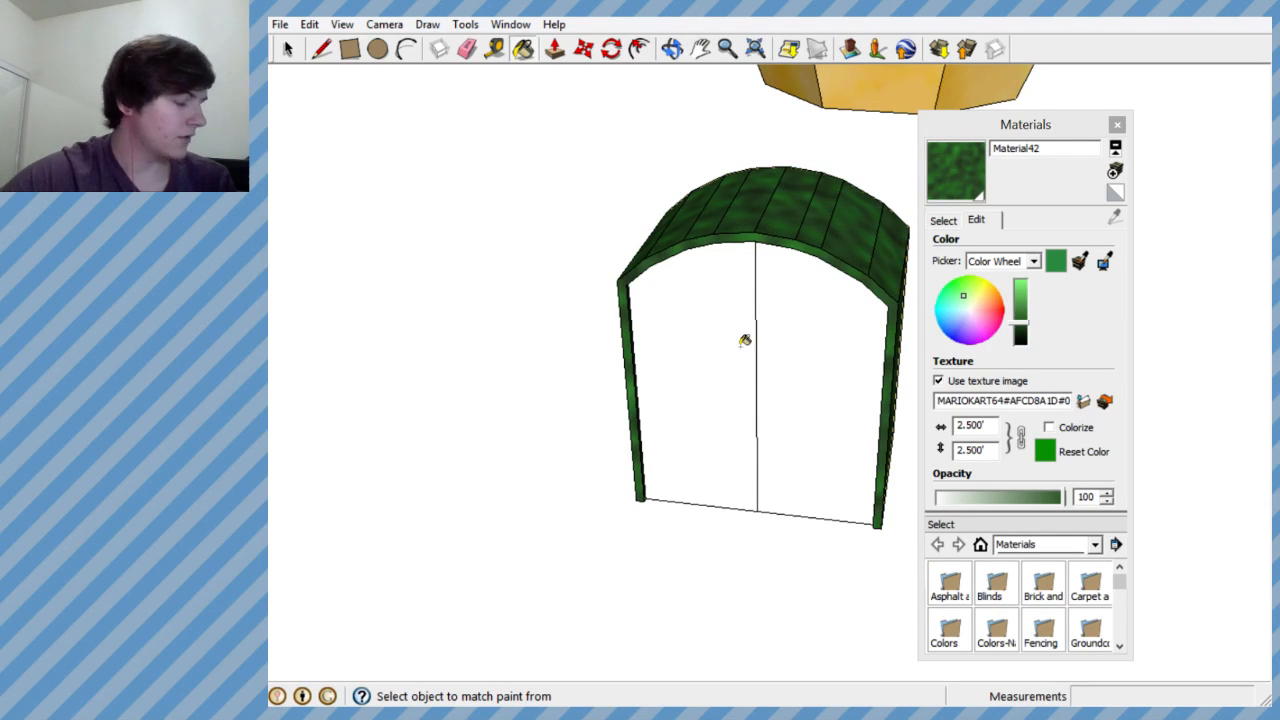
mouse_move(745, 340)
middle_mouse_down()
mouse_move(766, 243)
mouse_move(726, 329)
mouse_move(772, 206)
middle_mouse_up()
scroll(733, 295, "up", 3)
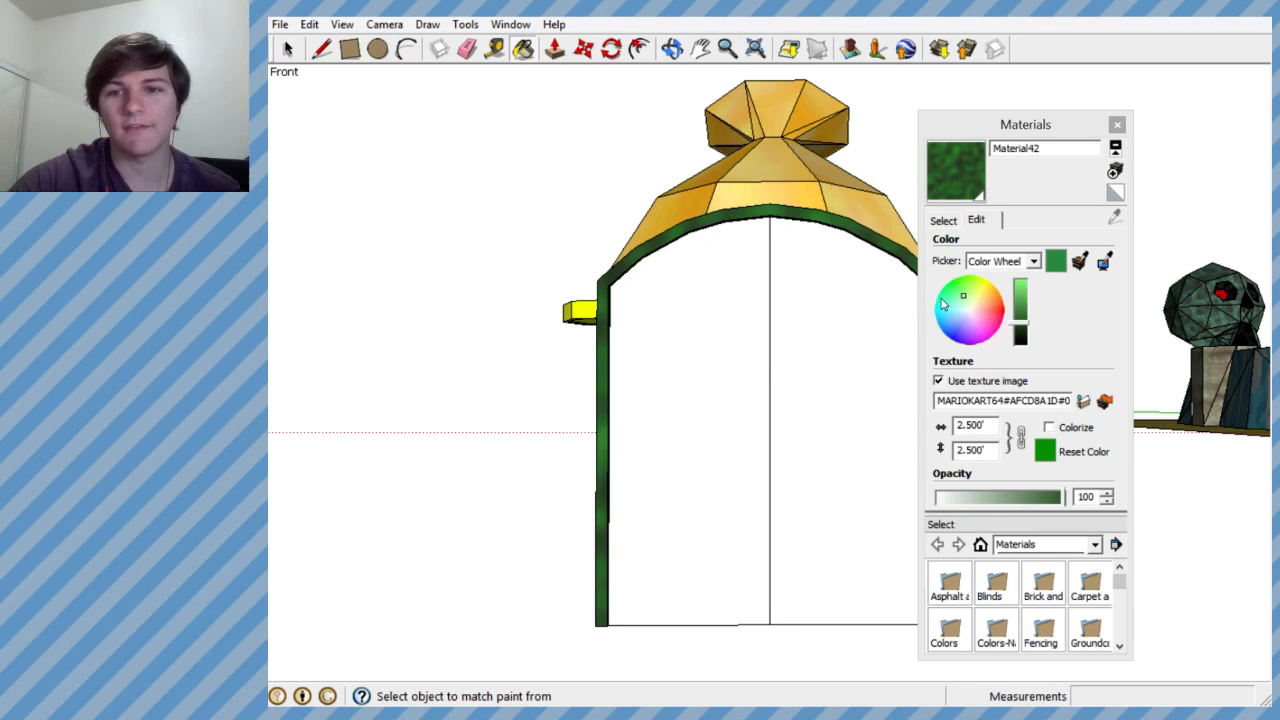
left_click(943, 220)
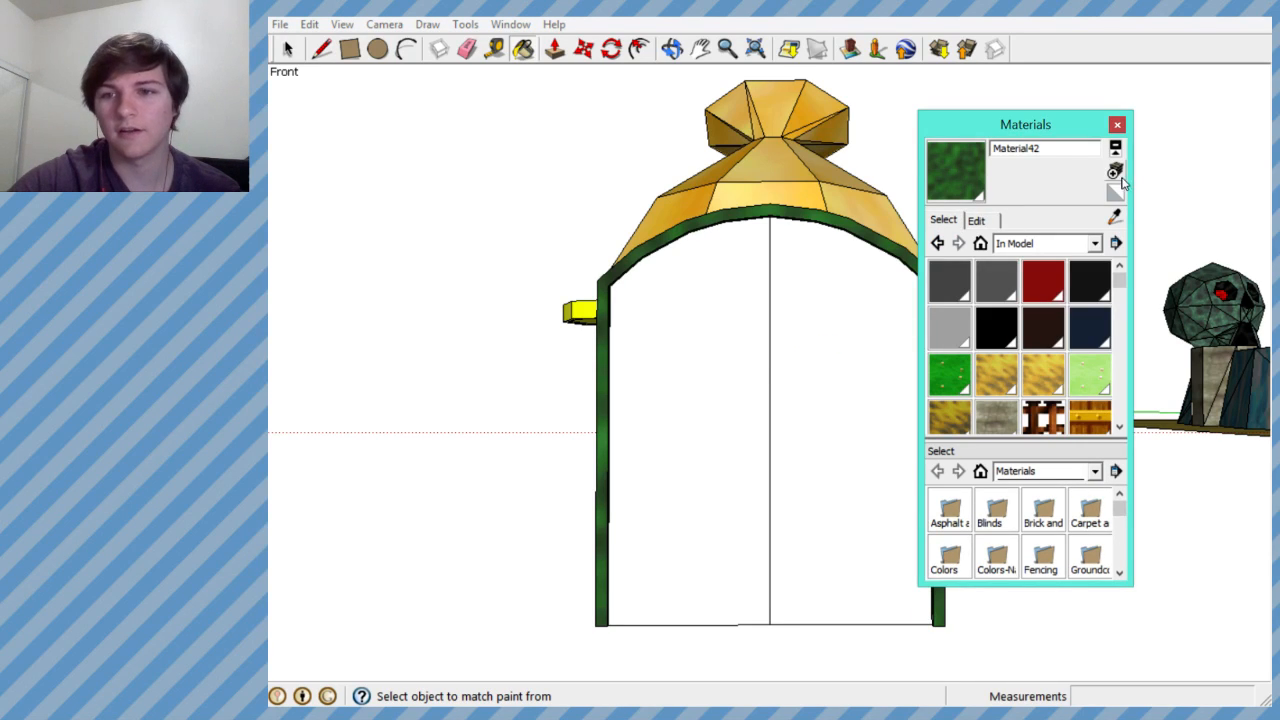
left_click(1115, 171)
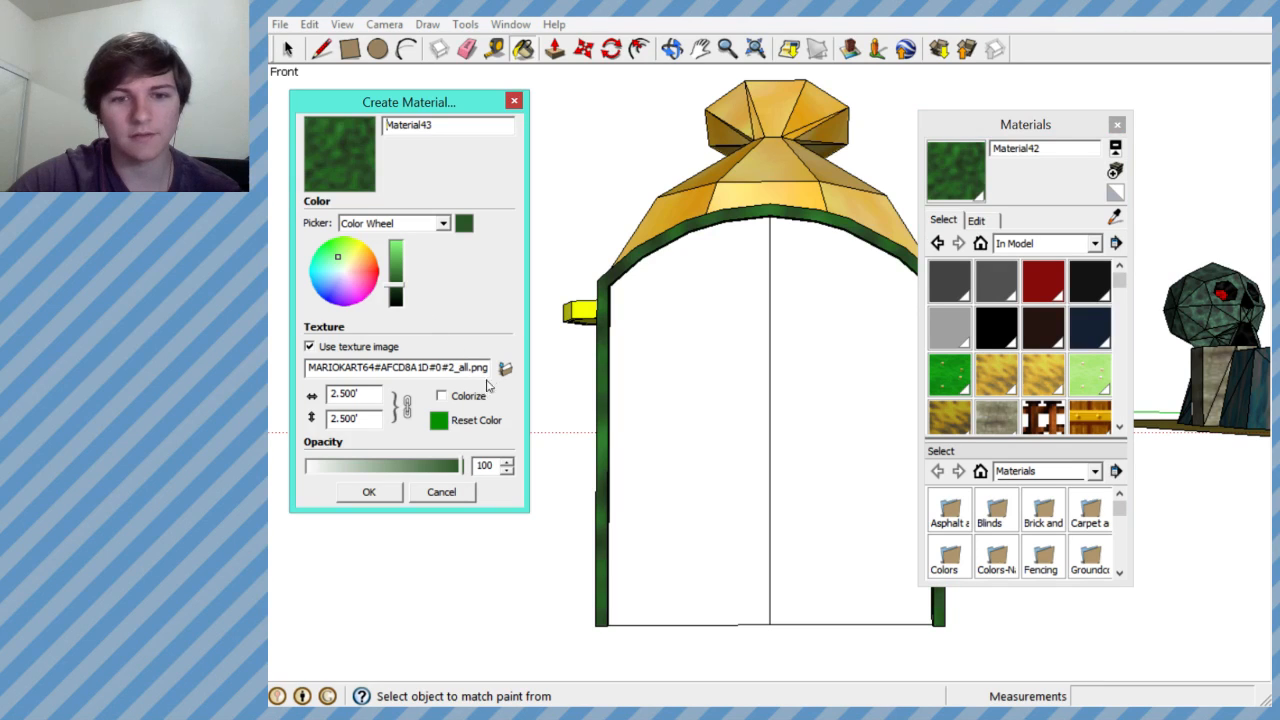
left_click(505, 368)
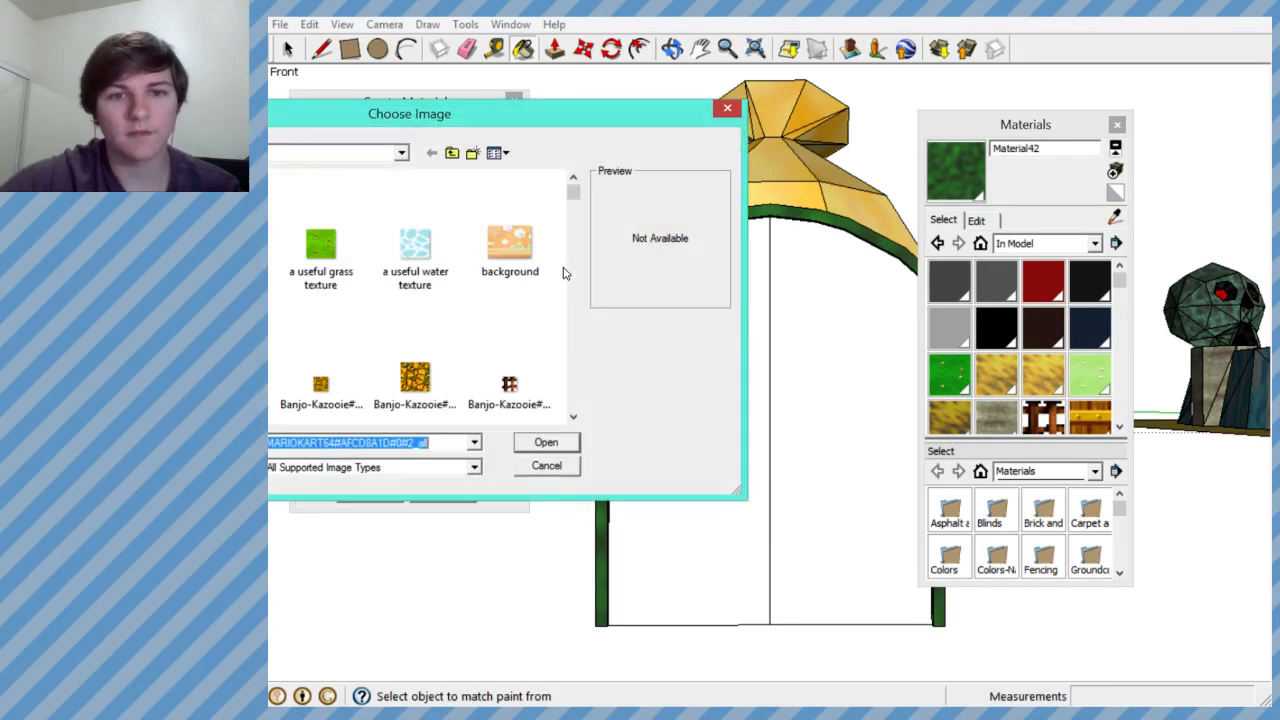
- Load the wooden plank image with golden bands, Glover#EB099CC4, as the new material's texture
left_click(575, 421)
left_click(576, 421)
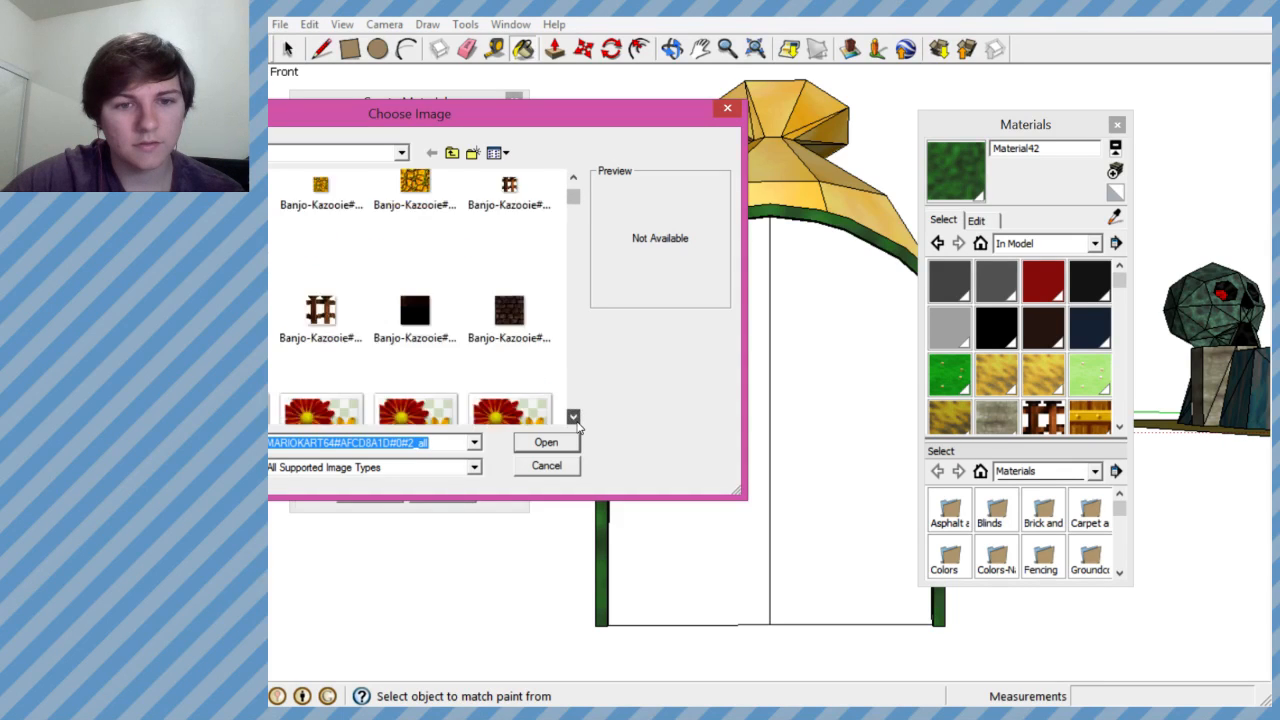
left_click(576, 421)
left_click(576, 421)
left_click(576, 421)
left_click(576, 421)
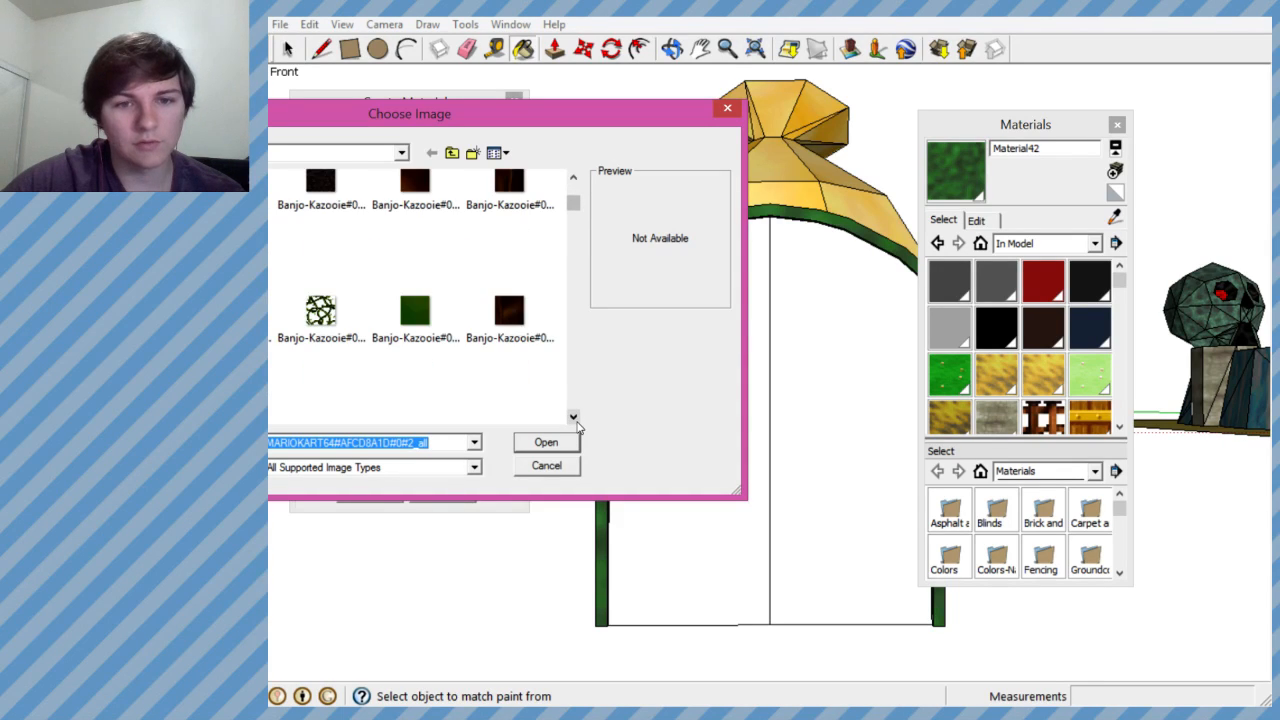
left_click(576, 422)
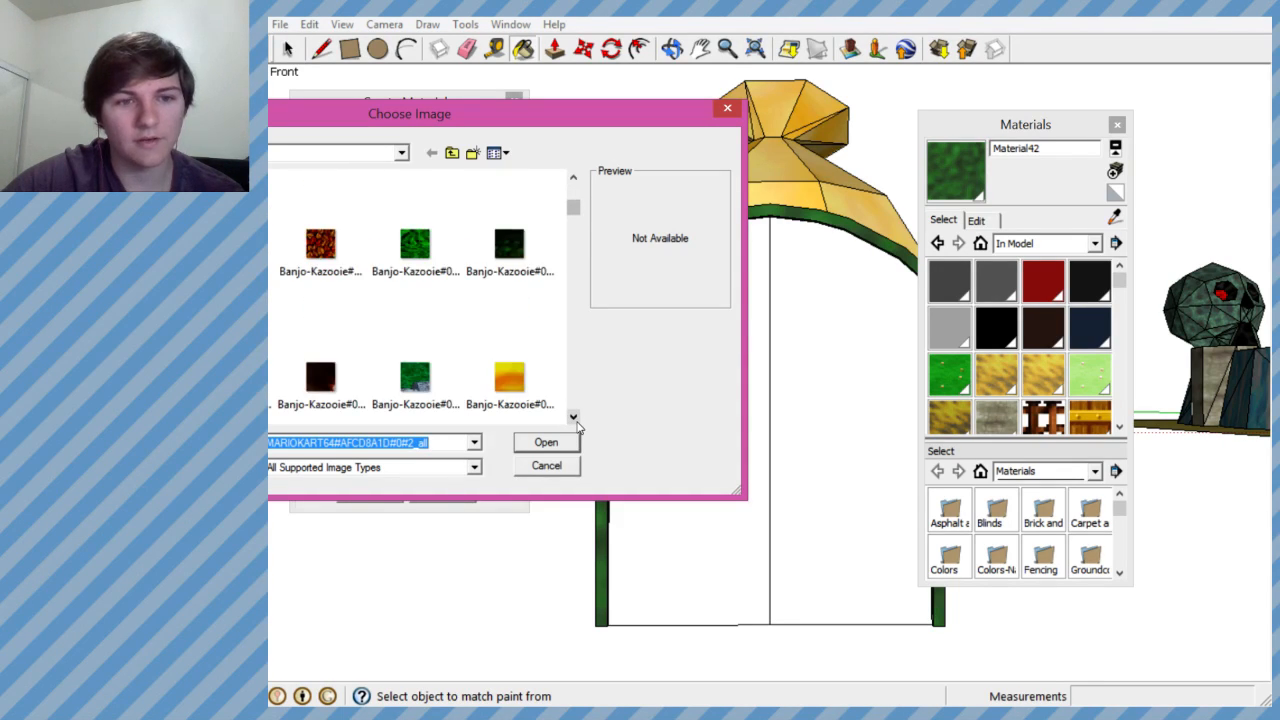
left_click(235, 254)
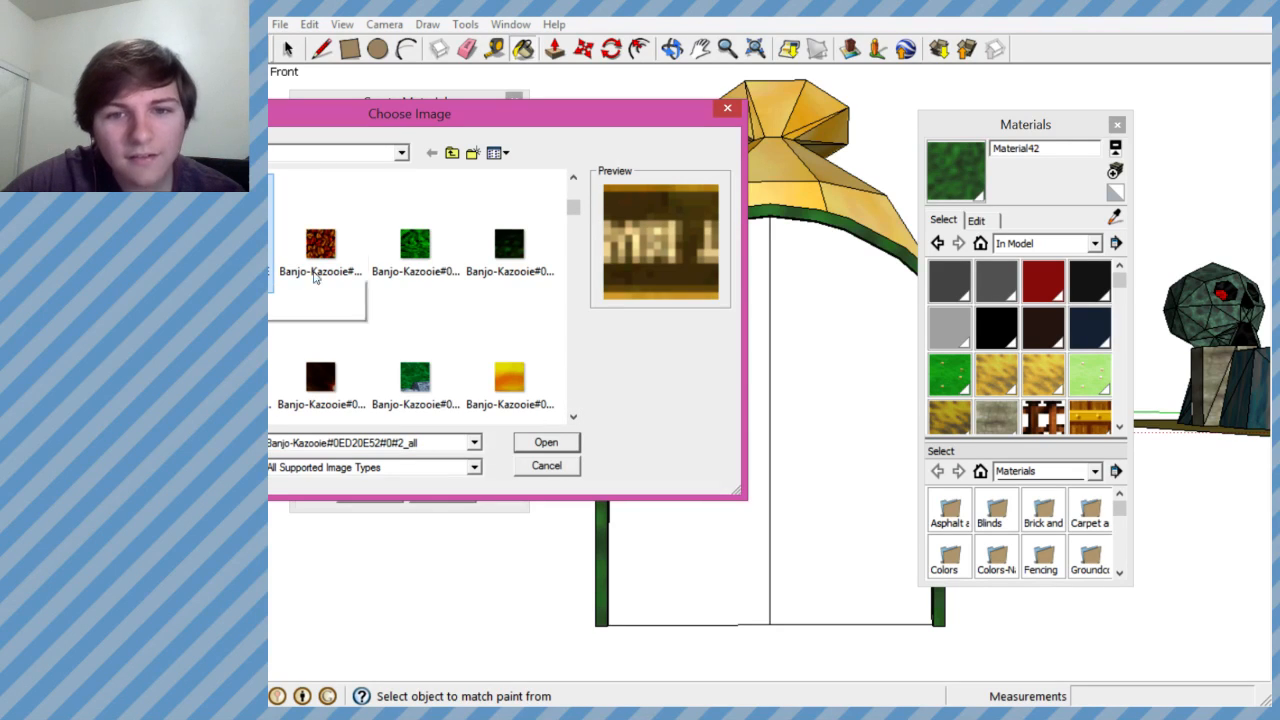
left_click(574, 418)
left_click(574, 418)
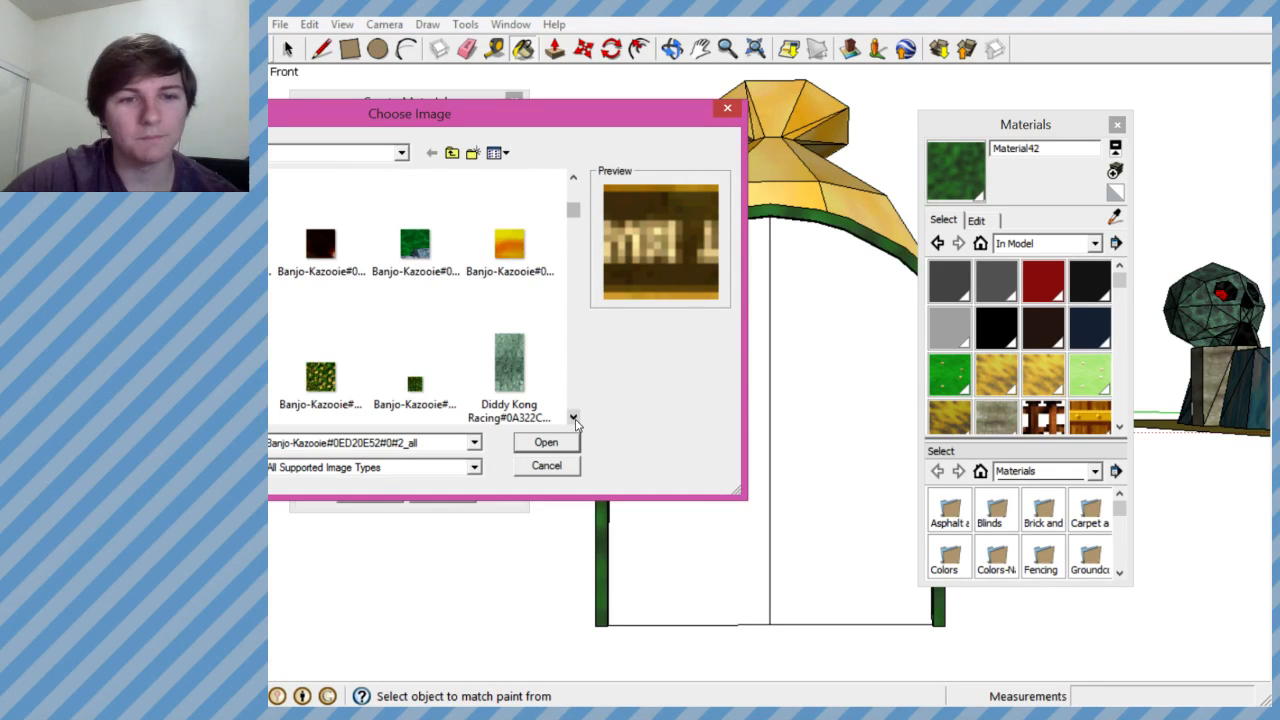
left_click(574, 418)
left_click(574, 418)
left_click(574, 418)
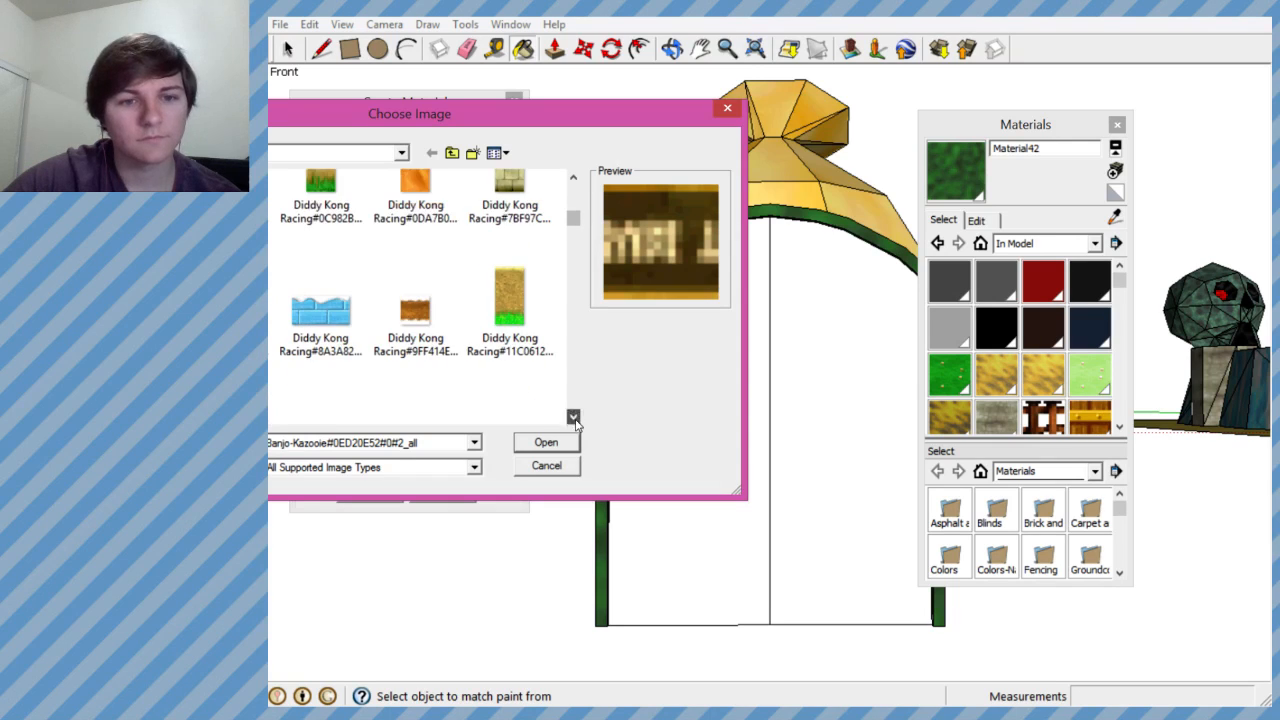
left_click(574, 418)
left_click(574, 418)
left_click(574, 418)
left_click(574, 418)
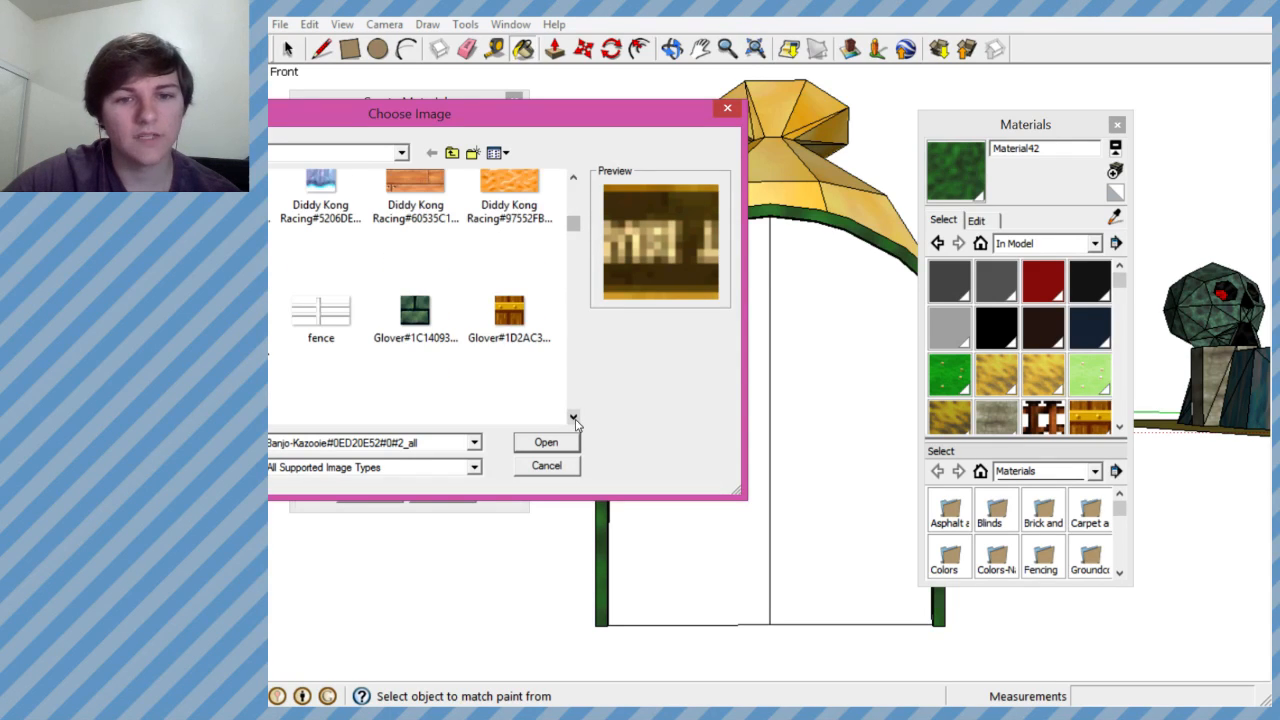
left_click(574, 418)
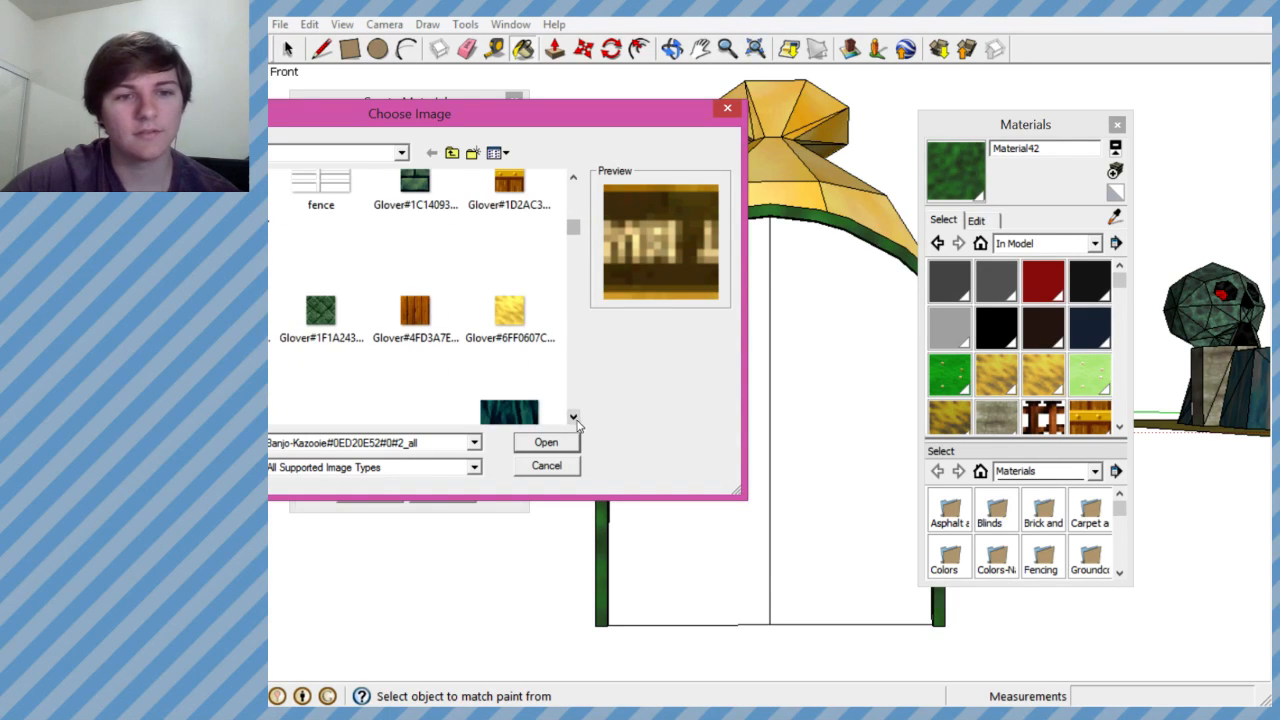
left_click(575, 418)
left_click(575, 418)
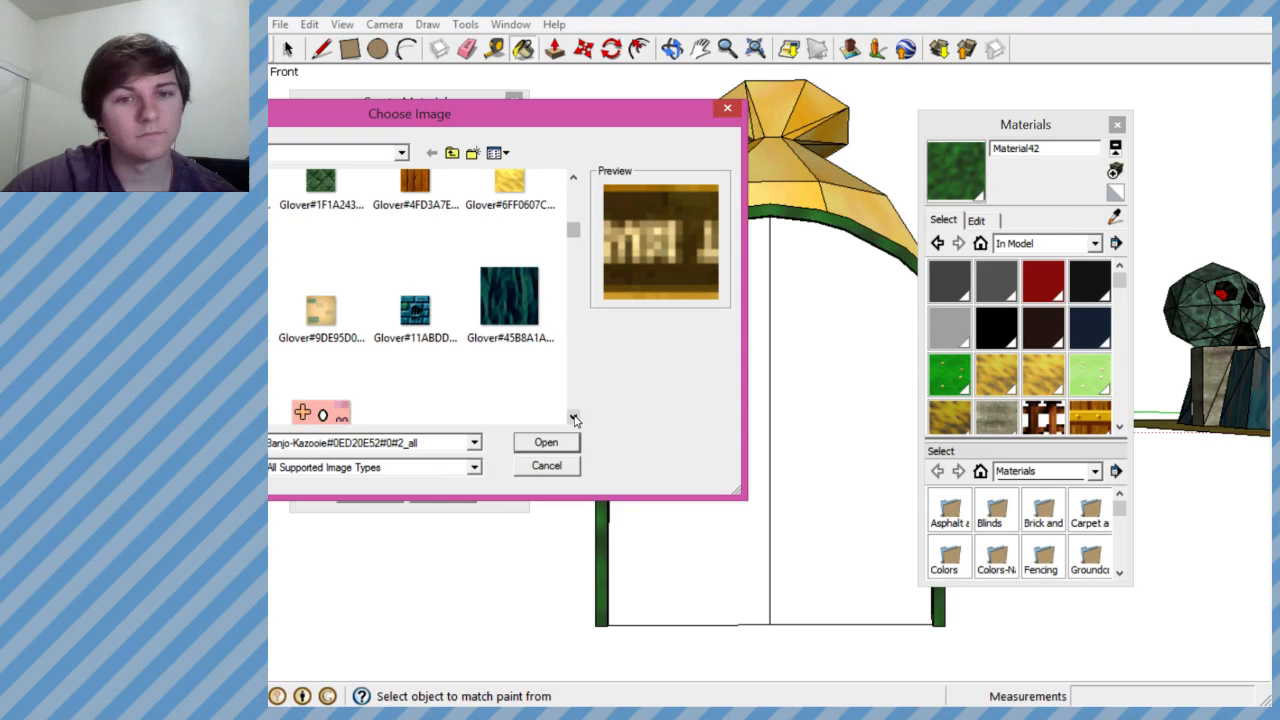
left_click(575, 418)
left_click(575, 418)
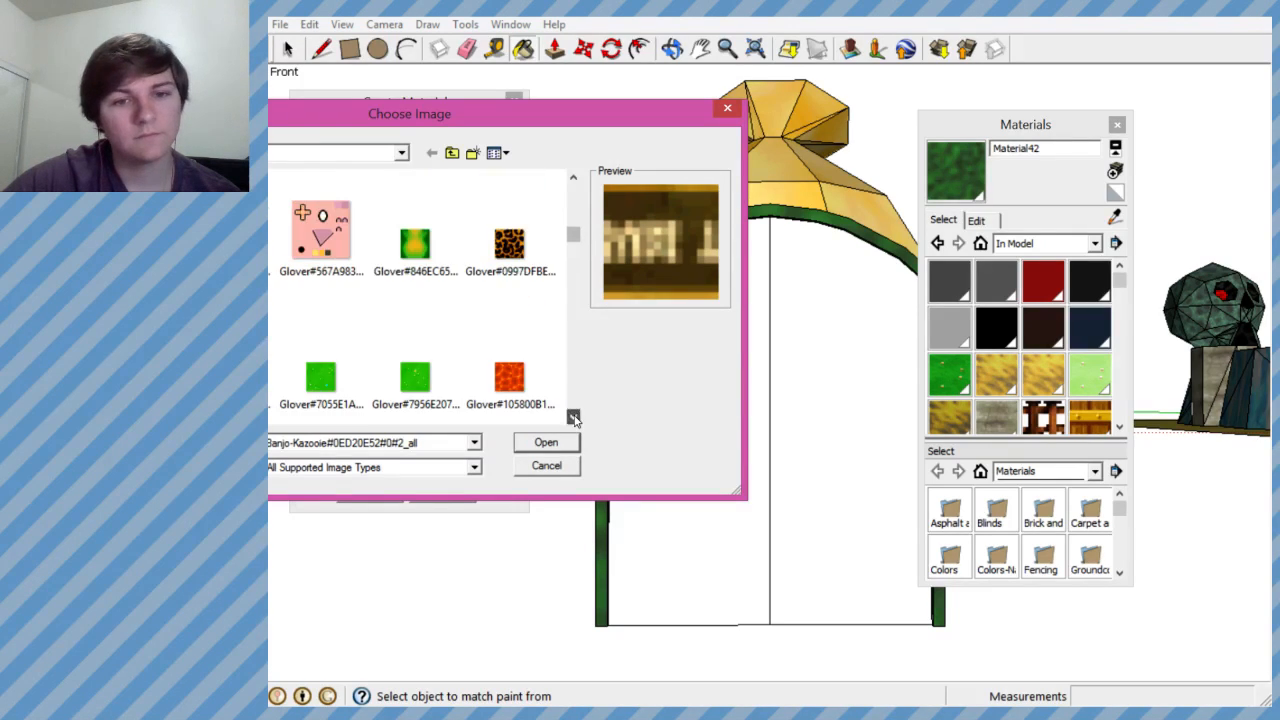
left_click(575, 418)
left_click(575, 418)
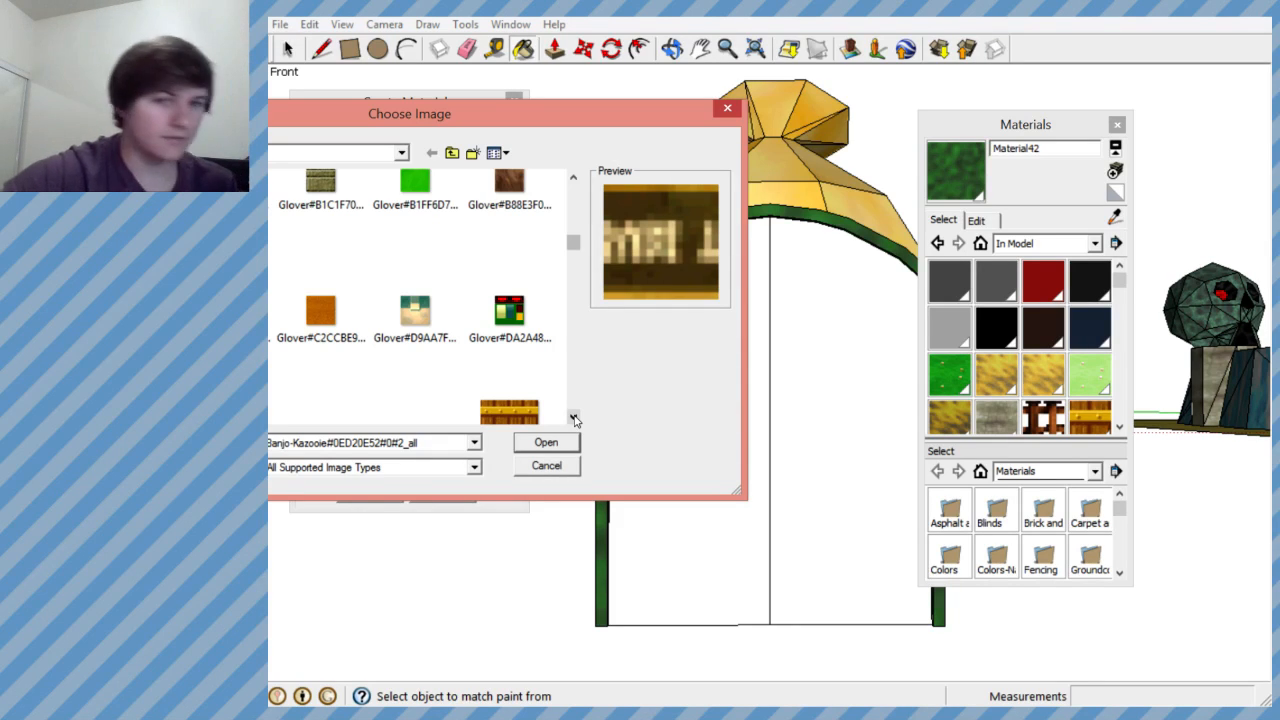
left_click(574, 418)
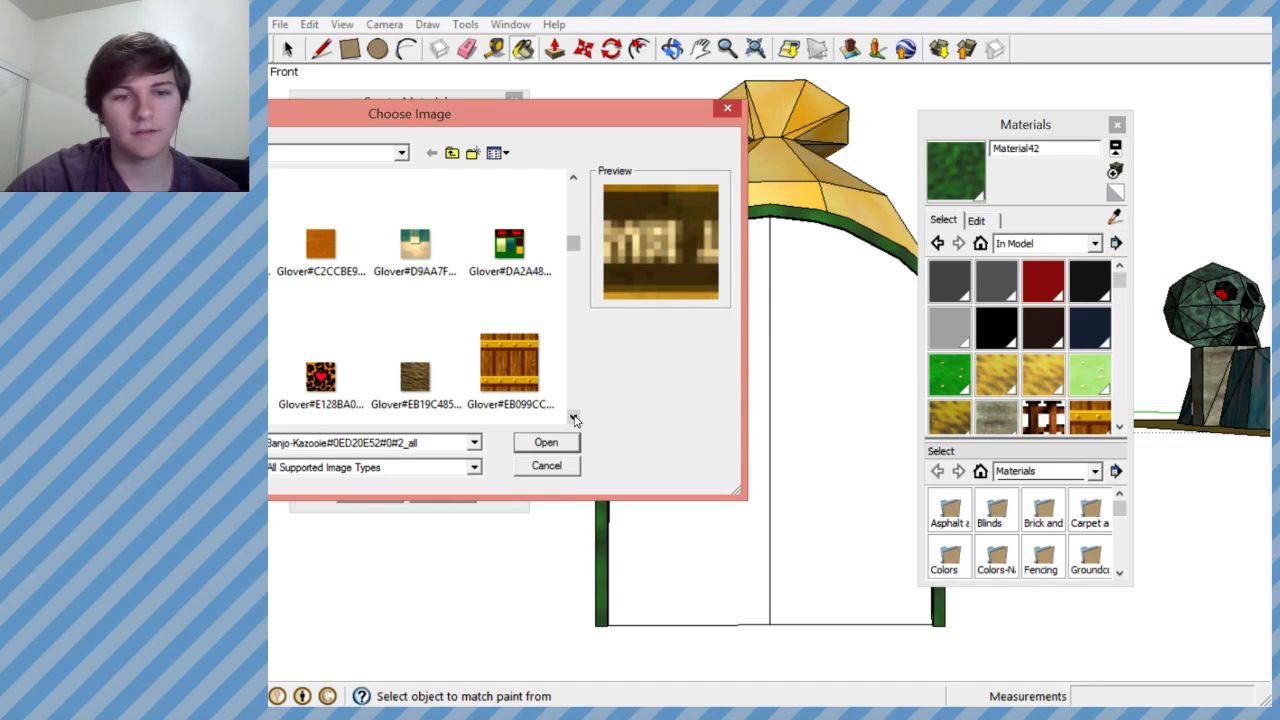
left_click(508, 368)
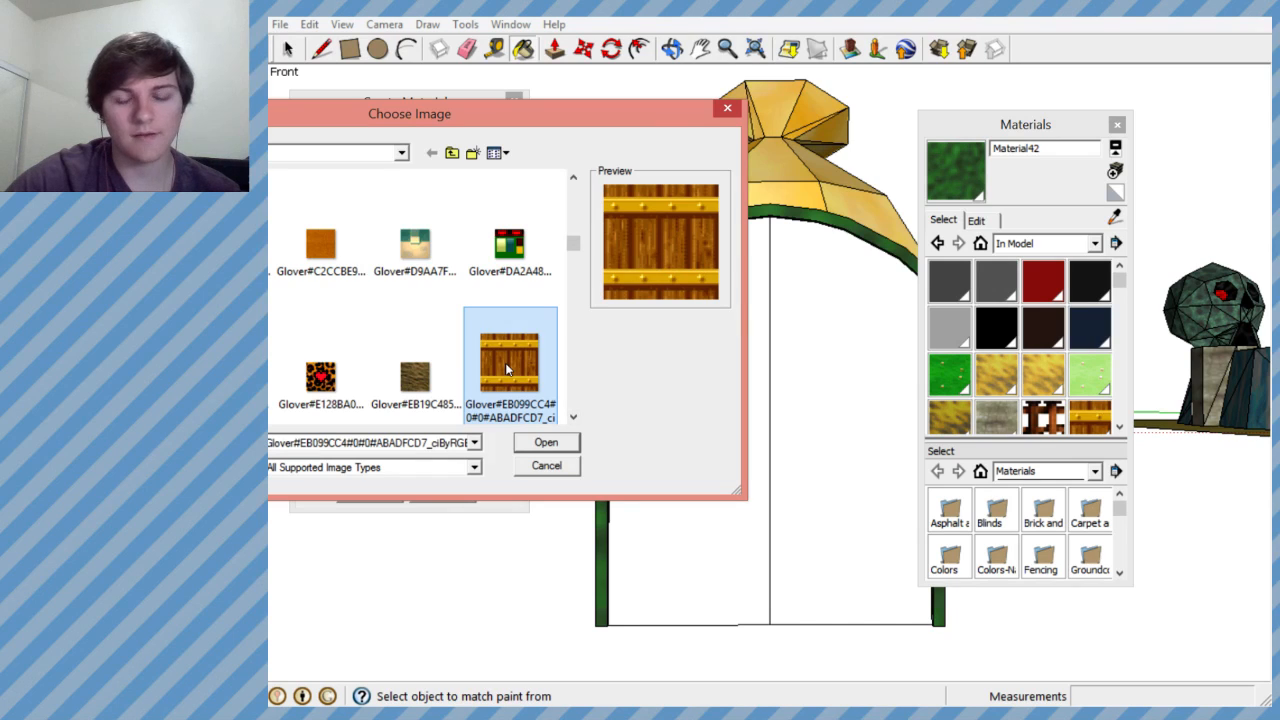
left_click(563, 443)
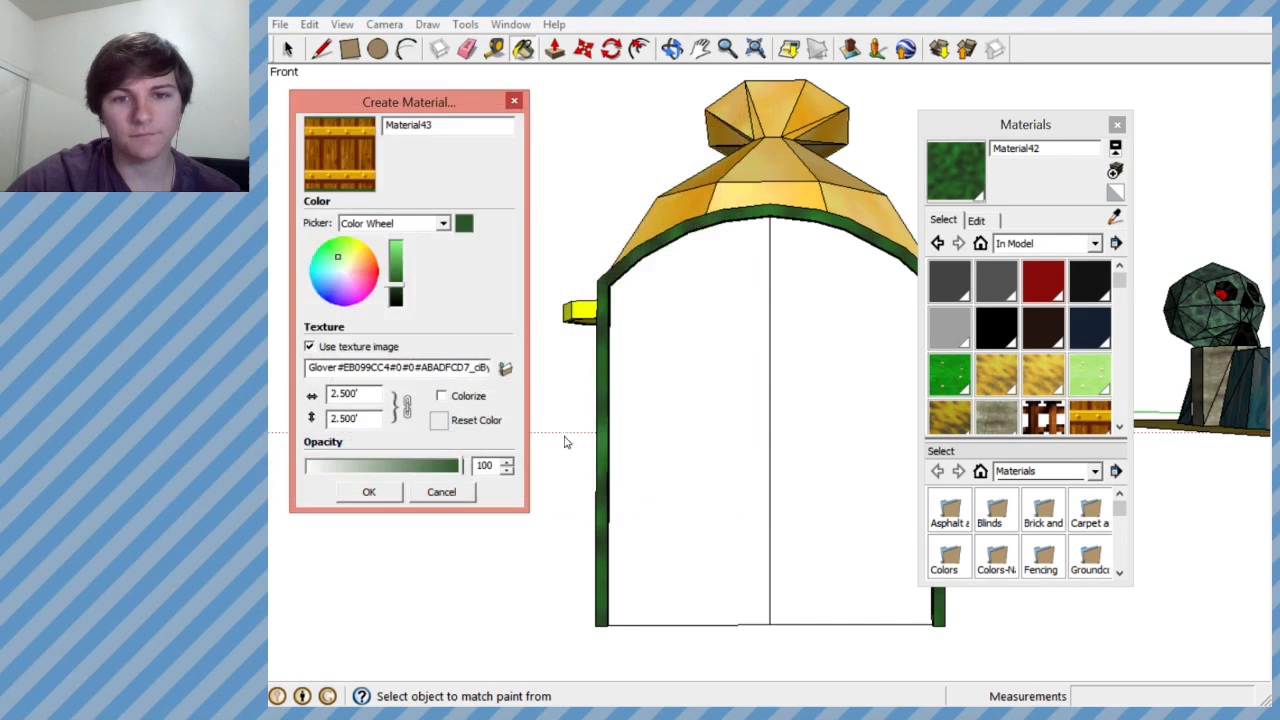
- Replace the new material's texture with the brown wooden door image MARIOKART64#E178AE4C#0#2_all
left_click(505, 370)
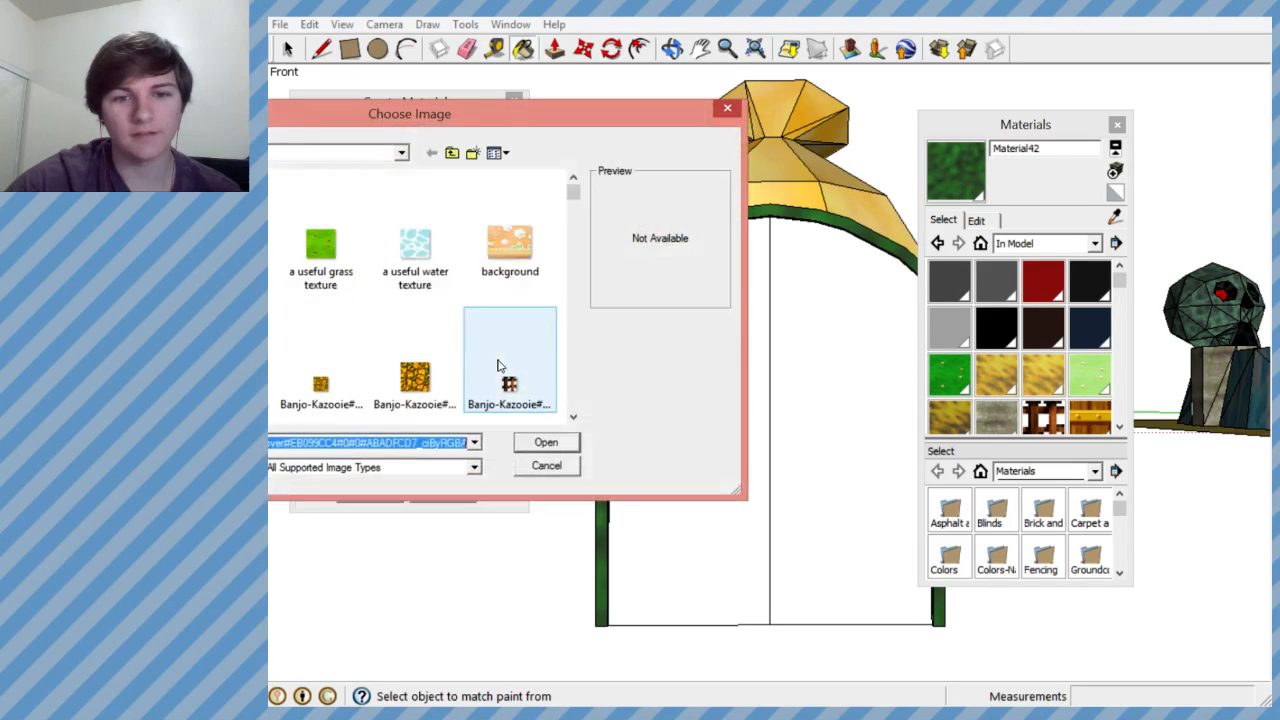
scroll(568, 228, "down", 10)
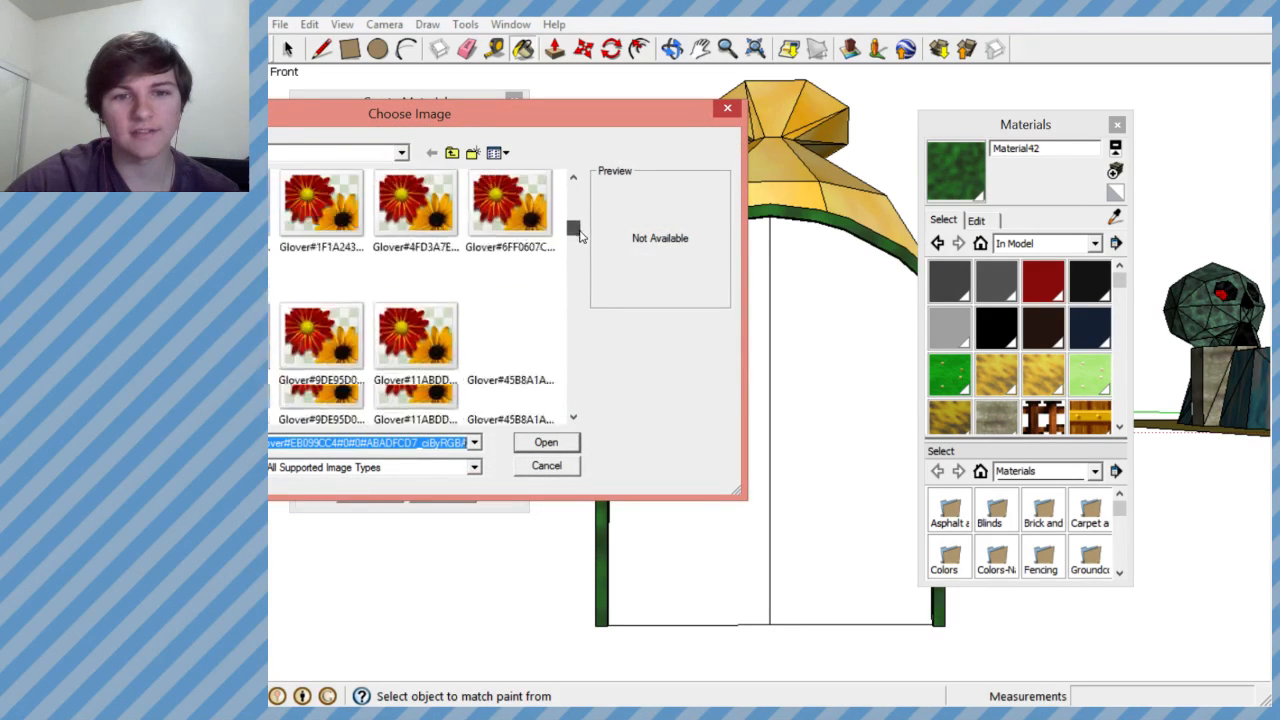
scroll(579, 246, "down", 3)
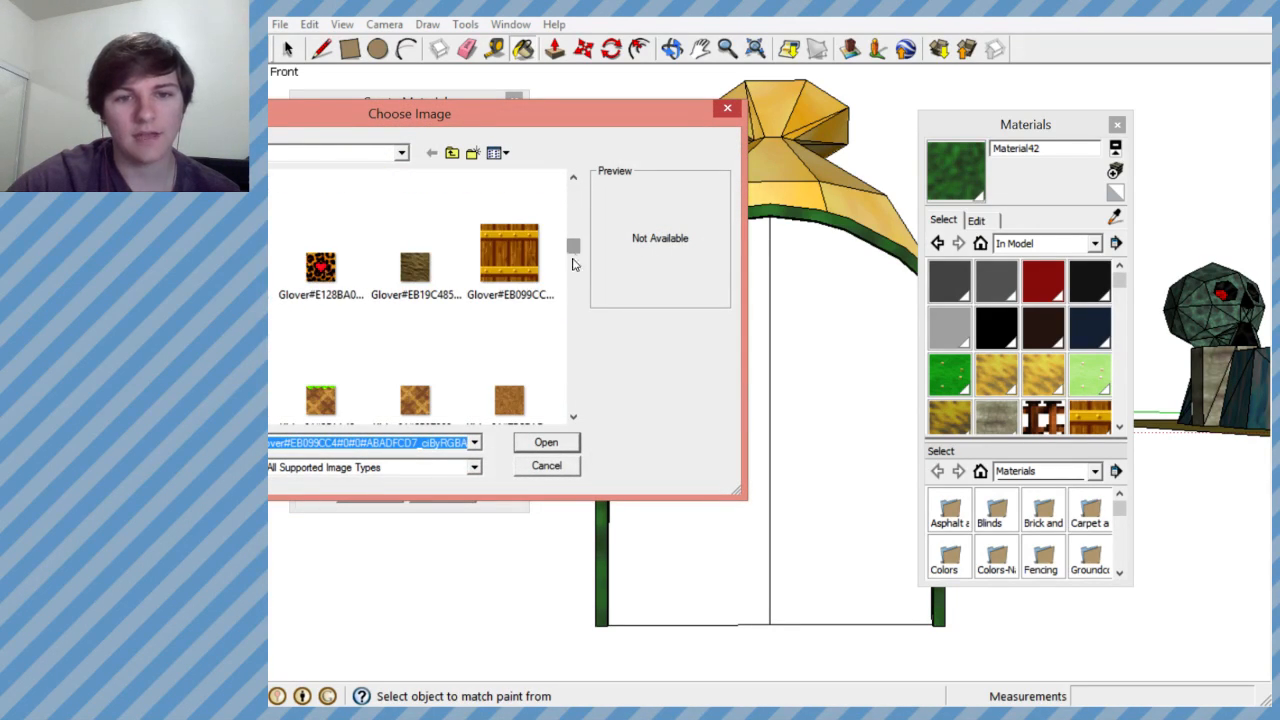
left_click(574, 416)
left_click(574, 416)
left_click(574, 416)
left_click(574, 416)
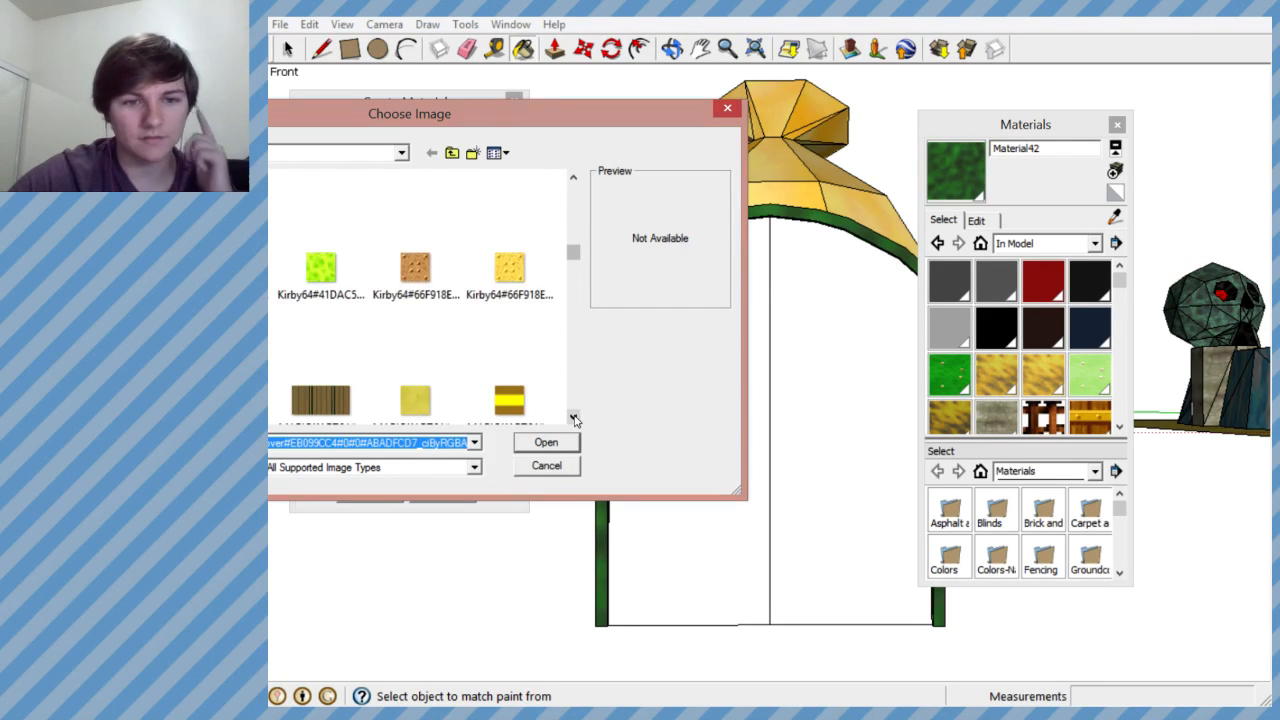
left_click(574, 416)
left_click(574, 416)
left_click(574, 416)
left_click(574, 416)
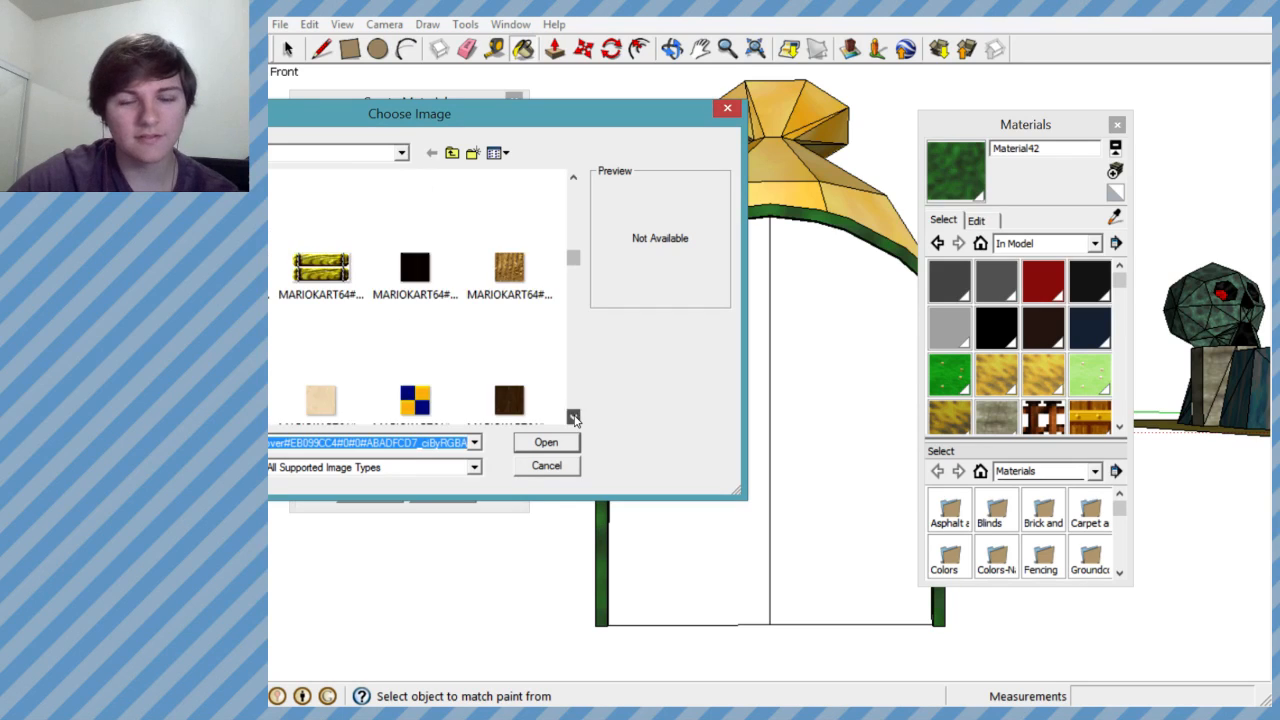
left_click(574, 416)
left_click(574, 416)
left_click(574, 416)
left_click(574, 416)
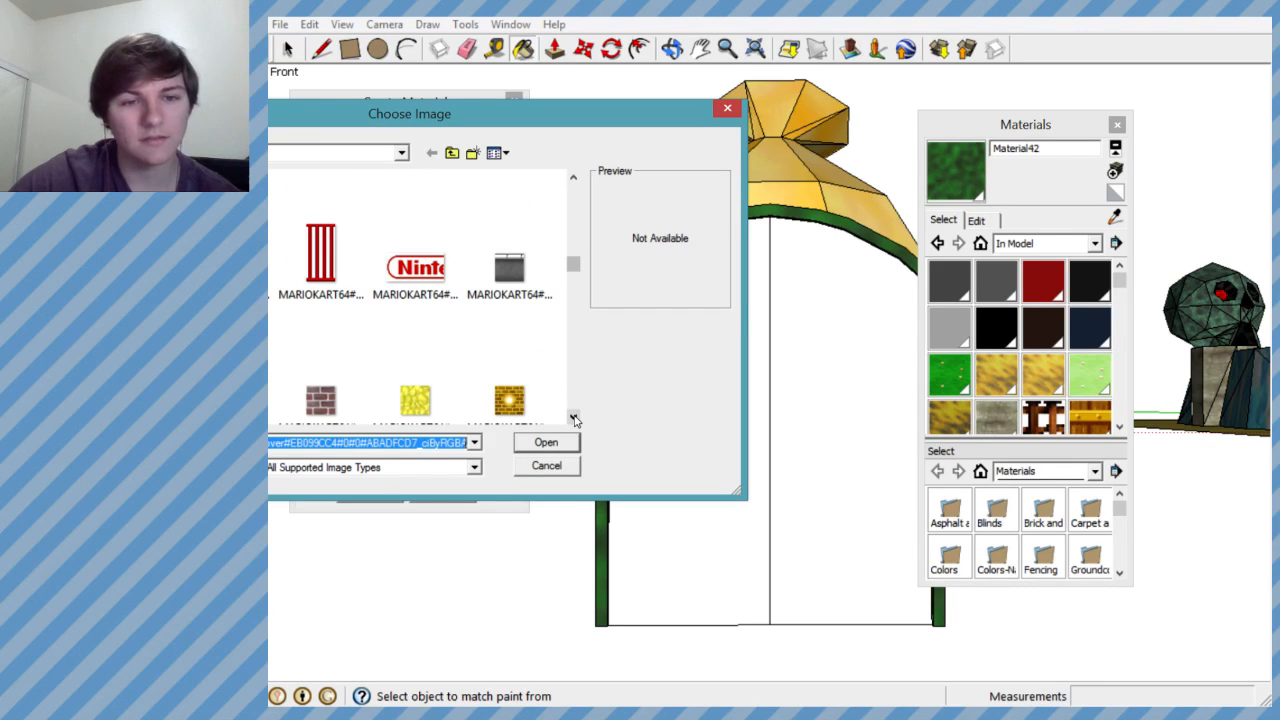
left_click(574, 416)
left_click(574, 416)
left_click(574, 416)
left_click(574, 416)
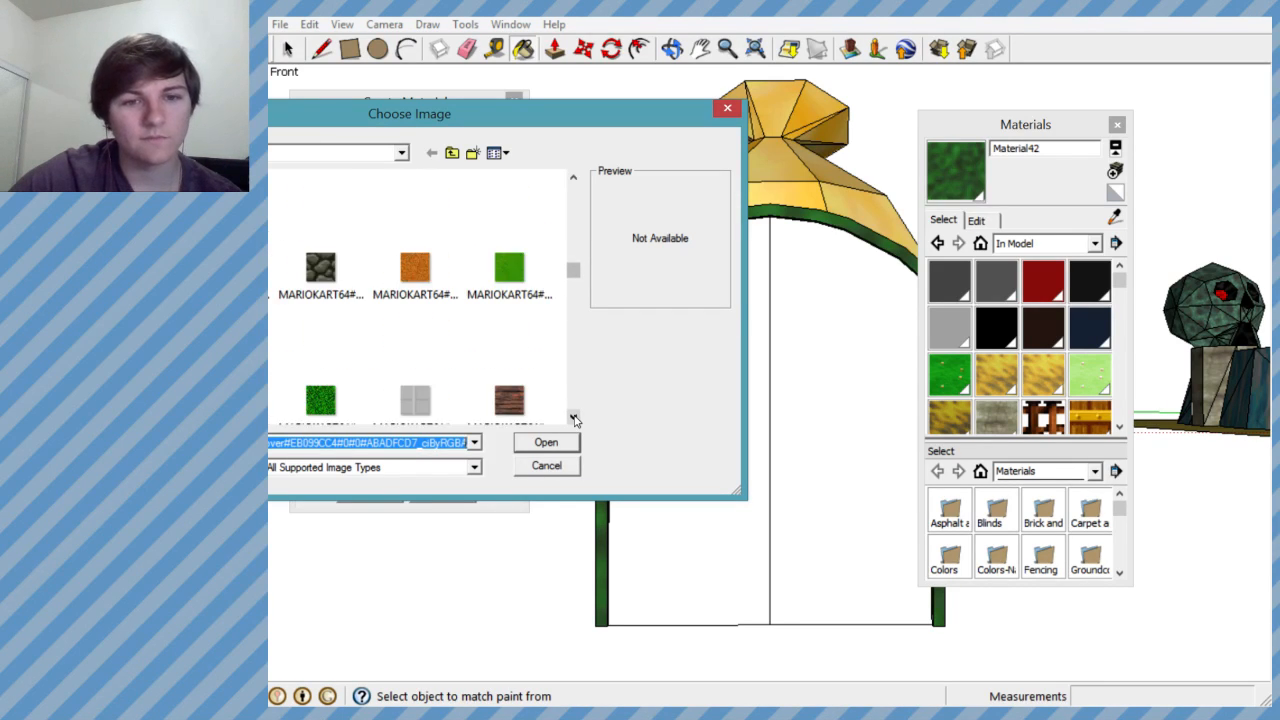
left_click(574, 416)
left_click(574, 416)
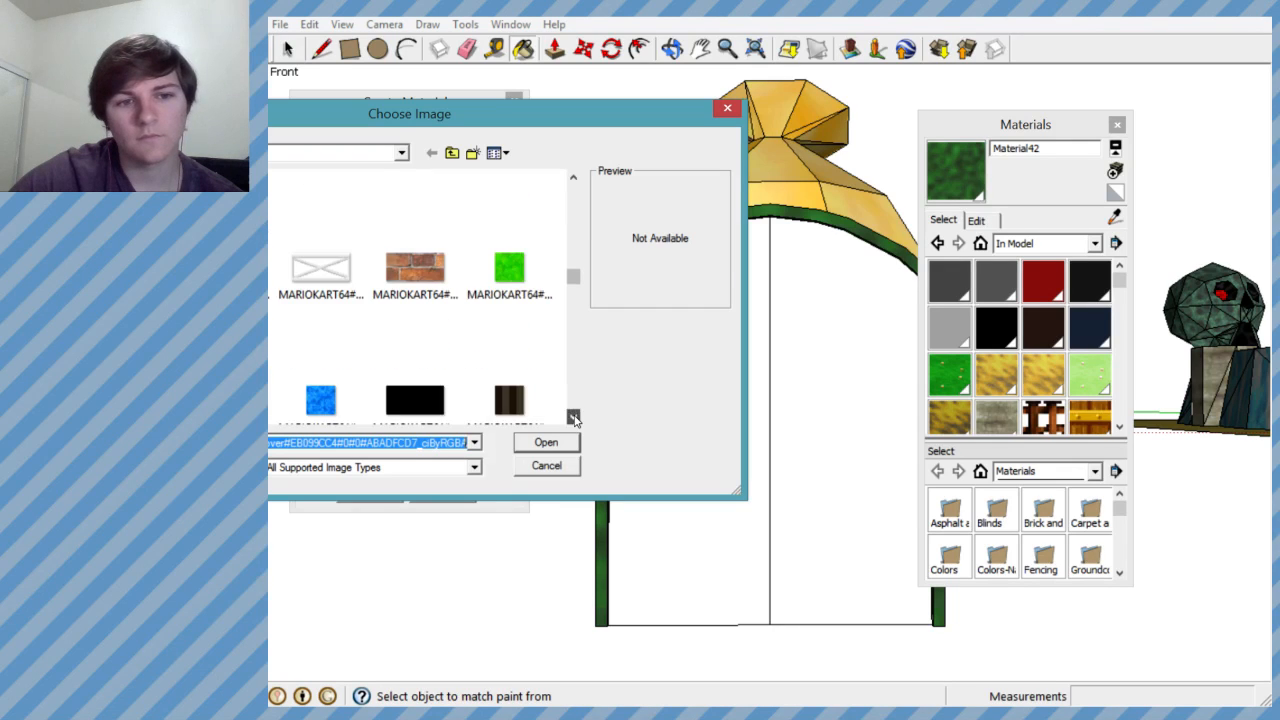
left_click(574, 416)
left_click(574, 416)
left_click(574, 416)
left_click(574, 416)
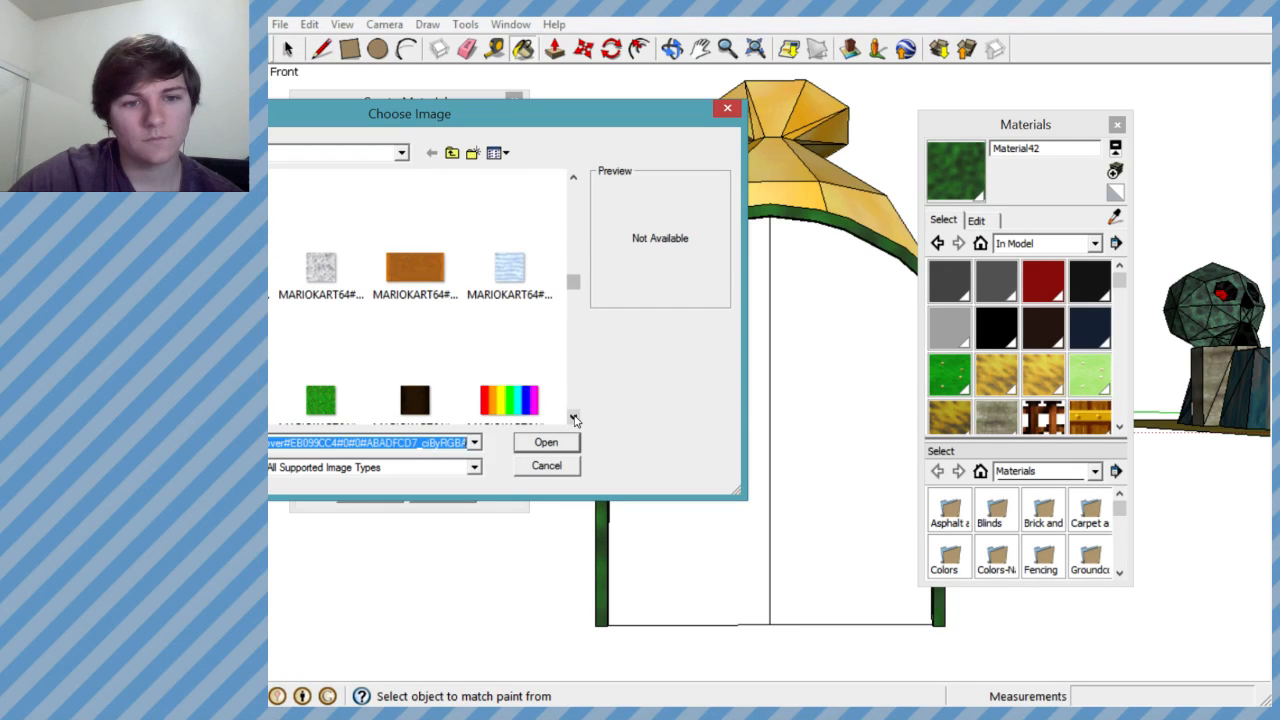
left_click(574, 416)
left_click(574, 416)
left_click(574, 416)
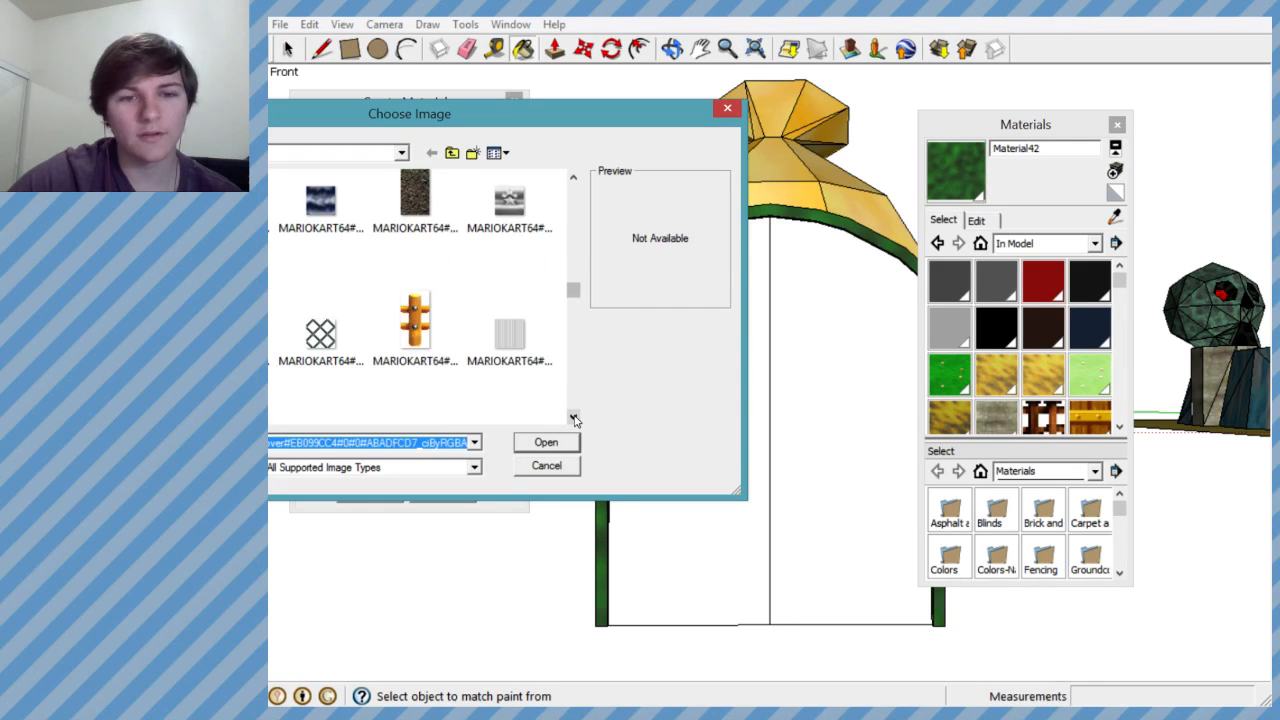
left_click(574, 416)
left_click(574, 416)
left_click(574, 416)
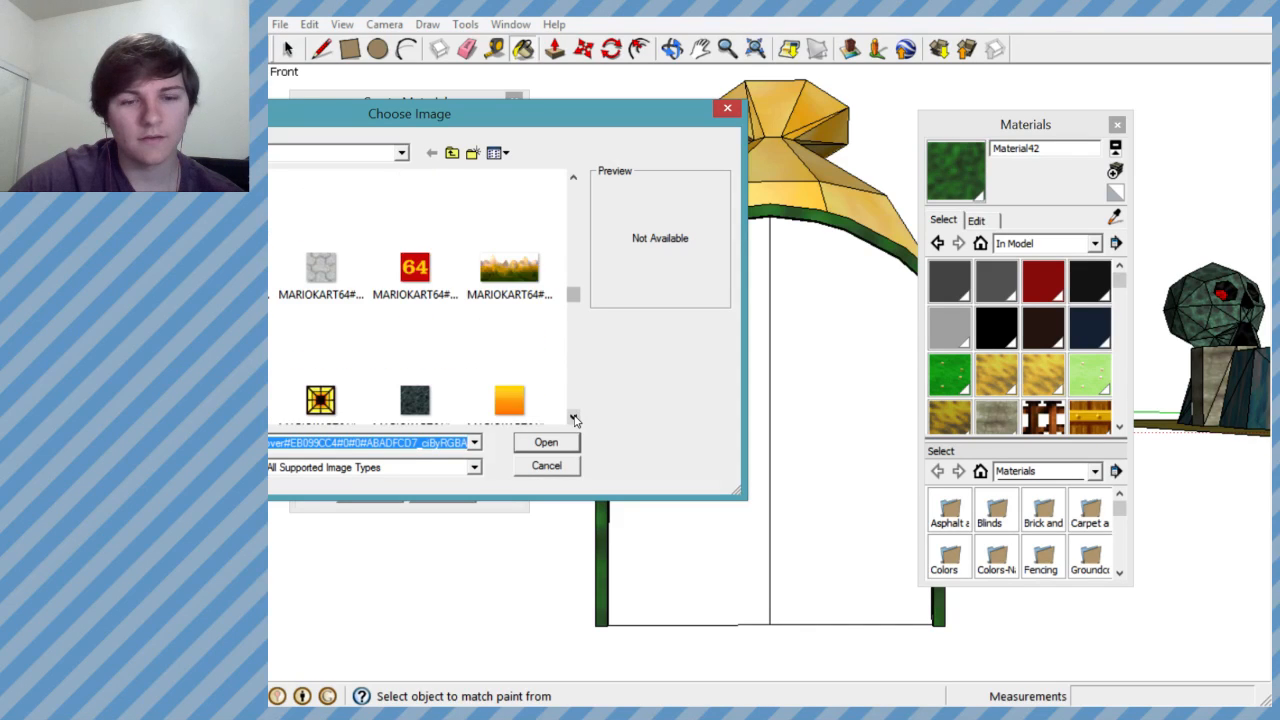
left_click(574, 416)
left_click(574, 416)
left_click(574, 416)
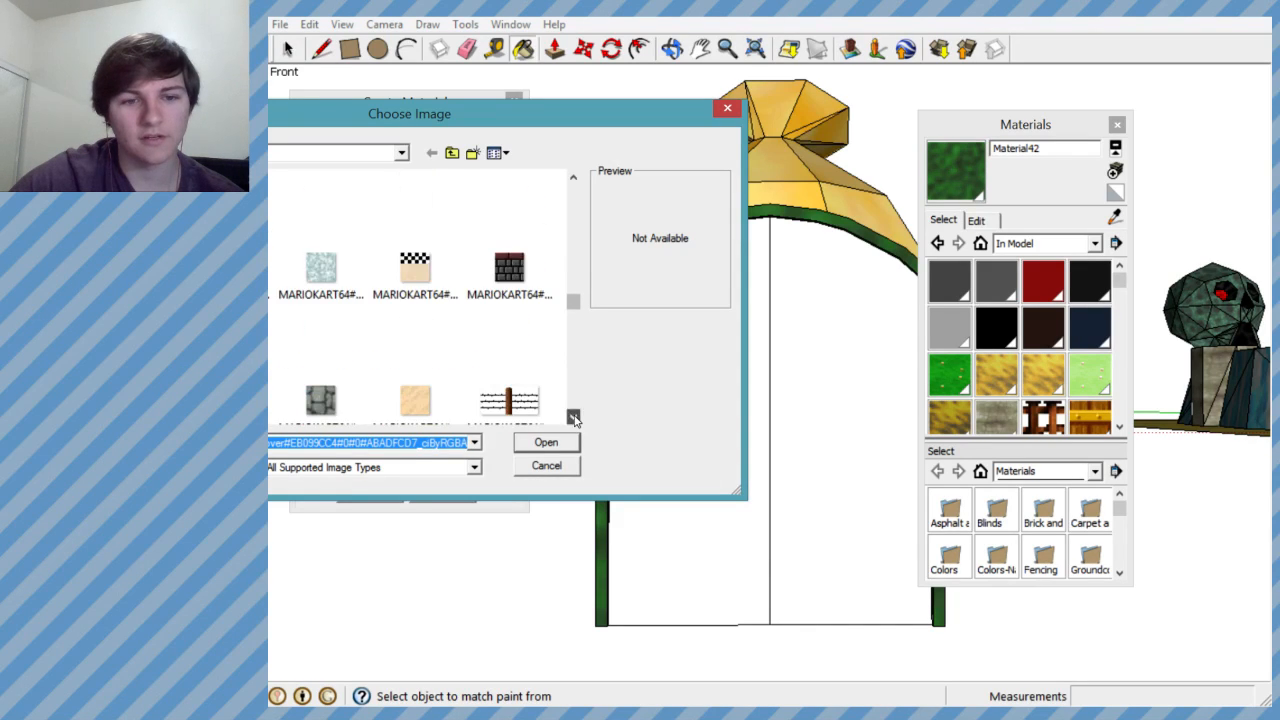
left_click(574, 416)
left_click(574, 416)
left_click(574, 416)
left_click(574, 416)
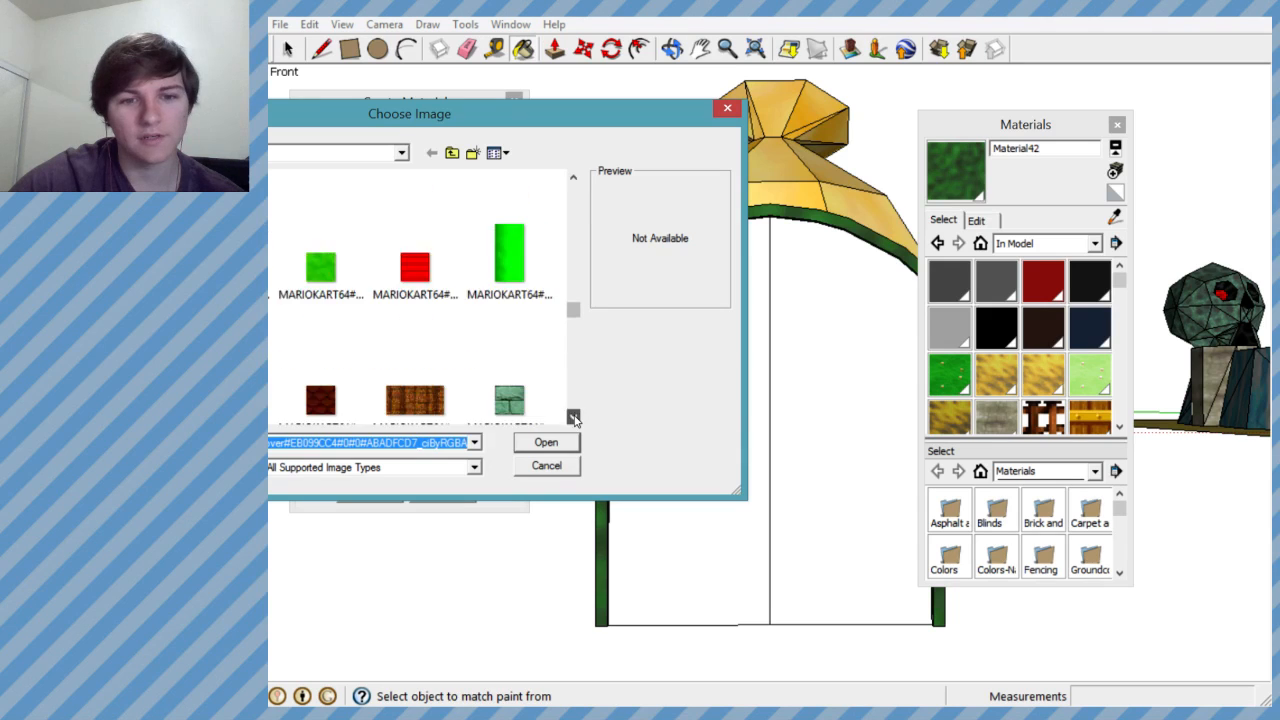
left_click(574, 416)
left_click(574, 416)
left_click(574, 416)
left_click(574, 416)
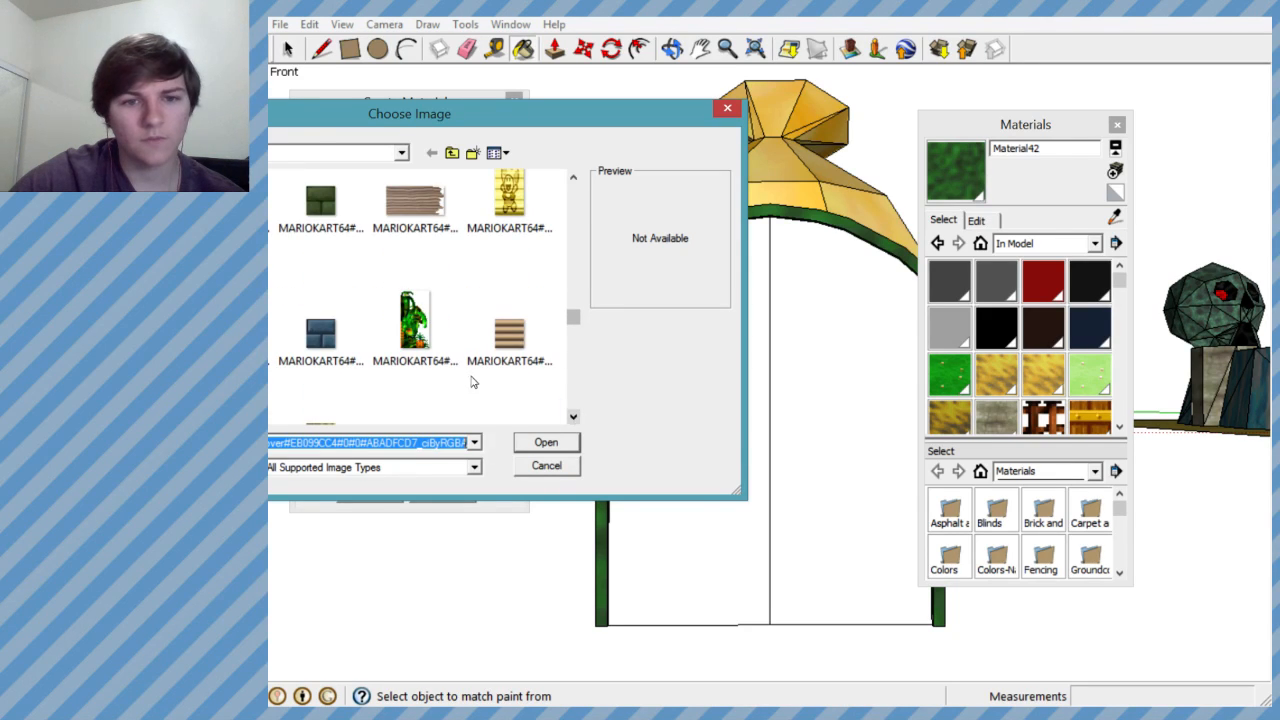
left_click(575, 418)
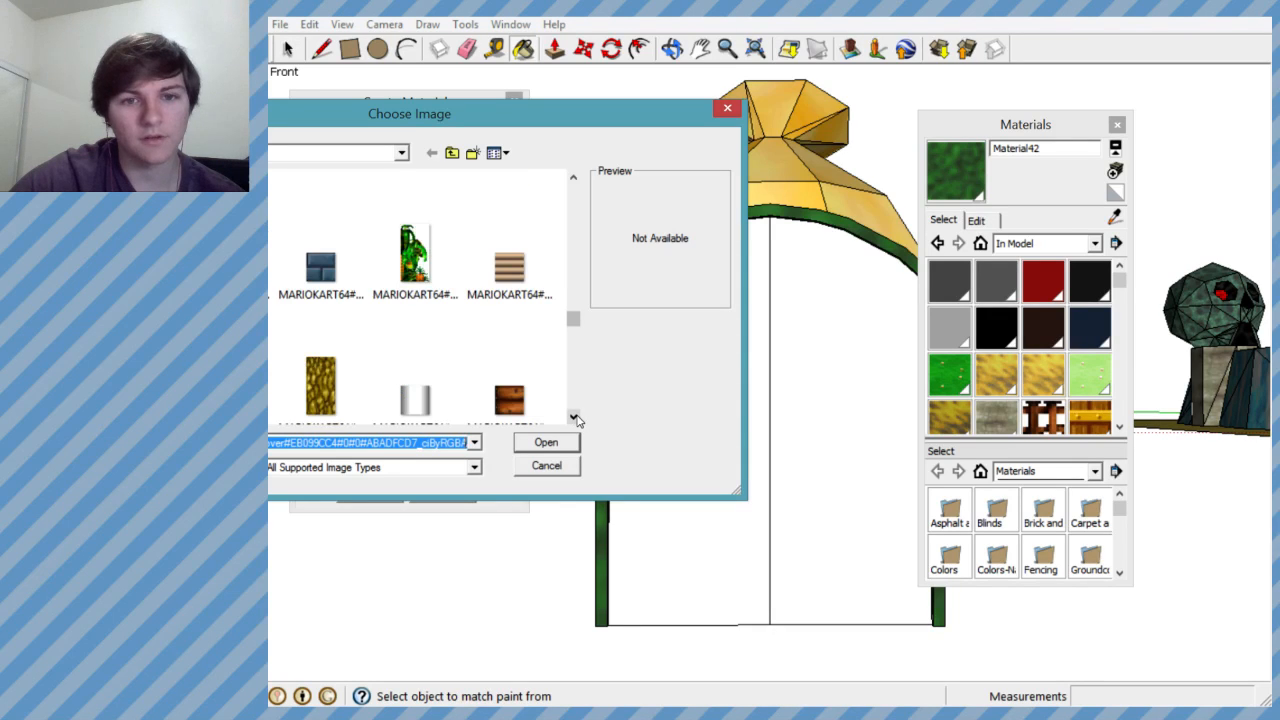
left_click(575, 418)
left_click(575, 418)
left_click(575, 418)
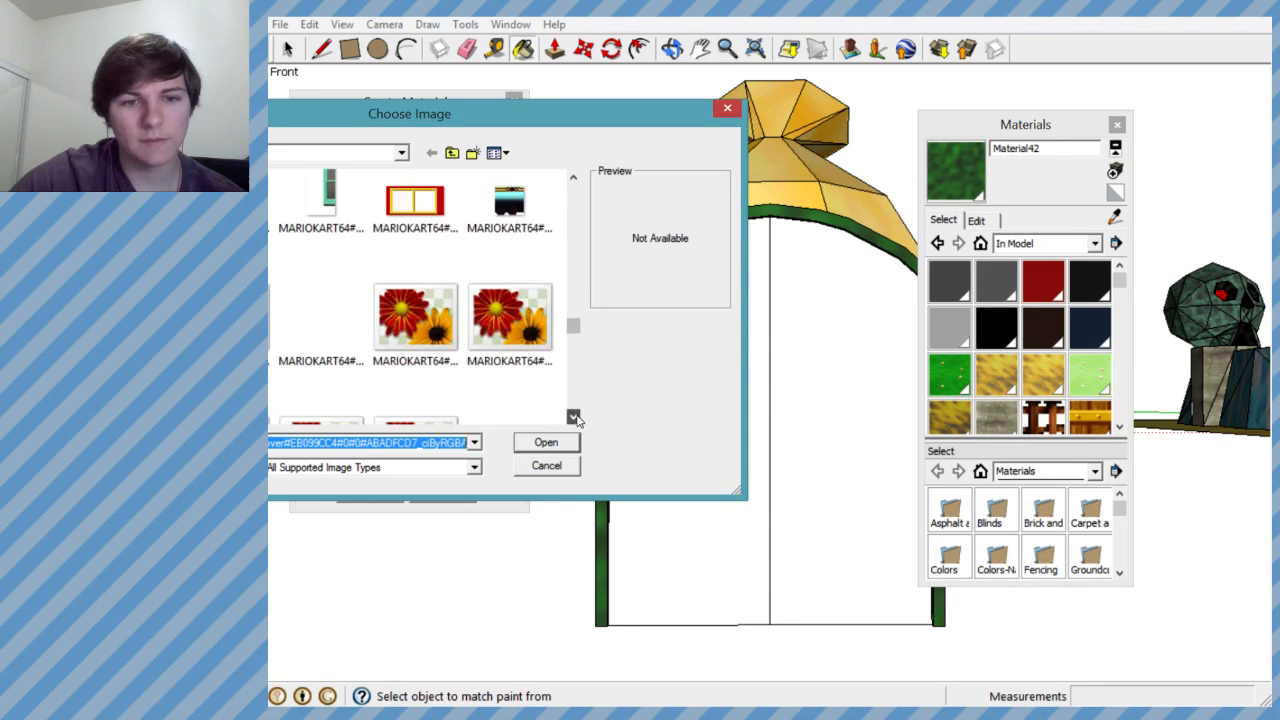
left_click(575, 418)
left_click(575, 418)
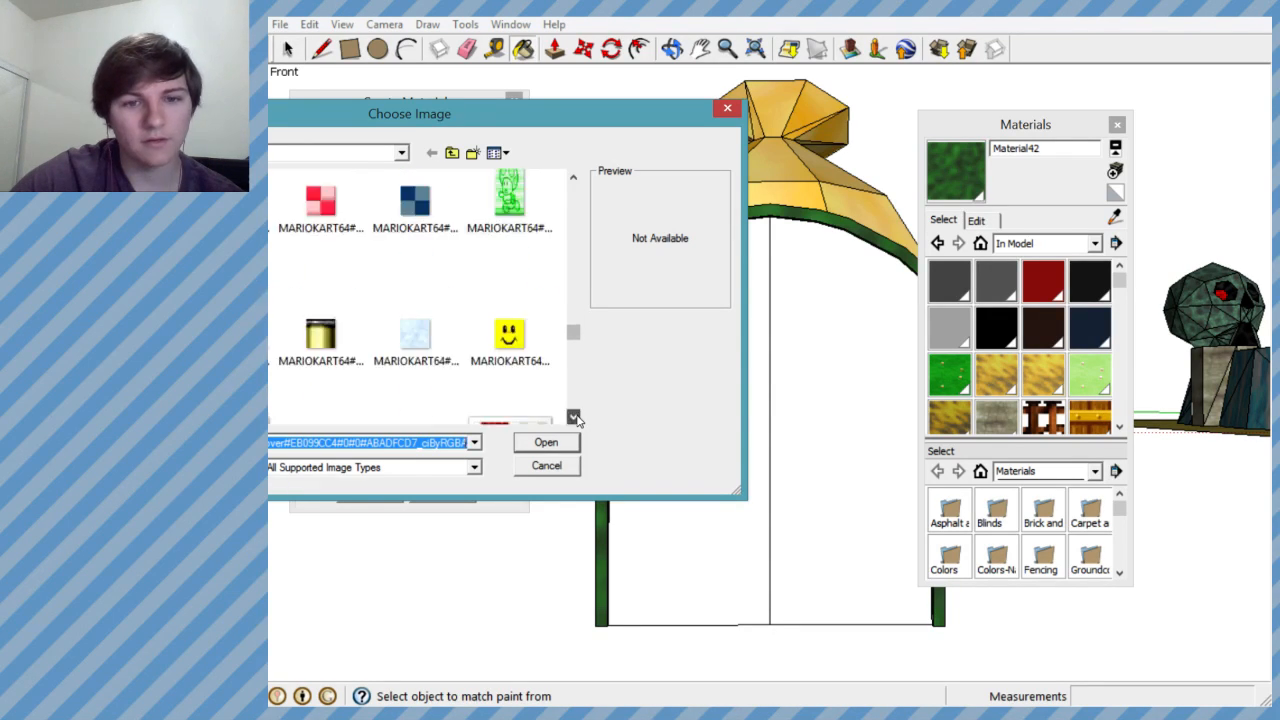
left_click(575, 418)
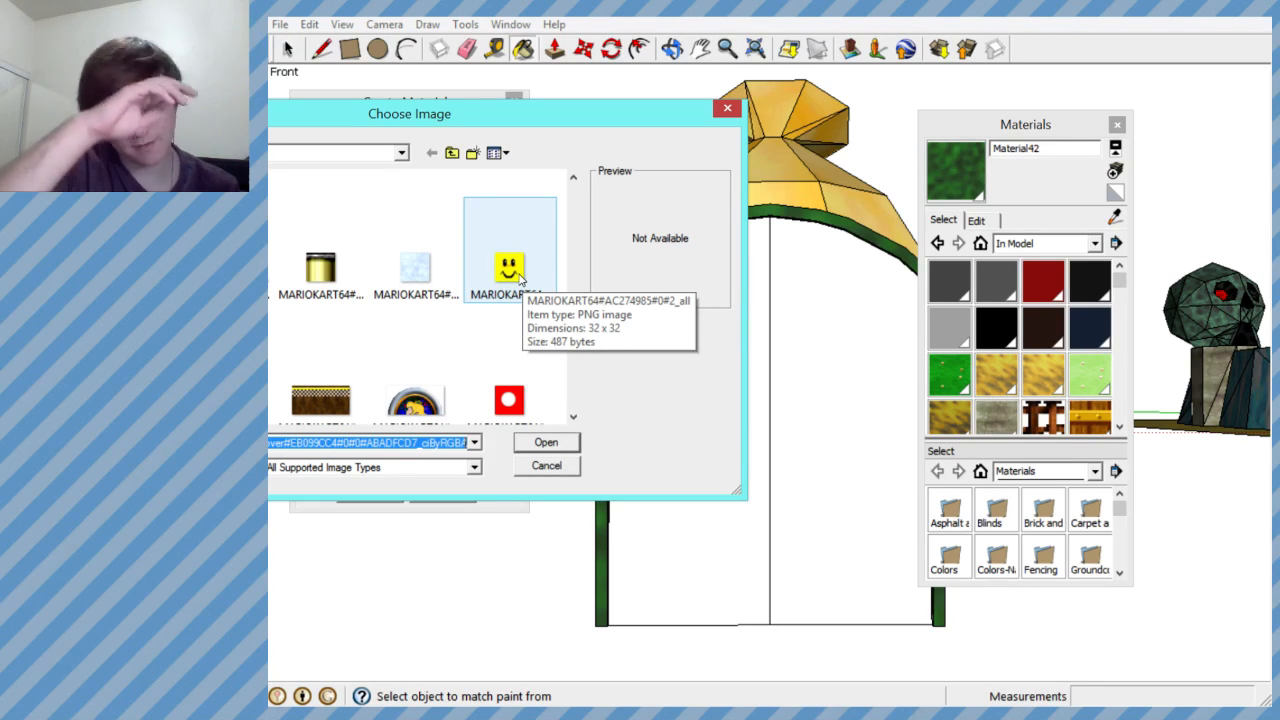
left_click(573, 418)
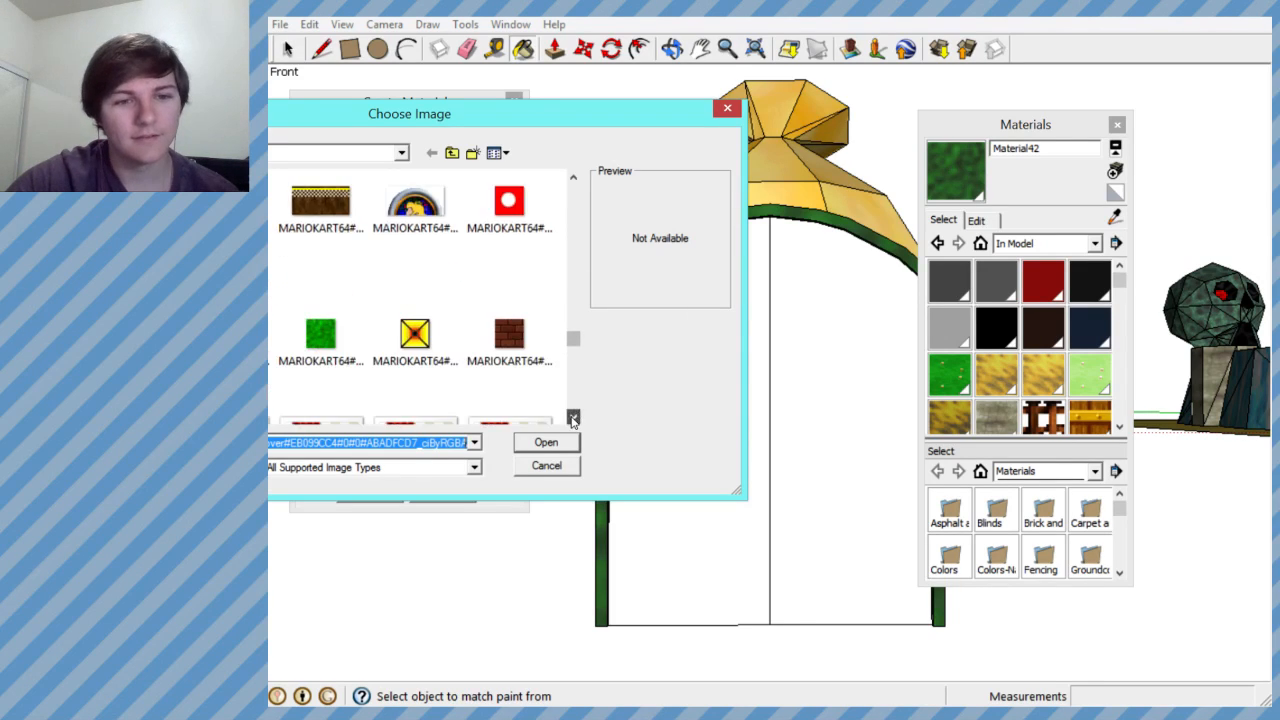
left_click(573, 418)
left_click(573, 418)
left_click(573, 419)
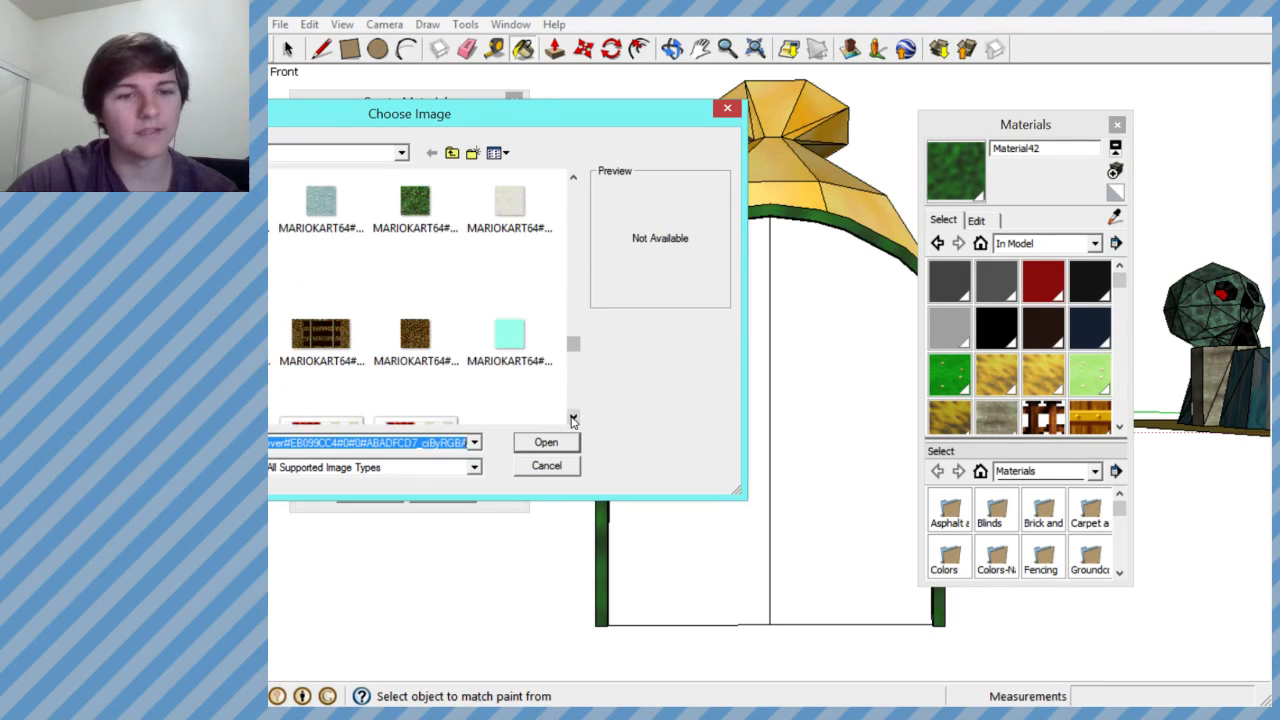
left_click(573, 418)
left_click(573, 418)
left_click(573, 418)
left_click(573, 418)
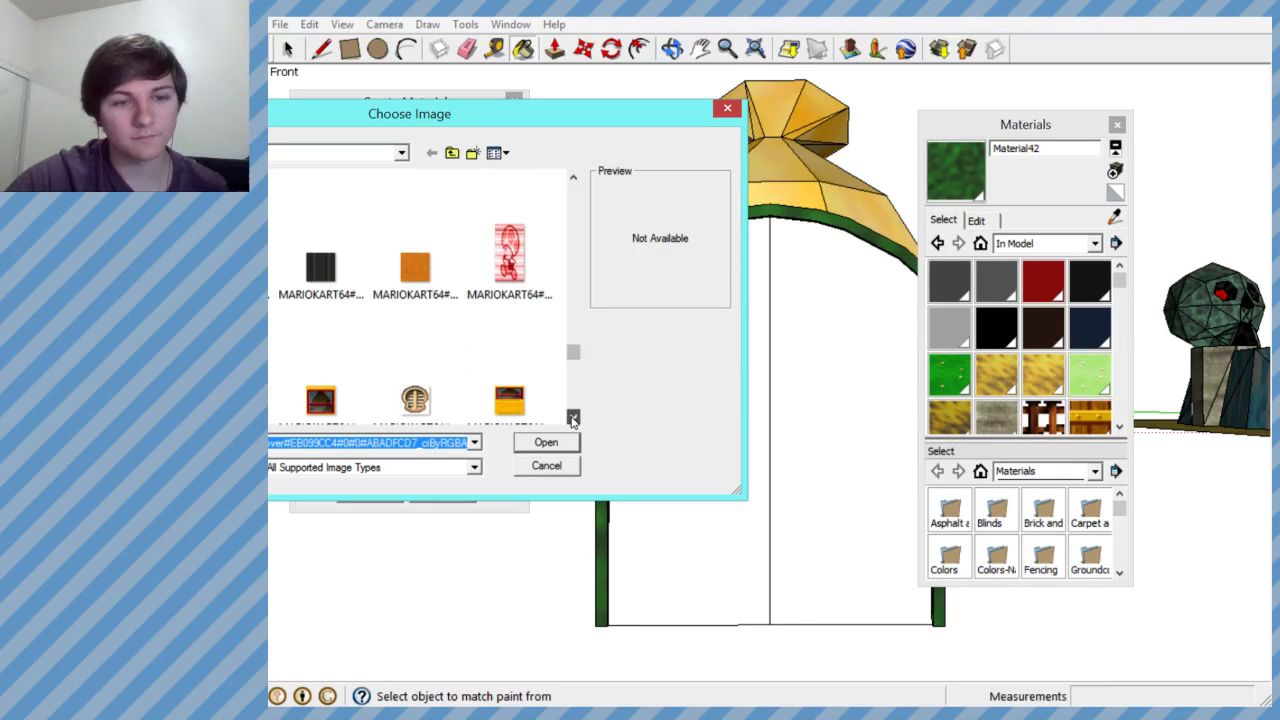
left_click(573, 418)
left_click(573, 418)
left_click(573, 418)
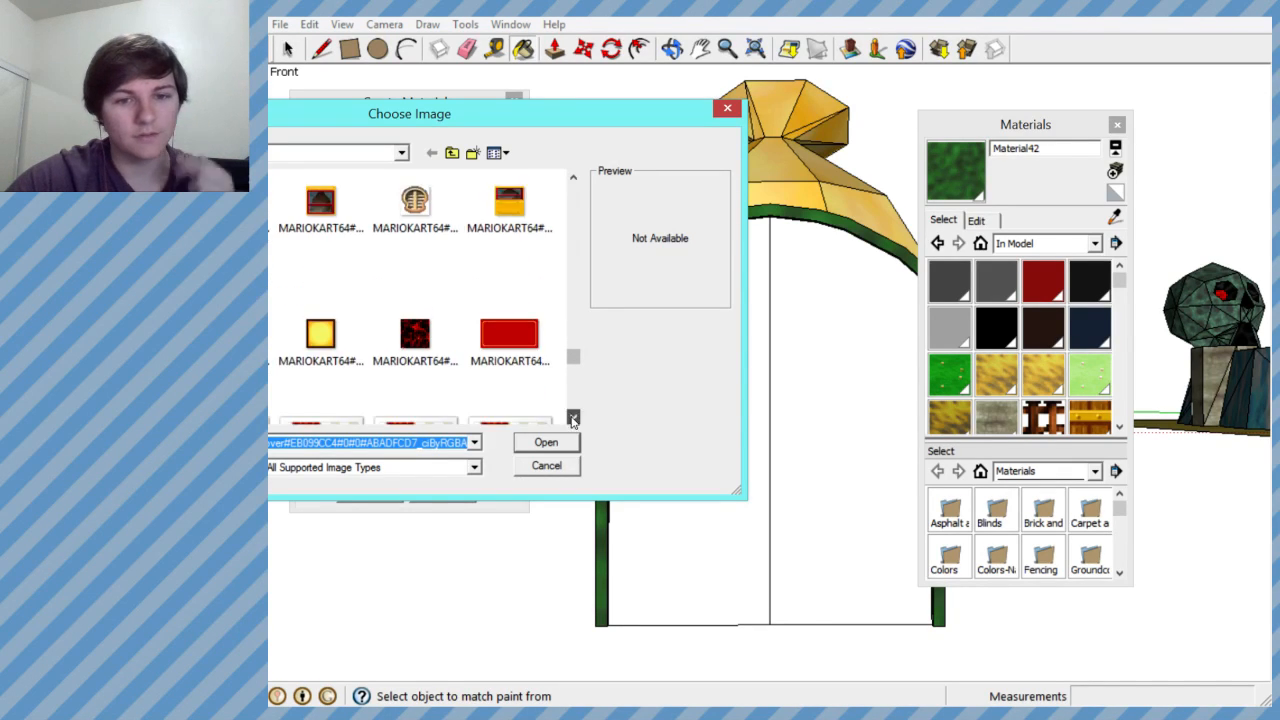
left_click(573, 418)
left_click(573, 418)
left_click(573, 418)
left_click(573, 418)
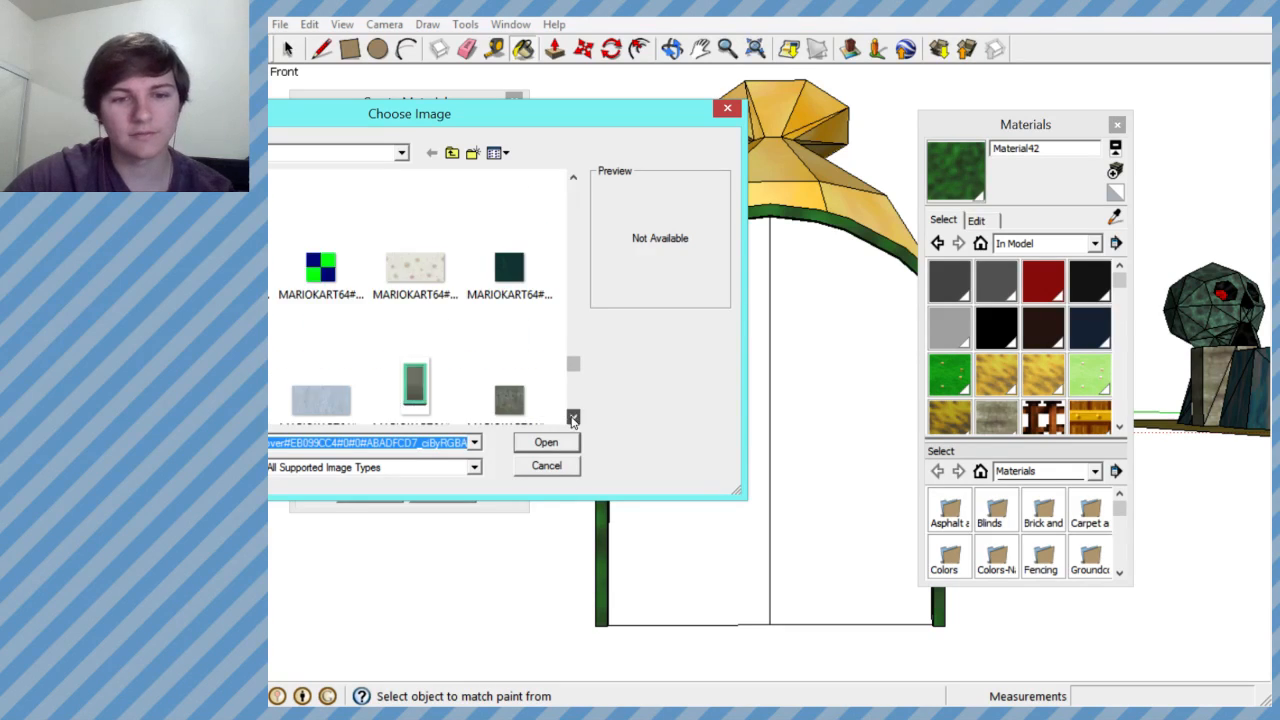
left_click(573, 418)
left_click(573, 418)
left_click(573, 418)
left_click(573, 418)
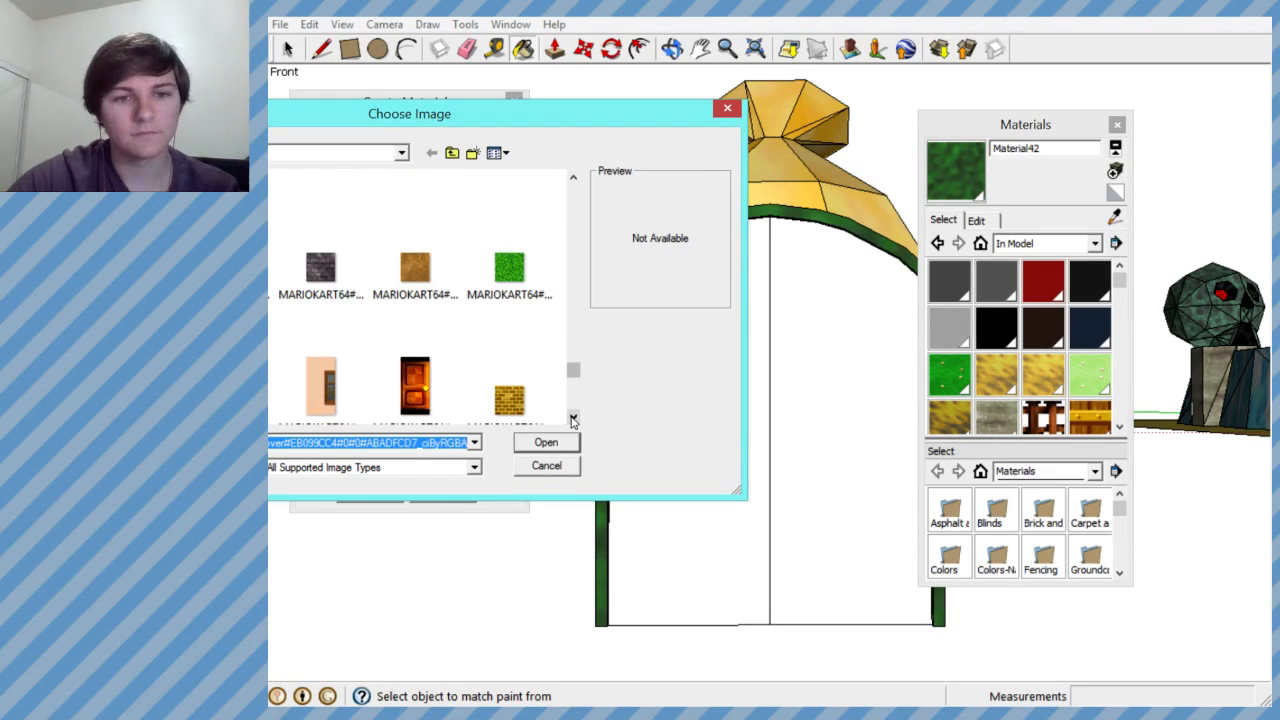
left_click(573, 418)
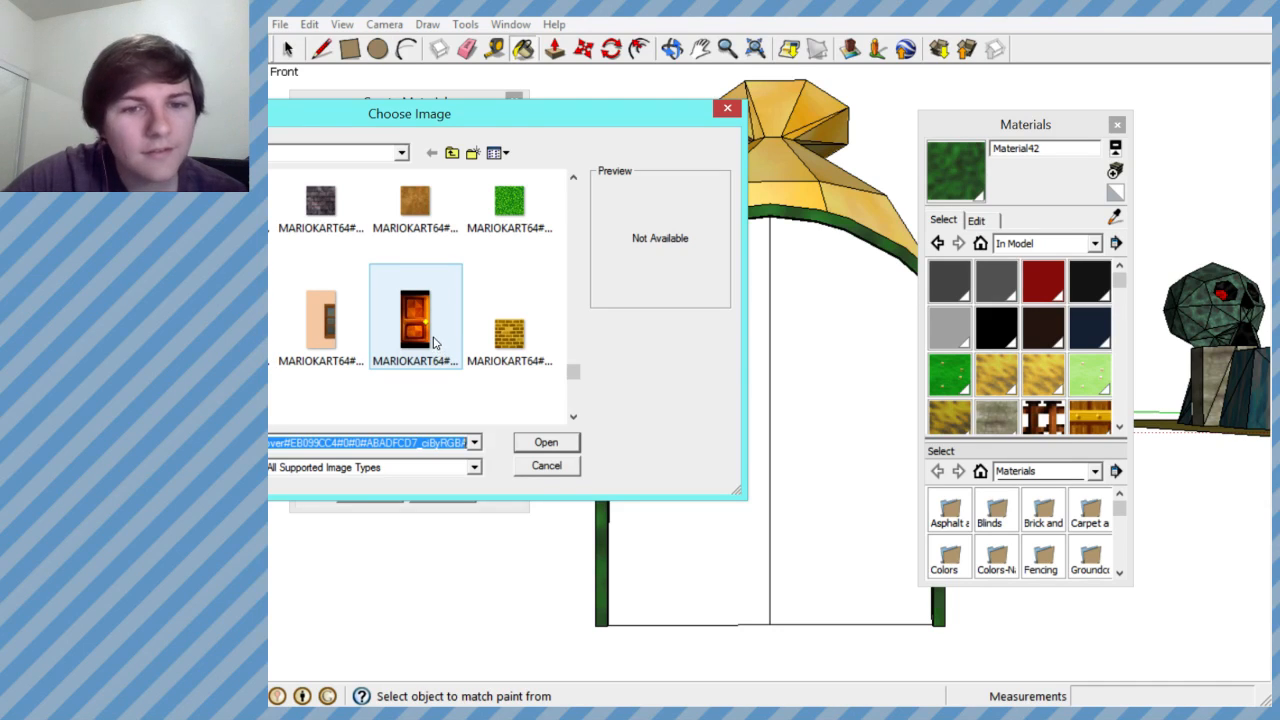
left_click(248, 337)
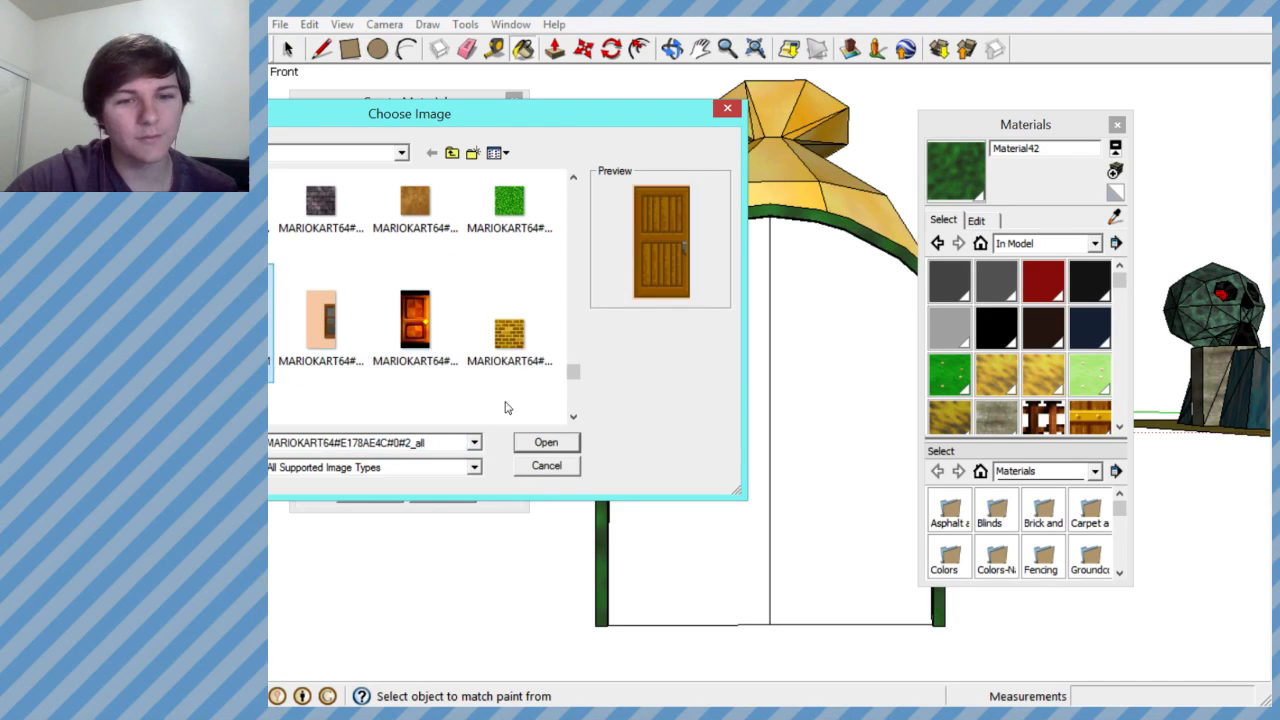
left_click(545, 442)
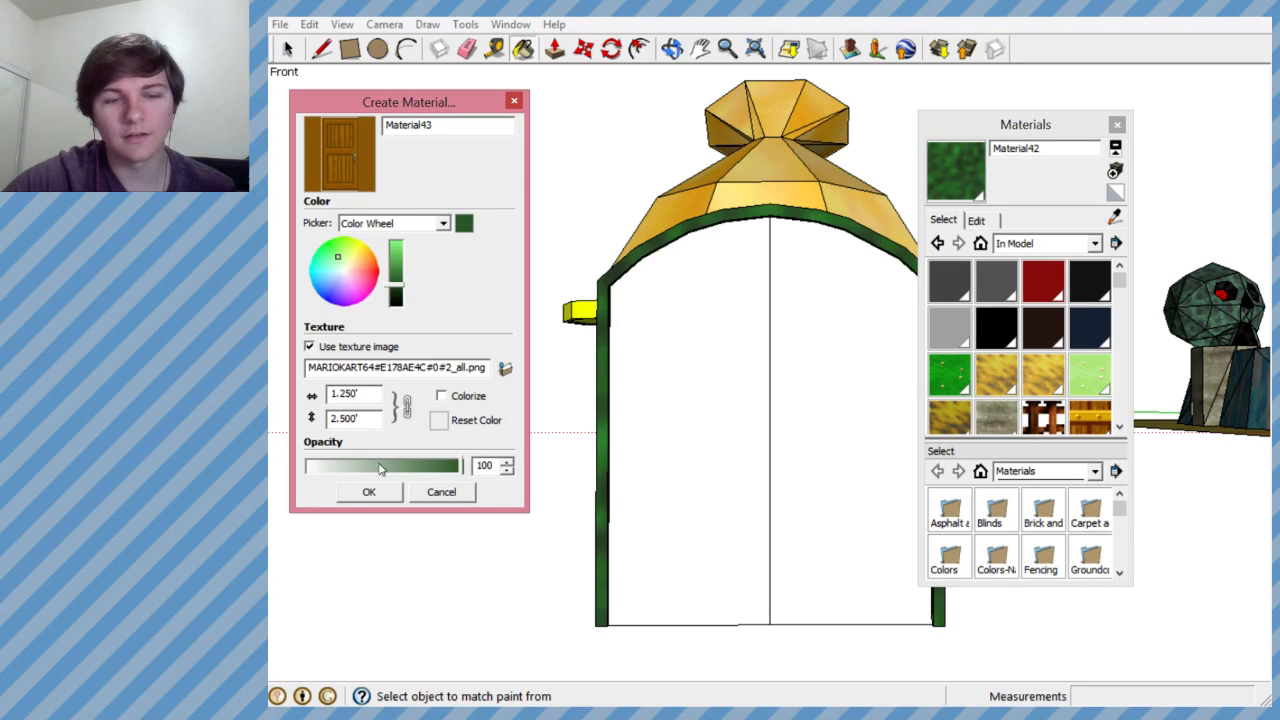
- Create the wooden door material at 1.25' by 2.5' and paint both halves of the arched double door with it
left_click(369, 491)
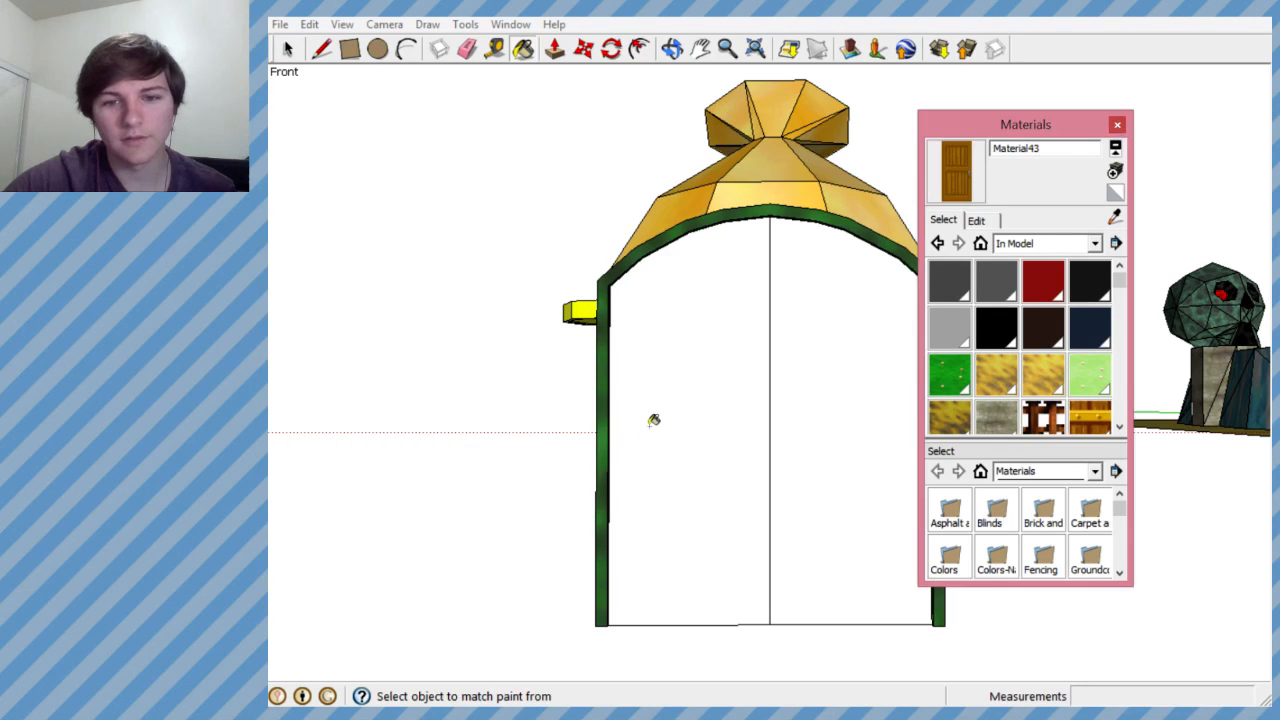
left_click(655, 418)
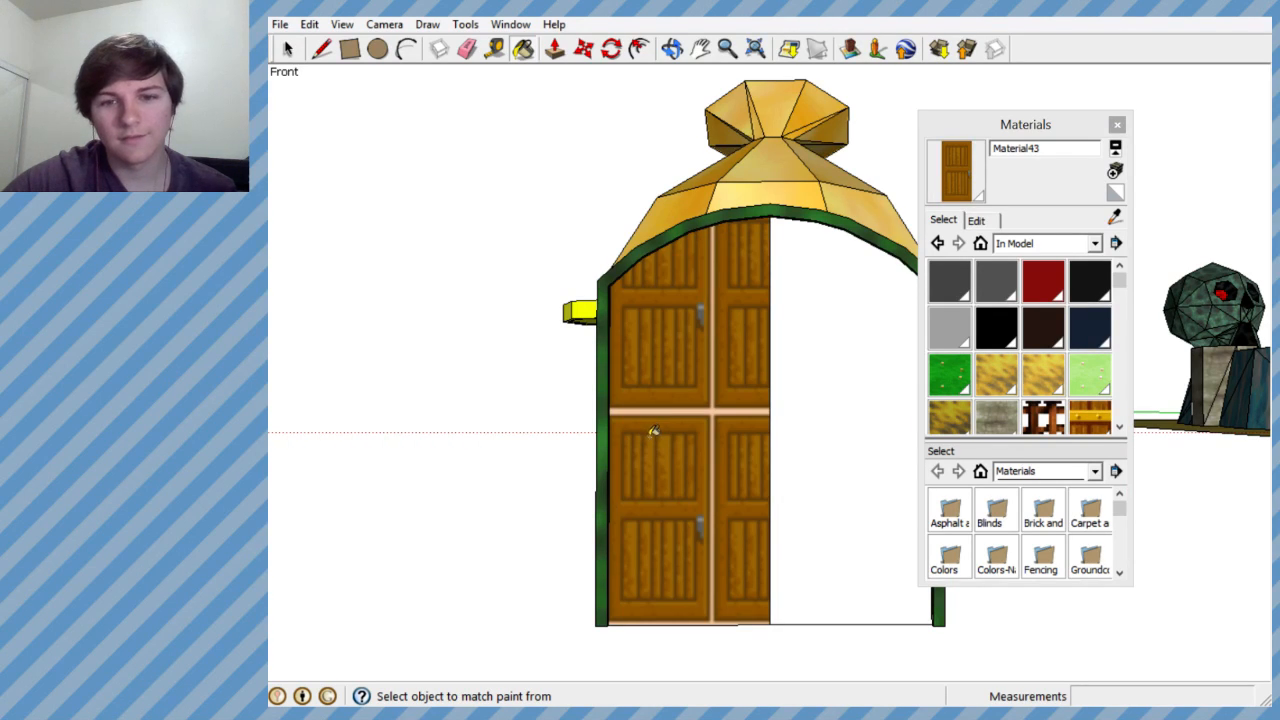
left_click(820, 404)
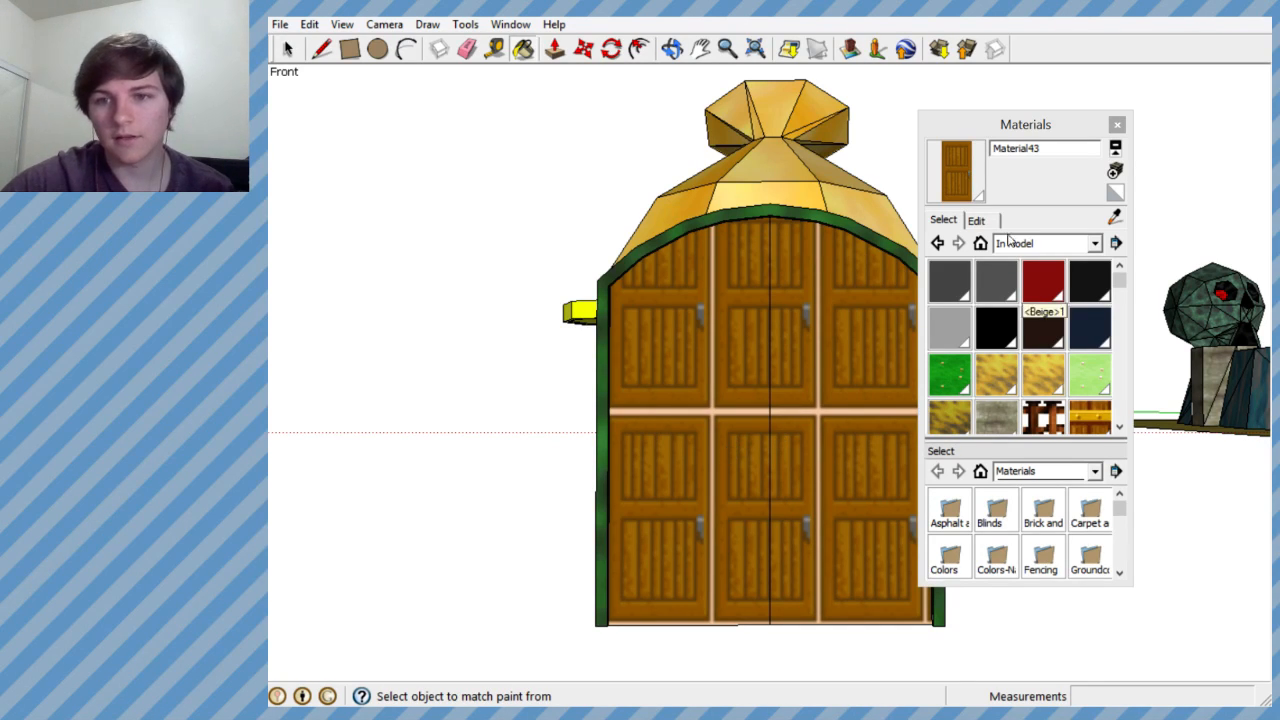
- Look through the texture image folder for an alternative door image for a new material
left_click(1115, 172)
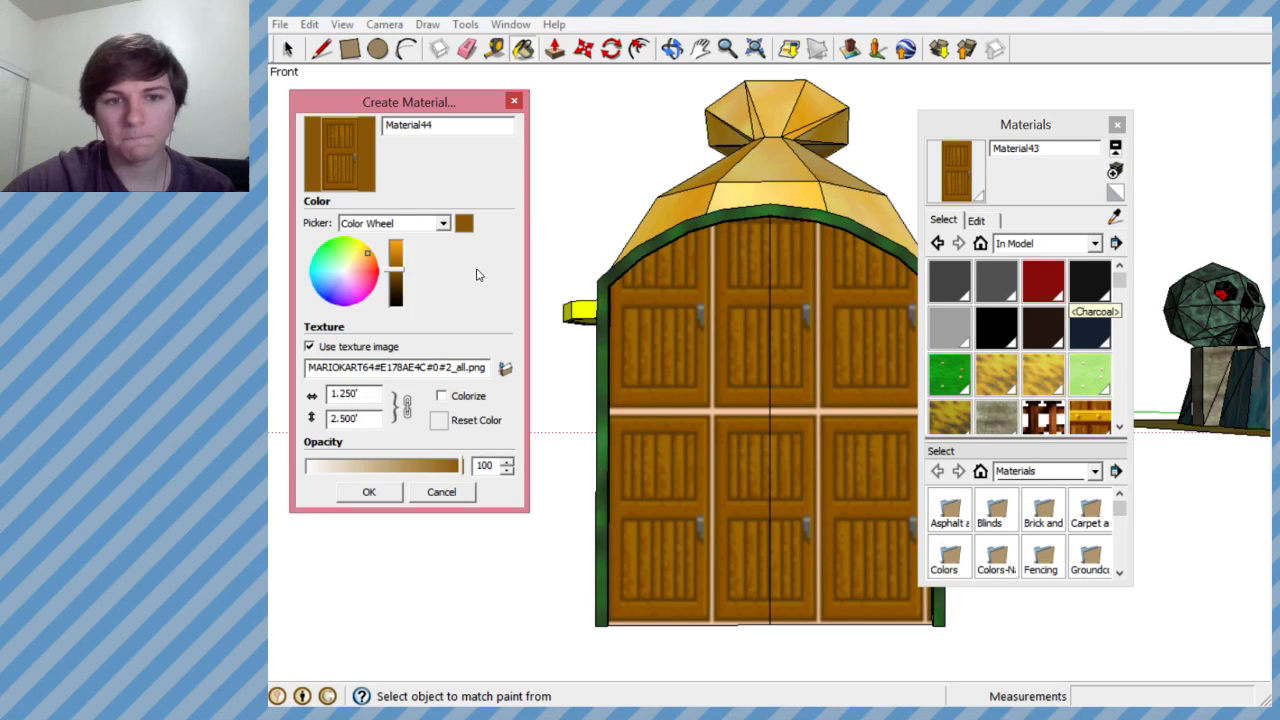
left_click(505, 368)
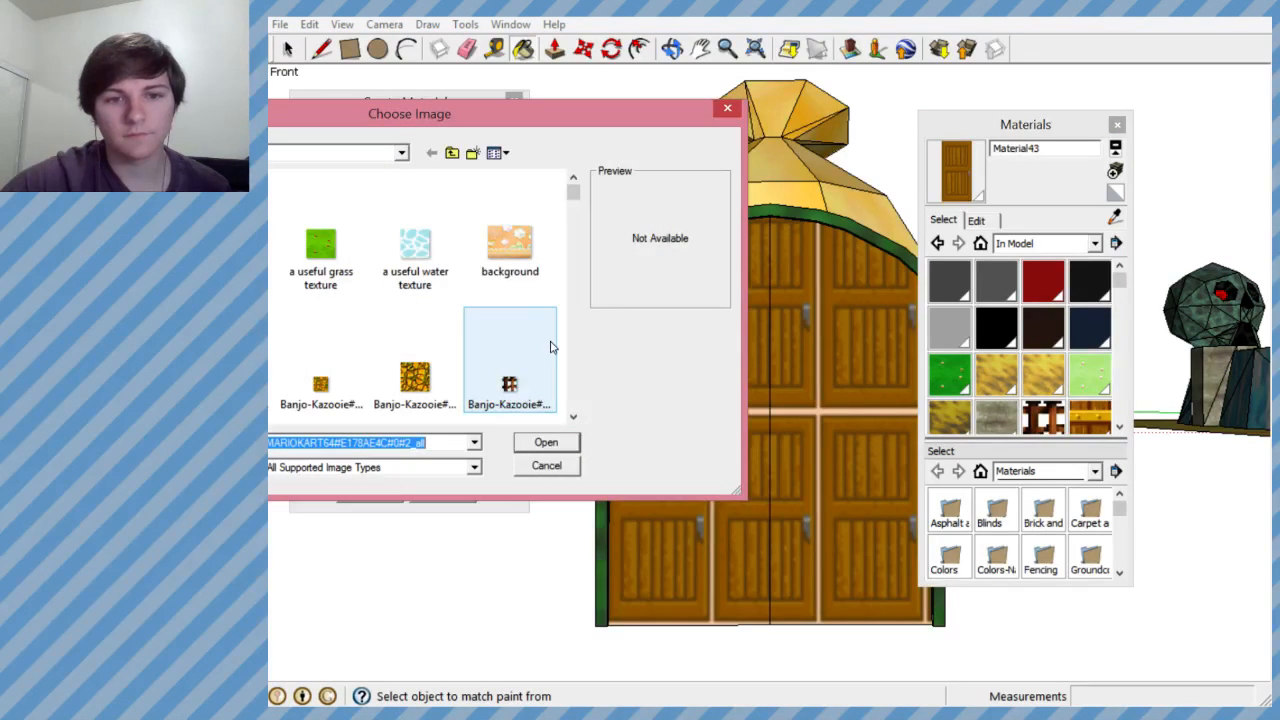
left_click_drag(573, 196, 574, 405)
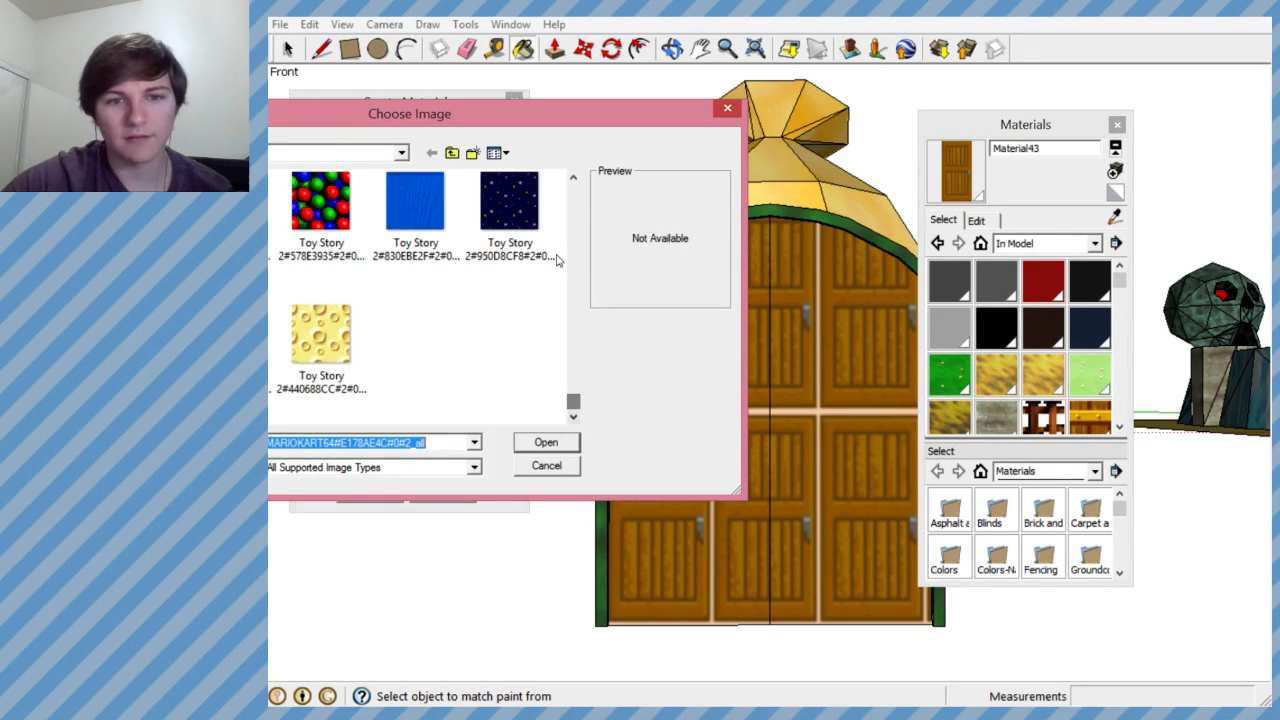
left_click(573, 177)
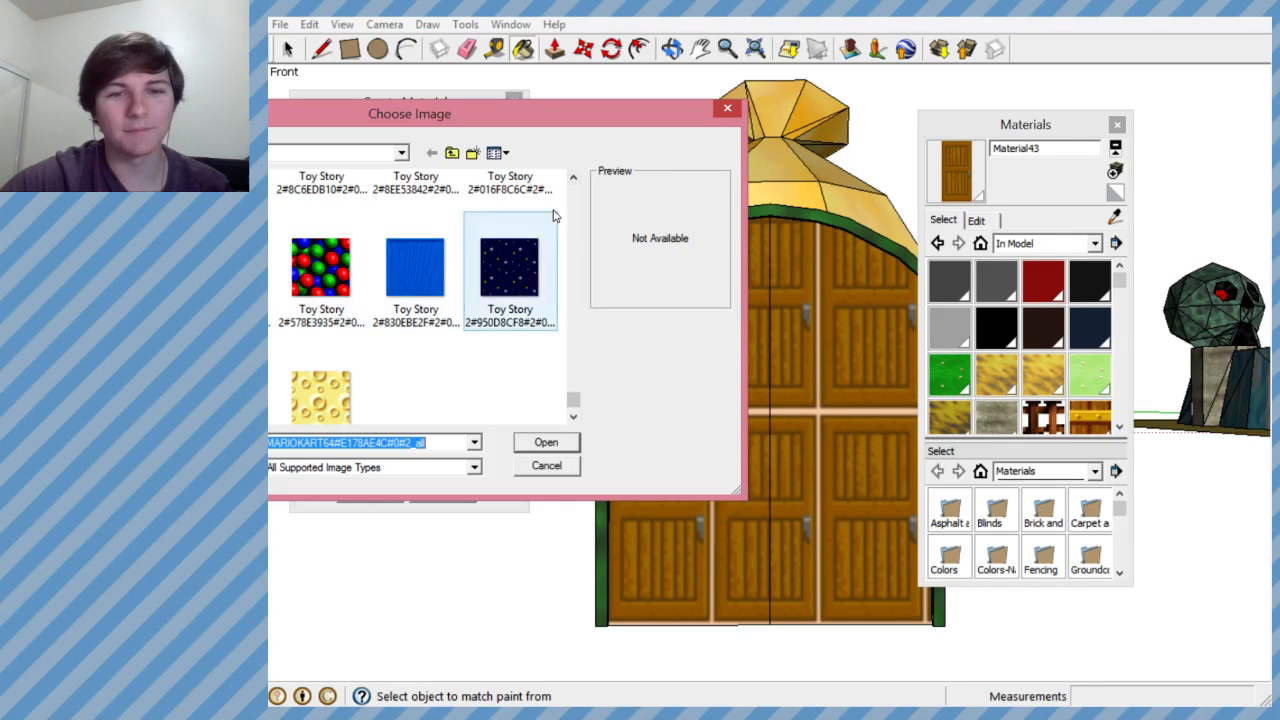
left_click(573, 178)
left_click(573, 178)
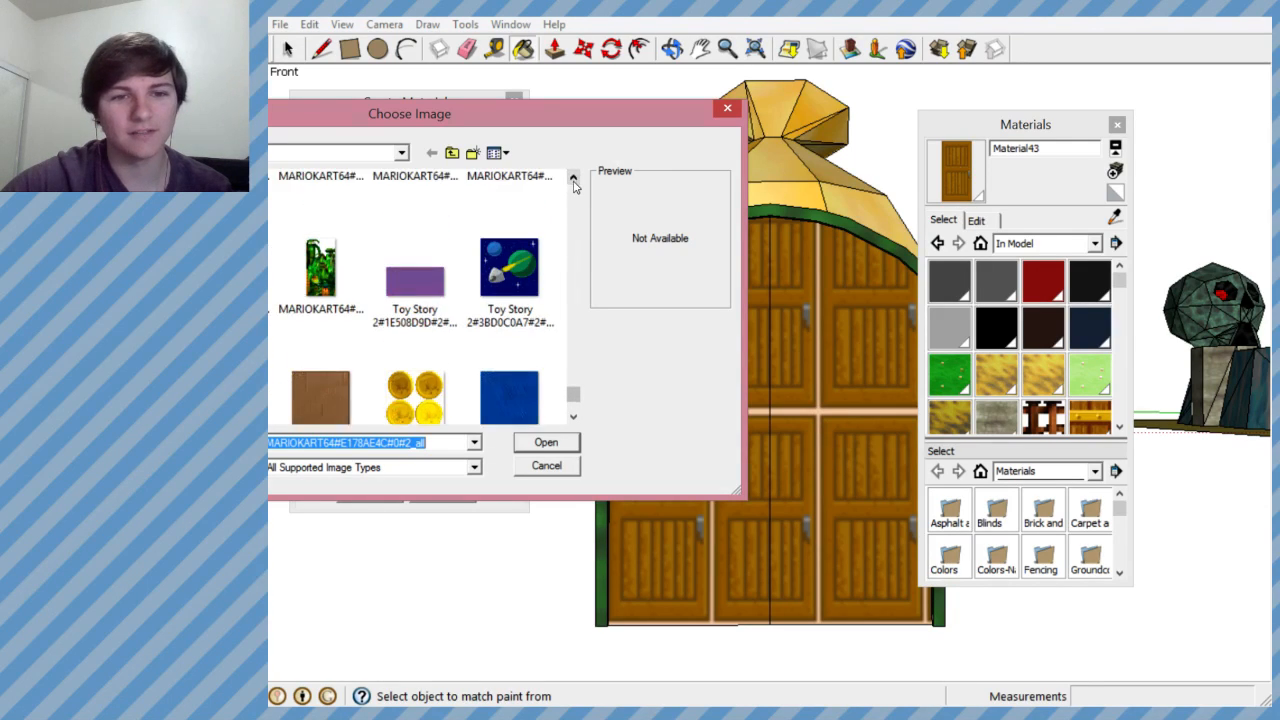
left_click(573, 179)
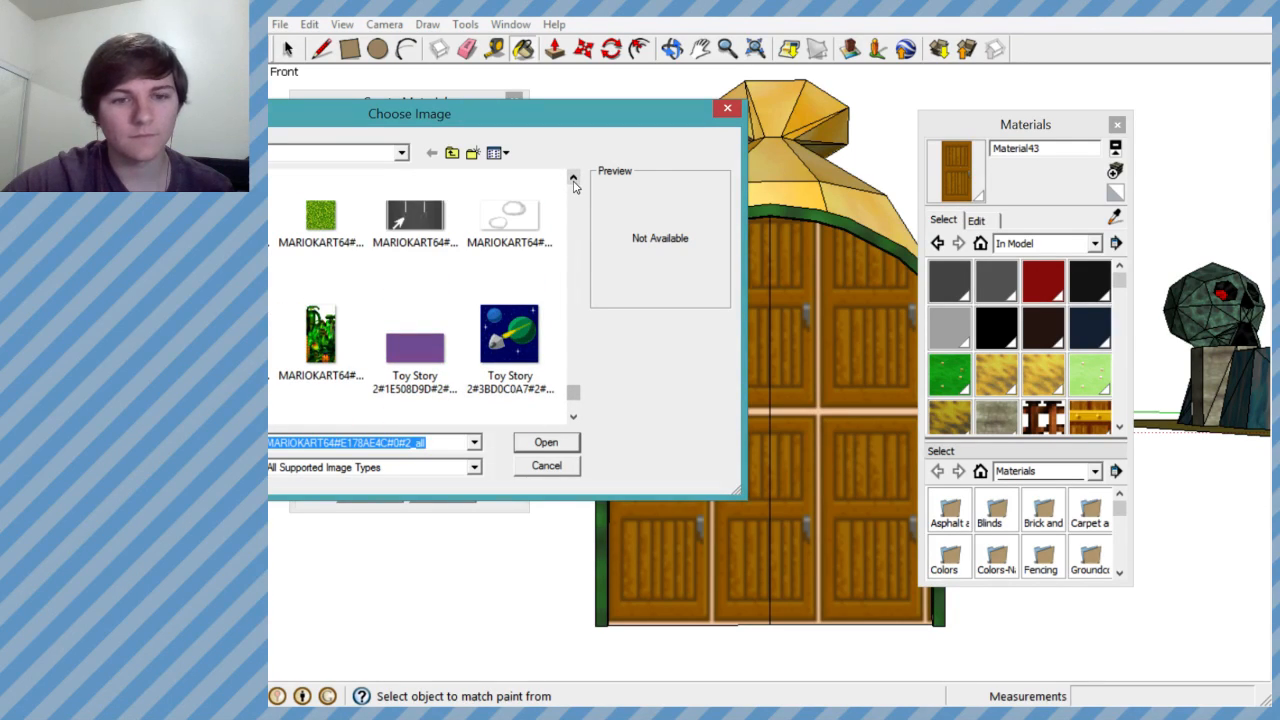
left_click(573, 179)
left_click(573, 179)
left_click(573, 179)
left_click(573, 179)
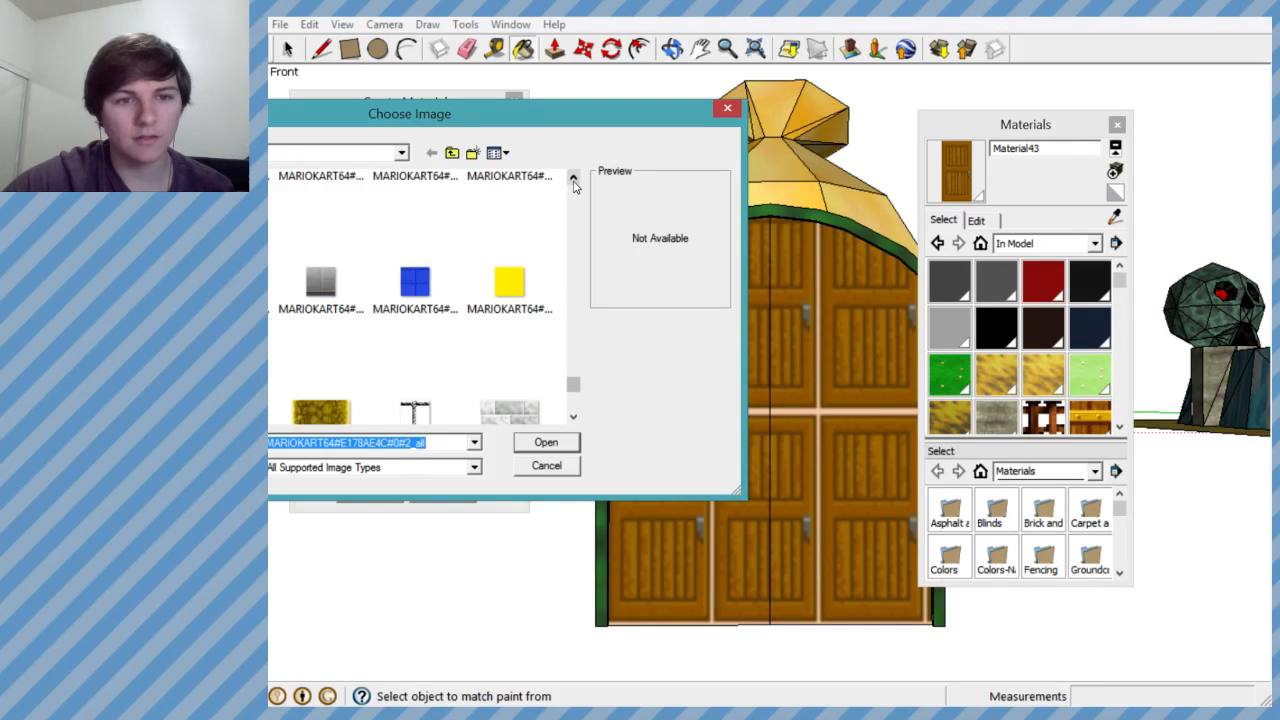
left_click(573, 179)
left_click(573, 179)
left_click(573, 179)
left_click(573, 179)
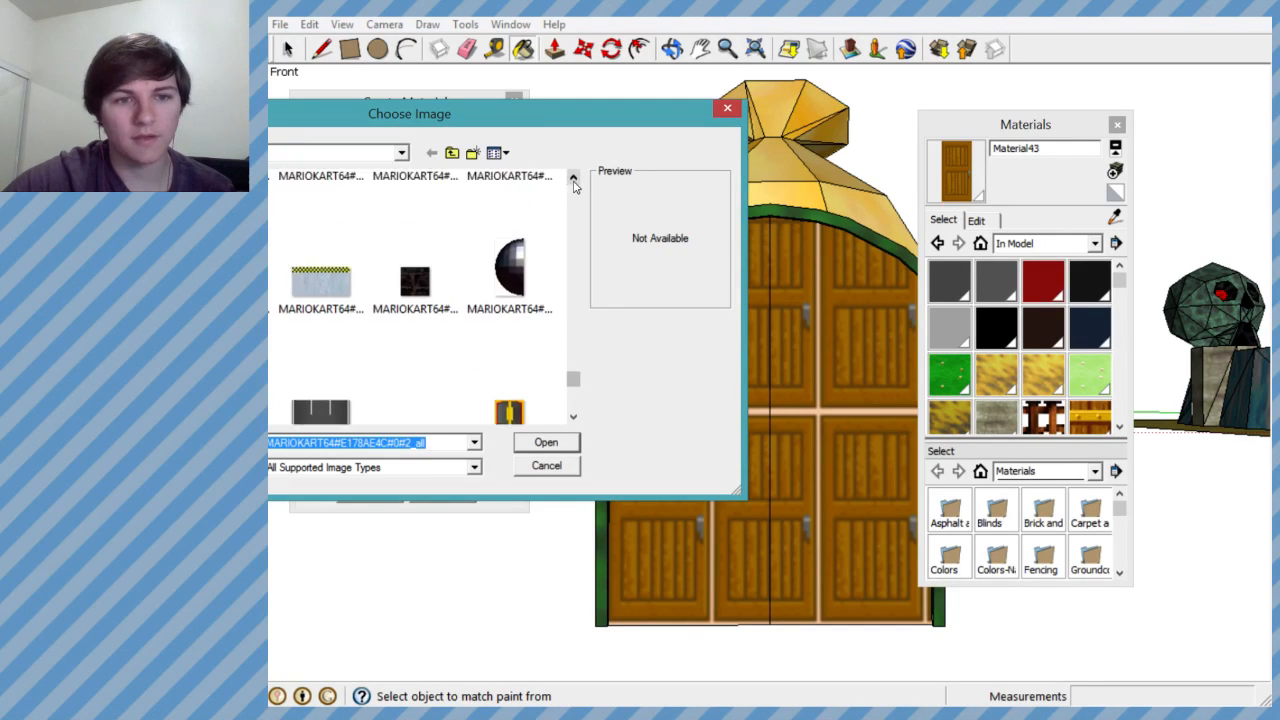
left_click(573, 179)
left_click(573, 179)
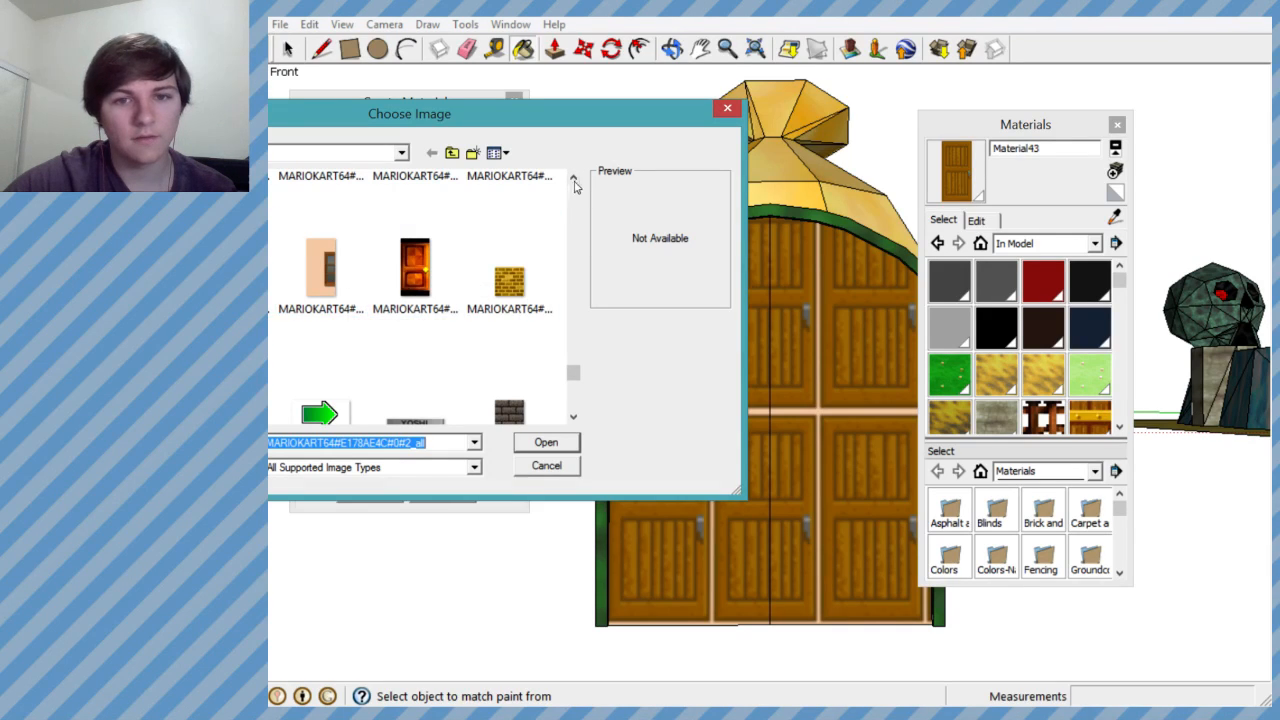
left_click(573, 179)
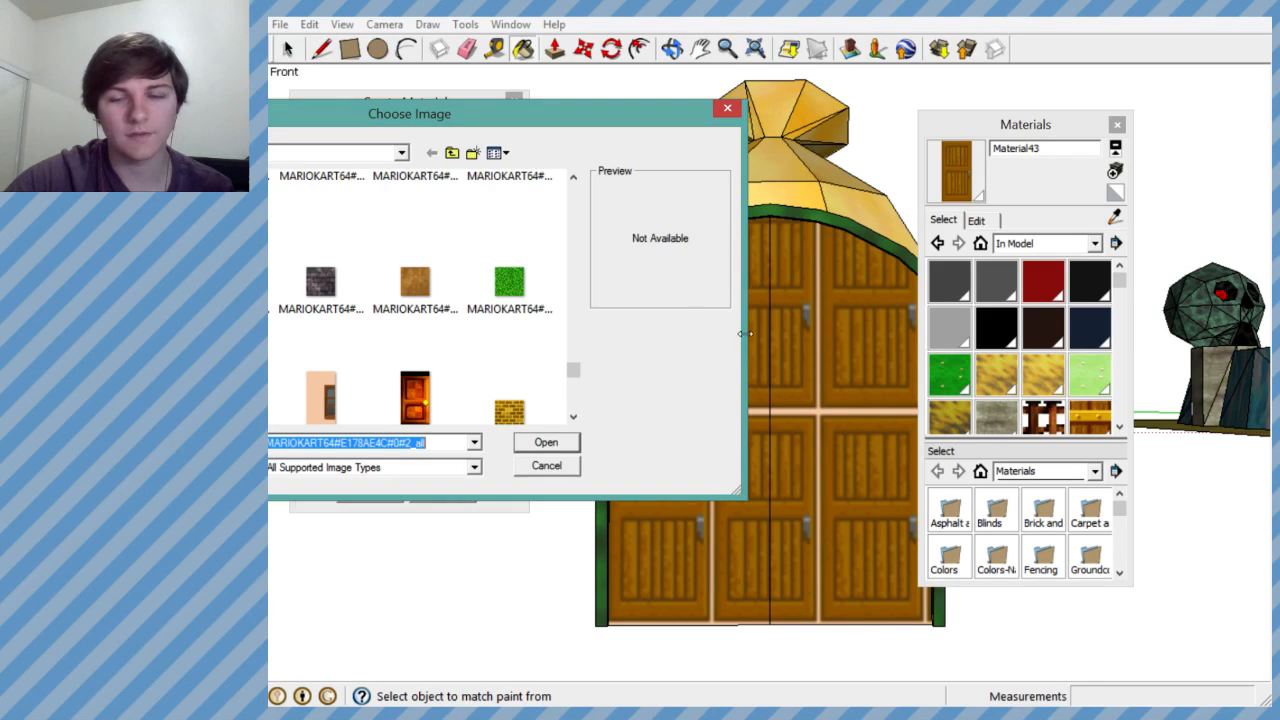
- Create another material from the door image MARIOKART64#E178AE4C#0#2_all at 1.25' by 2.5' and close the material palette
left_click(545, 443)
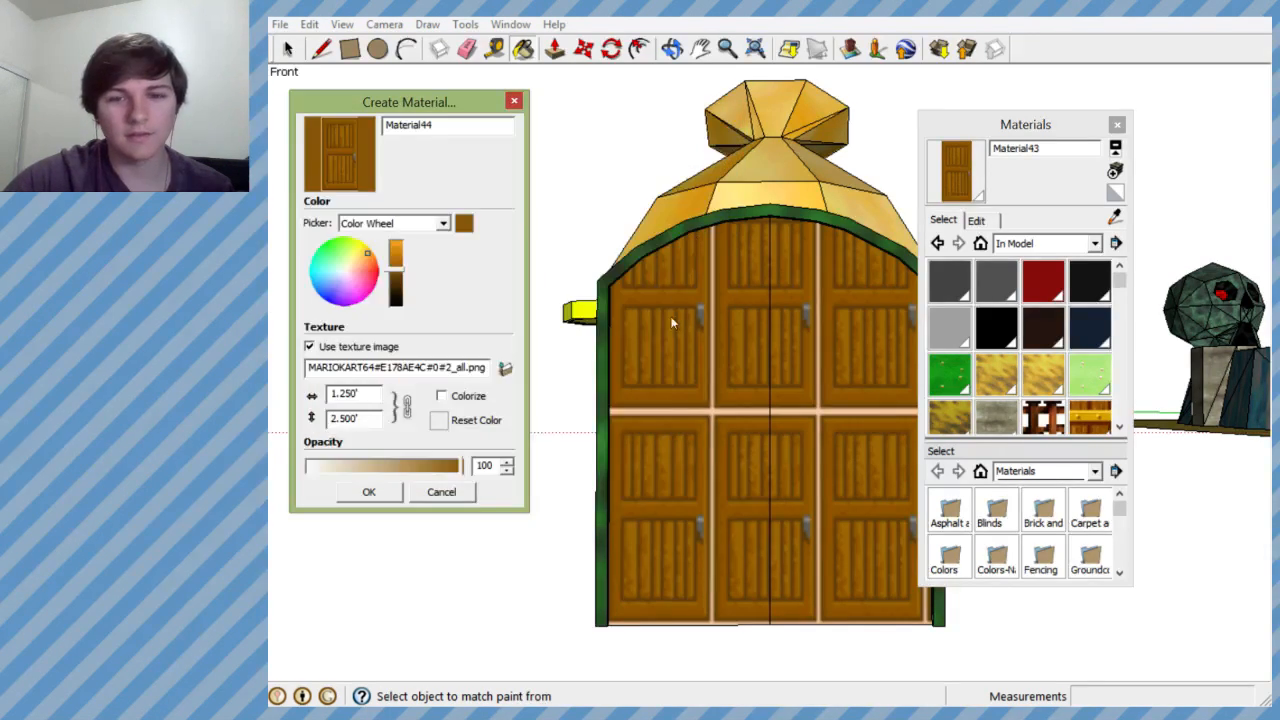
left_click(369, 491)
left_click(1117, 124)
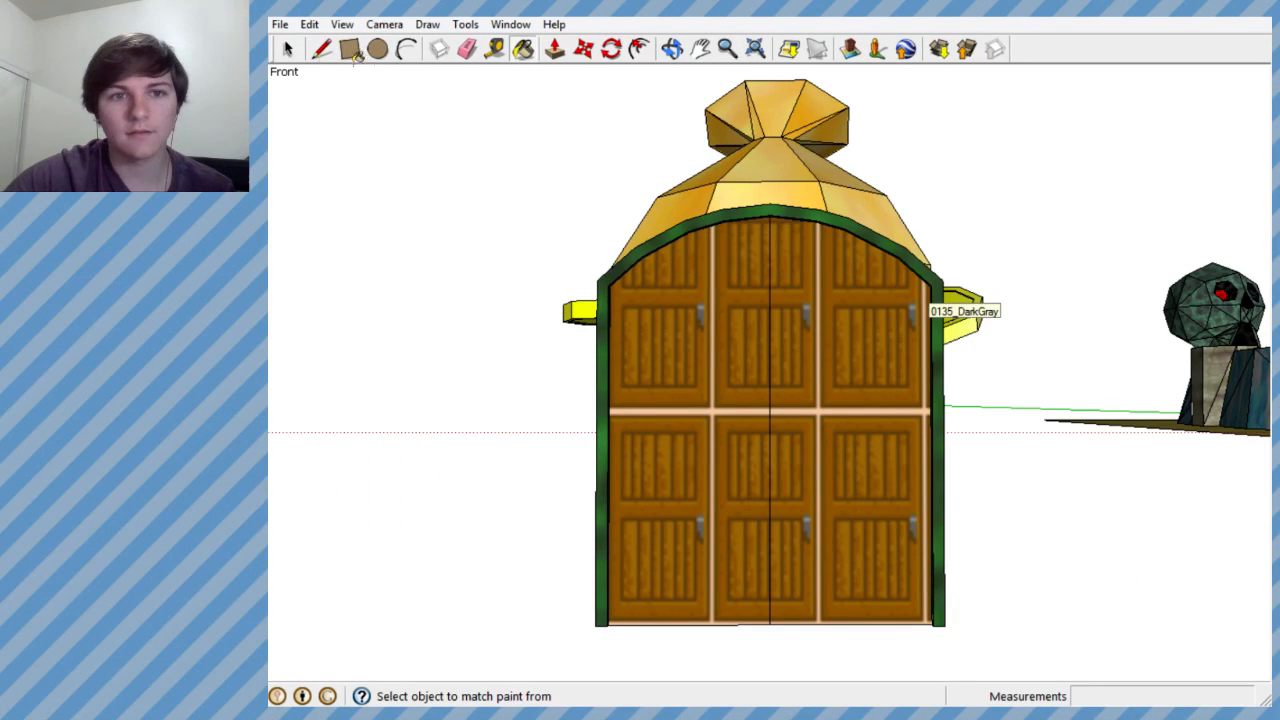
- Position the texture on the double door's left half, enlarging it until a single door image covers the face
left_click(289, 52)
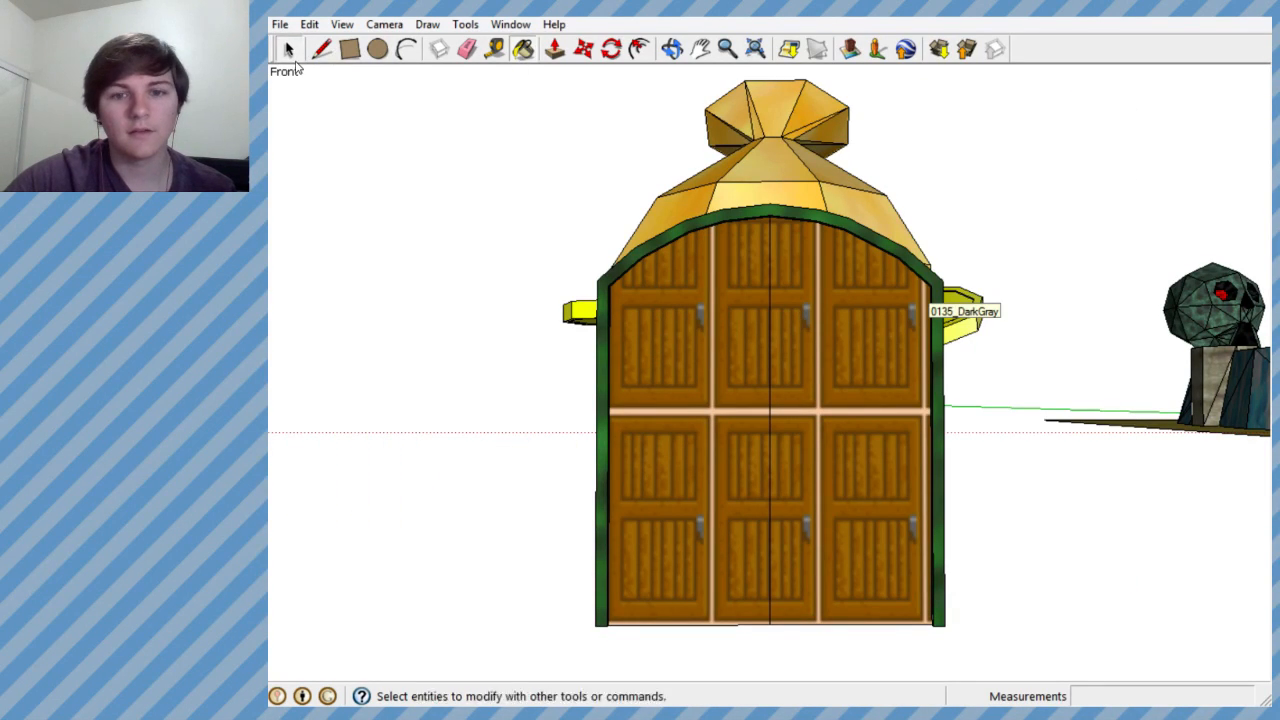
right_click(694, 330)
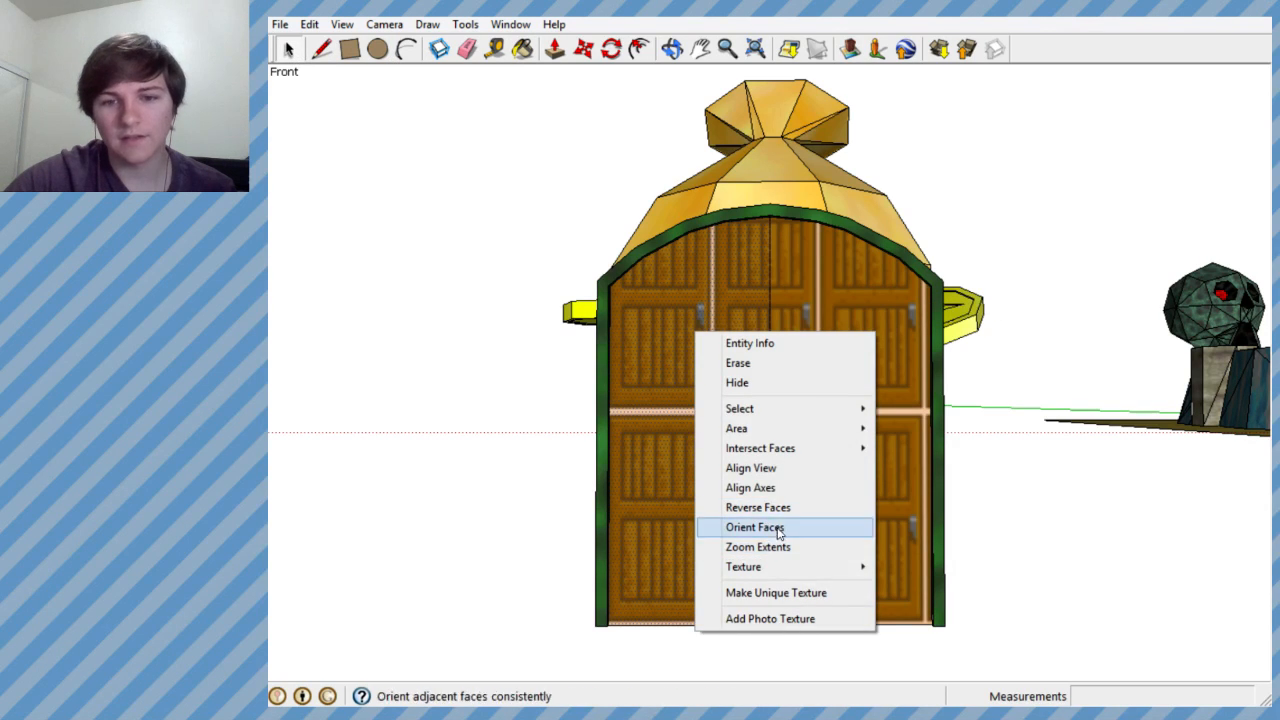
mouse_move(772, 570)
left_click(918, 563)
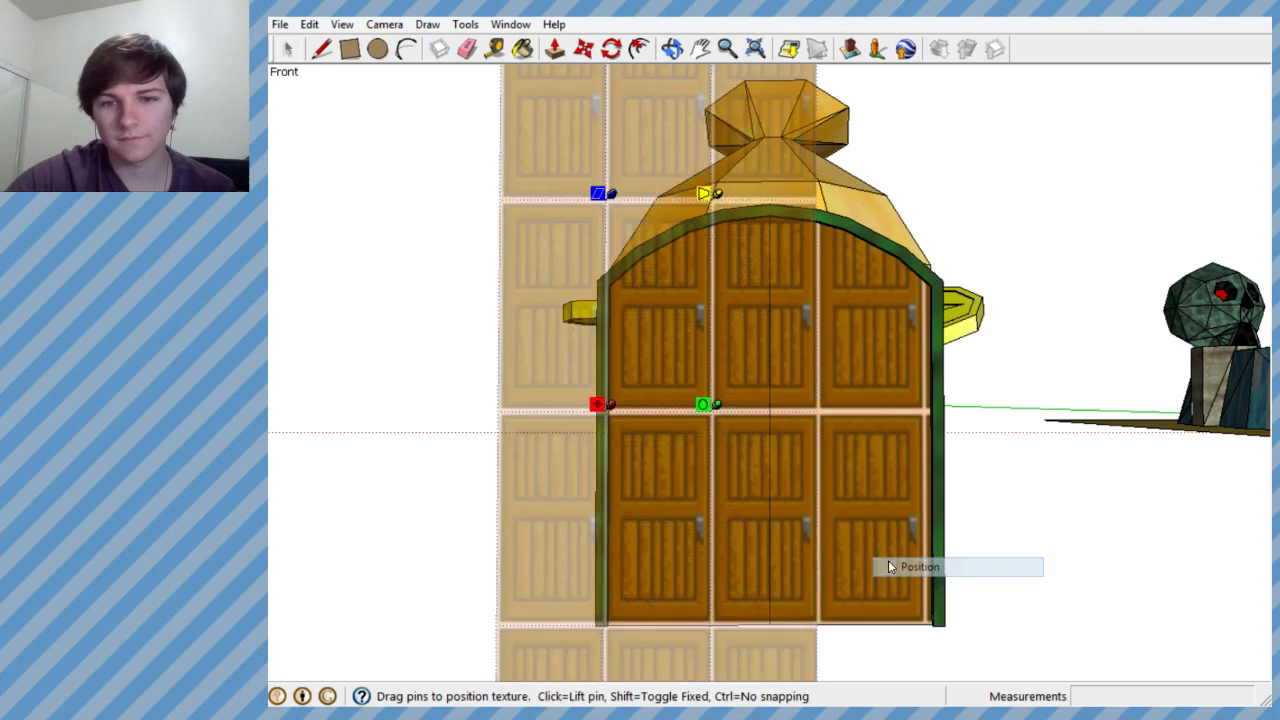
scroll(752, 410, "up", 2)
scroll(754, 425, "down", 2)
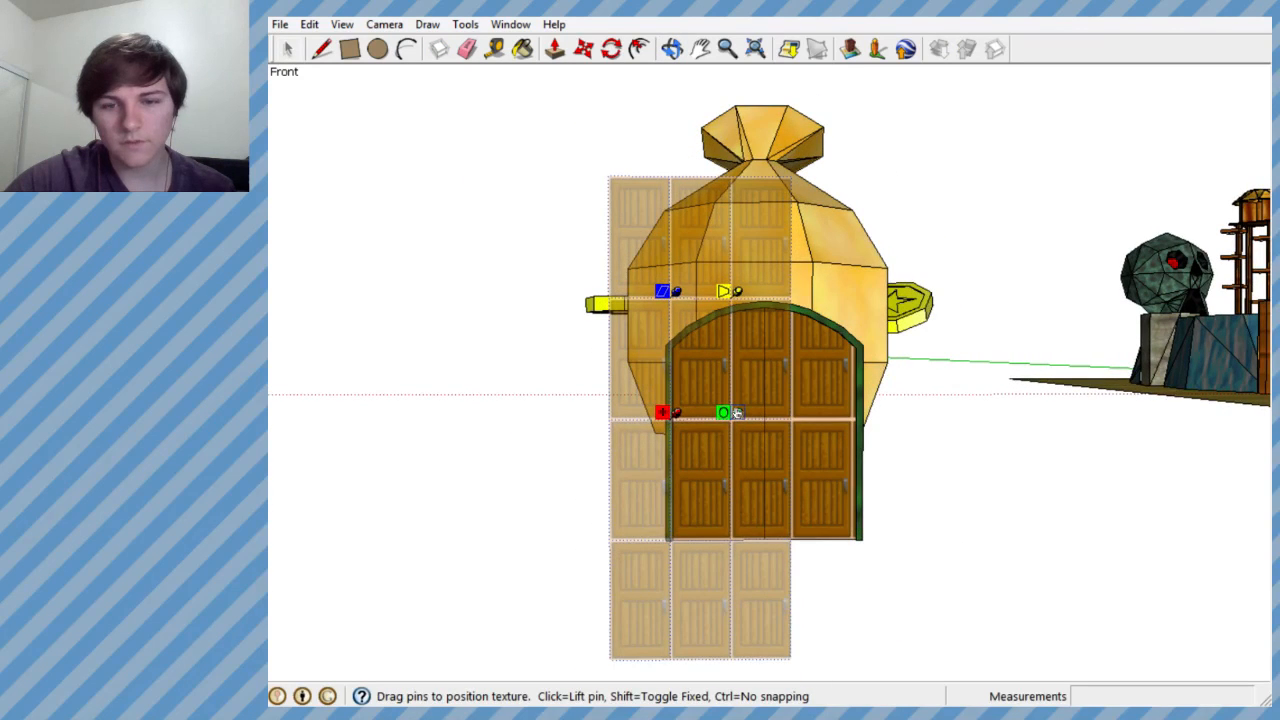
left_click_drag(727, 412, 741, 511)
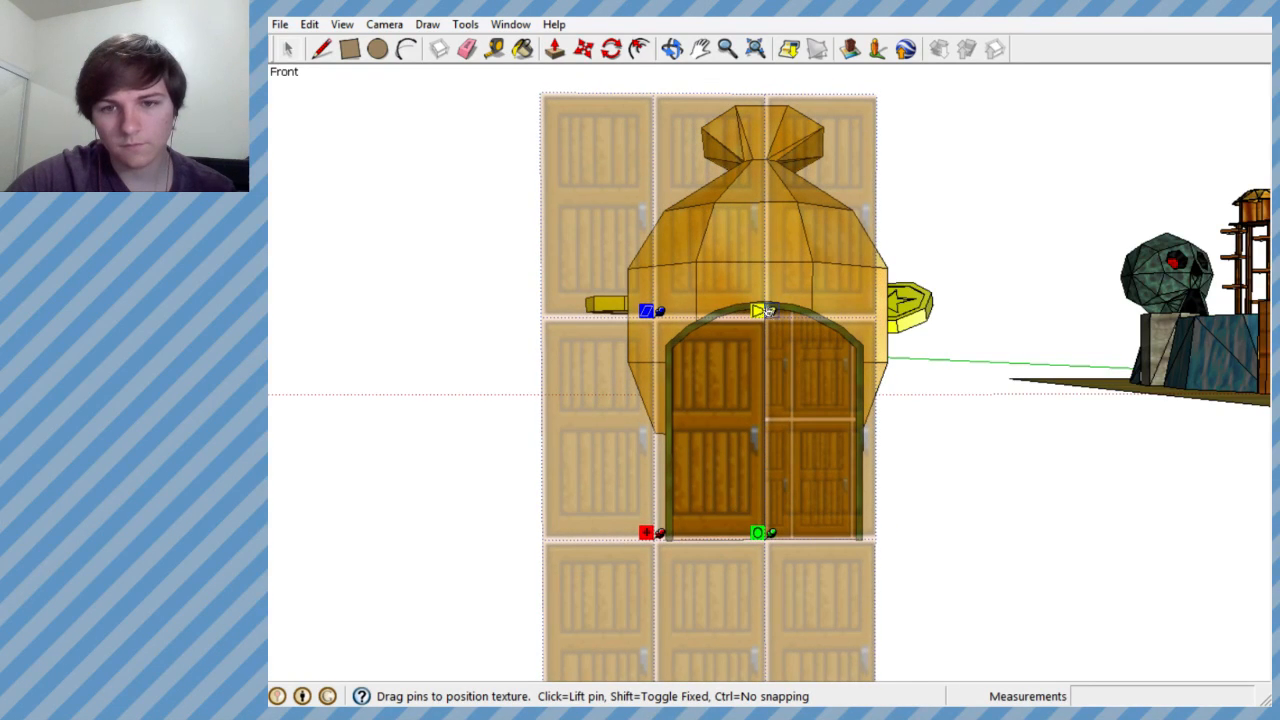
left_click_drag(766, 533, 746, 517)
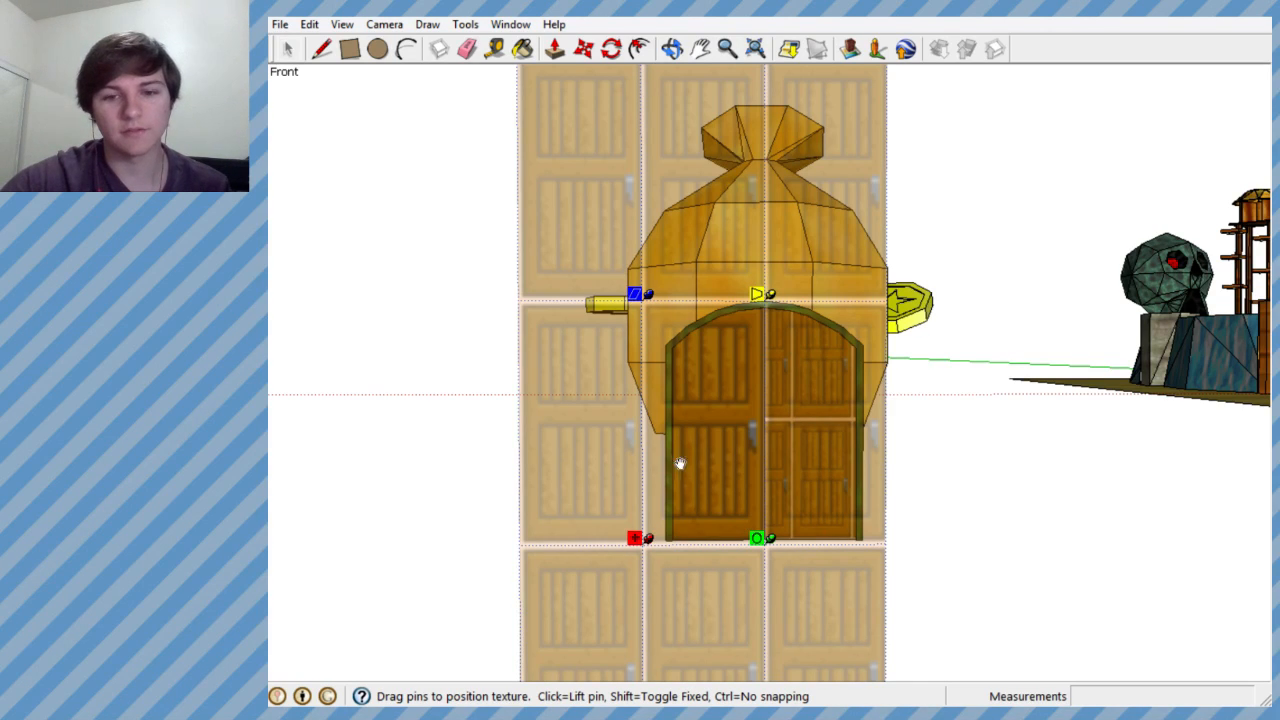
key("Return")
- Try to fit the door image to the double door's right half by moving and vertically compressing its texture
scroll(778, 441, "up", 2)
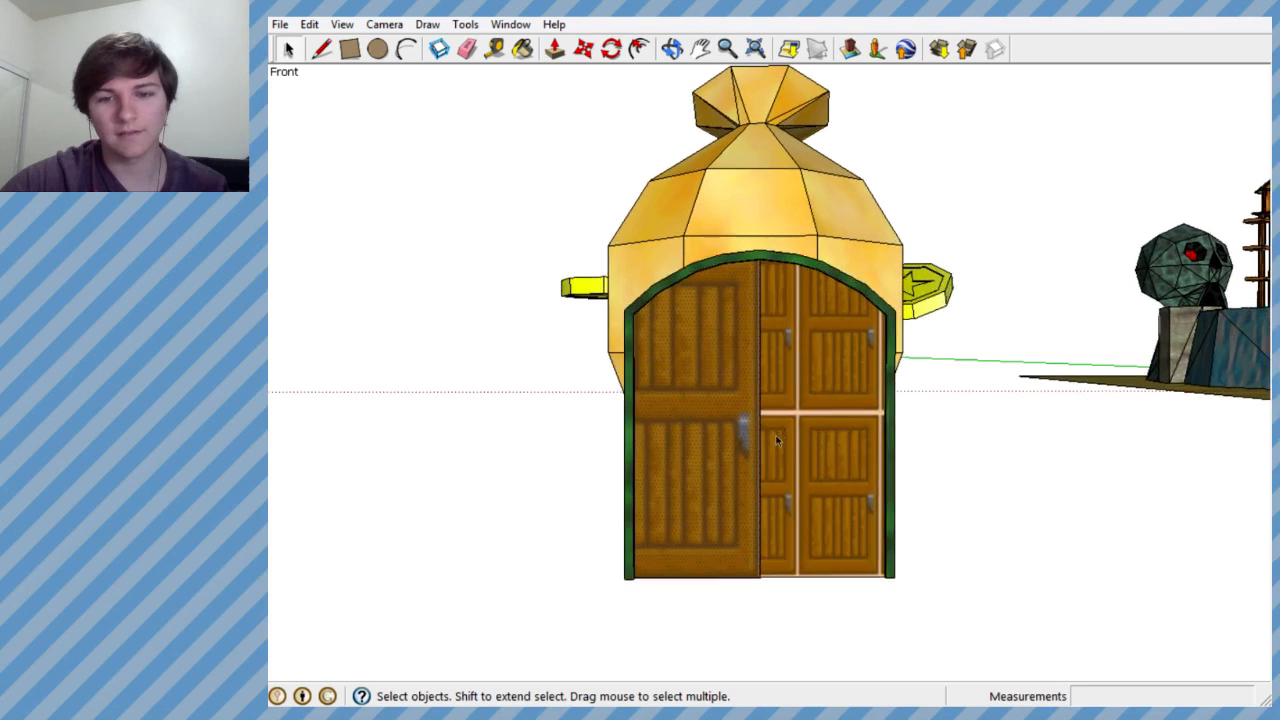
right_click(783, 399)
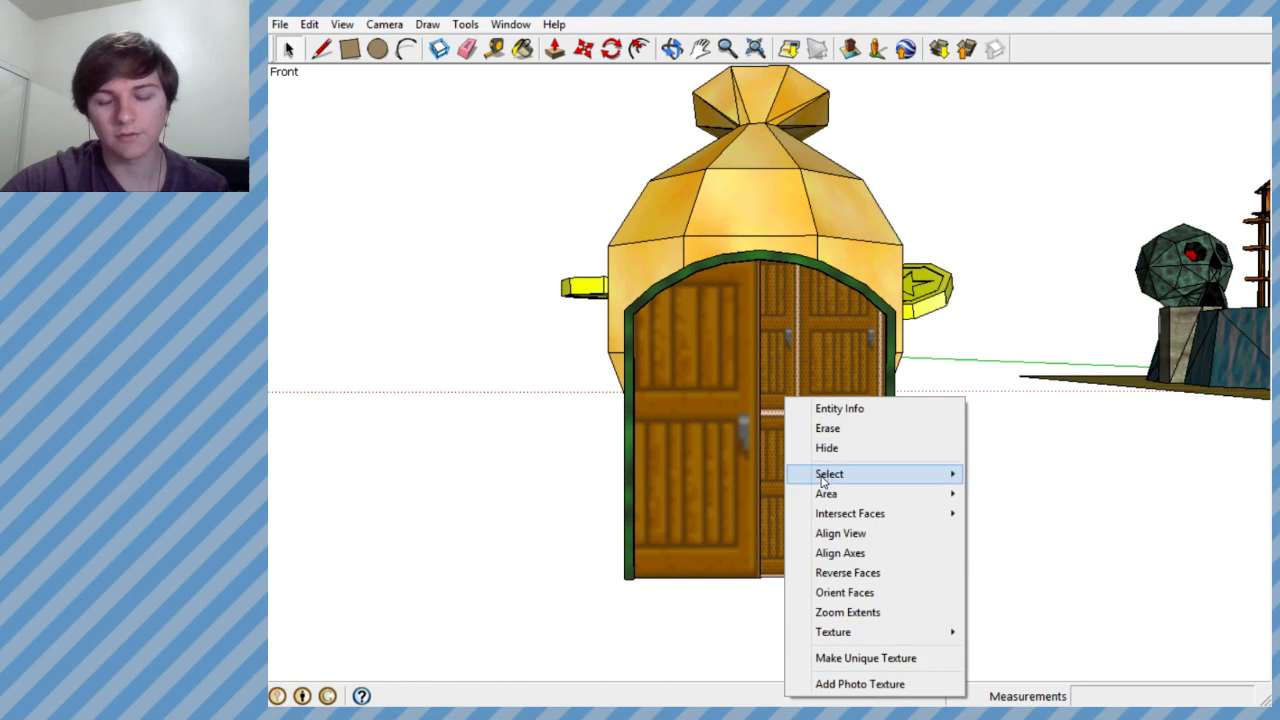
mouse_move(934, 631)
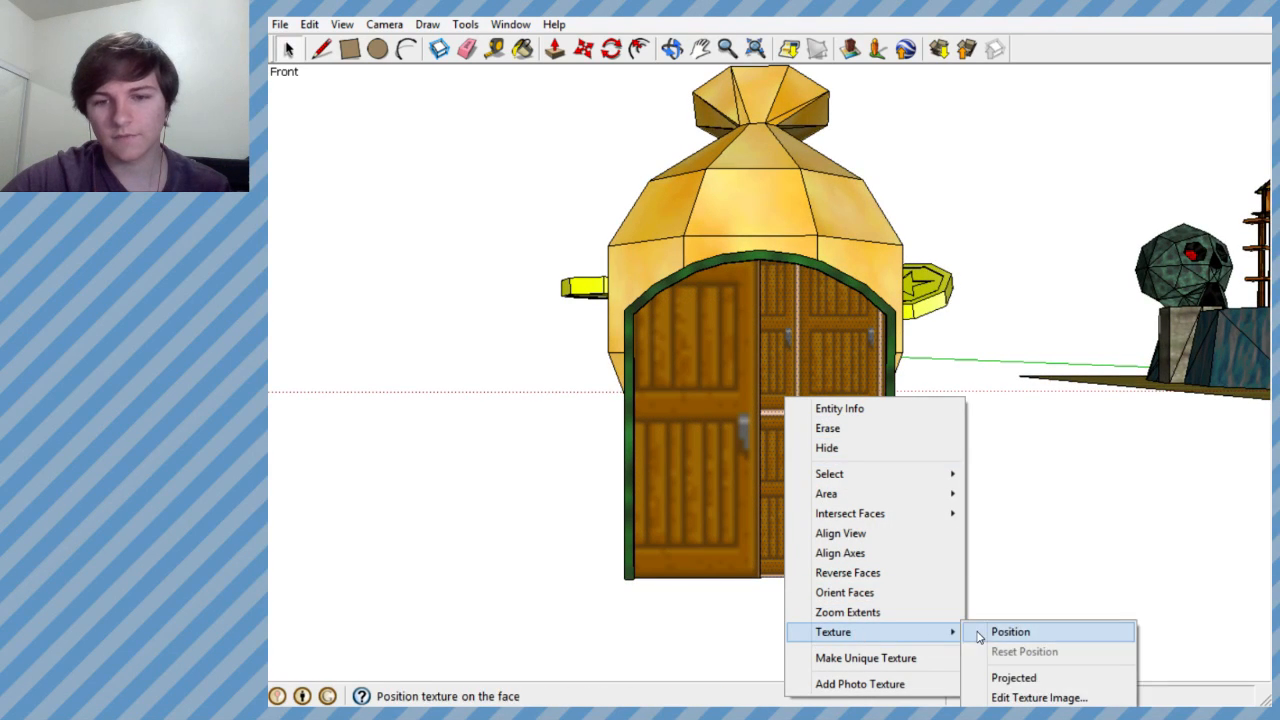
left_click(978, 632)
left_click_drag(840, 371, 850, 511)
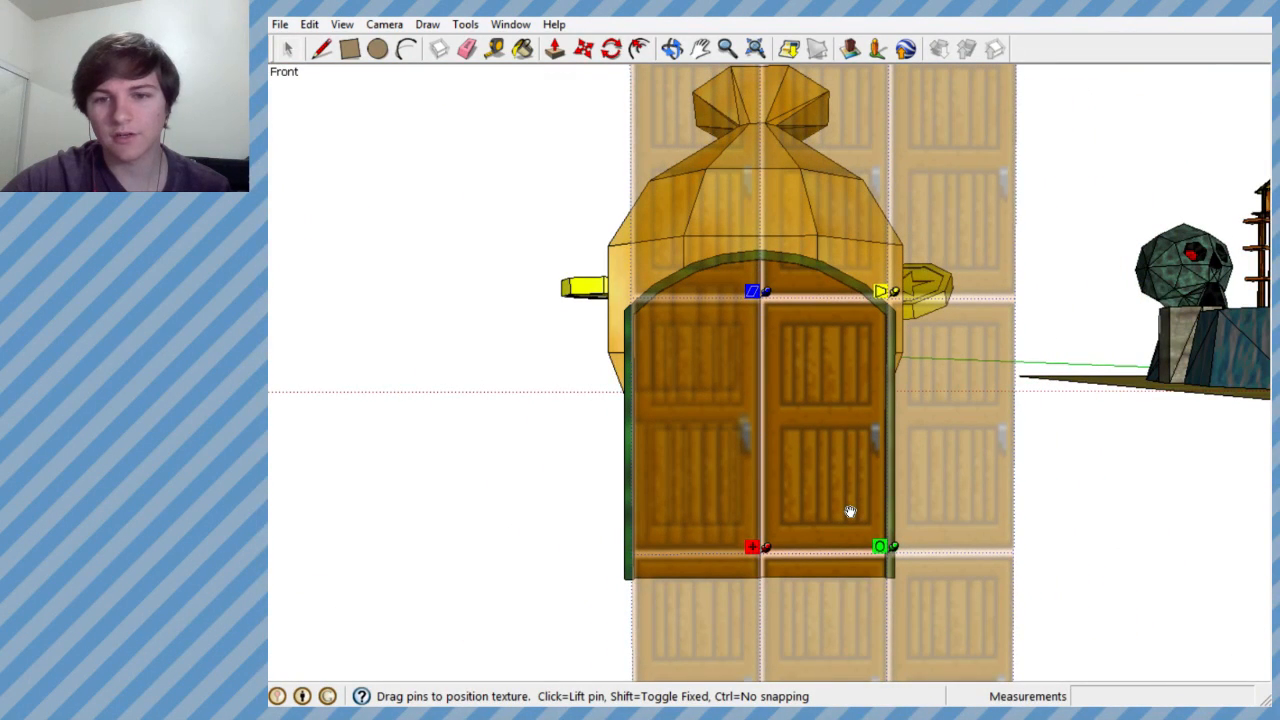
left_click_drag(757, 289, 752, 361)
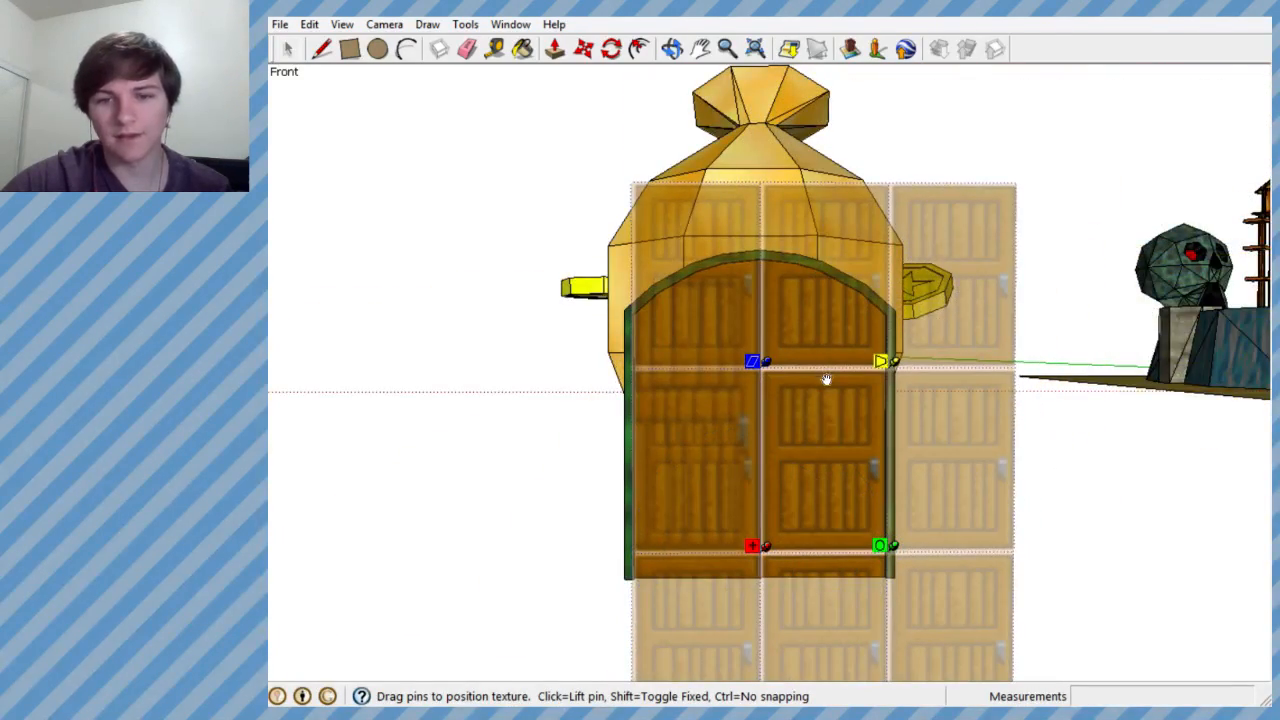
key("Return")
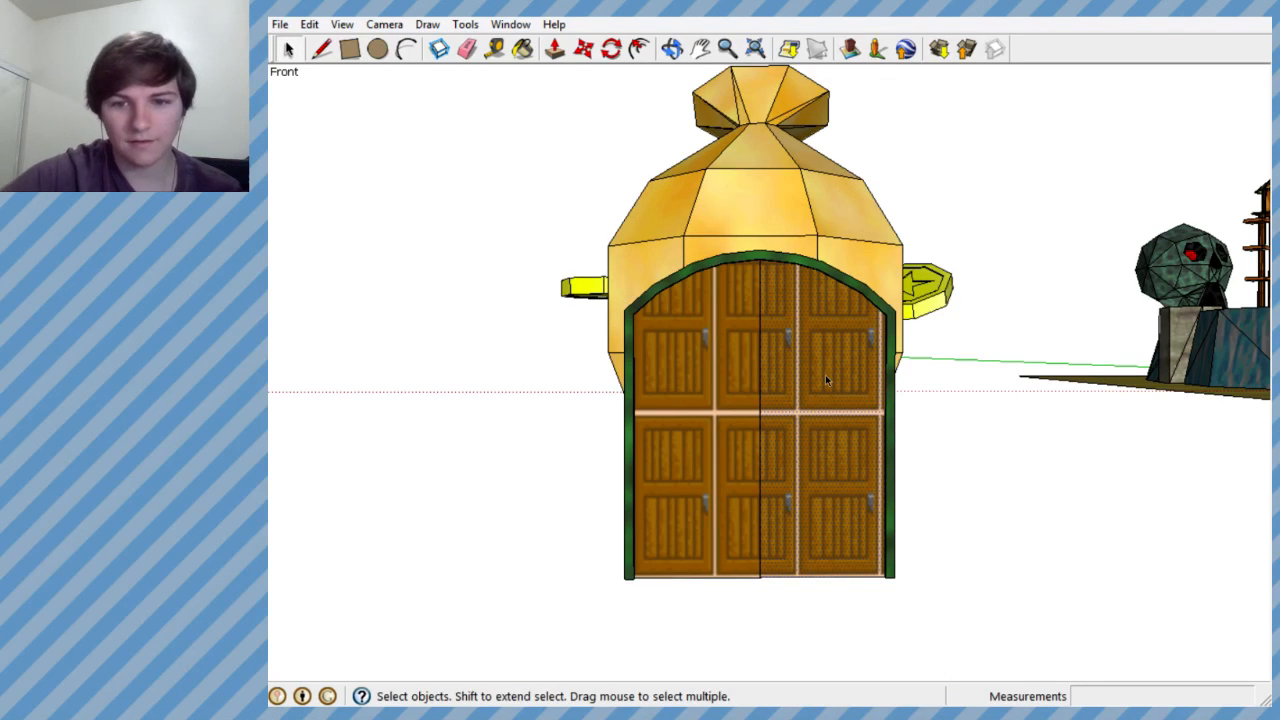
- Try to distort the right door half's texture by pulling its upper outer corner pin outward
right_click(826, 380)
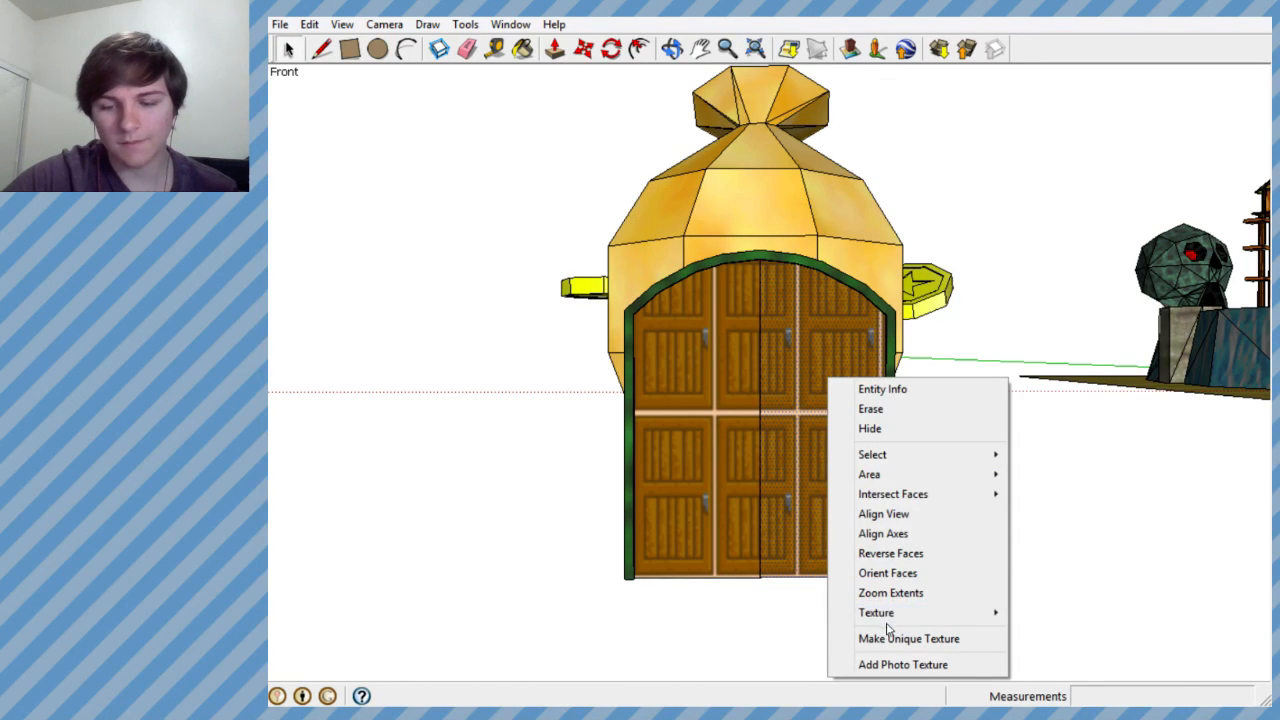
mouse_move(893, 622)
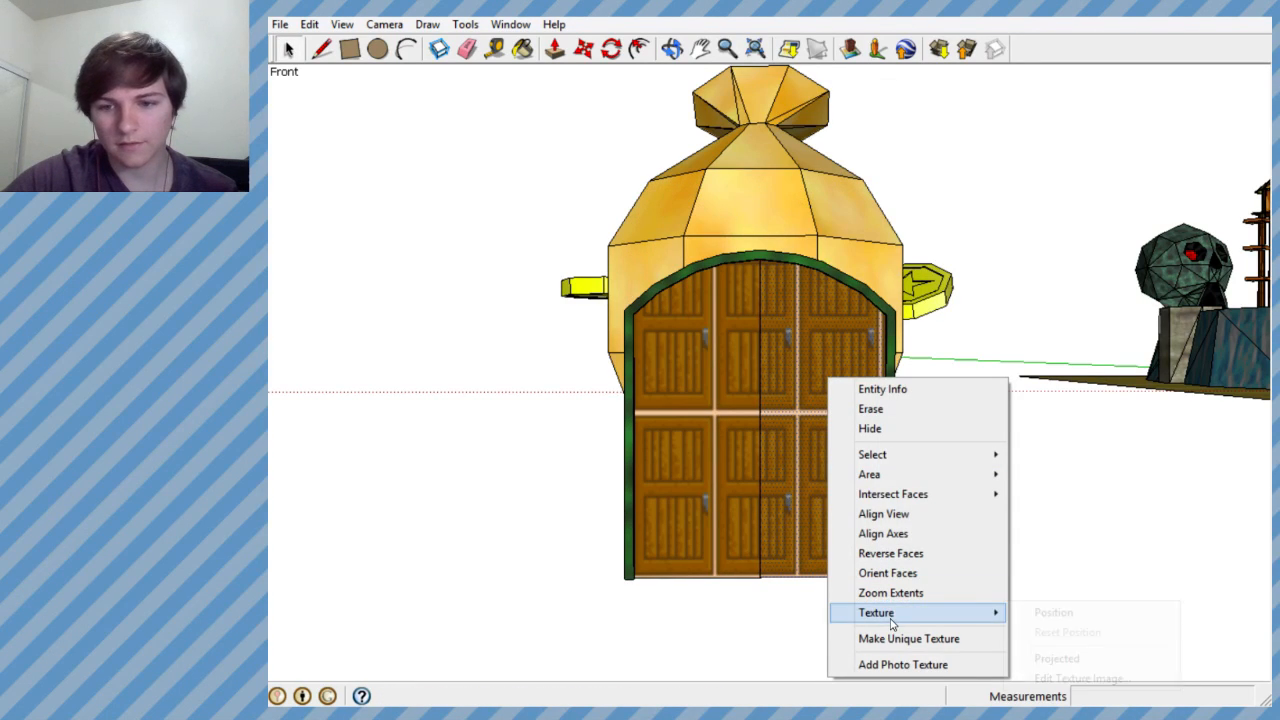
left_click(1055, 614)
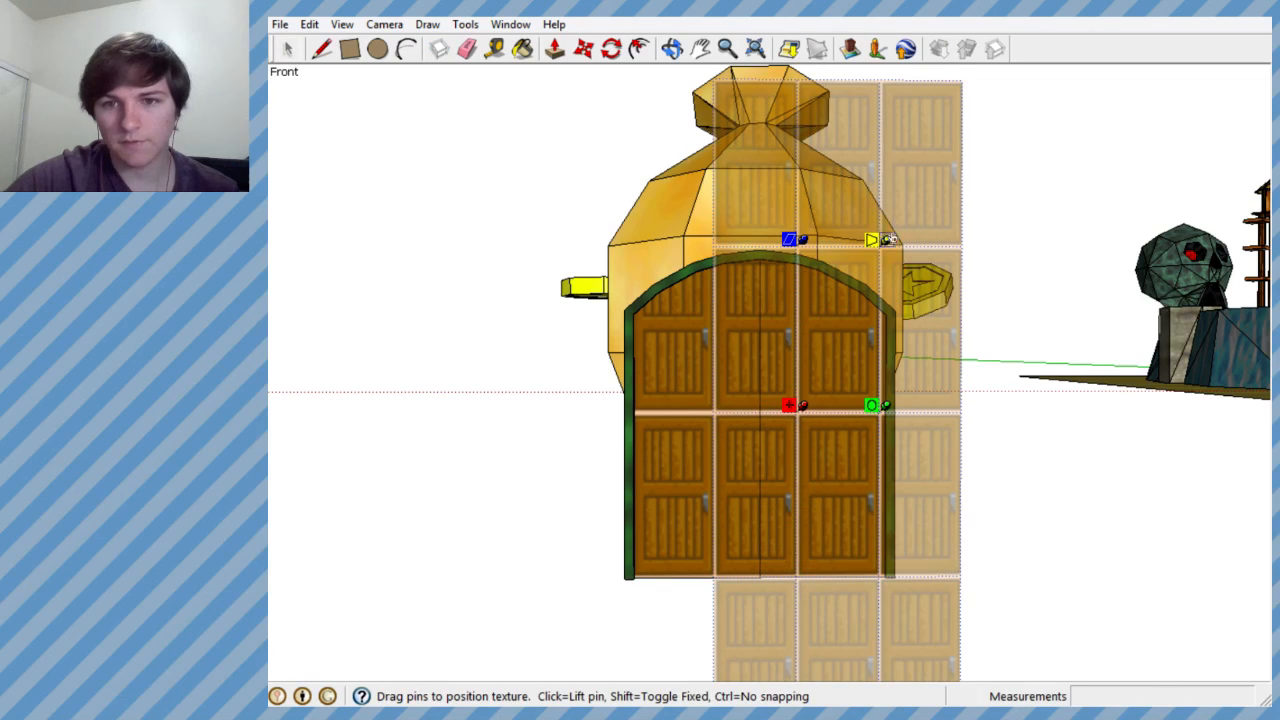
left_click_drag(886, 241, 985, 309)
middle_click_drag(840, 445, 893, 455)
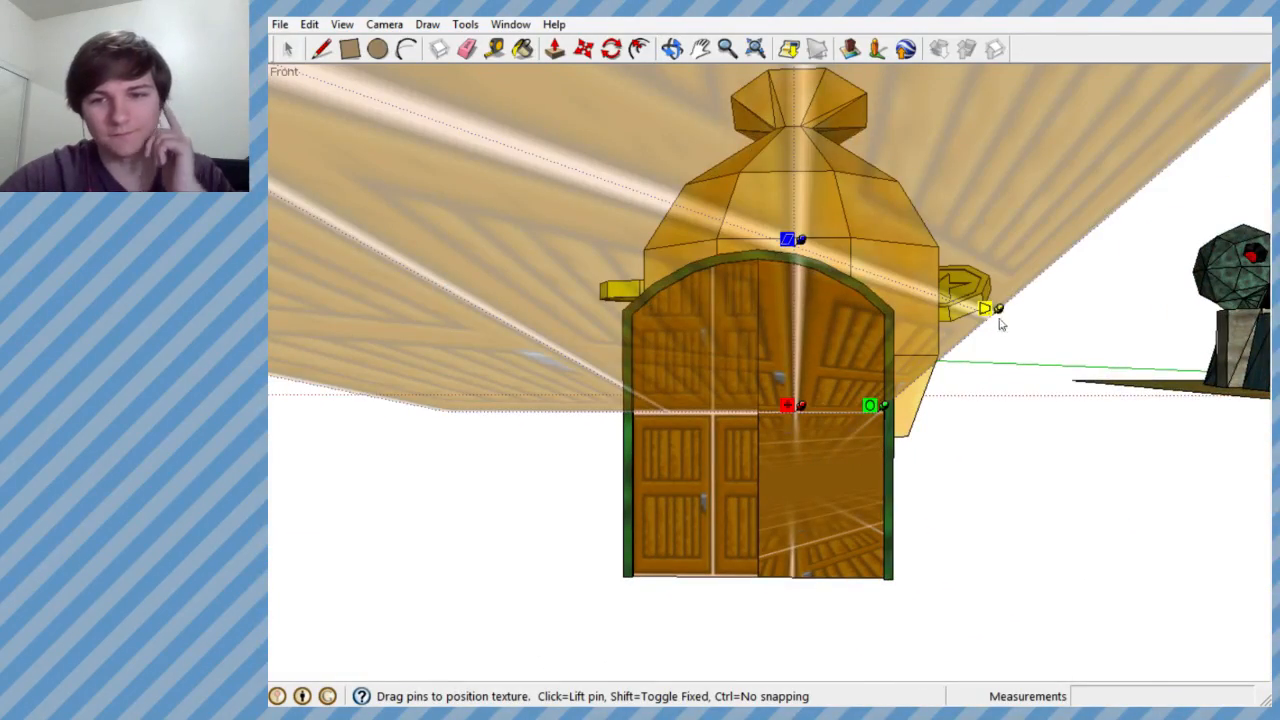
left_click_drag(999, 320, 915, 291)
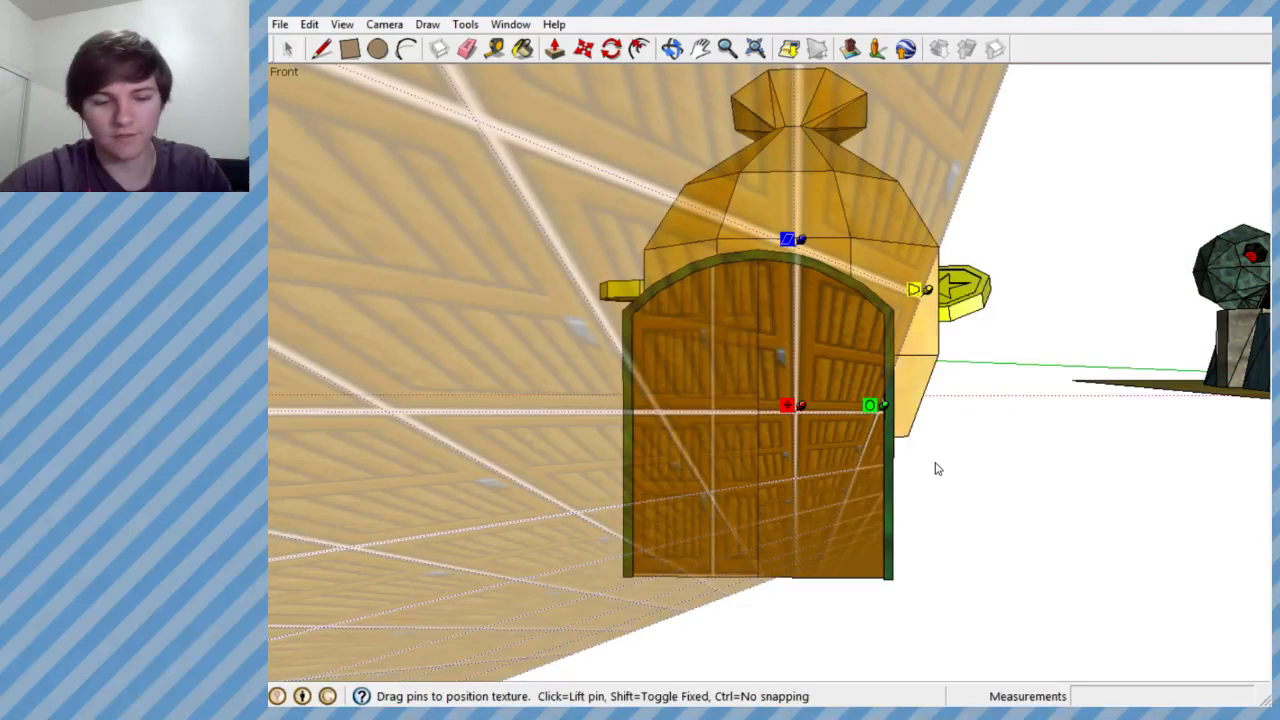
left_click(921, 490)
- Try to align the door image on the double door's right half by repositioning its texture up and toward the centre seam
right_click(808, 438)
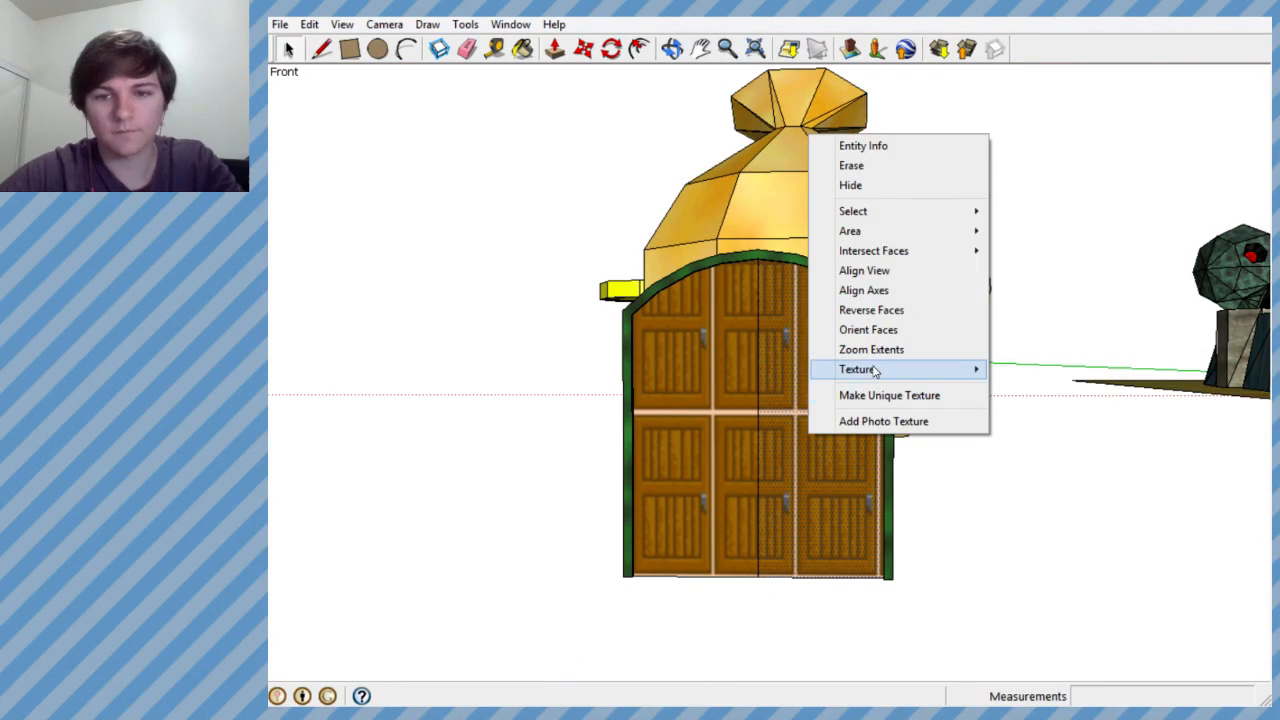
mouse_move(876, 372)
left_click(1030, 371)
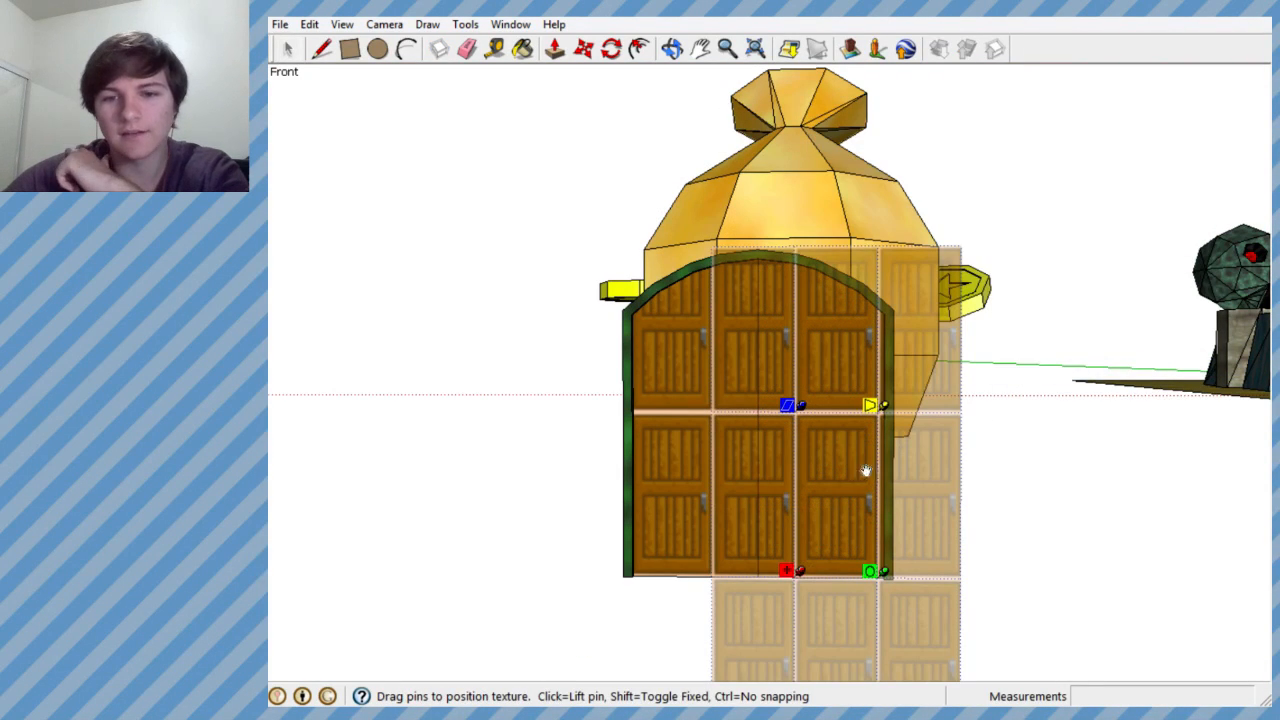
left_click_drag(812, 572, 828, 516)
left_click_drag(849, 465, 799, 510)
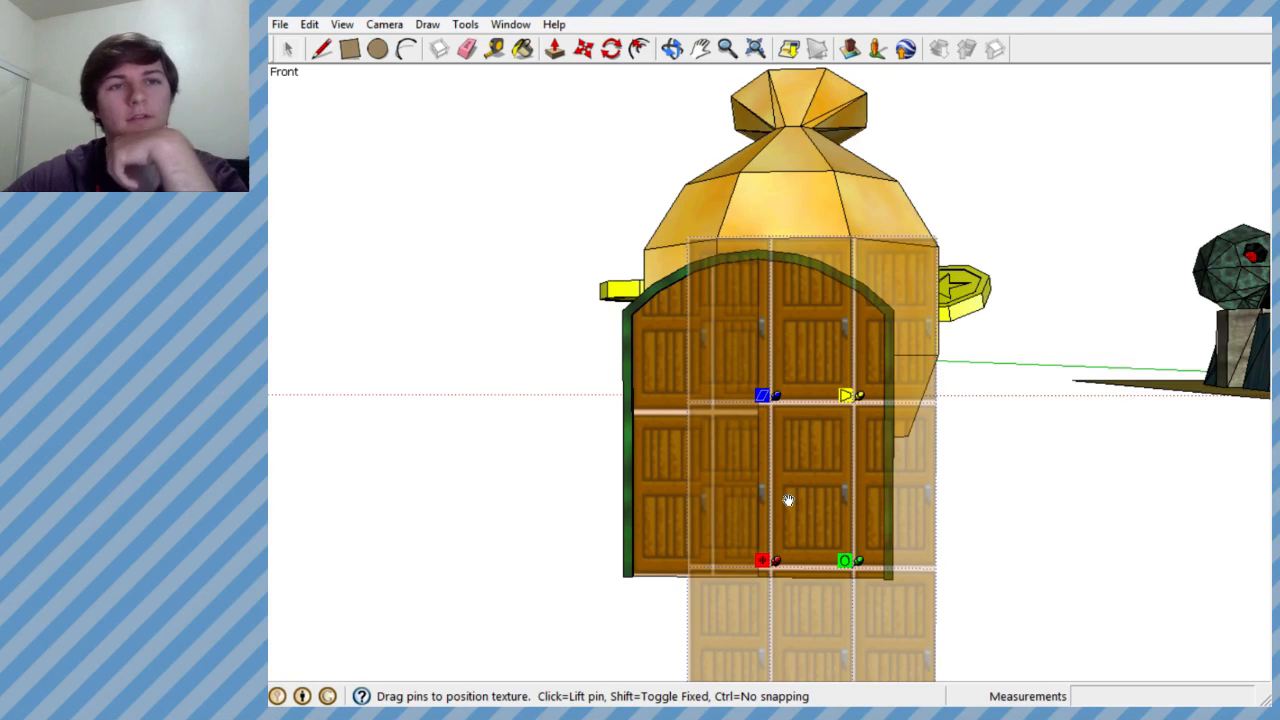
left_click_drag(781, 507, 806, 443)
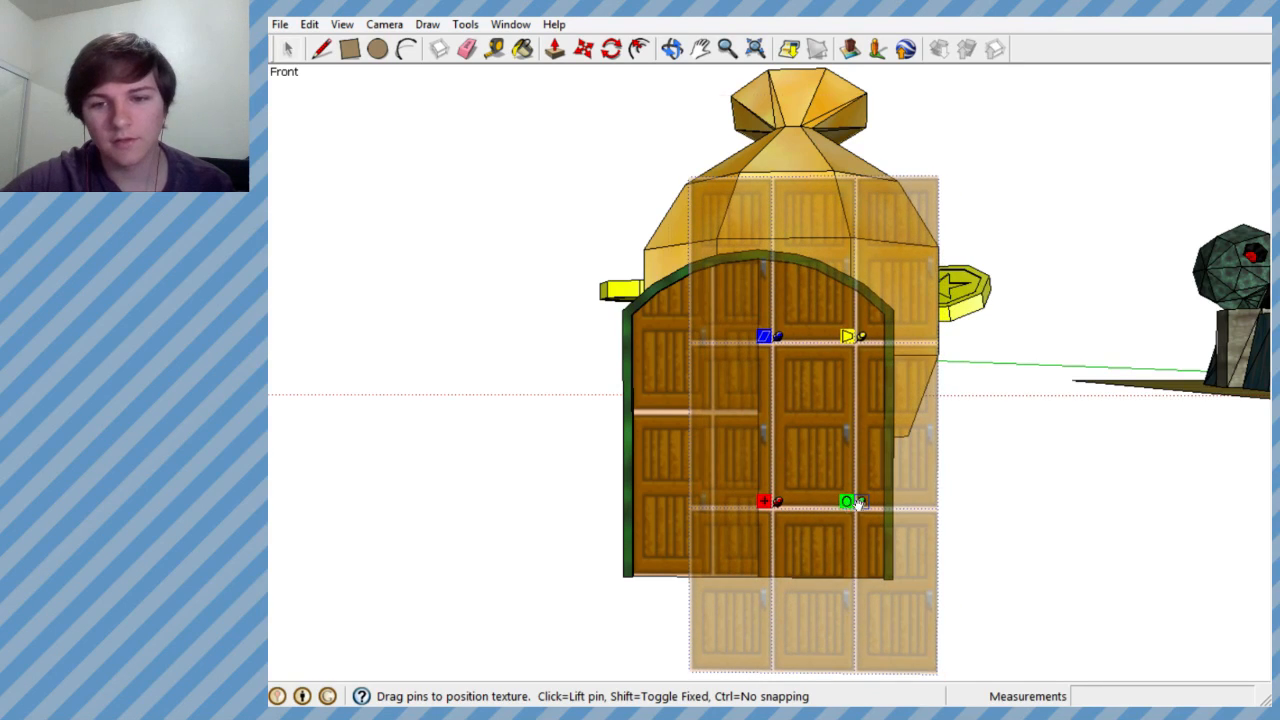
- Try to fit the right half by rotating its door texture about 180 degrees and enlarging it, with the handle beside the centre seam
left_click_drag(846, 502, 638, 503)
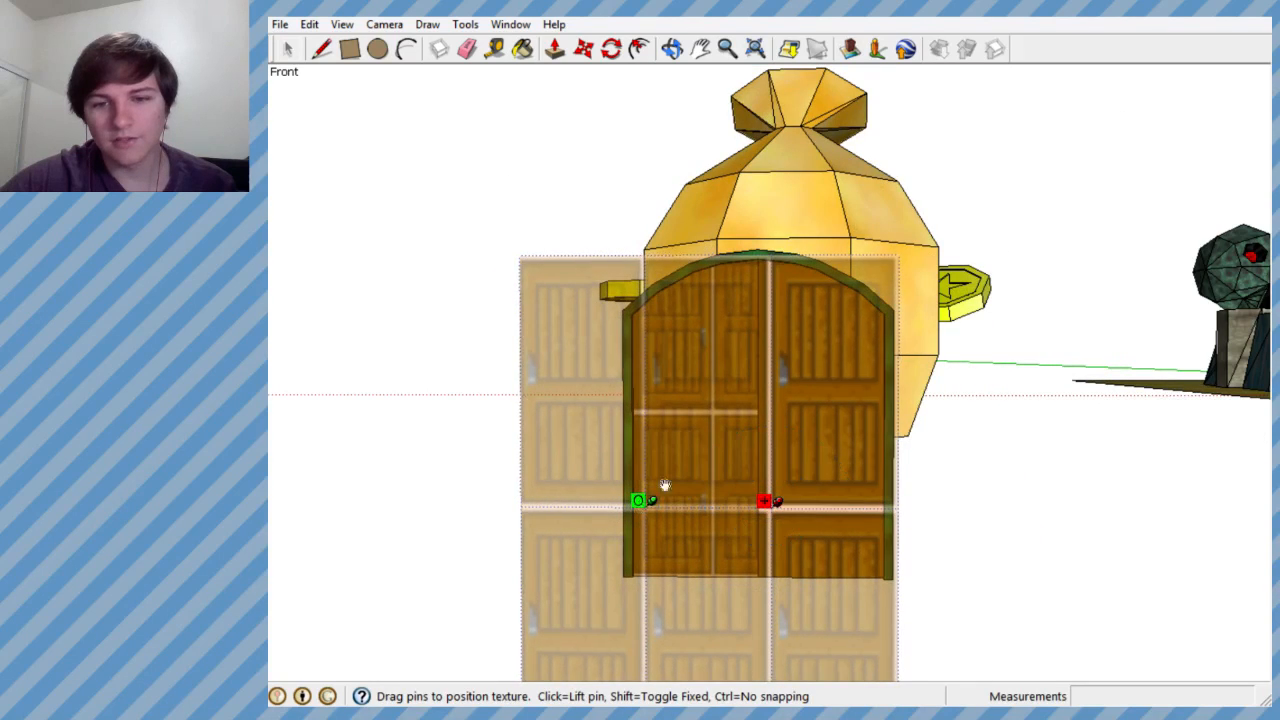
left_click_drag(742, 452, 861, 520)
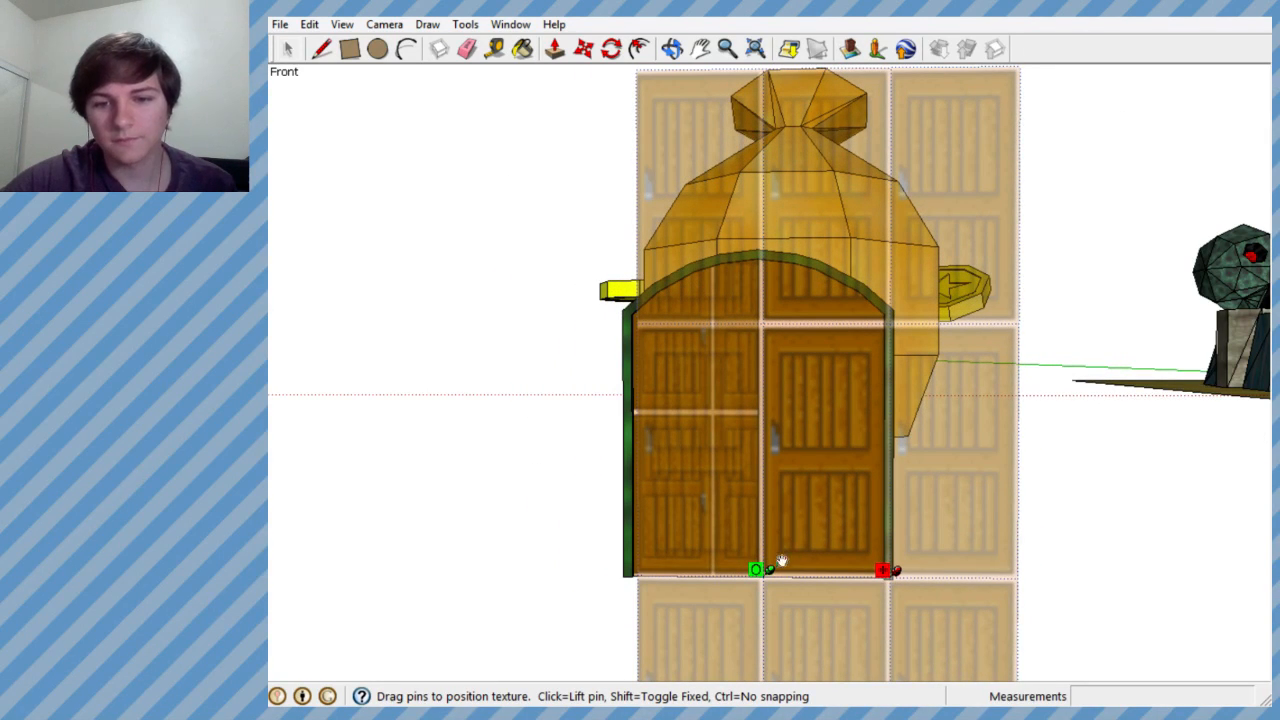
left_click_drag(765, 573, 733, 573)
left_click_drag(788, 531, 813, 538)
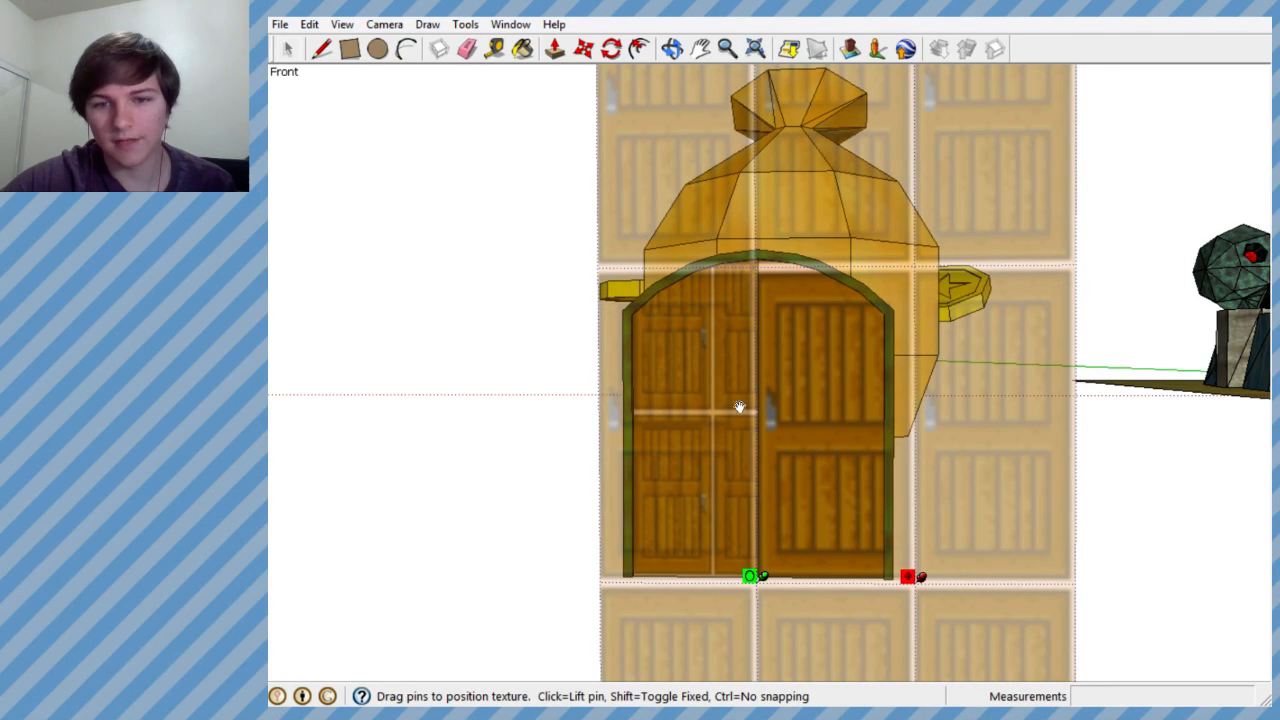
left_click_drag(755, 577, 742, 586)
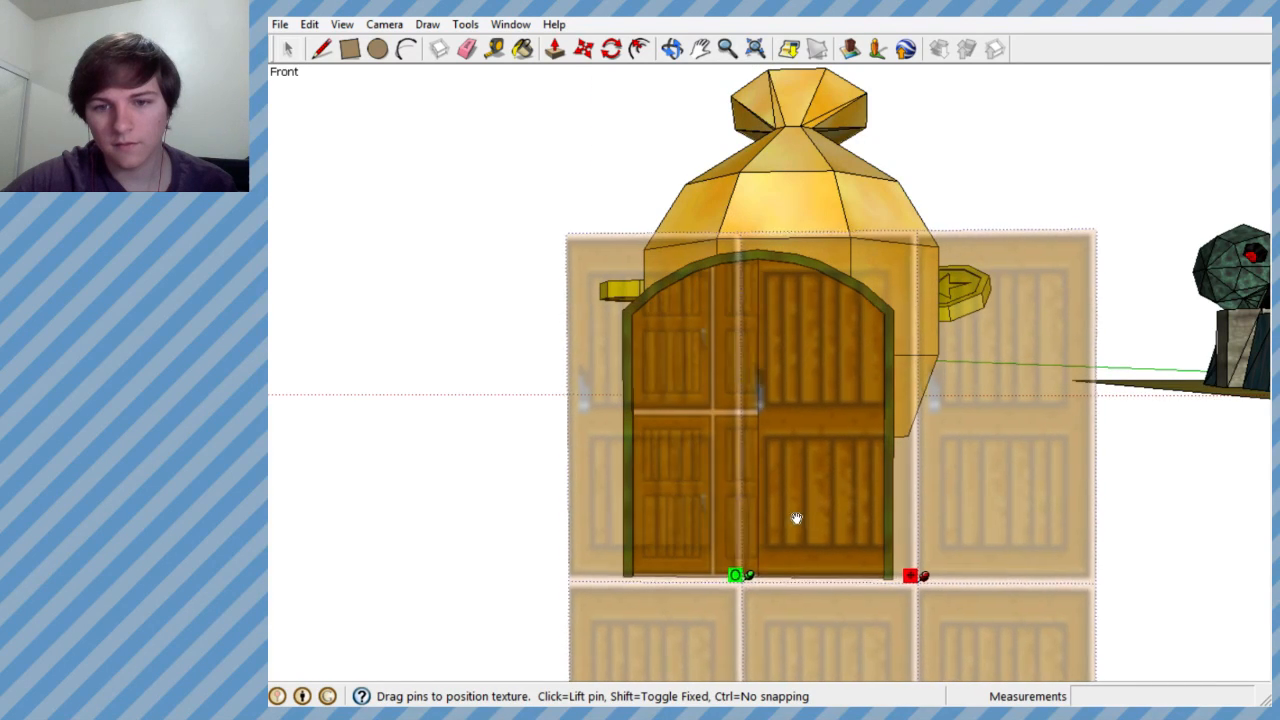
left_click_drag(797, 517, 805, 522)
left_click(551, 485)
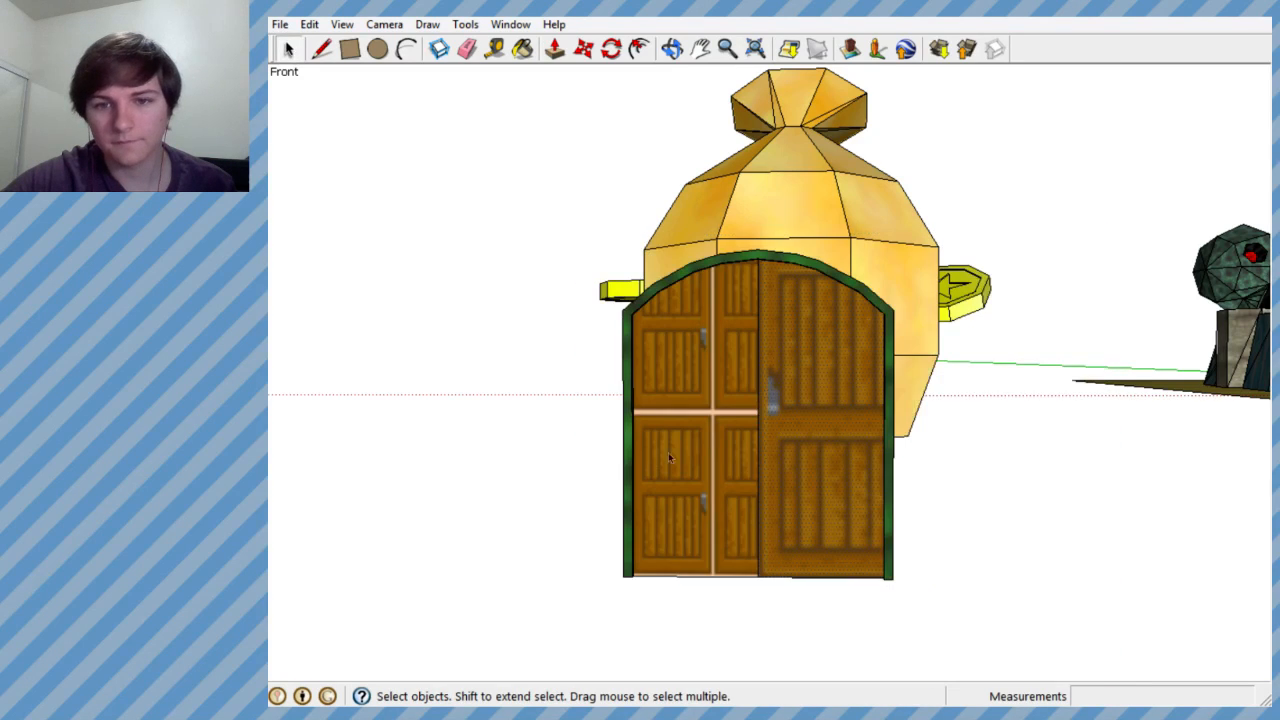
- Position the left half's door texture, enlarging it until one door image covers the face with its handle beside the centre seam
scroll(737, 448, "up", 2)
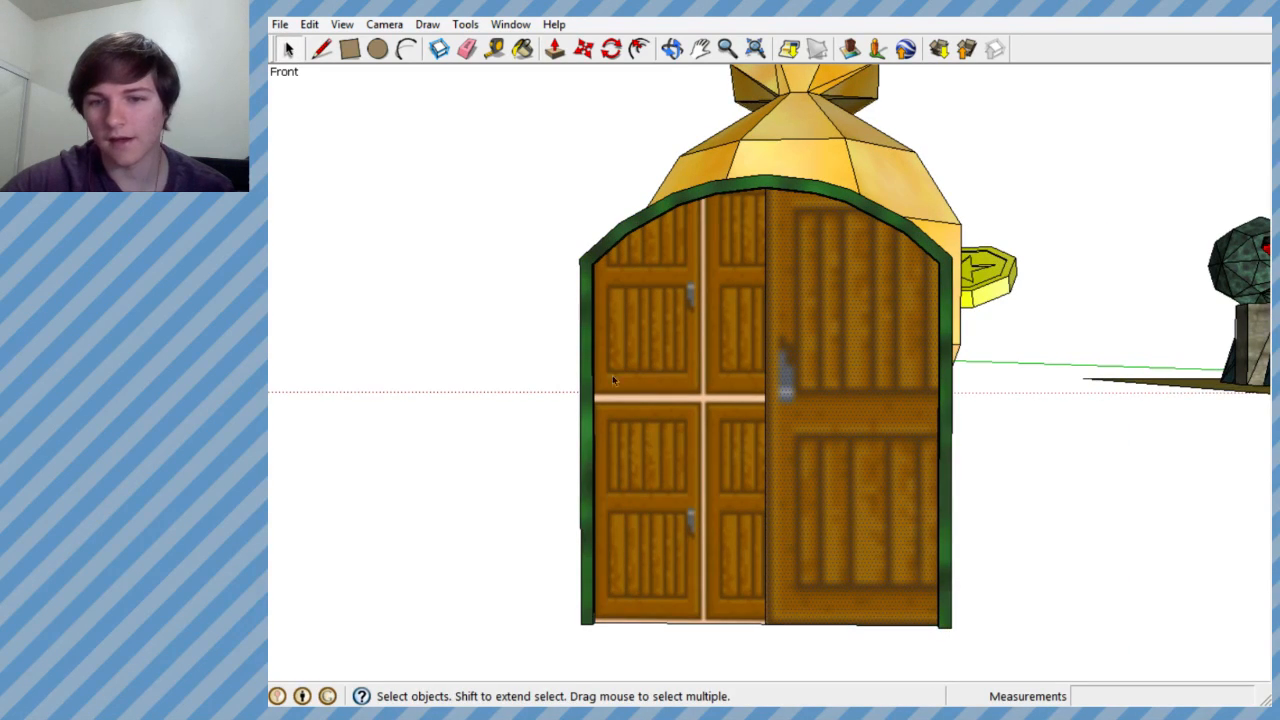
right_click(650, 397)
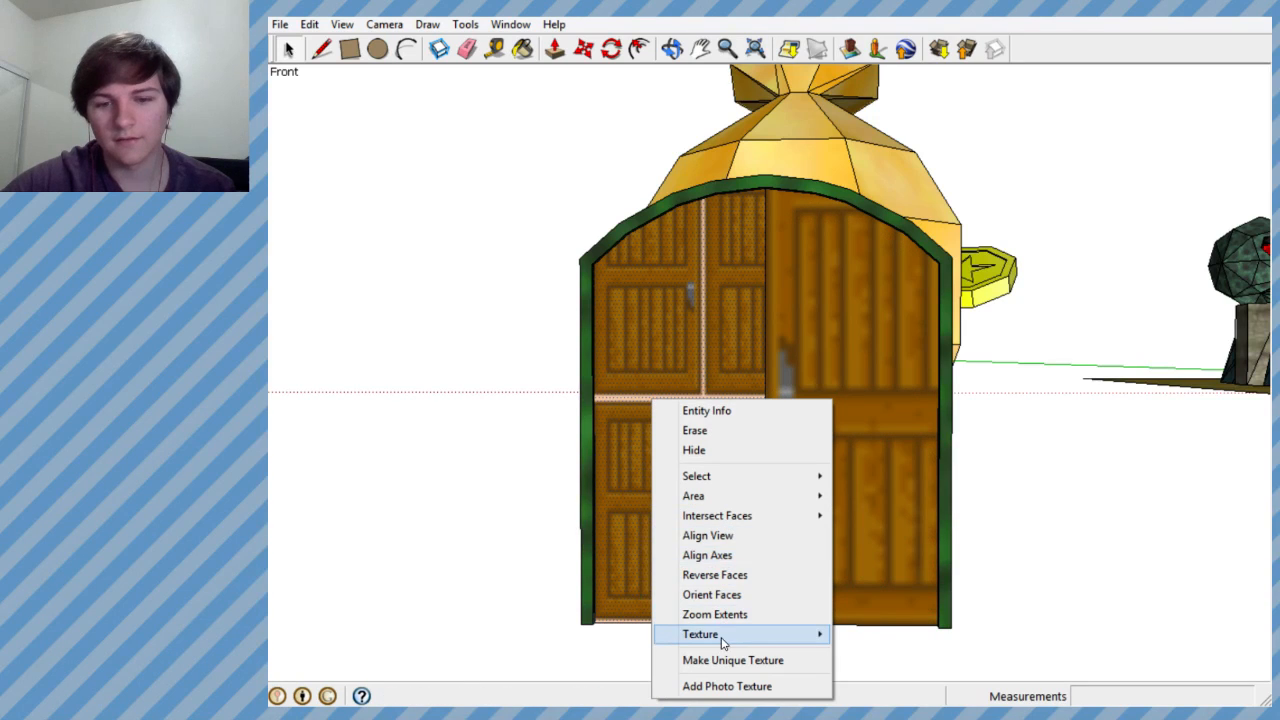
mouse_move(723, 636)
left_click(863, 634)
scroll(720, 529, "down", 2)
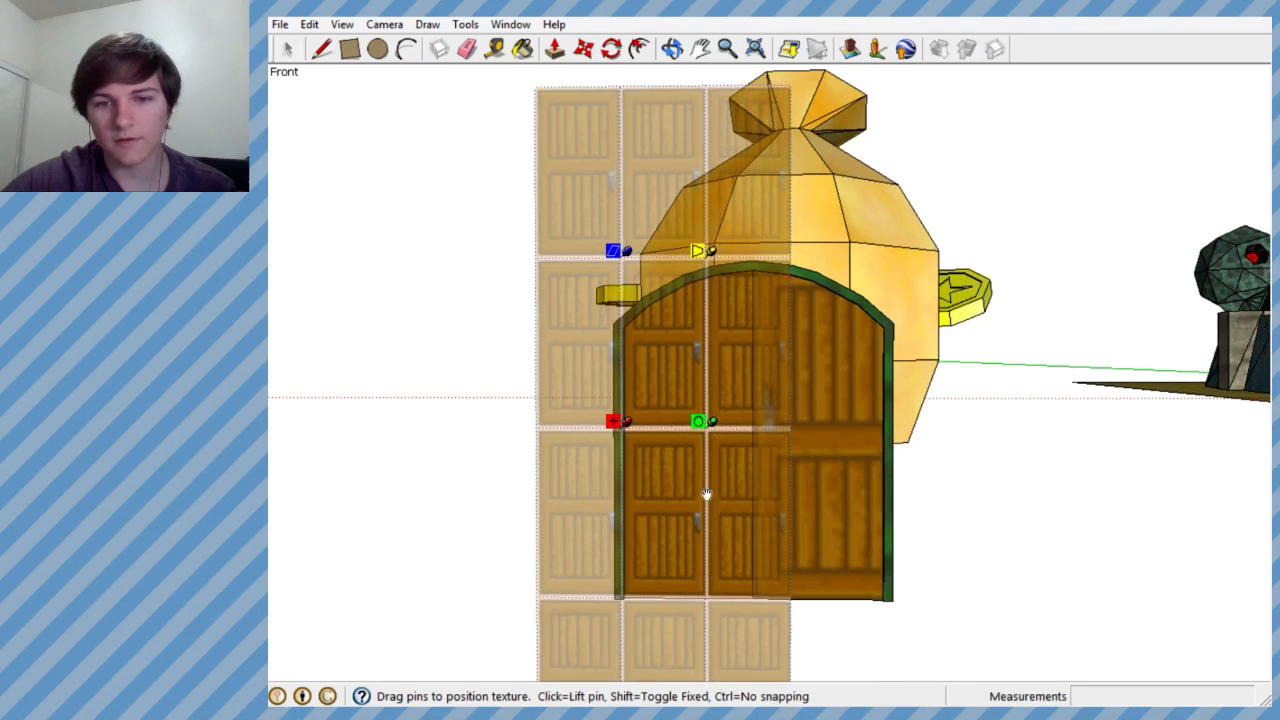
left_click_drag(703, 422, 740, 597)
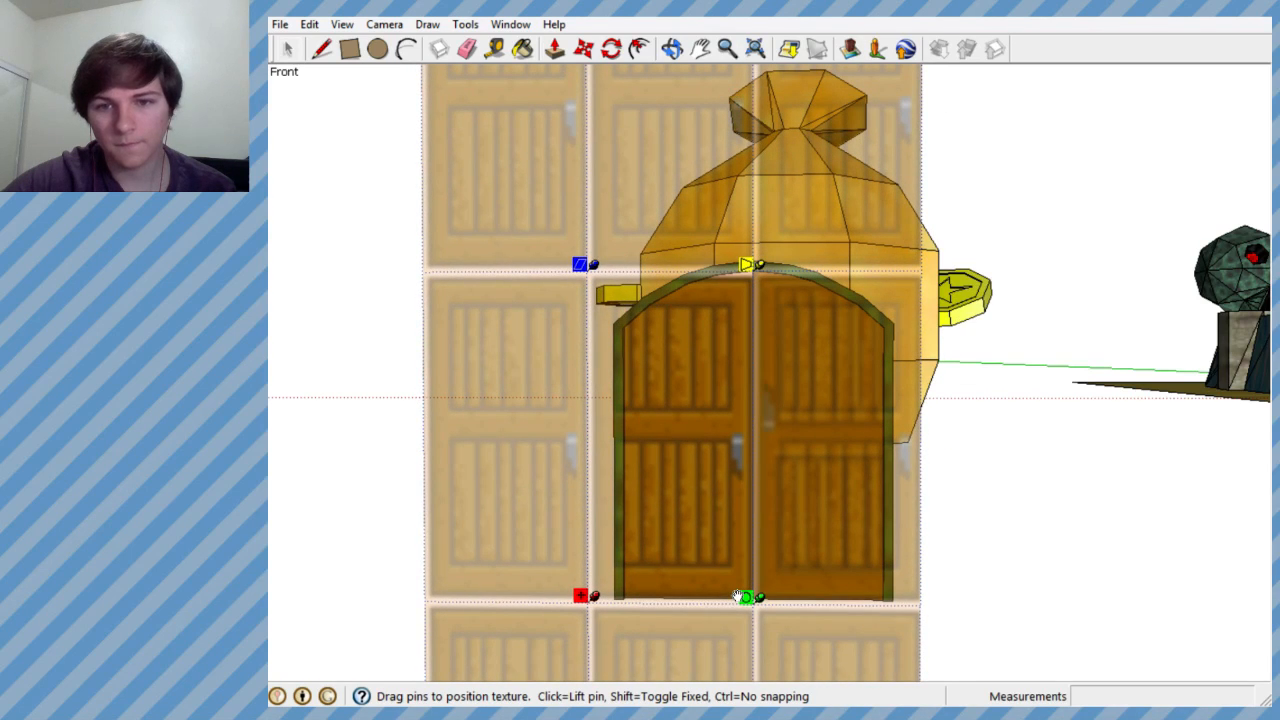
left_click_drag(762, 600, 770, 602)
left_click_drag(757, 543, 743, 542)
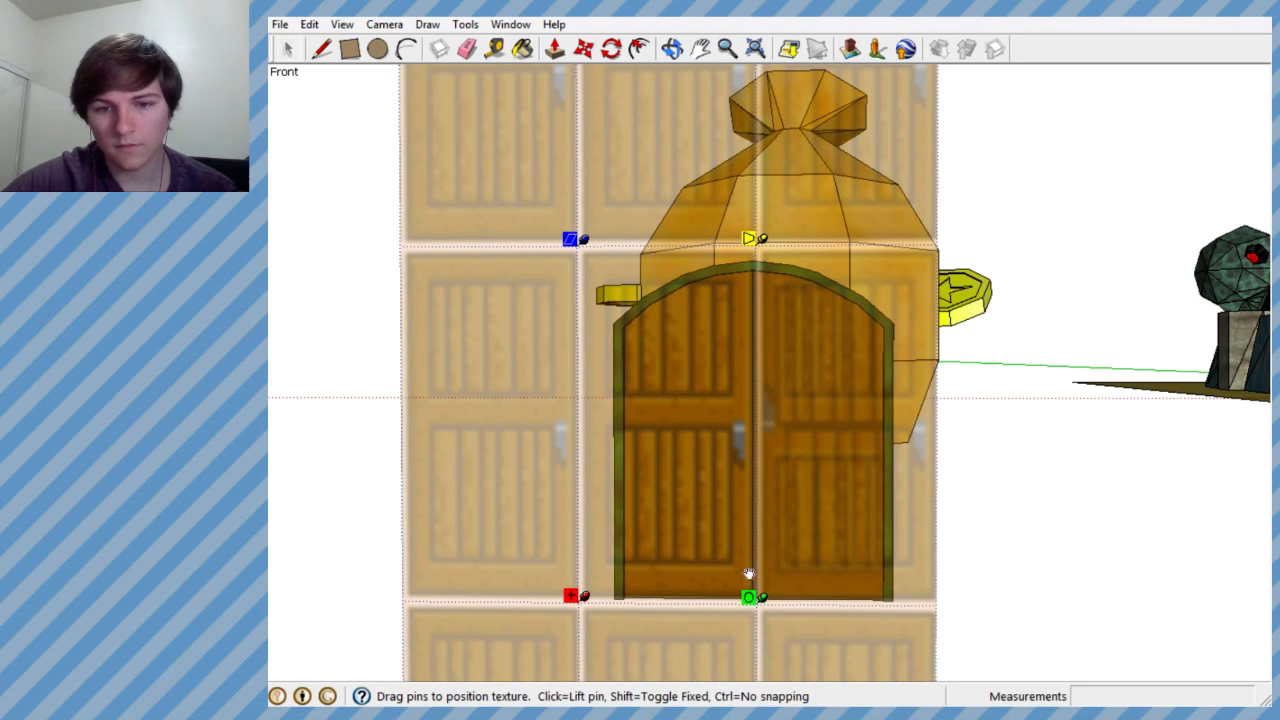
left_click(375, 518)
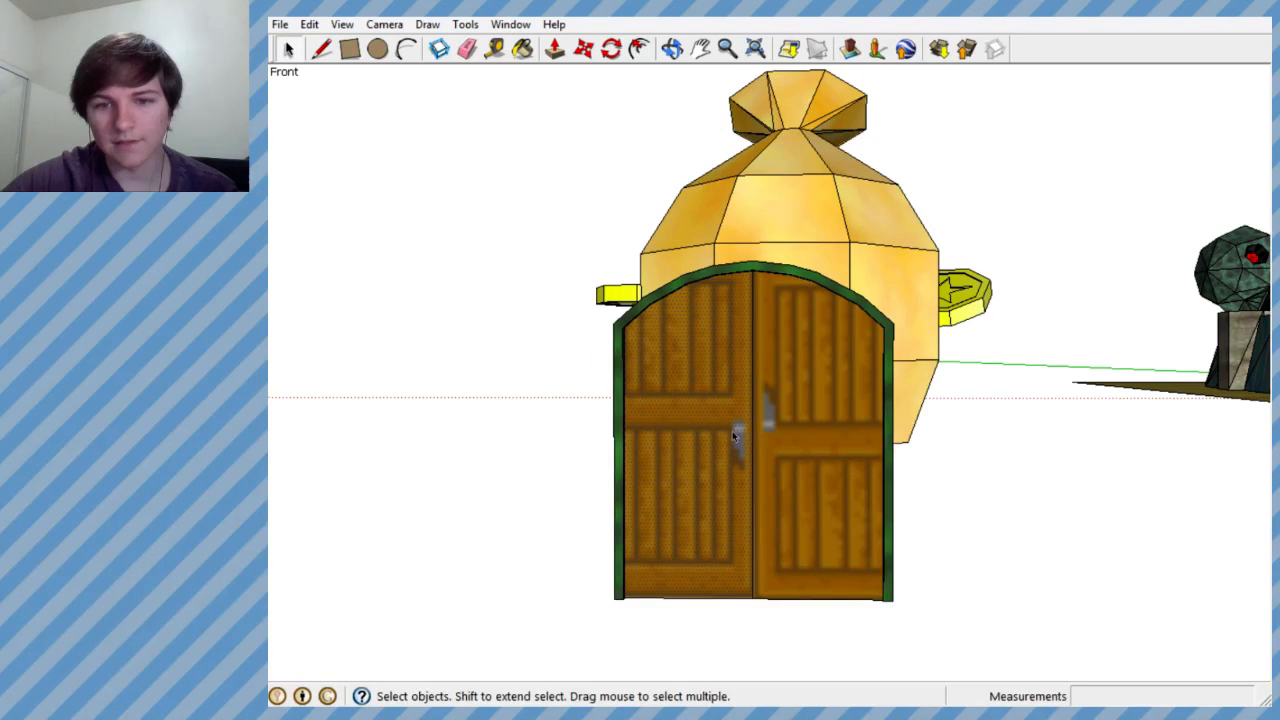
- Reset the texture position on the double door's right half
scroll(802, 423, "up", 2)
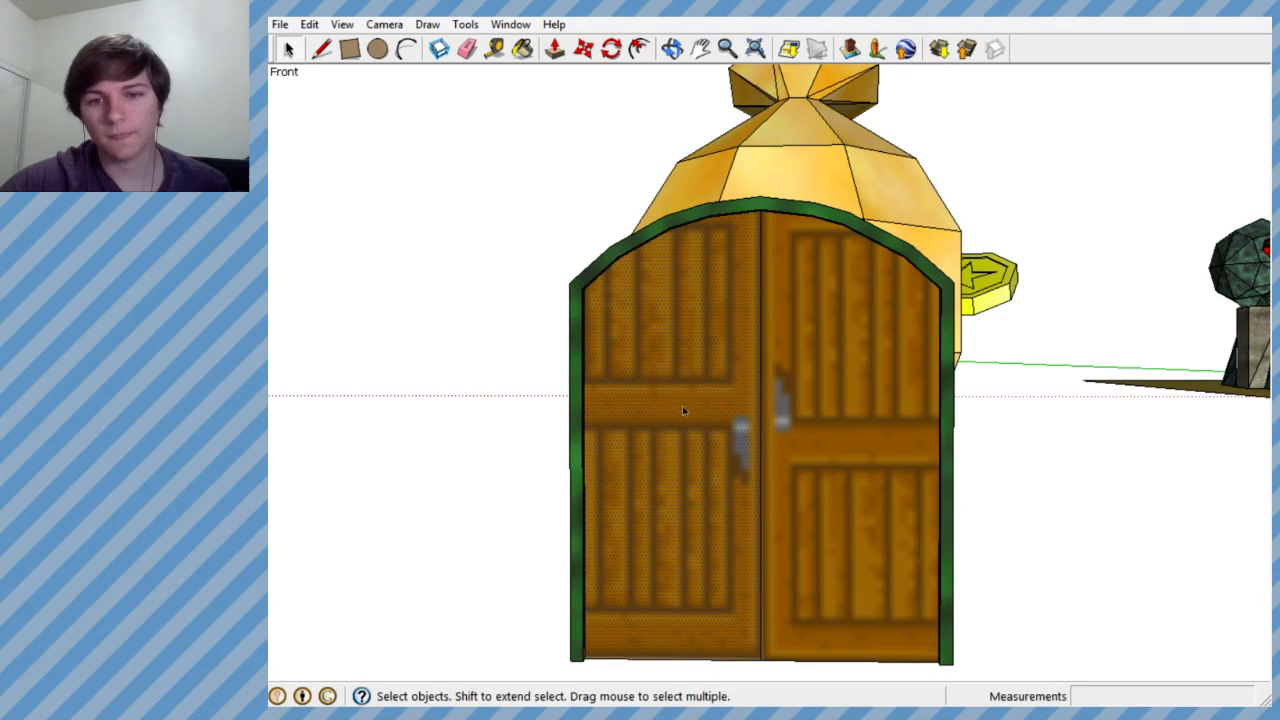
right_click(786, 439)
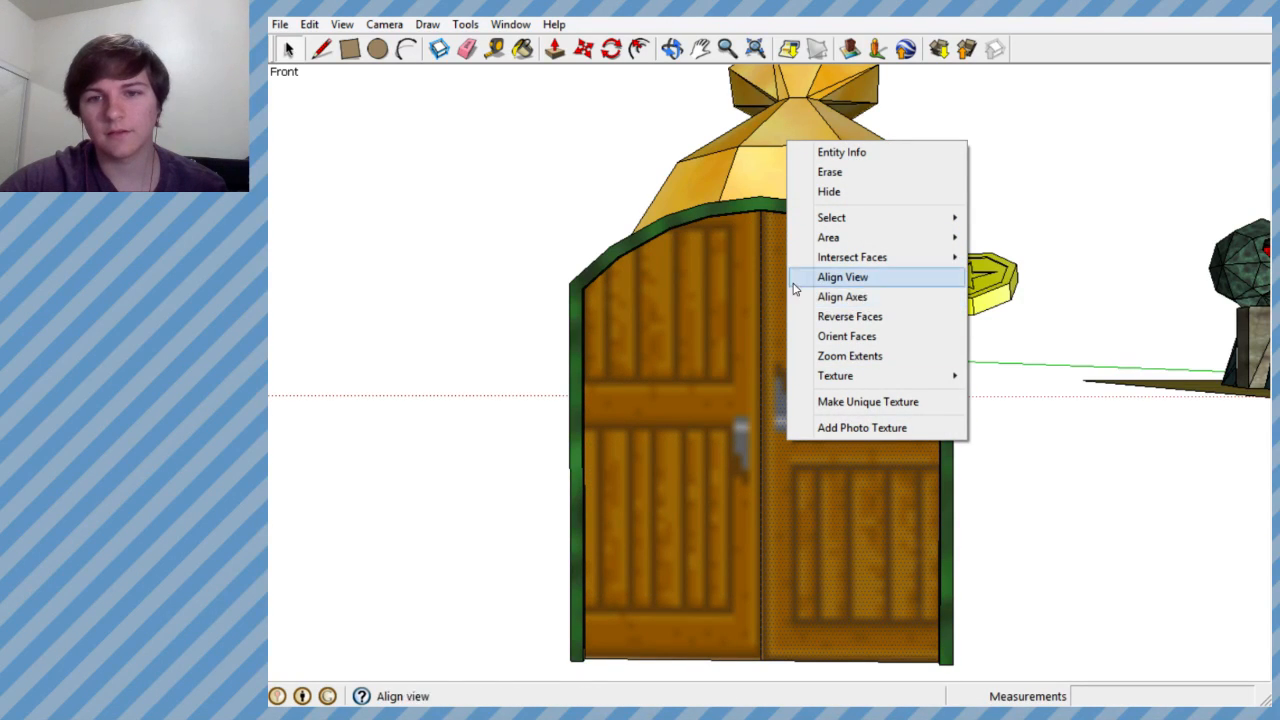
mouse_move(860, 377)
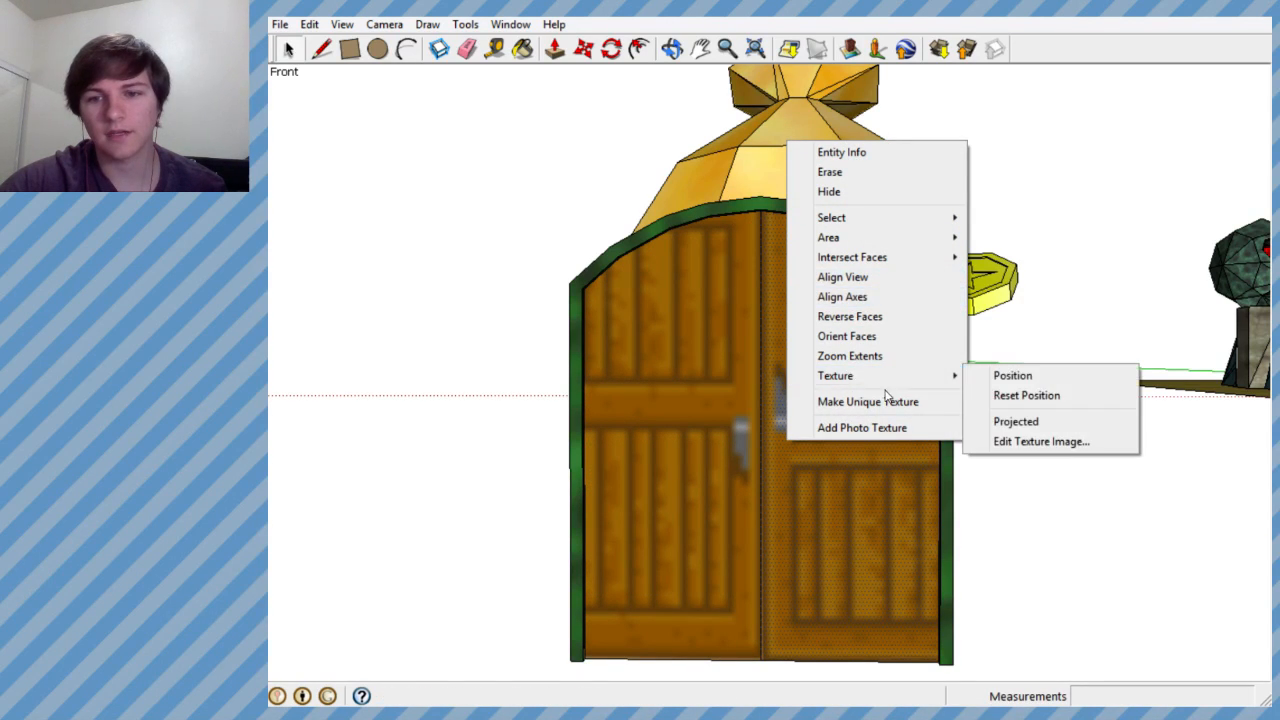
left_click(1026, 395)
right_click(852, 398)
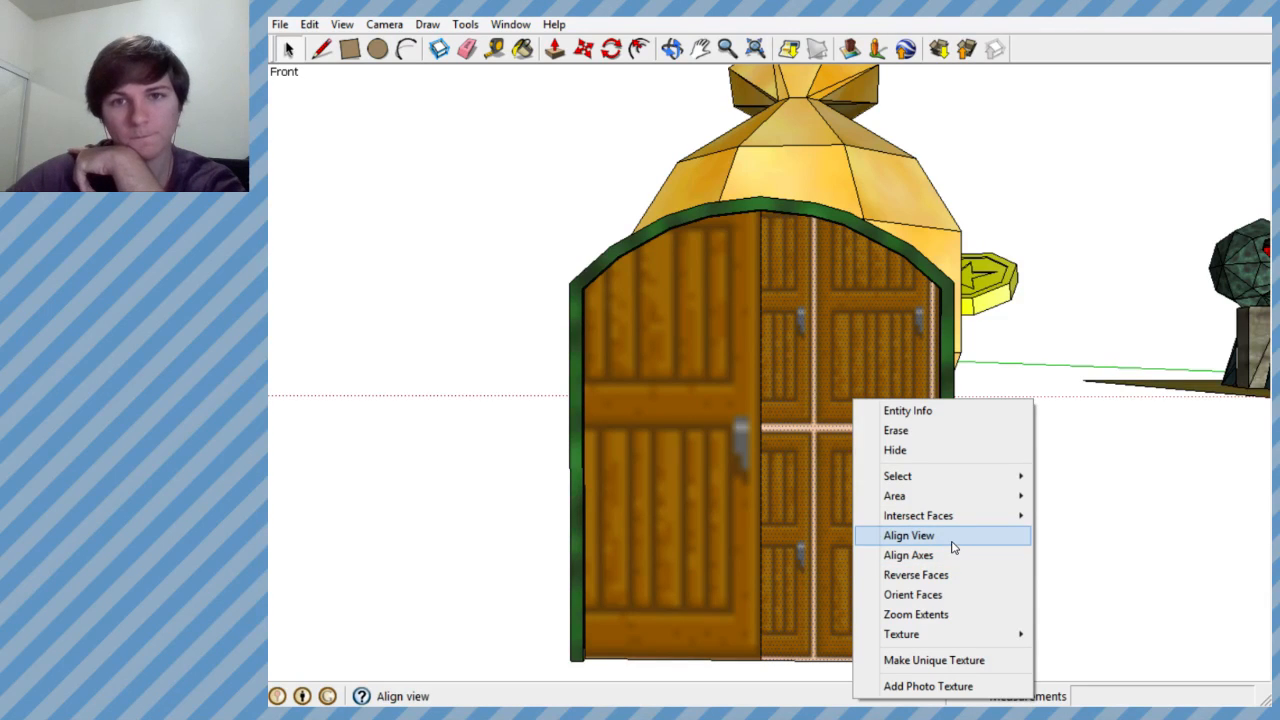
left_click(522, 49)
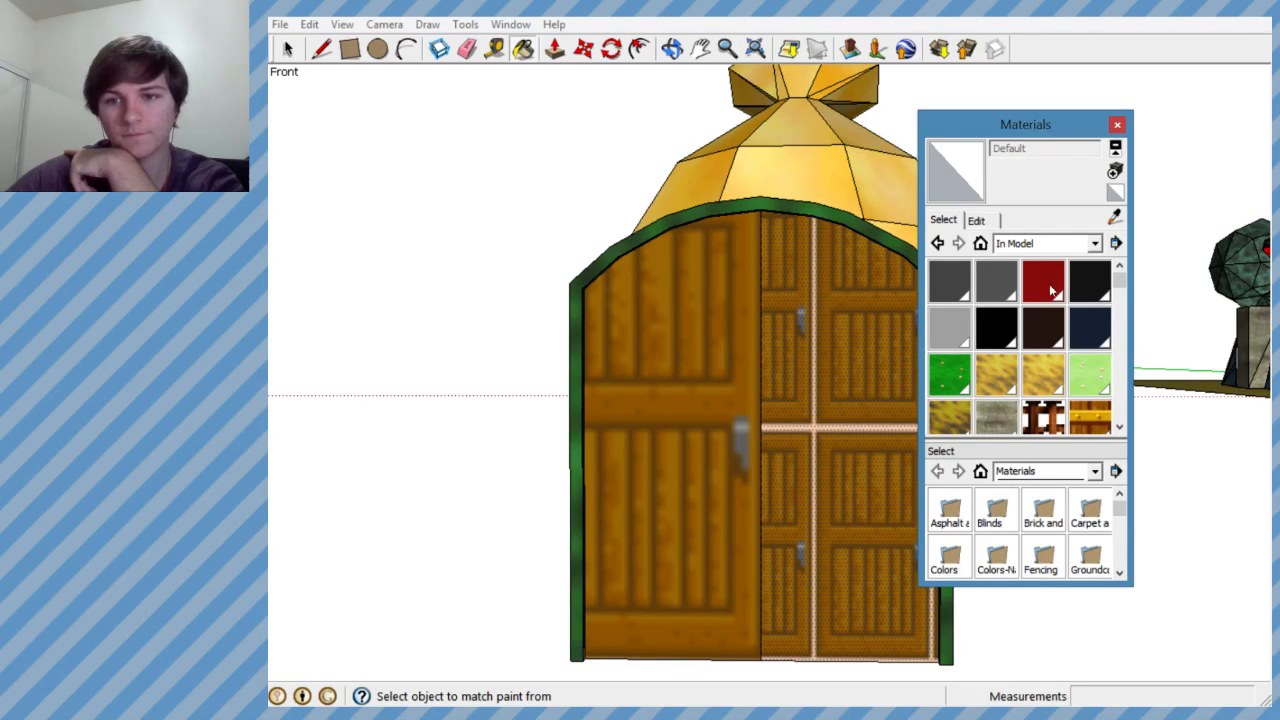
left_click_drag(1119, 280, 1120, 385)
left_click(996, 370)
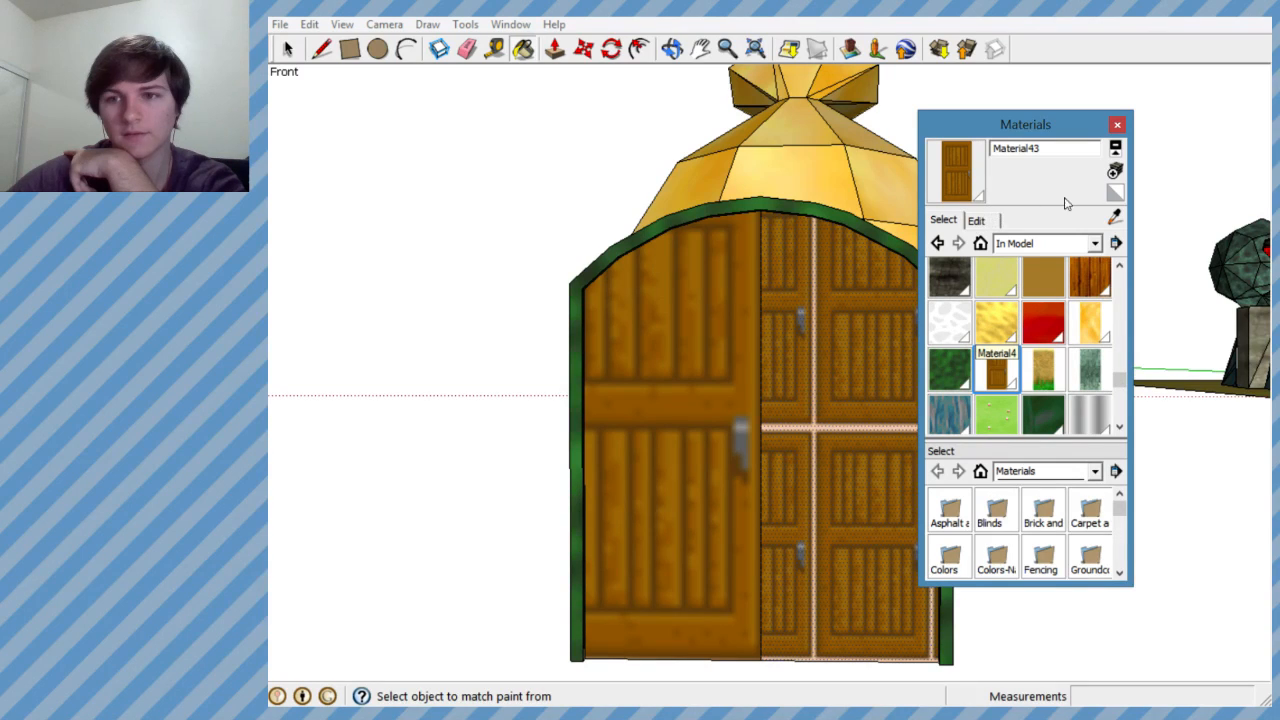
left_click(1115, 171)
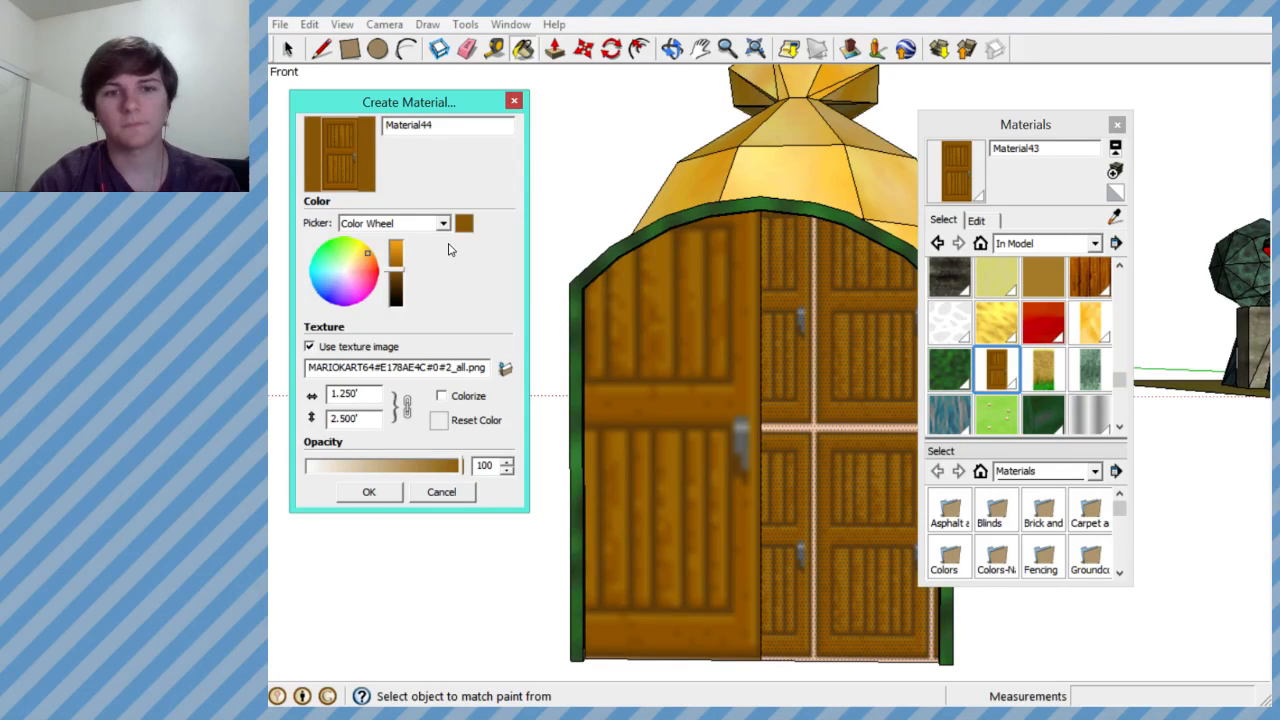
left_click(514, 101)
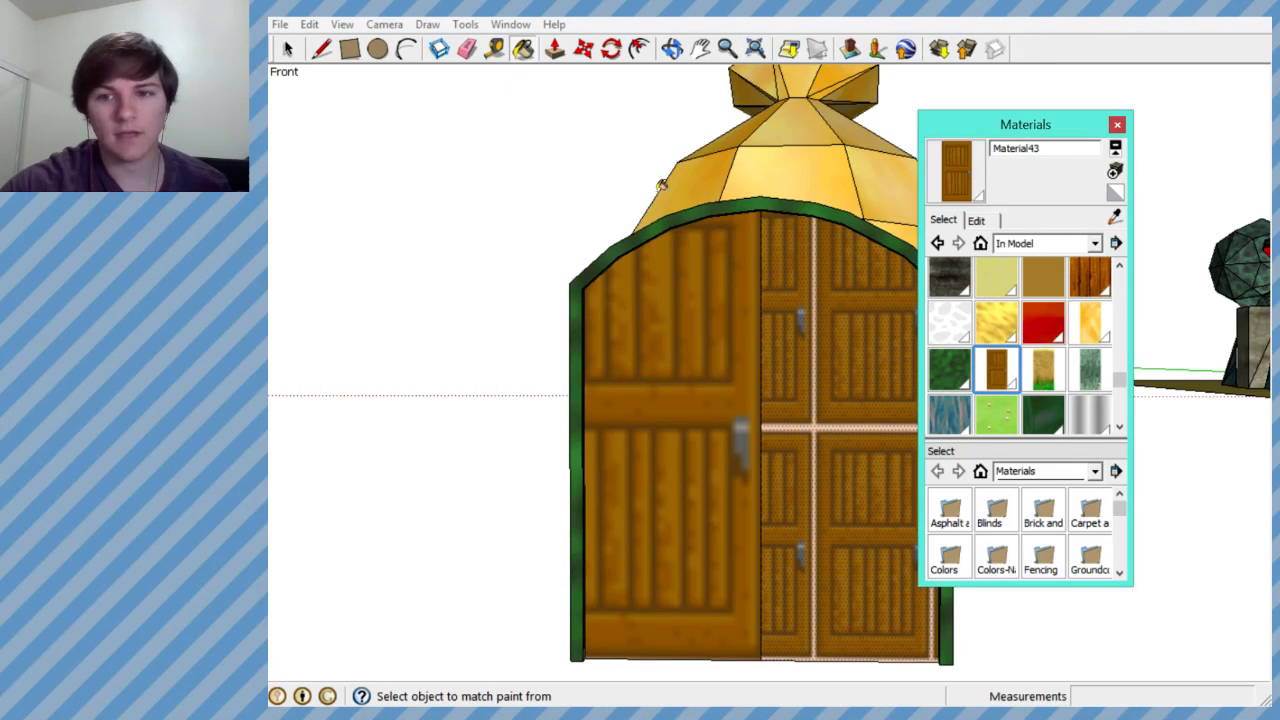
left_click(1117, 125)
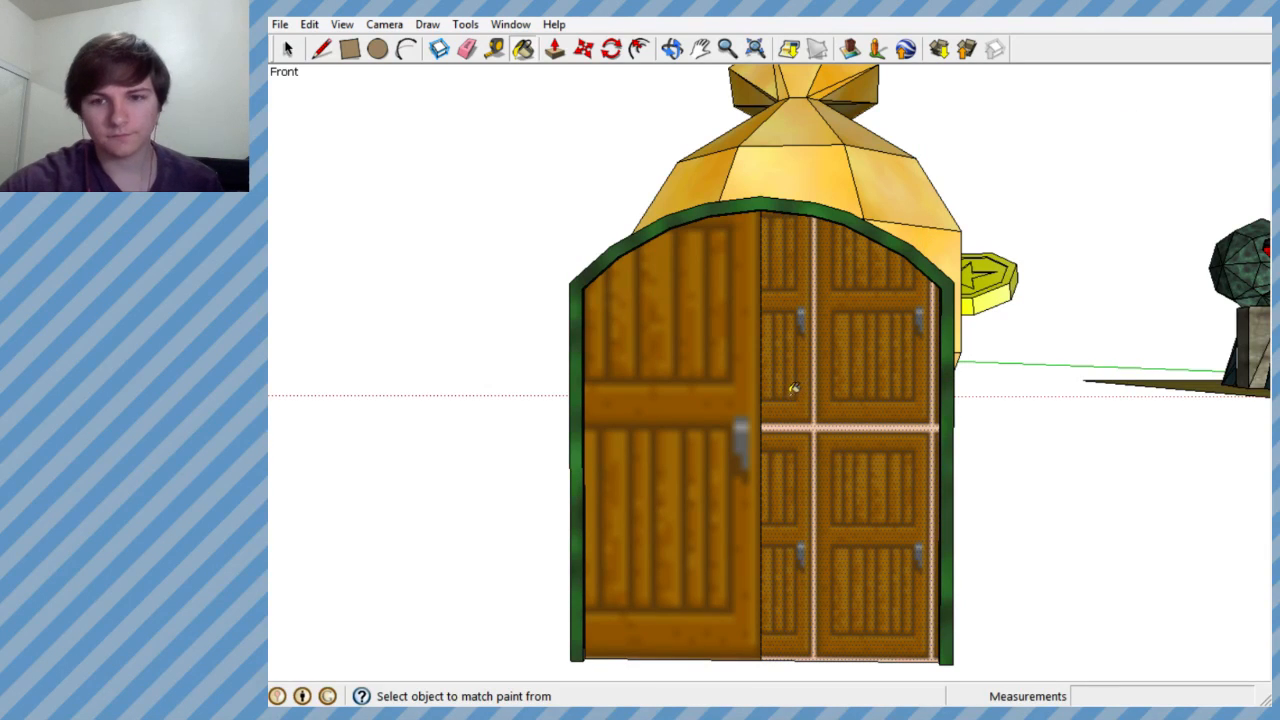
- Reverse the face of the double door's right half to mirror its door image
scroll(793, 427, "down", 1)
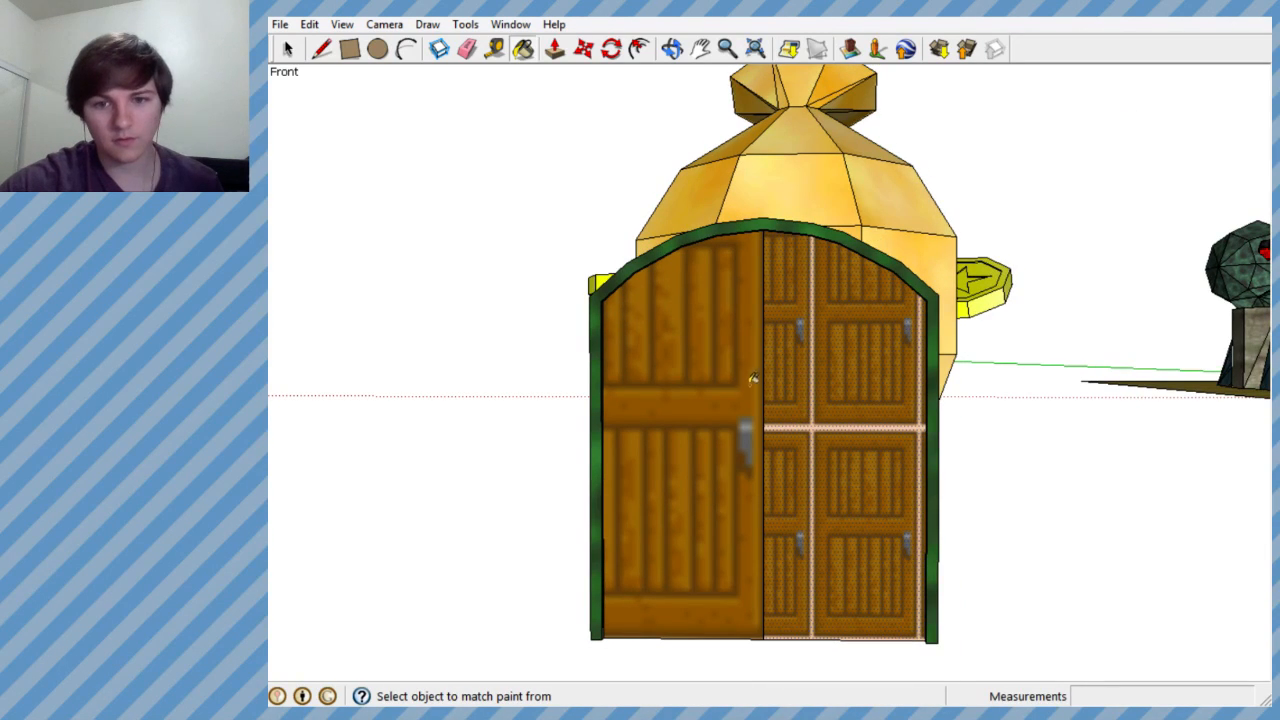
scroll(790, 375, "up", 5)
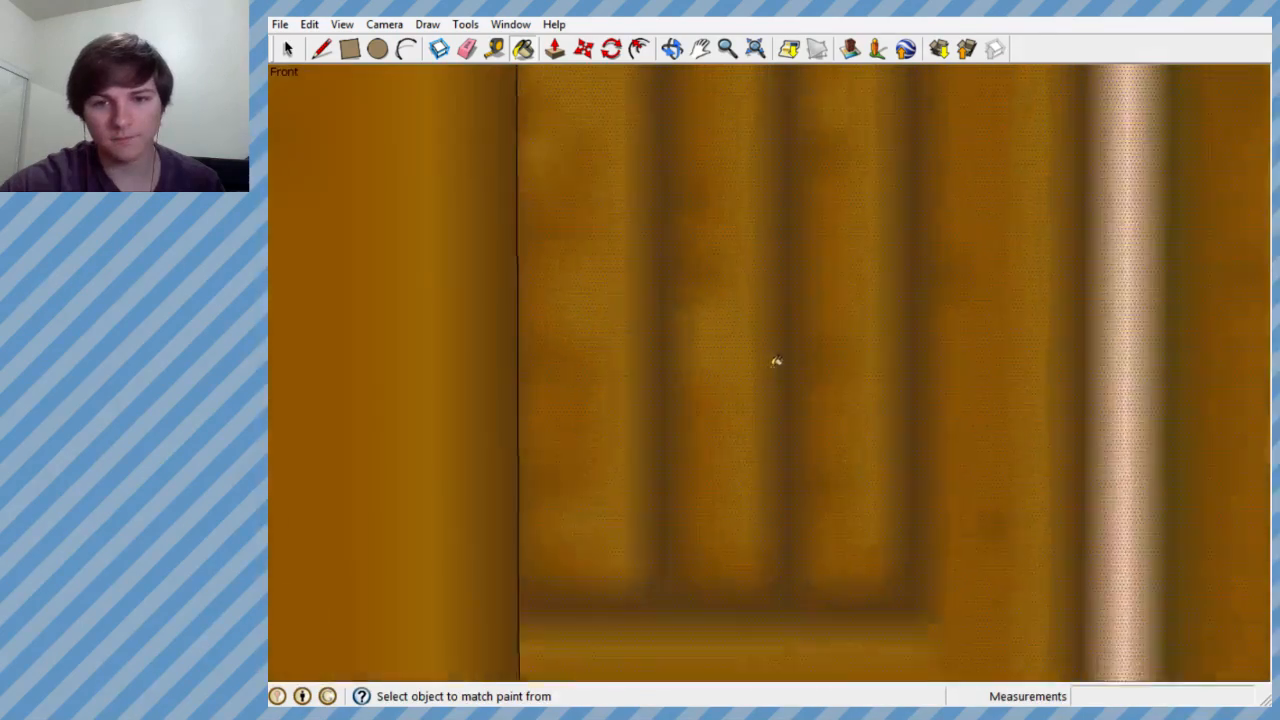
middle_click_drag(789, 334, 2, 333)
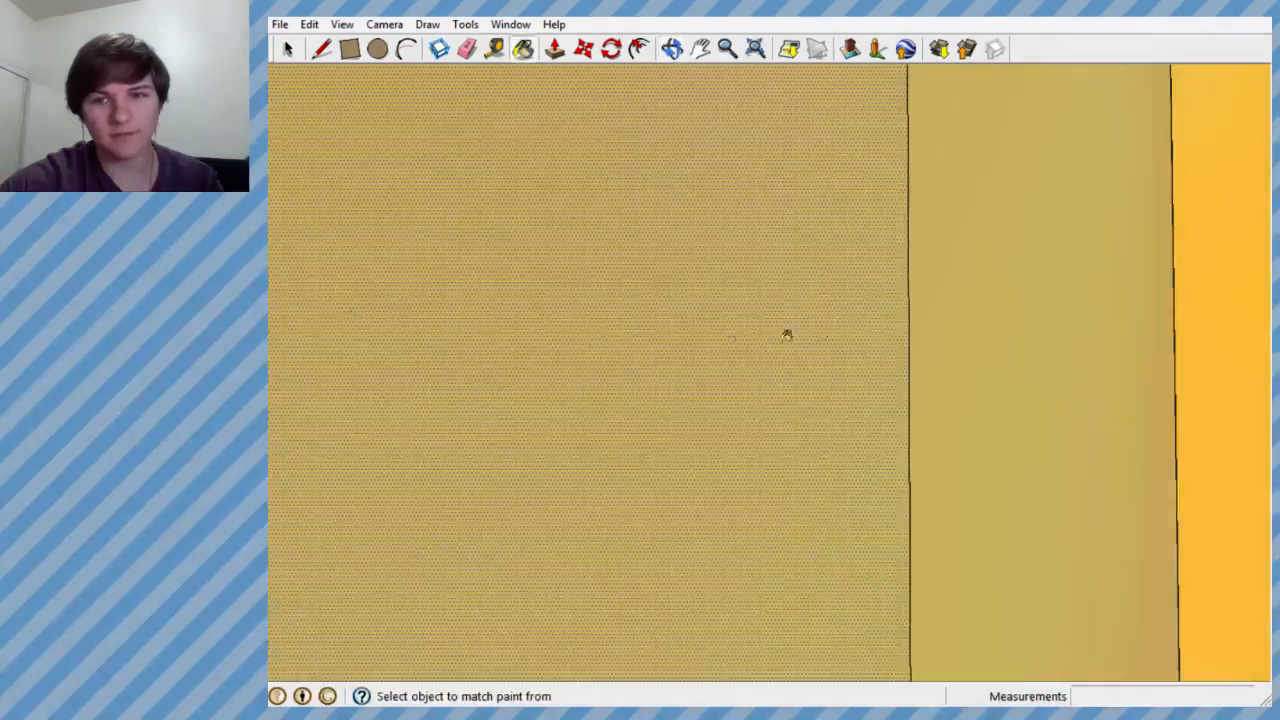
middle_click_drag(874, 340, 585, 344)
scroll(508, 329, "down", 4)
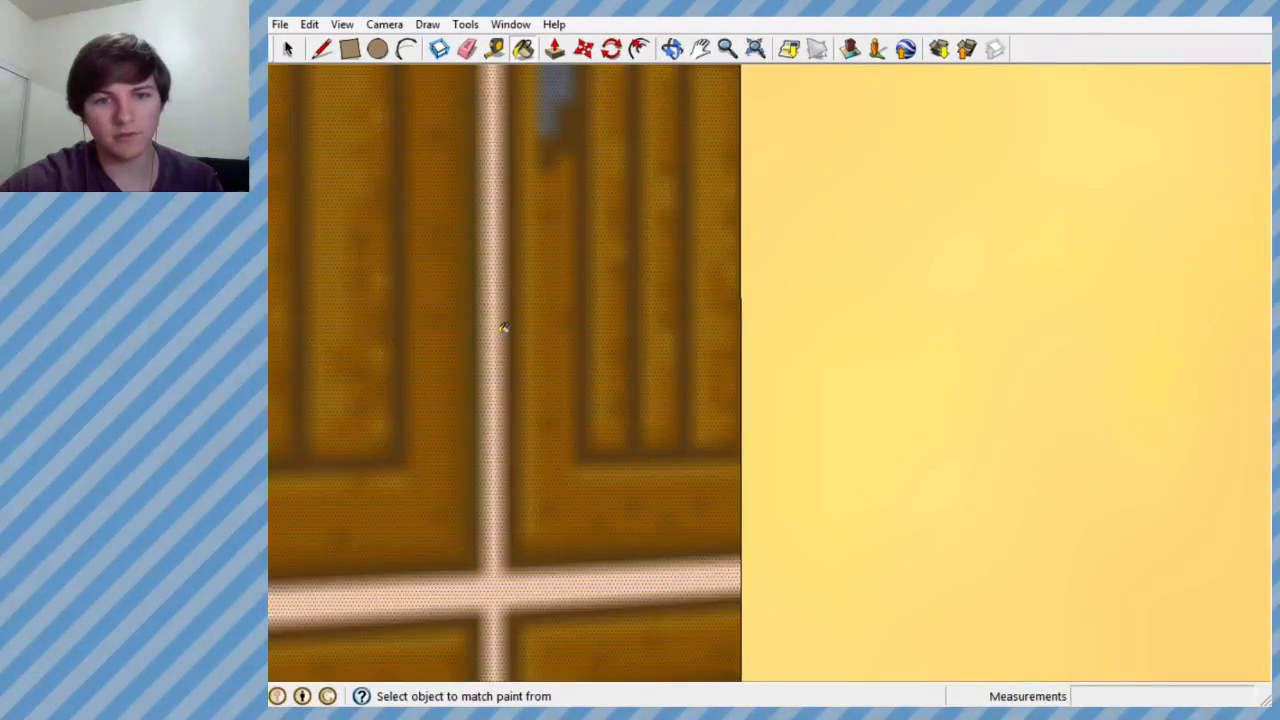
mouse_move(503, 329)
middle_mouse_down()
mouse_move(474, 349)
mouse_move(1038, 358)
mouse_move(914, 369)
middle_mouse_up()
scroll(1038, 358, "down", 4)
scroll(914, 369, "down", 5)
mouse_move(750, 376)
middle_mouse_down()
mouse_move(737, 409)
mouse_move(740, 391)
middle_mouse_up()
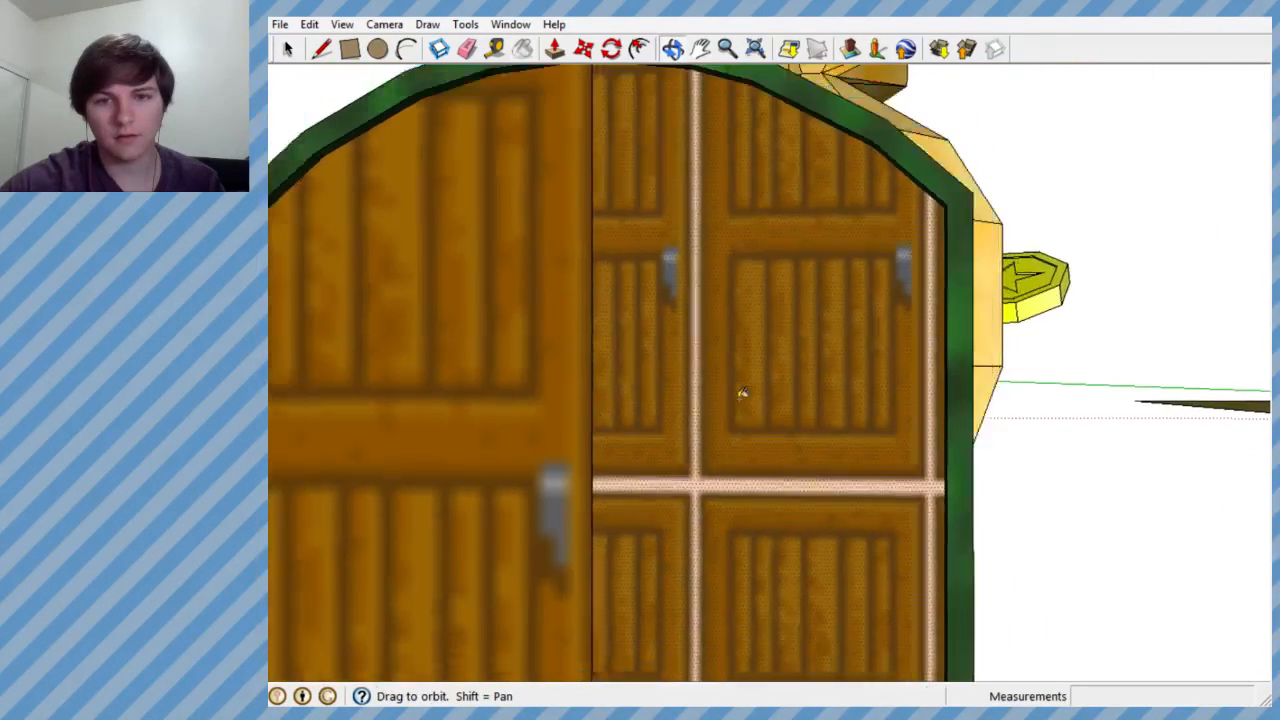
scroll(734, 409, "down", 4)
right_click(733, 421)
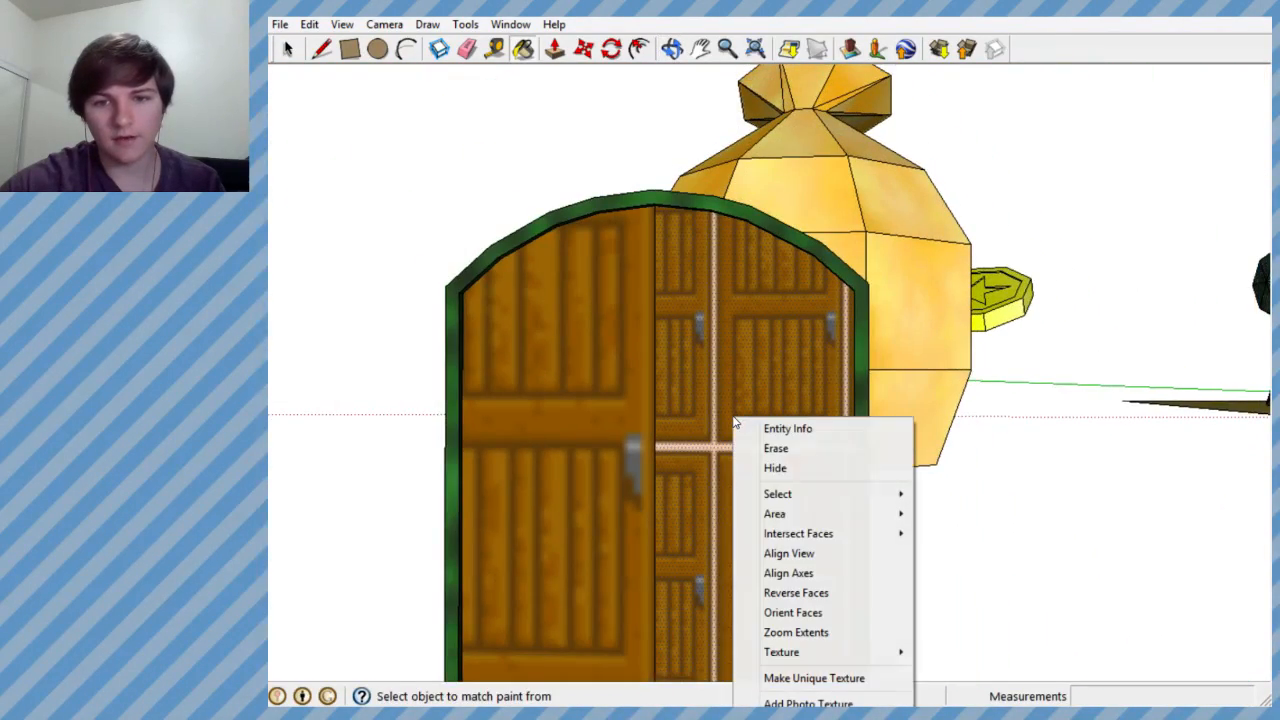
left_click(790, 592)
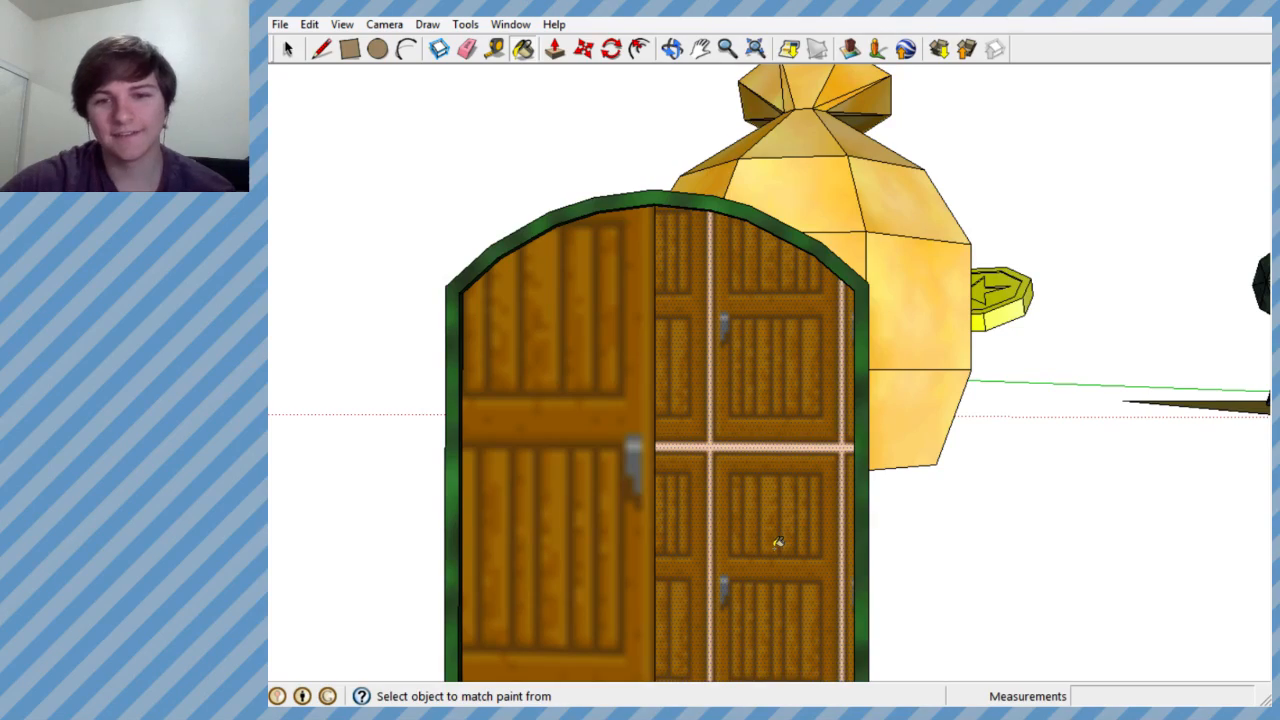
- Examine the reversed right door half up close, from both inside and outside the door block
scroll(710, 455, "up", 10)
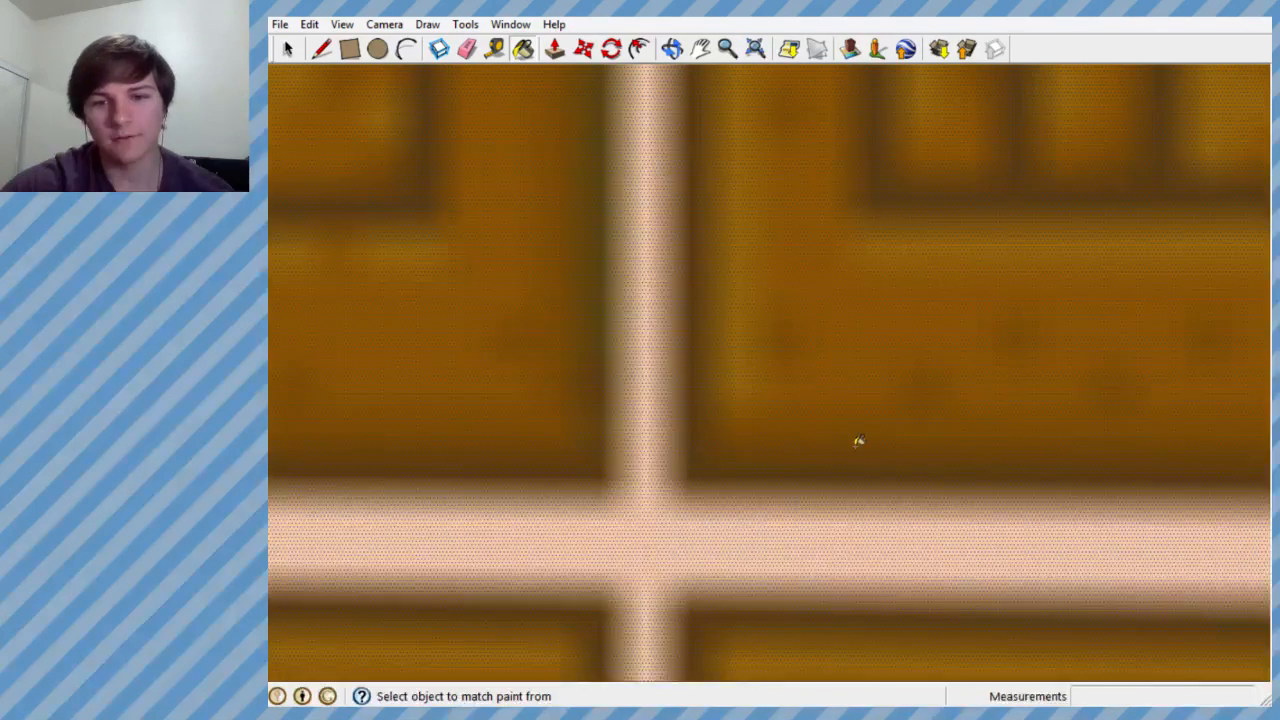
mouse_move(856, 427)
middle_mouse_down()
mouse_move(40, 400)
mouse_move(180, 357)
mouse_move(770, 375)
middle_mouse_up()
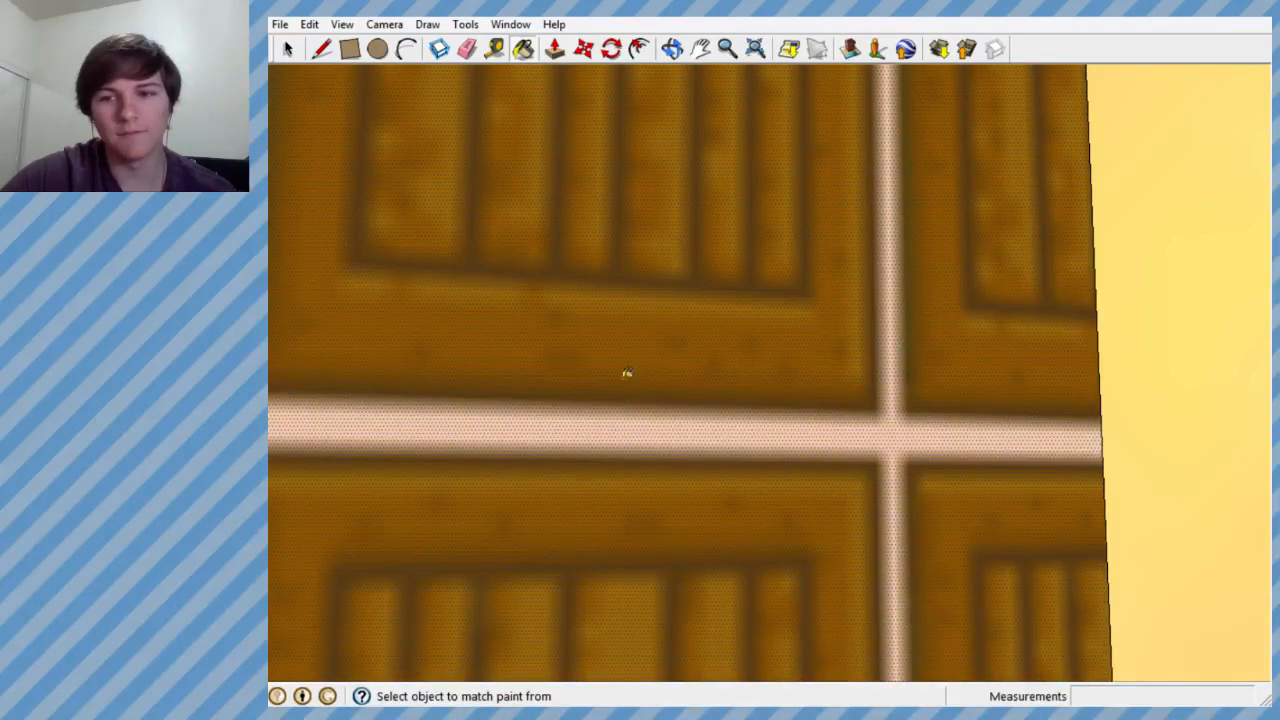
scroll(609, 348, "up", 5)
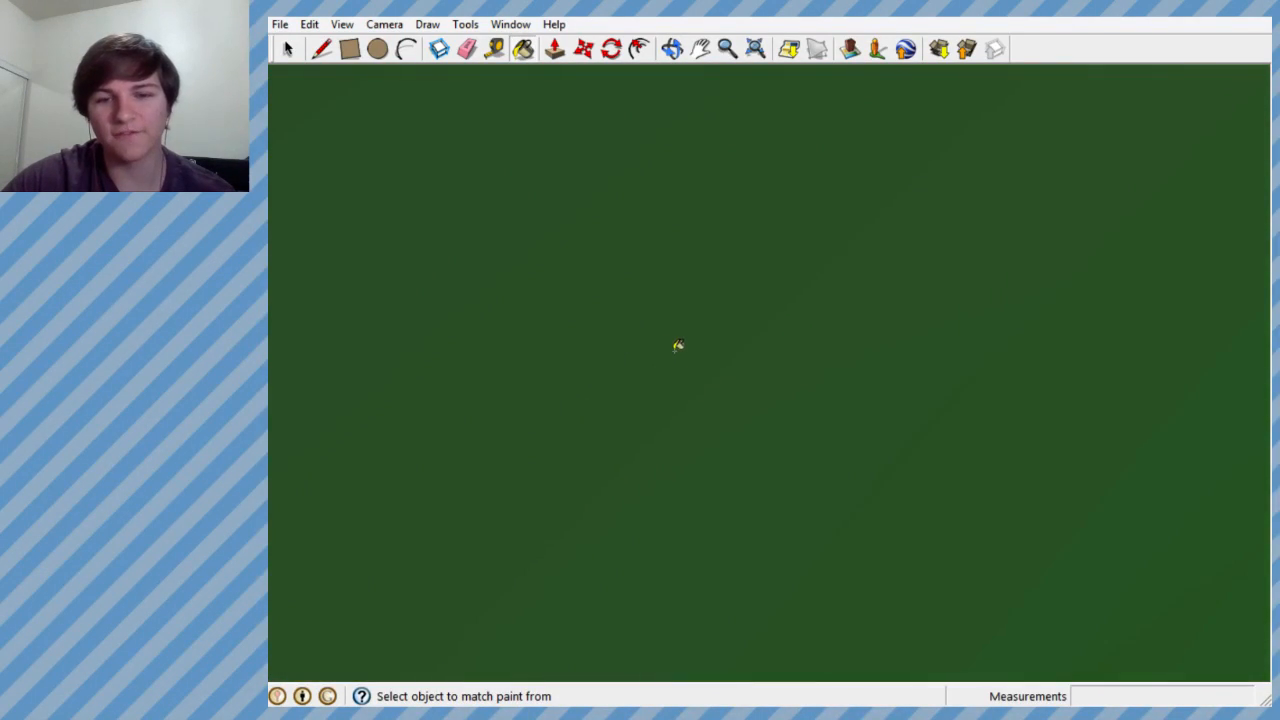
scroll(678, 345, "down", 3)
scroll(651, 351, "up", 1)
mouse_move(651, 351)
middle_mouse_down()
mouse_move(603, 360)
mouse_move(1123, 372)
mouse_move(1017, 398)
middle_mouse_up()
scroll(1012, 398, "down", 3)
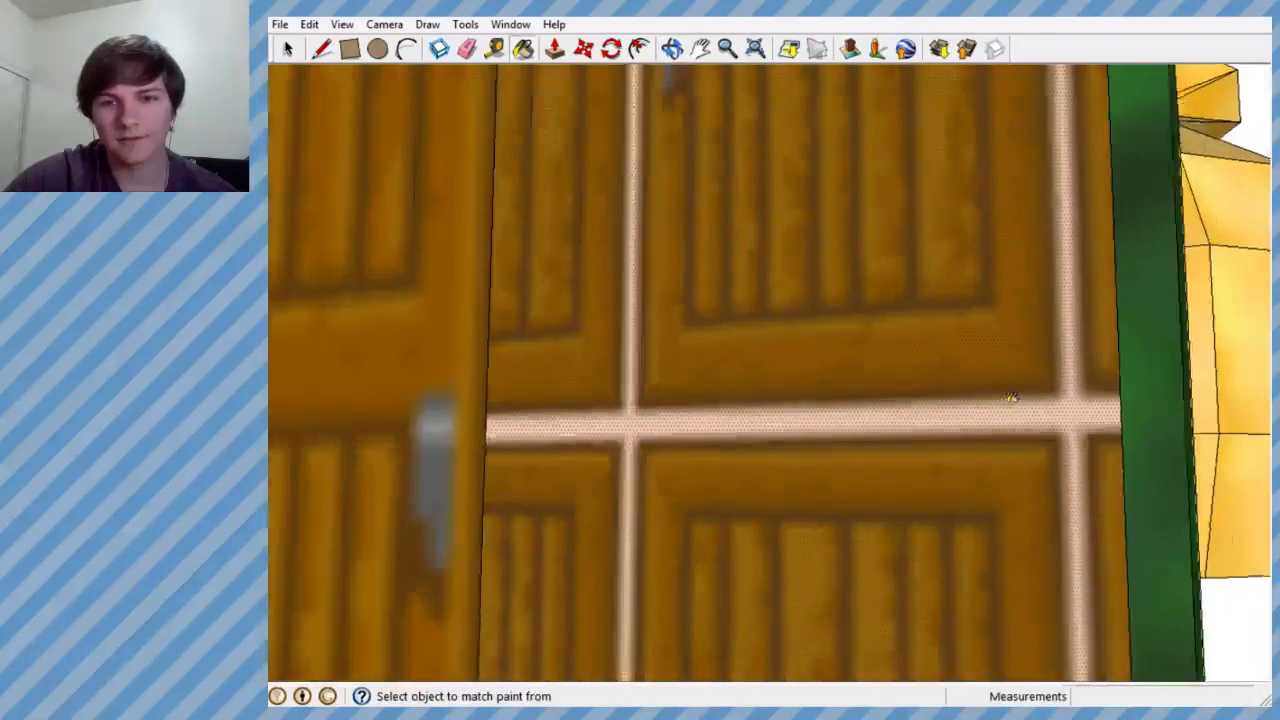
- Reverse the face of the double door's right half again as seen from outside
scroll(1011, 397, "down", 5)
mouse_move(940, 415)
middle_mouse_down()
mouse_move(914, 423)
mouse_move(937, 440)
middle_mouse_up()
scroll(945, 420, "down", 2)
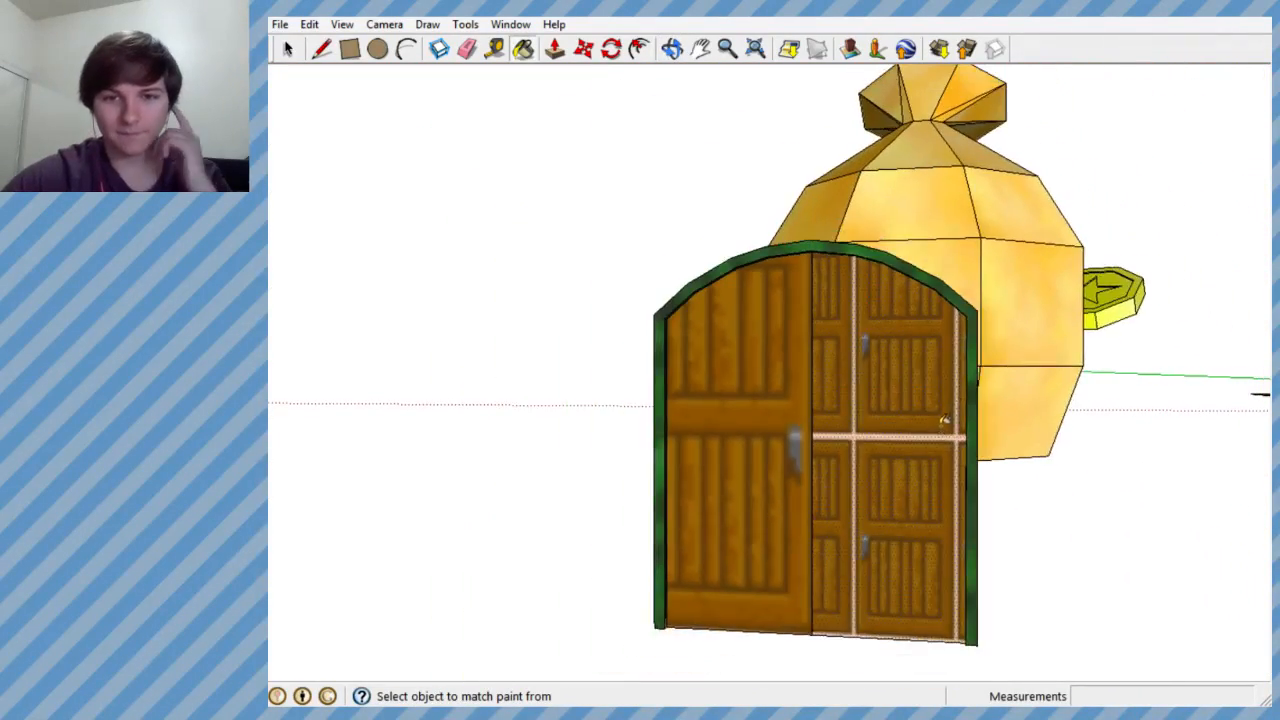
scroll(940, 420, "up", 3)
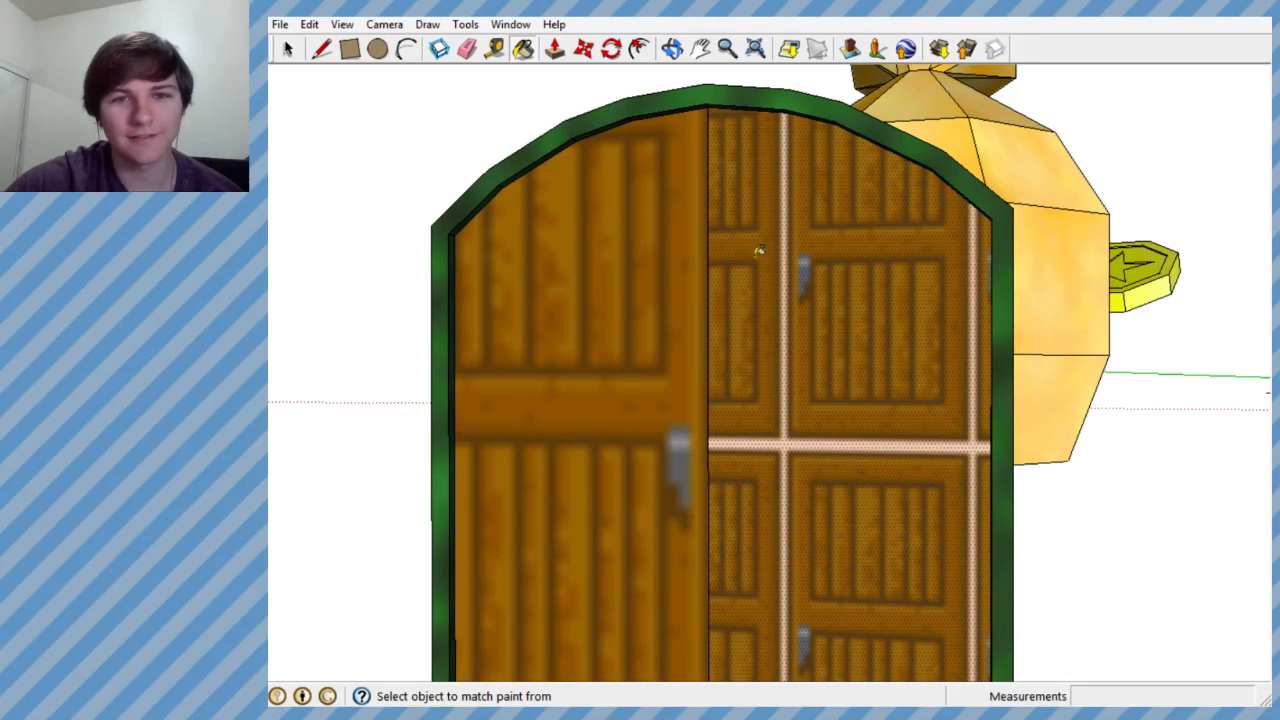
right_click(838, 320)
left_click(875, 506)
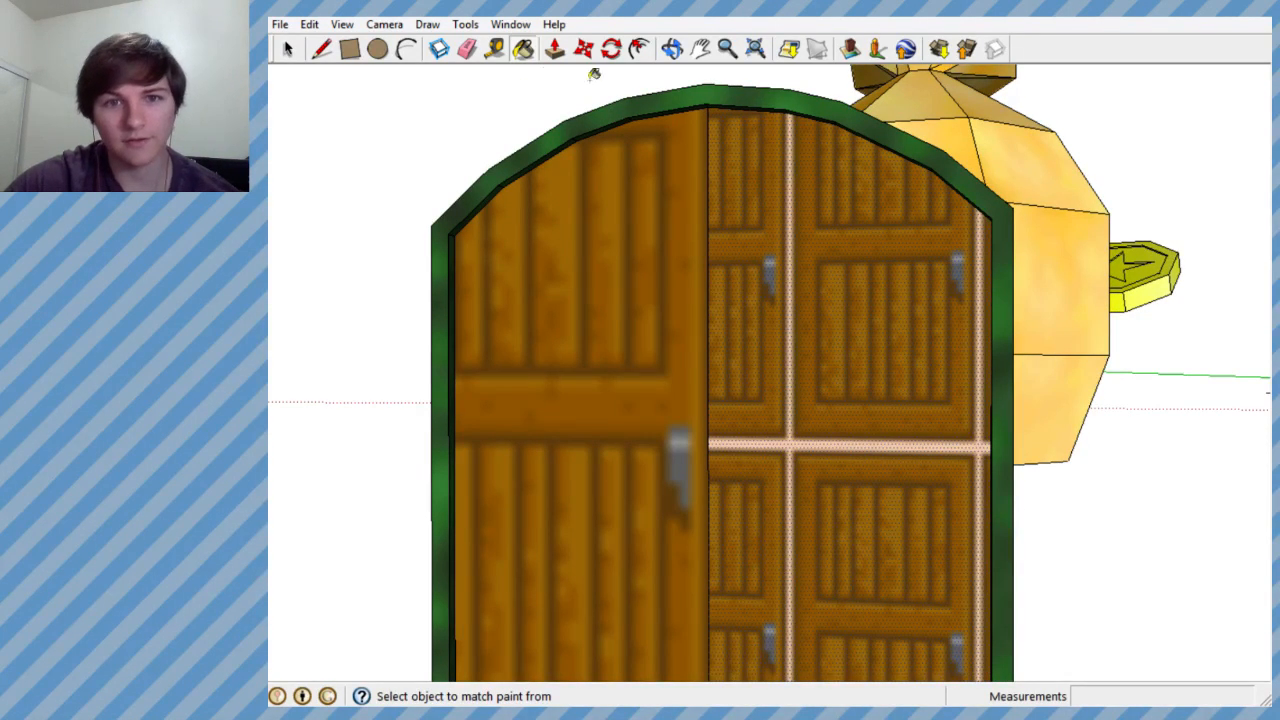
- Paint the outside of the right half red with <Beige>1, then repaint it with the wooden door Material43
left_click(523, 49)
left_click(1041, 280)
left_click(877, 300)
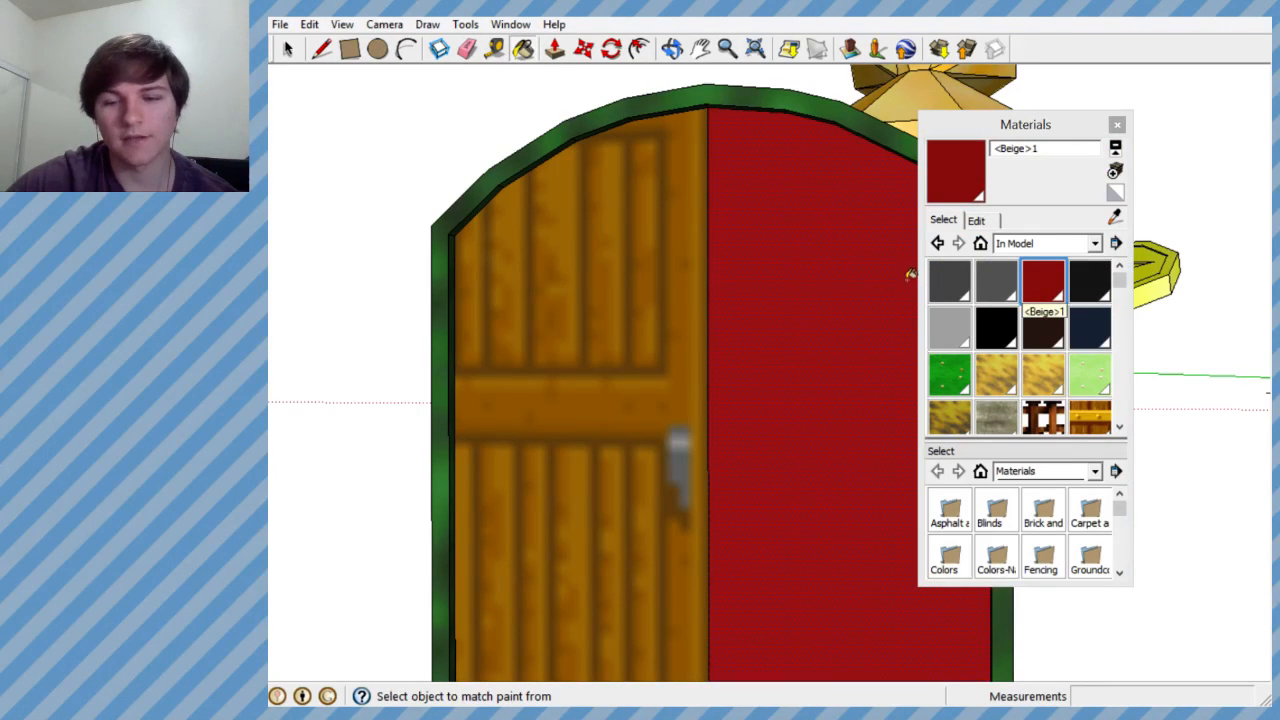
left_click_drag(1124, 276, 1122, 381)
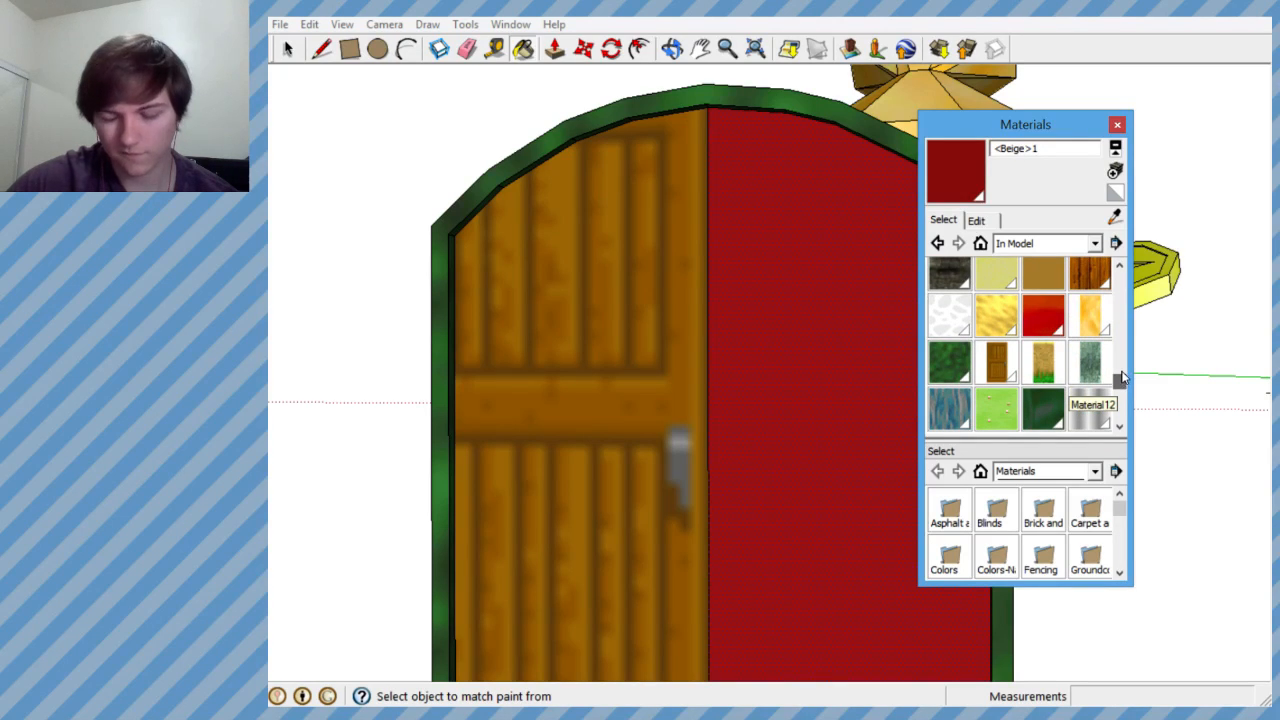
left_click(994, 360)
left_click(885, 357)
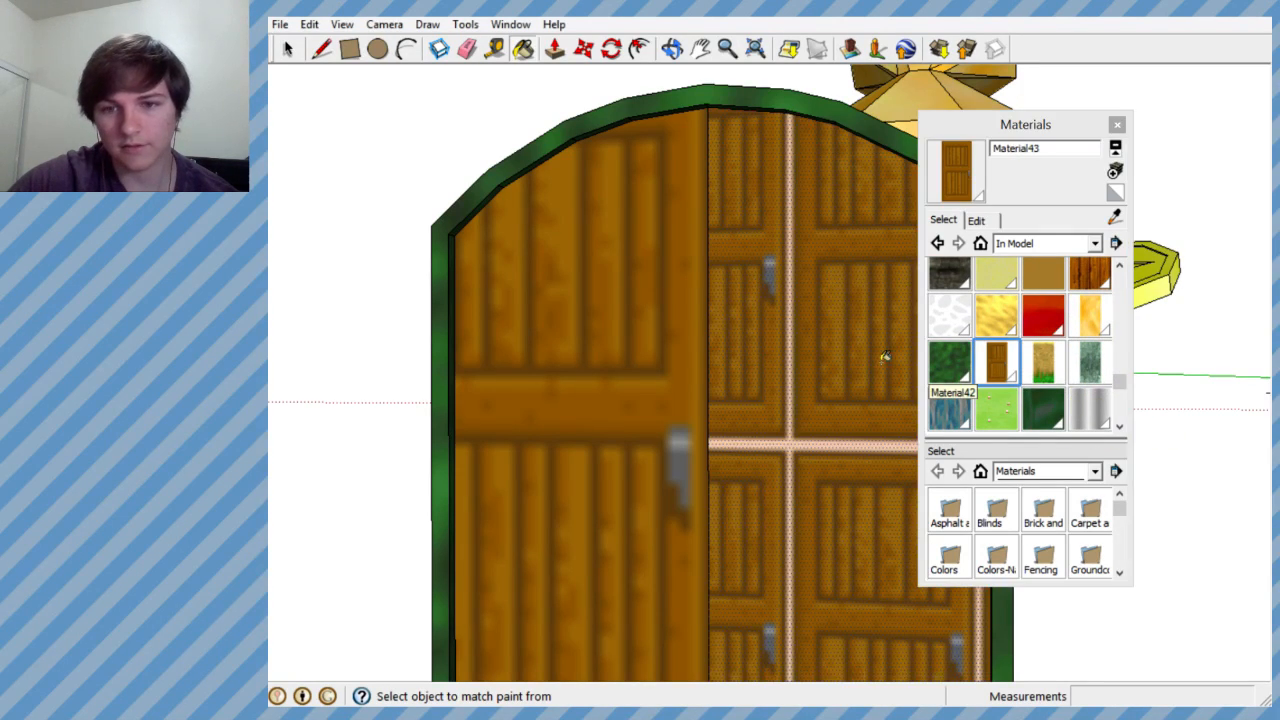
- Paint the outside of the right half with the red Material40 and close the materials browser
left_click(1043, 314)
left_click(870, 360)
left_click(1117, 124)
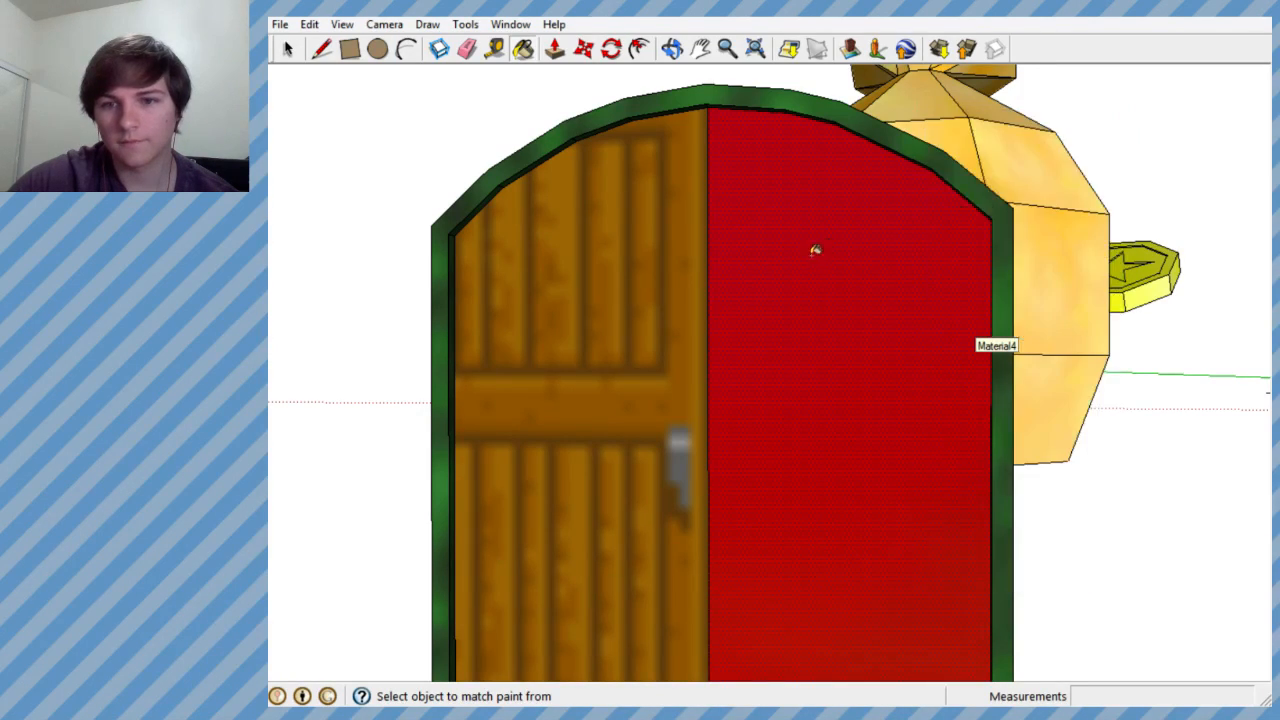
- Reverse the right half's face from inside the door block
scroll(780, 271, "up", 5)
mouse_move(780, 271)
middle_mouse_down()
mouse_move(75, 300)
mouse_move(843, 317)
mouse_move(569, 317)
mouse_move(557, 306)
middle_mouse_up()
scroll(670, 330, "down", 3)
right_click(671, 330)
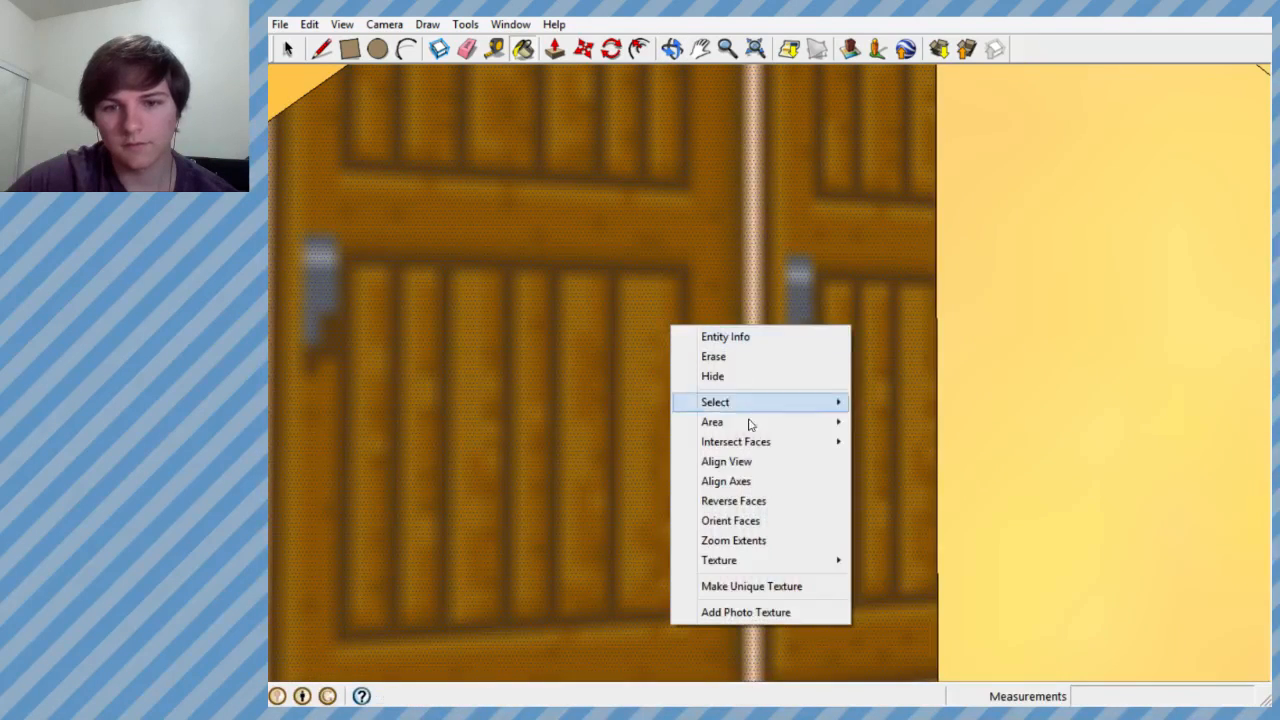
left_click(737, 501)
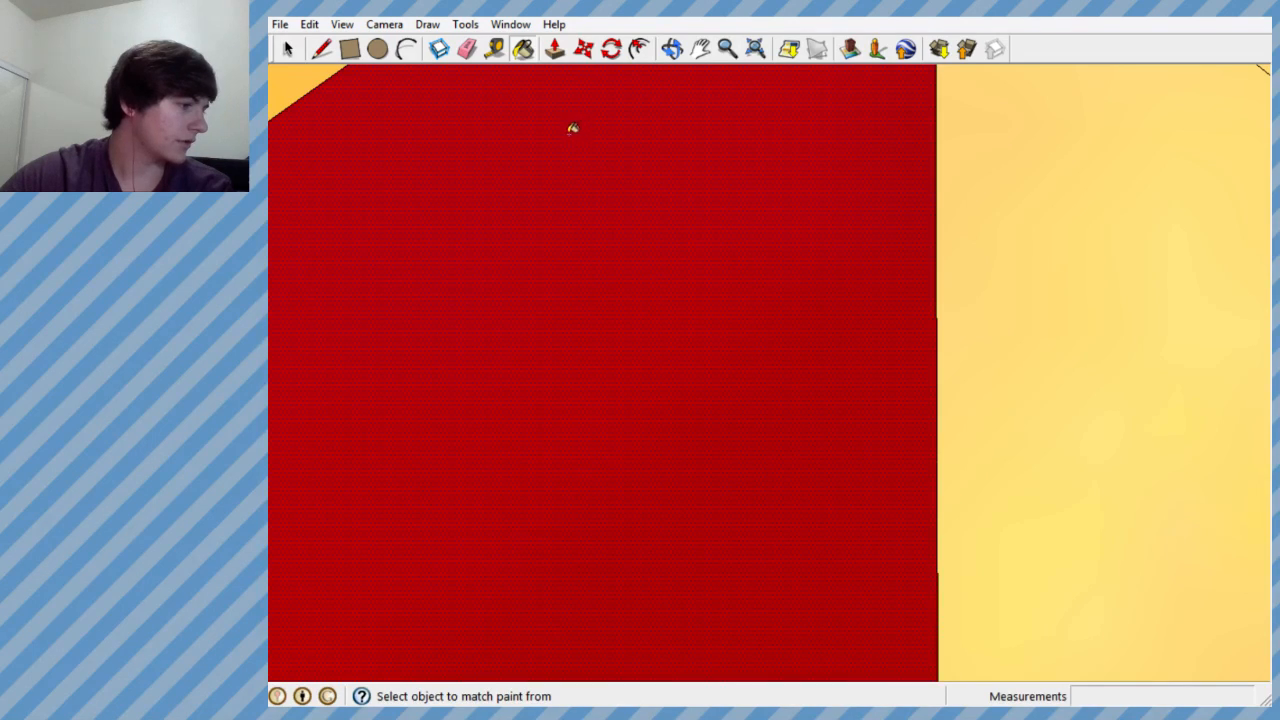
- Examine both sides of the right door half to compare the outer texture with the inner paint
scroll(566, 140, "up", 1)
middle_click_drag(557, 201, 829, 309)
scroll(826, 300, "down", 3)
scroll(823, 292, "up", 2)
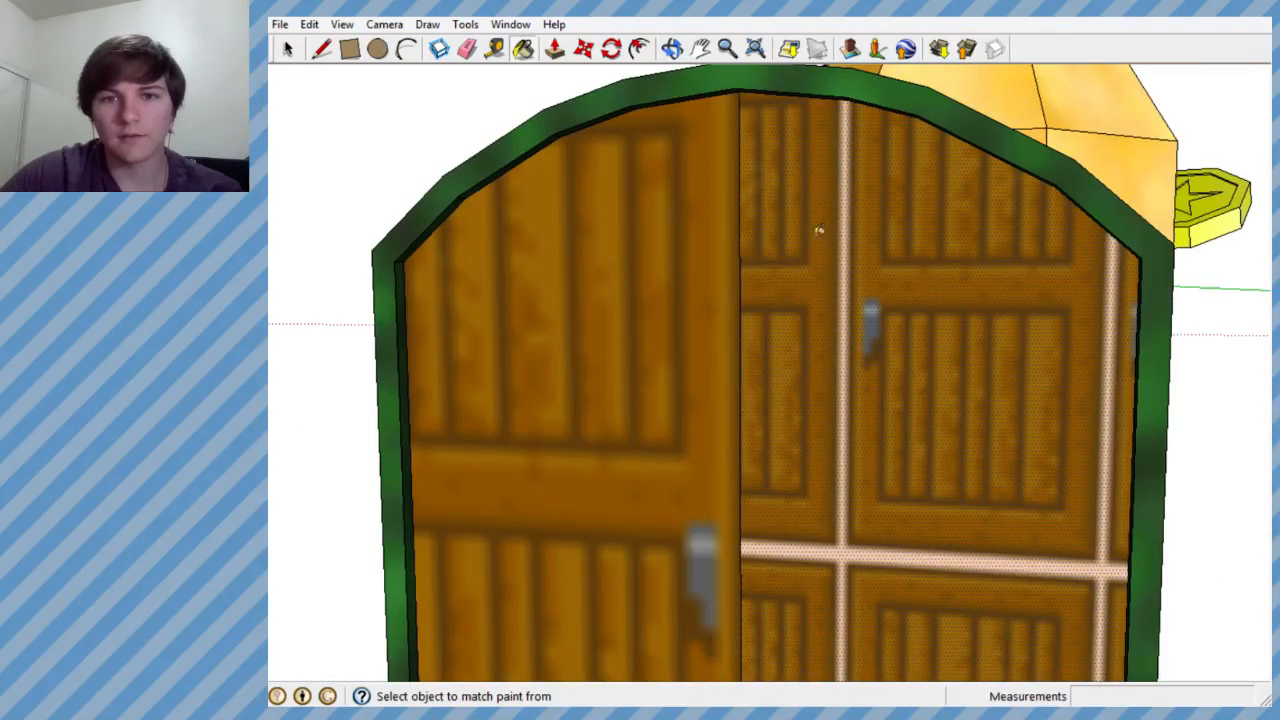
middle_click_drag(752, 244, 737, 266)
scroll(740, 266, "up", 3)
scroll(860, 271, "up", 2)
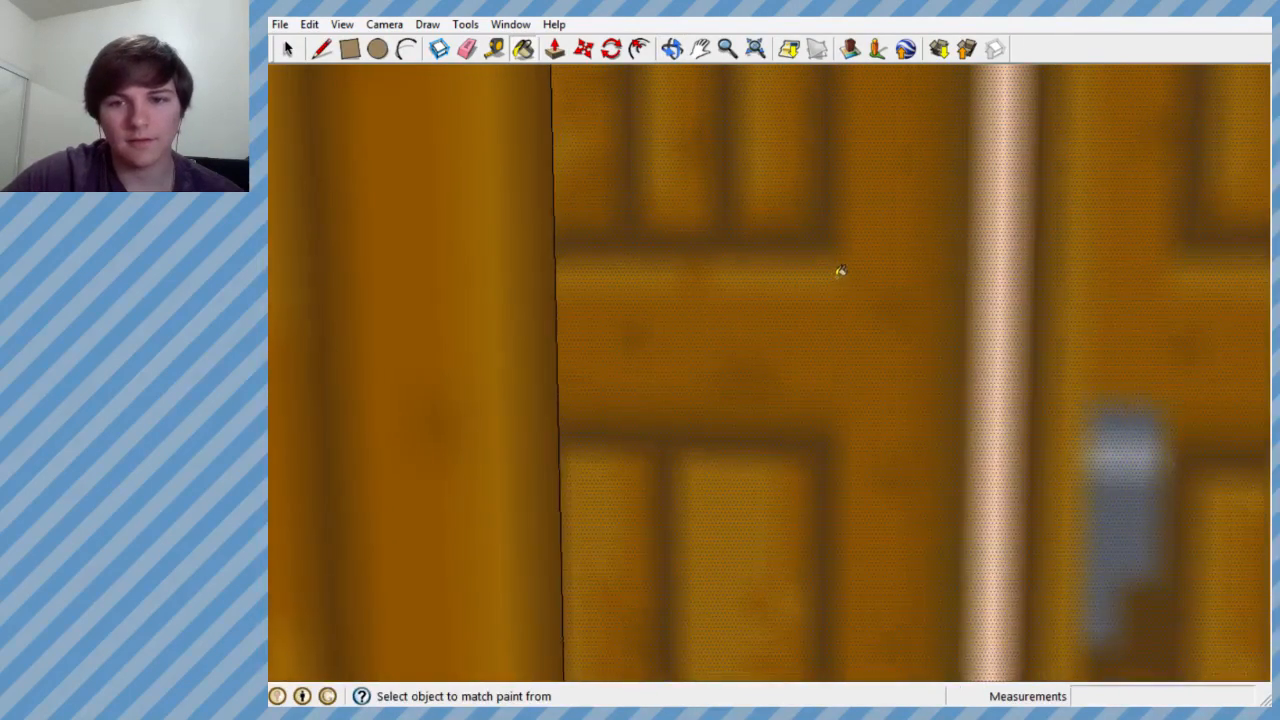
middle_click_drag(840, 272, 358, 254)
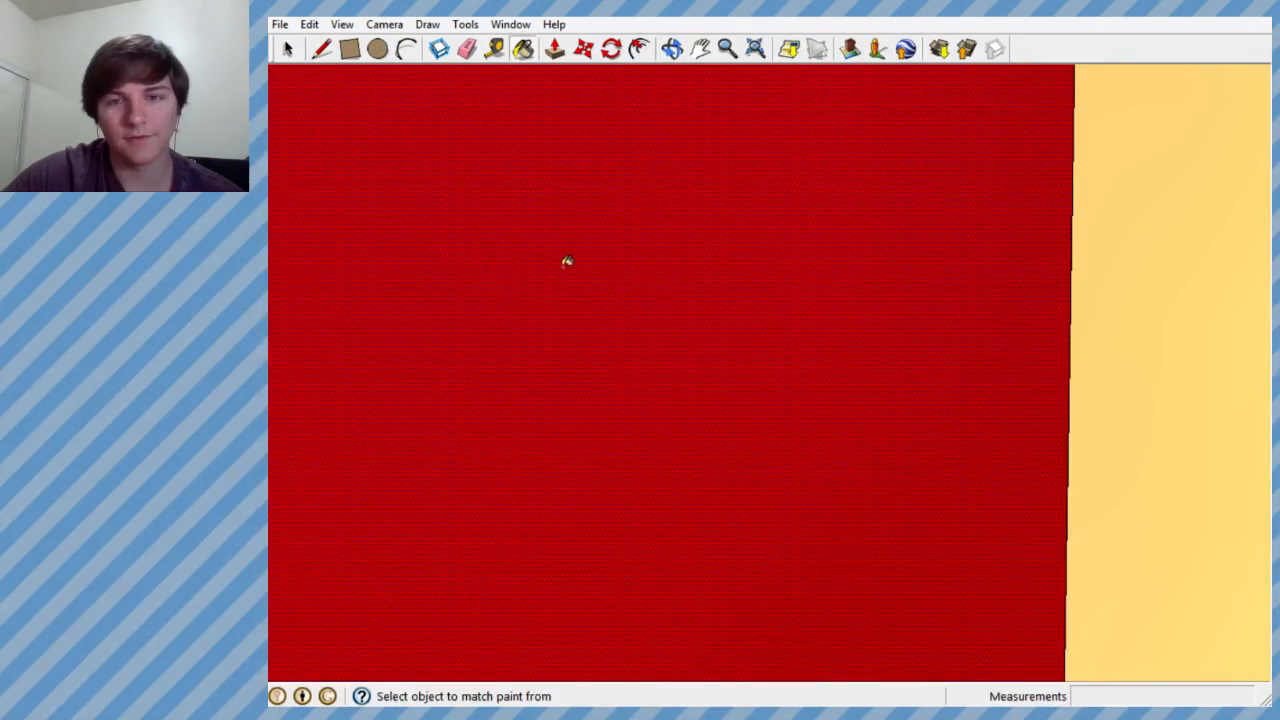
- Paint the inside of the right half with the wooden door Material43
left_click(523, 51)
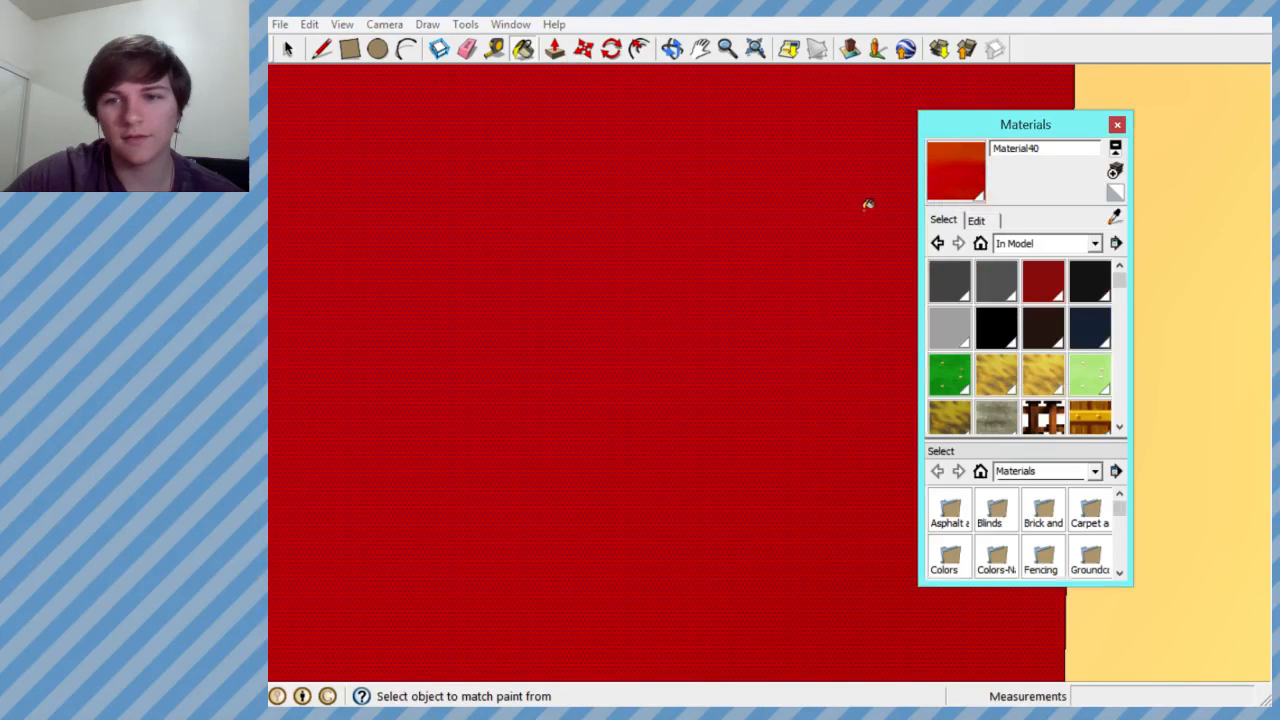
left_click_drag(1119, 279, 1119, 402)
left_click(997, 273)
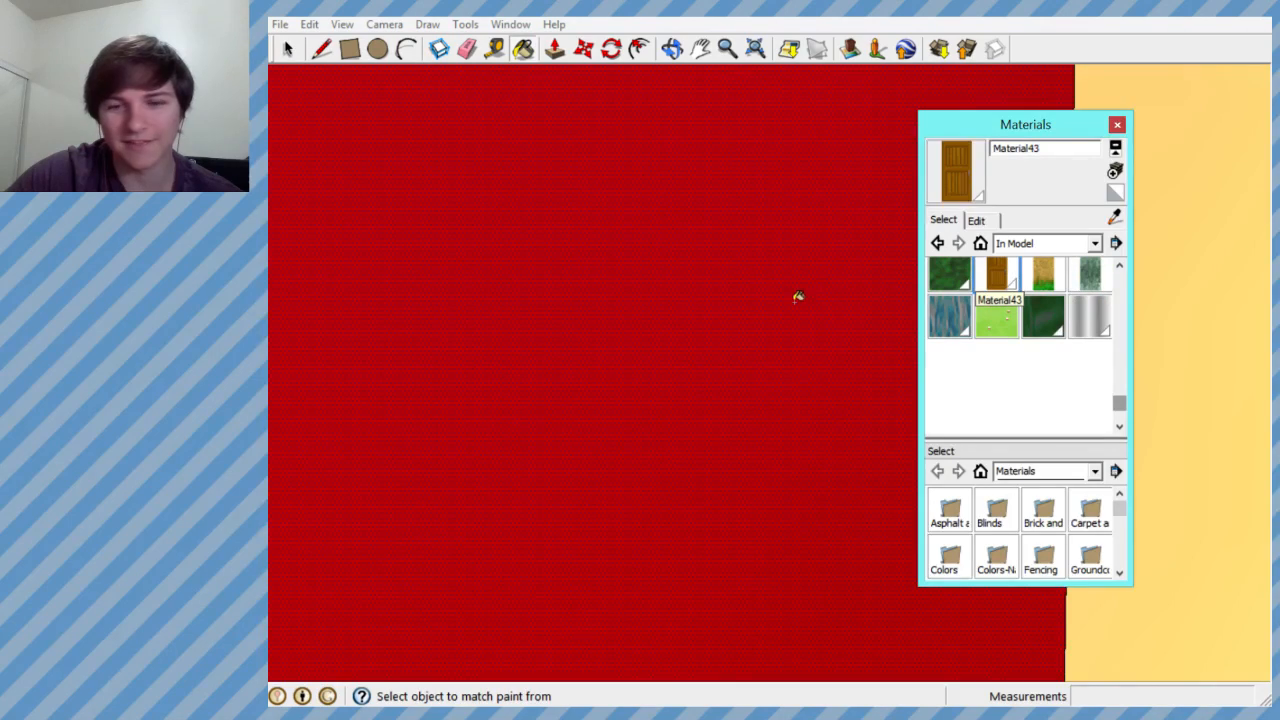
left_click(631, 283)
- Return outside and reverse the right half's face with the door texture on both sides
mouse_move(631, 283)
middle_mouse_down()
mouse_move(1237, 303)
mouse_move(668, 316)
mouse_move(709, 277)
mouse_move(766, 276)
middle_mouse_up()
scroll(668, 316, "down", 5)
scroll(750, 288, "down", 2)
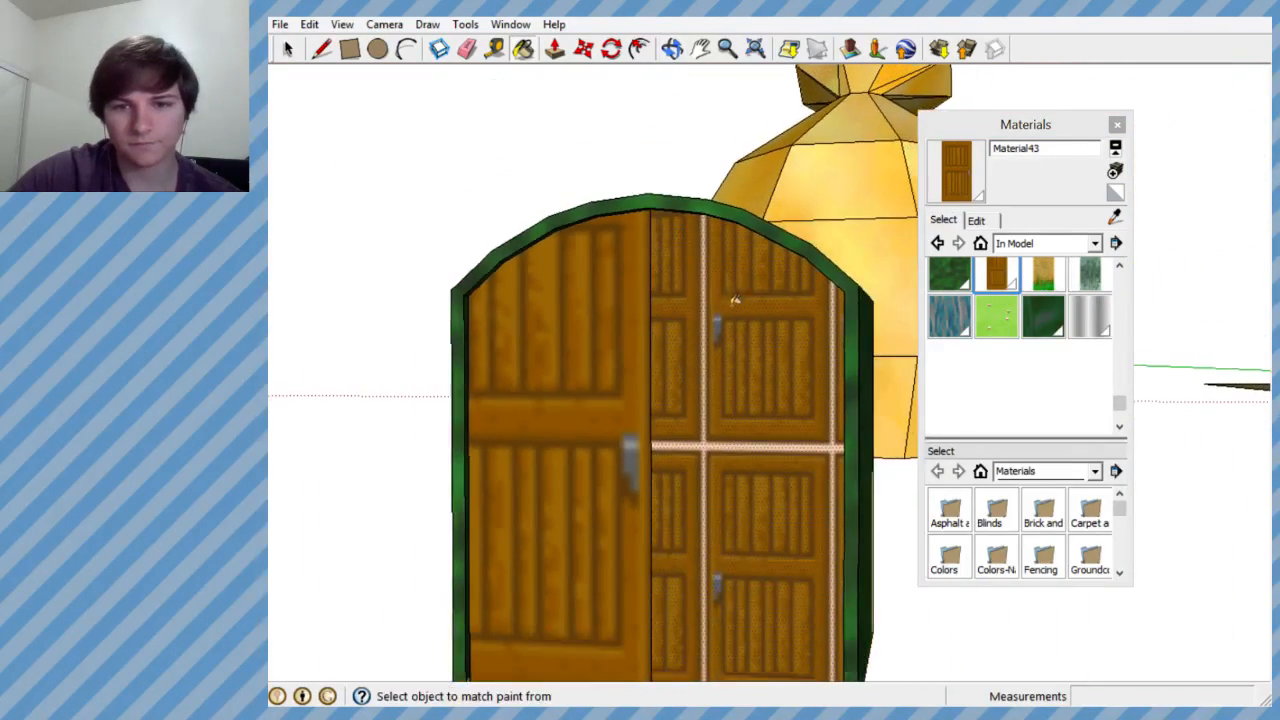
right_click(729, 307)
left_click(800, 491)
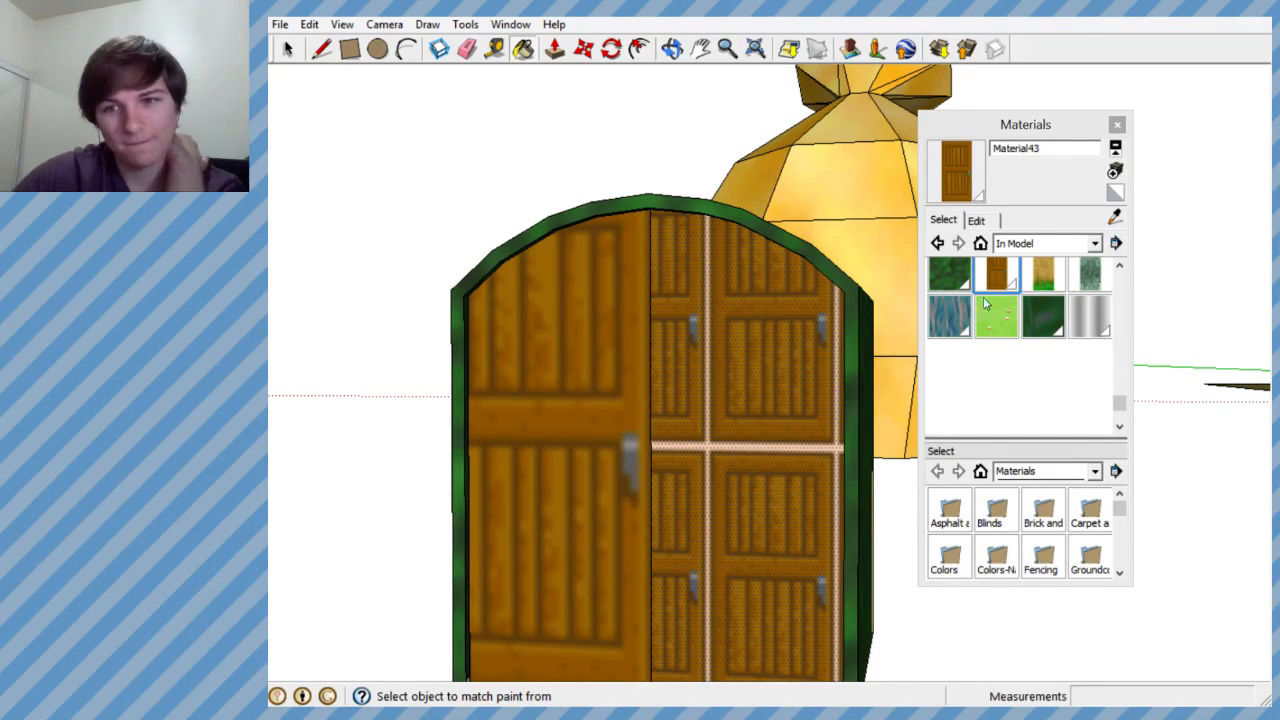
- Clear the outside of the right half to the Default material
left_click(1115, 193)
left_click(787, 398)
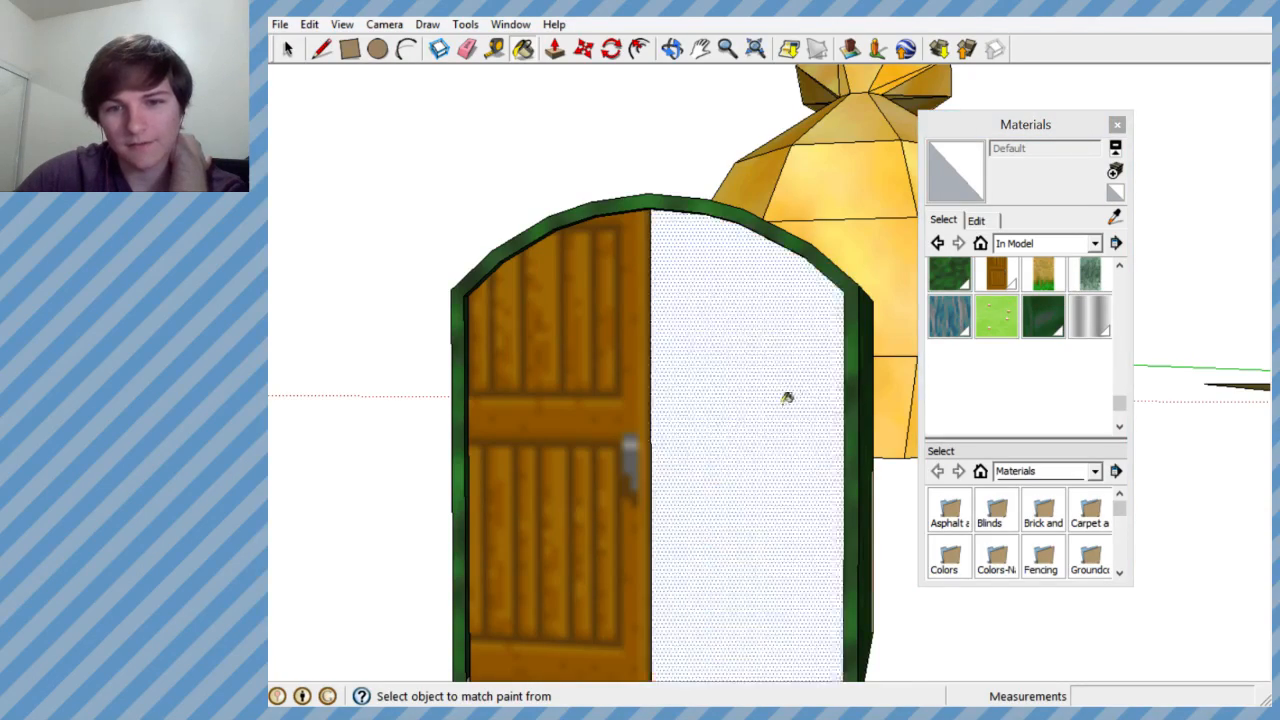
mouse_move(787, 398)
middle_mouse_down()
mouse_move(831, 277)
mouse_move(960, 397)
mouse_move(777, 449)
mouse_move(670, 365)
mouse_move(800, 374)
middle_mouse_up()
scroll(789, 374, "down", 3)
scroll(786, 373, "up", 6)
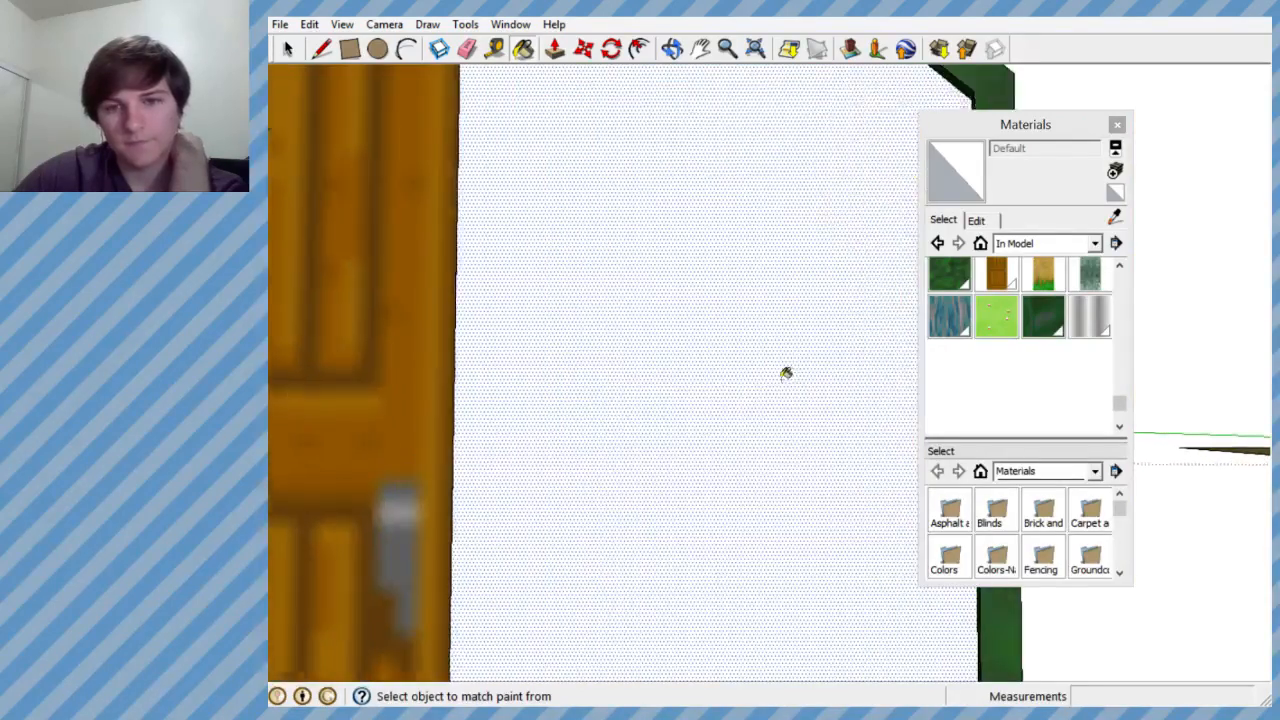
- Apply the wooden door Material43 to the right half's inner side, leaving the outer side on Default
scroll(552, 374, "up", 5)
scroll(717, 369, "up", 2)
middle_click_drag(717, 369, 126, 352)
scroll(523, 367, "up", 1)
mouse_move(523, 368)
middle_mouse_down()
mouse_move(1043, 404)
mouse_move(494, 400)
mouse_move(309, 363)
mouse_move(594, 340)
middle_mouse_up()
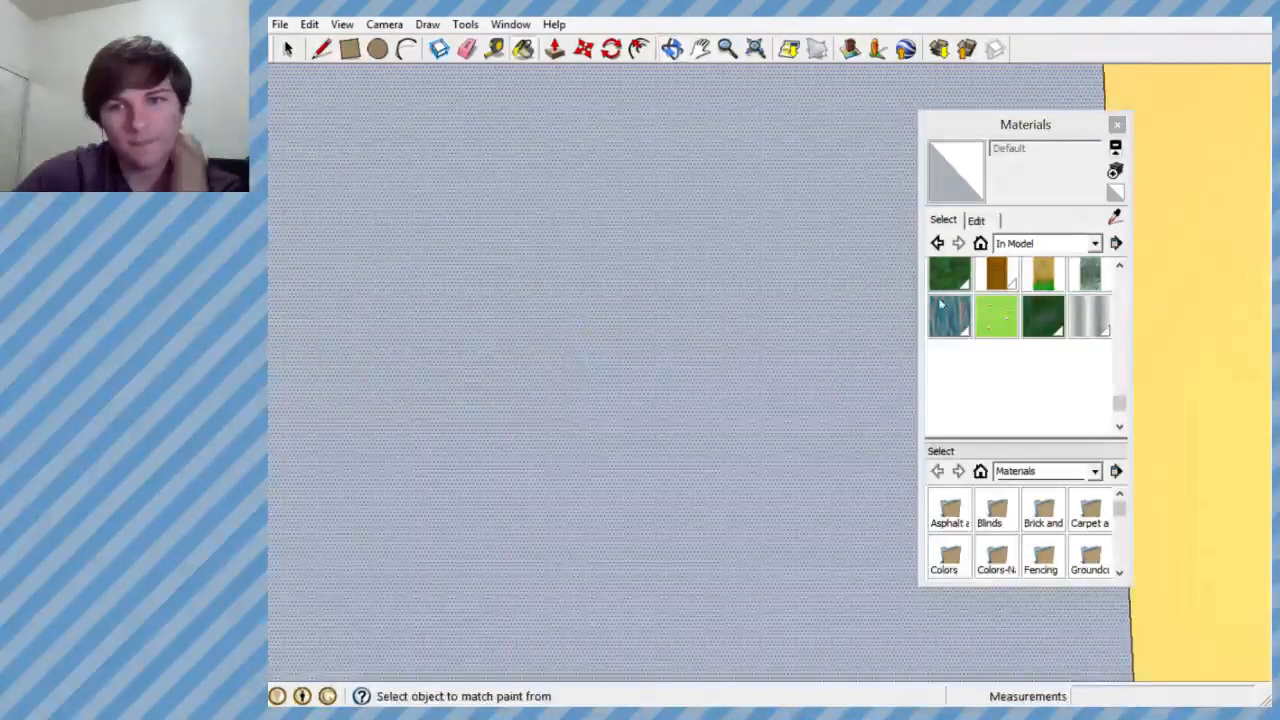
left_click(996, 274)
mouse_move(771, 349)
middle_mouse_down()
mouse_move(506, 351)
mouse_move(1101, 398)
mouse_move(823, 386)
middle_mouse_up()
- Reverse the right half's face so its inner door texture faces outward
scroll(760, 382, "down", 2)
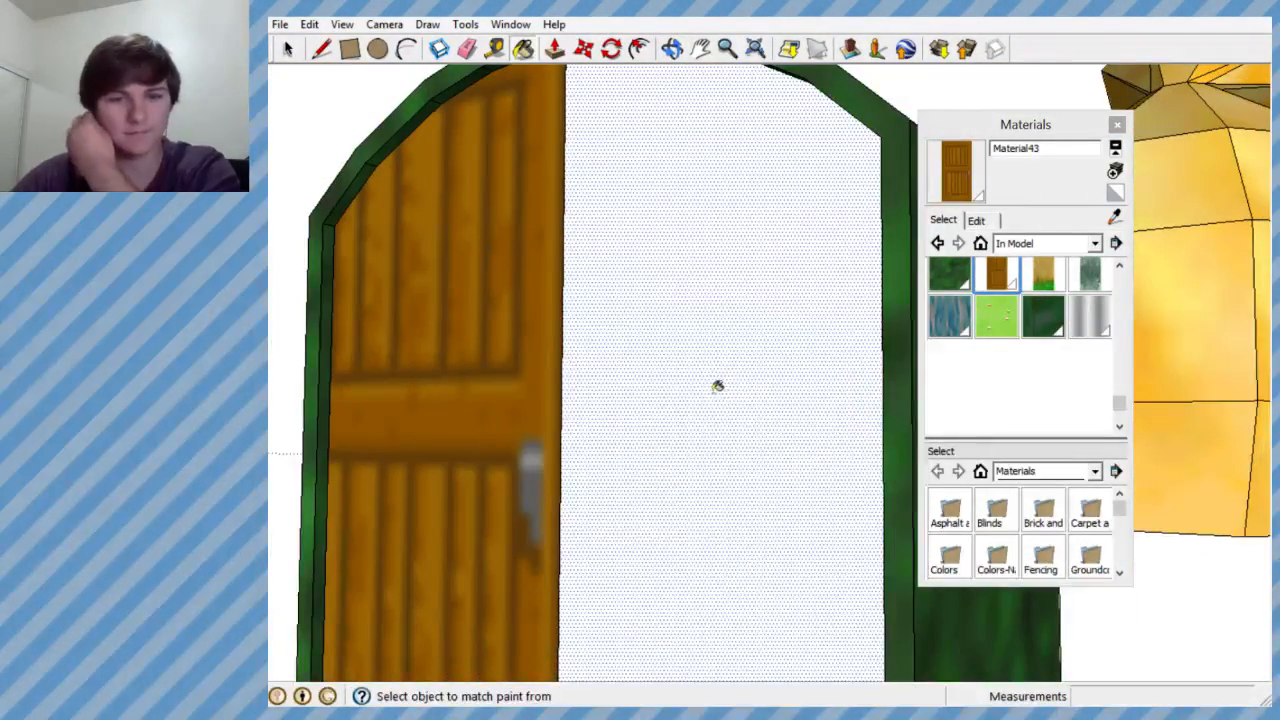
right_click(688, 407)
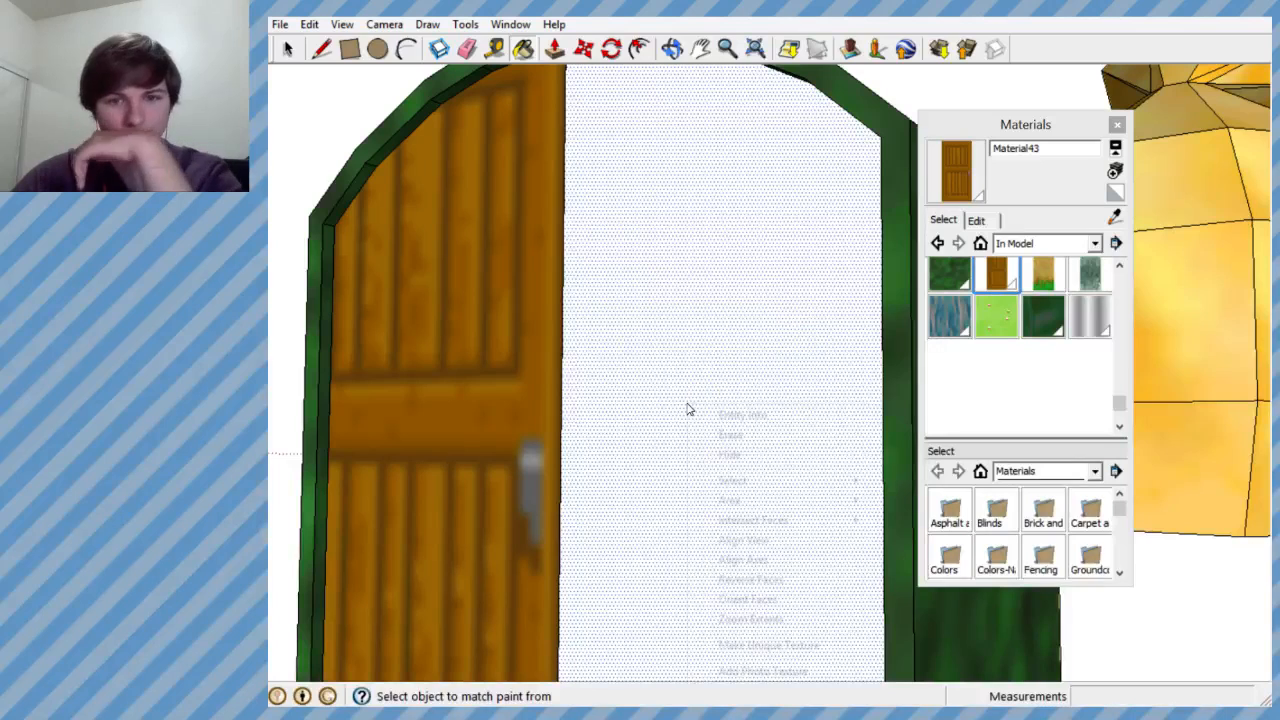
left_click(754, 579)
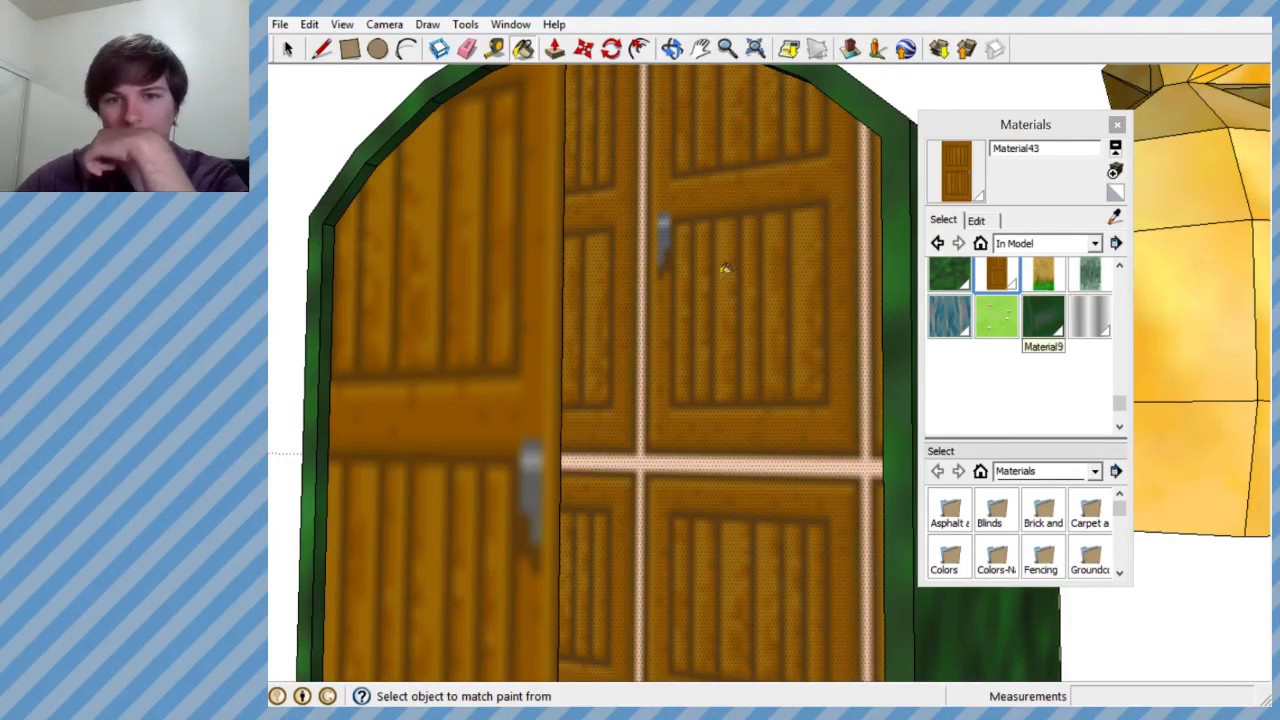
- Paint the right half's outer side with the Default material and its inner side with the wooden door Material43
left_click(846, 251)
left_click(747, 261)
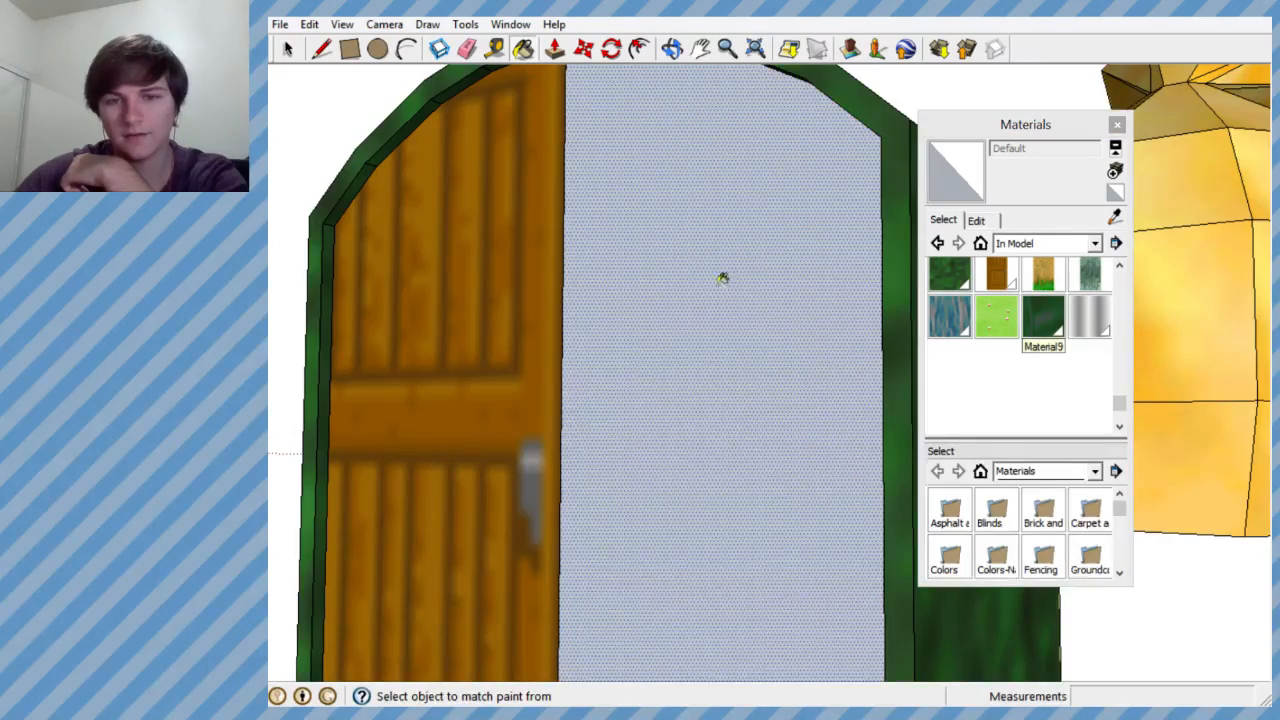
scroll(722, 278, "up", 6)
mouse_move(746, 303)
middle_mouse_down()
mouse_move(747, 318)
mouse_move(6, 323)
middle_mouse_up()
middle_click_drag(657, 369, 685, 342)
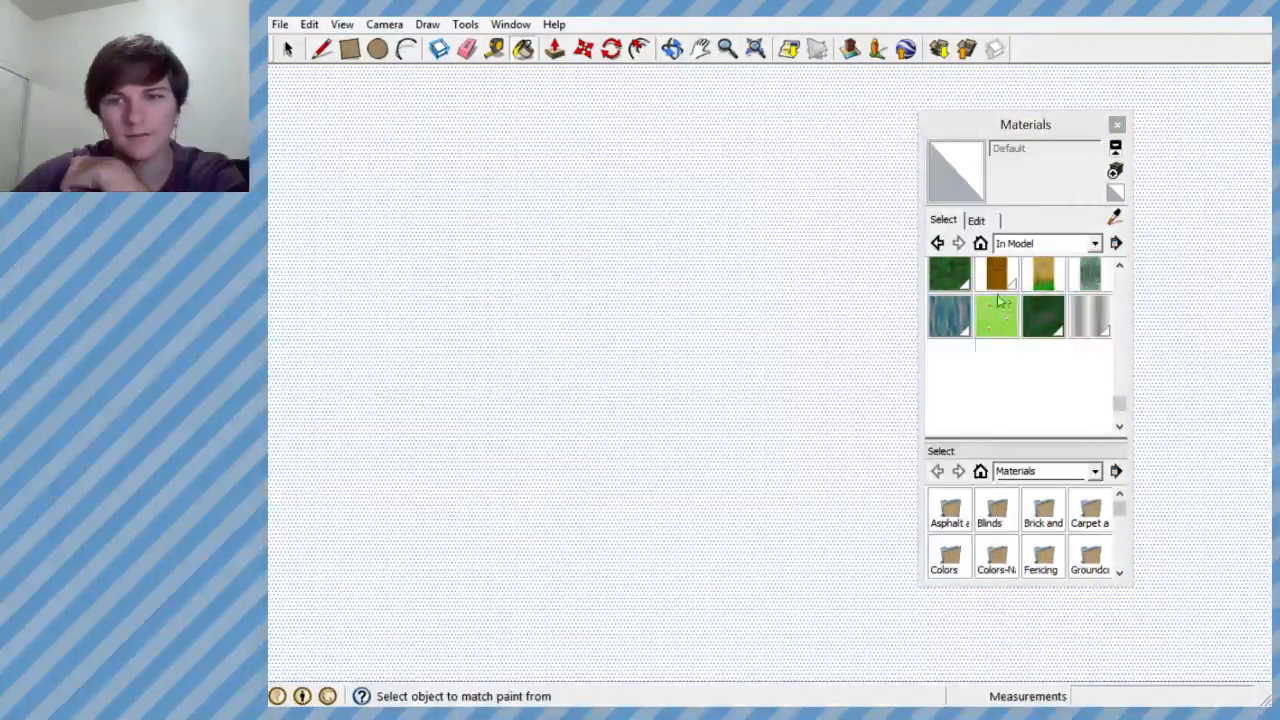
left_click(997, 282)
left_click(716, 290)
- Reverse the right half's face to bring the door texture outside, and close the materials browser
mouse_move(508, 300)
middle_mouse_down()
mouse_move(694, 274)
mouse_move(900, 283)
mouse_move(695, 293)
mouse_move(708, 329)
middle_mouse_up()
right_click(708, 329)
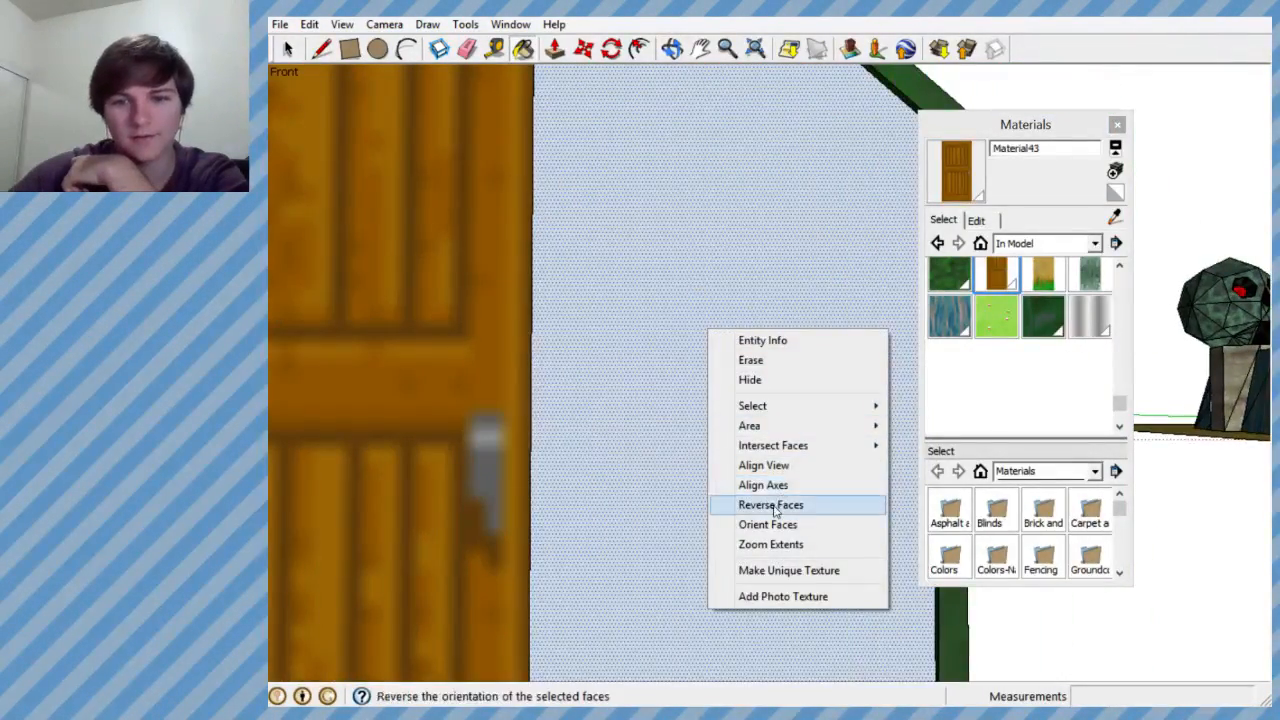
left_click(775, 502)
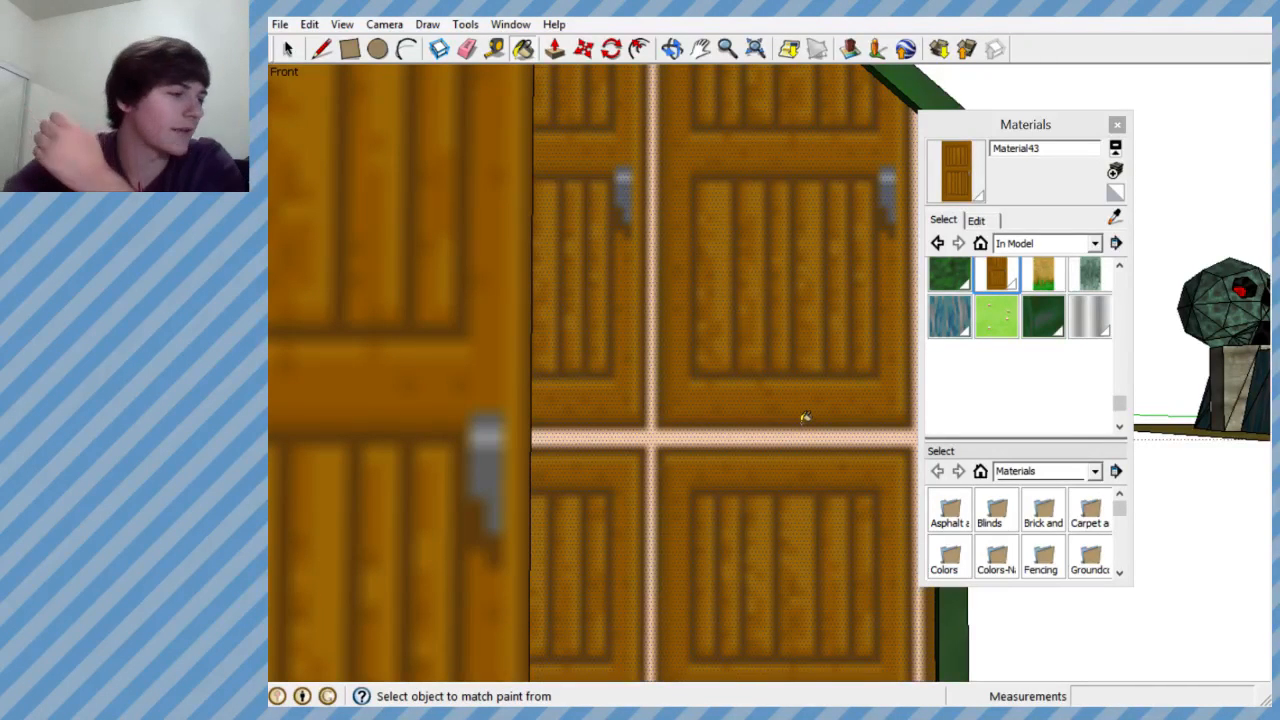
scroll(743, 395, "down", 3)
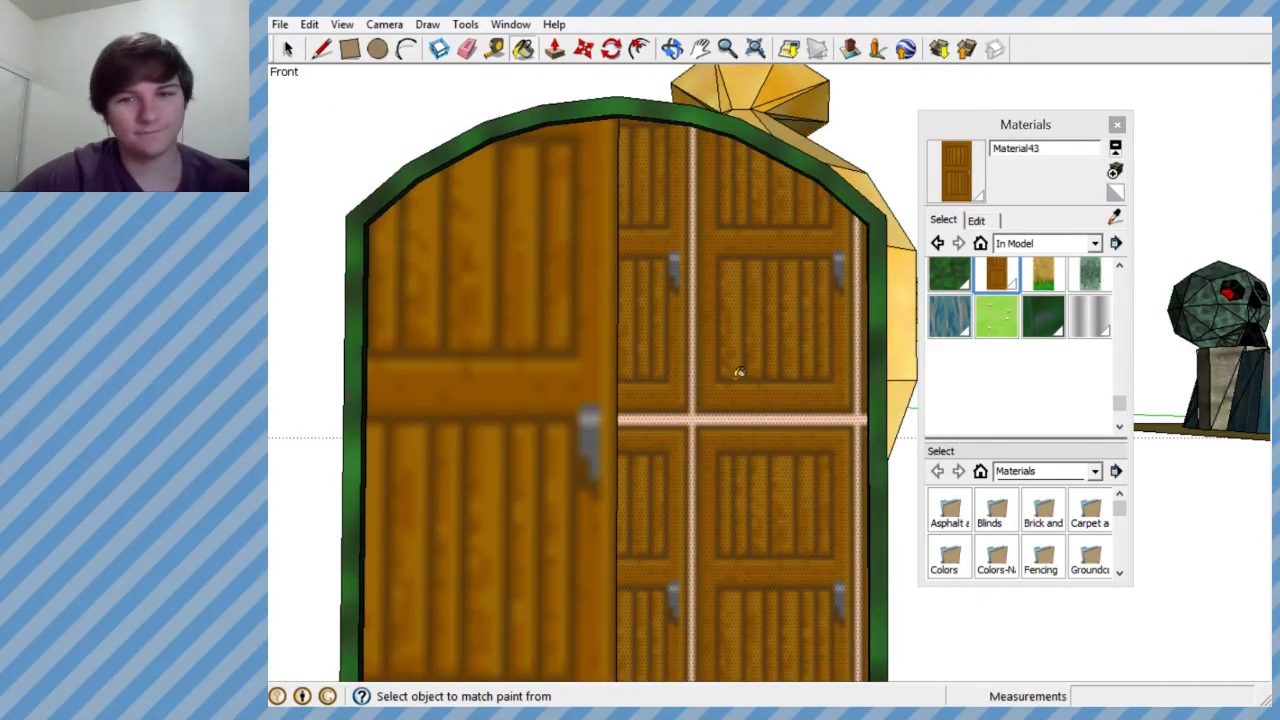
left_click(1117, 125)
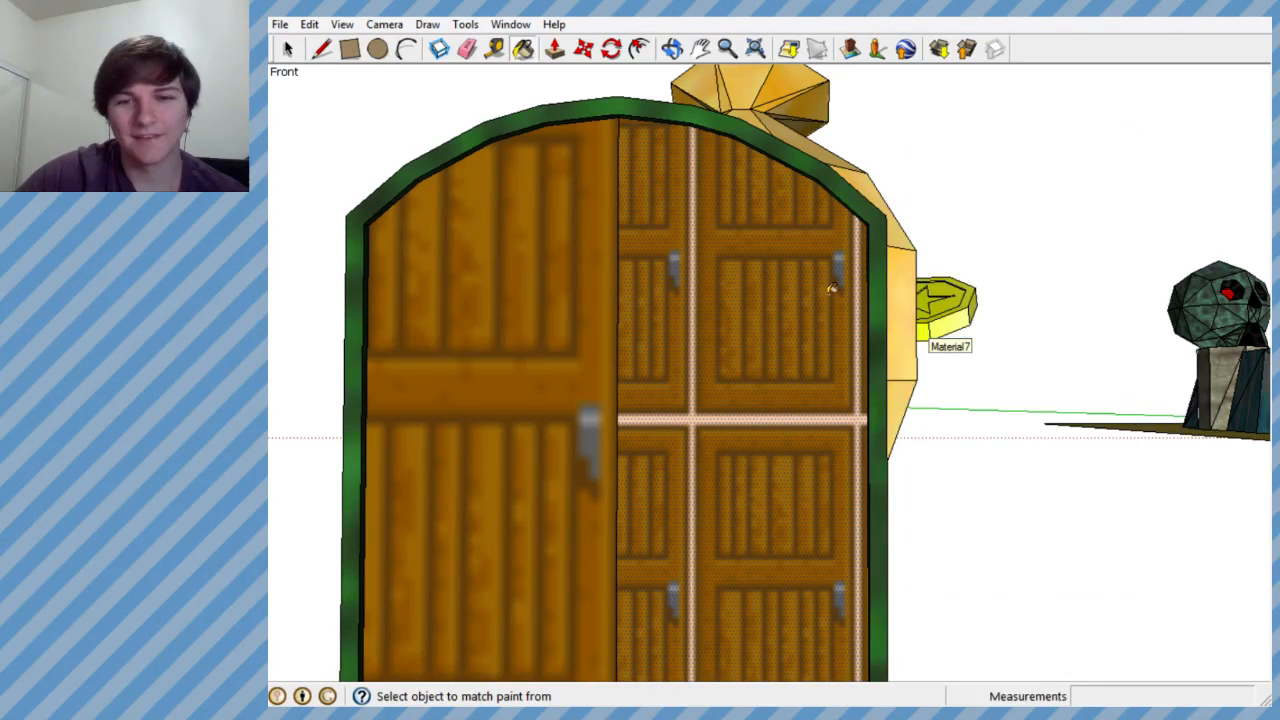
- Open the right half's door texture image in the external image viewer and inspect it
right_click(708, 333)
mouse_move(765, 573)
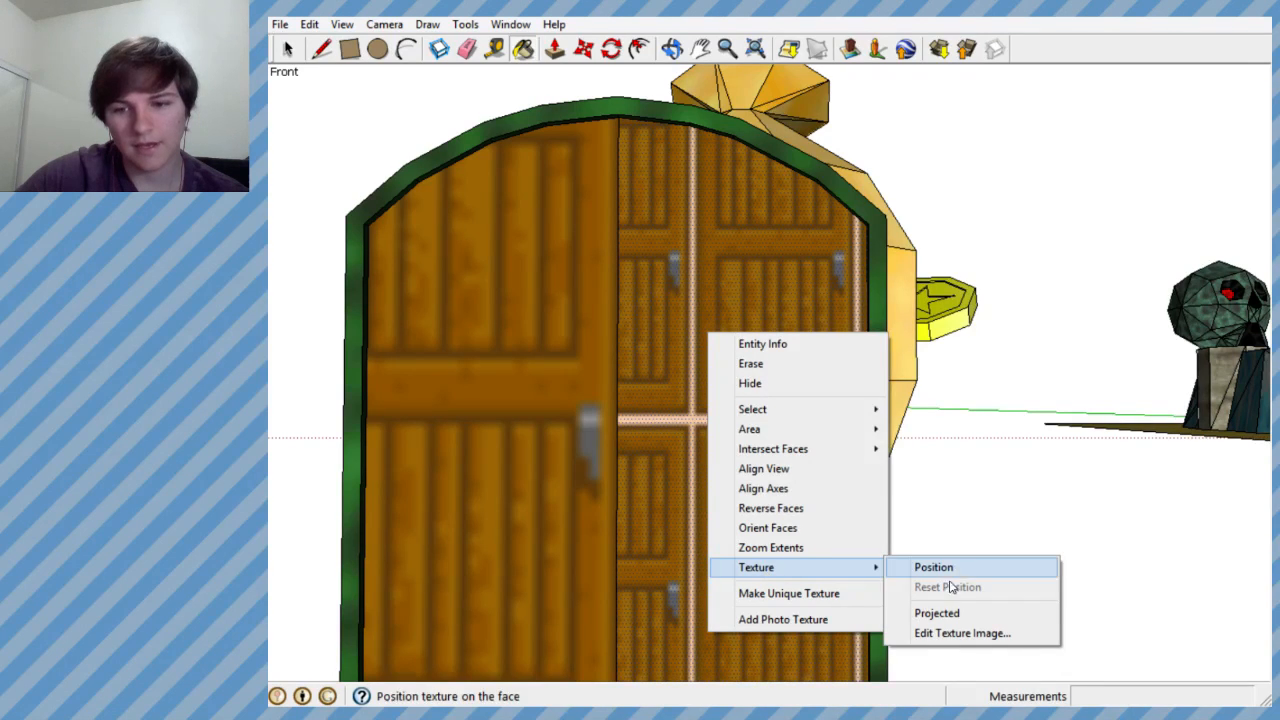
left_click(942, 630)
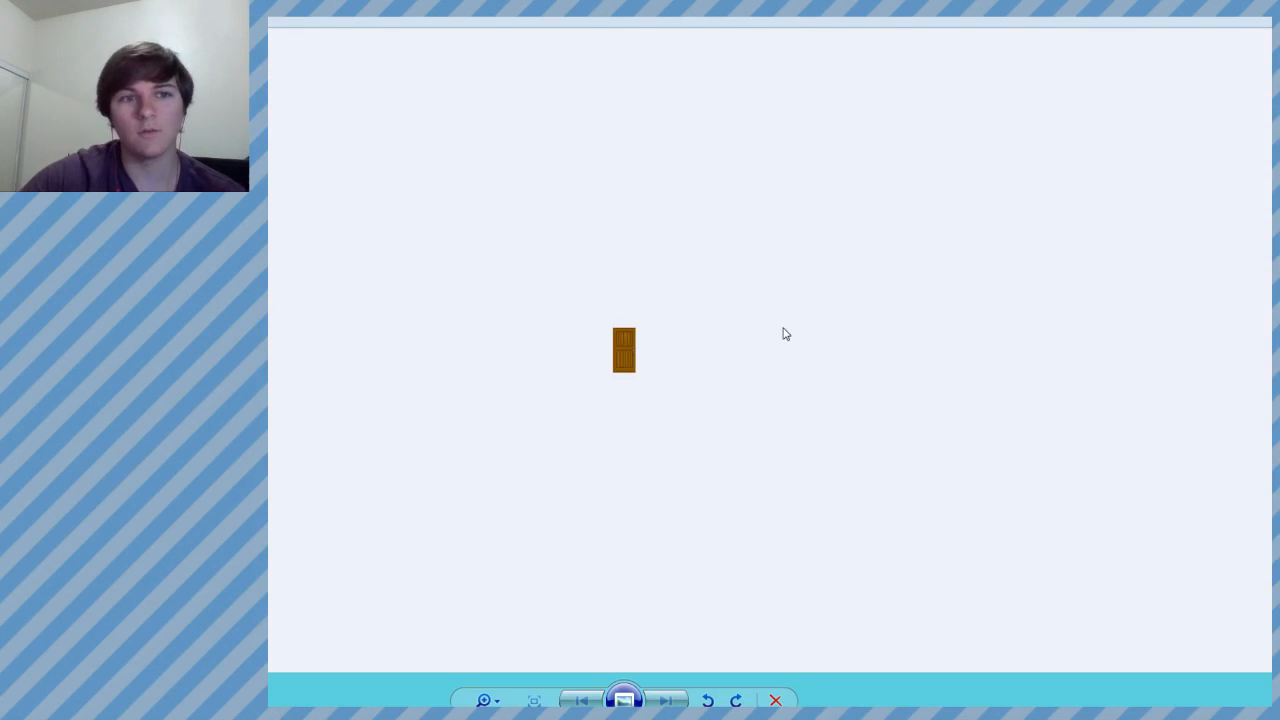
scroll(646, 342, "up", 3)
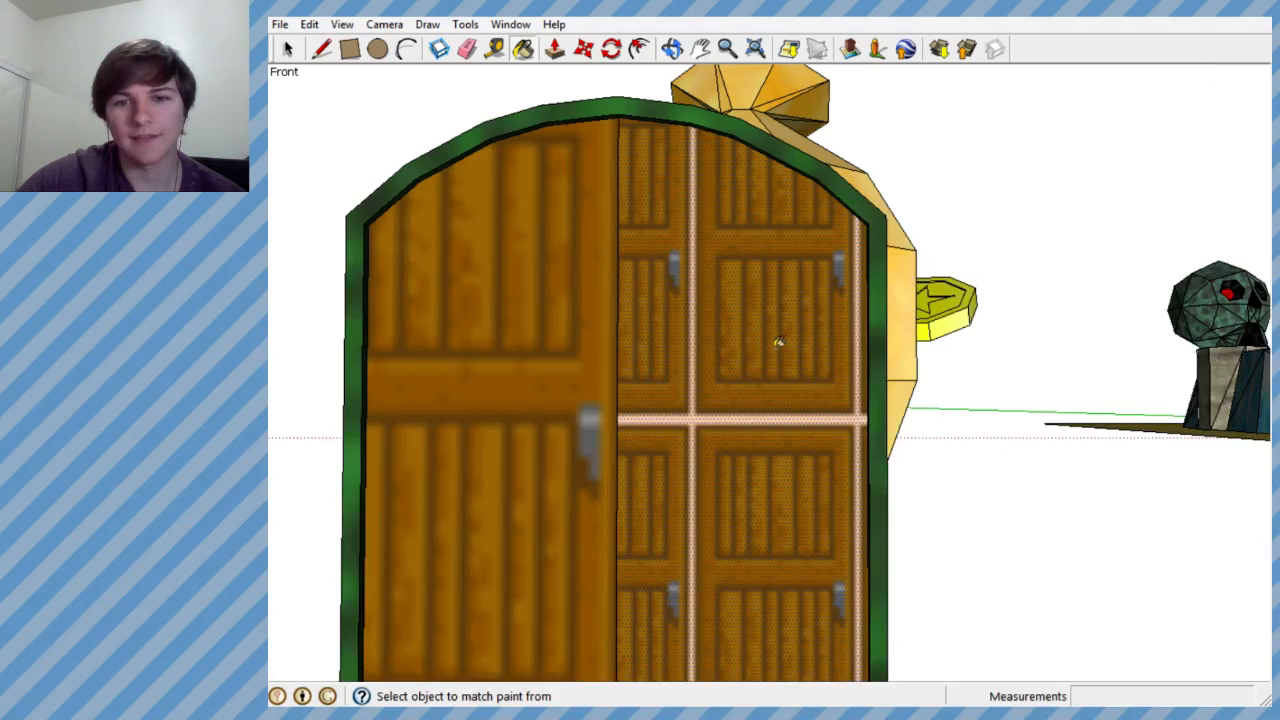
- Start positioning the right half's door texture and flip it left/right so its handles face the centre seam
scroll(771, 349, "up", 4)
right_click(763, 362)
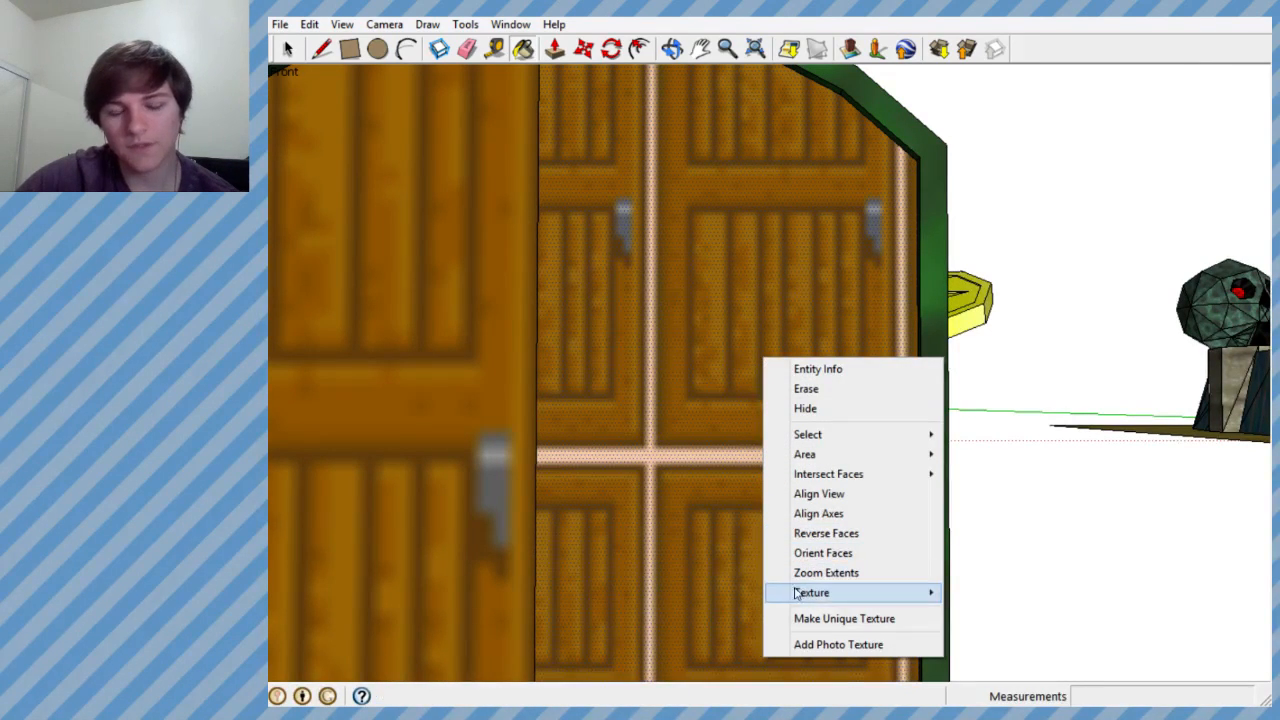
mouse_move(880, 592)
left_click(985, 592)
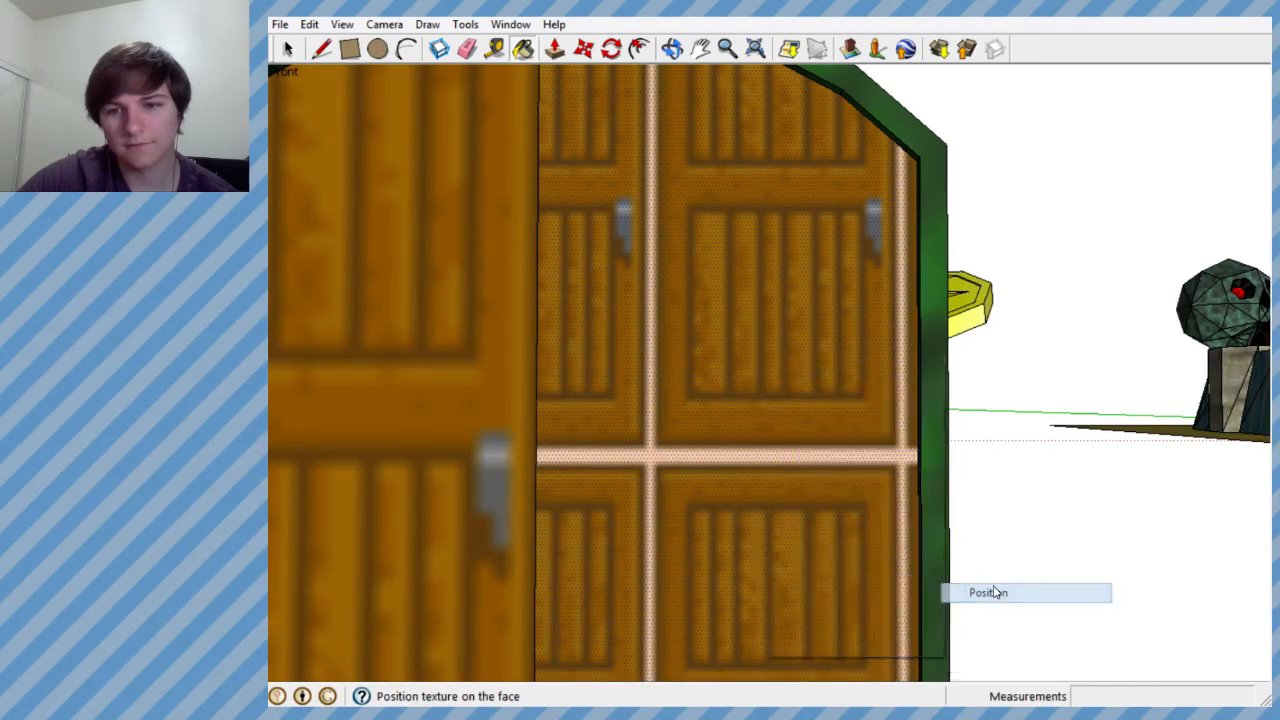
scroll(857, 500, "down", 3)
right_click(826, 444)
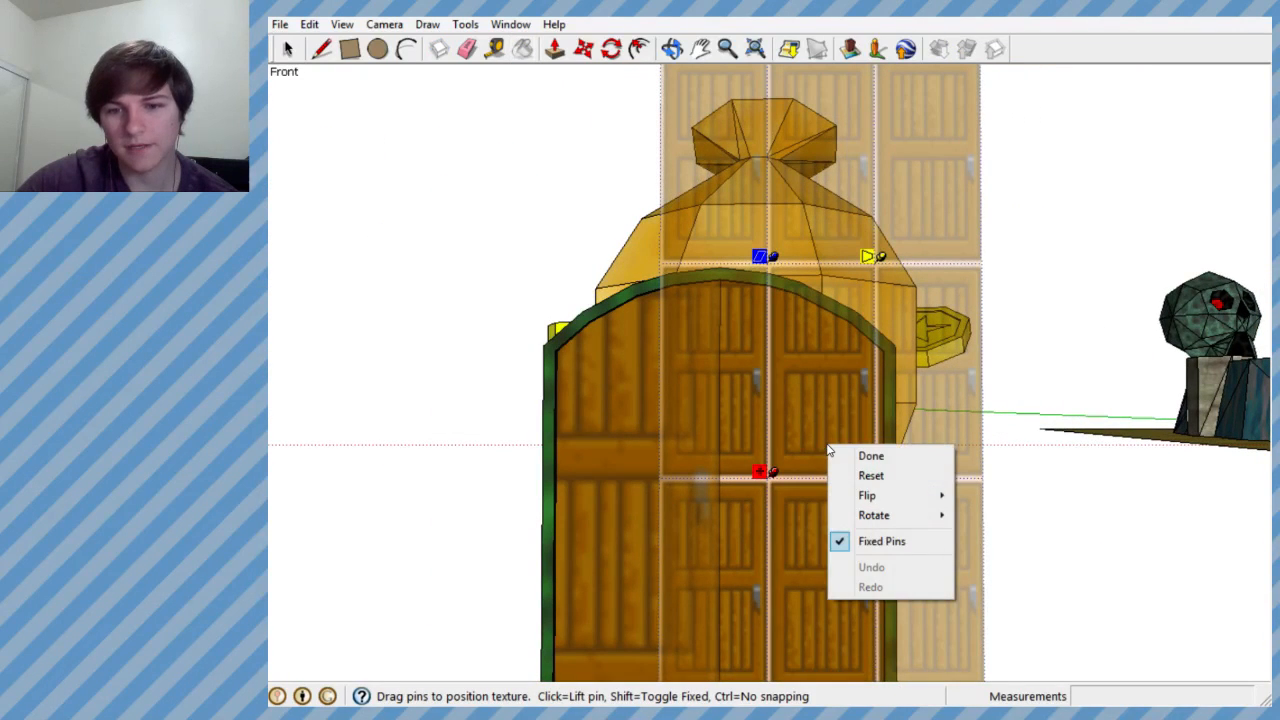
mouse_move(885, 497)
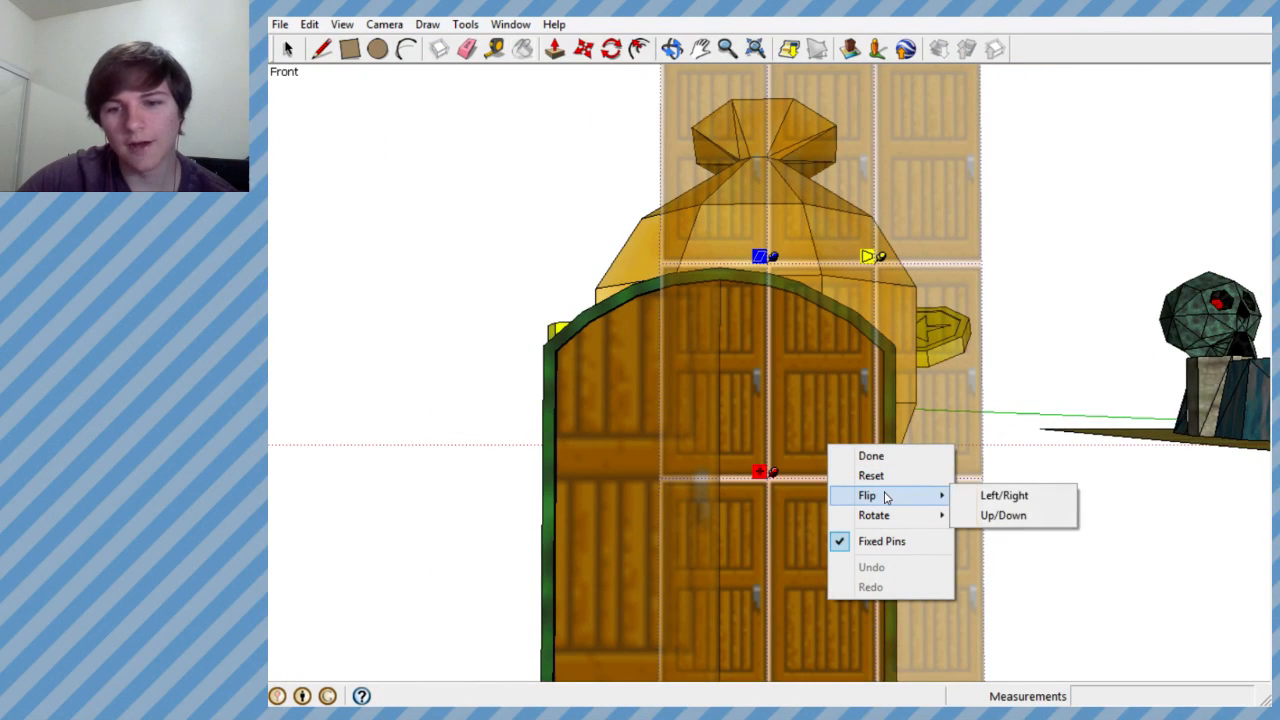
left_click(985, 495)
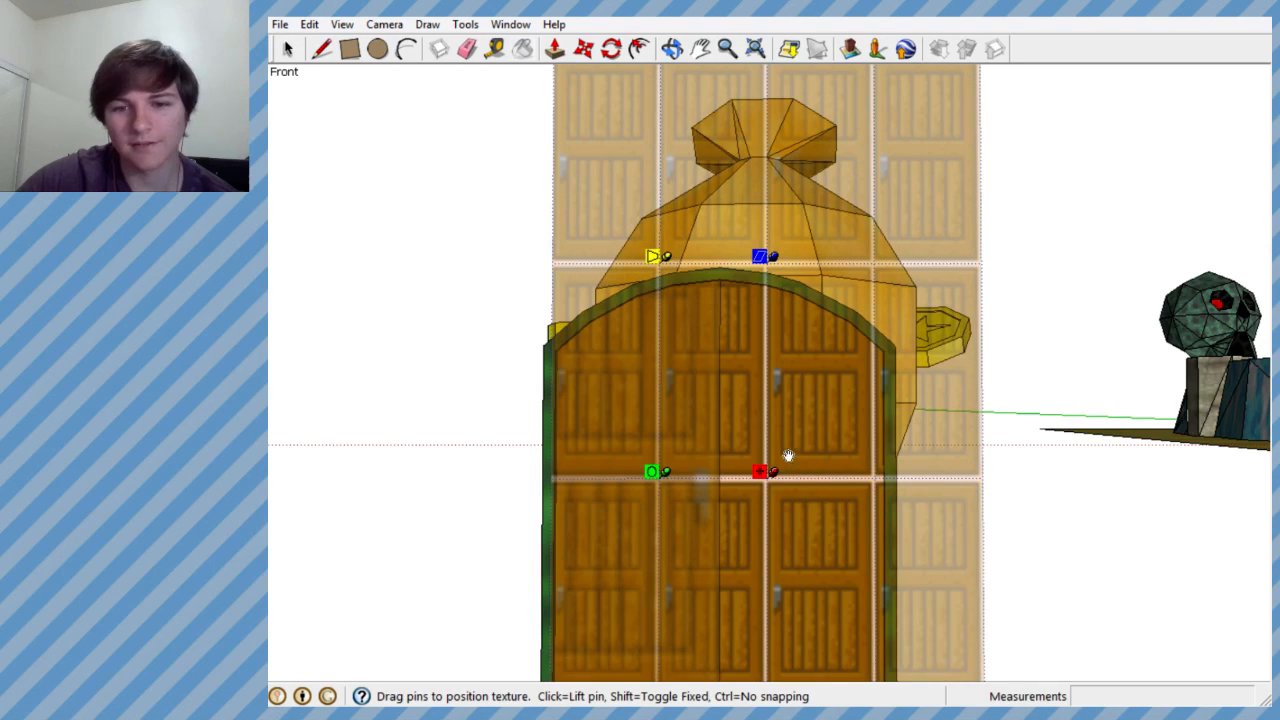
- Enlarge the texture so one door image covers the right half, with its lower edge at the block's base and its handle beside the seam
scroll(763, 449, "down", 1)
scroll(756, 440, "up", 4)
mouse_move(754, 437)
middle_mouse_down()
mouse_move(763, 408)
mouse_move(757, 434)
middle_mouse_up()
scroll(817, 391, "down", 5)
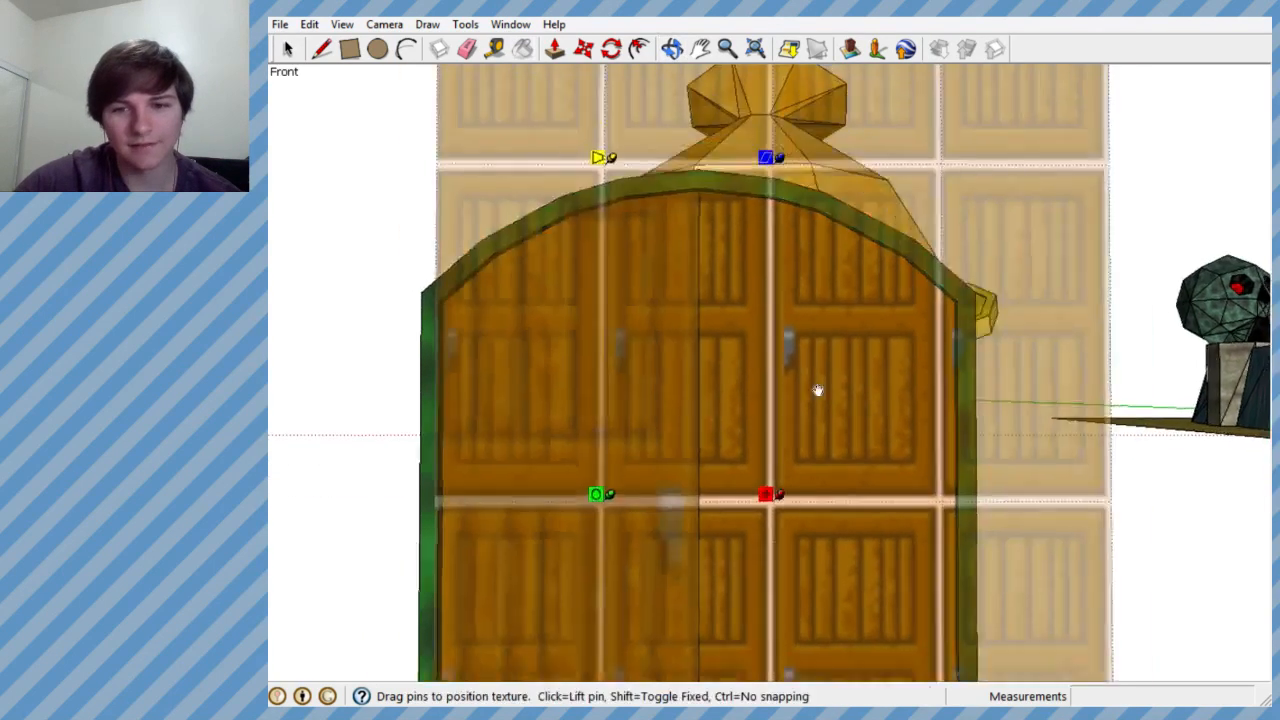
scroll(794, 497, "up", 1)
scroll(851, 351, "down", 2)
scroll(783, 474, "up", 4)
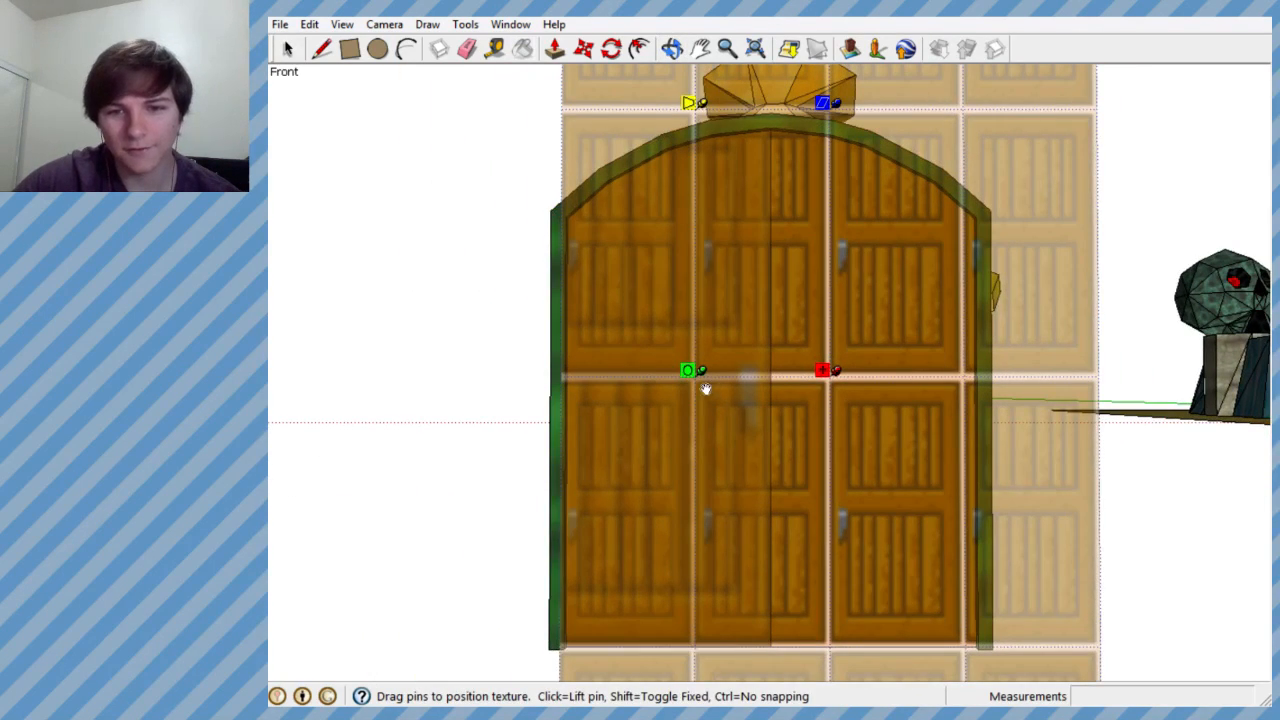
left_click_drag(700, 372, 881, 606)
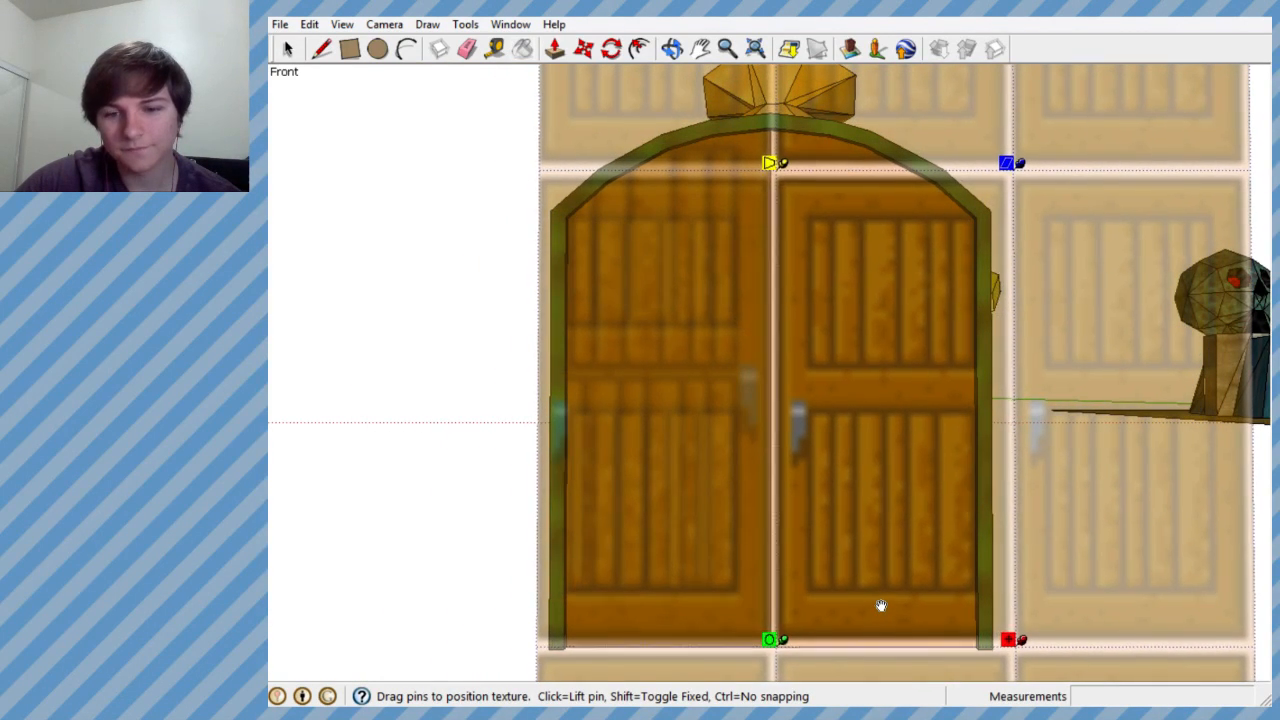
left_click_drag(783, 641, 745, 651)
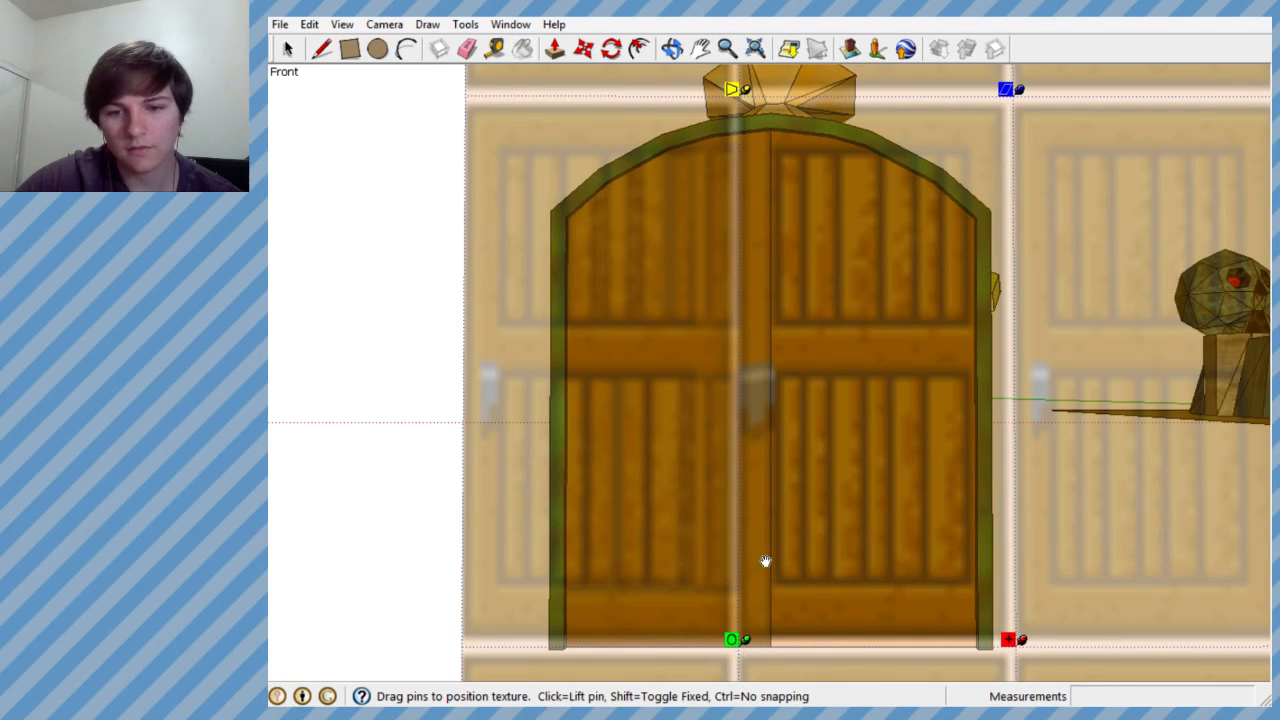
left_click_drag(765, 561, 783, 568)
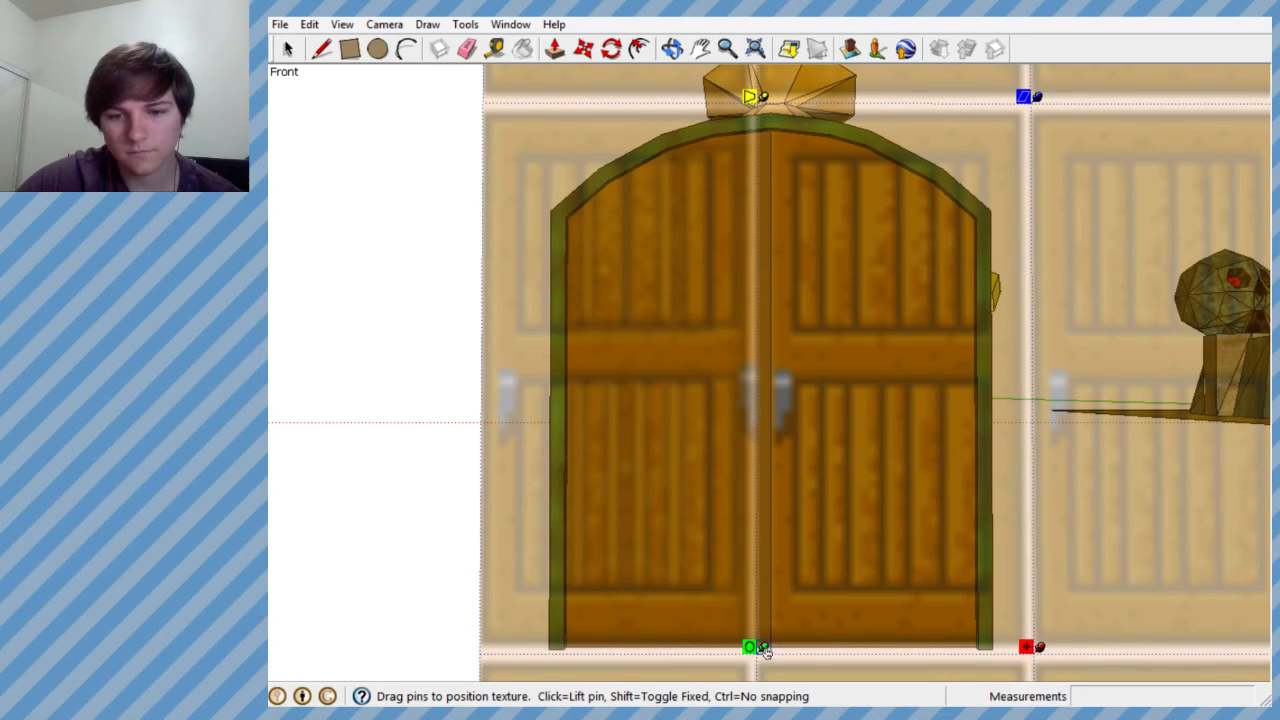
mouse_move(763, 648)
left_mouse_down()
mouse_move(731, 646)
mouse_move(760, 651)
left_mouse_up()
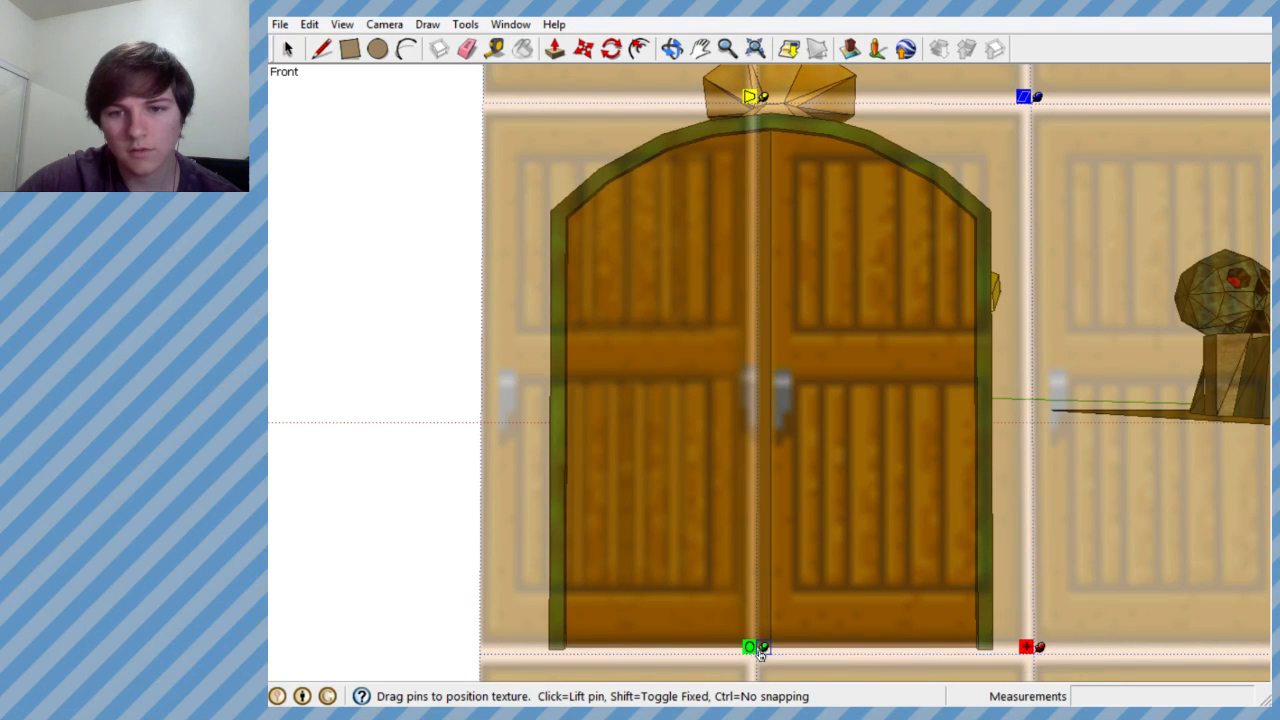
- Fine-tune the door texture's scale and rotation at its lower corner near the seam, keeping its bottom border level with the block's base
scroll(751, 609, "up", 3)
scroll(786, 520, "down", 5)
scroll(701, 541, "down", 4)
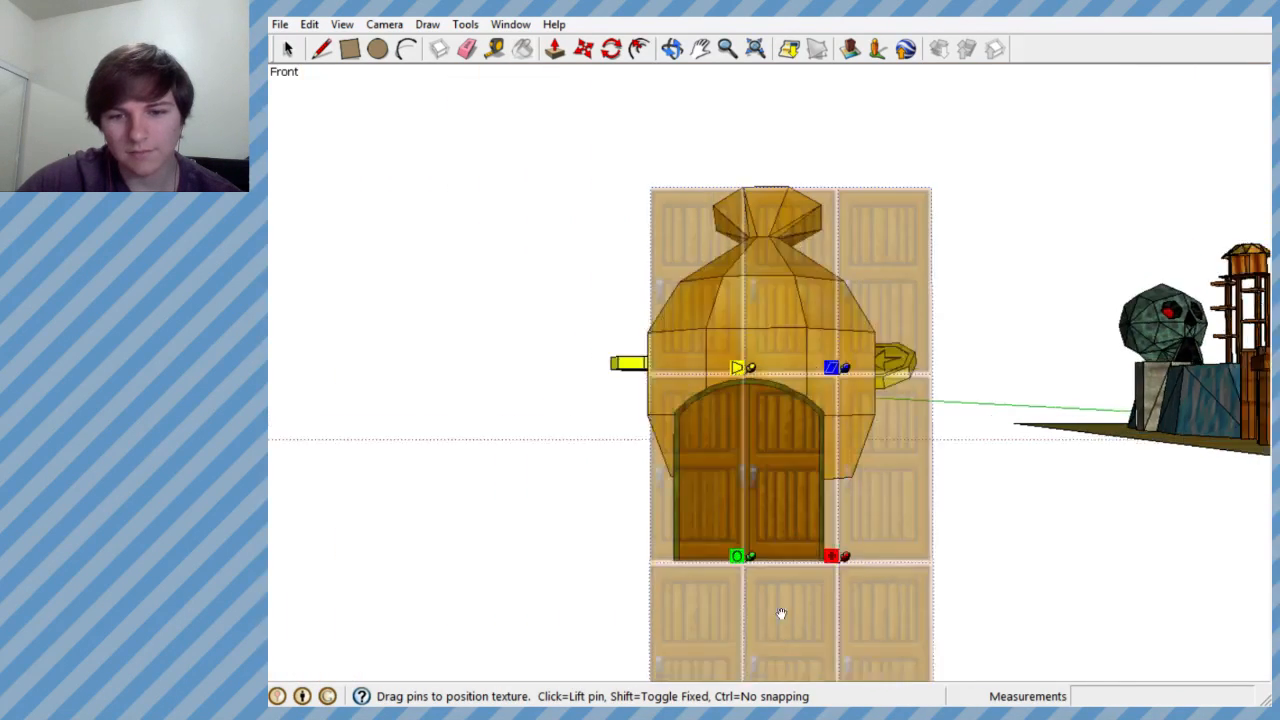
scroll(778, 608, "up", 5)
scroll(771, 594, "down", 5)
scroll(742, 504, "up", 4)
scroll(742, 504, "up", 5)
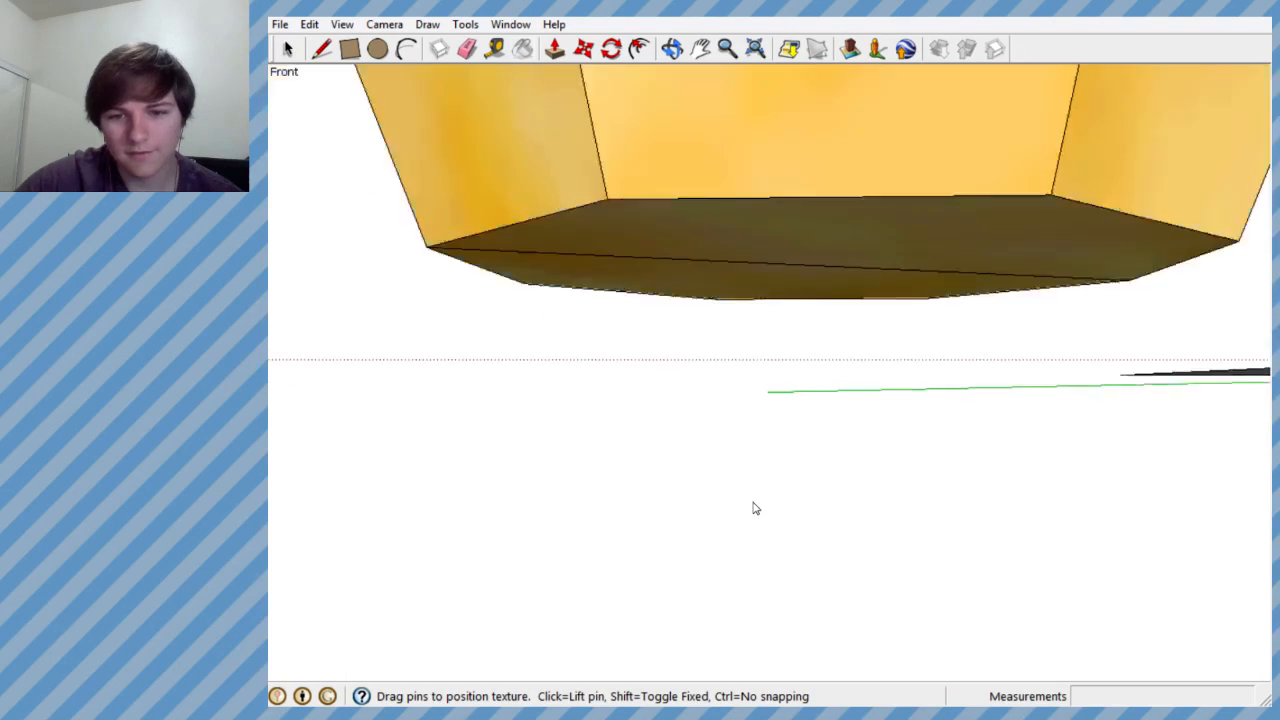
scroll(751, 509, "down", 4)
scroll(763, 486, "up", 3)
scroll(777, 447, "up", 1)
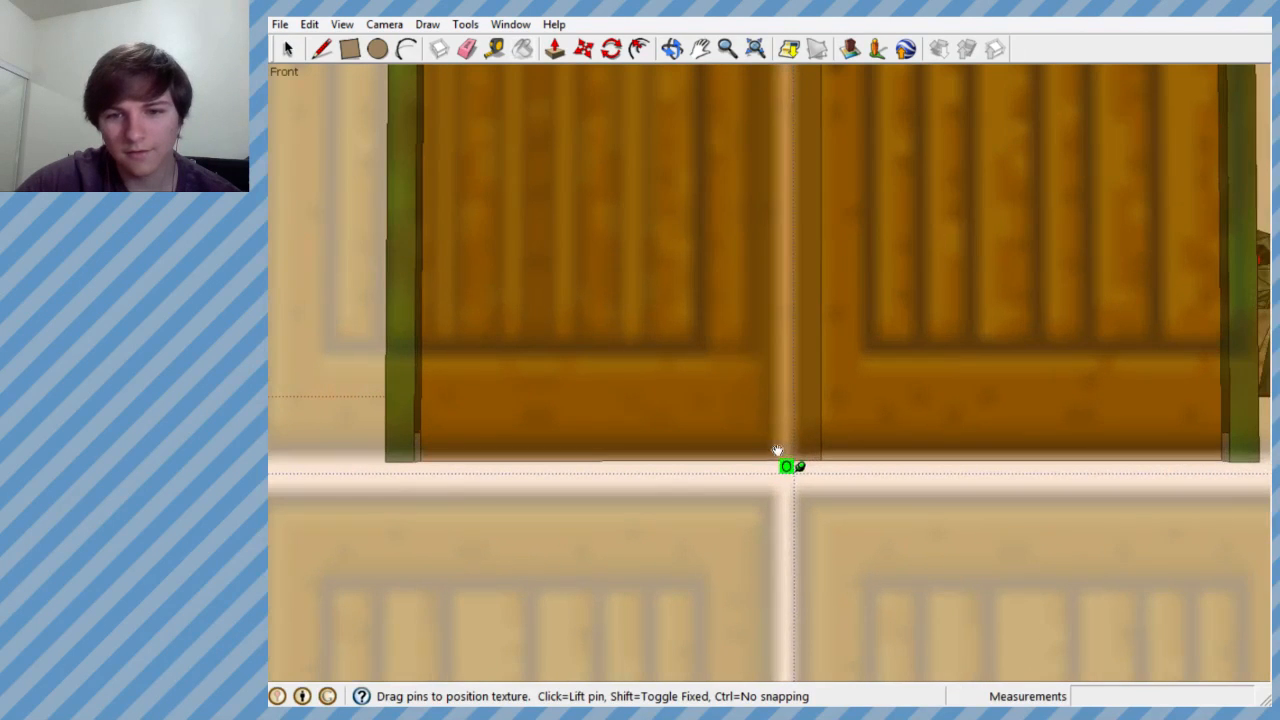
mouse_move(803, 468)
left_mouse_down()
mouse_move(792, 467)
mouse_move(848, 452)
mouse_move(800, 467)
left_mouse_up()
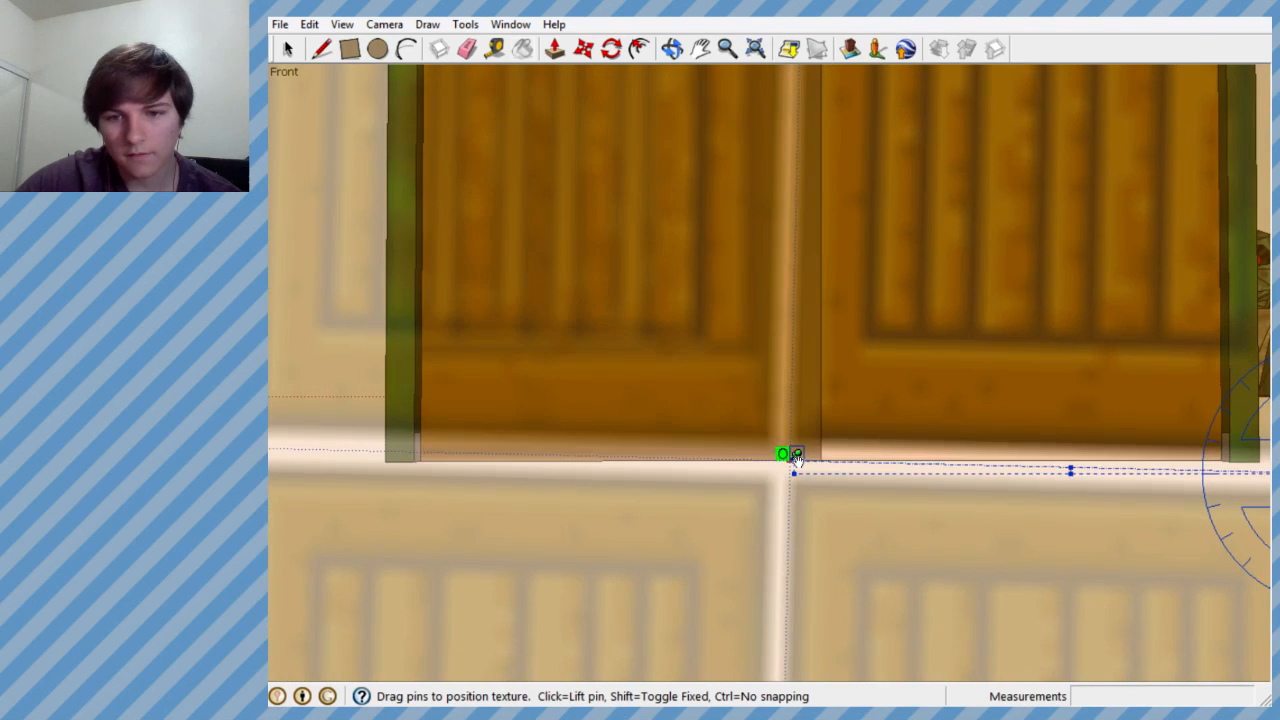
scroll(795, 460, "up", 3)
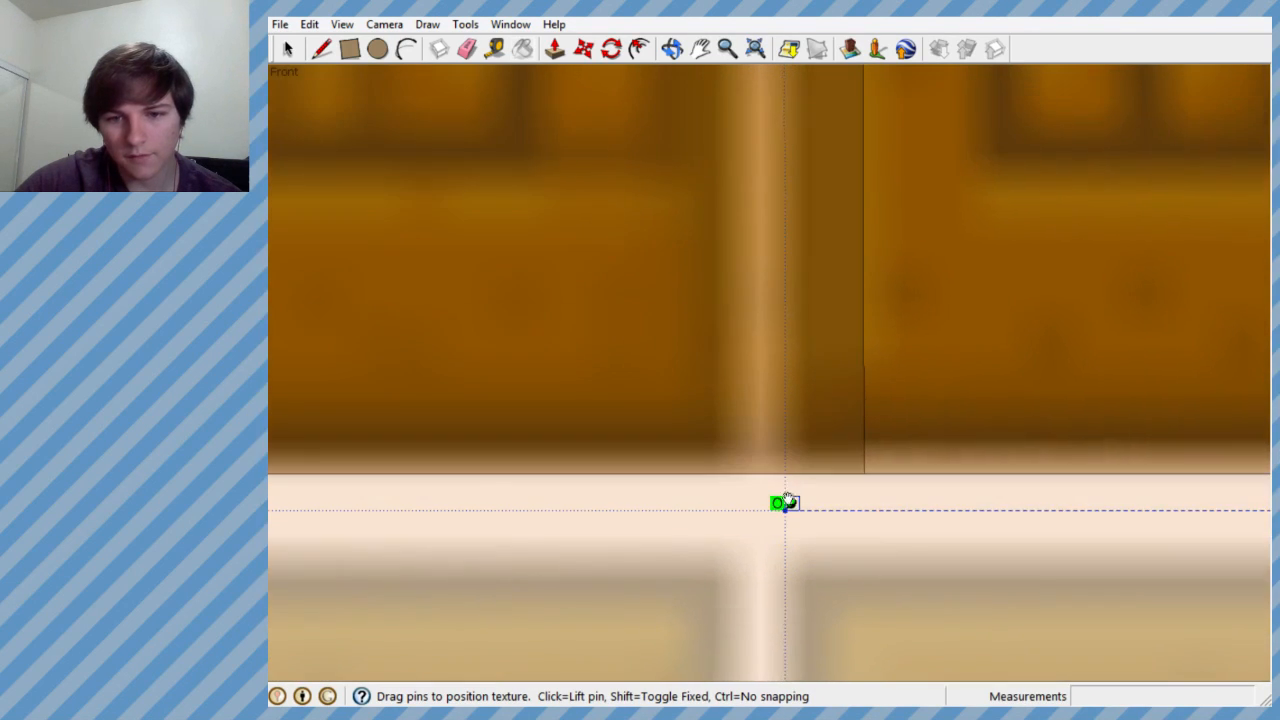
left_click_drag(788, 502, 751, 503)
scroll(778, 476, "down", 5)
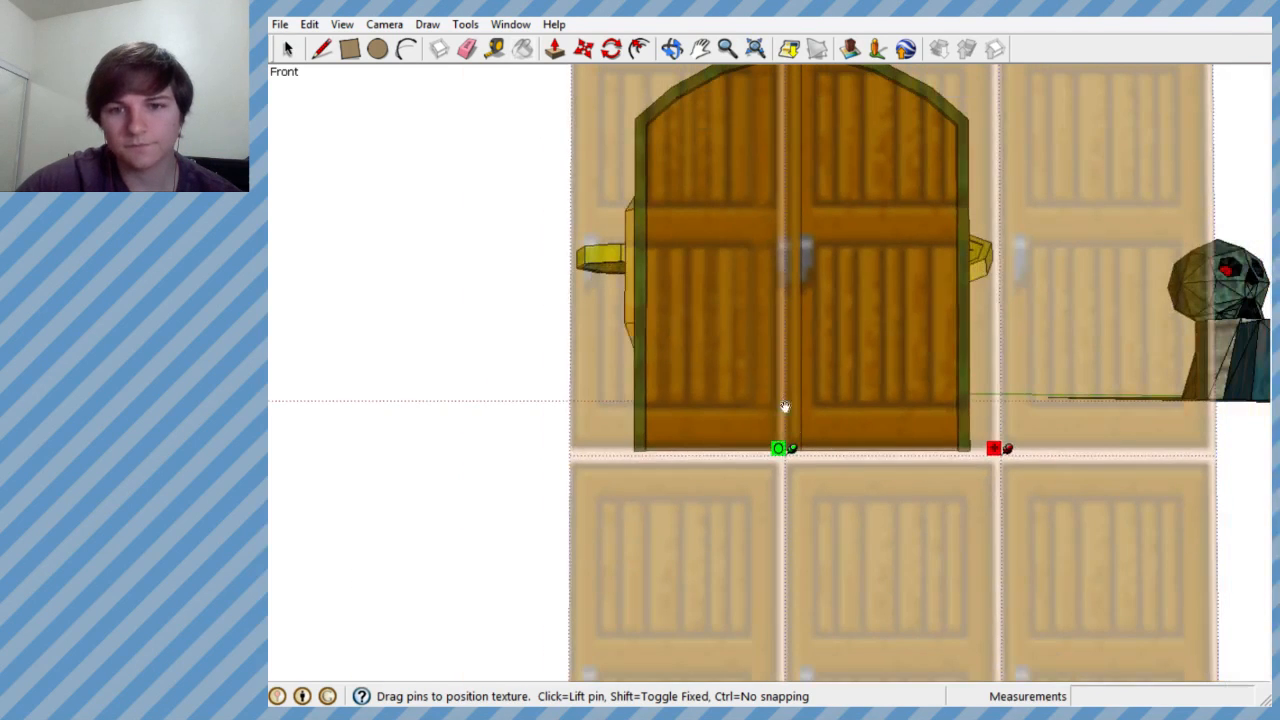
- Shift the texture slightly away from the seam so the right door's handle mirrors the left one in spacing and height
scroll(797, 358, "up", 3)
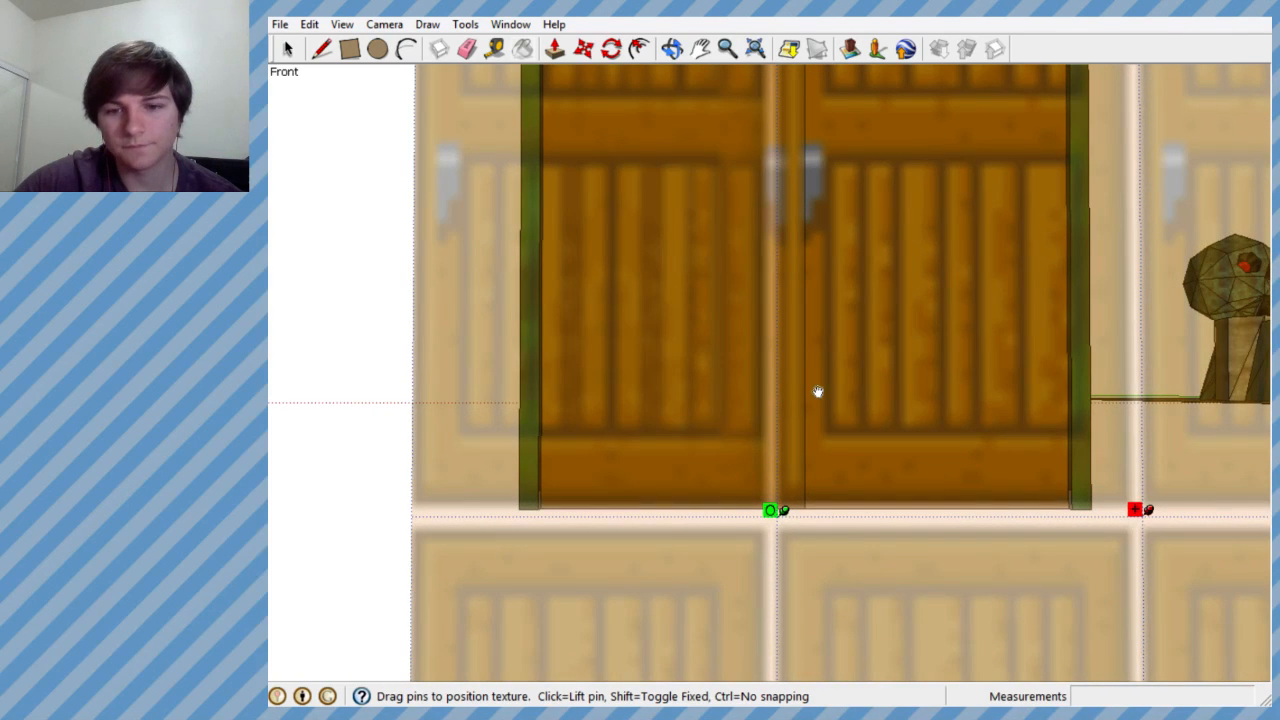
left_click_drag(947, 421, 962, 418)
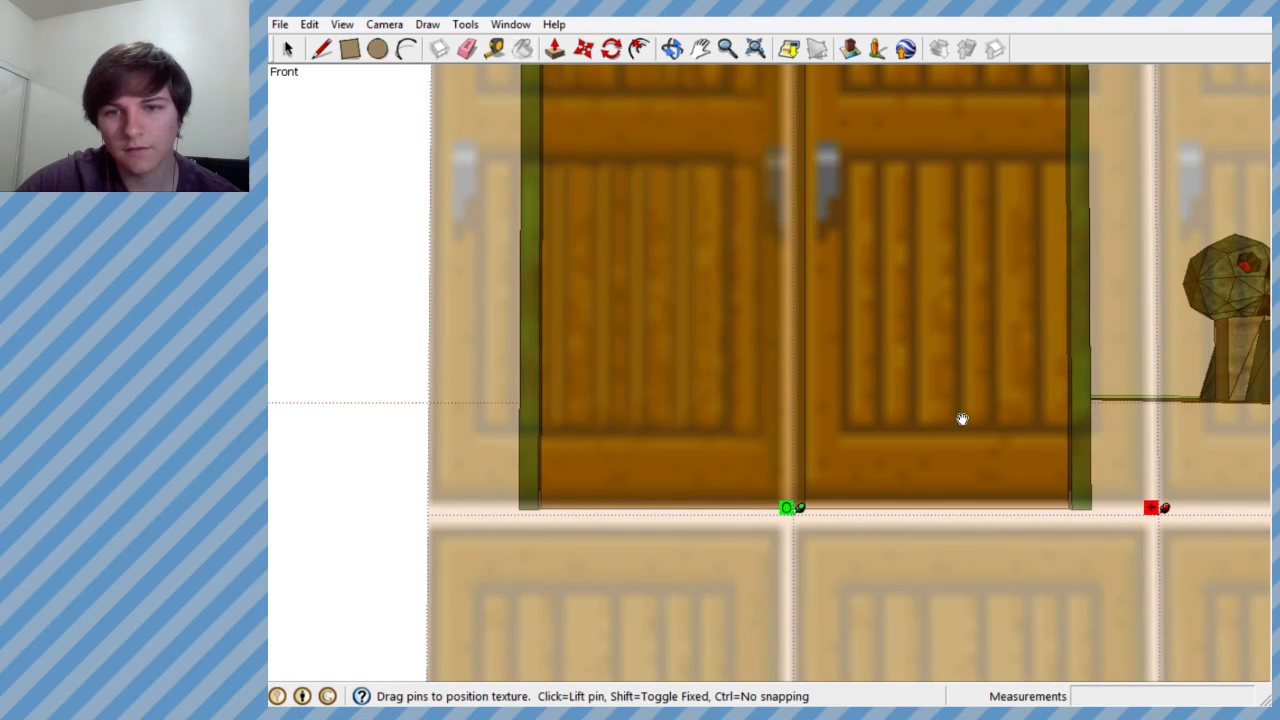
scroll(825, 512, "down", 5)
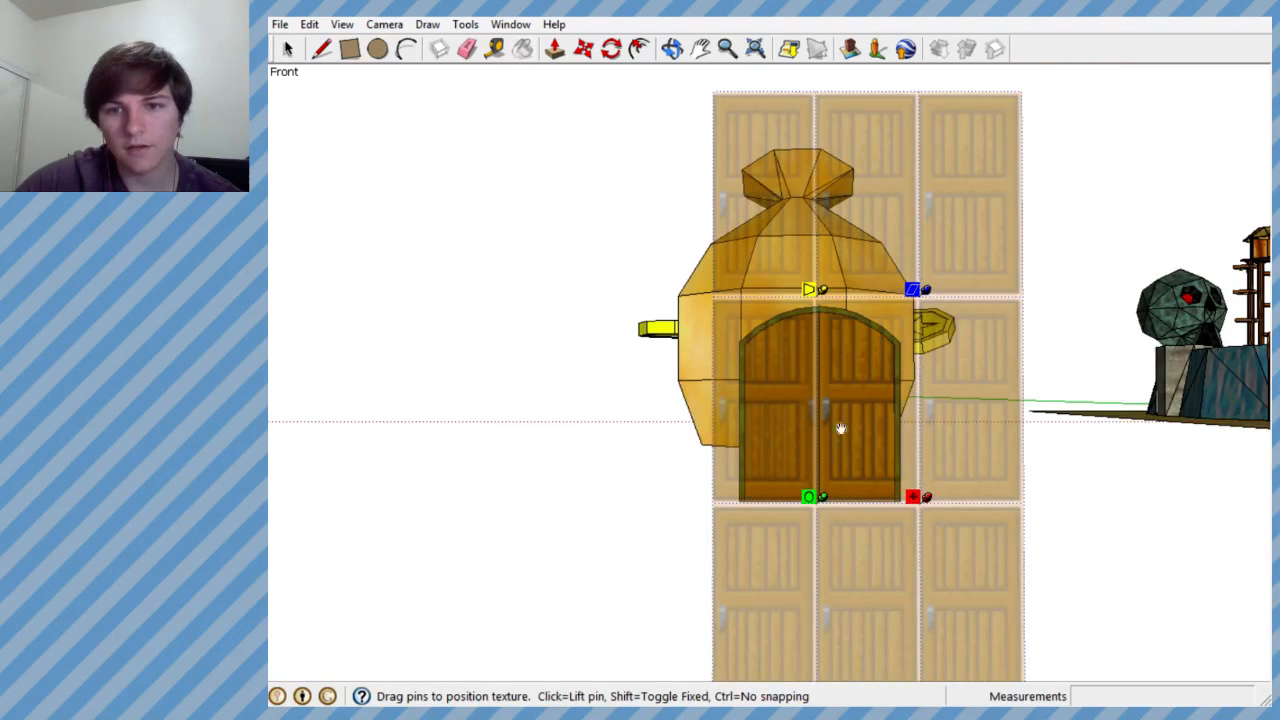
scroll(843, 400, "up", 5)
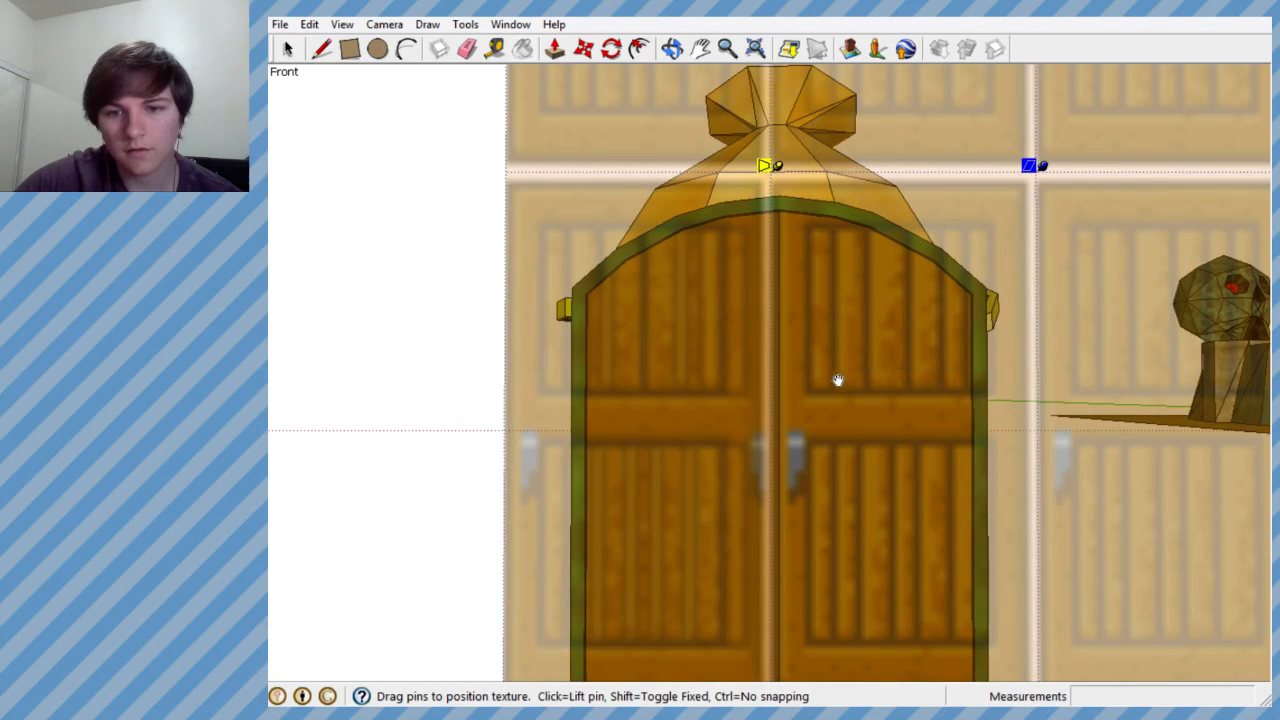
scroll(823, 400, "up", 6)
scroll(780, 438, "up", 2)
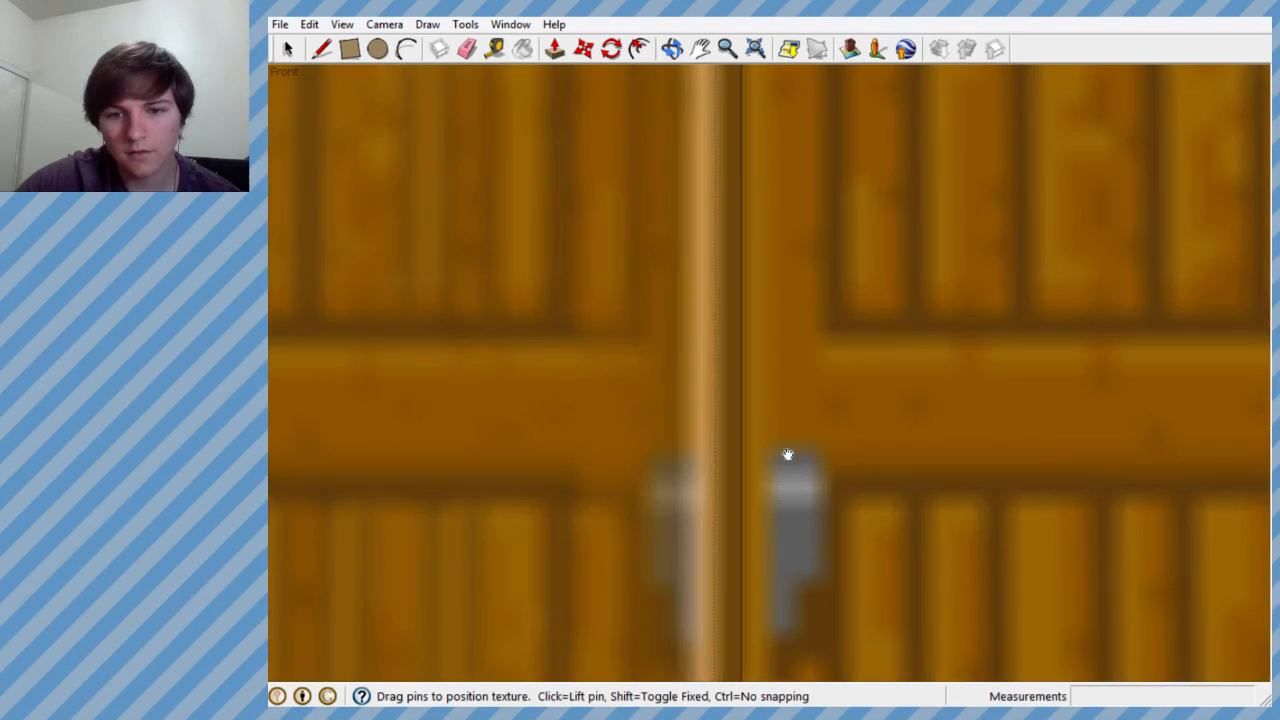
left_click_drag(801, 466, 808, 471)
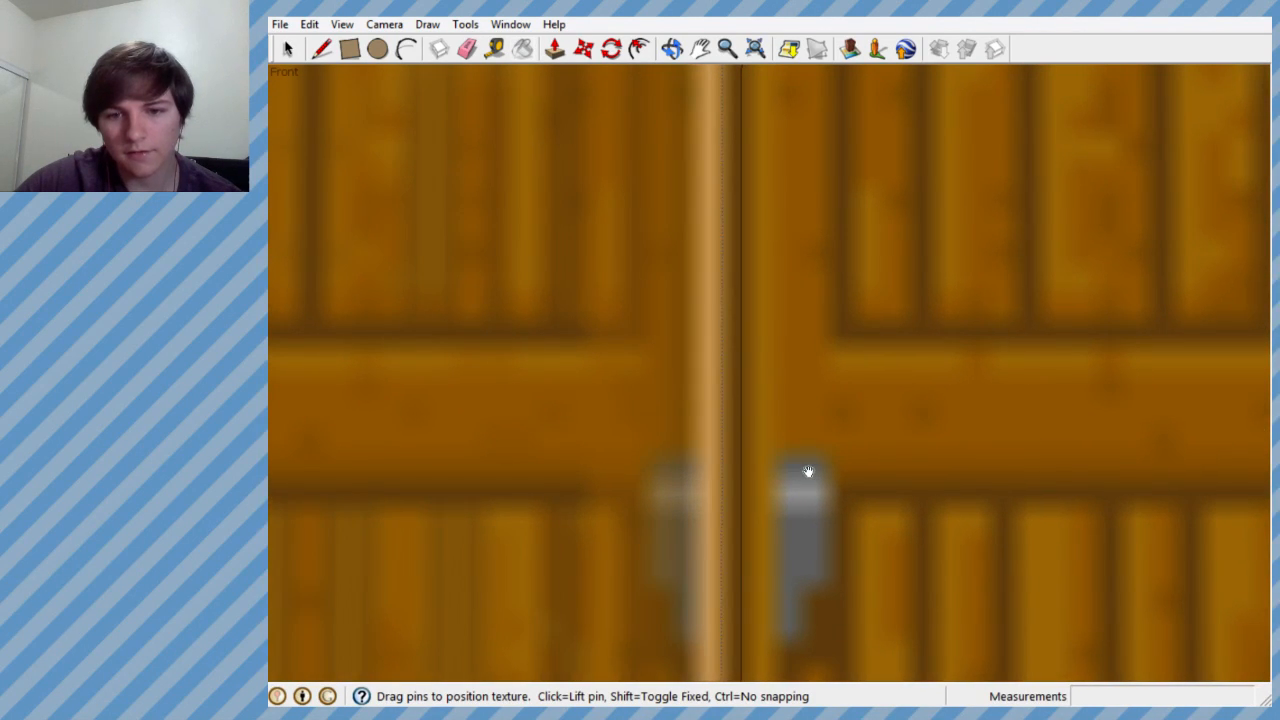
- Apply the adjusted texture position to the right half and check both doors inside the green frame
scroll(771, 409, "down", 4)
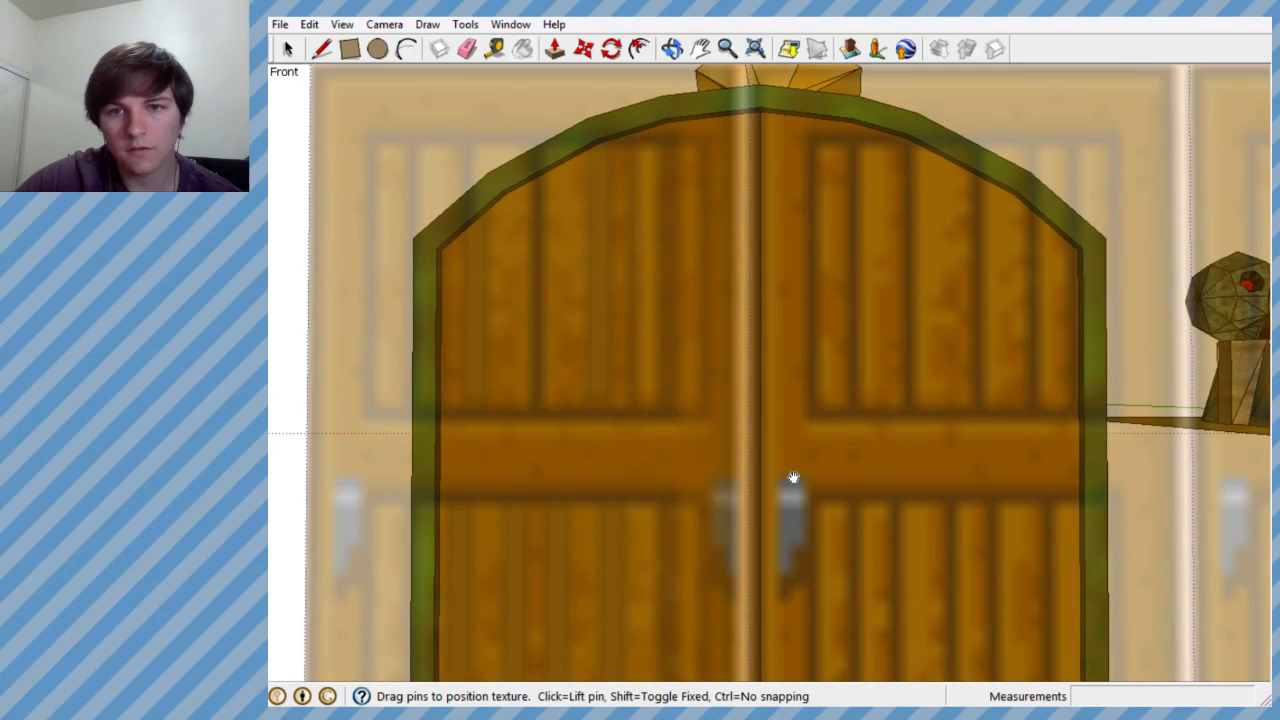
scroll(776, 479, "down", 4)
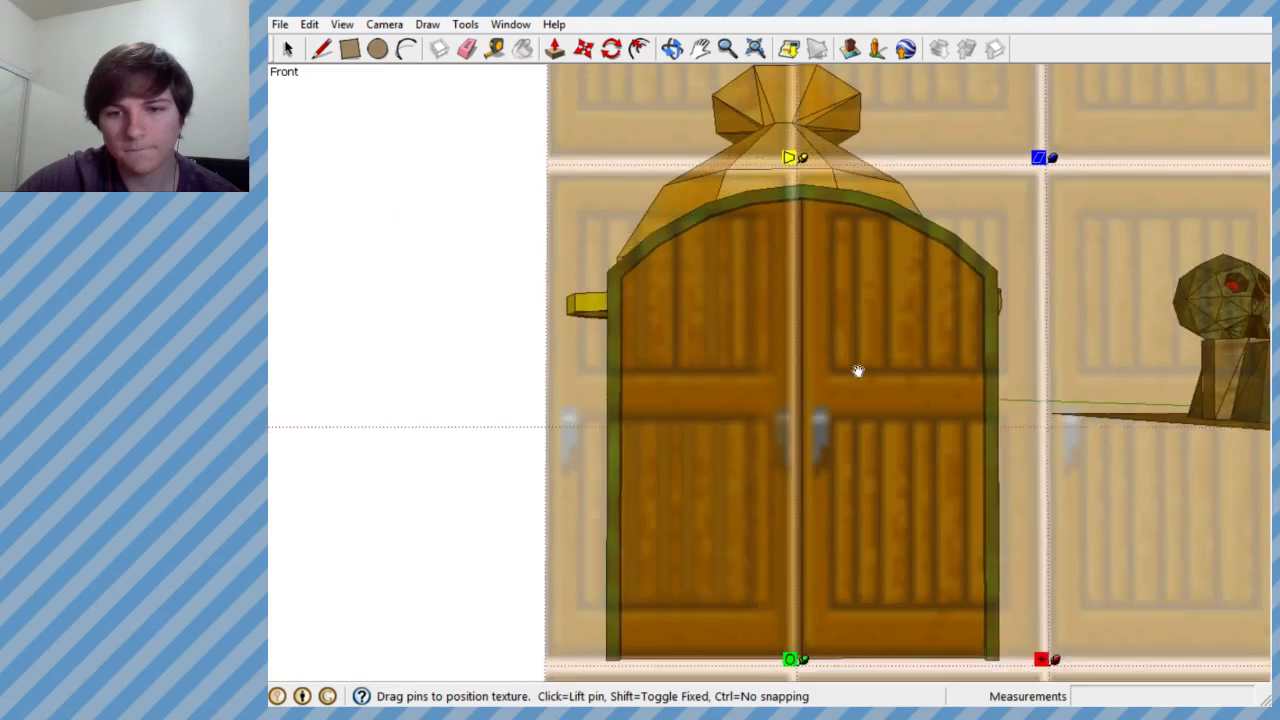
scroll(815, 490, "up", 2)
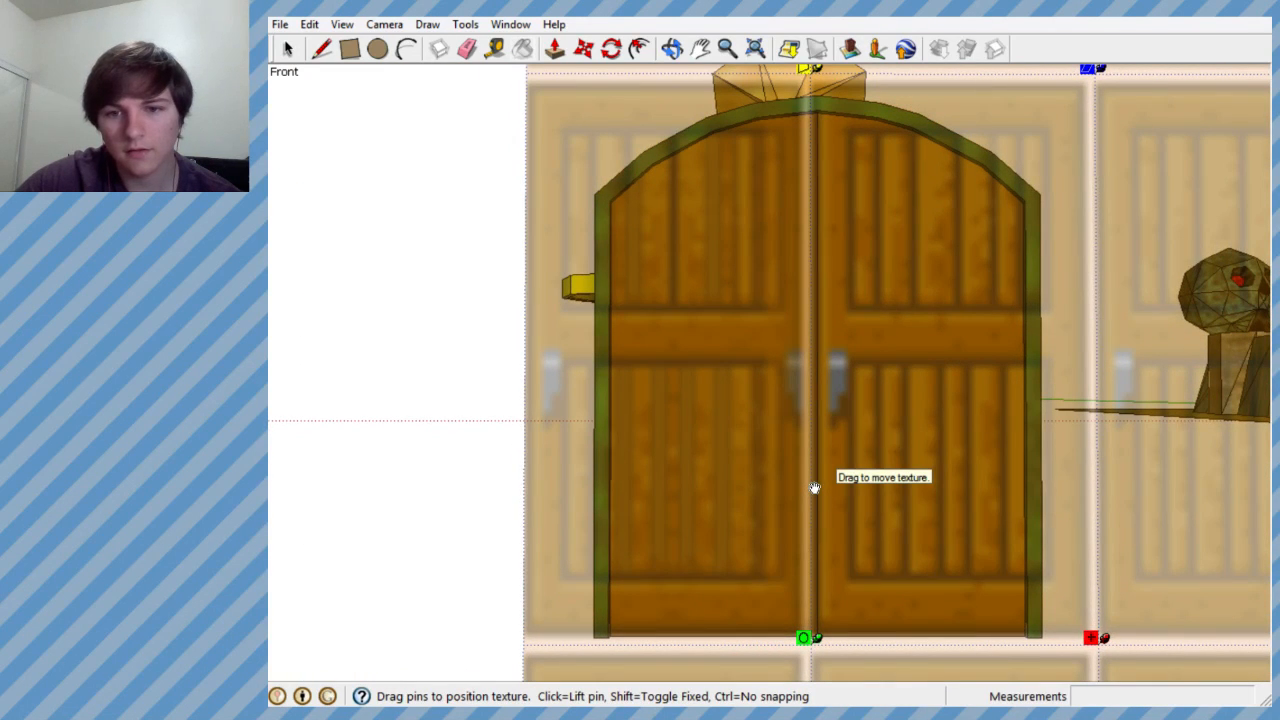
scroll(443, 431, "down", 8)
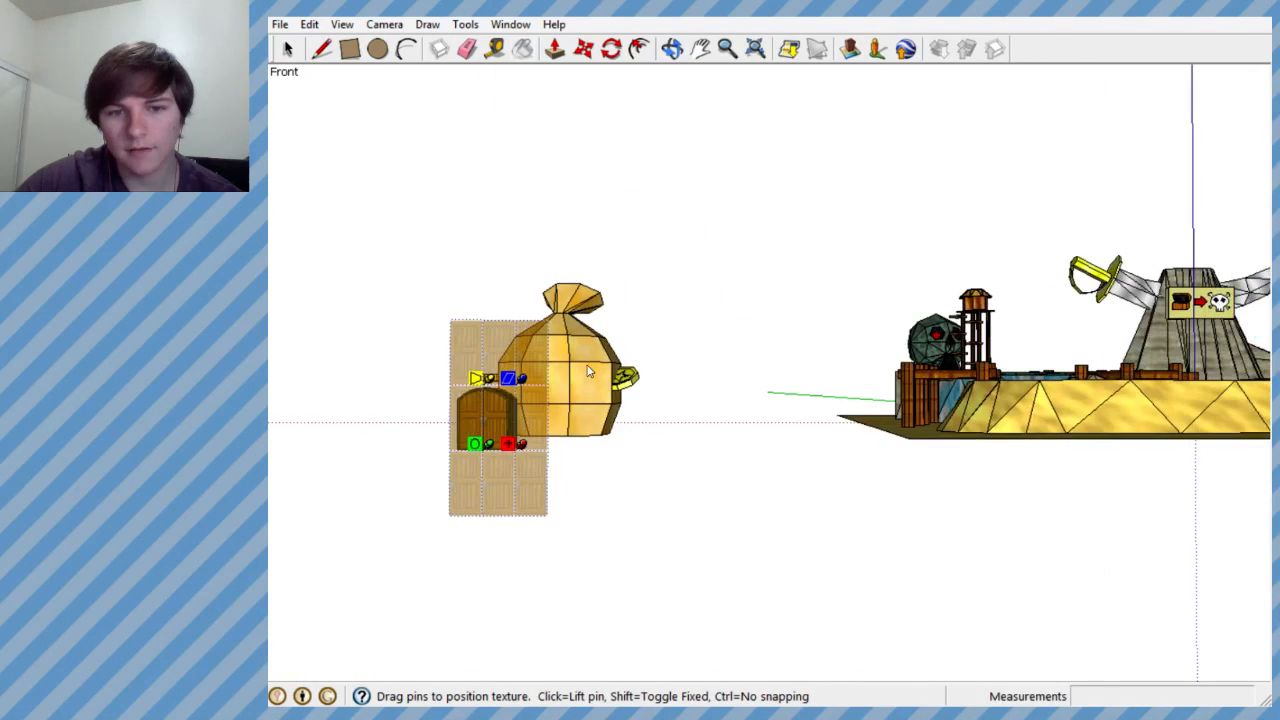
left_click(590, 371)
key("b")
scroll(484, 422, "up", 4)
scroll(560, 416, "up", 2)
scroll(711, 423, "down", 4)
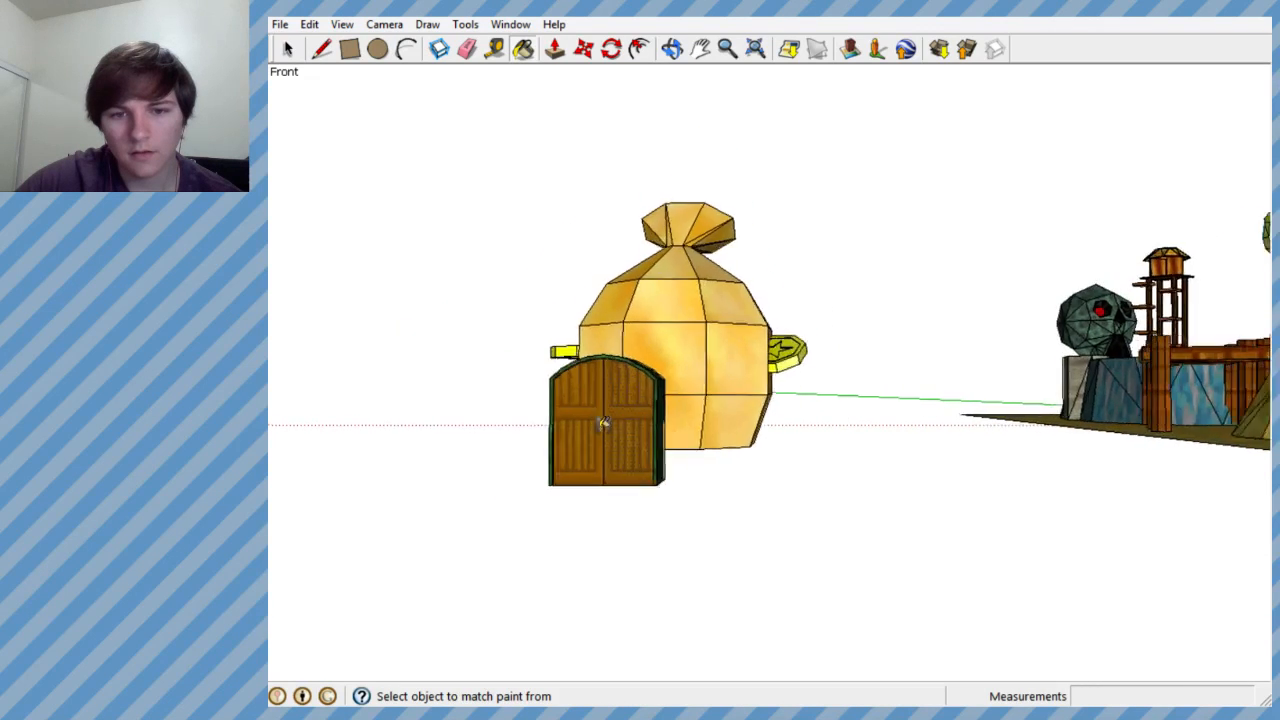
scroll(603, 423, "up", 5)
scroll(583, 415, "up", 1)
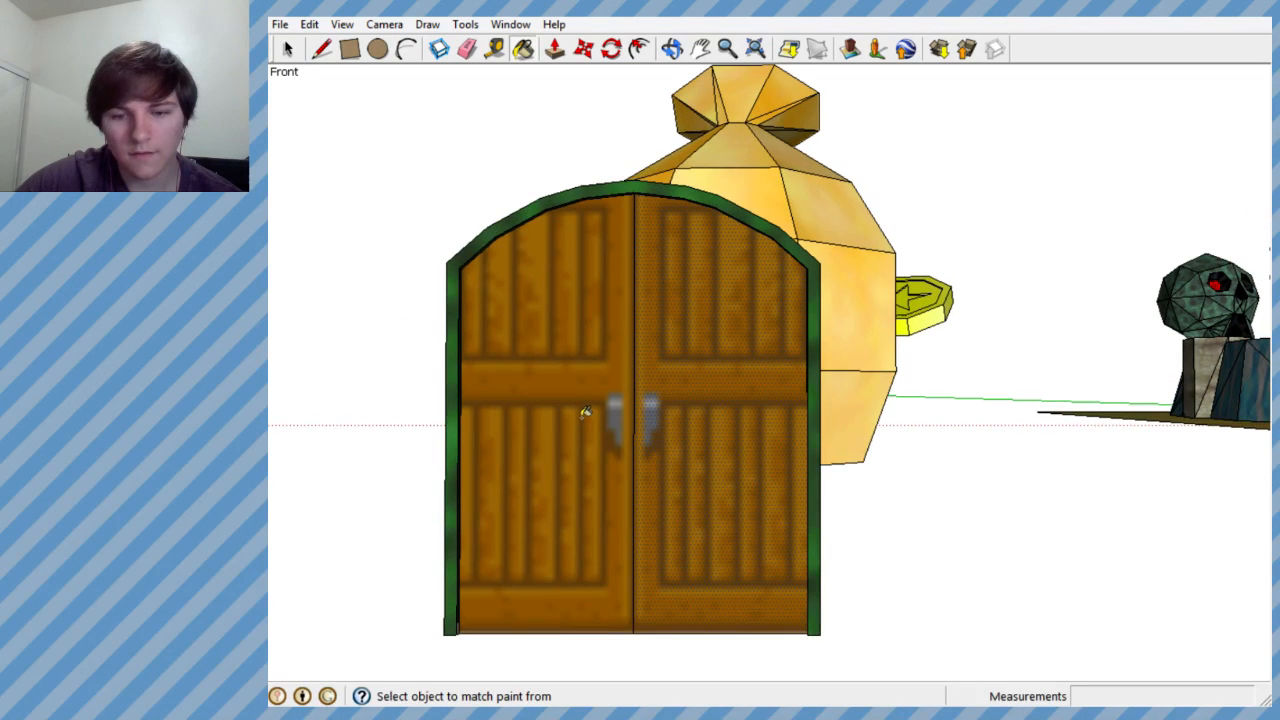
scroll(600, 411, "down", 1)
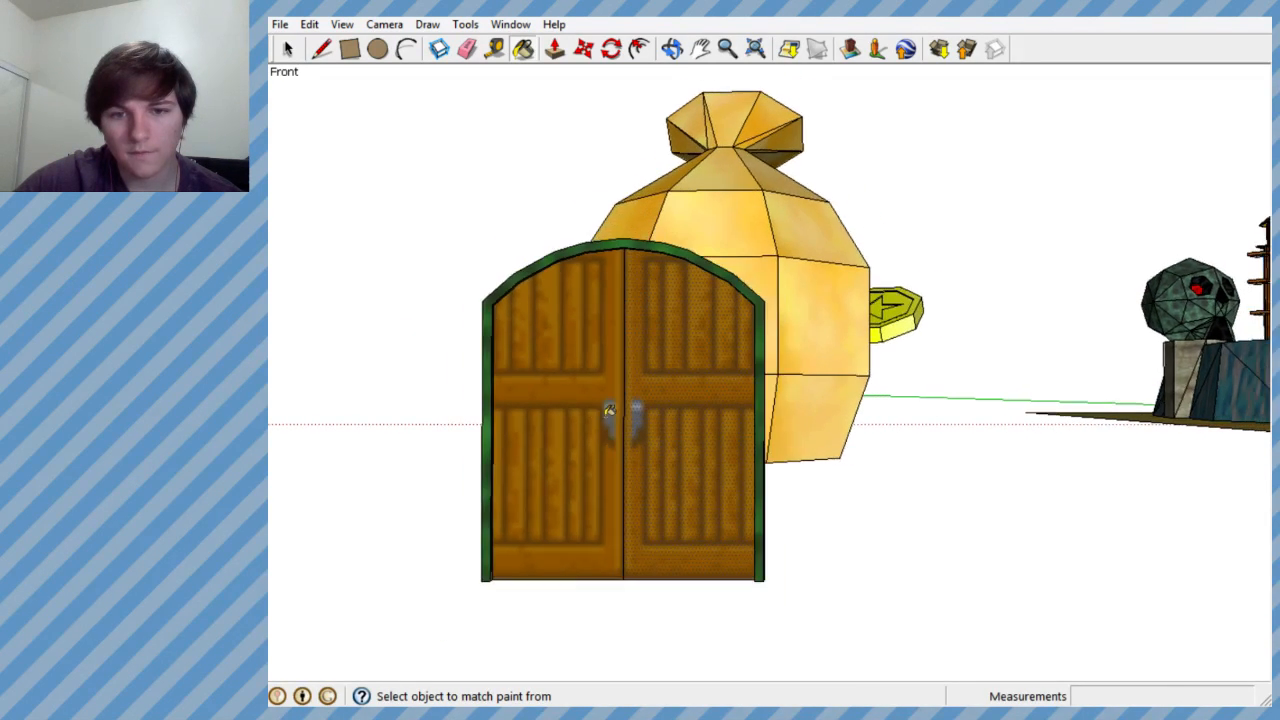
- Select the golden money bag and examine its placement relative to the double-door block and the wooden bridges on the sand
left_click(286, 50)
left_click(723, 215)
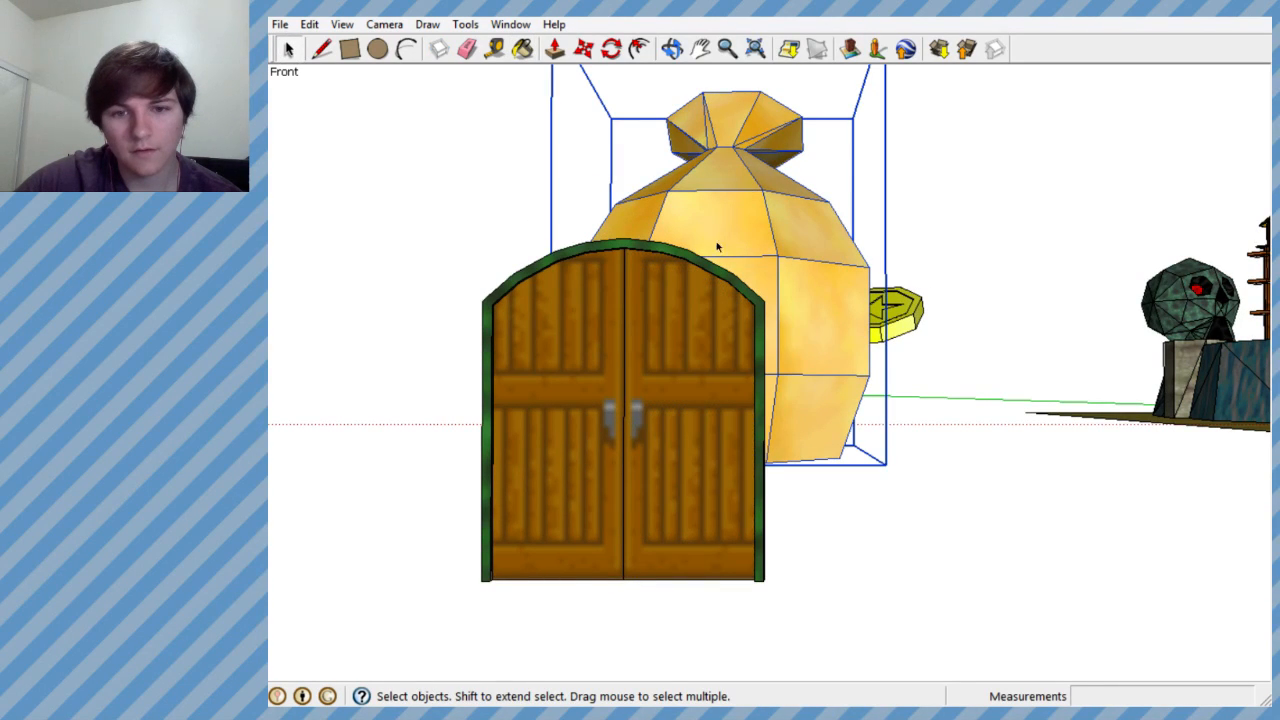
mouse_move(894, 349)
middle_mouse_down()
mouse_move(1120, 400)
mouse_move(675, 395)
mouse_move(1047, 400)
middle_mouse_up()
mouse_move(697, 369)
middle_mouse_down()
mouse_move(854, 389)
mouse_move(712, 423)
mouse_move(1111, 423)
mouse_move(549, 355)
mouse_move(374, 369)
mouse_move(469, 423)
mouse_move(691, 459)
mouse_move(759, 365)
mouse_move(716, 263)
mouse_move(959, 401)
mouse_move(1171, 400)
mouse_move(460, 451)
mouse_move(300, 494)
mouse_move(703, 384)
mouse_move(660, 503)
mouse_move(669, 431)
mouse_move(666, 383)
mouse_move(655, 385)
middle_mouse_up()
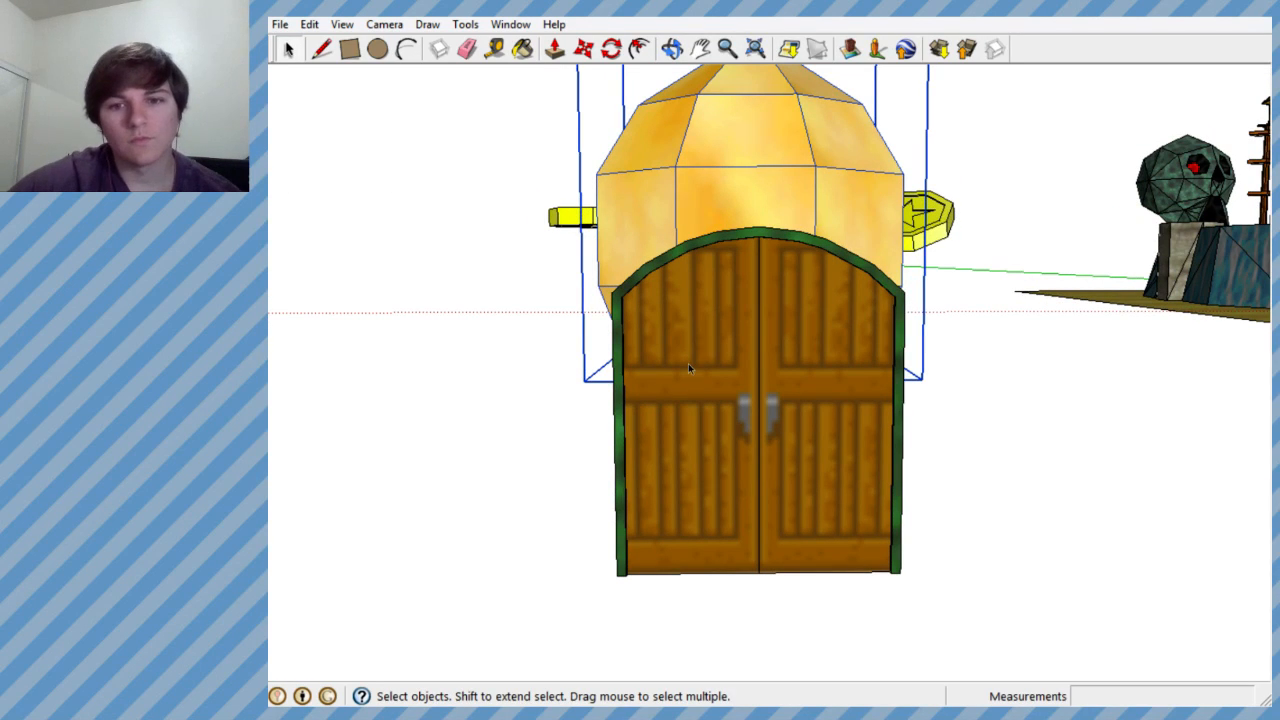
scroll(690, 366, "down", 4)
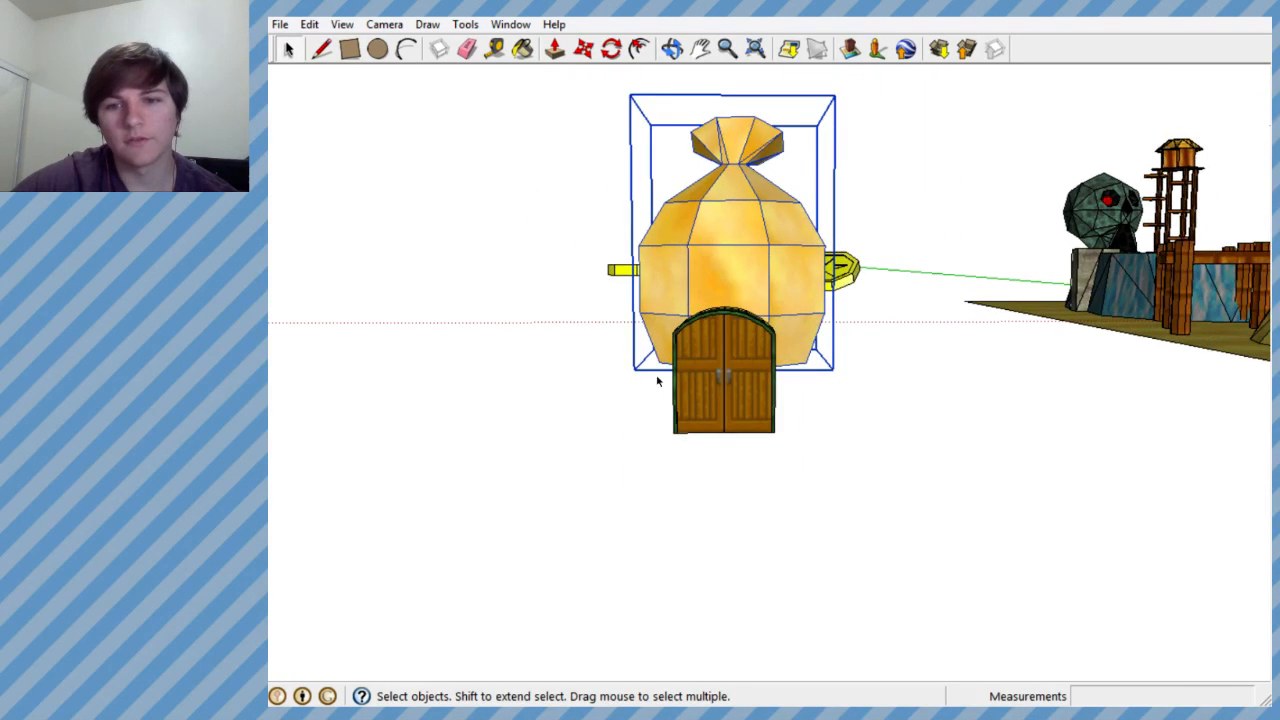
scroll(675, 372, "down", 4)
middle_click_drag(940, 300, 1040, 515)
scroll(1036, 430, "up", 3)
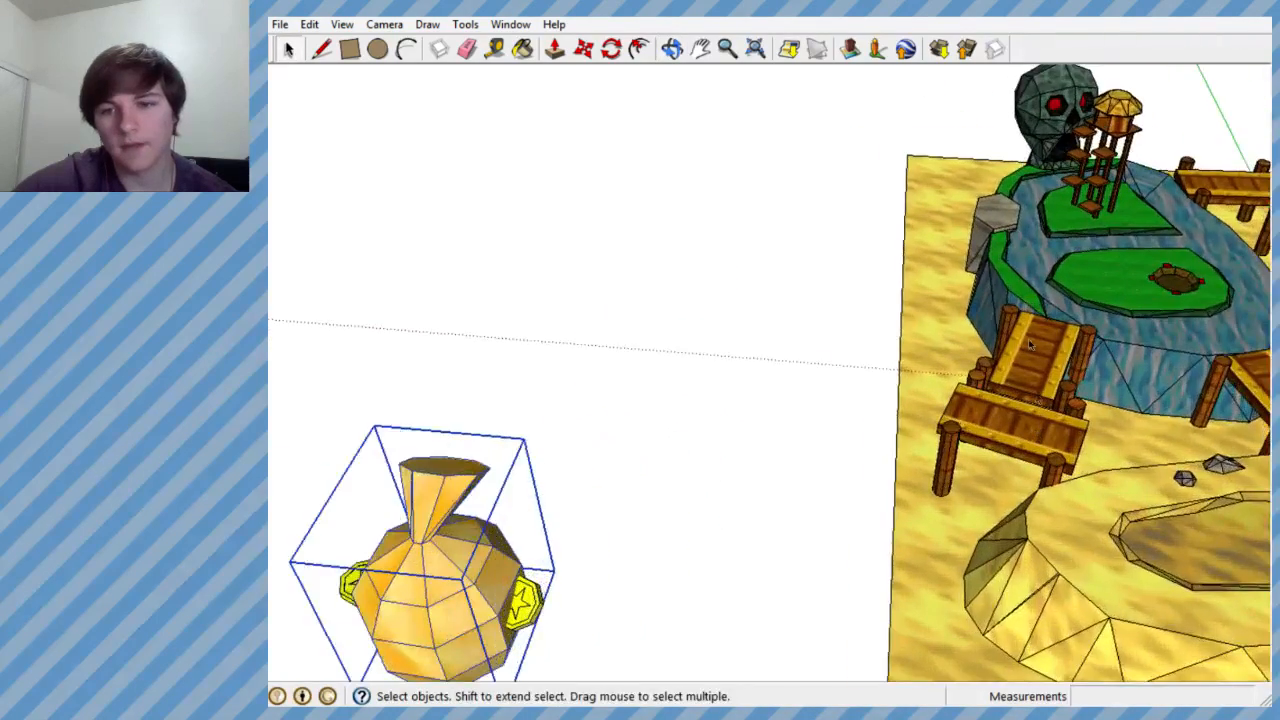
scroll(1035, 346, "up", 2)
scroll(1051, 352, "up", 3)
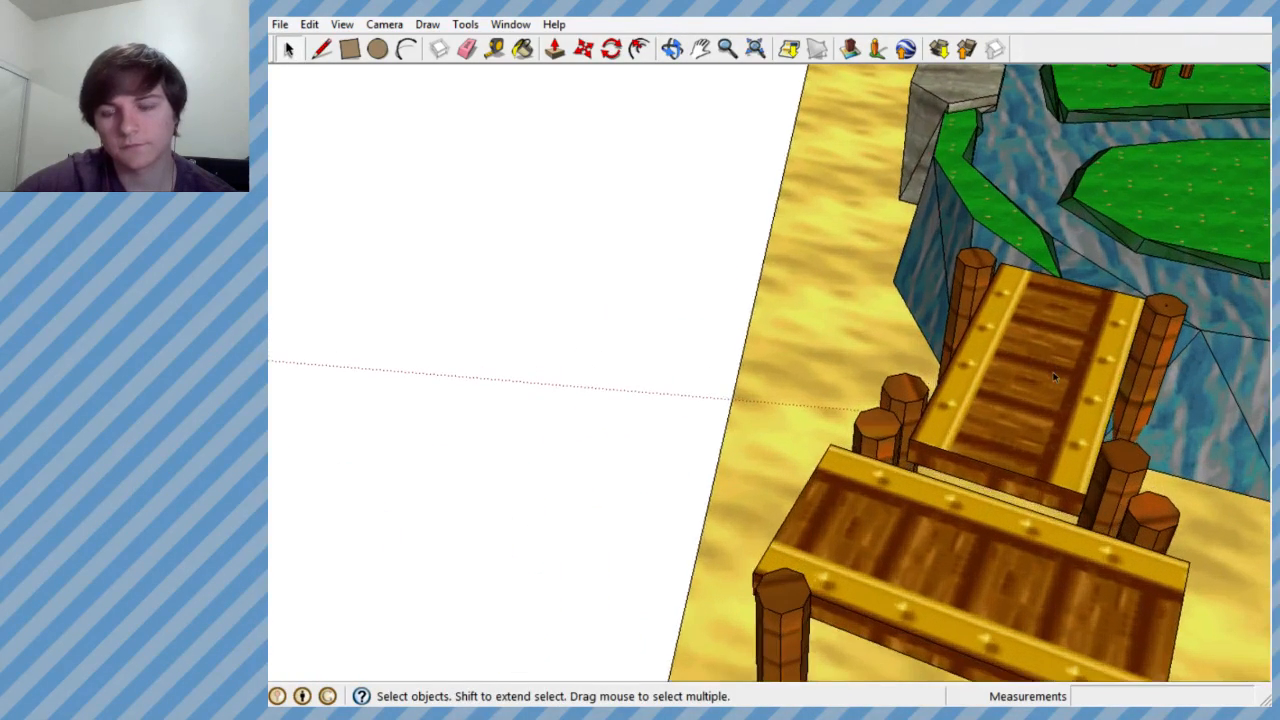
scroll(1052, 376, "down", 5)
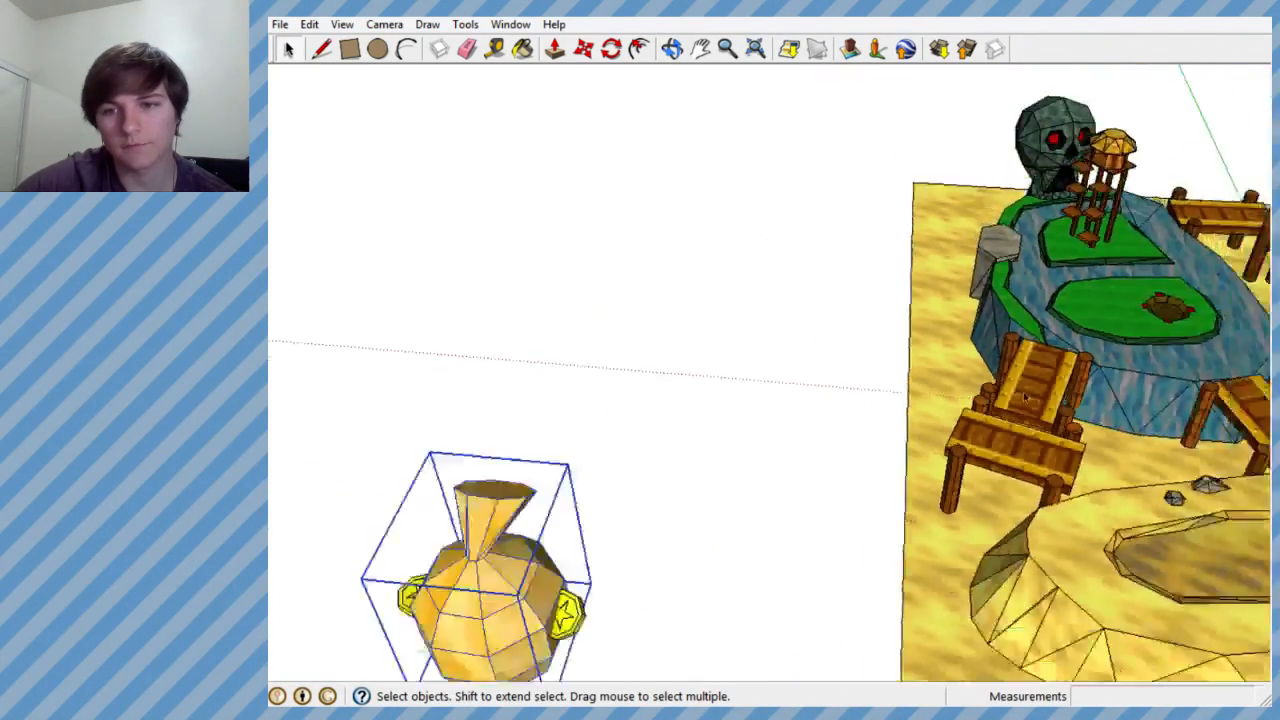
middle_click_drag(1052, 376, 1050, 392)
scroll(1060, 372, "down", 2)
scroll(845, 556, "up", 7)
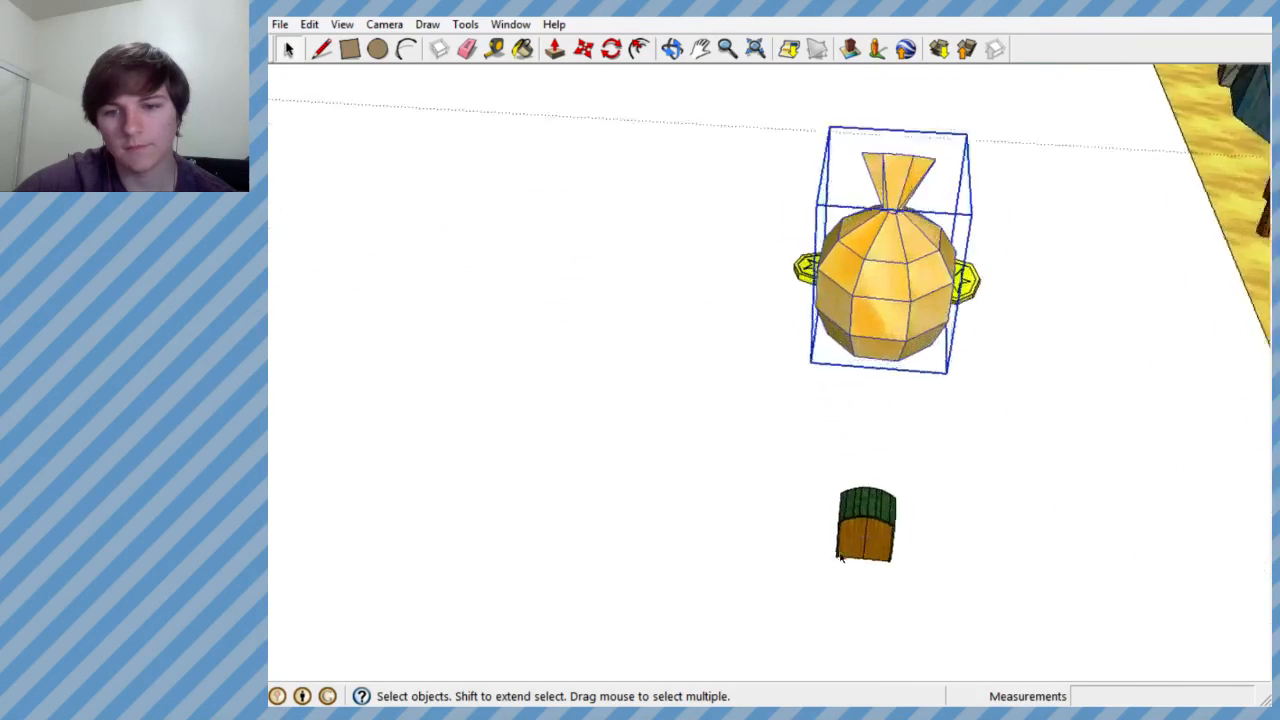
mouse_move(880, 518)
middle_mouse_down()
mouse_move(906, 363)
mouse_move(883, 366)
middle_mouse_up()
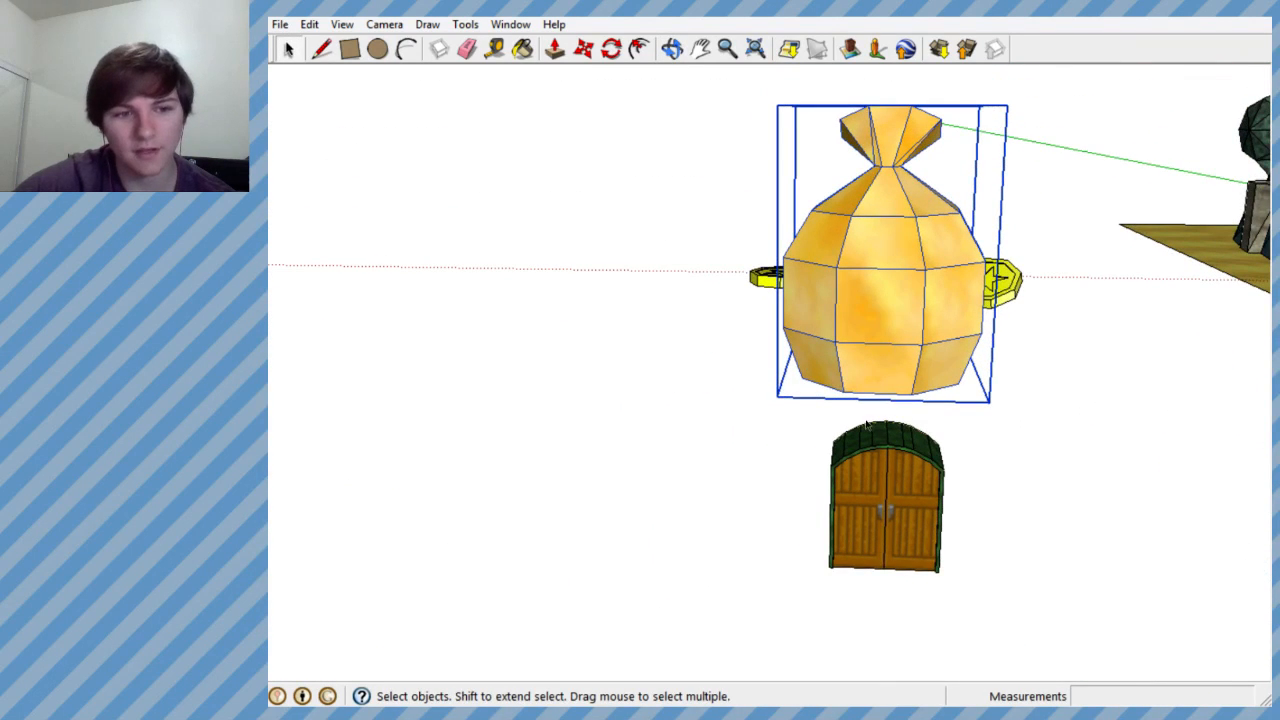
scroll(866, 425, "up", 1)
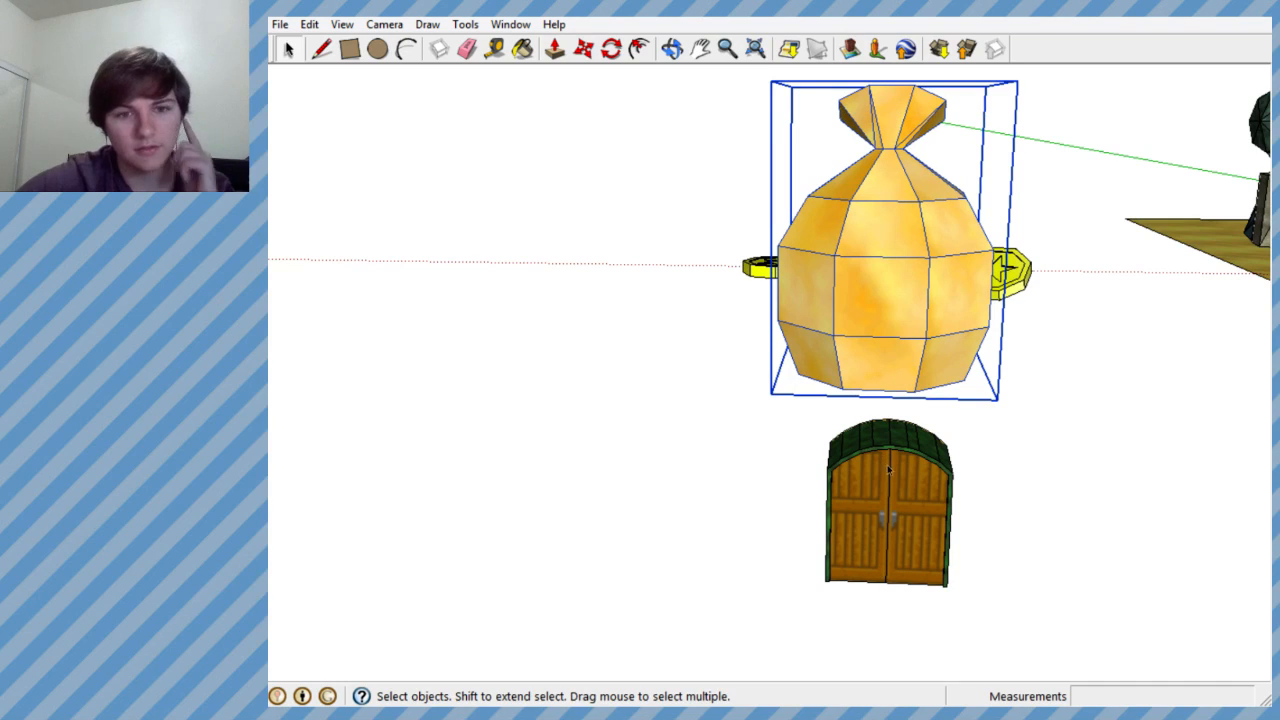
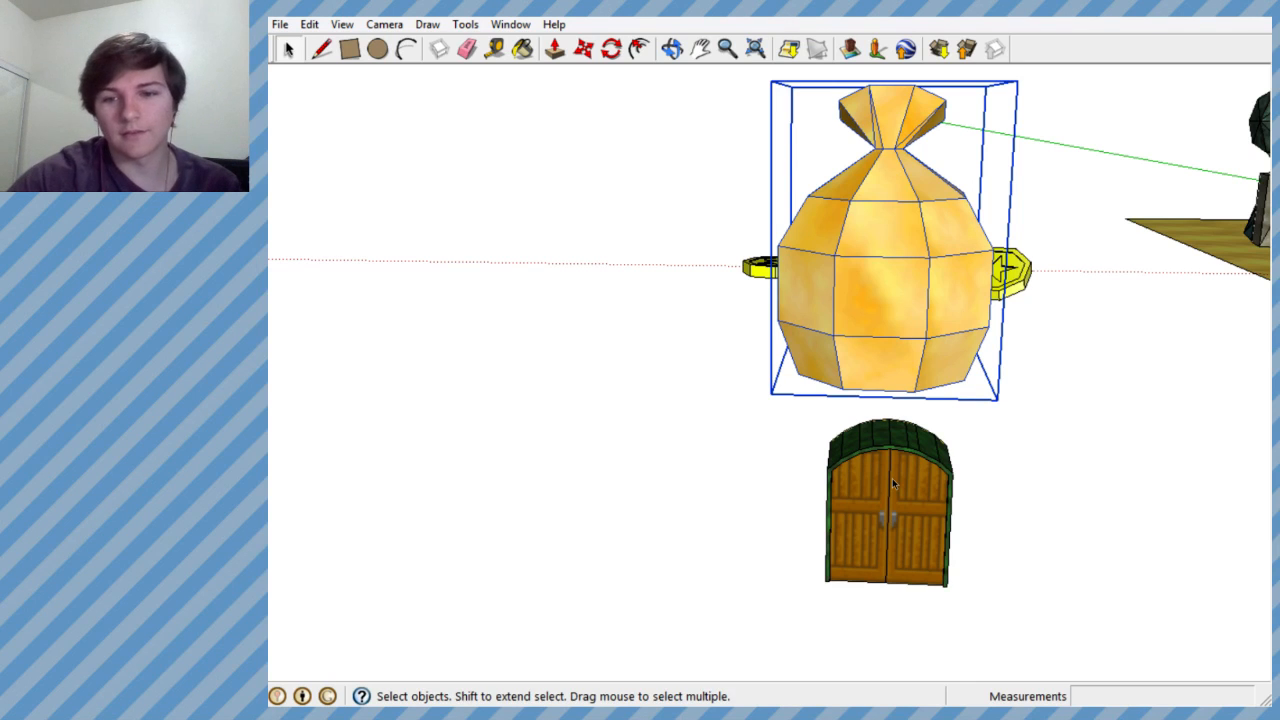
- Fine-tune the right door's texture position at the seam so its handle stays level with the left one, and apply it
scroll(892, 478, "up", 4)
middle_click_drag(898, 479, 907, 368)
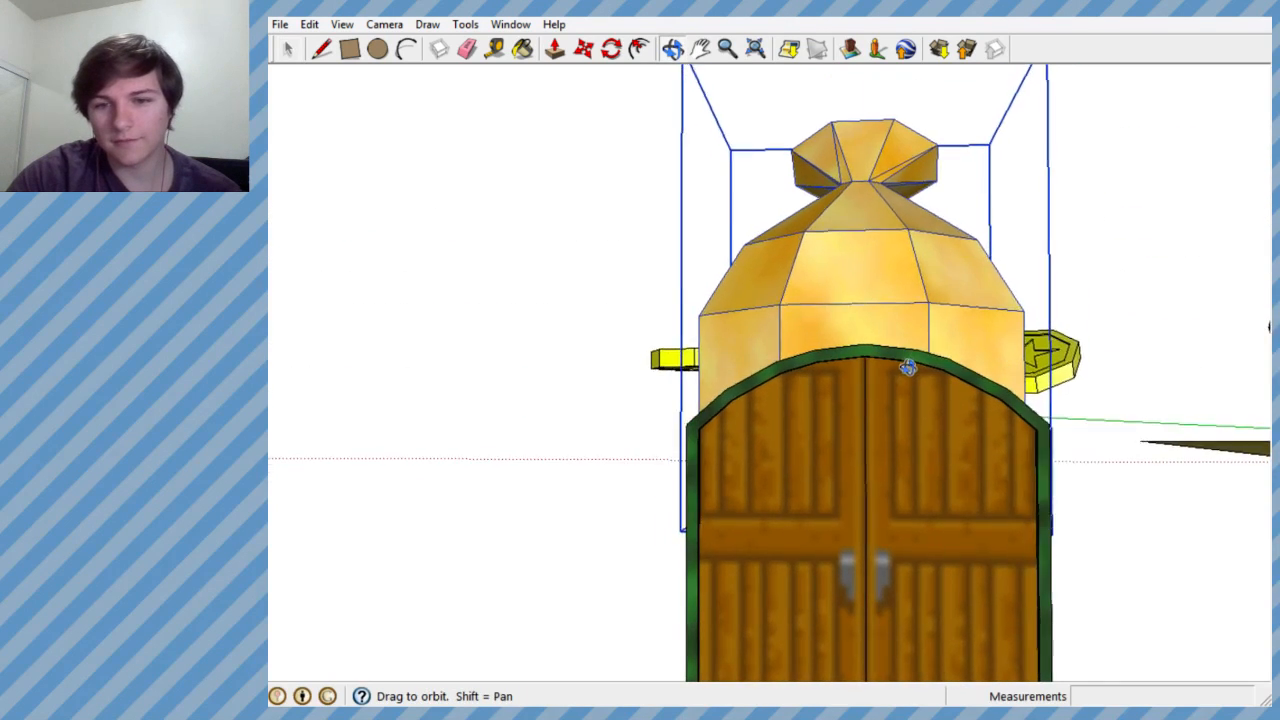
scroll(900, 362, "up", 7)
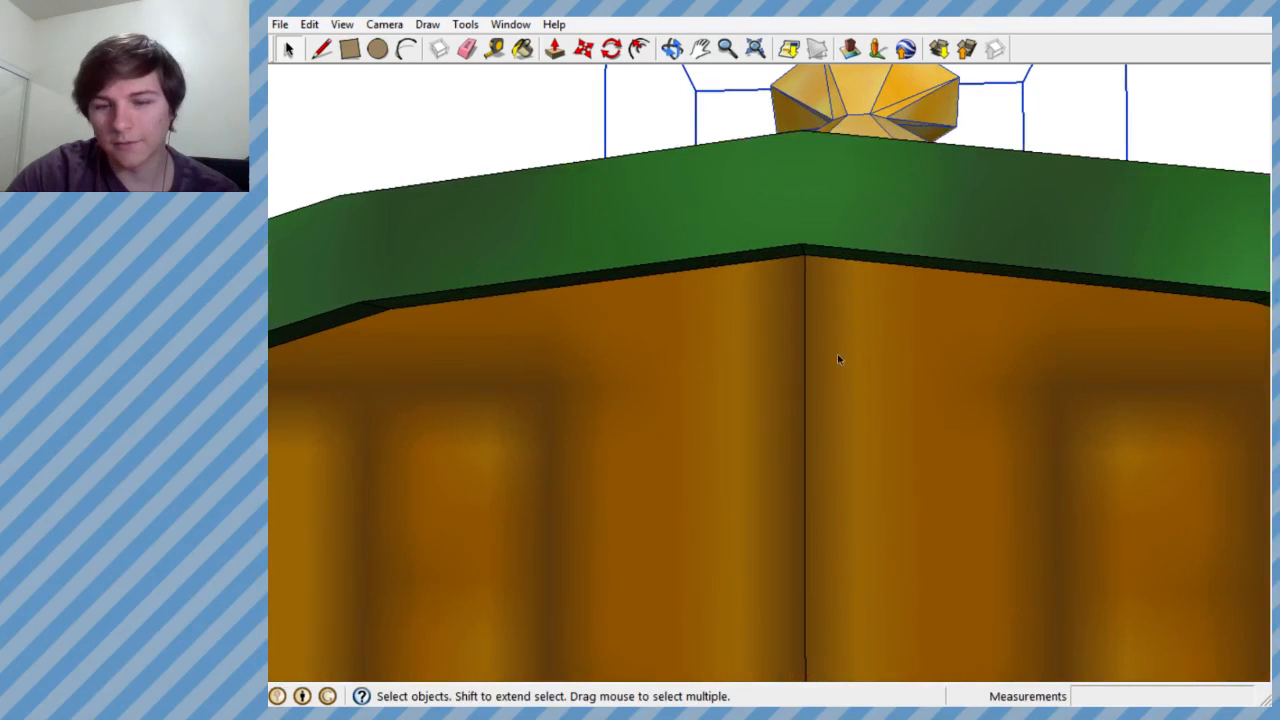
scroll(893, 364, "down", 10)
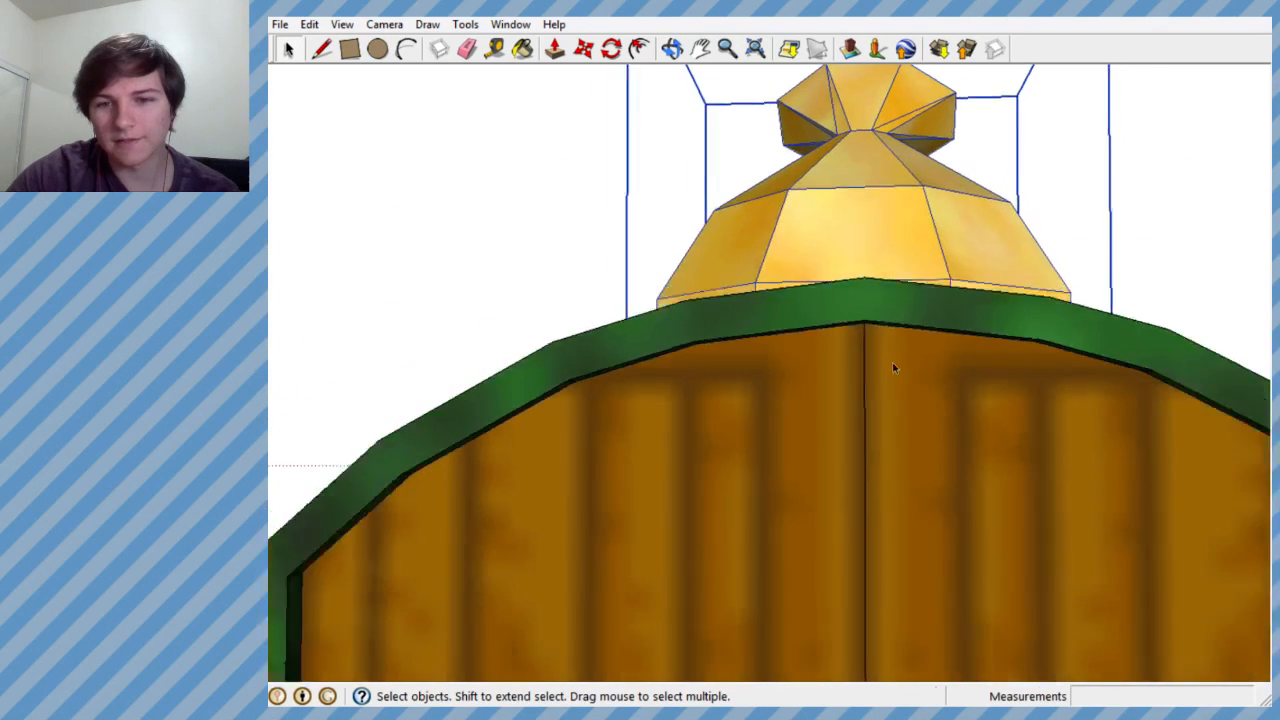
scroll(900, 365, "up", 10)
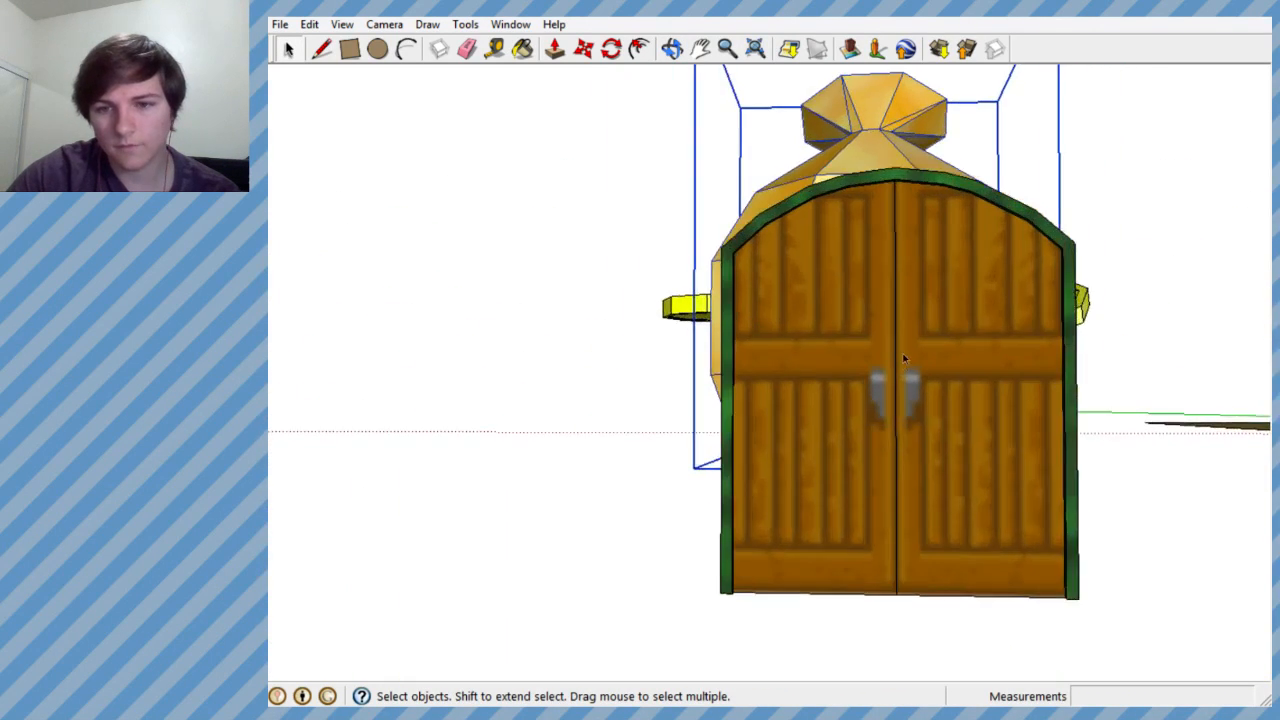
scroll(884, 372, "up", 2)
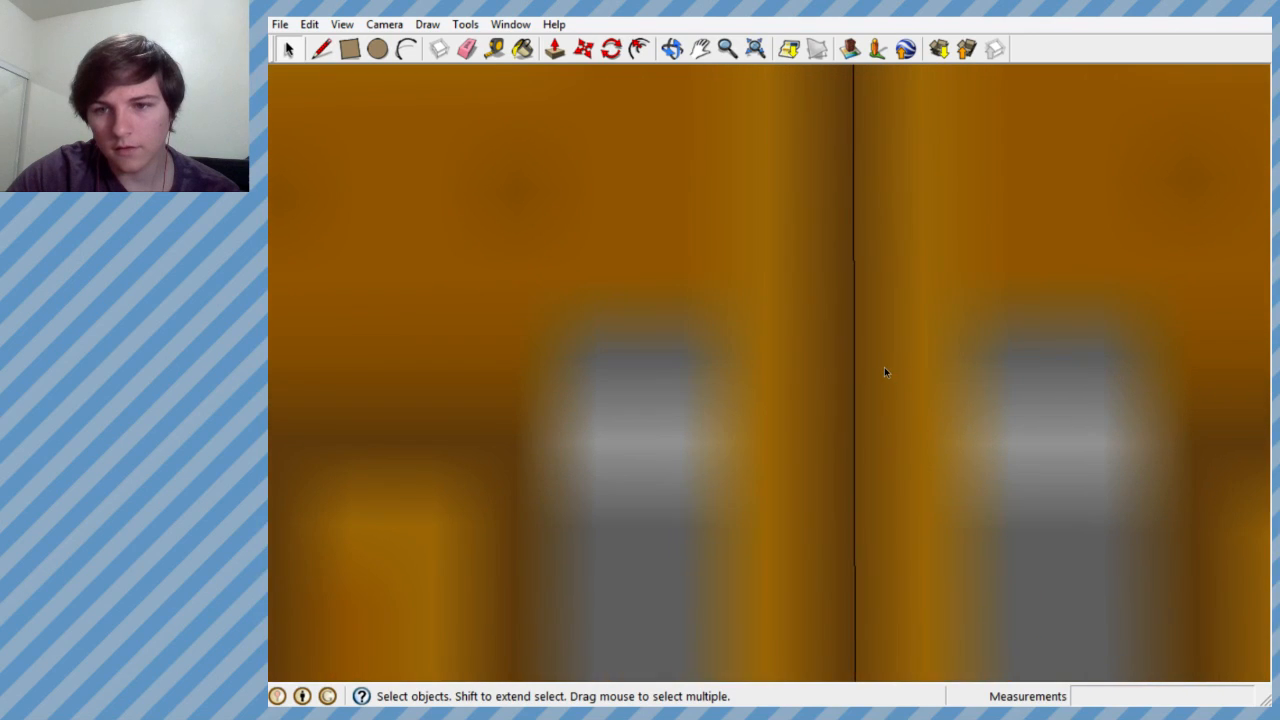
right_click(1014, 270)
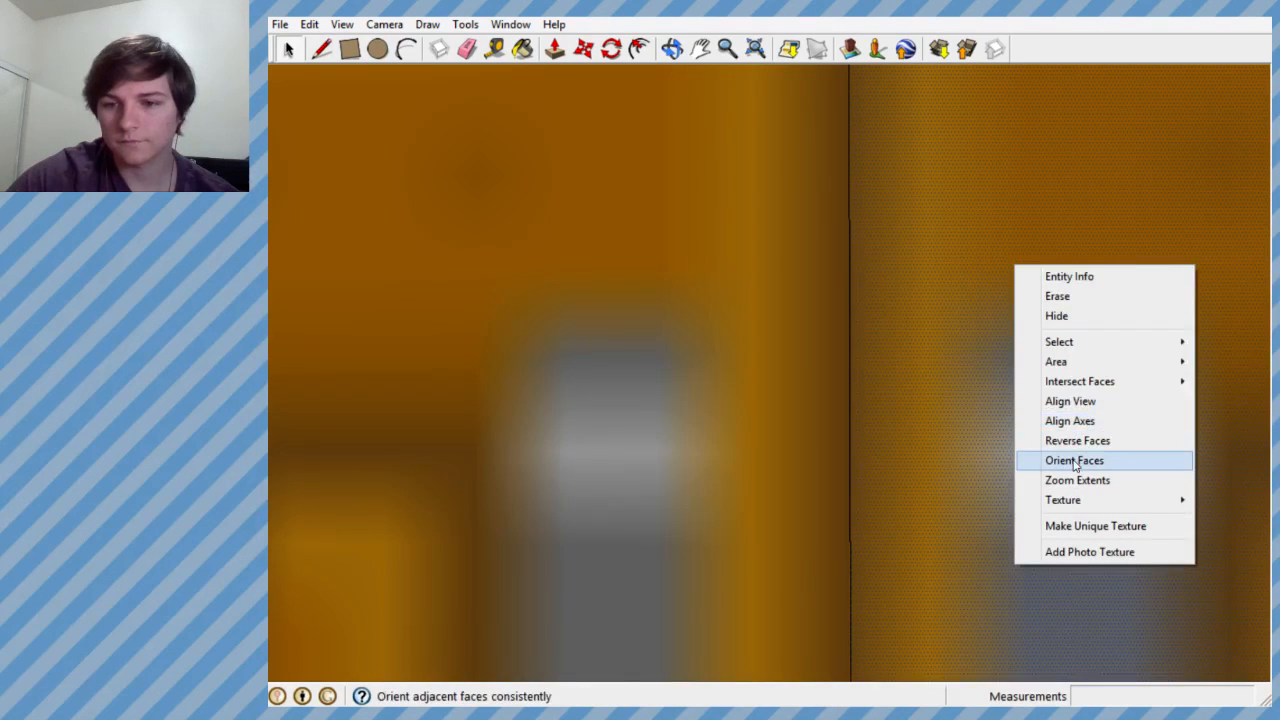
mouse_move(1076, 500)
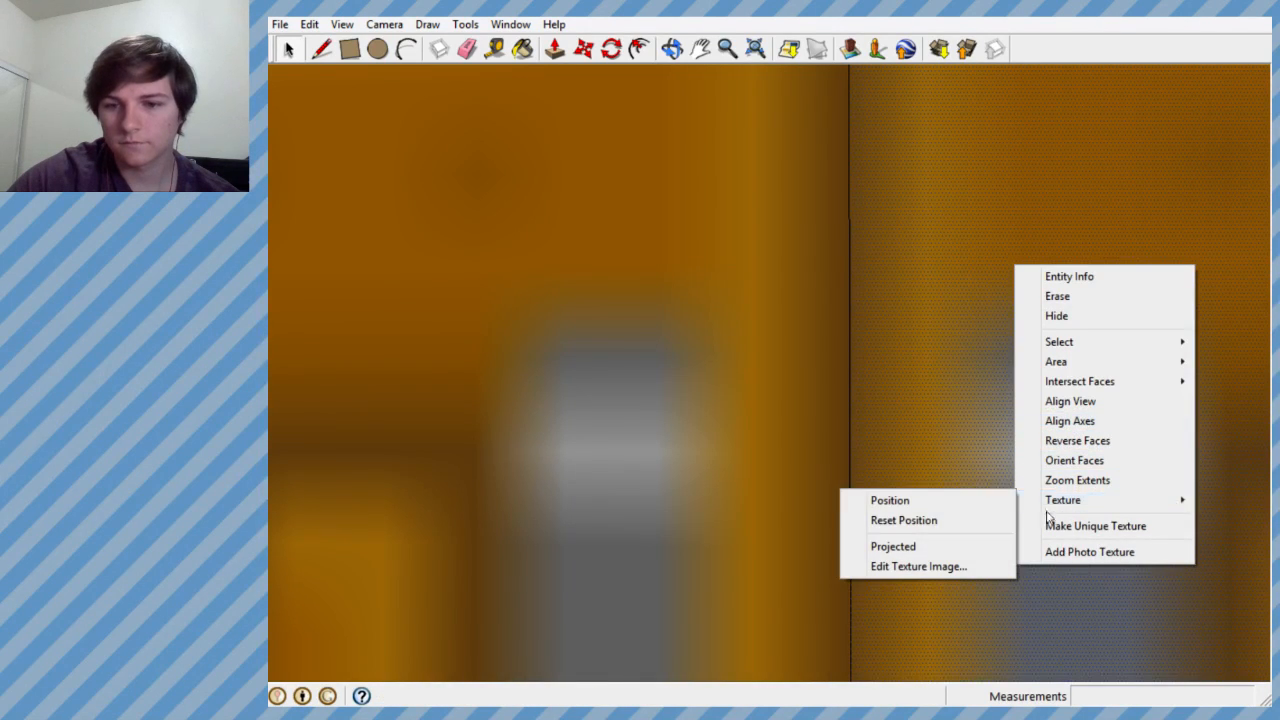
left_click(993, 501)
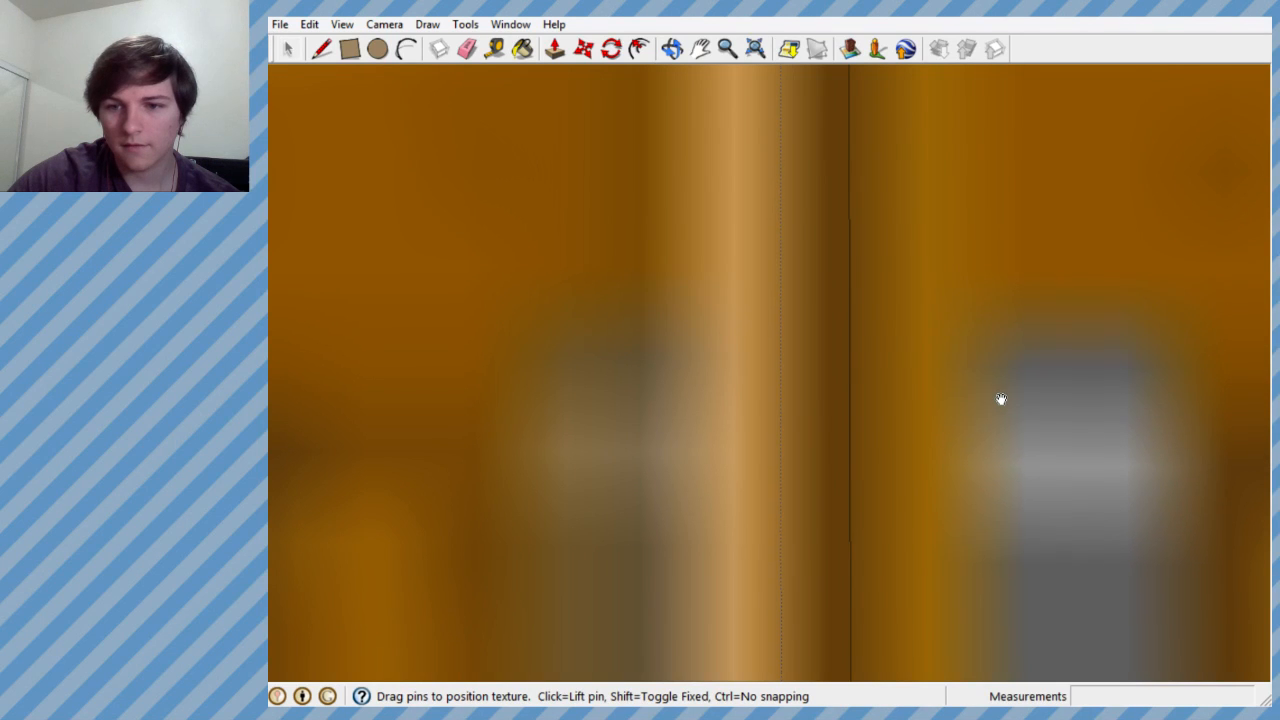
scroll(1003, 398, "down", 5)
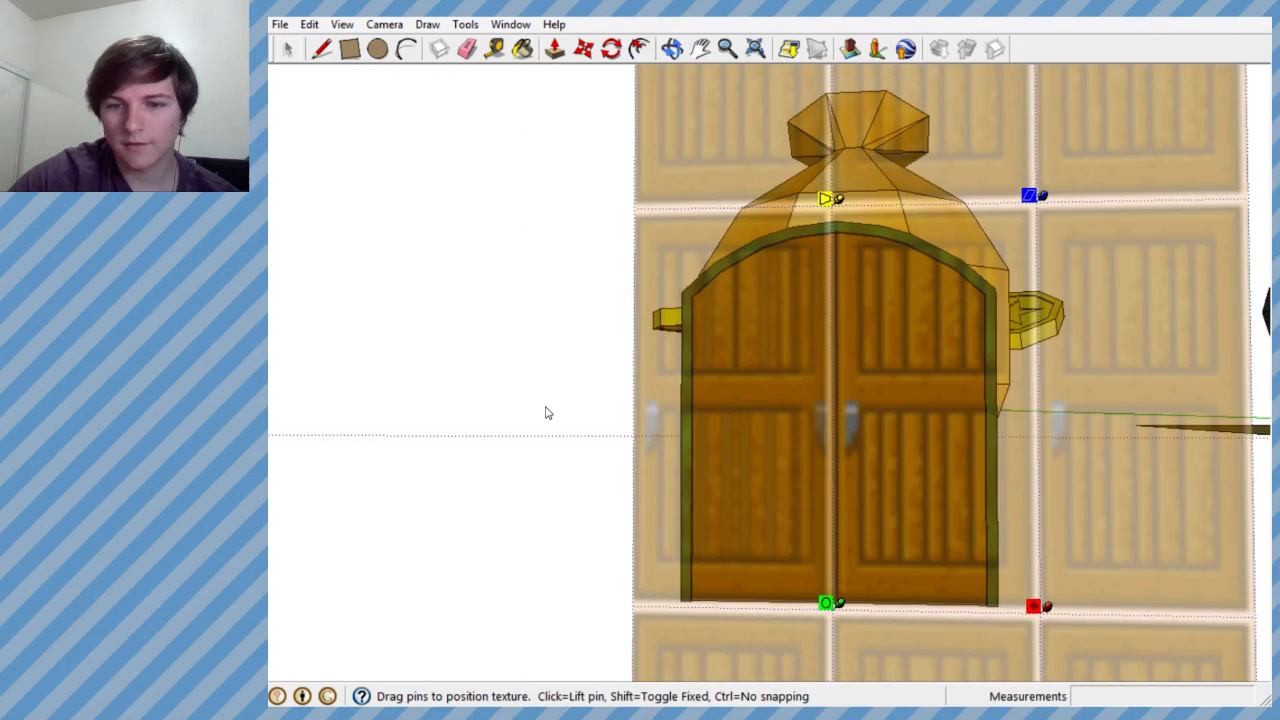
left_click(545, 407)
- Inspect both wooden doors from the front and the block's side in relation to the money bag and the course
scroll(826, 421, "up", 4)
middle_click_drag(828, 422, 940, 380)
scroll(846, 416, "down", 5)
scroll(846, 416, "up", 4)
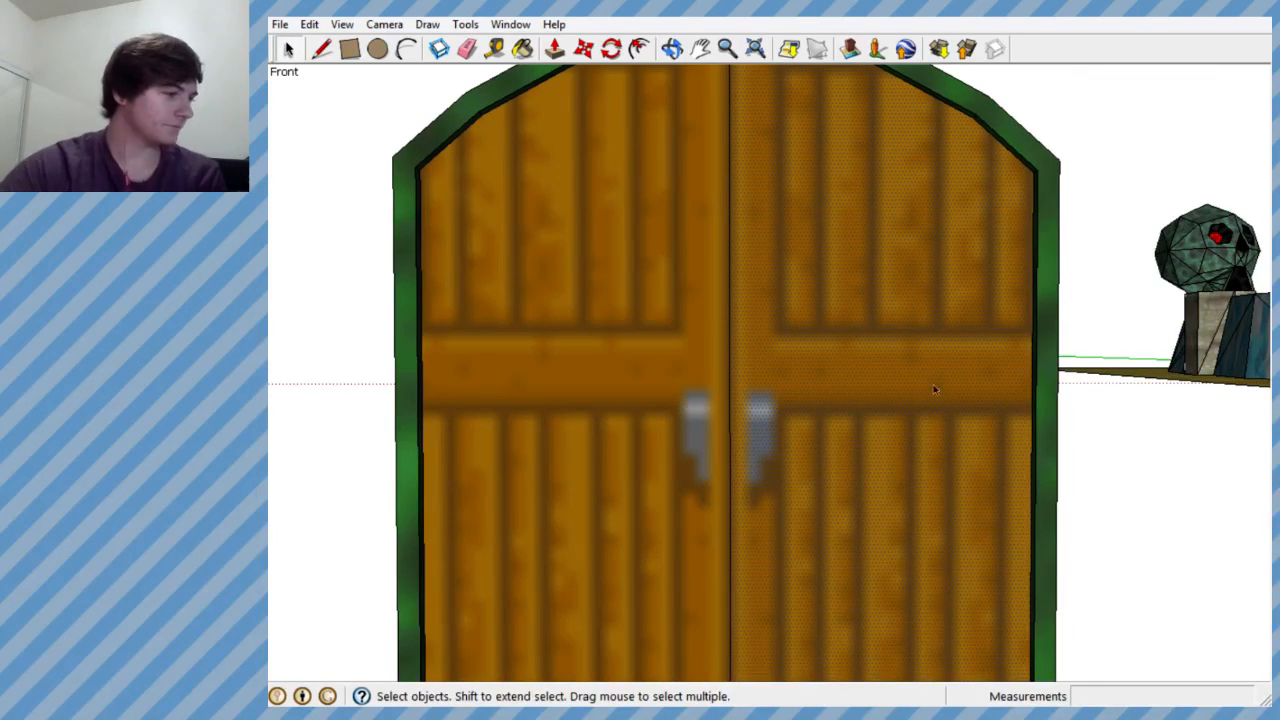
scroll(784, 348, "down", 4)
scroll(808, 346, "up", 3)
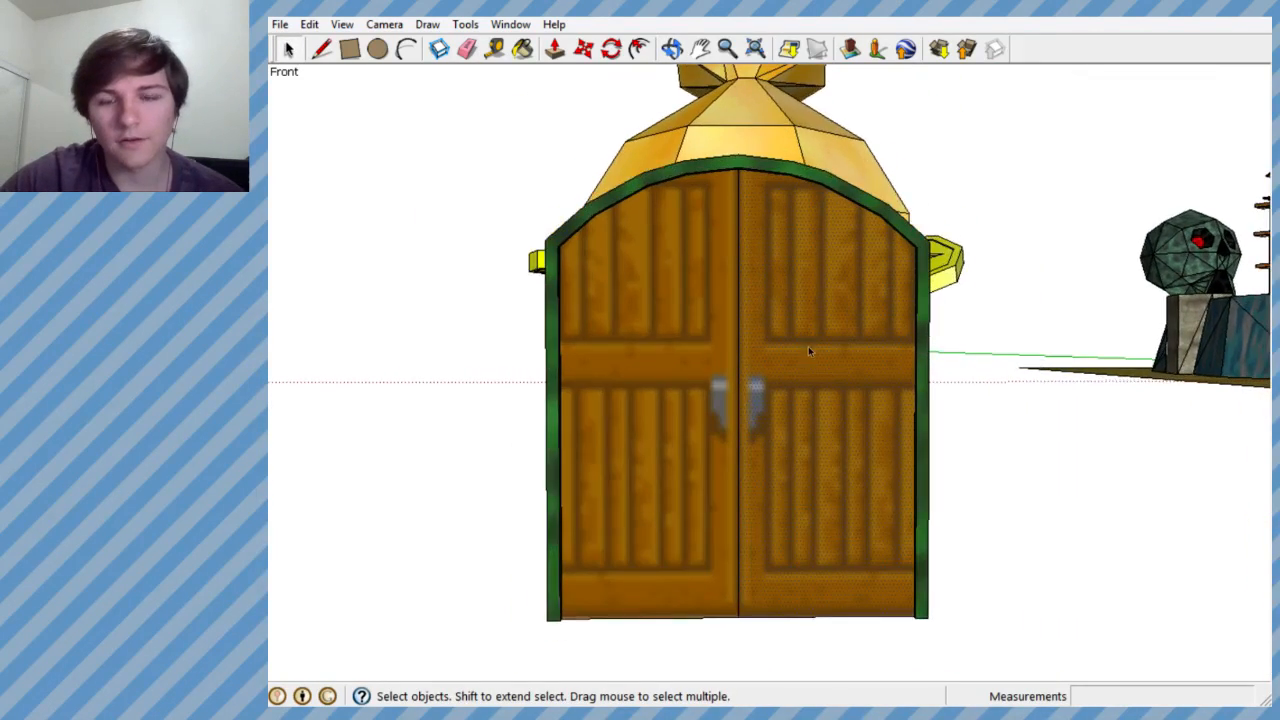
mouse_move(795, 376)
middle_mouse_down()
mouse_move(1085, 405)
mouse_move(1112, 445)
middle_mouse_up()
scroll(1112, 446, "down", 7)
scroll(765, 417, "down", 3)
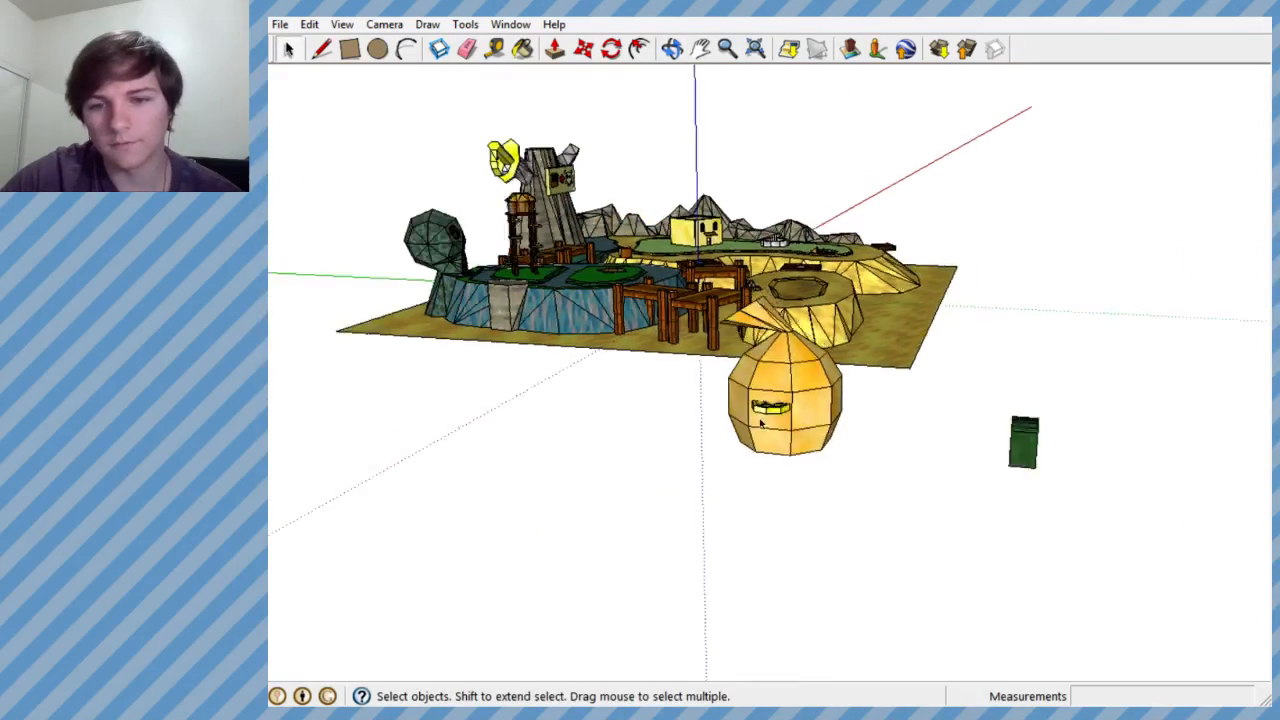
scroll(957, 446, "up", 3)
scroll(957, 446, "up", 3)
middle_click_drag(957, 446, 997, 474)
scroll(860, 394, "down", 4)
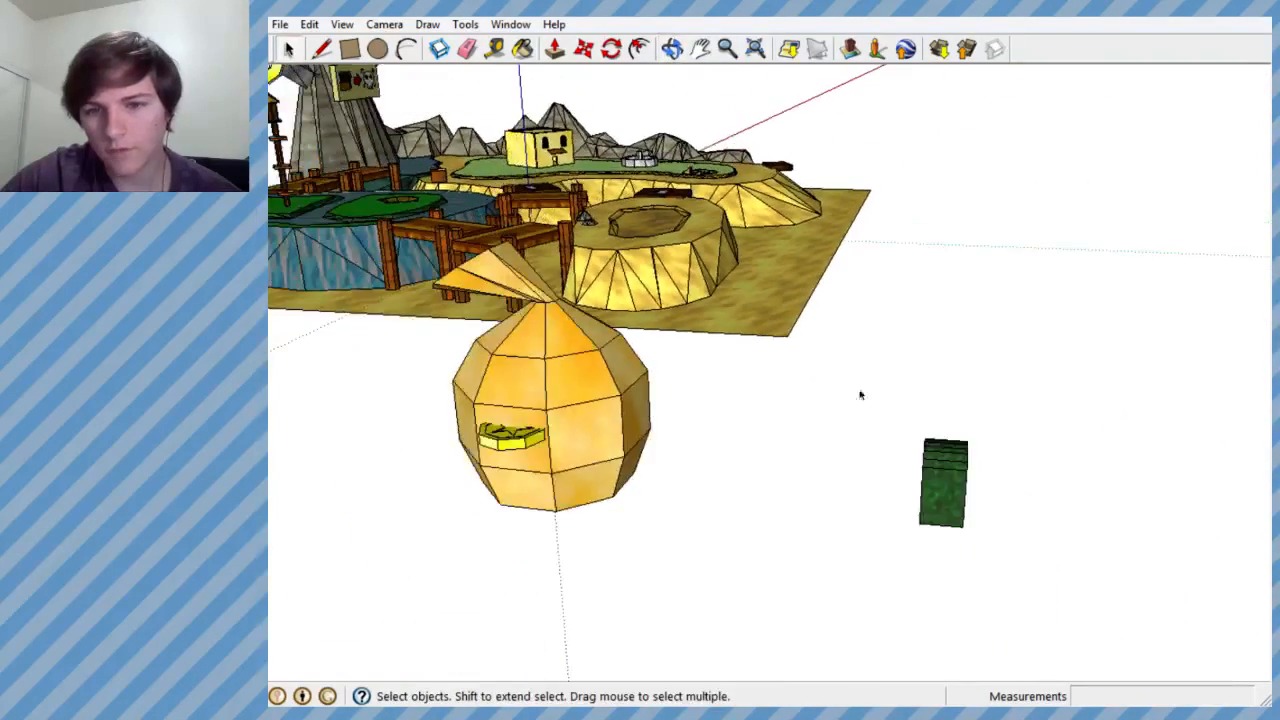
scroll(910, 463, "up", 4)
scroll(993, 485, "down", 1)
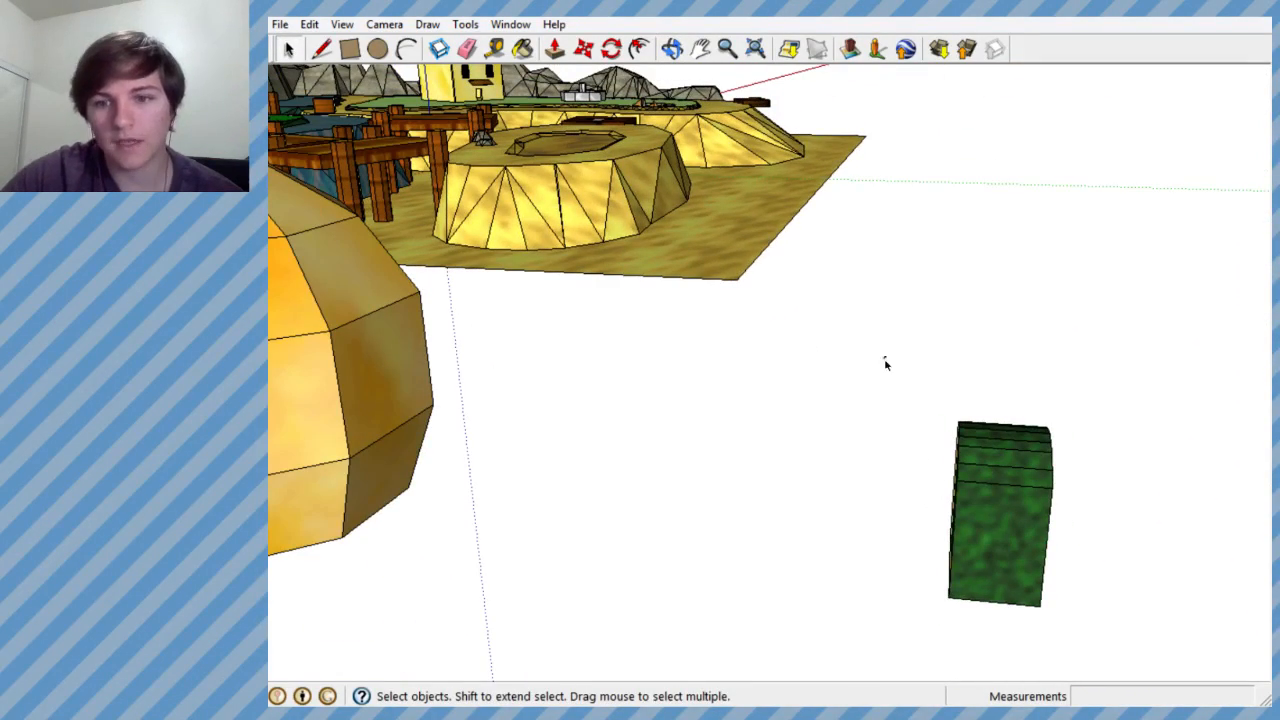
- Select the whole arched double-door block, including its green frame and roof
left_click_drag(885, 362, 1095, 651)
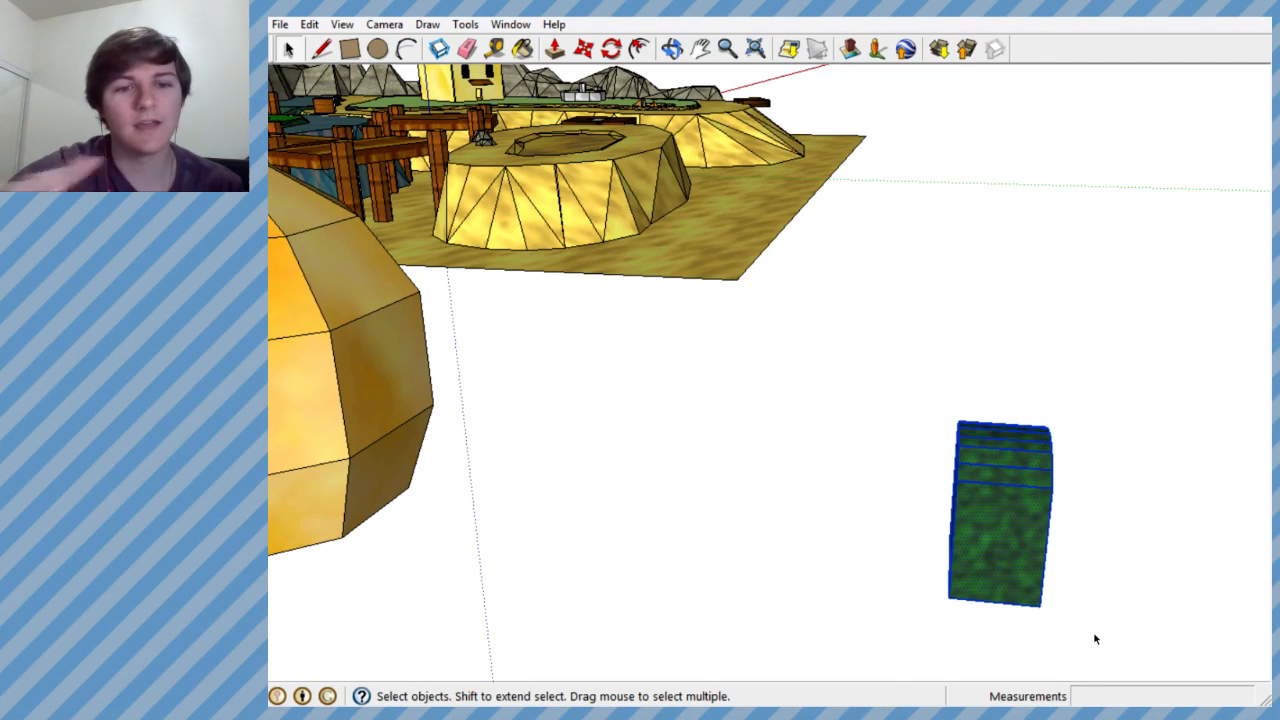
mouse_move(1015, 629)
middle_mouse_down()
mouse_move(851, 466)
mouse_move(878, 526)
middle_mouse_up()
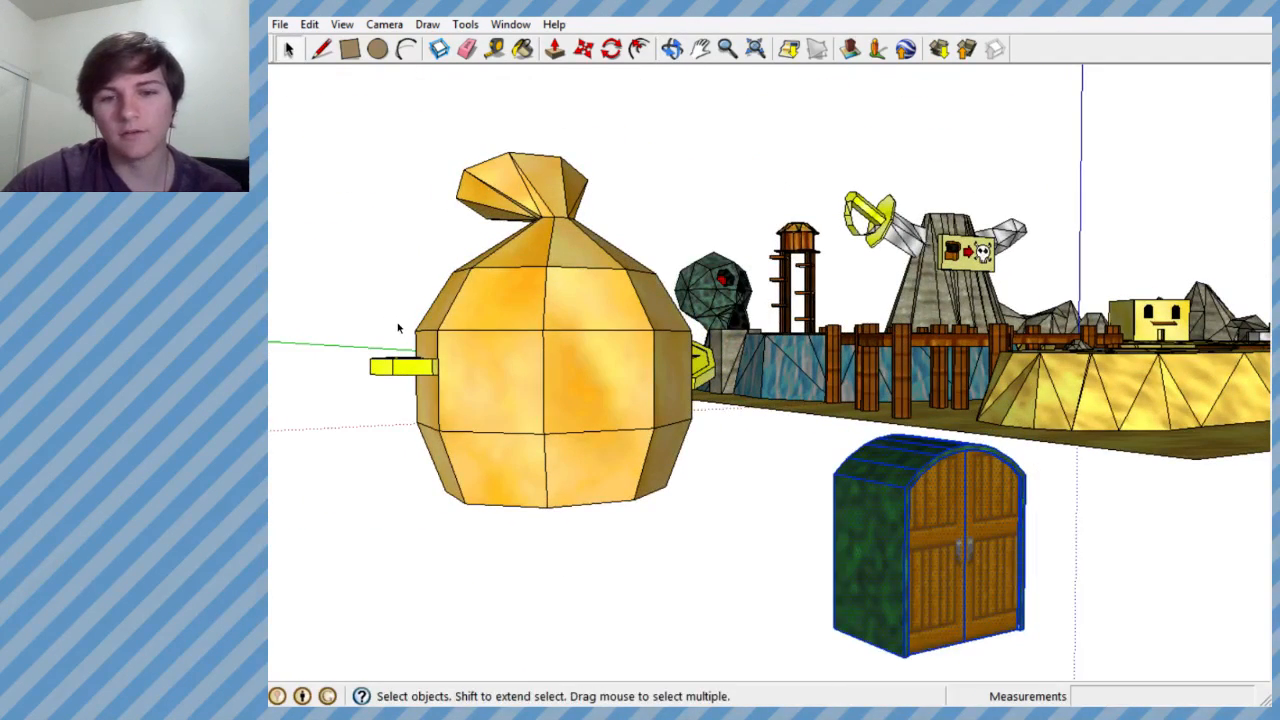
mouse_move(435, 357)
middle_mouse_down()
mouse_move(760, 437)
mouse_move(831, 480)
middle_mouse_up()
scroll(900, 466, "down", 3)
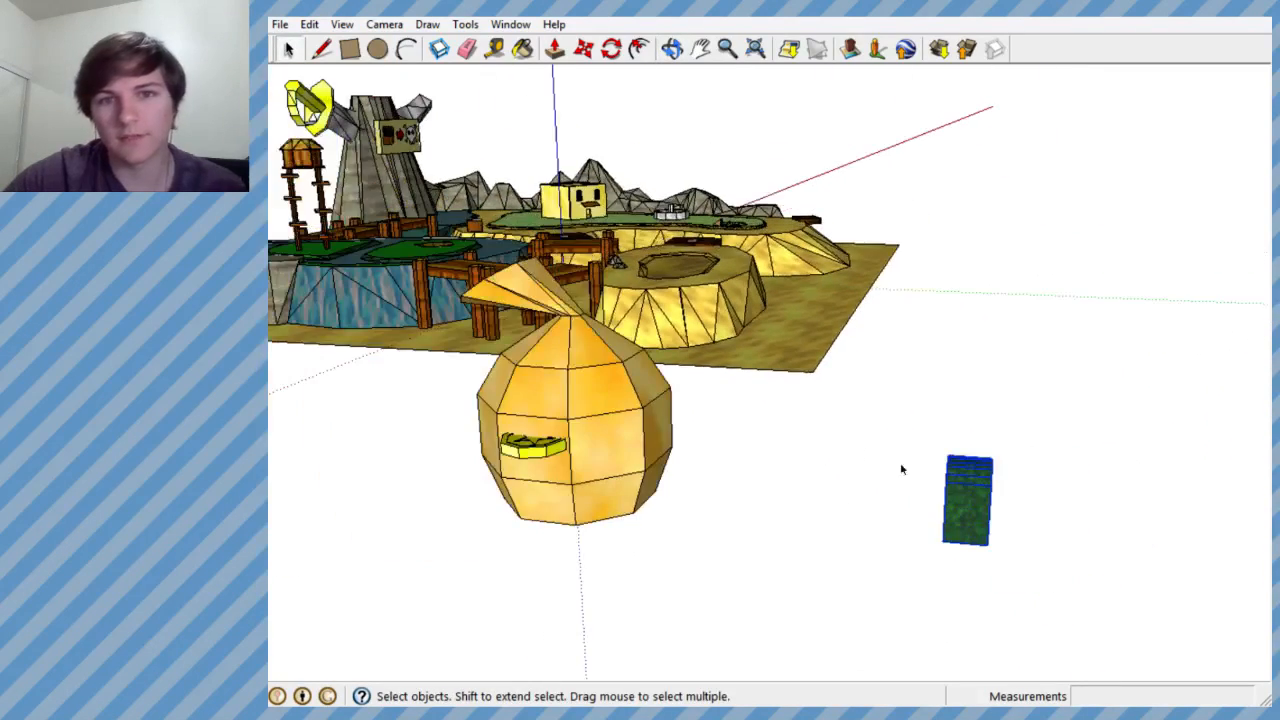
scroll(935, 490, "up", 4)
right_click(920, 480)
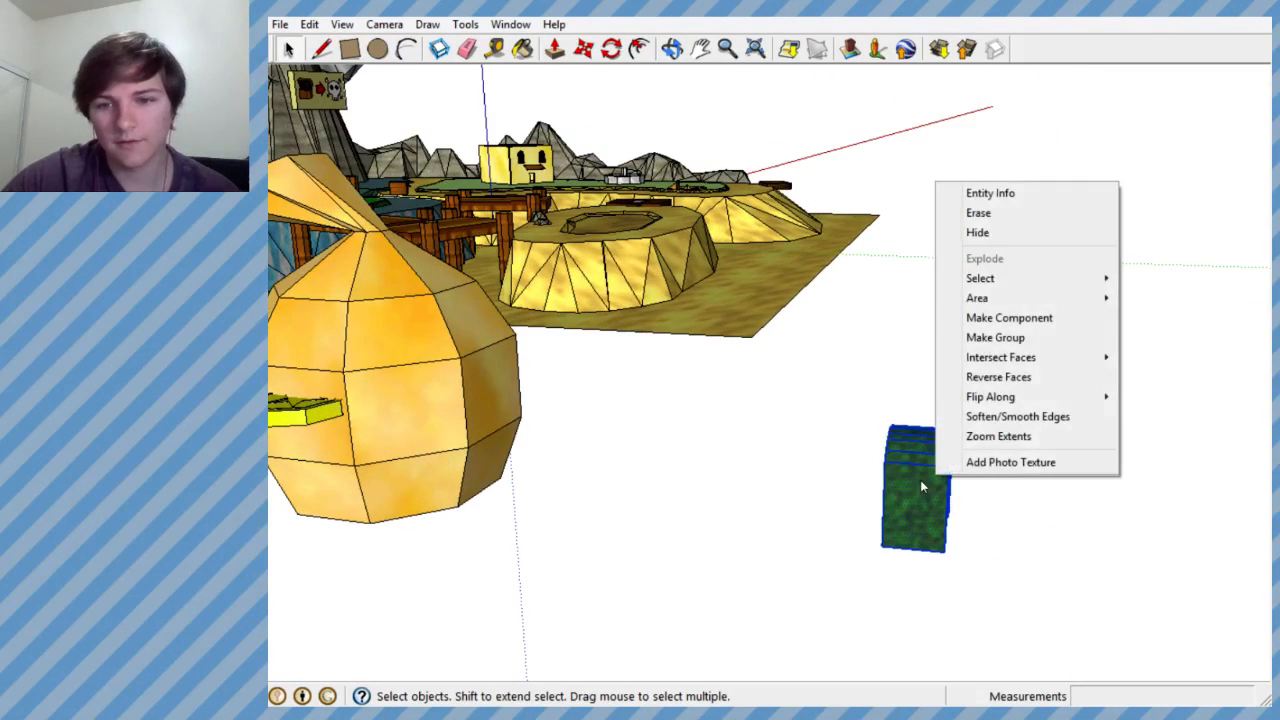
key("Escape")
left_click_drag(840, 404, 989, 606)
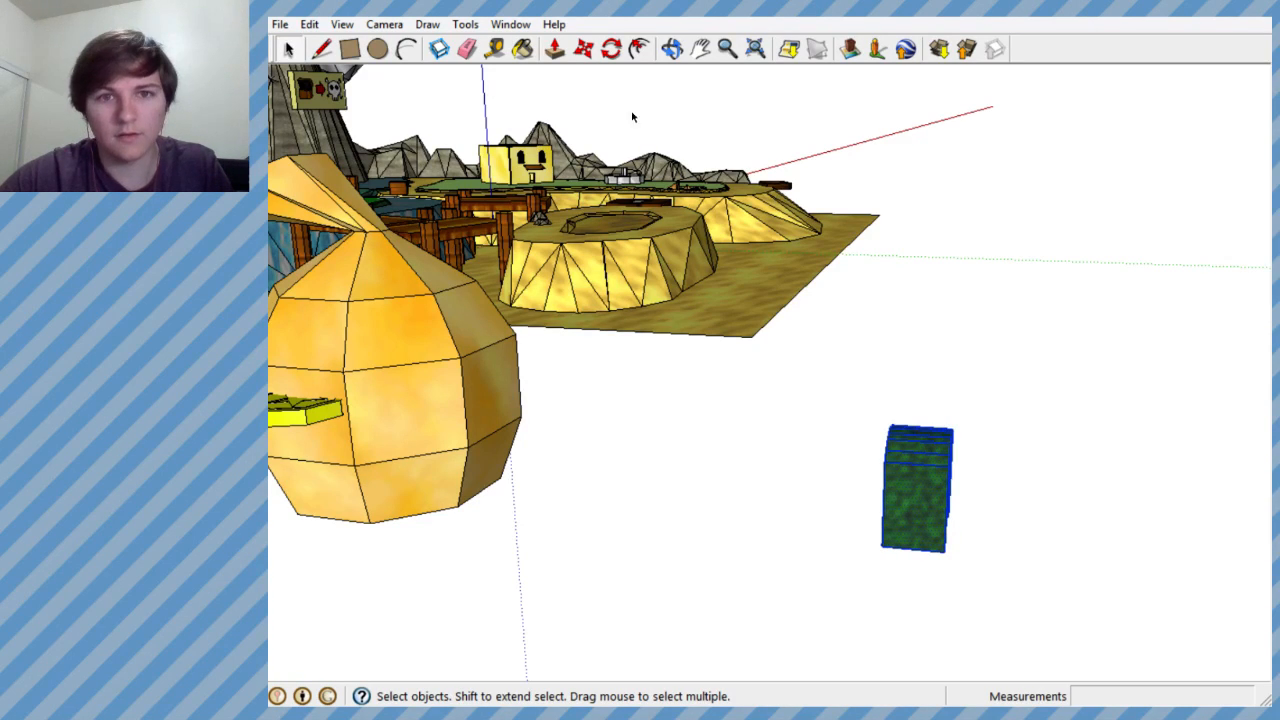
- Copy the door block beside the original towards the money bag, and delete the surplus block
left_click(555, 48)
key("ctrl")
left_click(909, 549)
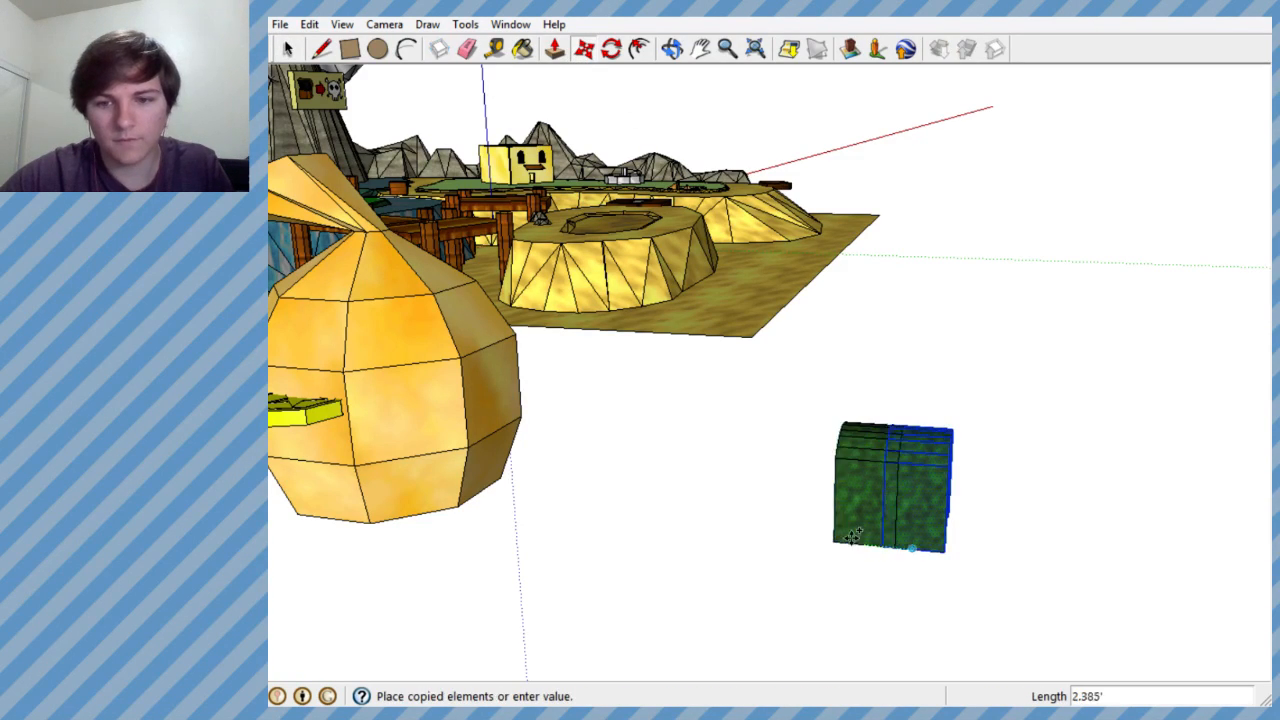
left_click(838, 523)
mouse_move(898, 472)
middle_mouse_down()
mouse_move(940, 494)
mouse_move(900, 470)
middle_mouse_up()
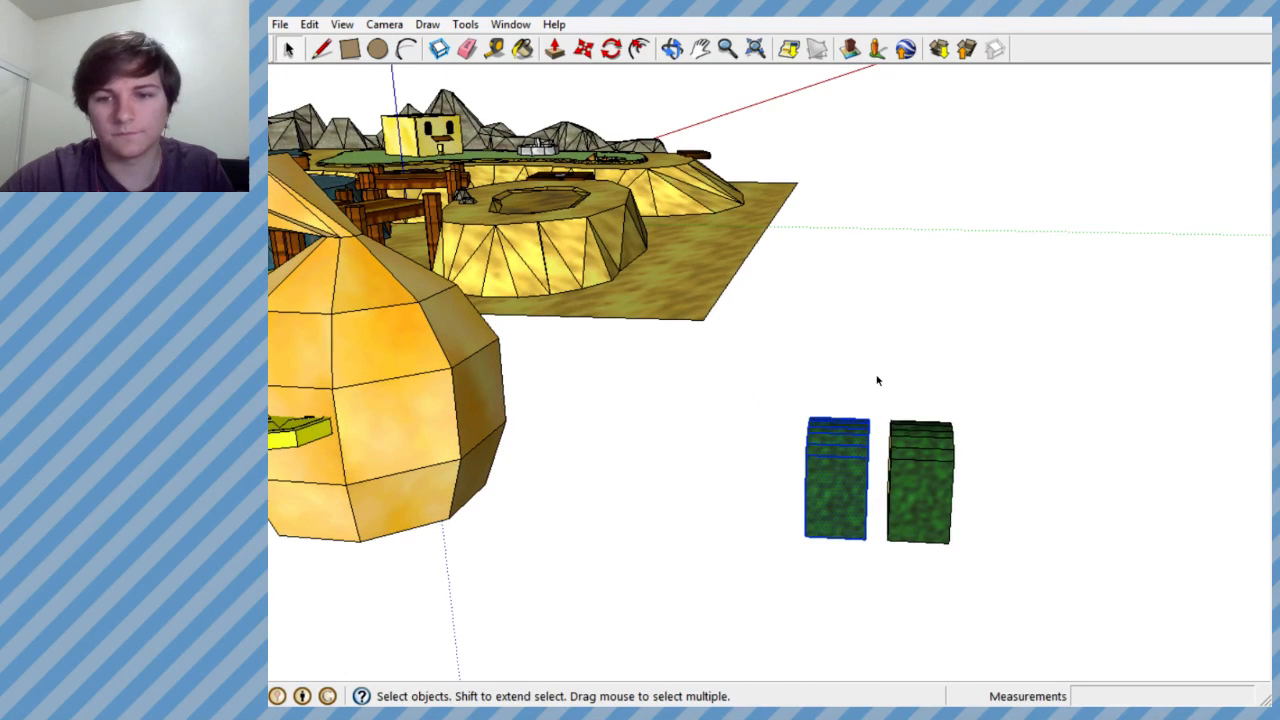
mouse_move(957, 524)
middle_mouse_down()
mouse_move(690, 443)
mouse_move(792, 503)
mouse_move(586, 411)
mouse_move(471, 503)
mouse_move(455, 496)
mouse_move(474, 520)
mouse_move(423, 526)
mouse_move(538, 468)
middle_mouse_up()
key("Delete")
- Select all geometry of the arched double-door block in front of the money bag and make it a group
scroll(538, 468, "down", 3)
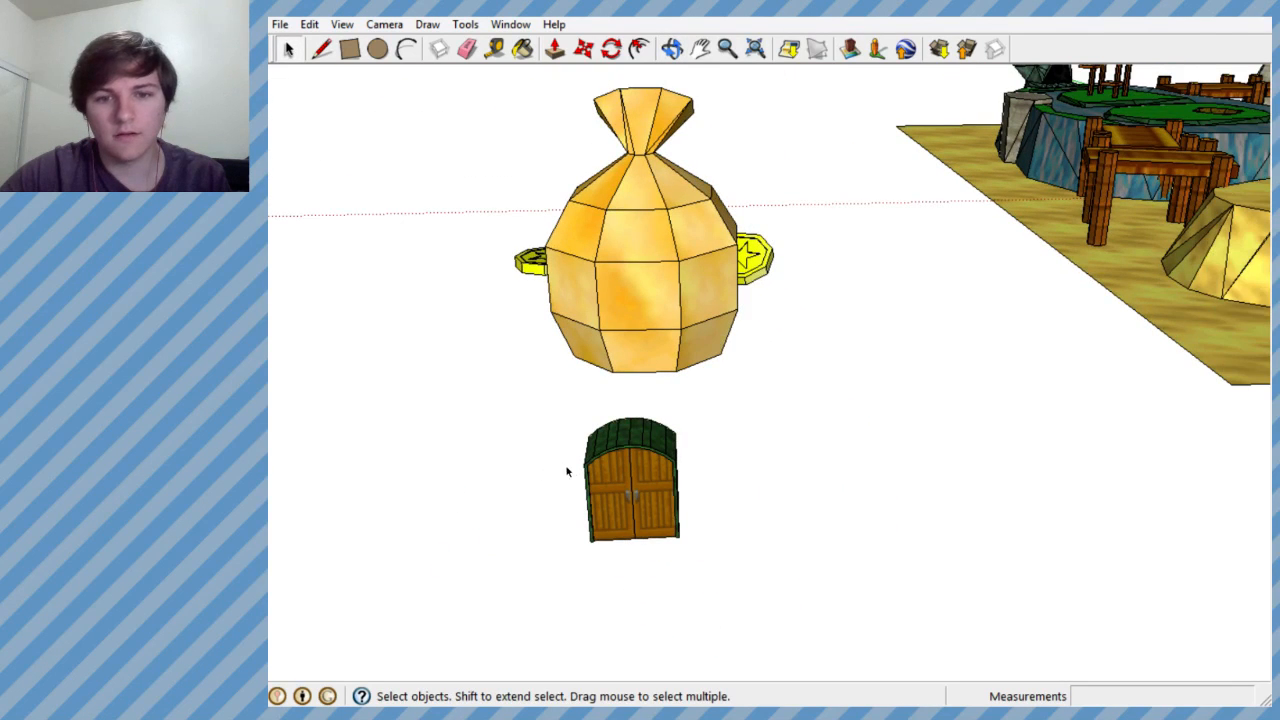
scroll(556, 398, "up", 1)
left_click_drag(711, 582, 719, 588)
scroll(658, 507, "up", 1)
middle_click_drag(656, 508, 602, 530)
scroll(920, 536, "down", 2)
scroll(705, 498, "up", 1)
scroll(706, 503, "up", 1)
middle_click_drag(706, 503, 705, 458)
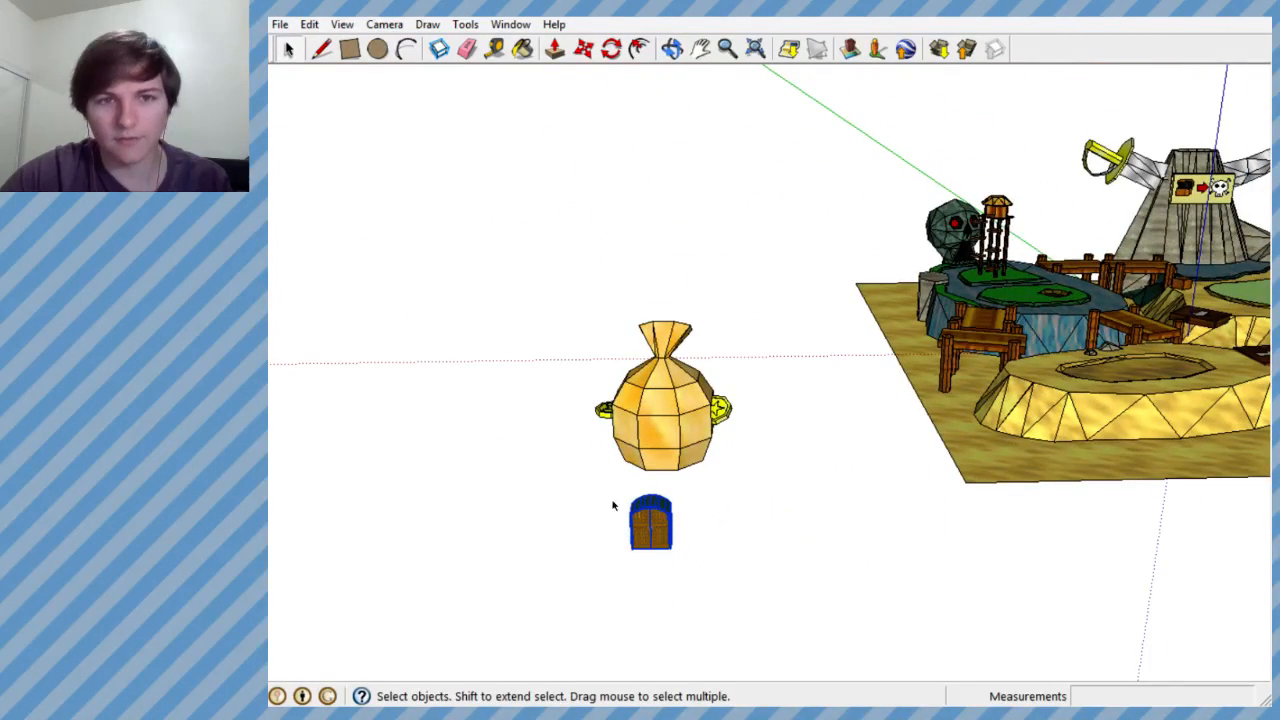
right_click(649, 515)
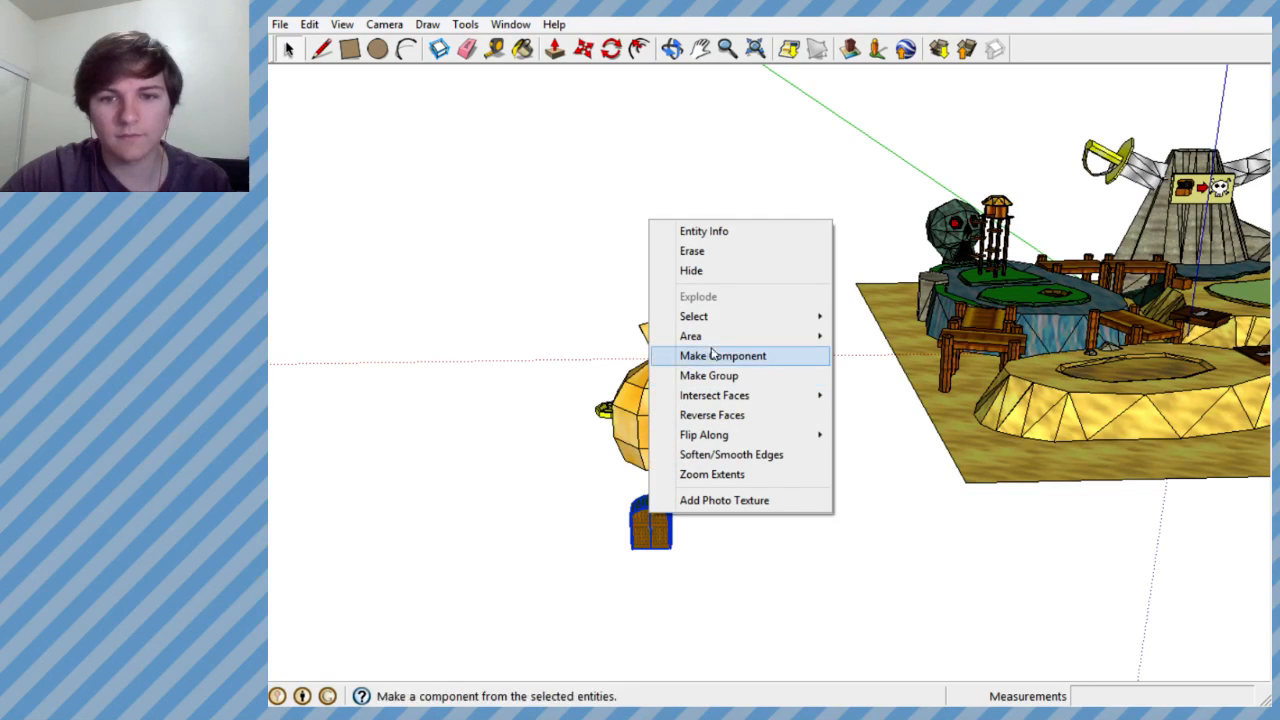
left_click(712, 376)
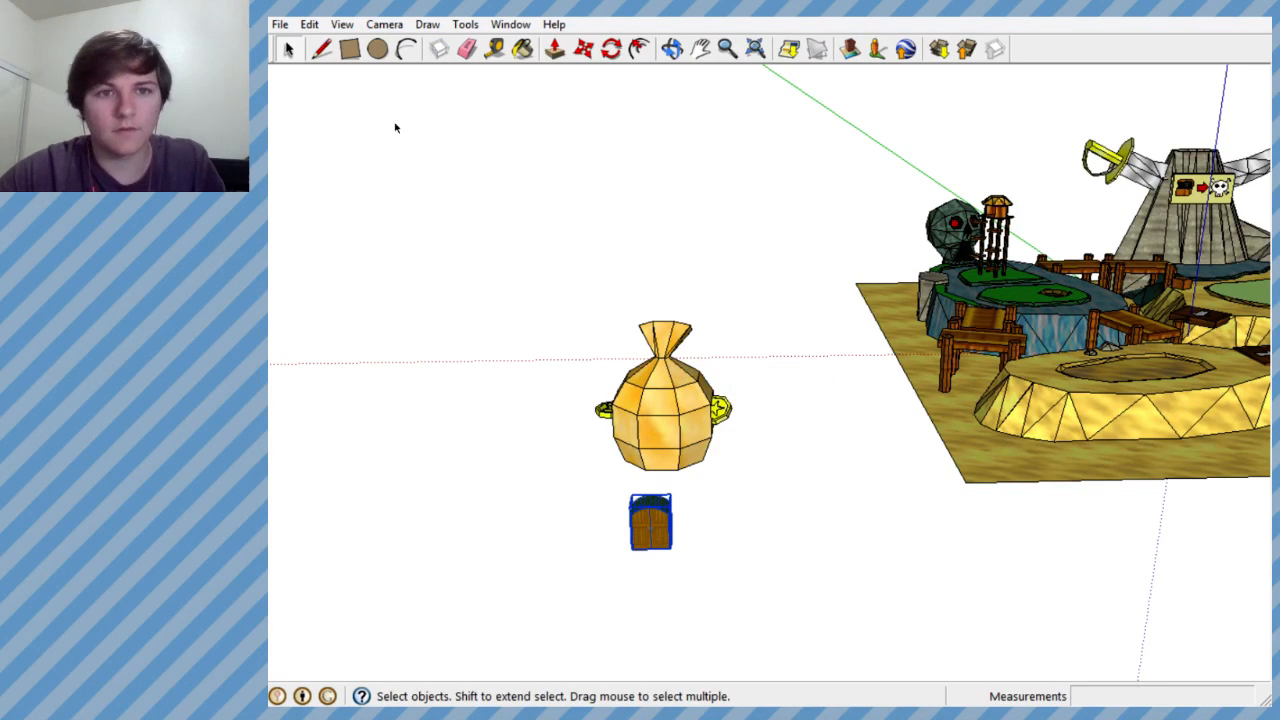
- Move the door group from the money bag onto the green in front of the yellow house
left_click(583, 48)
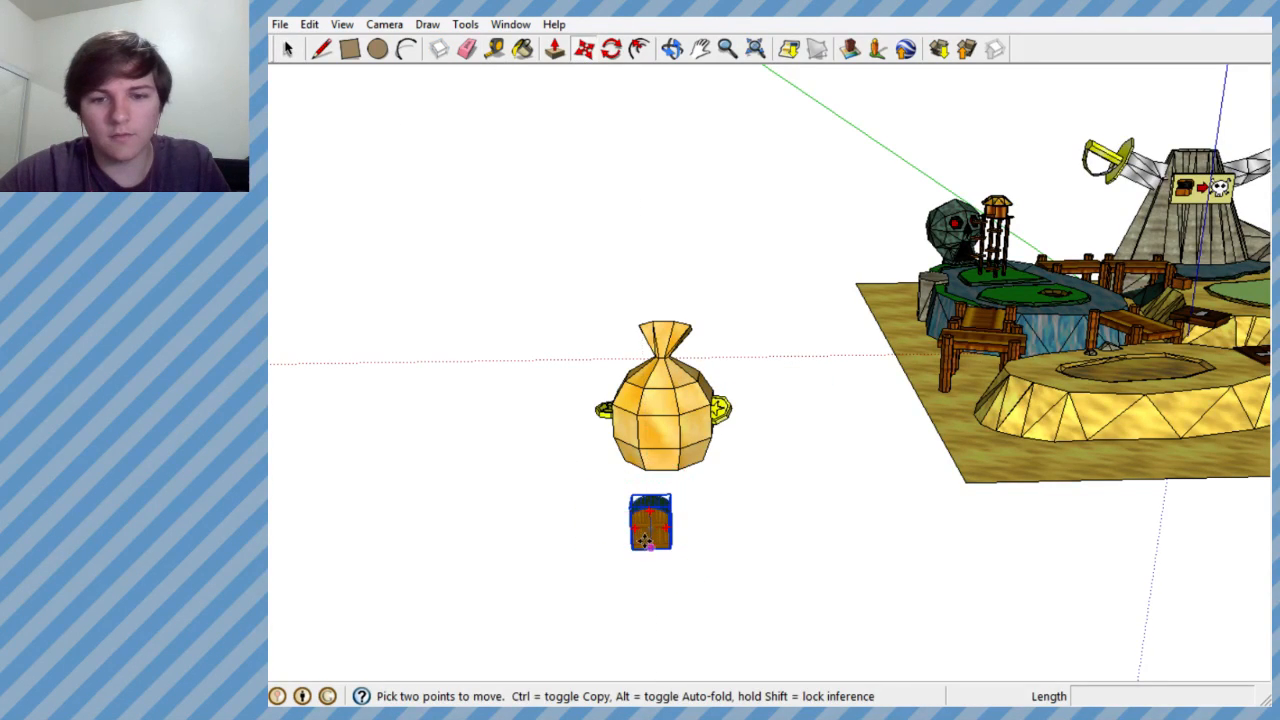
left_click(652, 535)
left_click_drag(663, 525, 1263, 310)
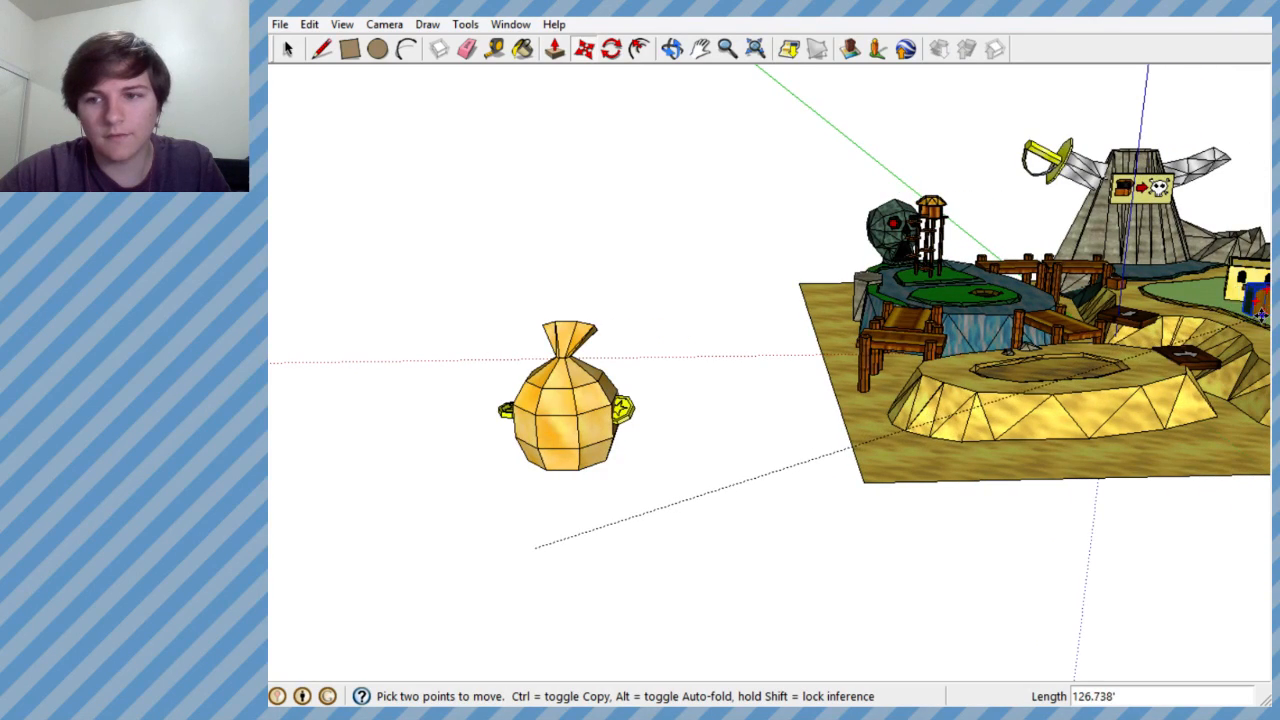
scroll(972, 425, "down", 3)
scroll(1145, 370, "up", 8)
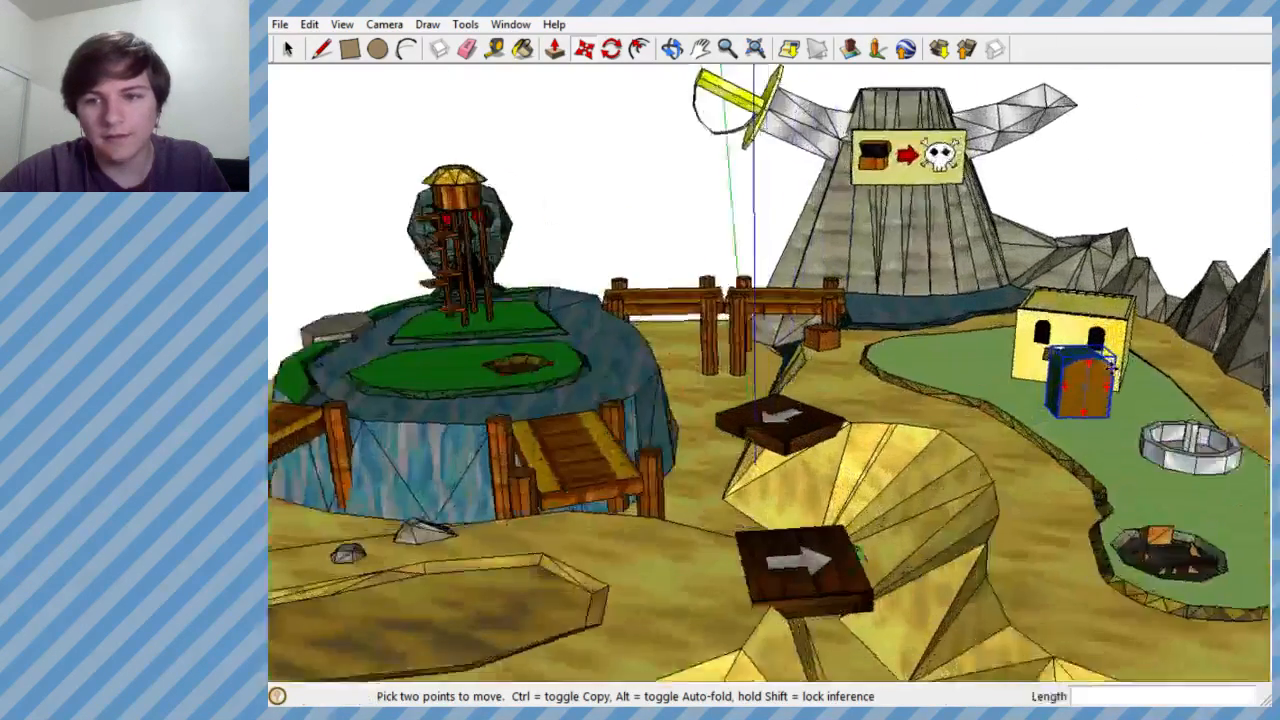
- Scale the door group uniformly to 0.50 from its upper corner and check its size against the yellow house's entrance
middle_click_drag(1008, 425, 1230, 402)
scroll(1066, 370, "down", 4)
scroll(1068, 370, "up", 6)
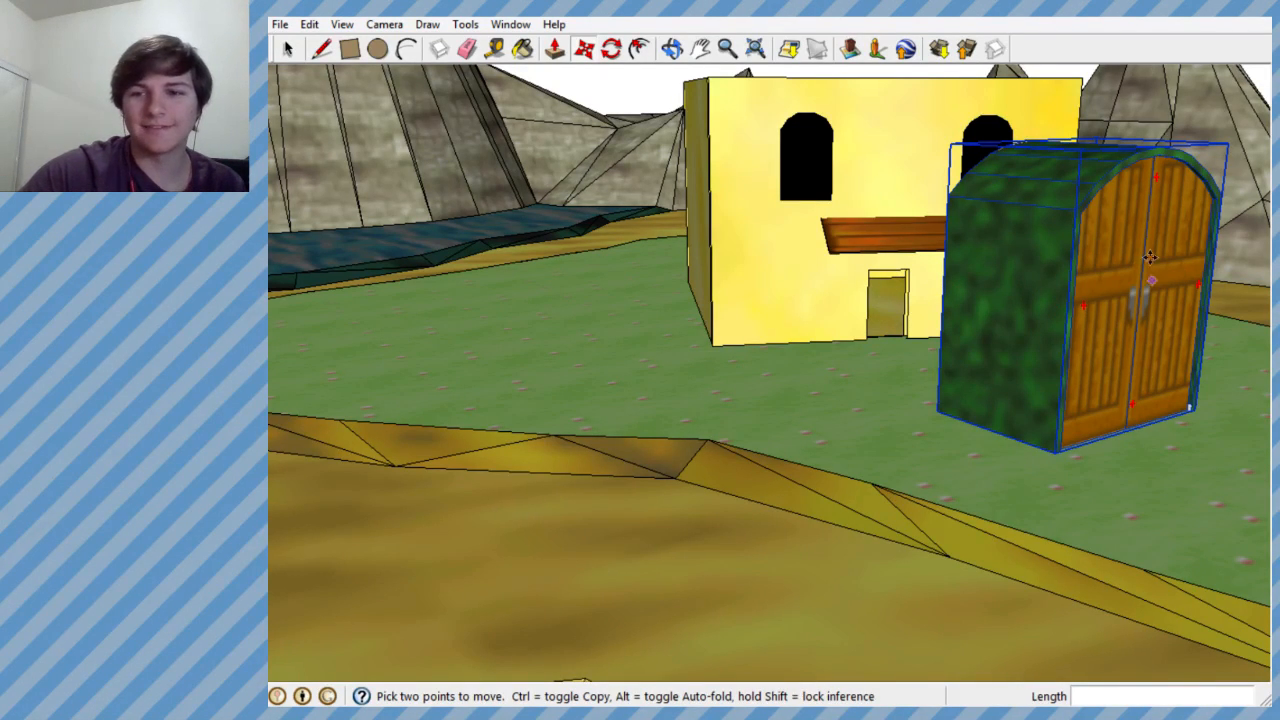
middle_click_drag(1109, 274, 689, 234)
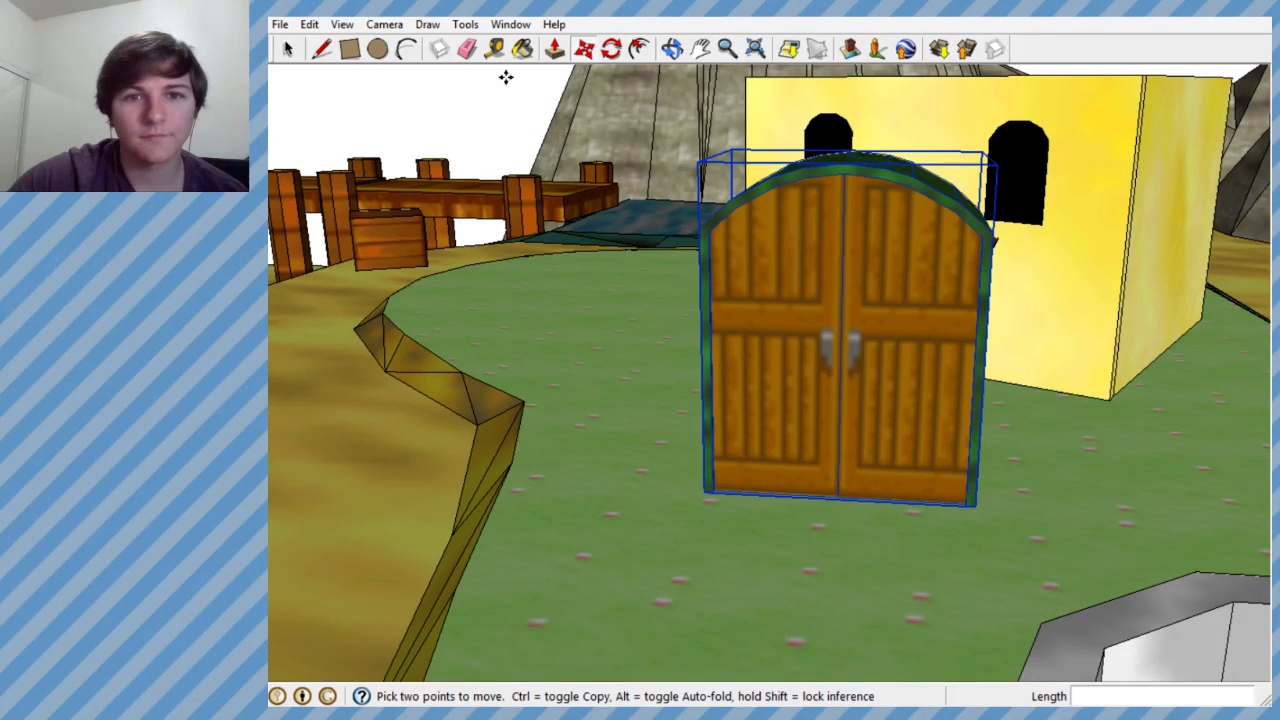
left_click(476, 26)
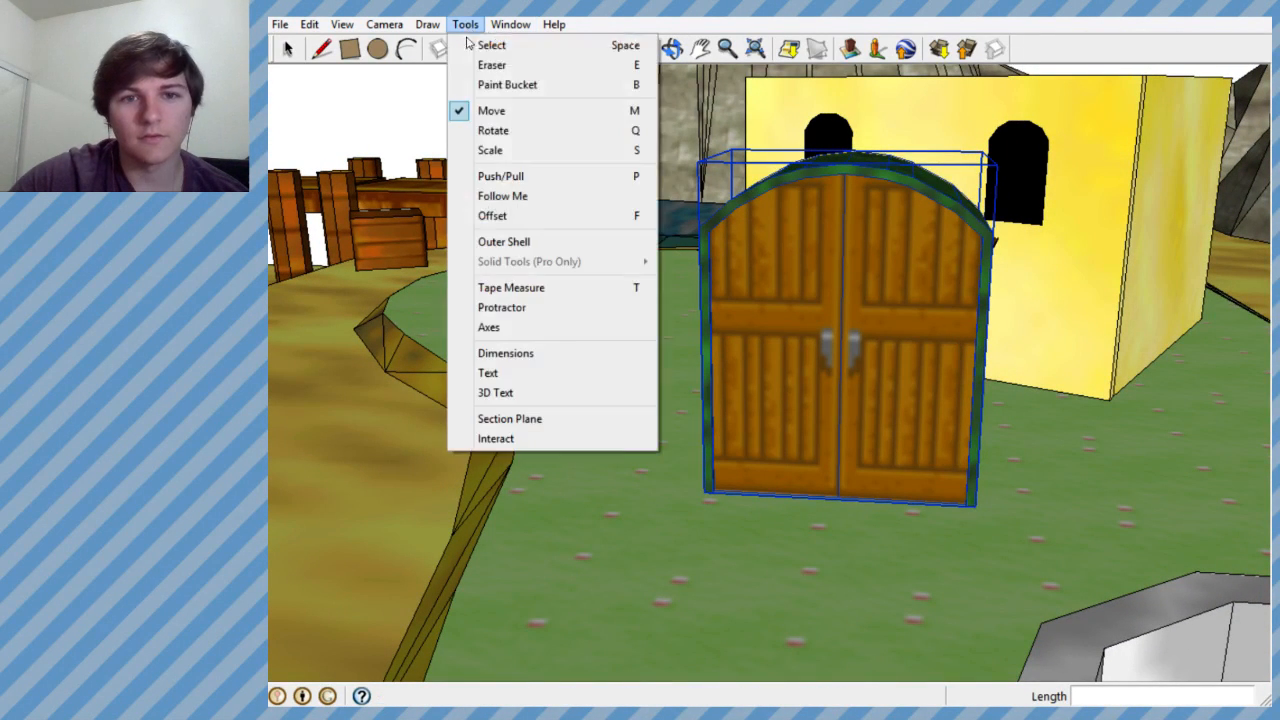
left_click(515, 150)
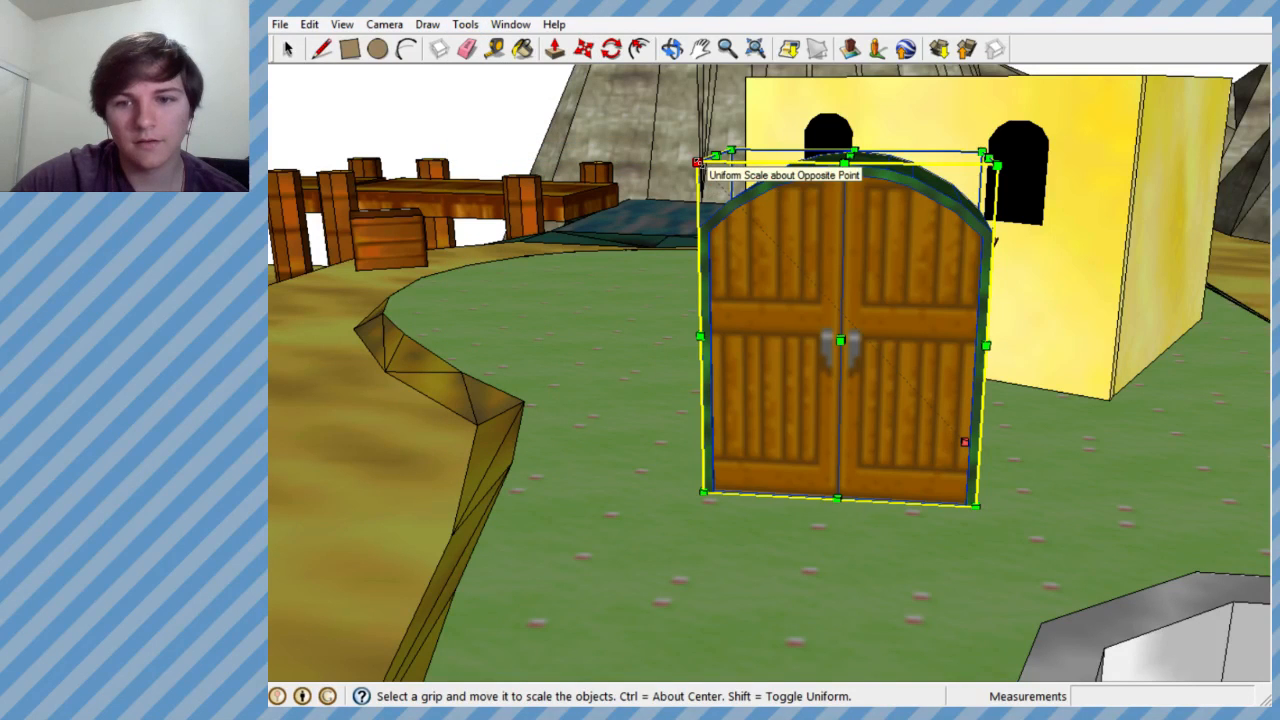
left_click_drag(697, 161, 890, 283)
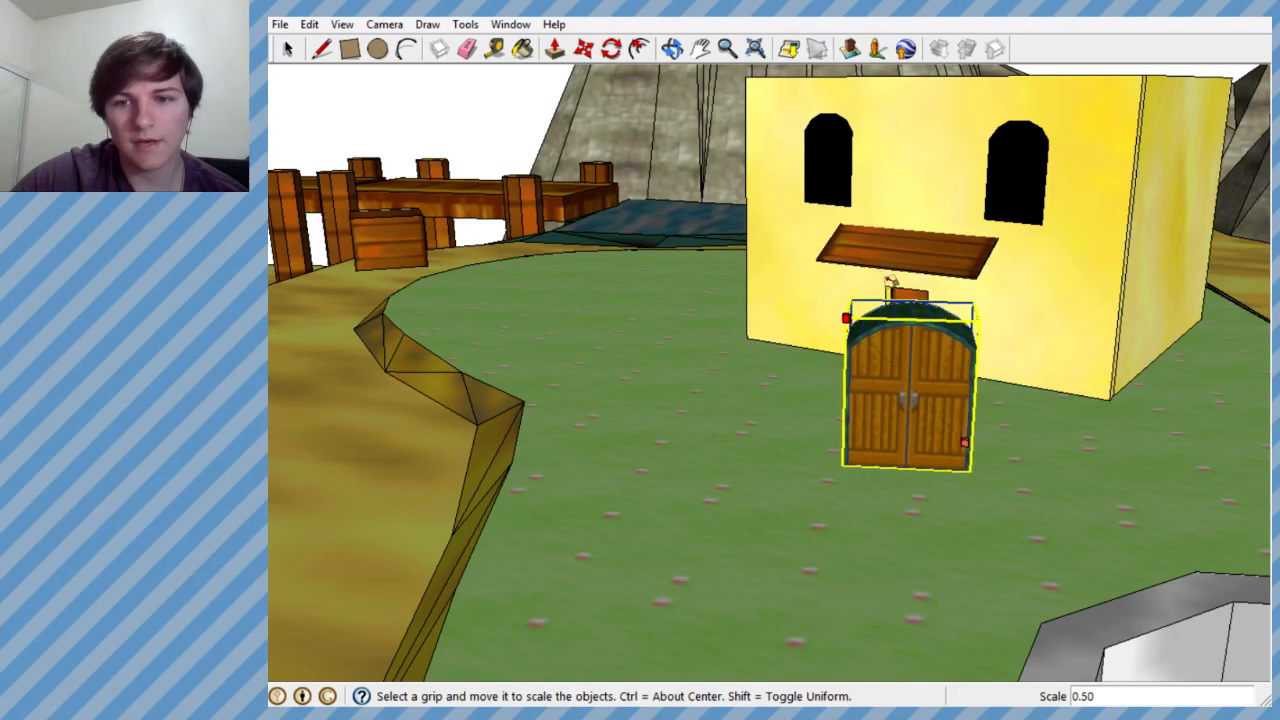
middle_click_drag(872, 298, 906, 299)
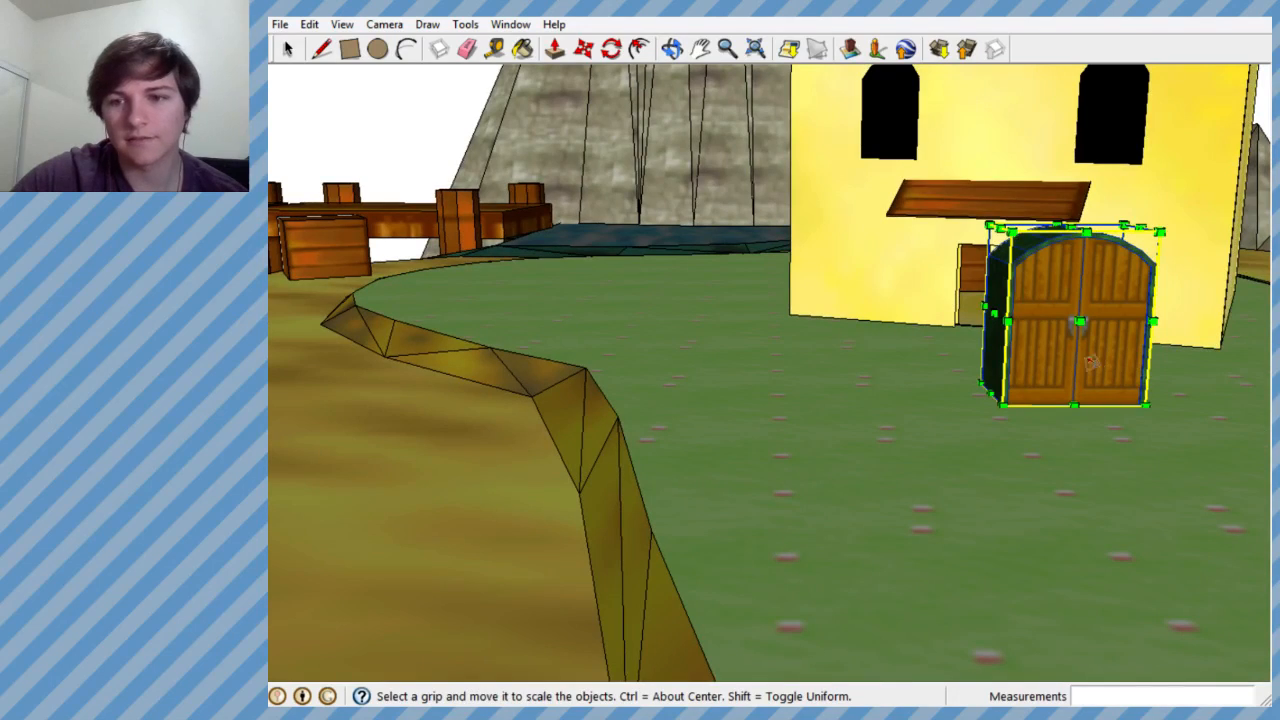
middle_click_drag(1028, 345, 1012, 365)
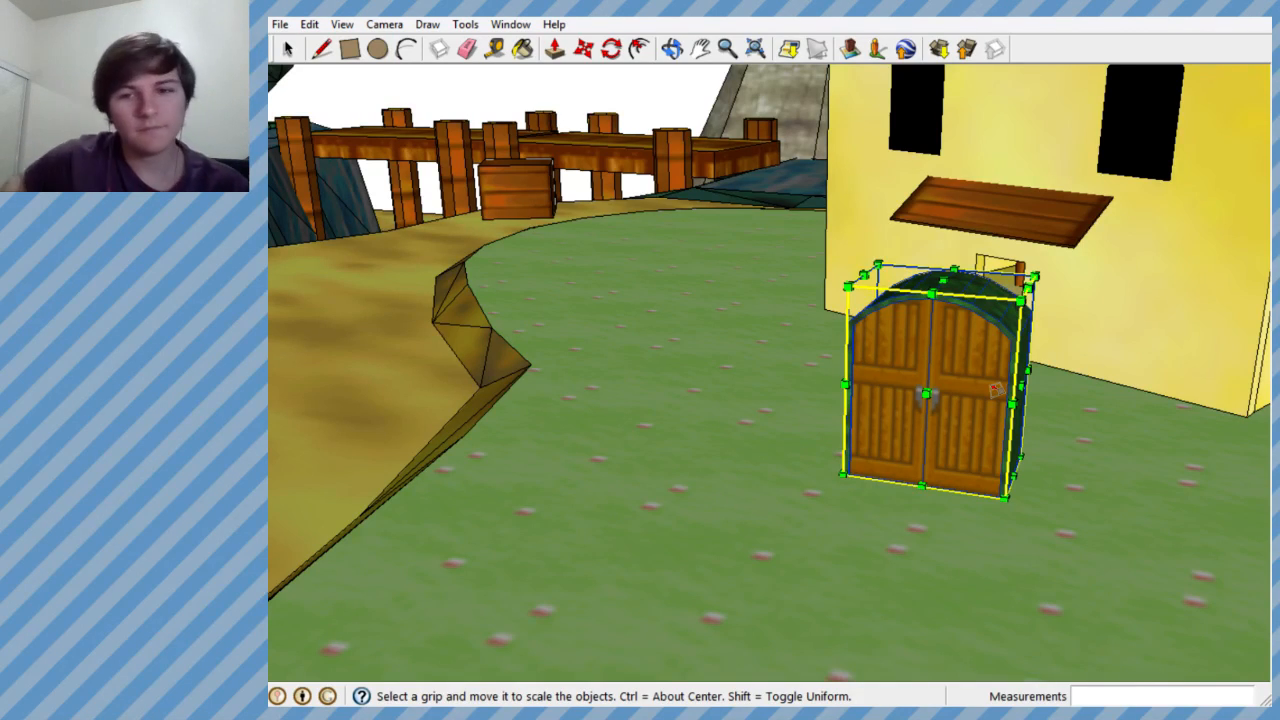
middle_click_drag(997, 390, 1004, 452)
left_click_drag(1004, 452, 1008, 169)
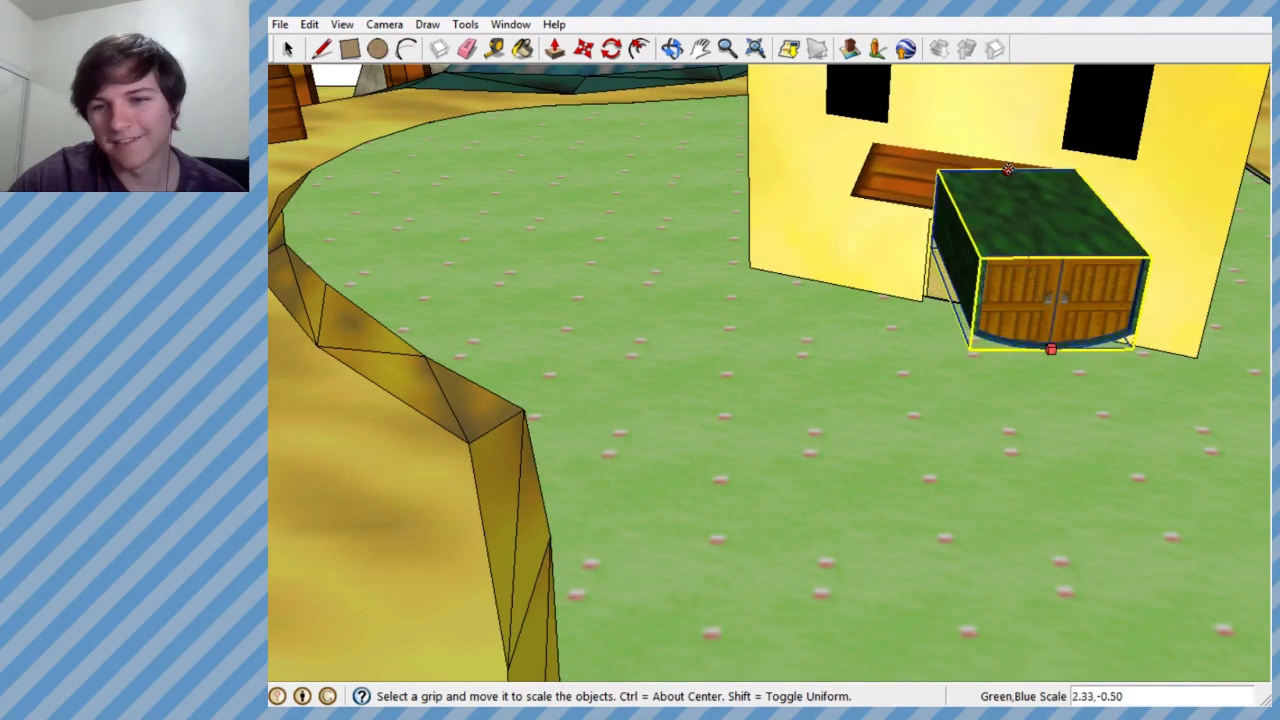
middle_click_drag(912, 338, 803, 338)
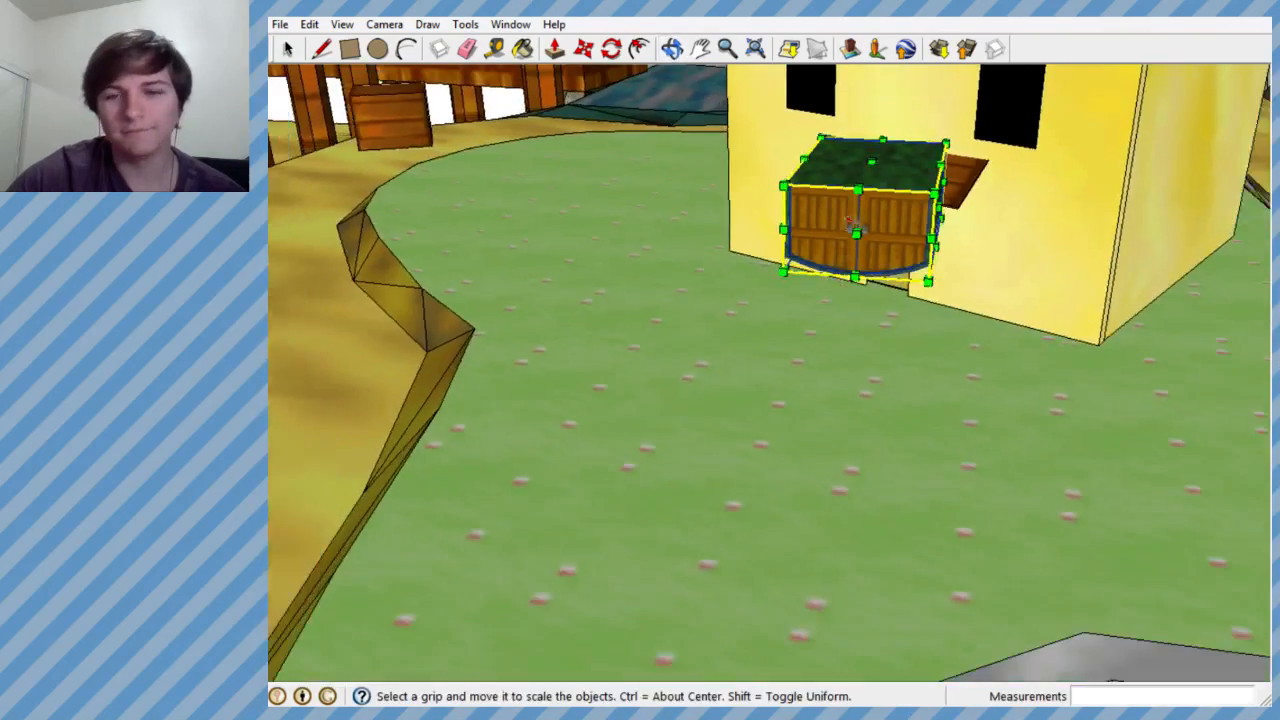
scroll(842, 143, "up", 3)
middle_click_drag(843, 143, 832, 225)
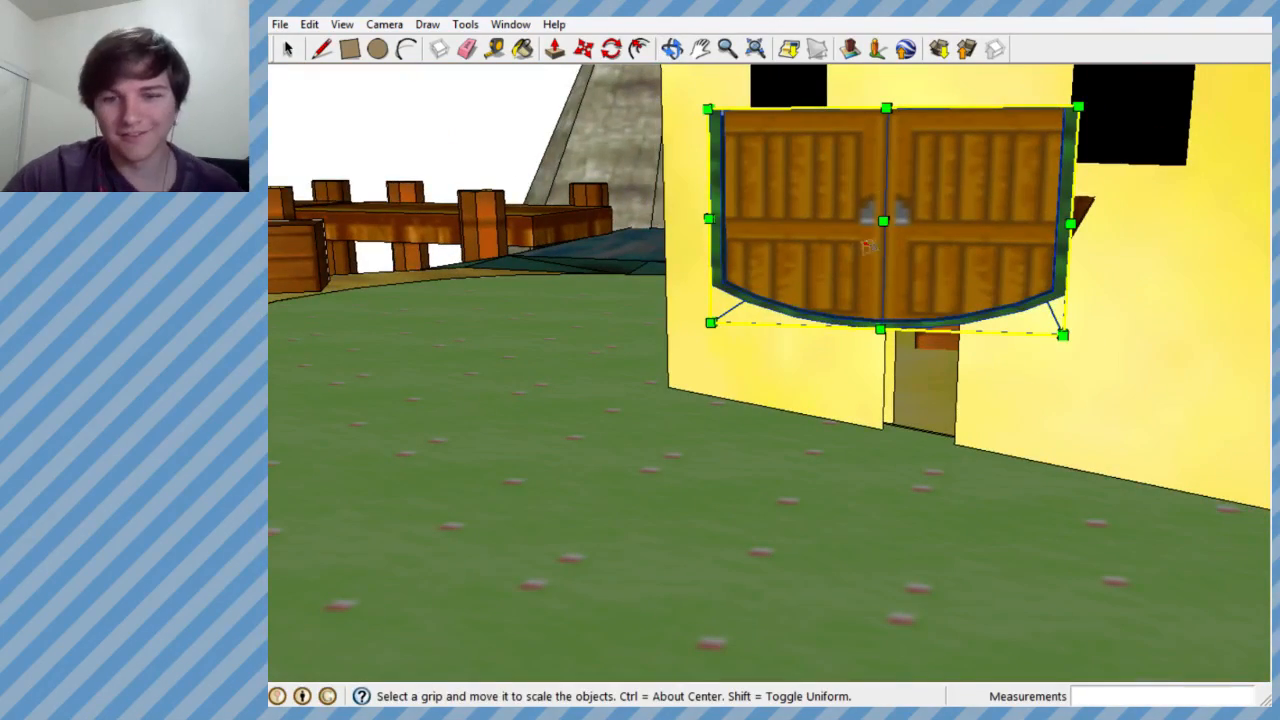
key("ctrl+z")
- Scale the door group down uniformly to about 0.90 from its upper corner
mouse_move(865, 370)
middle_mouse_down()
mouse_move(890, 383)
mouse_move(857, 363)
middle_mouse_up()
scroll(858, 362, "down", 2)
mouse_move(925, 310)
middle_mouse_down()
mouse_move(1117, 295)
mouse_move(1120, 232)
mouse_move(957, 240)
mouse_move(1023, 346)
mouse_move(1202, 355)
mouse_move(1020, 268)
mouse_move(1100, 275)
mouse_move(1017, 300)
mouse_move(1000, 347)
mouse_move(785, 315)
middle_mouse_up()
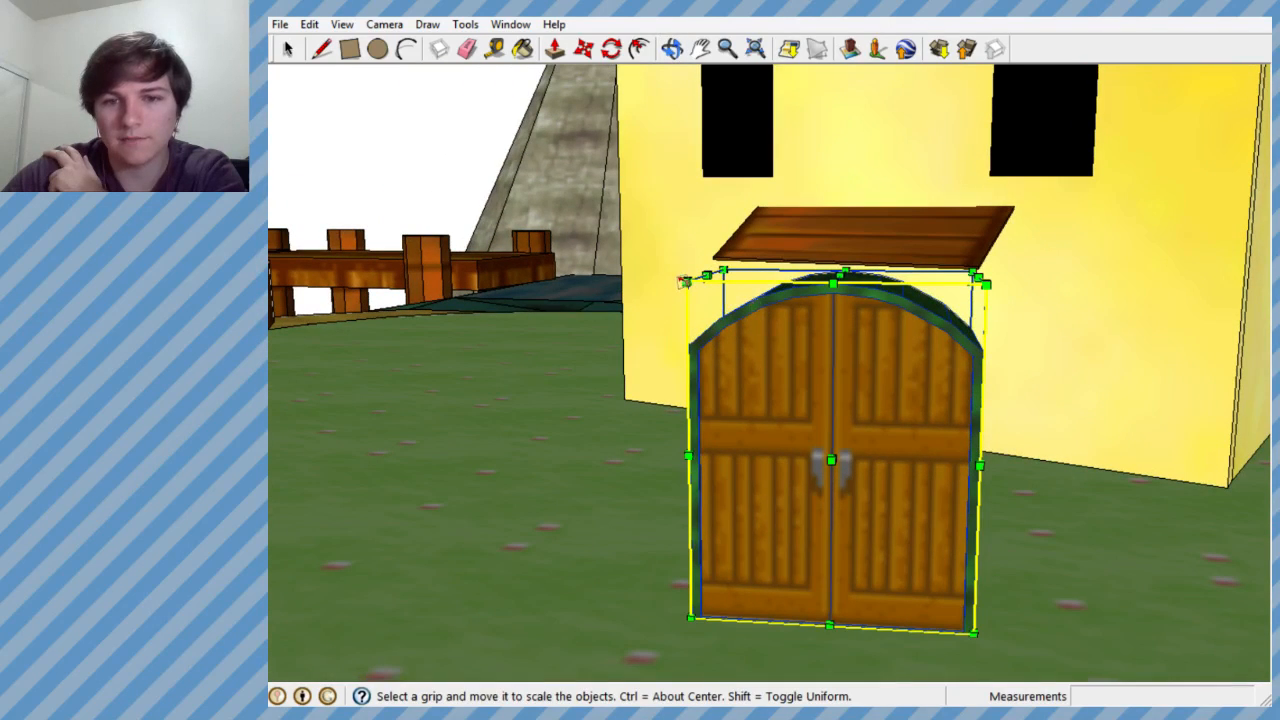
left_click_drag(680, 272, 728, 305)
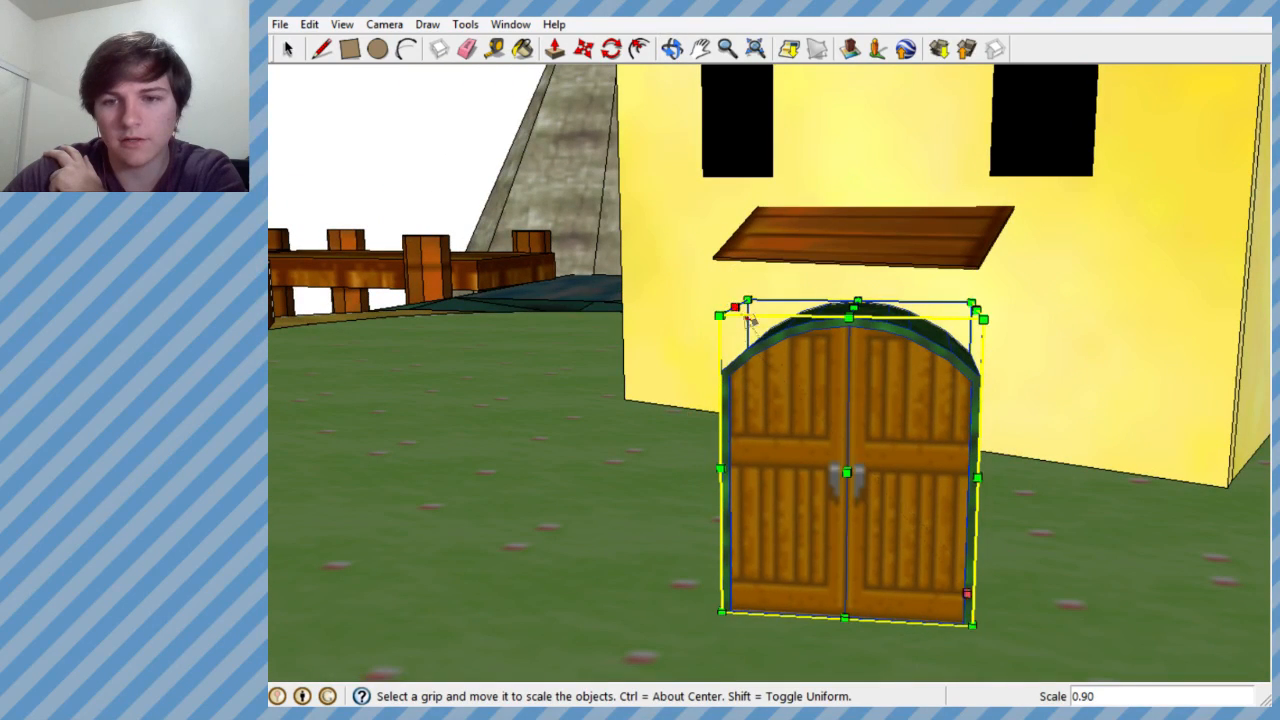
mouse_move(750, 318)
middle_mouse_down()
mouse_move(860, 360)
mouse_move(954, 374)
mouse_move(888, 438)
mouse_move(653, 135)
middle_mouse_up()
- Move the door group up to the yellow house's entrance to compare sizes, and set it down just in front
left_click(583, 50)
left_click(893, 519)
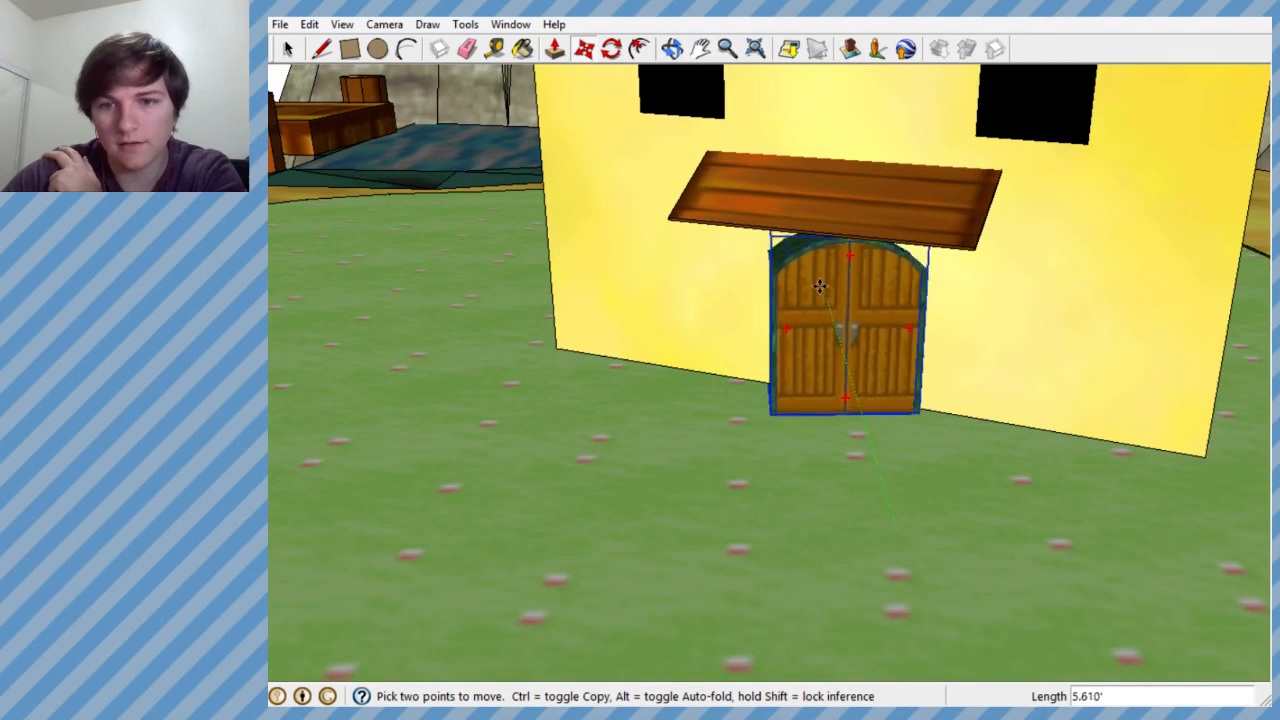
left_click(802, 283)
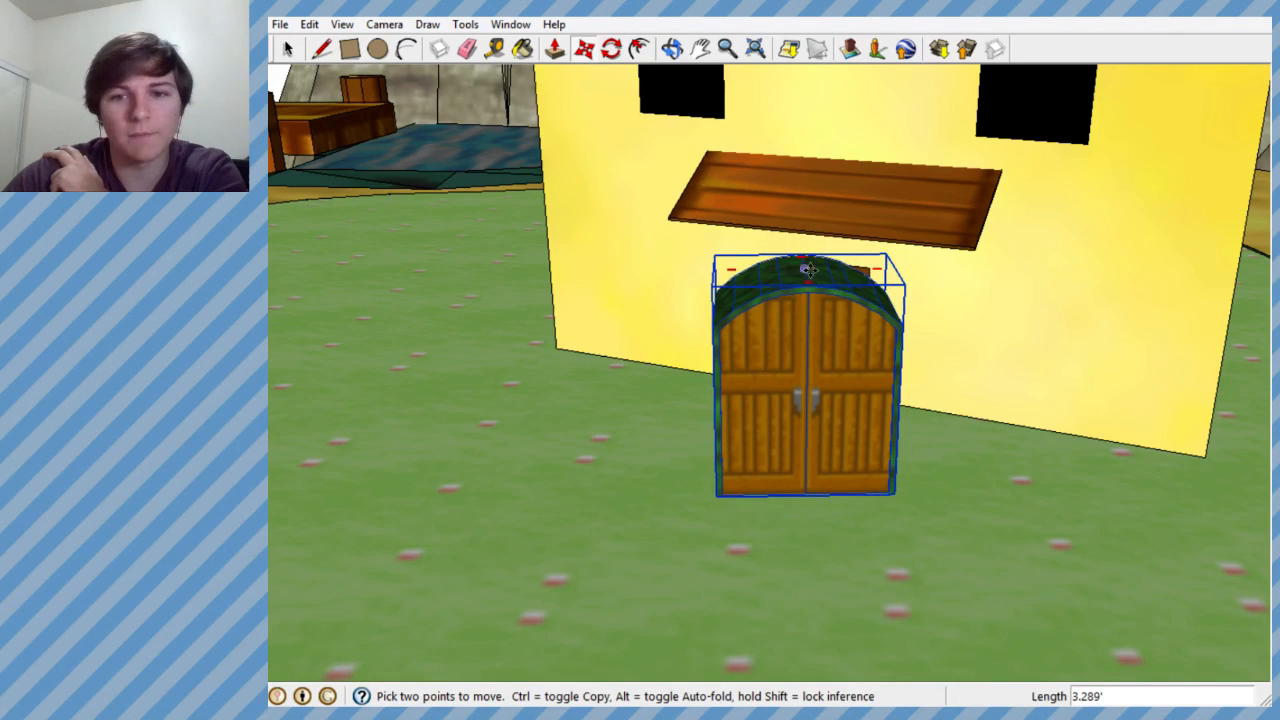
- Scale the door group down uniformly once more from its upper corner and compare it with the whole yellow house
middle_click_drag(802, 283, 731, 263)
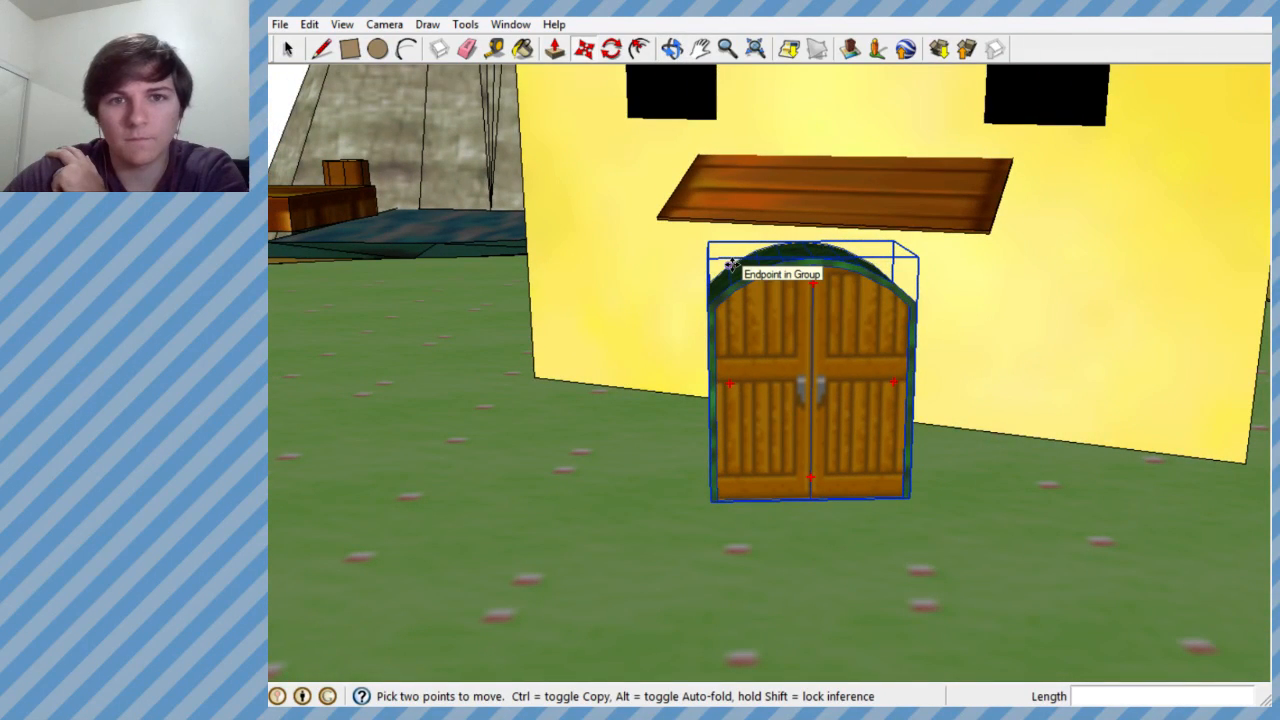
middle_click_drag(657, 268, 583, 351)
scroll(587, 318, "down", 3)
scroll(708, 353, "up", 2)
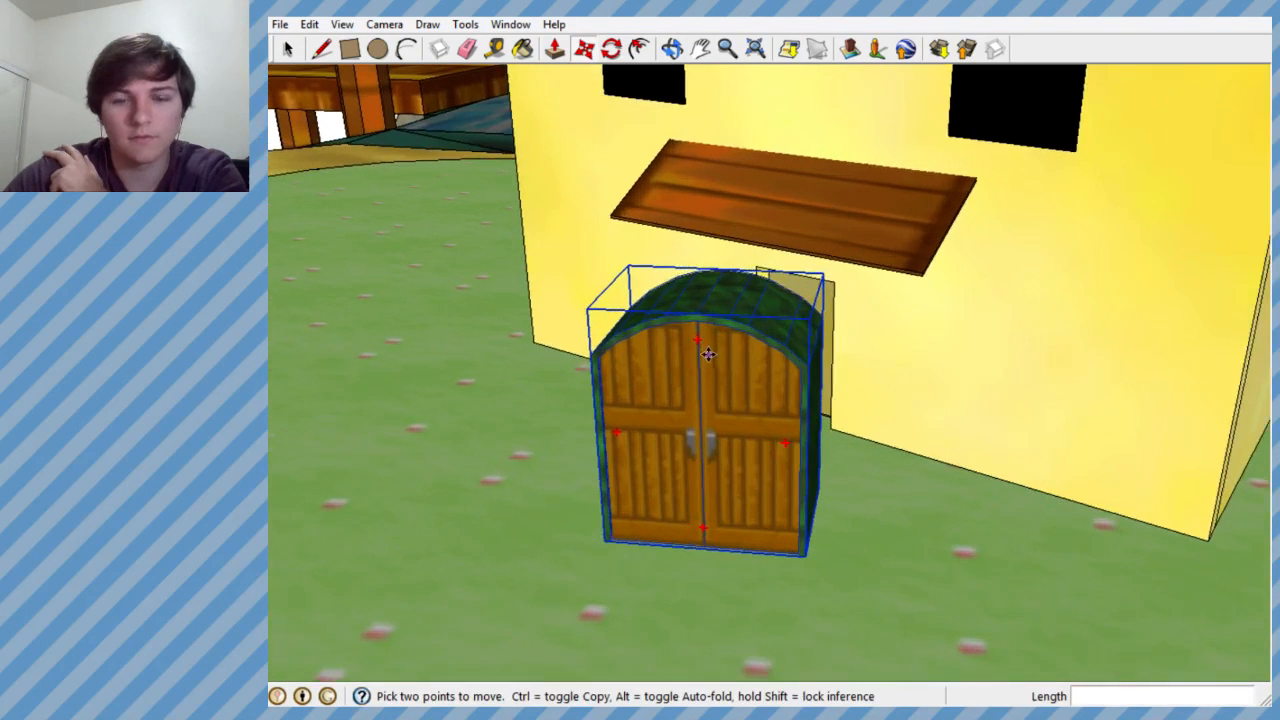
left_click(466, 25)
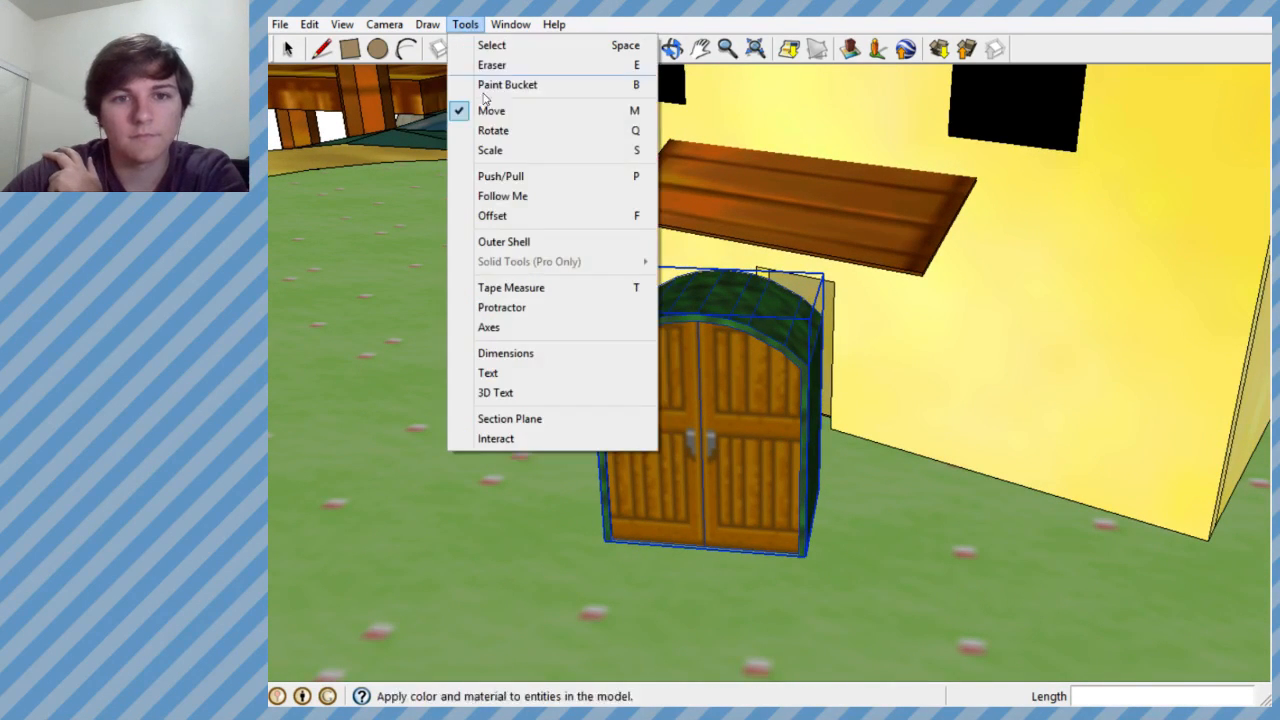
left_click(490, 149)
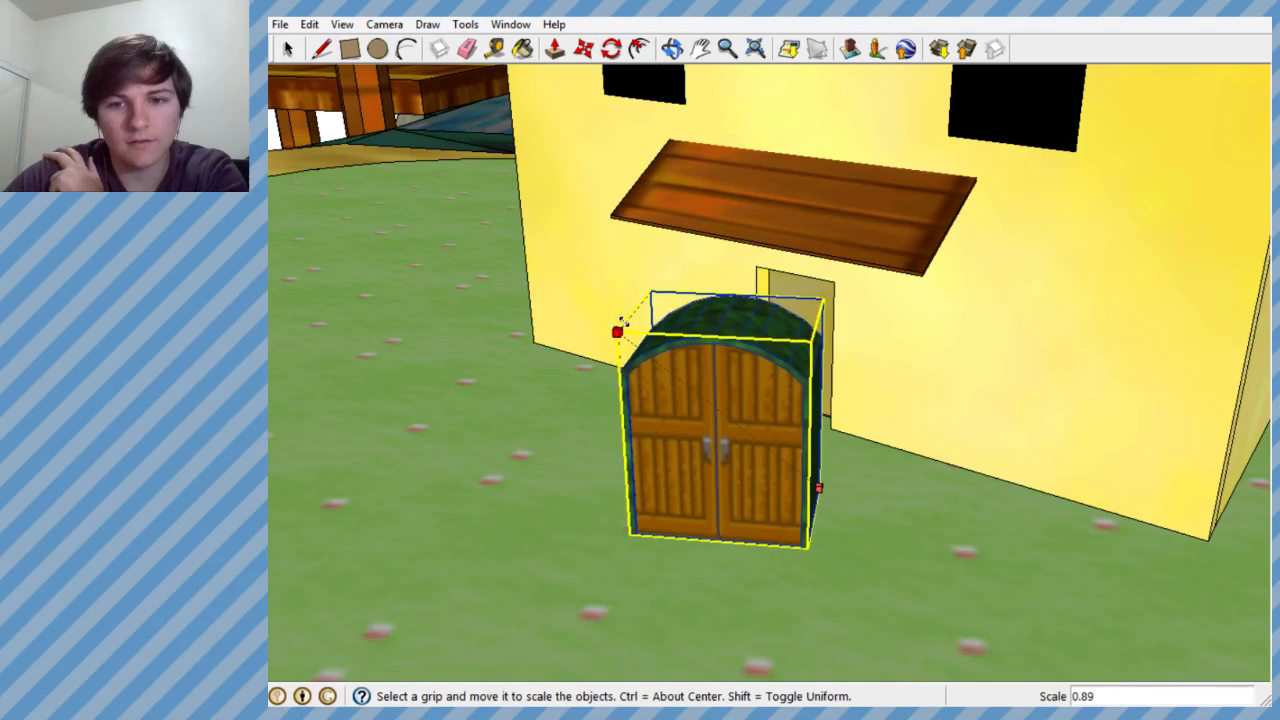
middle_click_drag(617, 331, 769, 365)
scroll(850, 360, "down", 5)
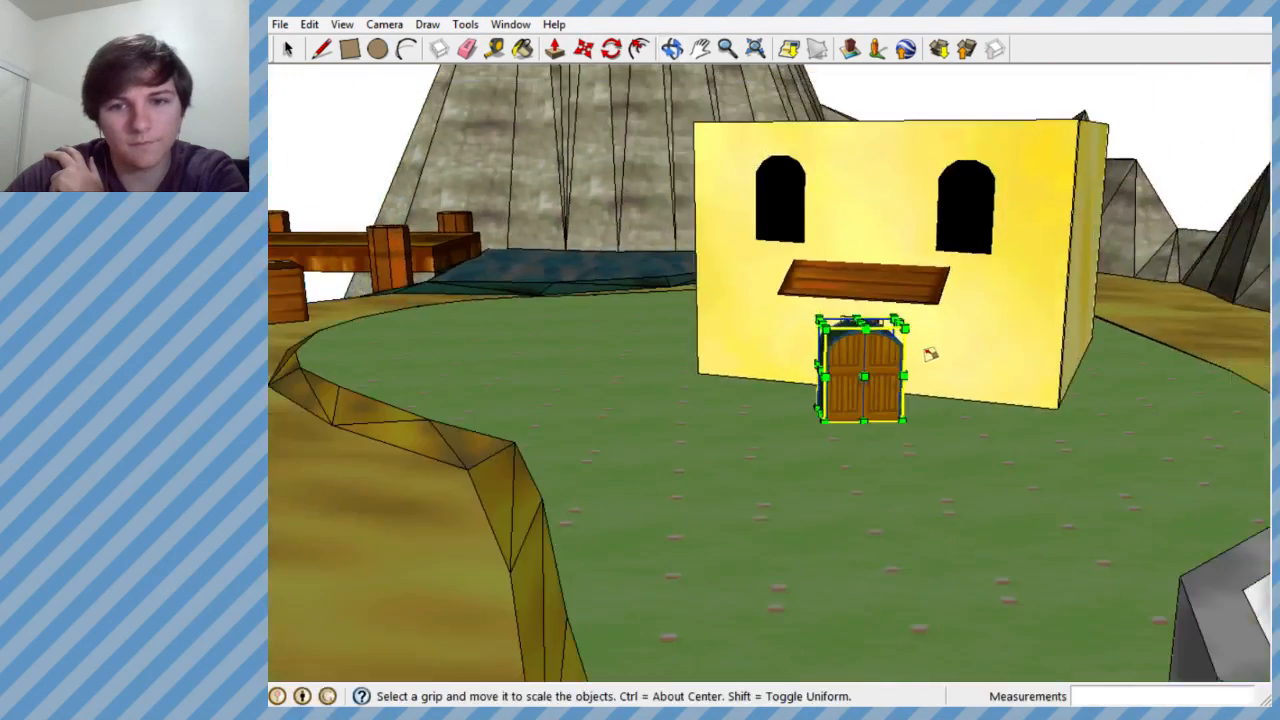
middle_click_drag(929, 354, 877, 366)
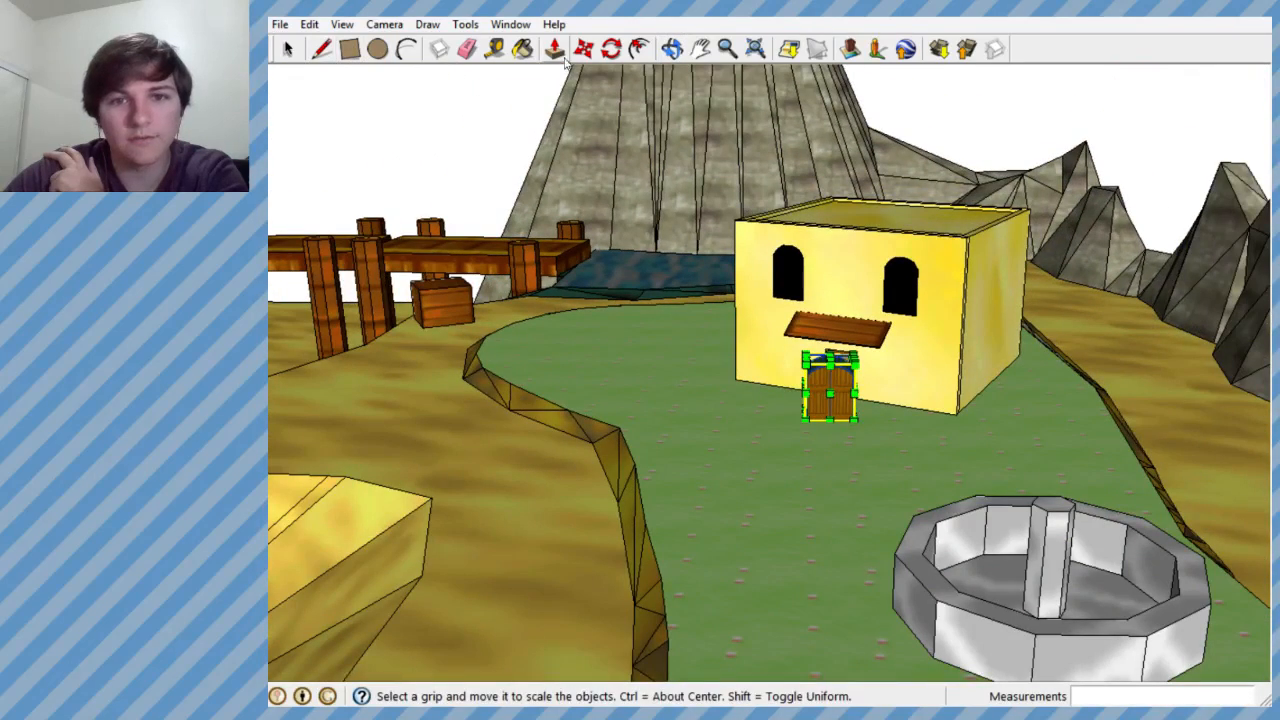
- Move the door group from the yellow house onto the sandy ground beside the plateau with the oval pit
left_click(555, 49)
left_click(812, 419)
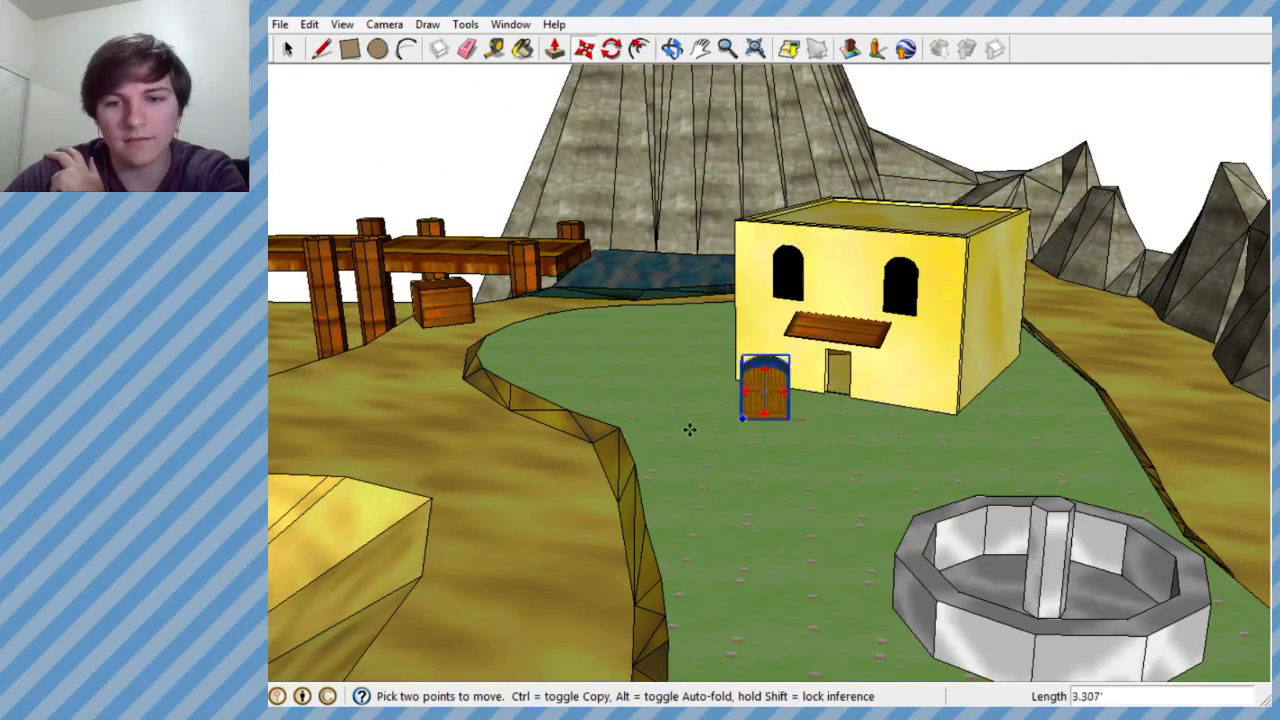
scroll(689, 429, "down", 6)
scroll(651, 470, "down", 8)
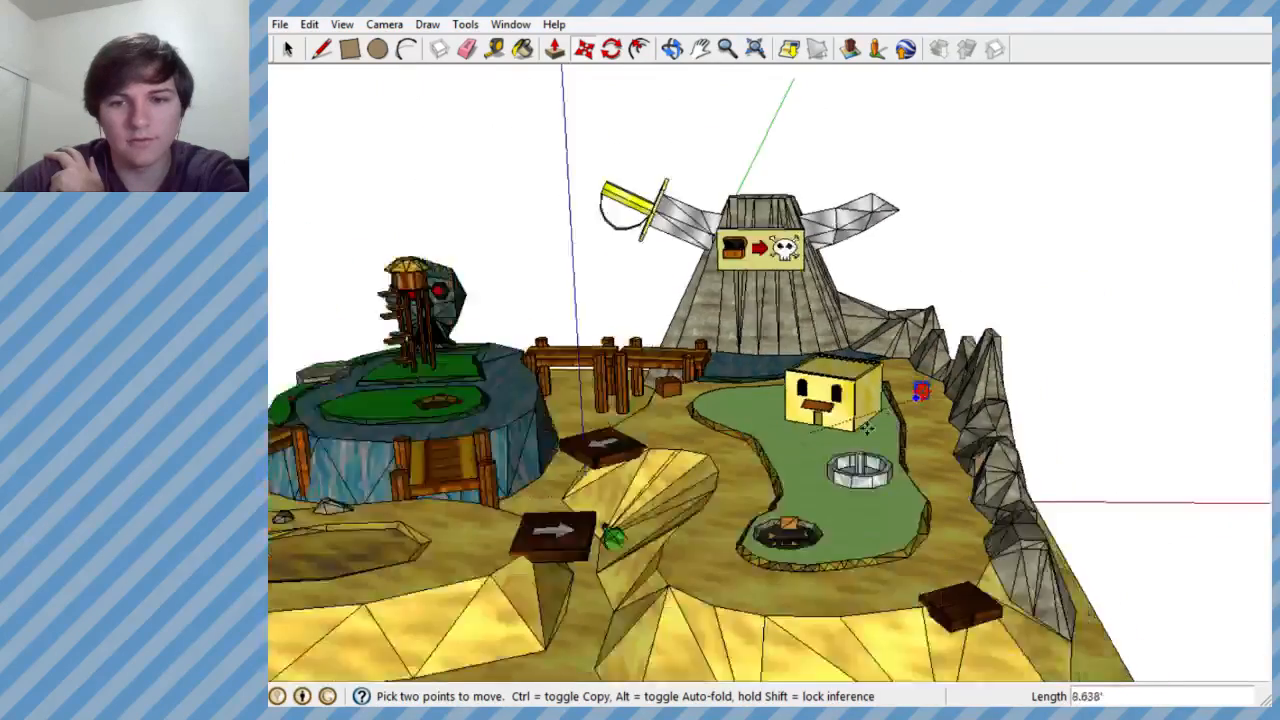
scroll(417, 502, "up", 8)
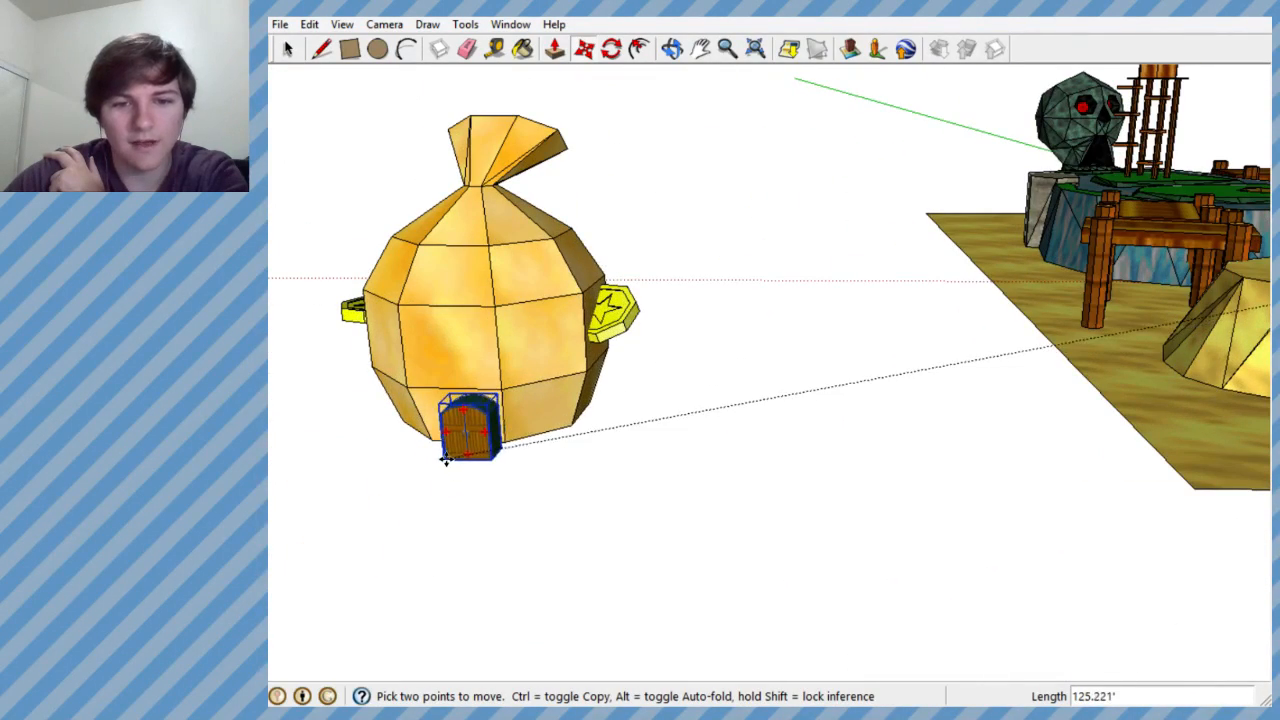
scroll(450, 445, "up", 2)
scroll(480, 431, "up", 3)
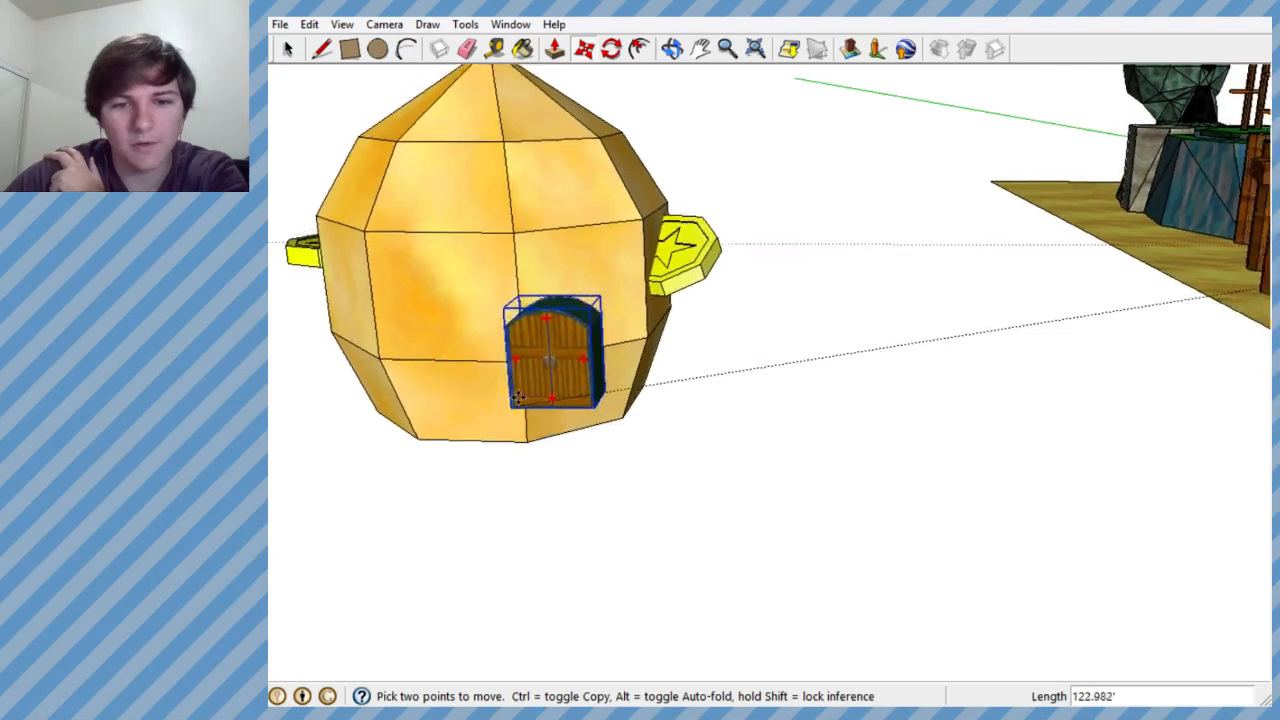
middle_click_drag(514, 404, 737, 316)
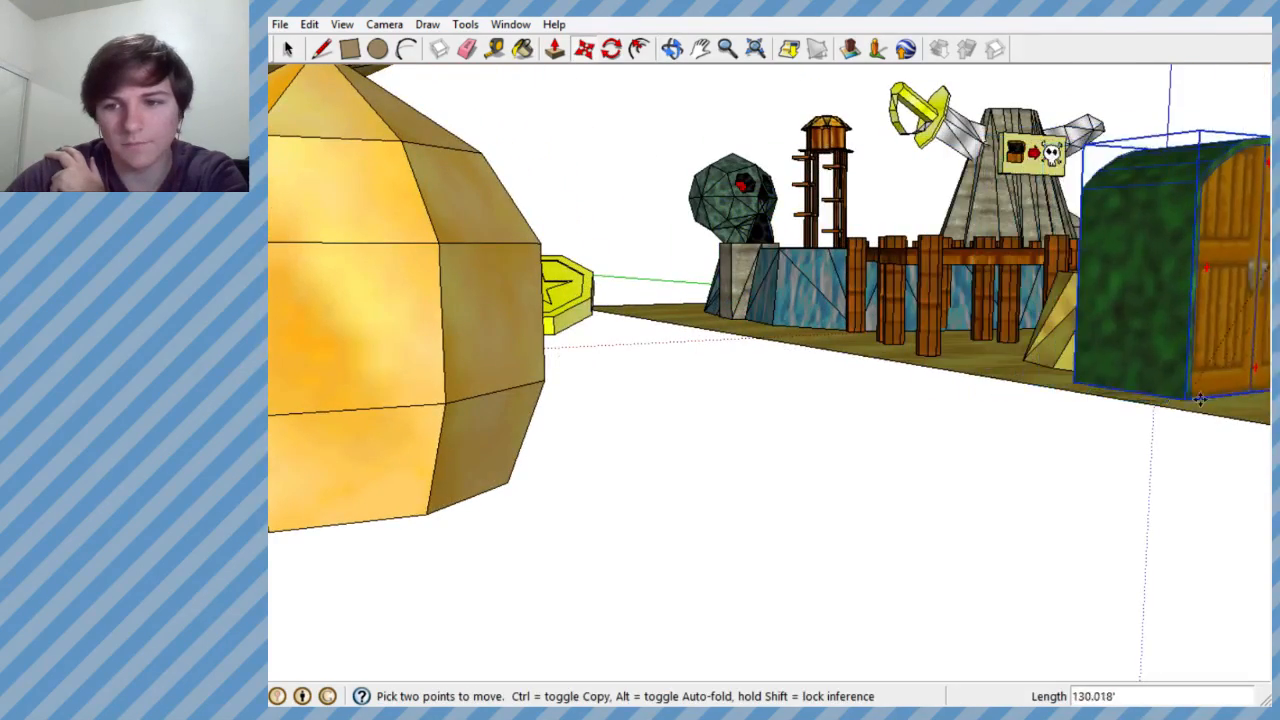
middle_click_drag(740, 443, 504, 510)
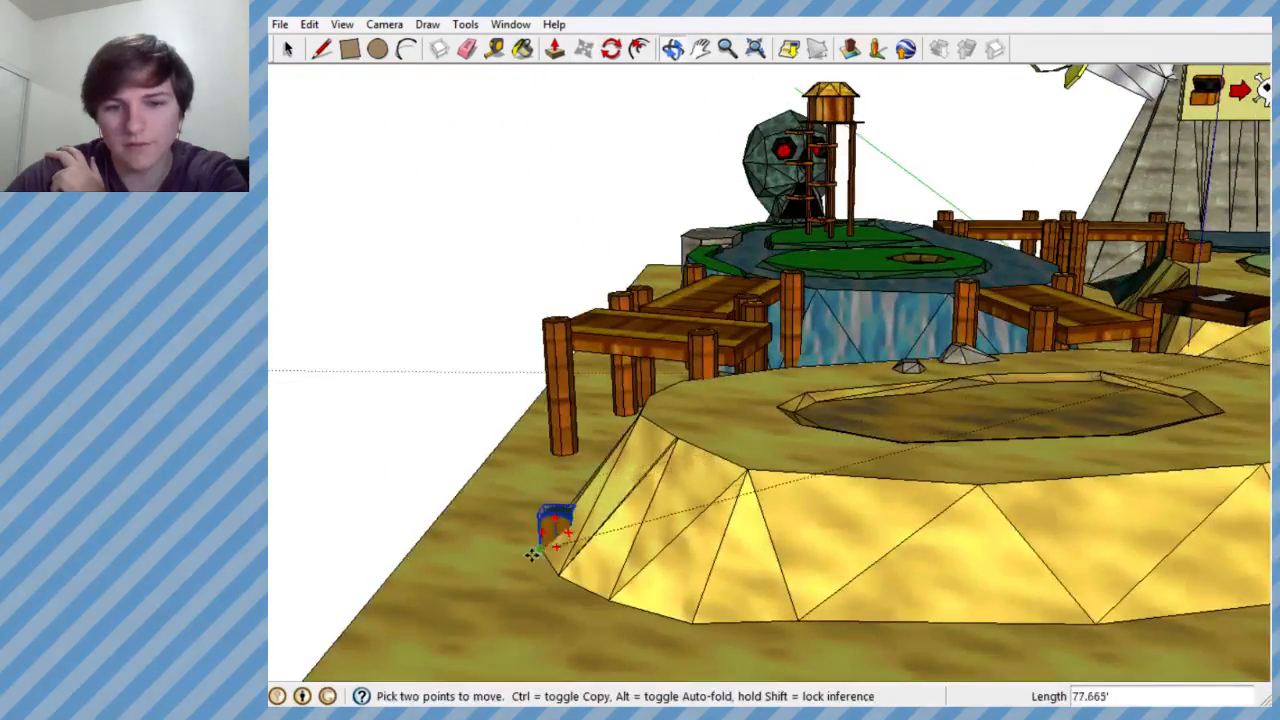
scroll(629, 517, "down", 2)
scroll(609, 541, "down", 3)
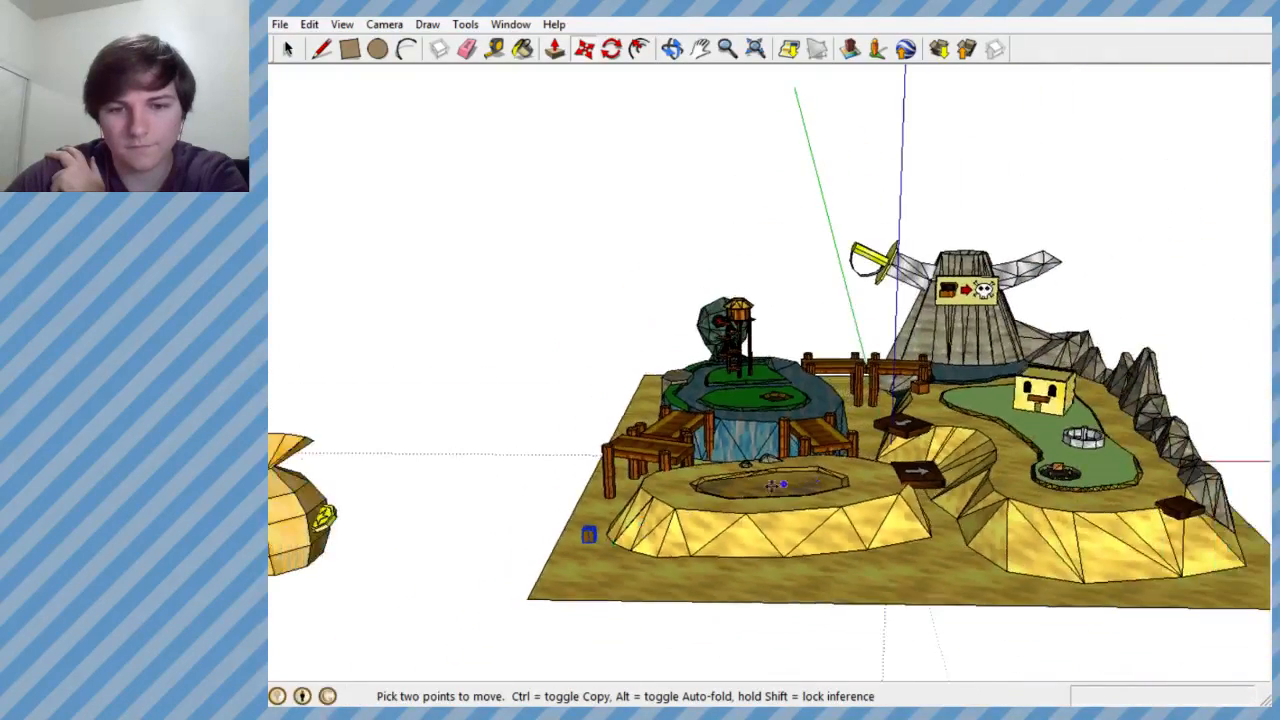
scroll(529, 557, "up", 4)
middle_click_drag(762, 524, 774, 492)
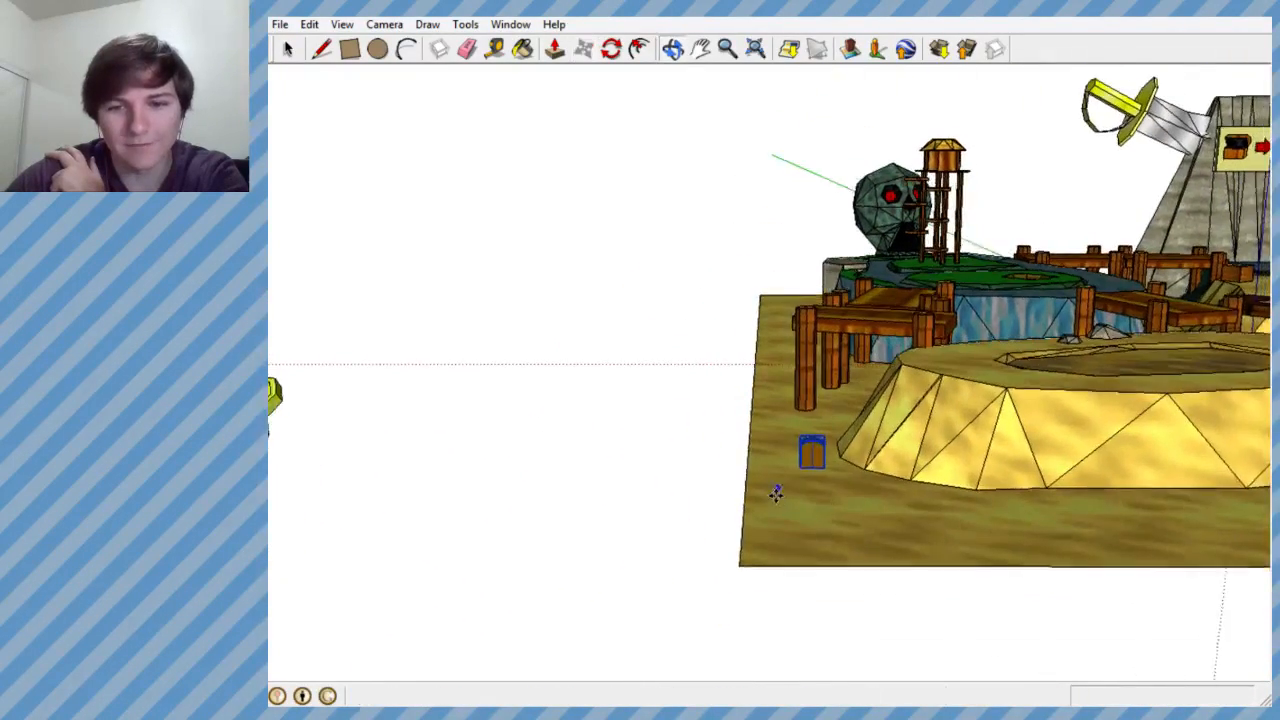
- Move the door group off the course's ground and place it in front of the money bag's base
scroll(774, 492, "up", 1)
left_click(805, 466)
scroll(385, 538, "down", 2)
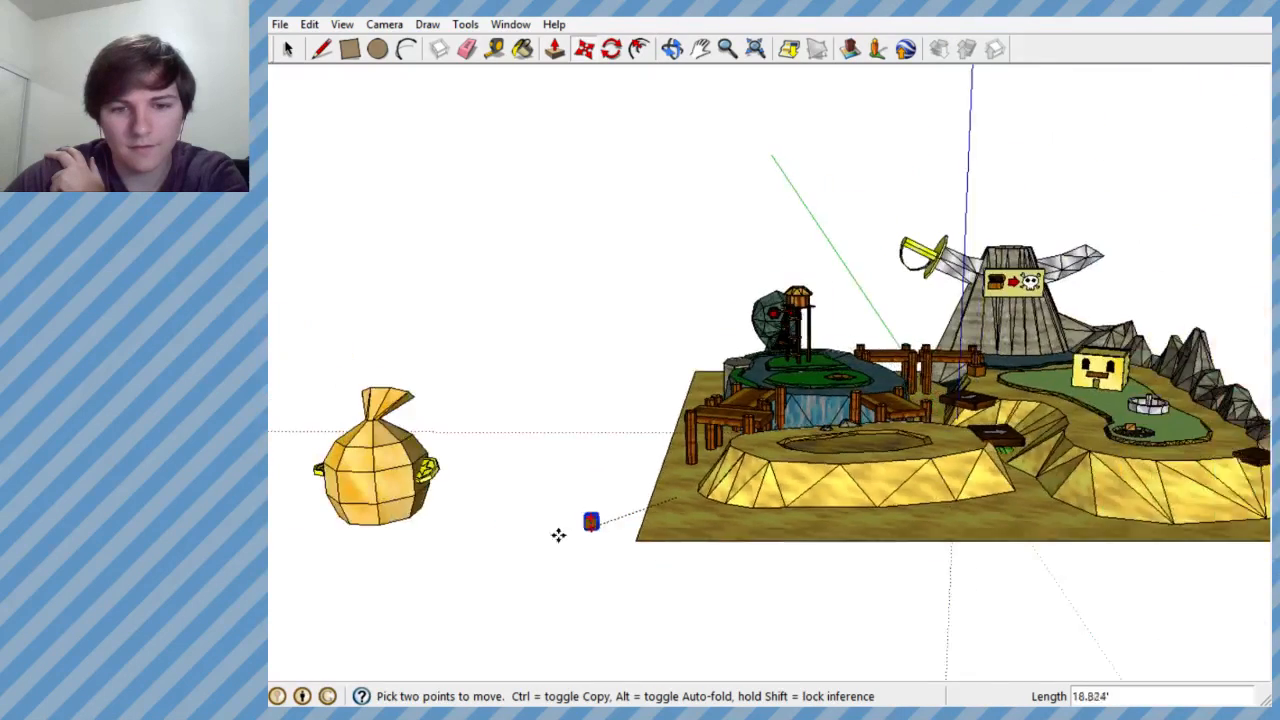
scroll(337, 526, "up", 5)
scroll(516, 503, "up", 1)
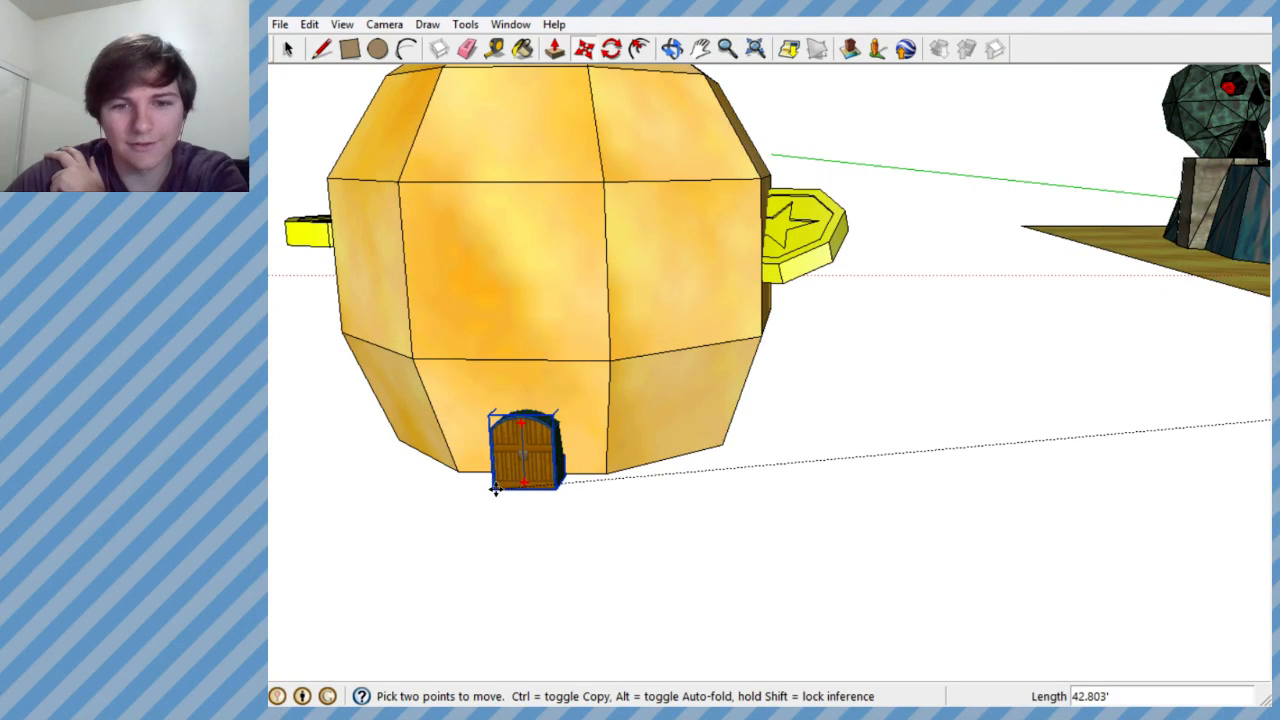
left_click(480, 526)
- Examine the money bag and the door group from several angles against the whole mini-golf course
scroll(831, 441, "down", 4)
middle_click_drag(829, 441, 1231, 434)
scroll(1125, 414, "down", 3)
middle_click_drag(1125, 414, 1040, 526)
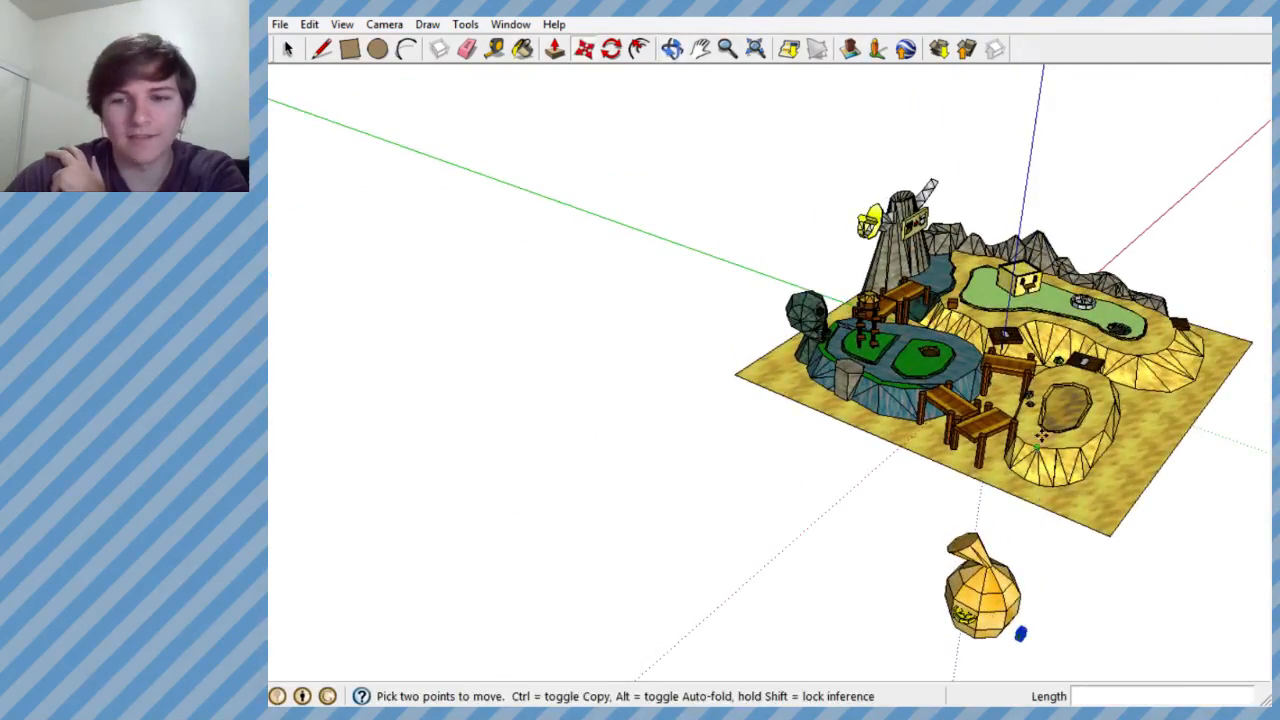
middle_click_drag(963, 484, 884, 390)
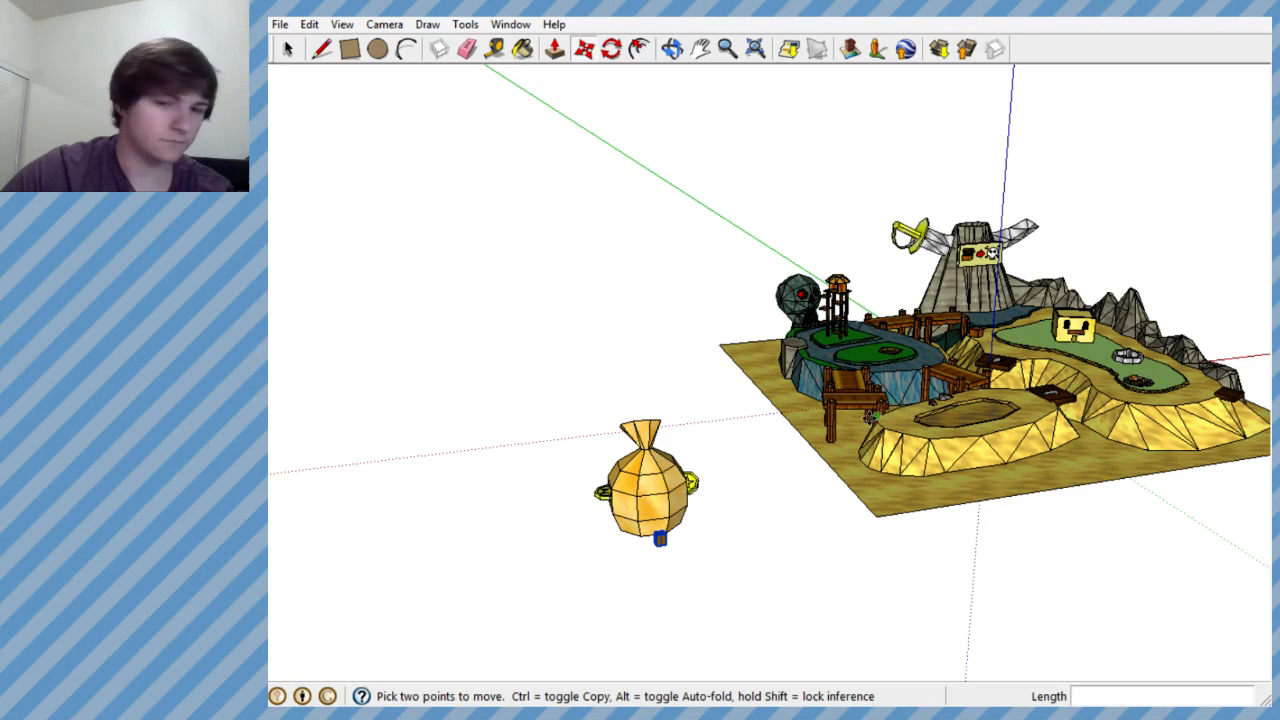
scroll(789, 443, "down", 2)
scroll(686, 520, "up", 6)
middle_click_drag(737, 443, 716, 346)
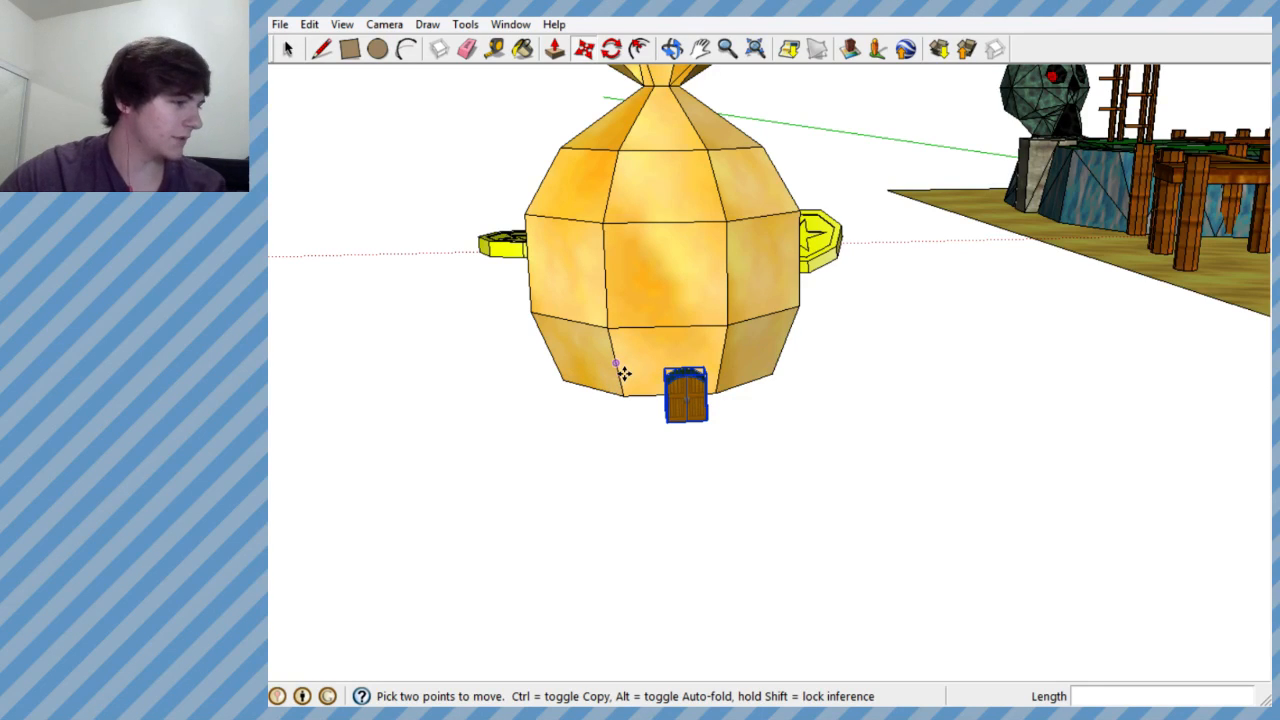
key("q")
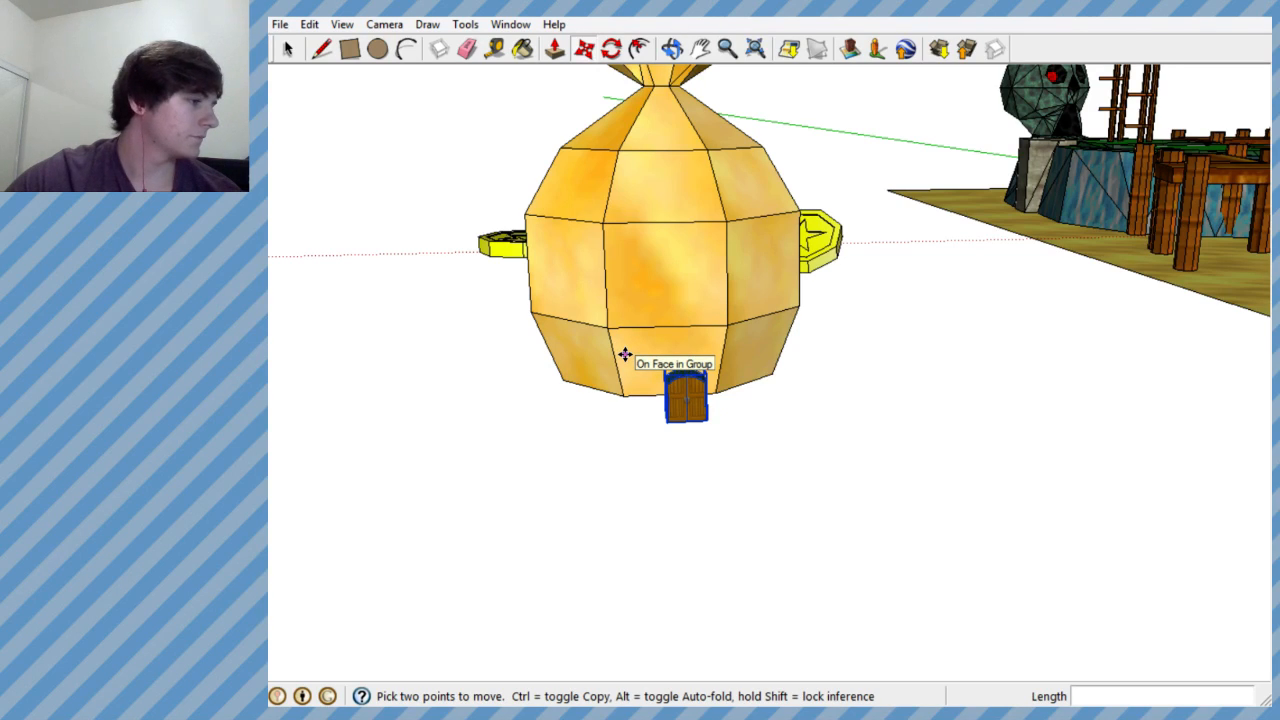
middle_click_drag(633, 312, 677, 366)
- Copy the star coin about 5.9' outward from the money bag's side and move the copy farther away from the bag
left_click(288, 48)
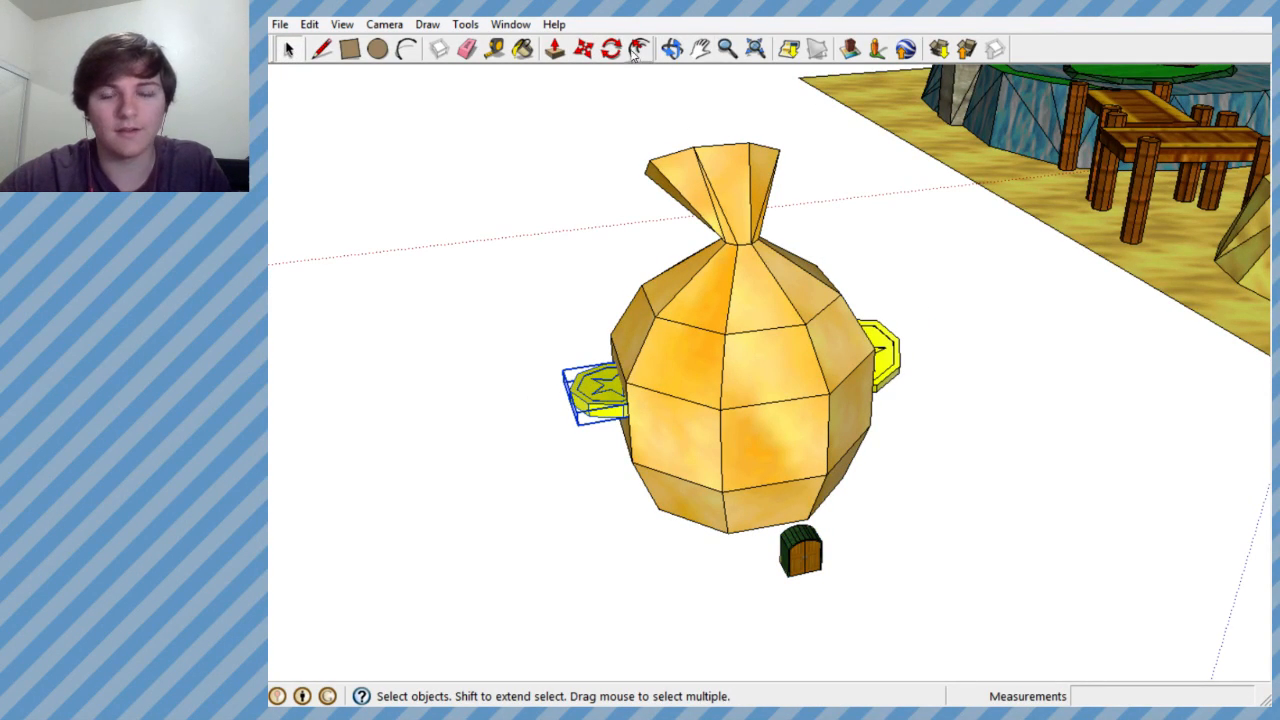
left_click(583, 48)
left_click(598, 395)
key("ctrl")
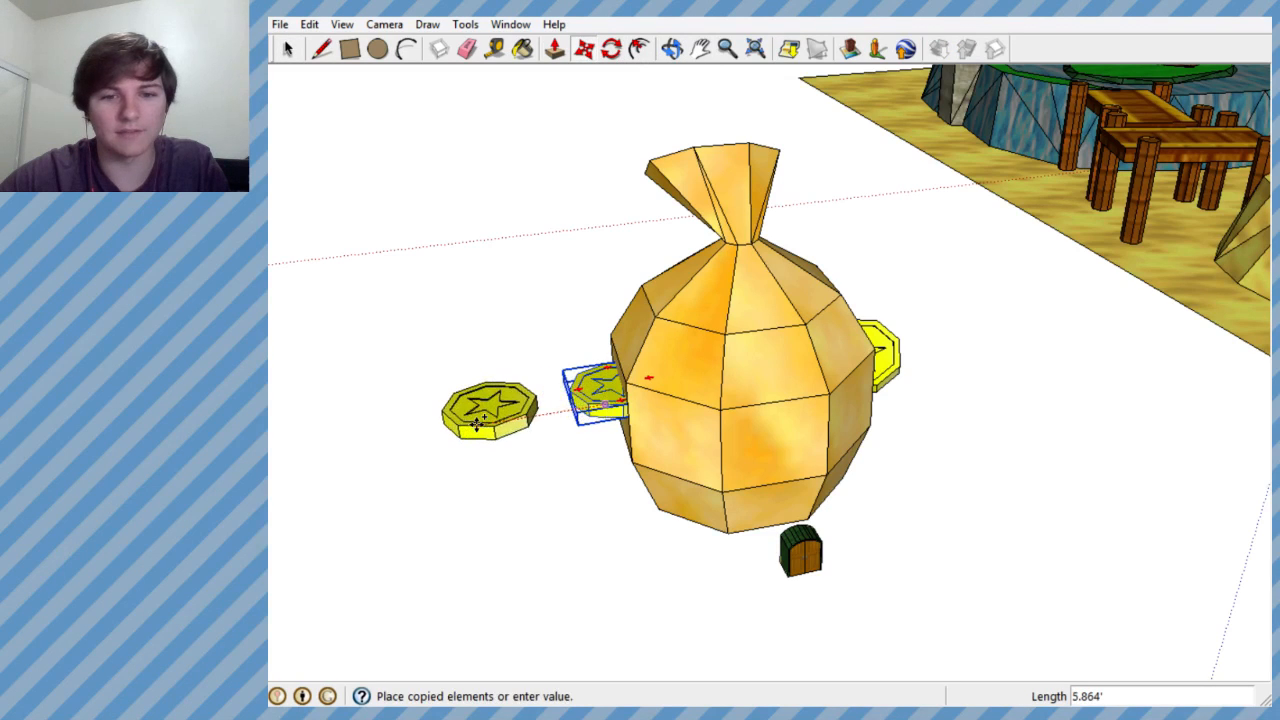
left_click(478, 422)
left_click(494, 413)
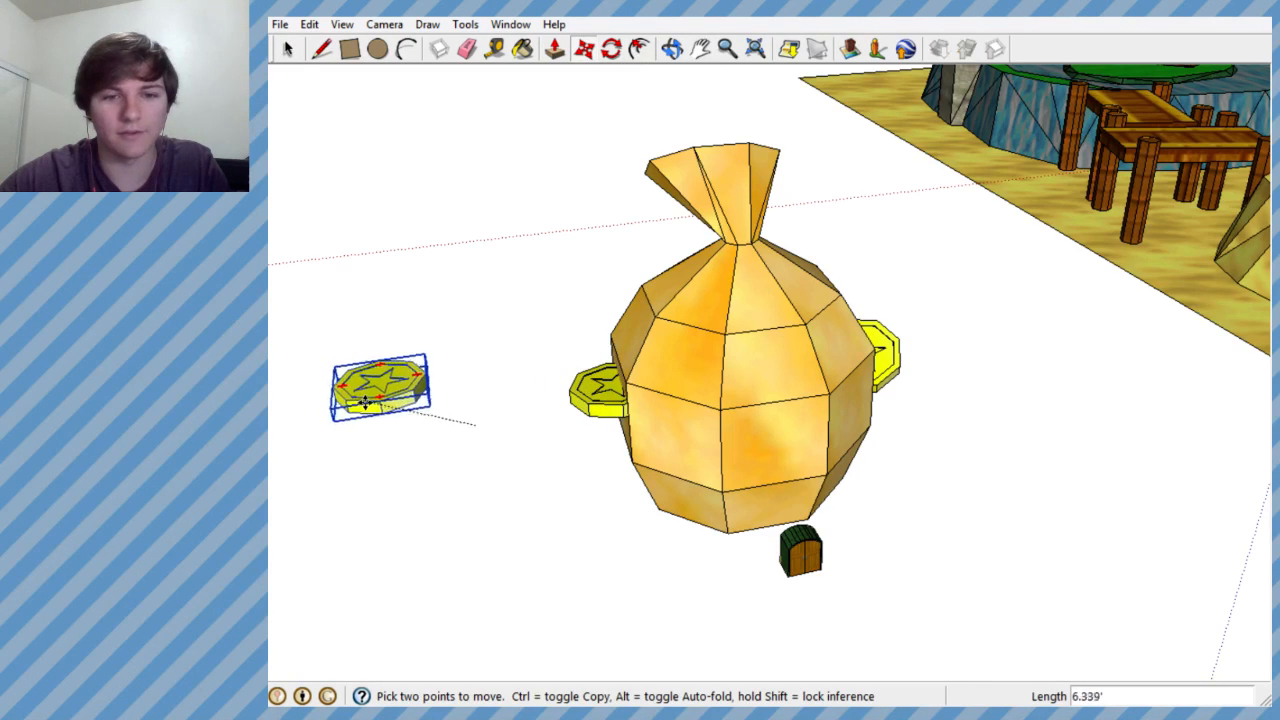
left_click(389, 393)
- Select the arched door group and move it about 4.2' farther away from the money bag
middle_click_drag(602, 326, 1208, 497)
scroll(1048, 454, "down", 2)
scroll(794, 381, "down", 3)
scroll(1031, 426, "up", 5)
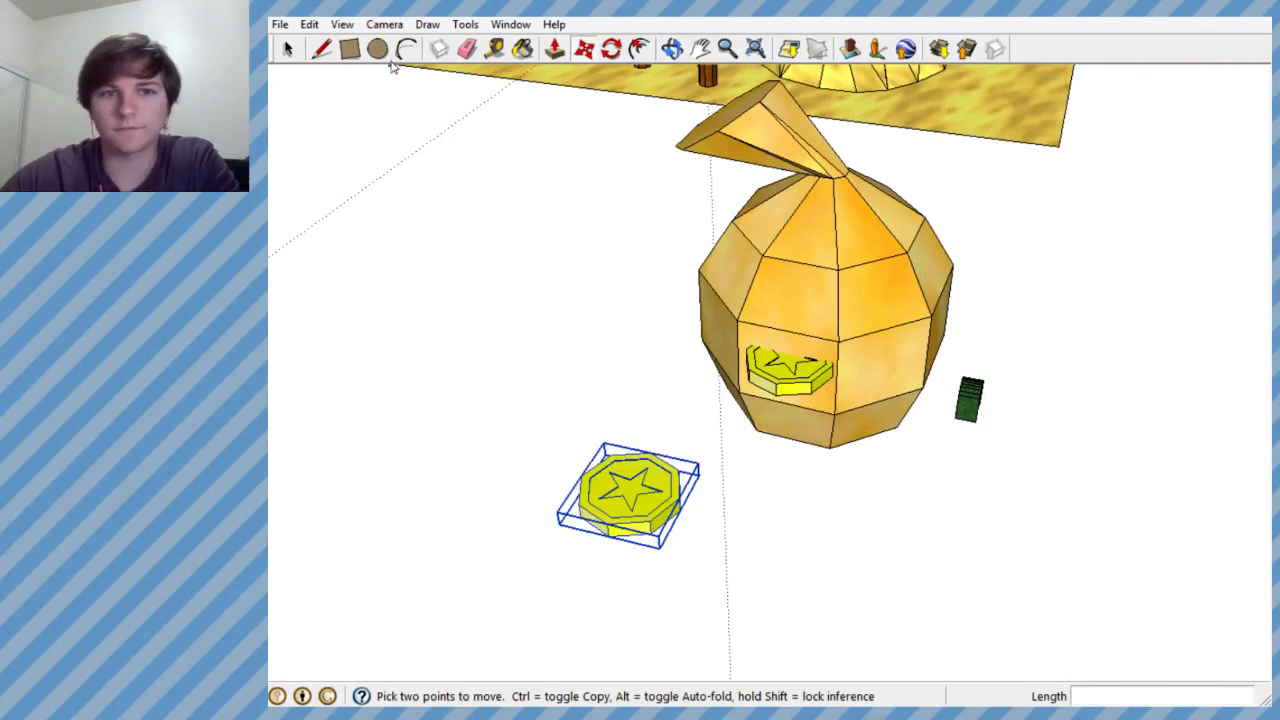
left_click(289, 49)
left_click(967, 398)
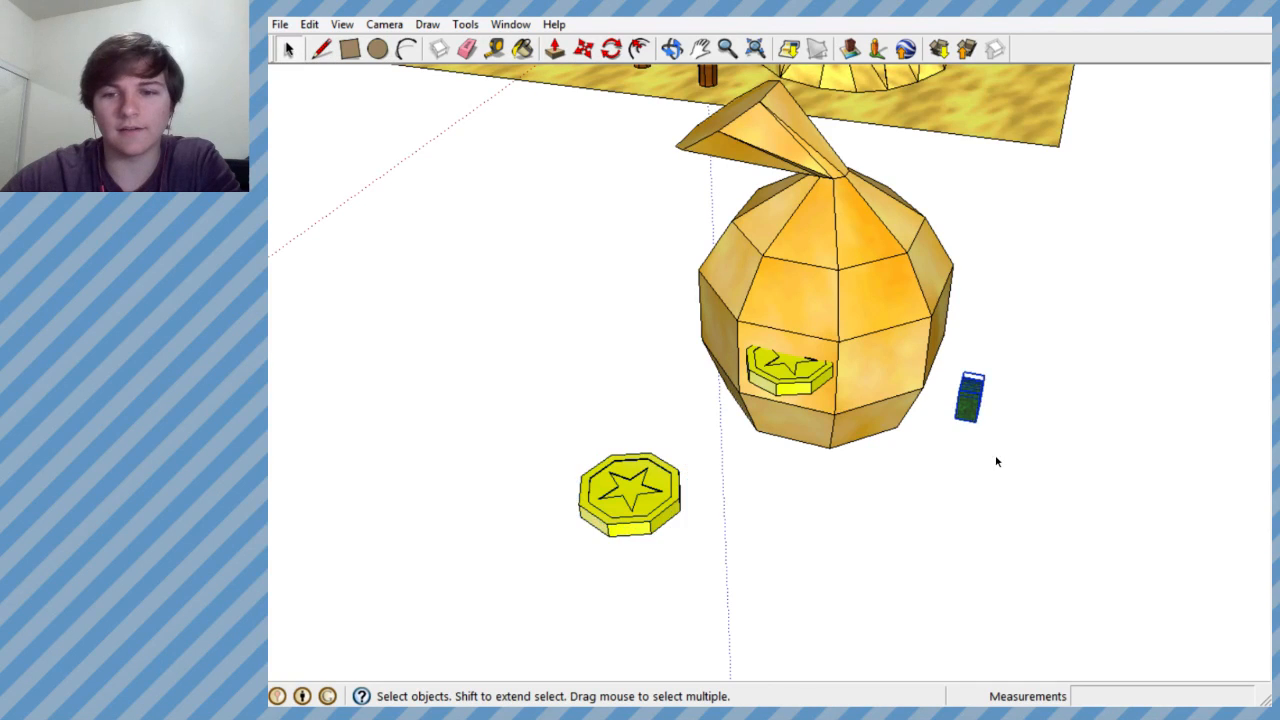
scroll(948, 418, "up", 2)
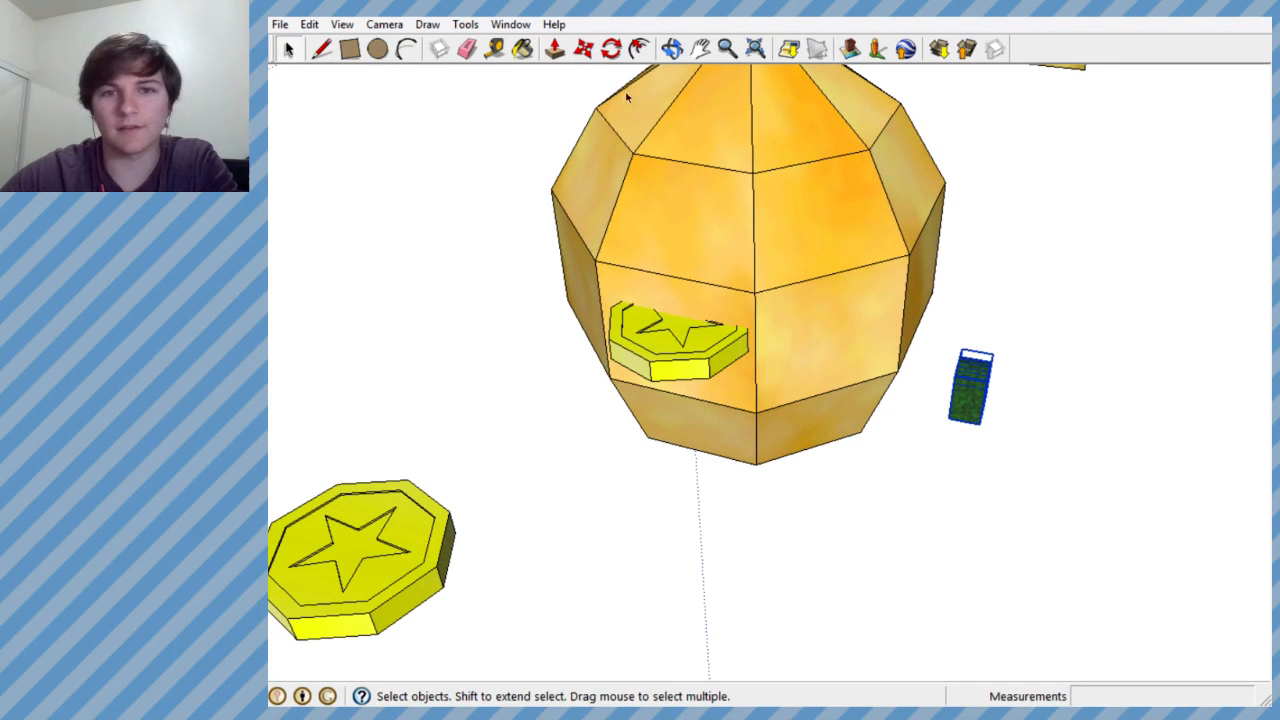
left_click(584, 48)
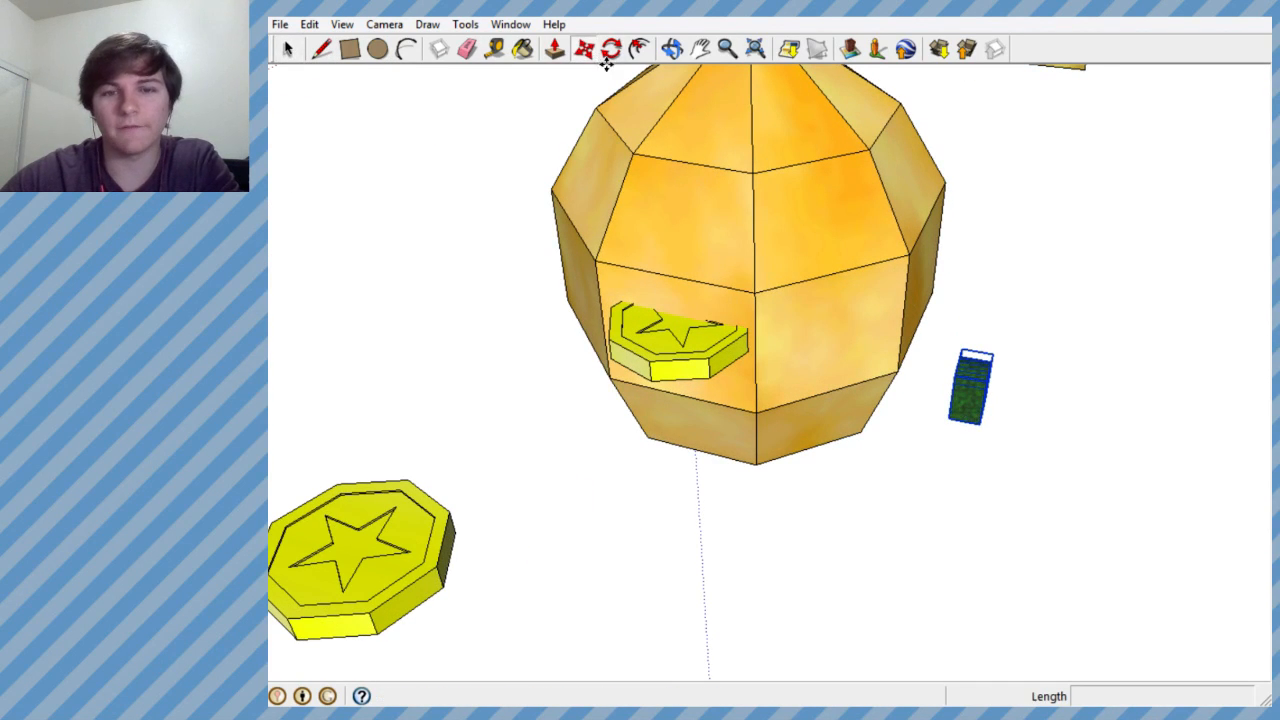
left_click(957, 415)
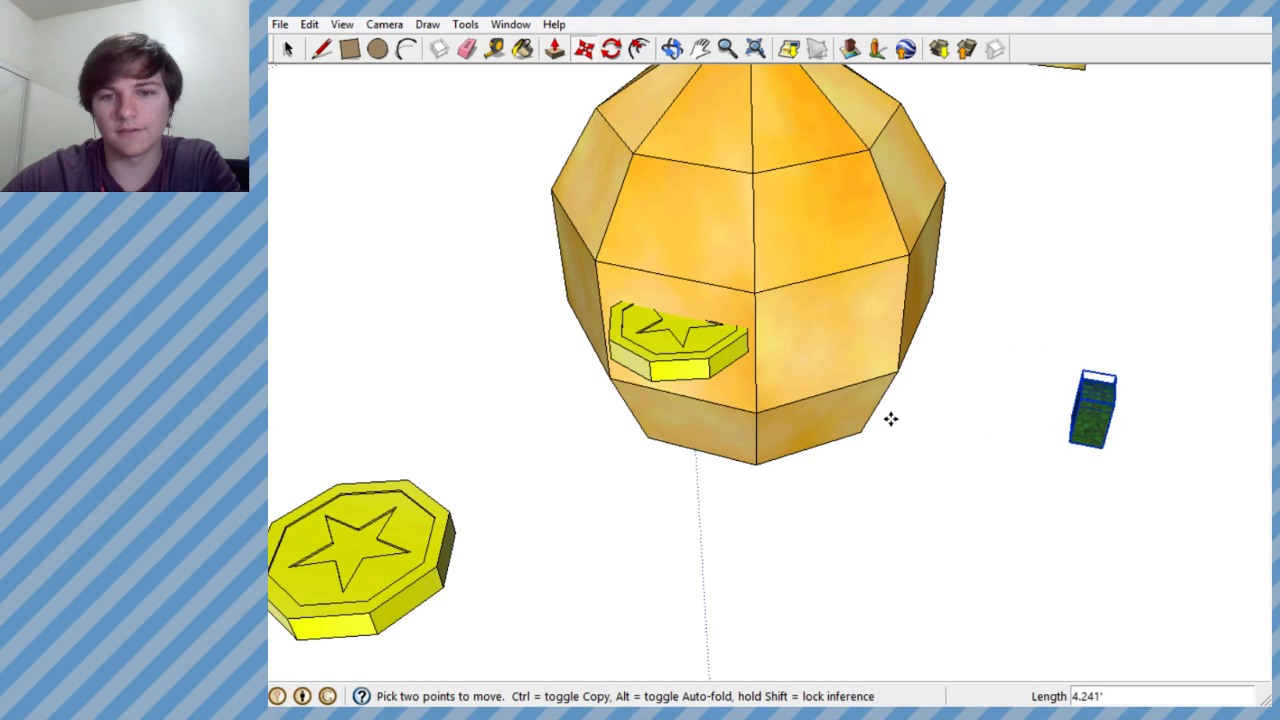
- Select the money bag together with its two attached star coins and make them one group
scroll(891, 419, "down", 6)
middle_click_drag(763, 349, 766, 478)
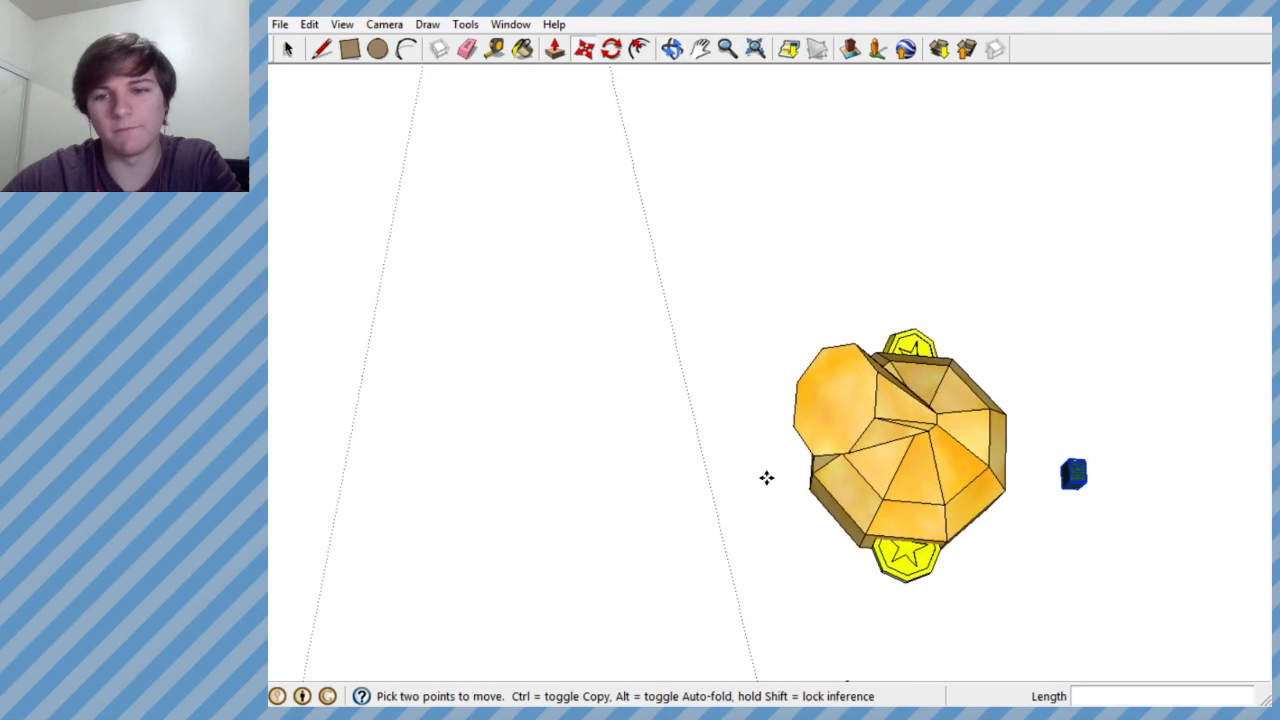
key("space")
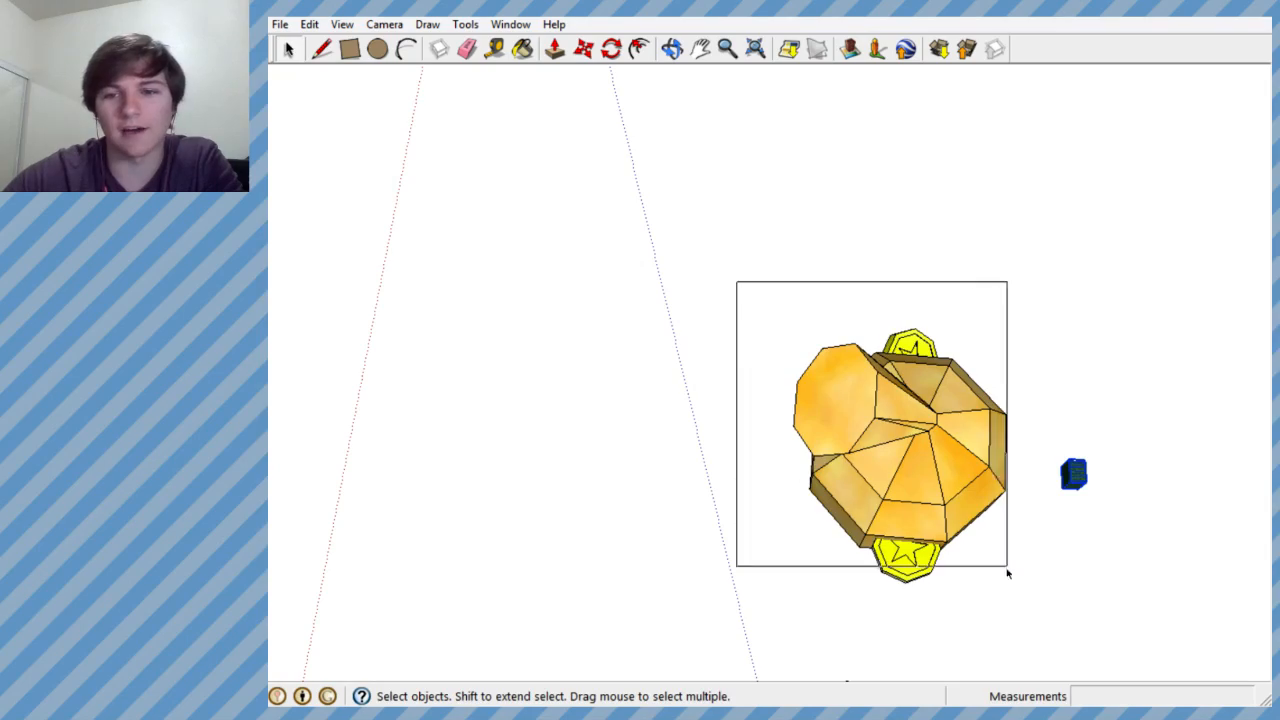
left_click(1008, 573)
middle_click_drag(1016, 604, 546, 83)
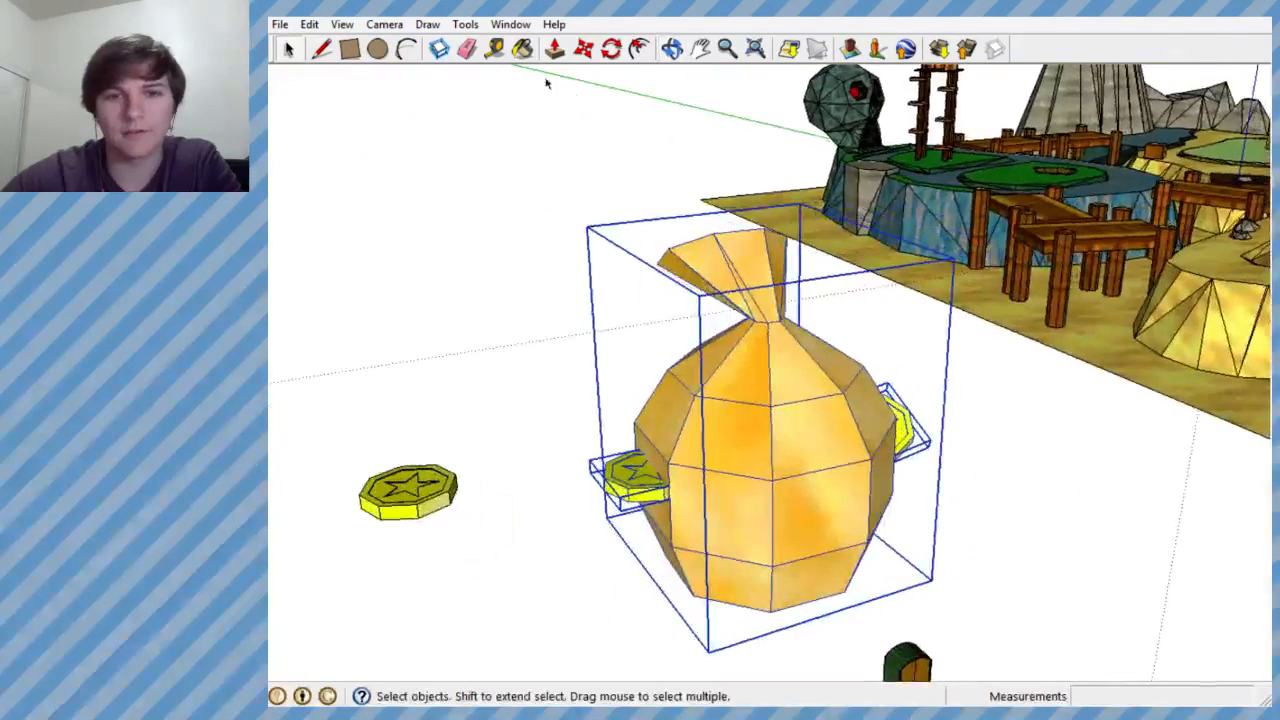
right_click(752, 381)
left_click(800, 210)
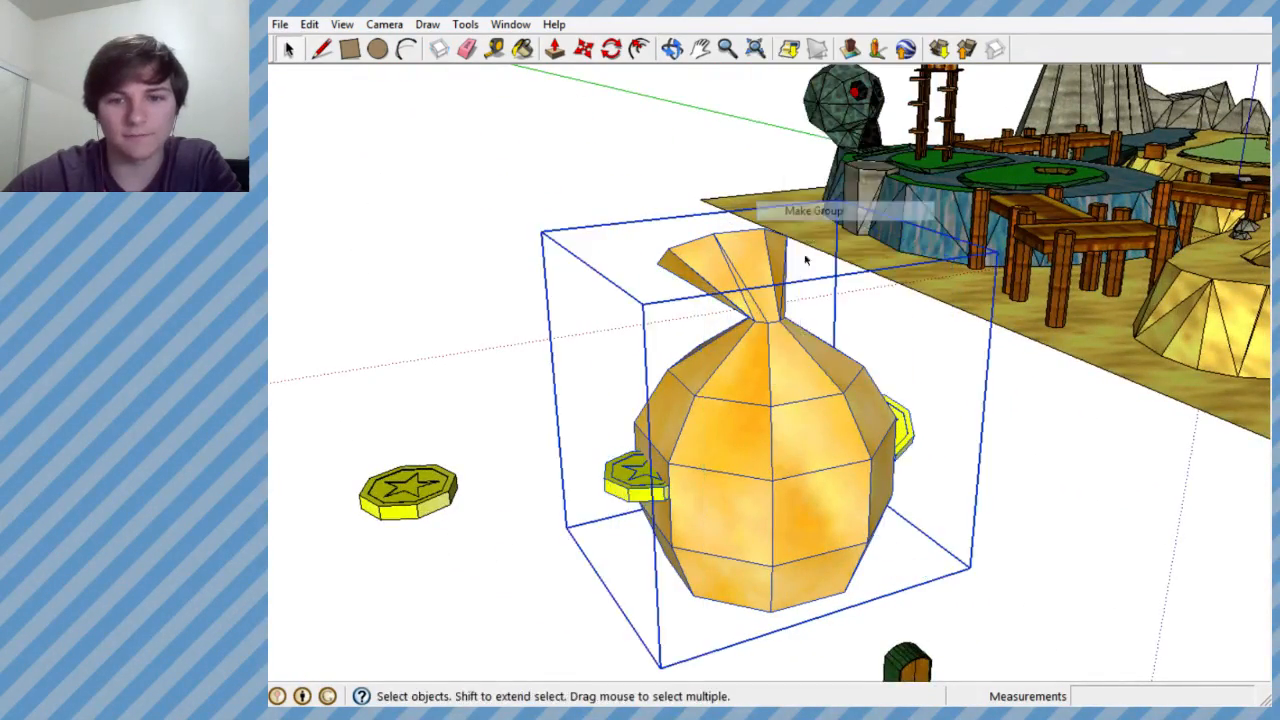
- Scale the money bag group down uniformly so it suits the size of the arched door
middle_click_drag(805, 260, 909, 306)
scroll(903, 400, "down", 5)
middle_click_drag(903, 406, 1112, 483)
scroll(966, 500, "down", 3)
scroll(1143, 491, "up", 3)
scroll(866, 532, "down", 6)
scroll(938, 522, "up", 6)
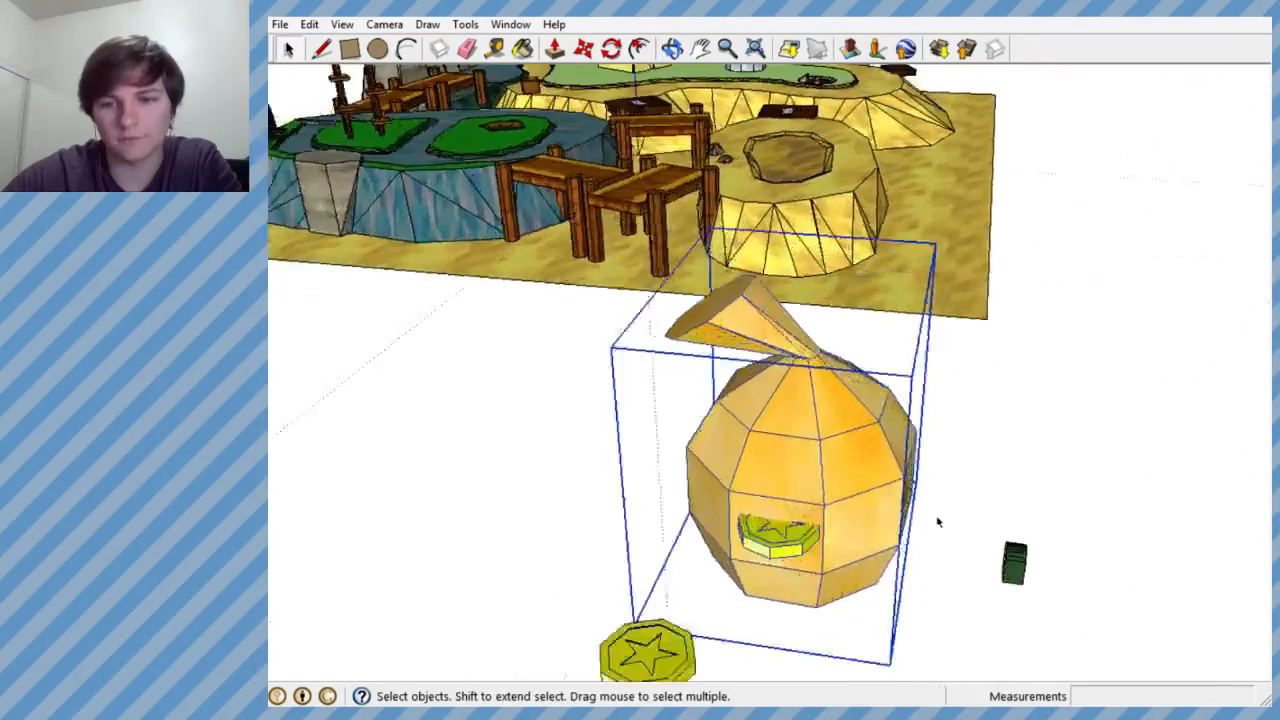
scroll(938, 522, "up", 2)
scroll(949, 580, "down", 4)
scroll(929, 391, "up", 5)
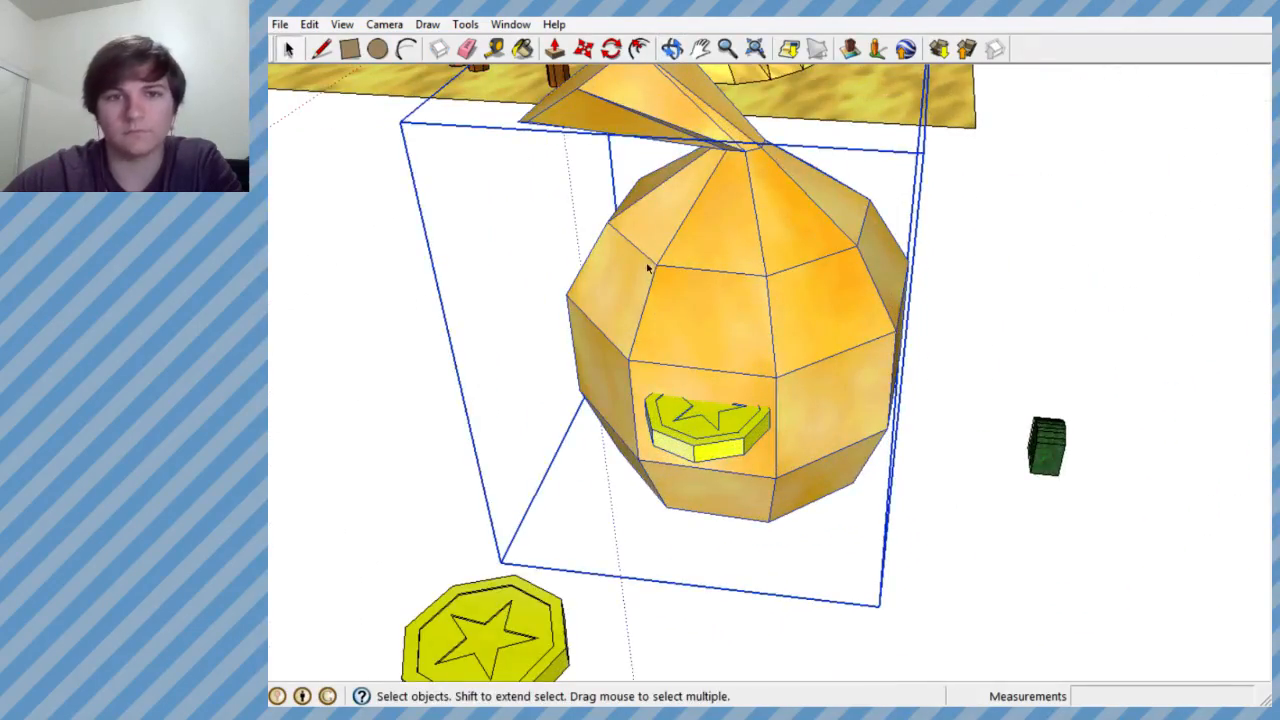
left_click(466, 26)
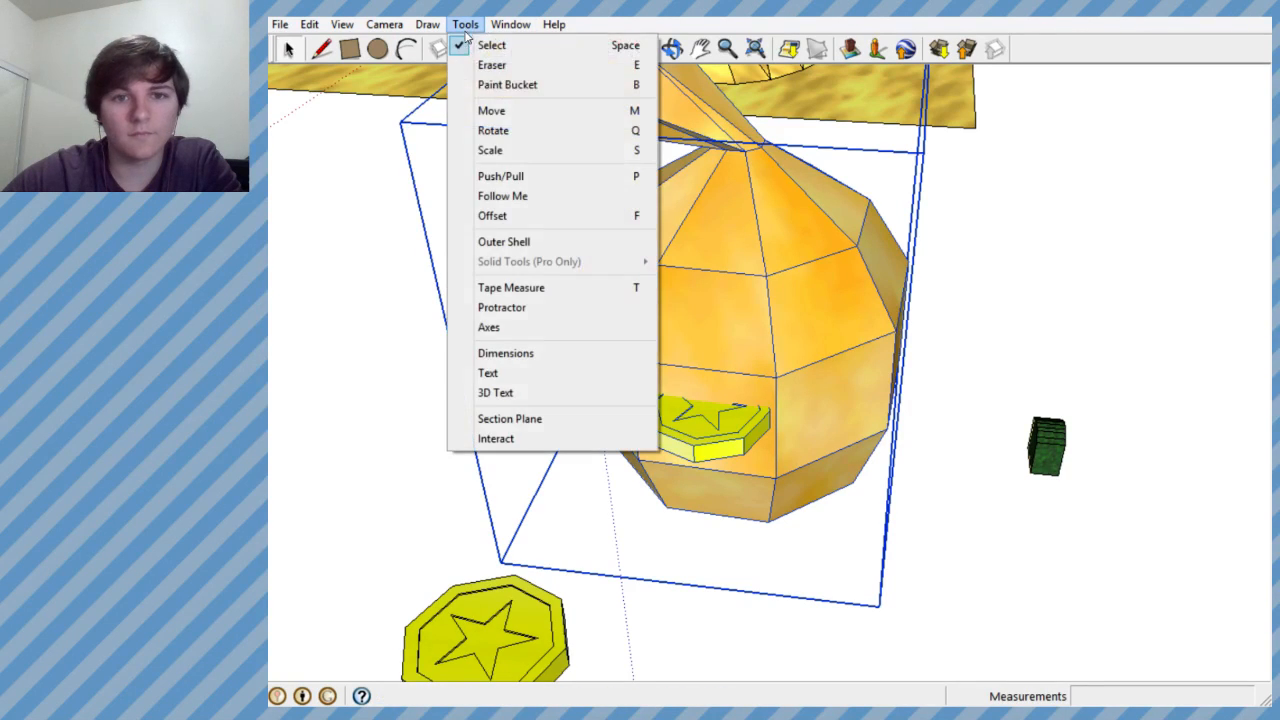
left_click(490, 150)
left_click_drag(398, 122, 729, 237)
middle_click_drag(729, 237, 251, 60)
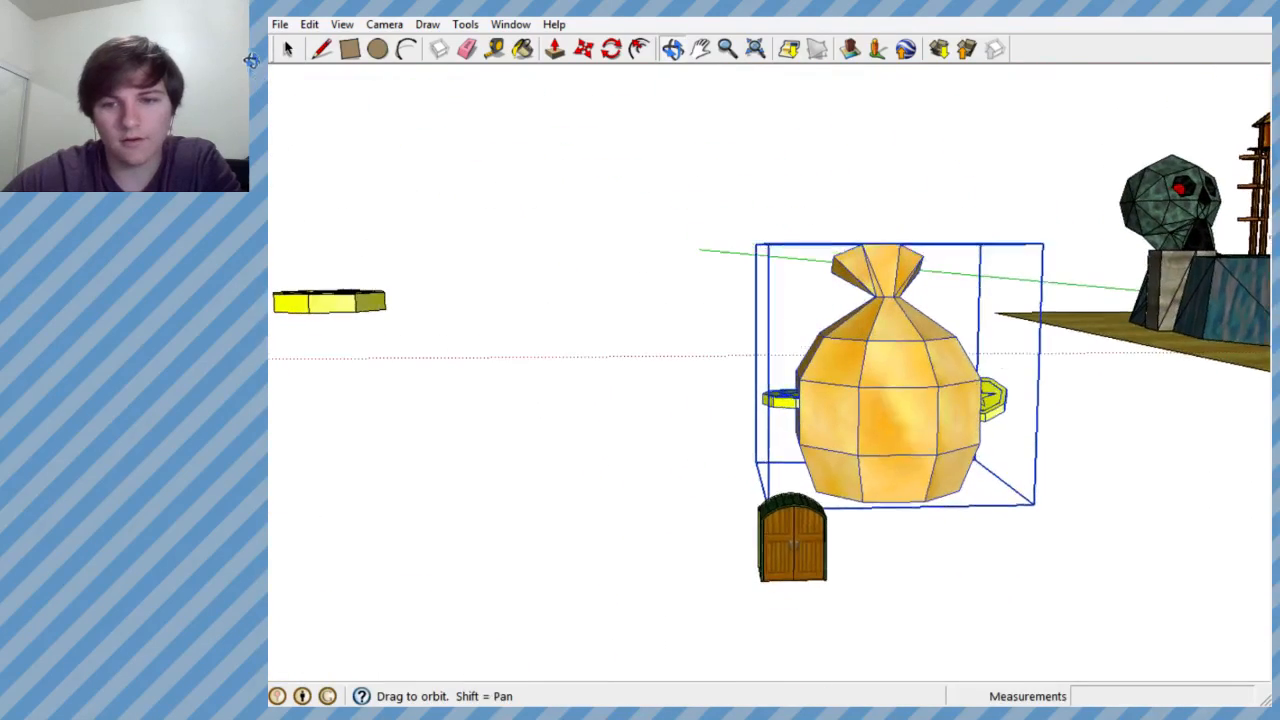
scroll(640, 234, "up", 2)
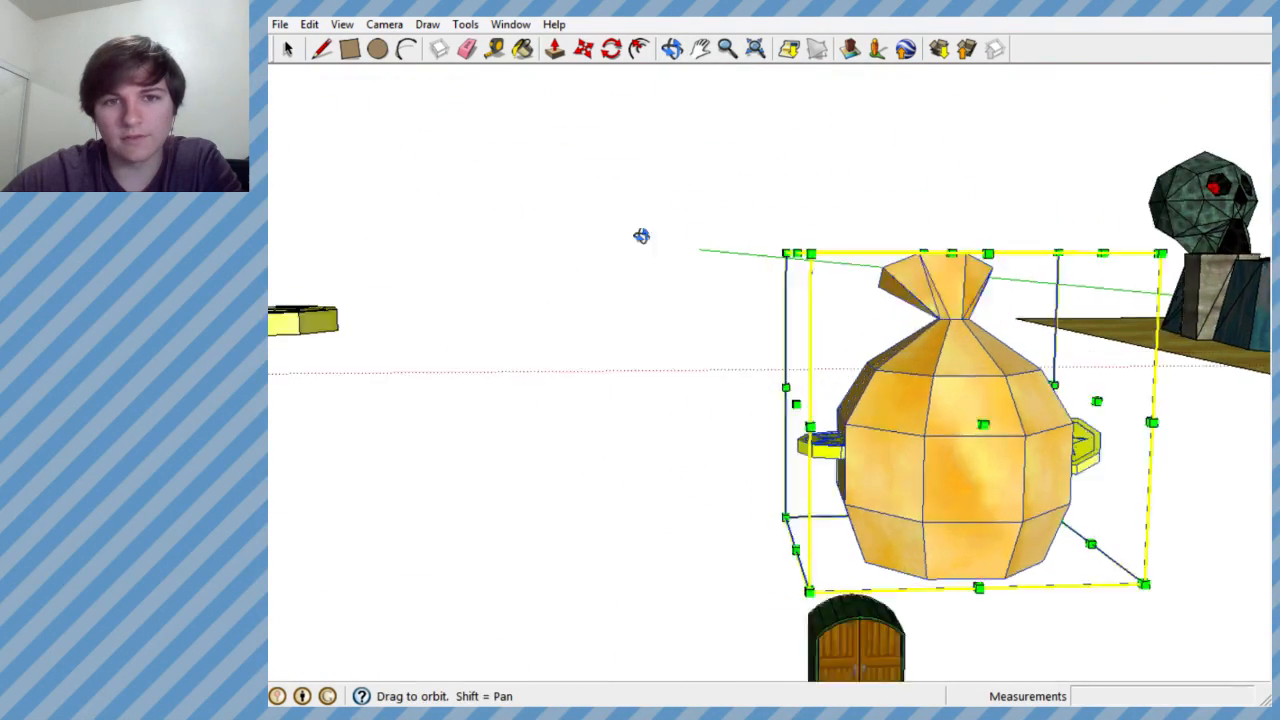
- Move the money bag group up to the arched door so the door sits centred against a base face
middle_click_drag(640, 234, 966, 326)
scroll(806, 361, "down", 5)
scroll(922, 350, "up", 3)
scroll(884, 346, "up", 4)
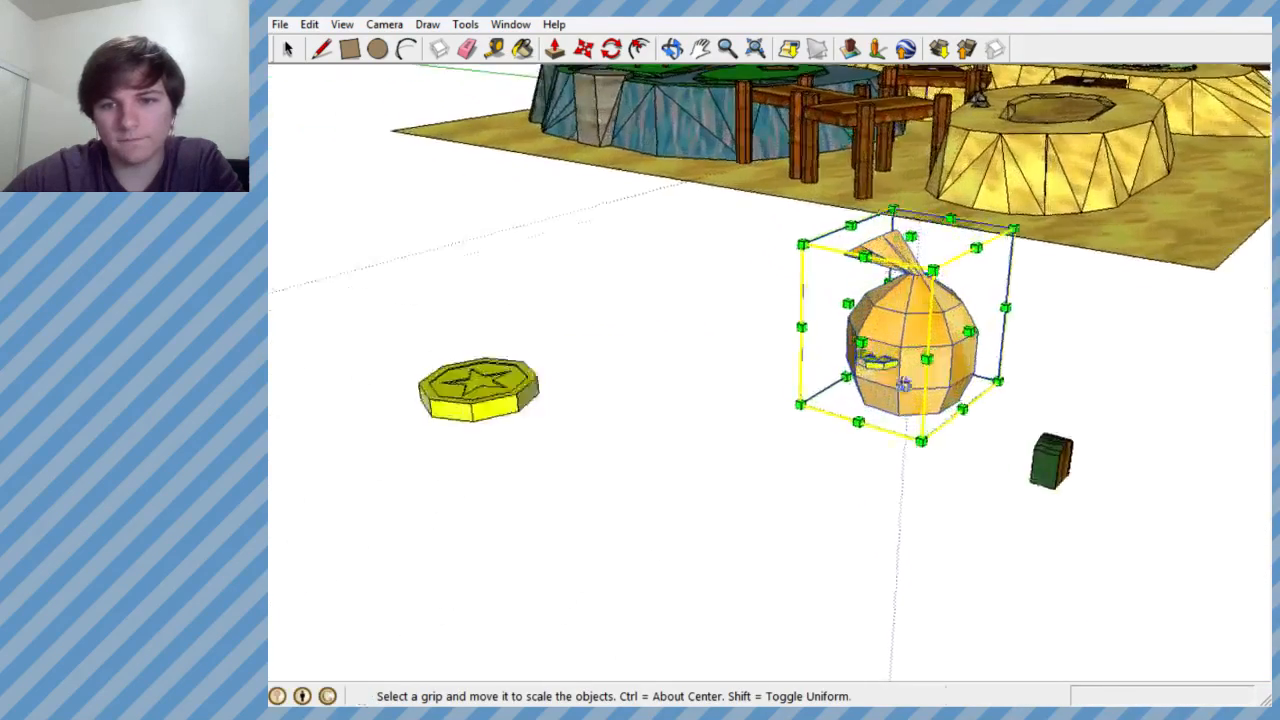
middle_click_drag(640, 295, 746, 380)
scroll(746, 380, "down", 4)
scroll(926, 407, "up", 5)
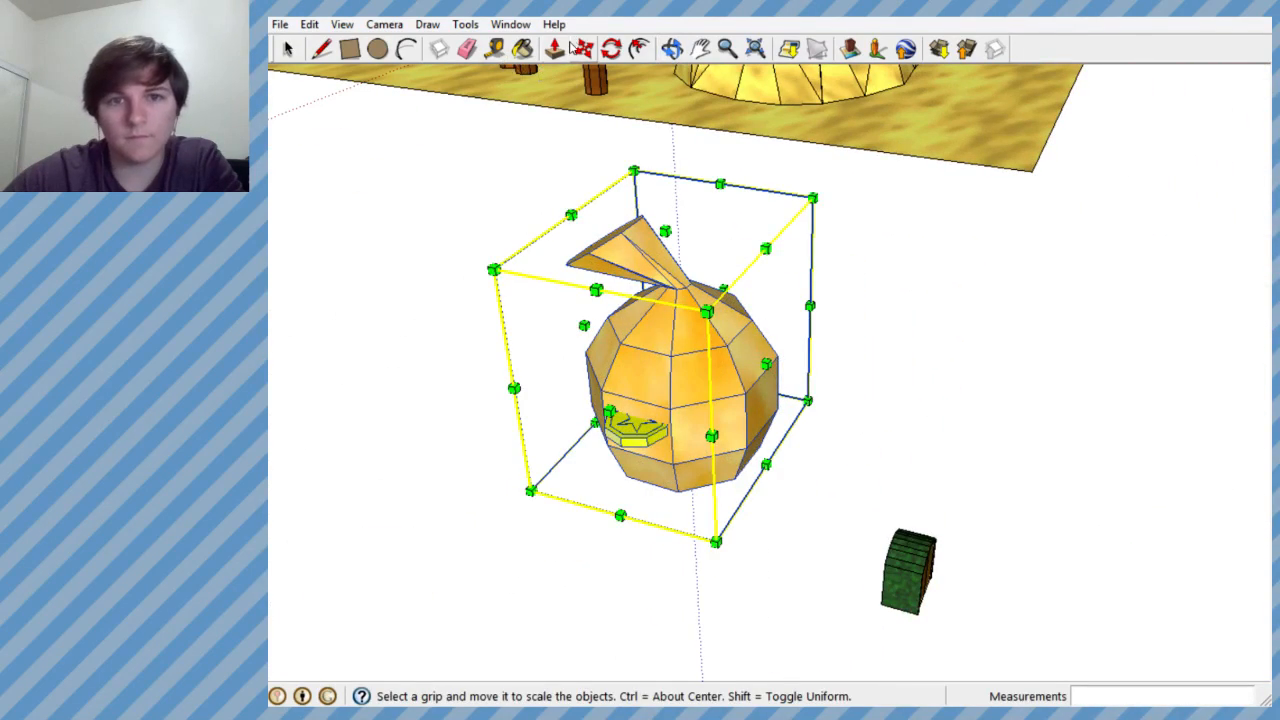
left_click(659, 314)
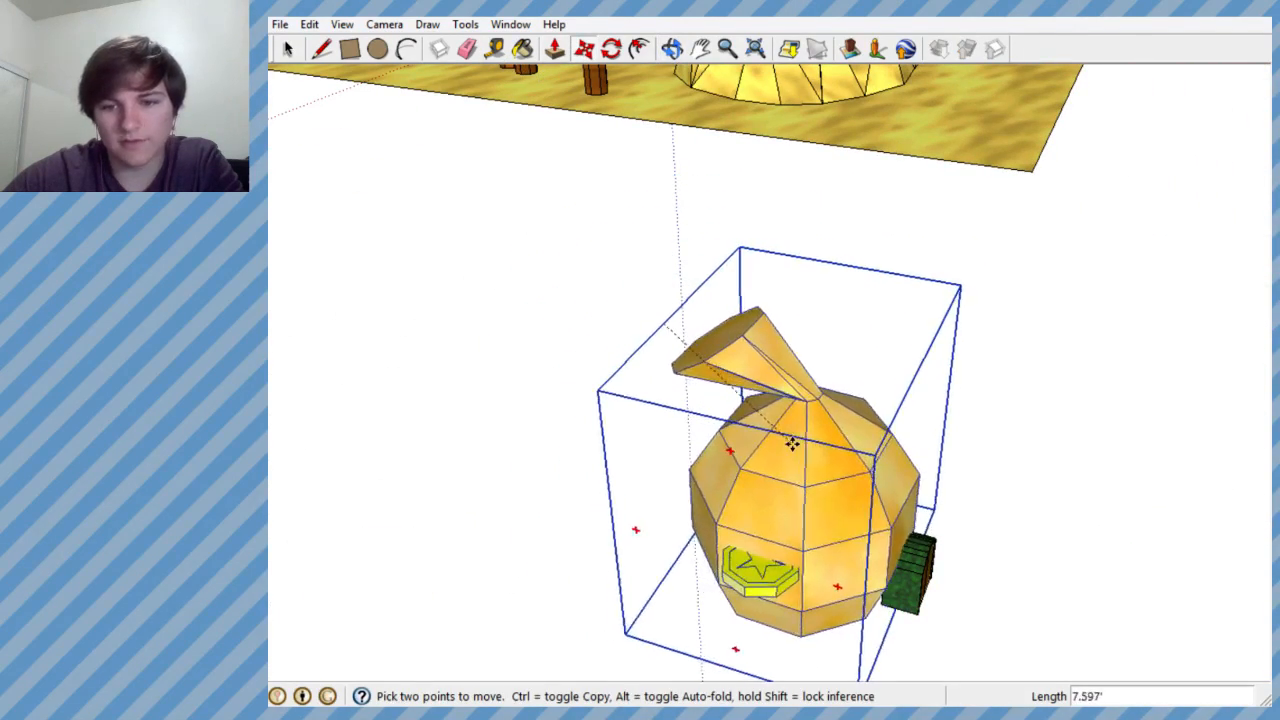
middle_click_drag(794, 449, 478, 251)
scroll(619, 310, "down", 4)
scroll(697, 414, "up", 3)
middle_click_drag(708, 464, 1058, 484)
middle_click_drag(770, 408, 675, 385)
left_click_drag(681, 383, 693, 386)
scroll(822, 397, "down", 2)
middle_click_drag(828, 413, 928, 454)
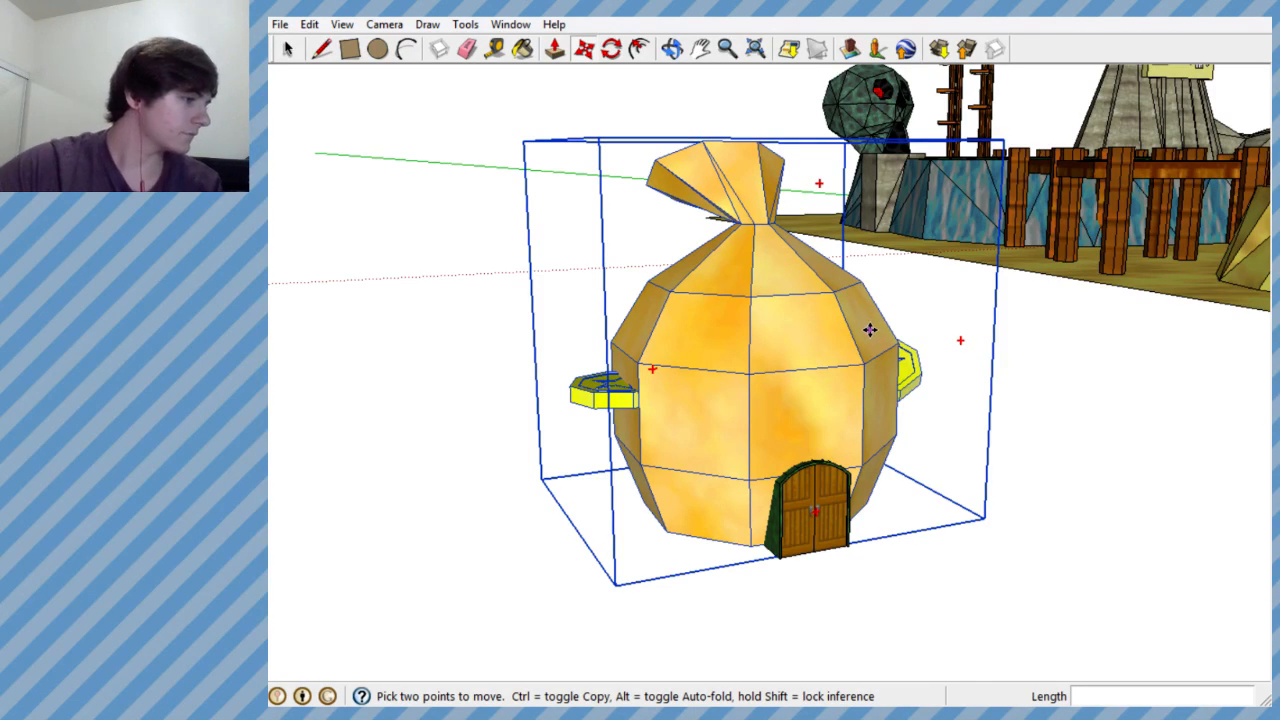
- Examine how the door fits the money bag and compare the bag with the course from several angles
scroll(656, 236, "down", 4)
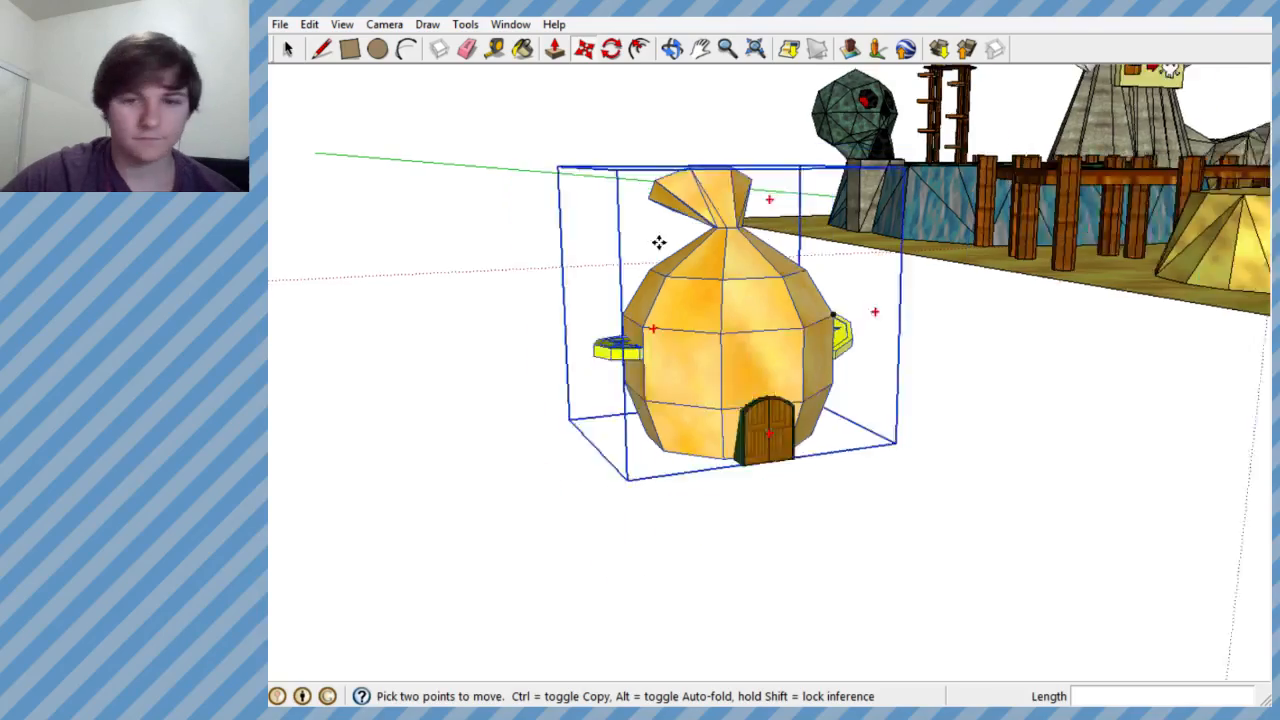
scroll(734, 337, "up", 2)
middle_click_drag(734, 337, 651, 343)
key("m")
scroll(735, 410, "up", 3)
scroll(736, 410, "up", 3)
scroll(668, 309, "down", 5)
scroll(726, 284, "down", 3)
scroll(726, 284, "down", 5)
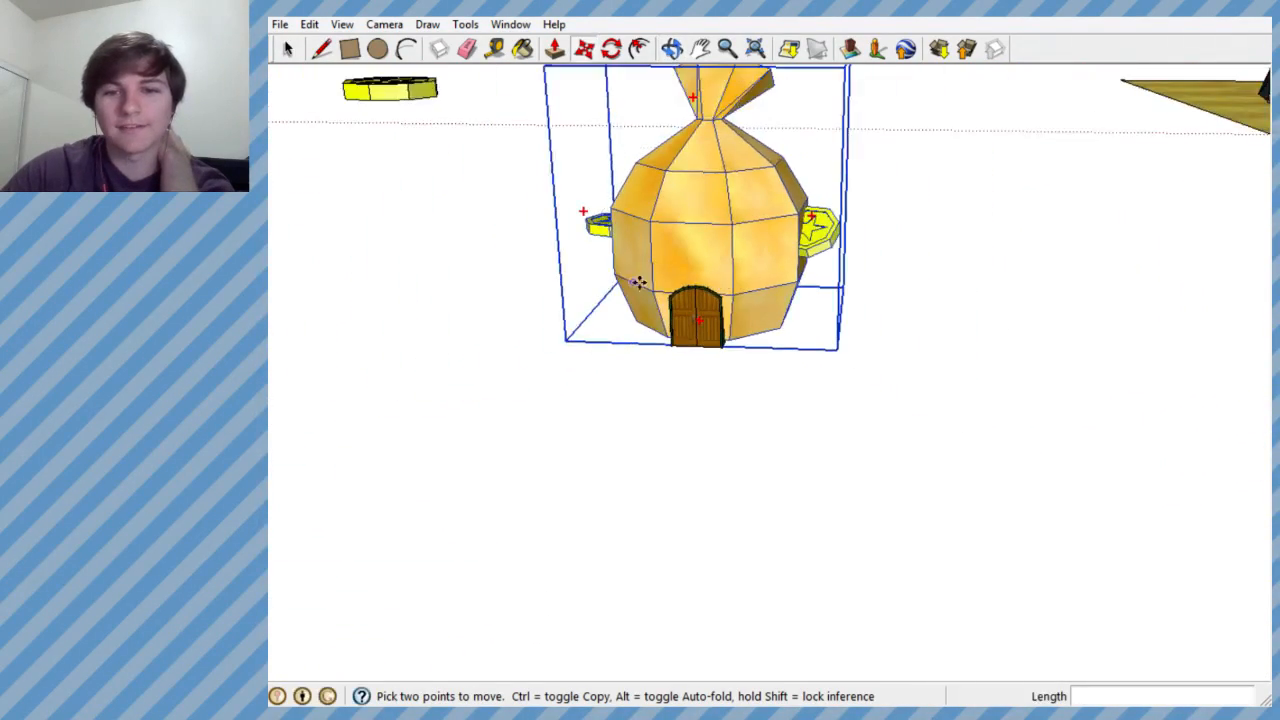
scroll(963, 348, "up", 3)
scroll(871, 354, "up", 4)
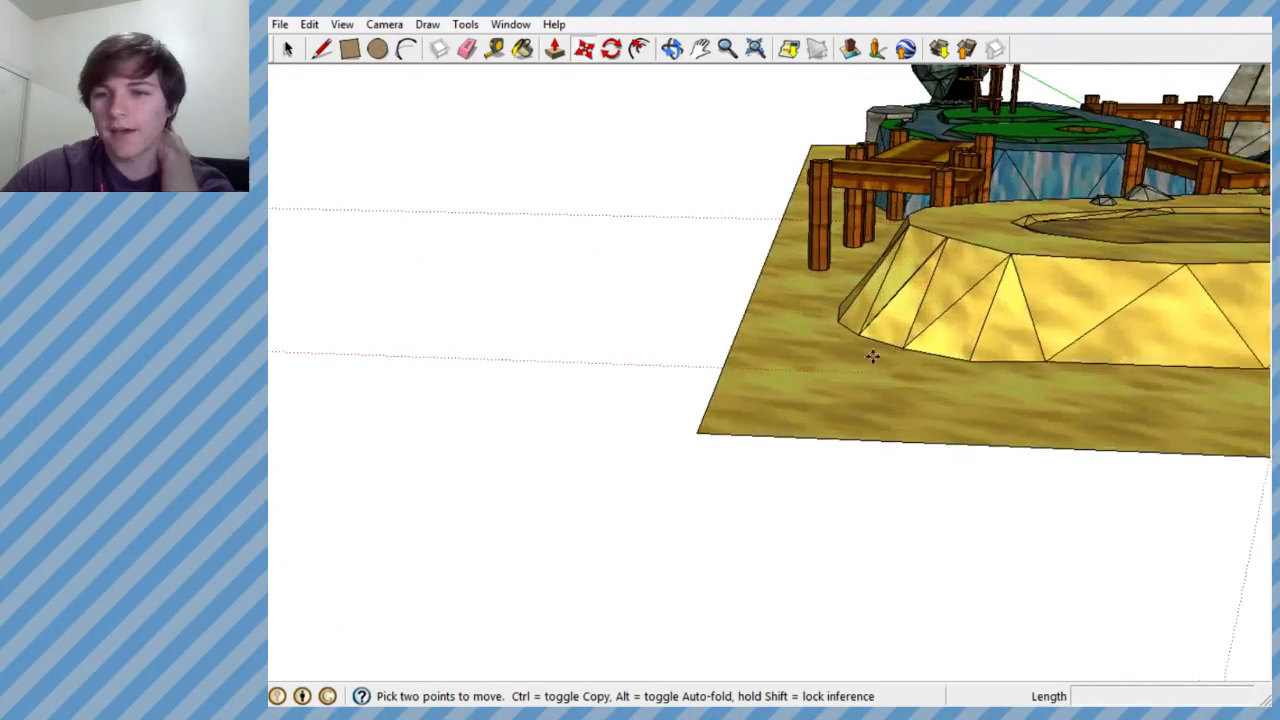
scroll(686, 360, "down", 6)
scroll(587, 375, "up", 4)
scroll(951, 320, "down", 2)
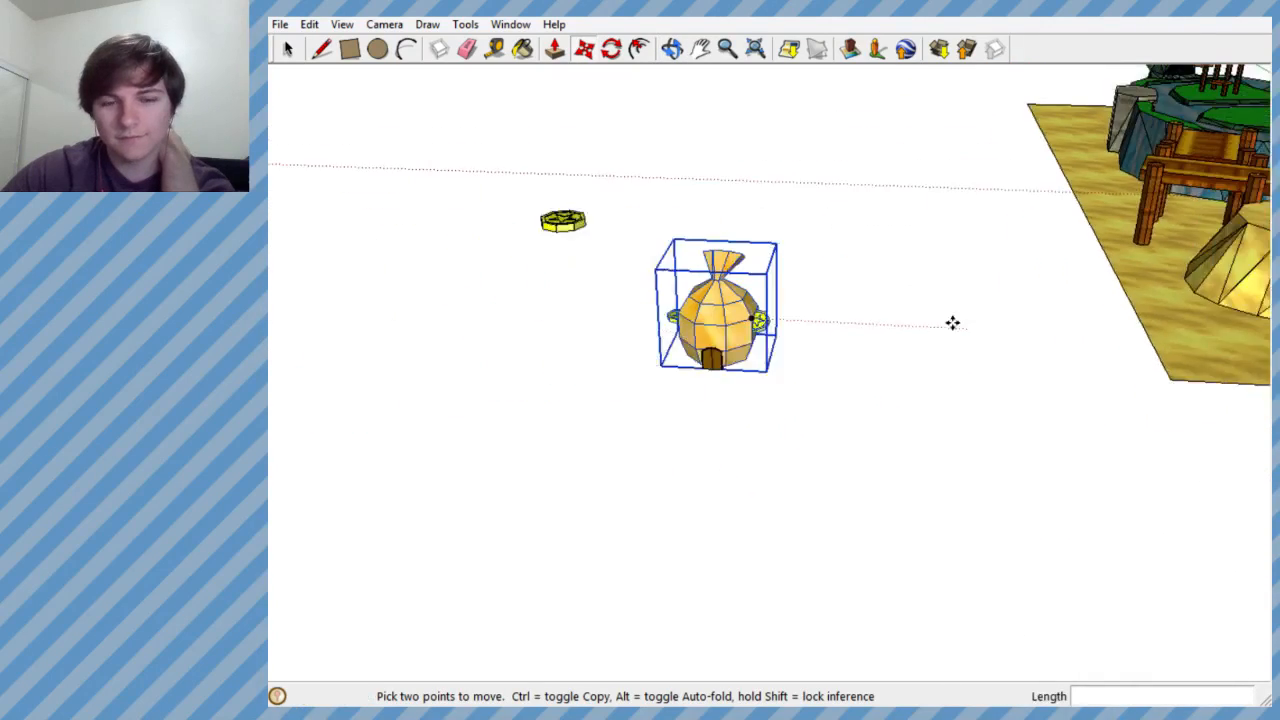
scroll(743, 343, "up", 6)
middle_click_drag(743, 343, 803, 228)
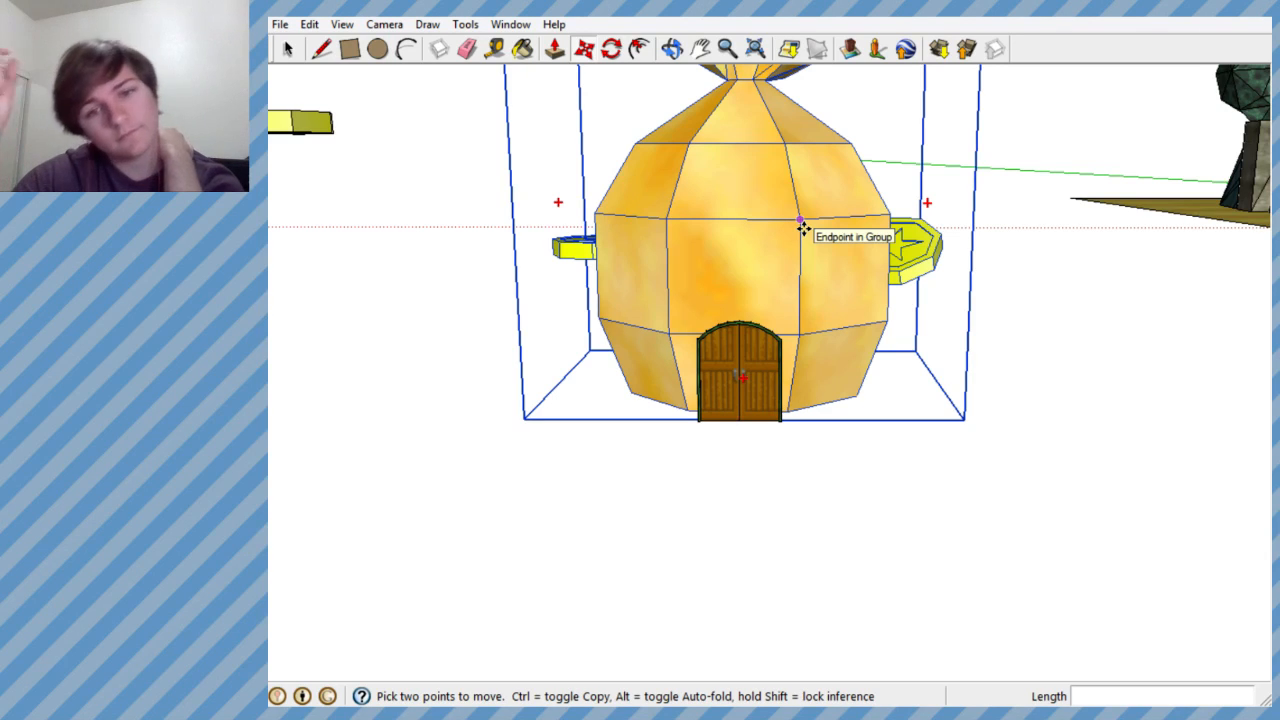
scroll(734, 289, "up", 3)
- Select the door group and rotate it about 2.6° to run parallel to the money bag's base face
middle_click_drag(740, 292, 1265, 545)
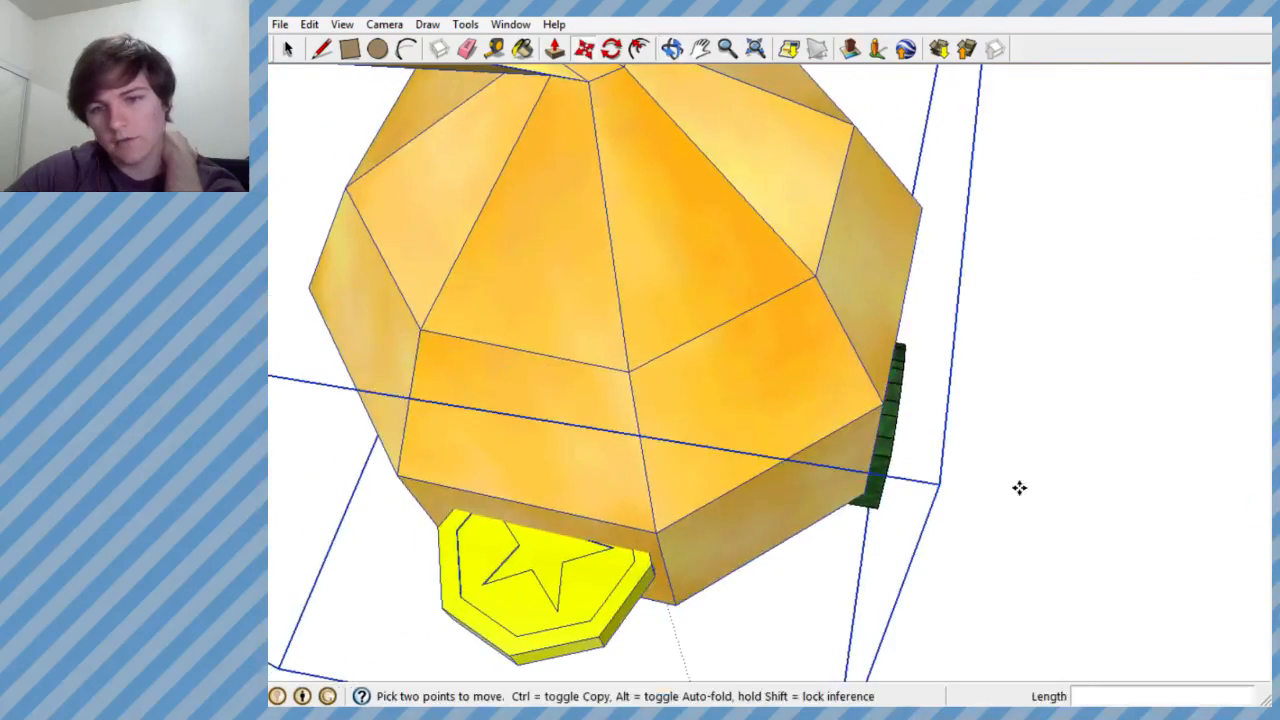
middle_click_drag(1019, 487, 917, 446)
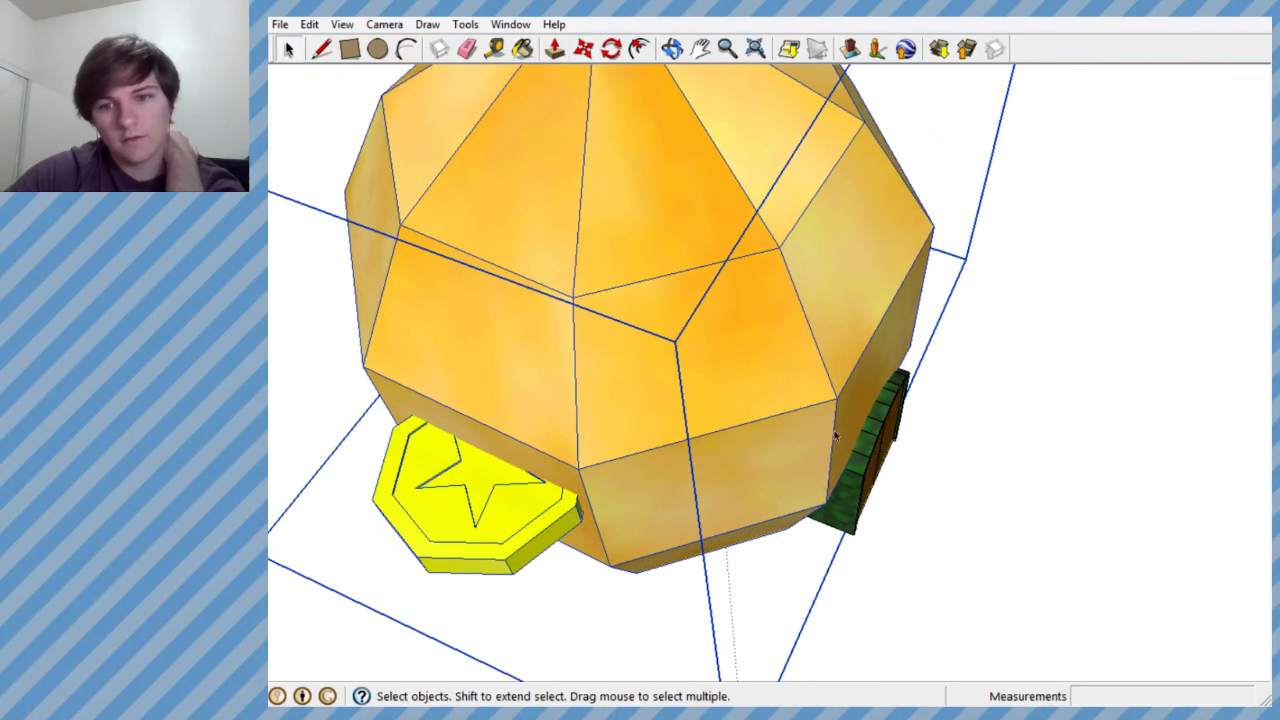
middle_click_drag(909, 443, 1037, 603)
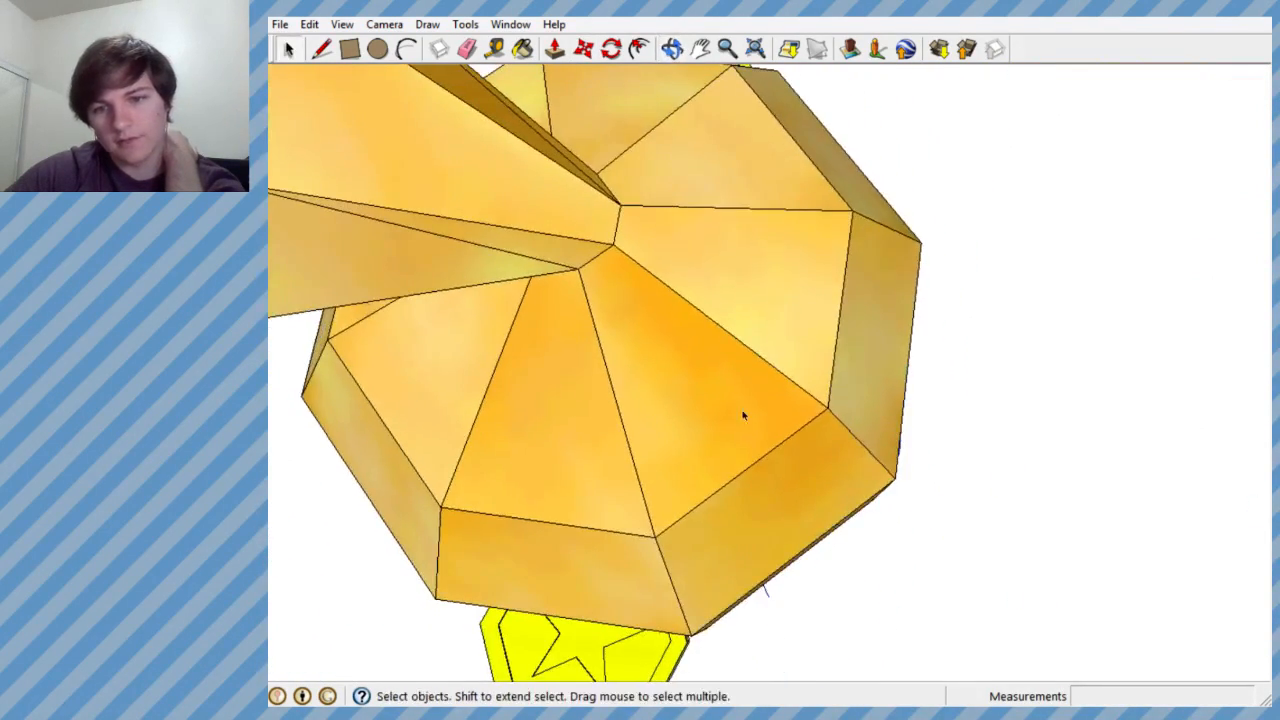
middle_click_drag(743, 414, 795, 219)
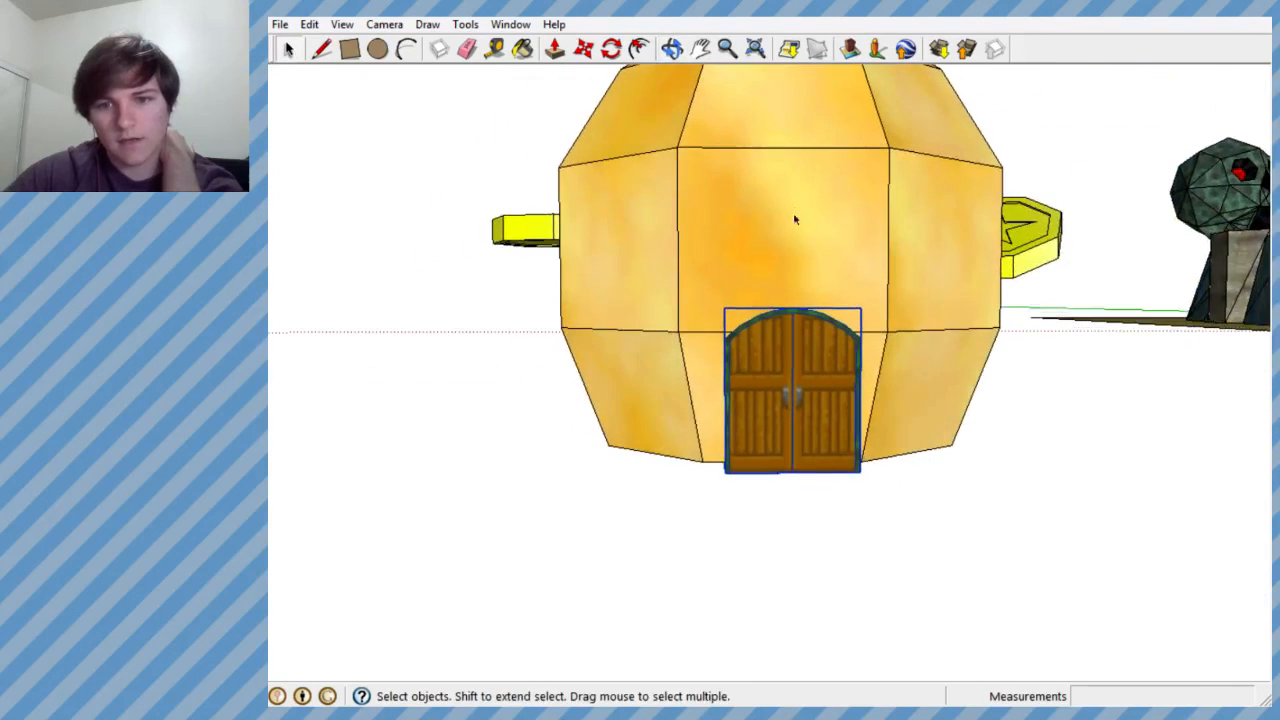
middle_click_drag(783, 299, 798, 185)
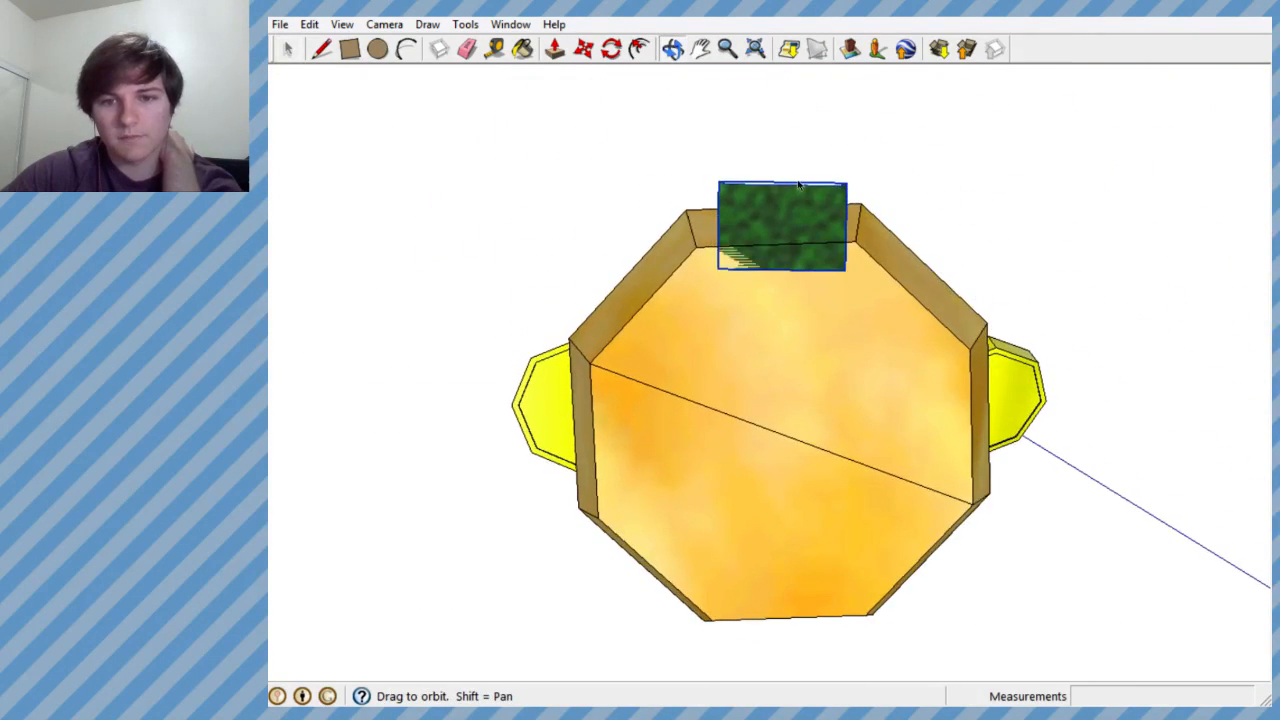
left_click(630, 48)
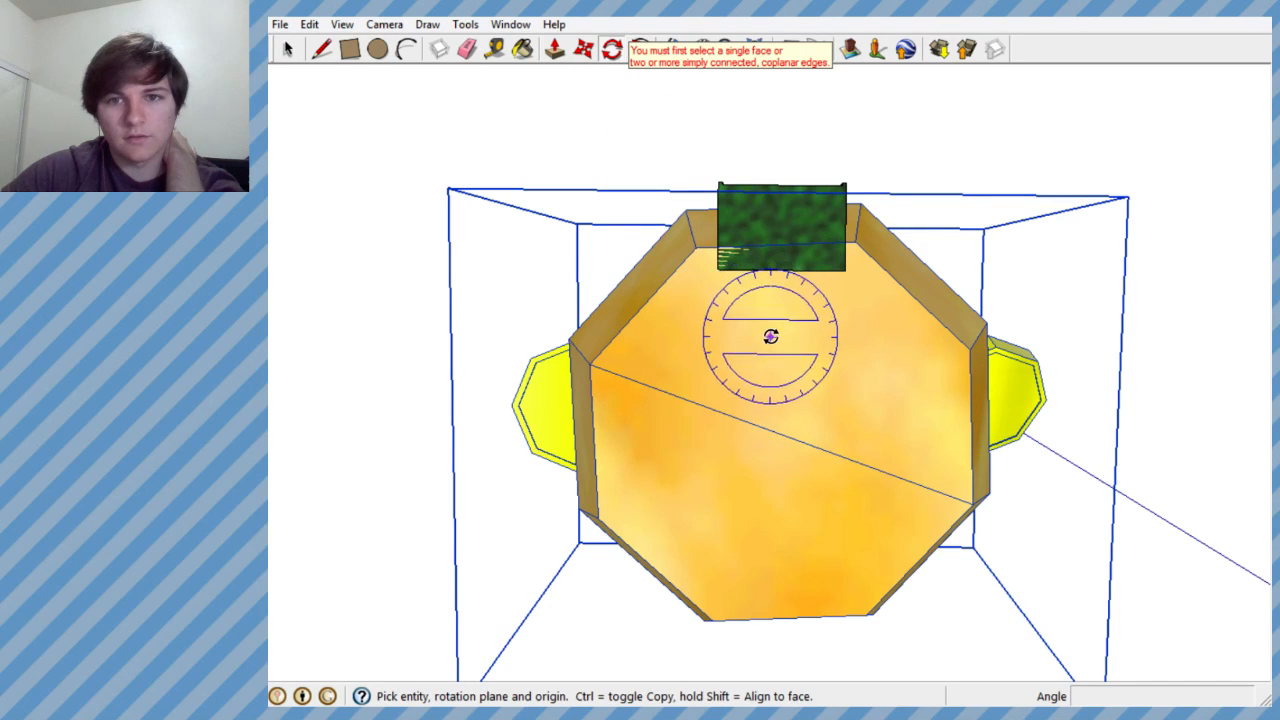
middle_click_drag(770, 336, 795, 425)
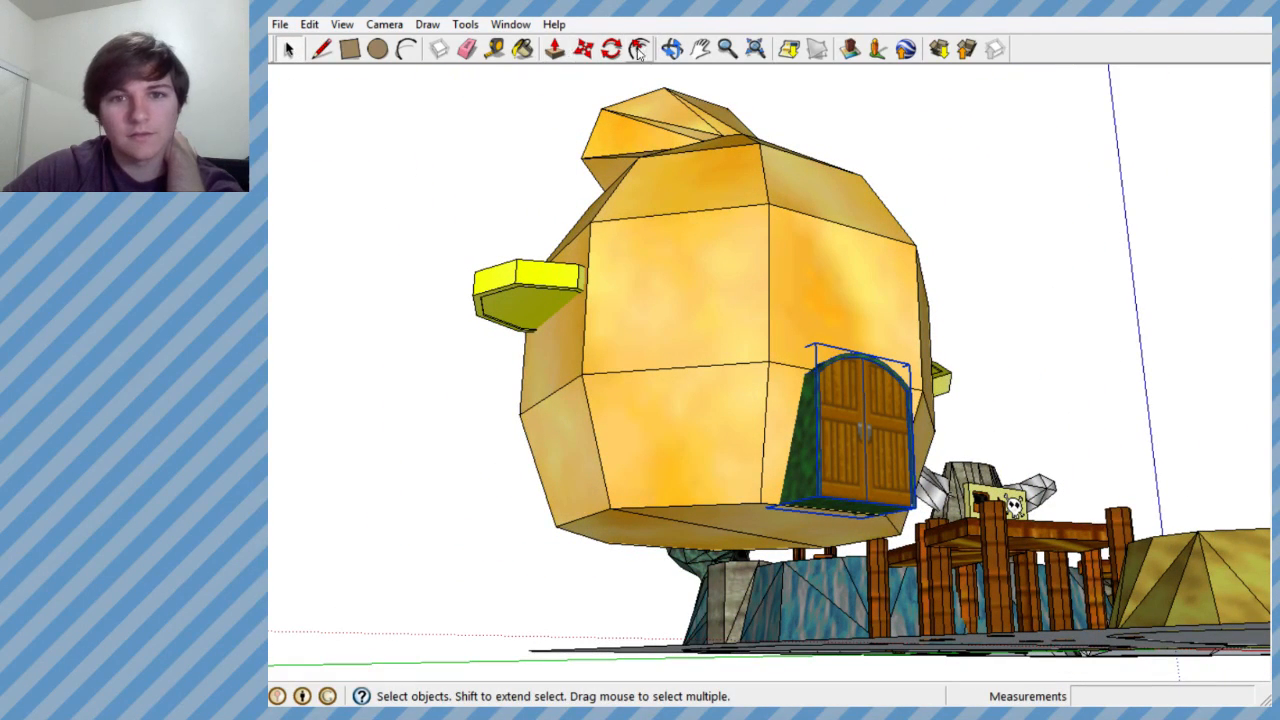
middle_click_drag(690, 110, 663, 165)
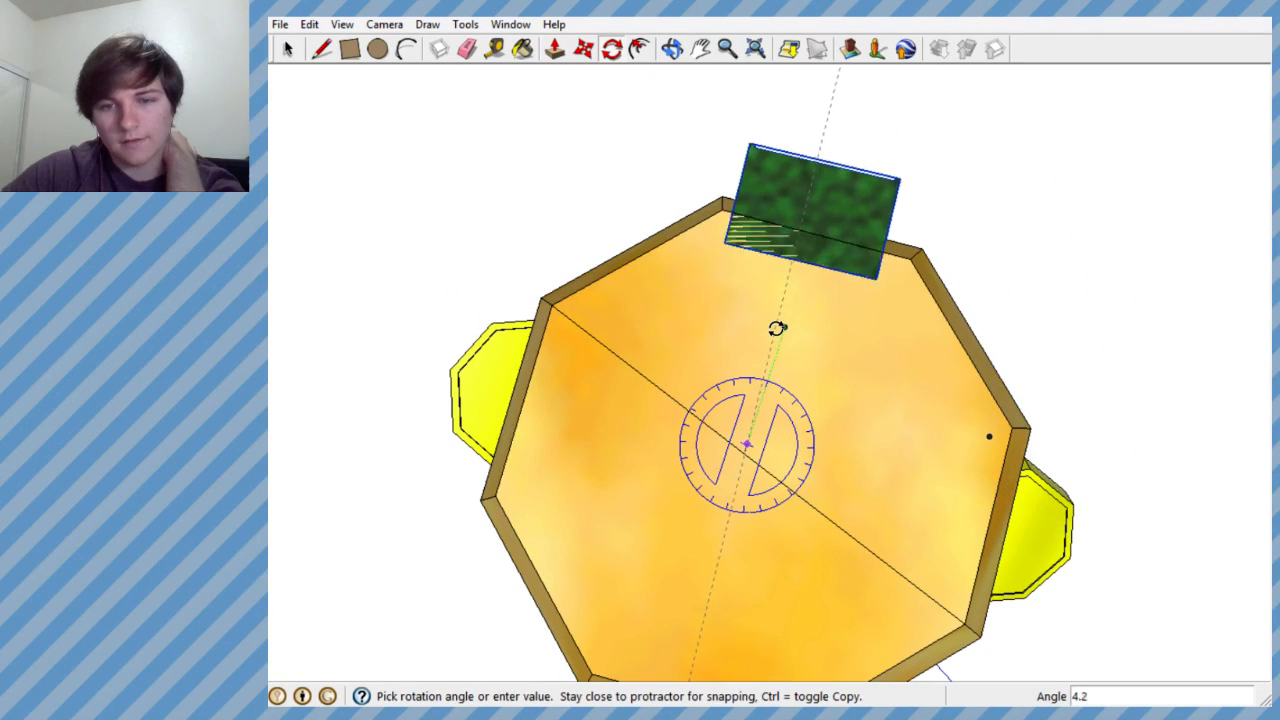
scroll(778, 327, "up", 3)
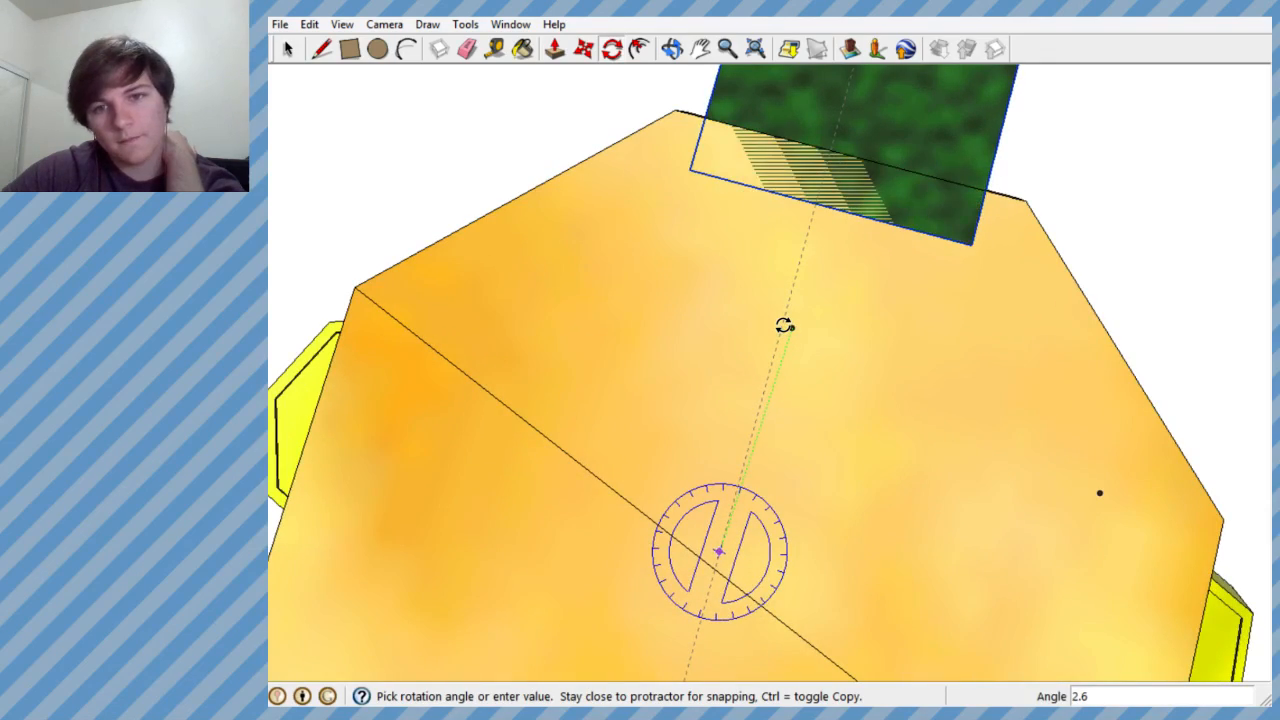
middle_click_drag(783, 326, 737, 260)
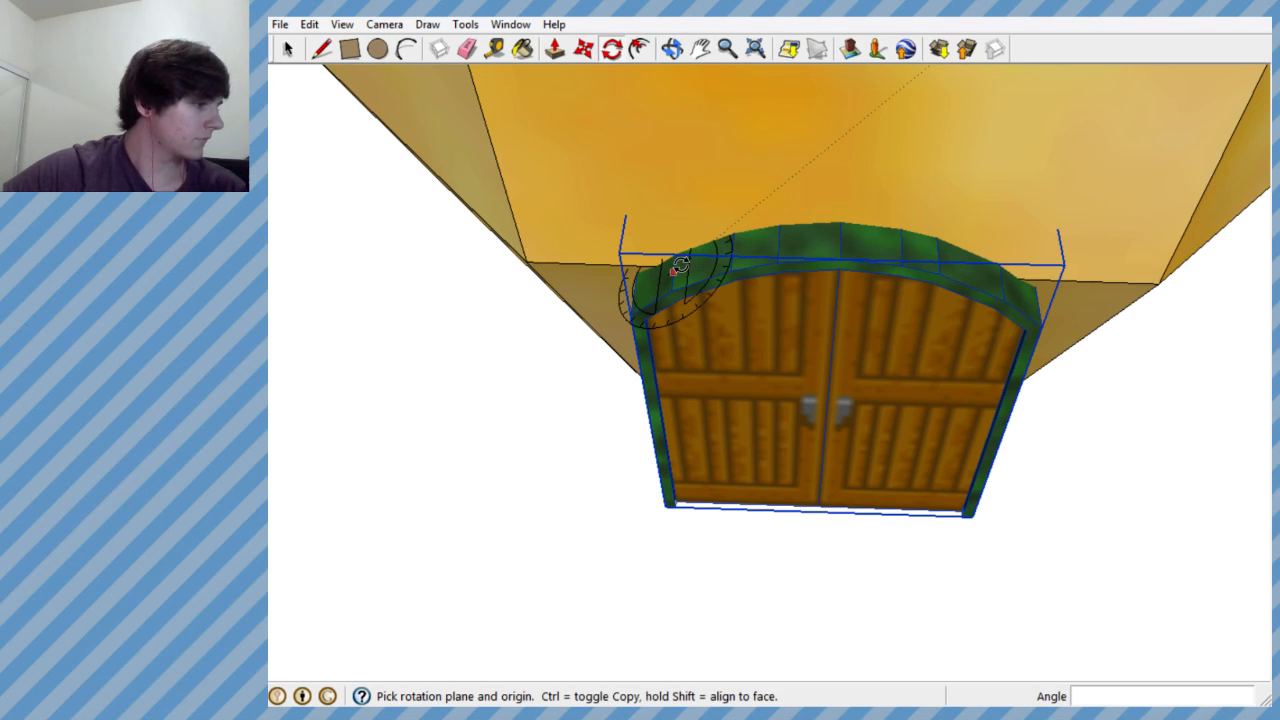
- Examine the mini-golf course's sand, green and bridge areas in relation to the money bag with its door
mouse_move(607, 192)
middle_mouse_down()
mouse_move(757, 257)
mouse_move(951, 223)
mouse_move(1074, 114)
mouse_move(751, 287)
middle_mouse_up()
scroll(751, 287, "down", 4)
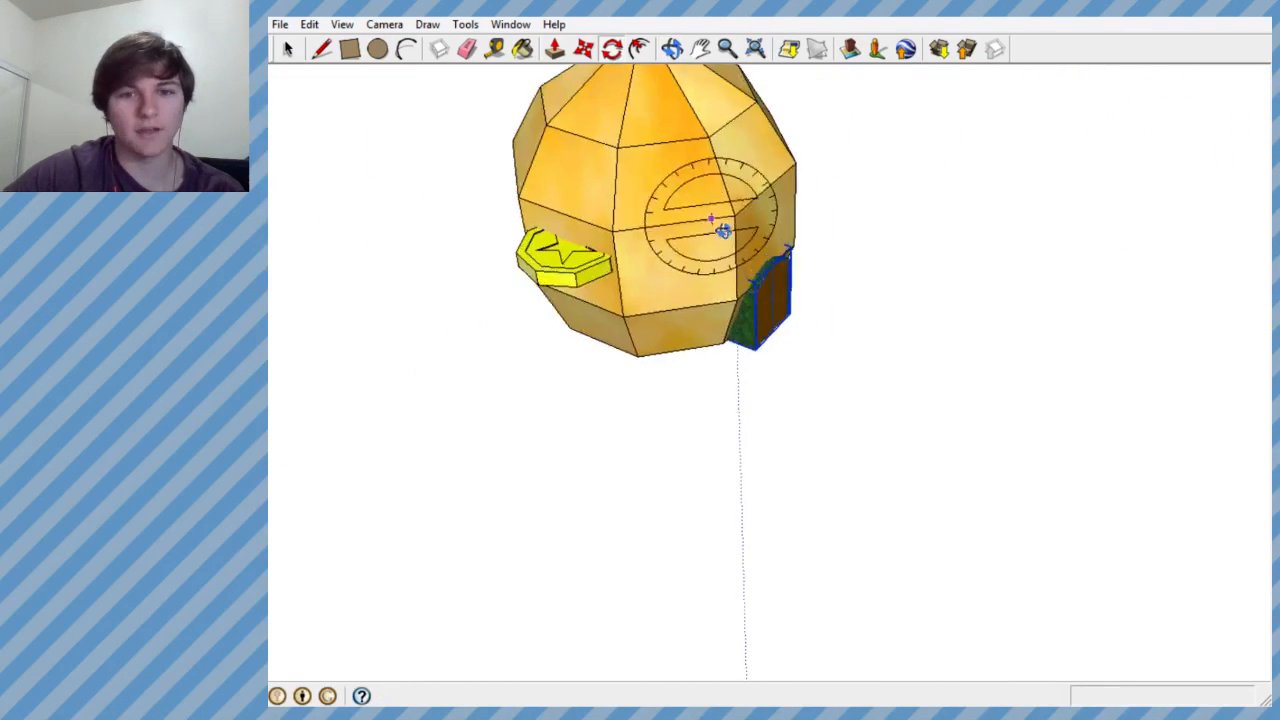
middle_click_drag(723, 231, 729, 280)
scroll(740, 306, "down", 8)
scroll(861, 104, "up", 5)
scroll(861, 104, "up", 4)
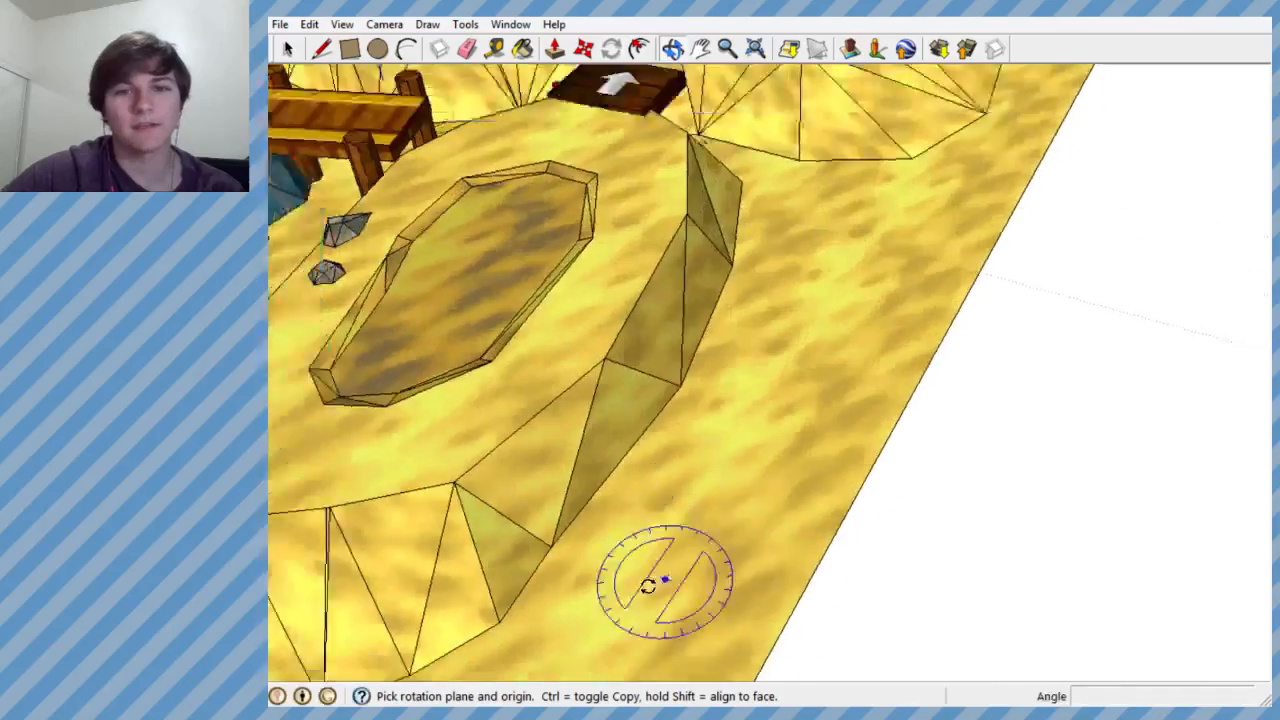
scroll(652, 583, "down", 4)
middle_click_drag(597, 100, 588, 150)
scroll(580, 146, "up", 6)
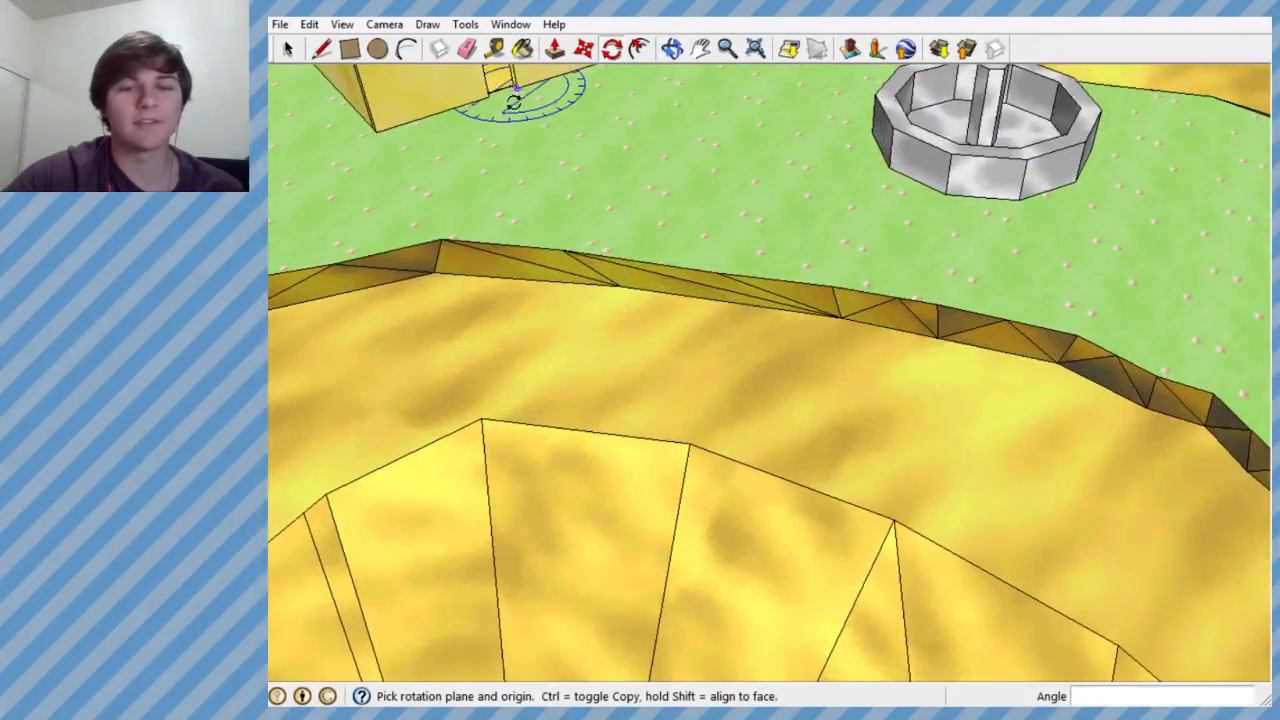
scroll(512, 100, "down", 6)
mouse_move(777, 286)
middle_mouse_down()
mouse_move(443, 134)
mouse_move(688, 242)
mouse_move(600, 215)
middle_mouse_up()
scroll(806, 283, "down", 5)
mouse_move(806, 283)
middle_mouse_down()
mouse_move(769, 403)
mouse_move(820, 367)
mouse_move(737, 349)
middle_mouse_up()
scroll(700, 290, "up", 10)
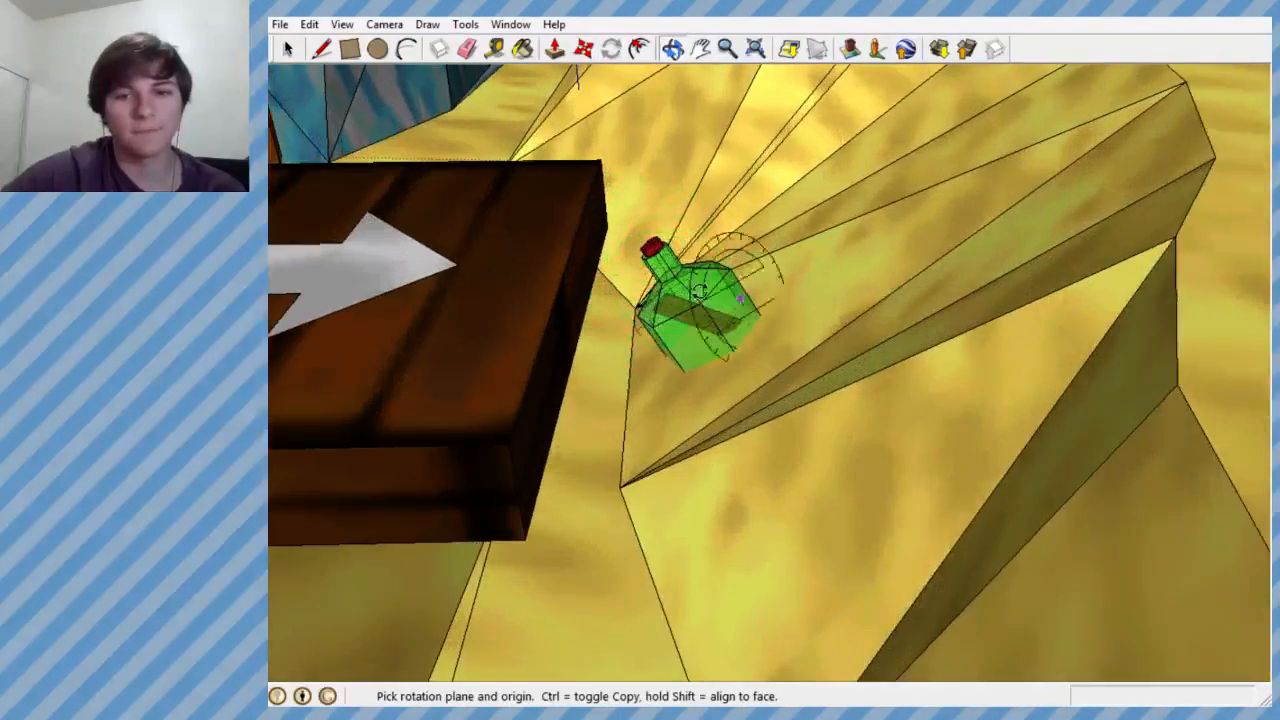
scroll(740, 322, "down", 12)
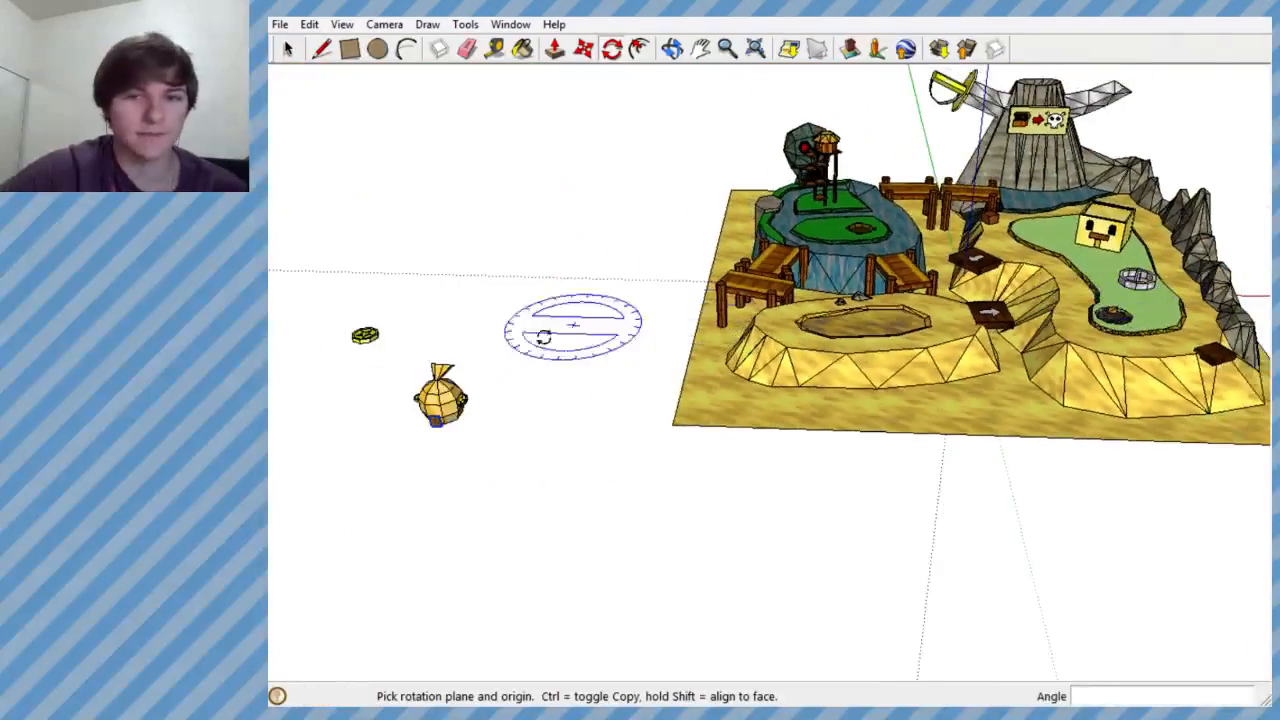
scroll(491, 411, "up", 1)
scroll(873, 335, "up", 4)
middle_click_drag(872, 342, 871, 426)
scroll(880, 305, "up", 9)
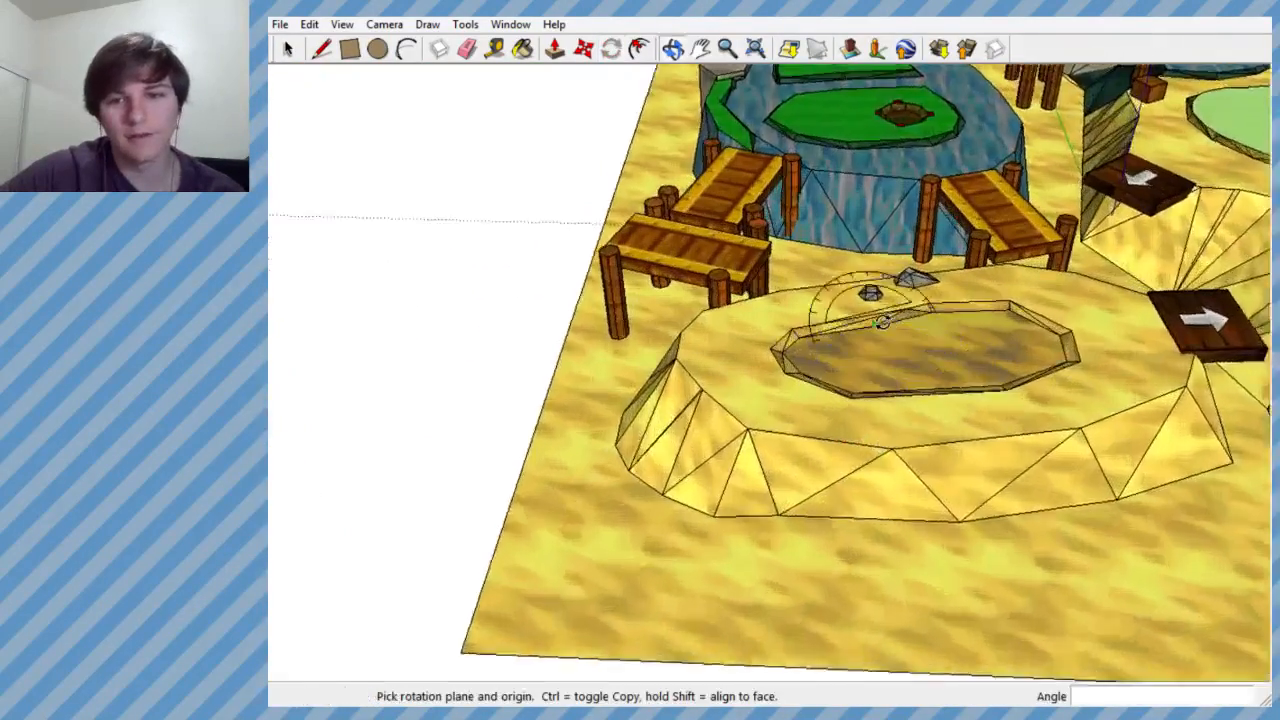
scroll(1128, 294, "down", 6)
scroll(460, 483, "up", 5)
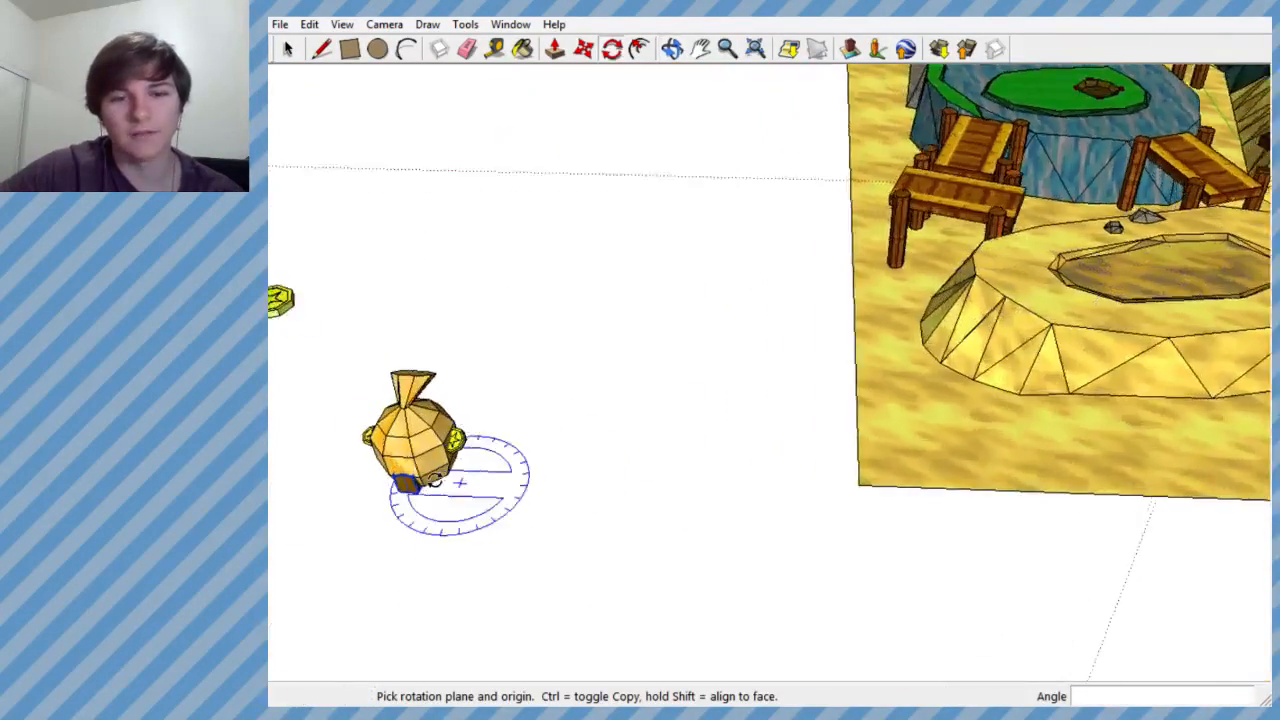
- Compare the size and position of the money bag house with the sand mound, bridges and skull island from several angles
scroll(797, 336, "down", 7)
scroll(666, 385, "up", 4)
middle_click_drag(666, 385, 669, 271)
scroll(753, 306, "up", 2)
scroll(751, 286, "up", 2)
middle_click_drag(751, 286, 843, 398)
scroll(968, 362, "down", 7)
middle_click_drag(1214, 330, 868, 433)
key("q")
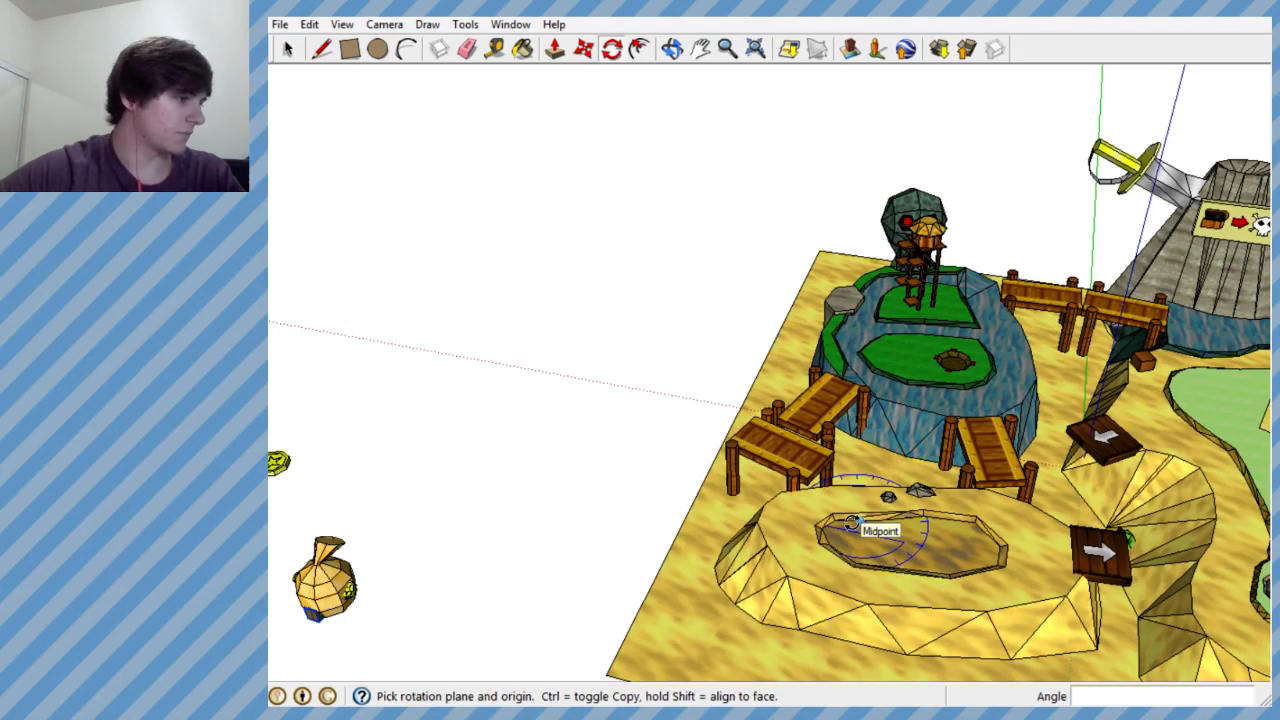
scroll(829, 543, "down", 4)
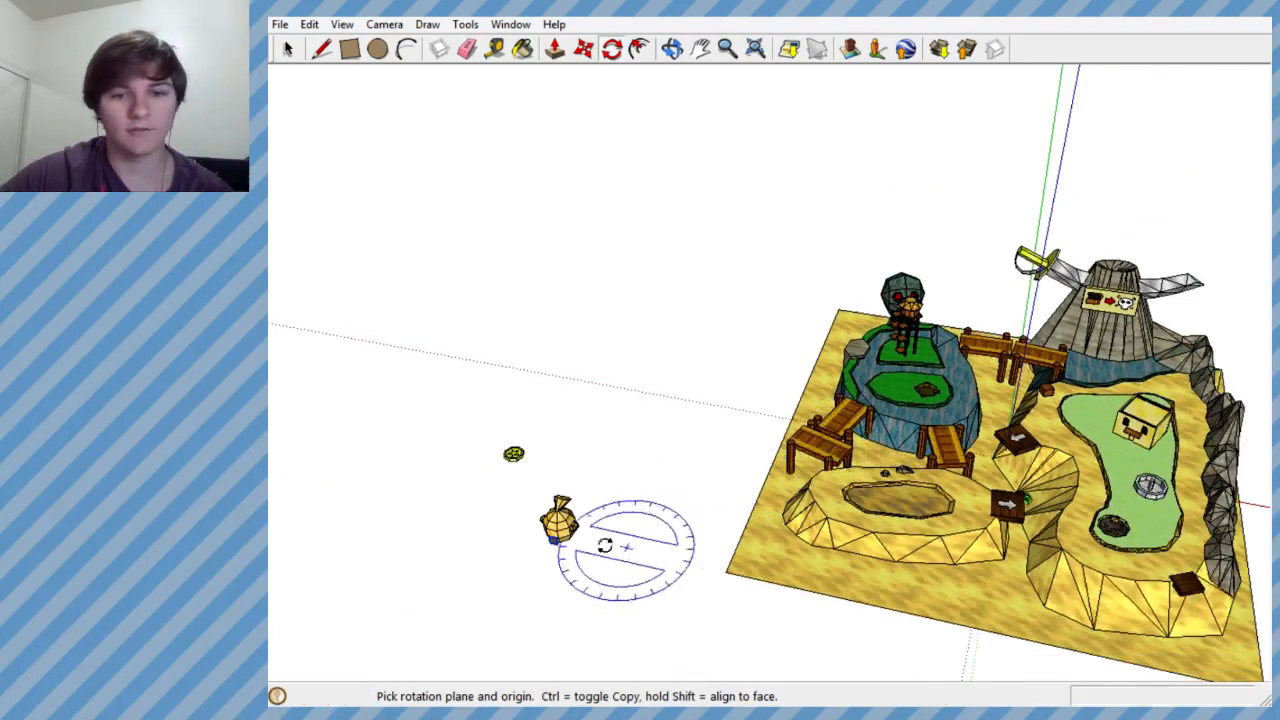
scroll(605, 543, "up", 5)
middle_click_drag(966, 443, 1109, 360)
key("q")
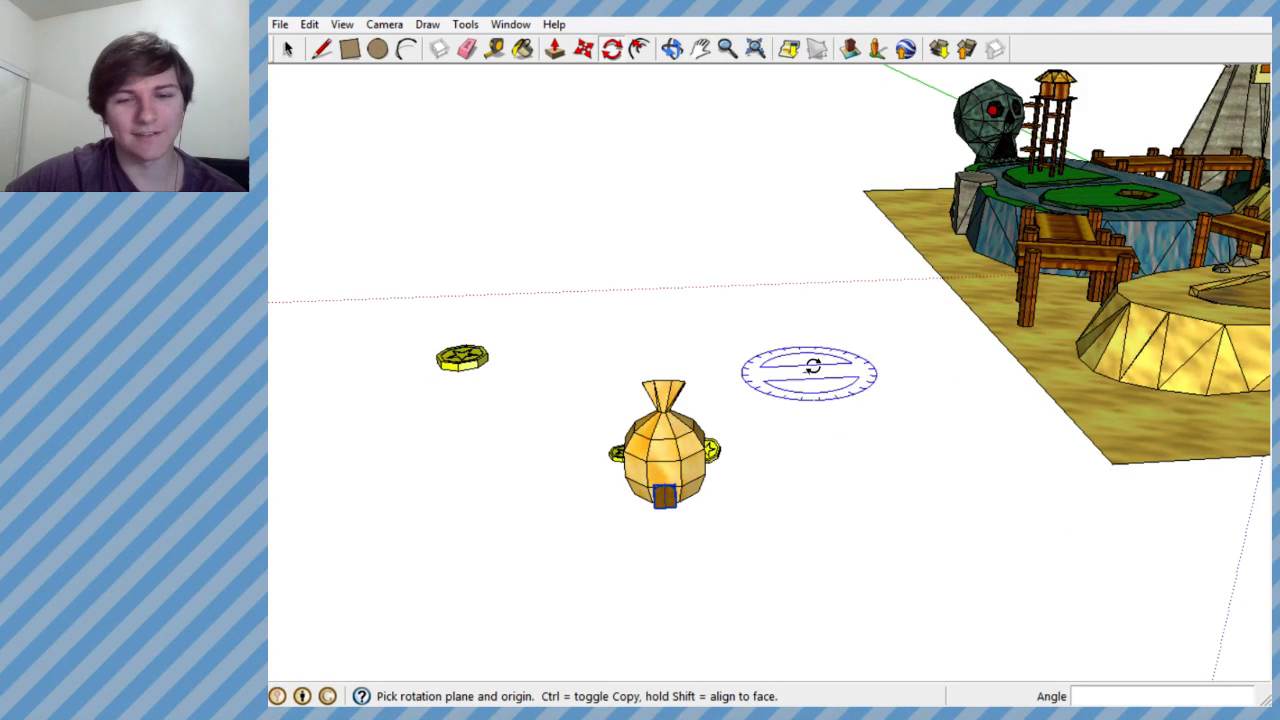
scroll(812, 368, "down", 2)
scroll(714, 486, "up", 4)
- Enlarge the arched door group from its upper corner with Scale so it covers most of the money bag's base face
middle_click_drag(714, 486, 645, 172)
scroll(742, 349, "up", 6)
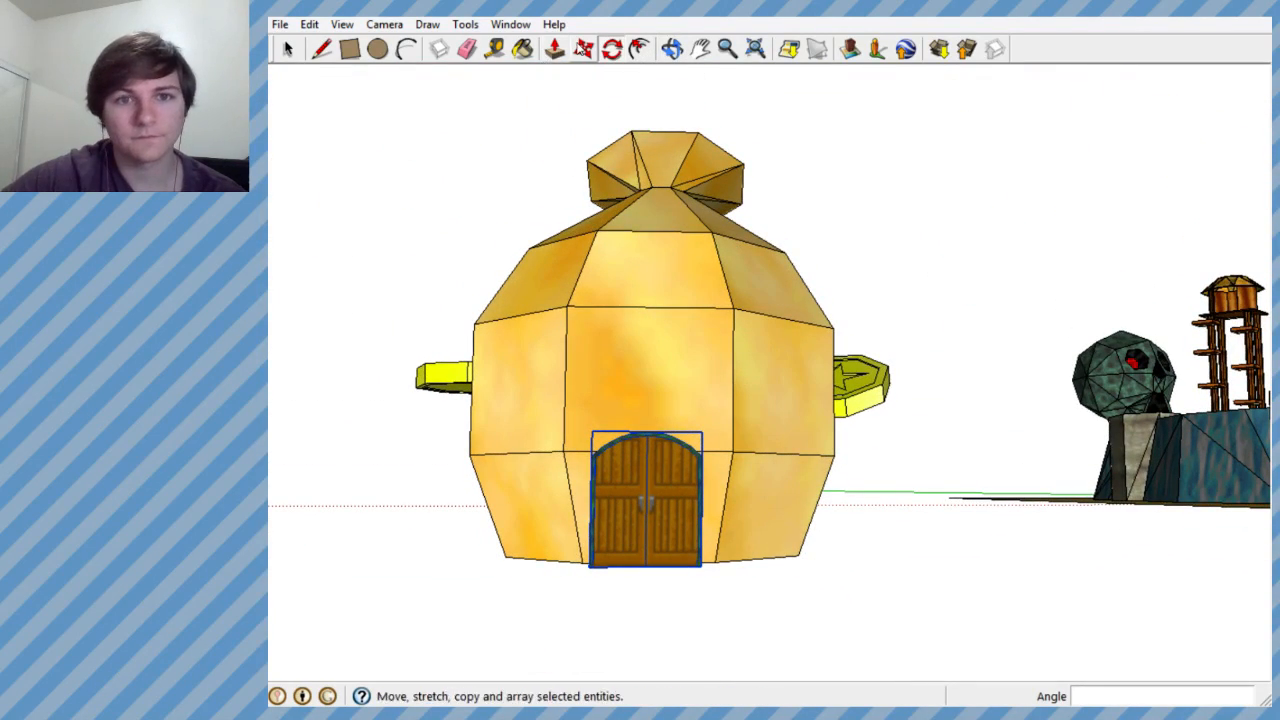
left_click(425, 25)
left_click(424, 26)
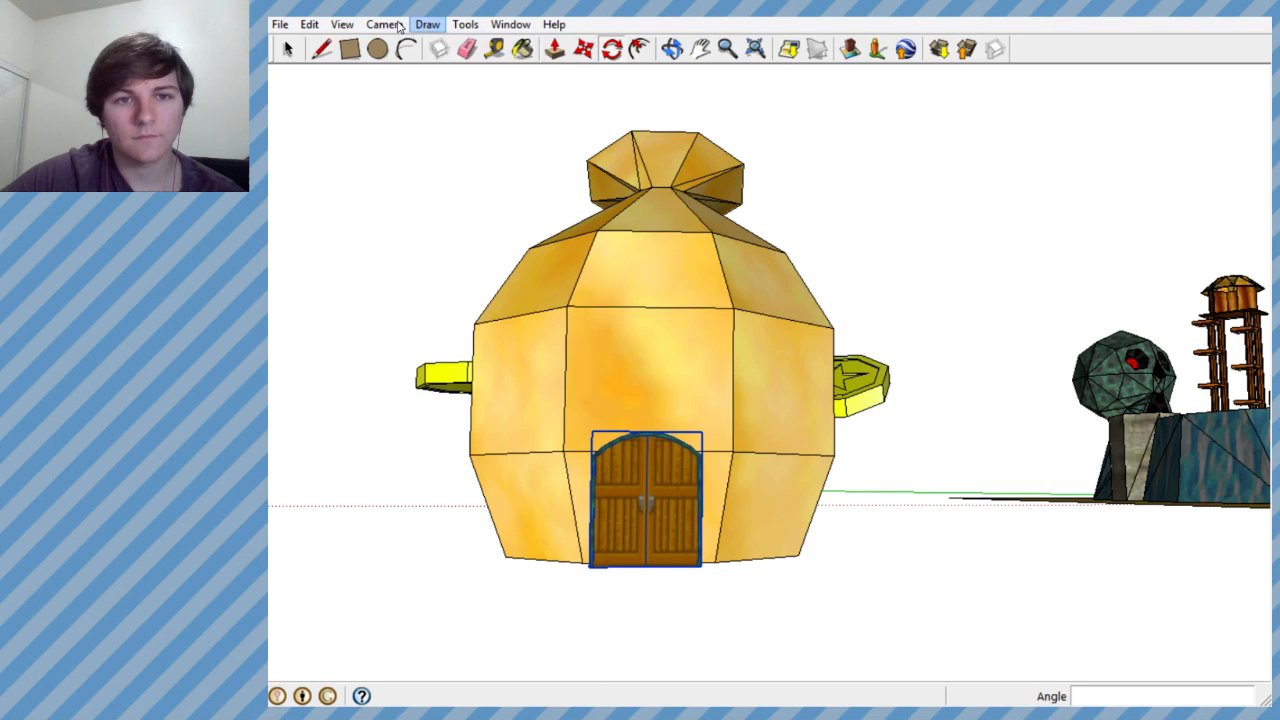
left_click(390, 25)
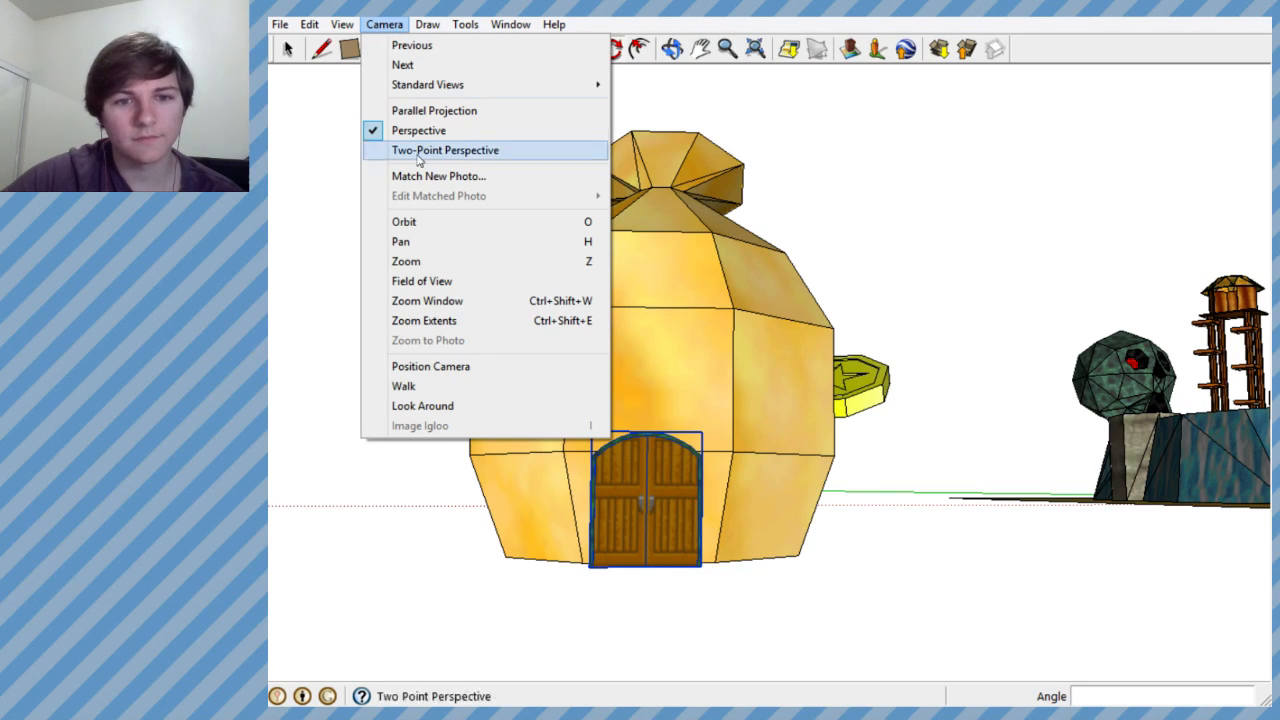
mouse_move(466, 24)
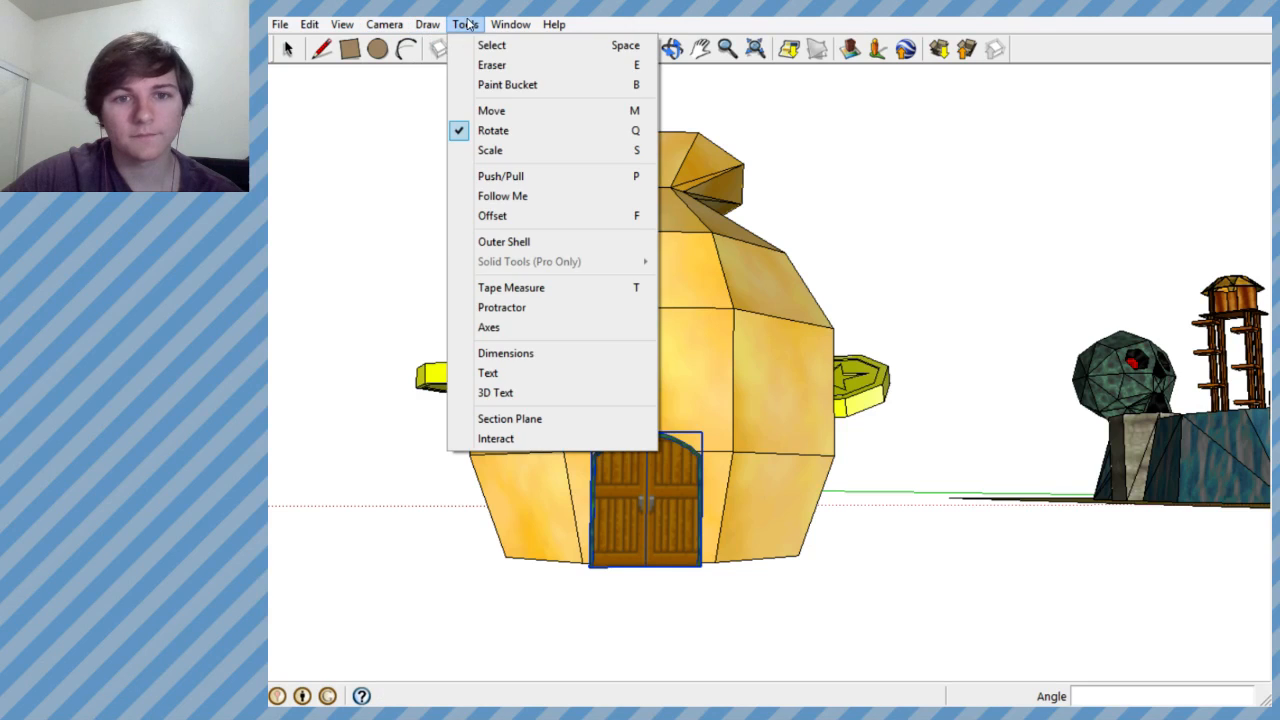
left_click(490, 150)
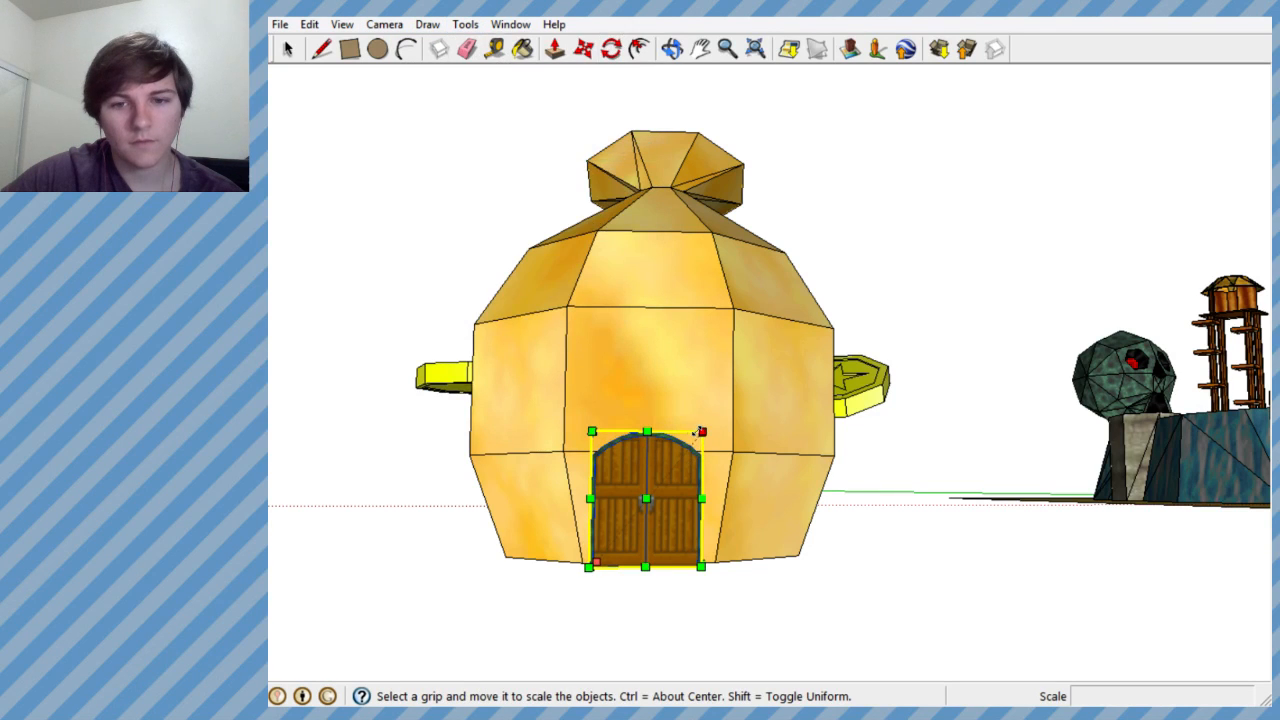
middle_click_drag(699, 434, 1057, 595)
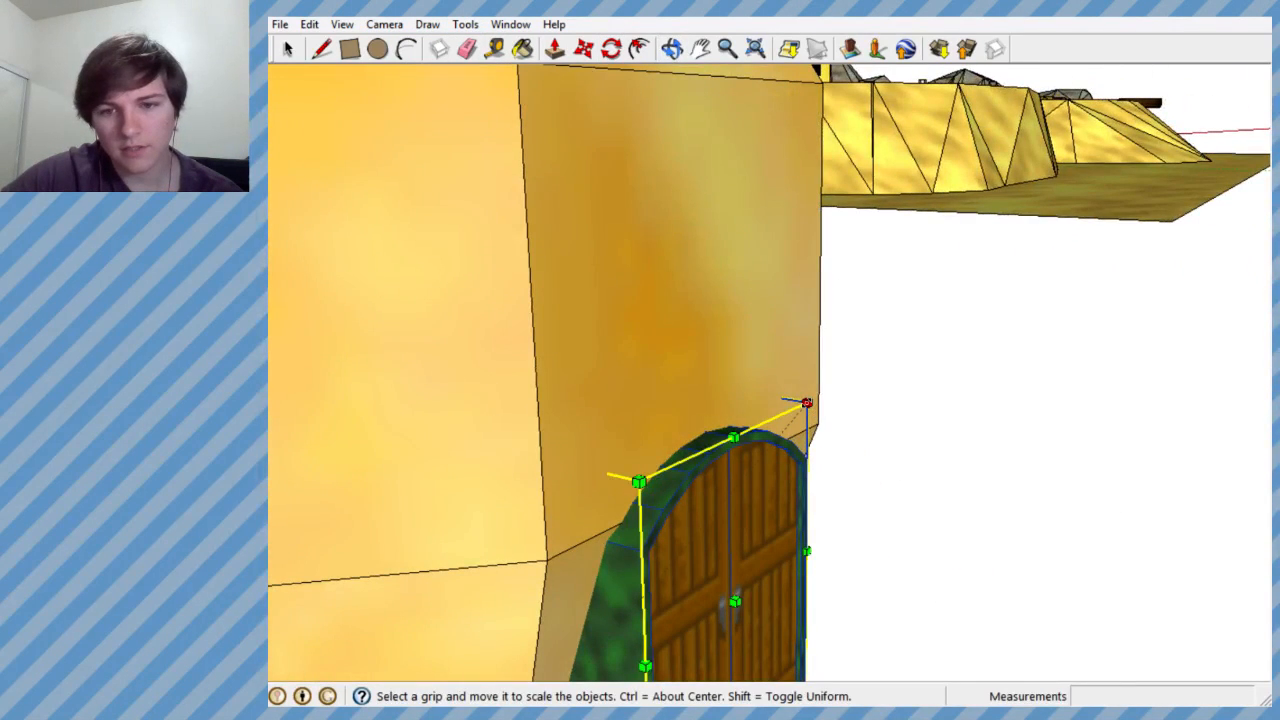
left_click_drag(807, 403, 834, 377)
middle_click_drag(818, 388, 468, 309)
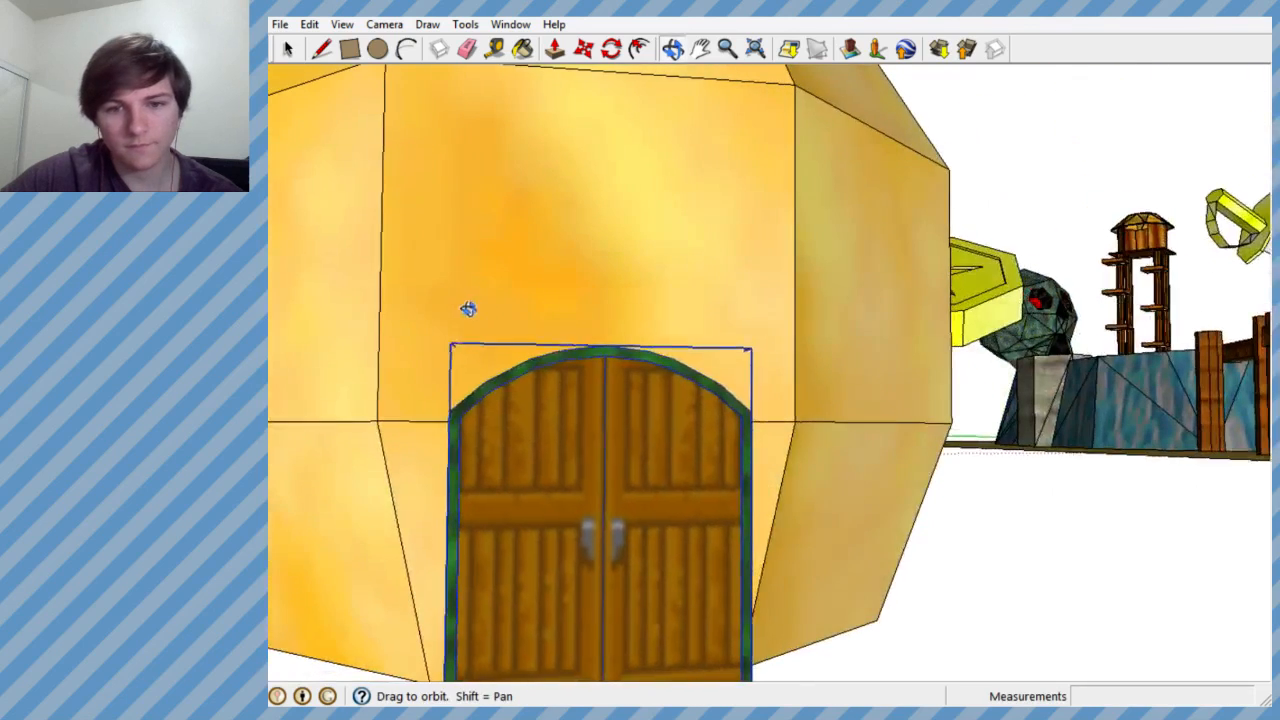
scroll(495, 345, "down", 3)
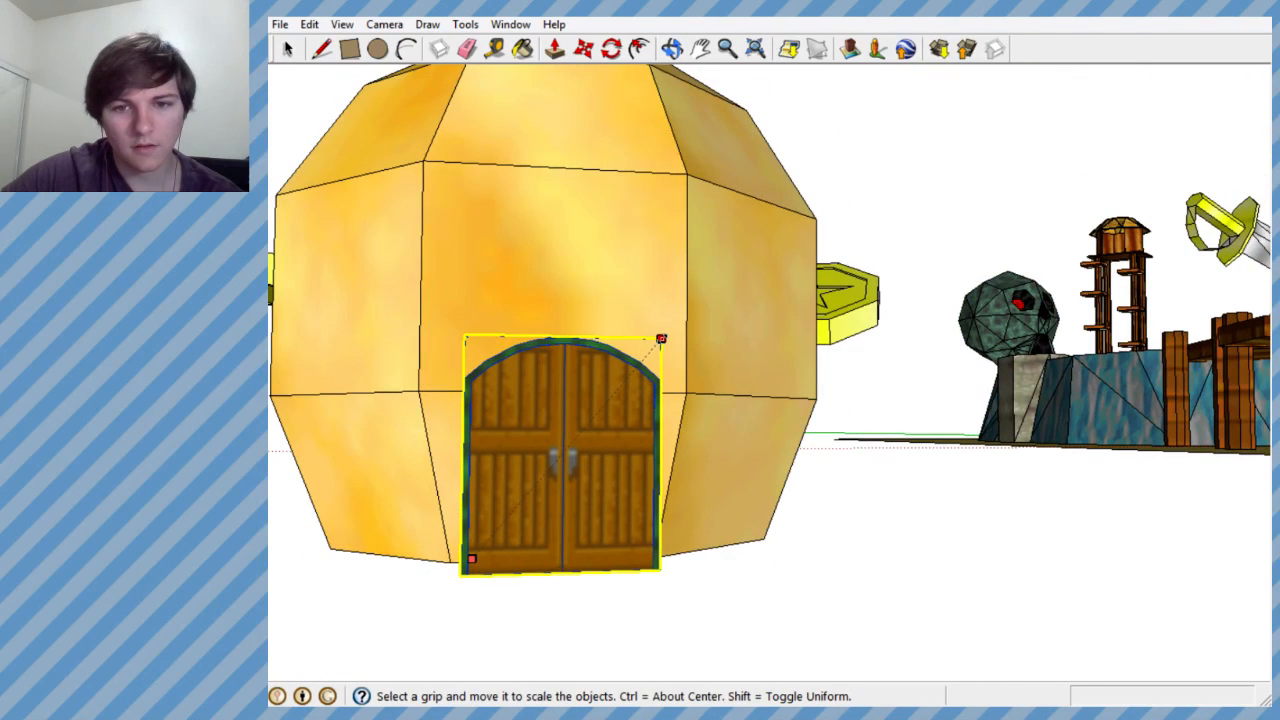
left_click_drag(661, 339, 663, 337)
middle_click_drag(663, 337, 628, 249)
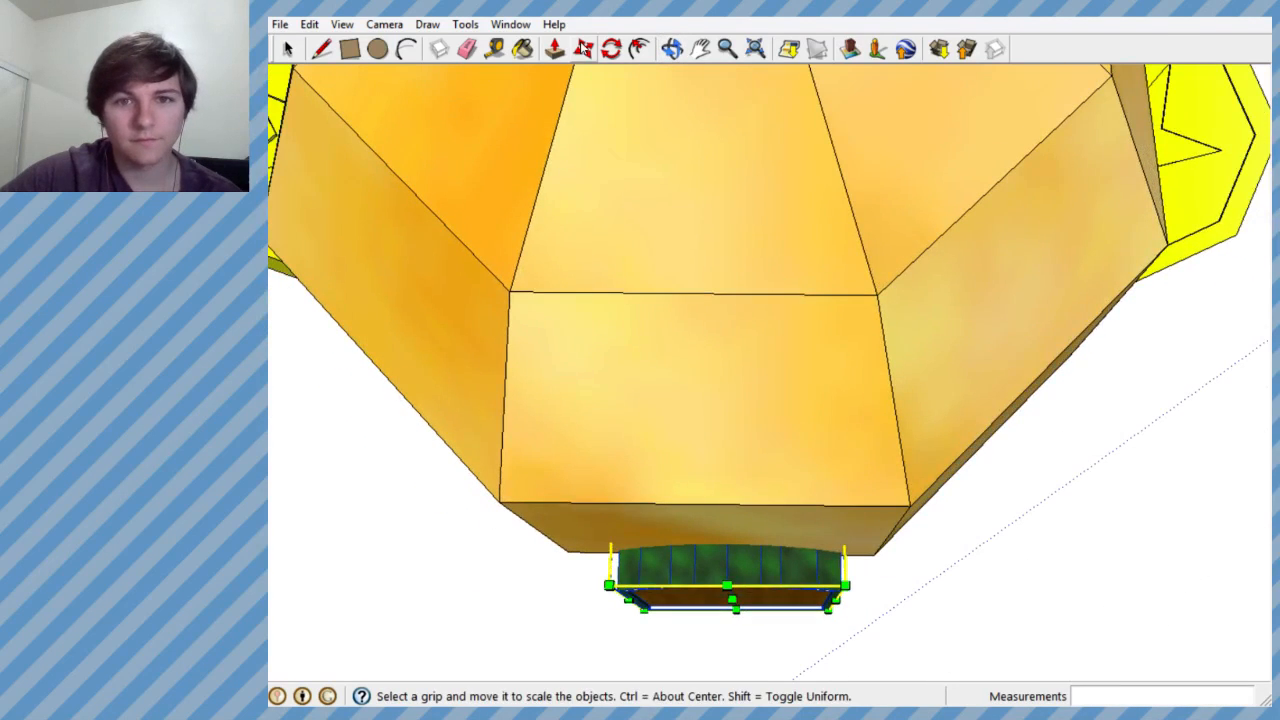
- Shift the door group sideways along the red axis to centre it on the money bag's base face
key("m")
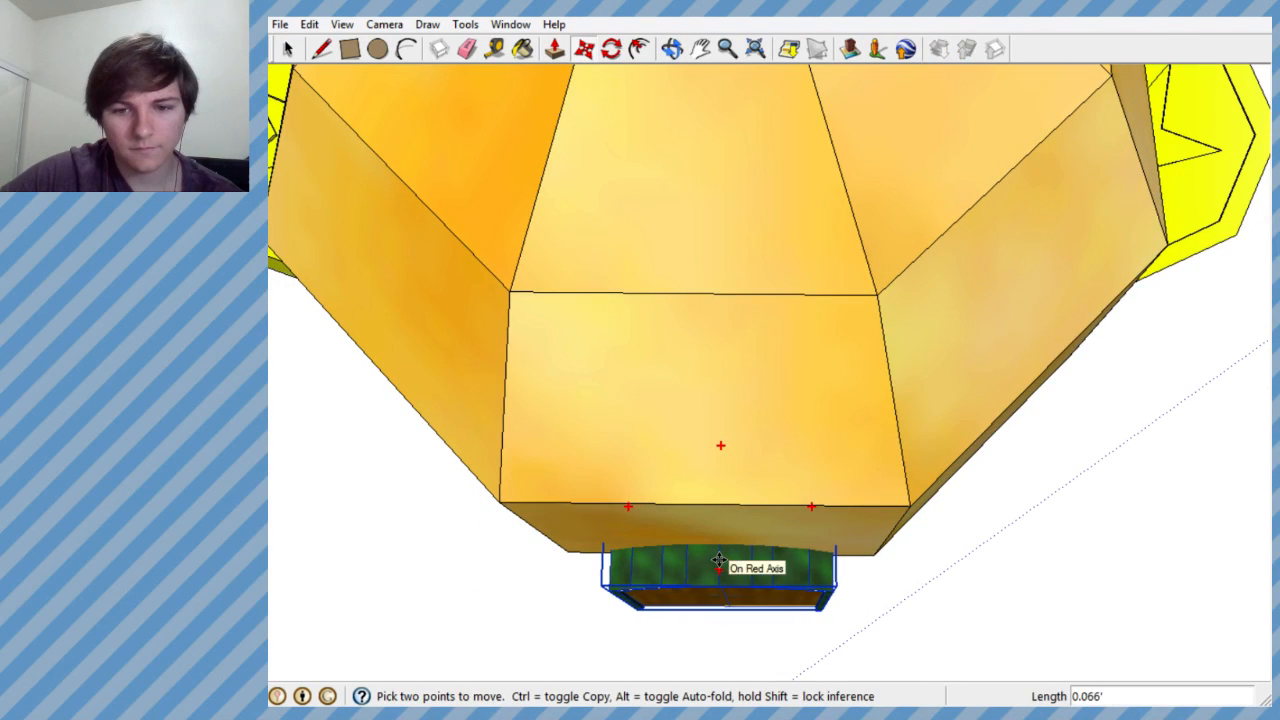
middle_click_drag(720, 561, 748, 340)
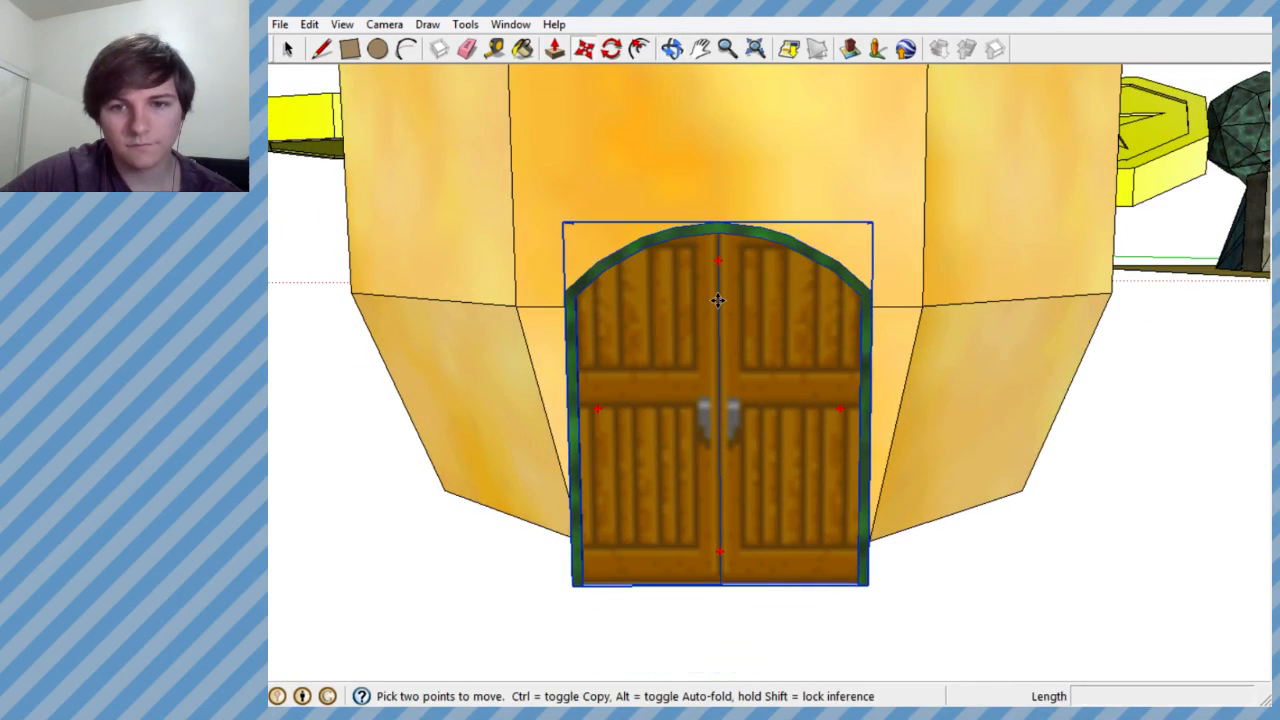
left_click(718, 300)
left_click(723, 302)
- Move the door group outward until its back edge lines up with the front edge of the money bag's underside
scroll(723, 378, "up", 1)
middle_click_drag(726, 383, 692, 396)
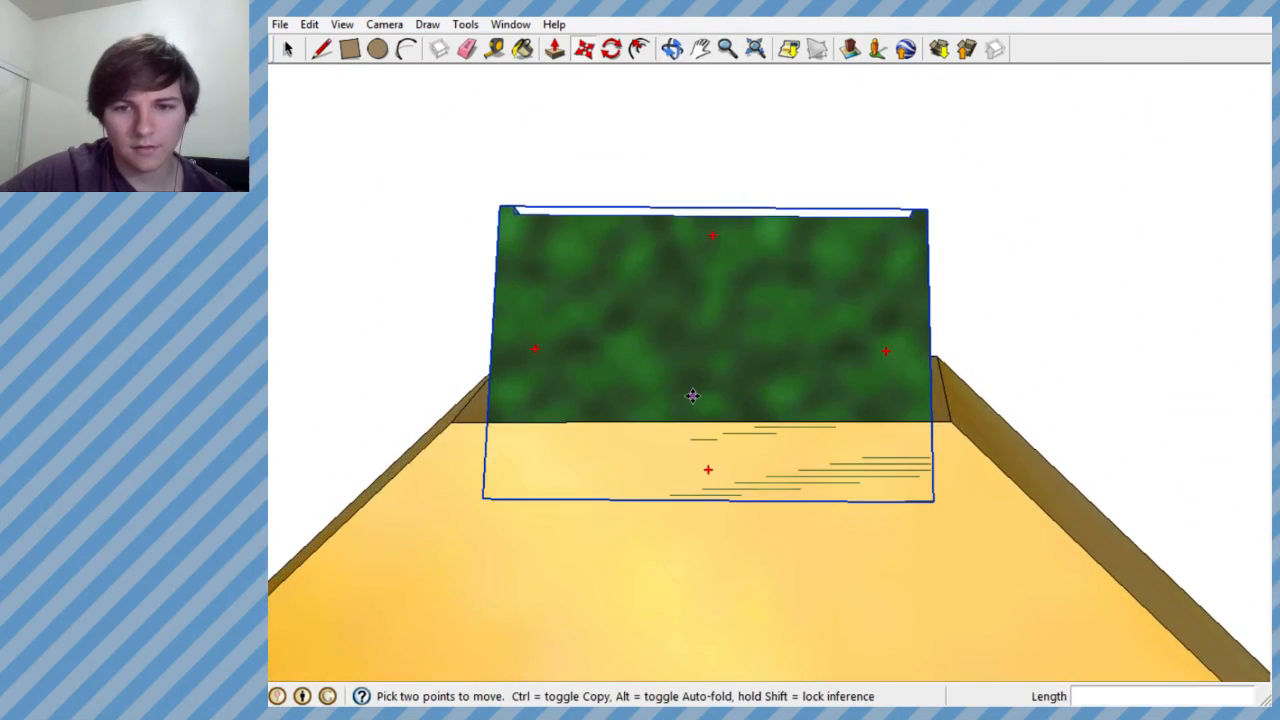
scroll(693, 397, "up", 3)
left_click(708, 402)
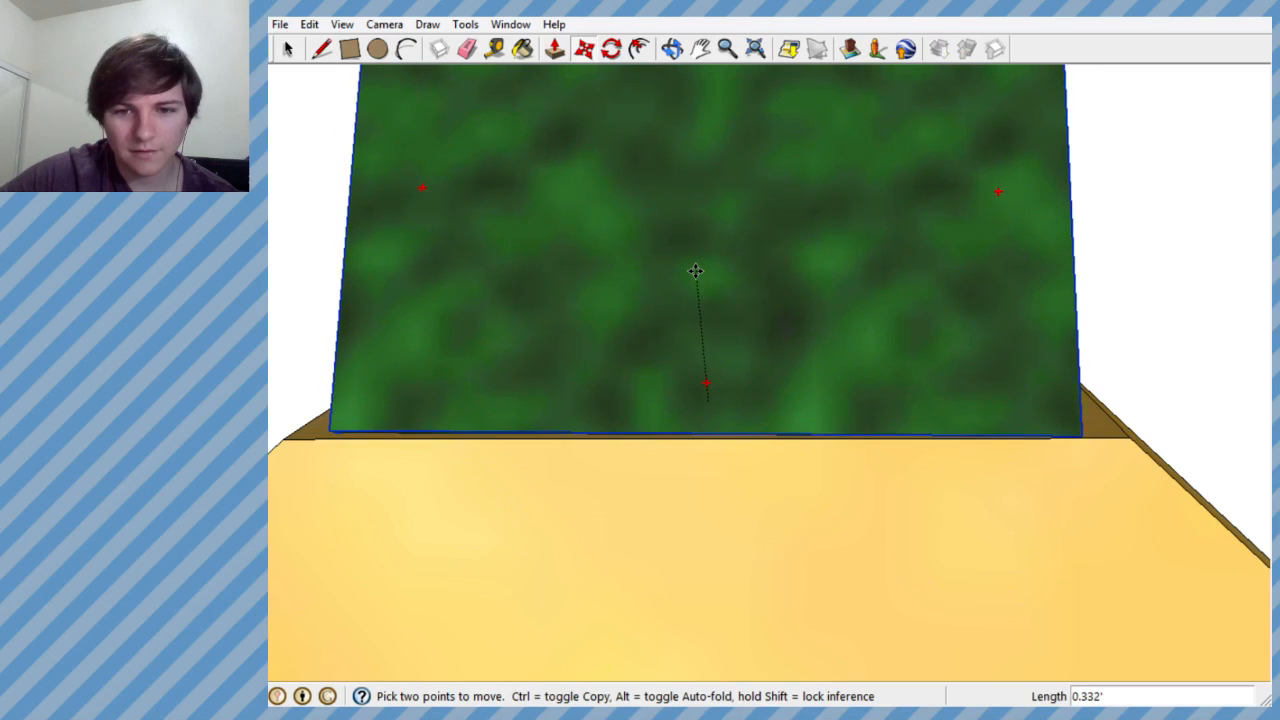
left_click(696, 276)
scroll(692, 400, "down", 6)
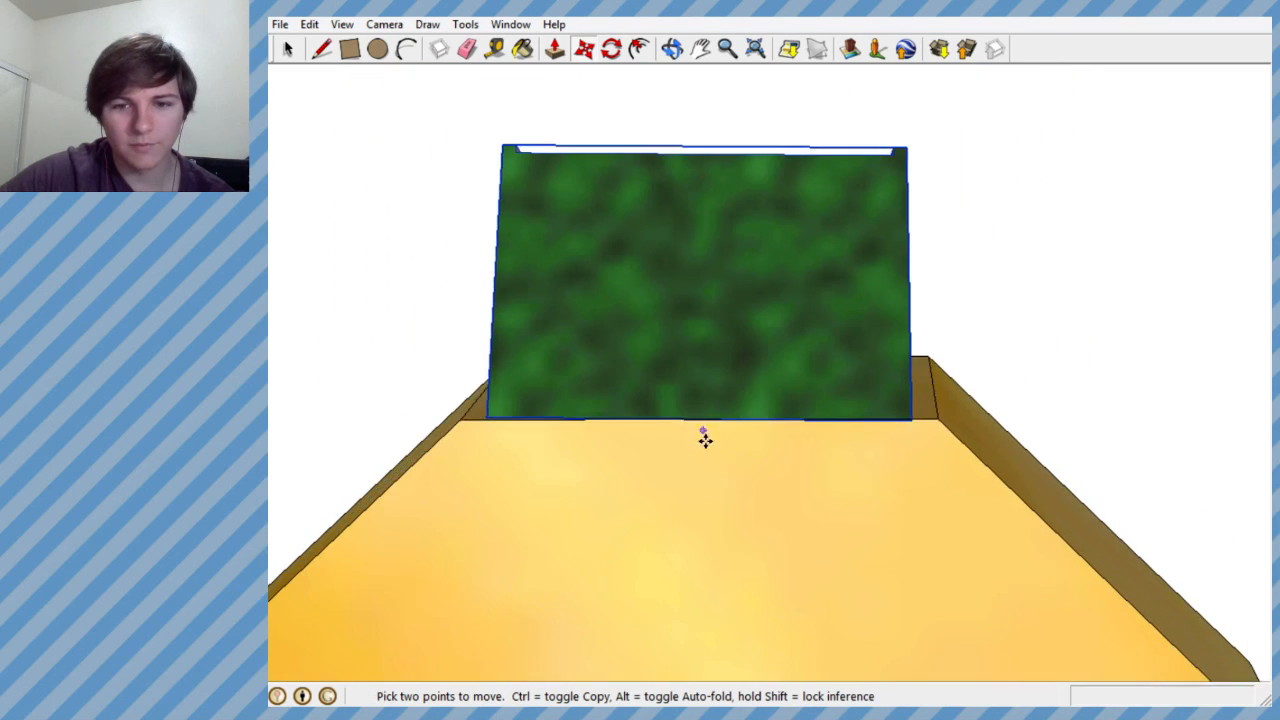
scroll(806, 257, "down", 4)
scroll(741, 516, "up", 4)
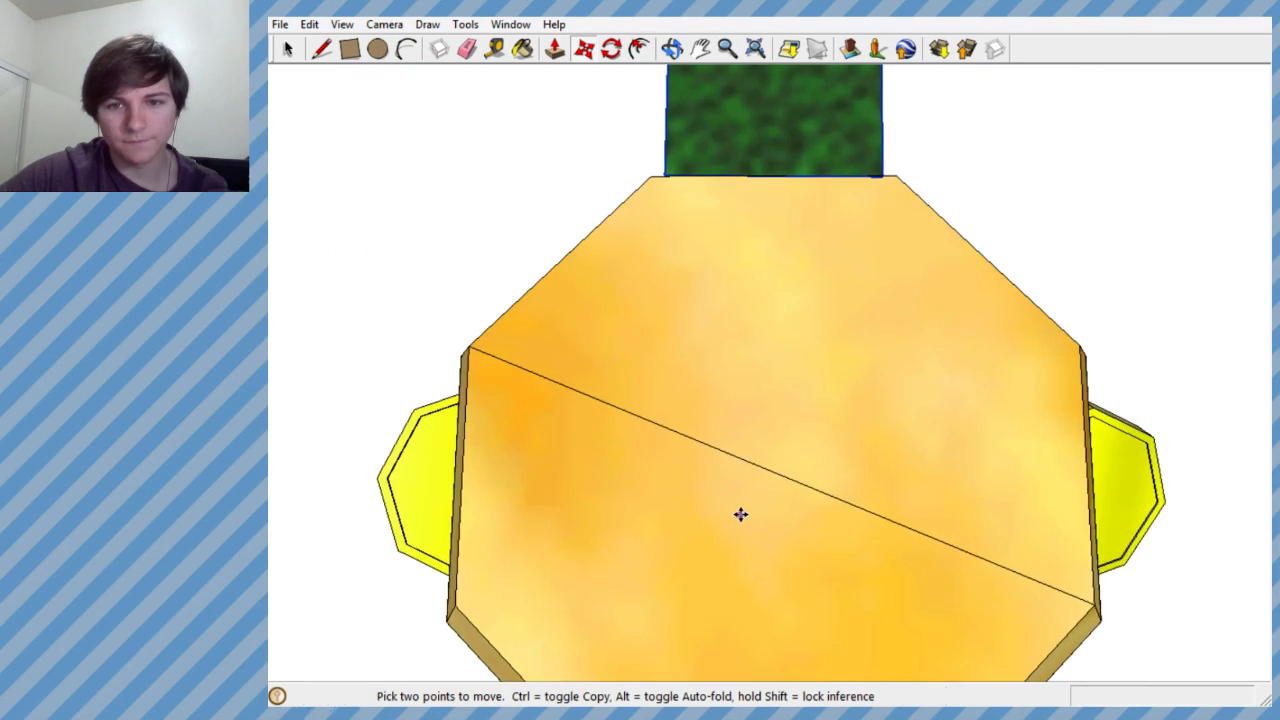
middle_click_drag(741, 514, 725, 496)
left_click(611, 48)
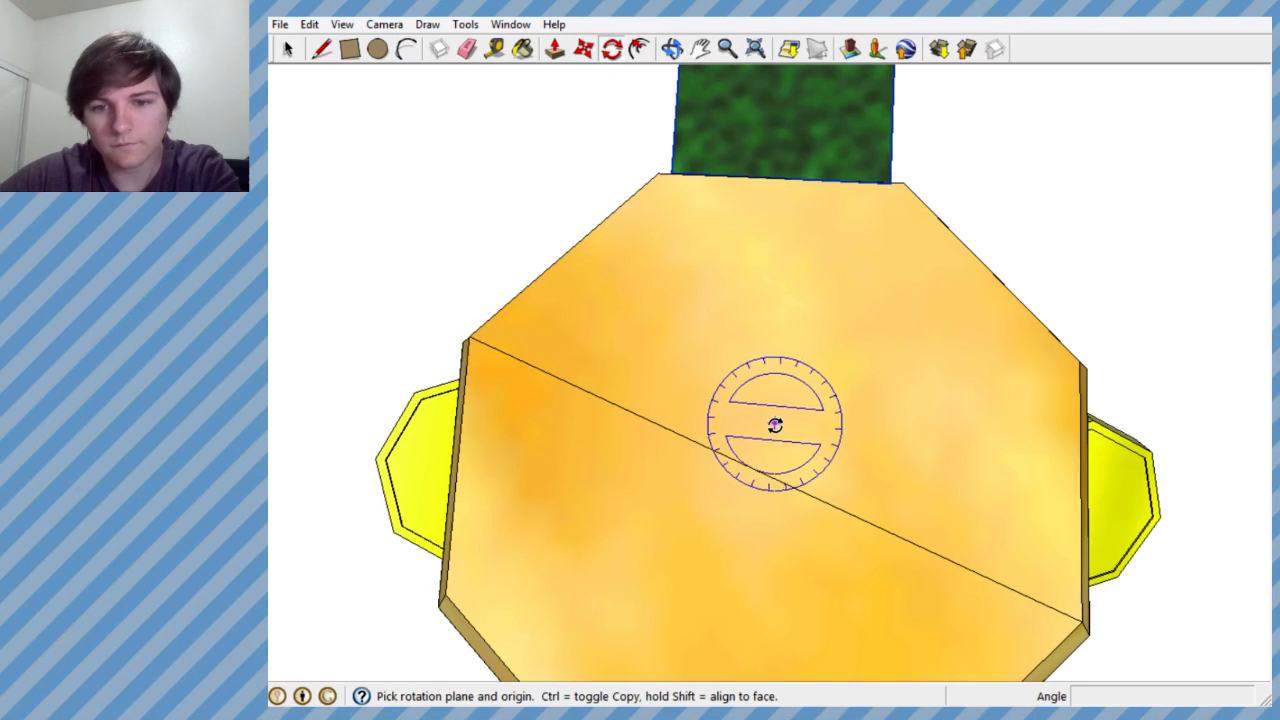
left_click(773, 329)
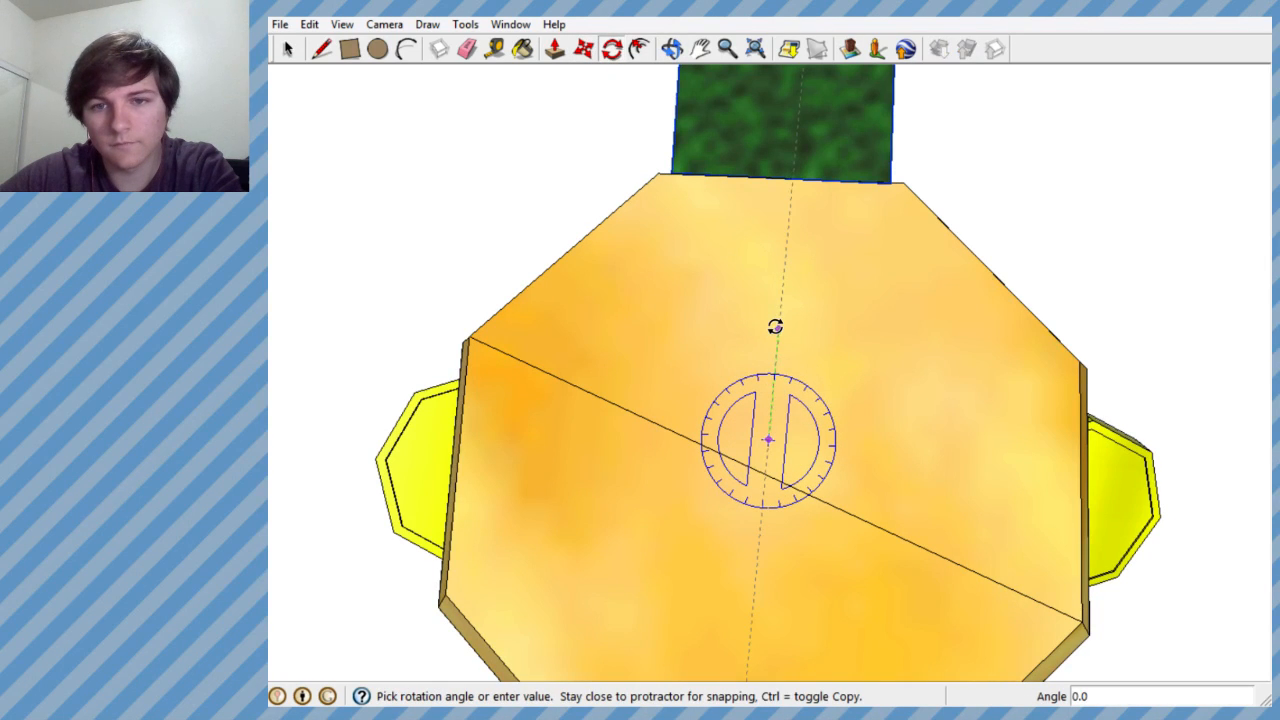
scroll(775, 325, "up", 5)
scroll(791, 329, "down", 5)
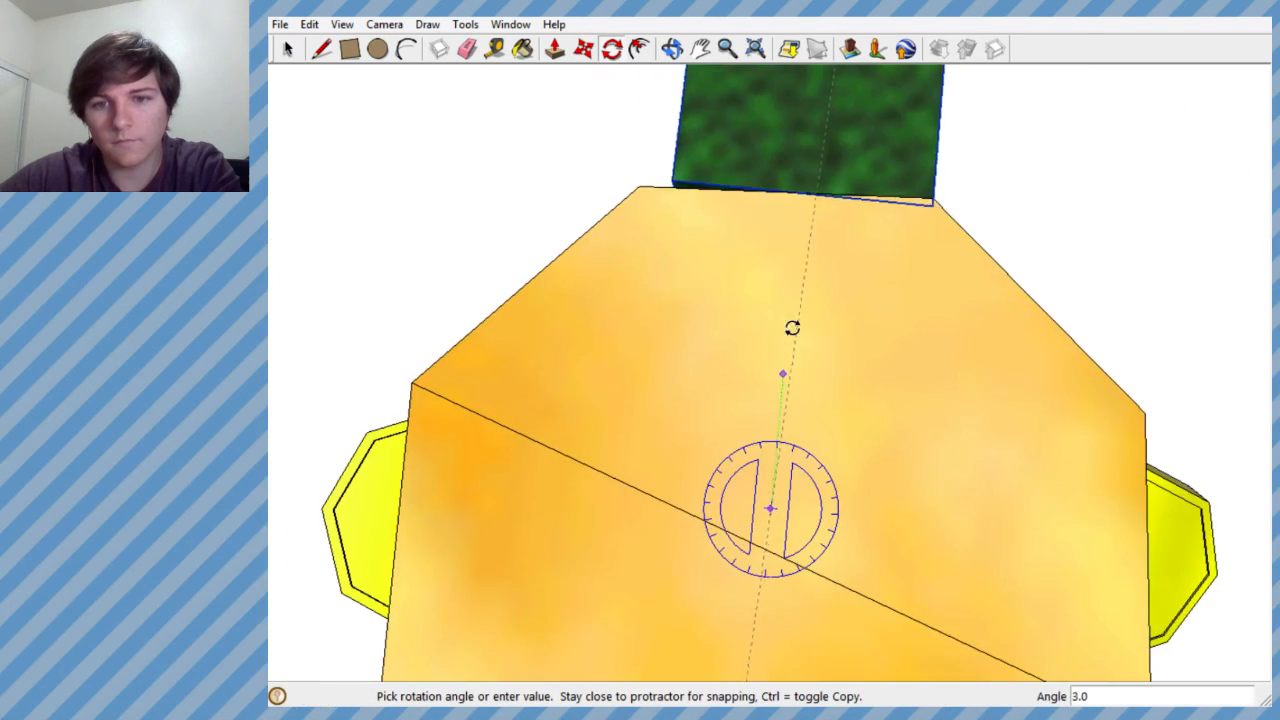
scroll(795, 330, "up", 7)
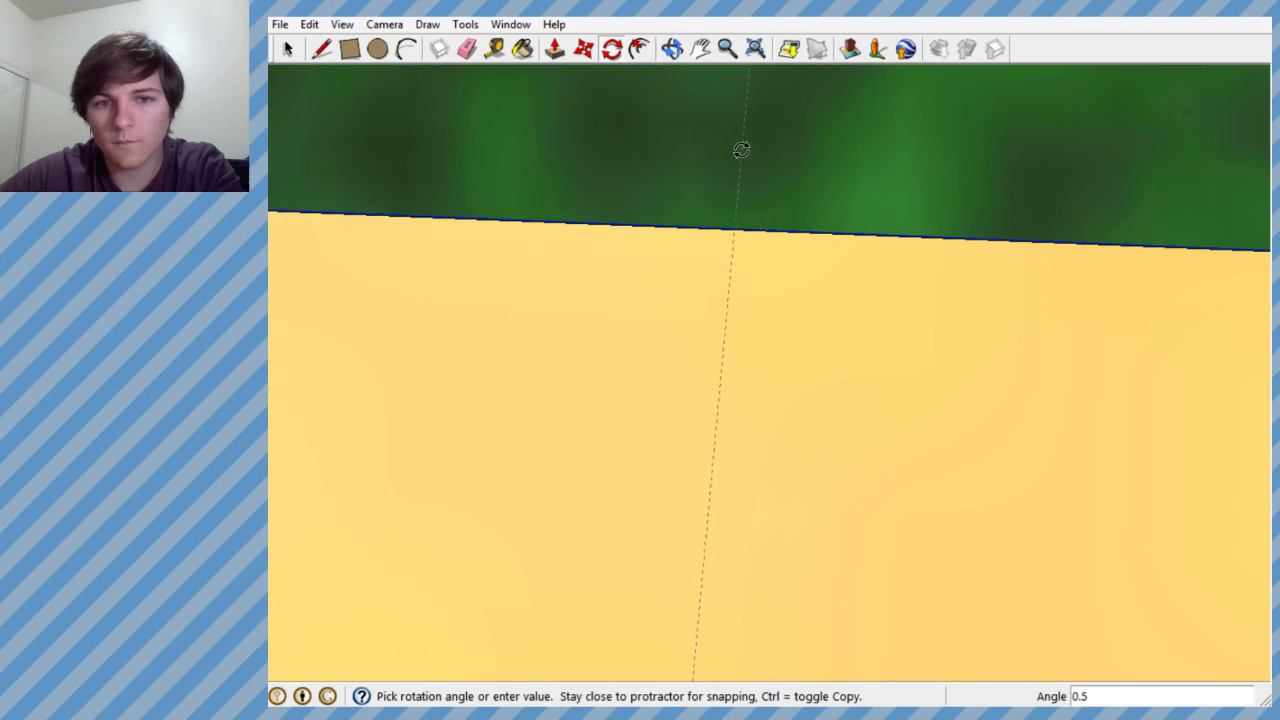
key("Escape")
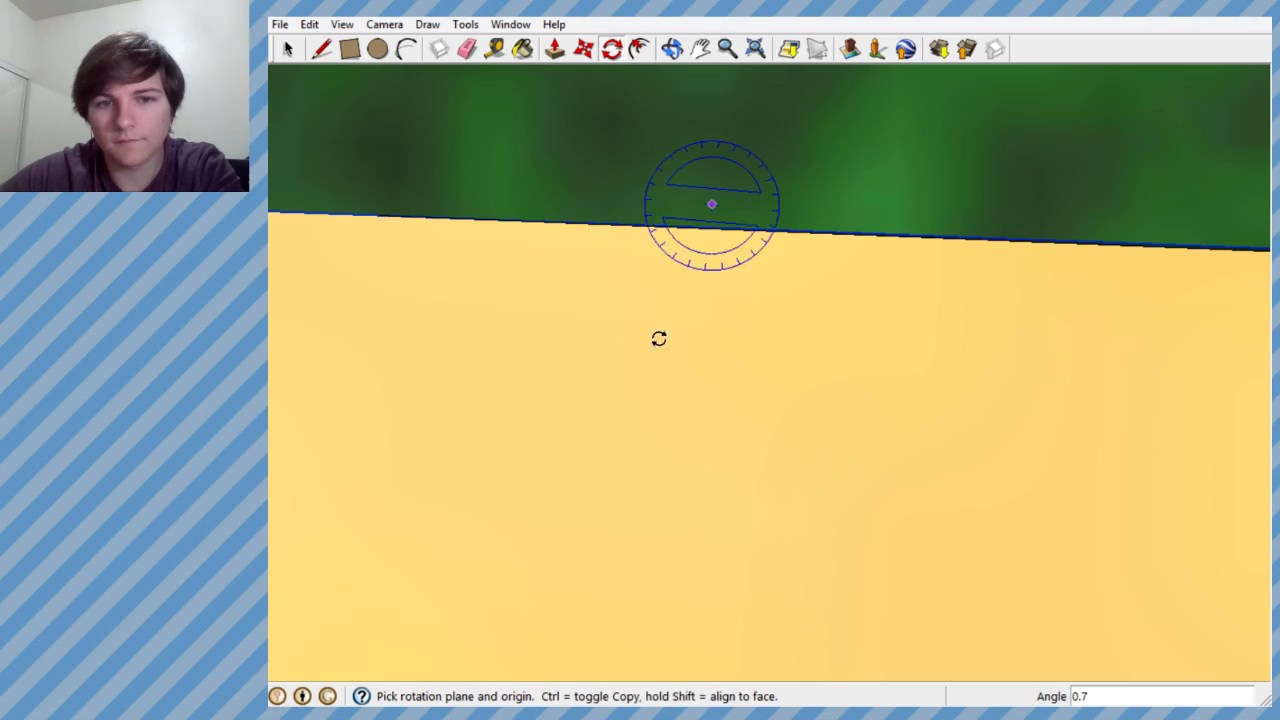
- Move the door group back into the money bag so its arched frame meets the front face
scroll(660, 340, "up", 5)
mouse_move(684, 418)
middle_mouse_down()
mouse_move(743, 306)
mouse_move(766, 603)
mouse_move(734, 537)
mouse_move(761, 354)
mouse_move(709, 286)
mouse_move(711, 471)
mouse_move(697, 440)
middle_mouse_up()
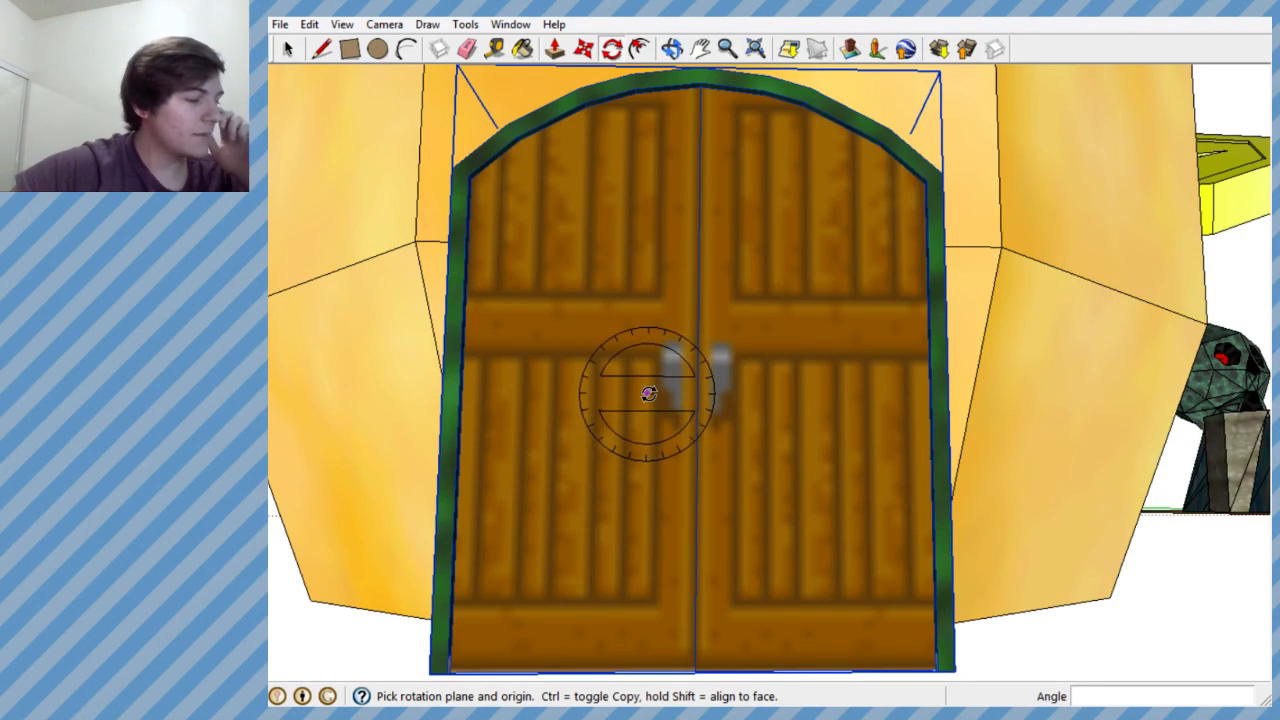
middle_click_drag(609, 200, 607, 506)
scroll(909, 236, "down", 1)
scroll(735, 438, "up", 6)
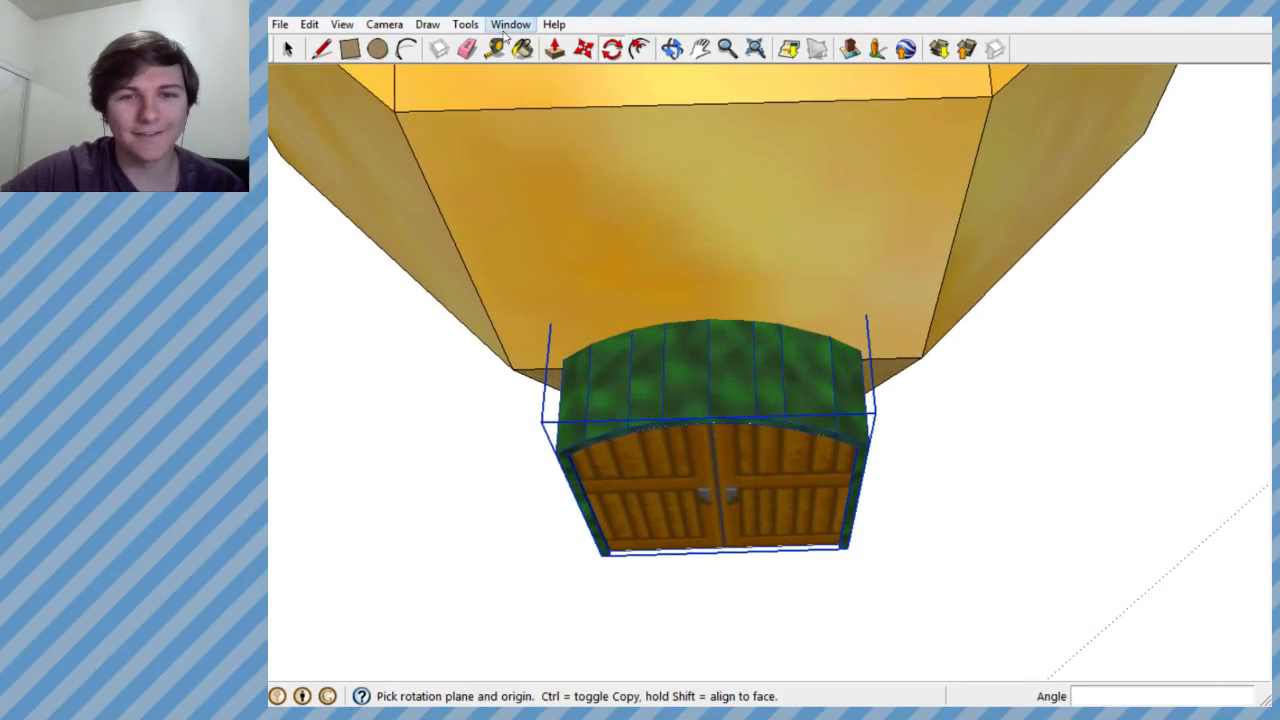
left_click(583, 49)
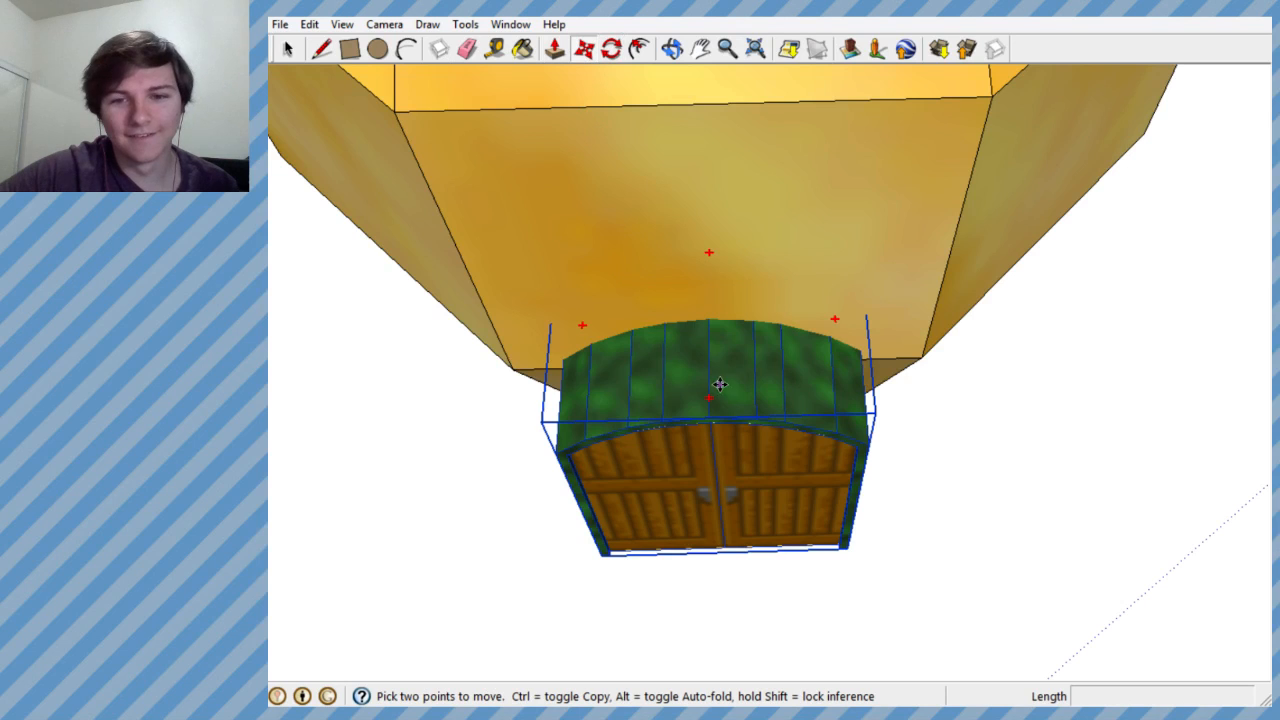
middle_click_drag(720, 384, 709, 434)
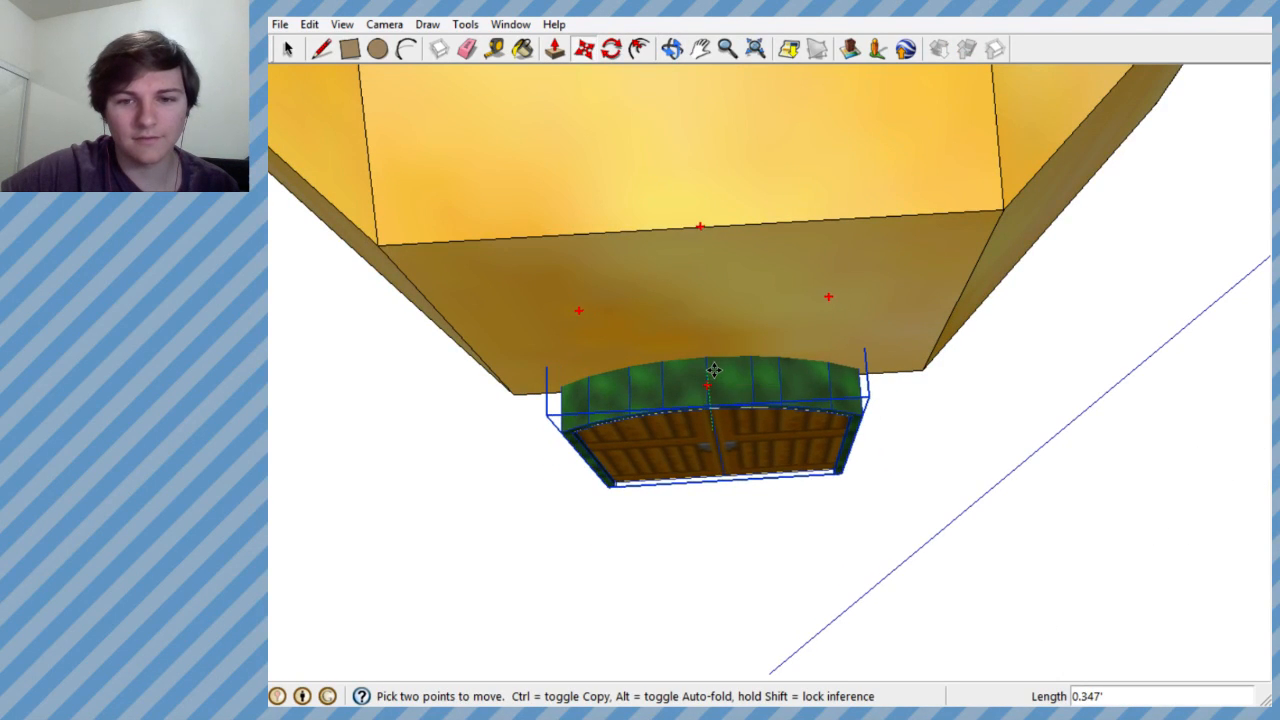
middle_click_drag(714, 371, 785, 342)
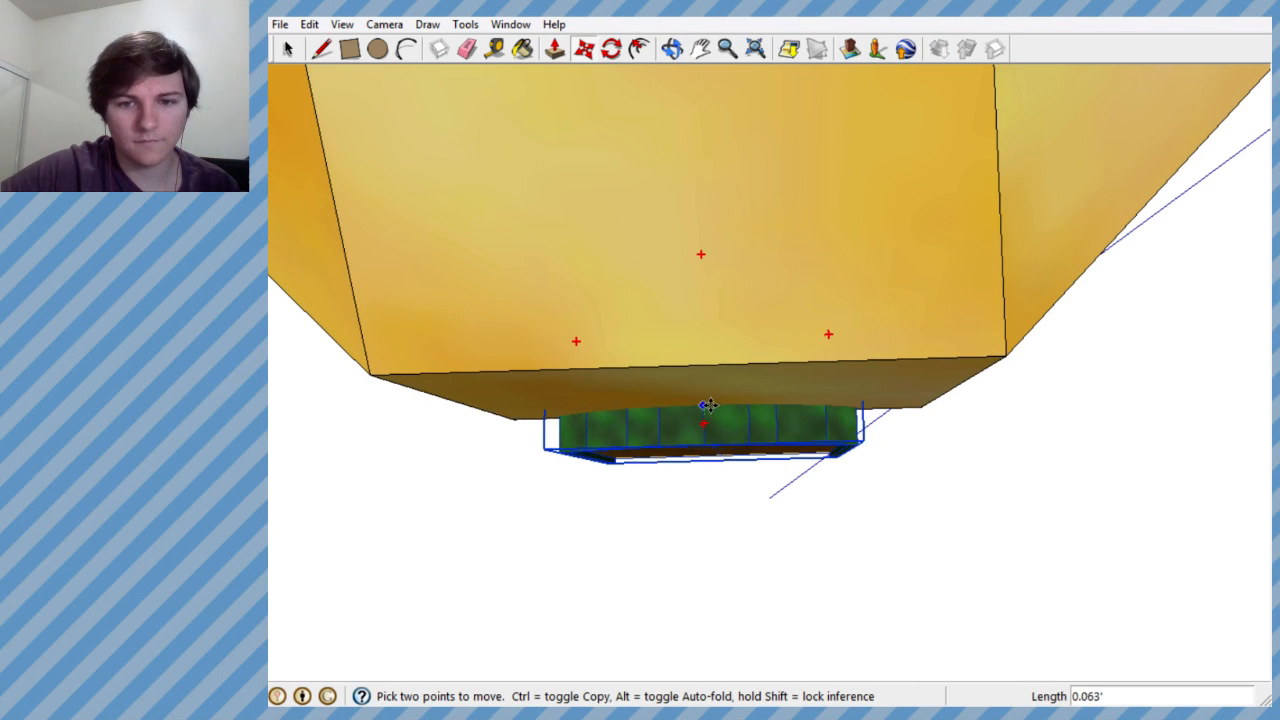
- Lower the arched door group along the blue axis until its underside is close to the money bag's base level
middle_click_drag(706, 406, 843, 495)
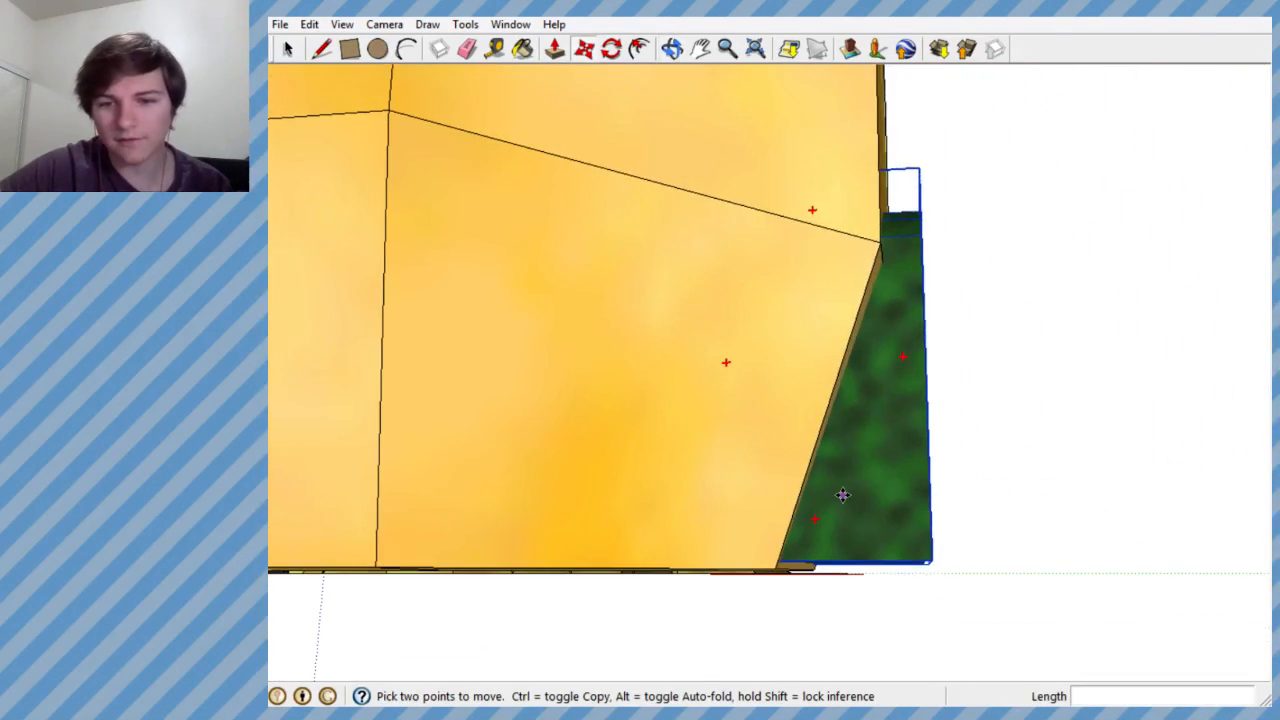
left_click(843, 497)
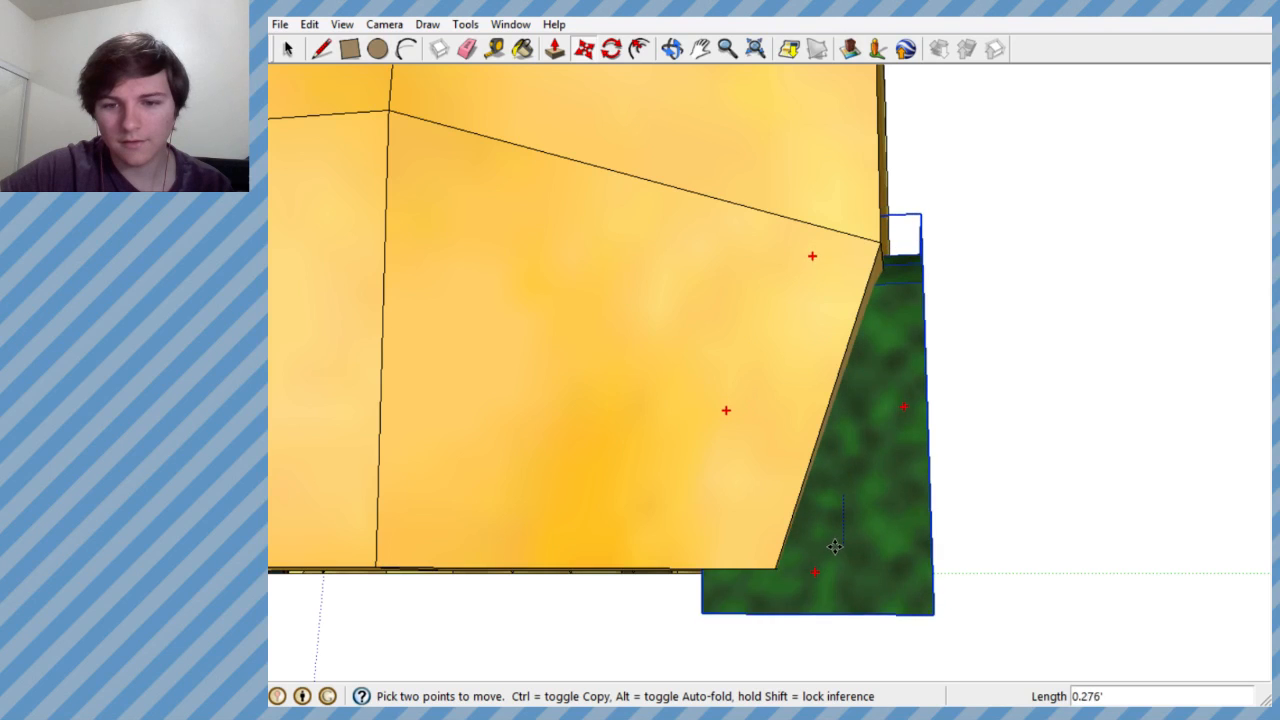
scroll(834, 548, "up", 3)
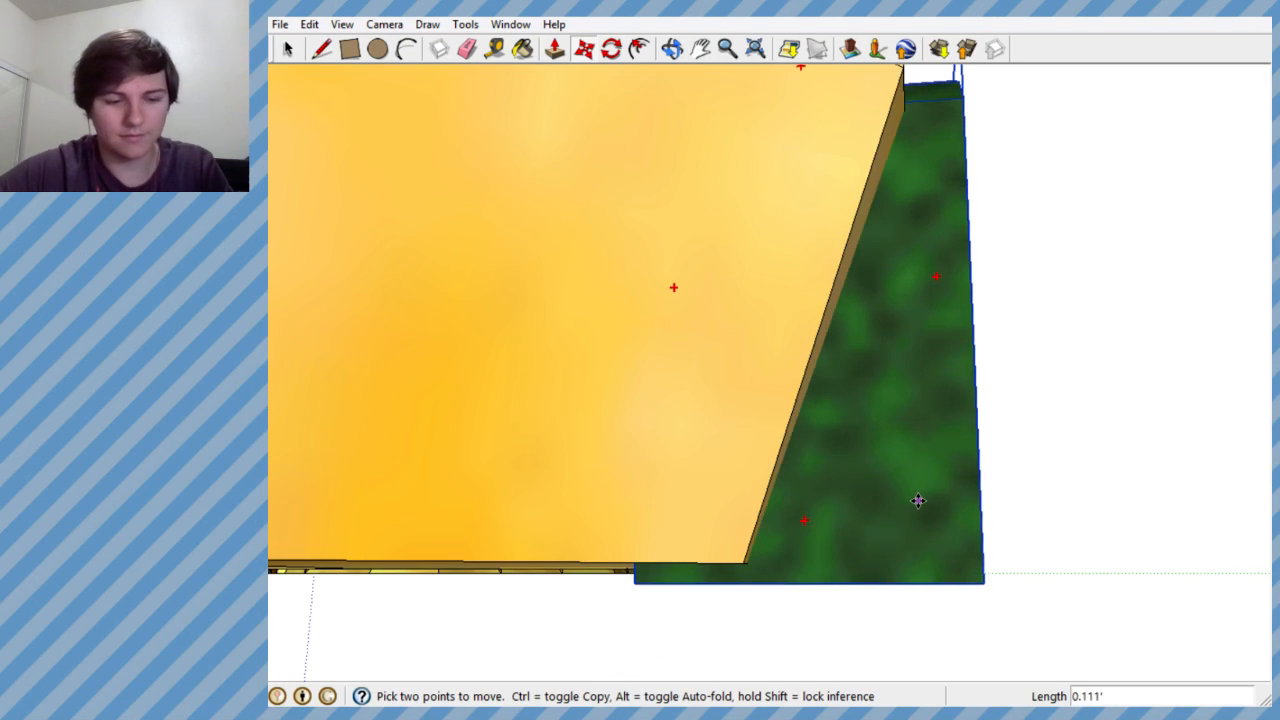
left_click(857, 530)
scroll(837, 550, "up", 4)
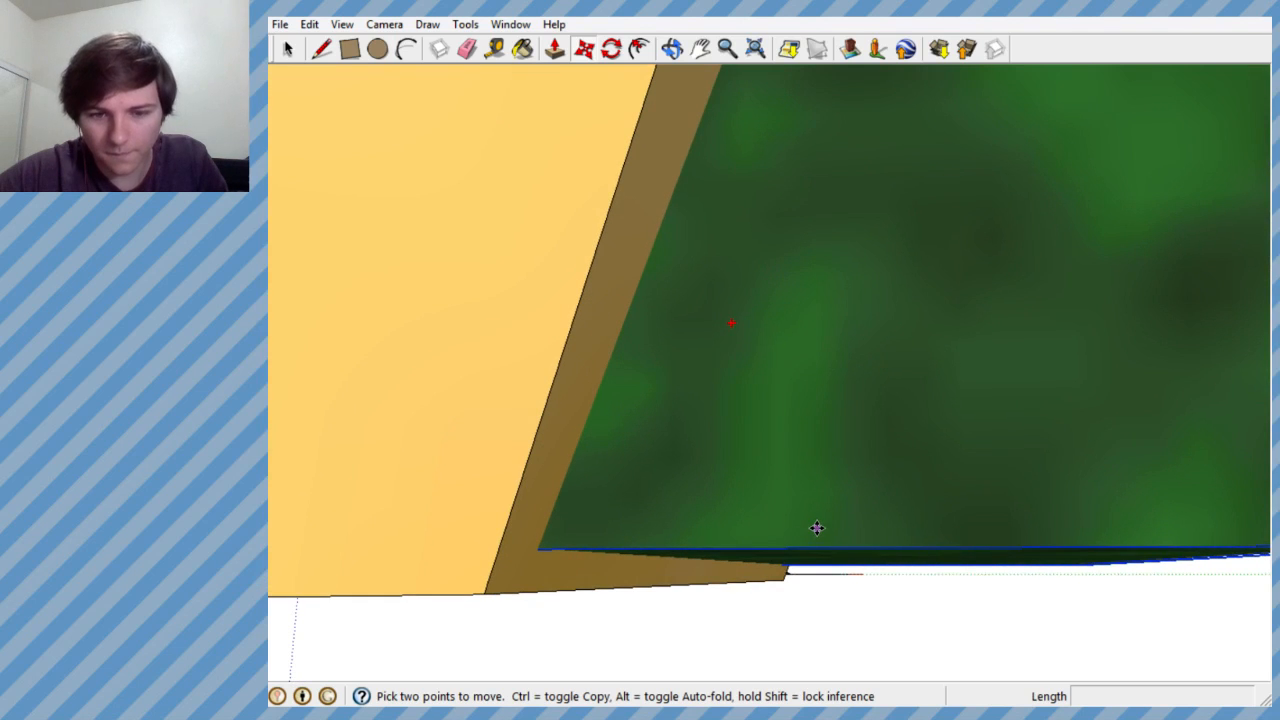
- Fine-tune the door group's height along the blue axis by about 0.023' so its bottom edge lines up with the money bag's base
left_click(817, 528)
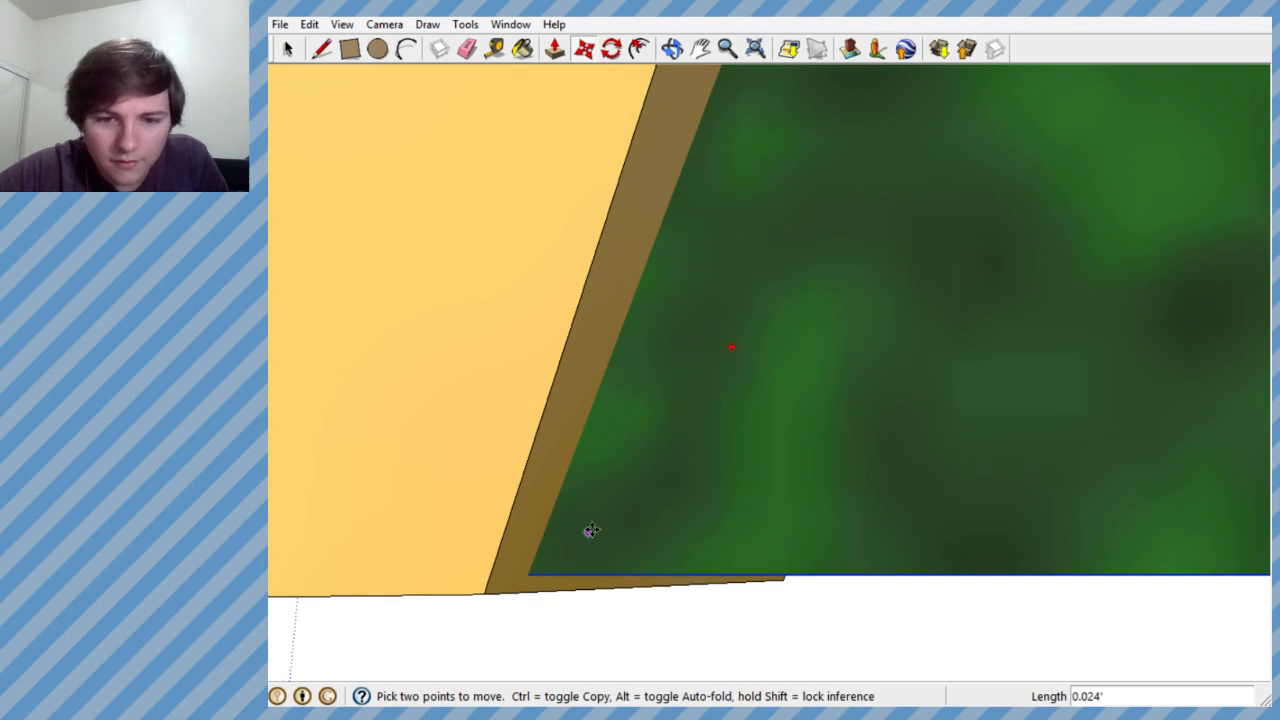
mouse_move(591, 530)
middle_mouse_down()
mouse_move(723, 497)
mouse_move(603, 536)
middle_mouse_up()
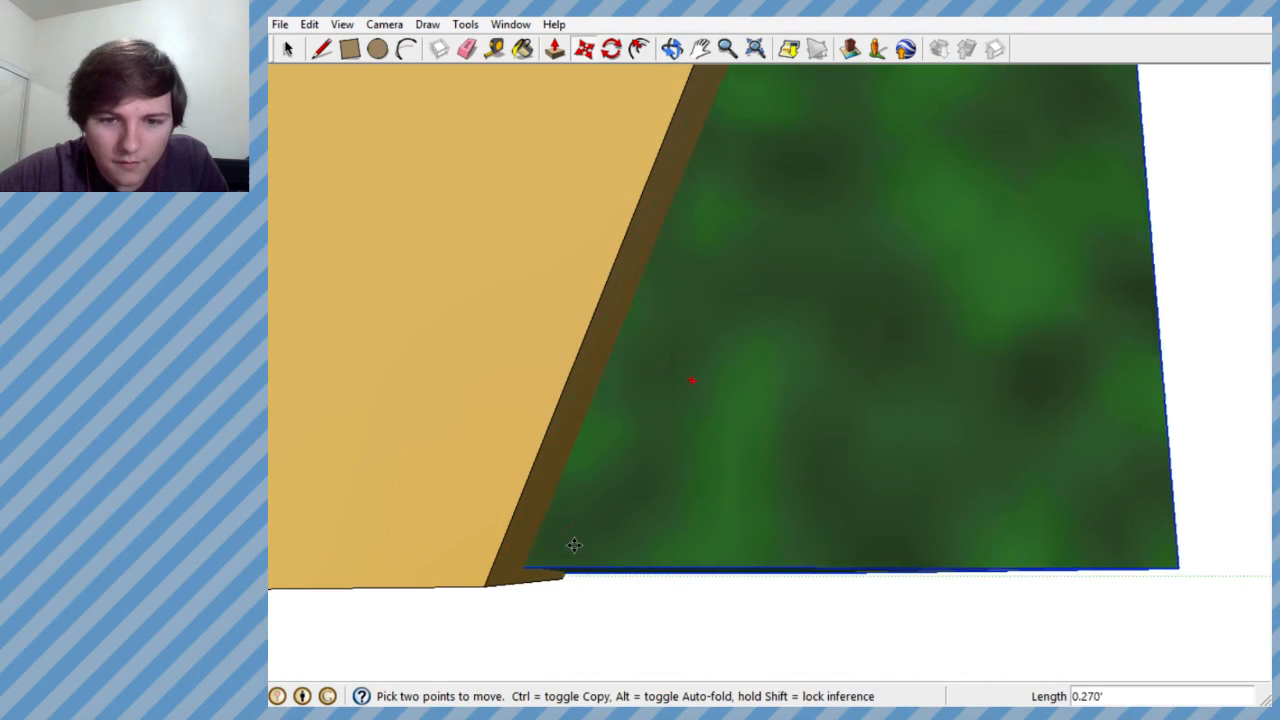
scroll(576, 540, "up", 2)
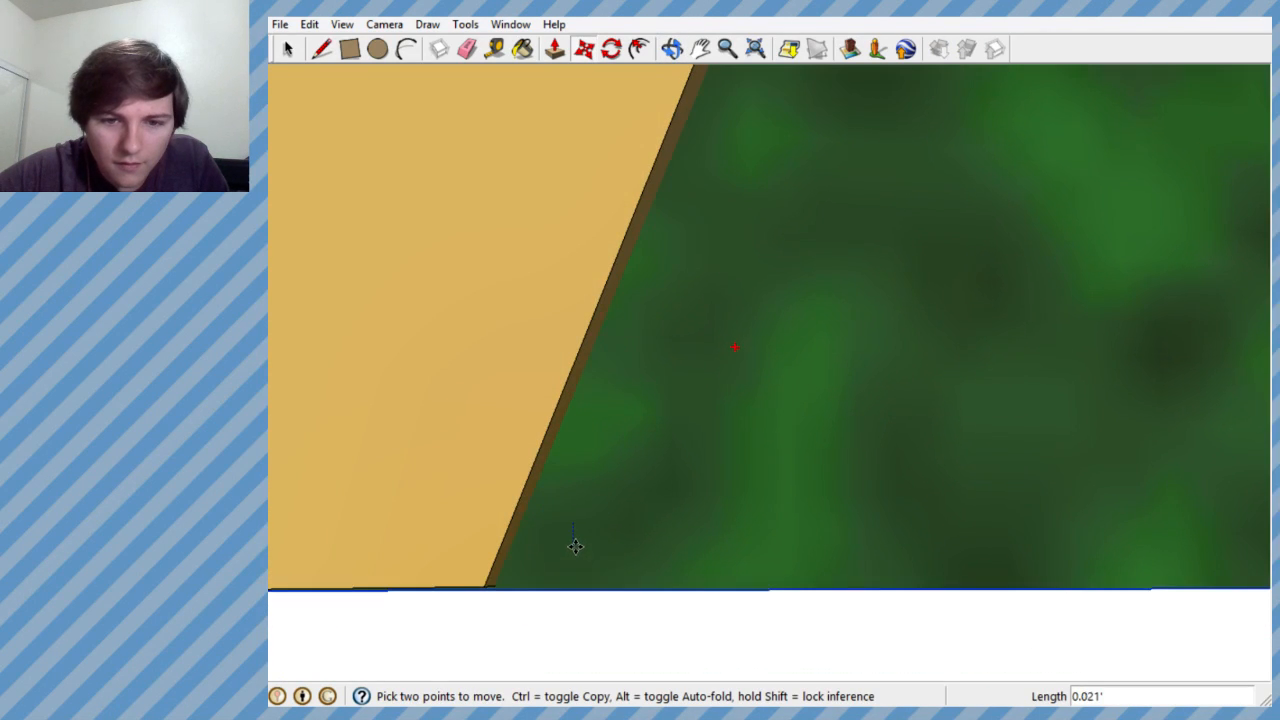
scroll(575, 543, "down", 2)
scroll(575, 543, "up", 3)
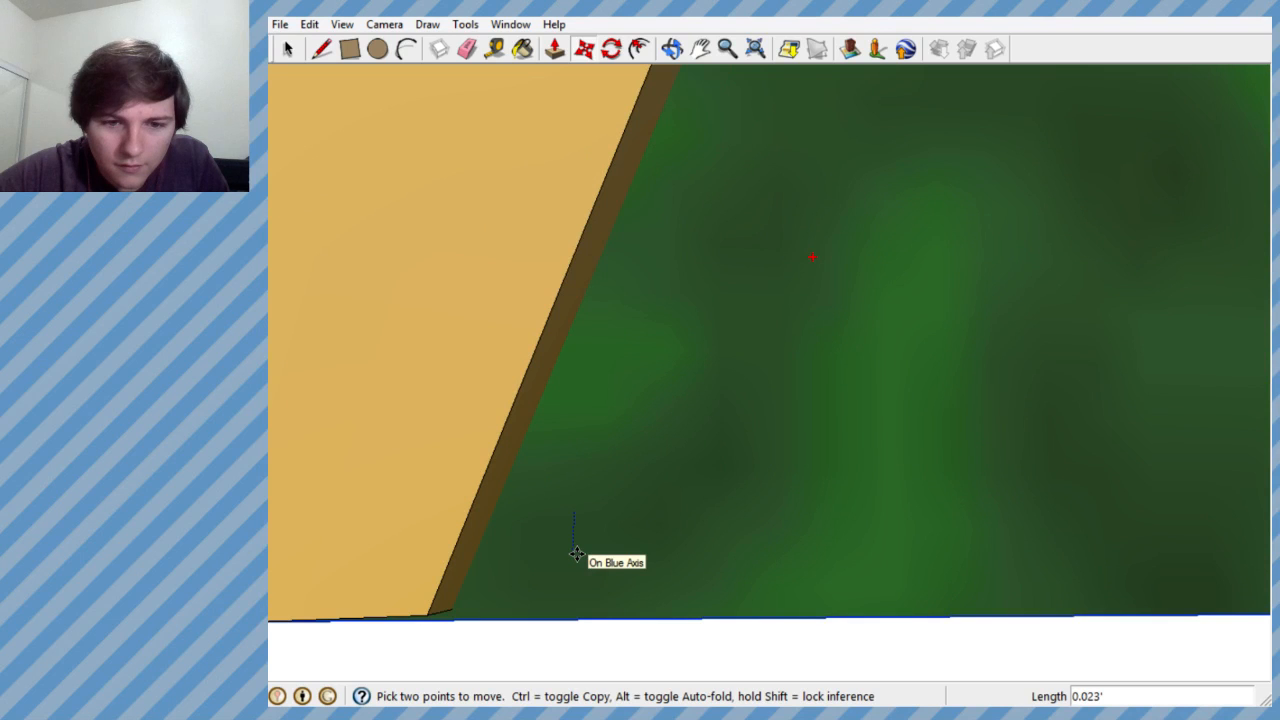
middle_click_drag(571, 557, 423, 546)
- Examine the door's placement on the money bag from the front and from farther away
scroll(610, 396, "down", 4)
middle_click_drag(690, 333, 703, 303)
scroll(722, 232, "down", 8)
scroll(717, 426, "down", 6)
middle_click_drag(600, 253, 599, 370)
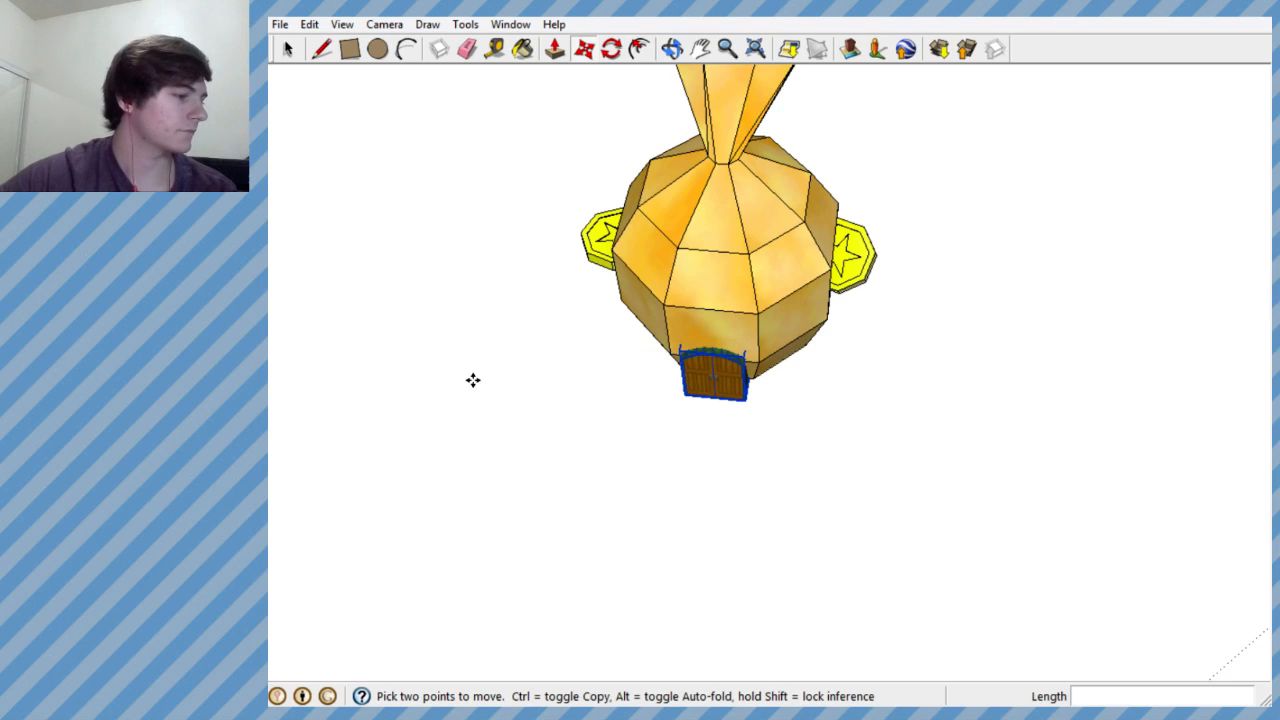
scroll(677, 306, "down", 5)
scroll(677, 306, "up", 5)
middle_click_drag(677, 306, 749, 351)
left_click(347, 50)
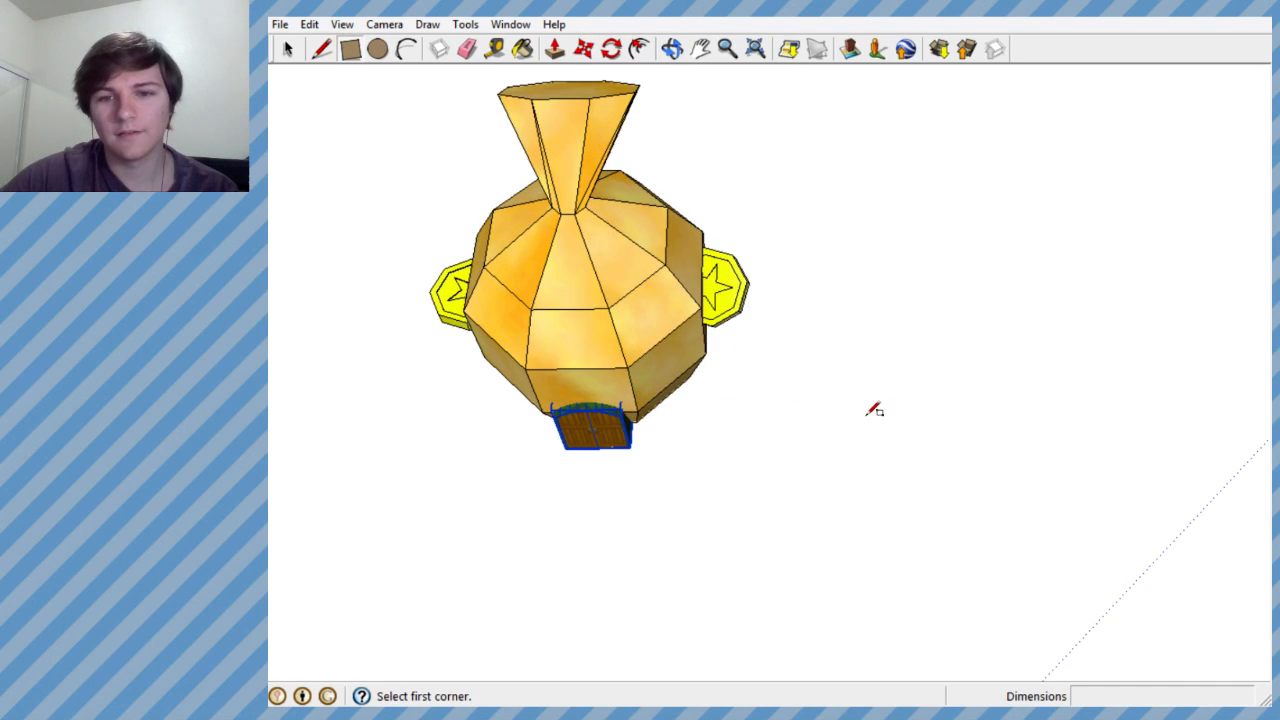
- Select the money bag together with its side coins and door, and combine them into one group
scroll(655, 382, "down", 4)
scroll(745, 376, "down", 4)
scroll(766, 374, "up", 6)
middle_click_drag(766, 374, 965, 456)
scroll(905, 350, "up", 6)
scroll(965, 456, "down", 3)
scroll(966, 456, "down", 2)
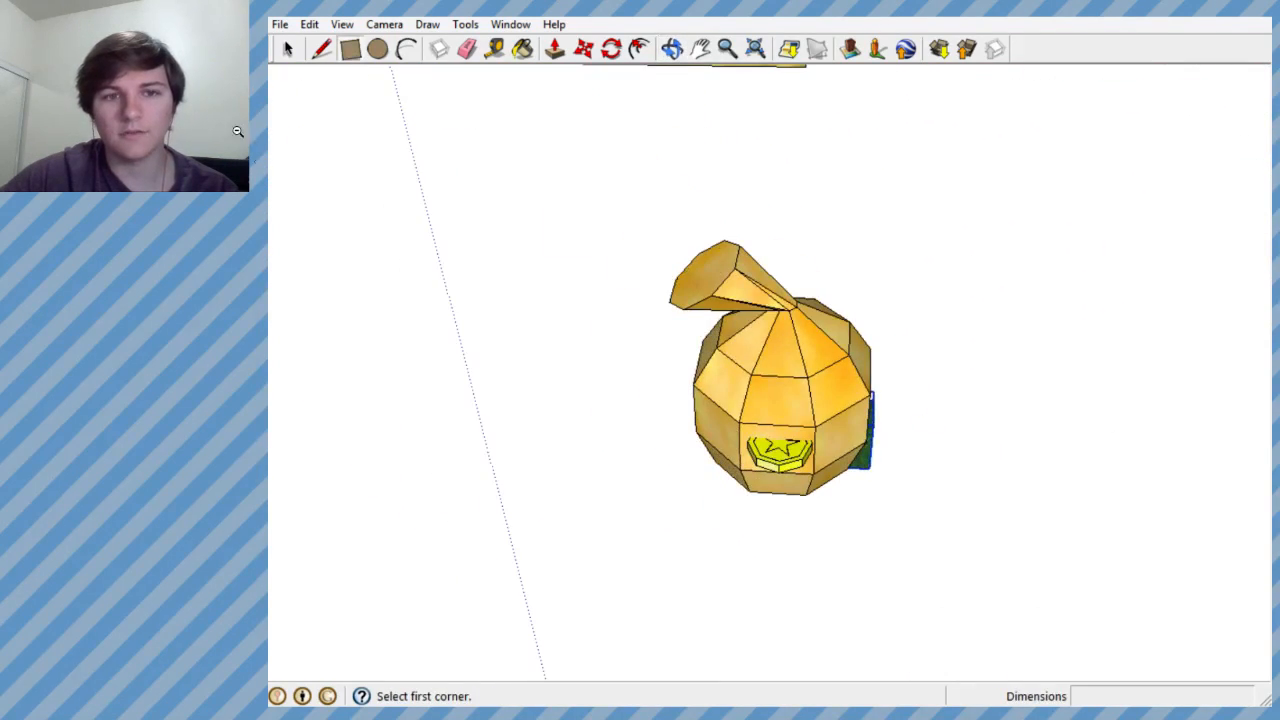
left_click(288, 50)
left_click_drag(543, 180, 934, 536)
right_click(817, 414)
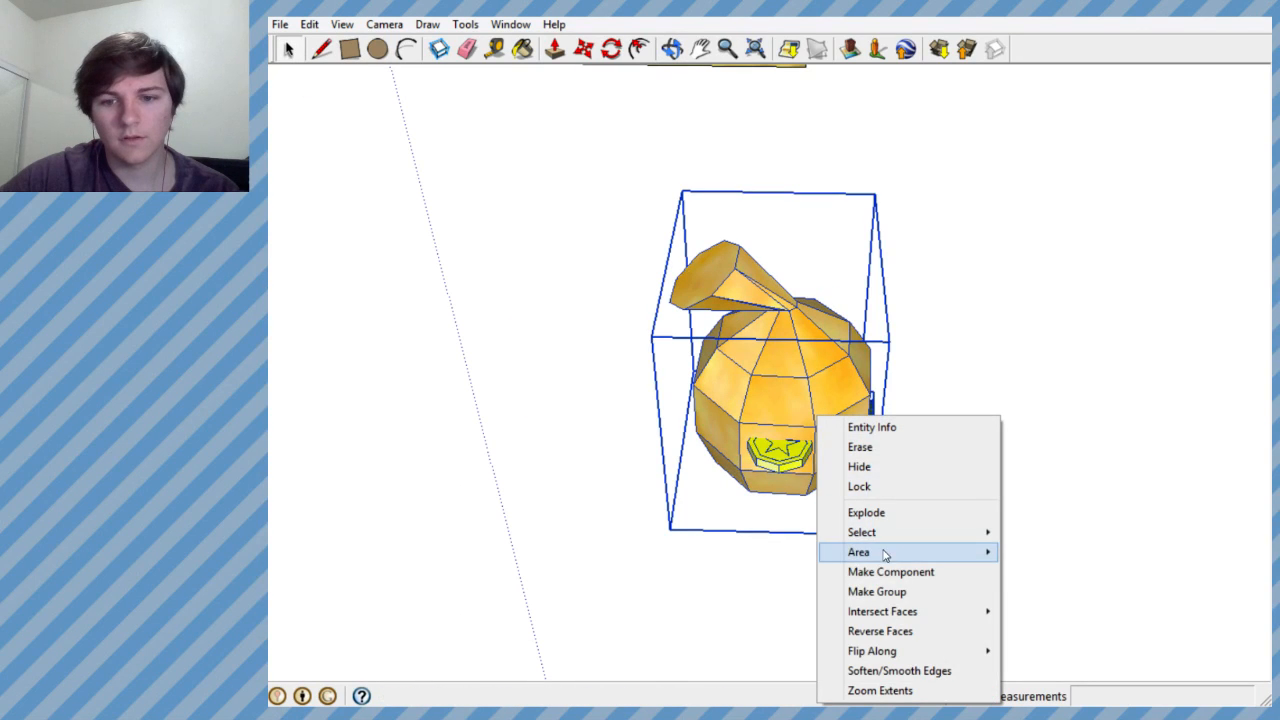
left_click(884, 591)
- Draw a flat rectangle on the ground beside the money bag house, between the bag and the sand area
middle_click_drag(809, 417, 714, 335)
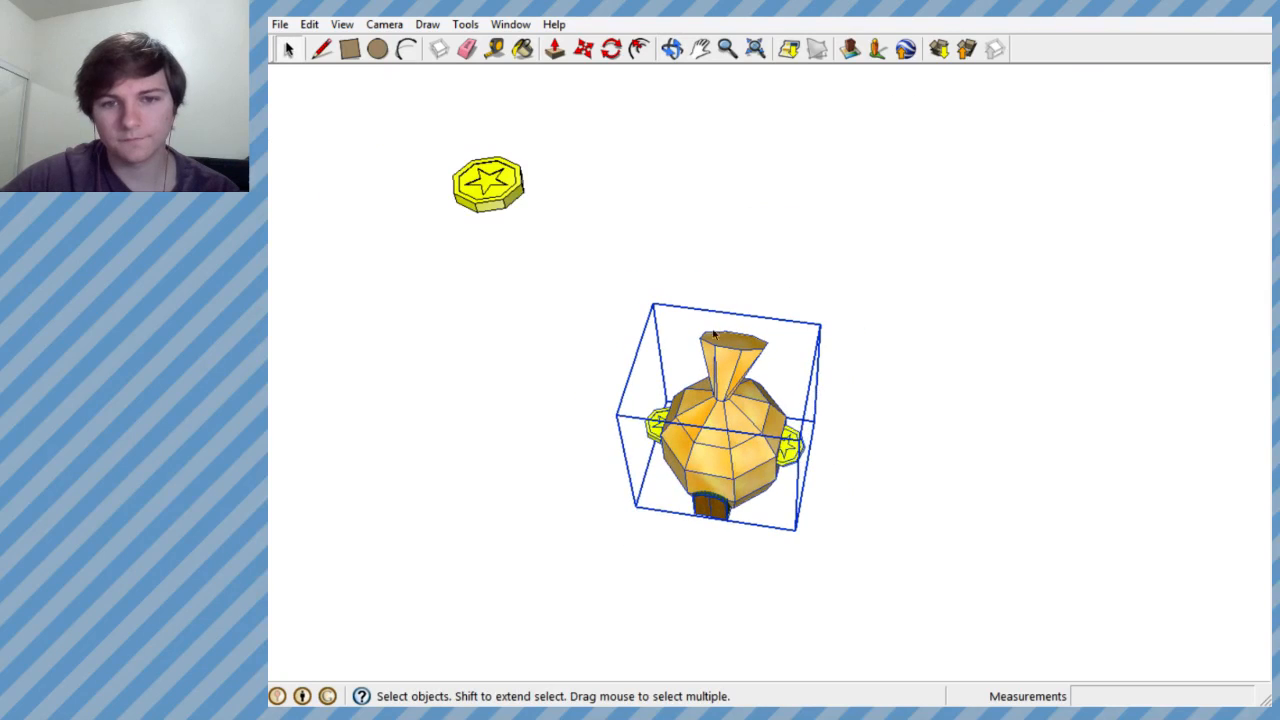
left_click(349, 50)
left_click(936, 441)
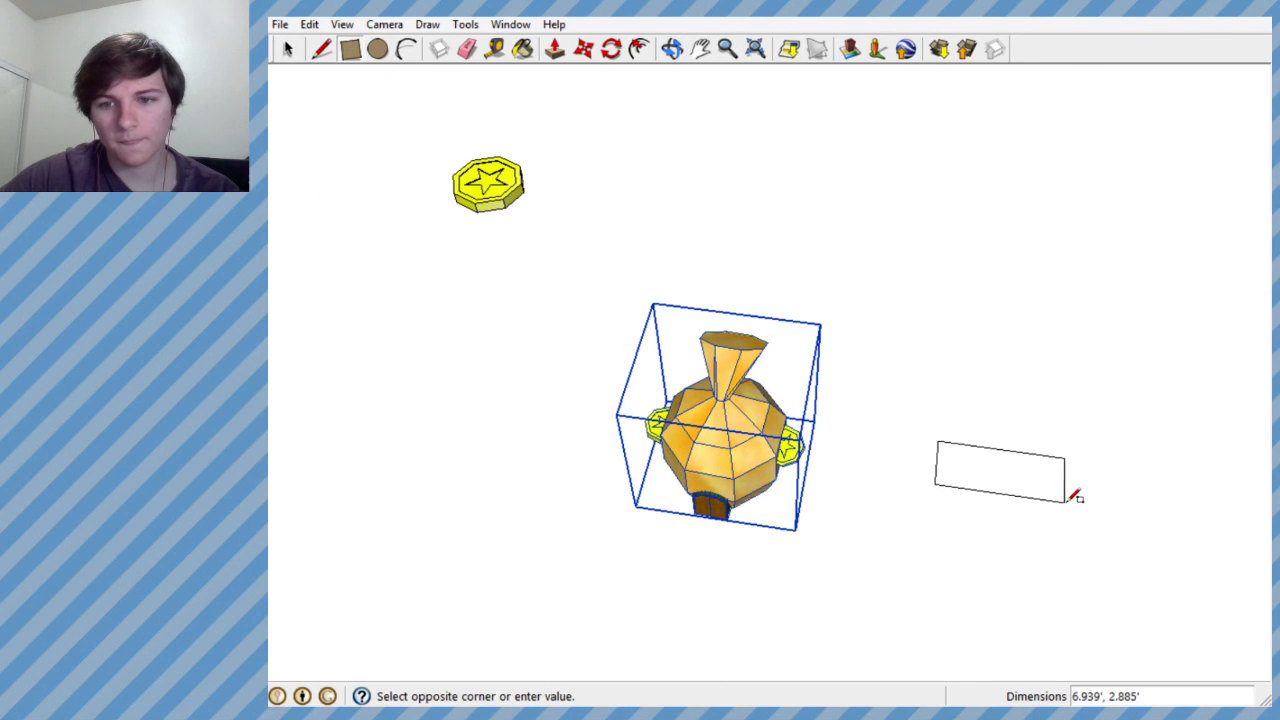
left_click(1046, 497)
scroll(846, 434, "down", 2)
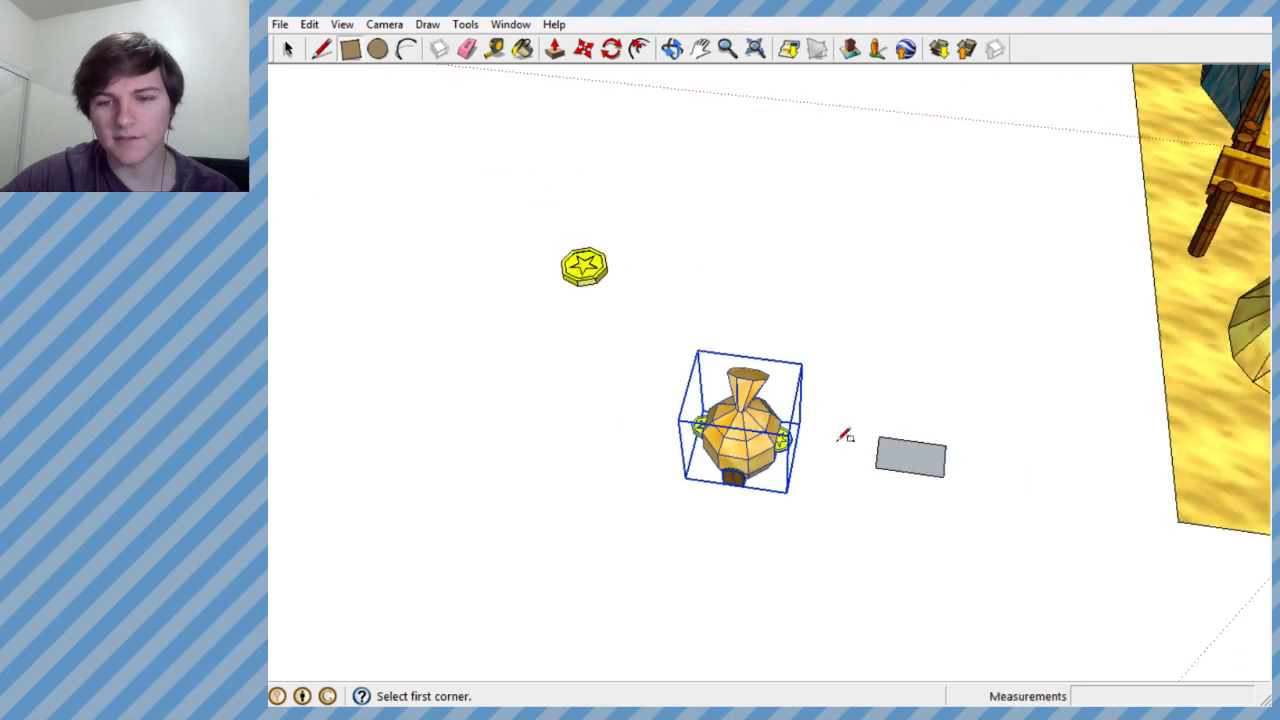
- Reverse the orientation of the new rectangle's face
scroll(903, 475, "up", 5)
middle_click_drag(903, 475, 846, 511)
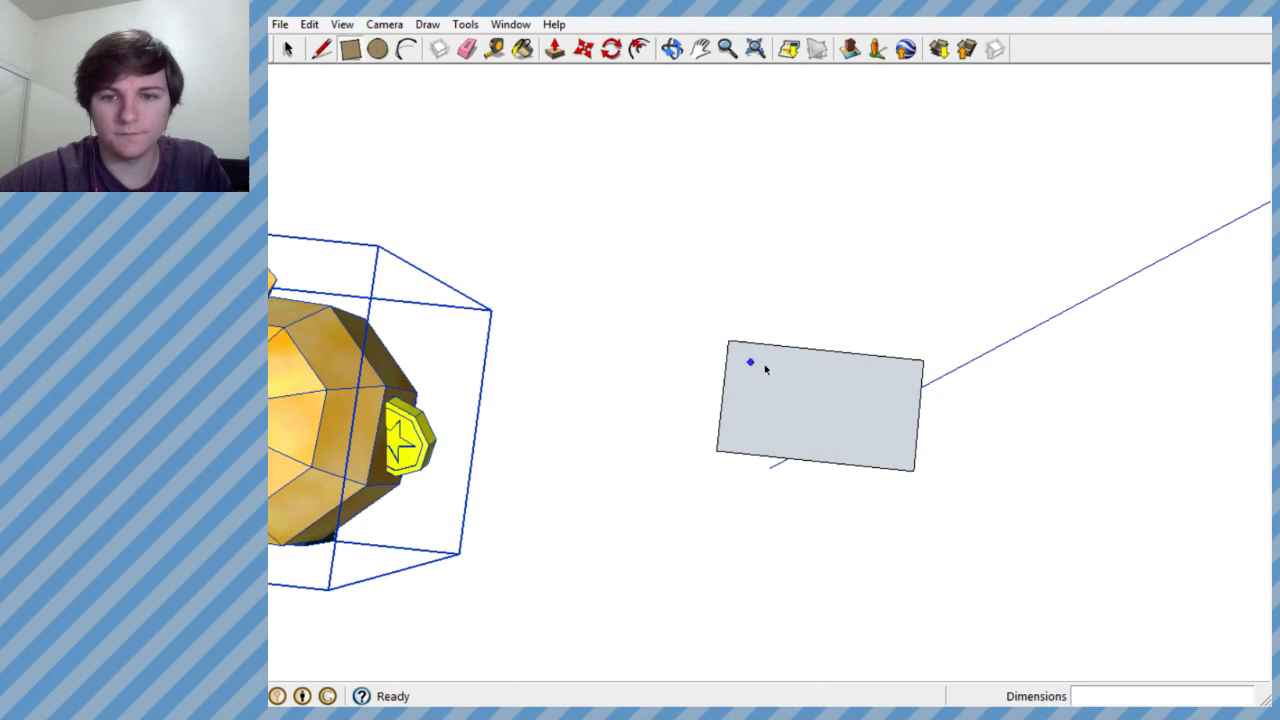
key("space")
right_click(786, 399)
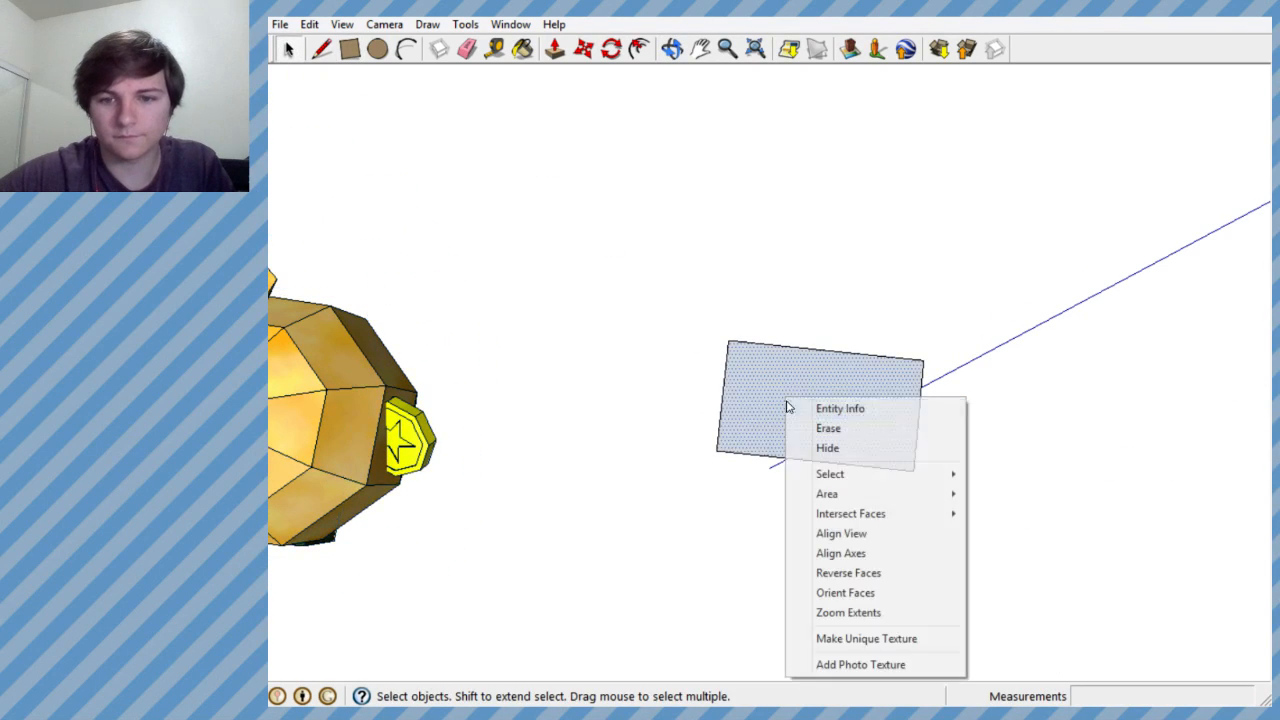
left_click(843, 571)
- Pull the rectangle up into a thin slab about 0.2' thick
middle_click_drag(843, 571, 872, 99)
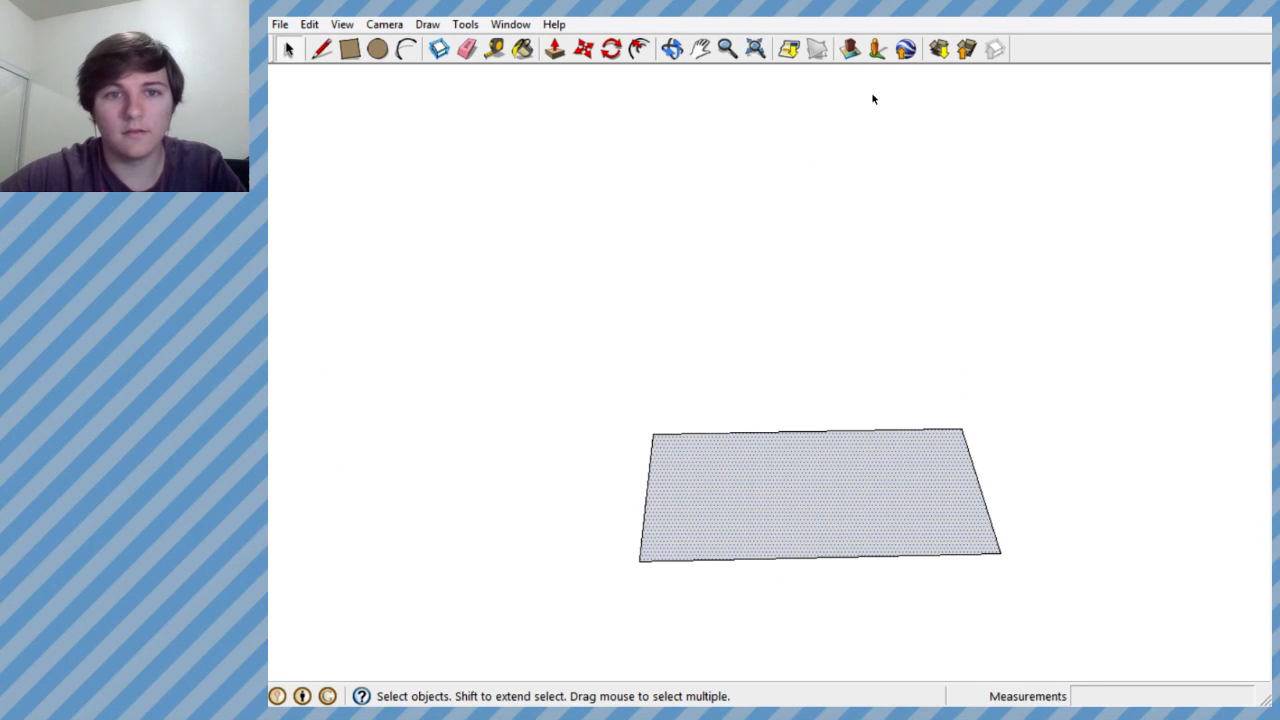
left_click(554, 52)
left_click(764, 500)
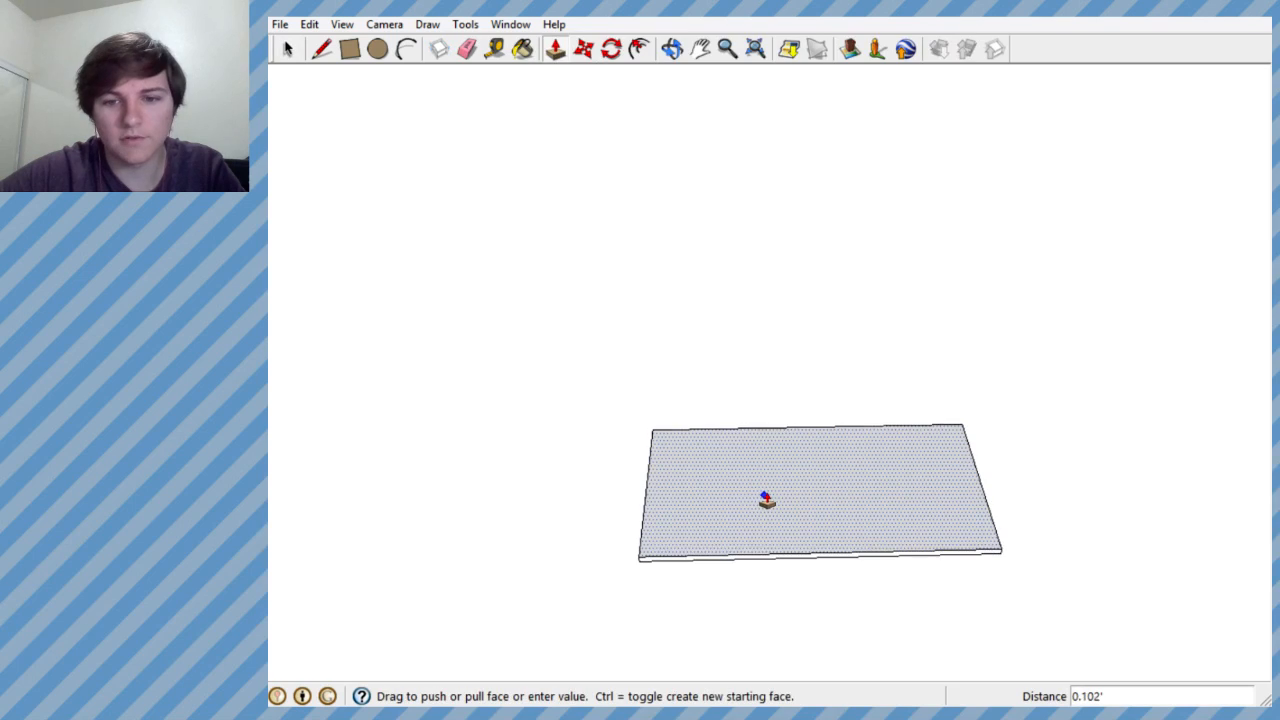
left_click(765, 497)
scroll(945, 300, "down", 5)
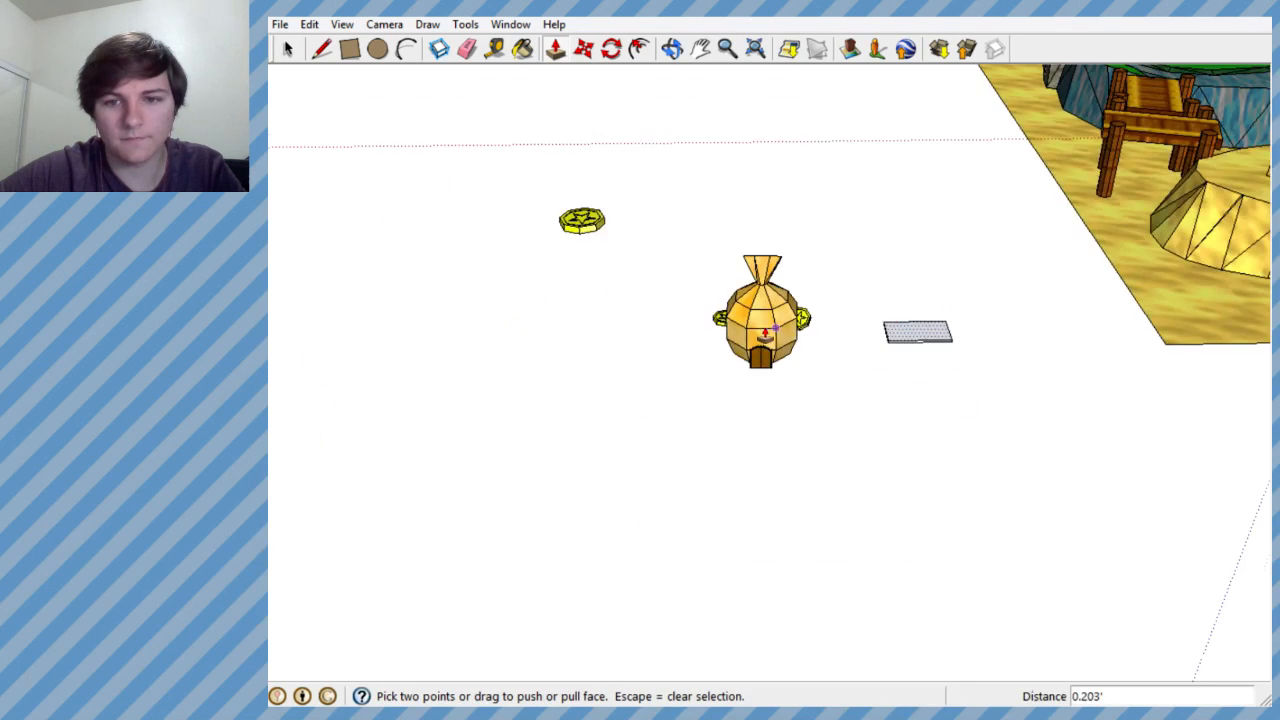
- Examine the thin slab from several angles and compare its size with the money bag house
scroll(762, 325, "up", 3)
middle_click_drag(762, 330, 650, 460)
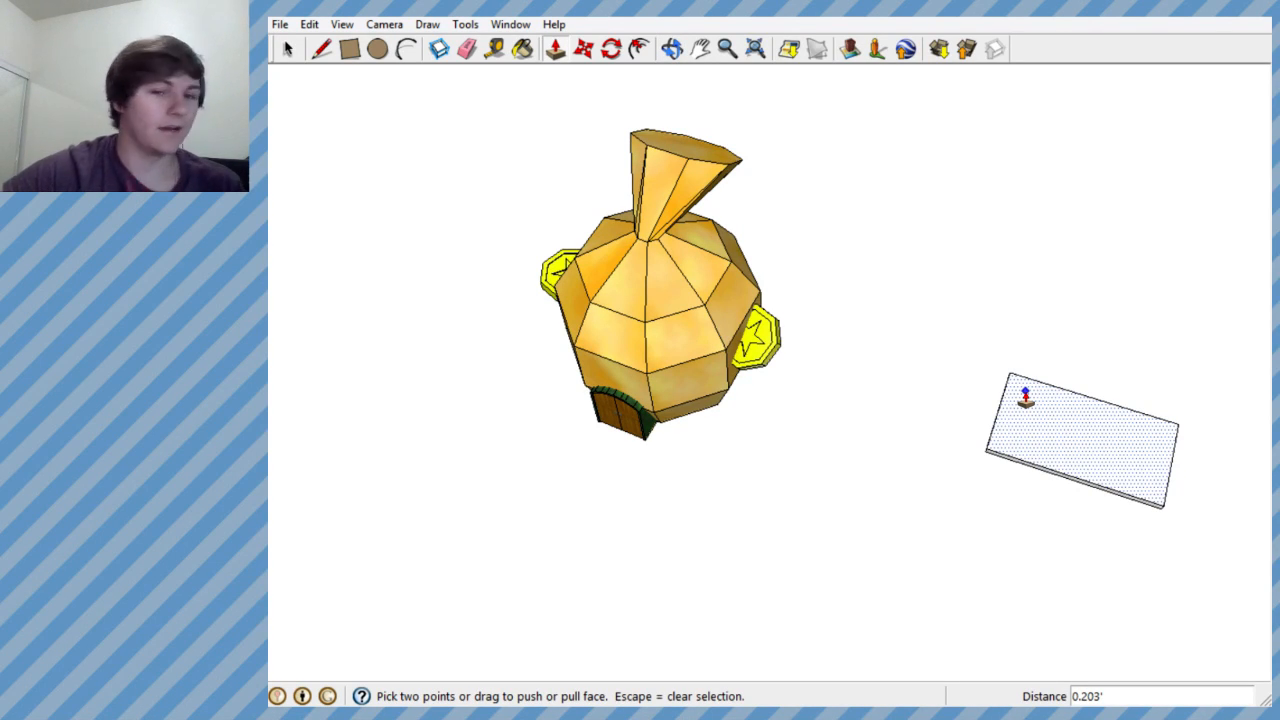
middle_click_drag(1025, 397, 803, 474)
scroll(849, 423, "down", 2)
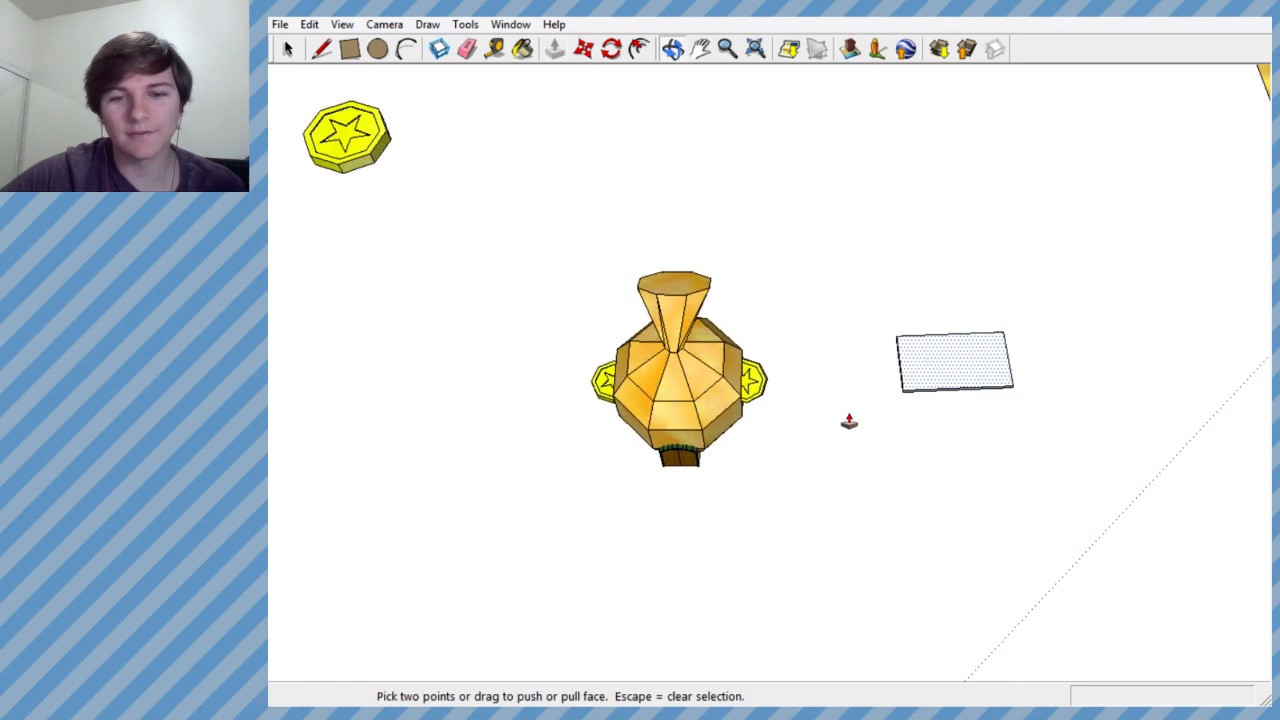
scroll(936, 358, "up", 6)
scroll(655, 461, "down", 3)
scroll(921, 406, "up", 5)
scroll(853, 414, "up", 1)
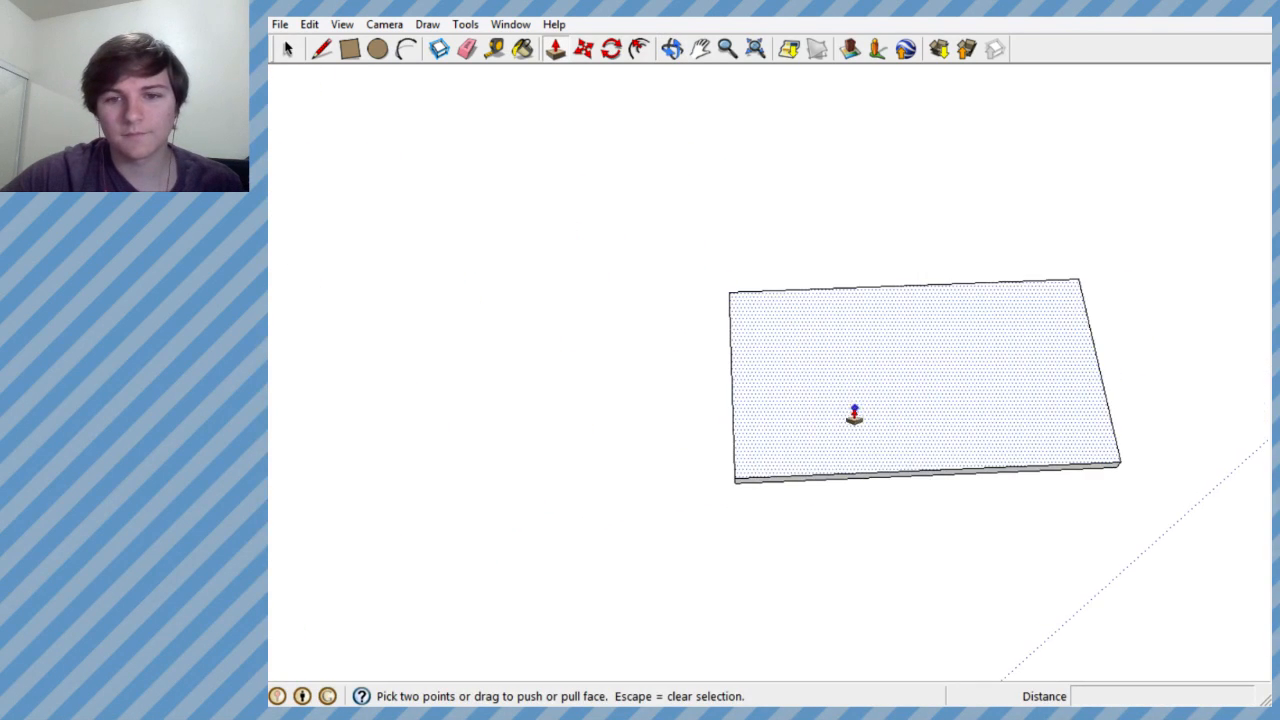
middle_click_drag(853, 415, 862, 85)
scroll(843, 129, "up", 3)
scroll(777, 537, "down", 3)
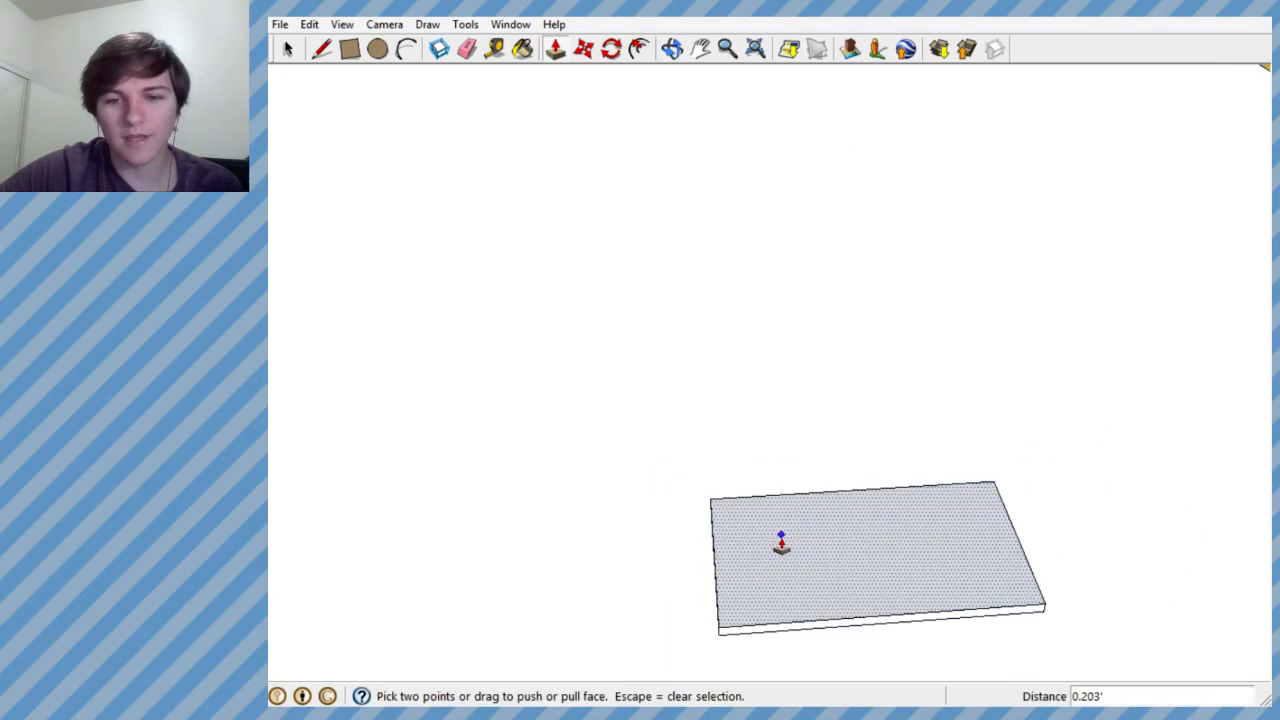
middle_click_drag(777, 537, 743, 457)
scroll(791, 423, "down", 3)
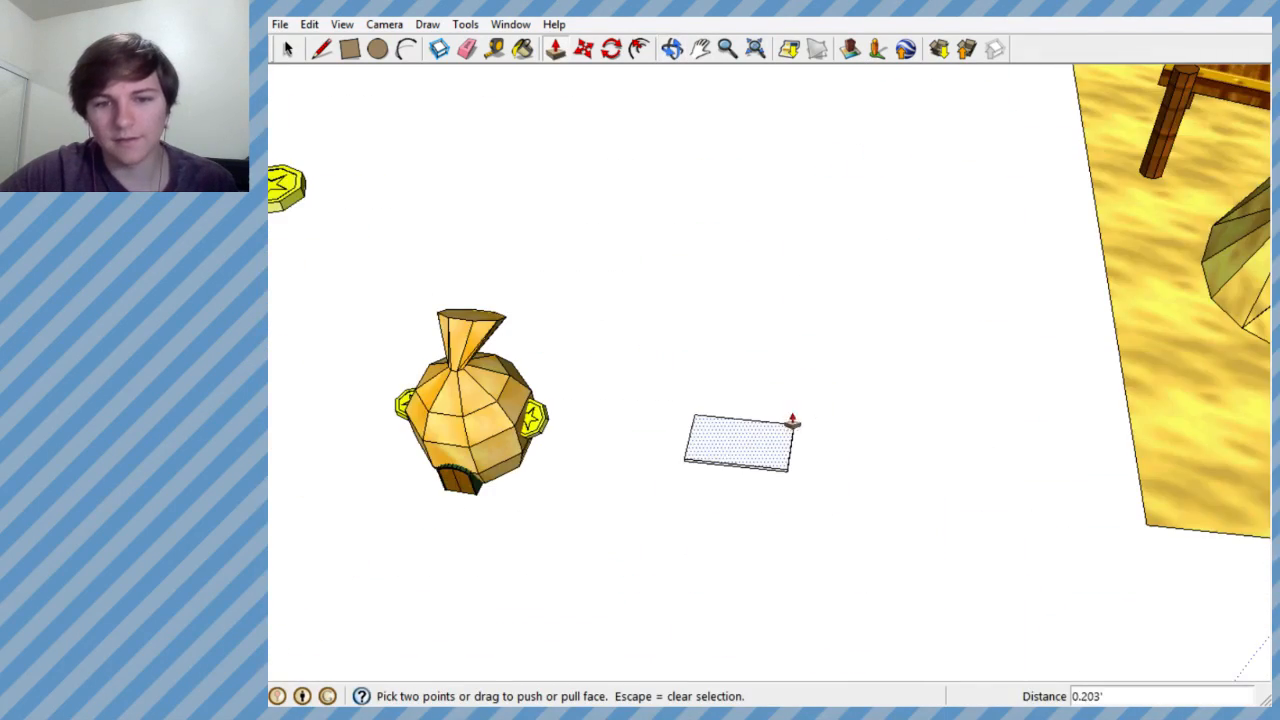
middle_click_drag(791, 423, 723, 554)
scroll(737, 374, "up", 3)
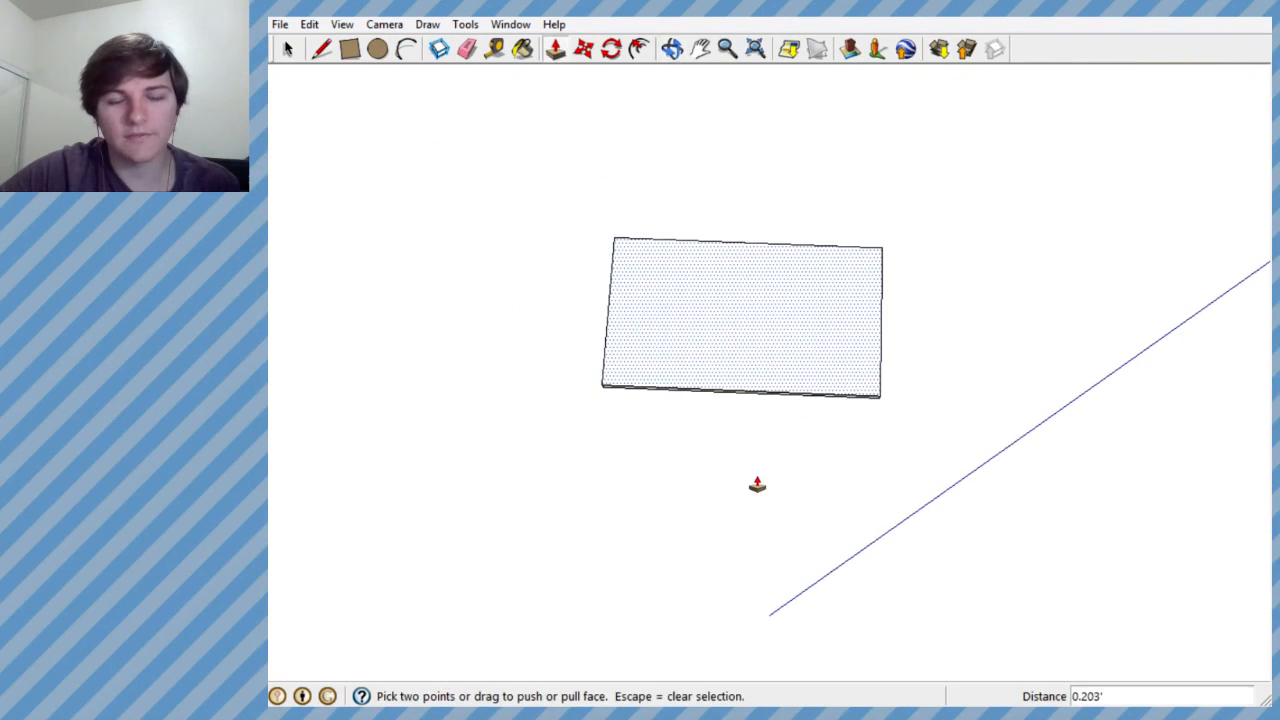
left_click(323, 50)
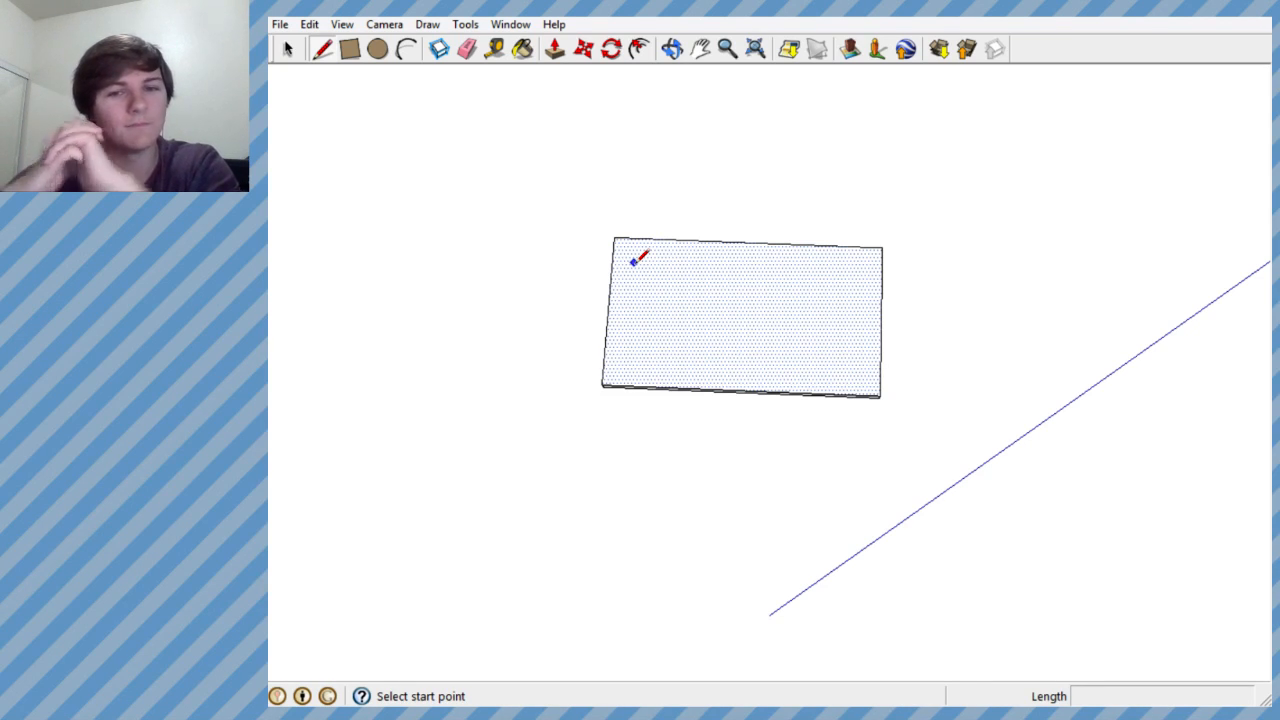
scroll(632, 262, "up", 2)
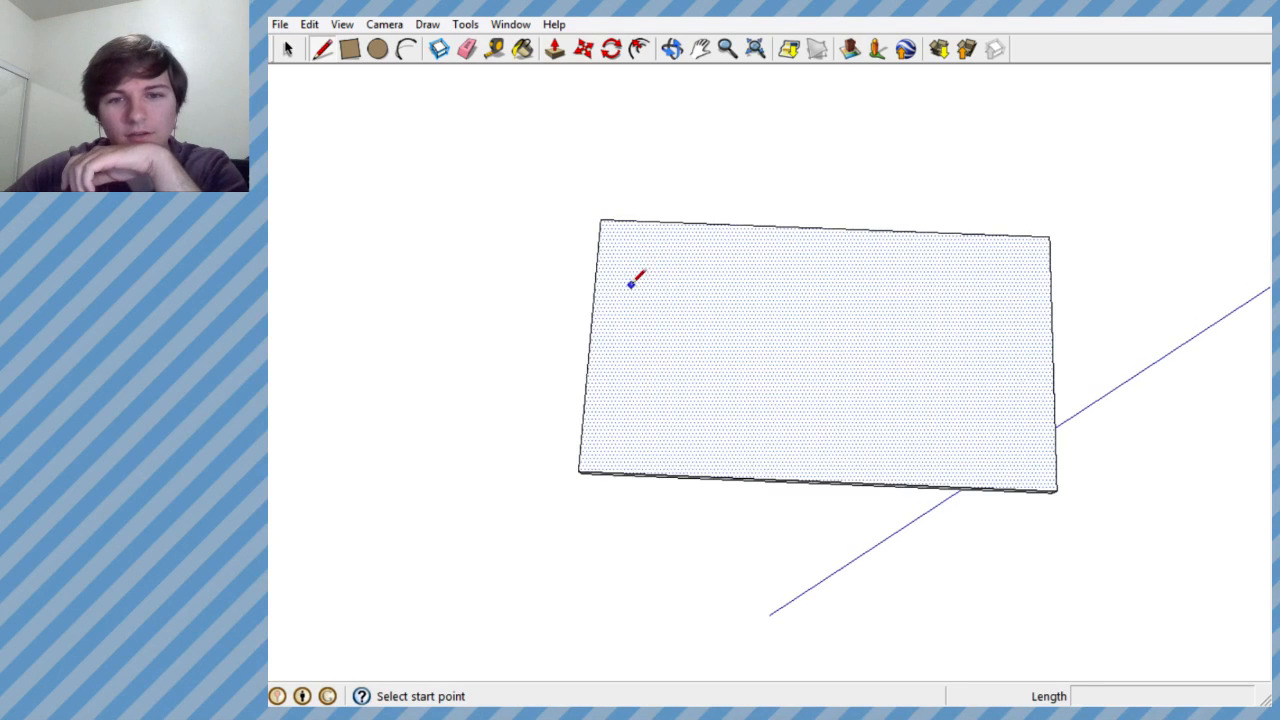
scroll(640, 272, "down", 4)
scroll(668, 272, "up", 5)
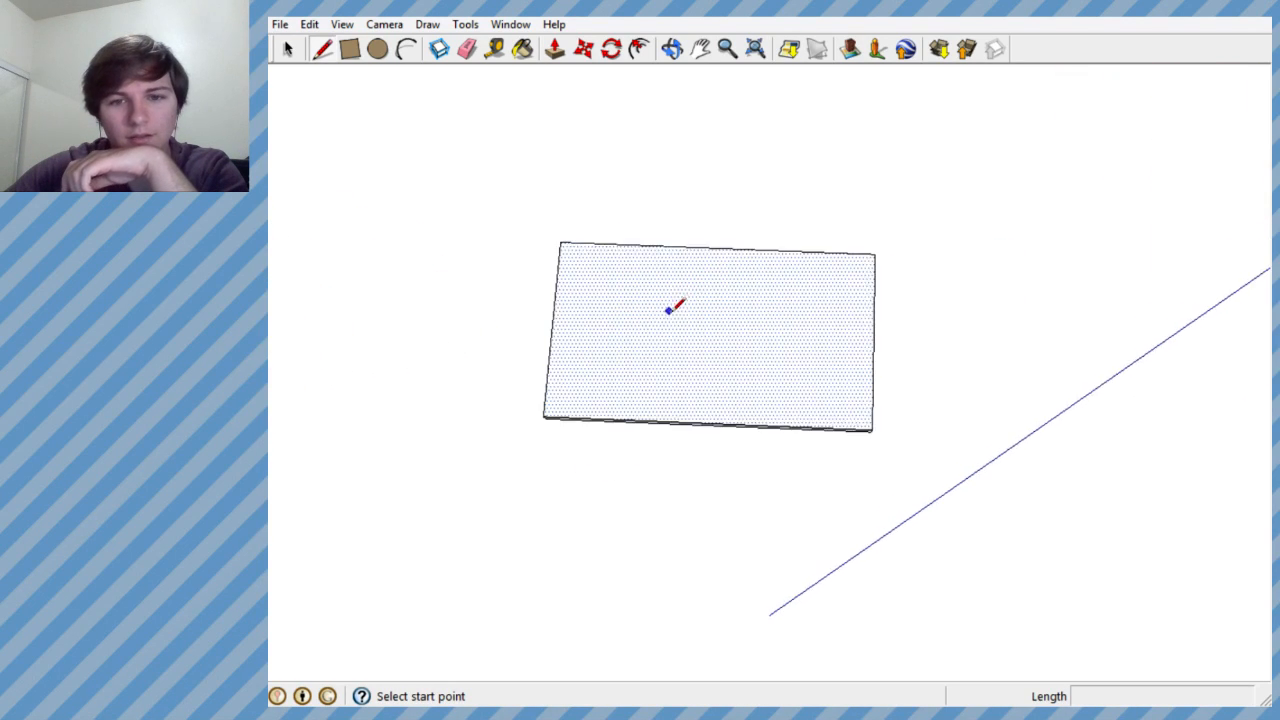
mouse_move(674, 306)
middle_mouse_down()
mouse_move(694, 300)
mouse_move(672, 299)
middle_mouse_up()
scroll(600, 285, "up", 3)
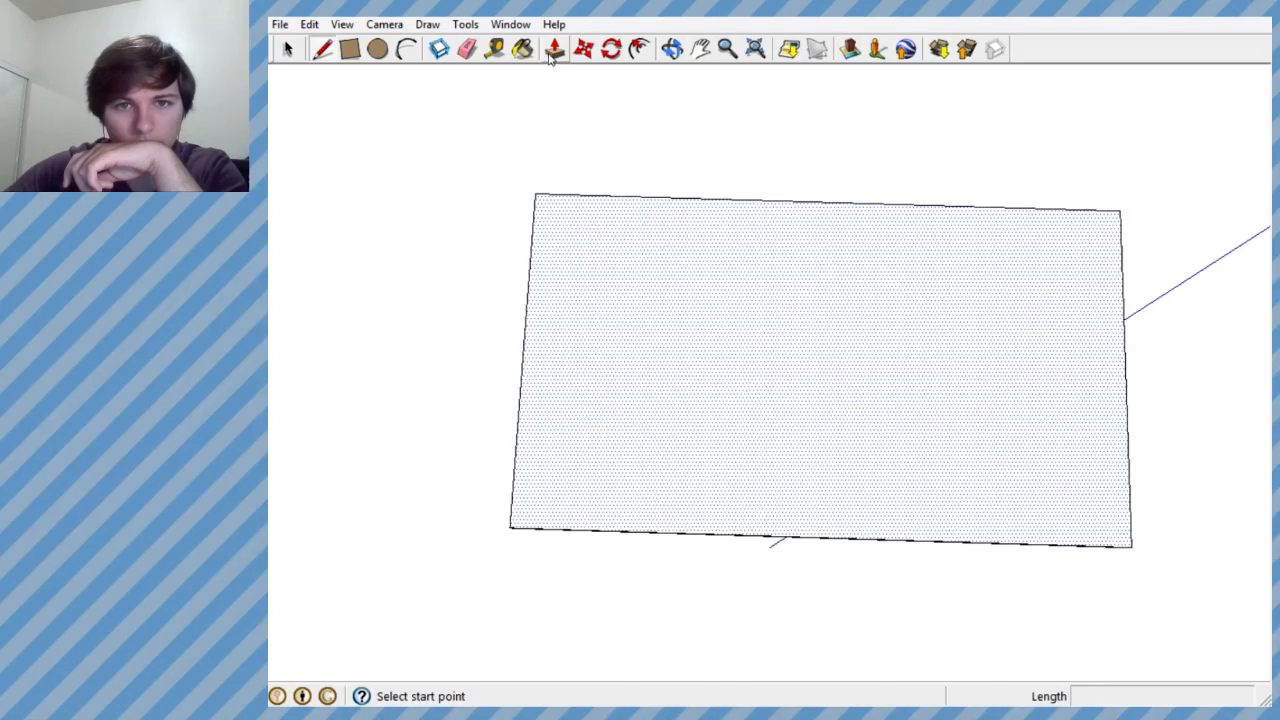
middle_click_drag(563, 149, 570, 470)
scroll(508, 340, "down", 4)
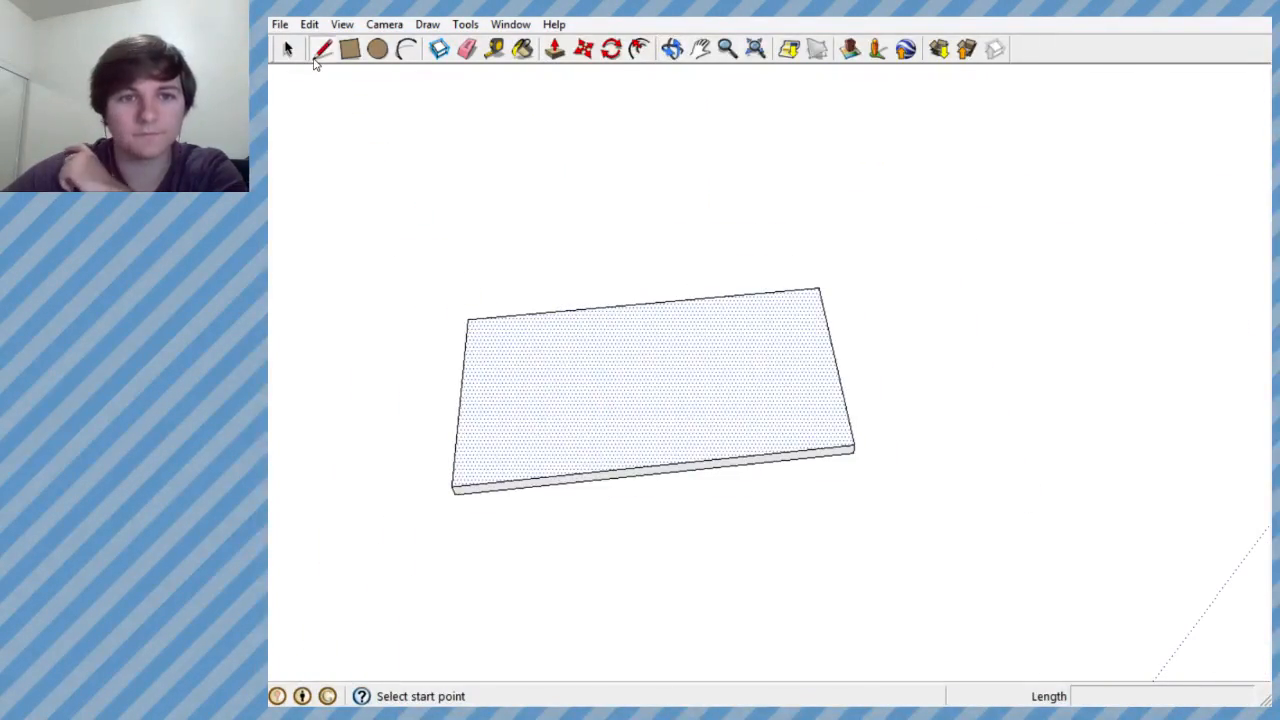
- Select the entire slab and use the Scale tool to make it narrower across its short side
left_click(288, 49)
left_click_drag(403, 237, 925, 630)
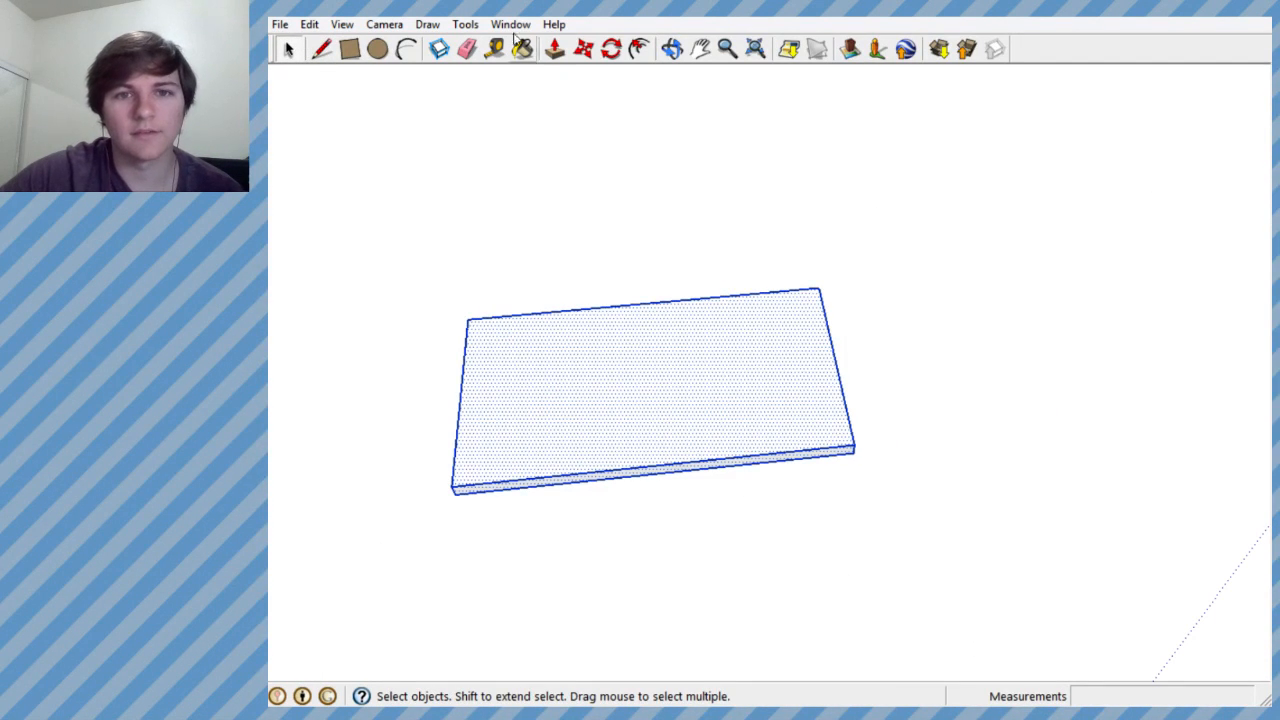
left_click(465, 24)
left_click(550, 150)
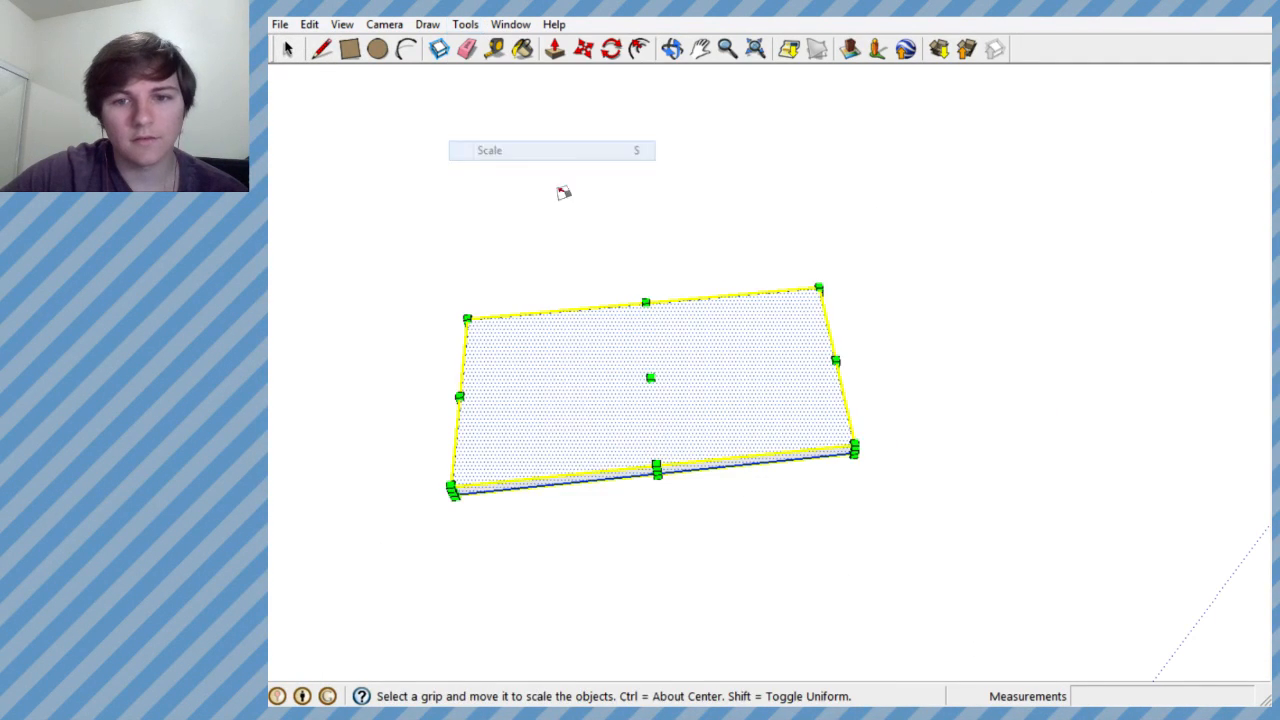
middle_click_drag(563, 192, 546, 77)
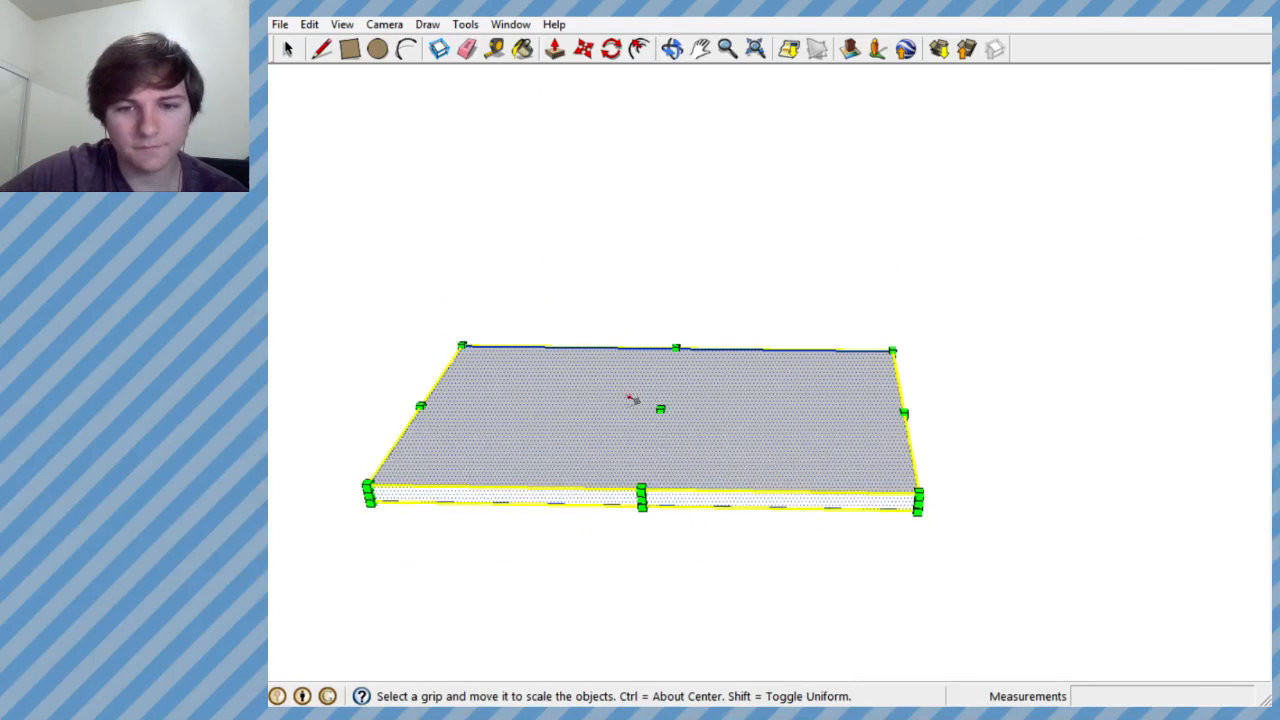
left_click_drag(641, 493, 654, 457)
middle_click_drag(705, 375, 668, 455)
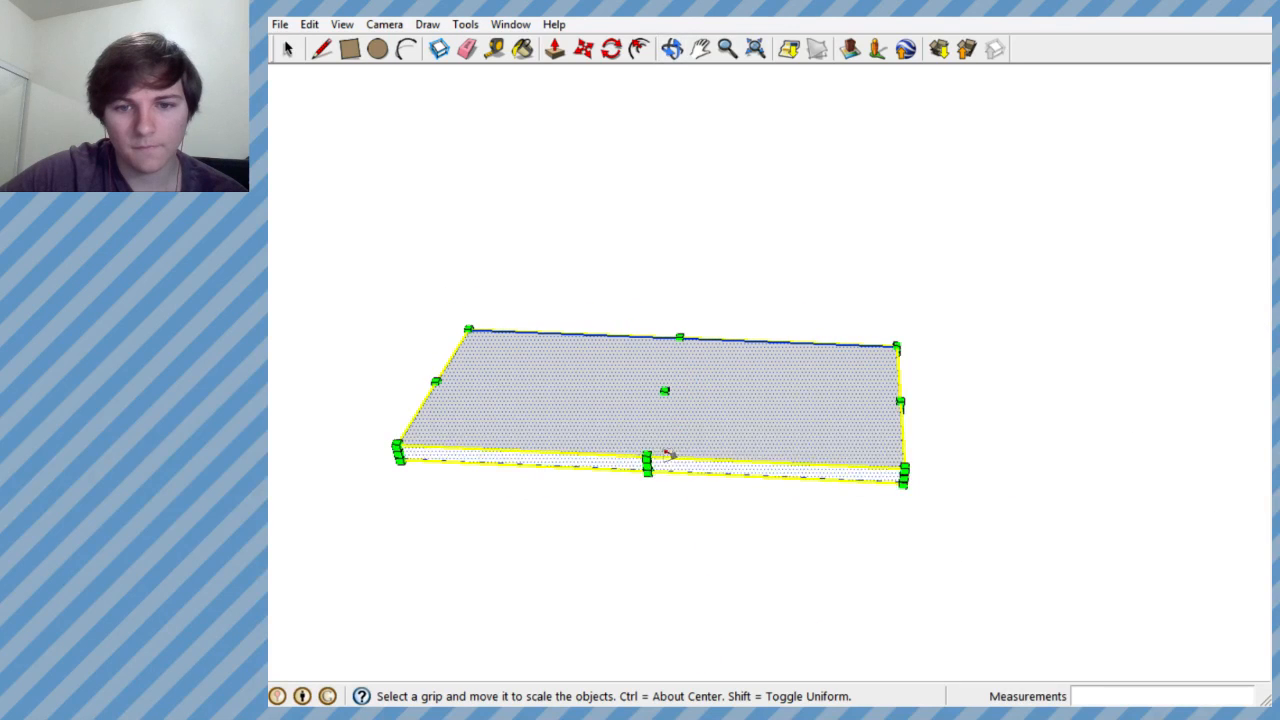
left_click_drag(647, 458, 657, 459)
middle_click_drag(828, 382, 880, 437)
scroll(734, 386, "down", 6)
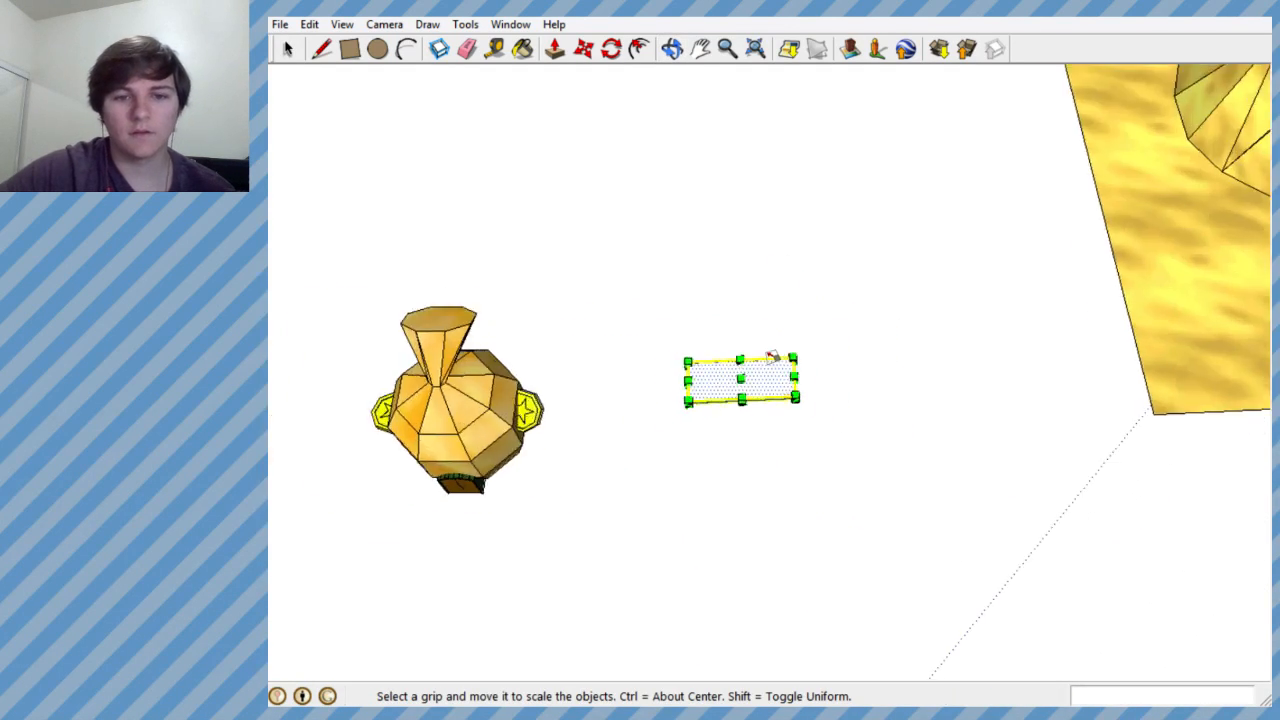
scroll(770, 365, "up", 4)
scroll(740, 385, "down", 2)
scroll(700, 385, "up", 4)
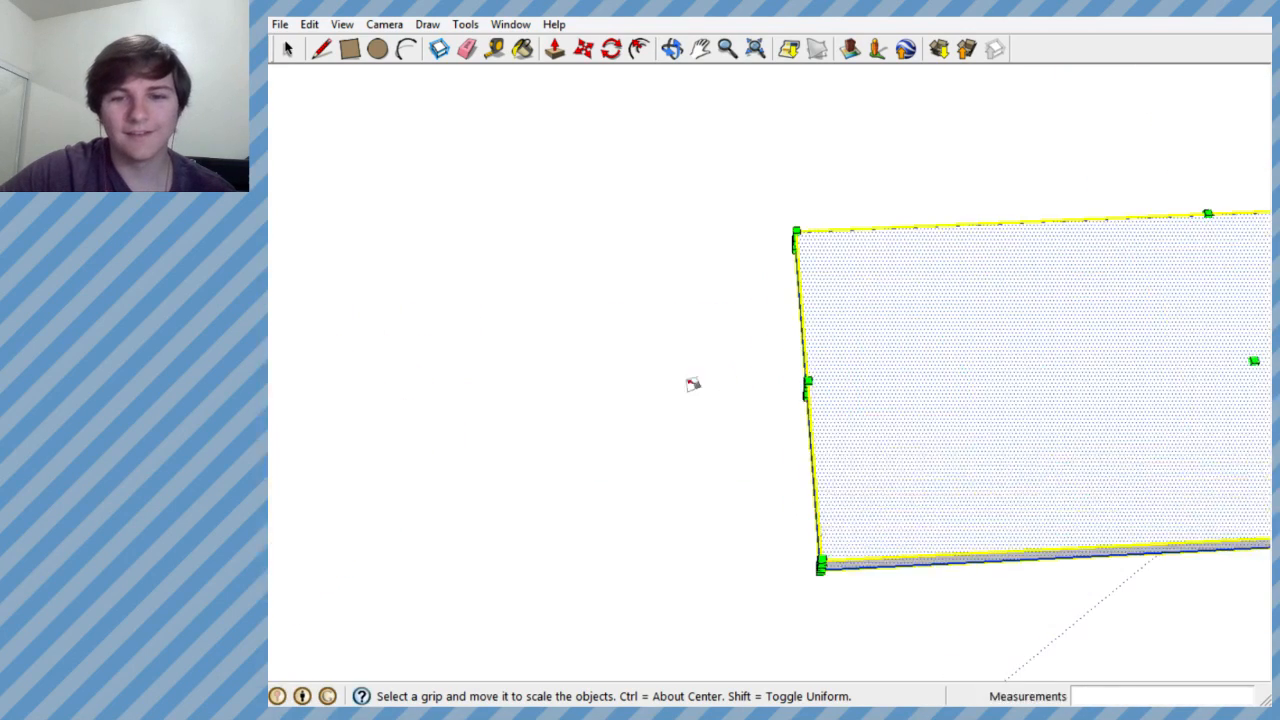
scroll(693, 384, "down", 2)
scroll(726, 366, "up", 2)
- Draw a straight line about 1.9' long on the slab's face, just inside its short edge nearest the bag, as a letter stem
left_click(322, 51)
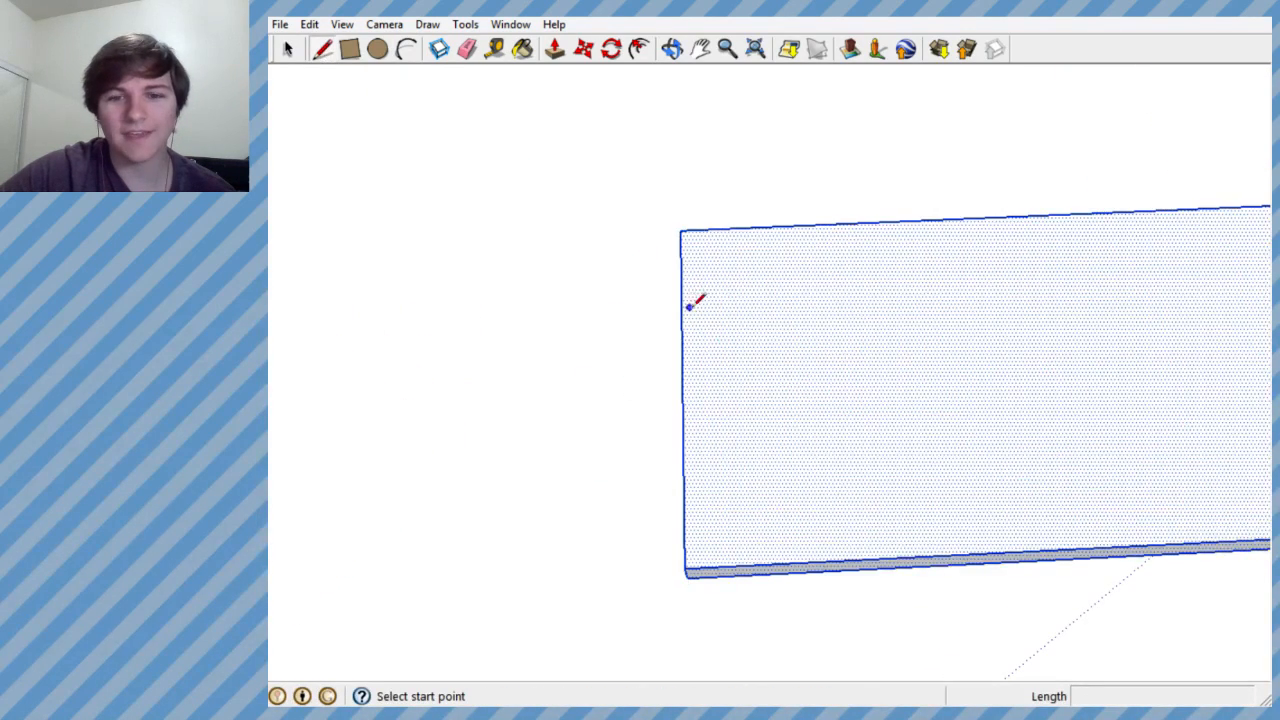
mouse_move(688, 285)
middle_mouse_down()
mouse_move(634, 483)
mouse_move(671, 443)
middle_mouse_up()
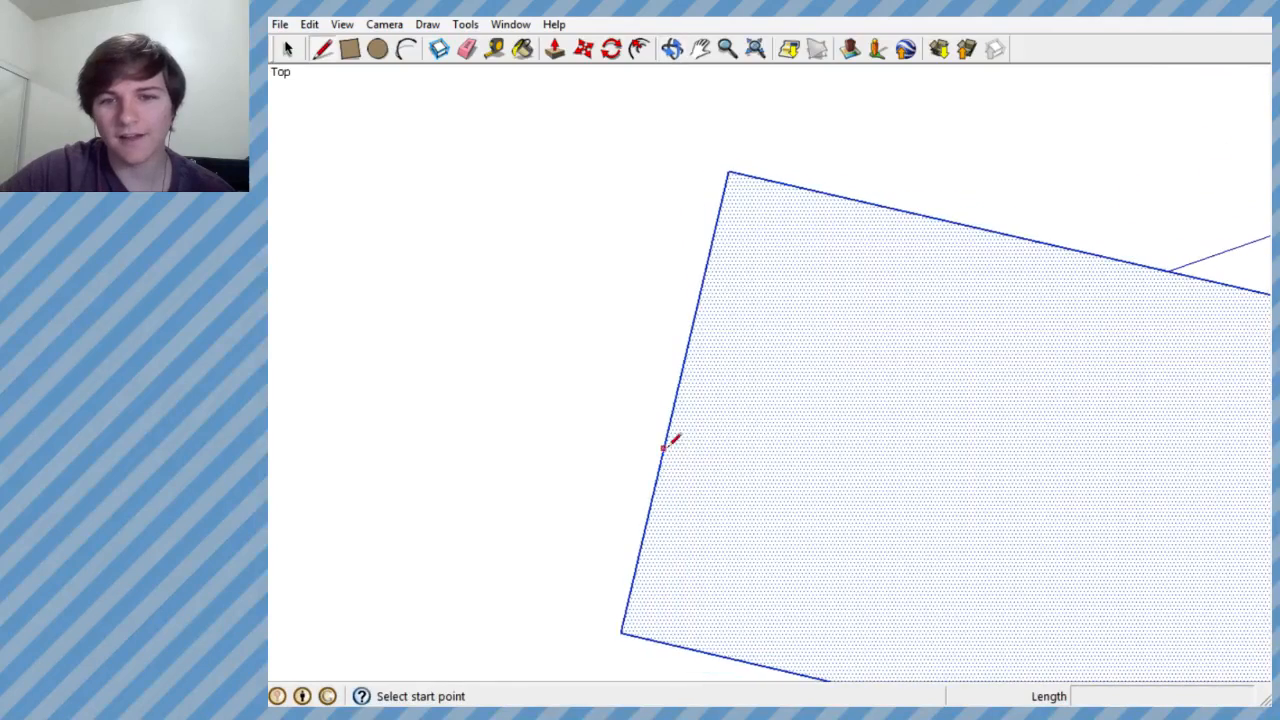
mouse_move(1036, 430)
middle_mouse_down()
mouse_move(1161, 376)
mouse_move(1093, 371)
middle_mouse_up()
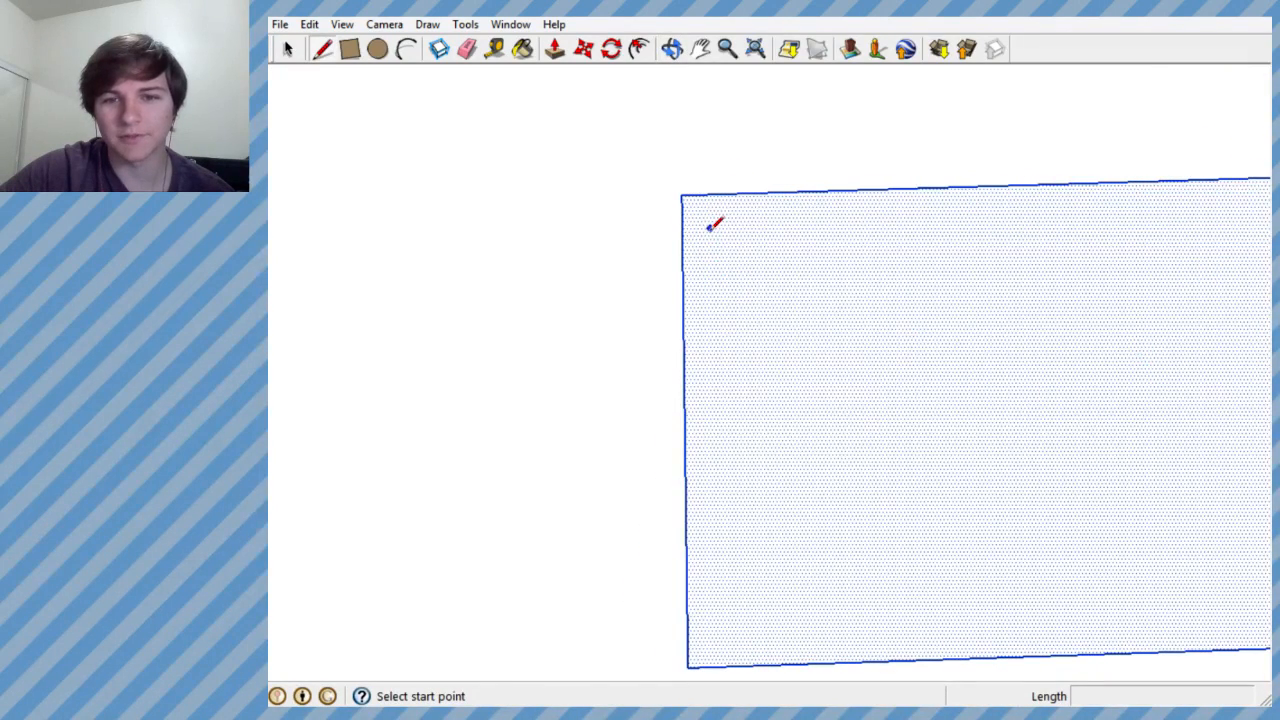
scroll(889, 374, "down", 5)
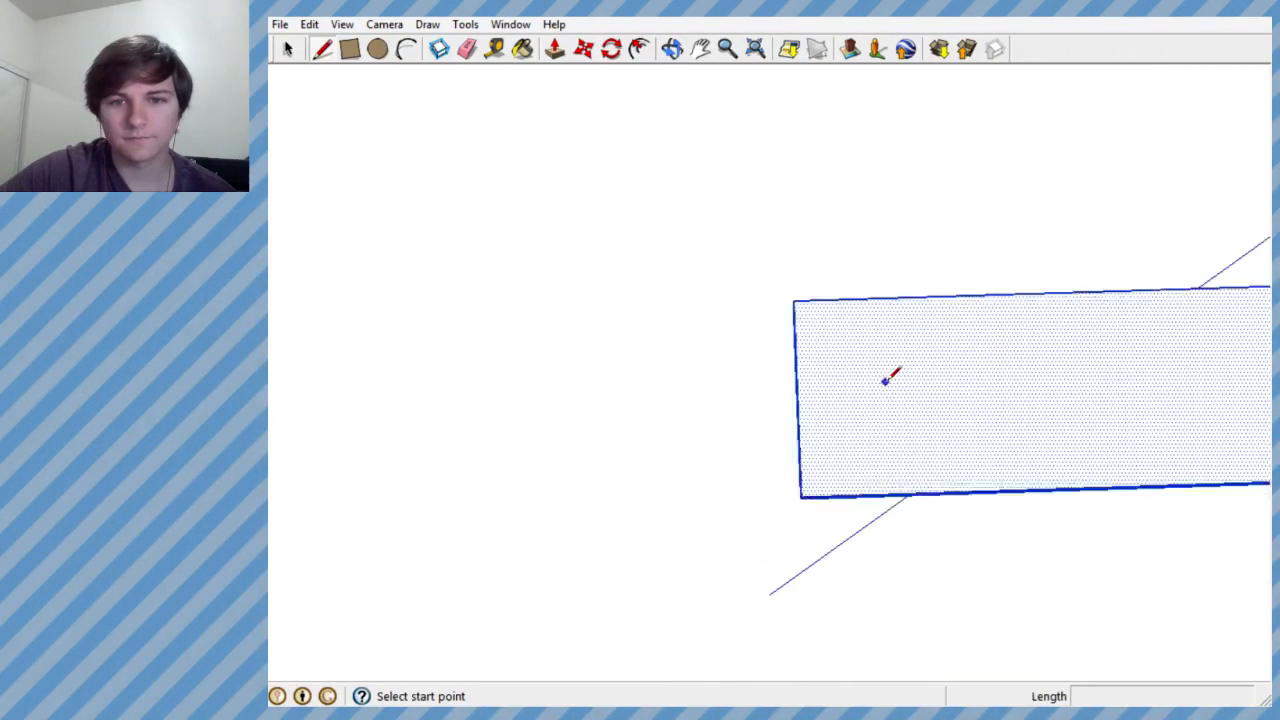
middle_click_drag(810, 377, 574, 409)
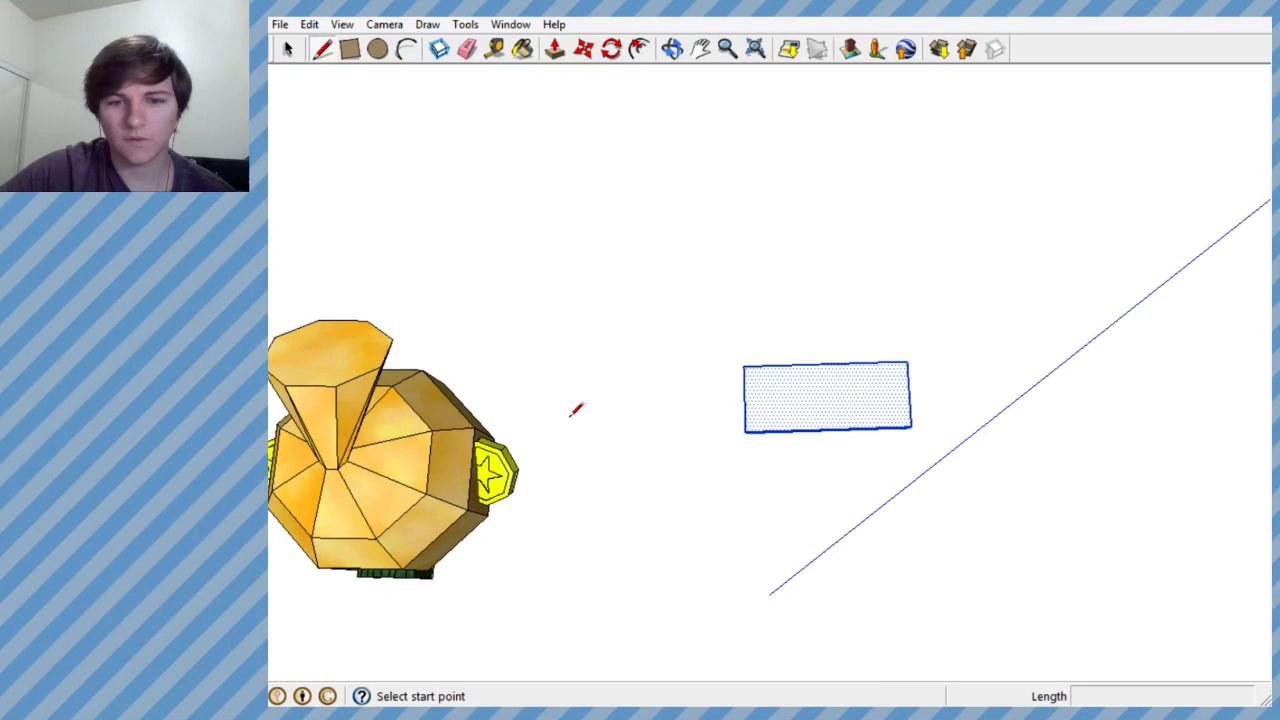
scroll(849, 389, "up", 5)
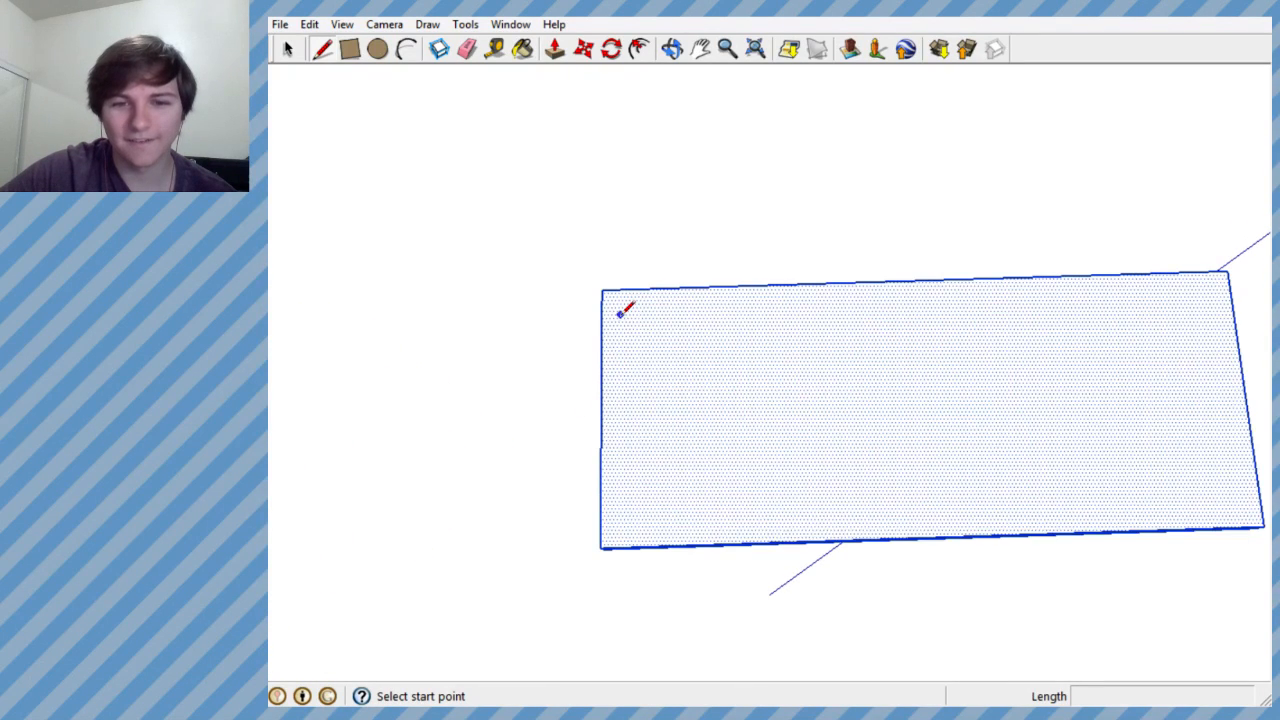
left_click(620, 314)
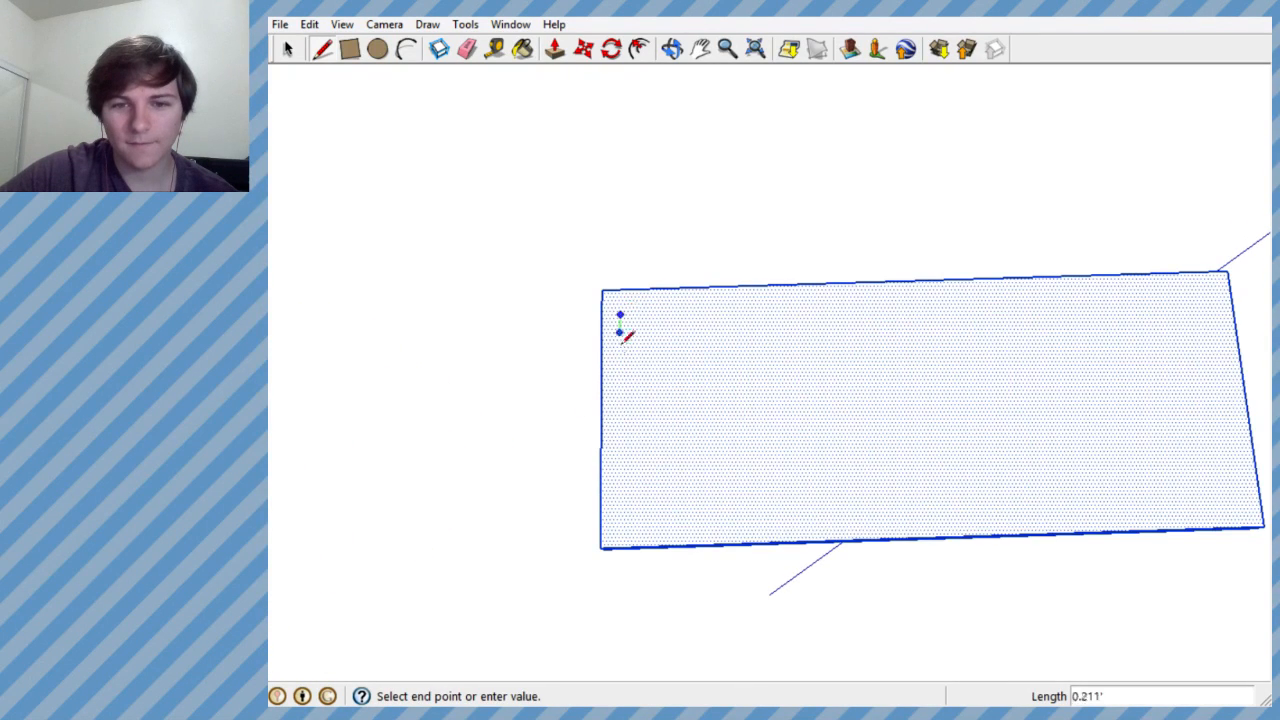
left_click(620, 525)
- Try a short base line and a shallow diagonal for the lower bowl of a B, and undo the diagonal
left_click(619, 526)
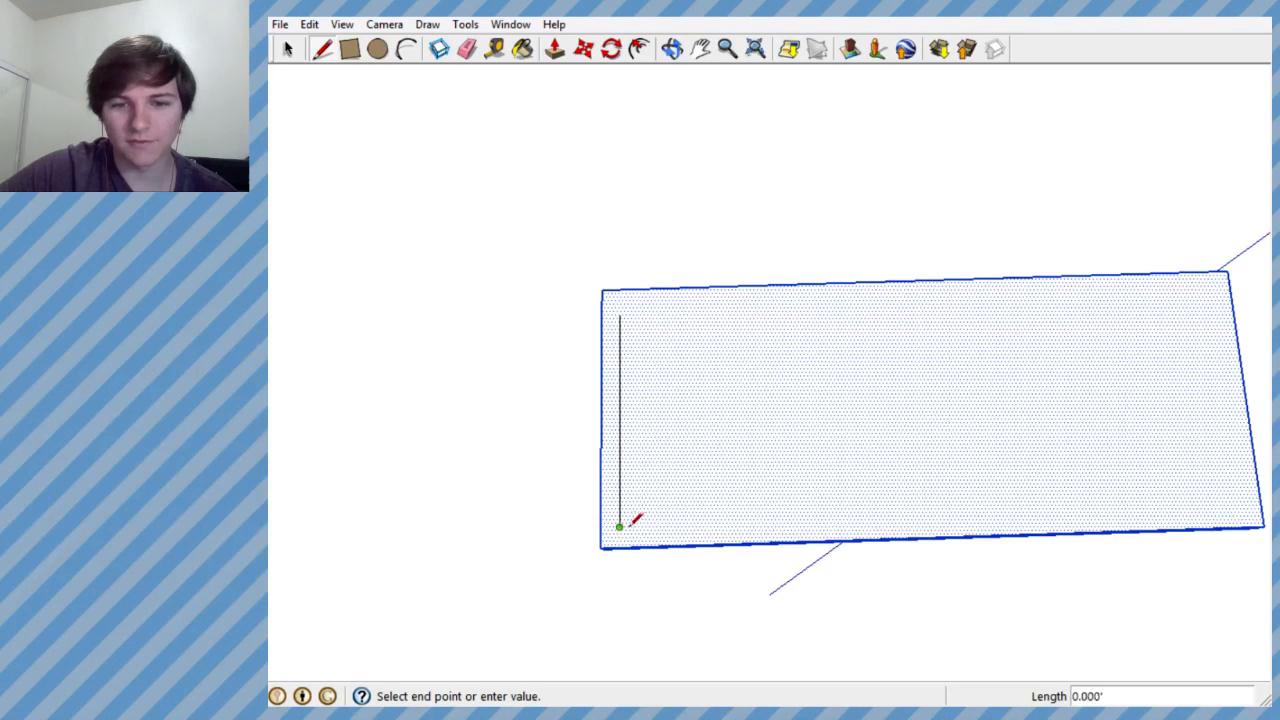
left_click(685, 524)
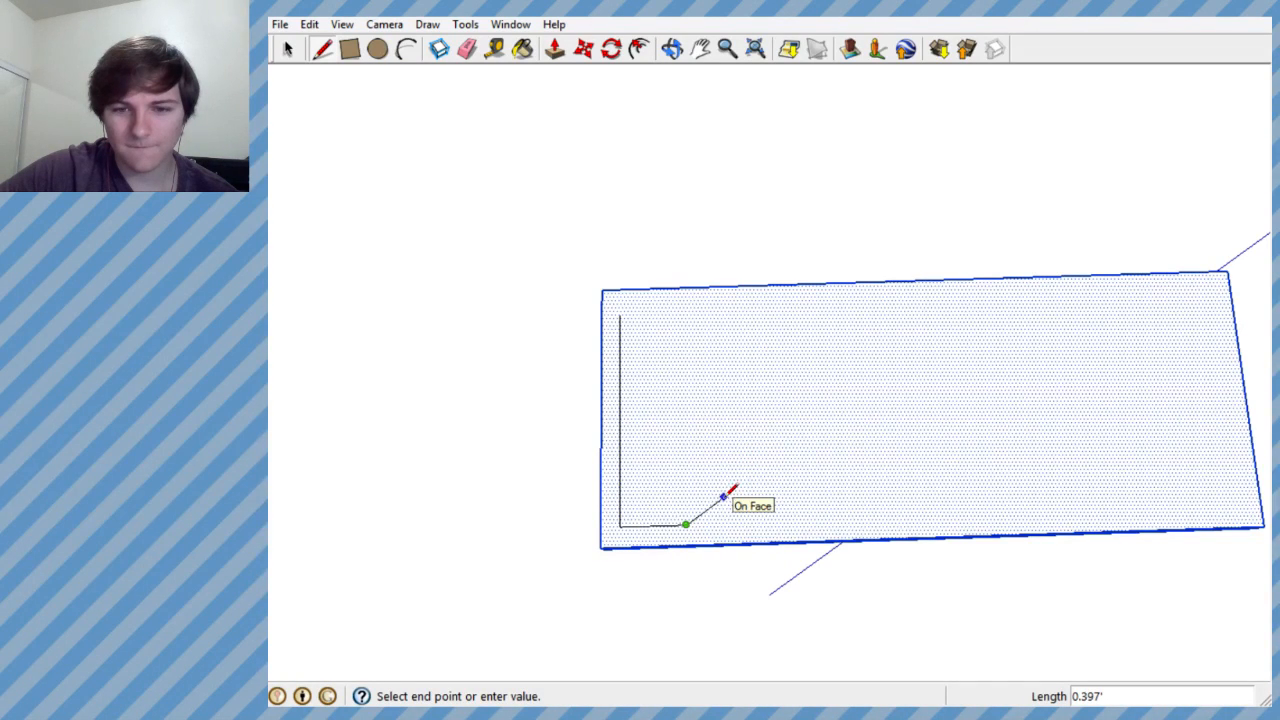
left_click(723, 497)
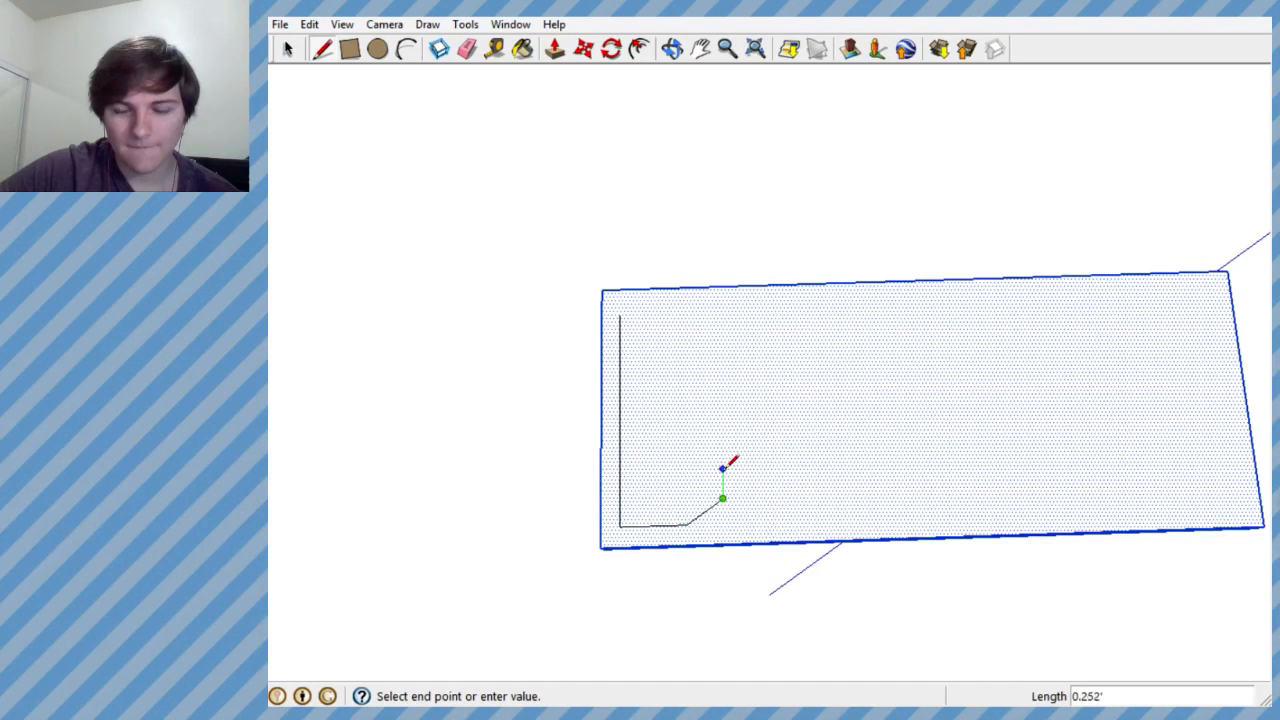
scroll(741, 466, "up", 3)
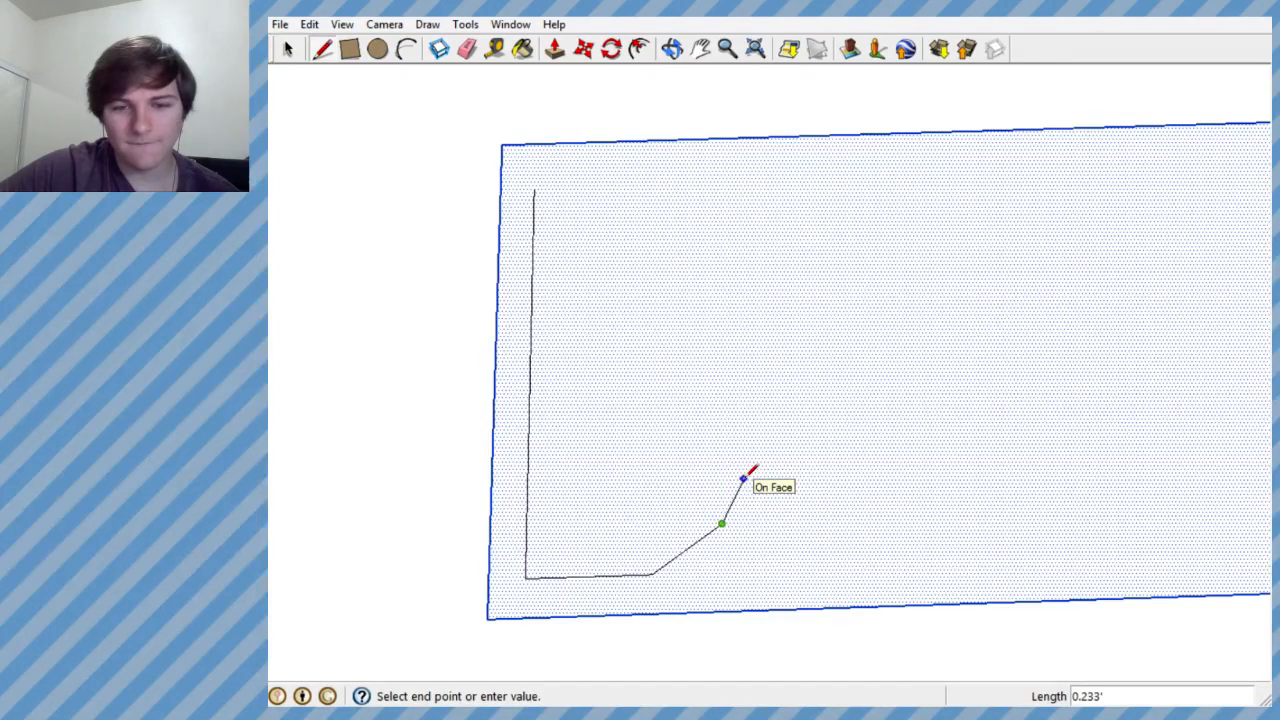
key("Escape")
key("ctrl+z")
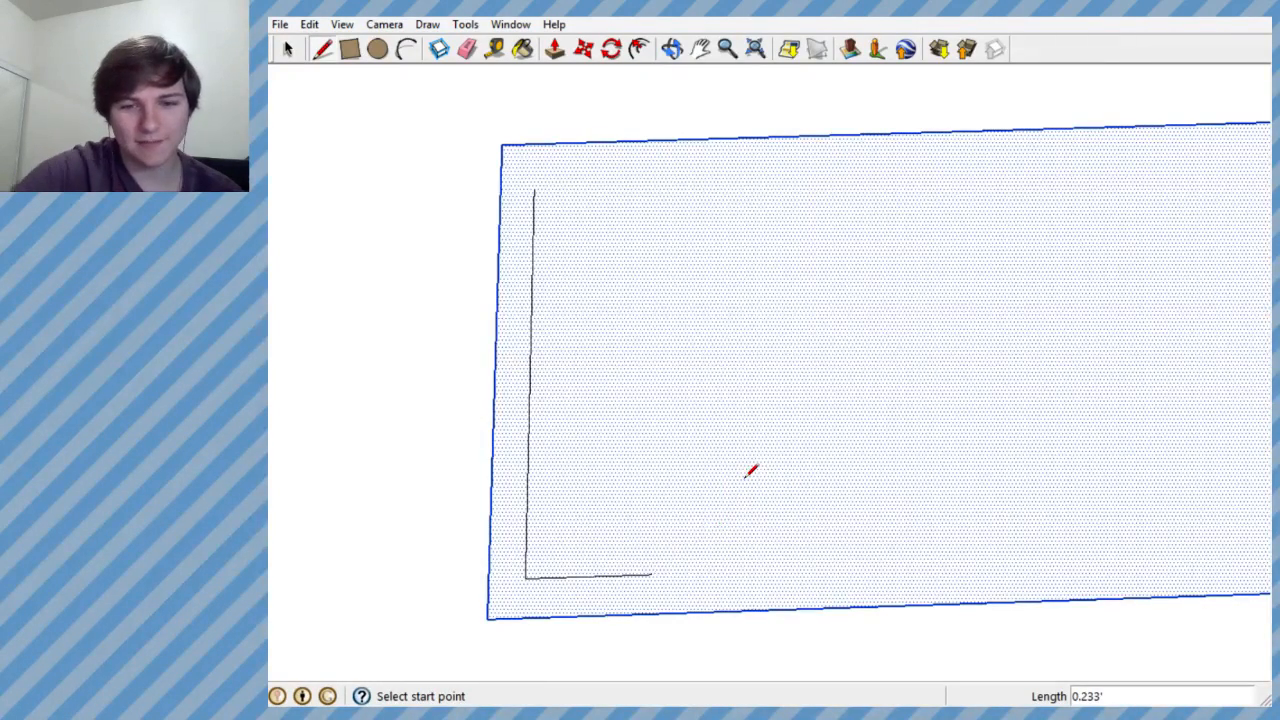
- Try a steeper diagonal and an upright segment for the B's lower bowl, and undo everything back to the stem
left_click(652, 574)
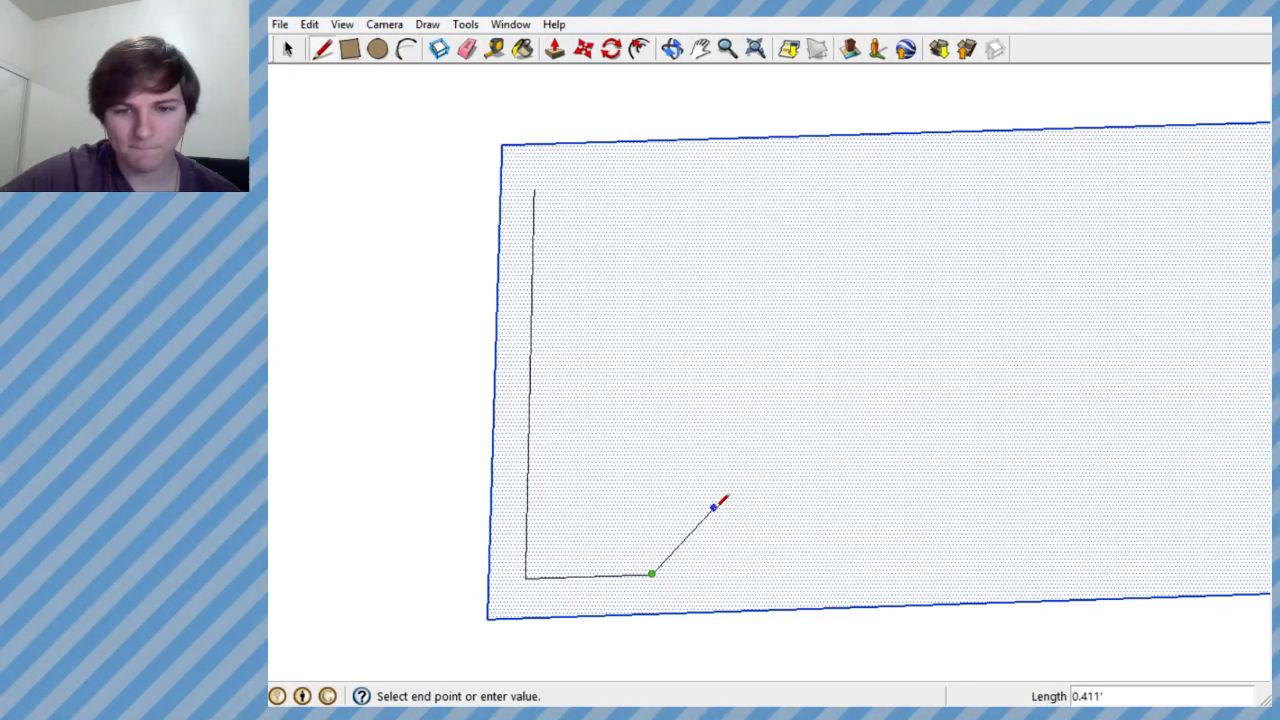
double_click(713, 508)
left_click(714, 508)
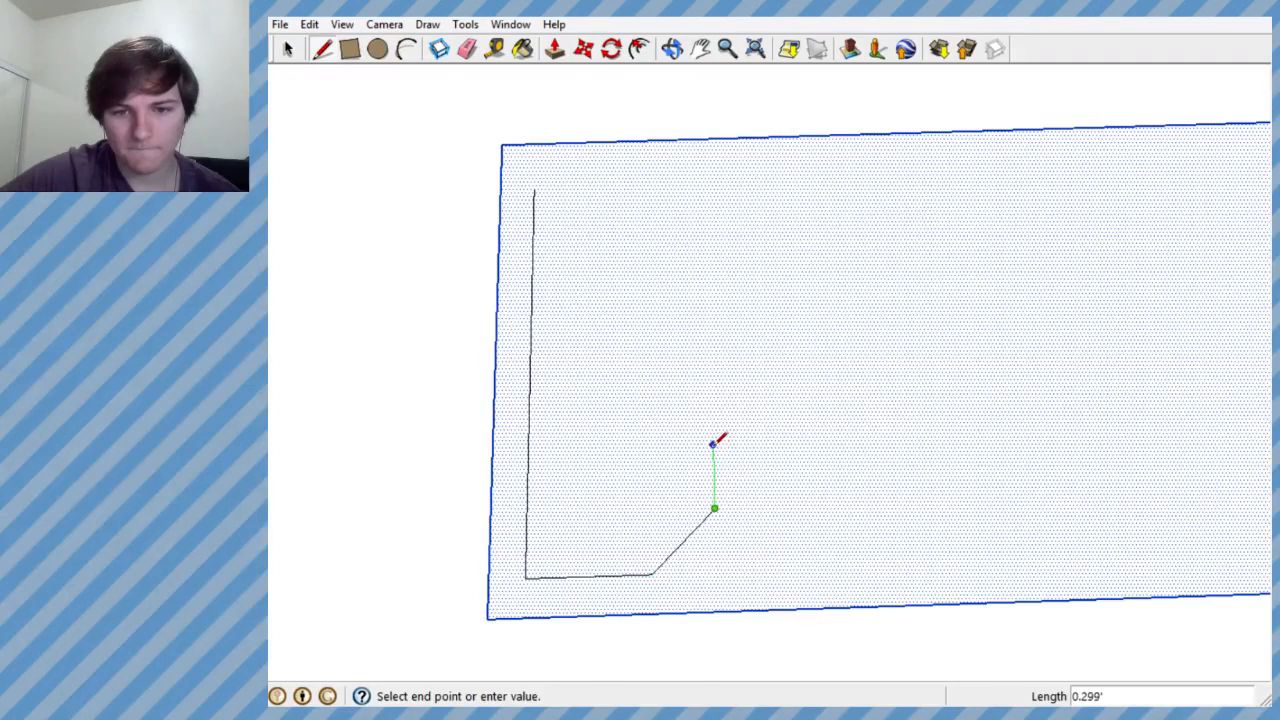
double_click(714, 436)
key("ctrl+z")
key("ctrl+z")
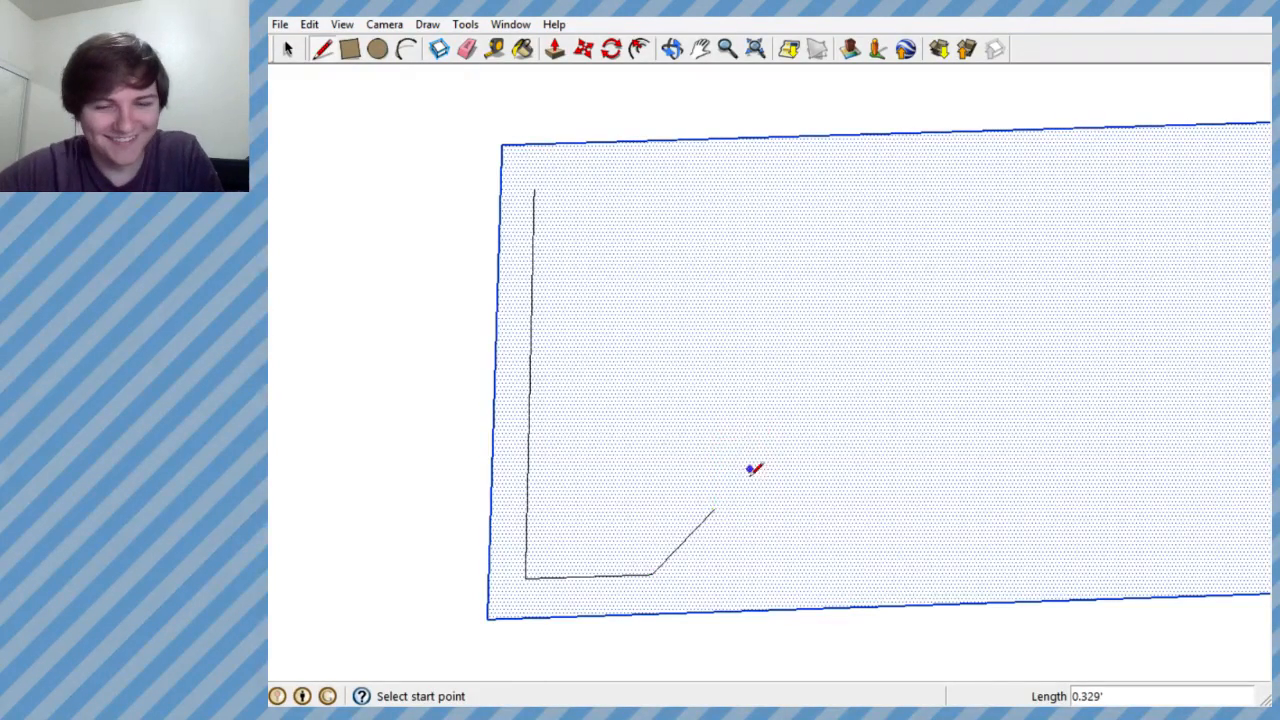
left_click(652, 573)
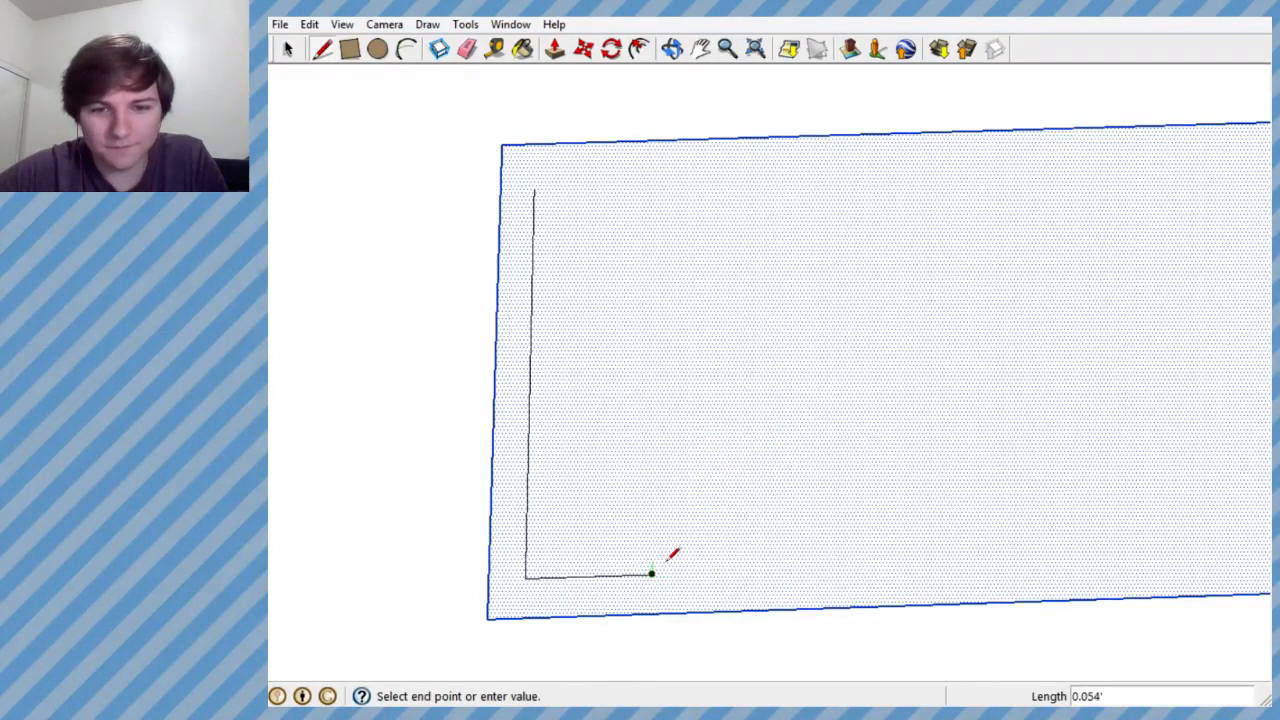
key("ctrl+z")
- Draw the B's lower bowl with straight segments from the foot of the stem, ending in a middle bar about 0.41' long
left_click(525, 578)
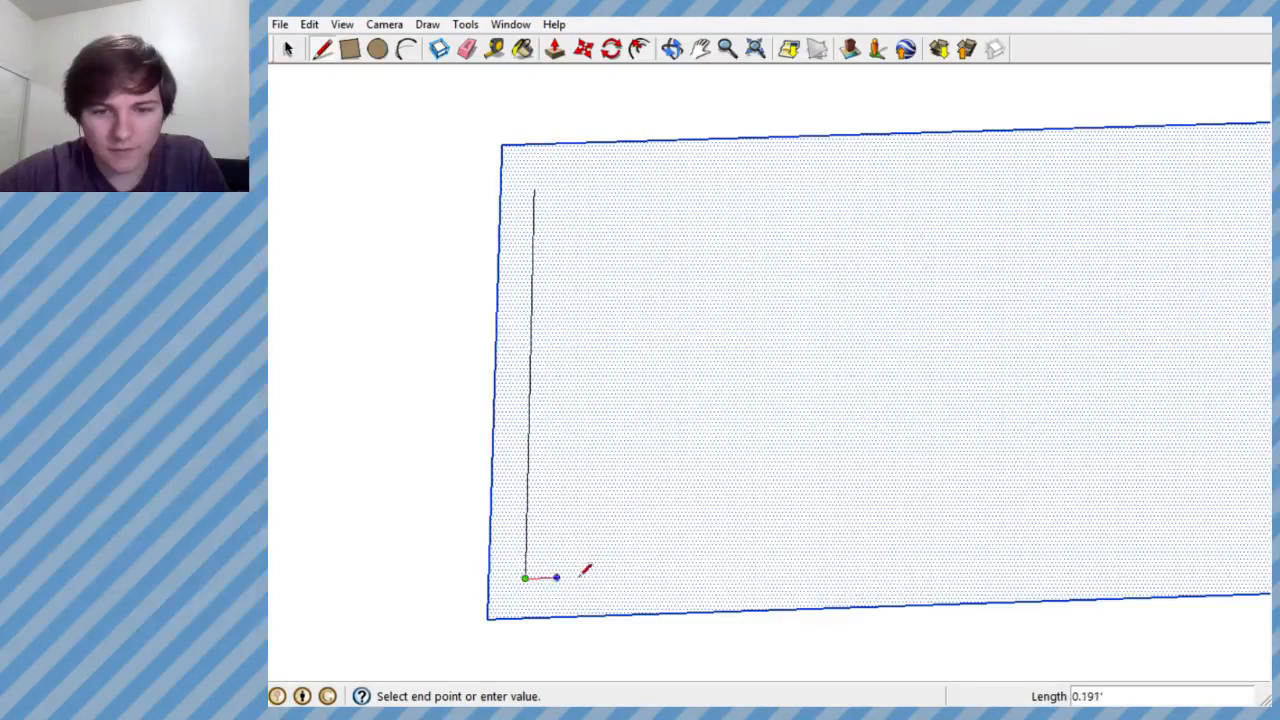
double_click(676, 573)
left_click(676, 573)
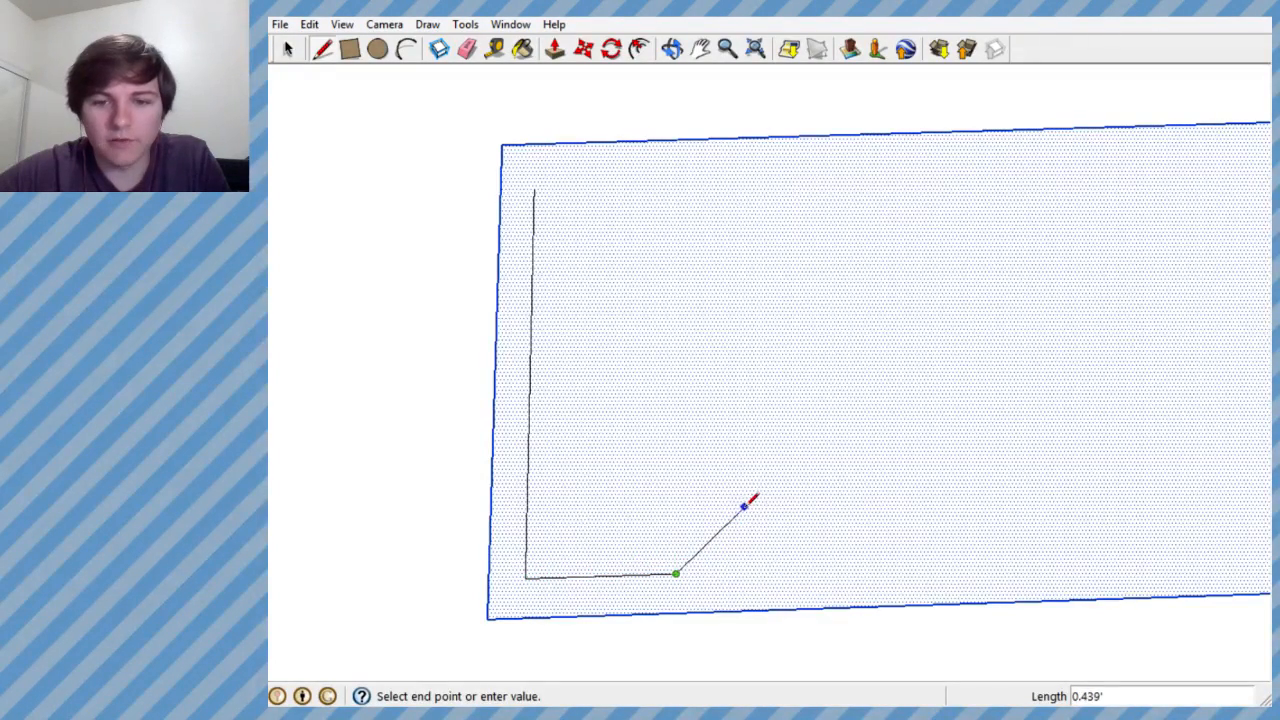
left_click(744, 507)
double_click(742, 418)
left_click(741, 418)
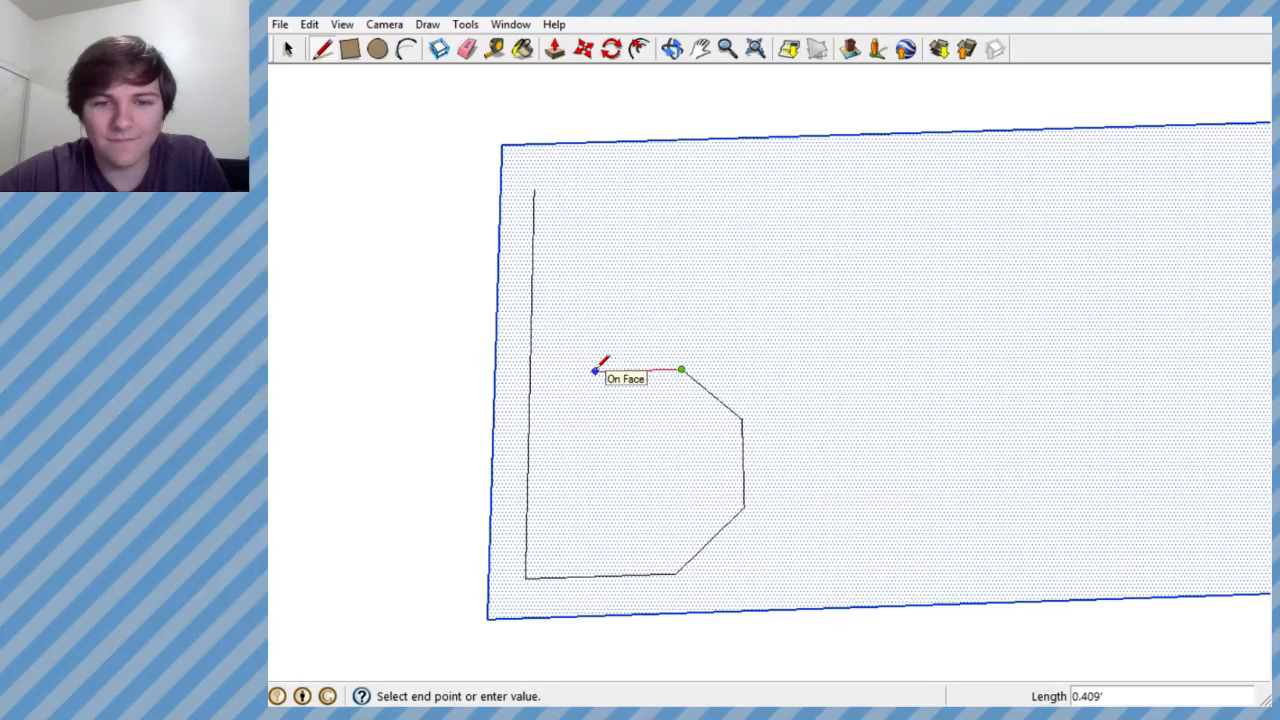
double_click(597, 370)
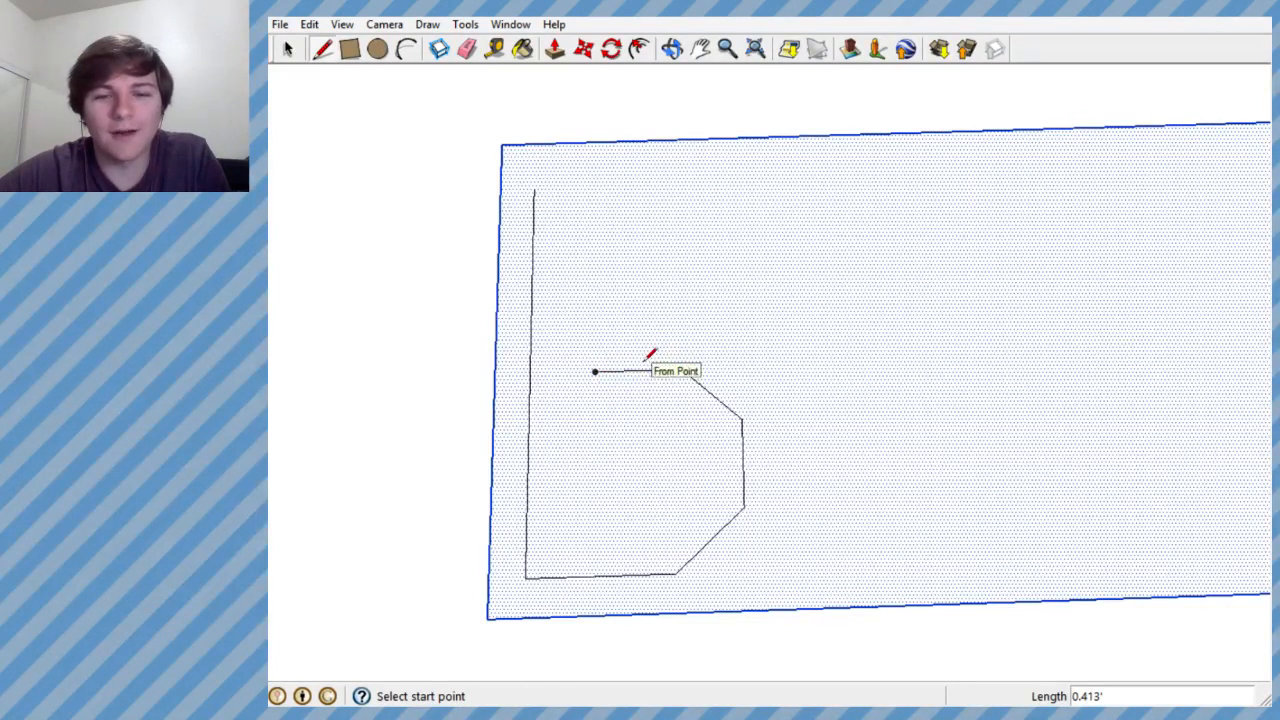
- Draw the B's smaller upper bowl with straight segments from the middle bar's outer end back to the stem
left_click(681, 370)
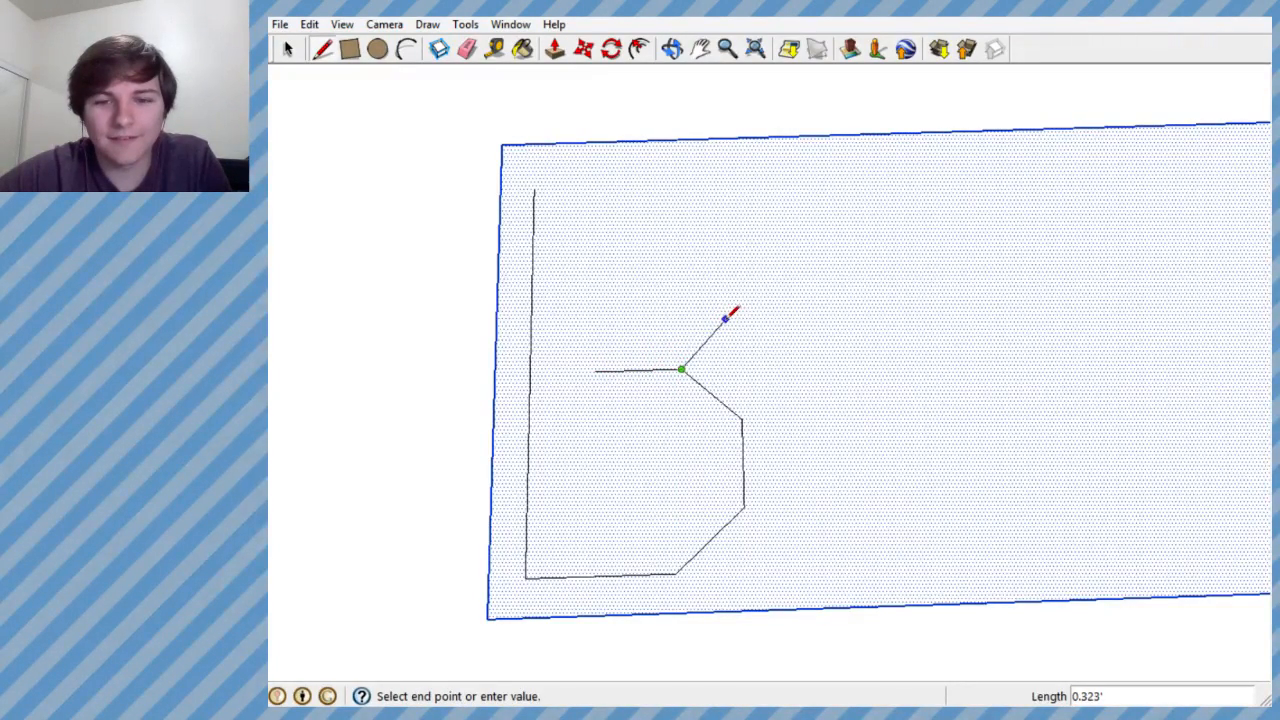
left_click(724, 318)
left_click(724, 254)
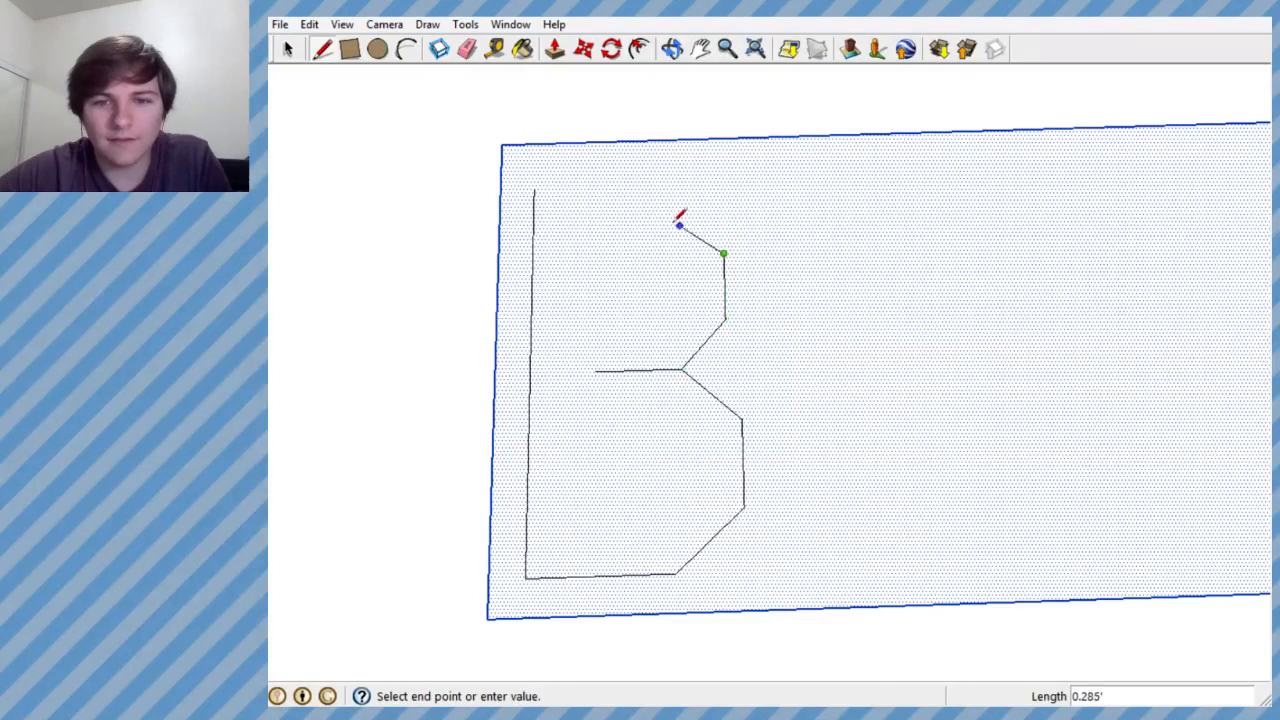
left_click(676, 217)
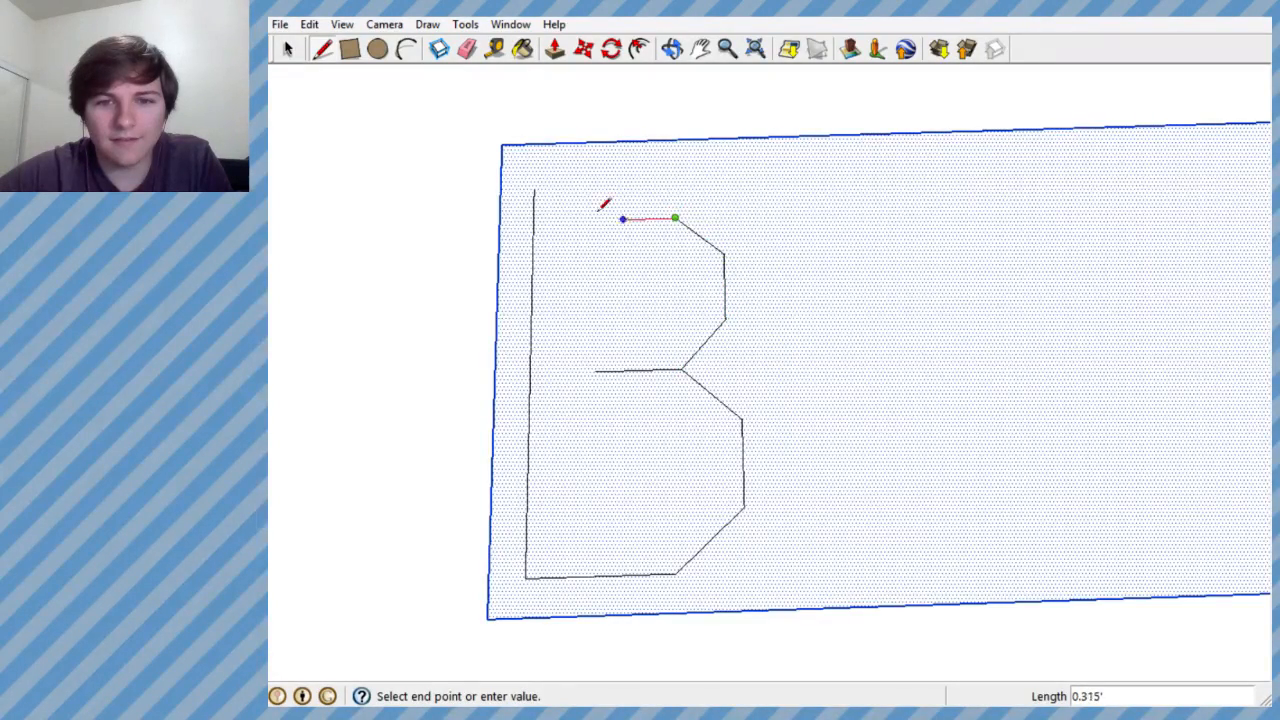
left_click(533, 221)
- Erase the stub of the stem that sticks out above the B's upper bowl
middle_click_drag(808, 274, 851, 374)
scroll(851, 374, "down", 3)
scroll(726, 461, "up", 2)
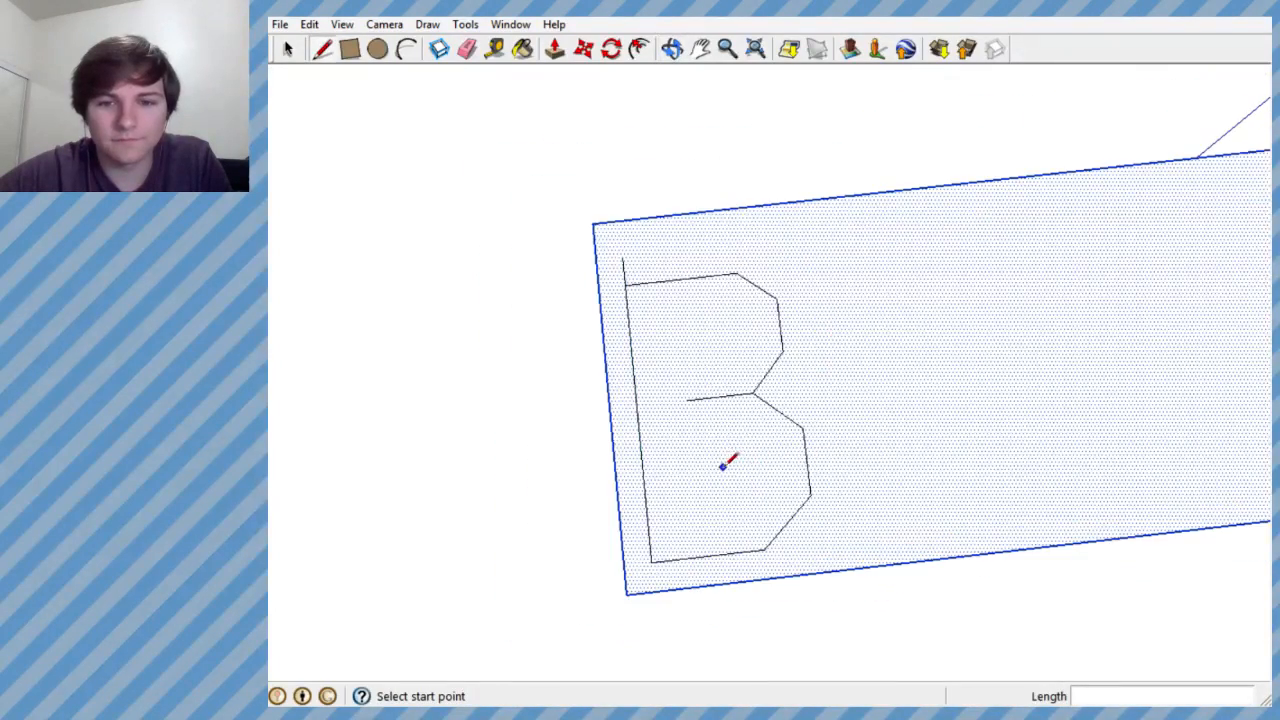
left_click(467, 49)
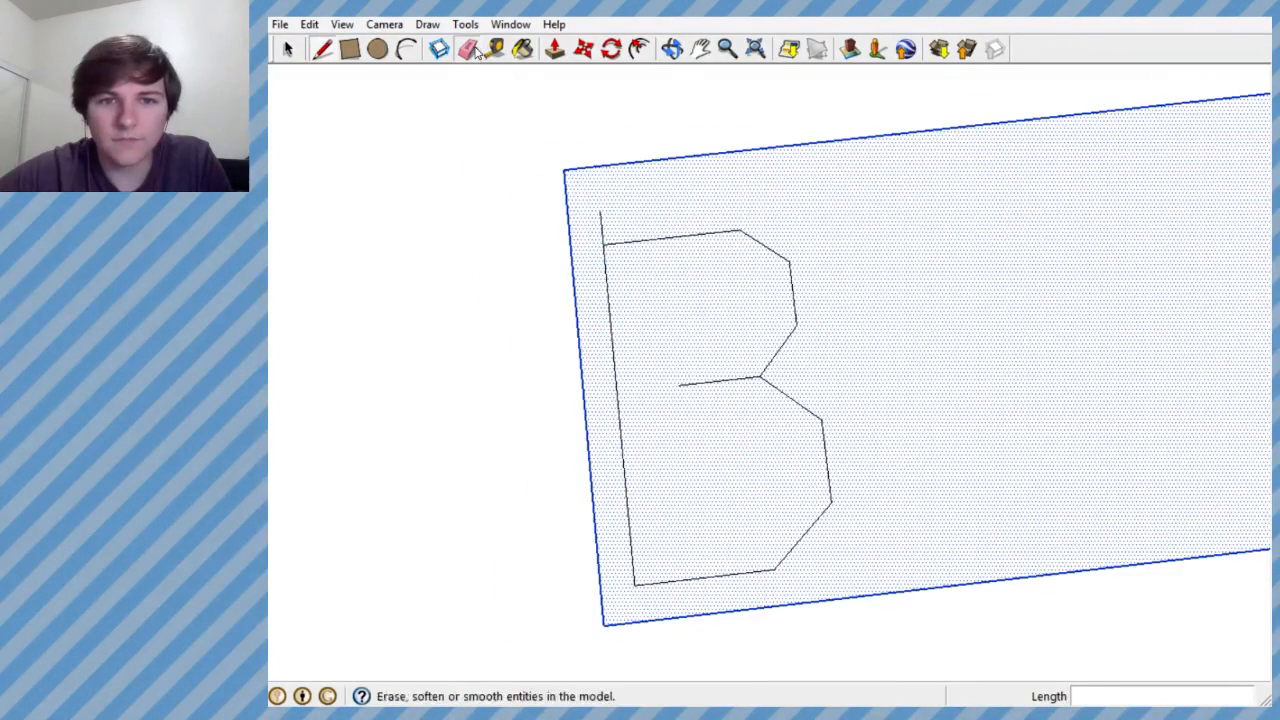
left_click(601, 220)
scroll(766, 277, "down", 3)
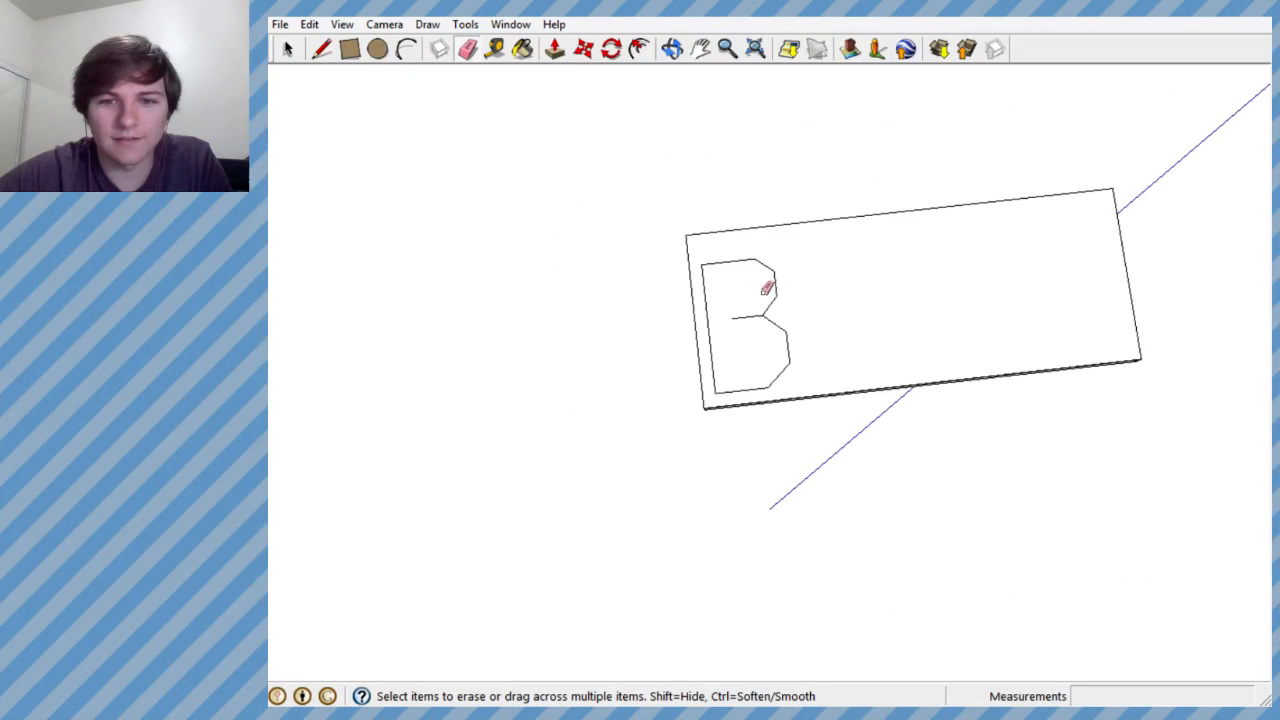
scroll(754, 291, "up", 4)
left_click(322, 49)
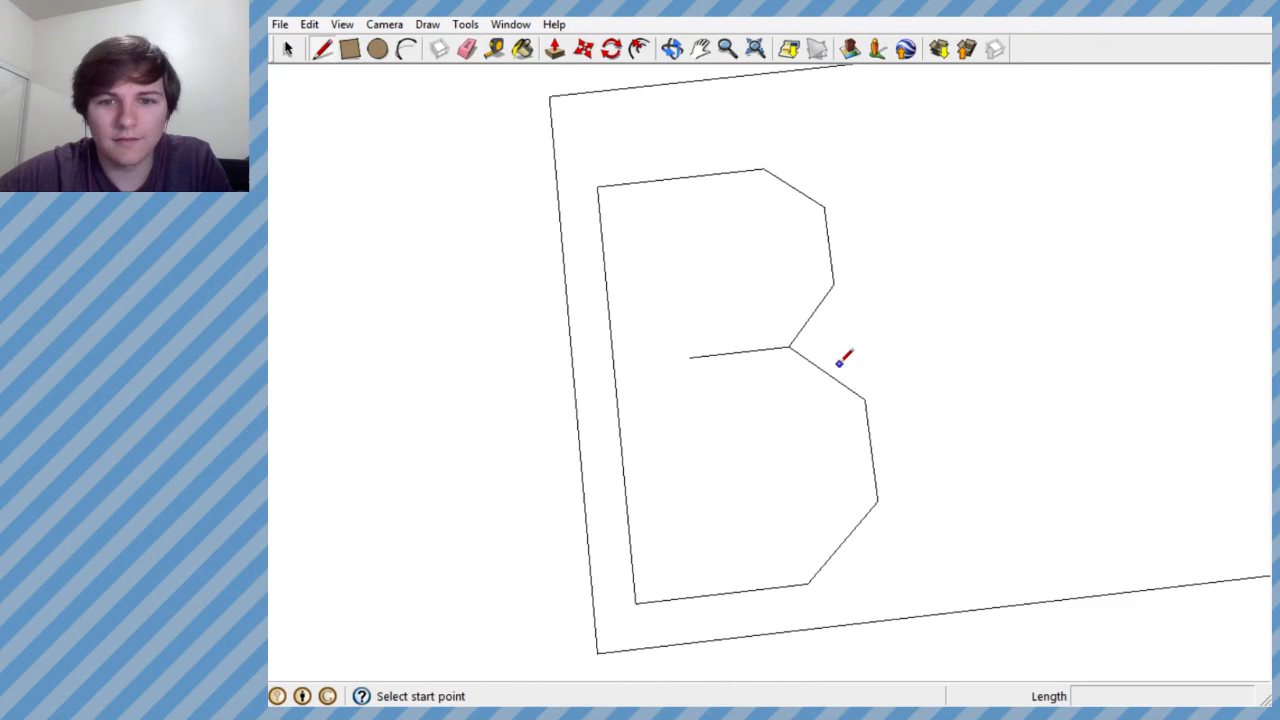
mouse_move(843, 357)
middle_mouse_down()
mouse_move(817, 277)
mouse_move(871, 394)
middle_mouse_up()
scroll(865, 385, "down", 2)
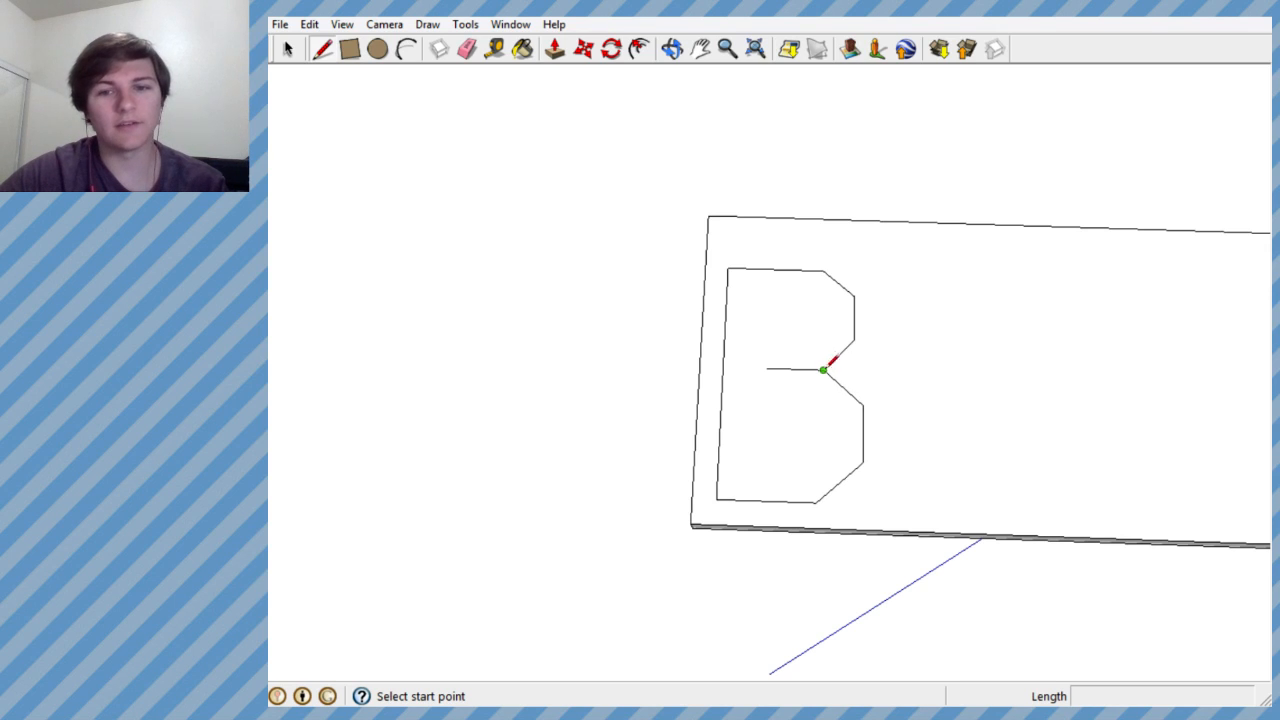
middle_click_drag(826, 366, 740, 392)
scroll(770, 385, "down", 2)
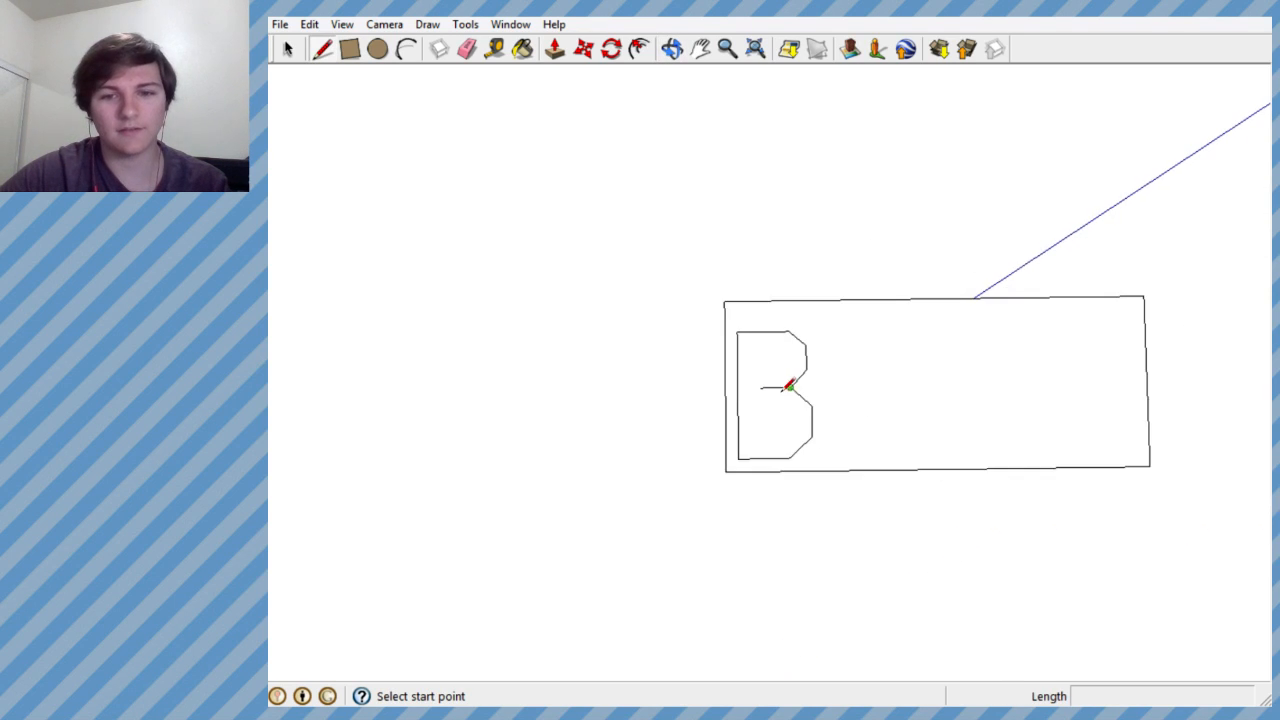
- Draw a small rectangular opening inside the B's upper bowl with straight line segments
scroll(786, 388, "up", 5)
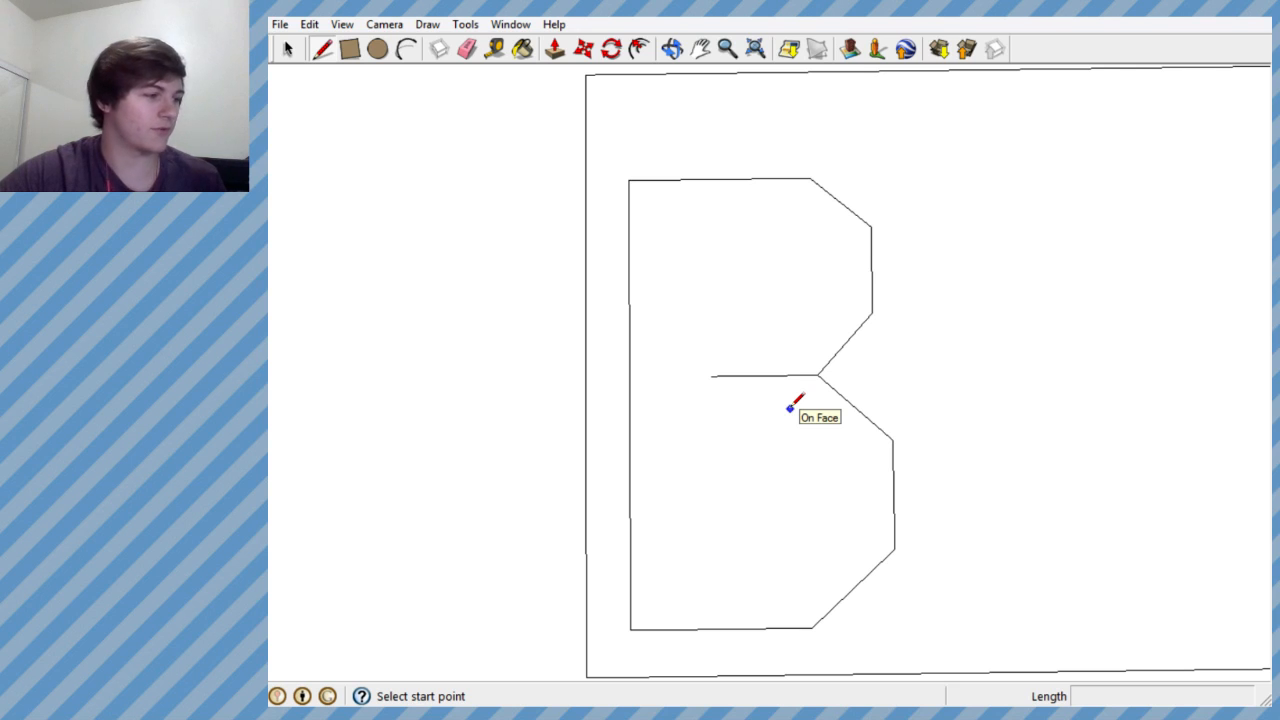
left_click(757, 297)
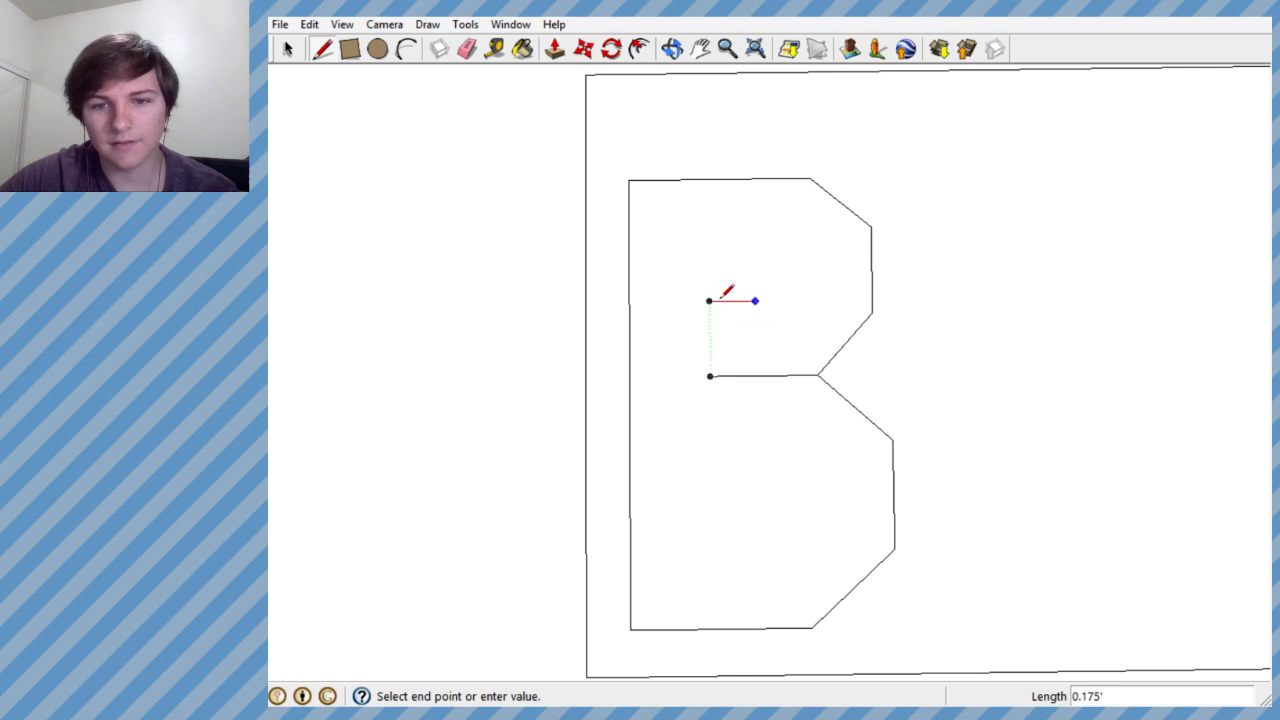
left_click(709, 300)
left_click(709, 247)
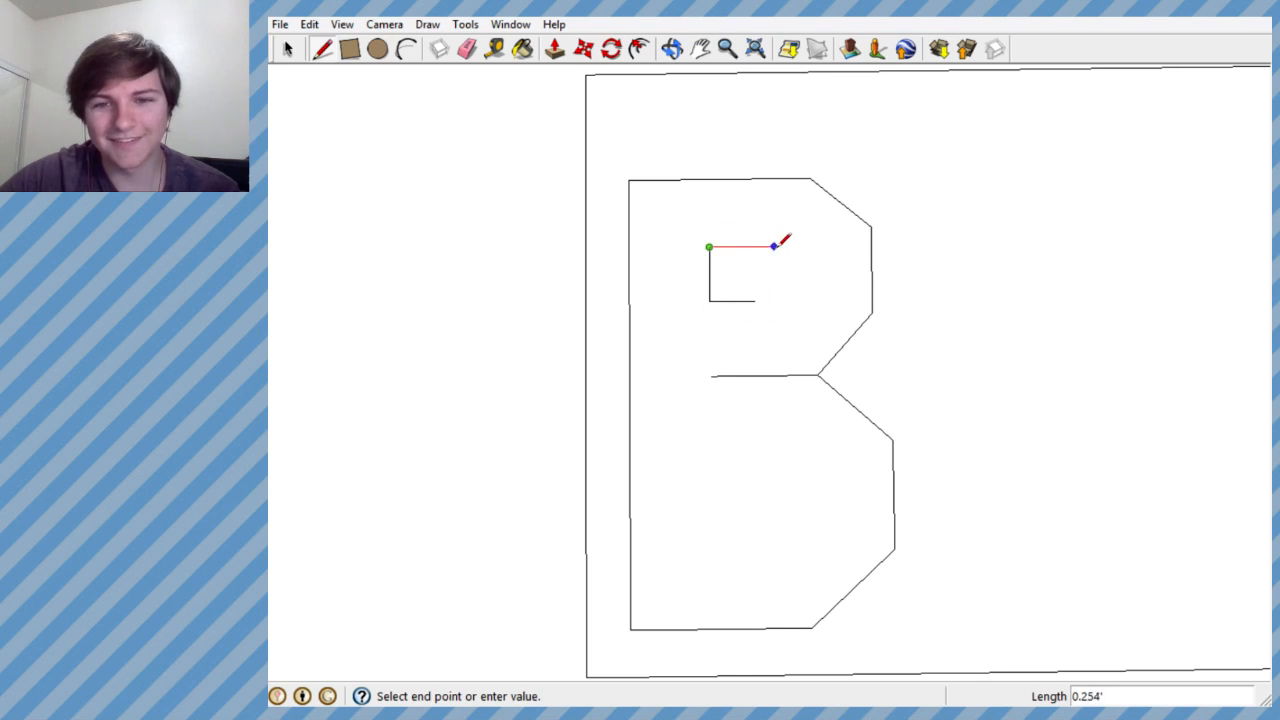
left_click(779, 246)
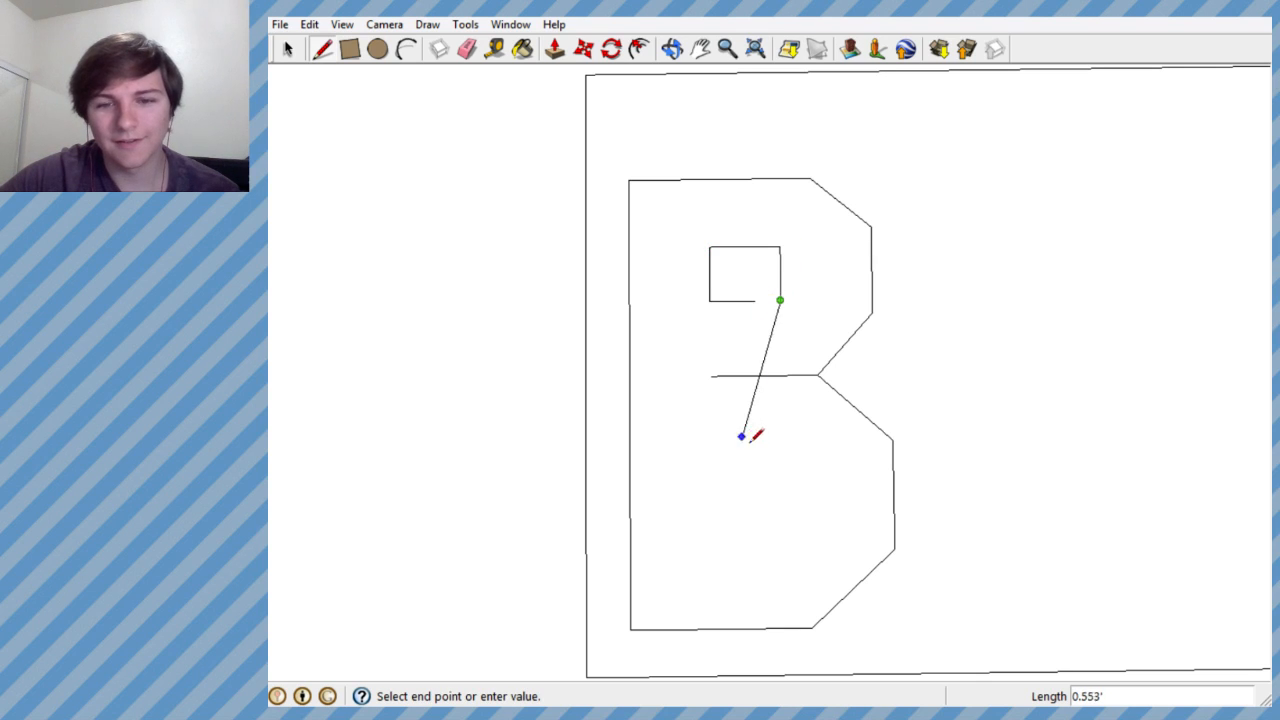
left_click(757, 300)
- Draw a larger rectangular opening inside the B's lower bowl, redoing its upper edge so the corners meet
left_click(714, 449)
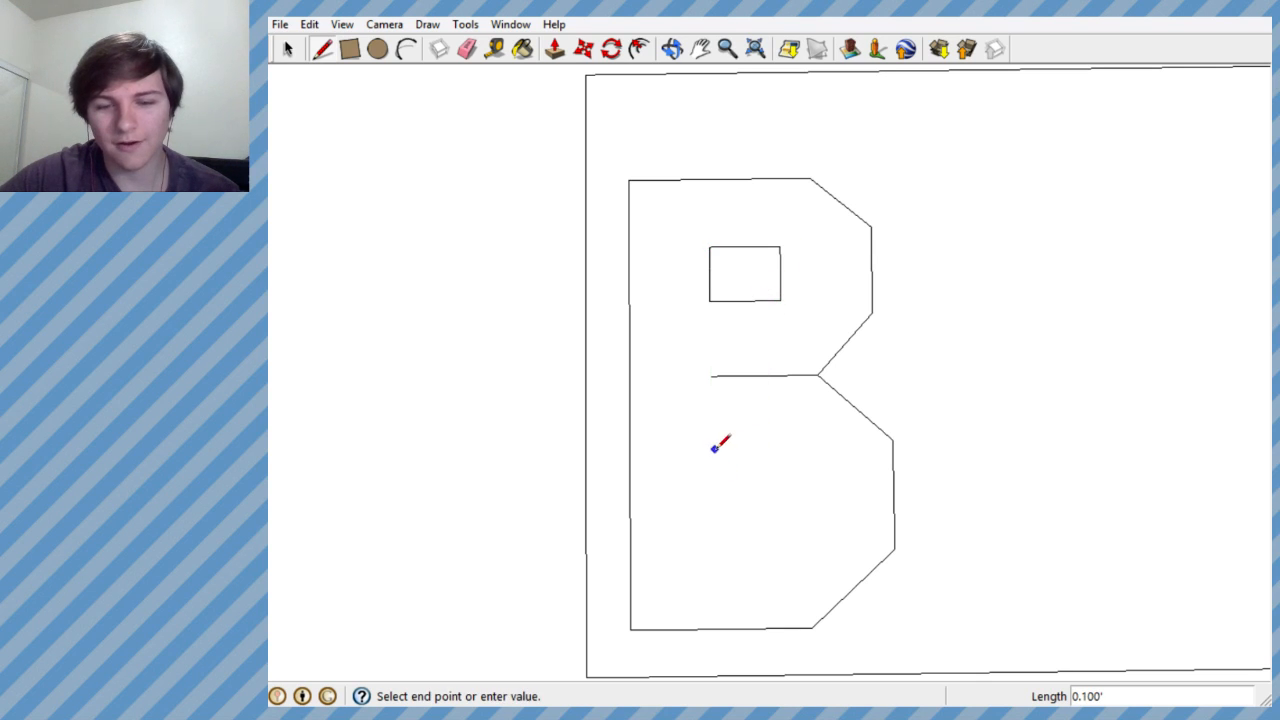
left_click(716, 531)
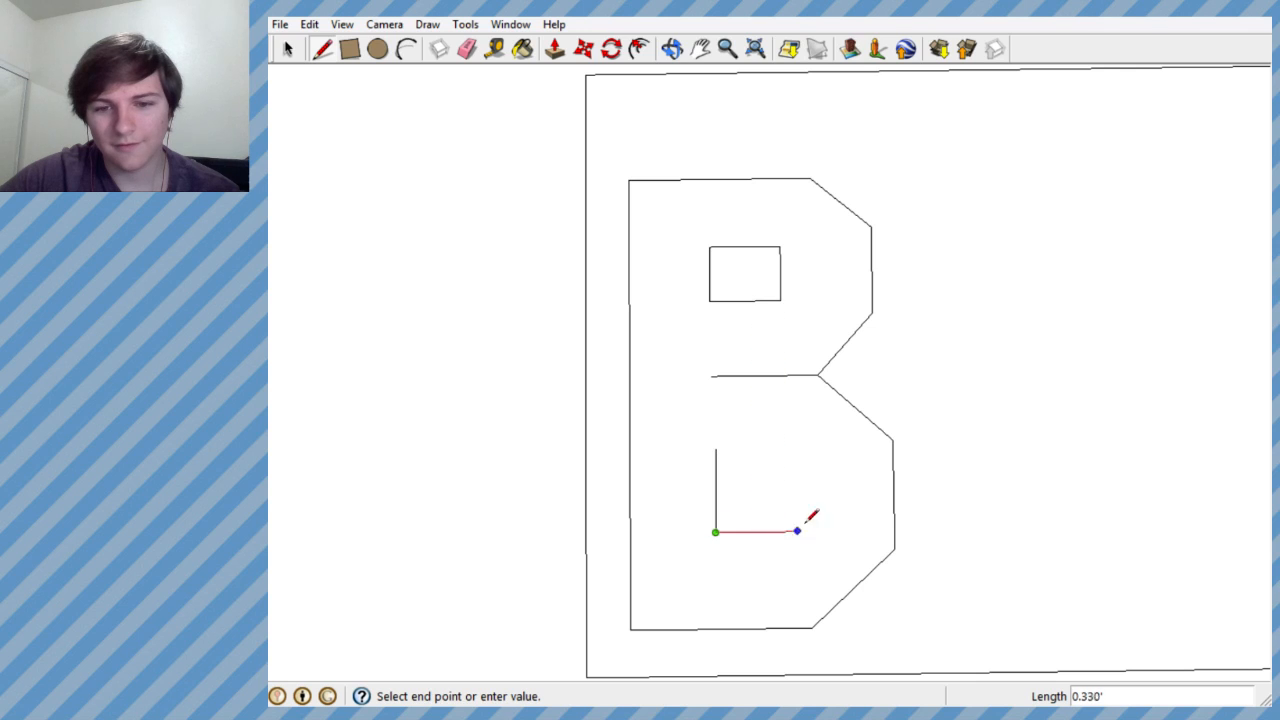
double_click(823, 531)
left_click(823, 531)
left_click(822, 447)
double_click(732, 448)
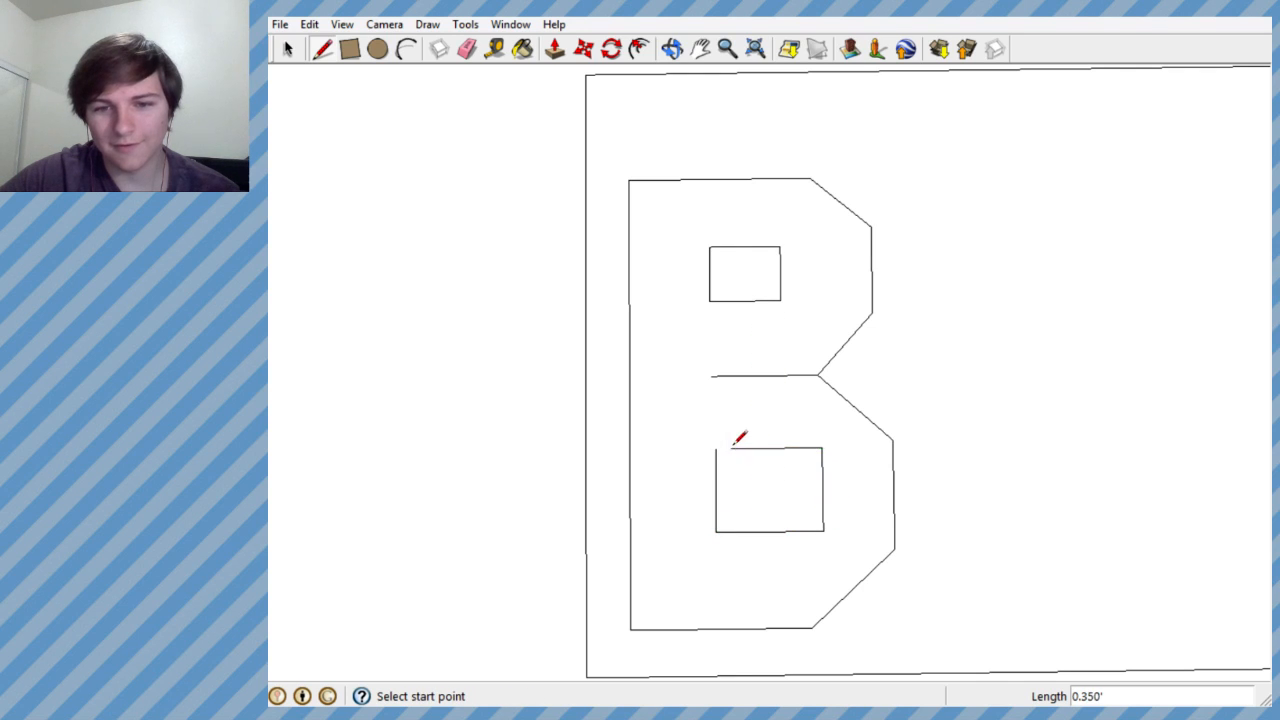
scroll(718, 378, "down", 1)
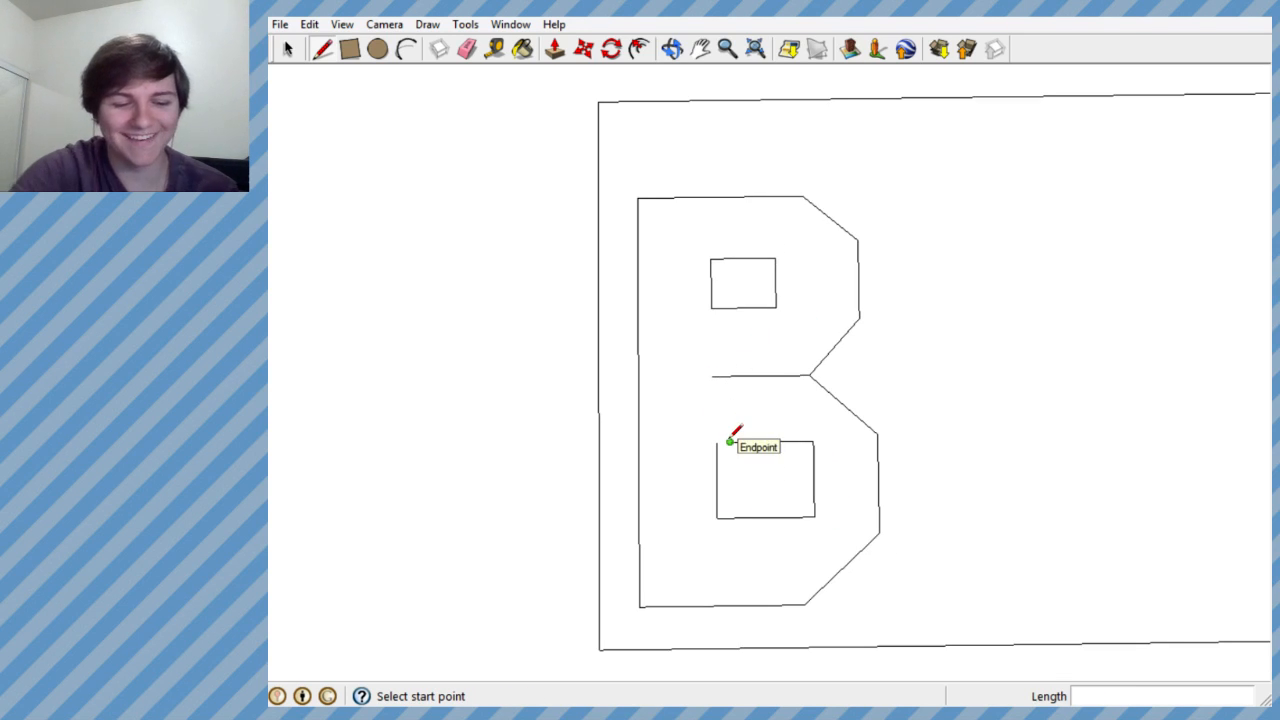
key("ctrl+z")
left_click(717, 441)
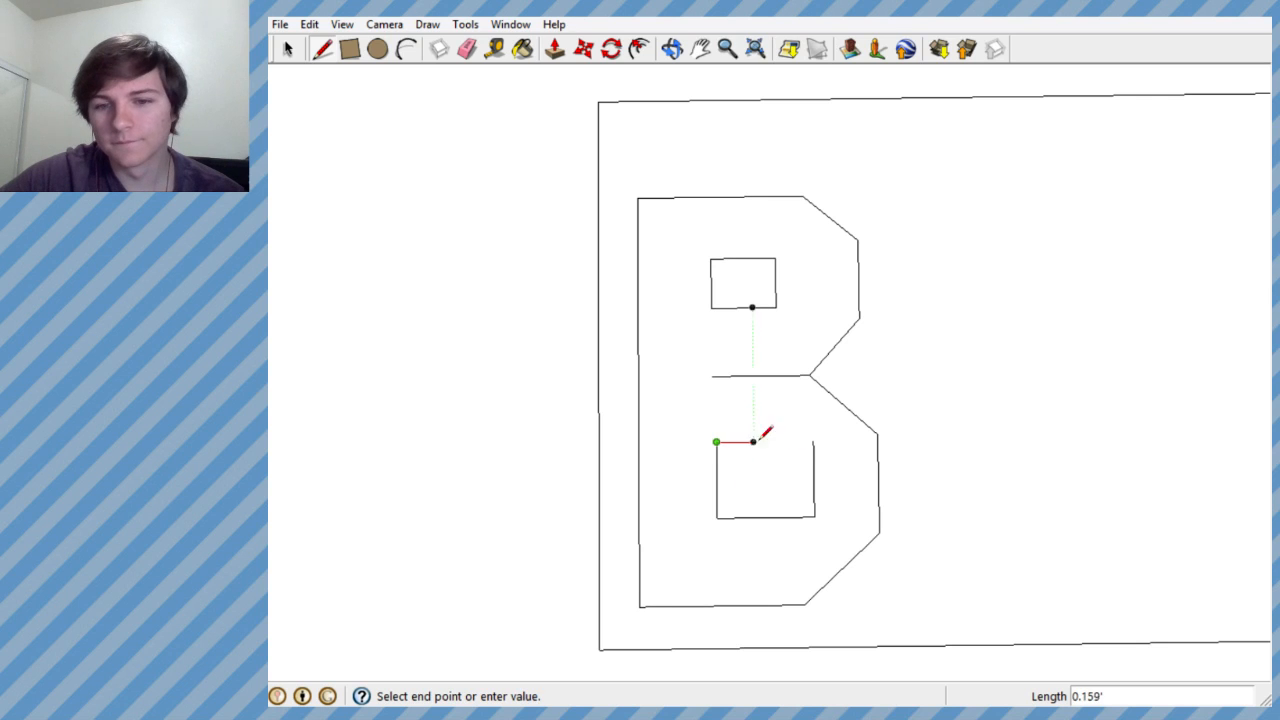
left_click(814, 441)
scroll(894, 289, "down", 2)
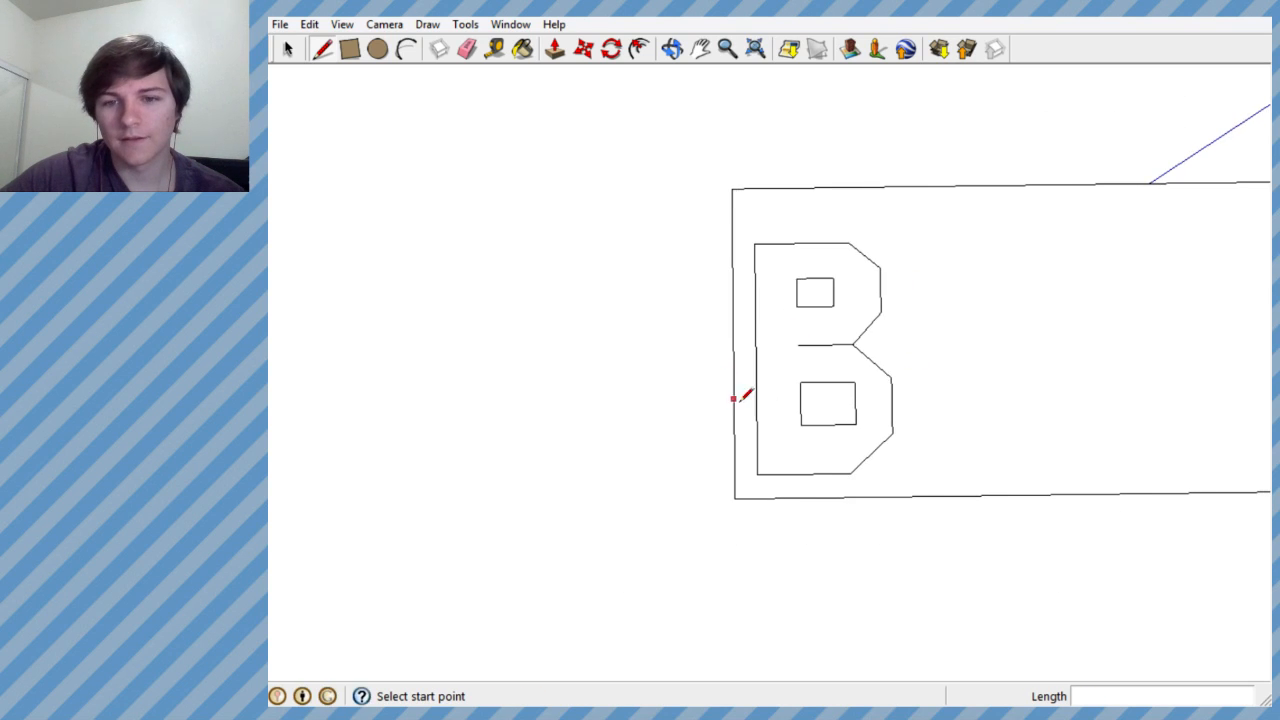
scroll(805, 480, "down", 3)
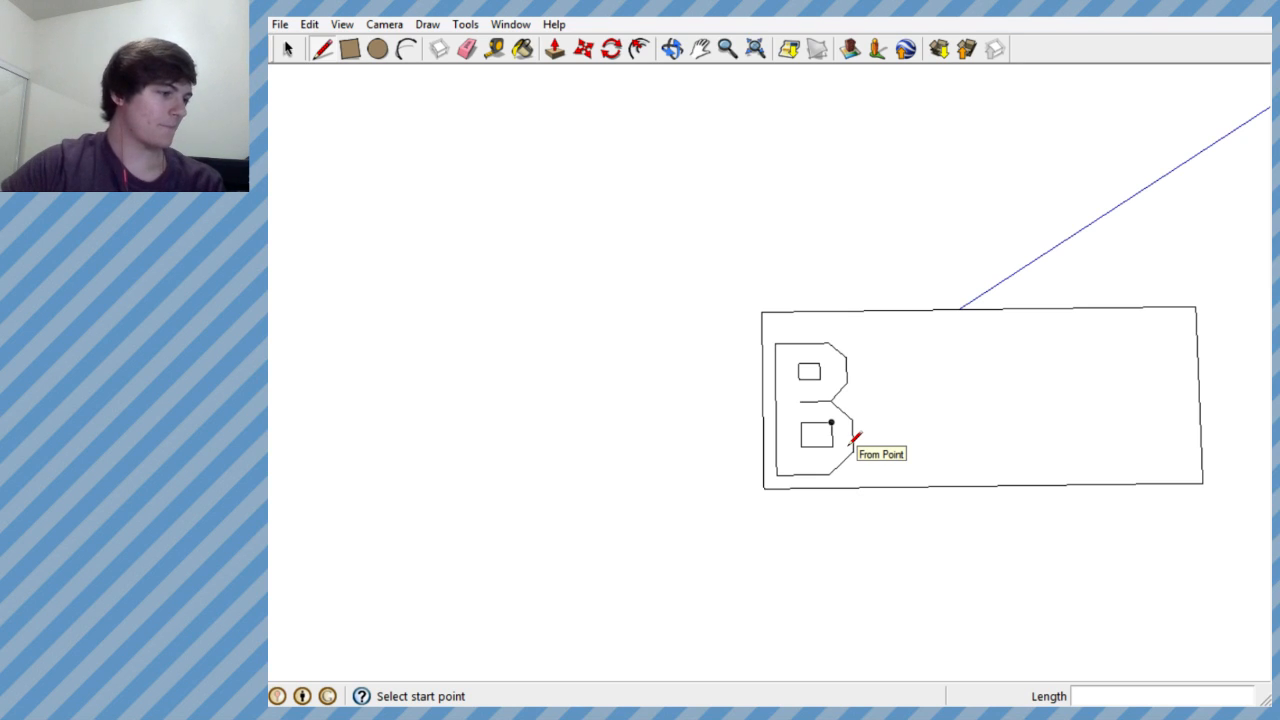
- Undo both rectangular openings inside the B
scroll(851, 441, "up", 6)
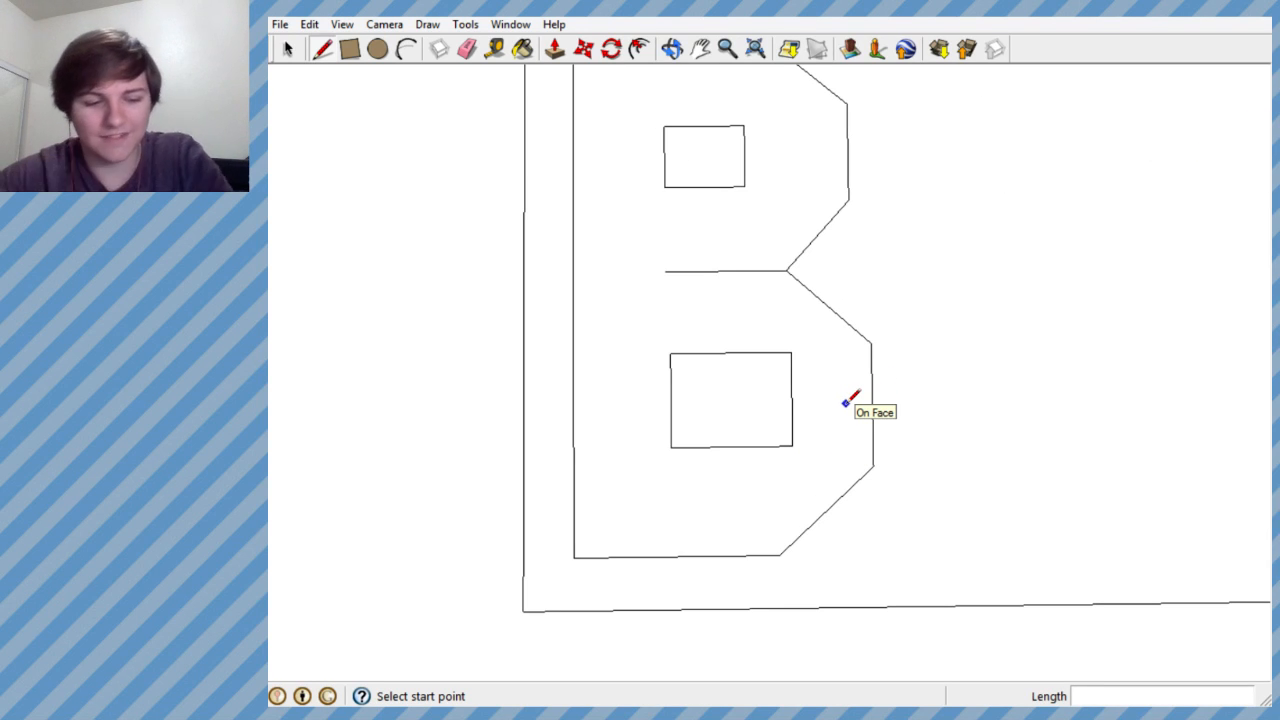
key("ctrl+z")
key("ctrl+z")
key("ctrl+z")
key("ctrl+z")
key("ctrl+z")
key("ctrl+z")
key("ctrl+z")
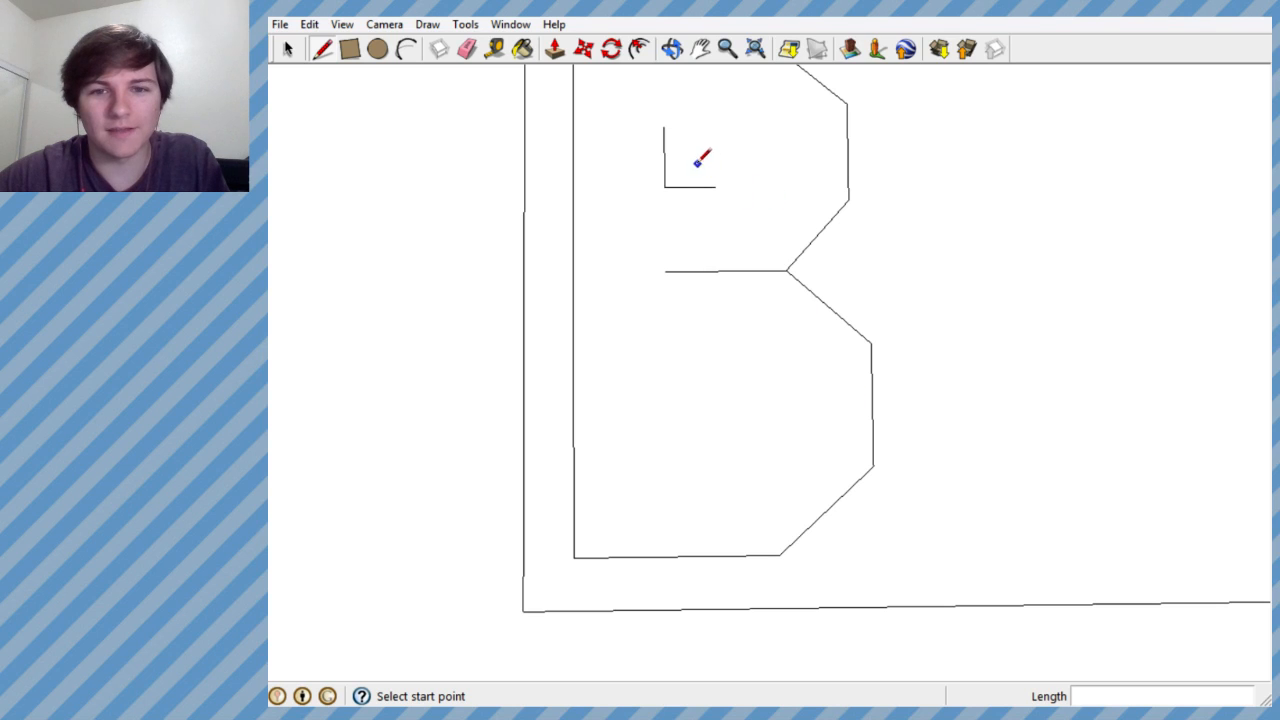
key("ctrl+z")
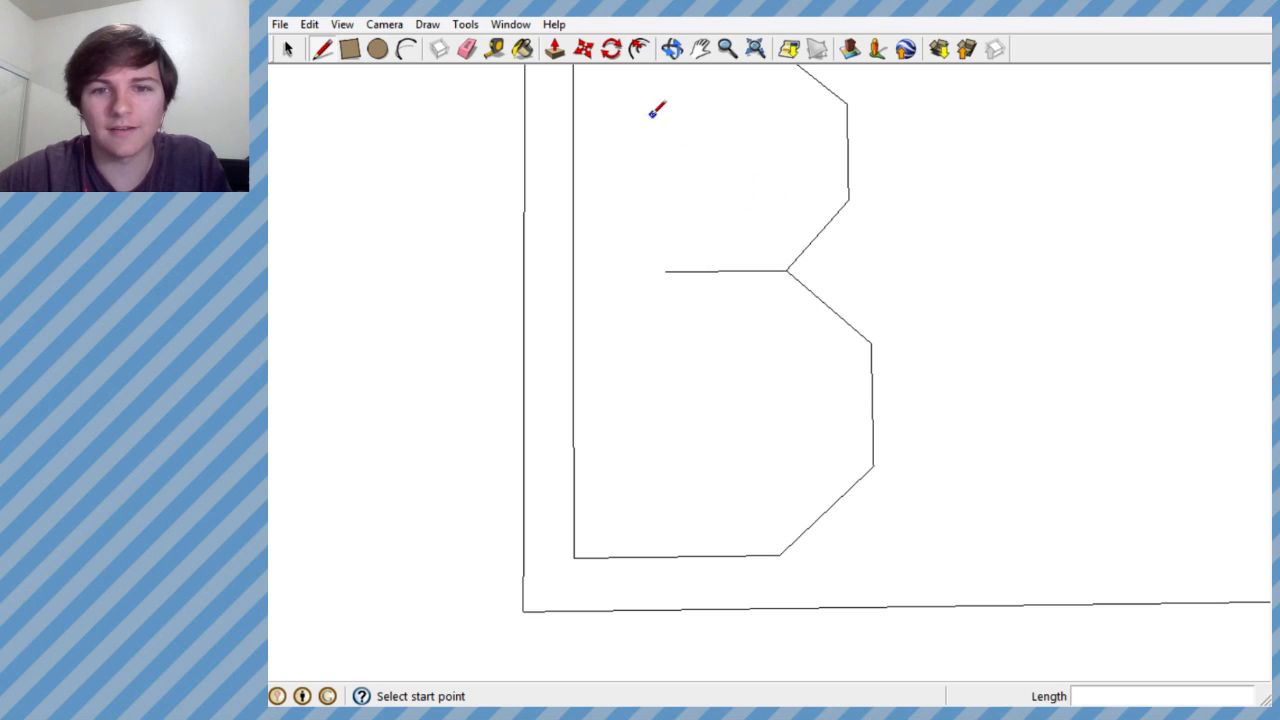
- Draw a four-sided opening in the B's upper bowl that tapers away from the stem, with a closing edge about 0.31' long
left_click(657, 114)
left_click(658, 211)
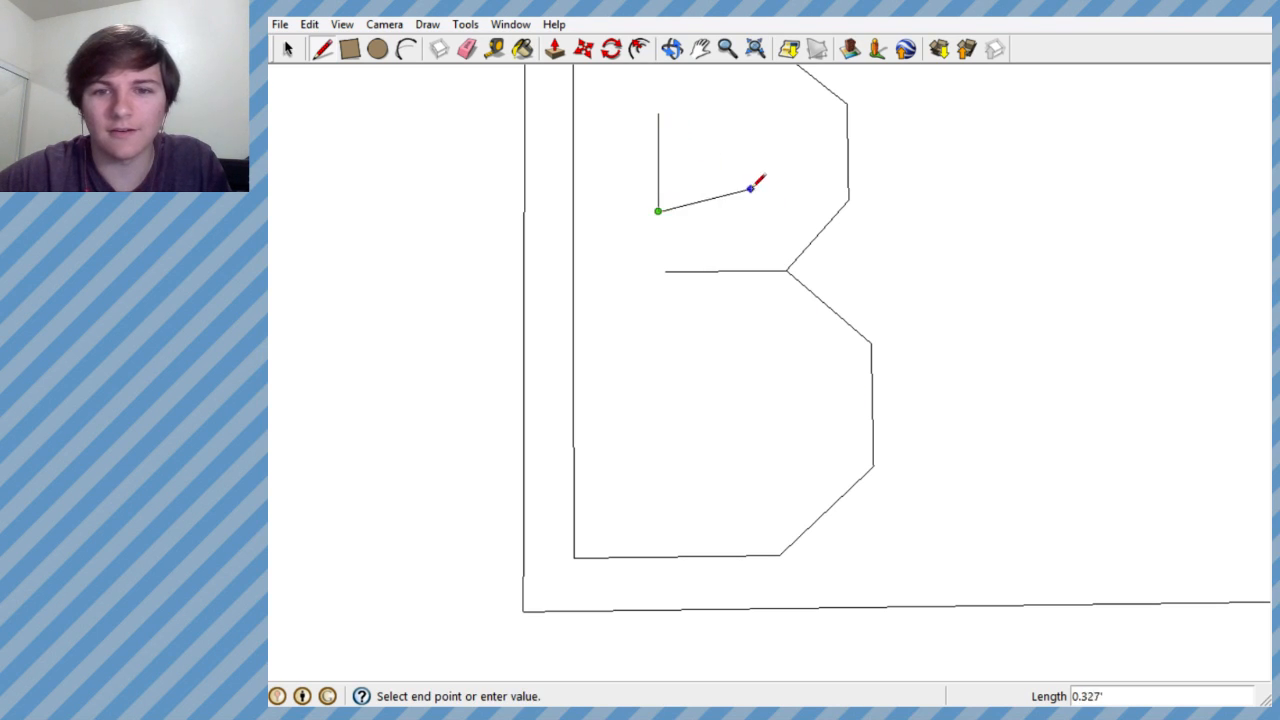
left_click(747, 189)
left_click(747, 133)
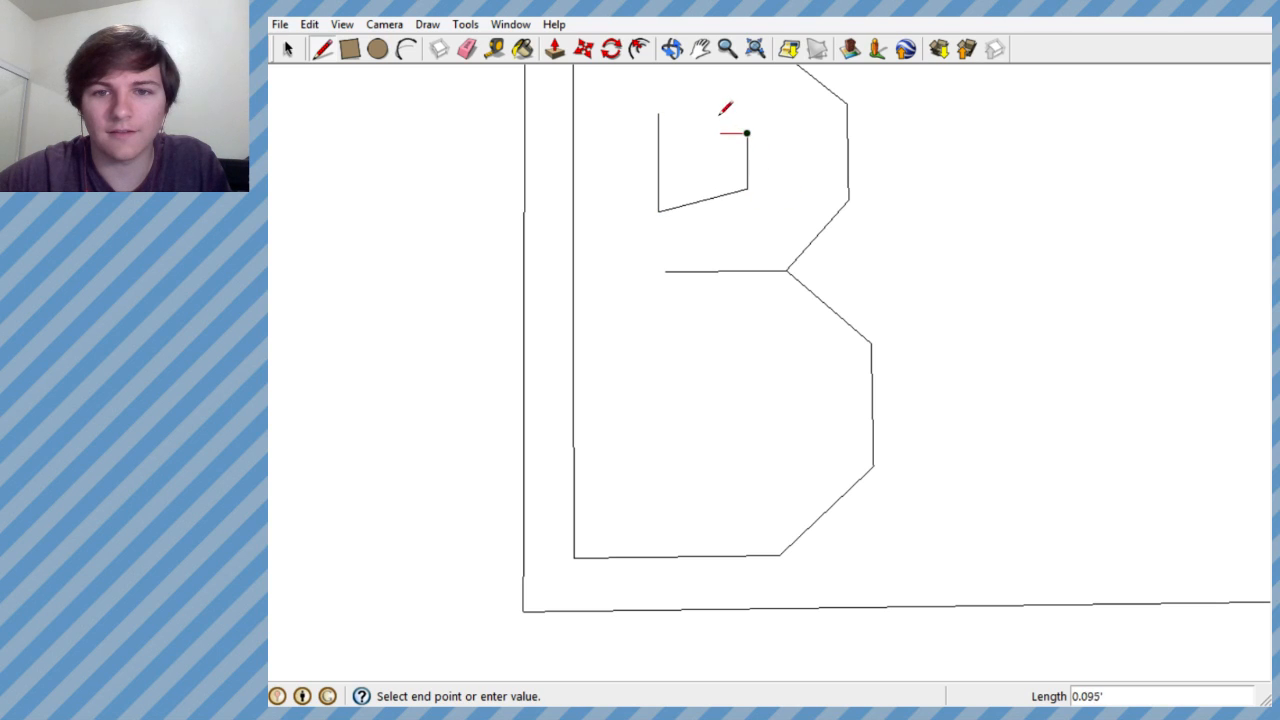
left_click(658, 114)
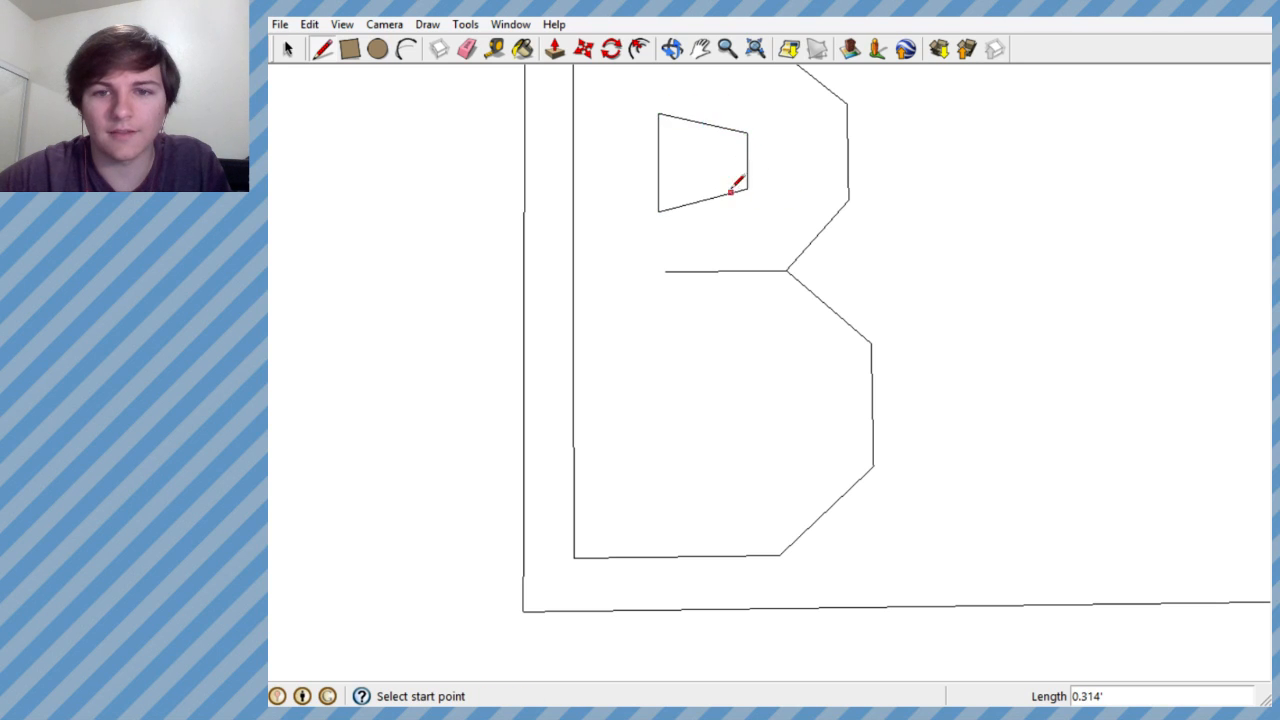
- Draw a larger opening in the B's lower bowl that tapers away from the stem, matching the shape of the upper one
left_click(671, 360)
left_click(671, 476)
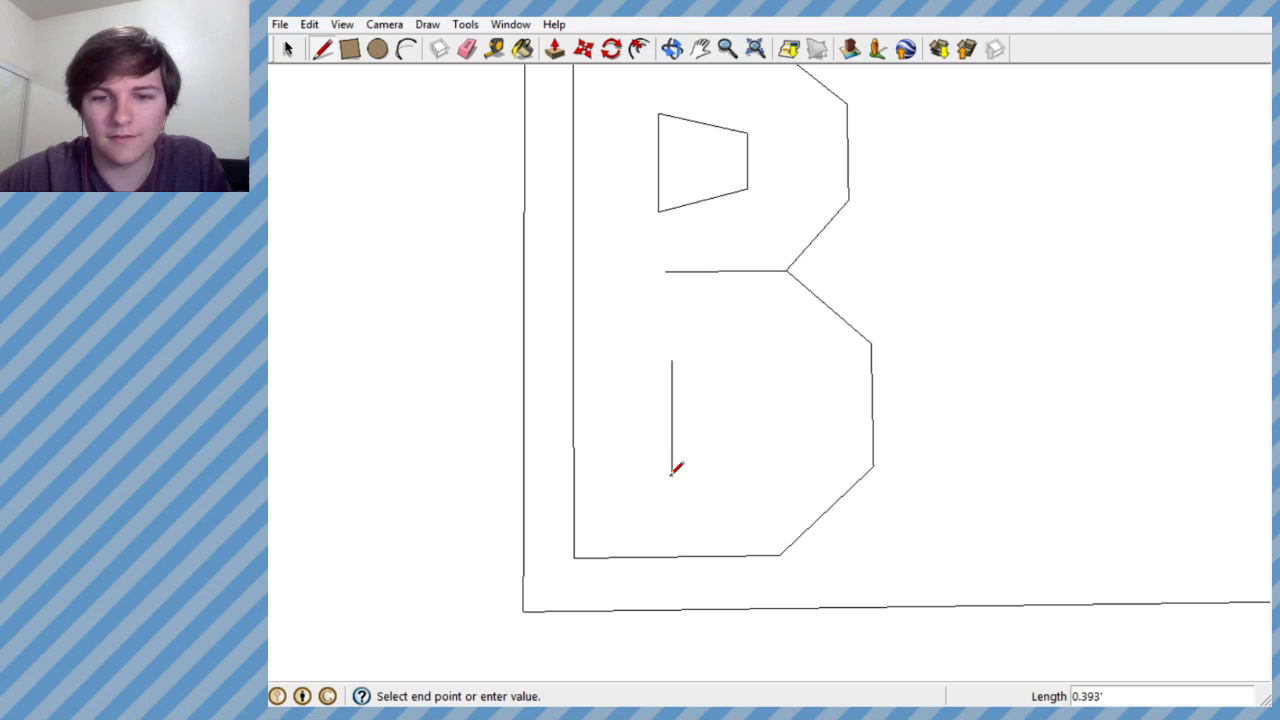
left_click(780, 452)
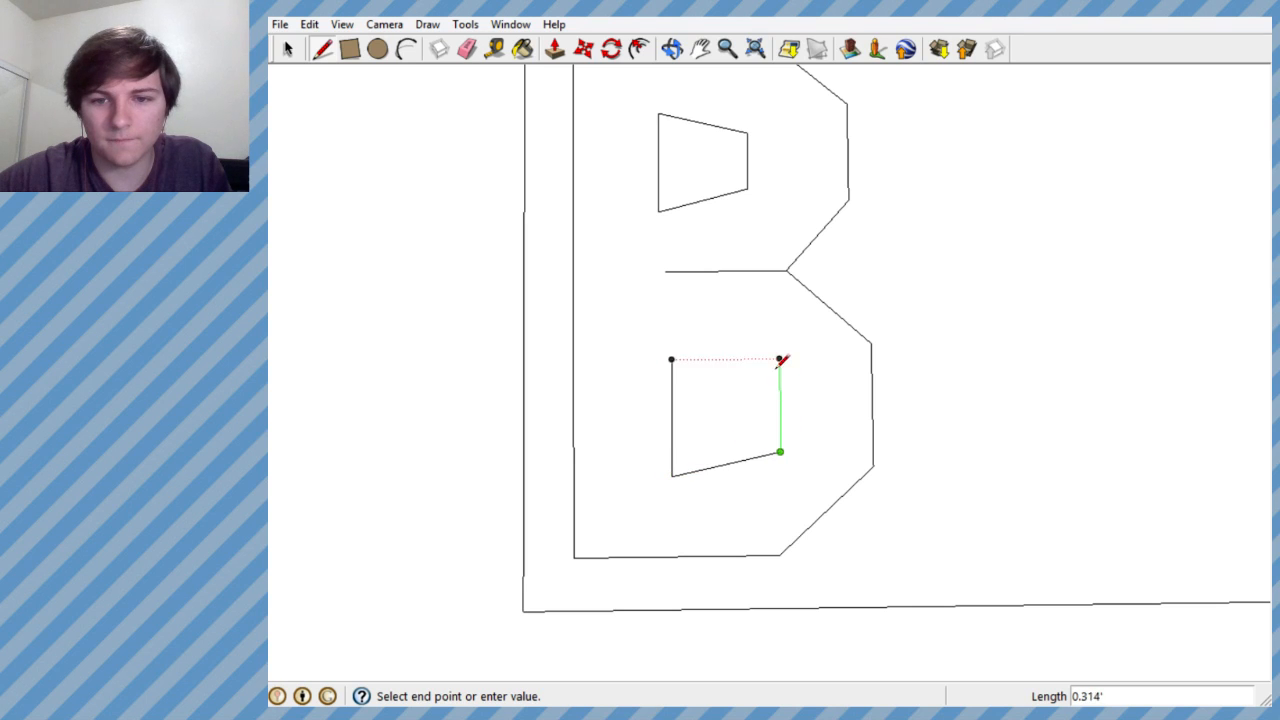
left_click(780, 372)
left_click(671, 360)
scroll(824, 297, "down", 2)
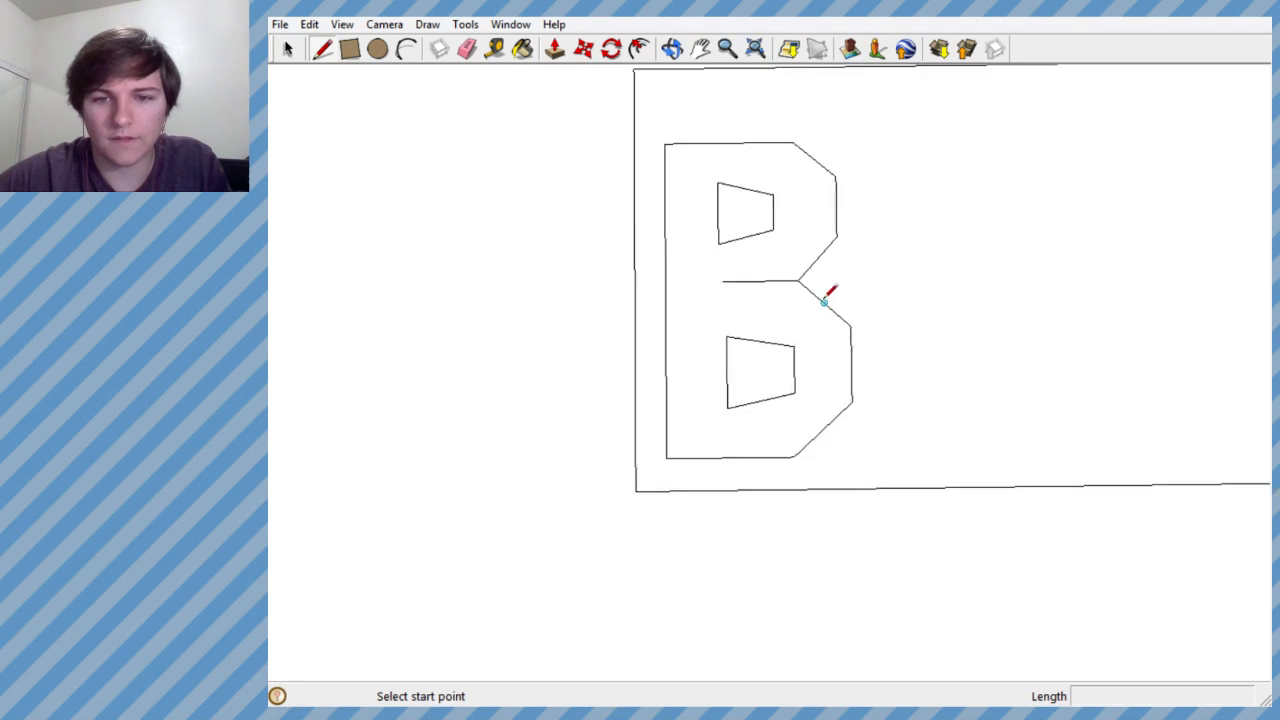
scroll(850, 320, "down", 2)
scroll(706, 377, "down", 3)
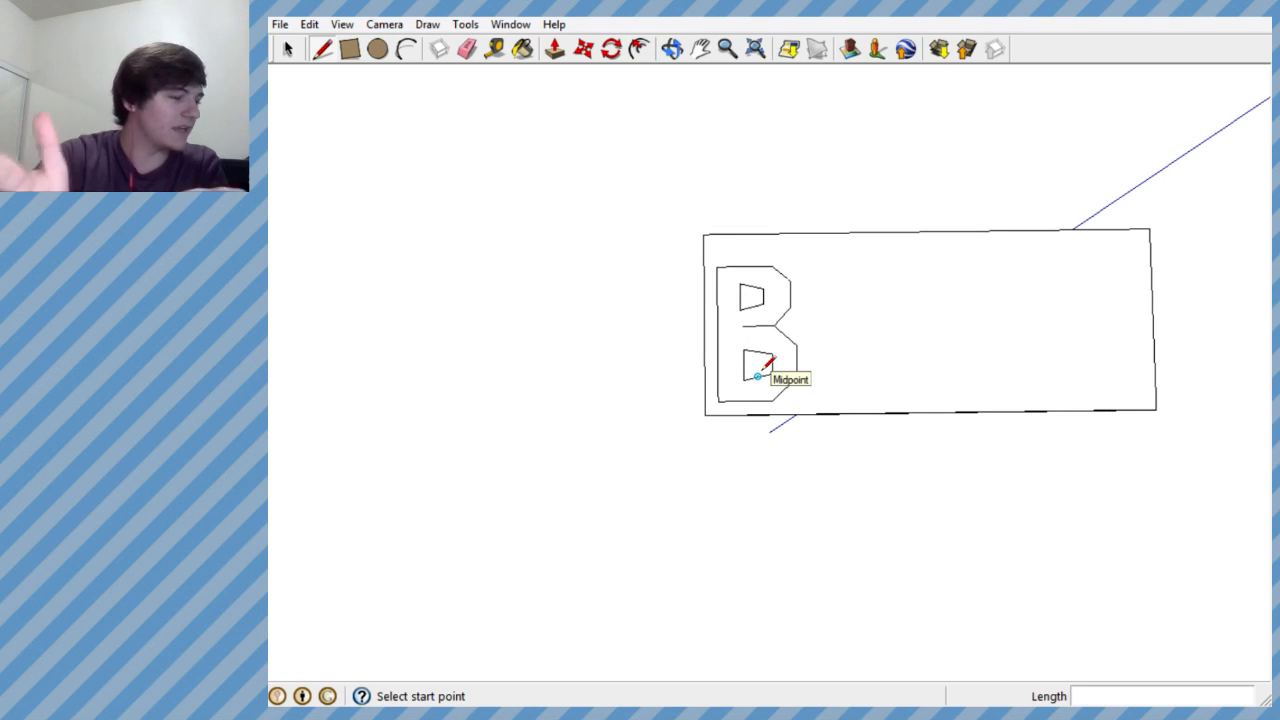
- Draw a long wedge around the B's middle bar, with lines from its inner end to both bowls' diagonals, the lower about 0.46' long
scroll(755, 300, "up", 5)
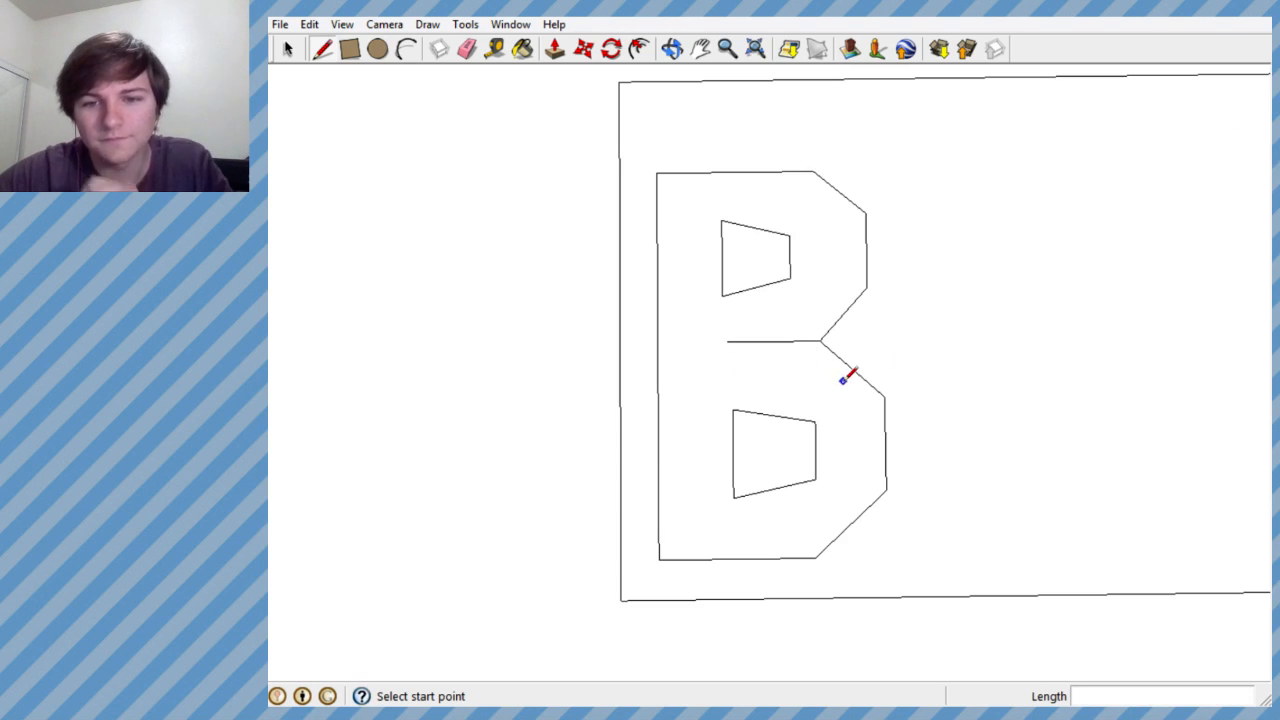
scroll(843, 379, "up", 2)
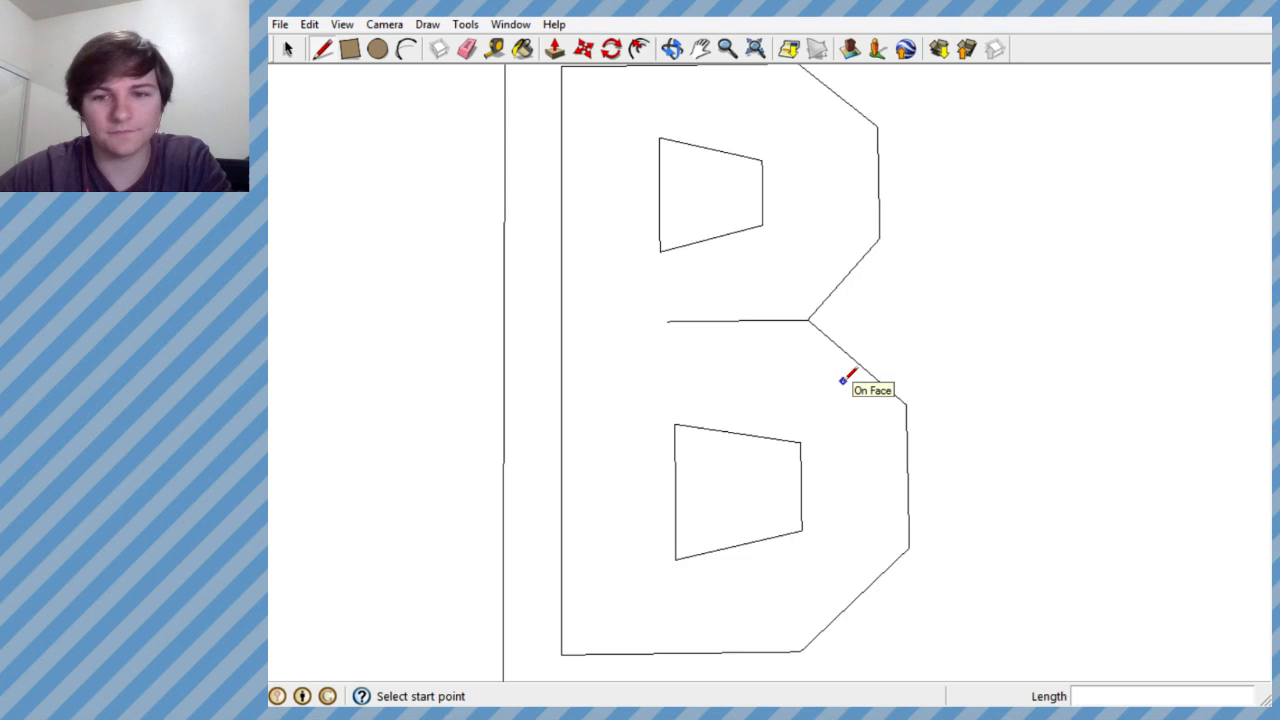
scroll(843, 379, "up", 4)
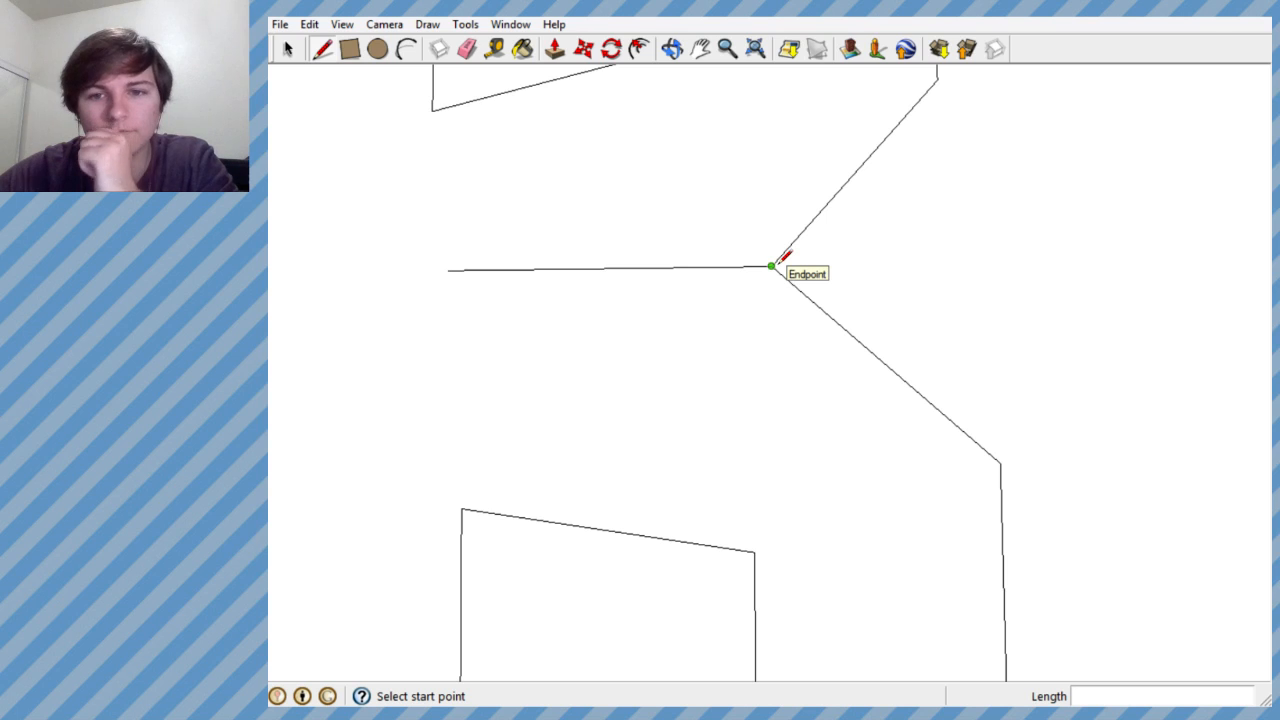
left_click(775, 263)
left_click(803, 229)
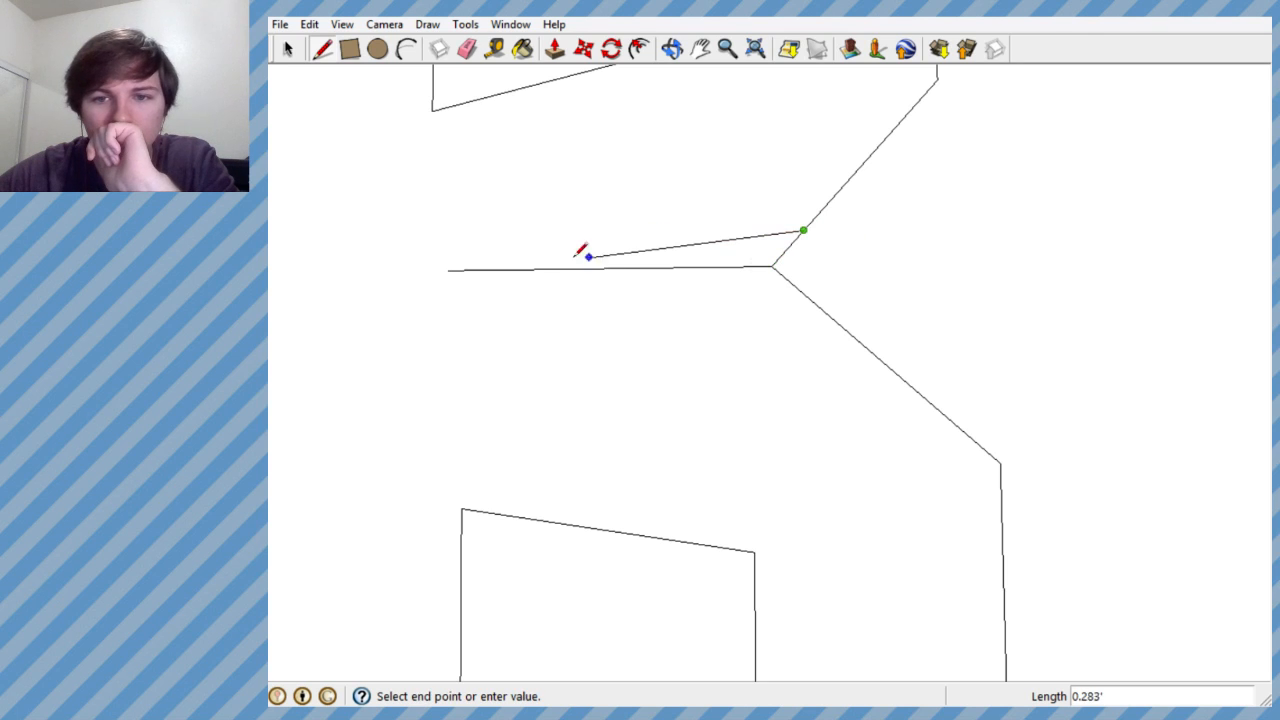
left_click(449, 269)
left_click(772, 266)
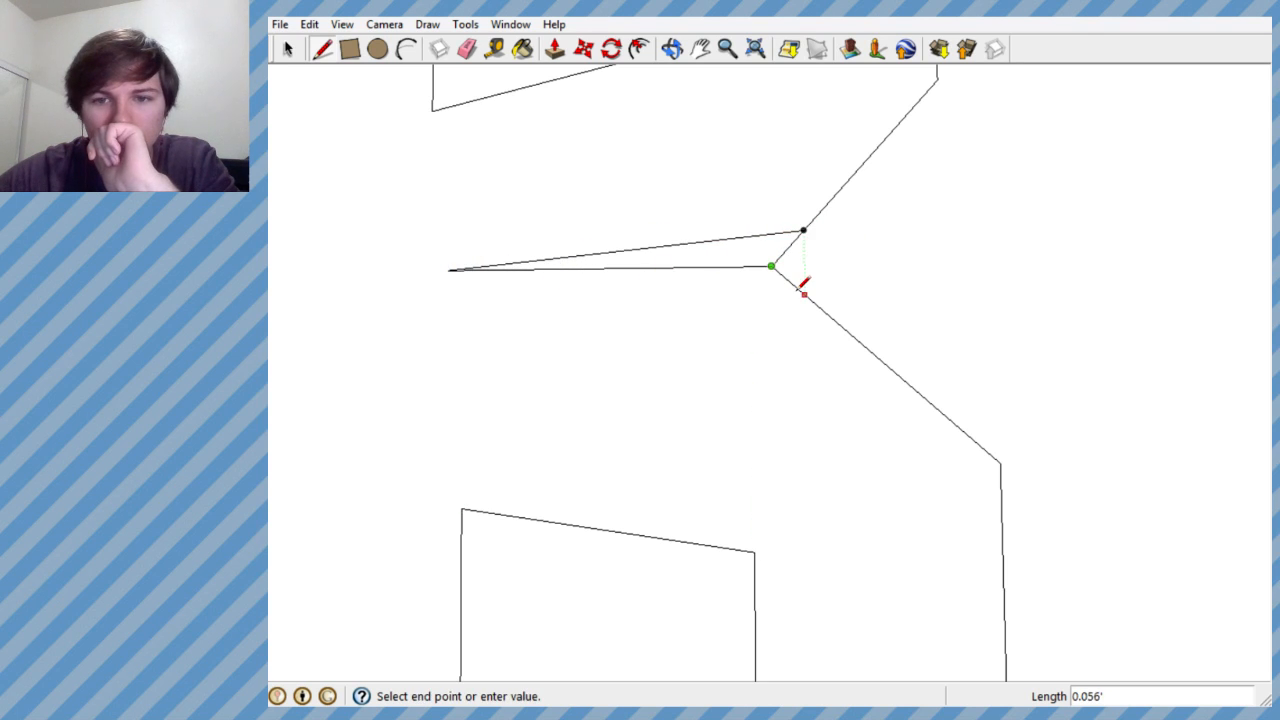
left_click(804, 293)
left_click(805, 292)
left_click(449, 270)
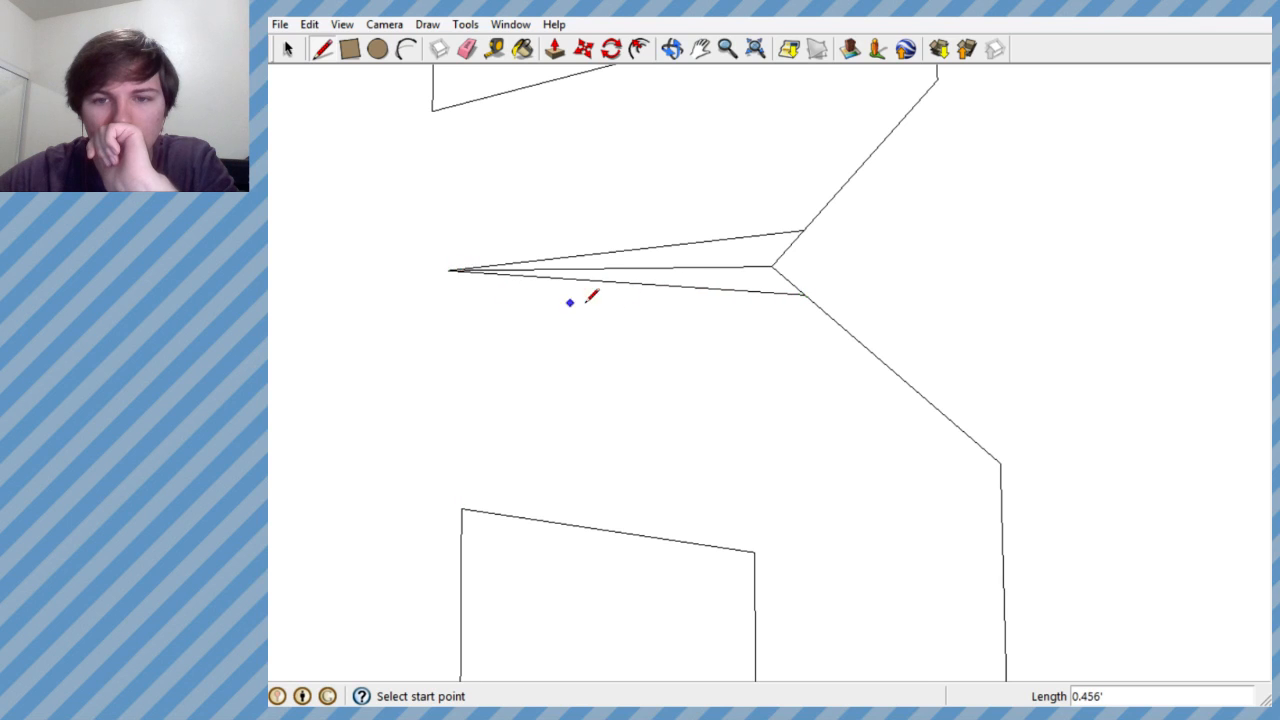
- Try erasing the middle bar and the corner inside the long wedge, and undo back to the plain middle bar
scroll(710, 290, "down", 2)
left_click(470, 52)
left_click_drag(737, 246, 781, 274)
scroll(783, 275, "down", 3)
scroll(785, 274, "down", 3)
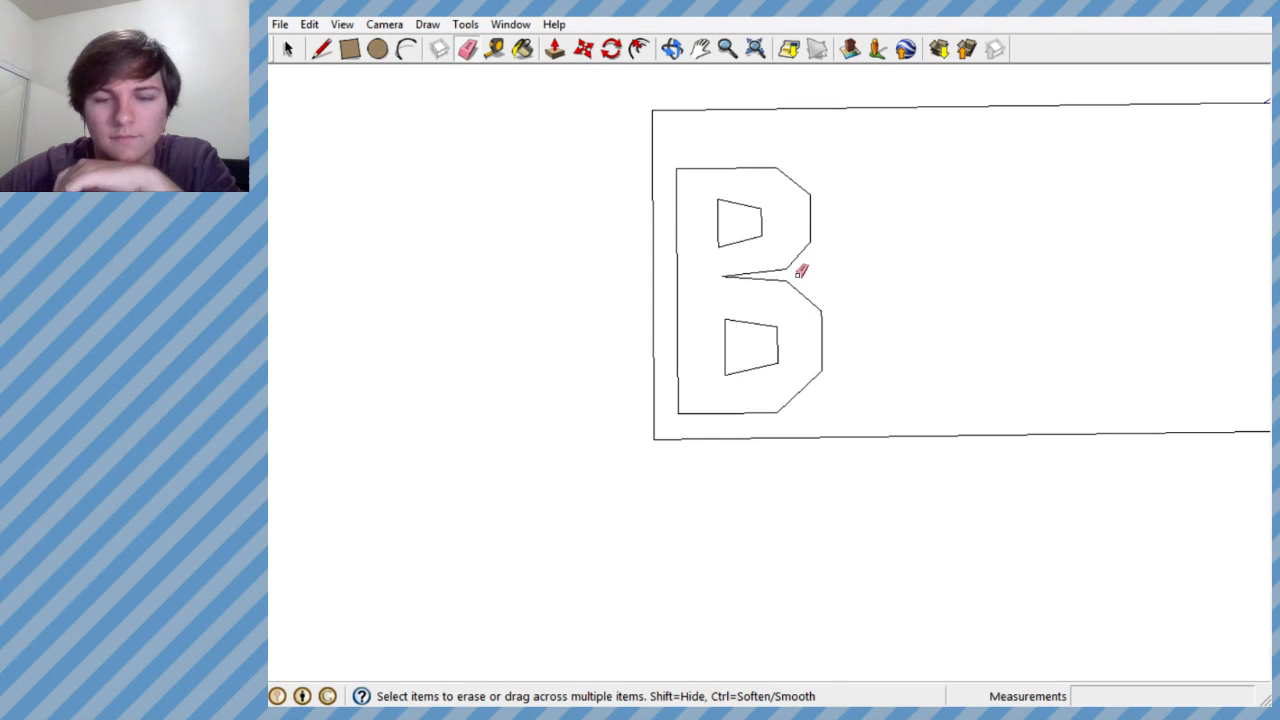
key("ctrl+z")
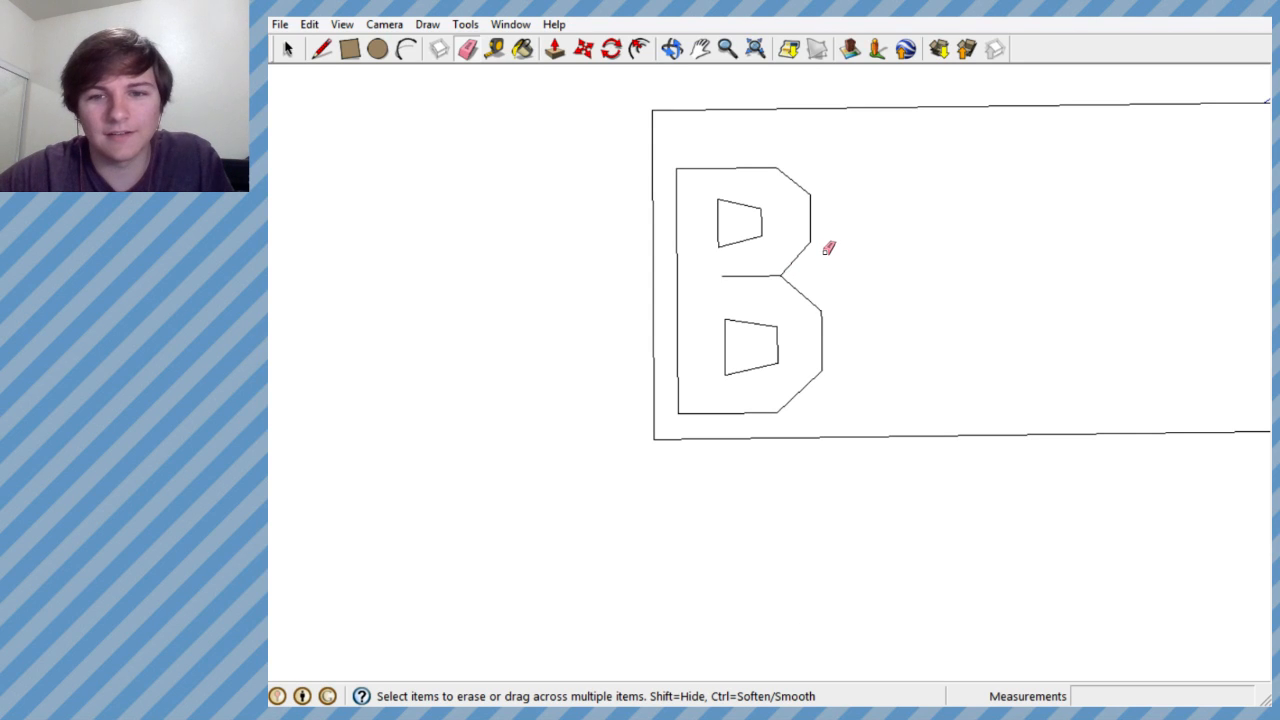
- Try the B without its middle bar by erasing the bar, and undo the erasure
scroll(733, 303, "up", 3)
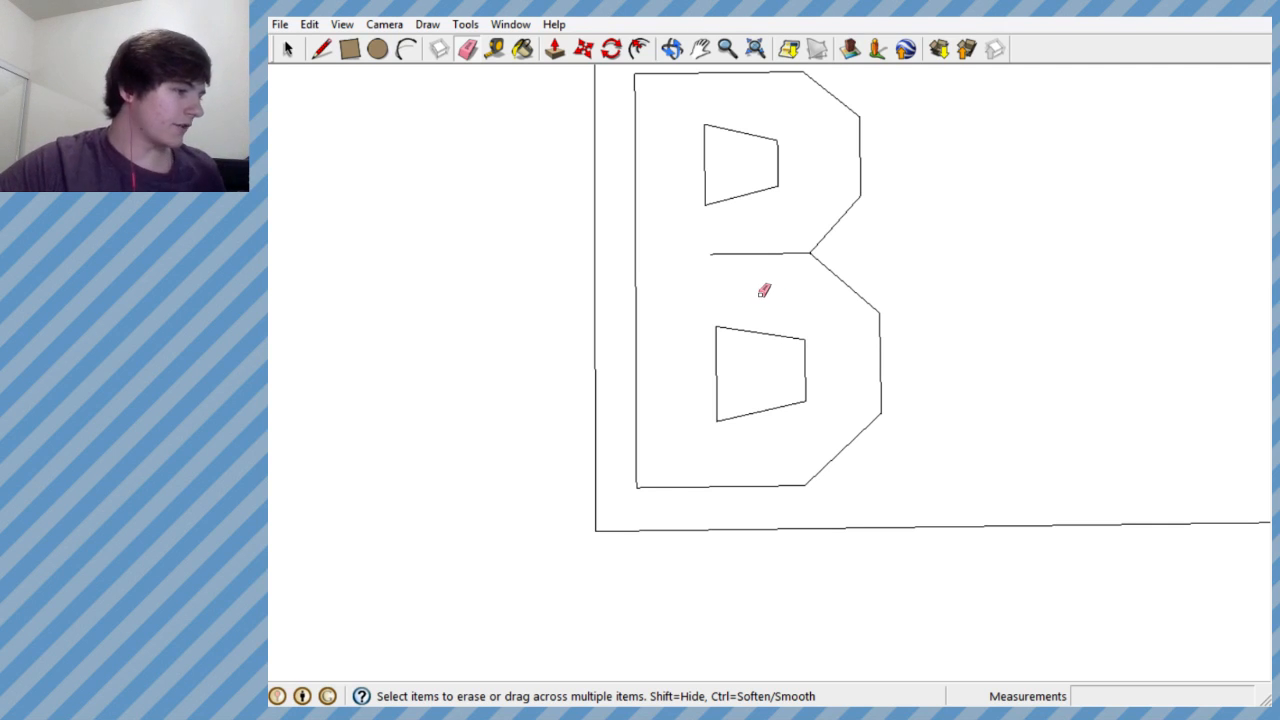
left_click_drag(748, 238, 742, 279)
scroll(831, 297, "down", 3)
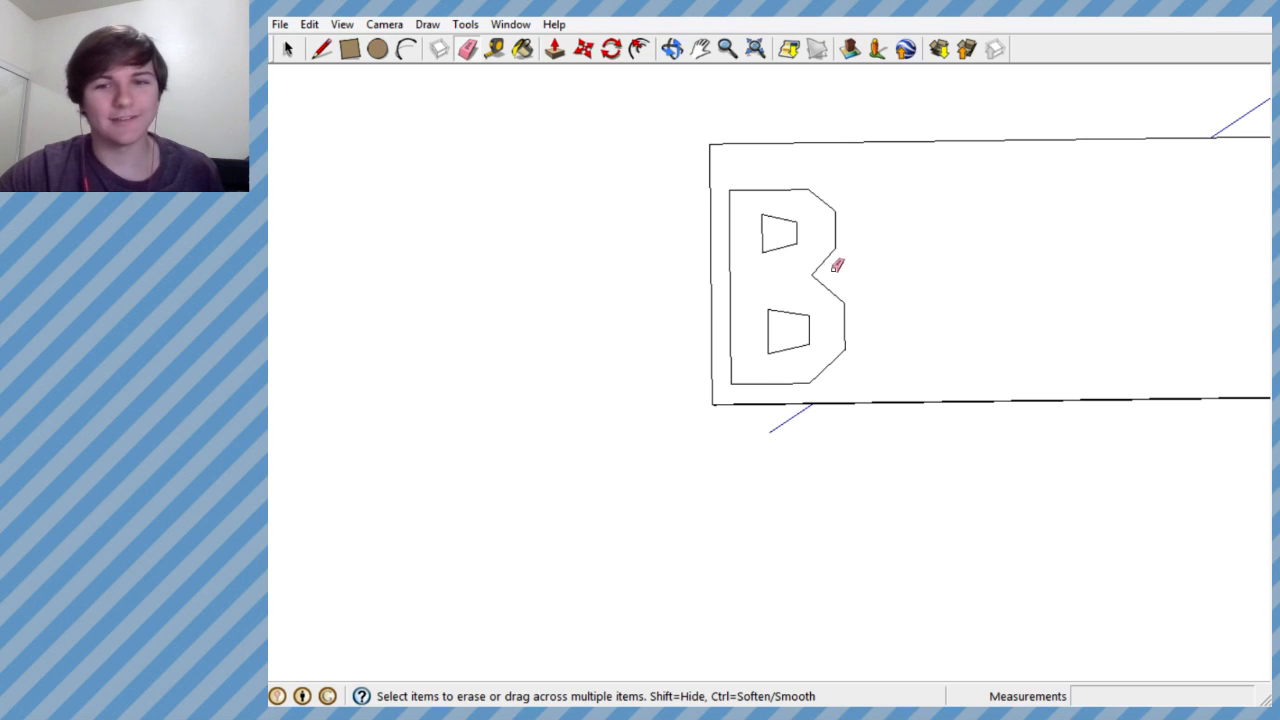
scroll(829, 268, "up", 5)
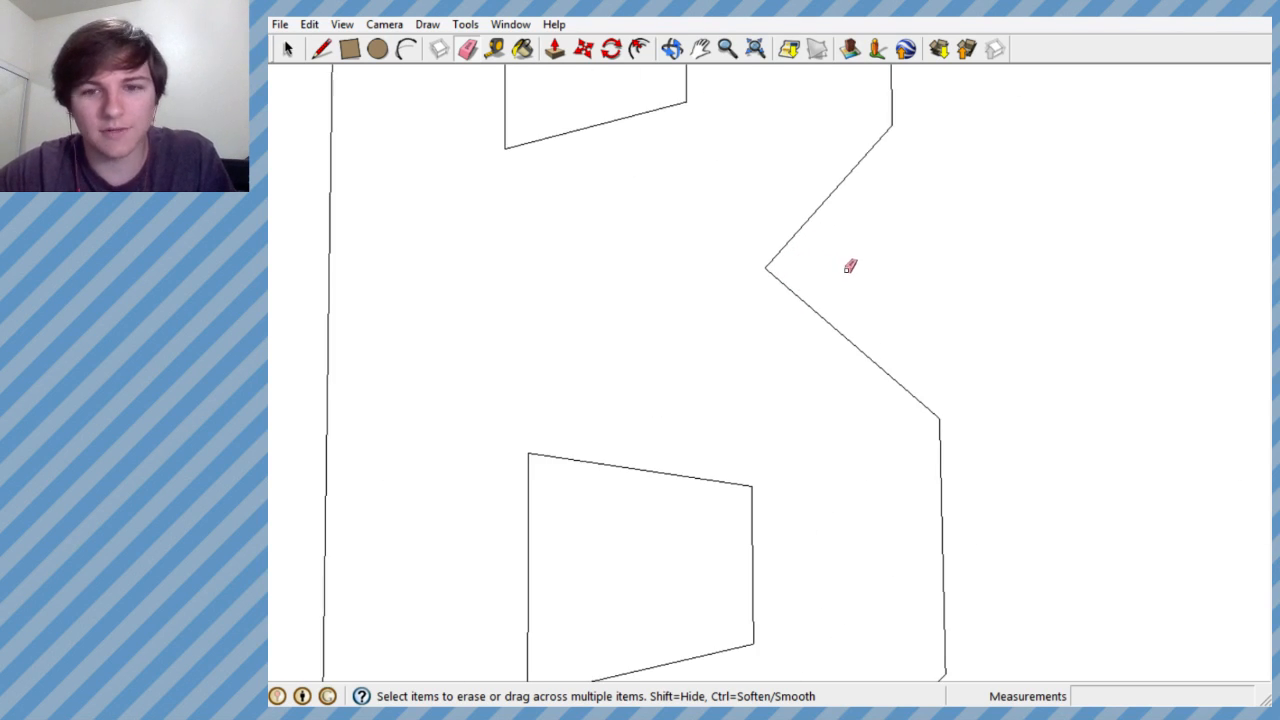
key("ctrl+z")
- Draw a short wedge at the B's middle notch, with lines about 0.1' and 0.11' long from the middle bar to the lower and upper diagonals
scroll(756, 289, "up", 5)
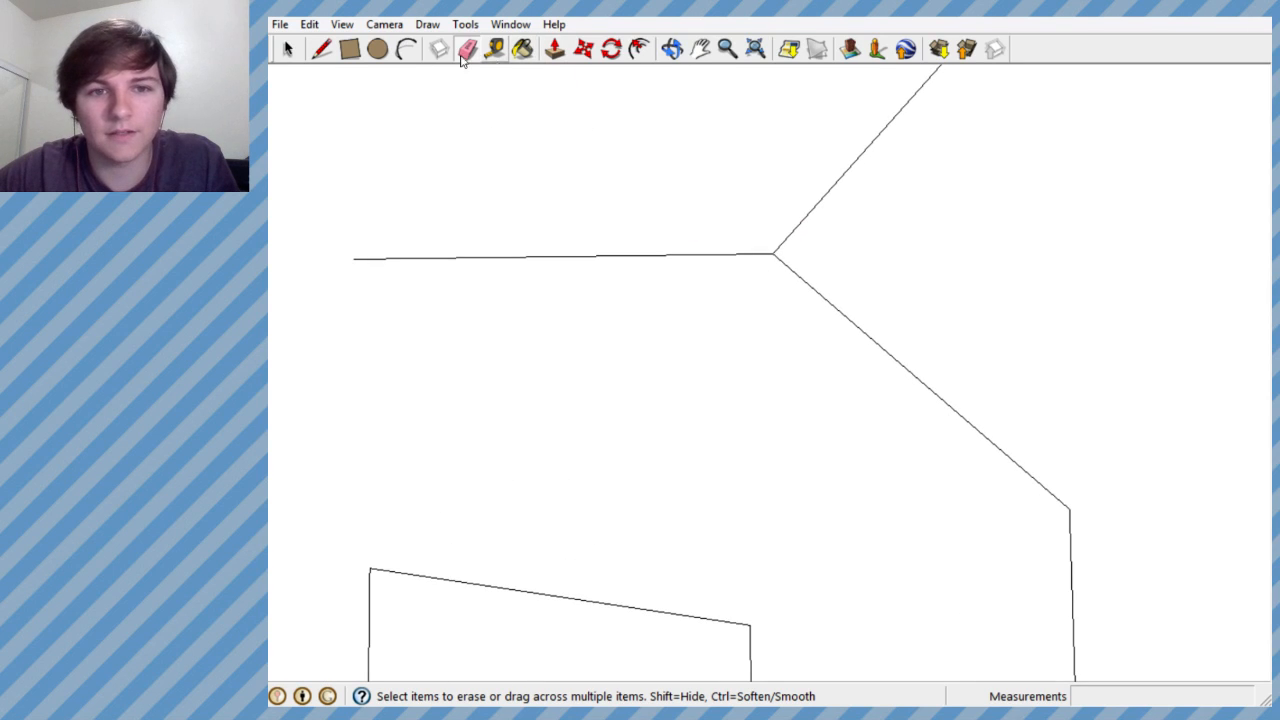
left_click(321, 48)
left_click(808, 284)
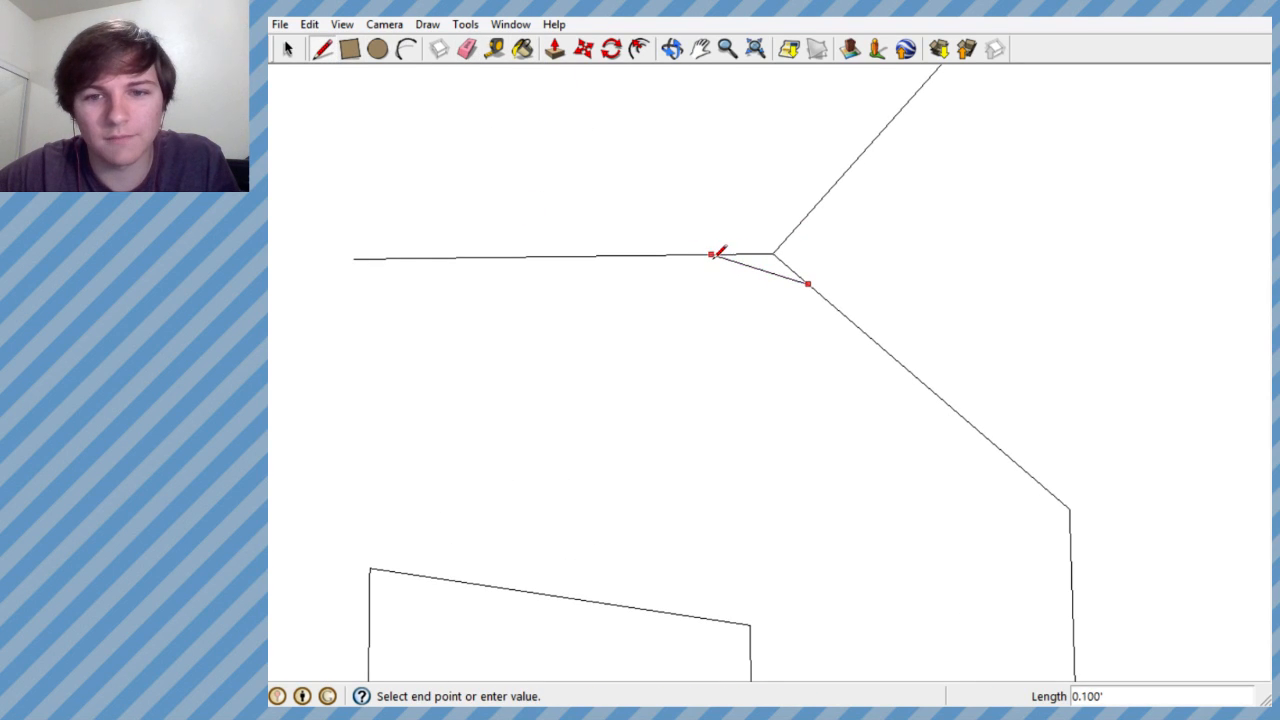
left_click(711, 254)
left_click(711, 254)
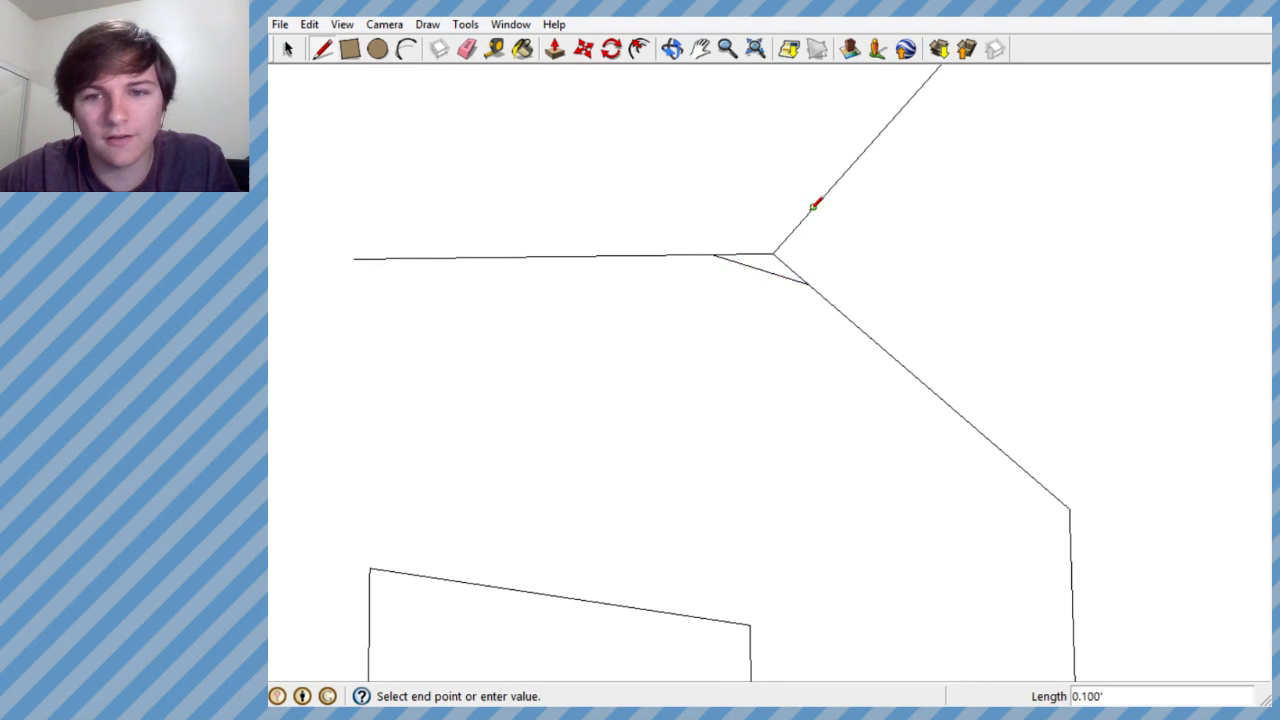
left_click(712, 254)
- Erase the B's middle bar and the corner lines inside the short wedge, leaving a small pointed notch between the bowls
left_click(473, 51)
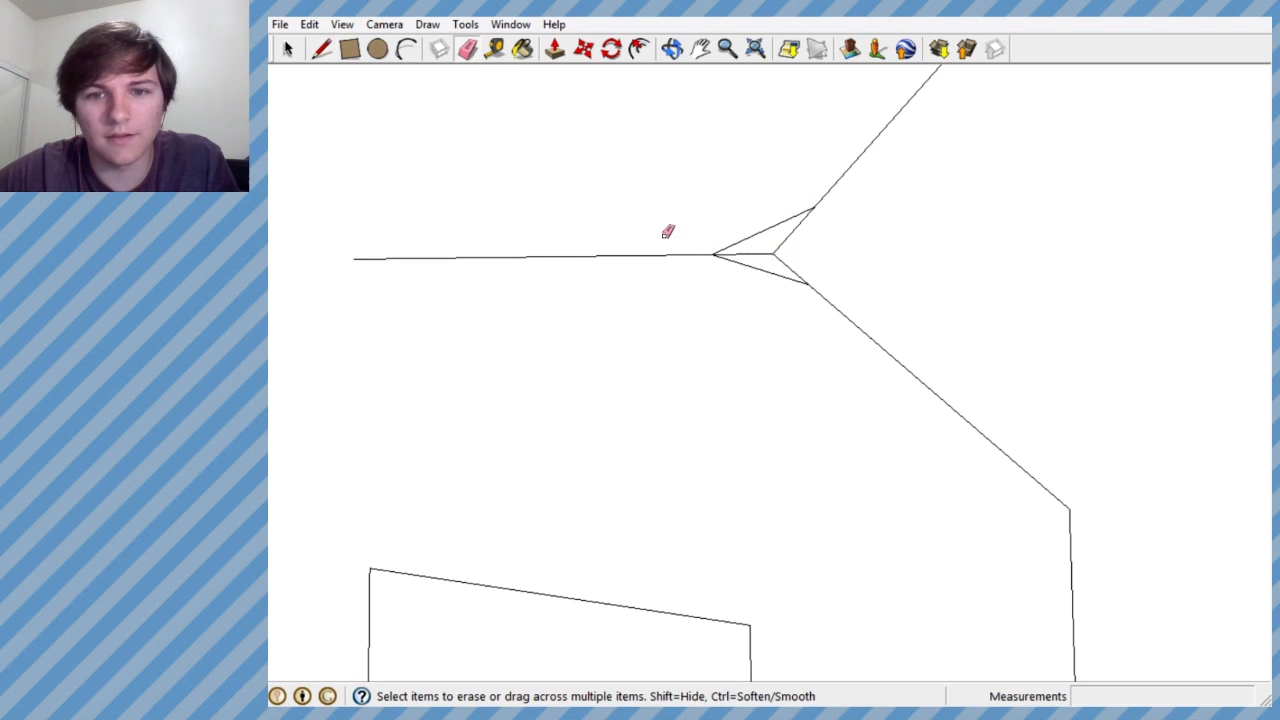
left_click_drag(662, 240, 696, 270)
left_click_drag(782, 262, 784, 264)
scroll(785, 282, "down", 4)
scroll(786, 279, "down", 5)
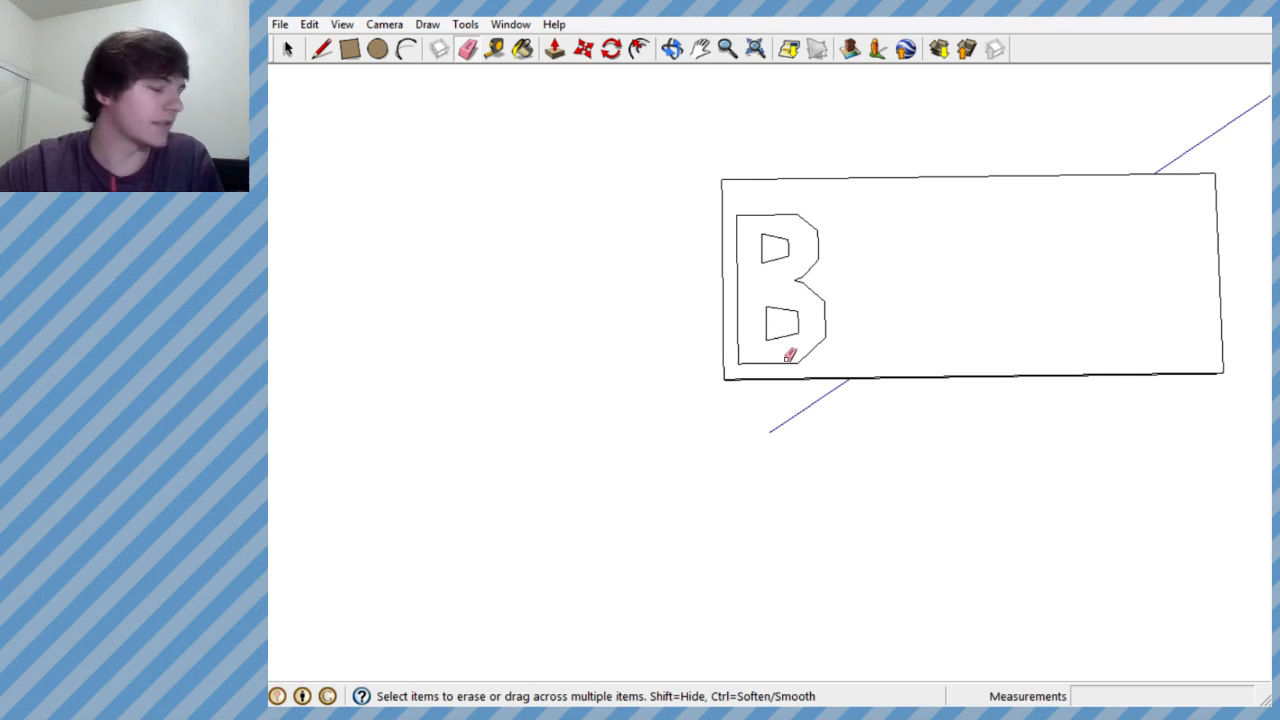
scroll(785, 268, "up", 6)
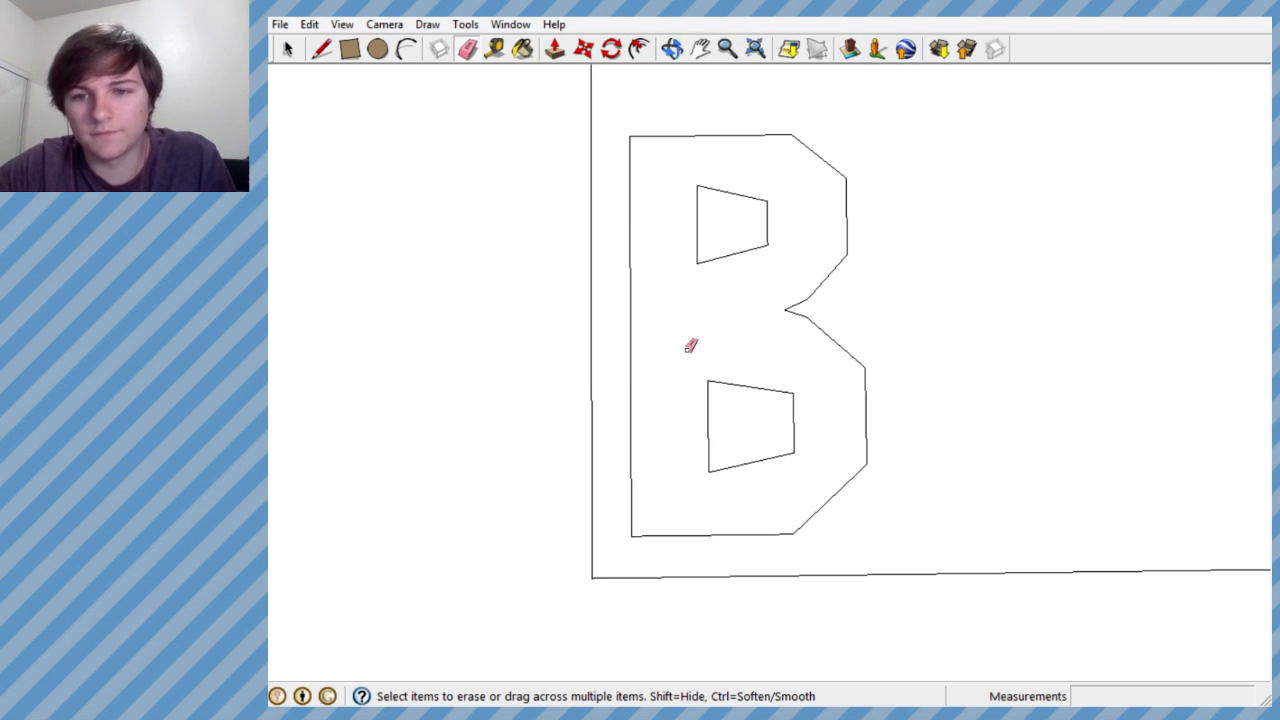
scroll(750, 343, "down", 3)
scroll(786, 337, "up", 5)
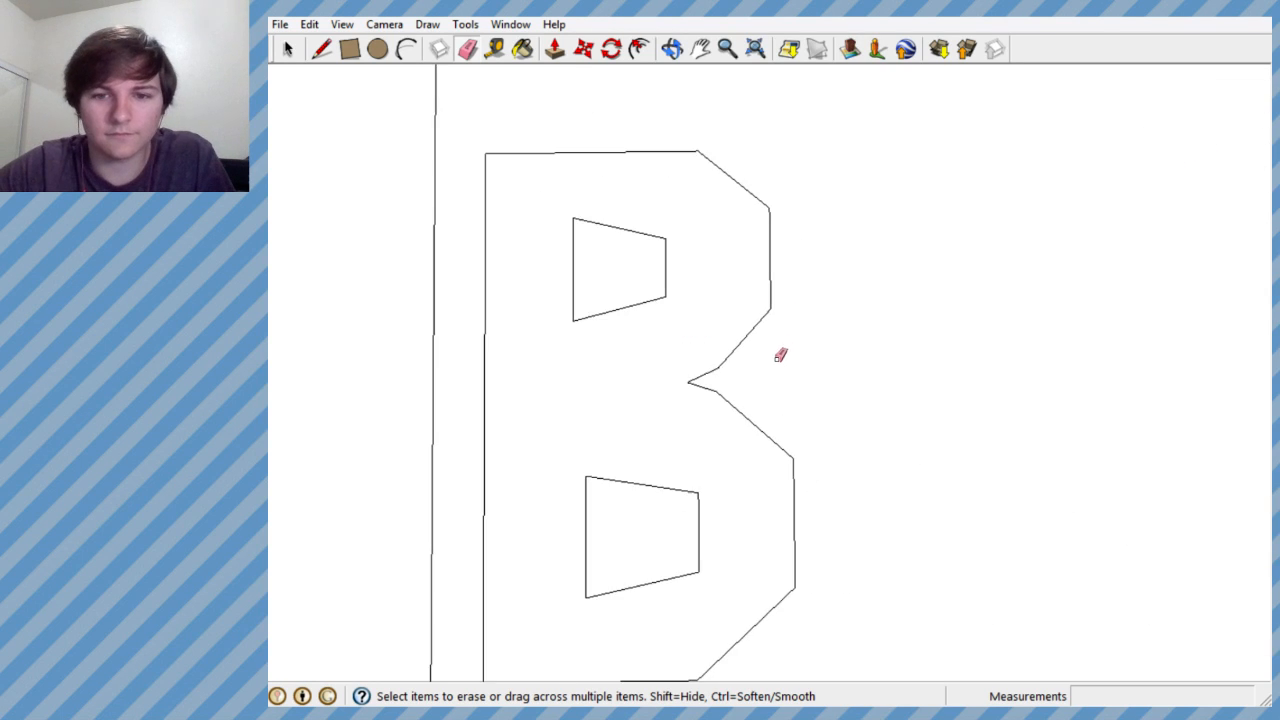
scroll(780, 354, "down", 3)
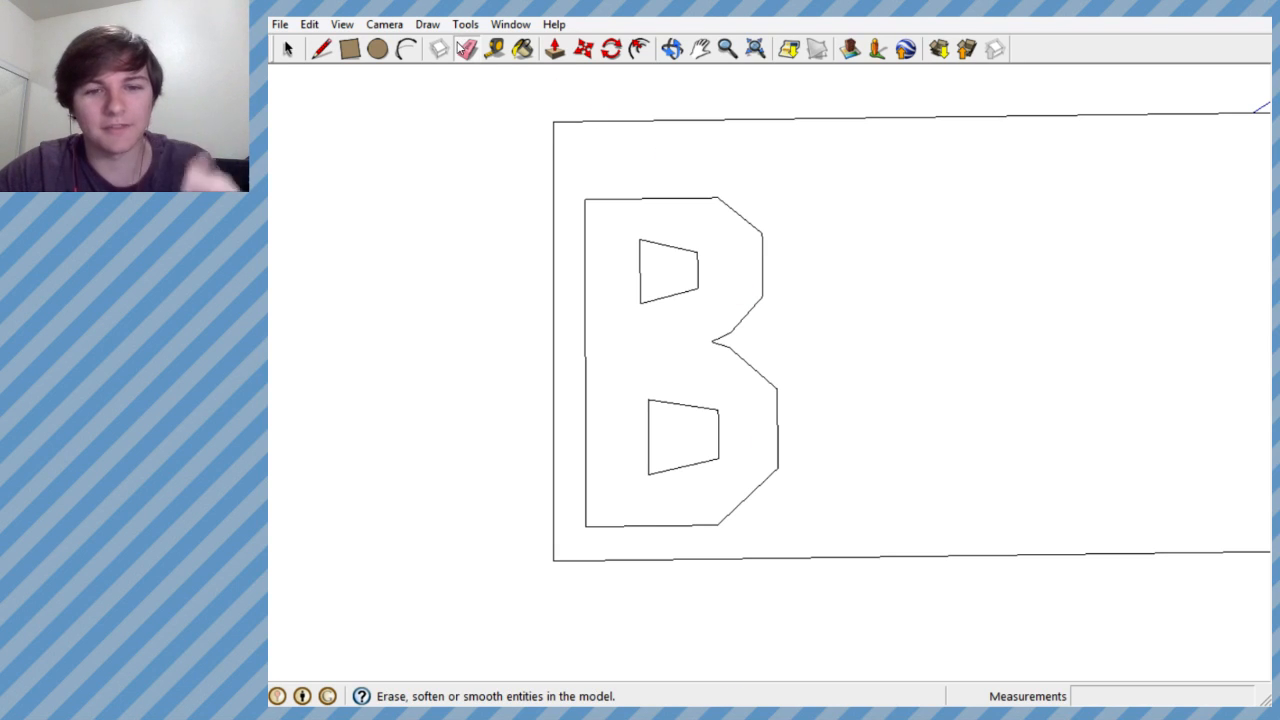
- Extend the B's bottom edge with a guide line about 0.49' long as the baseline for the next letter
left_click(322, 48)
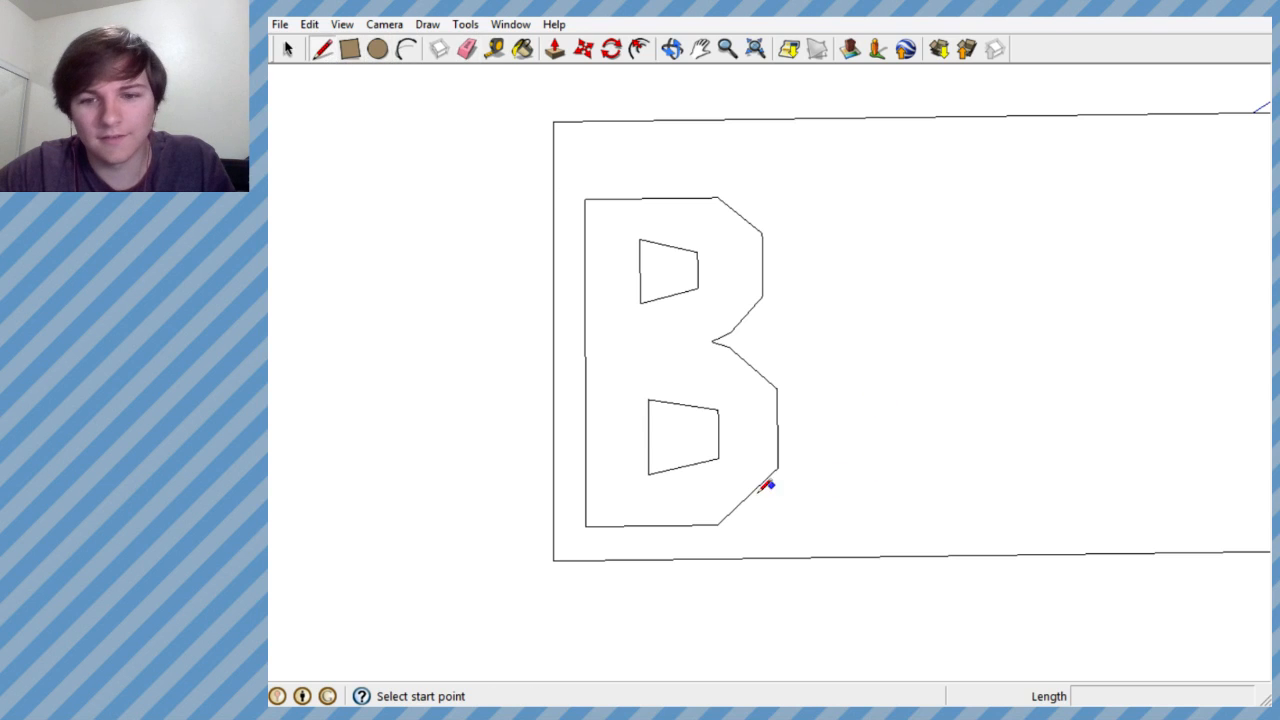
scroll(760, 489, "down", 3)
scroll(764, 513, "up", 4)
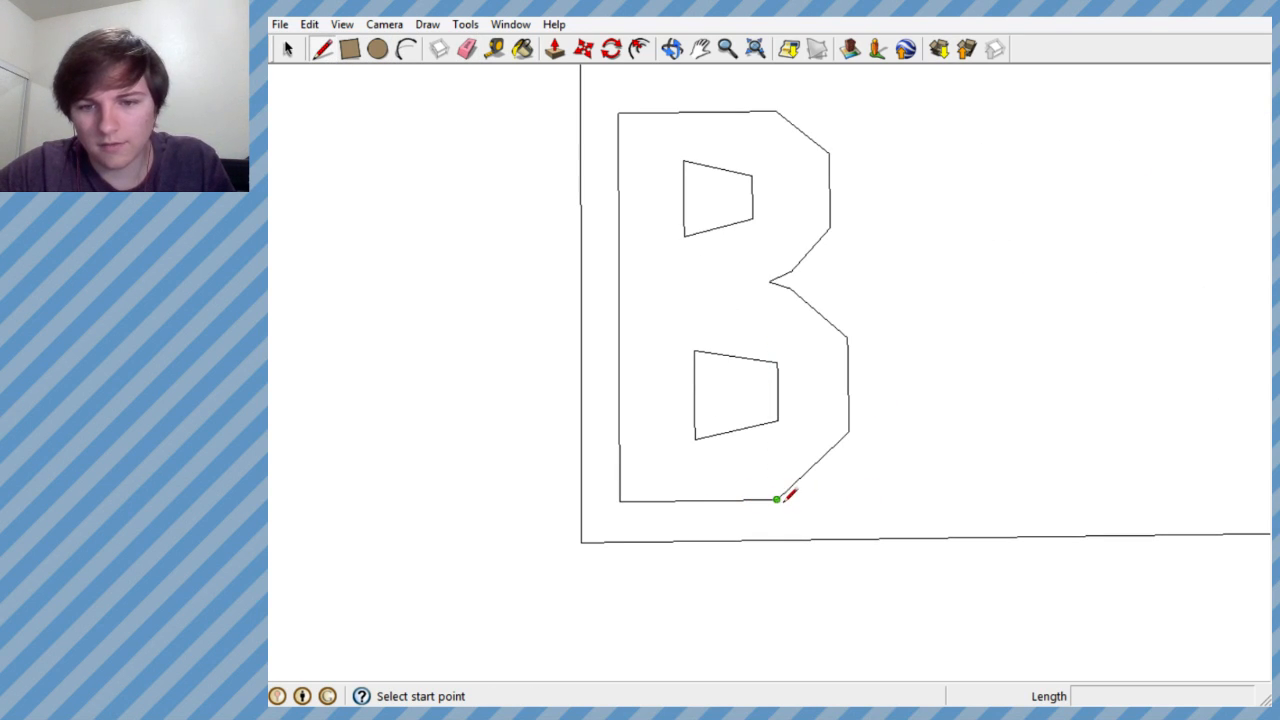
left_click_drag(777, 499, 889, 497)
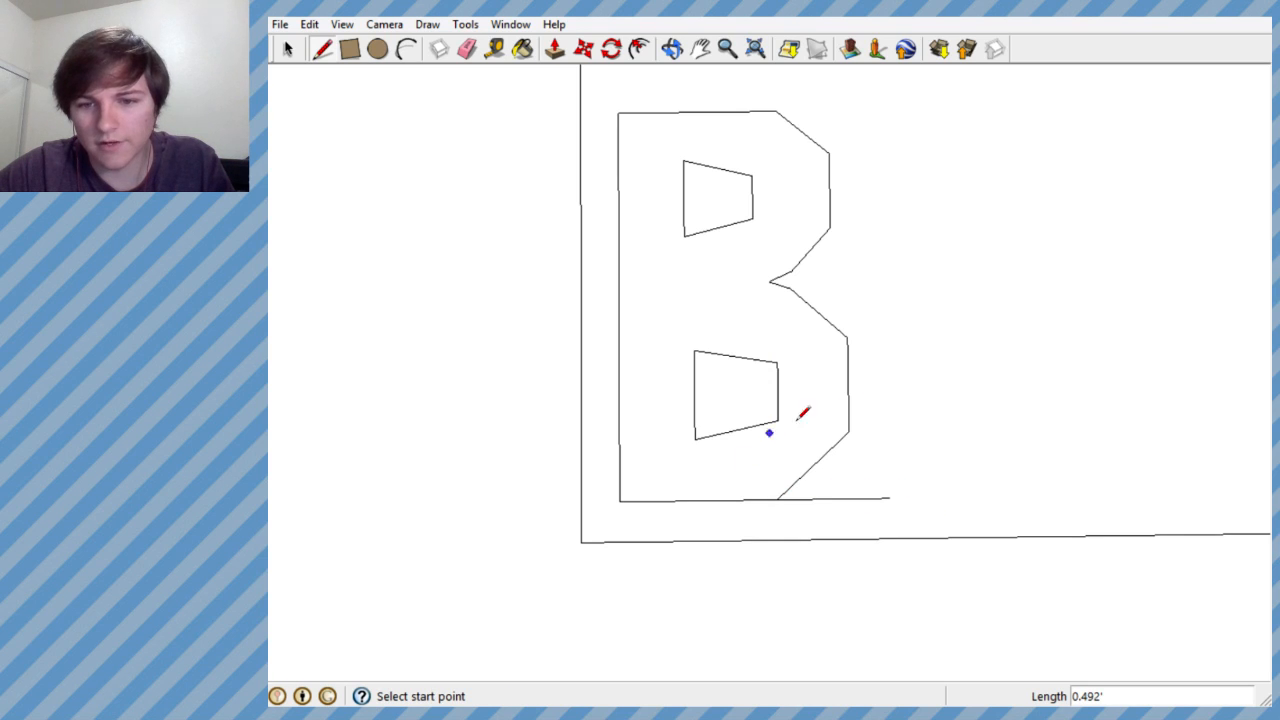
- Draw a slanted line about 1.81' long from the end of the baseline guide up to the height of the B's top edge
scroll(697, 510, "down", 3)
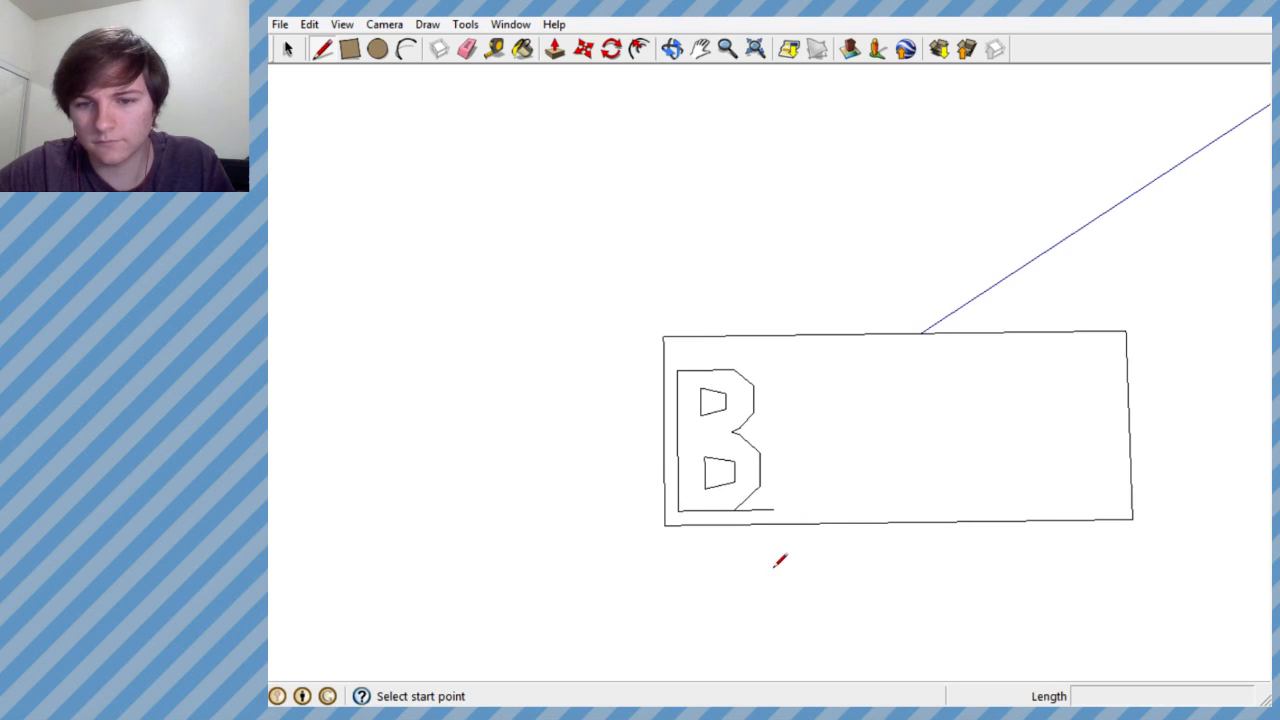
scroll(787, 507, "up", 3)
scroll(760, 505, "up", 2)
scroll(740, 480, "down", 3)
scroll(686, 486, "up", 2)
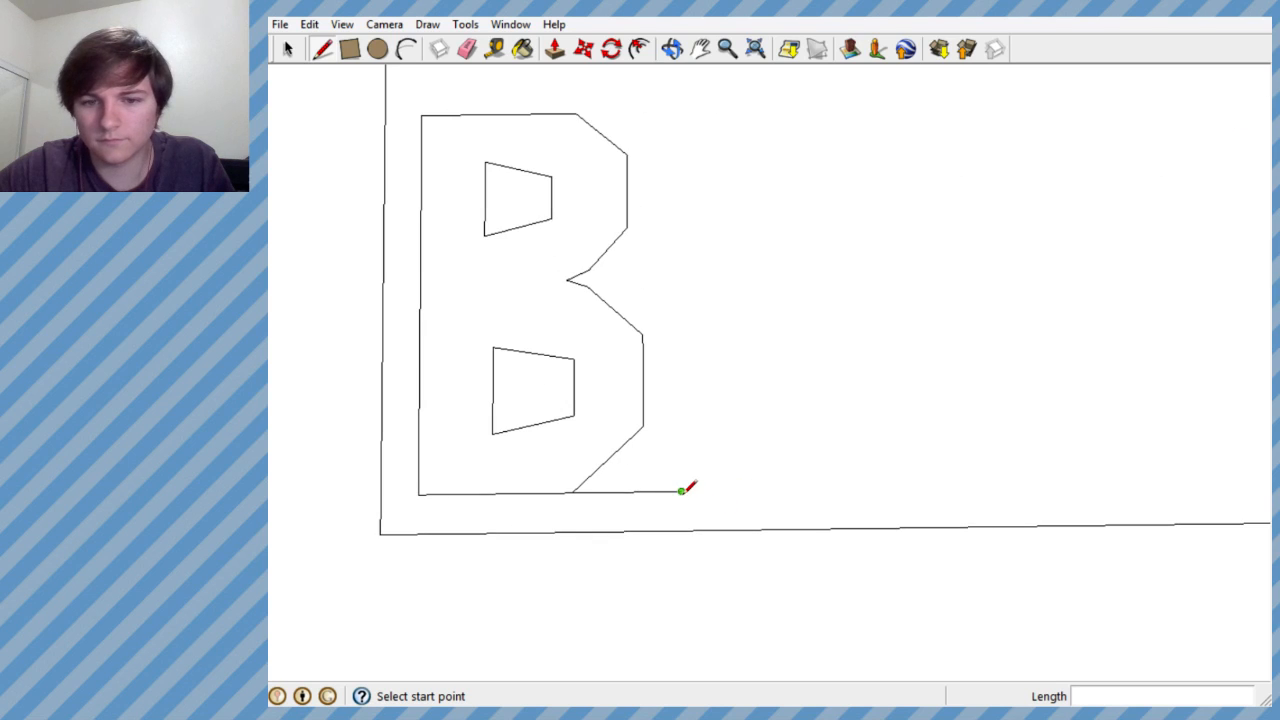
left_click(681, 491)
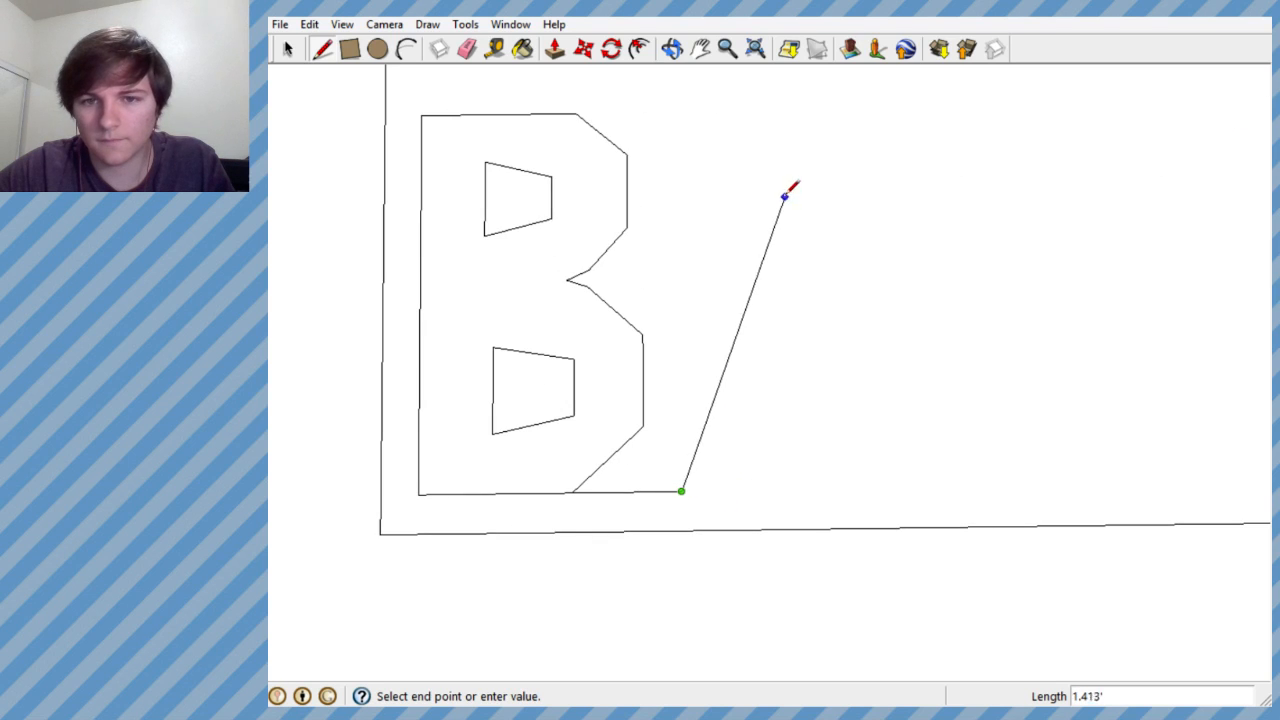
left_click(806, 112)
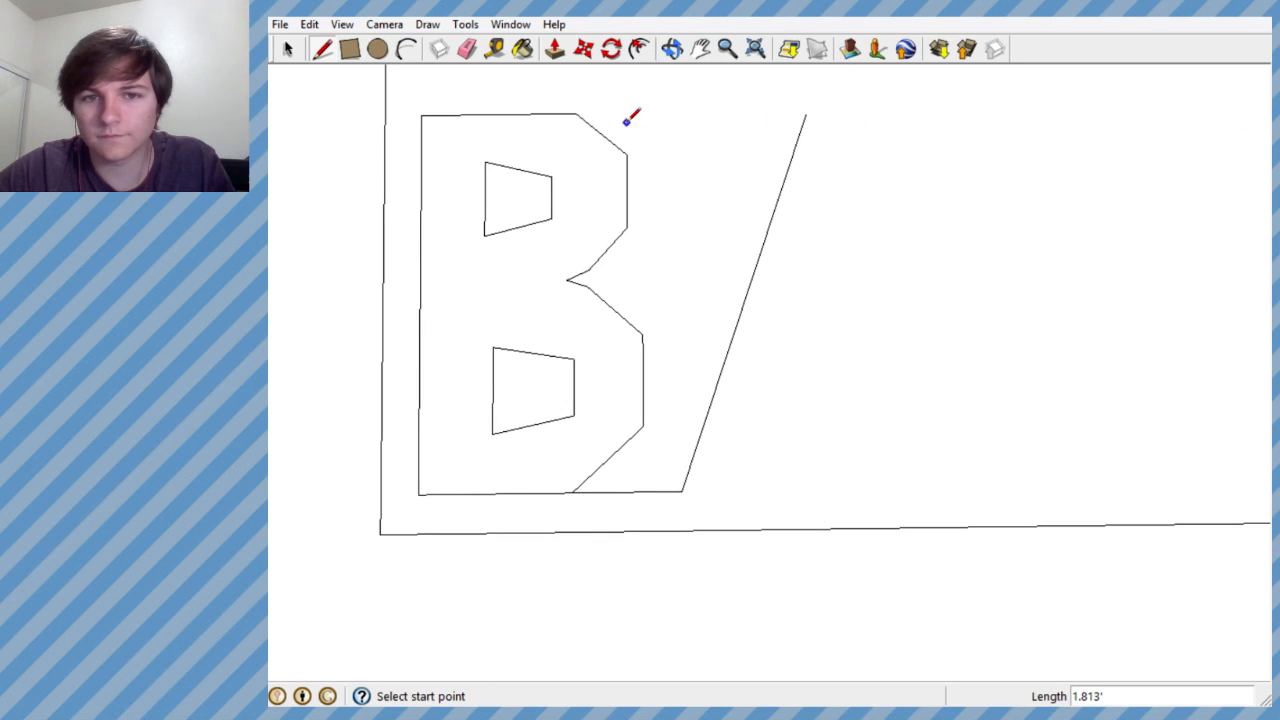
- Extend the B's top edge with a guide line about 1.06' long toward the upper end of the slanted line
left_click(576, 113)
left_click(806, 113)
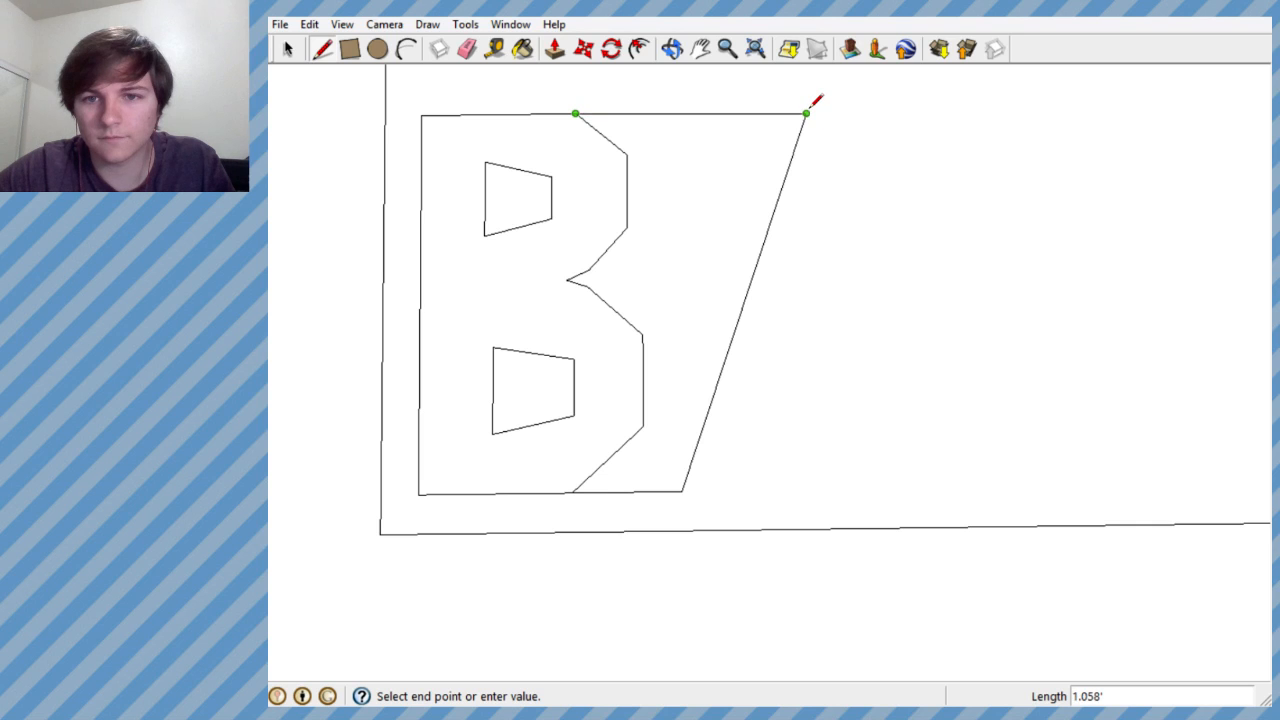
scroll(808, 104, "up", 4)
left_click(808, 108)
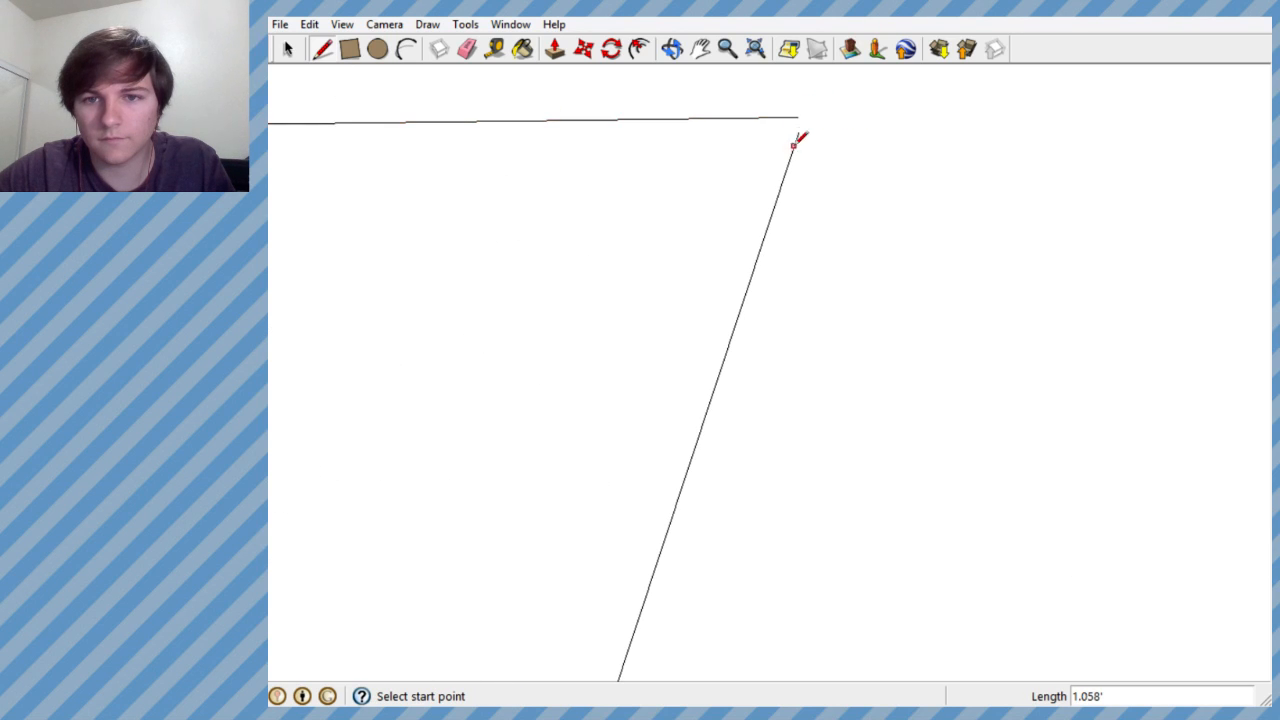
- Replace the slanted line with one about 1.83' long joining the ends of the top and bottom guide lines
scroll(805, 156, "down", 4)
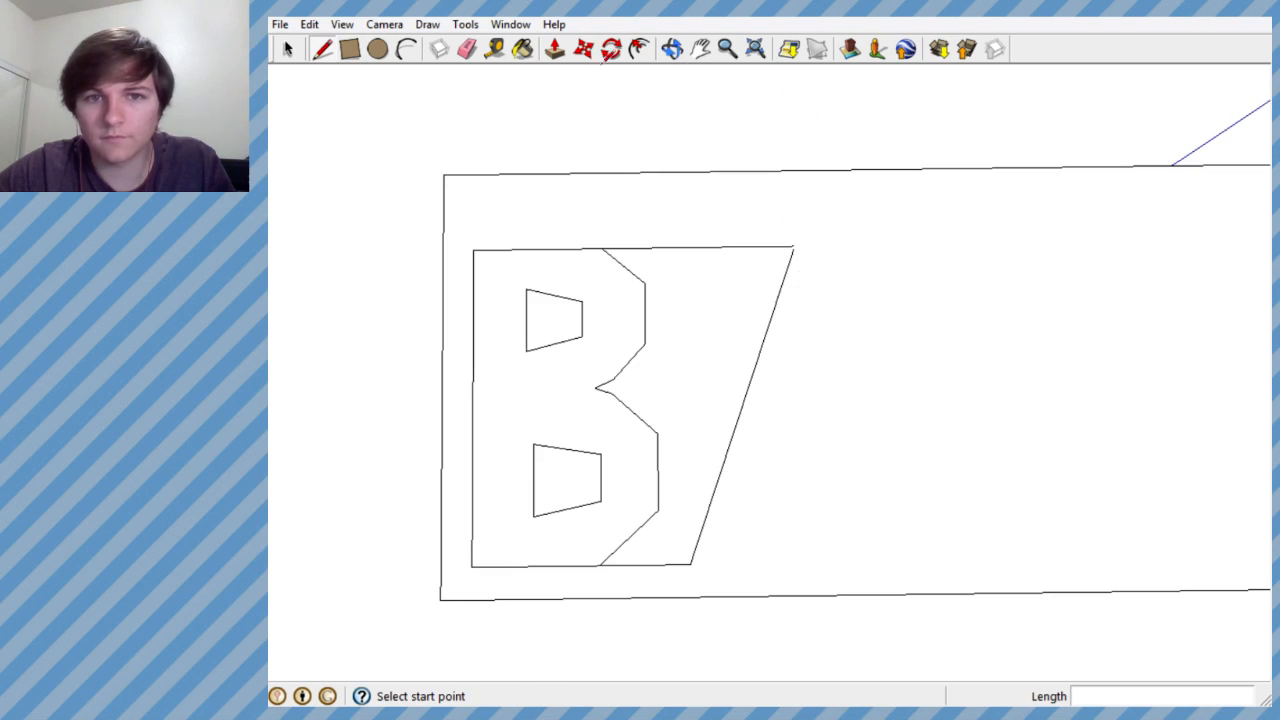
left_click(494, 48)
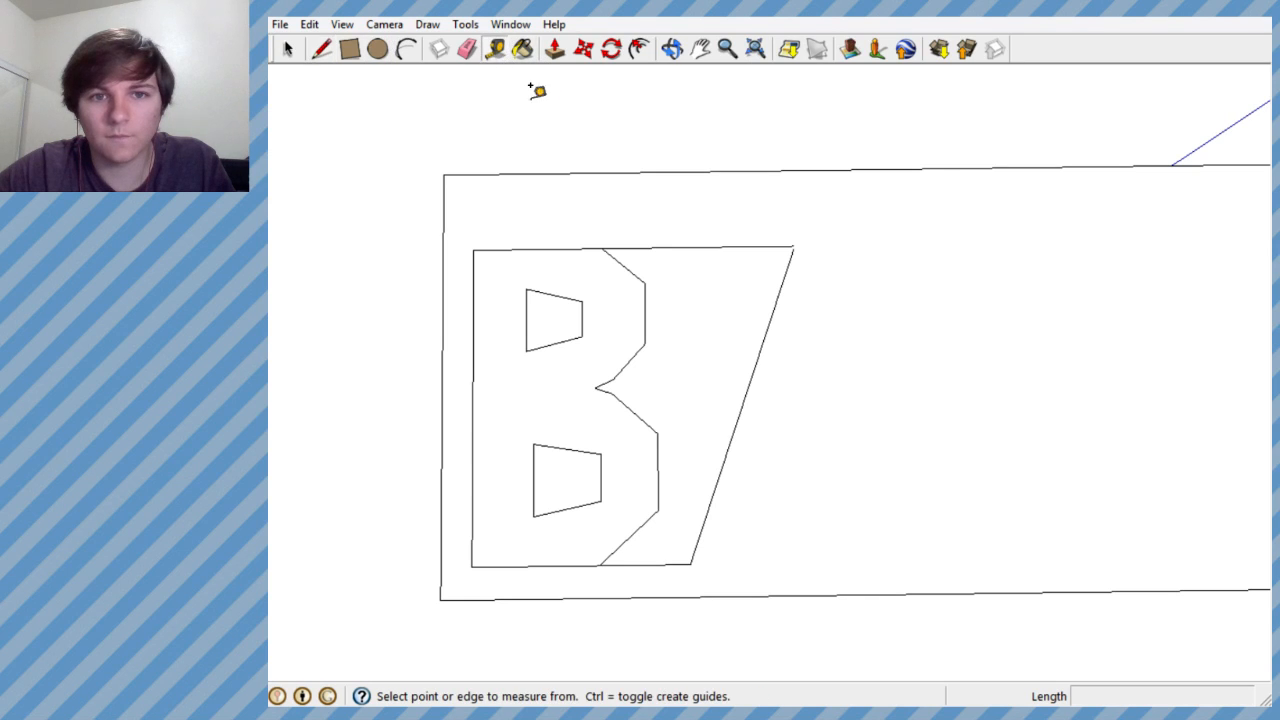
left_click(467, 49)
left_click(764, 332)
left_click(322, 48)
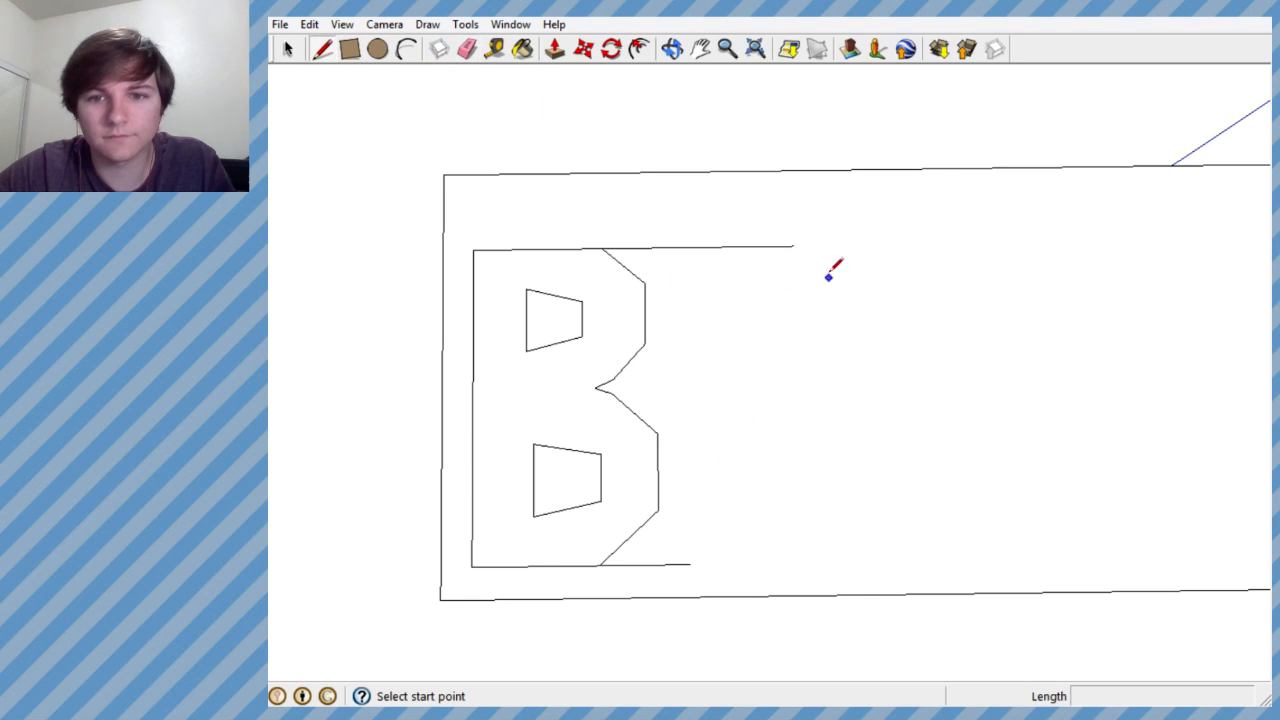
left_click(793, 246)
left_click(690, 564)
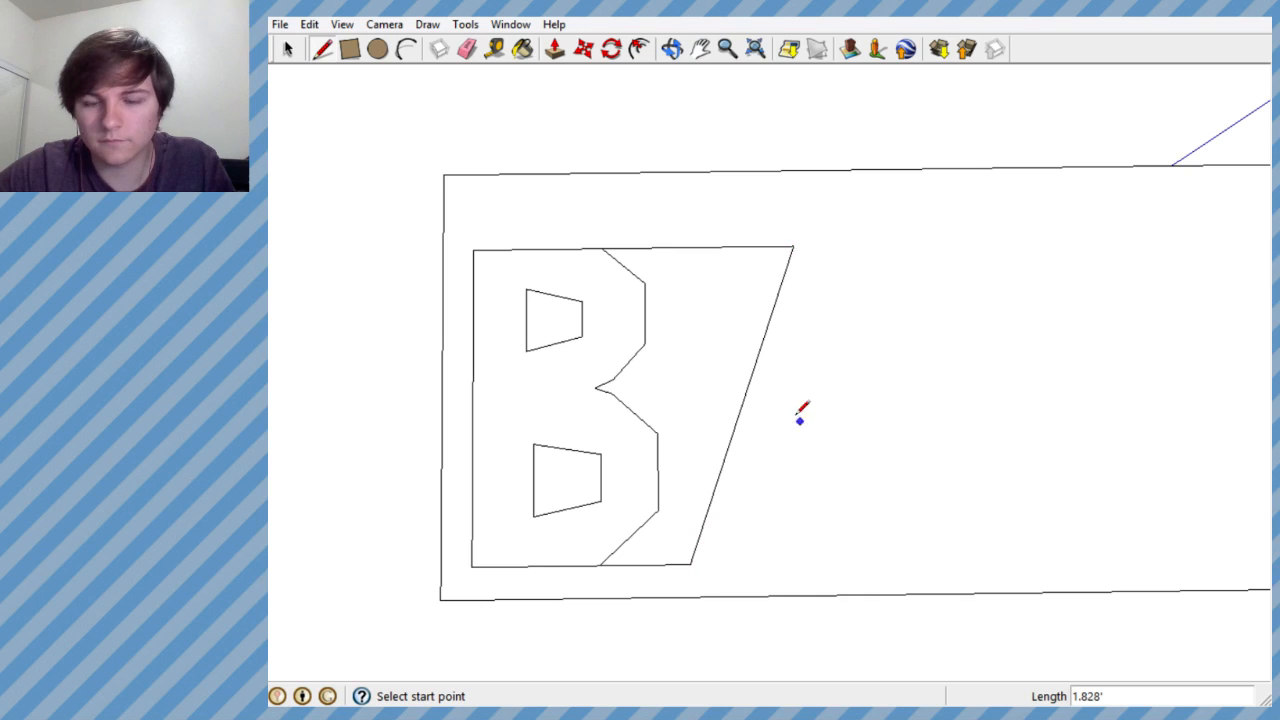
- Erase the top and bottom guide lines between the B and the slanted line
scroll(800, 410, "down", 4)
scroll(737, 386, "up", 4)
left_click(467, 49)
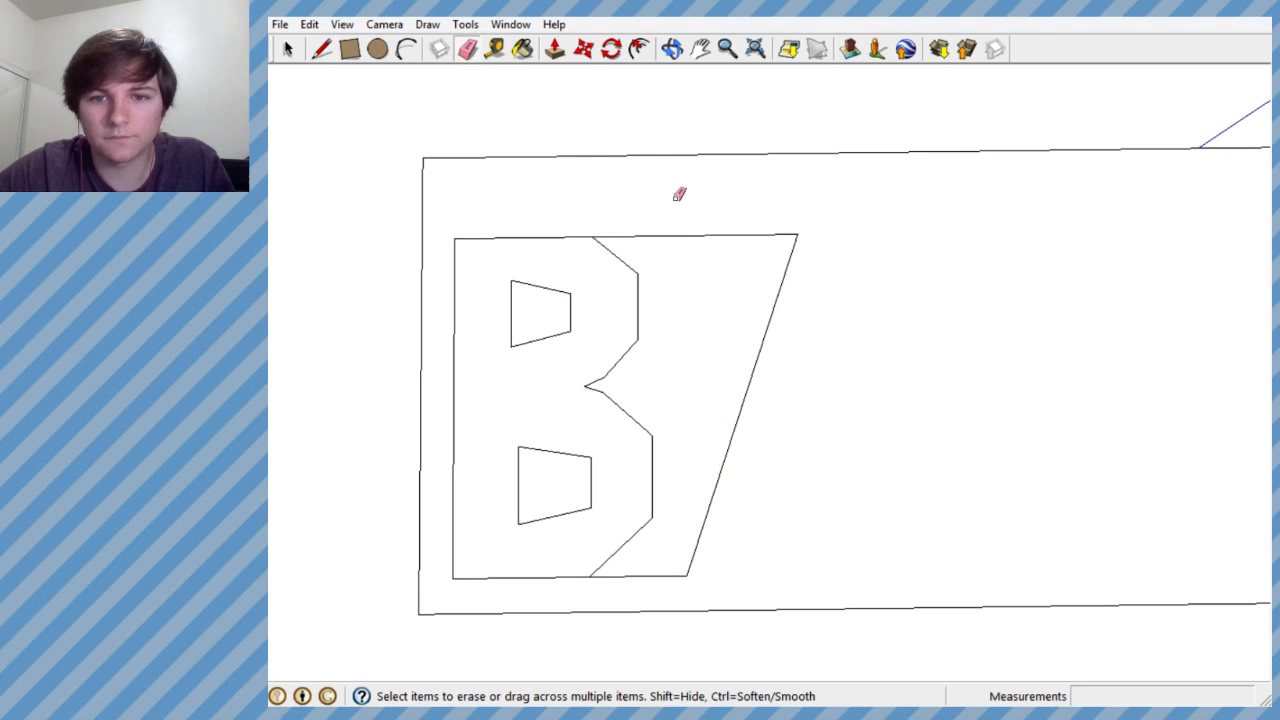
mouse_move(680, 194)
left_mouse_down()
mouse_move(683, 451)
mouse_move(660, 580)
left_mouse_up()
scroll(740, 420, "down", 2)
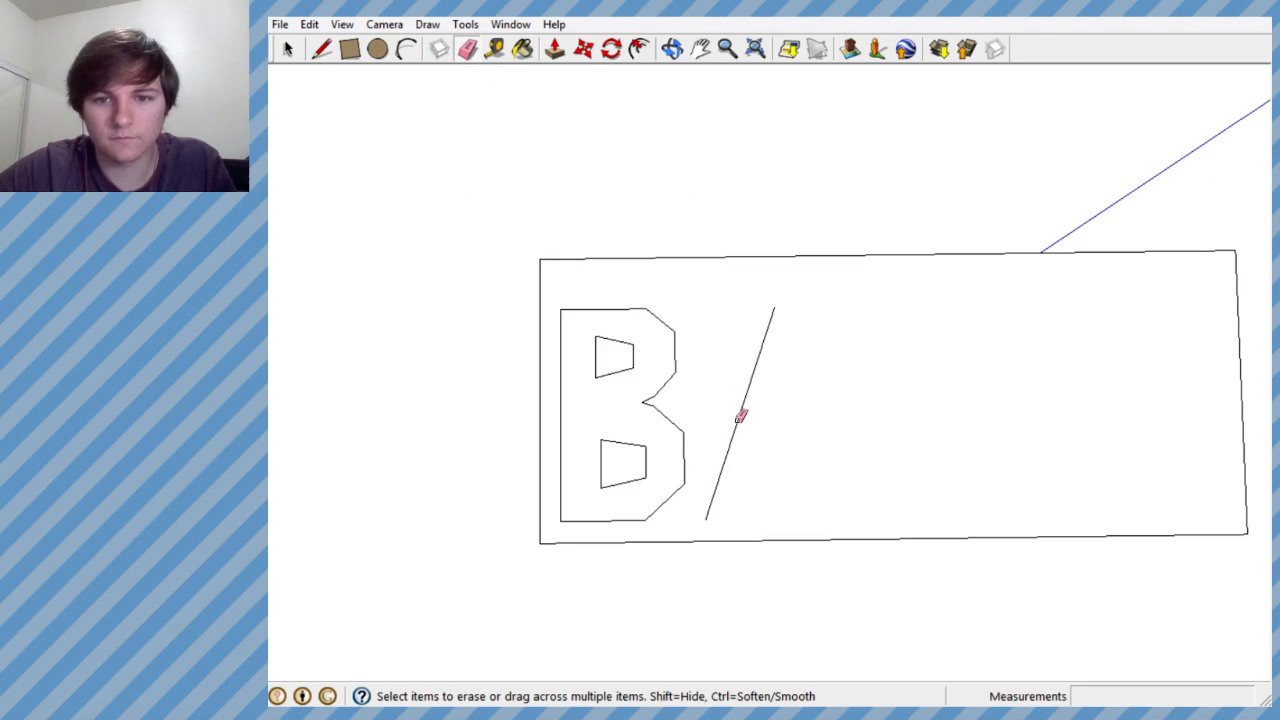
scroll(743, 400, "down", 1)
scroll(742, 397, "down", 1)
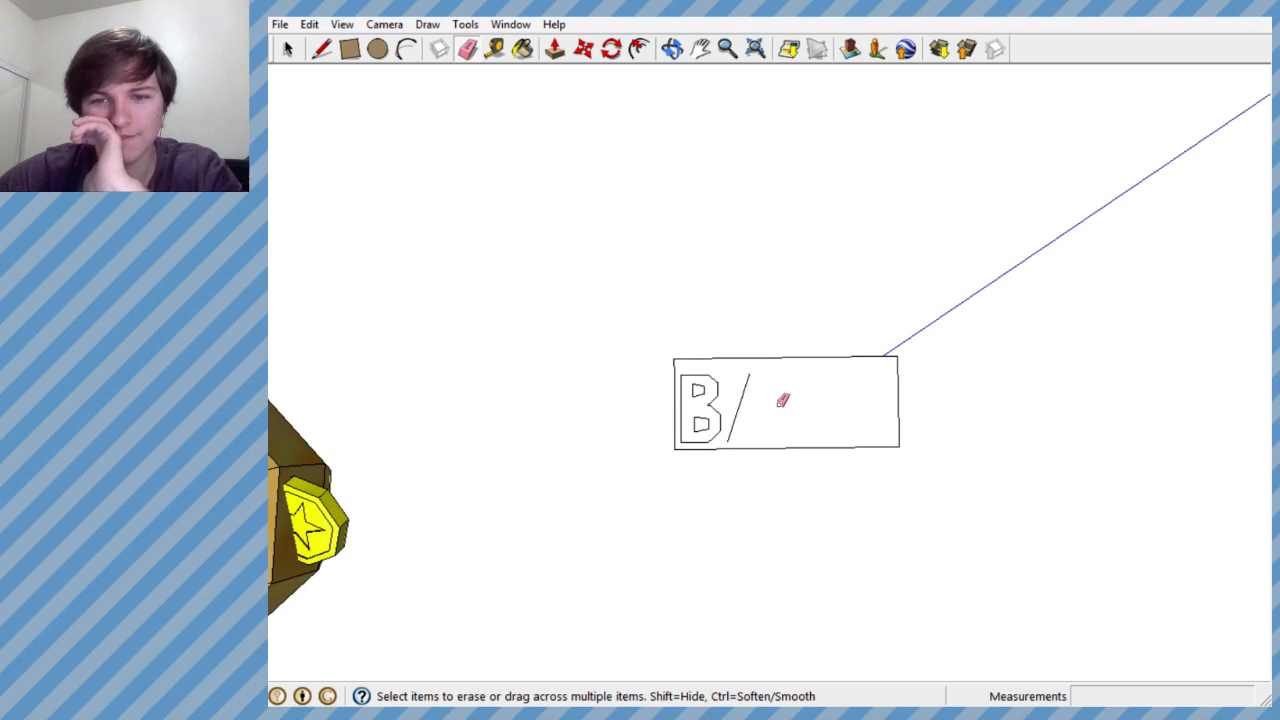
- Draw the flat top of the A, about 0.47' long along the red axis from the slanted line's upper end
scroll(778, 402, "up", 3)
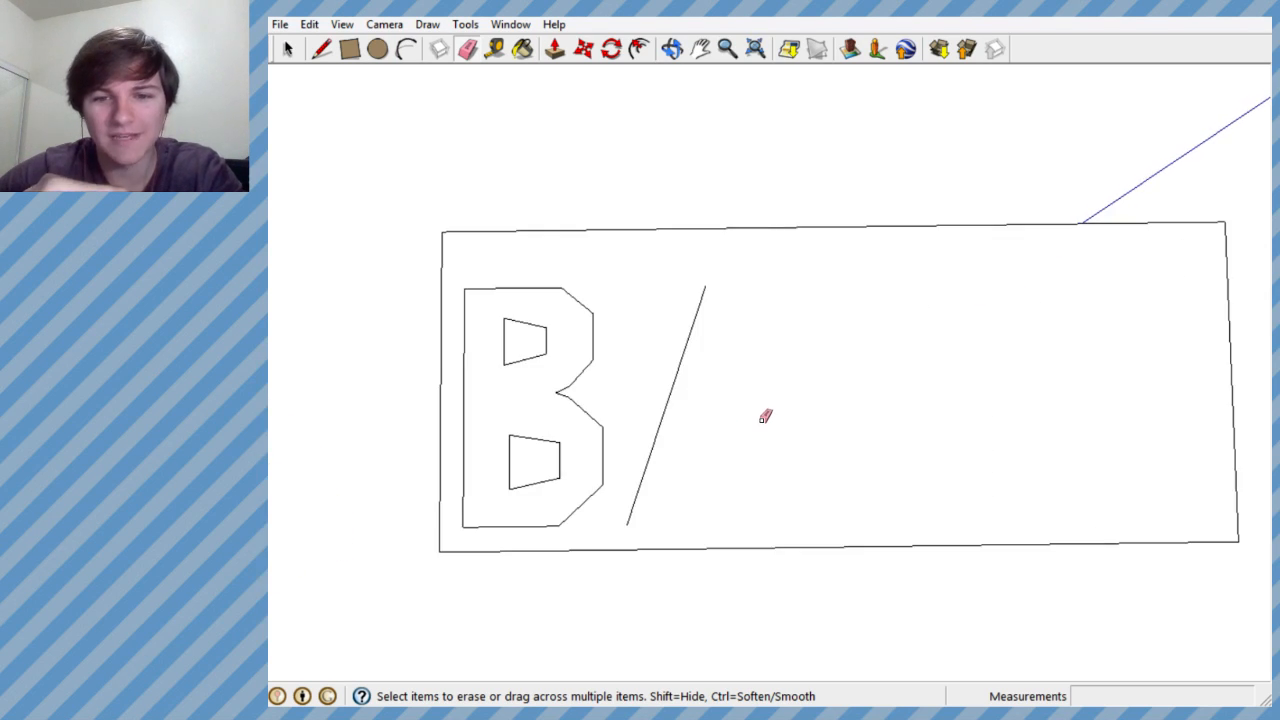
scroll(690, 333, "up", 2)
key("l")
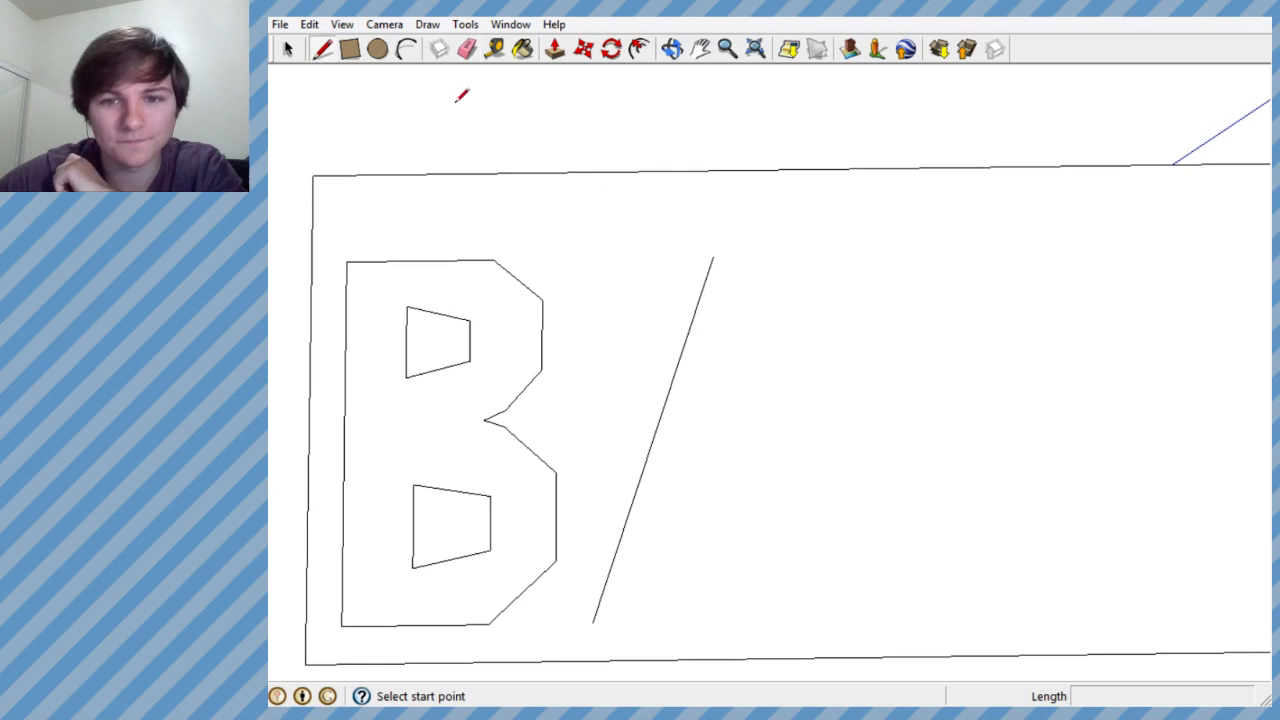
left_click(712, 257)
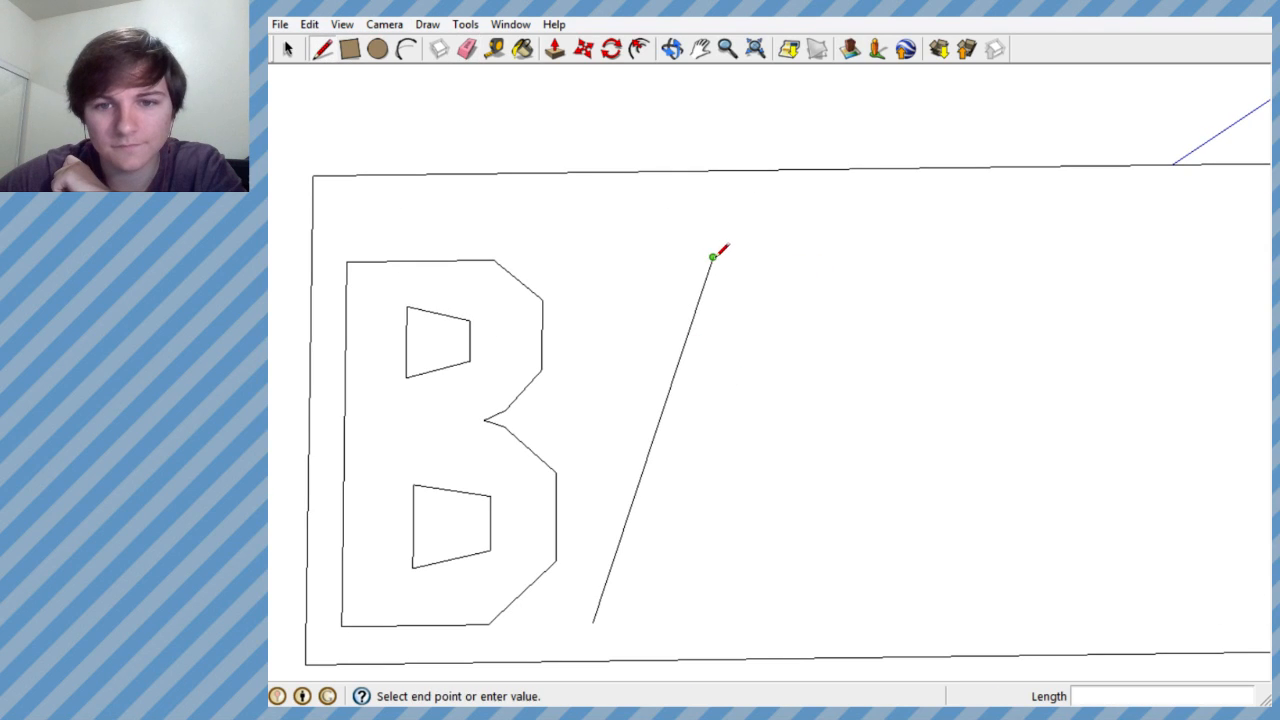
left_click(810, 256)
key("Escape")
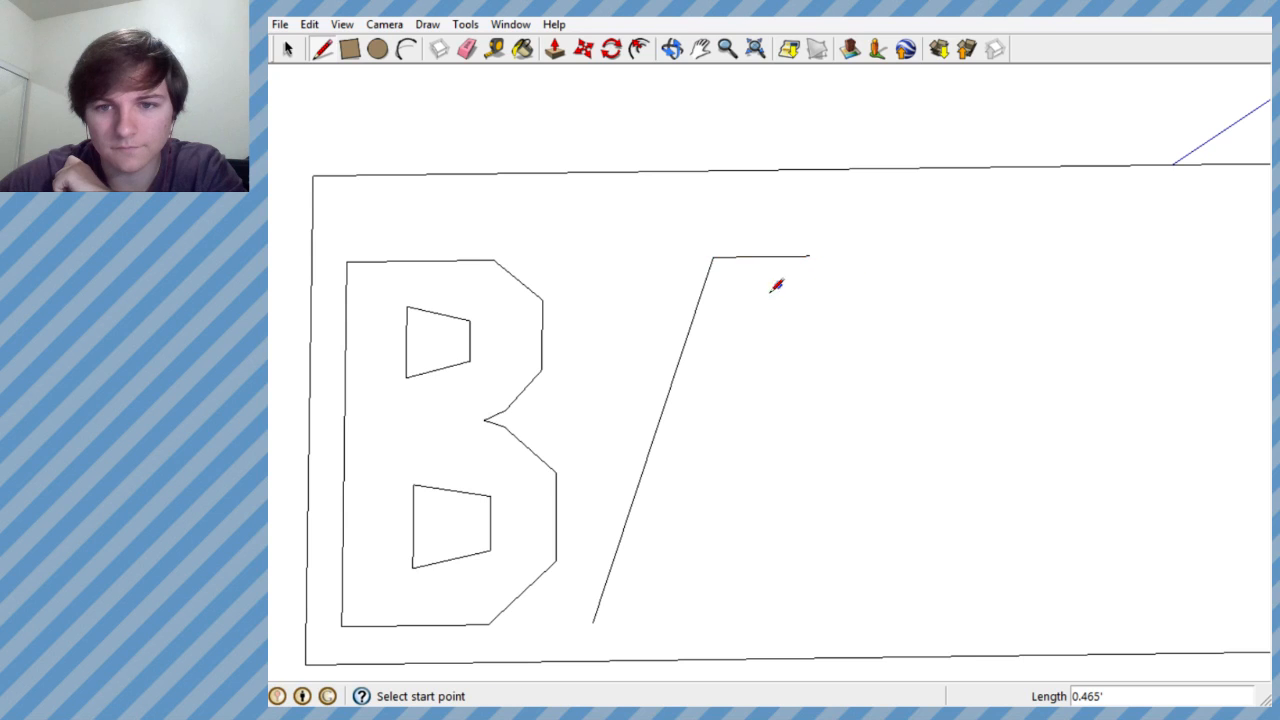
- Try a slanted right leg about 1.79' long from the end of the A's flat top, and undo it
scroll(758, 342, "down", 3)
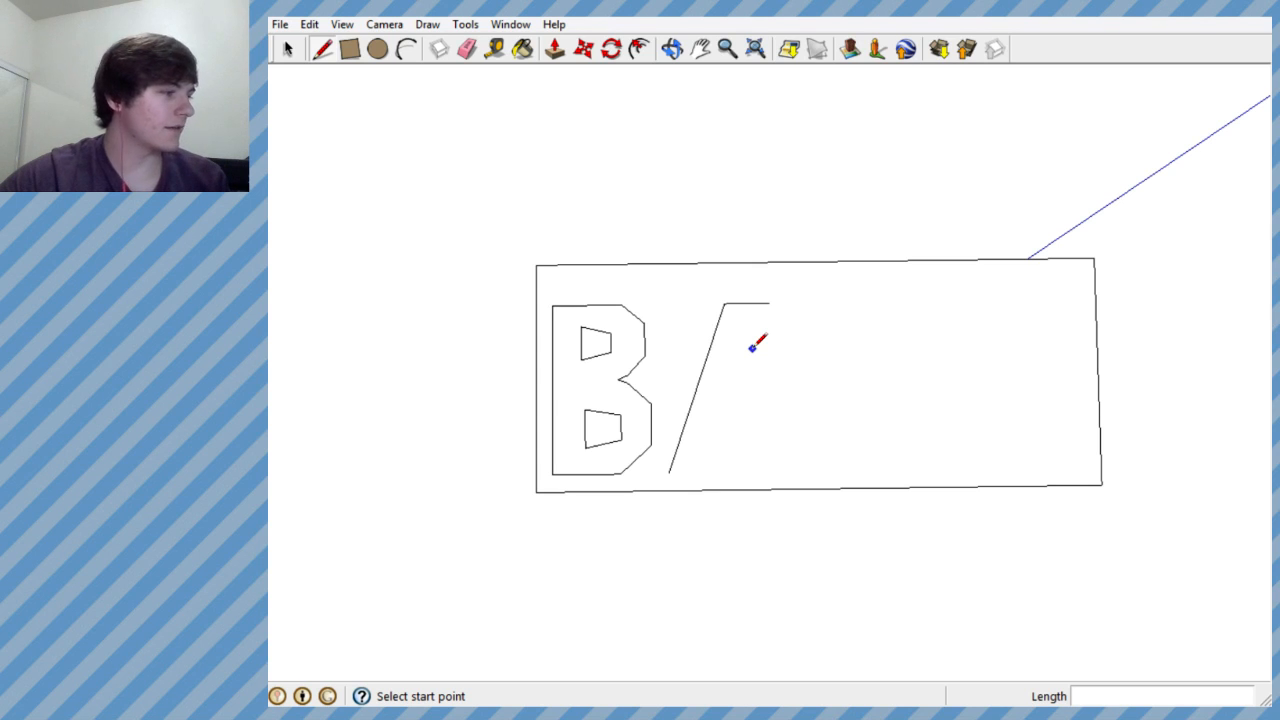
scroll(731, 339, "up", 2)
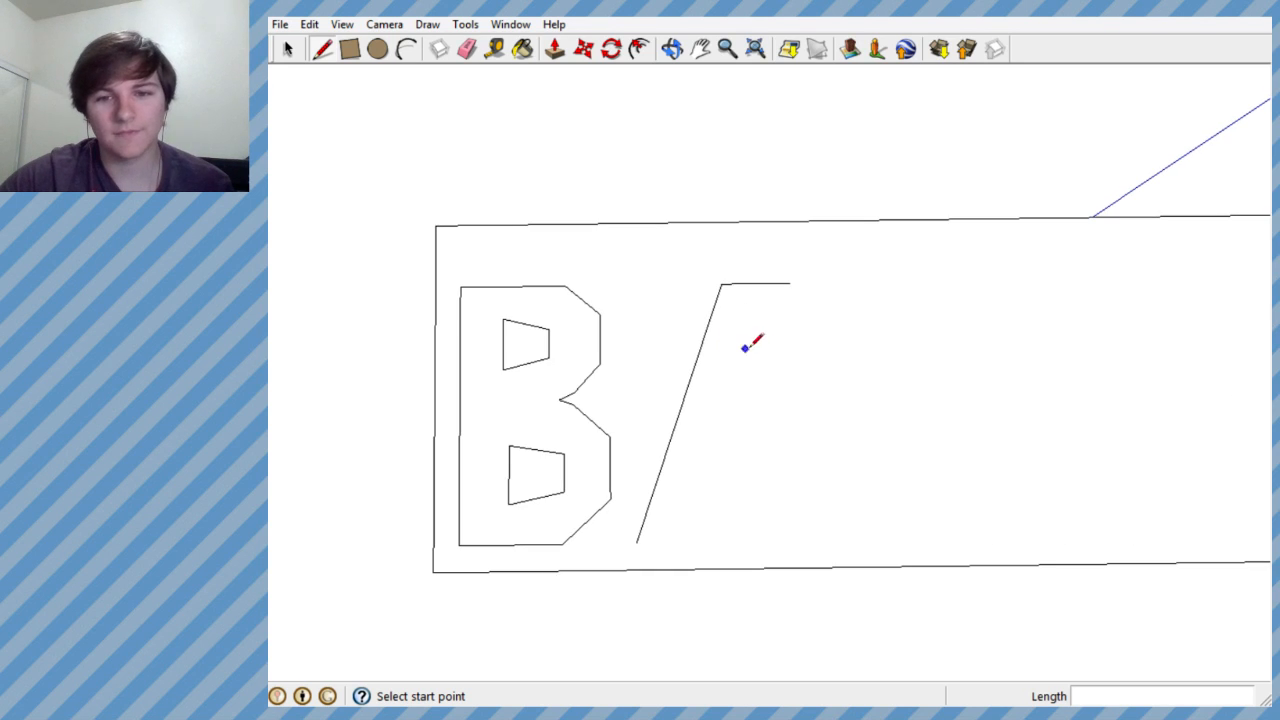
scroll(744, 406, "up", 2)
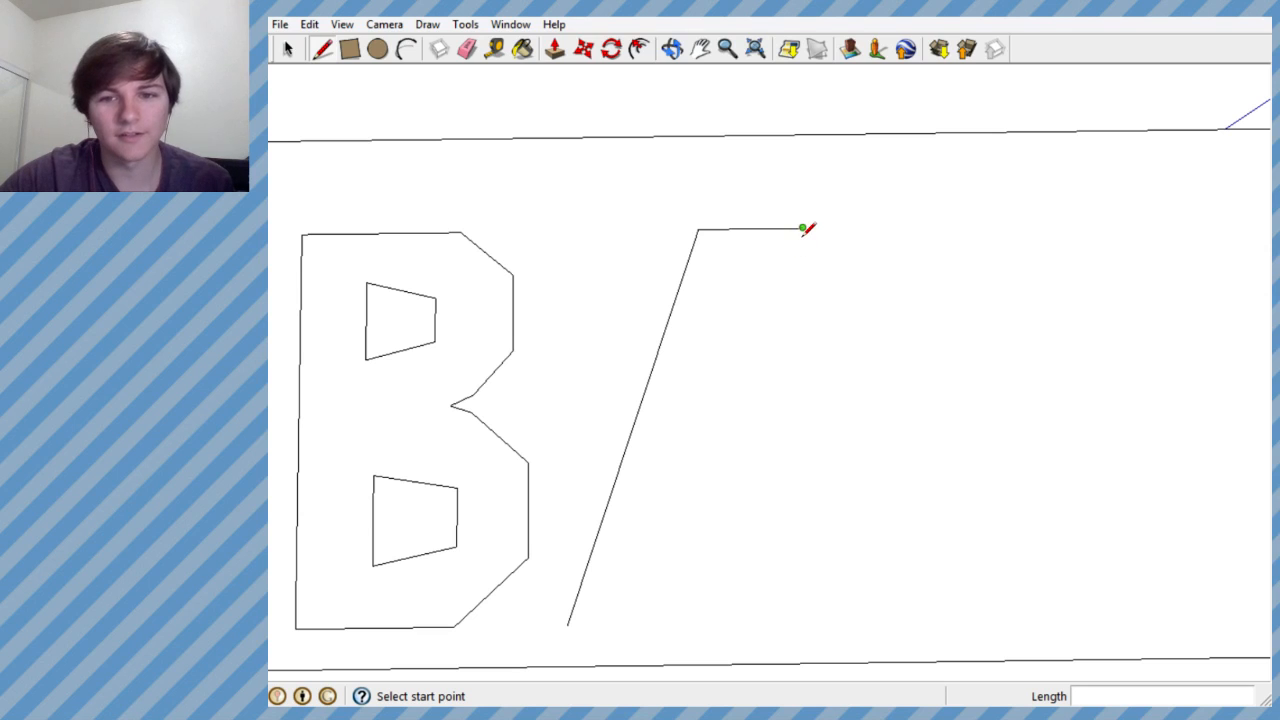
left_click(803, 229)
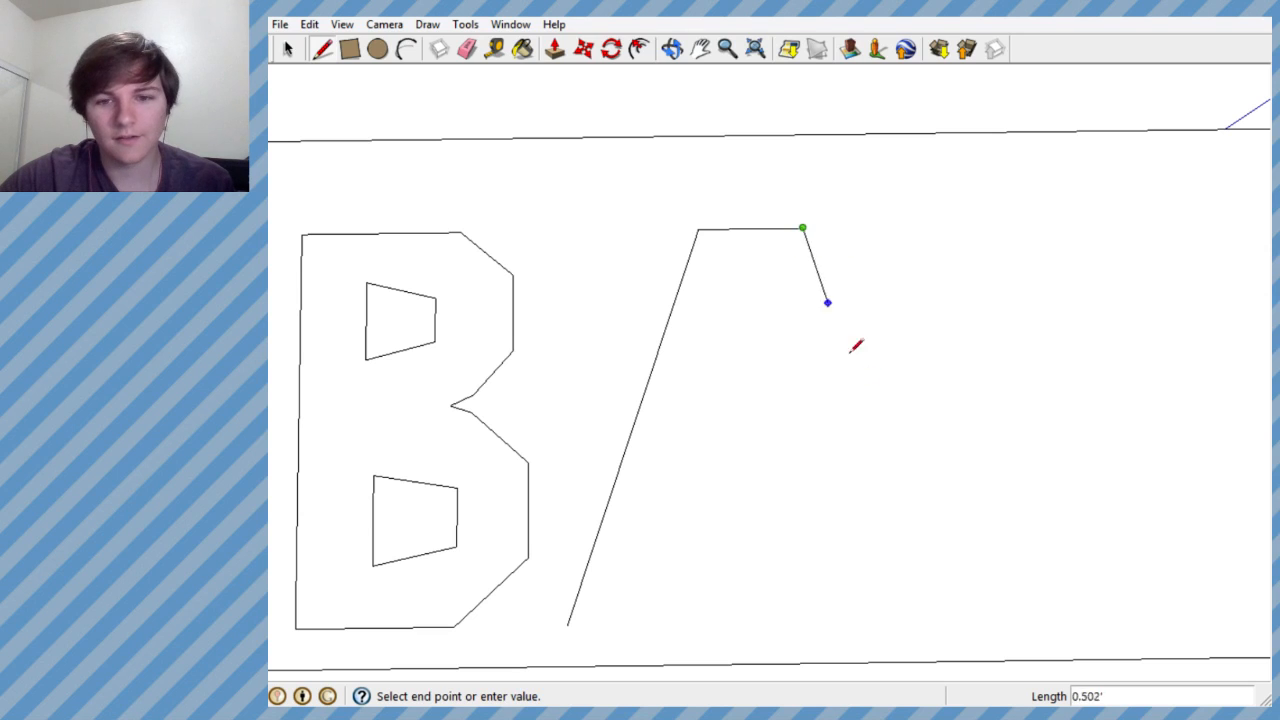
left_click(938, 612)
key("ctrl+z")
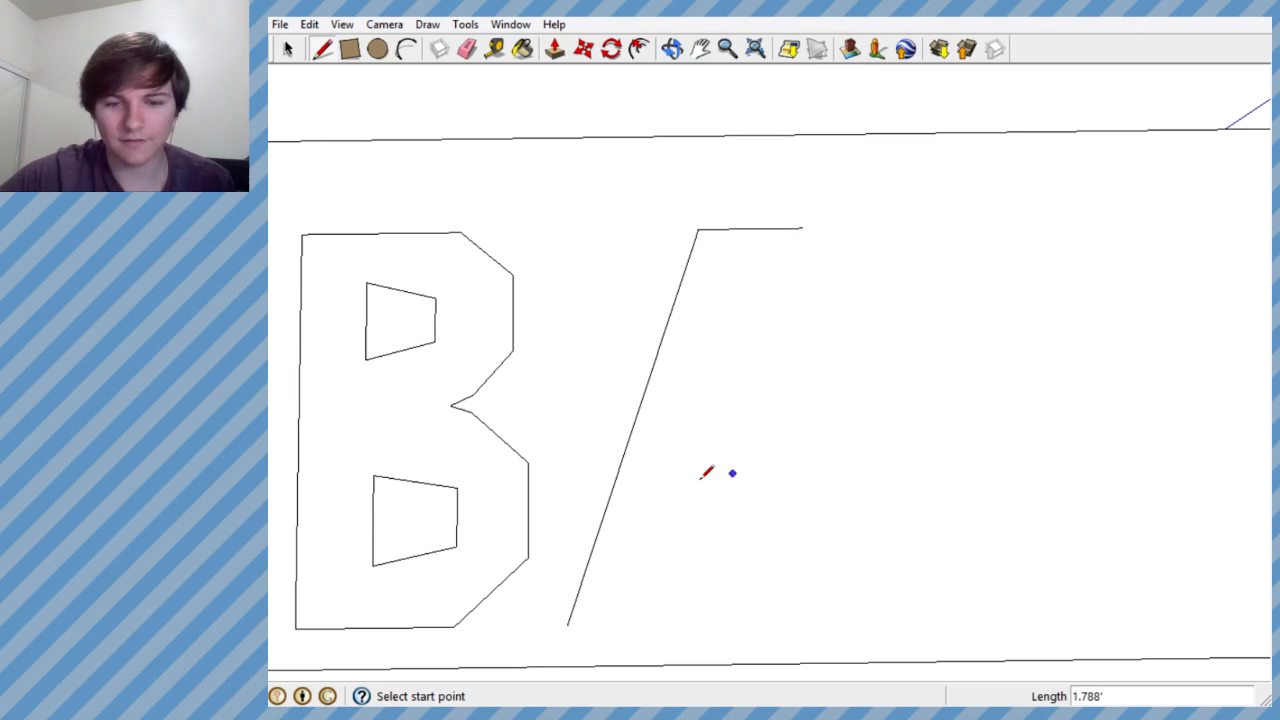
- Draw the A's base about 1.57' long along the red axis and close the outline with a right leg about 1.81' long
left_click(567, 624)
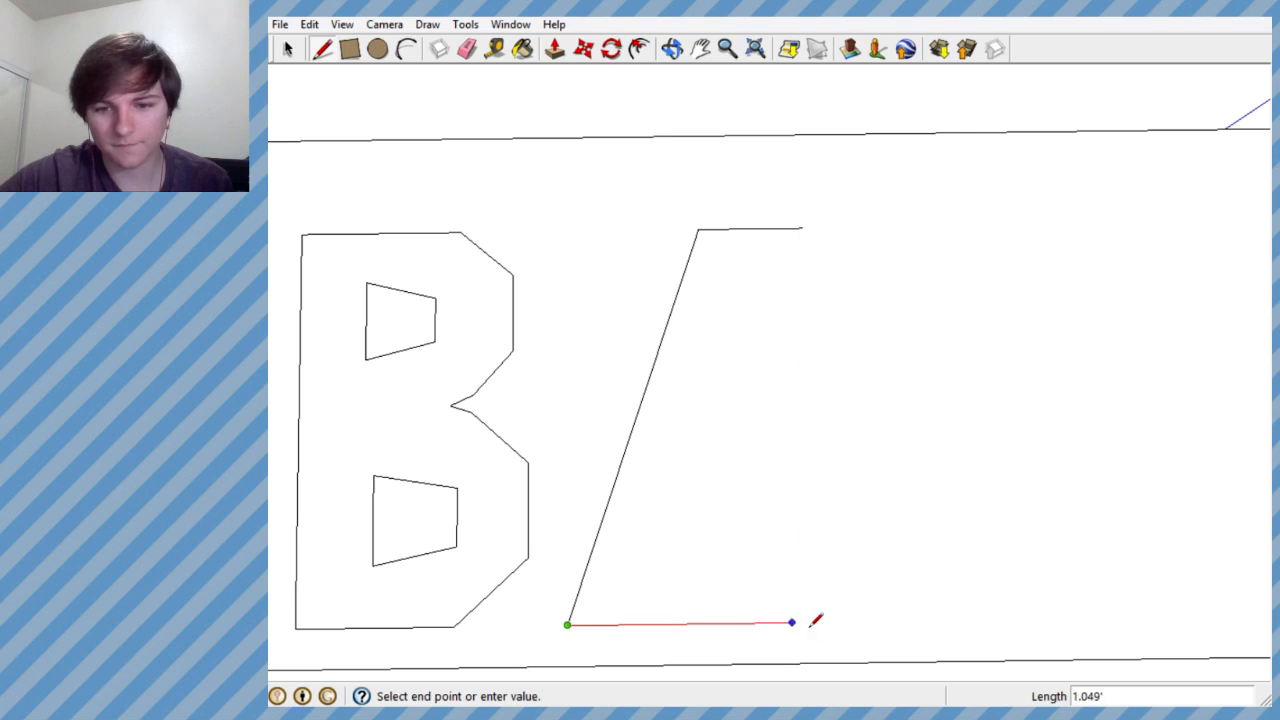
left_click(927, 621)
left_click(802, 229)
left_click(927, 621)
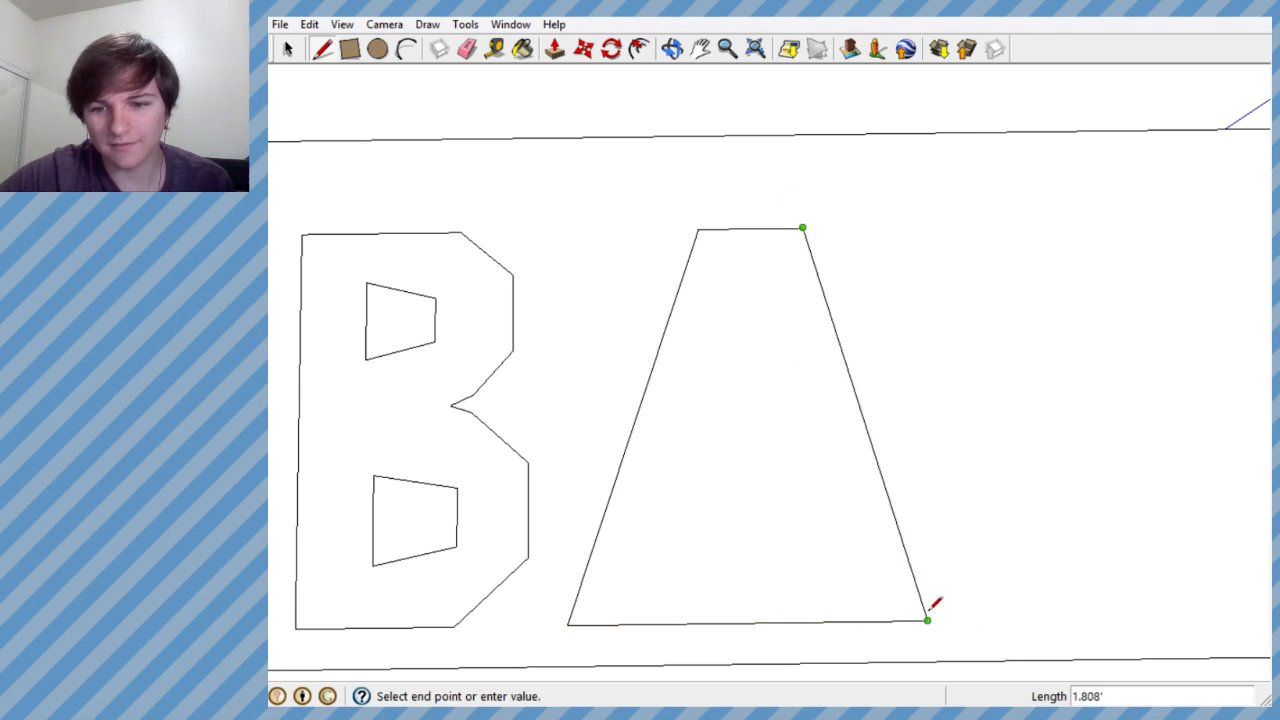
- Undo the A's right leg and base, and redraw the base about 1.57' long along the red axis
scroll(889, 434, "down", 6)
scroll(894, 434, "up", 3)
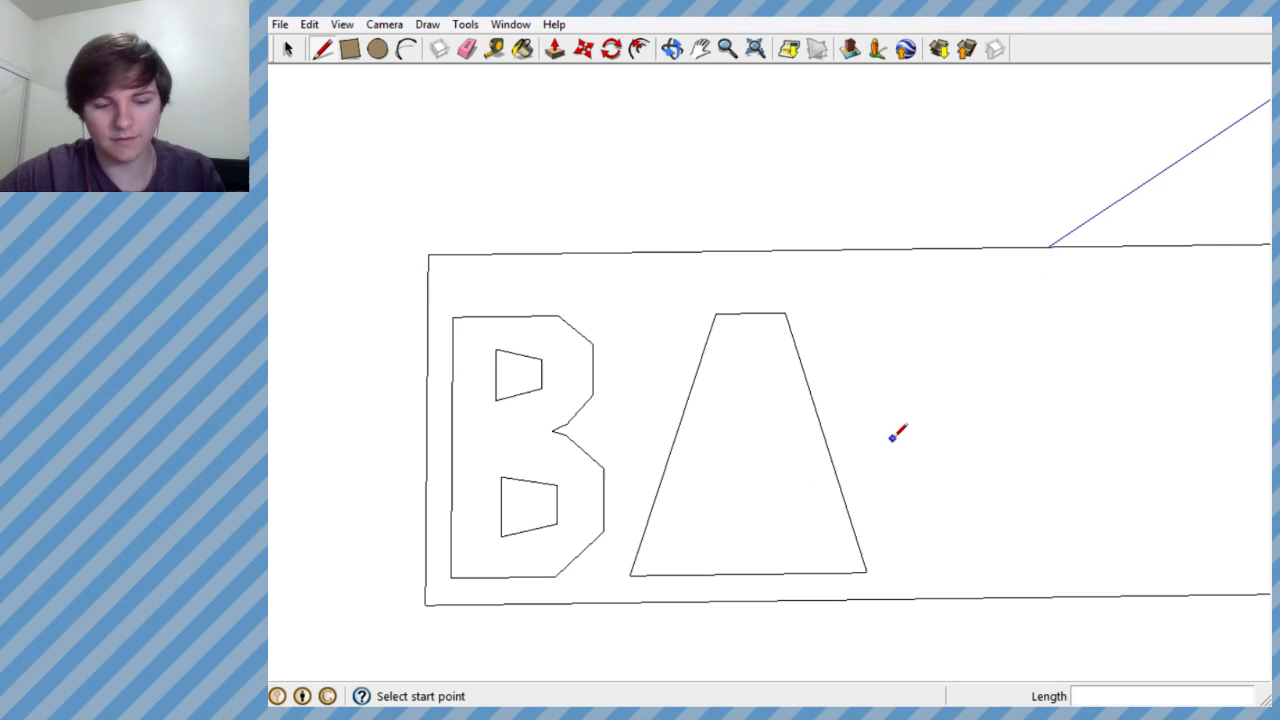
key("ctrl+z")
key("ctrl+z")
left_click(630, 575)
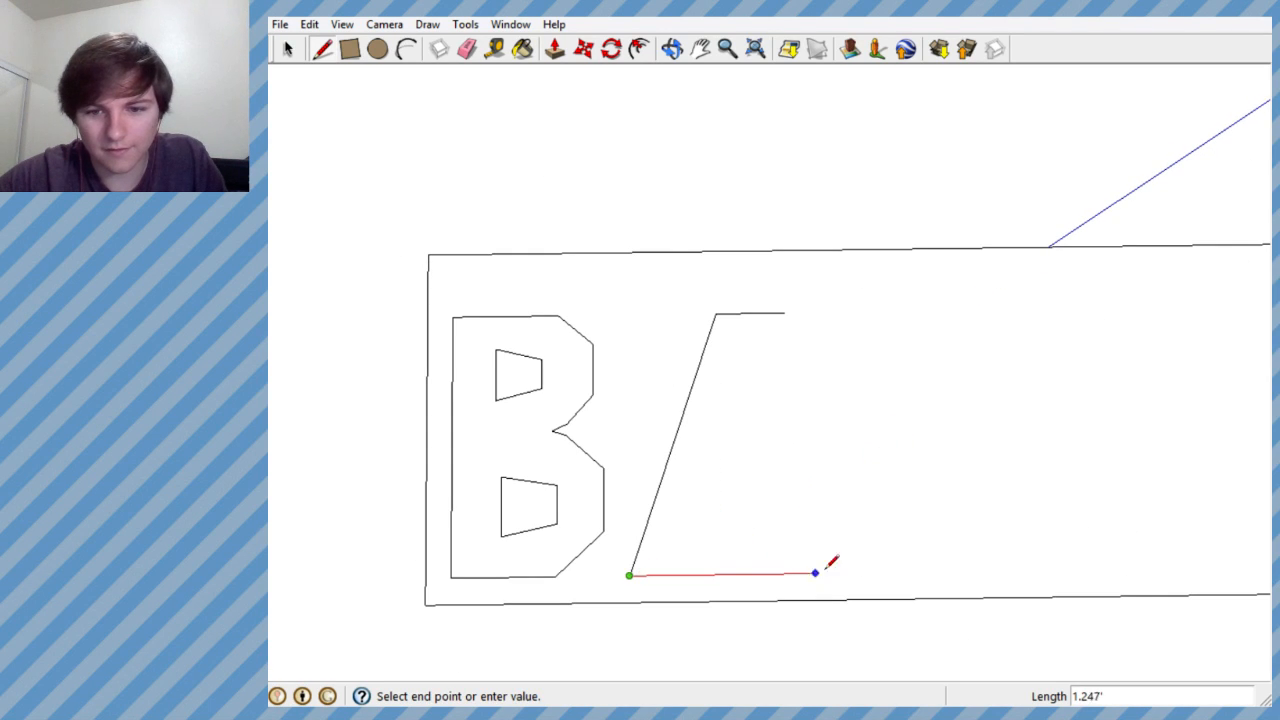
left_click(866, 573)
key("Escape")
- Close the A's outline with a slanted right leg about 1.81' long from the flat top to the base's end
left_click(794, 315)
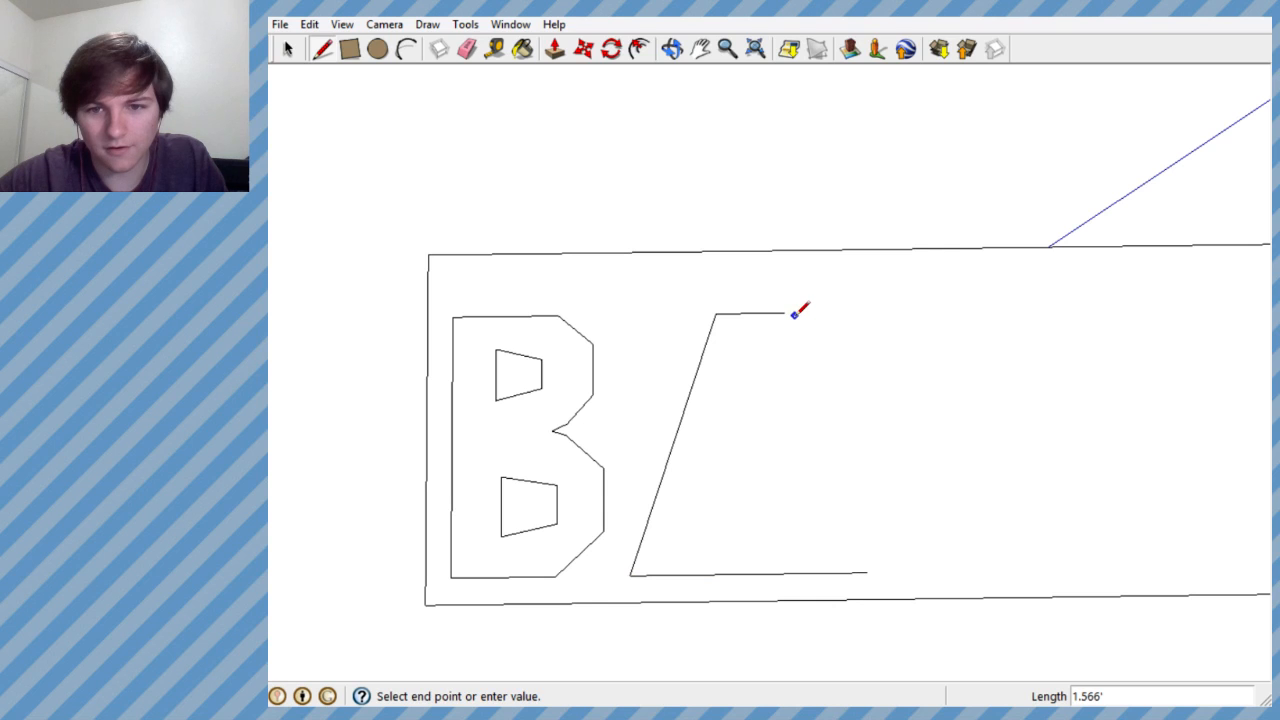
key("Escape")
left_click(784, 313)
left_click(866, 571)
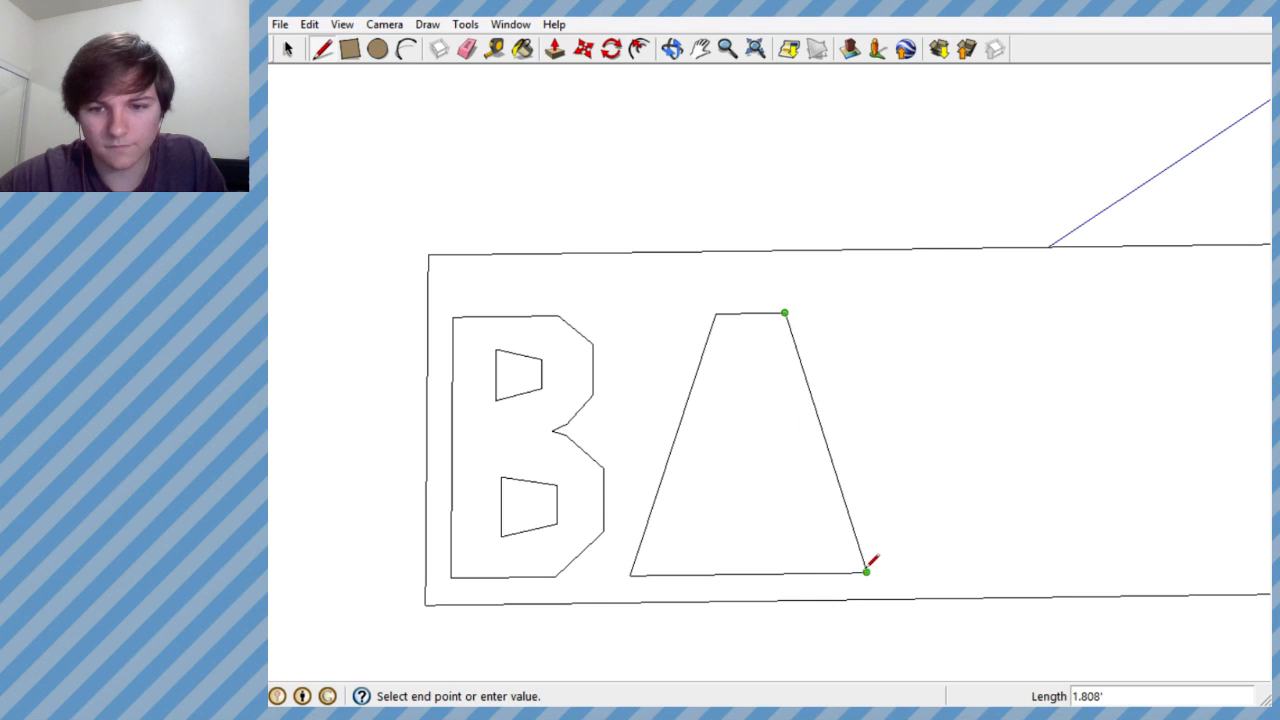
key("Escape")
- Draw the inner edge of the A's left leg, about 0.8' long, slanting up from the base alongside the outer edge
scroll(837, 466, "down", 2)
scroll(797, 500, "up", 3)
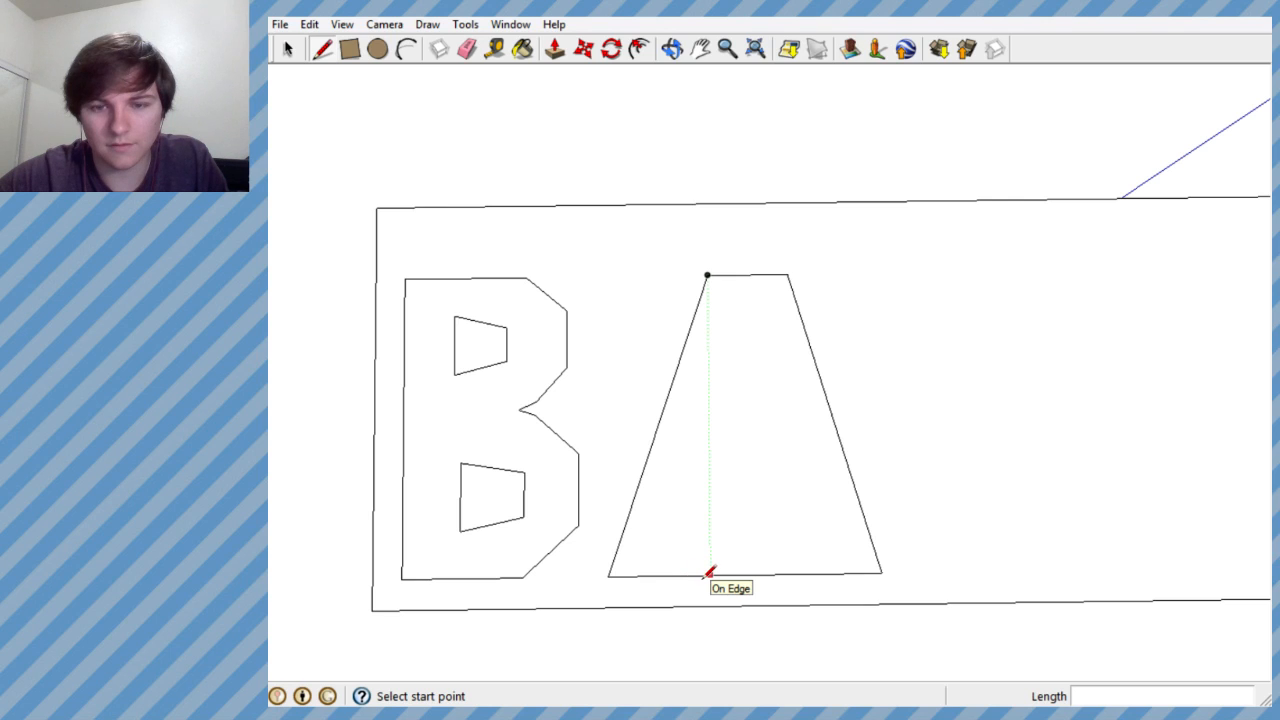
left_click(669, 575)
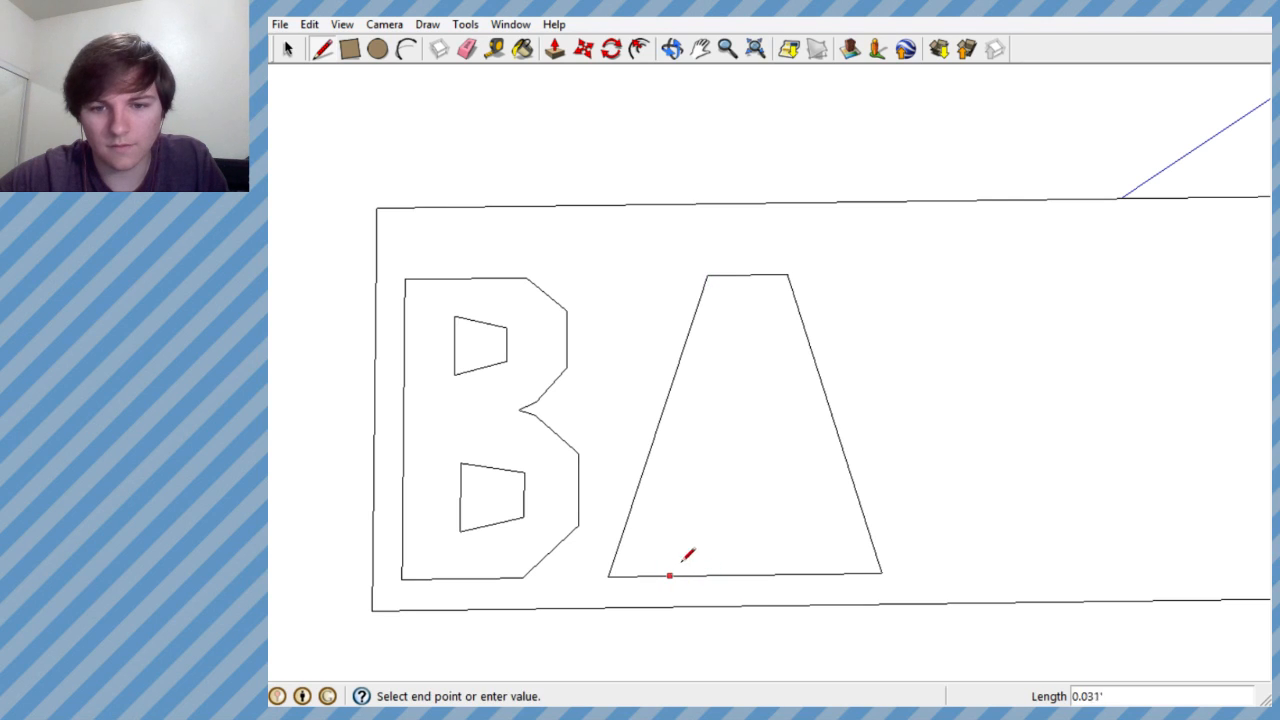
left_click(714, 438)
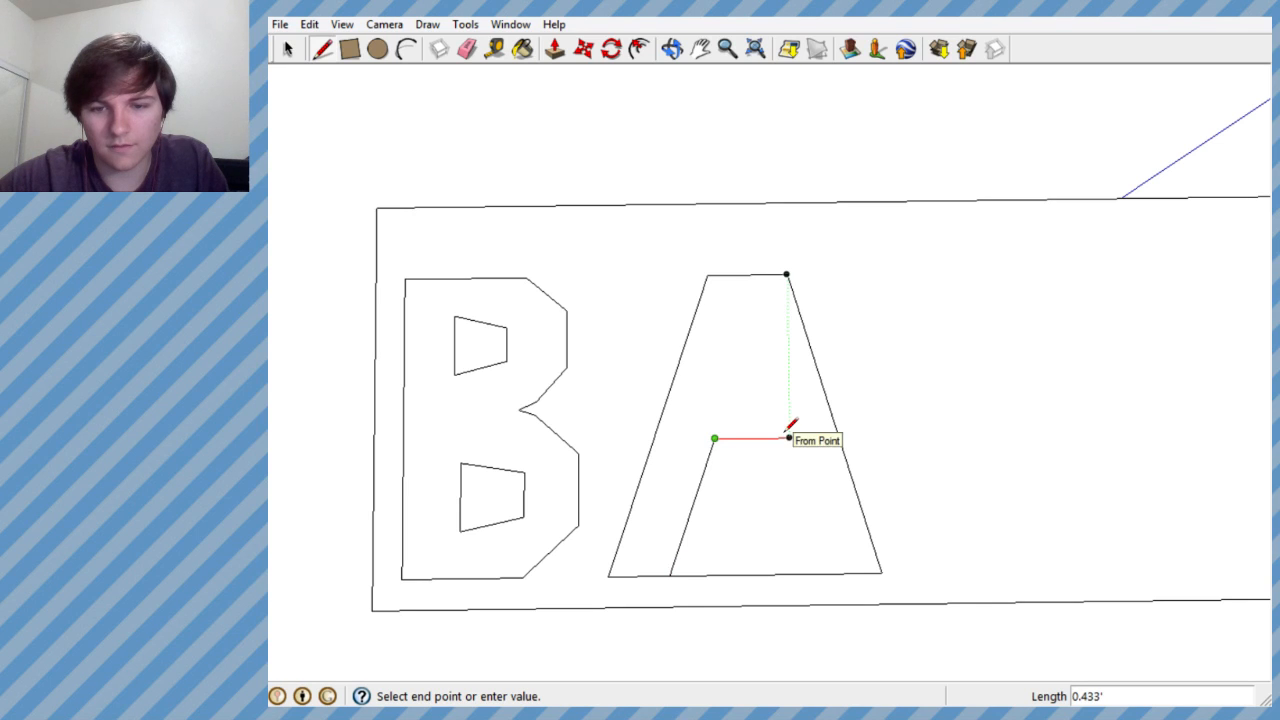
- Try a horizontal edge about 0.43' long and a slanted right inner edge about 0.81' long, and undo both
left_click(789, 438)
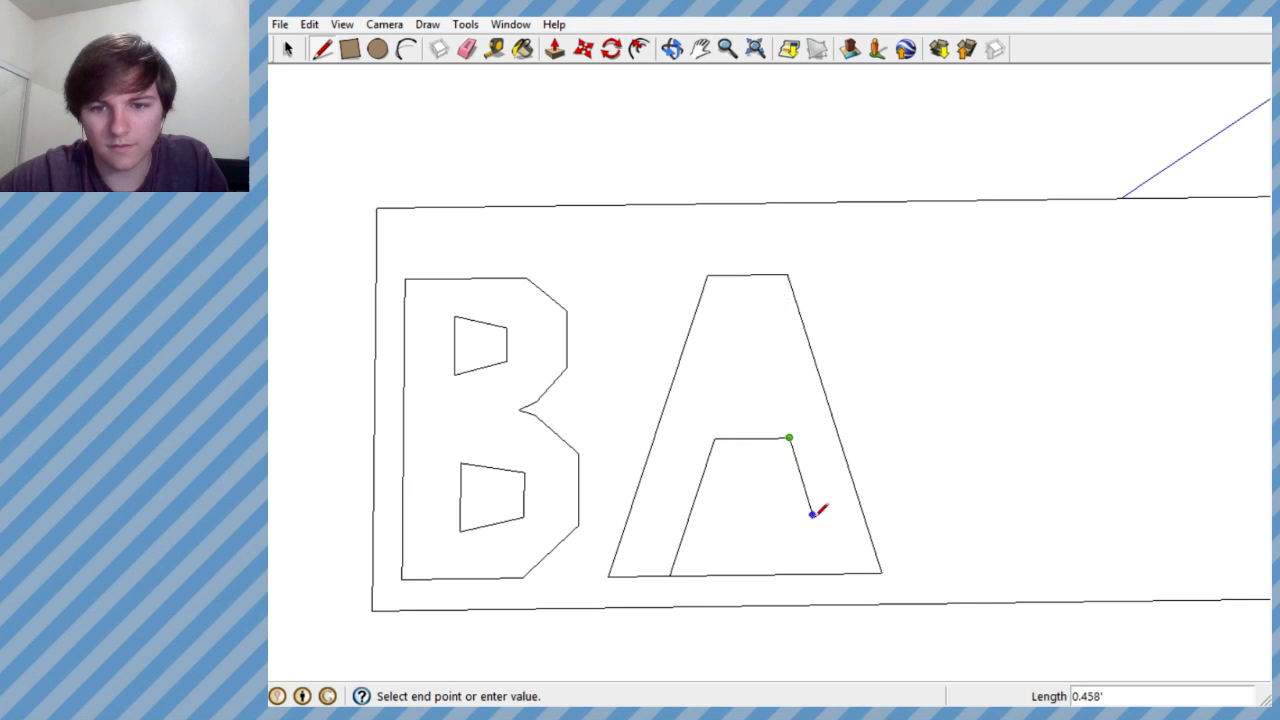
left_click(826, 575)
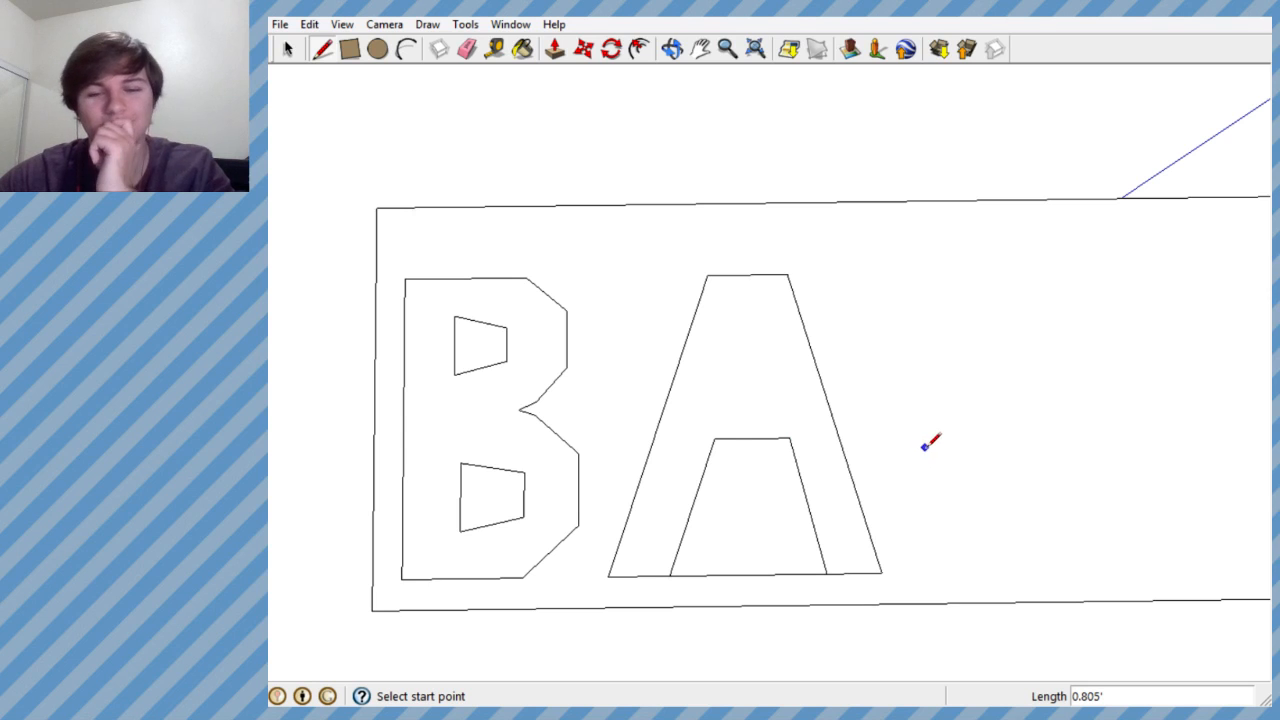
key("ctrl+z")
key("ctrl+z")
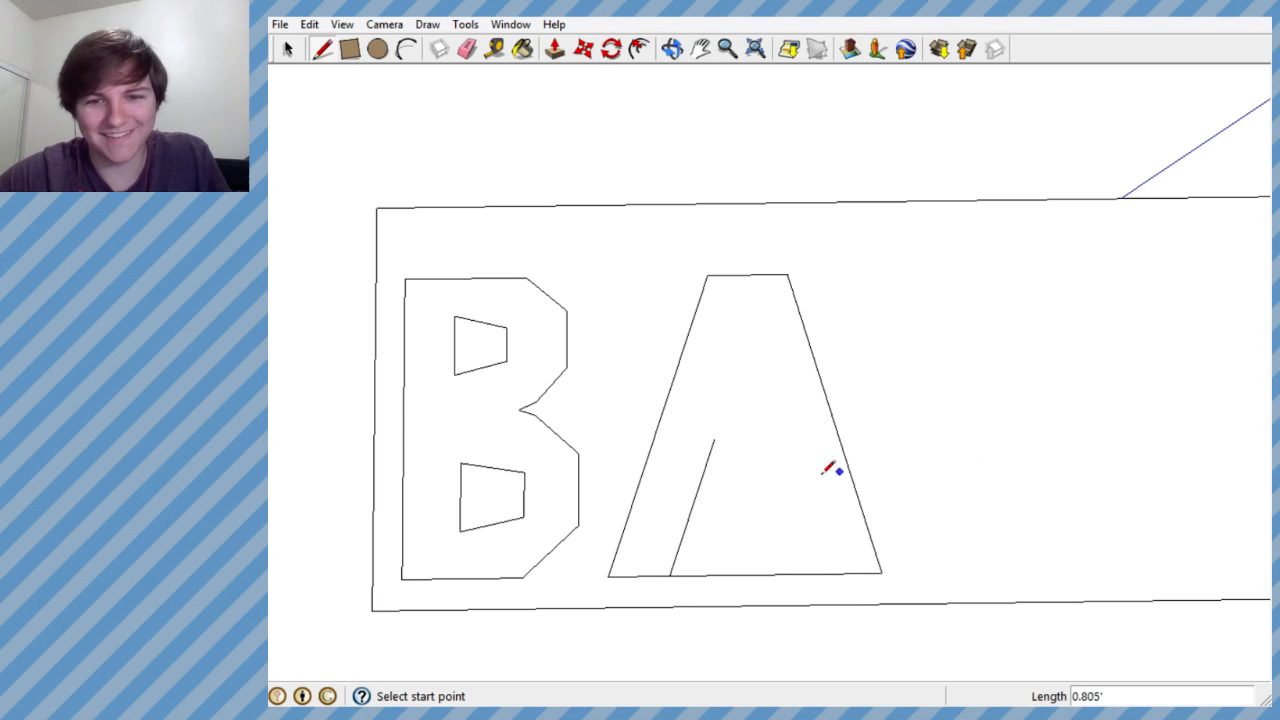
left_click(714, 438)
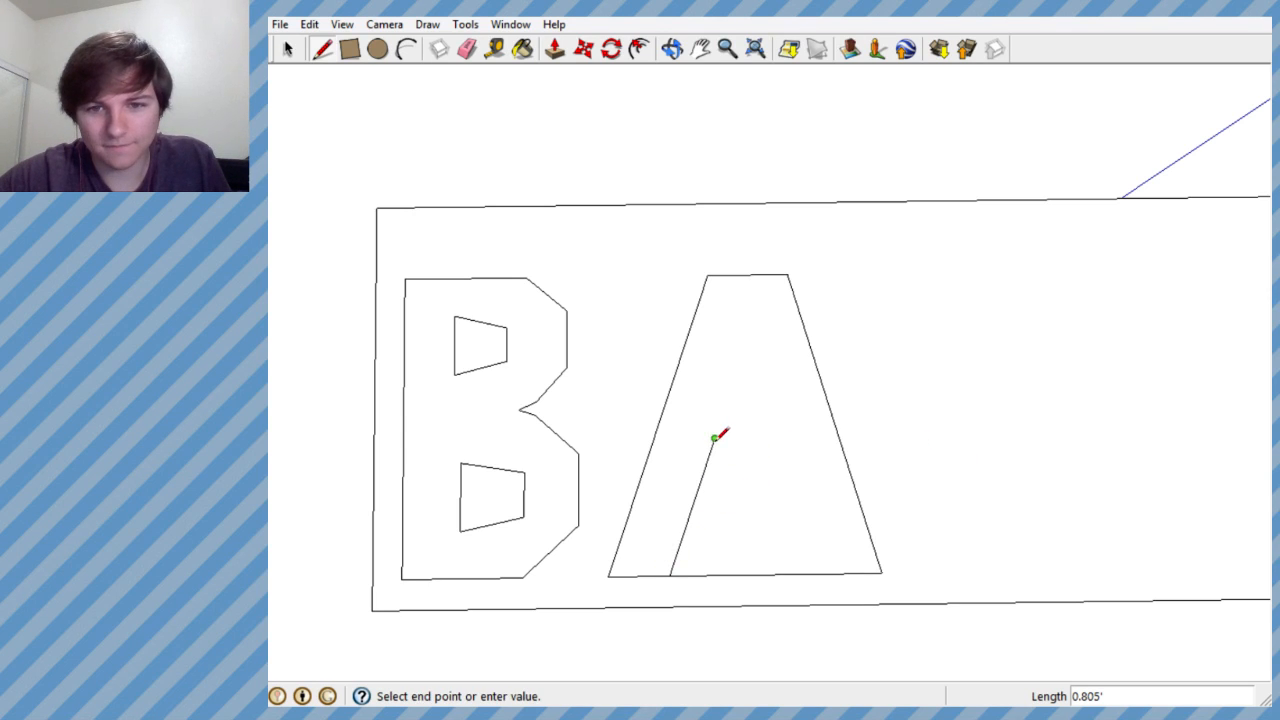
double_click(769, 438)
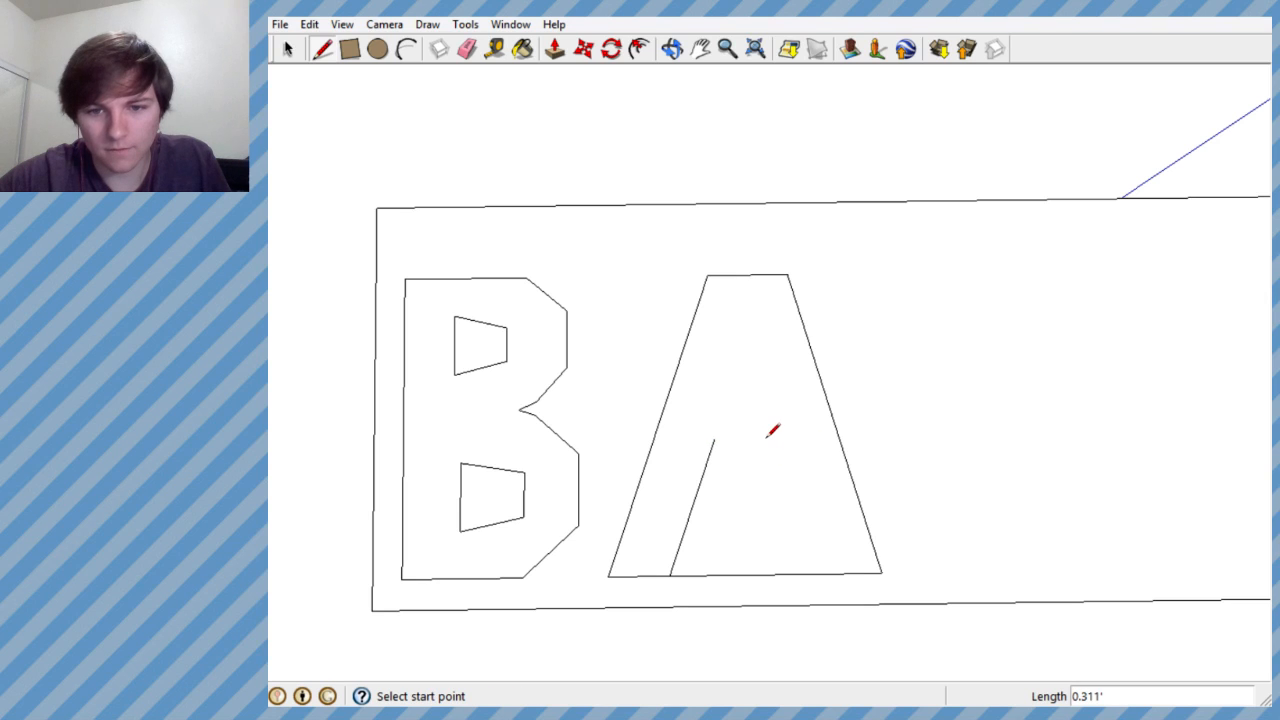
- Draw the crossbar's lower edge about 0.41' long along the red axis, and a slanted inner right edge about 0.81' long down to the base
left_click(714, 438)
scroll(787, 437, "up", 3)
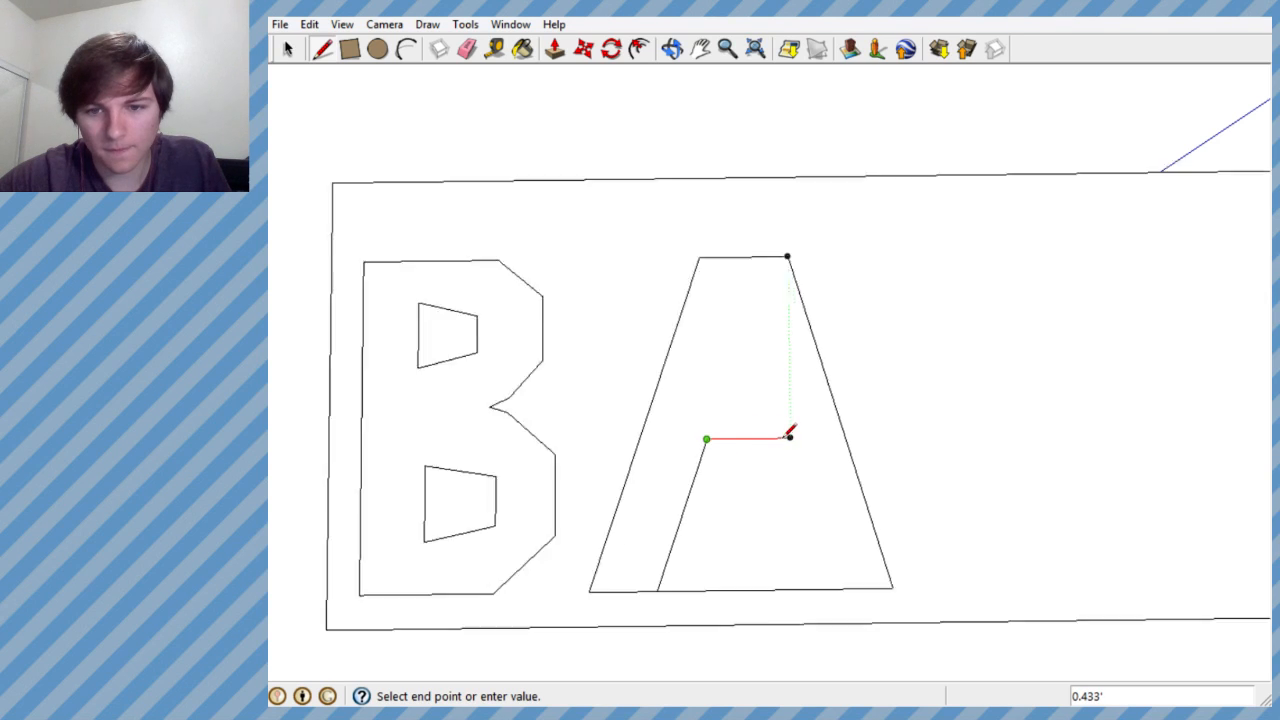
scroll(790, 435, "up", 4)
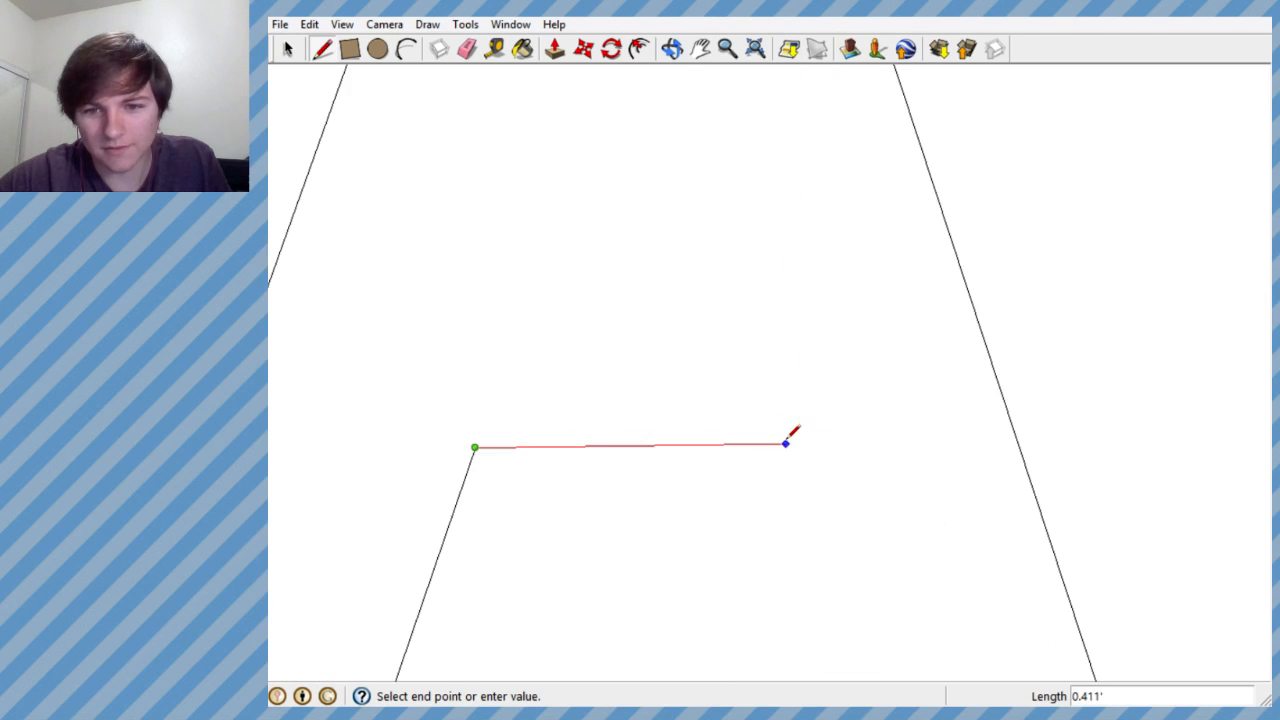
double_click(787, 441)
scroll(760, 425, "down", 5)
left_click(749, 419)
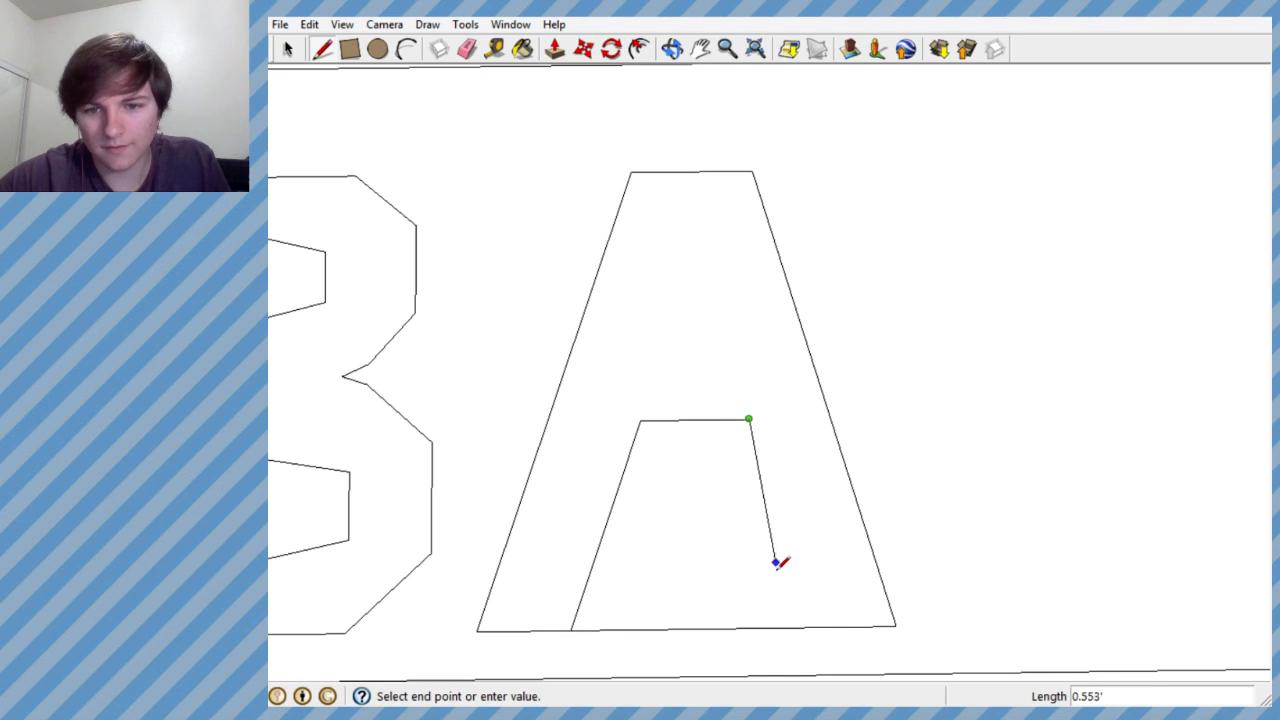
left_click(810, 627)
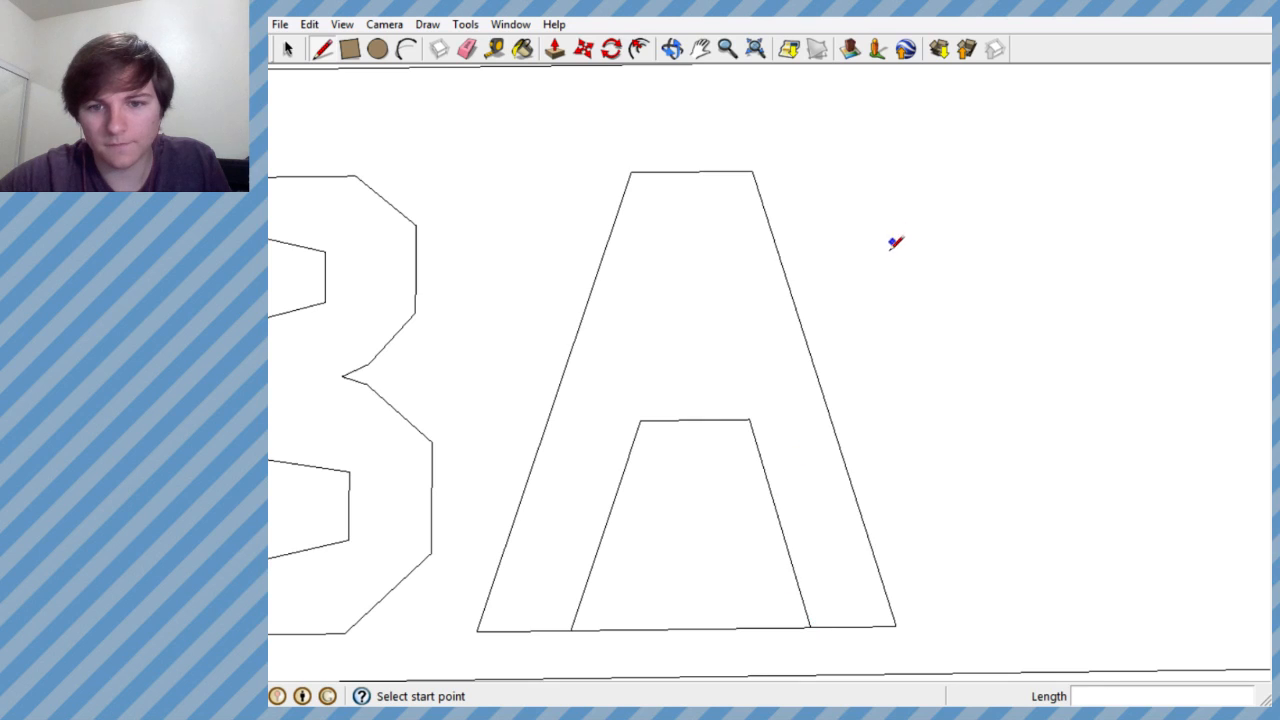
- Erase the base segment between the A's two legs
scroll(778, 327, "down", 3)
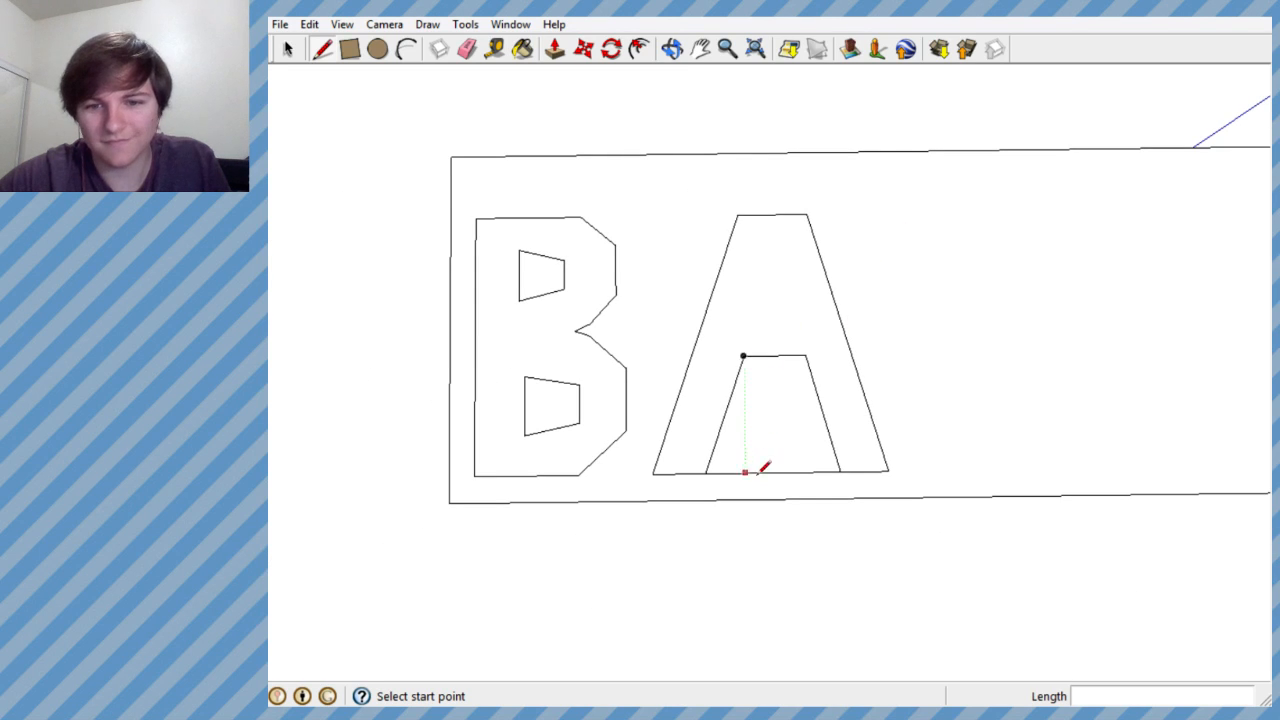
left_click(467, 48)
left_click_drag(780, 465, 813, 461)
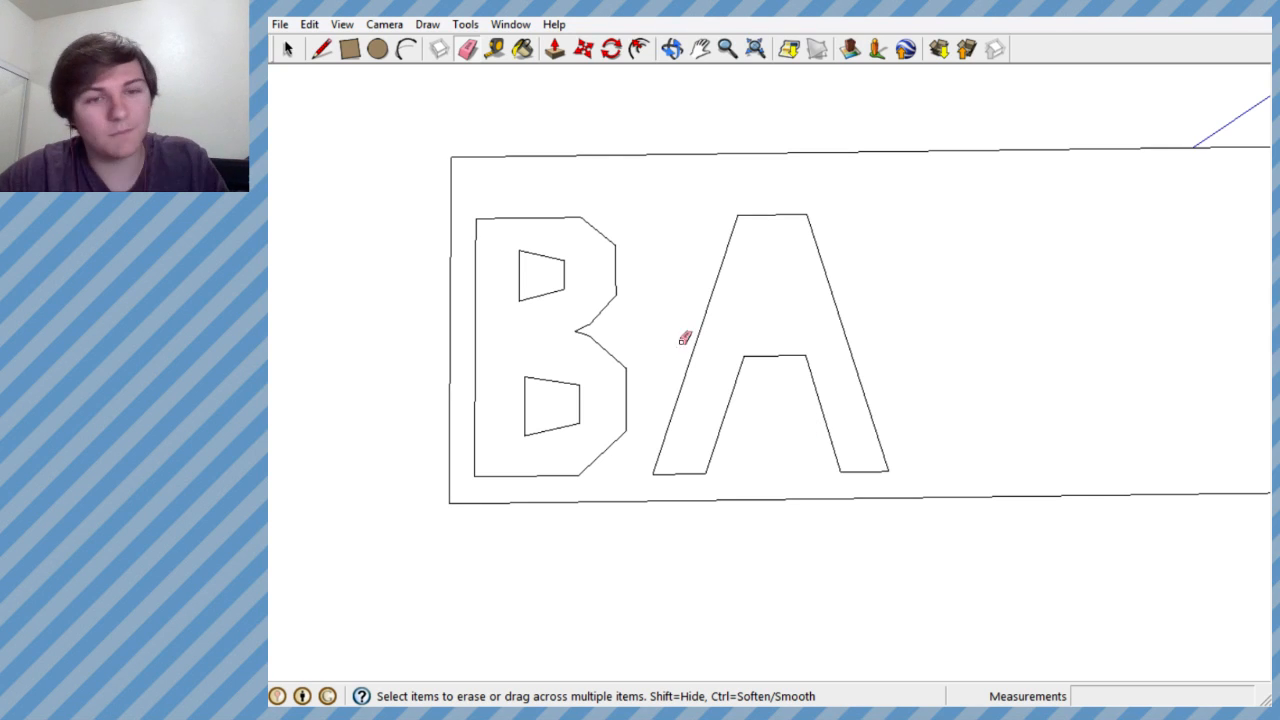
- Draw a triangular hole in the A's upper part, with a base about 0.39' long along the red axis and a right side about 0.45'
left_click(323, 49)
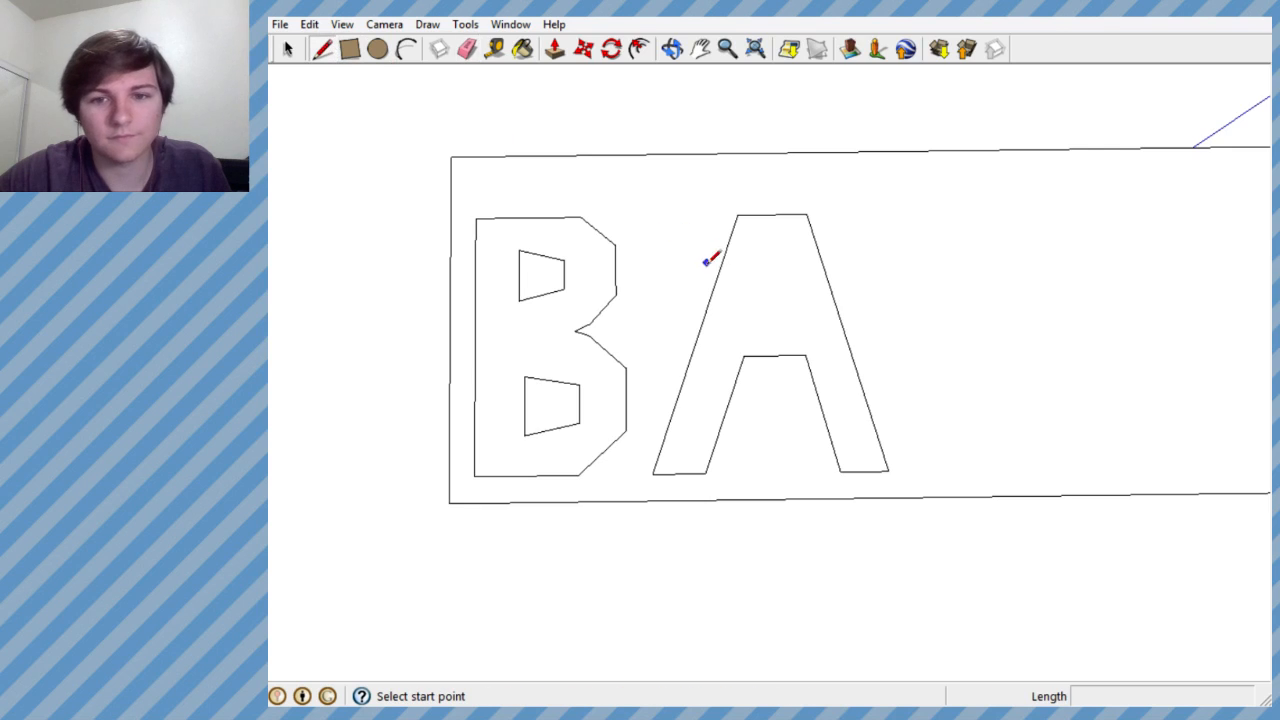
scroll(713, 260, "up", 3)
left_click(771, 337)
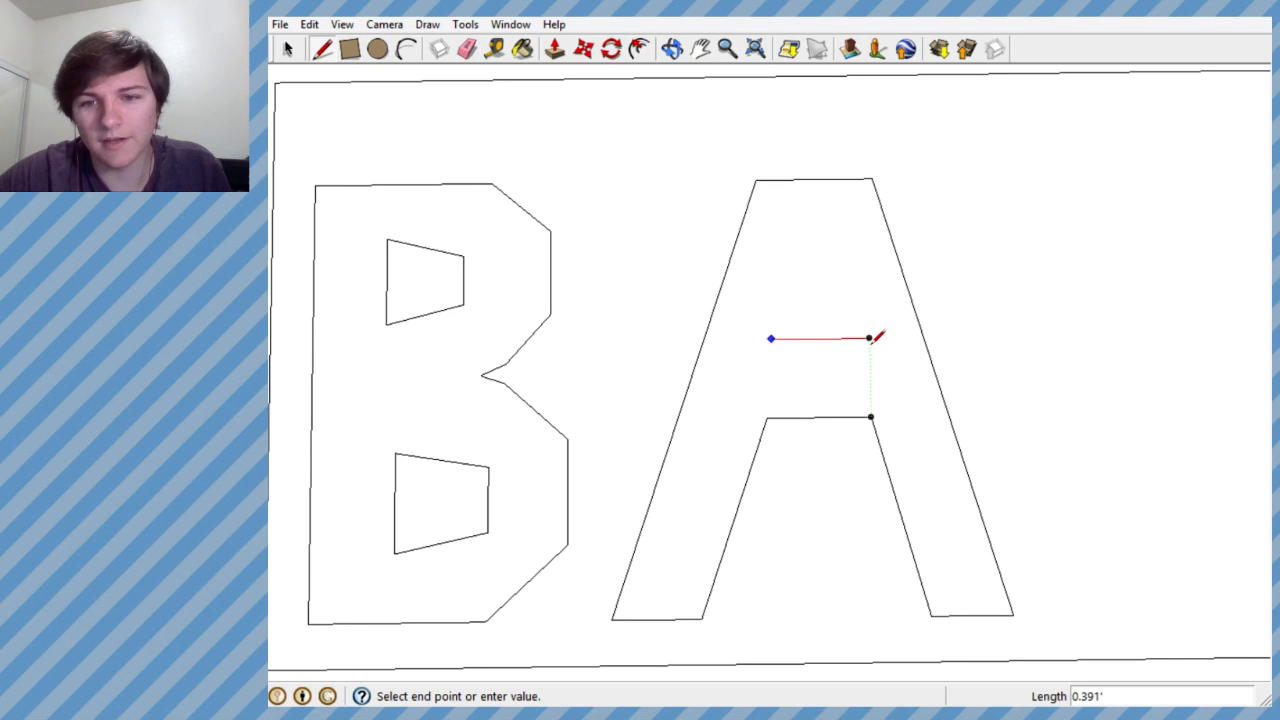
double_click(870, 338)
left_click(869, 338)
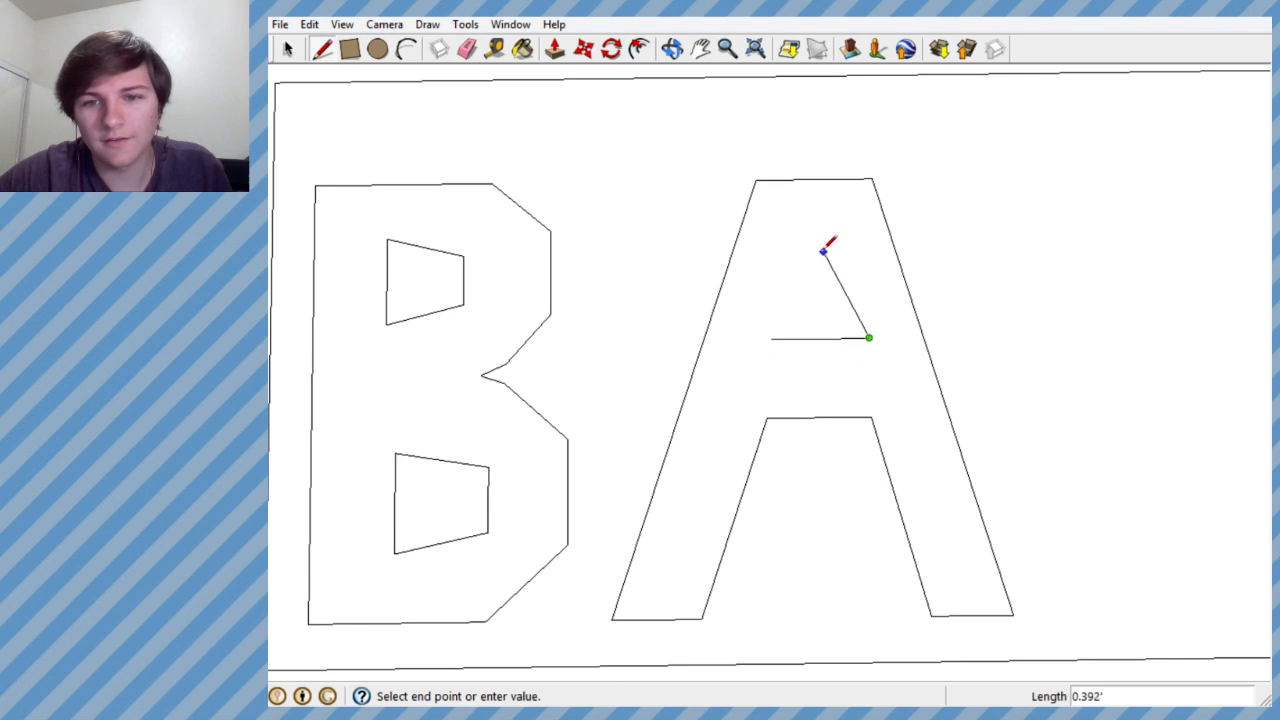
left_click(818, 239)
left_click(771, 338)
scroll(788, 300, "down", 5)
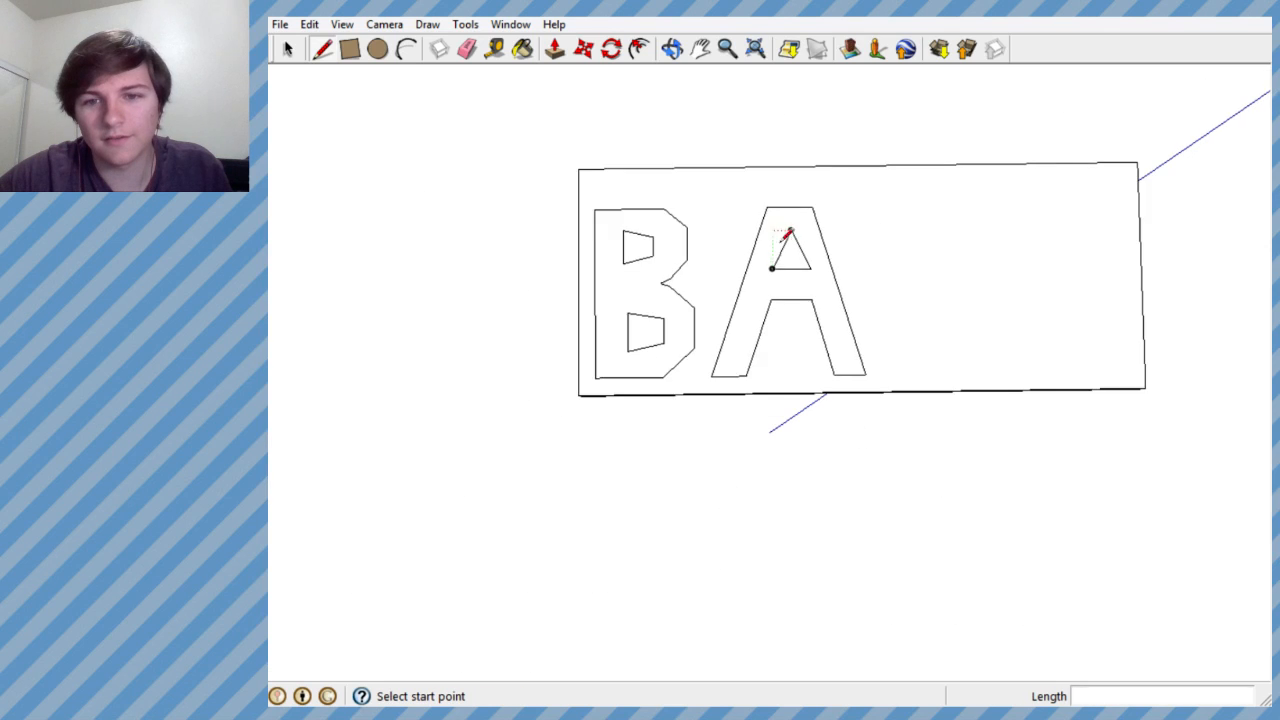
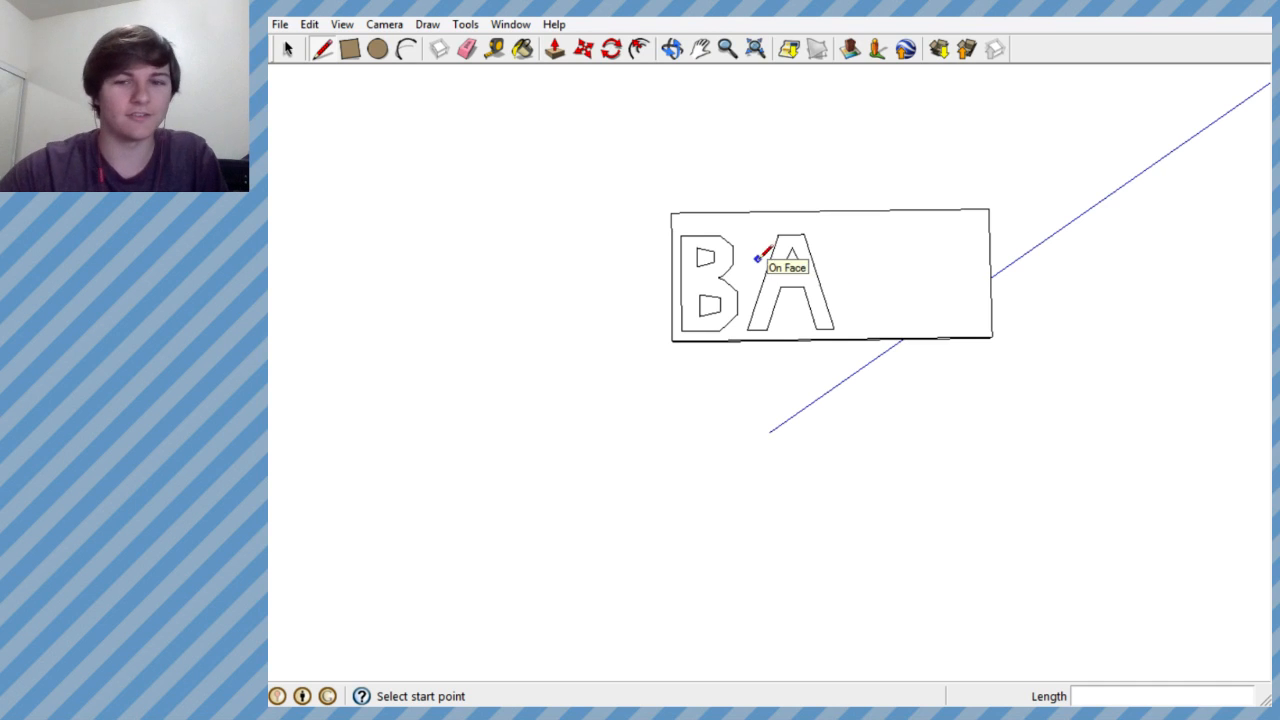
- Extend the A's base by a line about 0.28' long and its top edge by about 0.79', both along the red axis
scroll(866, 309, "up", 3)
scroll(832, 340, "up", 3)
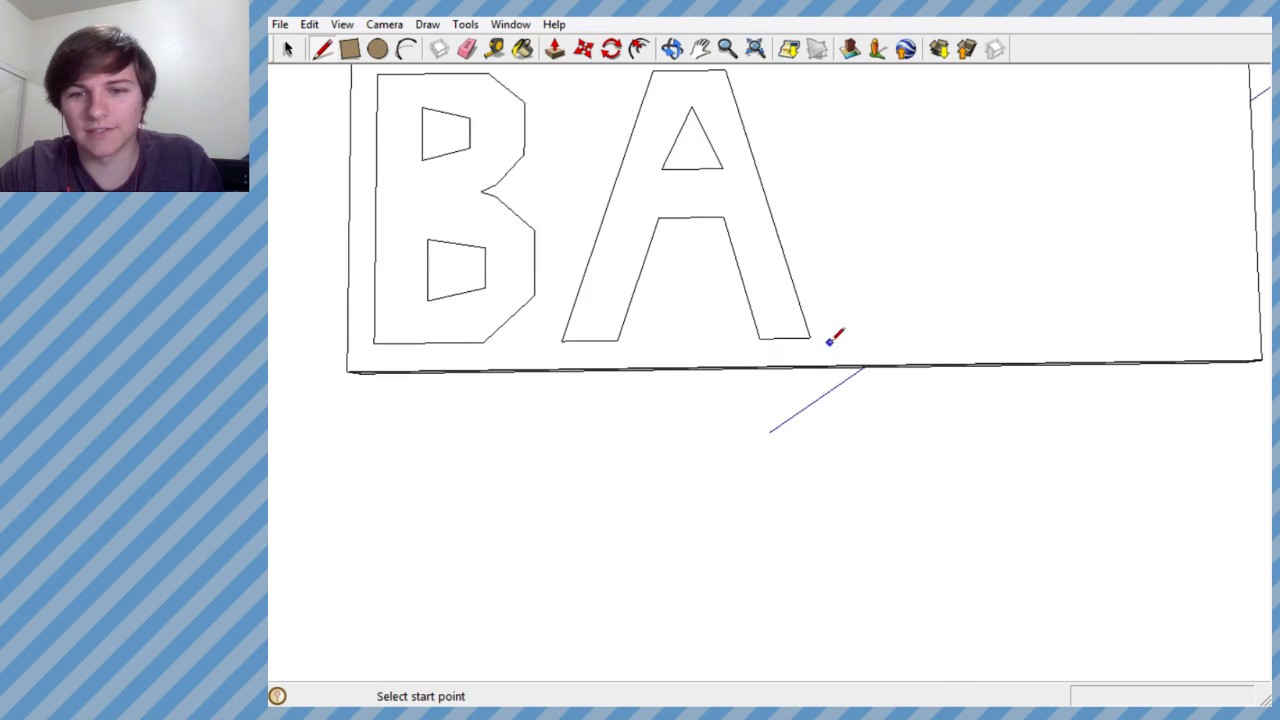
scroll(834, 338, "up", 2)
left_click(804, 337)
left_click(857, 337)
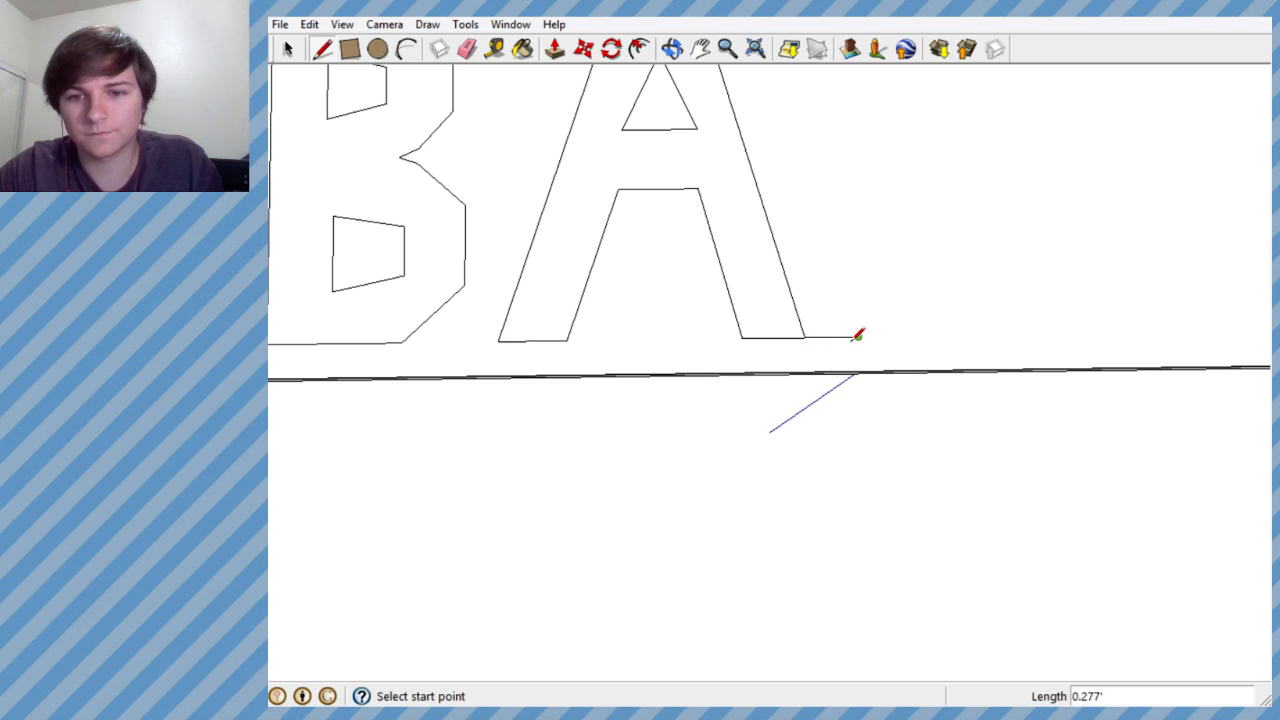
scroll(770, 428, "down", 3)
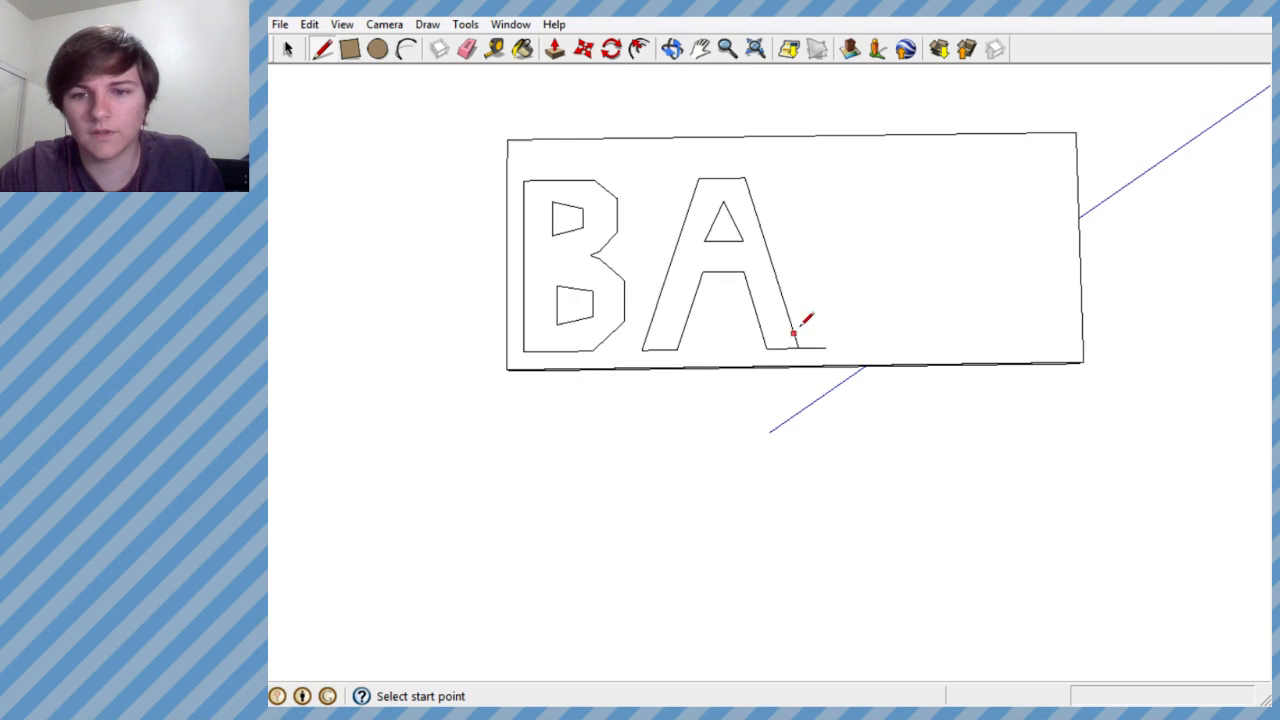
left_click(744, 177)
left_click(822, 177)
key("Escape")
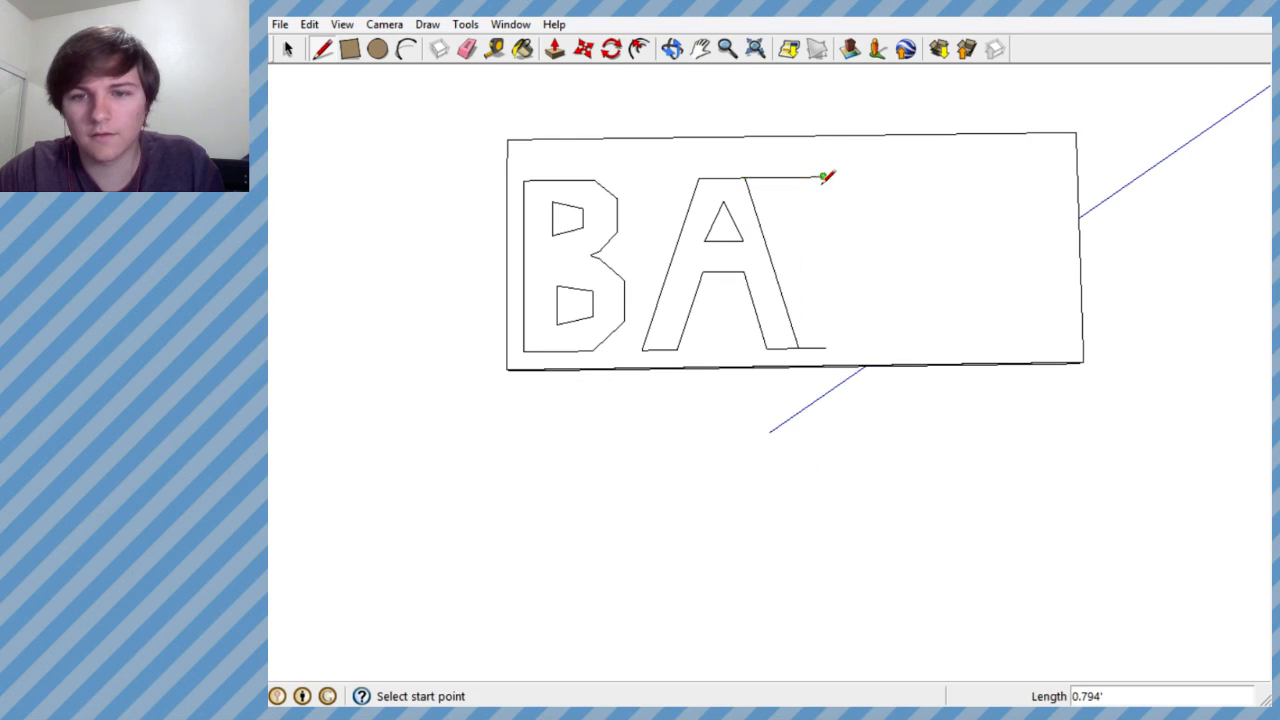
- Try a vertical edge about 1.71' long joining the ends of the two extension lines, and undo it
left_click(826, 349)
left_click(823, 177)
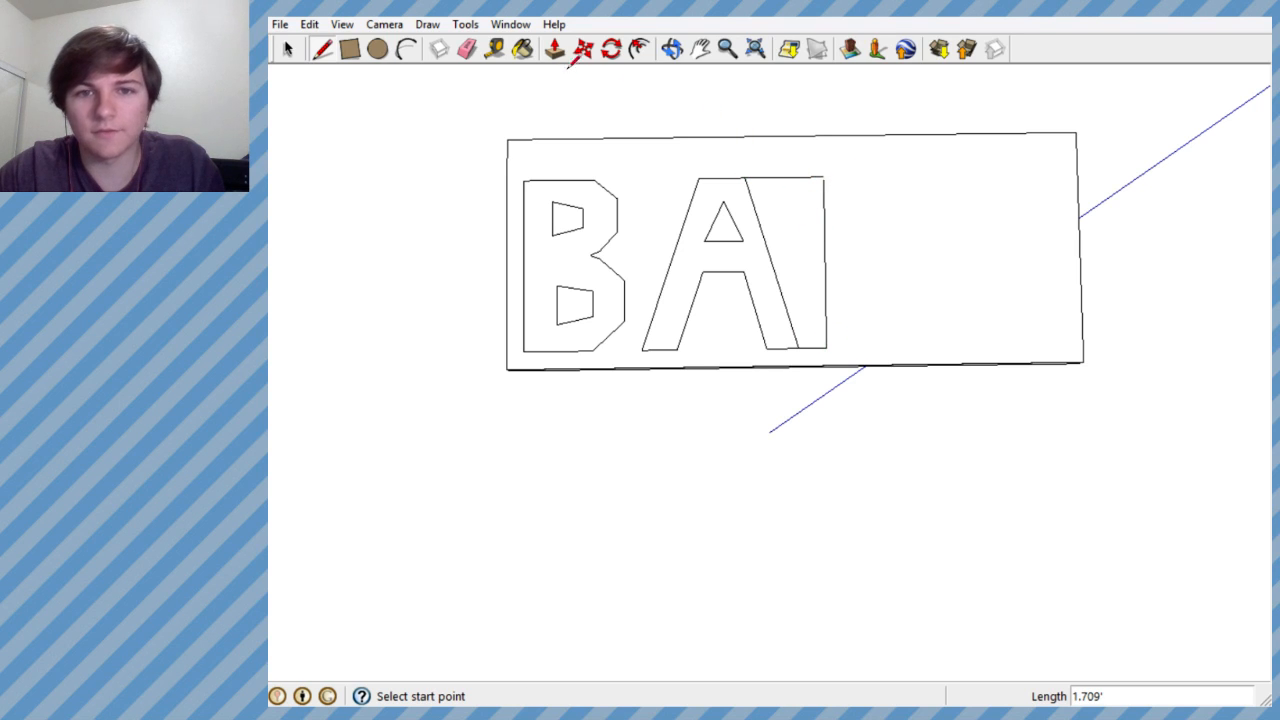
scroll(823, 200, "up", 3)
key("ctrl+z")
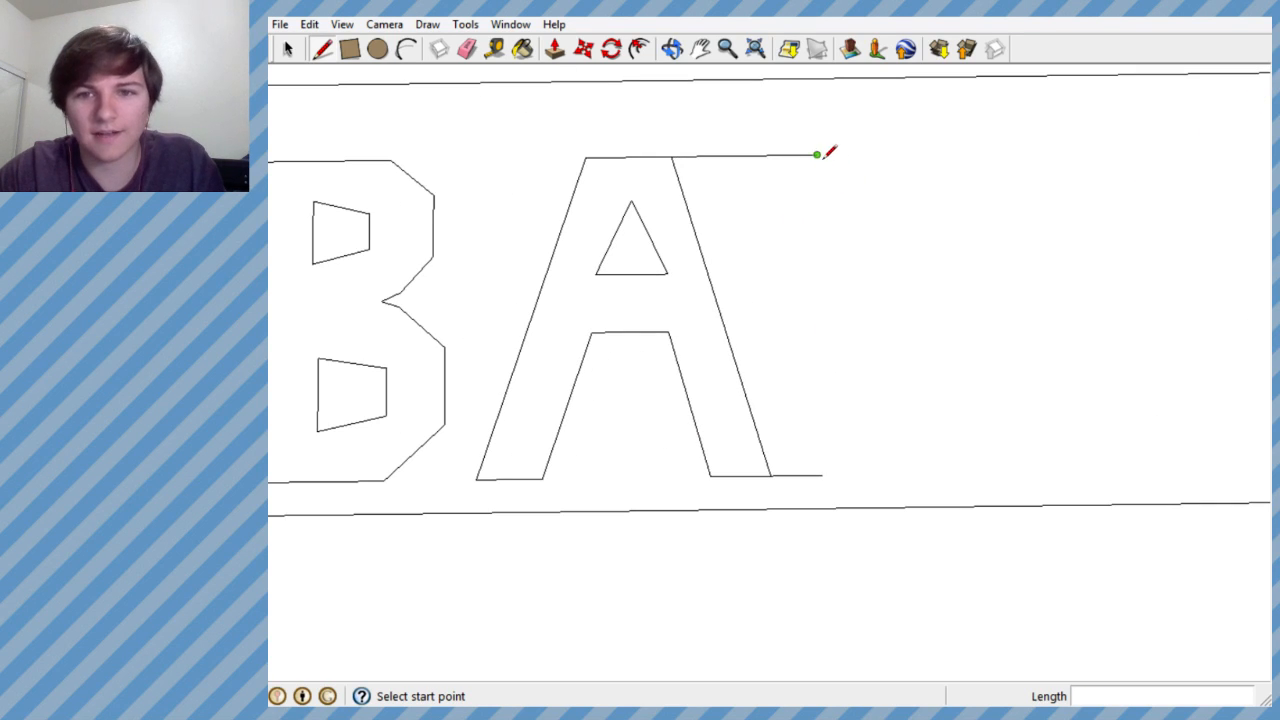
- Join the extension line ends with a vertical edge about 1.73' long, and erase the two horizontal extension lines
left_click(817, 154)
left_click(822, 476)
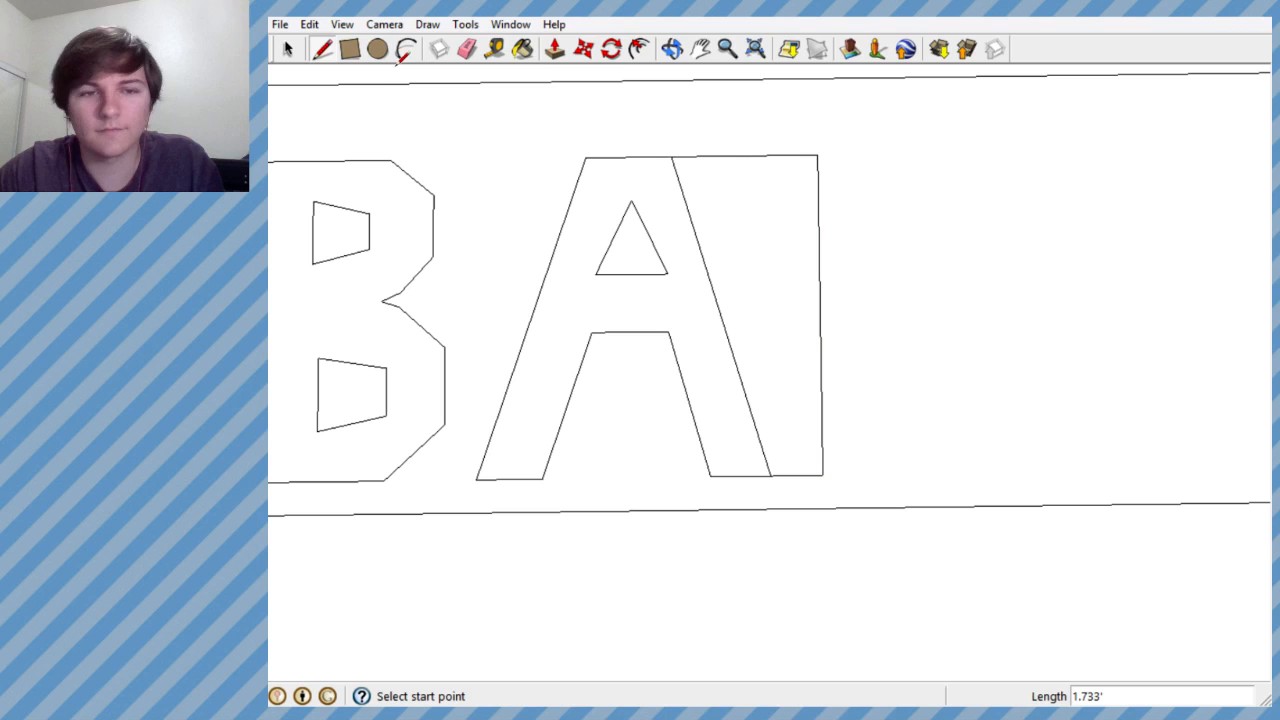
left_click(466, 49)
left_click_drag(783, 145, 779, 402)
left_click_drag(803, 484, 803, 484)
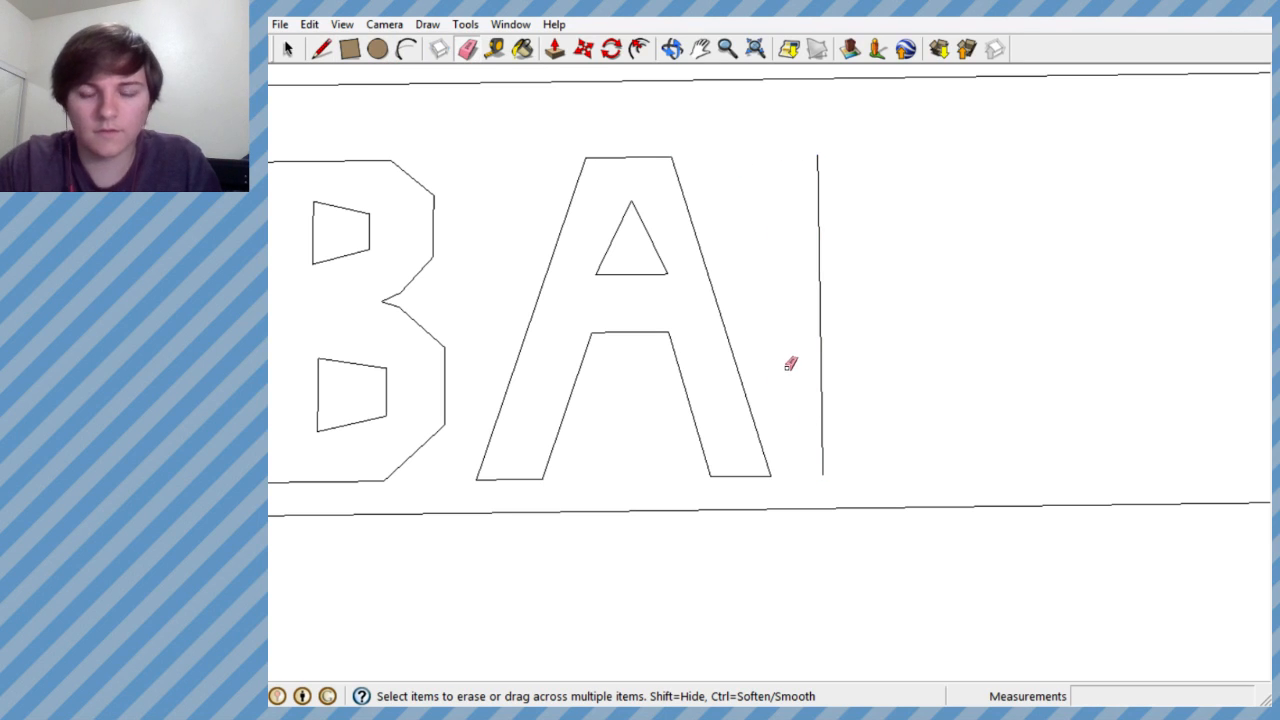
- Draw the top edge of the N's left stem about 0.32' long along the red axis
left_click(321, 49)
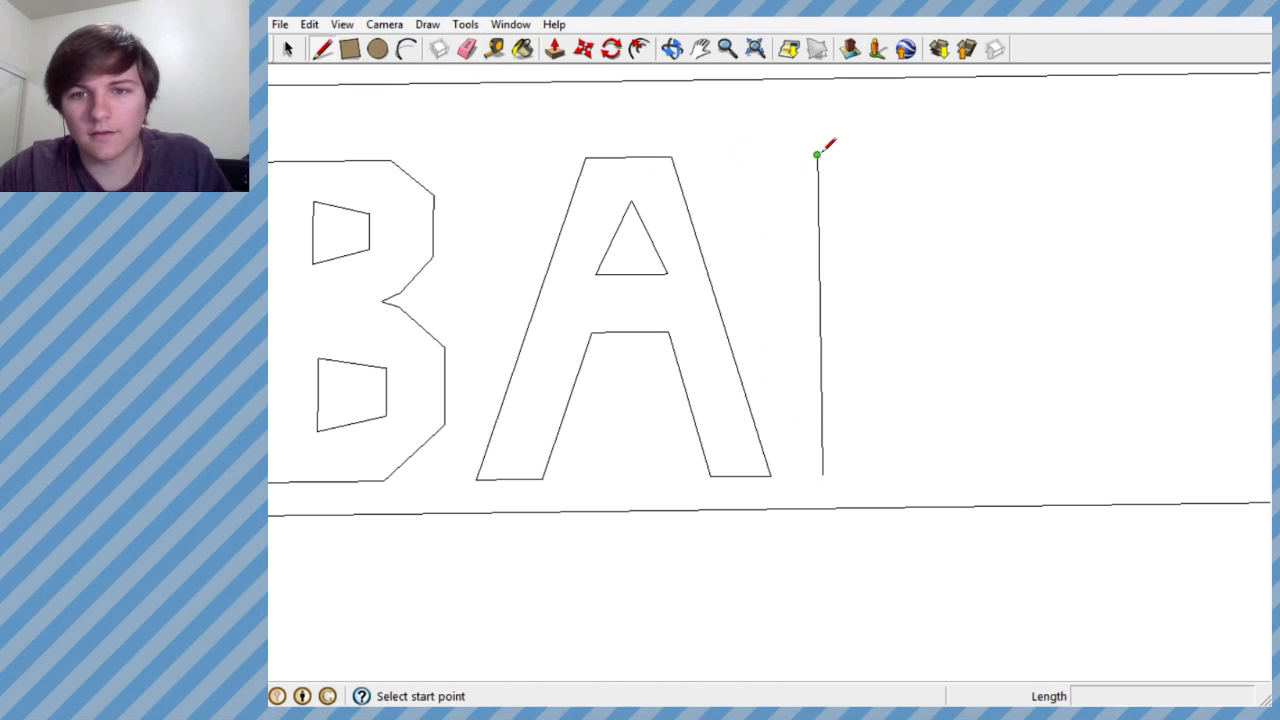
left_click(817, 154)
left_click(877, 152)
key("Escape")
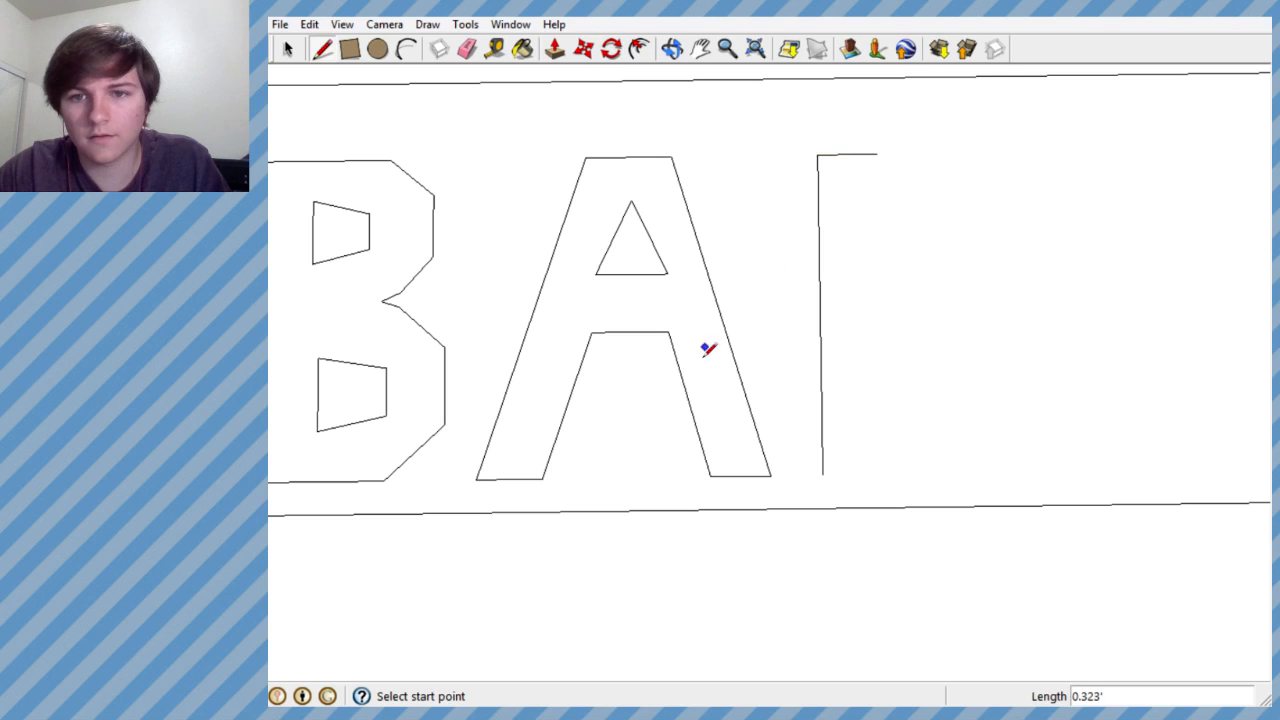
- Draw the N's upper diagonal, a vertical edge about 0.84' up to the top line, and the right stem's top edge about 0.32' long
scroll(740, 385, "down", 3)
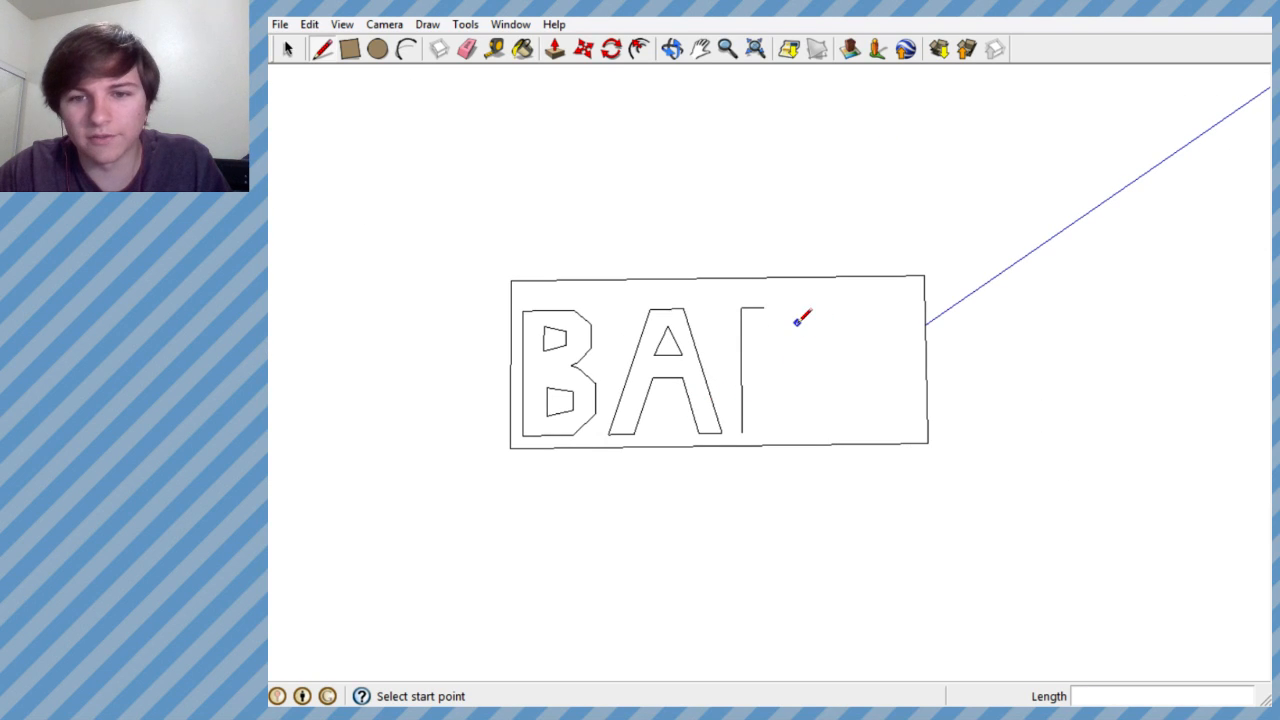
scroll(797, 321, "up", 3)
left_click(720, 289)
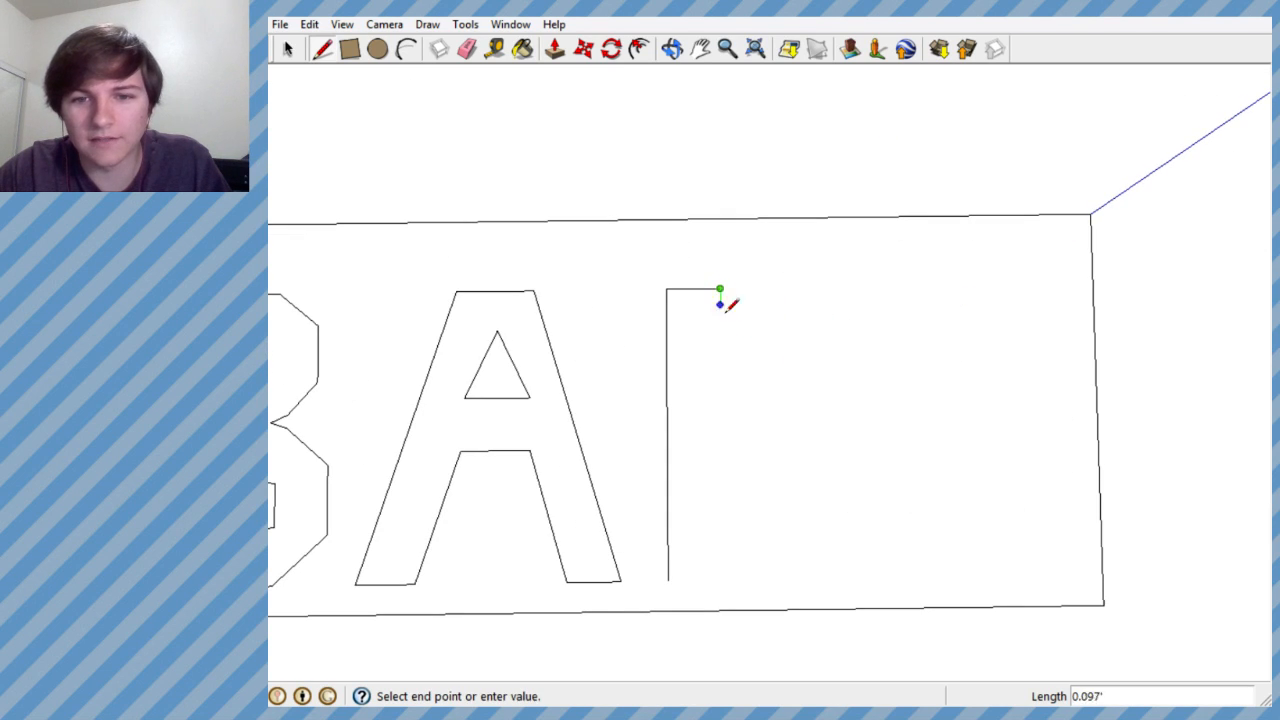
left_click(832, 425)
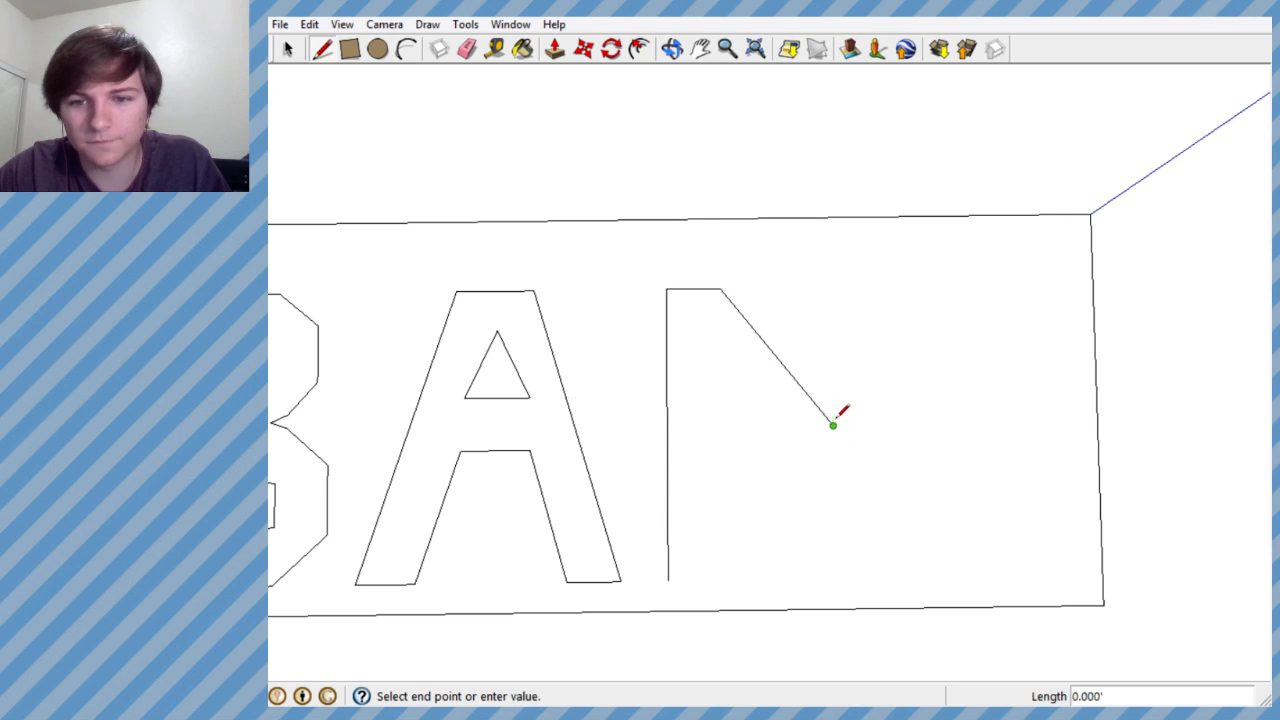
left_click(831, 287)
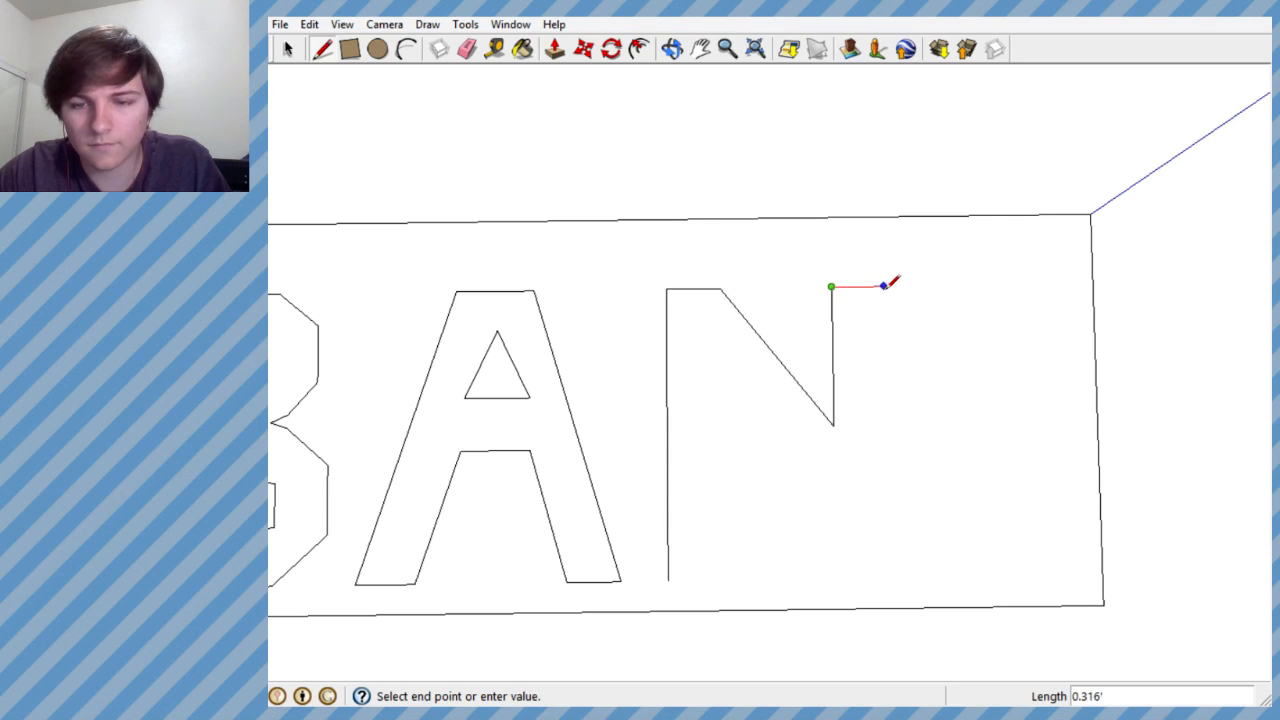
double_click(886, 286)
- Draw the N's outer right edge about 1.73' long and the left stem's base edge about 0.32' along the red axis
left_click(886, 286)
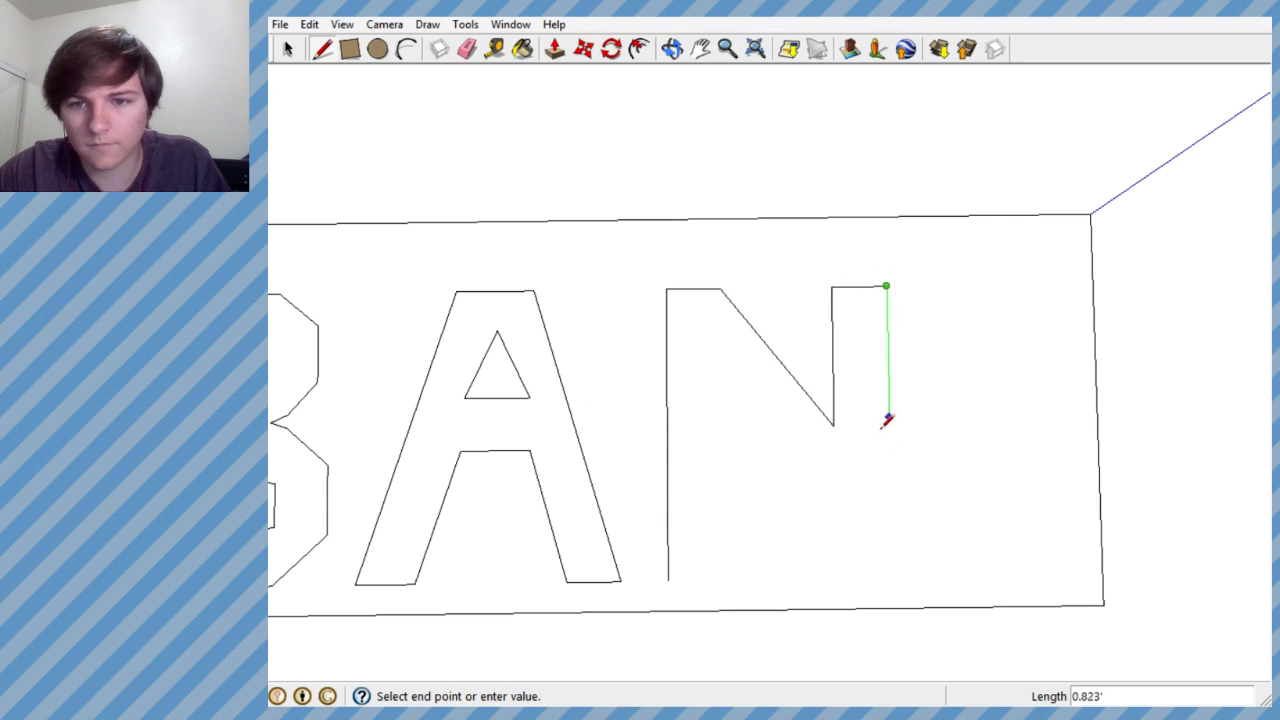
left_click(892, 576)
key("Escape")
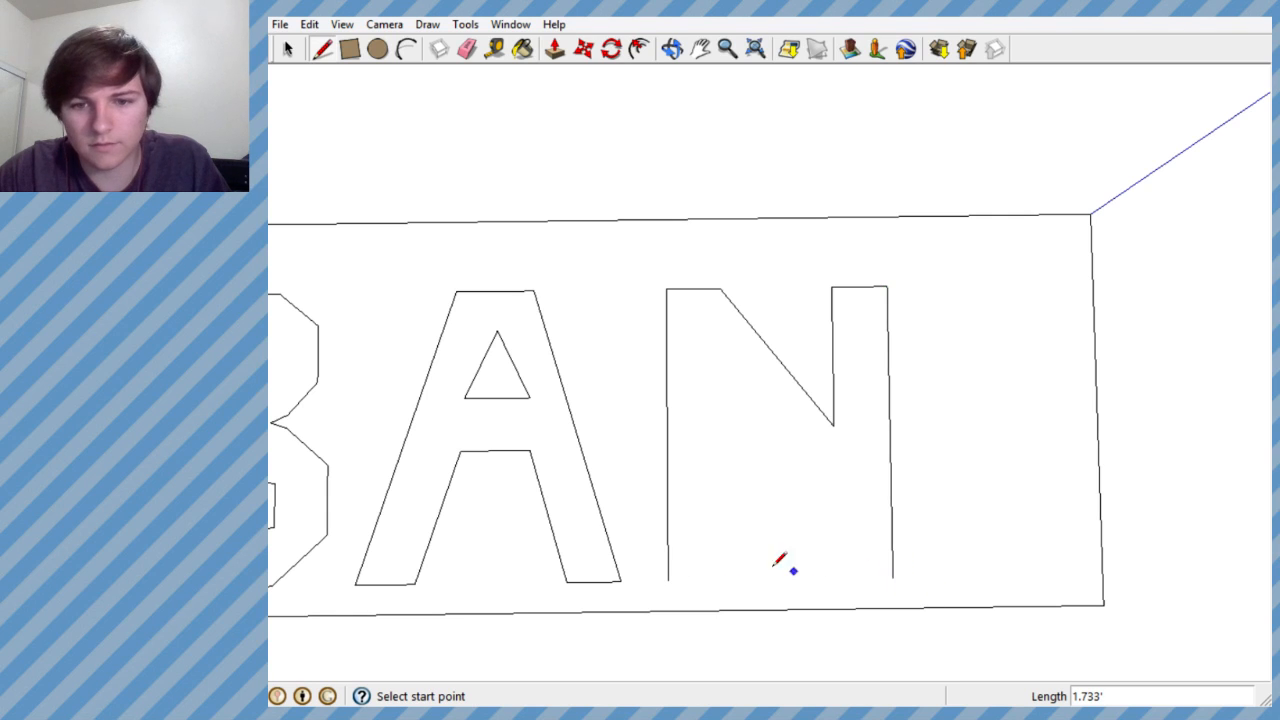
left_click(668, 580)
left_click(723, 580)
key("Escape")
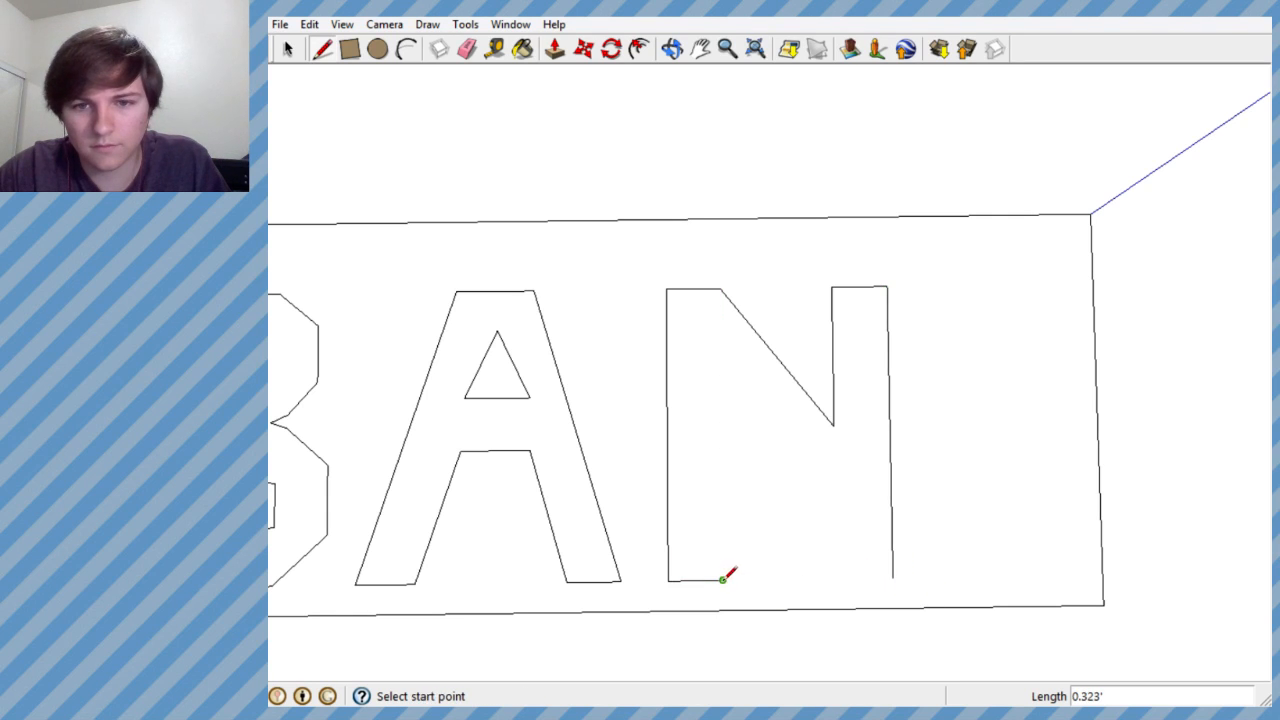
- Close the N's outline with an inner left vertical edge, the right stem's base edge along the red axis, and a lower diagonal between them
left_click(723, 580)
left_click(721, 390)
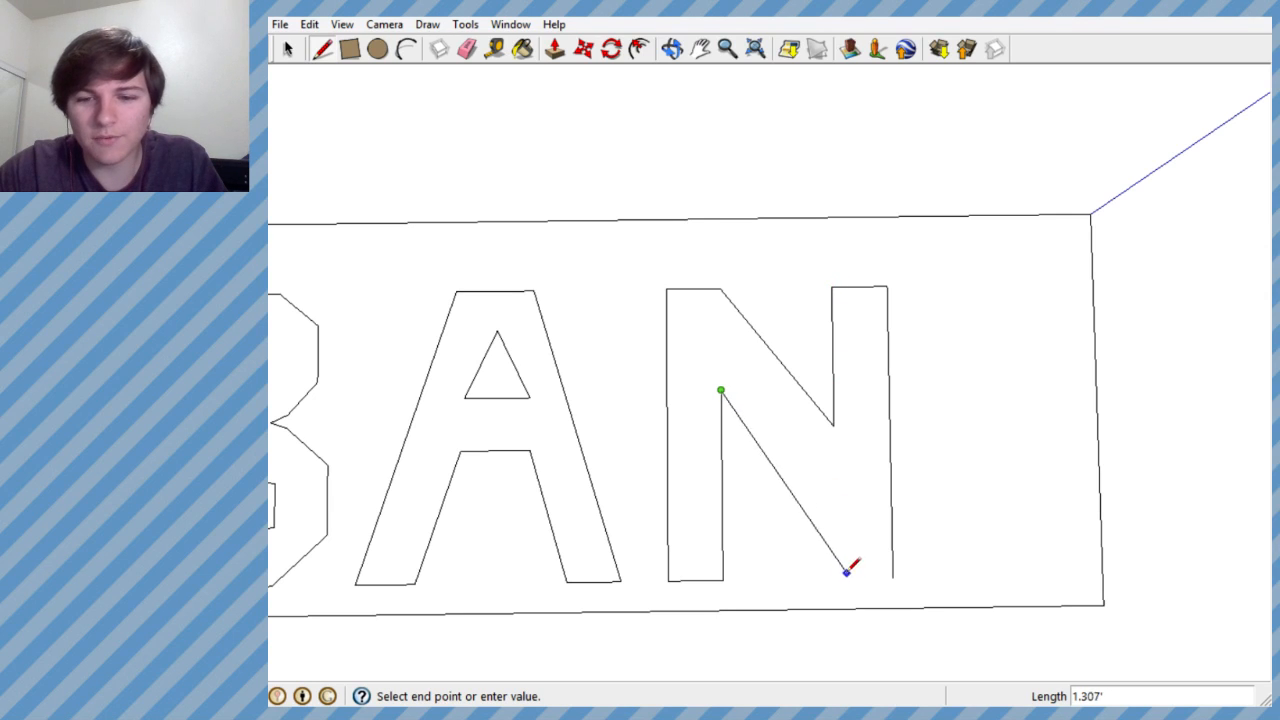
key("Escape")
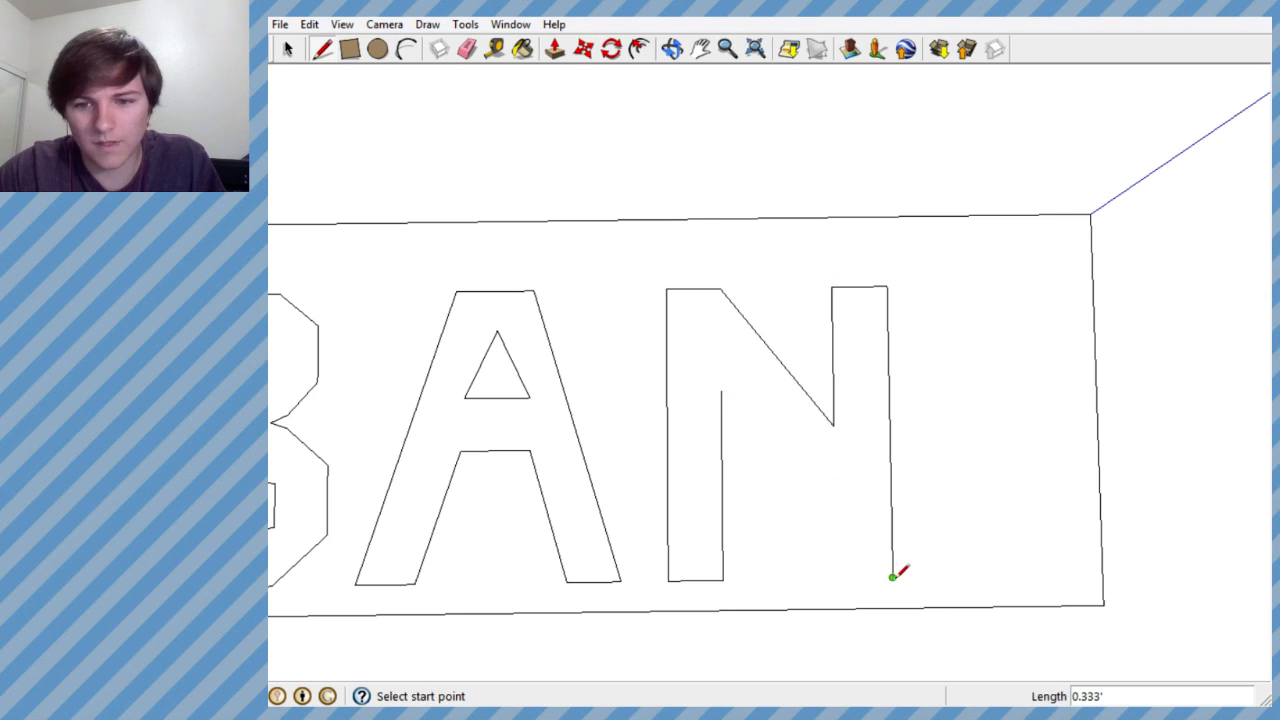
left_click(893, 577)
left_click(840, 578)
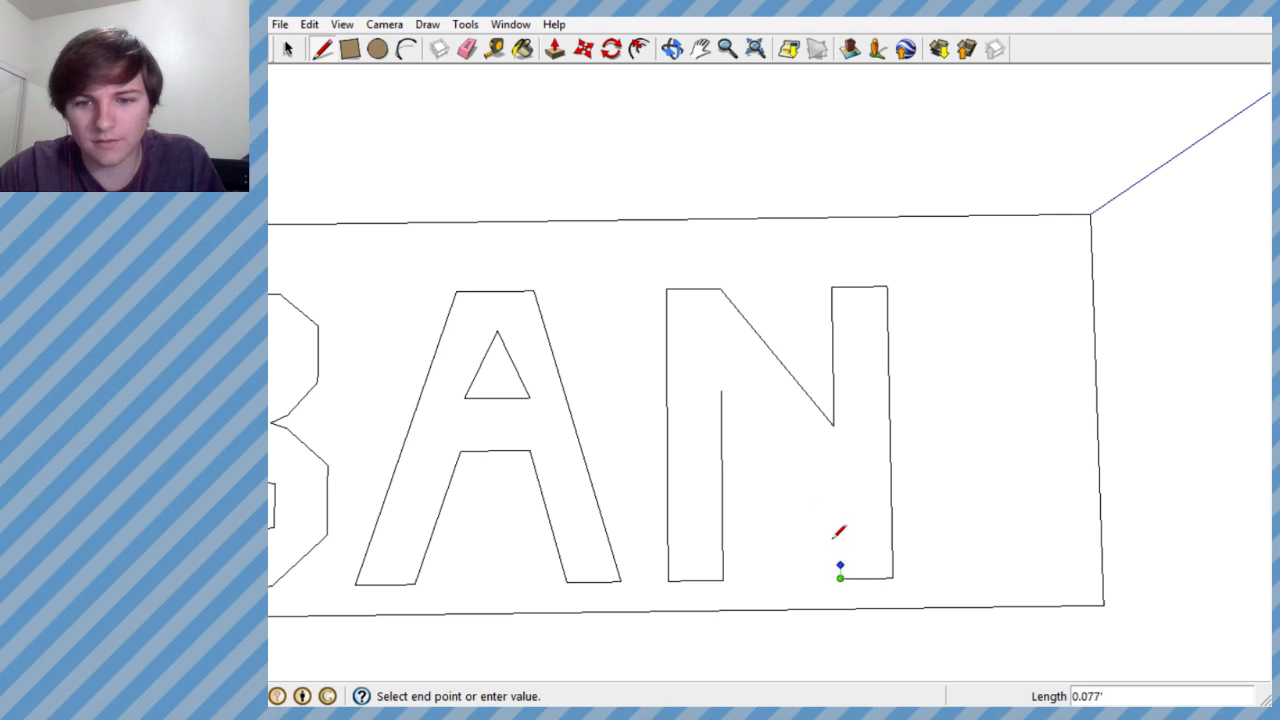
left_click(721, 392)
scroll(890, 432, "down", 4)
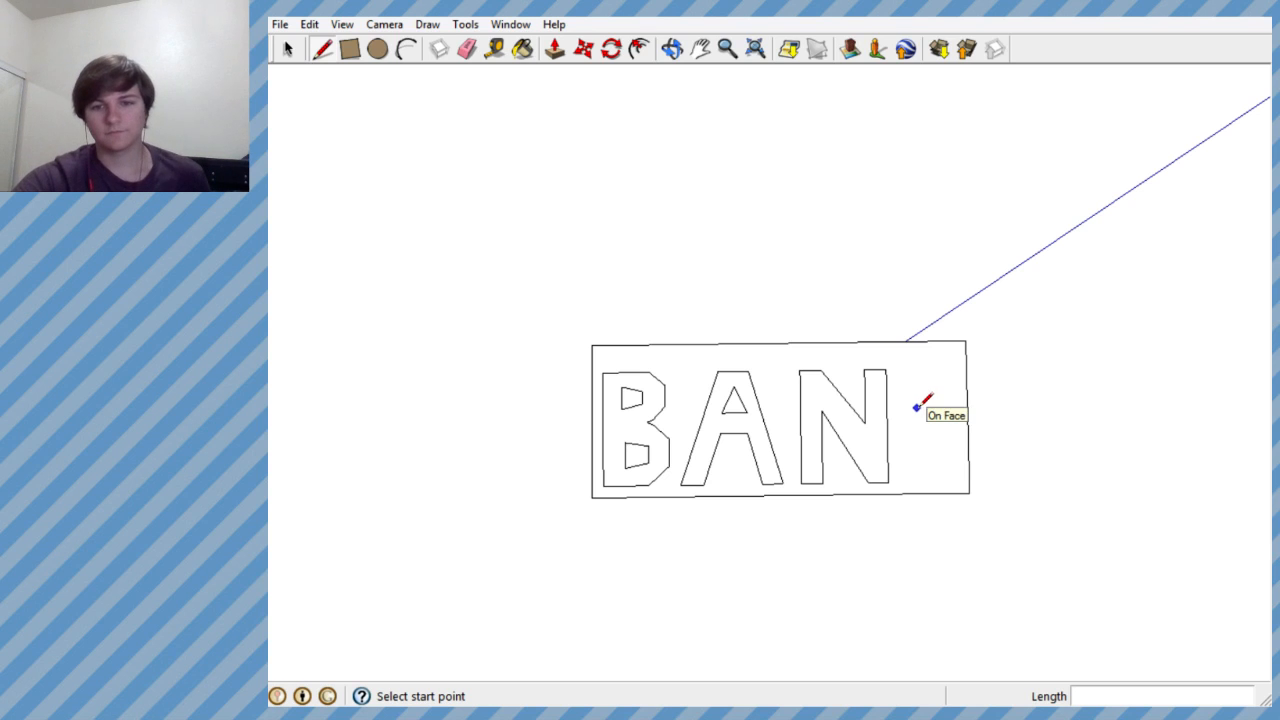
- Erase the N's inner left vertical edge and its lower diagonal
scroll(916, 406, "up", 4)
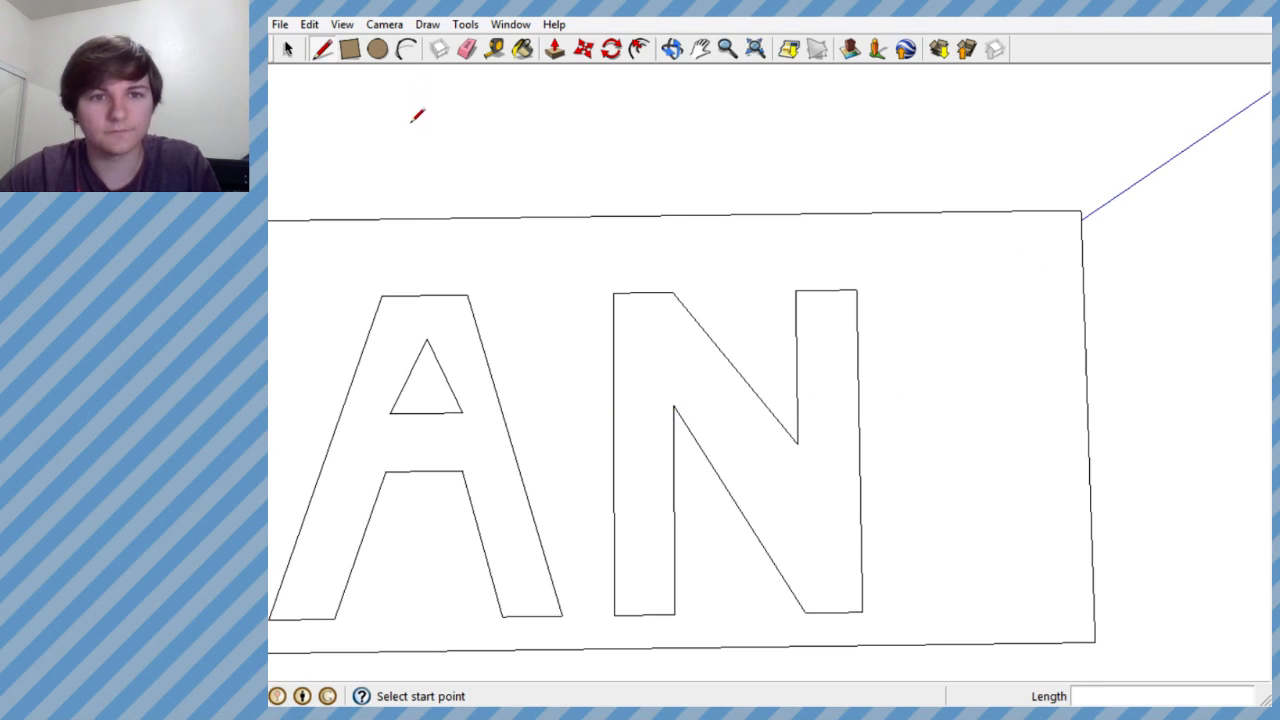
left_click(463, 52)
left_click(705, 452)
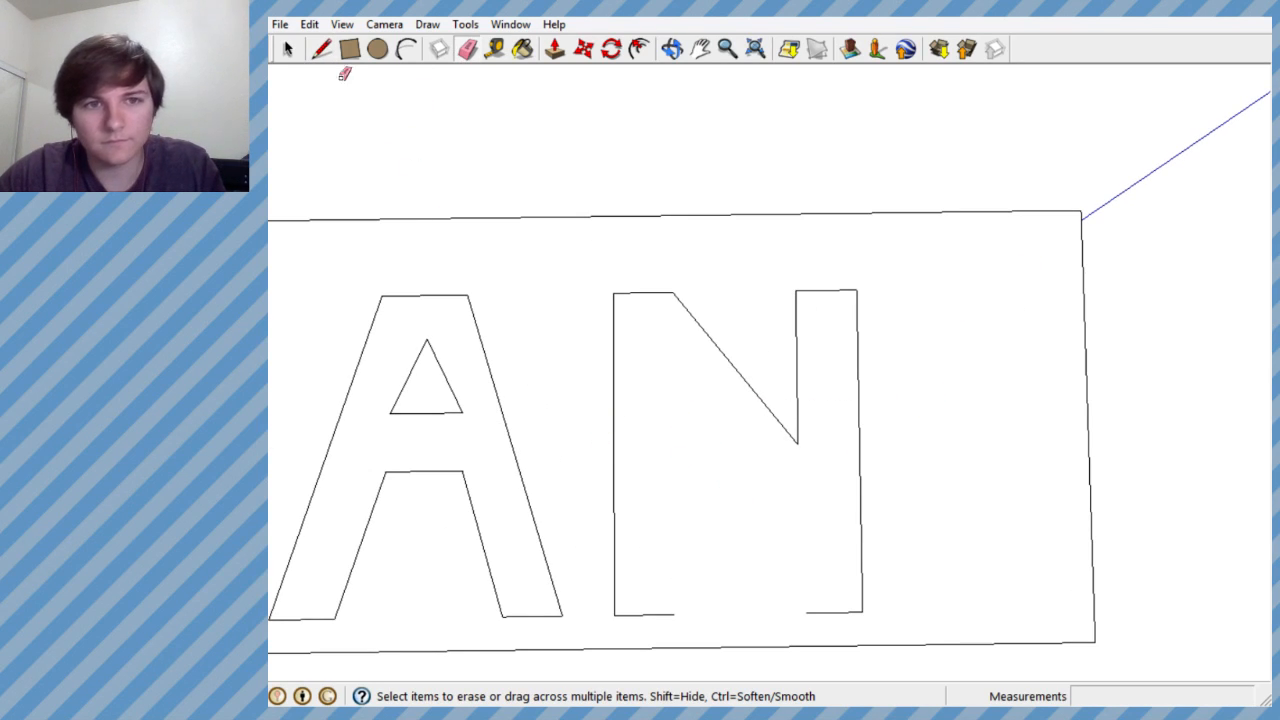
- Redraw the N's inner left edge slightly shorter, and draw the lower diagonal from its top to the right stem's base edge
left_click(322, 48)
left_click(674, 613)
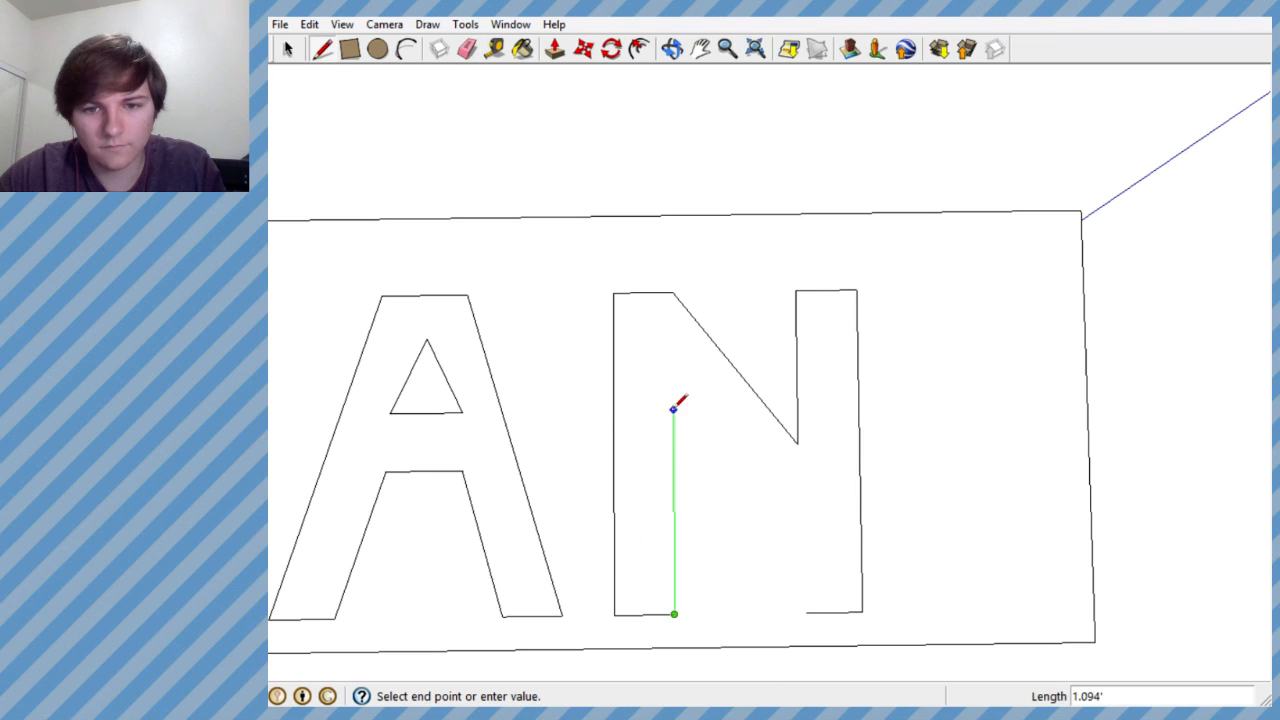
left_click(674, 418)
left_click(674, 418)
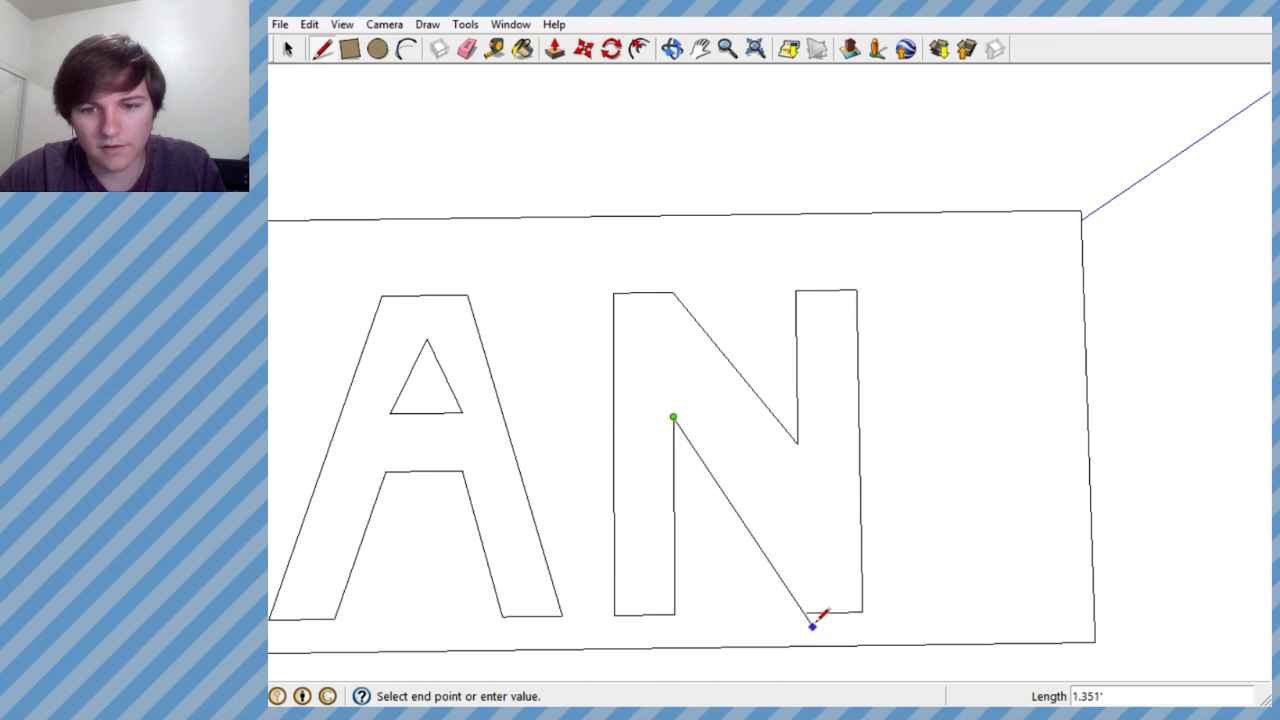
left_click(808, 612)
scroll(816, 607, "down", 5)
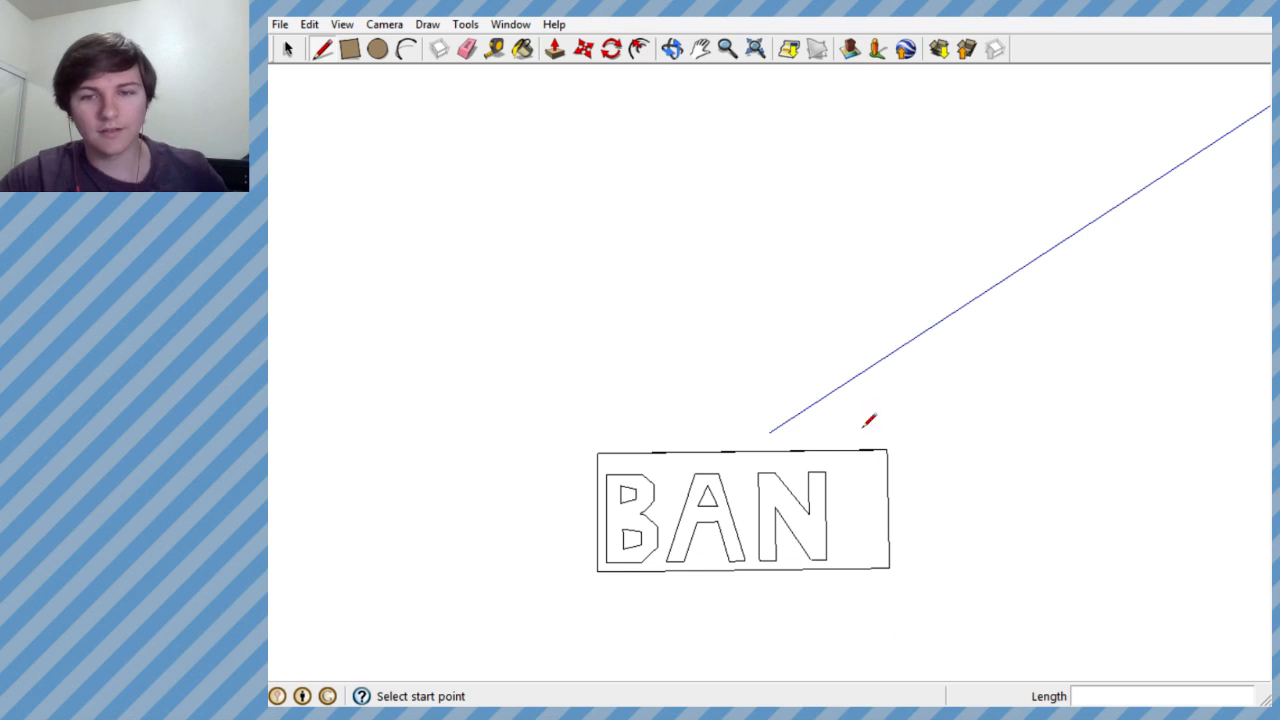
- Examine the three letter outlines and their spacing on the sign slab from several angles and distances
scroll(868, 420, "down", 5)
middle_click_drag(685, 437, 700, 589)
scroll(745, 435, "up", 5)
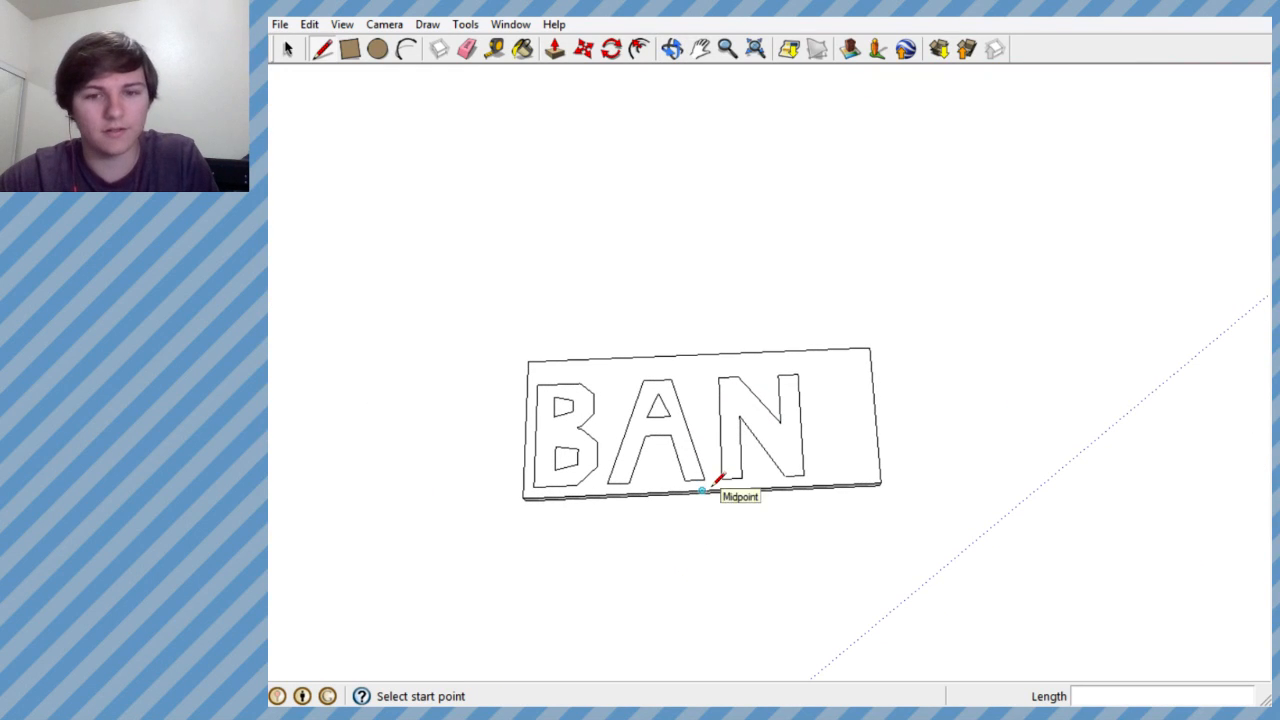
middle_click_drag(720, 486, 734, 449)
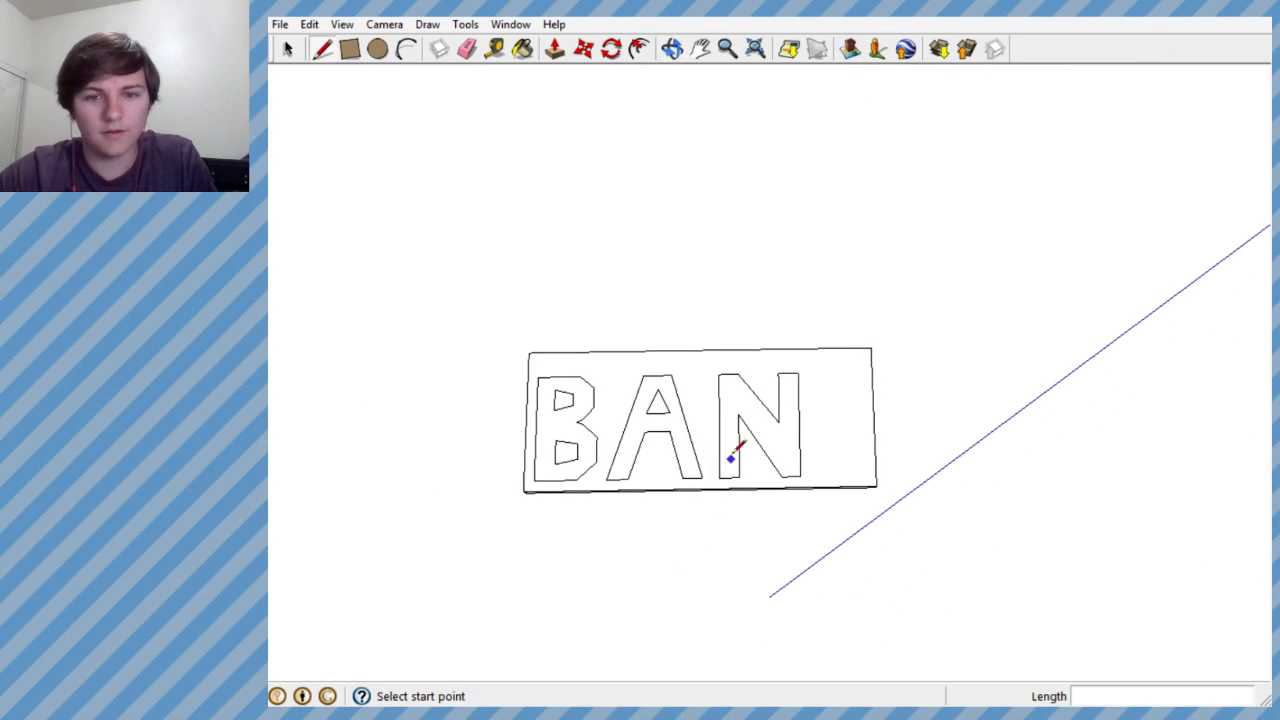
left_click(287, 50)
middle_click_drag(908, 300, 745, 395)
scroll(759, 408, "up", 3)
scroll(718, 317, "down", 2)
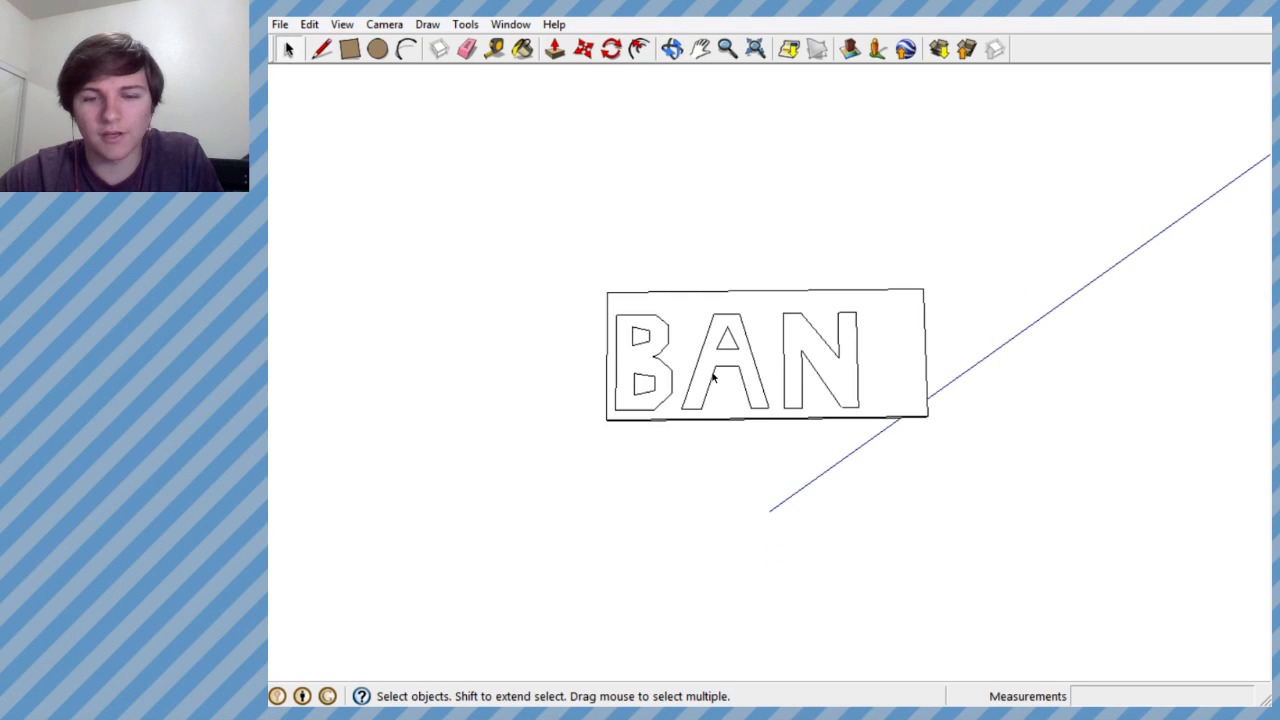
scroll(724, 332, "up", 8)
scroll(715, 337, "up", 2)
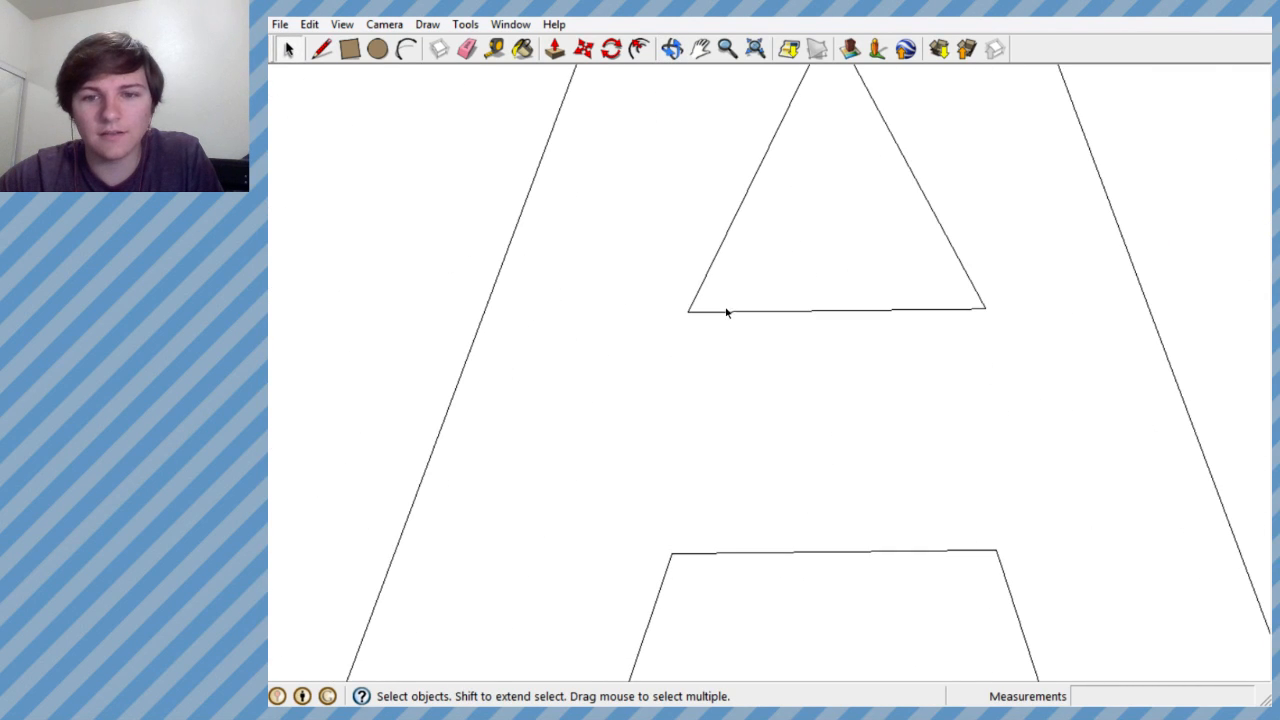
scroll(737, 423, "down", 6)
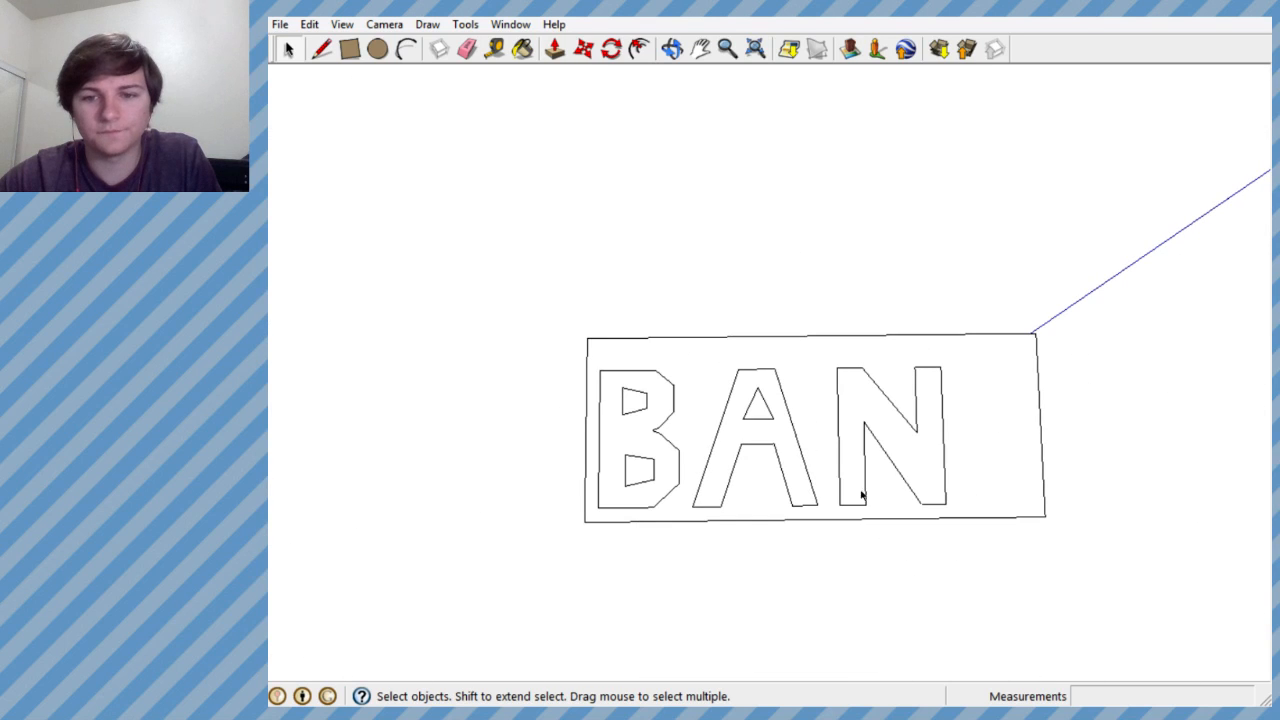
- Widen the sign slab by moving its end edges beyond the N about 0.738' outward along the red axis
mouse_move(865, 458)
middle_mouse_down()
mouse_move(837, 491)
mouse_move(686, 486)
mouse_move(720, 428)
mouse_move(703, 449)
middle_mouse_up()
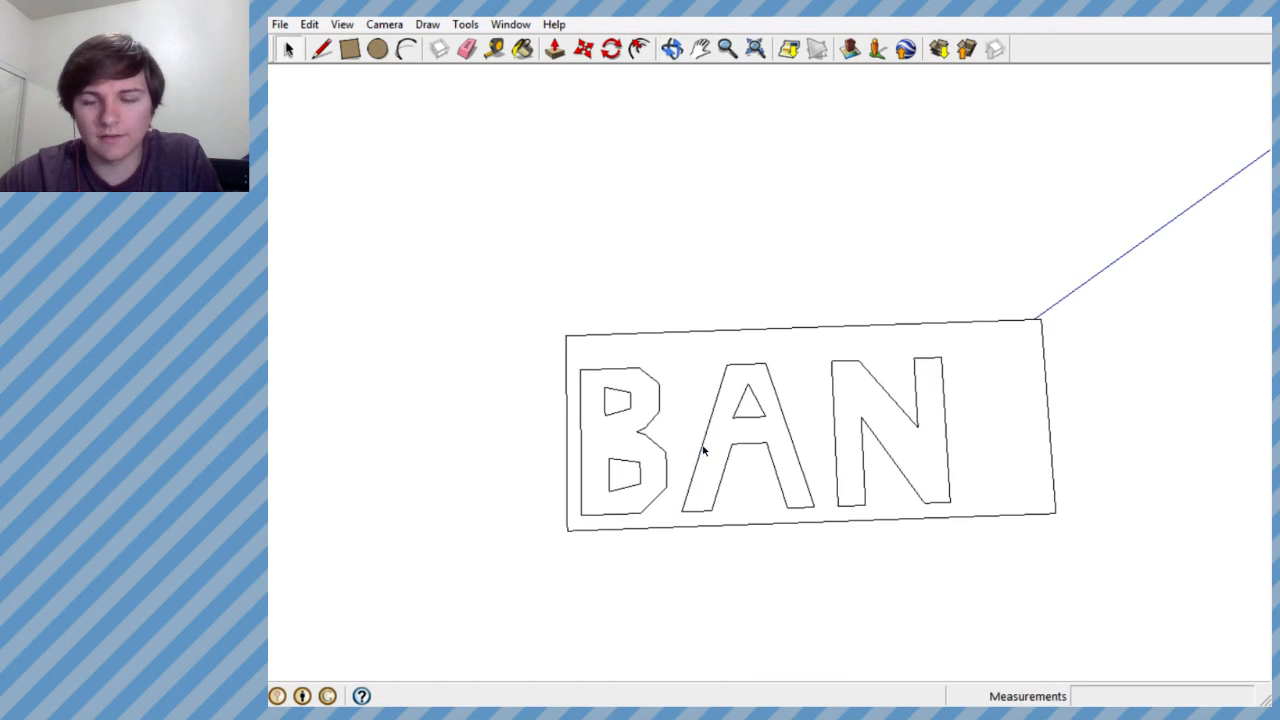
left_click_drag(1020, 284, 1058, 562)
scroll(648, 490, "down", 2)
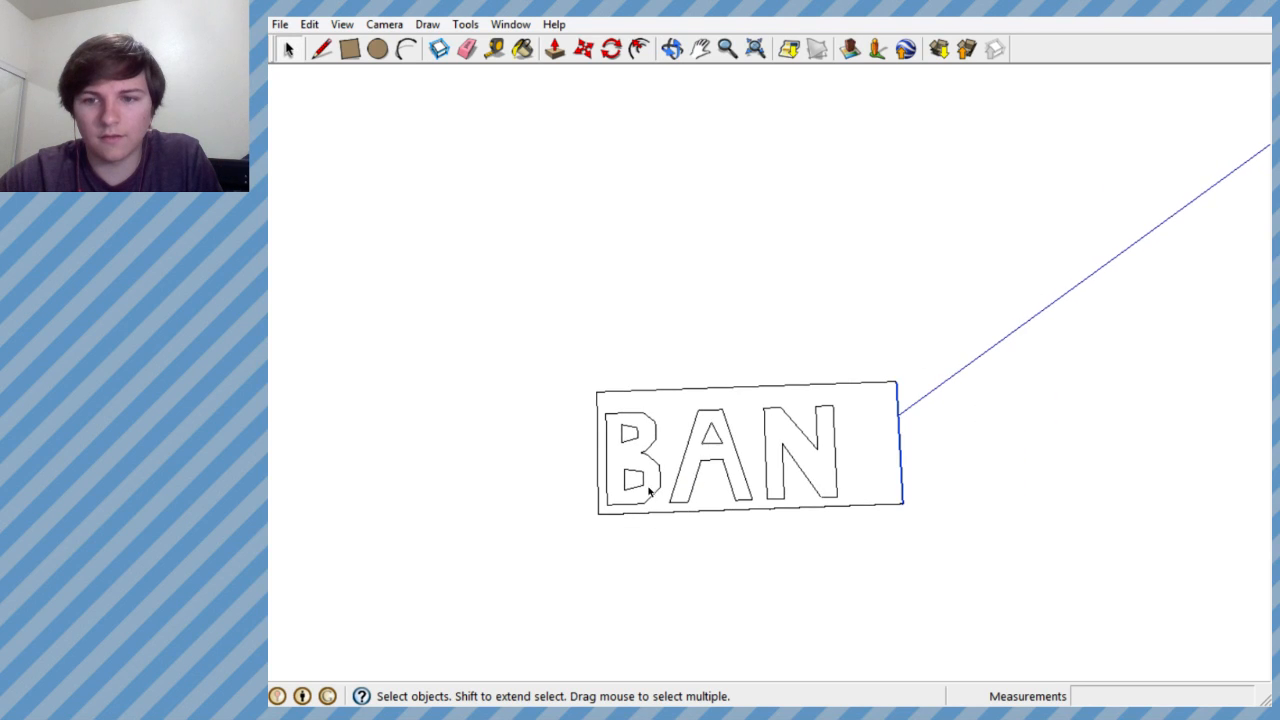
left_click(583, 49)
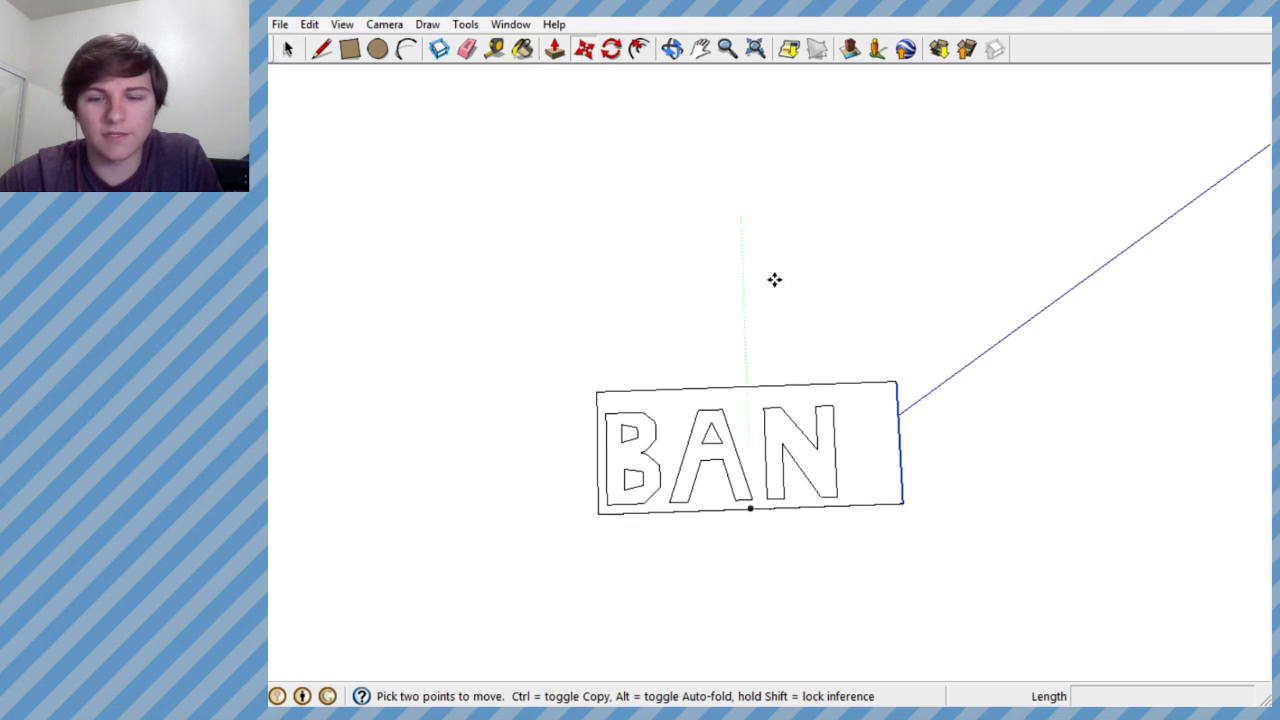
left_click(902, 443)
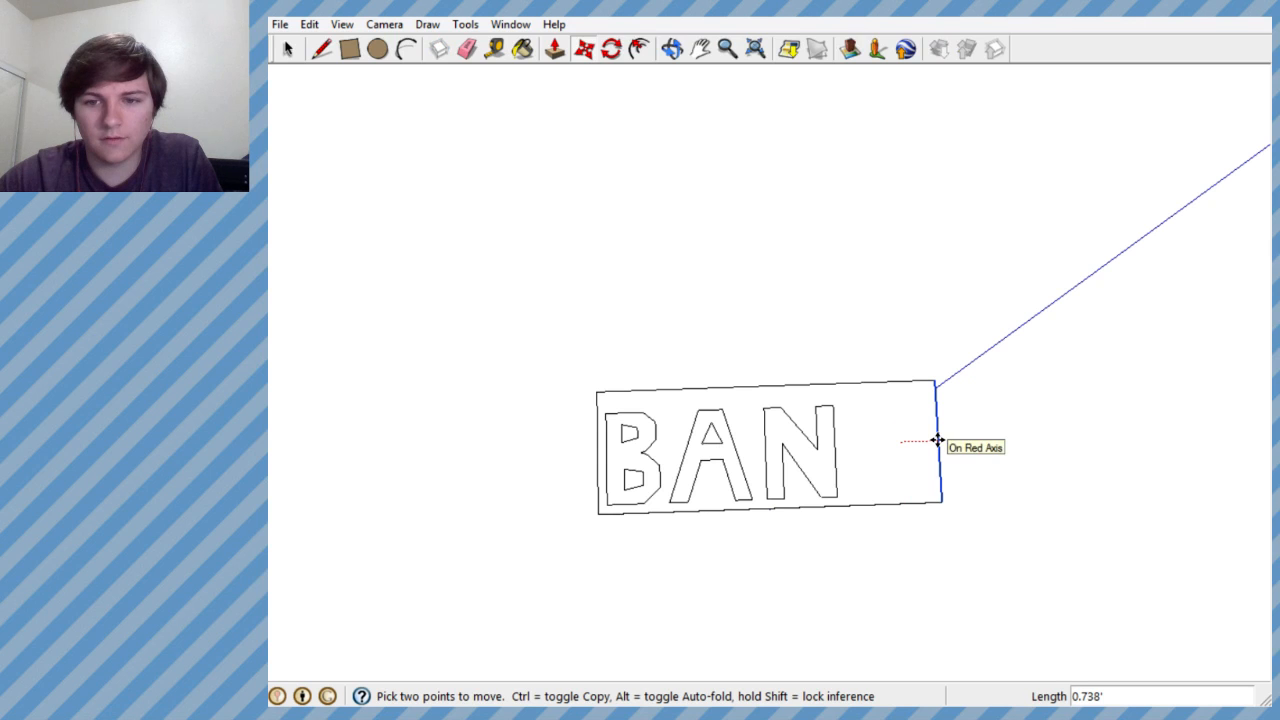
left_click(938, 441)
middle_click_drag(1094, 397, 900, 674)
scroll(797, 537, "down", 2)
scroll(809, 497, "up", 5)
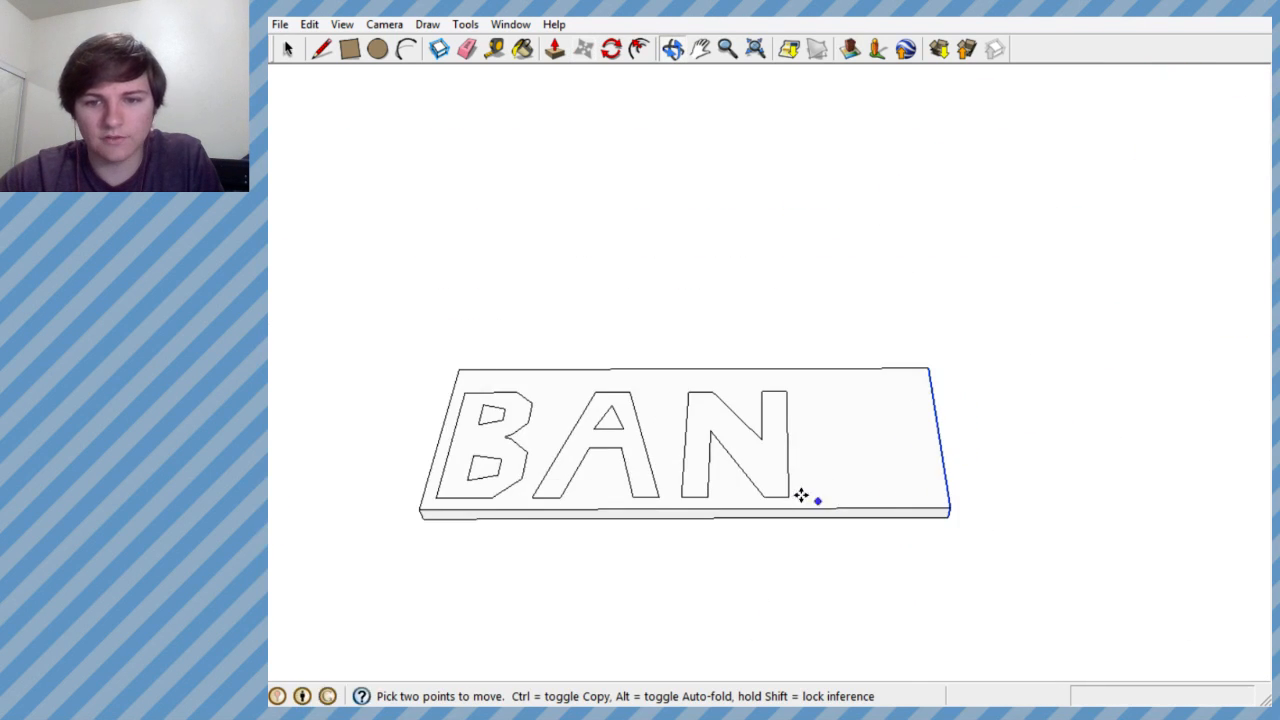
- Draw the K's outer stem edge parallel to the N using two spacing lines, the lower about 0.263' long, and erase those spacing lines
left_click(321, 48)
mouse_move(740, 500)
middle_mouse_down()
mouse_move(754, 551)
mouse_move(749, 645)
mouse_move(780, 629)
middle_mouse_up()
scroll(788, 500, "up", 5)
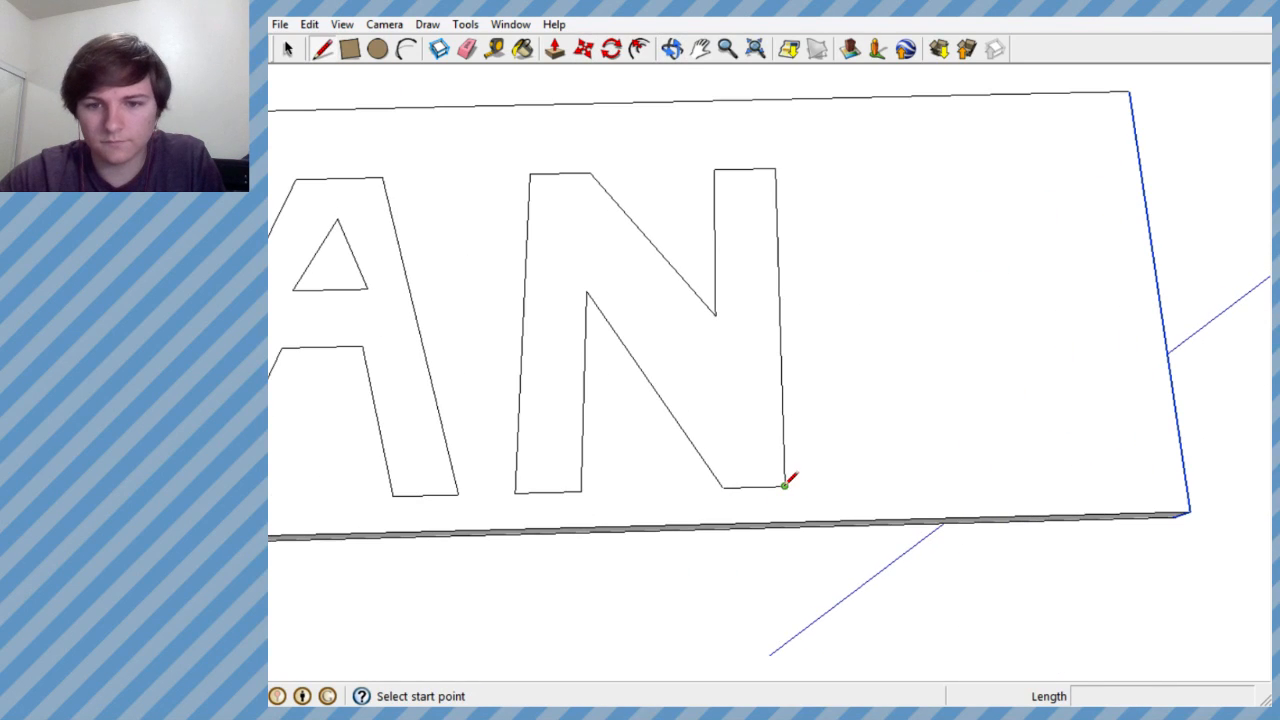
left_click(785, 485)
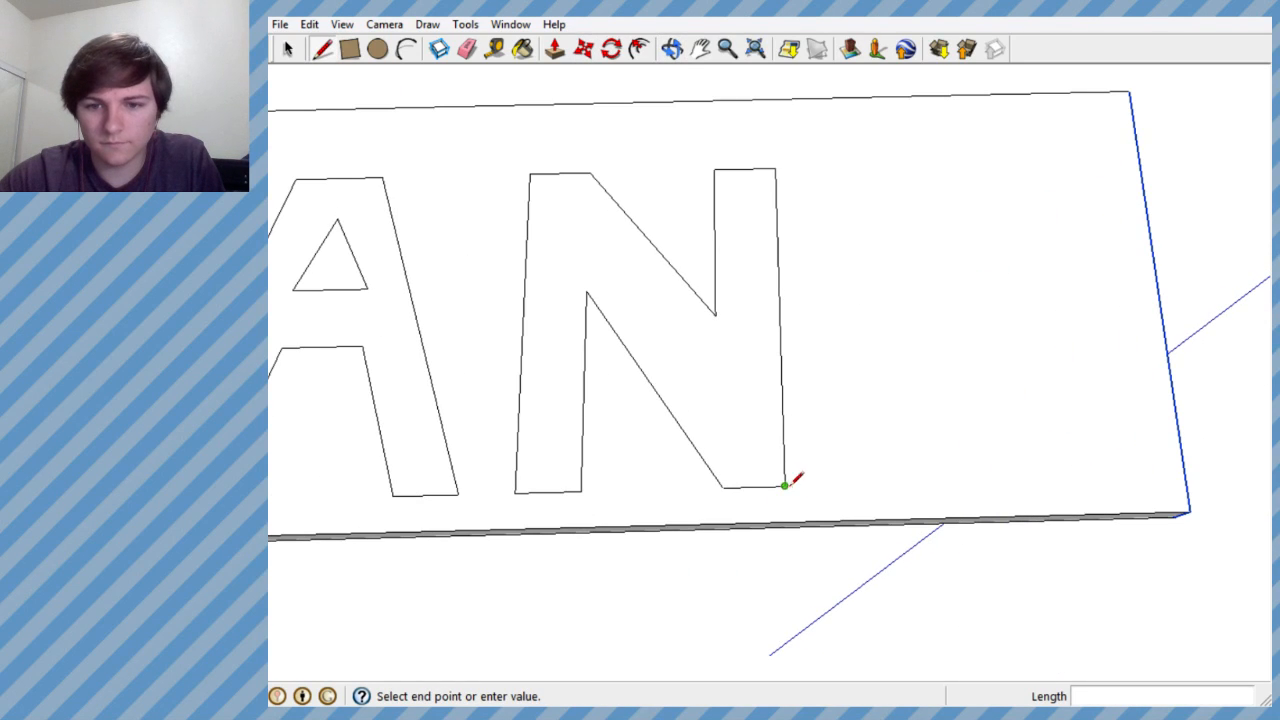
left_click(838, 485)
left_click_drag(775, 168, 822, 167)
left_click(822, 167)
left_click(837, 485)
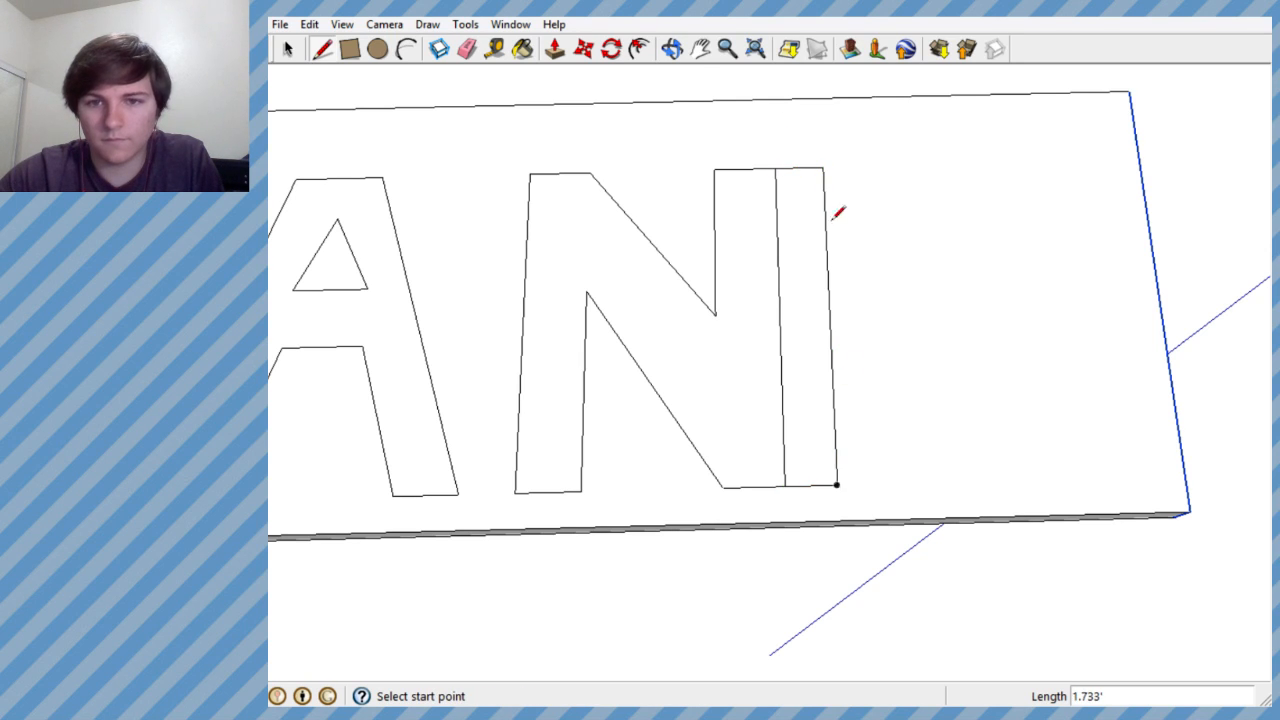
left_click(467, 48)
mouse_move(794, 142)
left_mouse_down()
mouse_move(815, 499)
mouse_move(820, 480)
left_mouse_up()
- Draw short base and top edges for the K's stem, extending away from the N along the red axis
left_click(321, 48)
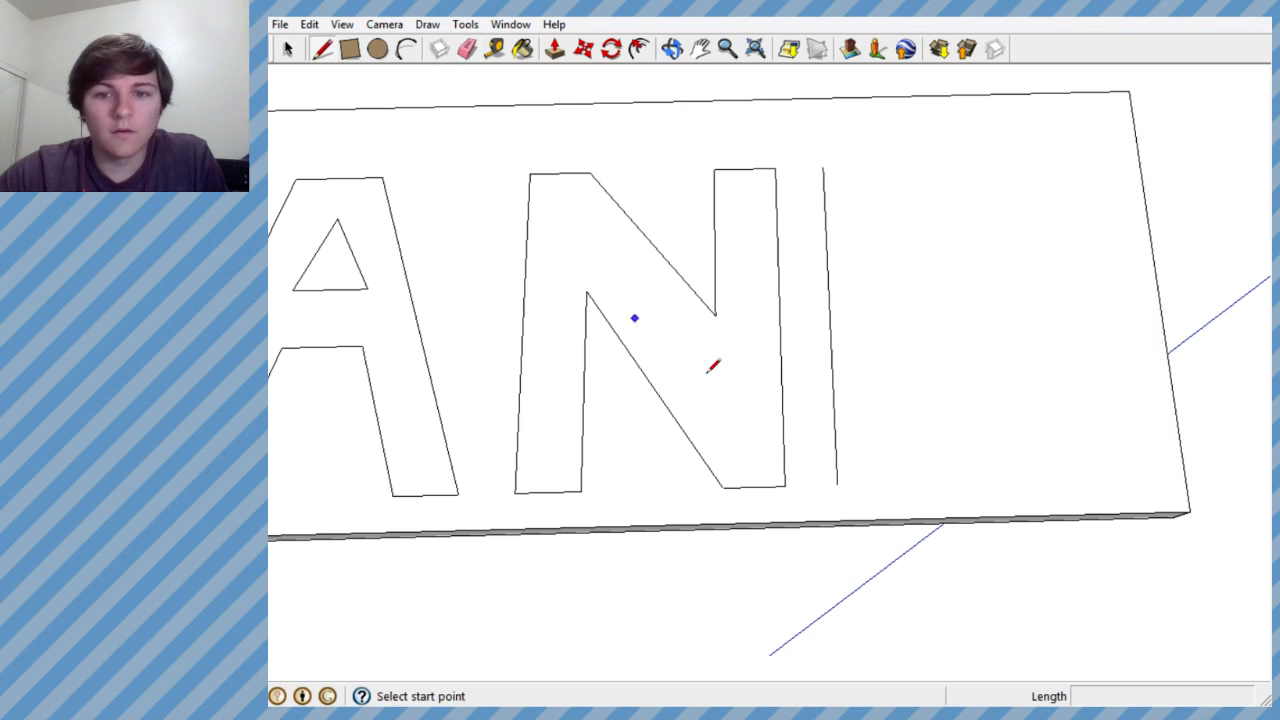
left_click(837, 485)
left_click(900, 483)
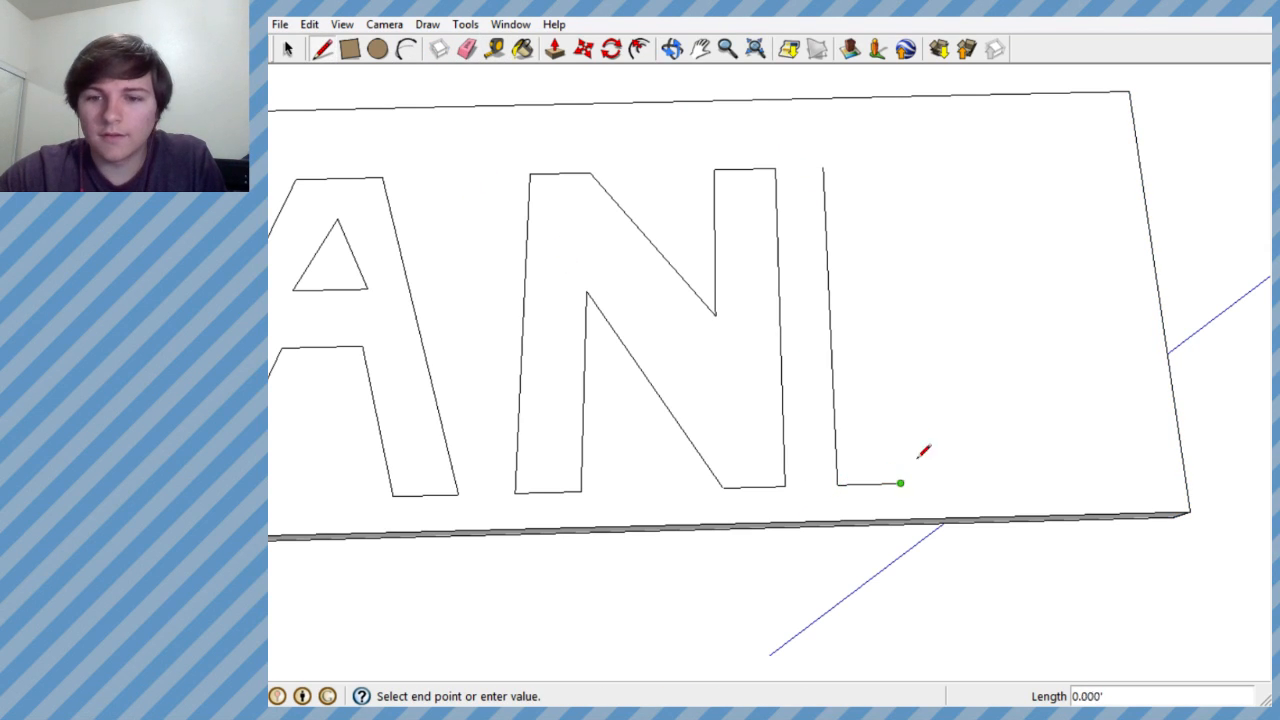
left_click(944, 380)
key("Escape")
key("ctrl+z")
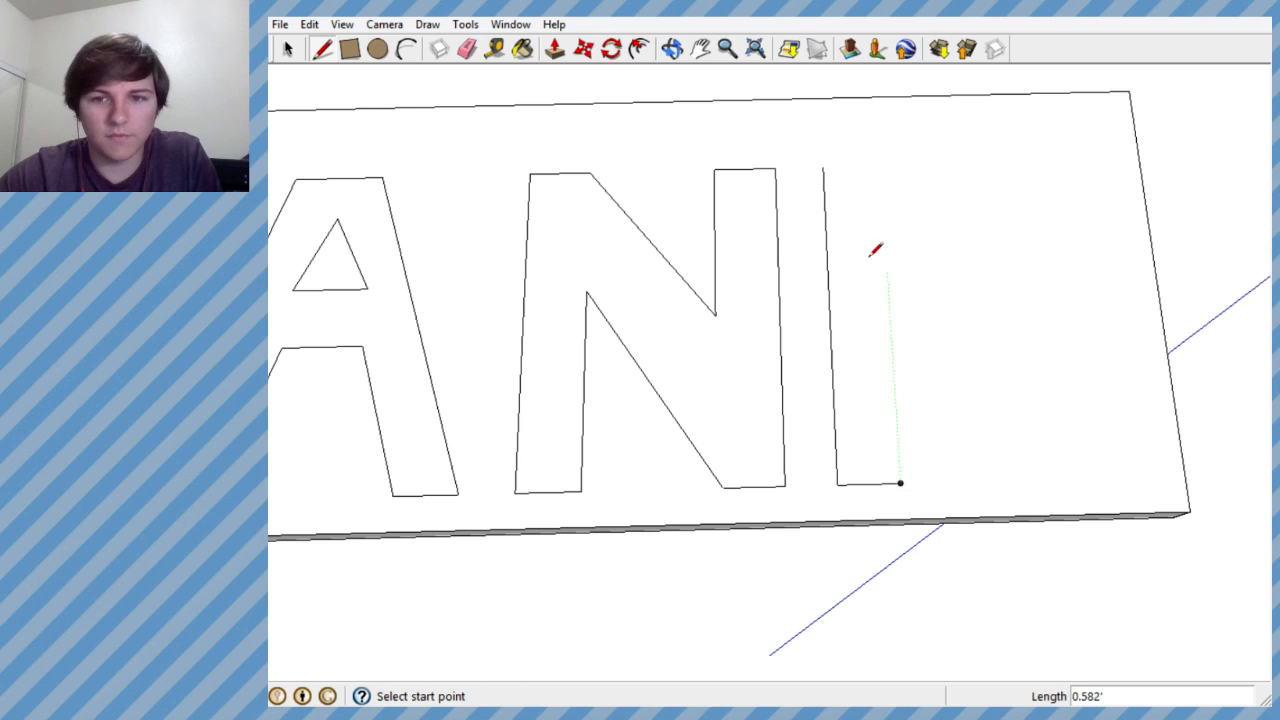
left_click(822, 166)
left_click(879, 165)
key("Escape")
- Draw the K's inner stem edges, about 0.623' down from the top and about 0.629' up from the base, leaving a gap between them
left_click(879, 165)
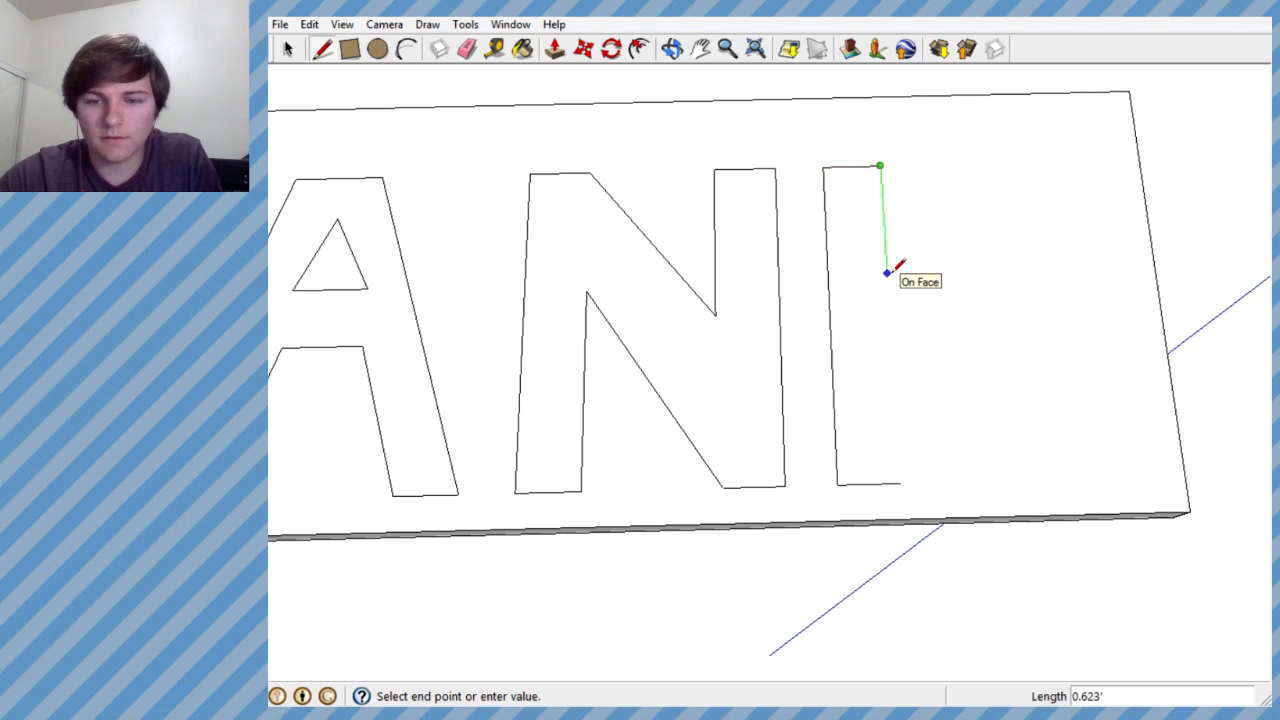
left_click(887, 272)
key("Escape")
left_click(901, 482)
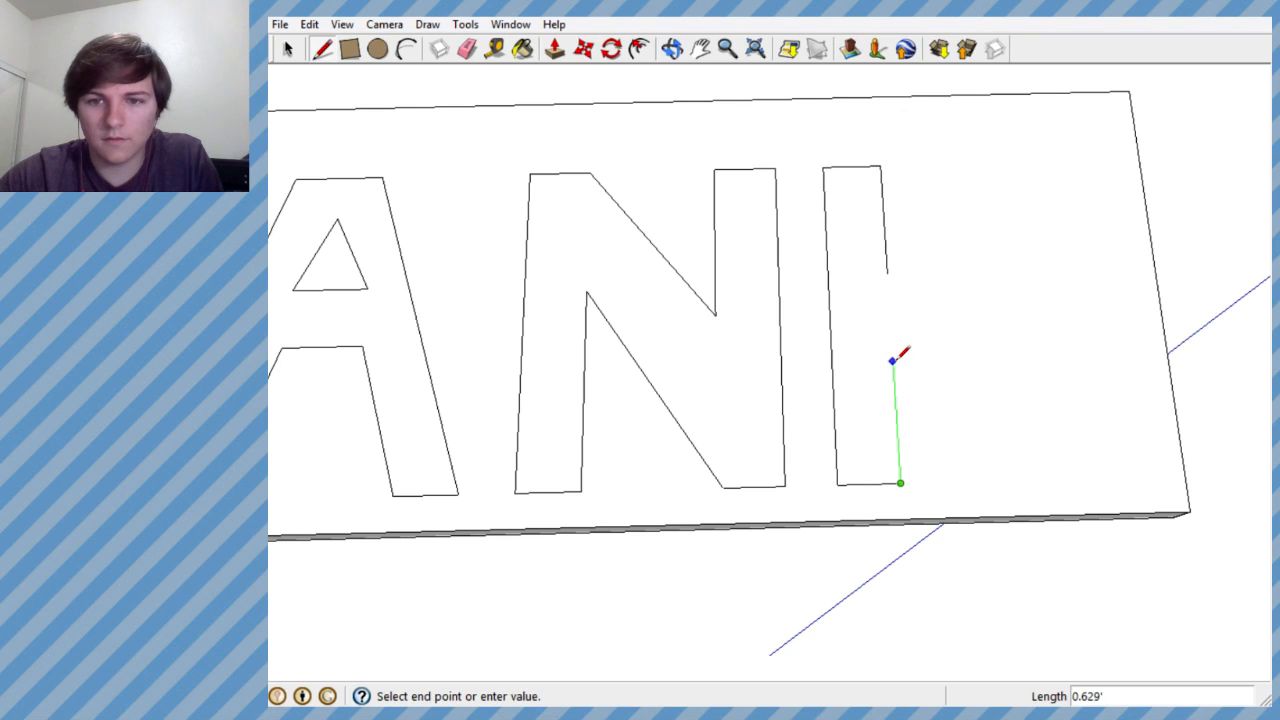
left_click(893, 361)
key("Escape")
left_click(887, 272)
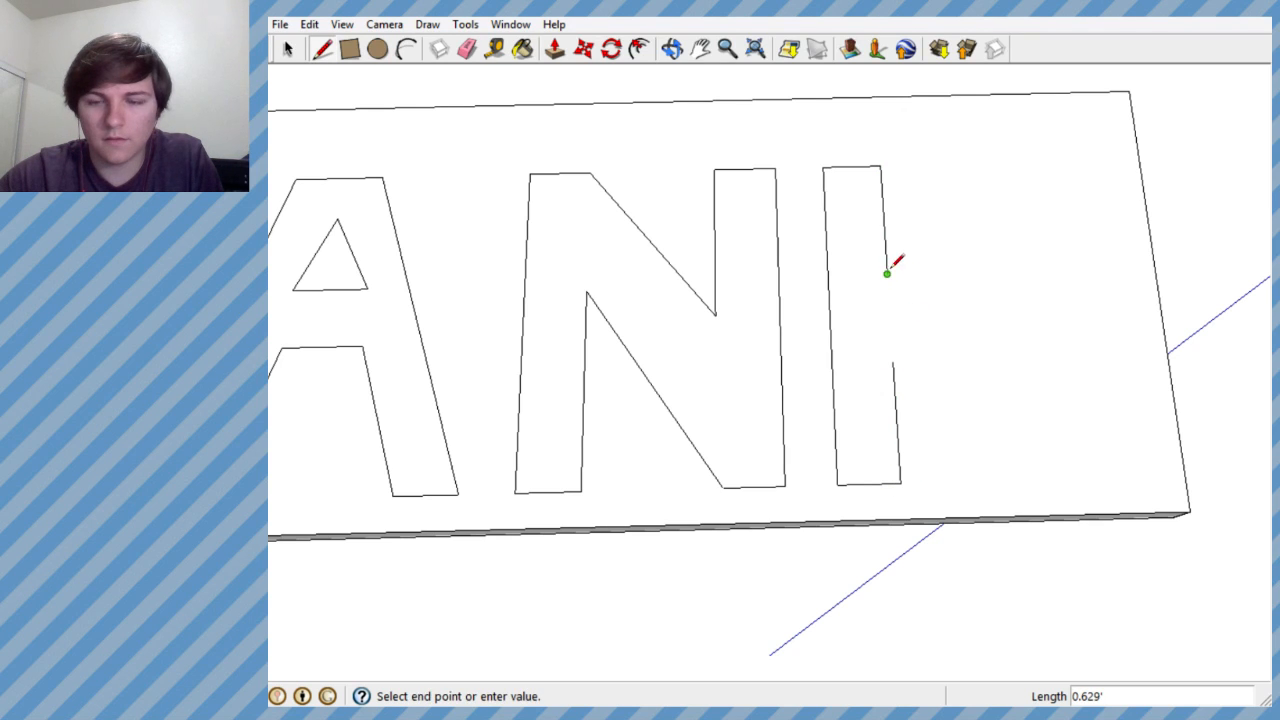
left_click(966, 162)
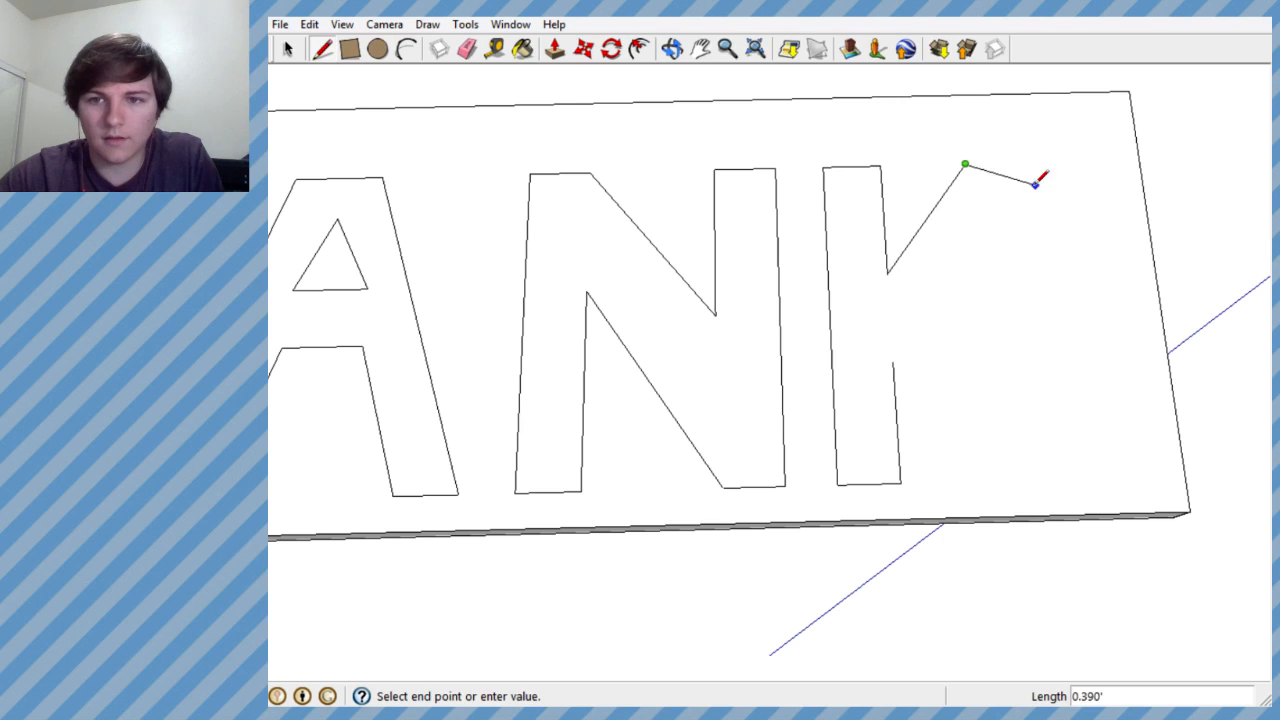
key("Escape")
key("ctrl+z")
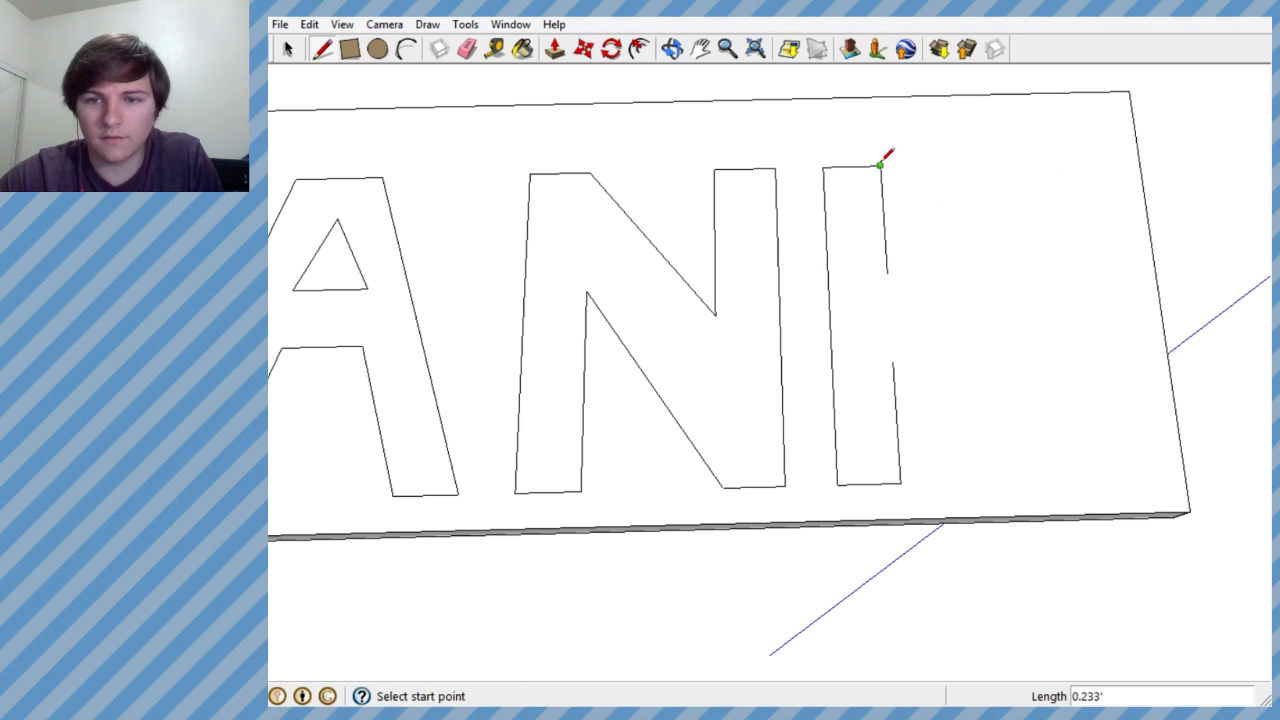
- Extend the K's top and base lines about 1.145' along the red axis, and draw the upper arm's inner diagonal about 0.758' long
left_click(880, 164)
left_click(1091, 161)
key("Escape")
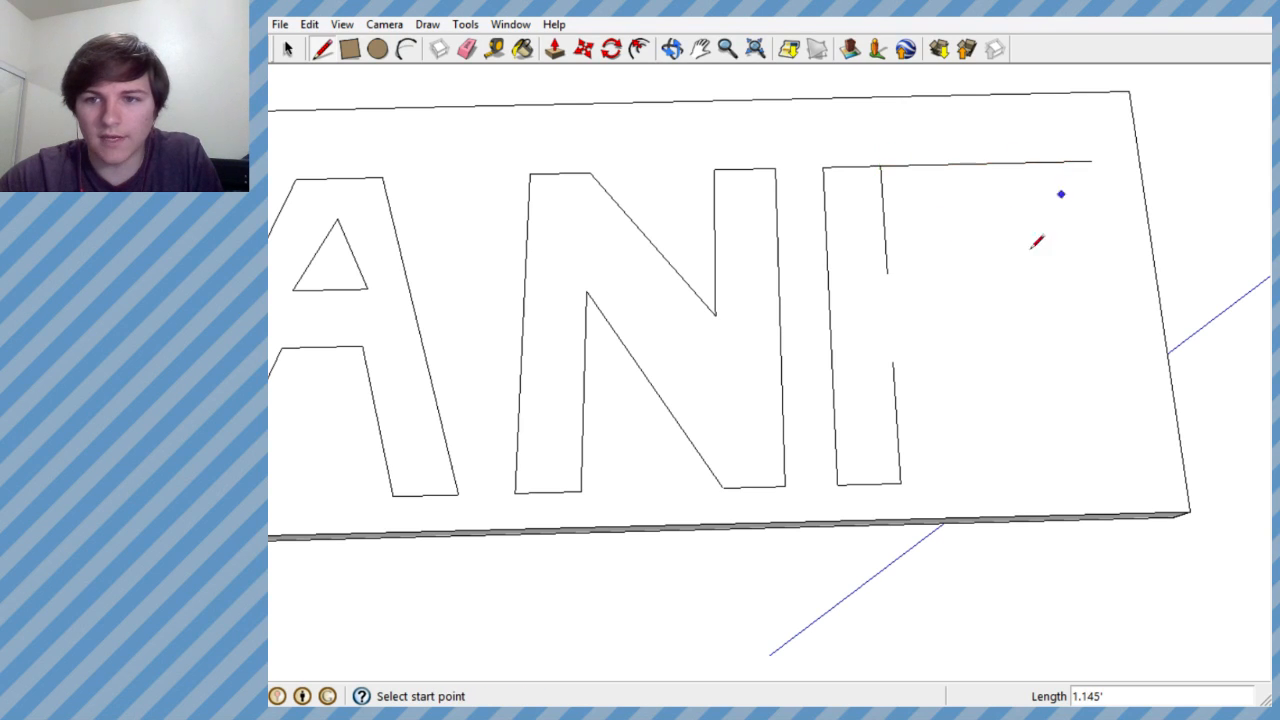
left_click(900, 483)
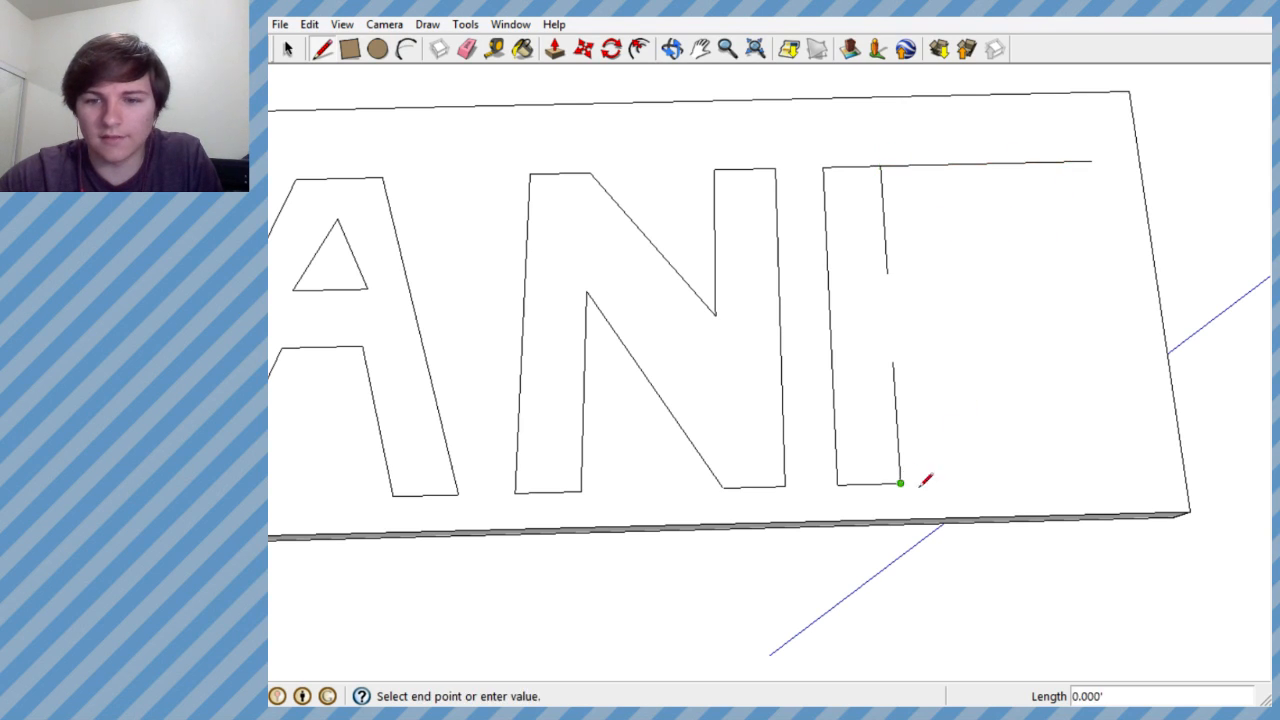
left_click(1131, 478)
key("Escape")
left_click(887, 273)
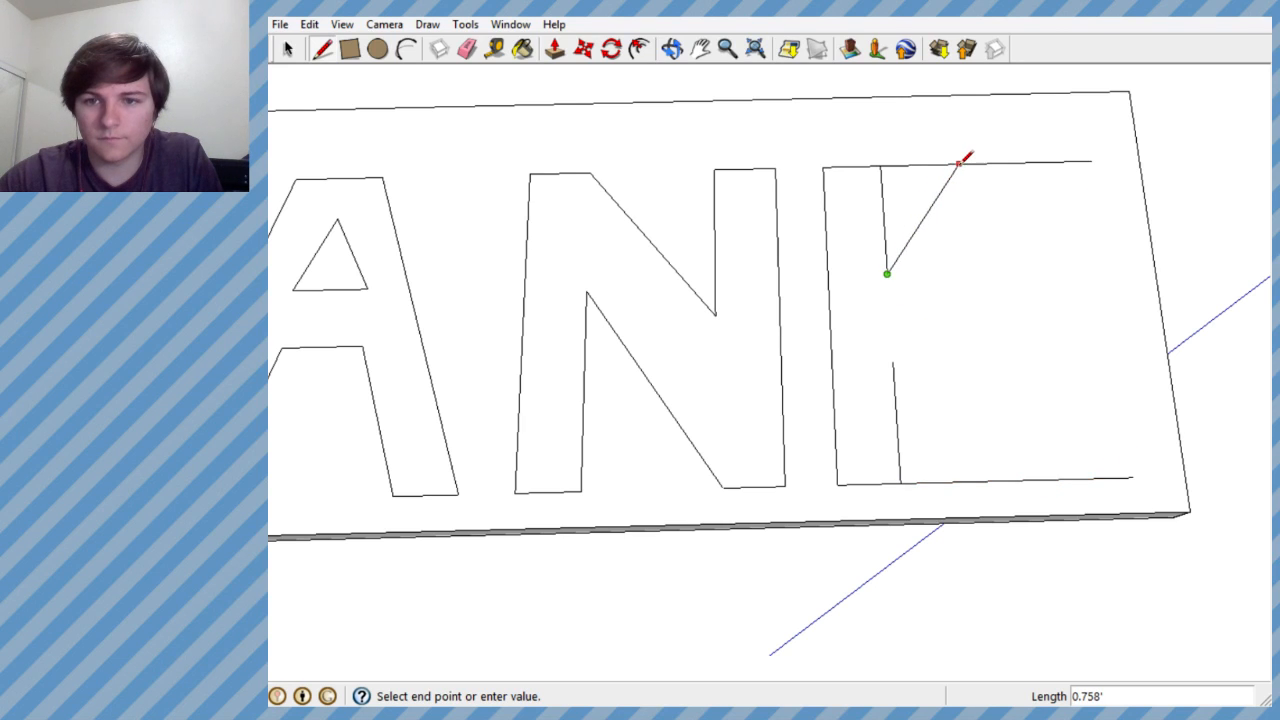
left_click(958, 165)
- Draw the outer diagonals of the K's upper arm and lower leg, meeting beside the stem gap
left_click(1025, 161)
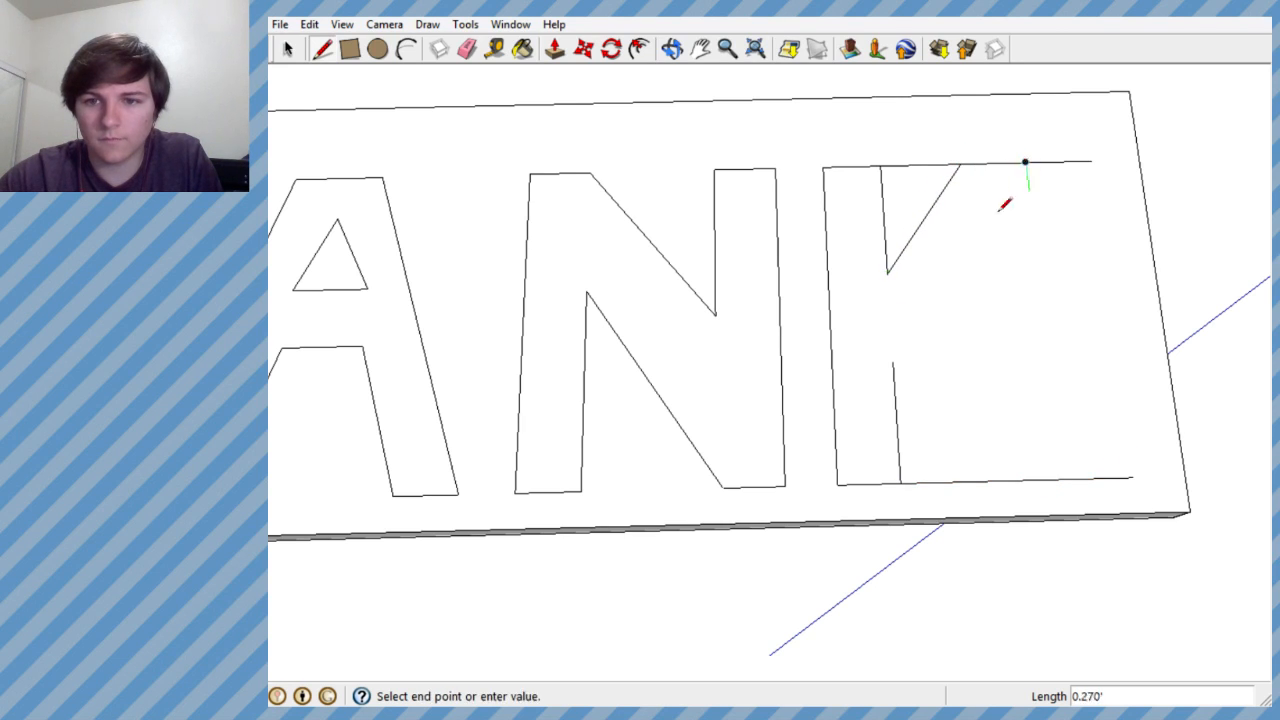
left_click(927, 293)
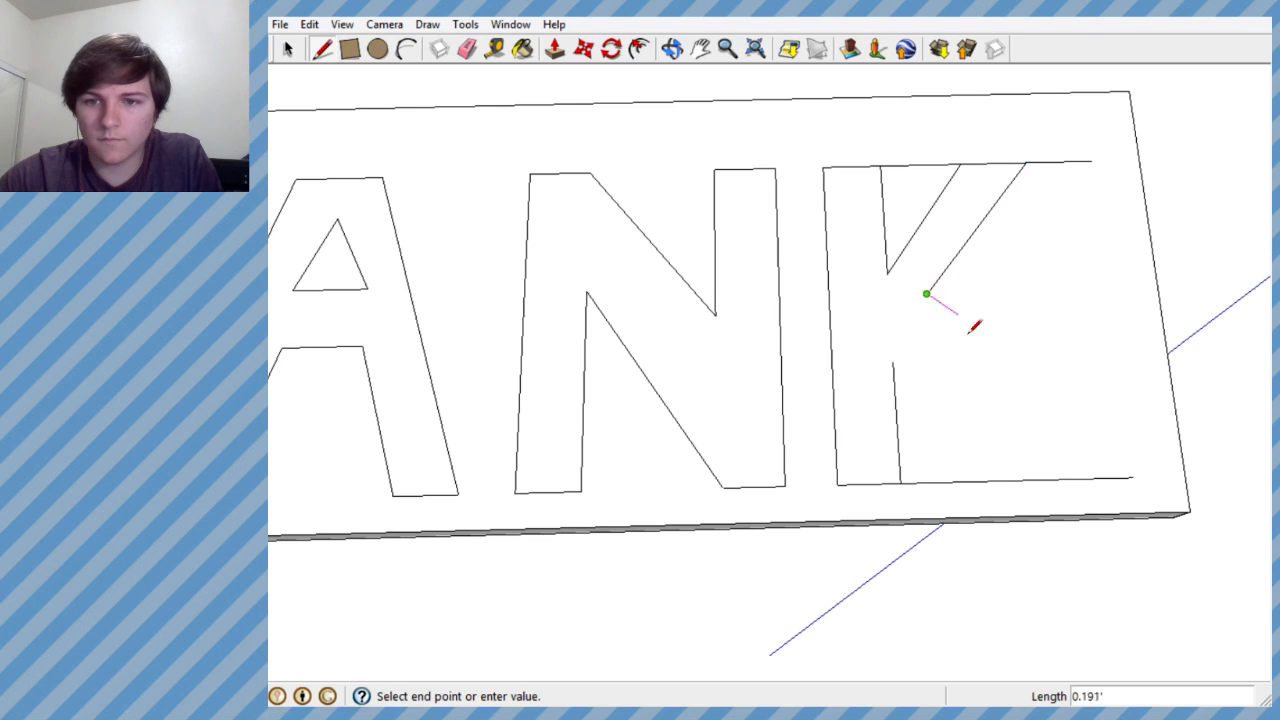
left_click(1090, 478)
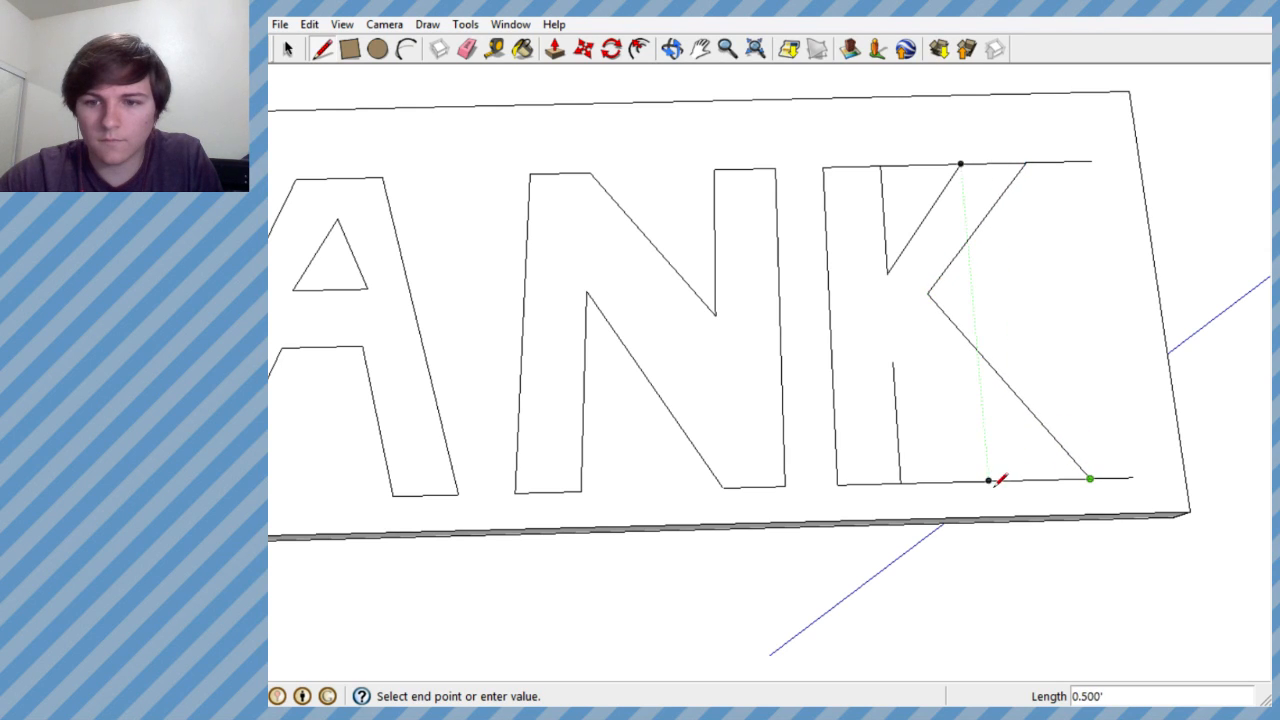
- Draw the K's lower leg inner diagonal from the base line to the lower inner stem edge, and undo it
left_click(1025, 479)
left_click(1024, 480)
left_click(901, 378)
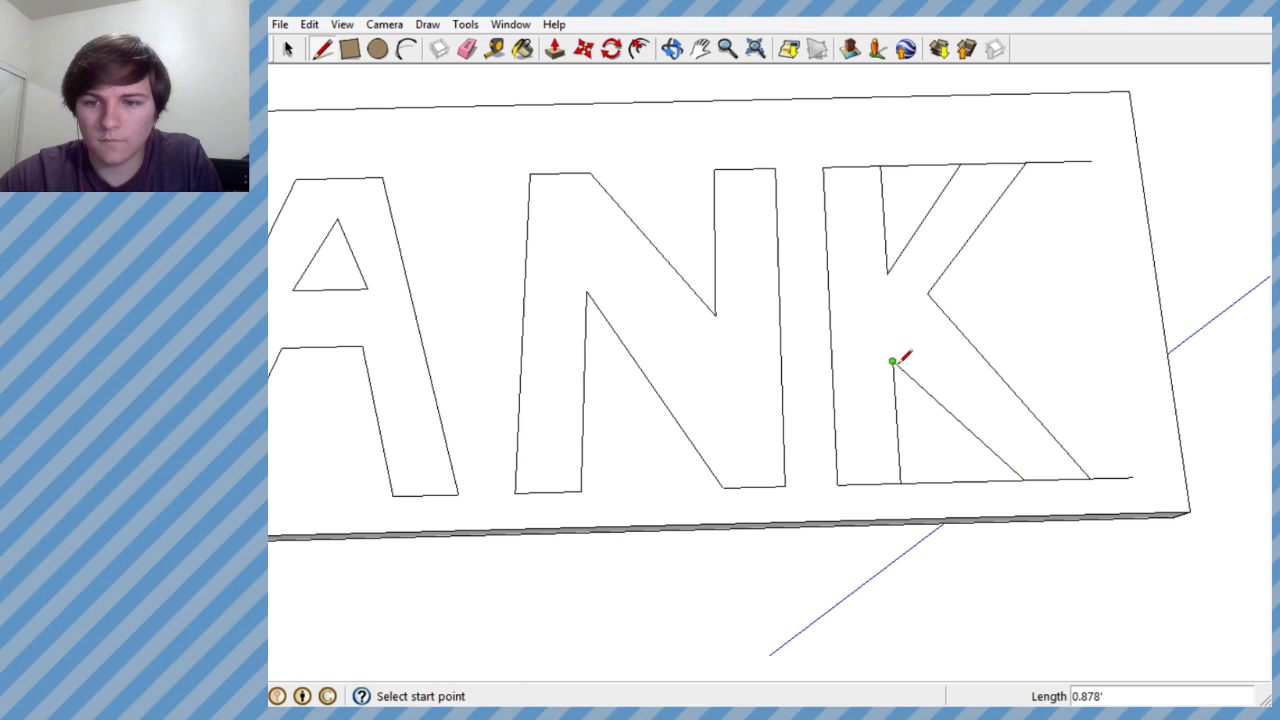
scroll(888, 406, "down", 5)
scroll(894, 437, "up", 6)
key("ctrl+z")
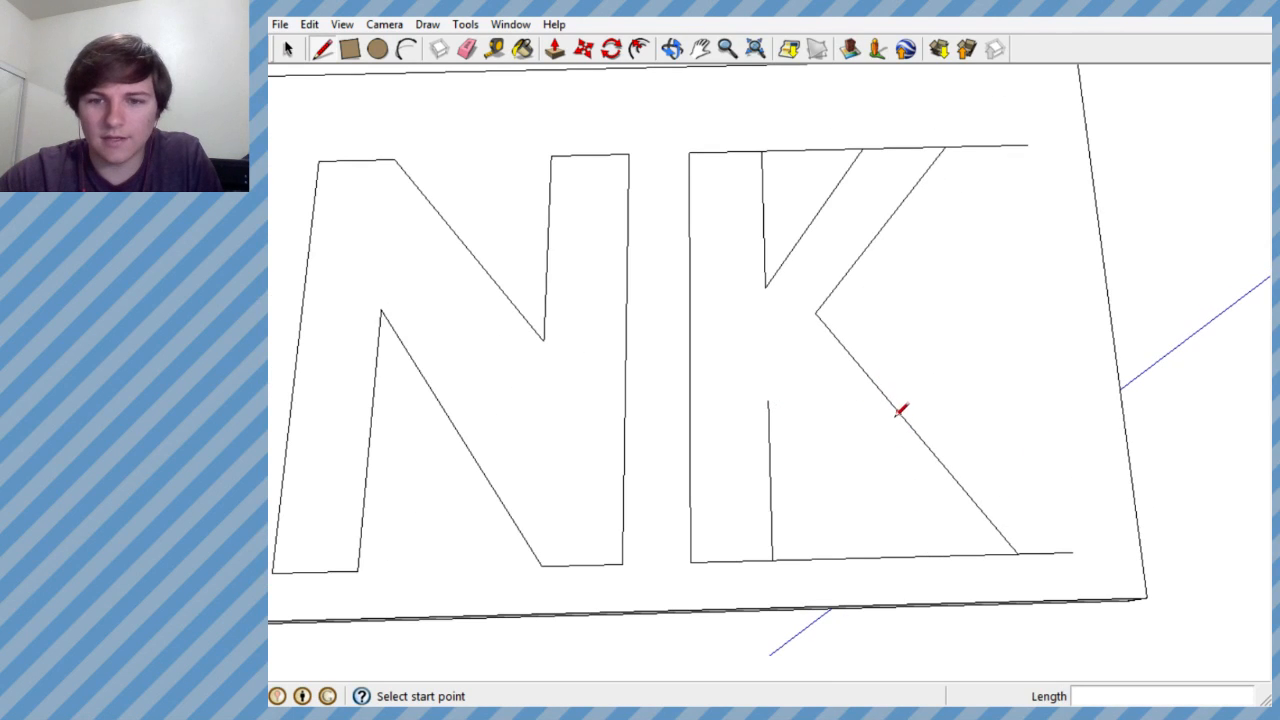
- Redraw the K's lower leg inner diagonal from a base-line point closer to the stem
left_click(910, 555)
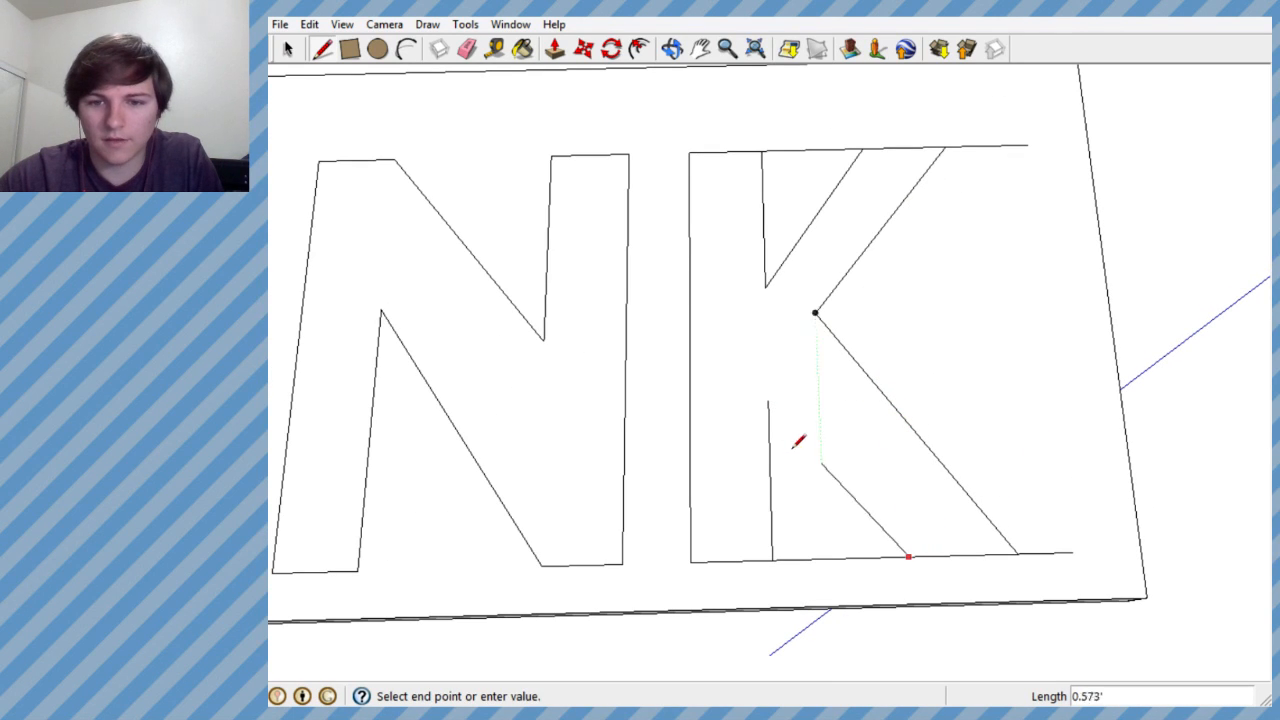
left_click(769, 400)
scroll(797, 409, "down", 5)
scroll(795, 445, "up", 6)
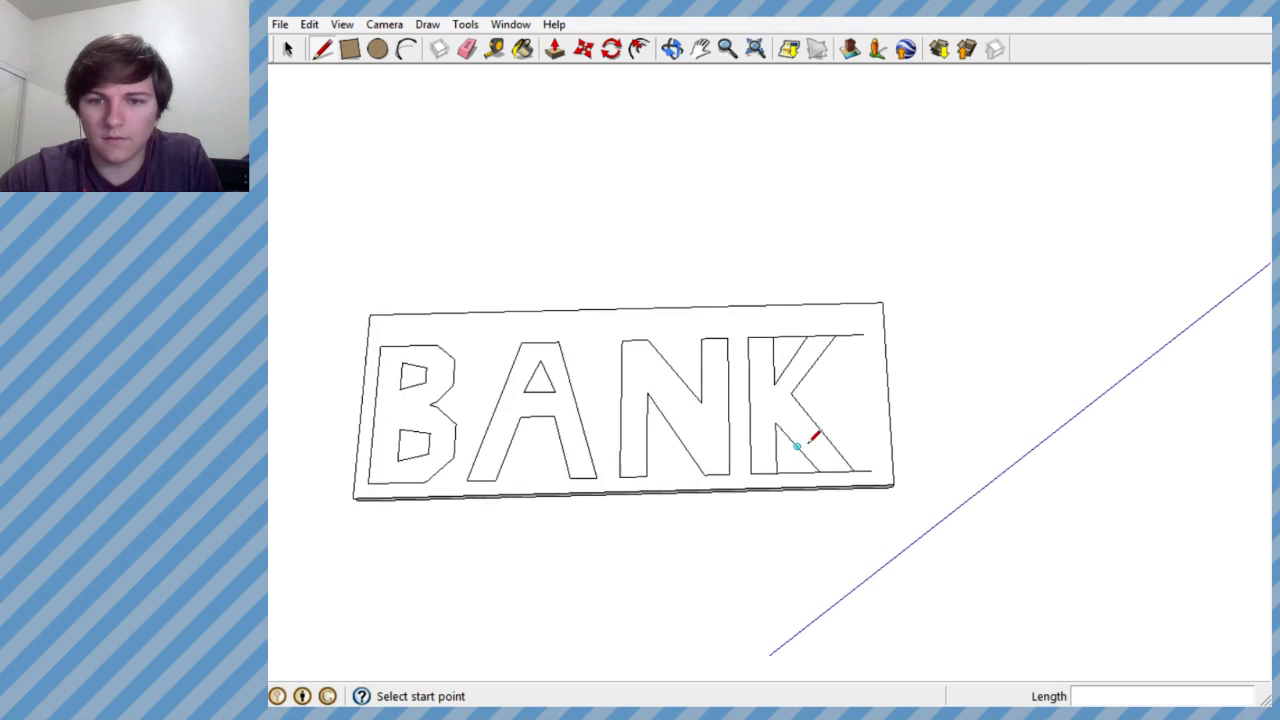
- Undo both diagonals of the K's lower leg and the upper arm's outer diagonal
key("ctrl+z")
key("ctrl+z")
key("ctrl+z")
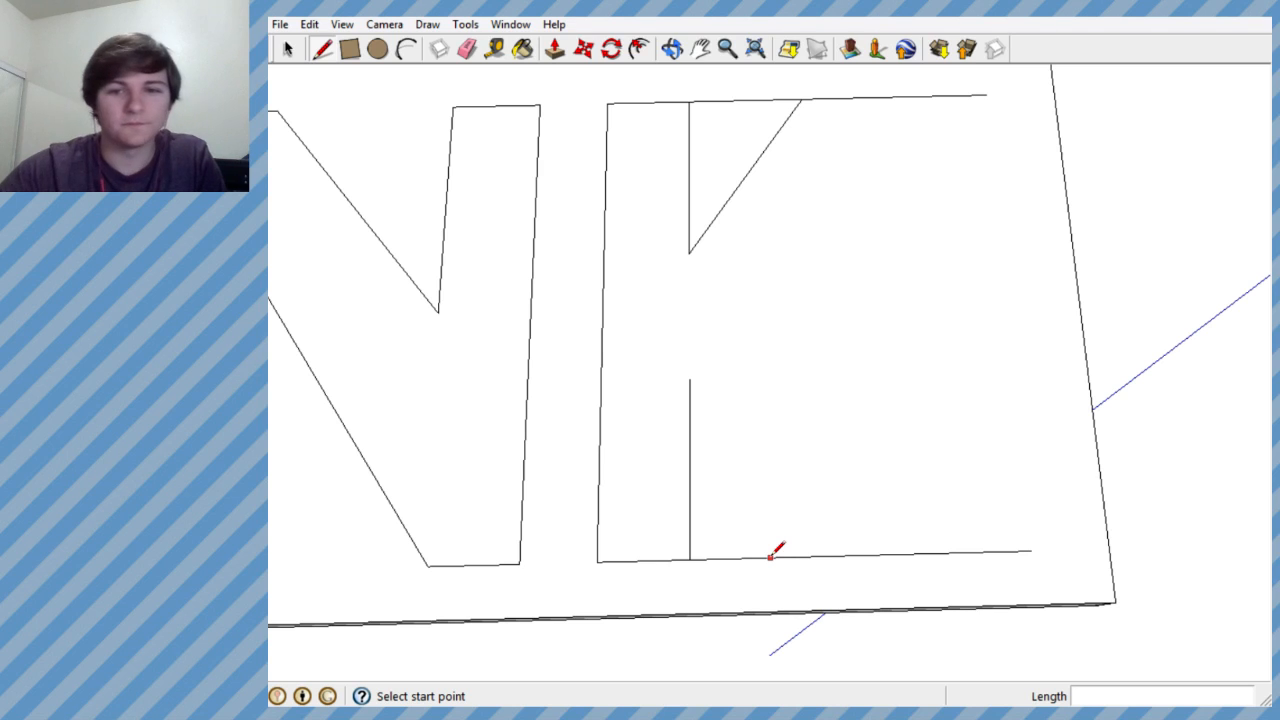
- Redraw the K's outer diagonals from the top line's extension to a point beside the stem gap and down to the base line
left_click(895, 95)
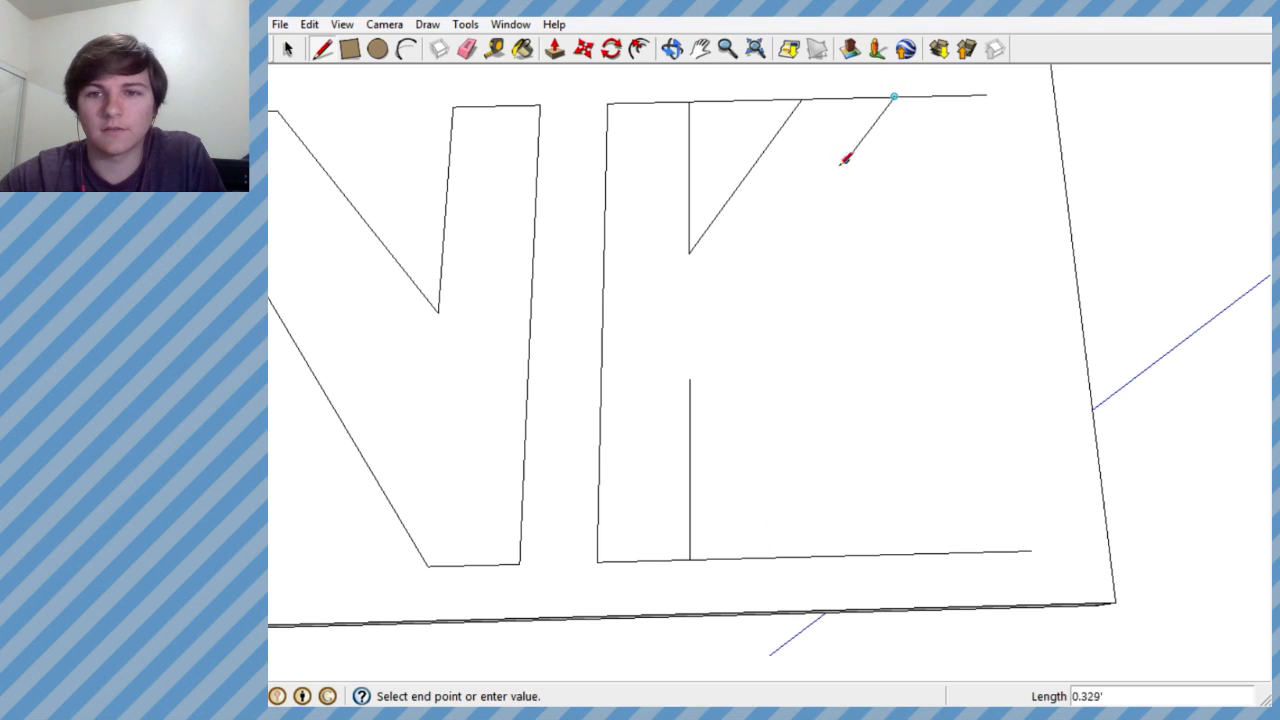
left_click(740, 294)
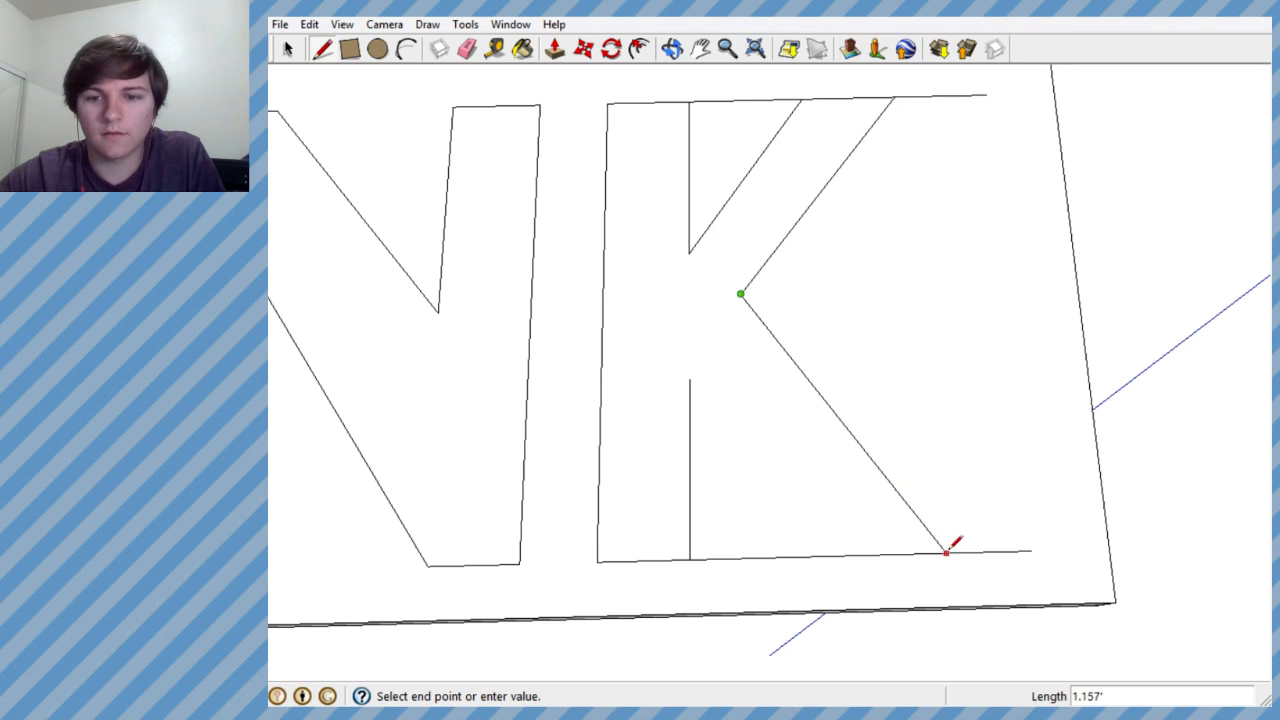
left_click(946, 552)
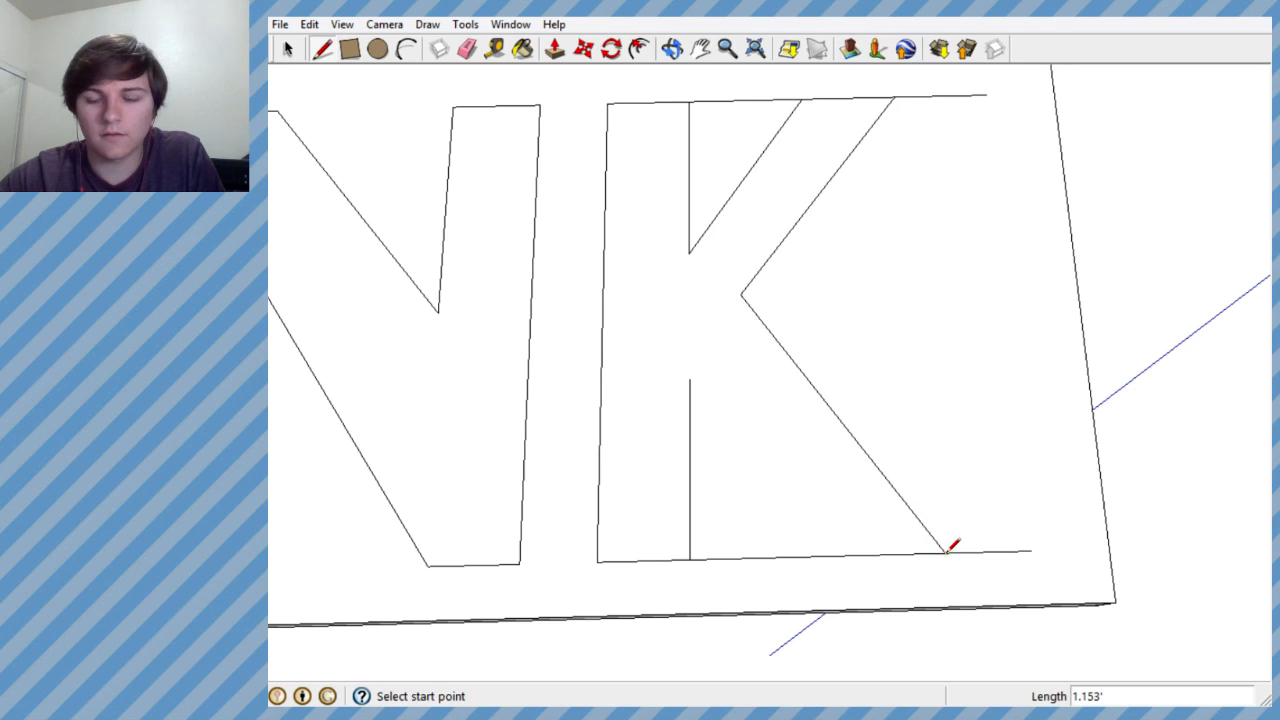
- Draw the K's lower leg inner diagonal about 0.806' long, from the base line to the lower inner stem edge
left_click(840, 555)
left_click(690, 380)
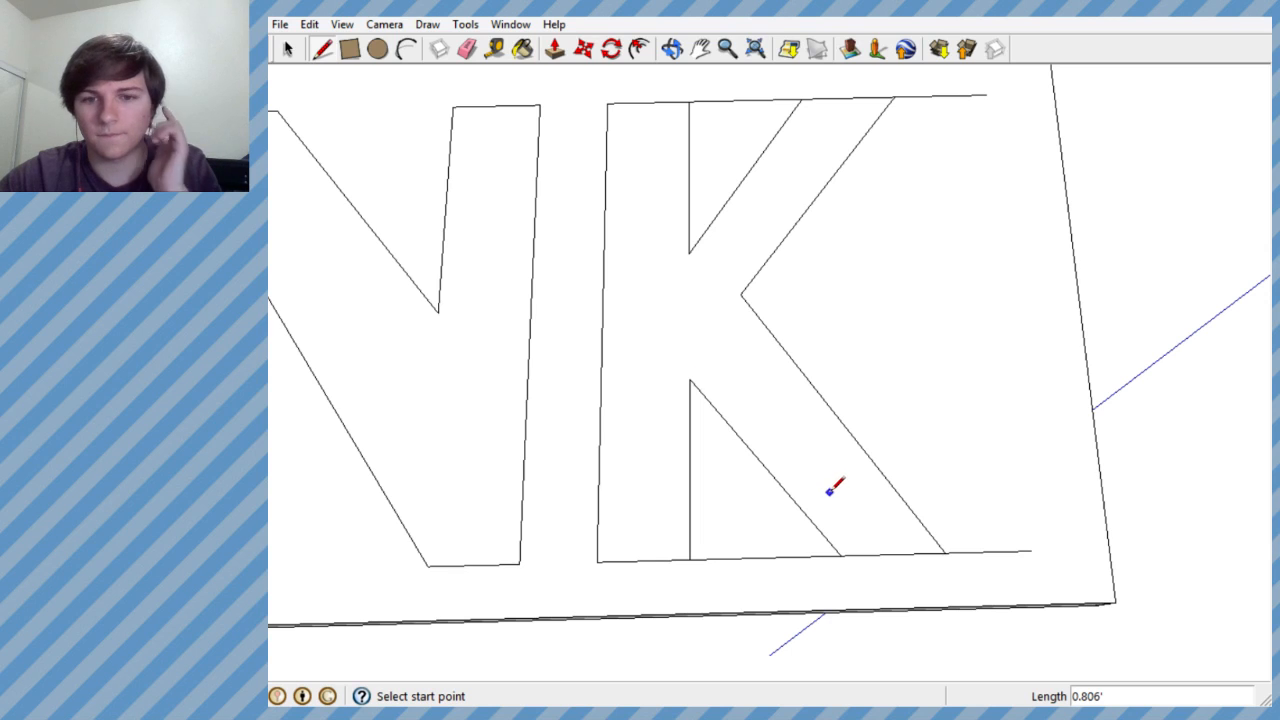
scroll(829, 491, "down", 8)
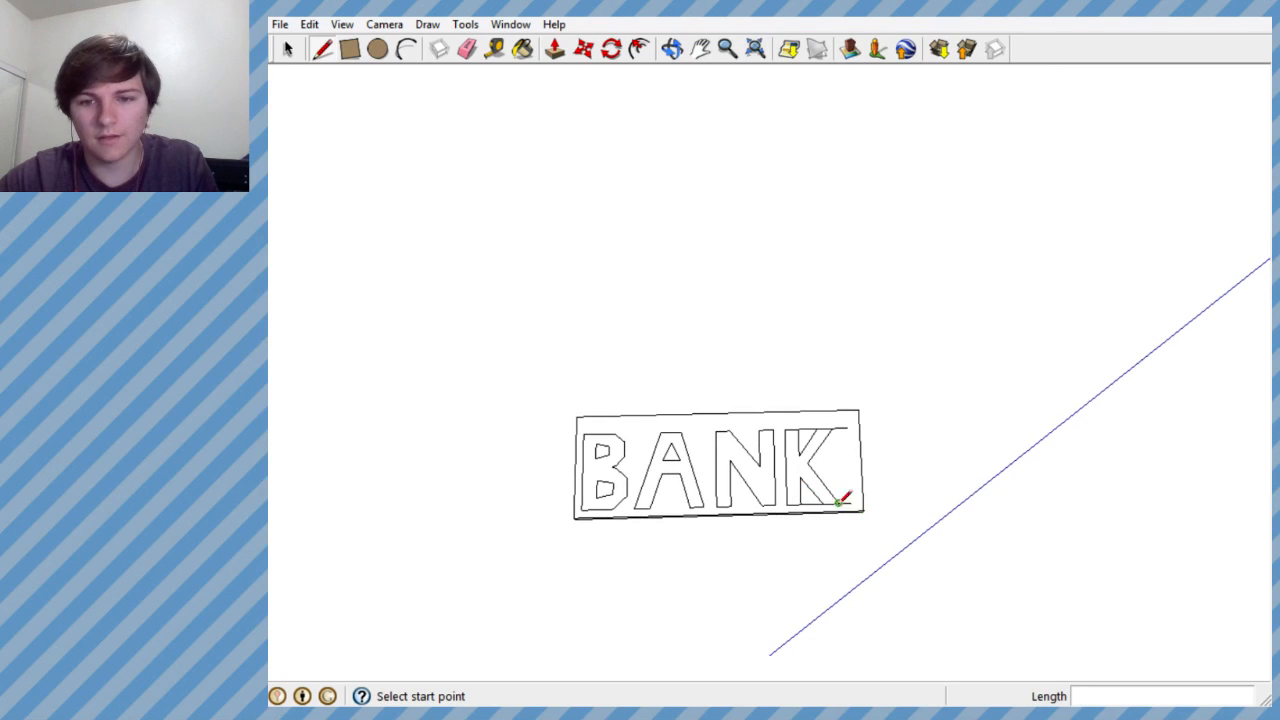
scroll(838, 502, "up", 8)
- Redraw the K's lower leg inner diagonal slightly farther from the outer diagonal, ending at the top of the lower inner stem edge
left_click(786, 522)
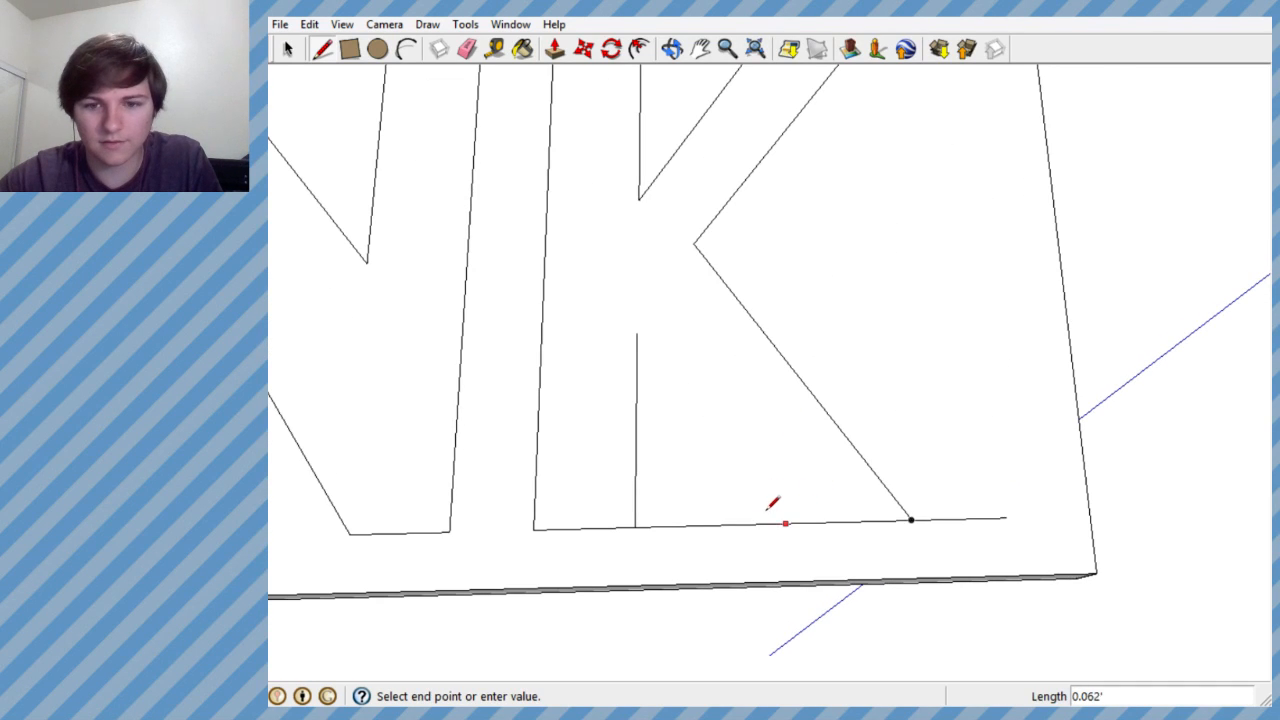
left_click(636, 333)
scroll(760, 400, "down", 5)
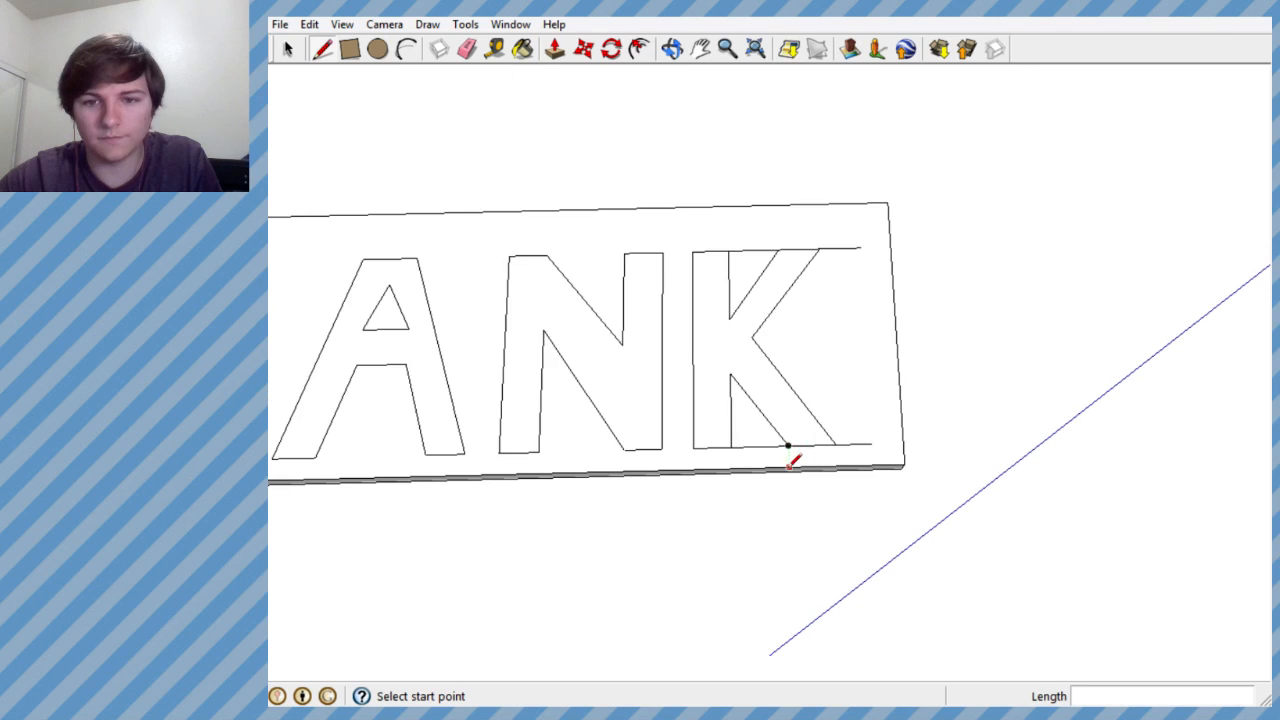
scroll(790, 455, "down", 3)
scroll(798, 430, "up", 8)
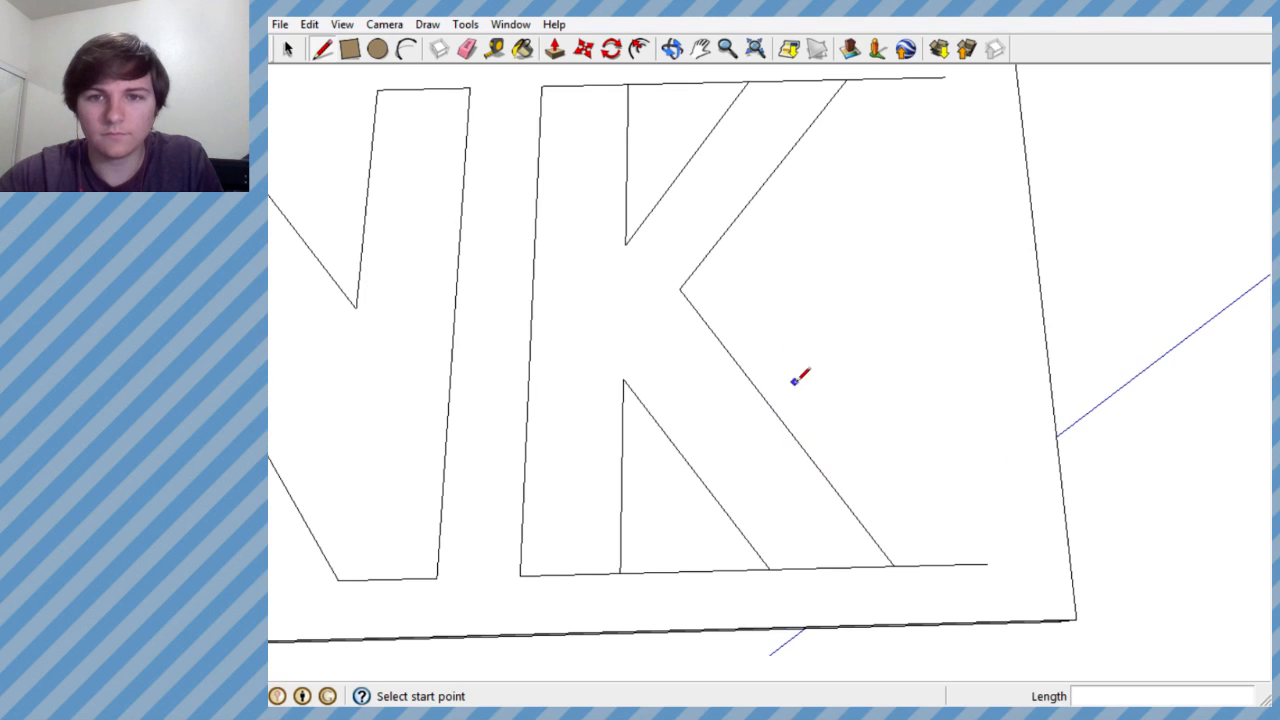
- Erase both of the K's outer diagonals, on the upper arm and the lower leg
left_click(467, 48)
left_click_drag(711, 208, 712, 358)
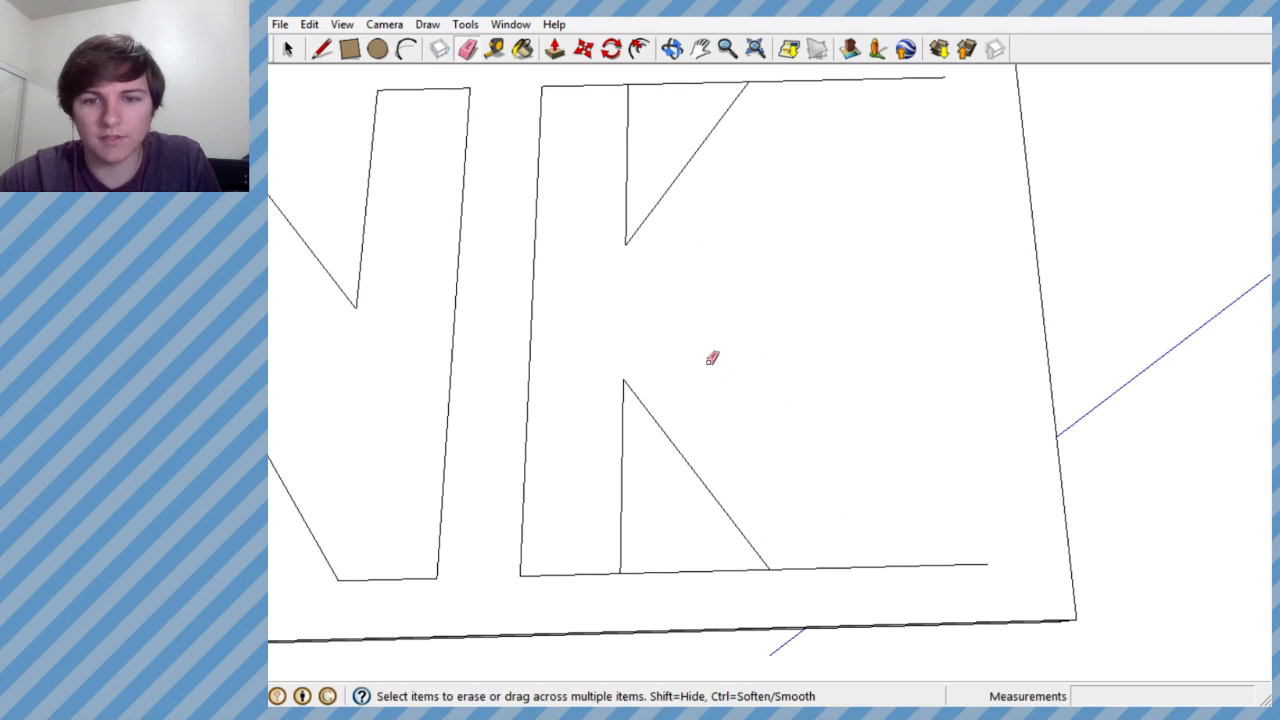
- Try redrawing the K's outer diagonals from the top line to a point beside the stem gap and down to the base line
left_click(322, 48)
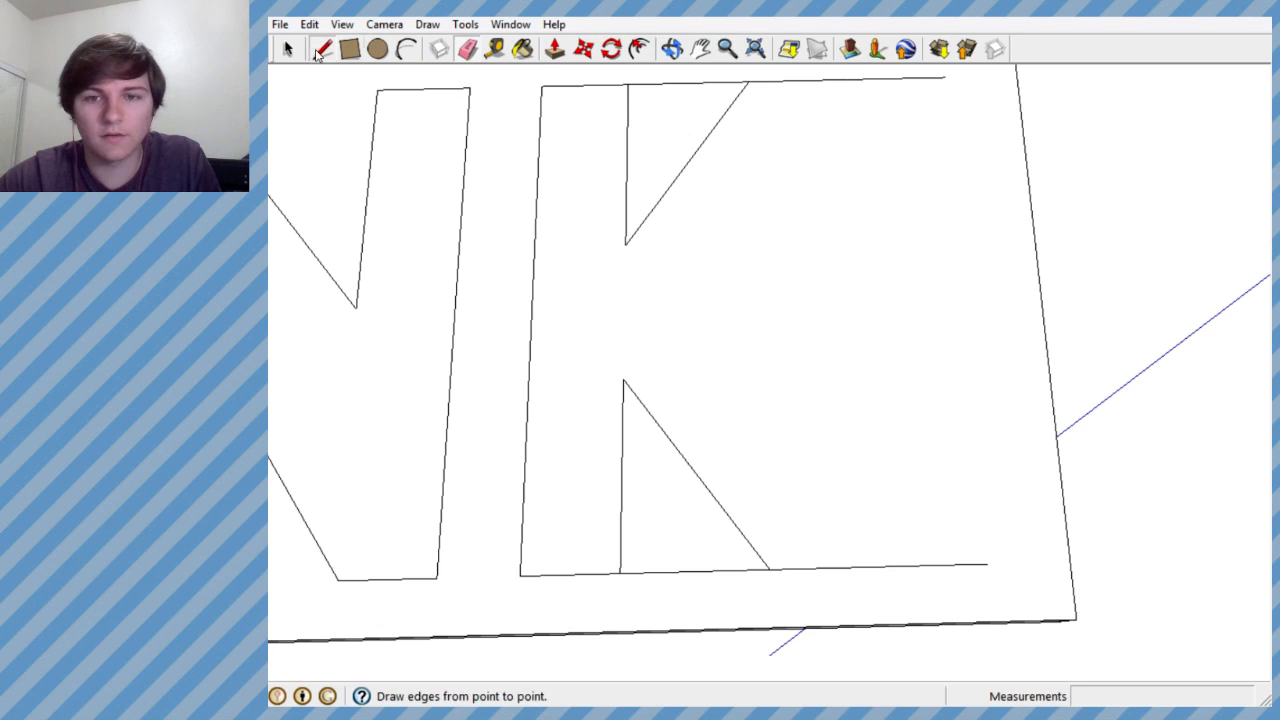
left_click(866, 78)
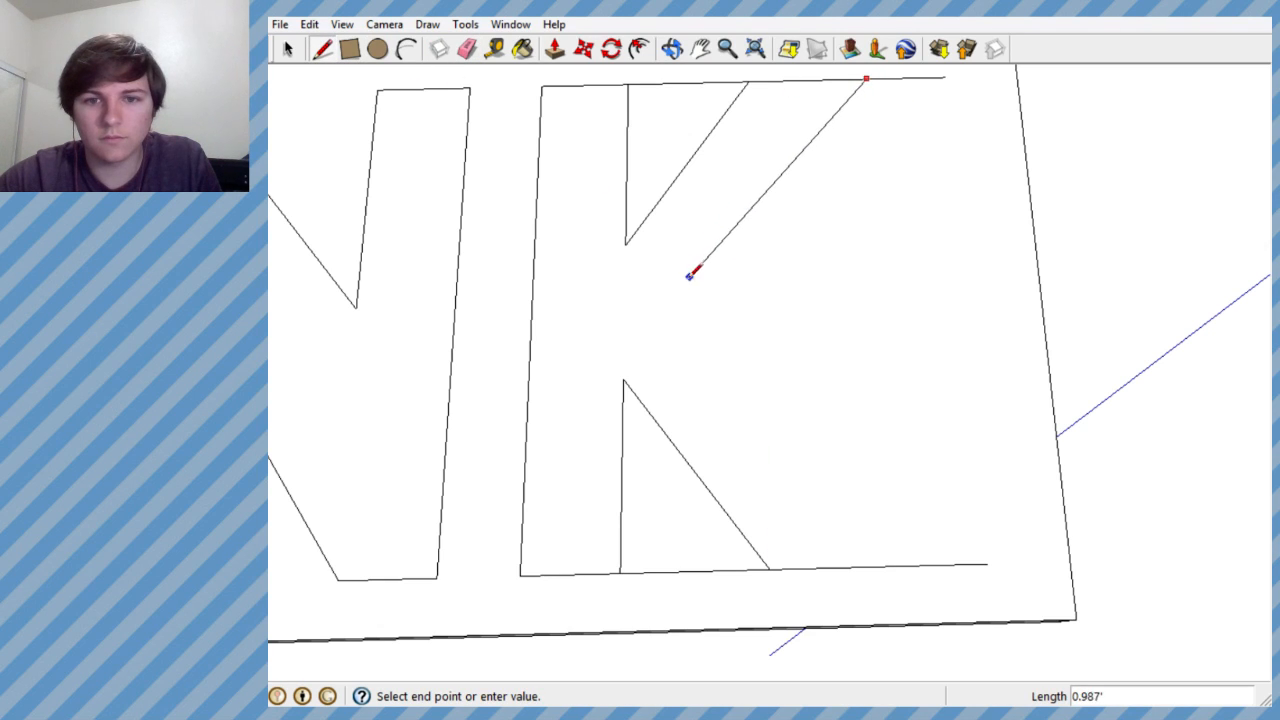
left_click(679, 305)
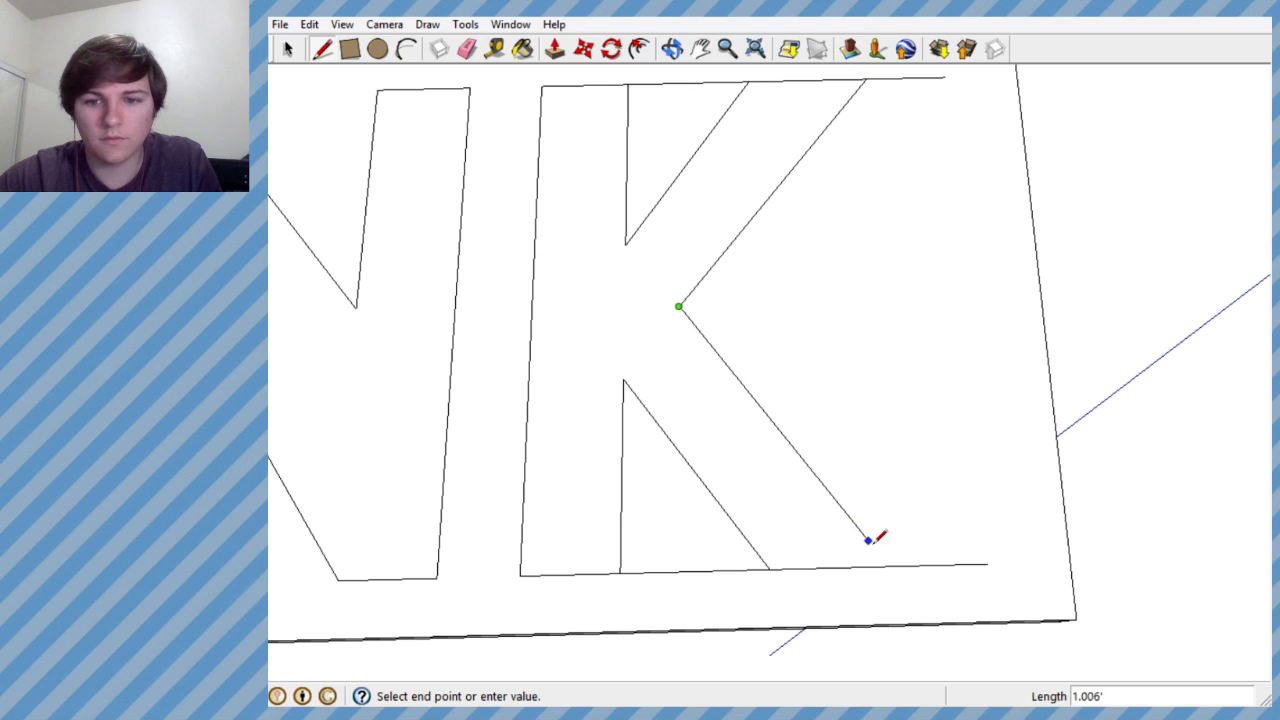
left_click(893, 568)
scroll(886, 540, "down", 5)
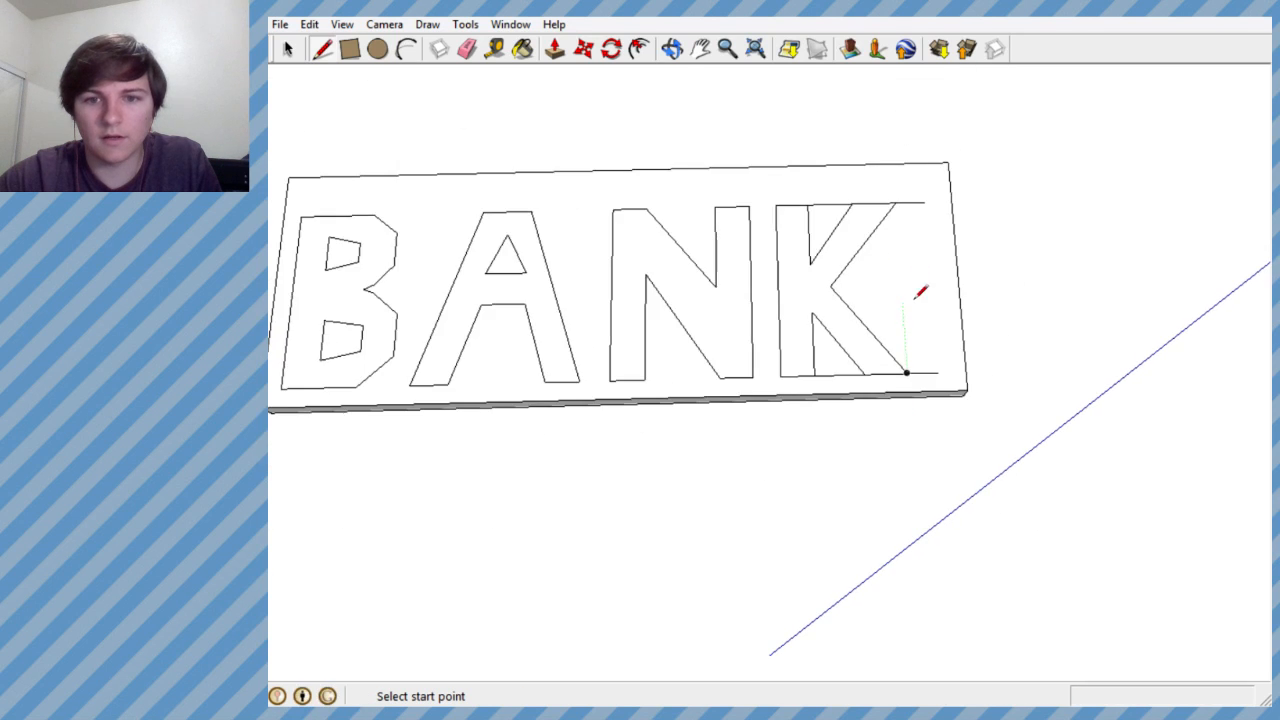
scroll(845, 349, "down", 3)
scroll(829, 345, "up", 10)
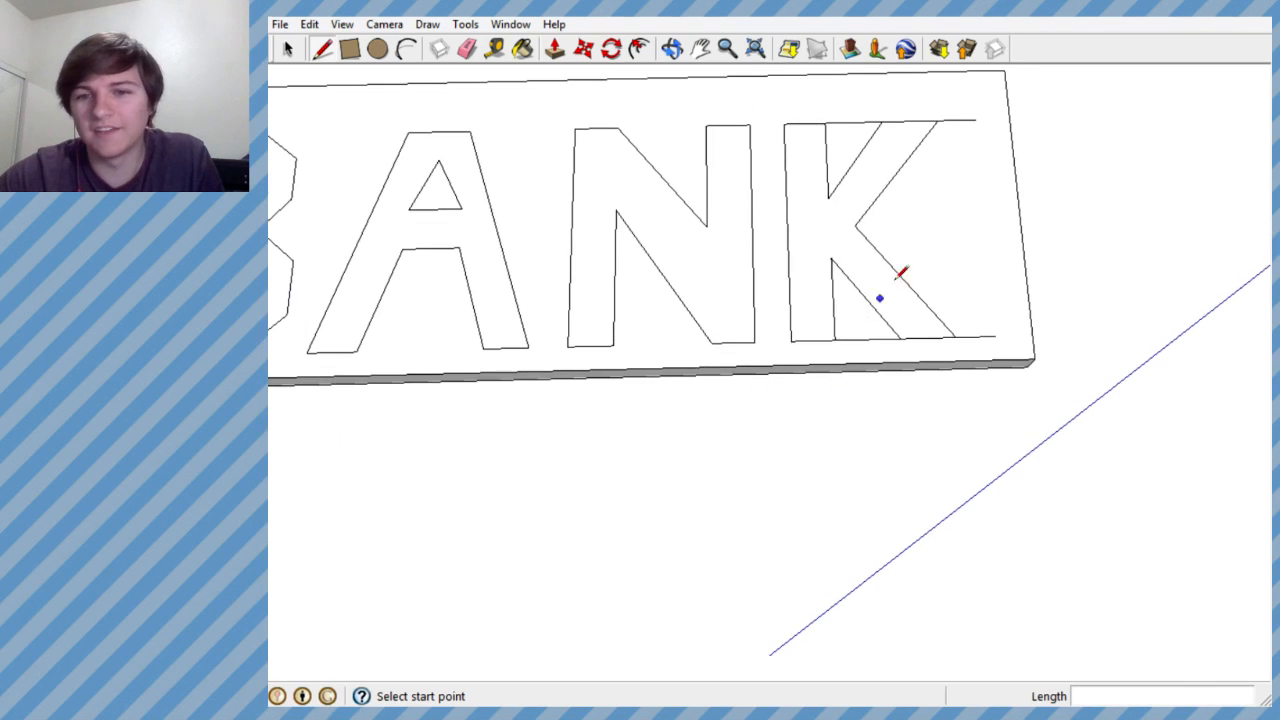
scroll(780, 451, "down", 4)
scroll(820, 329, "up", 4)
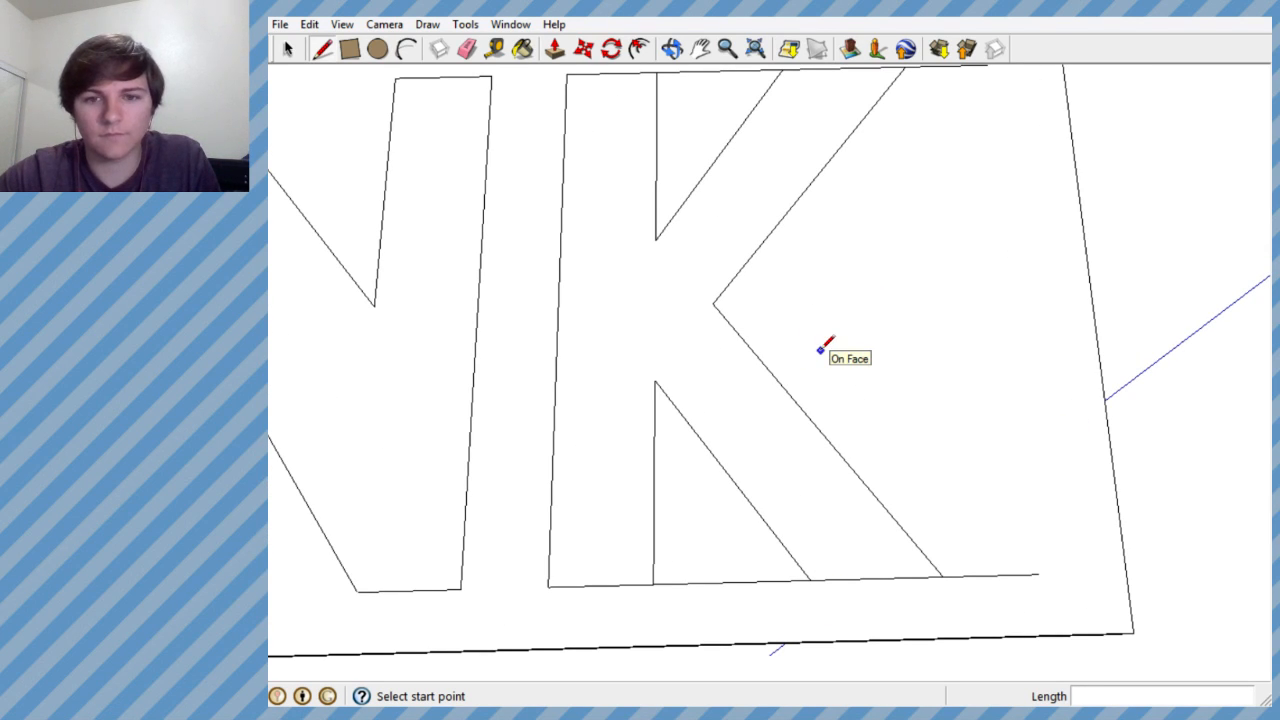
key("ctrl+z")
key("ctrl+z")
- Draw the K's outer diagonals from the top line to a notch close to the stem, then about 1.144' down to the base line
left_click(885, 73)
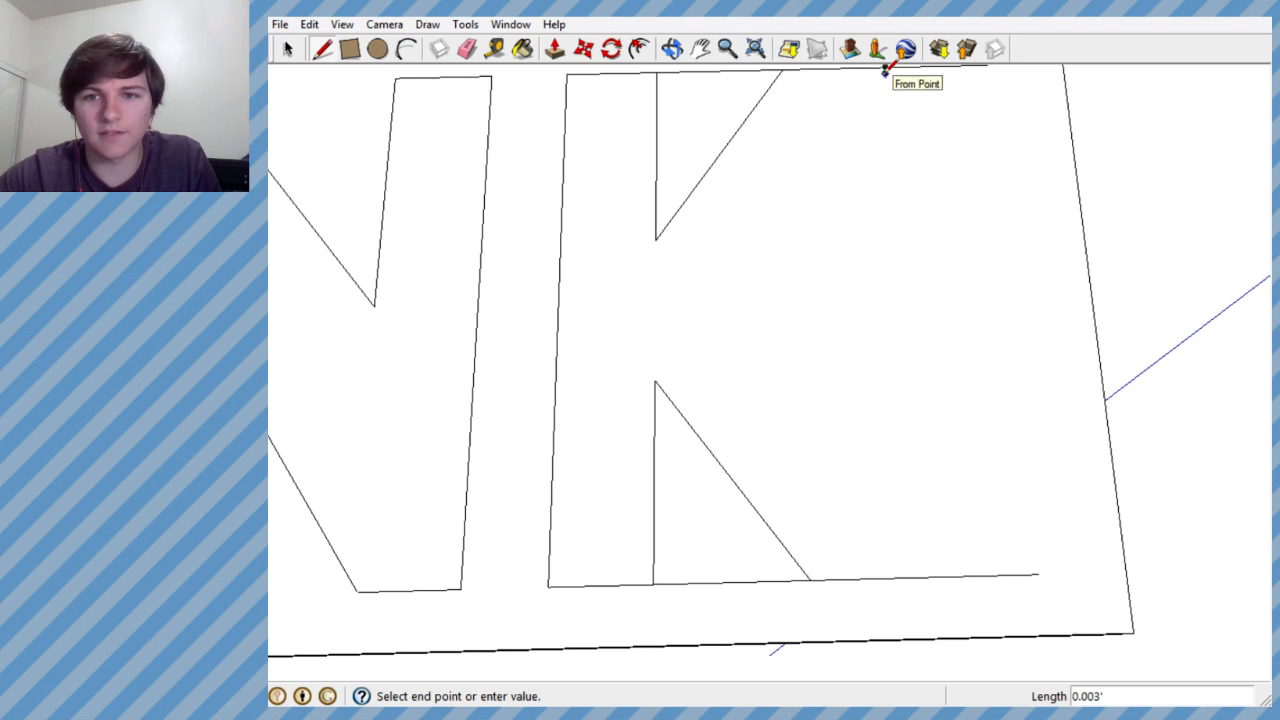
key("Escape")
left_click(885, 66)
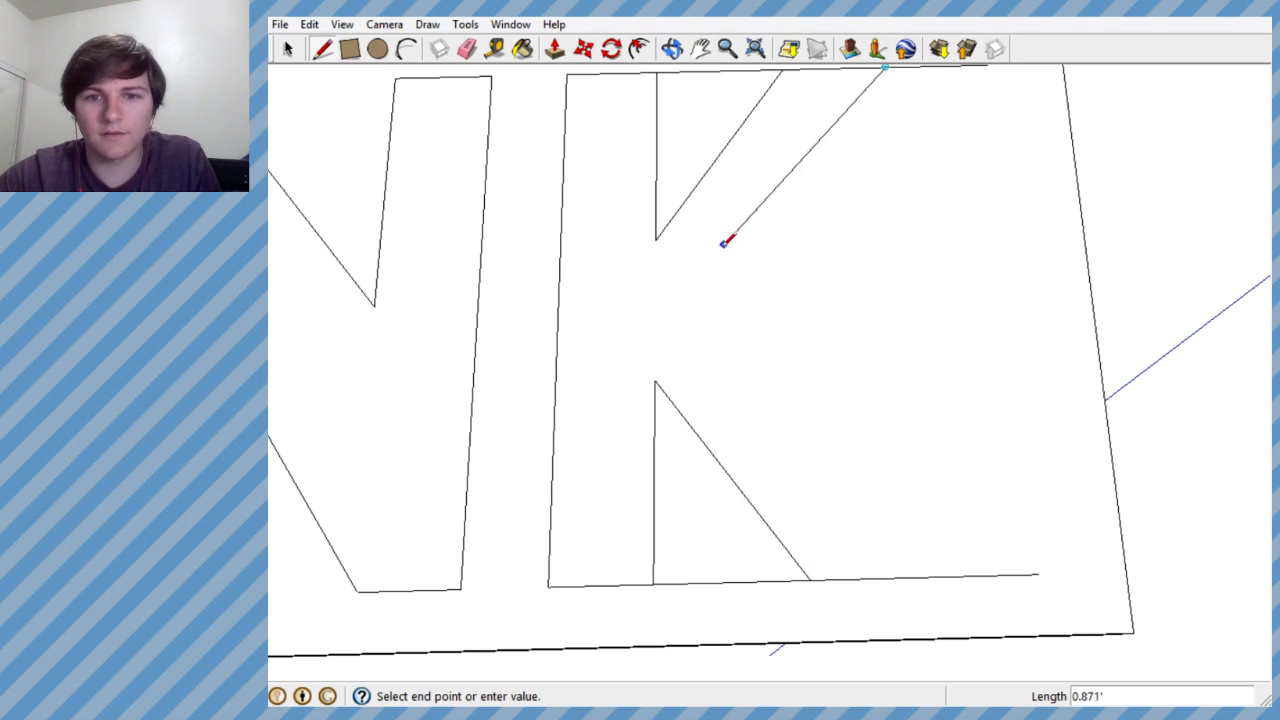
left_click(686, 311)
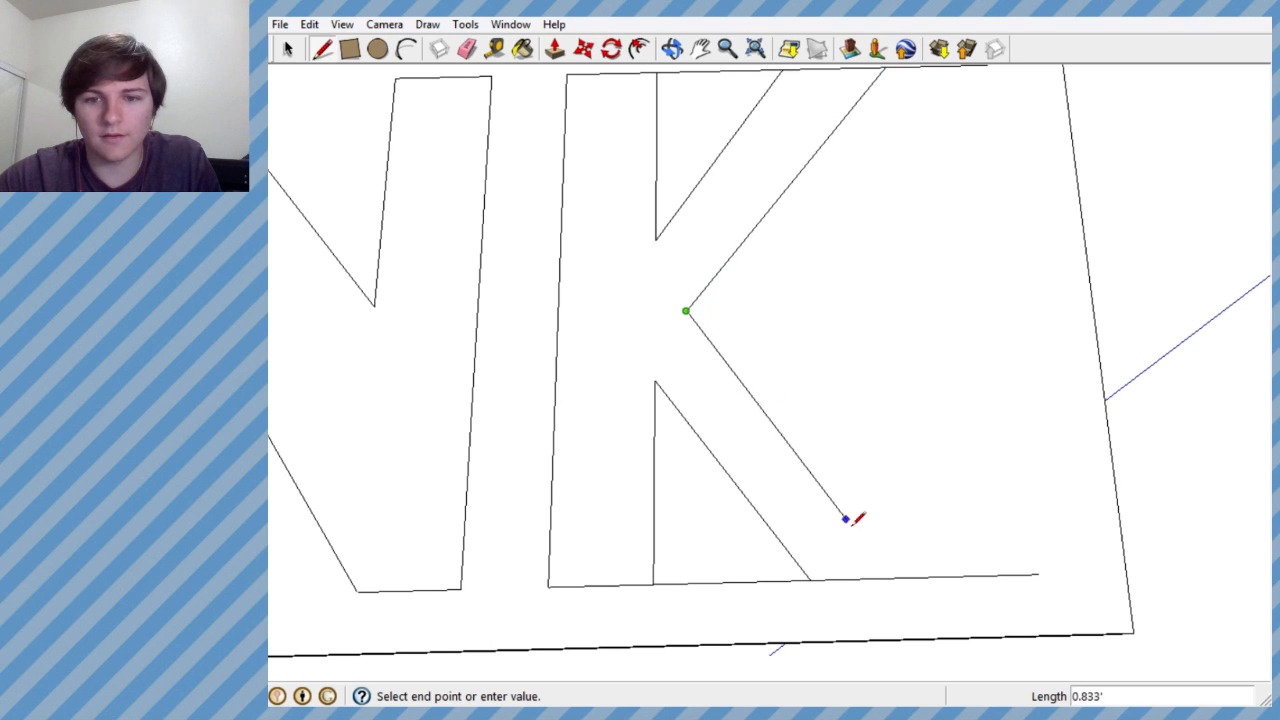
left_click(947, 576)
scroll(897, 484, "down", 8)
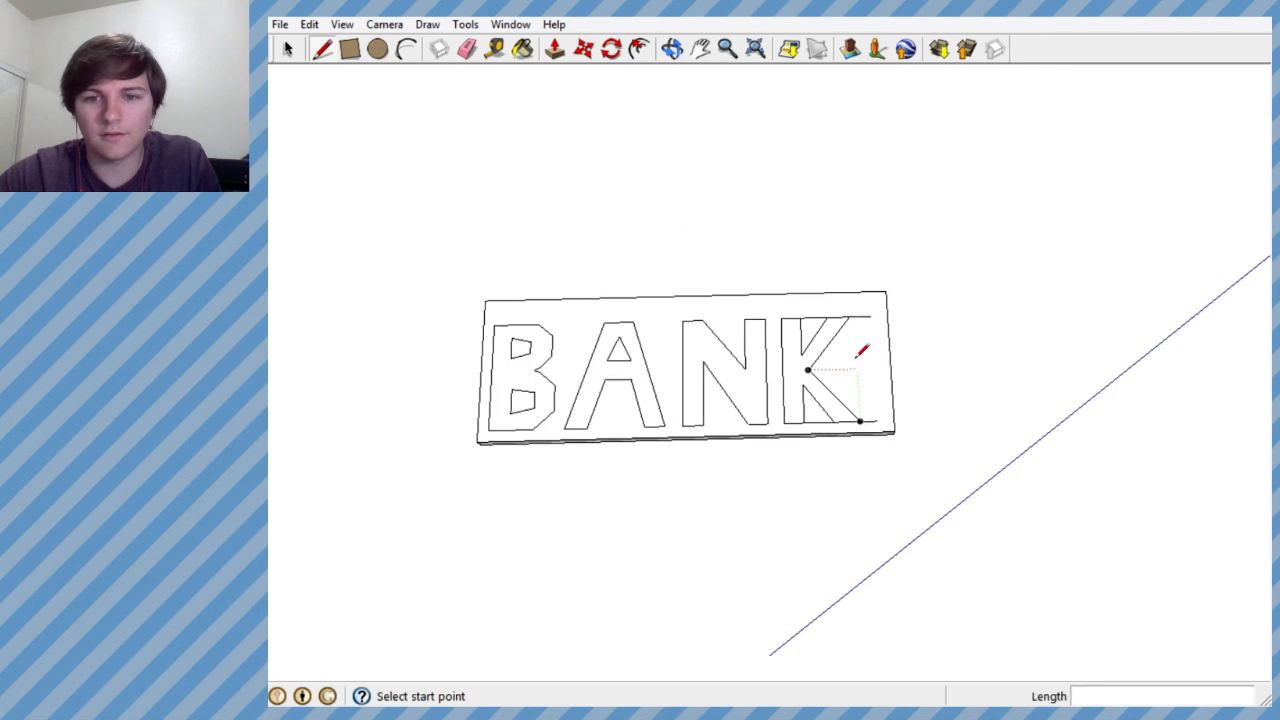
scroll(866, 332, "up", 8)
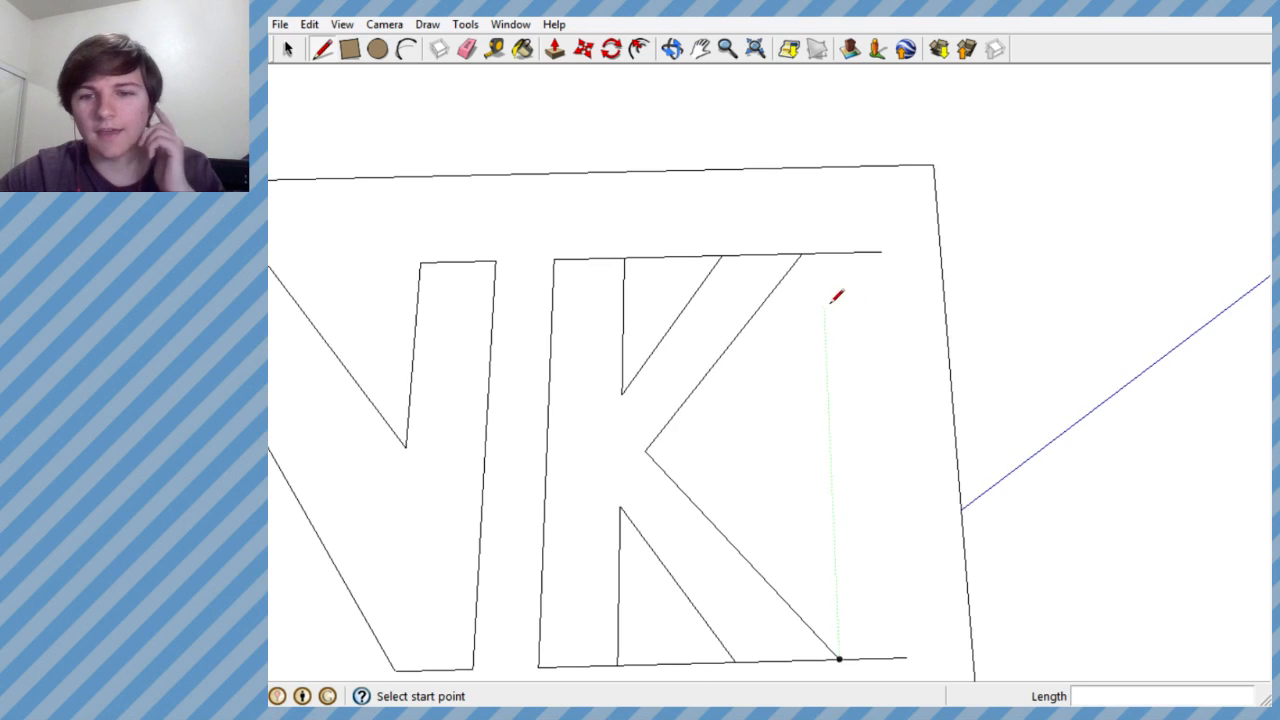
- Erase the excess top and base line segments beyond the K and across the gaps between its stem and diagonals
scroll(836, 296, "down", 3)
key("e")
mouse_move(849, 274)
left_mouse_down()
mouse_move(868, 525)
mouse_move(876, 430)
left_mouse_up()
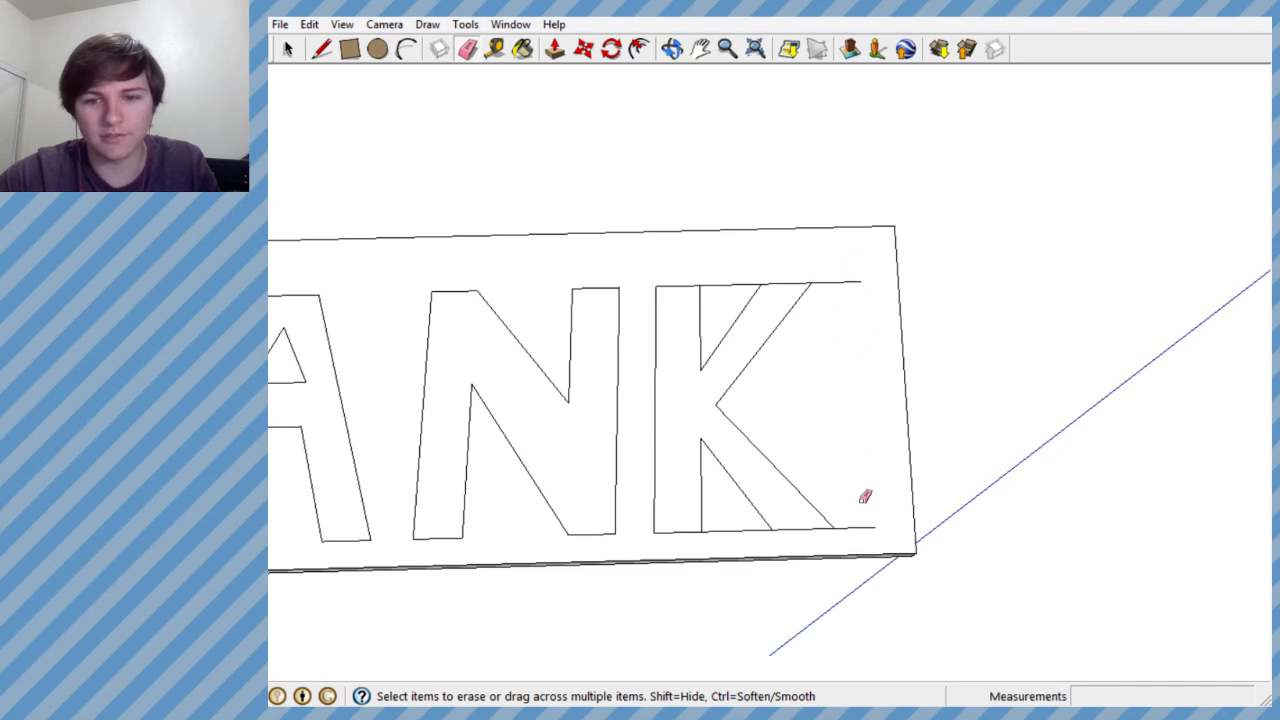
left_click(851, 283)
scroll(840, 334, "down", 3)
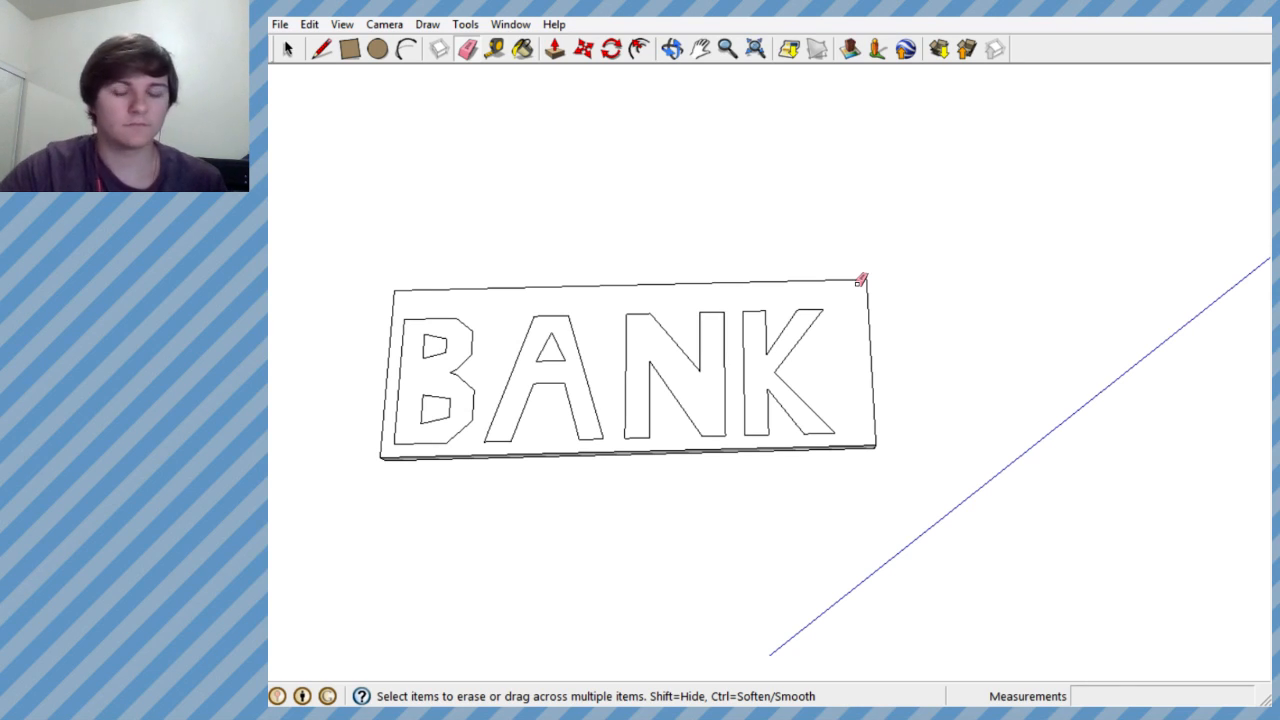
- Move the slab's side above the lettering about 0.247' inward, closer to the tops of the letters
scroll(937, 293, "down", 2)
mouse_move(880, 351)
middle_mouse_down()
mouse_move(871, 440)
mouse_move(886, 434)
middle_mouse_up()
key("space")
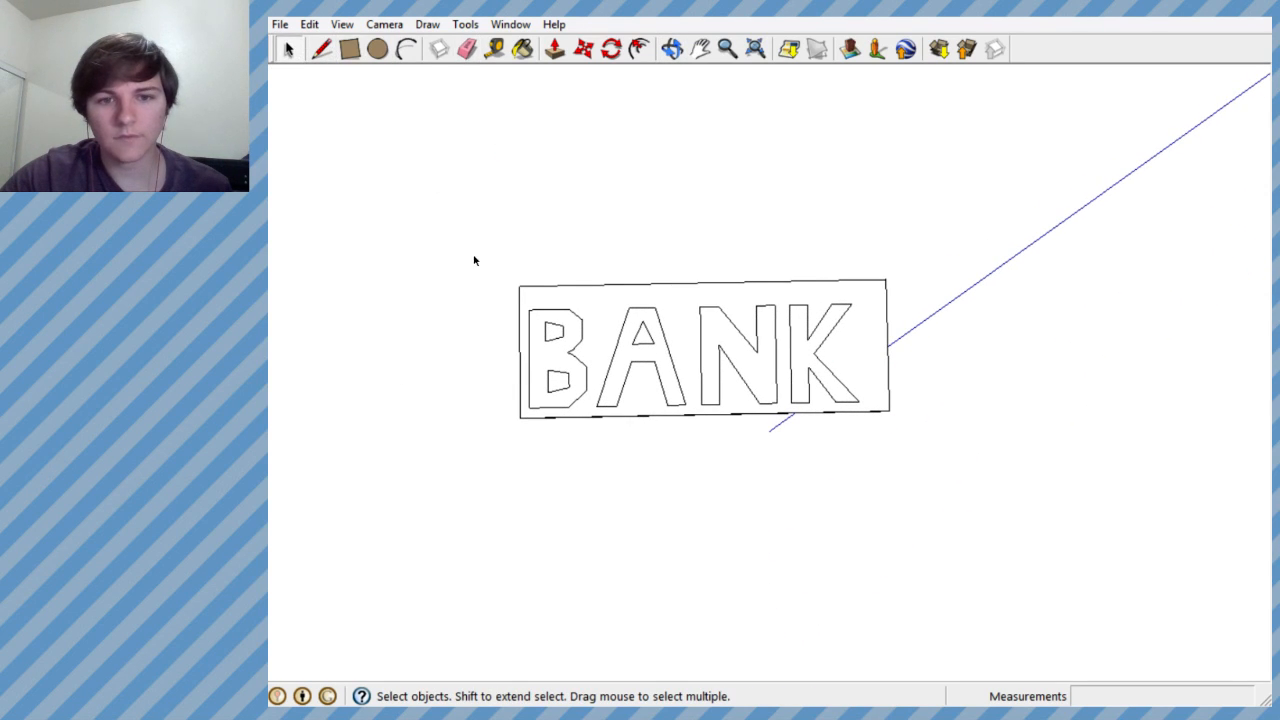
left_click_drag(474, 260, 893, 295)
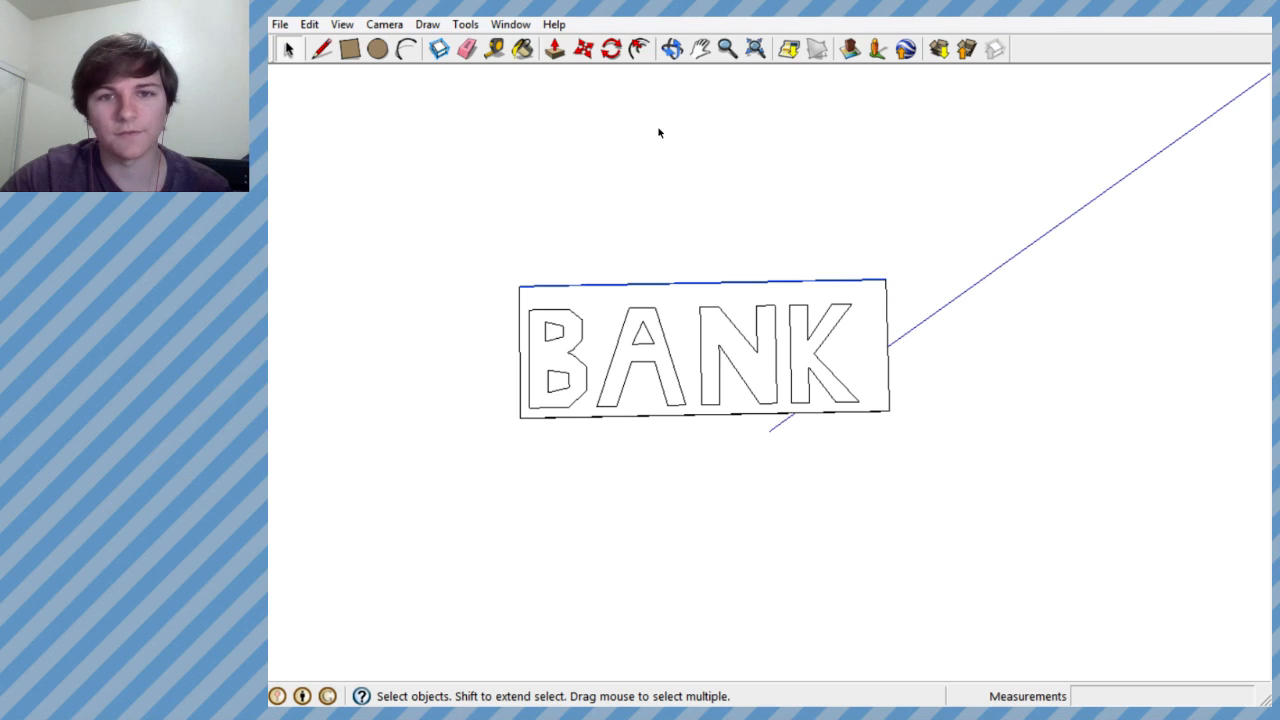
left_click(583, 48)
left_click(669, 283)
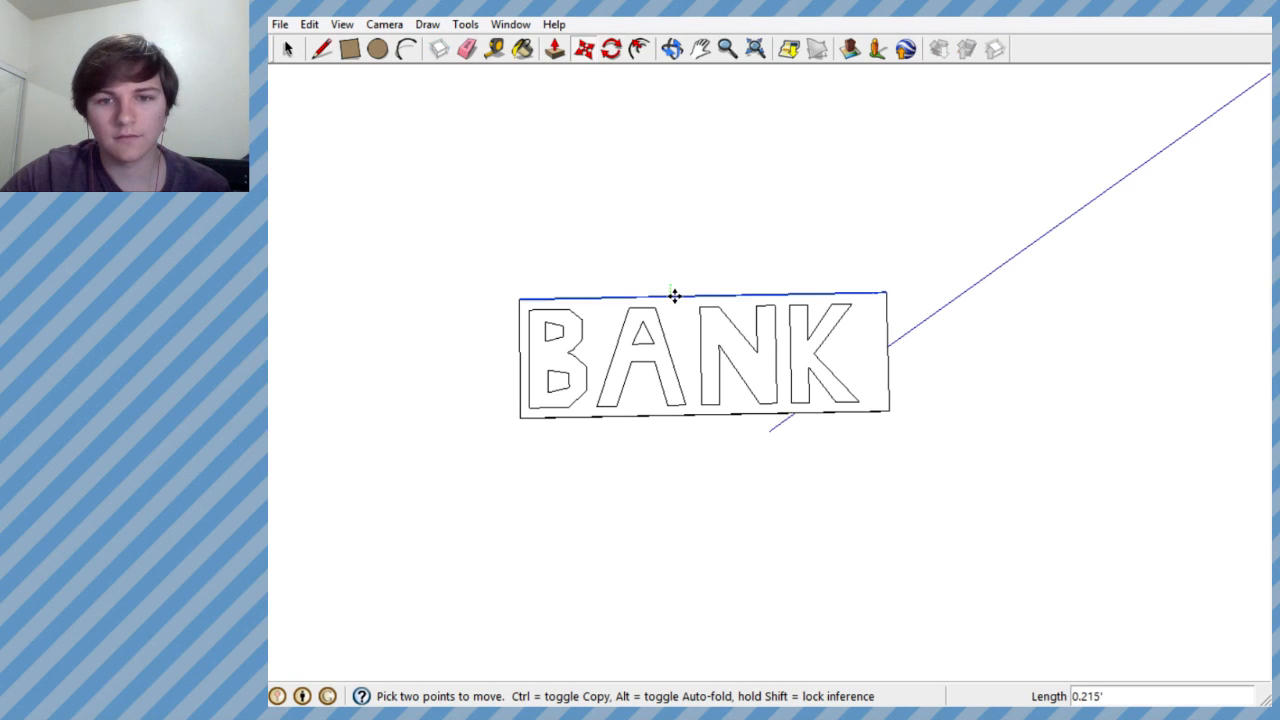
left_click(674, 296)
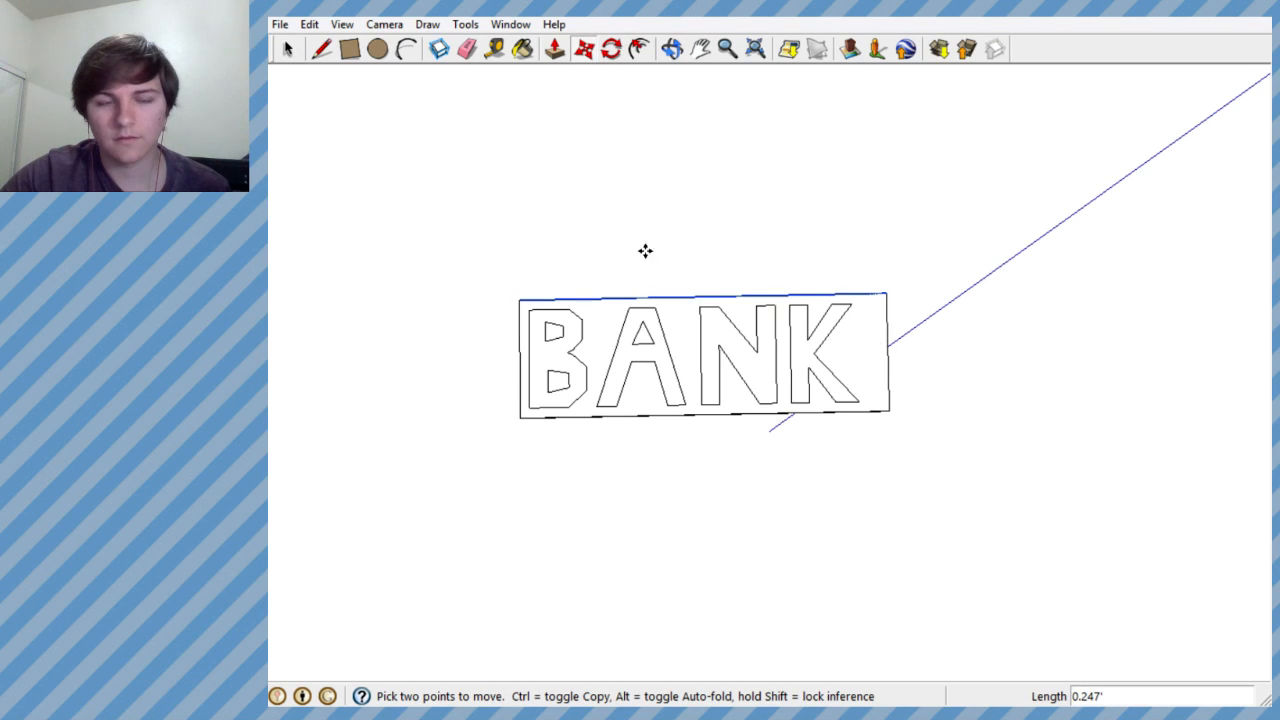
- Move the slab's end beside the K about 0.395' inward along the red axis to narrow that margin
left_click(330, 57)
left_click(297, 49)
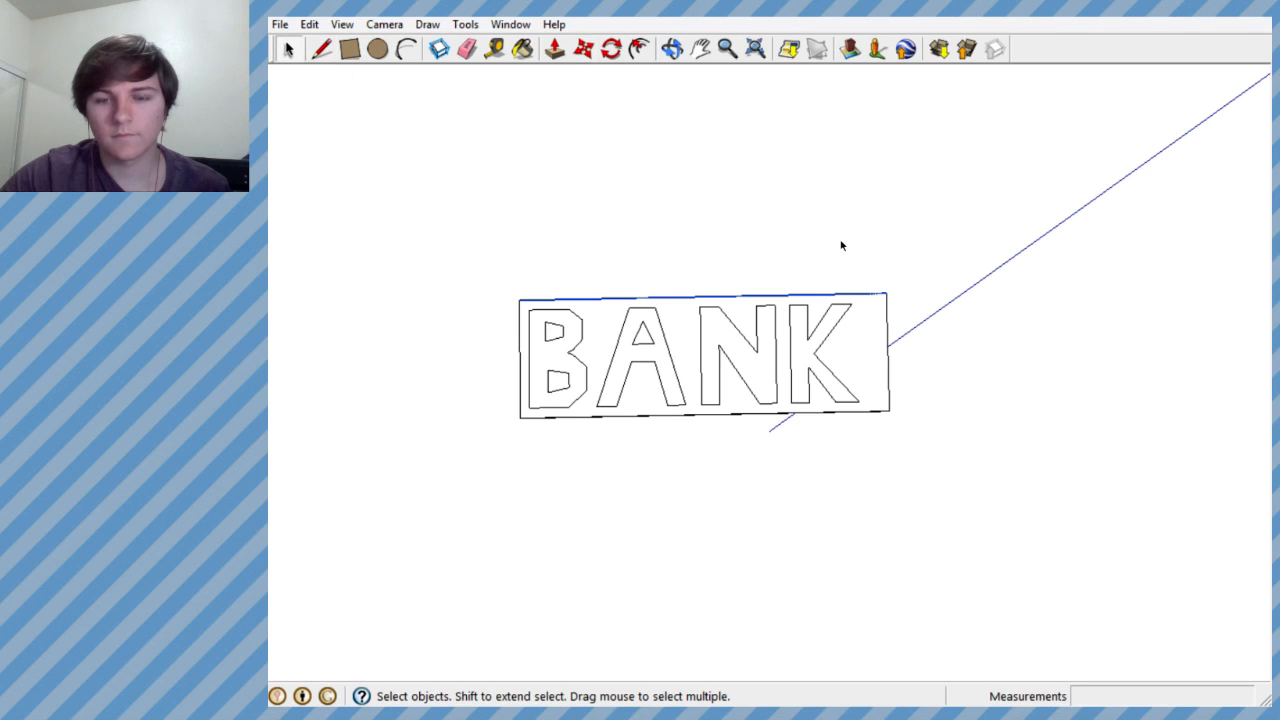
left_click_drag(859, 254, 926, 443)
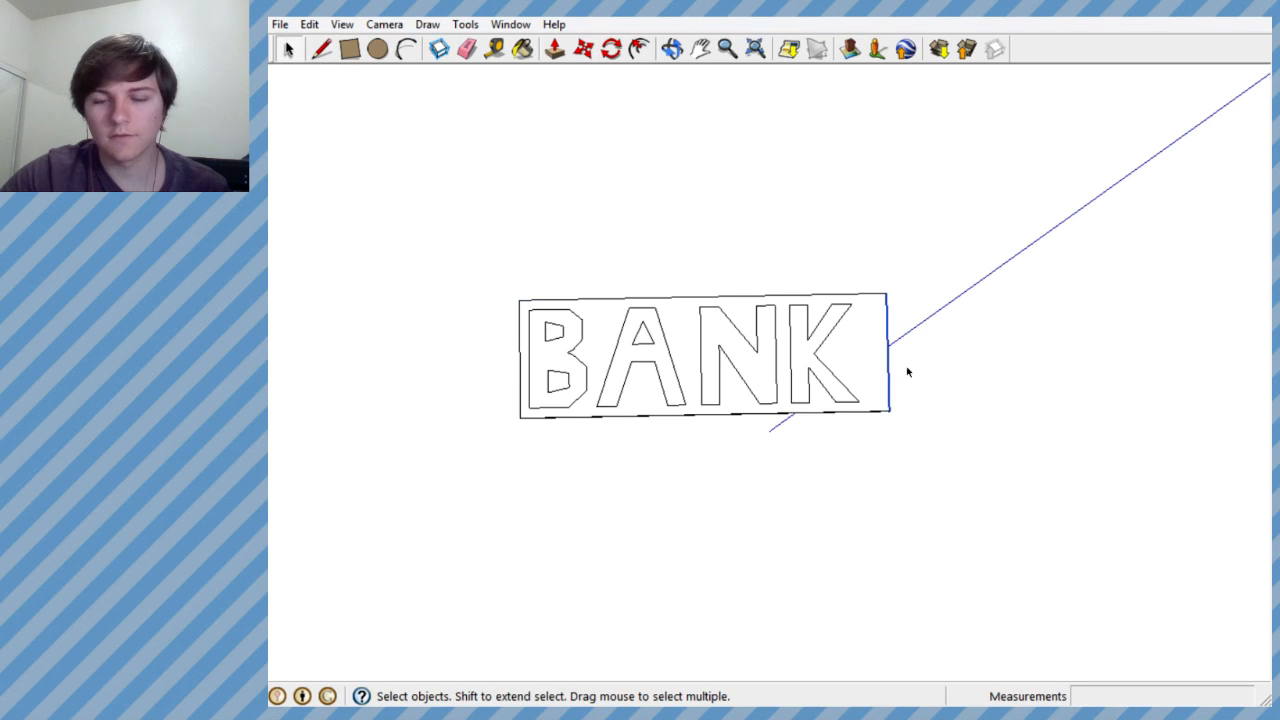
left_click(584, 48)
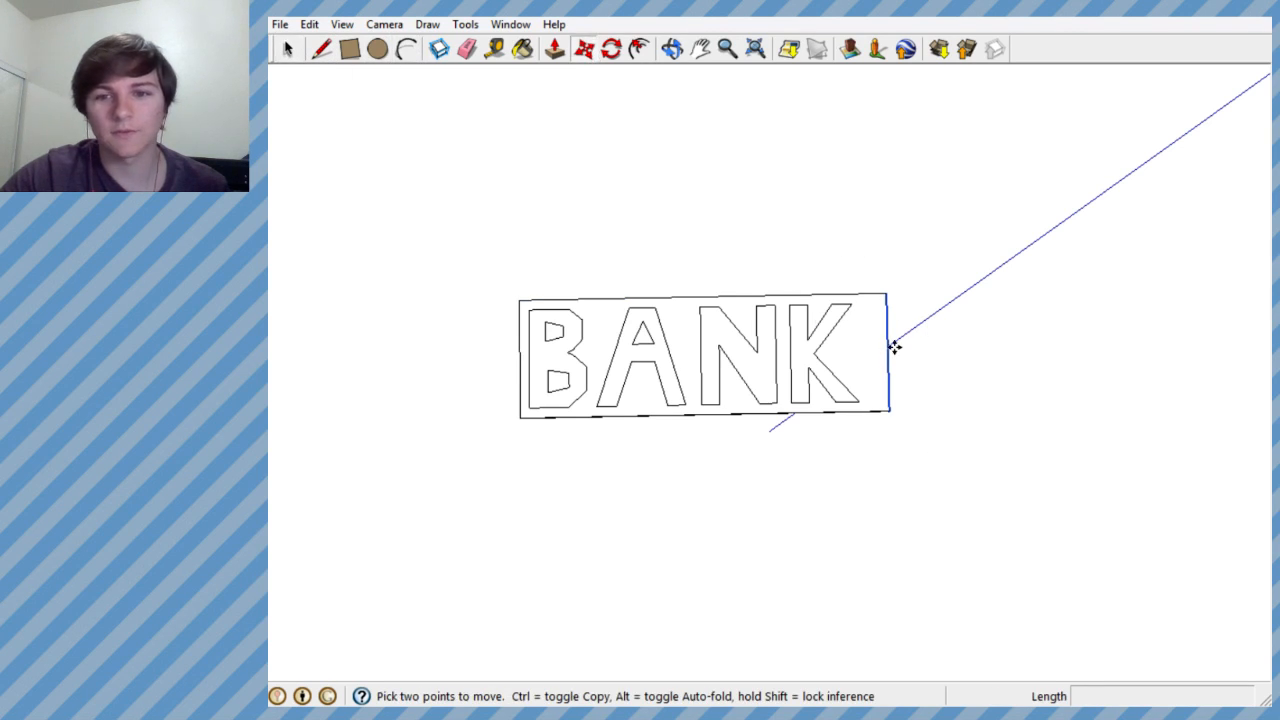
left_click(888, 349)
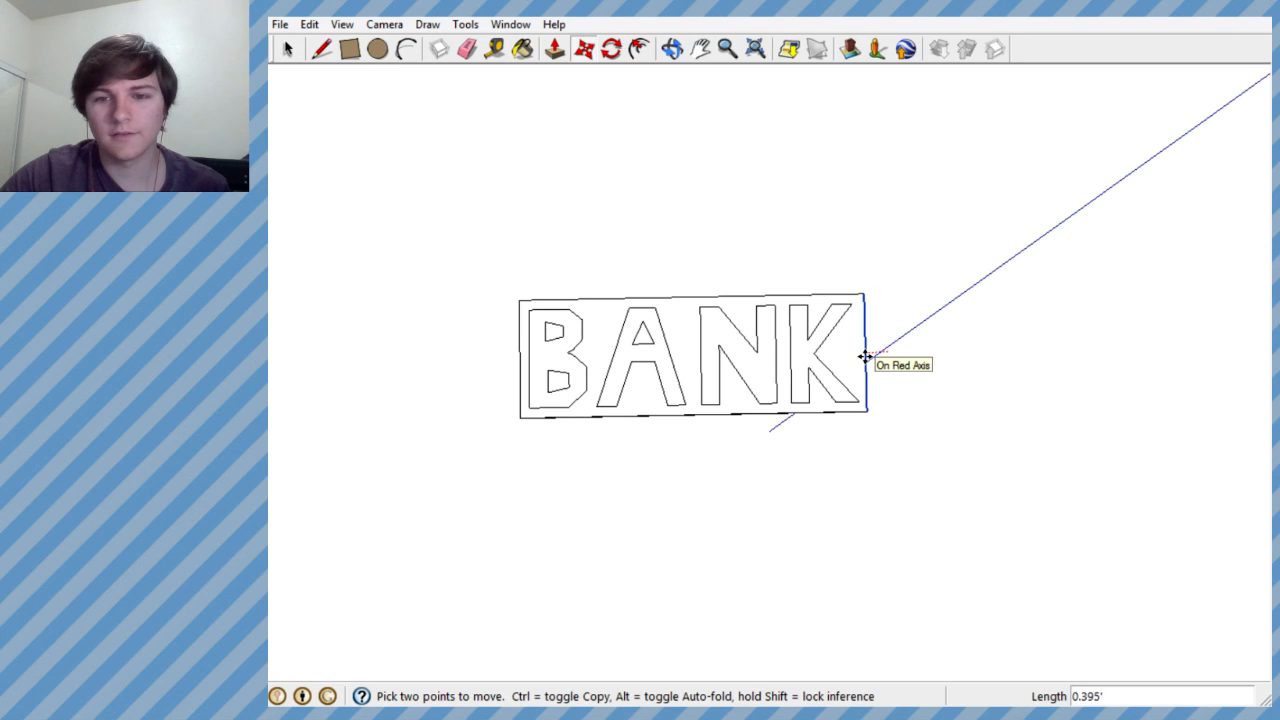
left_click(865, 356)
- Paint the sign face around the letters with the pale yellow in-model Material36, leaving the N unpainted
middle_click_drag(849, 277, 774, 229)
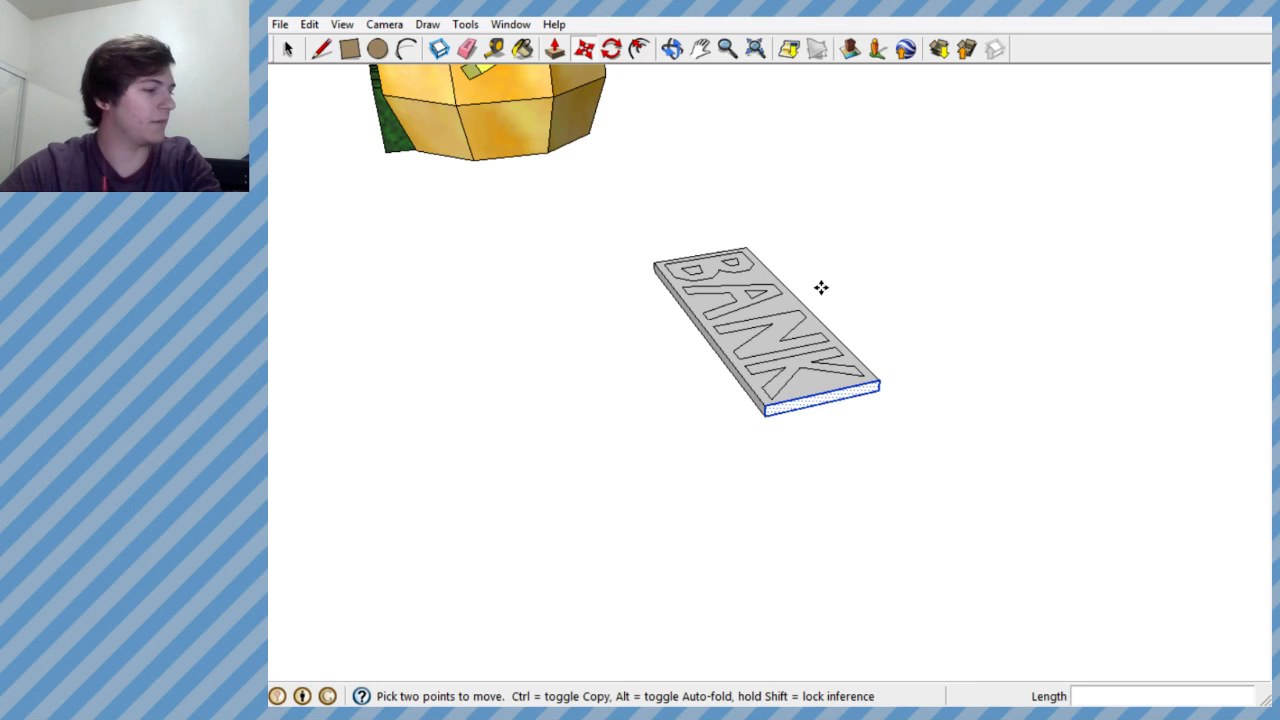
middle_click_drag(787, 314, 851, 463)
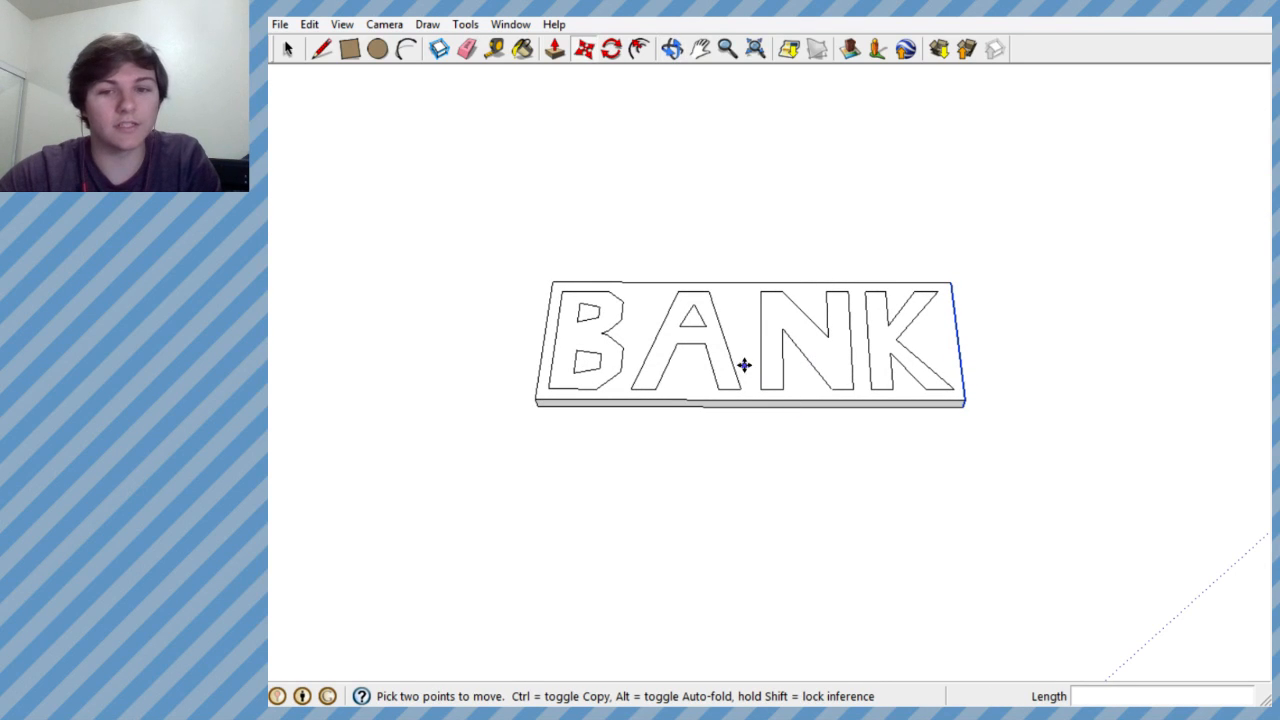
middle_click_drag(744, 365, 749, 502)
scroll(646, 340, "up", 3)
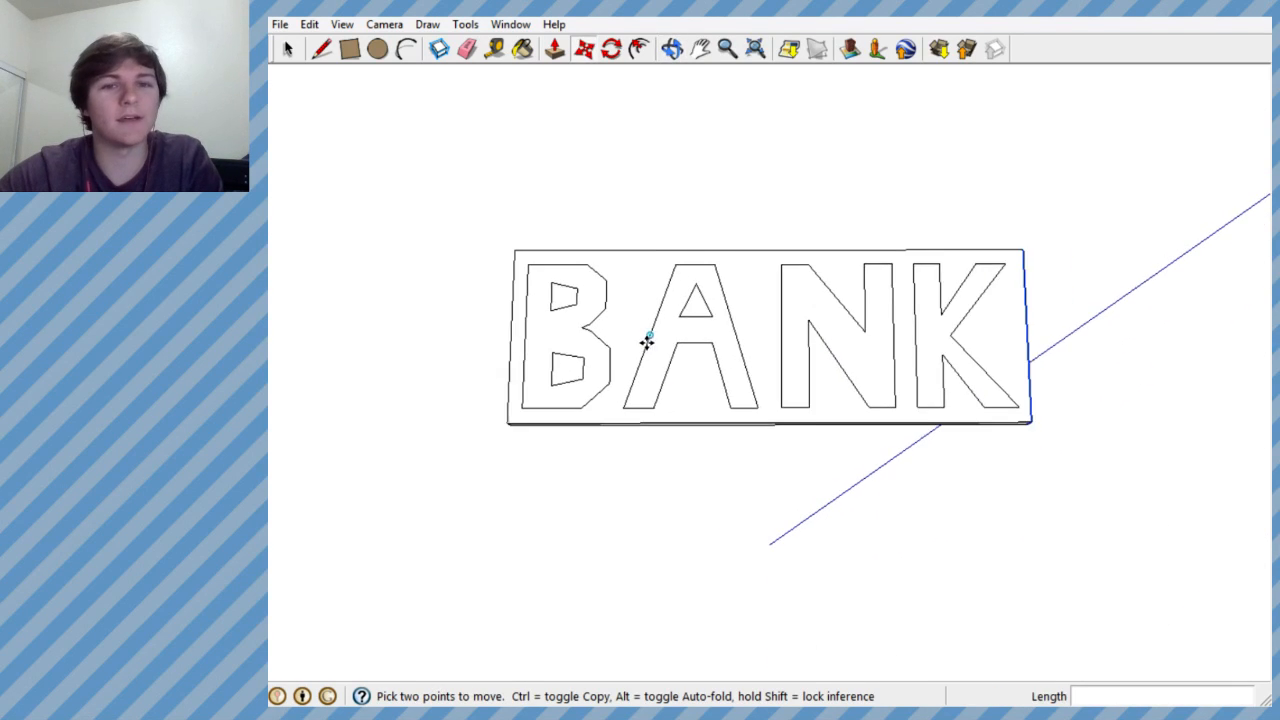
left_click(522, 48)
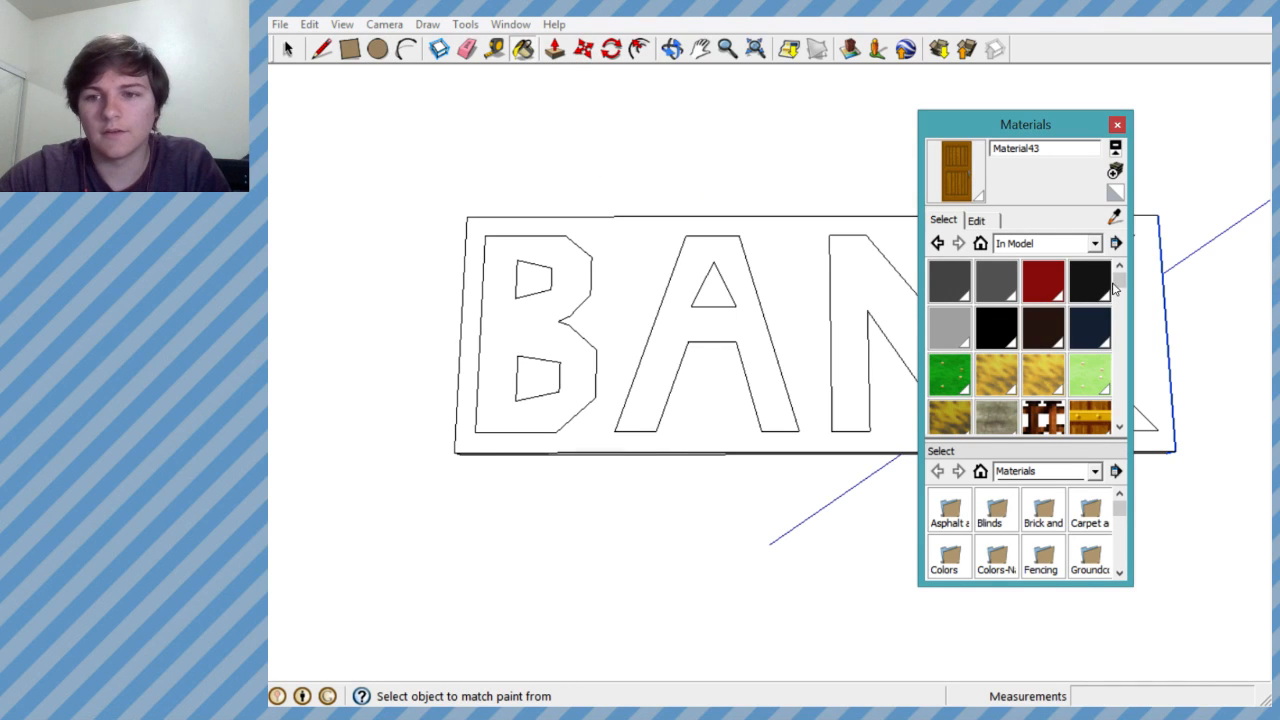
left_click_drag(1119, 285, 1124, 369)
left_click(1004, 343)
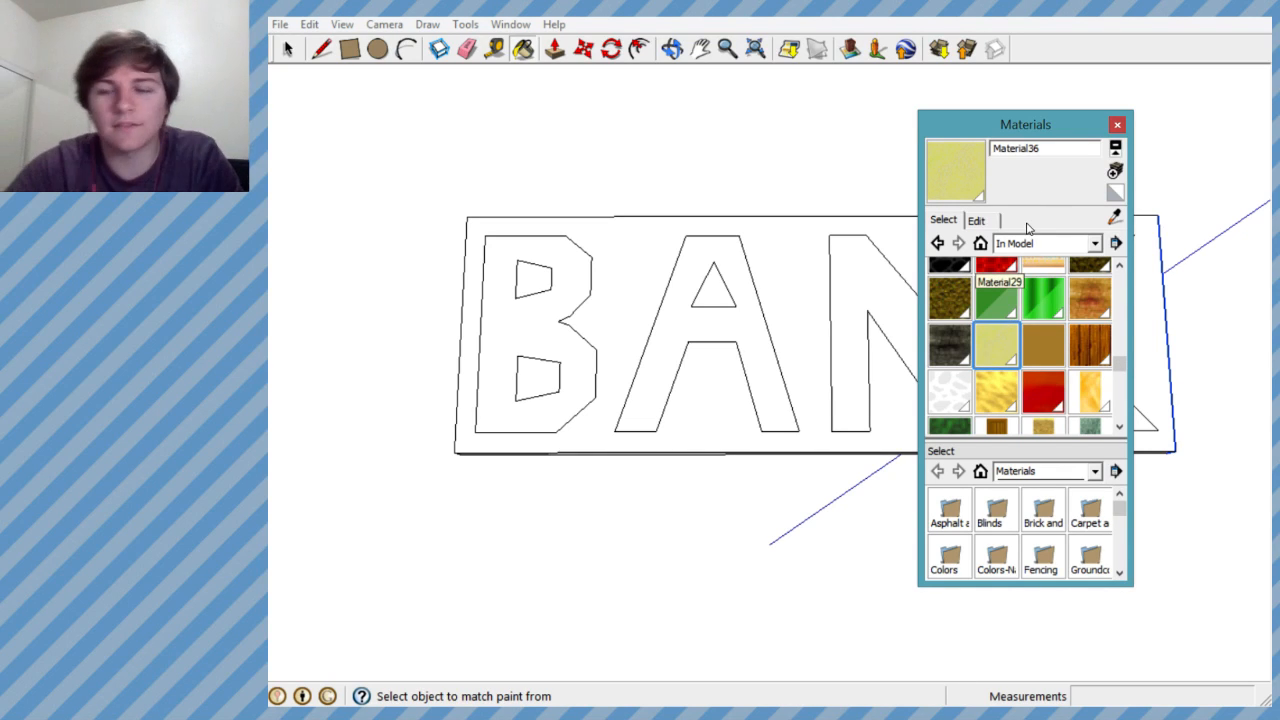
left_click(852, 244)
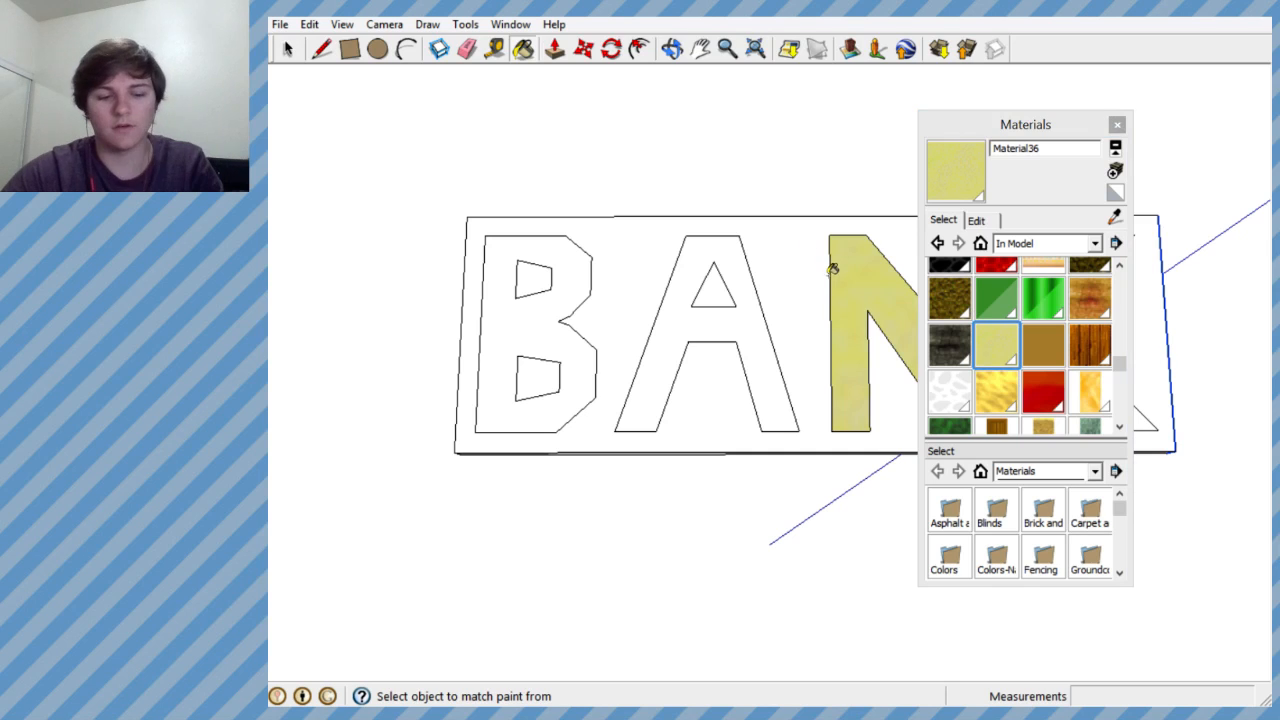
key("ctrl+z")
left_click(806, 250)
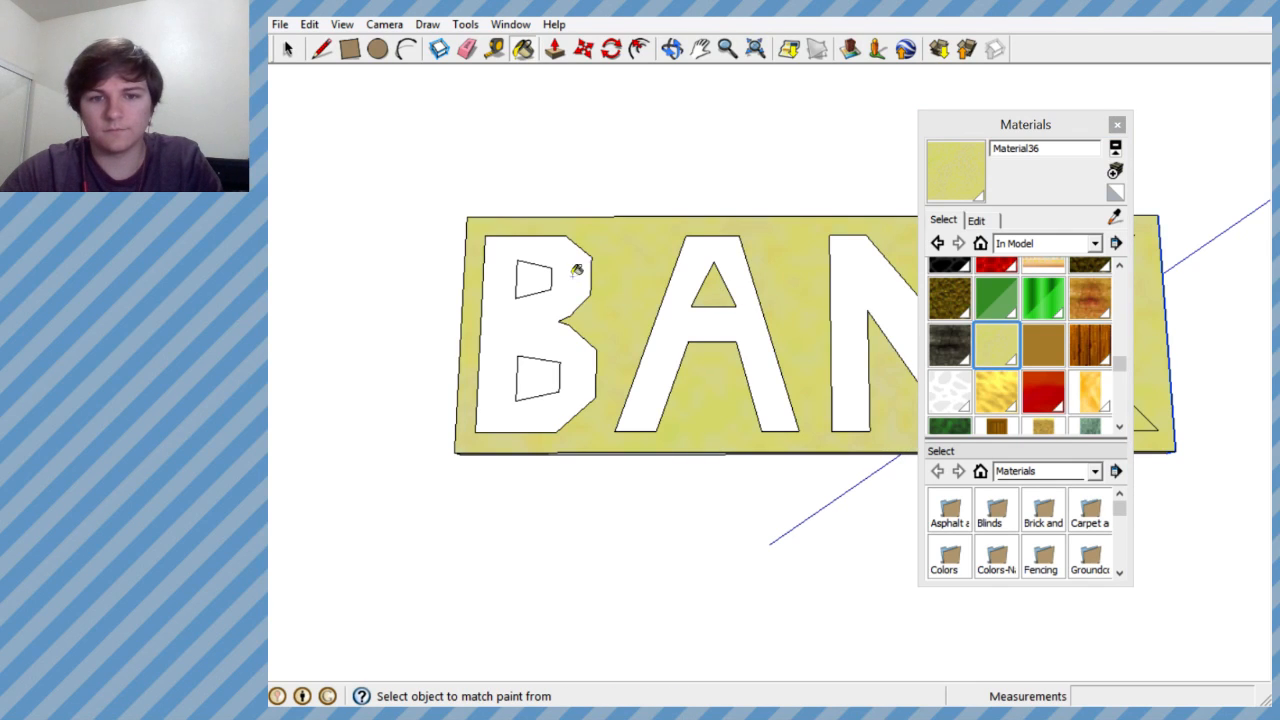
- Try painting the K with the green in-model Material32
scroll(546, 366, "down", 4)
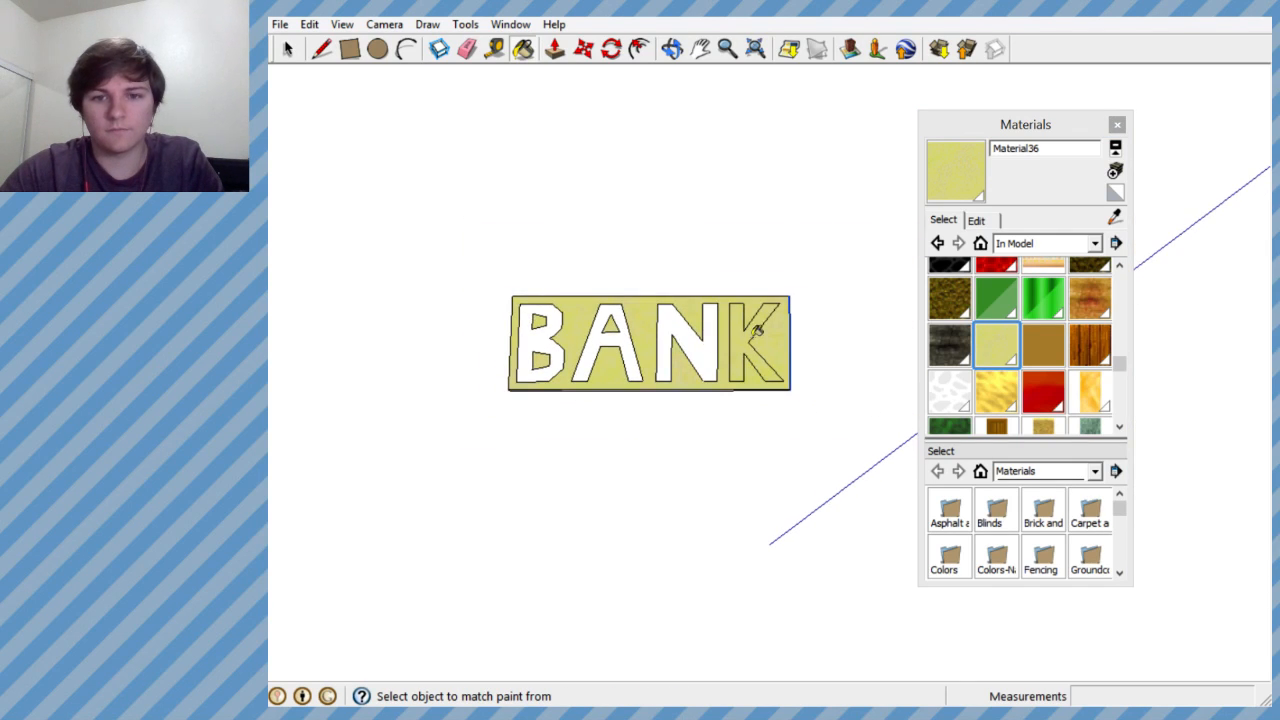
scroll(761, 338, "up", 5)
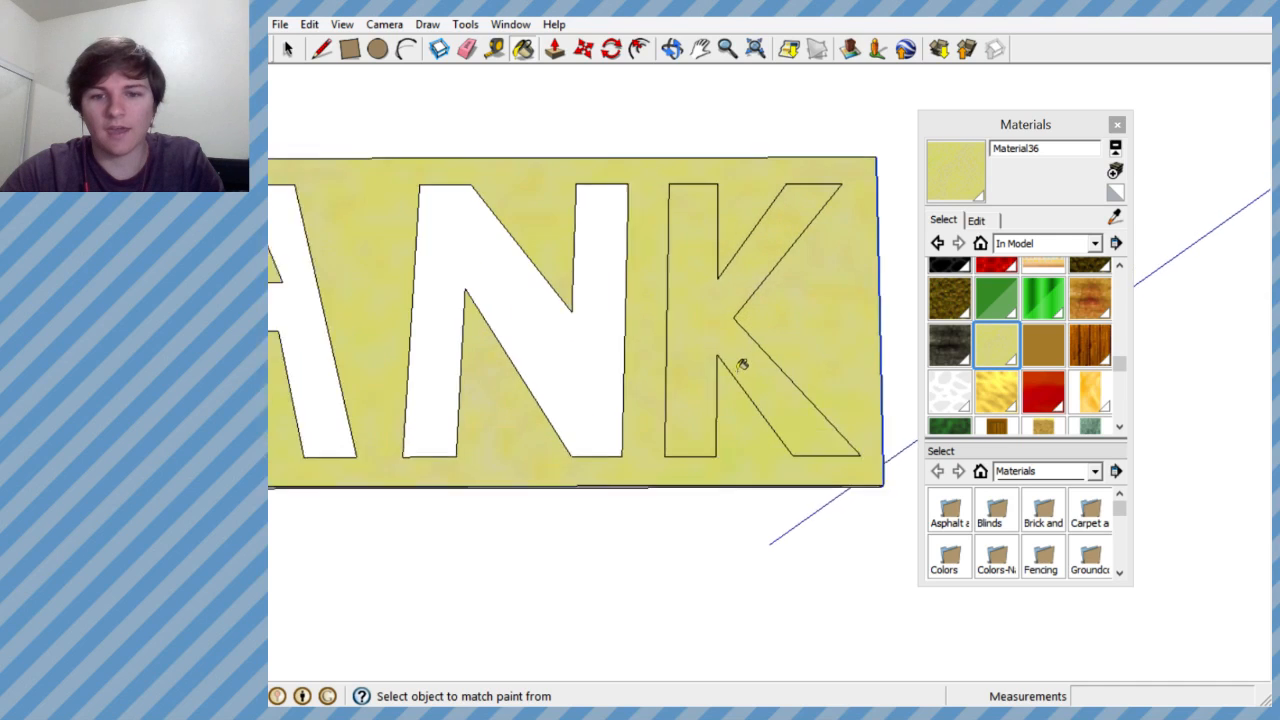
mouse_move(743, 363)
middle_mouse_down()
mouse_move(729, 360)
mouse_move(746, 205)
mouse_move(754, 440)
mouse_move(723, 414)
mouse_move(757, 443)
mouse_move(737, 399)
middle_mouse_up()
scroll(711, 209, "down", 5)
scroll(749, 269, "up", 5)
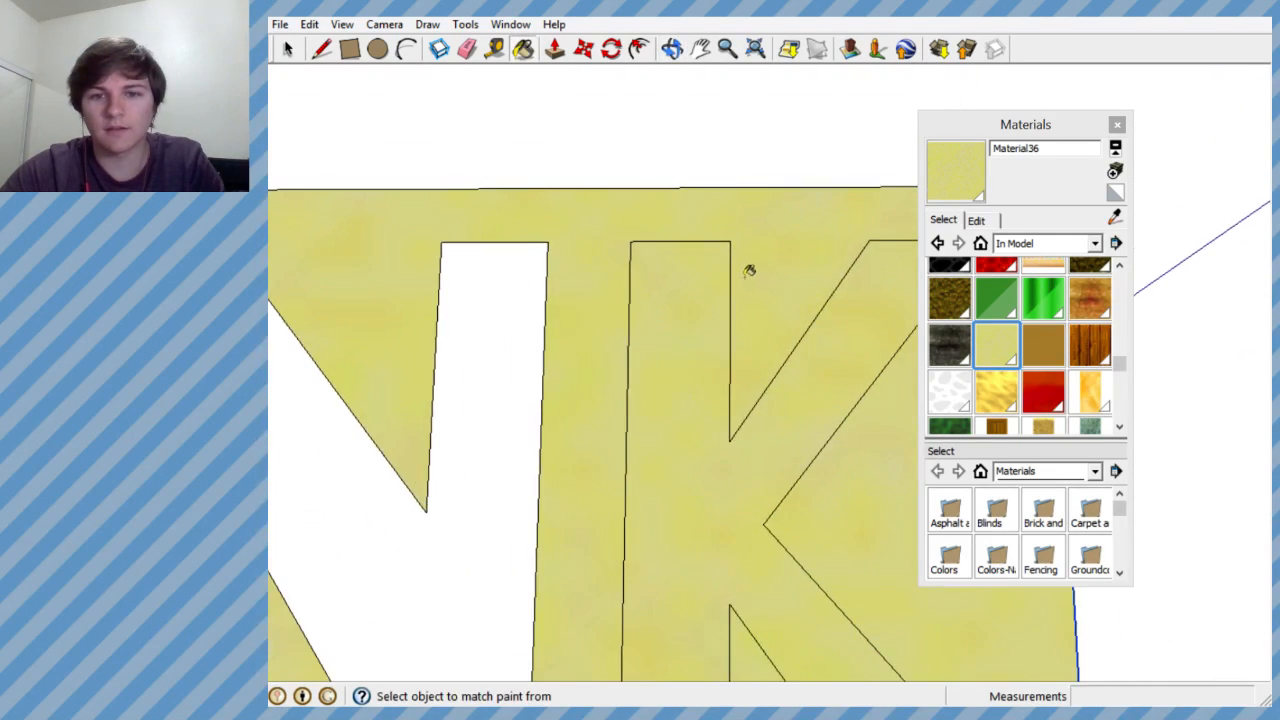
mouse_move(749, 269)
middle_mouse_down()
mouse_move(766, 334)
mouse_move(644, 374)
mouse_move(591, 466)
mouse_move(783, 346)
mouse_move(823, 486)
mouse_move(826, 263)
mouse_move(797, 235)
mouse_move(785, 255)
middle_mouse_up()
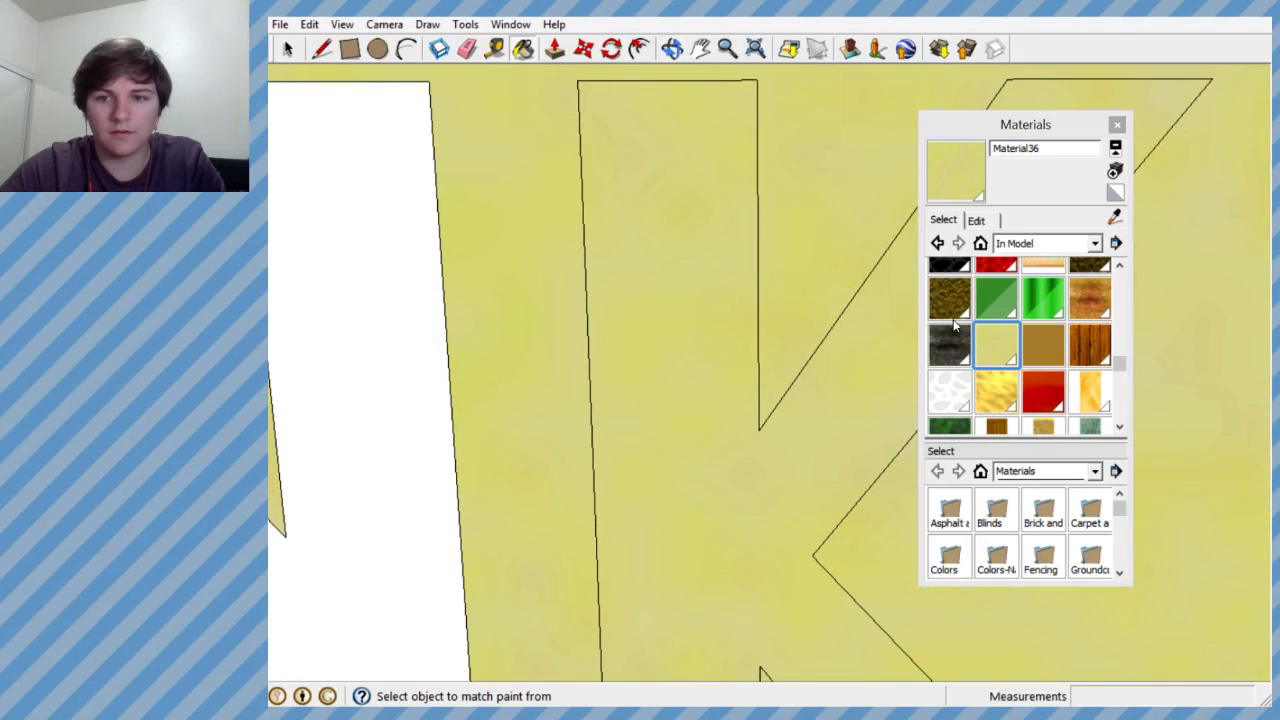
left_click(996, 297)
left_click(709, 360)
key("ctrl+z")
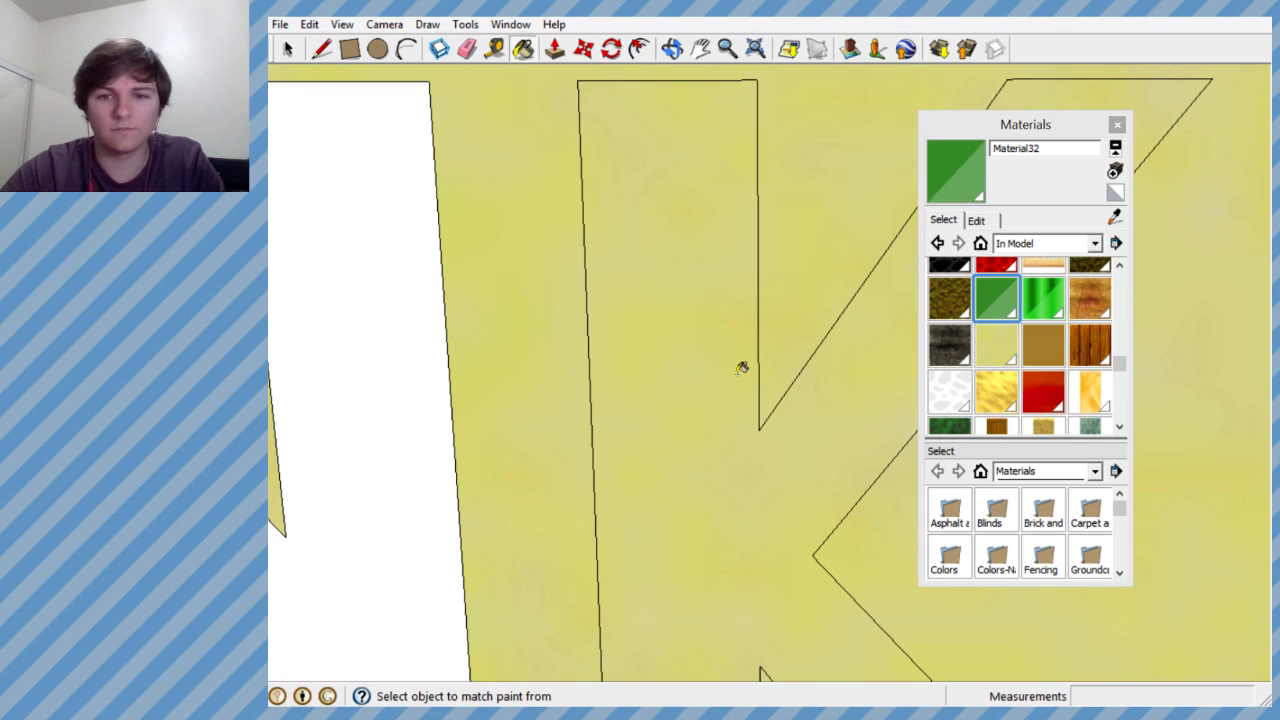
middle_click_drag(742, 368, 709, 280)
scroll(709, 377, "down", 5)
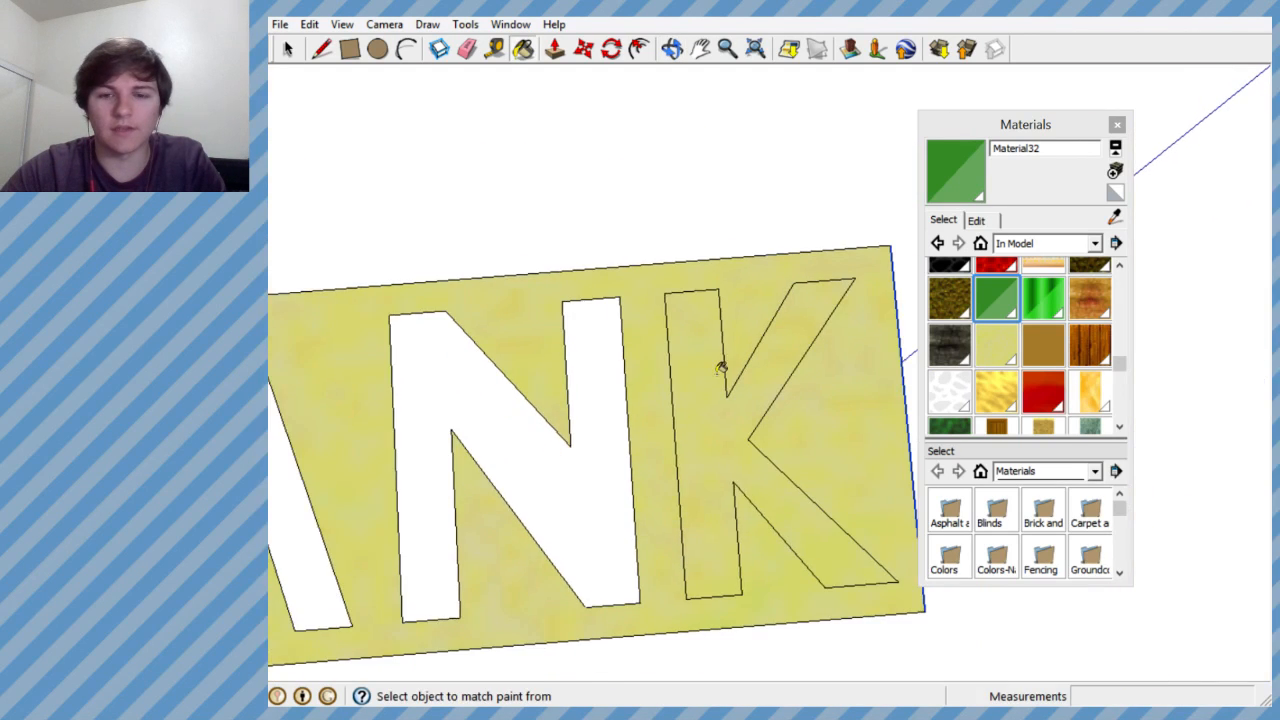
- Retrace the K's outline with lines to separate its face, and paint the letter with the green in-model Material32
scroll(720, 367, "down", 2)
scroll(714, 345, "up", 3)
middle_click_drag(714, 343, 307, 144)
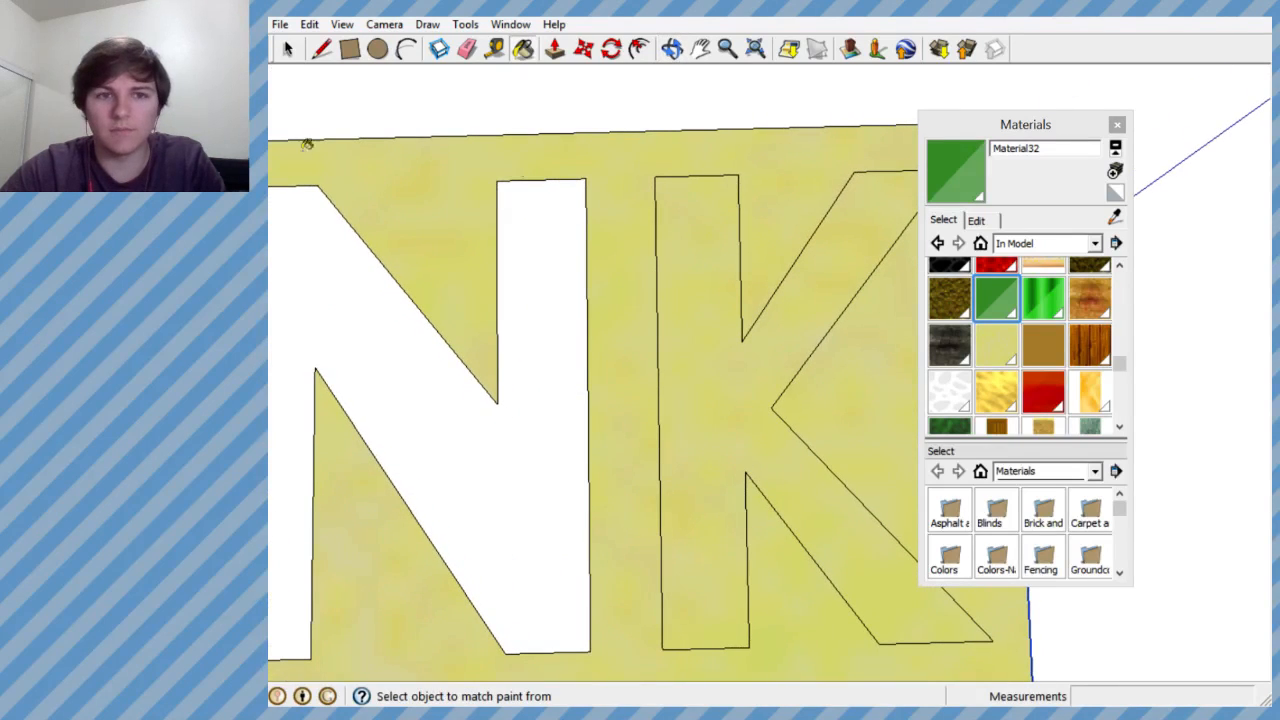
key("l")
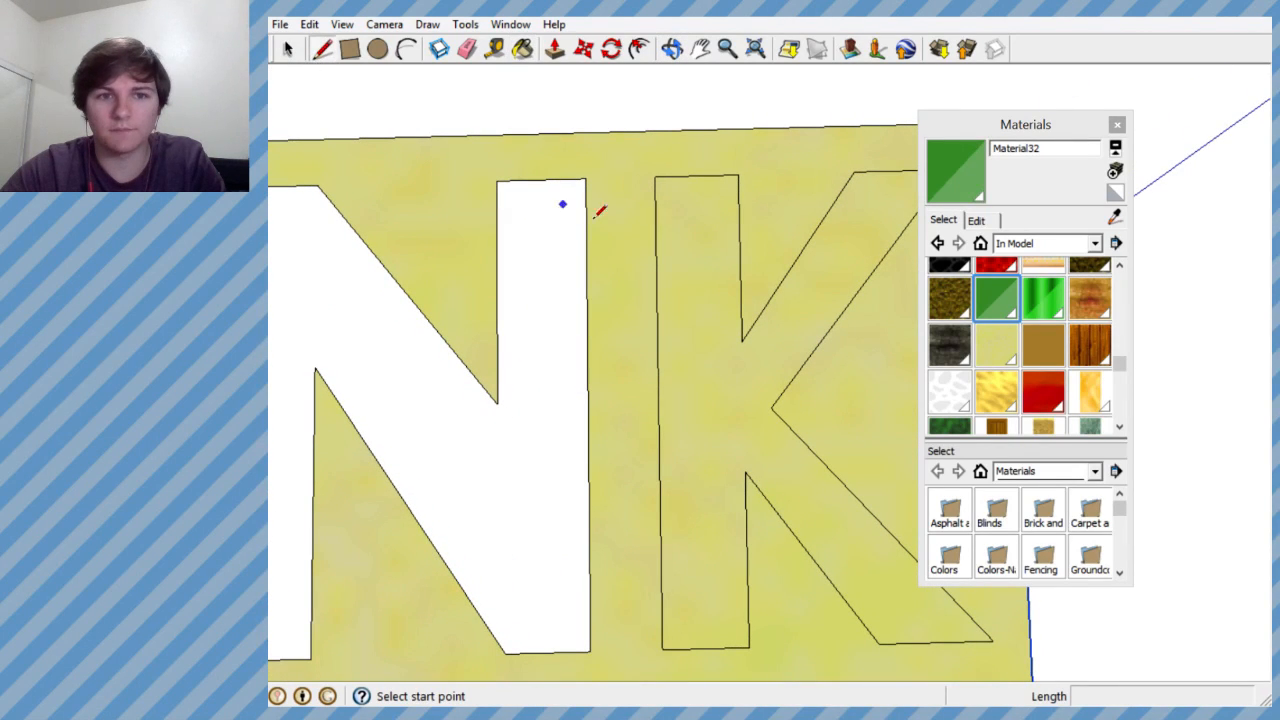
left_click(656, 178)
left_click(662, 649)
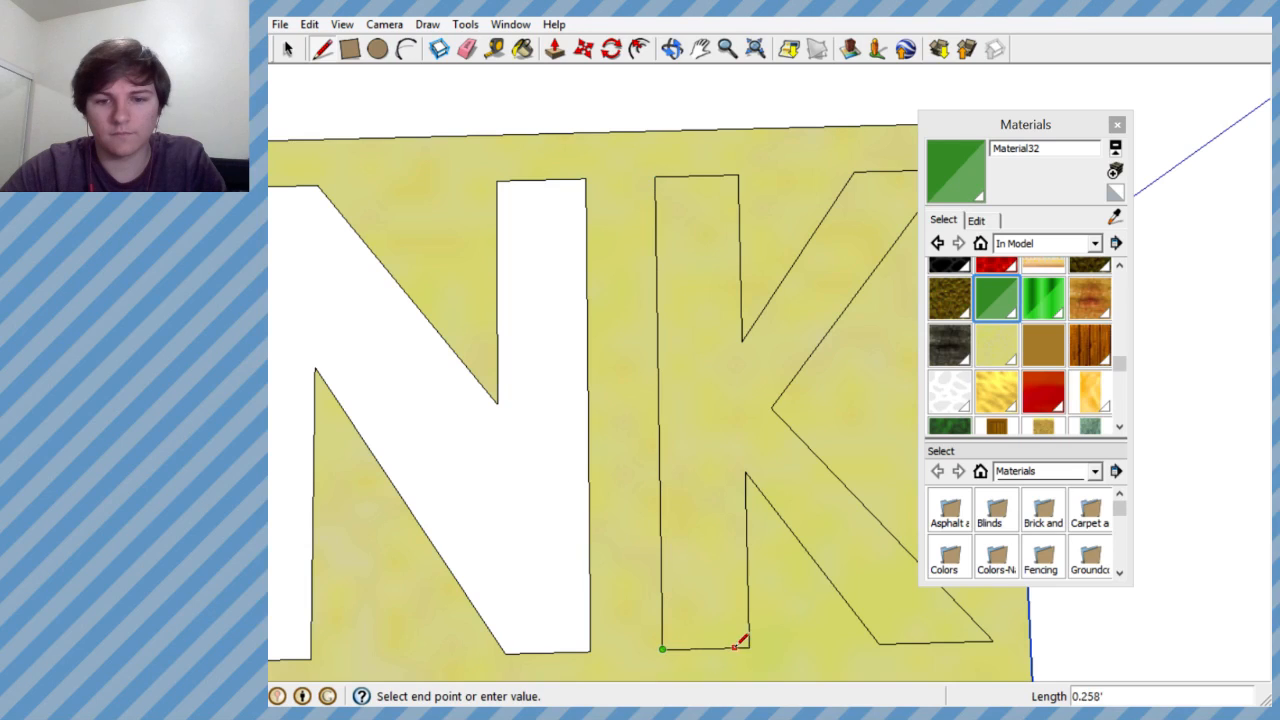
left_click(745, 472)
left_click(878, 642)
left_click(992, 639)
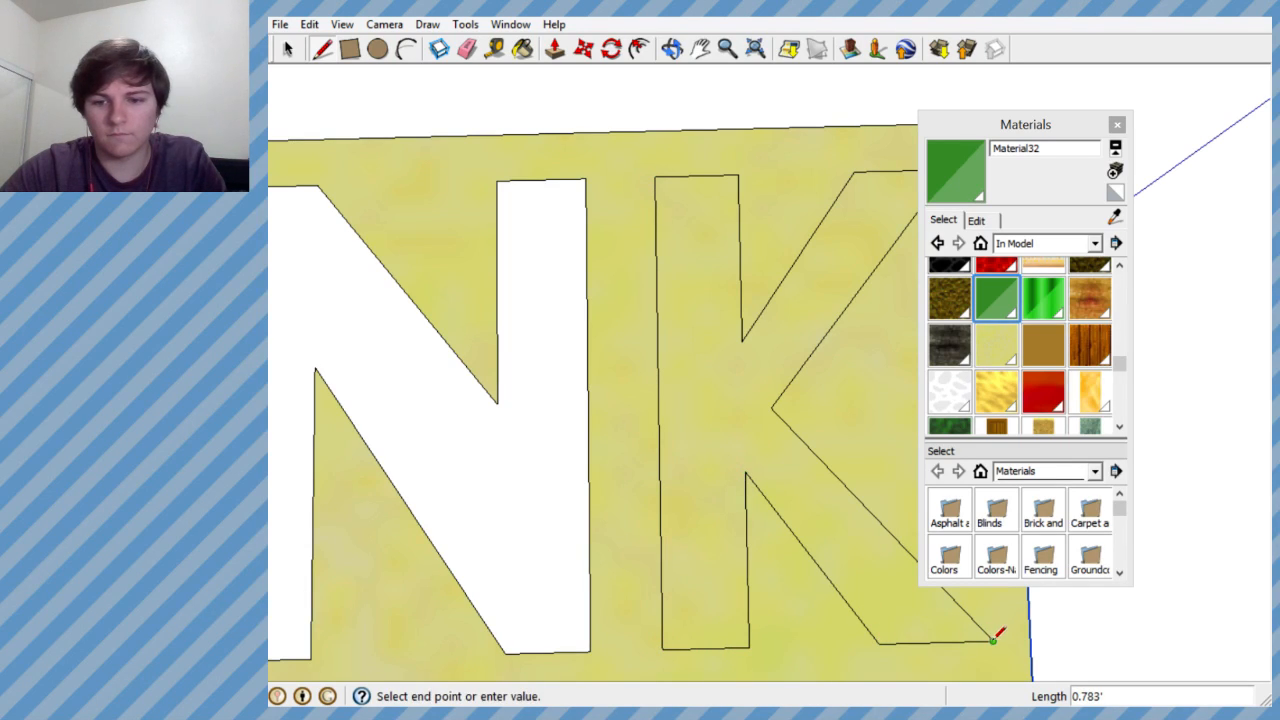
scroll(915, 200, "down", 3)
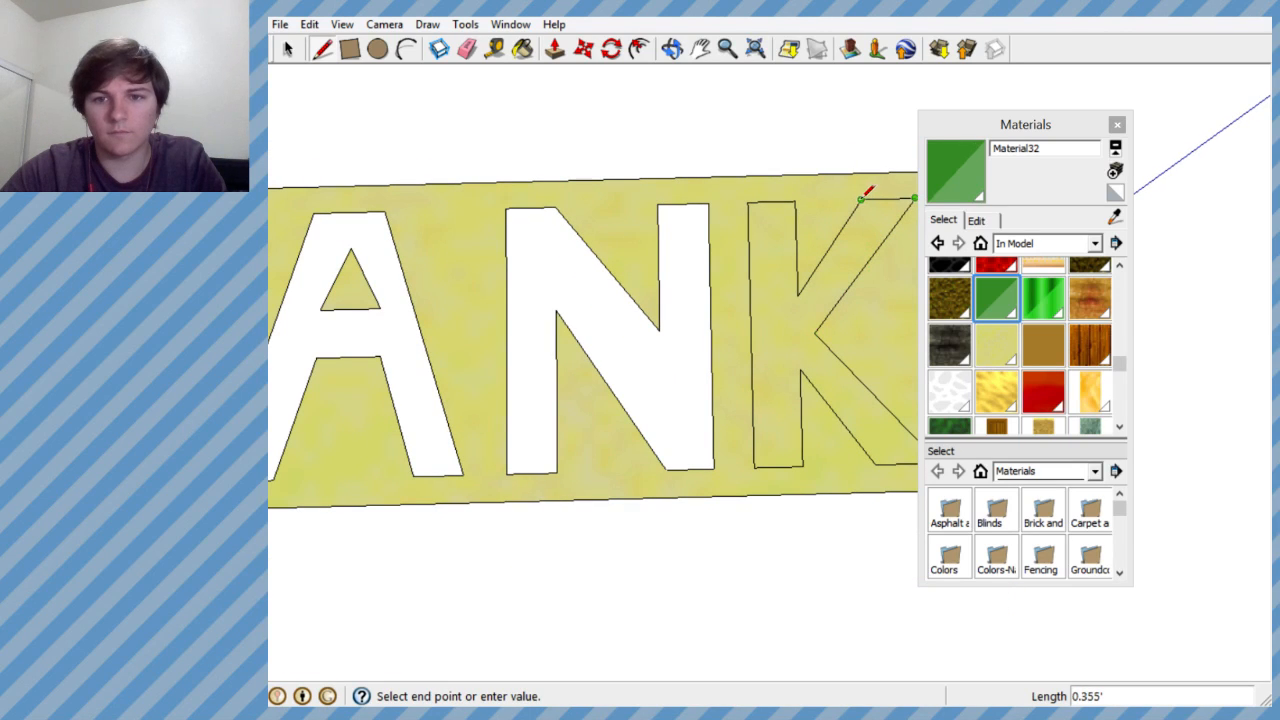
left_click(800, 291)
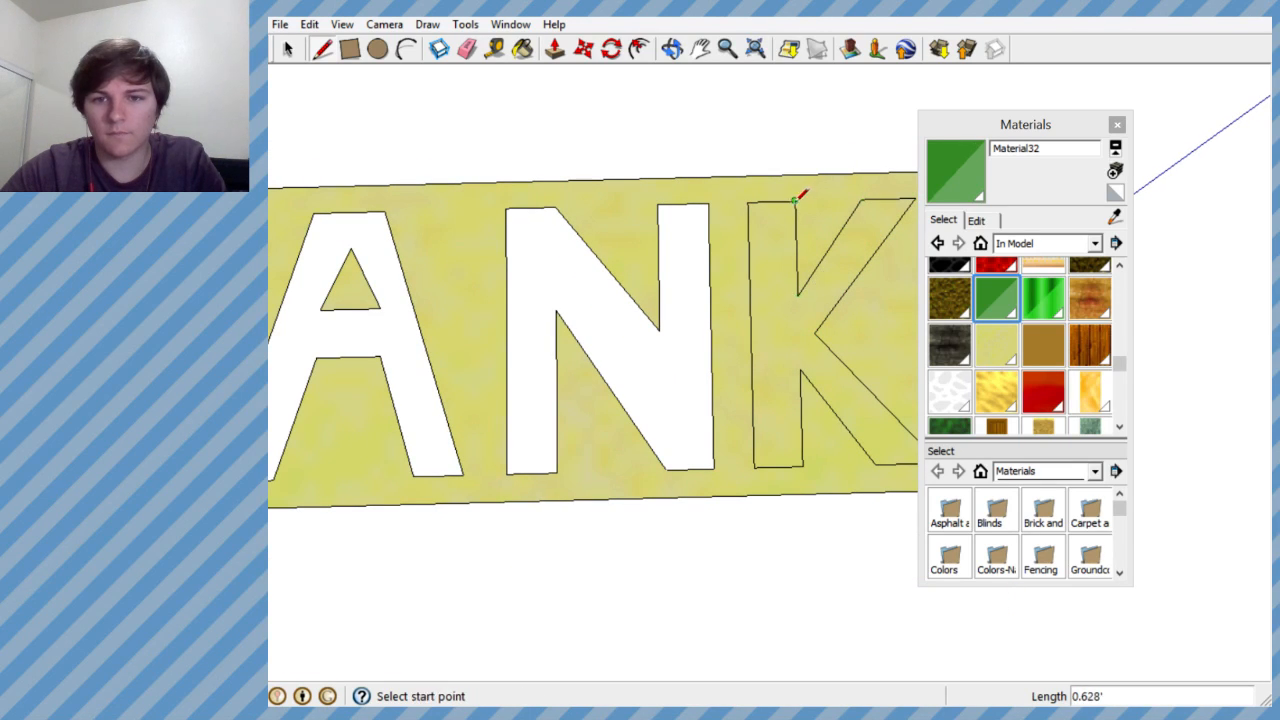
left_click(794, 200)
left_click(748, 201)
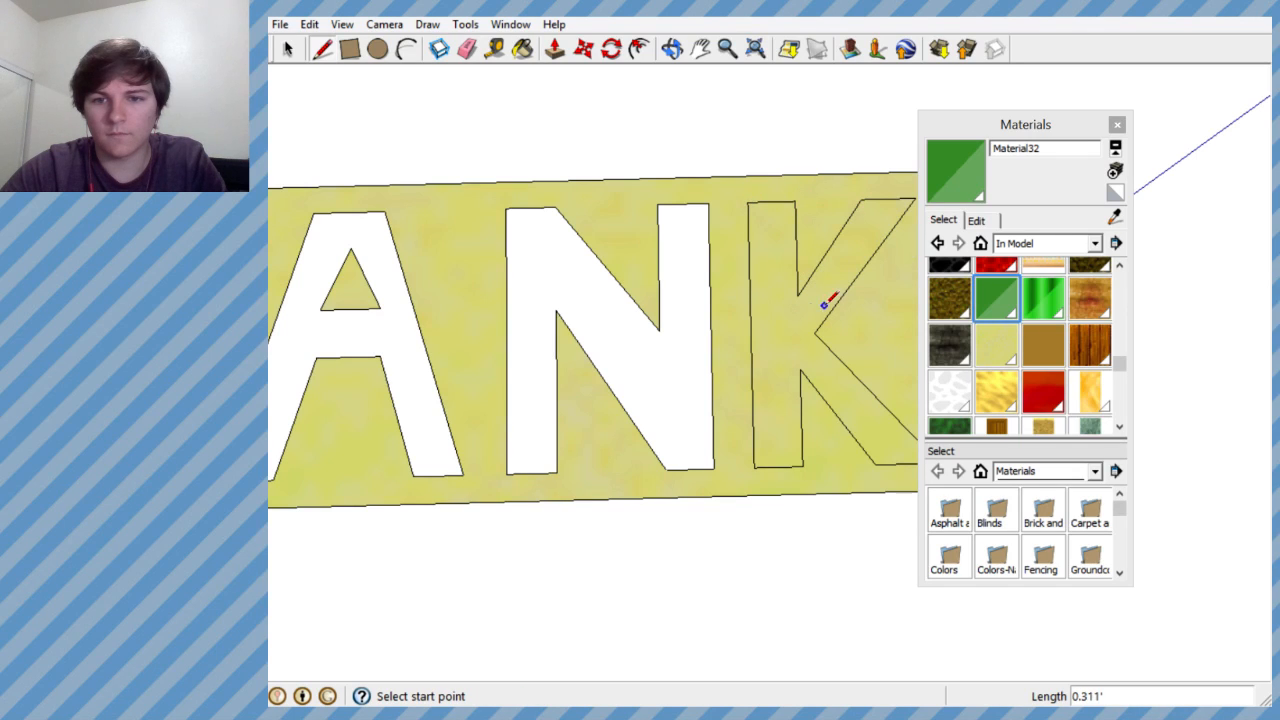
left_click(998, 296)
left_click(789, 286)
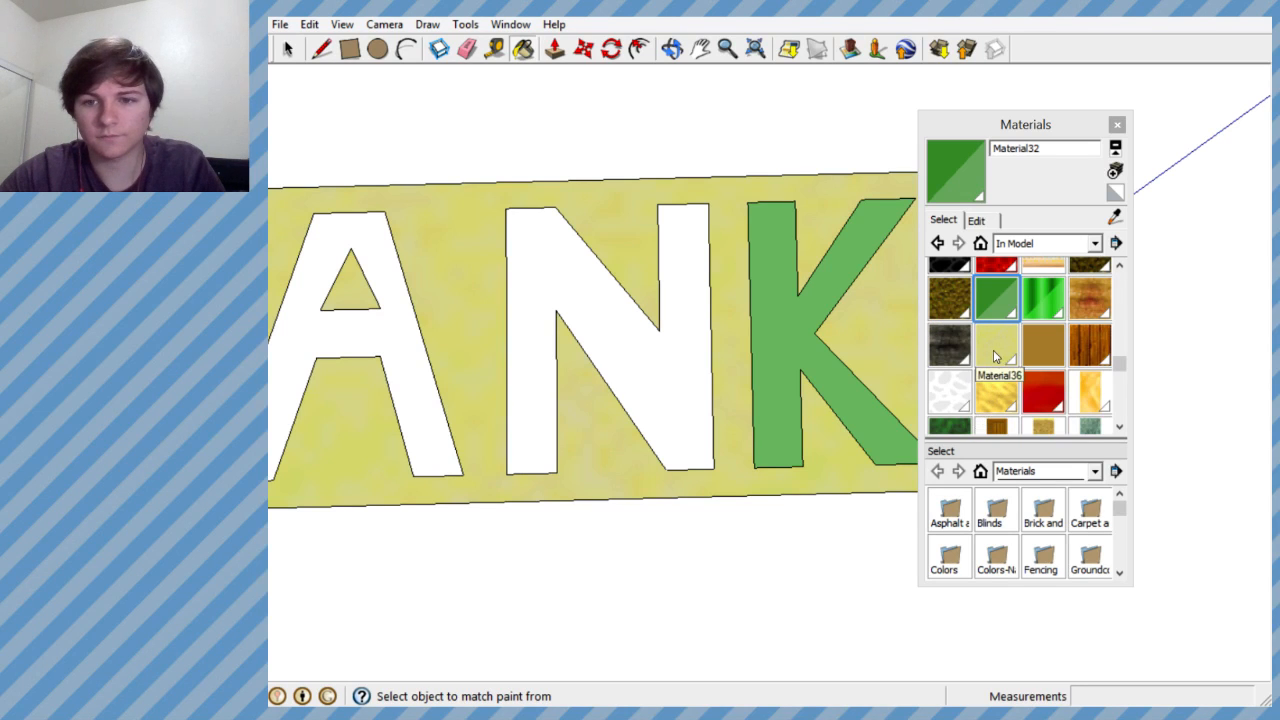
- Paint the narrow side faces around the BANK slab with the pale yellow in-model Material36
left_click(994, 350)
mouse_move(808, 380)
middle_mouse_down()
mouse_move(765, 362)
mouse_move(477, 352)
mouse_move(360, 178)
mouse_move(767, 337)
mouse_move(734, 314)
mouse_move(354, 271)
mouse_move(605, 373)
mouse_move(851, 577)
mouse_move(549, 440)
mouse_move(714, 423)
mouse_move(484, 461)
mouse_move(820, 409)
mouse_move(810, 455)
middle_mouse_up()
left_click(752, 441)
left_click(798, 391)
left_click(757, 277)
left_click(641, 363)
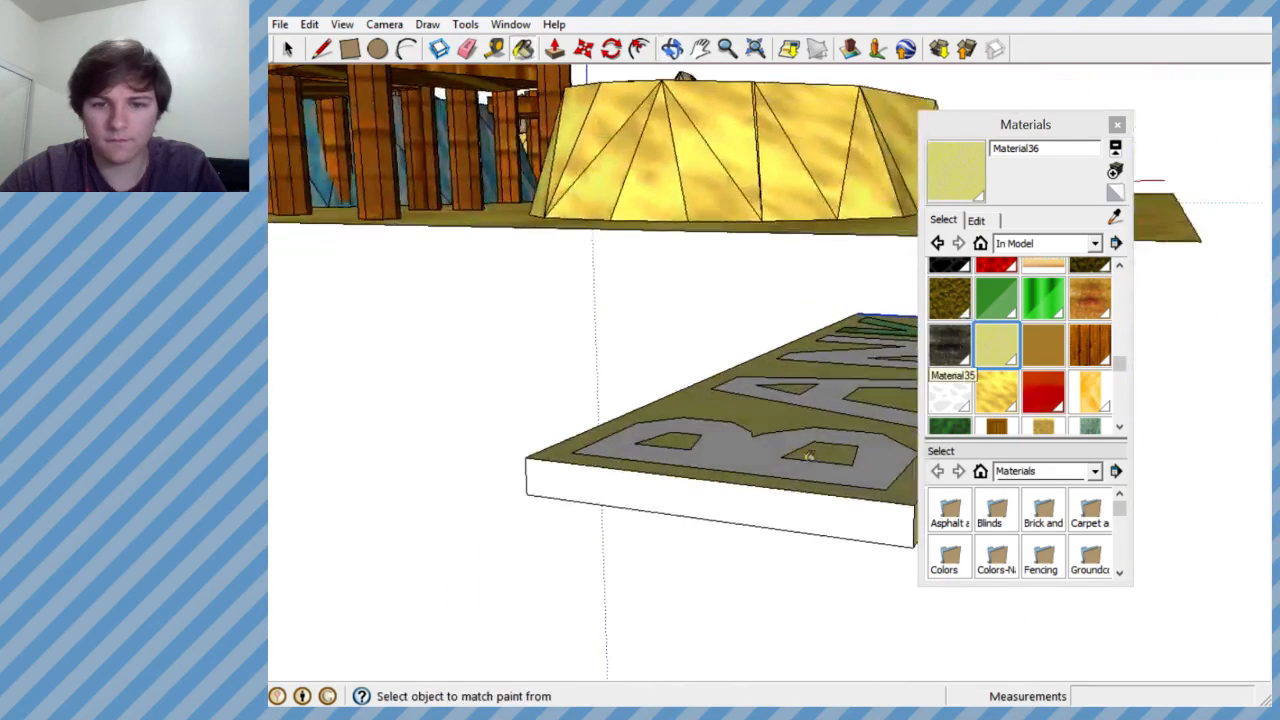
left_click(793, 511)
mouse_move(793, 511)
middle_mouse_down()
mouse_move(500, 557)
mouse_move(597, 563)
mouse_move(552, 643)
mouse_move(567, 504)
middle_mouse_up()
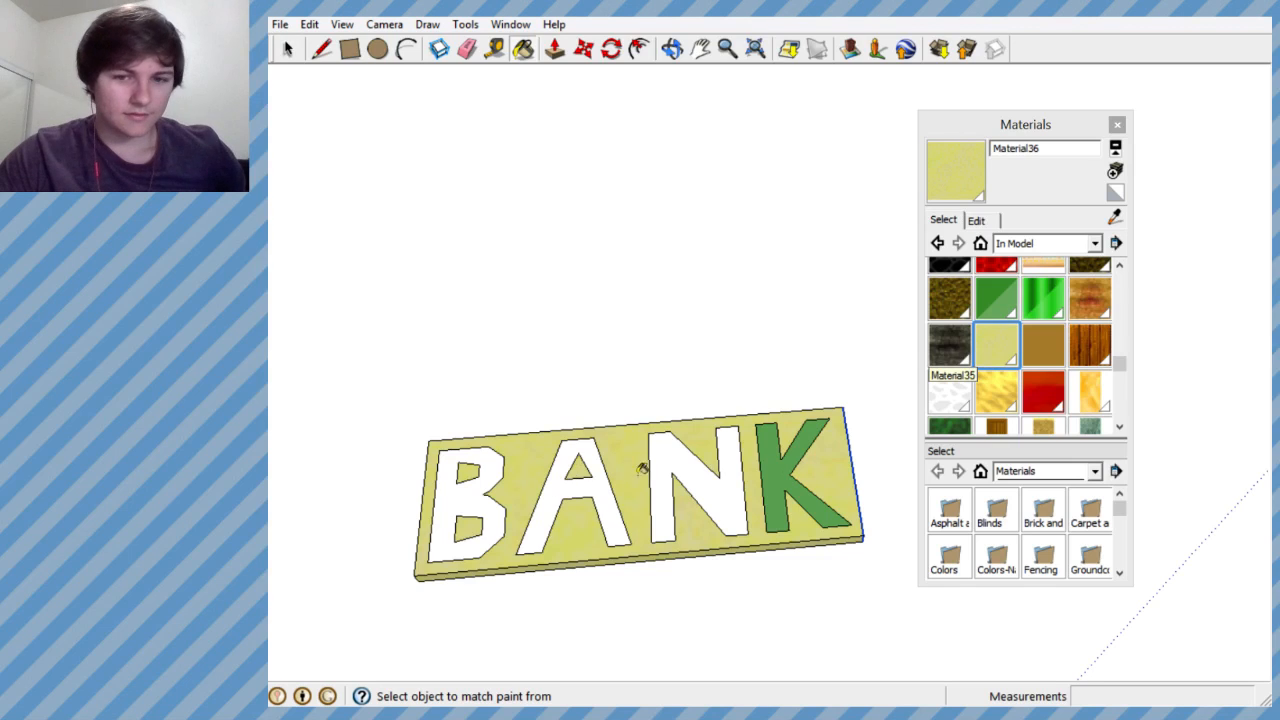
- Compare the BANK sign's colours and size with the money bag house and its coins
scroll(840, 371, "down", 3)
scroll(696, 410, "down", 3)
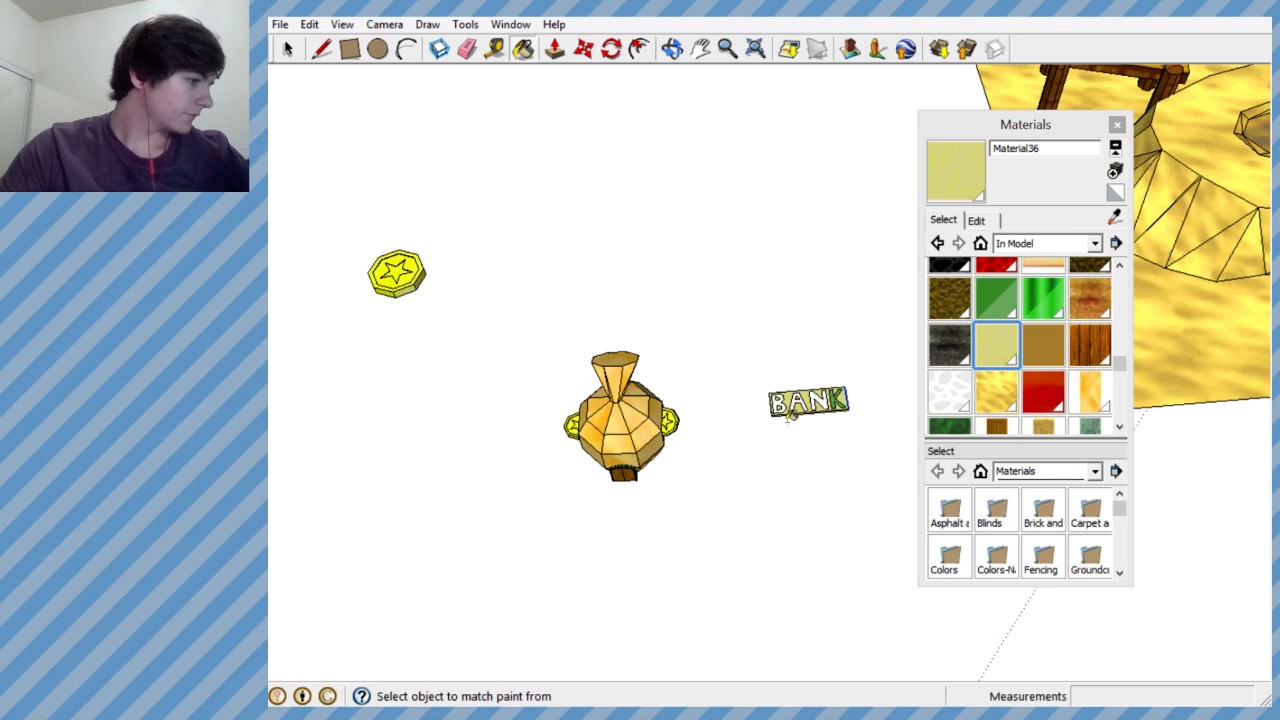
scroll(777, 404, "up", 3)
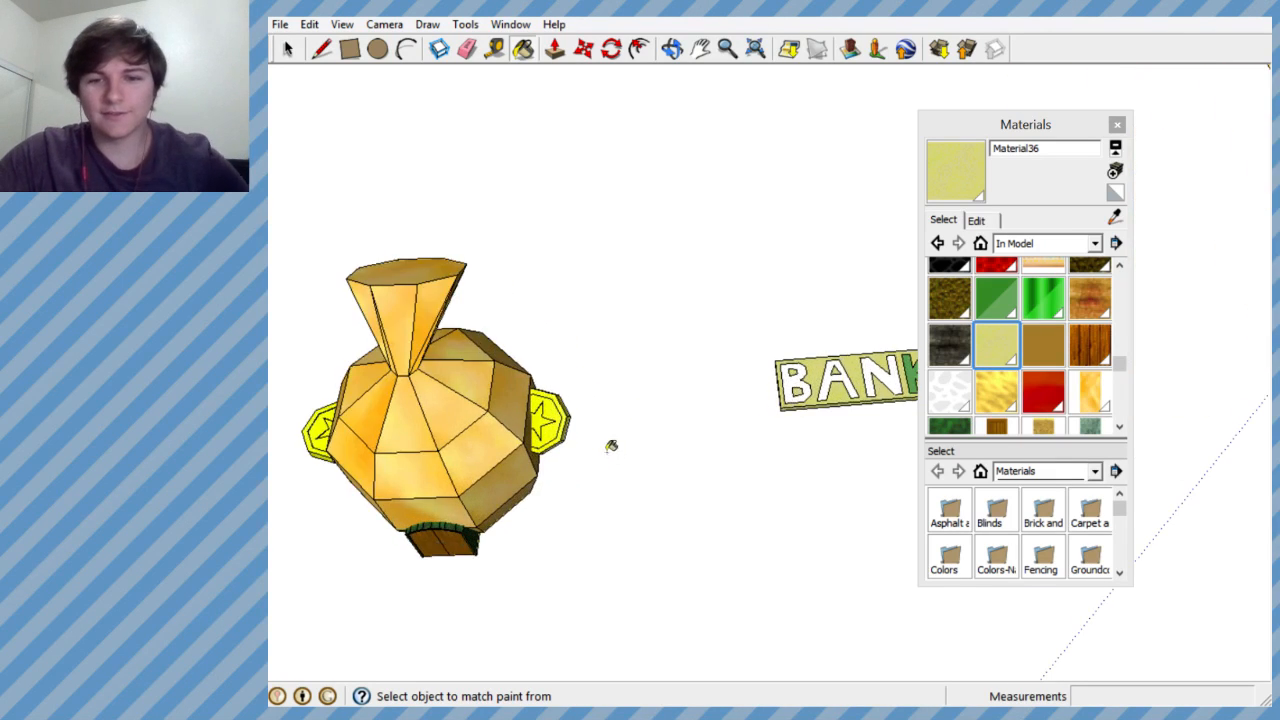
scroll(609, 443, "down", 3)
scroll(717, 388, "up", 4)
scroll(717, 388, "down", 2)
scroll(728, 430, "up", 3)
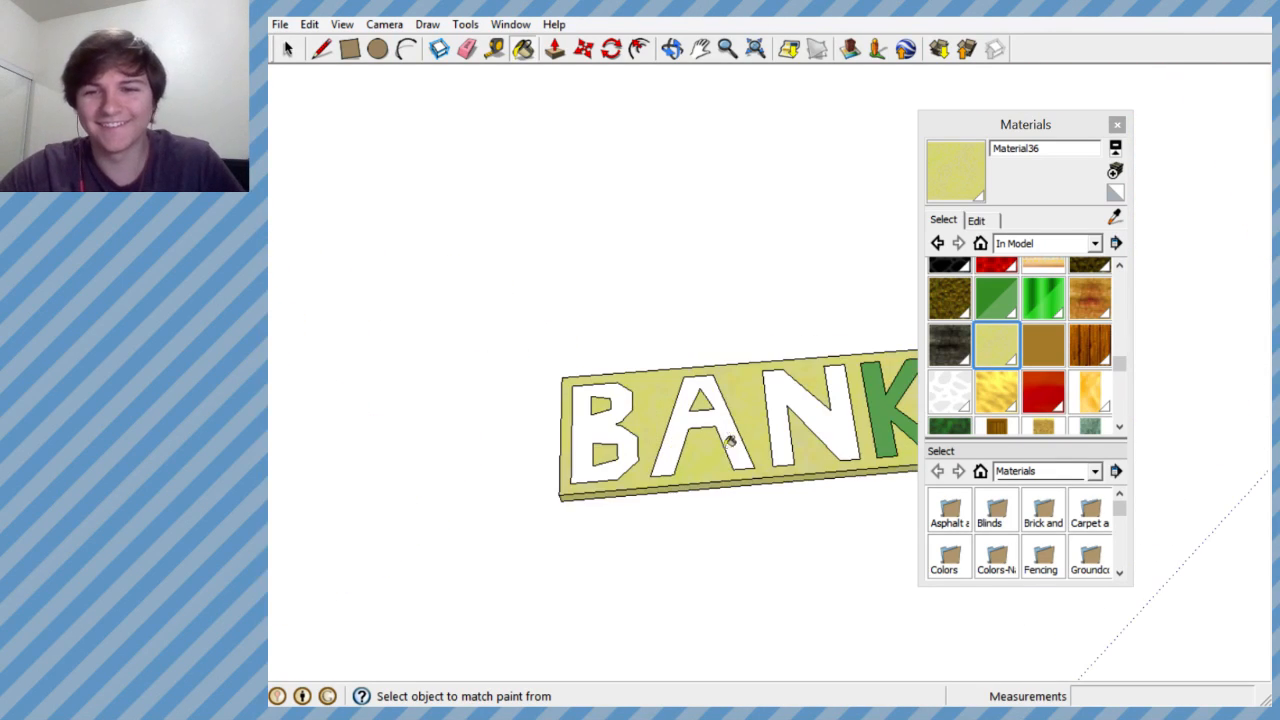
scroll(557, 495, "down", 1)
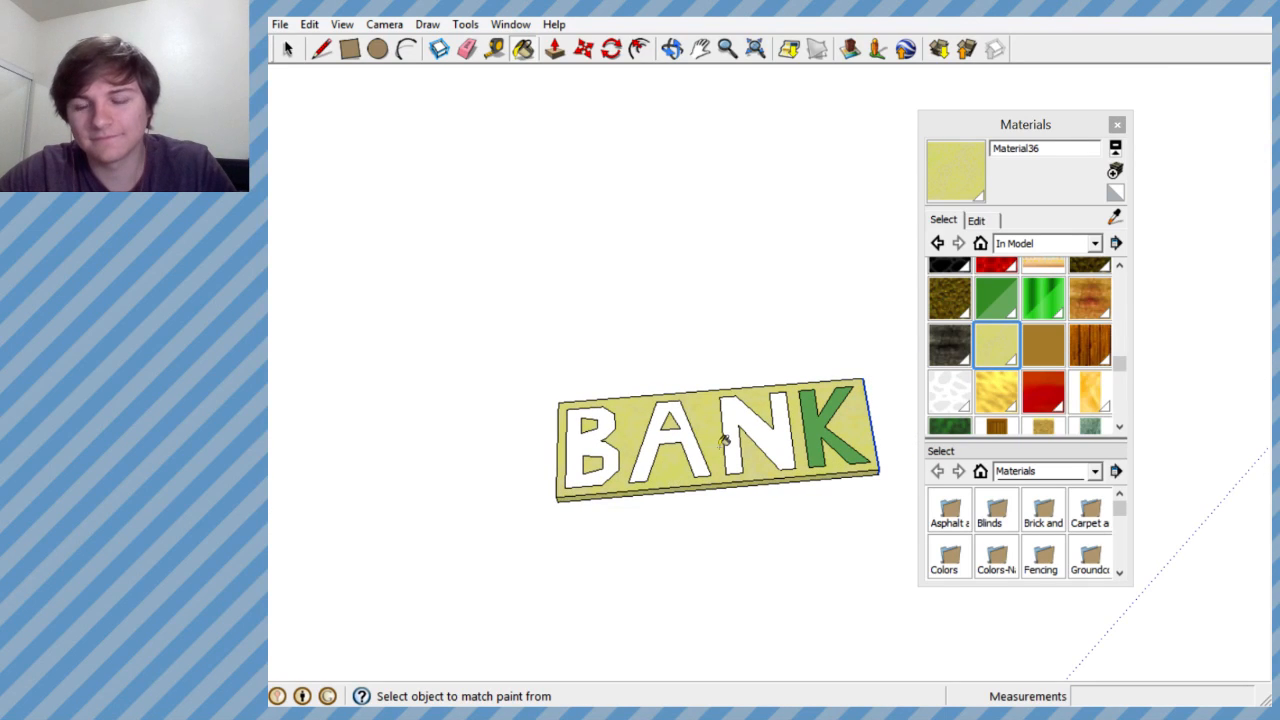
- Create Material44 from the in-model Material41, making its texture a darker, more saturated gold
left_click(1100, 393)
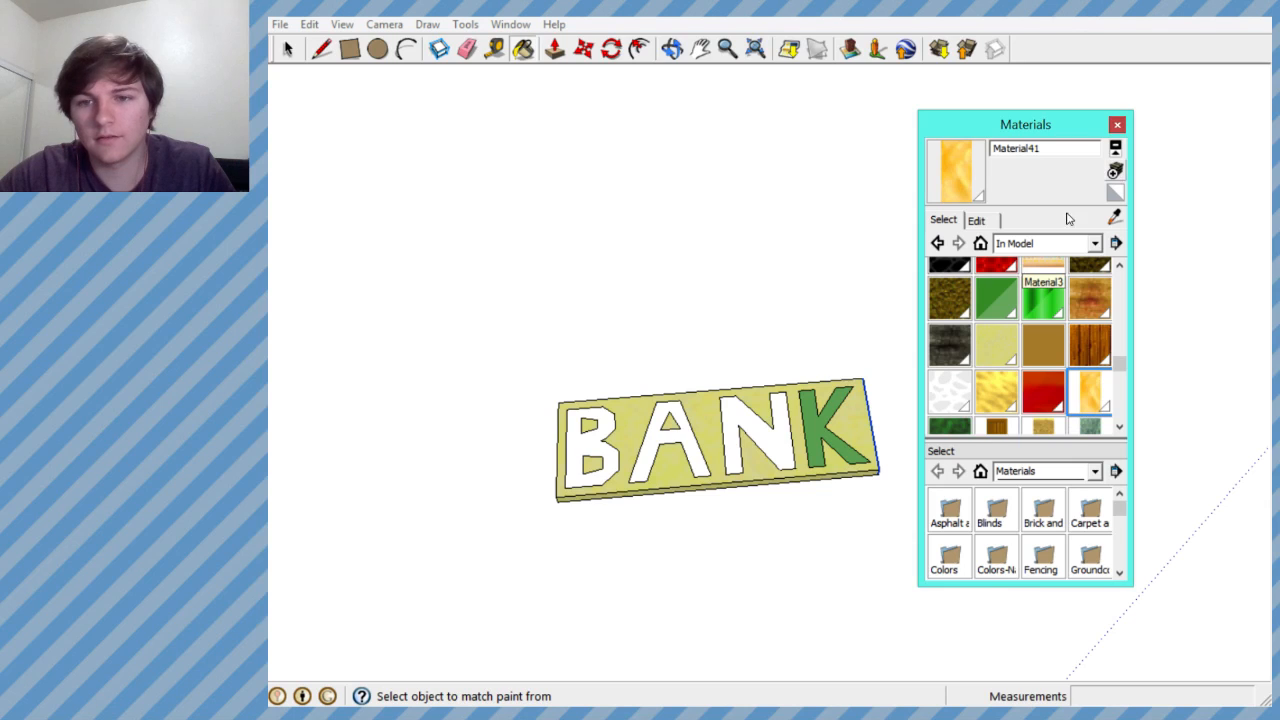
left_click(1115, 171)
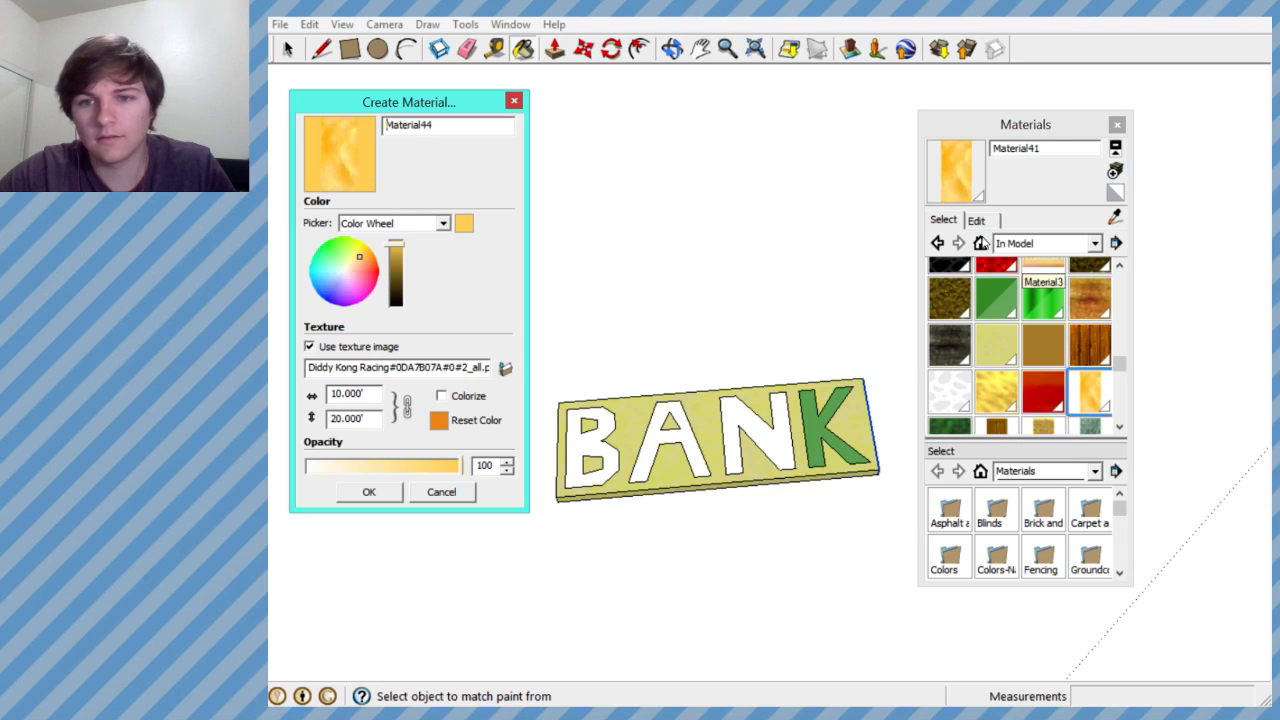
left_click(396, 259)
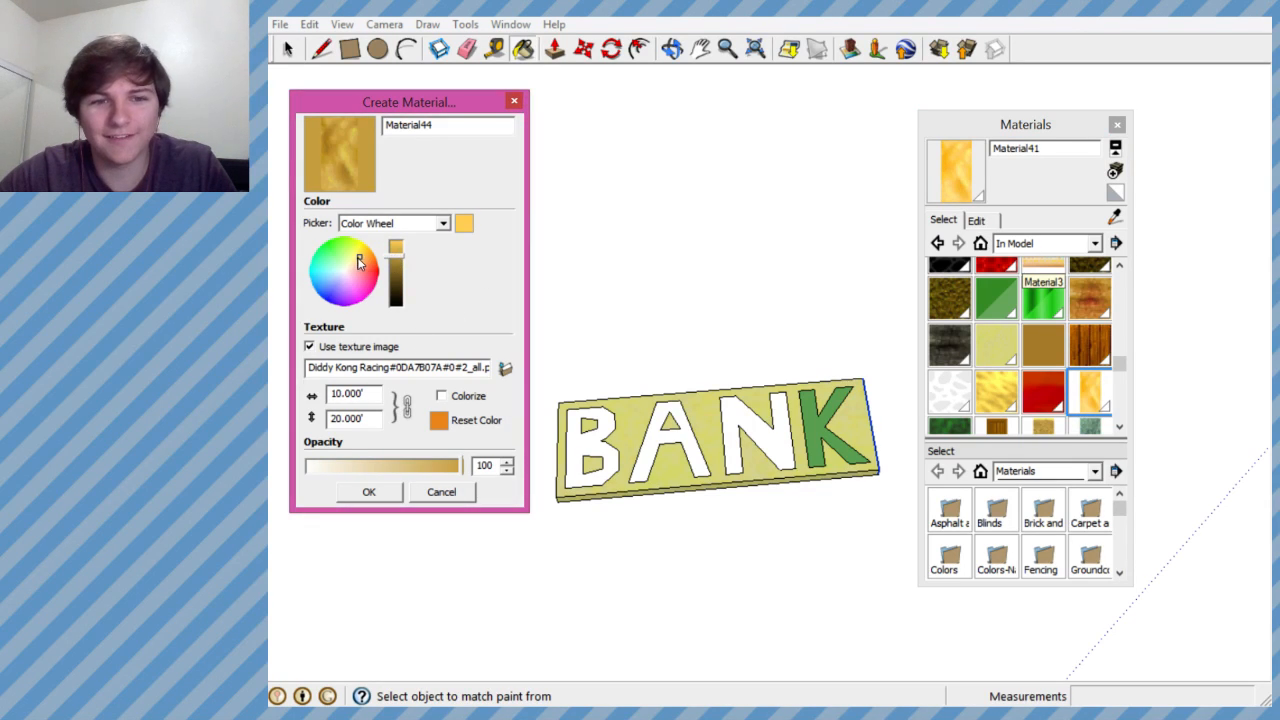
left_click(362, 251)
left_click(396, 262)
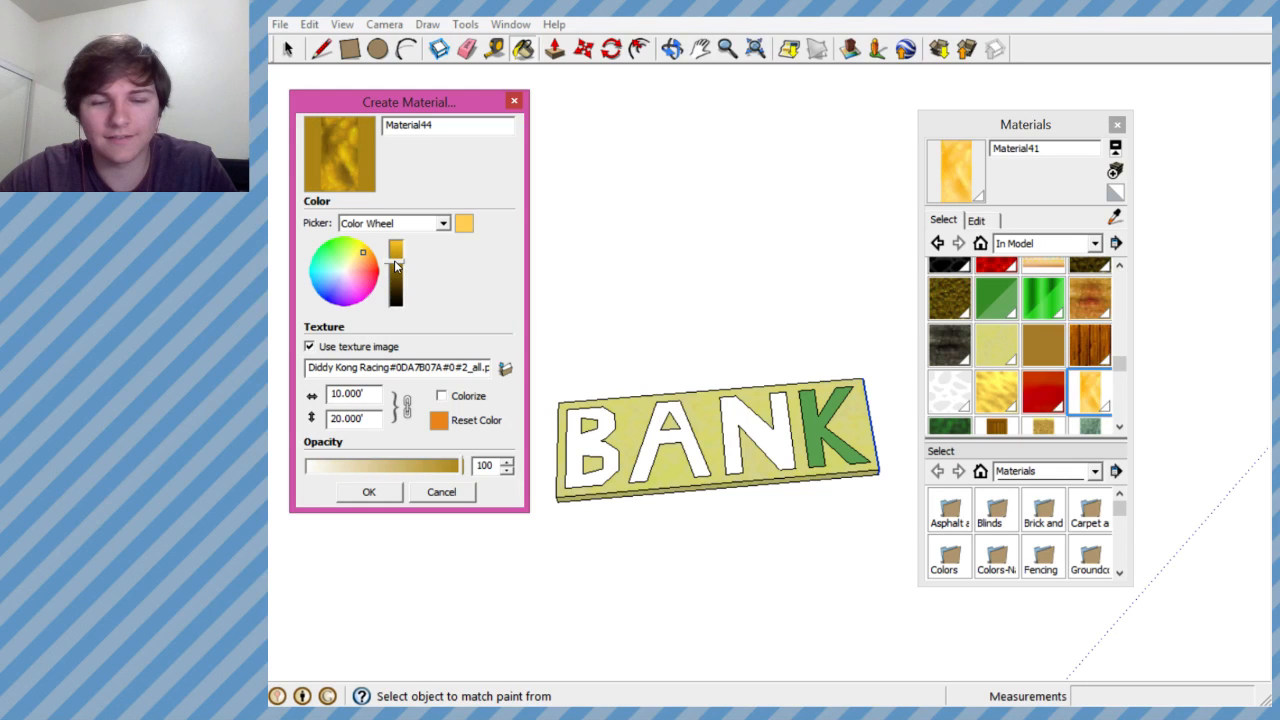
left_click(384, 494)
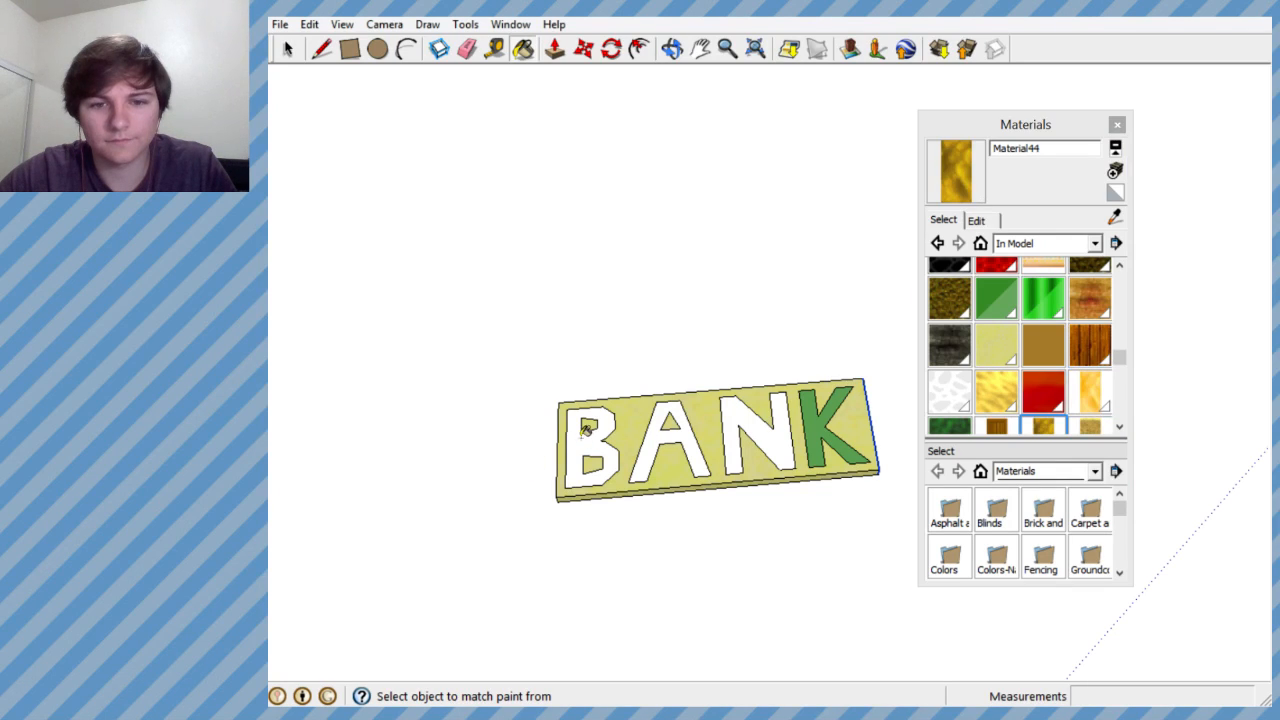
- Paint all four letters of the BANK sign with the dark gold Material44
left_click(580, 436)
left_click(652, 432)
left_click(724, 418)
left_click(815, 411)
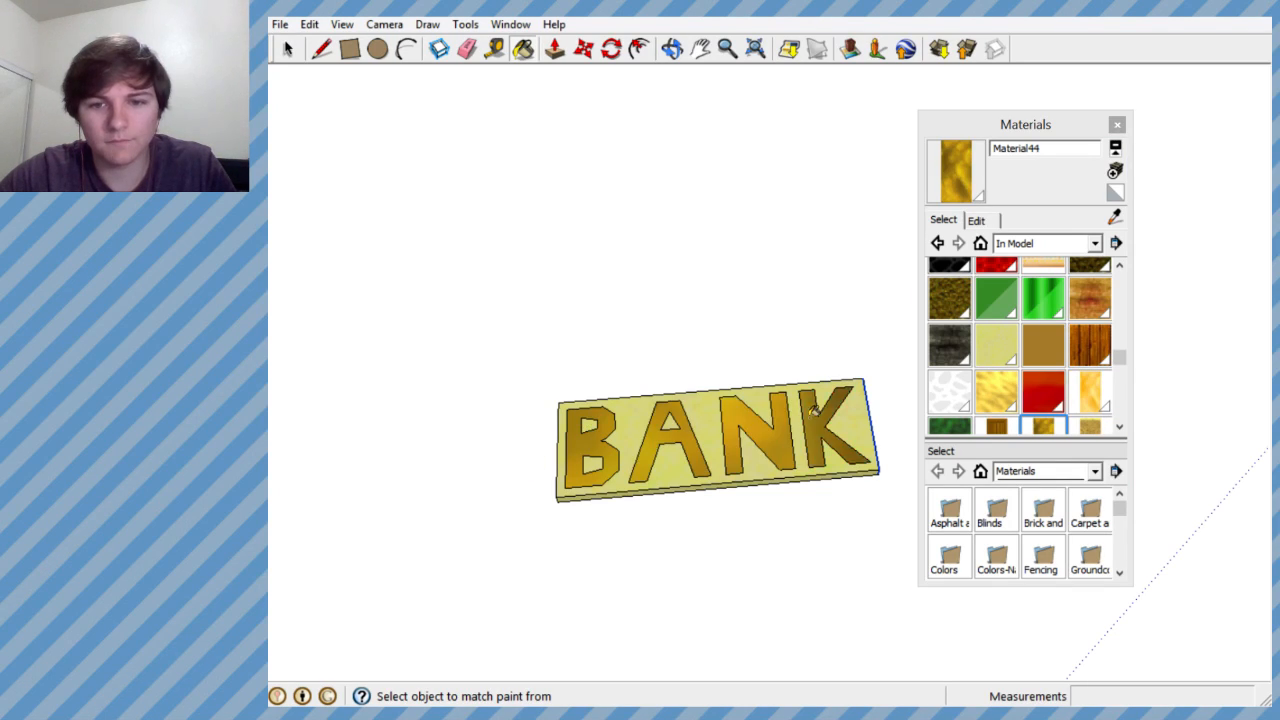
- Select the entire BANK slab together with its lettering for rotation
mouse_move(815, 411)
middle_mouse_down()
mouse_move(757, 520)
mouse_move(754, 483)
mouse_move(816, 312)
mouse_move(680, 263)
mouse_move(695, 320)
mouse_move(692, 304)
middle_mouse_up()
scroll(757, 507, "down", 4)
mouse_move(843, 386)
middle_mouse_down()
mouse_move(631, 326)
mouse_move(709, 286)
mouse_move(563, 234)
mouse_move(532, 238)
mouse_move(567, 247)
middle_mouse_up()
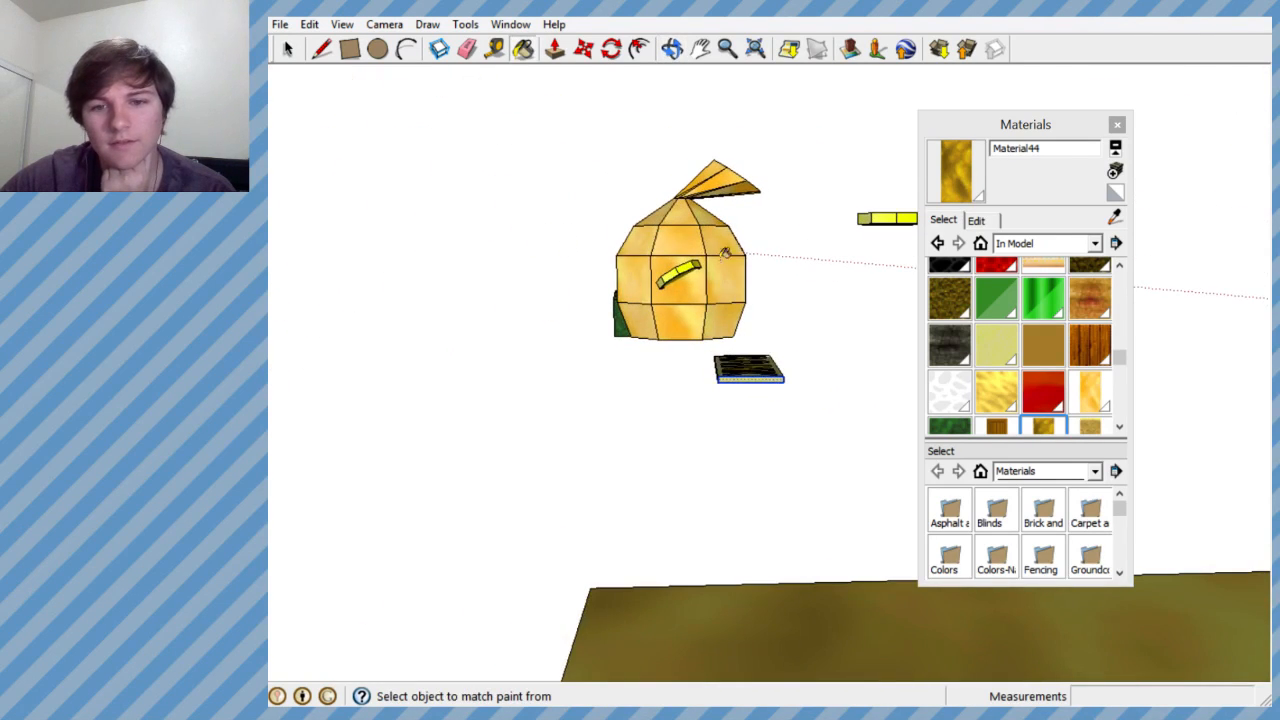
scroll(729, 280, "up", 6)
middle_click_drag(732, 303, 720, 337)
scroll(717, 328, "down", 3)
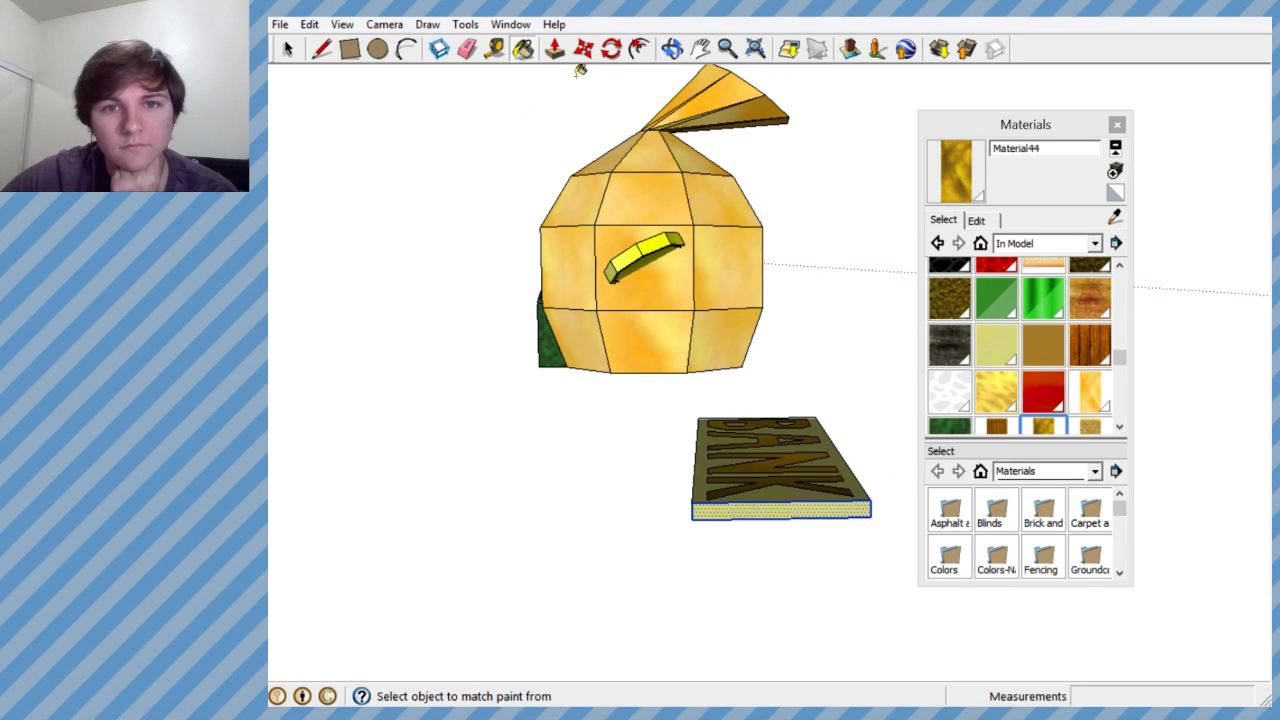
left_click(611, 49)
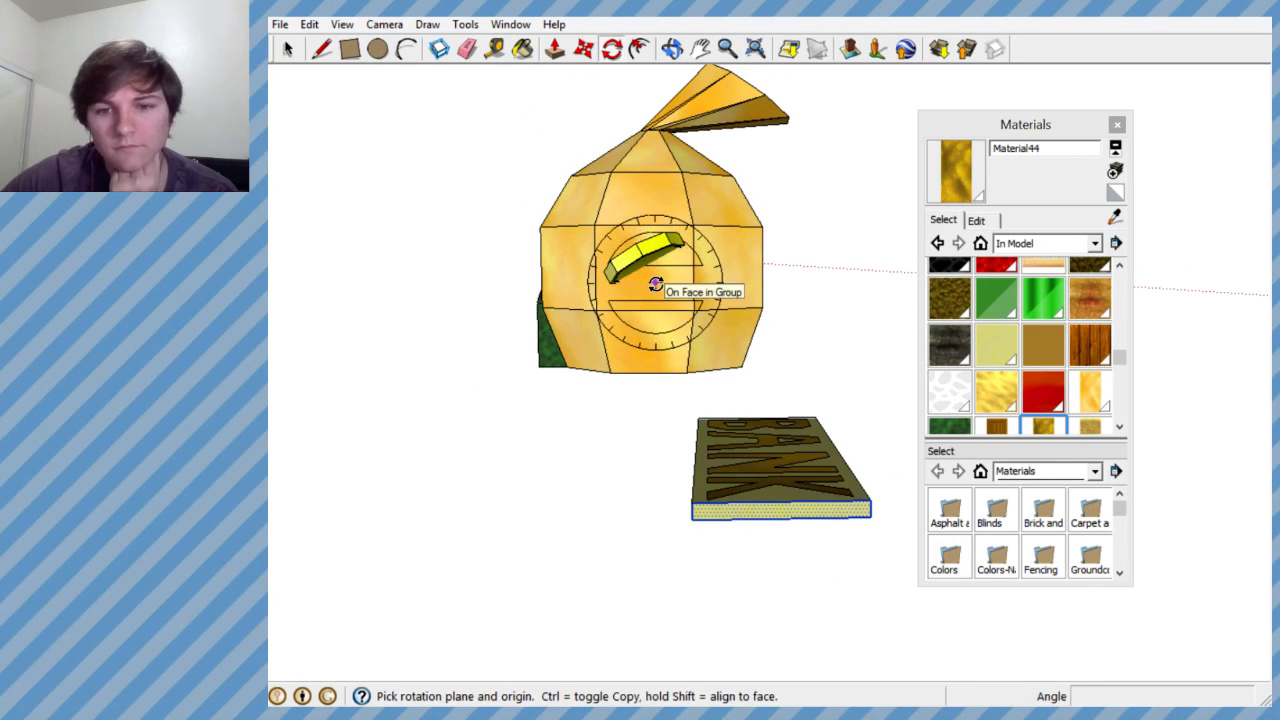
middle_click_drag(661, 449, 851, 551)
middle_click_drag(629, 514, 925, 556)
scroll(513, 502, "down", 5)
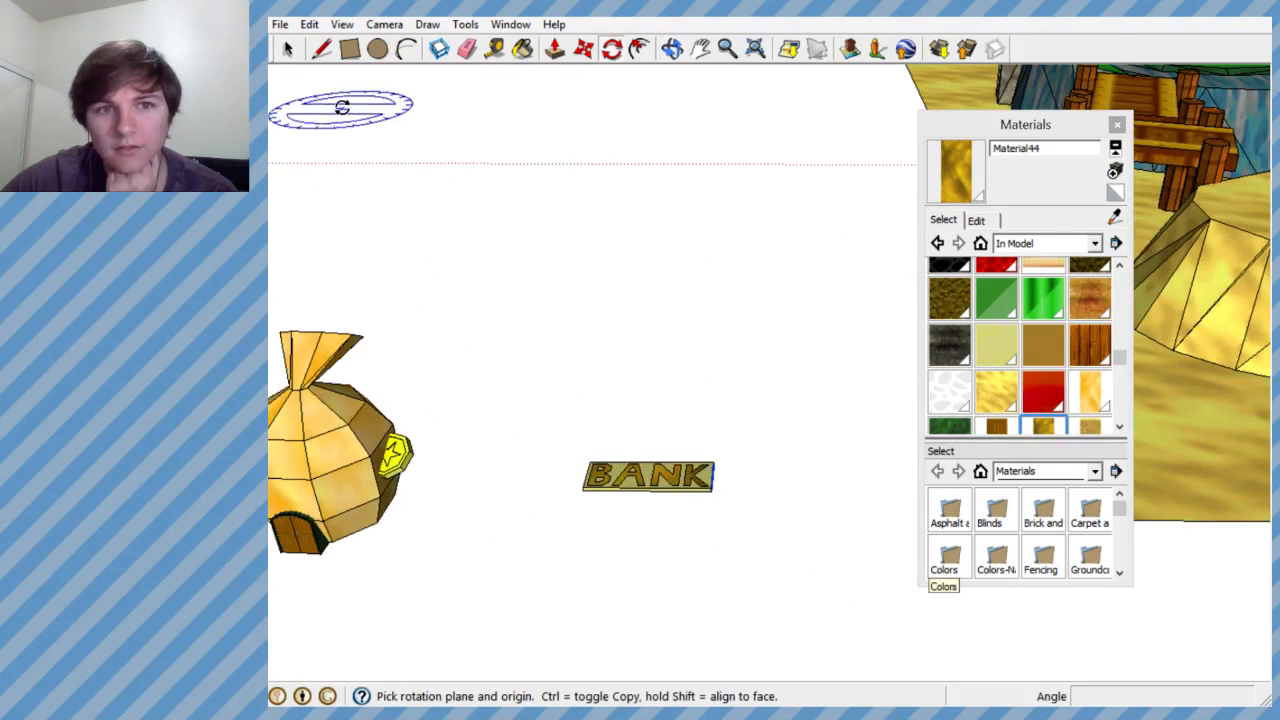
key("space")
left_click_drag(517, 400, 836, 584)
- Try to rotate the BANK sign upright about a point on the money bag's side face, and undo the rotation
middle_click_drag(694, 506, 373, 224)
middle_click_drag(459, 337, 512, 240)
scroll(560, 337, "down", 2)
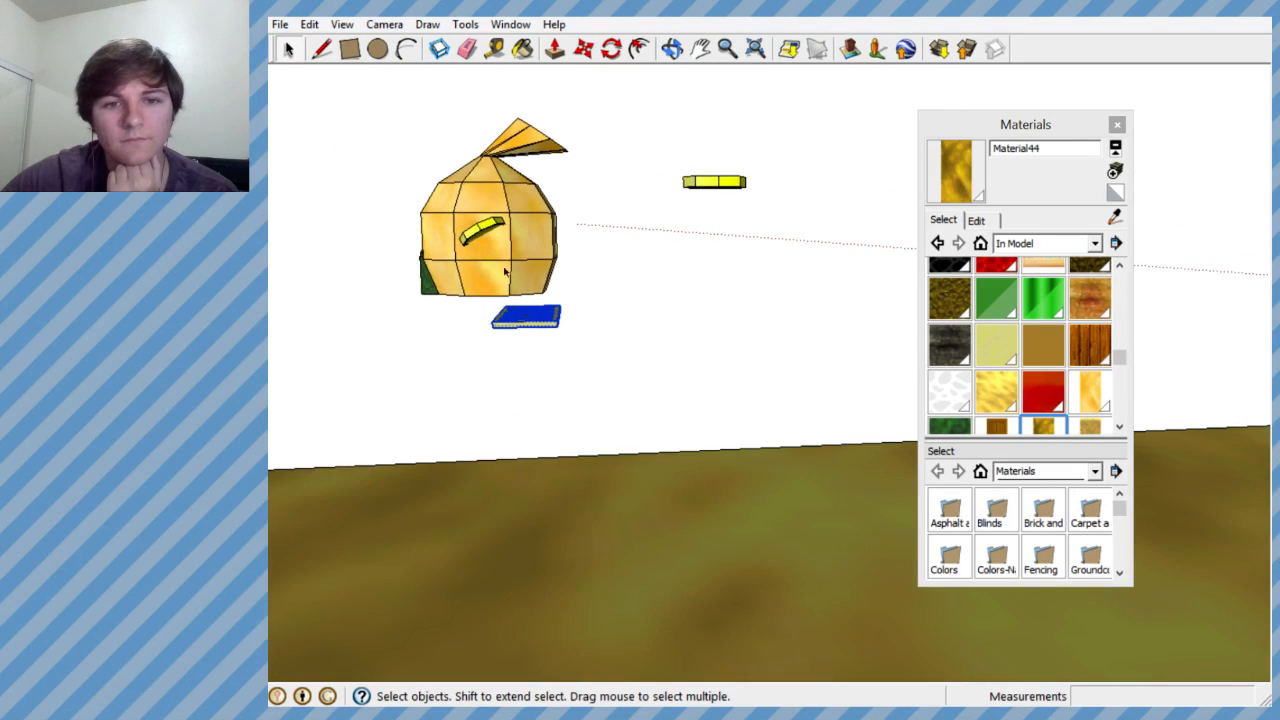
scroll(498, 258, "up", 4)
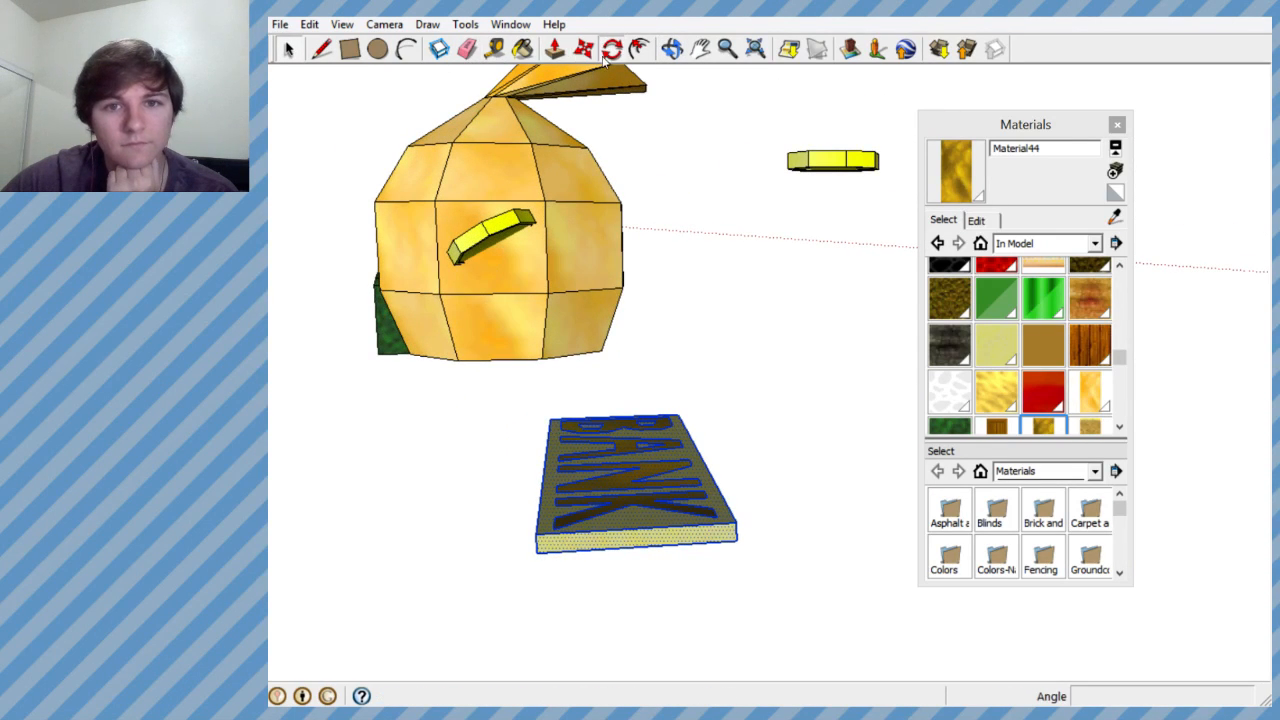
left_click(492, 165)
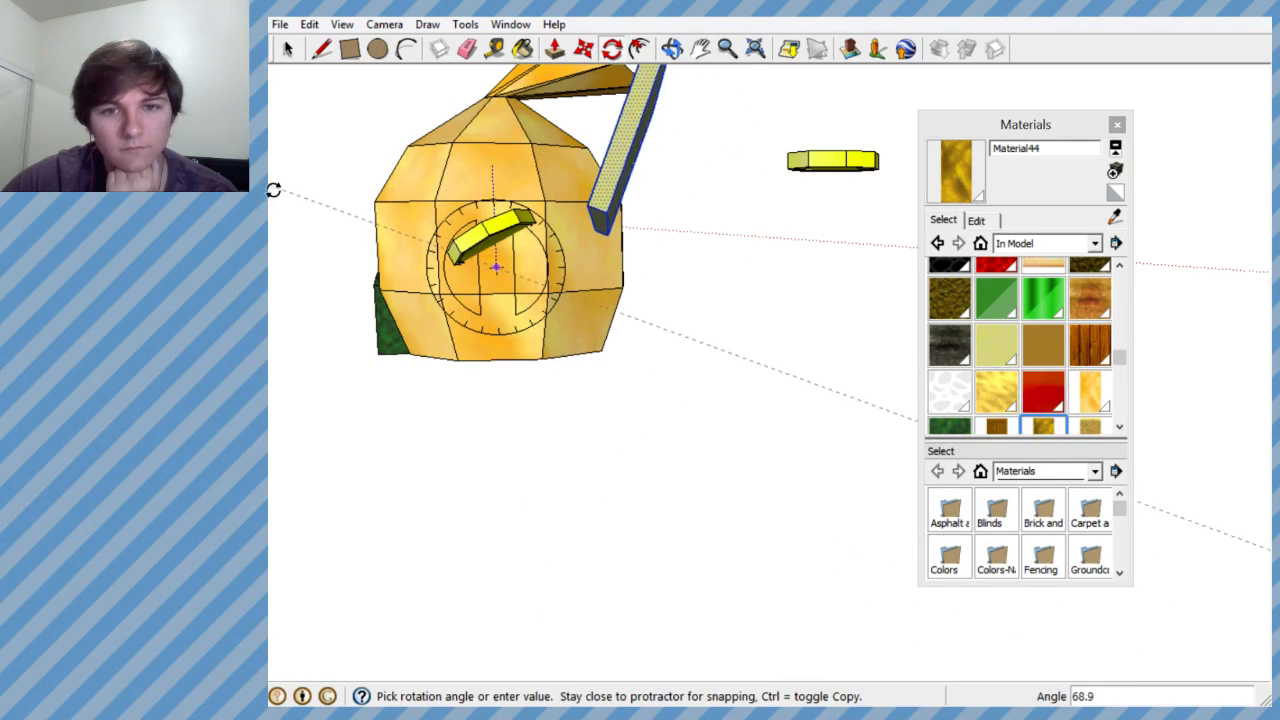
left_click(300, 278)
middle_click_drag(531, 266, 993, 228)
scroll(530, 310, "down", 2)
key("ctrl+z")
- Rotate the BANK sign 90° about a point on the slab's end face so that it stands upright
scroll(806, 286, "up", 2)
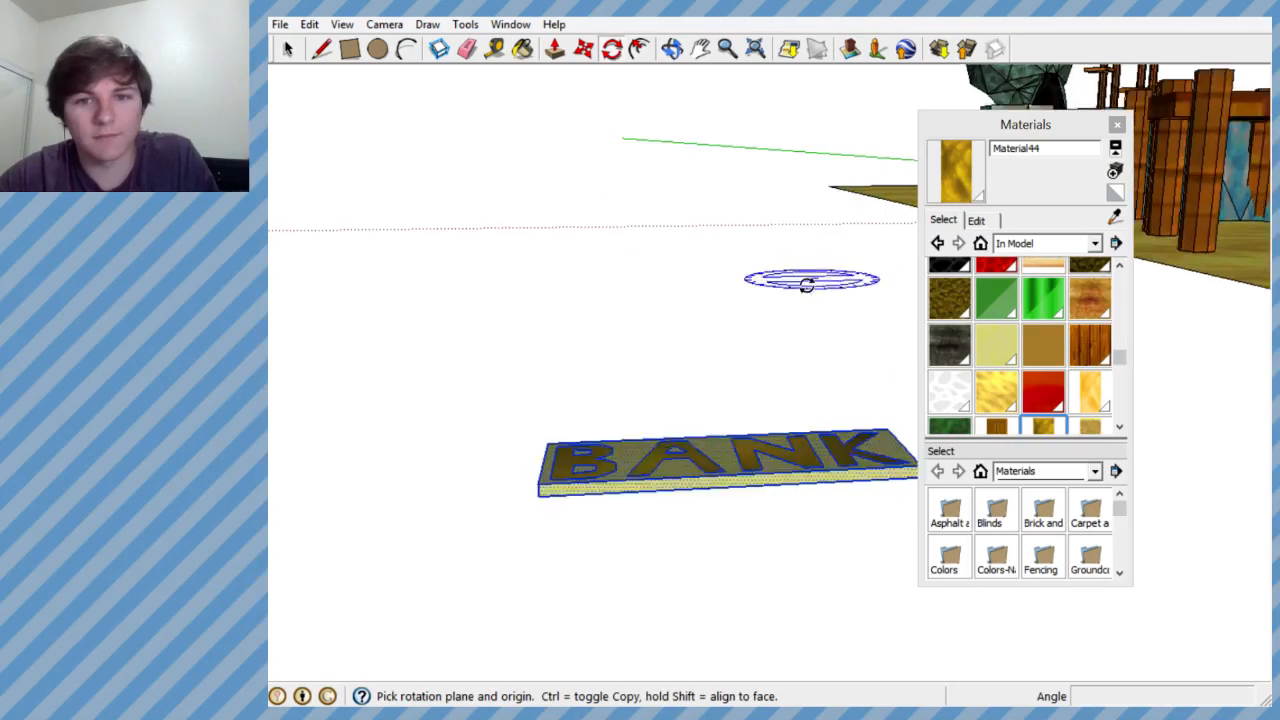
middle_click_drag(806, 286, 554, 286)
scroll(556, 286, "down", 4)
middle_click_drag(703, 254, 523, 340)
scroll(498, 140, "up", 7)
middle_click_drag(495, 128, 510, 285)
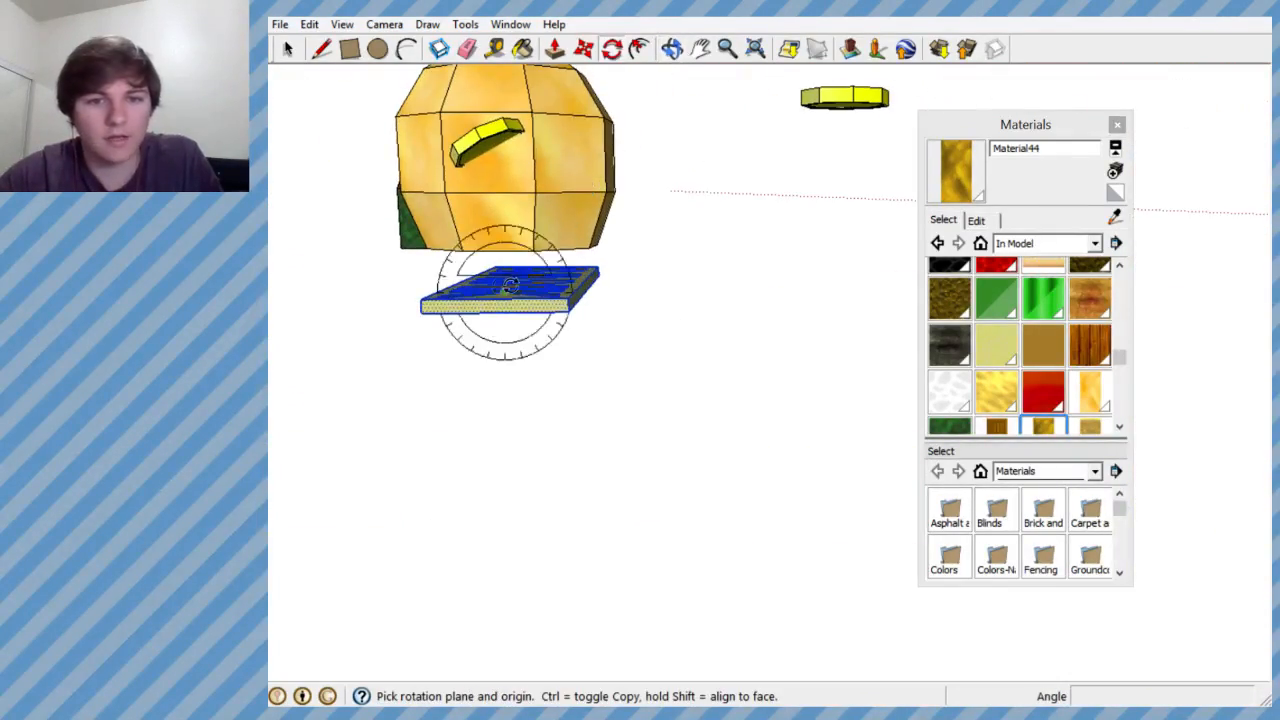
left_click(507, 222)
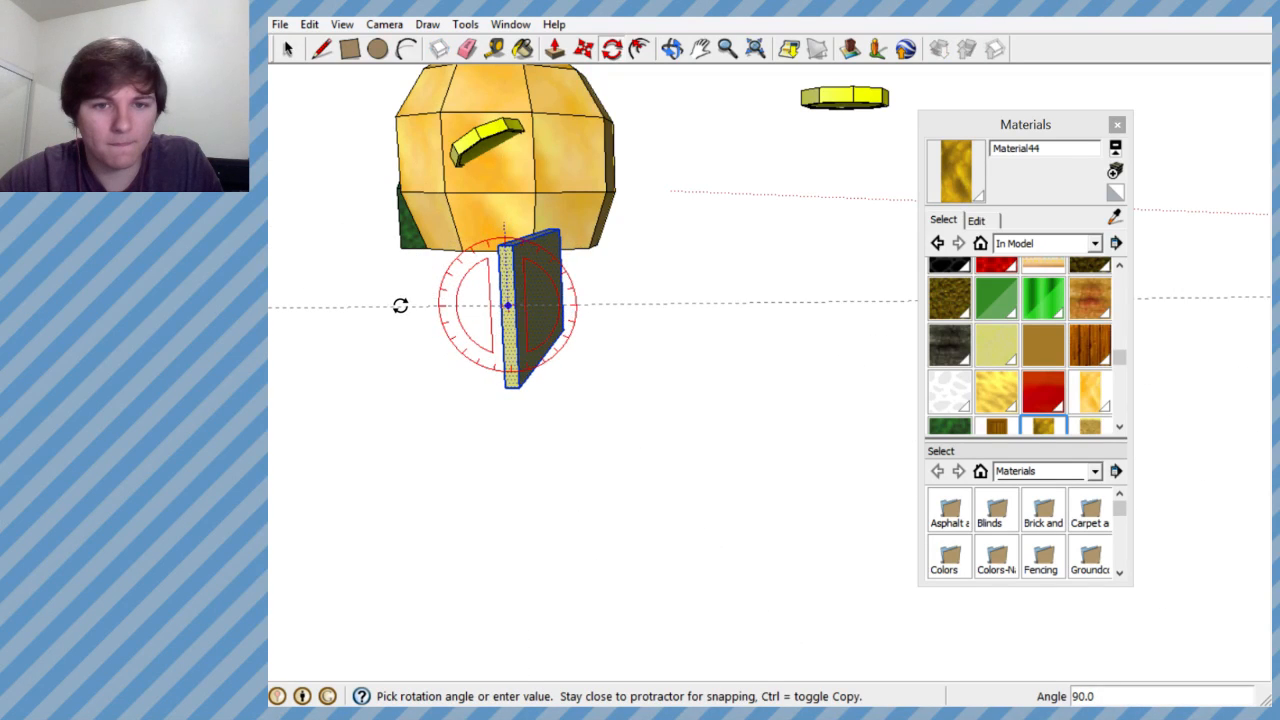
middle_click_drag(400, 306, 858, 440)
- Raise the BANK sign along the blue axis, and move it about 7.8' along the red axis toward the money bag house
scroll(660, 388, "down", 6)
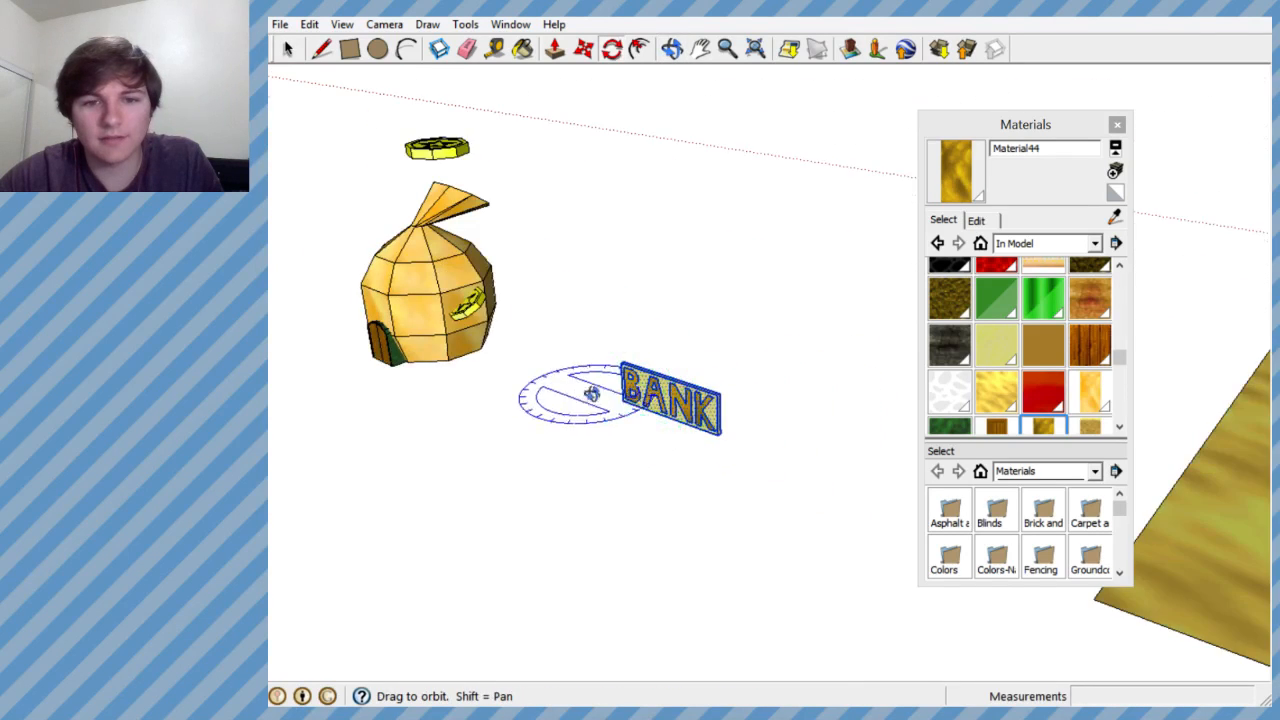
middle_click_drag(592, 394, 741, 370)
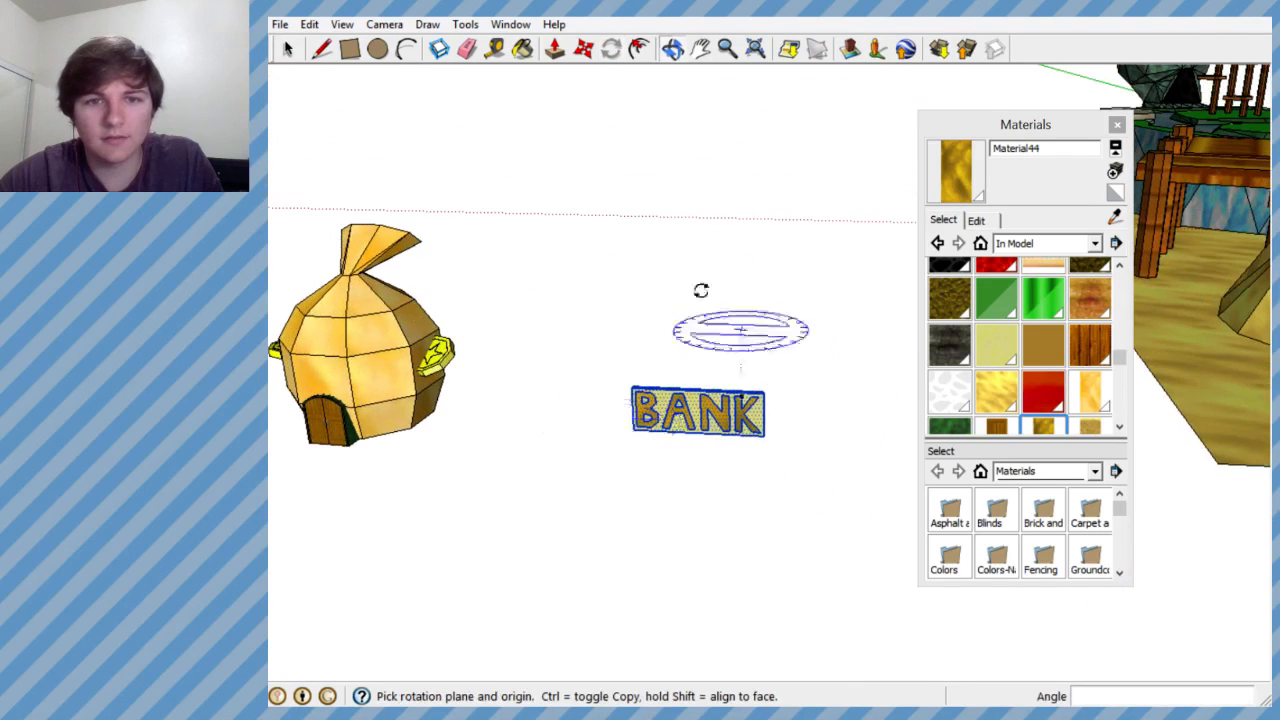
left_click(690, 408)
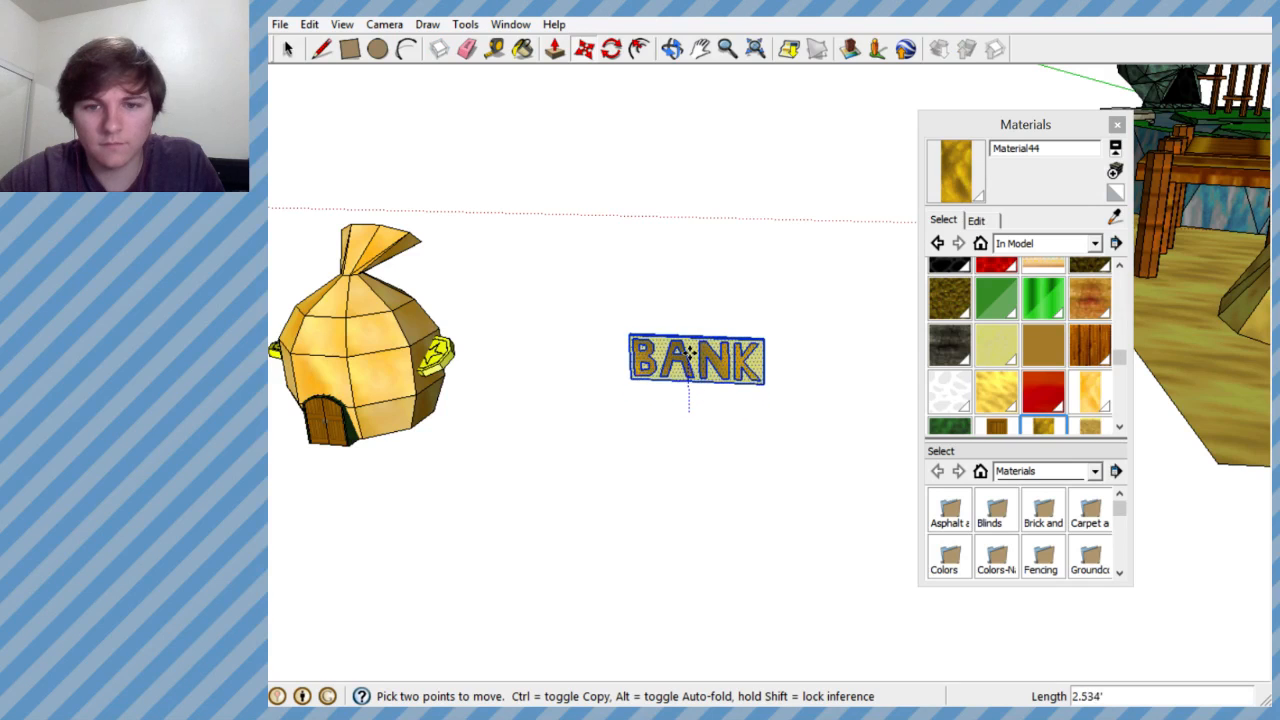
left_click(690, 335)
left_click(690, 335)
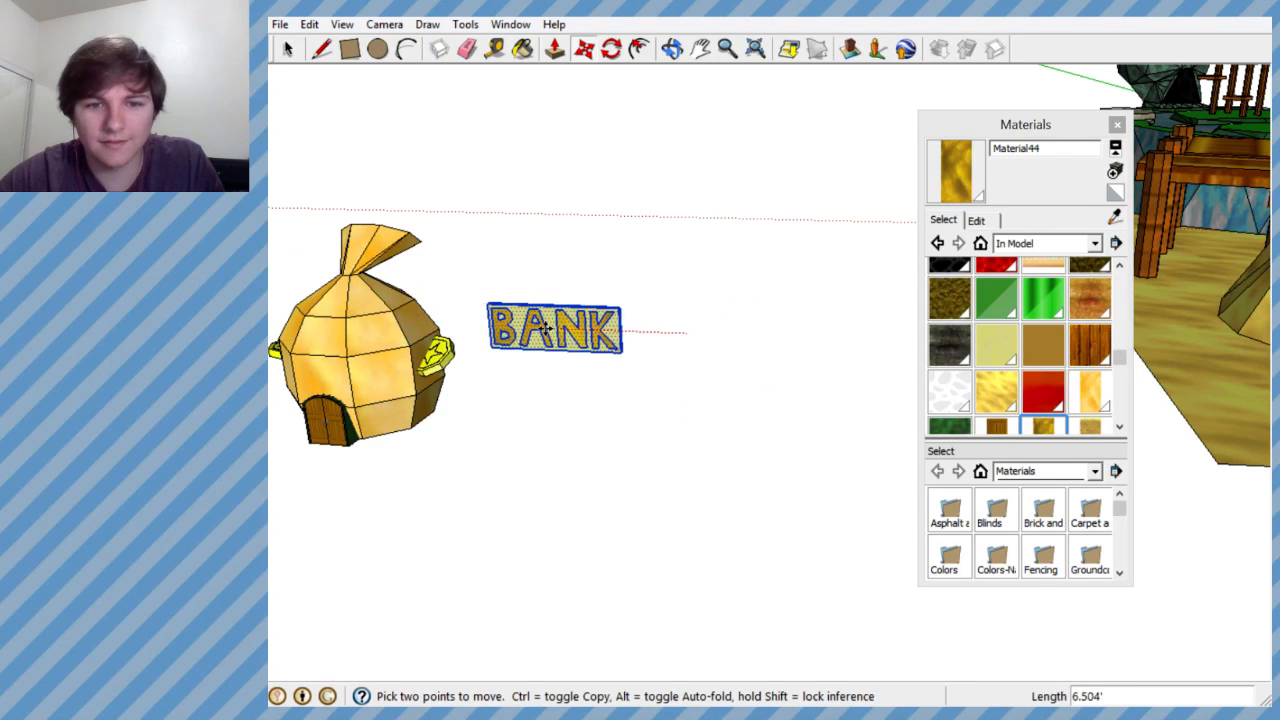
left_click(523, 322)
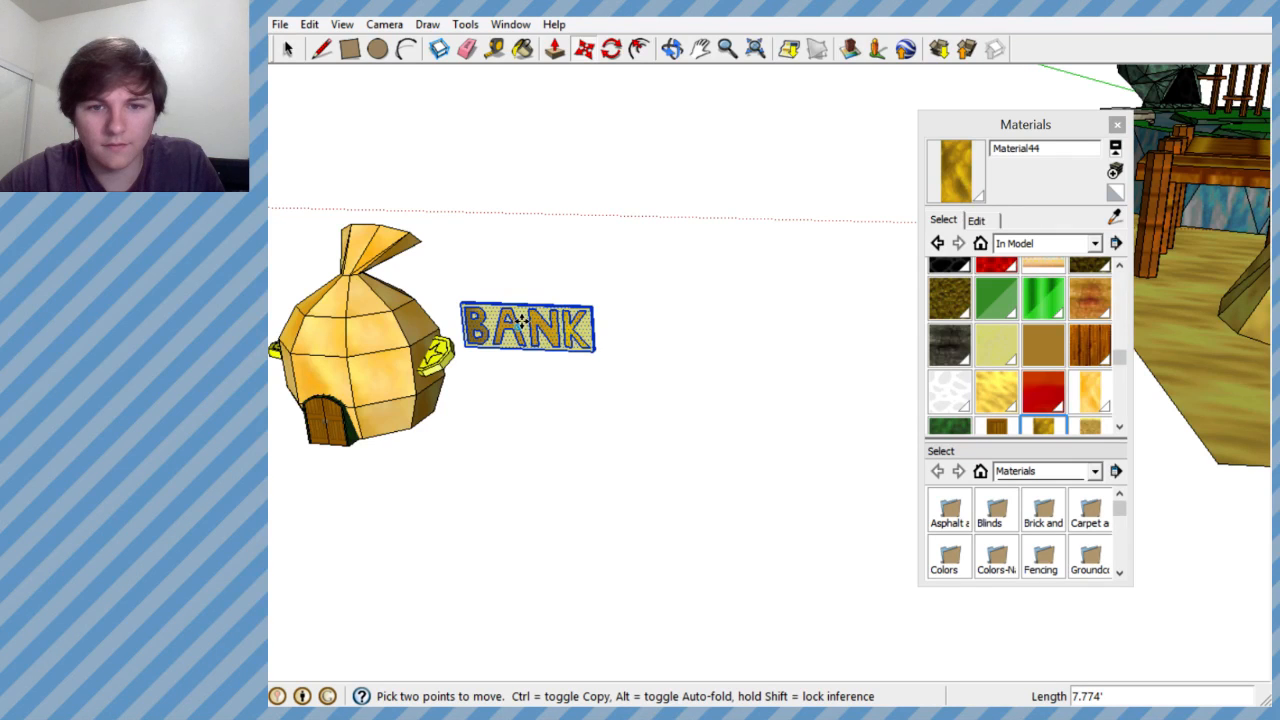
- Move the BANK sign about 4.9' along the red axis so it sits in front of the money bag above the door
left_click(522, 319)
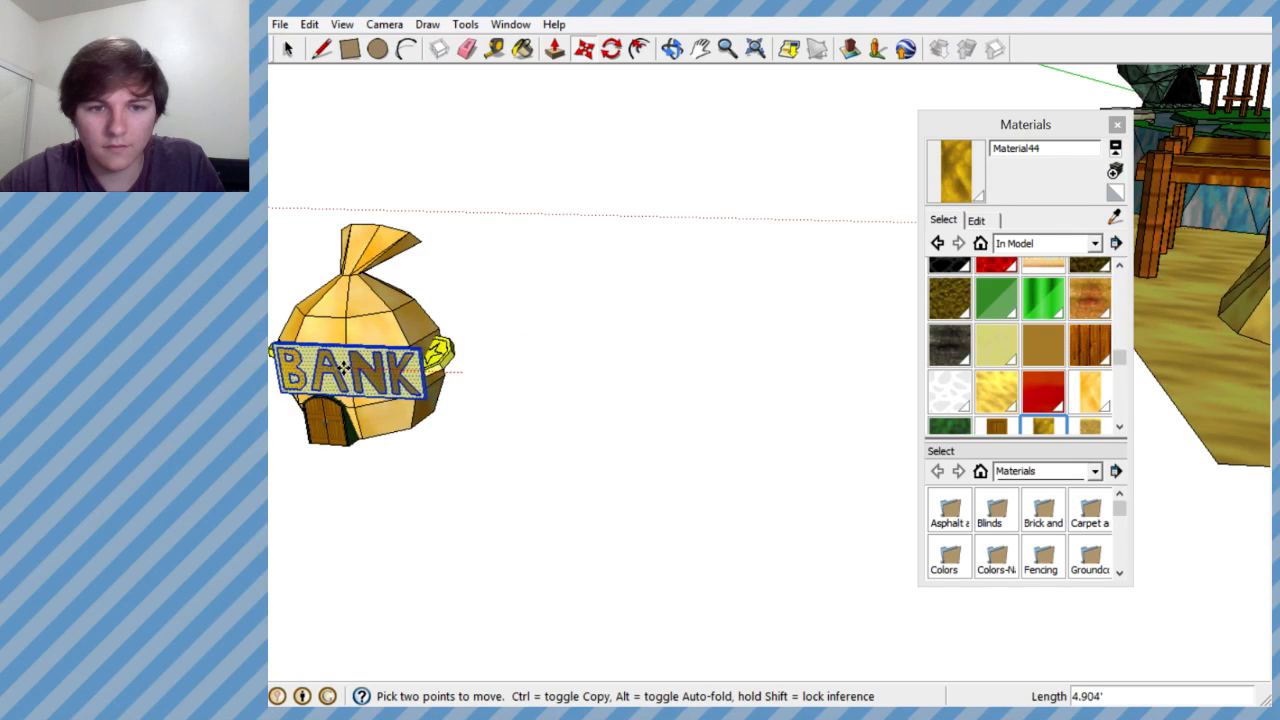
scroll(648, 298, "down", 6)
scroll(540, 304, "up", 8)
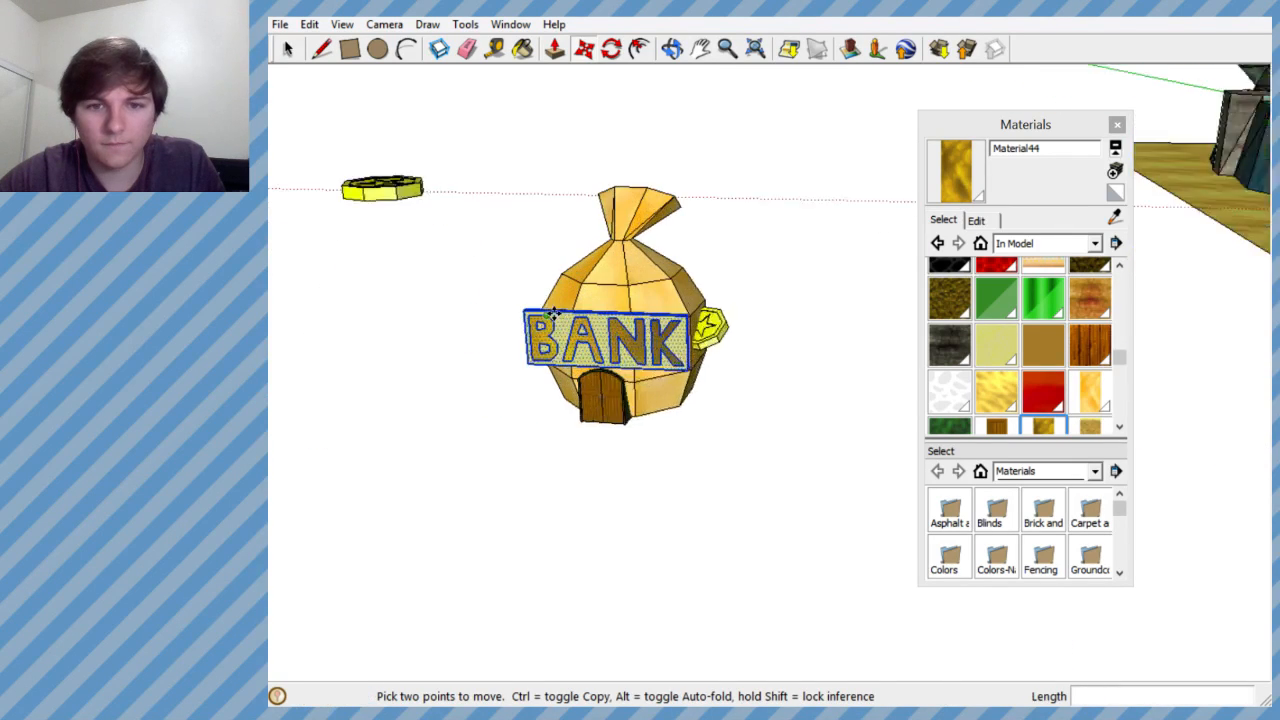
- Scale the BANK sign down uniformly from its upper corner so that it is narrower than the money bag
middle_click_drag(548, 302, 718, 221)
scroll(766, 346, "down", 6)
scroll(690, 375, "up", 7)
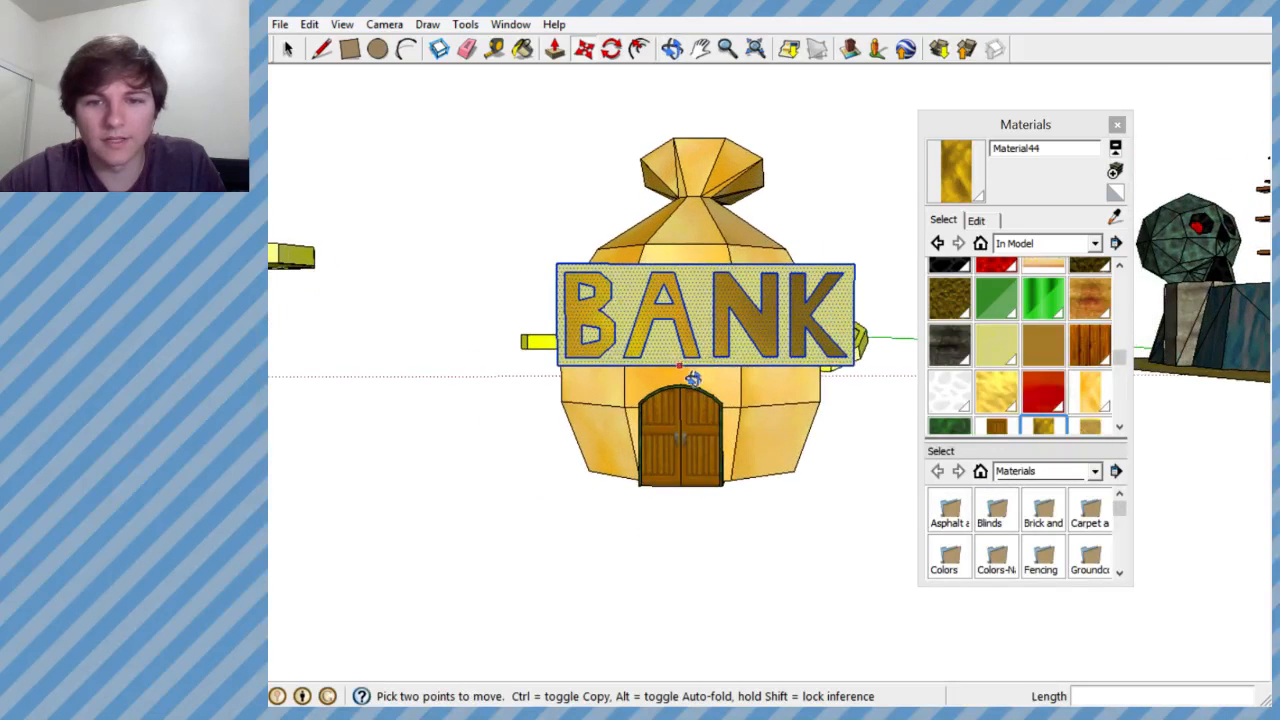
middle_click_drag(691, 377, 689, 387)
scroll(689, 387, "down", 1)
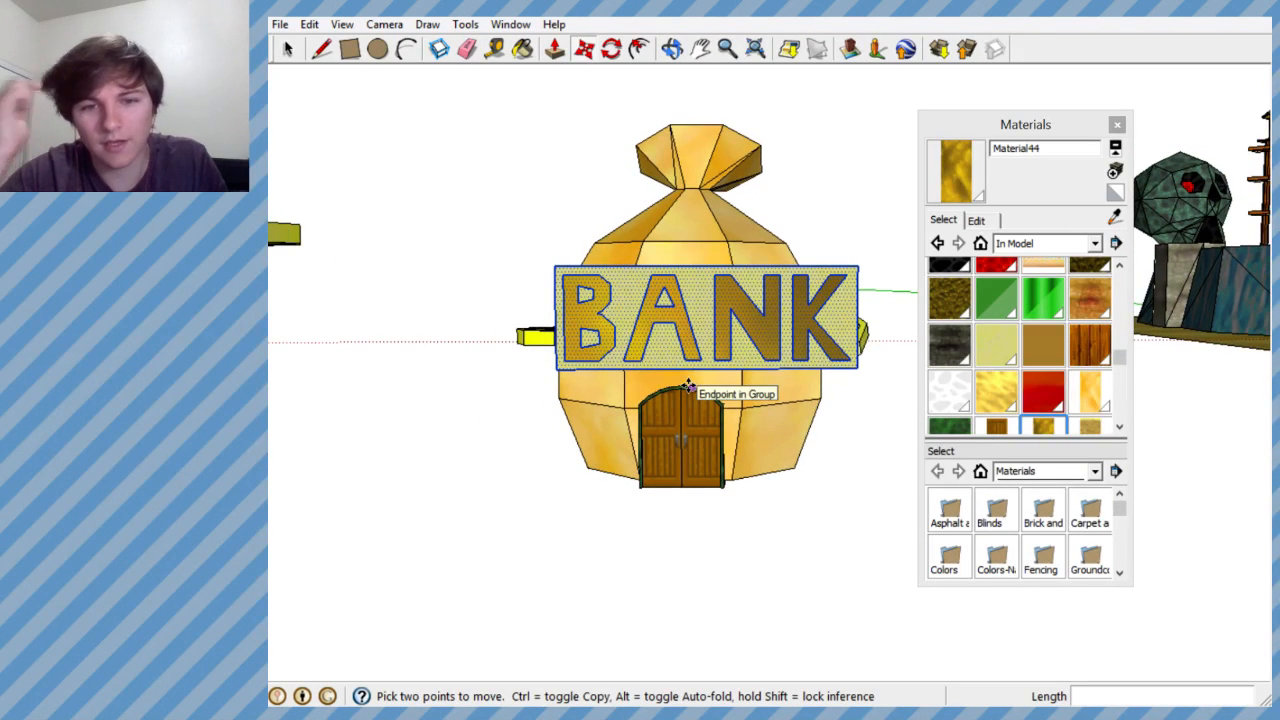
left_click(465, 24)
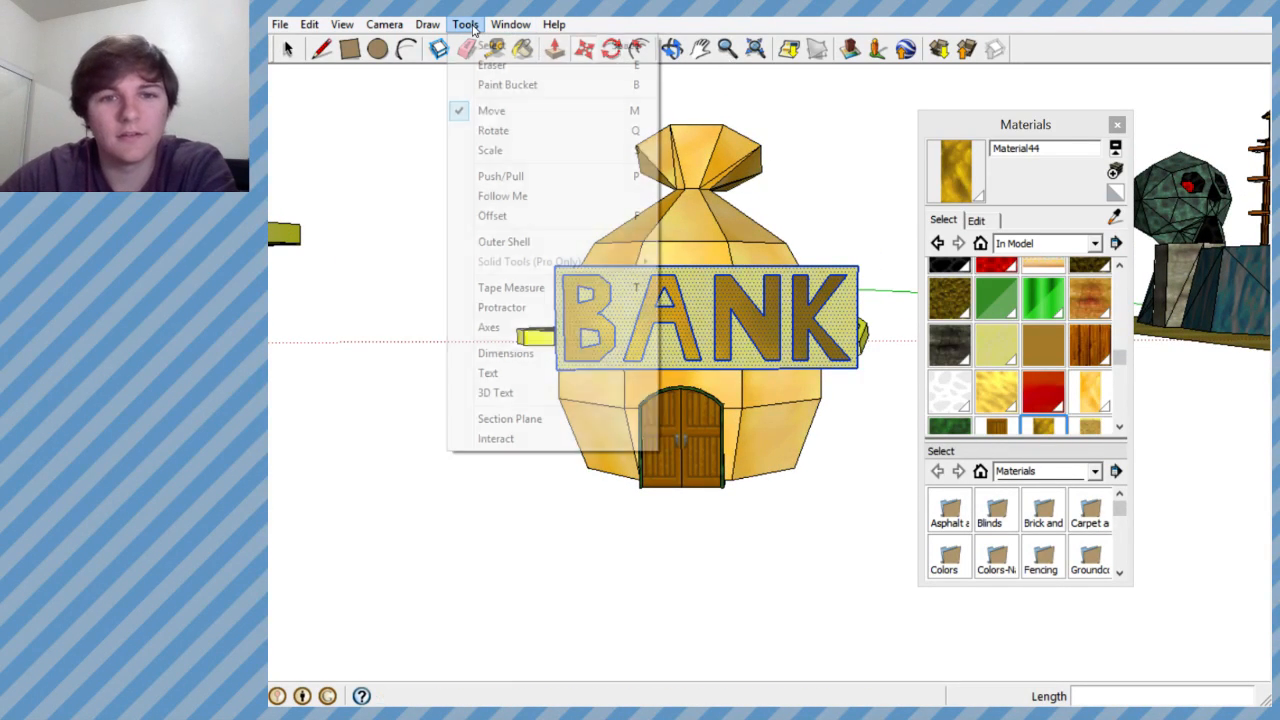
left_click(538, 152)
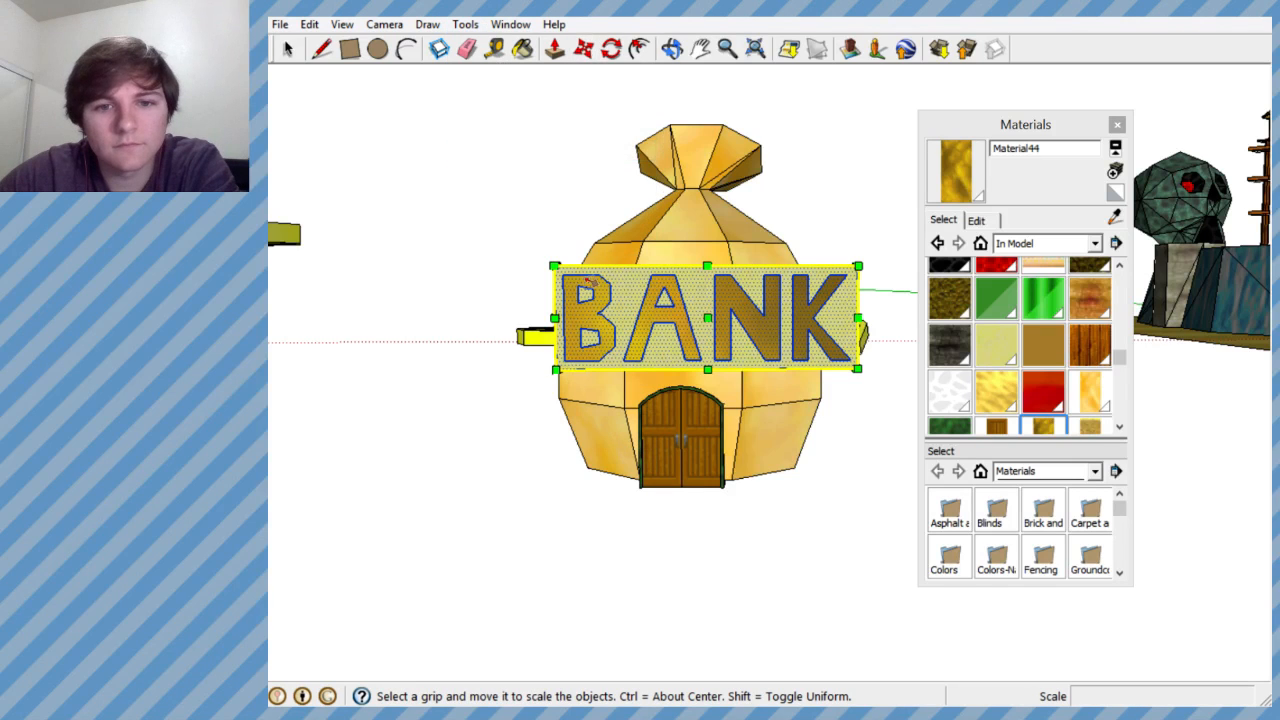
left_click_drag(553, 267, 615, 288)
- Rotate the BANK sign about 3.3° in the plane of its lettering around a point near the slab's centre
middle_click_drag(655, 296, 647, 345)
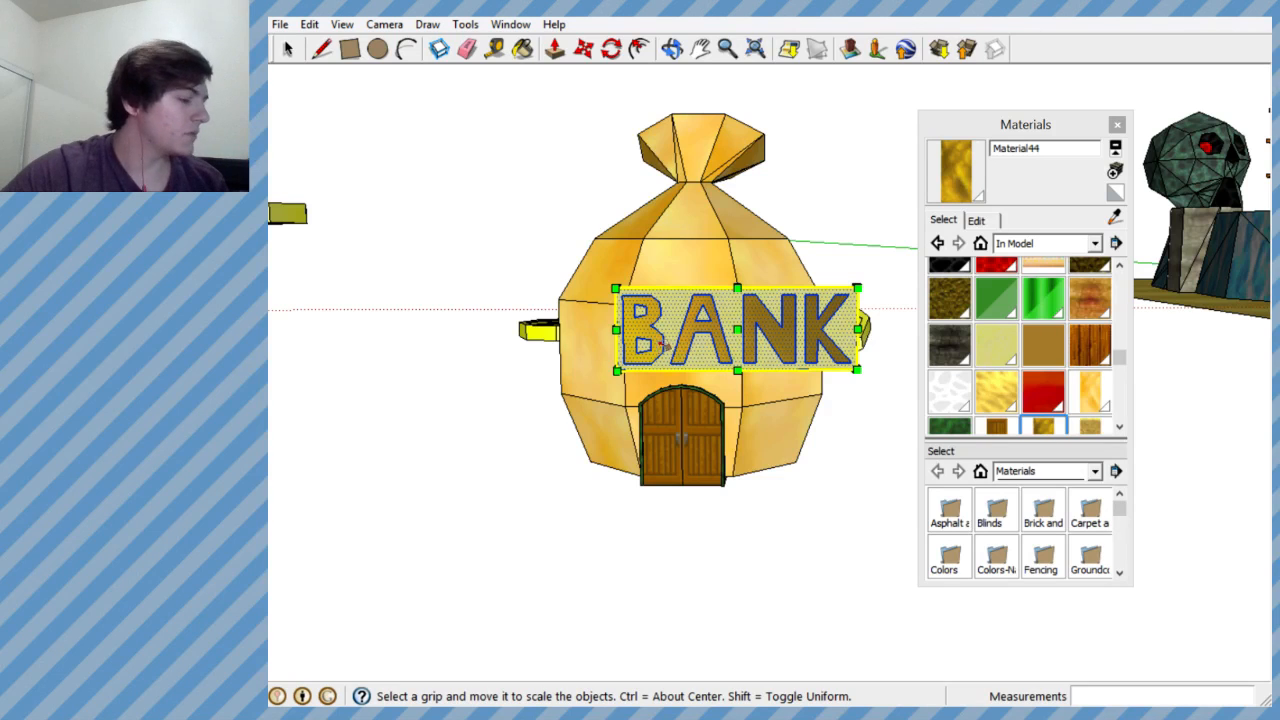
middle_click_drag(660, 343, 770, 311)
scroll(770, 320, "up", 2)
left_click(611, 49)
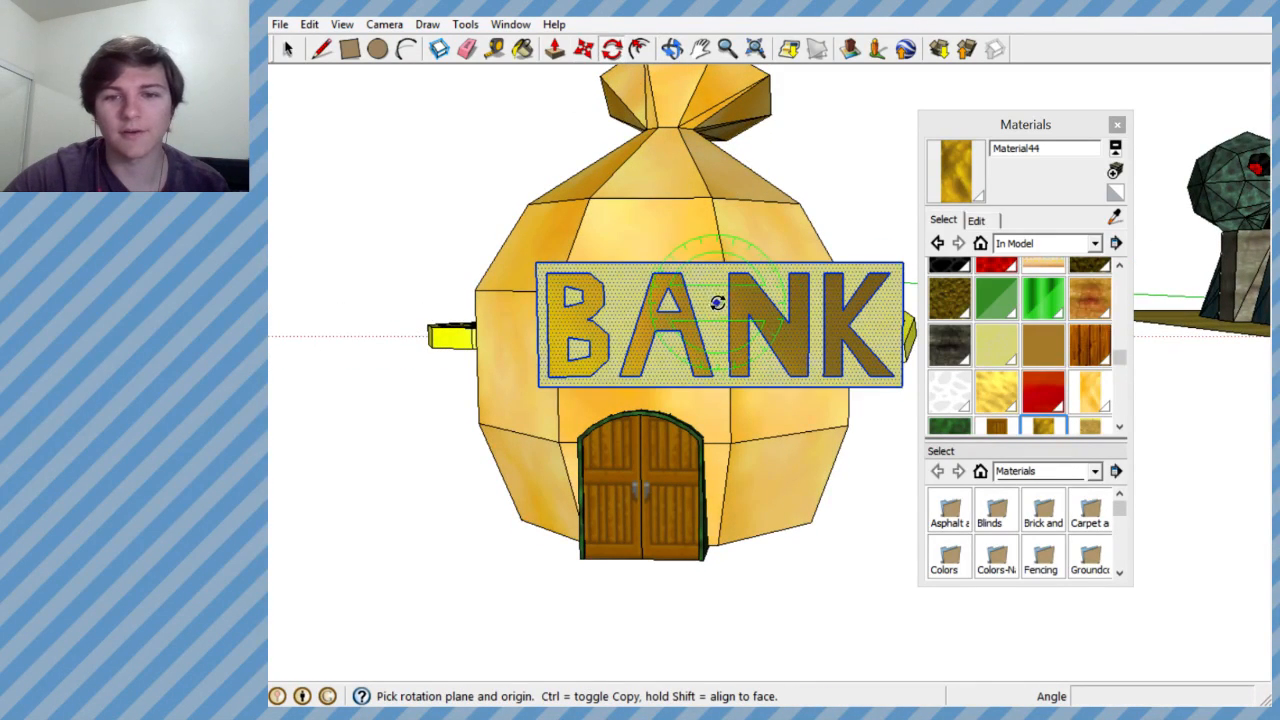
left_click(719, 174)
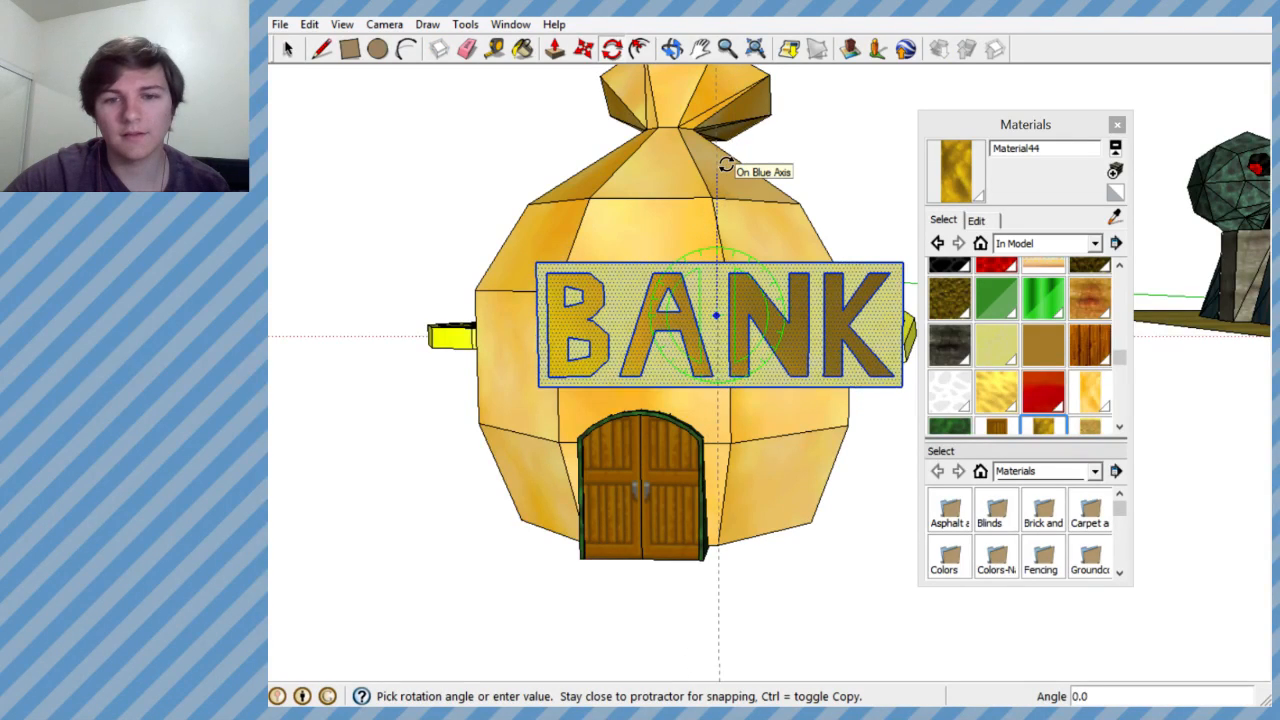
scroll(724, 168, "up", 5)
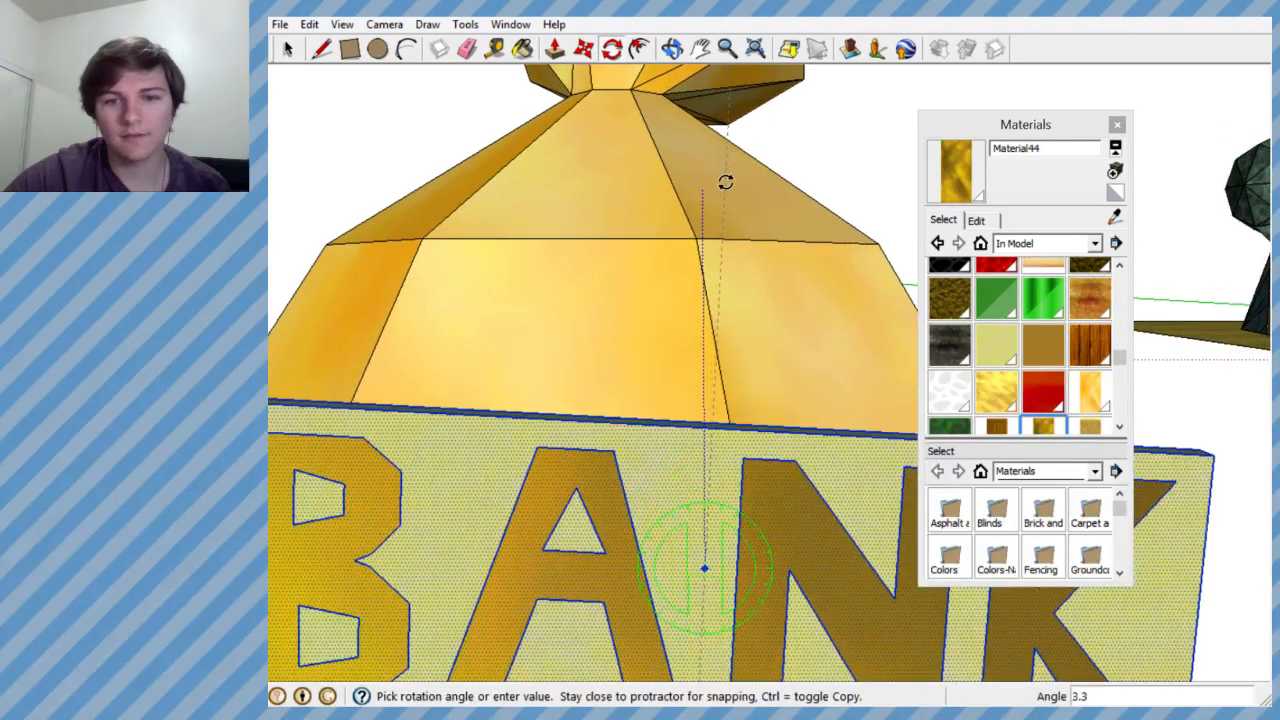
left_click(726, 184)
- Rotate the BANK sign about 5.1° around the blue axis from a point on its upper edge, aligning it with the bag's front face
scroll(716, 275, "down", 5)
middle_click_drag(722, 308, 708, 67)
left_click(586, 52)
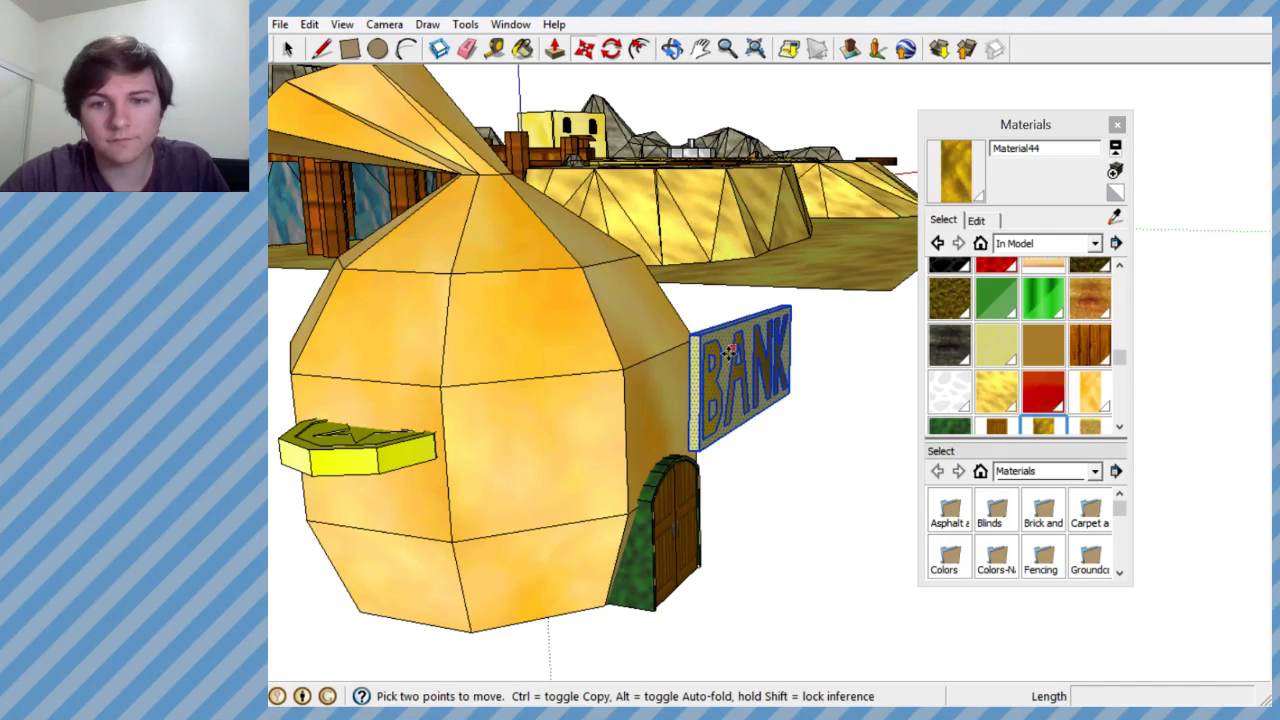
middle_click_drag(737, 366, 758, 492)
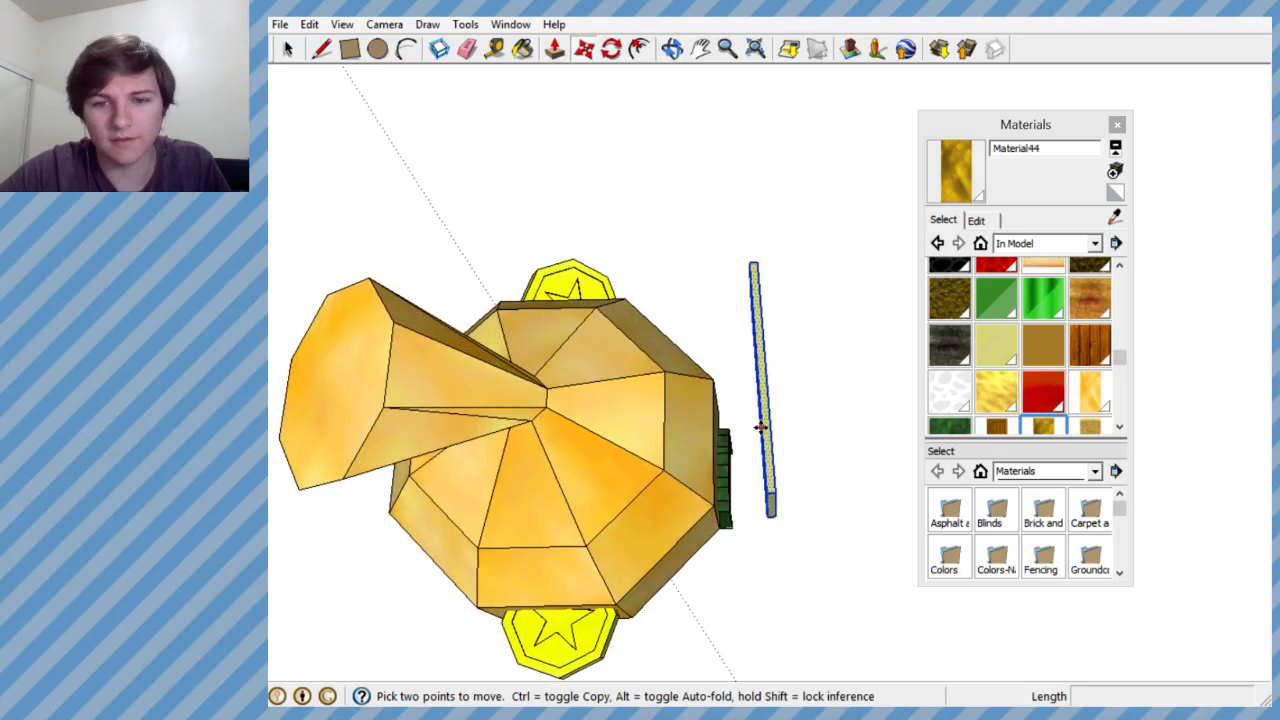
scroll(760, 420, "up", 3)
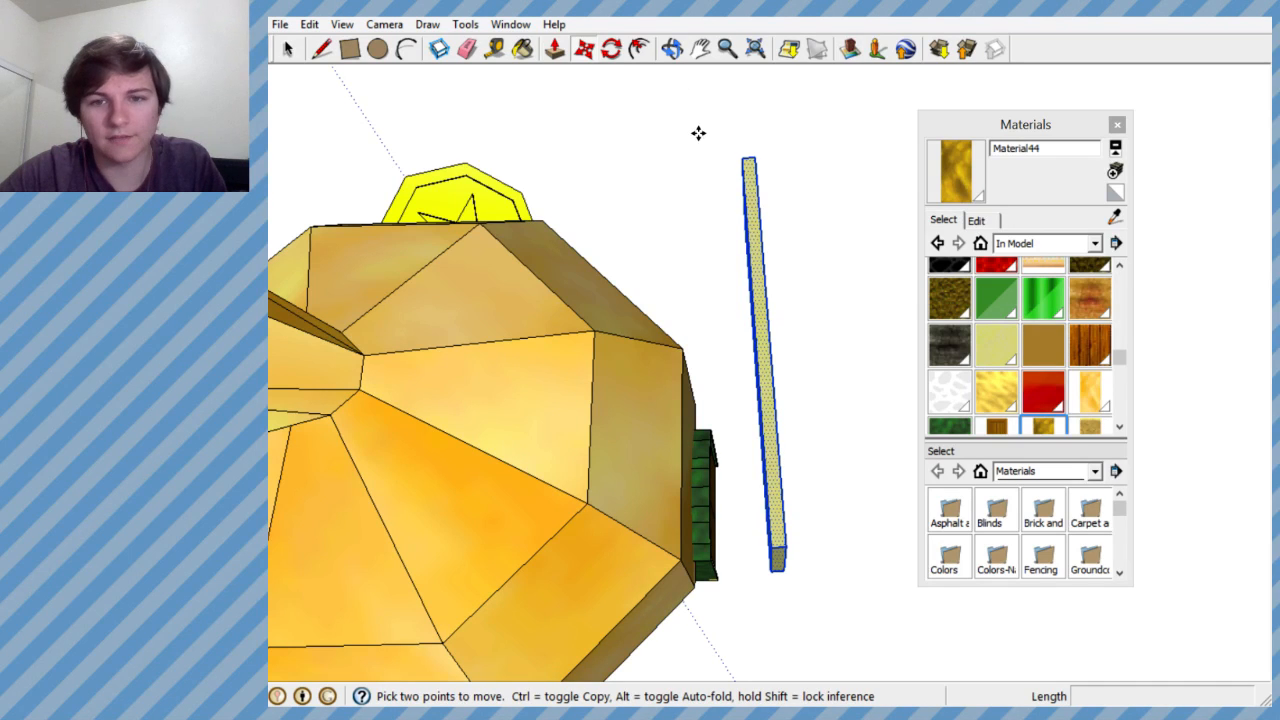
left_click(613, 51)
middle_click_drag(755, 323, 755, 170)
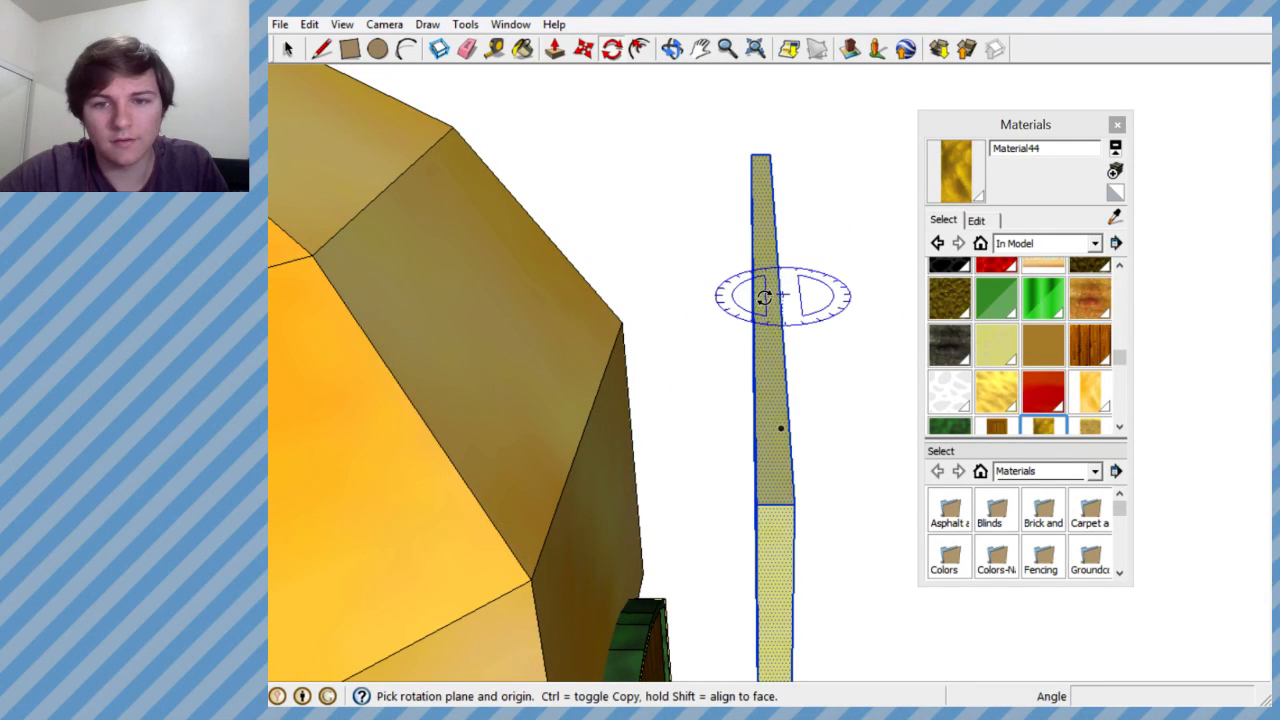
scroll(760, 270, "up", 3)
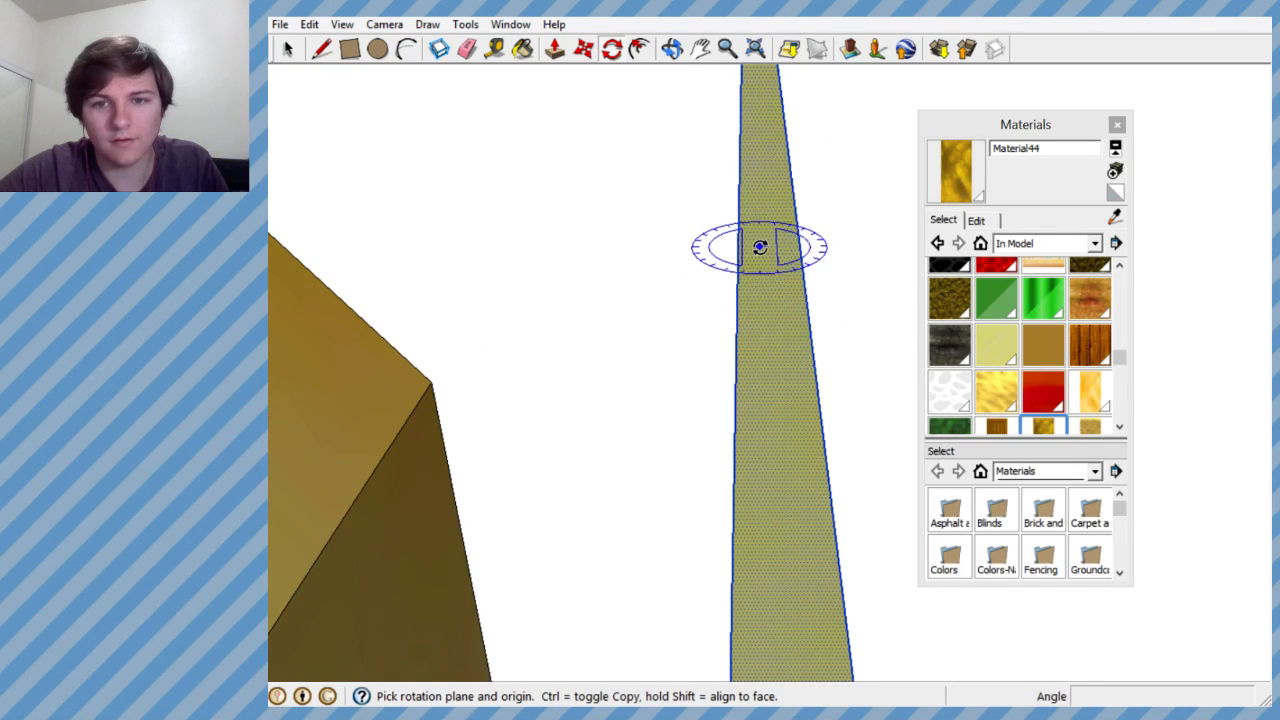
scroll(760, 250, "down", 4)
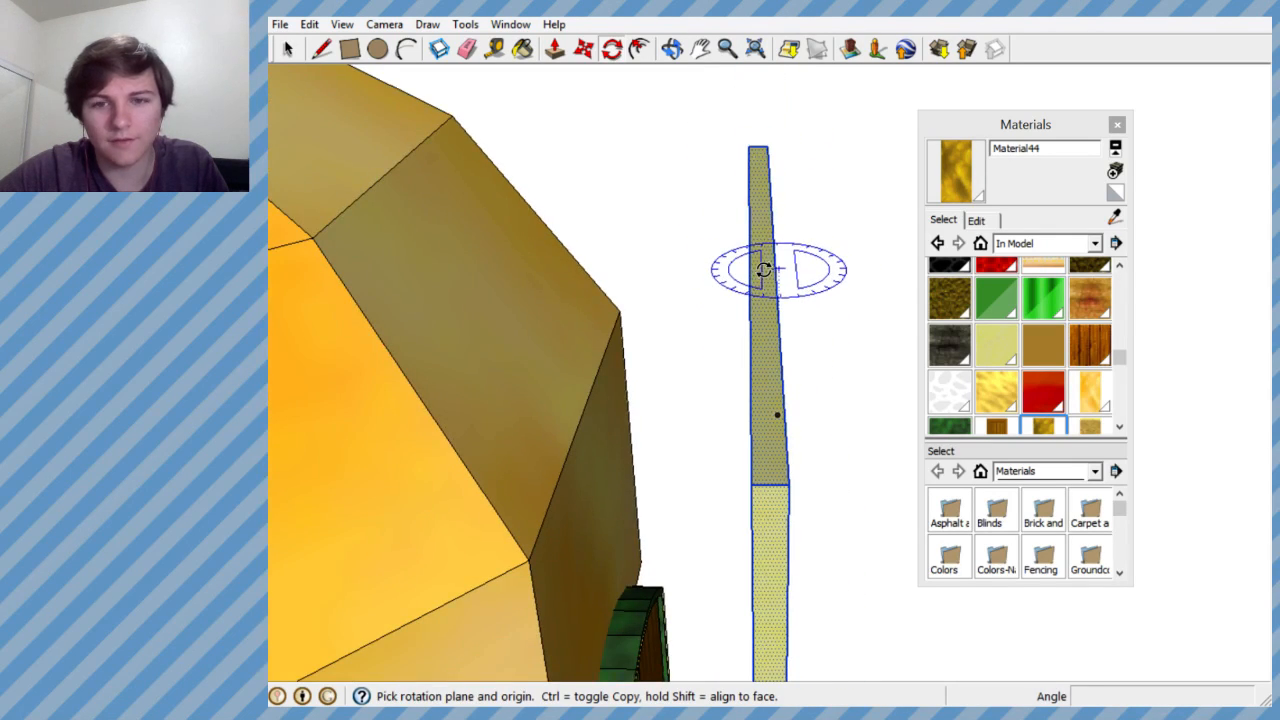
left_click(698, 274)
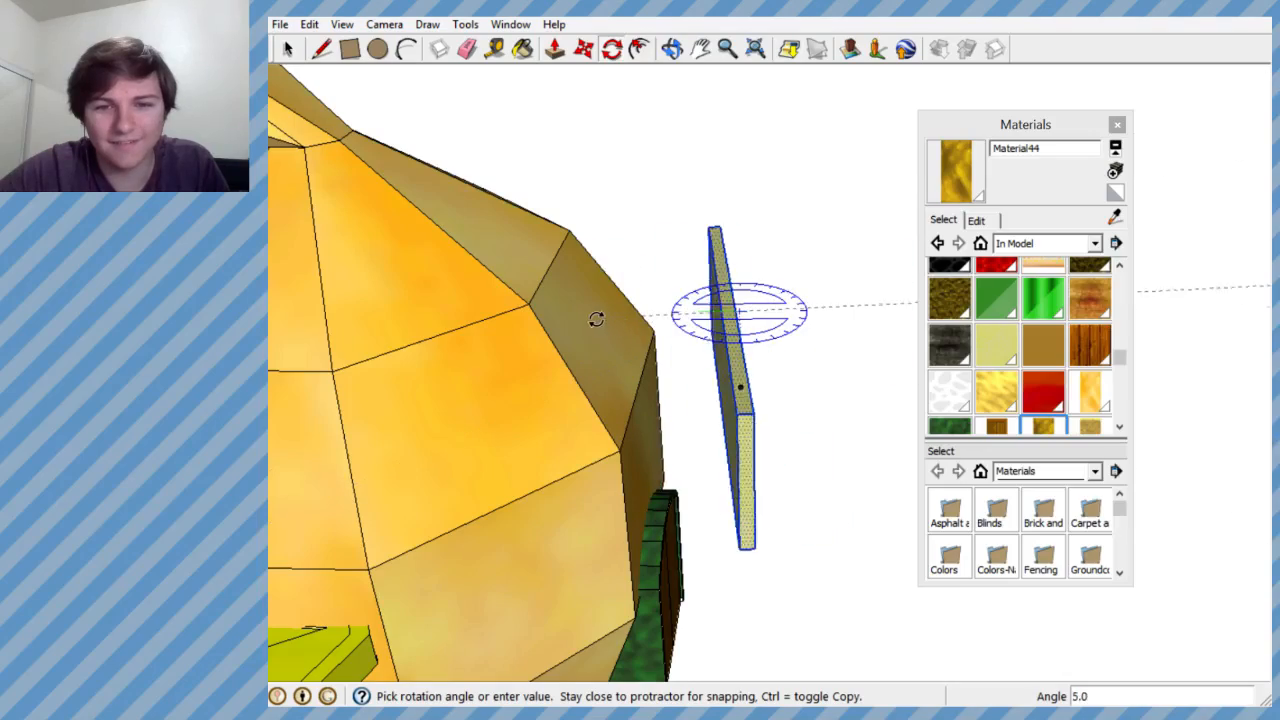
middle_click_drag(583, 307, 303, 320)
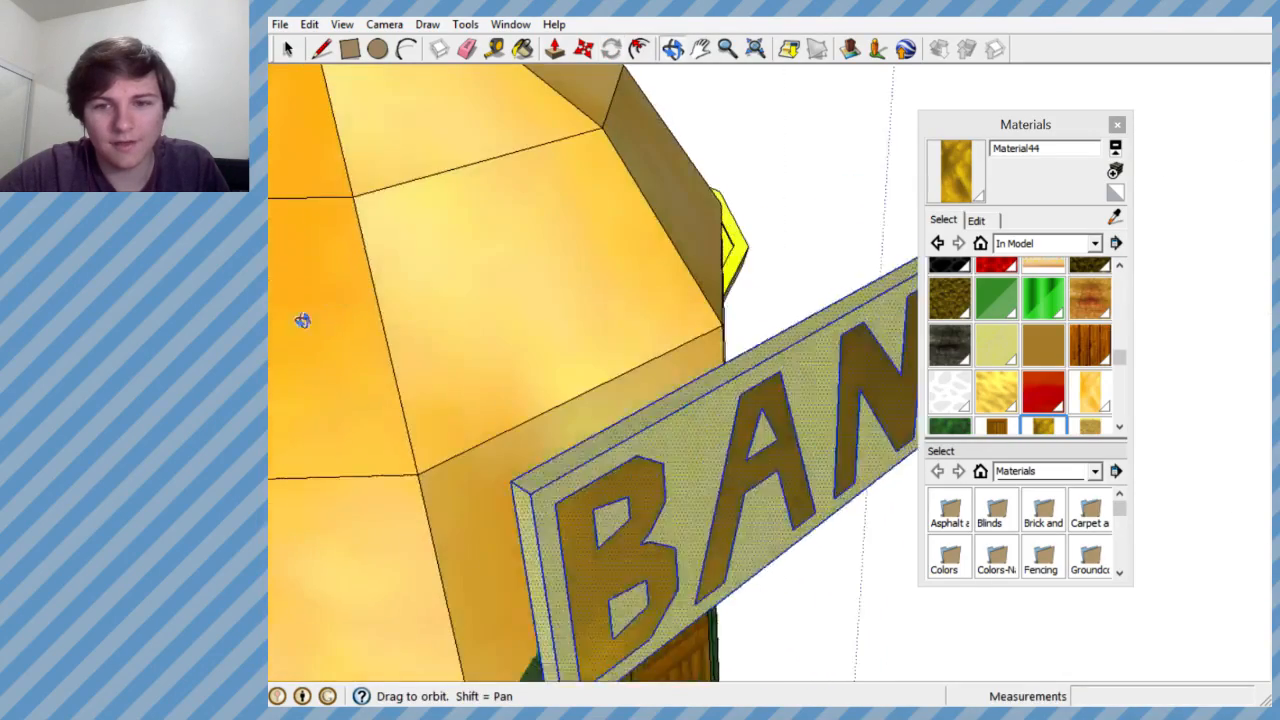
middle_click_drag(529, 271, 637, 417)
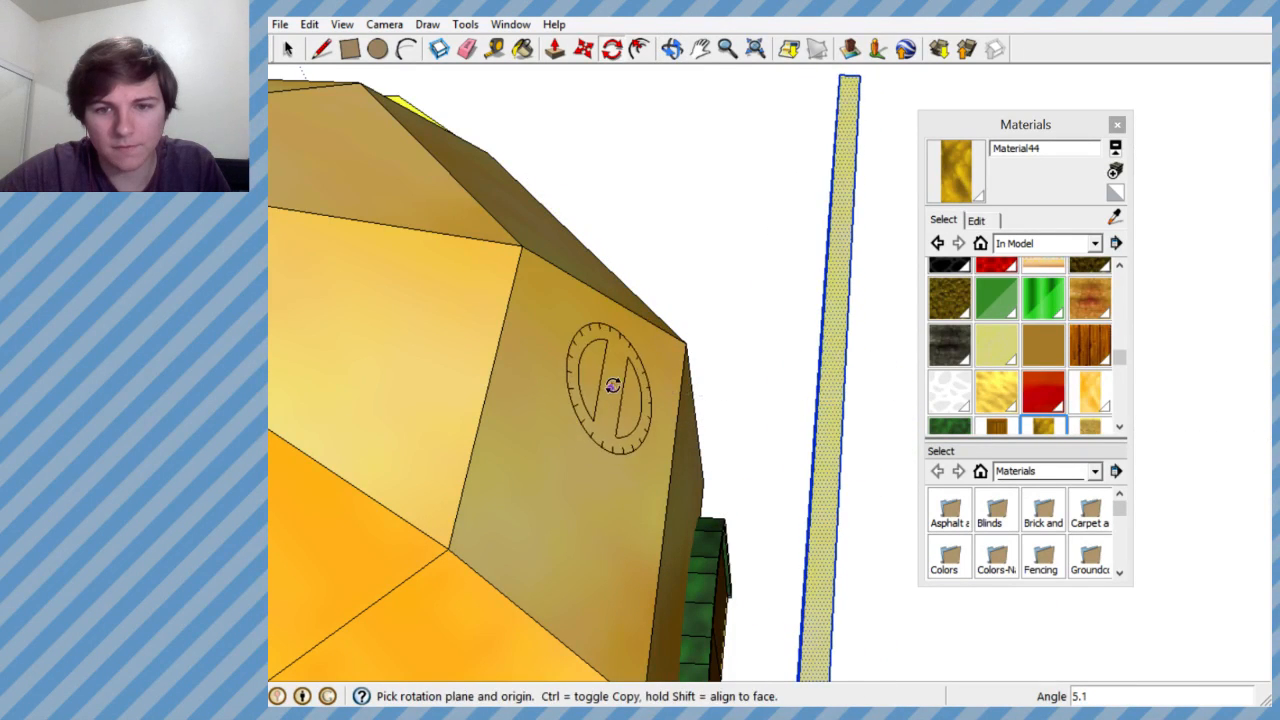
- Move the BANK sign inward until its back meets the money bag's front face
middle_click_drag(600, 366, 700, 290)
key("m")
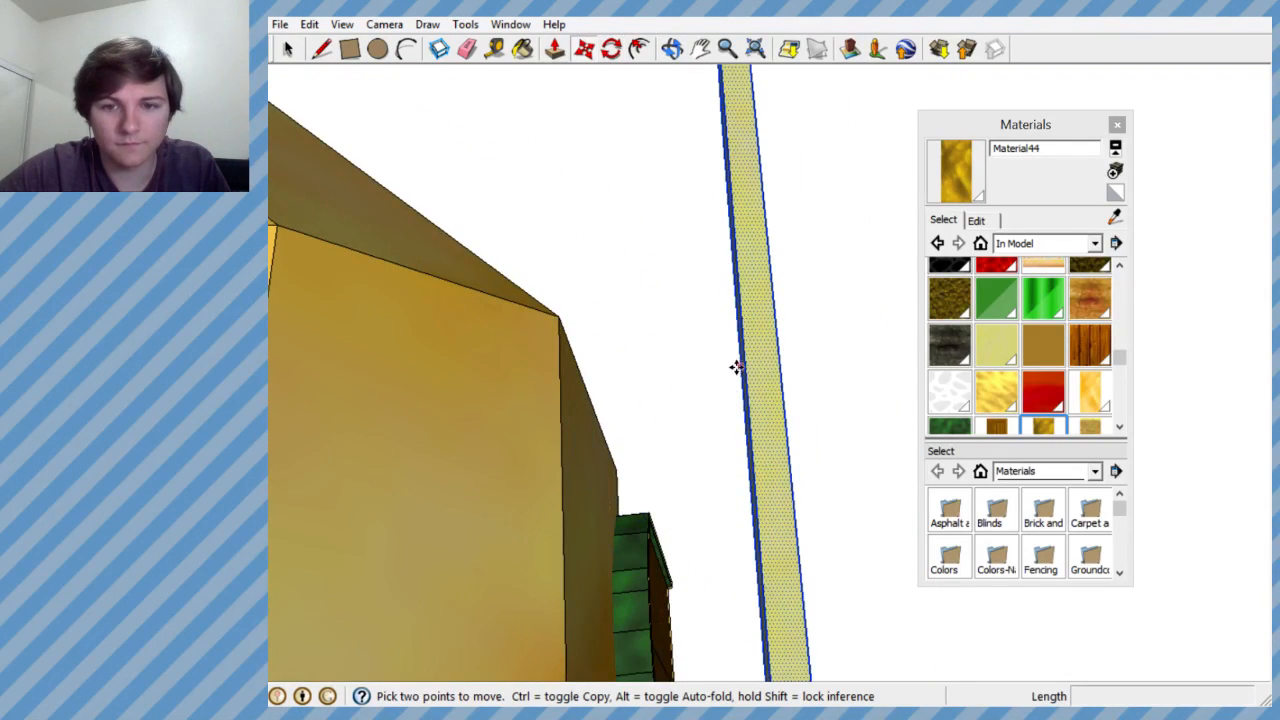
left_click(764, 393)
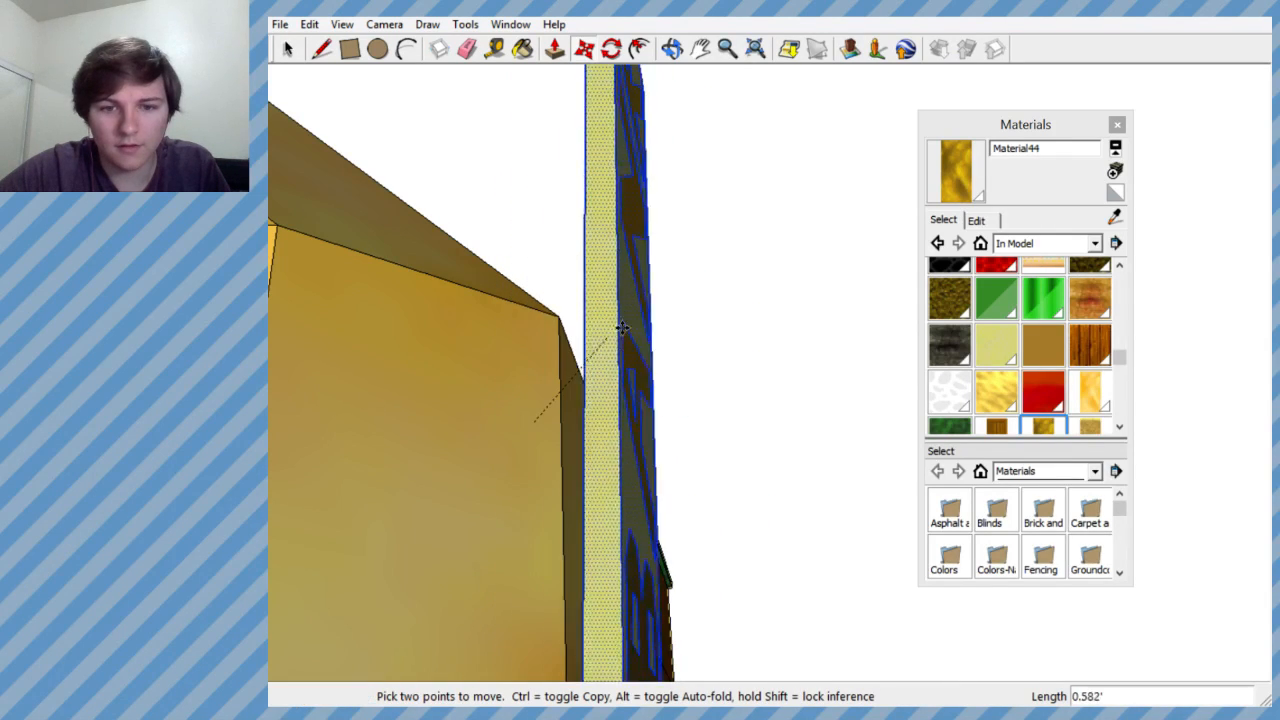
left_click(538, 423)
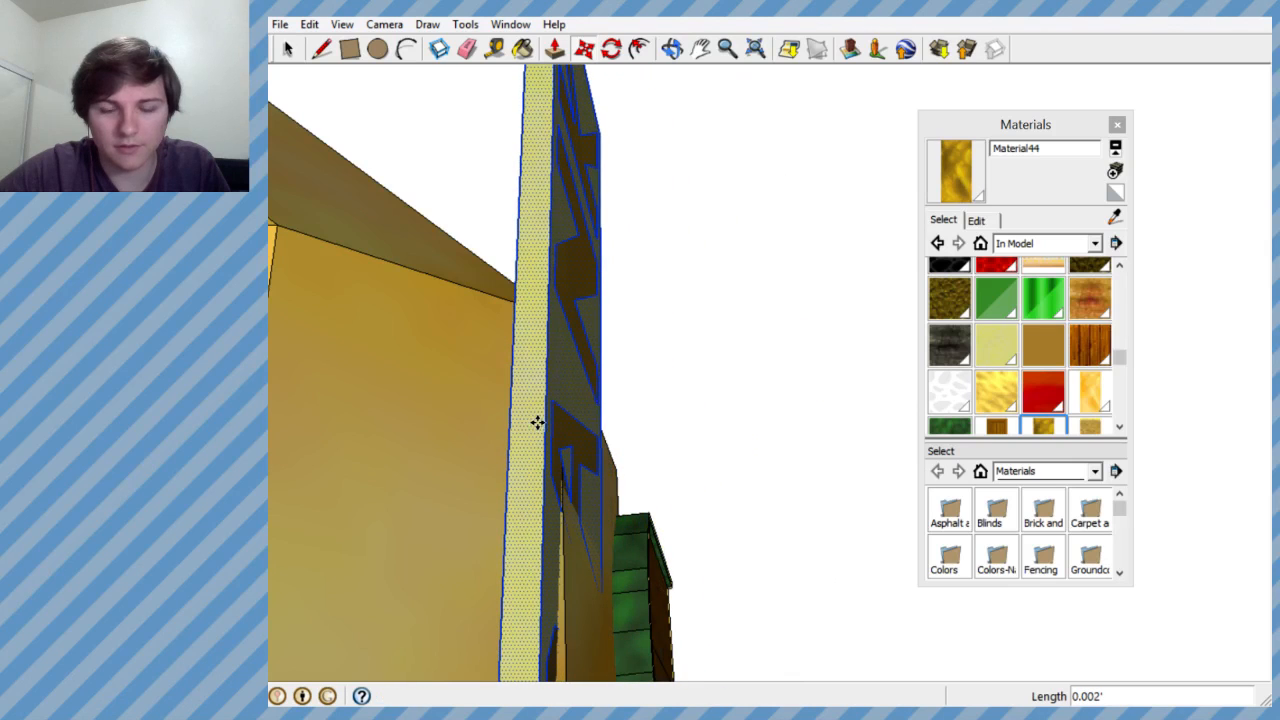
- Nudge the BANK sign slightly against the bag's front face, just behind the door's green roof edge
middle_click_drag(615, 372, 654, 386)
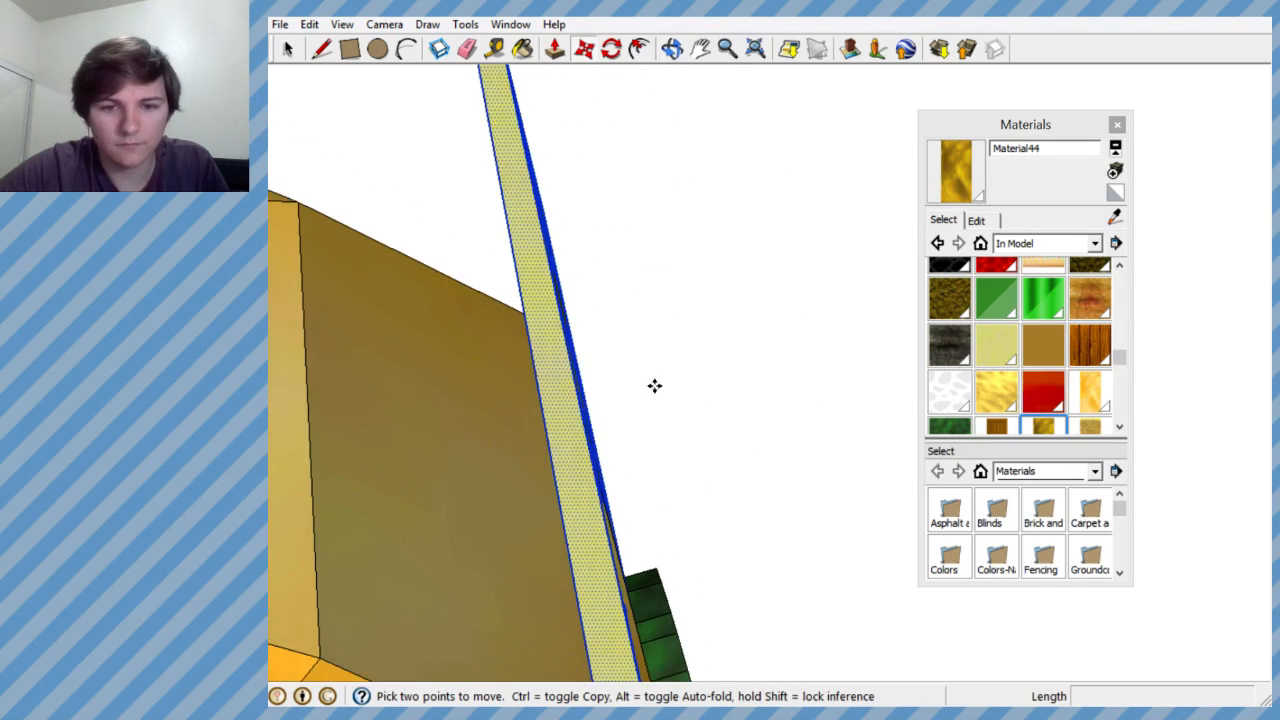
scroll(654, 394, "down", 7)
scroll(640, 432, "up", 4)
middle_click_drag(621, 466, 560, 583)
scroll(737, 431, "down", 3)
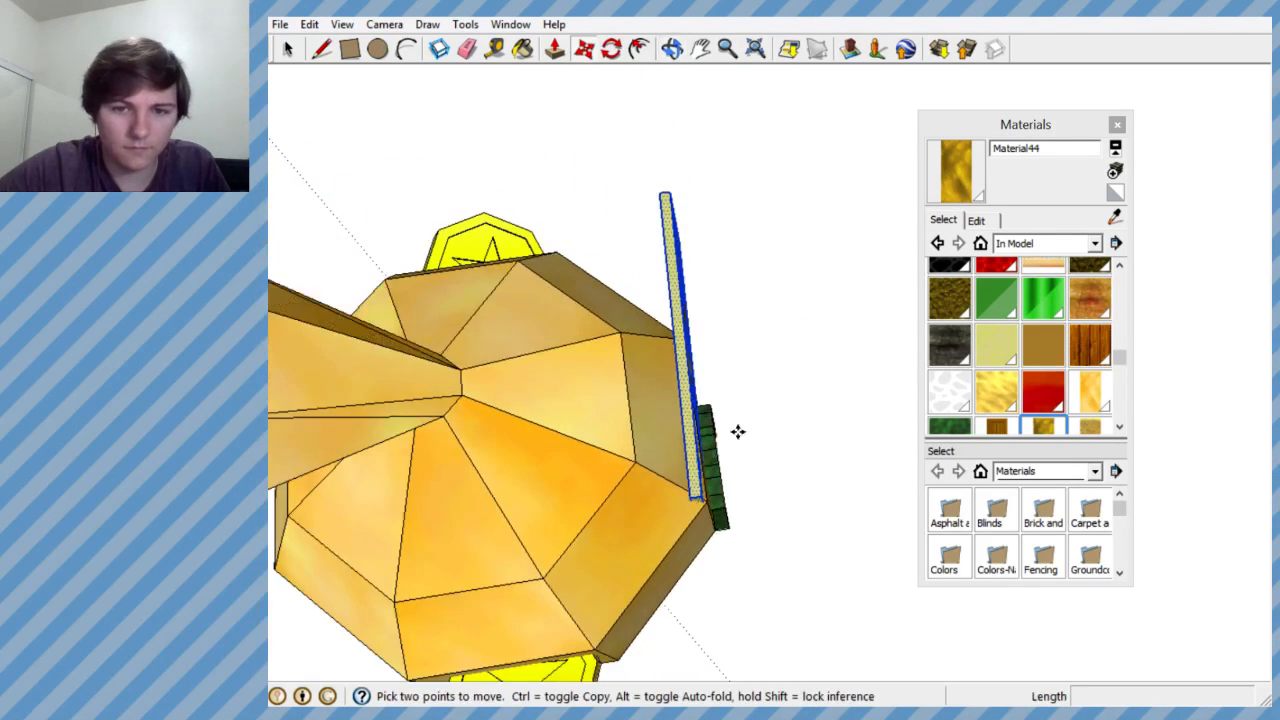
scroll(655, 412, "up", 4)
middle_click_drag(655, 412, 682, 432)
key("m")
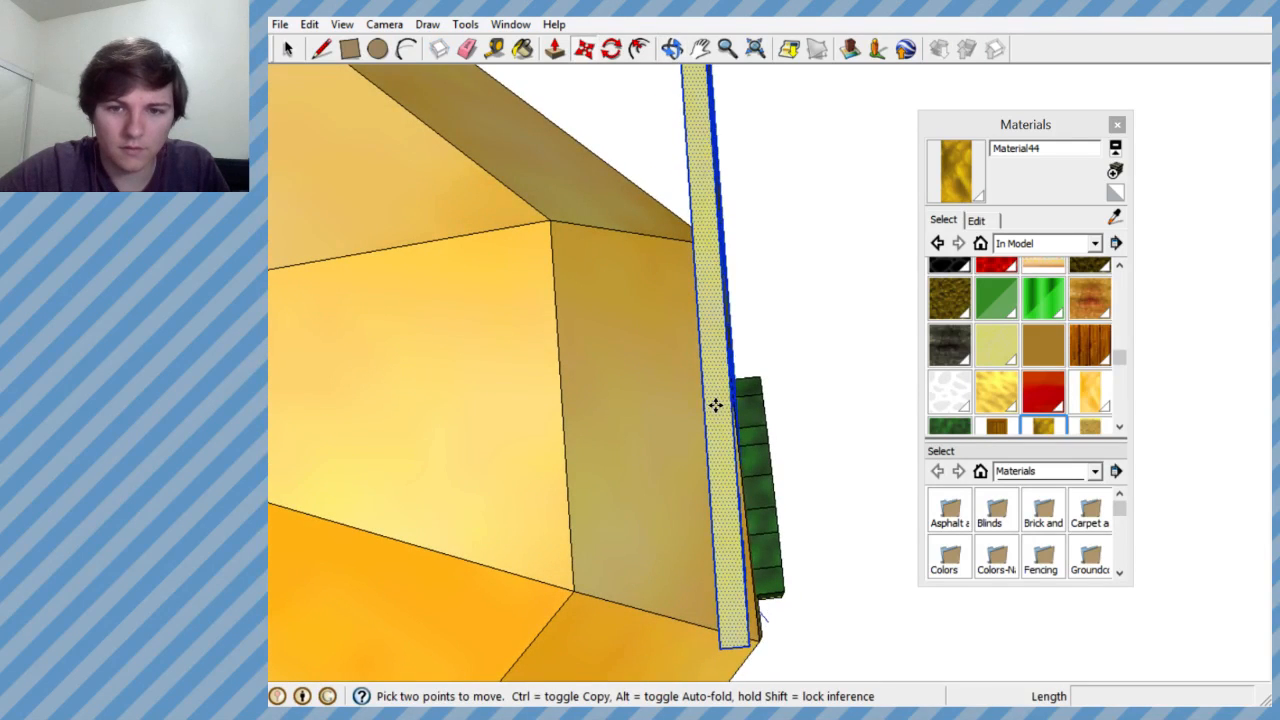
left_click_drag(715, 405, 727, 405)
mouse_move(703, 410)
middle_mouse_down()
mouse_move(660, 394)
mouse_move(741, 404)
mouse_move(722, 413)
middle_mouse_up()
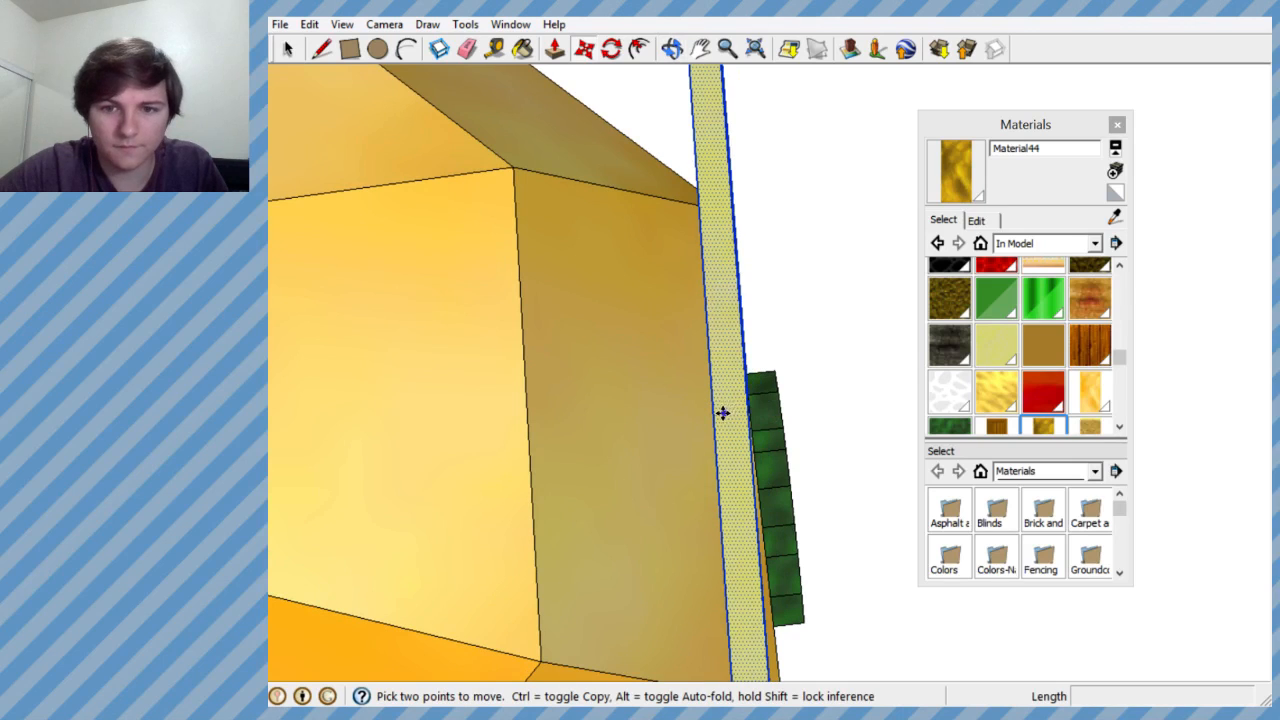
left_click(610, 52)
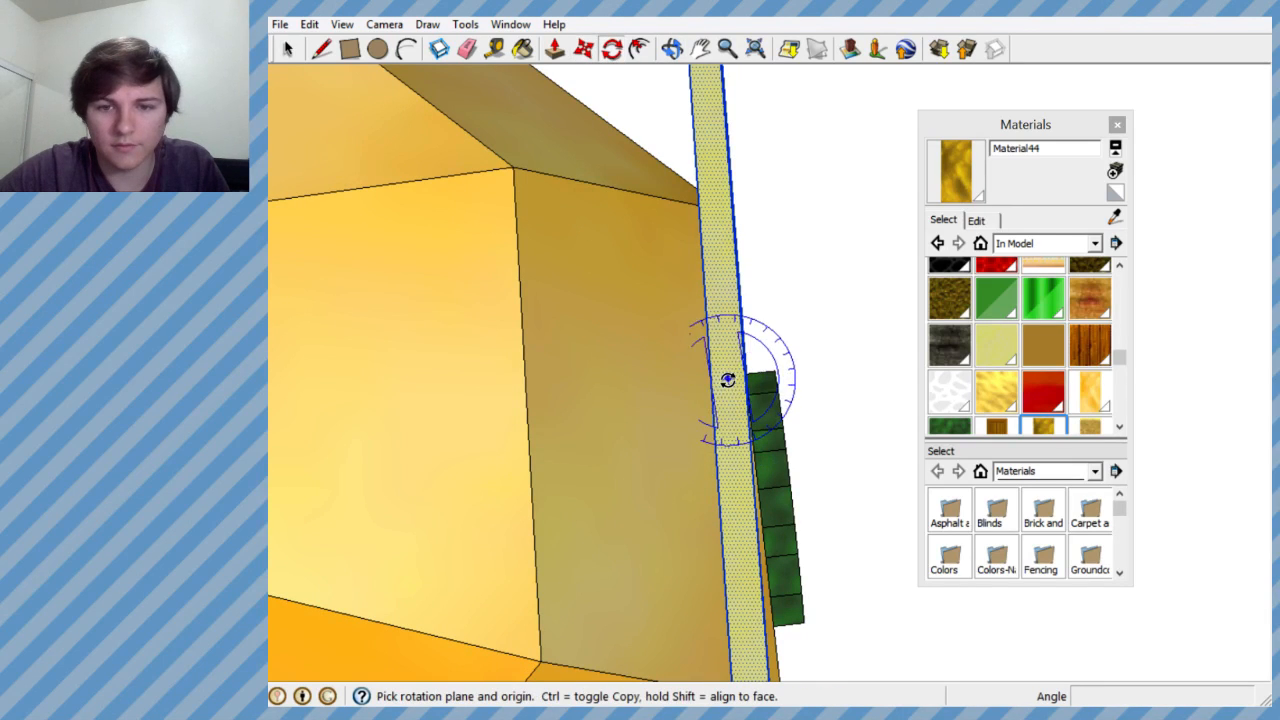
scroll(700, 295, "up", 5)
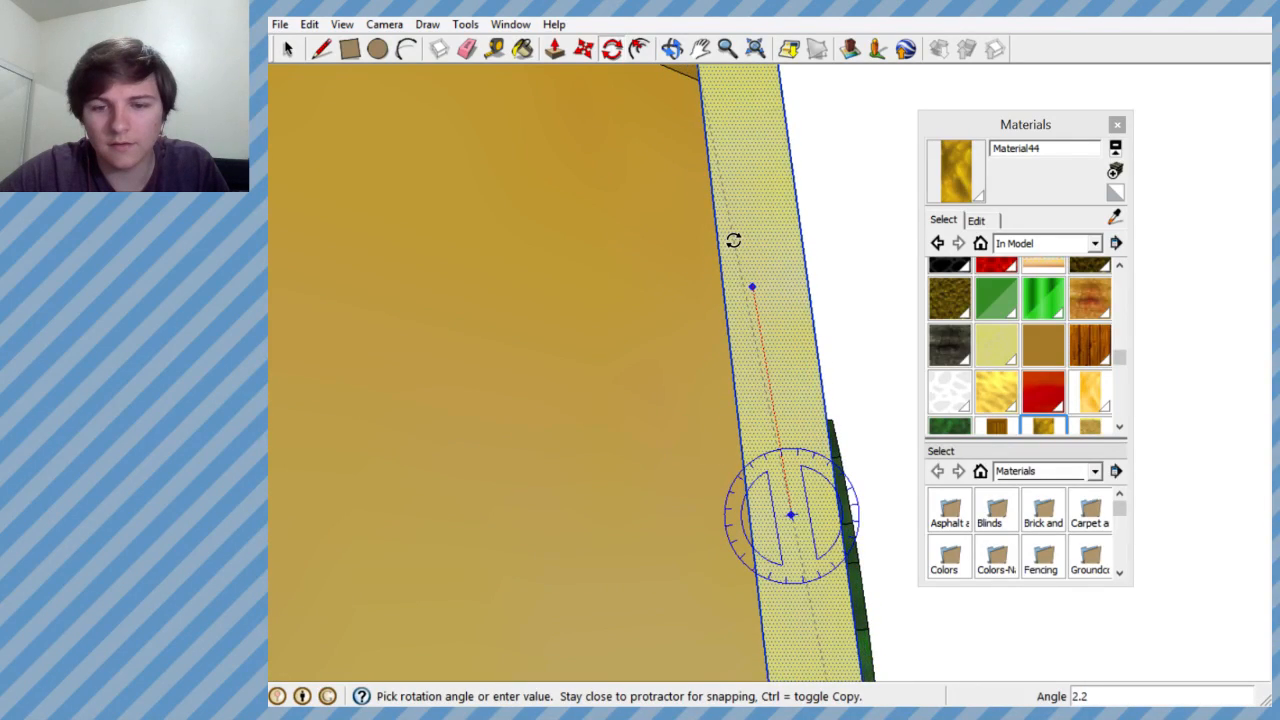
scroll(733, 240, "down", 5)
middle_click_drag(743, 263, 288, 197)
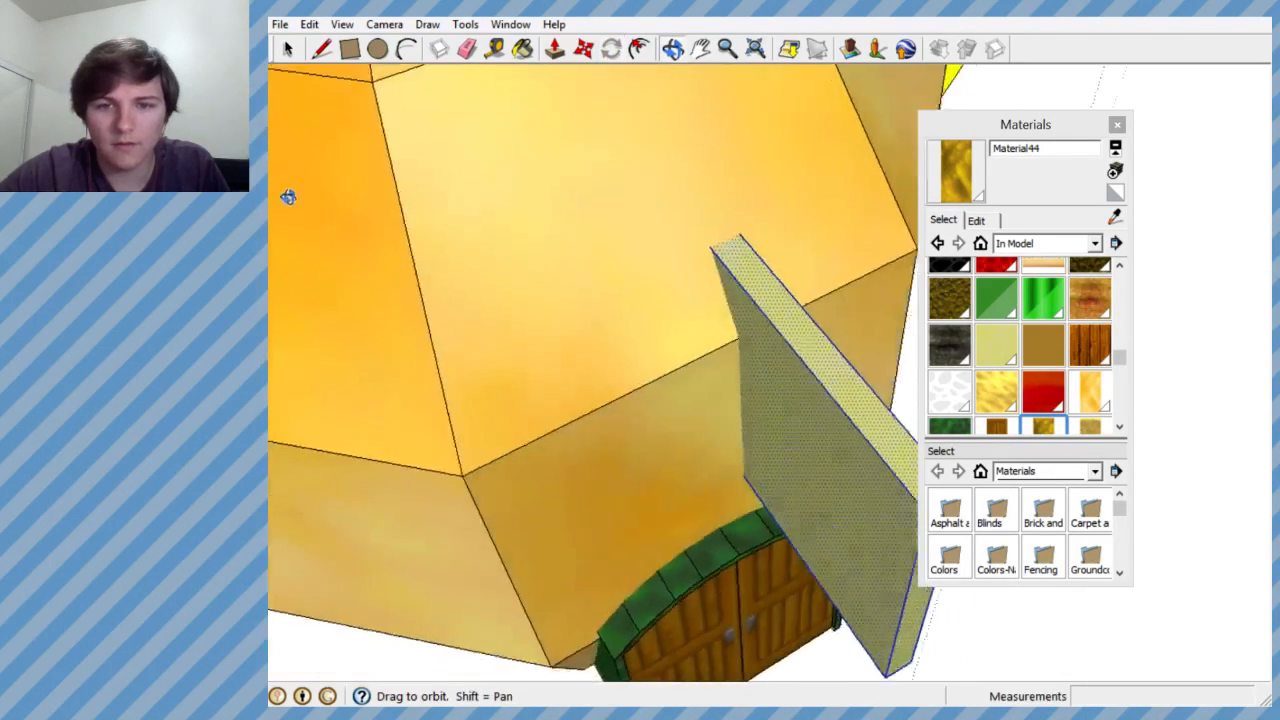
middle_click_drag(632, 212, 430, 148)
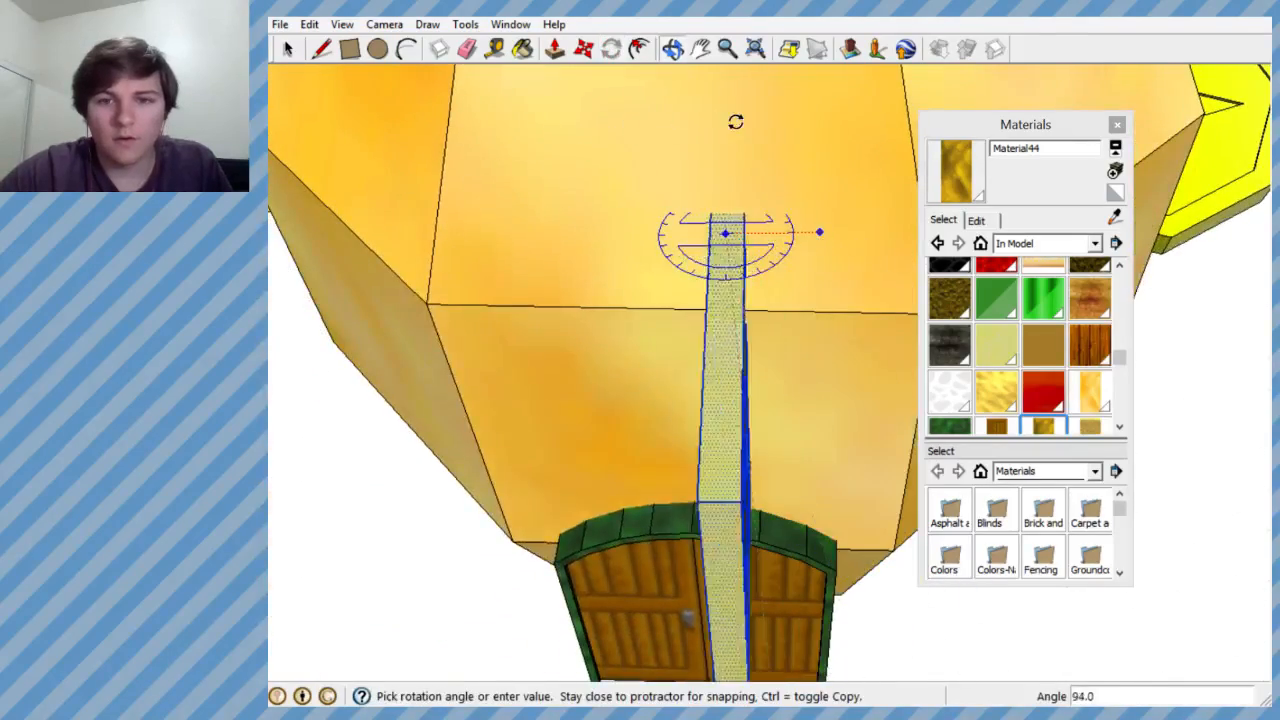
scroll(870, 225, "up", 3)
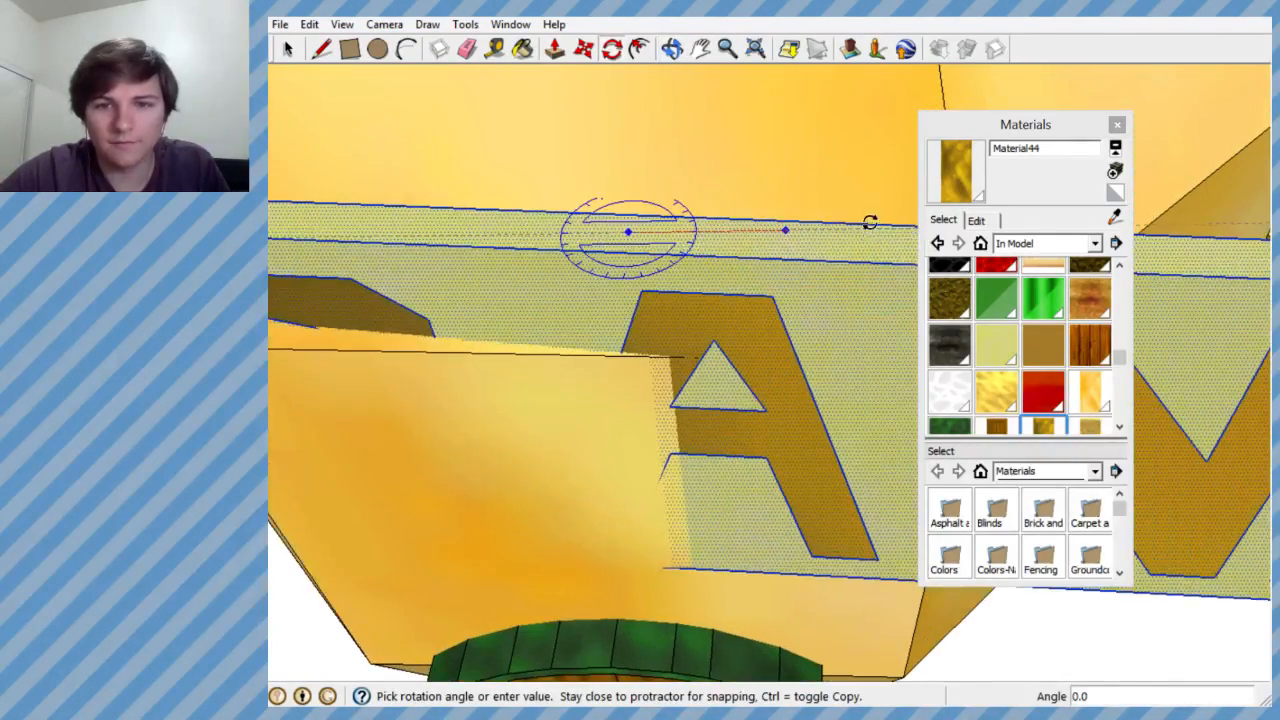
scroll(875, 216, "up", 3)
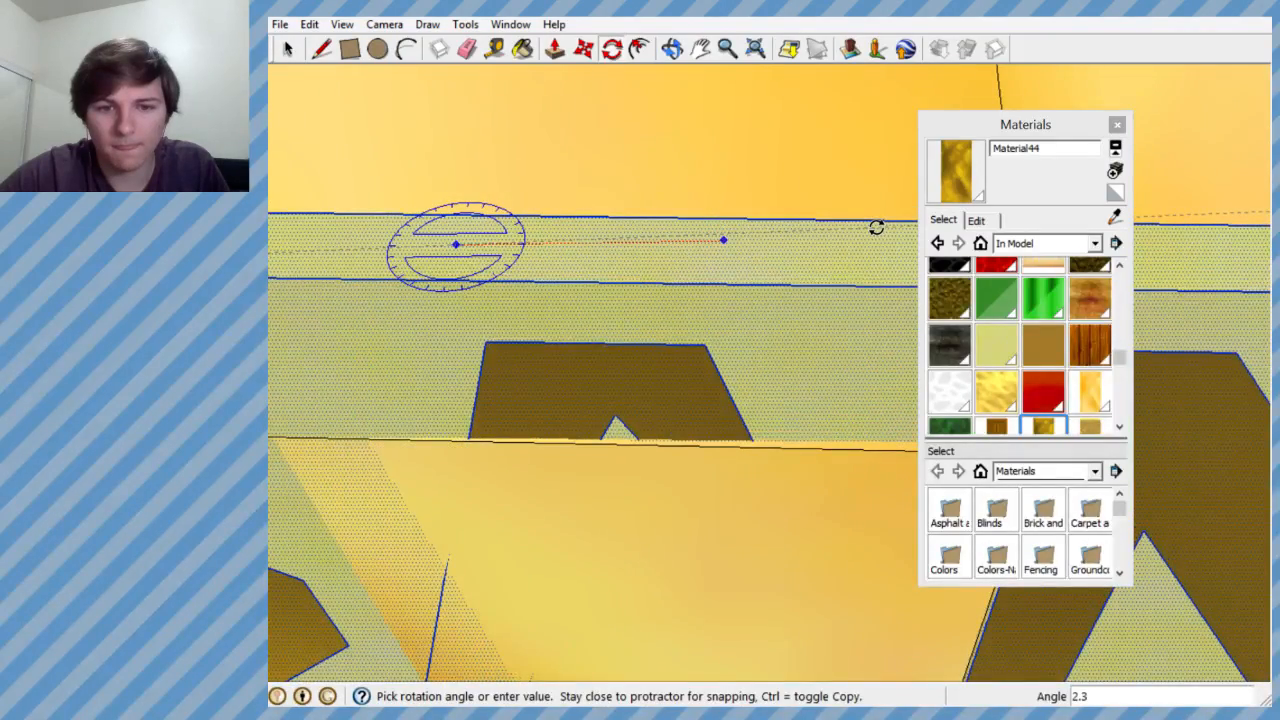
scroll(876, 230, "up", 3)
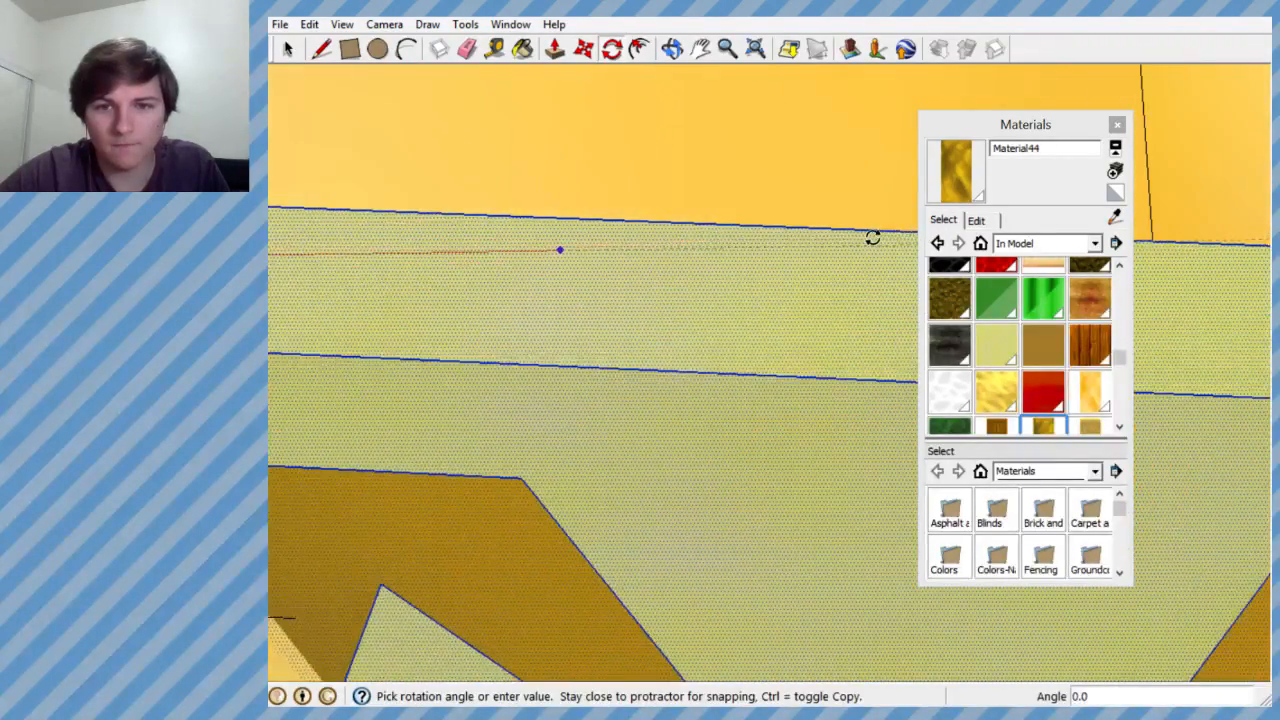
key("Escape")
scroll(700, 278, "down", 8)
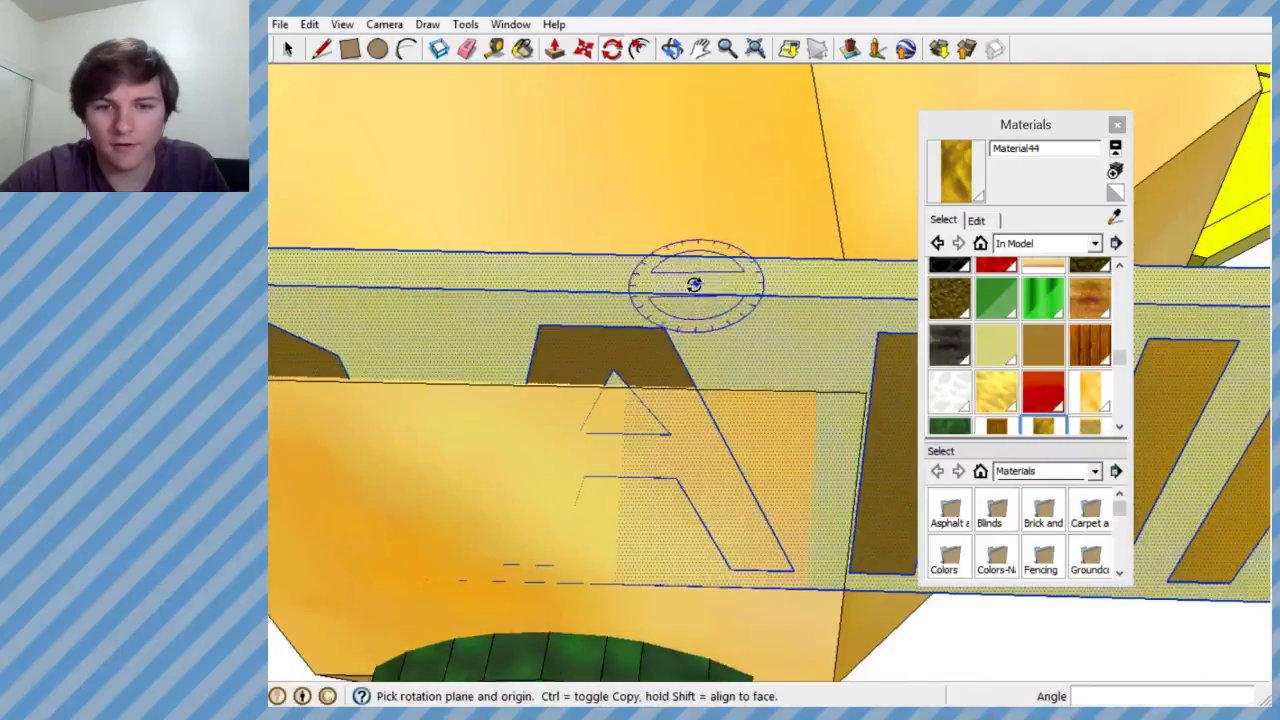
scroll(675, 282, "up", 3)
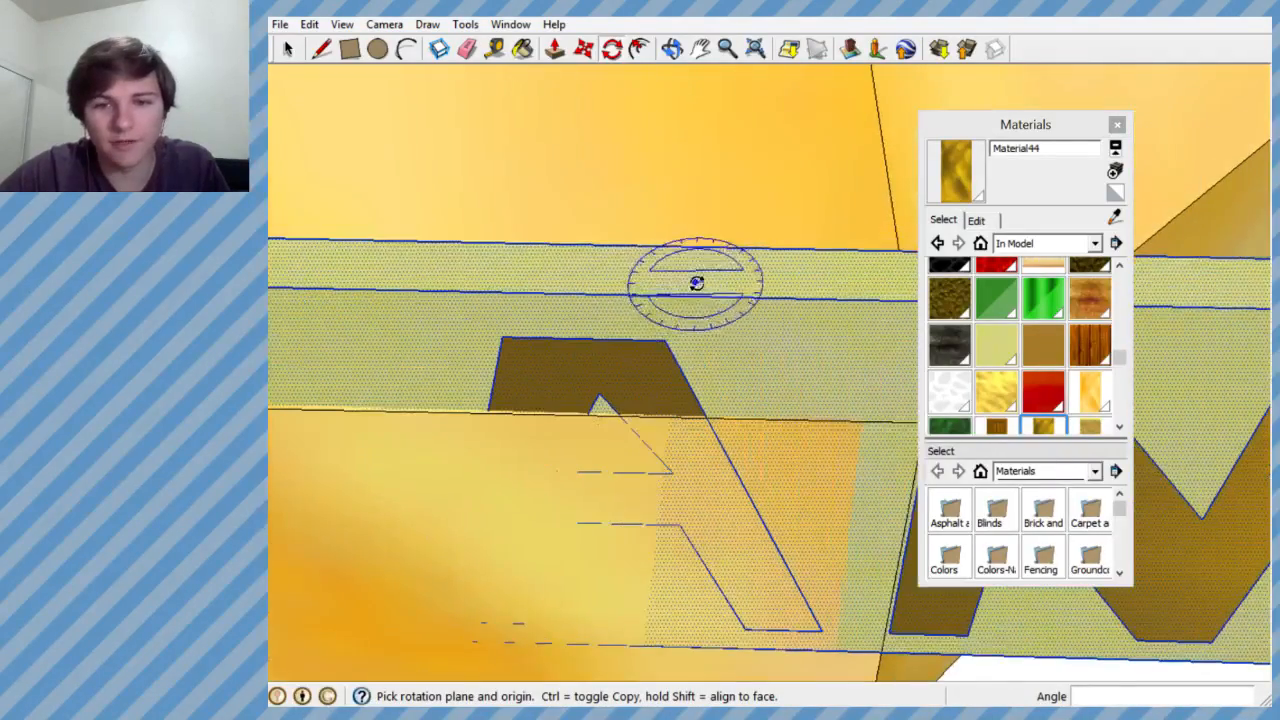
scroll(547, 273, "down", 2)
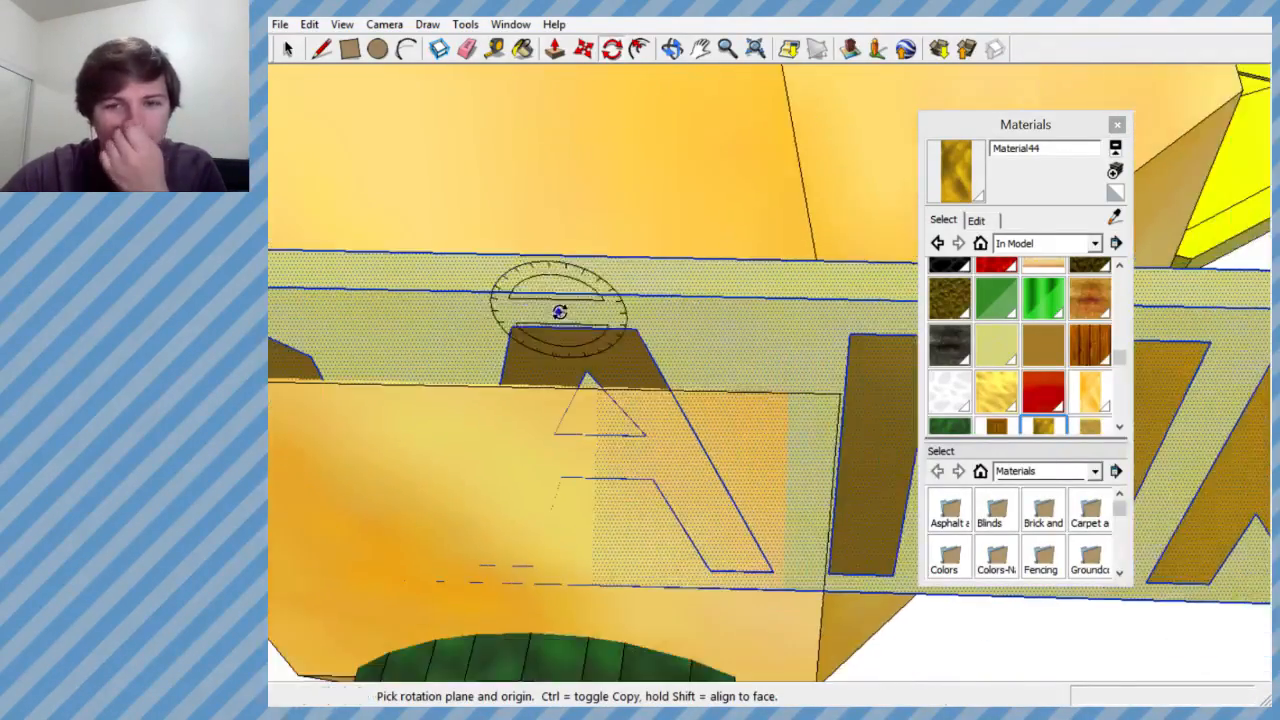
middle_click_drag(560, 308, 1026, 451)
scroll(671, 457, "down", 5)
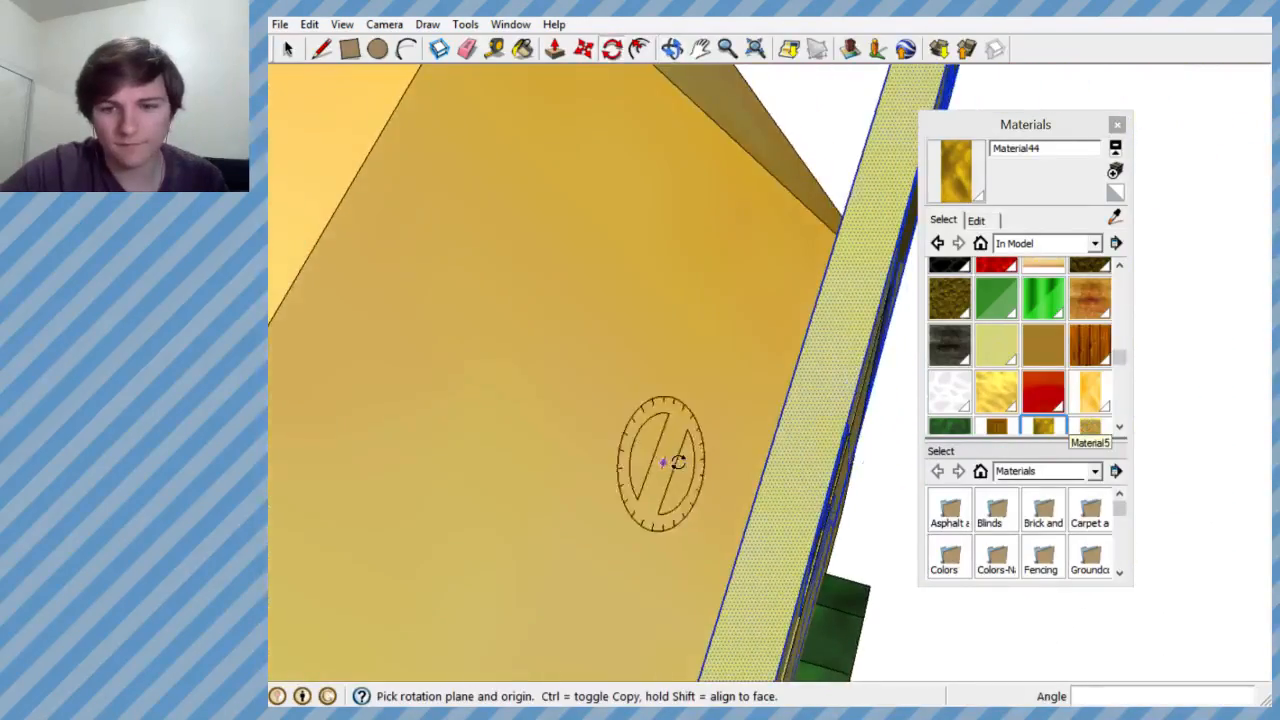
middle_click_drag(709, 490, 452, 382)
scroll(590, 360, "down", 4)
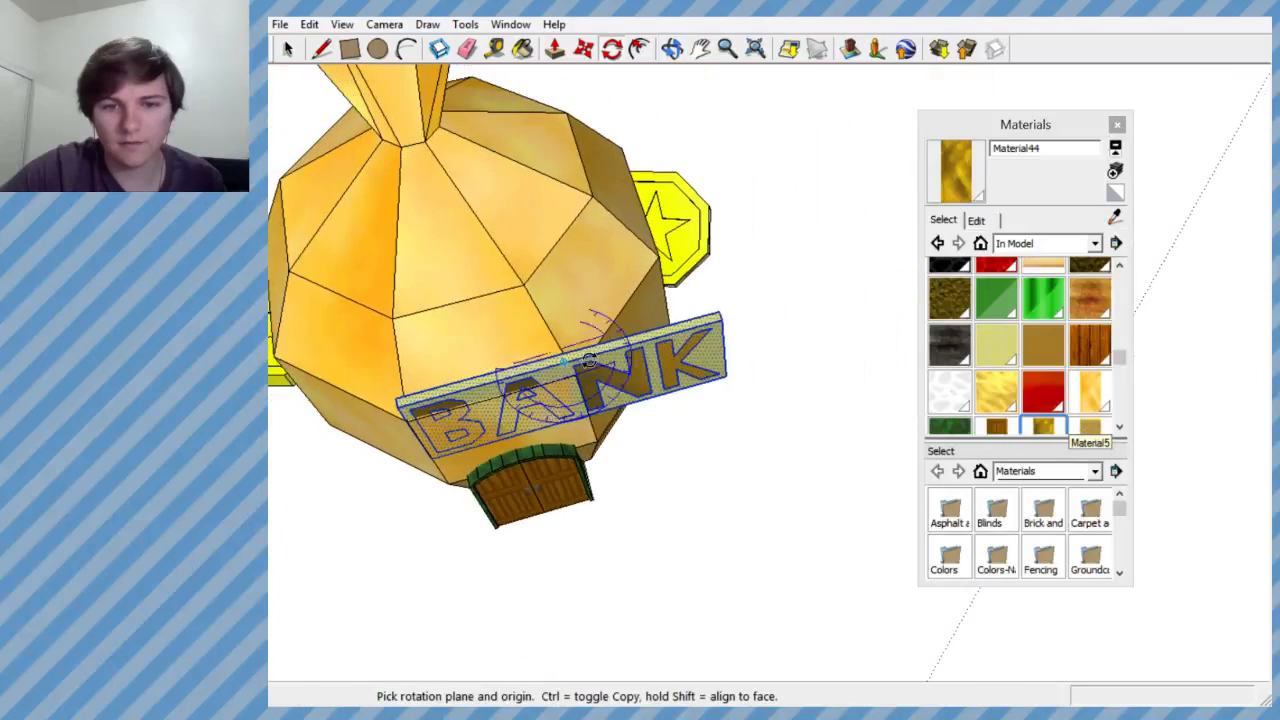
scroll(713, 316, "up", 4)
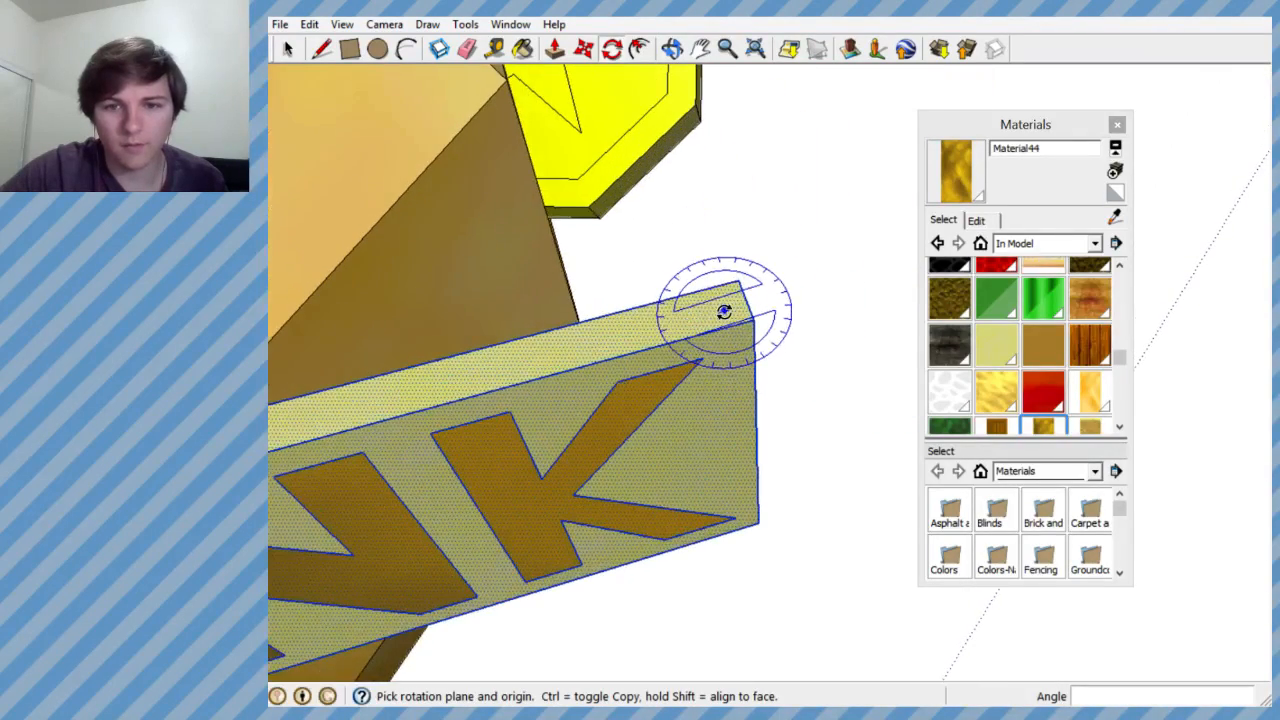
scroll(723, 308, "down", 4)
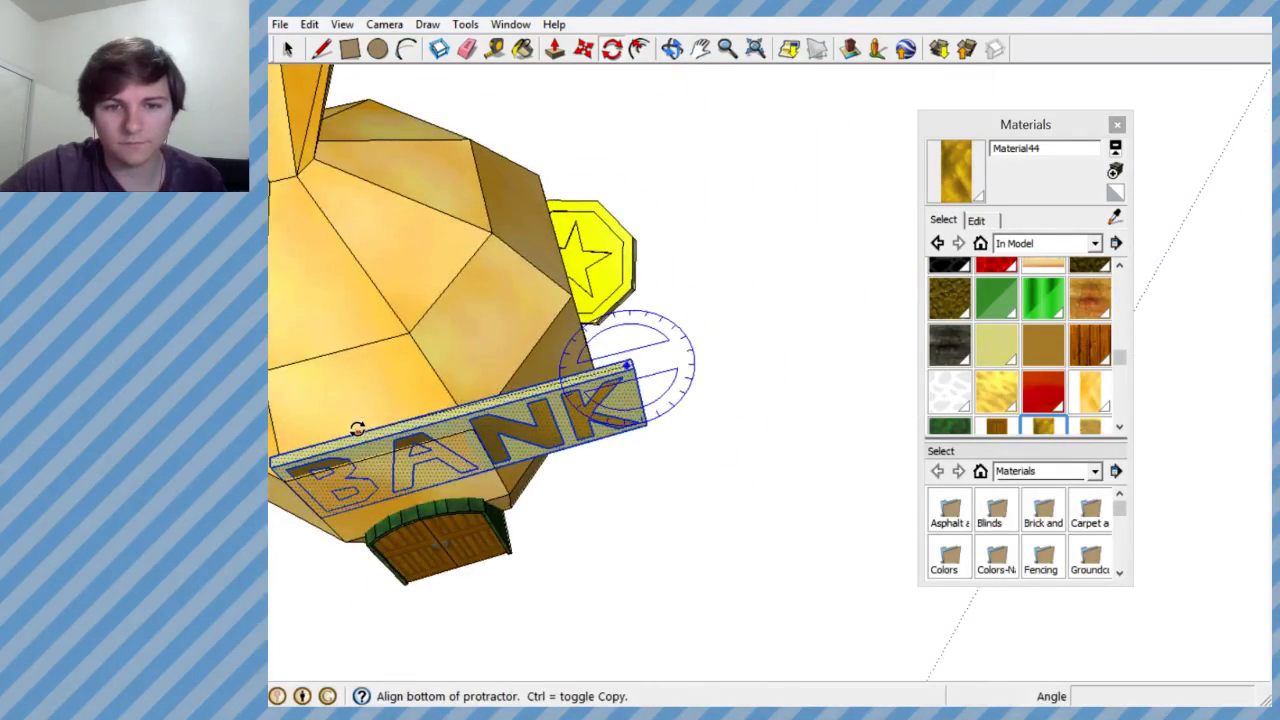
left_click(709, 272)
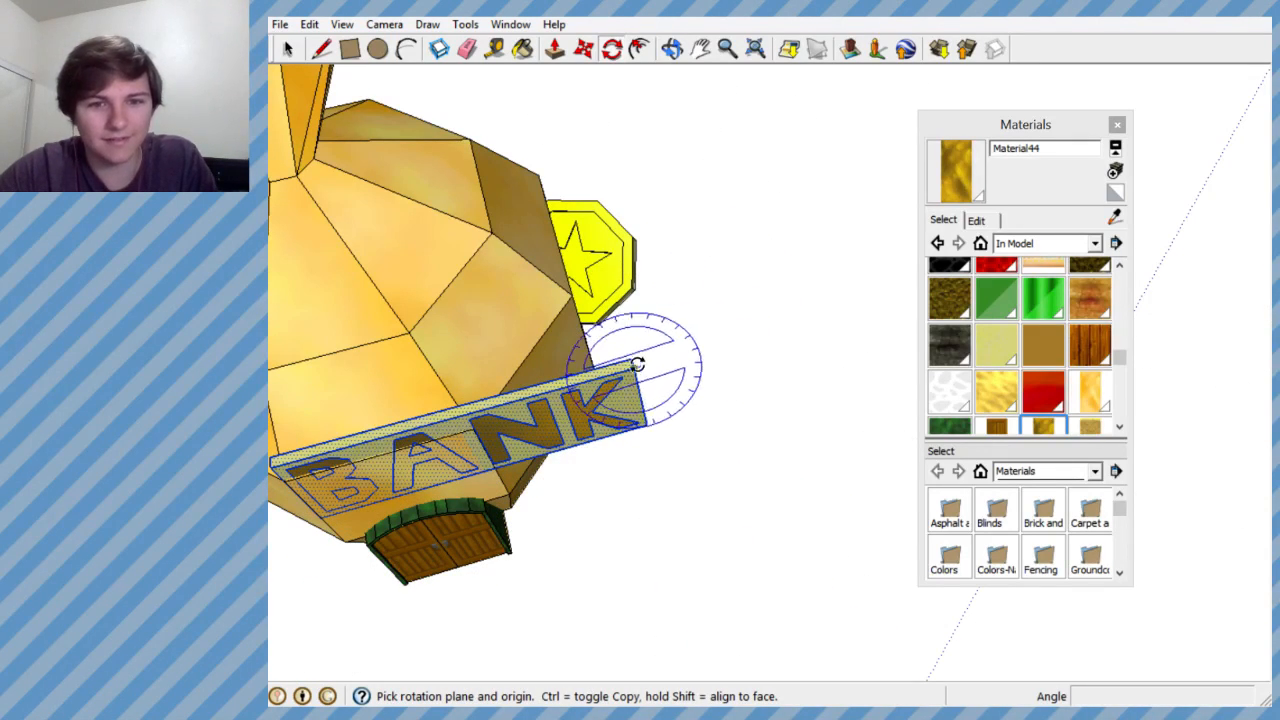
- Rotate the BANK sign a fraction of a degree around the blue axis from its K end, lining its back up with the bag's front face
scroll(622, 366, "up", 3)
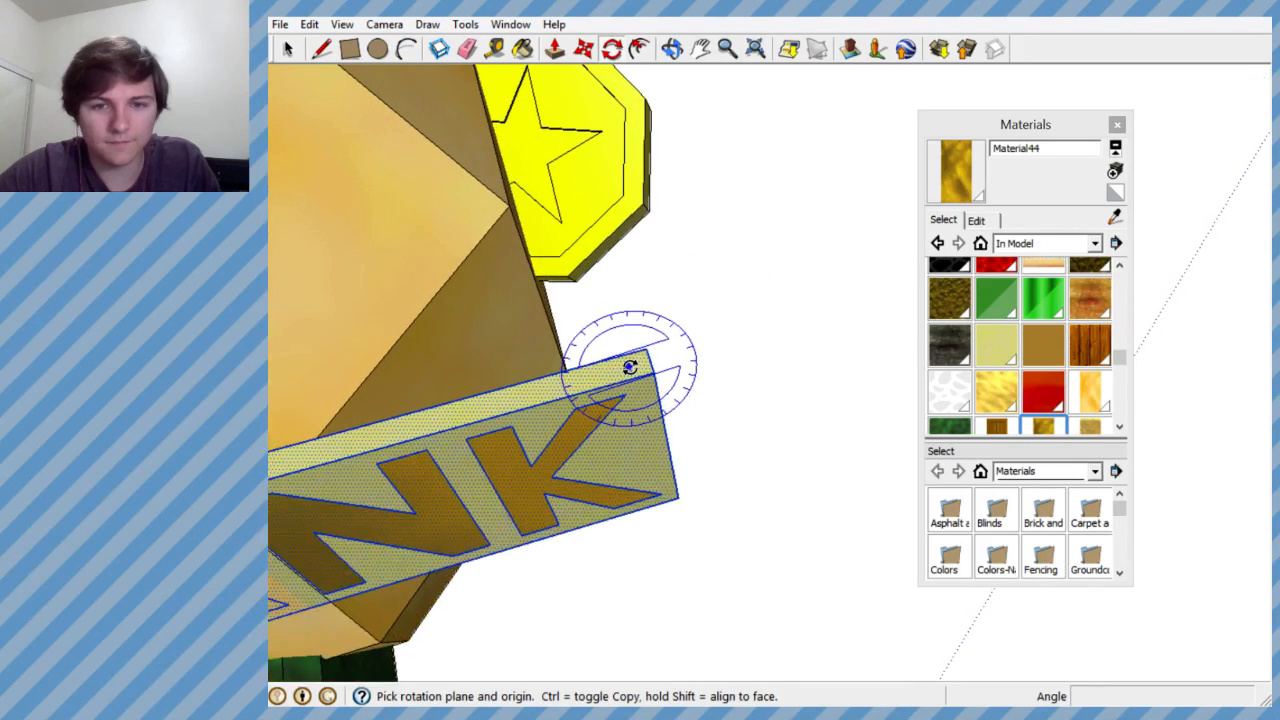
scroll(558, 347, "down", 5)
scroll(523, 417, "up", 8)
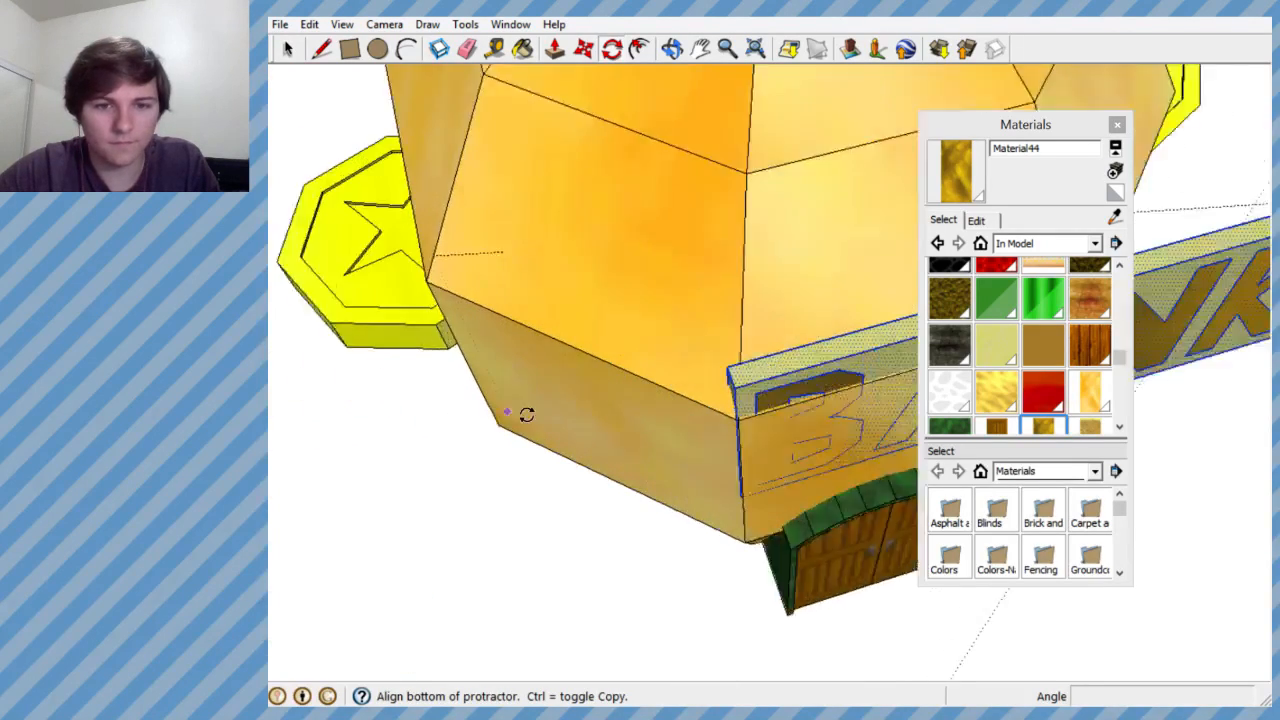
left_click(839, 358)
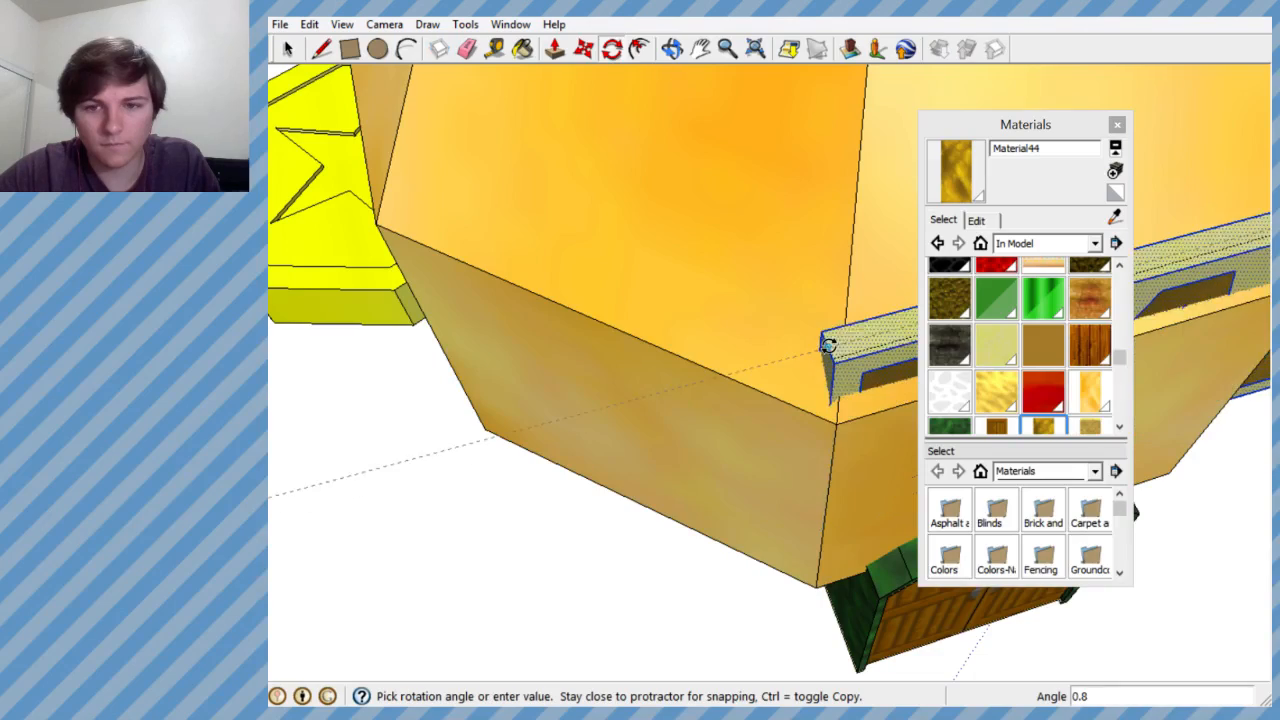
scroll(811, 366, "down", 3)
scroll(794, 370, "up", 1)
scroll(794, 370, "down", 3)
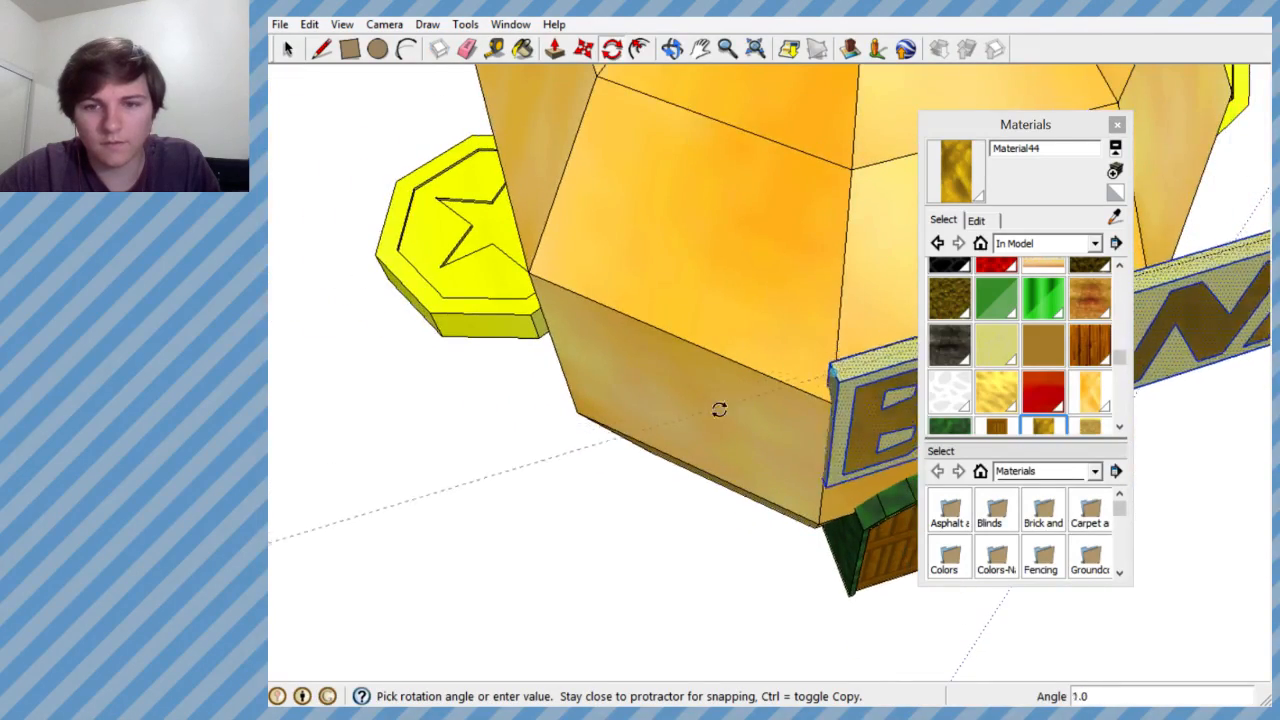
scroll(694, 406, "up", 5)
scroll(751, 403, "up", 4)
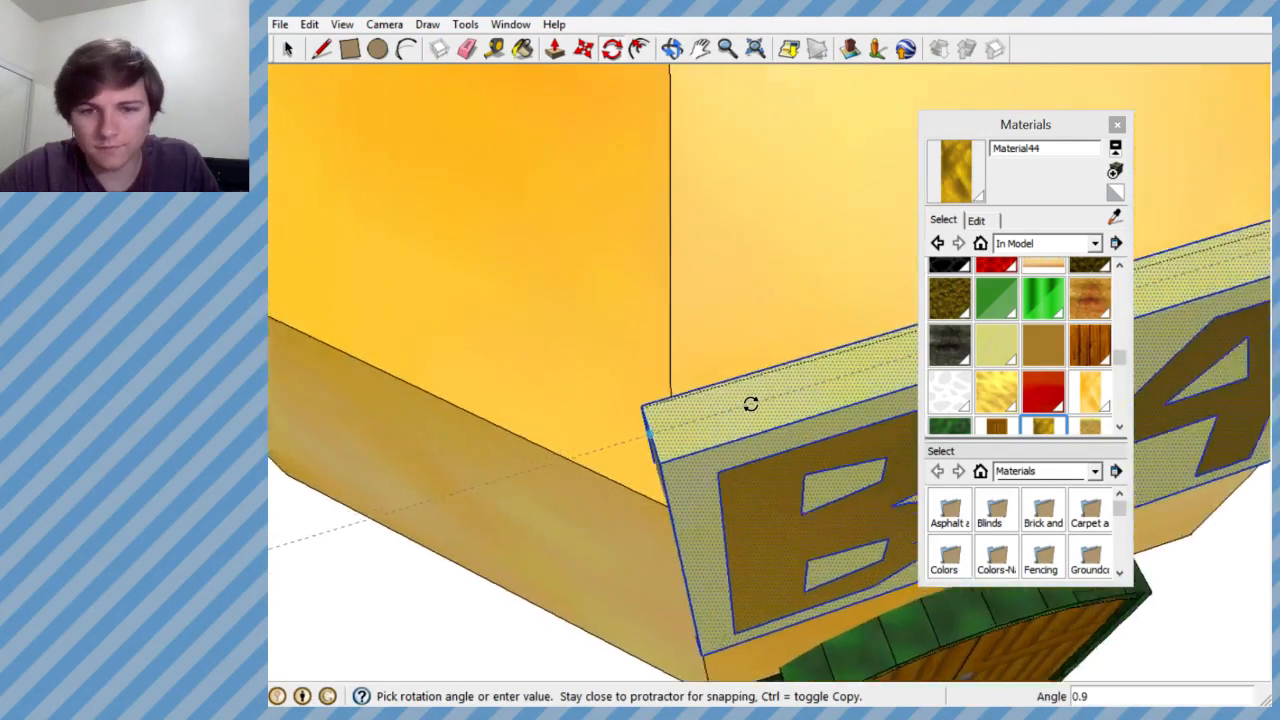
scroll(742, 406, "down", 5)
scroll(747, 406, "down", 7)
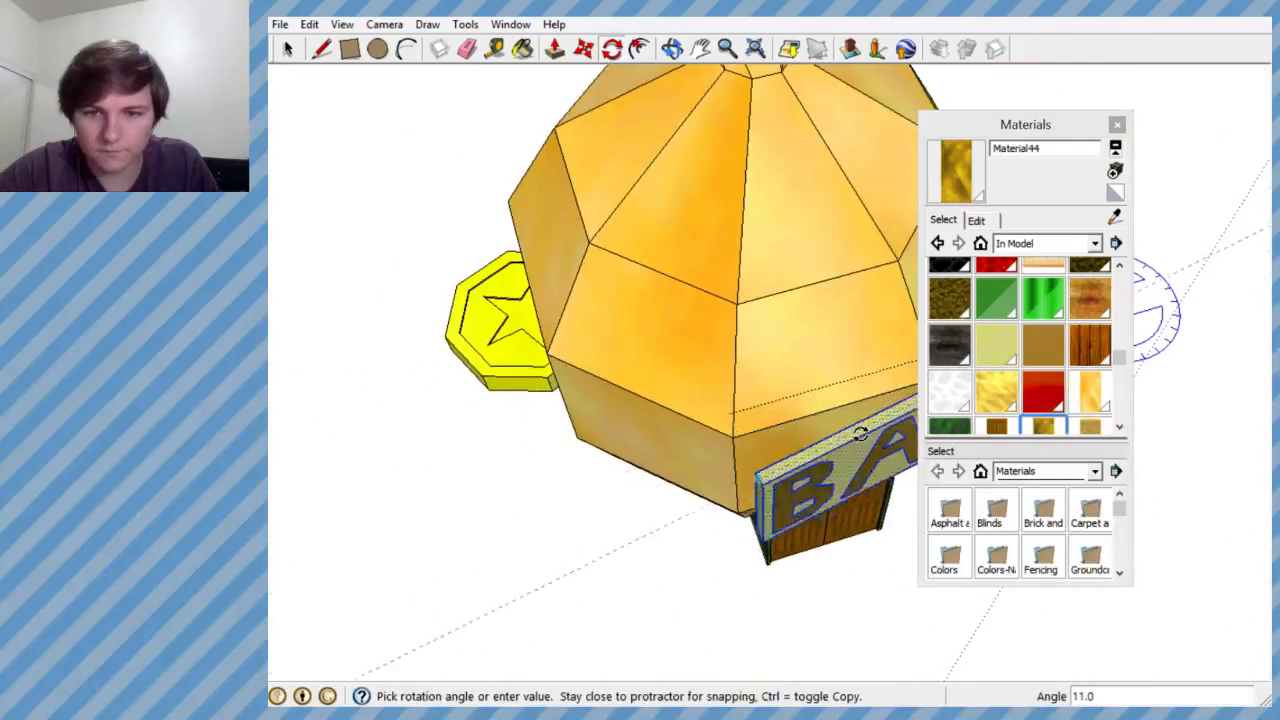
middle_click_drag(727, 447, 653, 467)
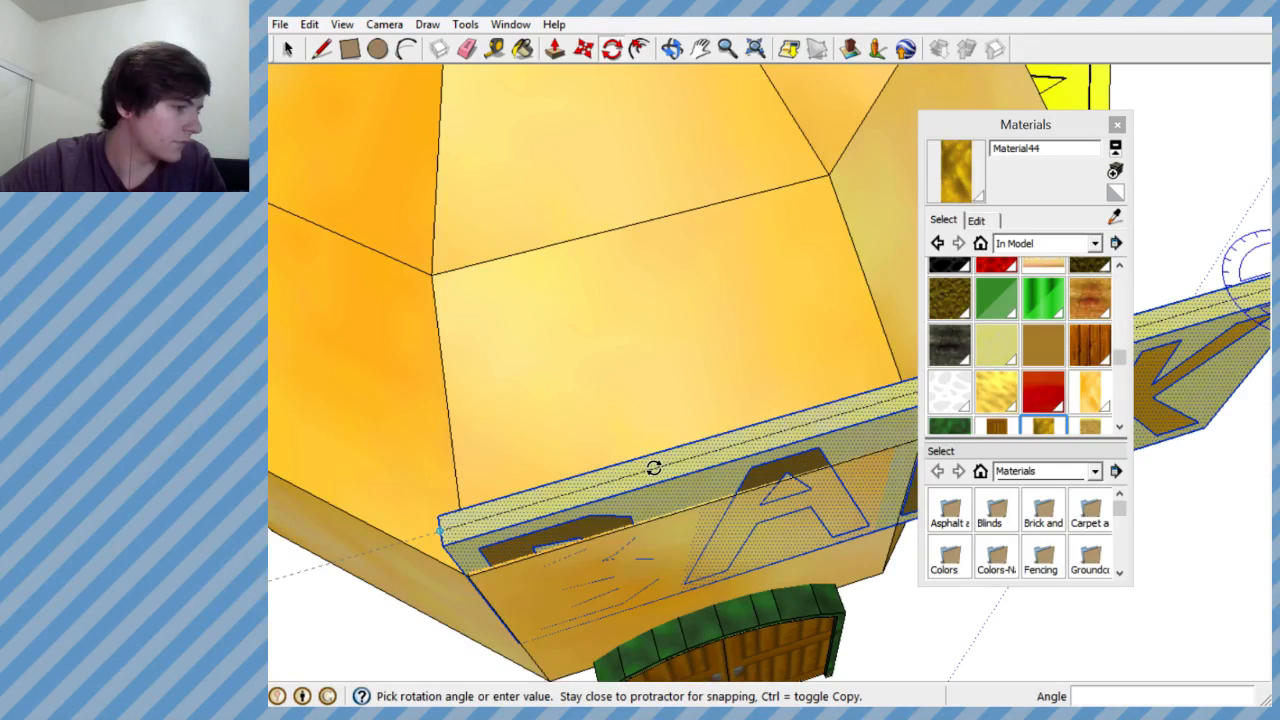
middle_click_drag(653, 468, 585, 487)
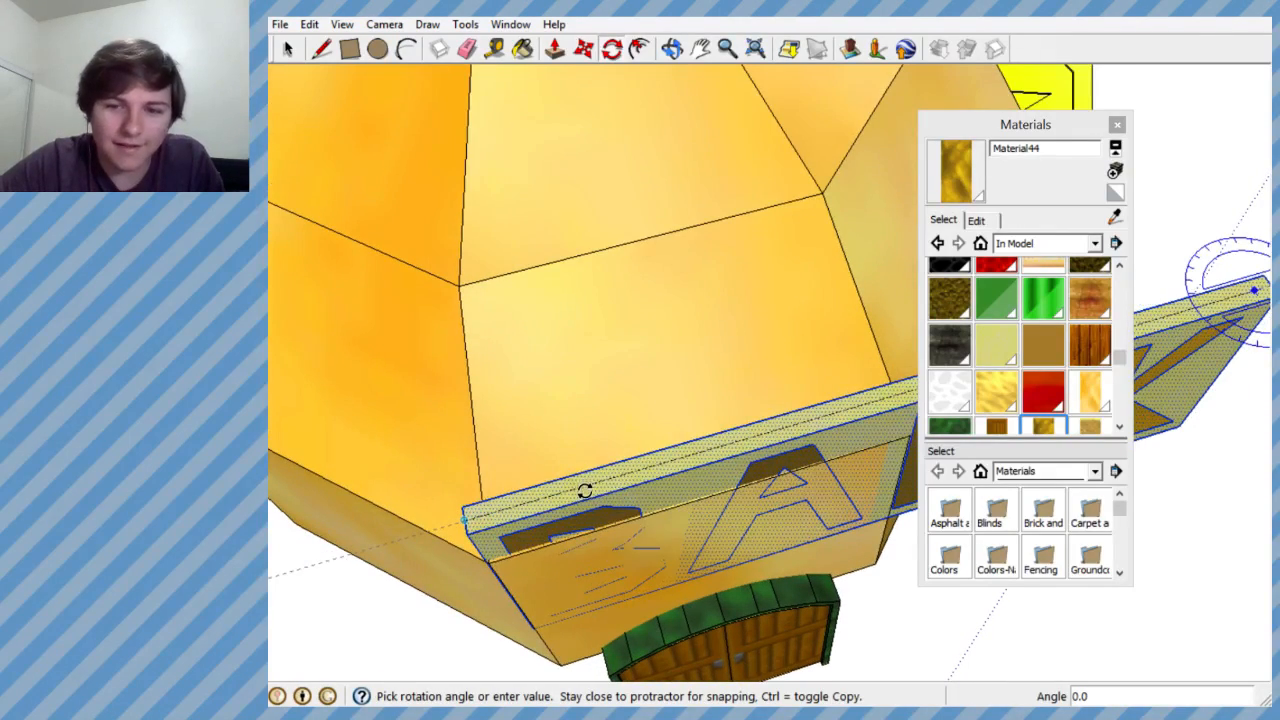
scroll(586, 492, "up", 5)
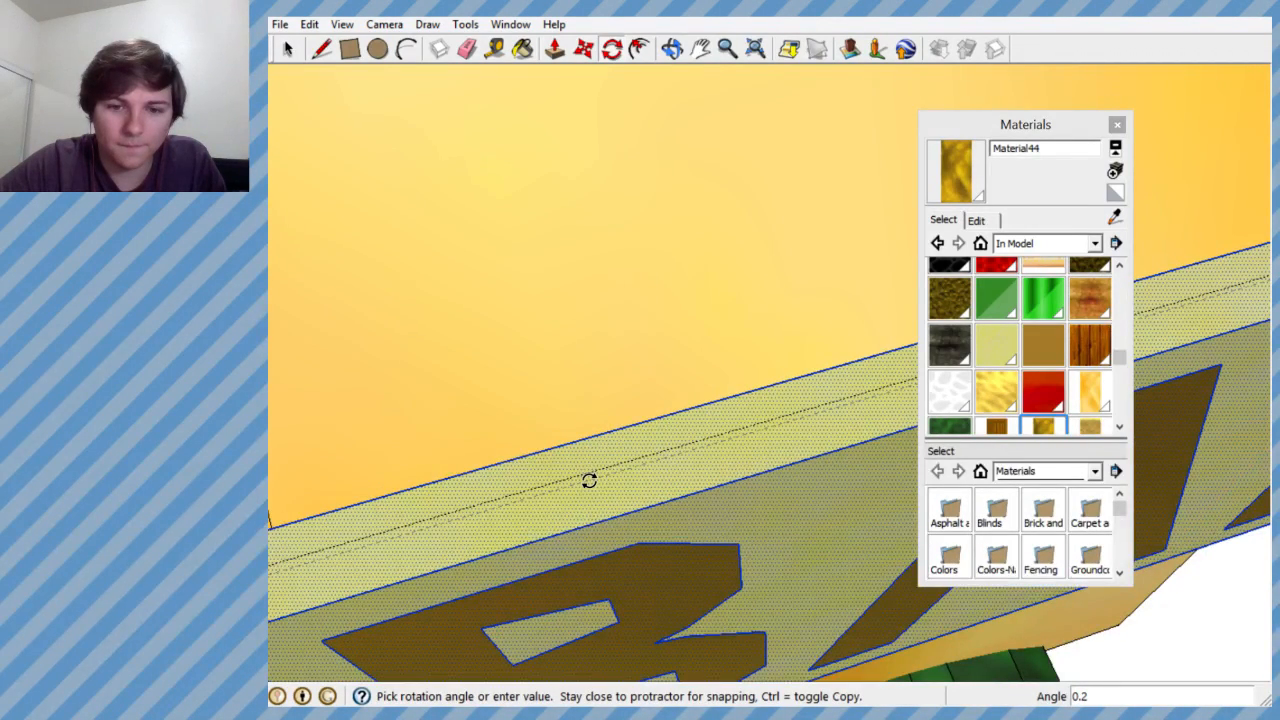
scroll(585, 480, "up", 3)
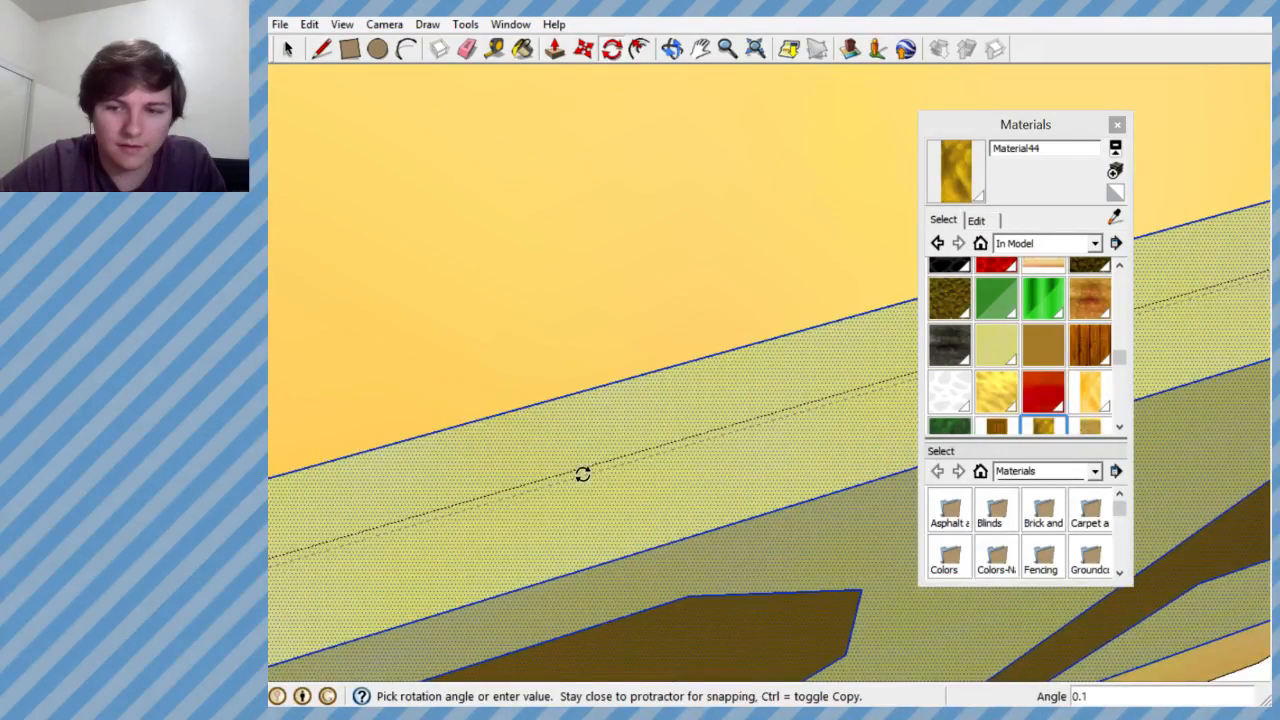
scroll(582, 474, "up", 5)
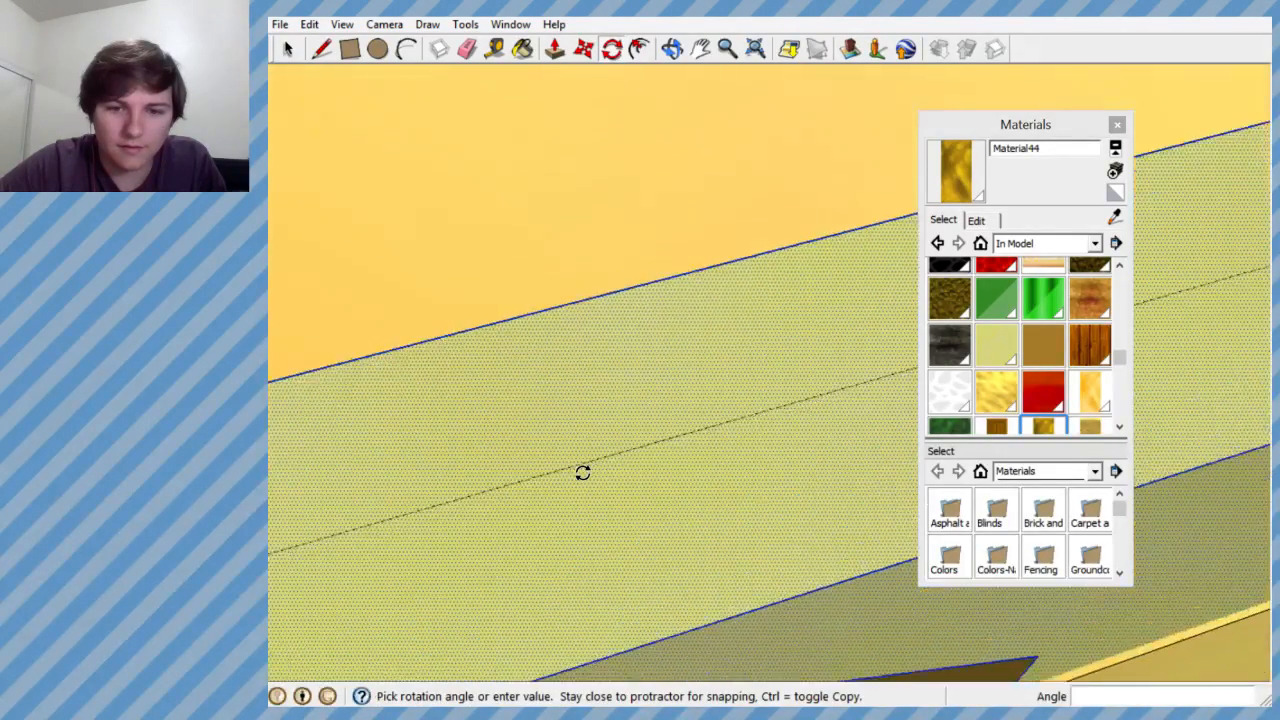
left_click(583, 476)
scroll(575, 472, "down", 5)
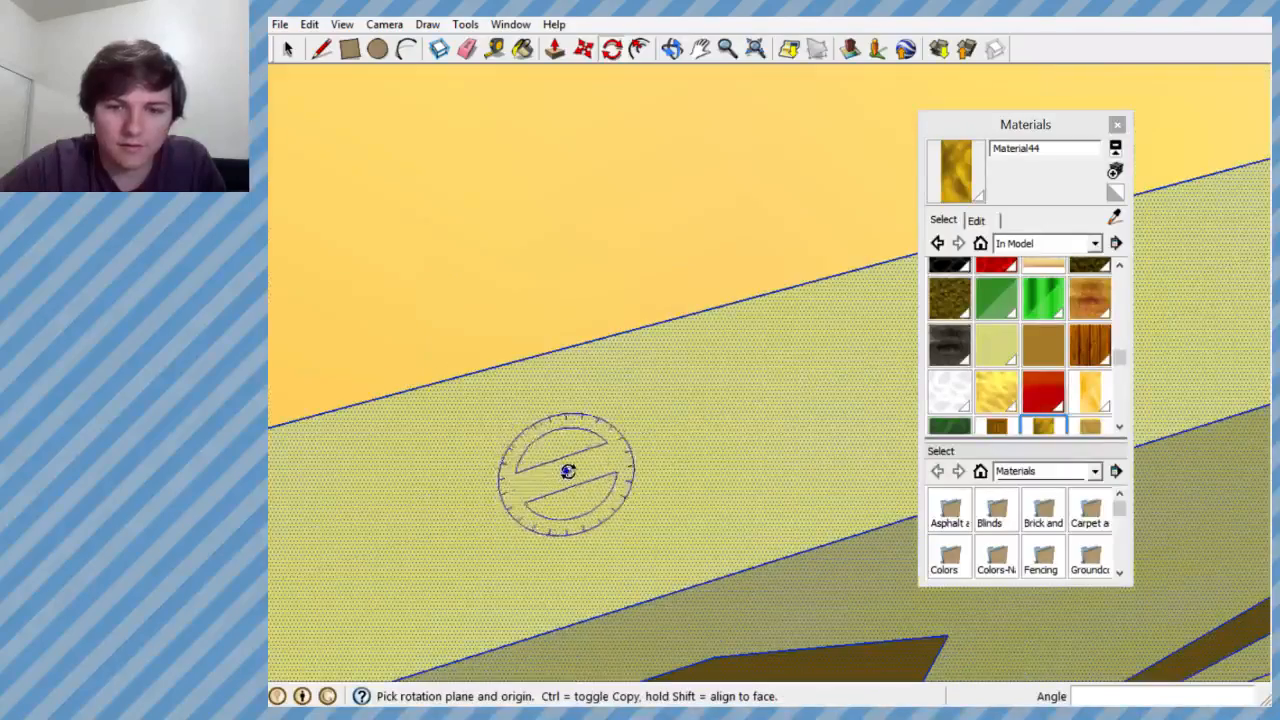
scroll(620, 445, "down", 5)
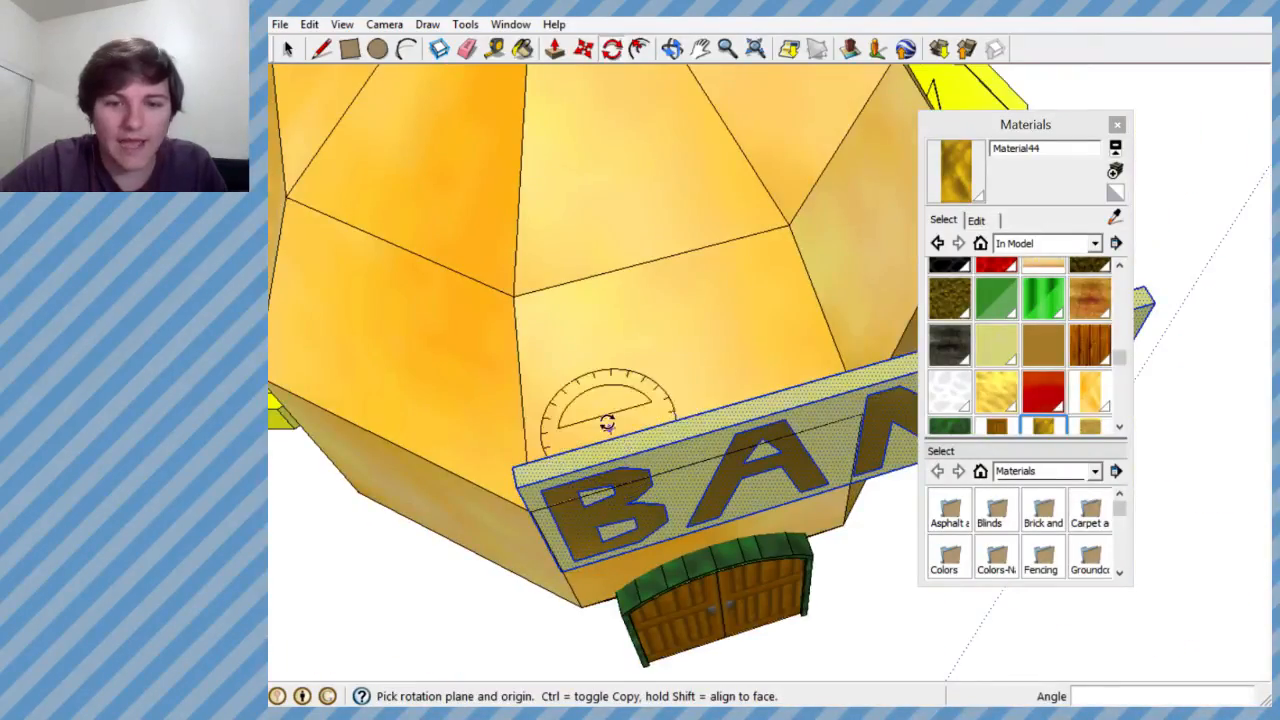
- Move the BANK sign slightly outward from the bag's front face and sideways along it, about 0.8' in total
middle_click_drag(603, 420, 1086, 522)
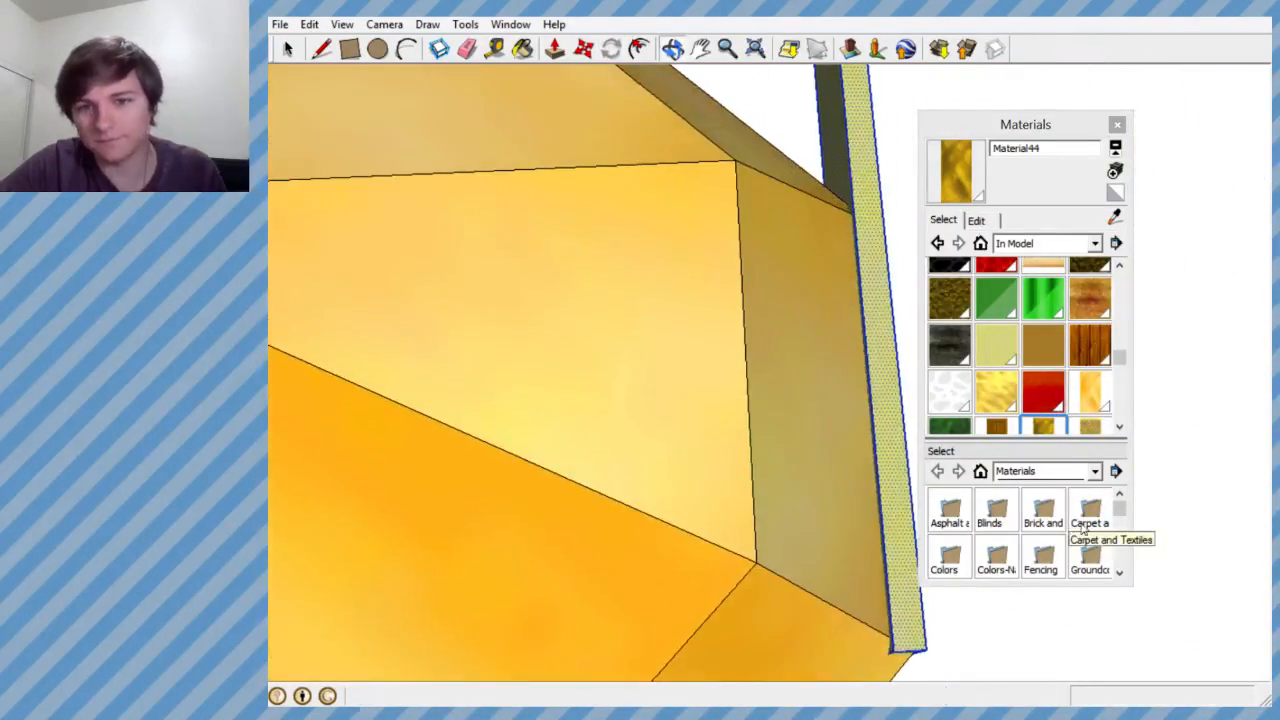
scroll(740, 417, "down", 5)
scroll(740, 417, "up", 3)
middle_click_drag(738, 417, 700, 395)
key("q")
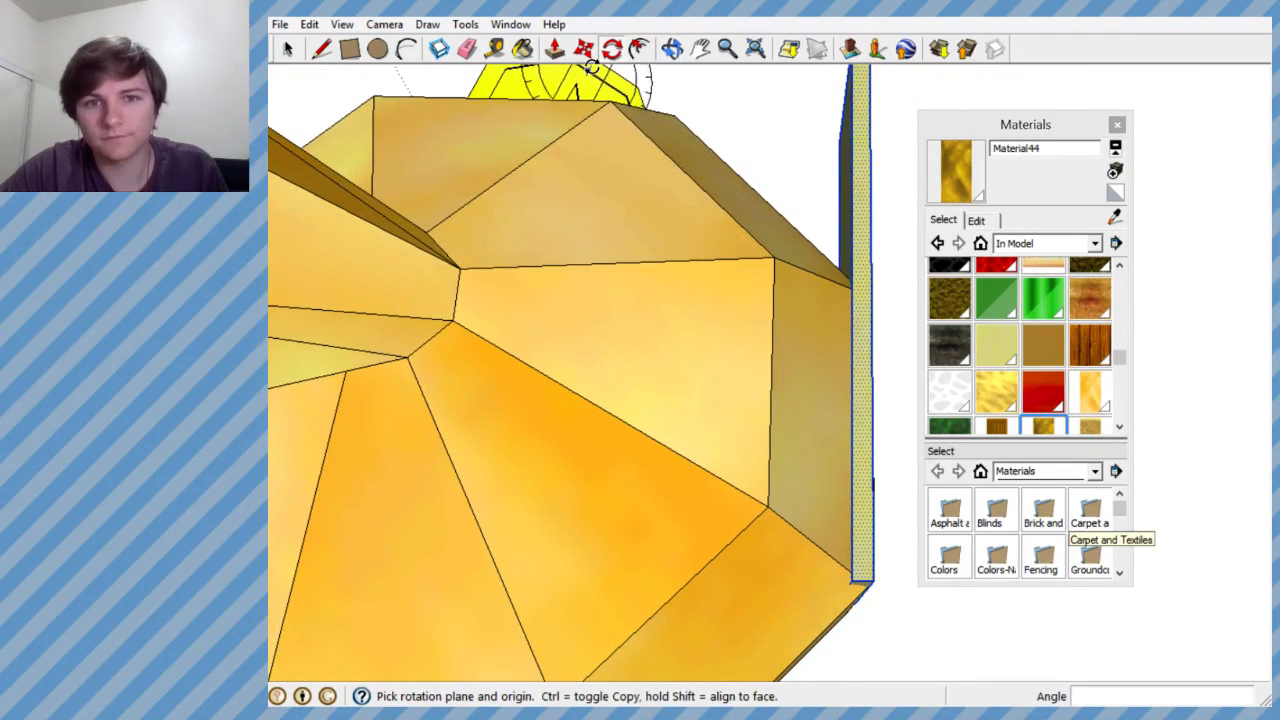
key("m")
left_click(861, 331)
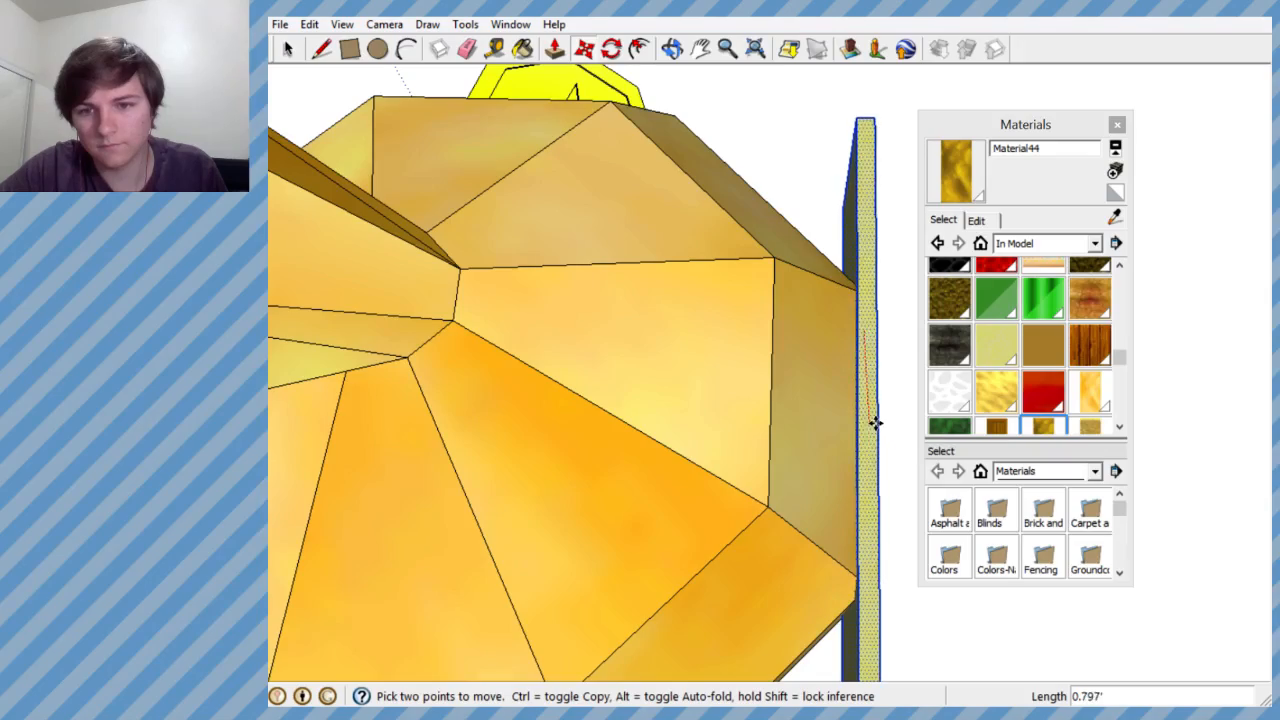
middle_click_drag(858, 424, 723, 309)
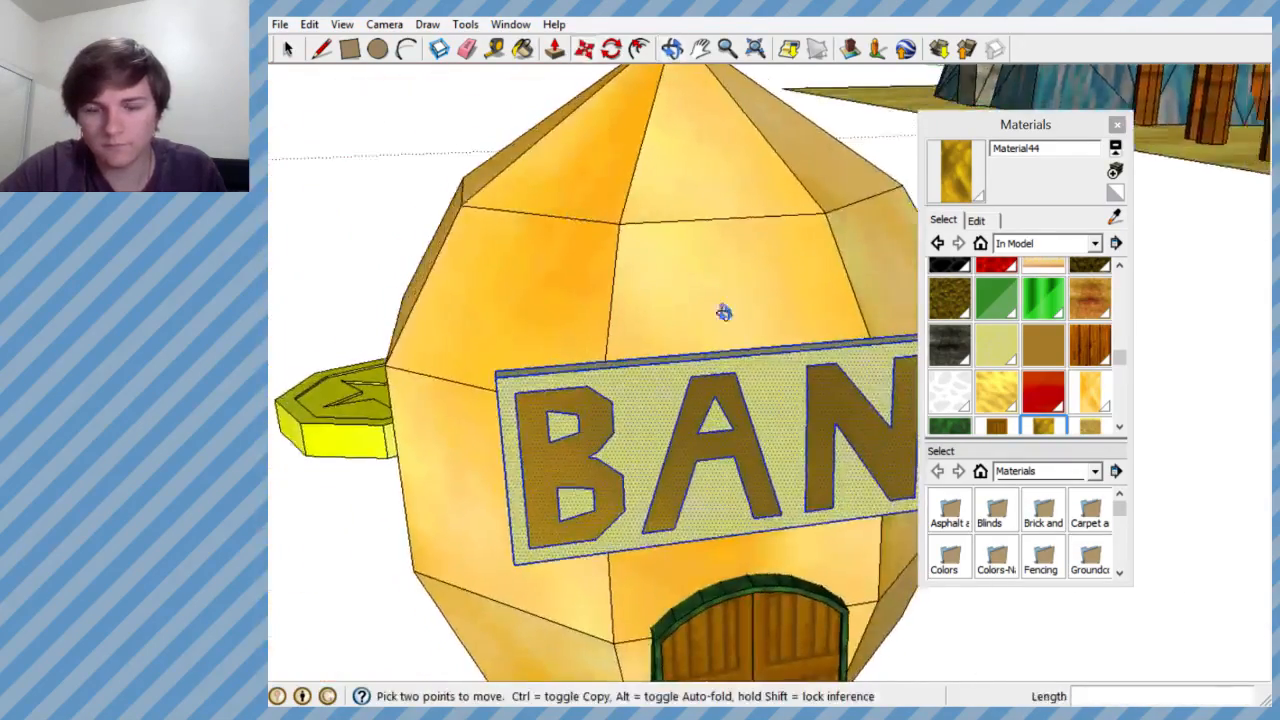
- Centre the BANK sign above the door along the red axis and raise it slightly
scroll(700, 315, "up", 3)
scroll(696, 319, "down", 3)
scroll(731, 386, "up", 4)
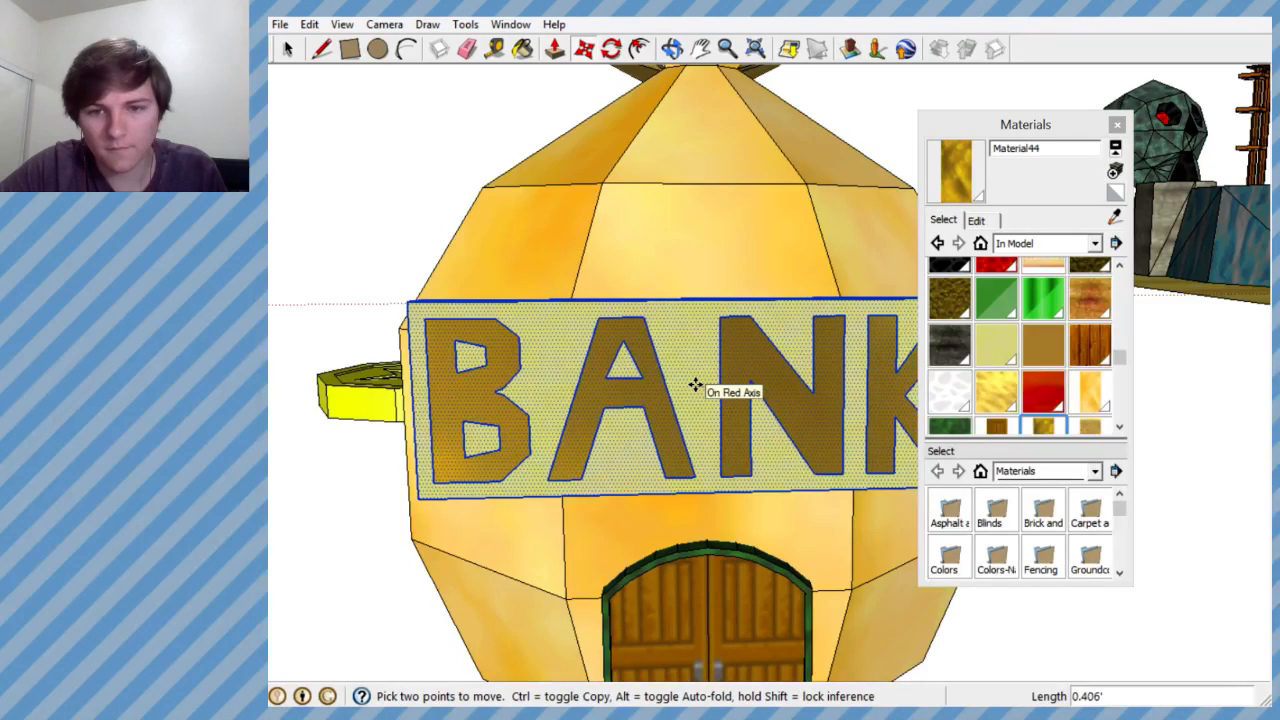
left_click(701, 391)
scroll(706, 414, "down", 5)
scroll(695, 409, "up", 5)
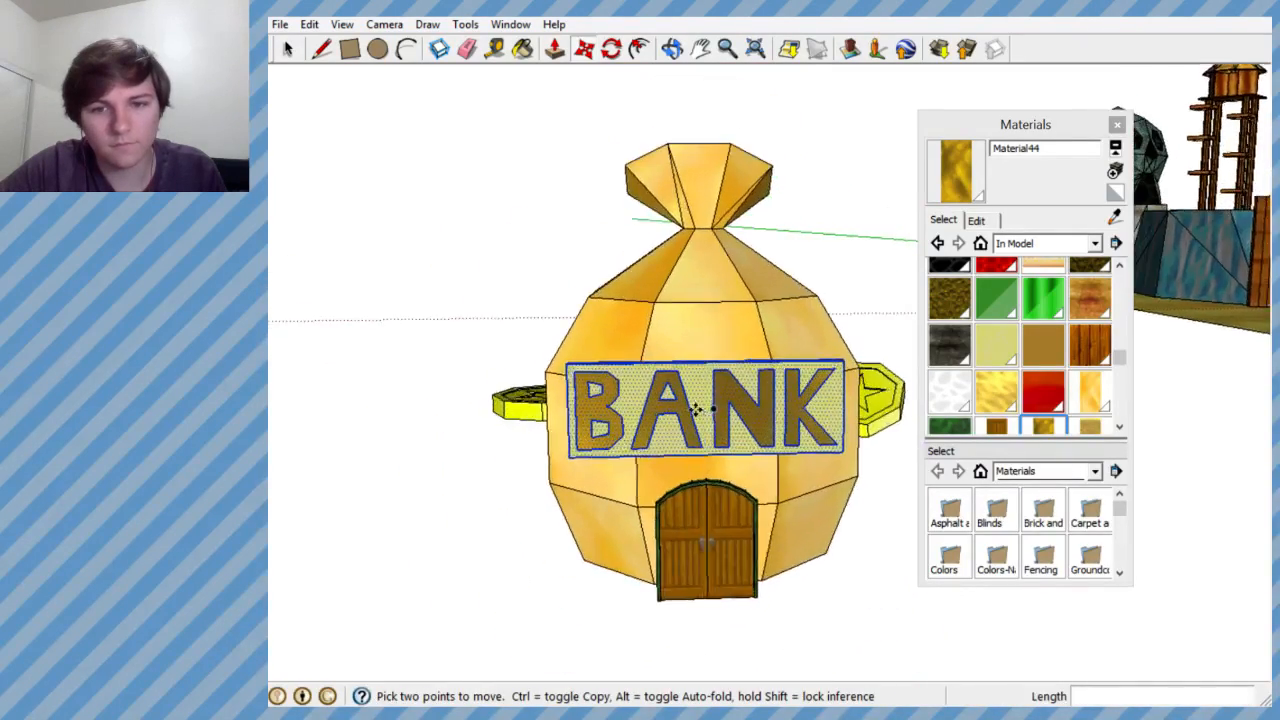
middle_click_drag(694, 408, 697, 381)
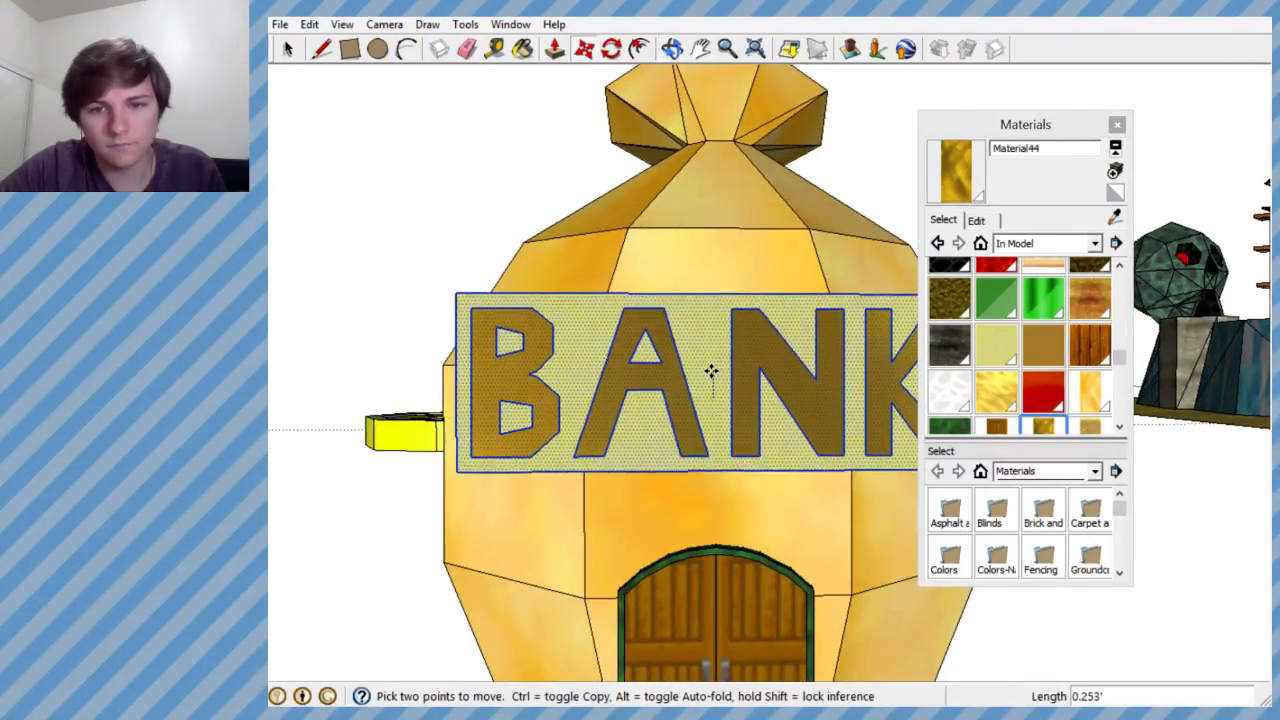
- Tilt the BANK sign a few degrees clockwise in the plane of its lettering around its centre
left_click(611, 48)
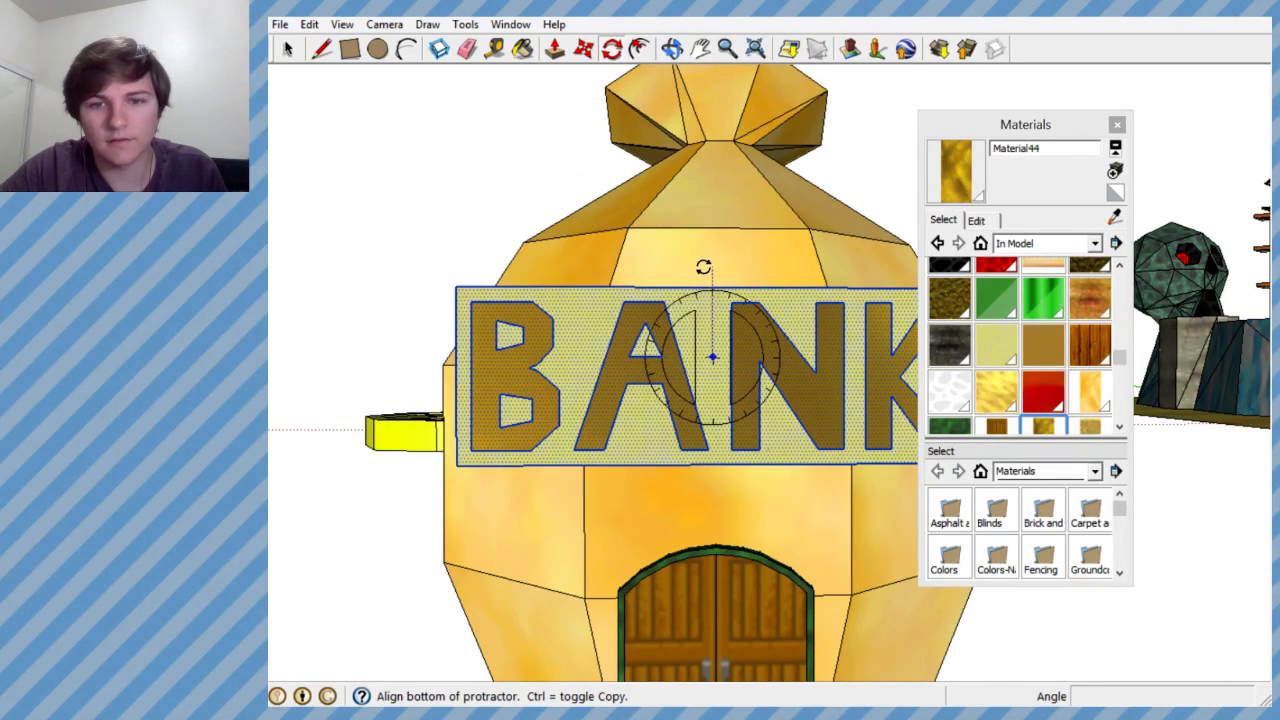
left_click(712, 252)
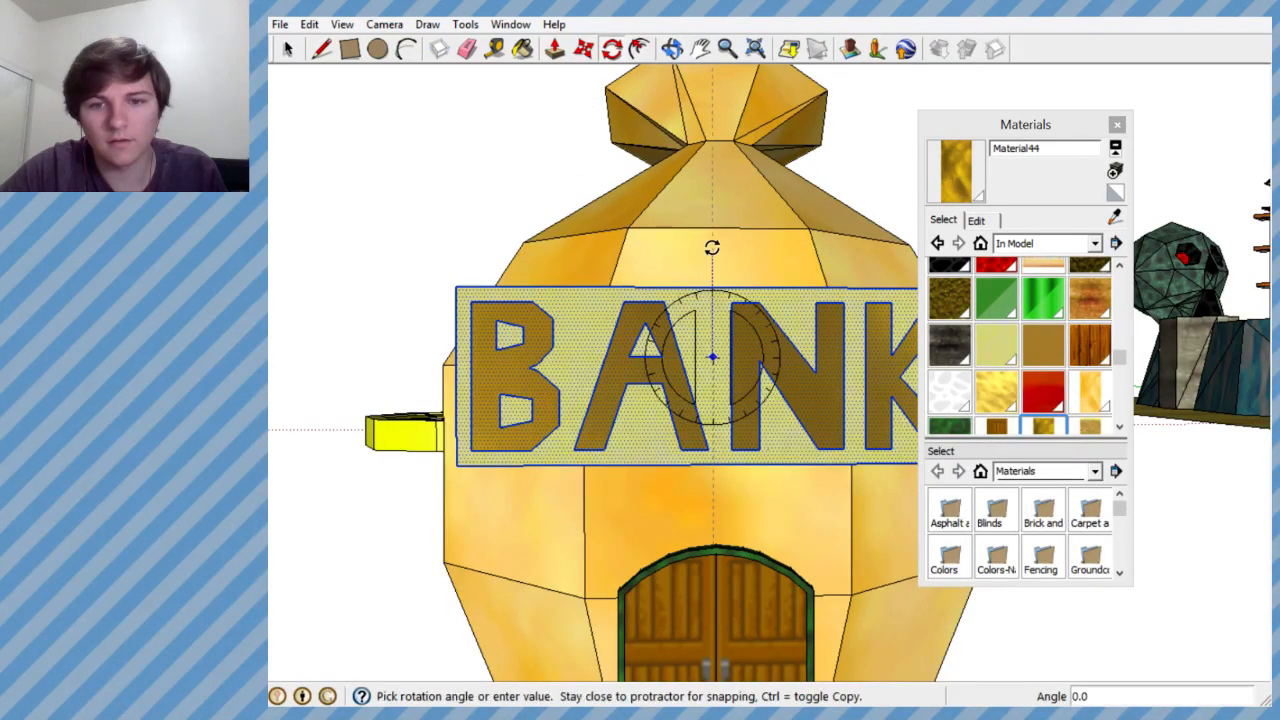
scroll(722, 192, "up", 3)
left_click(731, 191)
scroll(691, 344, "down", 5)
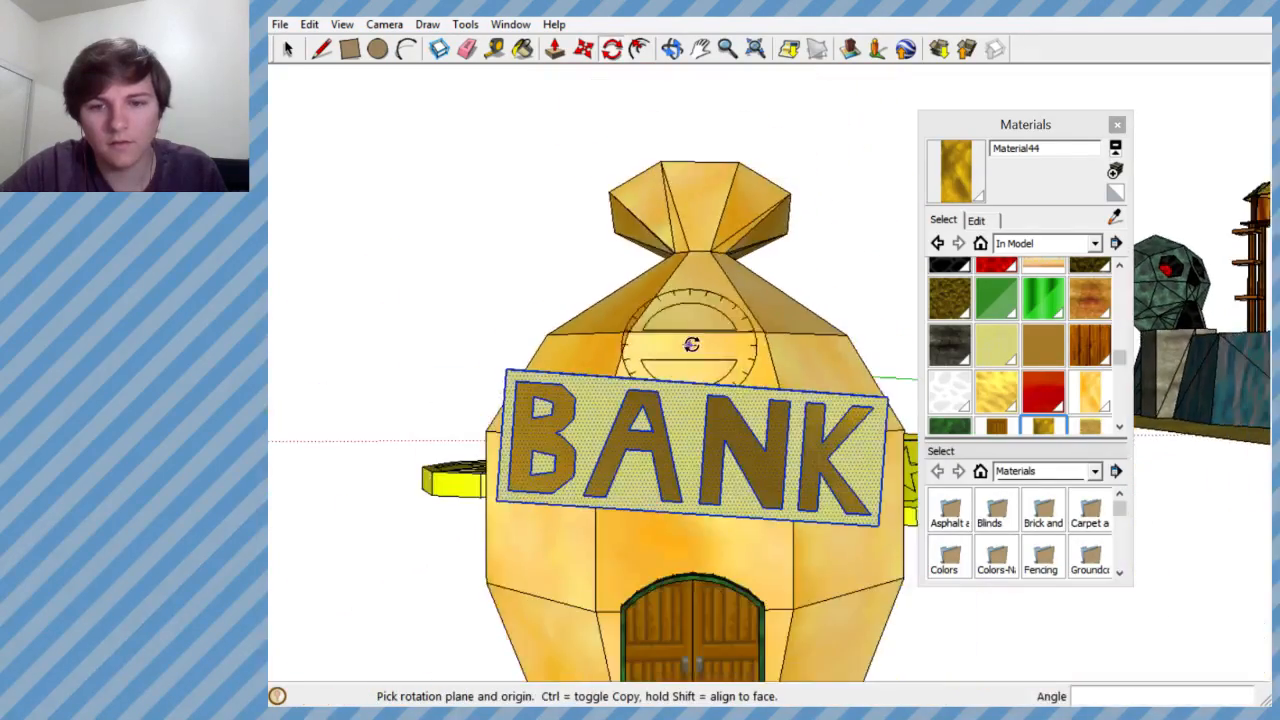
- Examine the tilted BANK sign's fit on the money bag house from several distances and angles
scroll(691, 344, "down", 2)
middle_click_drag(700, 365, 622, 549)
scroll(767, 443, "down", 5)
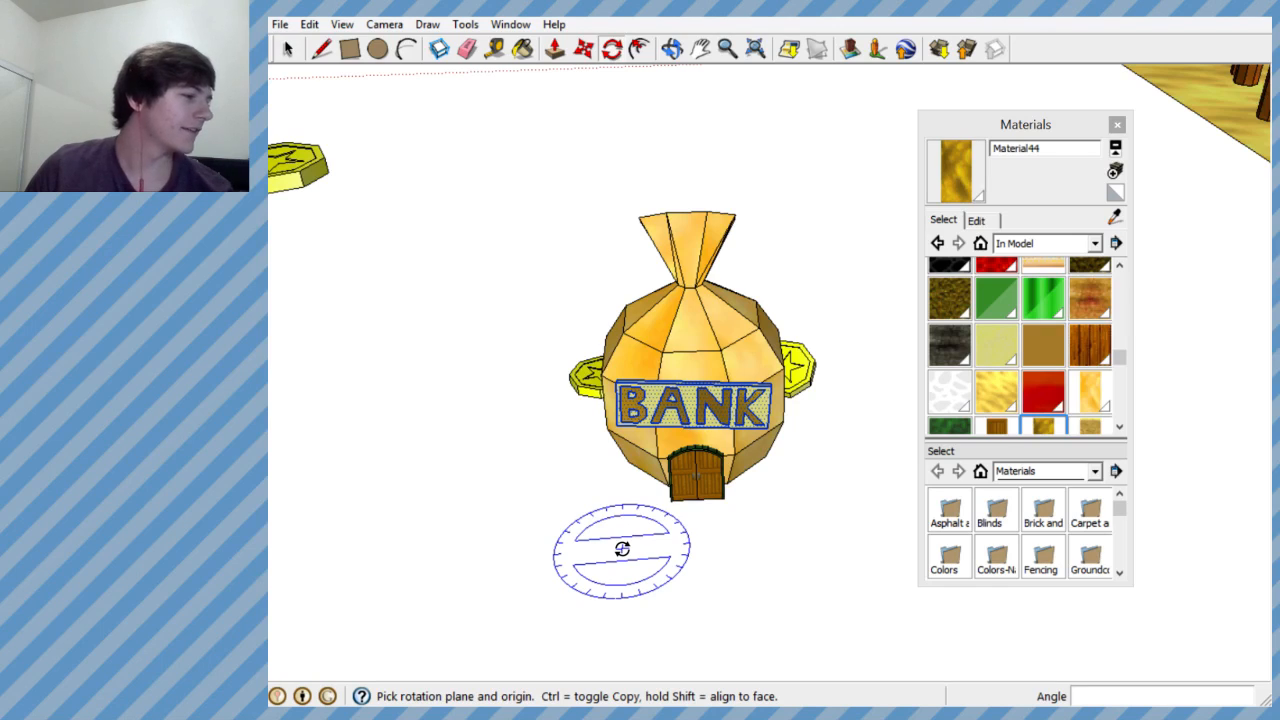
middle_click_drag(643, 520, 715, 376)
scroll(704, 347, "up", 6)
scroll(715, 375, "up", 1)
scroll(715, 375, "up", 1)
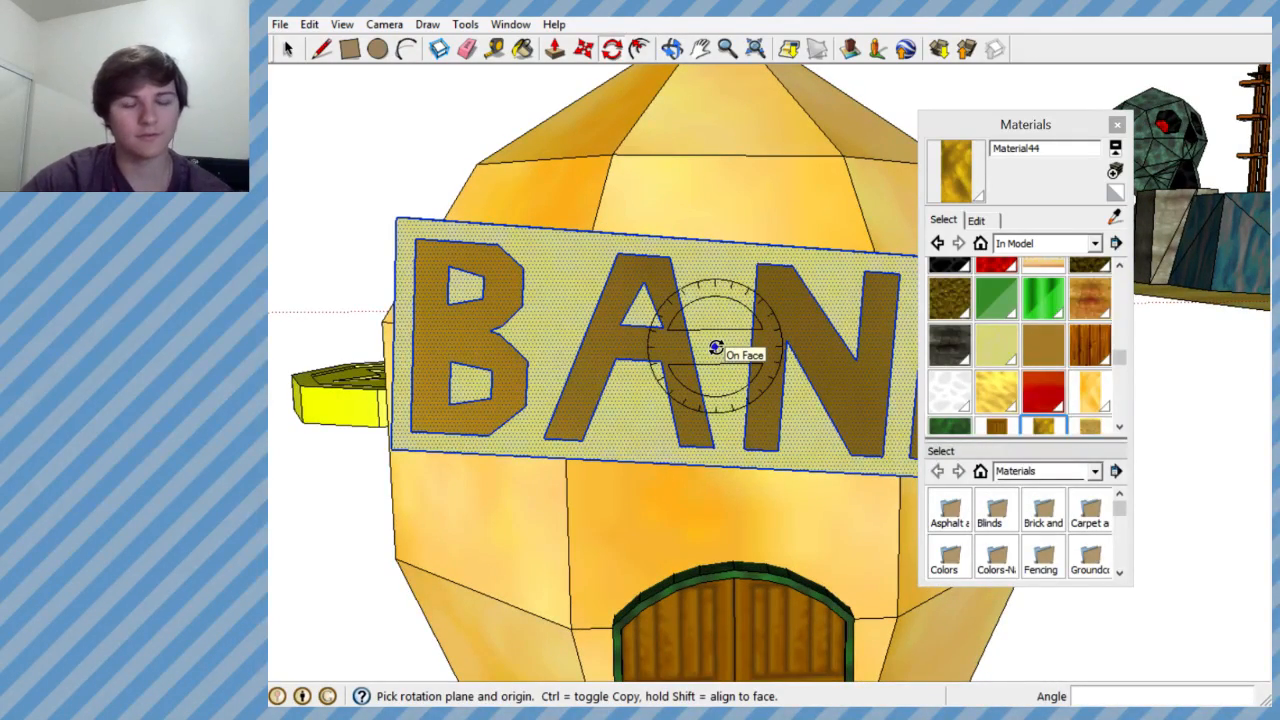
middle_click_drag(716, 348, 906, 389)
scroll(714, 420, "down", 5)
scroll(820, 393, "down", 6)
scroll(820, 393, "up", 5)
middle_click_drag(790, 416, 580, 469)
- Check the bank on the reference board map and group the money bag, its coins, door and BANK sign into one object
scroll(580, 469, "down", 5)
scroll(623, 434, "up", 2)
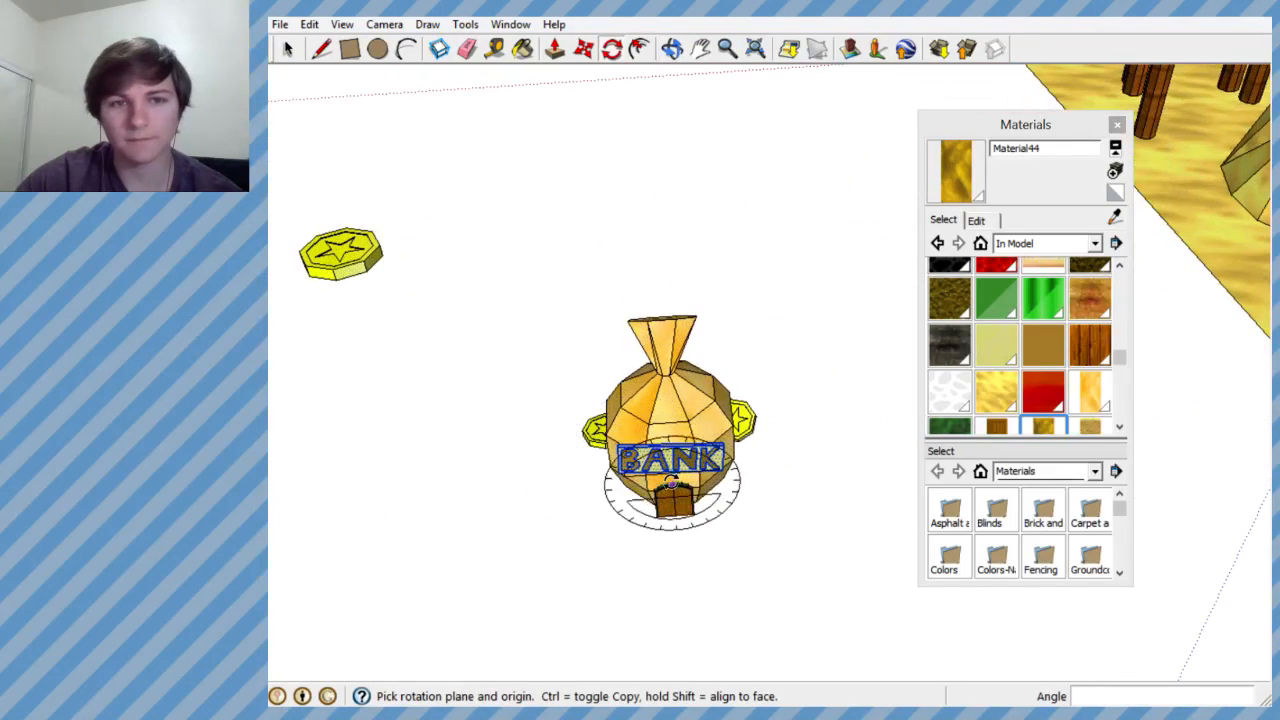
left_click(289, 49)
left_click_drag(417, 154, 826, 570)
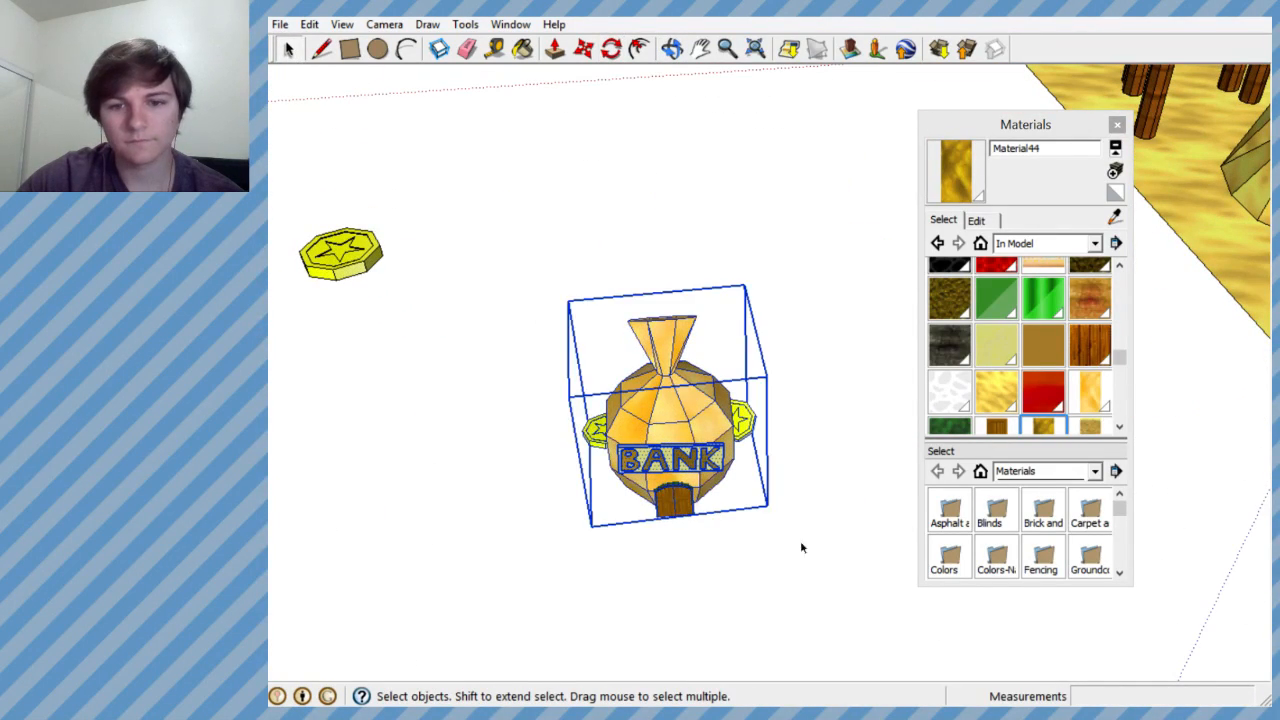
middle_click_drag(800, 543, 660, 427)
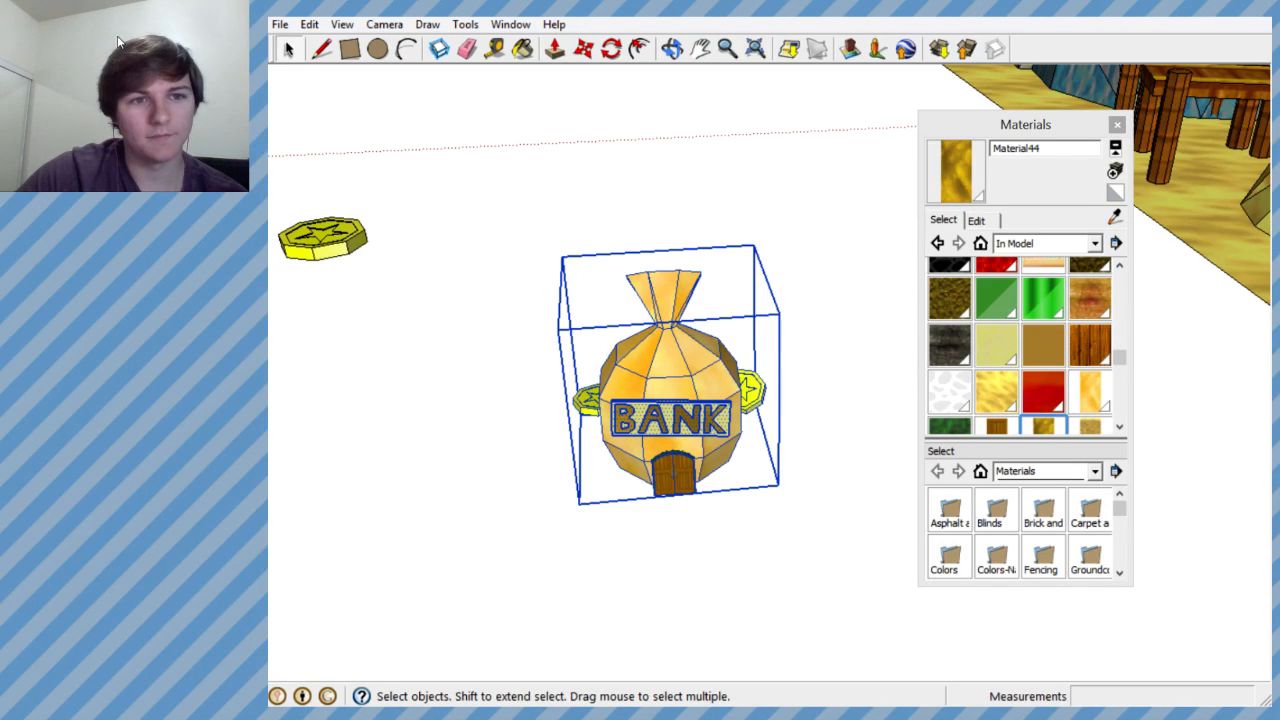
mouse_move(268, 41)
left_mouse_down()
mouse_move(435, 41)
mouse_move(454, 21)
left_mouse_up()
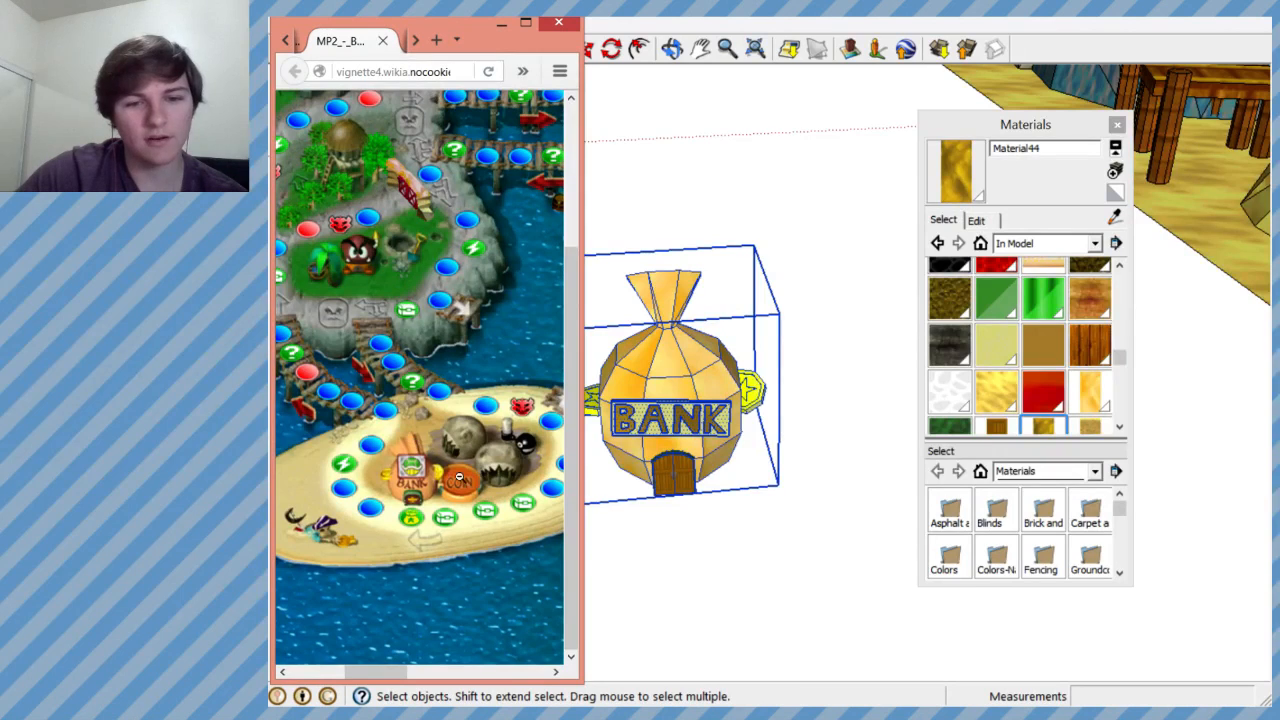
left_click_drag(446, 22, 124, 24)
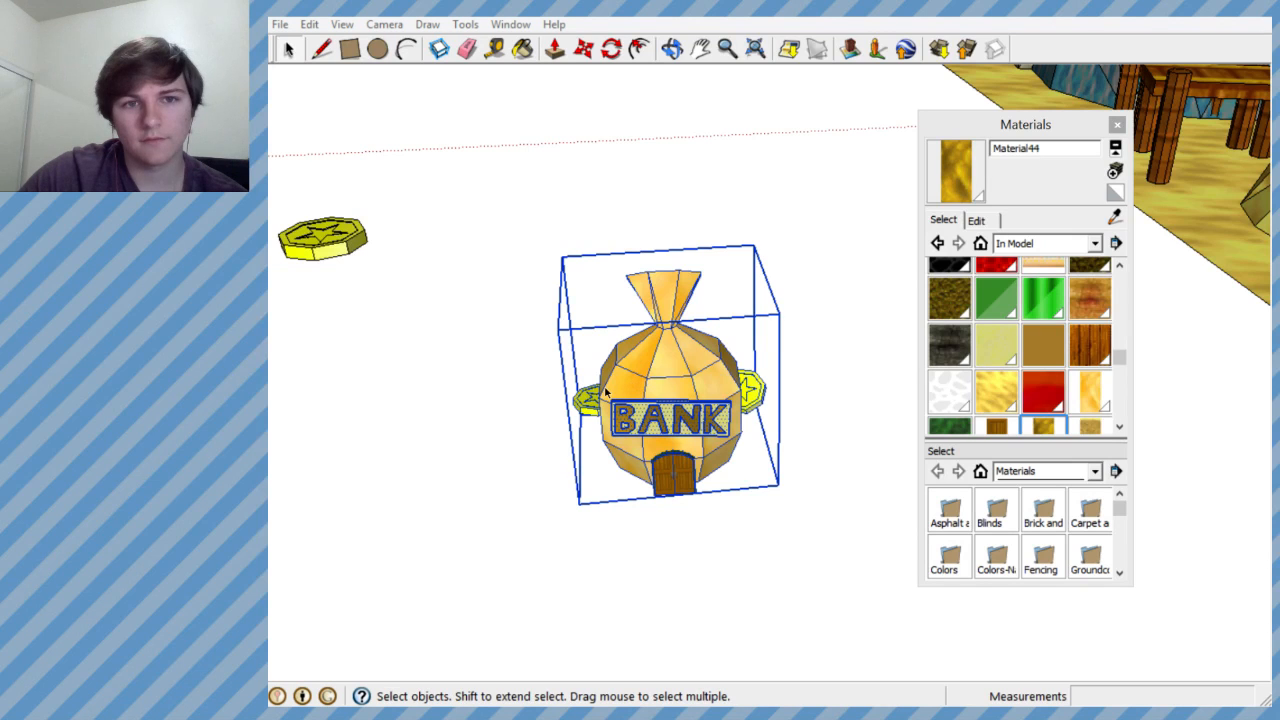
left_click(1116, 128)
middle_click_drag(640, 400, 717, 311)
left_click_drag(737, 277, 1034, 520)
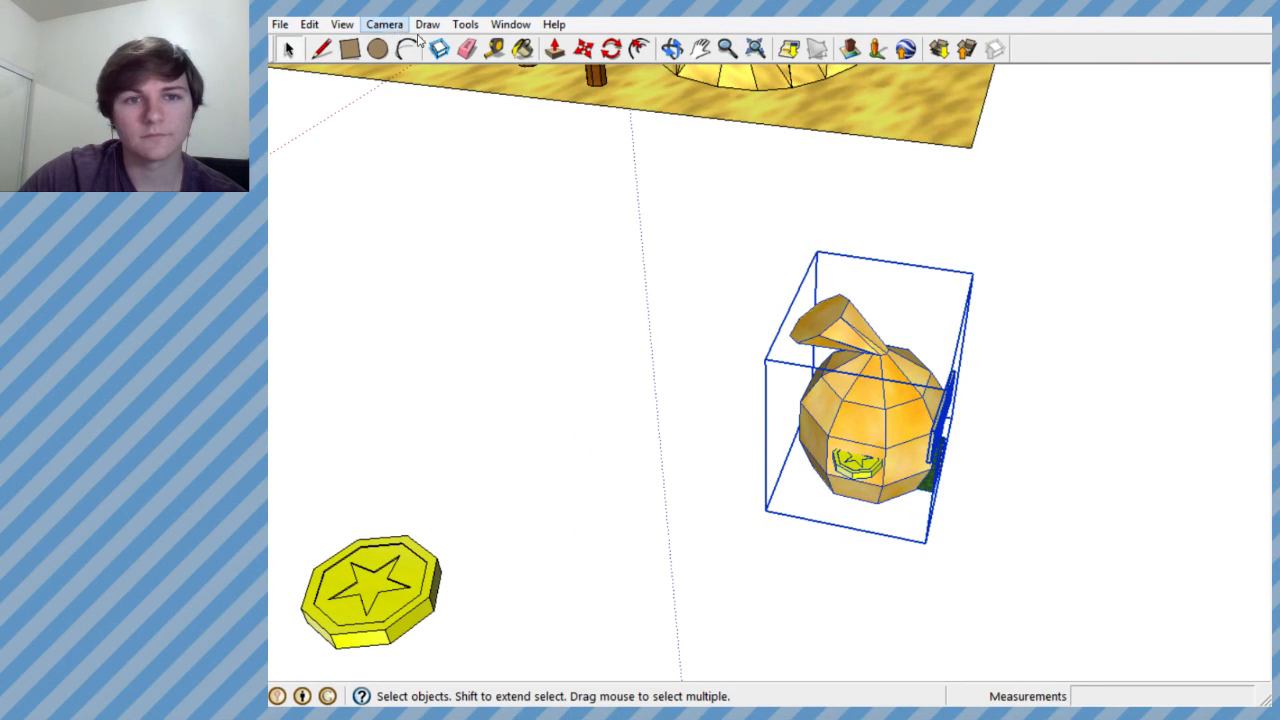
right_click(908, 352)
left_click(966, 527)
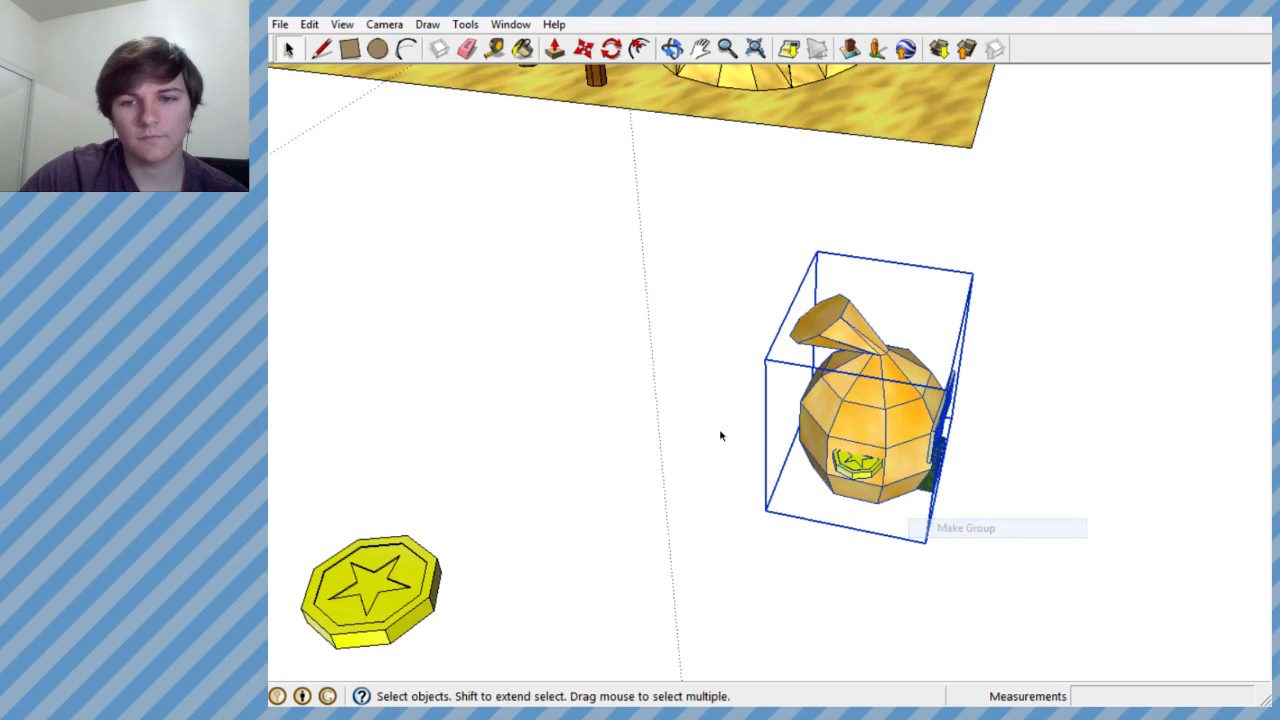
- Examine the grouped bank house beside the course from several distances and angles
middle_click_drag(720, 436, 724, 305)
scroll(724, 305, "down", 6)
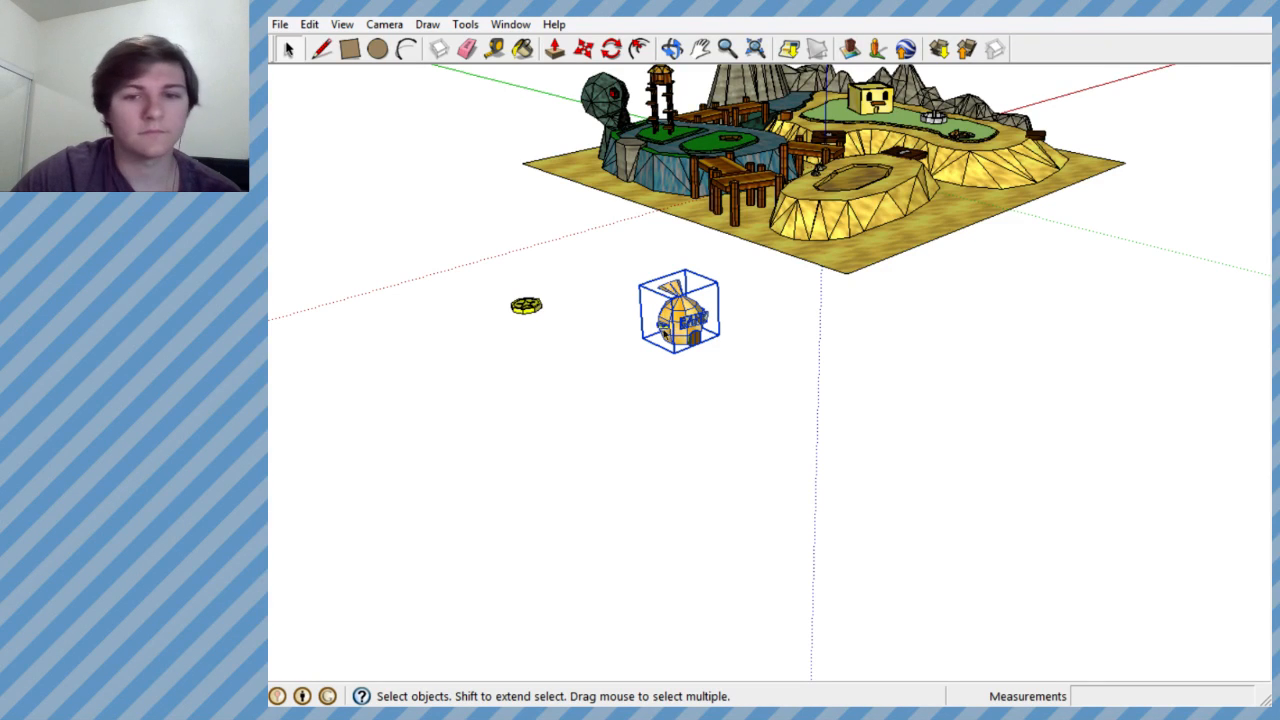
scroll(715, 324, "up", 8)
scroll(770, 327, "down", 6)
scroll(750, 325, "up", 3)
middle_click_drag(748, 323, 590, 300)
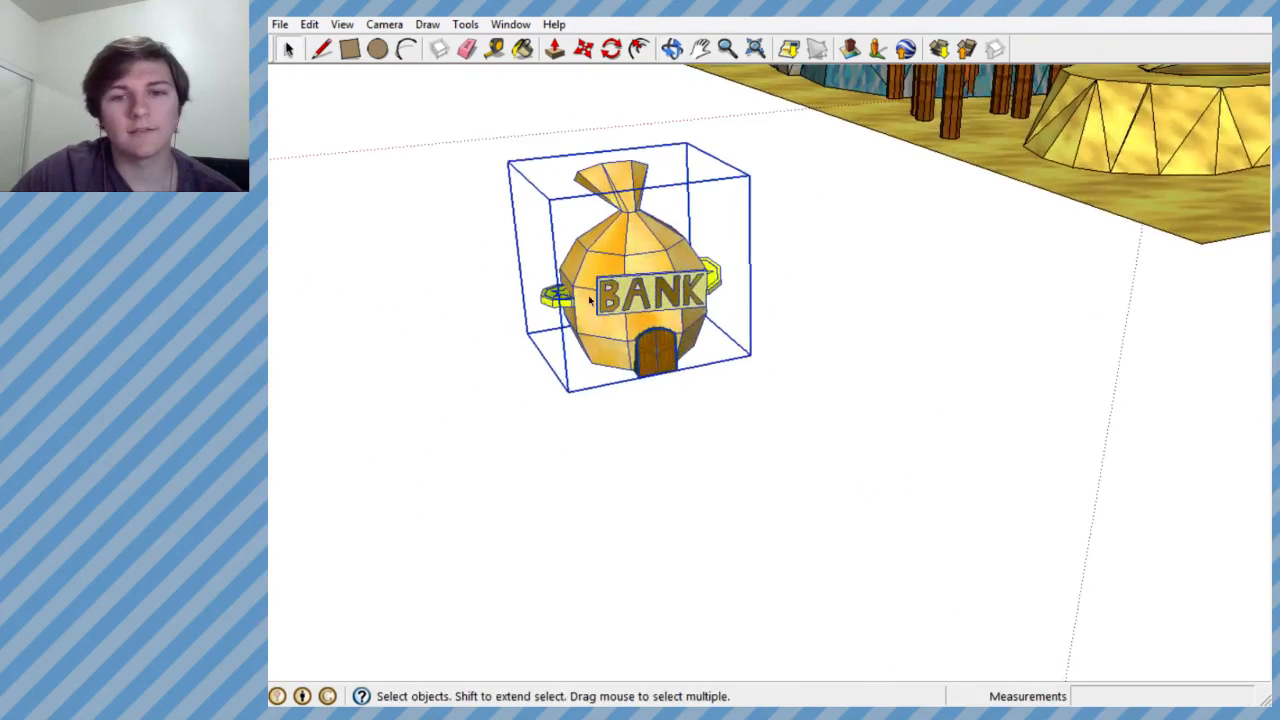
scroll(594, 262, "up", 2)
scroll(628, 428, "down", 6)
scroll(632, 340, "up", 3)
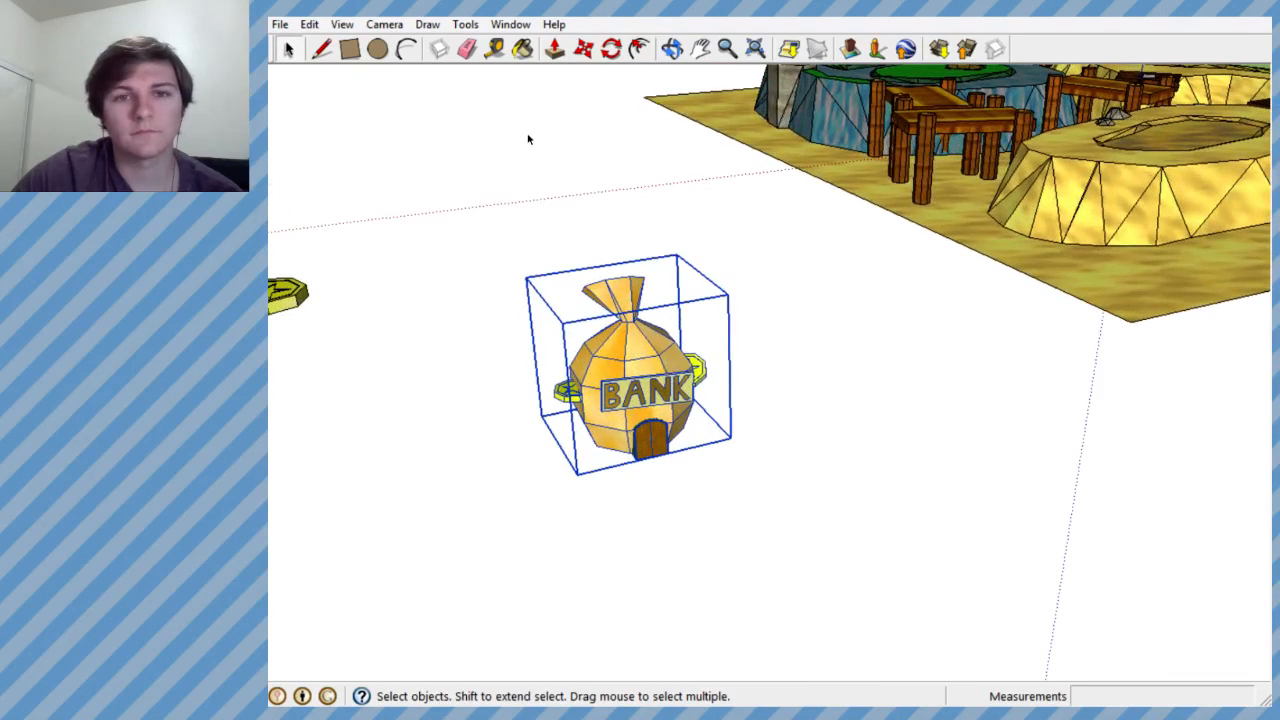
middle_click_drag(630, 330, 549, 281)
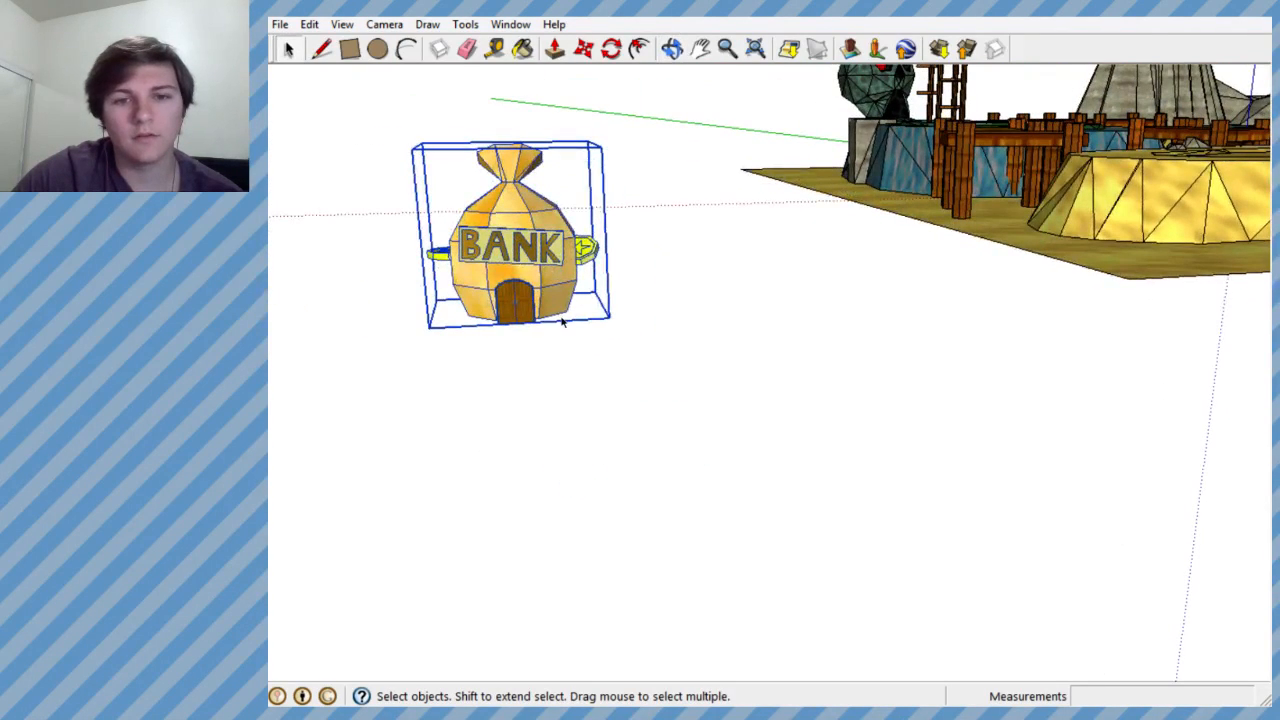
- Move the bank group by its front base corner about 52' onto the edge of the low sand plateau
left_click(584, 48)
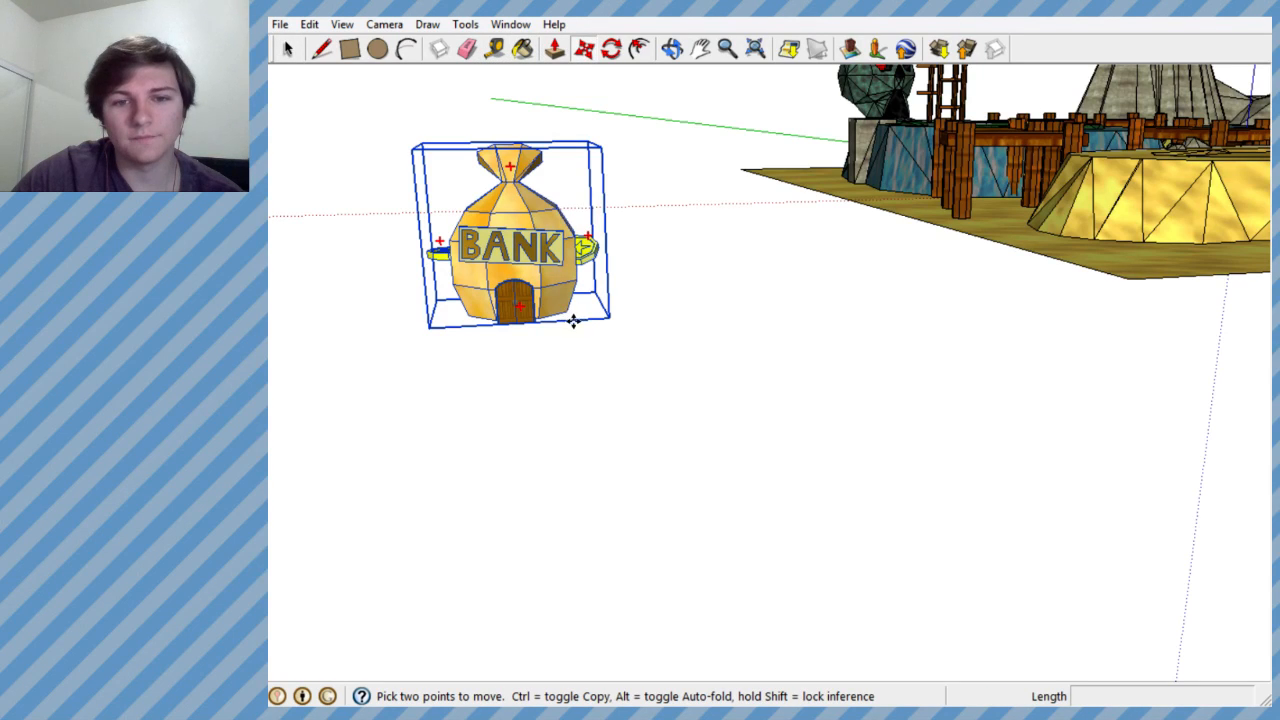
left_click(608, 320)
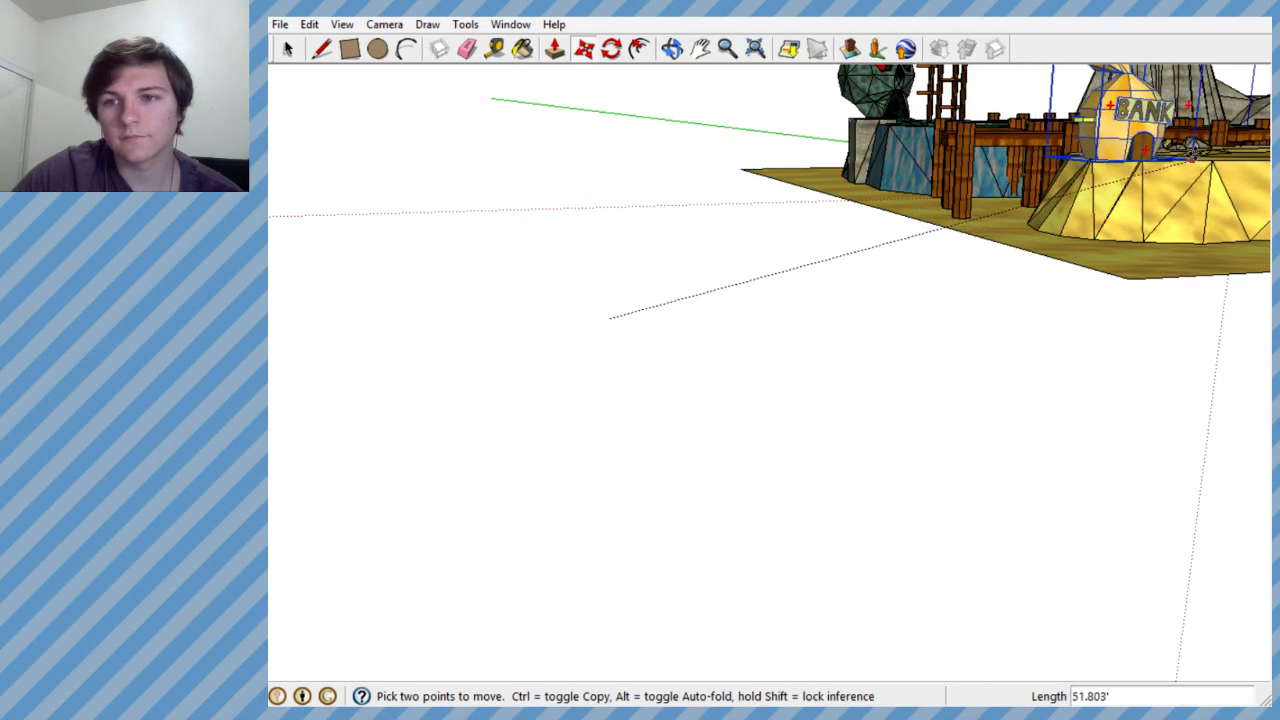
middle_click_drag(608, 316, 920, 443)
scroll(797, 367, "up", 4)
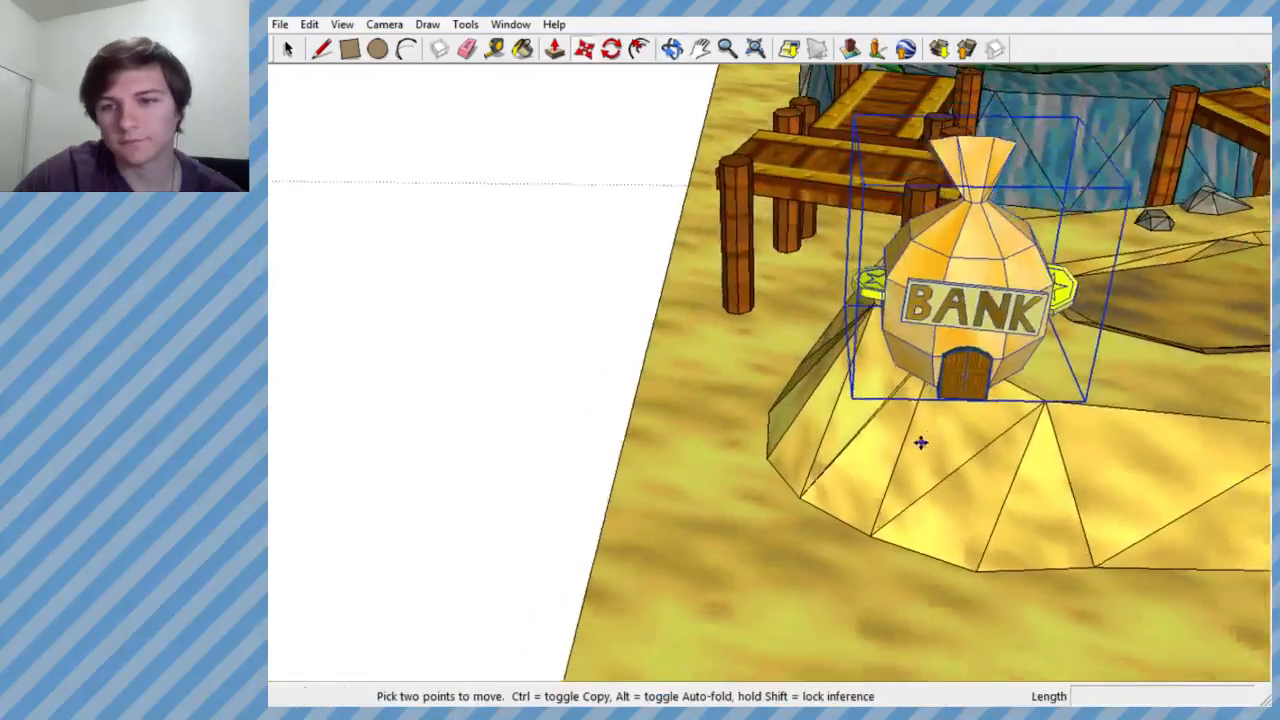
scroll(921, 443, "down", 2)
scroll(1137, 334, "up", 3)
- Move the bank group about 10.6' across the plateau into the near end of the sunken basin
left_click(883, 436)
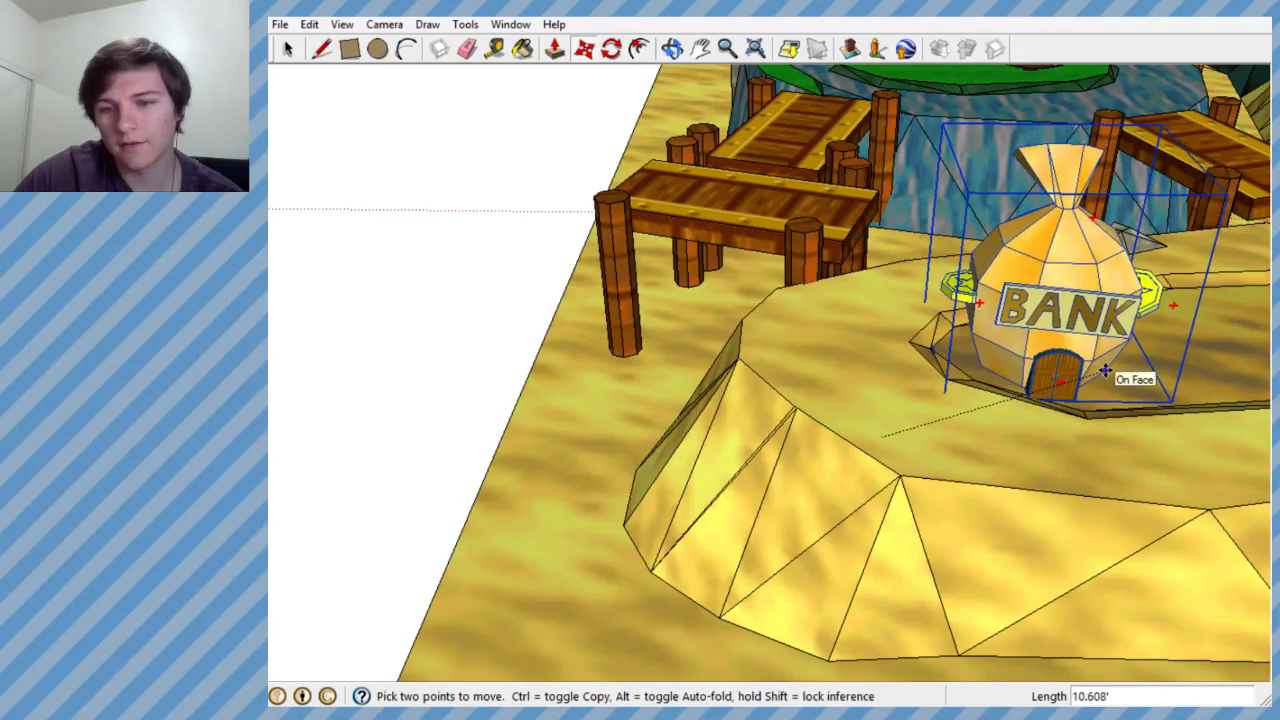
middle_click_drag(1100, 373, 794, 380)
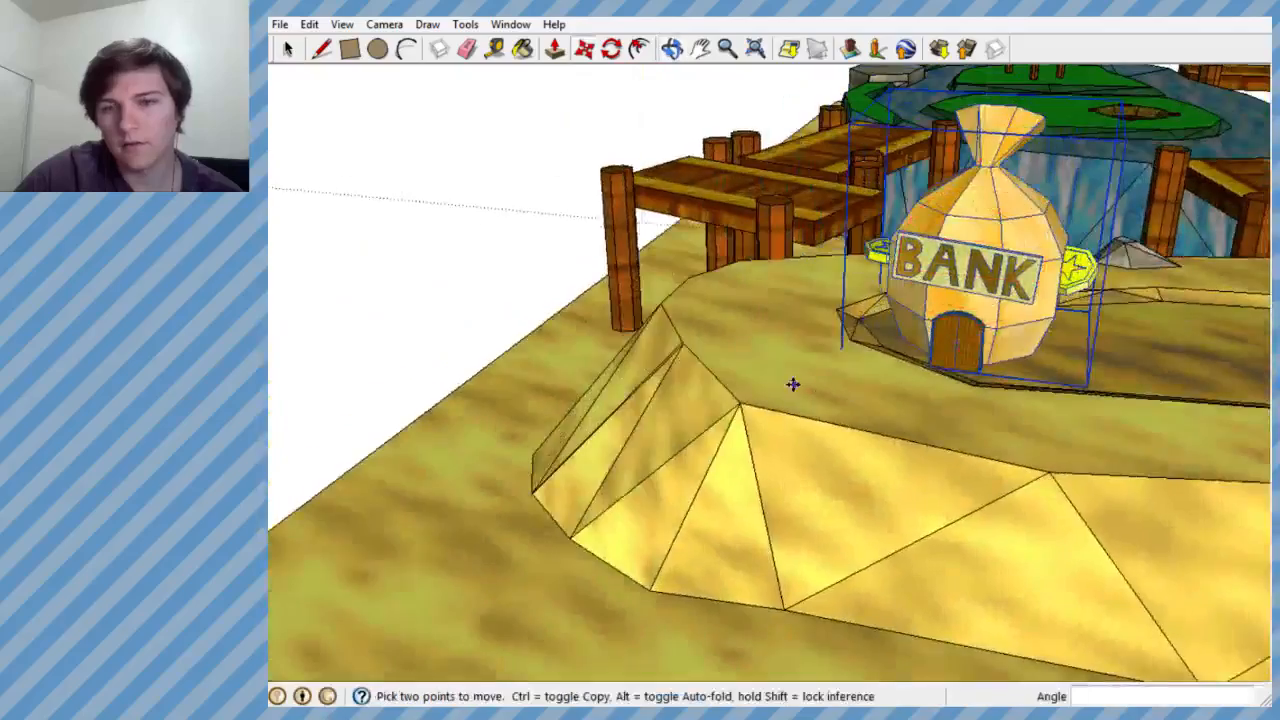
scroll(901, 368, "up", 3)
middle_click_drag(901, 368, 1035, 480)
scroll(1006, 446, "down", 4)
scroll(960, 450, "up", 3)
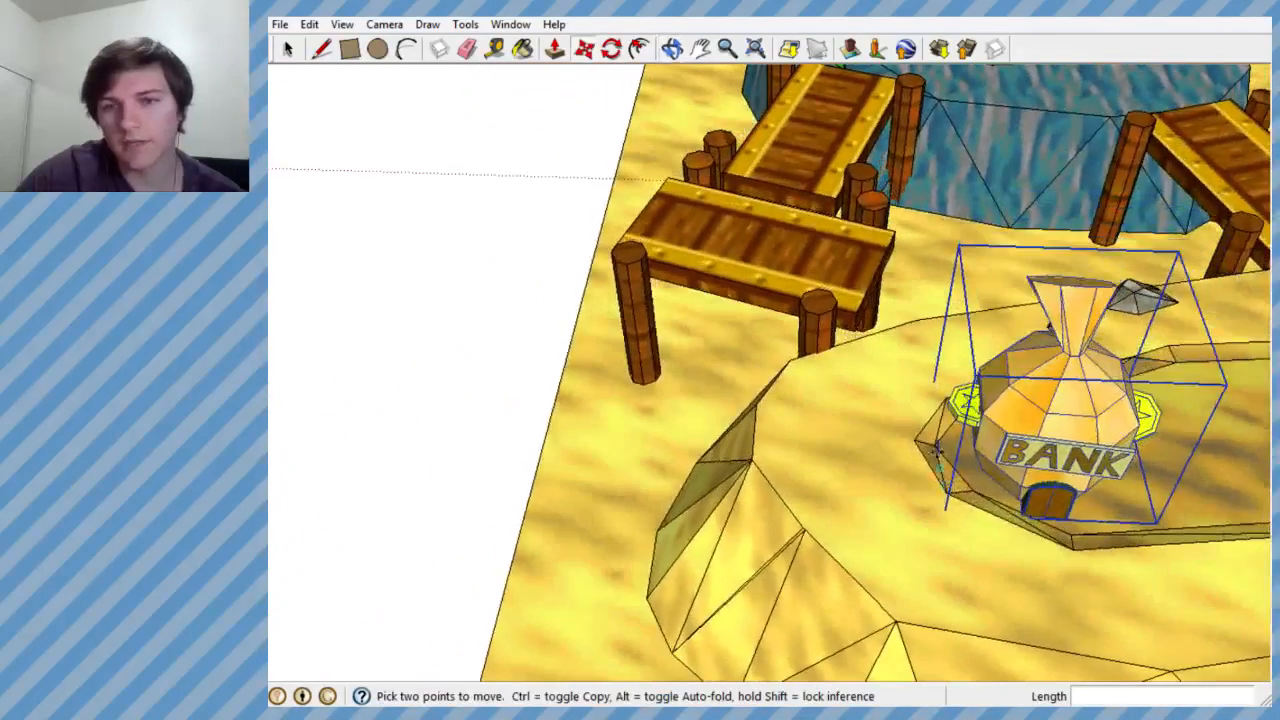
- Try to rotate the bank group around a point on its tied neck
left_click(612, 52)
left_click(1083, 310)
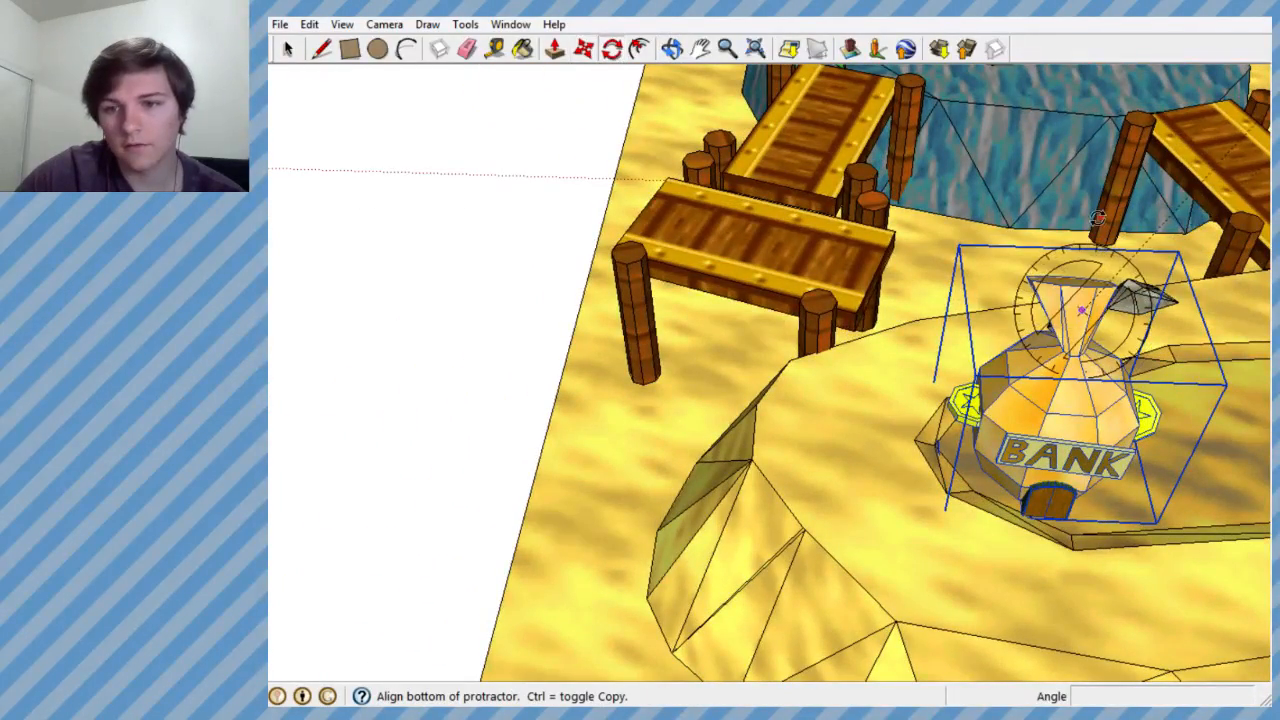
left_click(1035, 212)
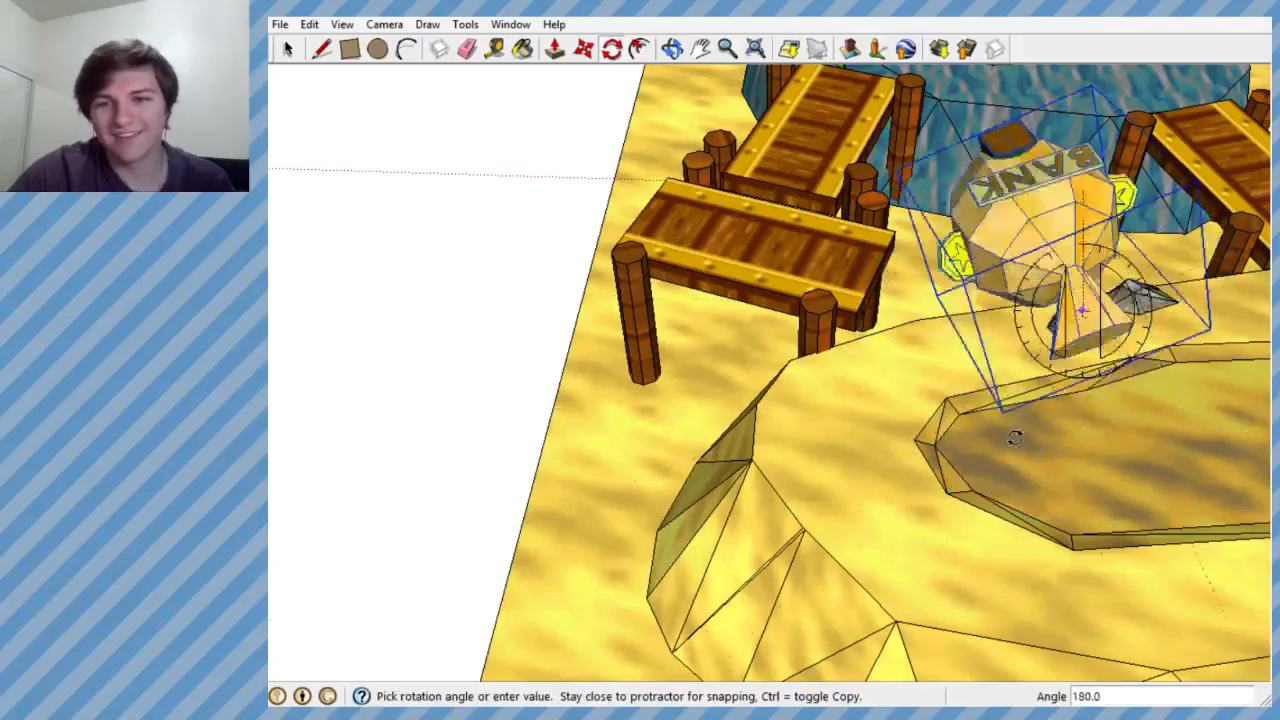
left_click(1110, 460)
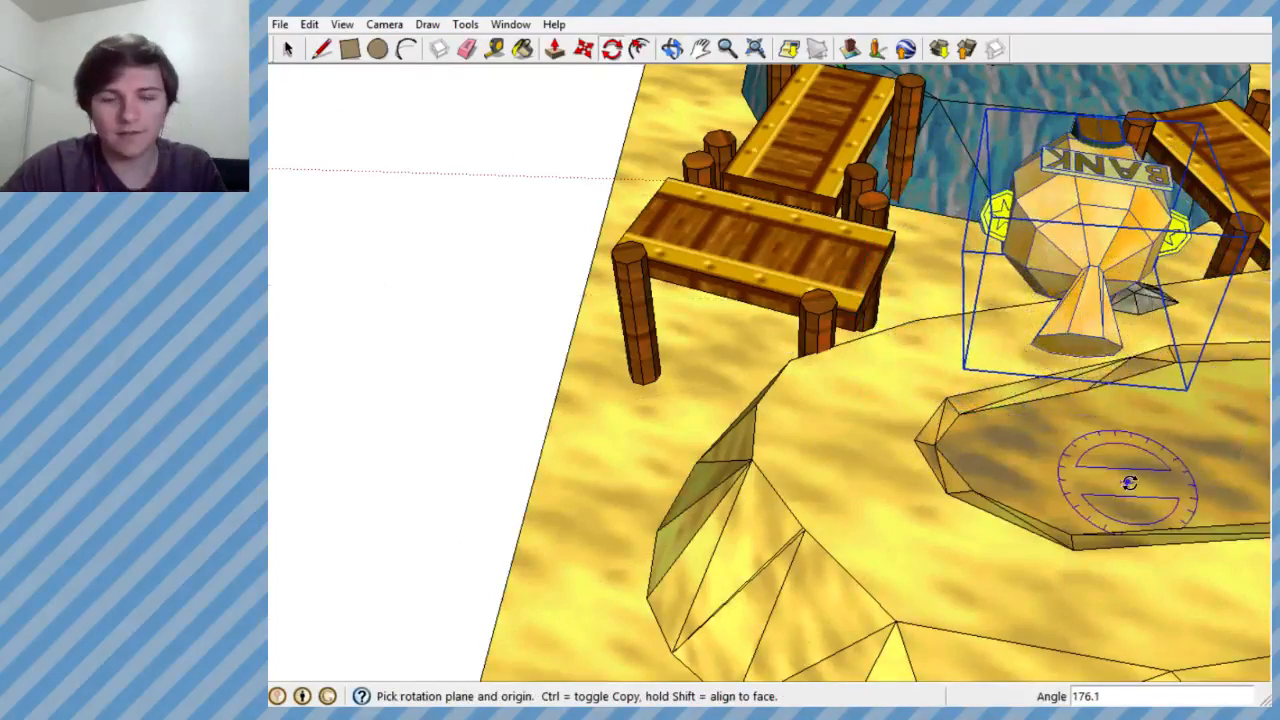
- Rotate the bank group horizontally about 11.4° around a point on the plateau in front of the basin
left_click_drag(975, 560, 975, 510)
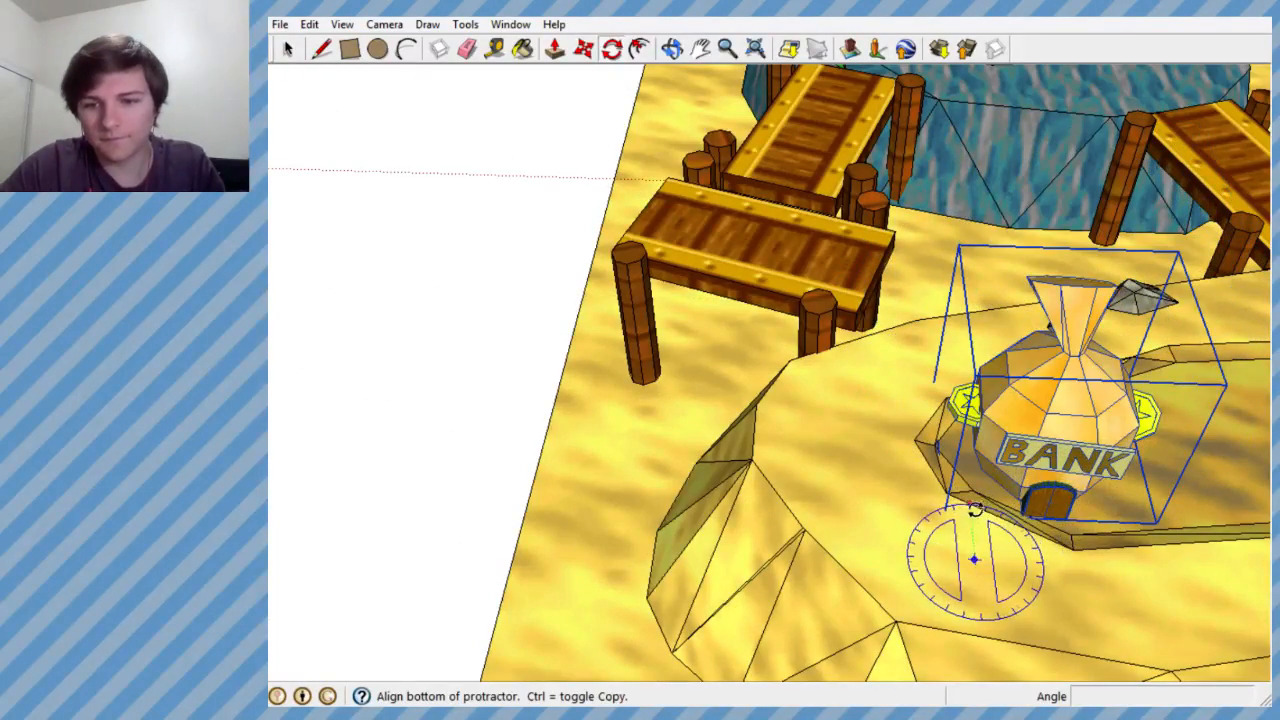
left_click(961, 480)
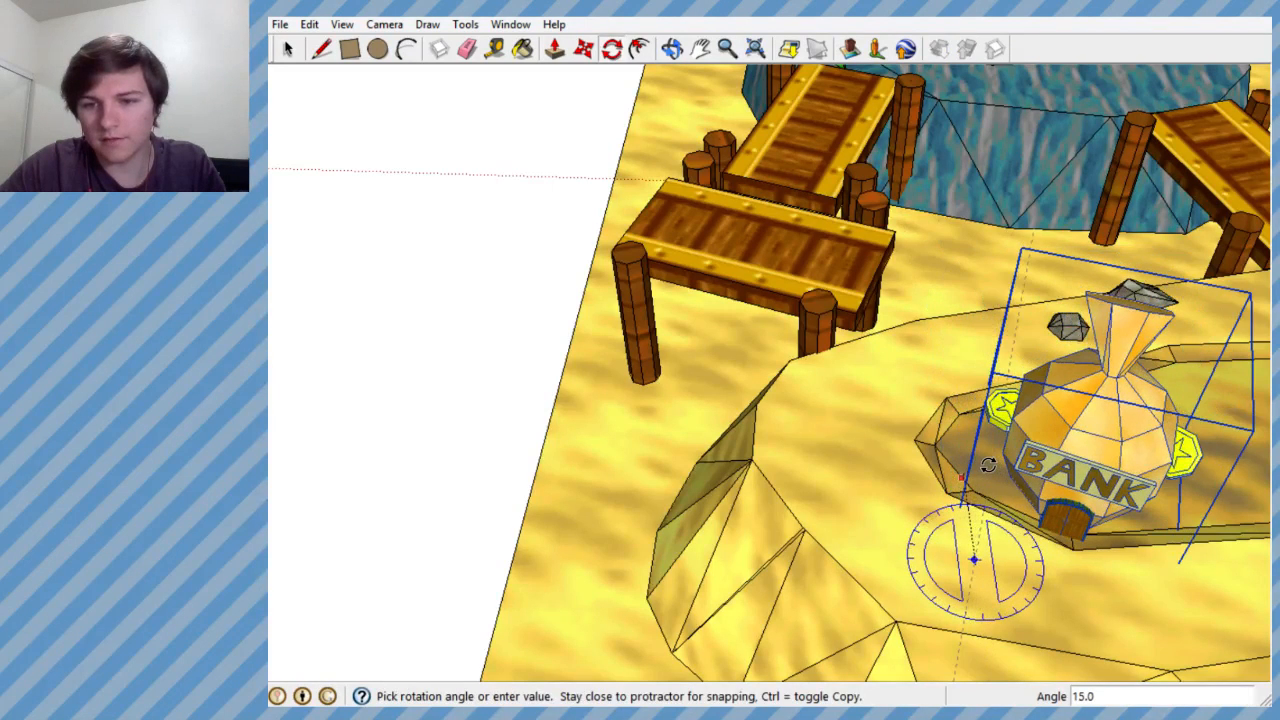
left_click(984, 462)
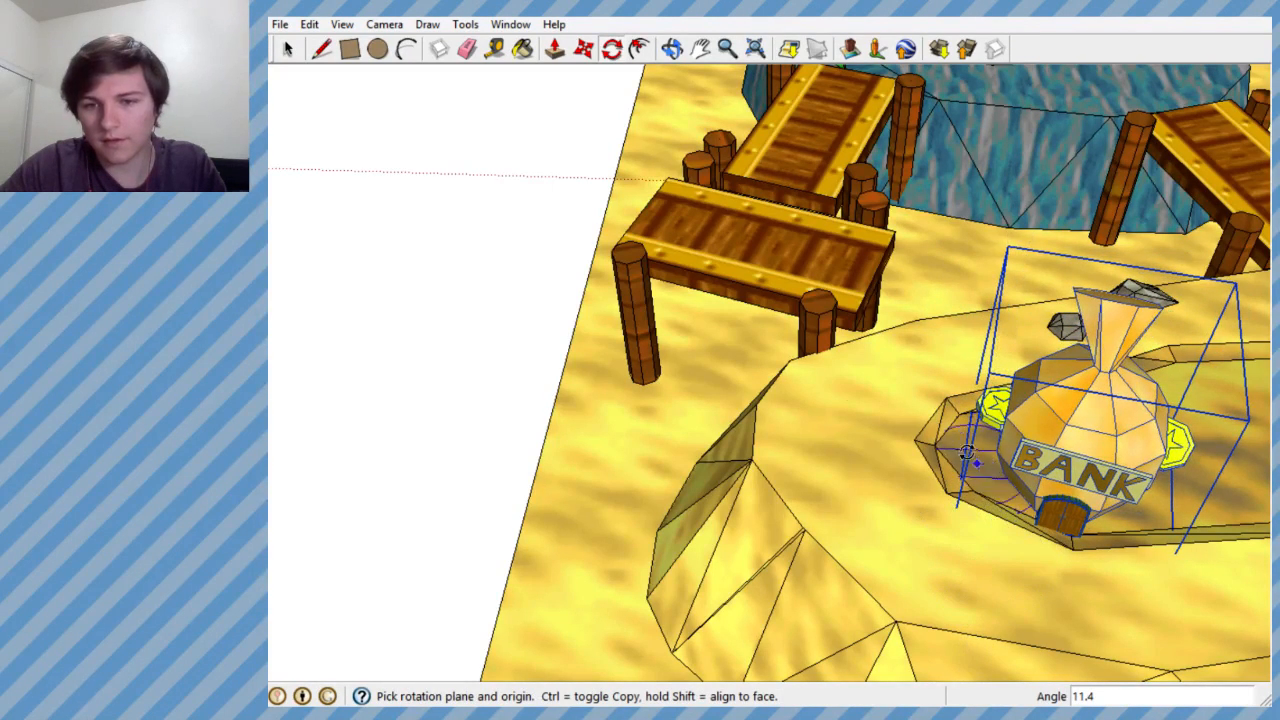
- Move the rotated bank group slightly to seat it in the end of the sunken basin
left_click(585, 49)
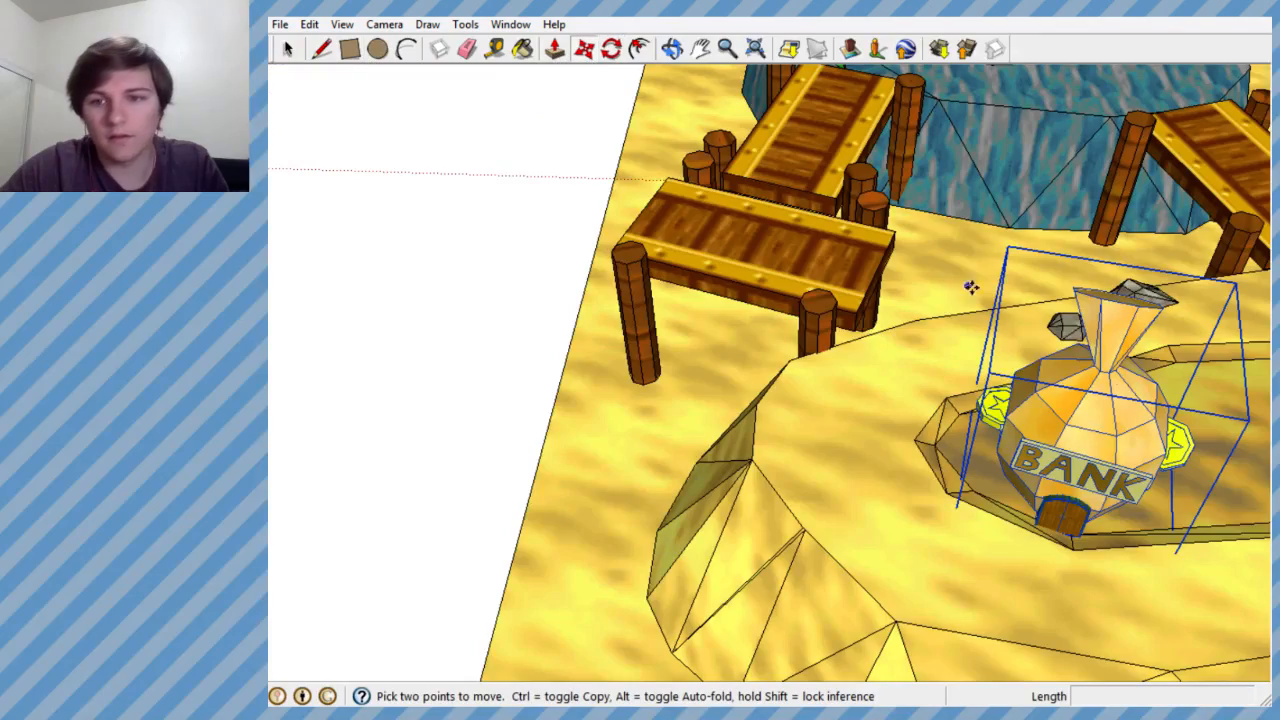
left_click(972, 288)
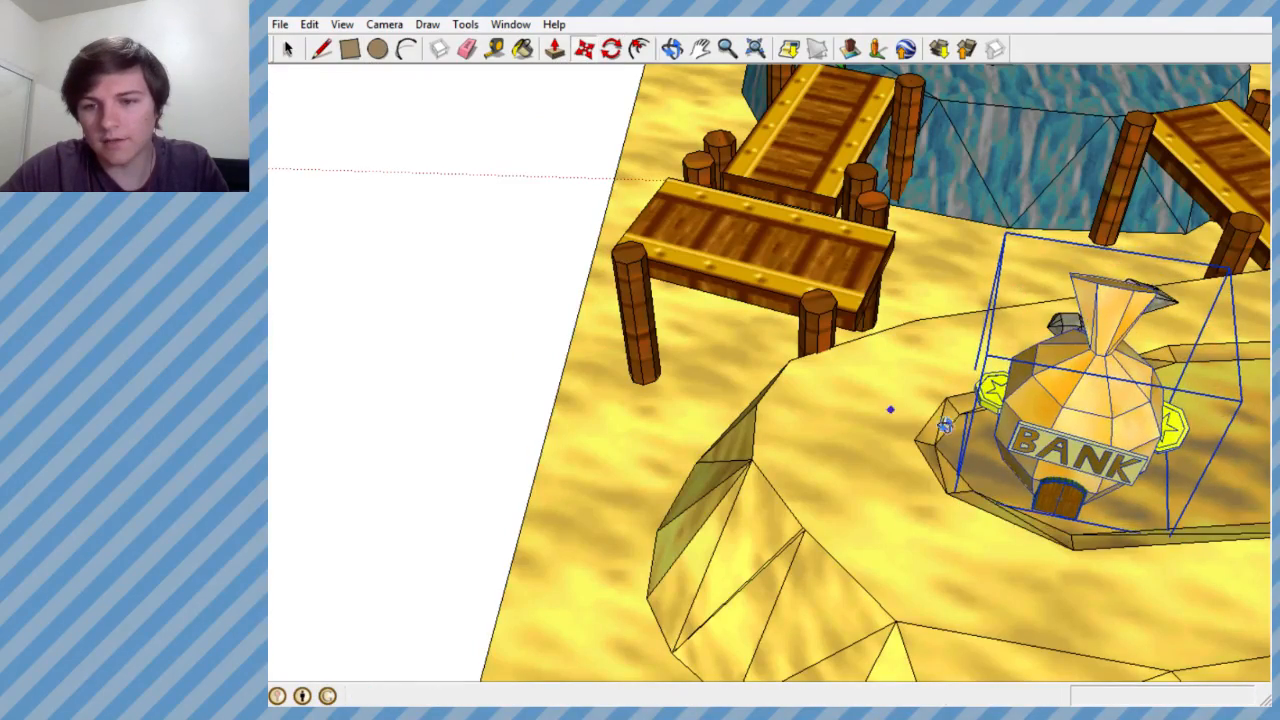
middle_click_drag(891, 409, 880, 440)
scroll(880, 440, "up", 5)
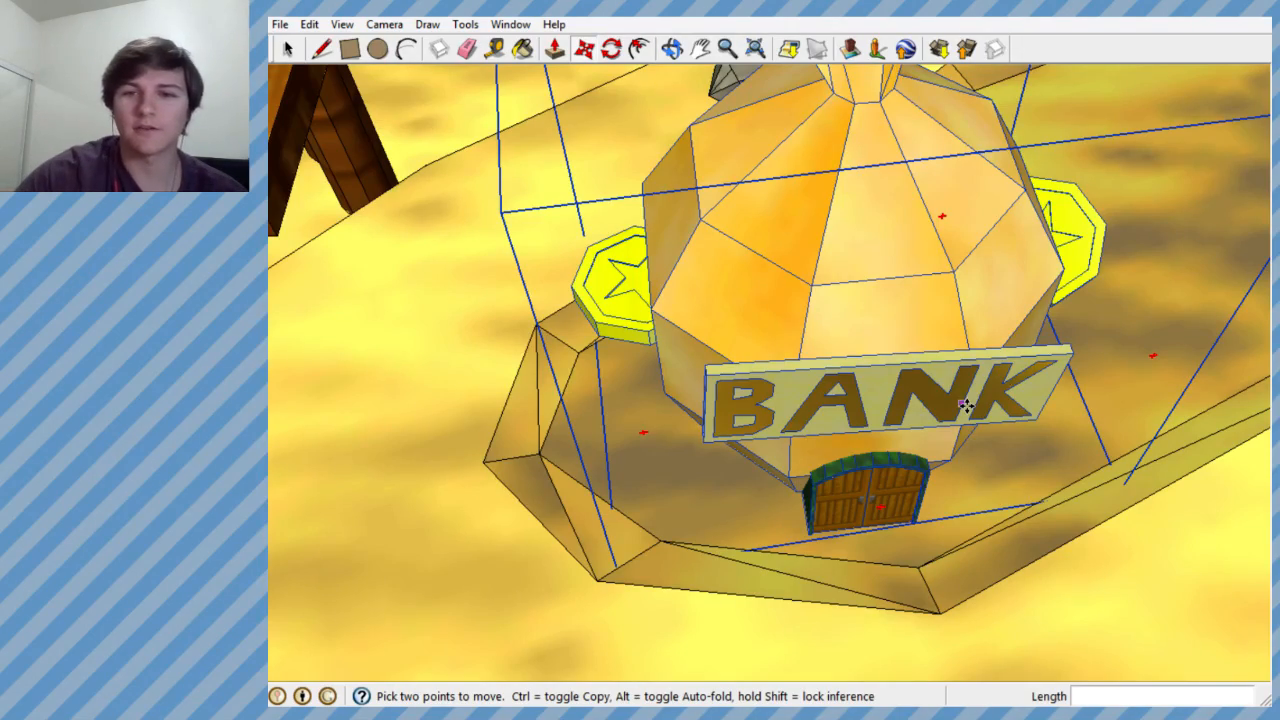
- Examine how the bank group sits in the basin, including its sign, door and side coins, from all around
middle_click_drag(966, 406, 1137, 283)
scroll(866, 482, "down", 5)
scroll(866, 334, "up", 4)
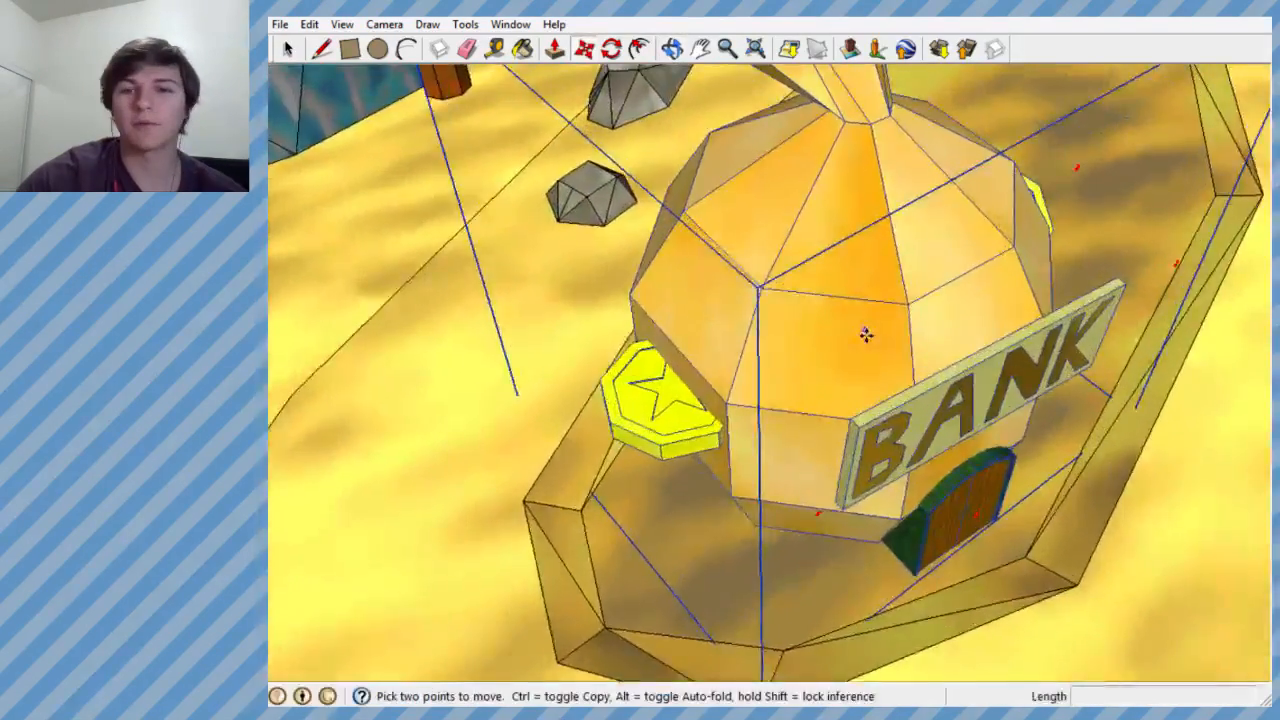
middle_click_drag(866, 334, 980, 255)
scroll(852, 390, "down", 1)
scroll(852, 390, "down", 3)
scroll(851, 166, "up", 4)
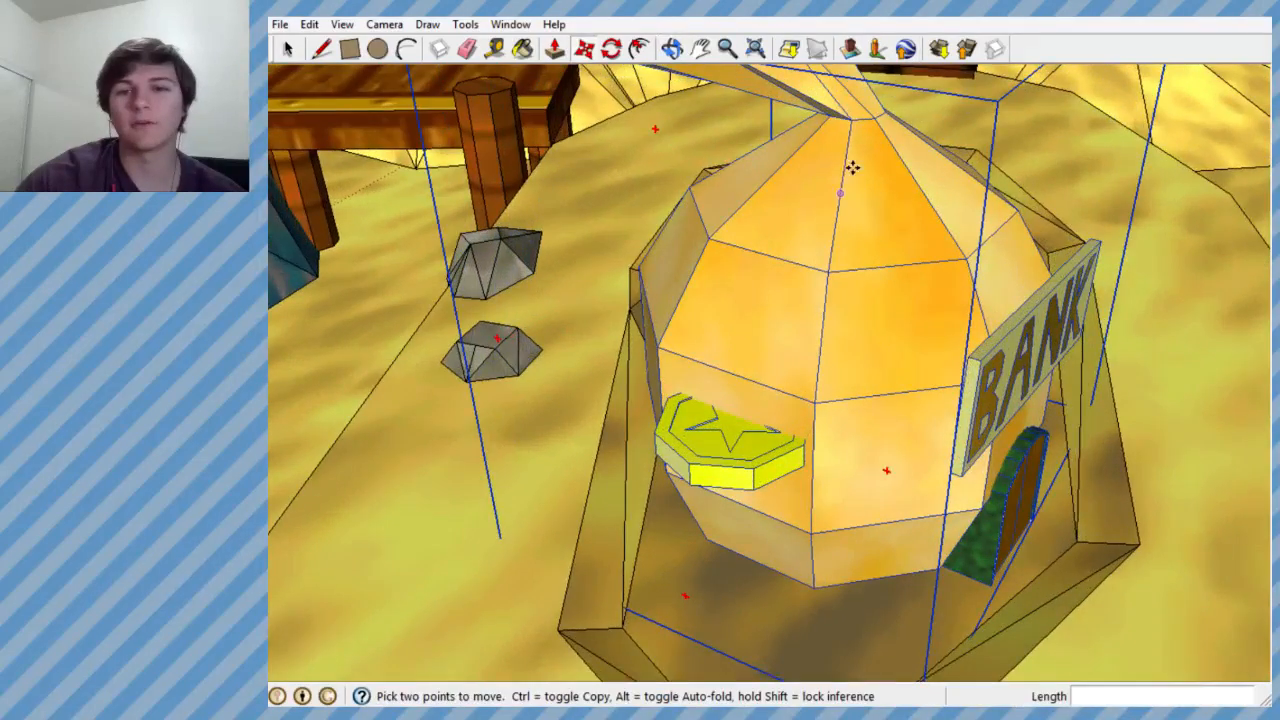
scroll(823, 189, "up", 1)
middle_click_drag(823, 189, 429, 111)
scroll(446, 149, "down", 4)
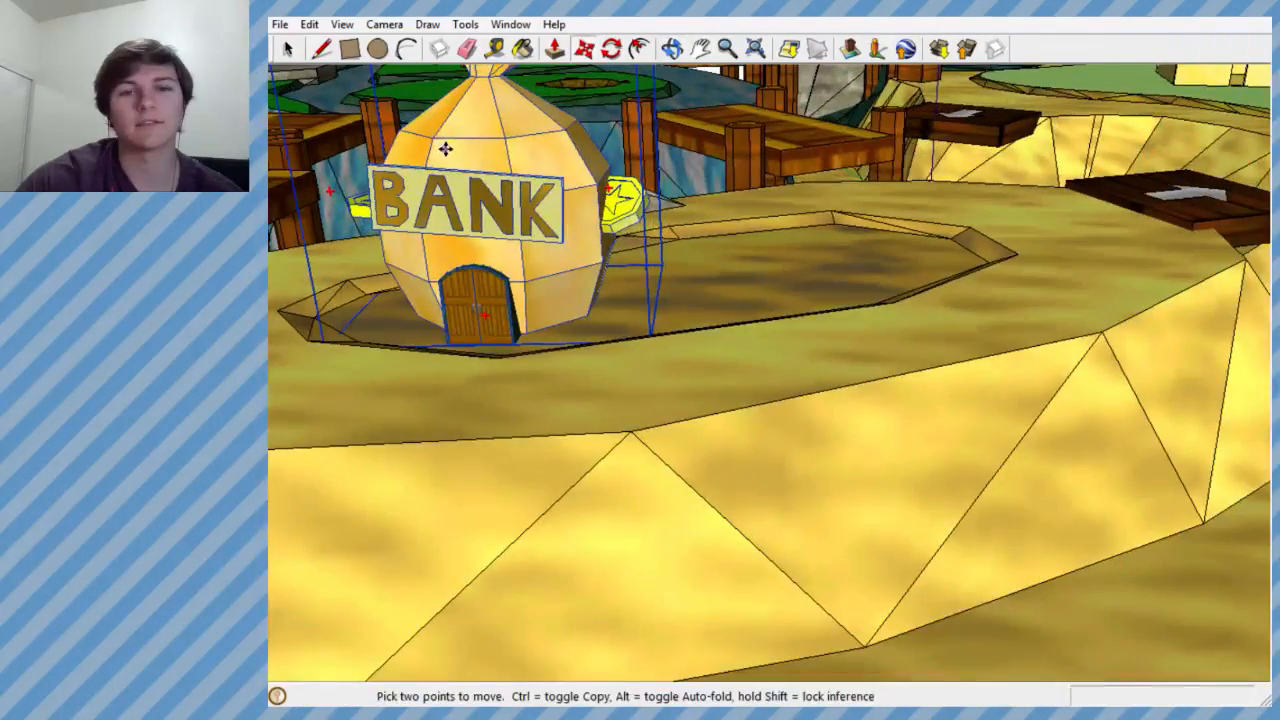
- Try the bank group on the far green island beside the wooden tower, about 51' away, to compare its scale
middle_click_drag(672, 228, 606, 338)
scroll(605, 340, "down", 4)
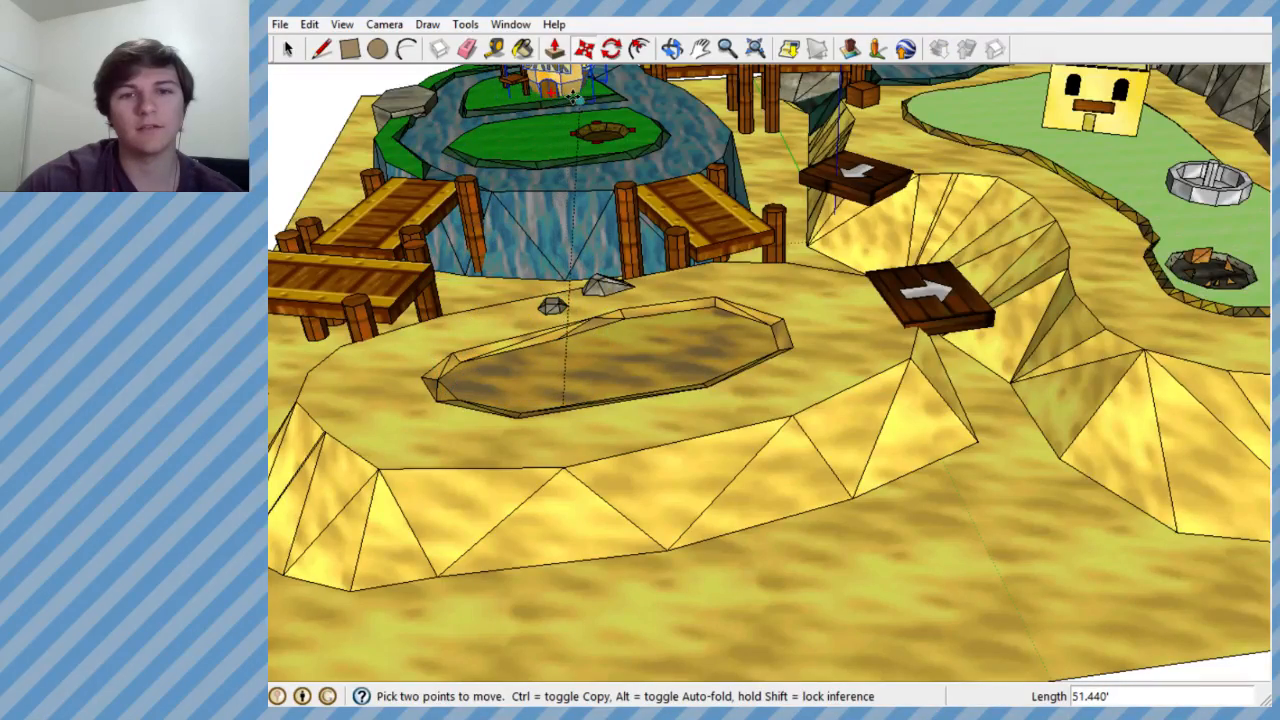
scroll(599, 444, "down", 4)
scroll(557, 203, "up", 8)
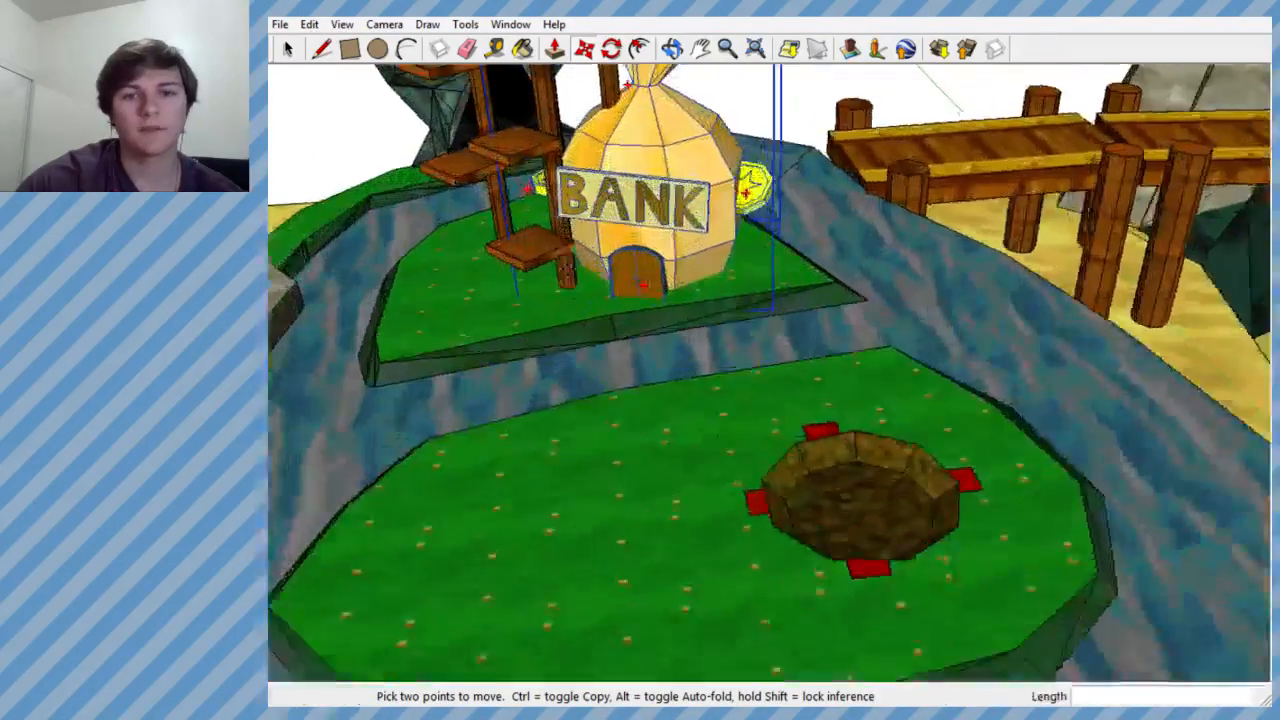
middle_click_drag(570, 207, 766, 216)
scroll(766, 216, "down", 3)
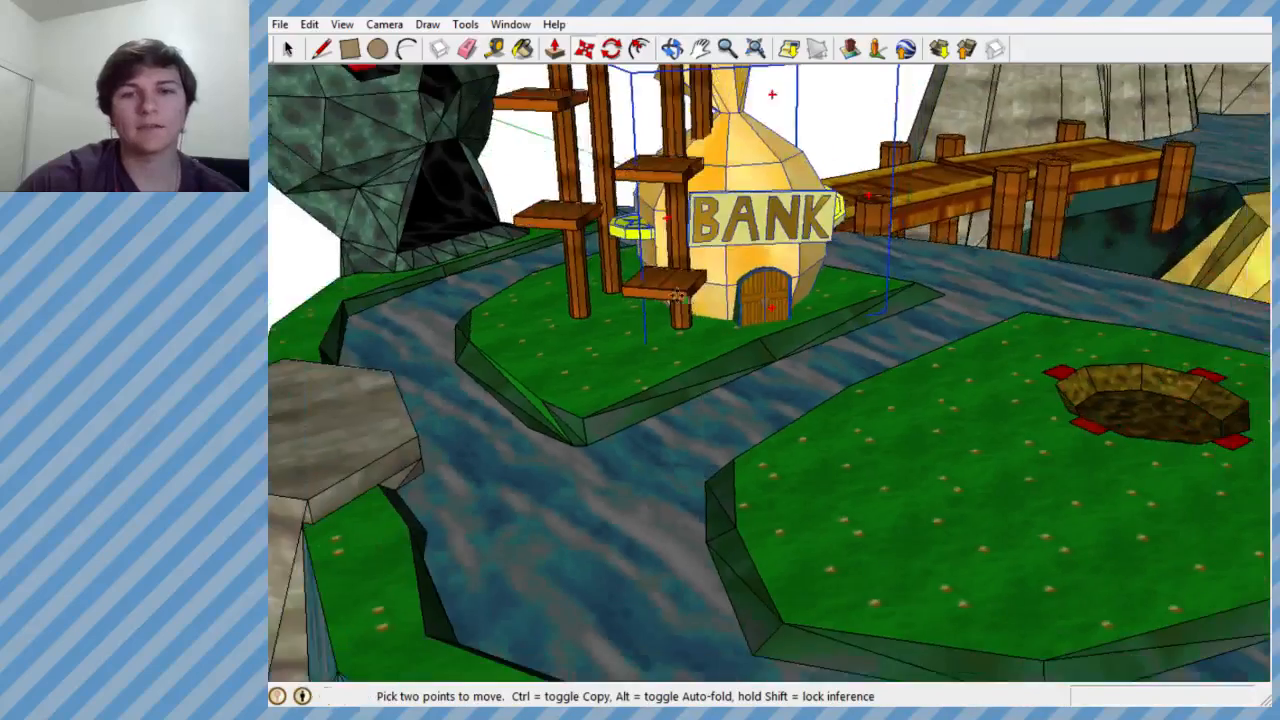
scroll(652, 130, "up", 6)
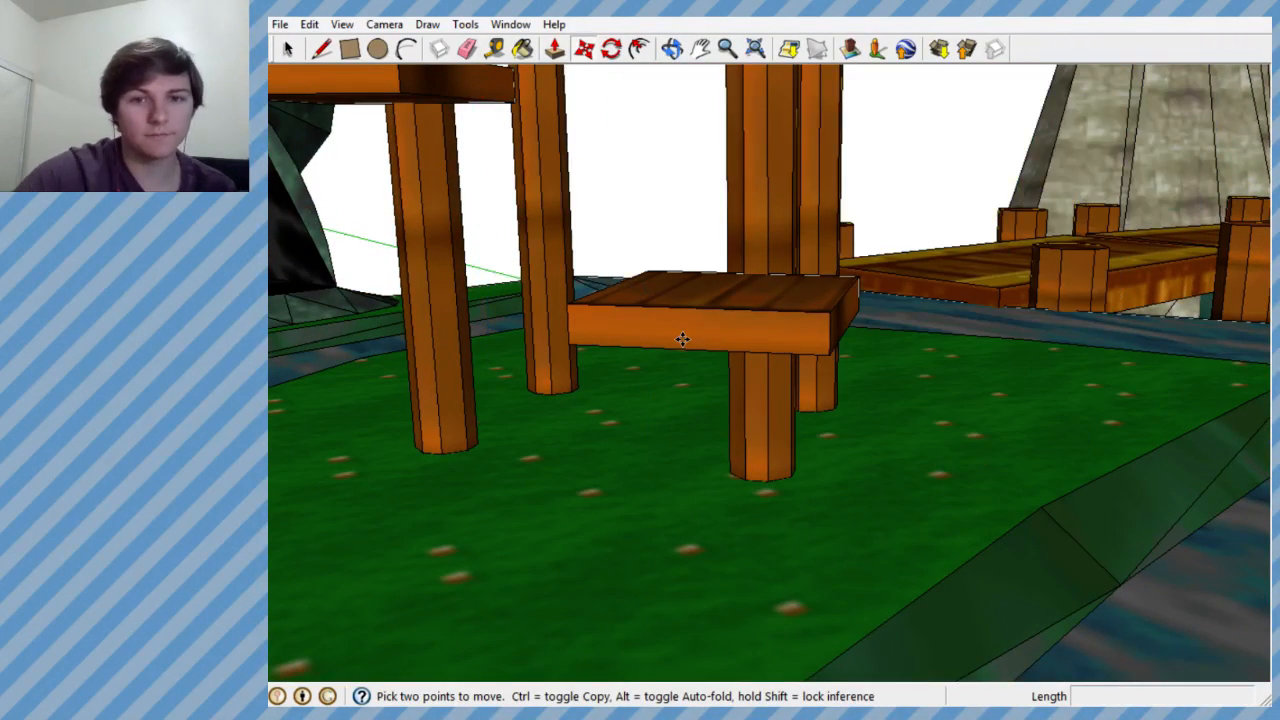
middle_click_drag(682, 339, 431, 437)
scroll(657, 226, "down", 7)
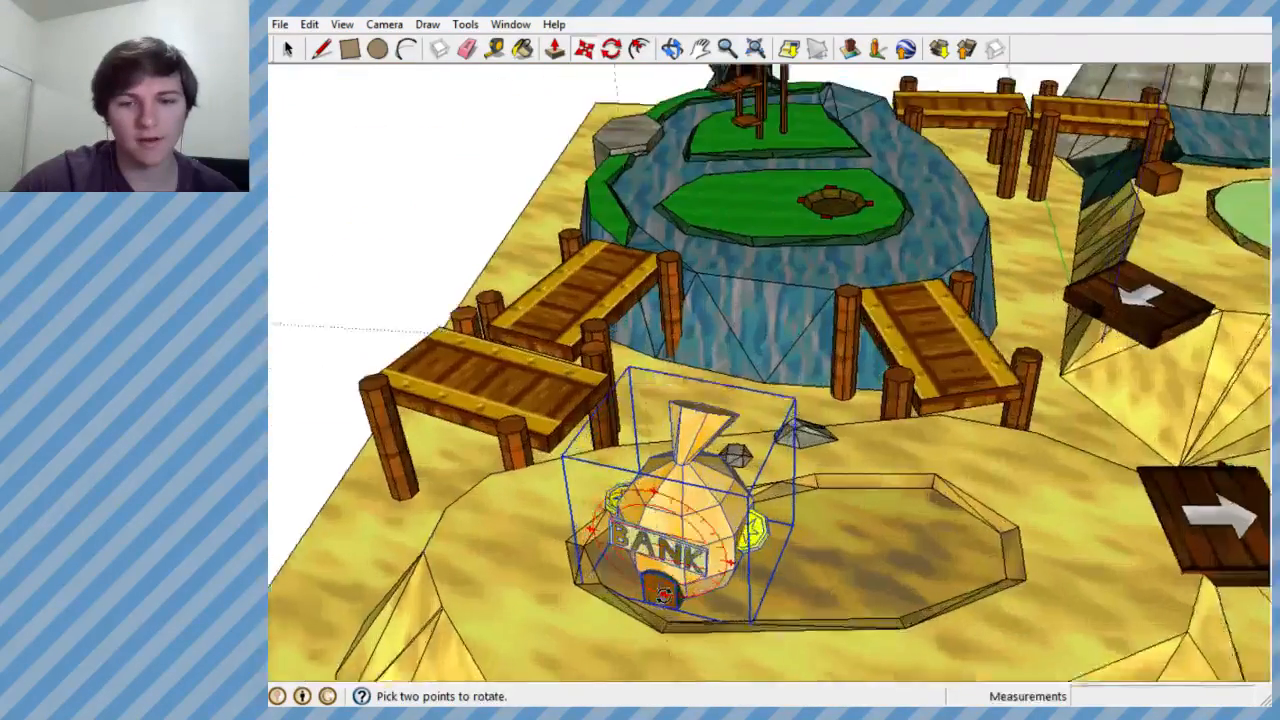
- Examine the bank group's size and placement in the basin against the surrounding bridges, plateaus and the whole course
scroll(663, 595, "up", 4)
middle_click_drag(663, 595, 688, 526)
scroll(688, 526, "down", 2)
scroll(735, 500, "up", 4)
middle_click_drag(757, 487, 645, 450)
scroll(802, 516, "down", 4)
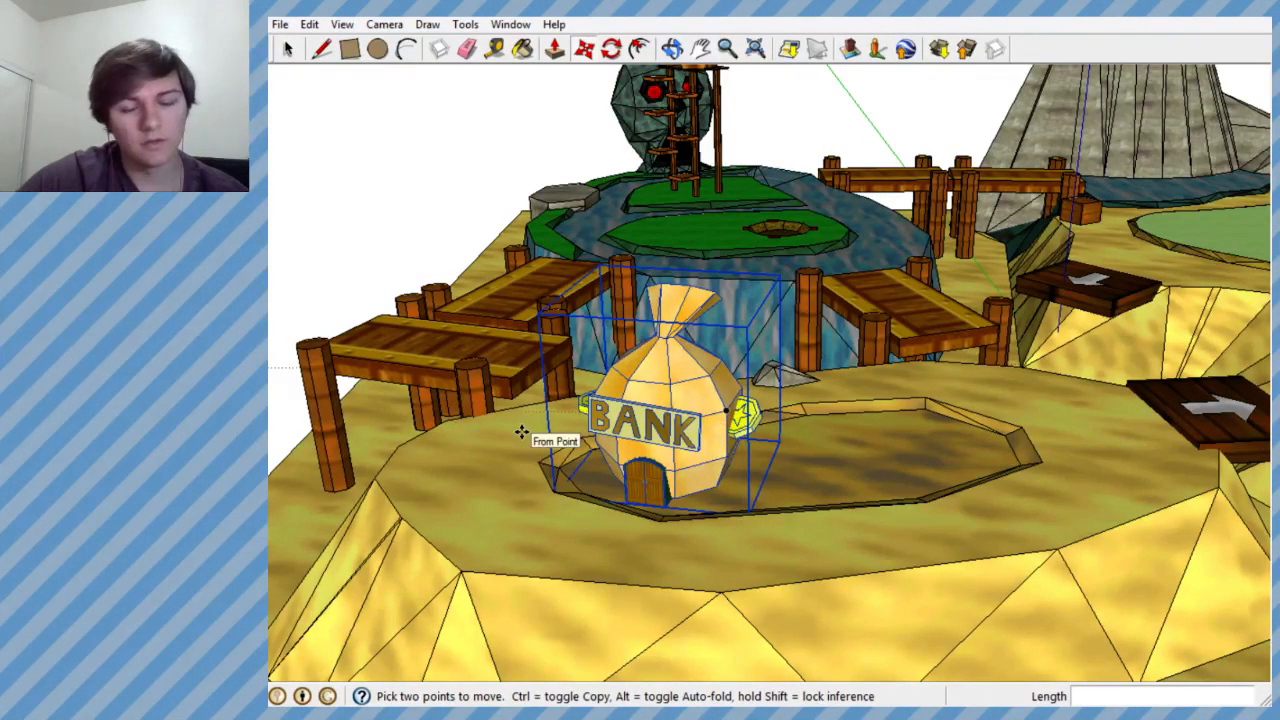
middle_click_drag(523, 432, 575, 590)
scroll(475, 475, "down", 3)
scroll(840, 403, "down", 5)
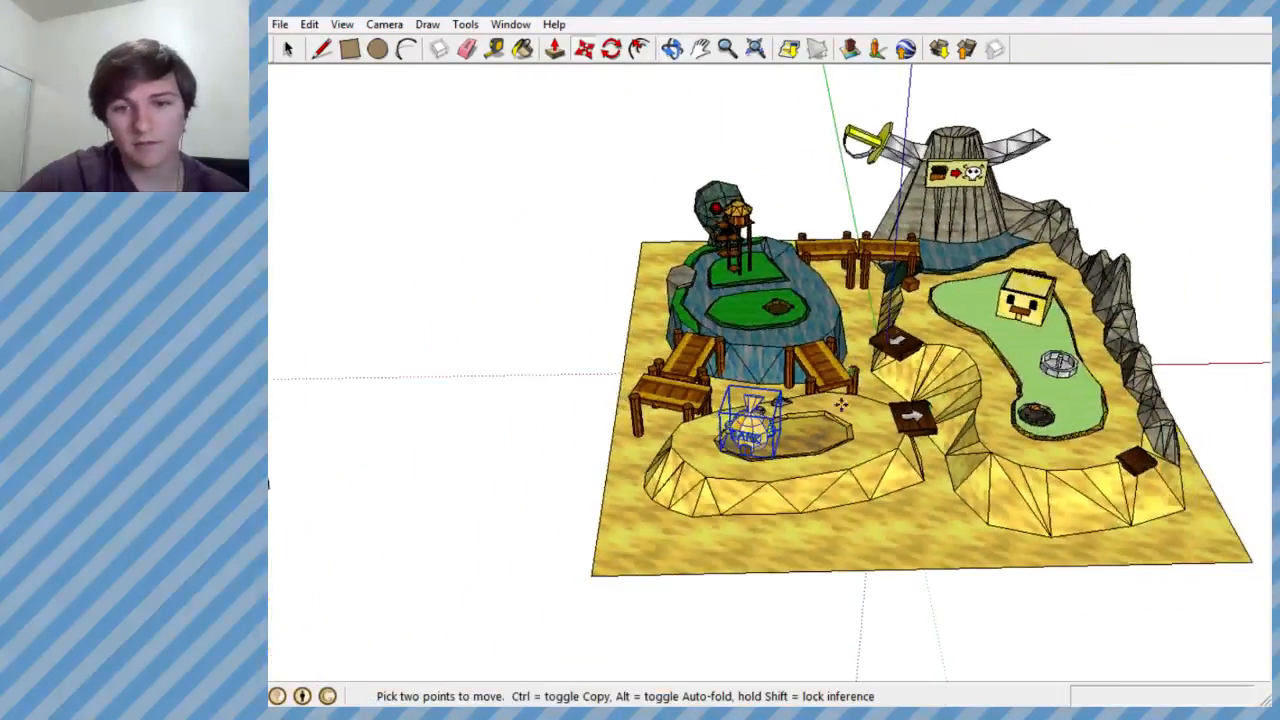
scroll(800, 500, "up", 3)
scroll(797, 512, "up", 4)
middle_click_drag(797, 512, 786, 620)
scroll(786, 620, "down", 1)
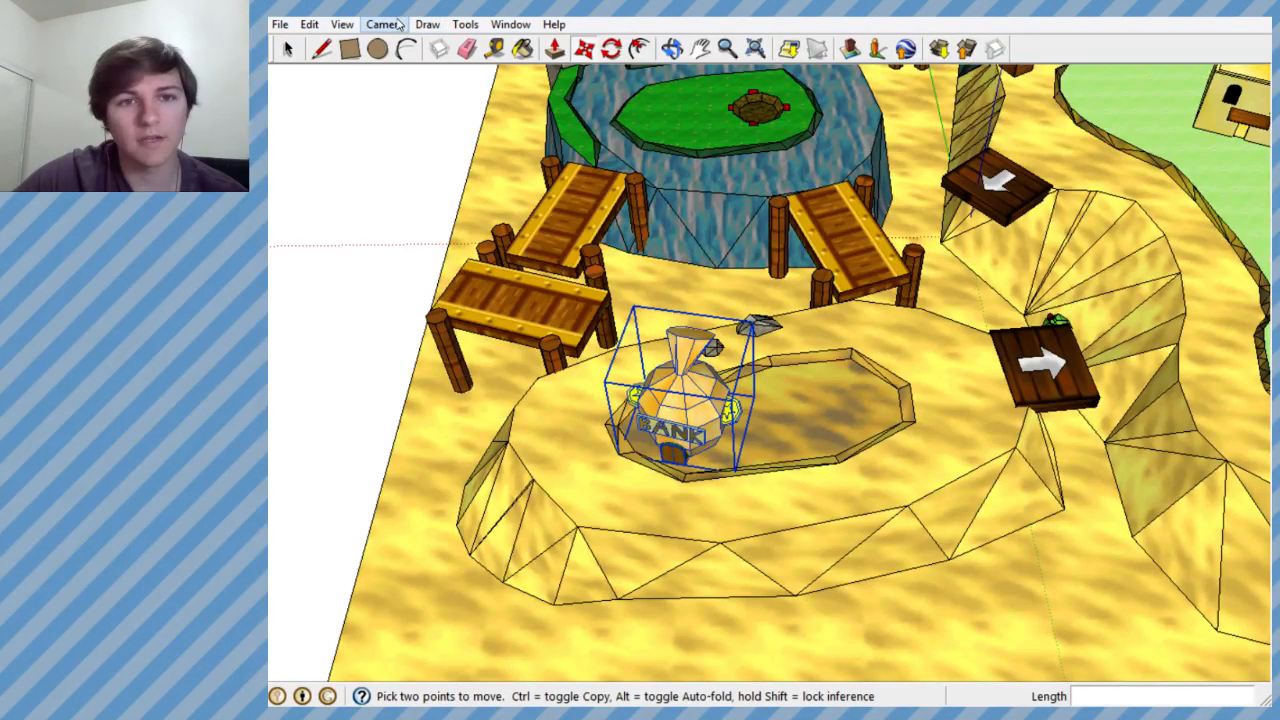
scroll(806, 178, "down", 5)
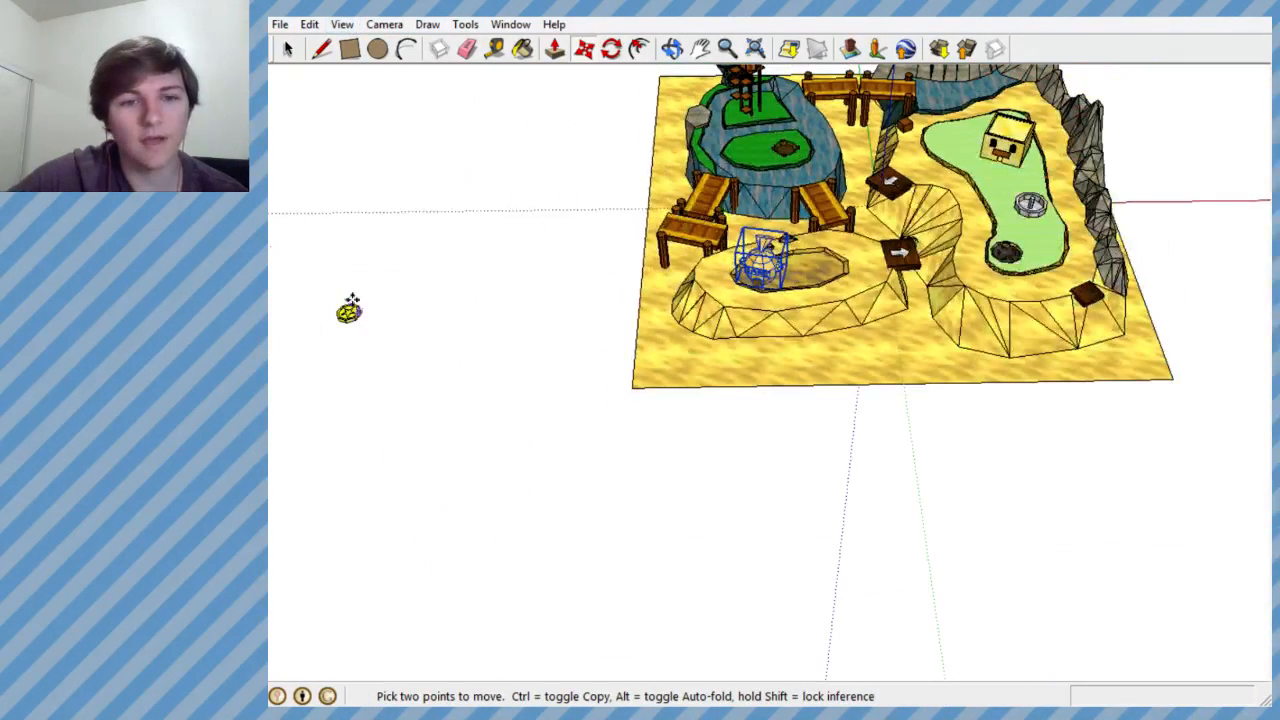
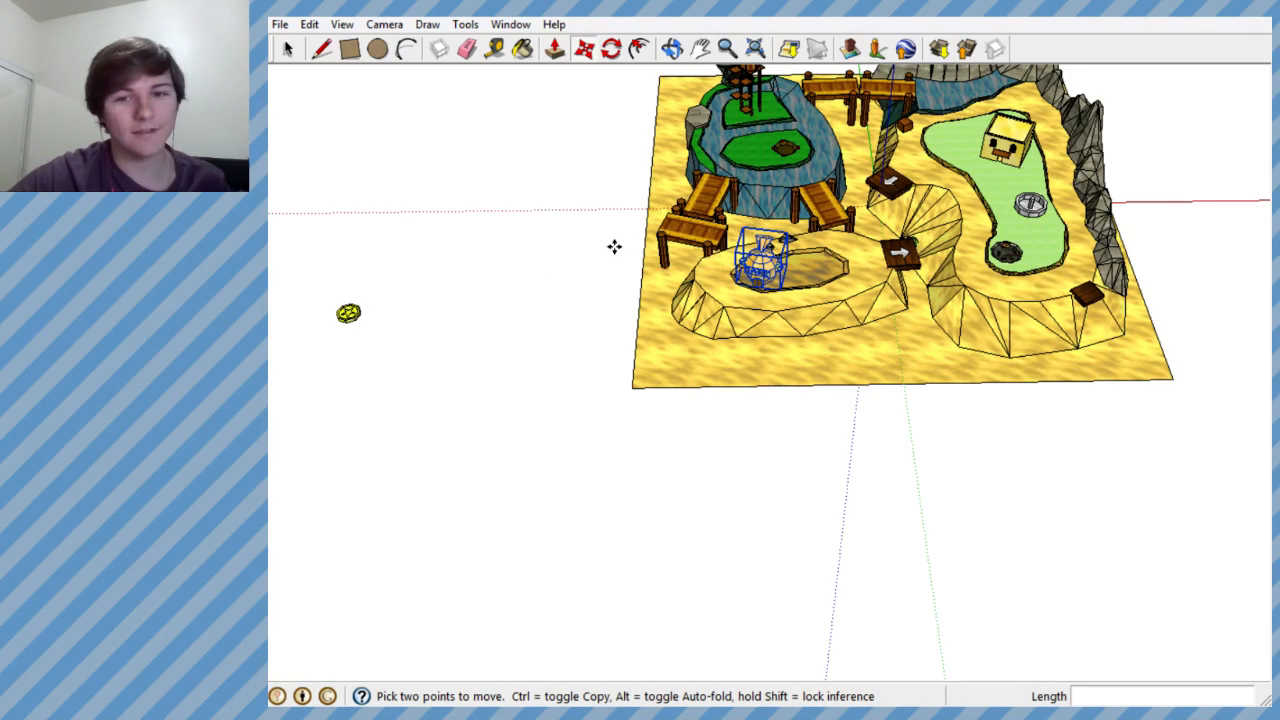
- Examine the bank model and the surrounding pit on the raised sand platform from several angles
scroll(700, 300, "up", 5)
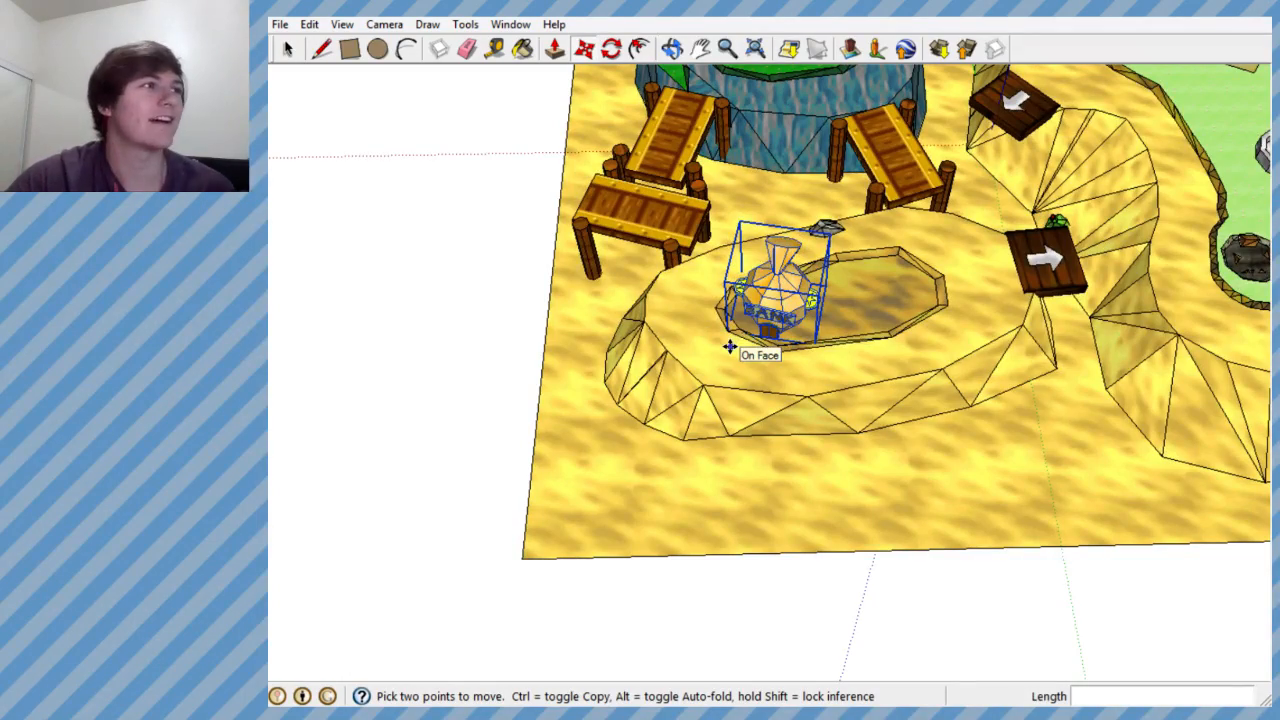
scroll(770, 373, "up", 5)
mouse_move(771, 376)
middle_mouse_down()
mouse_move(780, 526)
mouse_move(757, 242)
mouse_move(816, 630)
mouse_move(1149, 443)
mouse_move(749, 437)
mouse_move(963, 248)
mouse_move(860, 360)
mouse_move(343, 380)
mouse_move(354, 337)
middle_mouse_up()
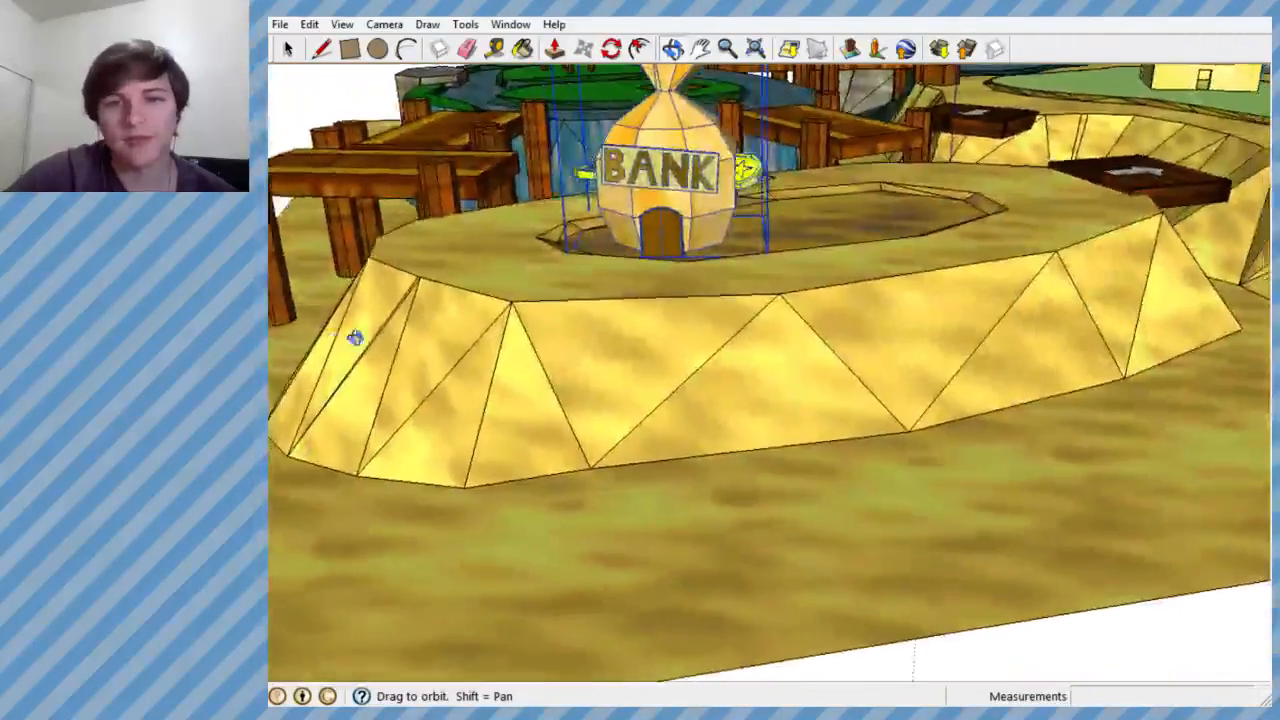
scroll(646, 257, "down", 3)
scroll(646, 257, "up", 3)
mouse_move(646, 257)
middle_mouse_down()
mouse_move(626, 332)
mouse_move(584, 318)
middle_mouse_up()
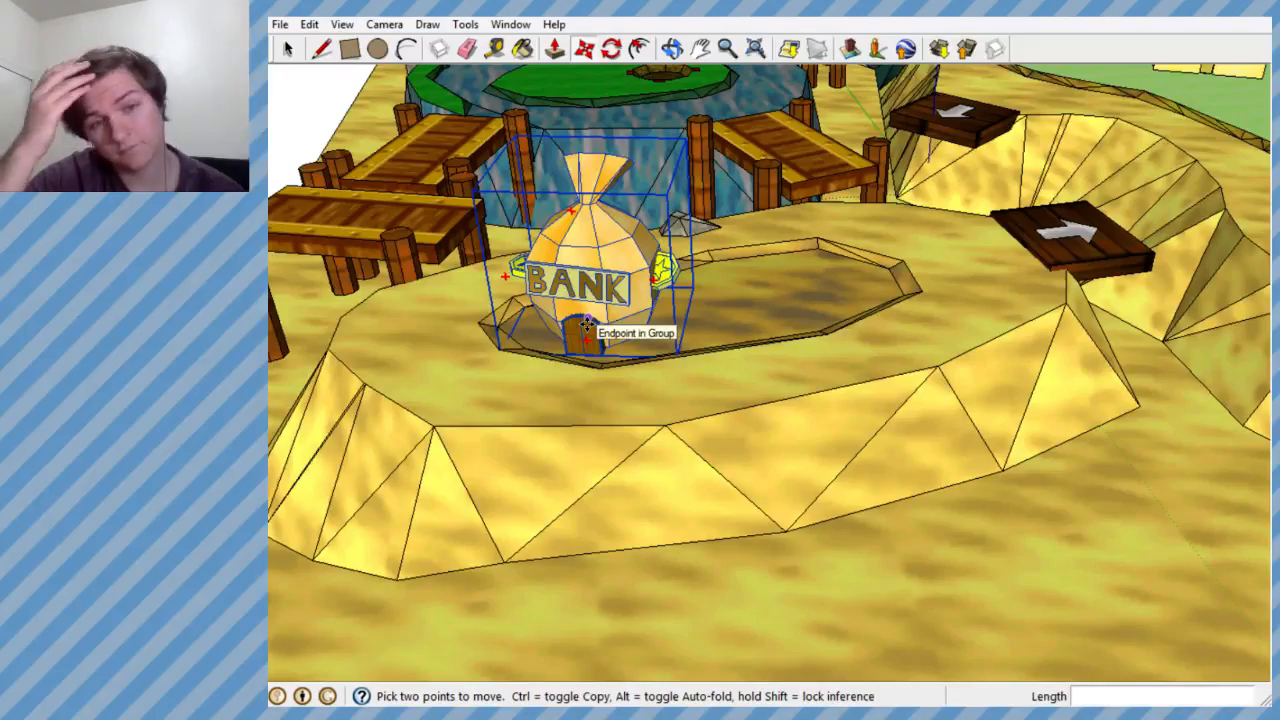
scroll(586, 326, "down", 3)
scroll(727, 346, "up", 2)
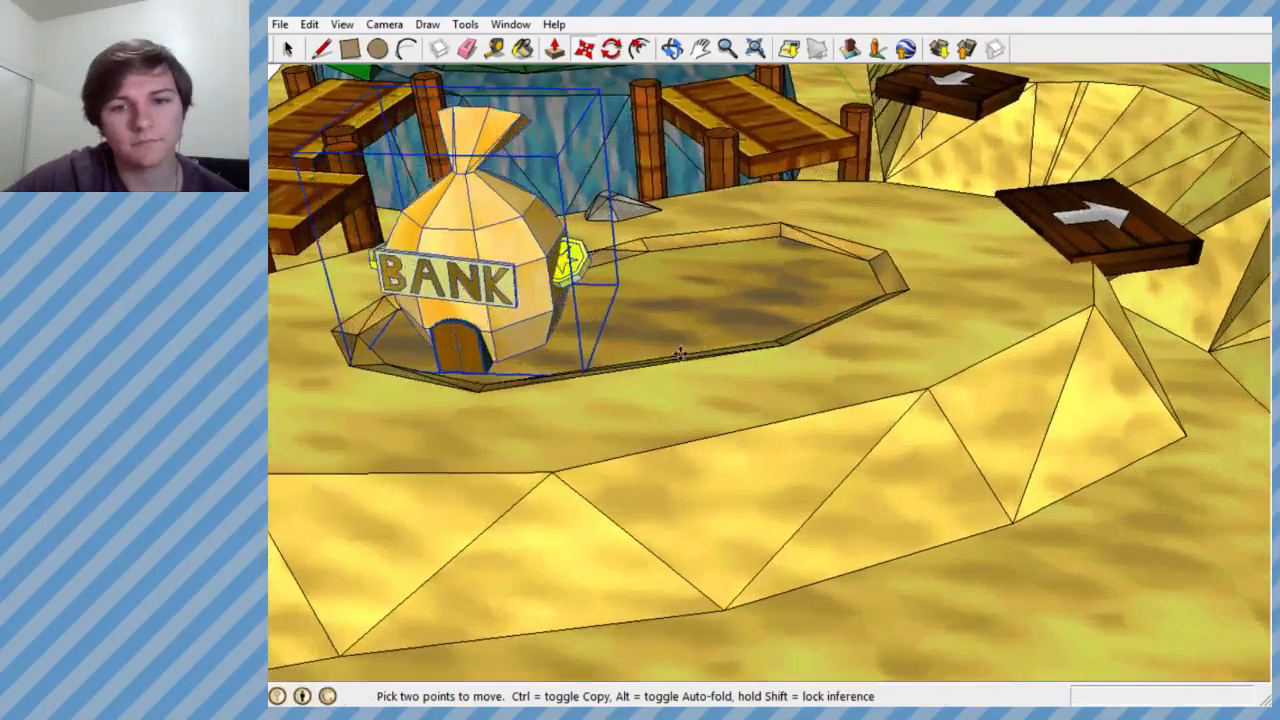
mouse_move(727, 346)
middle_mouse_down()
mouse_move(500, 403)
mouse_move(643, 337)
mouse_move(750, 315)
mouse_move(743, 323)
middle_mouse_up()
scroll(608, 329, "up", 2)
scroll(640, 340, "up", 3)
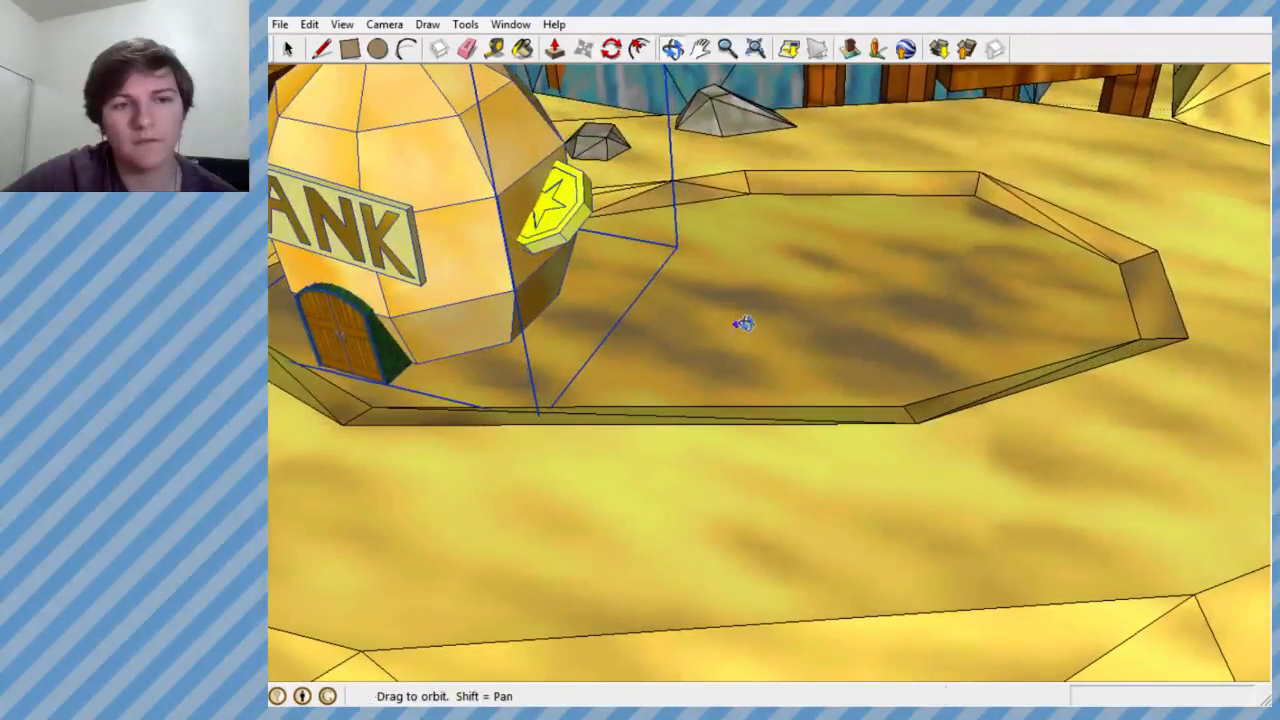
scroll(751, 323, "down", 4)
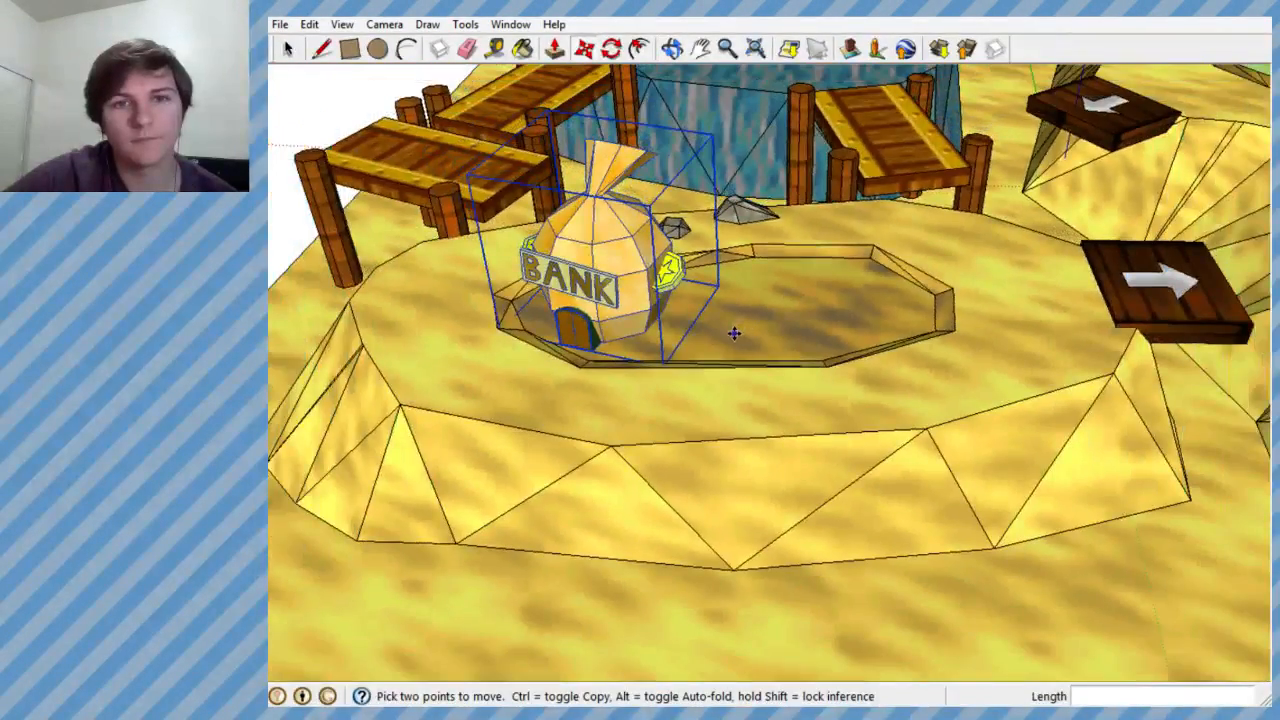
scroll(734, 333, "down", 4)
middle_click_drag(726, 363, 570, 520)
scroll(970, 400, "down", 3)
middle_click_drag(753, 416, 933, 478)
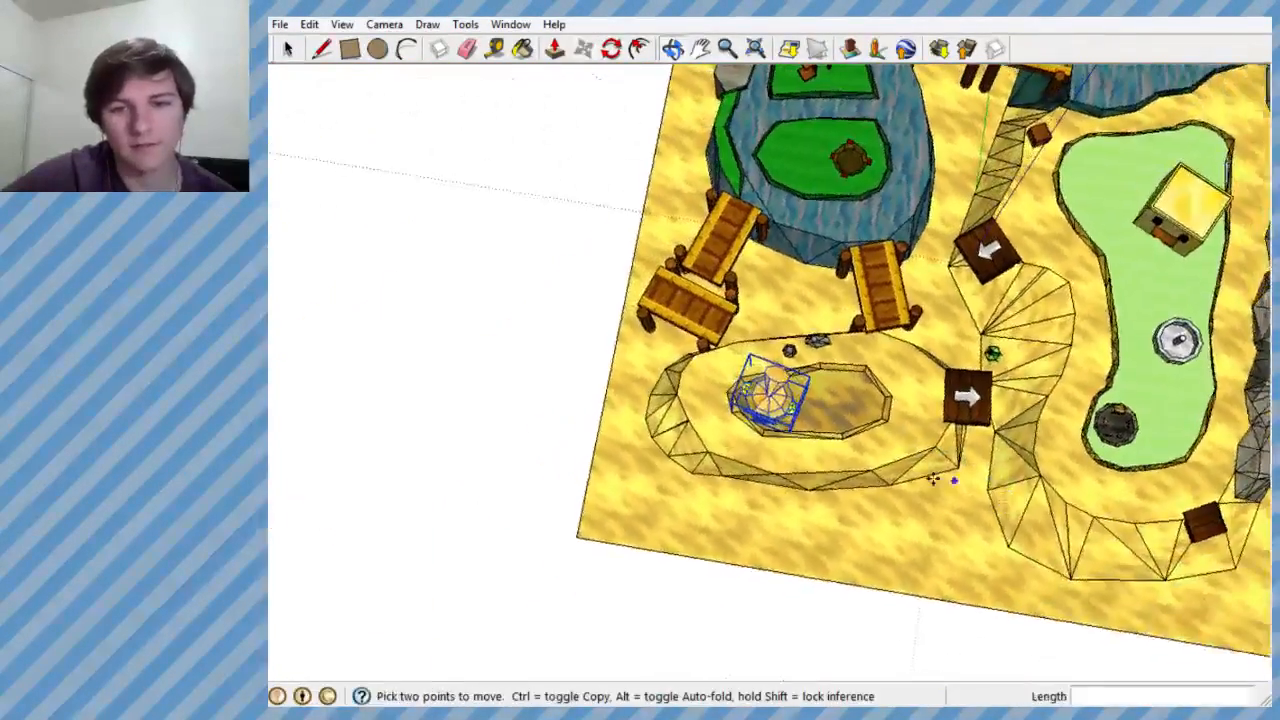
- Draw an eight-sided polygon with a radius of about 2.175' on the empty ground beside the course
scroll(474, 420, "up", 5)
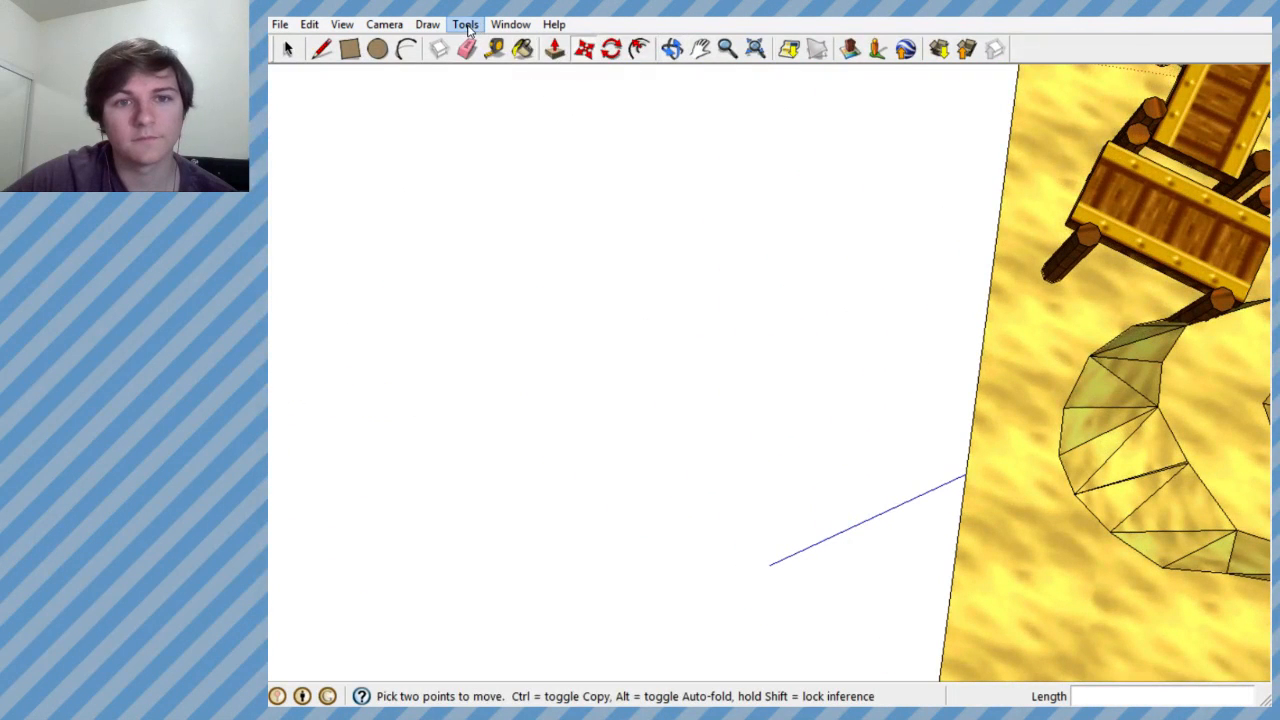
left_click(466, 26)
mouse_move(427, 24)
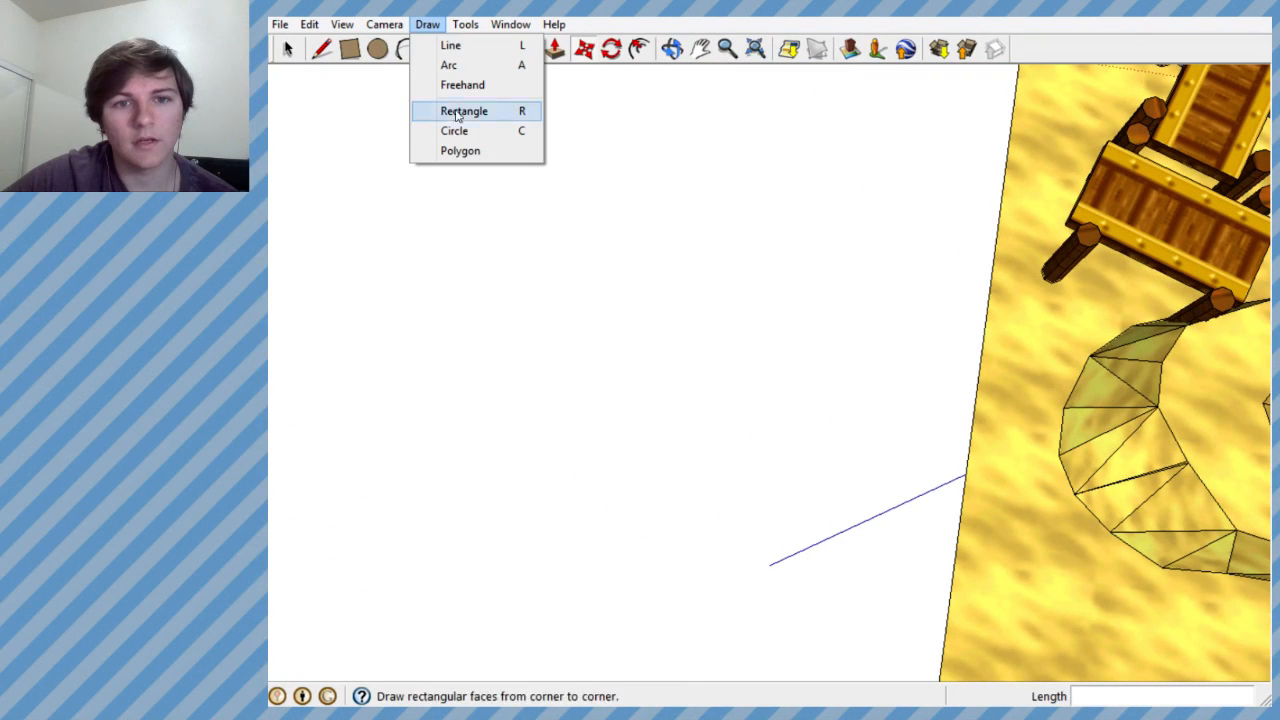
left_click(463, 151)
left_click(612, 408)
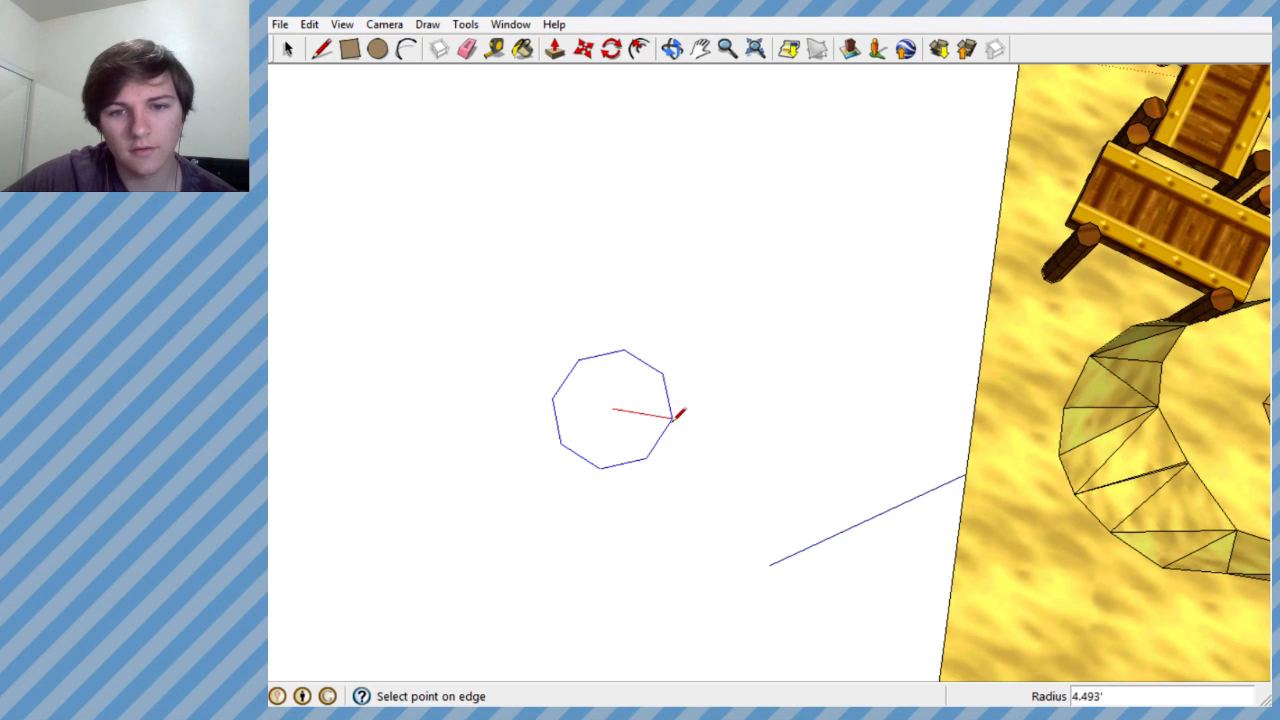
left_click(677, 413)
scroll(720, 385, "down", 3)
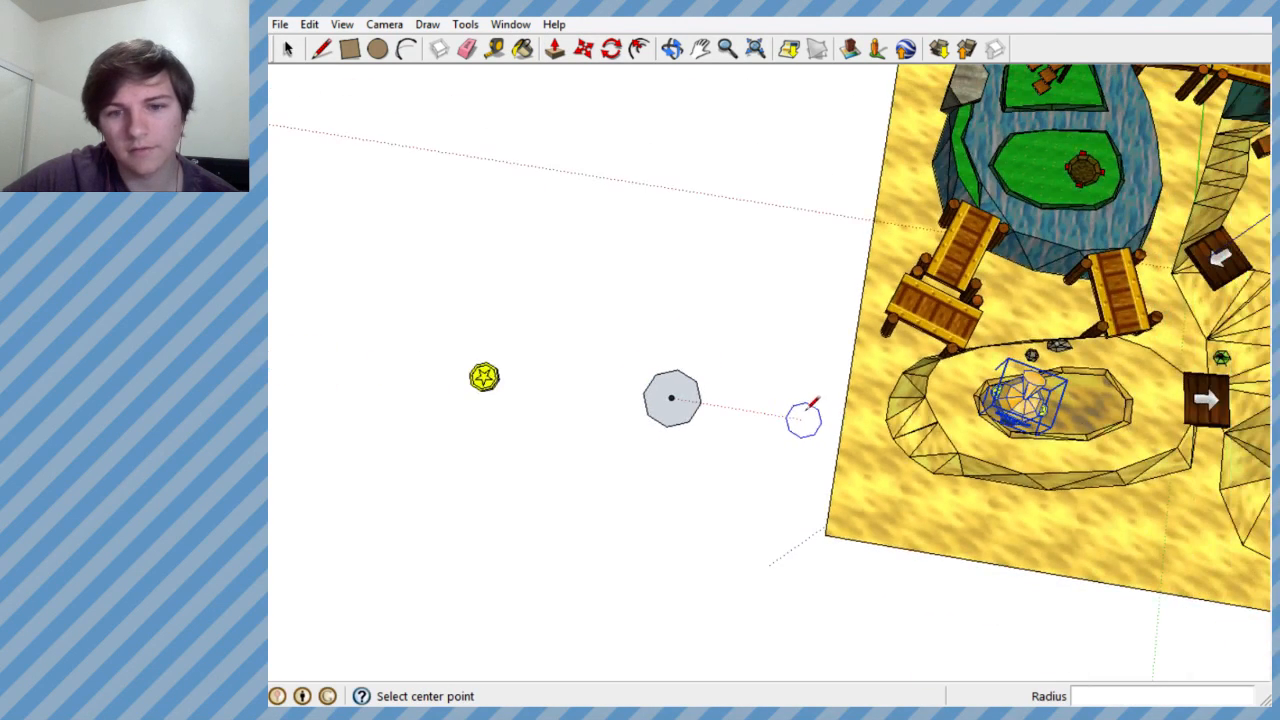
scroll(804, 418, "up", 3)
key("ctrl+z")
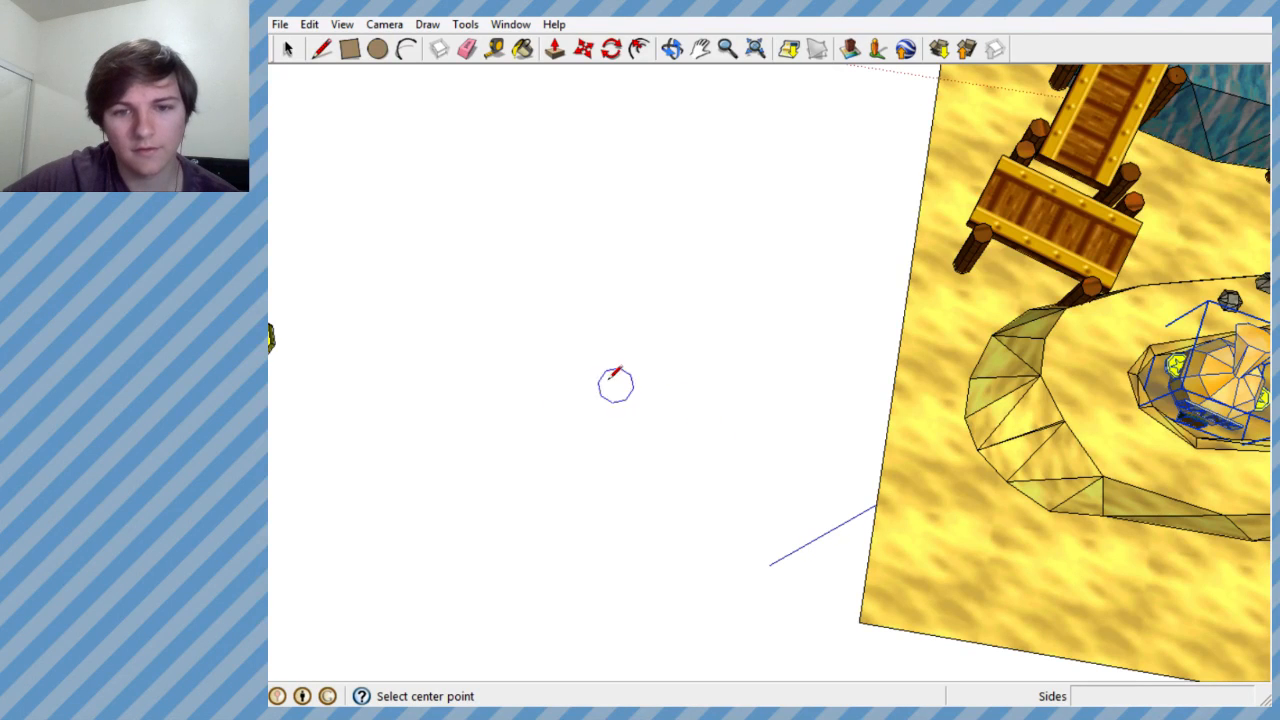
left_click(597, 377)
left_click(626, 376)
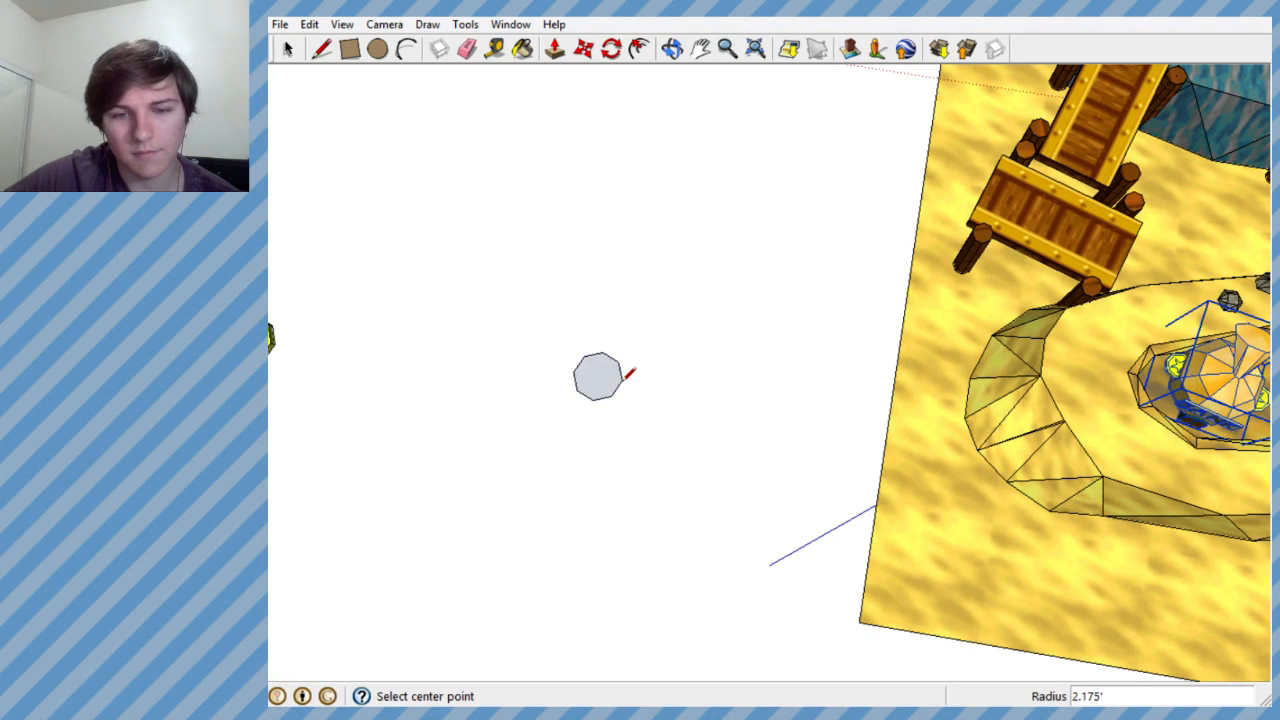
- Draw a concentric octagon with a radius of about 2.000' inside the first one
middle_click_drag(630, 373, 606, 477)
scroll(604, 443, "up", 3)
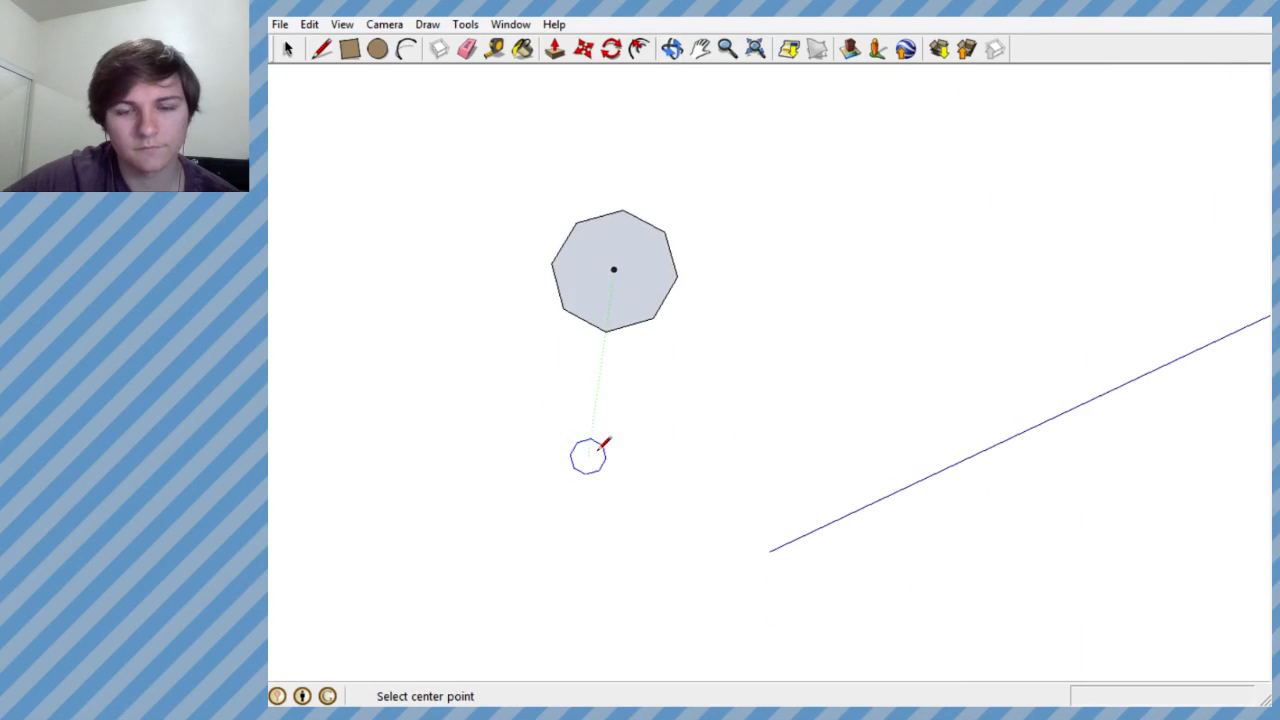
scroll(617, 563, "down", 1)
scroll(609, 301, "up", 4)
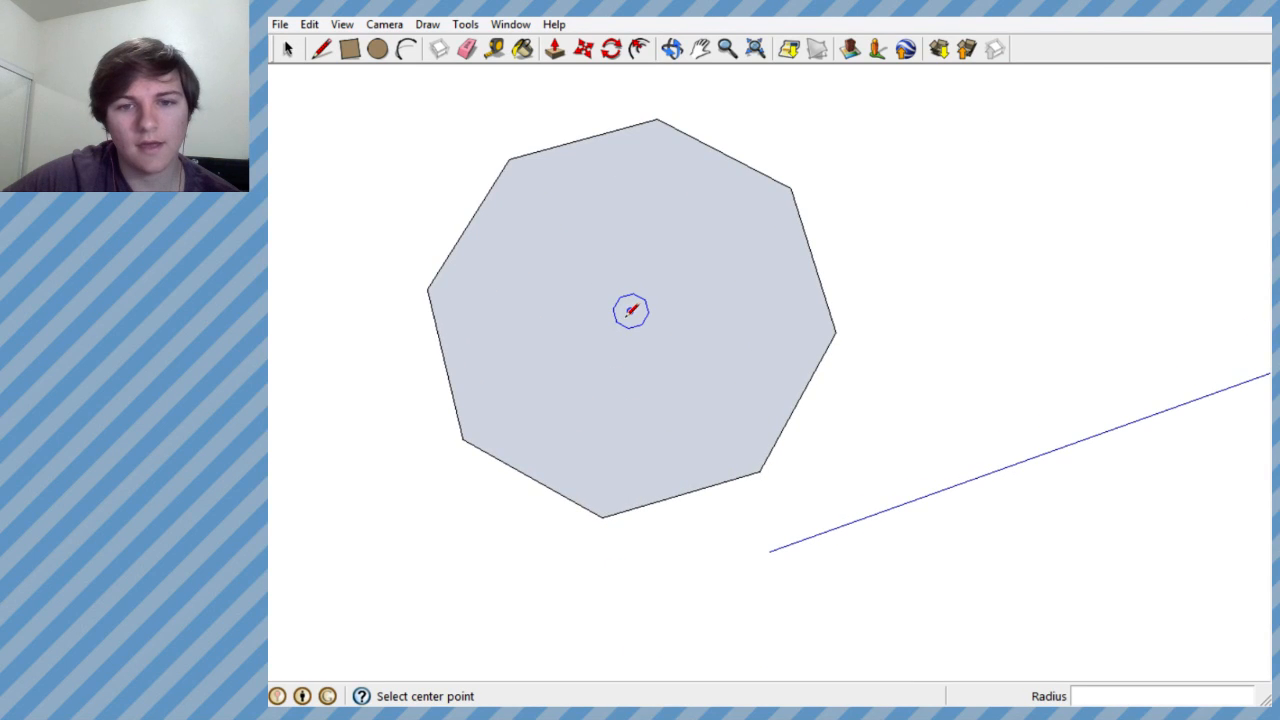
left_click(630, 311)
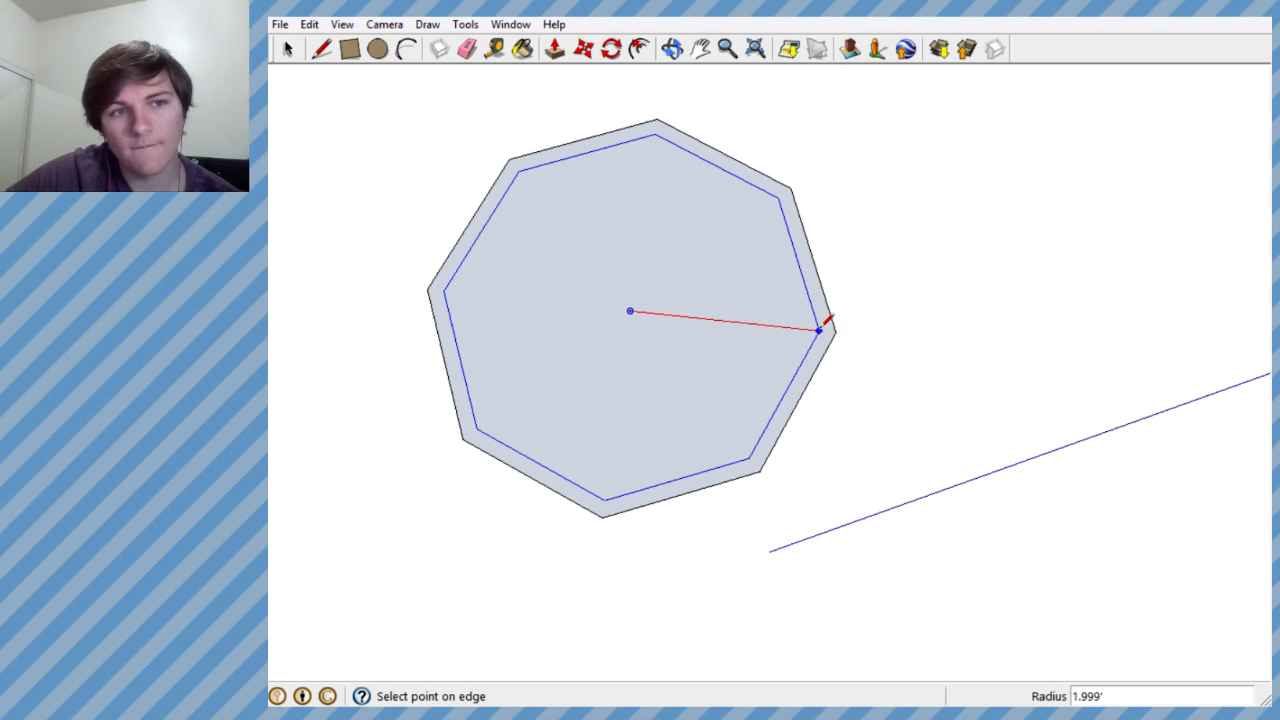
left_click(824, 322)
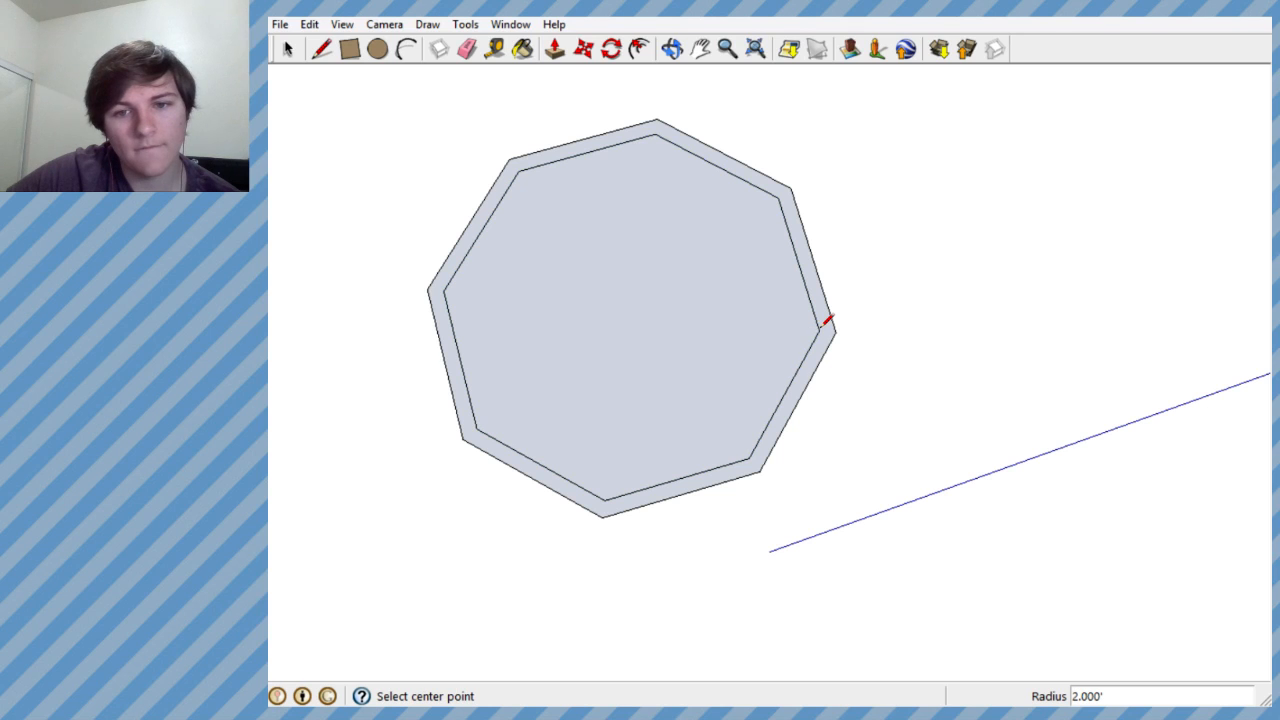
- Add a third concentric octagon with a radius of about 1.925' just inside the second
left_click(629, 311)
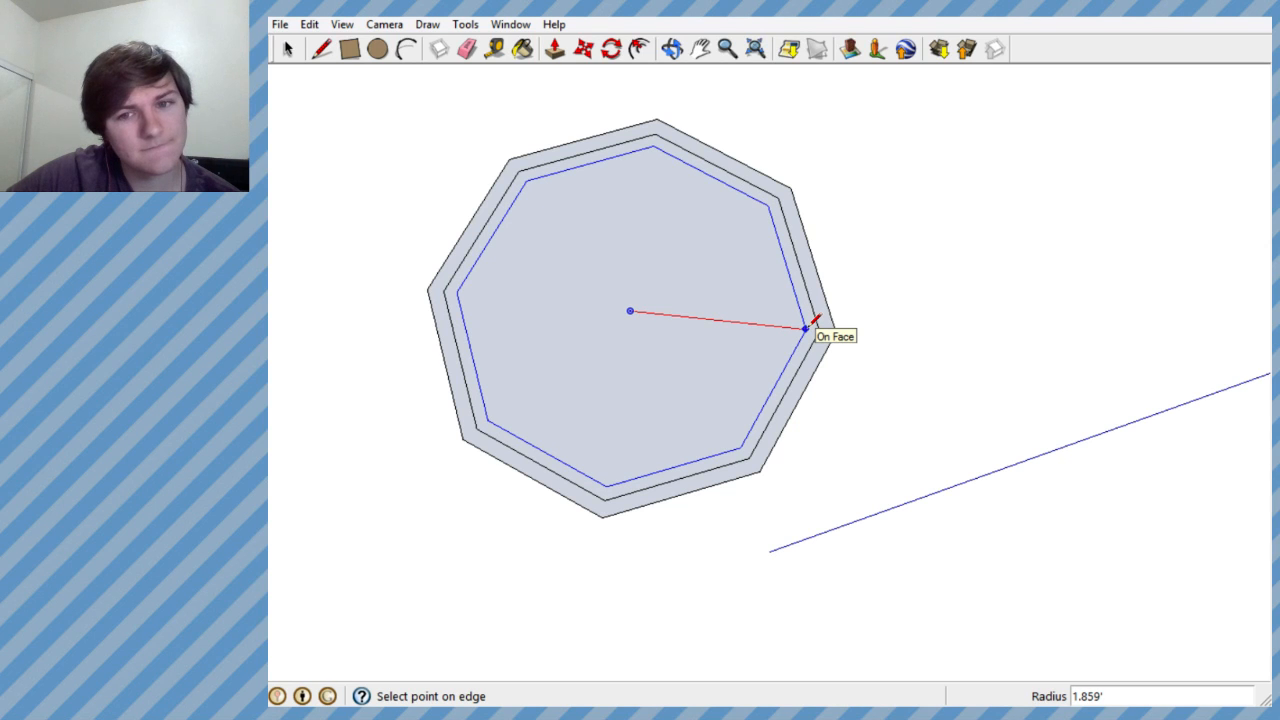
scroll(812, 322, "up", 5)
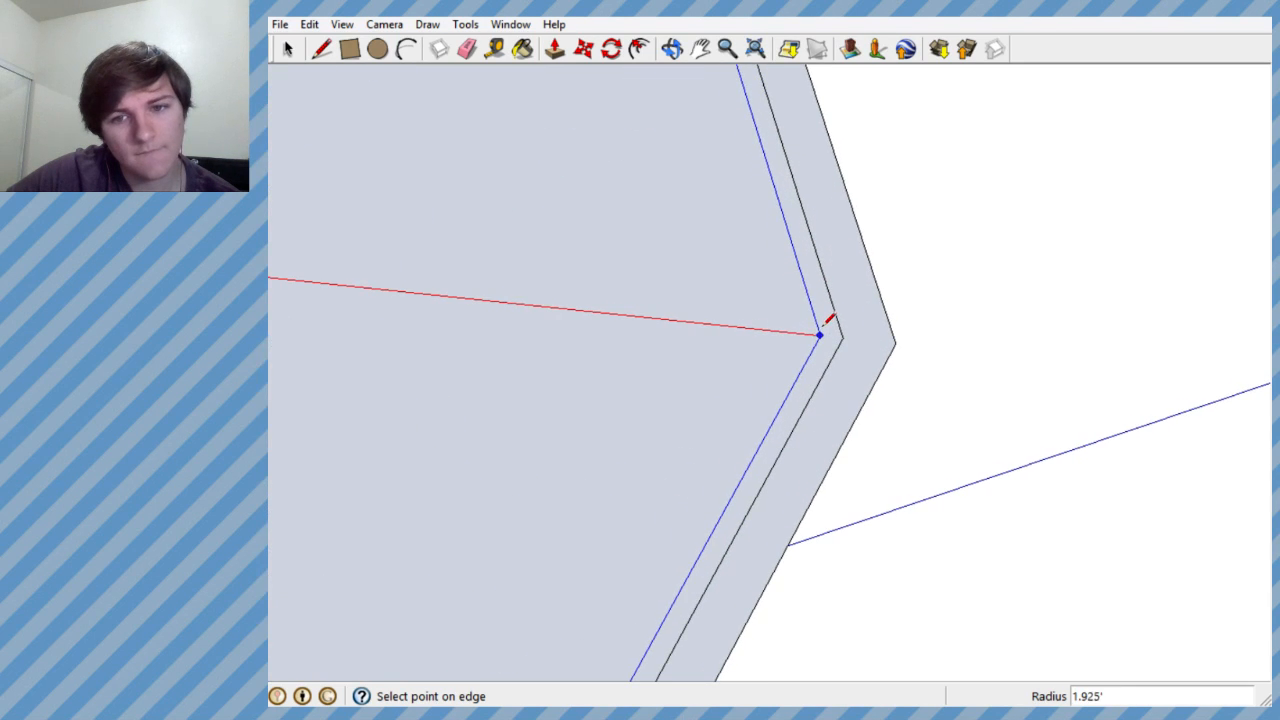
left_click(830, 324)
scroll(830, 324, "down", 5)
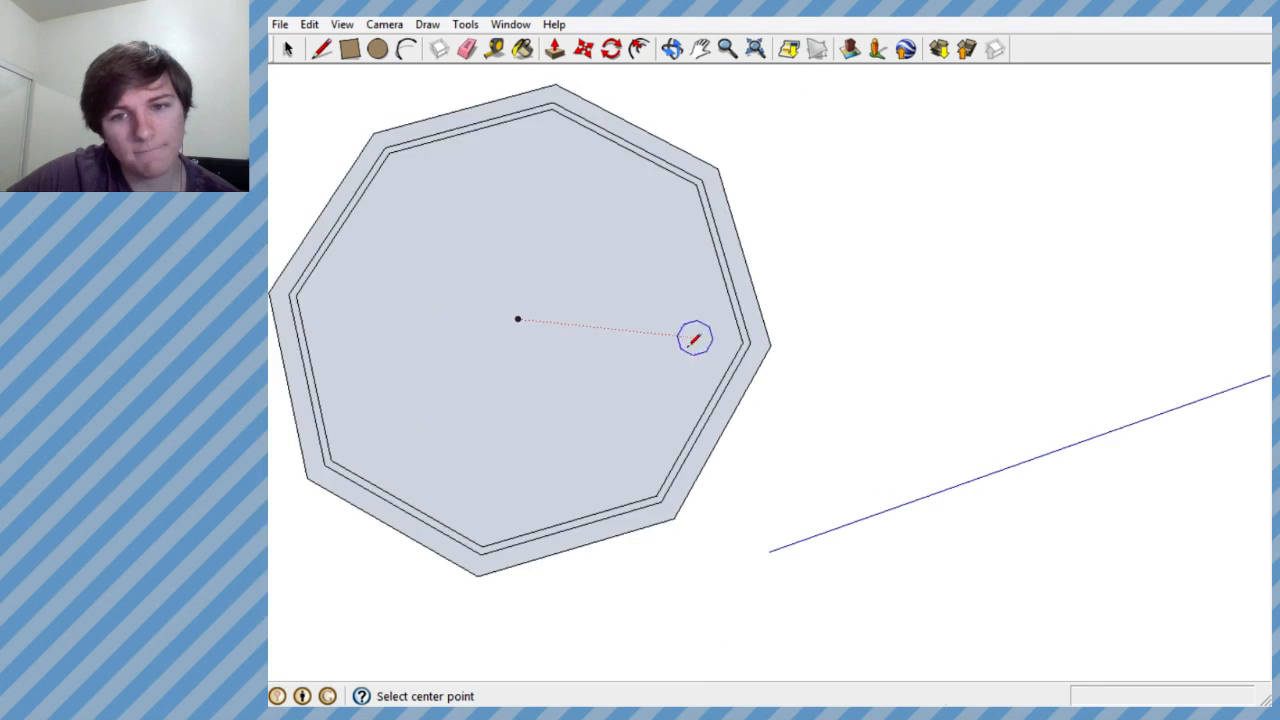
- Draw two more progressively smaller concentric octagons, leaving a narrow ring between each outline
left_click(517, 318)
scroll(712, 338, "up", 5)
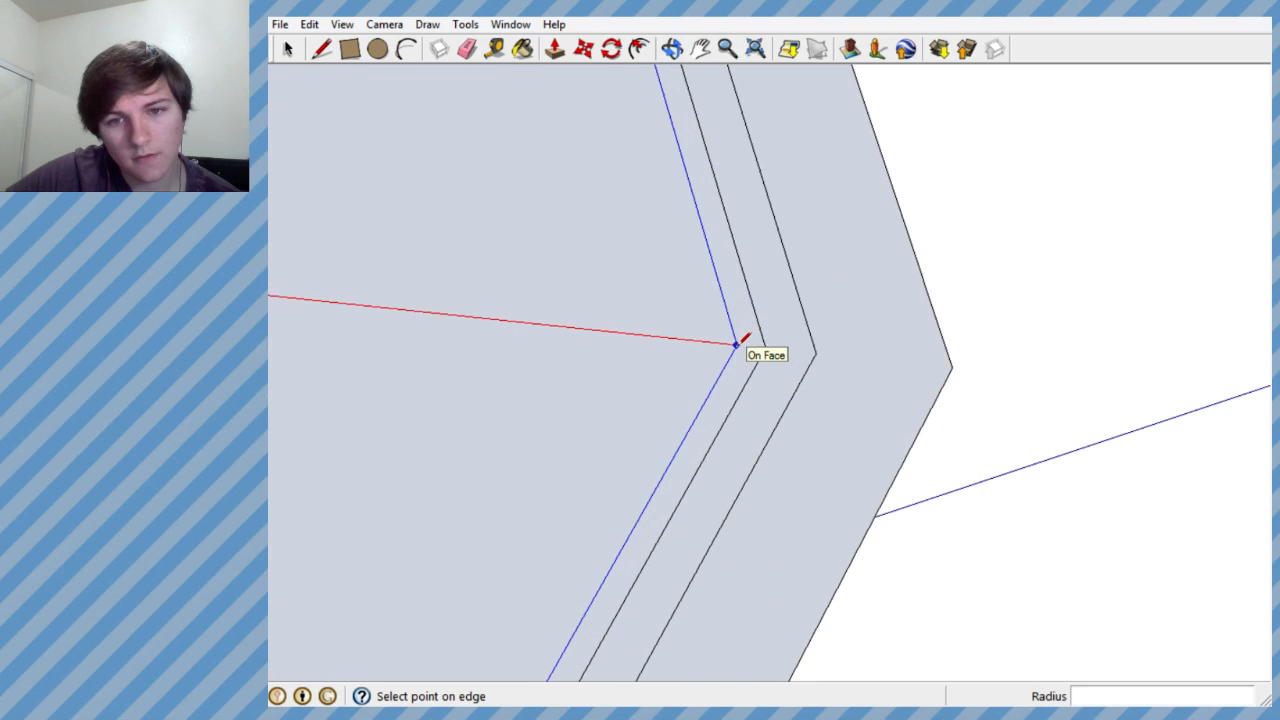
left_click(727, 343)
scroll(789, 354, "down", 5)
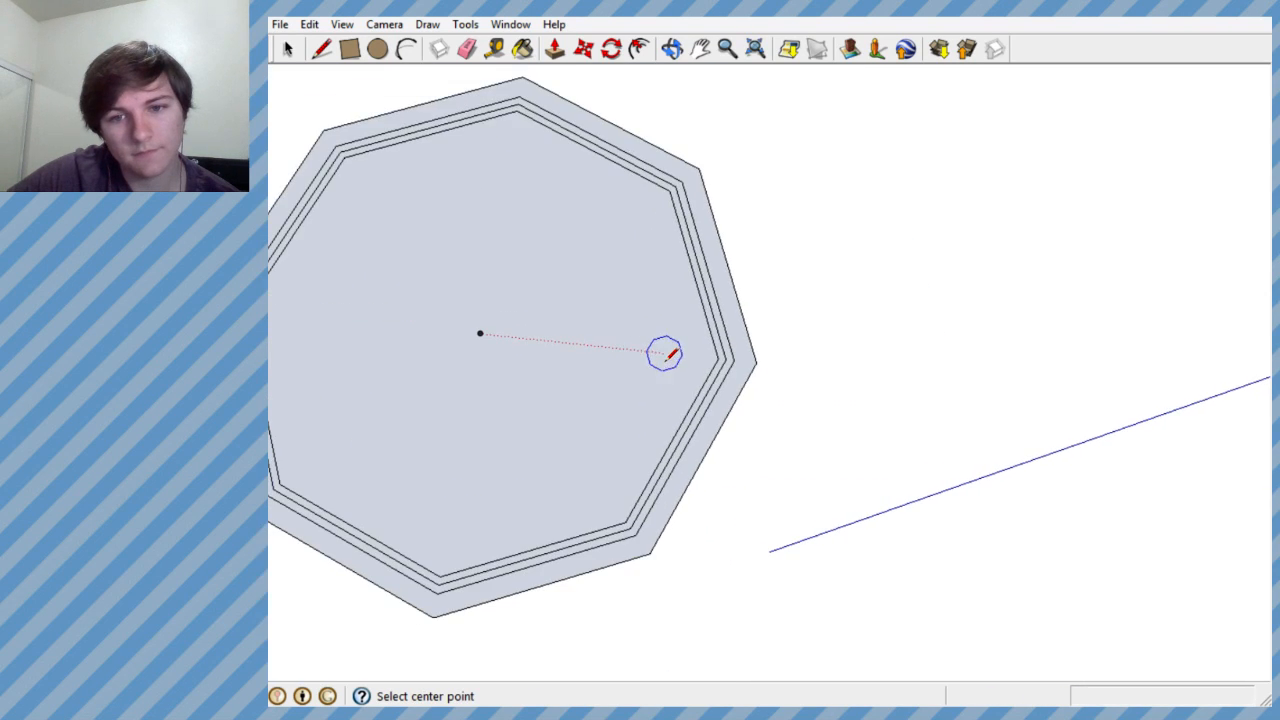
left_click(480, 333)
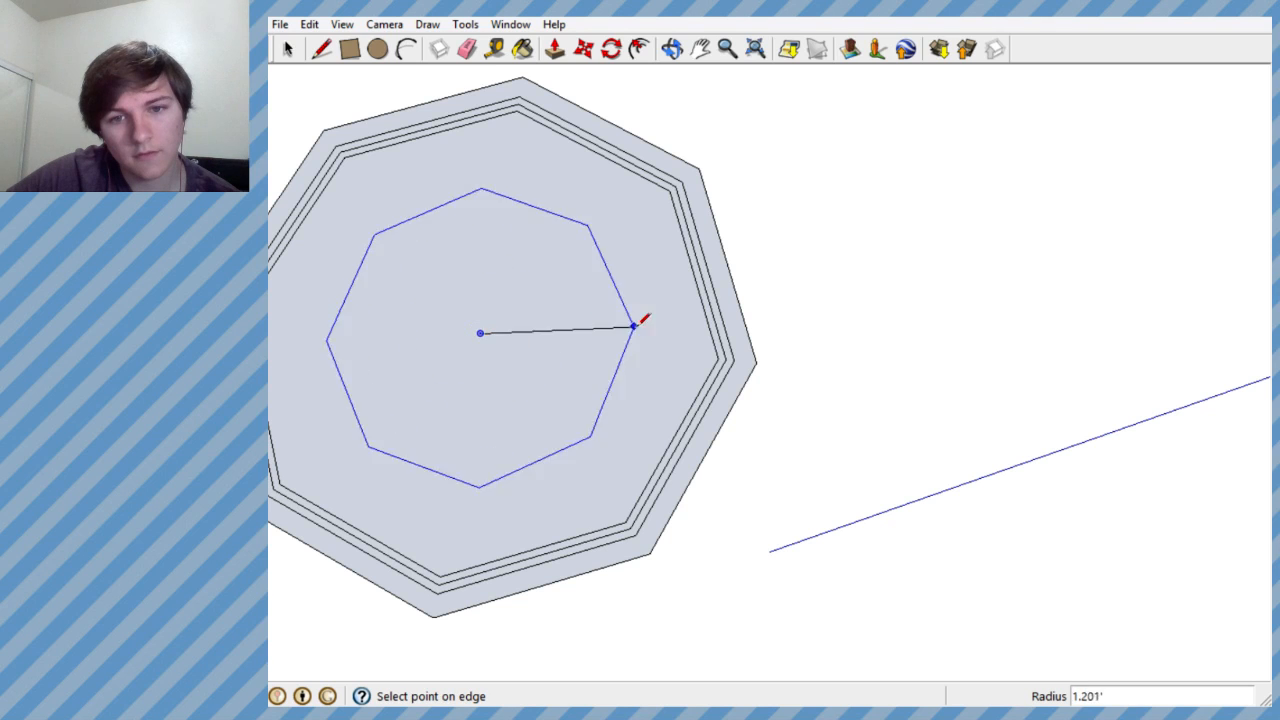
left_click(706, 356)
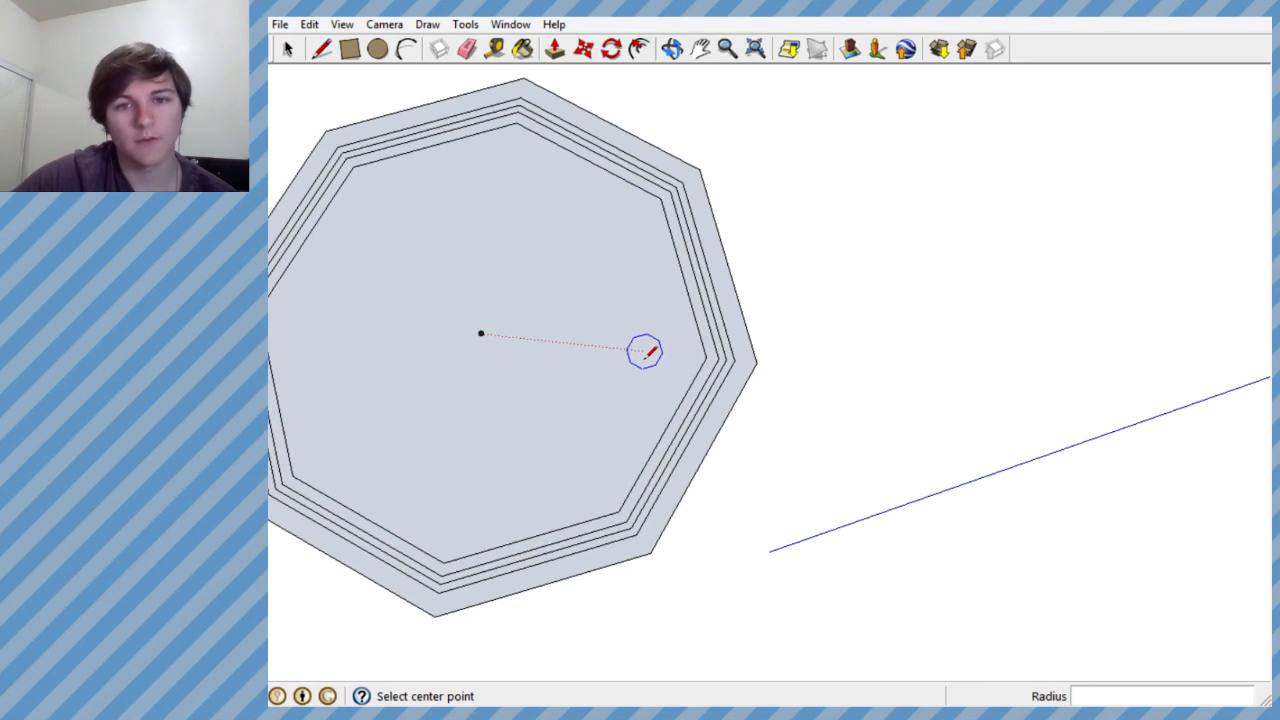
- Try to select the octagon's centre face and outer ring together for Push/Pull
middle_click_drag(646, 349, 437, 254)
scroll(532, 266, "down", 5)
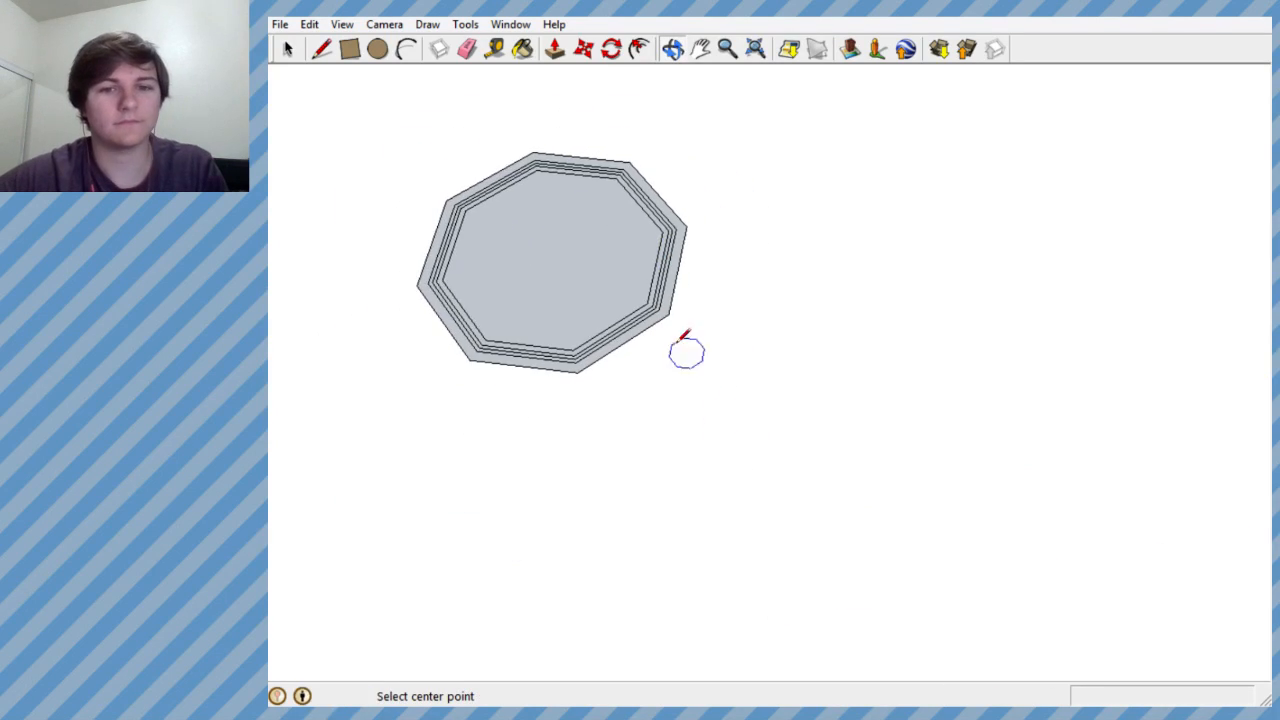
scroll(600, 240, "up", 10)
left_click(554, 48)
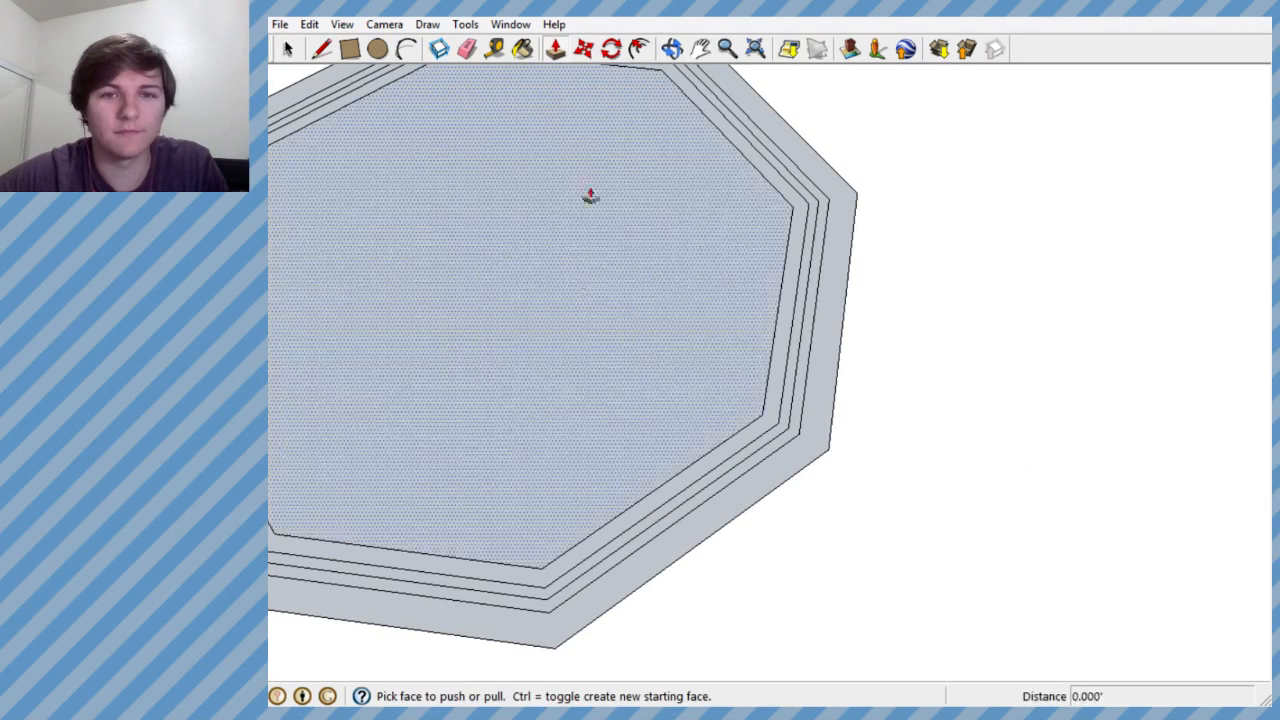
mouse_move(589, 194)
middle_mouse_down()
mouse_move(795, 190)
mouse_move(783, 280)
mouse_move(706, 357)
mouse_move(646, 289)
mouse_move(600, 203)
mouse_move(606, 223)
mouse_move(602, 172)
middle_mouse_up()
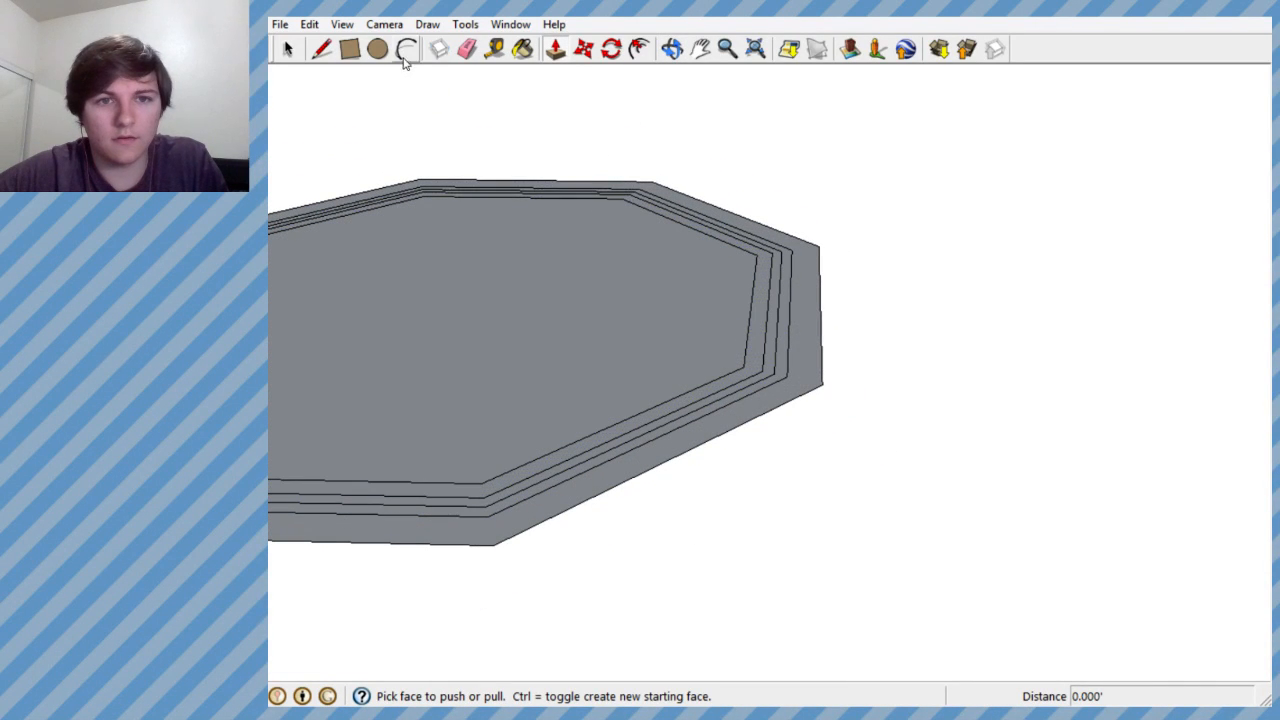
left_click(287, 51)
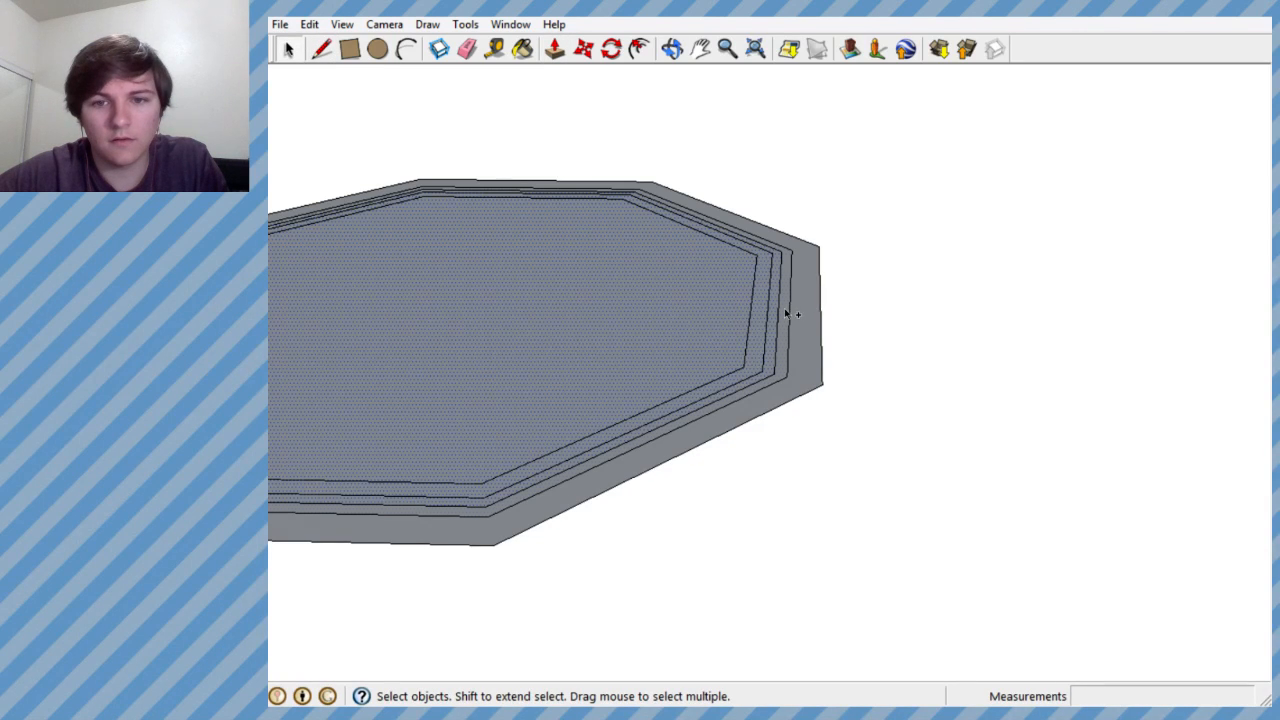
left_click(555, 49)
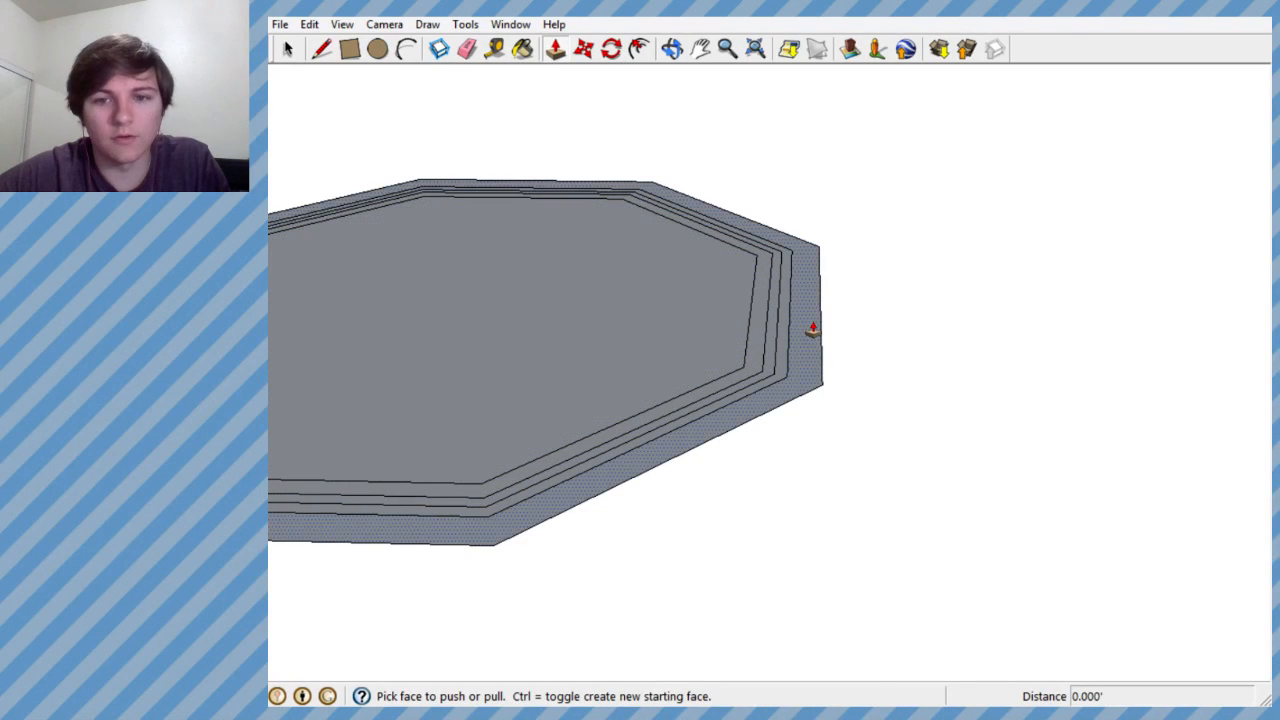
middle_click_drag(802, 325, 663, 246)
- Try to multi-select the centre face, the outer ring and alternate octagon outlines for a joint extrusion
left_click(288, 49)
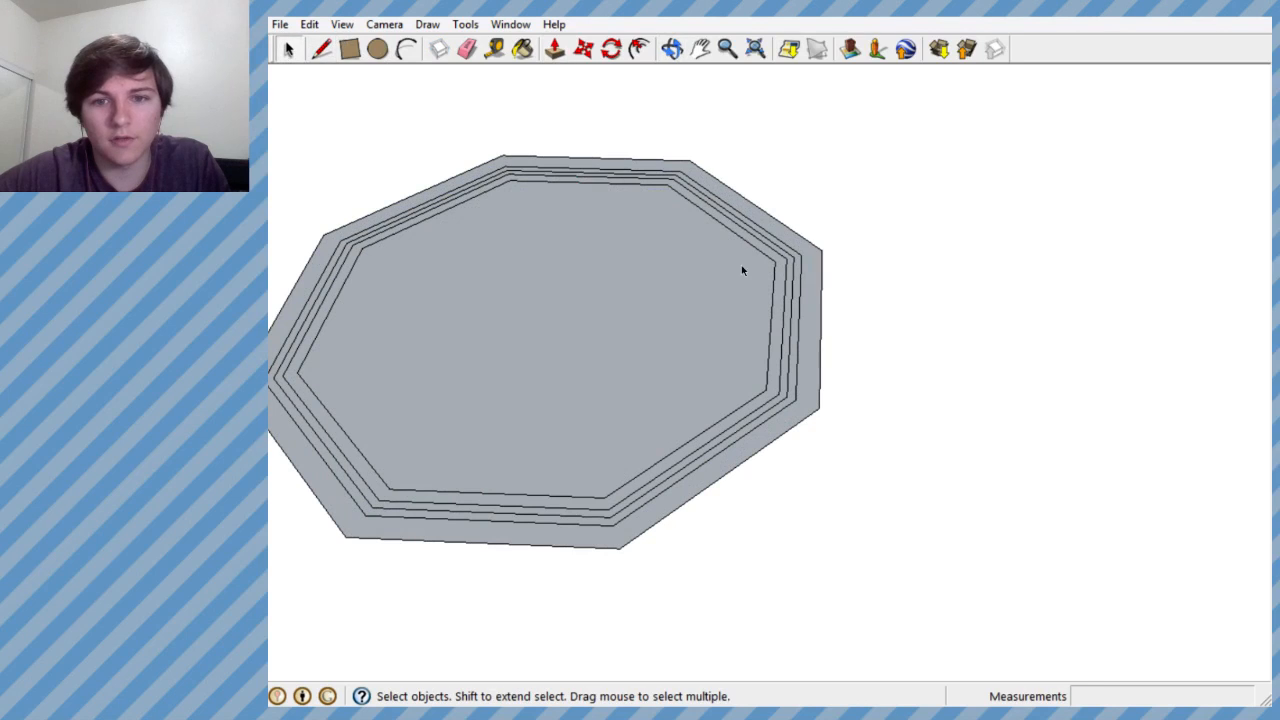
left_click(748, 274)
left_click(783, 308, "ctrl")
left_click(788, 308, "ctrl")
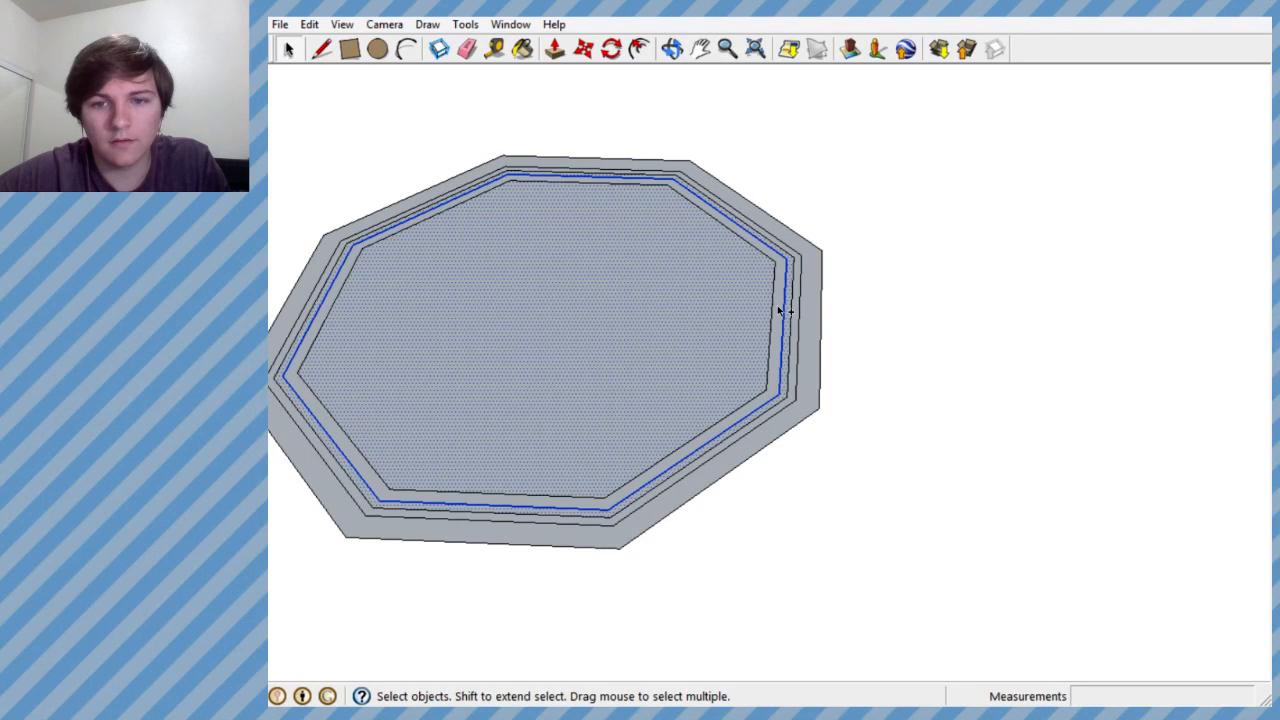
left_click(778, 308, "ctrl")
left_click(804, 309, "ctrl")
left_click(799, 315, "ctrl")
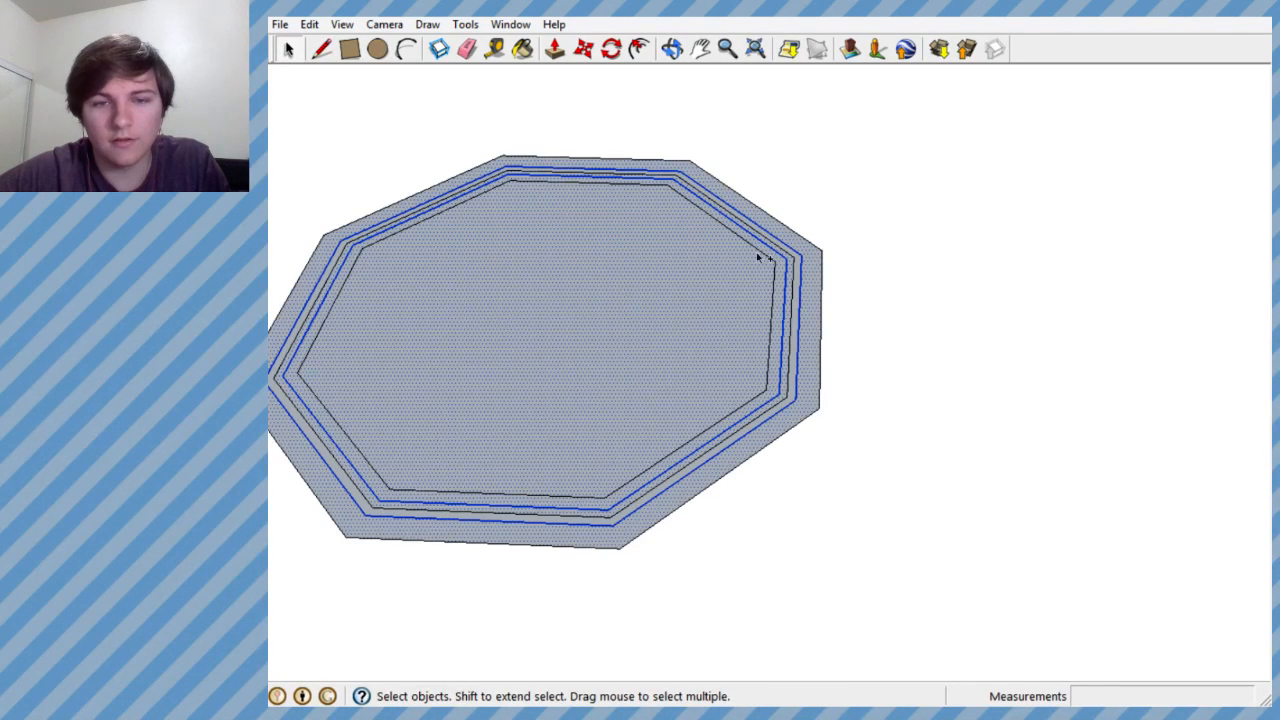
- Try to raise the centre octagon about 0.636' and the adjacent ring about 0.632' with Push/Pull, and undo both extrusions
scroll(729, 240, "up", 3)
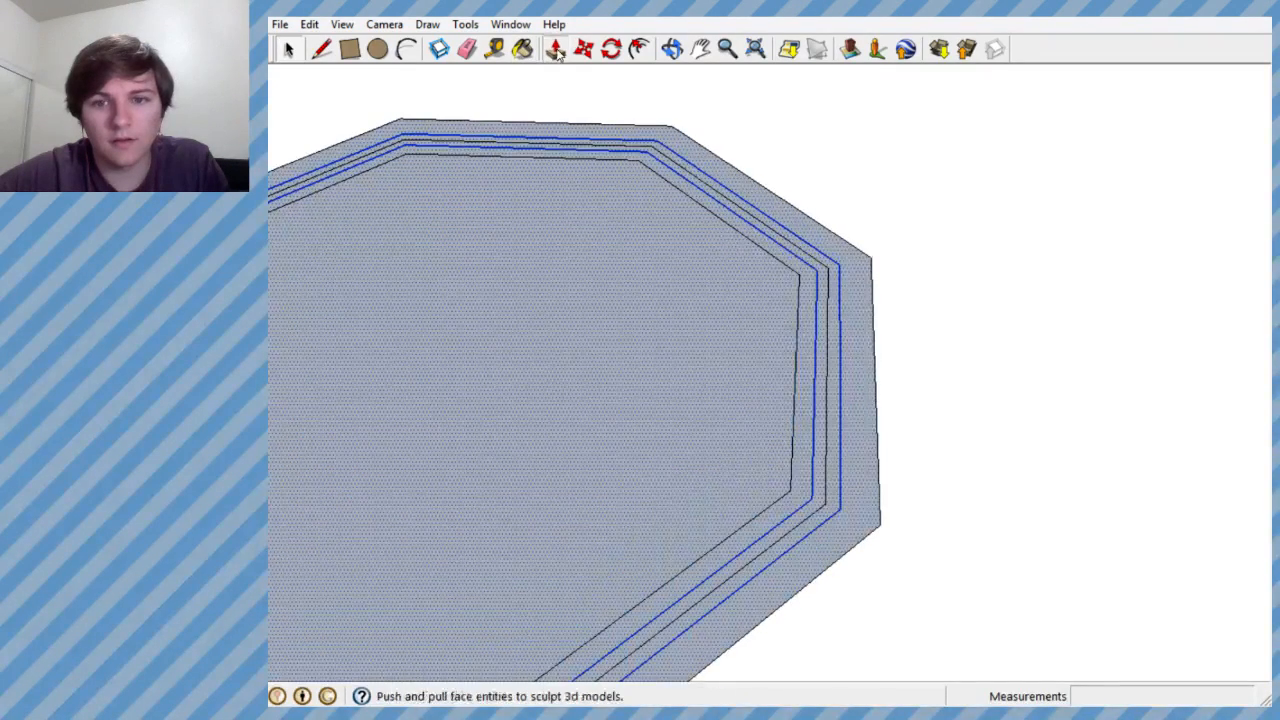
left_click(556, 52)
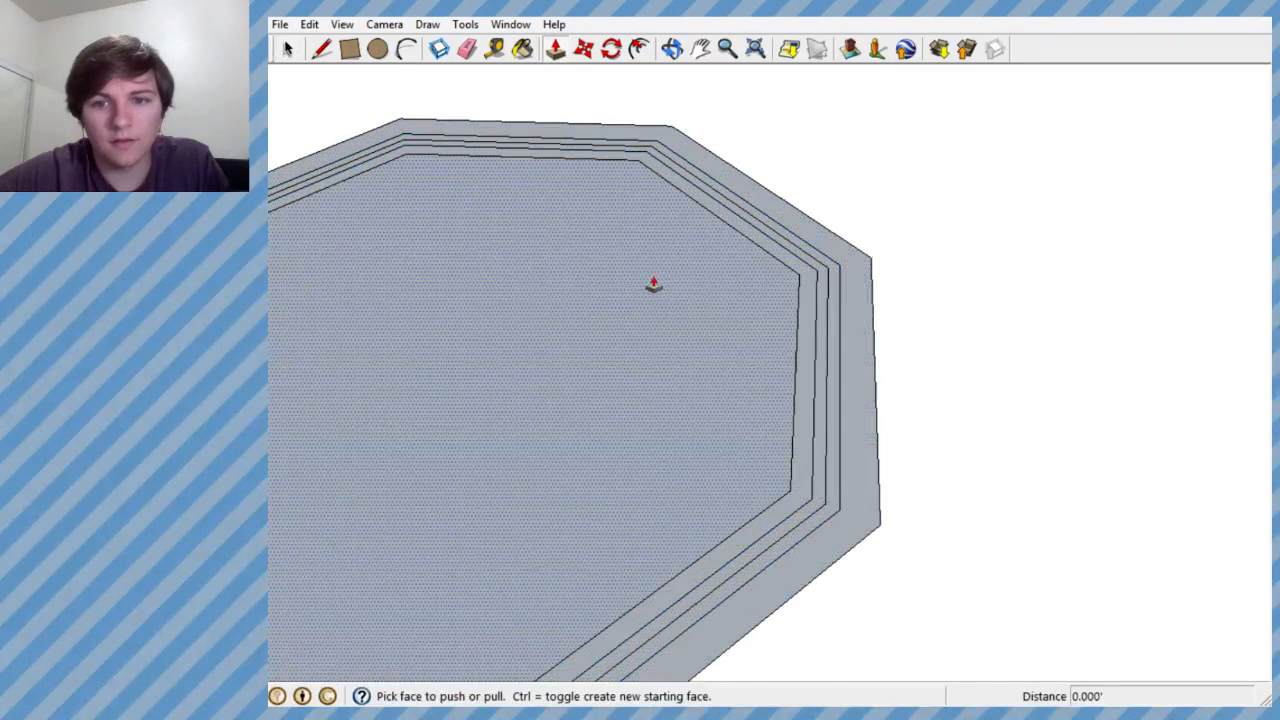
left_click_drag(711, 322, 738, 217)
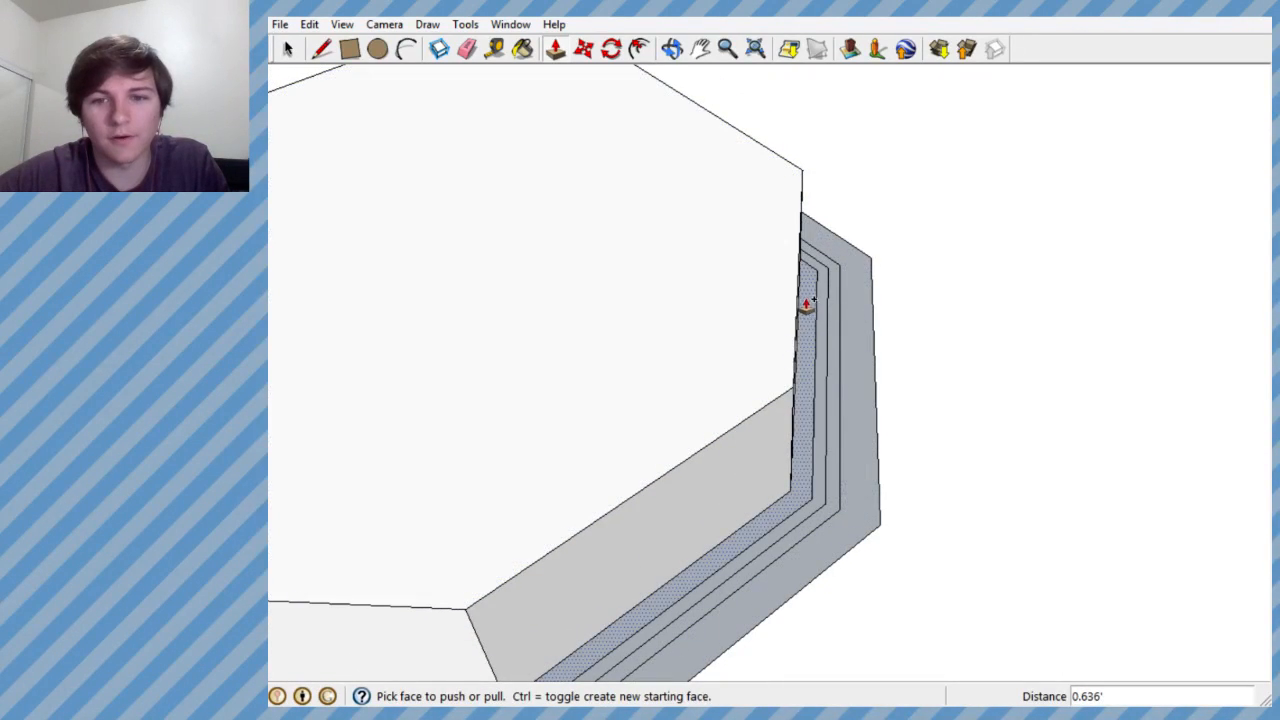
left_click(809, 305)
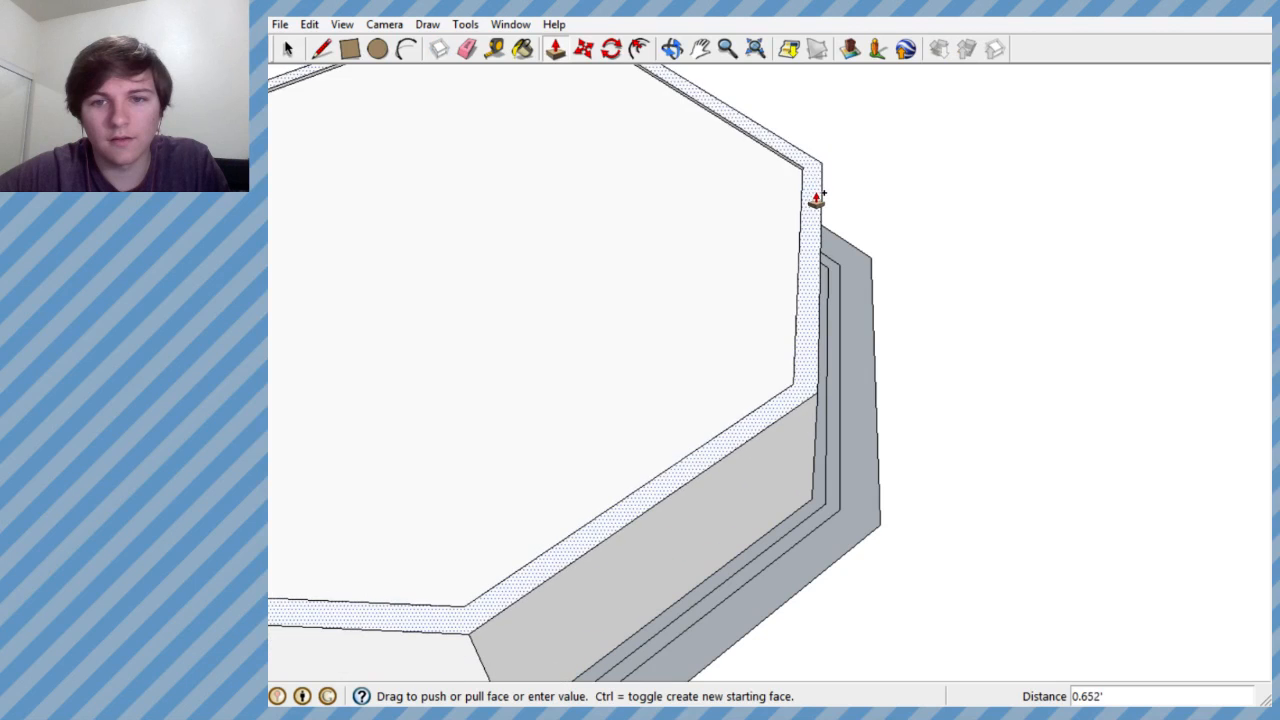
left_click(817, 202)
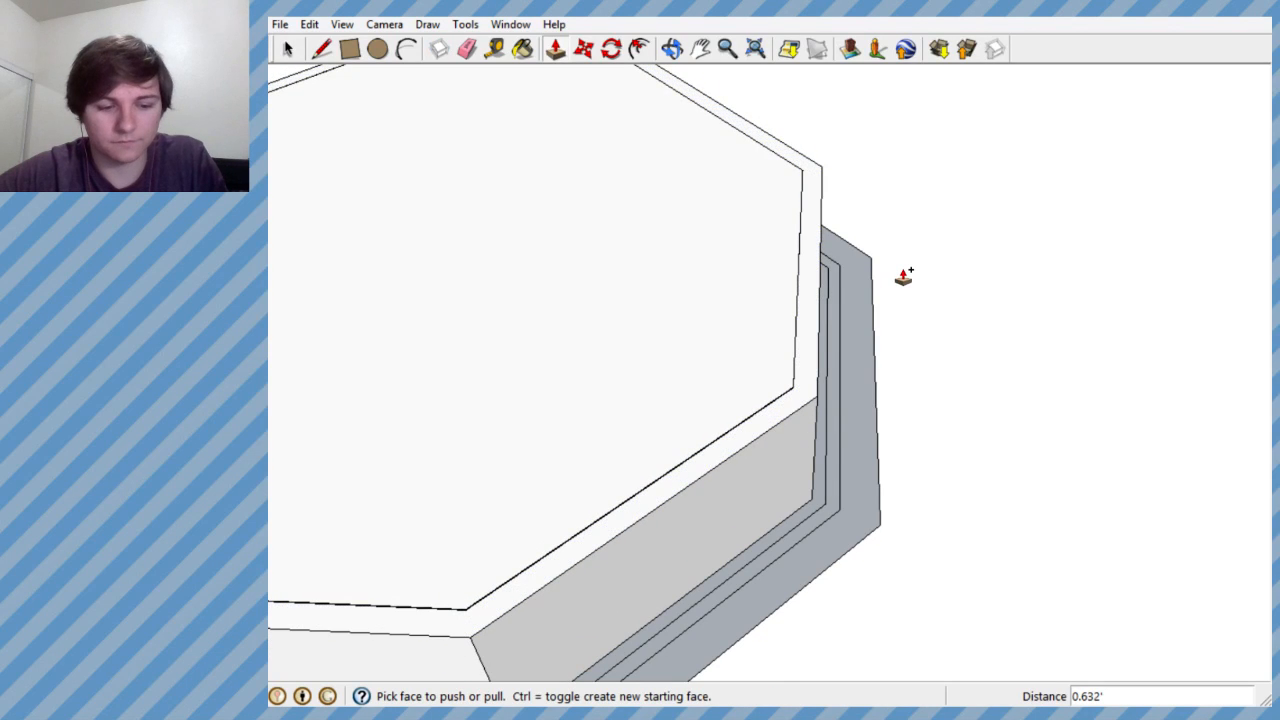
key("ctrl+z")
key("ctrl+z")
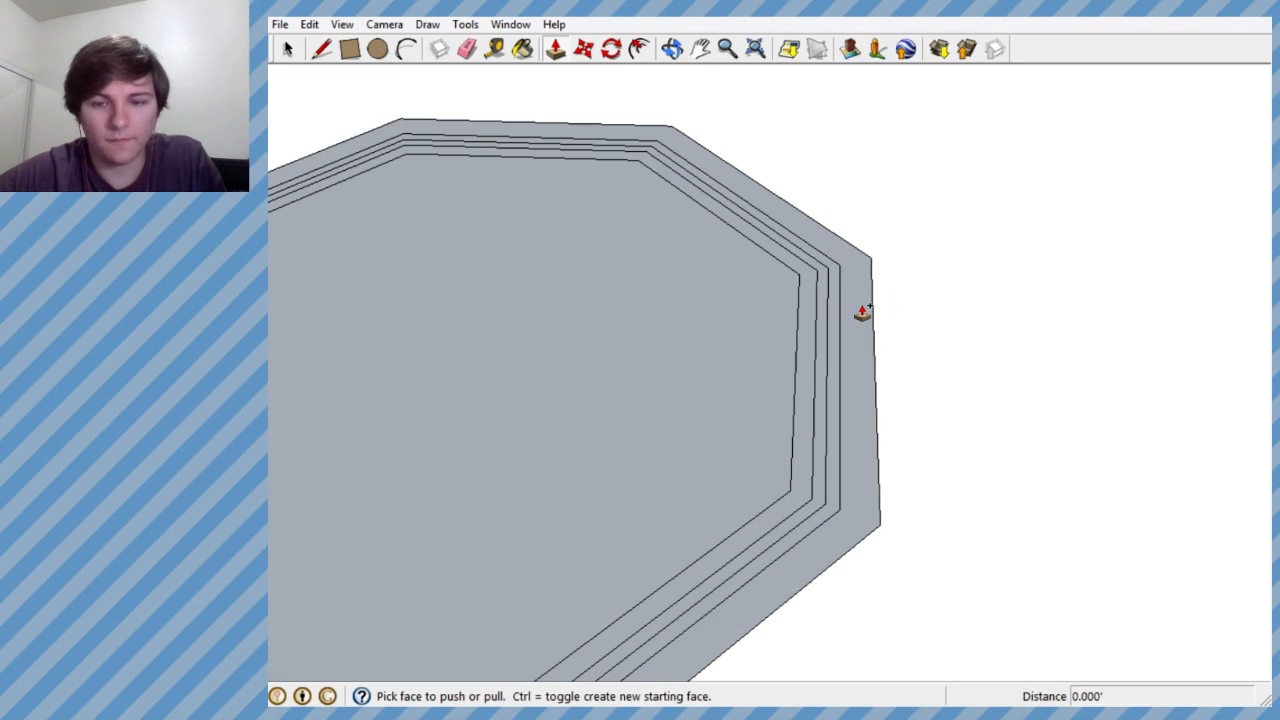
- Try to Push/Pull the centre octagon by about 0.072' and the outermost ring by about 0.499', and undo both
middle_click_drag(855, 325, 848, 358)
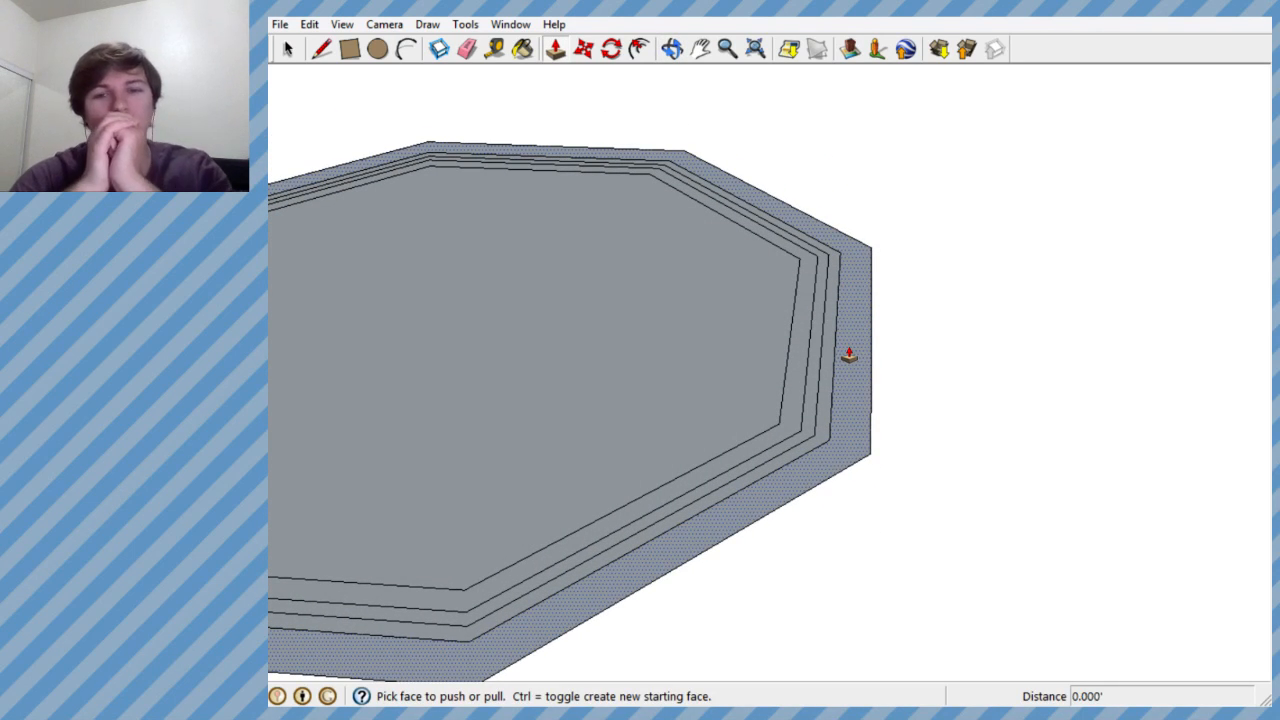
left_click(743, 354)
left_click(743, 340)
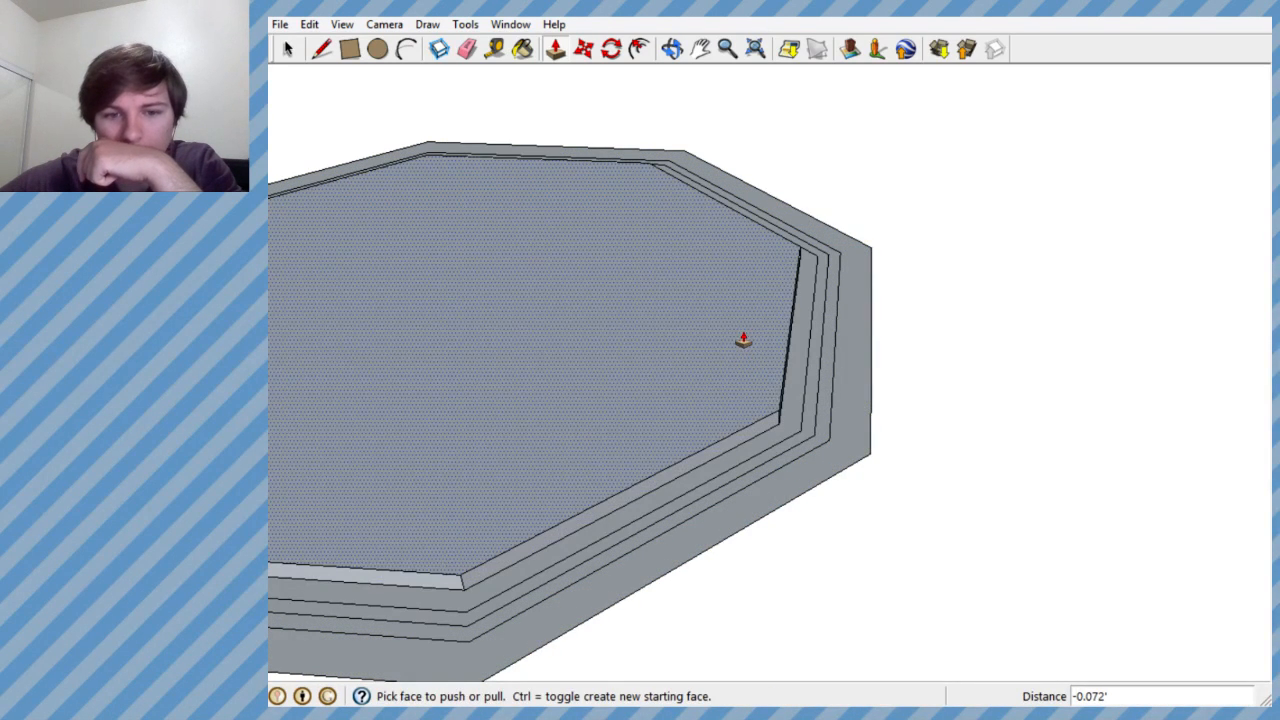
left_click(849, 403)
left_click(853, 302)
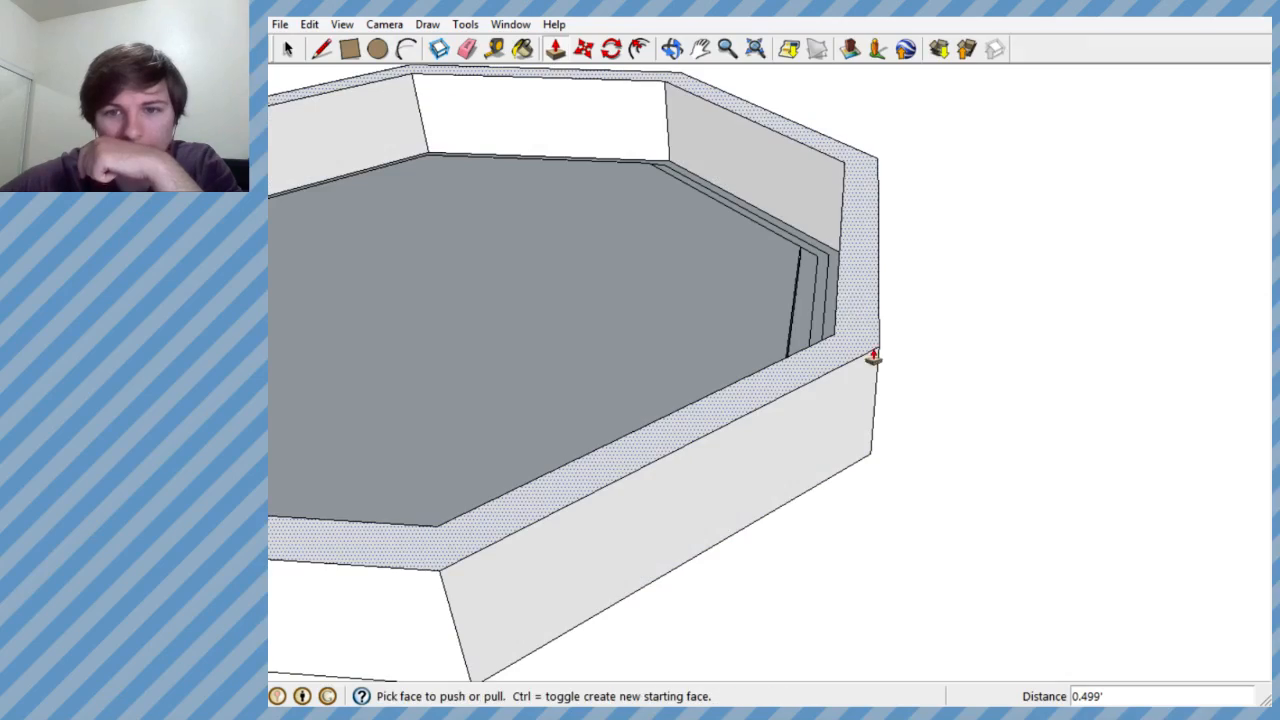
middle_click_drag(874, 357, 757, 229)
scroll(767, 275, "up", 2)
key("ctrl+z")
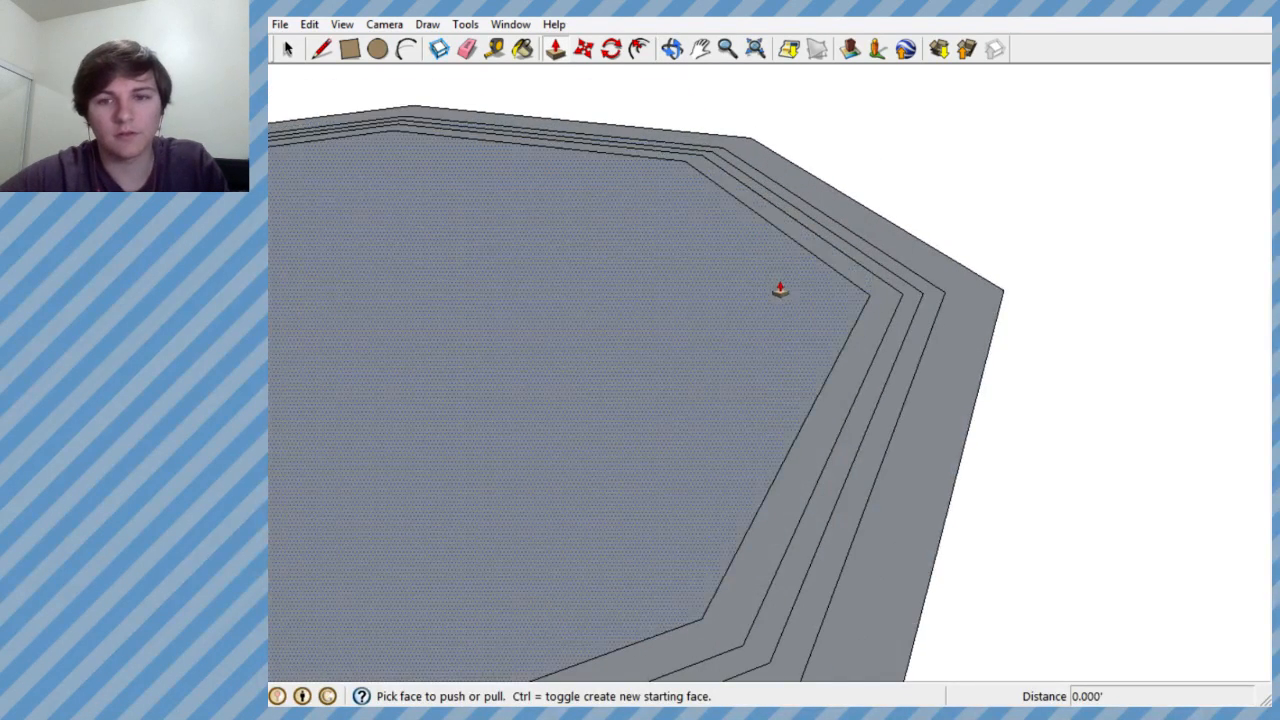
- Move the ring just inside the outermost band straight up by about 0.538' to form a raised rim
left_click(588, 55)
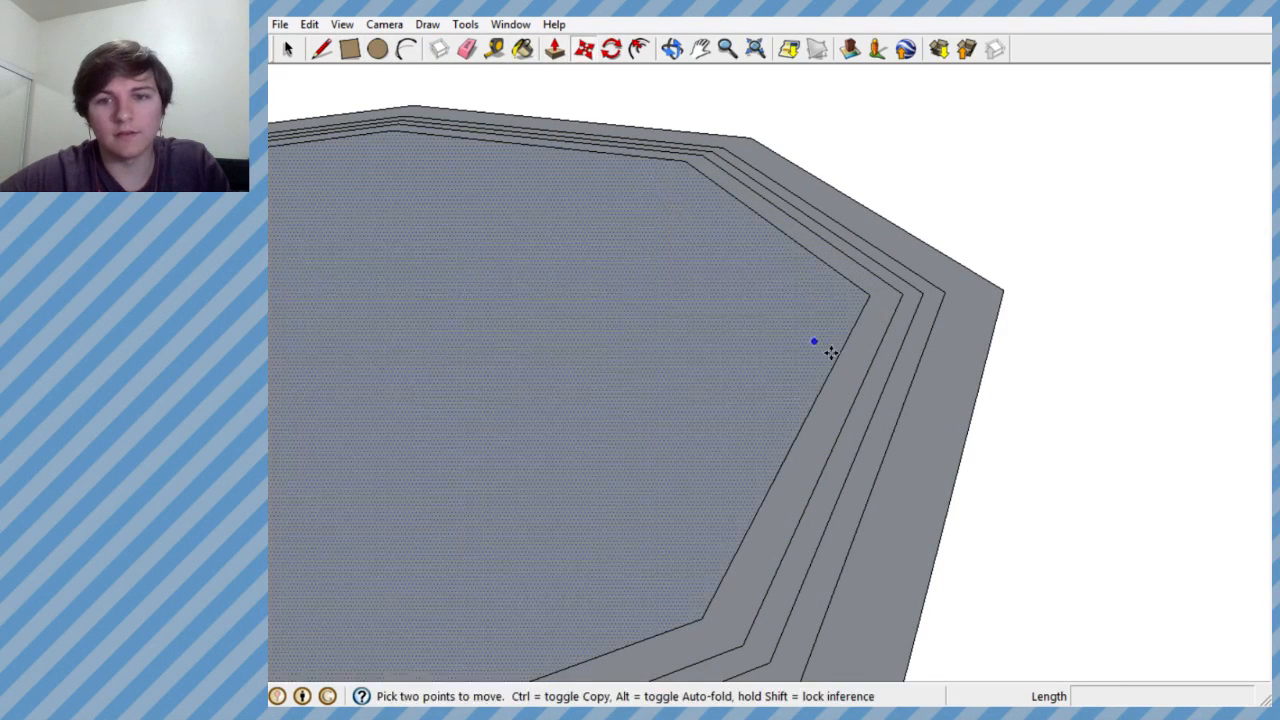
middle_click_drag(832, 356, 914, 397)
scroll(1003, 517, "up", 1)
scroll(992, 525, "down", 3)
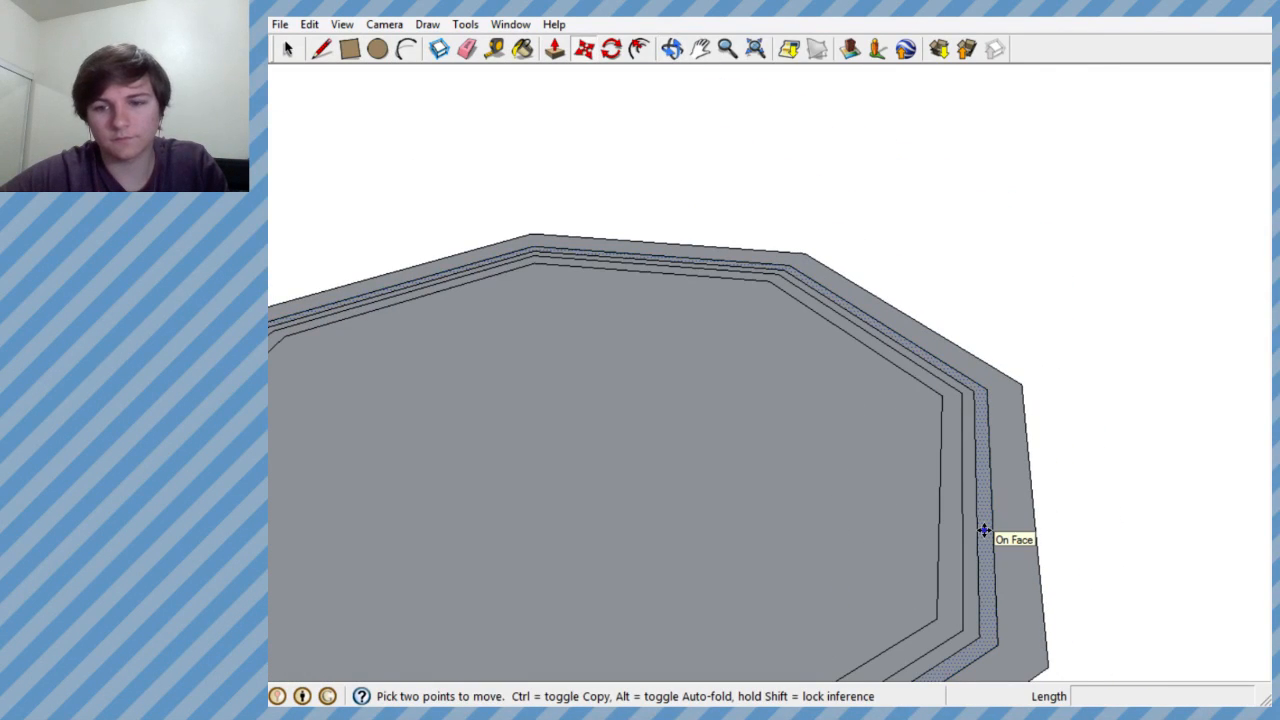
left_click(984, 530)
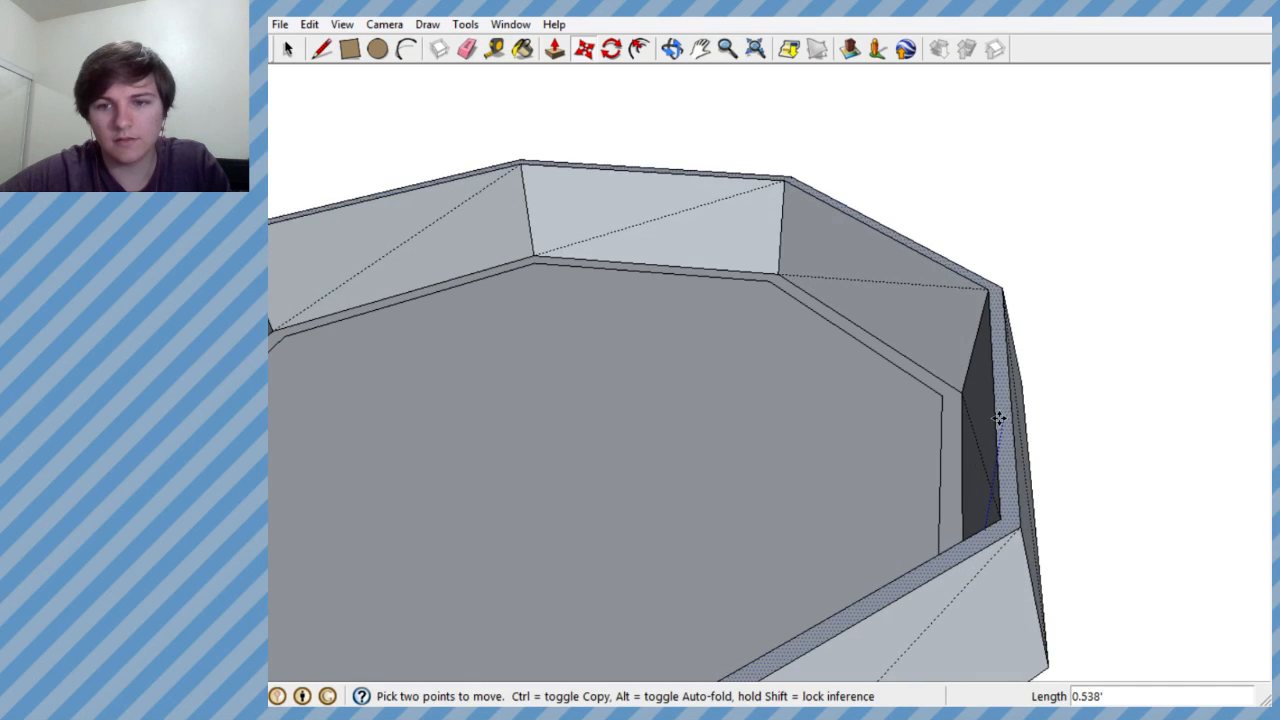
- Move the innermost ring and the centre face it surrounds up about 0.458', keeping them slightly below the rim
middle_click_drag(966, 471, 949, 527)
left_click(948, 529)
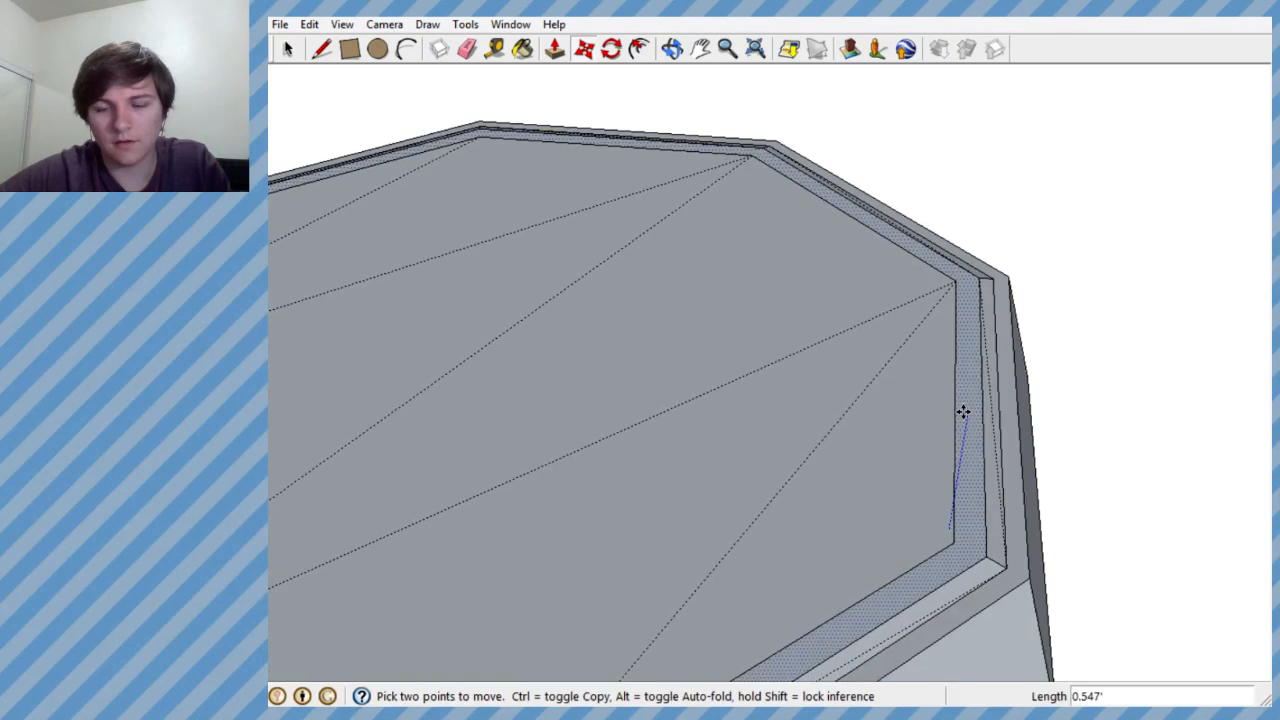
middle_click_drag(960, 409, 986, 271)
left_click(971, 291)
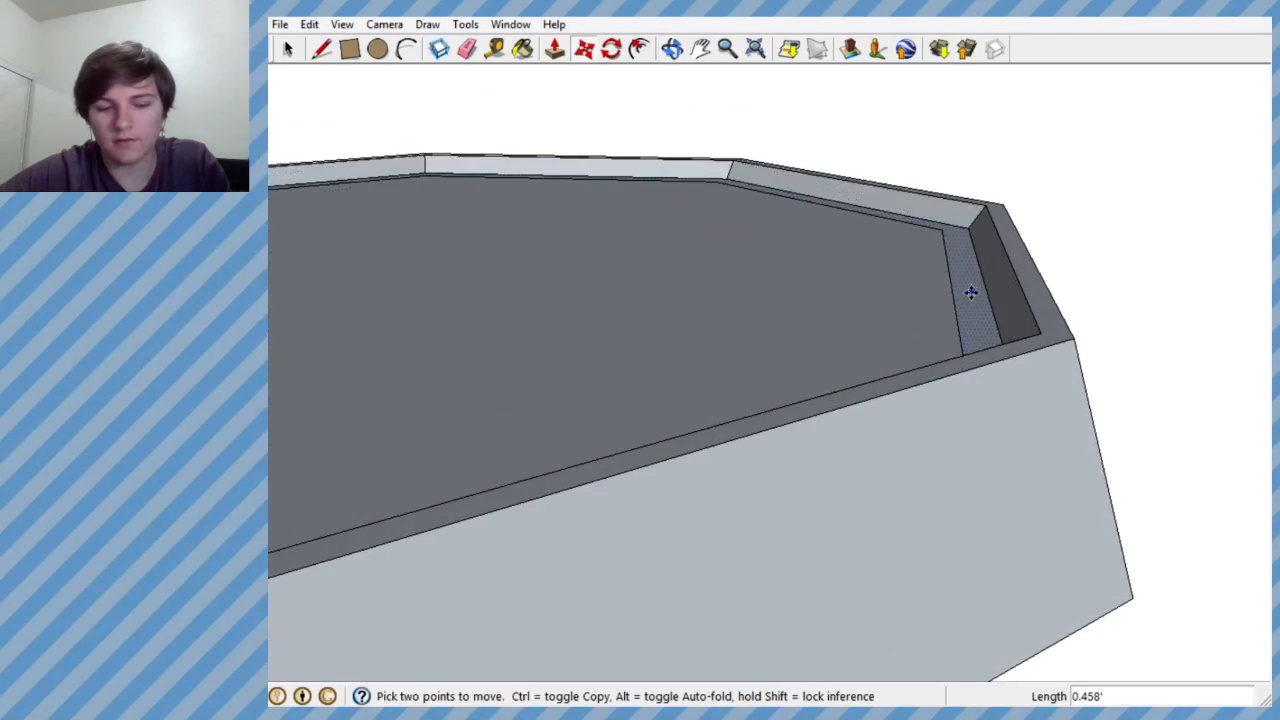
- Try to delete the narrow ring face around the centre, and undo the deletion
key("Delete")
middle_click_drag(971, 384, 977, 463)
key("ctrl+z")
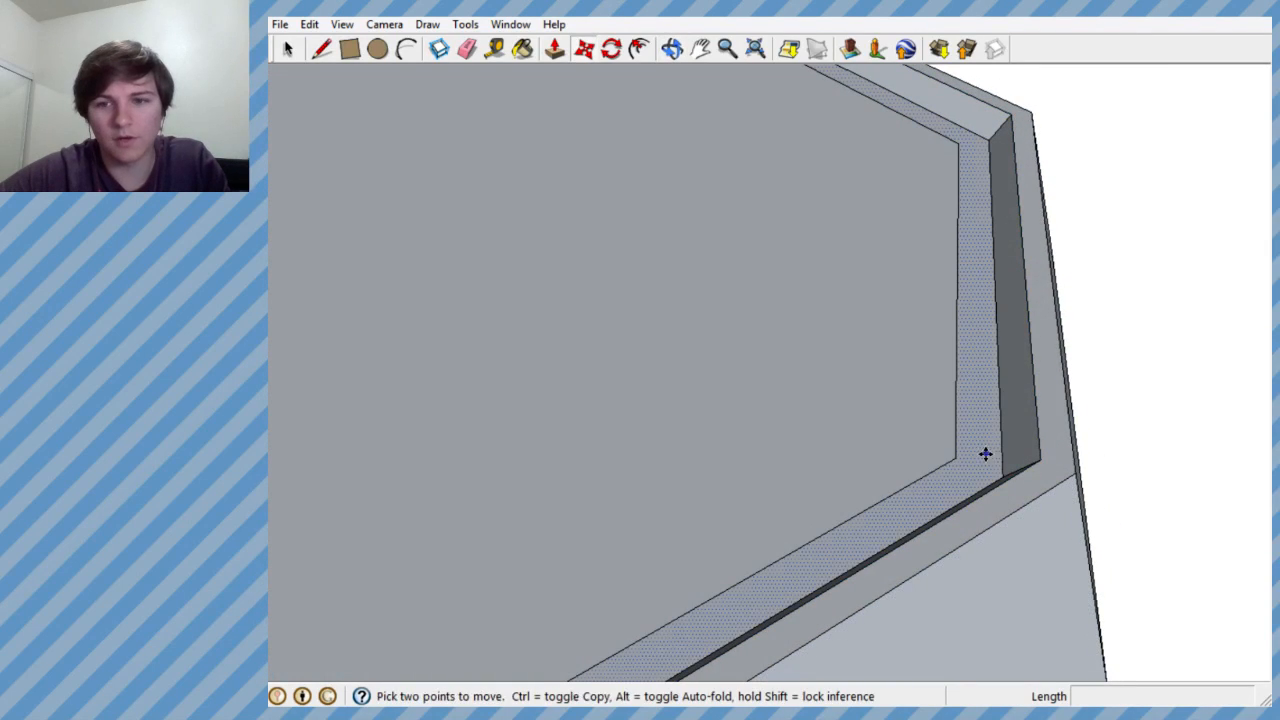
- Examine the raised octagonal tray's sides, rim and recessed floor from several angles
middle_click_drag(1151, 271, 1140, 372)
scroll(1100, 385, "down", 6)
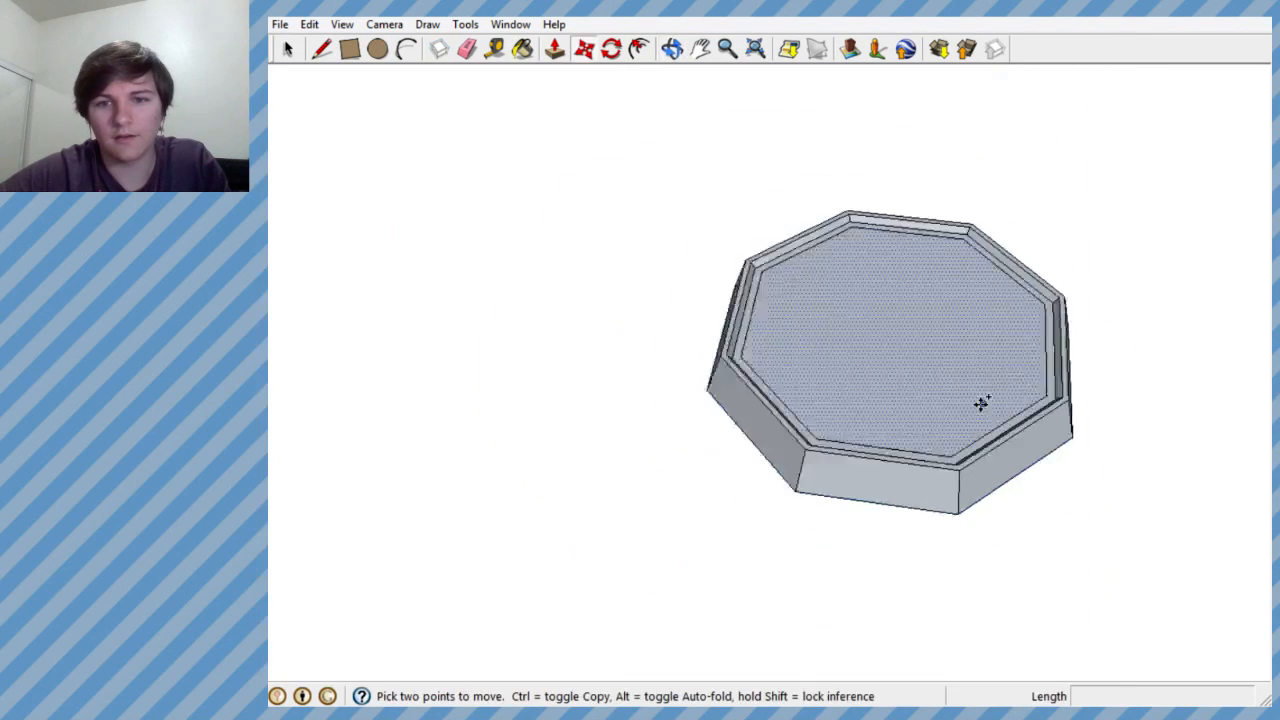
scroll(980, 403, "up", 2)
middle_click_drag(984, 398, 1014, 386)
scroll(787, 380, "up", 4)
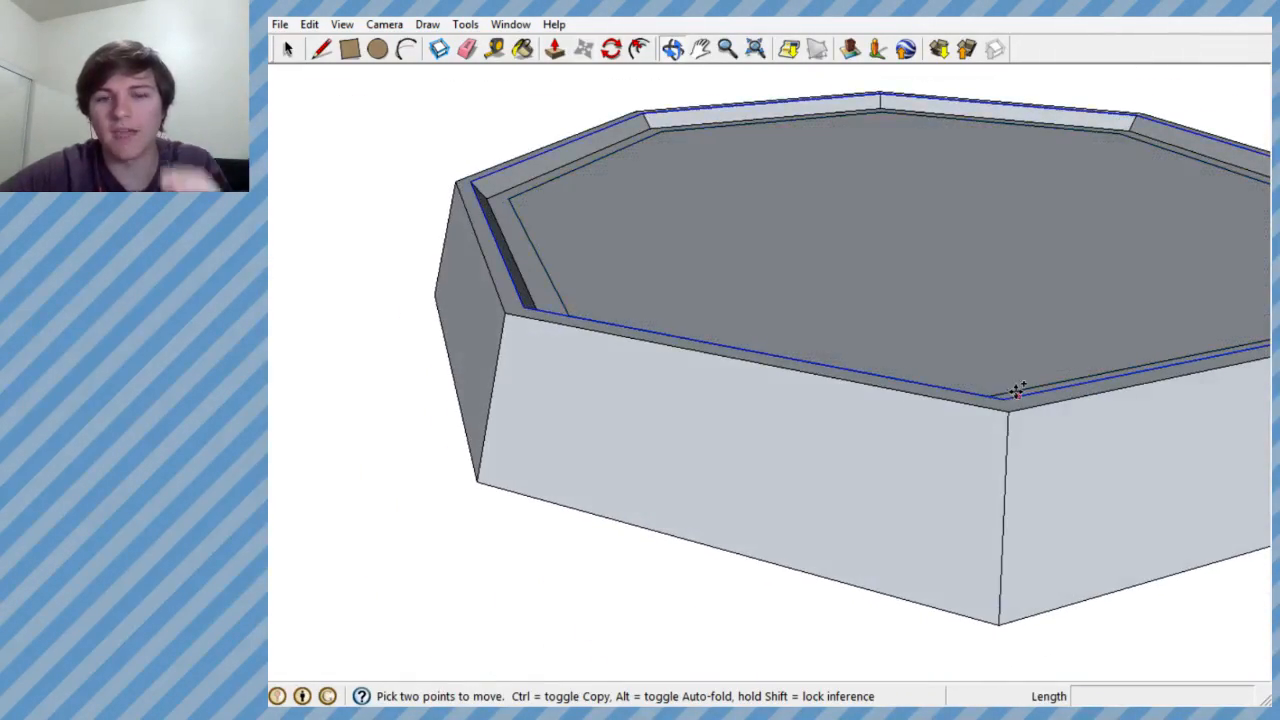
scroll(823, 374, "down", 2)
scroll(823, 374, "up", 2)
middle_click_drag(823, 374, 718, 524)
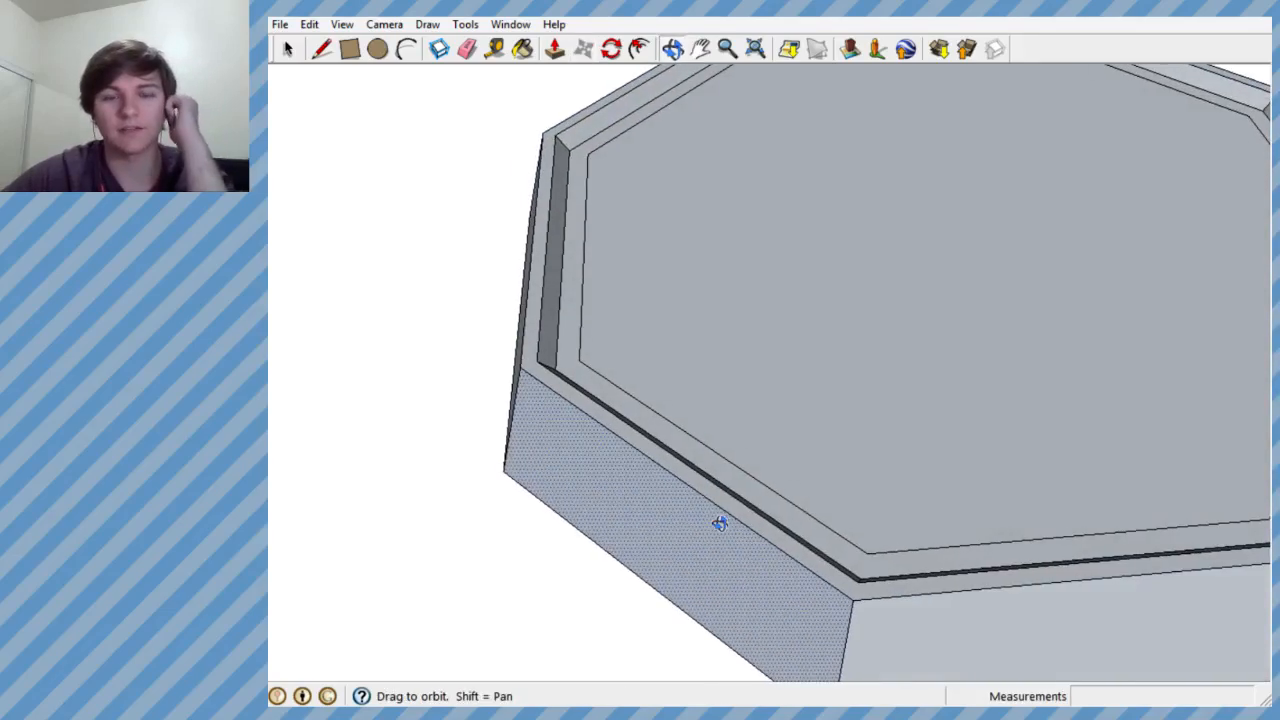
scroll(755, 457, "down", 3)
mouse_move(755, 457)
middle_mouse_down()
mouse_move(803, 249)
mouse_move(917, 214)
mouse_move(1153, 261)
mouse_move(1183, 286)
mouse_move(1080, 323)
mouse_move(1112, 398)
mouse_move(1120, 380)
middle_mouse_up()
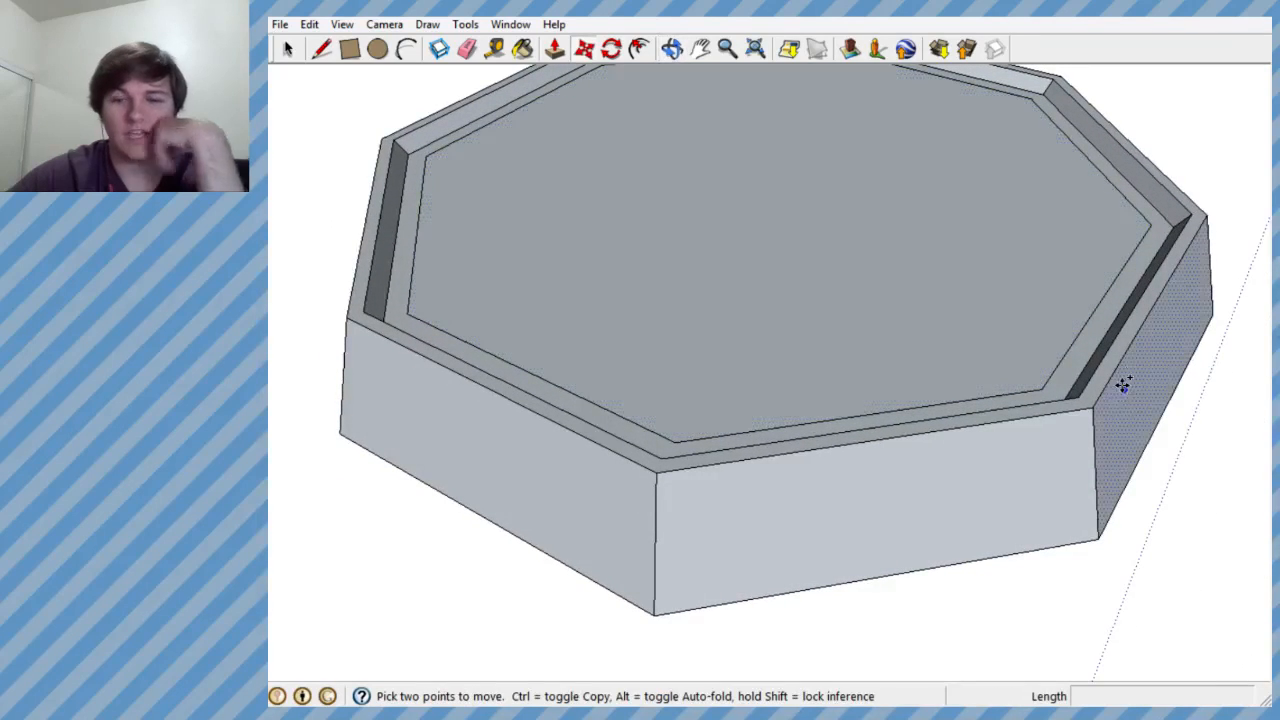
- Delete the inner octagon outline on the recessed floor so the floor is one continuous face
left_click(322, 48)
left_click(288, 49)
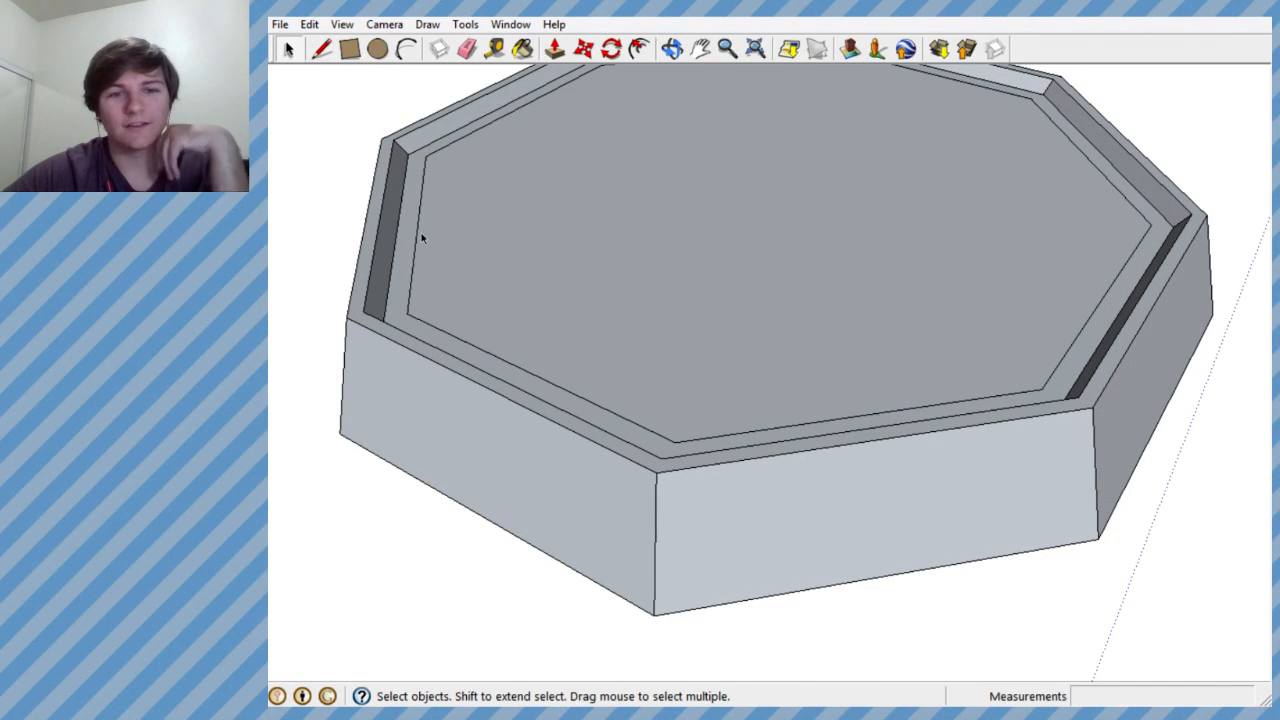
left_click(418, 237)
key("Delete")
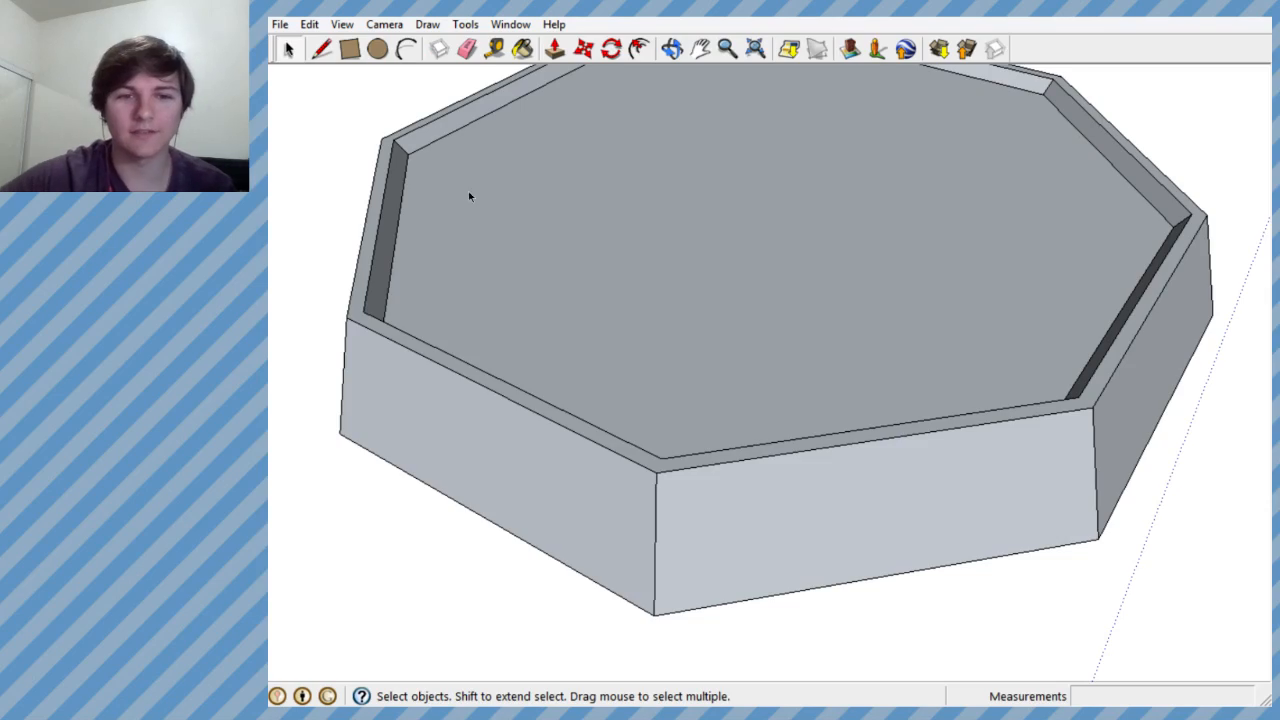
- Inspect the merged floor face and the inner walls of the octagonal tray, near and far
middle_click_drag(469, 194, 657, 524)
scroll(660, 515, "down", 2)
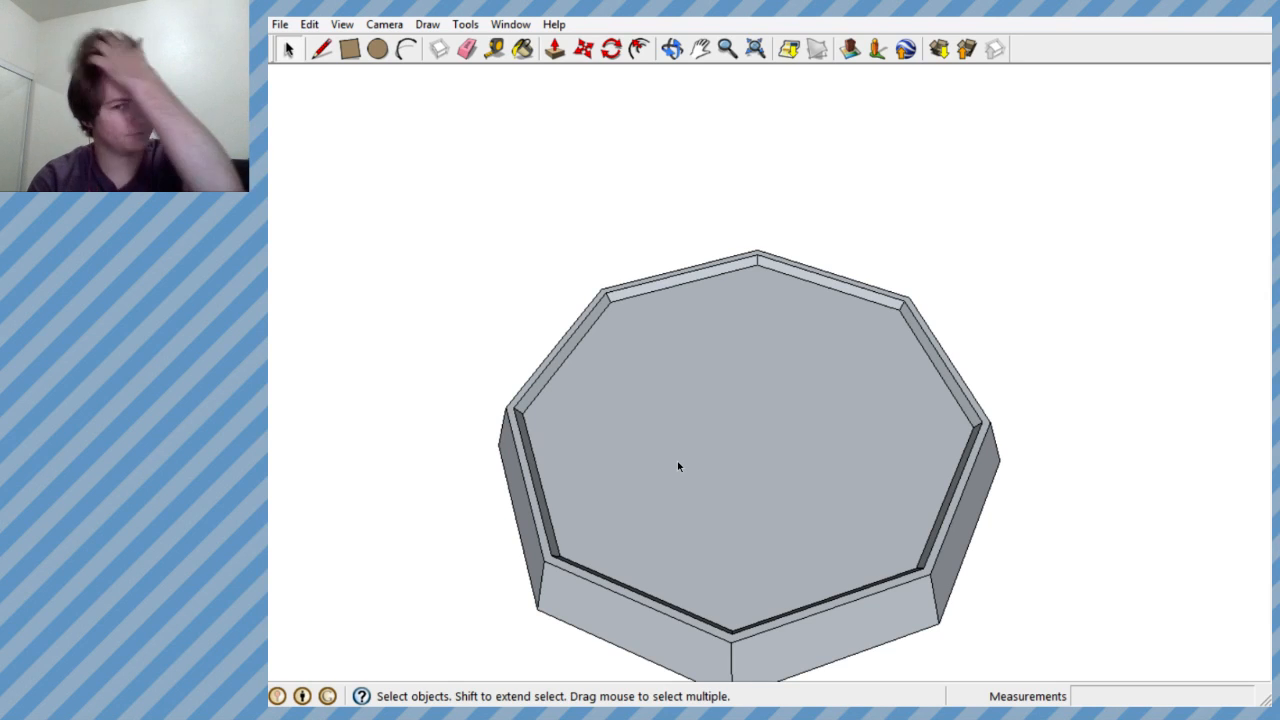
scroll(687, 470, "up", 5)
middle_click_drag(687, 470, 715, 385)
scroll(714, 383, "down", 4)
scroll(714, 383, "up", 5)
scroll(715, 385, "down", 3)
scroll(718, 380, "down", 2)
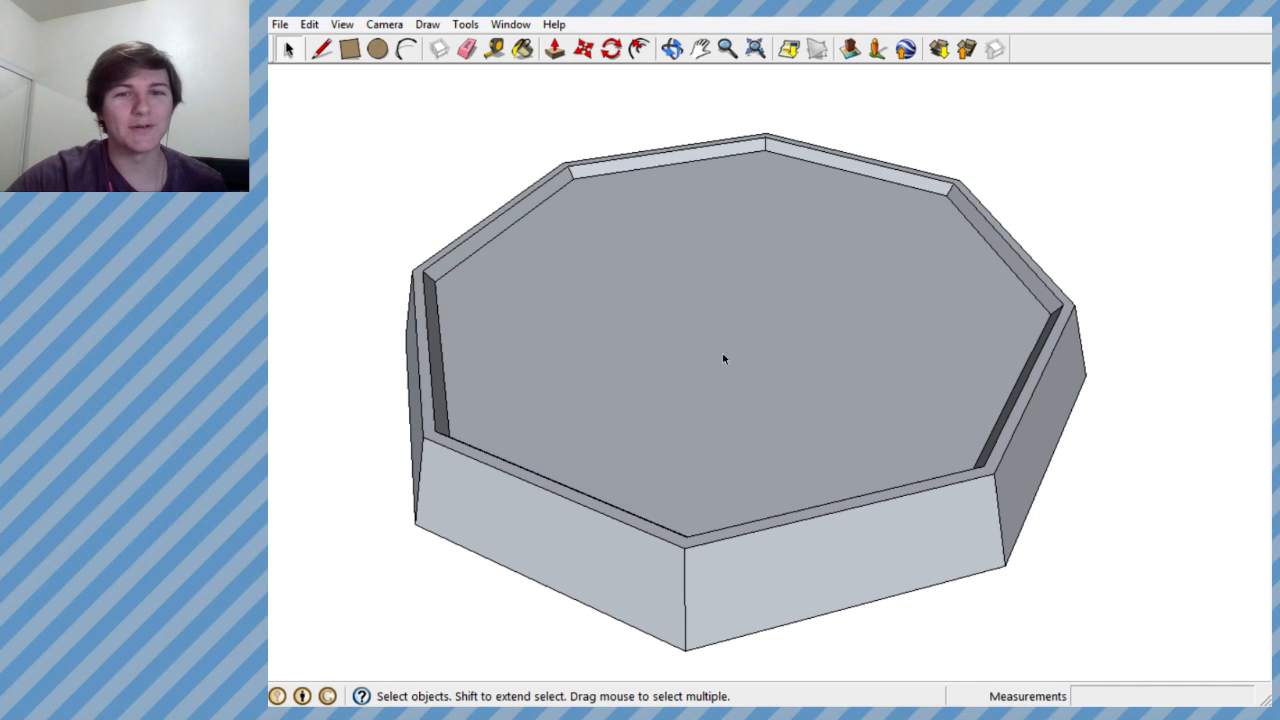
mouse_move(724, 359)
middle_mouse_down()
mouse_move(643, 391)
mouse_move(646, 377)
mouse_move(700, 371)
mouse_move(703, 351)
mouse_move(769, 317)
mouse_move(696, 323)
middle_mouse_up()
scroll(640, 386, "up", 3)
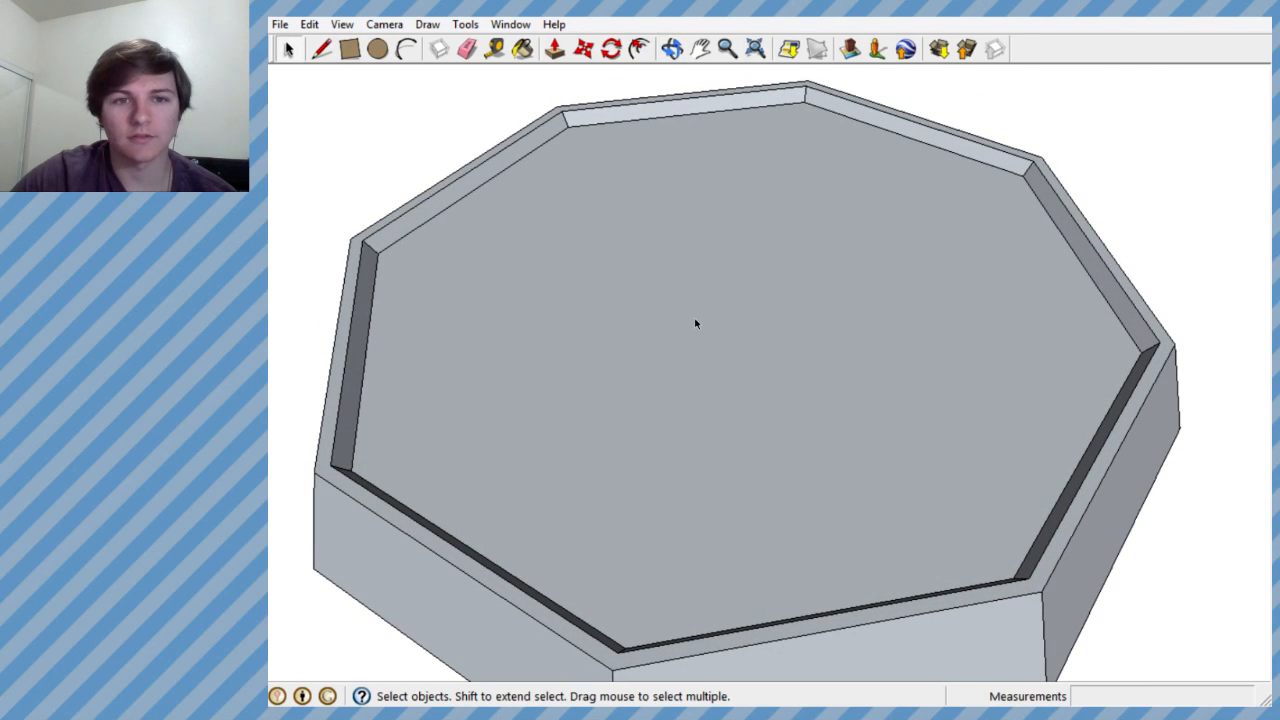
- Draw two parallel lines across the recessed floor, connecting opposite inner corners to mark a middle band
left_click(322, 50)
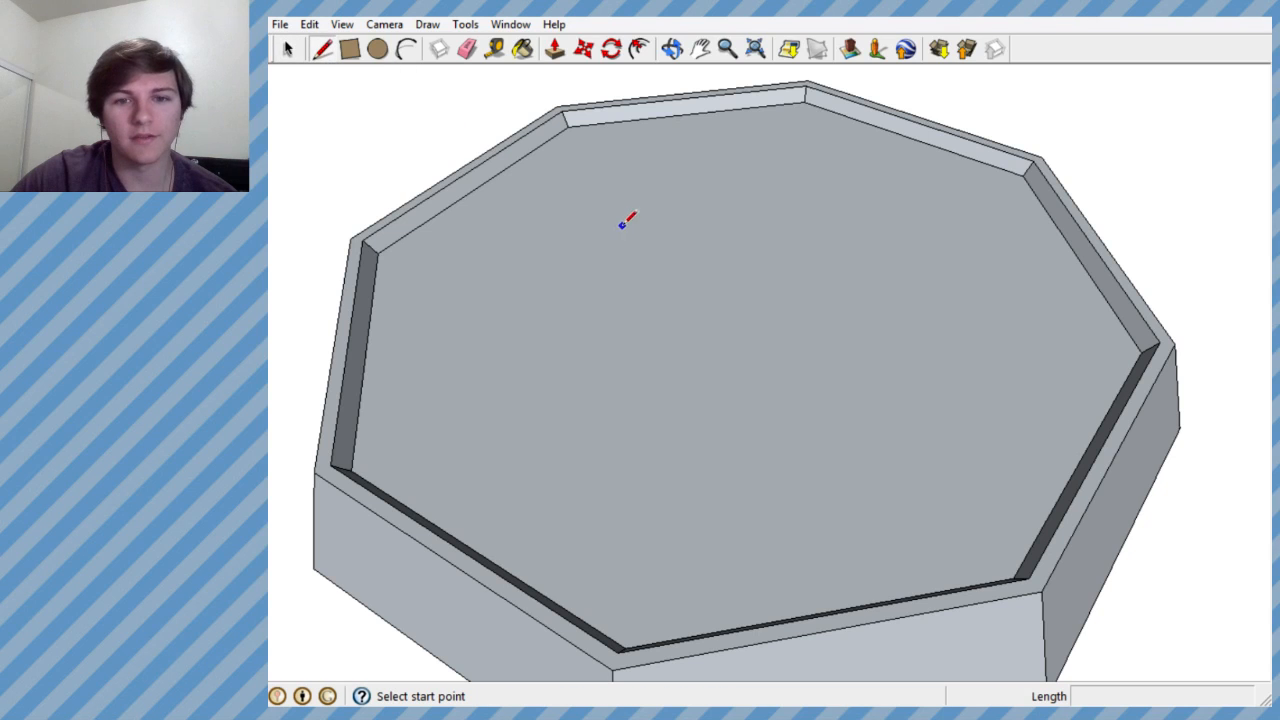
middle_click_drag(529, 247, 472, 477)
left_click(360, 487)
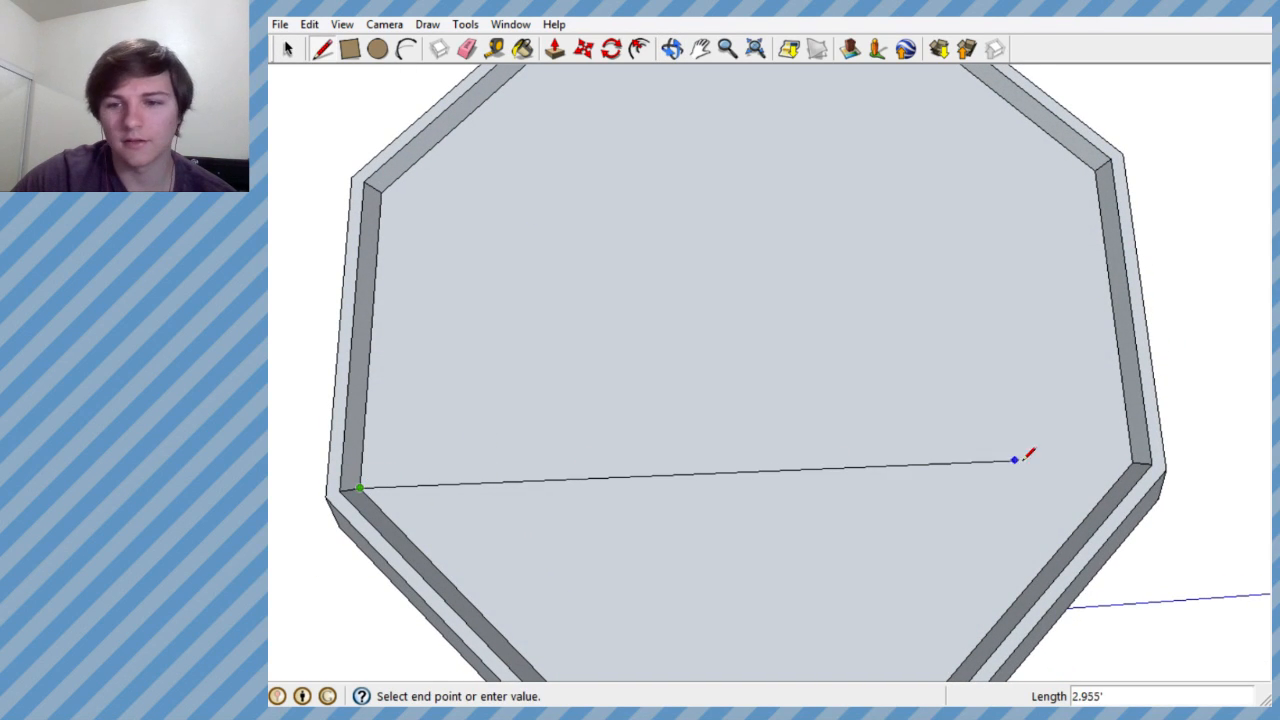
left_click(1133, 462)
left_click(378, 190)
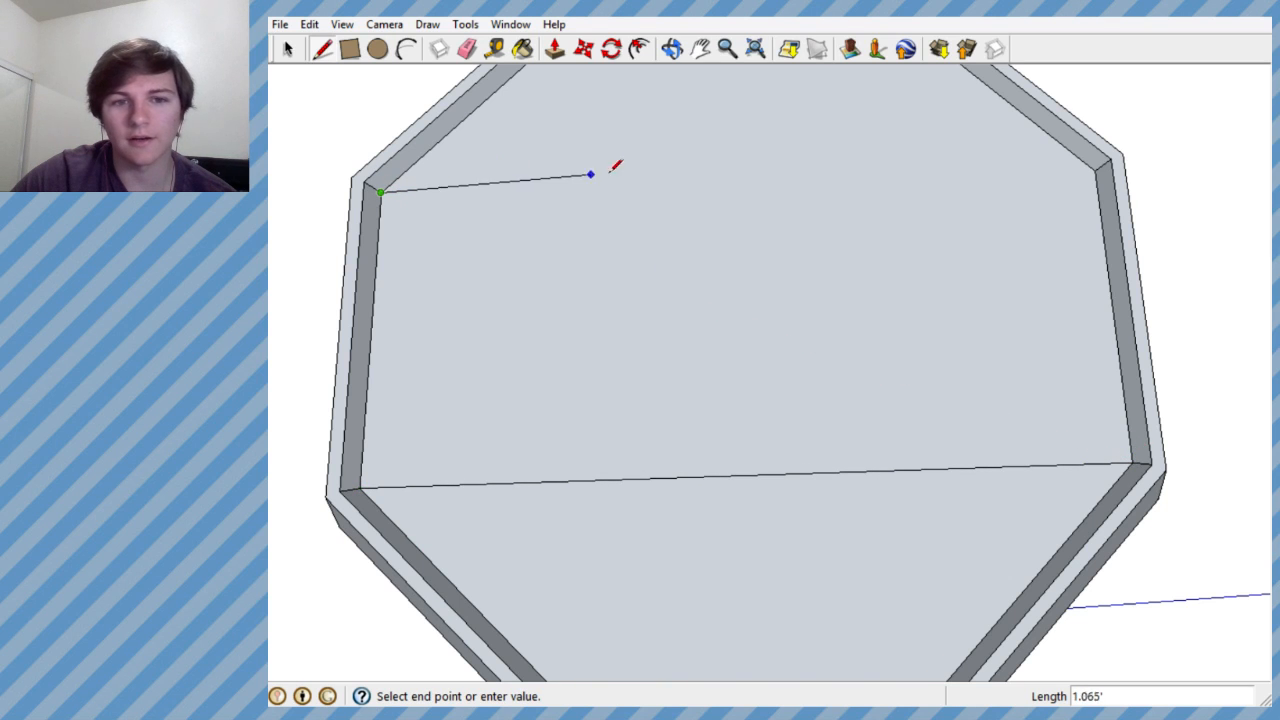
left_click(1100, 167)
- Finish the second line across the recessed floor at the opposite inner corner to close off the middle band
mouse_move(1100, 167)
middle_mouse_down()
mouse_move(943, 287)
mouse_move(803, 506)
mouse_move(757, 209)
mouse_move(889, 134)
mouse_move(965, 169)
mouse_move(686, 300)
mouse_move(820, 617)
mouse_move(806, 471)
middle_mouse_up()
scroll(771, 358, "down", 3)
scroll(594, 174, "up", 2)
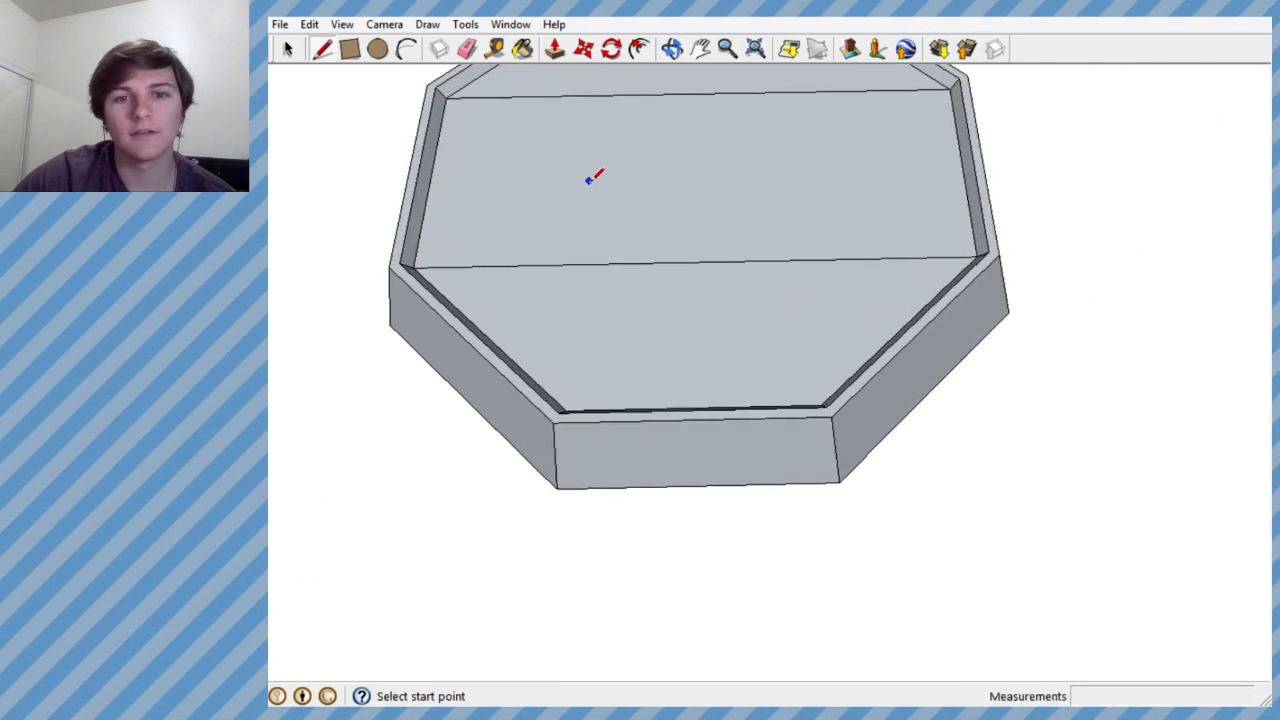
scroll(803, 486, "up", 3)
scroll(654, 257, "up", 3)
middle_click_drag(654, 257, 571, 260)
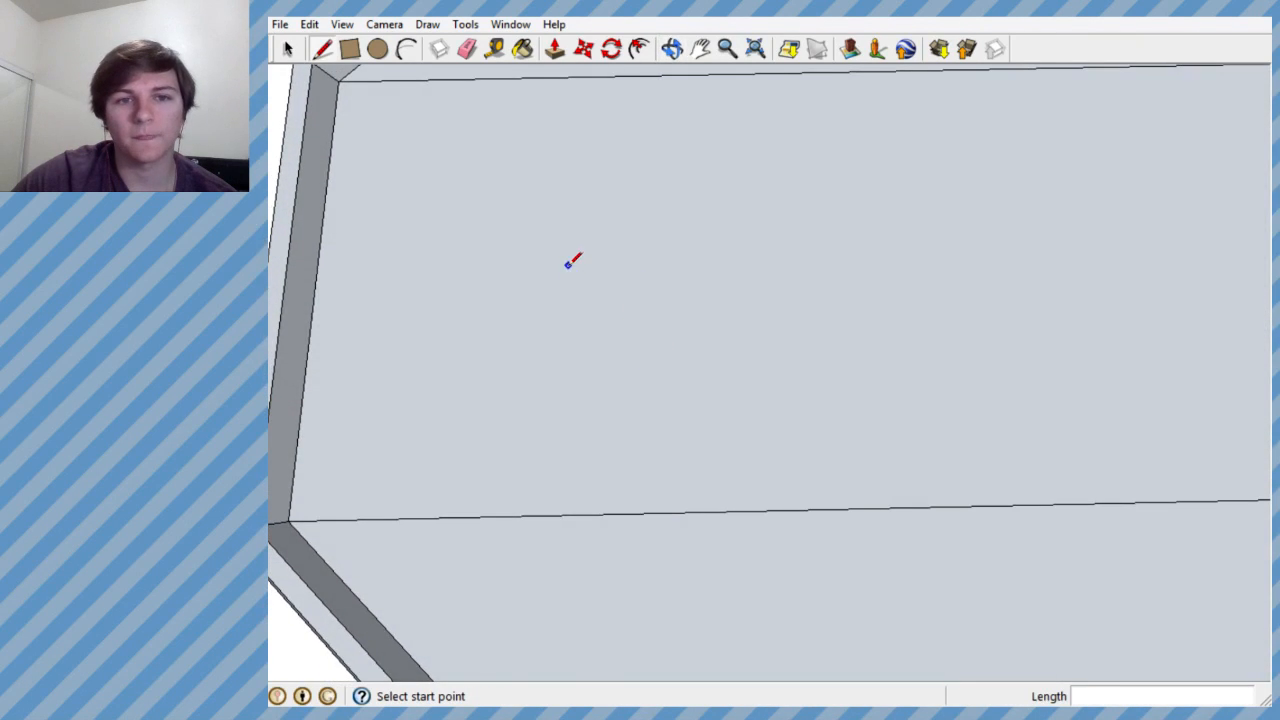
scroll(590, 275, "down", 5)
scroll(702, 410, "up", 1)
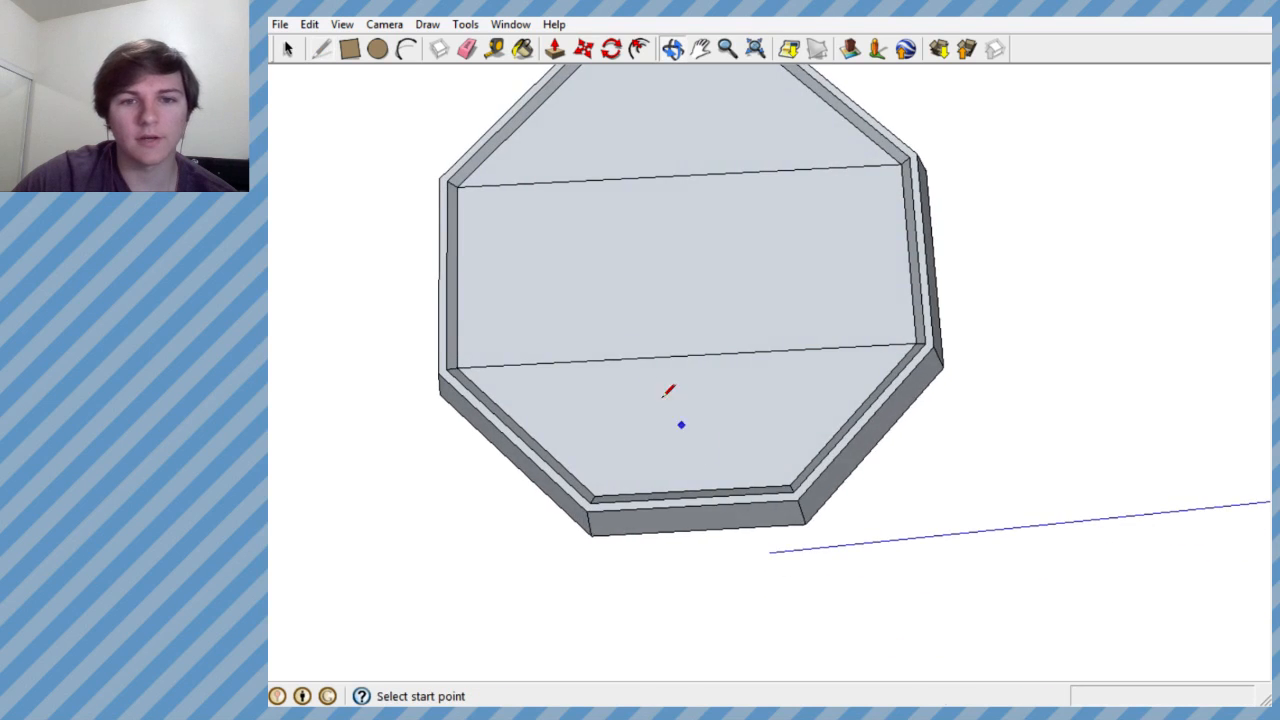
- Draw the outer contour of an angular letter C at one end of the middle band, using both parallel lines as its limits
scroll(570, 247, "up", 3)
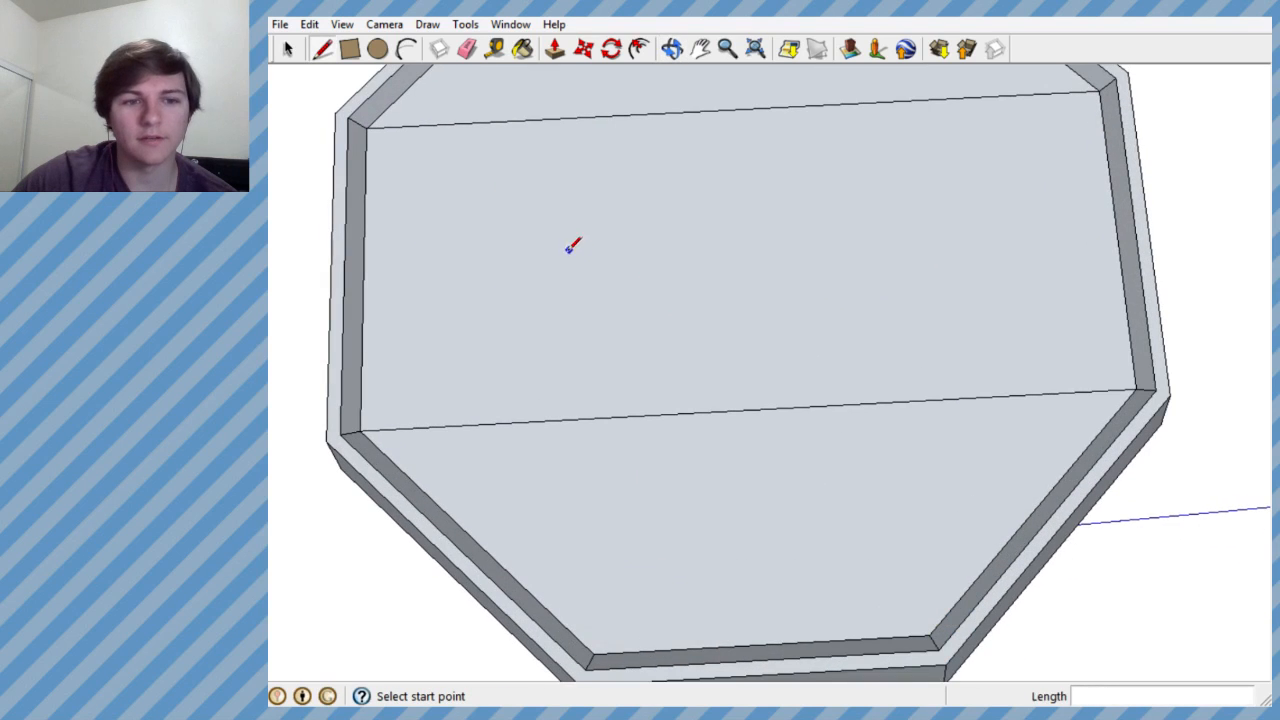
left_click(455, 123)
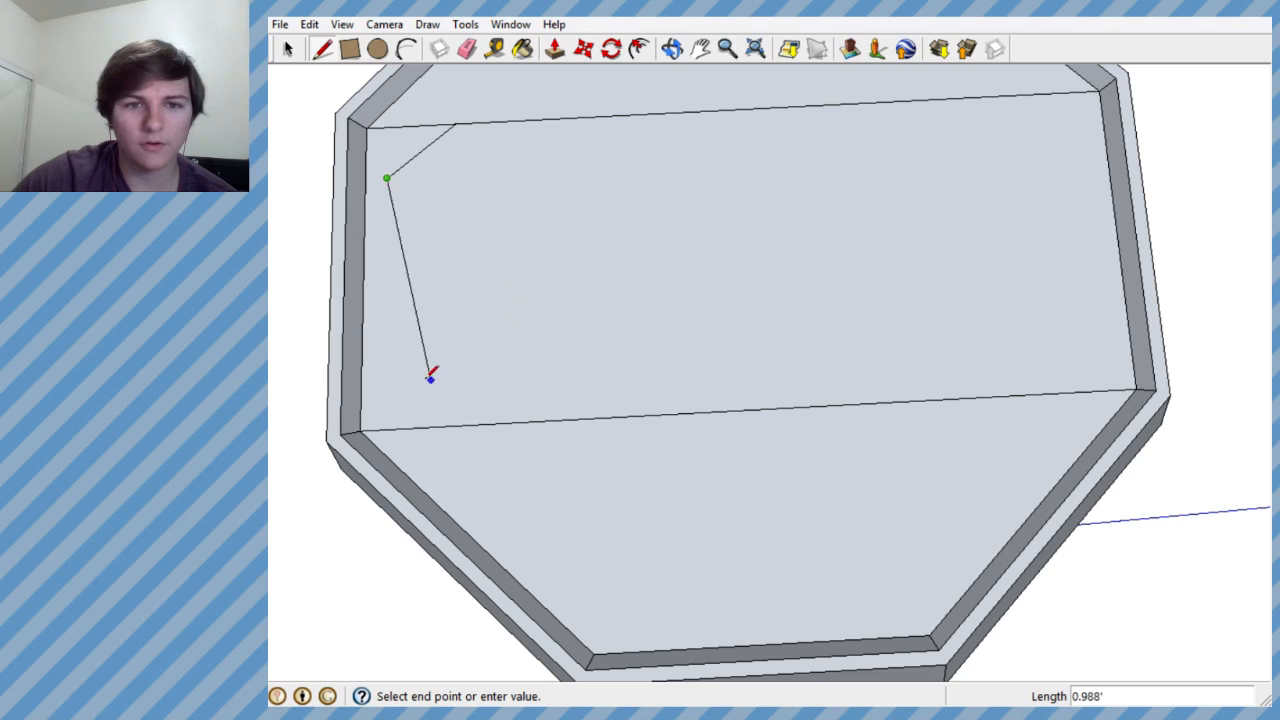
left_click(383, 295)
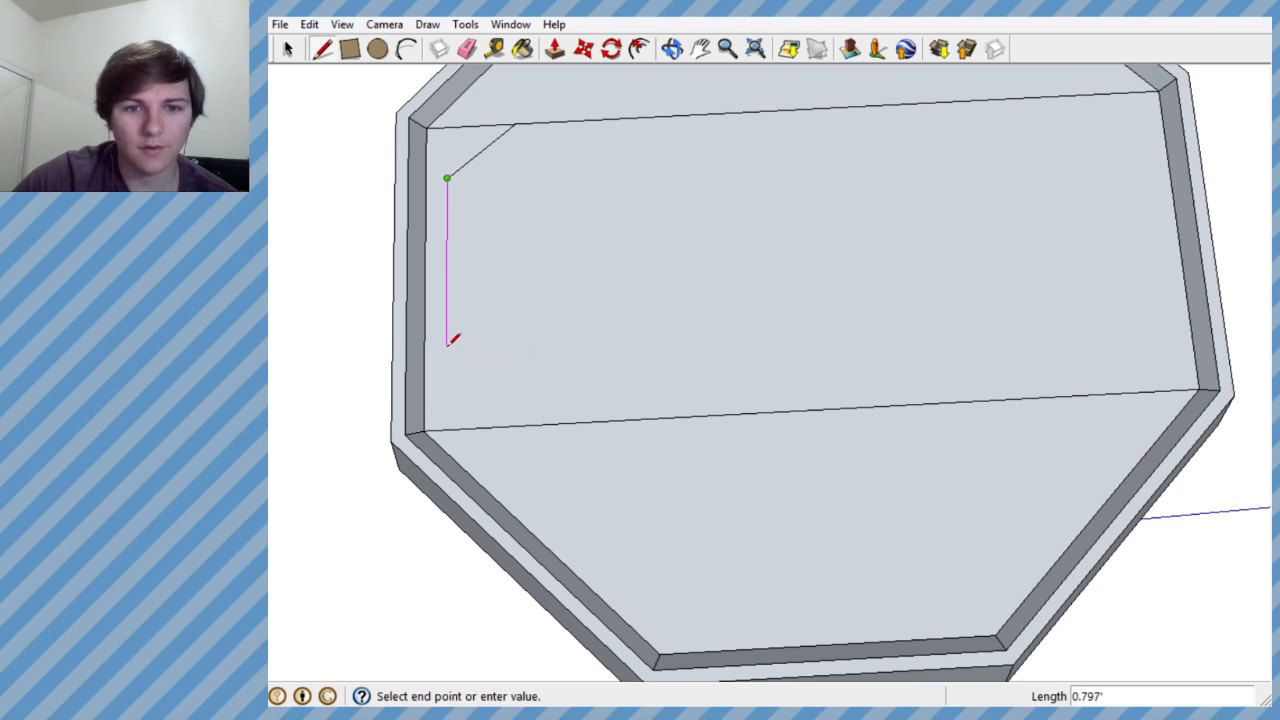
left_click(446, 347)
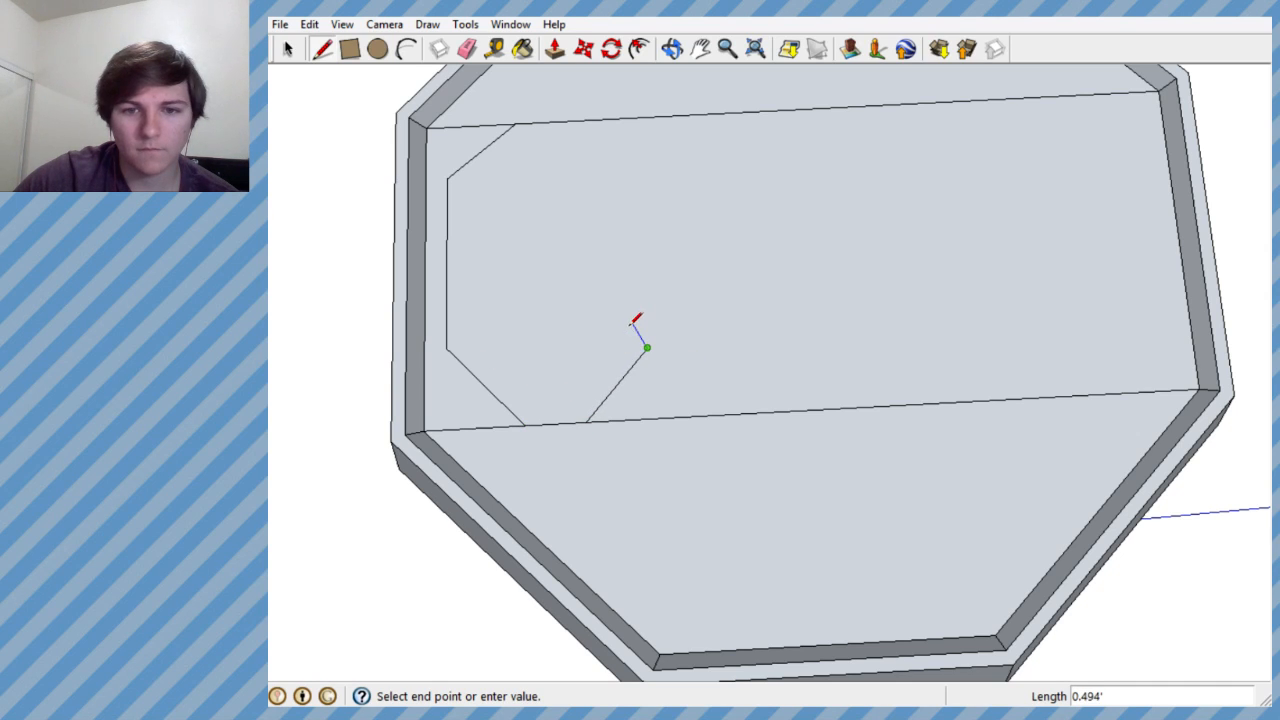
- Draw the end cap of the C's lower hook and the matching inner contour around its lower curve
scroll(626, 334, "up", 3)
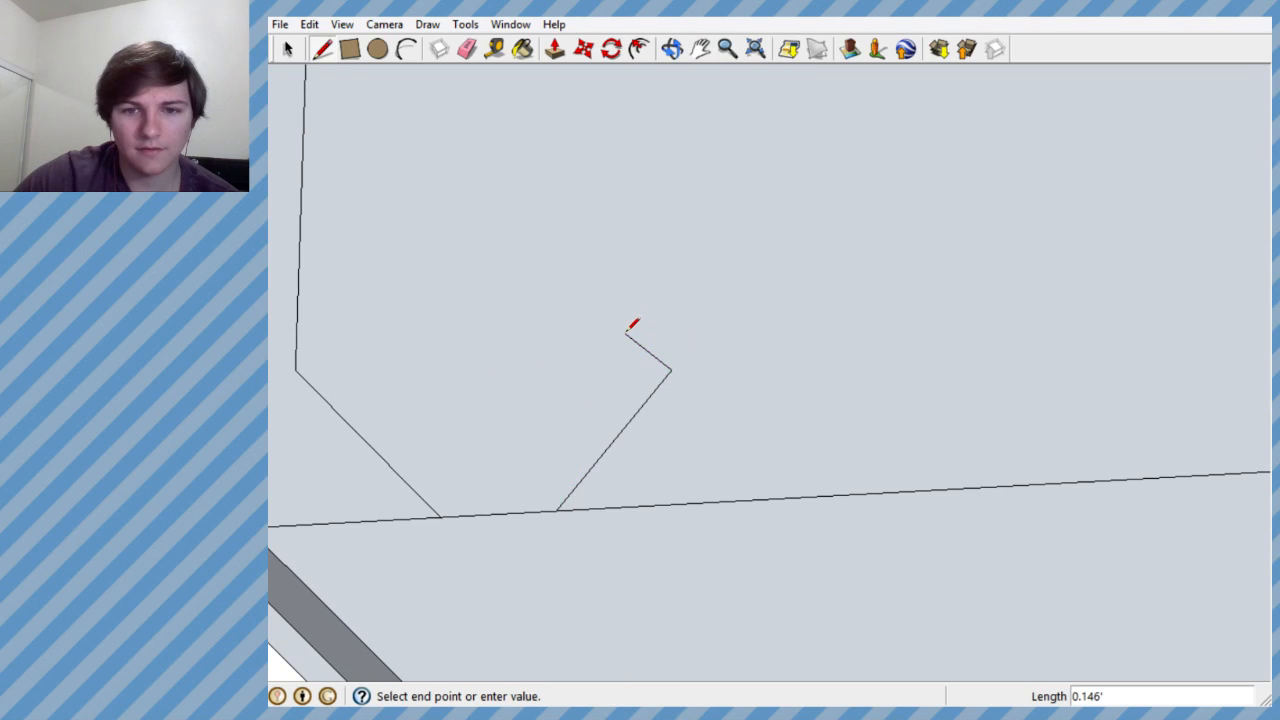
left_click(538, 435)
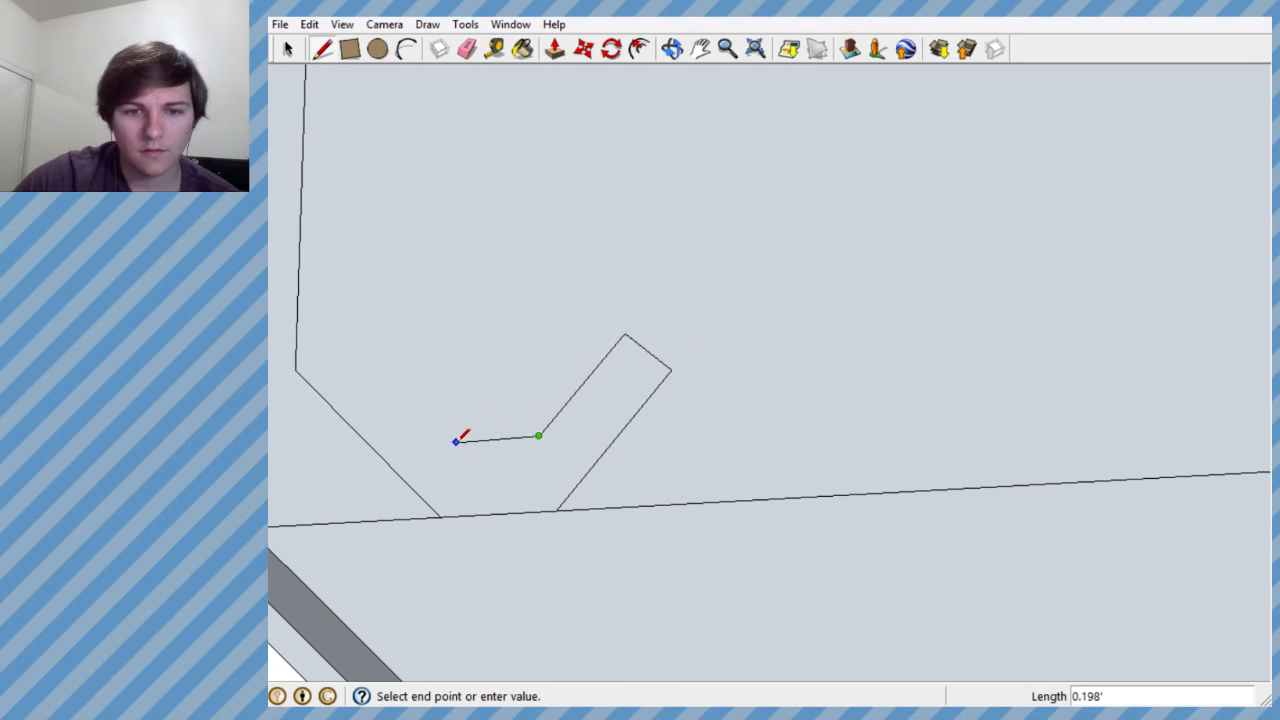
double_click(365, 357)
scroll(411, 414, "down", 3)
scroll(423, 417, "up", 2)
left_click(421, 424)
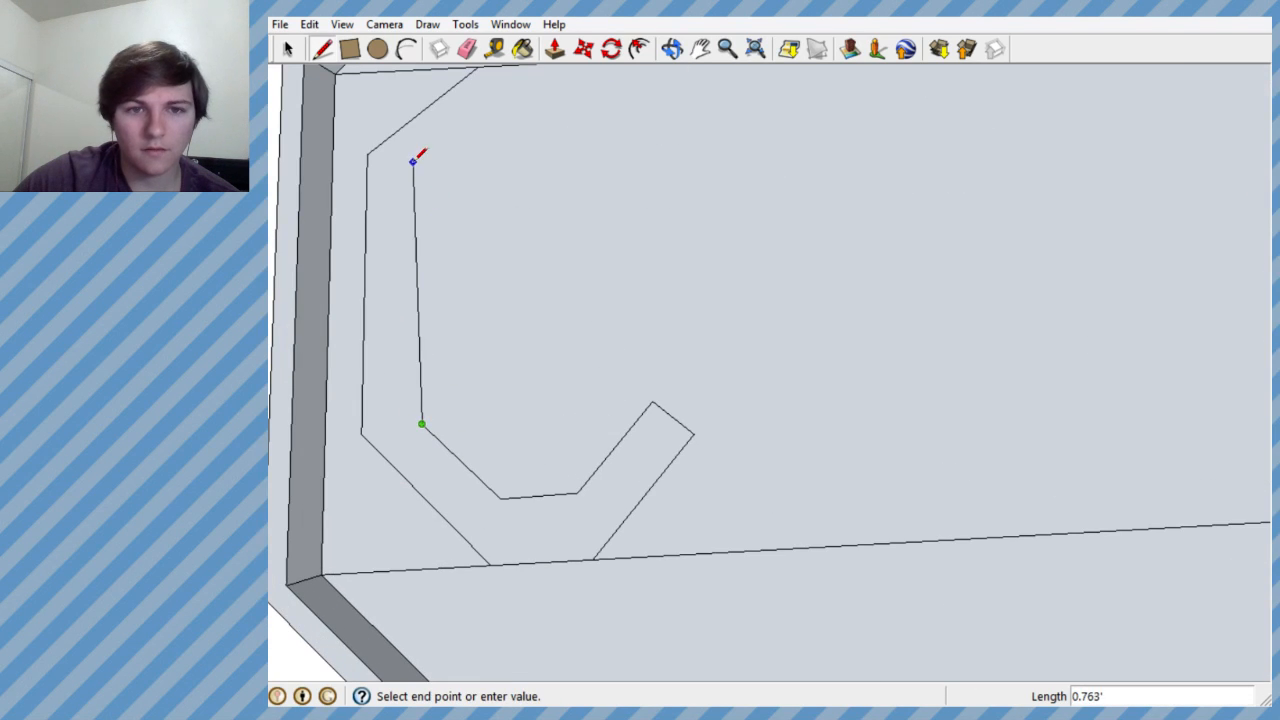
double_click(415, 161)
scroll(429, 289, "down", 3)
scroll(428, 296, "up", 4)
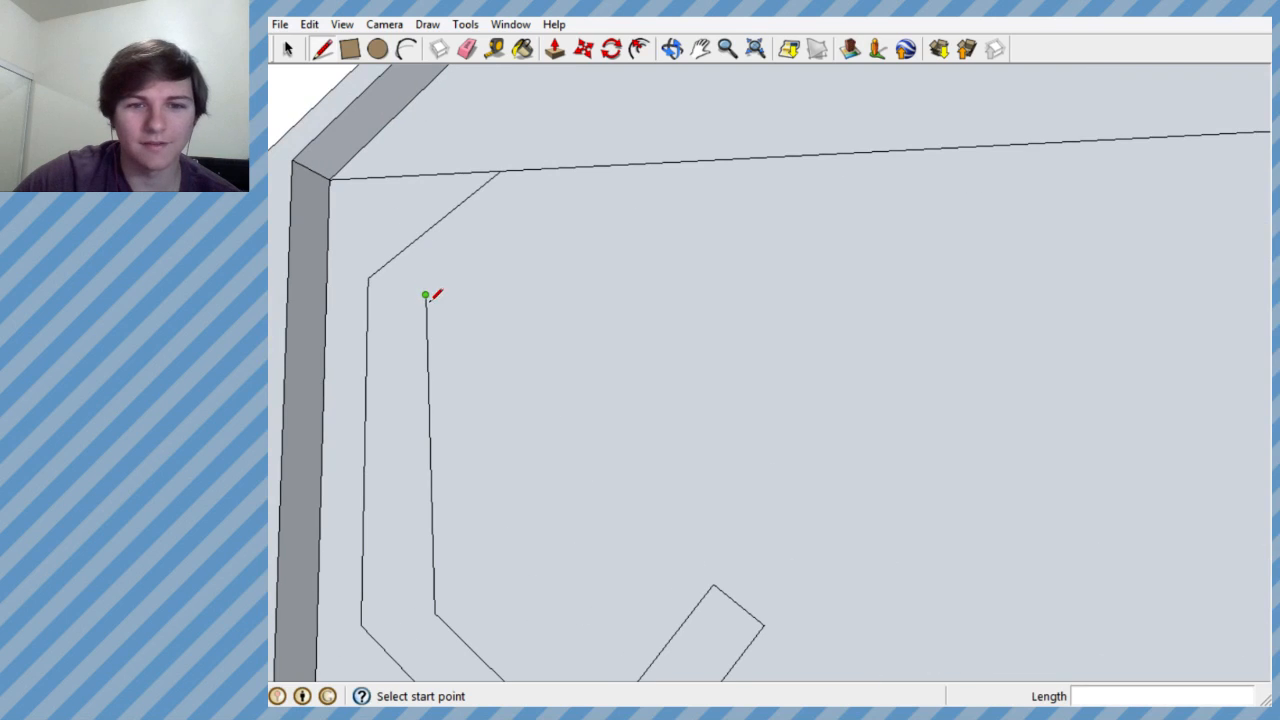
key("ctrl+z")
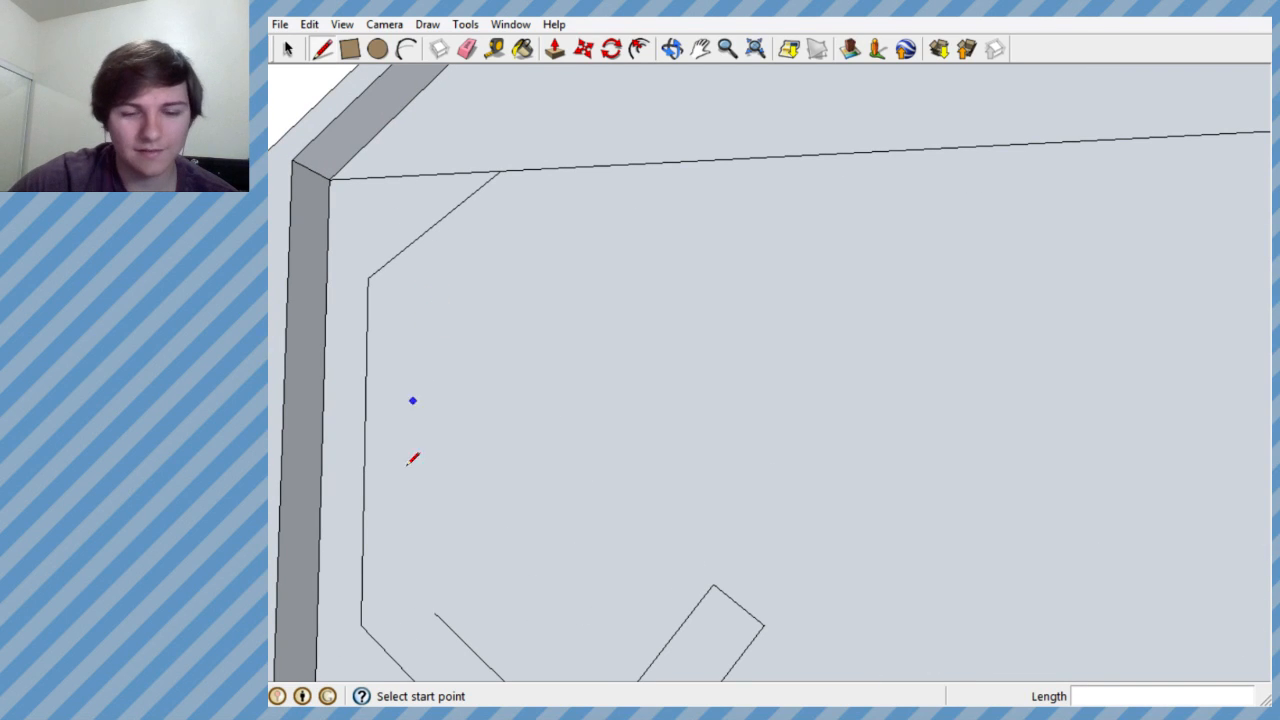
- Draw the C's inner vertical edge and upper curve, cap the upper hook, and close it against the band's far line
left_click(434, 613)
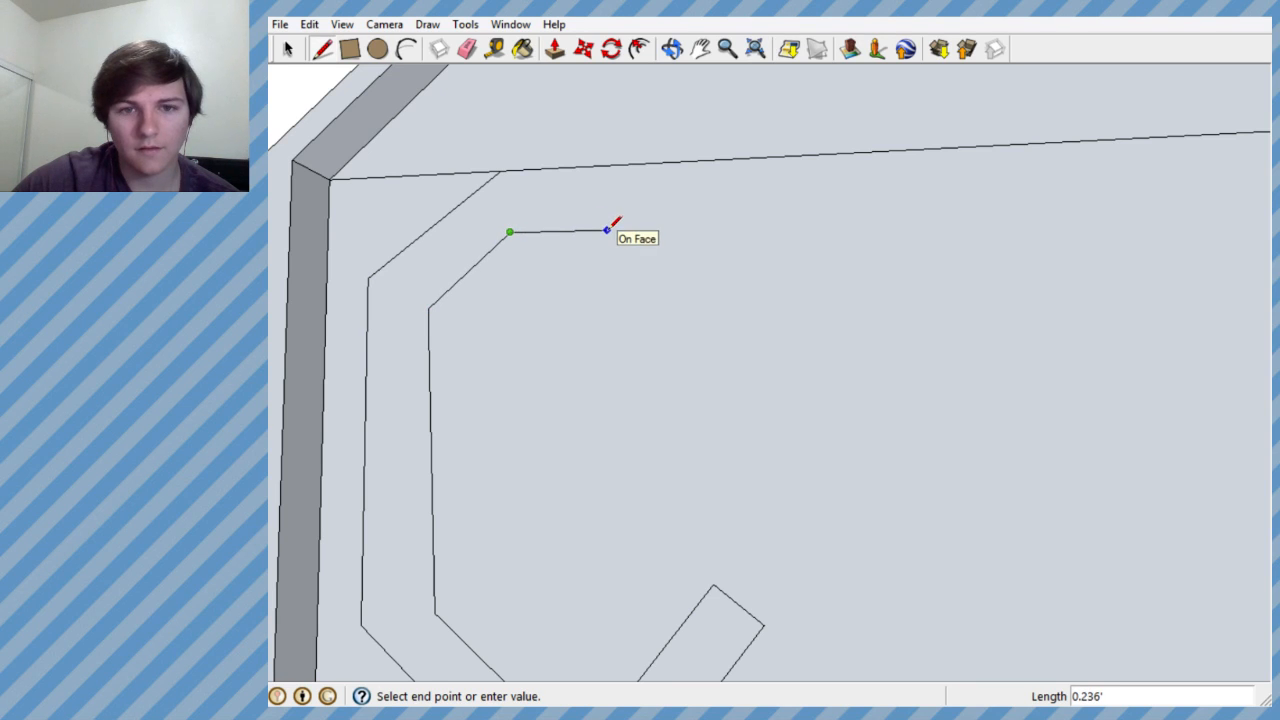
left_click(607, 230)
double_click(686, 308)
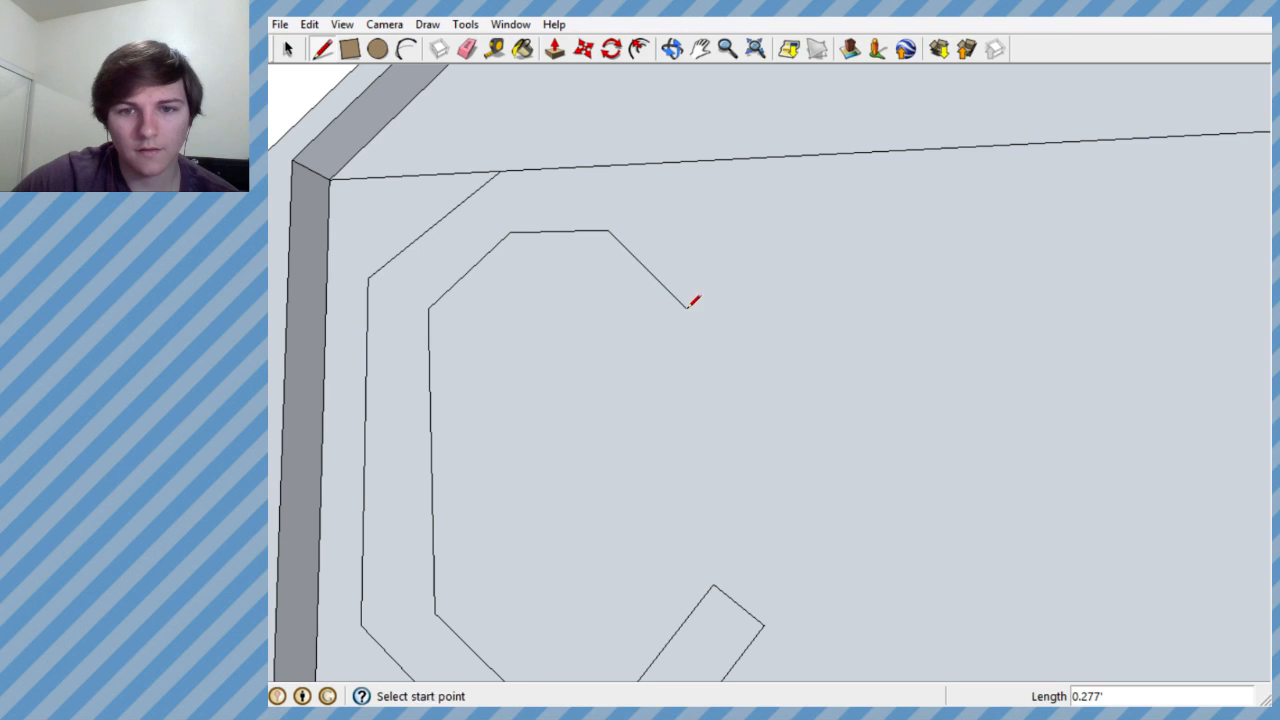
left_click(686, 308)
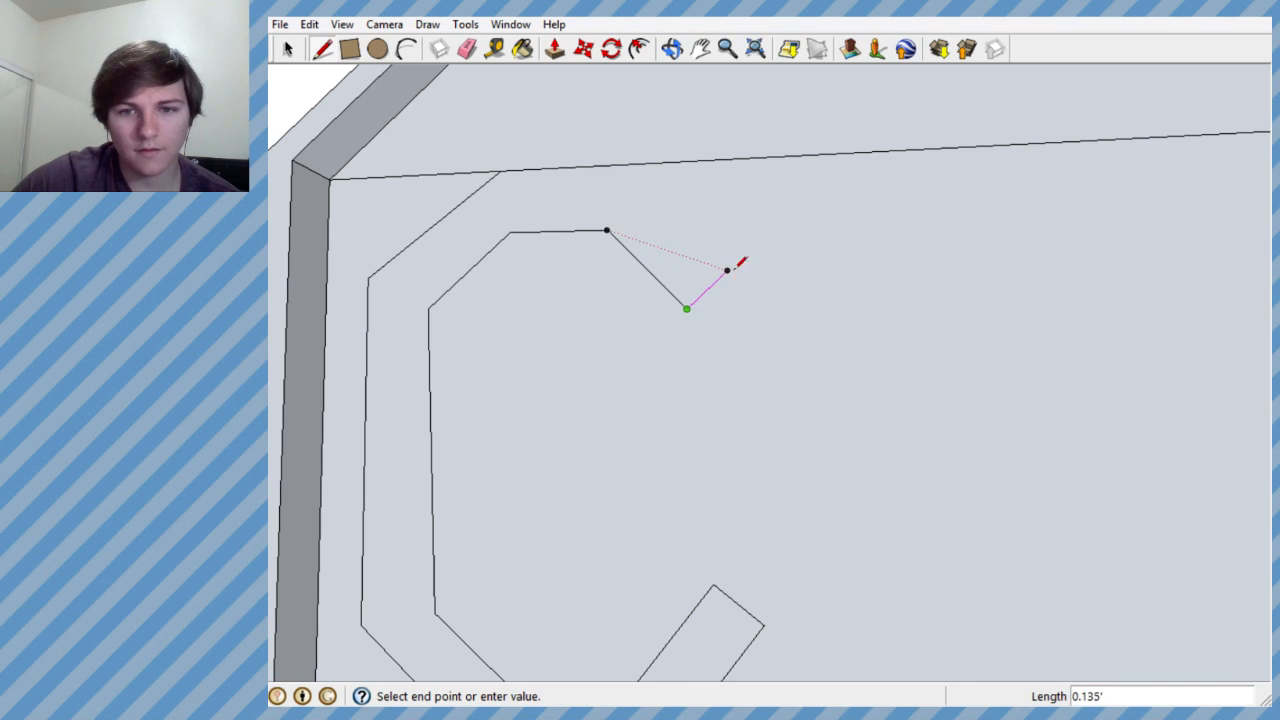
scroll(738, 264, "up", 3)
double_click(734, 262)
scroll(663, 366, "down", 5)
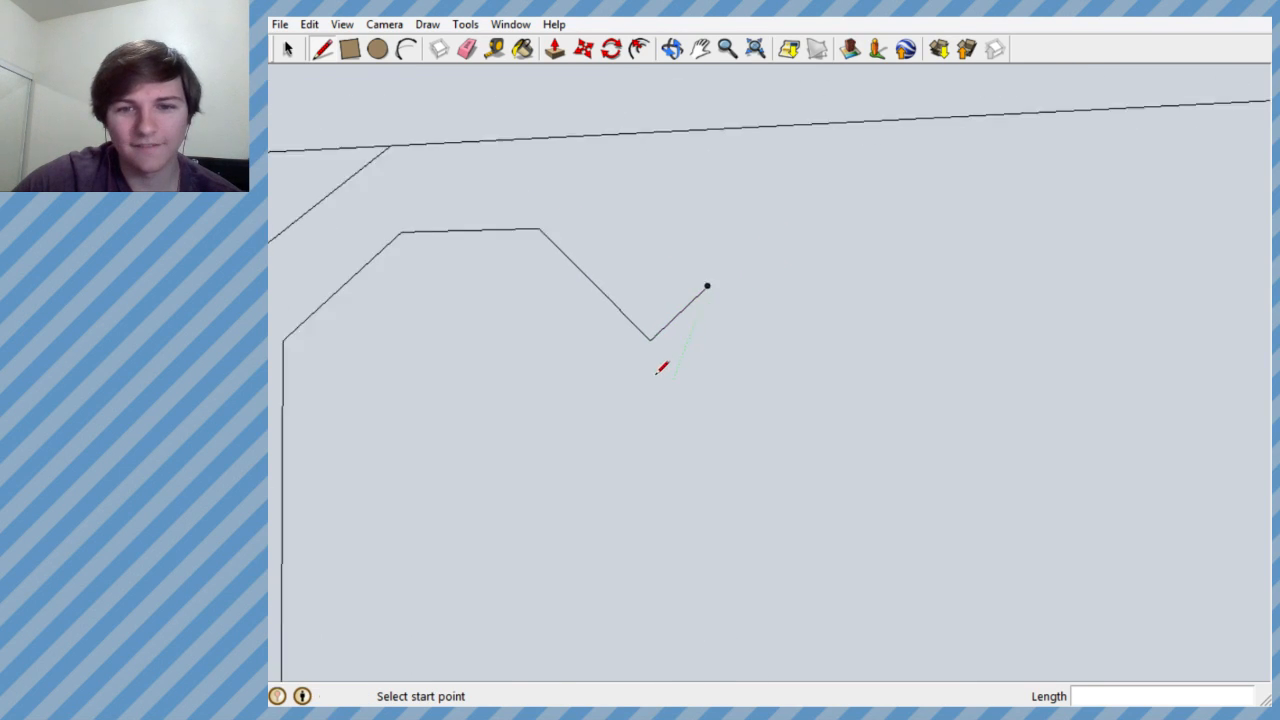
left_click(684, 322)
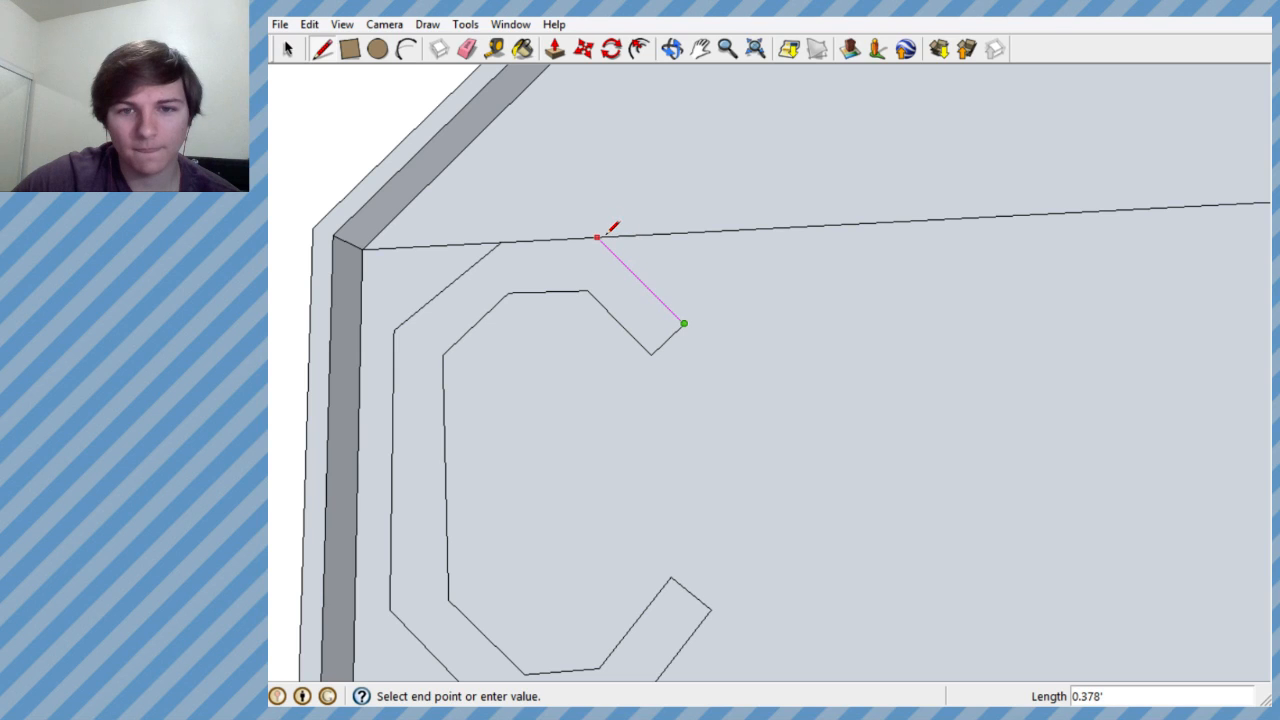
left_click(609, 236)
- Inspect the finished C outline on the tray's floor from far and near
scroll(615, 392, "down", 5)
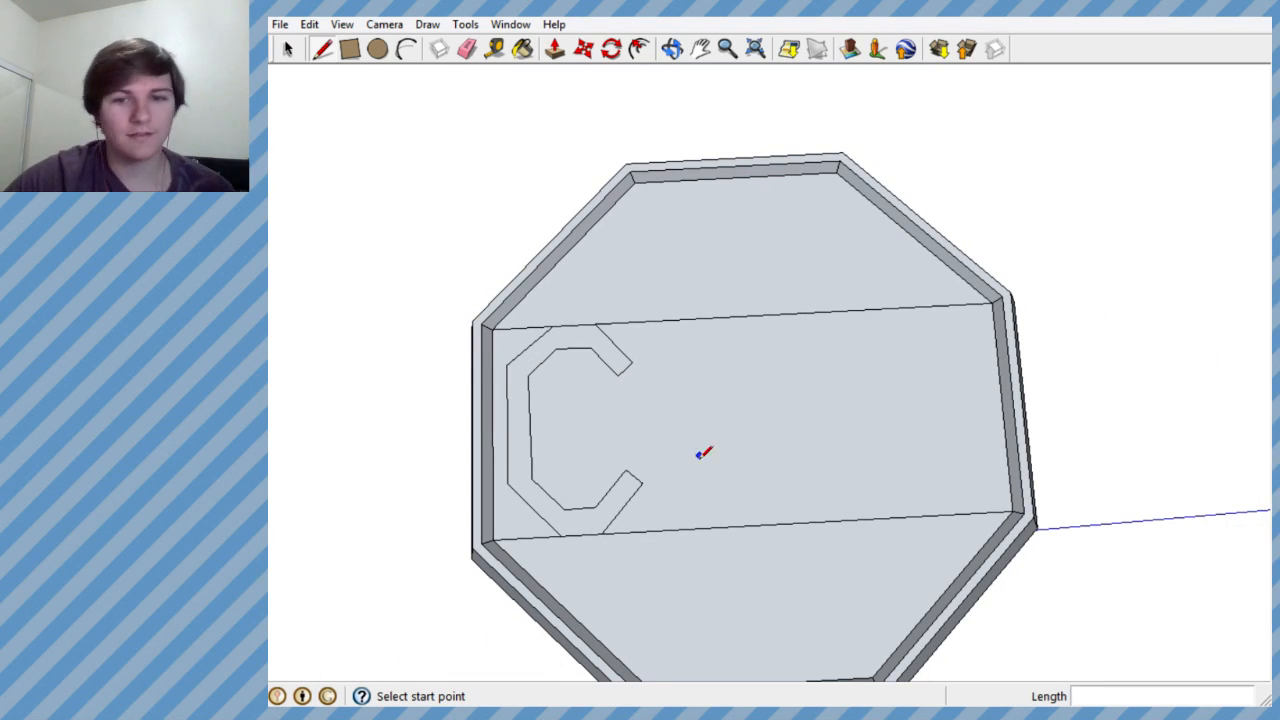
scroll(683, 526, "down", 8)
scroll(658, 488, "up", 5)
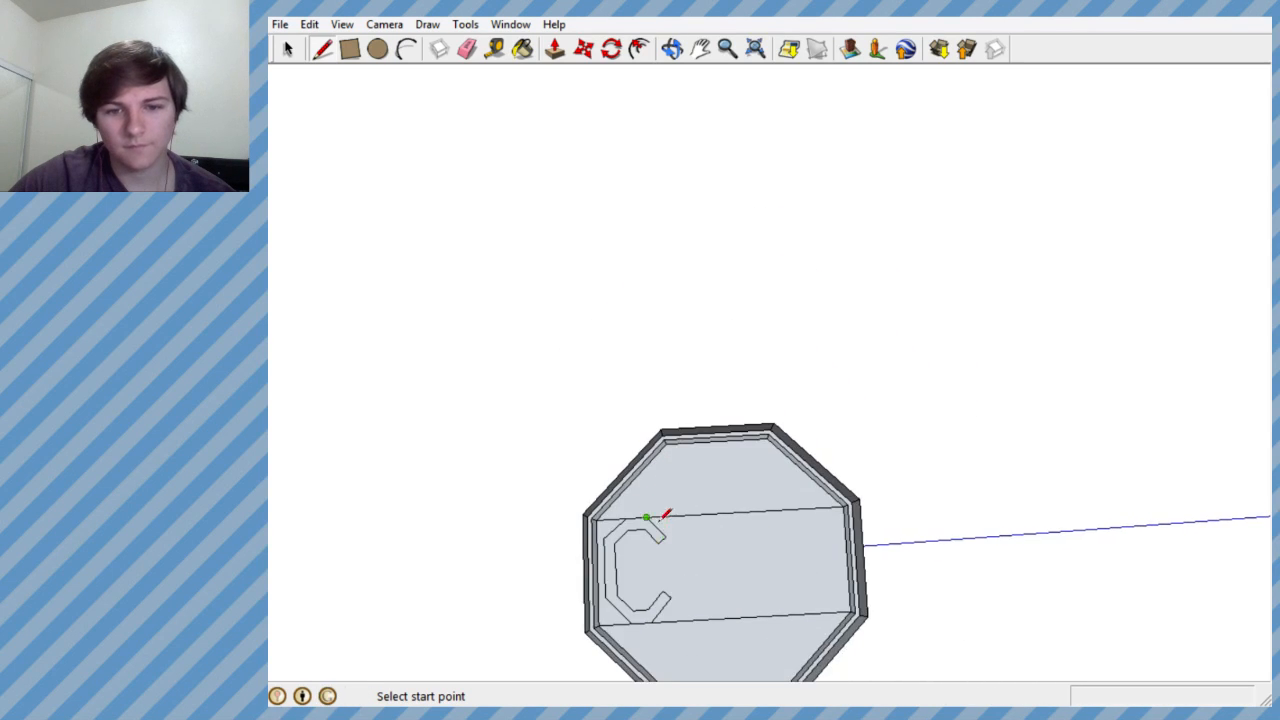
middle_click_drag(662, 518, 628, 624)
scroll(688, 476, "down", 4)
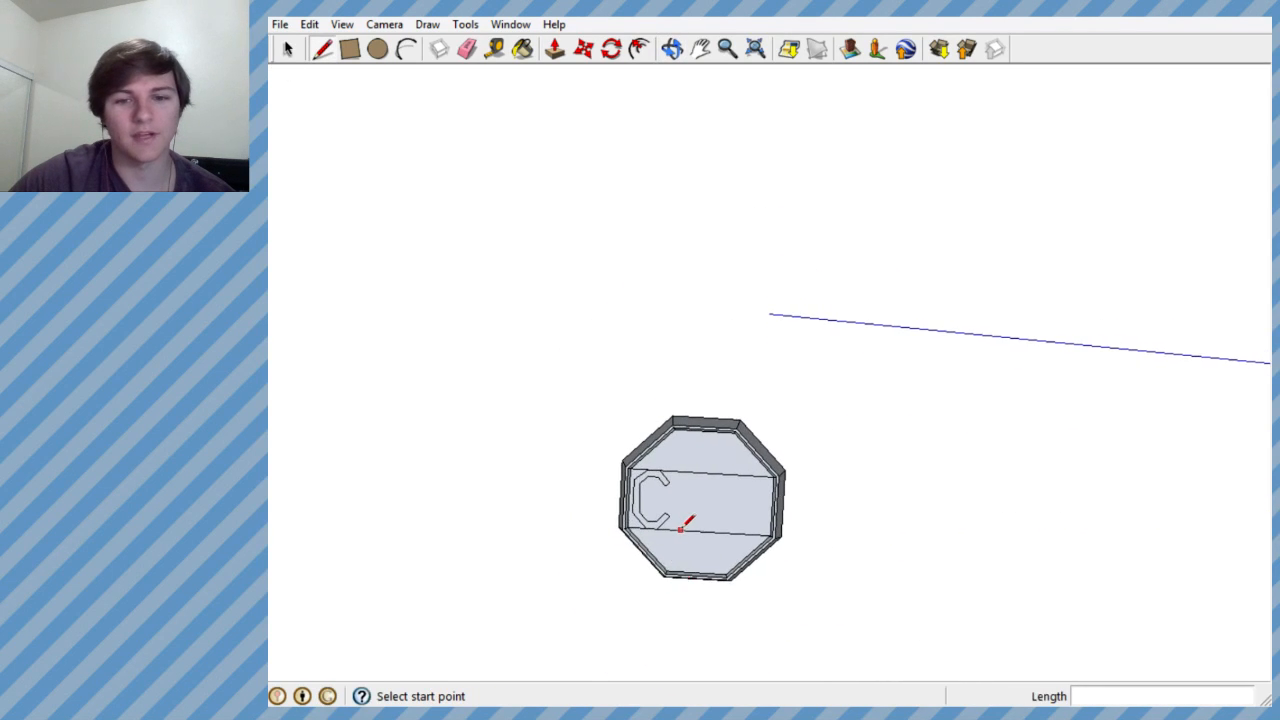
scroll(684, 522, "up", 6)
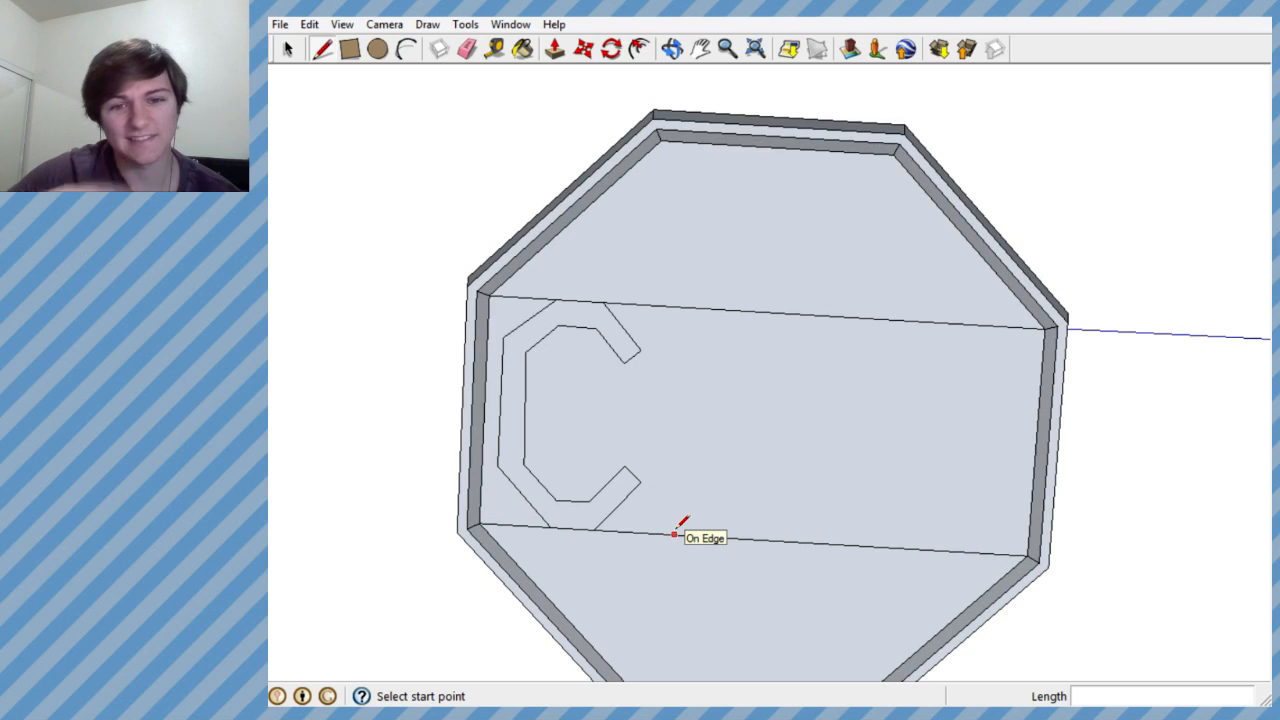
scroll(700, 480, "up", 5)
mouse_move(665, 410)
middle_mouse_down()
mouse_move(660, 400)
mouse_move(703, 381)
middle_mouse_up()
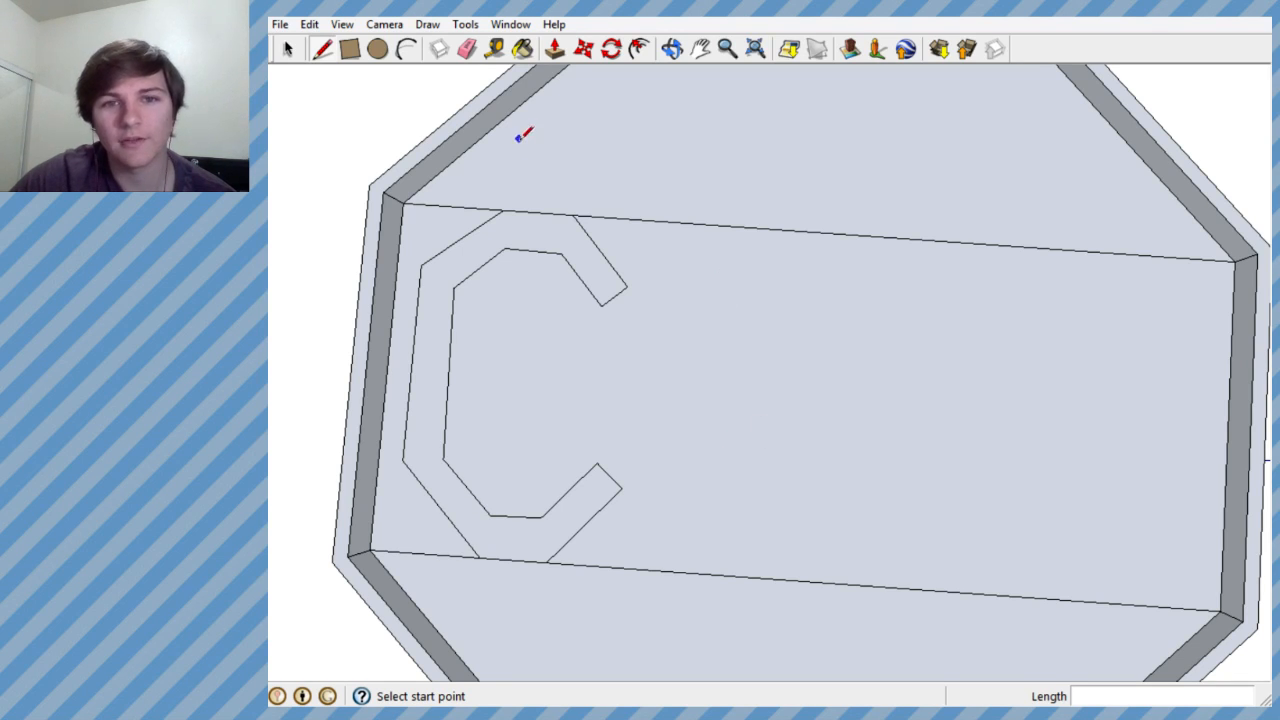
- Draw an eight-sided polygon with a radius of about 0.58' inside the middle band, beside the letter C
left_click(428, 24)
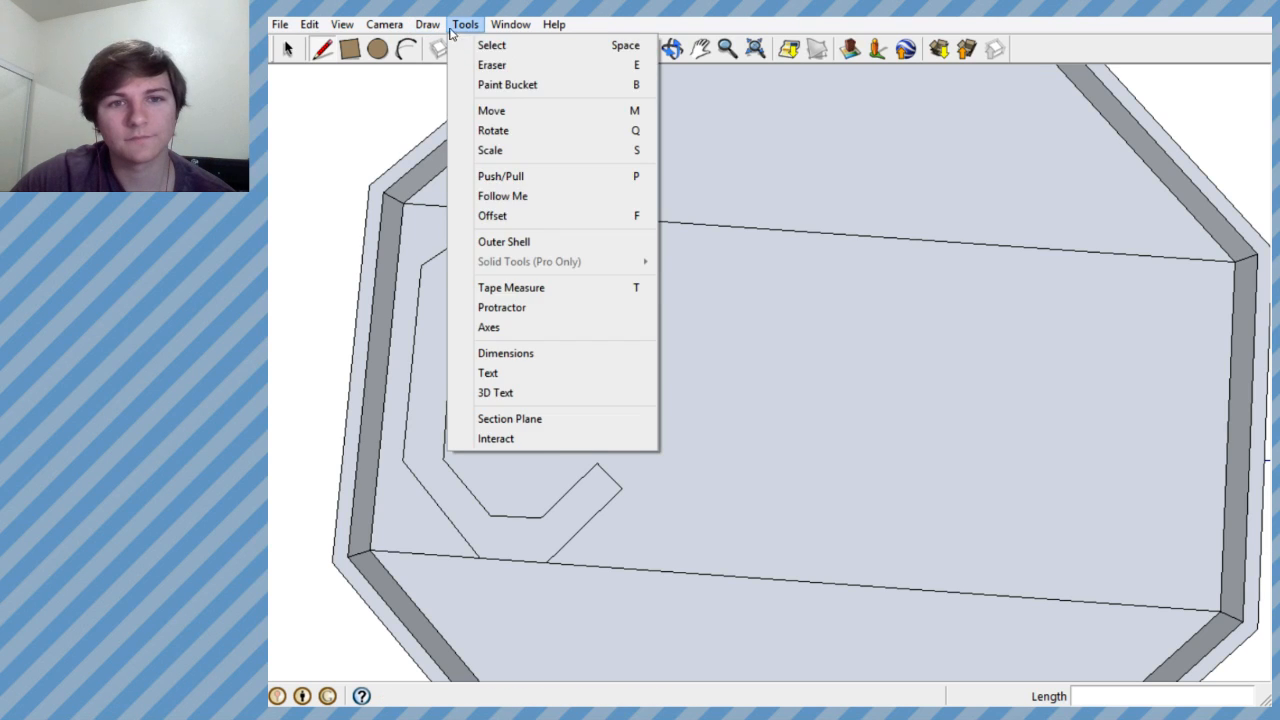
left_click(460, 150)
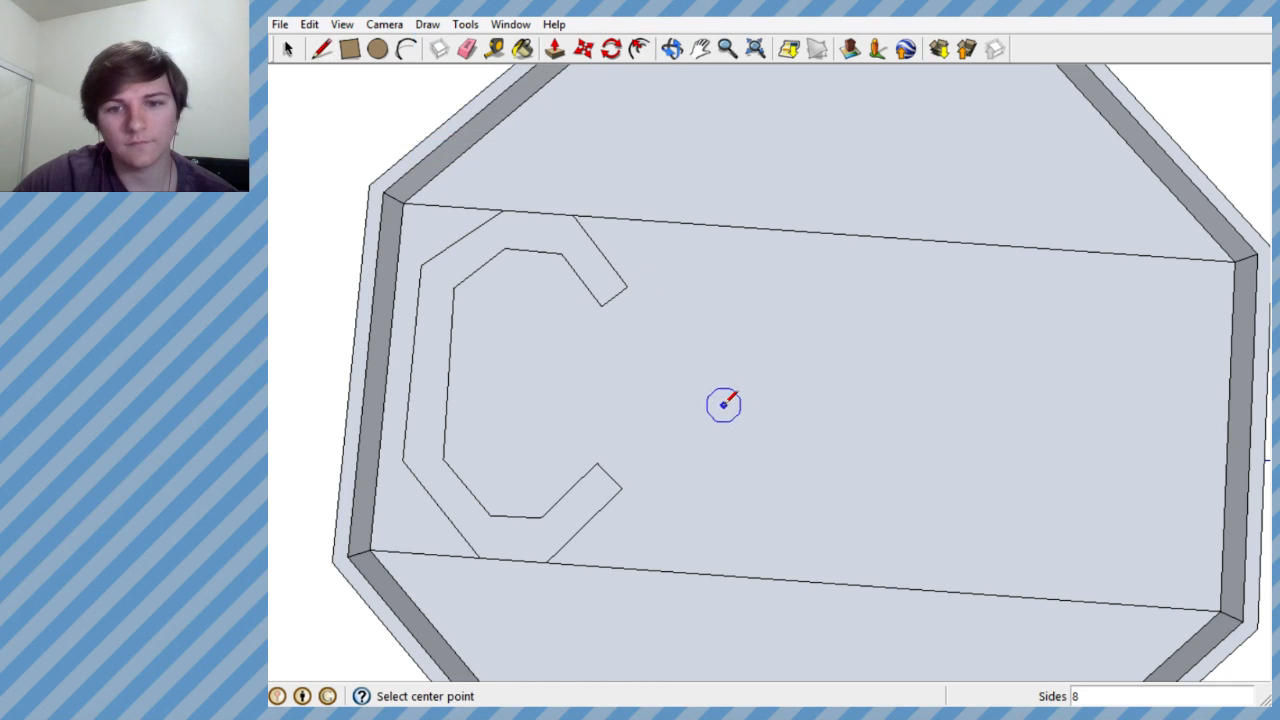
left_click(755, 419)
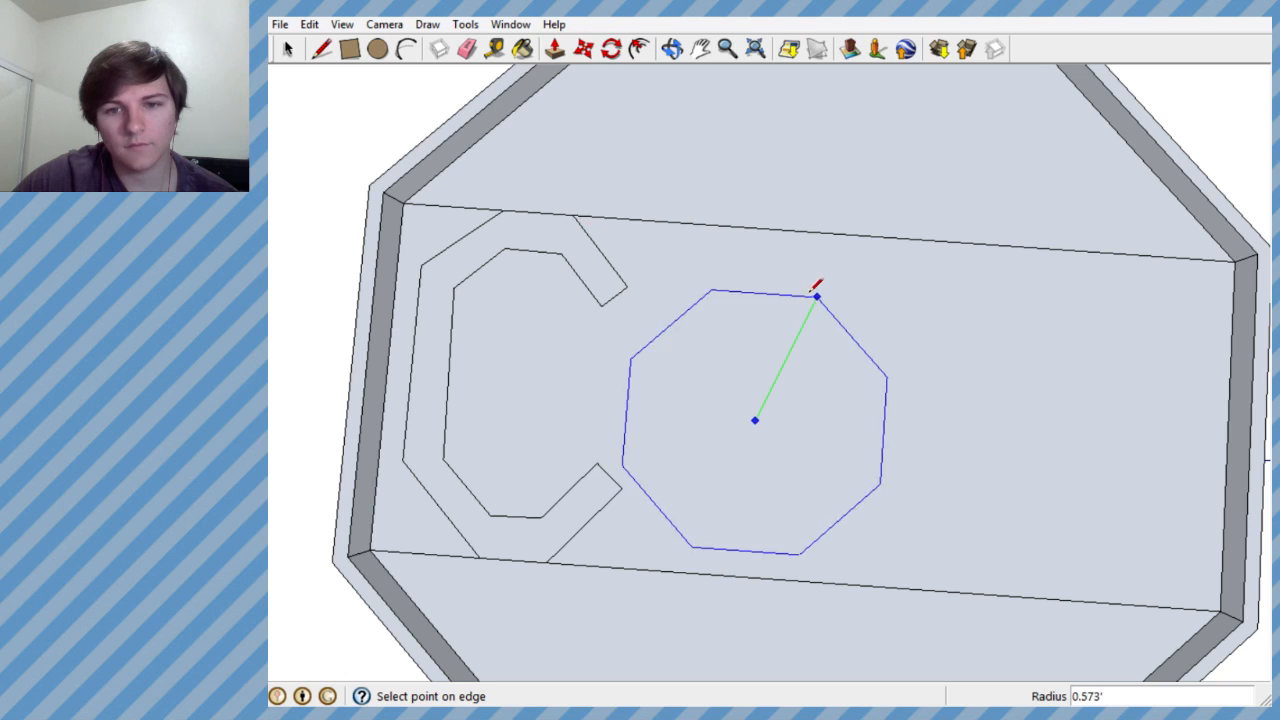
left_click(819, 294)
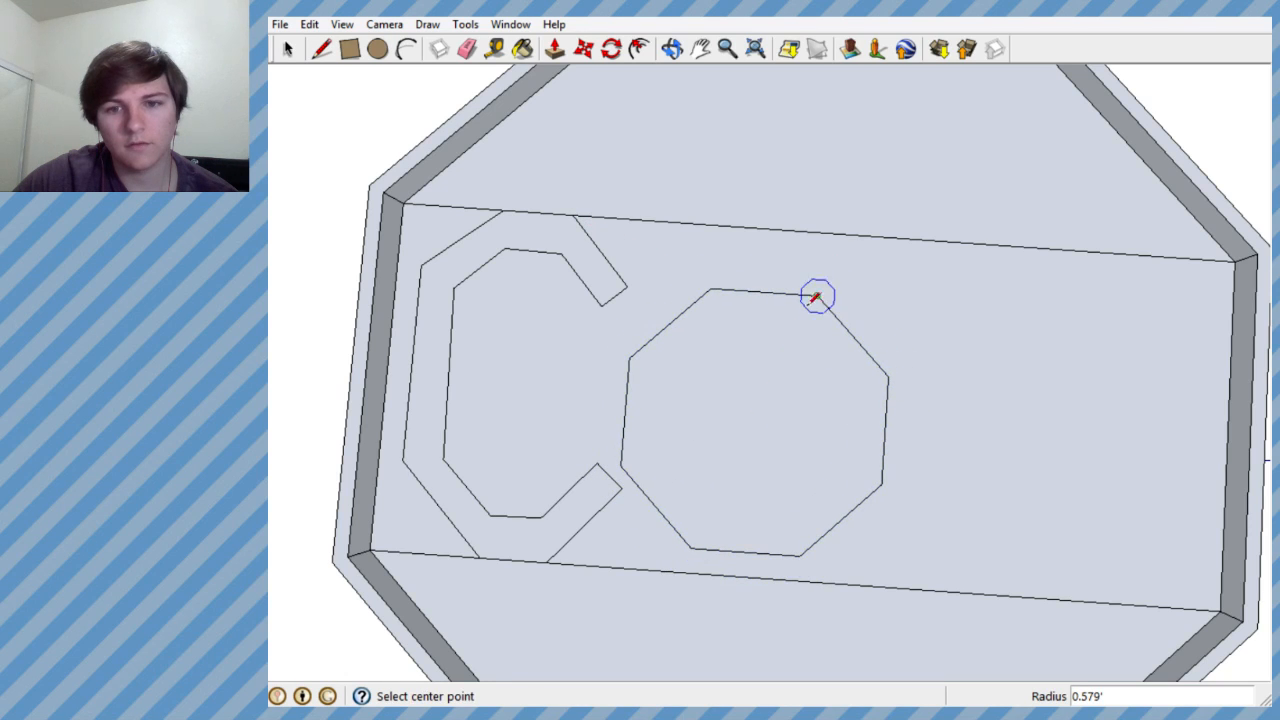
- Scale the new octagon along the red direction to about 0.69 so it becomes a narrow O shape
left_click(287, 48)
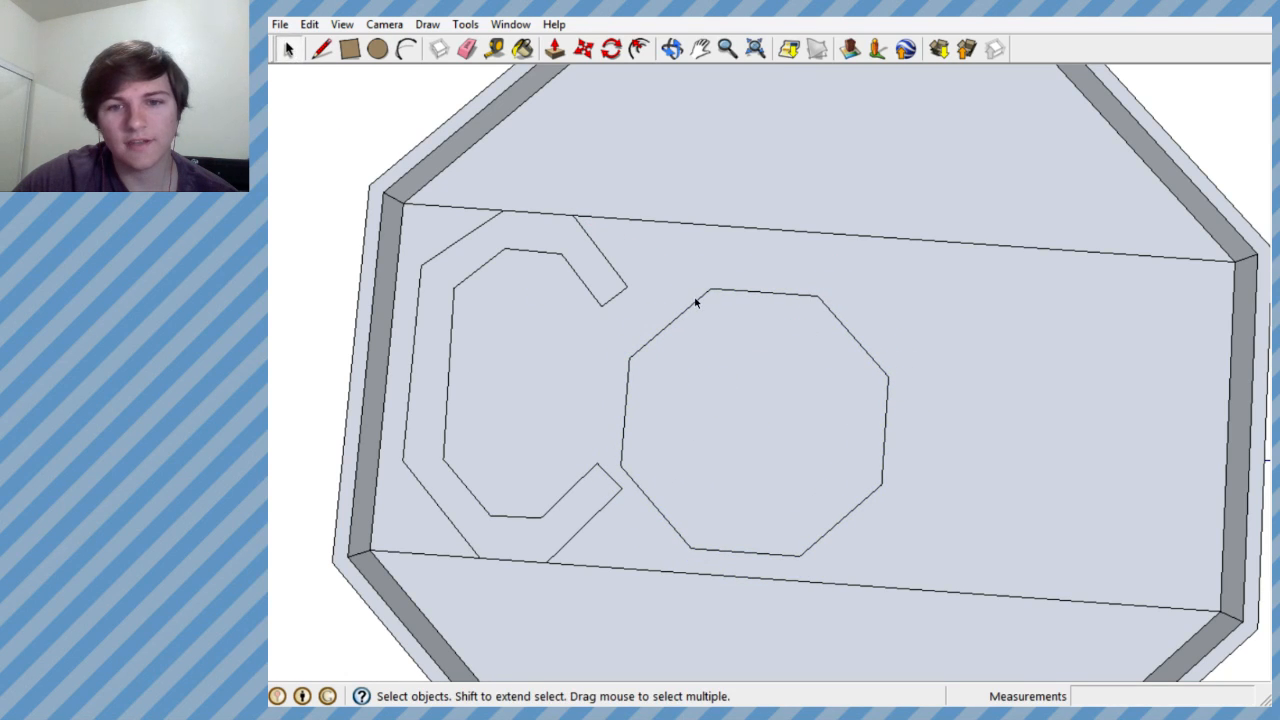
left_click(697, 303)
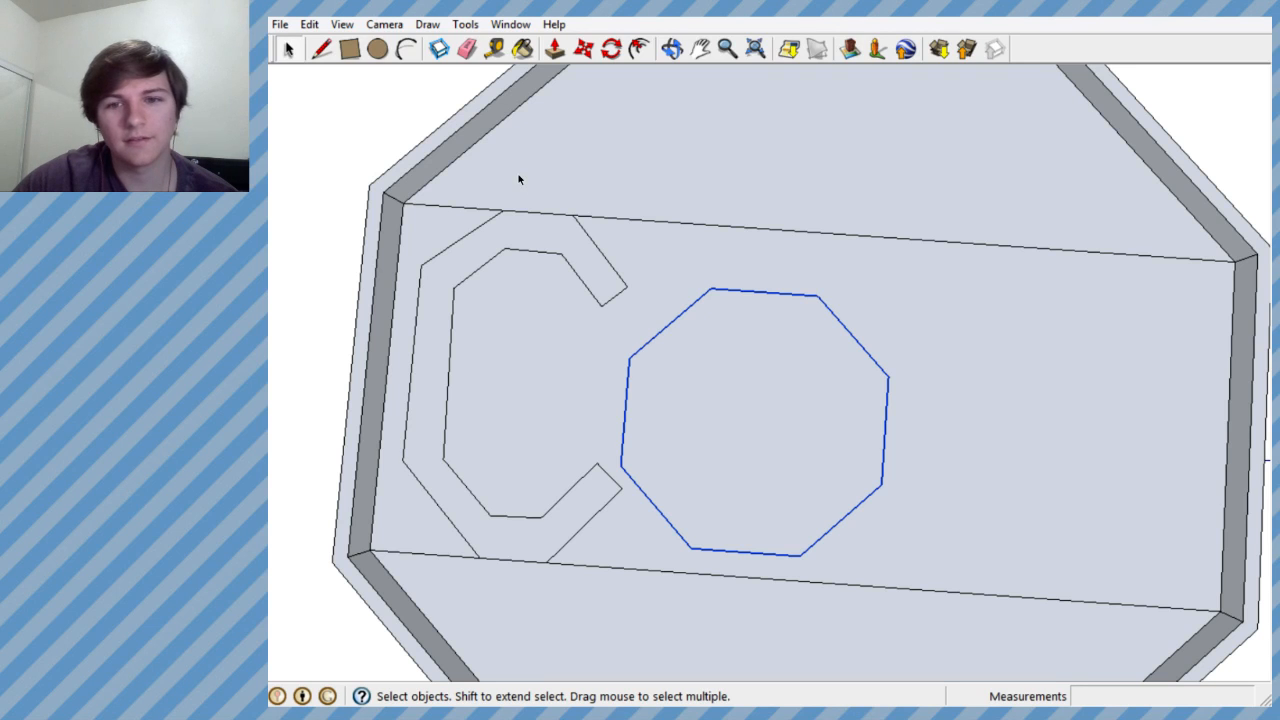
left_click(465, 24)
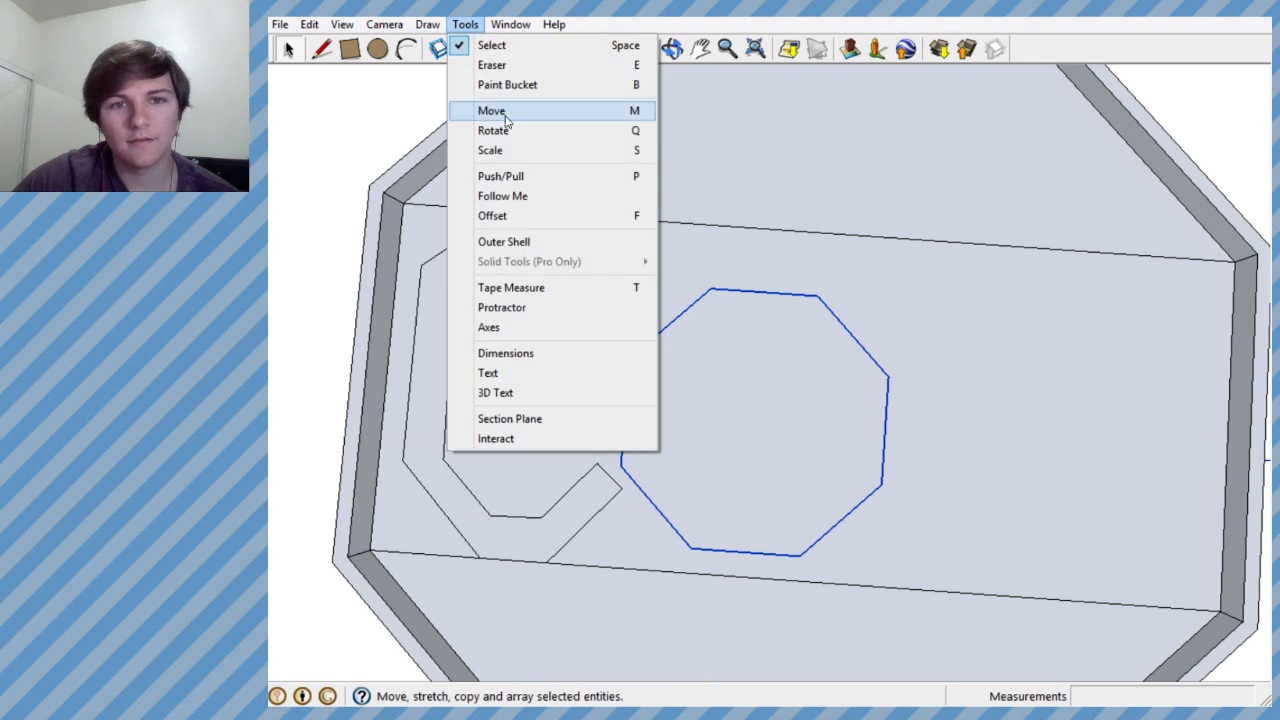
left_click(500, 149)
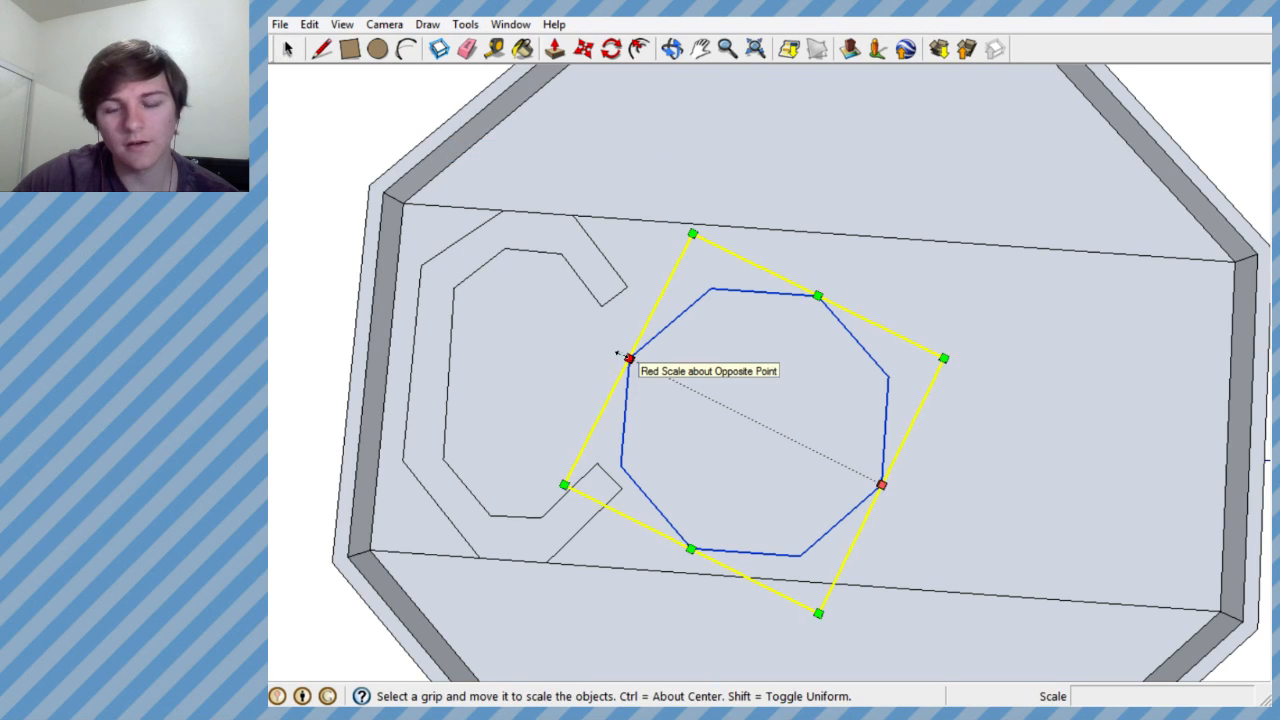
left_click_drag(629, 358, 703, 397)
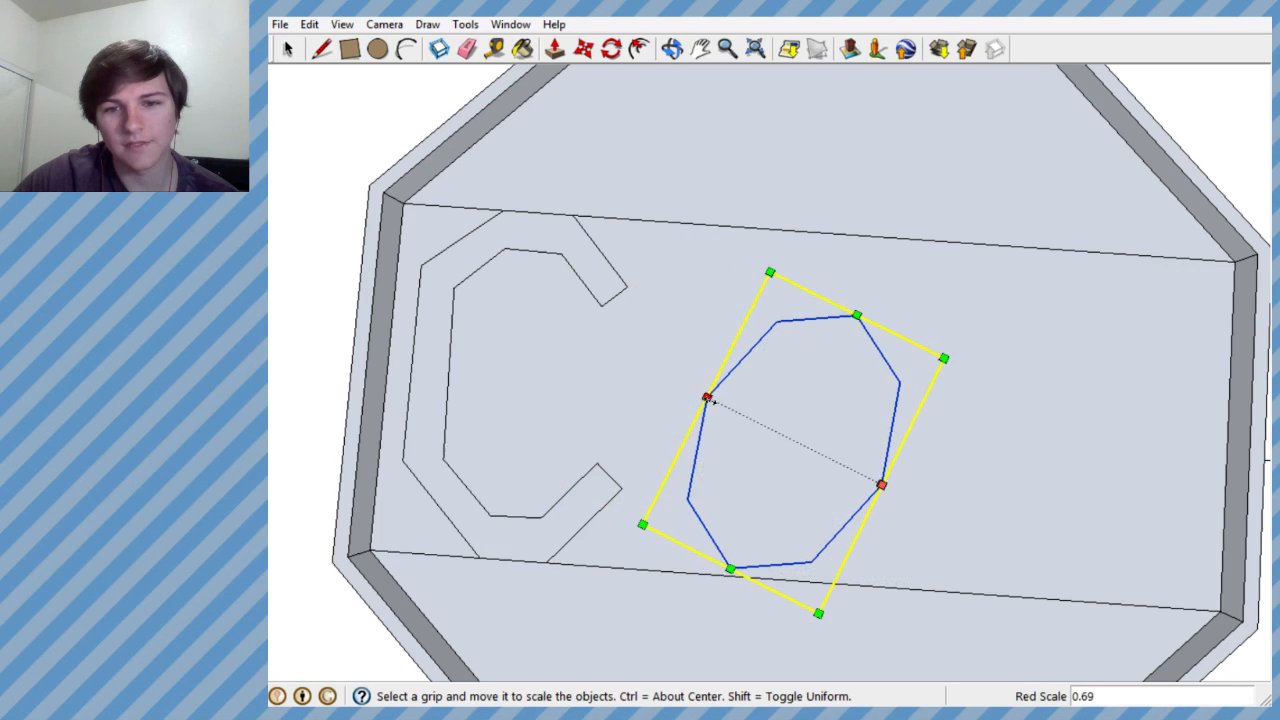
middle_click_drag(866, 423, 909, 361)
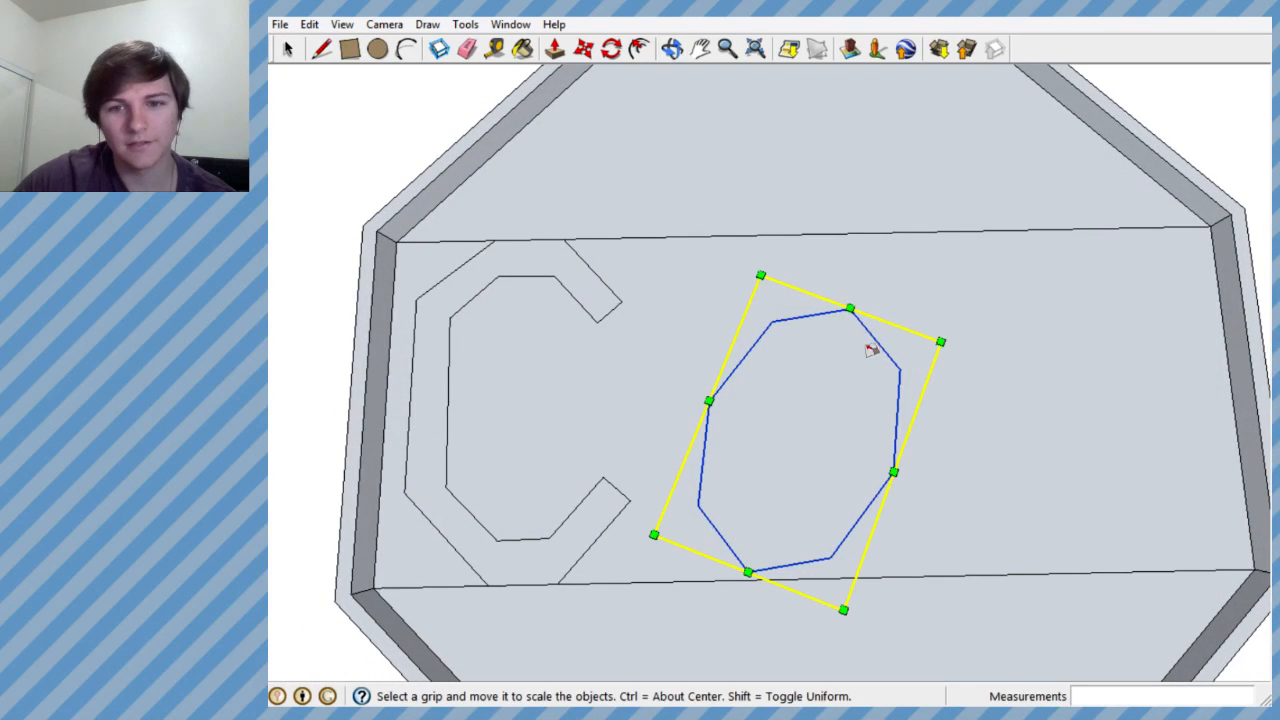
- Rotate the narrowed octagon 22.0 degrees so its long axis stands upright across the middle band
left_click(611, 48)
left_click(805, 398)
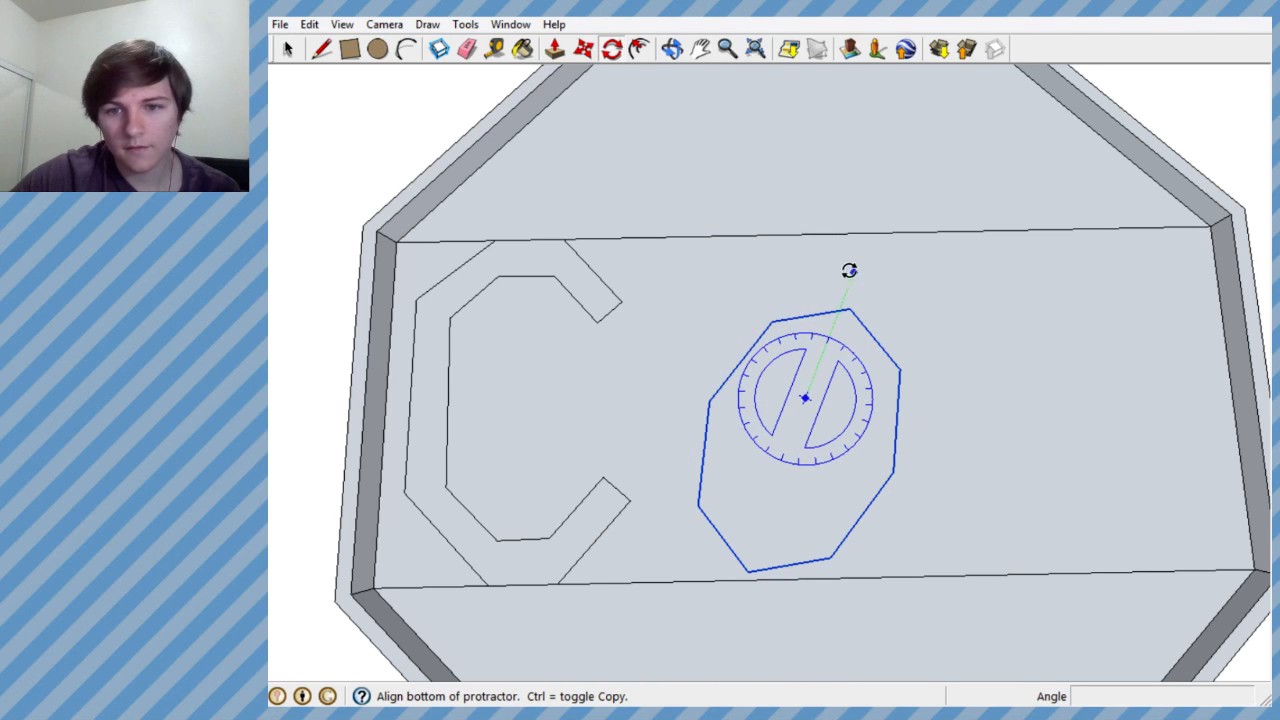
left_click(878, 208)
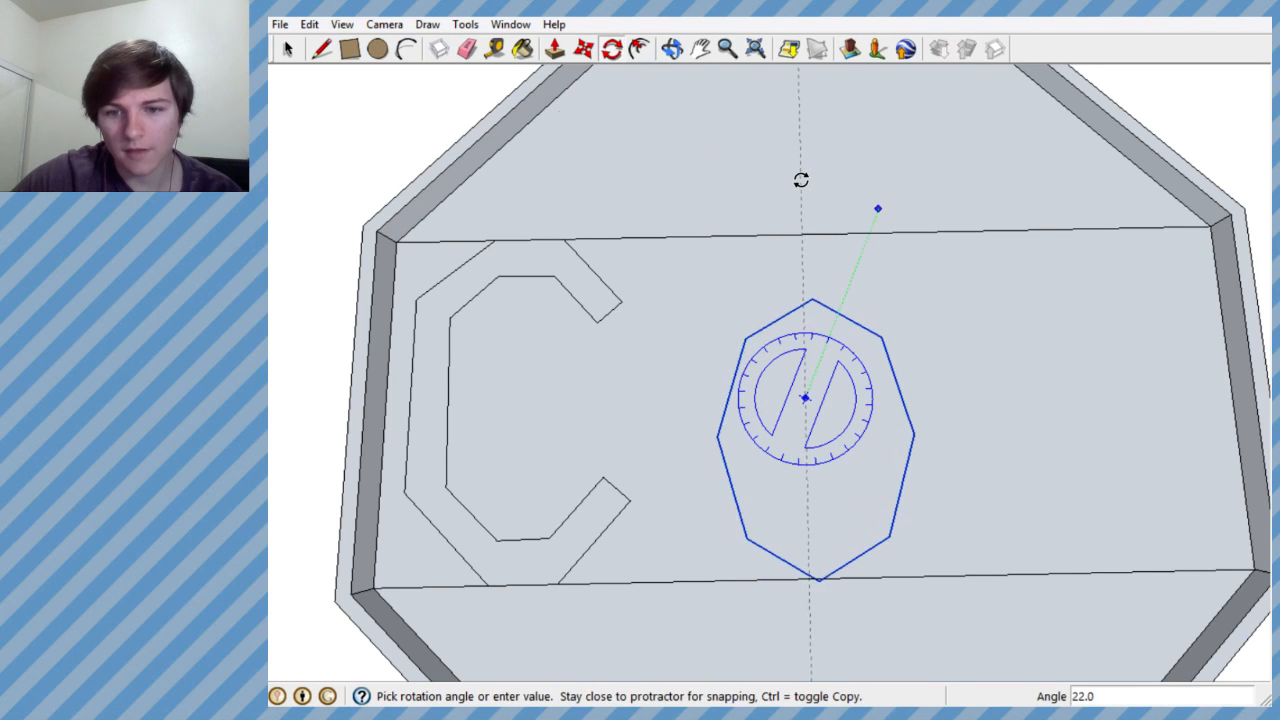
left_click(801, 180)
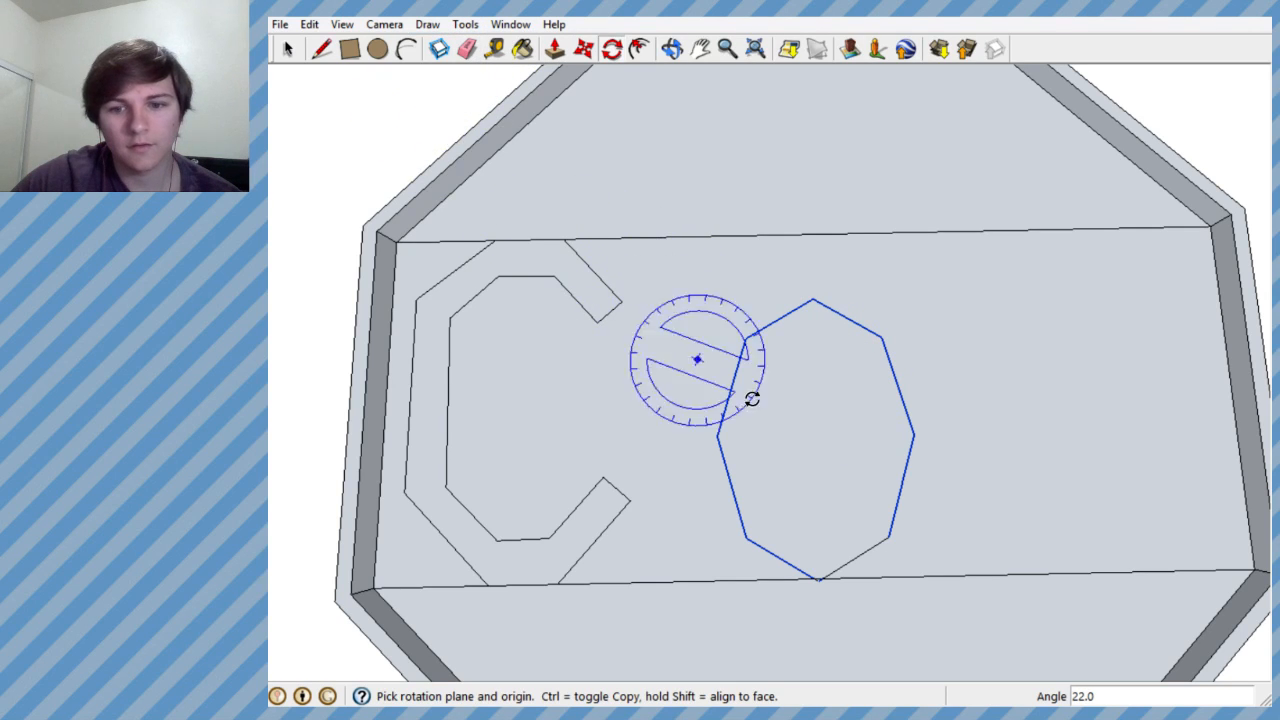
- Undo the narrowed, rotated octagon beside the letter C, along with the outer edge at the C's upper end
key("ctrl+z")
key("ctrl+z")
key("ctrl+z")
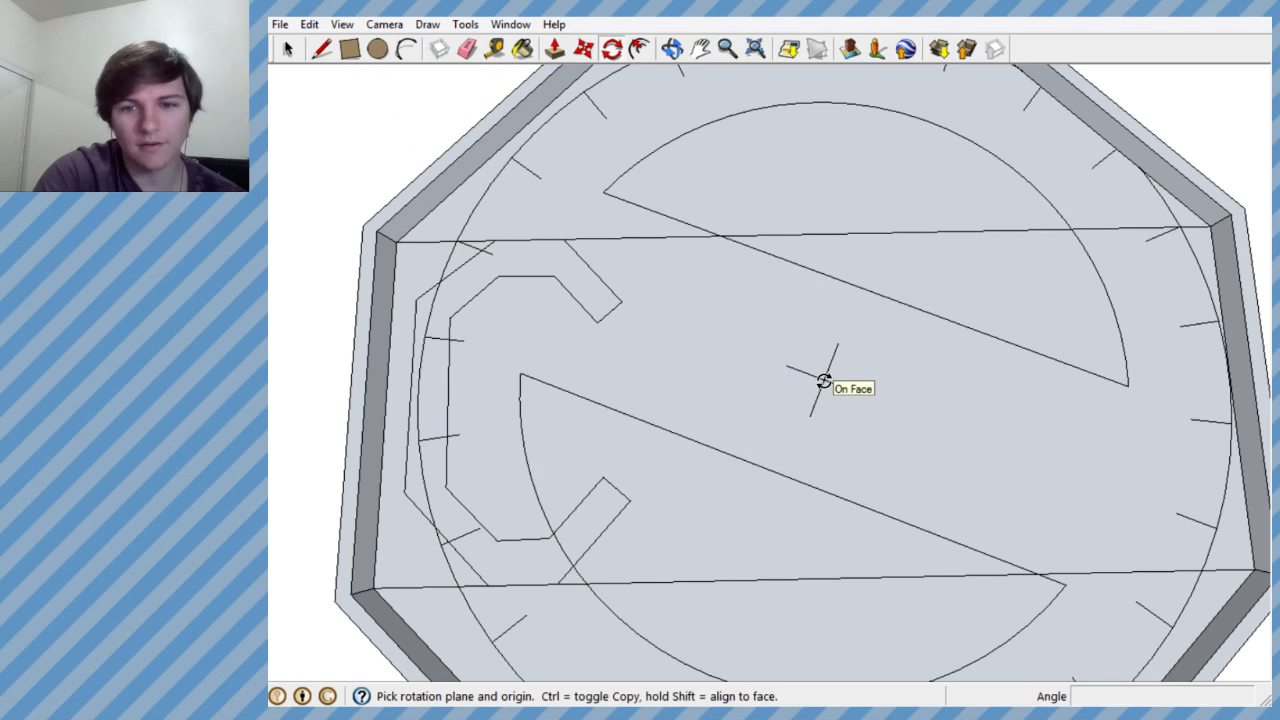
key("ctrl+z")
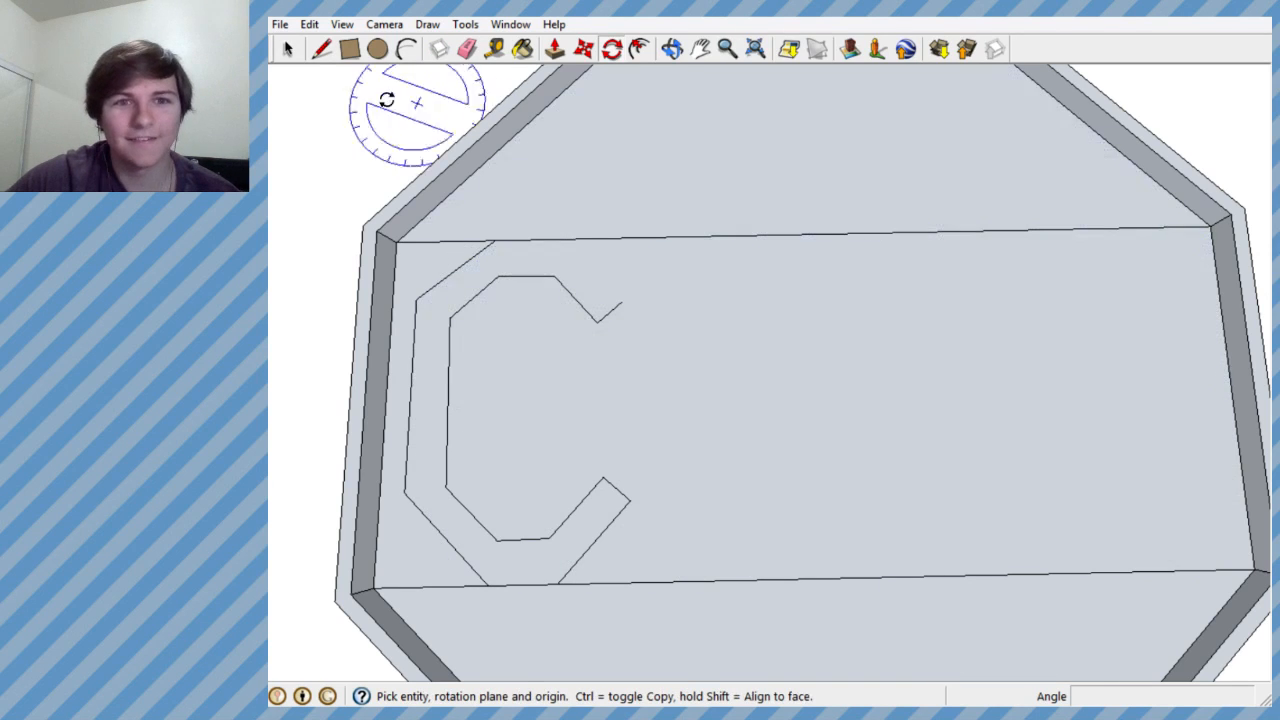
- Redraw the outer edge of the C's upper end as a line about 0.396' long from the band's upper boundary to the tip
left_click(322, 48)
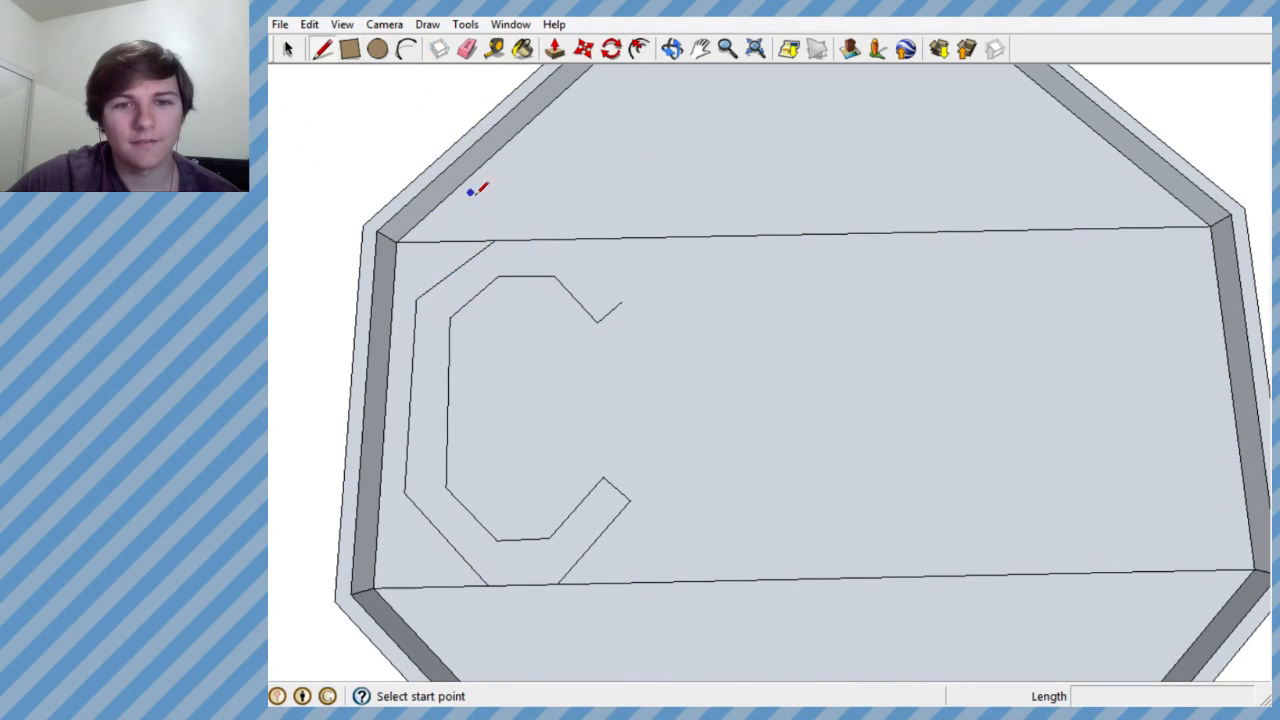
left_click(557, 239)
left_click(620, 301)
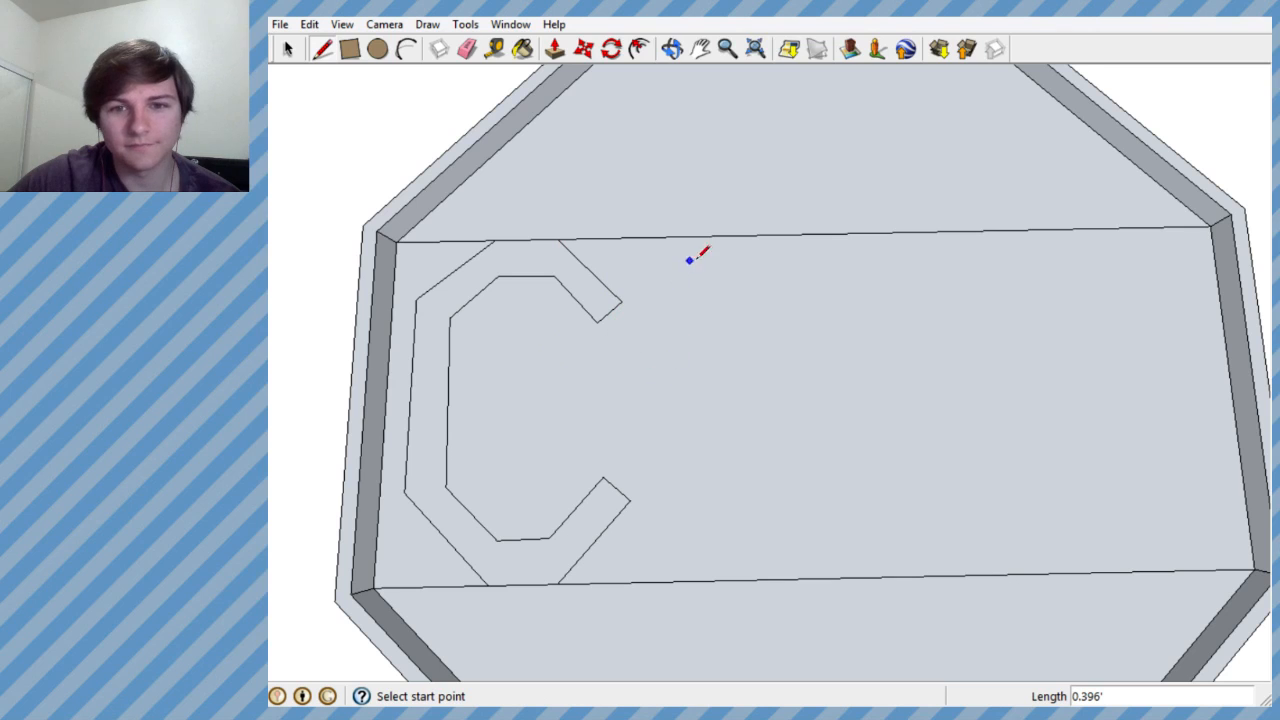
- Draw a tall six-sided O outline beside the C, pointed at the band's upper and lower boundaries
left_click(738, 235)
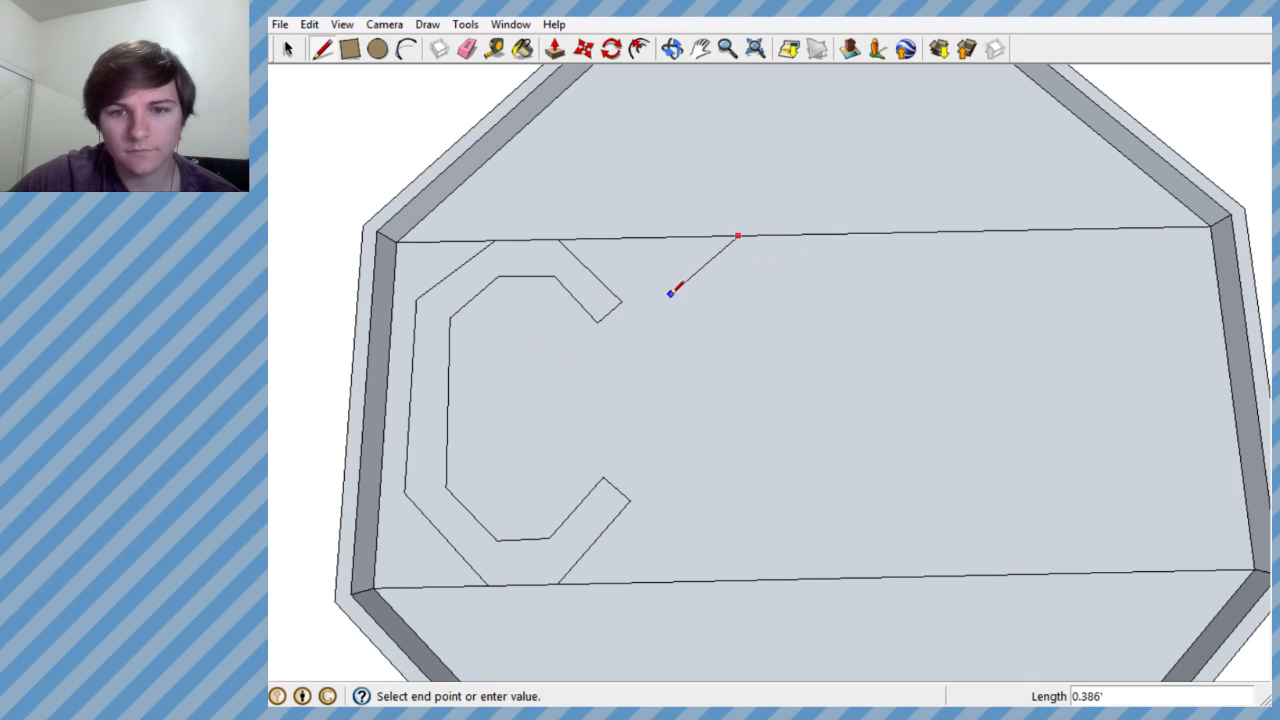
left_click(670, 293)
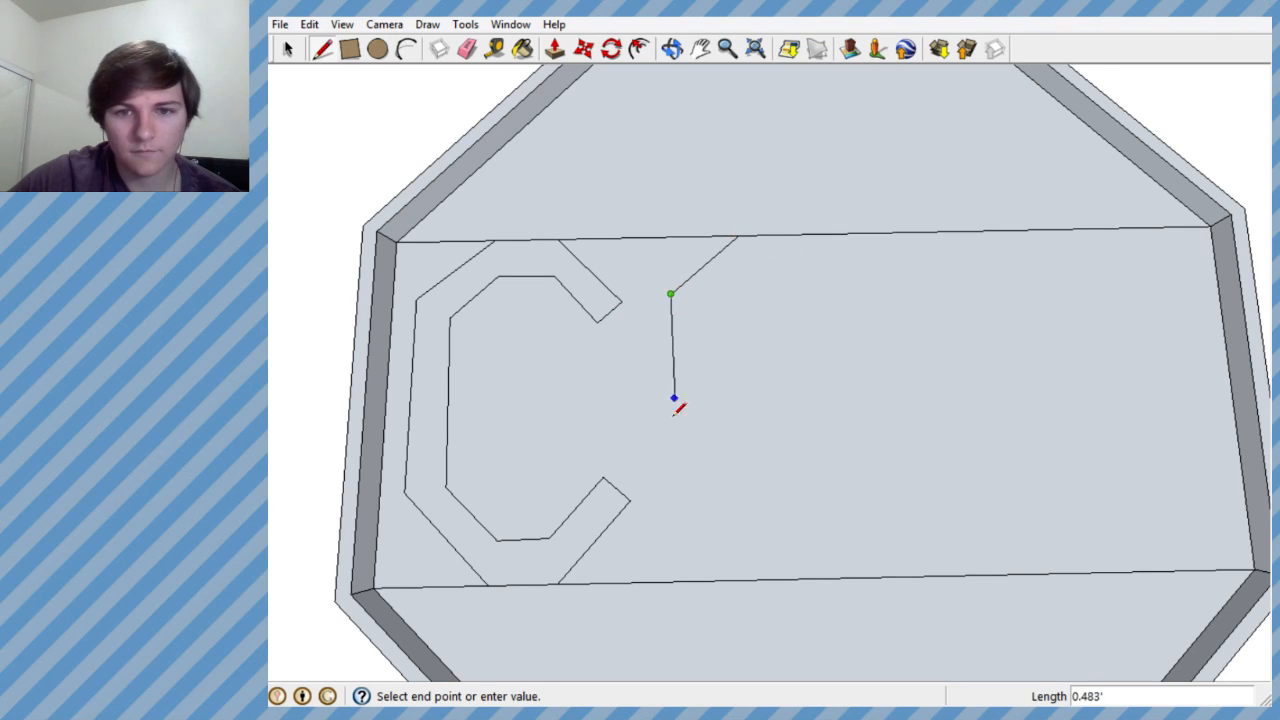
left_click(676, 501)
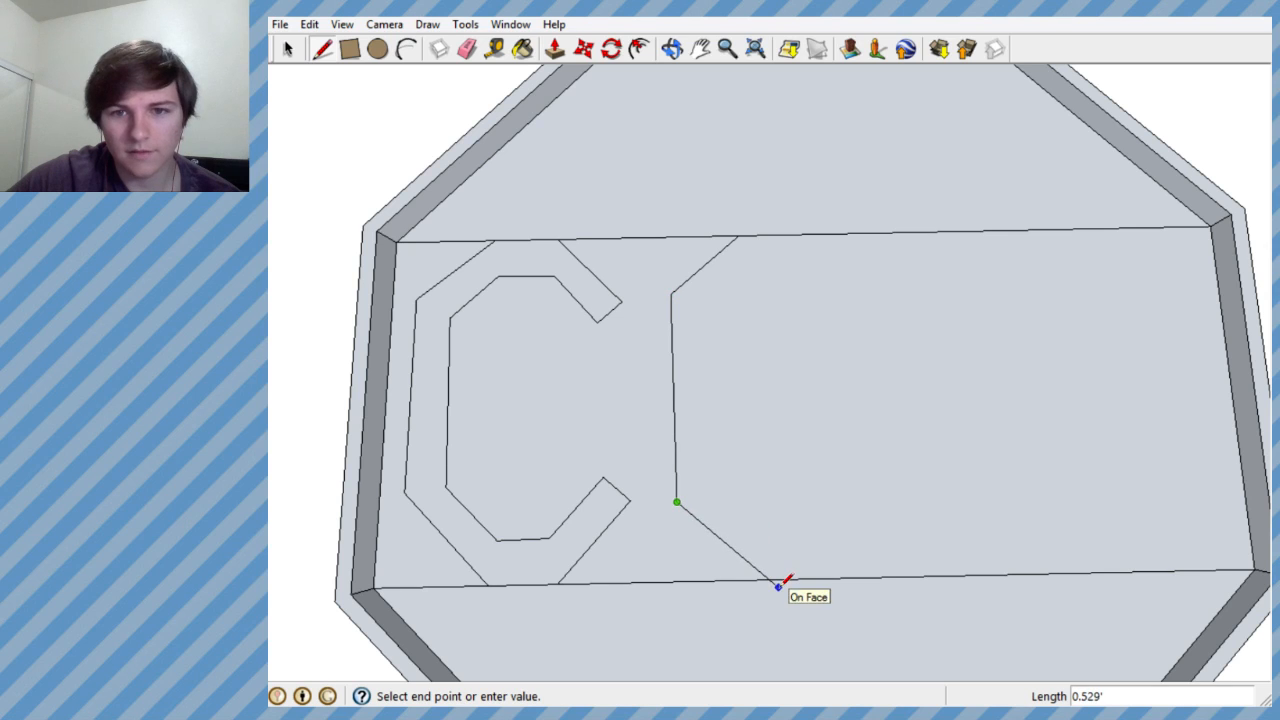
left_click(757, 585)
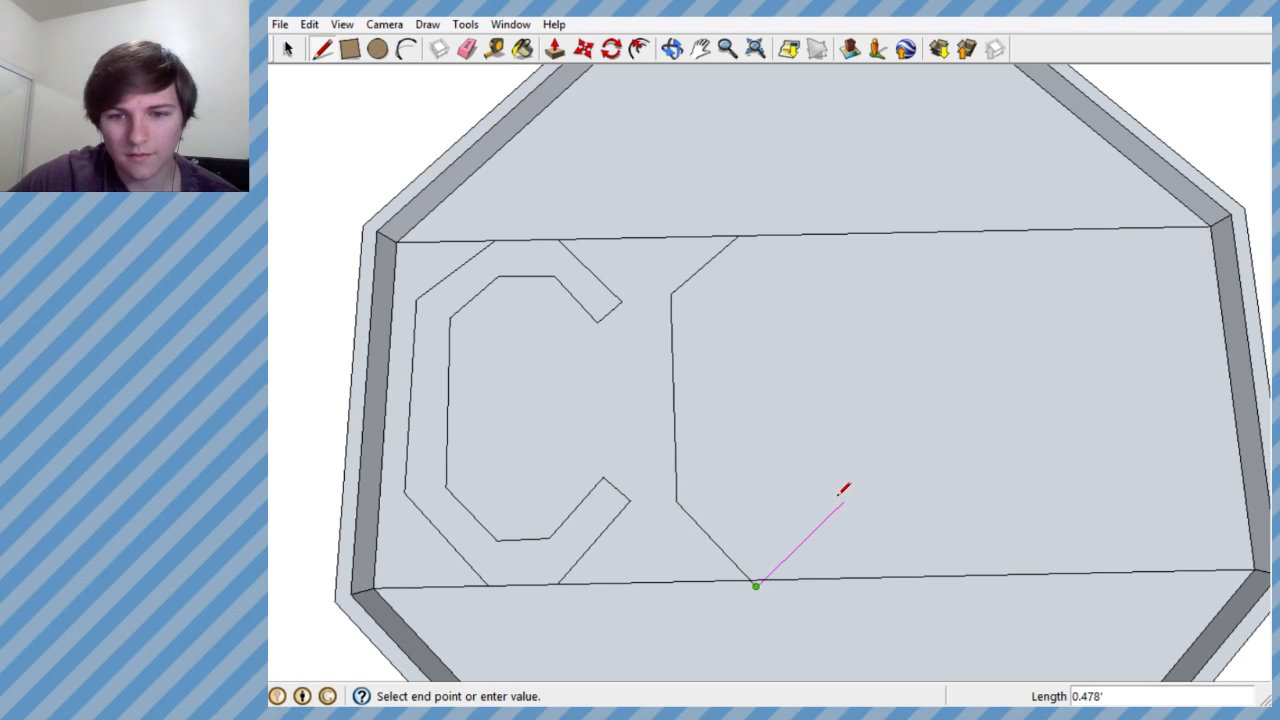
left_click(842, 501)
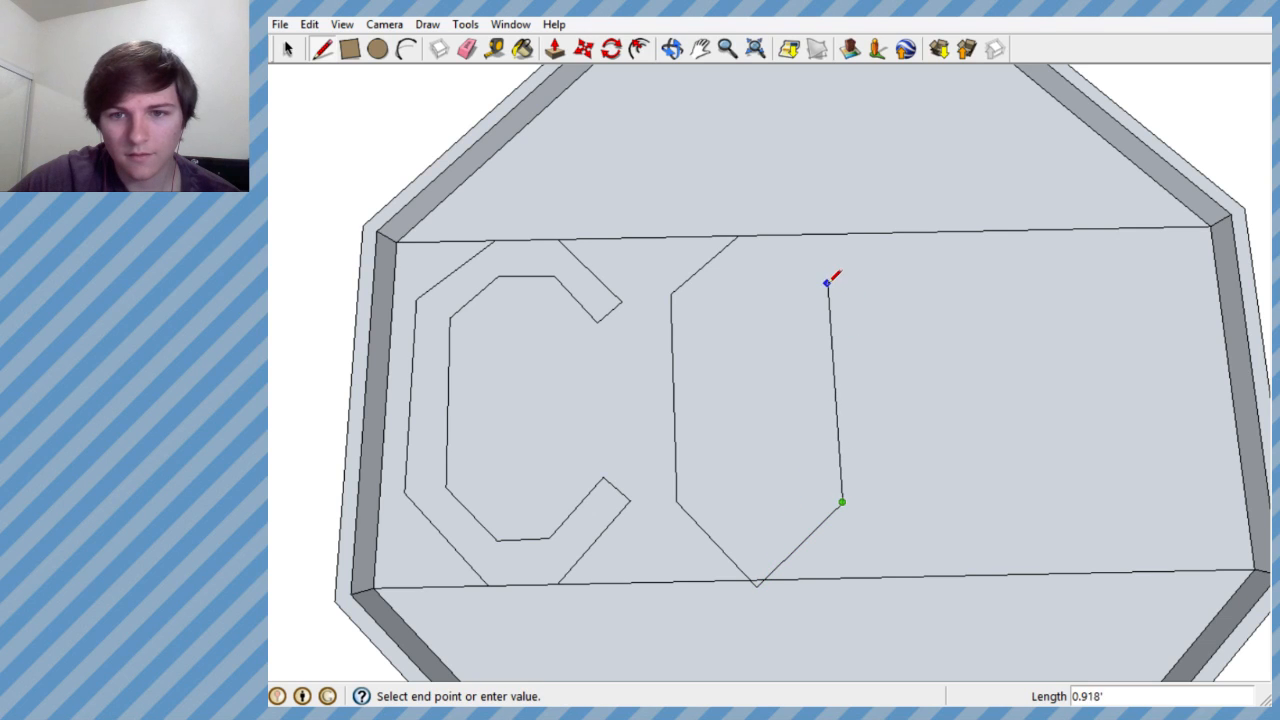
left_click(739, 237)
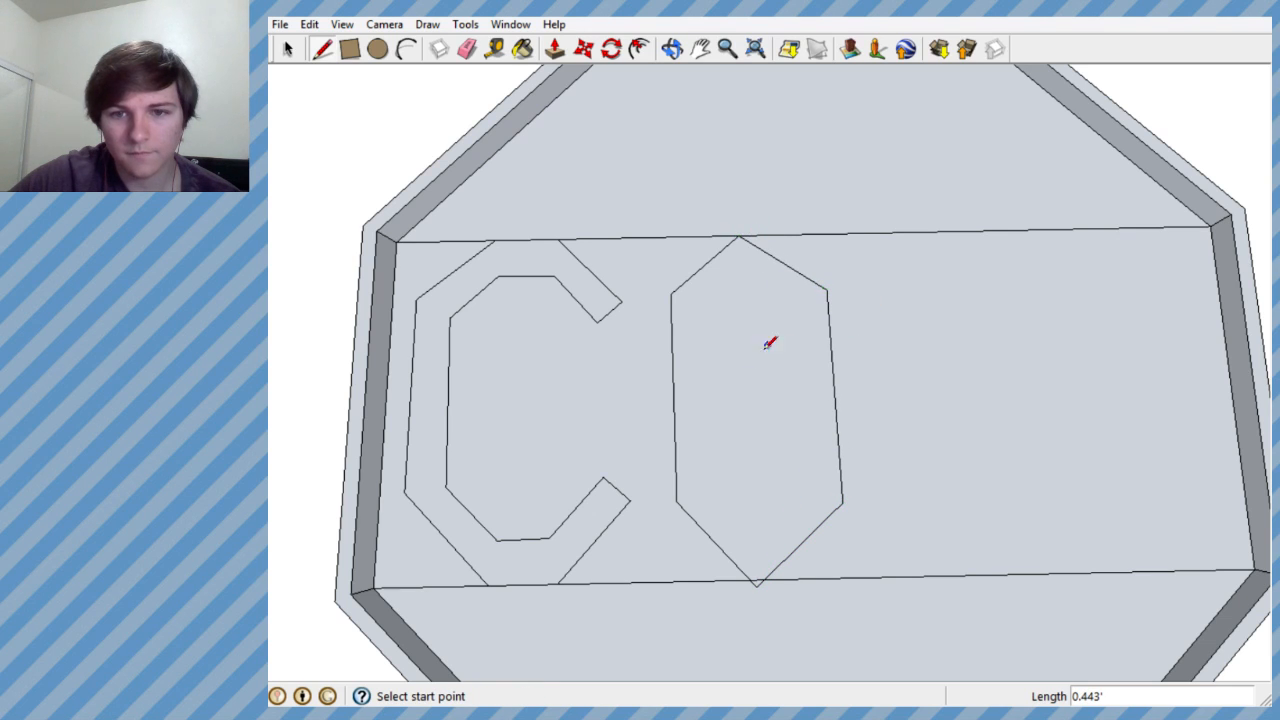
- Try to draw a smaller inner outline inside the six-sided O, parallel to its outer edges
left_click(742, 272)
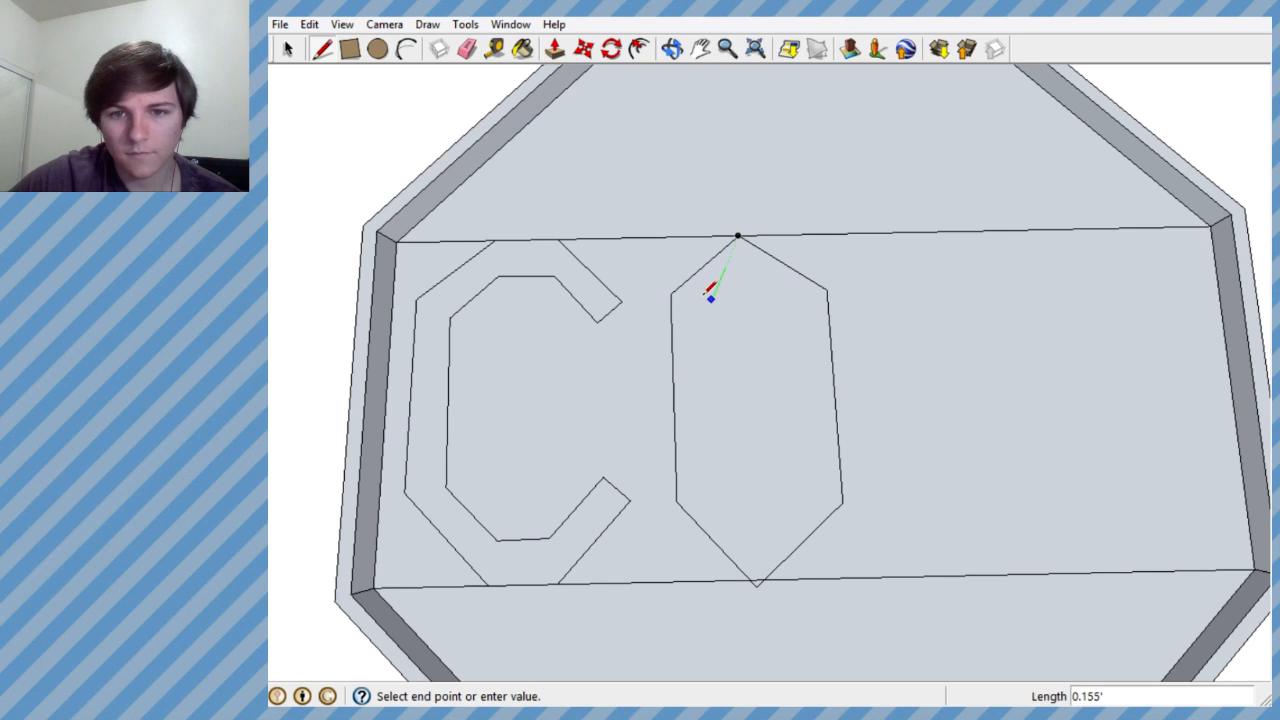
key("Escape")
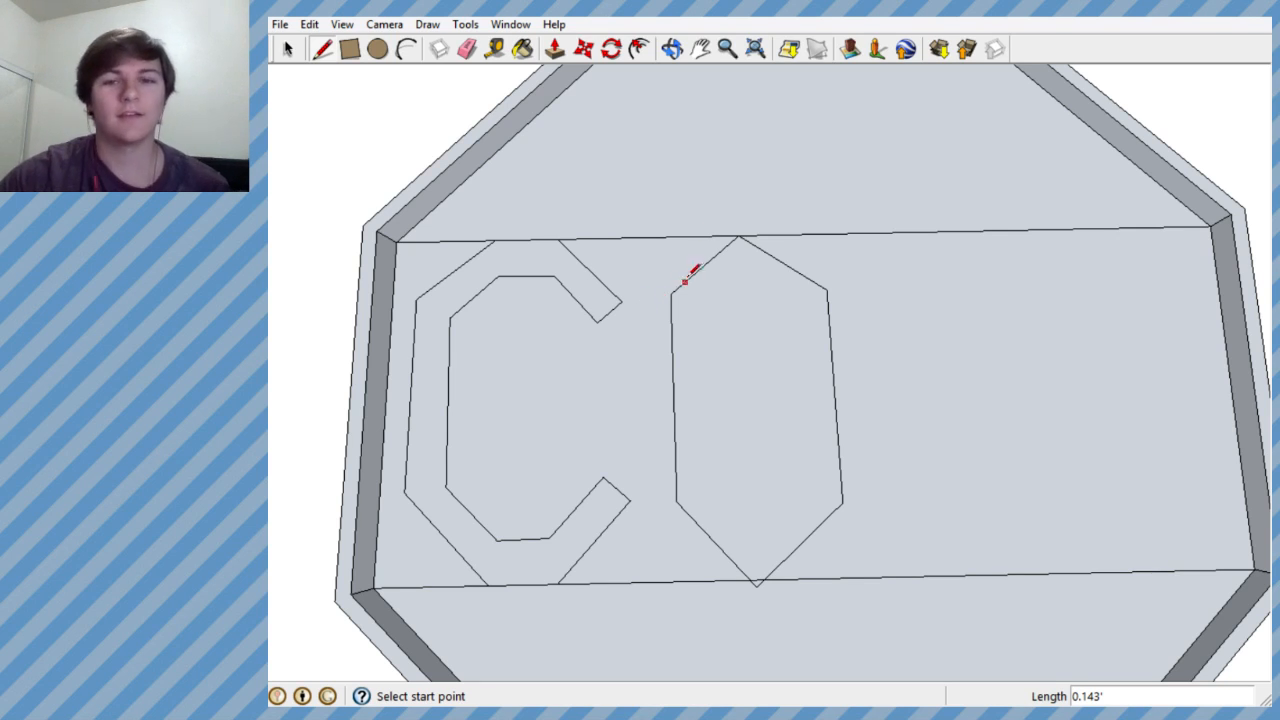
scroll(741, 262, "up", 5)
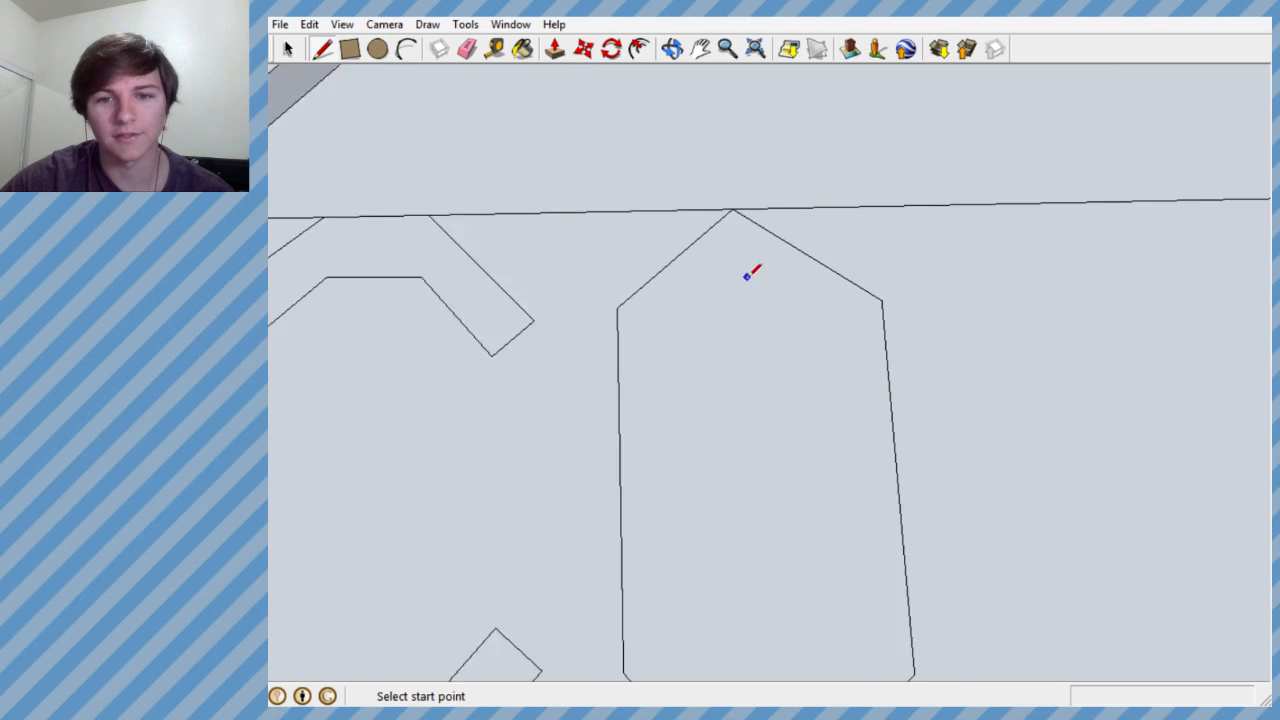
left_click(734, 245)
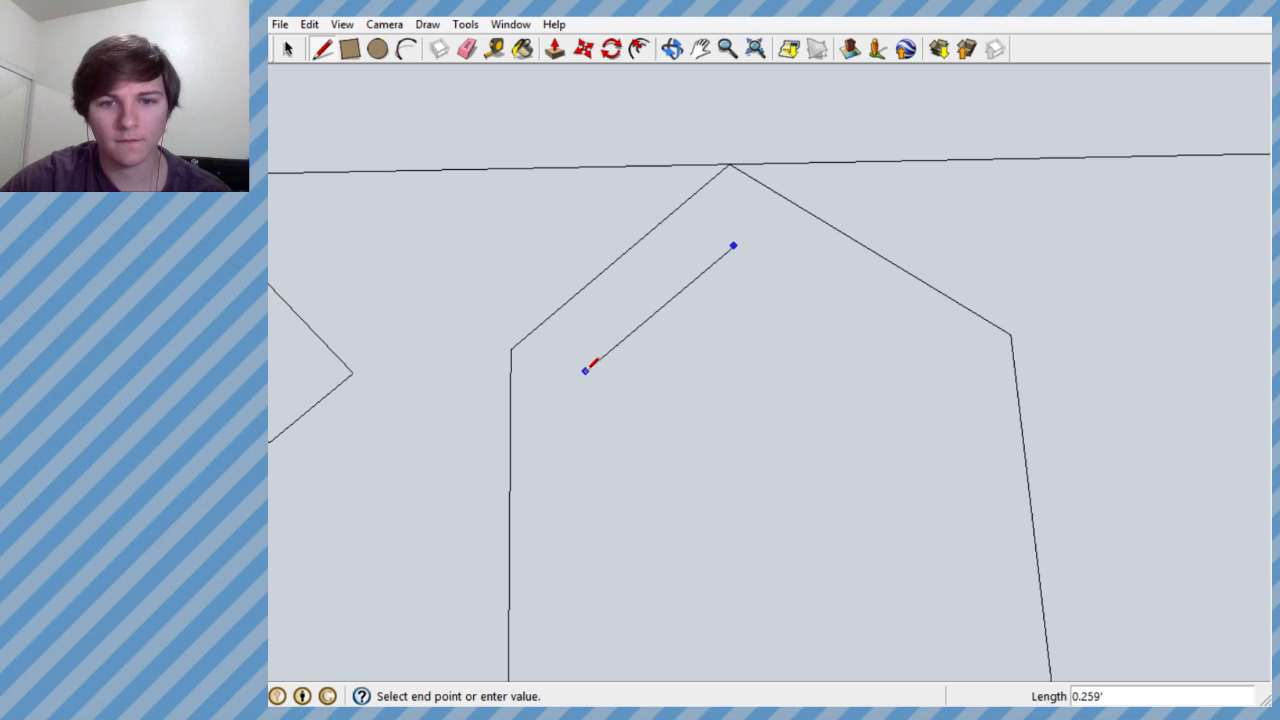
left_click(584, 369)
key("Escape")
scroll(586, 370, "down", 3)
scroll(586, 370, "down", 2)
left_click(586, 370)
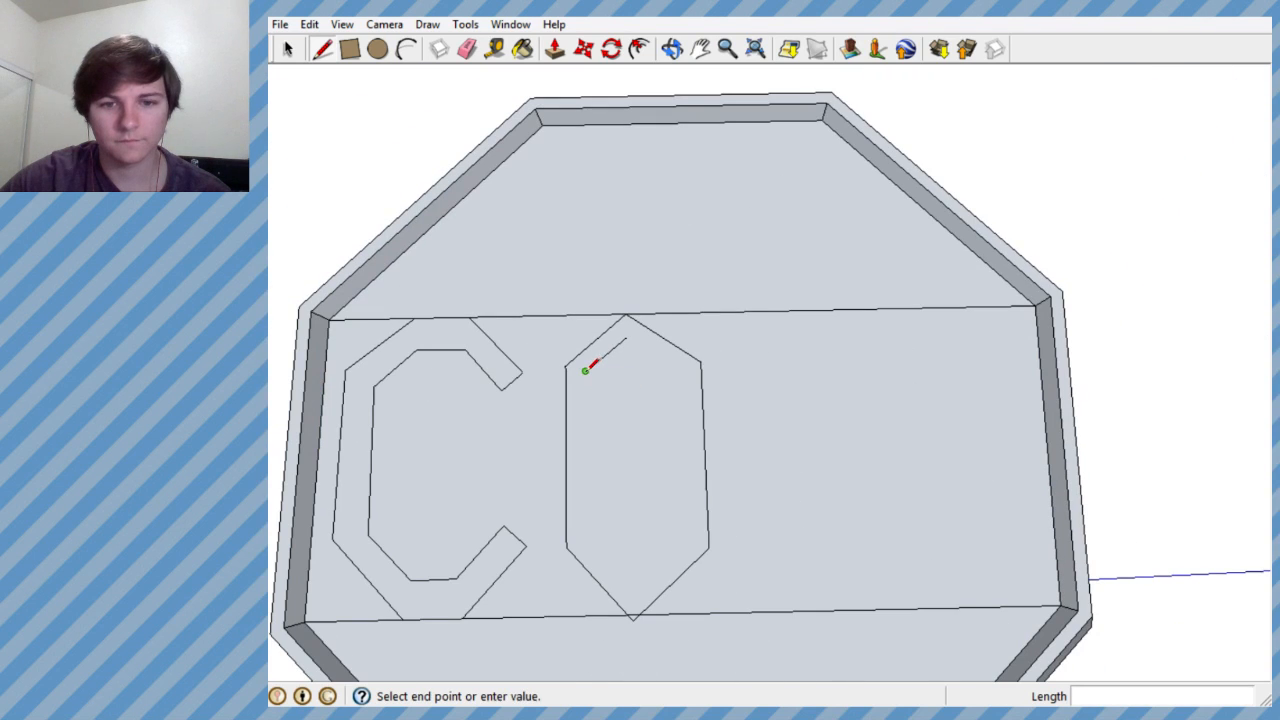
left_click(585, 534)
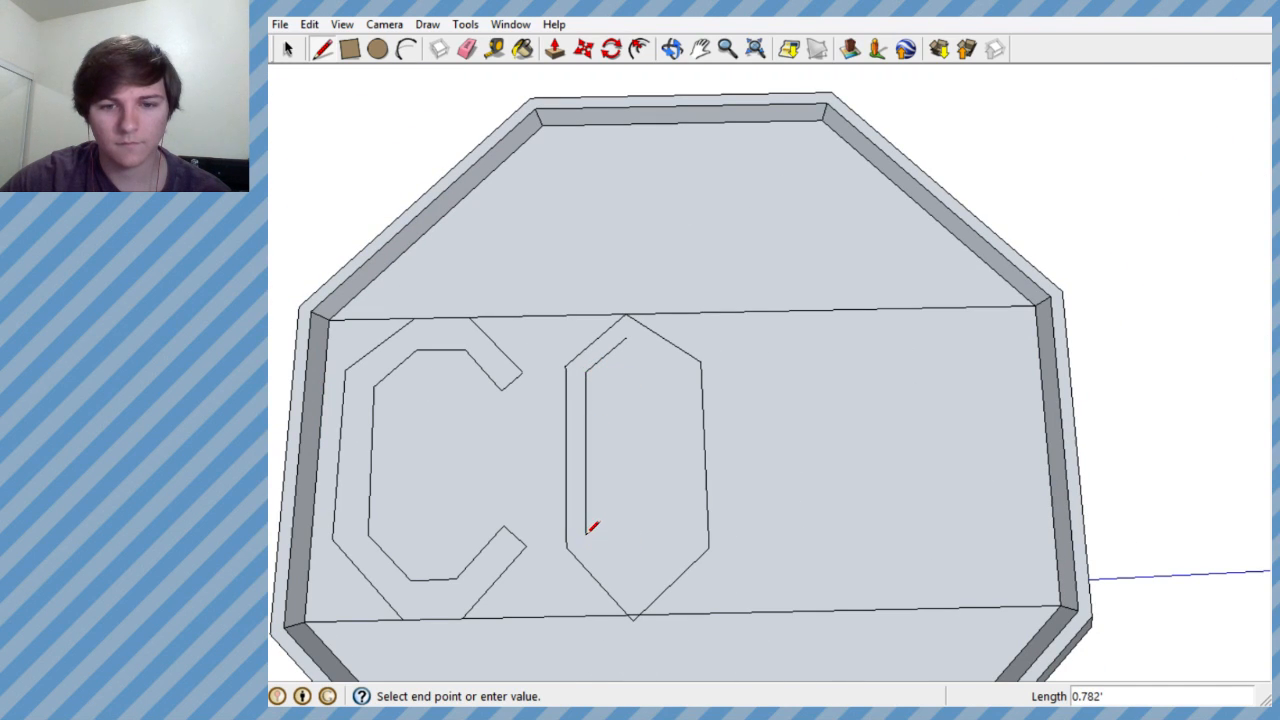
left_click(630, 594)
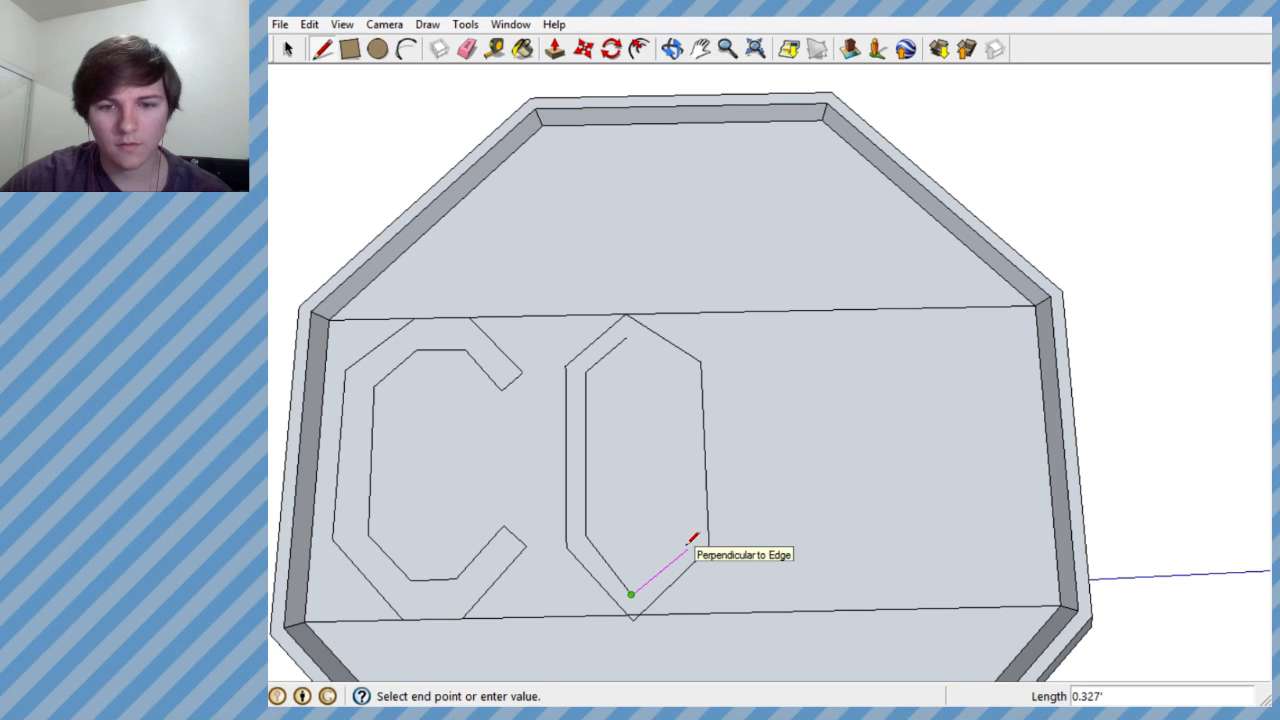
left_click(694, 536)
- Undo the O's inner lines together with its outer upper-right and right edges
mouse_move(666, 563)
middle_mouse_down()
mouse_move(829, 257)
mouse_move(966, 118)
mouse_move(1057, 154)
mouse_move(576, 585)
middle_mouse_up()
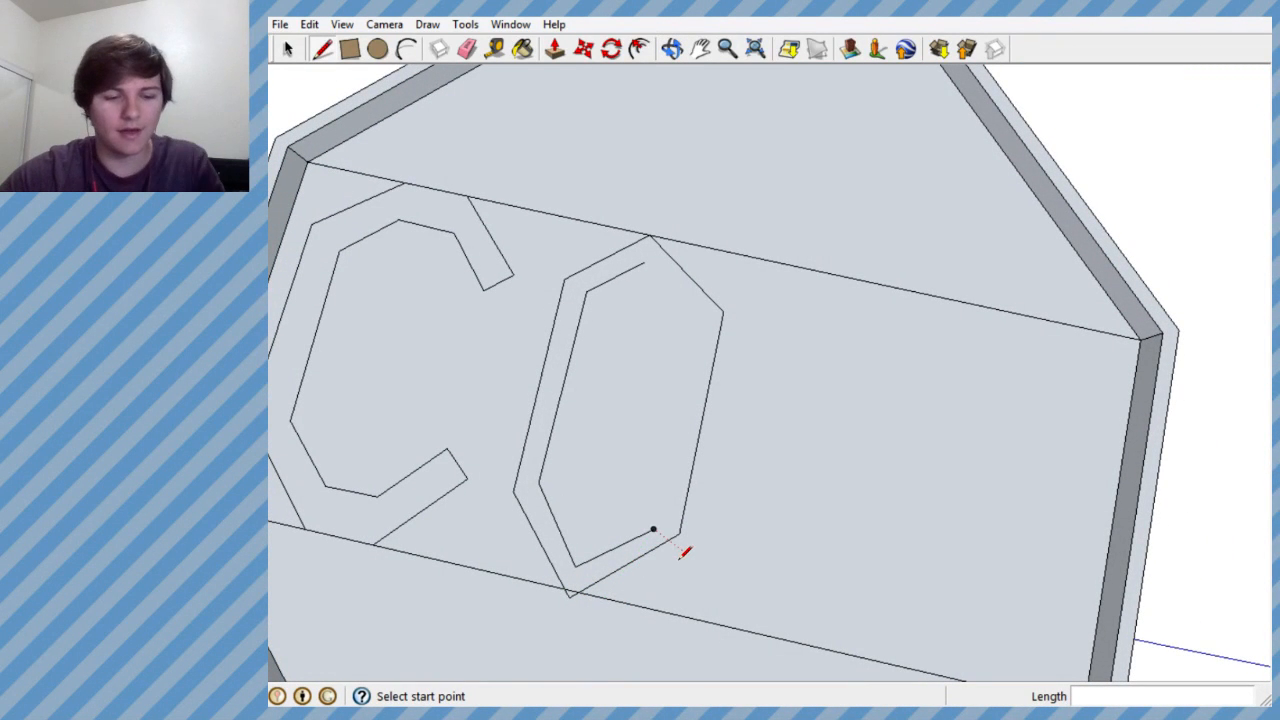
key("ctrl+z")
key("ctrl+z")
key("ctrl+z")
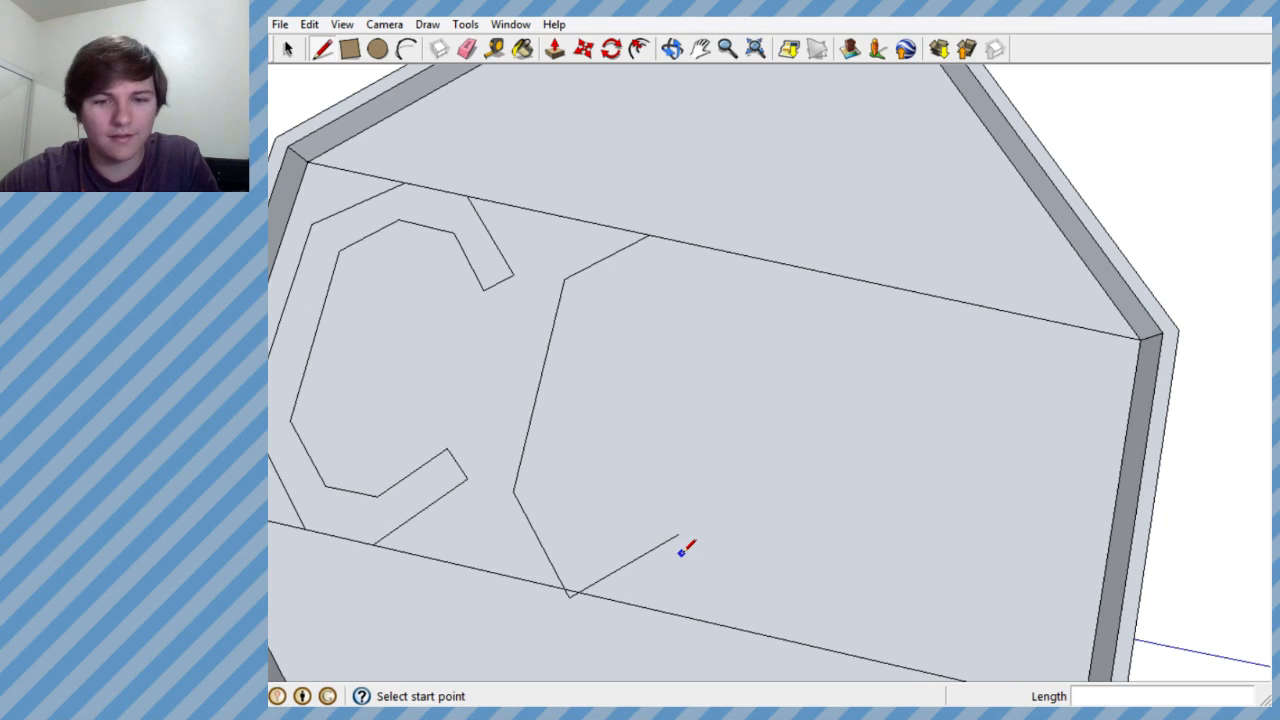
- Redraw the O's lower edges about 0.4' and 0.42' long, meeting on the band's lower boundary, and close its right side up to the top point
left_click(513, 491)
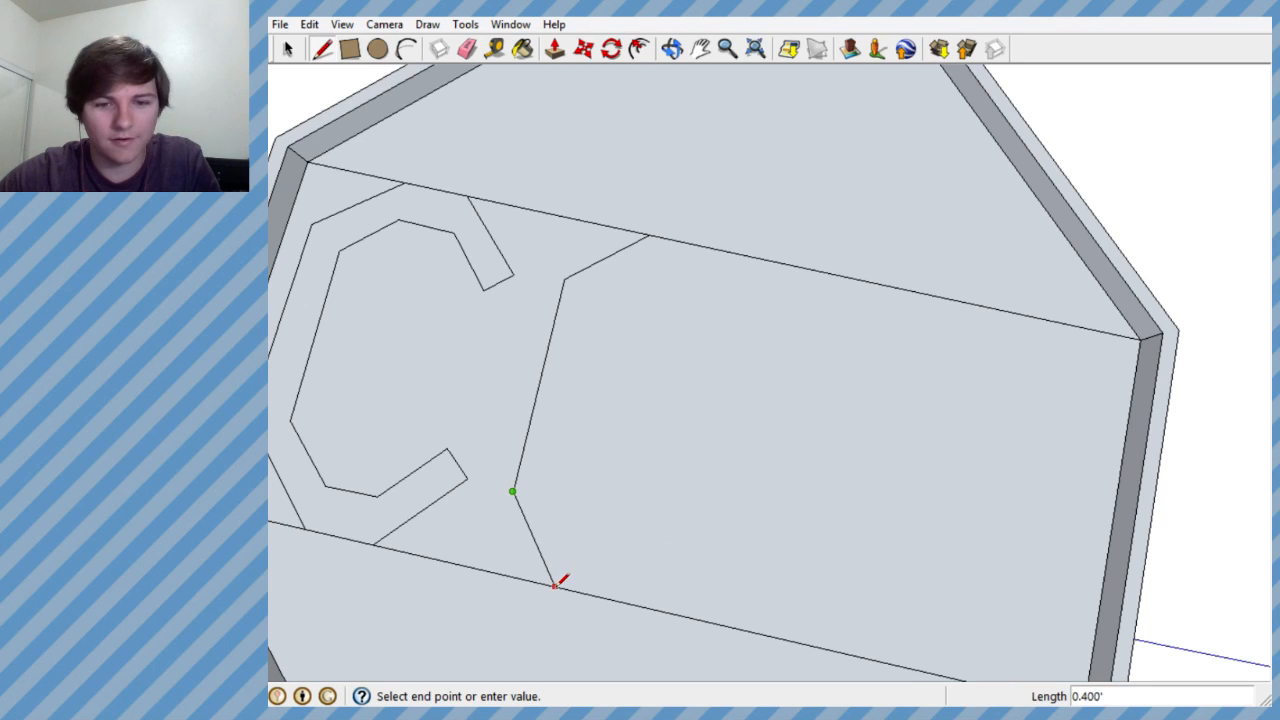
left_click(555, 585)
double_click(656, 537)
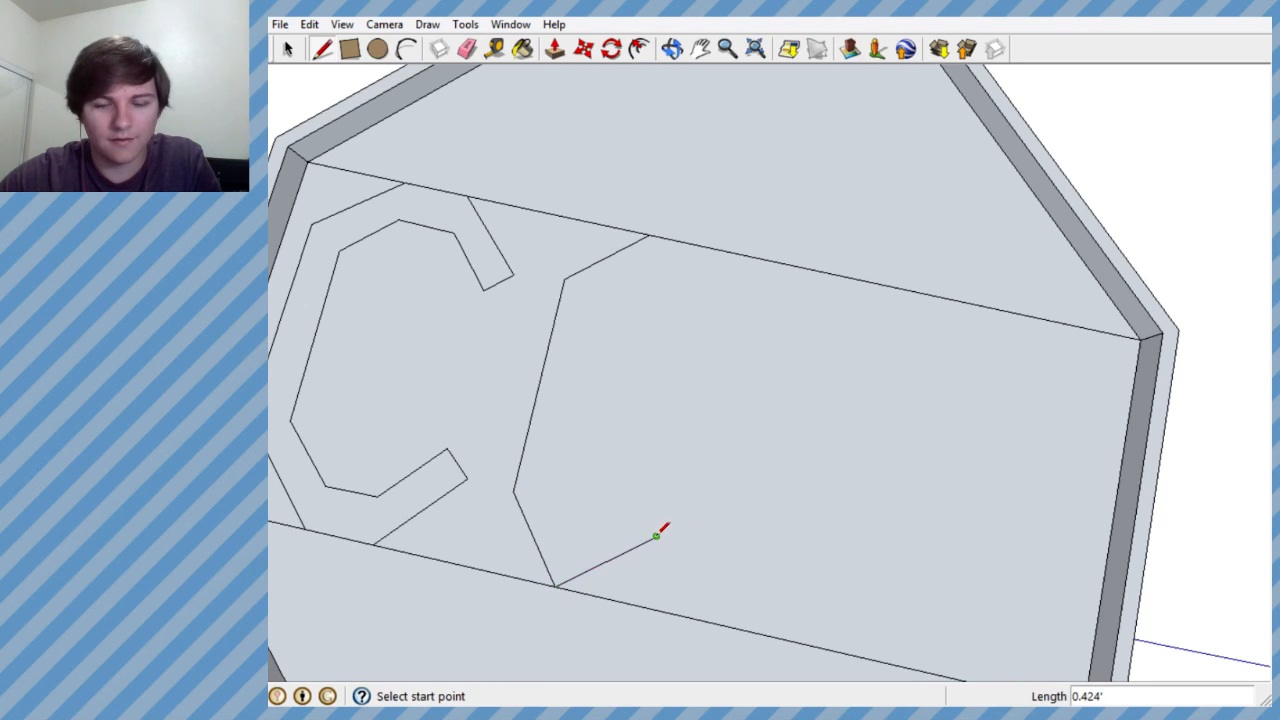
left_click(656, 536)
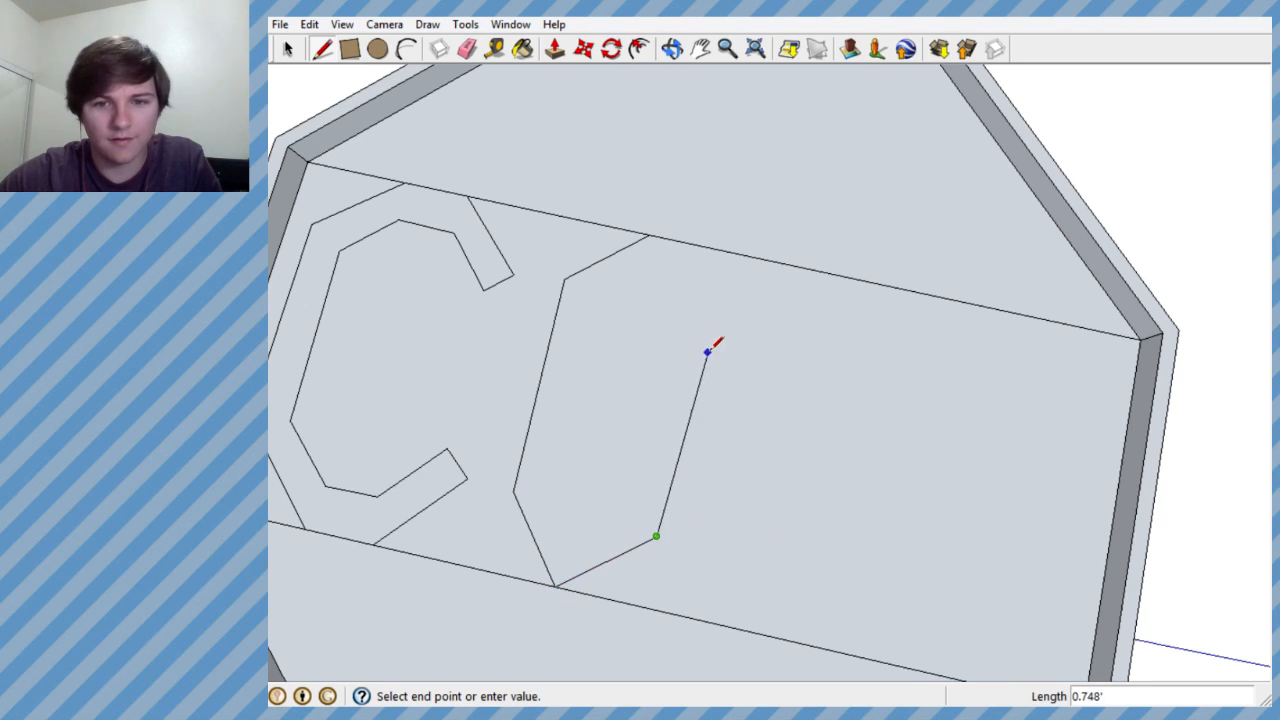
left_click(650, 235)
- Undo the O's right and upper-right edges and redraw them about 0.93' and 0.39' long, with the side upright
middle_click_drag(774, 371, 886, 388)
key("ctrl+z")
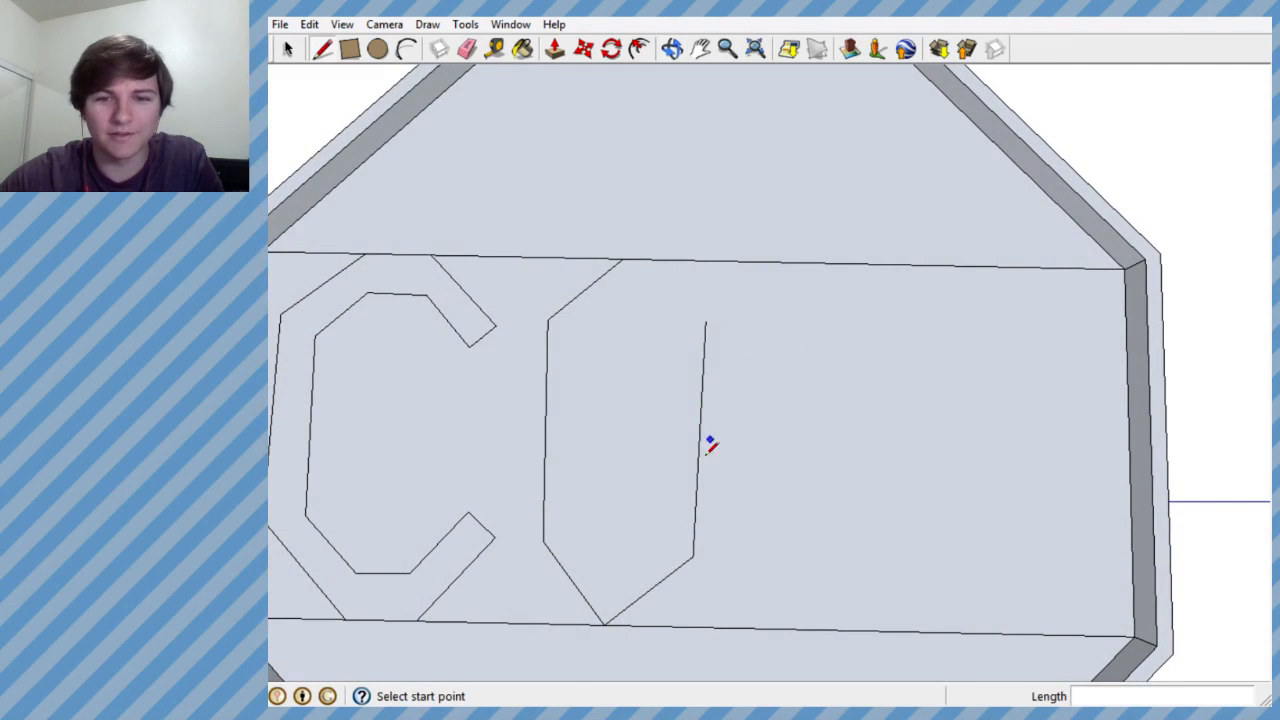
key("ctrl+z")
left_click(692, 556)
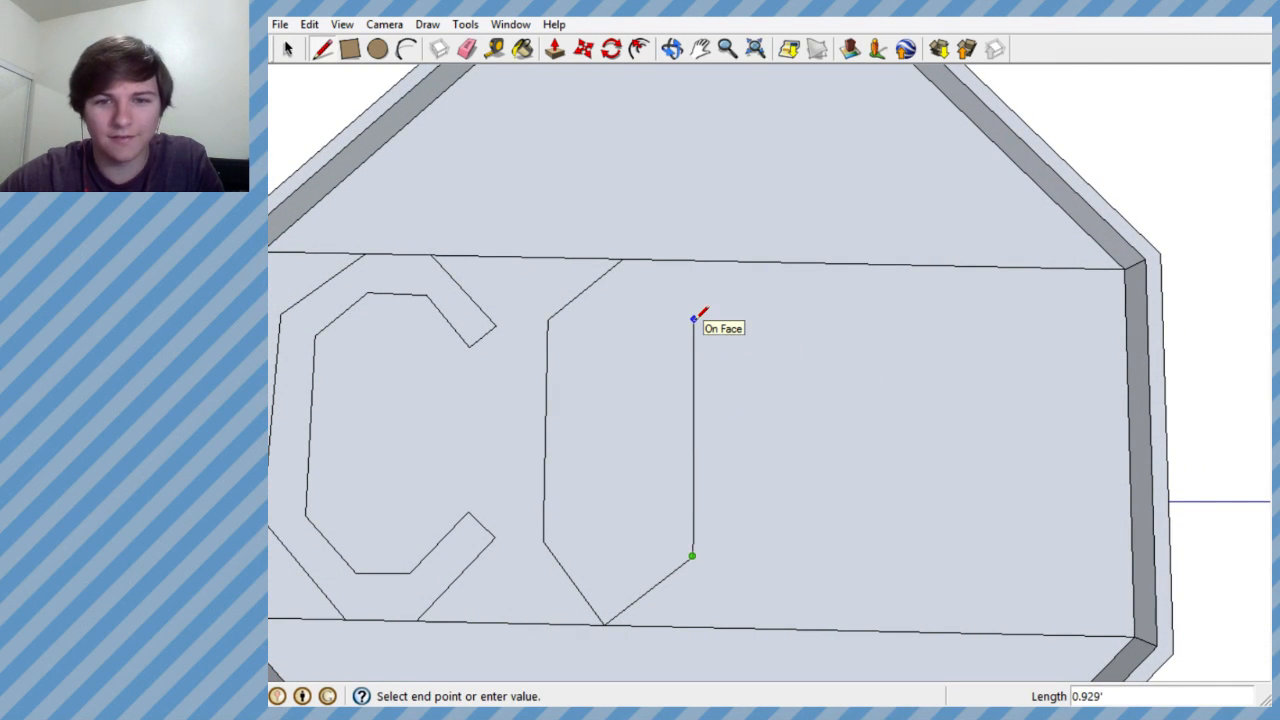
left_click(694, 320)
left_click(623, 261)
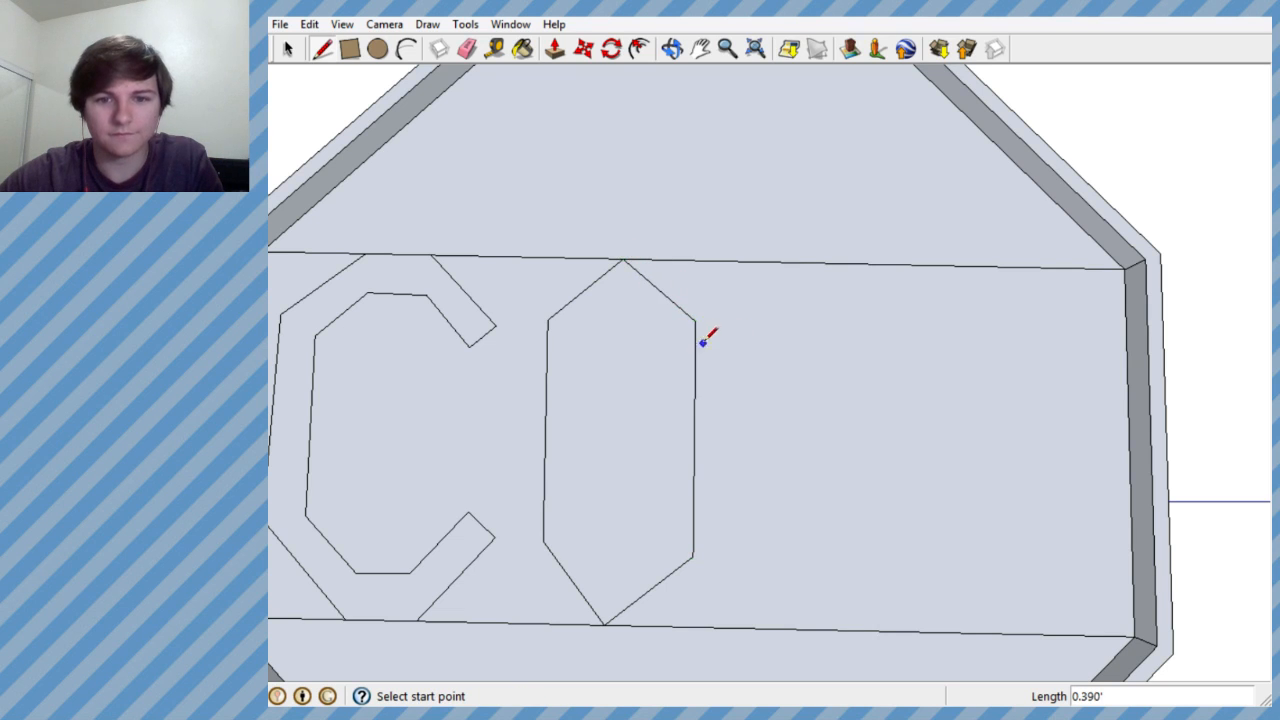
- Draw the inner edges along the O's upper-left, left and lower-left sides, with the long inner edge about 0.825'
scroll(703, 341, "down", 4)
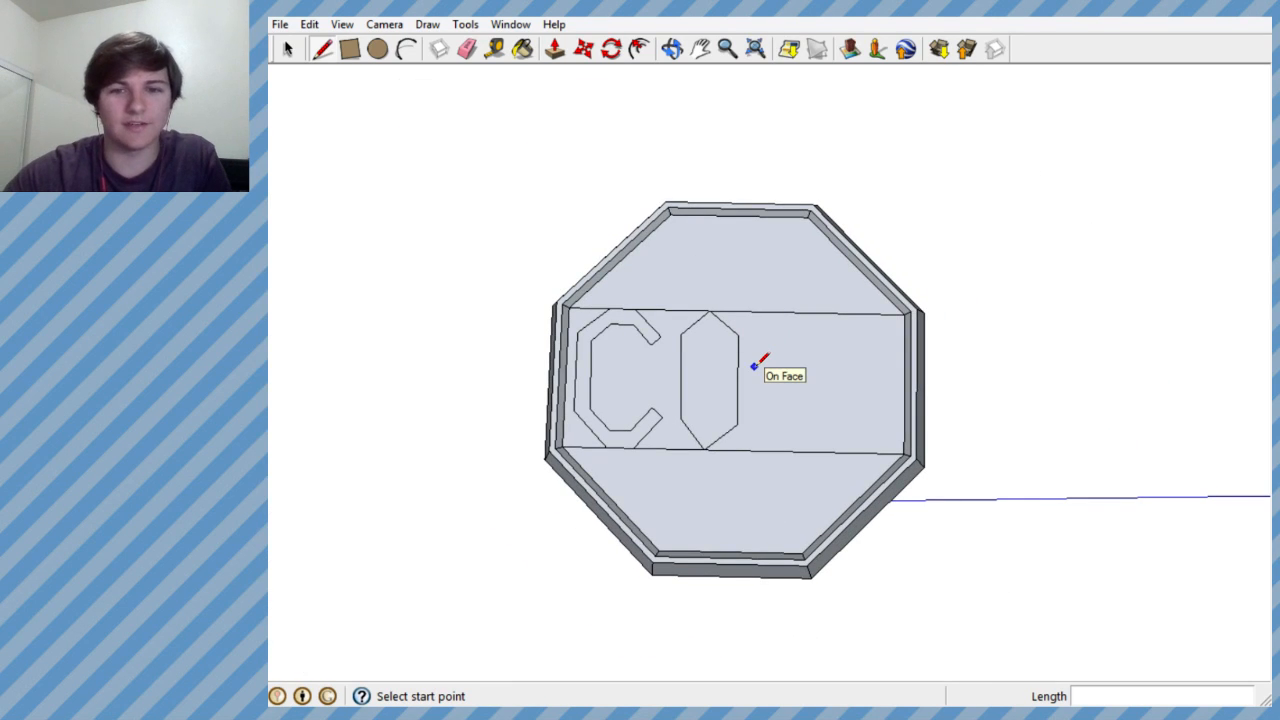
scroll(754, 366, "up", 3)
scroll(643, 210, "up", 2)
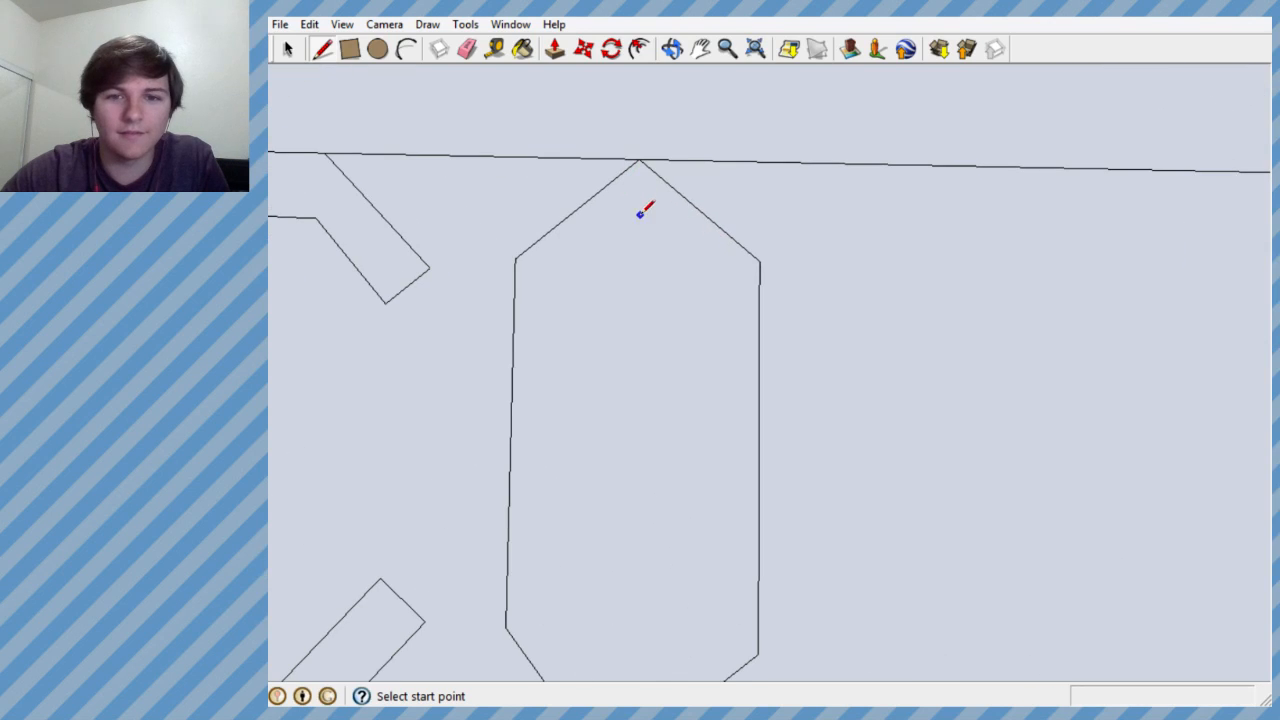
scroll(643, 191, "up", 2)
left_click(637, 195)
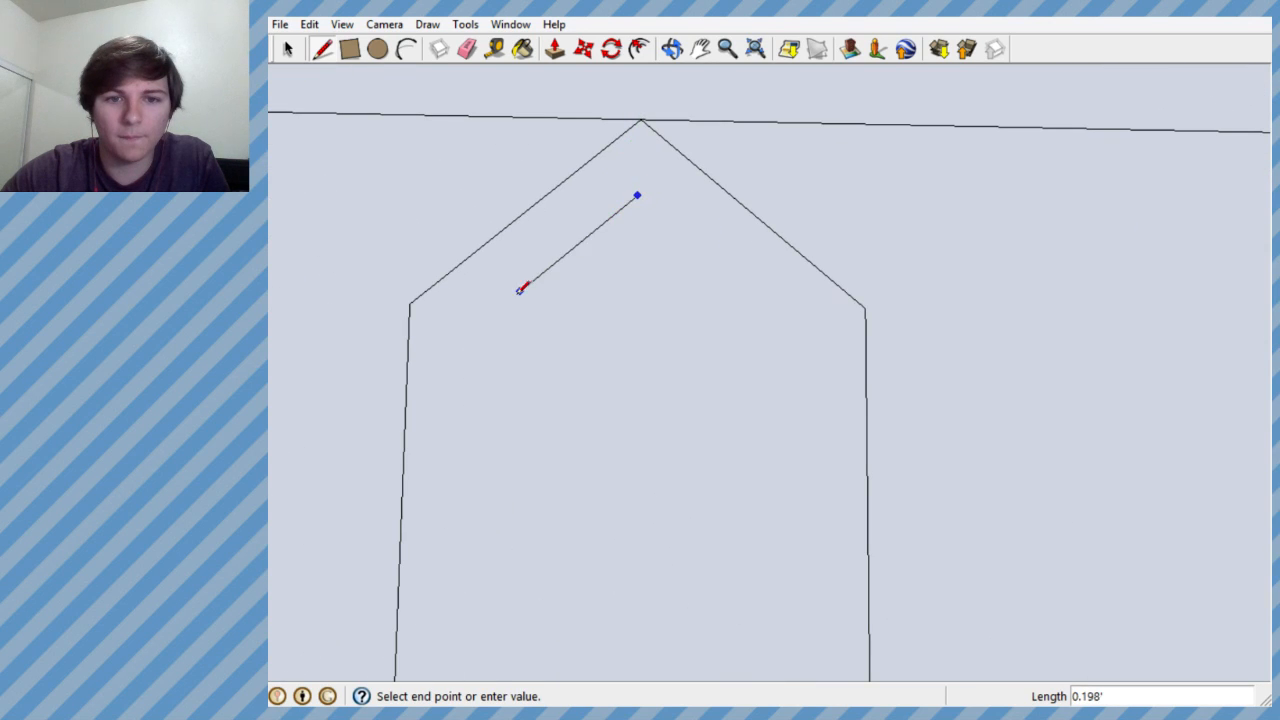
left_click(478, 314)
left_click(478, 314)
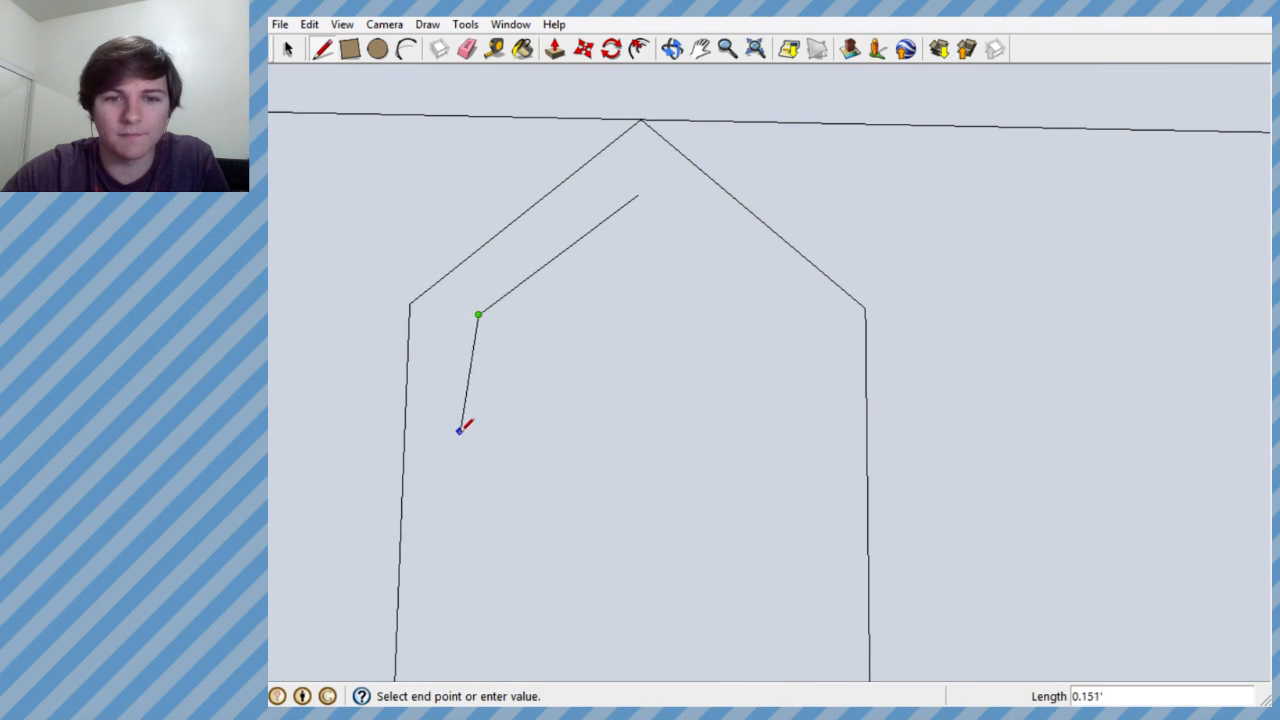
scroll(470, 450, "down", 5)
scroll(460, 510, "up", 3)
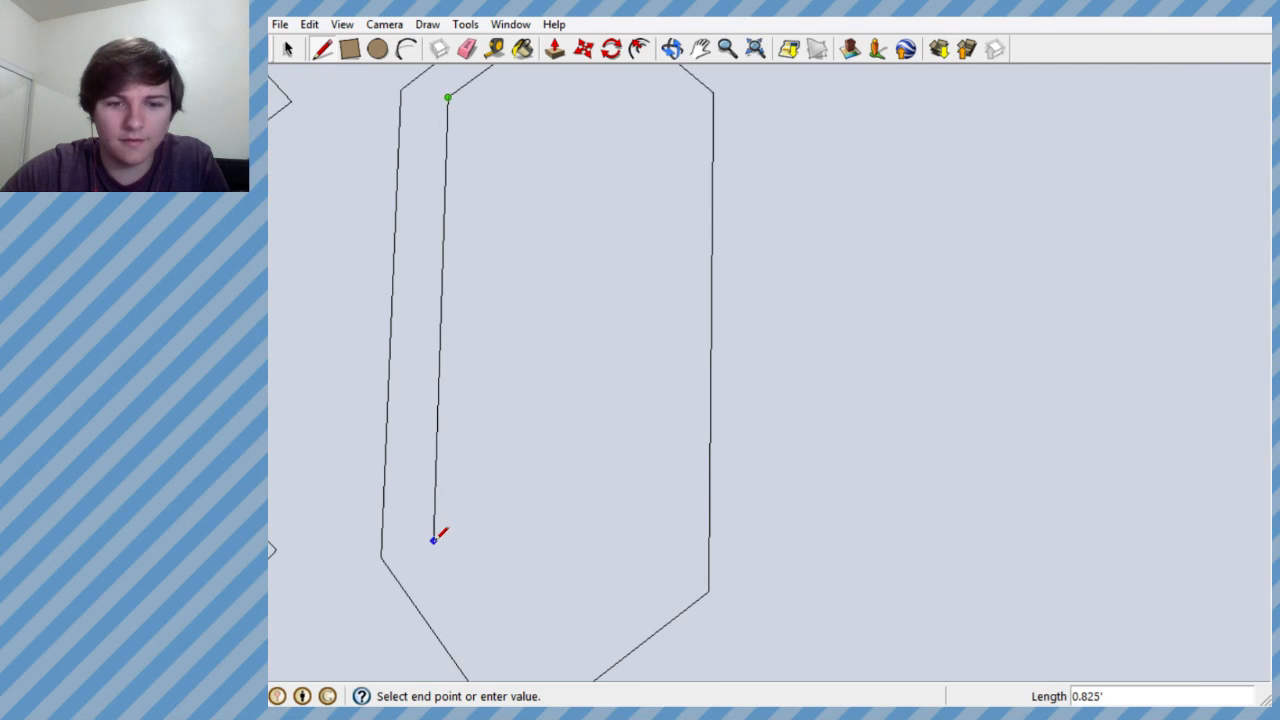
left_click(432, 540)
left_click(432, 540)
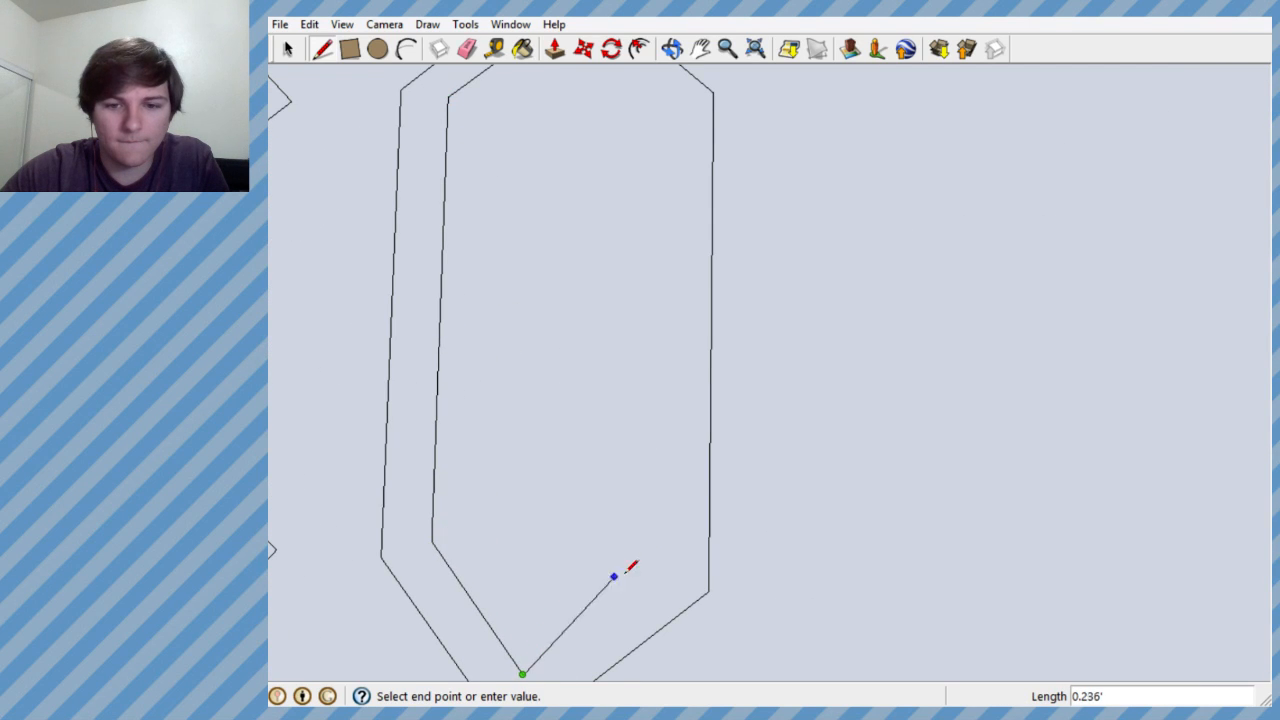
- Complete the O's inner outline with a lower-right edge about 0.3' long, a right edge and an upper-right edge back to the start point
scroll(660, 556, "up", 2)
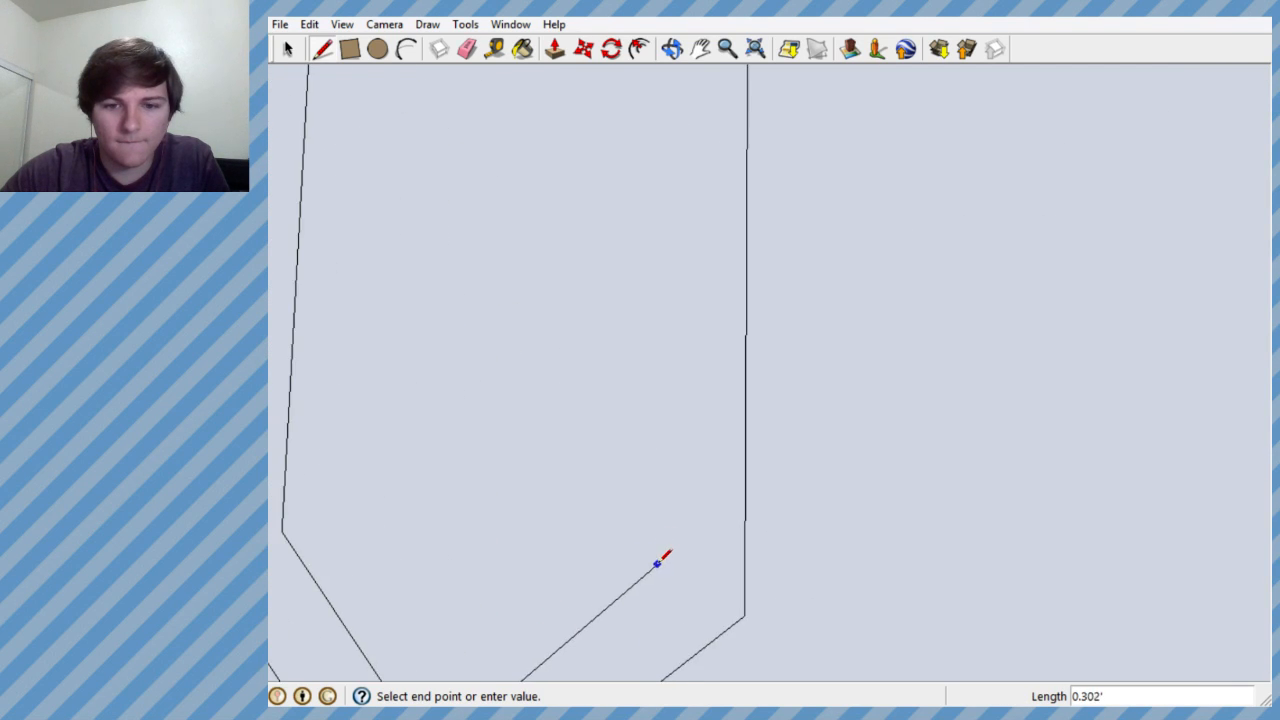
left_click(657, 561)
scroll(655, 417, "down", 3)
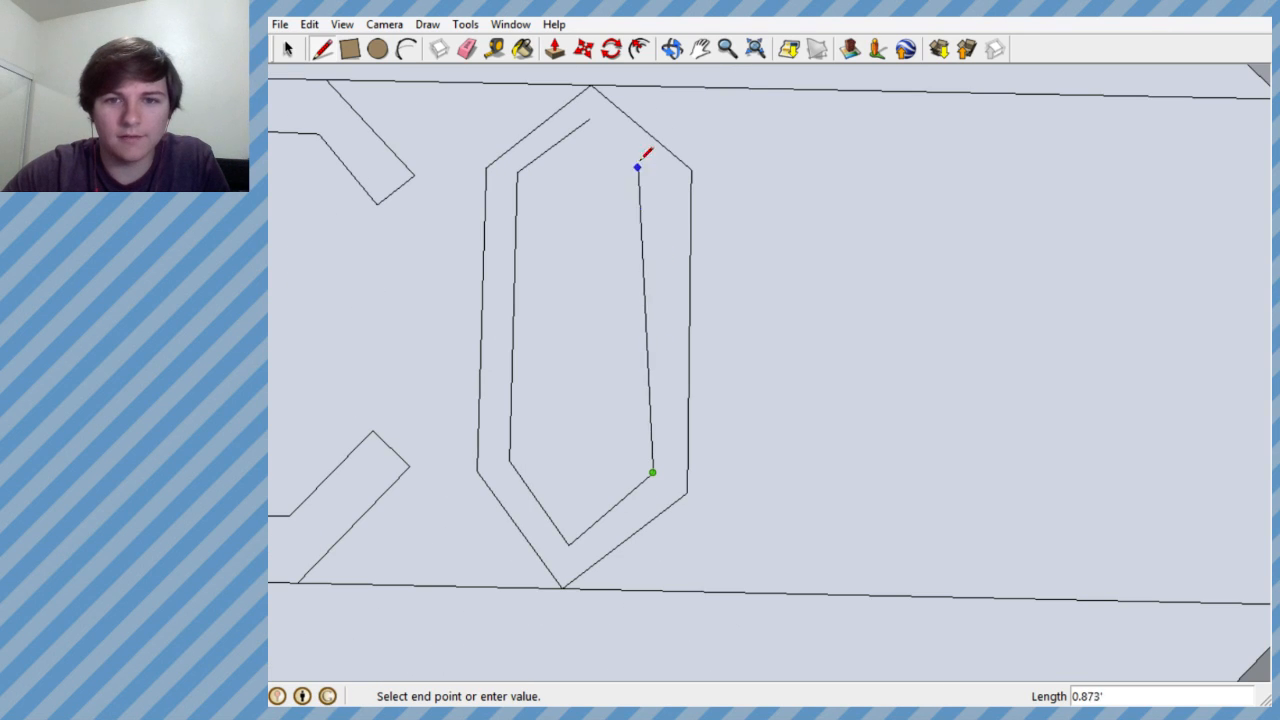
left_click(589, 120)
scroll(606, 314, "down", 5)
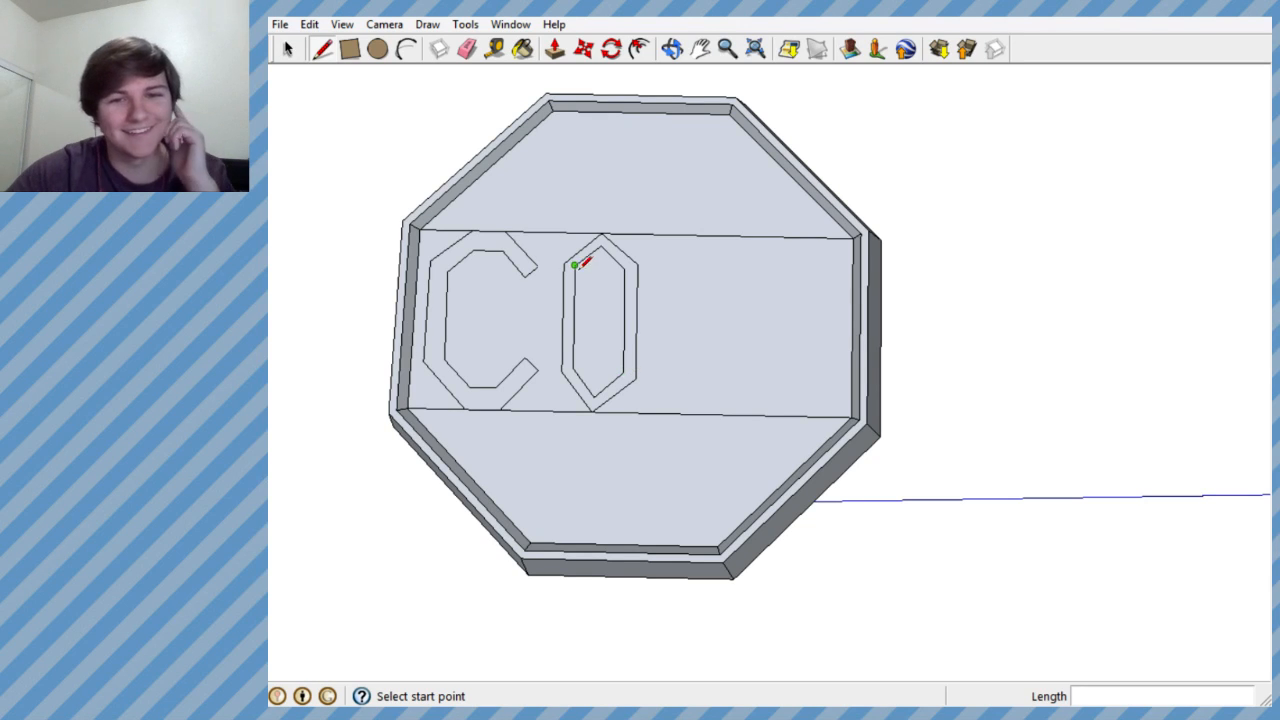
scroll(686, 343, "up", 2)
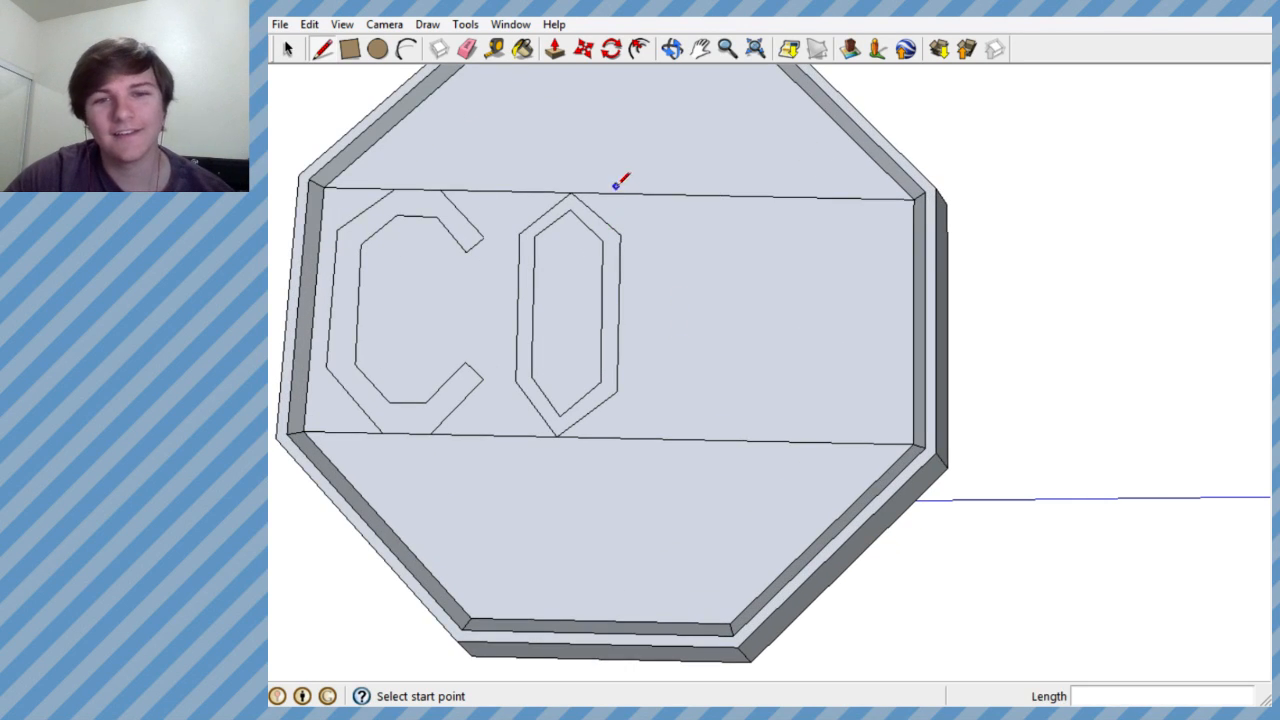
- Draw the letter I beside the O as two parallel upright edges spanning the floor band, about 1.435' long
left_click(672, 194)
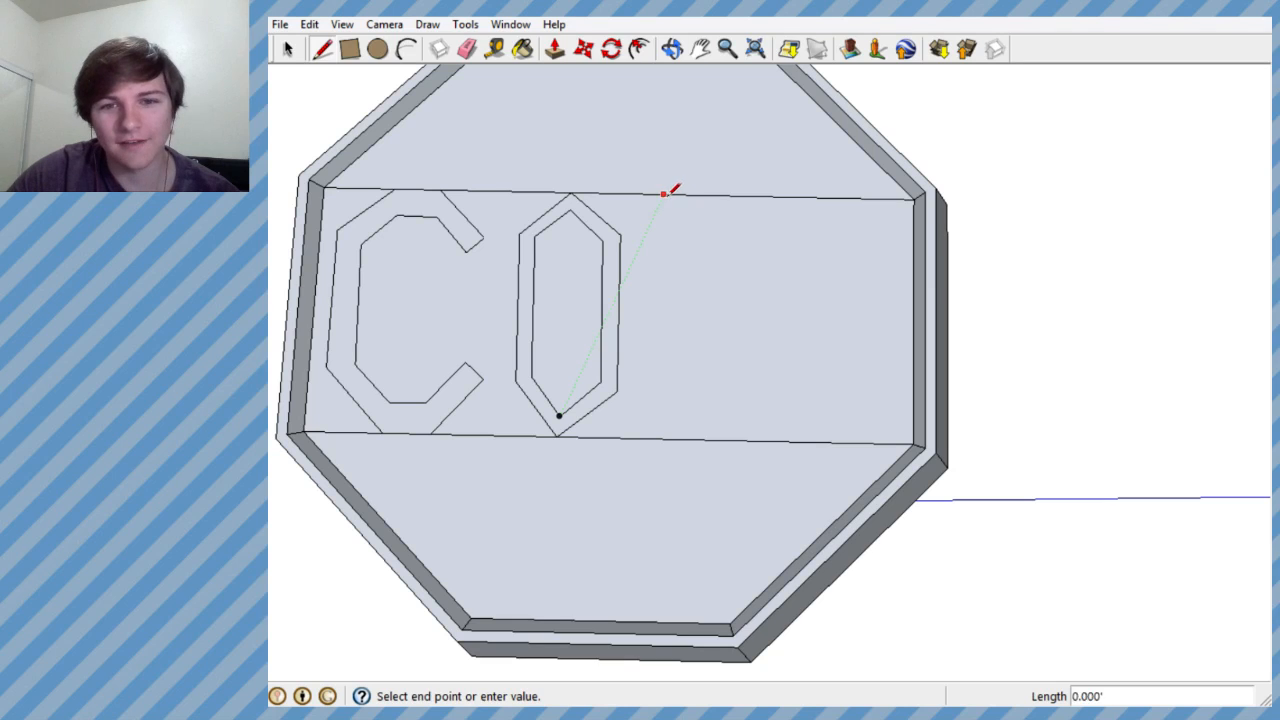
left_click(658, 437)
left_click(686, 439)
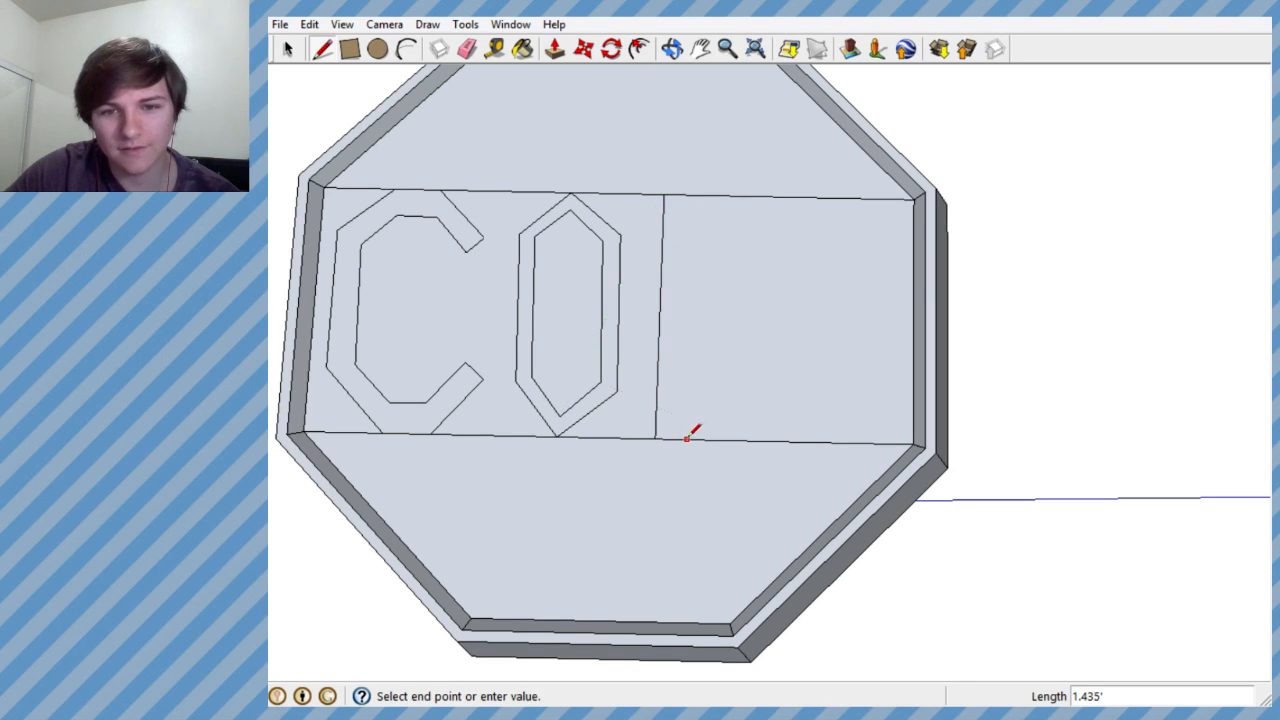
left_click(695, 195)
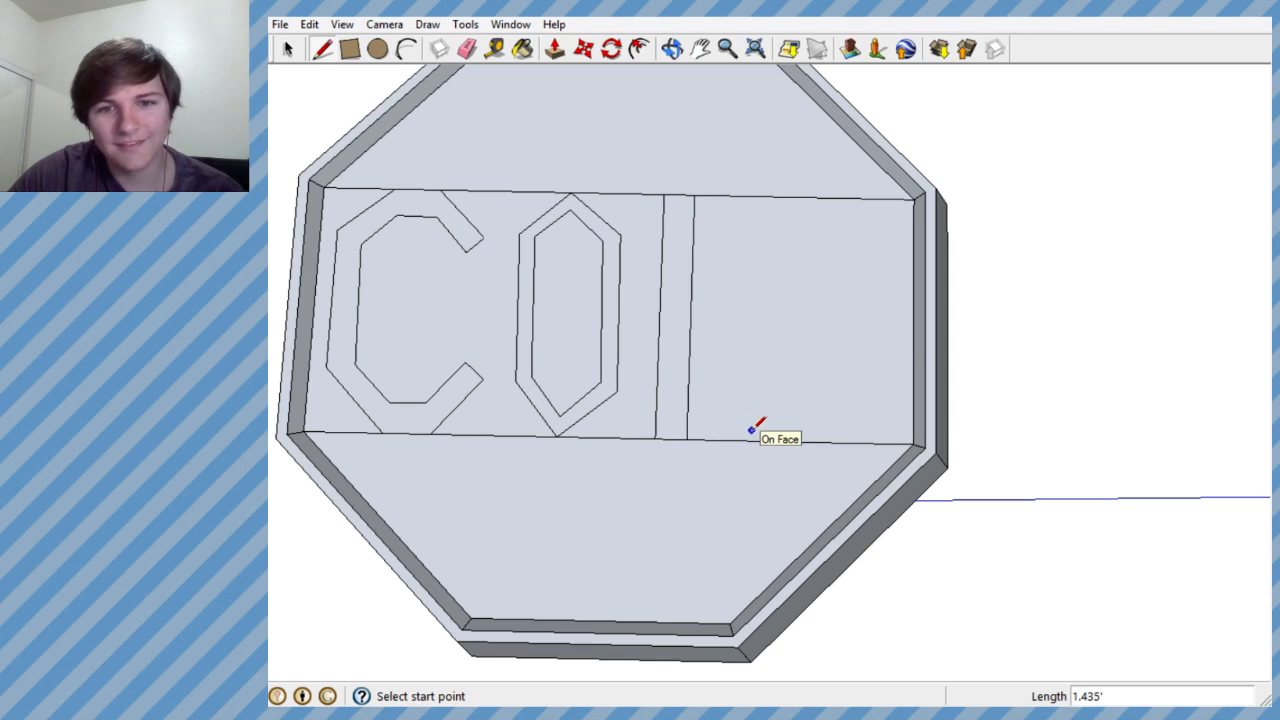
- Draw the N's left upright edge across the full height of the band, a short gap beyond the I
mouse_move(752, 430)
middle_mouse_down()
mouse_move(743, 437)
mouse_move(771, 274)
mouse_move(749, 24)
mouse_move(709, 454)
mouse_move(729, 437)
middle_mouse_up()
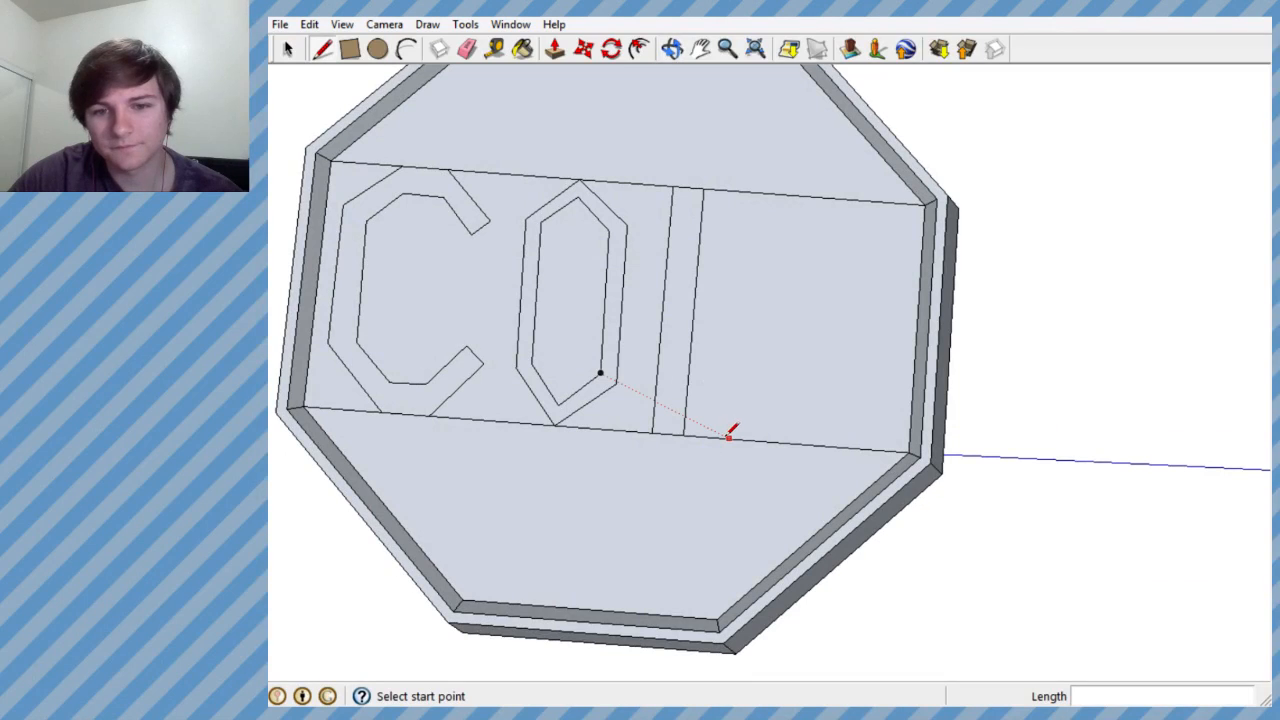
left_click(729, 437)
left_click(748, 189)
left_click(774, 194)
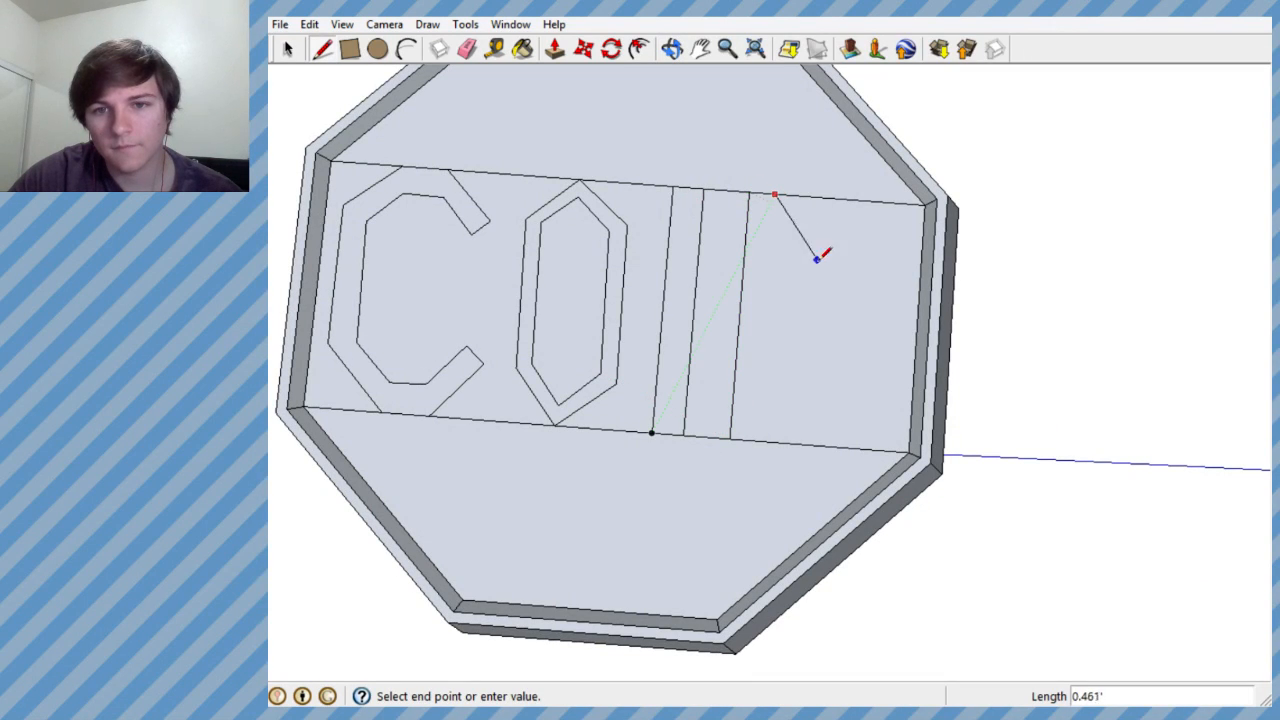
left_click(856, 203)
key("ctrl+z")
key("ctrl+z")
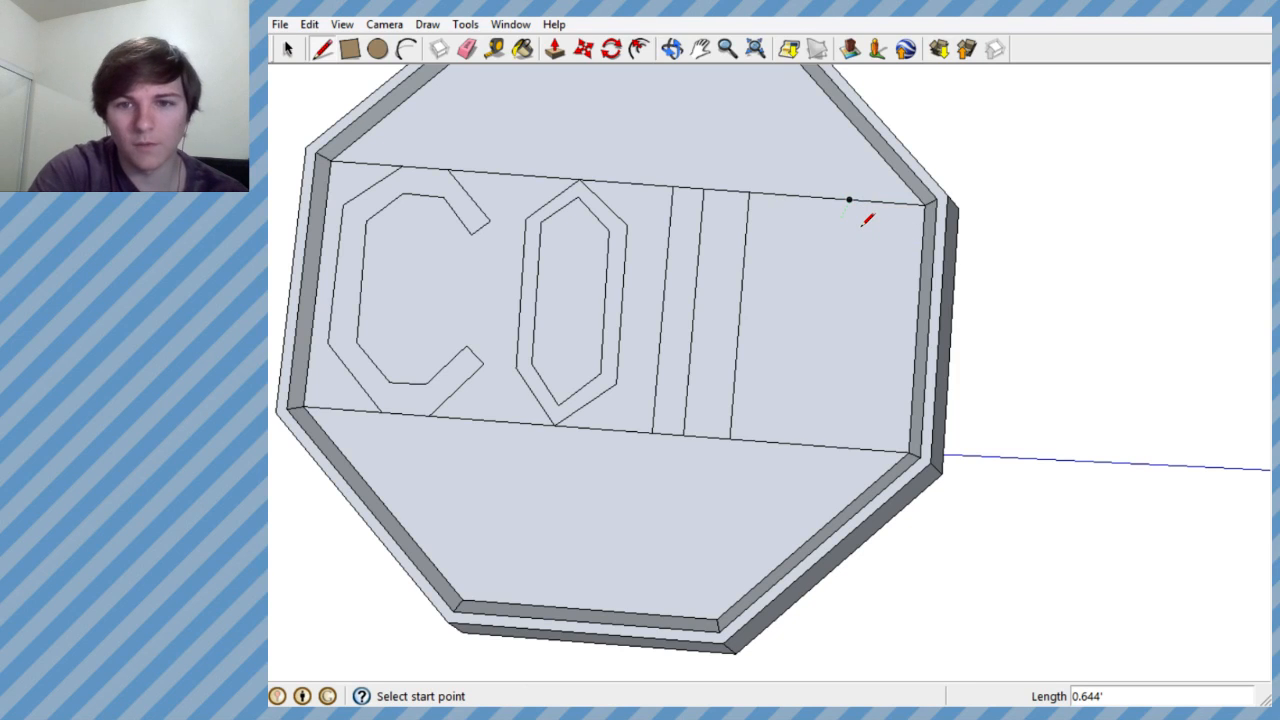
- Draw the N's upper notch from the band's upper boundary, with a diagonal edge down and an upright edge about 0.902' long back up
left_click(781, 194)
left_click(850, 354)
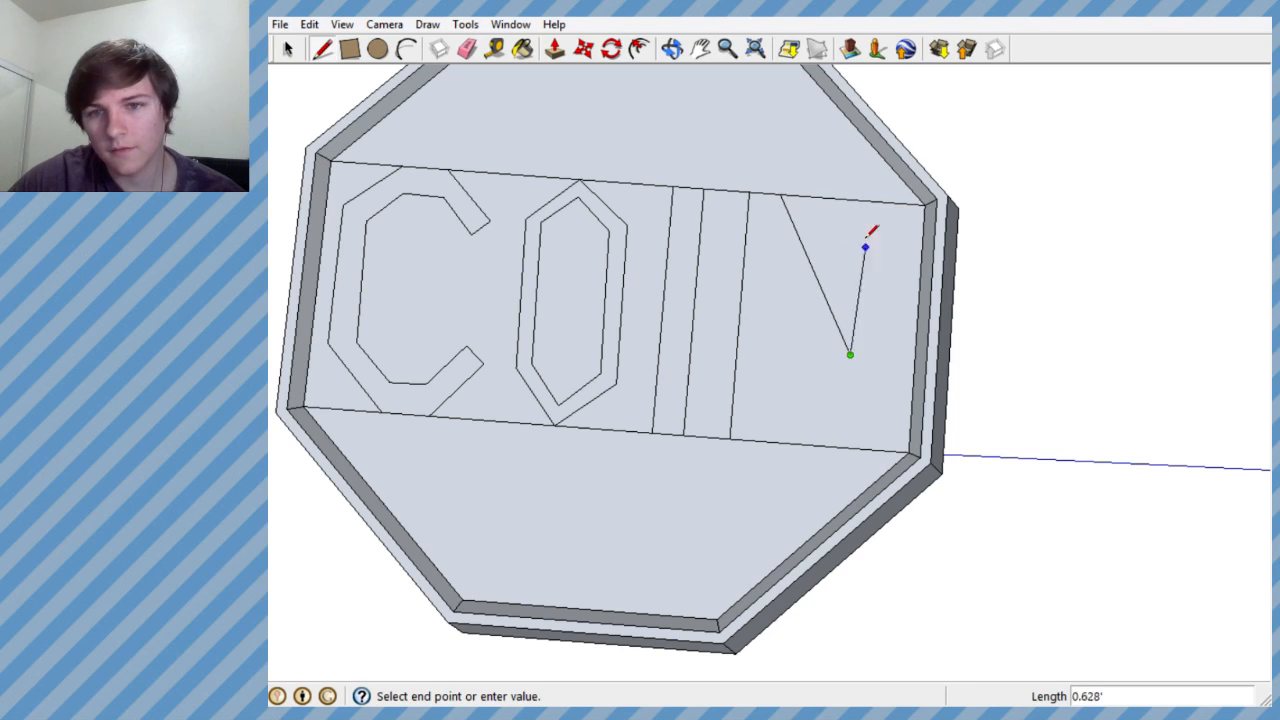
left_click(860, 200)
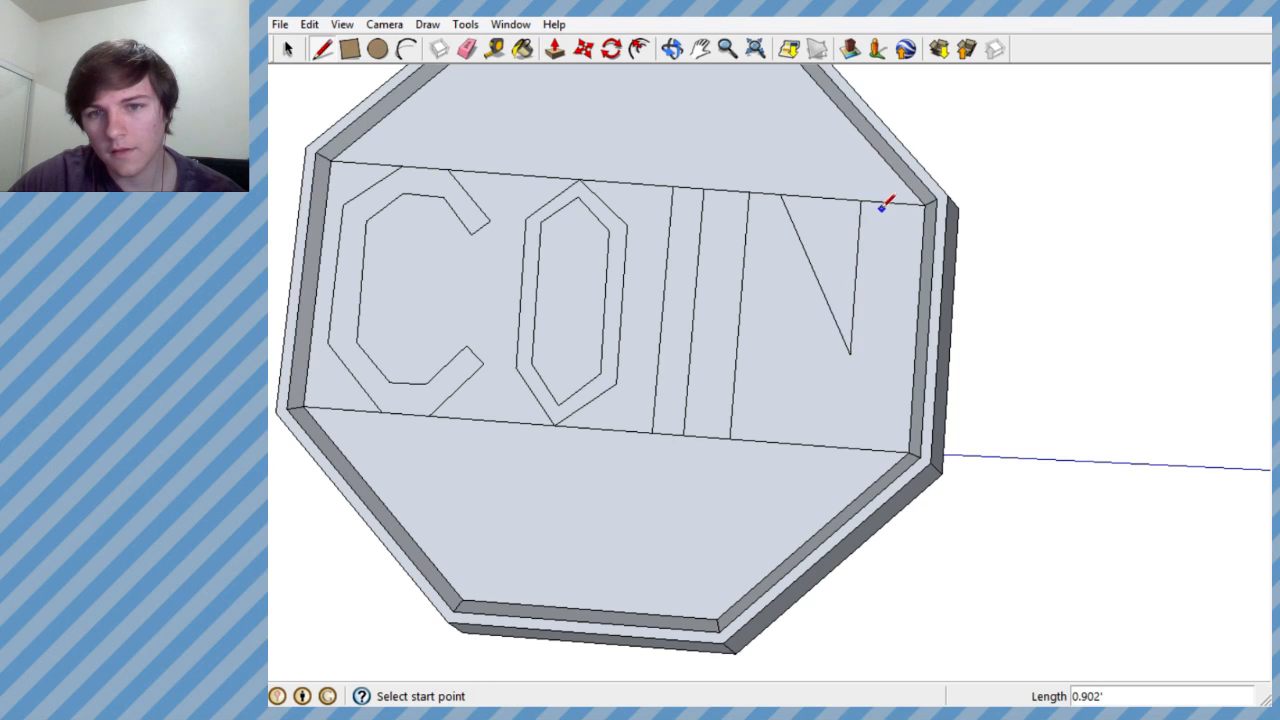
- Draw the N's right edge about 1.435' long and its lower notch, with a diagonal edge and an upright edge about 0.98' long
left_click(892, 205)
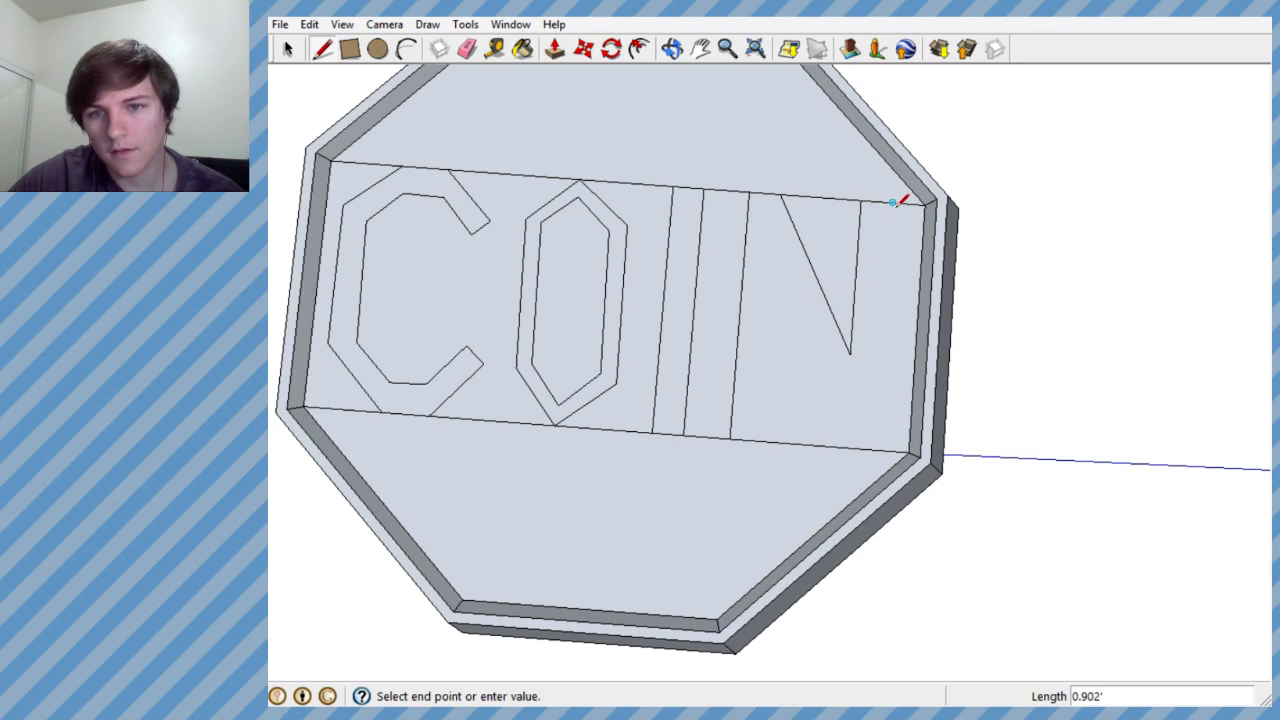
left_click(876, 449)
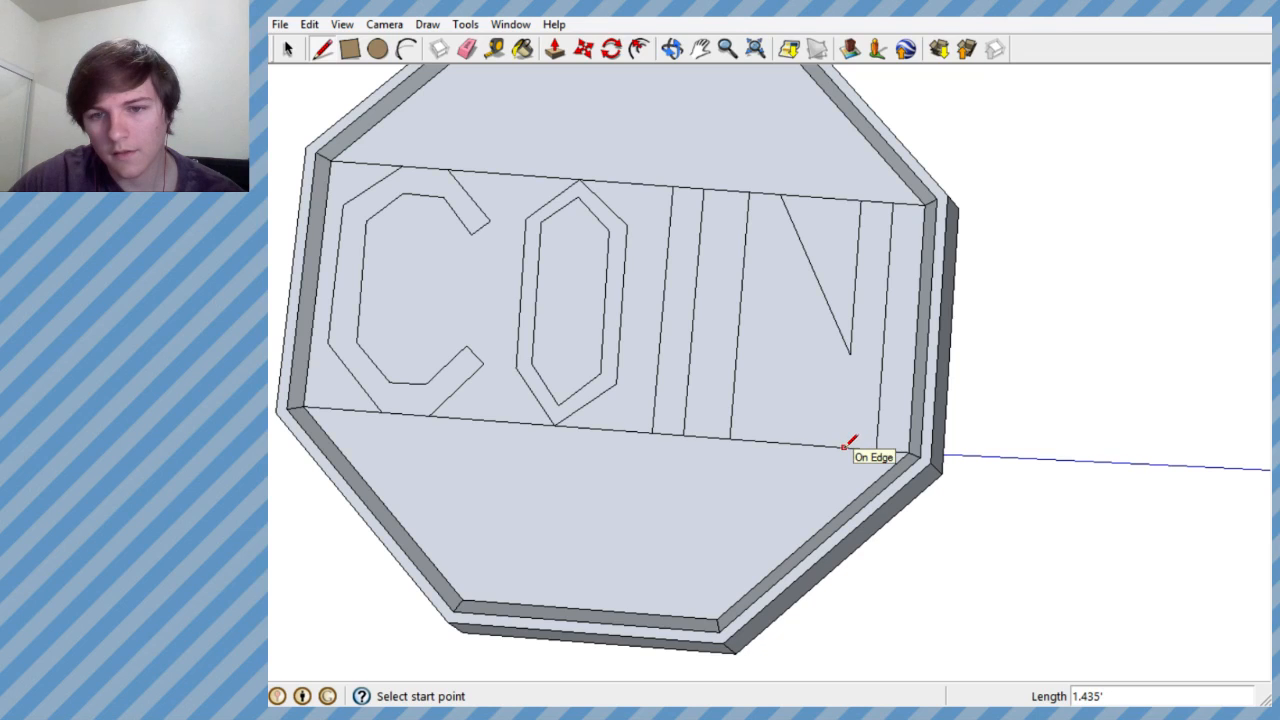
left_click(843, 447)
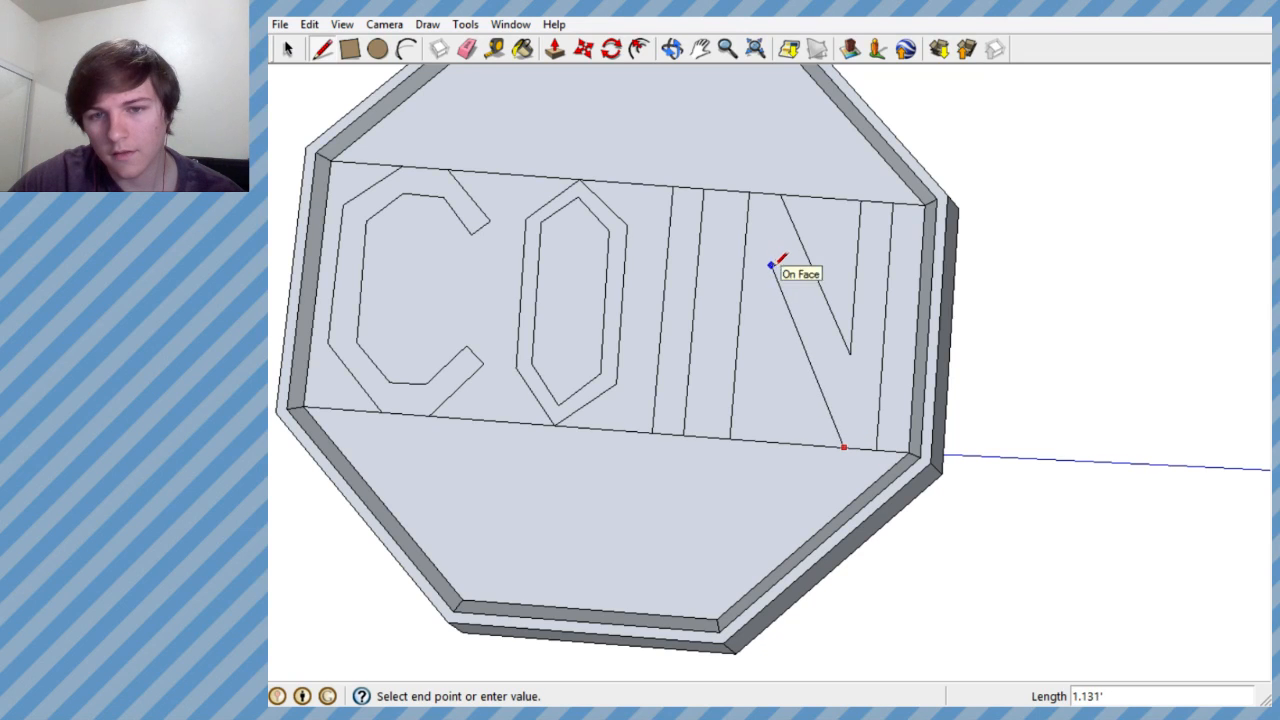
left_click(775, 271)
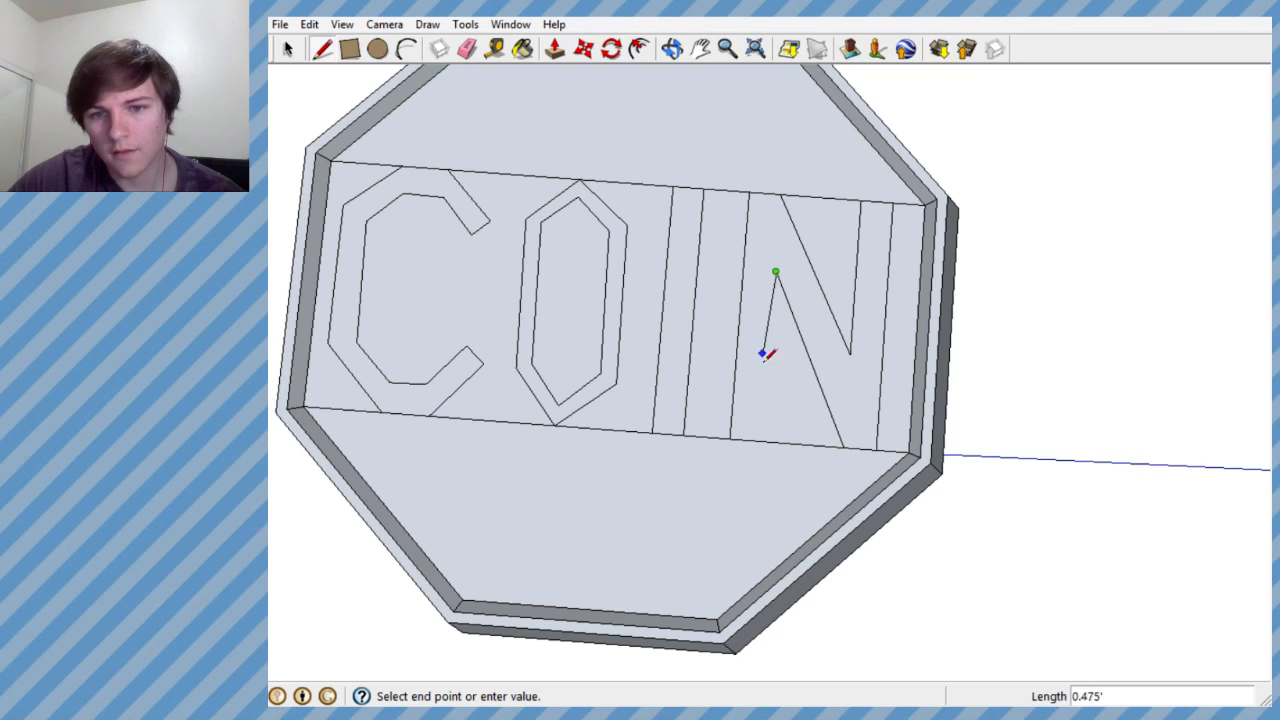
left_click(763, 438)
- Erase all inner and outer edges of the hand-drawn O, leaving the C, I and N in place
scroll(677, 363, "down", 6)
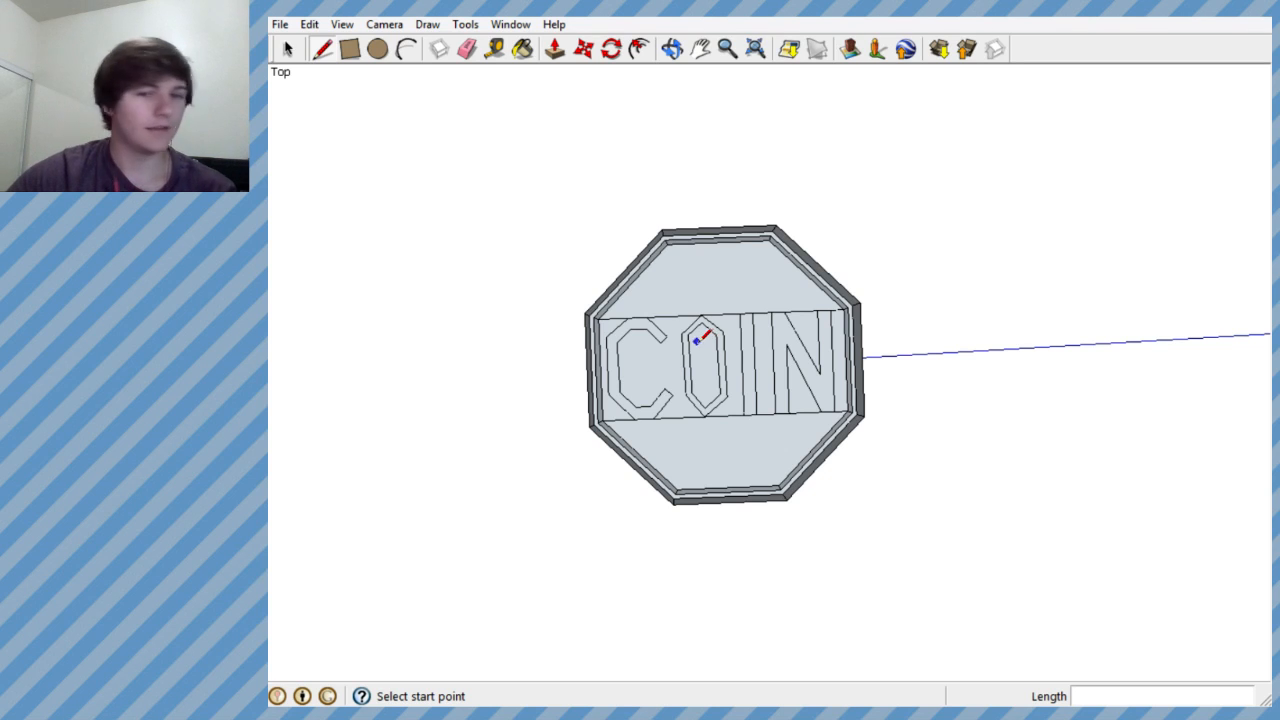
scroll(672, 342, "up", 5)
middle_click_drag(669, 366, 626, 300)
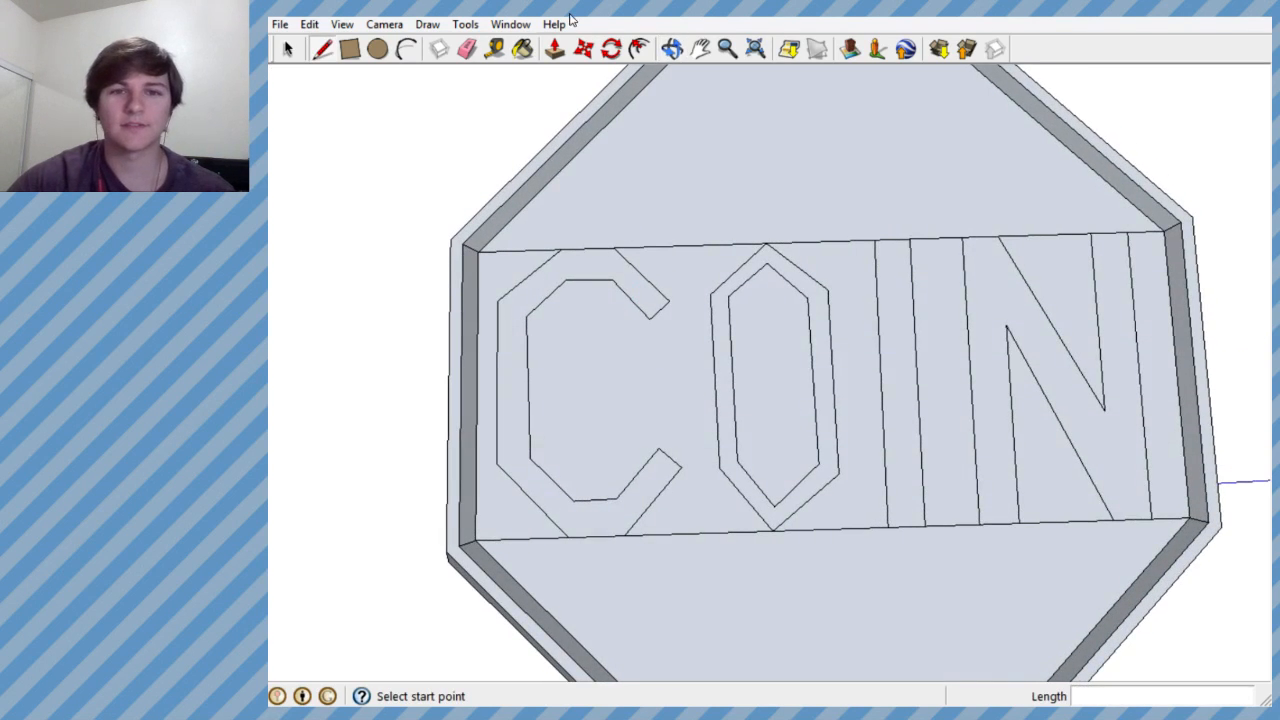
left_click(467, 48)
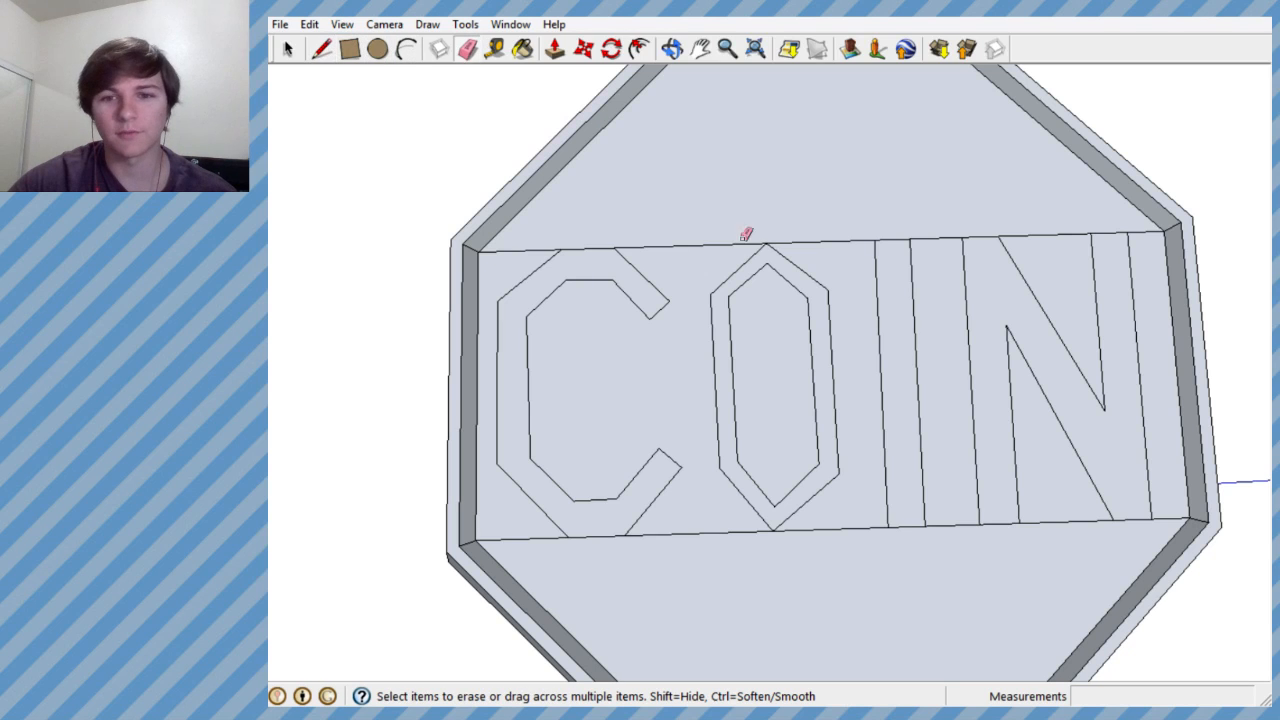
left_click_drag(806, 268, 720, 277)
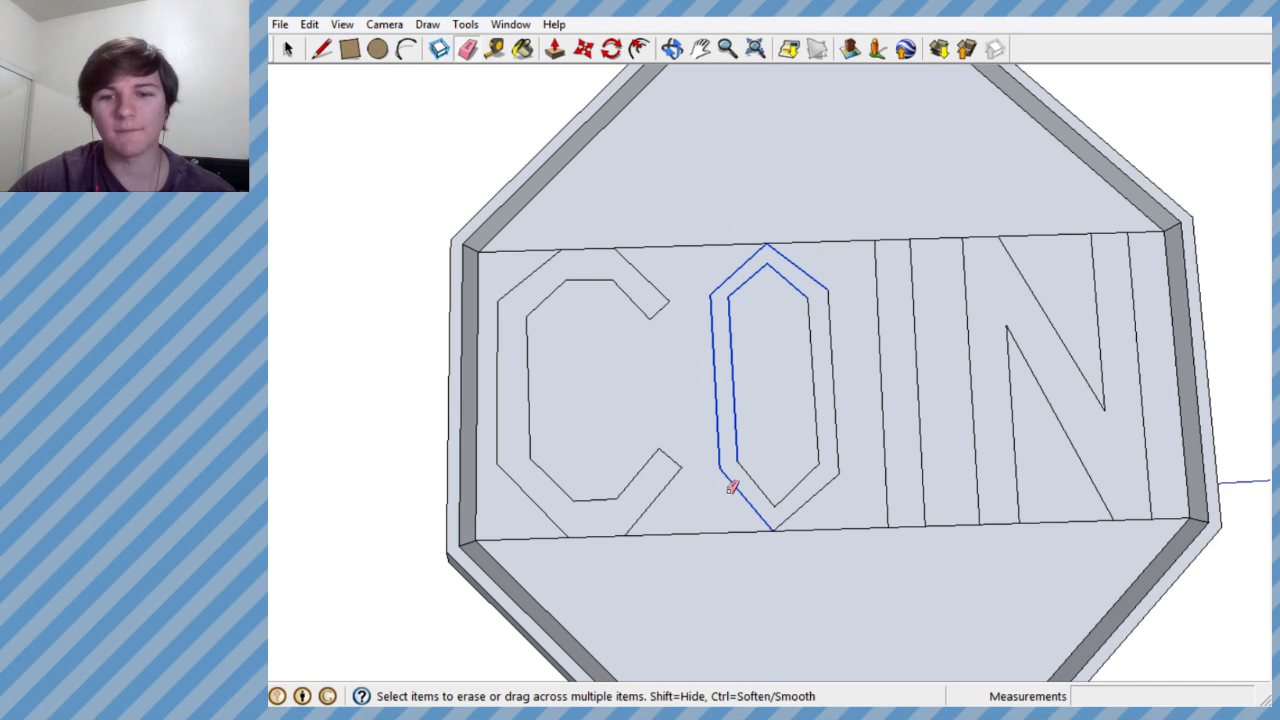
mouse_move(809, 497)
left_mouse_down()
mouse_move(820, 434)
mouse_move(857, 407)
left_mouse_up()
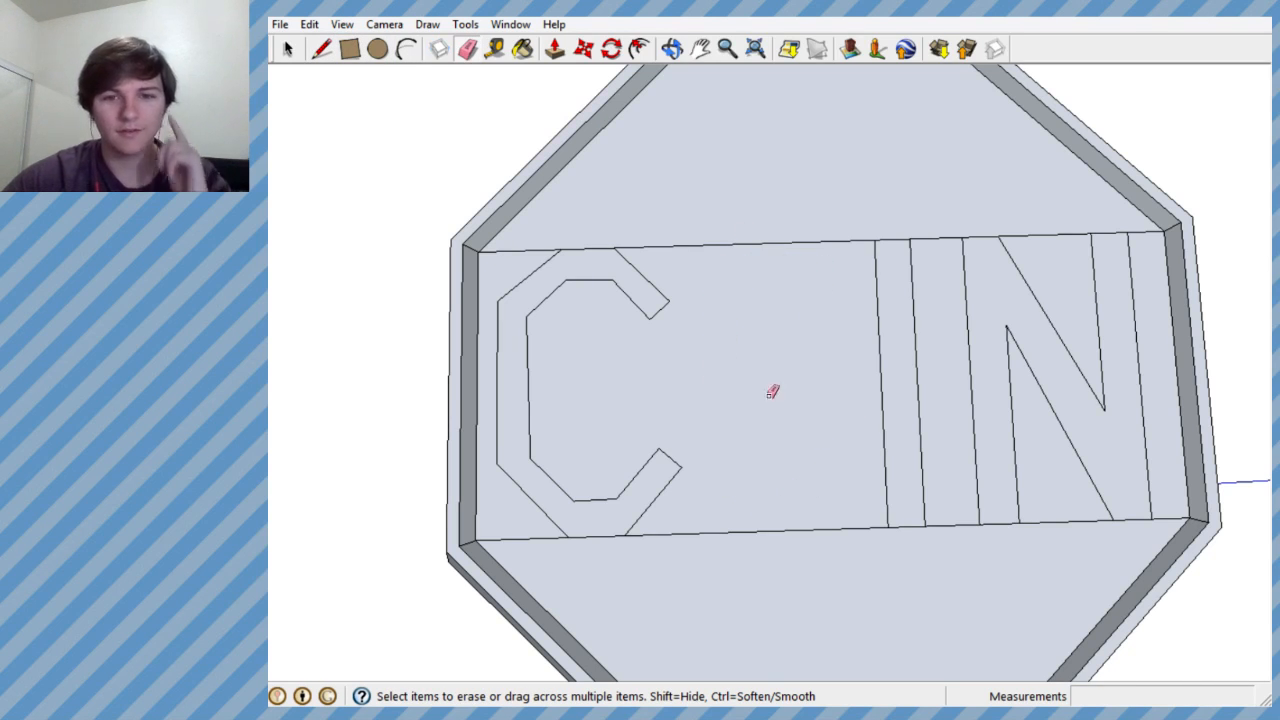
- Draw an eight-sided polygon with a radius of about 0.483' in the space between the C and the I
mouse_move(772, 392)
middle_mouse_down()
mouse_move(651, 337)
mouse_move(694, 443)
mouse_move(640, 331)
mouse_move(641, 350)
middle_mouse_up()
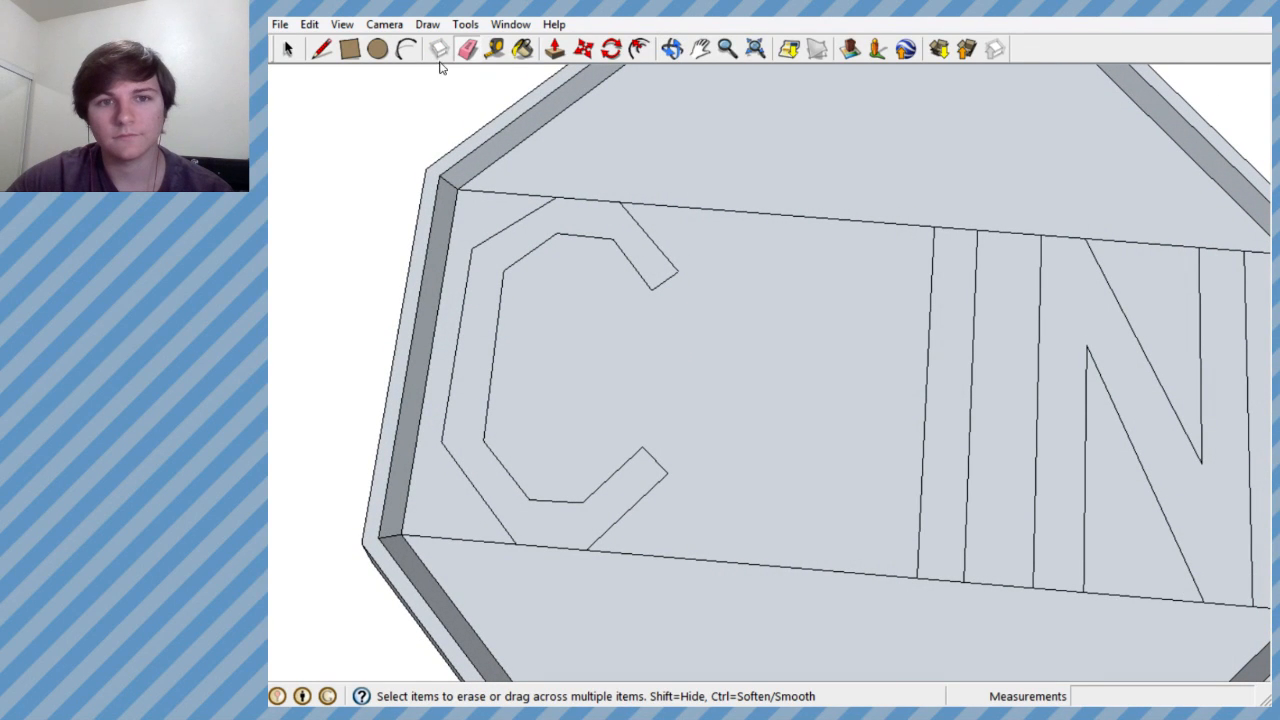
left_click(427, 24)
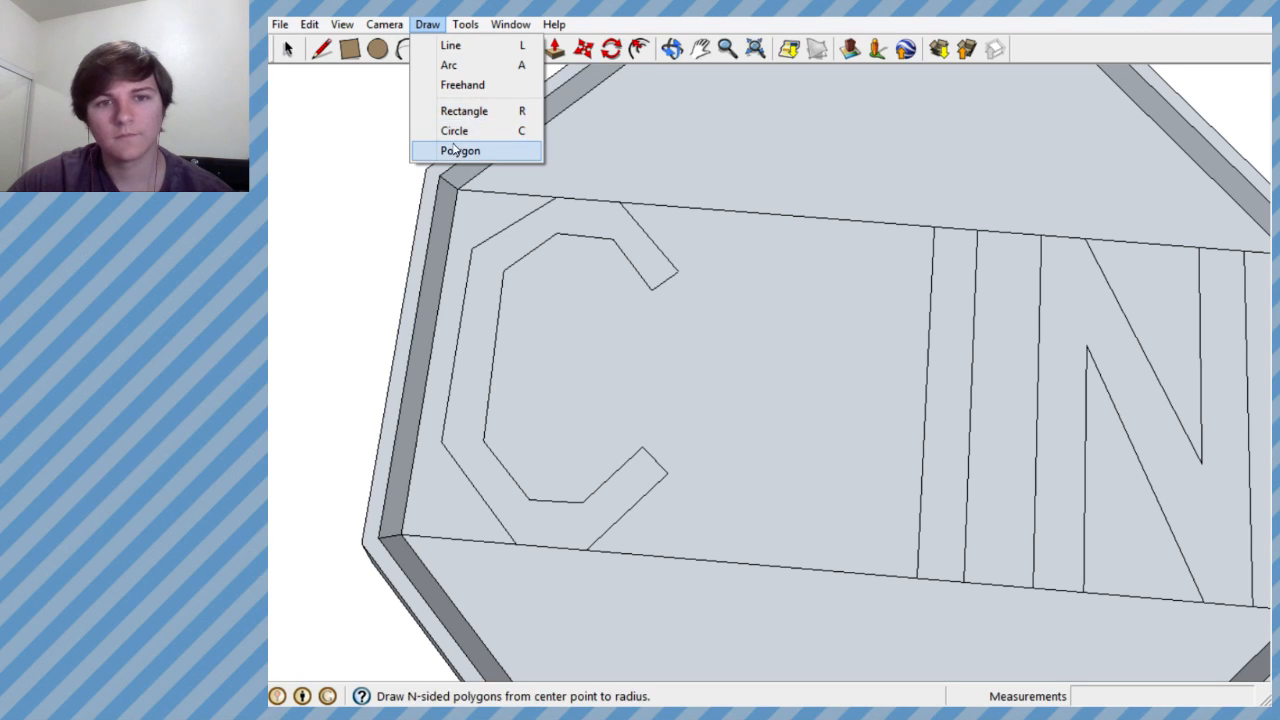
left_click(458, 151)
left_click(777, 378)
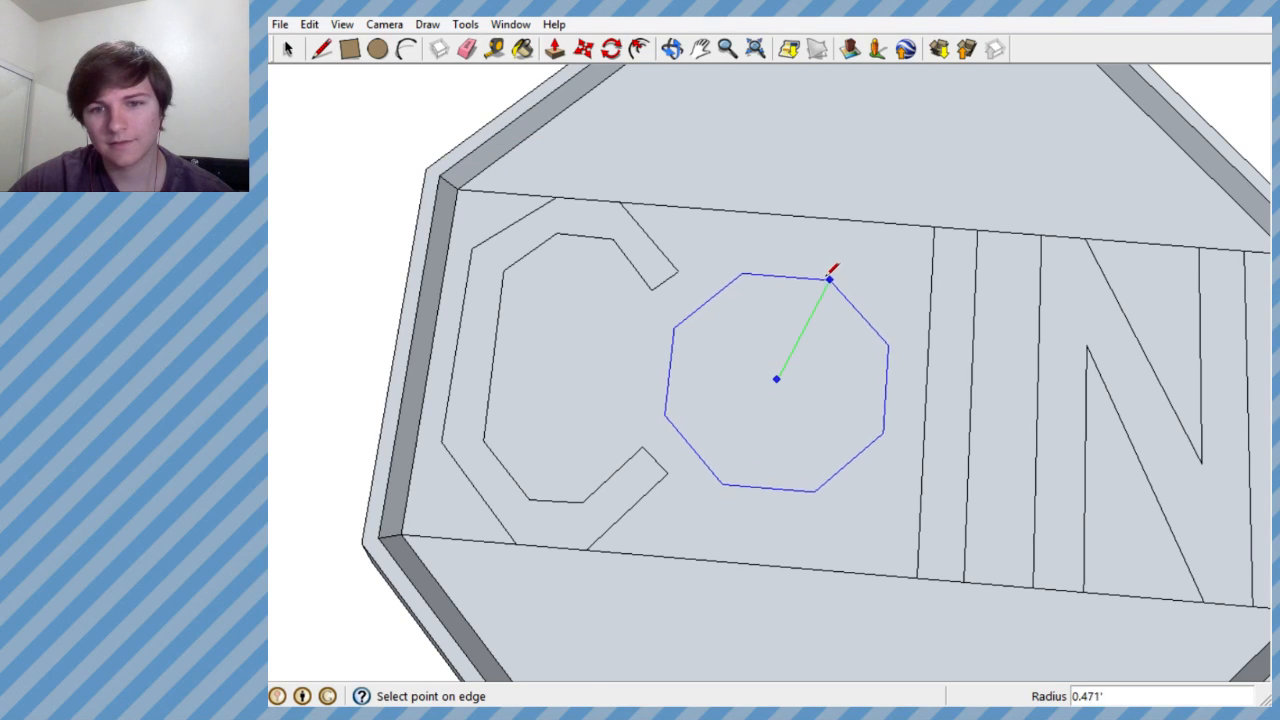
left_click(831, 277)
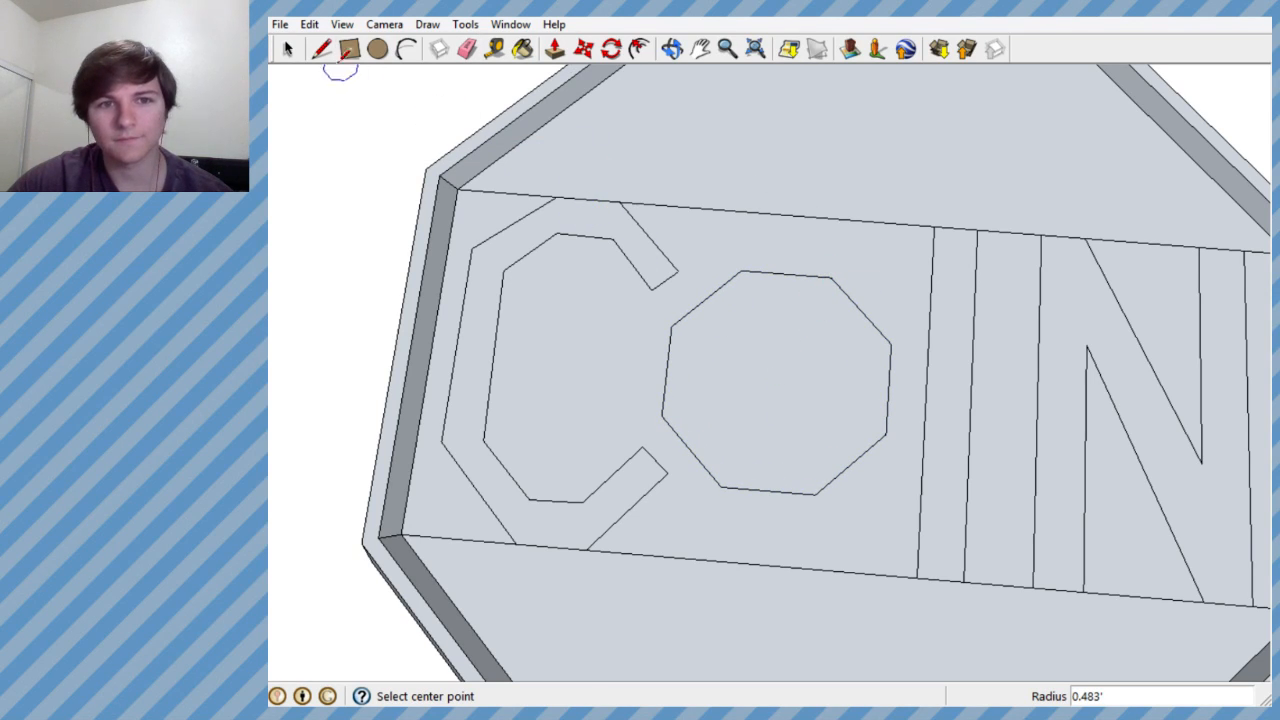
- Scale the octagon outline to about 0.68 along the red axis, narrowing it from the side facing the C
left_click(321, 48)
left_click(287, 48)
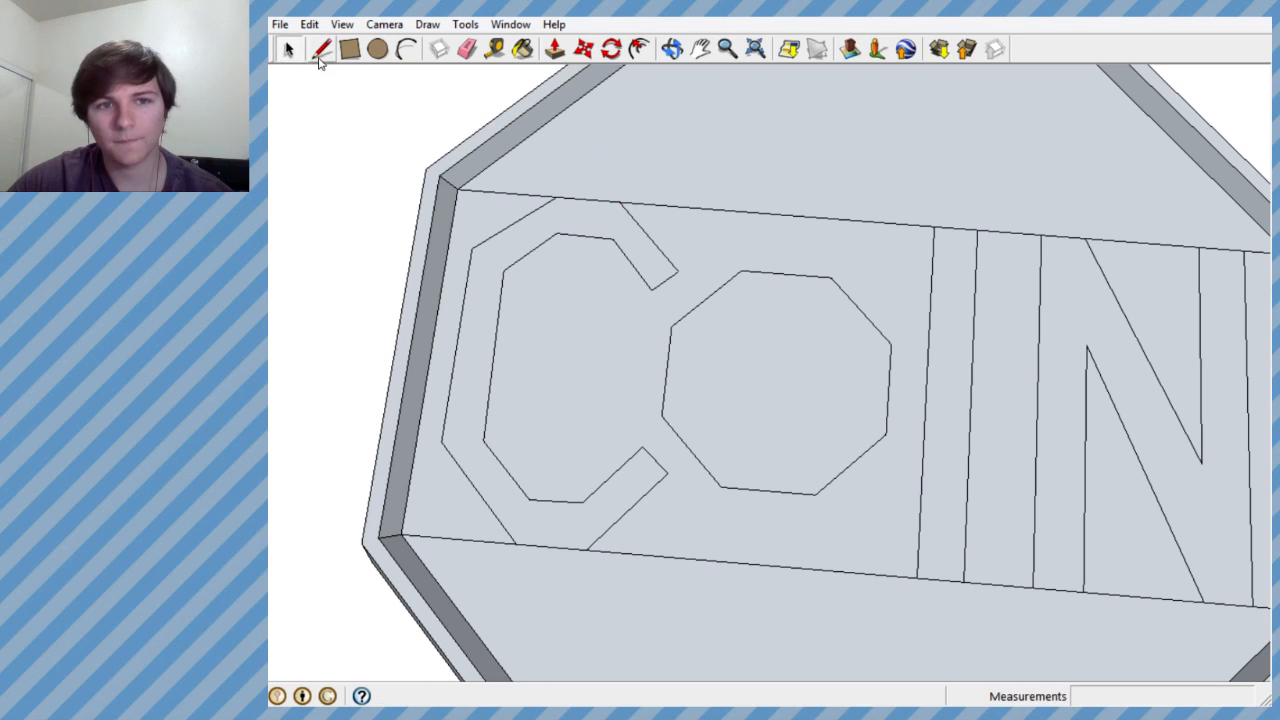
left_click(704, 306)
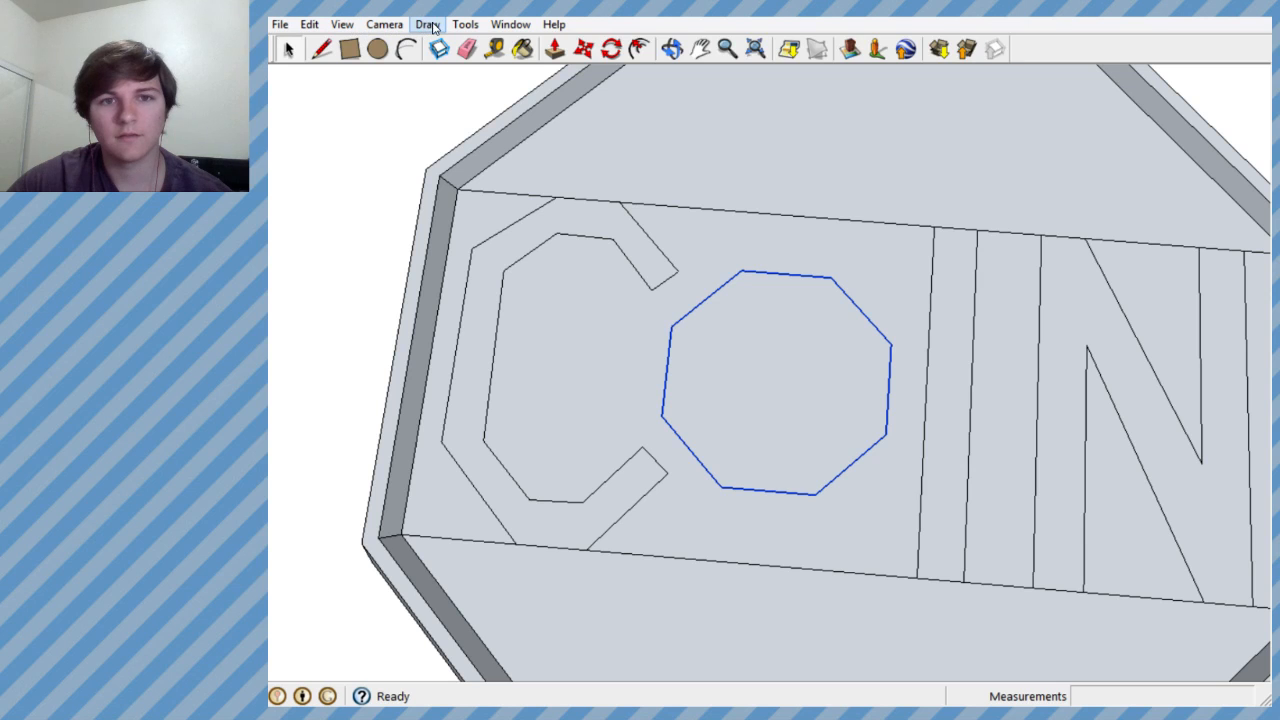
left_click(465, 24)
left_click(509, 149)
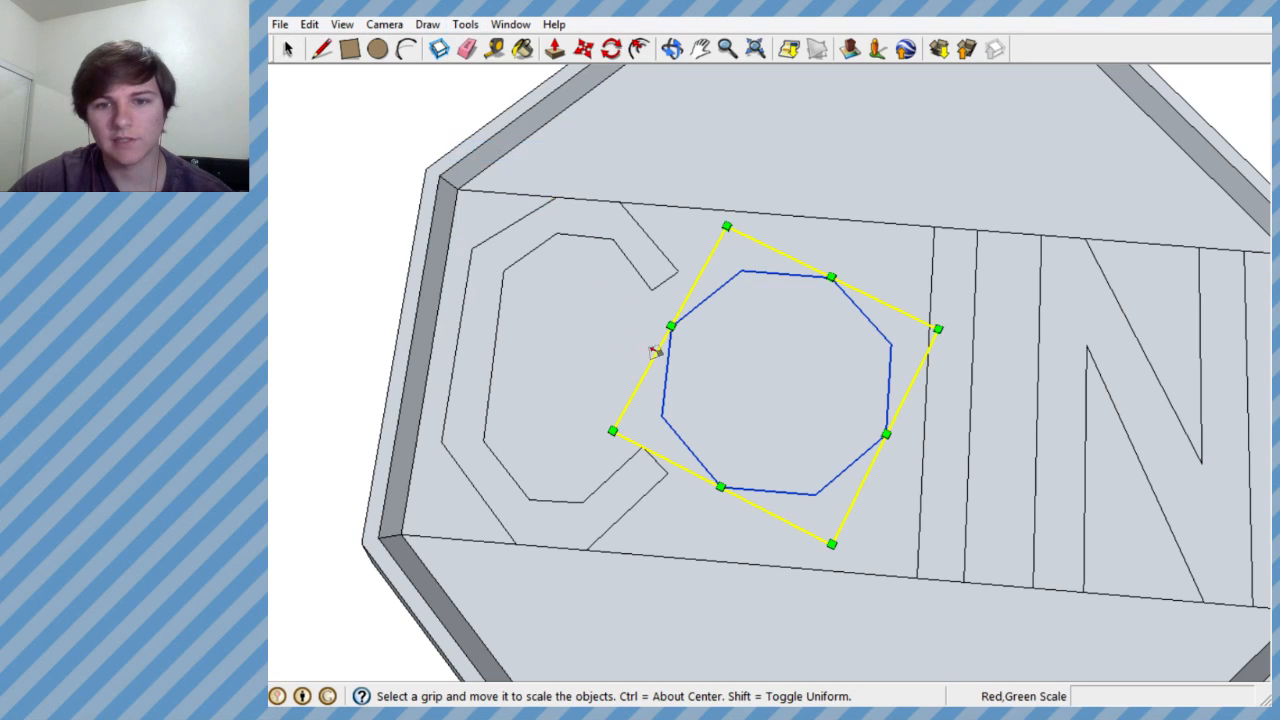
left_click_drag(669, 326, 738, 361)
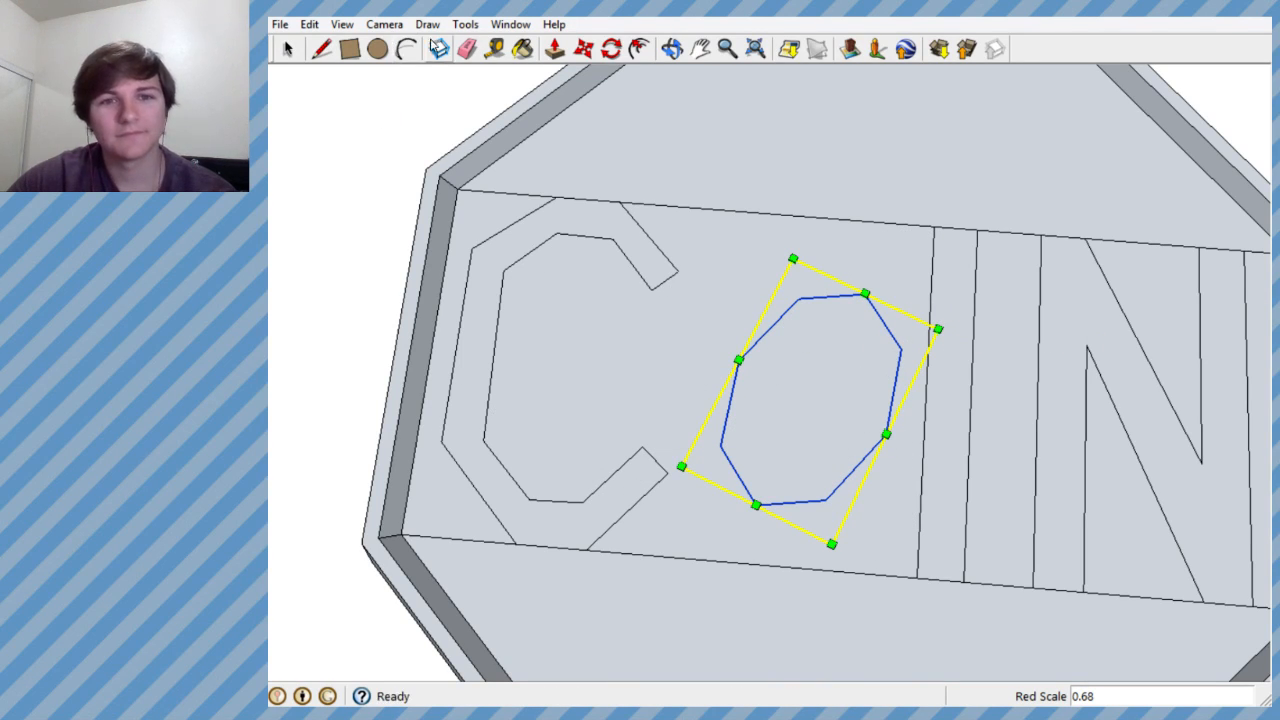
- Rotate the narrowed octagon about 22.6 degrees so it stands upright, and move it about 0.114' toward the C
left_click(610, 49)
left_click(813, 383)
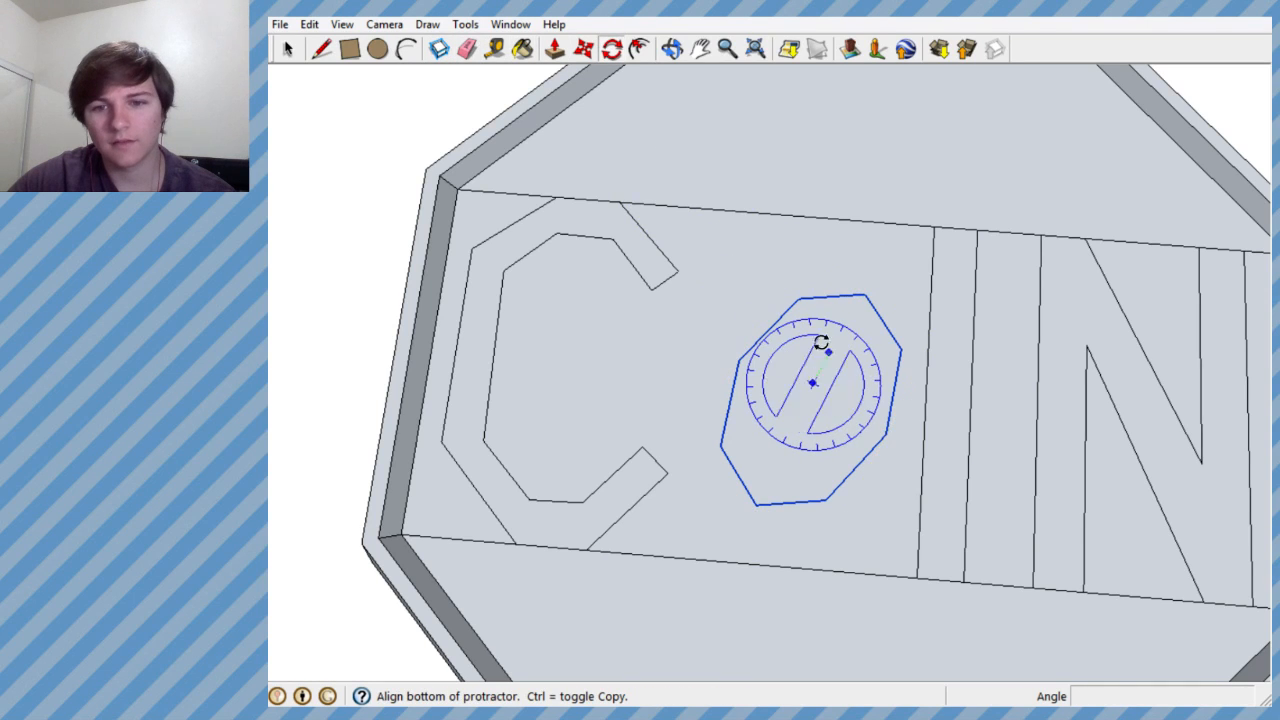
left_click(832, 255)
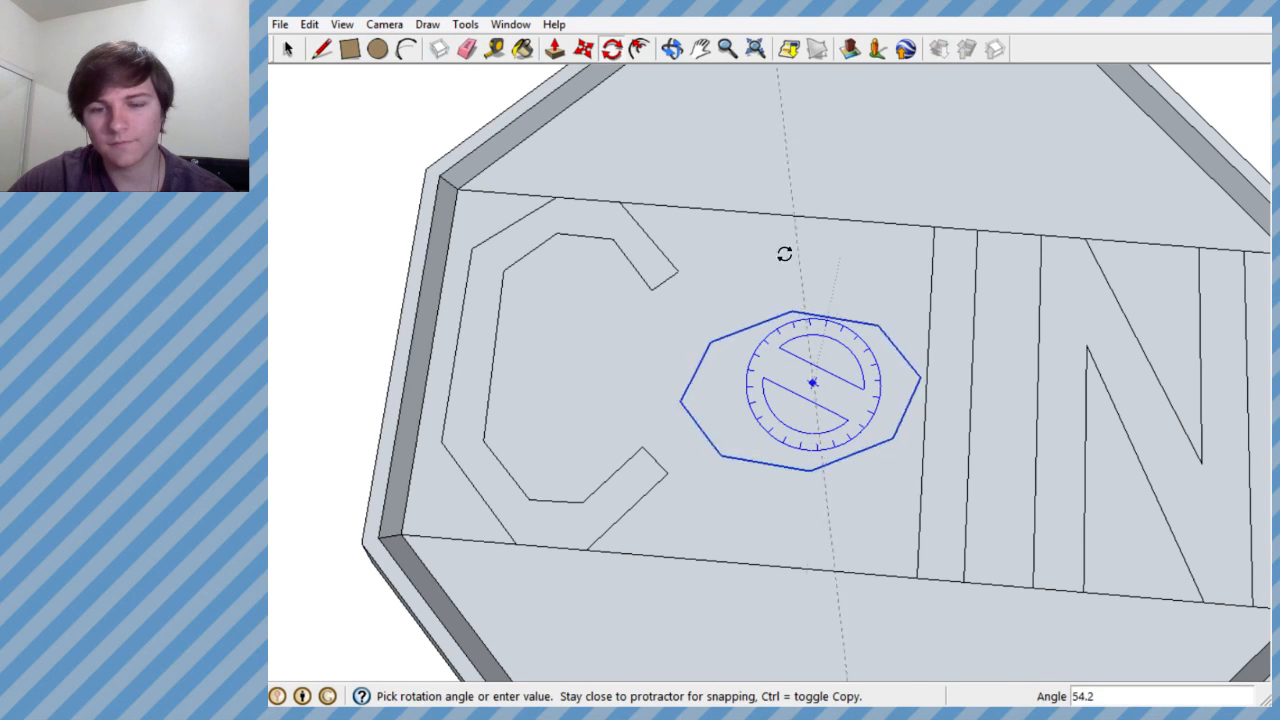
left_click(645, 371)
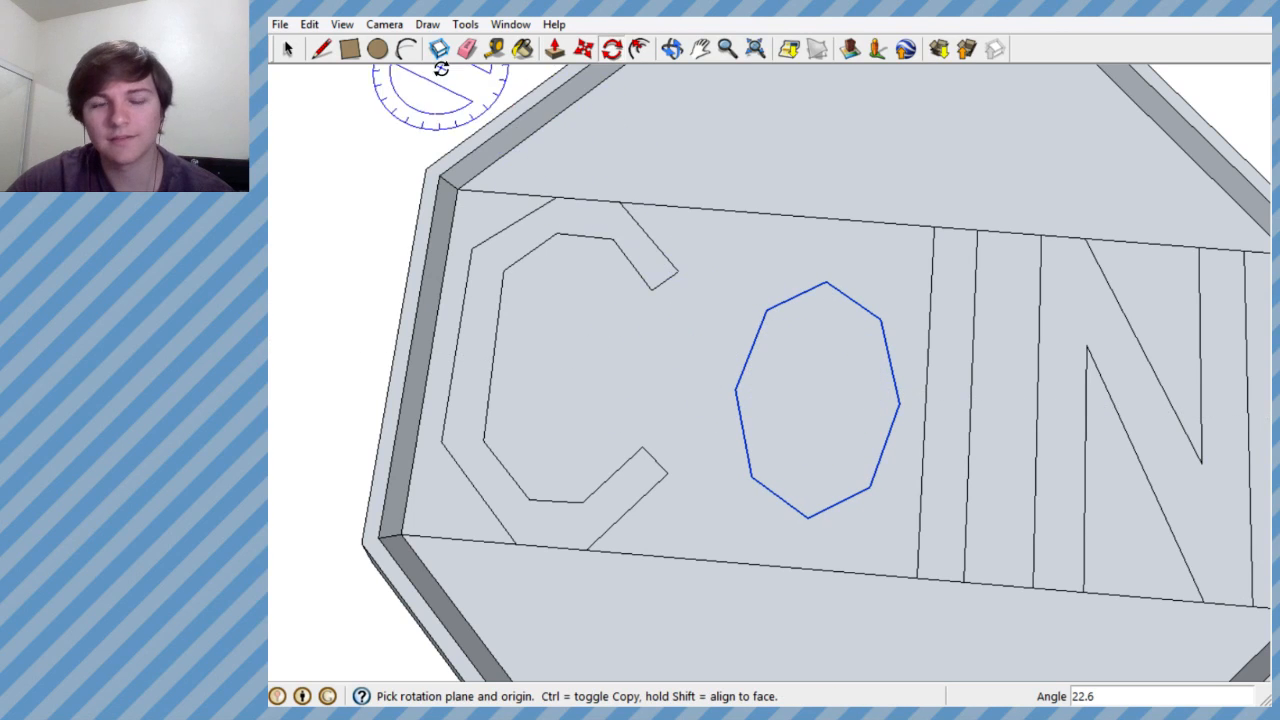
left_click(583, 48)
left_click(812, 398)
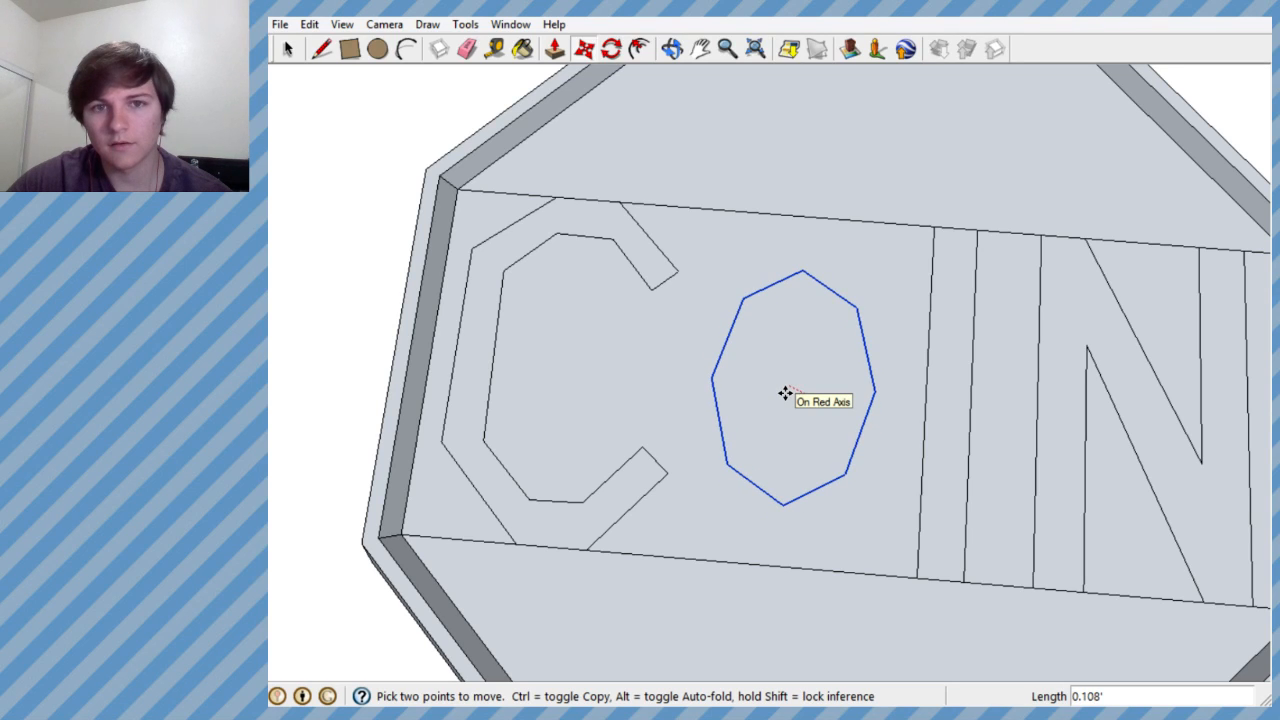
left_click(787, 381)
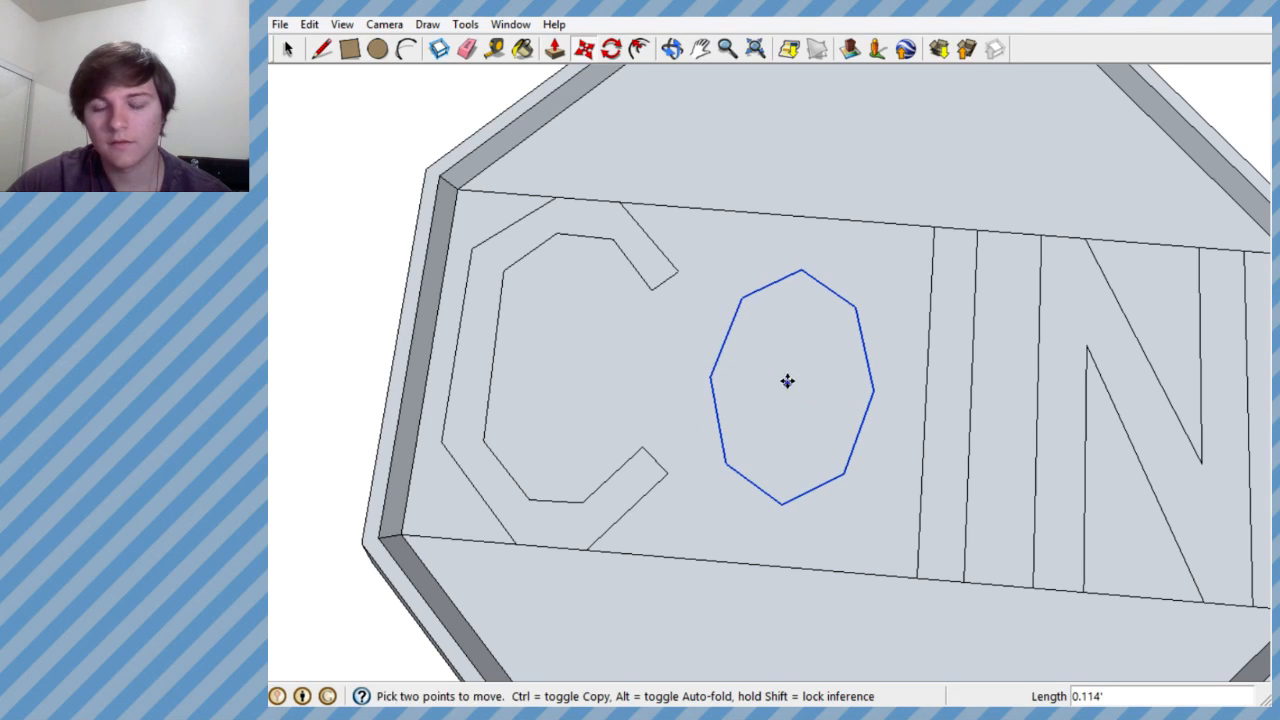
- Scale the O outline uniformly by about 1.21, and move it about 0.14' down to fit between the band's boundaries
left_click(465, 24)
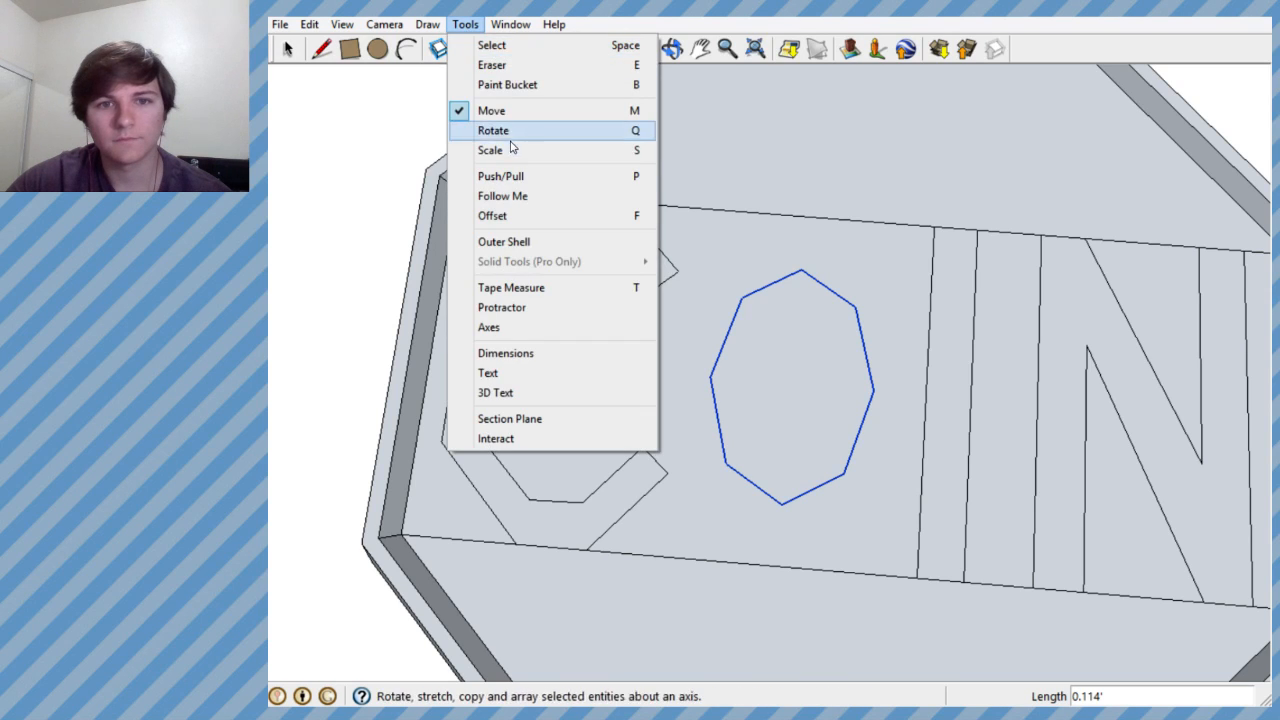
left_click(490, 150)
left_click_drag(766, 251, 733, 203)
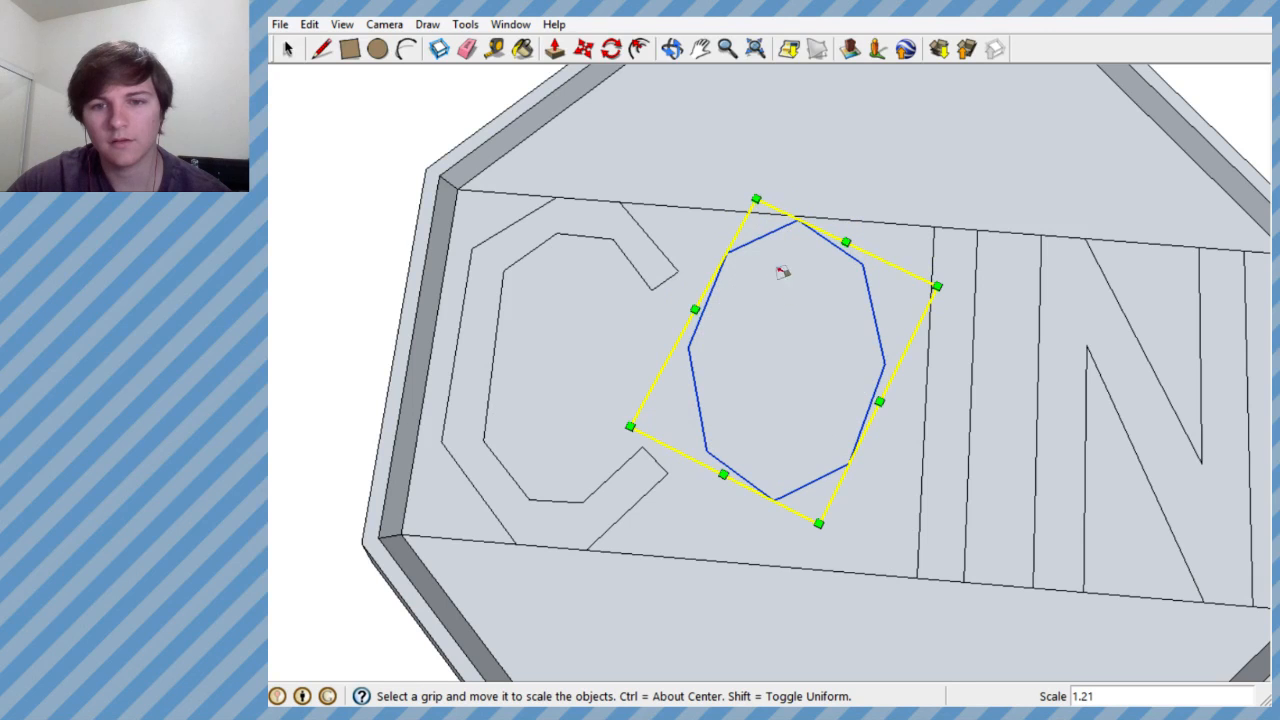
left_click(583, 48)
left_click(807, 325)
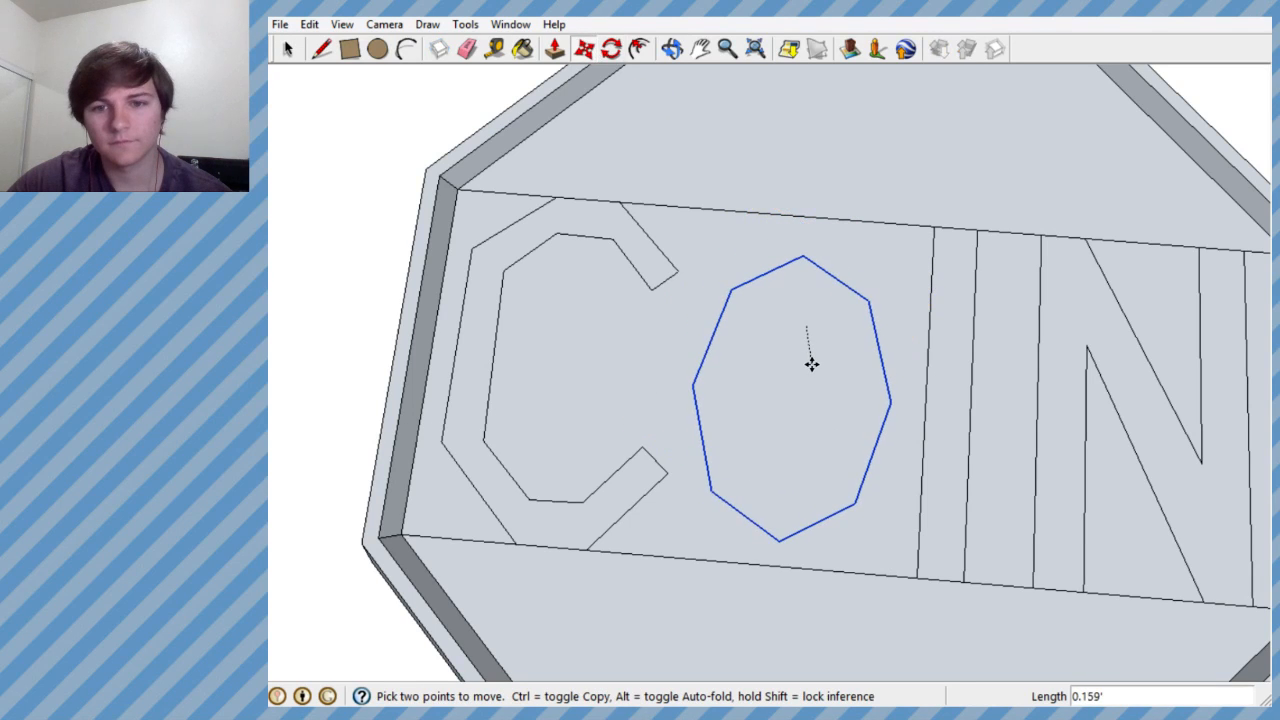
left_click(815, 357)
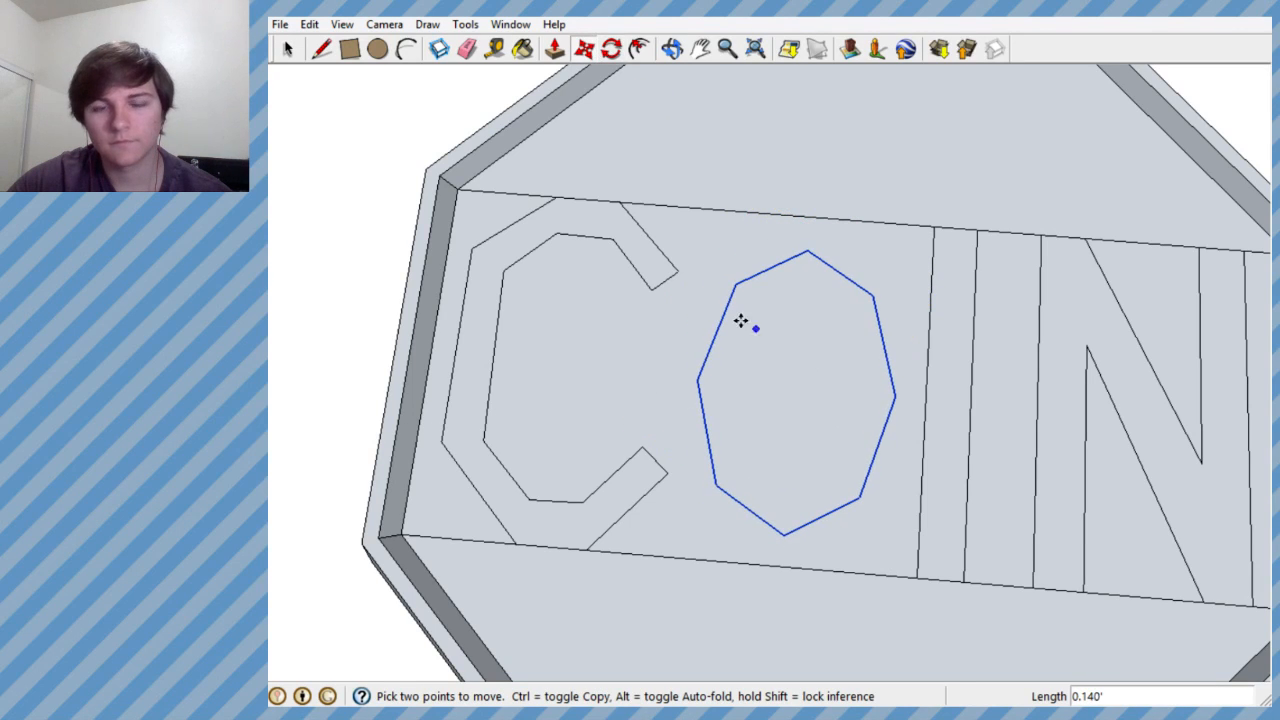
- Scale the O outline up uniformly from its upper corner on the side facing the C
left_click(465, 24)
left_click(500, 150)
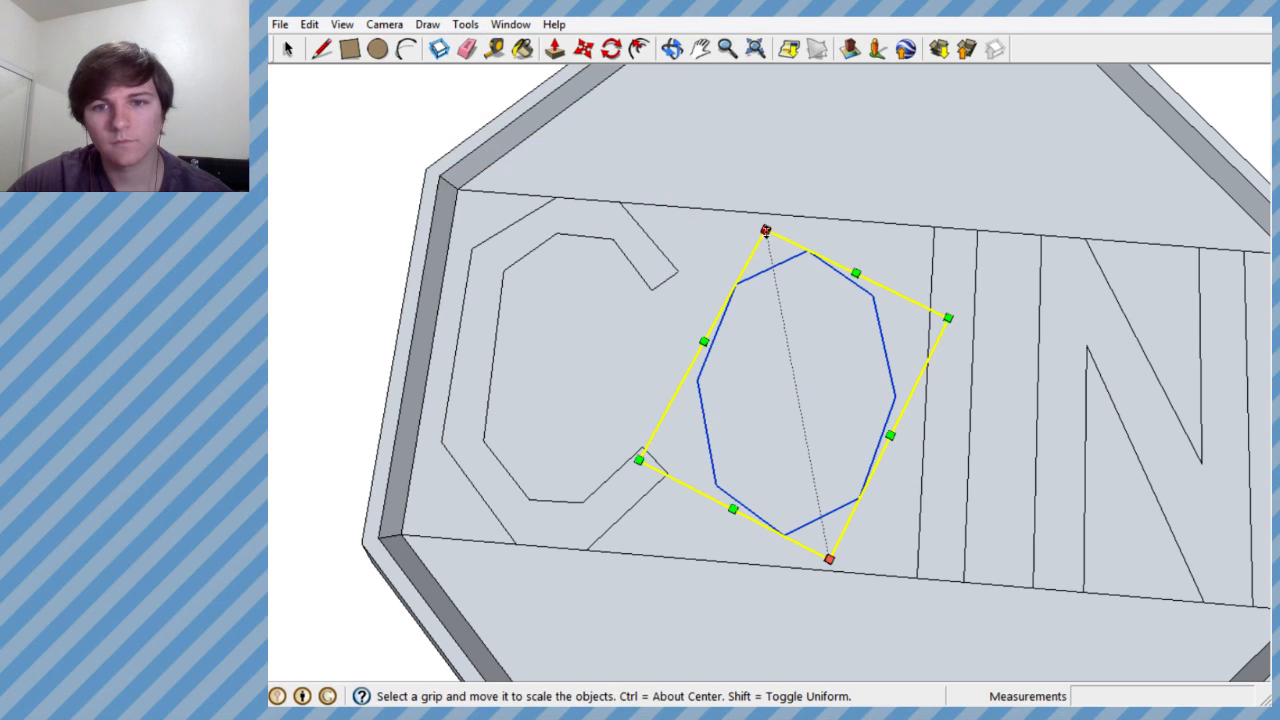
left_click_drag(763, 230, 747, 201)
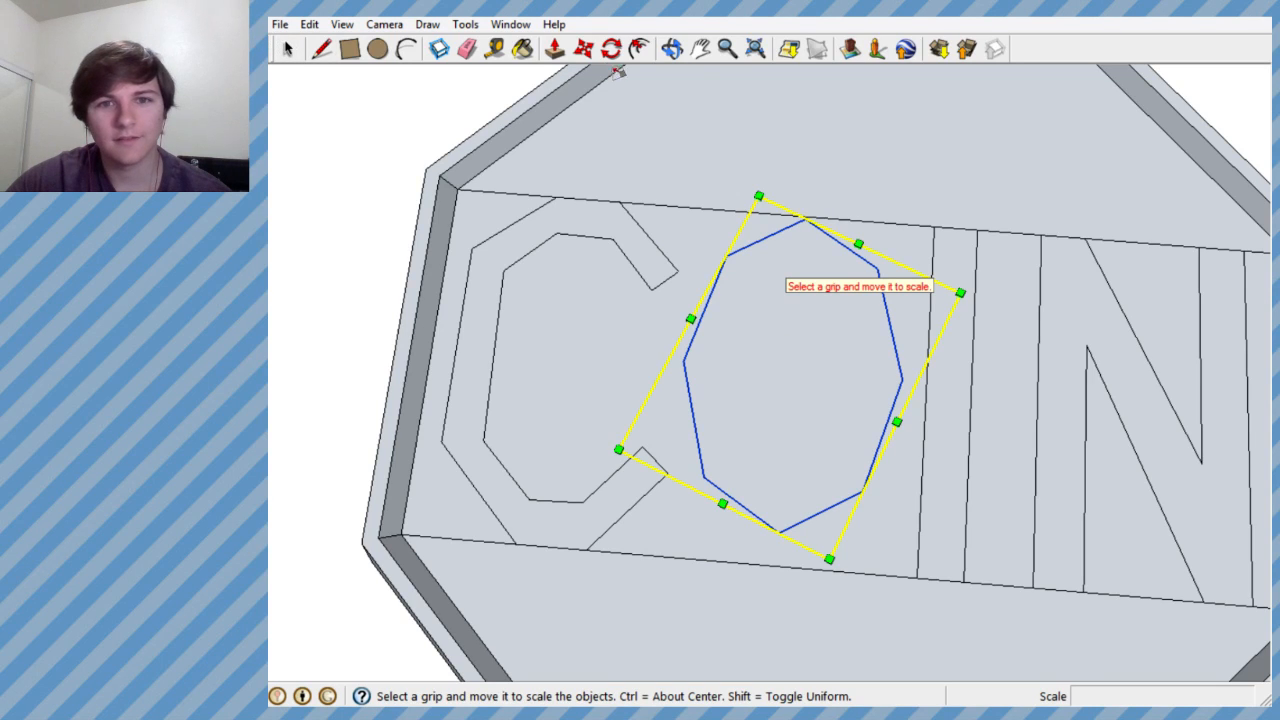
- Try to move the enlarged O outline about 0.061' down onto the band's lower boundary line
left_click(583, 48)
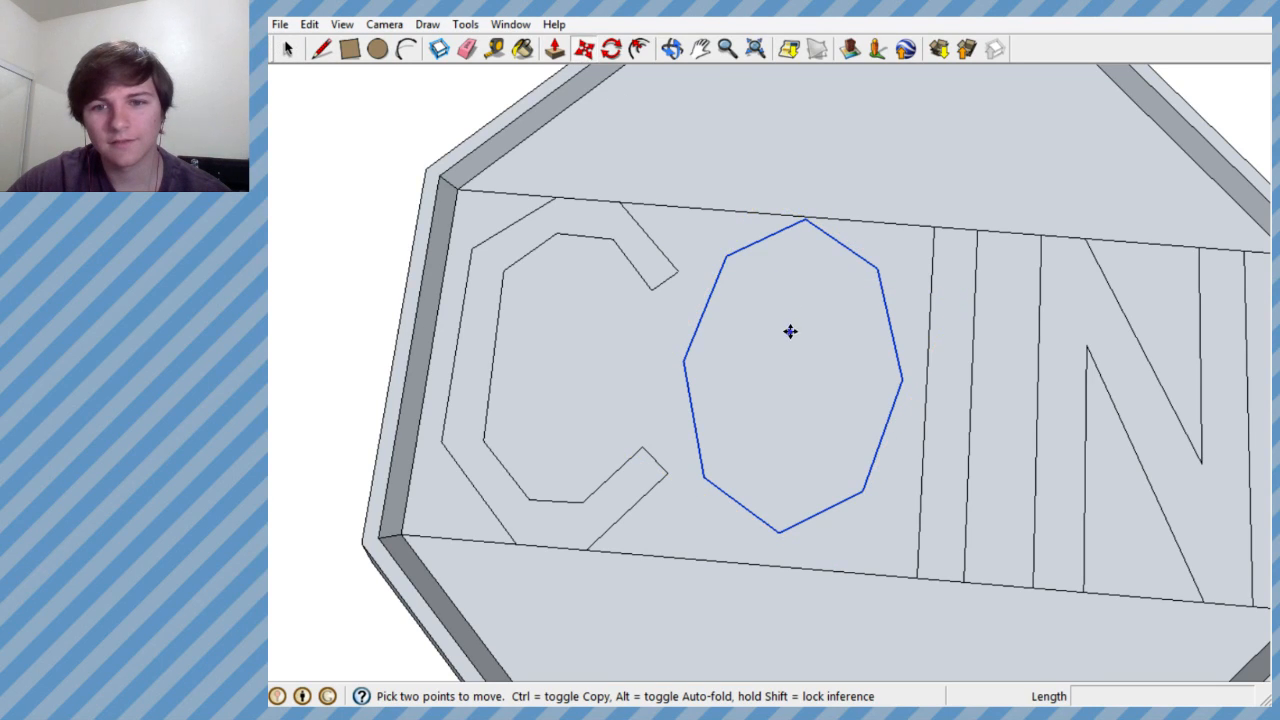
left_click(790, 331)
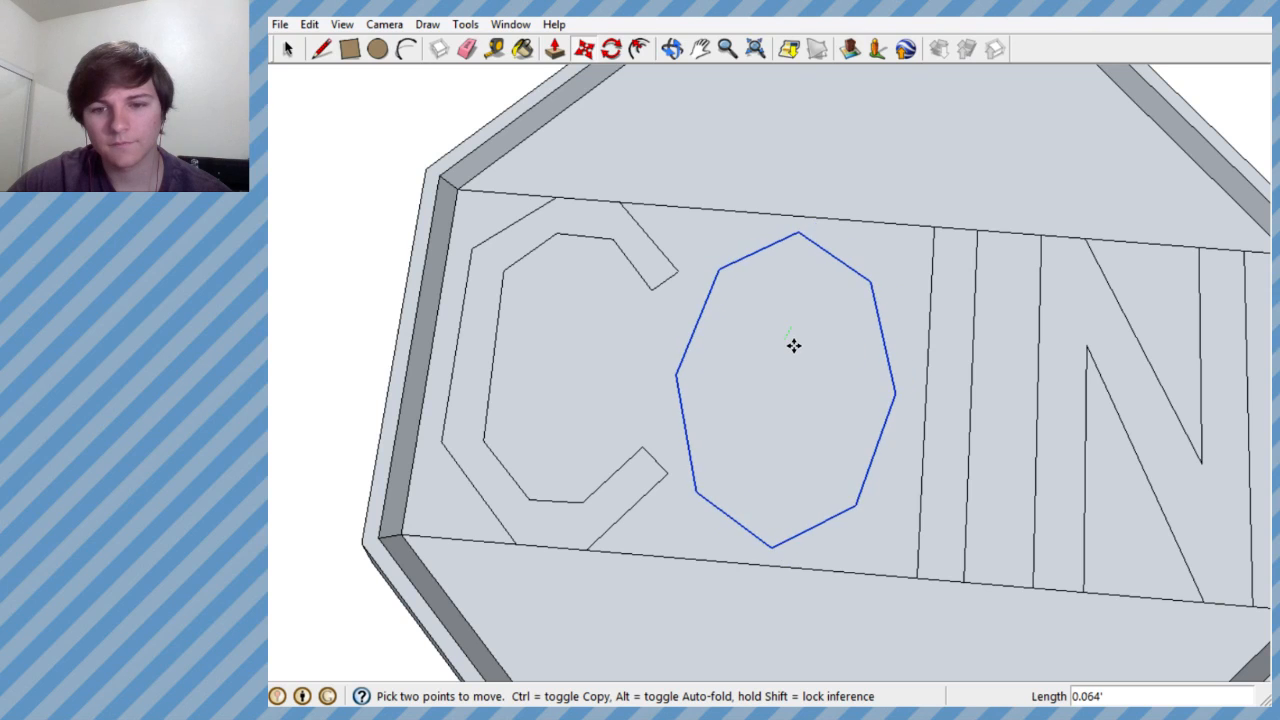
scroll(790, 340, "up", 4)
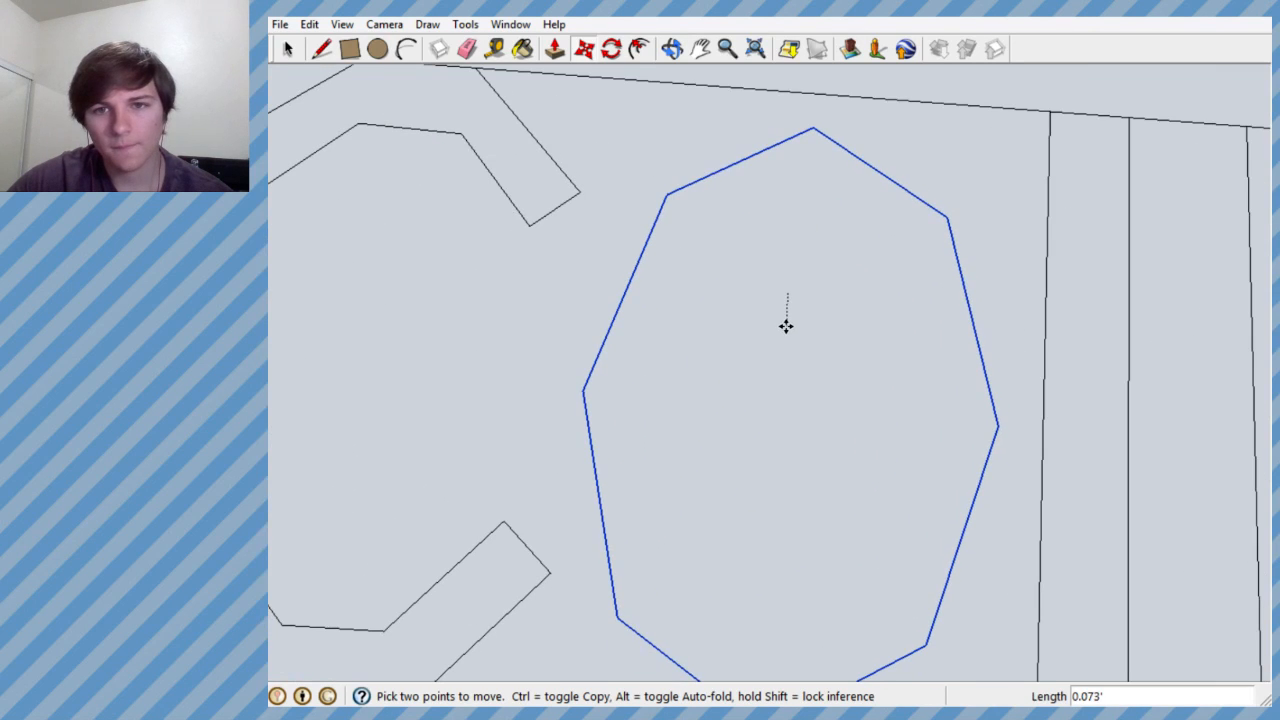
key("Escape")
scroll(778, 390, "down", 5)
scroll(785, 402, "up", 3)
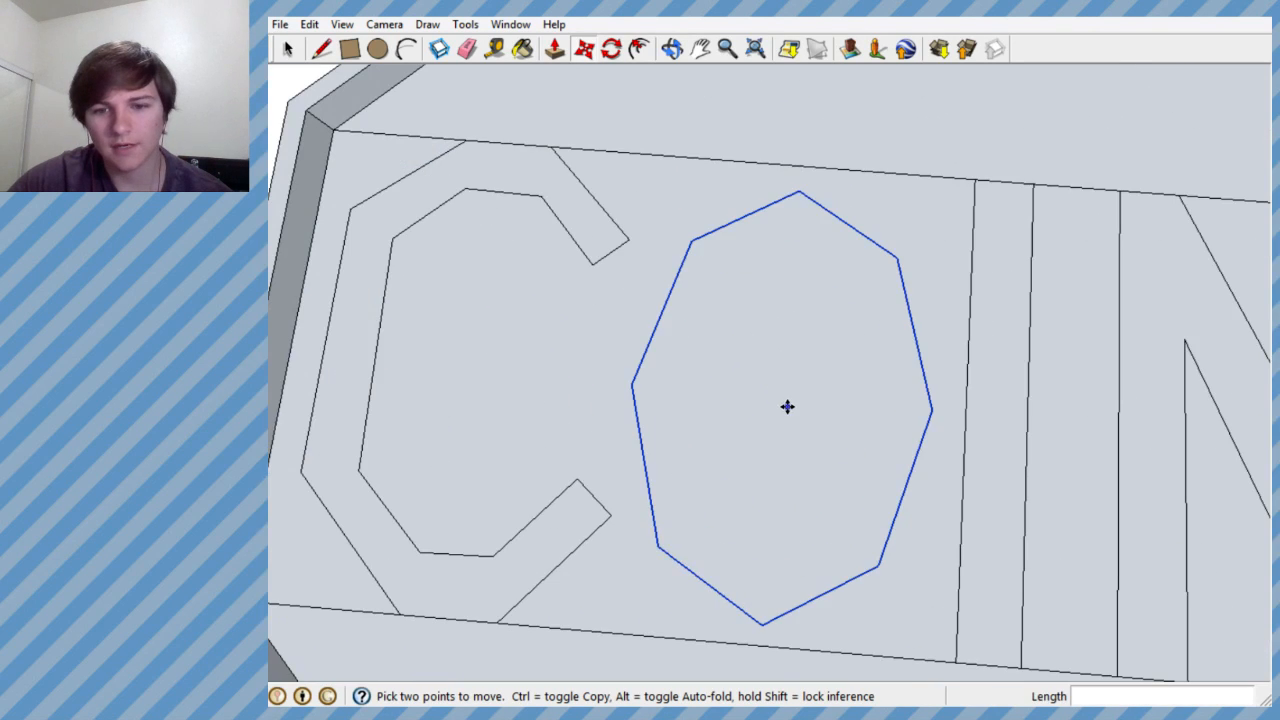
left_click(787, 406)
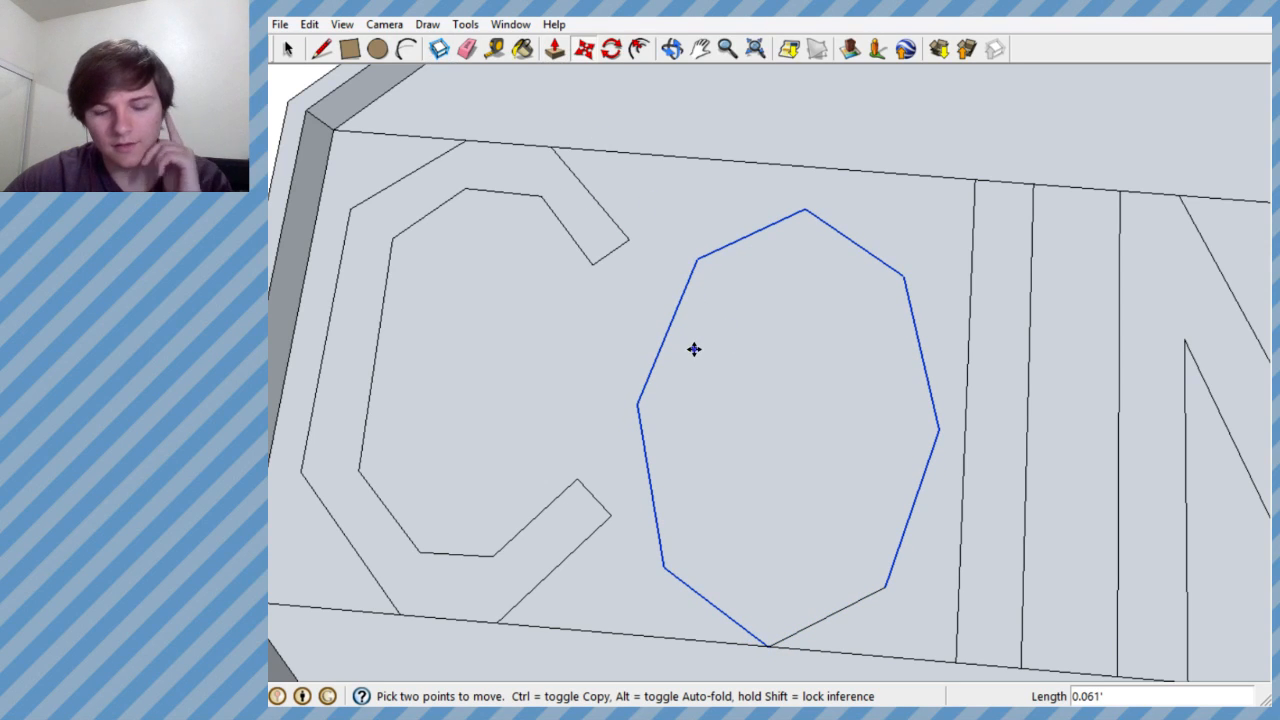
key("Escape")
scroll(769, 543, "up", 3)
scroll(749, 551, "down", 5)
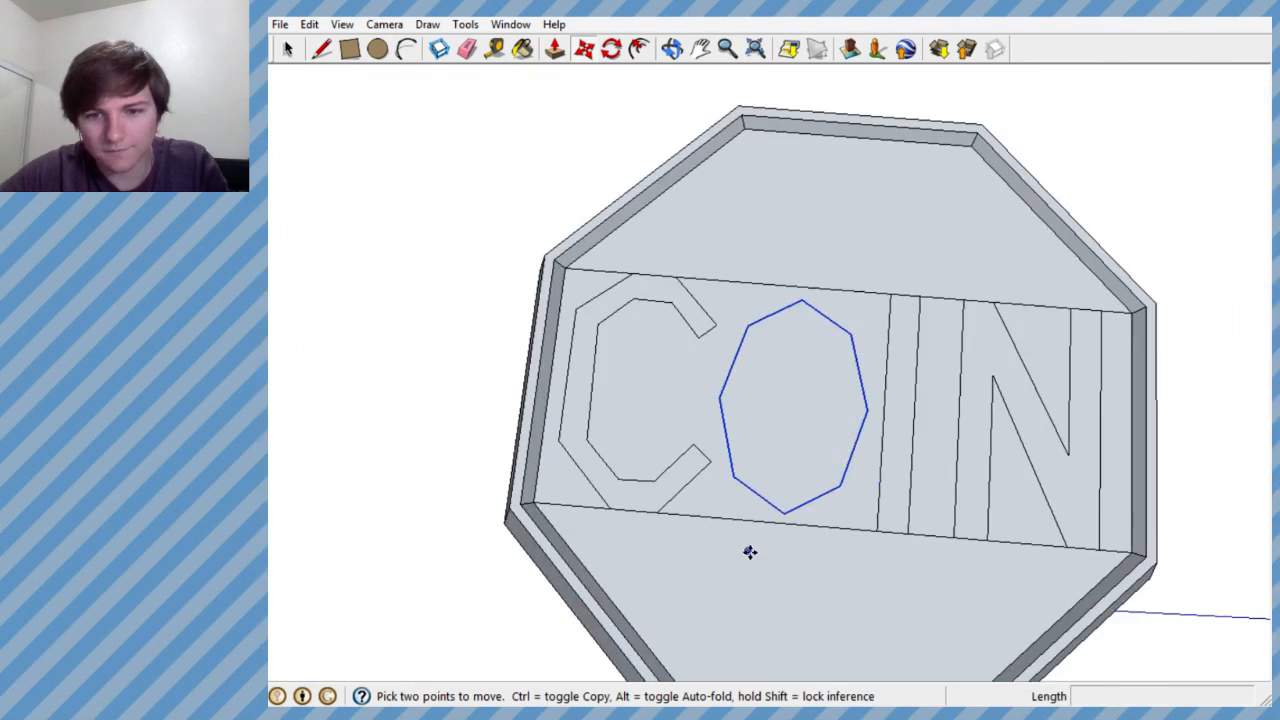
- Move the O outline down until its lowest corner sits exactly on the band's lower boundary line
scroll(829, 497, "up", 6)
scroll(903, 331, "up", 4)
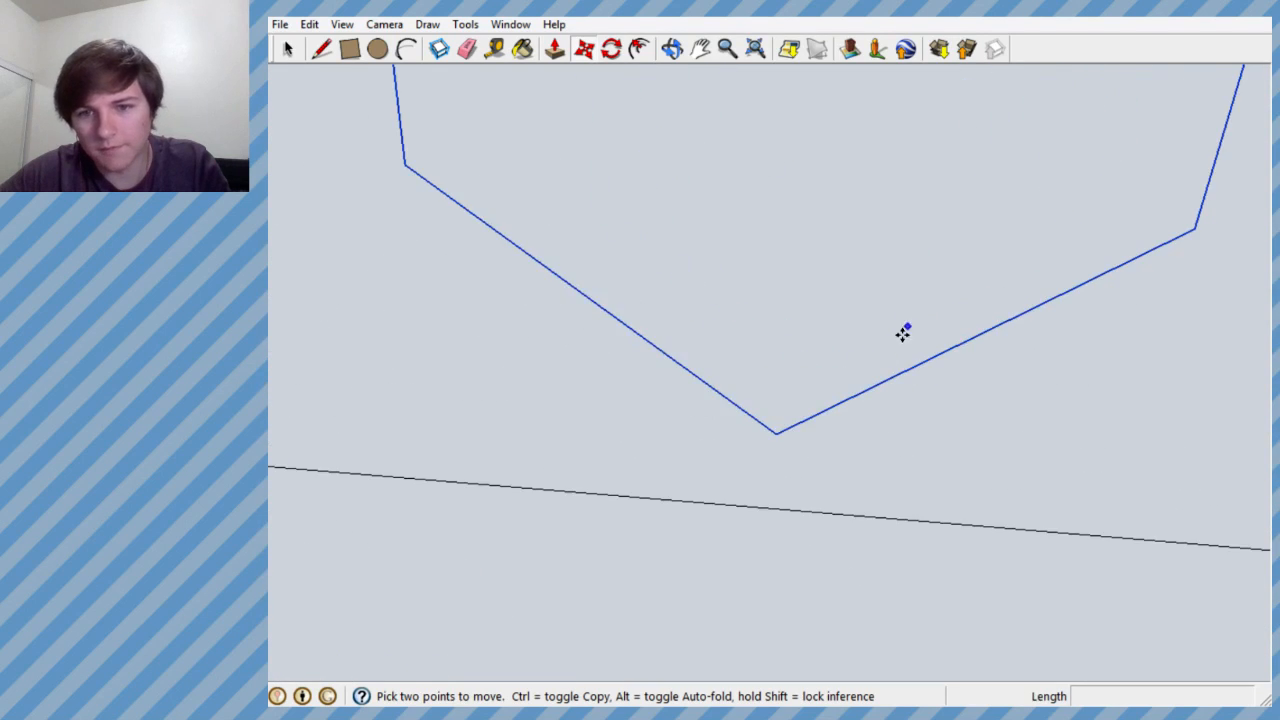
left_click(748, 397)
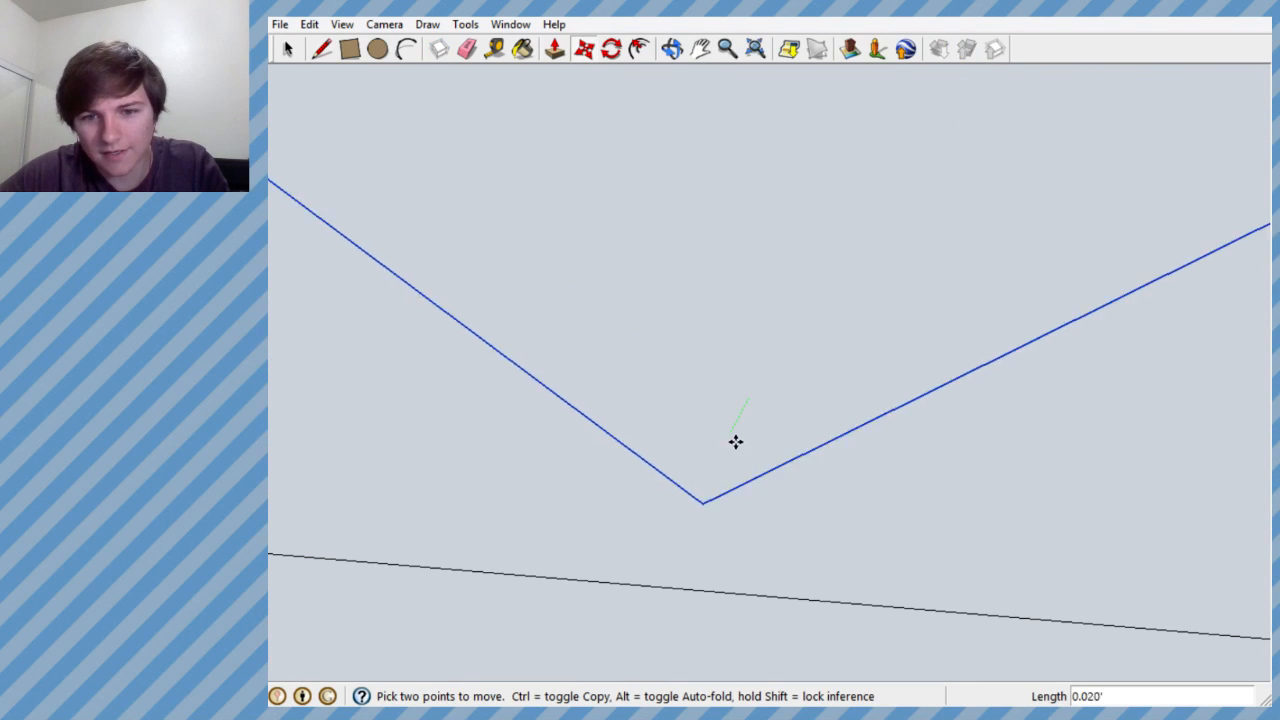
left_click(731, 510)
scroll(728, 443, "down", 2)
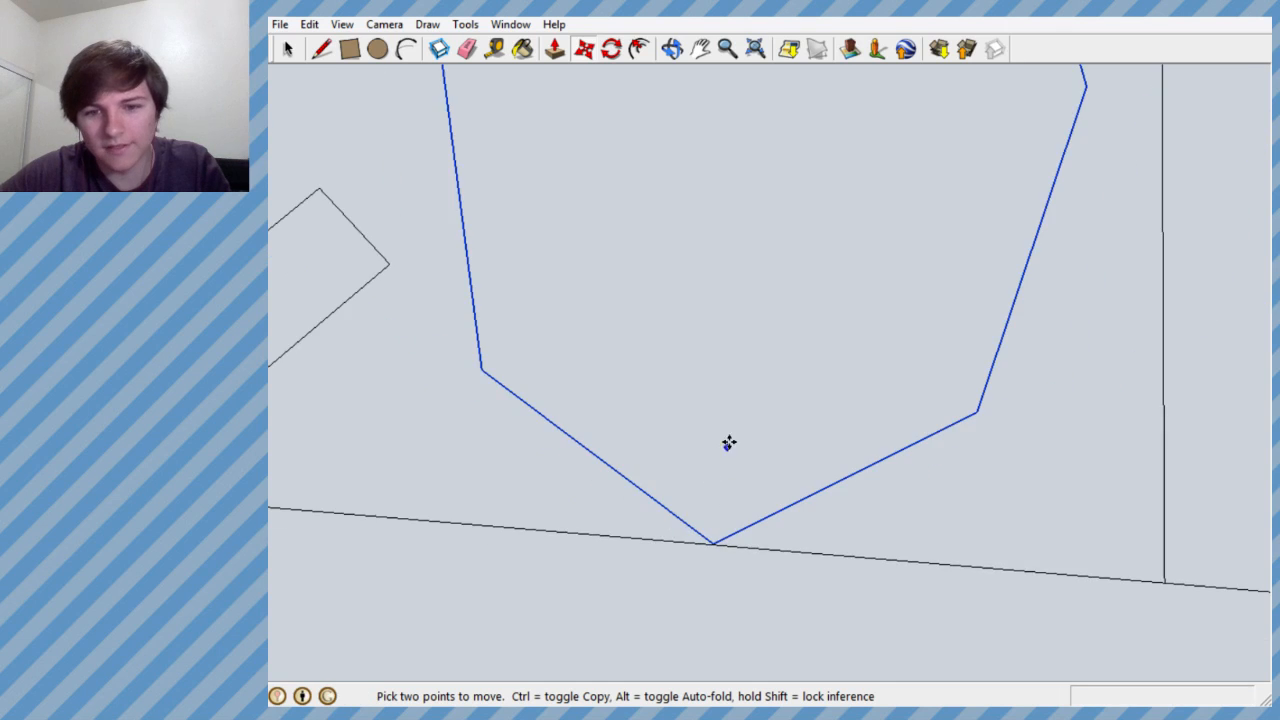
scroll(731, 397, "down", 3)
scroll(777, 169, "up", 1)
scroll(686, 307, "down", 1)
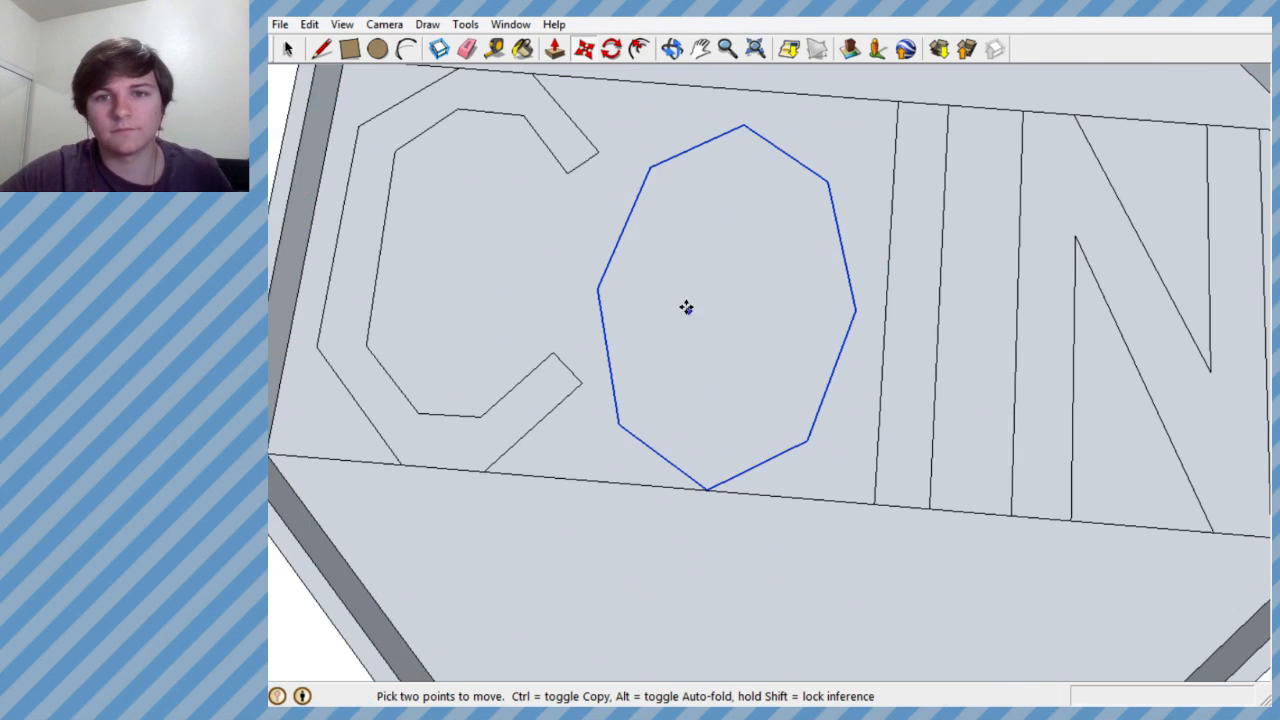
- Scale the O outline uniformly until its top corner meets the band's upper boundary line
left_click(464, 24)
left_click(546, 150)
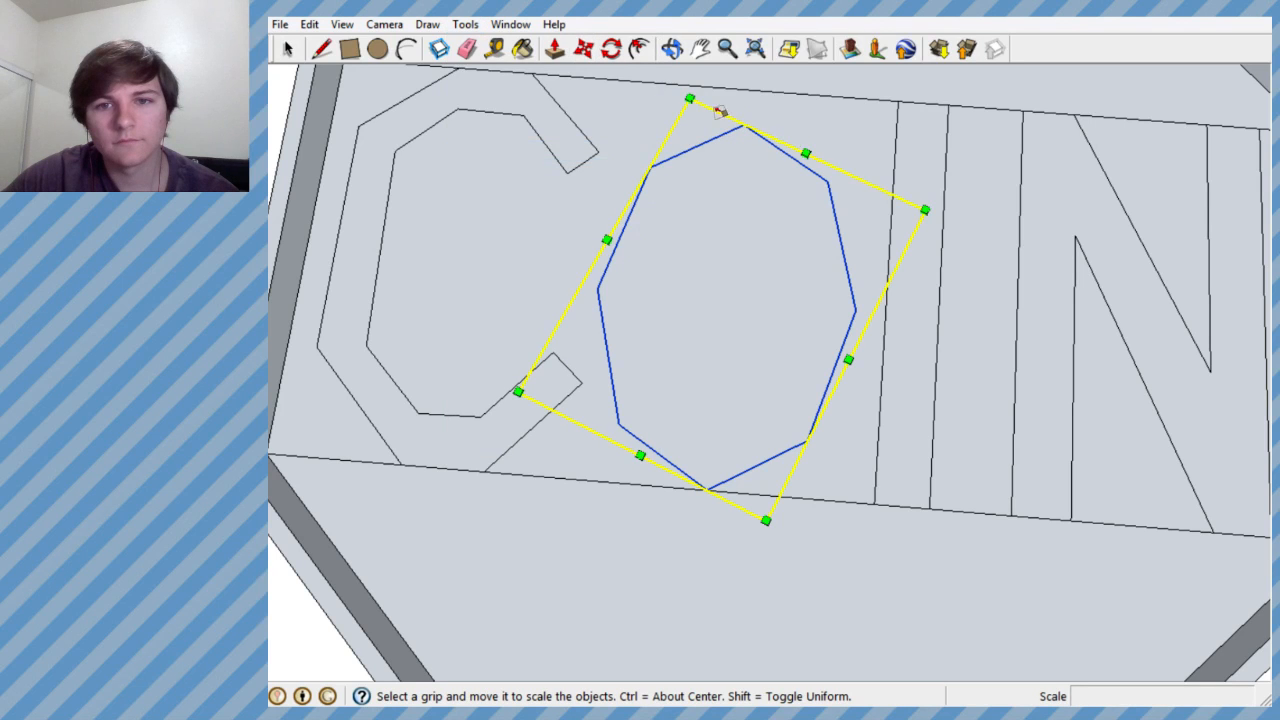
mouse_move(691, 99)
left_mouse_down()
mouse_move(685, 64)
mouse_move(707, 168)
mouse_move(689, 203)
mouse_move(666, 183)
mouse_move(656, 132)
left_mouse_up()
scroll(706, 172, "up", 5)
scroll(762, 243, "down", 3)
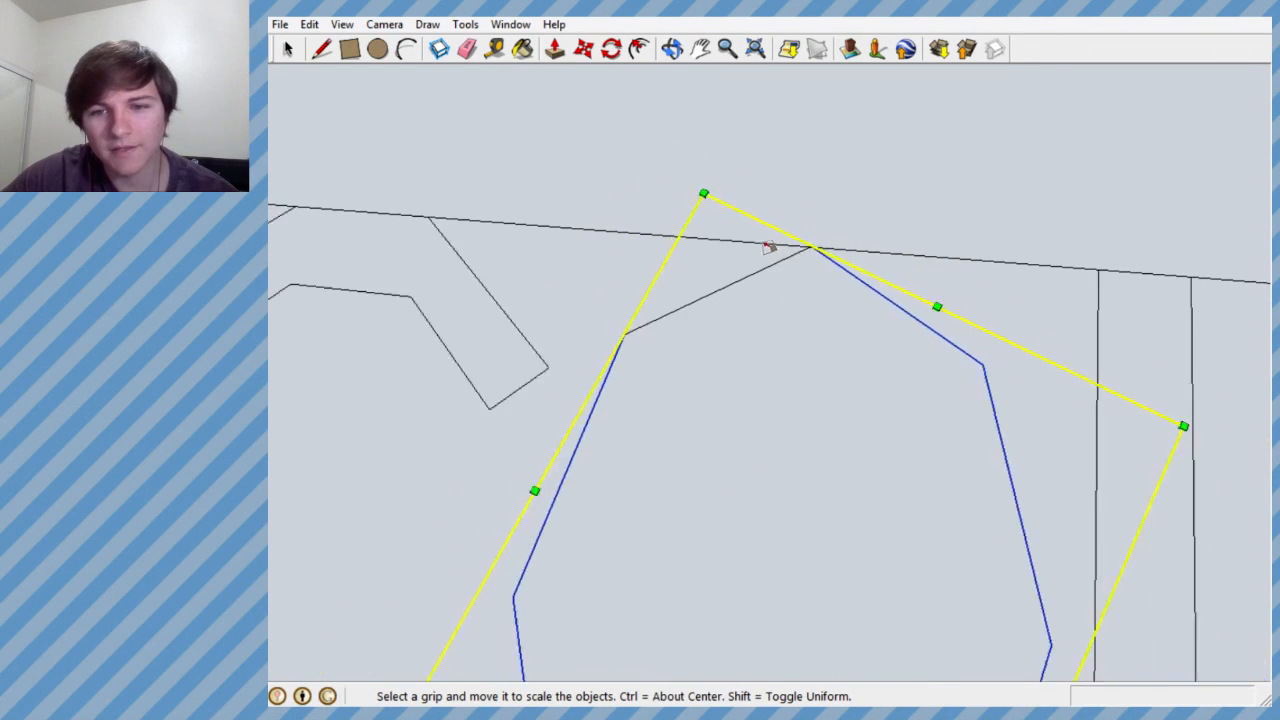
scroll(775, 290, "down", 3)
scroll(780, 454, "down", 1)
scroll(768, 475, "up", 3)
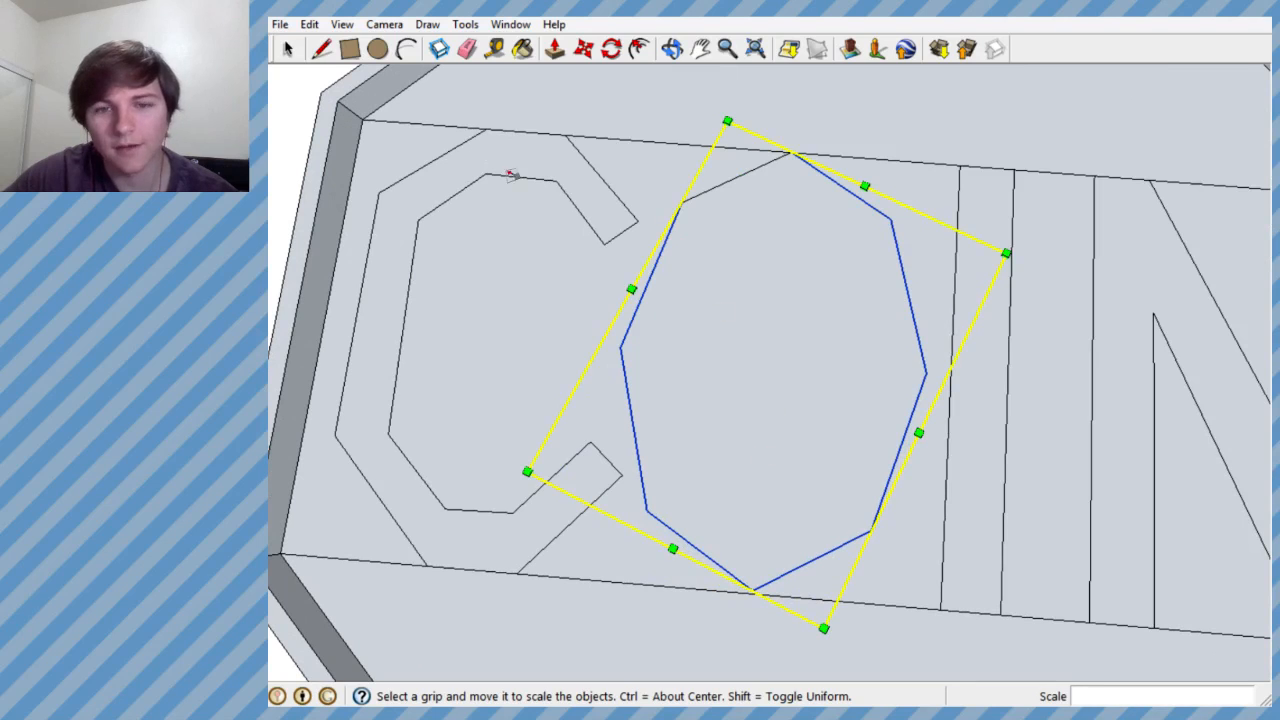
- Erase the band's upper and lower boundary segments outside the C and on both sides of the O
left_click(289, 49)
left_click(660, 107)
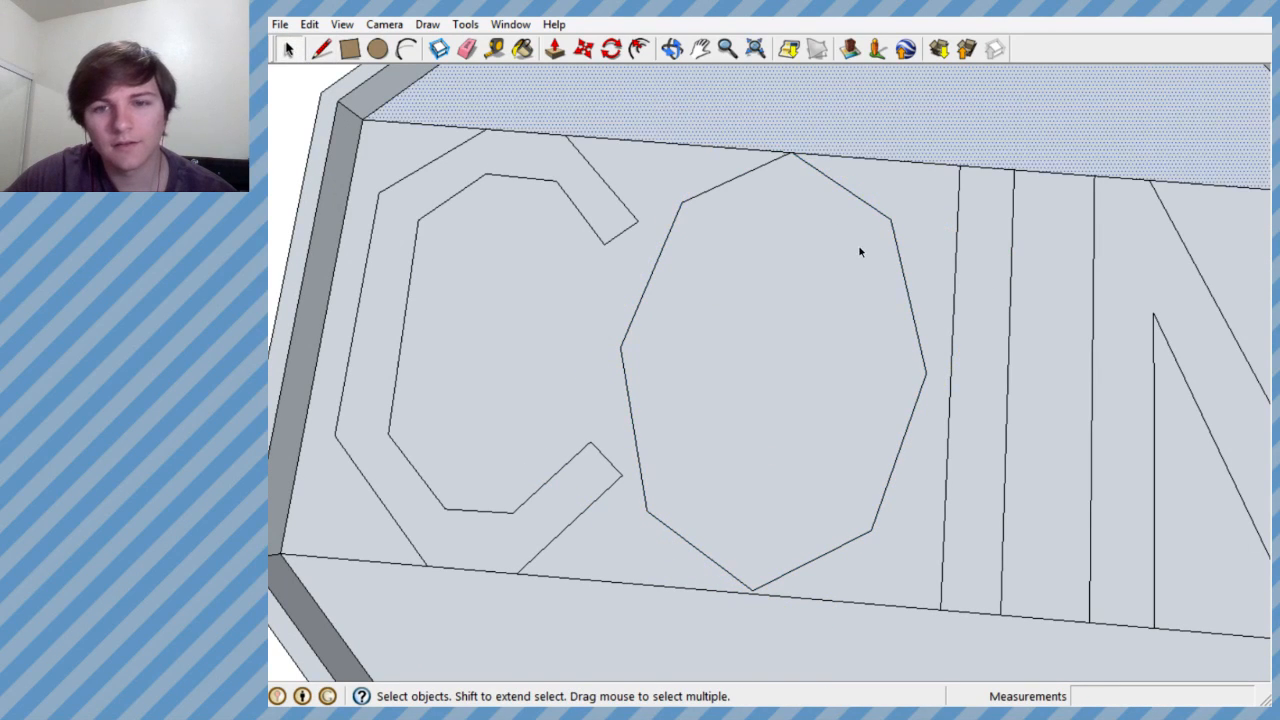
left_click(734, 149)
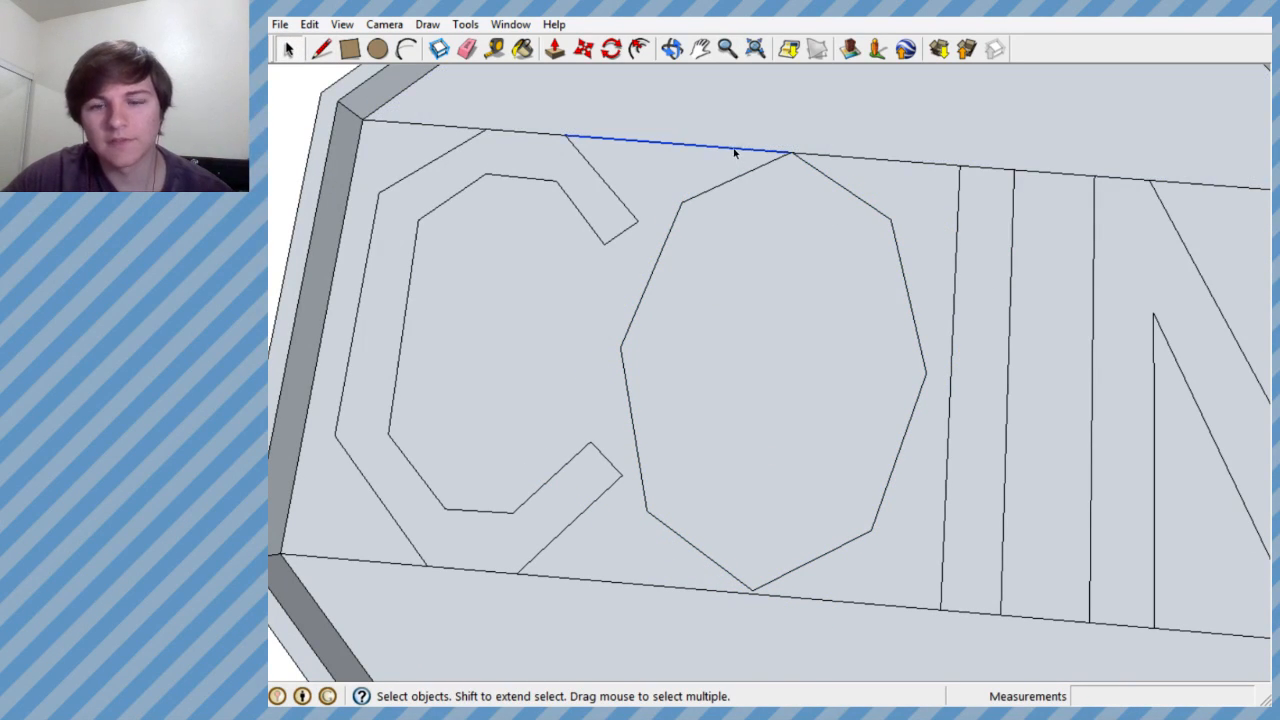
left_click(467, 49)
left_click(423, 124)
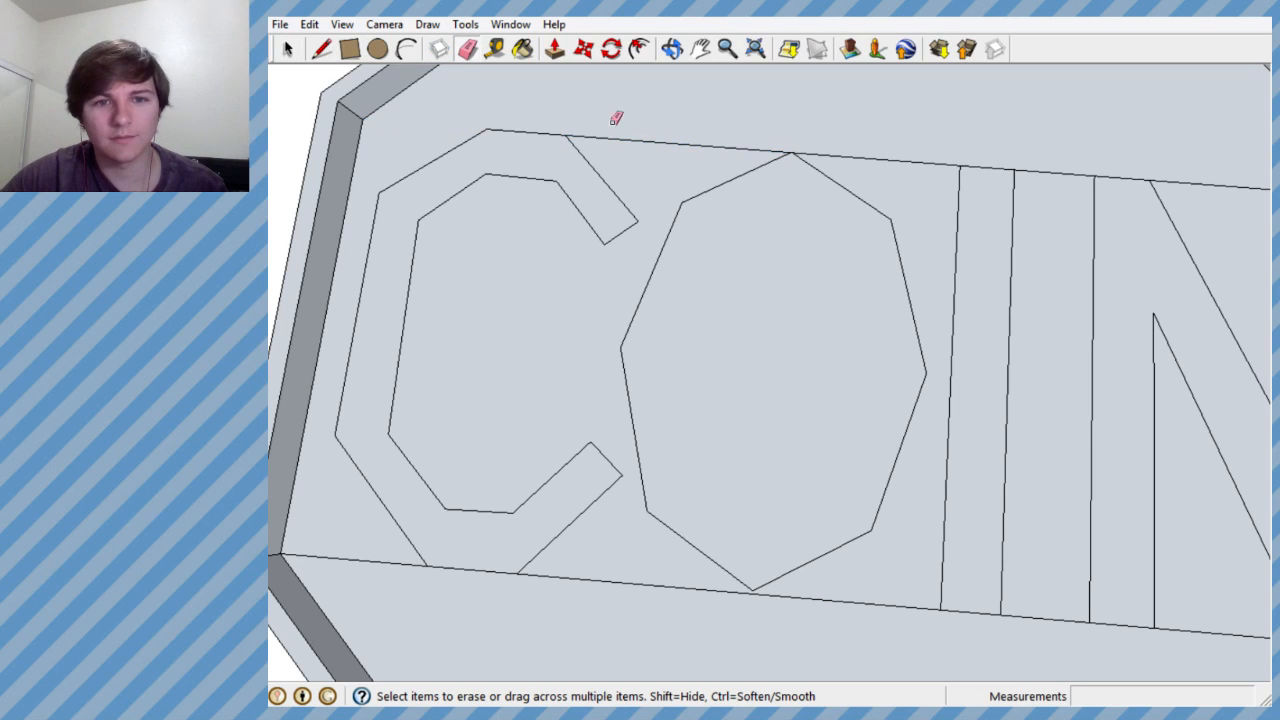
left_click(800, 155)
left_click(868, 159)
mouse_move(884, 566)
left_mouse_down()
mouse_move(880, 603)
mouse_move(732, 608)
left_mouse_up()
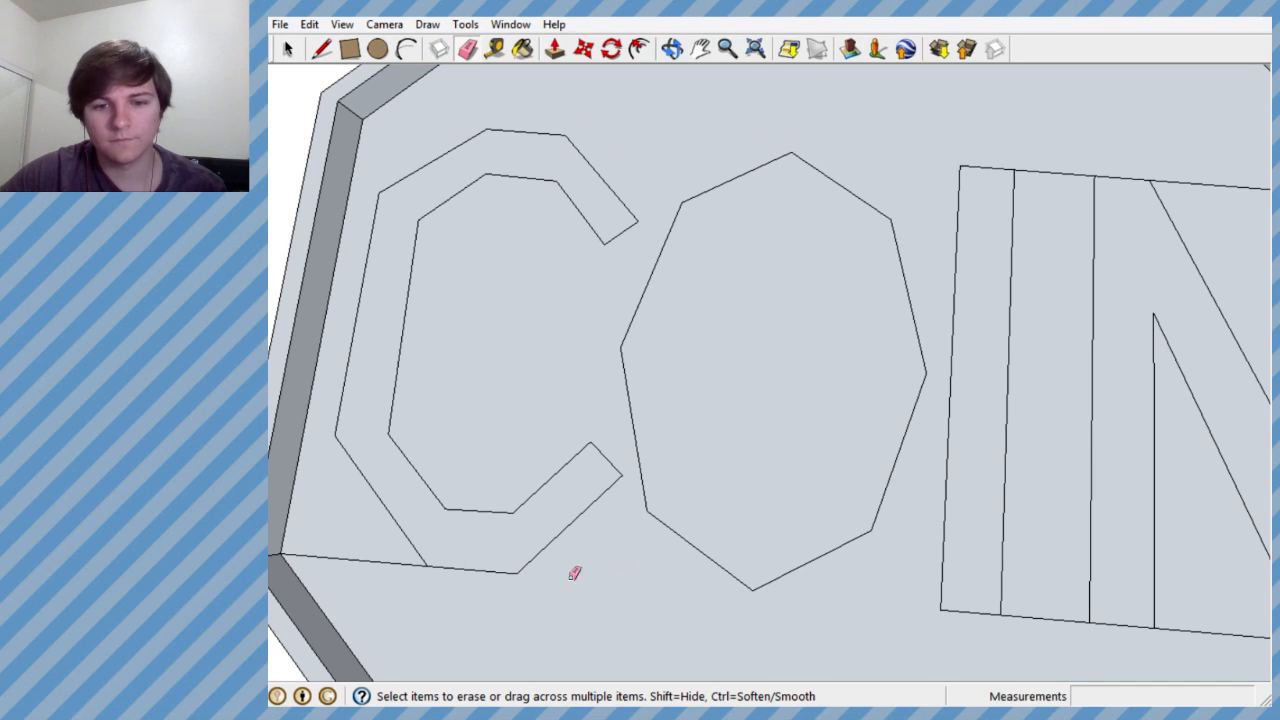
left_click(352, 567)
- Erase the remaining boundary segments between the I and N, within the N's openings, and between the N and the tray wall
scroll(622, 491, "down", 3)
scroll(912, 558, "up", 3)
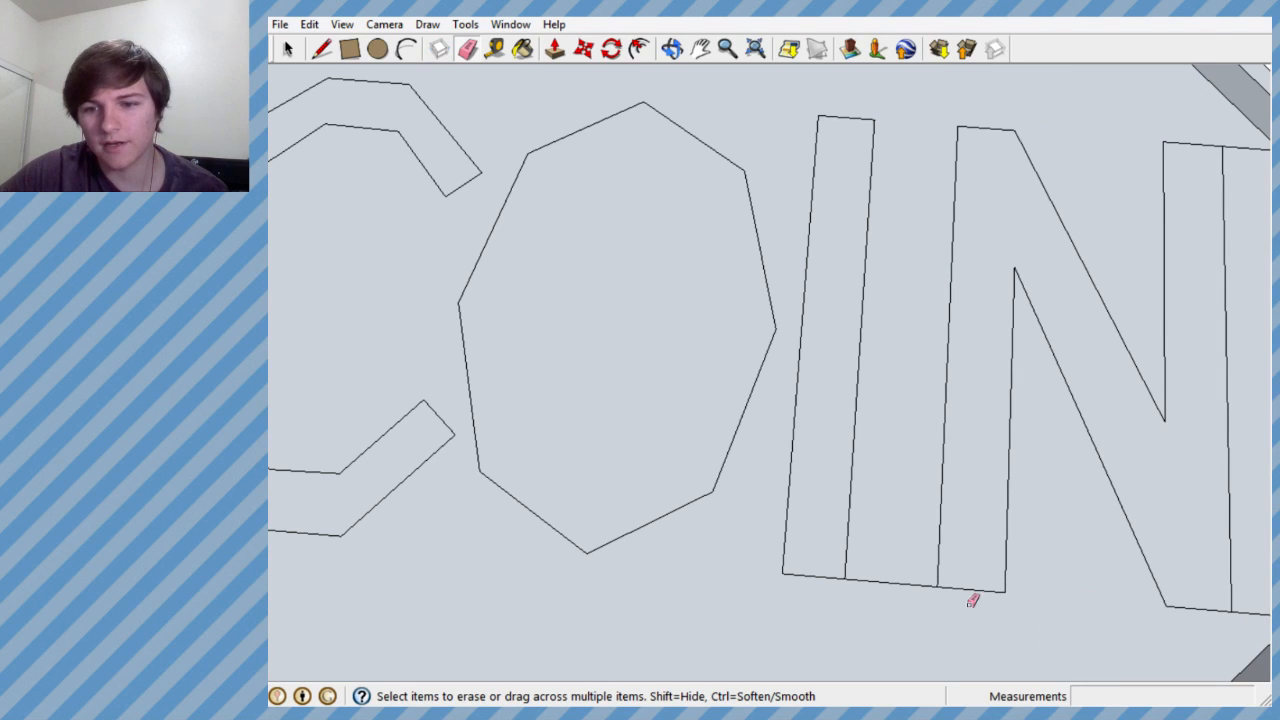
scroll(914, 598, "down", 4)
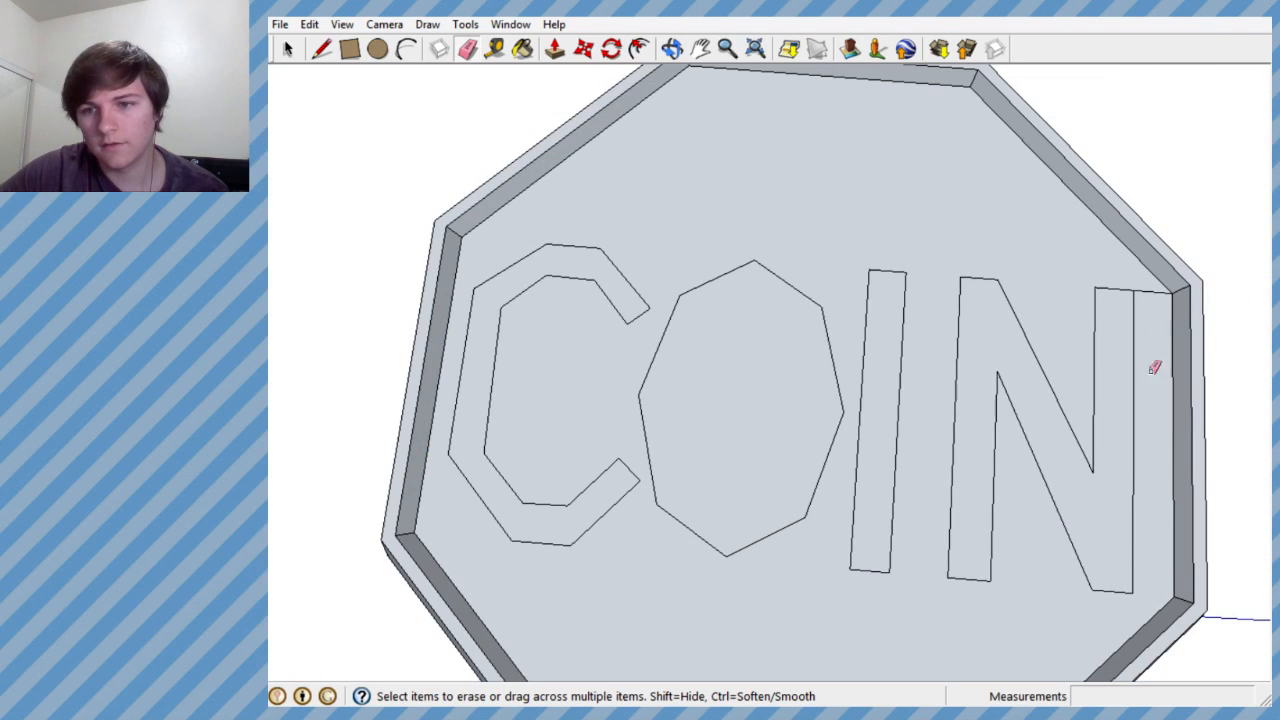
left_click(1148, 288)
scroll(1000, 295, "down", 4)
scroll(975, 303, "up", 4)
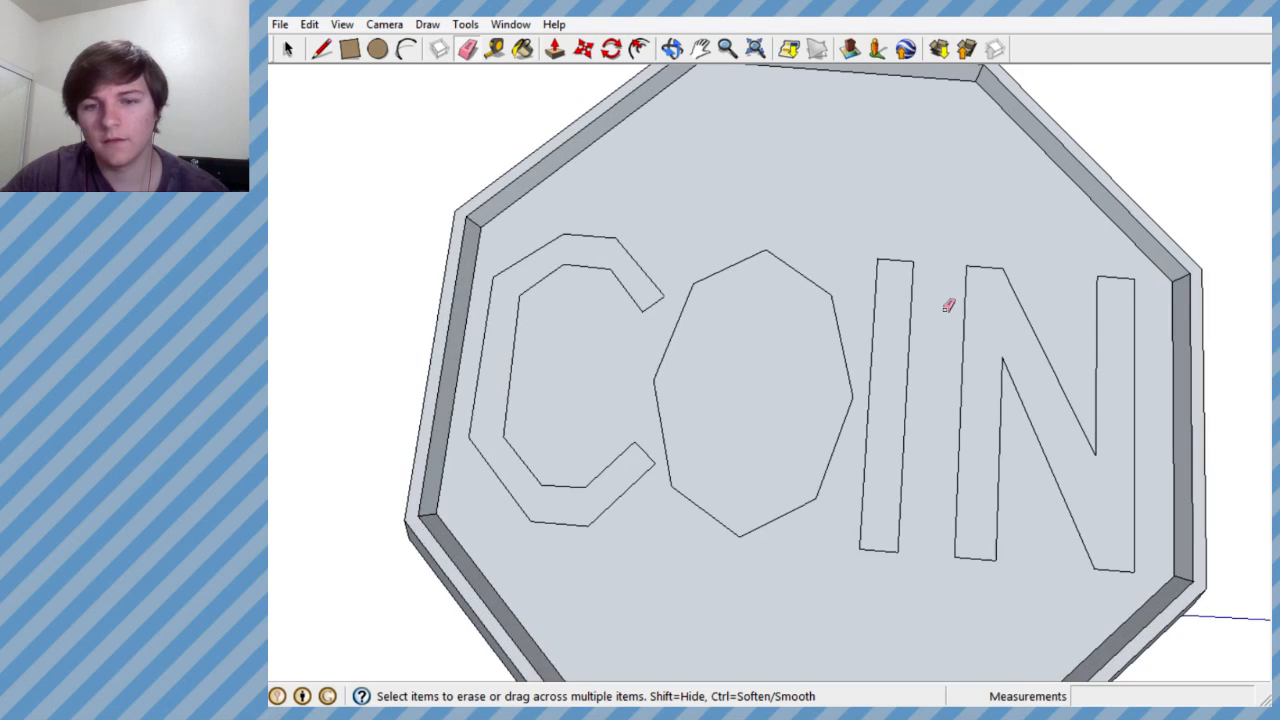
- Offset the O outline inward by about 0.124' and erase the crossing line ends at the top of the inner outline
scroll(857, 318, "up", 2)
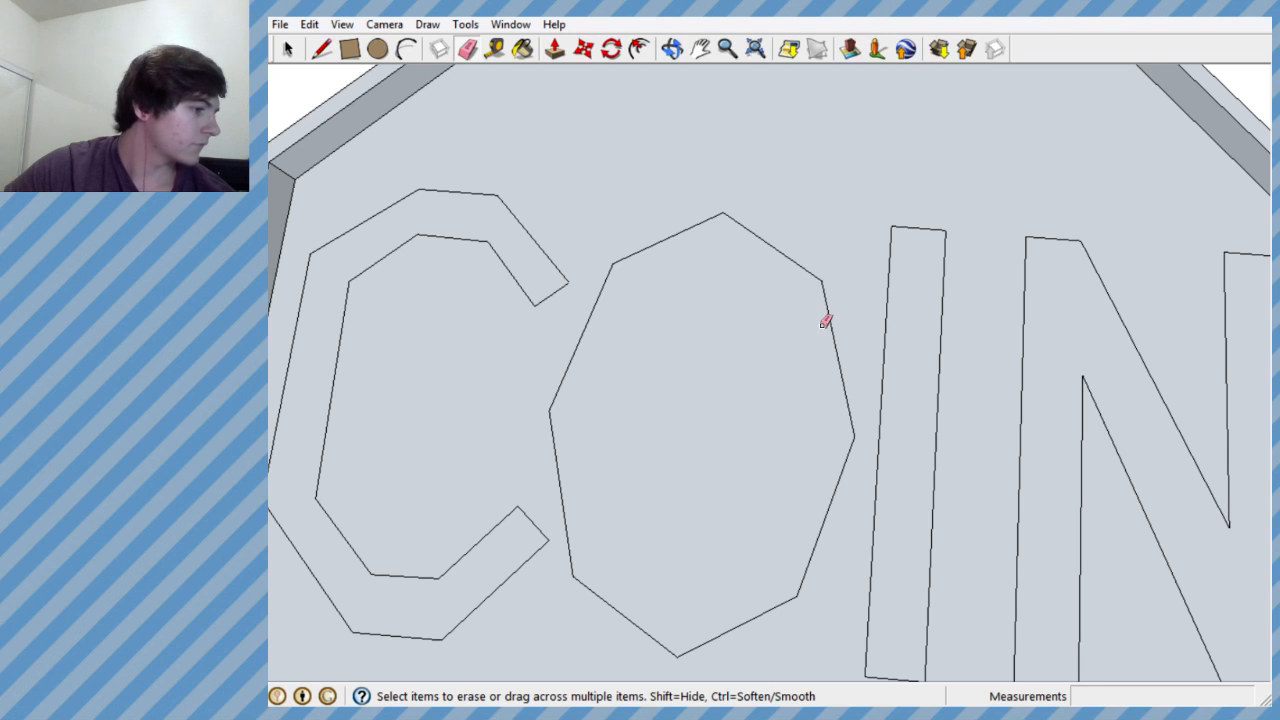
scroll(814, 301, "down", 2)
scroll(789, 339, "down", 1)
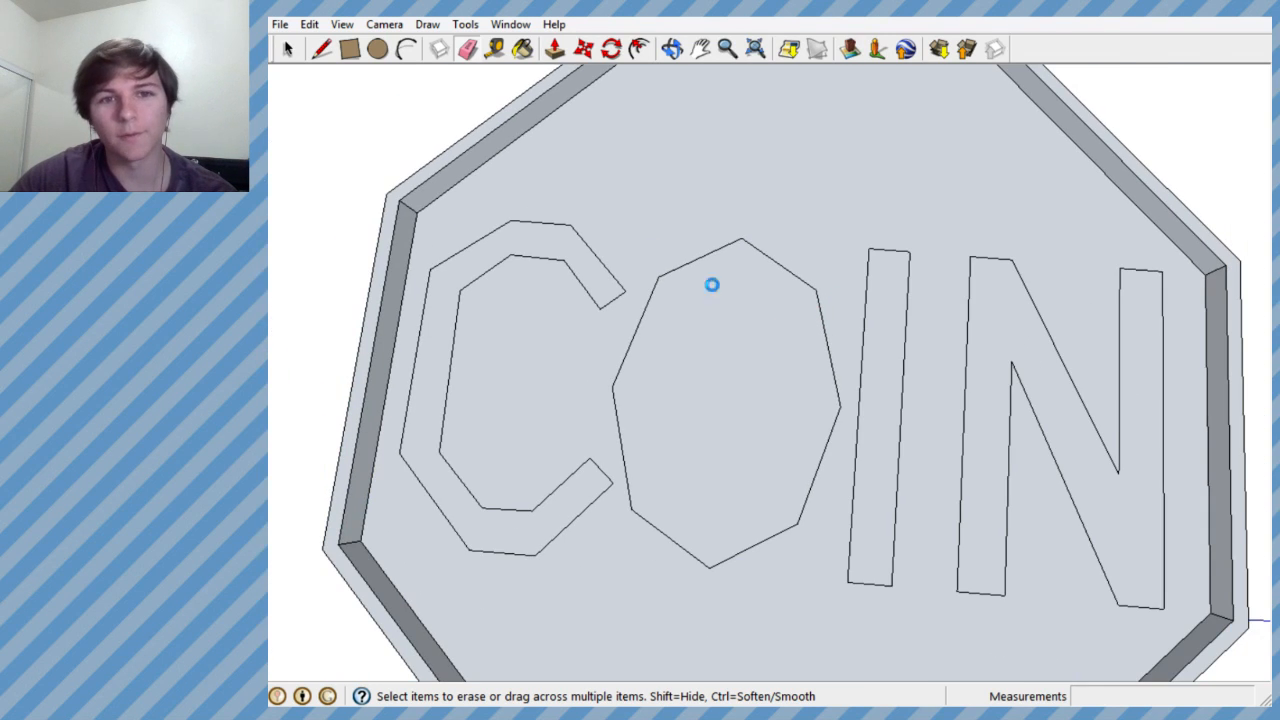
left_click(465, 24)
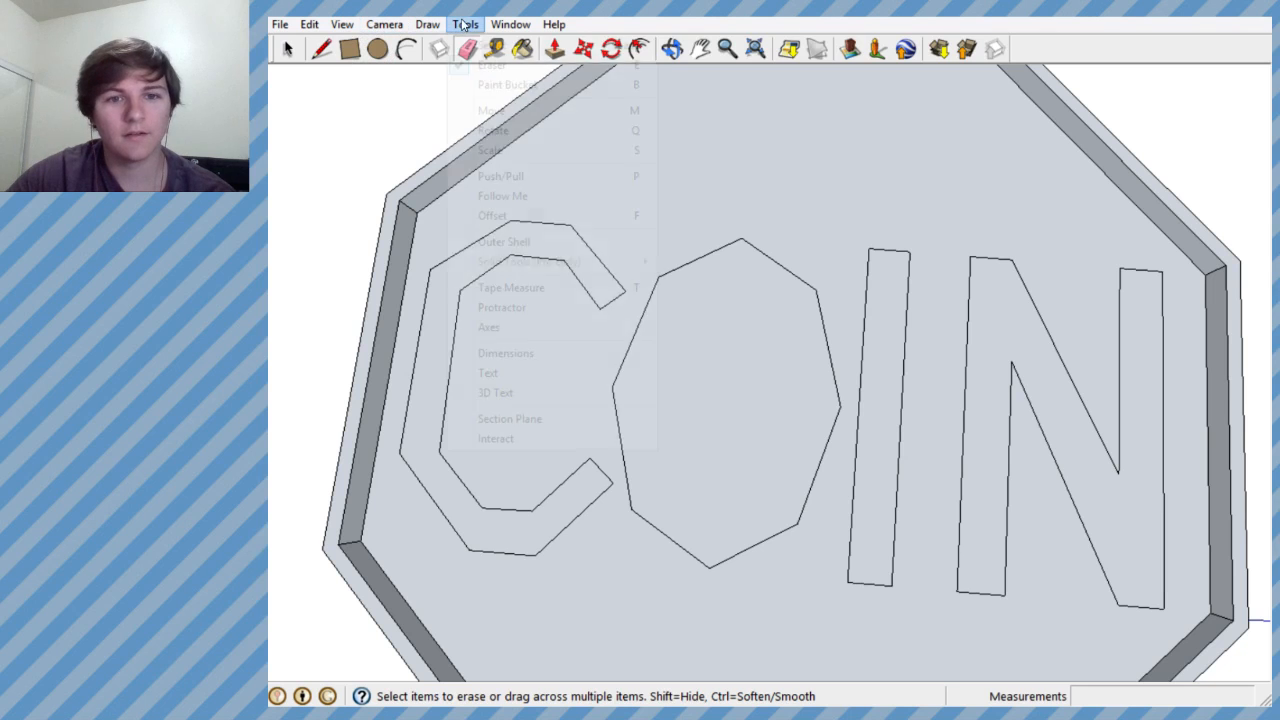
left_click(287, 48)
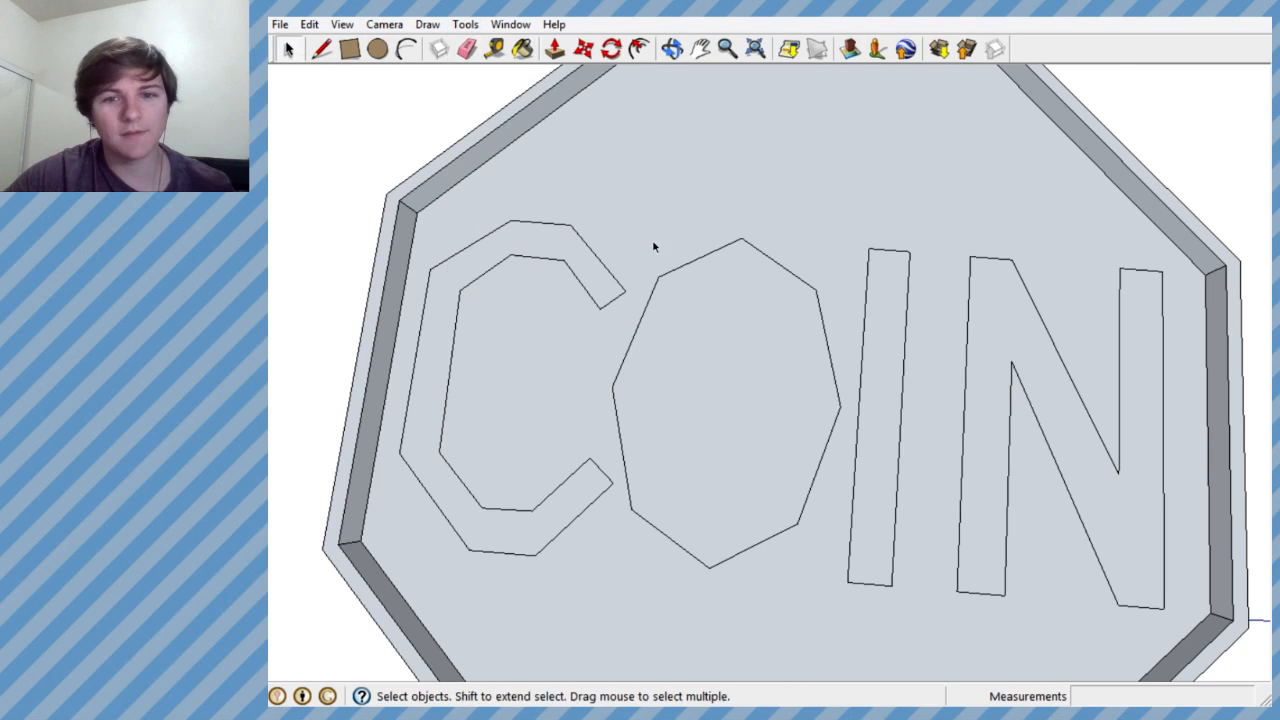
middle_click_drag(654, 249, 691, 266)
left_click(657, 300)
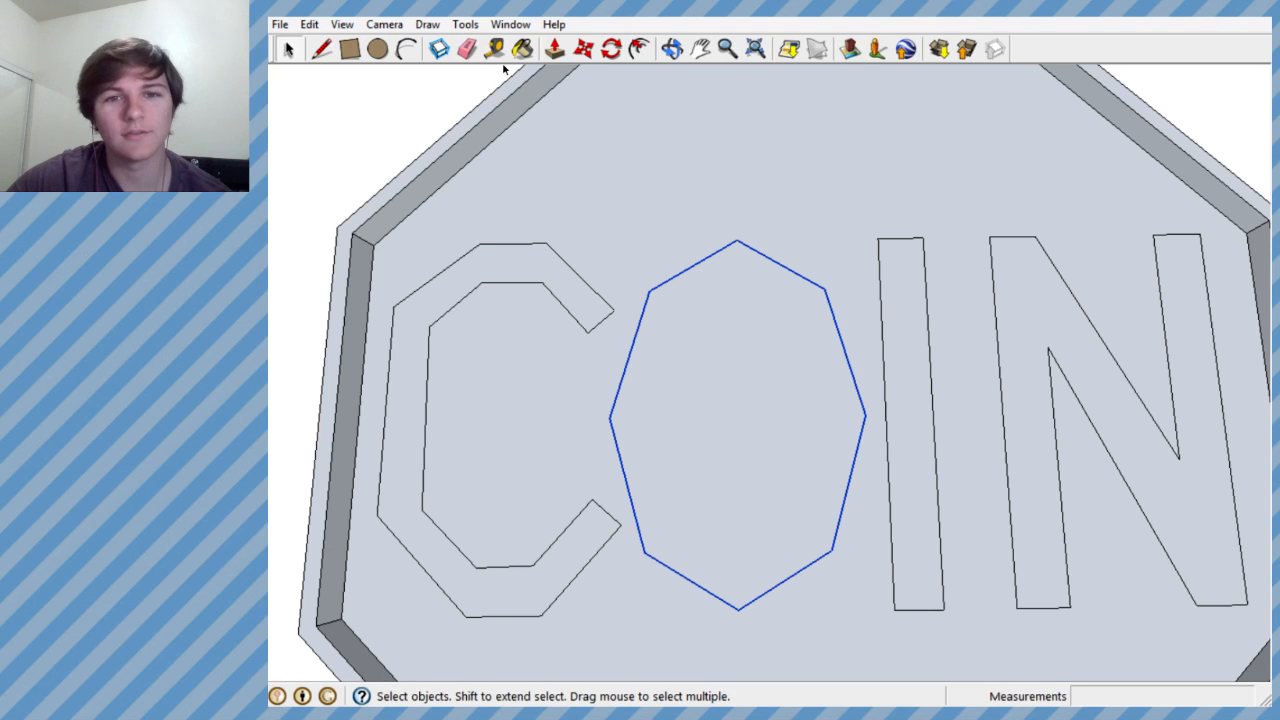
left_click(463, 24)
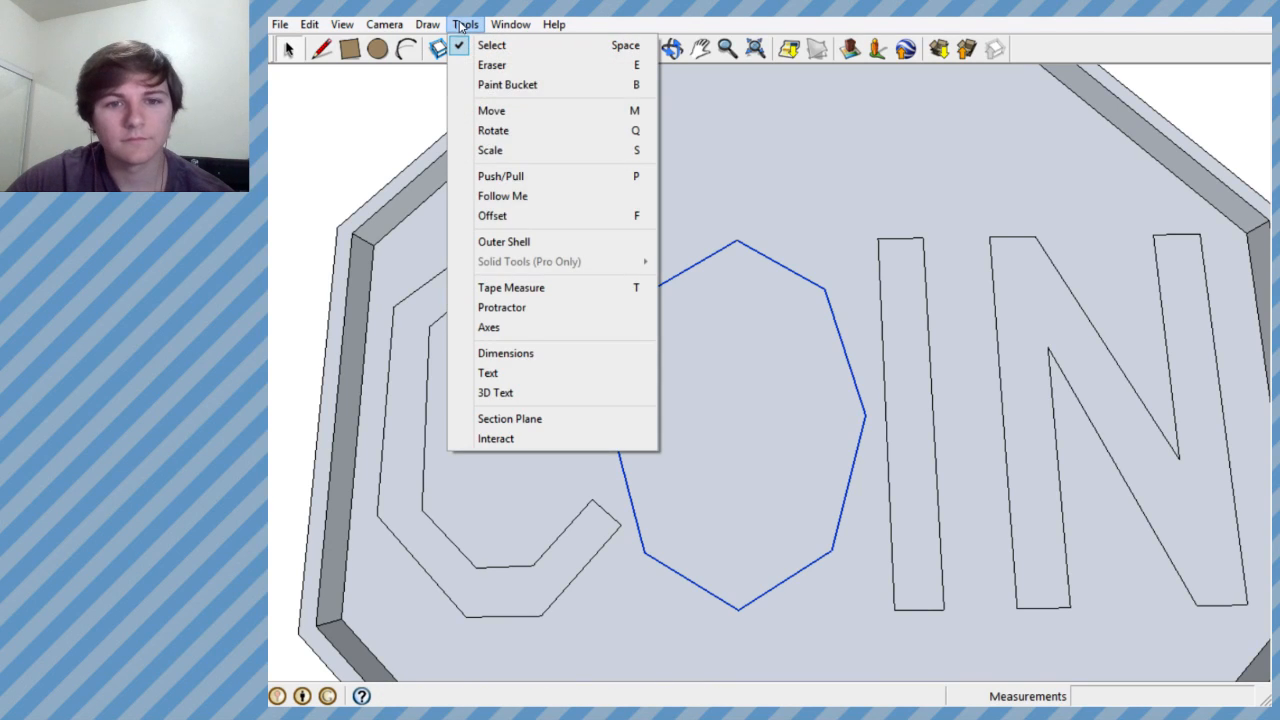
left_click(551, 216)
left_click(648, 294)
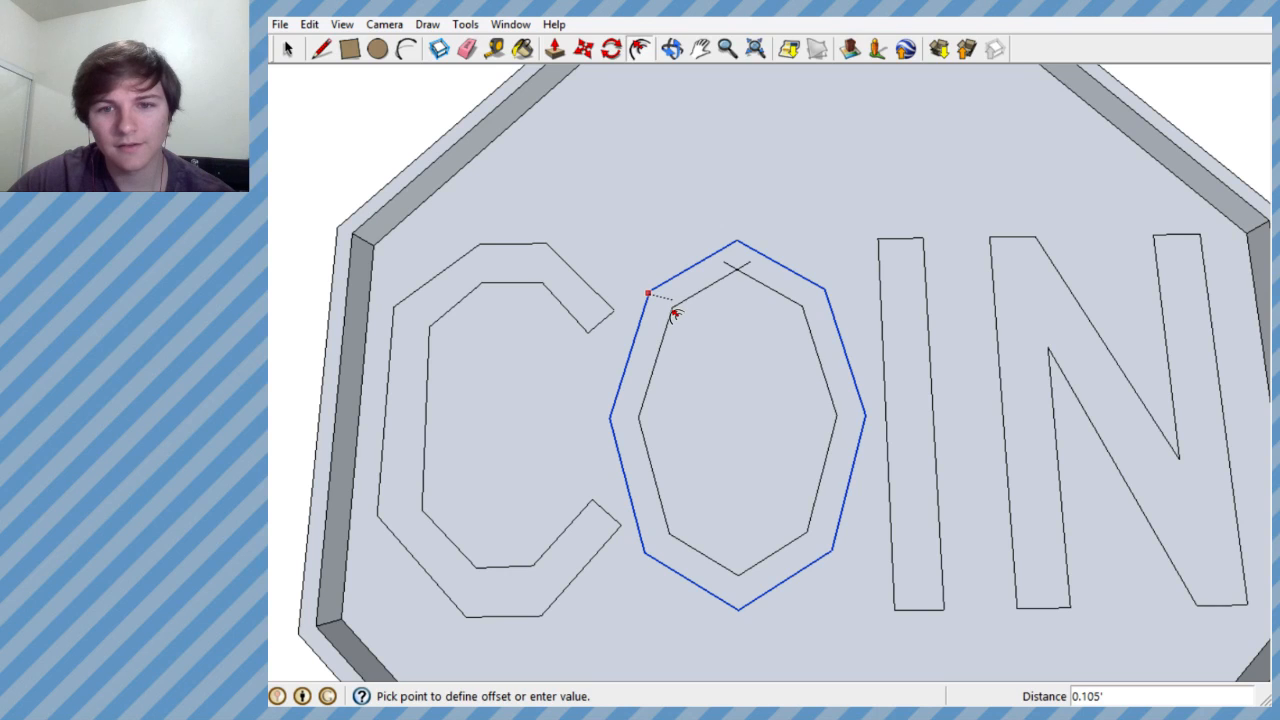
left_click(677, 316)
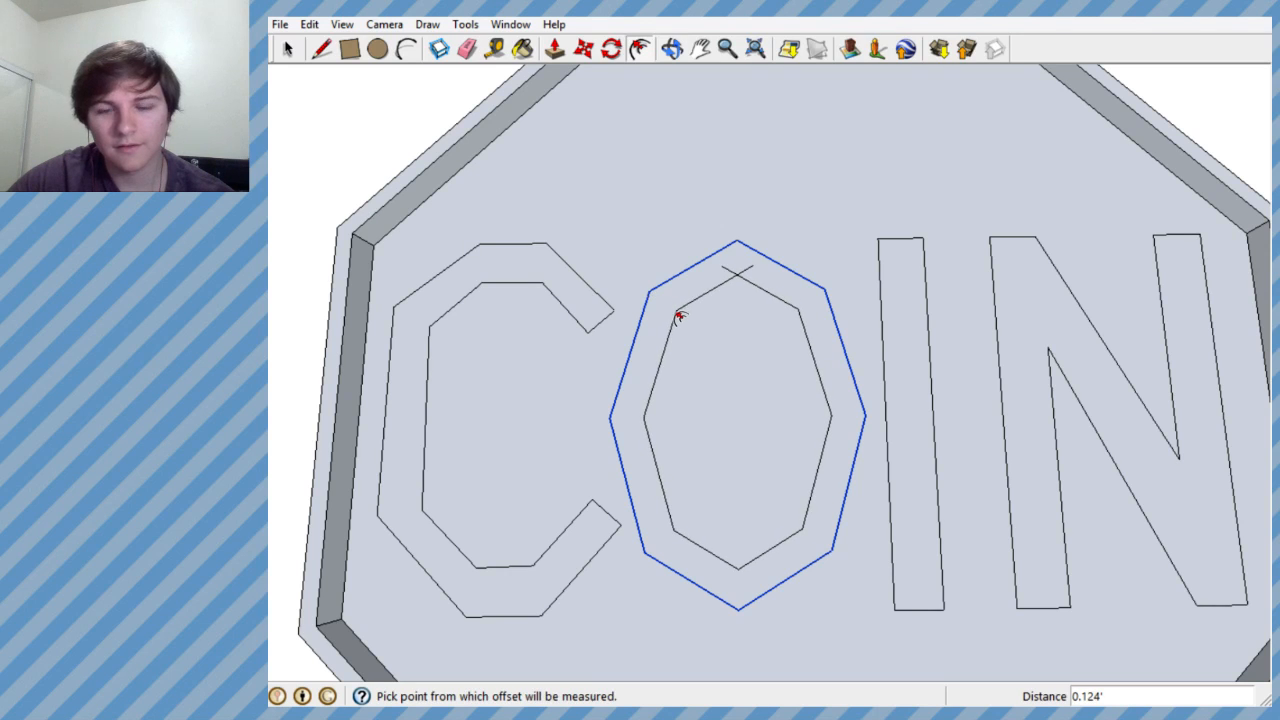
left_click(467, 48)
left_click_drag(723, 268, 748, 267)
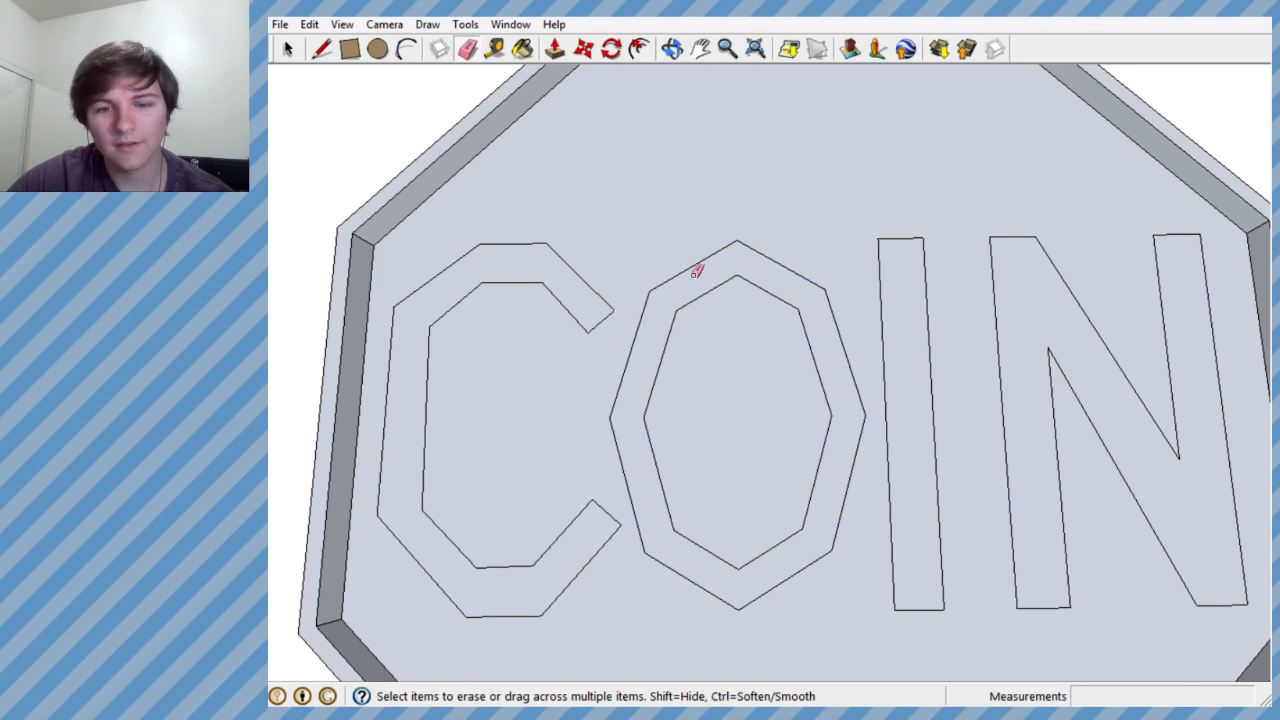
- Examine the octagonal tray and its COIN lettering from several angles and distances
scroll(697, 272, "down", 2)
scroll(543, 243, "down", 3)
mouse_move(543, 243)
middle_mouse_down()
mouse_move(597, 154)
mouse_move(580, 400)
mouse_move(616, 352)
mouse_move(619, 305)
middle_mouse_up()
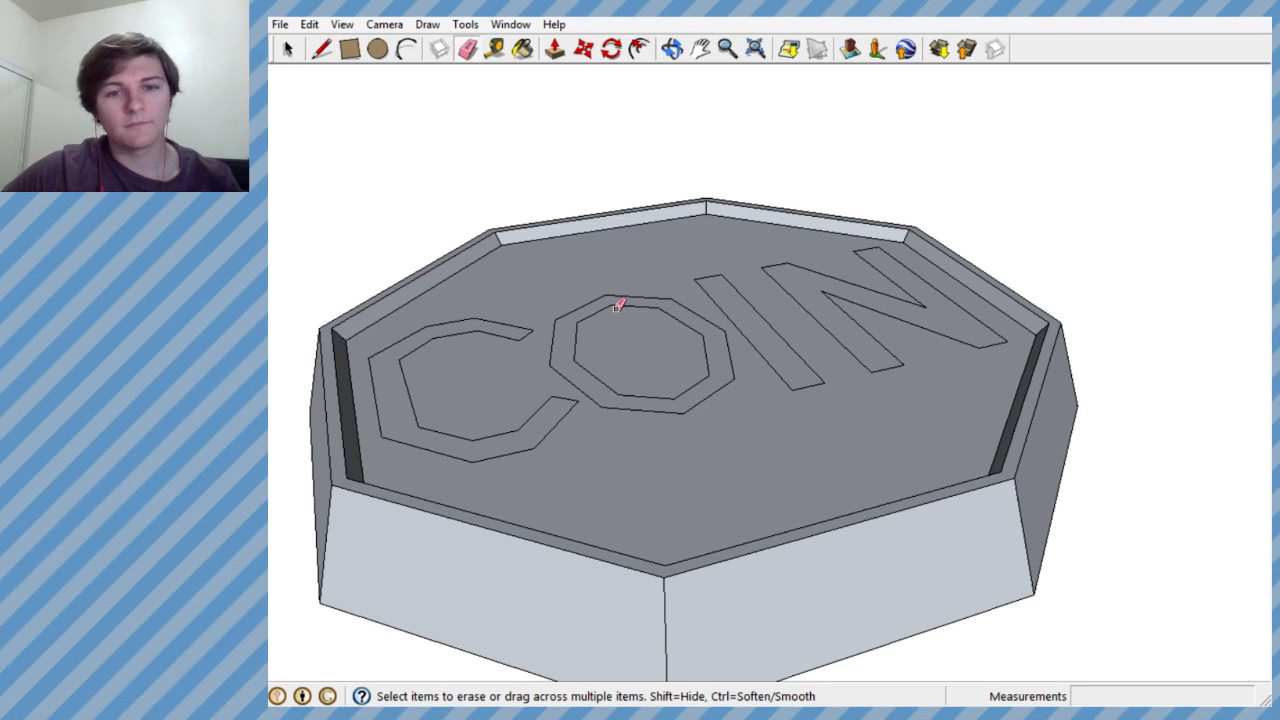
mouse_move(619, 305)
middle_mouse_down()
mouse_move(560, 403)
mouse_move(506, 434)
mouse_move(526, 371)
mouse_move(512, 376)
middle_mouse_up()
scroll(518, 370, "down", 2)
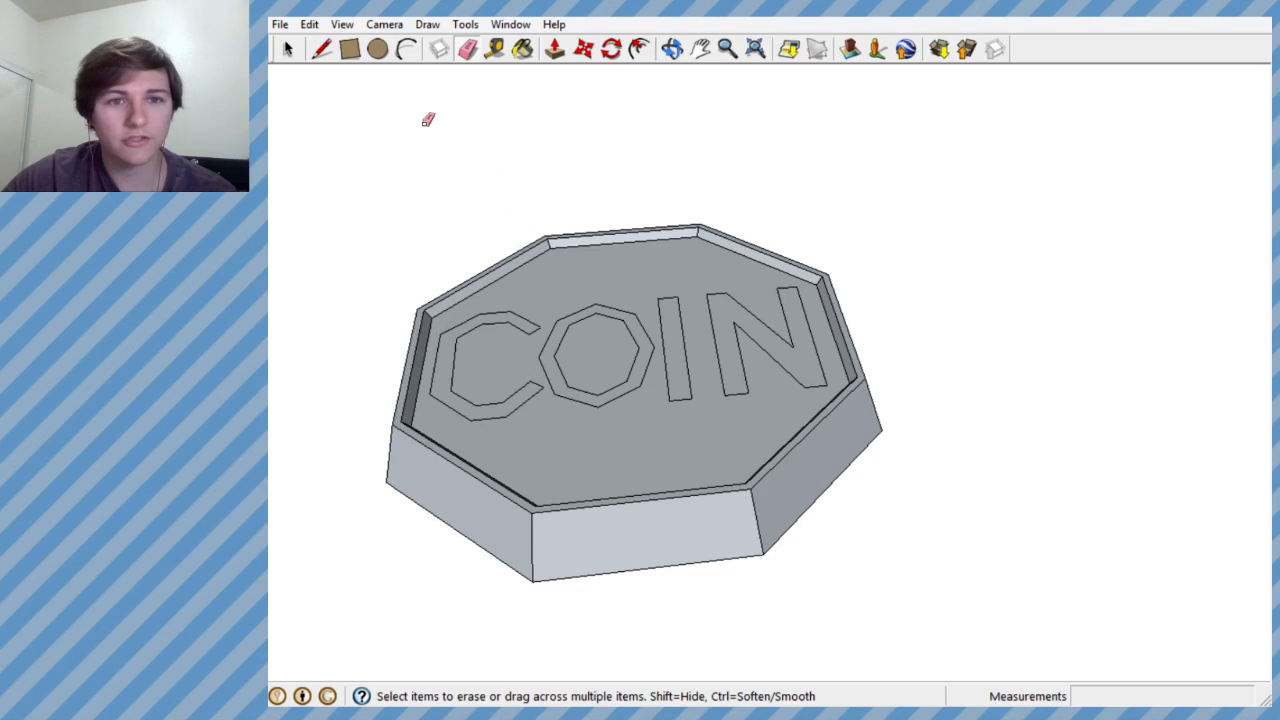
scroll(528, 320, "down", 3)
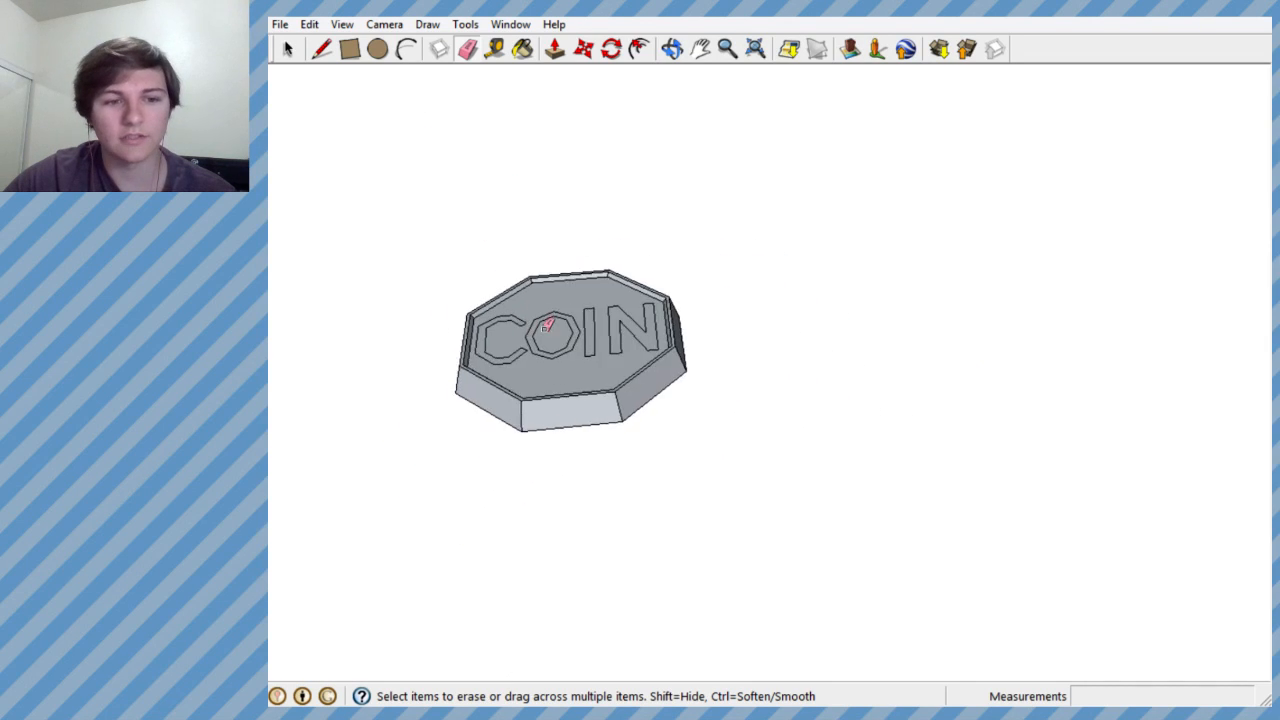
mouse_move(537, 329)
middle_mouse_down()
mouse_move(791, 197)
mouse_move(938, 145)
mouse_move(626, 449)
mouse_move(610, 440)
middle_mouse_up()
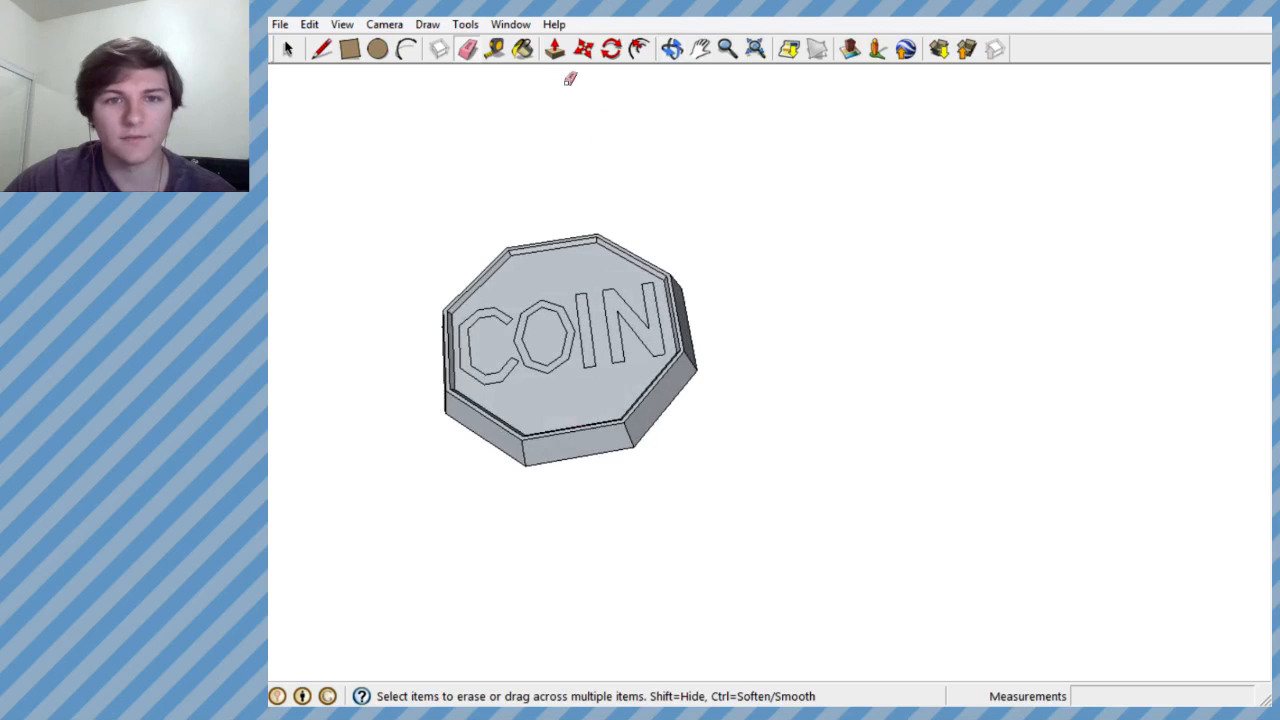
- Paint the nearest outer side faces of the octagonal tray with the golden texture Material41 from the model's materials
left_click(522, 49)
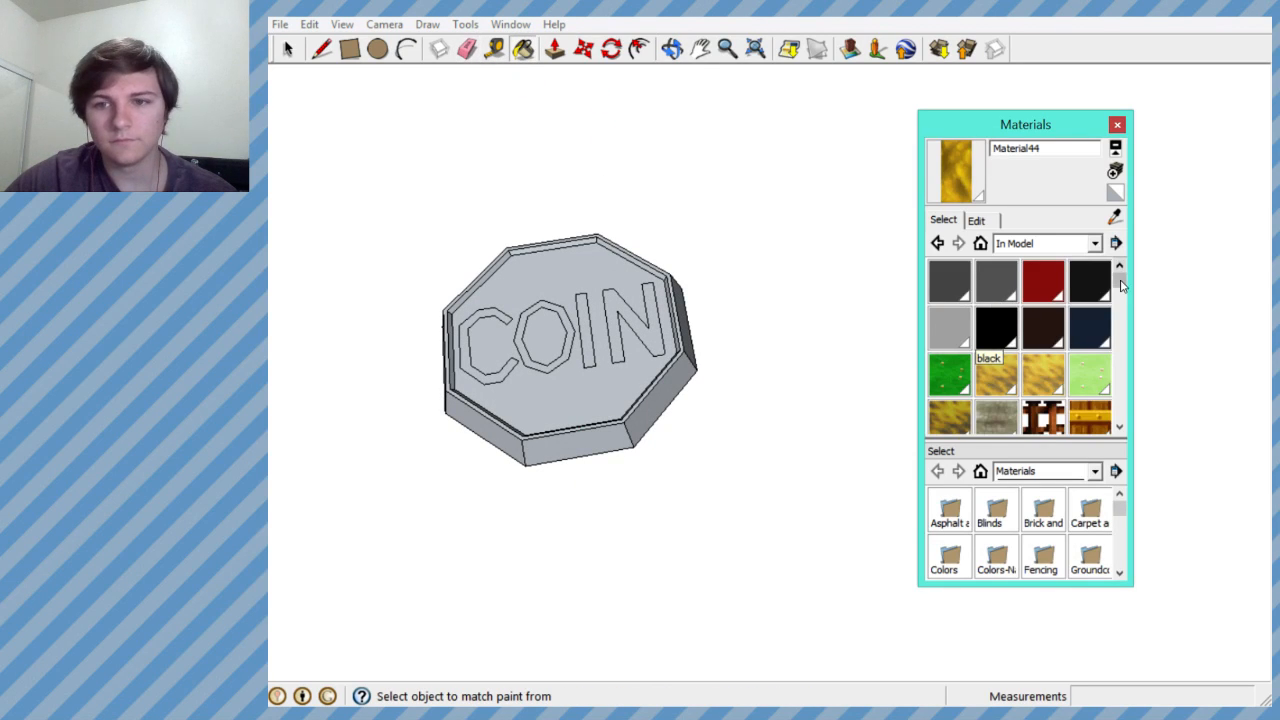
left_click_drag(1121, 286, 1120, 375)
left_click(1090, 320)
mouse_move(677, 408)
middle_mouse_down()
mouse_move(687, 418)
mouse_move(426, 420)
mouse_move(752, 313)
middle_mouse_up()
left_click(571, 449)
left_click(665, 410)
left_click(750, 315)
- Paint the remaining outer side faces around the tray with the same golden texture
middle_click_drag(533, 317, 959, 306)
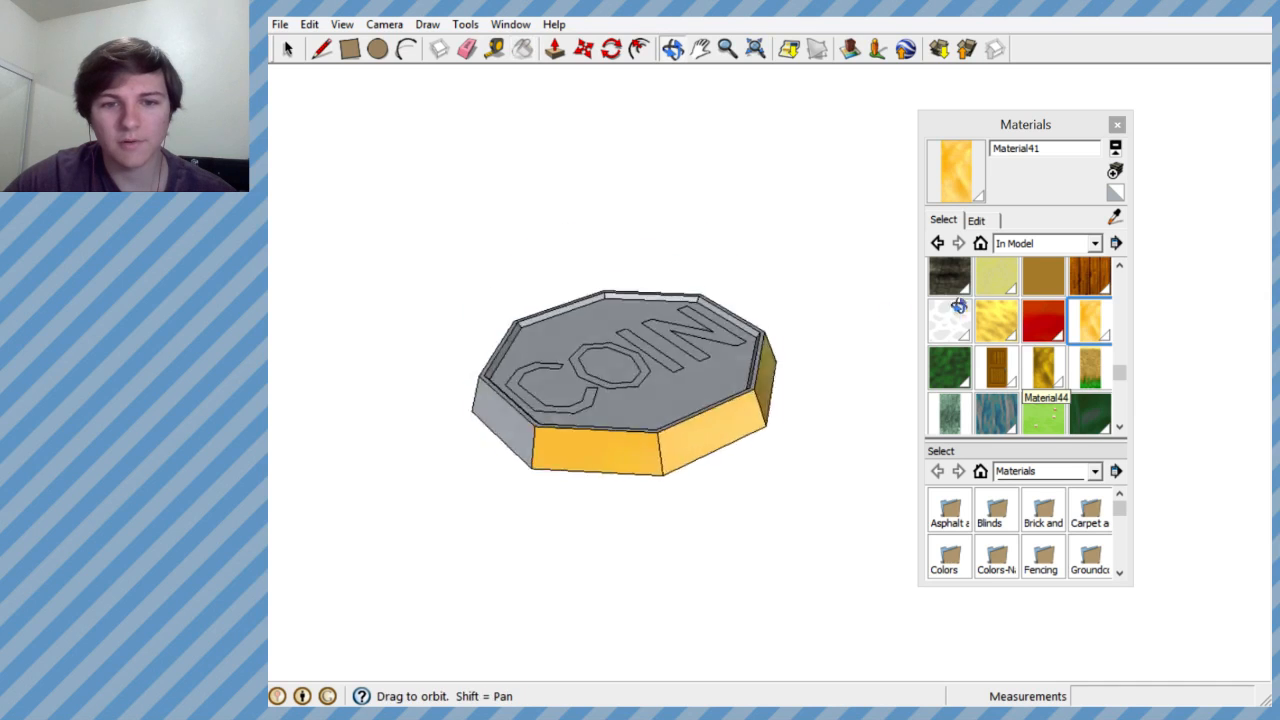
scroll(940, 308, "up", 3)
middle_click_drag(431, 462, 735, 345)
scroll(720, 355, "down", 4)
left_click(631, 468)
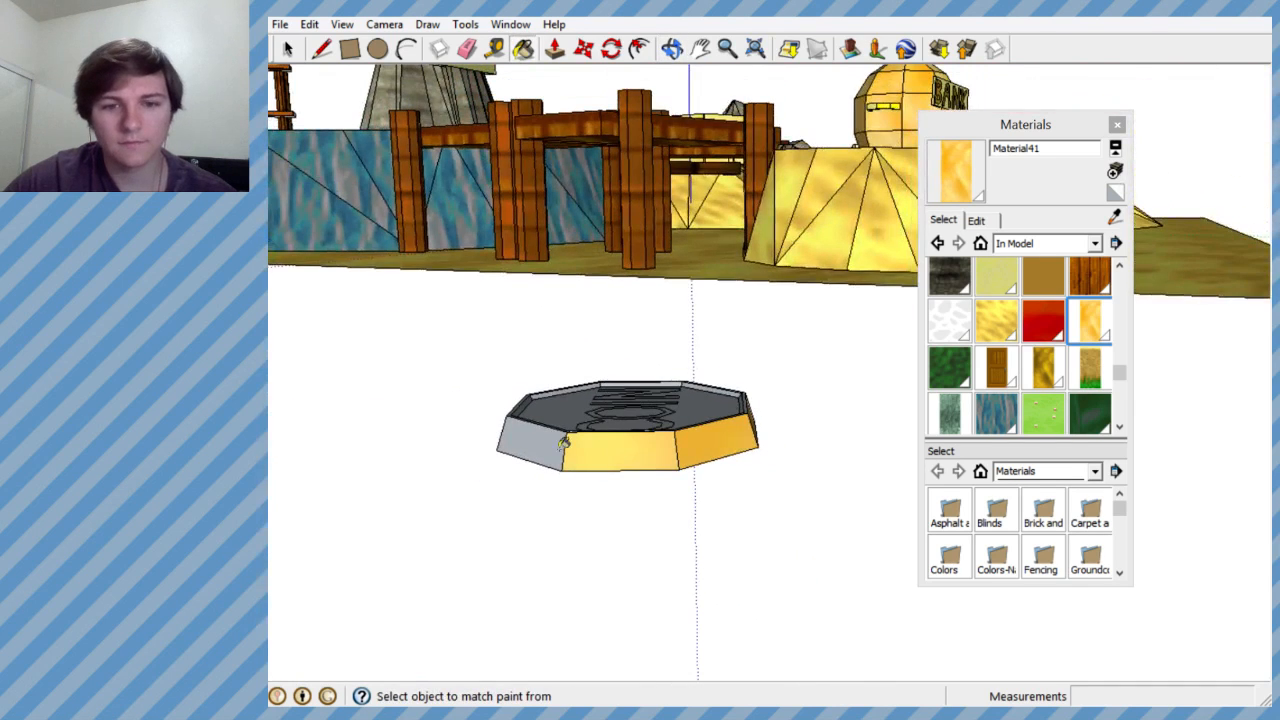
mouse_move(564, 444)
middle_mouse_down()
mouse_move(539, 457)
mouse_move(865, 431)
middle_mouse_up()
left_click(563, 458)
left_click(597, 459)
middle_click_drag(597, 459, 868, 446)
mouse_move(850, 452)
middle_mouse_down()
mouse_move(642, 519)
mouse_move(459, 431)
middle_mouse_up()
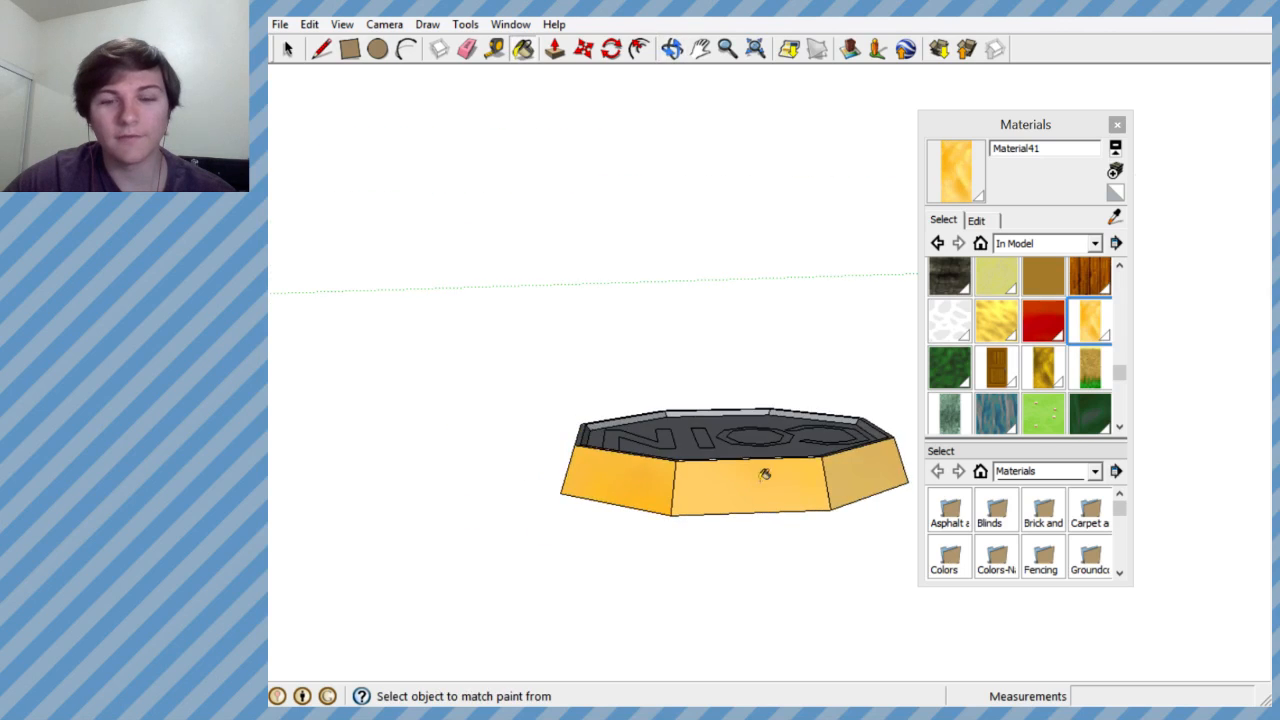
middle_click_drag(765, 476, 570, 450)
mouse_move(808, 446)
middle_mouse_down()
mouse_move(632, 490)
mouse_move(650, 478)
middle_mouse_up()
middle_click_drag(762, 411, 563, 466)
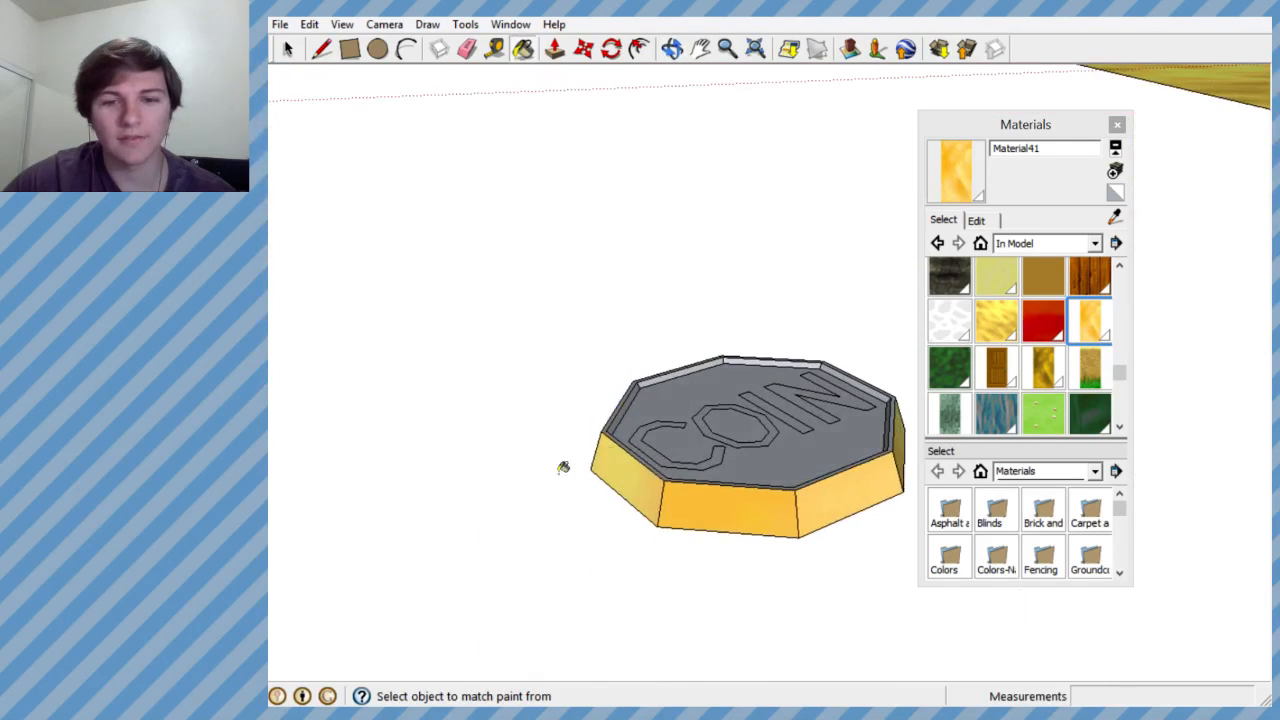
- Paint the tray's top rim and two adjoining inner wall faces beside the letter C with the golden texture
scroll(629, 377, "up", 6)
left_click(638, 388)
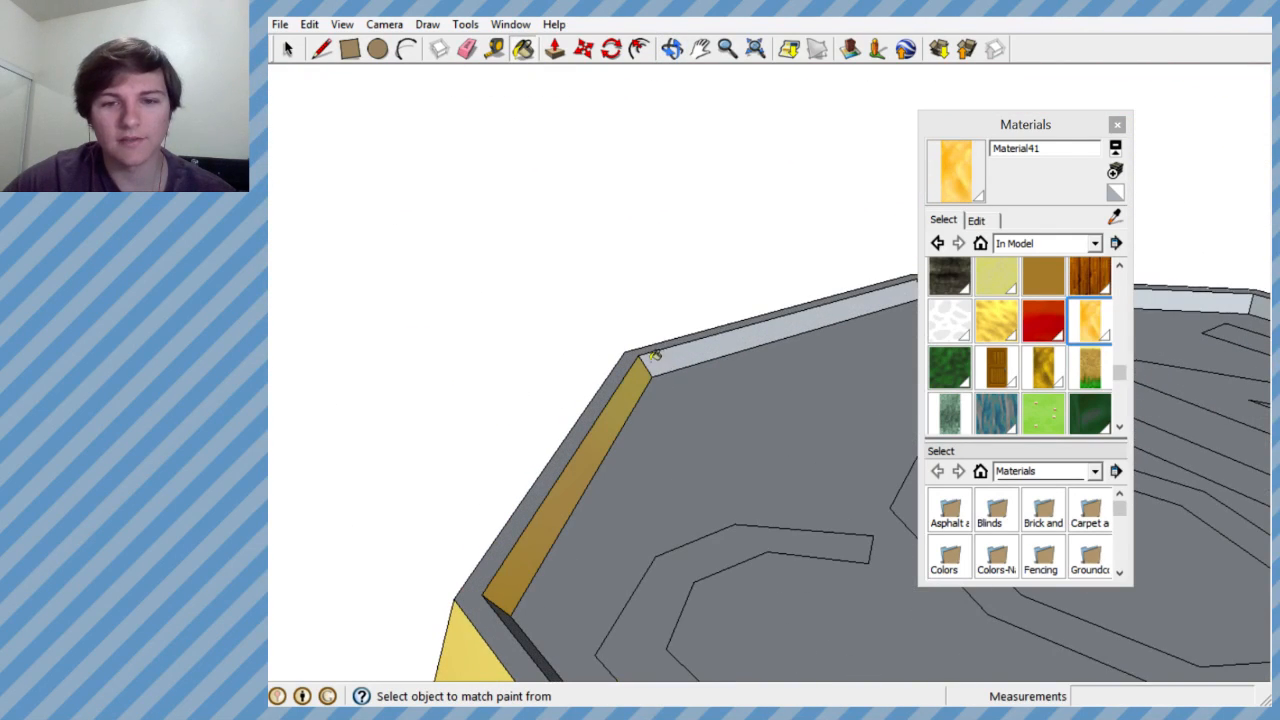
left_click(660, 356)
left_click(633, 352)
scroll(660, 408, "down", 5)
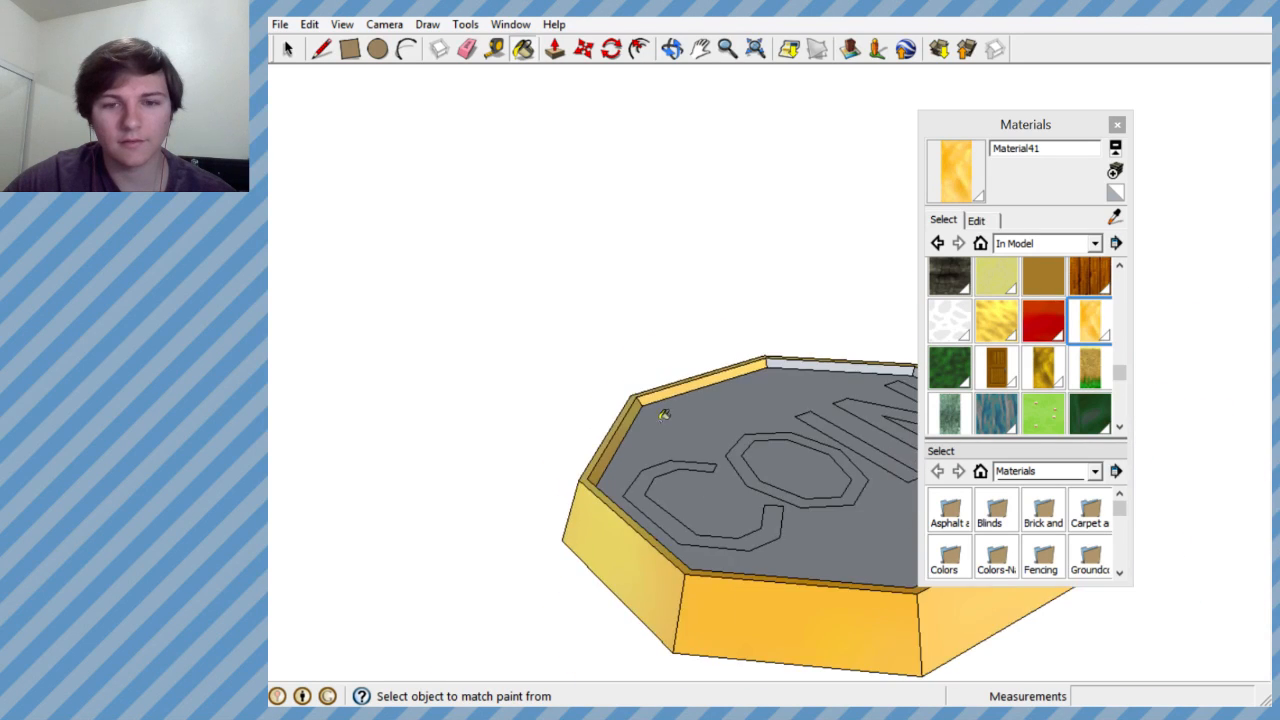
- Paint the rest of the tray's inner wall faces with the golden texture
mouse_move(666, 411)
middle_mouse_down()
mouse_move(473, 447)
mouse_move(535, 427)
middle_mouse_up()
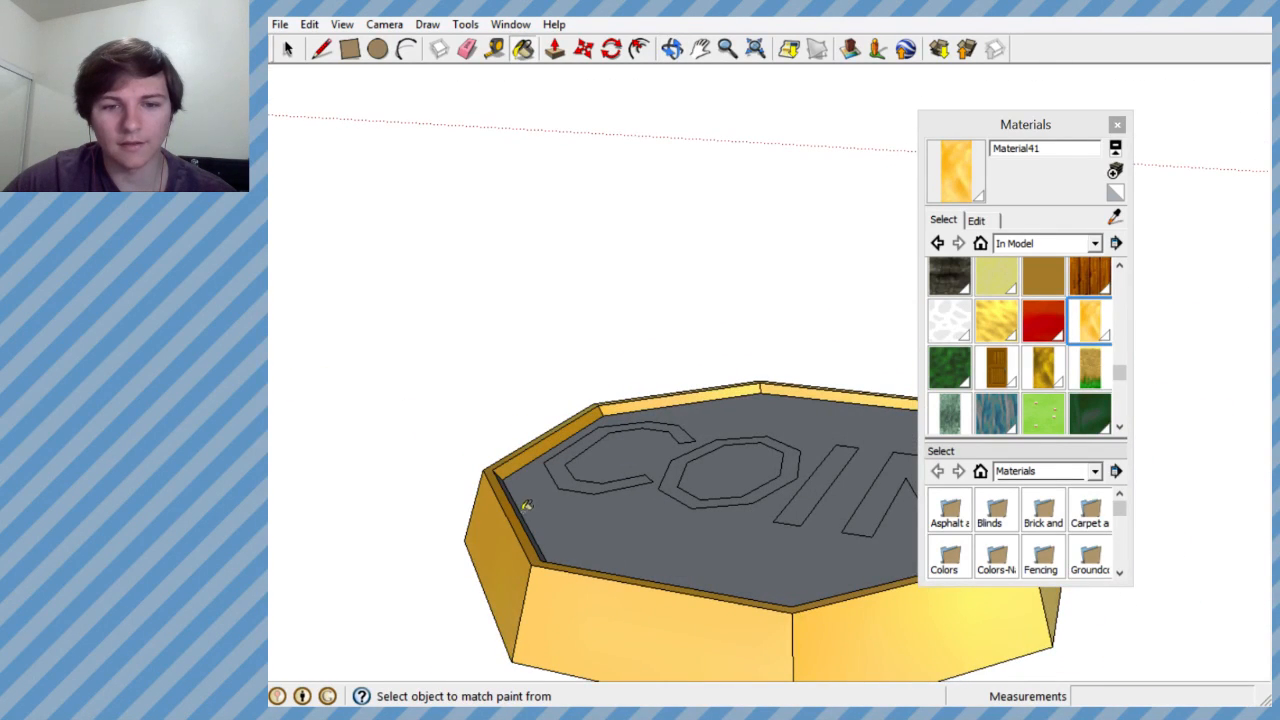
middle_click_drag(521, 506, 454, 498)
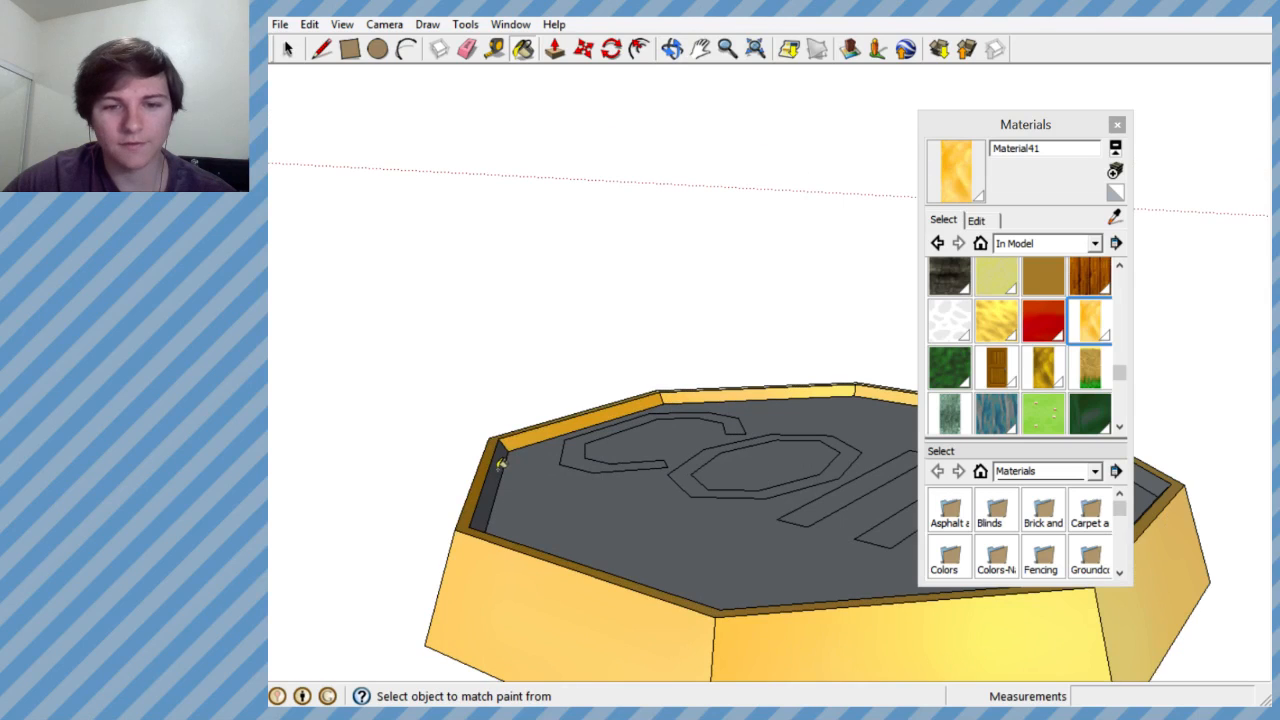
mouse_move(500, 463)
middle_mouse_down()
mouse_move(774, 583)
mouse_move(757, 529)
mouse_move(800, 500)
mouse_move(918, 479)
mouse_move(535, 400)
middle_mouse_up()
left_click(521, 380)
left_click(596, 332)
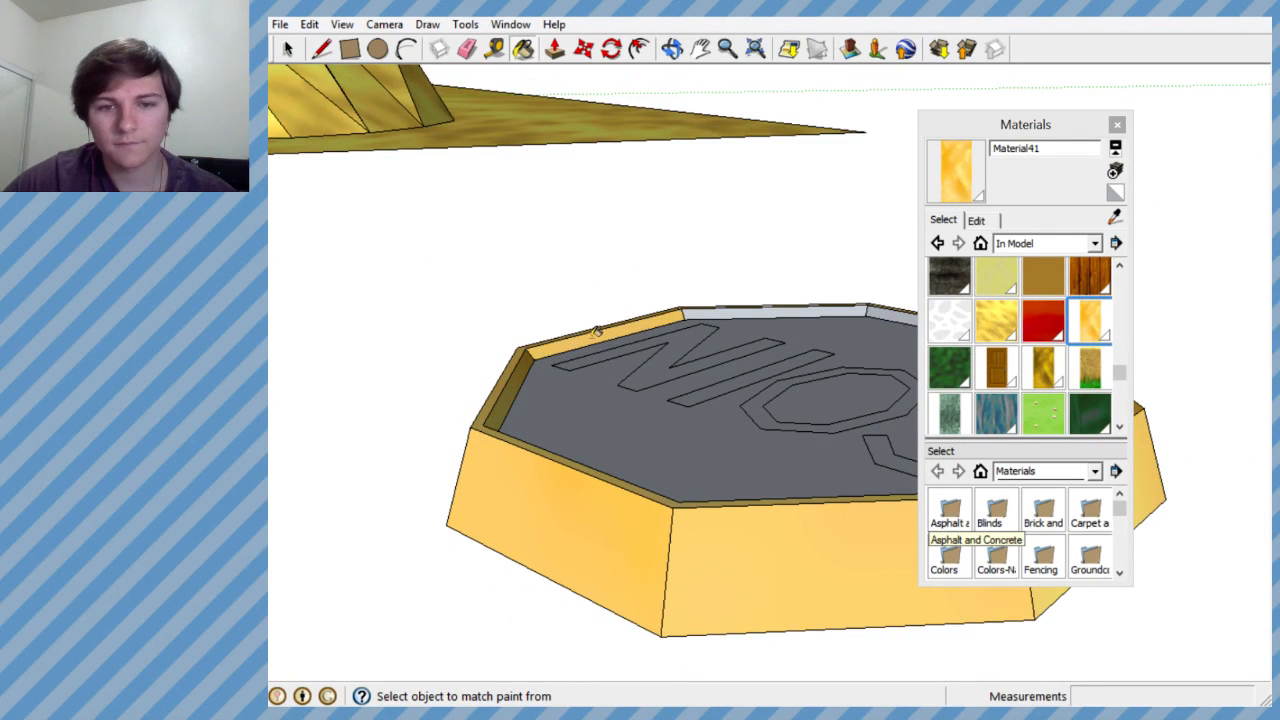
scroll(735, 311, "down", 3)
scroll(775, 344, "up", 3)
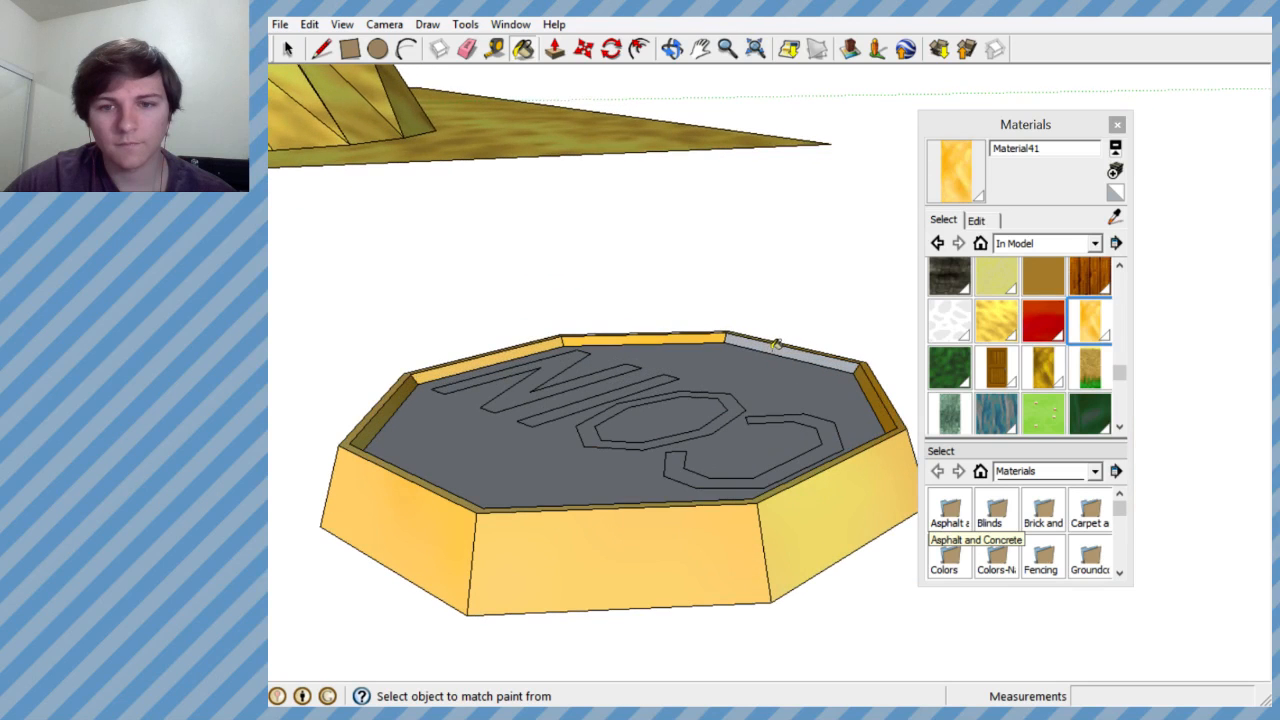
left_click(779, 344)
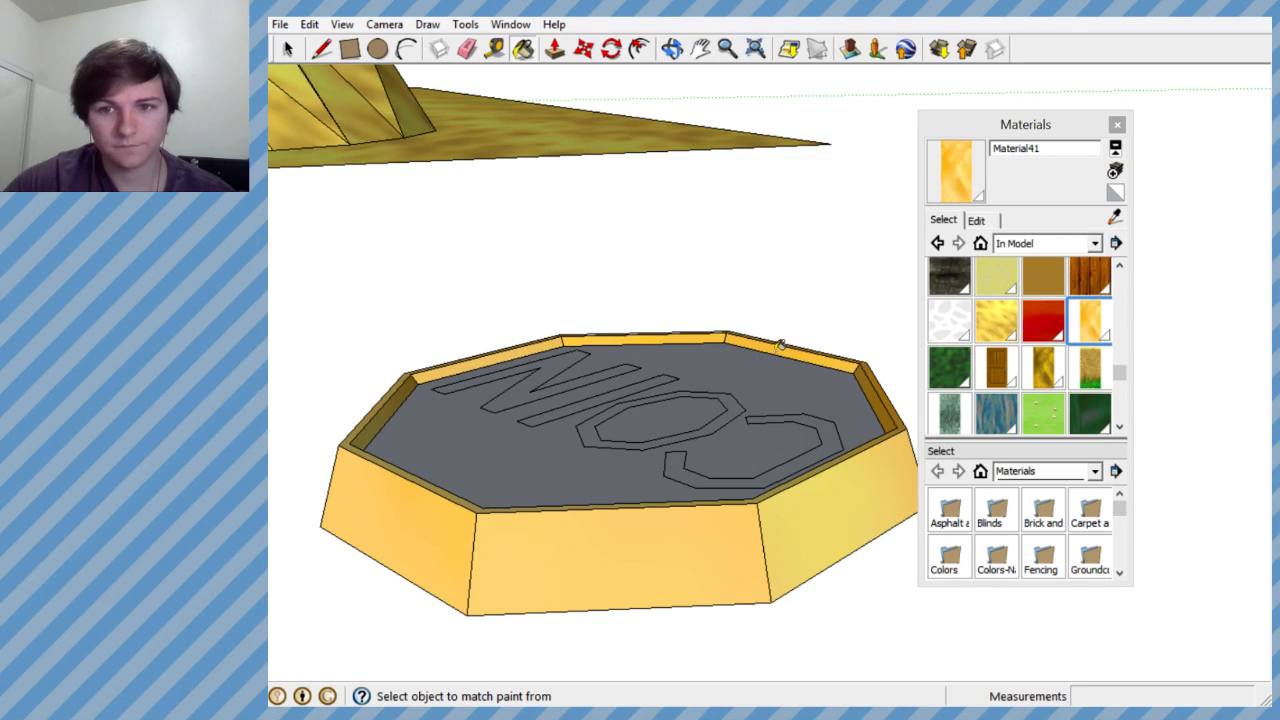
- Create a deeper orange variant of the golden texture and paint the tray floor and the O's interior with it
middle_click_drag(744, 443, 634, 409)
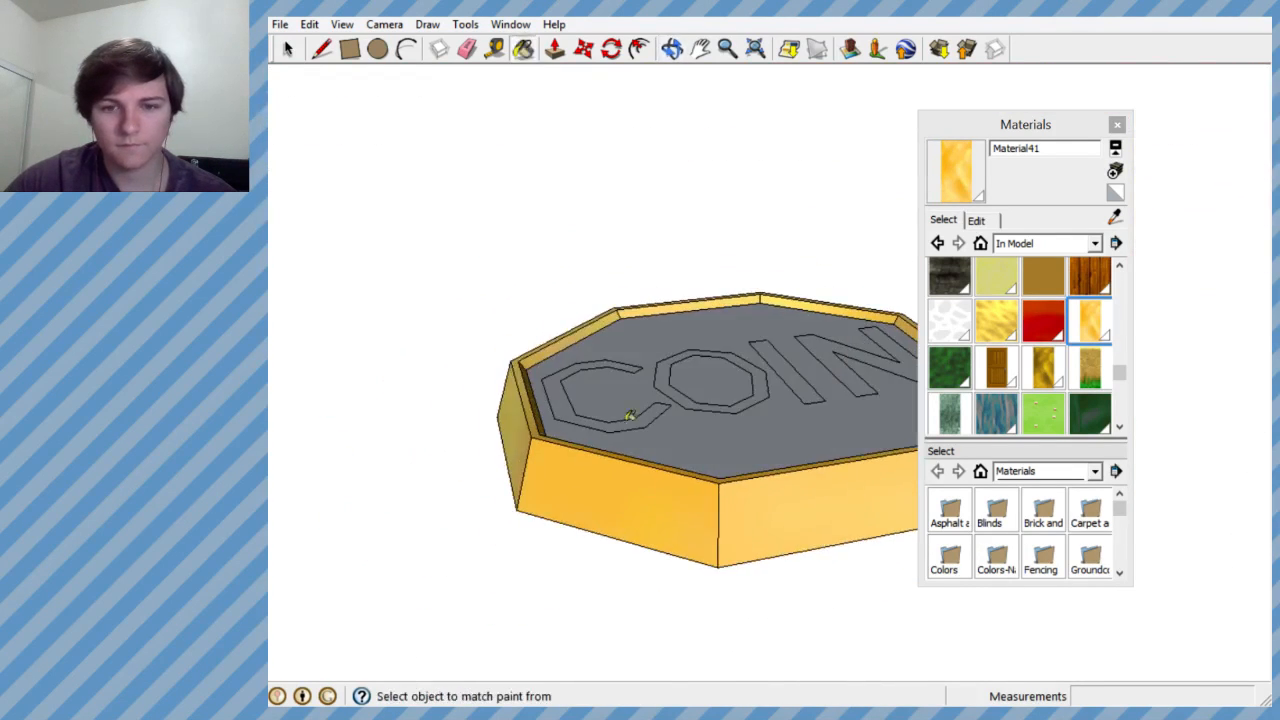
middle_click_drag(742, 429, 730, 540)
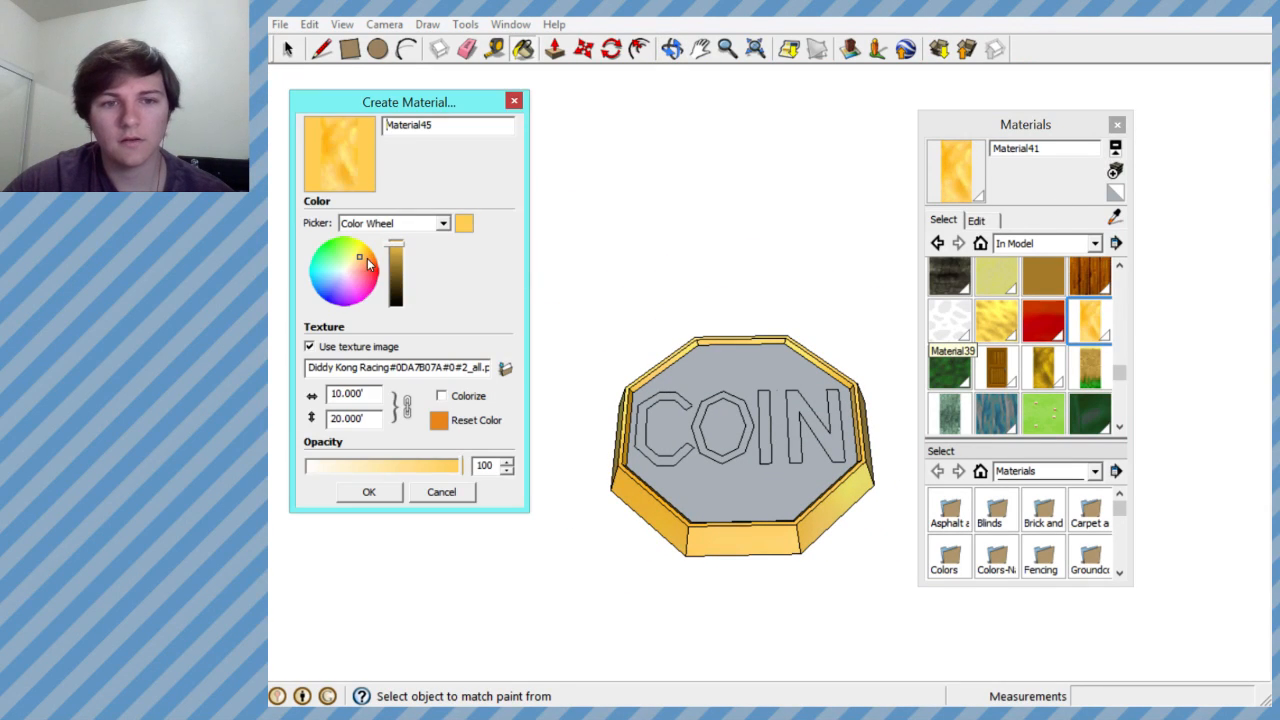
left_click_drag(367, 258, 370, 255)
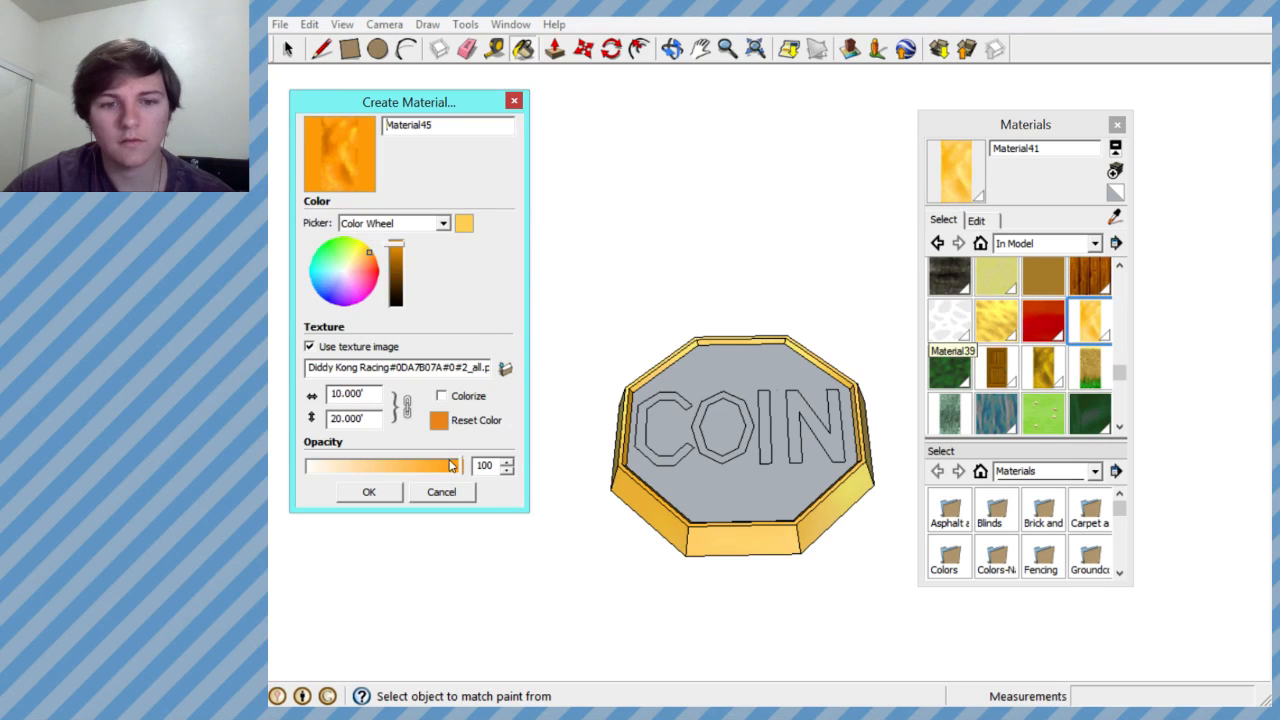
left_click(381, 492)
left_click(708, 394)
left_click(713, 440)
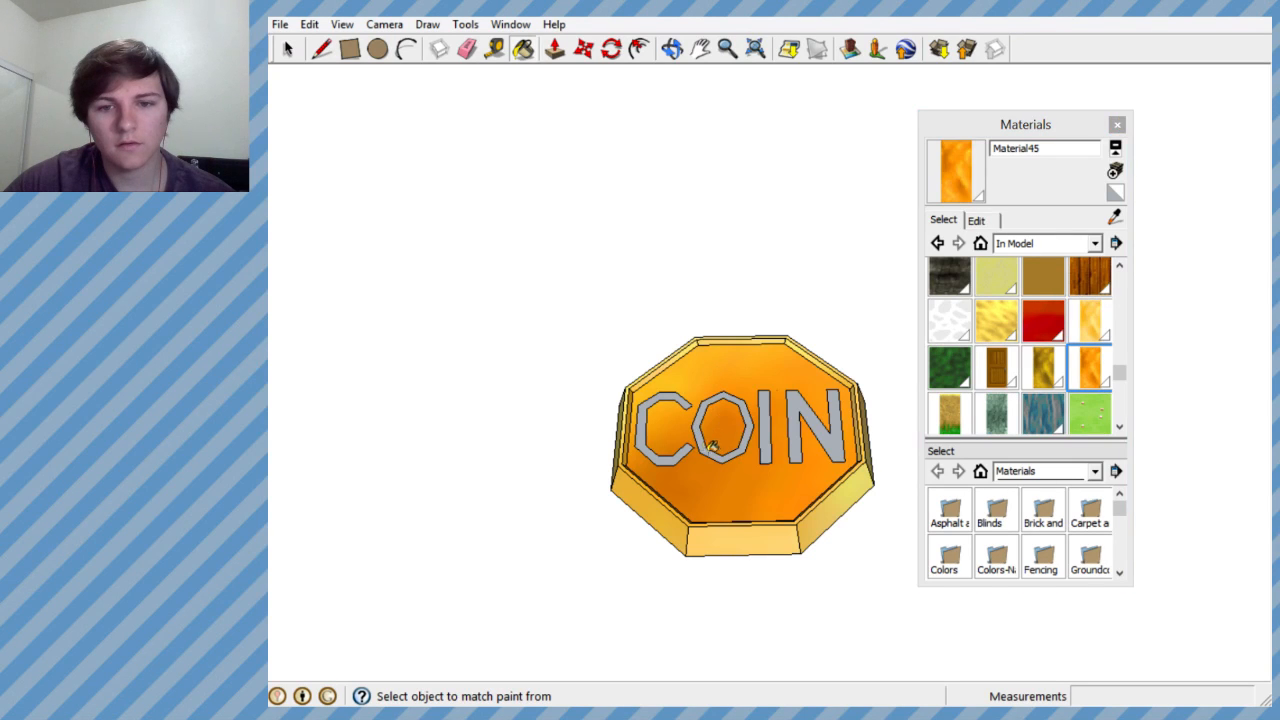
- Try texture widths of 50', 5' and 3' for the deeper orange floor material, then close the material editing
mouse_move(713, 444)
middle_mouse_down()
mouse_move(686, 314)
mouse_move(680, 563)
mouse_move(634, 317)
mouse_move(683, 446)
mouse_move(810, 381)
middle_mouse_up()
left_click(977, 219)
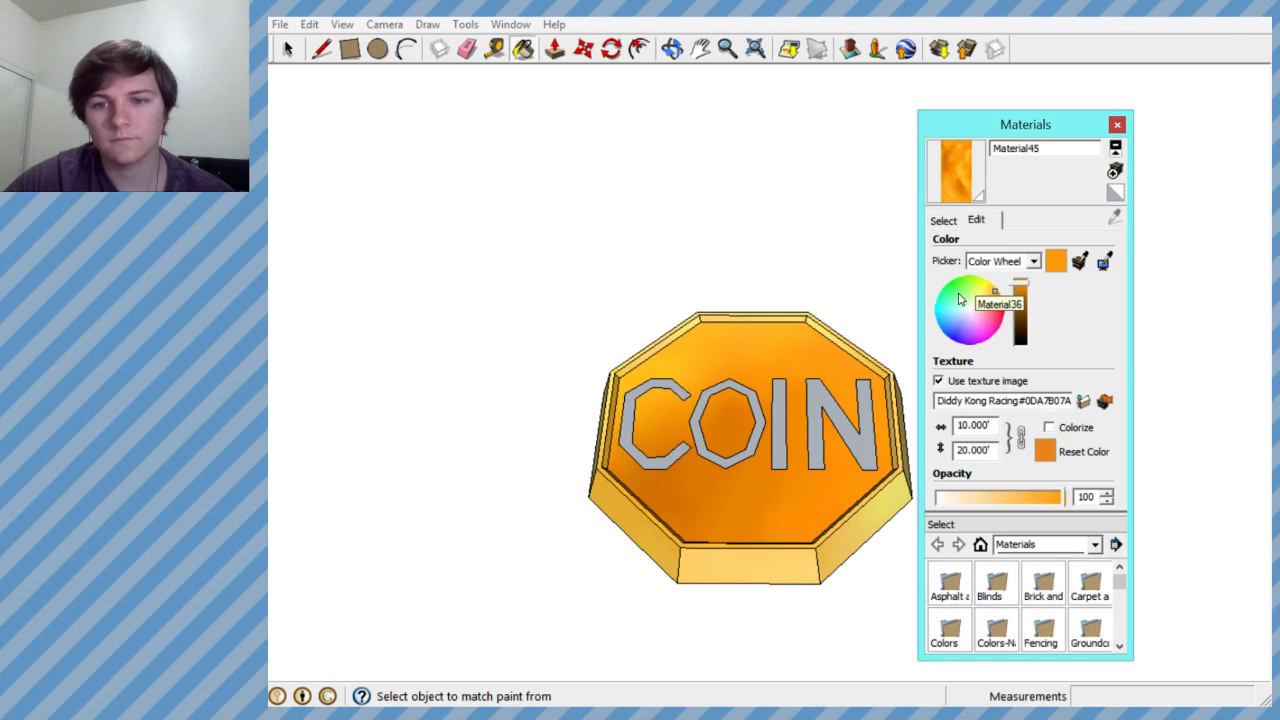
left_click(968, 426)
key("BackSpace")
key("Return")
key("BackSpace")
type("50")
key("Return")
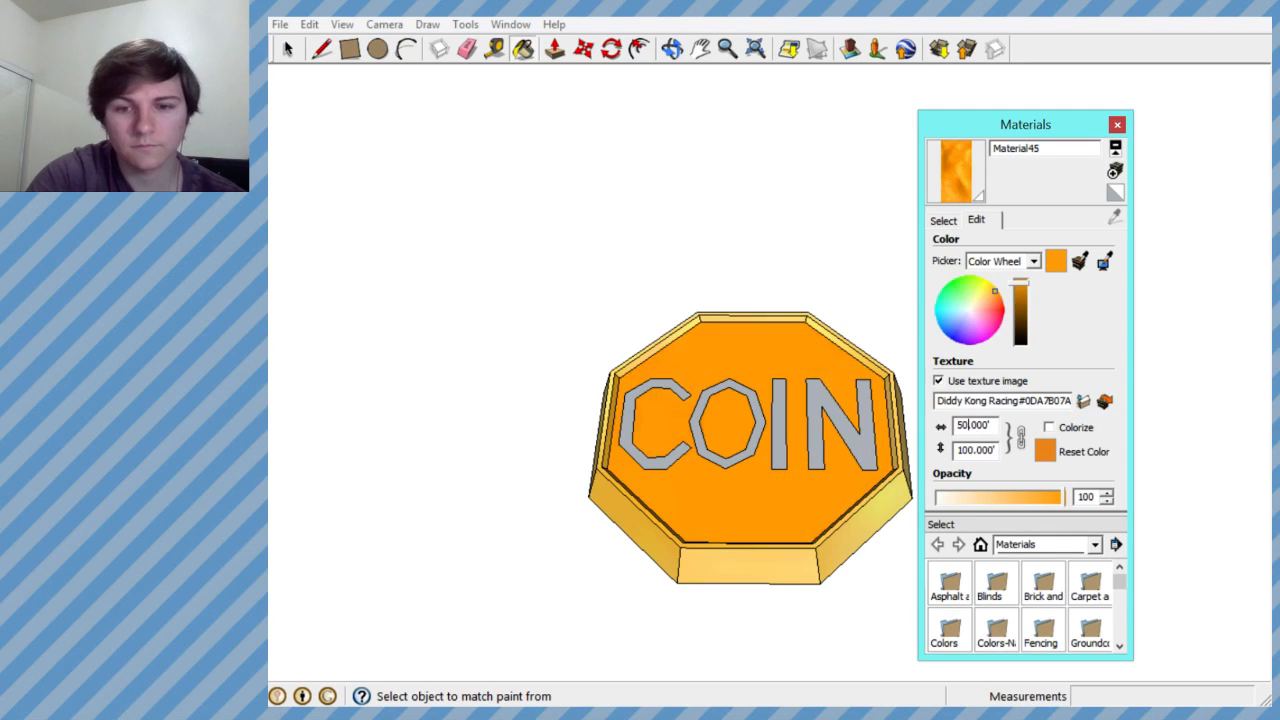
key("BackSpace")
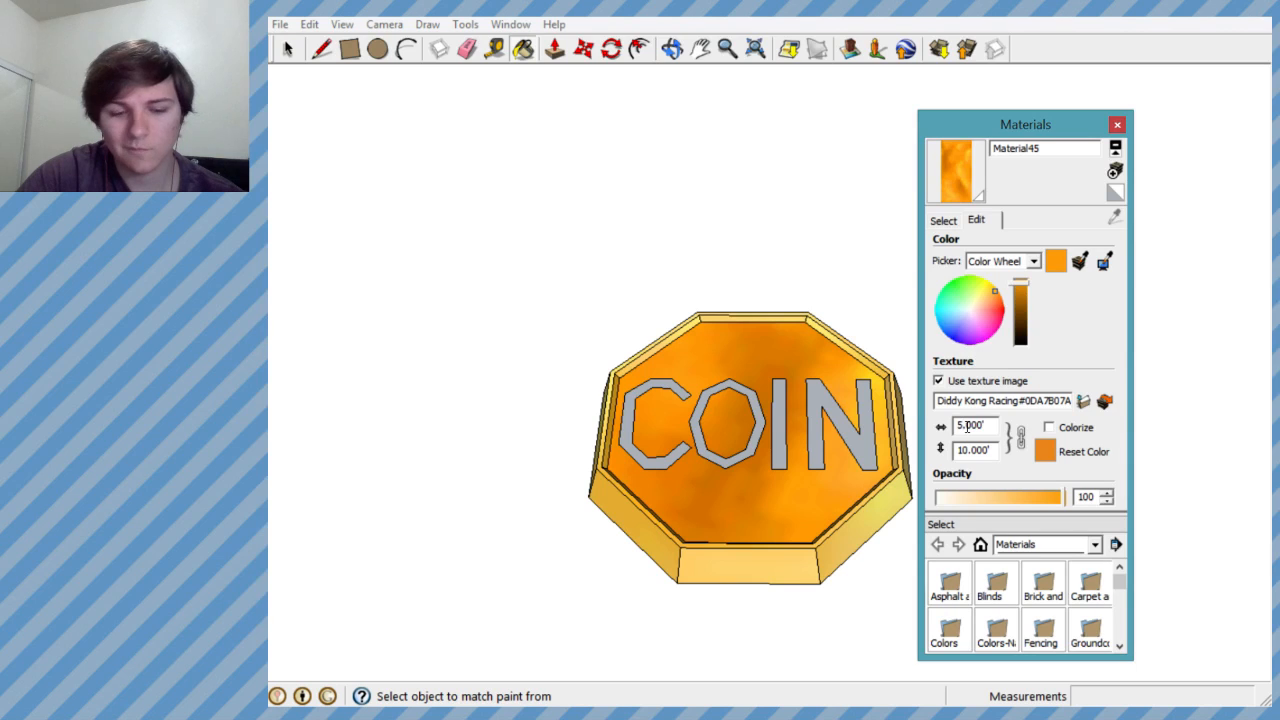
type("3")
key("Return")
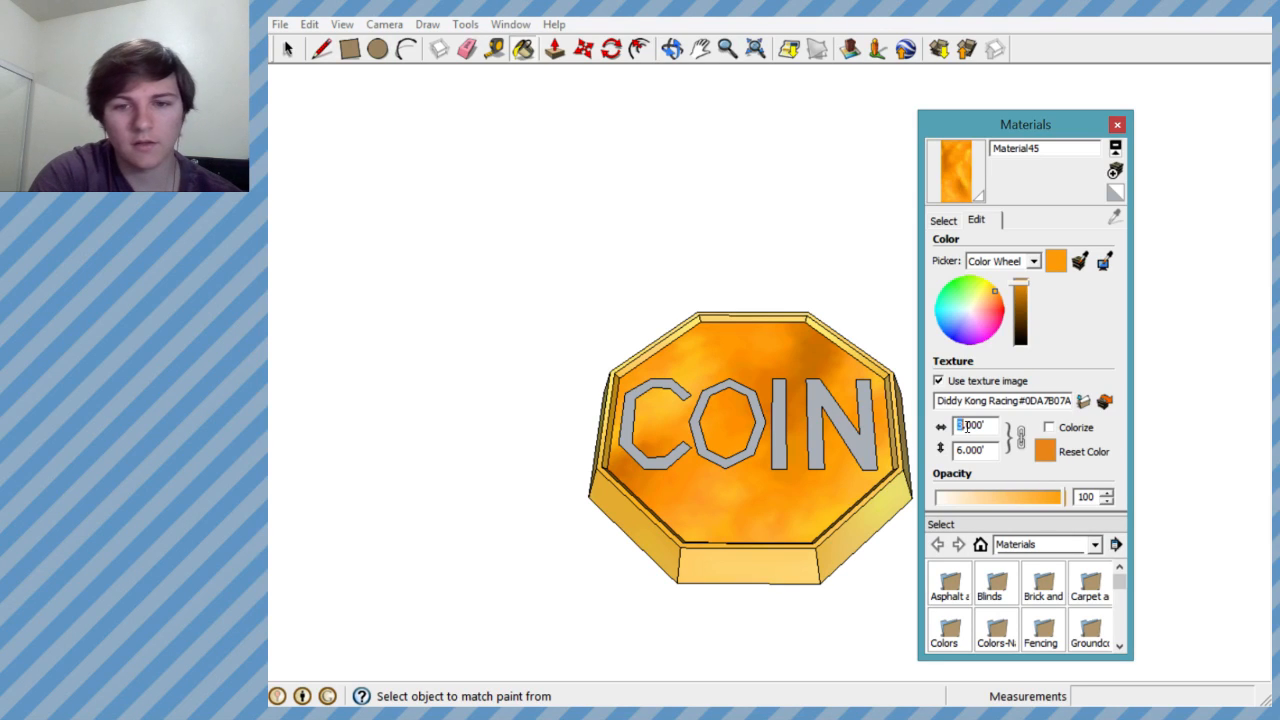
left_click(1116, 126)
left_click(820, 396)
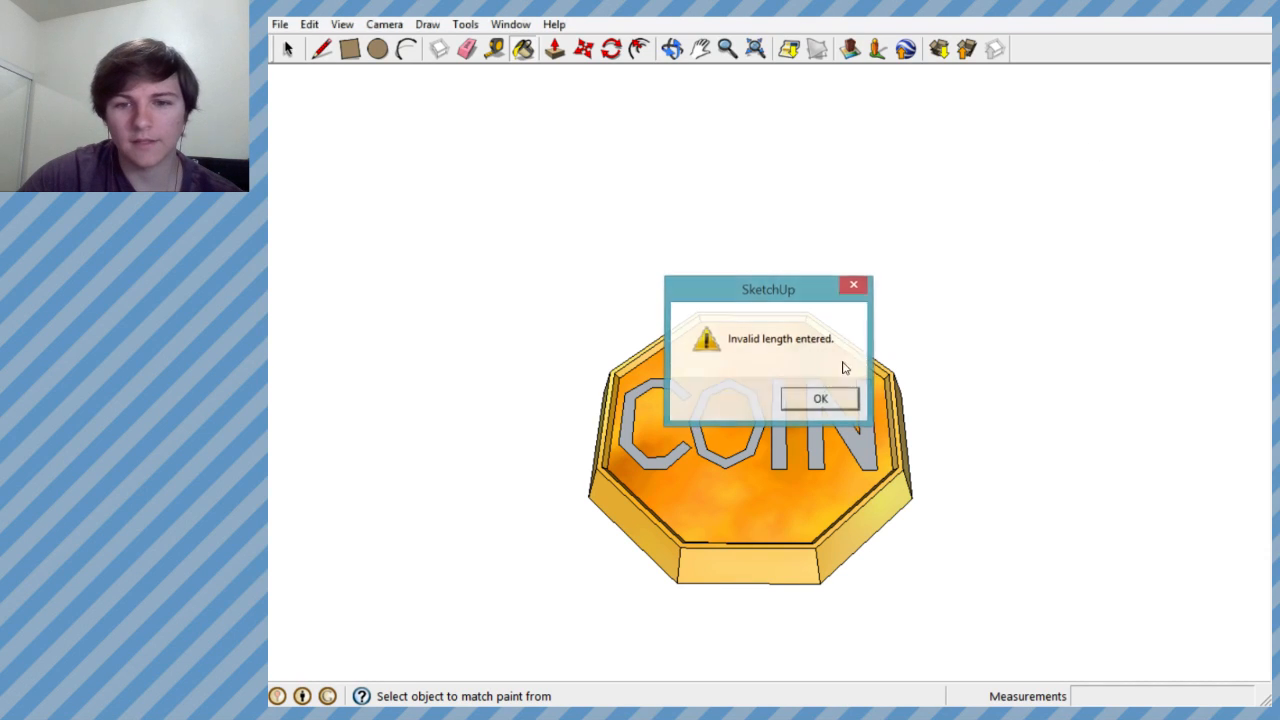
- Undo all the painting on the tray's floor, rim, inner walls and outer sides
key("ctrl+z")
key("ctrl+z")
key("ctrl+z")
key("ctrl+z")
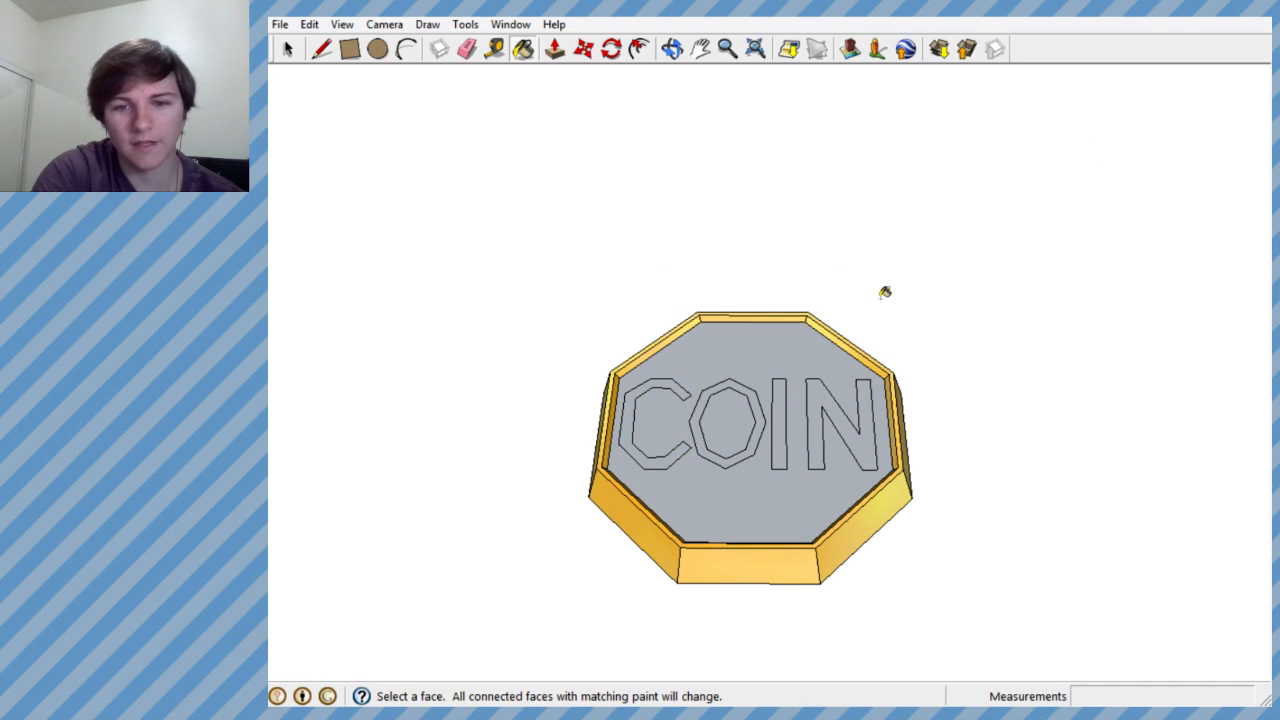
key("ctrl+z")
key("ctrl+z")
key("ctrl+z")
key("ctrl+z")
key("ctrl+z")
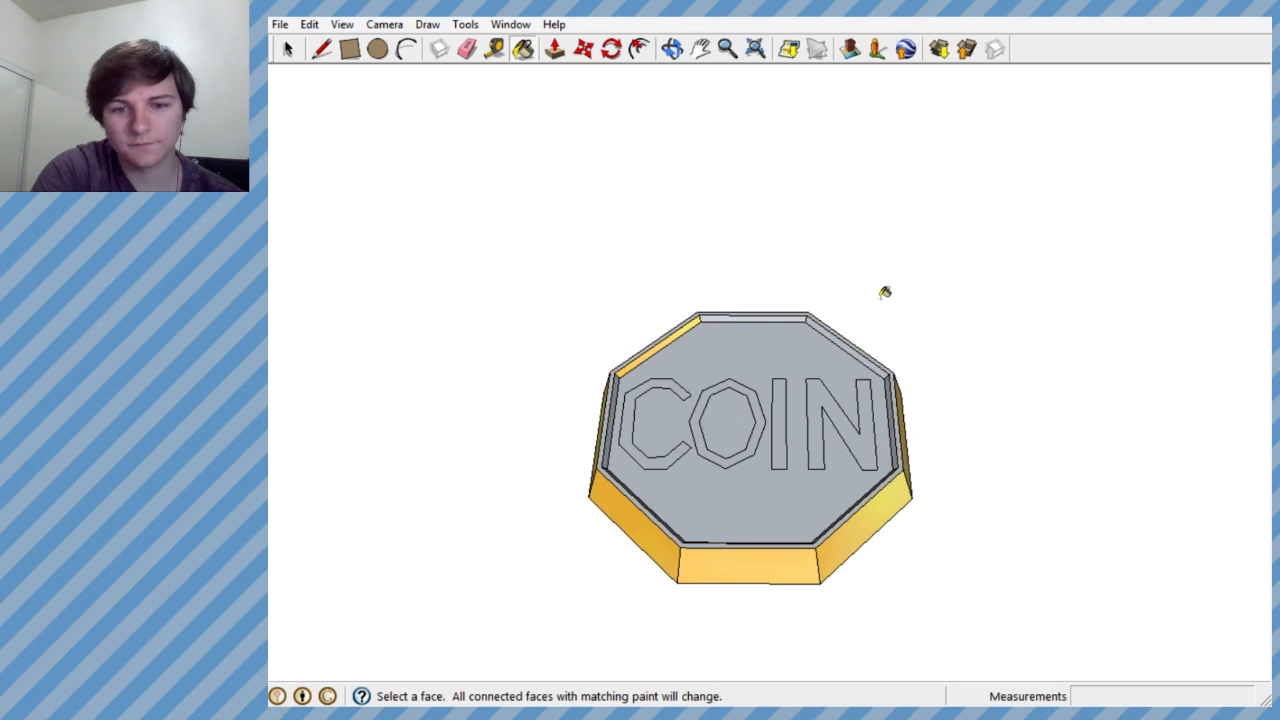
key("ctrl+z")
key("ctrl+z")
key("ctrl+z")
key("ctrl+z")
key("ctrl+z")
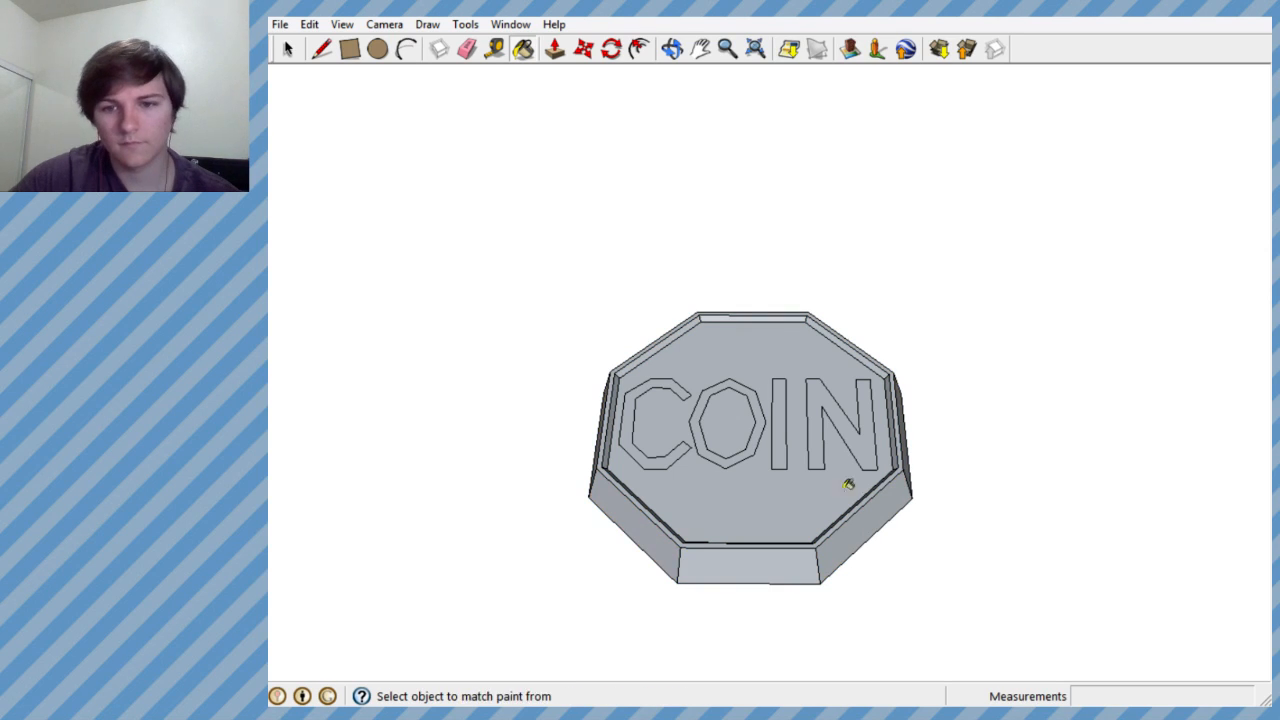
- Select the entire octagonal tray with its COIN lettering and reverse all of its faces
mouse_move(846, 480)
middle_mouse_down()
mouse_move(357, 351)
mouse_move(651, 380)
mouse_move(493, 338)
mouse_move(1054, 694)
mouse_move(803, 551)
mouse_move(994, 546)
mouse_move(729, 408)
middle_mouse_up()
left_click(287, 49)
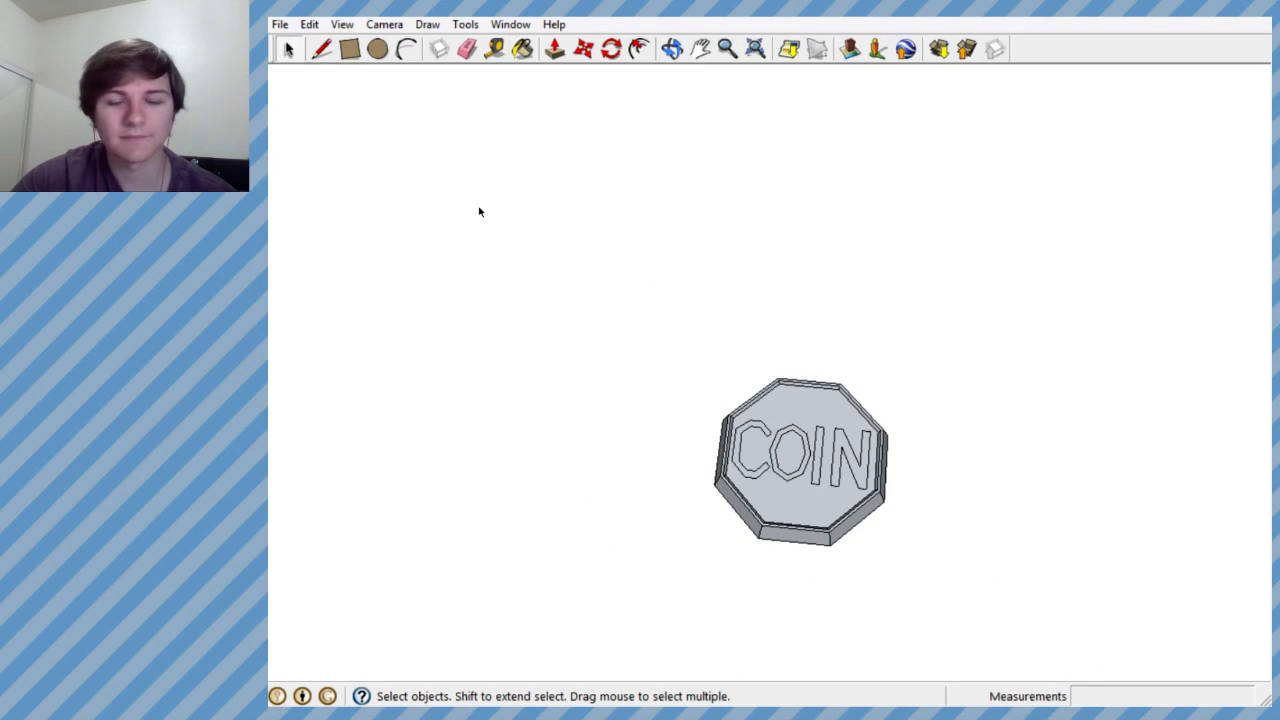
left_click_drag(611, 289, 957, 623)
right_click(782, 425)
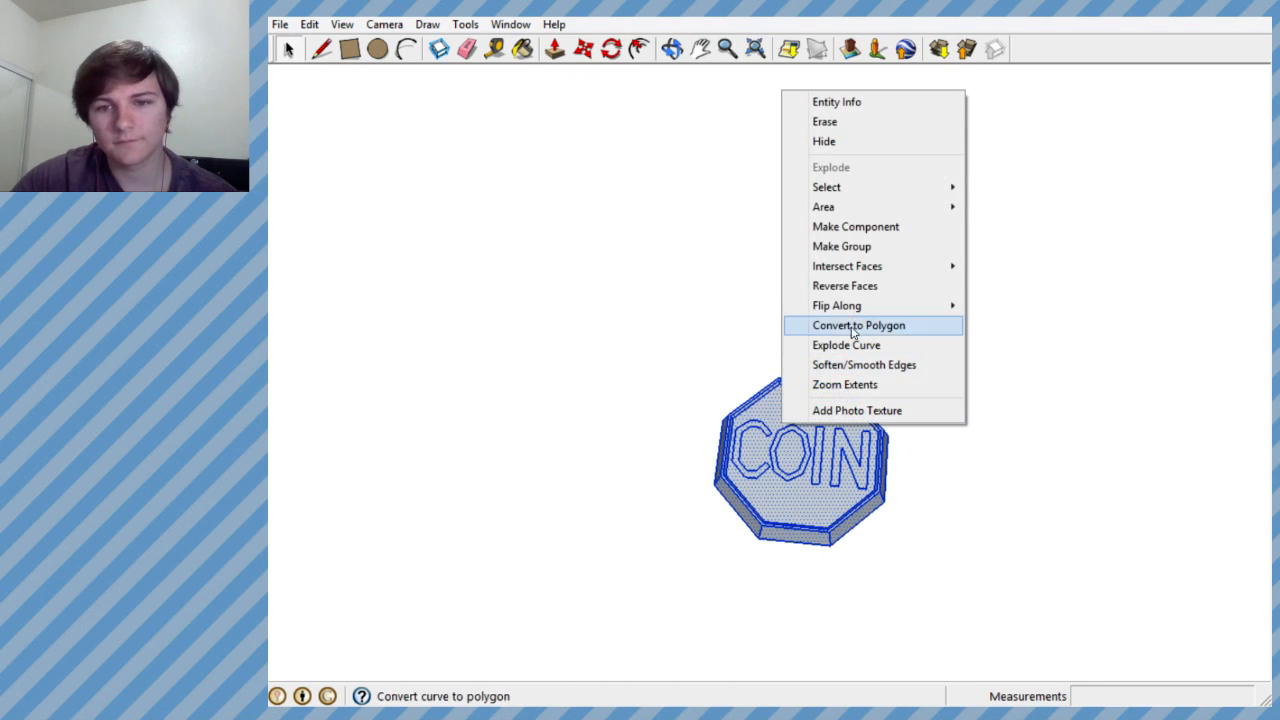
left_click(845, 286)
scroll(785, 502, "up", 3)
scroll(785, 502, "up", 2)
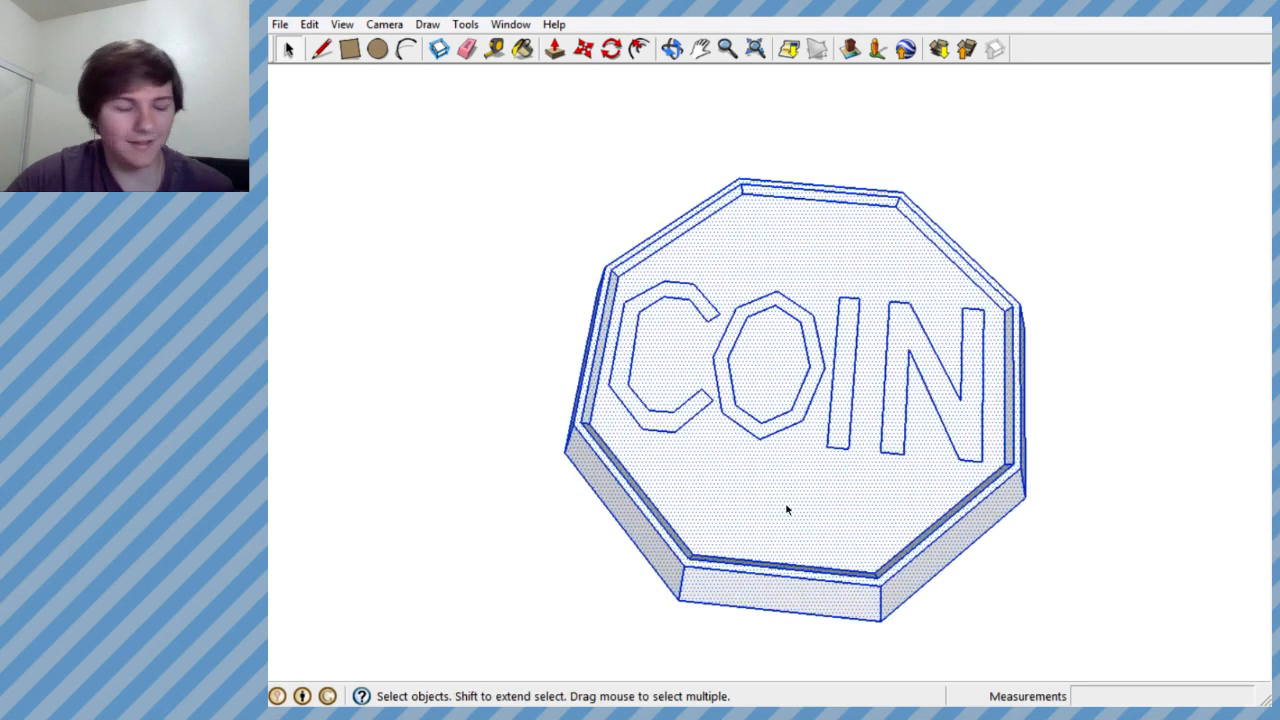
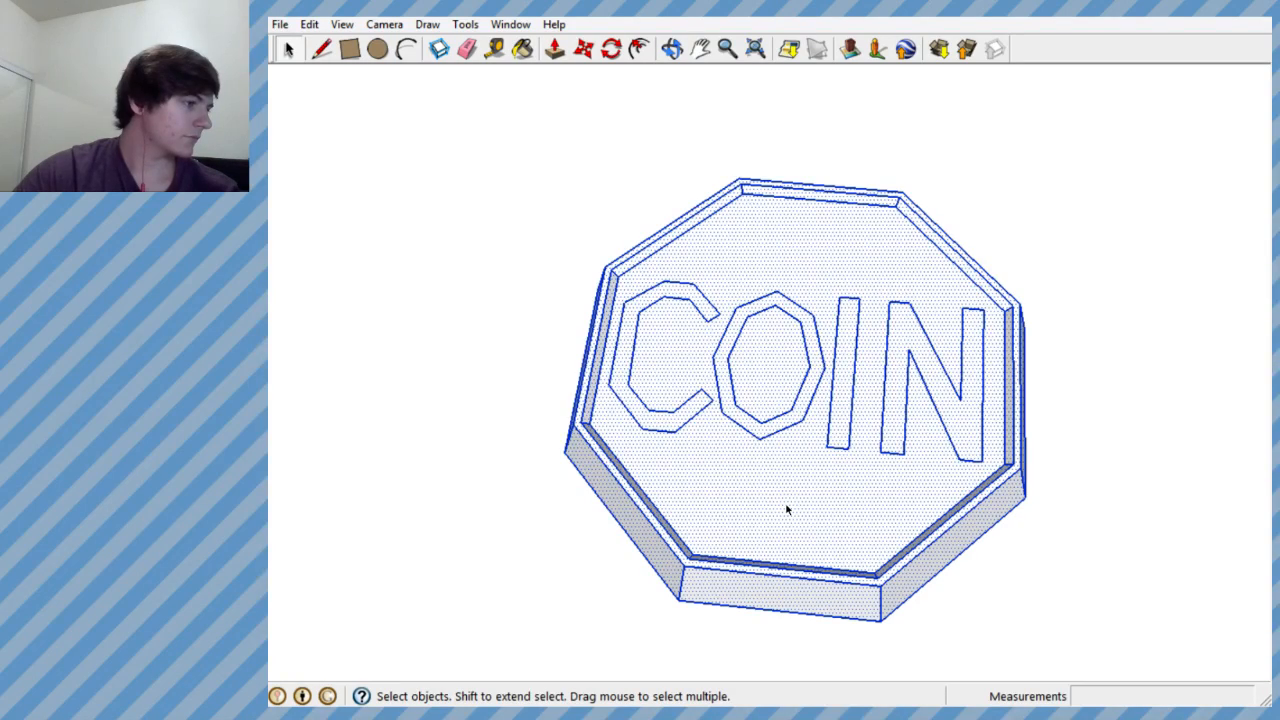
- Paint the whole selected coin with the golden Material41 texture from the model's materials and clear the selection
middle_click_drag(786, 506, 732, 454)
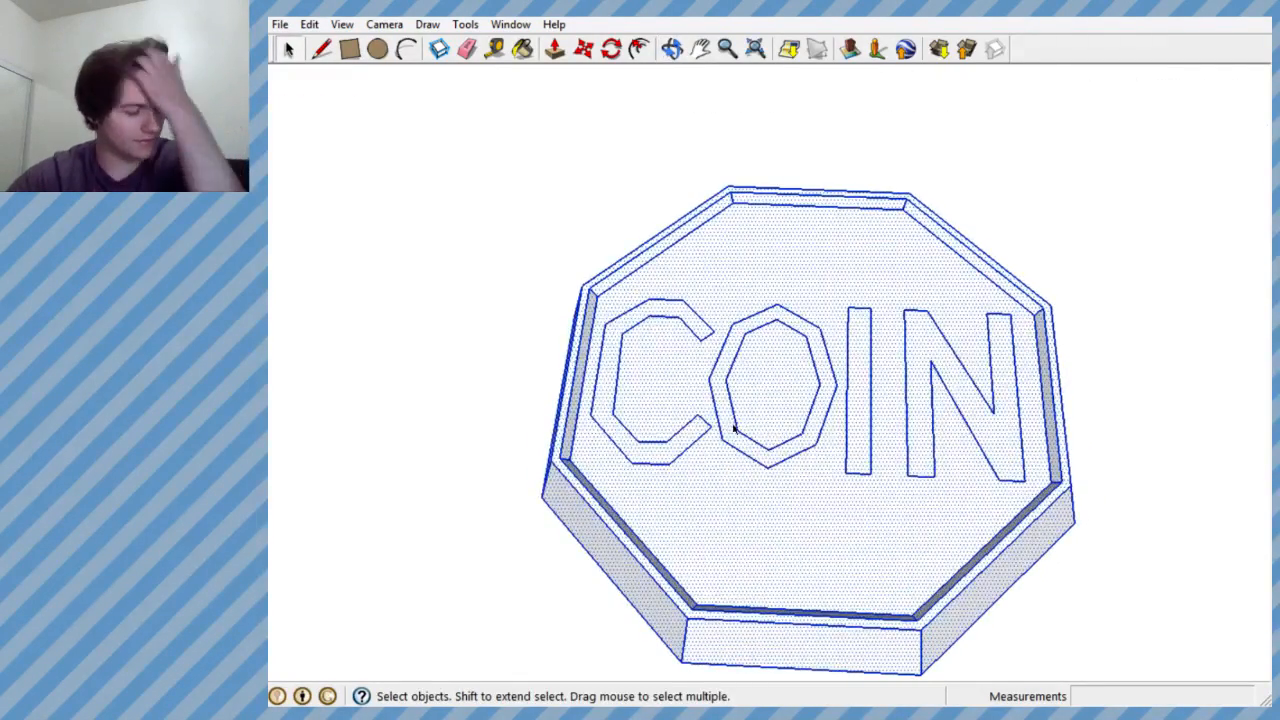
scroll(716, 404, "down", 2)
scroll(737, 451, "up", 5)
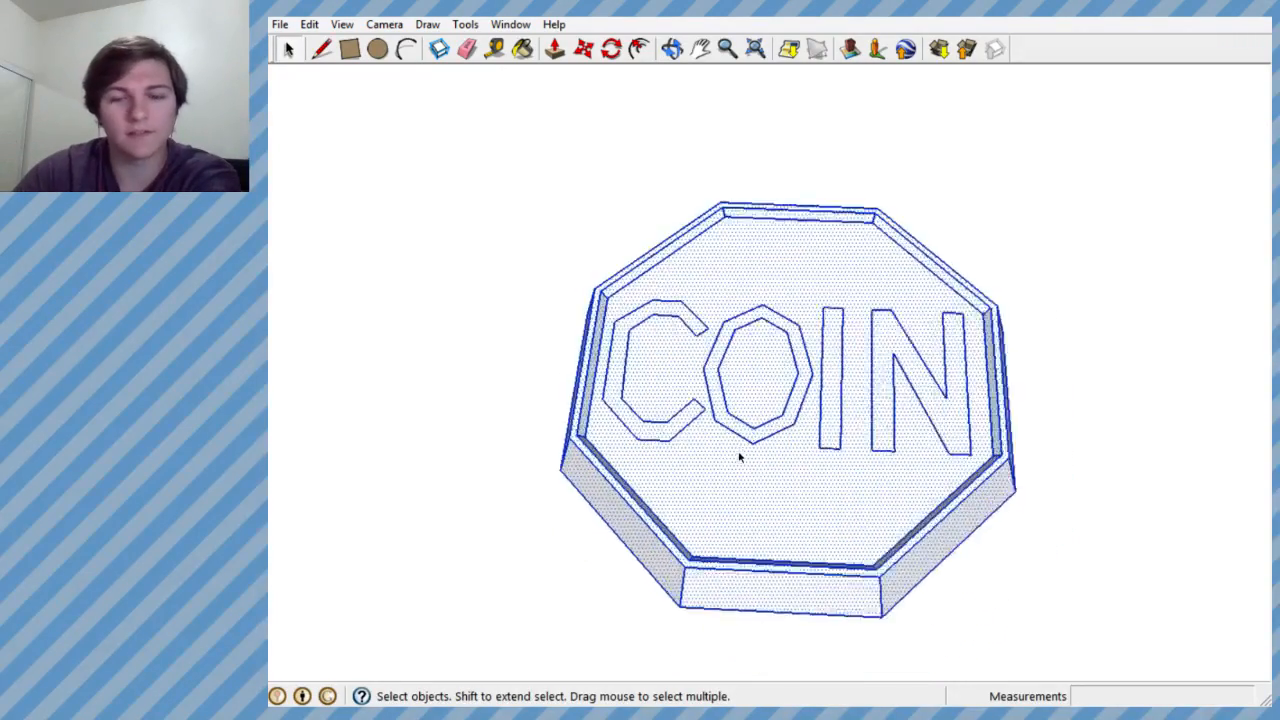
middle_click_drag(751, 477, 790, 520)
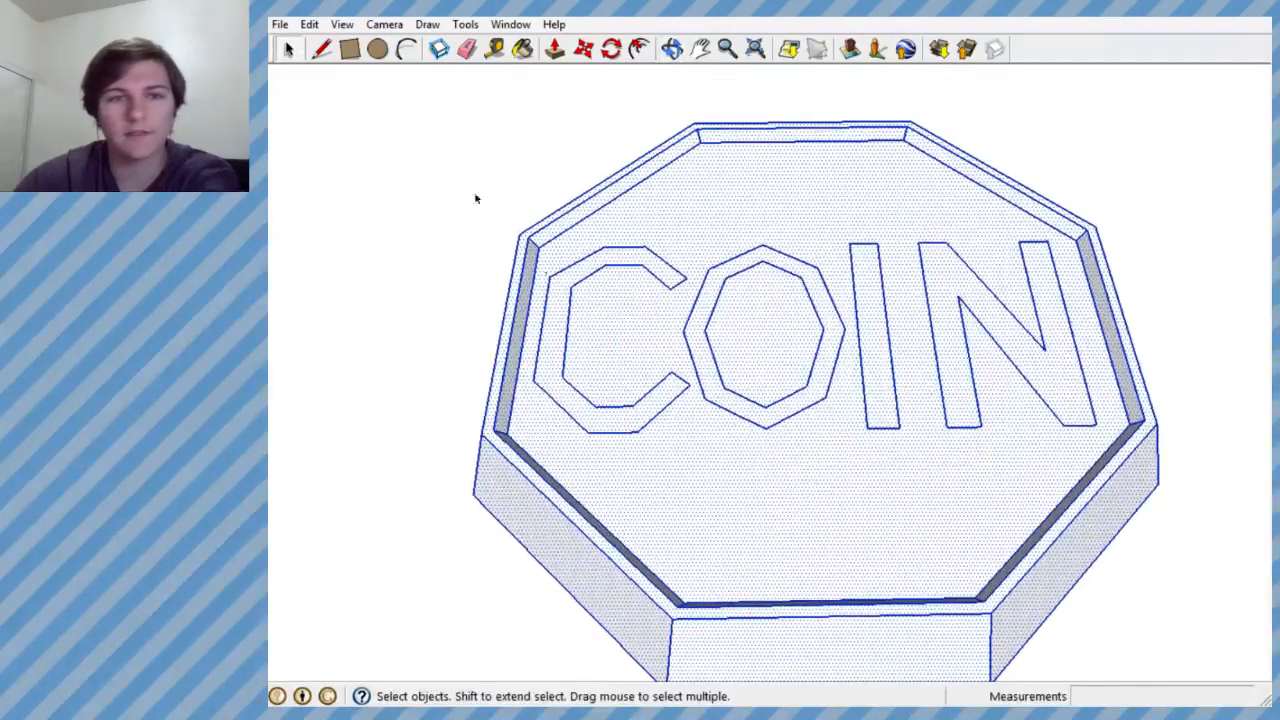
left_click(521, 49)
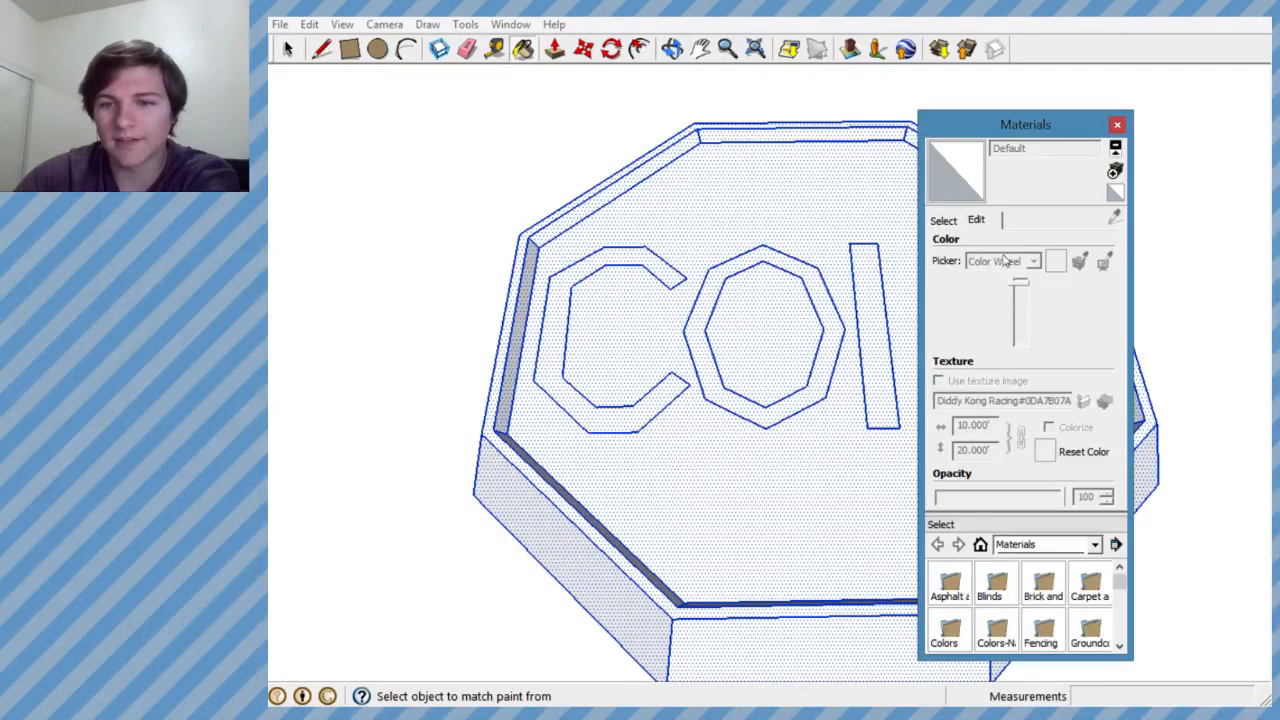
left_click(943, 220)
left_click_drag(1119, 285, 1118, 362)
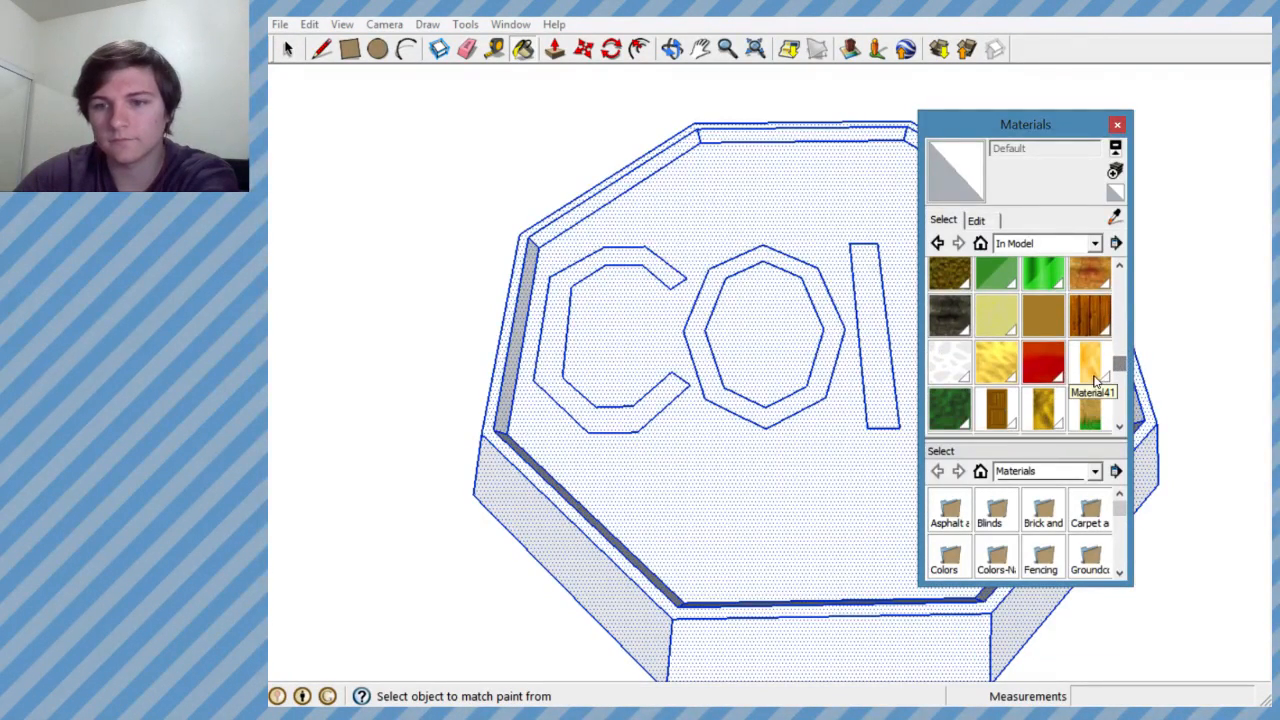
left_click(1092, 364)
left_click(725, 624)
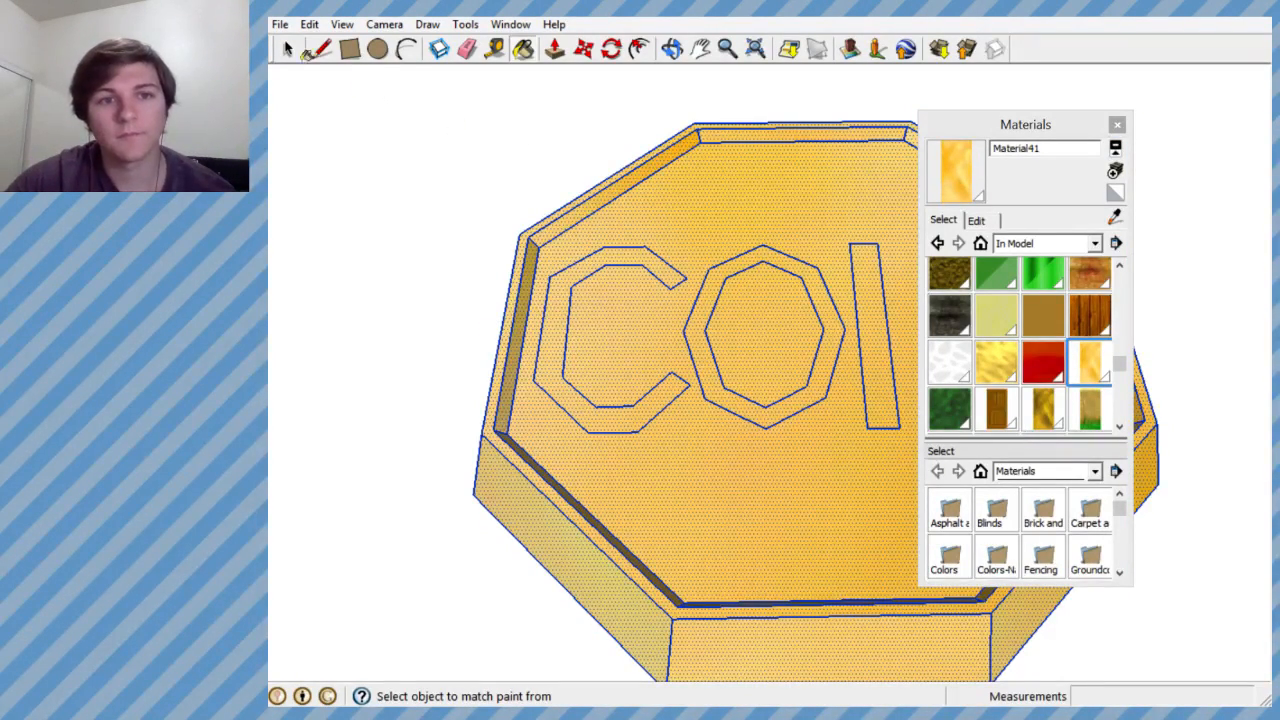
left_click(288, 48)
left_click(586, 365)
scroll(586, 358, "down", 5)
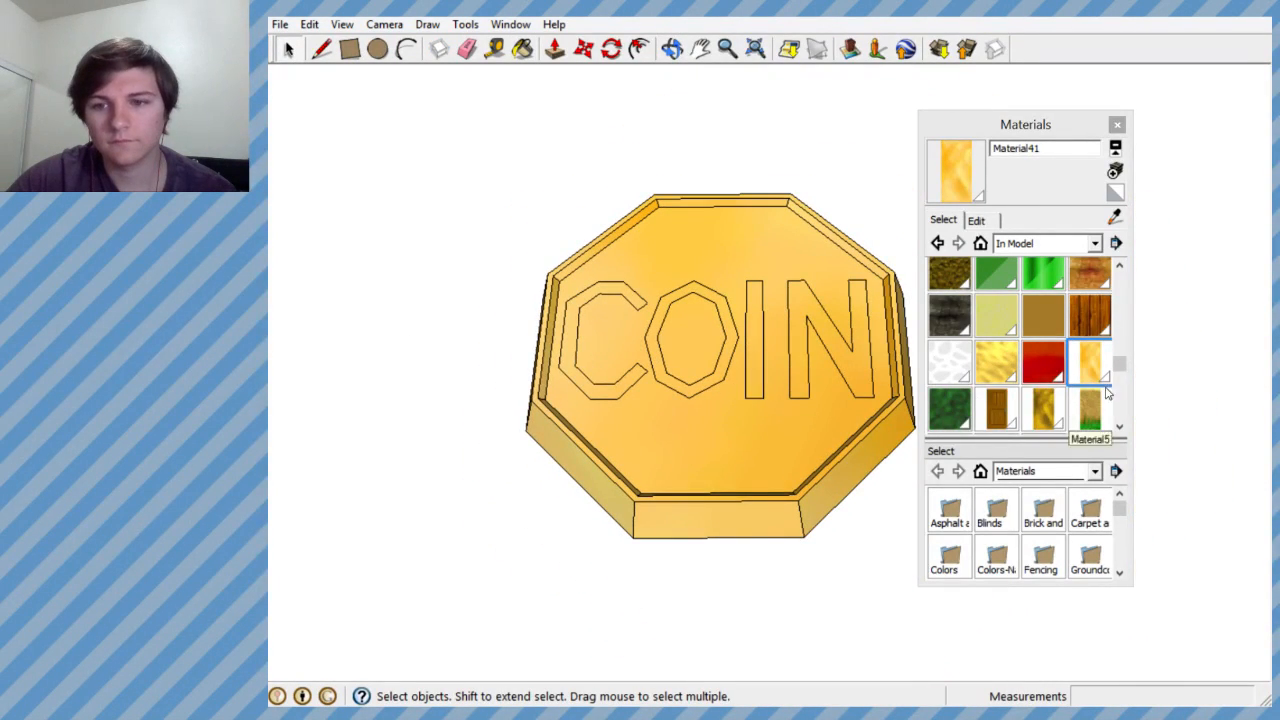
- Look through the materials already in the model for another golden texture suited to the coin
left_click(1120, 427)
left_click(1120, 427)
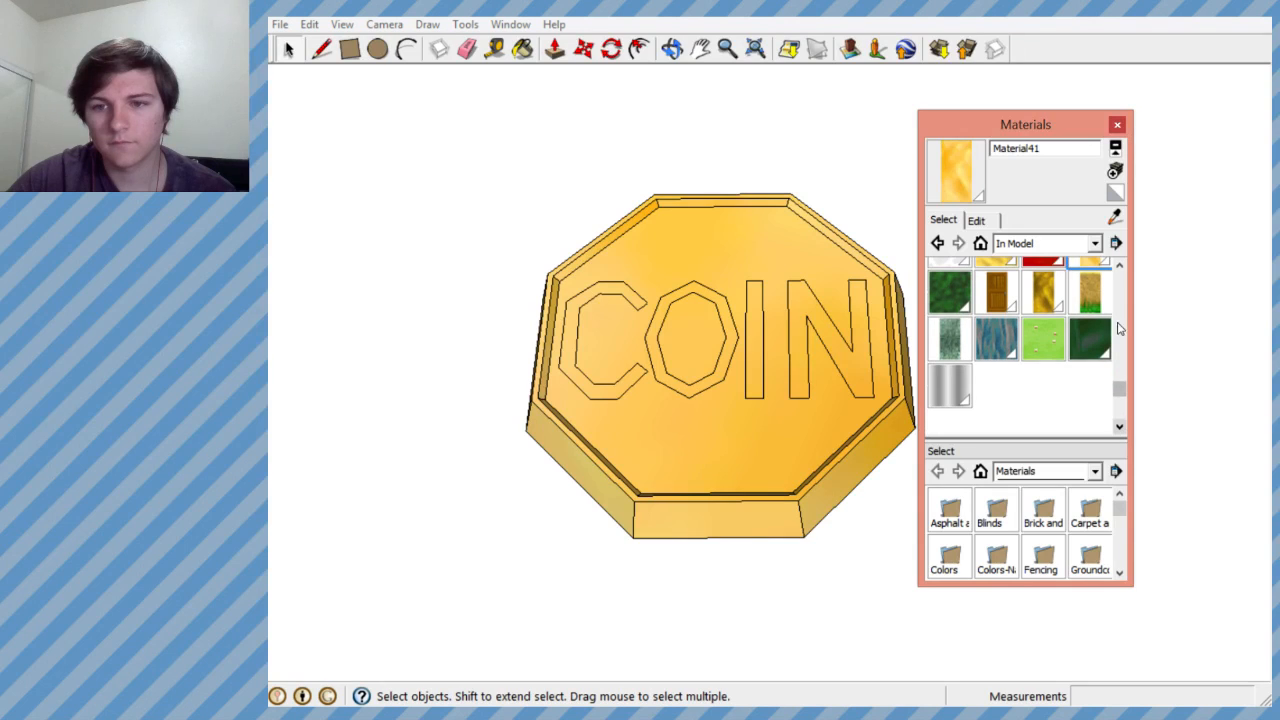
left_click(1119, 265)
left_click(1119, 265)
left_click(1119, 265)
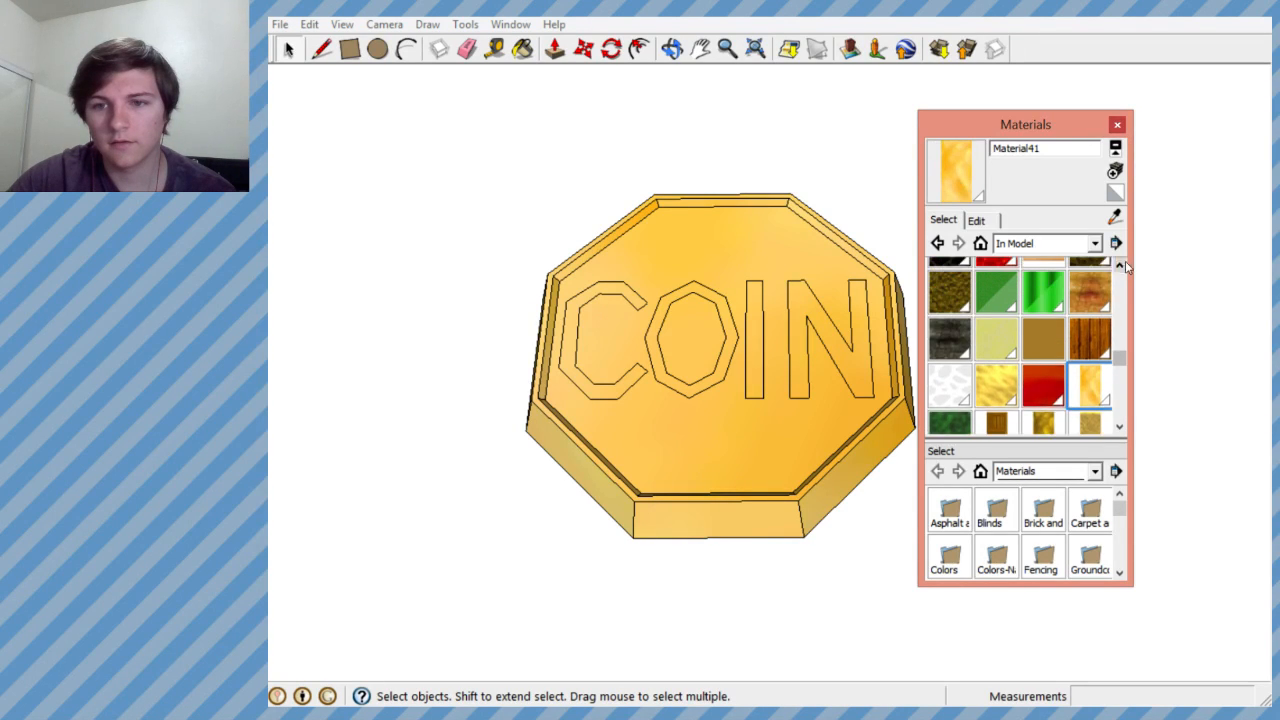
left_click(1119, 265)
left_click(1119, 265)
left_click(1119, 265)
left_click(1119, 265)
left_click(1119, 265)
left_click(1119, 265)
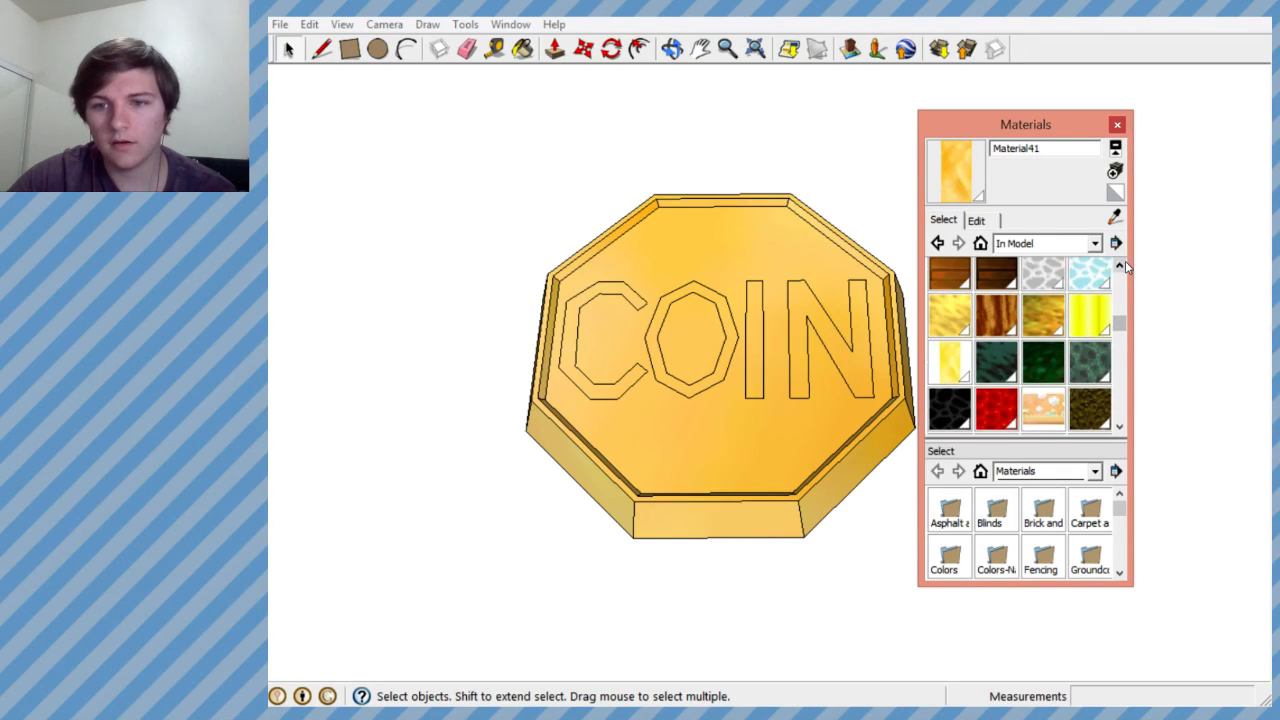
left_click(1119, 265)
left_click(1119, 426)
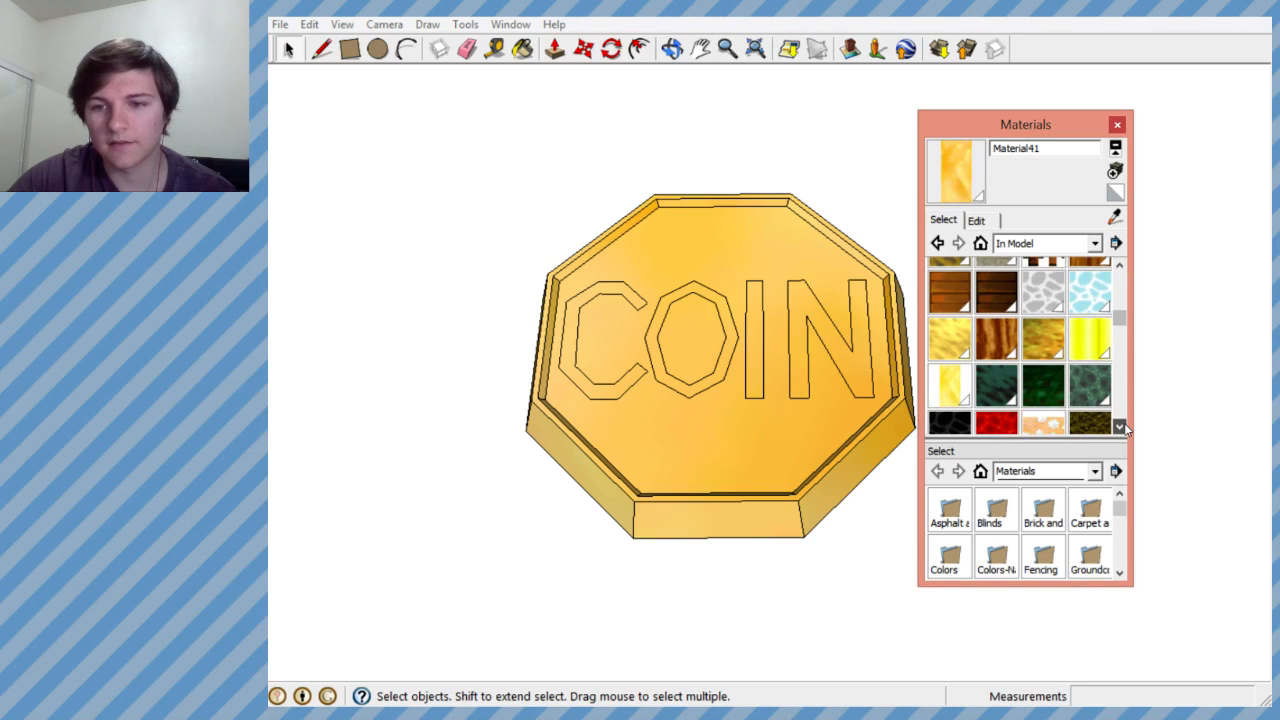
left_click(1119, 426)
left_click(1119, 426)
left_click(1119, 426)
left_click(1119, 426)
left_click(1119, 426)
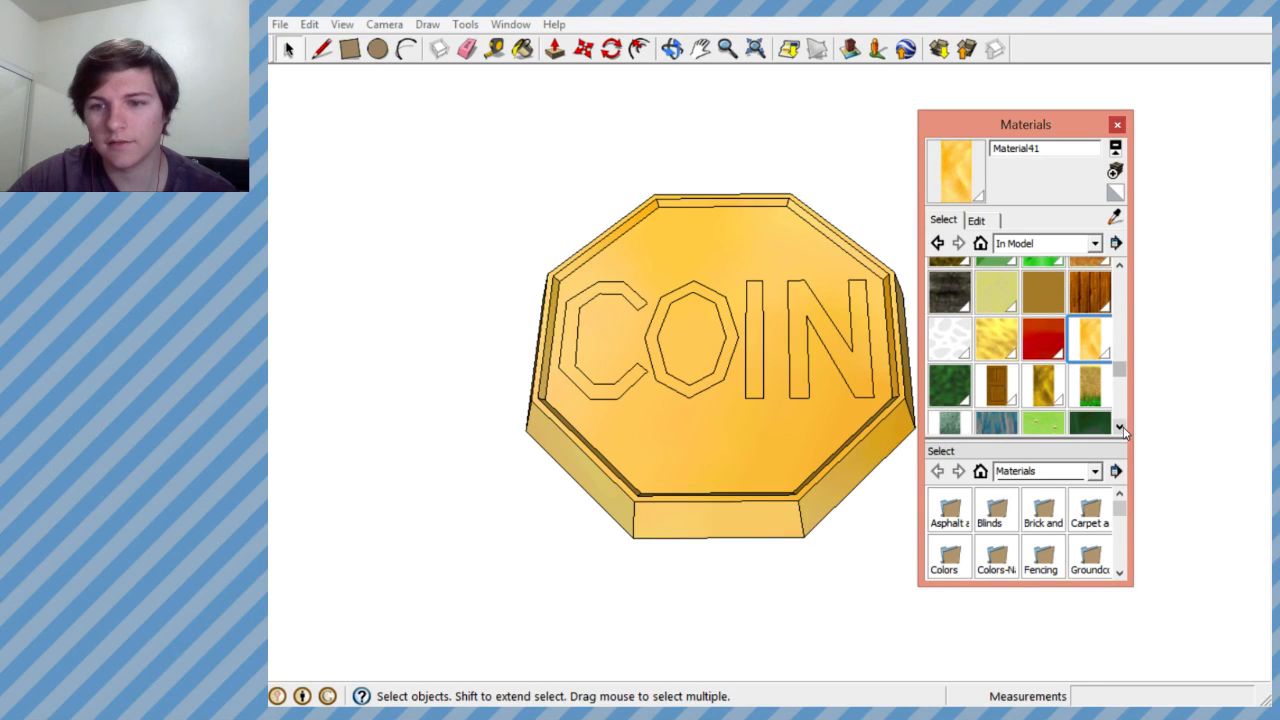
- Create a deeper orange variant of Material41 and paint the coin's recessed floor around the letters with it
left_click(1114, 193)
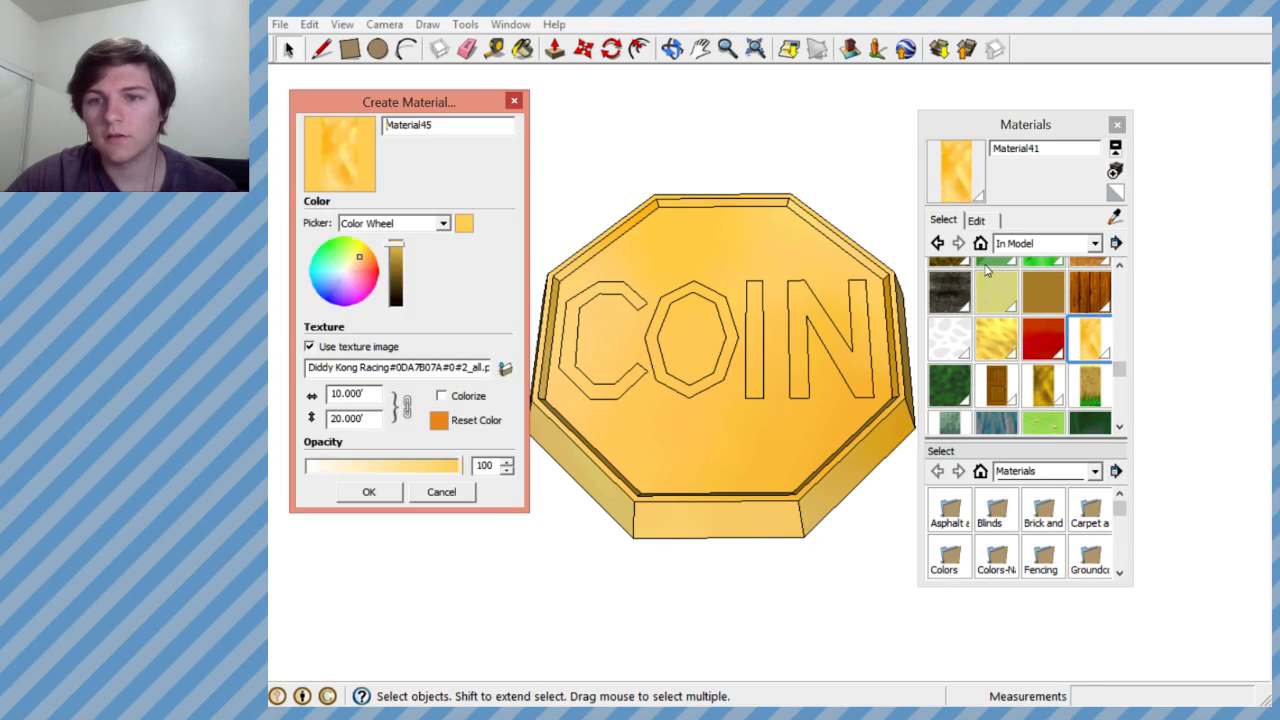
left_click(366, 259)
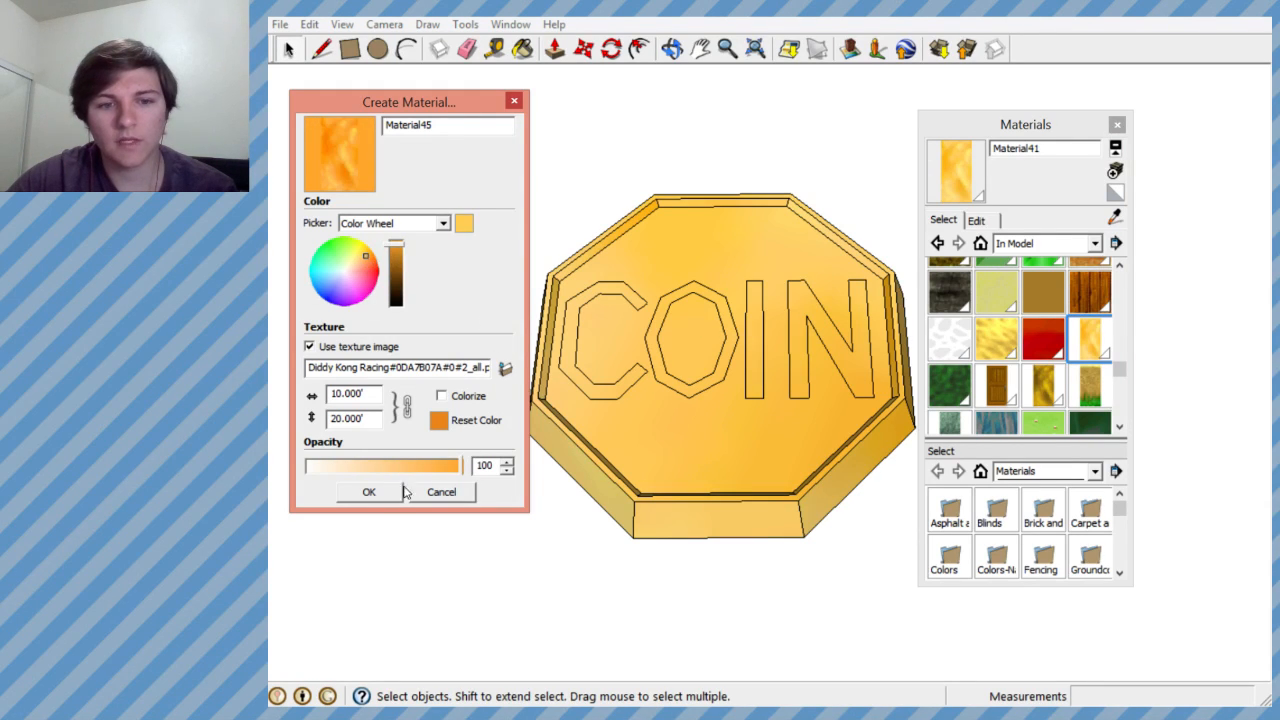
left_click(400, 492)
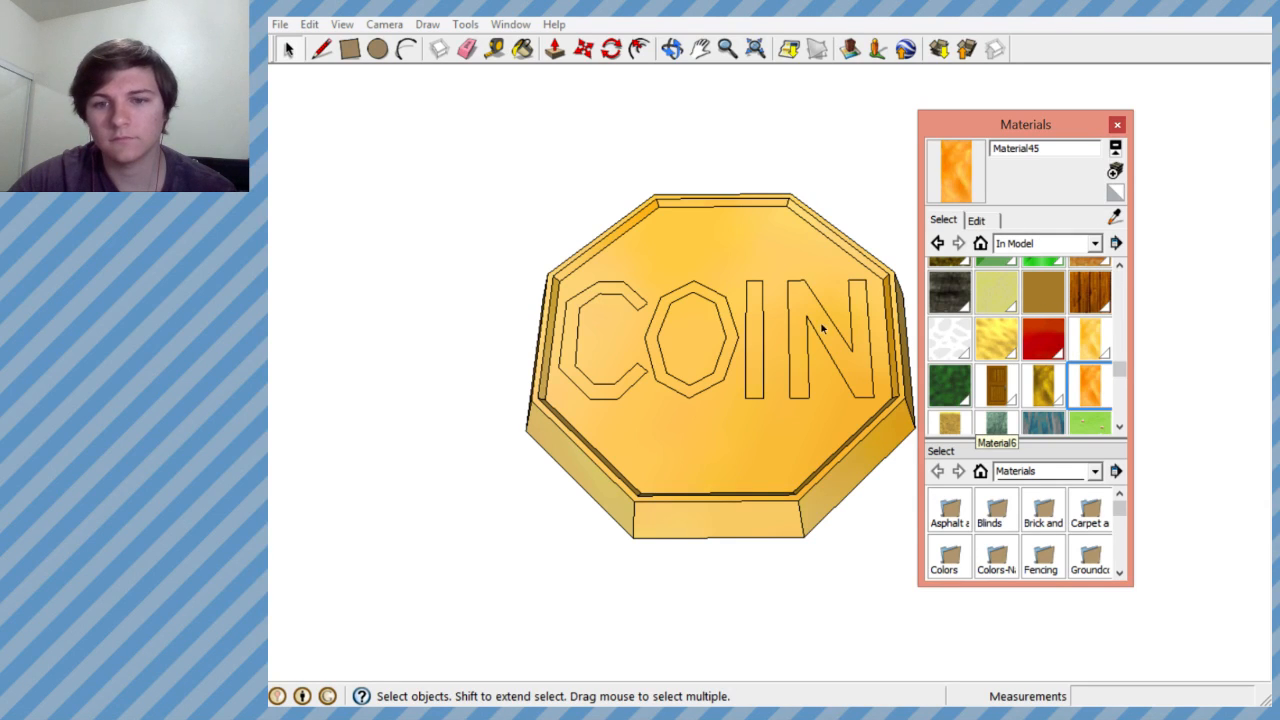
left_click(522, 48)
left_click(747, 250)
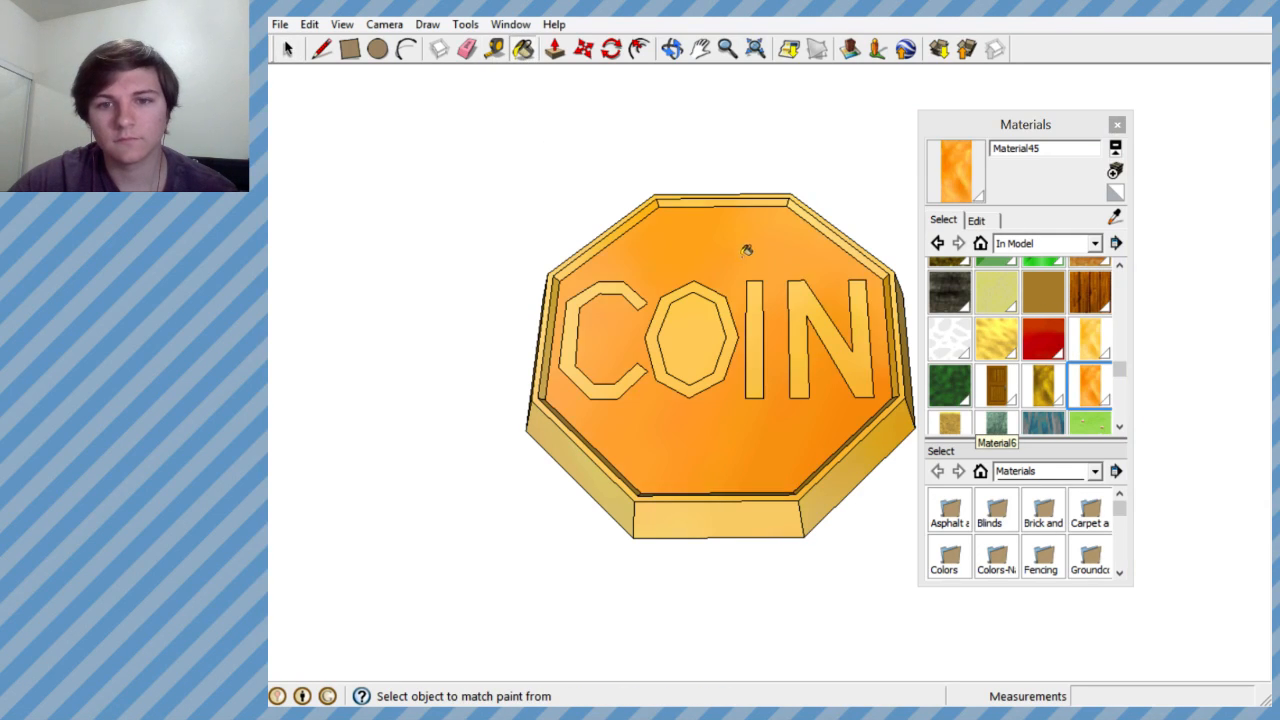
- Create a dark brown variant of the orange Material45 by lowering its brightness
middle_click_drag(752, 334, 621, 228)
scroll(573, 284, "down", 3)
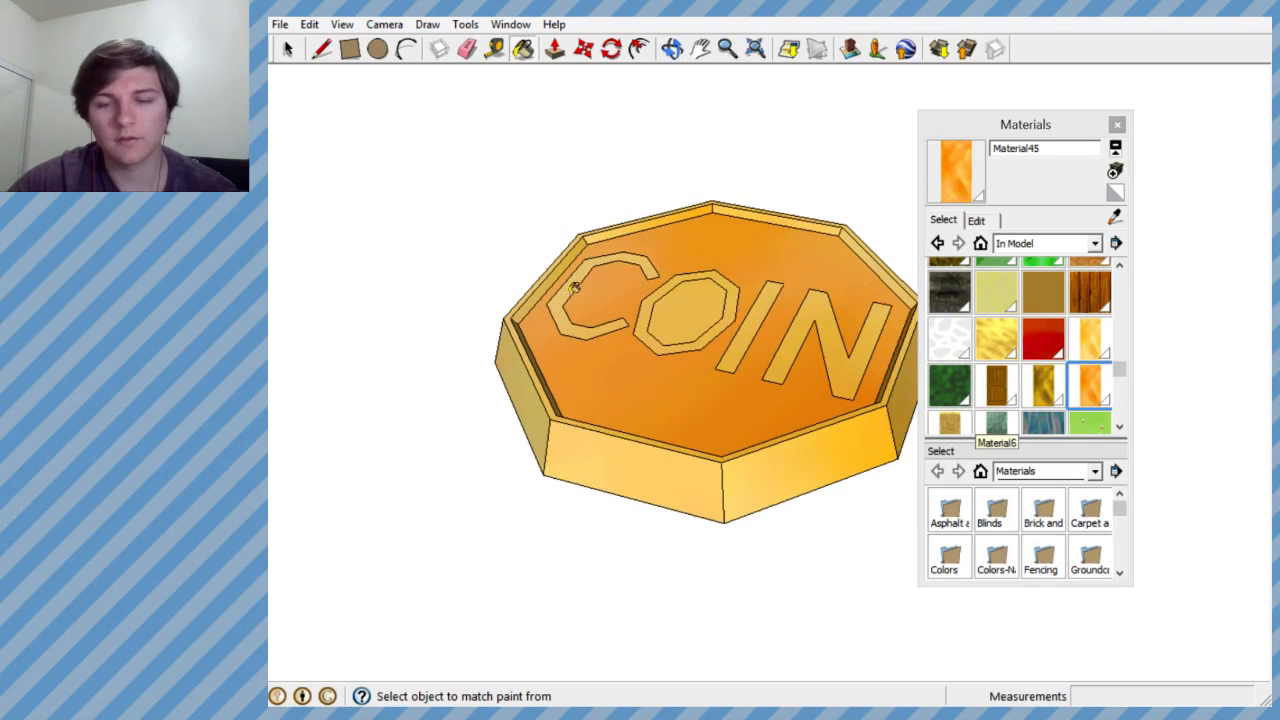
scroll(560, 290, "up", 5)
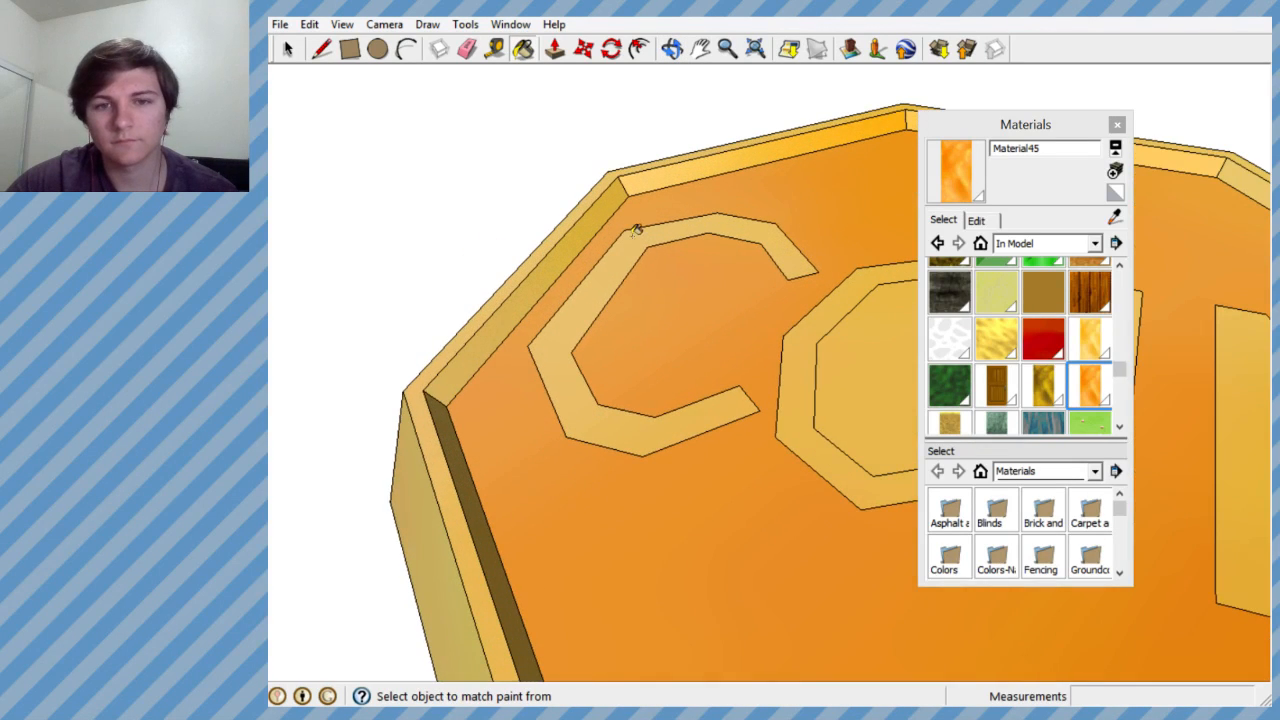
left_click(1115, 171)
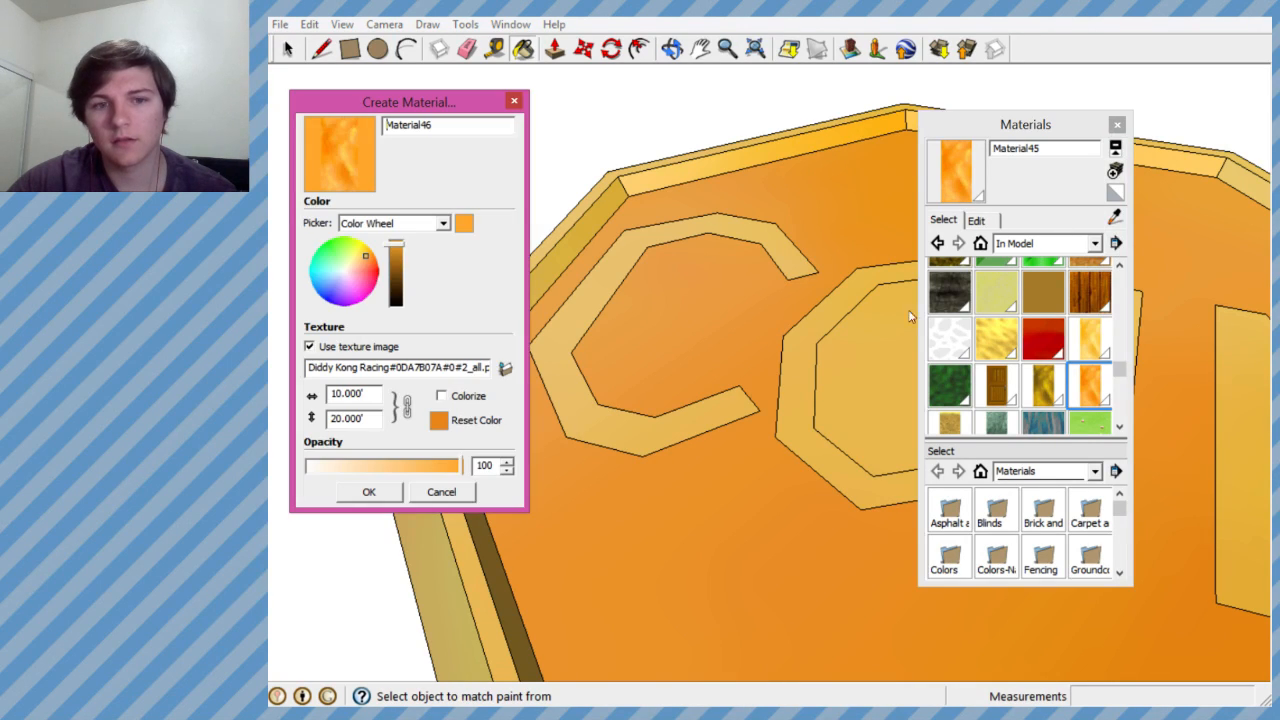
left_click_drag(404, 270, 398, 276)
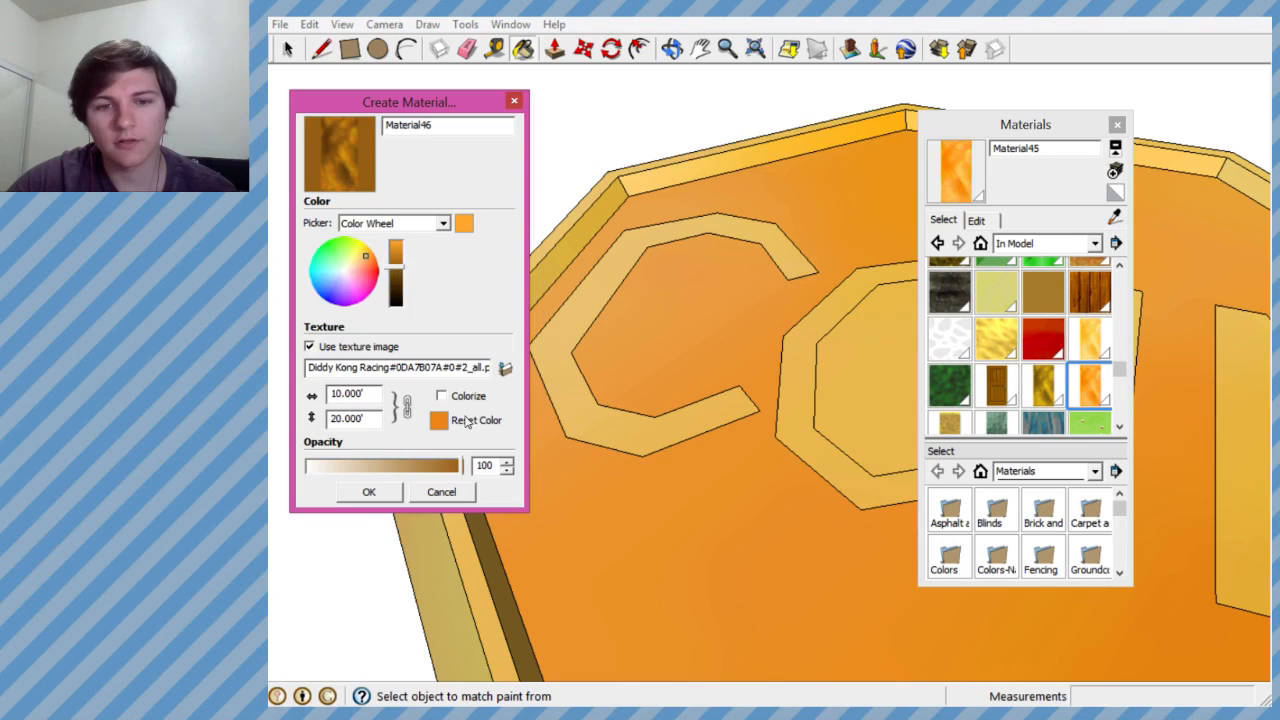
left_click(368, 492)
- Paint the inner walls of the raised rim one after another with the dark brown Material46
left_click(511, 296)
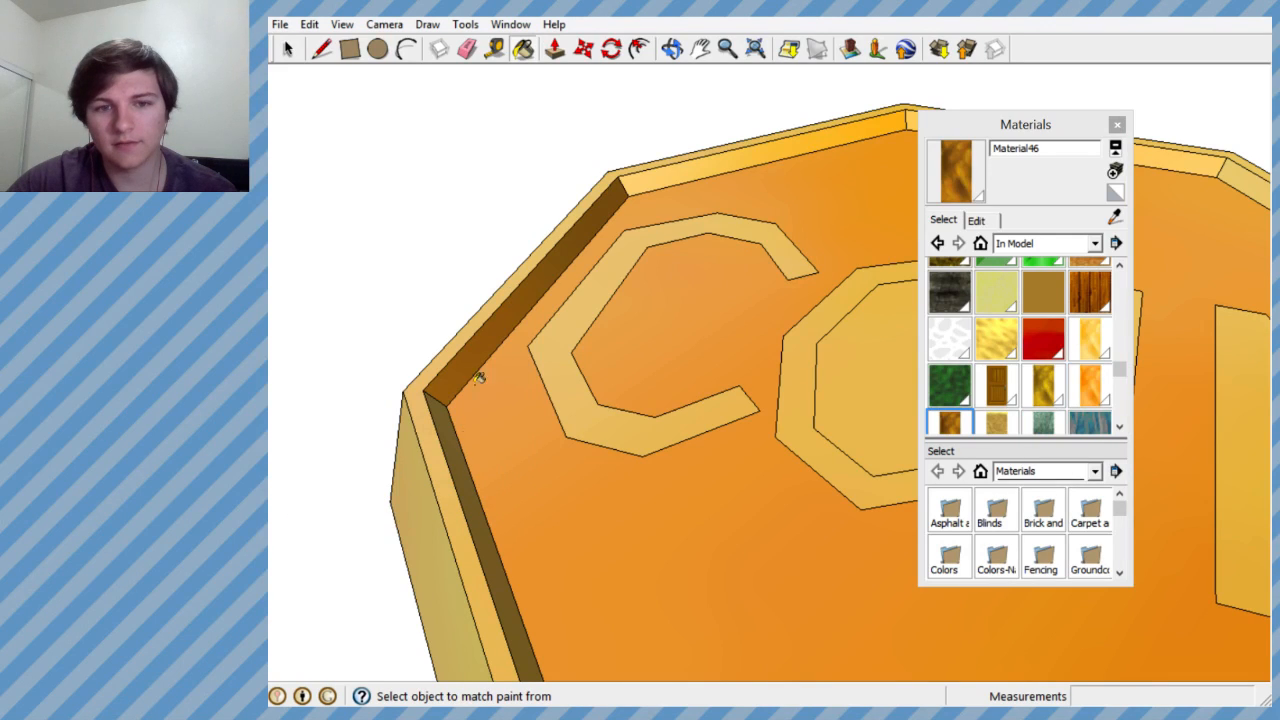
left_click(452, 442)
left_click(660, 176)
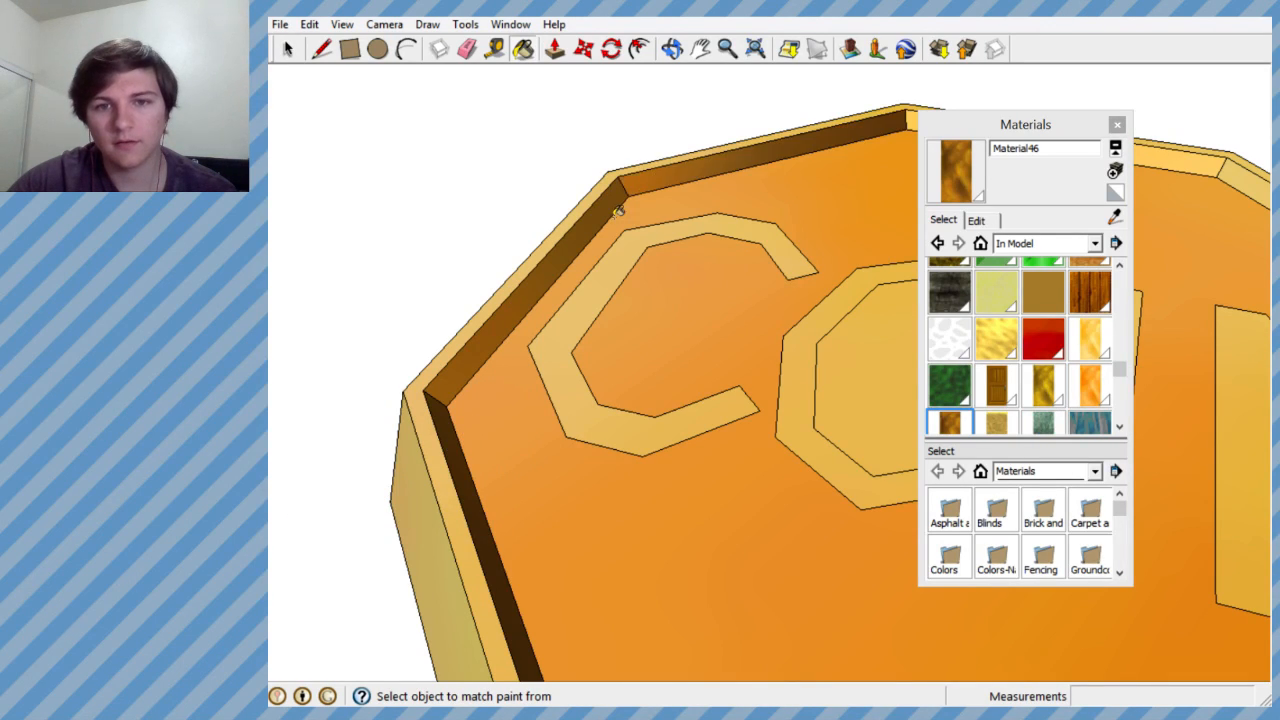
middle_click_drag(441, 306, 518, 295)
scroll(540, 290, "down", 3)
left_click(766, 210)
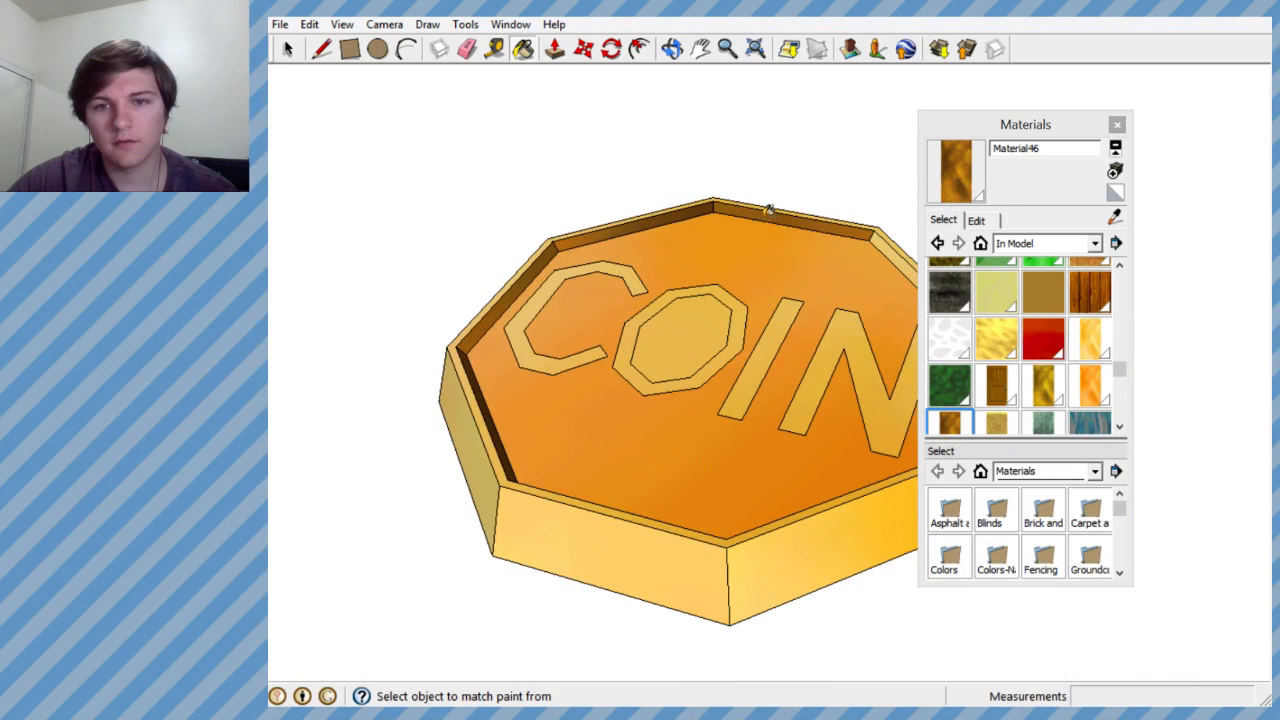
mouse_move(766, 210)
middle_mouse_down()
mouse_move(497, 400)
mouse_move(451, 367)
middle_mouse_up()
left_click(479, 357)
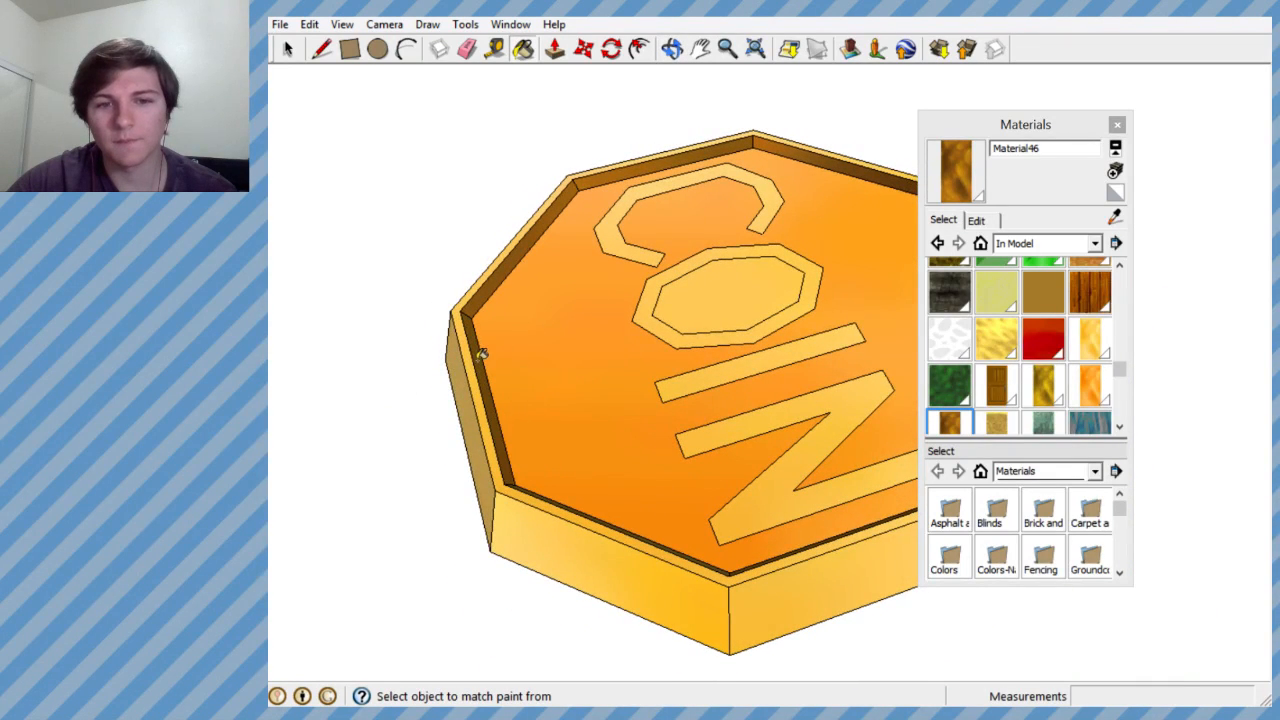
- Paint the O's interior with the orange Material45 and the remaining inner rim walls with the dark brown Material46
left_click(1090, 381)
left_click(731, 283)
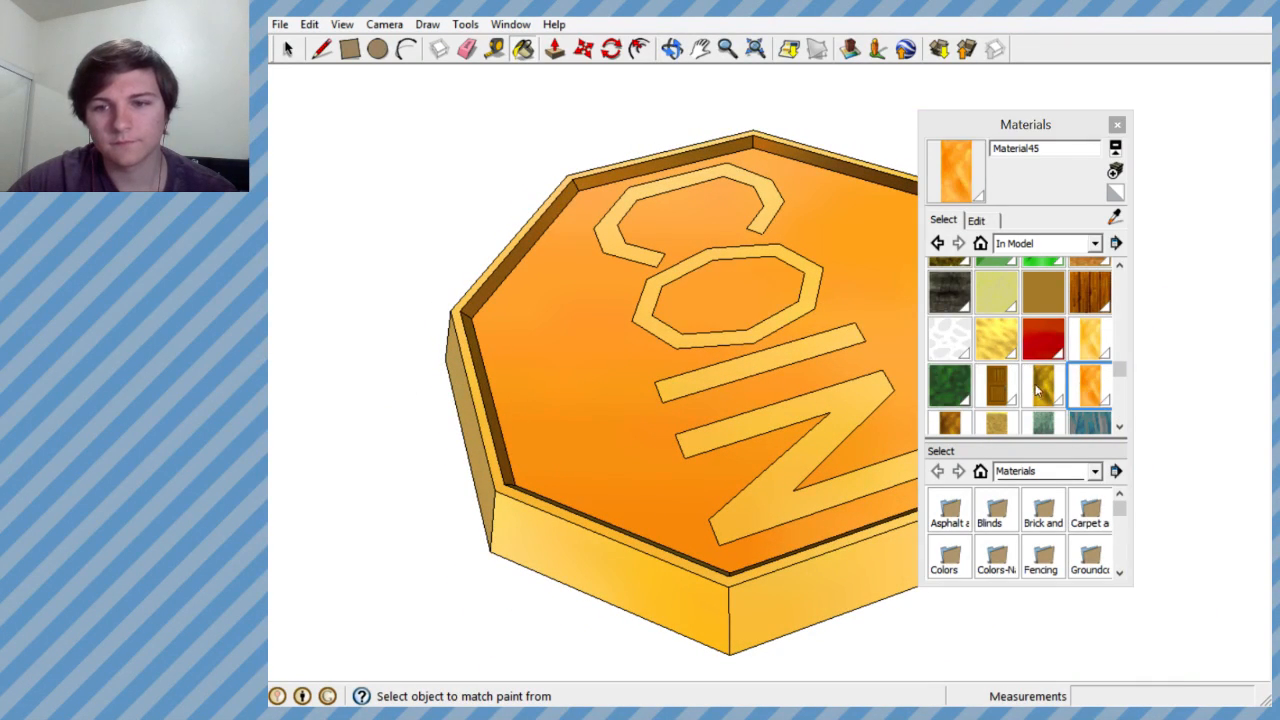
left_click(1120, 428)
left_click(1120, 428)
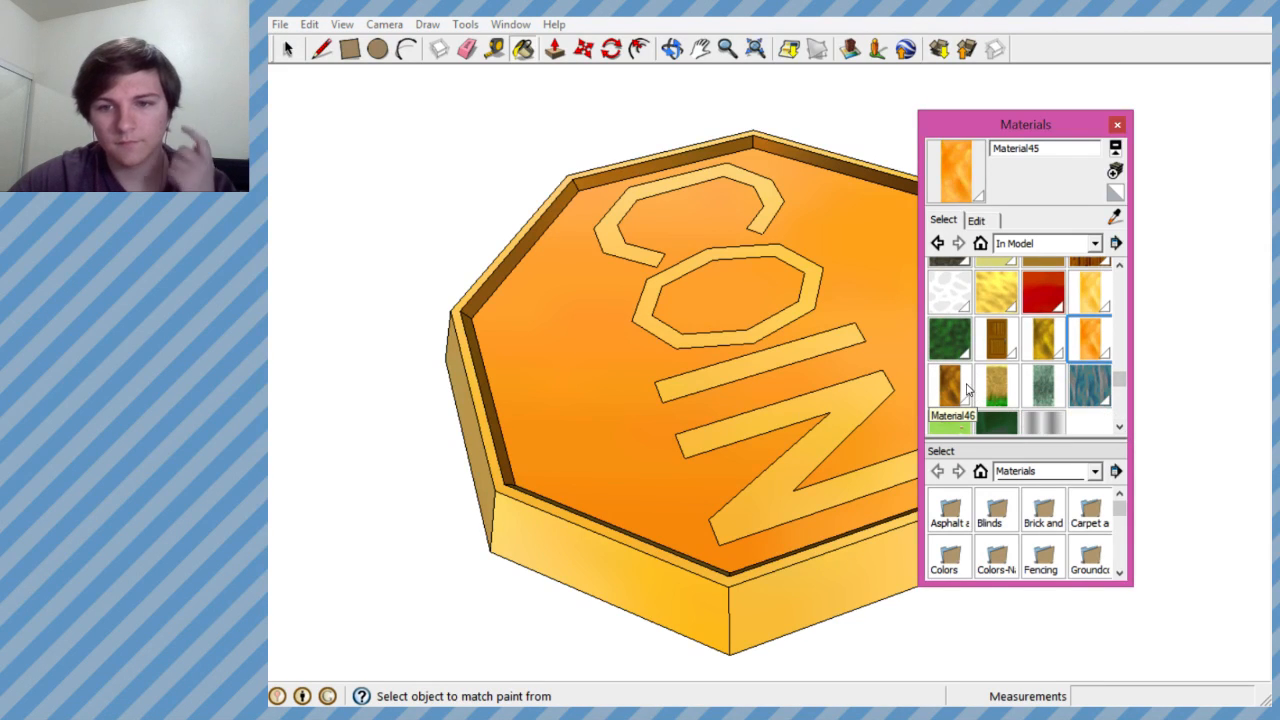
left_click(950, 384)
mouse_move(860, 420)
middle_mouse_down()
mouse_move(374, 423)
mouse_move(522, 278)
mouse_move(594, 437)
mouse_move(534, 357)
mouse_move(685, 447)
mouse_move(729, 343)
mouse_move(795, 242)
middle_mouse_up()
left_click(541, 266)
left_click(775, 238)
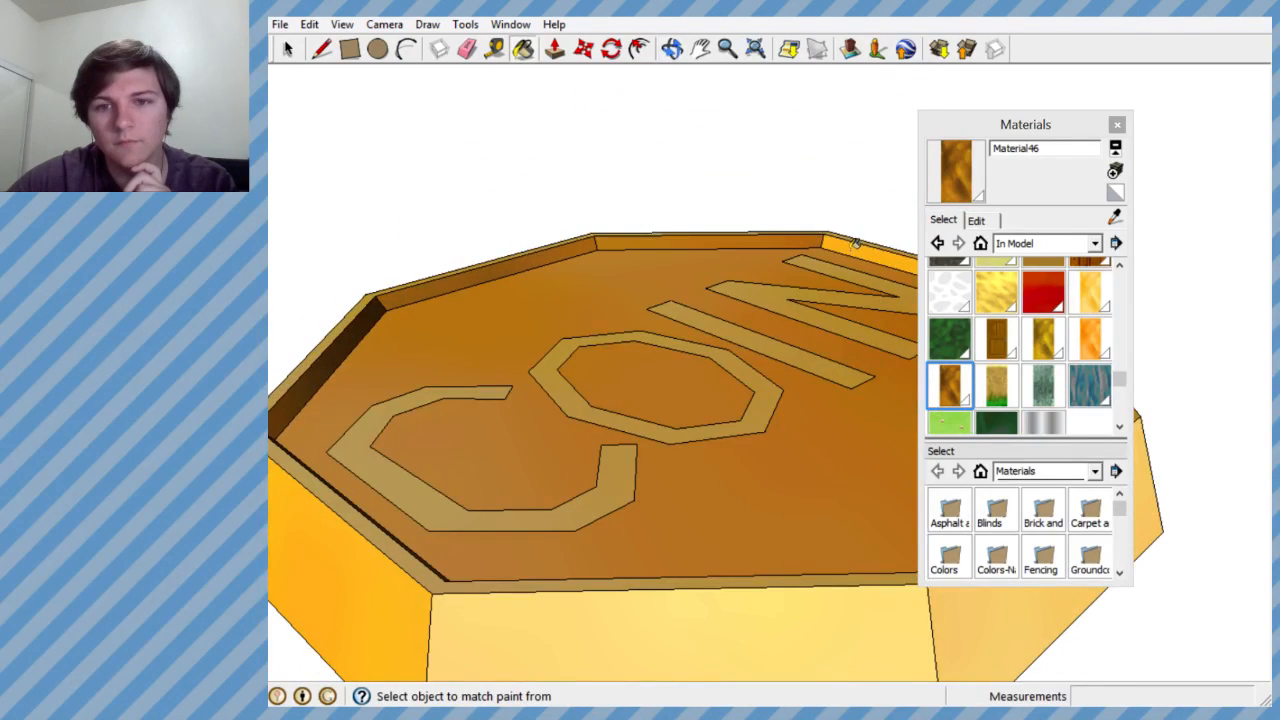
left_click(855, 246)
- Paint the letters C, O, I and N with the dark brown Material46
mouse_move(680, 311)
middle_mouse_down()
mouse_move(677, 417)
mouse_move(599, 413)
mouse_move(534, 323)
middle_mouse_up()
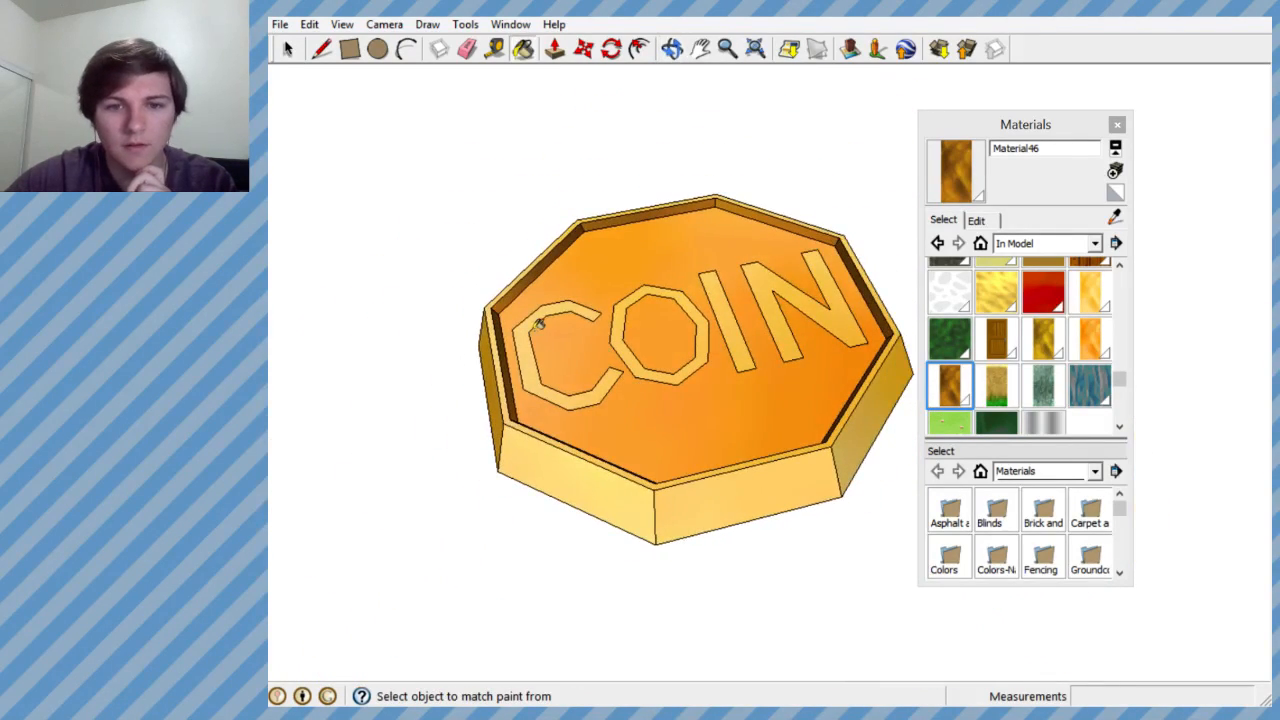
left_click(539, 330)
left_click(629, 298)
left_click(713, 289)
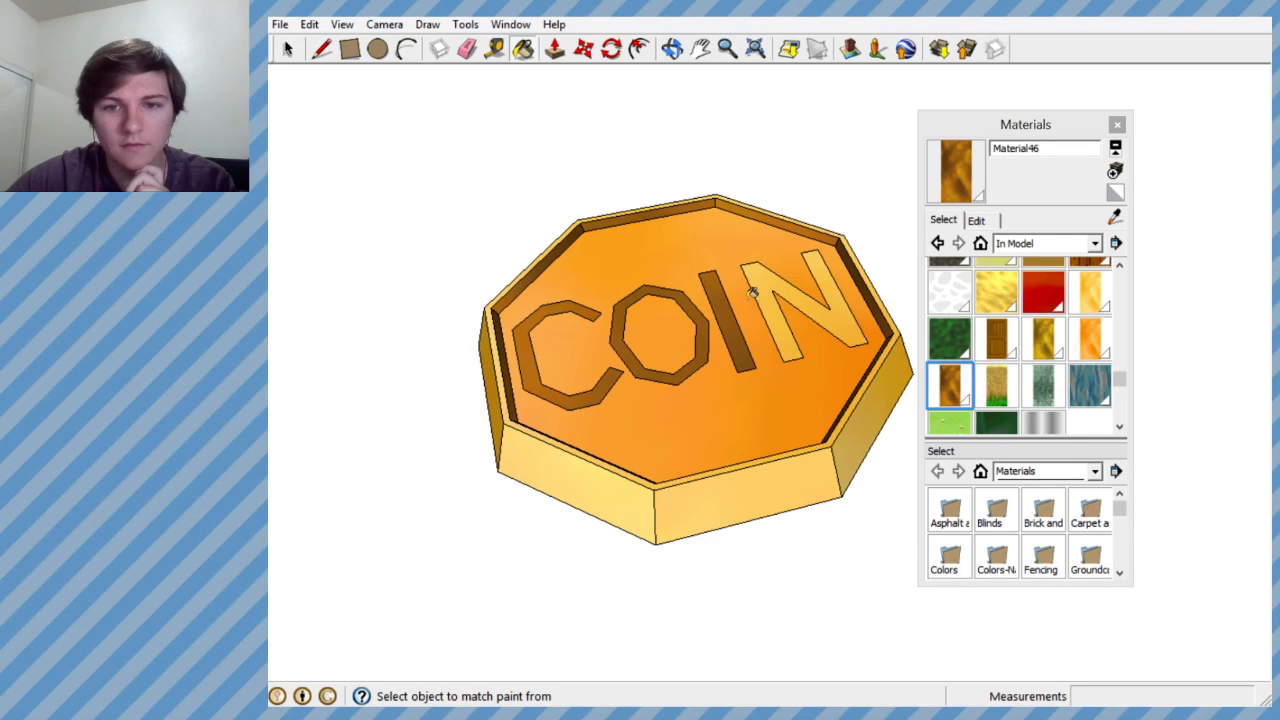
left_click(769, 288)
- Create a near-black variant of the dark brown Material46 and paint all four COIN letters with it
middle_click_drag(769, 290, 654, 471)
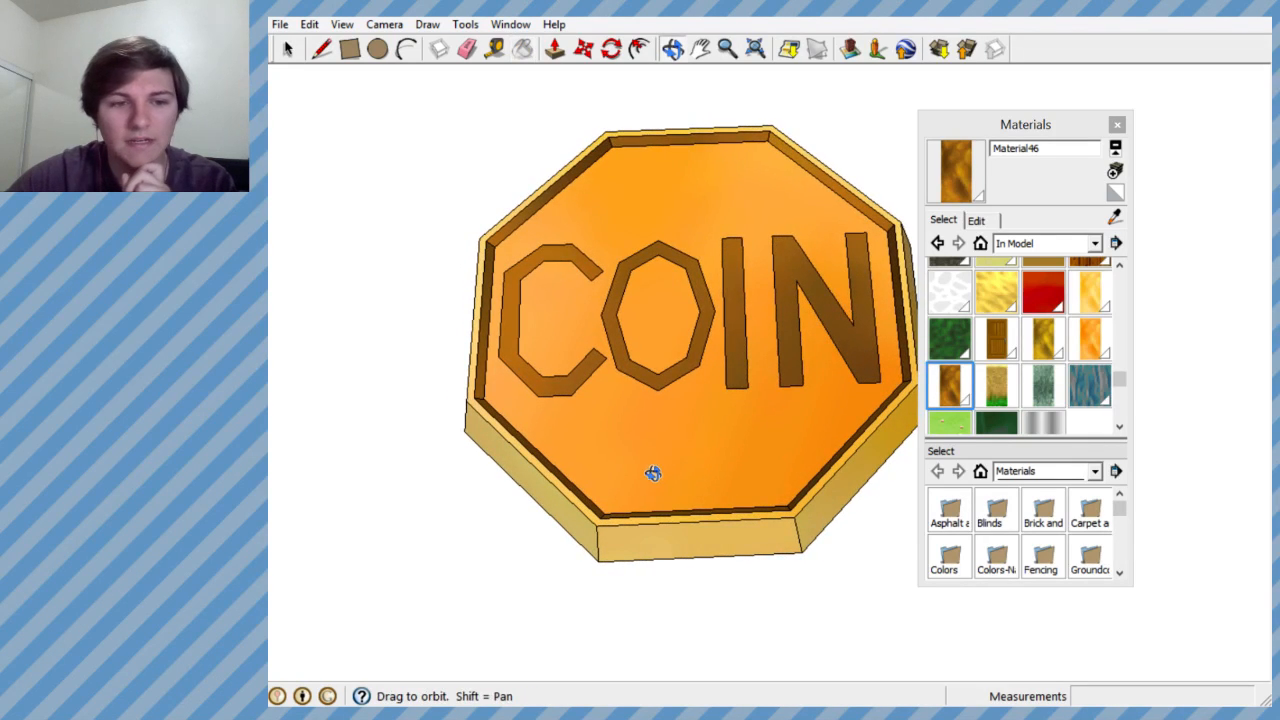
key("alt")
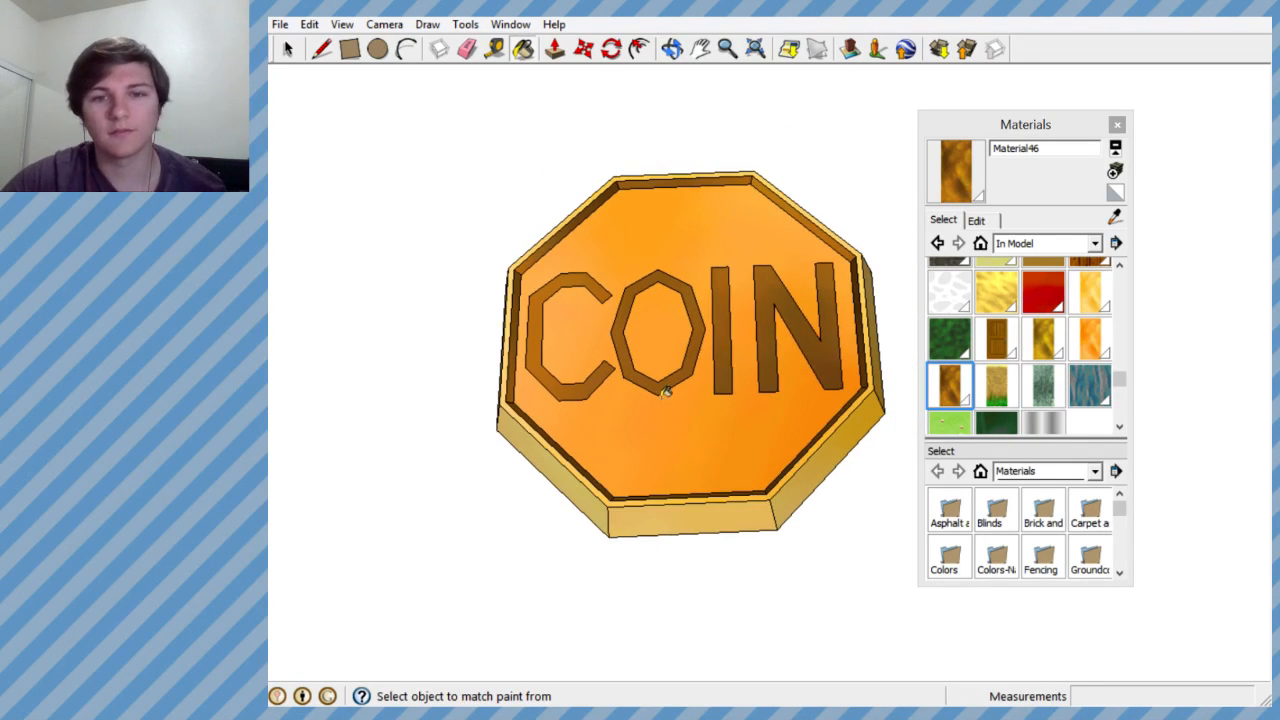
scroll(668, 390, "up", 2)
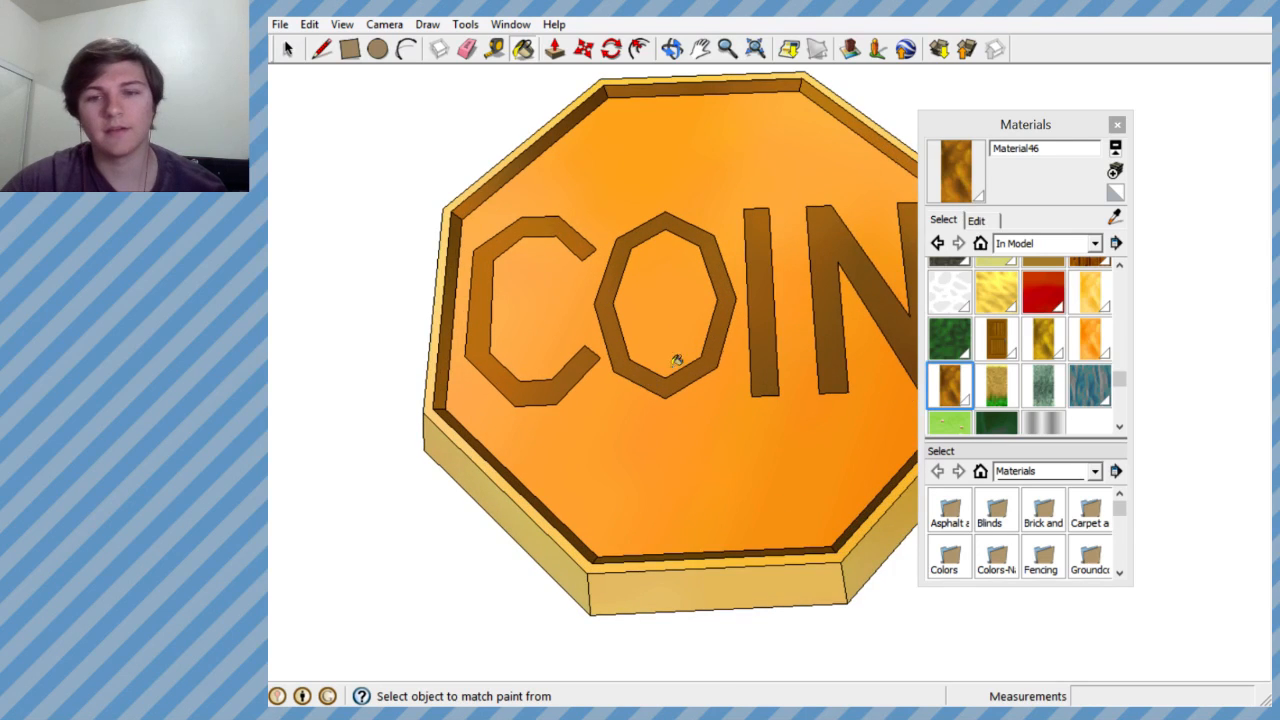
left_click(1117, 174)
left_click_drag(397, 282, 400, 305)
left_click(381, 489)
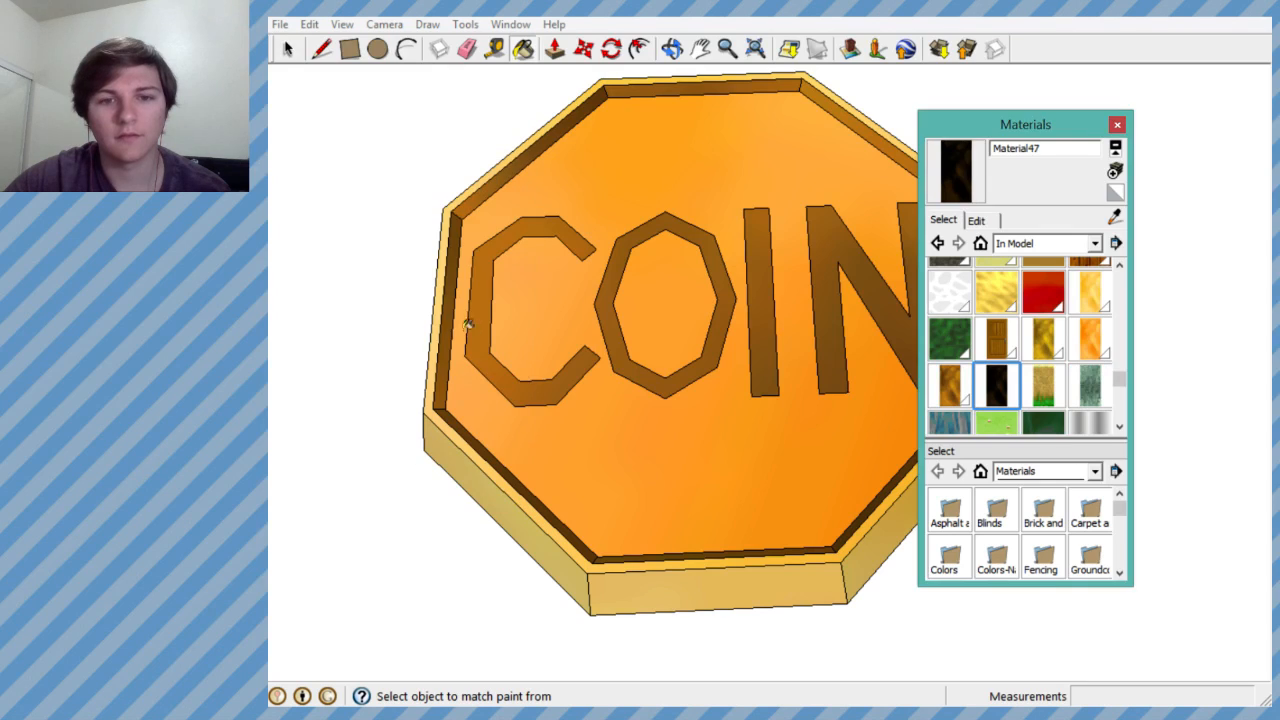
left_click(484, 308)
left_click(610, 287)
left_click(760, 267)
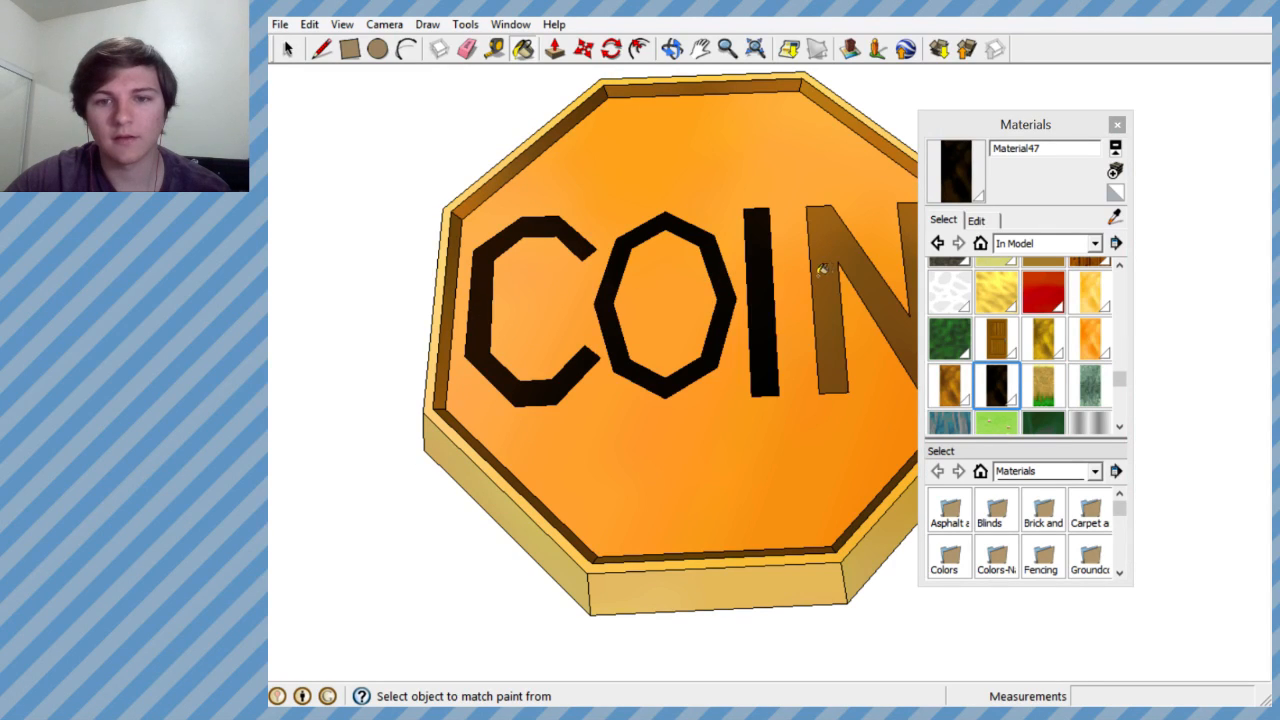
left_click(840, 249)
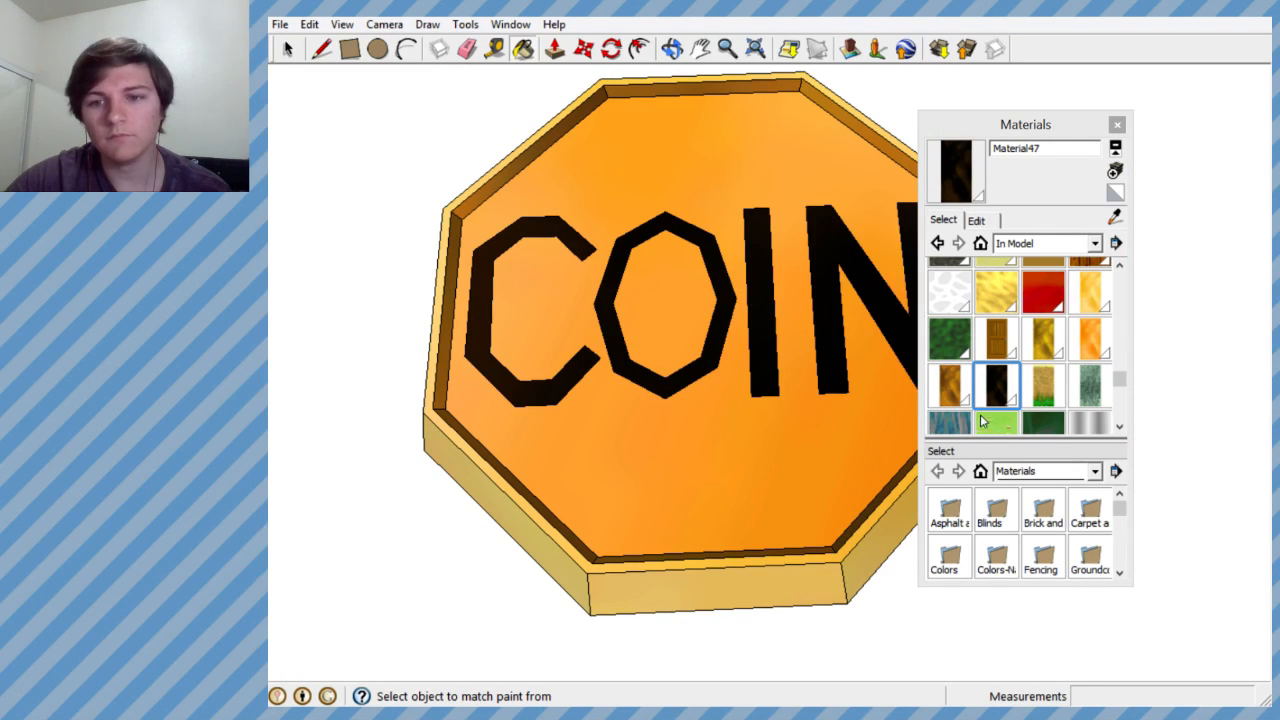
- Lighten Material47 on the COIN letters from near-black to a dark brown and shift its hue slightly towards yellow
left_click(976, 220)
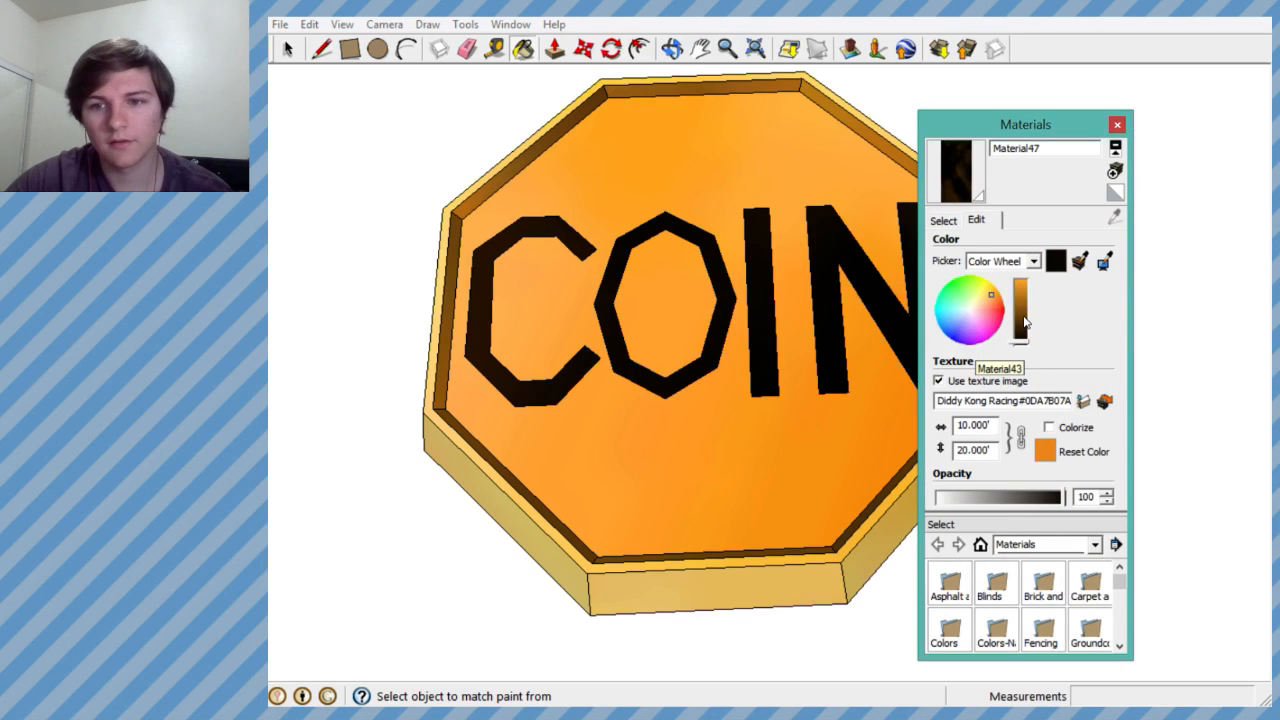
left_click(1024, 318)
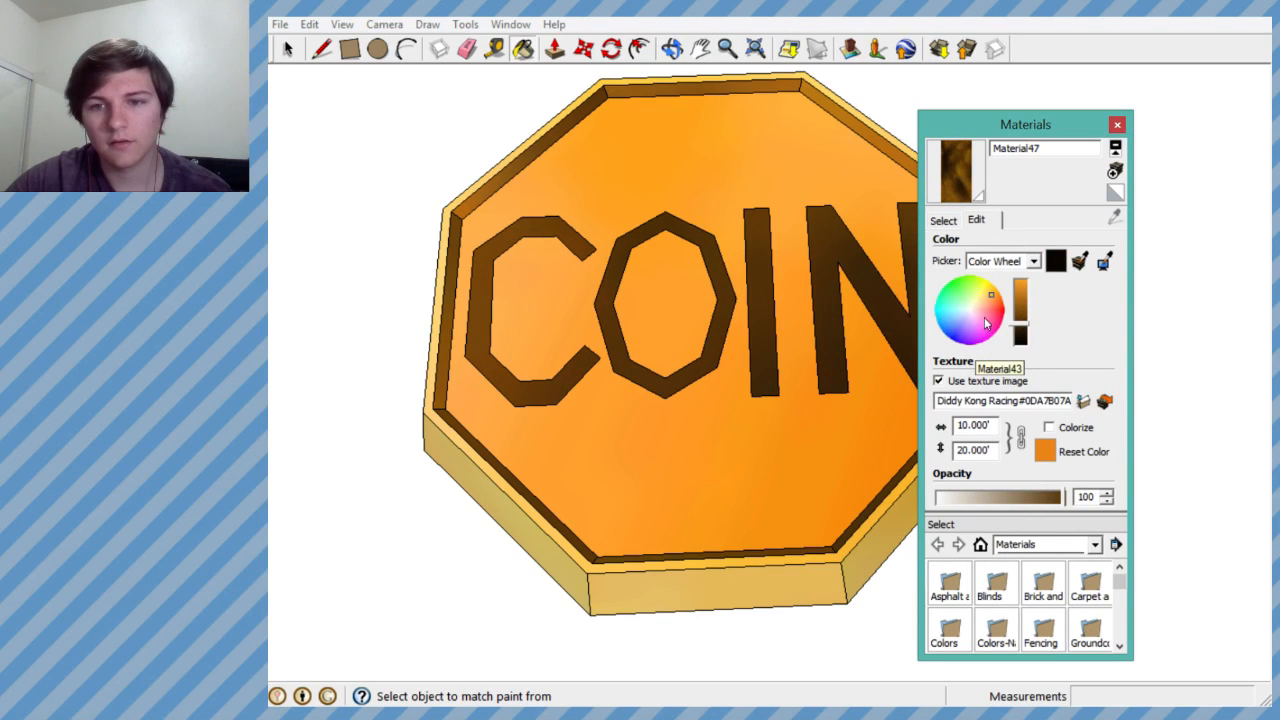
left_click_drag(988, 298, 995, 287)
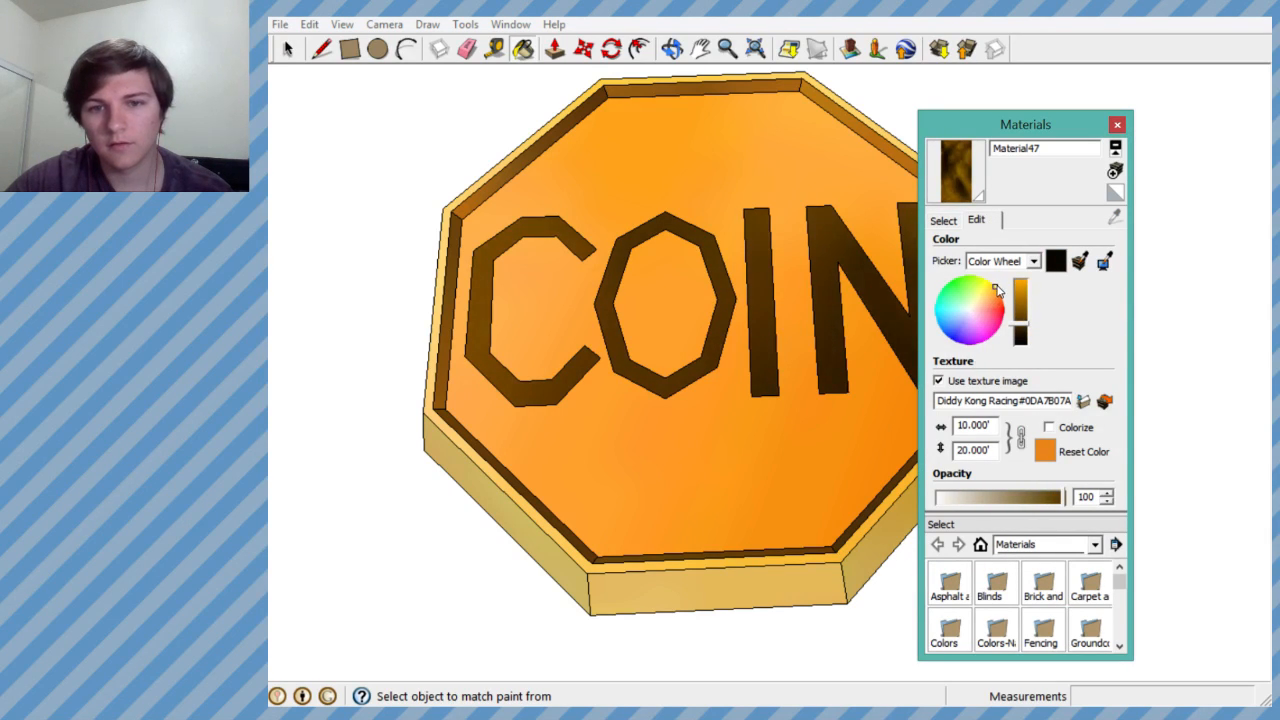
left_click(1117, 125)
- Select the entire octagonal COIN coin and make it a group
middle_click_drag(880, 280, 768, 320)
scroll(751, 357, "down", 3)
scroll(748, 357, "down", 5)
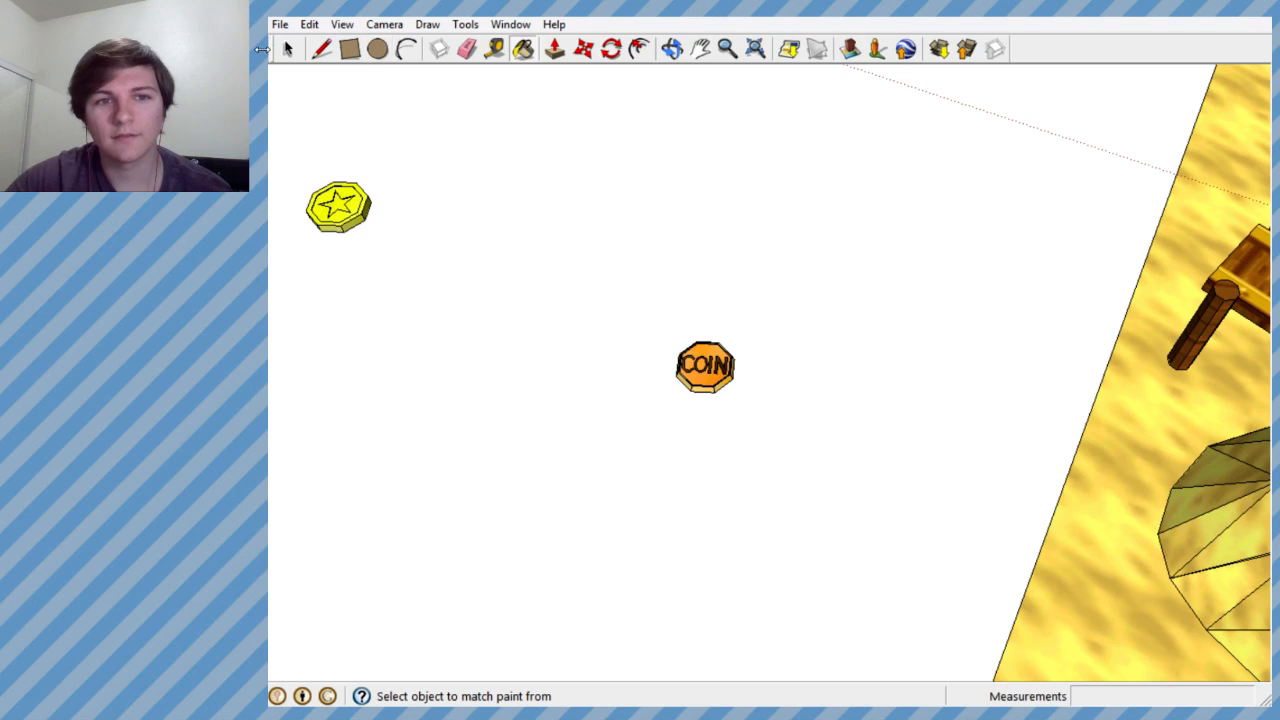
scroll(346, 117, "up", 4)
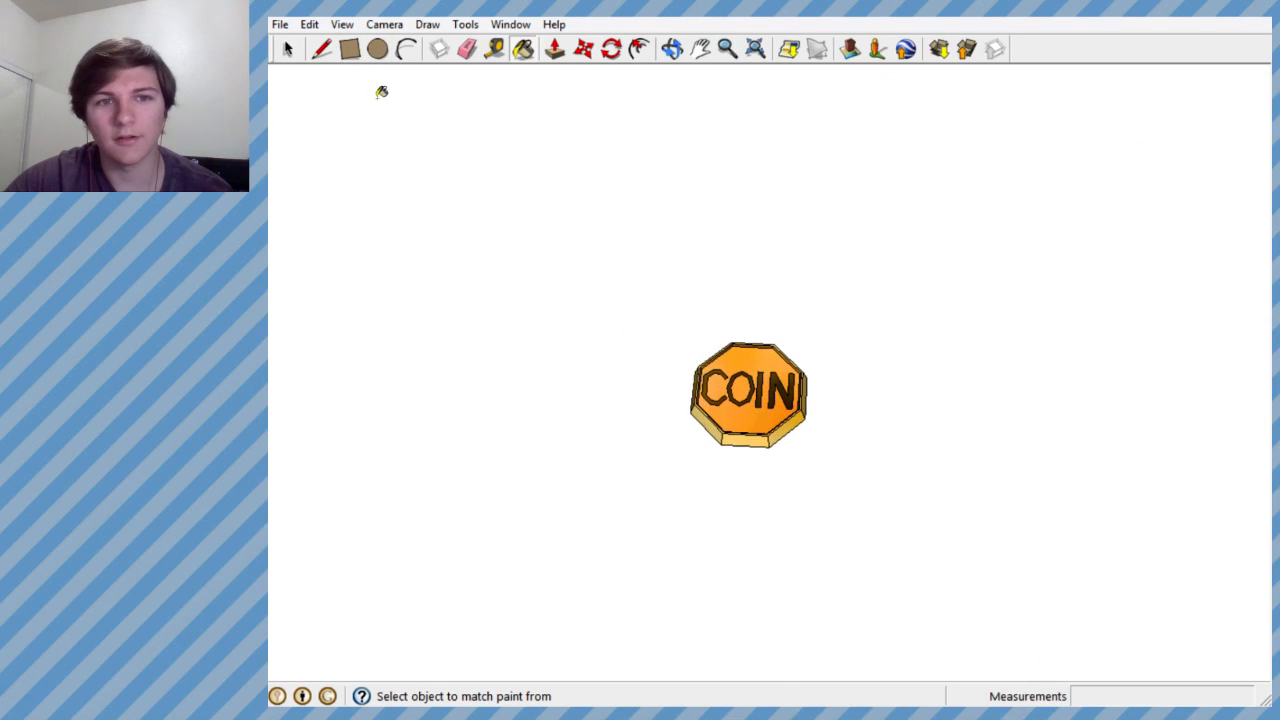
left_click(288, 50)
left_click_drag(640, 283, 860, 500)
right_click(758, 420)
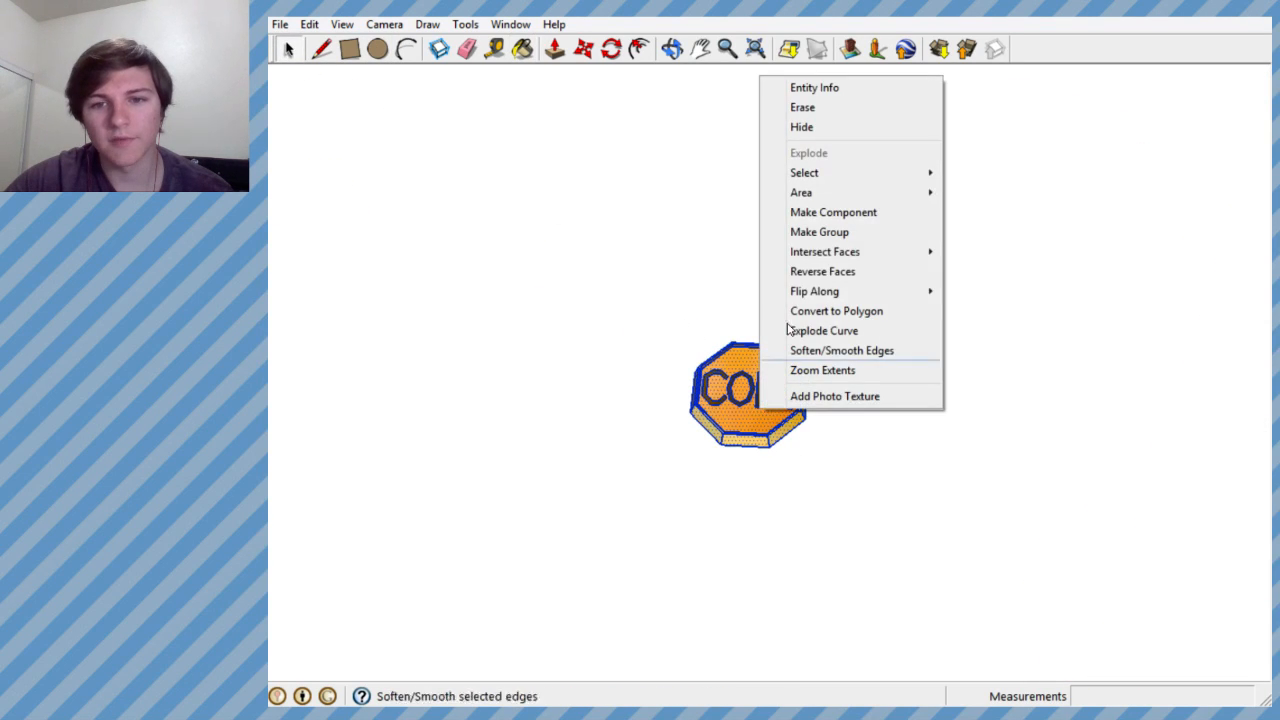
left_click(836, 234)
- Move the yellow star coin across the empty area to a spot beside the COIN coin
scroll(860, 405, "down", 5)
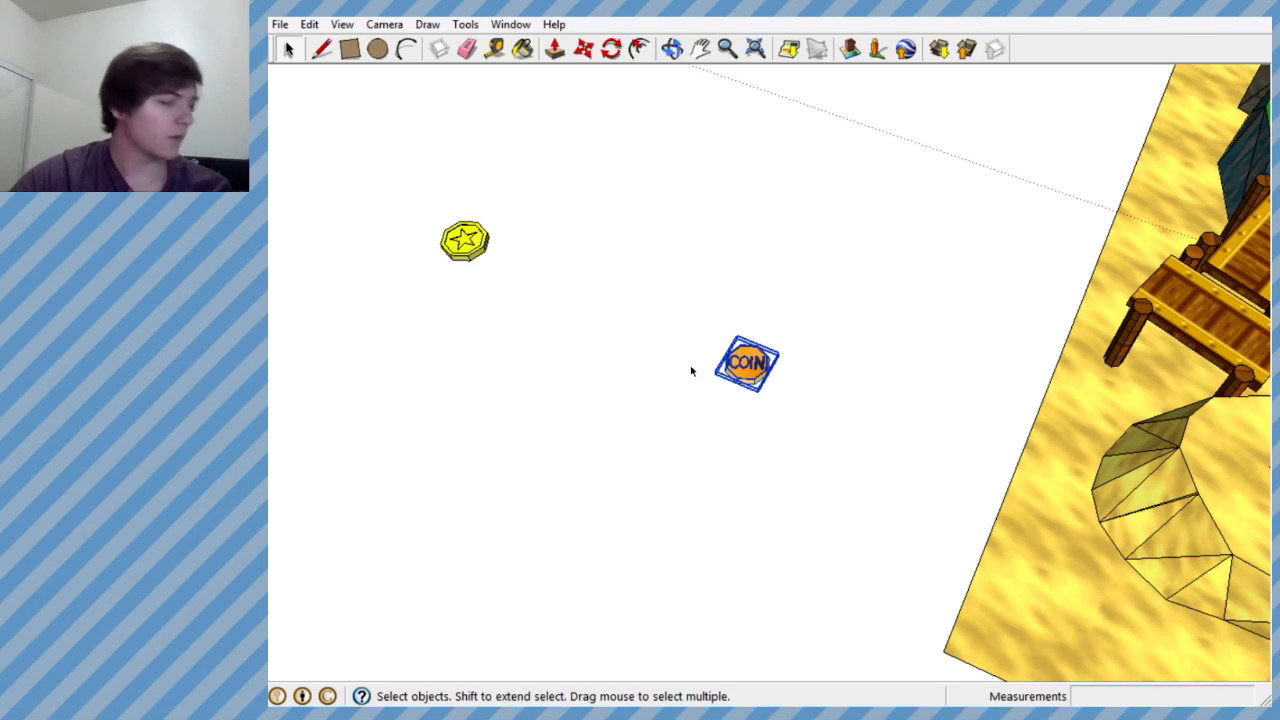
scroll(690, 371, "down", 2)
left_click_drag(460, 231, 578, 310)
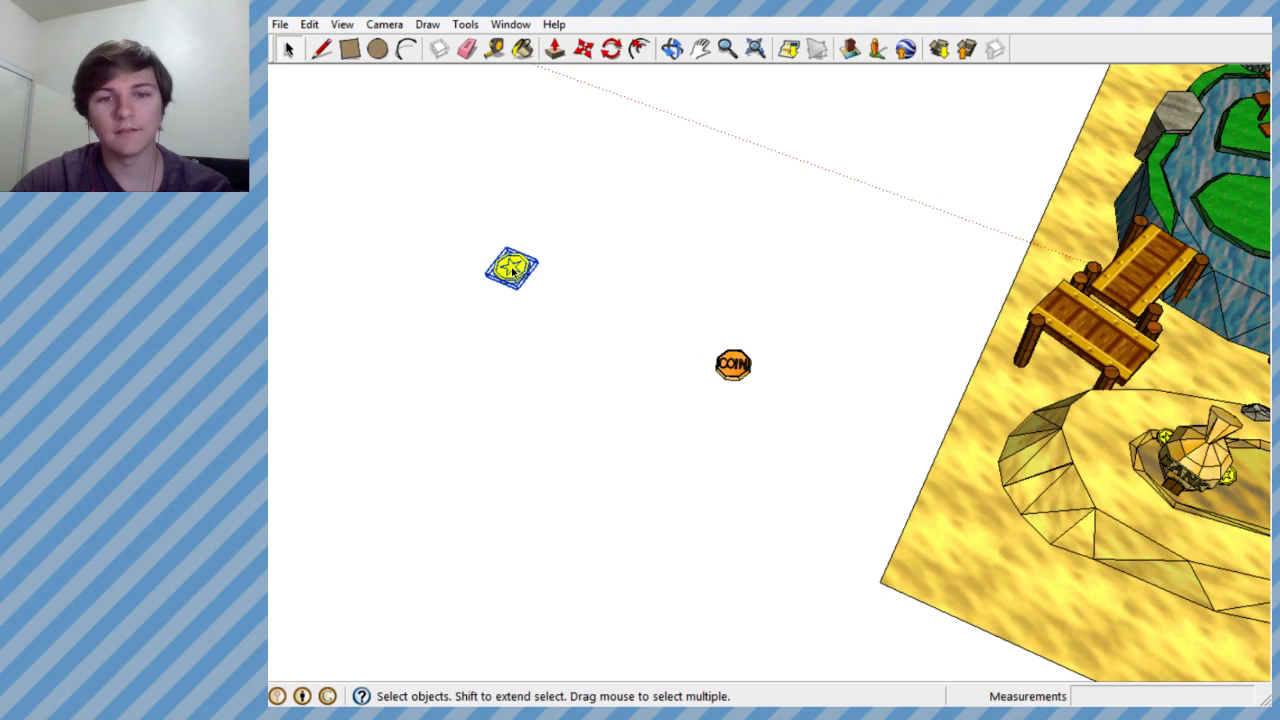
left_click(583, 55)
left_click(514, 267)
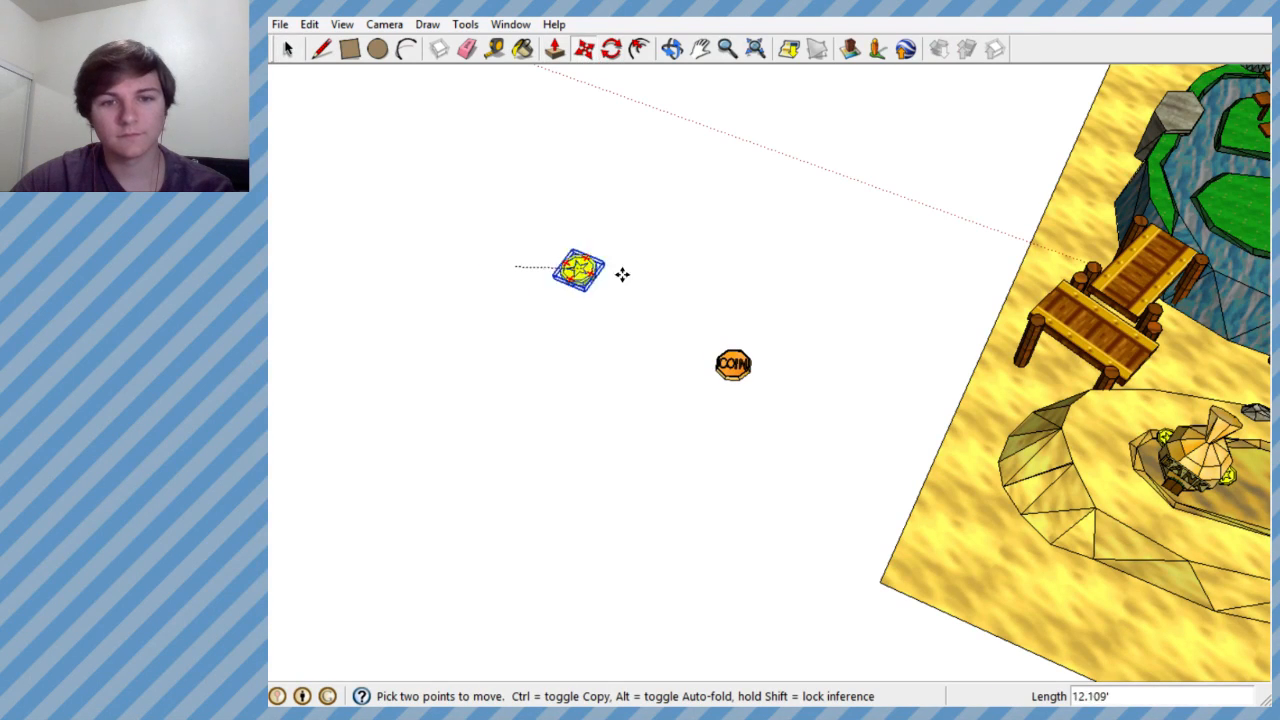
left_click(692, 345)
- Lower the yellow star coin vertically to roughly the level of the COIN coin
scroll(693, 348, "up", 5)
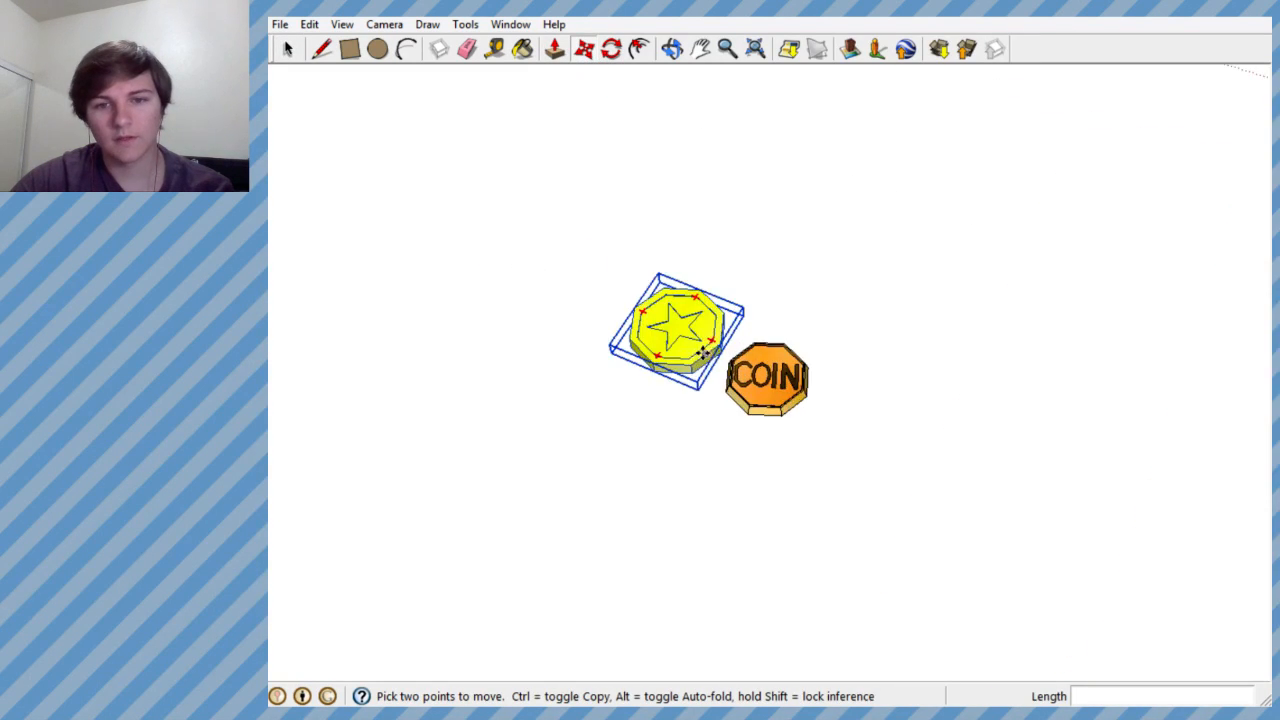
middle_click_drag(693, 348, 691, 183)
left_click(646, 276)
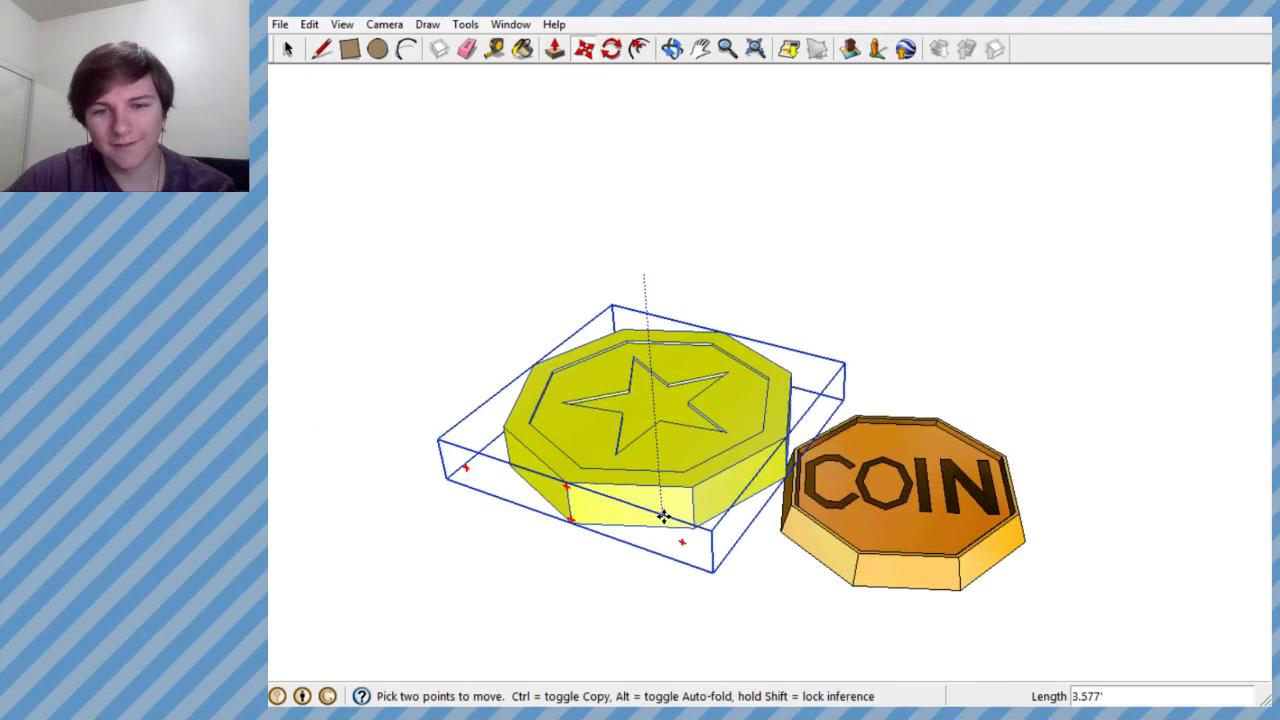
middle_click_drag(663, 517, 680, 630)
scroll(631, 286, "down", 4)
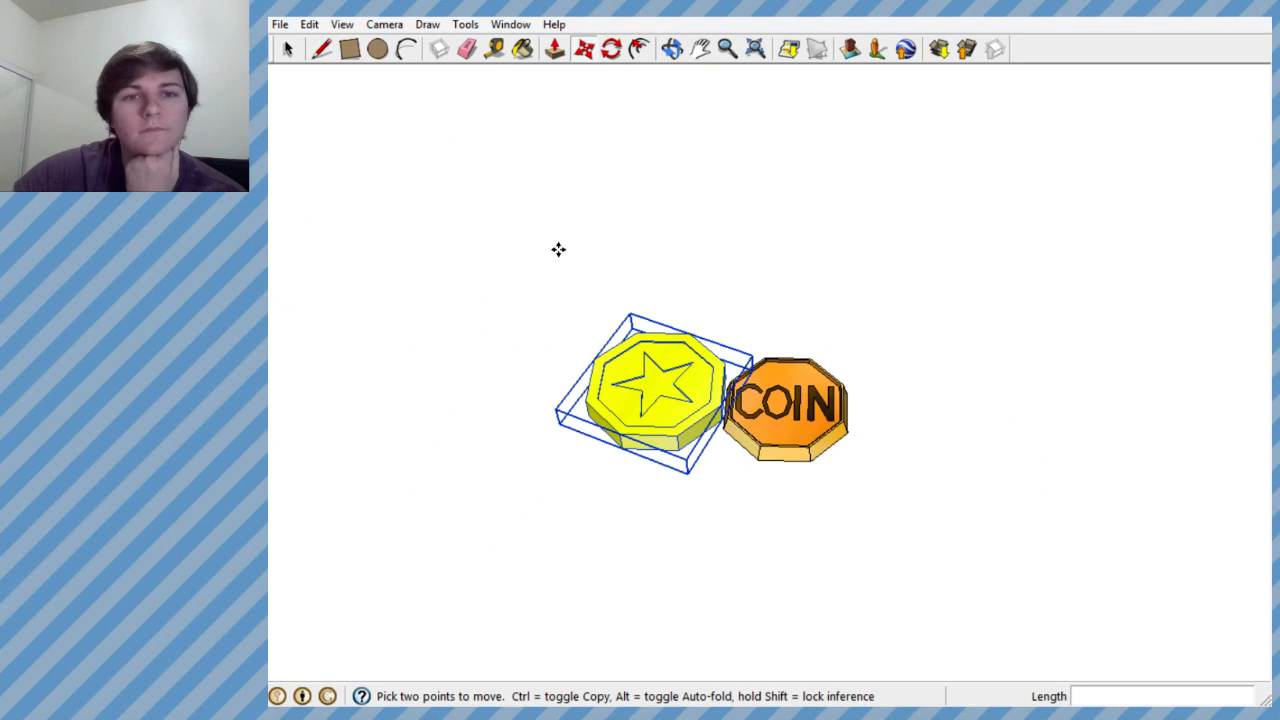
- Scale the star coin down uniformly from a corner to about 0.35 of its size
left_click(474, 24)
left_click(500, 150)
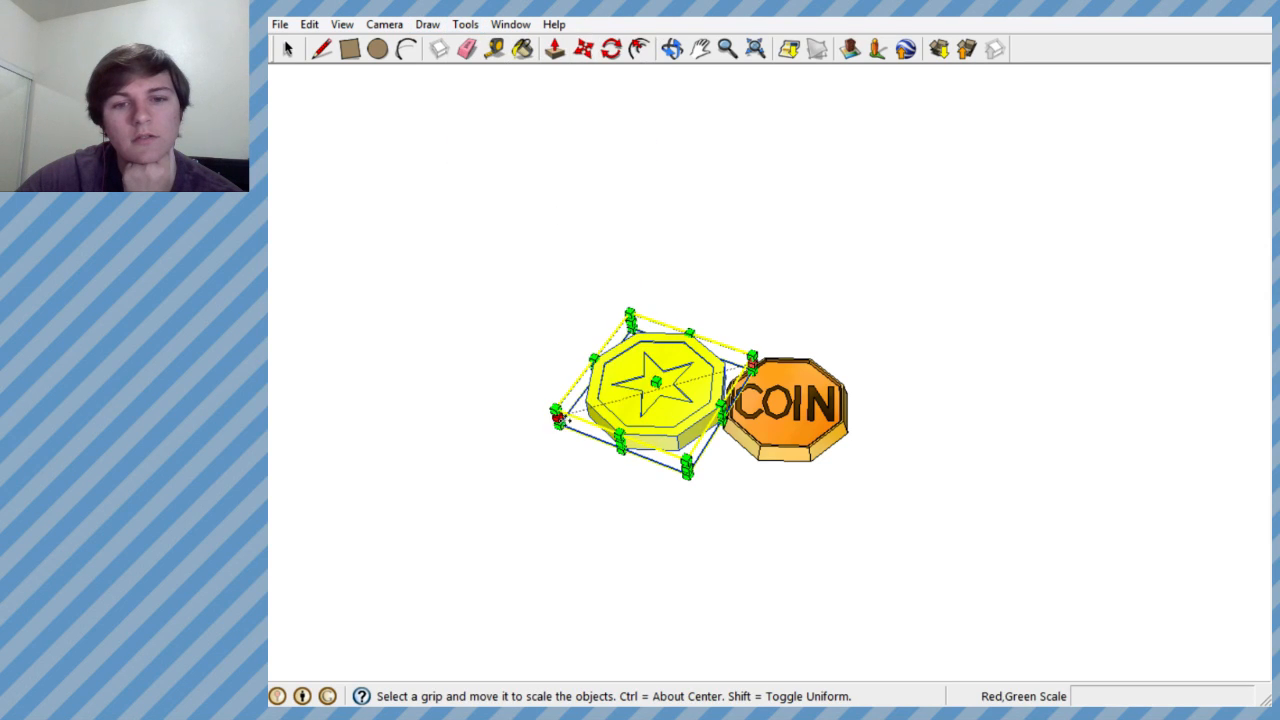
mouse_move(557, 418)
middle_mouse_down()
mouse_move(571, 409)
mouse_move(500, 277)
mouse_move(541, 354)
middle_mouse_up()
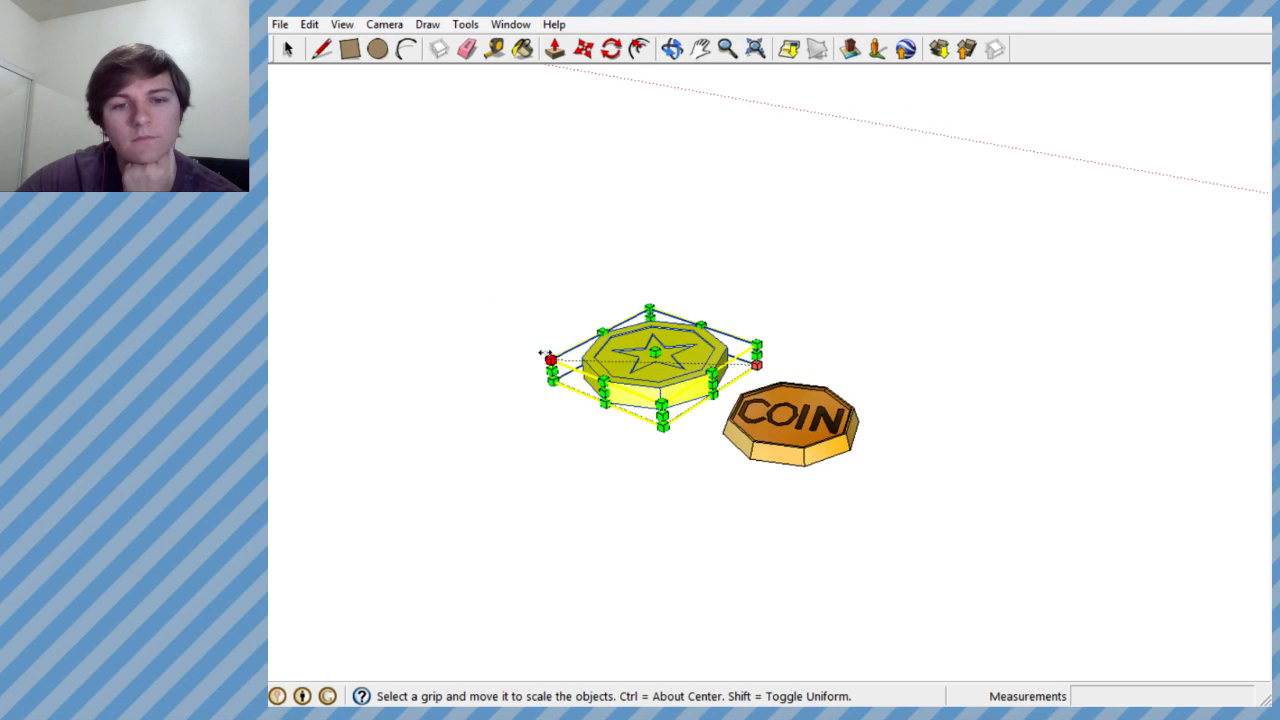
left_click_drag(541, 353, 601, 362)
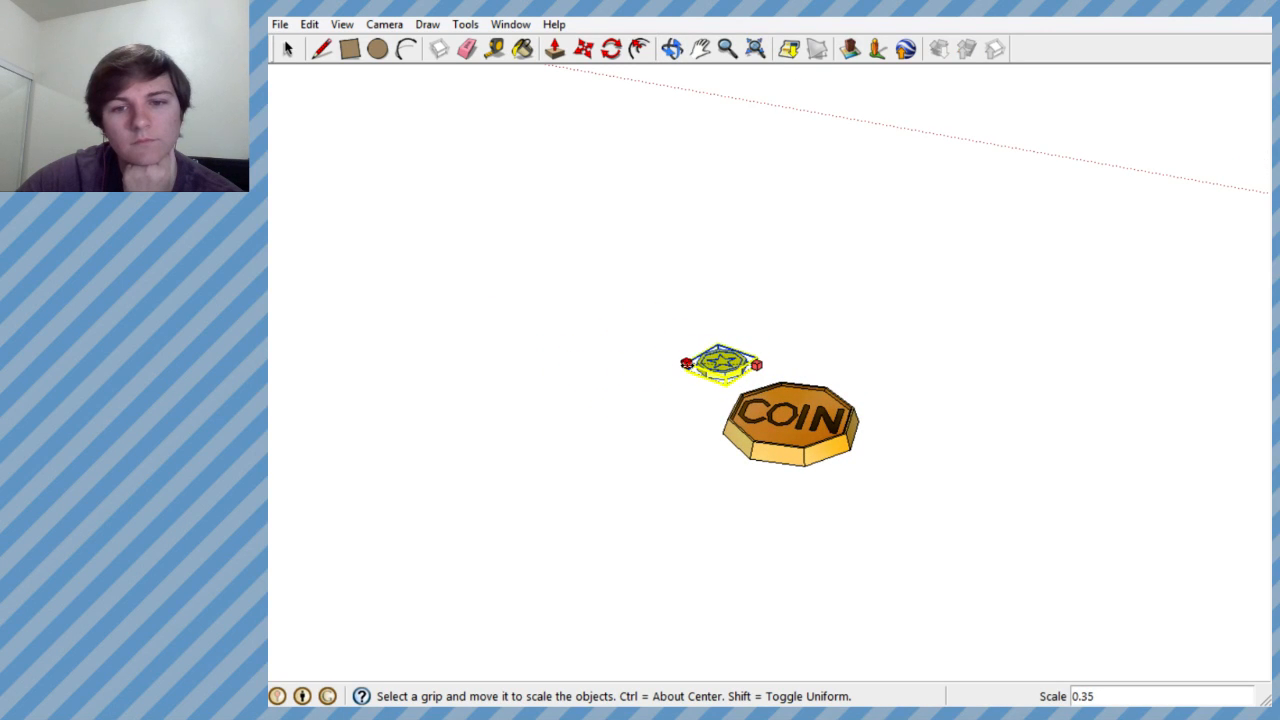
left_click_drag(687, 364, 690, 366)
mouse_move(728, 374)
middle_mouse_down()
mouse_move(762, 566)
mouse_move(775, 440)
mouse_move(834, 286)
mouse_move(815, 310)
middle_mouse_up()
scroll(760, 348, "up", 6)
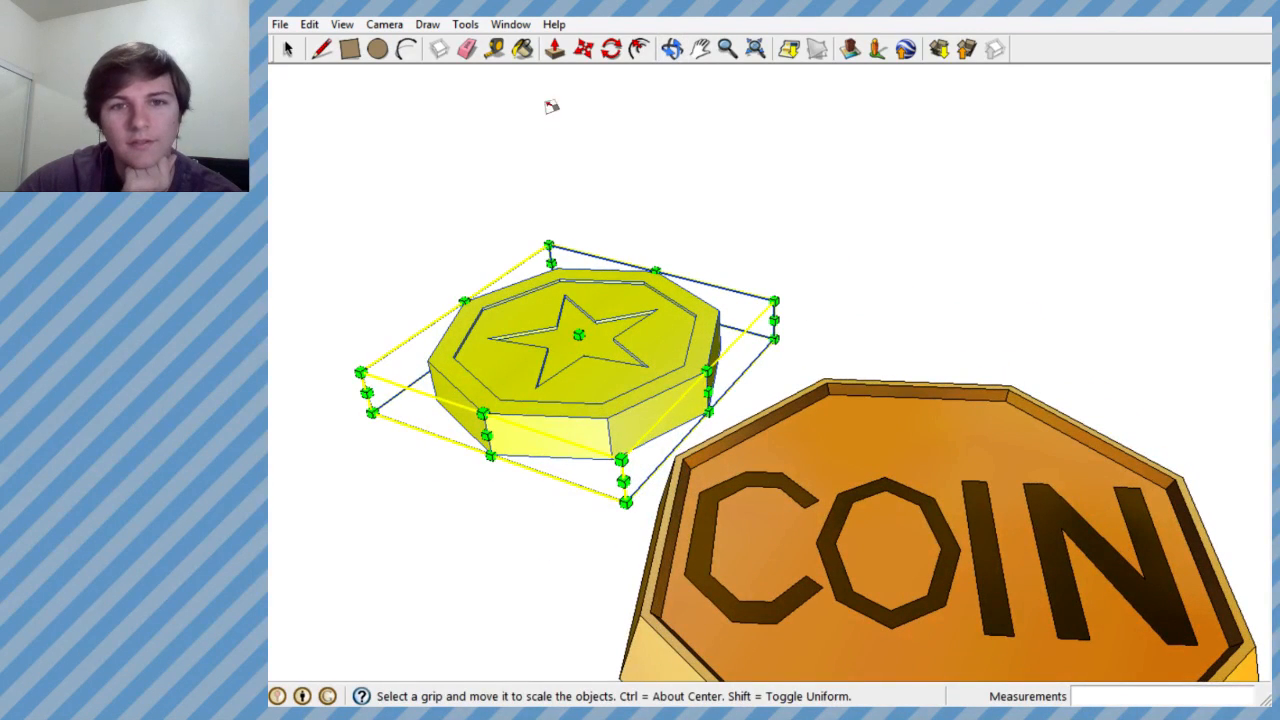
- Copy the small star coin straight up twice to form a spaced column of three coins
left_click(584, 49)
scroll(567, 376, "up", 1)
left_click(577, 386)
key("ctrl")
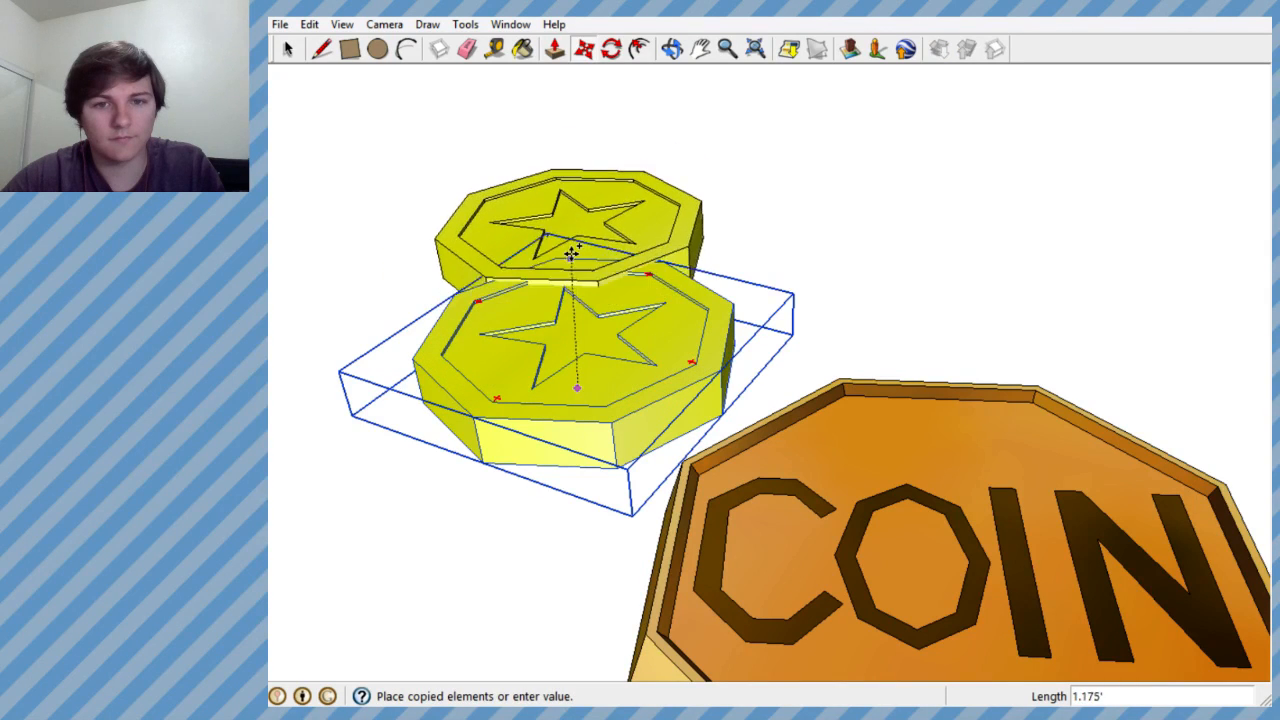
left_click(555, 237)
left_click(540, 291)
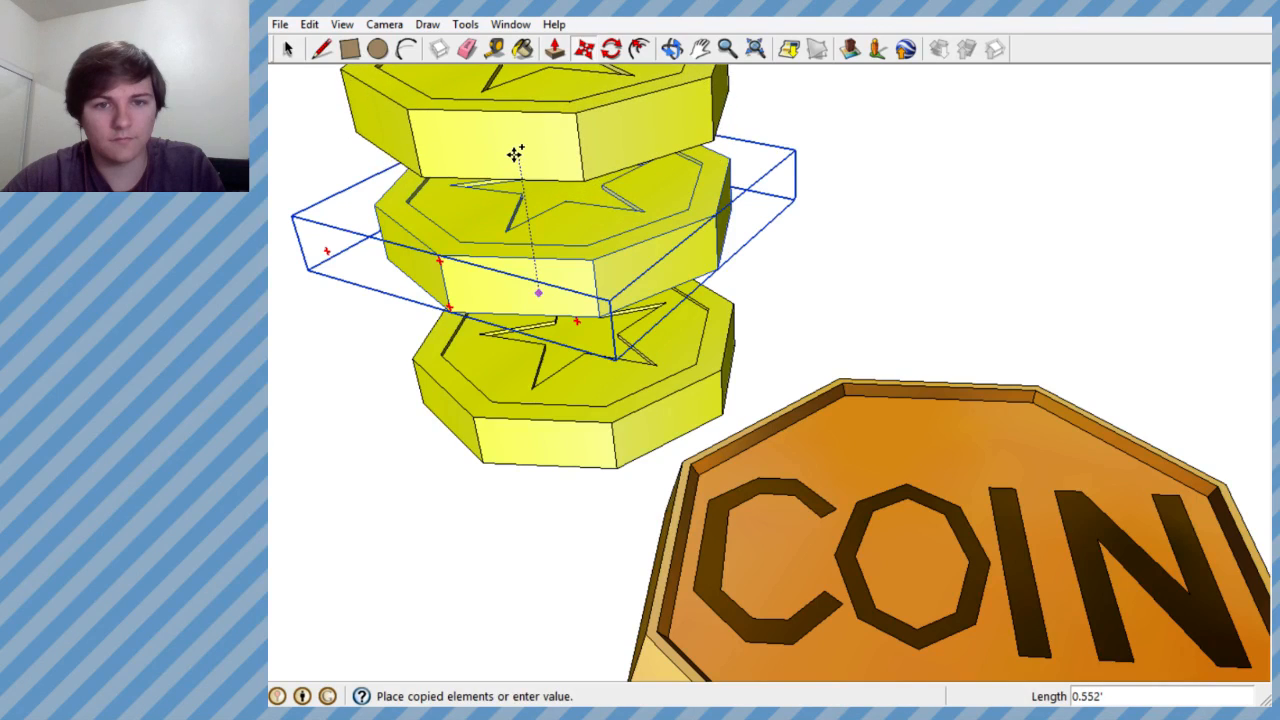
left_click(514, 158)
- Copy the top star coin of the column sideways, towards the COIN coin
middle_click_drag(509, 297, 567, 232)
scroll(575, 250, "down", 3)
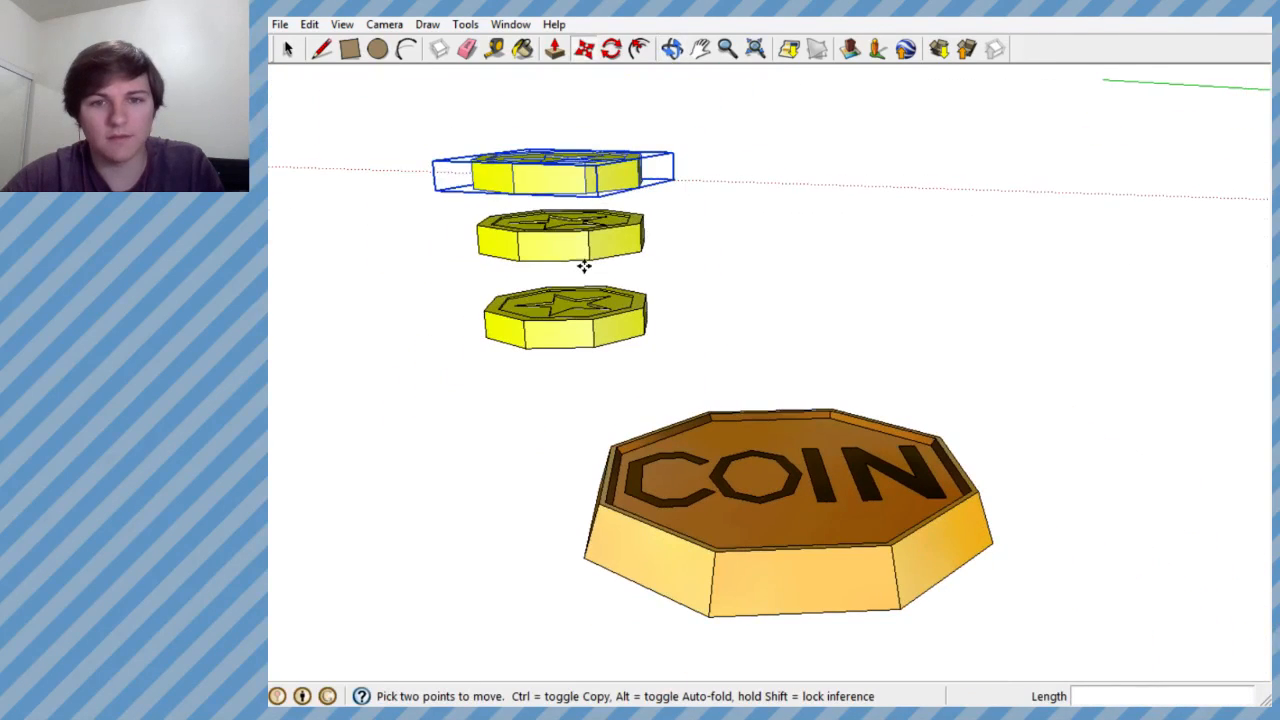
left_click(556, 175)
left_click(763, 179)
middle_click_drag(763, 179, 555, 317)
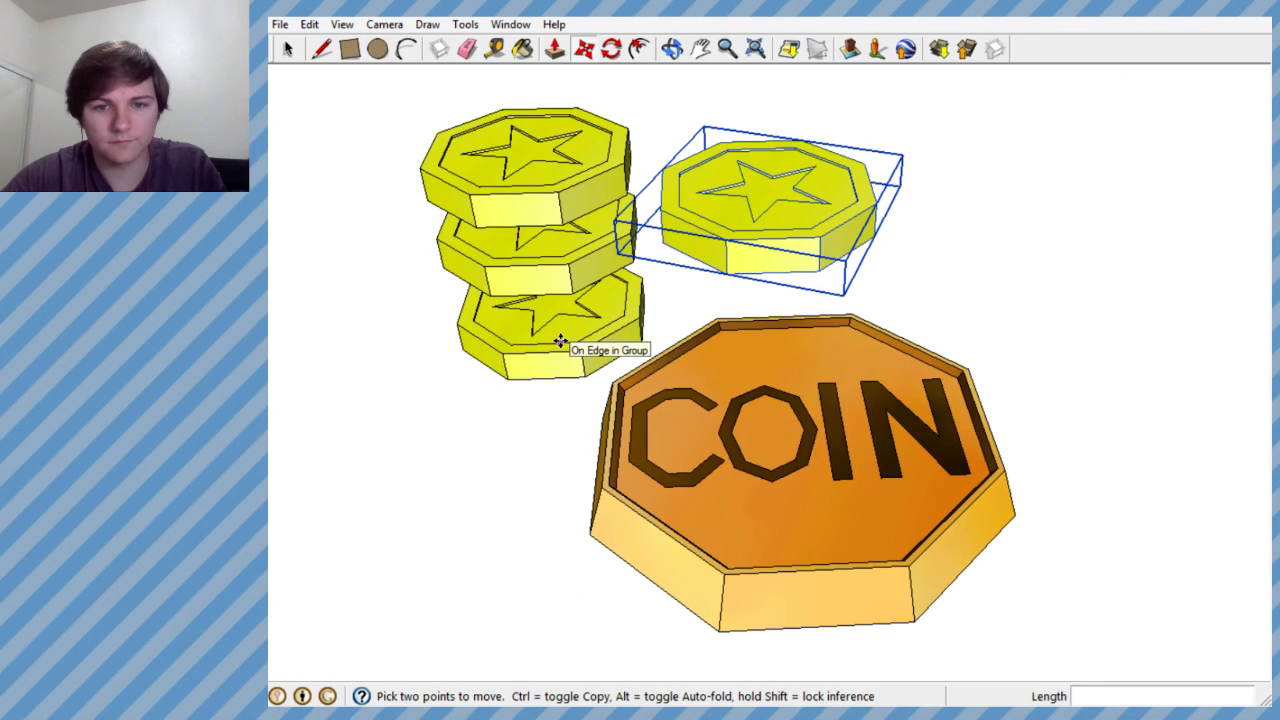
- Move the copied star coin over the COIN coin and bring it down close to the lettered face
left_click(560, 341)
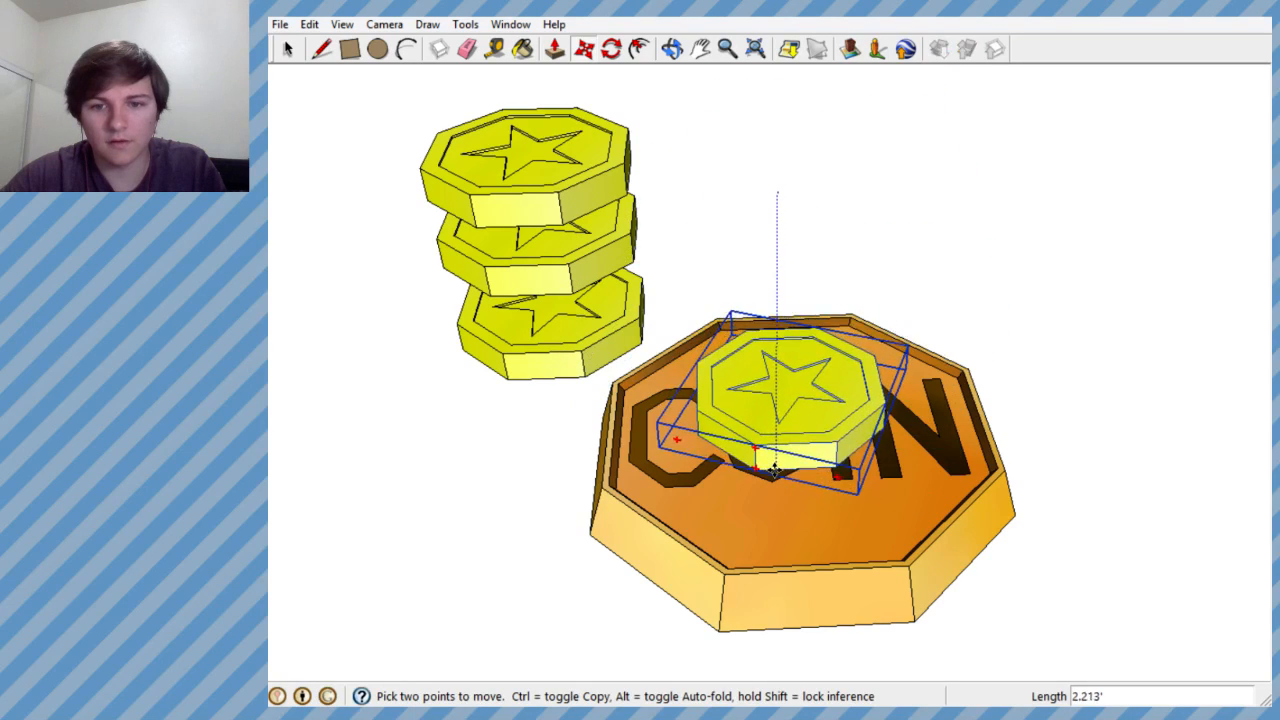
left_click(758, 450)
middle_click_drag(758, 450, 776, 207)
left_click(788, 338)
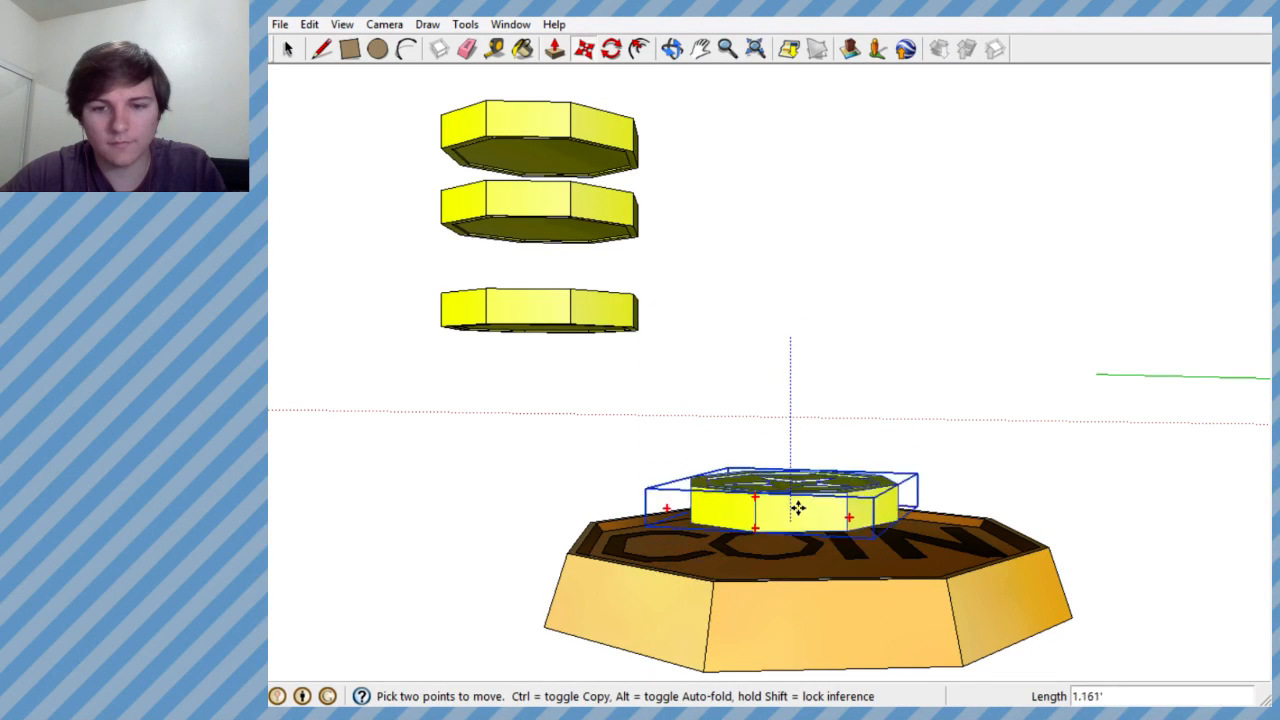
left_click(806, 417)
middle_click_drag(806, 417, 768, 591)
- Slide the copied star coin horizontally across the COIN coin's lettered face
key("m")
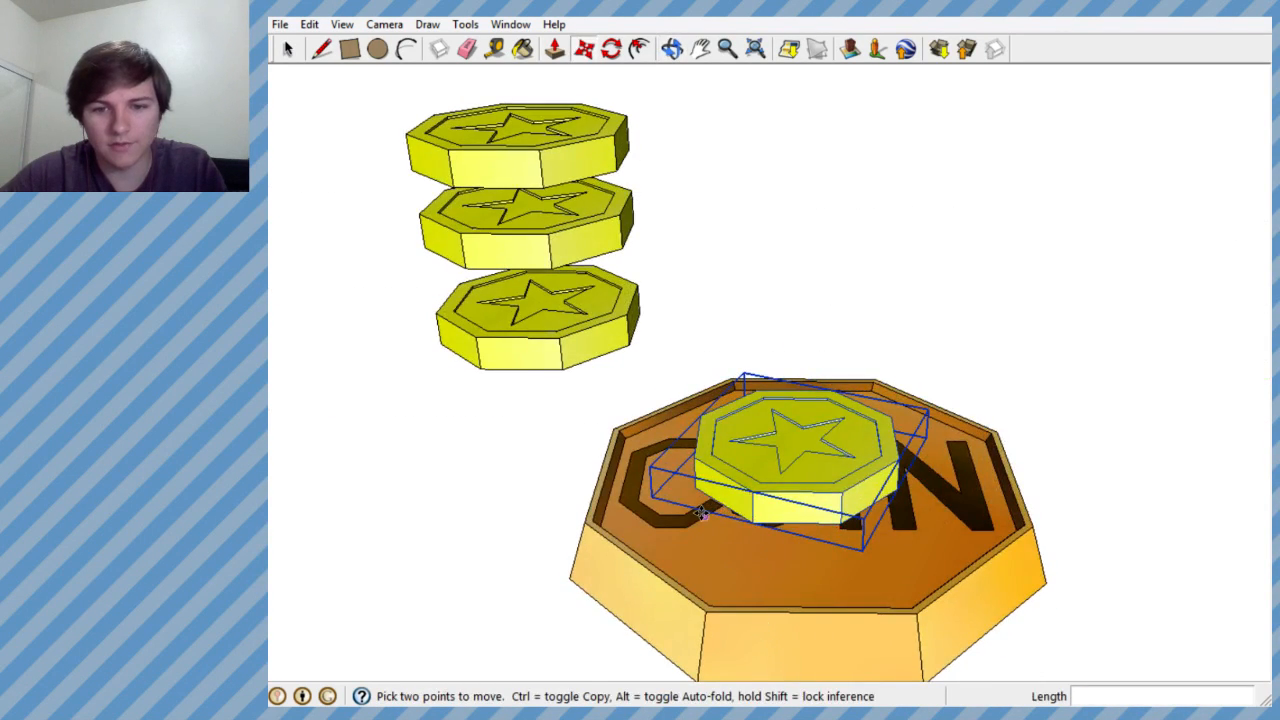
left_click(701, 513)
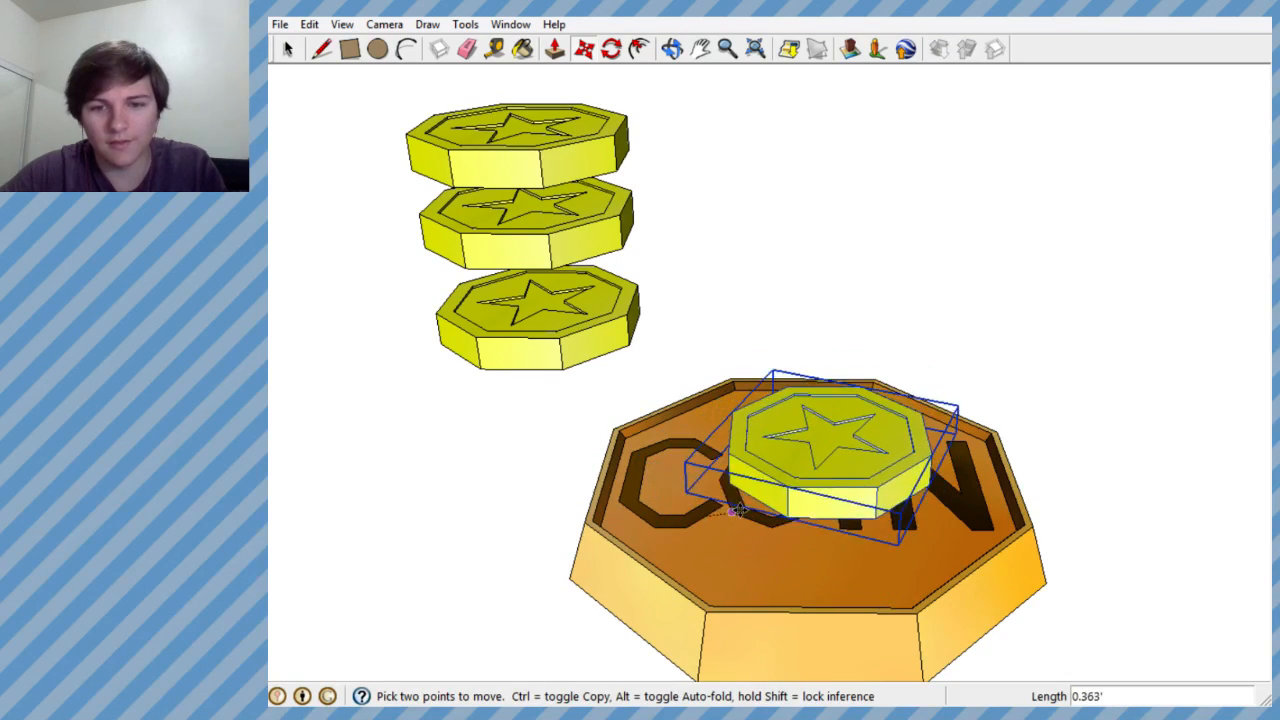
scroll(737, 510, "up", 5)
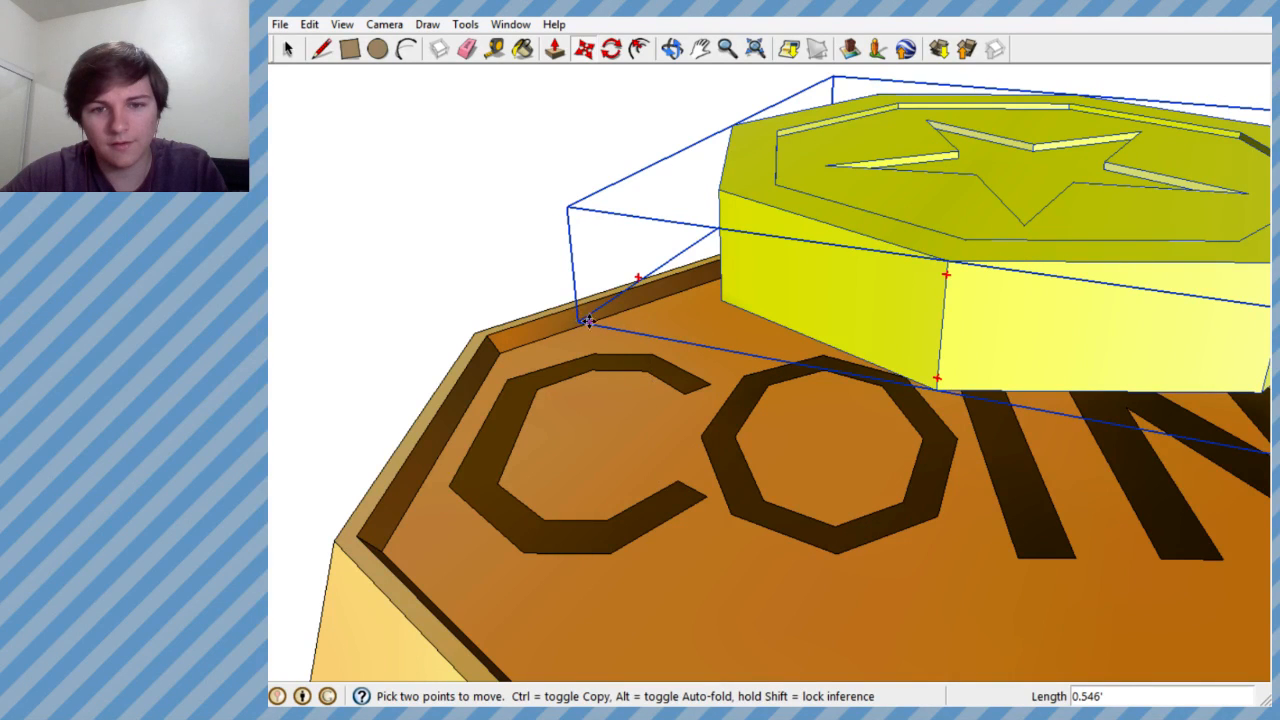
middle_click_drag(589, 321, 746, 290)
left_click(901, 205)
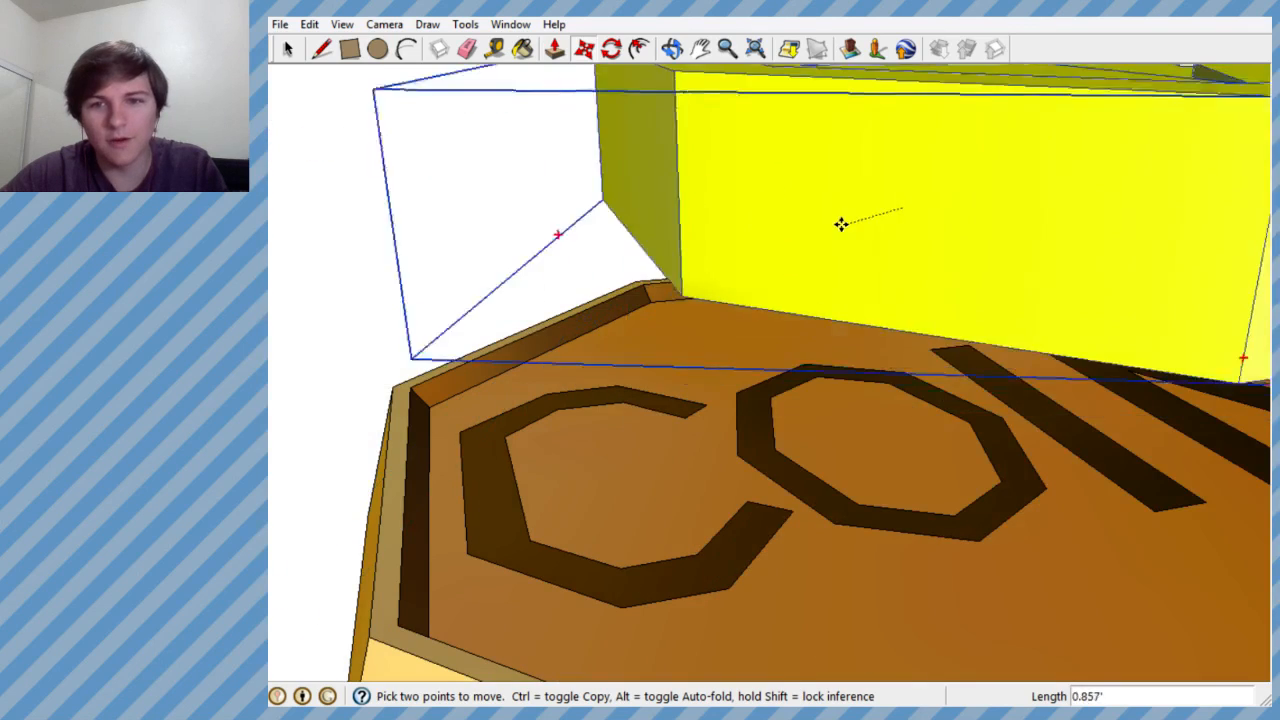
- Lower the star coin in small vertical moves so it rests on the COIN coin's recessed orange face
middle_click_drag(837, 209, 655, 110)
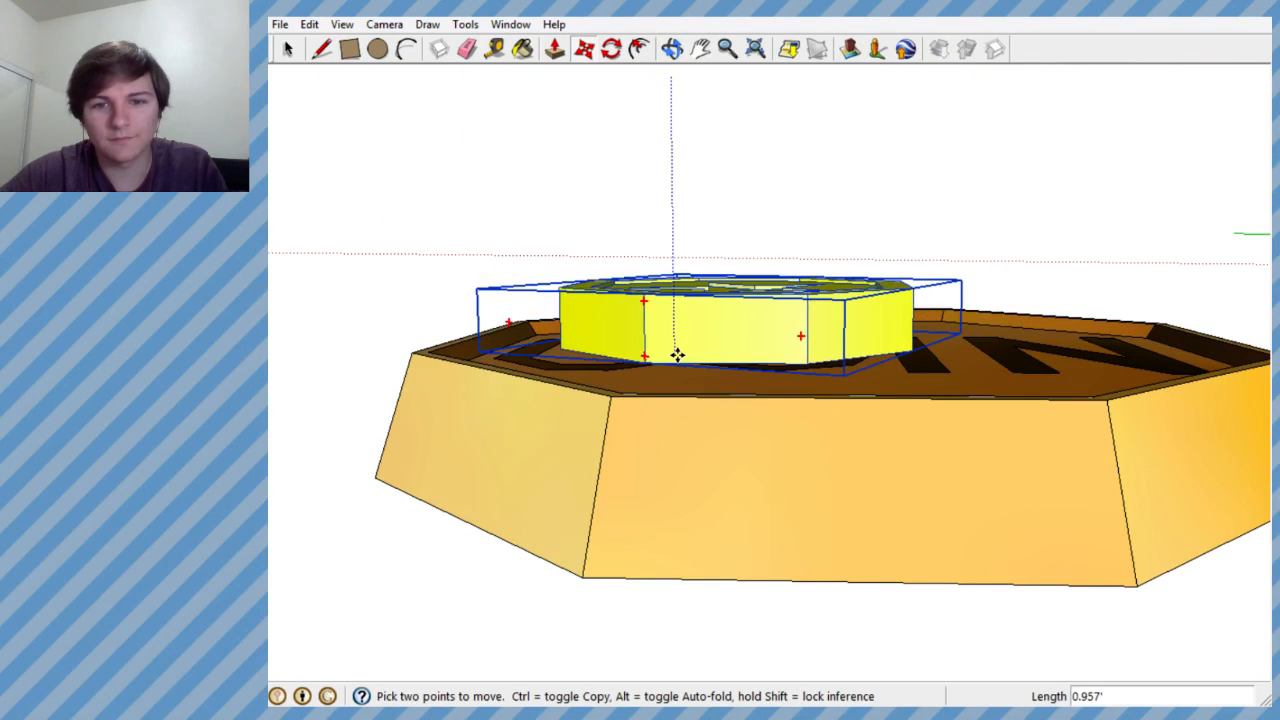
middle_click_drag(691, 377, 740, 486)
scroll(740, 472, "up", 4)
middle_click_drag(697, 394, 808, 265)
scroll(692, 265, "up", 1)
right_click(689, 265)
left_click(624, 217)
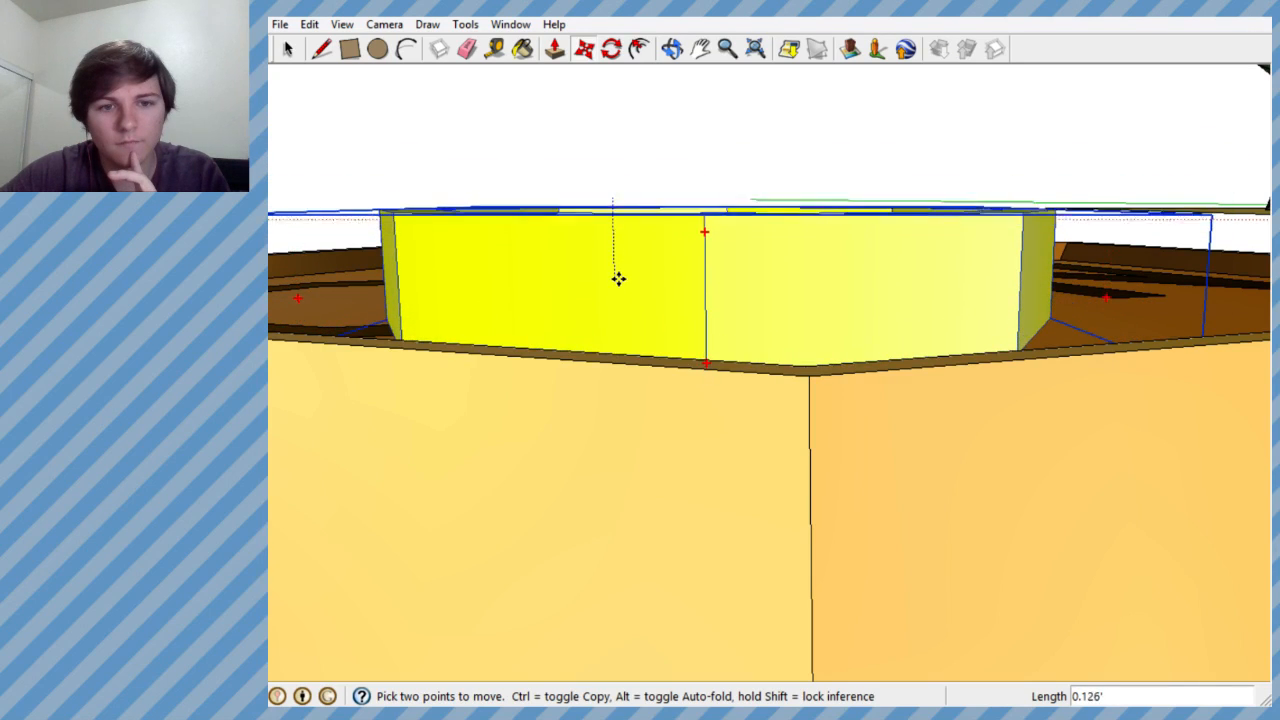
middle_click_drag(618, 280, 646, 406)
- Shift the star coin horizontally on the orange face so it sits over the letter O
left_click(690, 250)
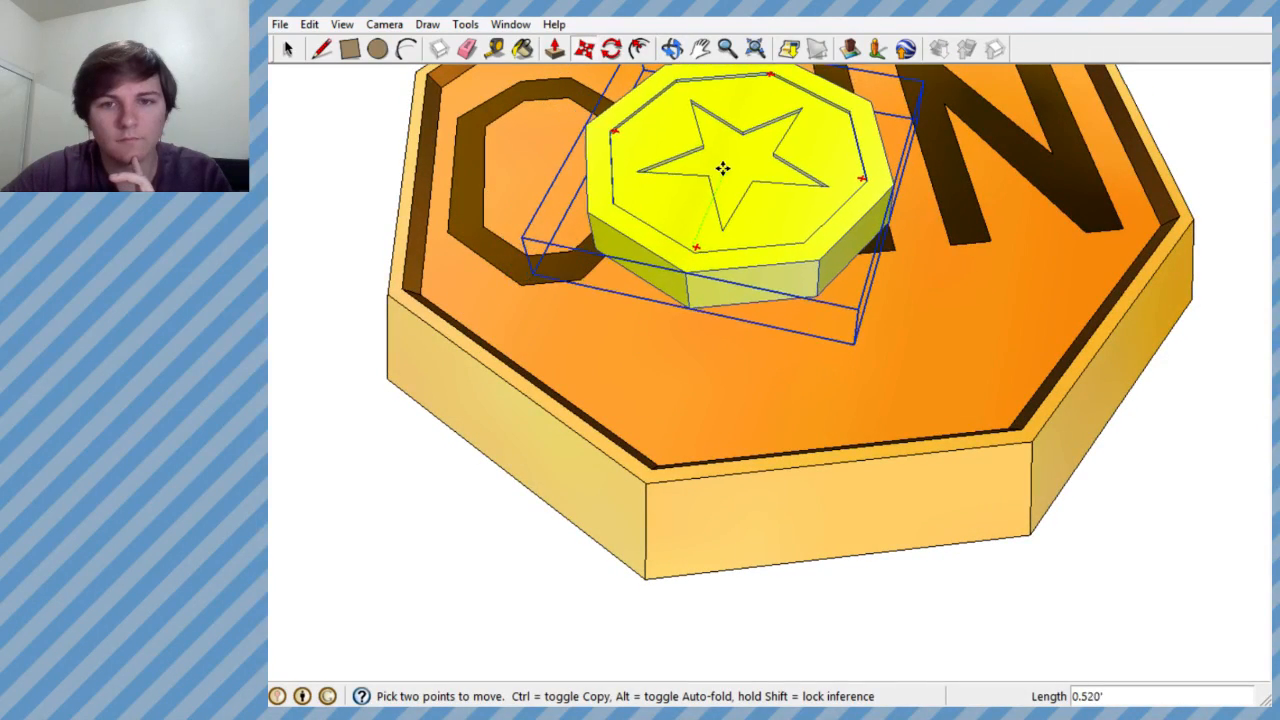
scroll(705, 192, "down", 4)
scroll(692, 266, "up", 5)
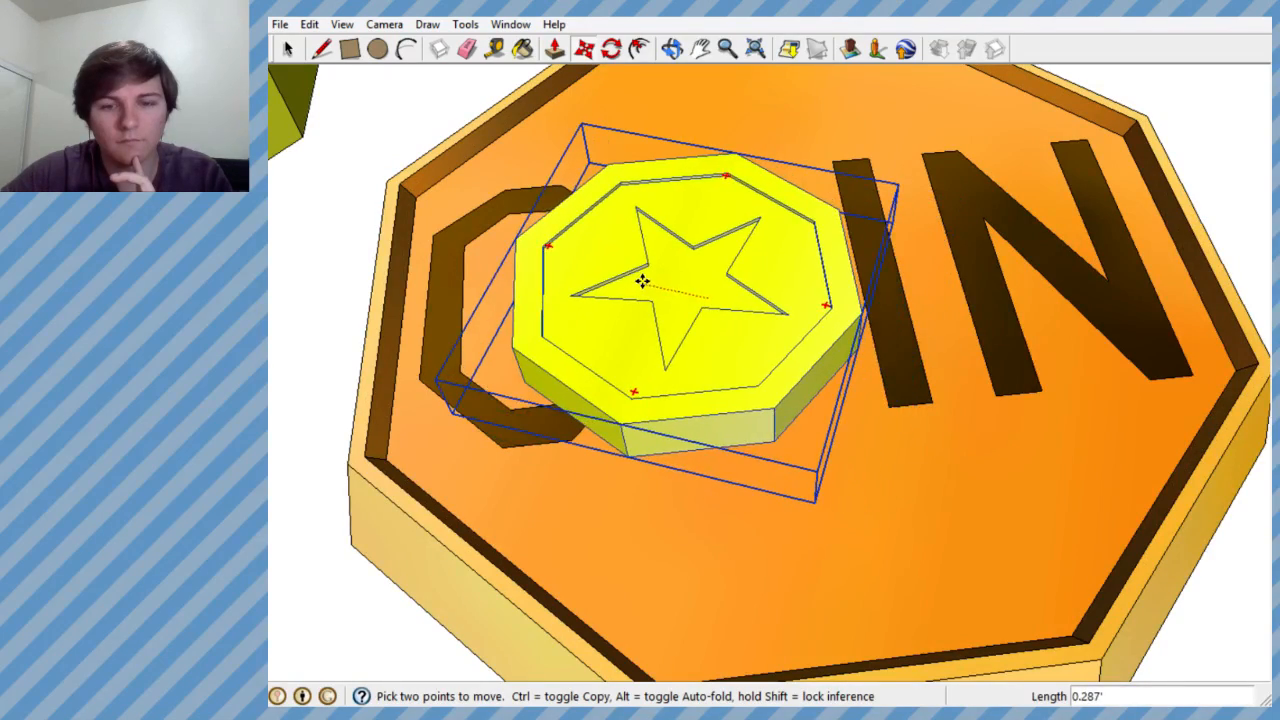
mouse_move(643, 277)
middle_mouse_down()
mouse_move(647, 241)
mouse_move(655, 265)
mouse_move(700, 183)
mouse_move(708, 236)
middle_mouse_up()
scroll(668, 252, "down", 4)
scroll(654, 280, "up", 4)
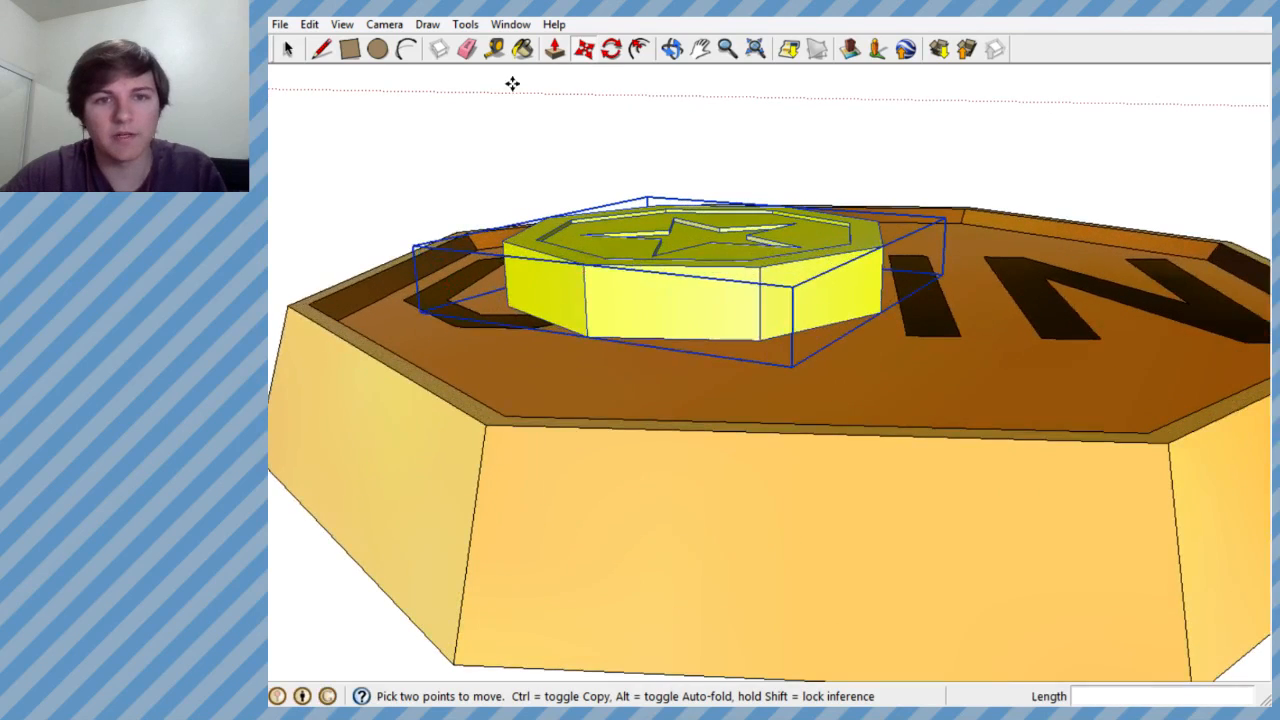
left_click(662, 309)
key("ctrl")
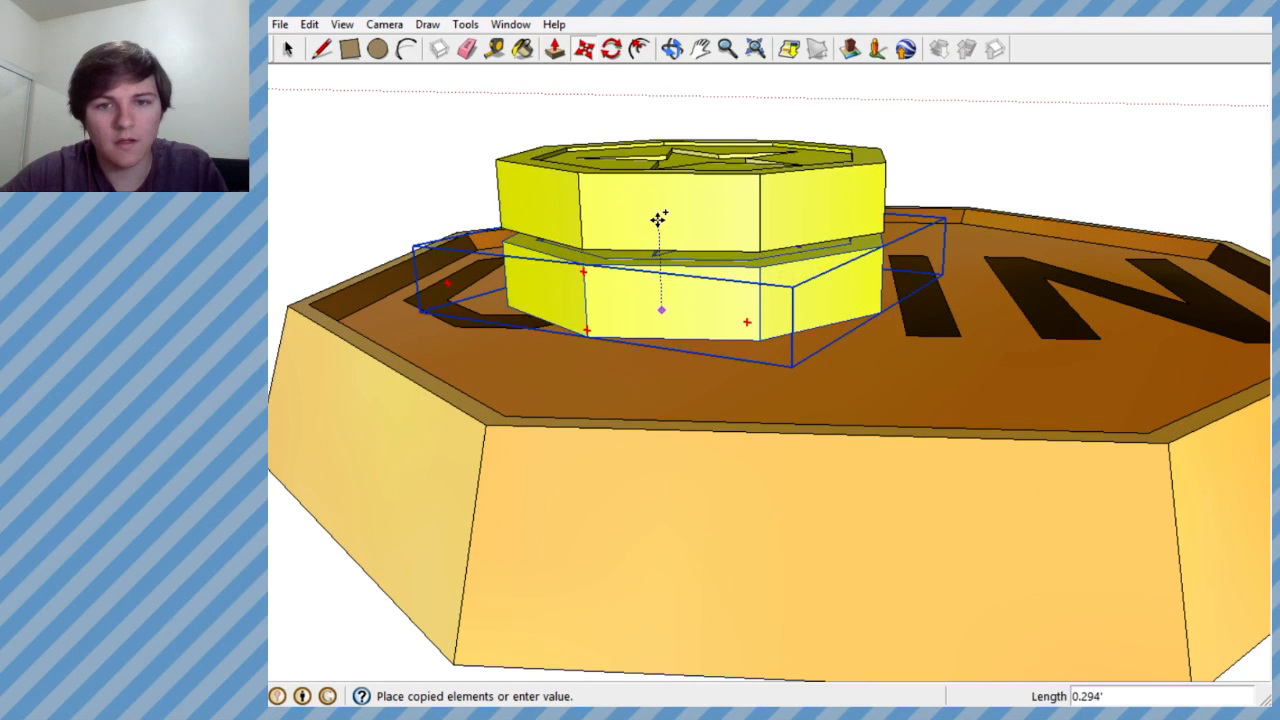
scroll(666, 230, "up", 6)
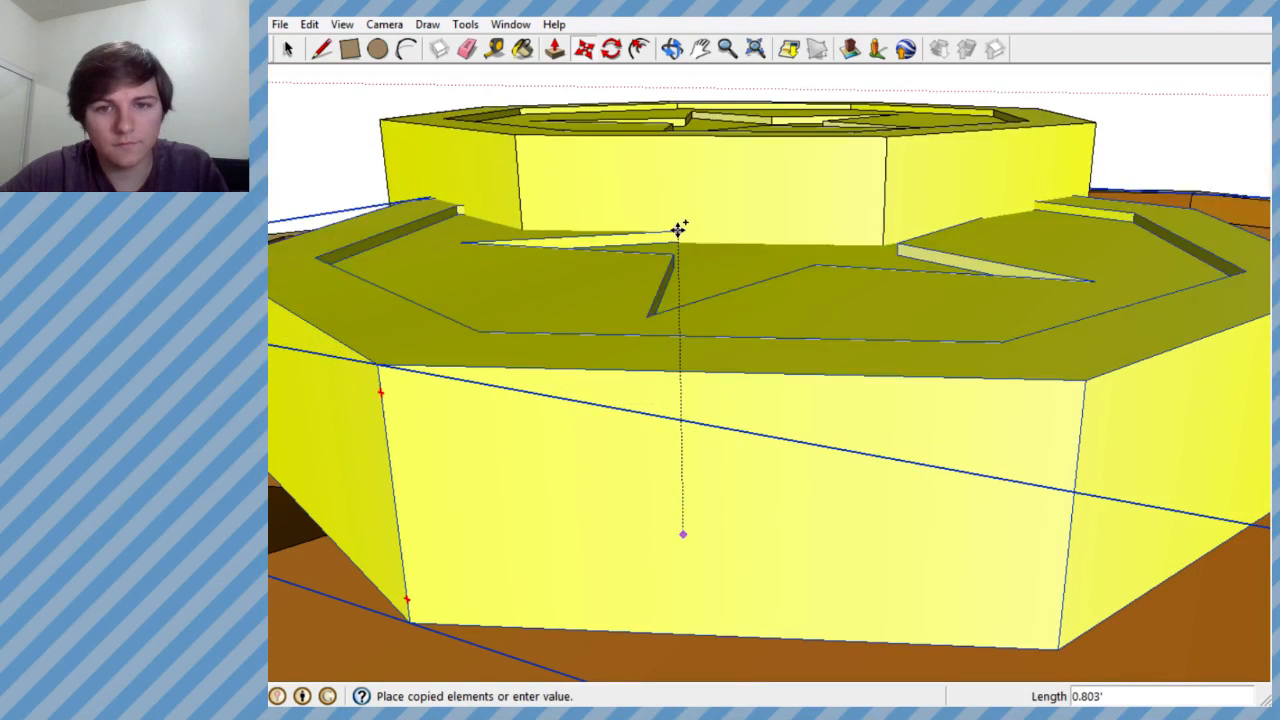
key("Escape")
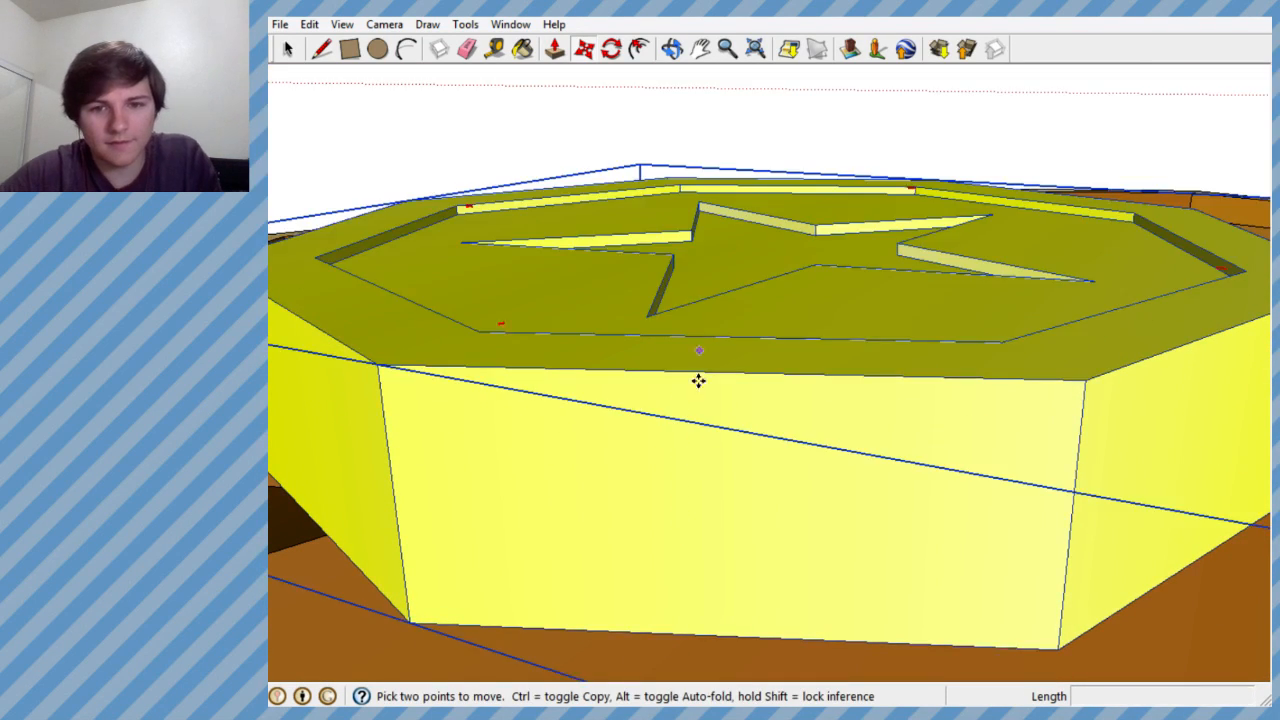
- Copy the star coin straight up by about 0.245' so the copy sits on top of the original
left_click(655, 633)
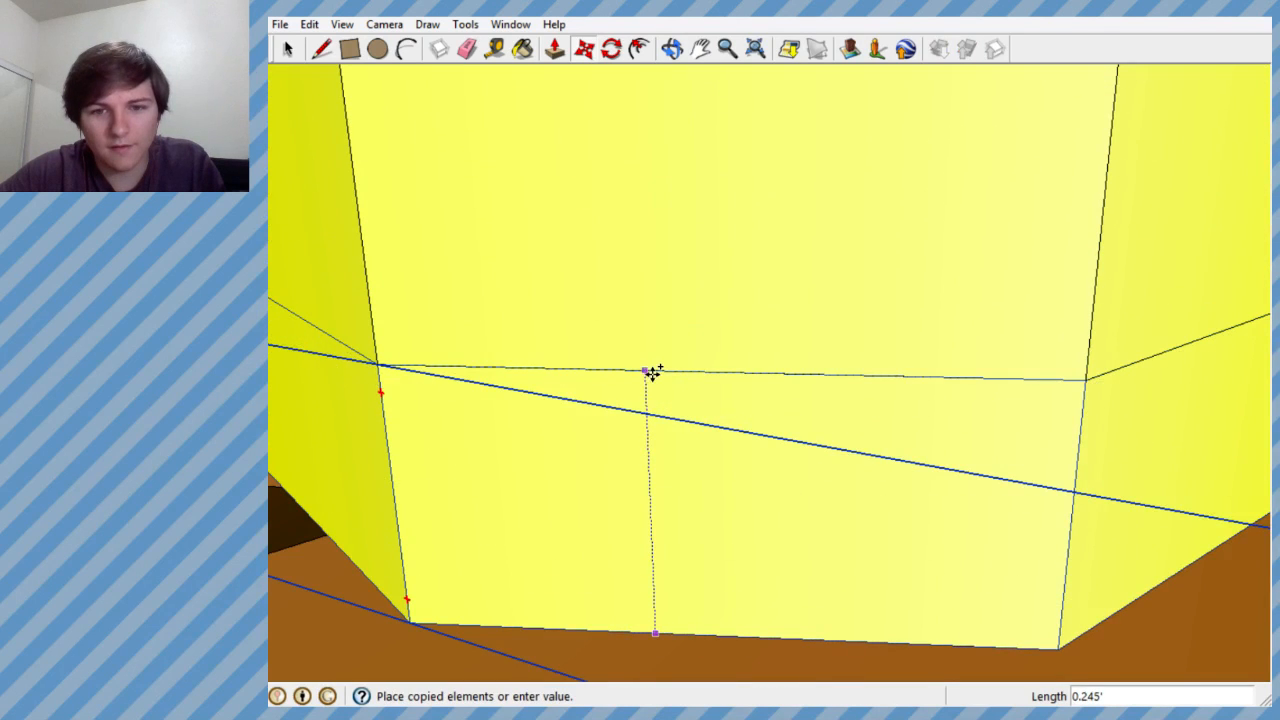
left_click(648, 368)
scroll(620, 390, "down", 5)
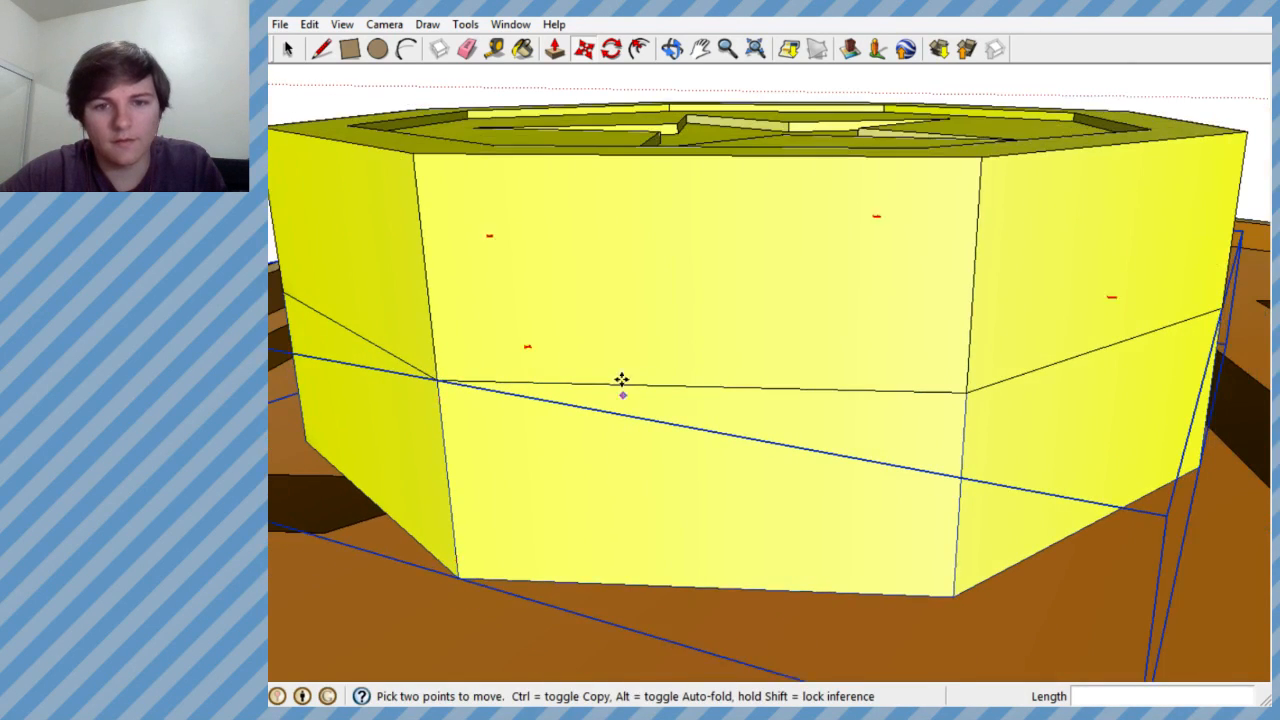
- Try to offset the upper star coin horizontally from the one beneath it with small moves
left_click(630, 304)
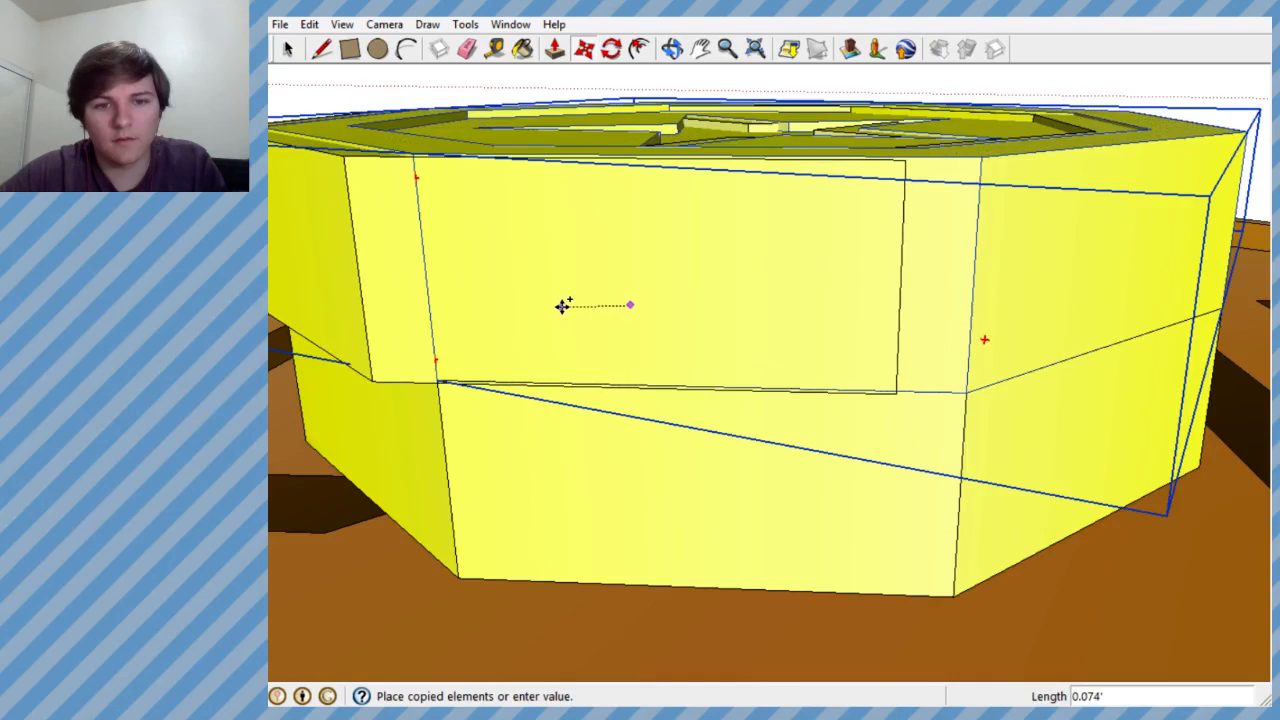
left_click(568, 336)
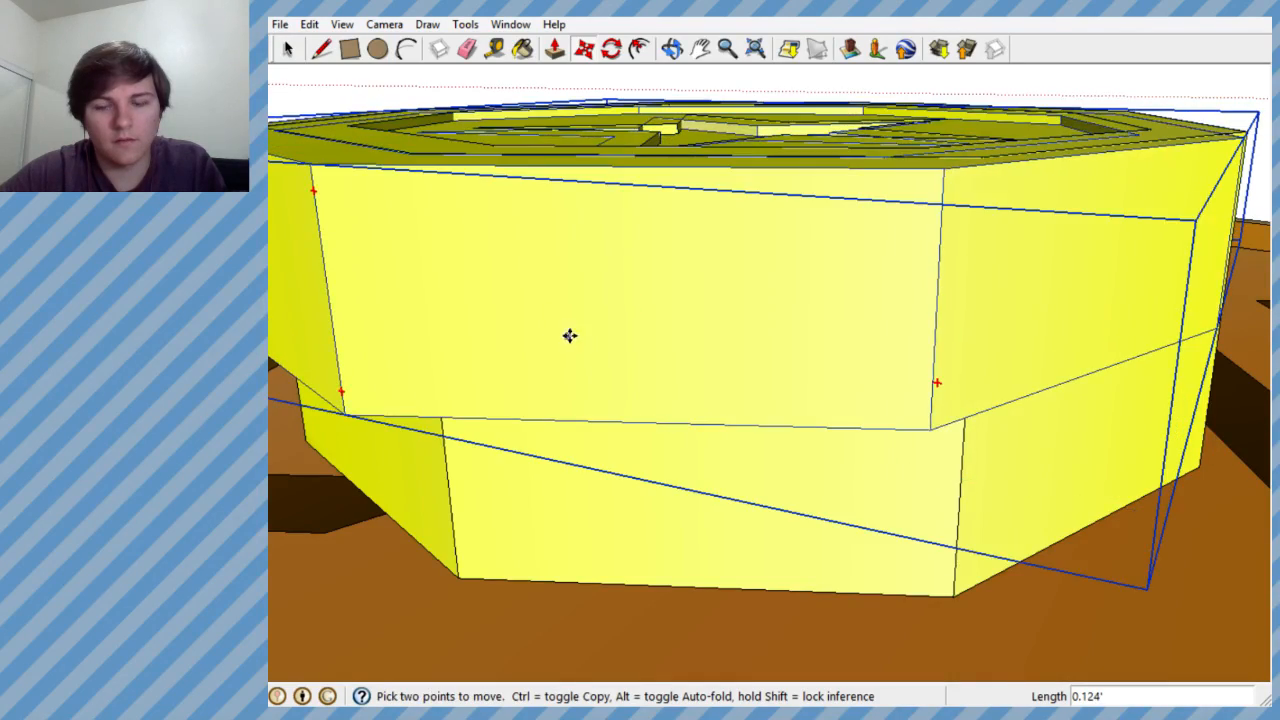
scroll(604, 343, "down", 5)
middle_click_drag(649, 340, 634, 380)
scroll(634, 380, "up", 5)
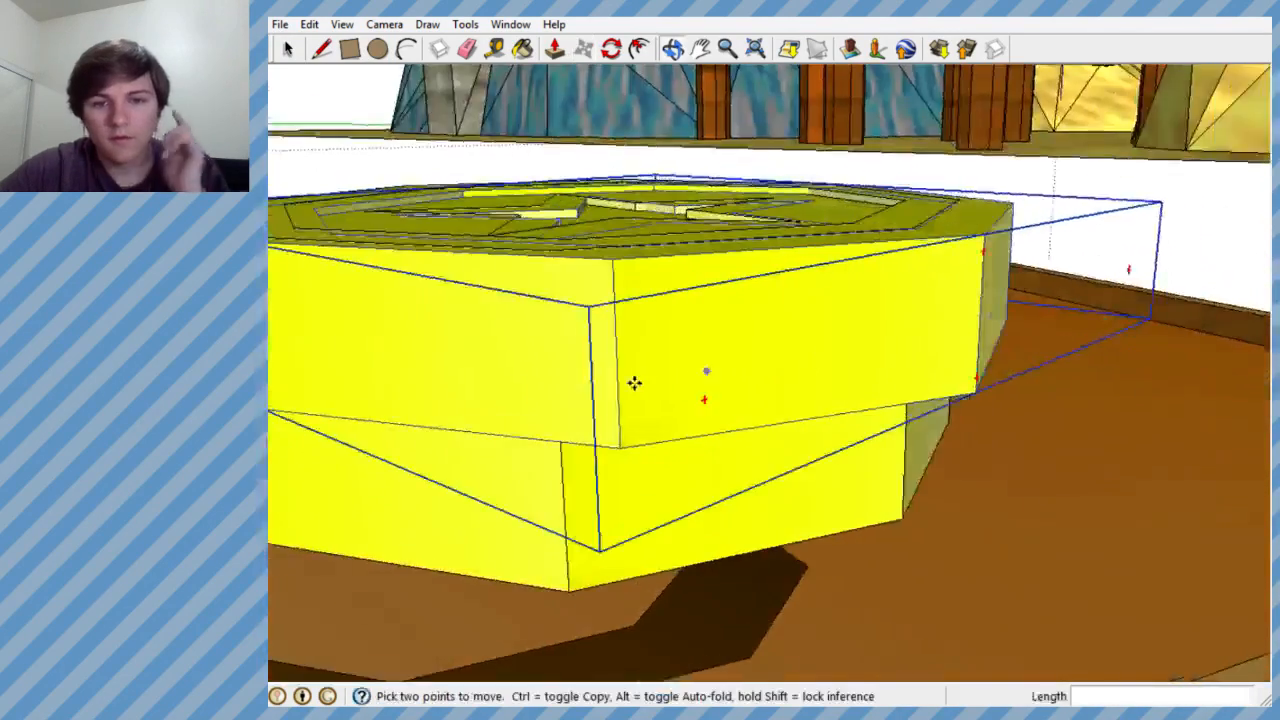
left_click(642, 362)
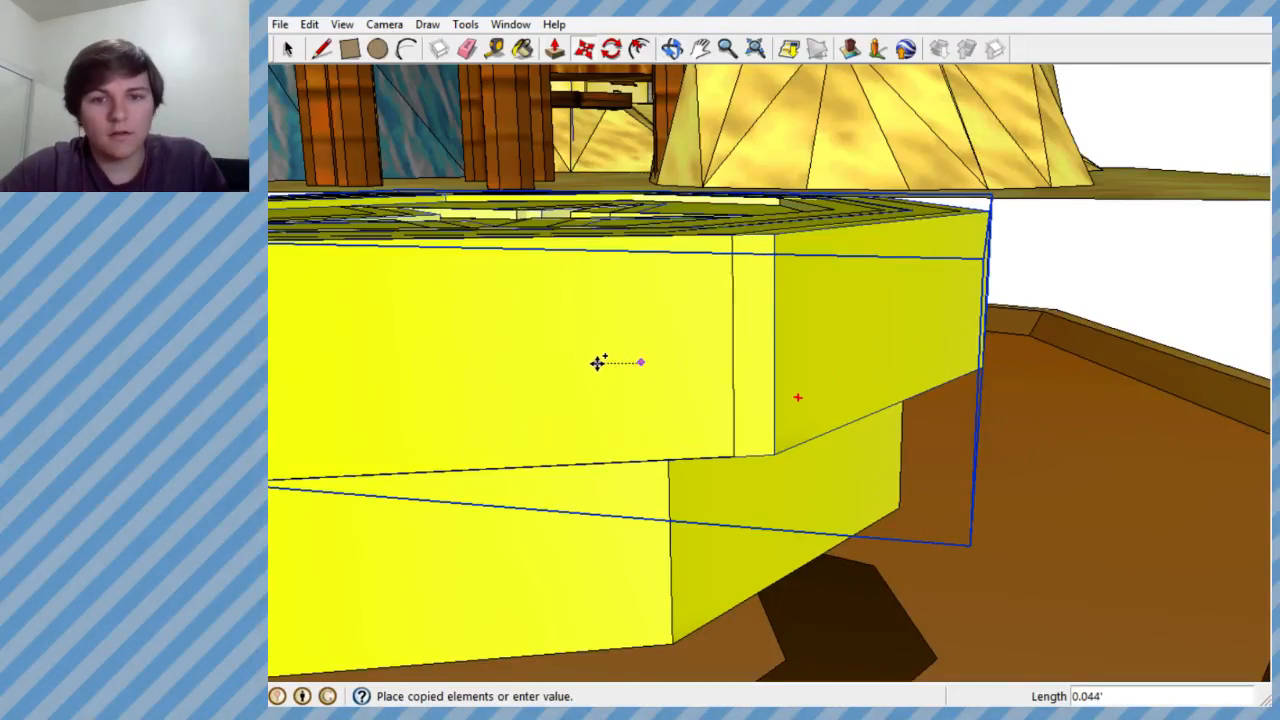
scroll(633, 370, "down", 5)
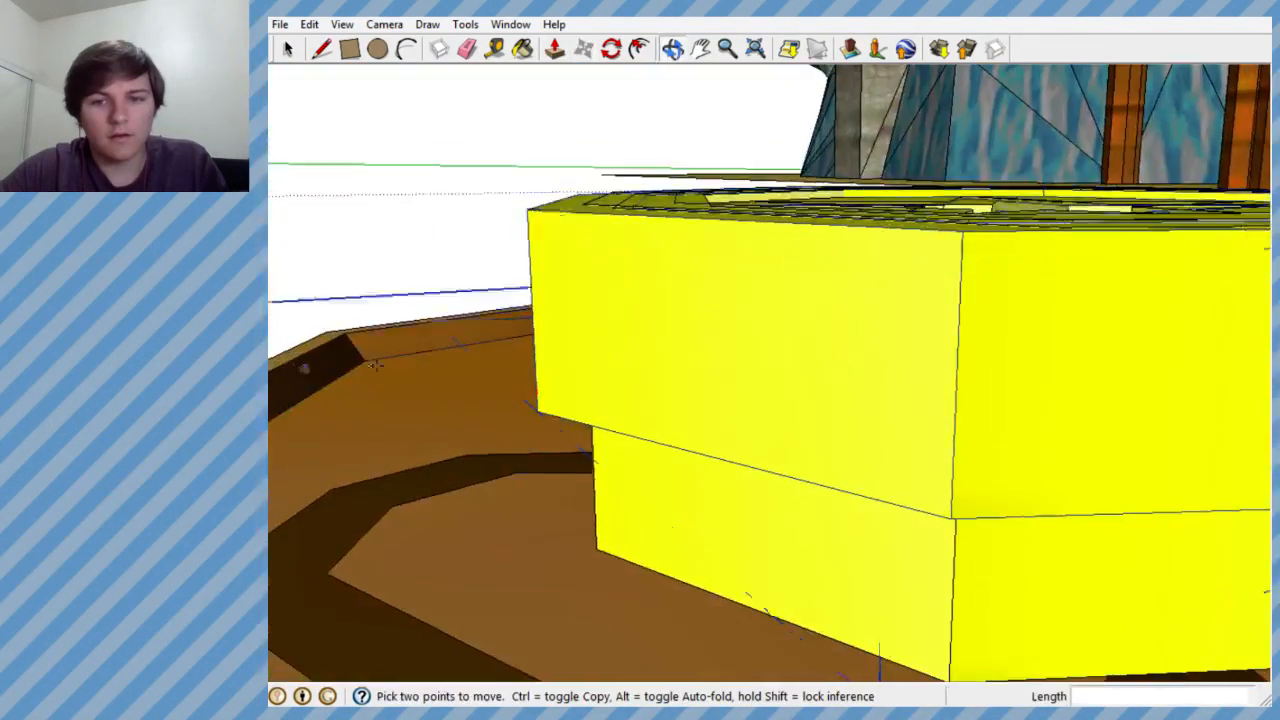
middle_click_drag(851, 374, 1082, 376)
scroll(734, 397, "up", 4)
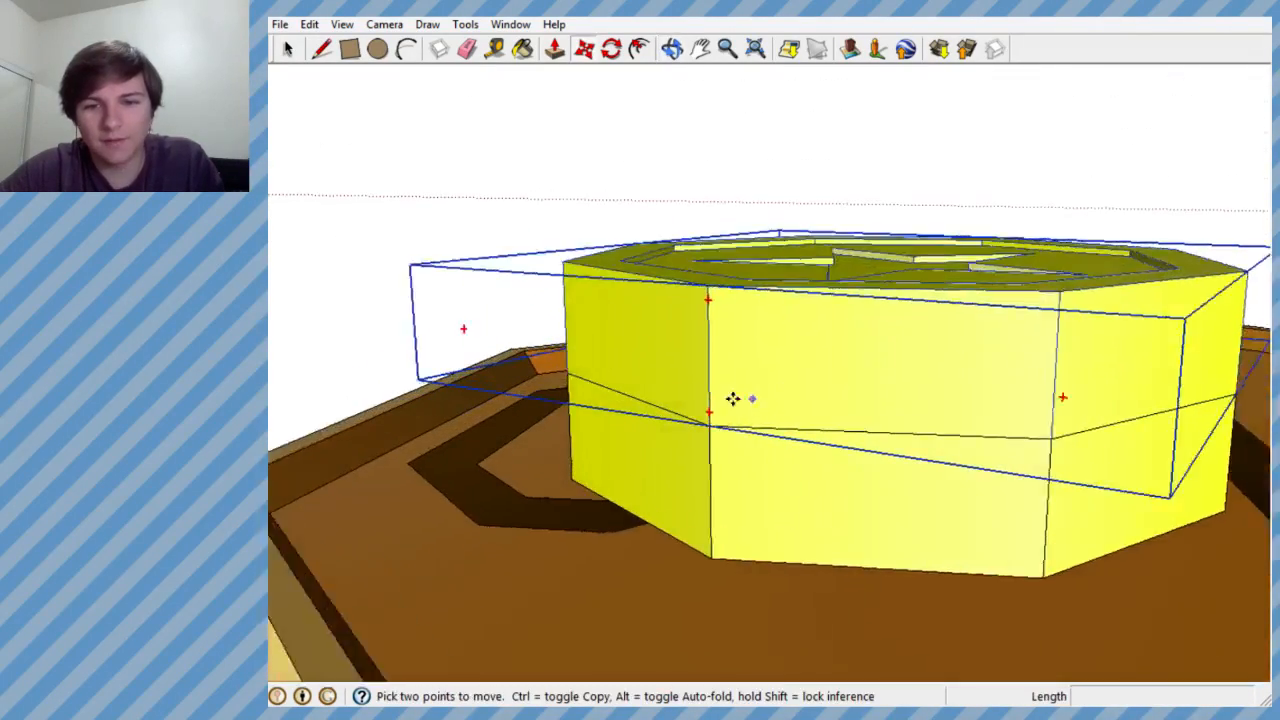
- Shift the upper star coin about 0.086' horizontally so it sits off-centre on the coin beneath
scroll(811, 359, "down", 3)
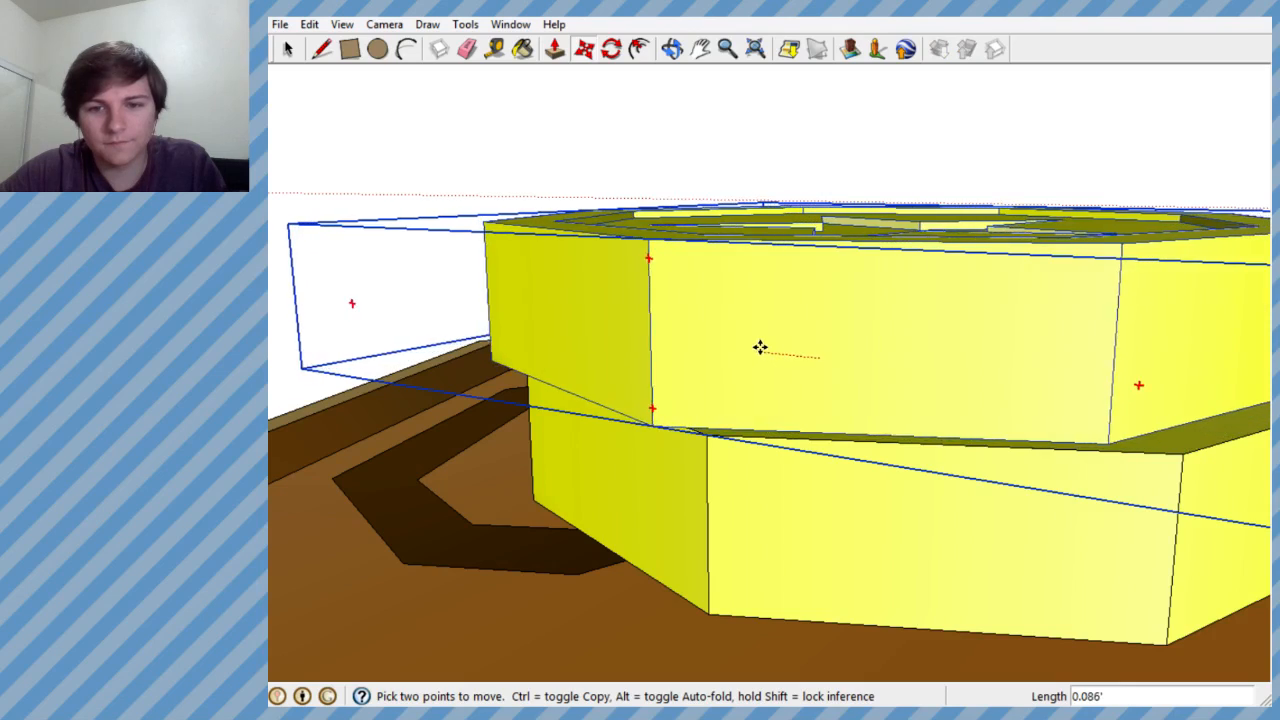
middle_click_drag(754, 354, 894, 462)
scroll(894, 462, "down", 5)
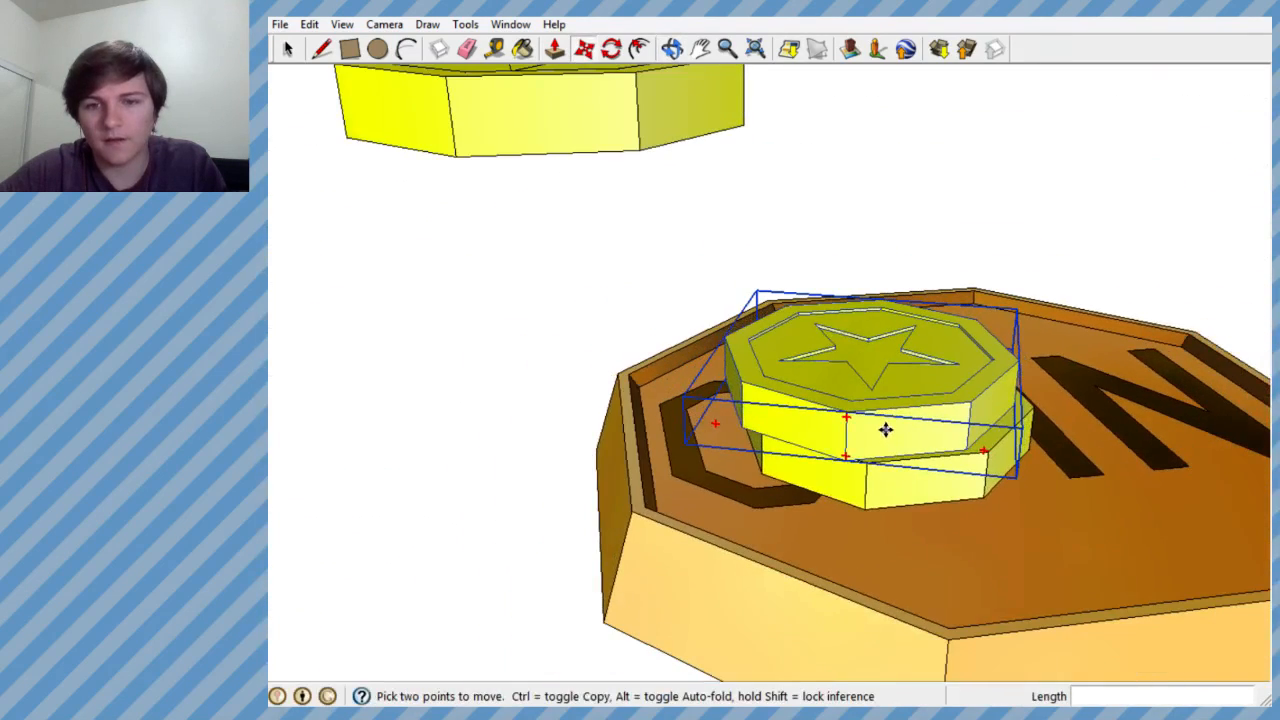
- Copy the bottom star coin about 0.5' upward to form a third coin on top of the stack
scroll(902, 479, "up", 5)
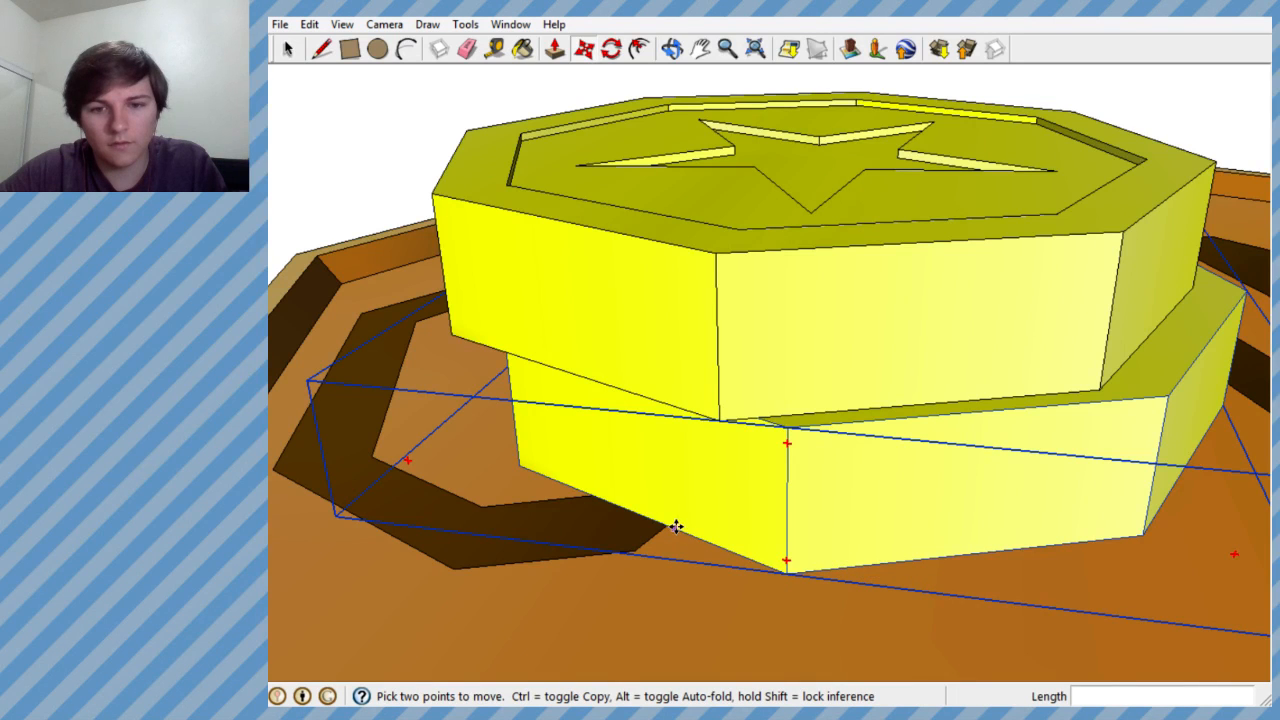
mouse_move(664, 516)
middle_mouse_down()
mouse_move(726, 489)
mouse_move(717, 457)
mouse_move(751, 374)
mouse_move(751, 300)
mouse_move(740, 398)
middle_mouse_up()
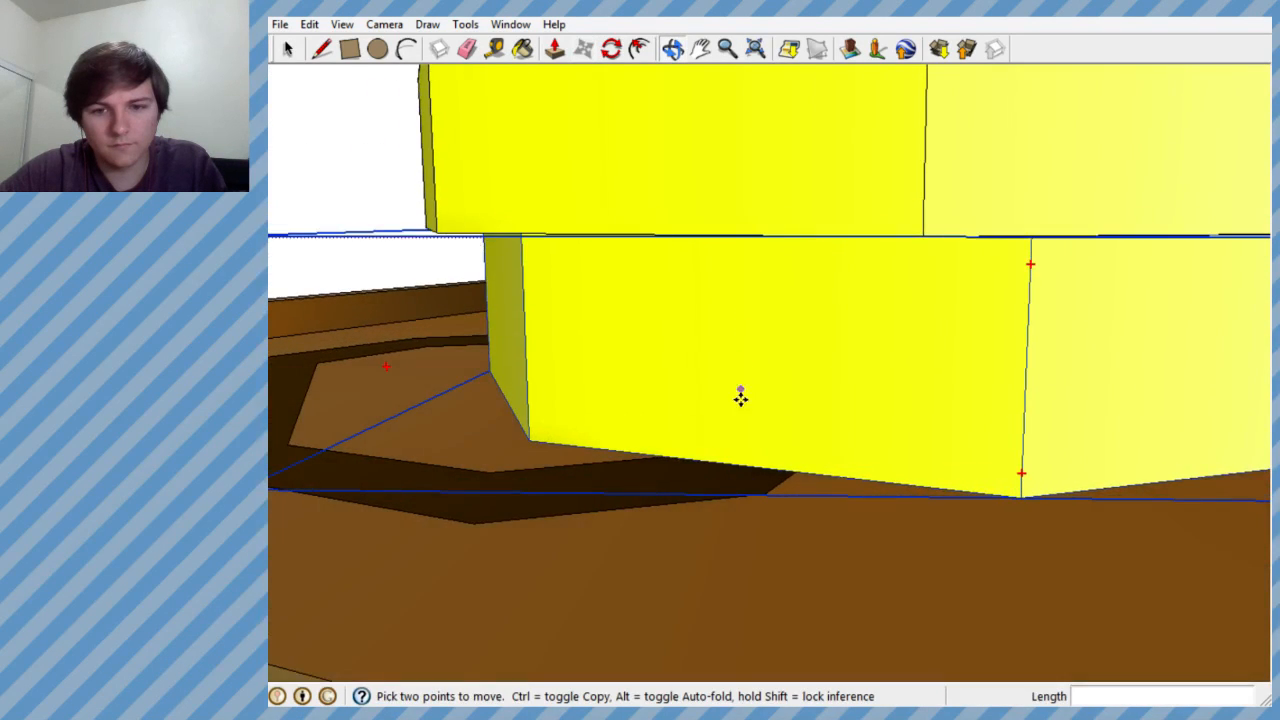
key("ctrl")
left_click(734, 464)
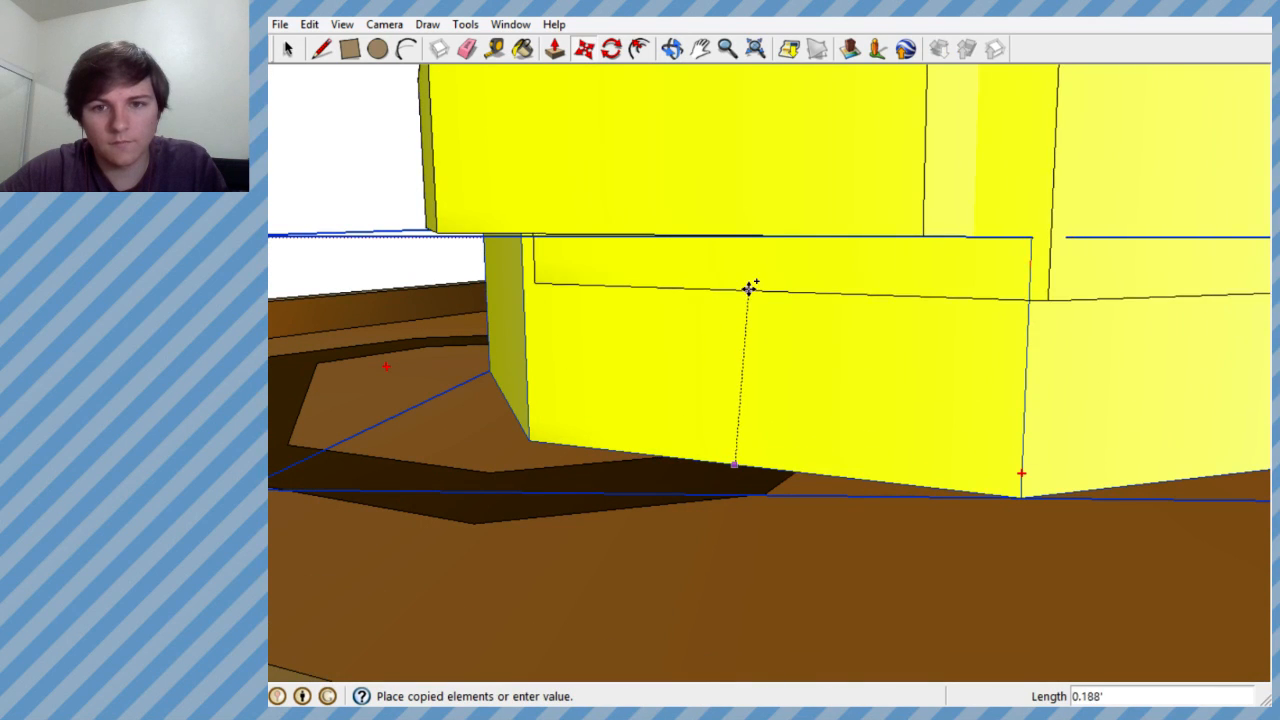
scroll(745, 320, "down", 5)
scroll(755, 235, "up", 4)
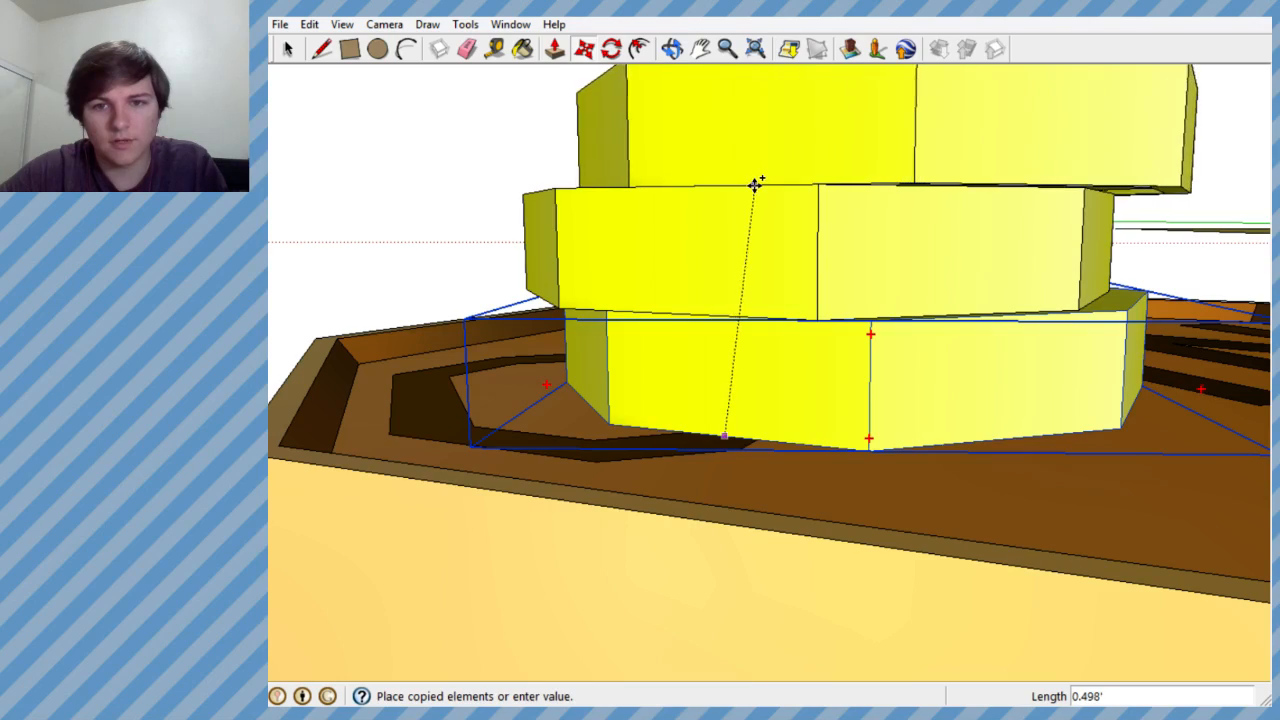
left_click(755, 184)
- Delete all but one of the spare star coins floating above the COIN coin
middle_click_drag(740, 220, 764, 342)
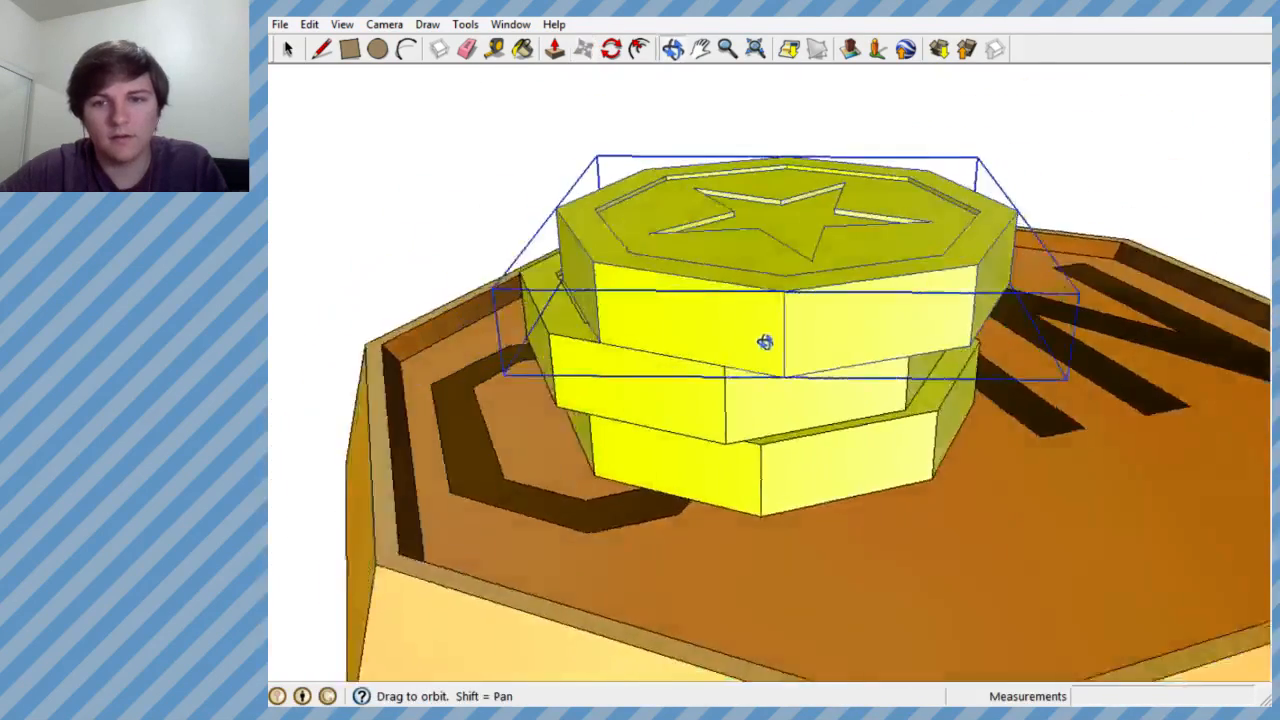
scroll(764, 342, "down", 5)
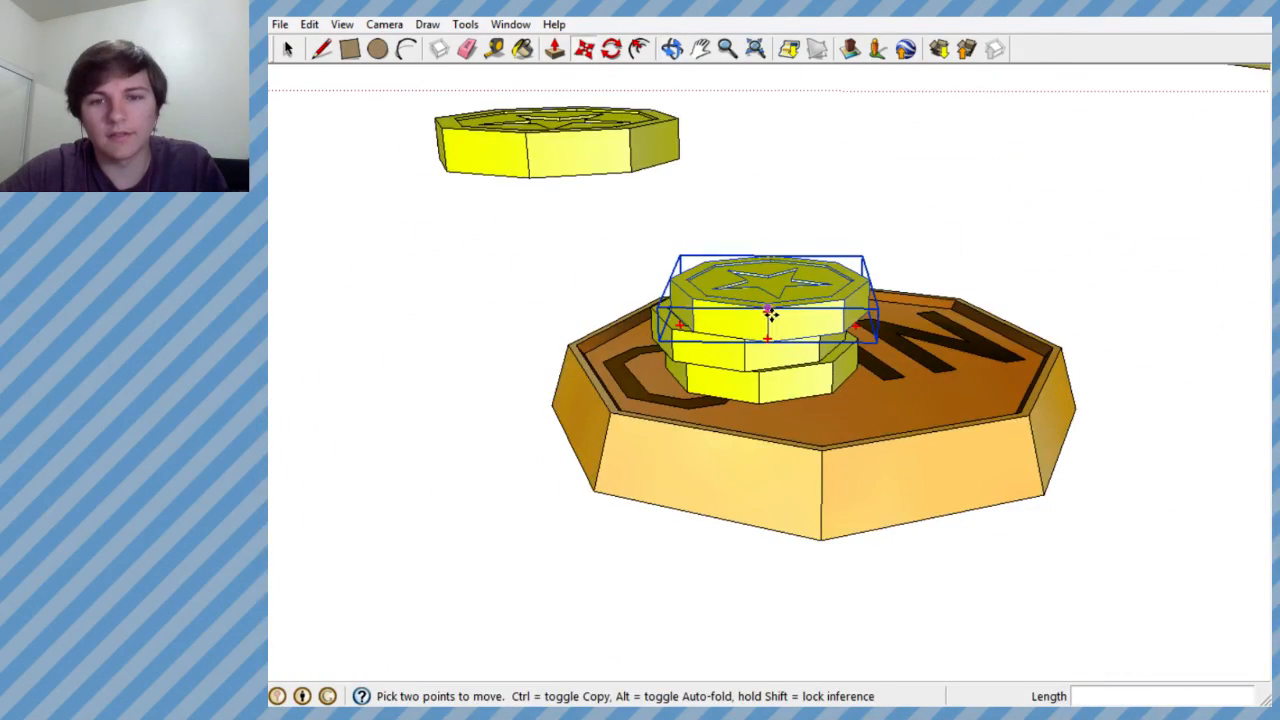
middle_click_drag(728, 205, 738, 300)
scroll(738, 300, "down", 4)
middle_click_drag(700, 130, 722, 72)
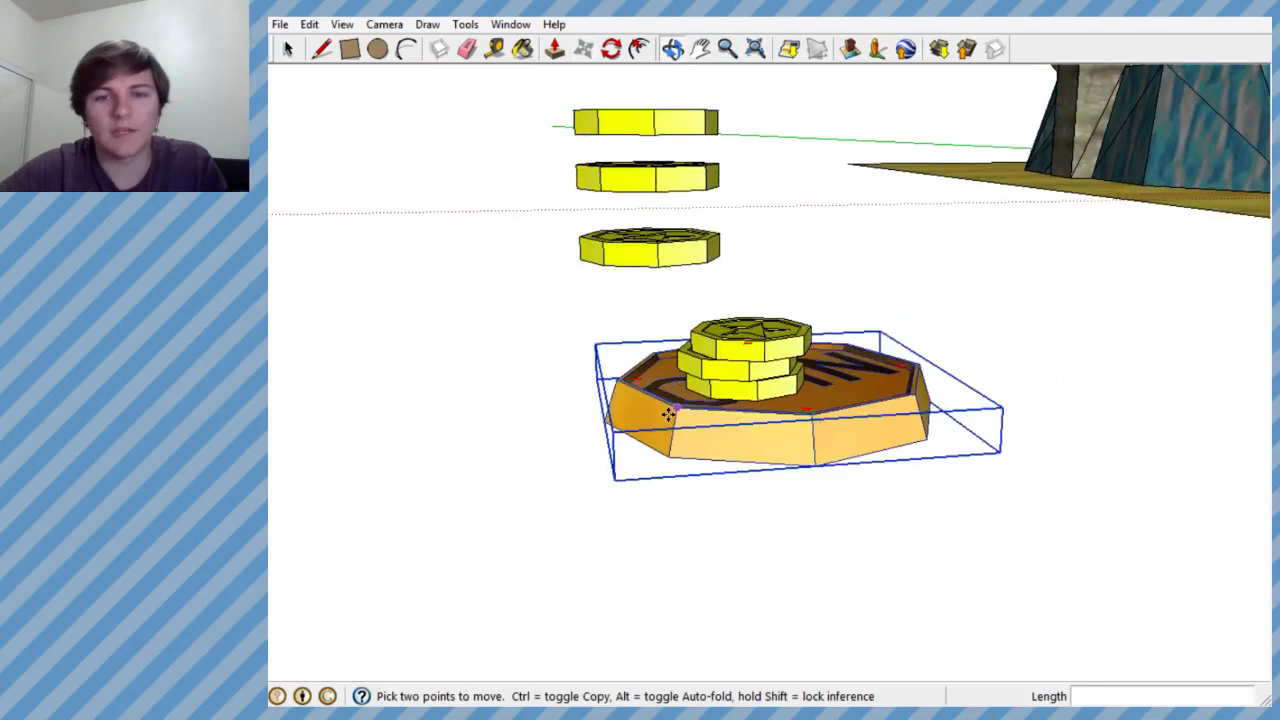
scroll(668, 414, "down", 2)
scroll(666, 180, "up", 3)
scroll(629, 231, "down", 5)
scroll(602, 293, "up", 2)
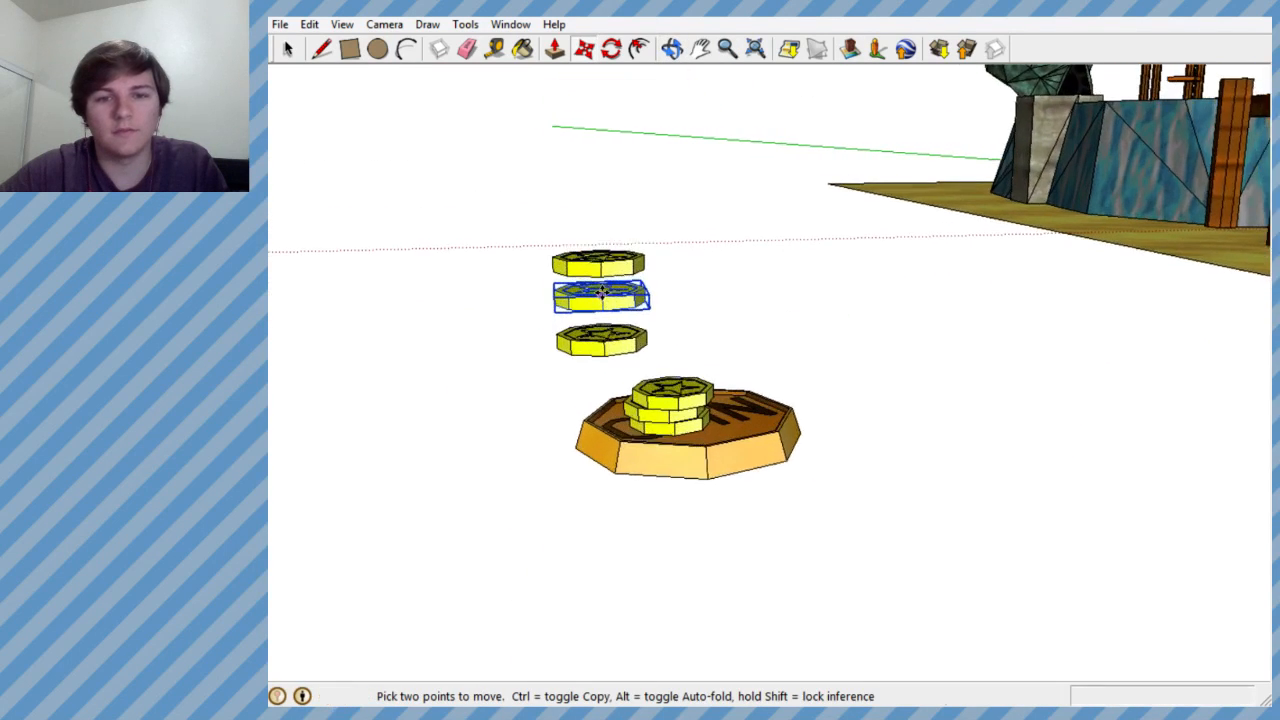
scroll(601, 291, "up", 2)
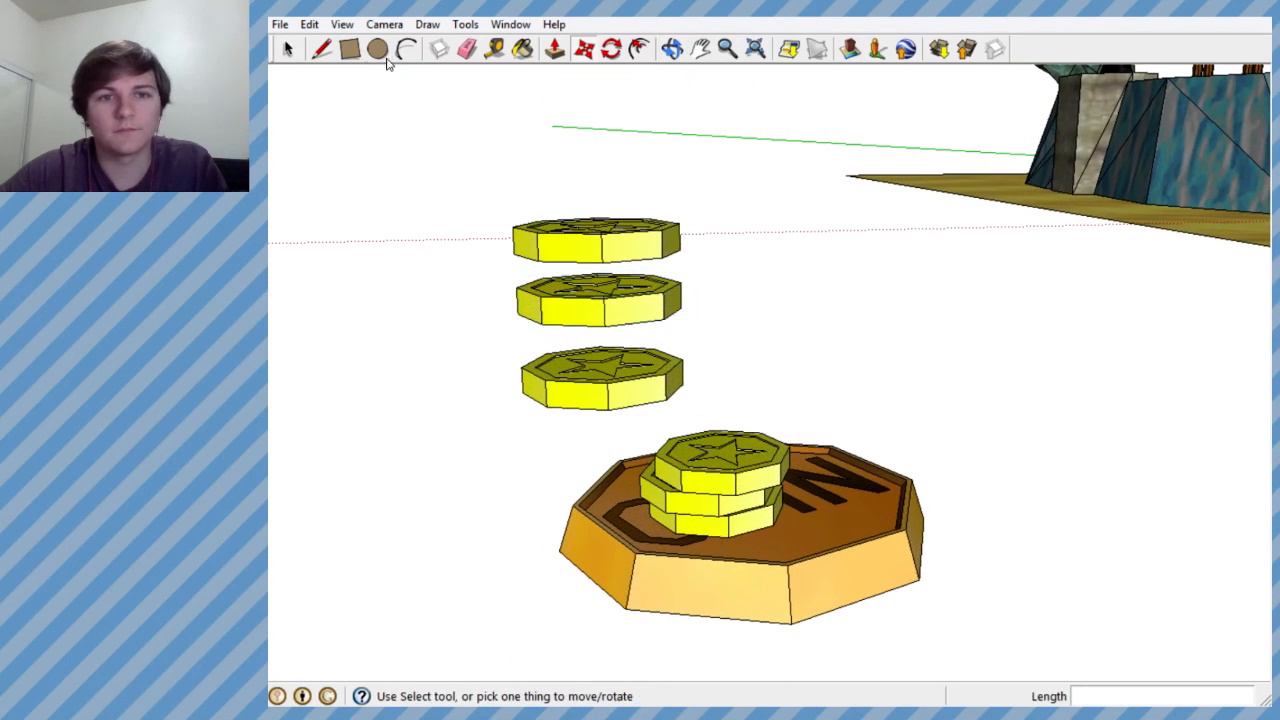
left_click(569, 237)
key("Delete")
left_click(615, 322)
key("Delete")
left_click(640, 365)
key("Delete")
- Rotate the remaining floating star coin about a horizontal axis so it is tilted
middle_click_drag(630, 340, 666, 349)
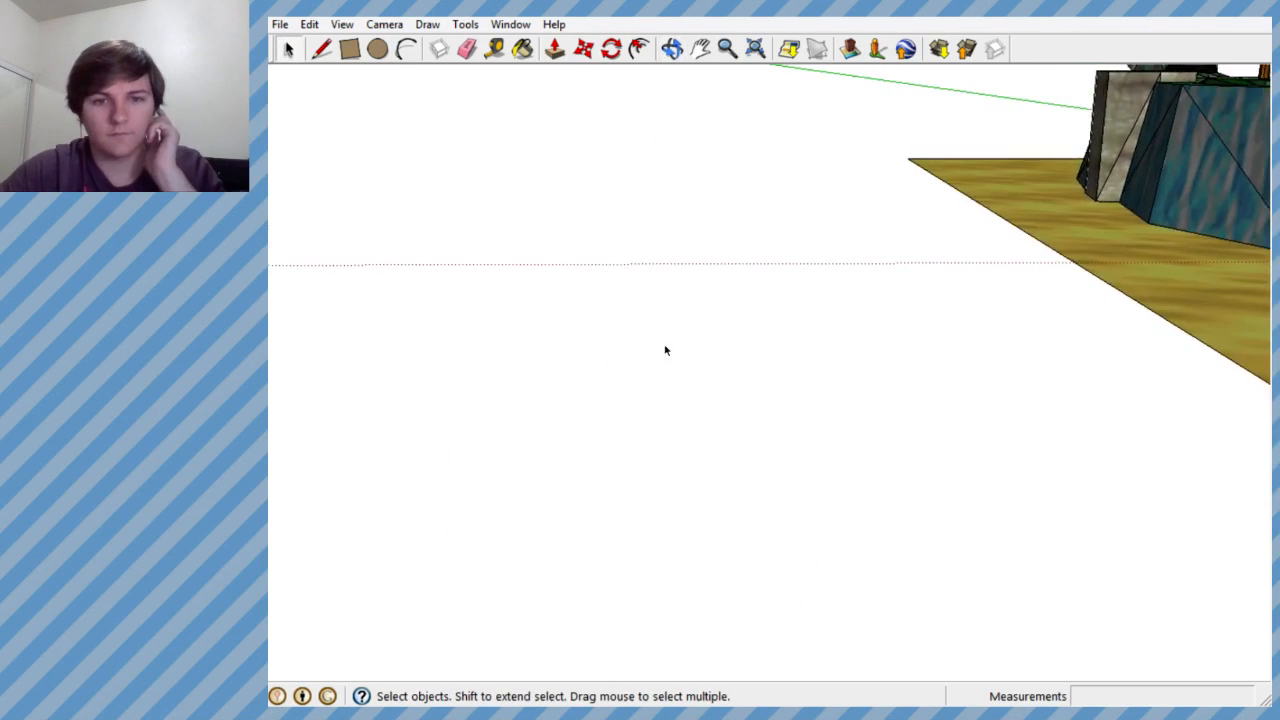
scroll(814, 334, "down", 3)
scroll(706, 404, "up", 4)
middle_click_drag(706, 404, 529, 340)
middle_click_drag(637, 369, 715, 302)
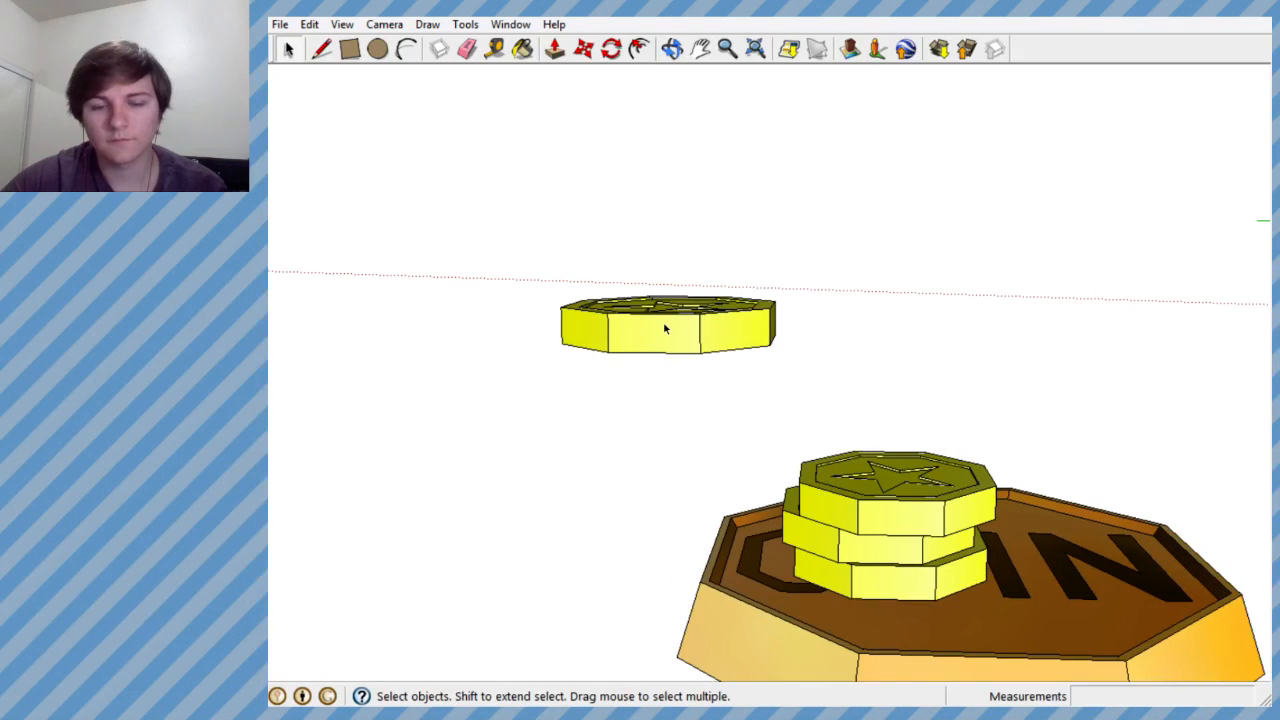
left_click(663, 323)
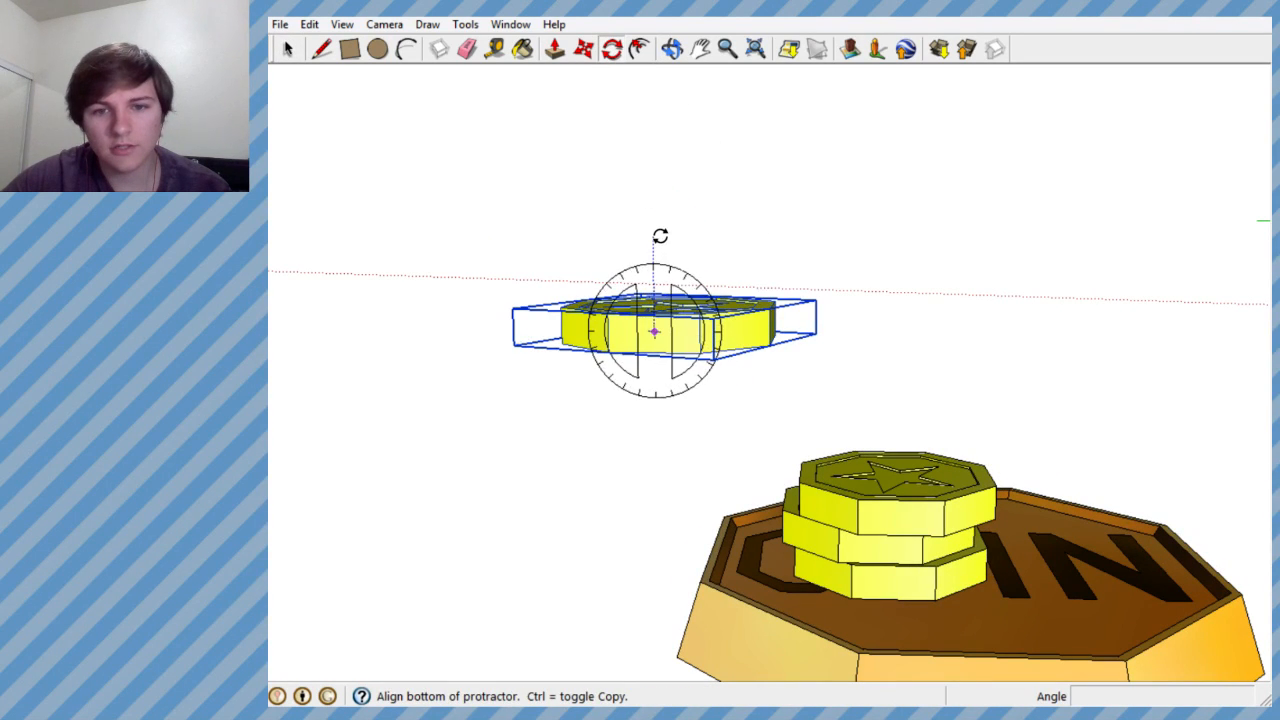
left_click(660, 236)
key("Escape")
middle_click_drag(692, 230, 630, 433)
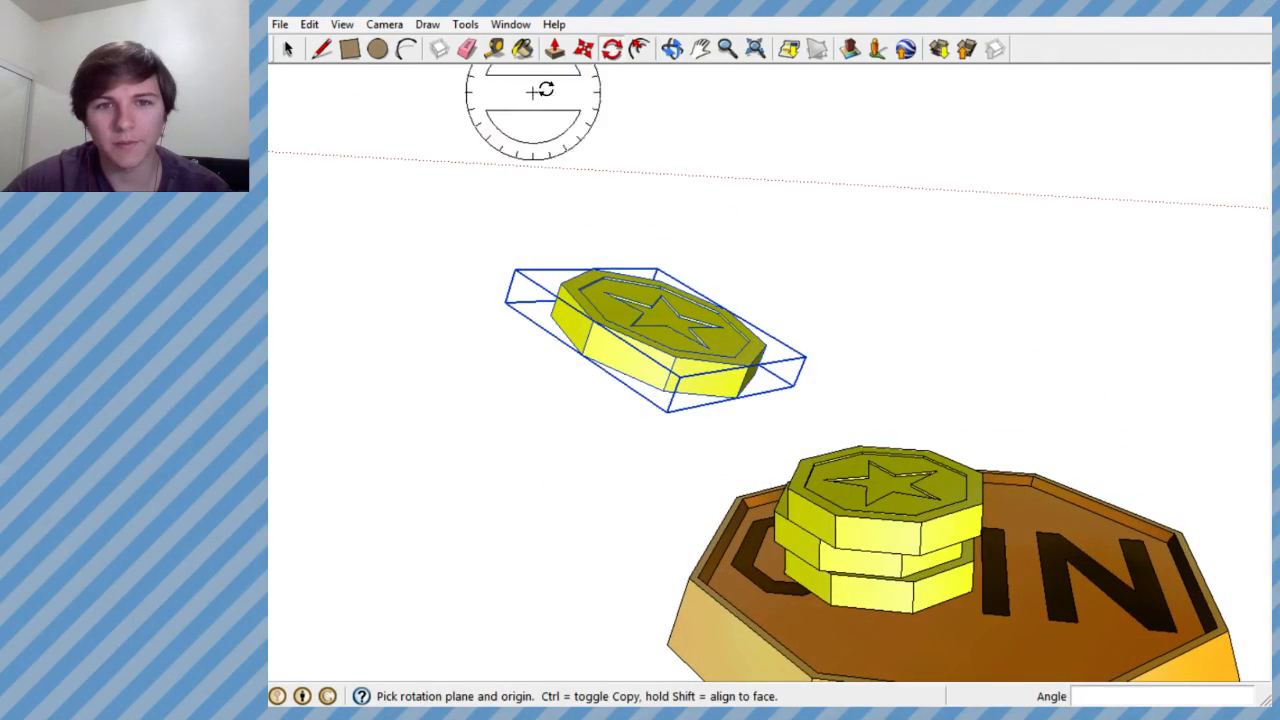
- Move the tilted star coin about 2.3' horizontally past the stack, then lower it about 1.24' toward the COIN coin
left_click(620, 350)
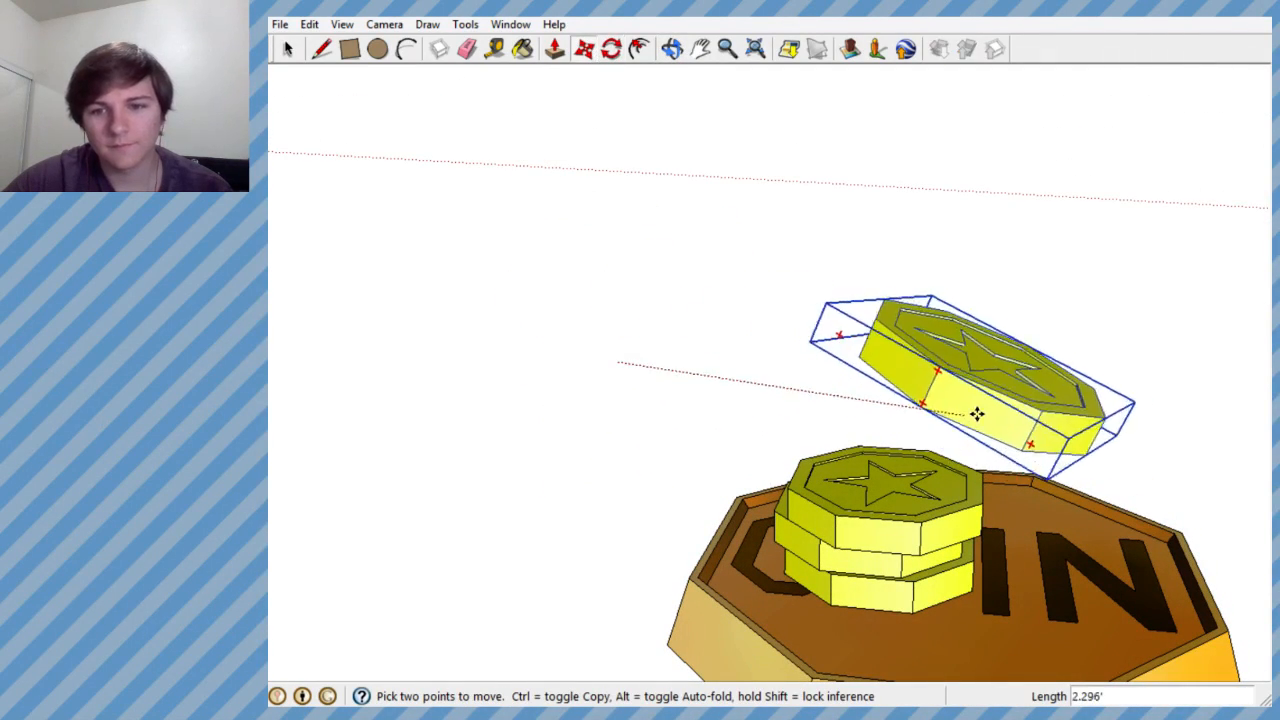
middle_click_drag(1062, 451, 1031, 296)
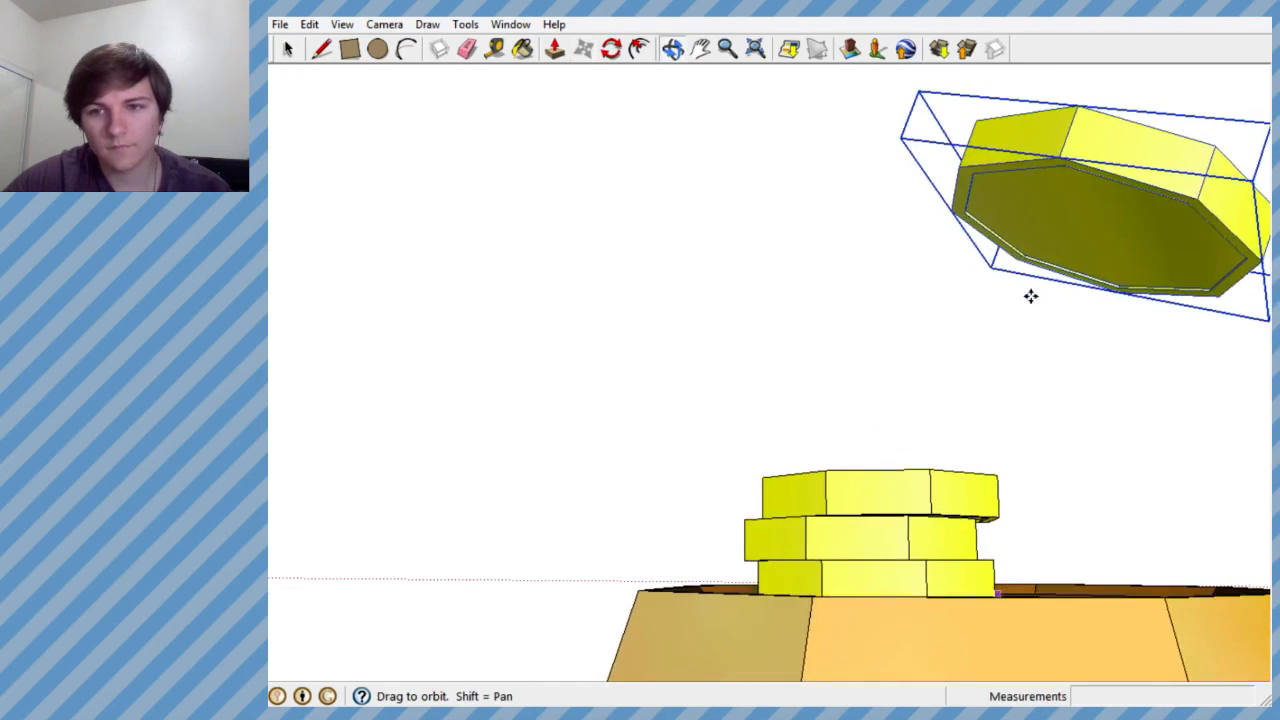
left_click(1115, 154)
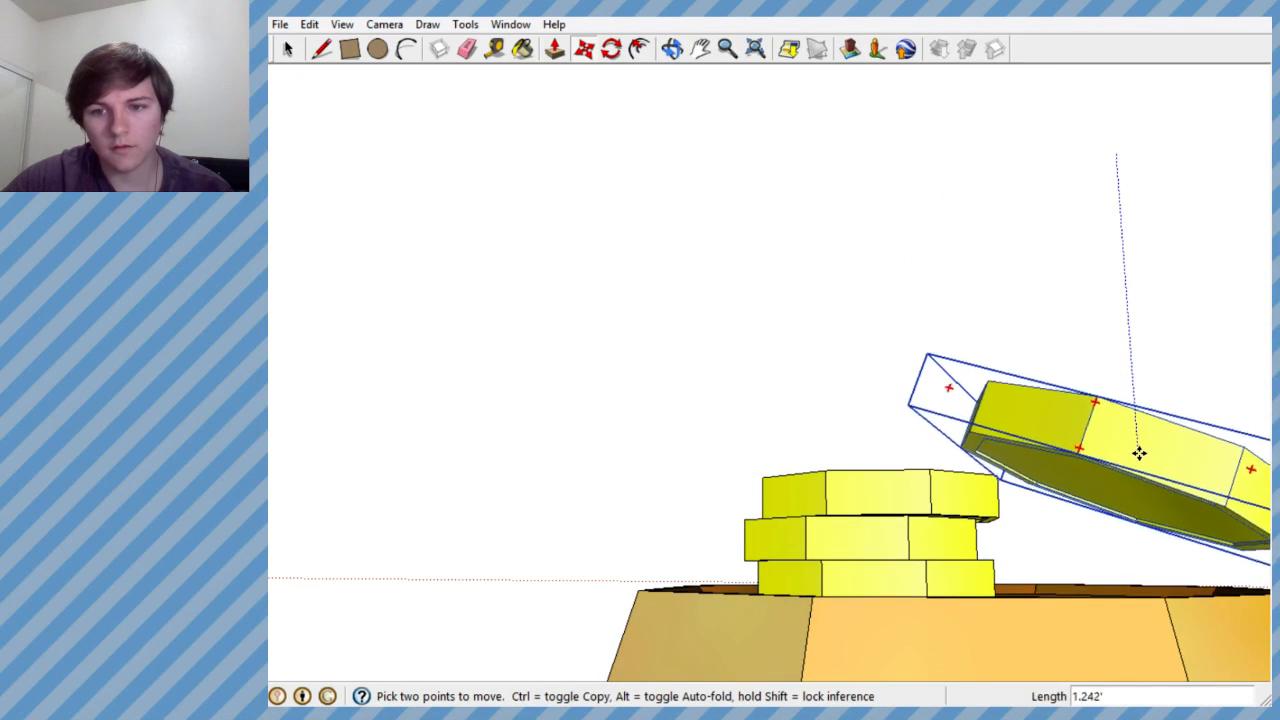
left_click(1138, 458)
- Shift the tilted star coin about 0.94' horizontally so it hangs over the COIN coin's face beside the stack
middle_click_drag(1005, 597, 689, 563)
scroll(680, 540, "down", 3)
left_click(674, 514)
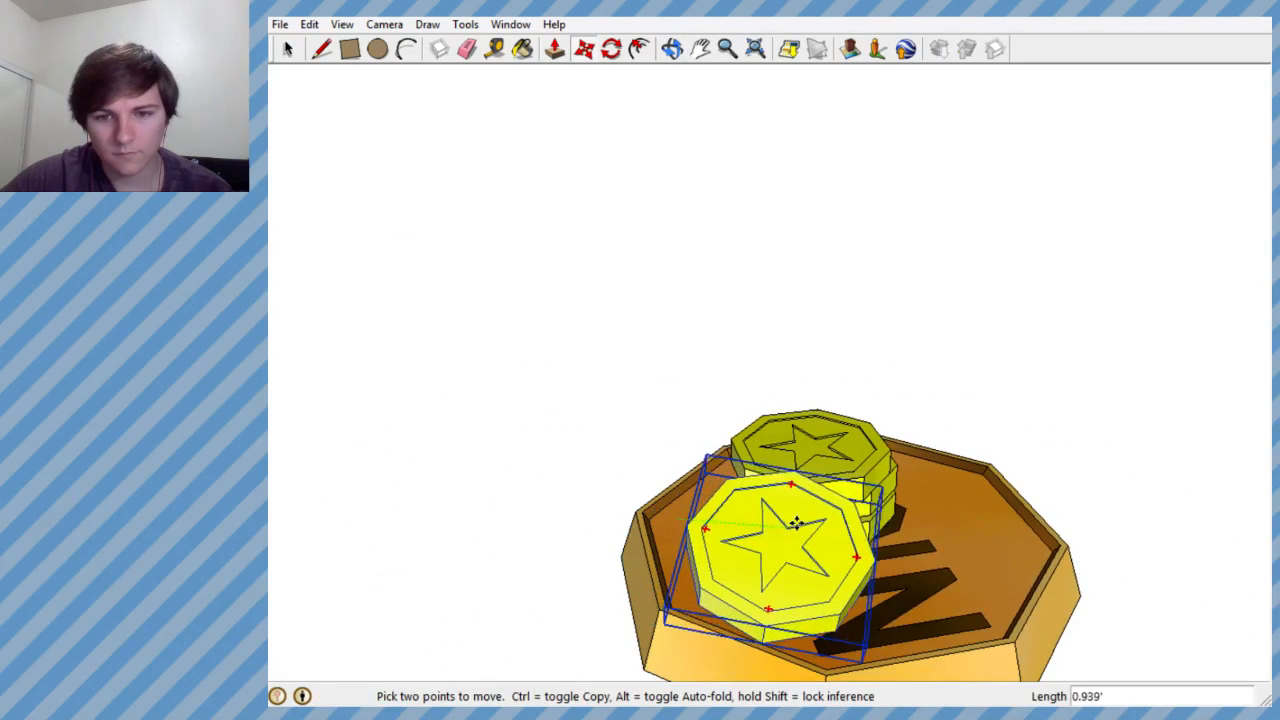
left_click(829, 534)
middle_click_drag(829, 534, 1214, 453)
scroll(1033, 496, "up", 4)
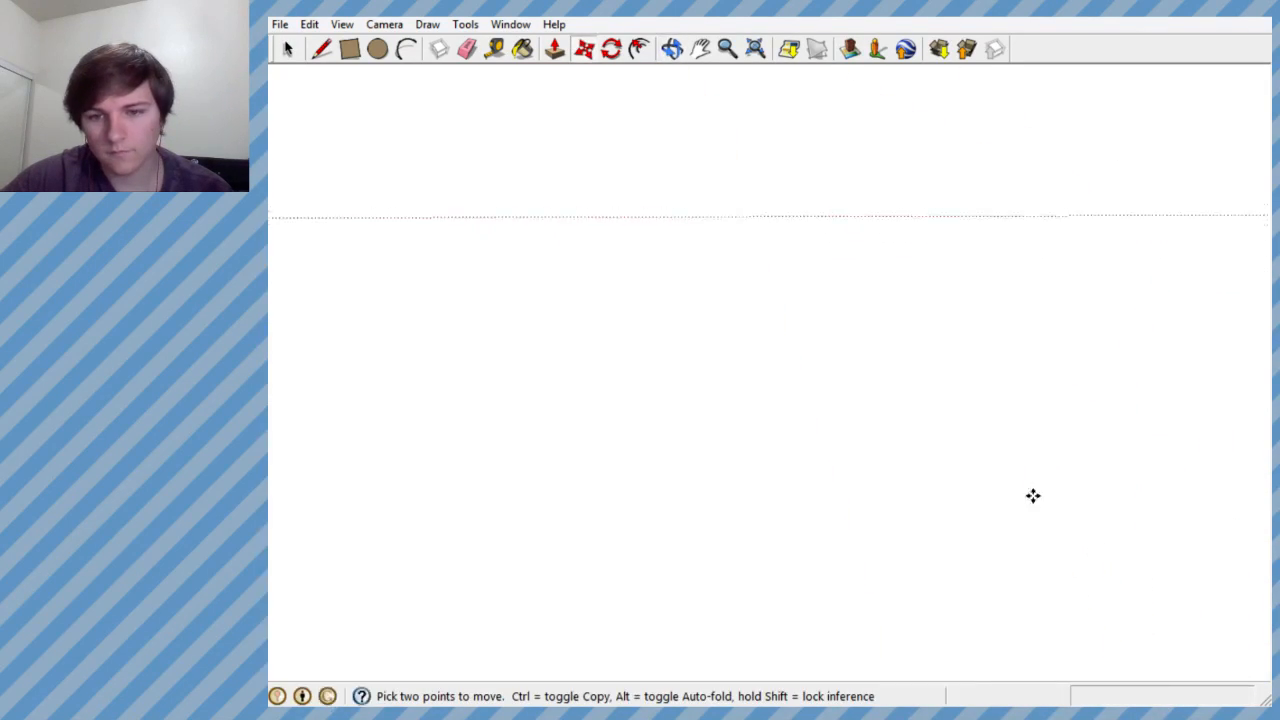
scroll(1033, 496, "down", 3)
middle_click_drag(1023, 471, 1094, 454)
scroll(1094, 454, "down", 3)
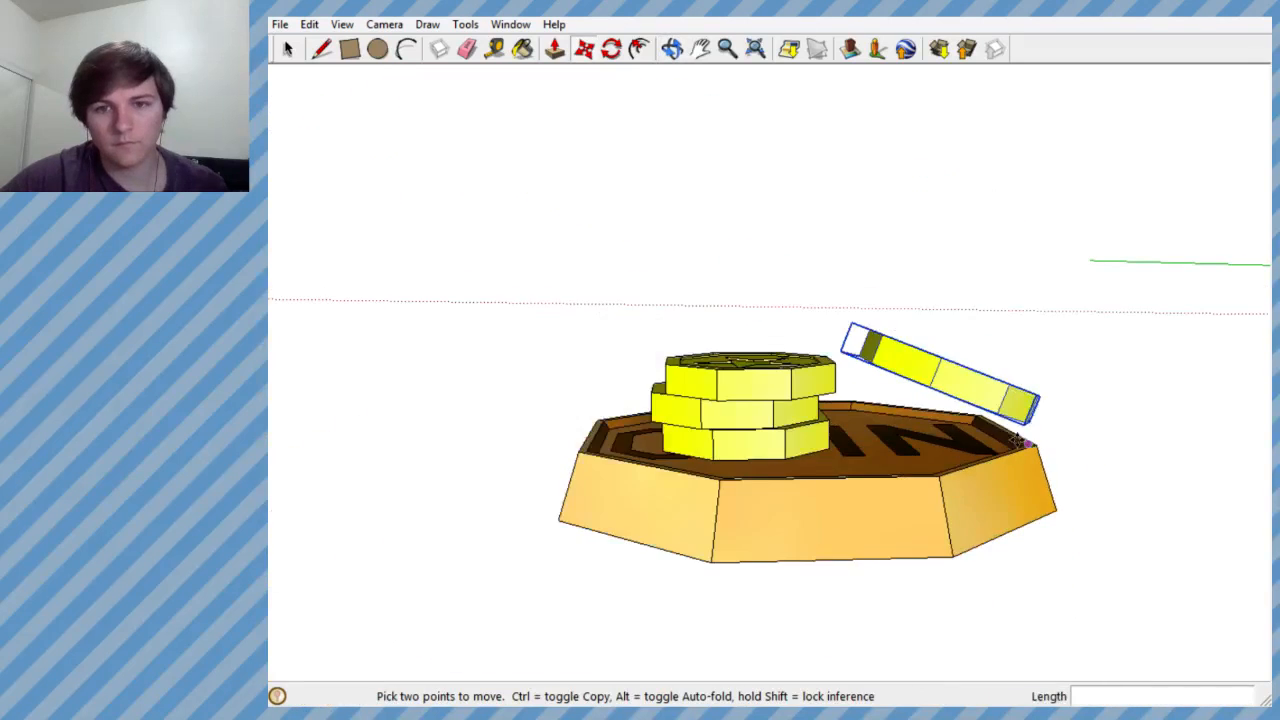
scroll(1020, 440, "up", 3)
- Bring the mini-golf course back into view and save the model
middle_click_drag(917, 386, 895, 425)
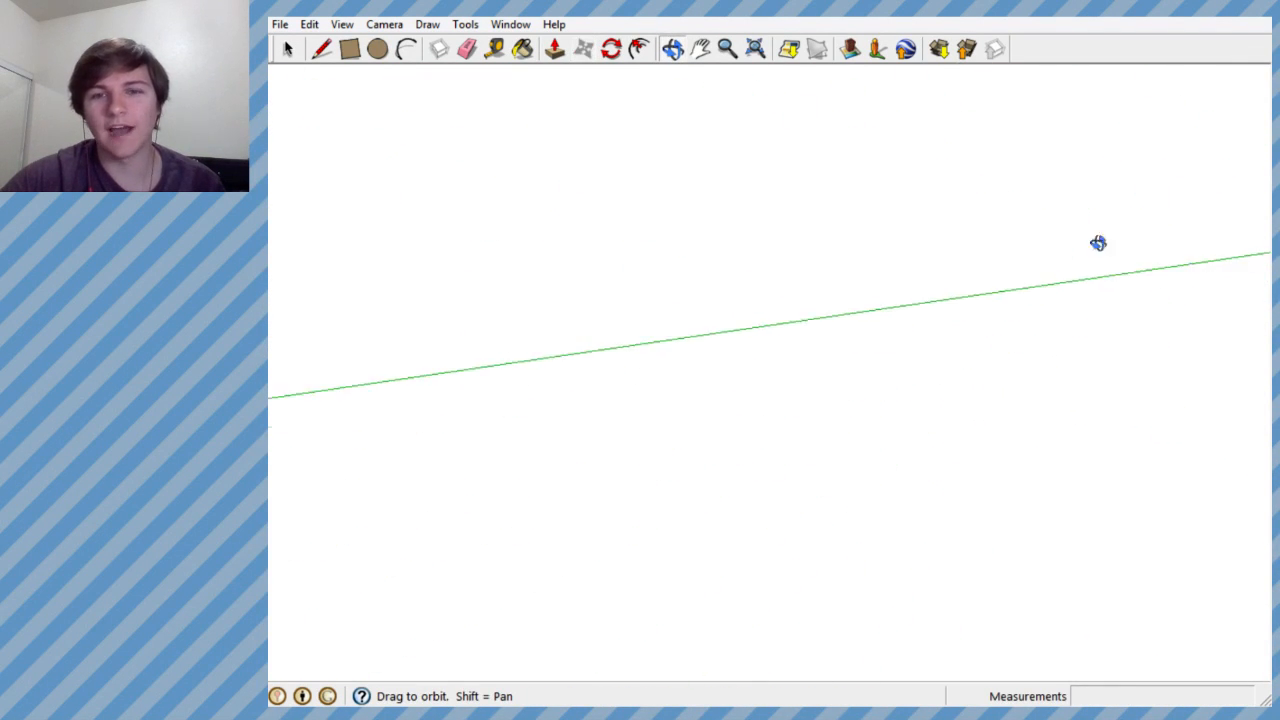
middle_click_drag(520, 543, 613, 376)
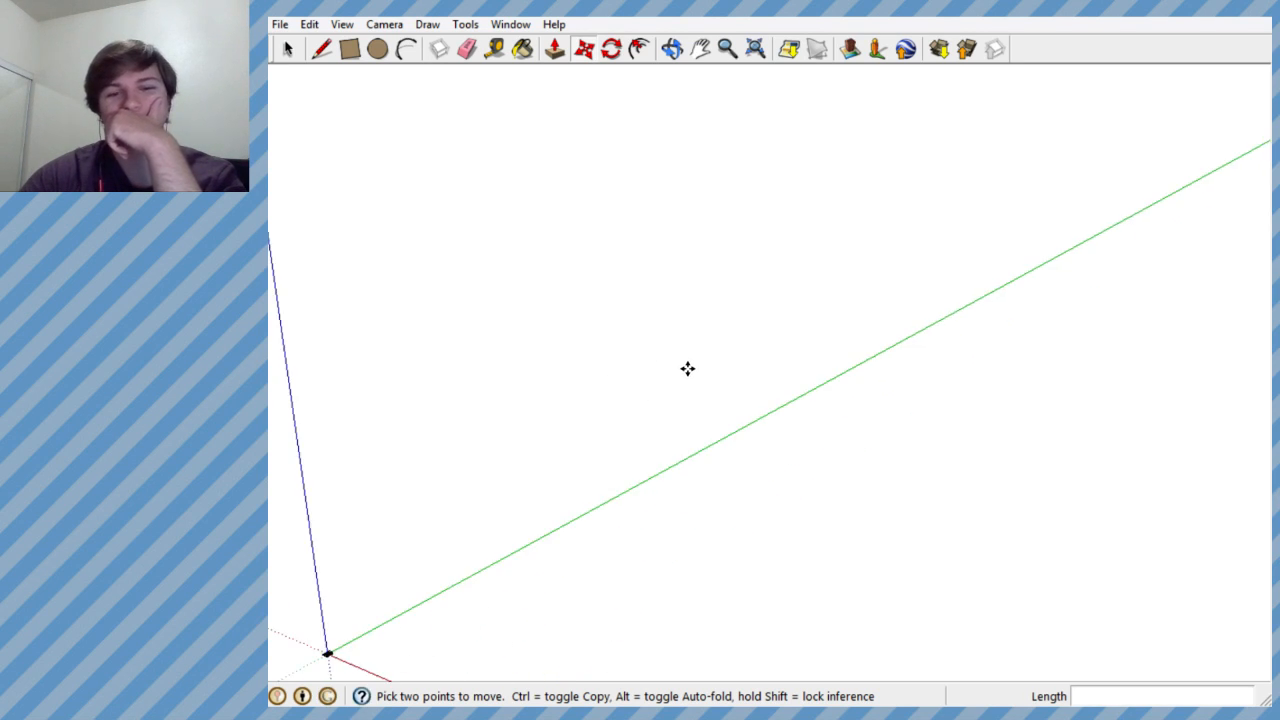
scroll(687, 369, "down", 2)
scroll(434, 545, "up", 5)
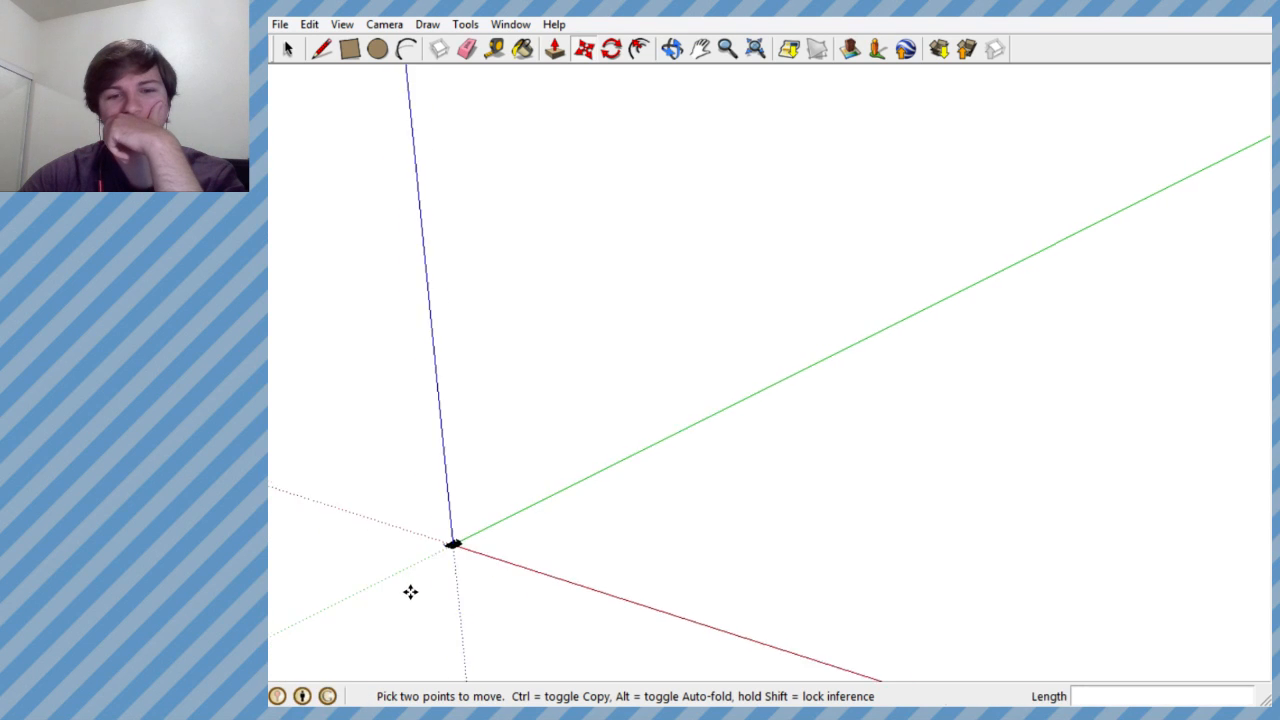
scroll(490, 518, "up", 6)
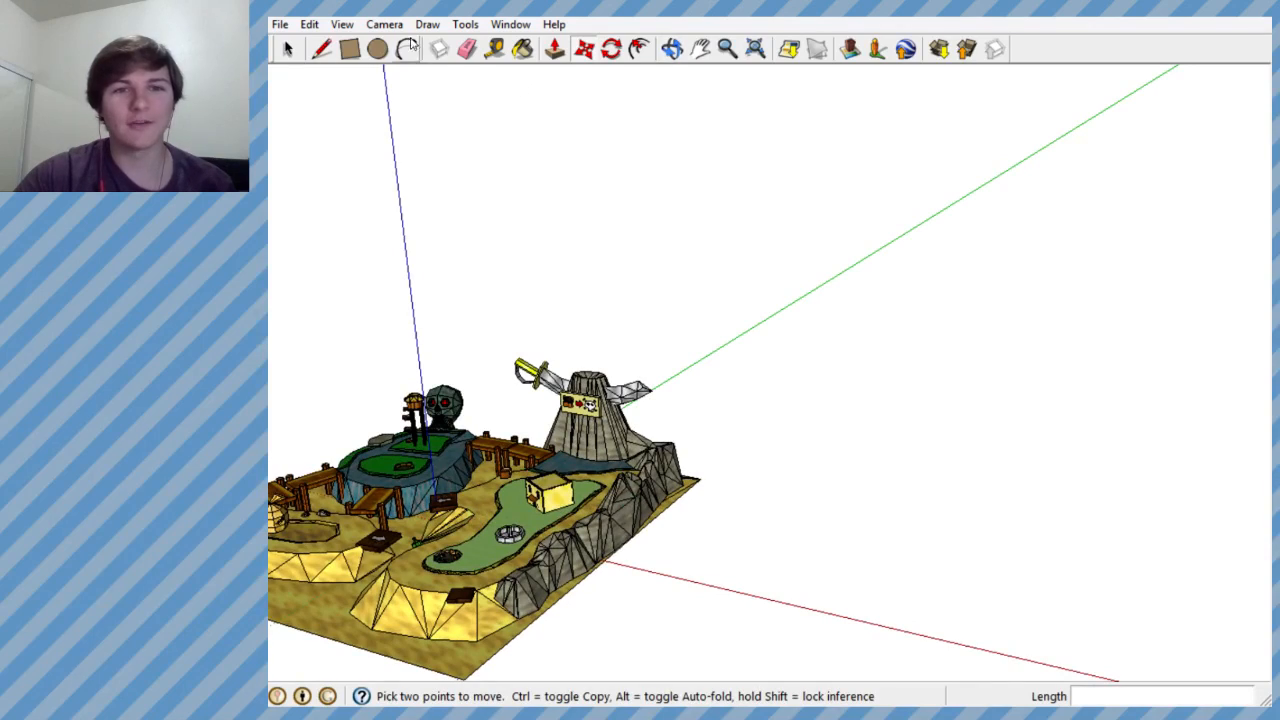
left_click(280, 24)
left_click(307, 91)
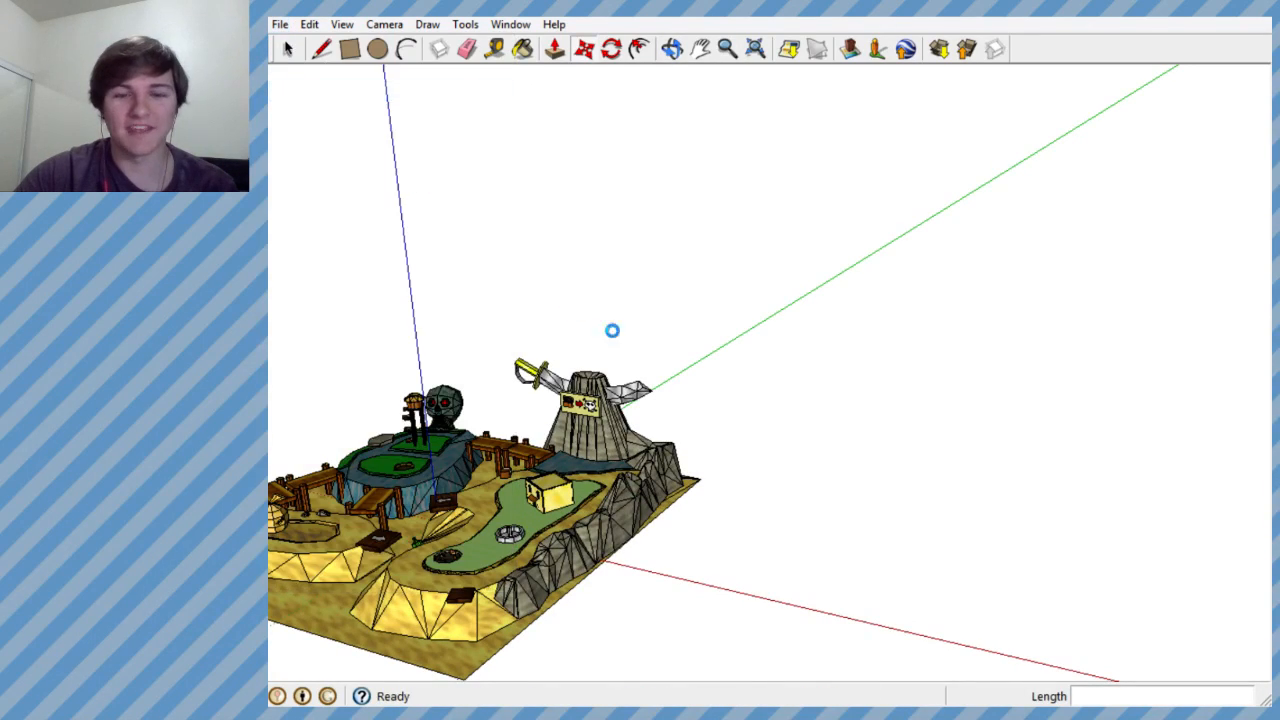
- Examine the mini-golf course and the decorated COIN coin lying beside it from several angles and distances
key("m")
scroll(380, 449, "down", 4)
scroll(370, 481, "up", 4)
scroll(380, 478, "up", 4)
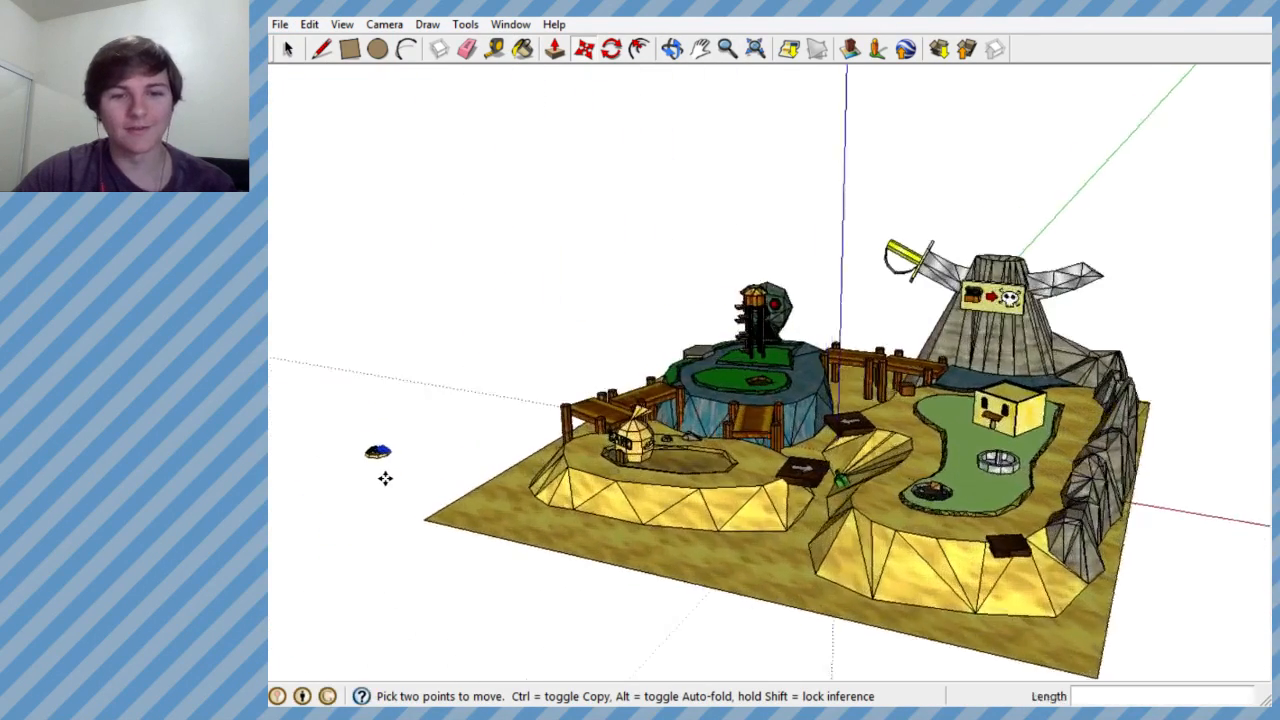
middle_click_drag(383, 477, 509, 526)
scroll(374, 513, "up", 1)
scroll(378, 510, "up", 4)
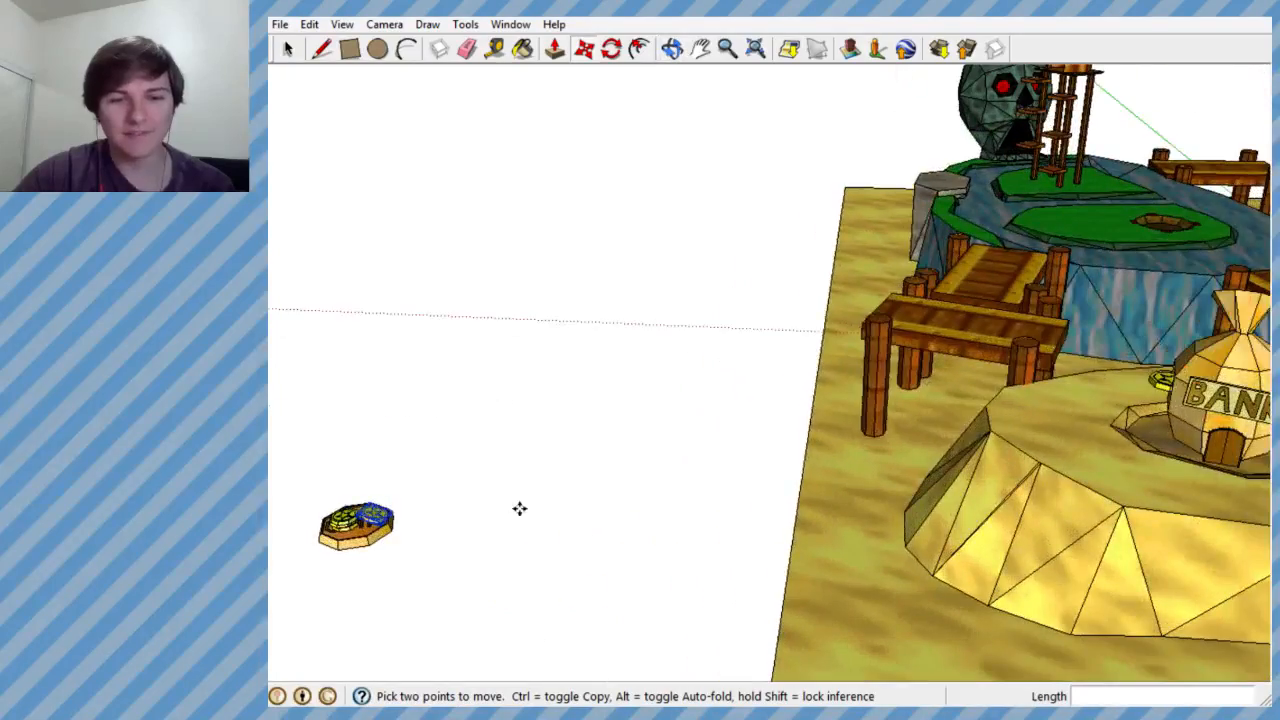
scroll(840, 449, "down", 6)
middle_click_drag(884, 462, 840, 498)
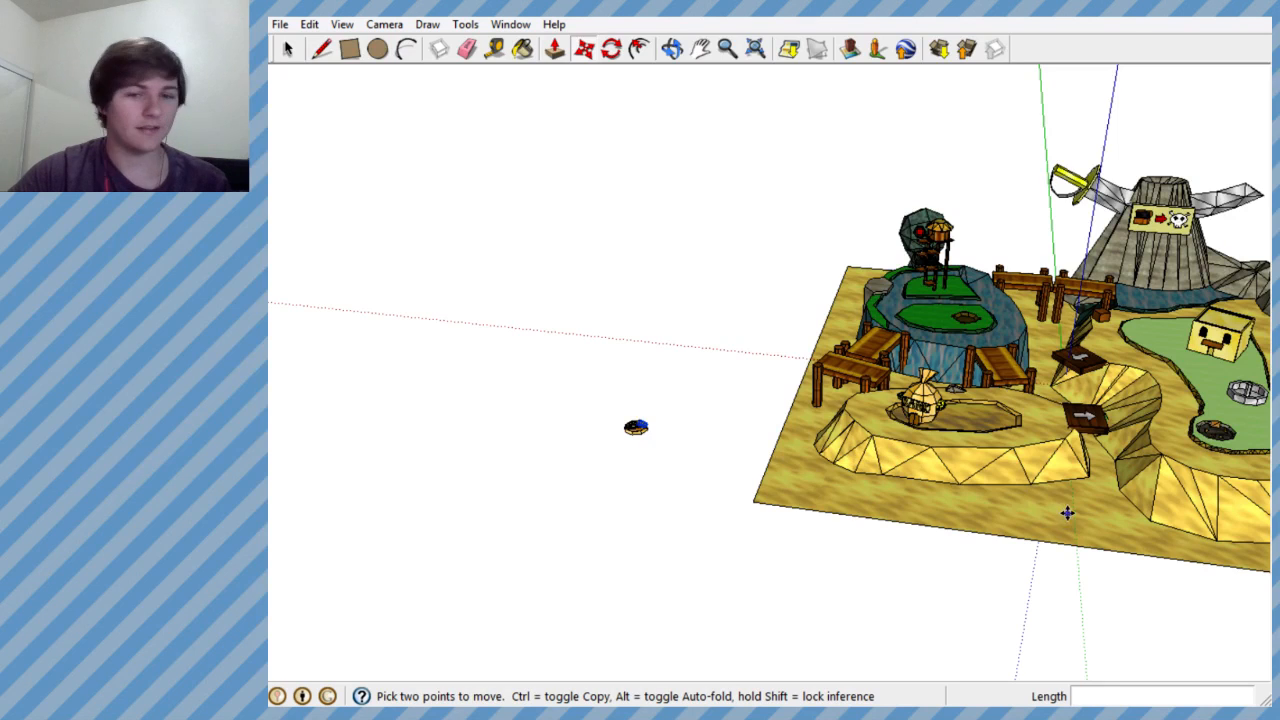
- Rotate the tilted star coin a further 15 degrees in its vertical plane so it slopes more steeply beside the stack
scroll(632, 430, "up", 10)
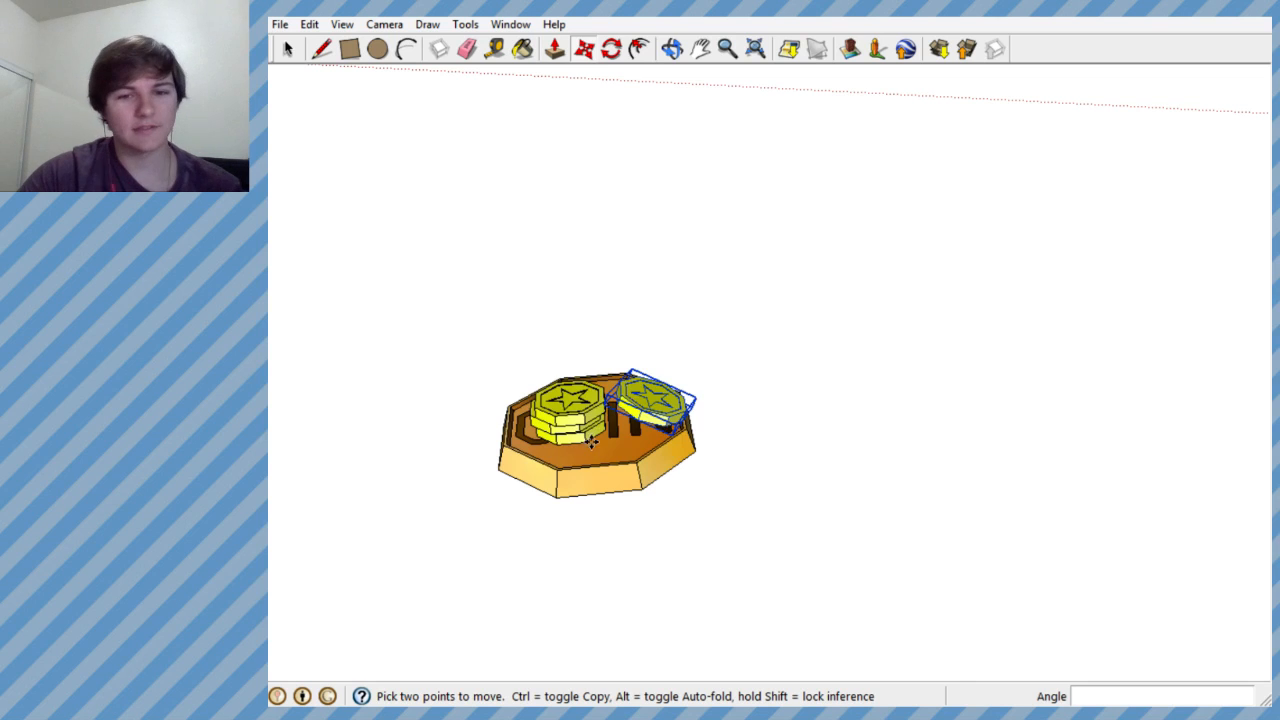
mouse_move(592, 444)
middle_mouse_down()
mouse_move(617, 303)
mouse_move(583, 373)
middle_mouse_up()
scroll(649, 371, "up", 5)
left_click(690, 340)
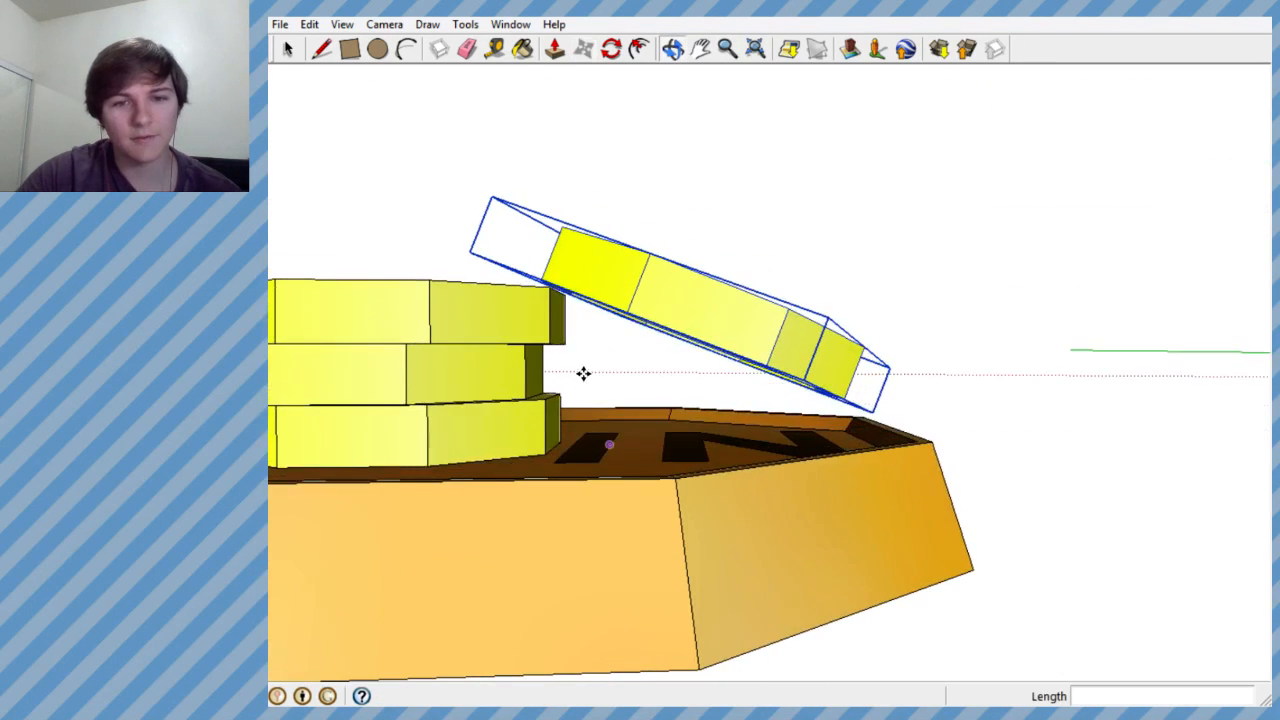
left_click(612, 48)
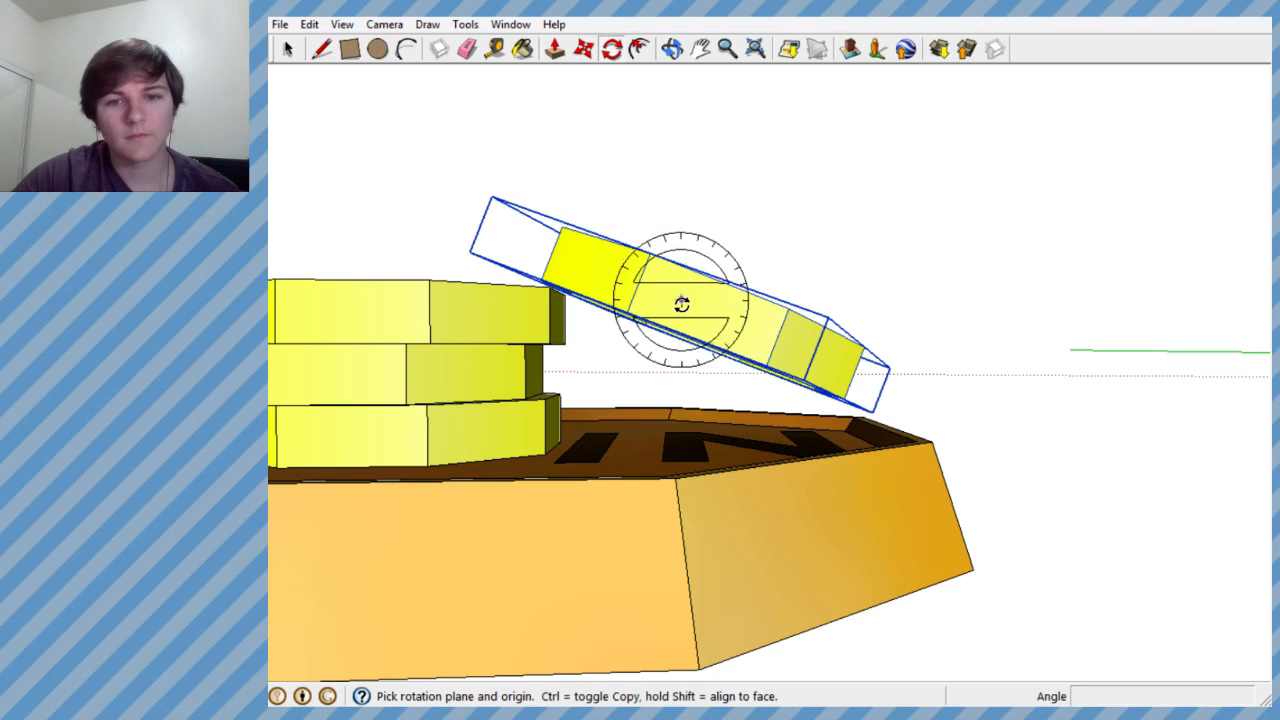
left_click(681, 303)
left_click(686, 209)
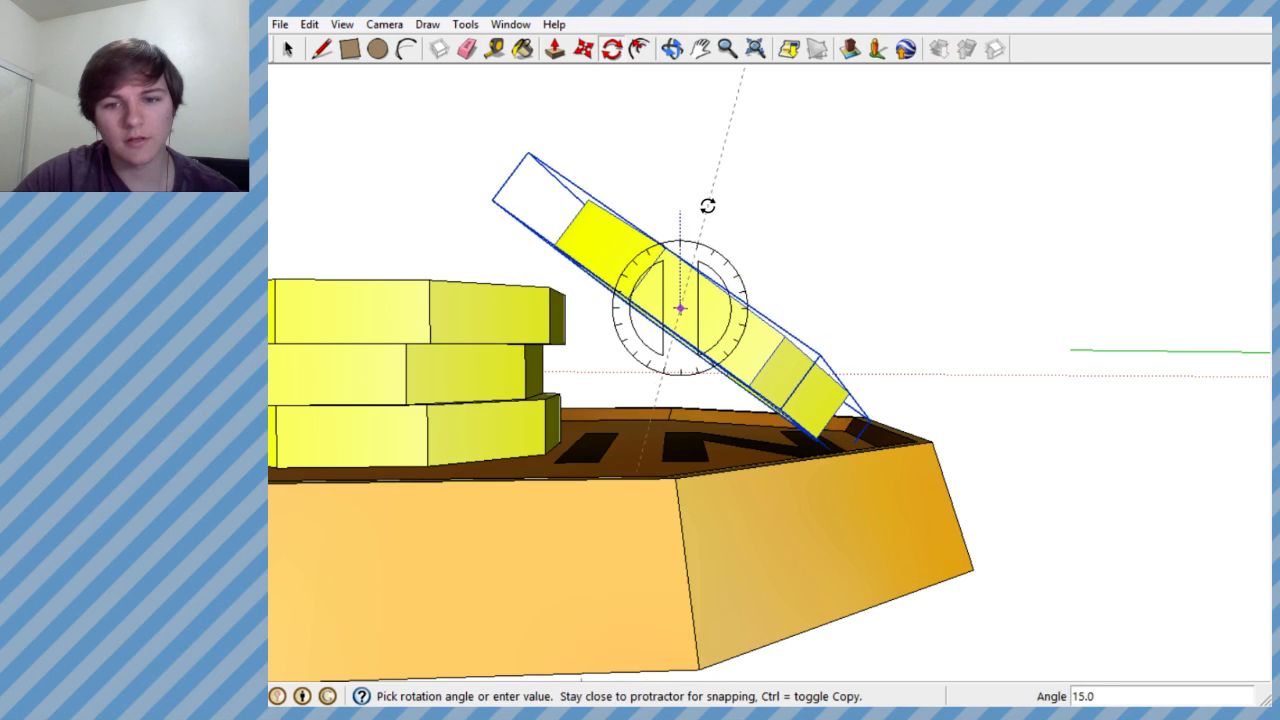
left_click(704, 207)
- Lower the tilted star coin along the blue axis onto the COIN coin's face so it leans against the stack
middle_click_drag(586, 163, 590, 285)
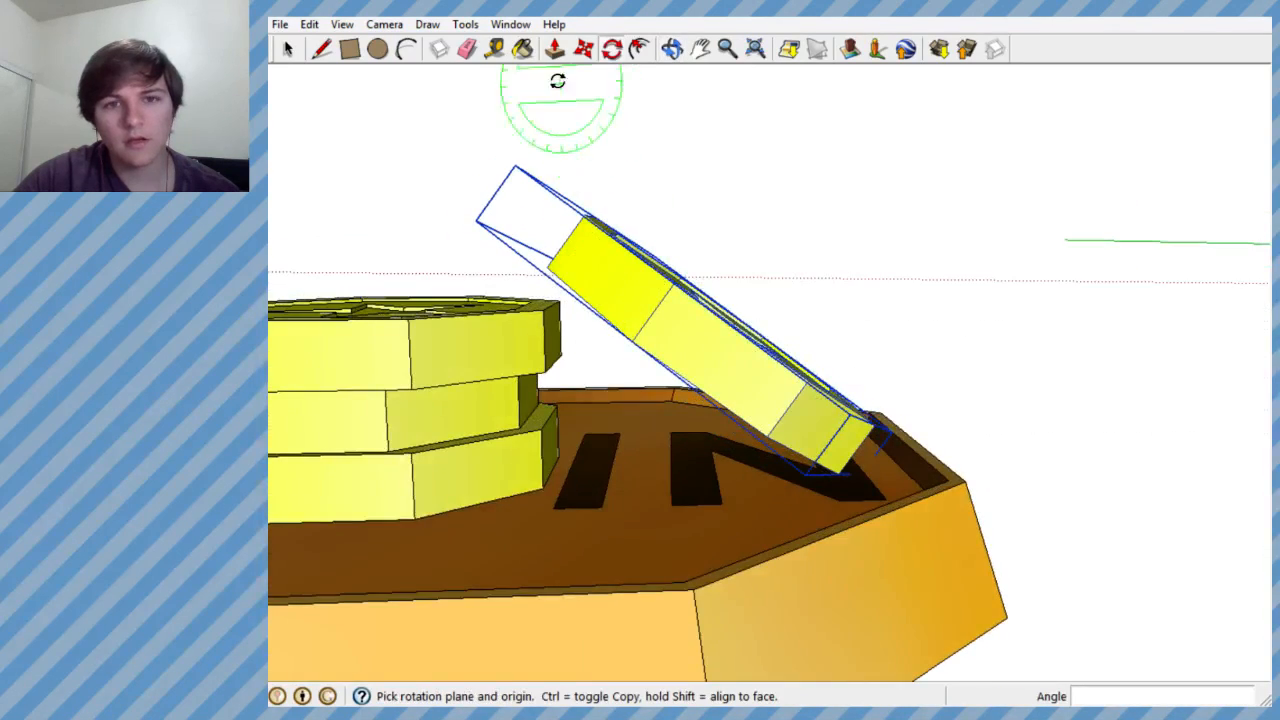
left_click(584, 49)
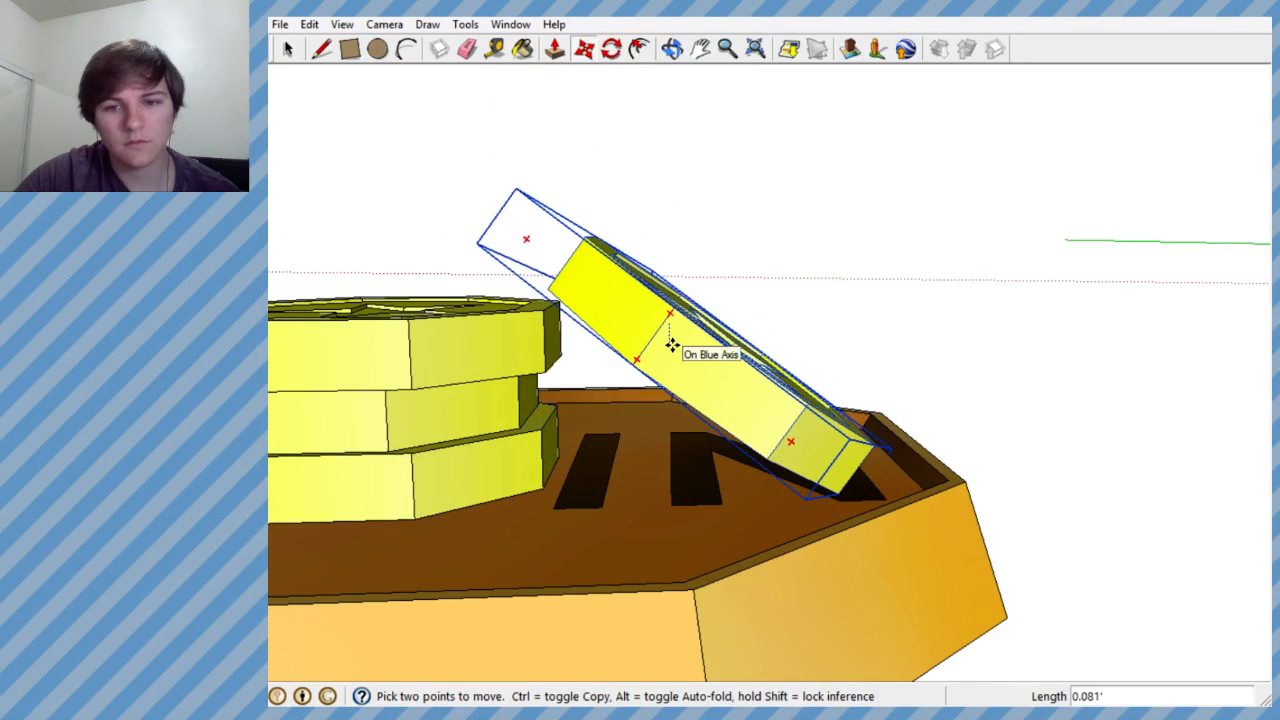
scroll(678, 350, "up", 1)
middle_click_drag(678, 350, 683, 417)
left_click(665, 328)
- Group the COIN coin together with the three stacked star coins and the leaning star coin
scroll(677, 477, "down", 5)
middle_click_drag(677, 477, 610, 650)
key("space")
left_click_drag(400, 177, 846, 591)
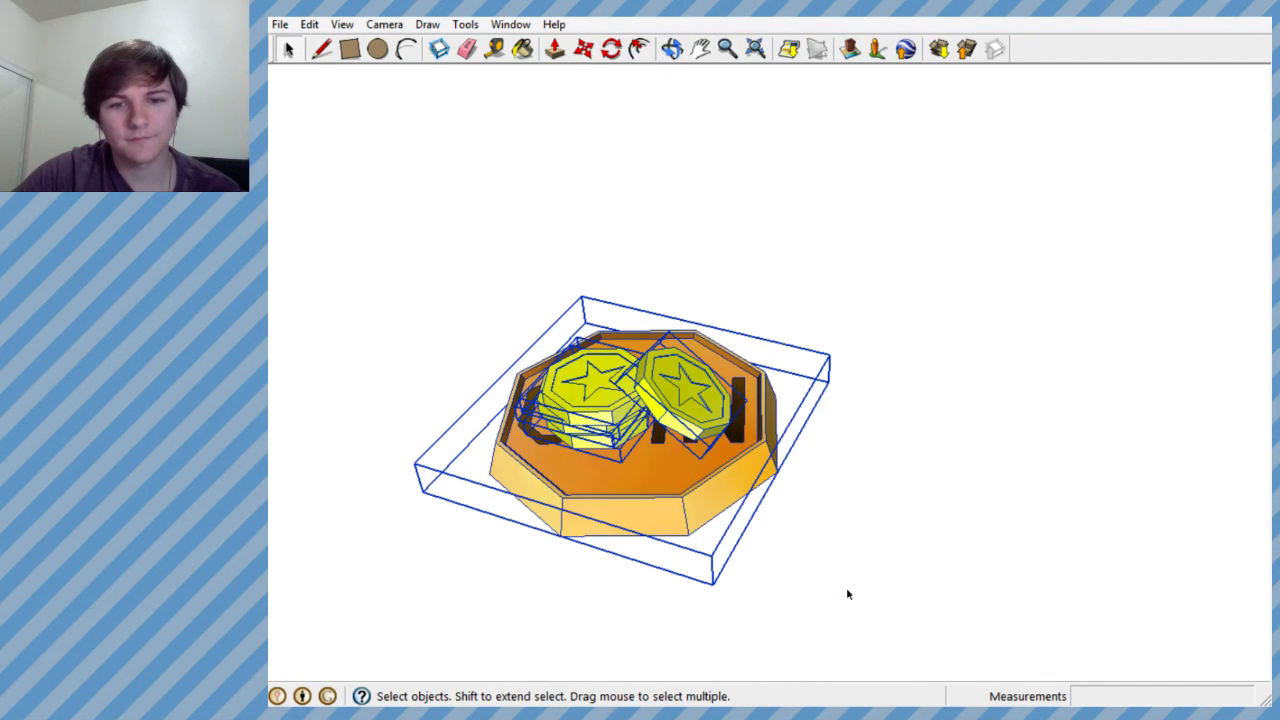
right_click(680, 447)
left_click(740, 316)
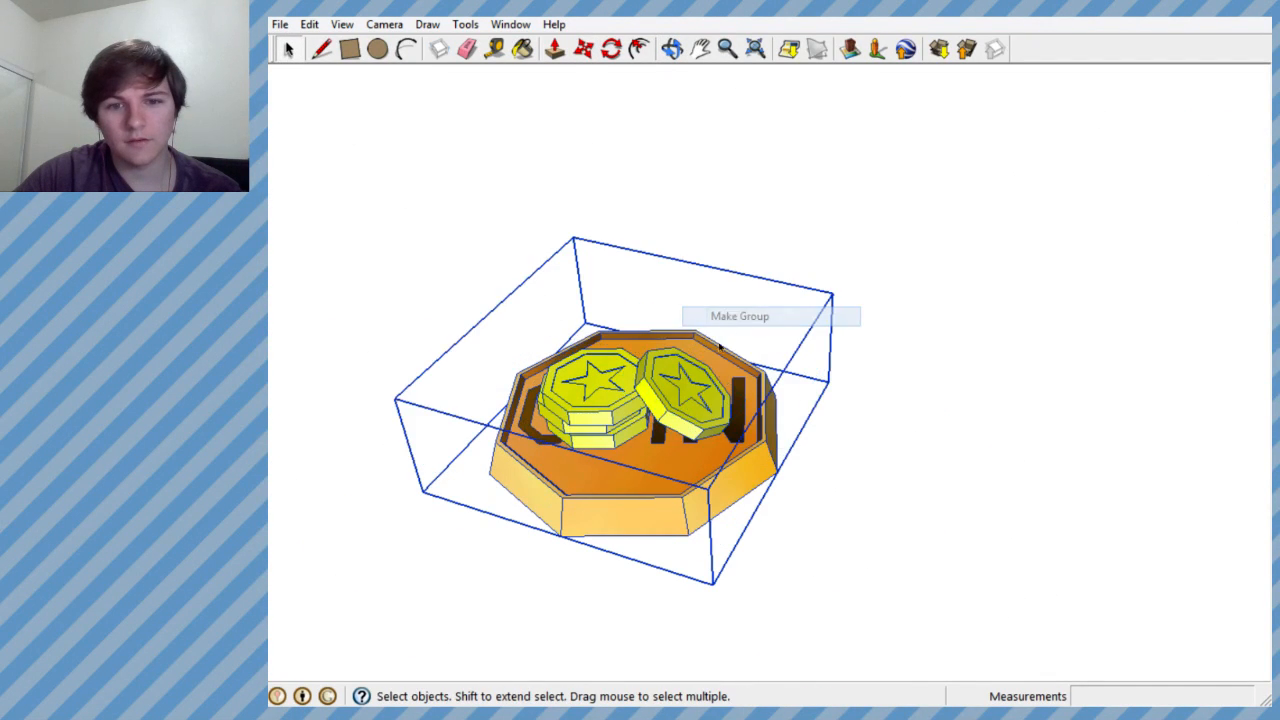
- Open the new coin group to inspect the stacked star coins inside it and close it again
scroll(610, 405, "up", 3)
right_click(610, 380)
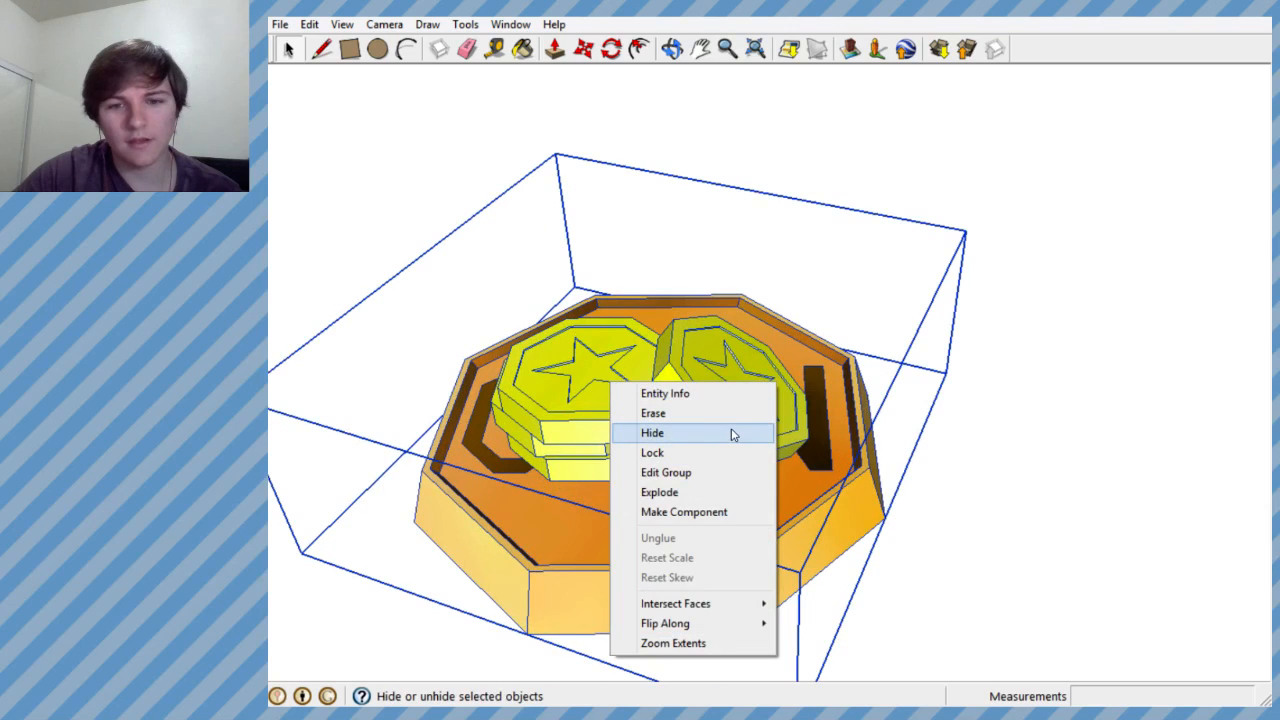
left_click(686, 472)
left_click(592, 403)
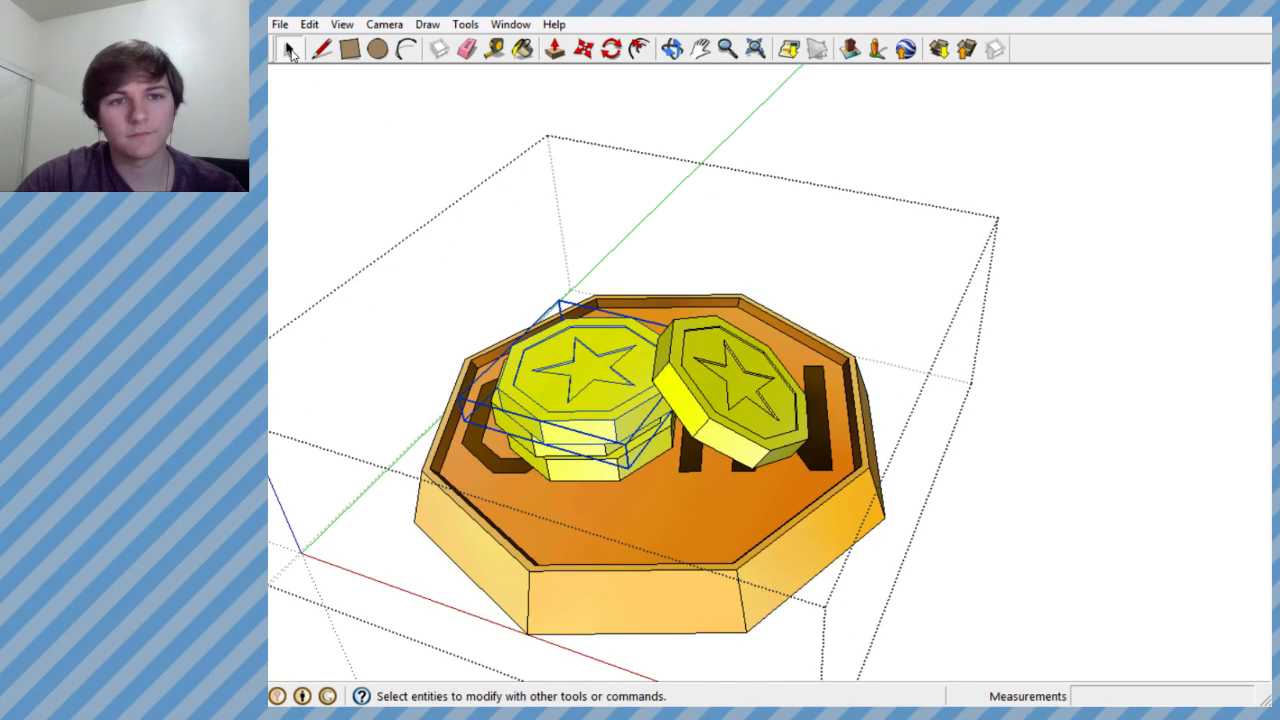
left_click(340, 171)
scroll(646, 390, "down", 5)
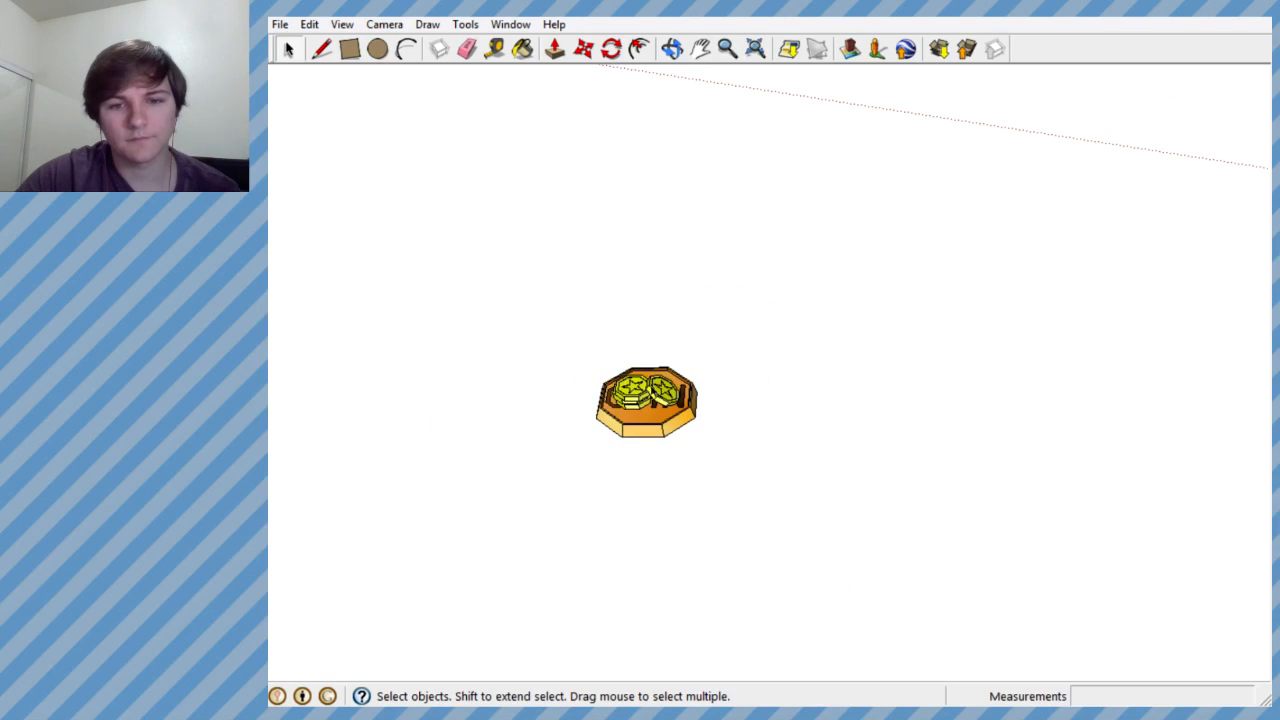
- Move the coin group about 33' onto the sand base at the foot of the bank's plateau
left_click_drag(560, 332, 740, 457)
middle_click_drag(694, 420, 1085, 275)
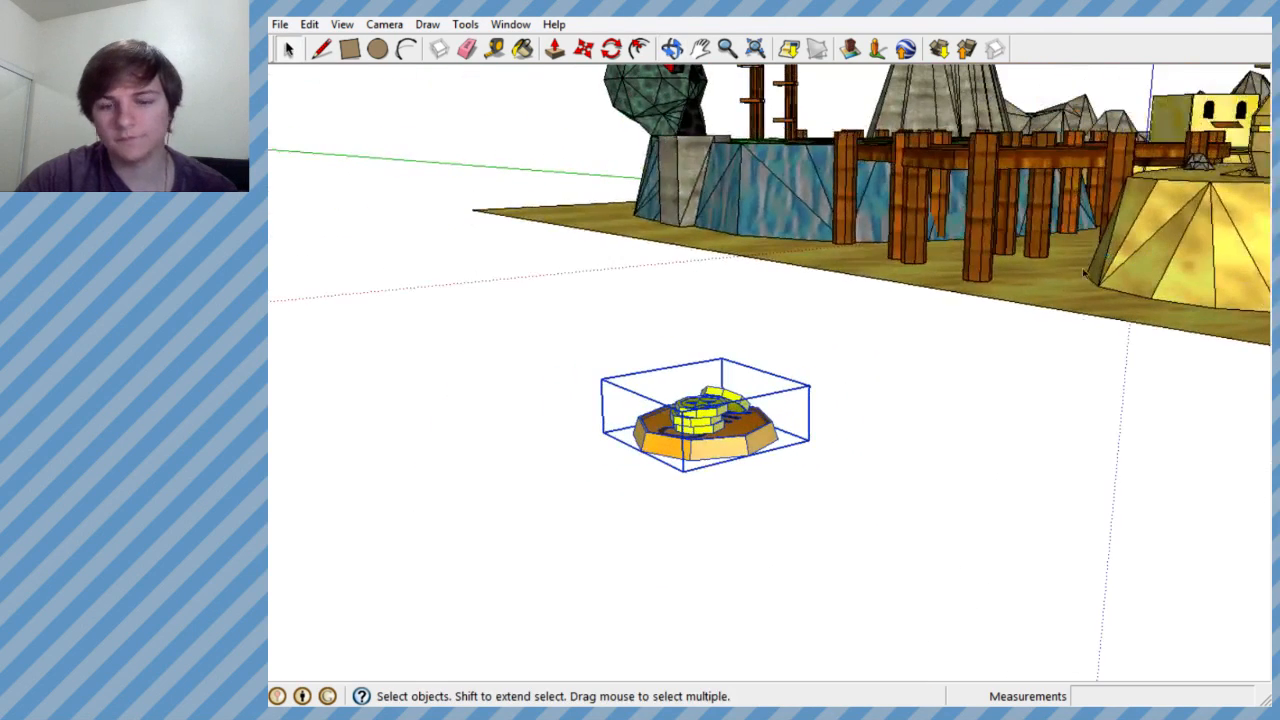
middle_click_drag(700, 400, 481, 444)
key("m")
left_click(311, 500)
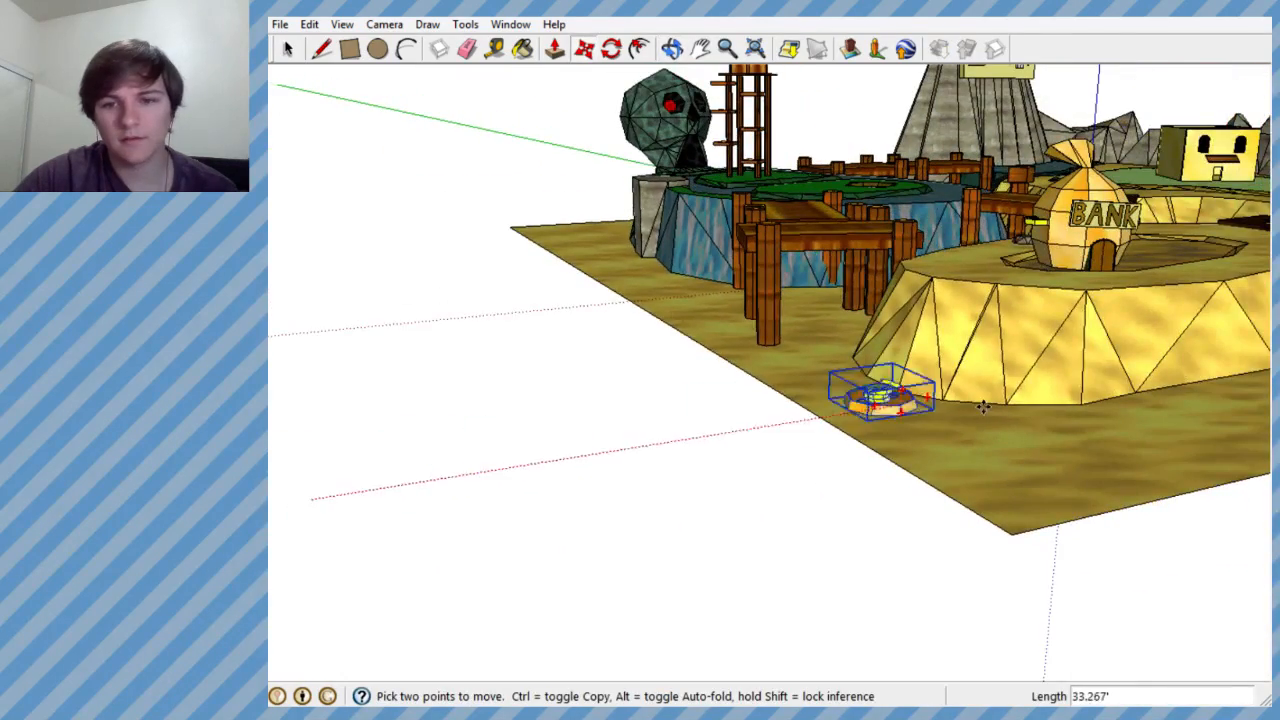
left_click(962, 408)
middle_click_drag(962, 408, 620, 477)
scroll(620, 477, "down", 3)
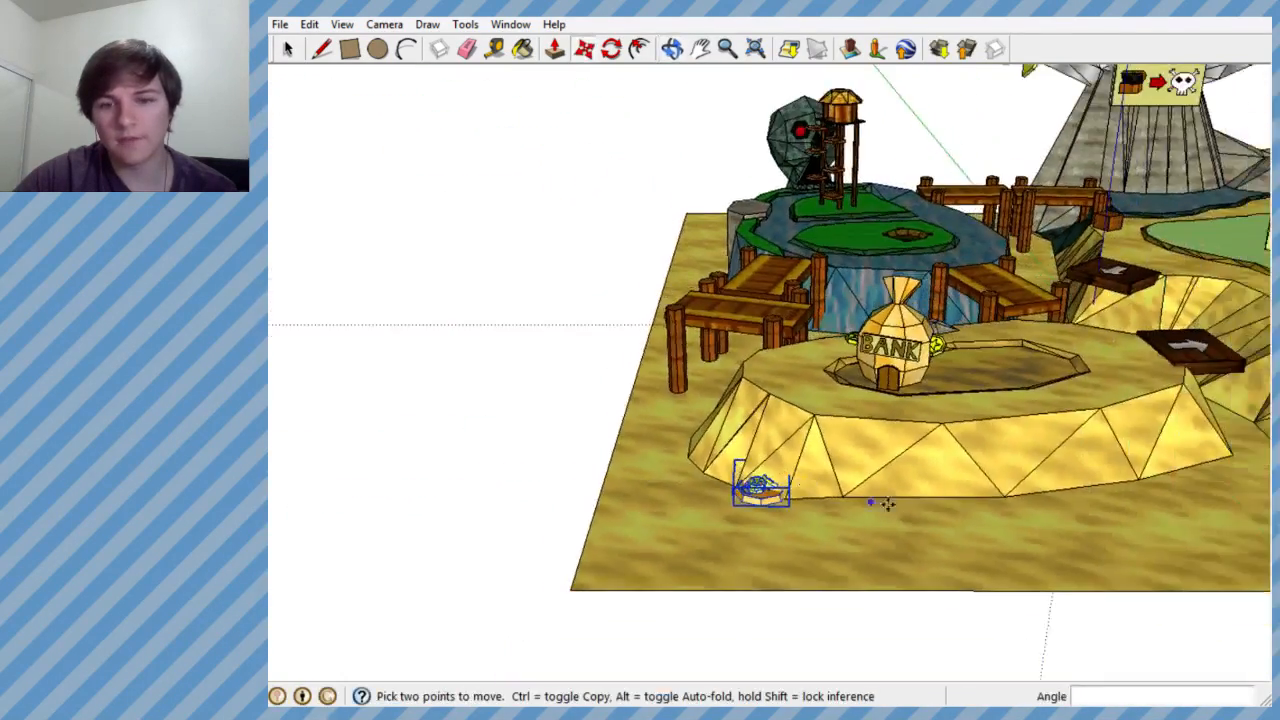
- Move the coin group about 20' up into the sunken octagonal pit, right beside the BANK money bag
scroll(880, 505, "up", 4)
left_click(627, 487)
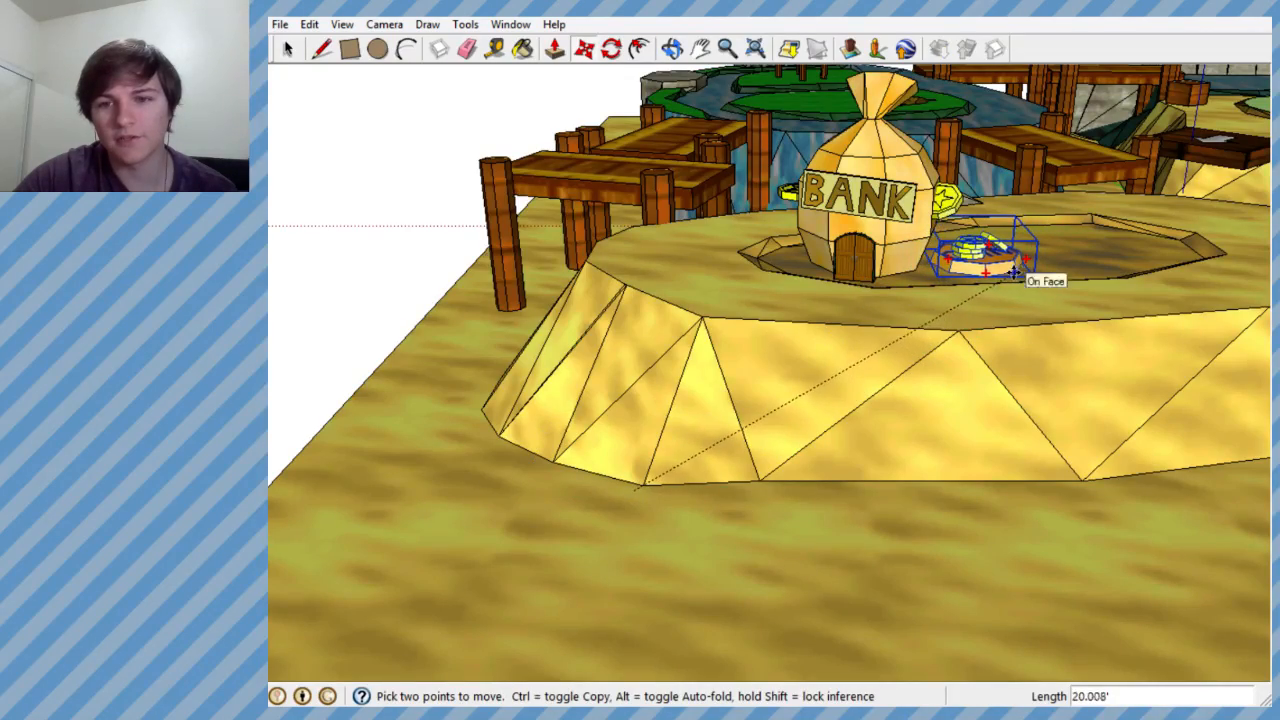
left_click(1014, 272)
scroll(812, 374, "down", 3)
scroll(939, 268, "up", 5)
- Check the coin group's size and placement beside the BANK money bag from close up and from across the course
middle_click_drag(939, 268, 798, 608)
scroll(802, 614, "down", 2)
scroll(798, 616, "up", 2)
scroll(798, 616, "up", 1)
scroll(798, 608, "down", 2)
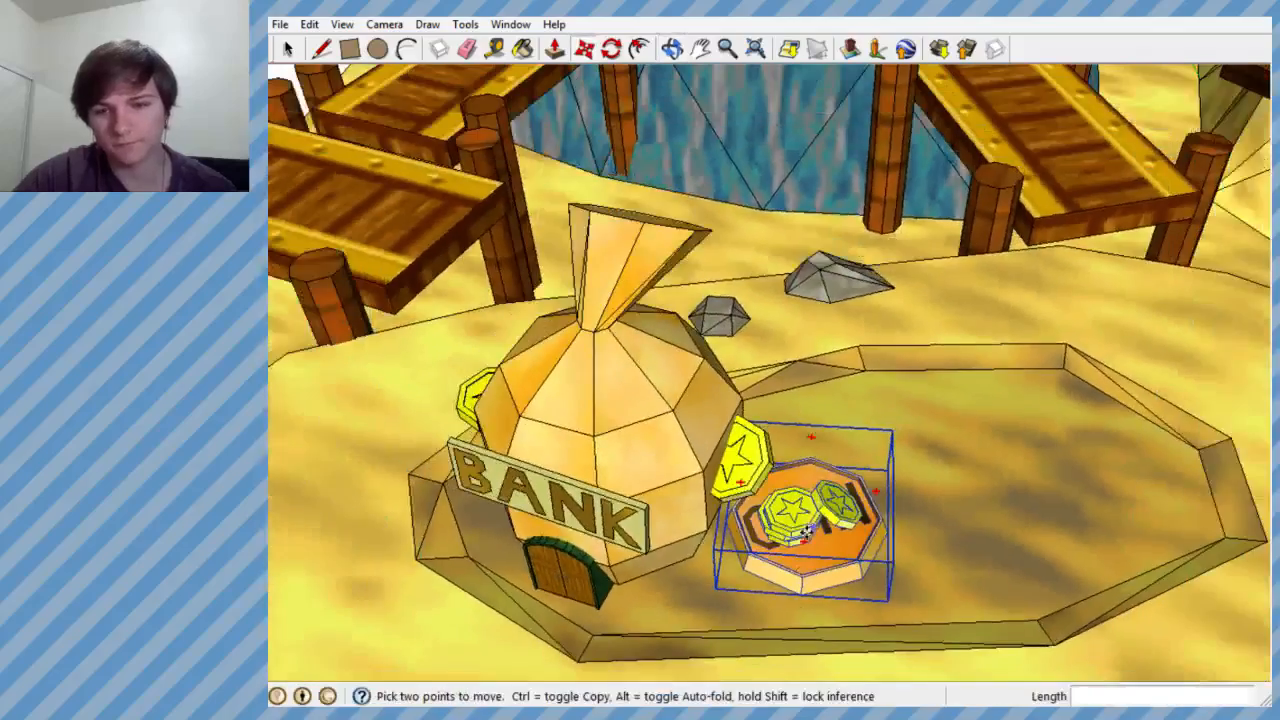
scroll(715, 310, "down", 5)
scroll(756, 273, "down", 5)
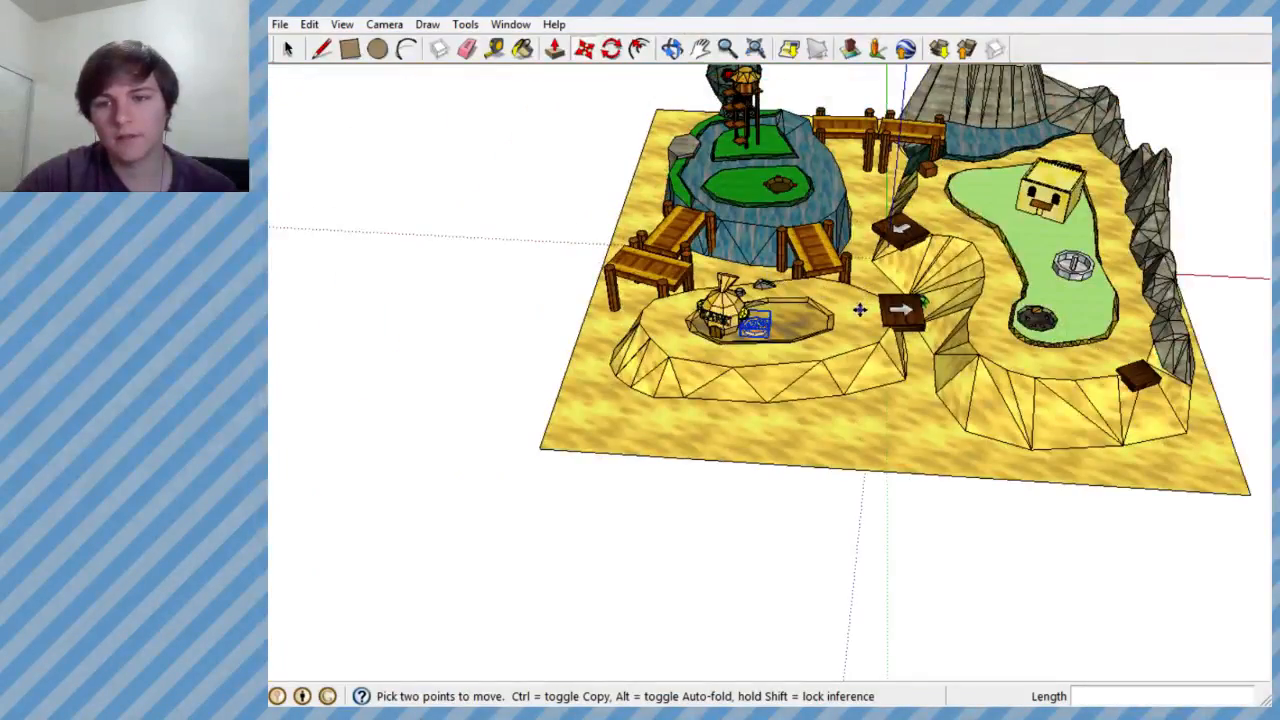
scroll(808, 301, "up", 2)
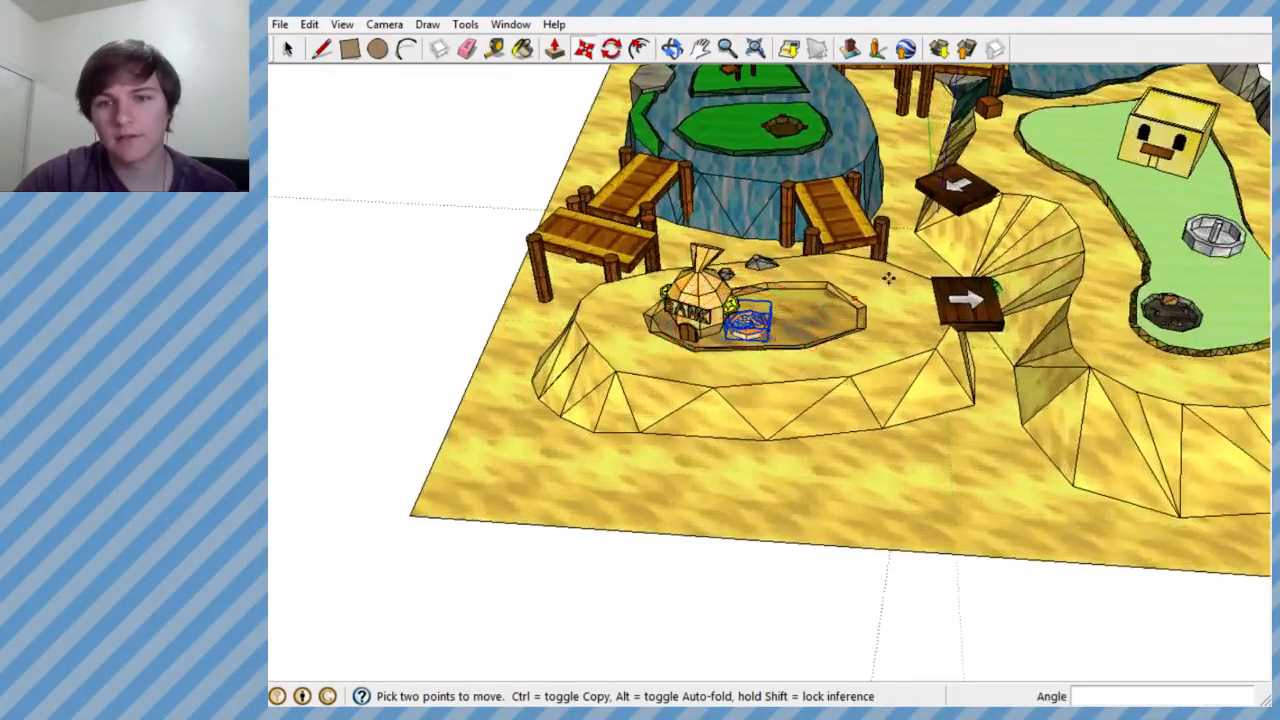
scroll(744, 340, "up", 5)
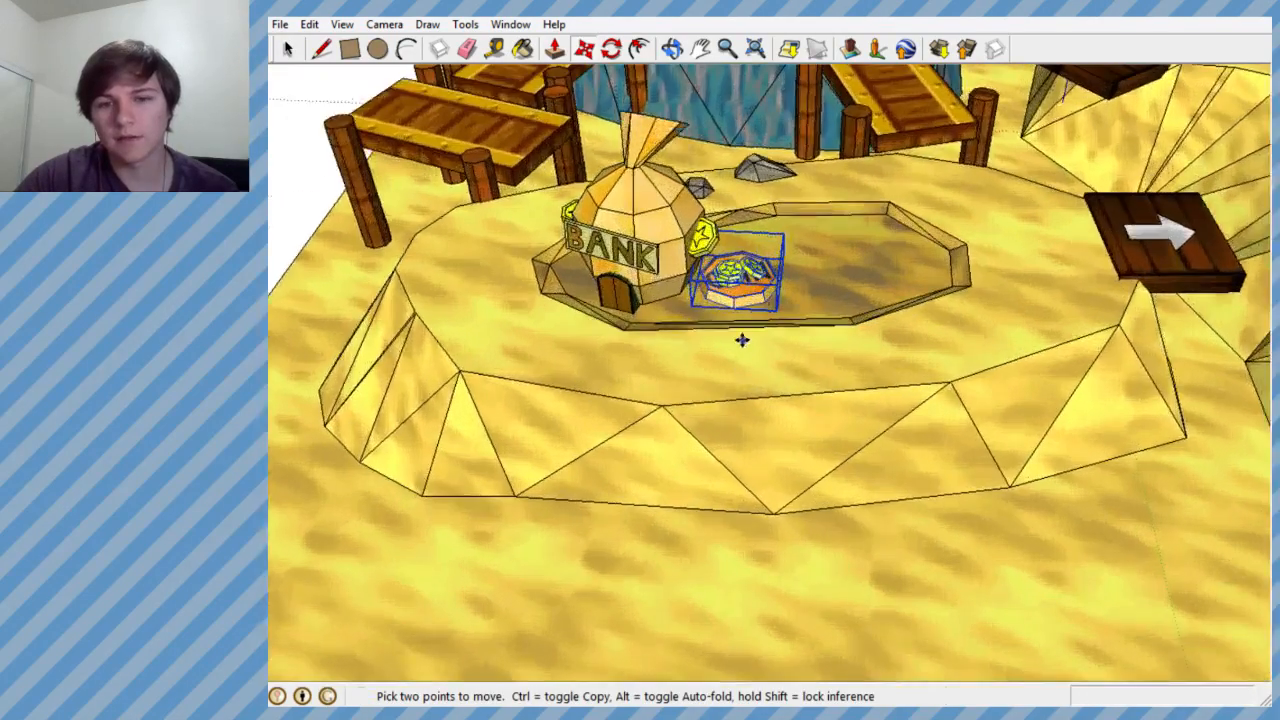
- Rotate the coin group about the vertical axis and shift it about 1.23' within the pit beside the money bag
middle_click_drag(743, 350, 724, 480)
scroll(768, 322, "up", 3)
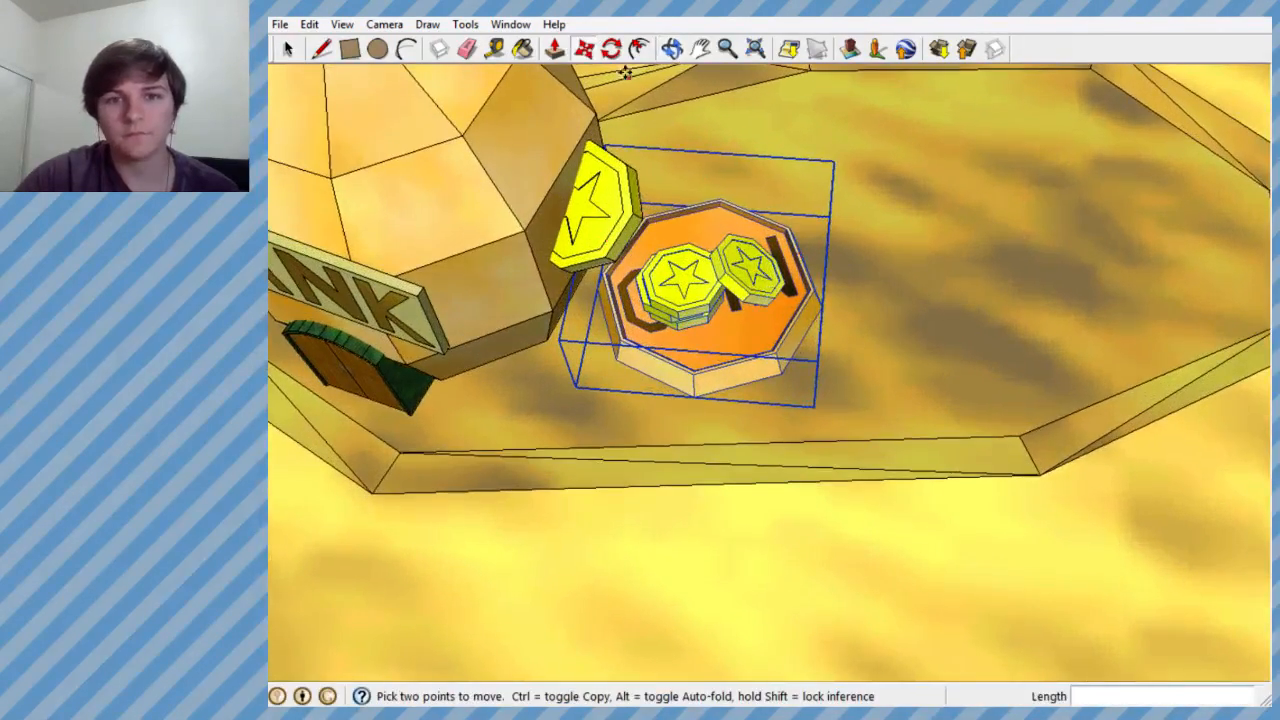
left_click(611, 48)
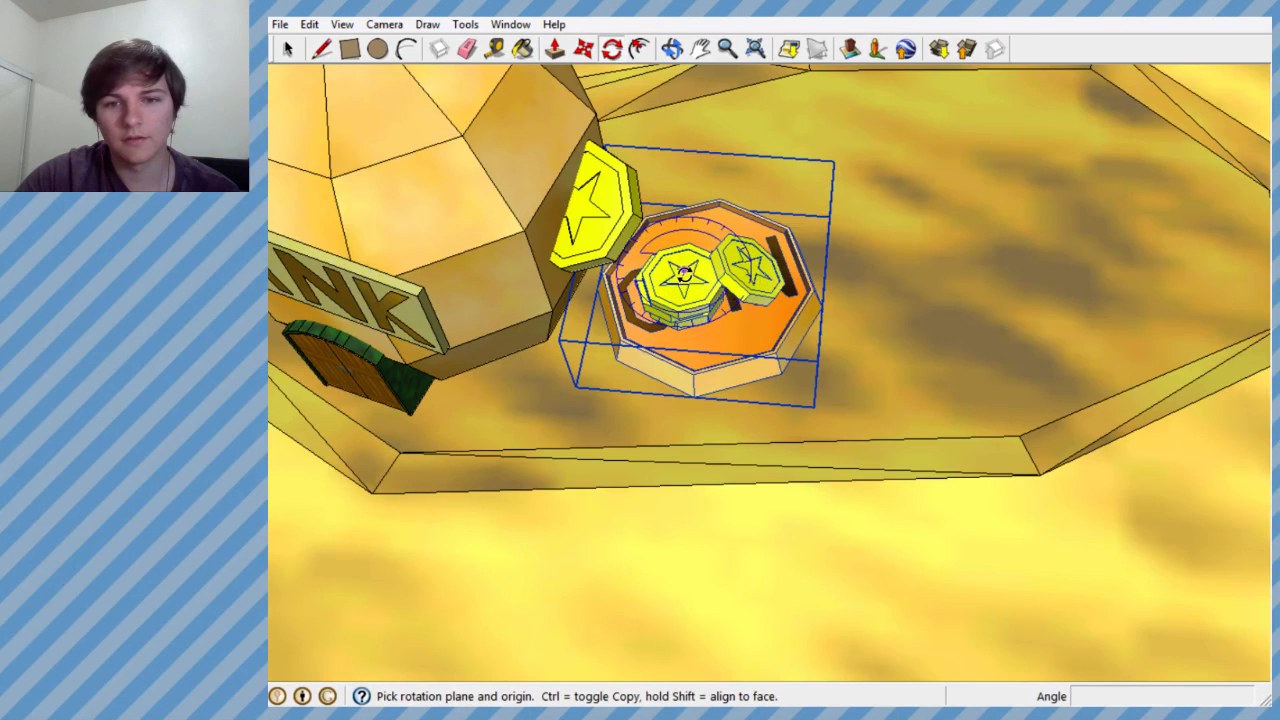
mouse_move(701, 227)
left_mouse_down()
mouse_move(711, 143)
mouse_move(725, 138)
mouse_move(757, 179)
left_mouse_up()
left_click(583, 48)
left_click(656, 326)
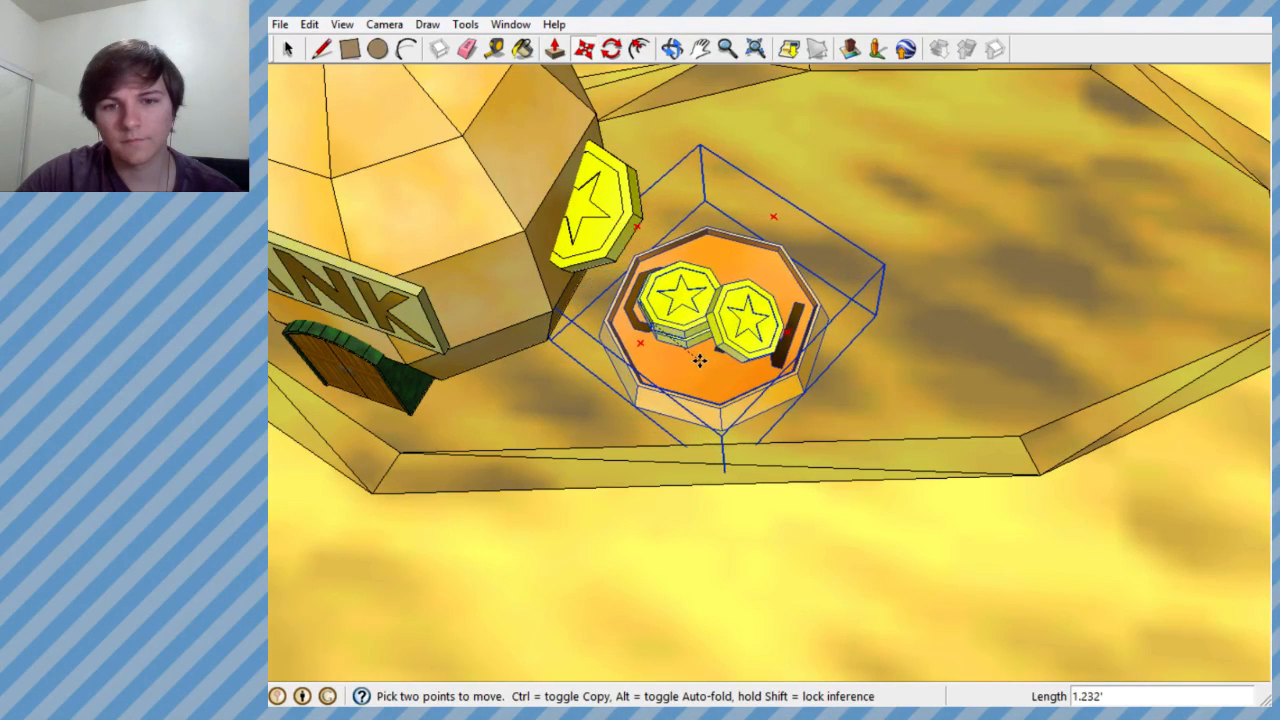
left_click(697, 357)
- Review the whole mini-golf course with the coin group in place beside the BANK money bag
mouse_move(697, 357)
middle_mouse_down()
mouse_move(697, 283)
mouse_move(650, 340)
middle_mouse_up()
scroll(697, 284, "down", 5)
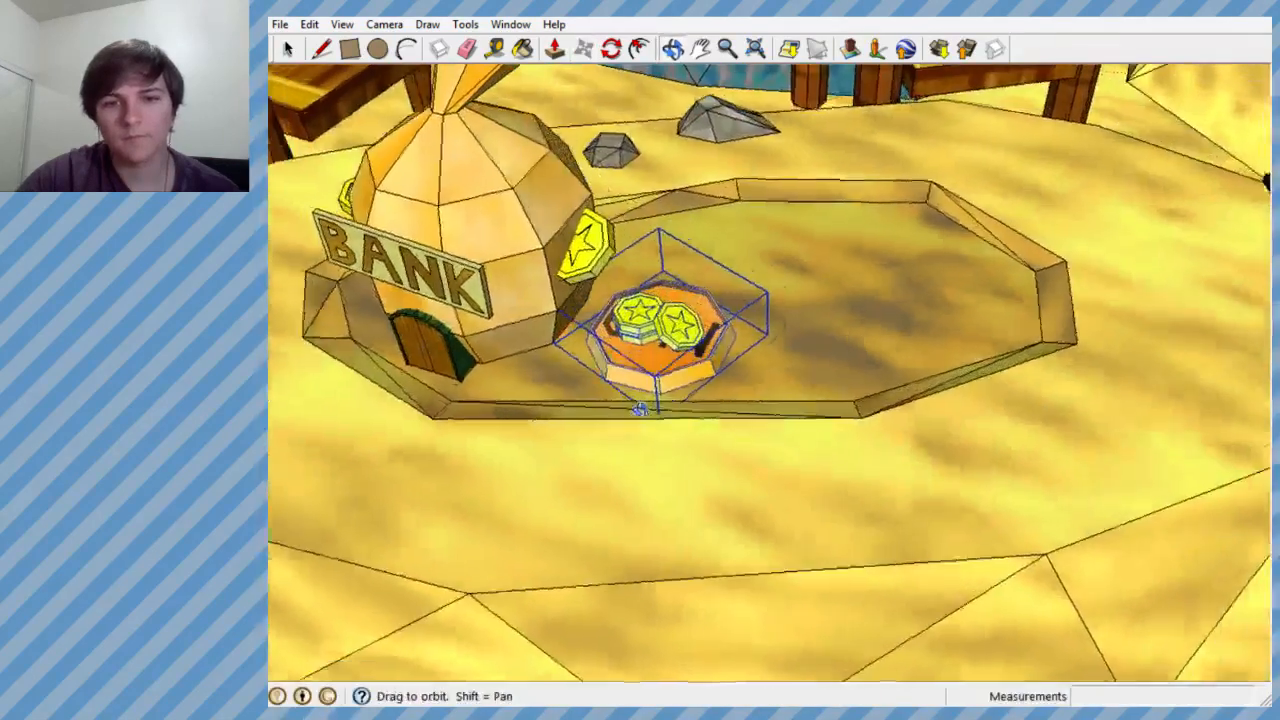
scroll(650, 340, "down", 5)
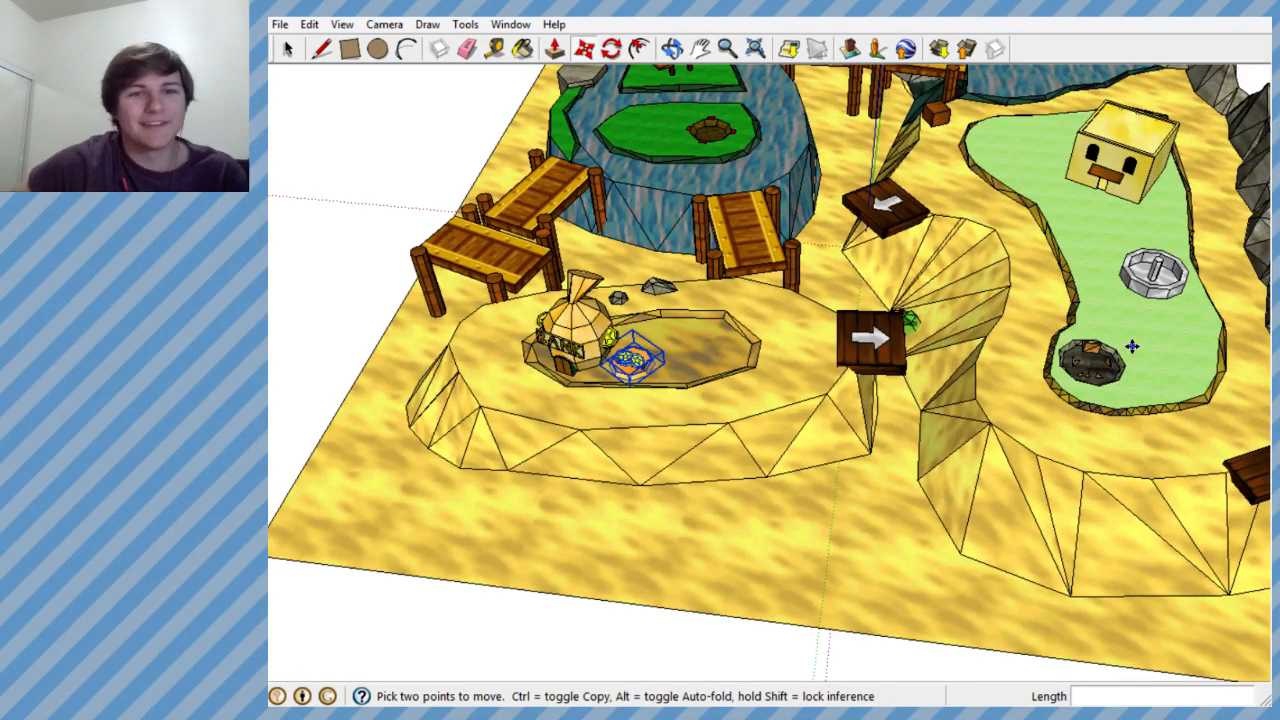
scroll(1132, 346, "down", 8)
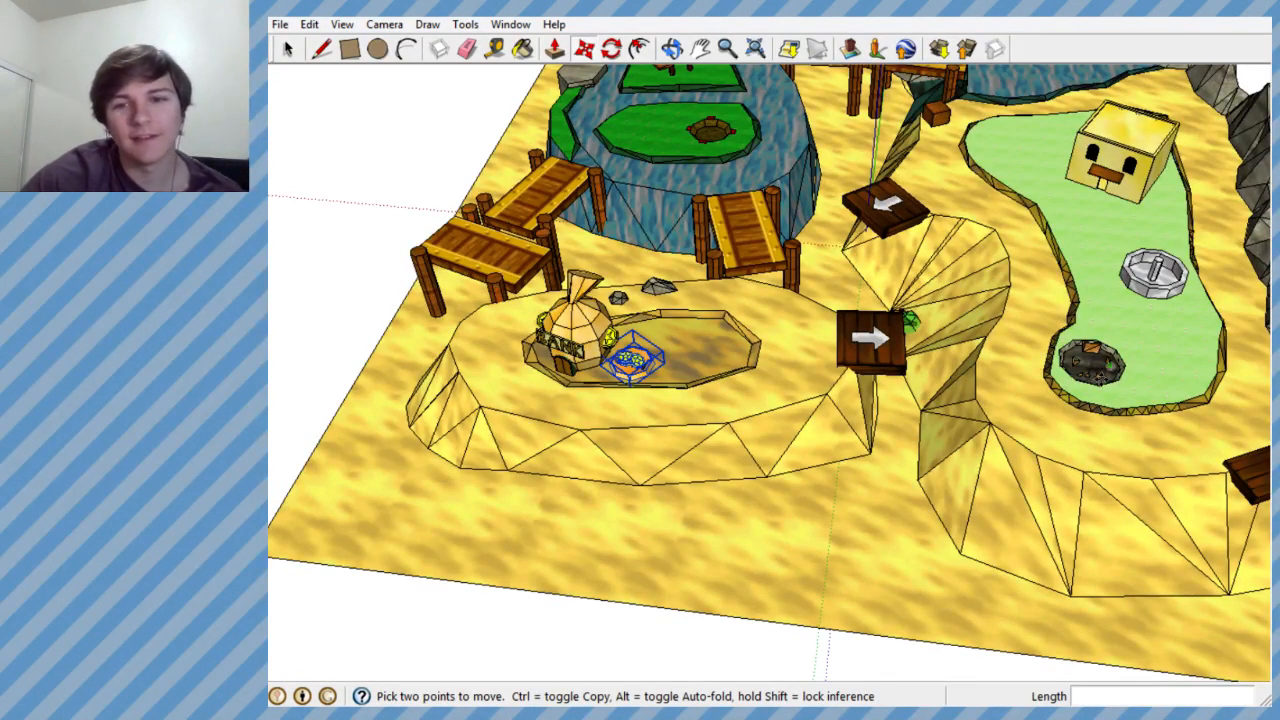
scroll(843, 381, "up", 3)
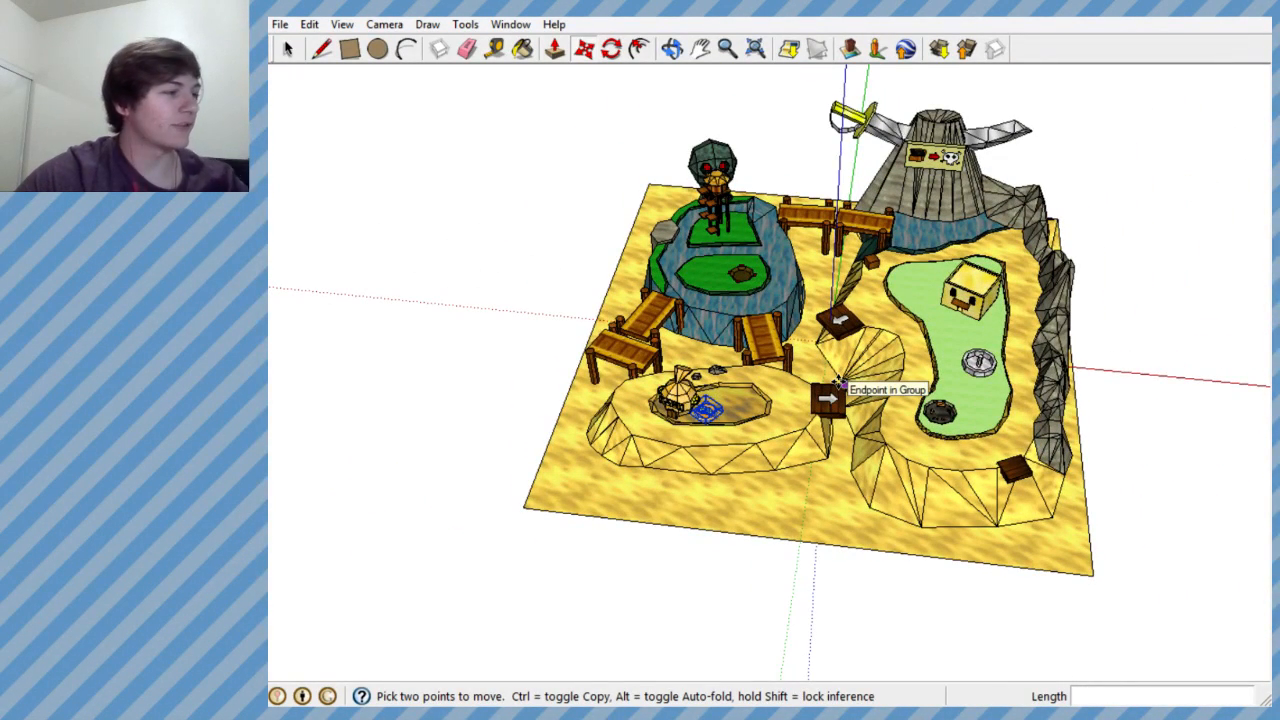
scroll(838, 383, "down", 3)
scroll(838, 383, "up", 3)
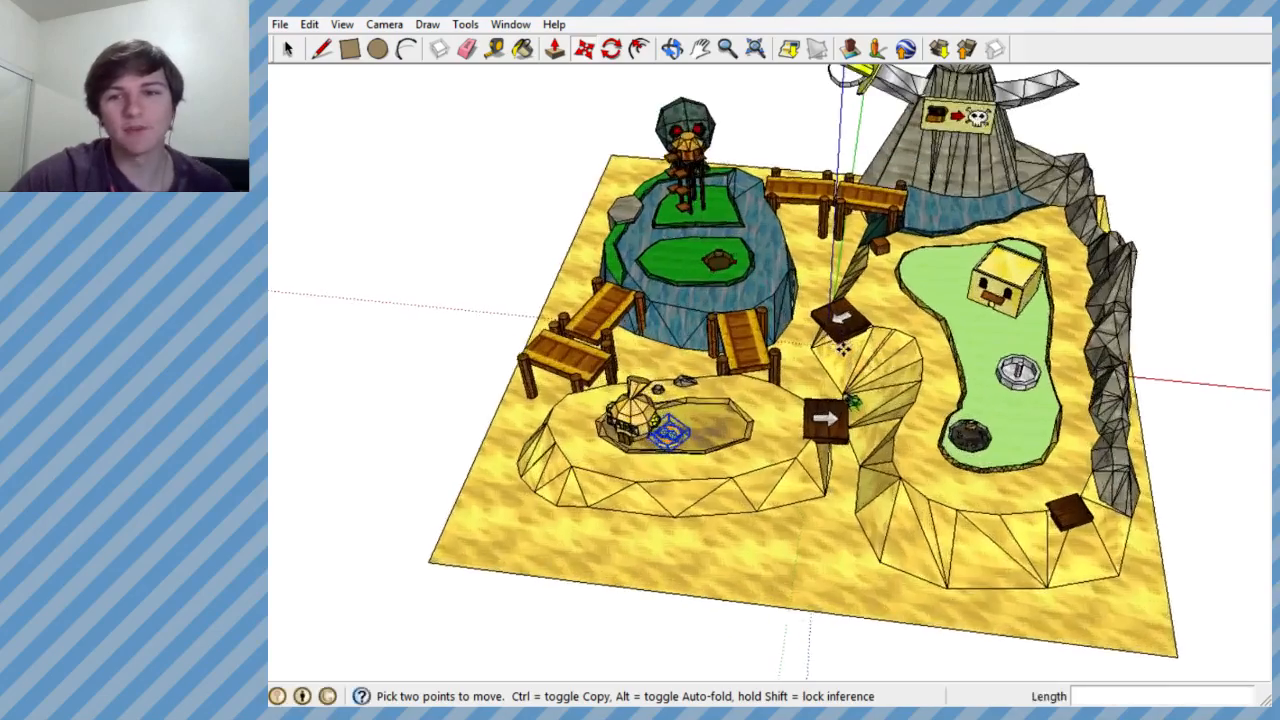
middle_click_drag(838, 383, 838, 326)
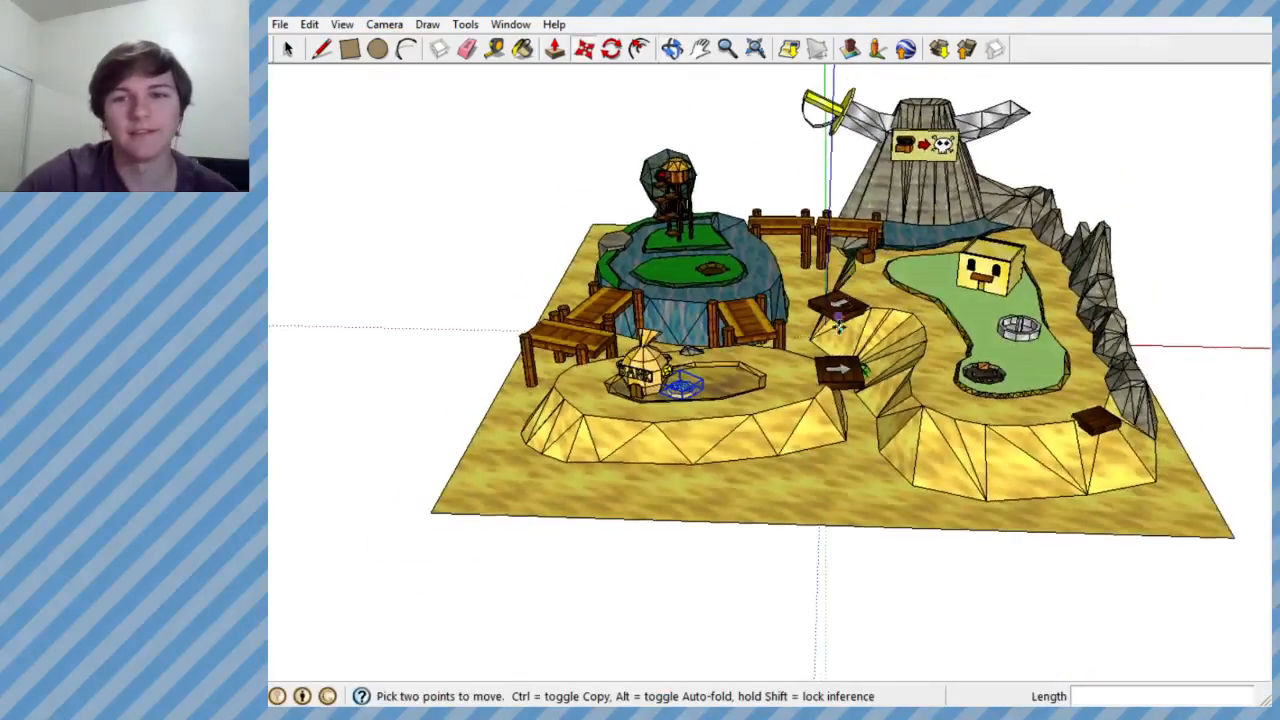
scroll(838, 326, "down", 1)
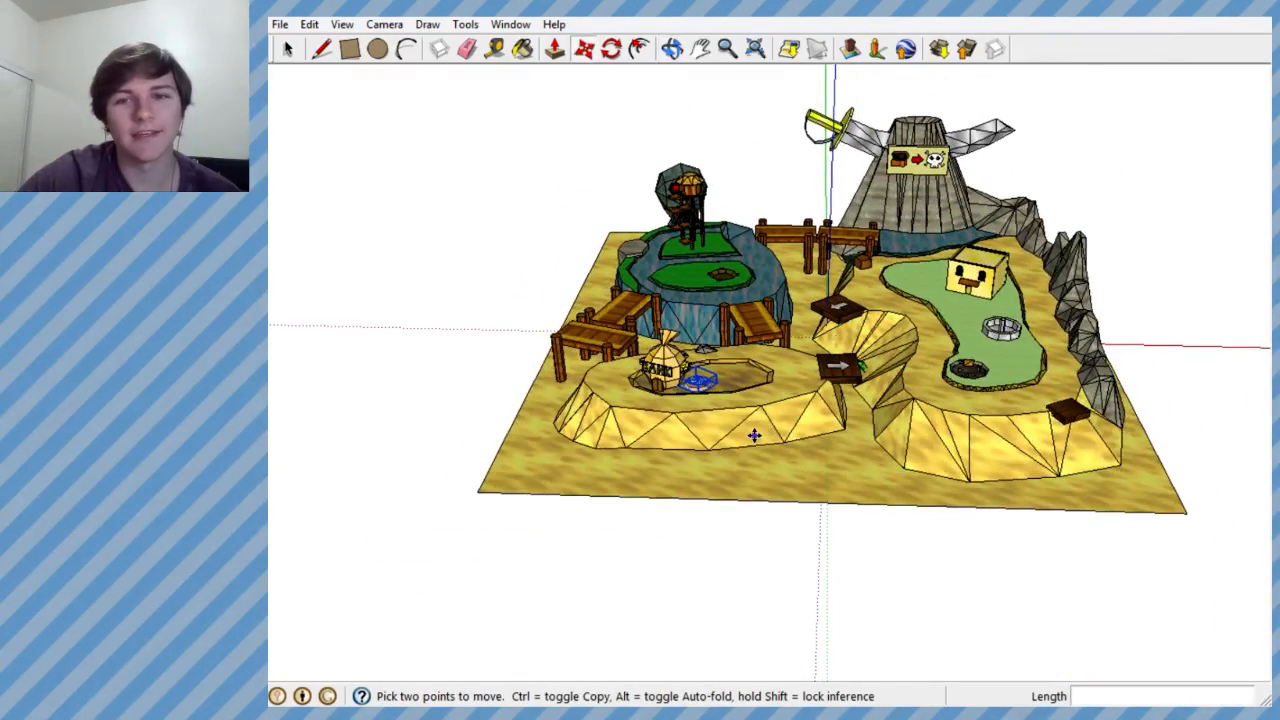
scroll(741, 410, "down", 1)
scroll(741, 410, "up", 4)
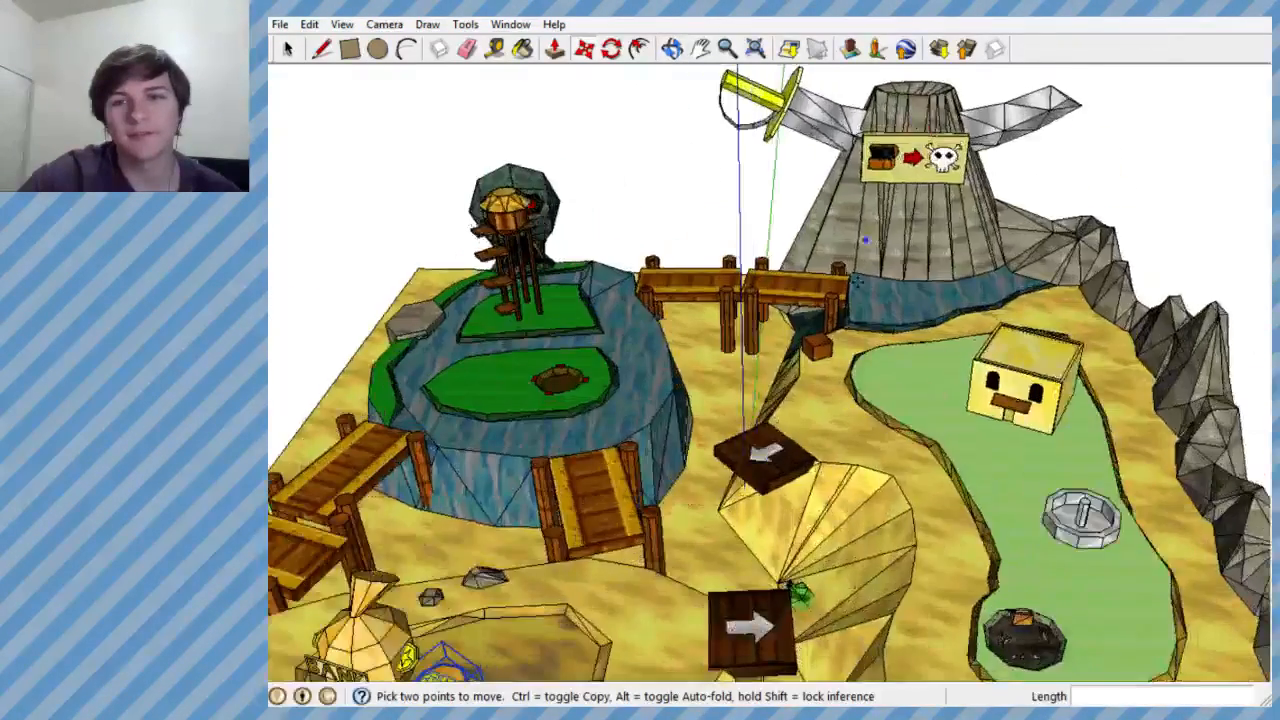
- Select the sword group that pierces the stone volcano behind the treasure chest and skull sign
scroll(741, 410, "down", 1)
scroll(896, 158, "up", 4)
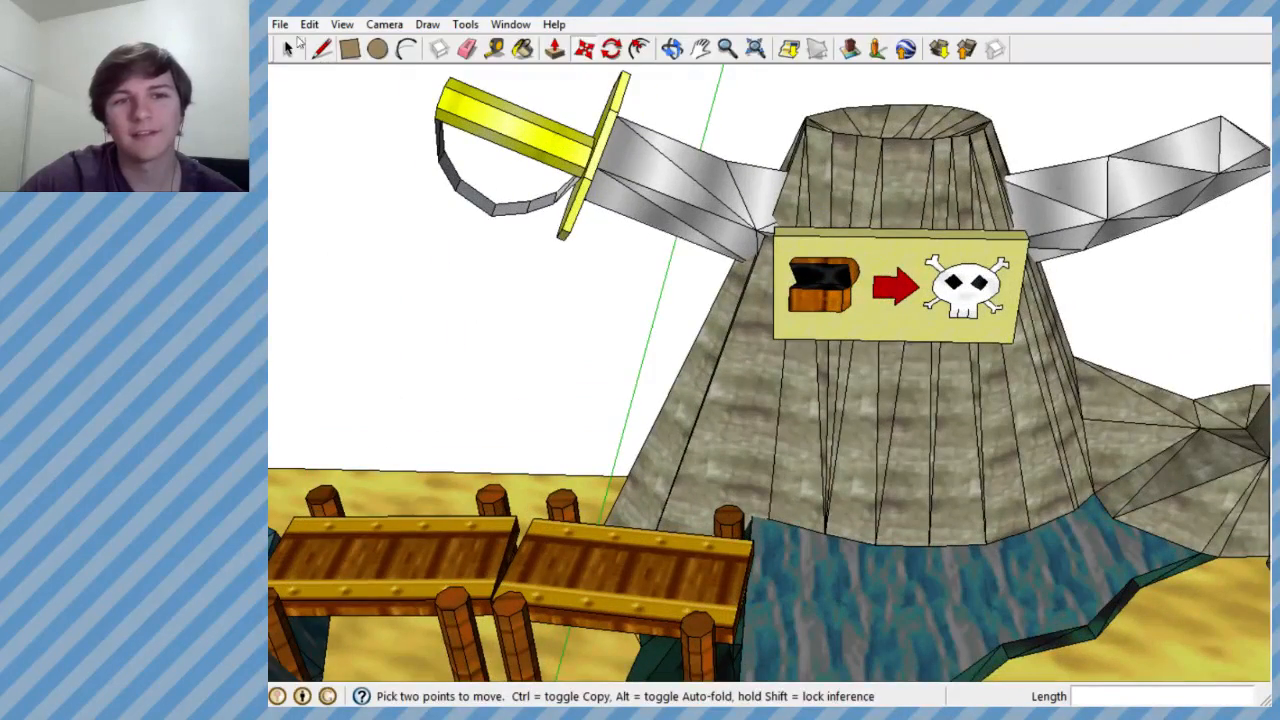
left_click(288, 50)
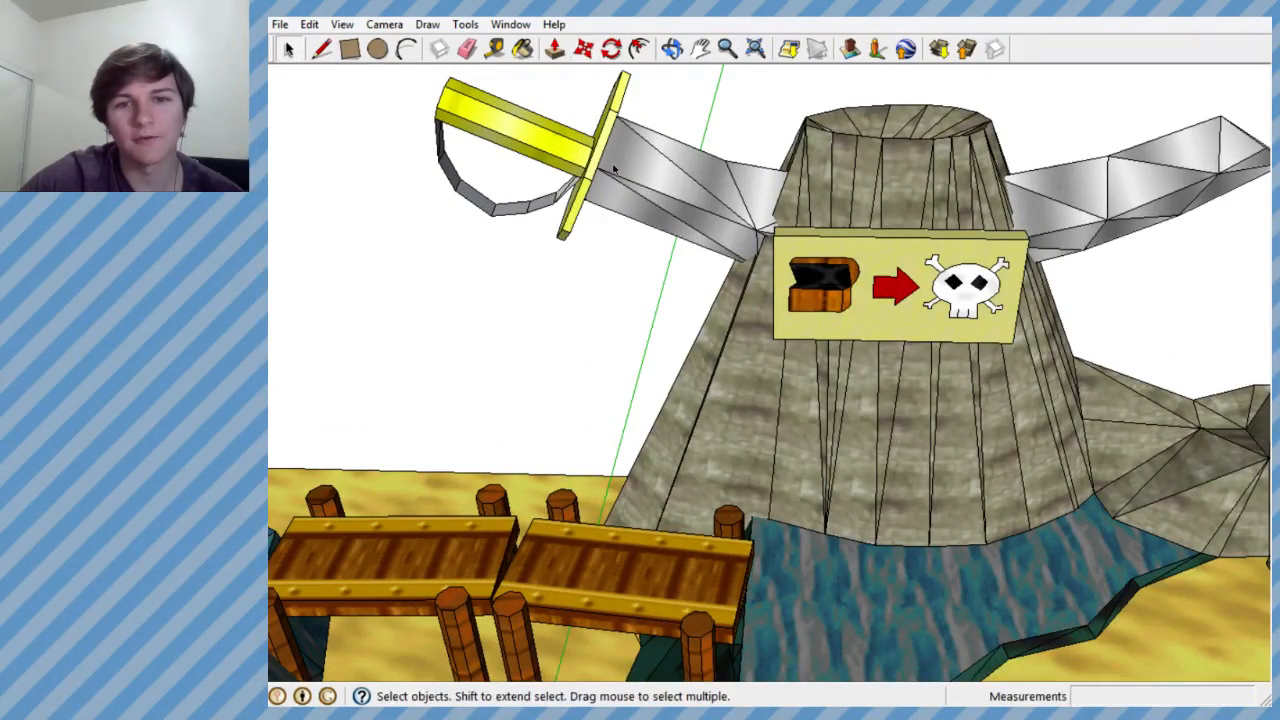
left_click(650, 175)
middle_click_drag(650, 175, 668, 197)
scroll(748, 257, "down", 5)
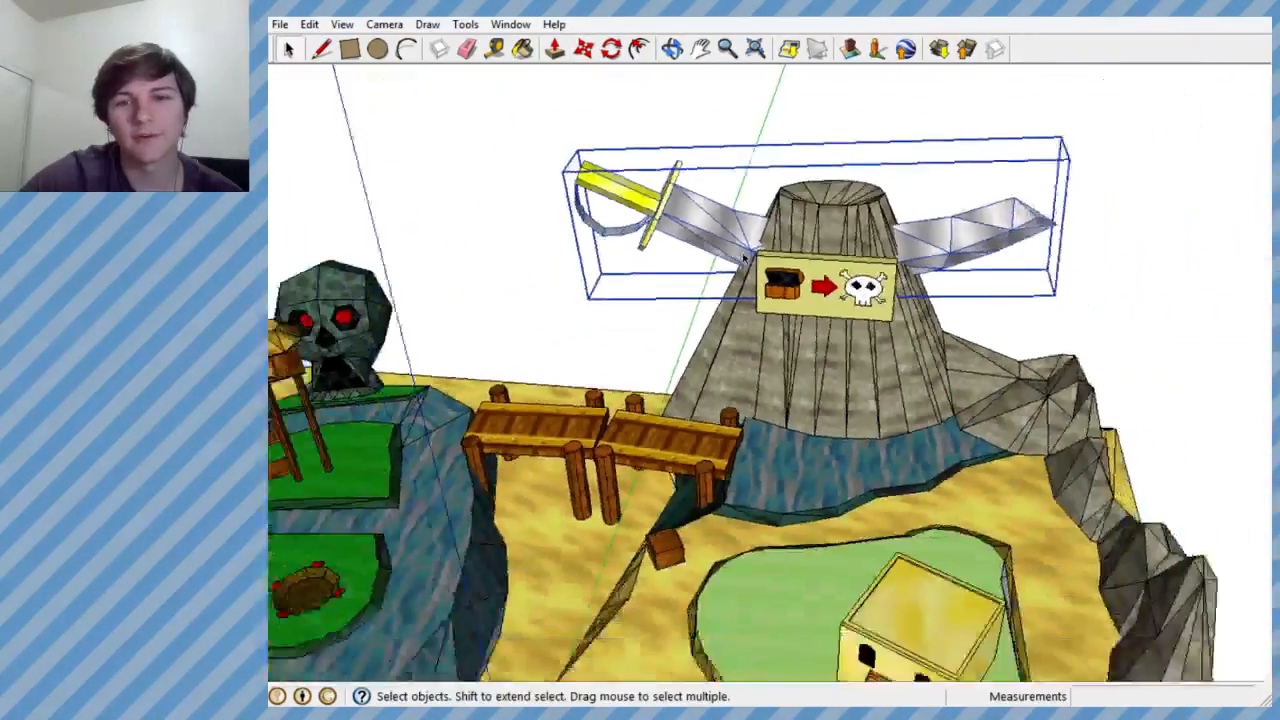
- Move the sword group out of the stone volcano into the open space beside it
scroll(748, 257, "up", 3)
middle_click_drag(746, 250, 723, 160)
scroll(723, 160, "down", 1)
left_click(584, 48)
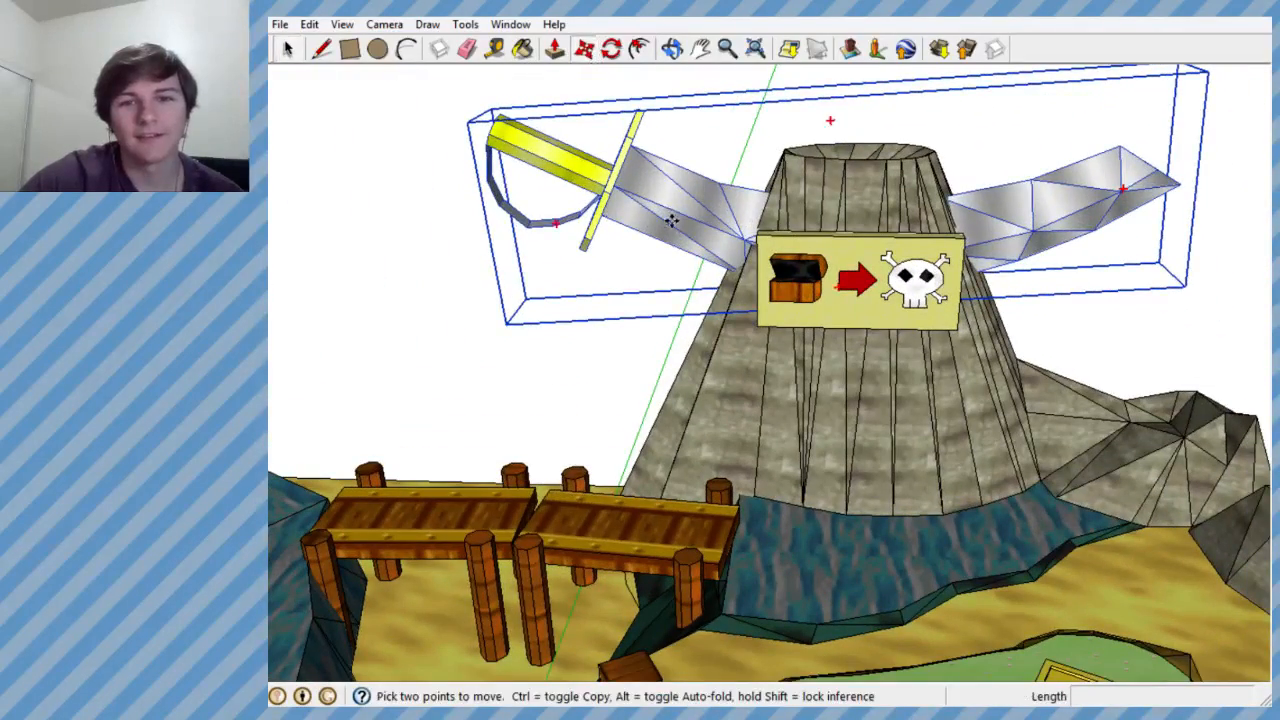
left_click(829, 120)
mouse_move(481, 207)
middle_mouse_down()
mouse_move(600, 235)
mouse_move(490, 208)
middle_mouse_up()
- Examine the sword's full curved blade from close up and from a distance, and undo the sword's move
scroll(329, 183, "down", 1)
scroll(329, 183, "down", 1)
middle_click_drag(329, 183, 540, 215, "shift")
scroll(618, 240, "up", 4)
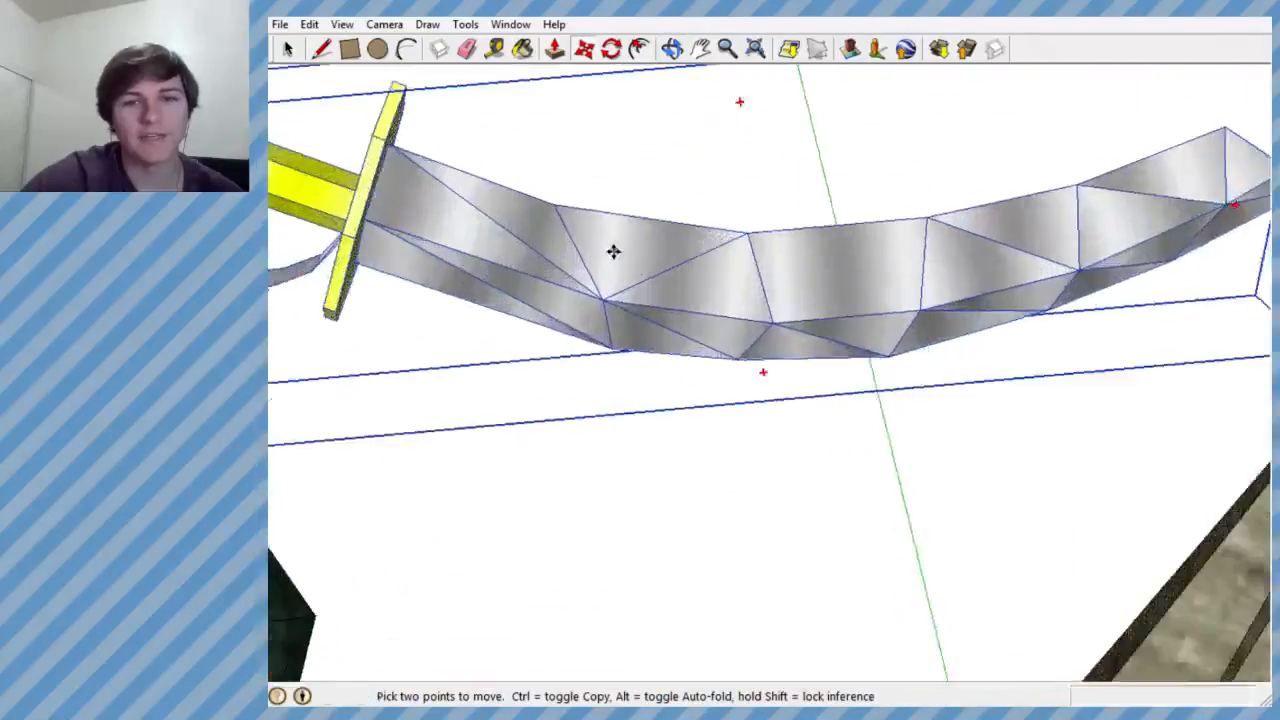
middle_click_drag(614, 251, 576, 230)
scroll(572, 235, "down", 5)
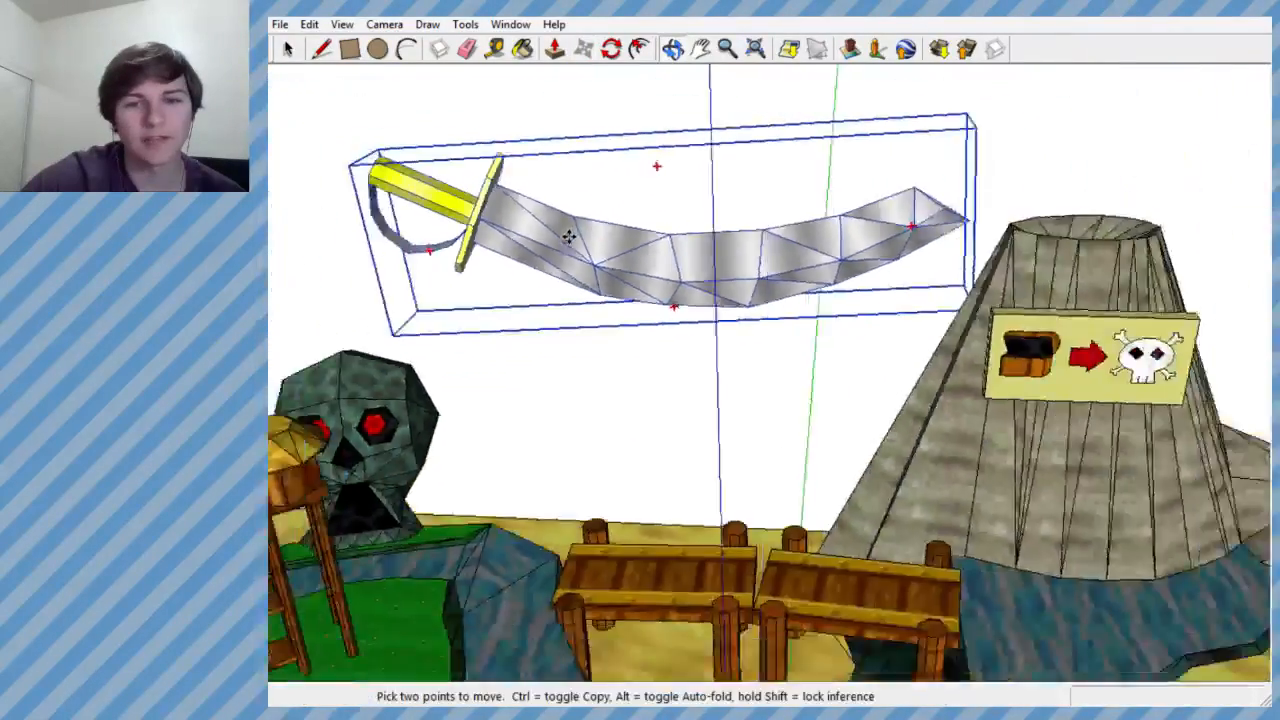
scroll(609, 253, "up", 1)
key("ctrl+z")
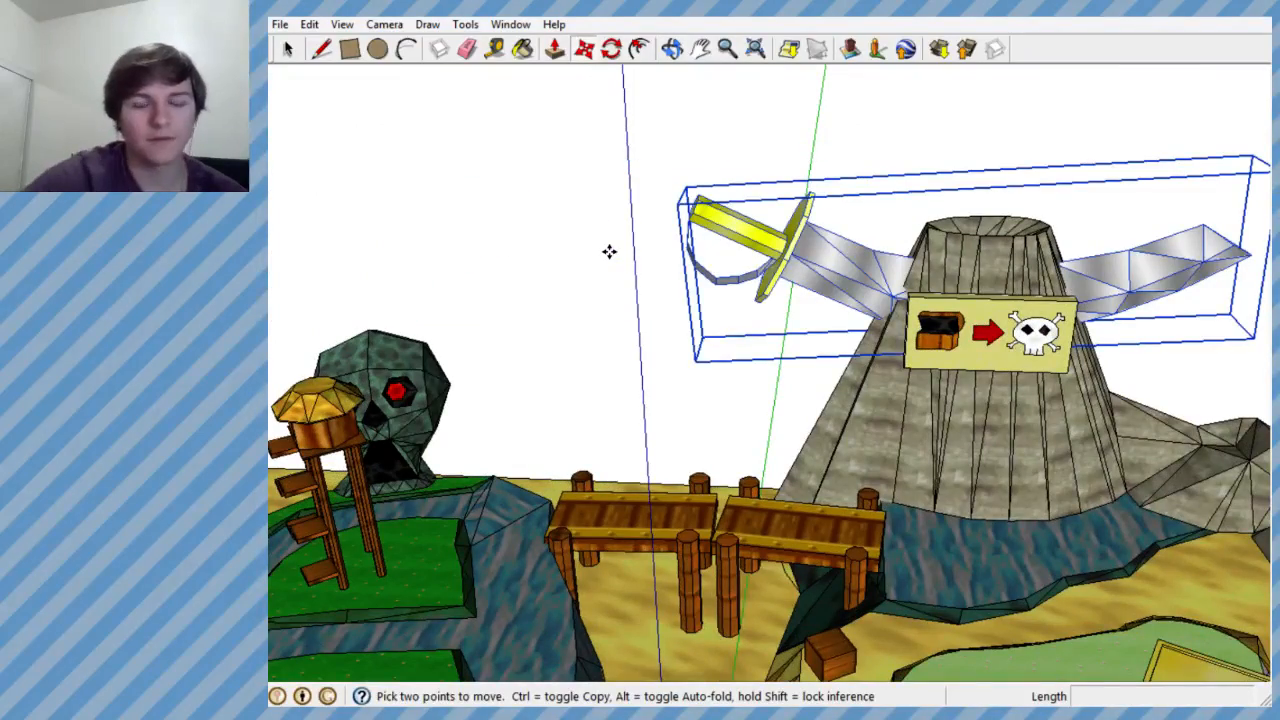
- Look over the mini-golf course from high above and from an angle, from the volcano to the green putting area
scroll(850, 314, "down", 4)
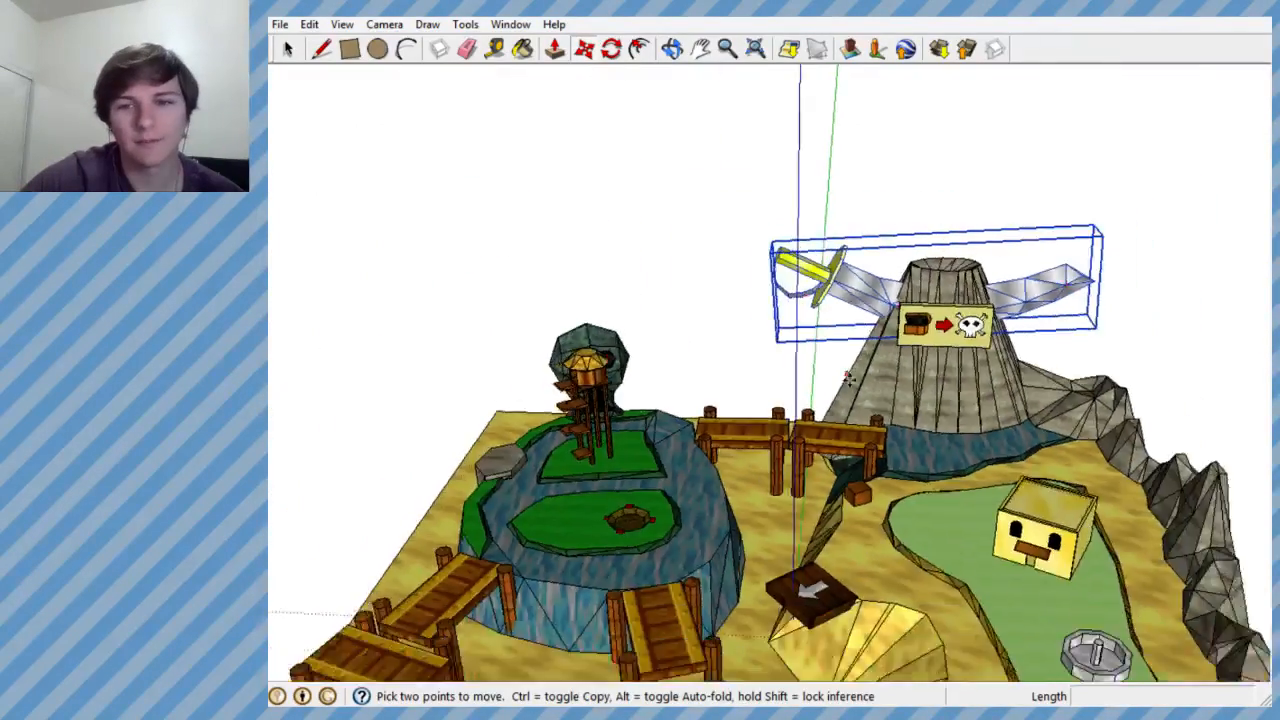
scroll(860, 330, "up", 1)
scroll(840, 370, "down", 1)
middle_click_drag(800, 430, 664, 590)
scroll(640, 570, "down", 5)
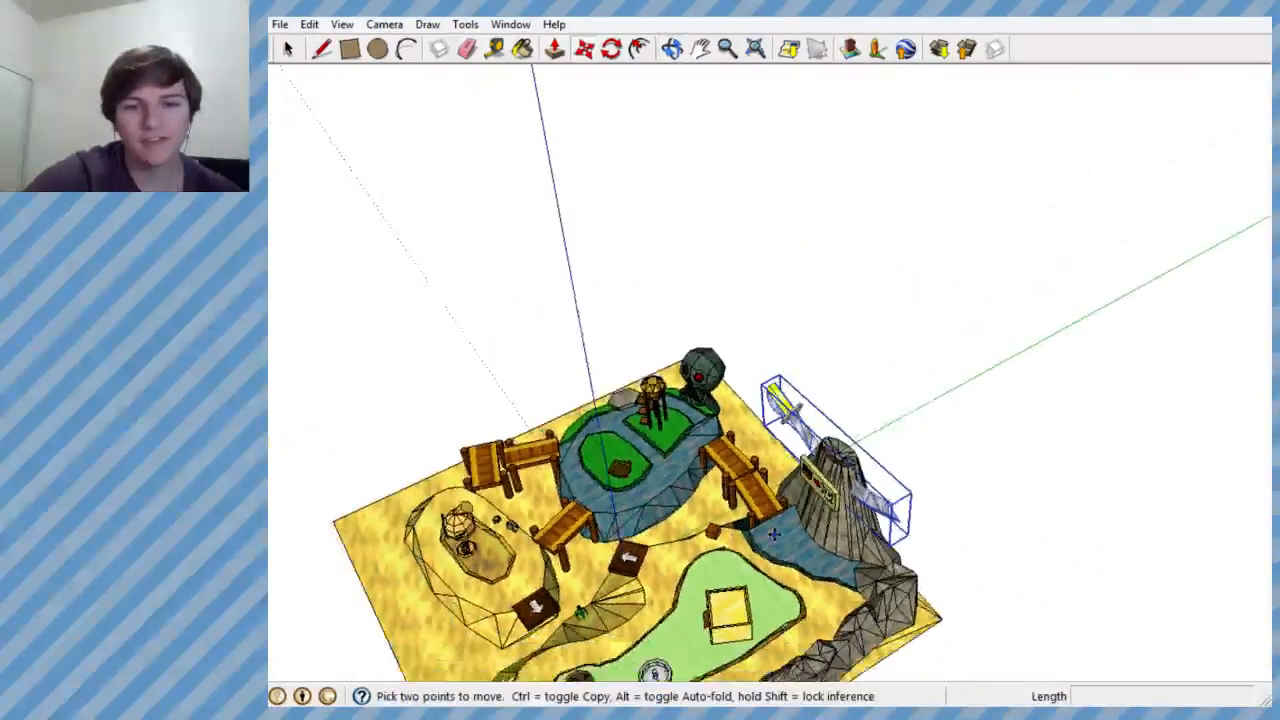
scroll(624, 558, "up", 4)
scroll(721, 408, "down", 3)
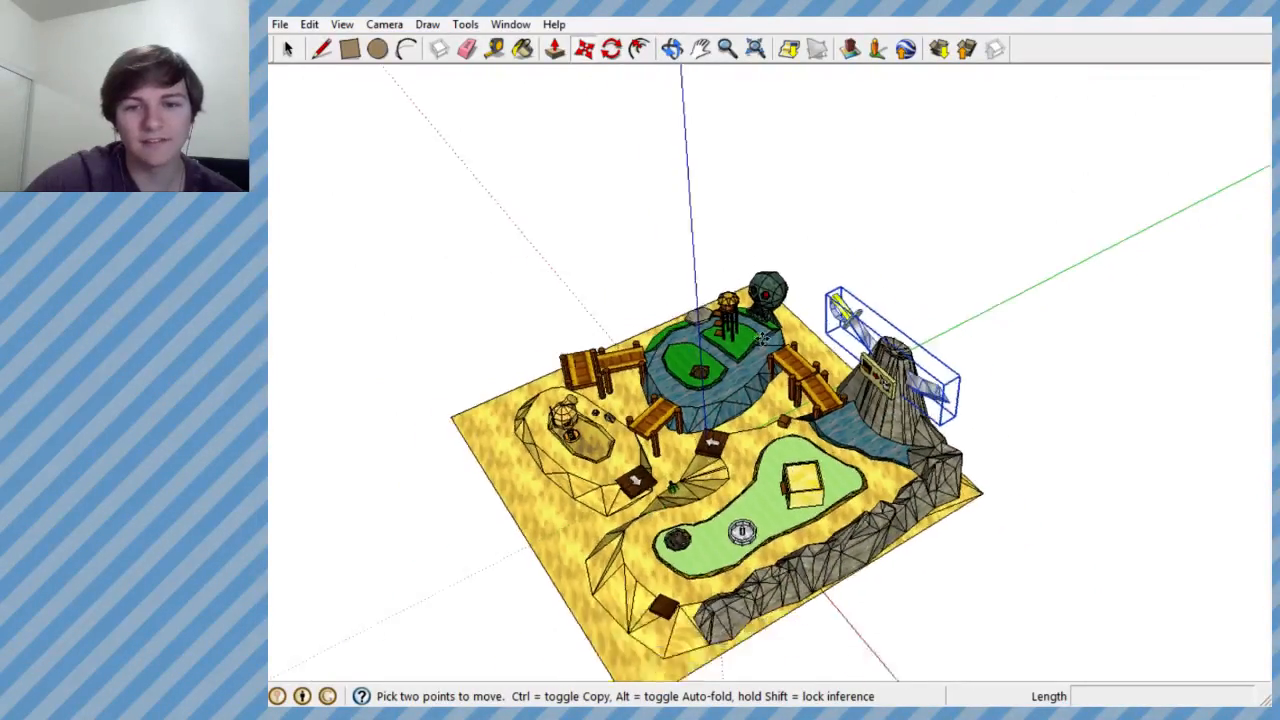
scroll(700, 495, "up", 5)
middle_click_drag(704, 490, 846, 464)
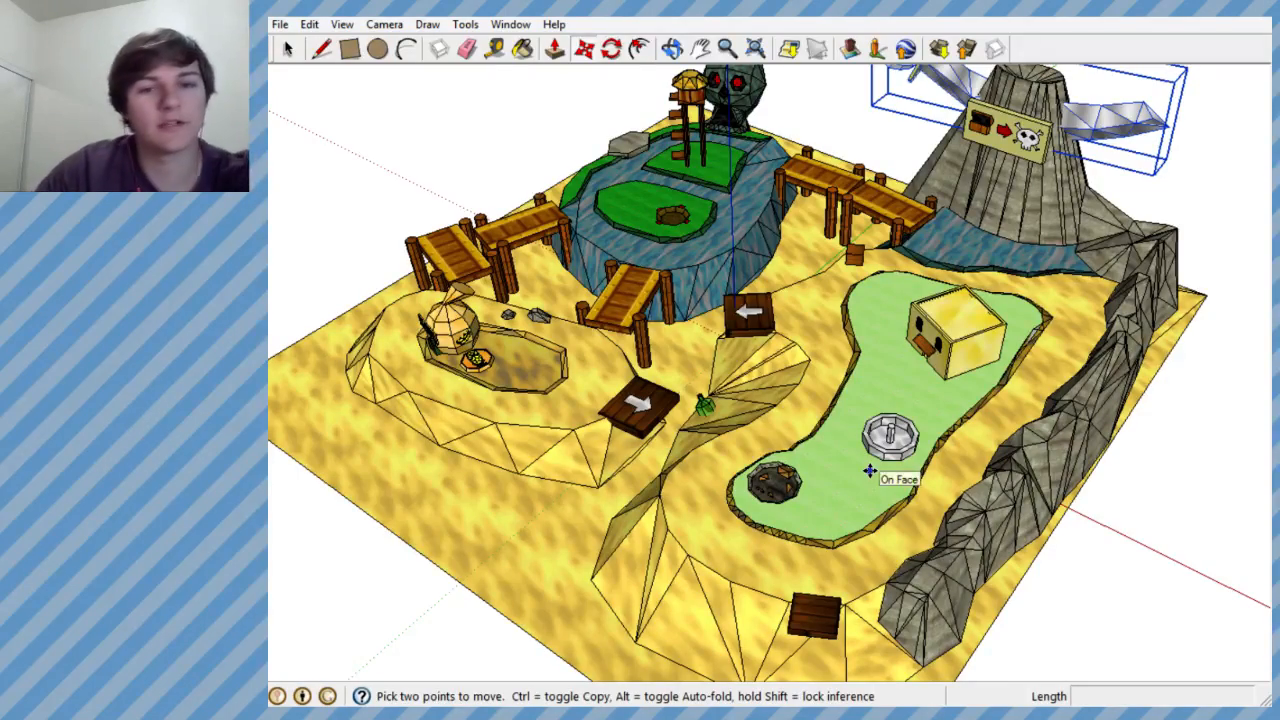
- Examine the empty floor of the sand pit beside the BANK money bag and coin group
middle_click_drag(871, 471, 486, 394)
scroll(500, 383, "up", 3)
scroll(500, 383, "up", 8)
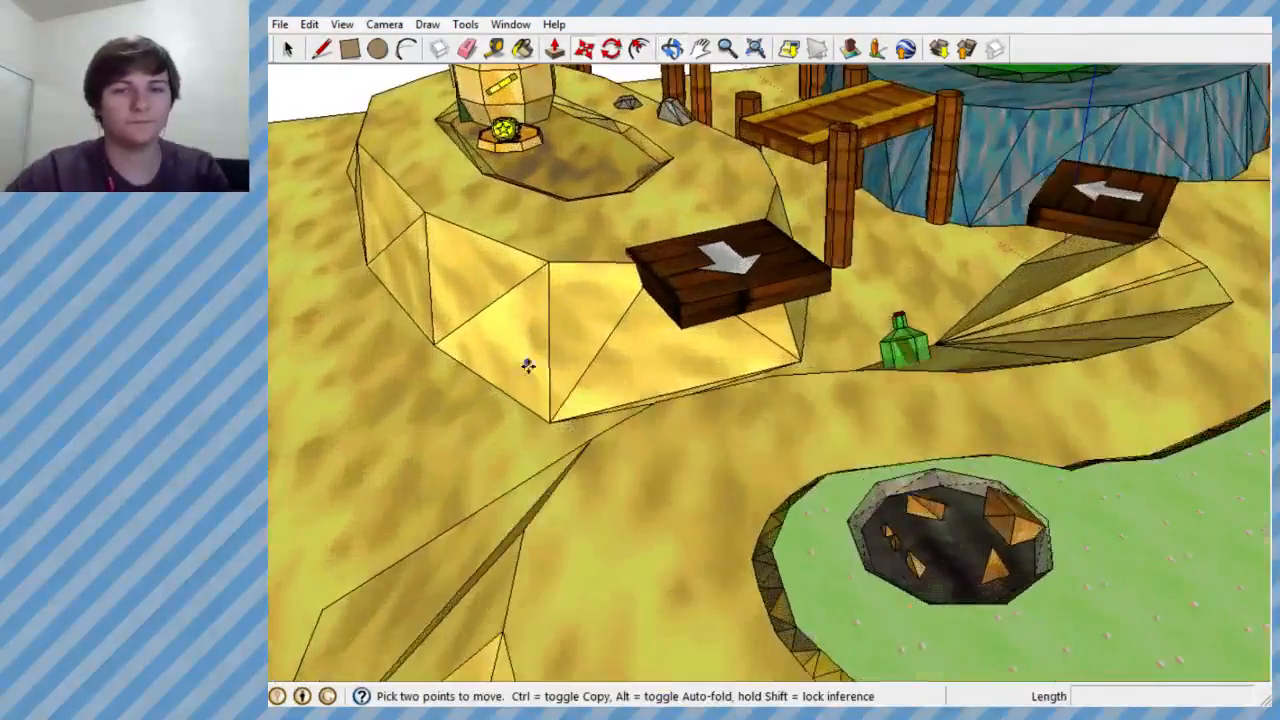
scroll(625, 176, "up", 4)
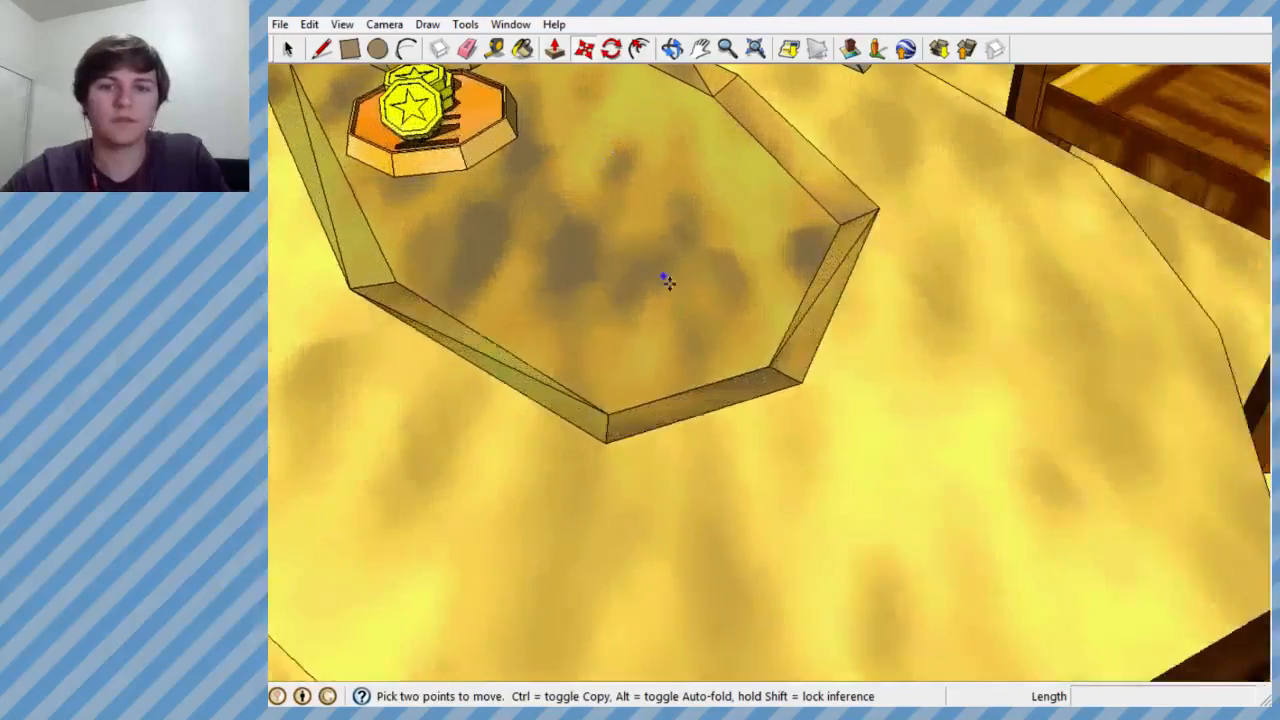
middle_click_drag(666, 280, 646, 240)
scroll(646, 240, "down", 2)
scroll(622, 172, "up", 3)
scroll(737, 334, "down", 3)
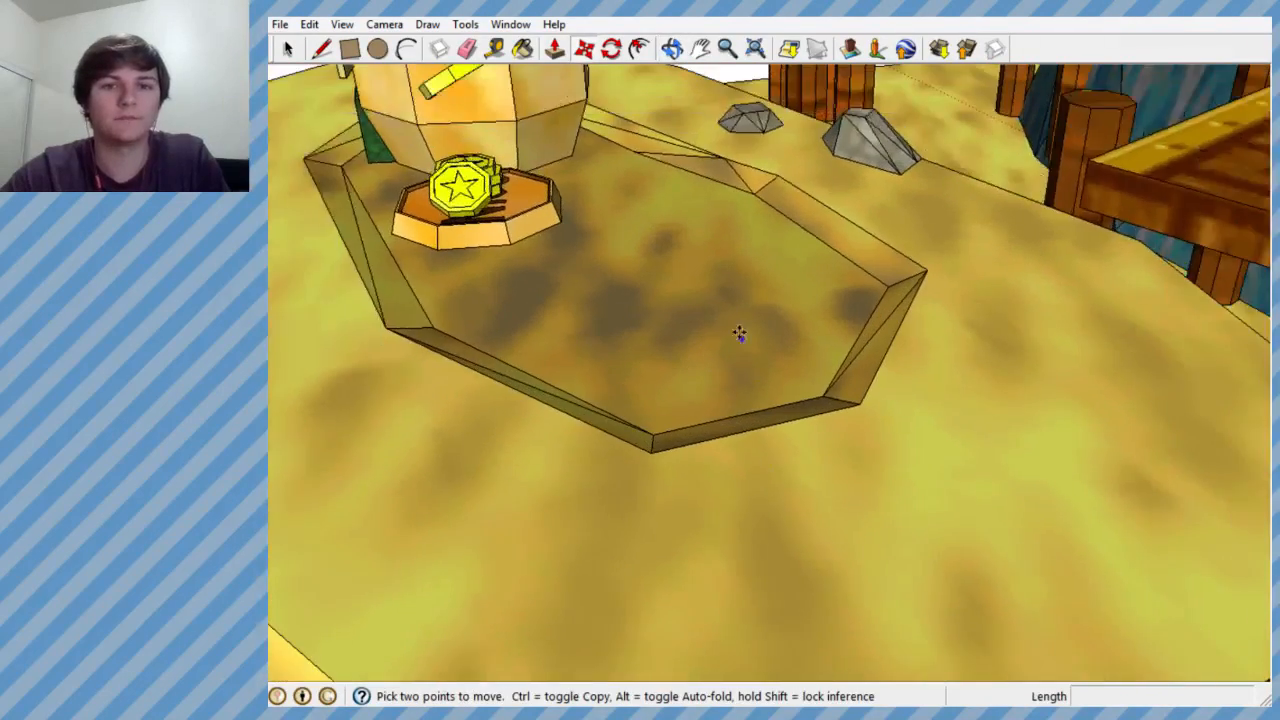
scroll(734, 310, "up", 4)
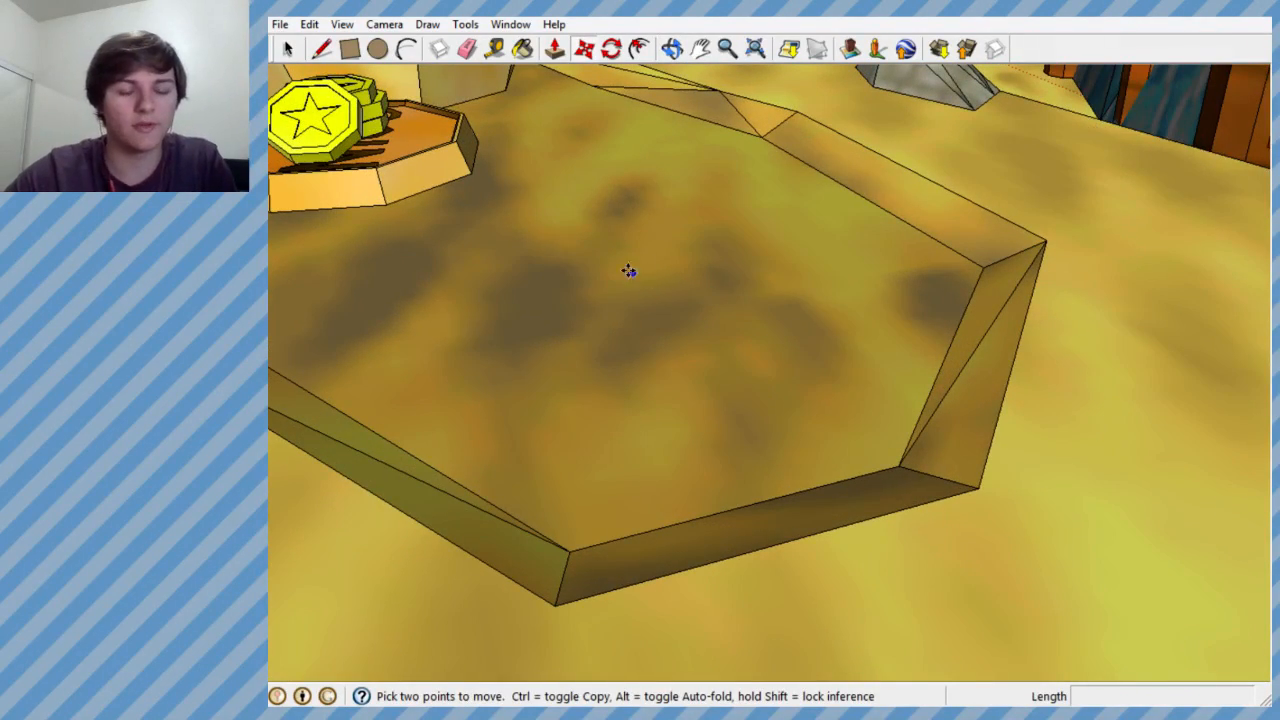
middle_click_drag(432, 183, 637, 149)
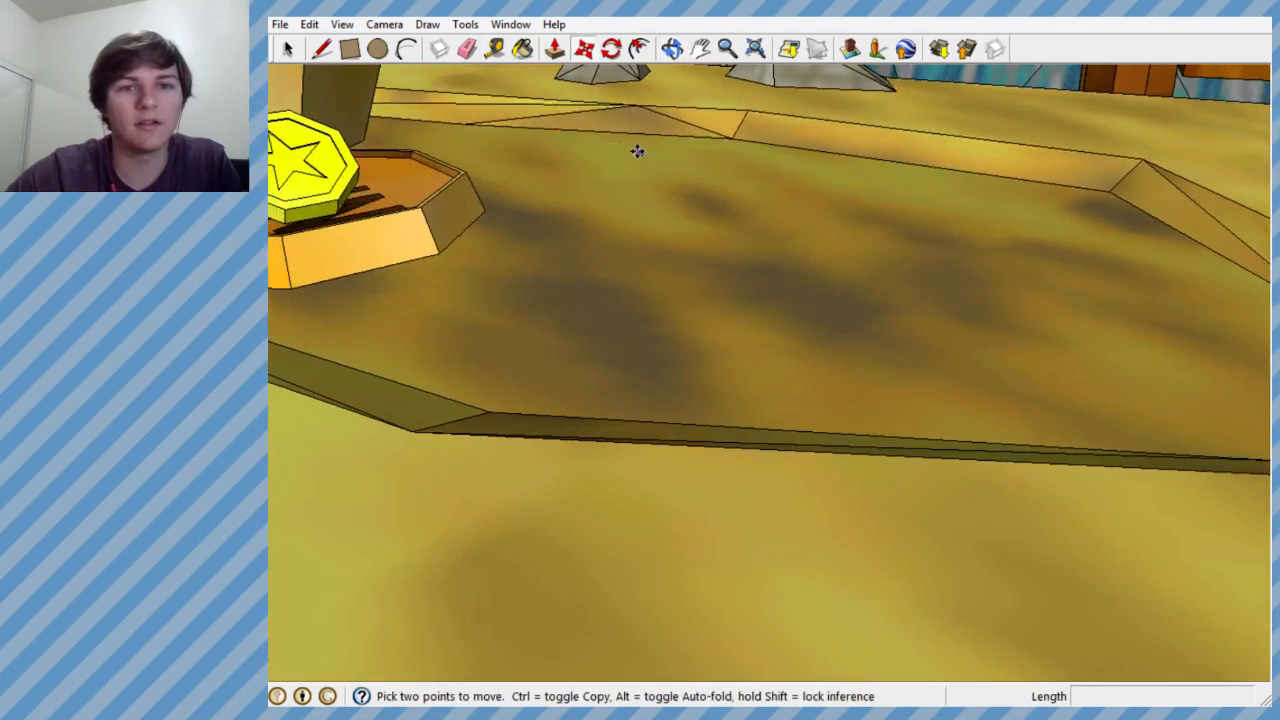
- Try a rectangle about 1.64' by 1.38' on the sand pit floor, and undo it
left_click(350, 50)
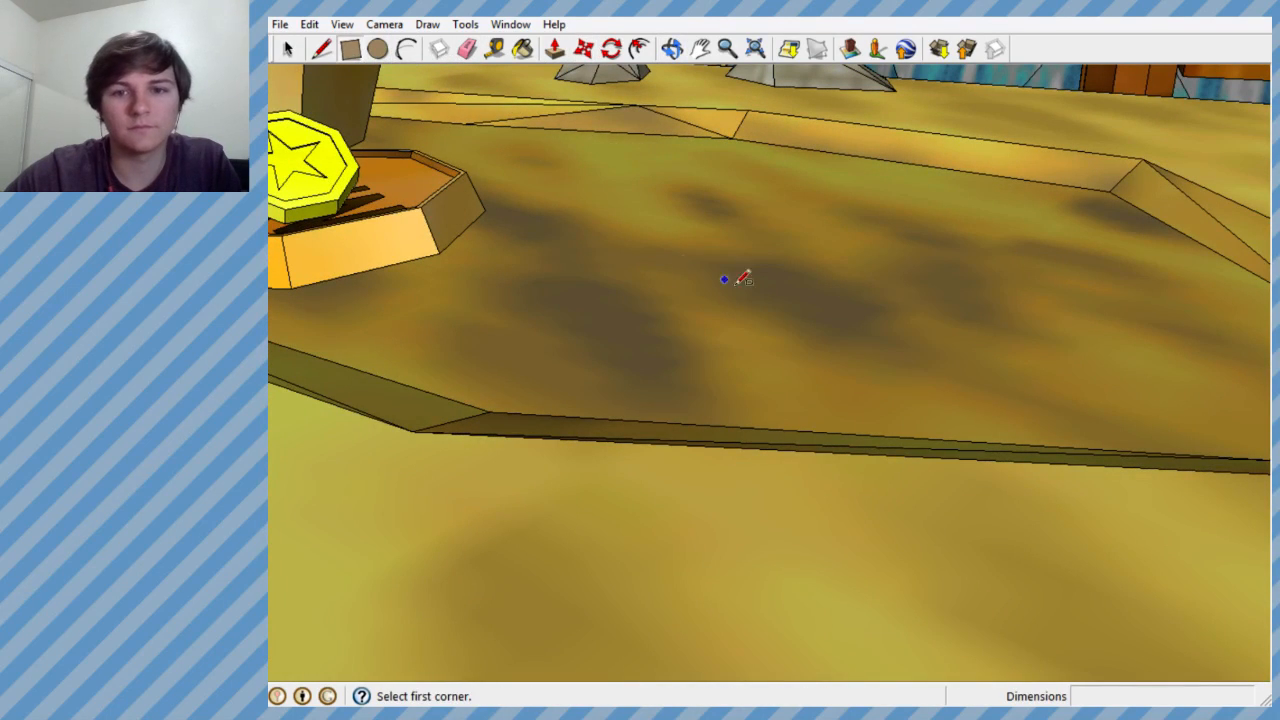
middle_click_drag(783, 276, 806, 417)
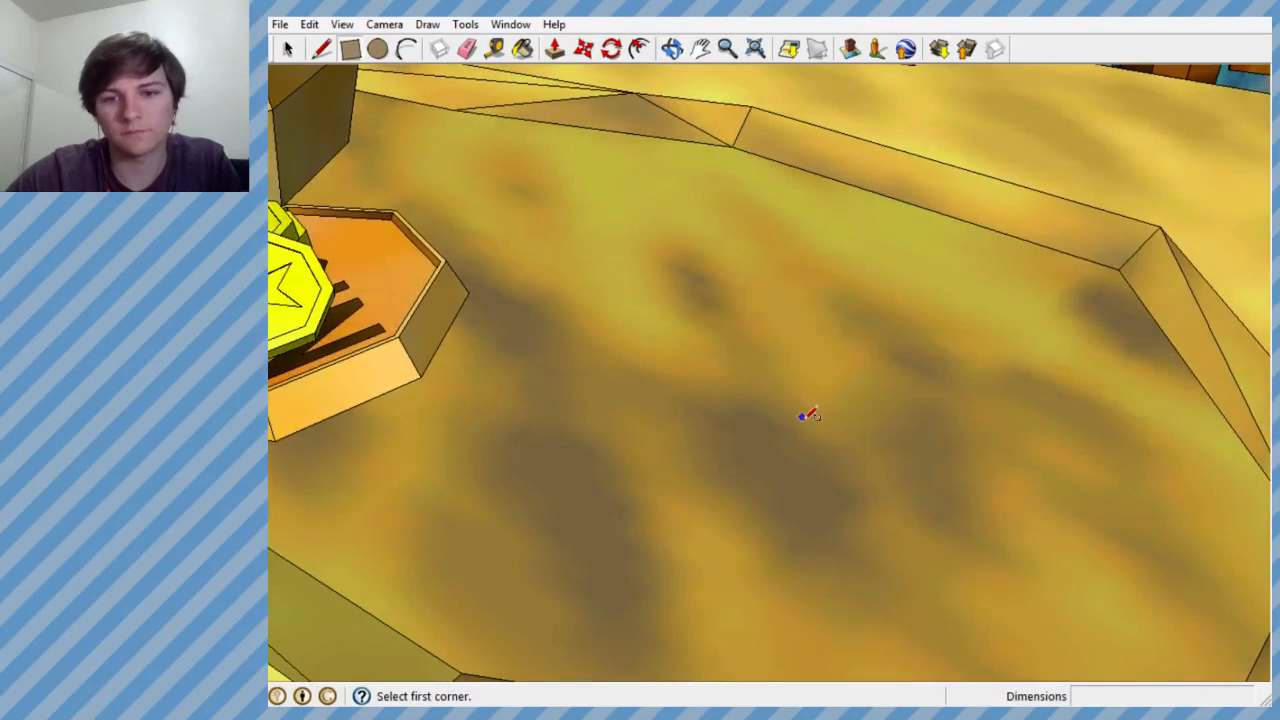
left_click(851, 467)
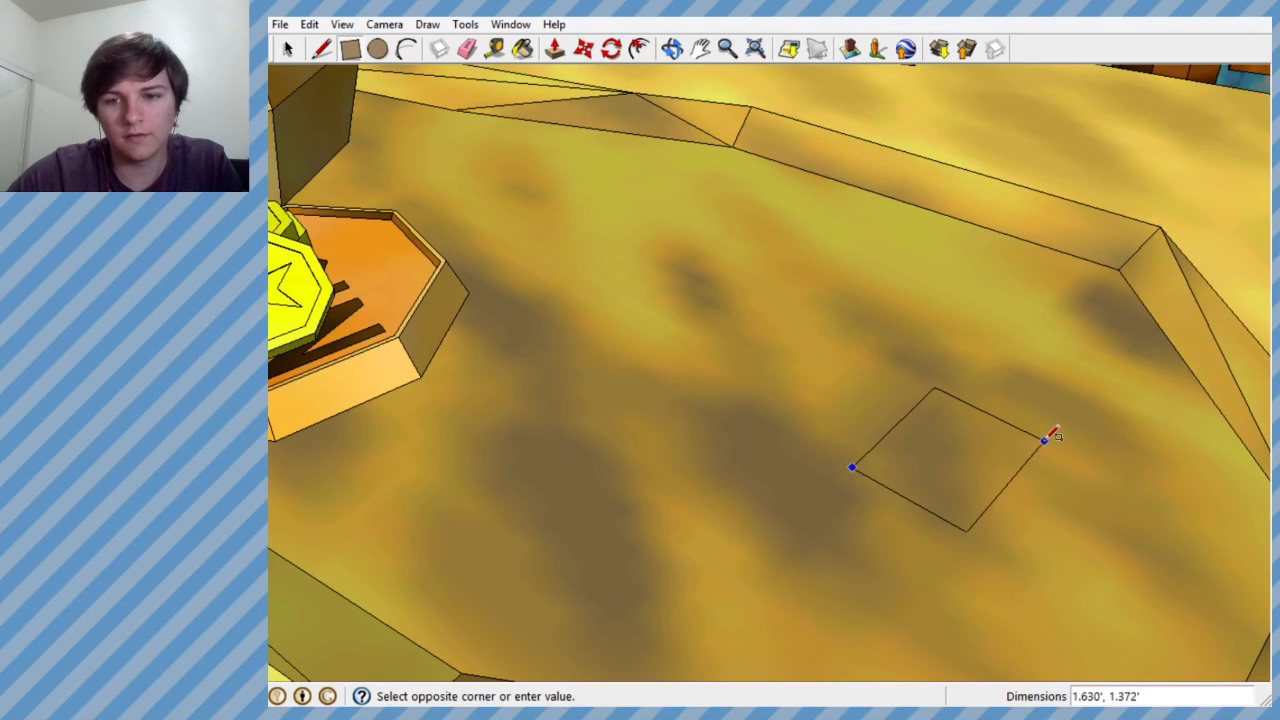
left_click(1044, 440)
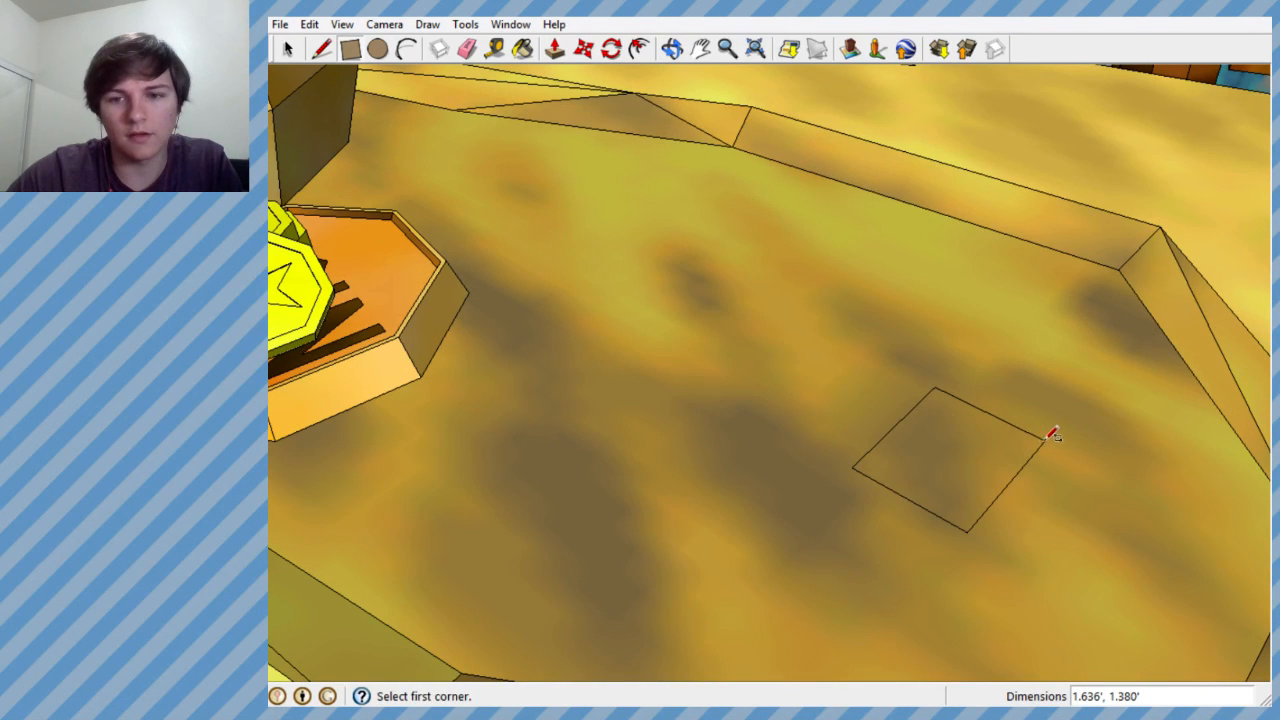
middle_click_drag(991, 440, 994, 377)
key("ctrl+z")
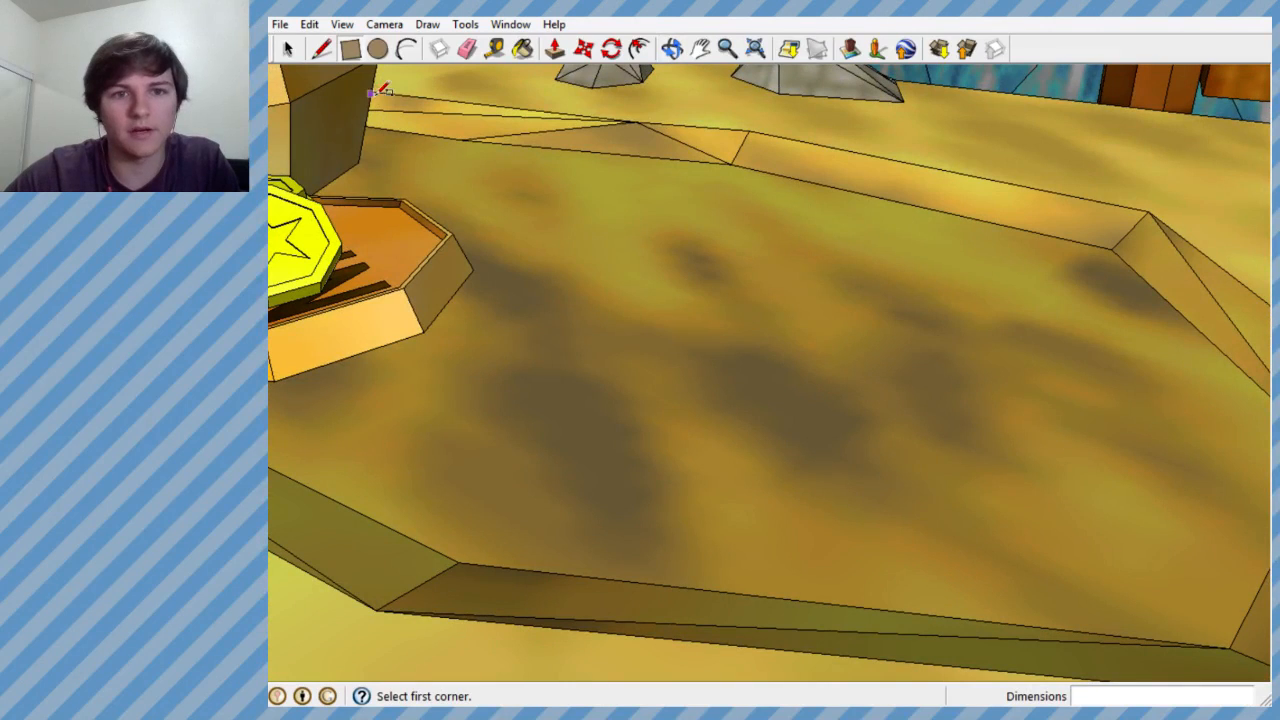
- Try an eight-sided polygon with a radius of about 0.52' on the sand pit floor, and undo it
left_click(427, 24)
left_click(463, 152)
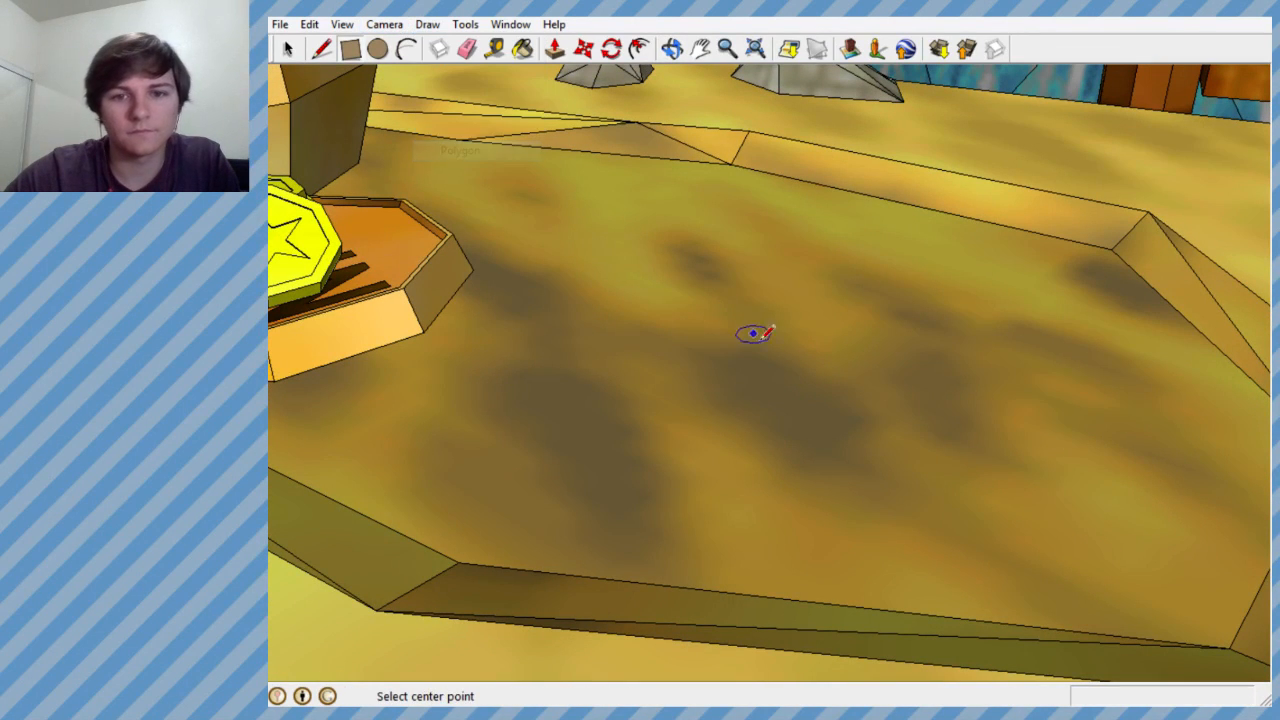
left_click(882, 388)
left_click(913, 366)
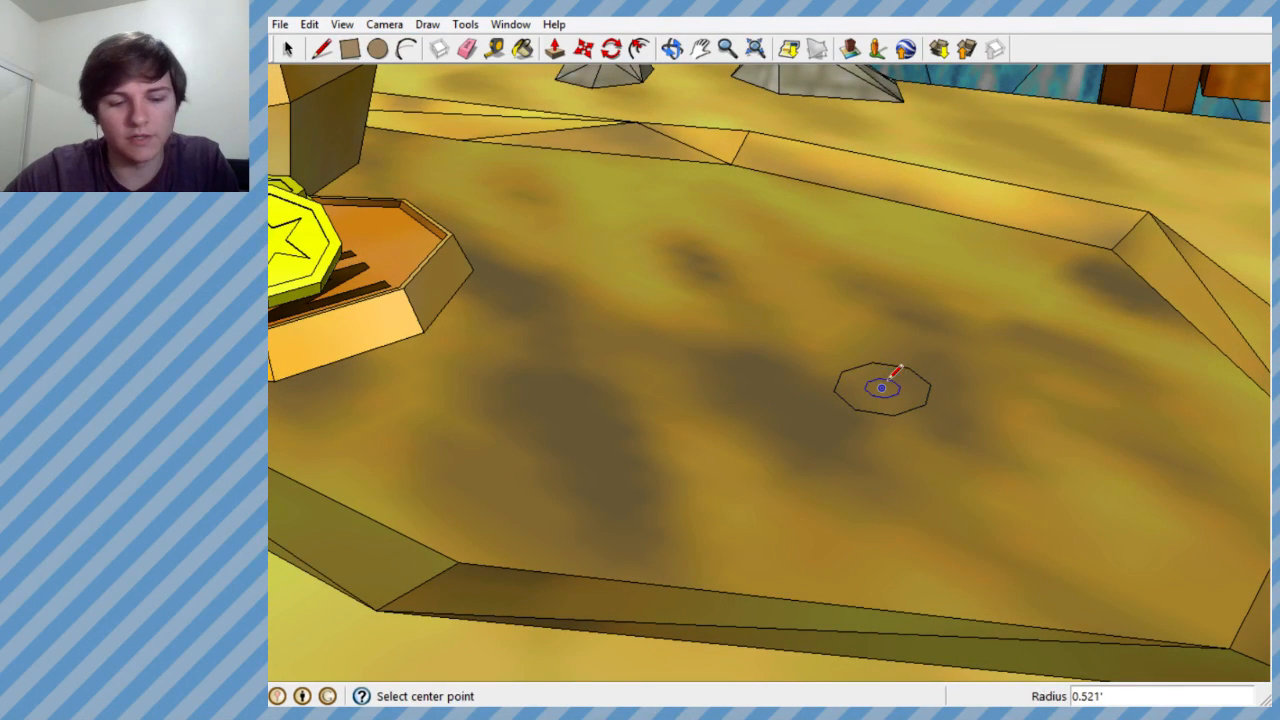
key("ctrl+z")
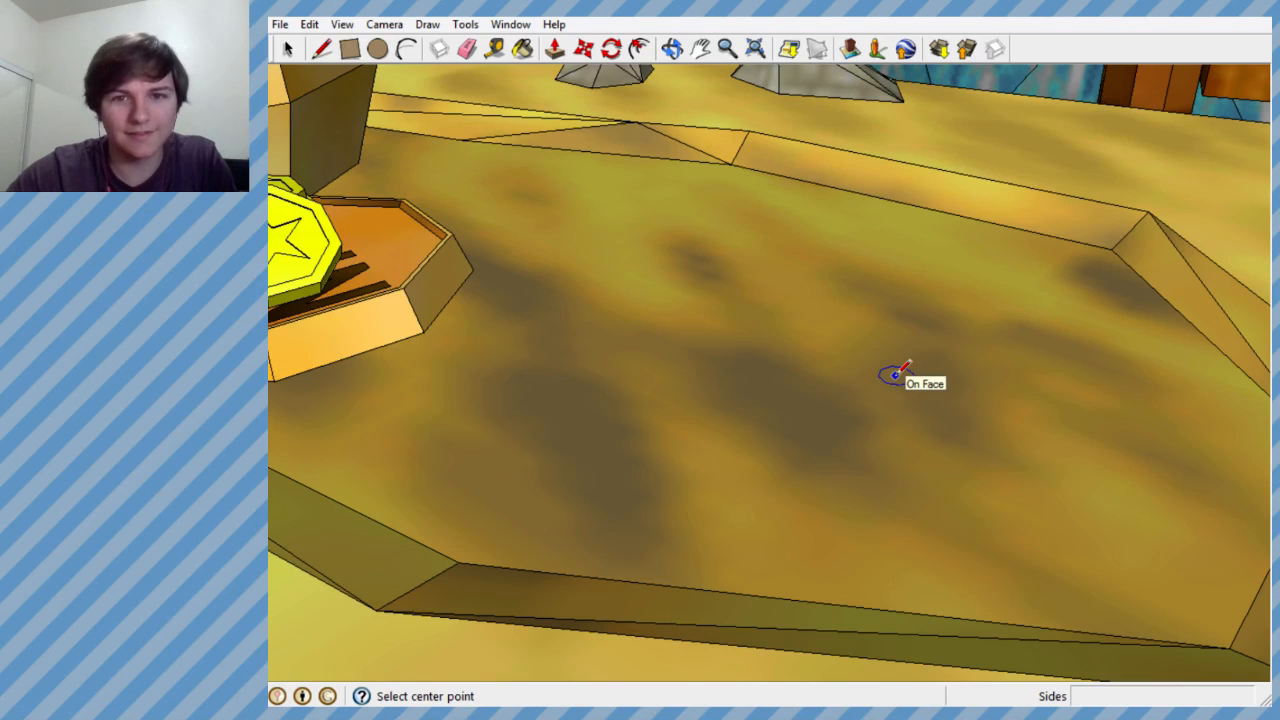
- Draw a six-sided polygon with a radius of about 0.47' on the empty part of the sand pit floor
left_click(430, 23)
left_click(476, 151)
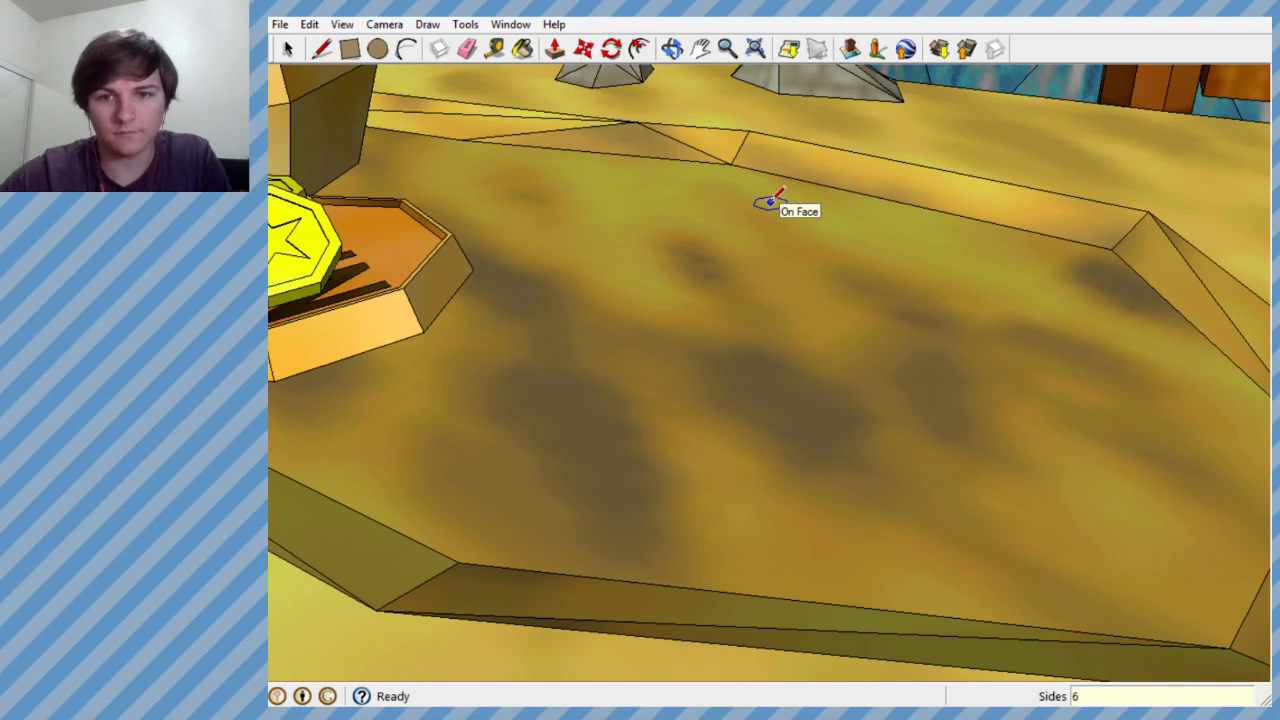
left_click(880, 363)
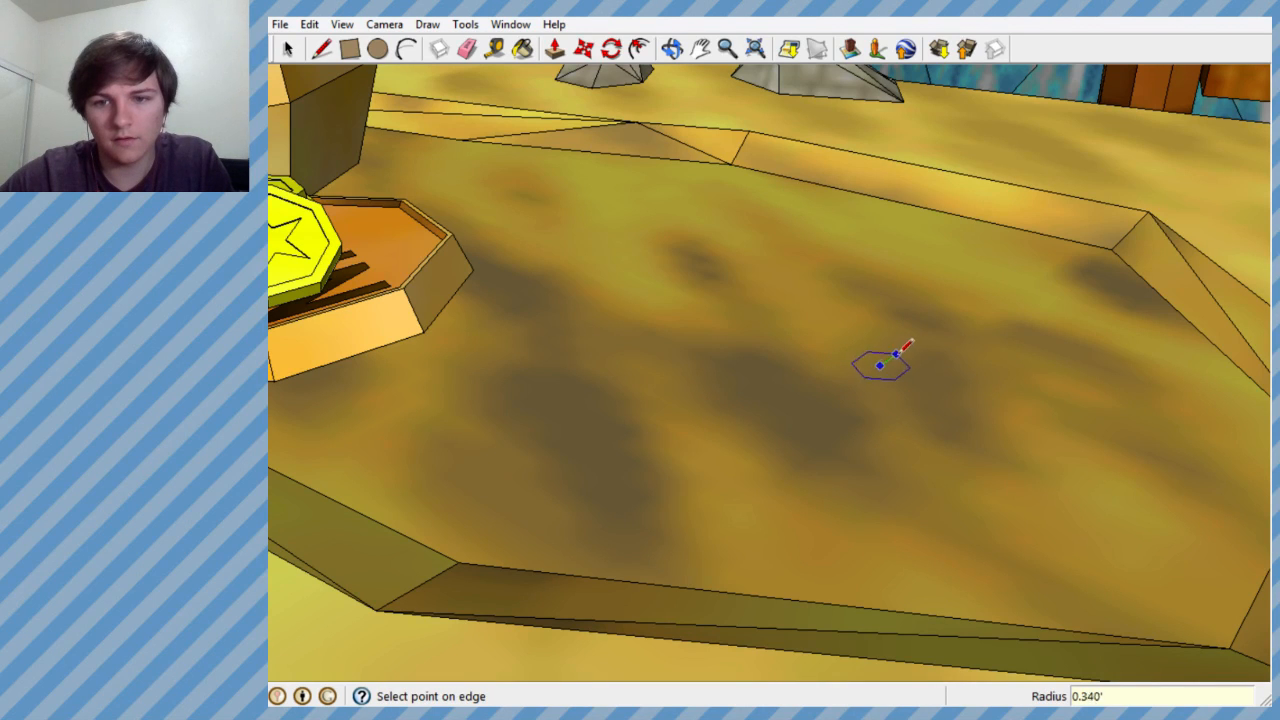
left_click(908, 358)
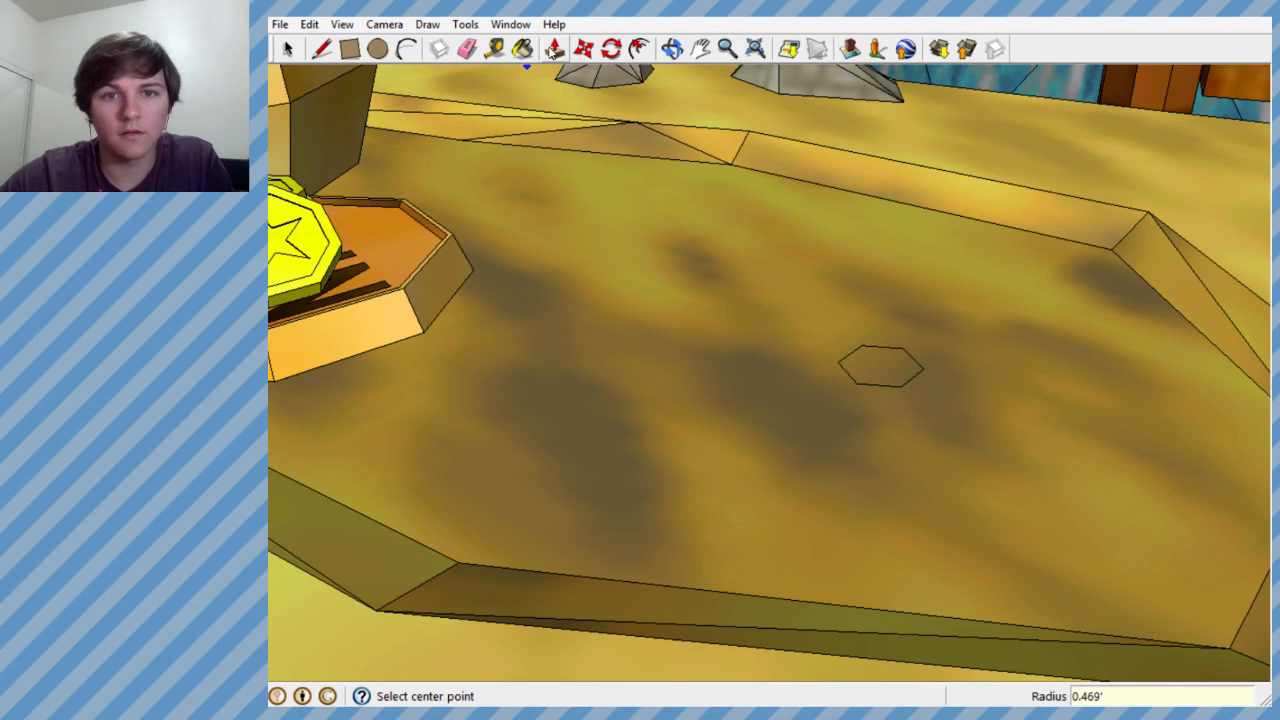
- Pull the hexagon on the sand pit floor up about 1.91' to form a post
left_click(554, 48)
left_click(877, 365)
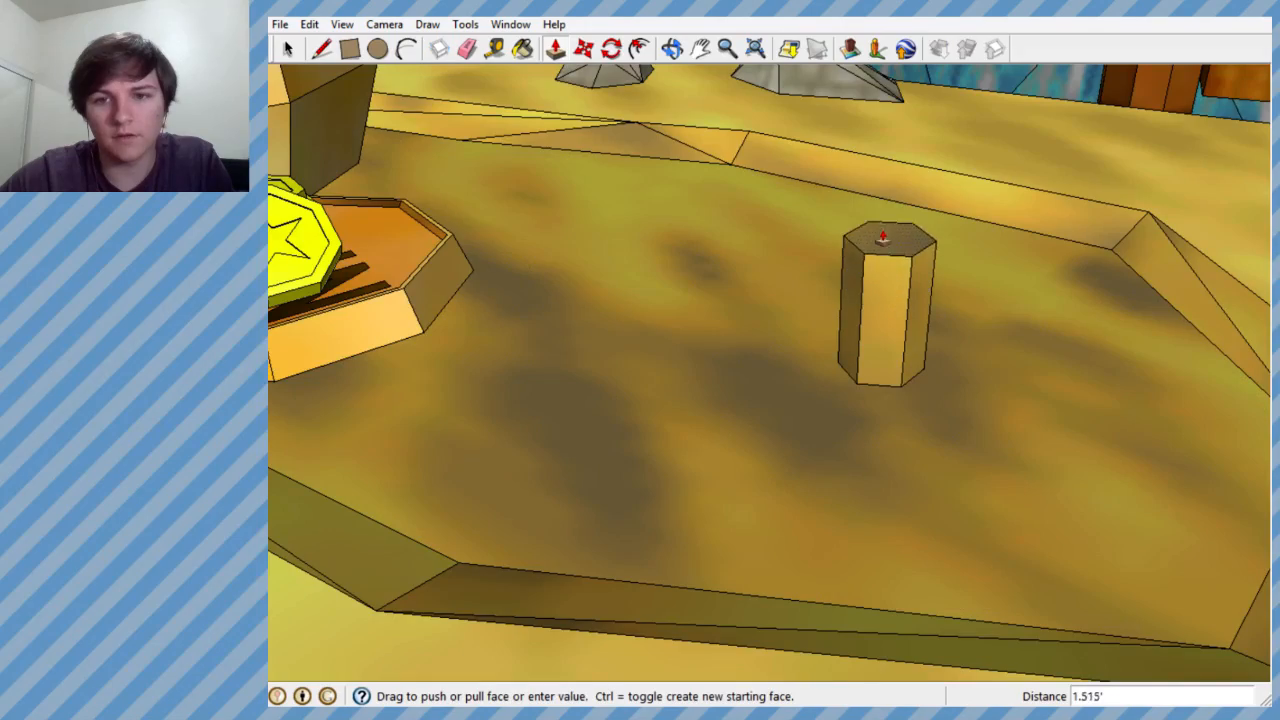
left_click(886, 200)
- Check the hexagonal post's size and placement in the pit beside the BANK money bag against the surrounding course
middle_click_drag(886, 200, 905, 282)
scroll(808, 281, "down", 5)
scroll(846, 312, "down", 5)
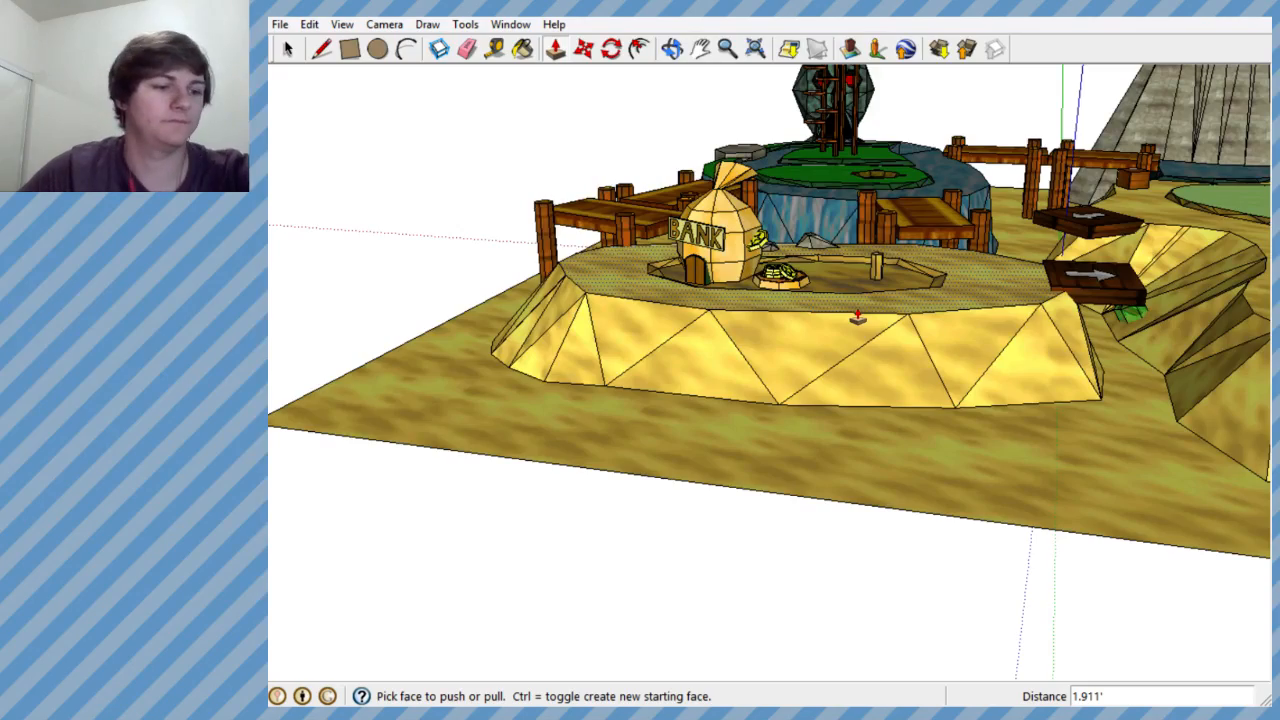
middle_click_drag(663, 369, 691, 591)
scroll(720, 556, "down", 4)
scroll(720, 553, "up", 5)
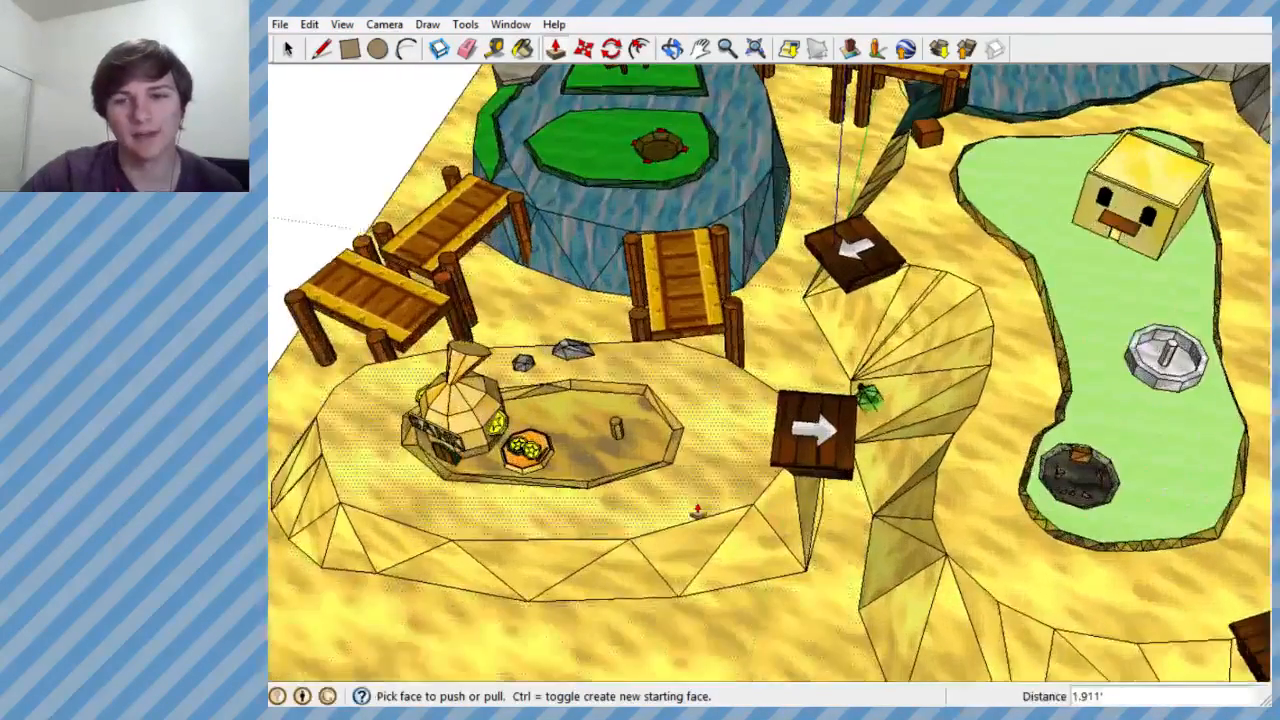
scroll(870, 540, "down", 4)
scroll(861, 549, "up", 3)
scroll(861, 549, "down", 3)
scroll(854, 546, "up", 3)
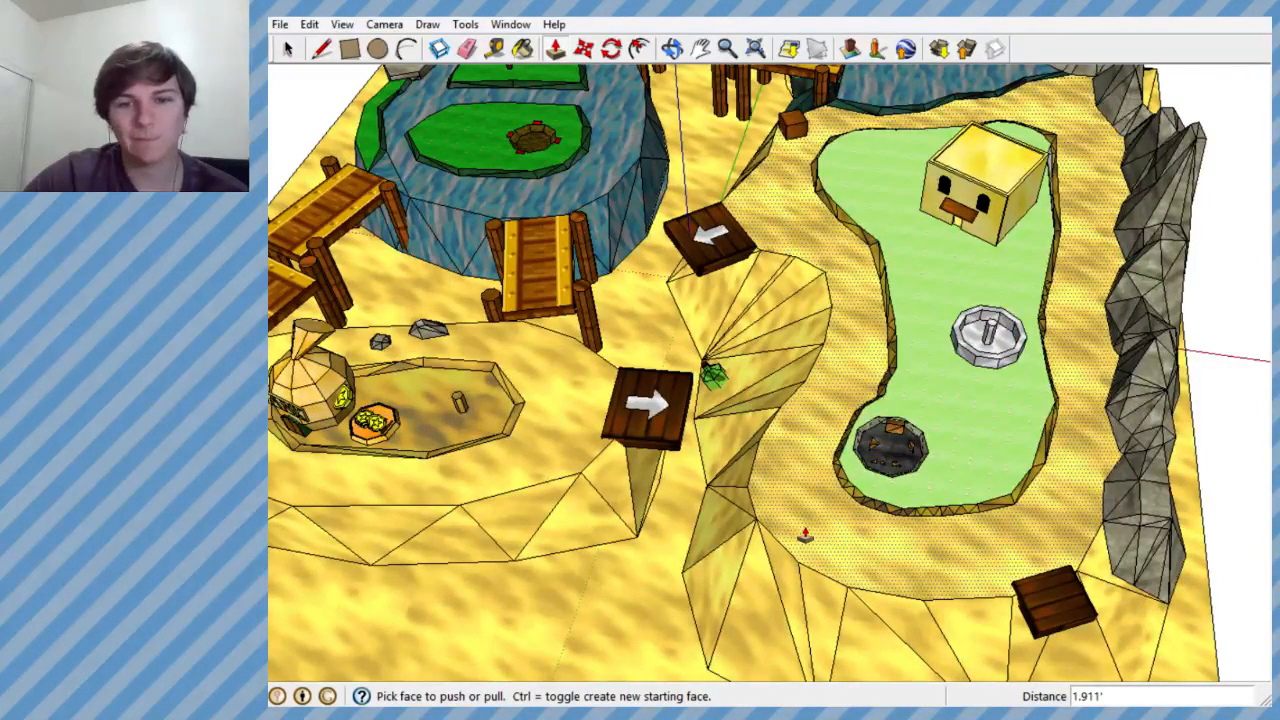
- Review the course layout from above, including the wooden bridges, the water hole with its green islands, and the putting green
scroll(803, 537, "down", 3)
scroll(786, 529, "up", 3)
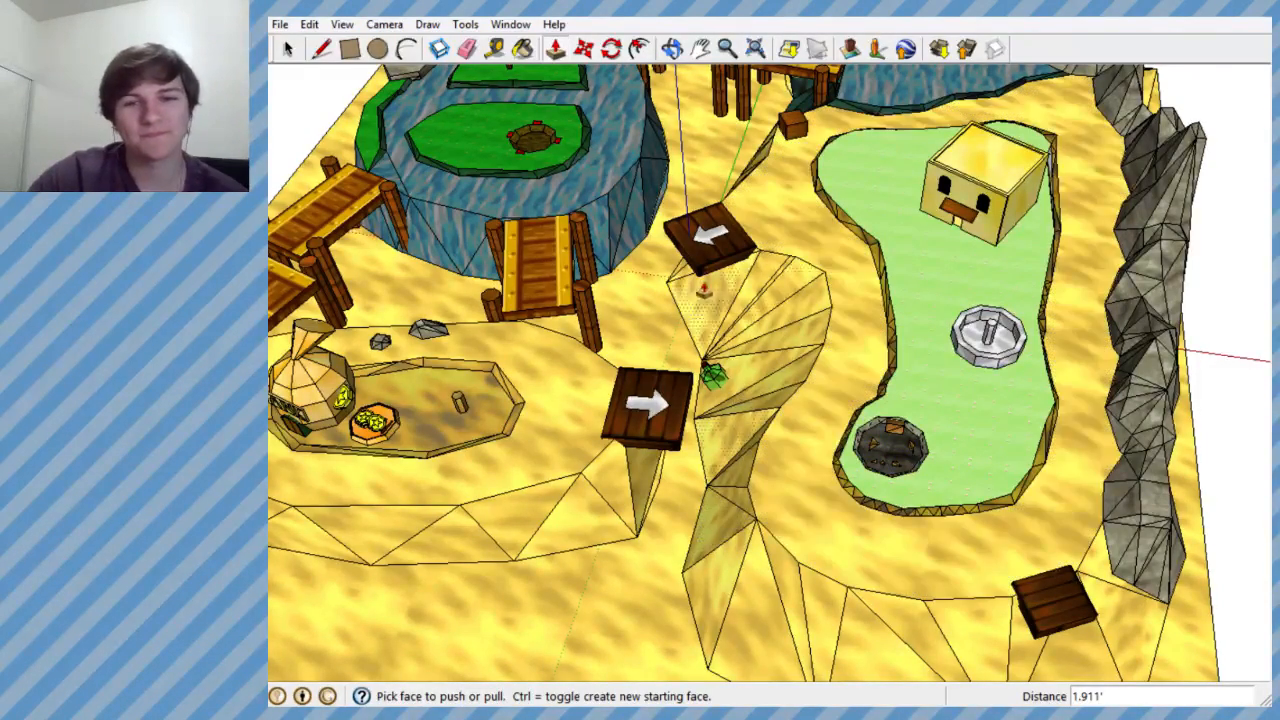
scroll(686, 300, "down", 3)
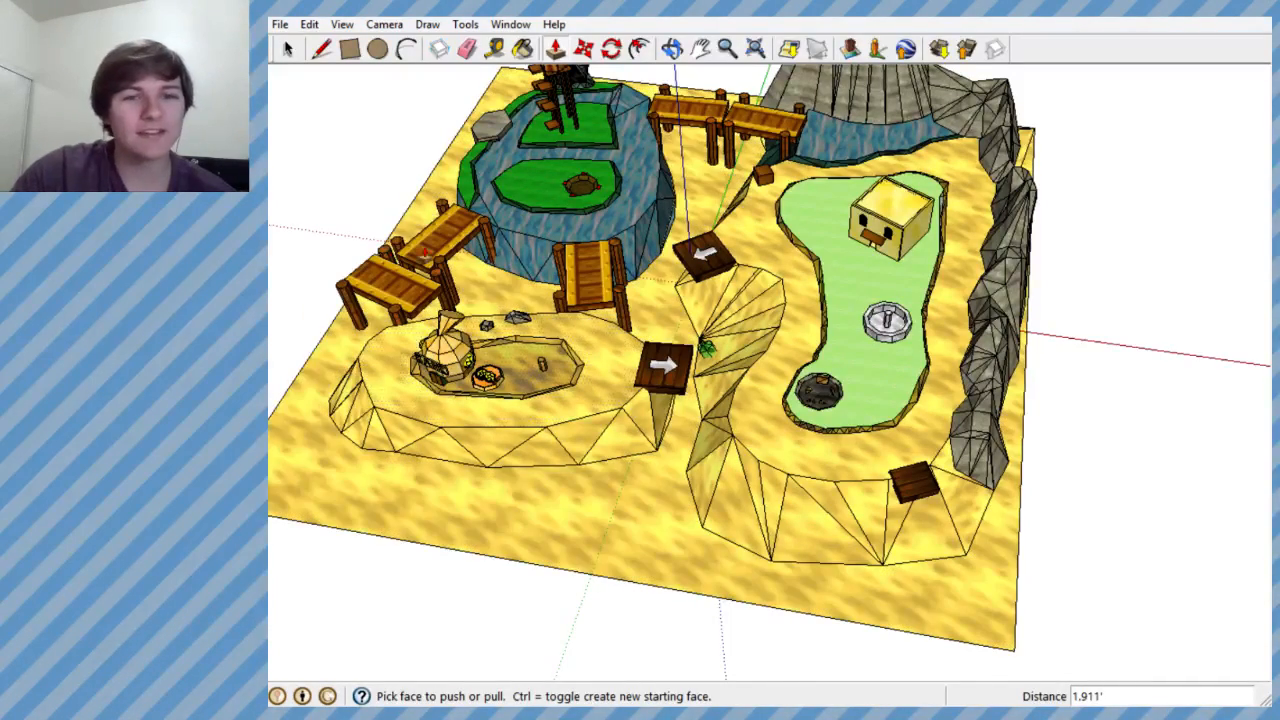
middle_click_drag(594, 366, 586, 420)
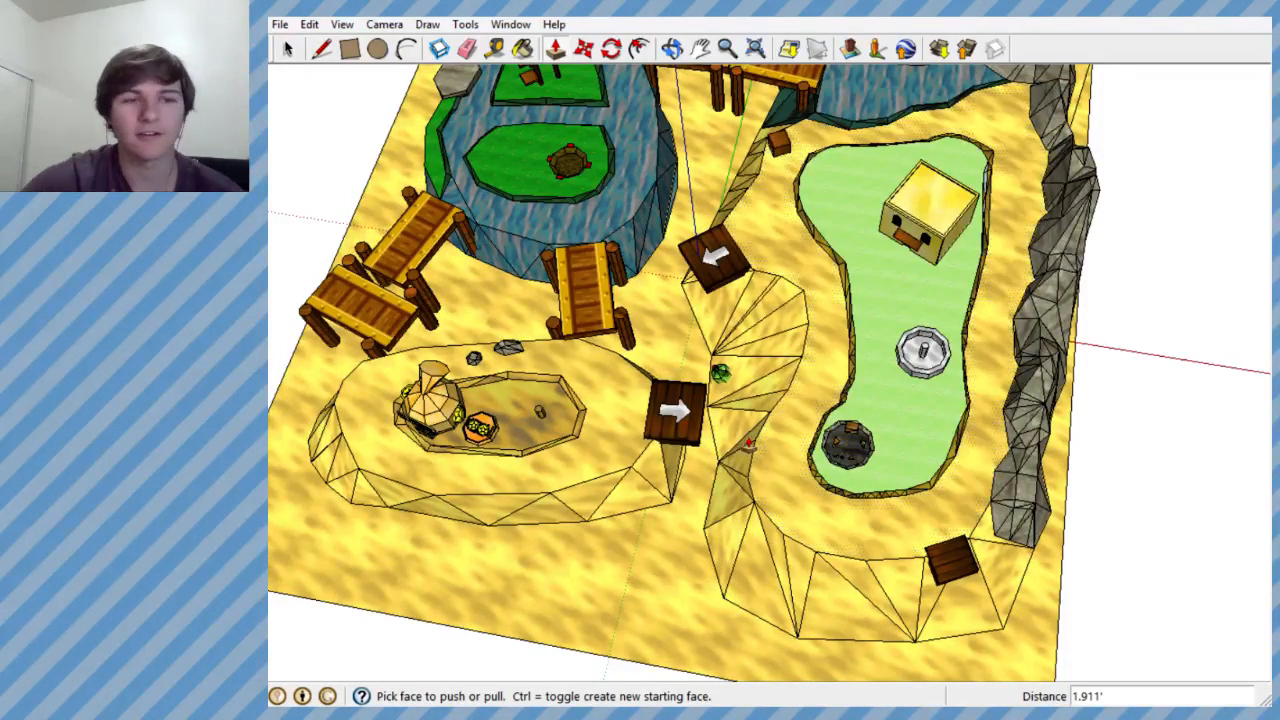
scroll(610, 450, "down", 4)
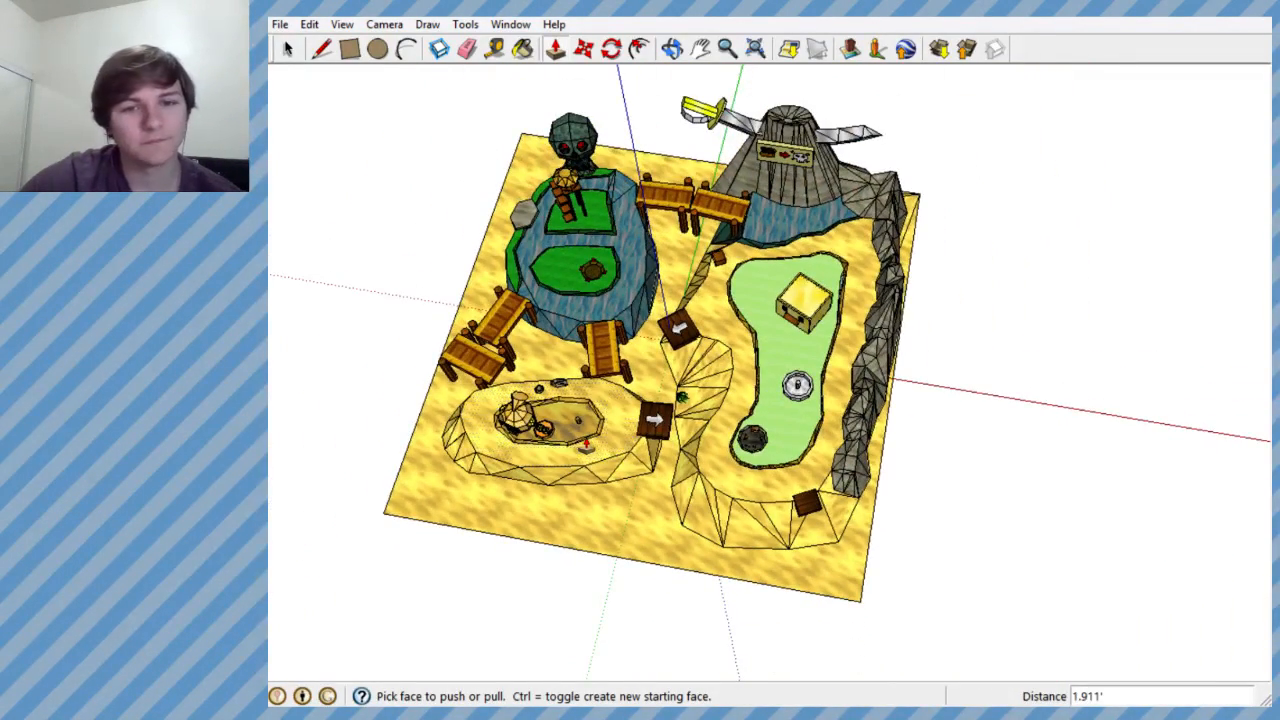
scroll(570, 272, "up", 6)
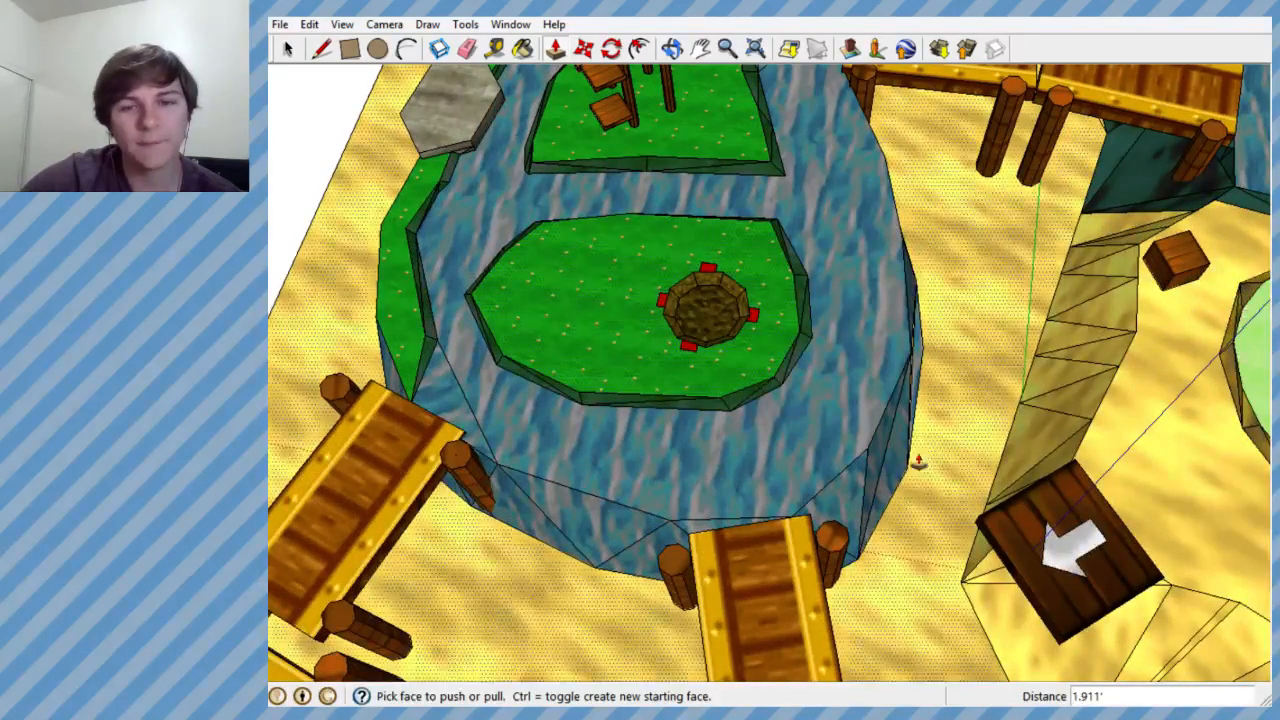
scroll(798, 470, "down", 4)
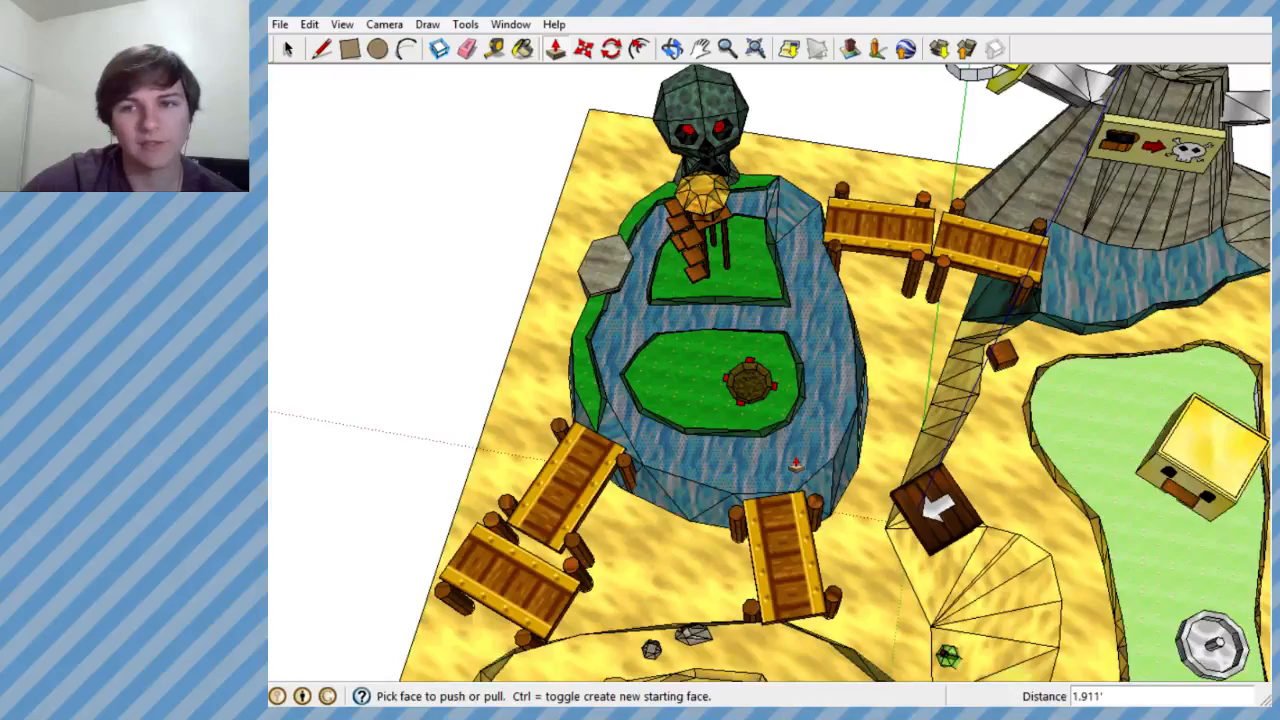
middle_click_drag(795, 463, 790, 455)
scroll(785, 445, "down", 5)
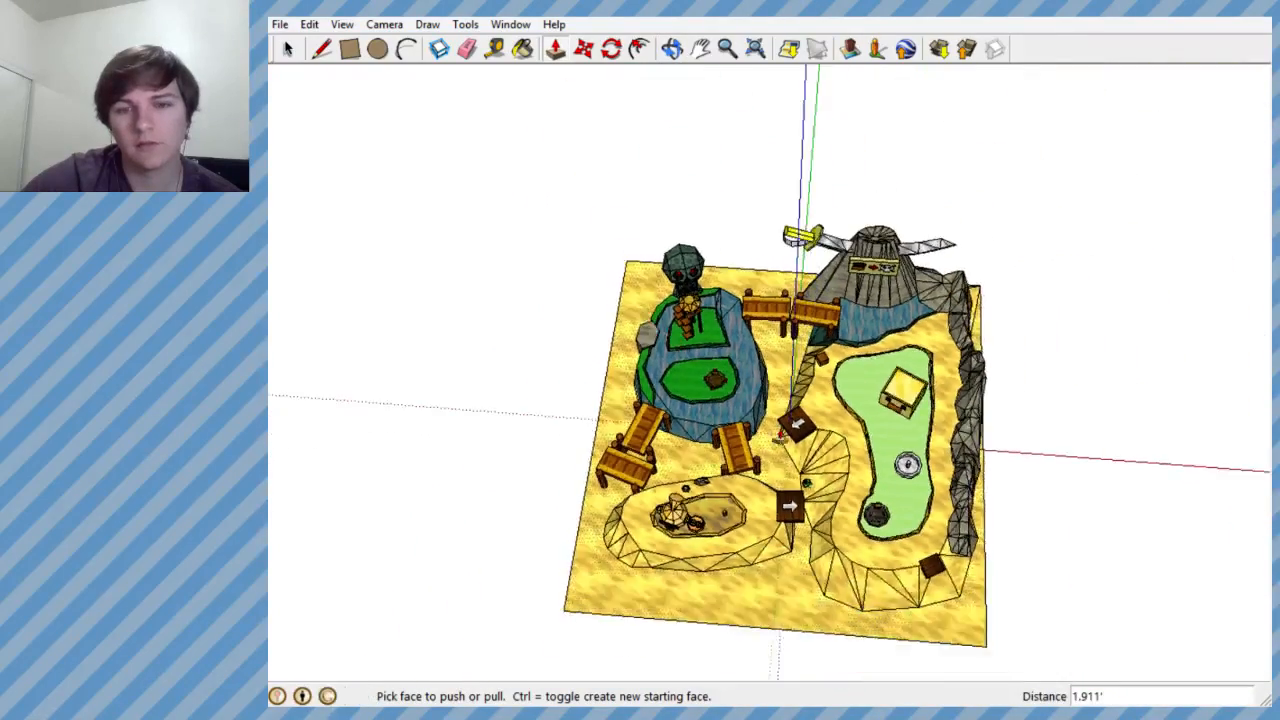
- Save the mini-golf course model under its existing file name
scroll(795, 465, "up", 3)
scroll(805, 482, "down", 1)
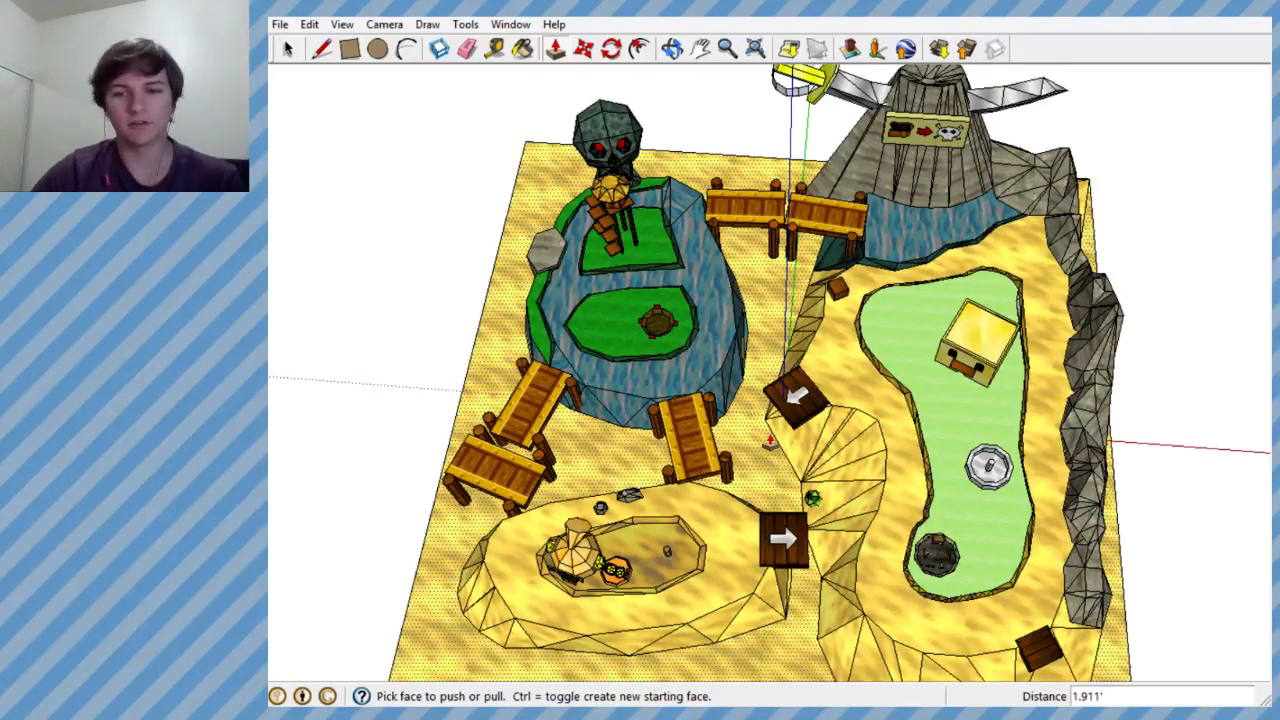
left_click(279, 24)
left_click(310, 88)
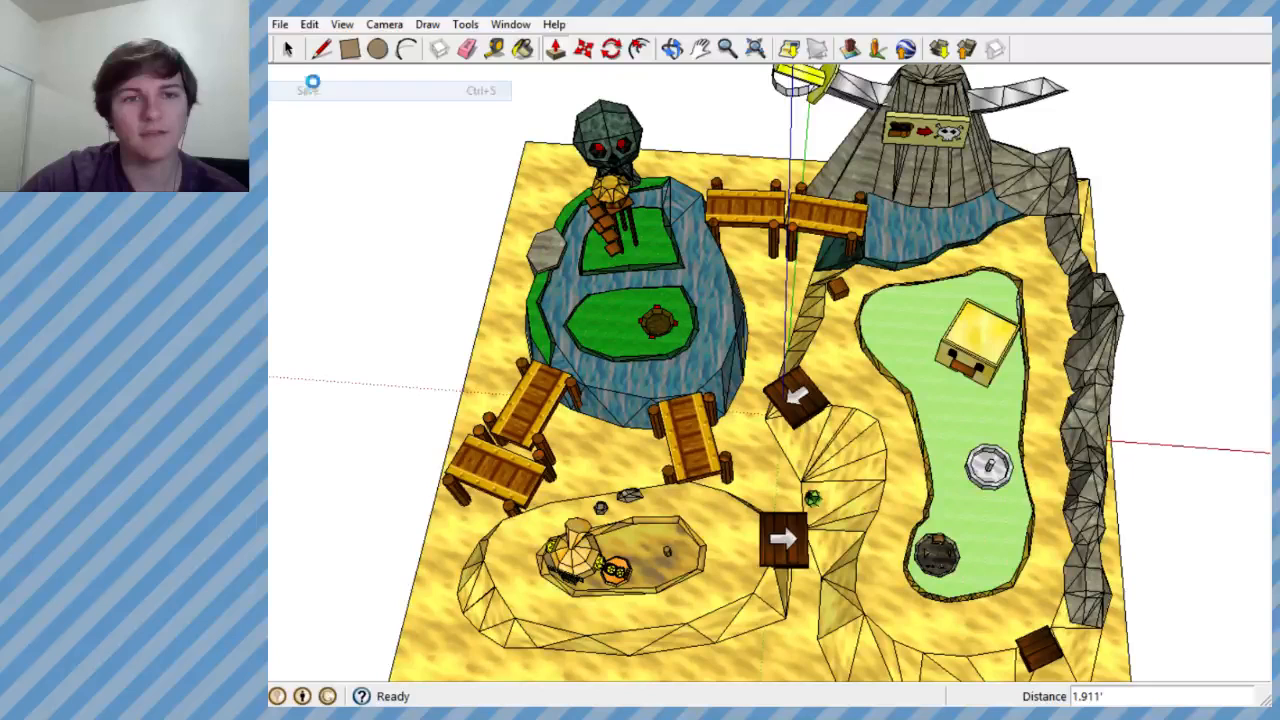
- Export the course with OBJexporter as "Pirate Land 2" in the Hack Models folder, converting all texture files to PNG
left_click(280, 24)
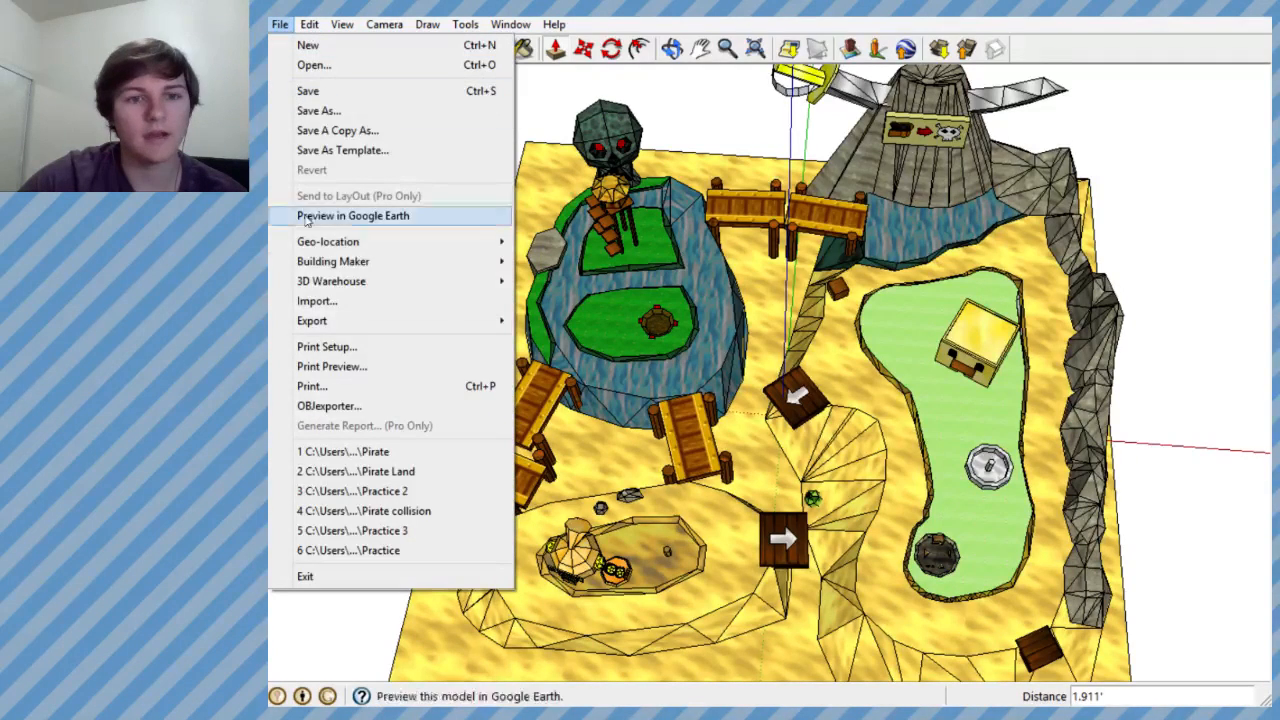
left_click(328, 406)
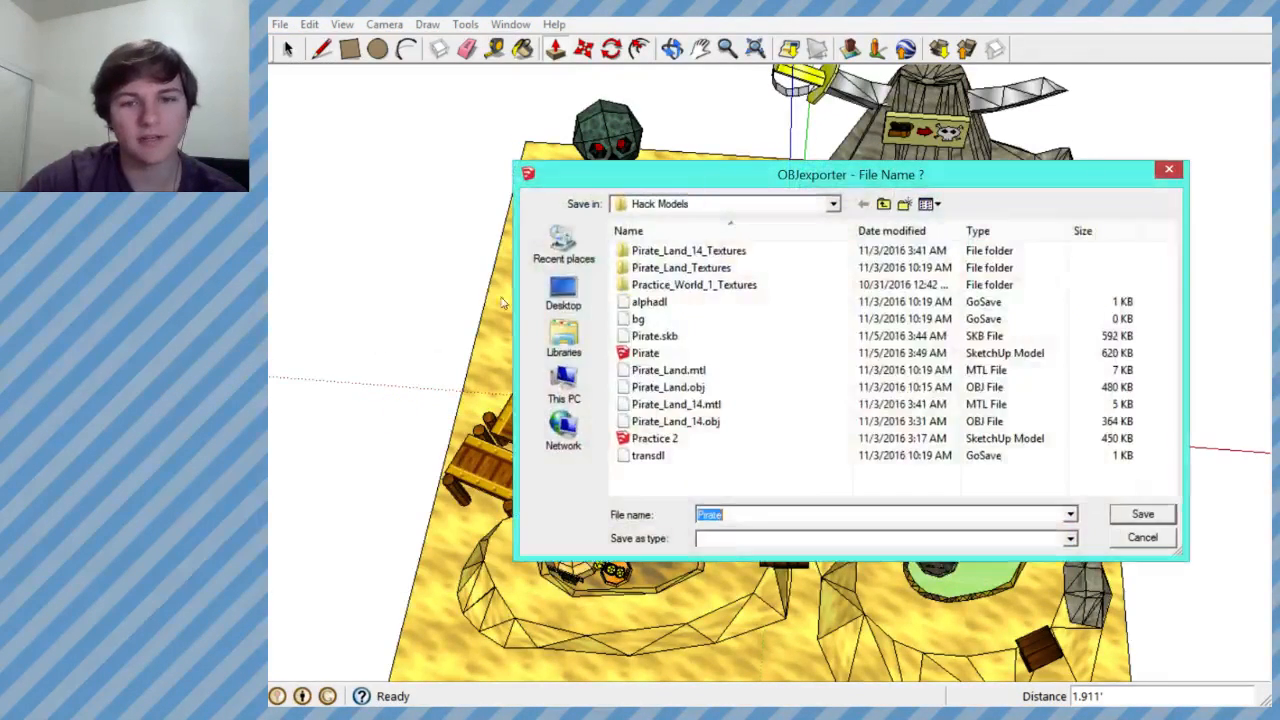
left_click(736, 514)
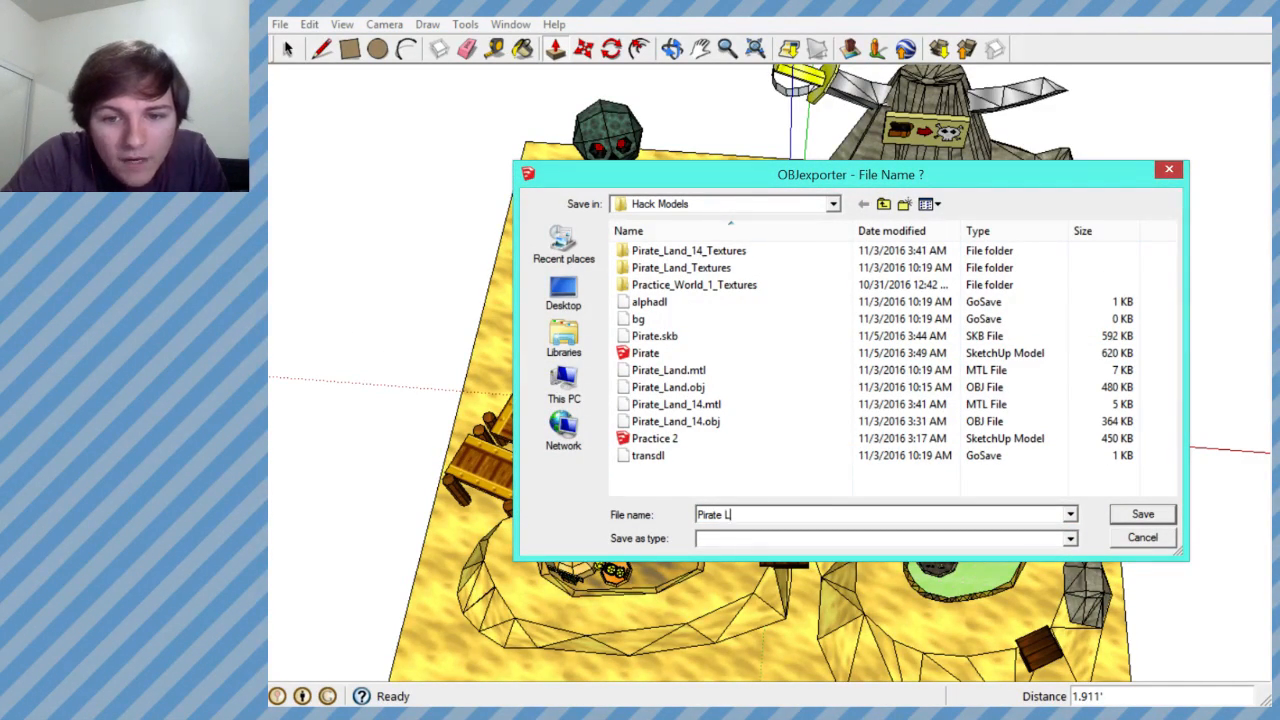
type("Land 2")
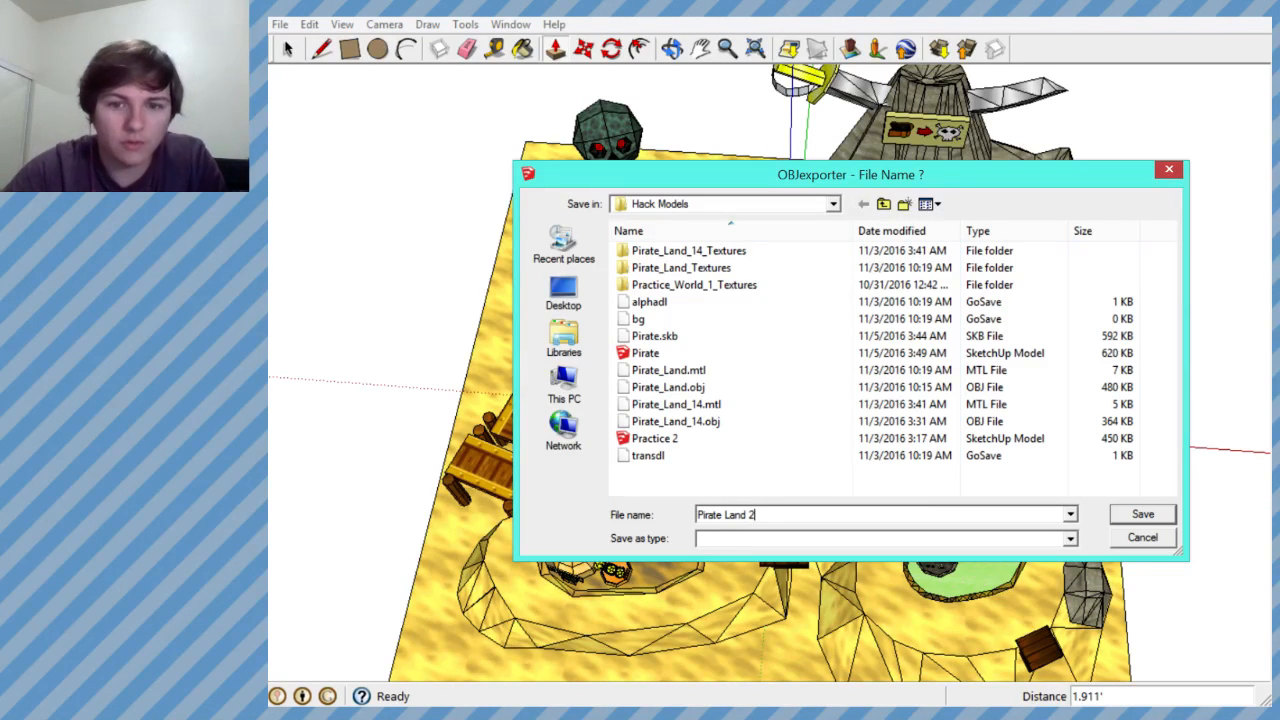
left_click(1138, 514)
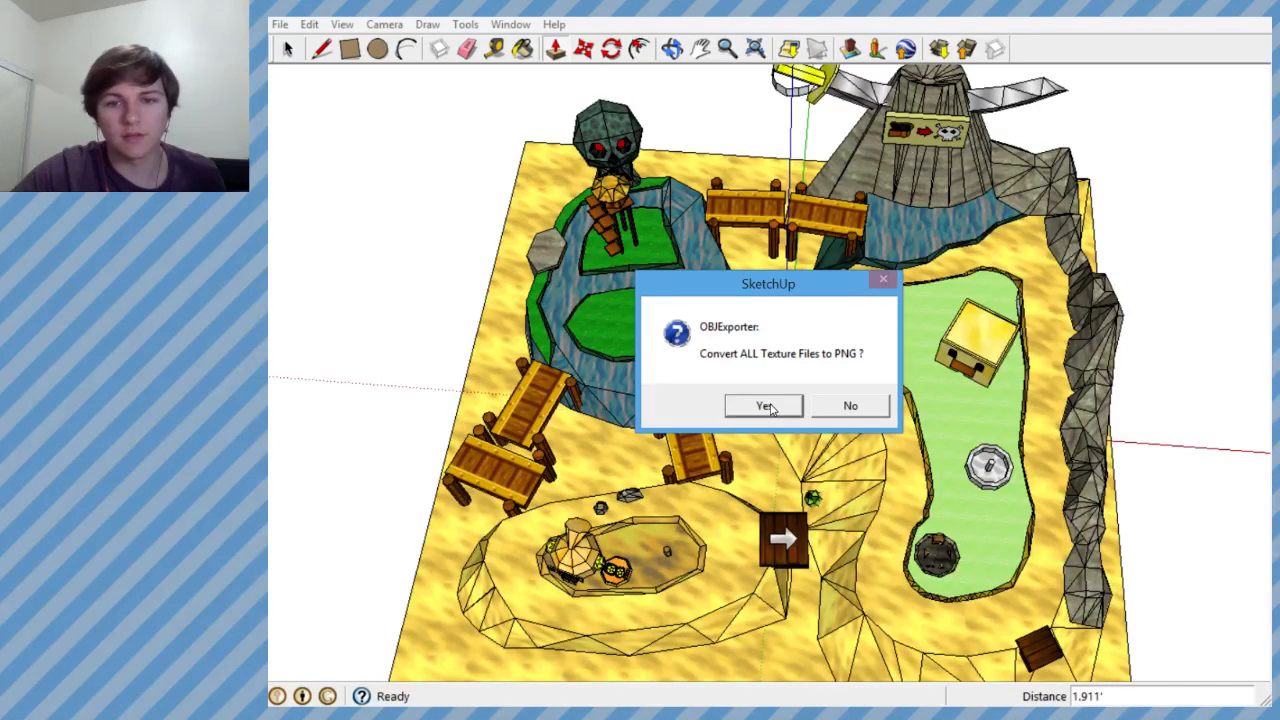
left_click(764, 405)
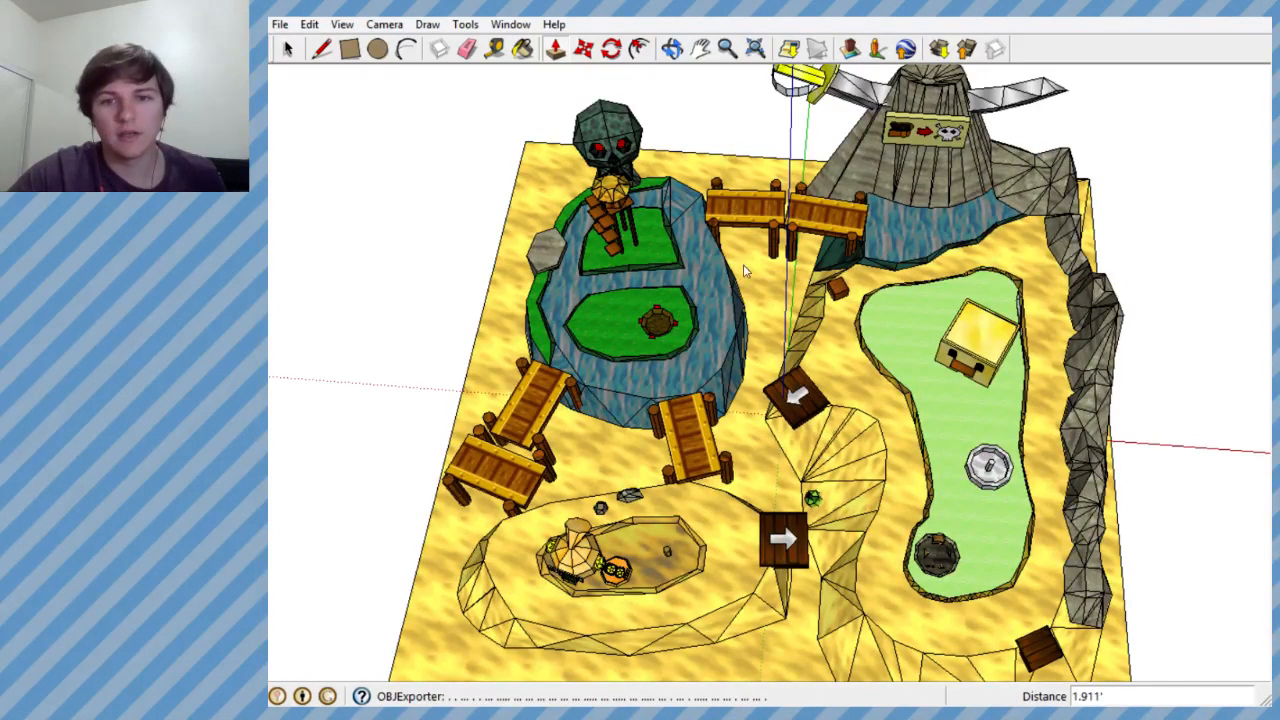
mouse_move(795, 318)
middle_mouse_down()
mouse_move(806, 257)
mouse_move(730, 325)
mouse_move(737, 302)
middle_mouse_up()
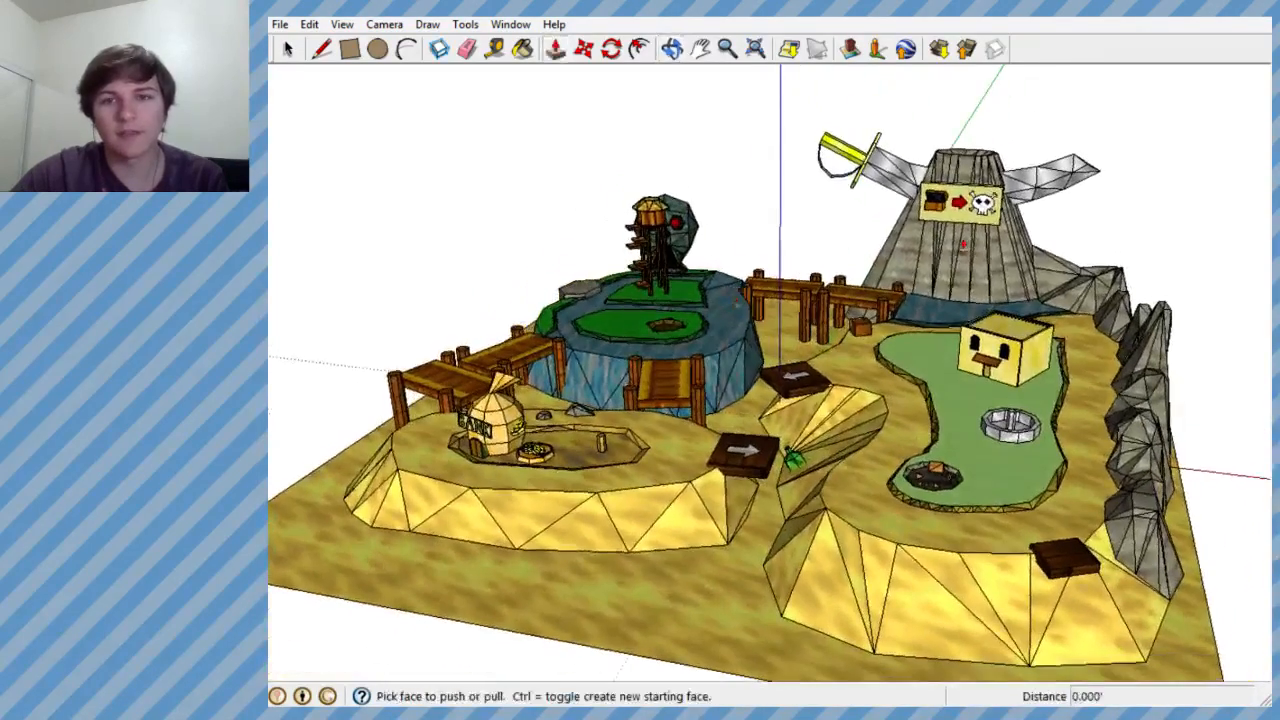
- Minimize the modelling window, switch to Open Broadcaster Software and turn off the Sketchup source
left_click(1249, 4)
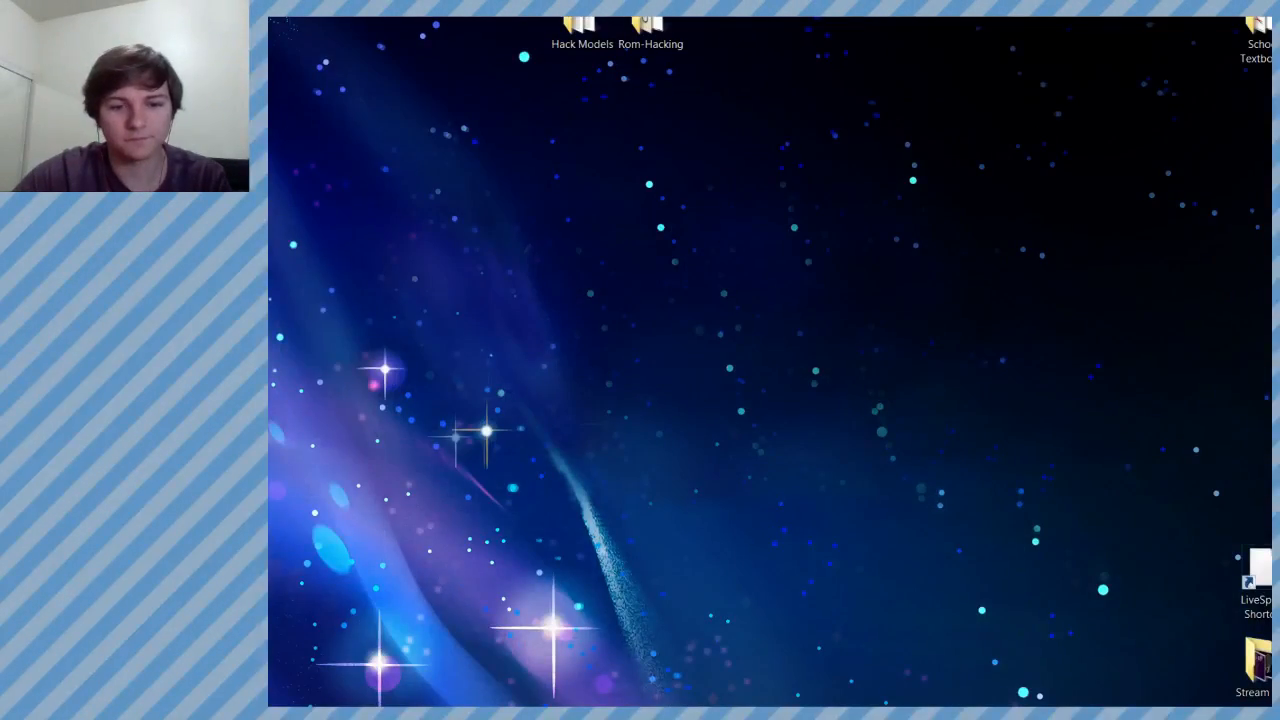
left_click(520, 615)
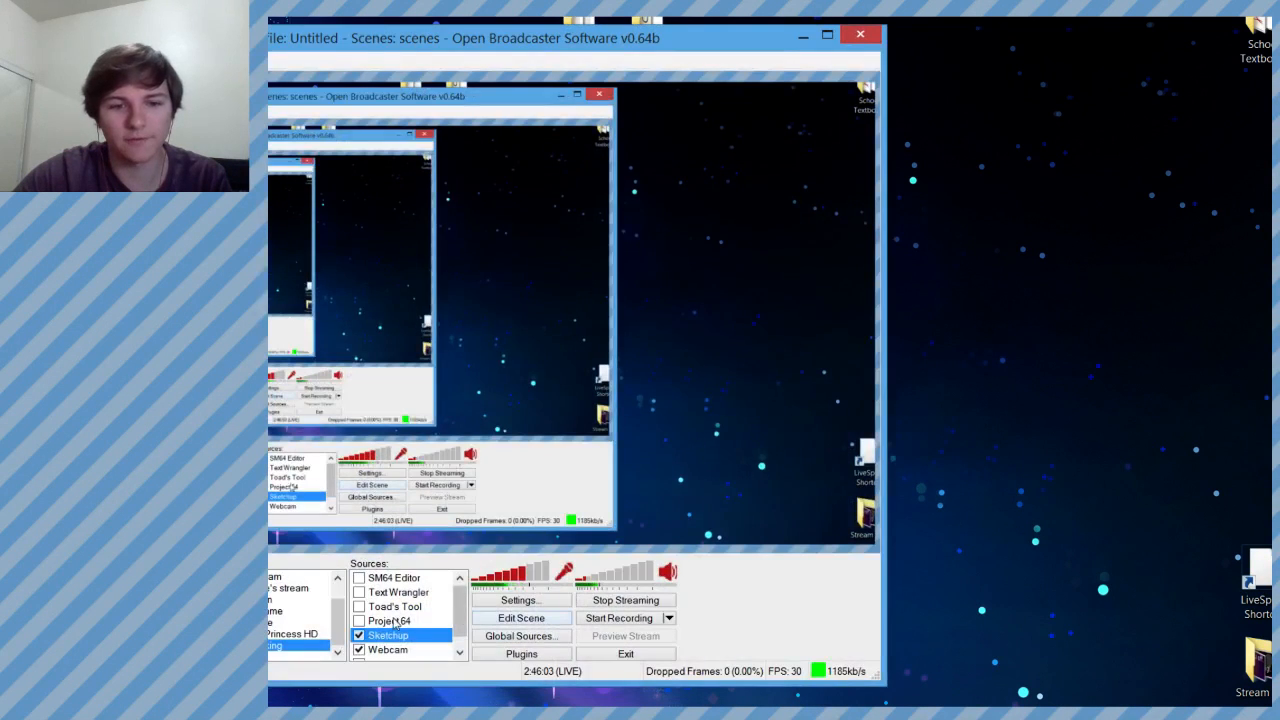
left_click(361, 637)
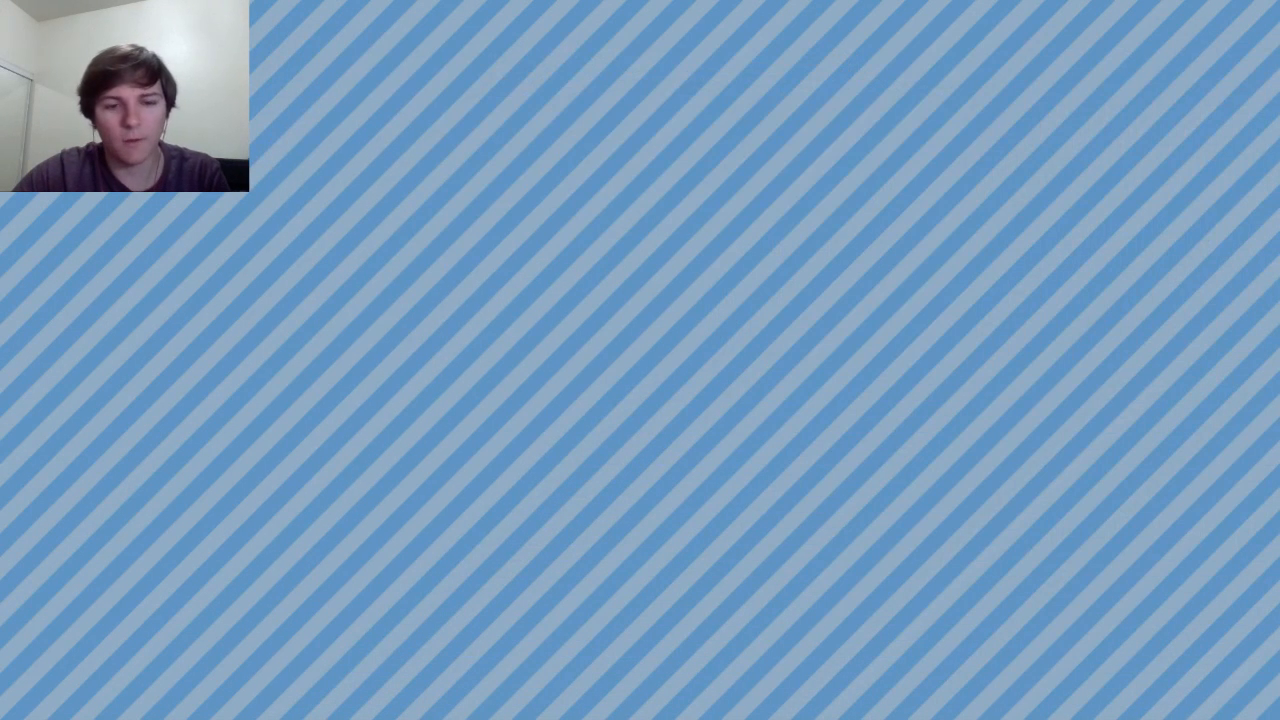